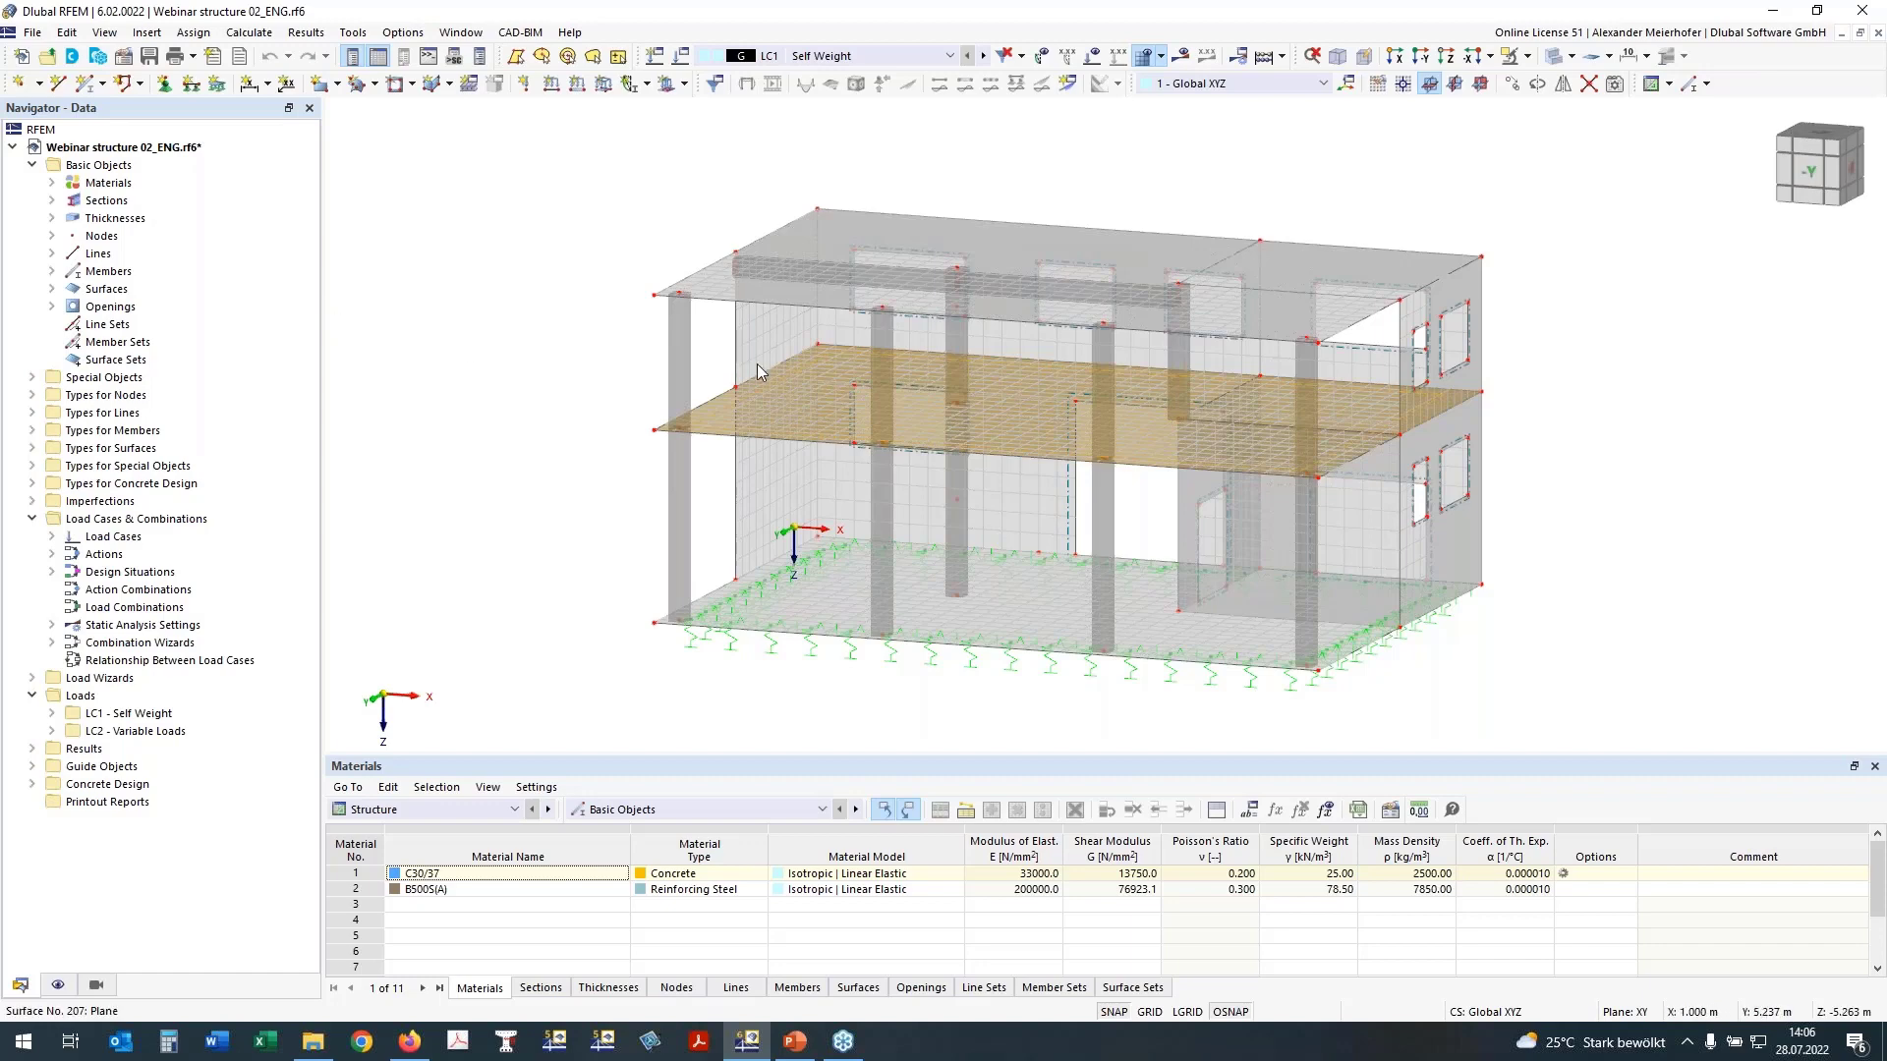
middle_click_drag(567, 356, 669, 355, "ctrl")
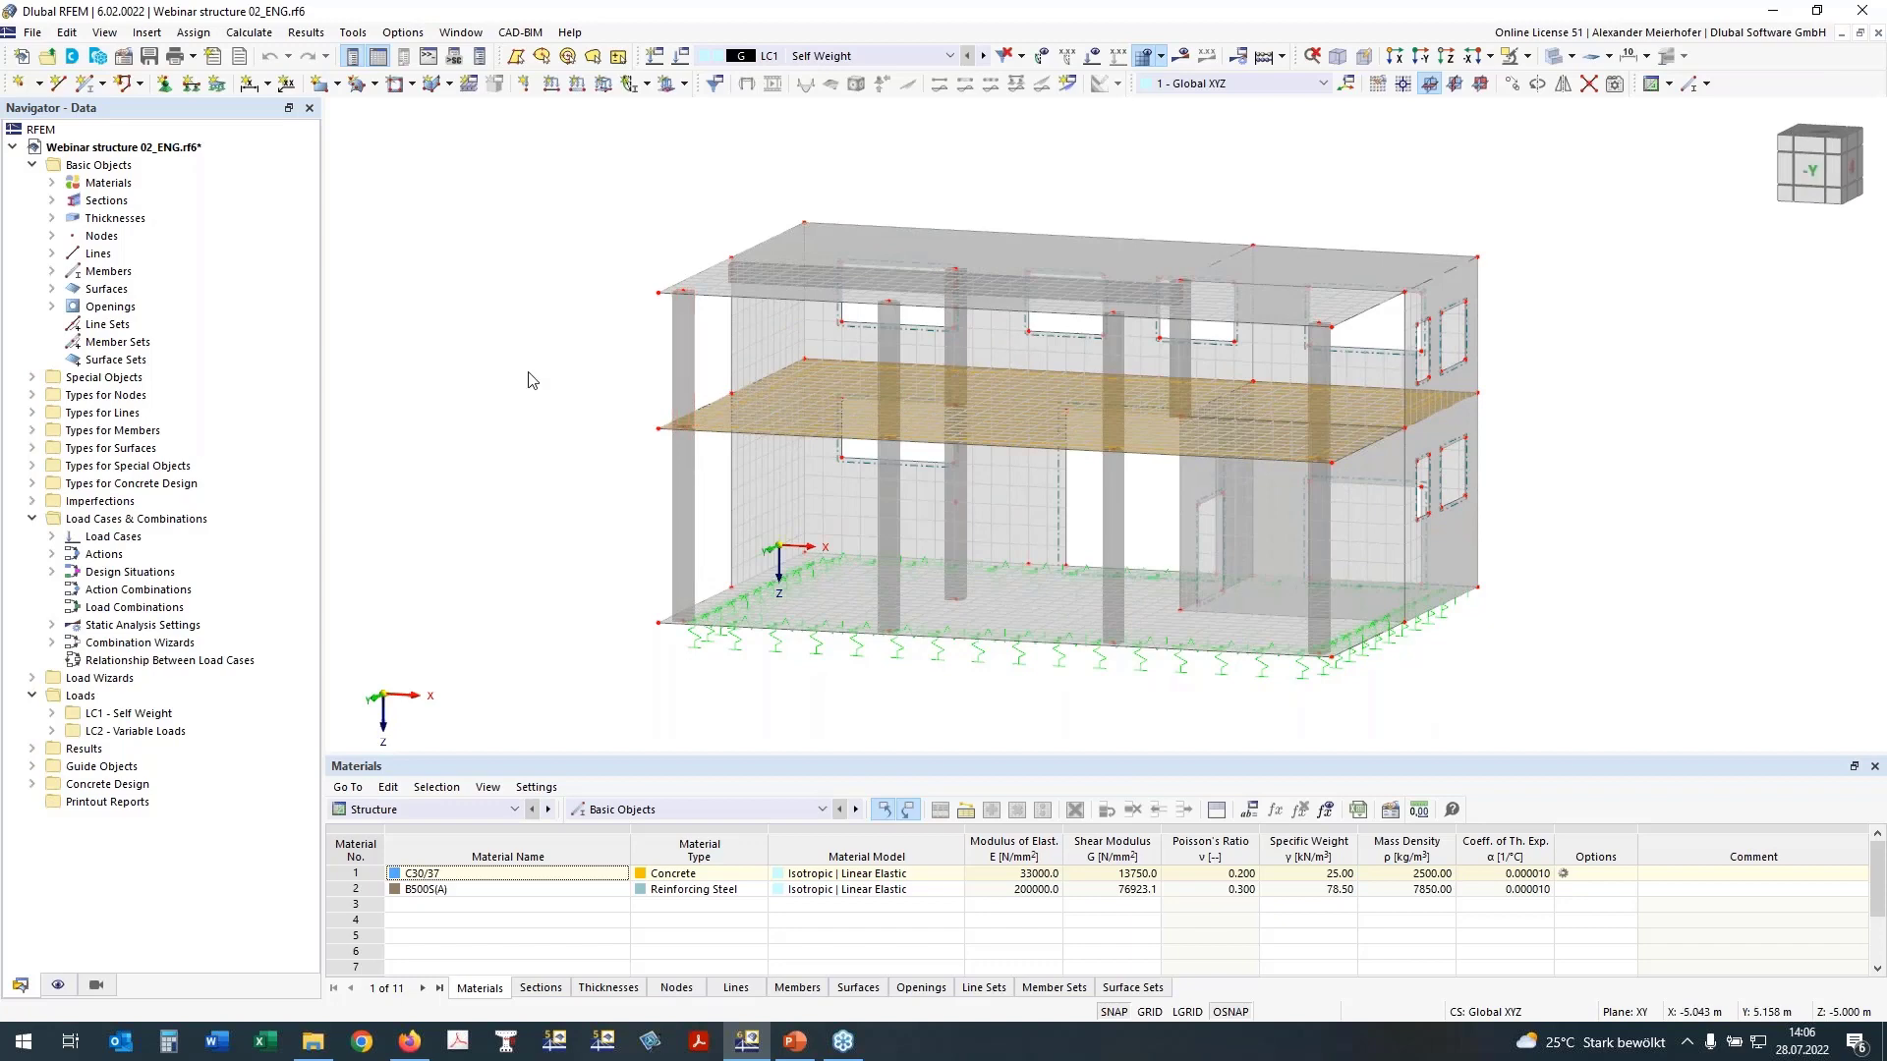
mouse_move(528, 374)
middle_mouse_down("ctrl")
mouse_move(553, 371)
mouse_move(537, 380)
middle_mouse_up("ctrl")
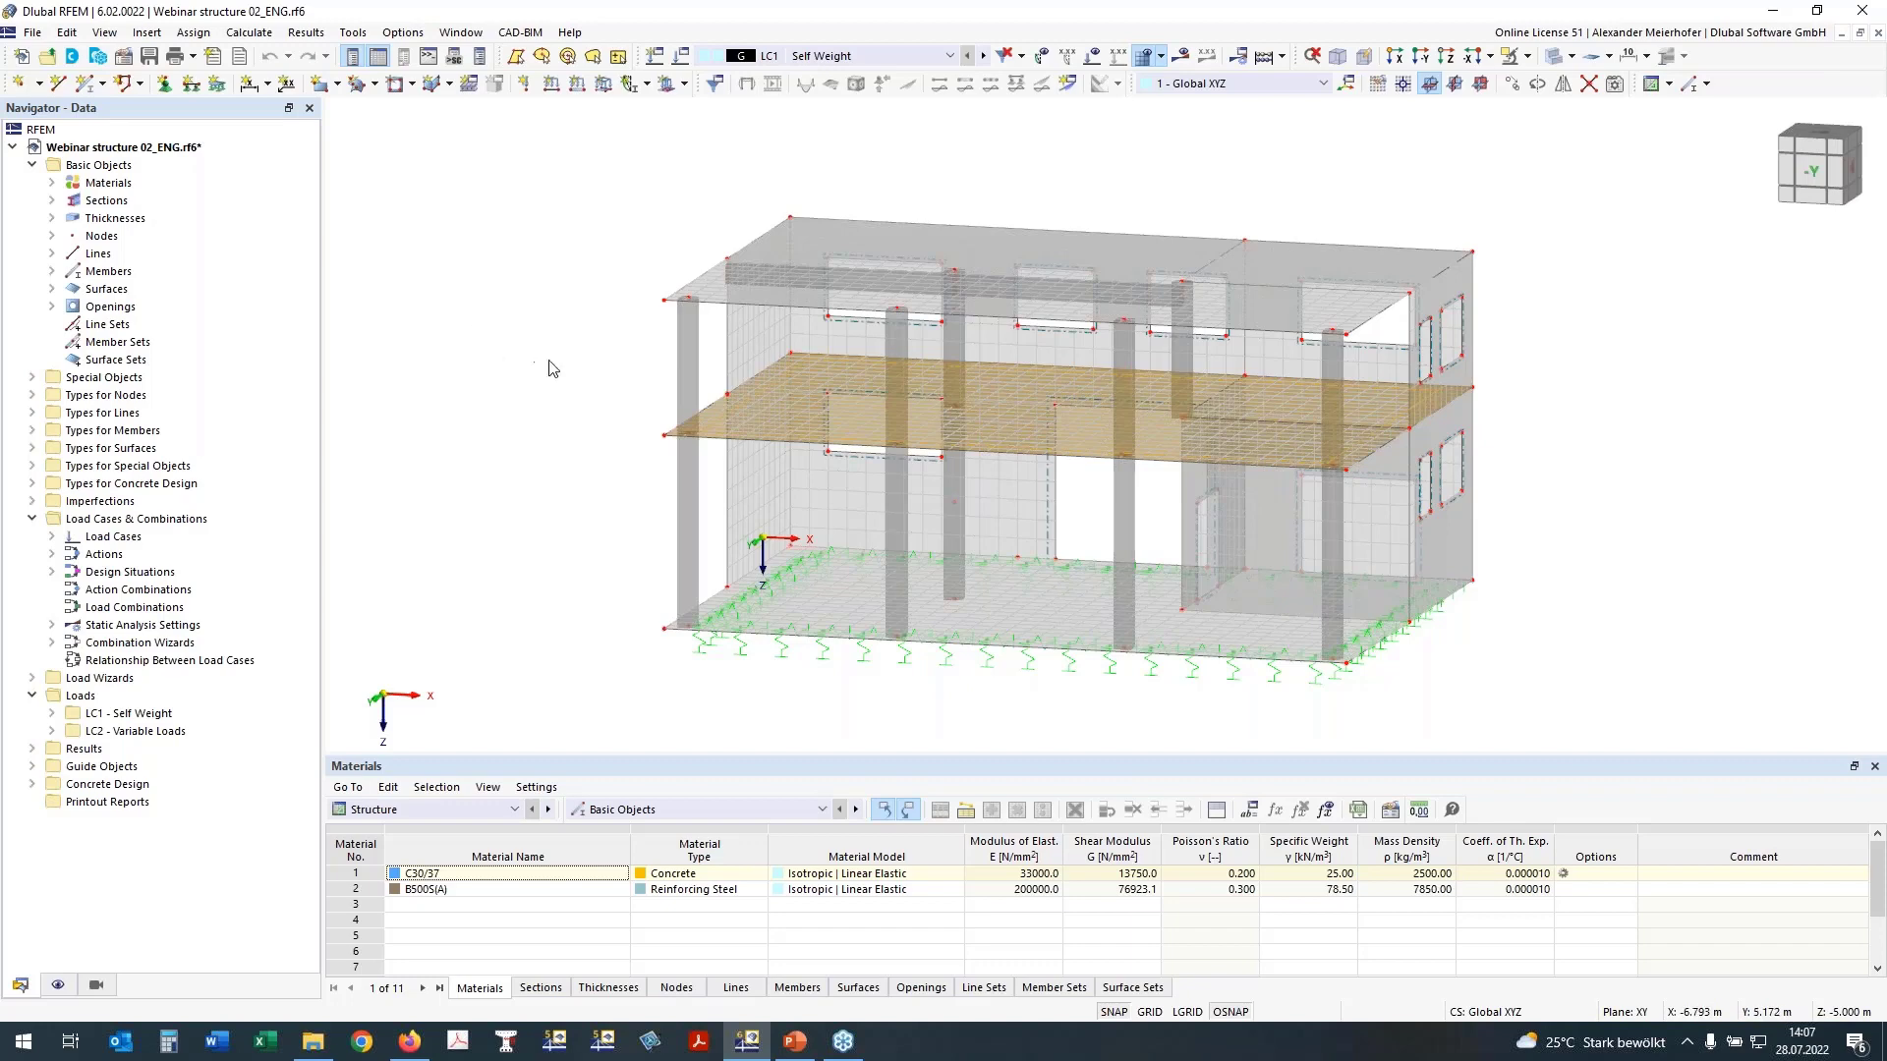
middle_click_drag(493, 368, 505, 371, "ctrl")
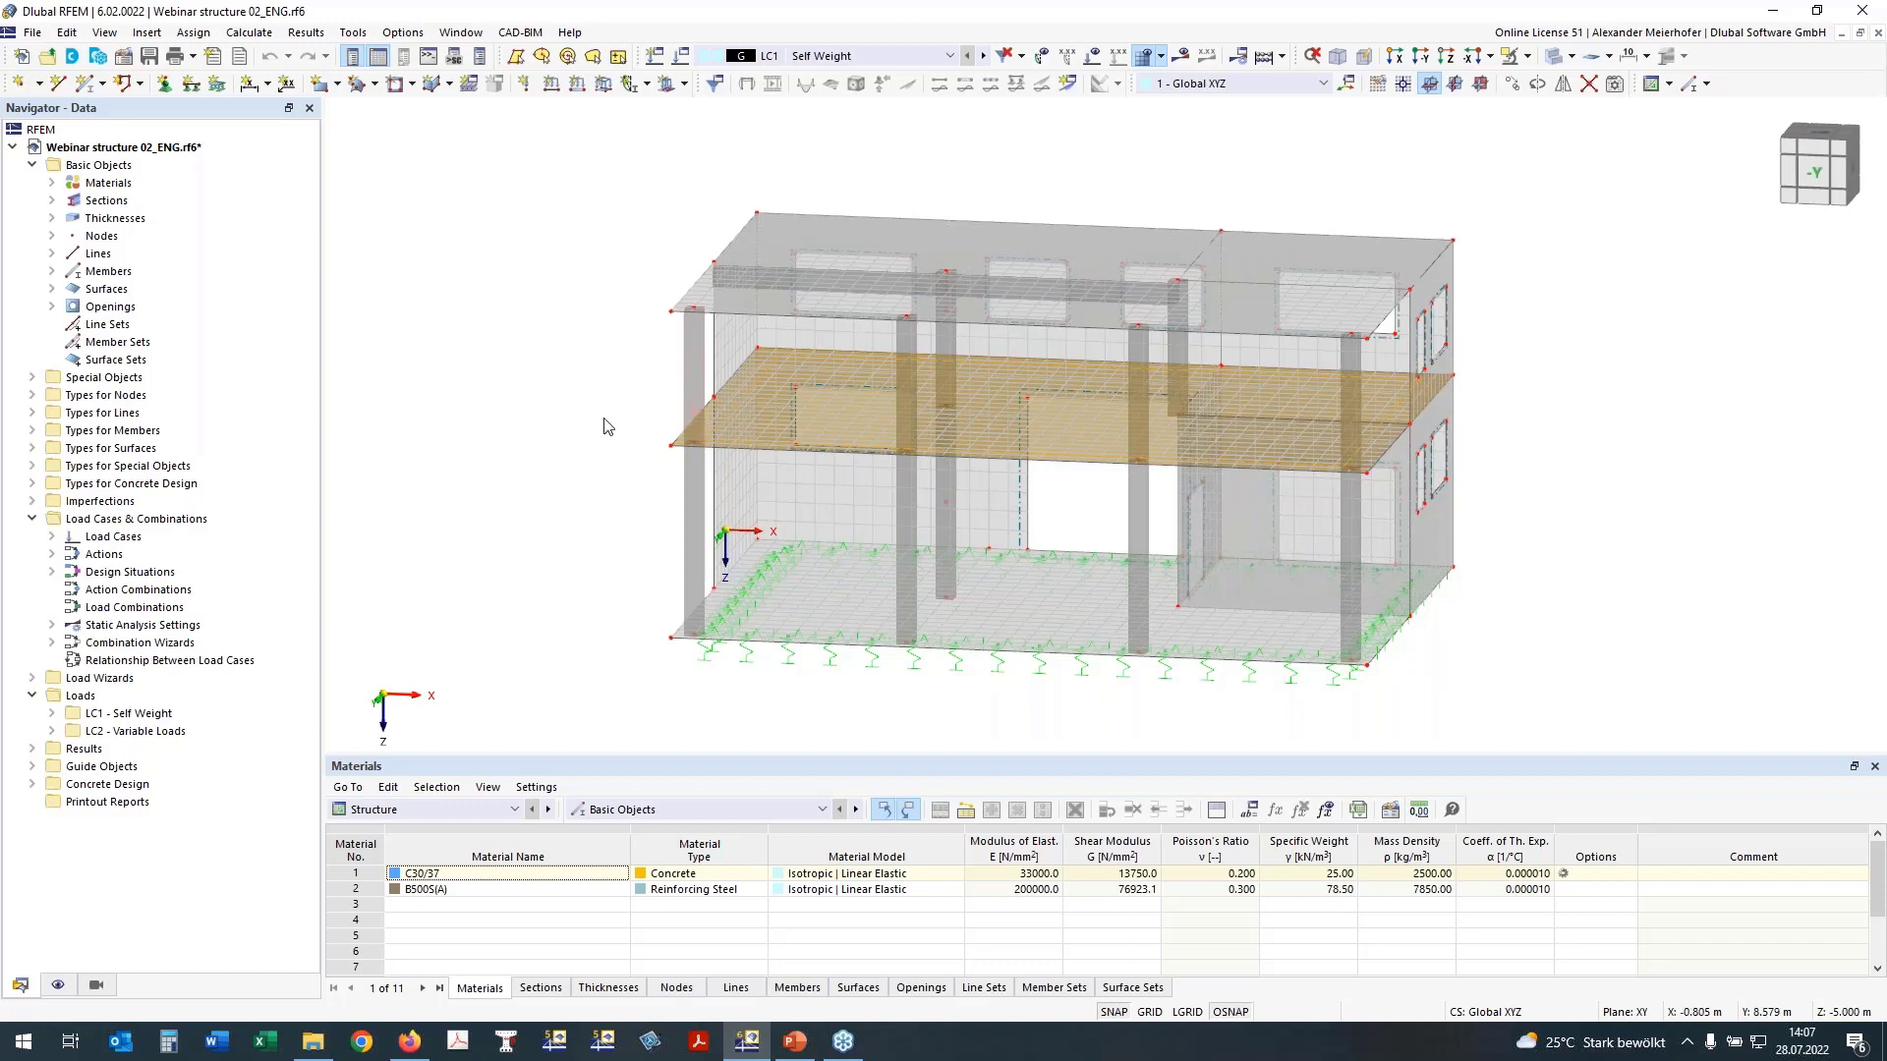
middle_click_drag(547, 421, 653, 456)
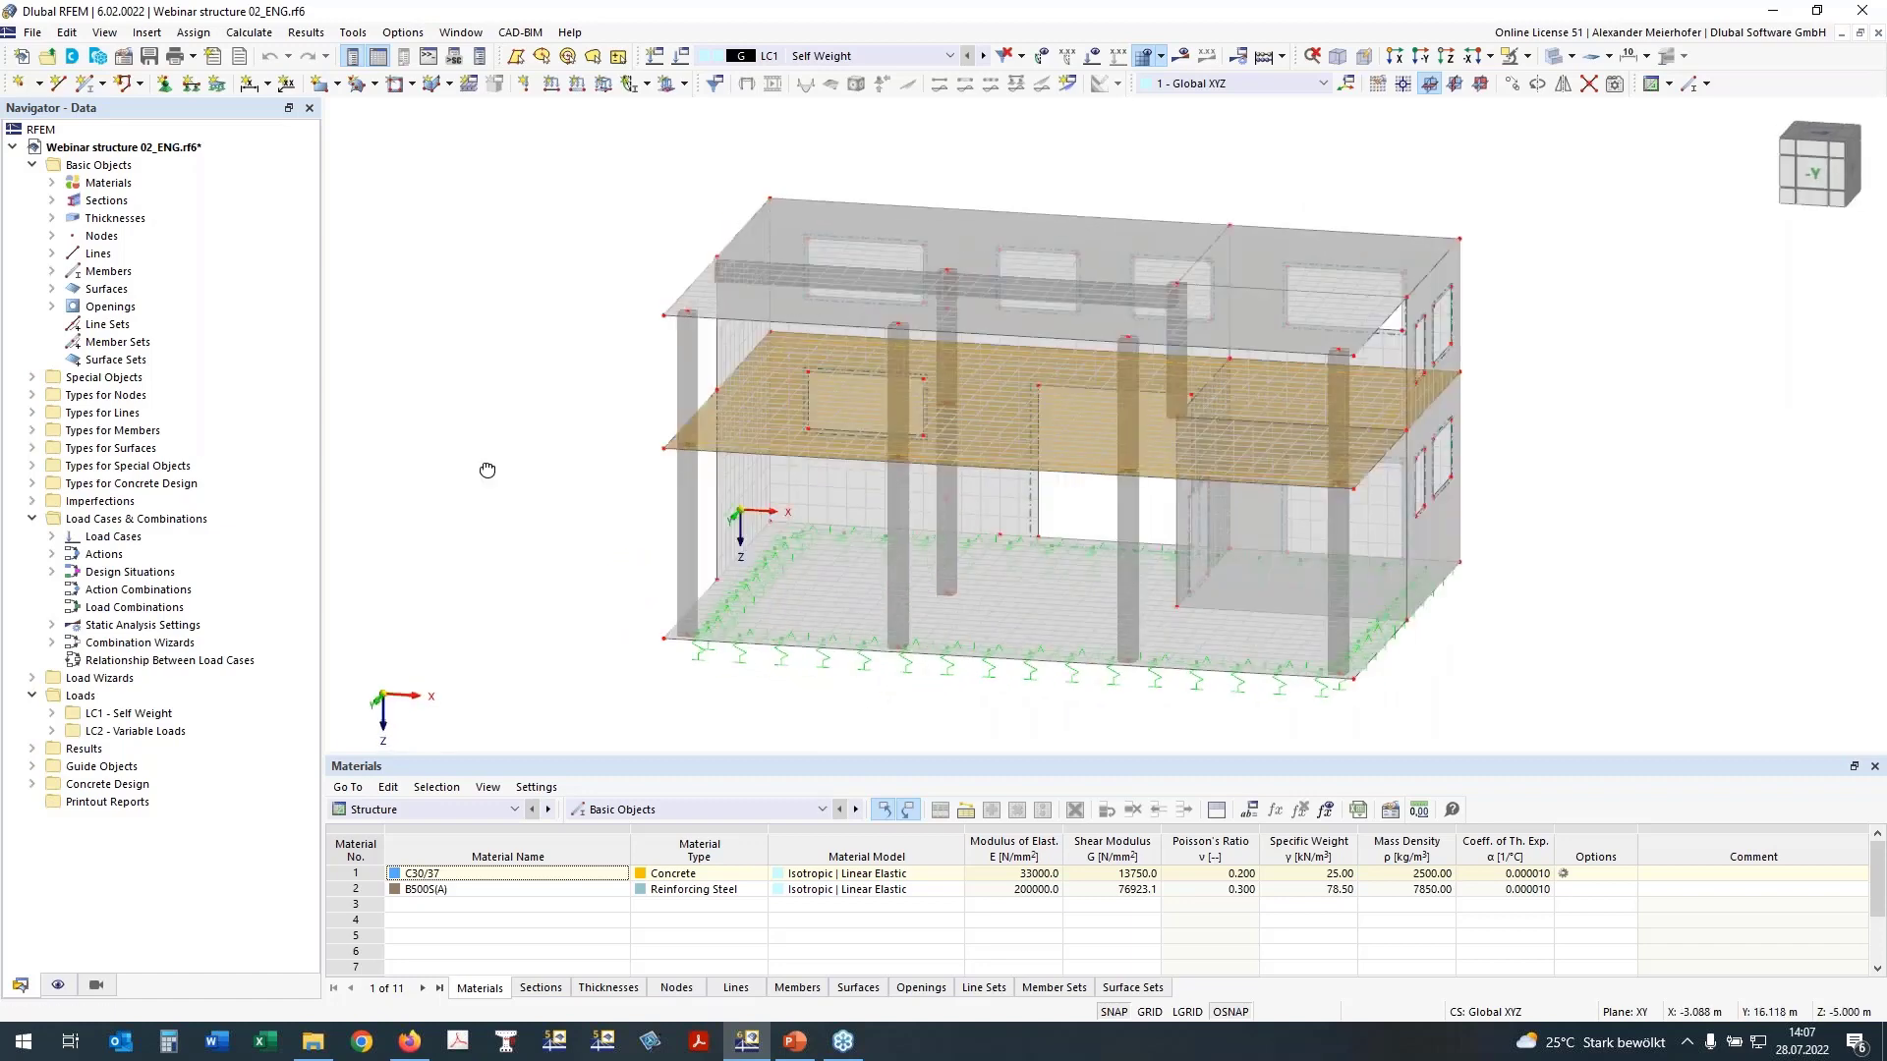
middle_click_drag(487, 470, 502, 405, "ctrl")
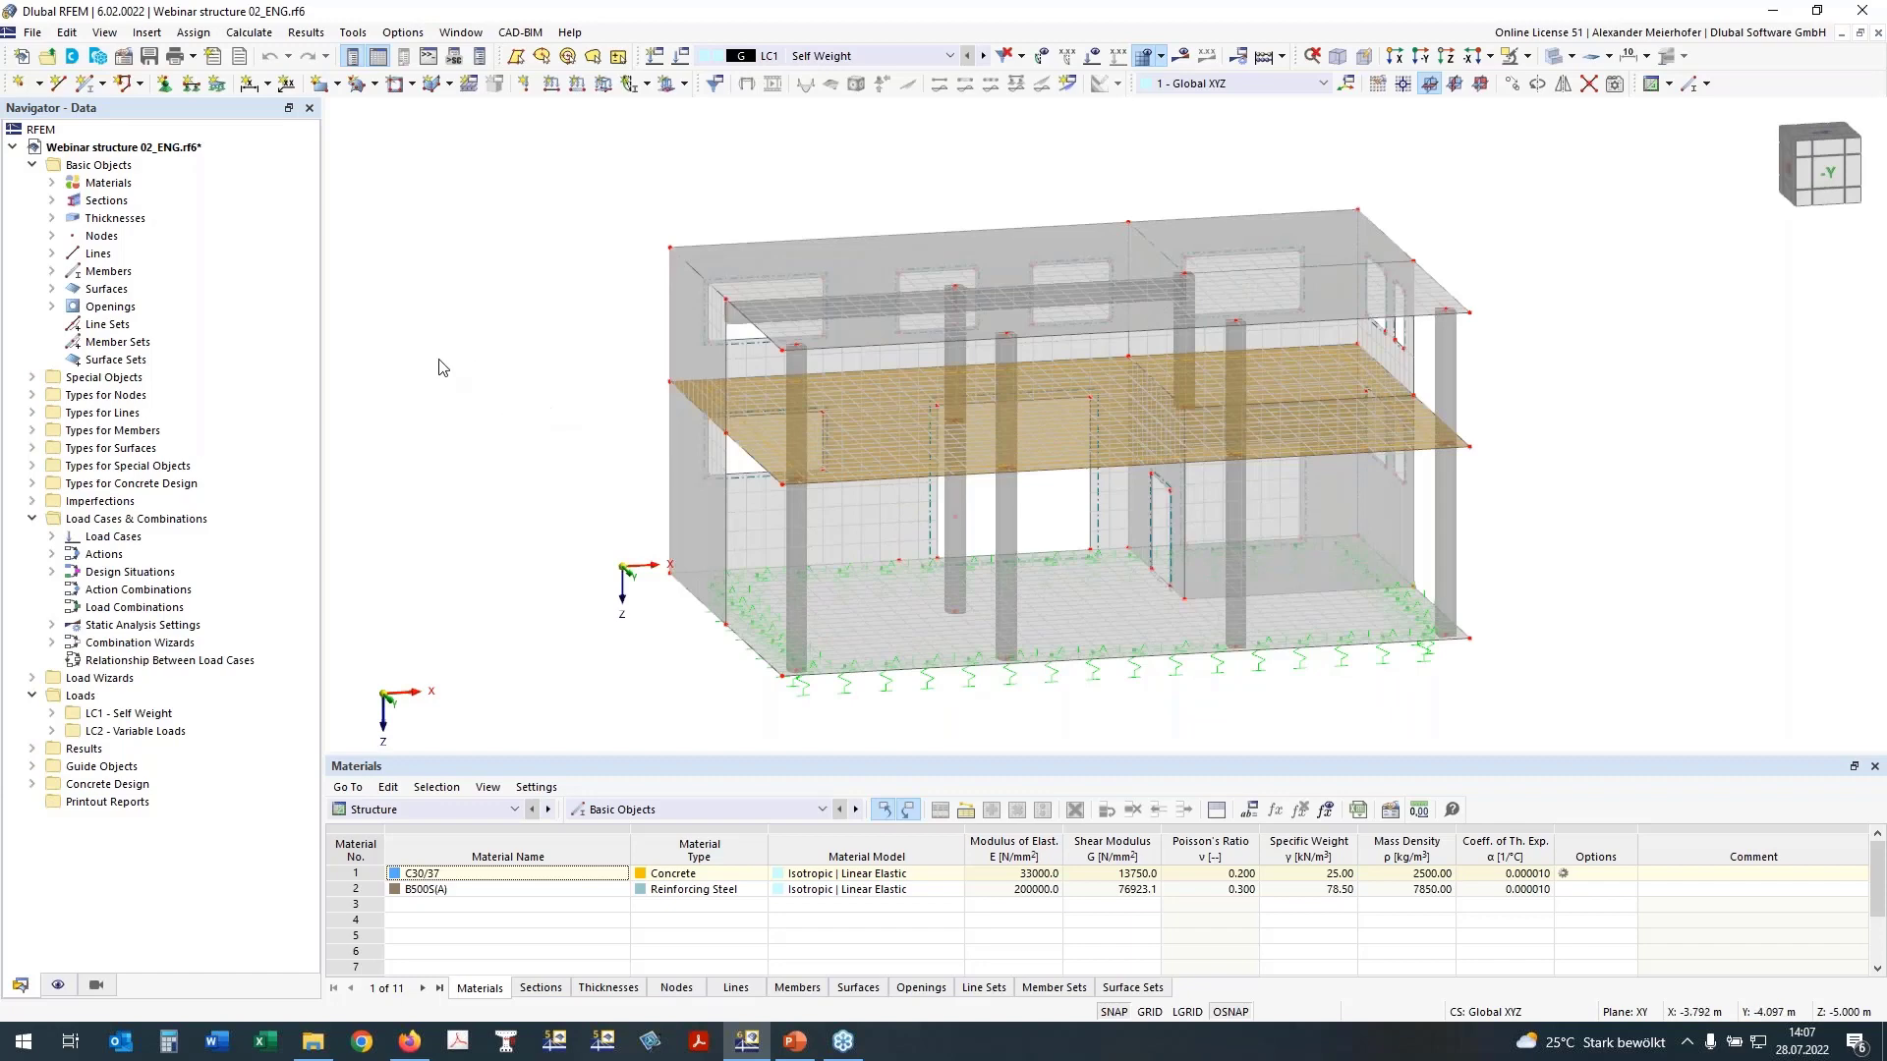
Step: Review the model's materials and highlight the members assigned to the R_M1 450/450 and R_M1 450/500 sections
left_click(54, 183)
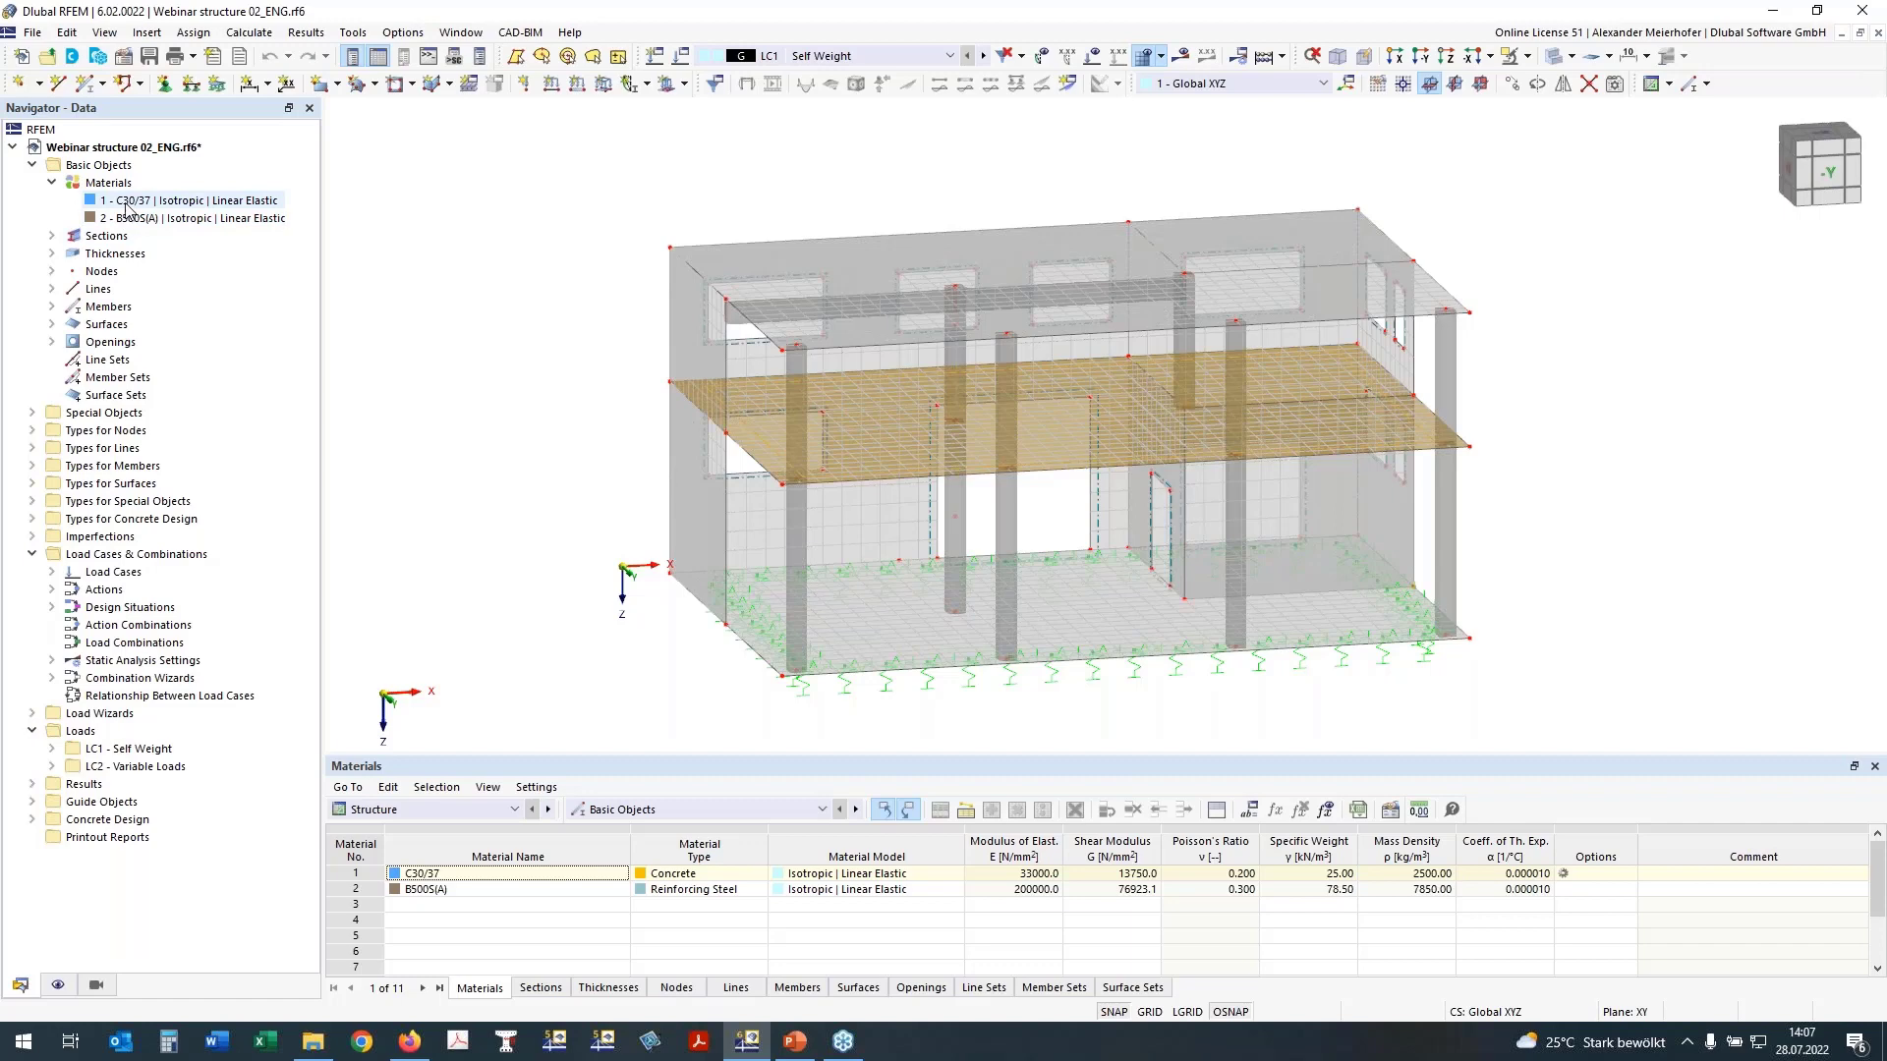
left_click(52, 236)
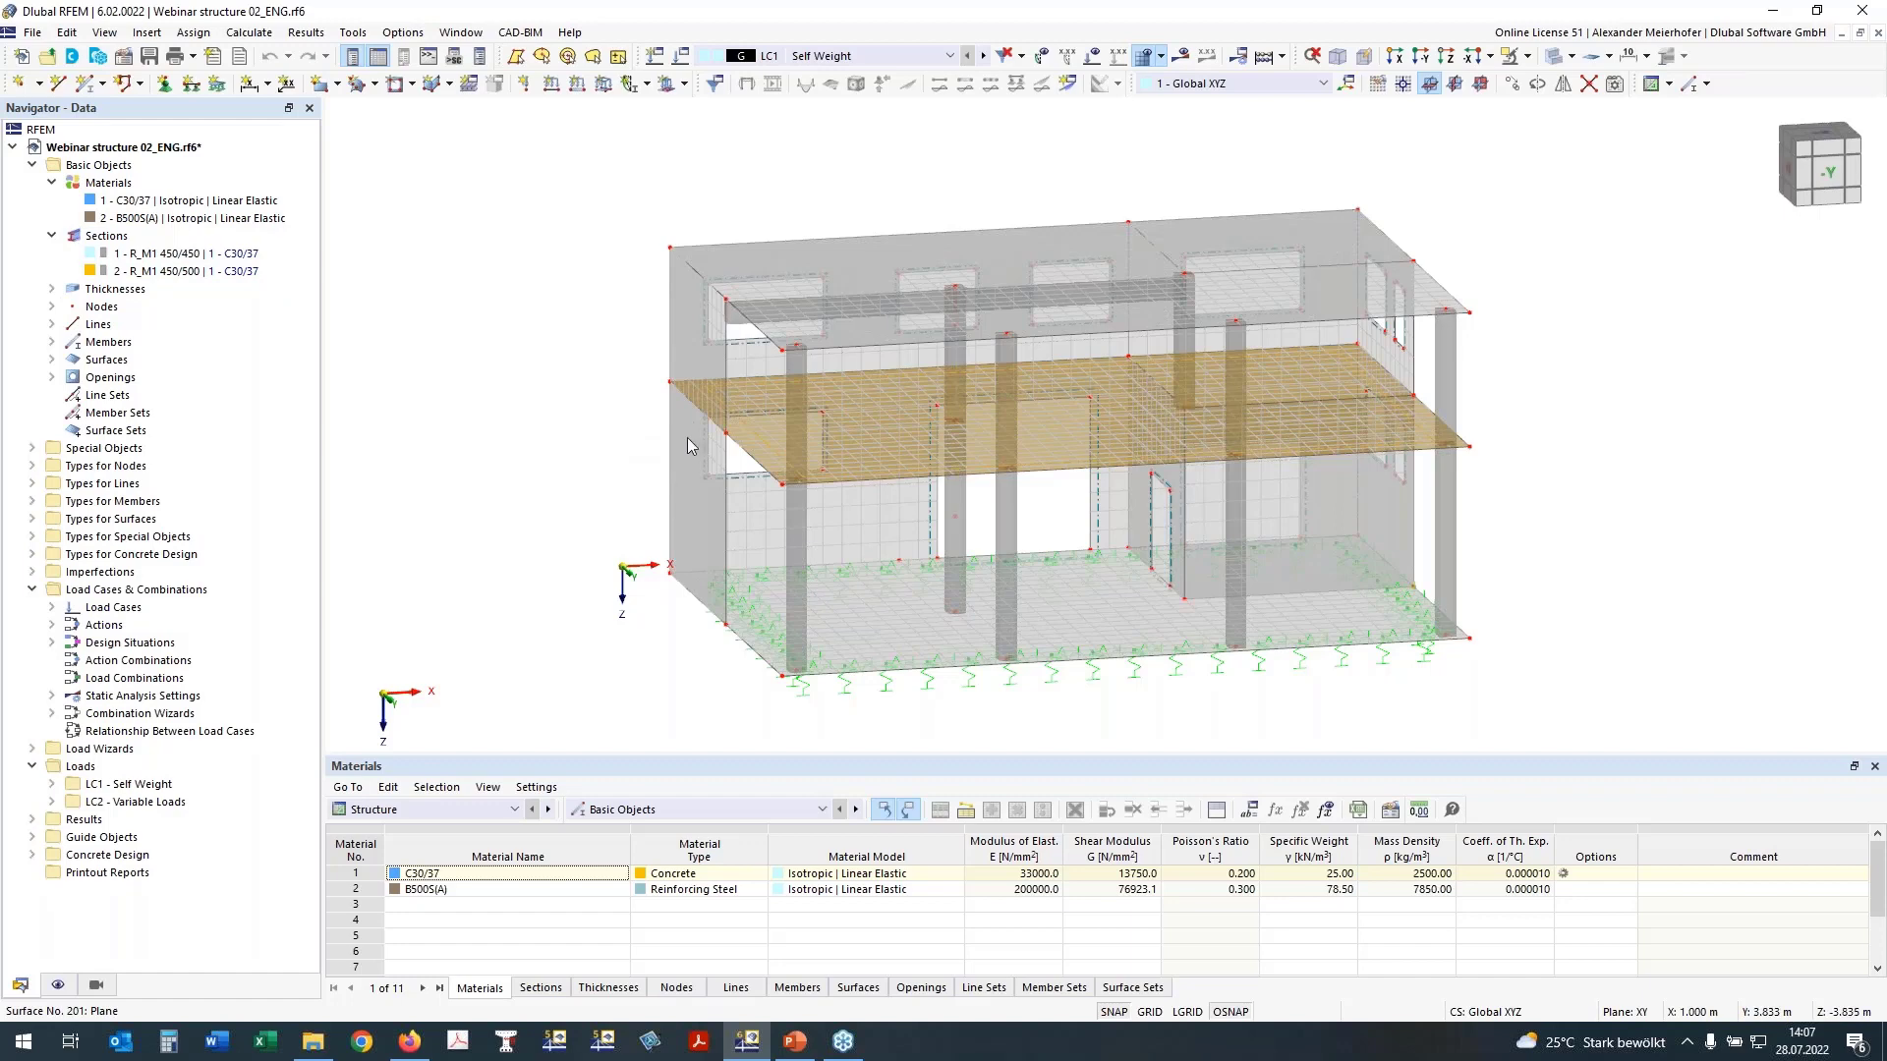
left_click(172, 254)
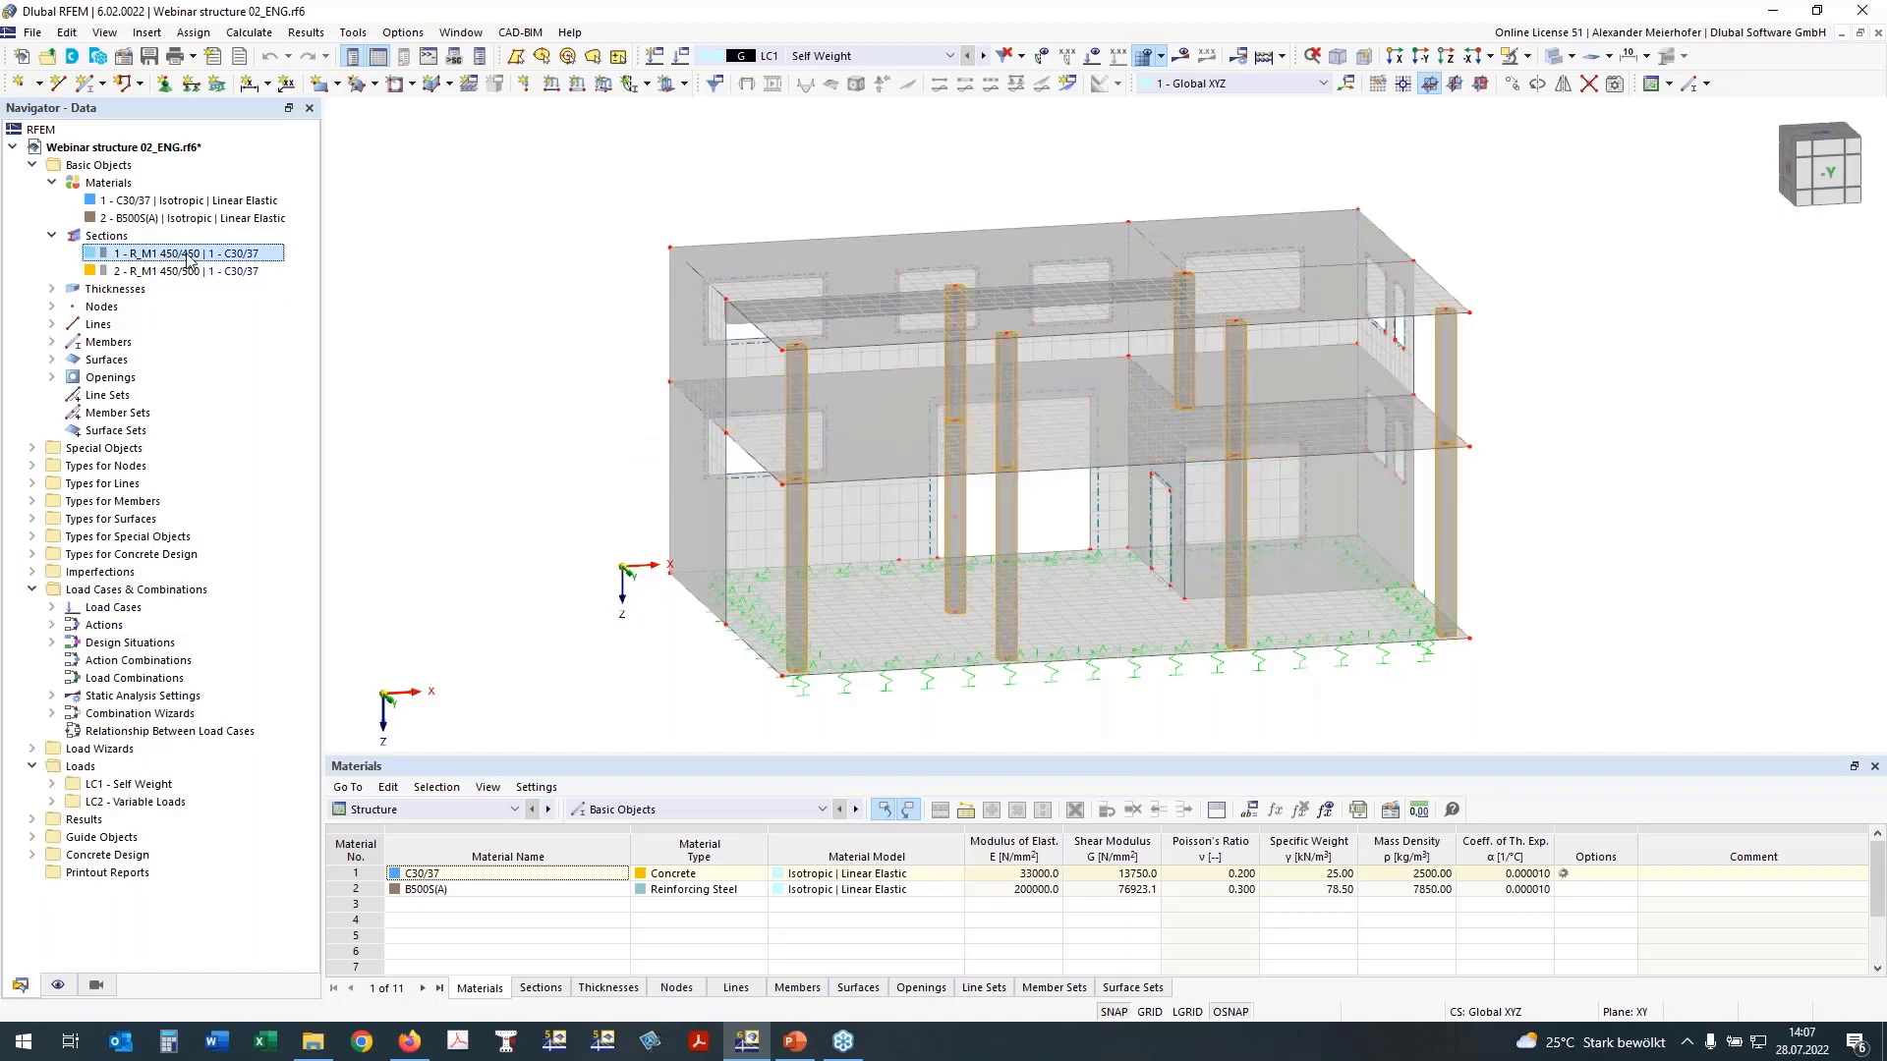
left_click(113, 271)
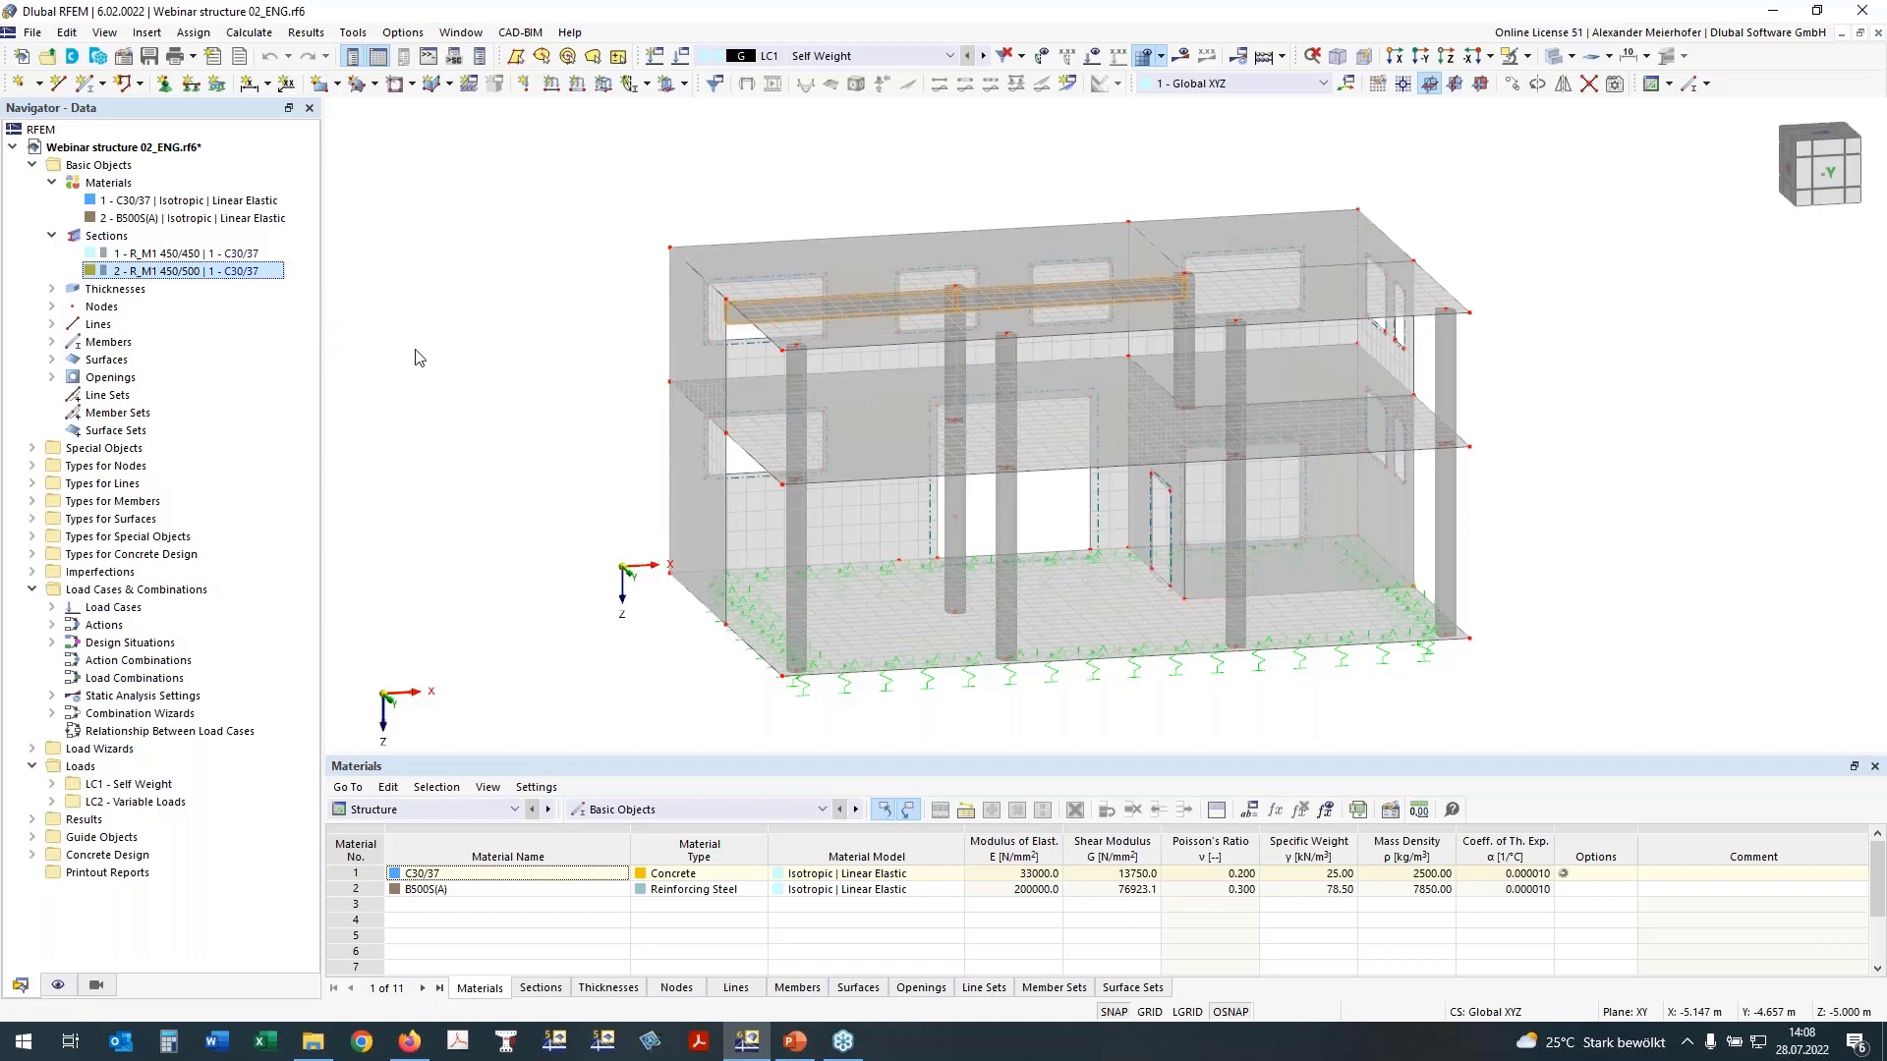
middle_click_drag(471, 352, 818, 365)
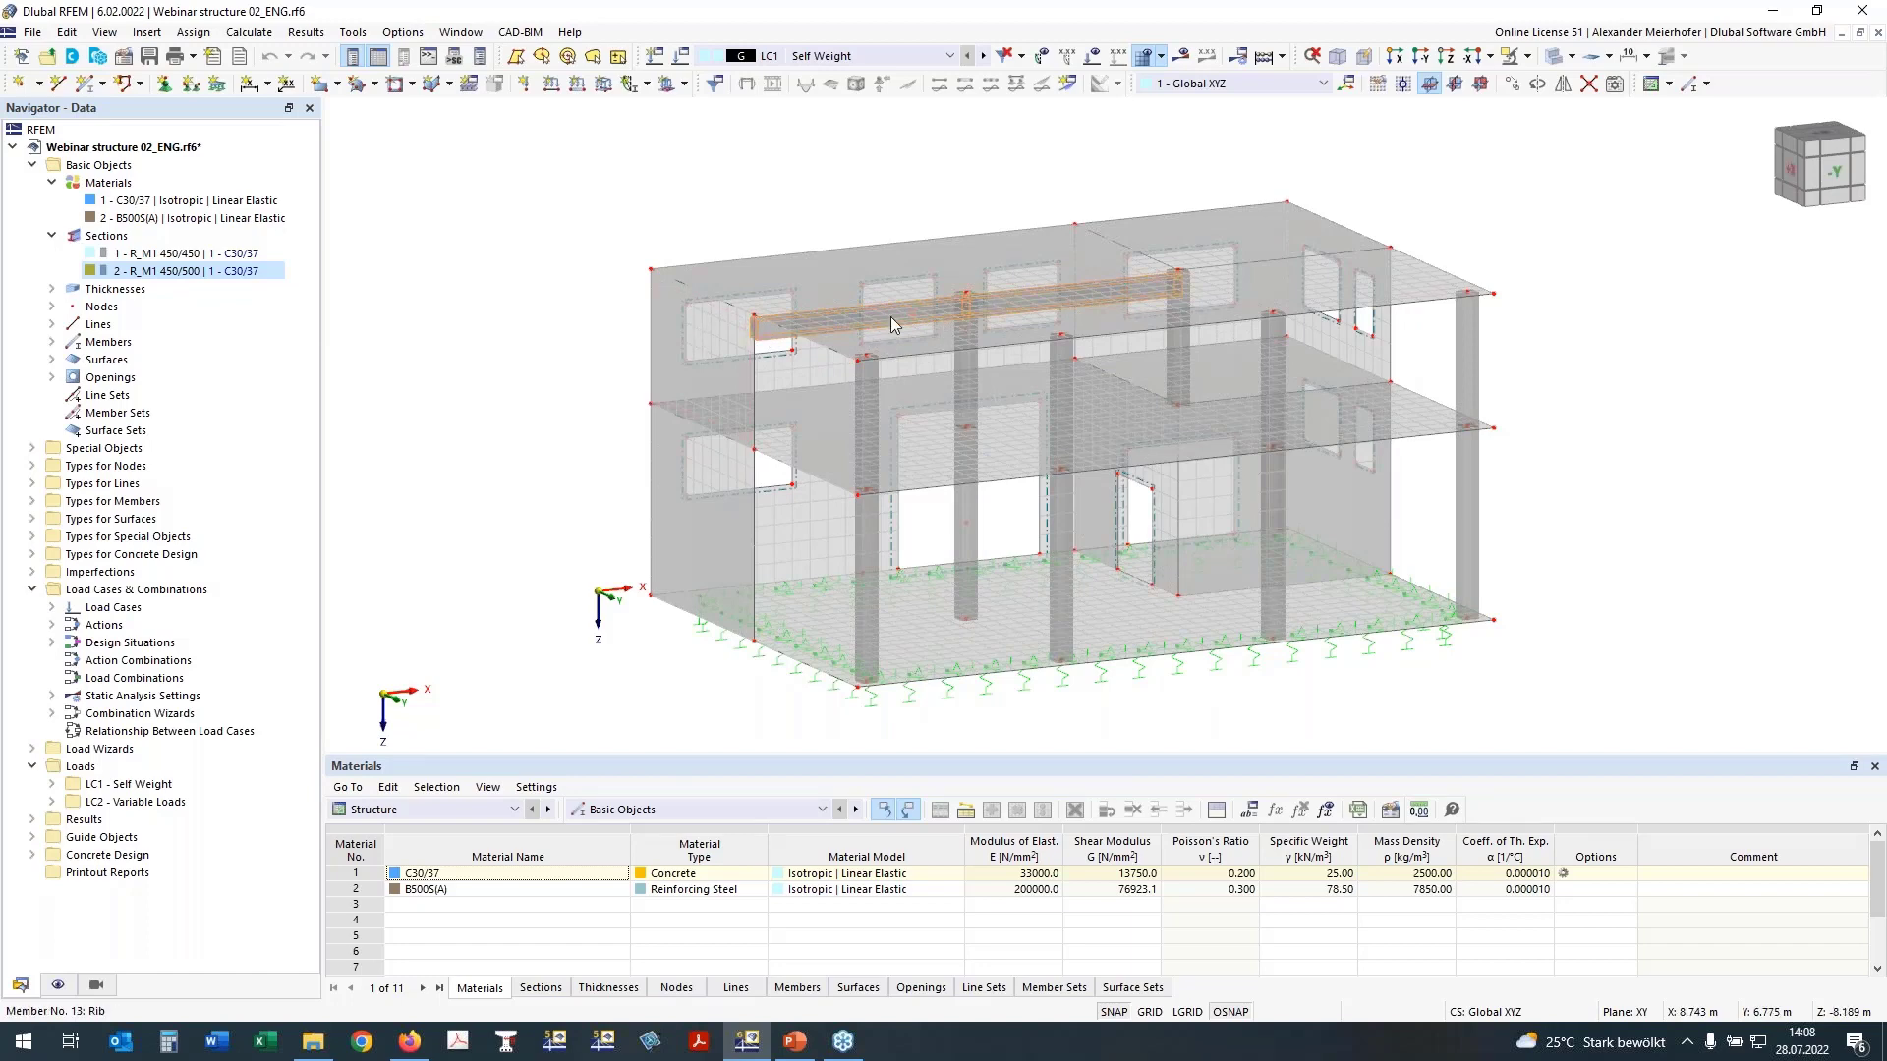
Step: Highlight the surfaces assigned to each of the three uniform thicknesses to check the walls, floor slabs and base slab
left_click(51, 288)
left_click(136, 306)
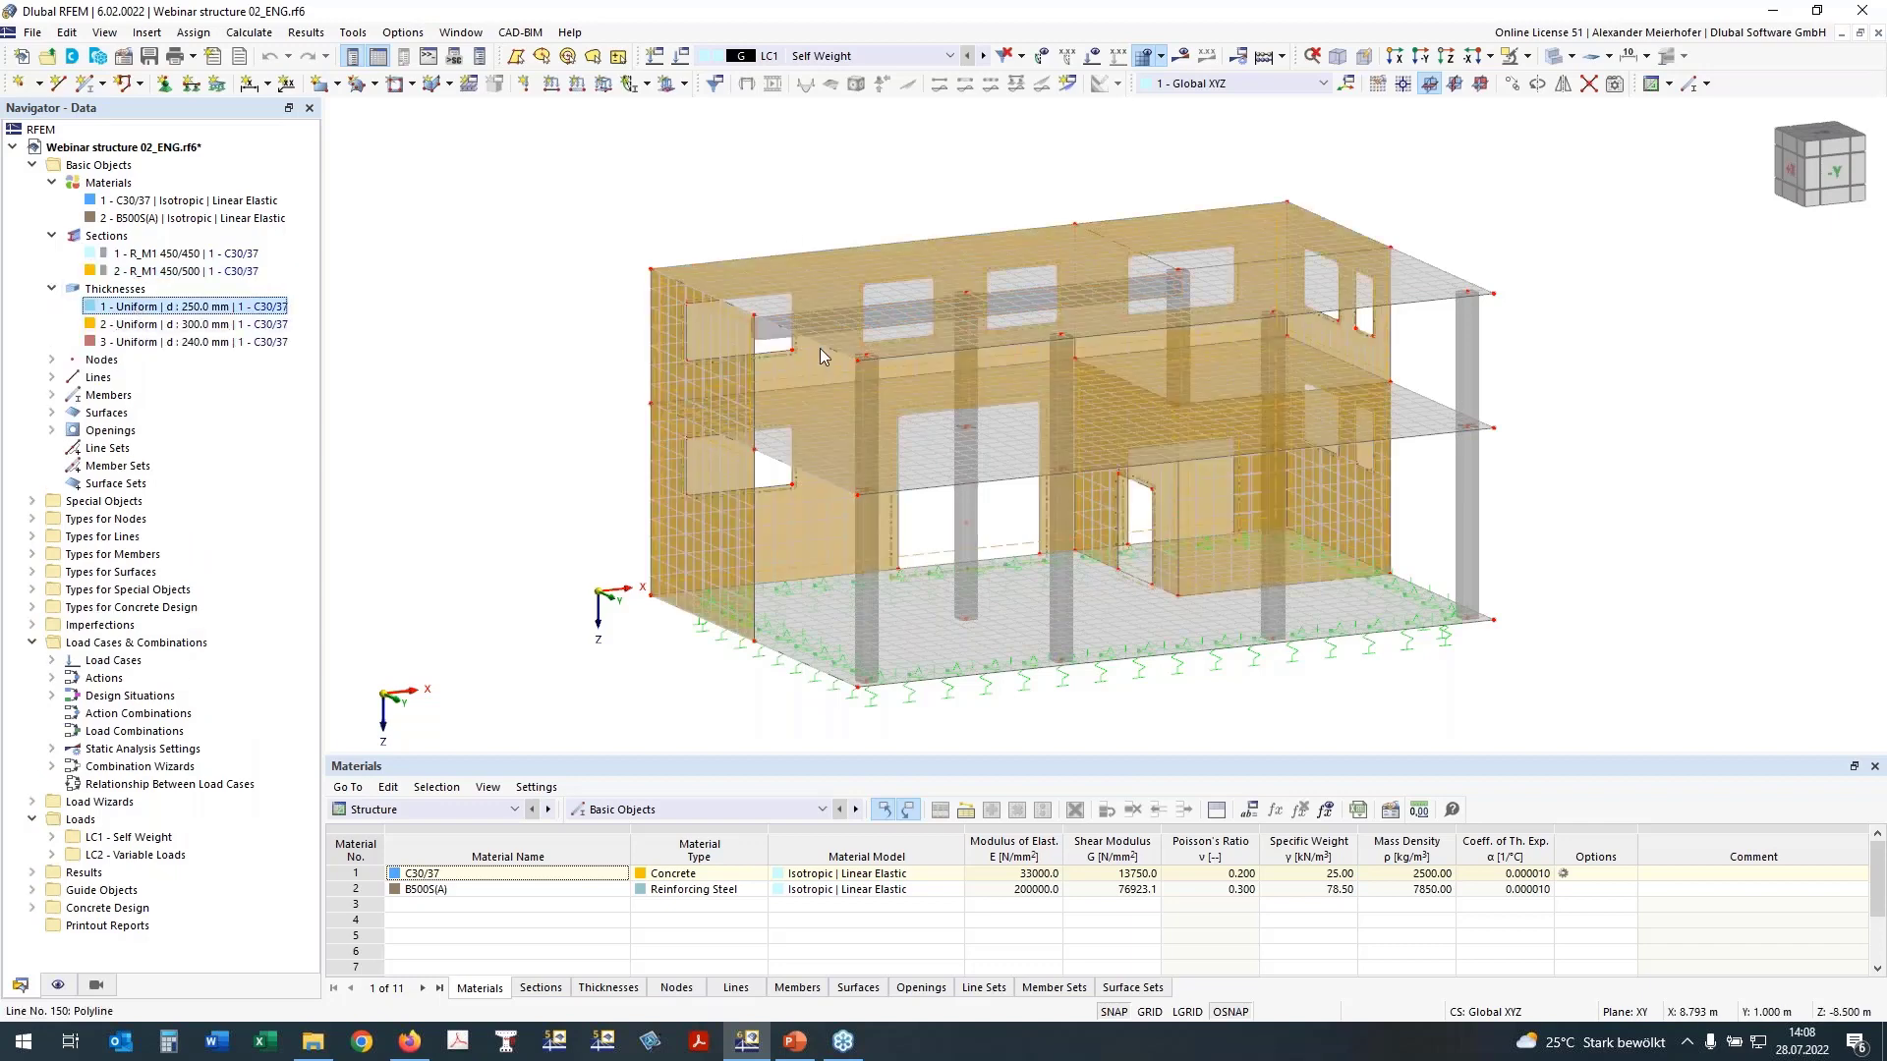
key("Down")
key("Down")
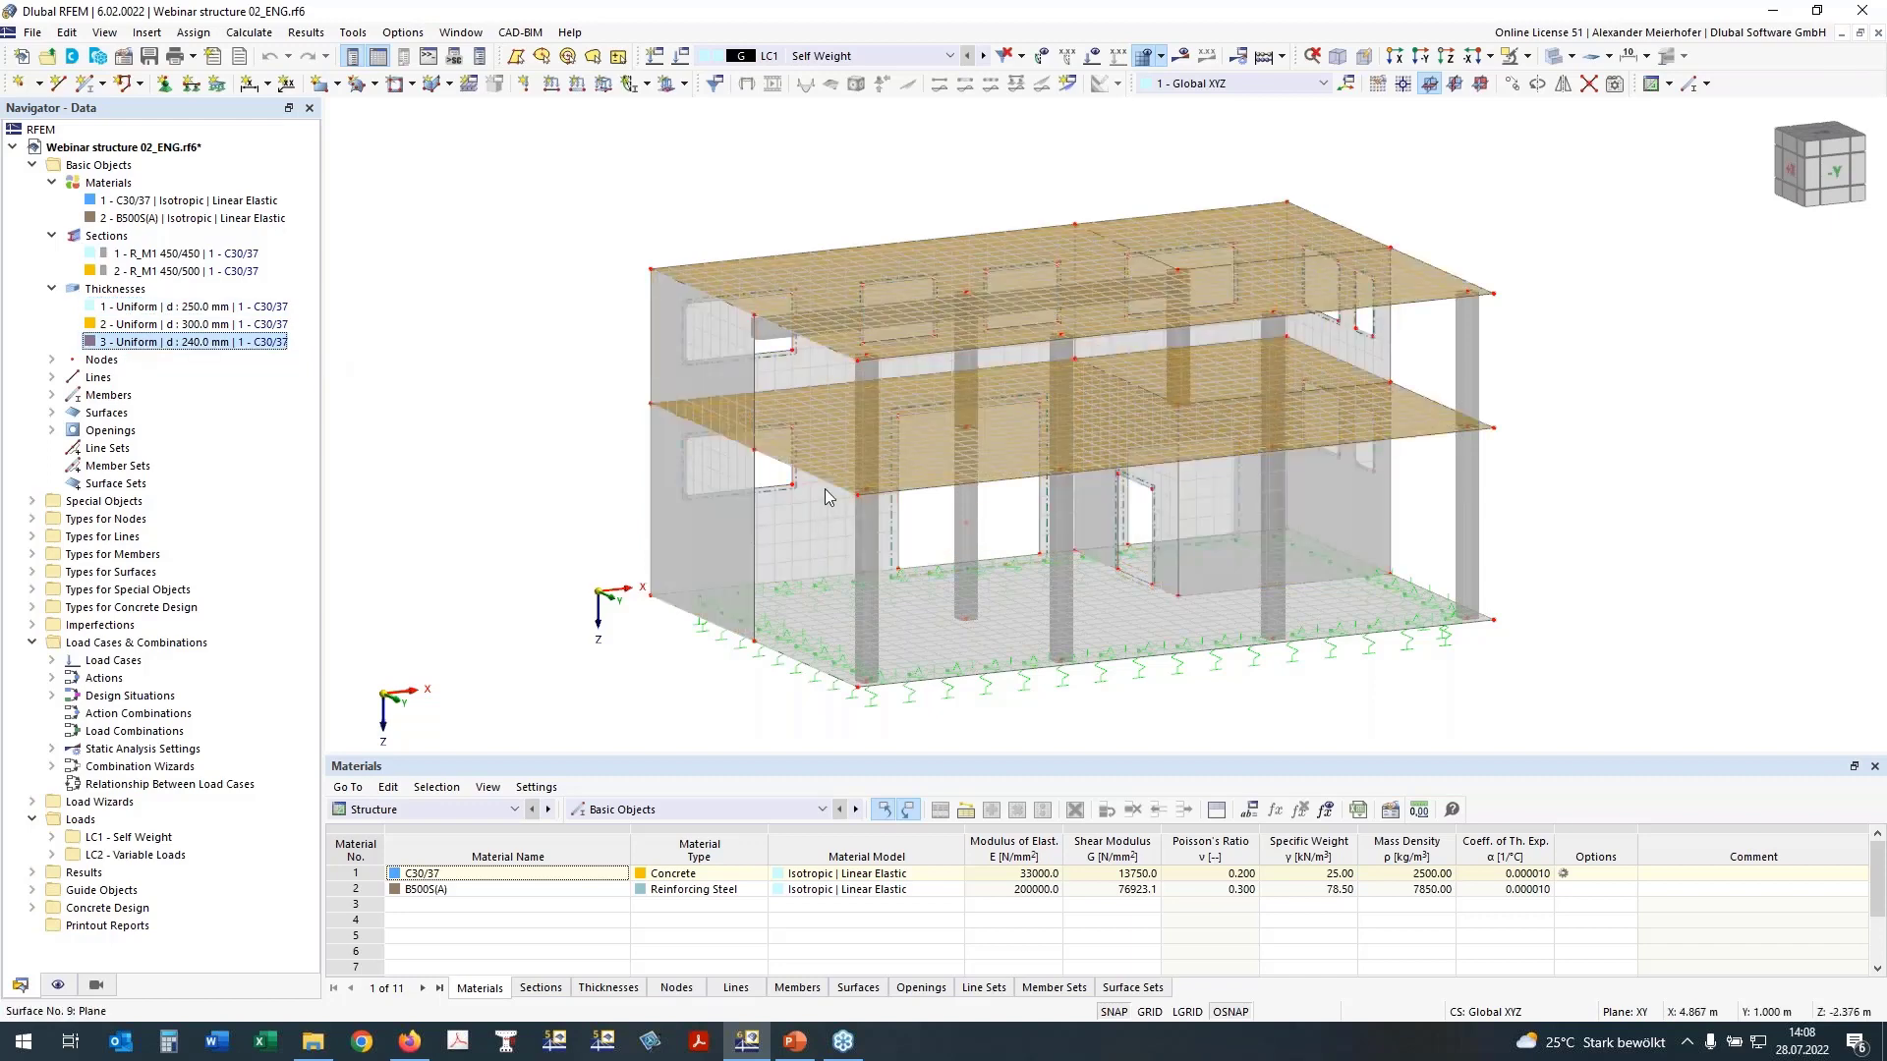
left_click(134, 325)
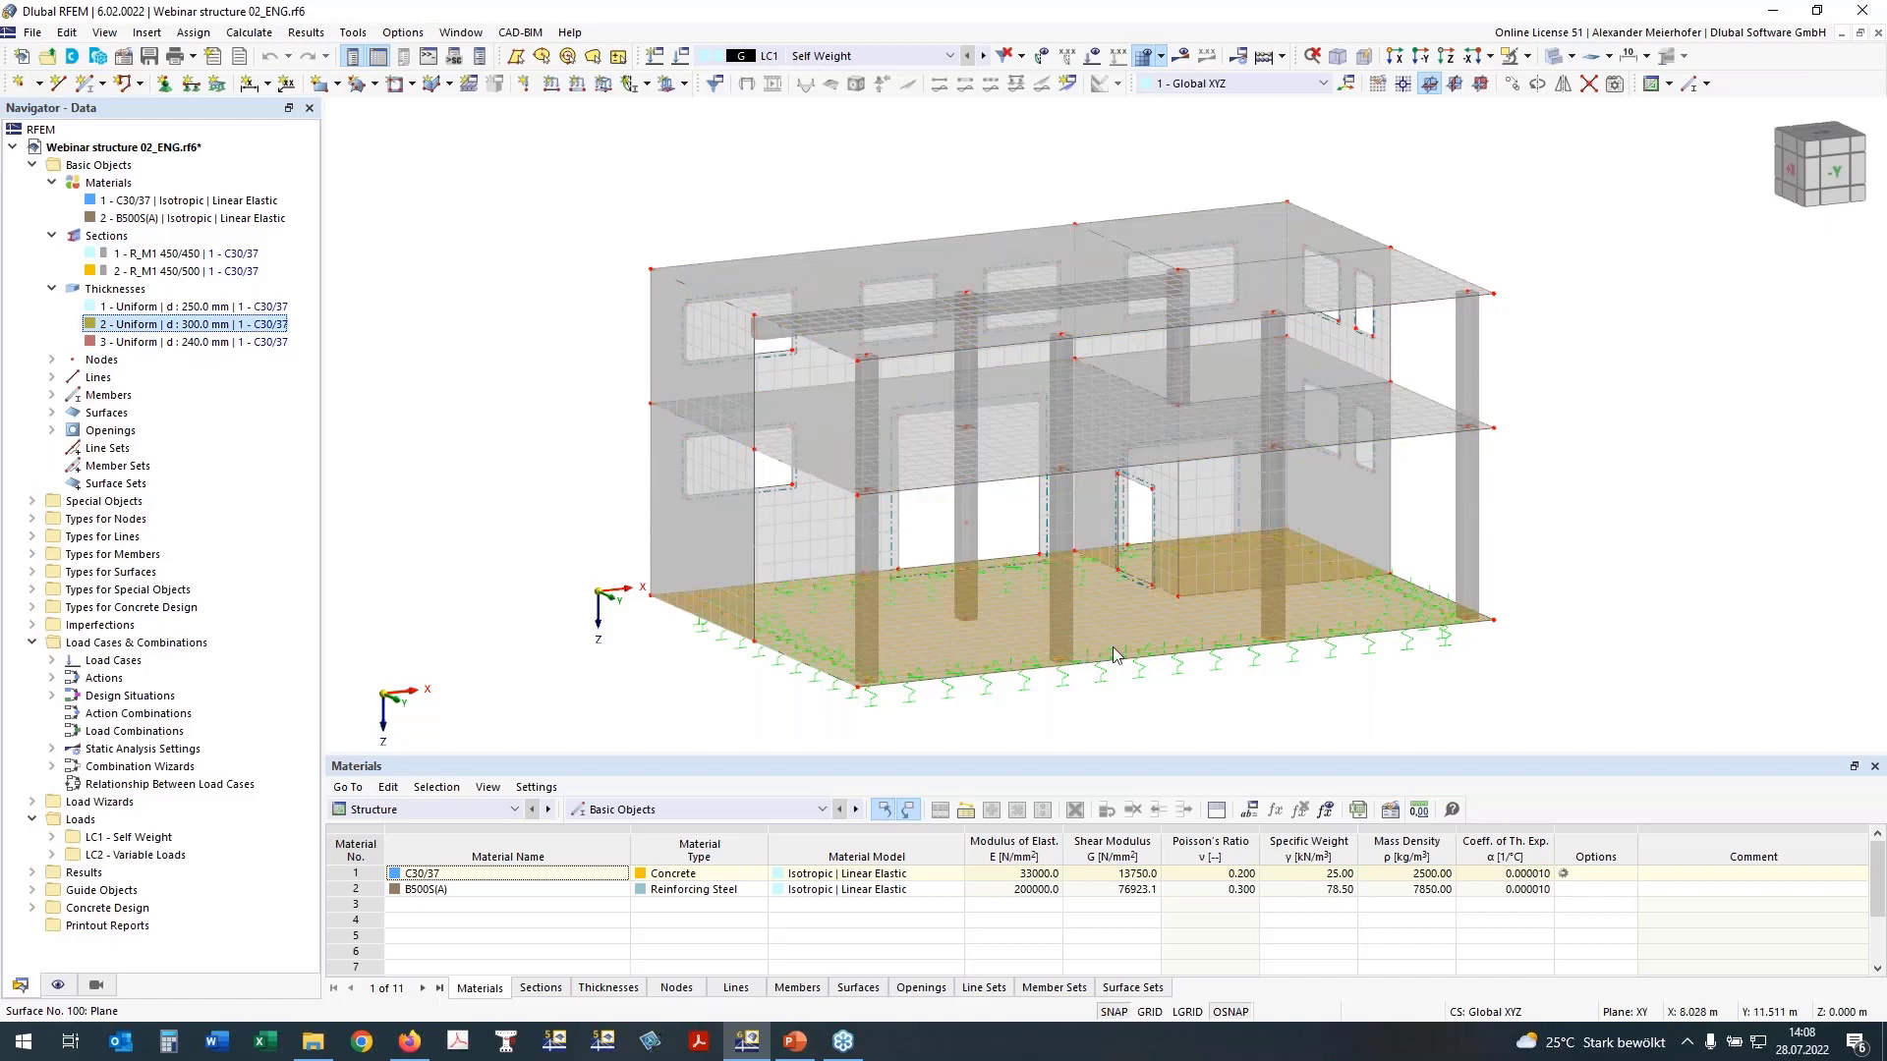
left_click(576, 585)
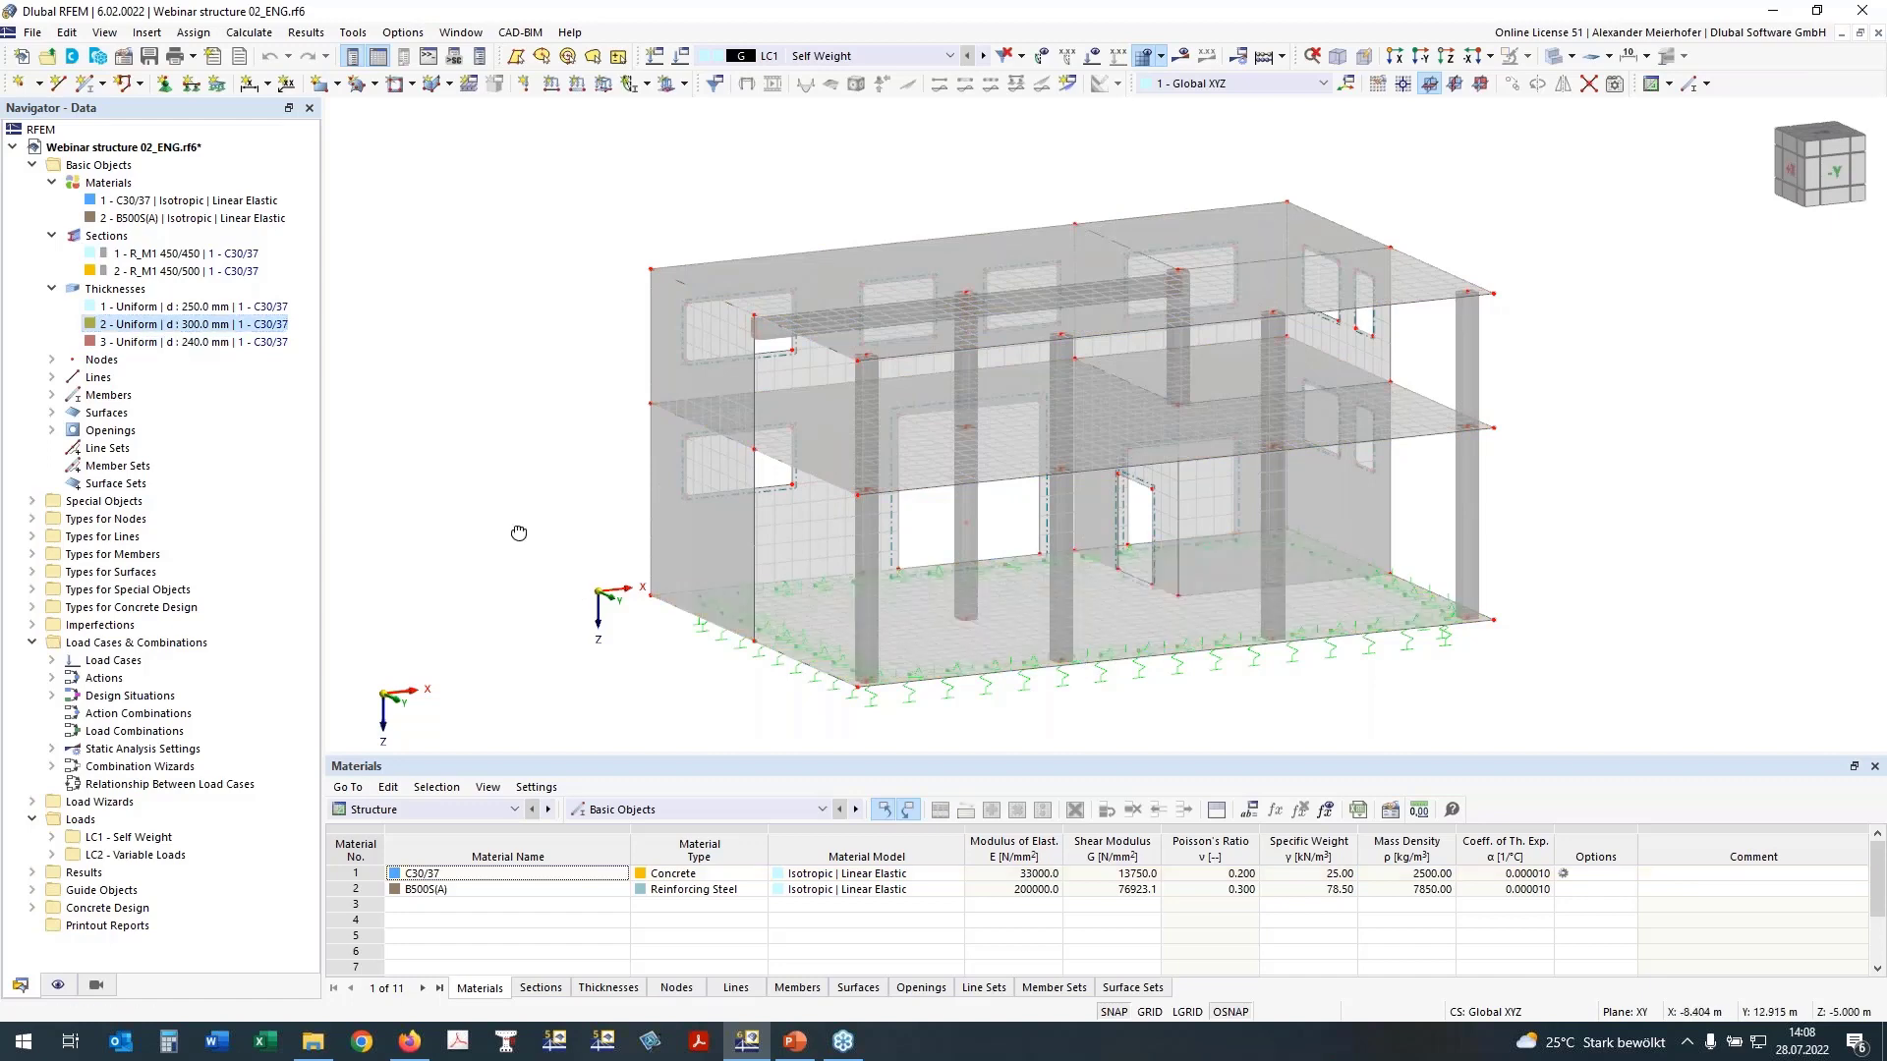
Step: Examine the building from several angles, including close up where the columns and the beam meet the slabs
middle_click_drag(519, 532, 396, 534, "ctrl")
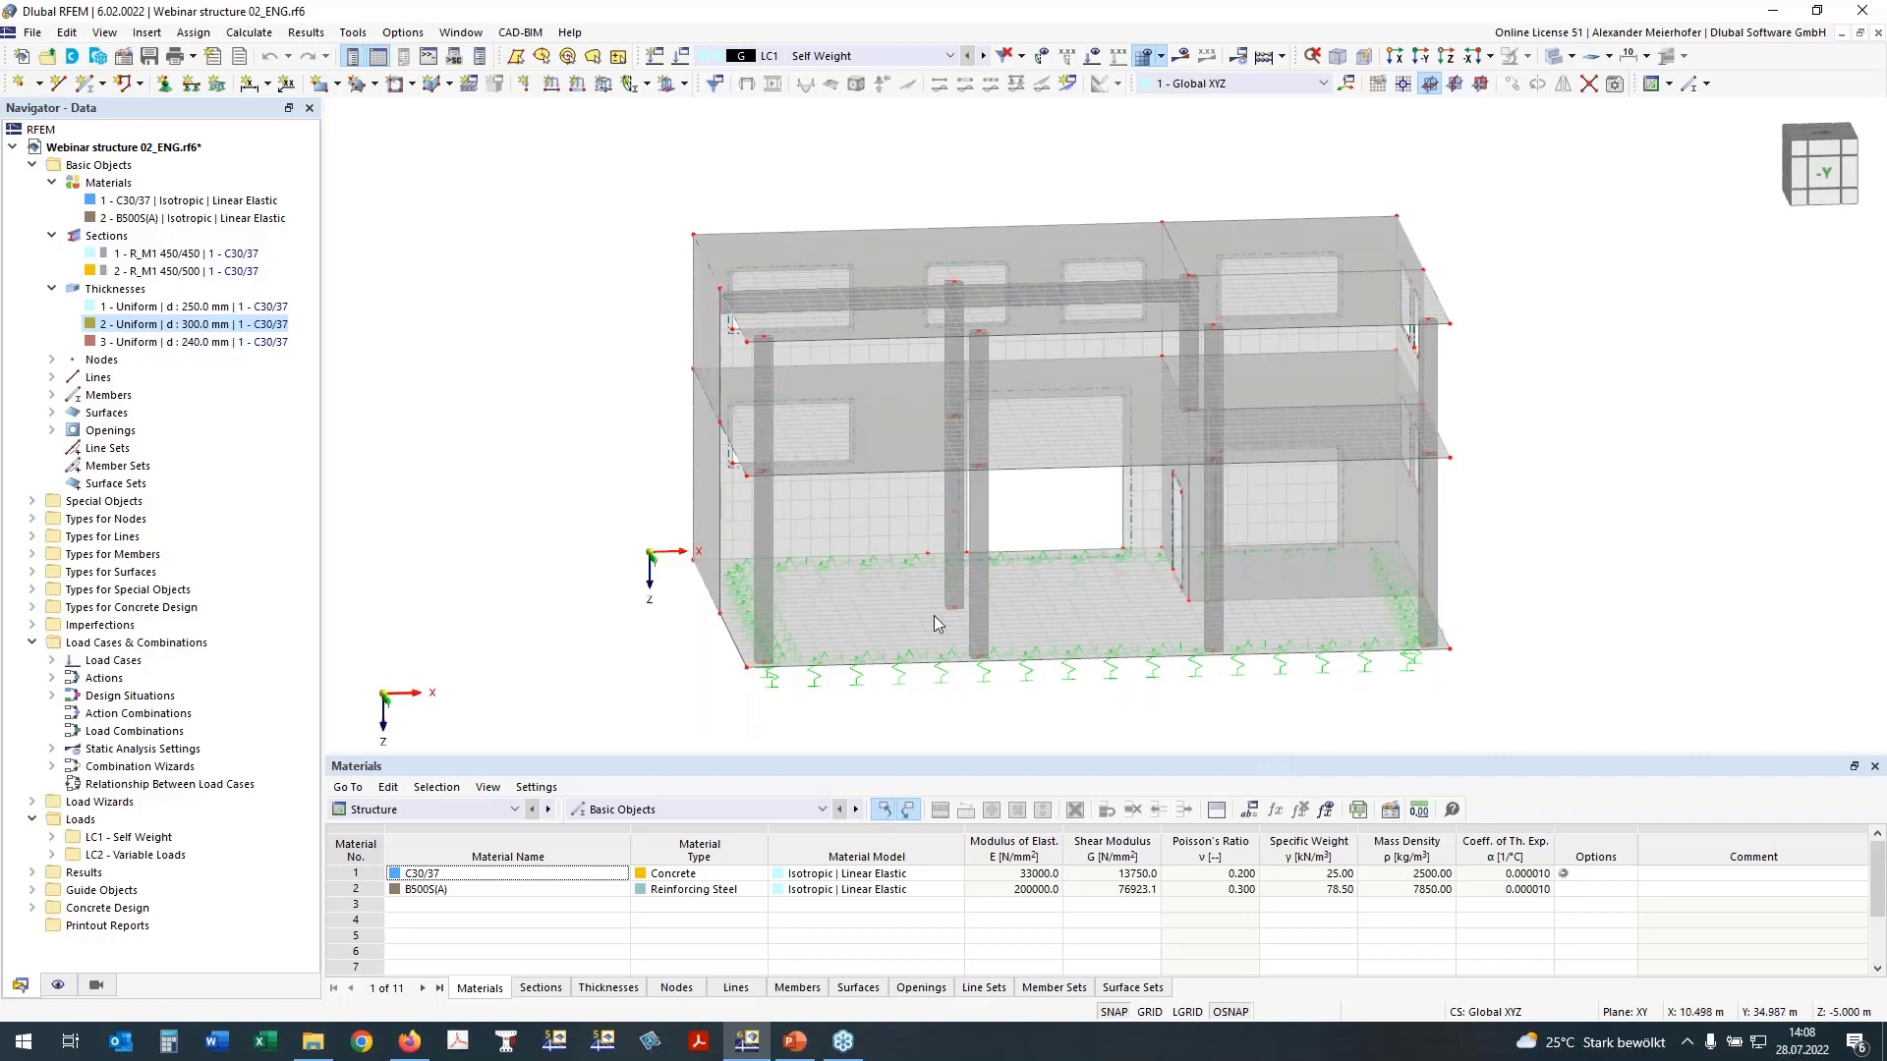
middle_click_drag(546, 501, 644, 517, "ctrl")
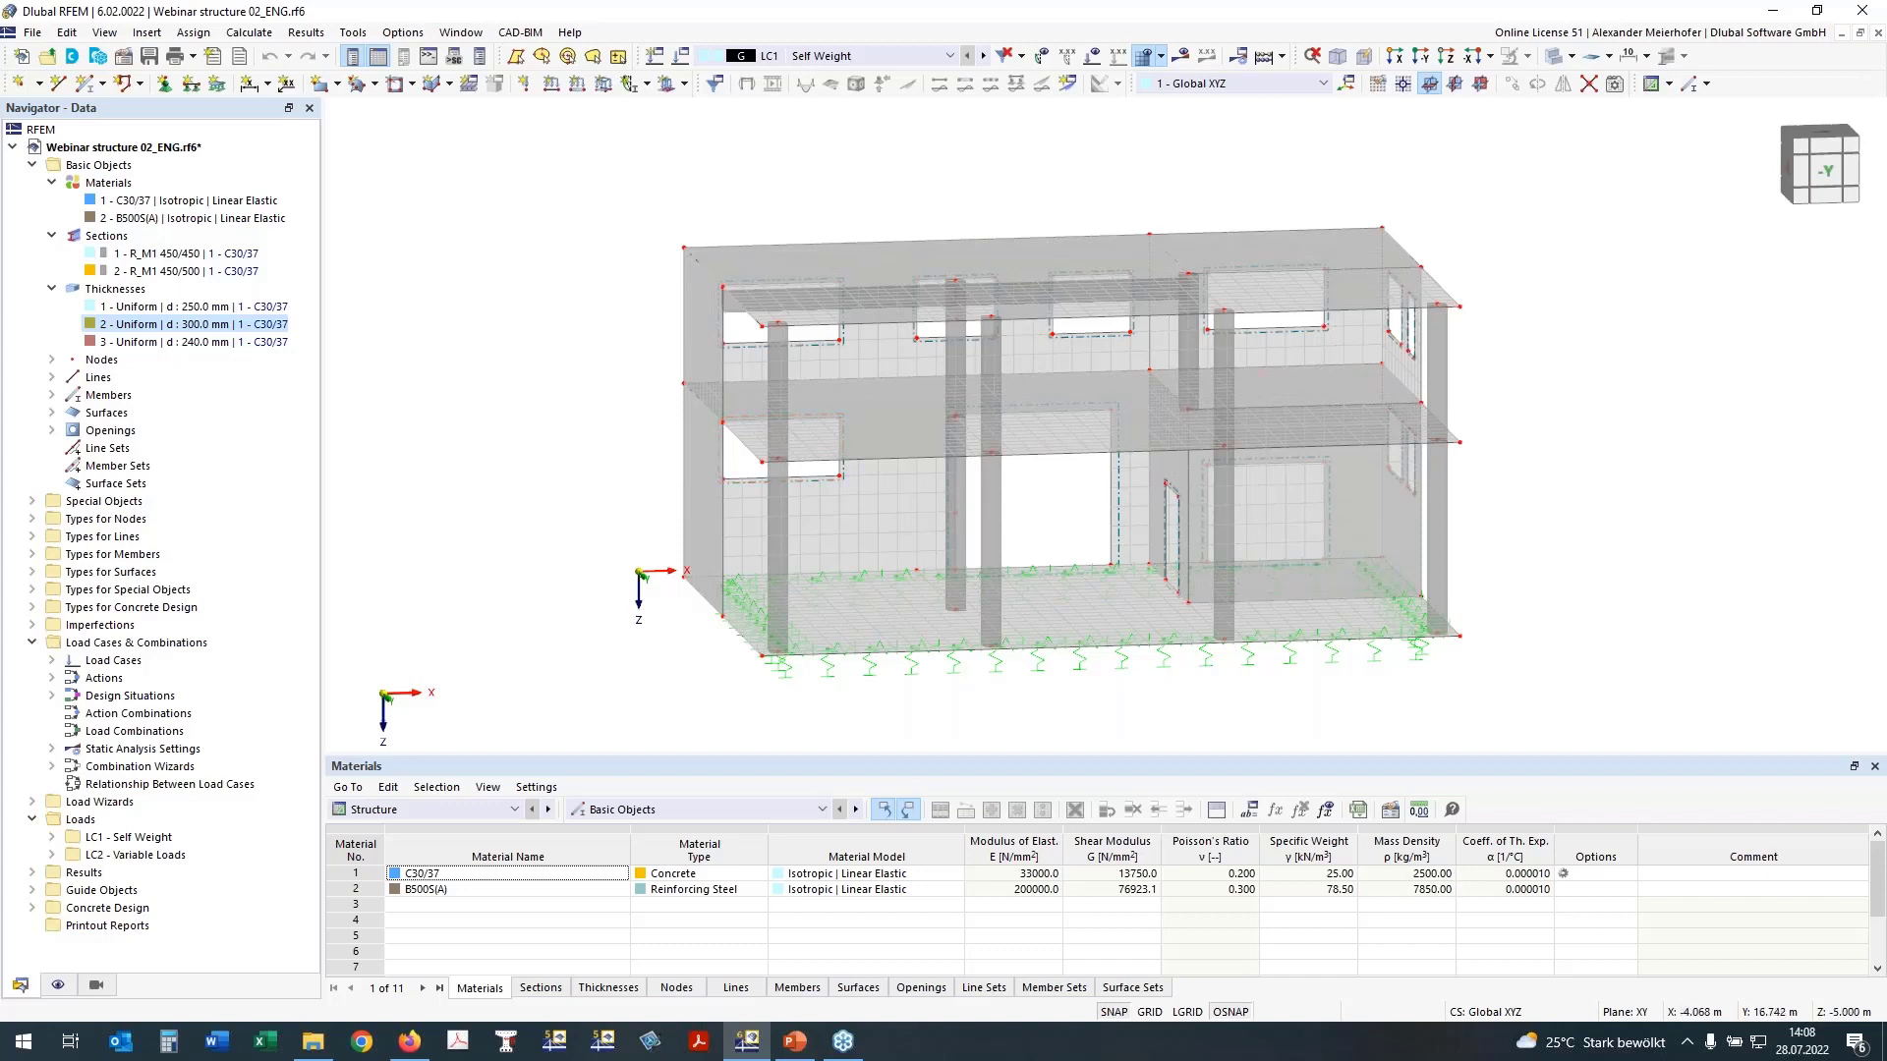
right_click_drag(689, 490, 575, 477)
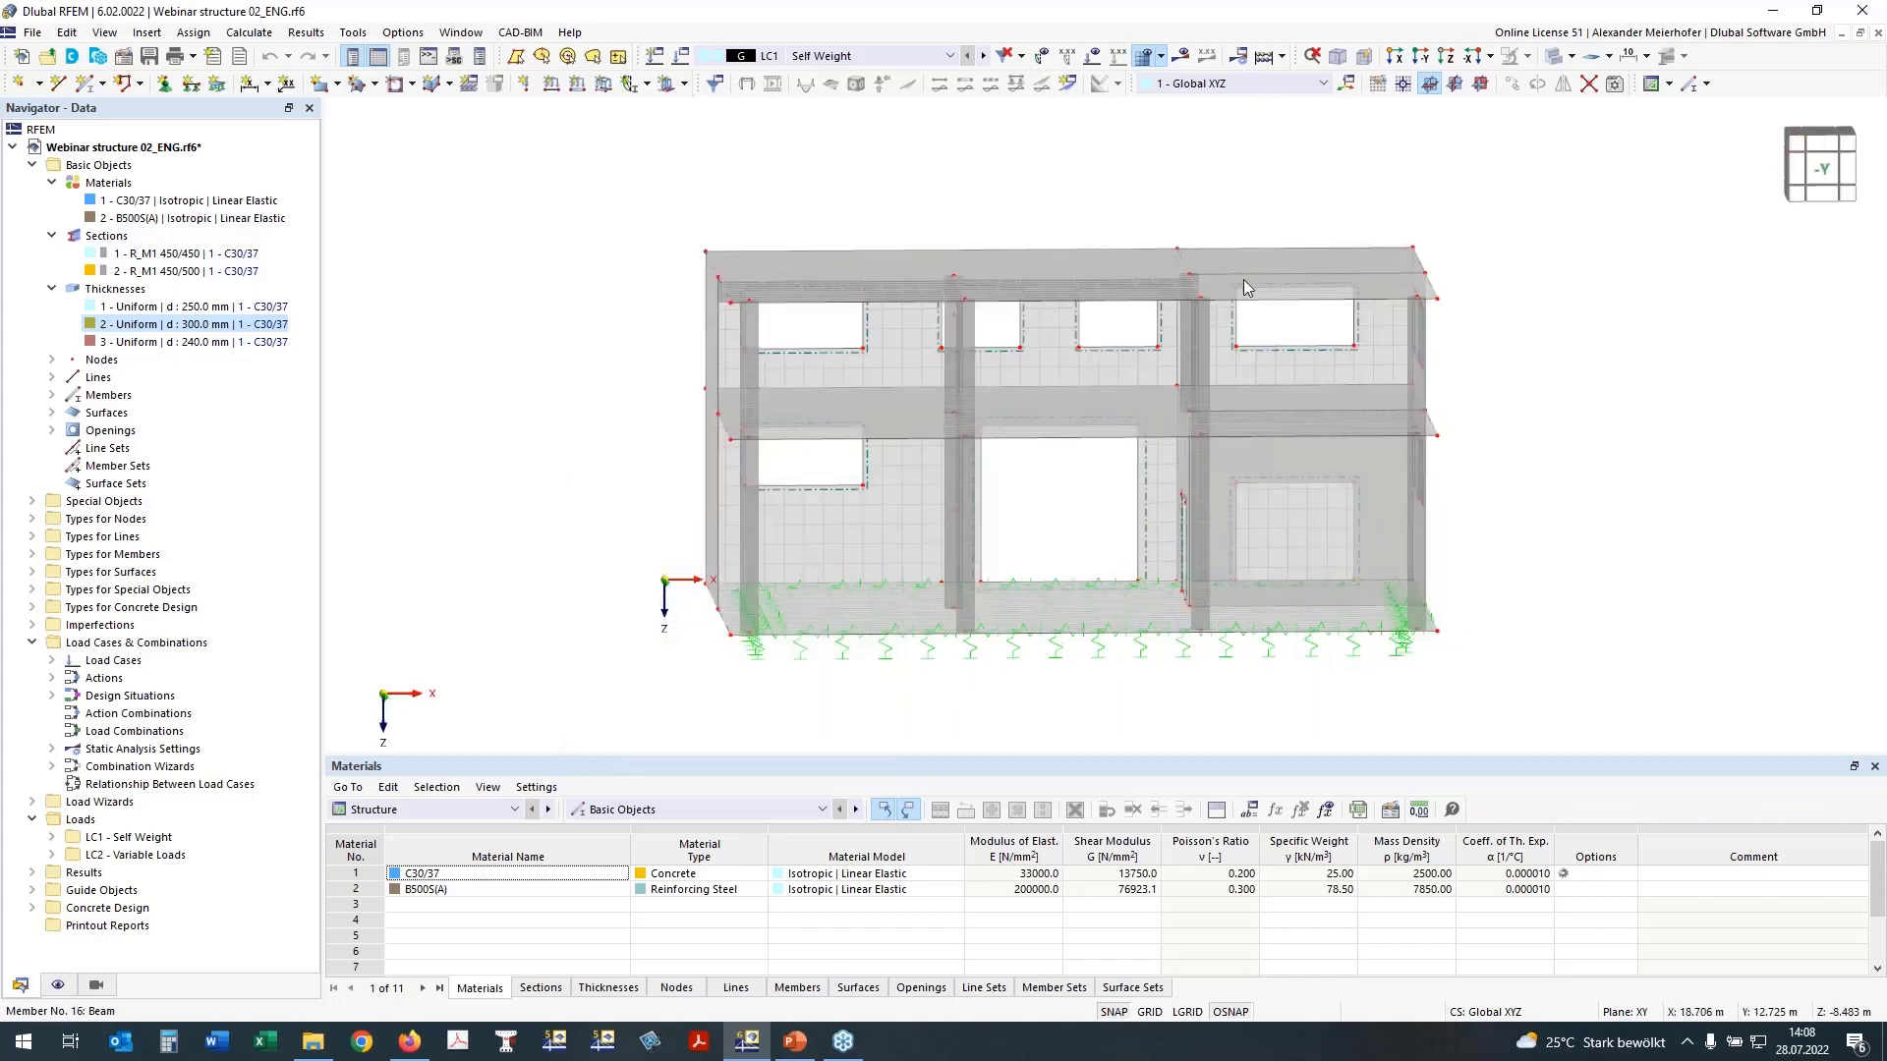
middle_click_drag(1425, 323, 1274, 301, "ctrl")
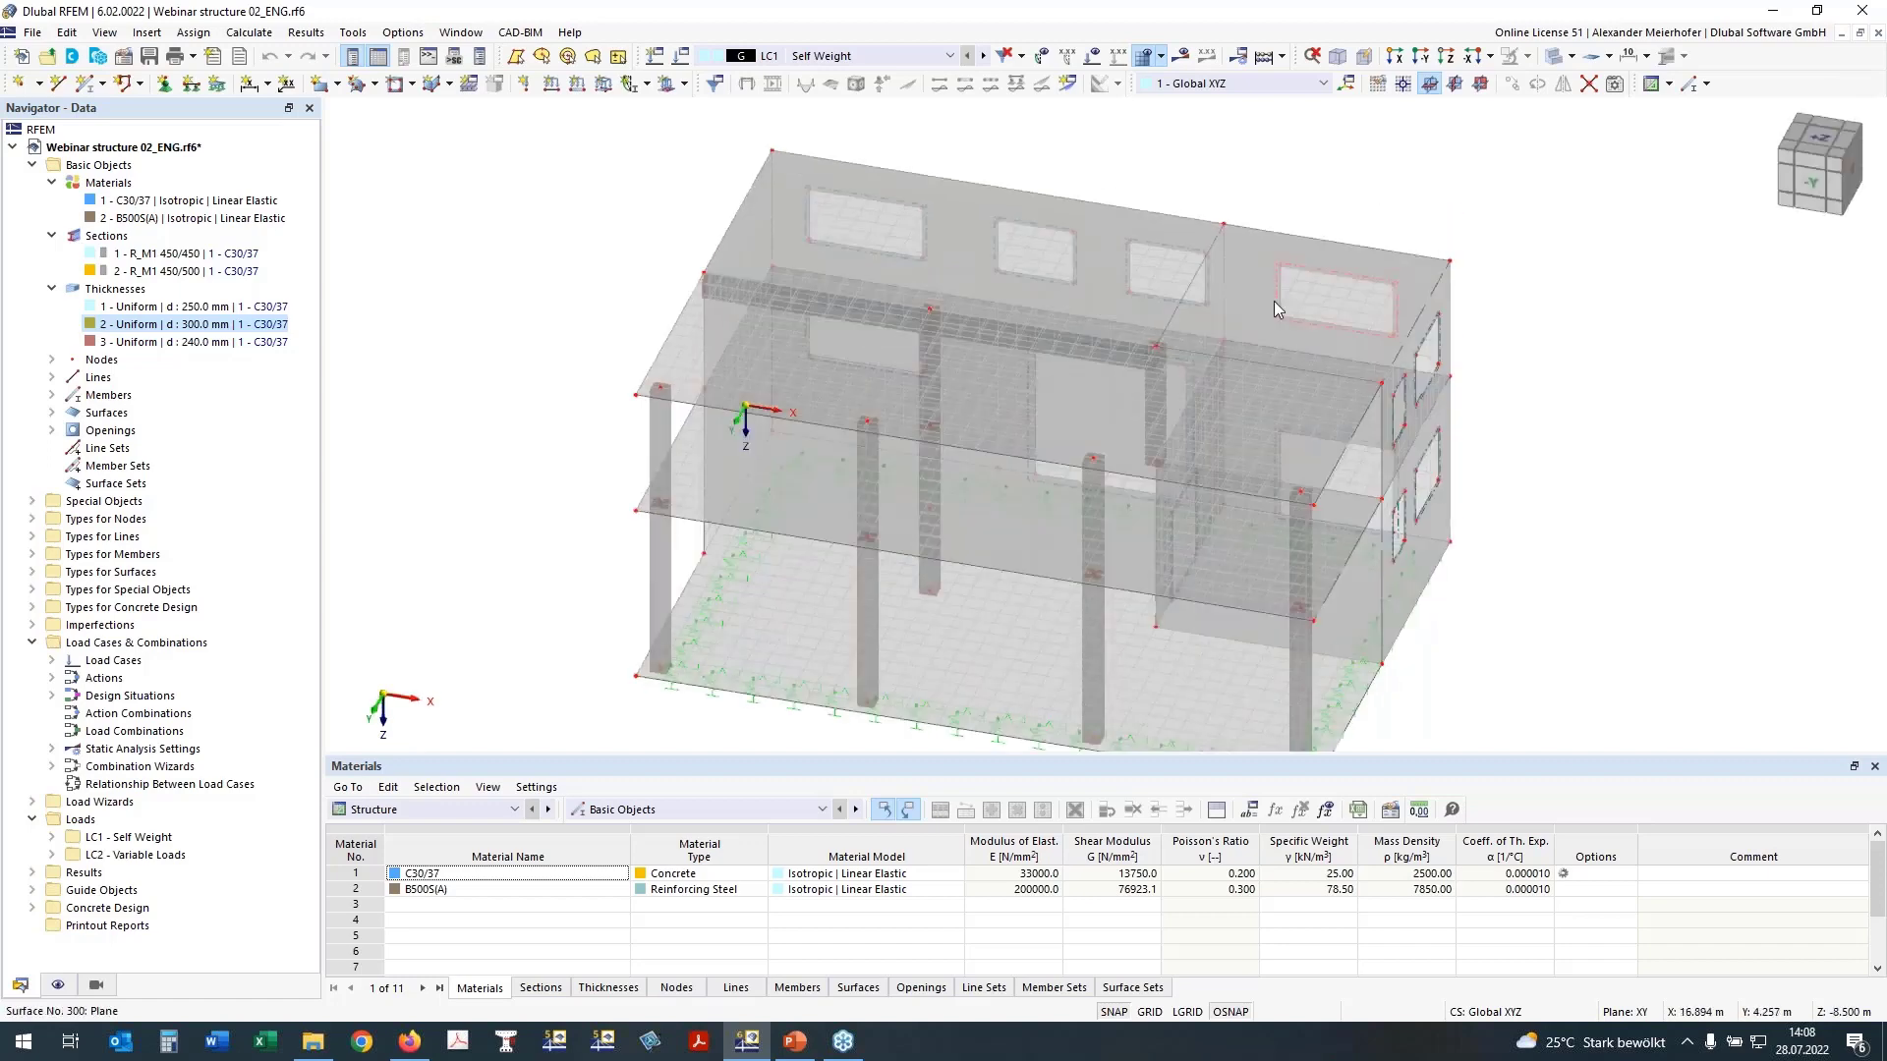
scroll(657, 393, "up", 3)
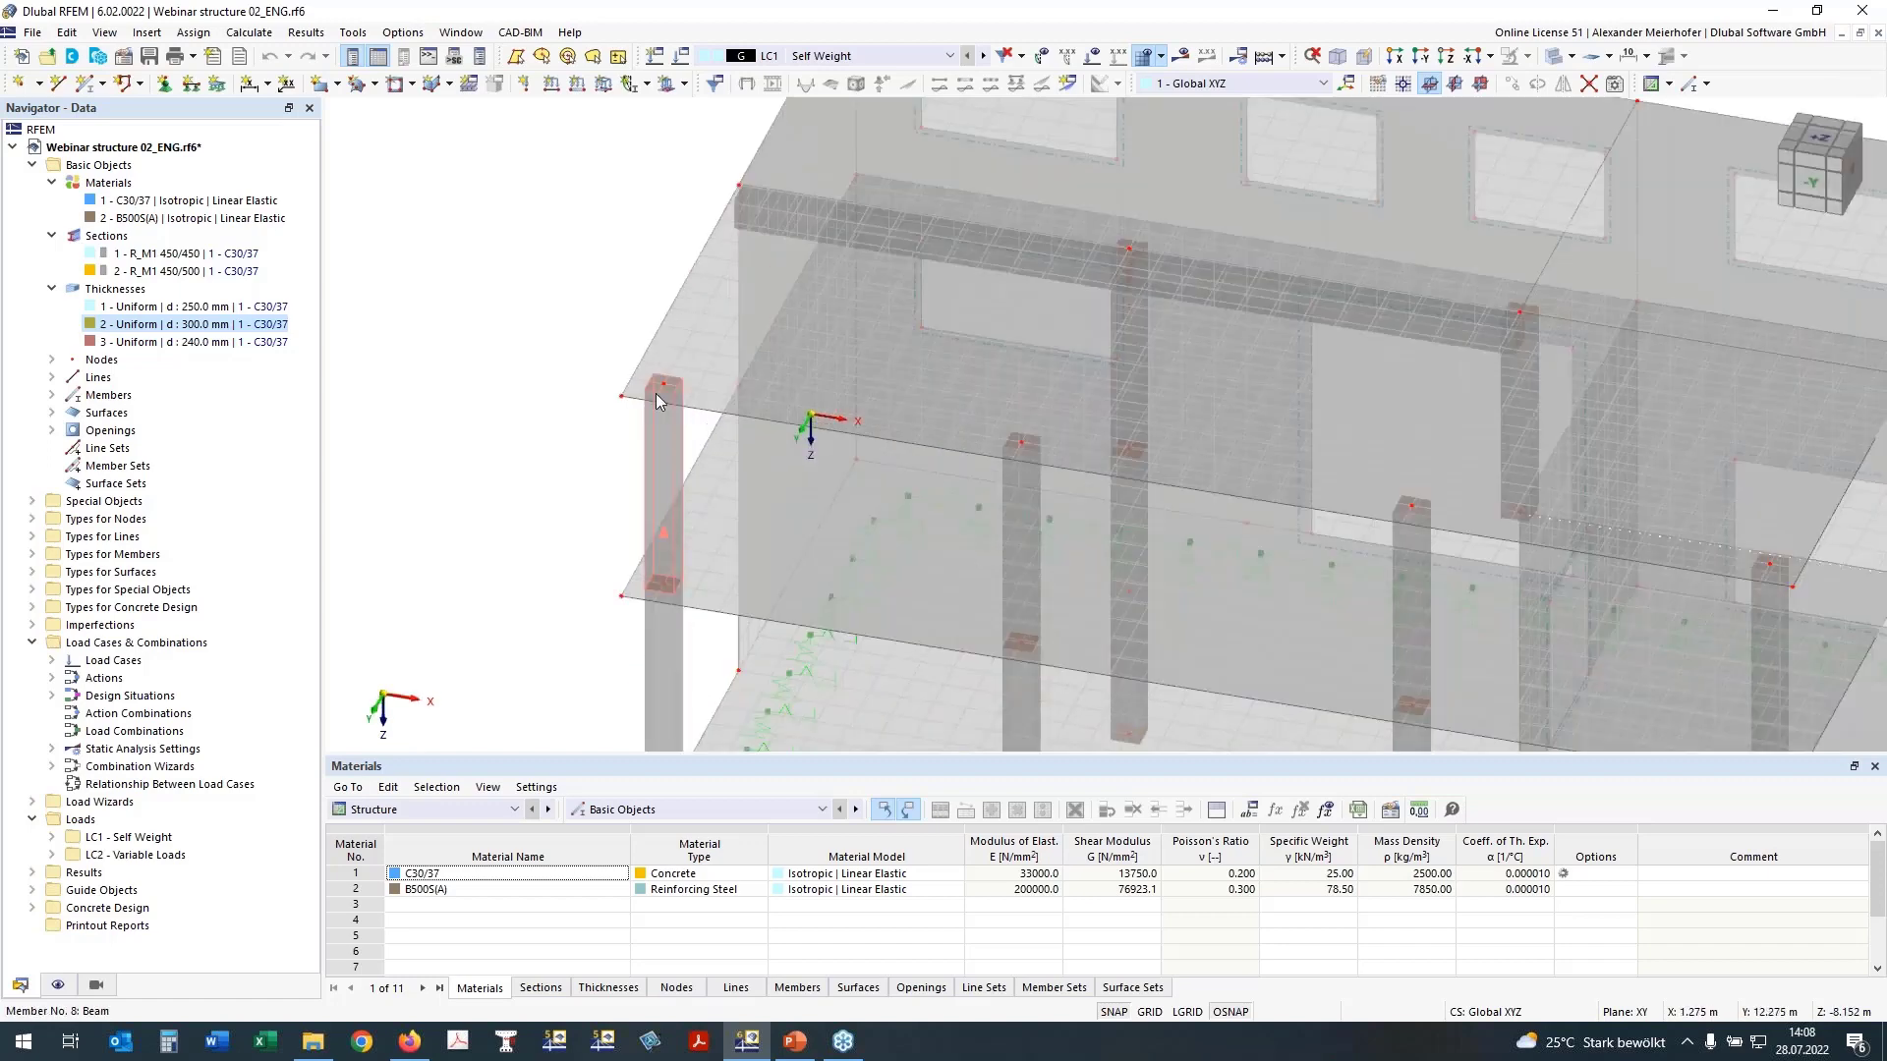
scroll(656, 393, "up", 1)
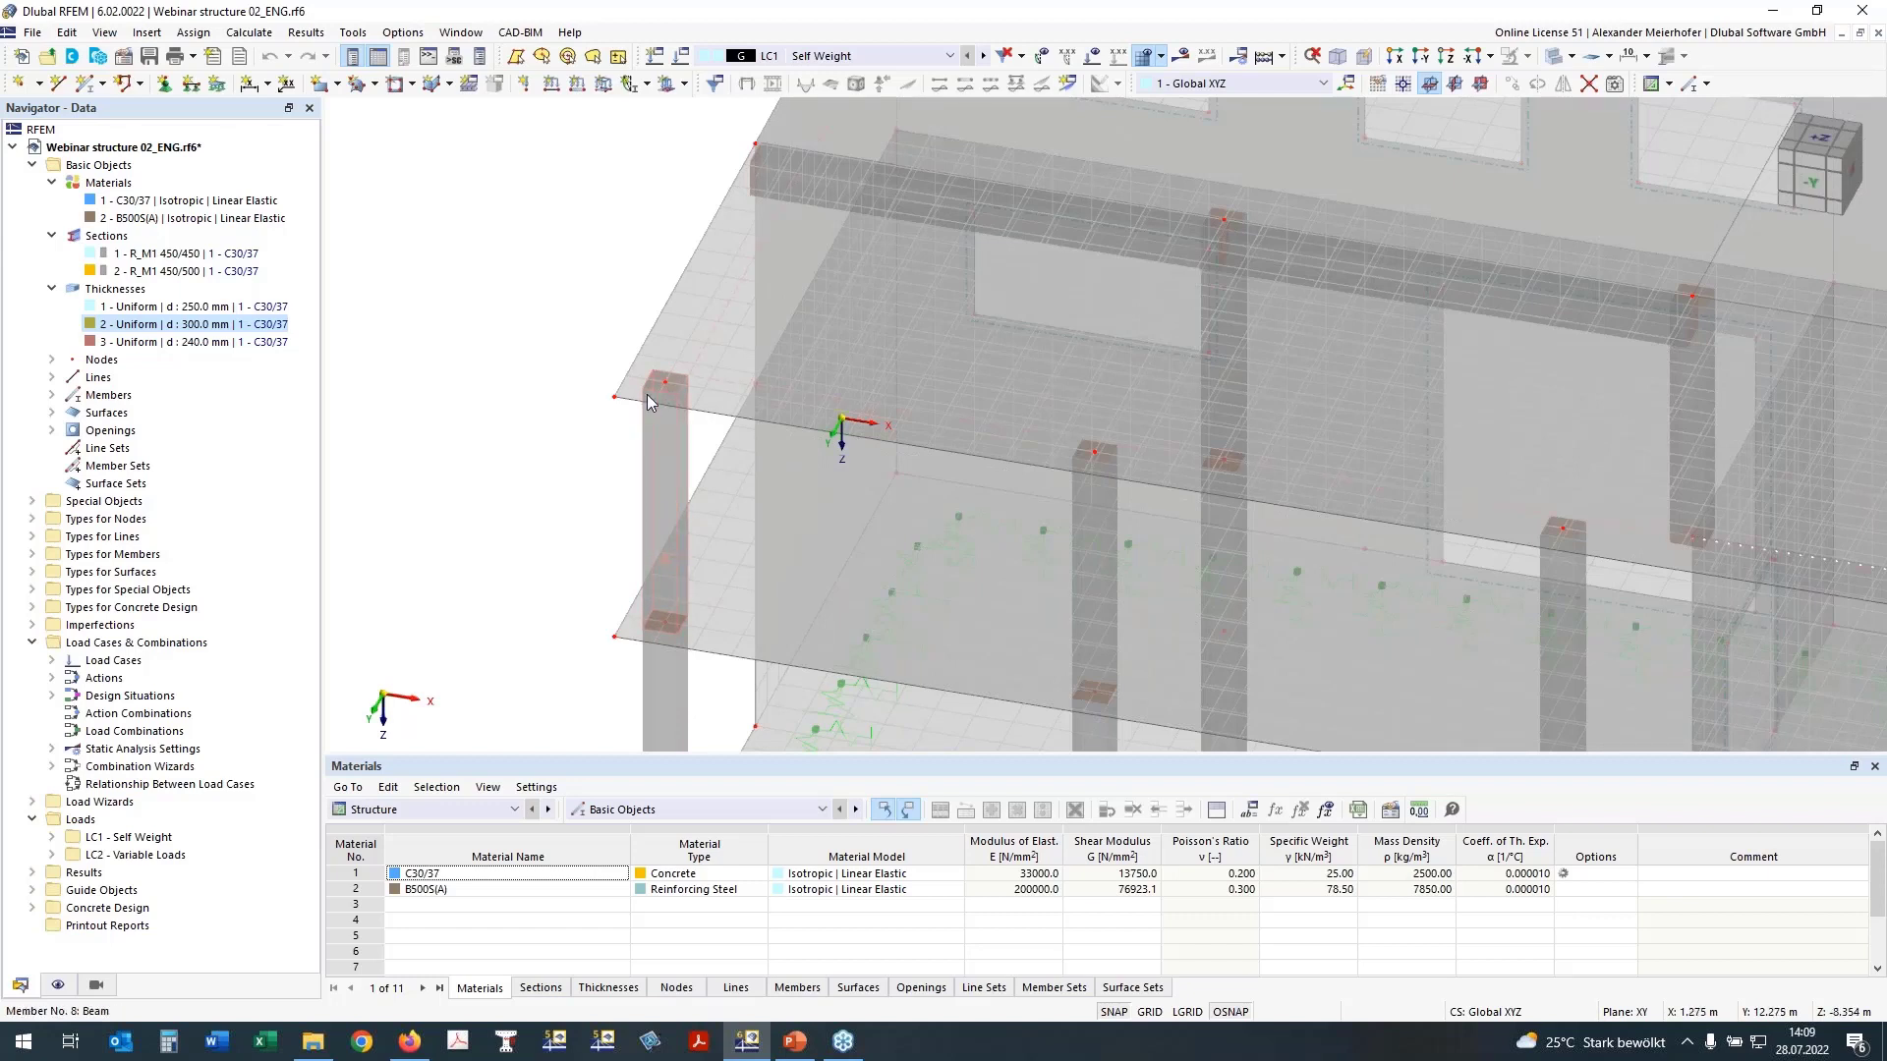
left_click_drag(1820, 138, 1823, 154)
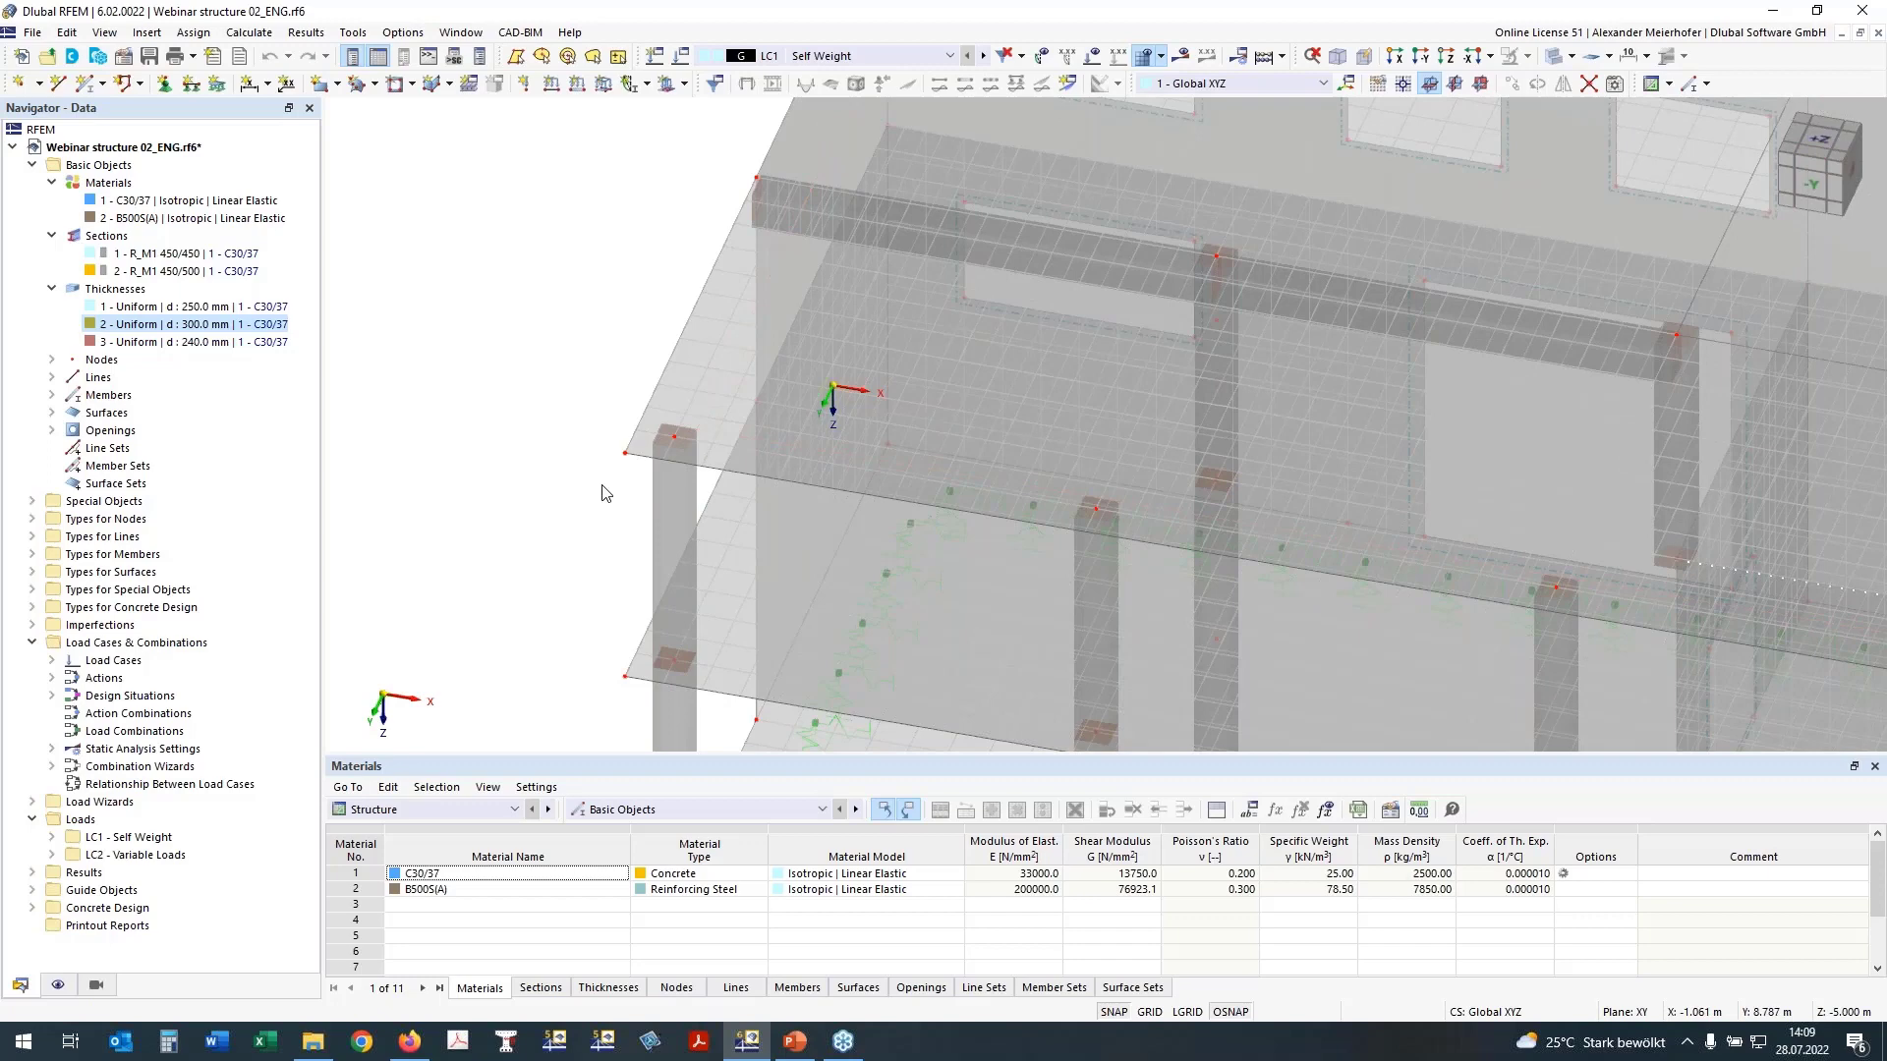
scroll(511, 366, "down", 3)
left_click_drag(1820, 143, 1820, 163)
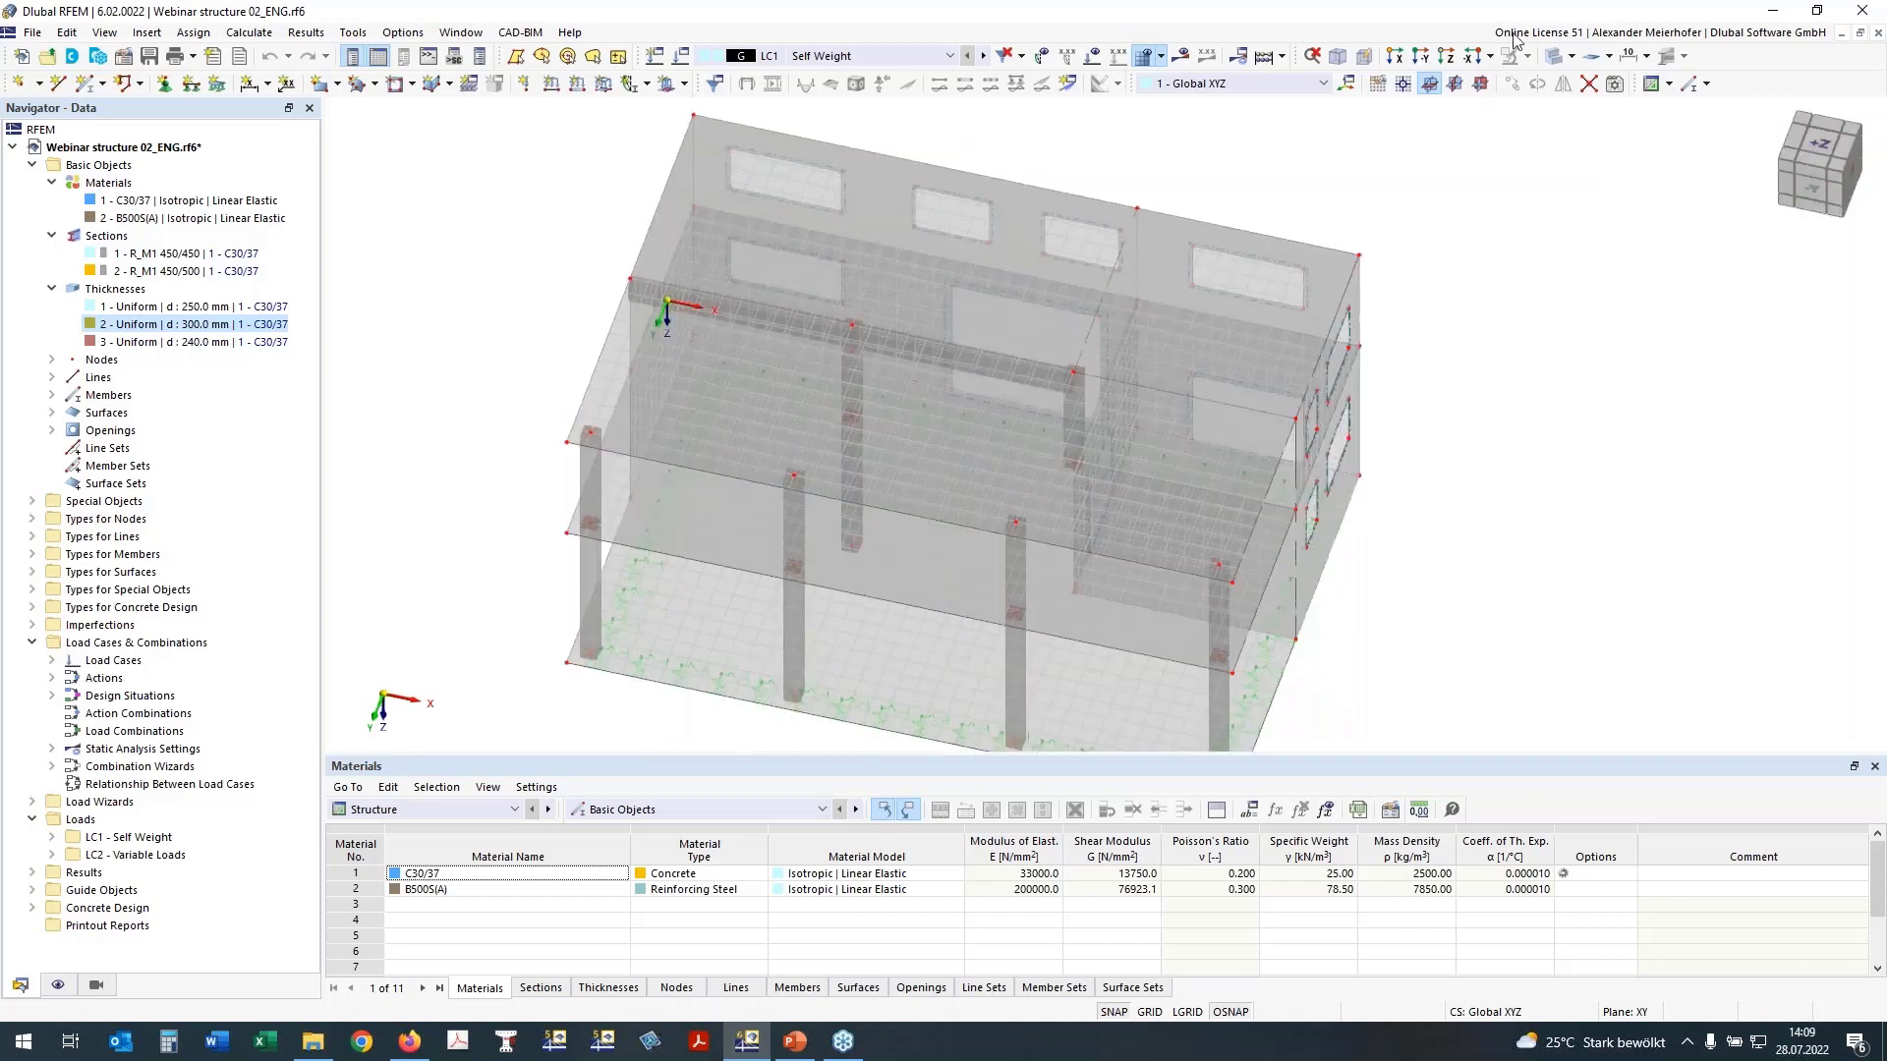
Step: Define a circular nodal mesh refinement with 1.000 m radius, 0.150 m inner target FE length and combined FE length arrangement
left_click(1447, 57)
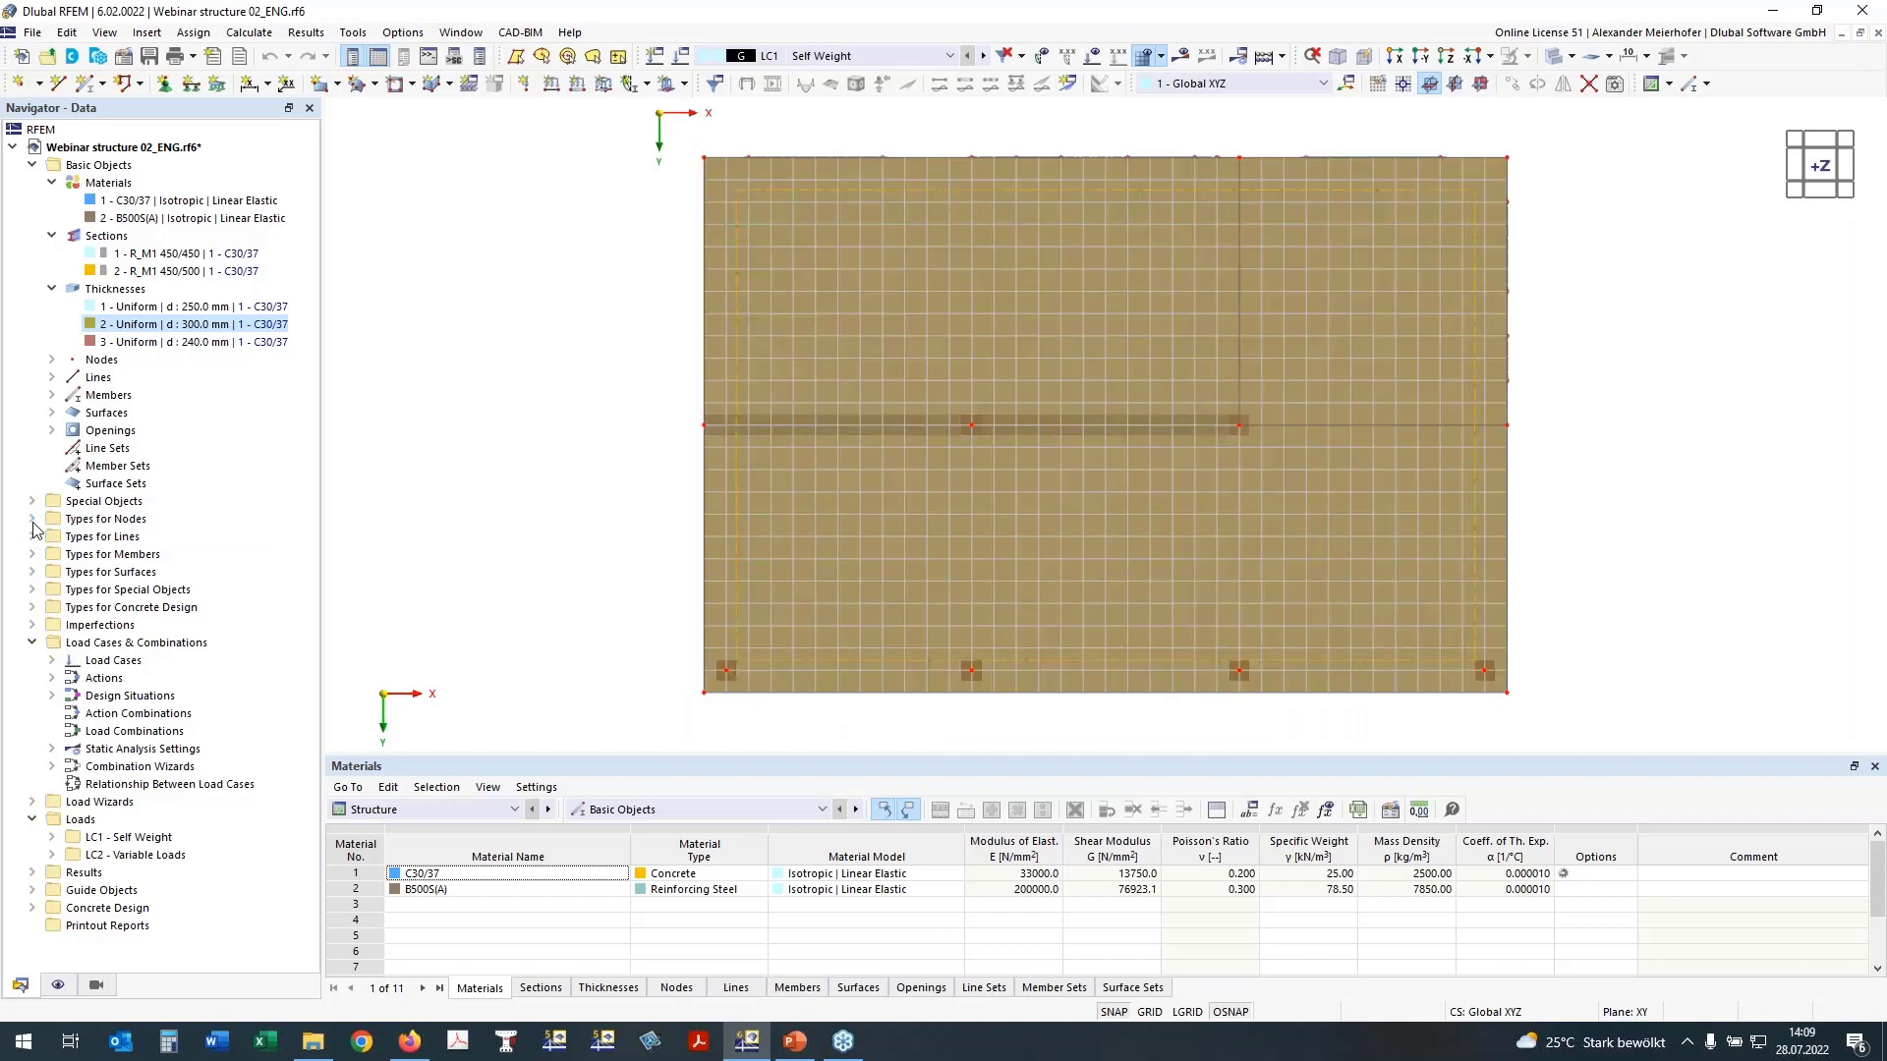
left_click(32, 520)
double_click(80, 556)
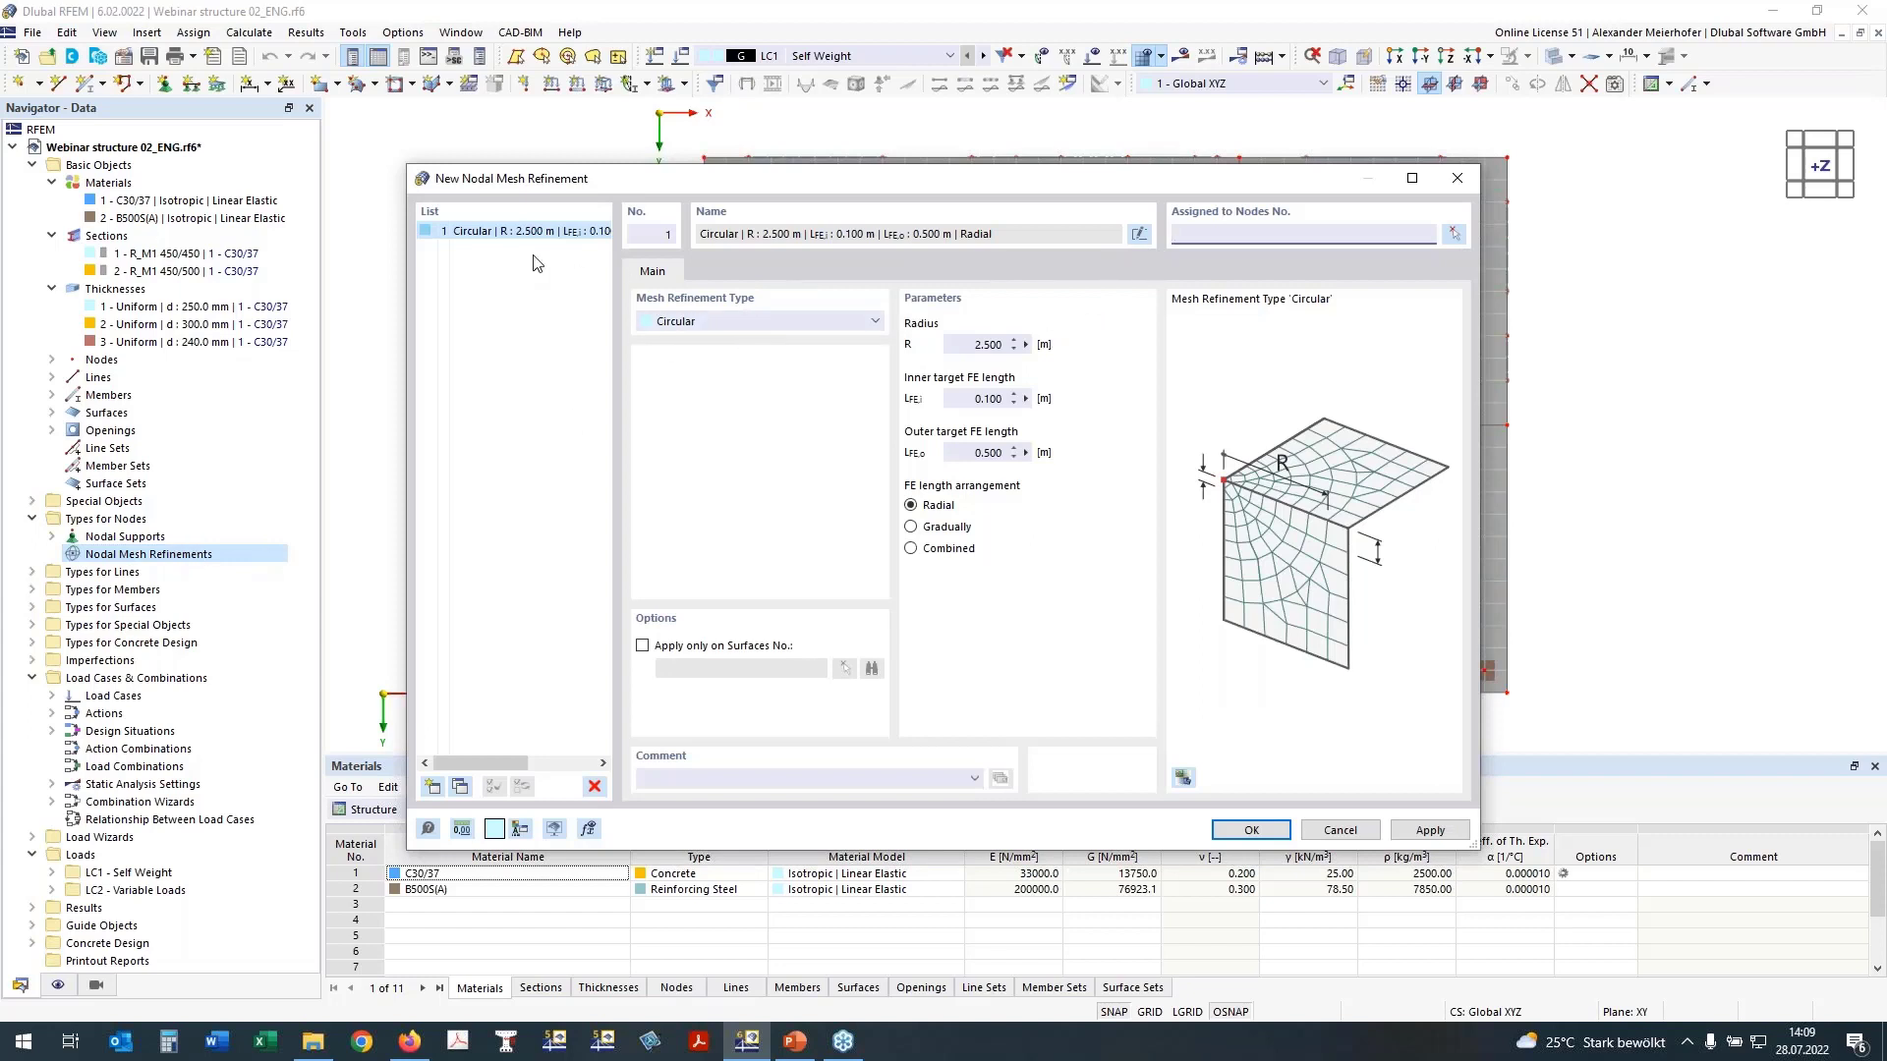
left_click(983, 345)
type("1")
left_click(985, 453)
left_click(995, 398)
type("50")
left_click(911, 550)
Step: Assign the circular mesh refinement to the nodes along the front column row and the middle column and beam row
left_click(1455, 234)
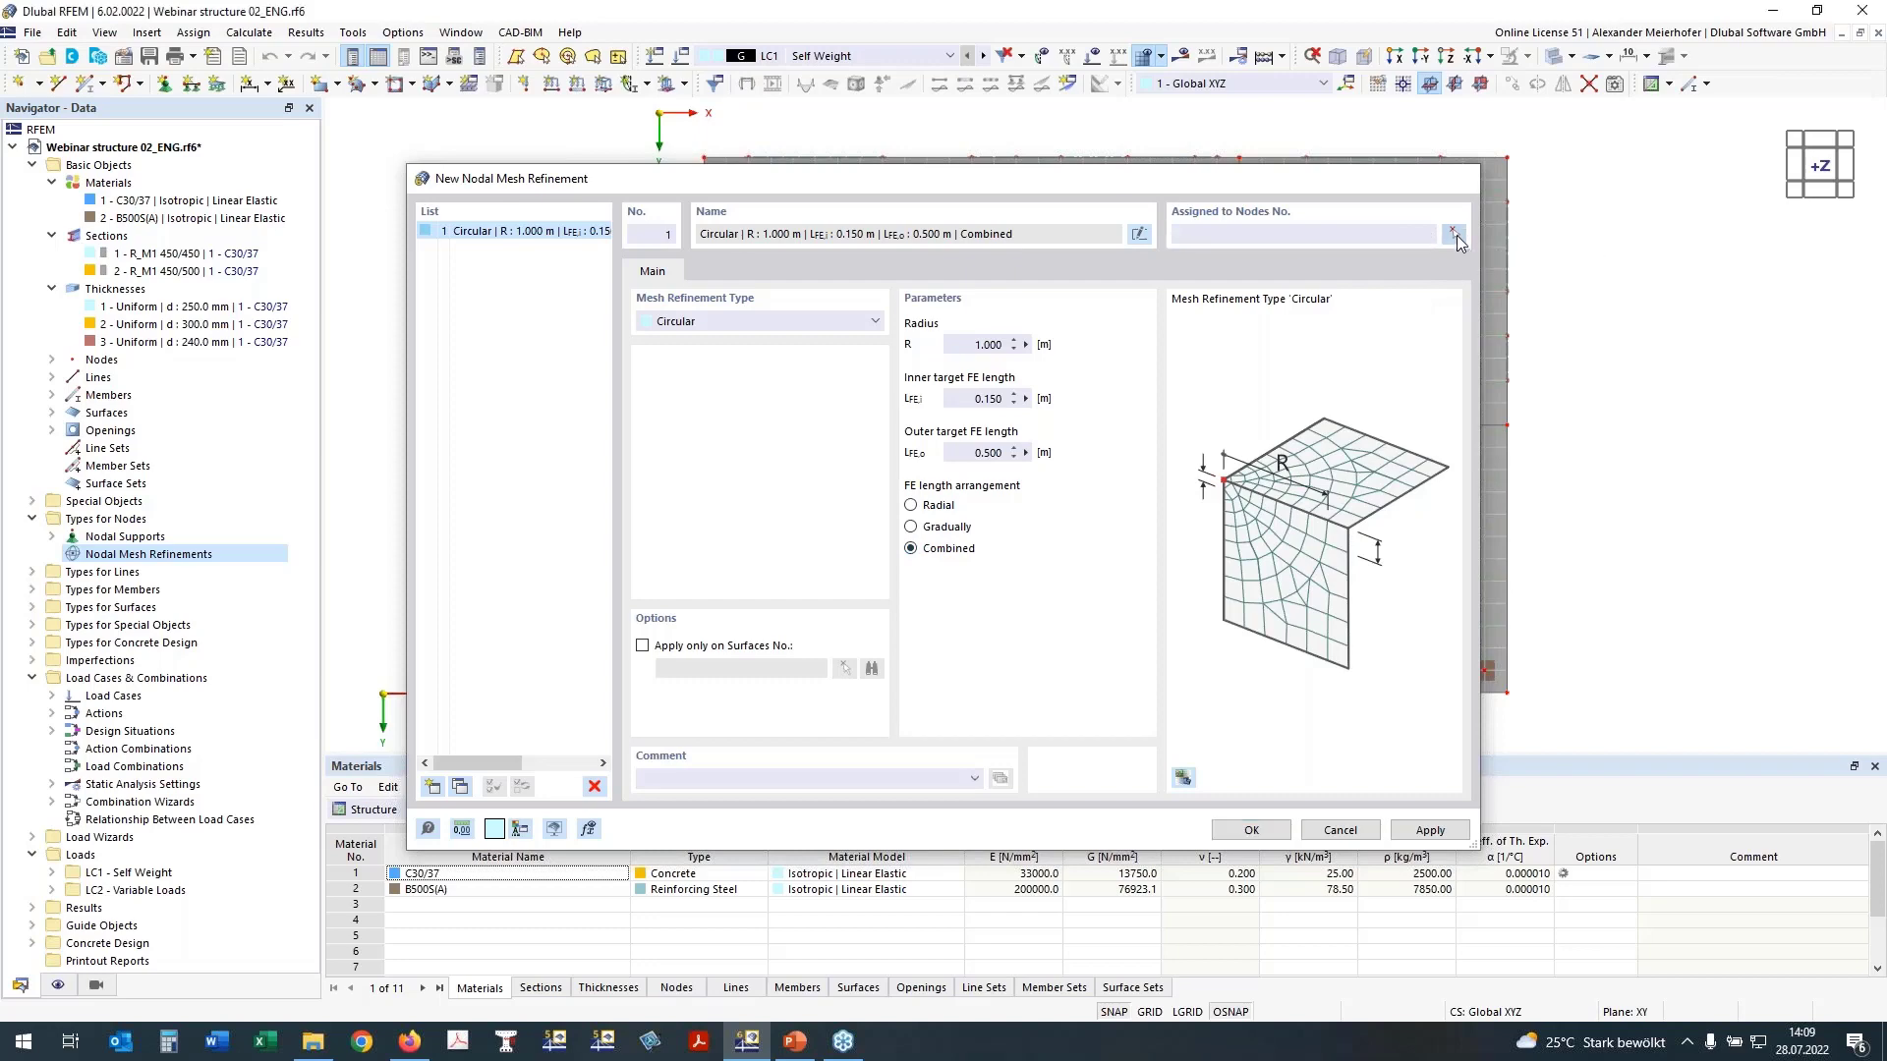
left_click(1455, 236)
left_click_drag(595, 621, 1554, 688)
left_click_drag(640, 386, 1535, 469)
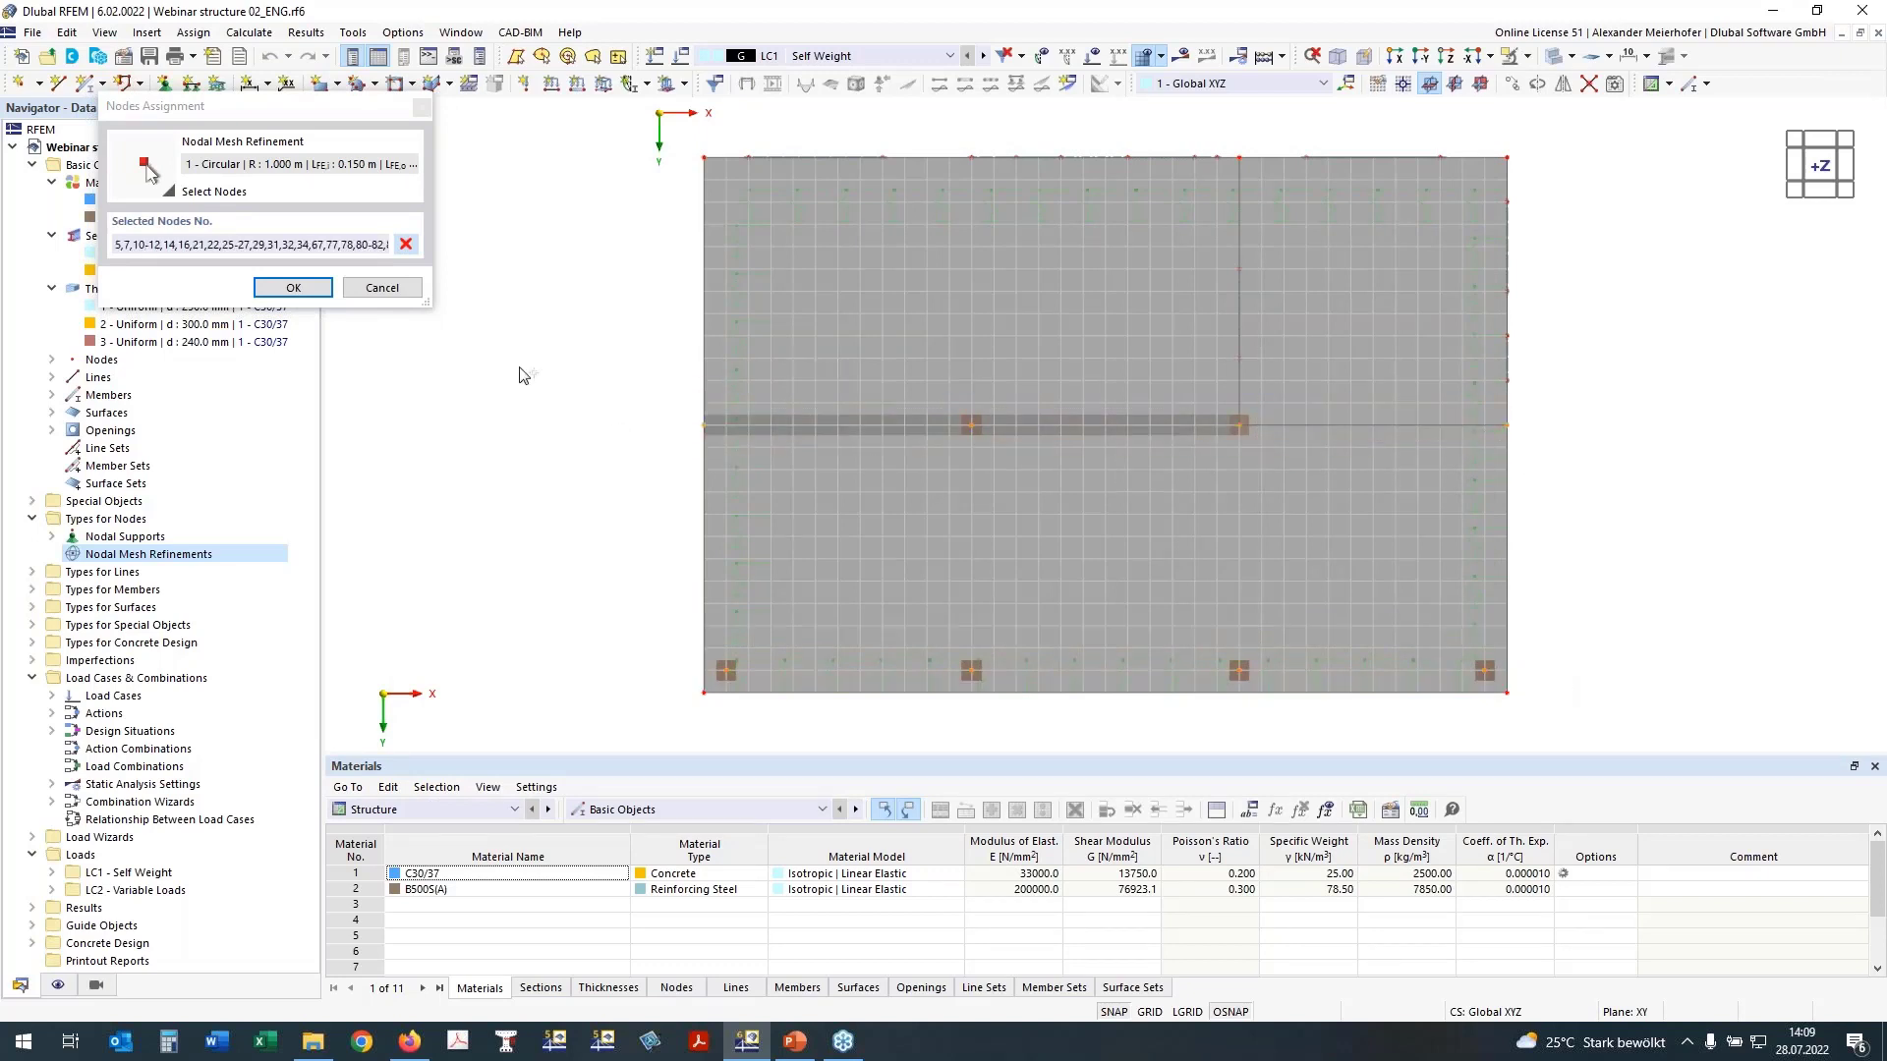
middle_click_drag(1730, 498, 1656, 263, "ctrl")
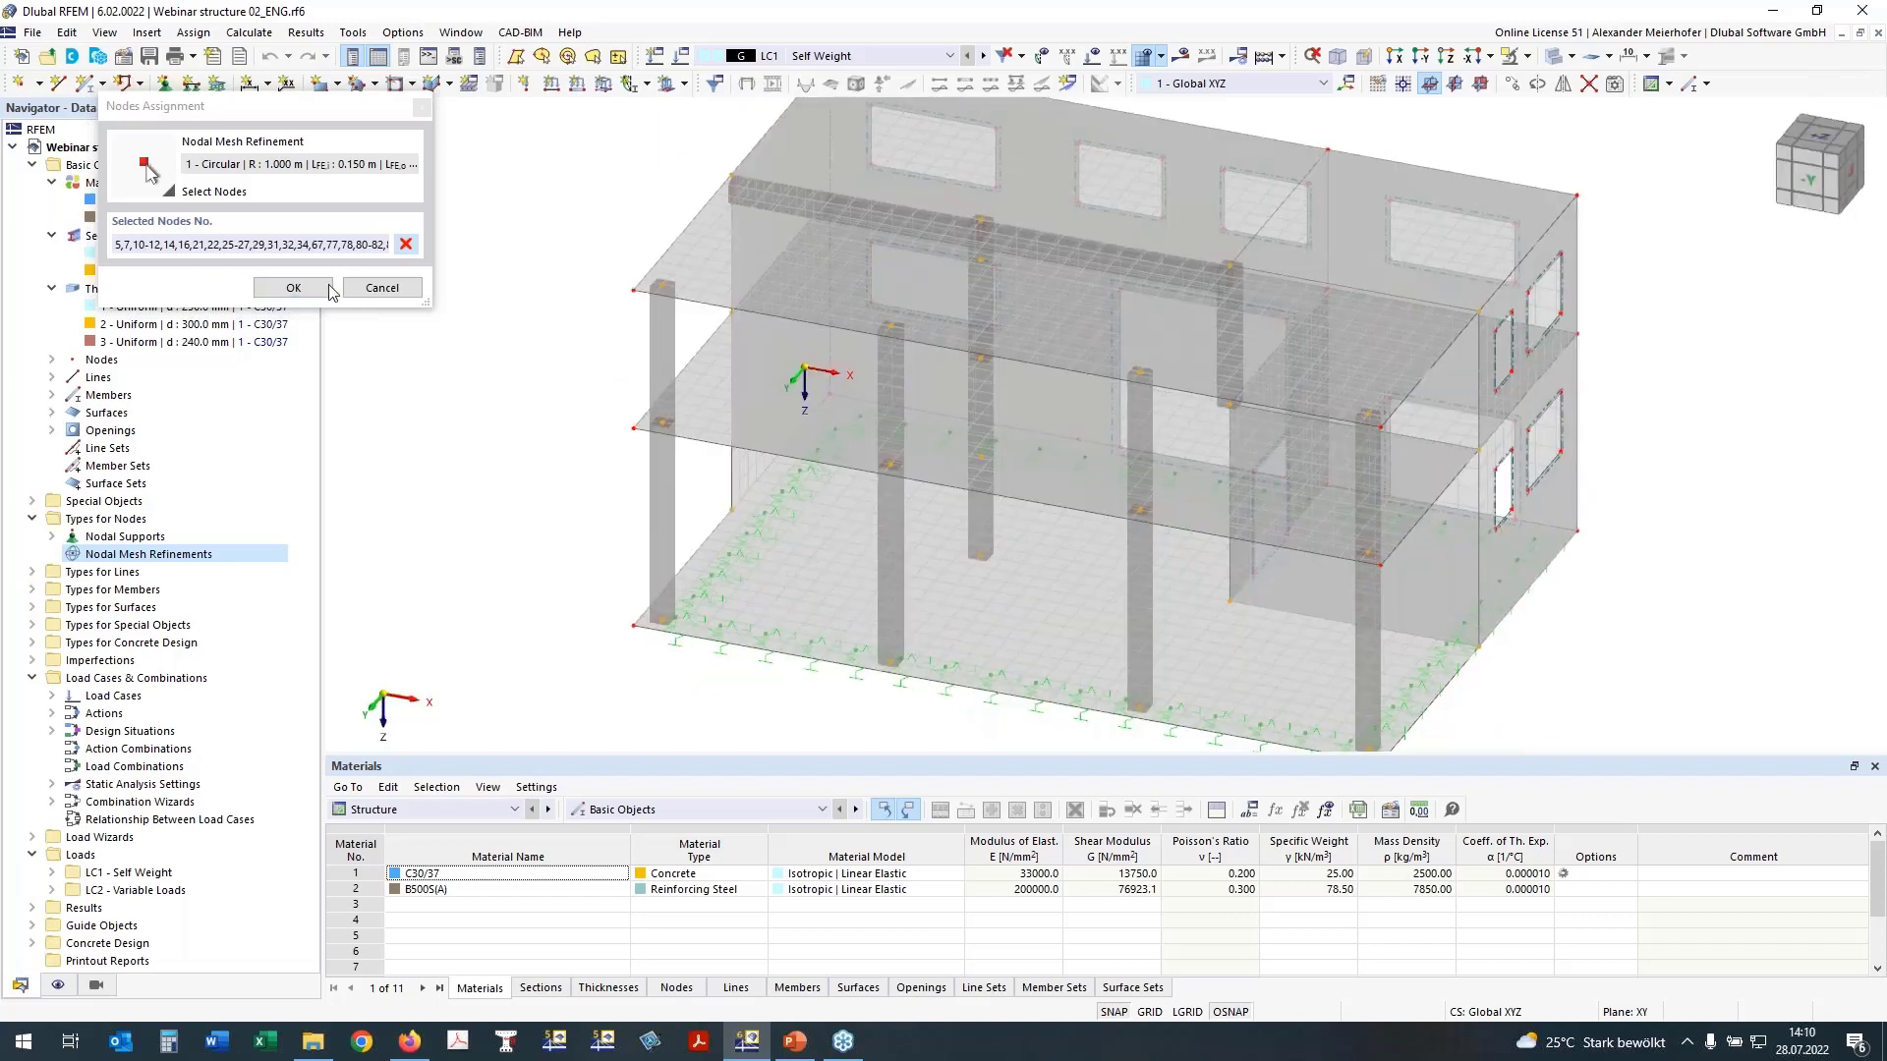
left_click(330, 287)
left_click(1022, 607)
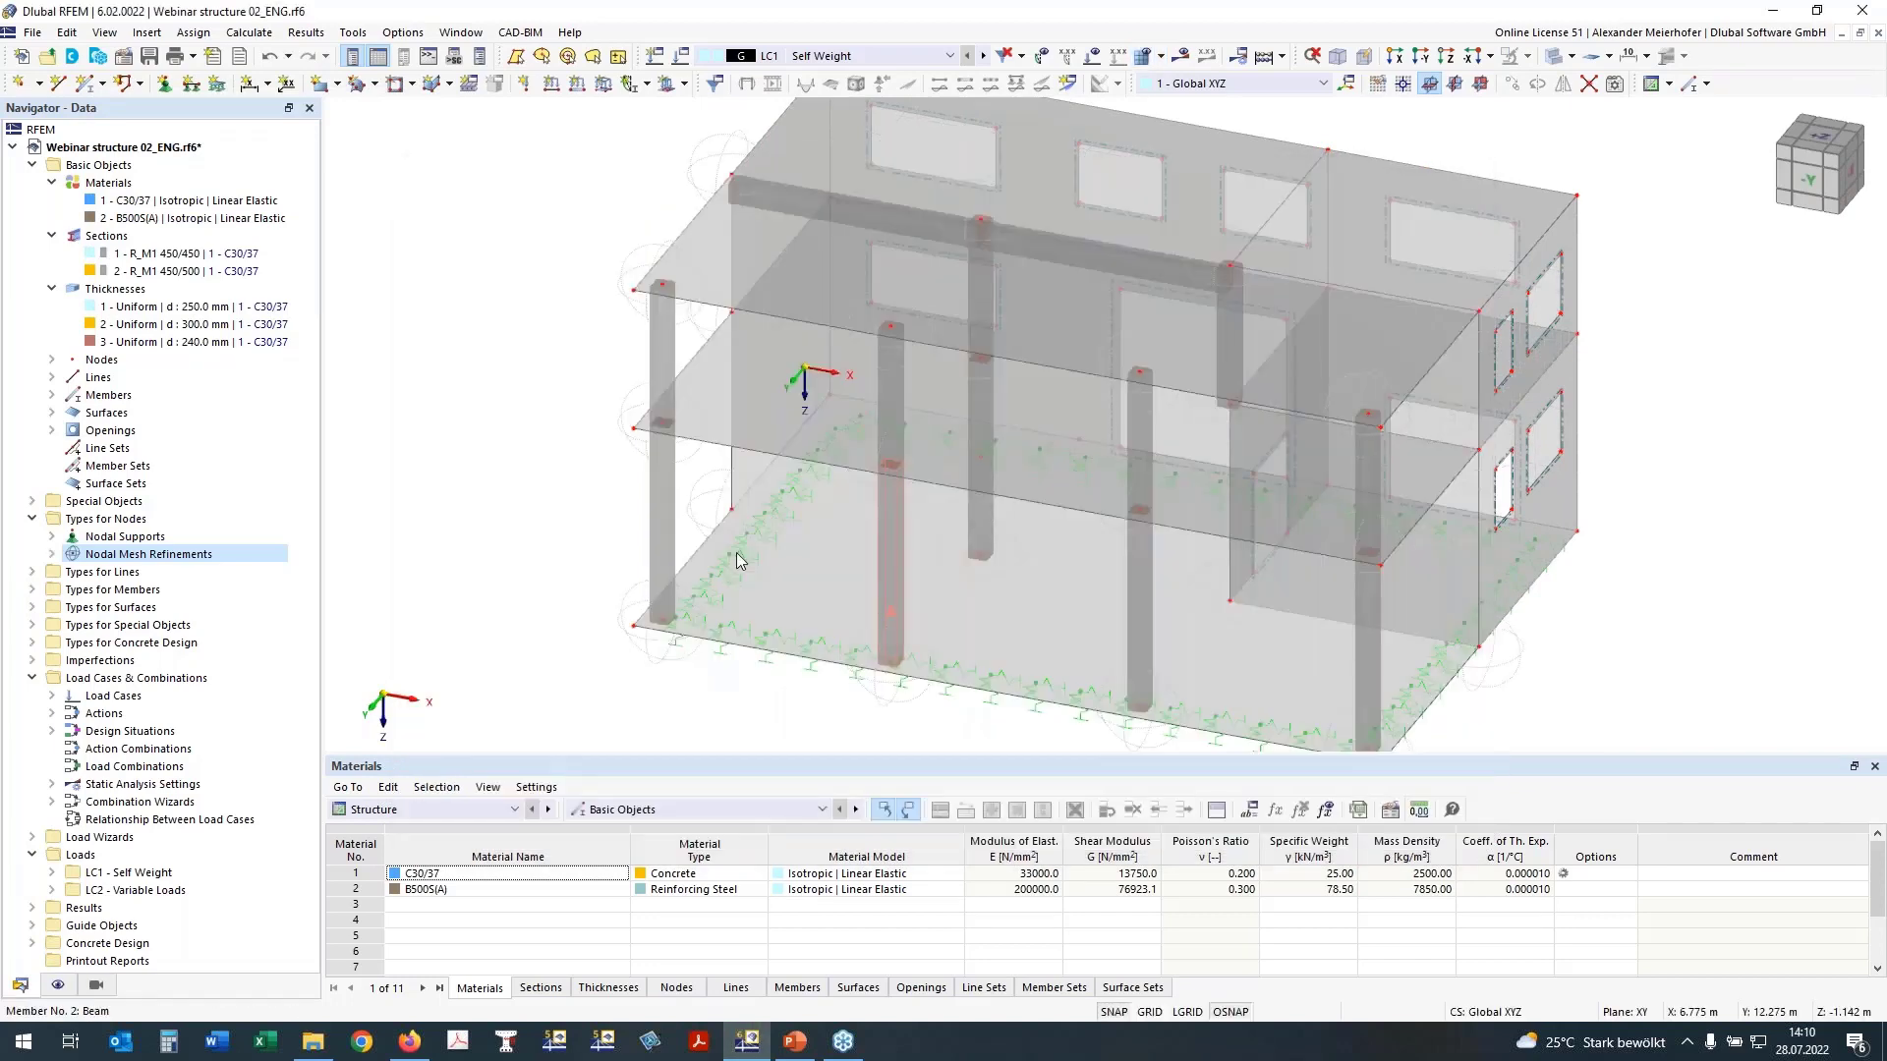
Step: Inspect the mesh refinement regions around the column nodes of both slabs
middle_click_drag(642, 234, 620, 436, "ctrl")
scroll(620, 437, "up", 3)
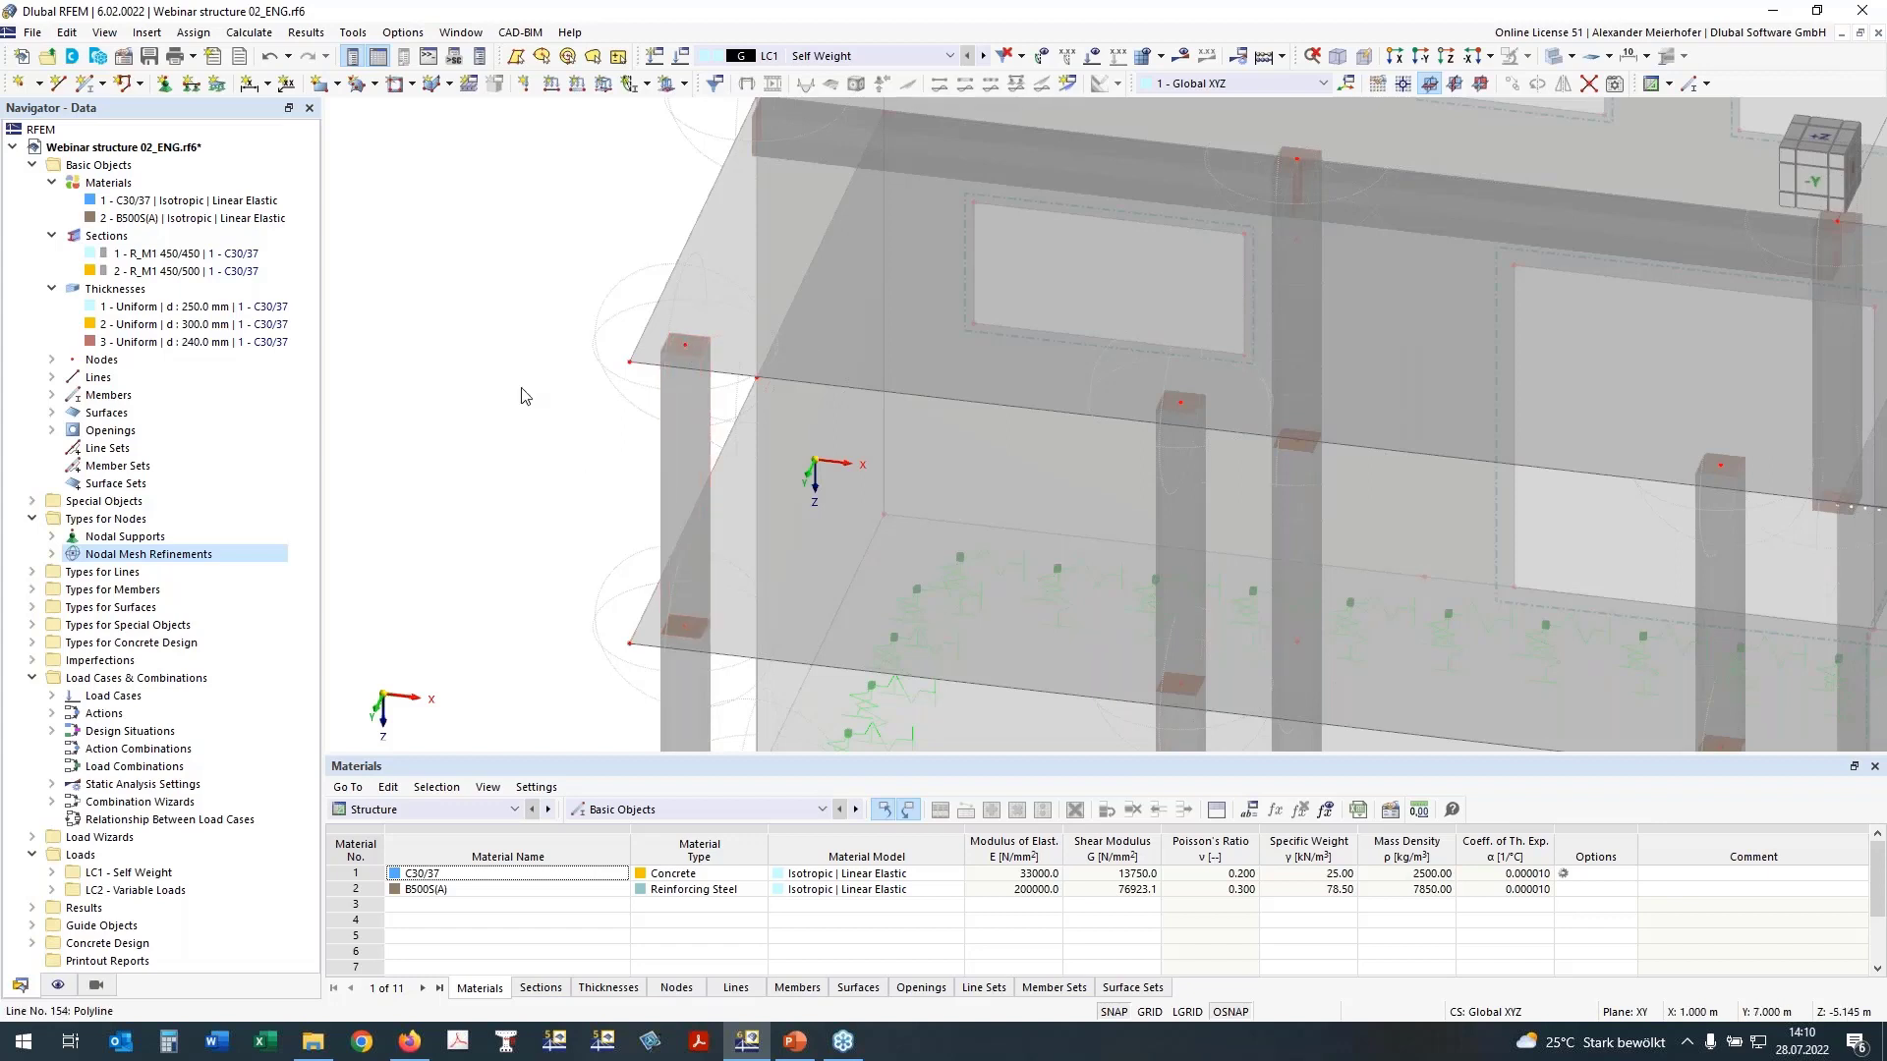
scroll(581, 485, "down", 2)
middle_click_drag(518, 480, 455, 499)
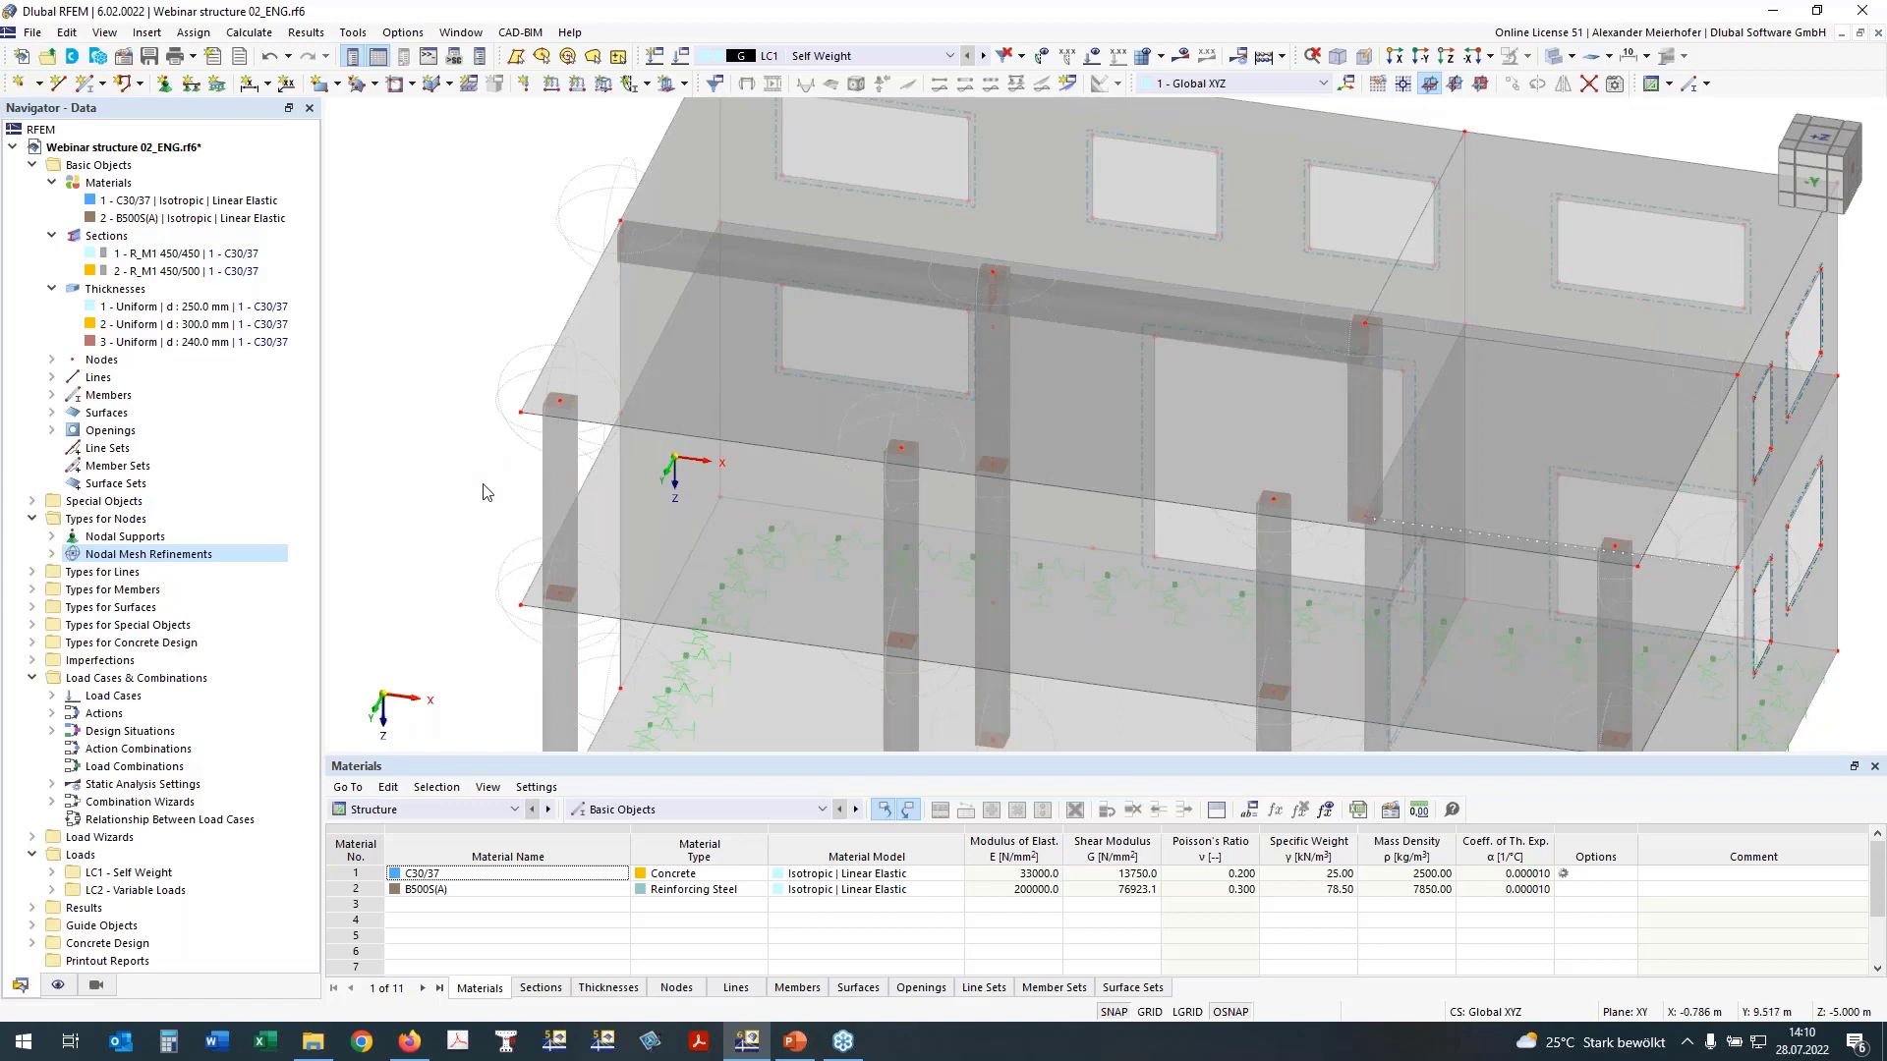
middle_click_drag(478, 488, 495, 430, "ctrl")
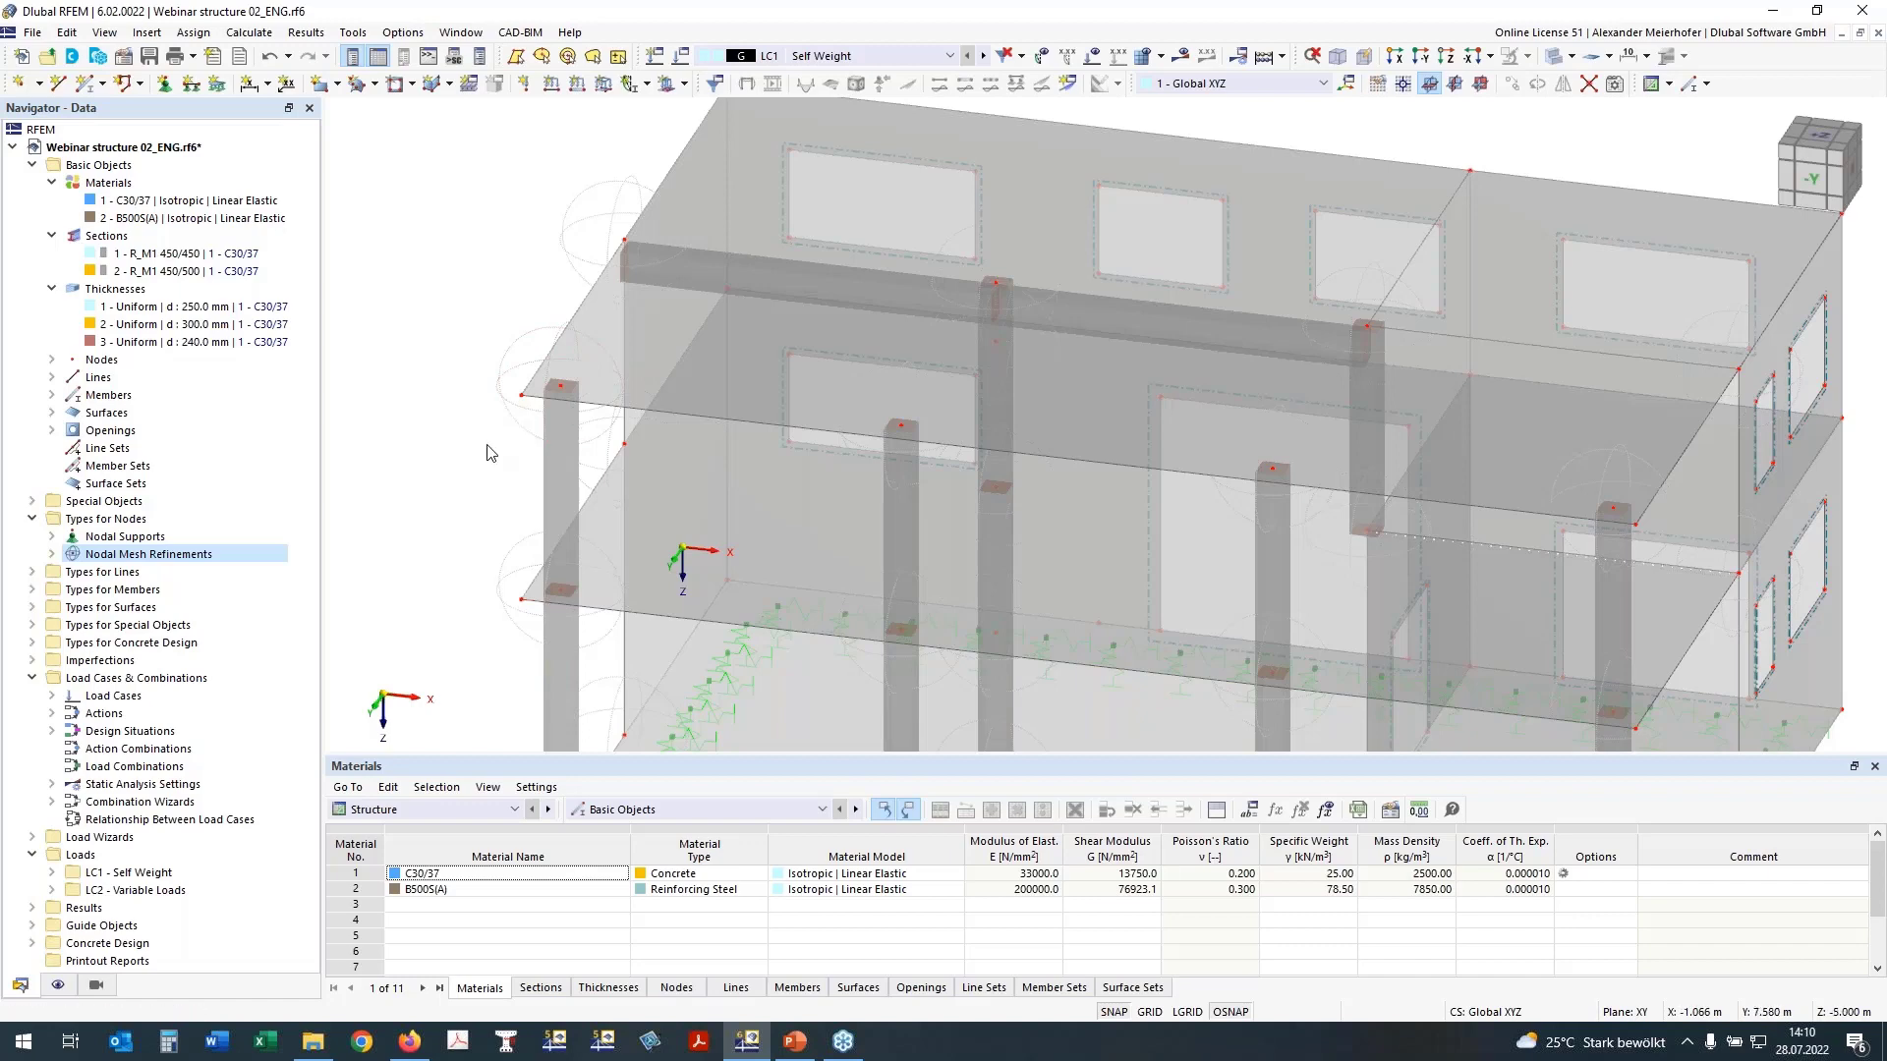
middle_click_drag(475, 438, 504, 534)
Step: Create a rectangular surface results adjustment with dimensions a and b of 0.450 m each
left_click(1820, 150)
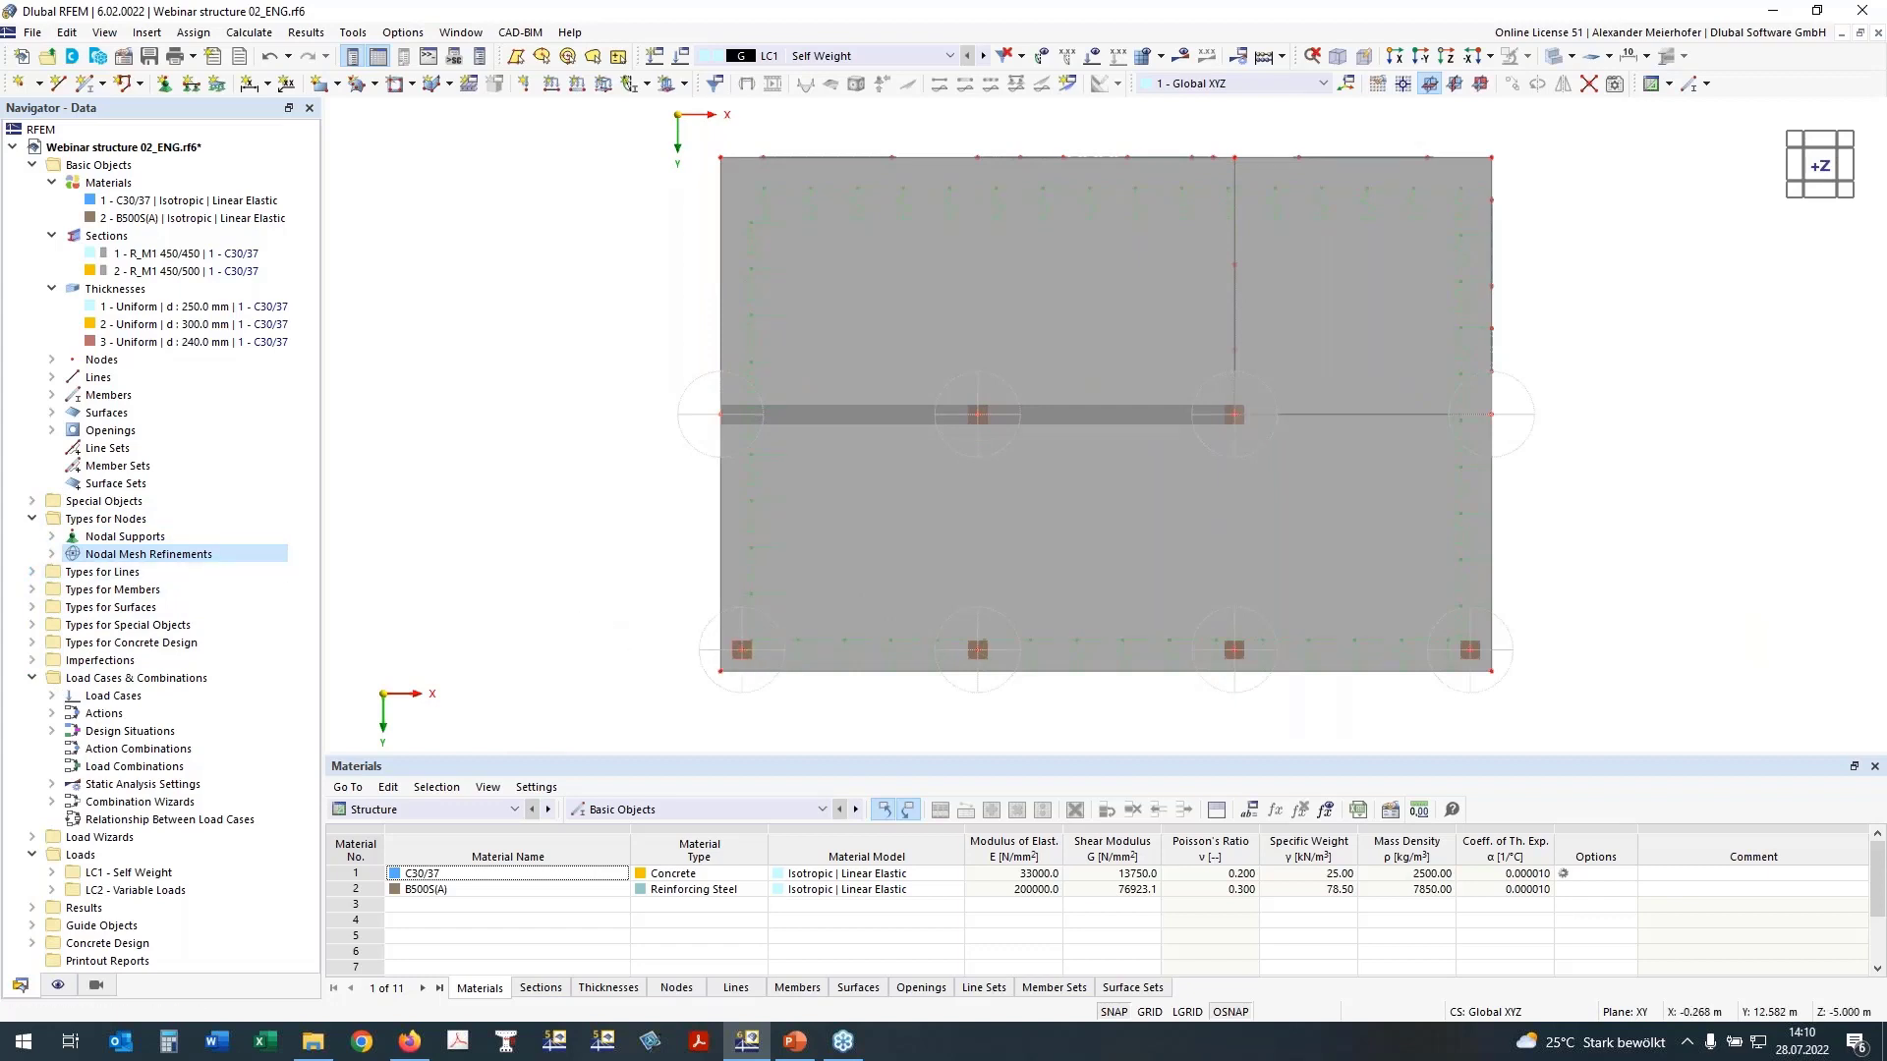
middle_click_drag(645, 632, 600, 567)
scroll(782, 669, "up", 3)
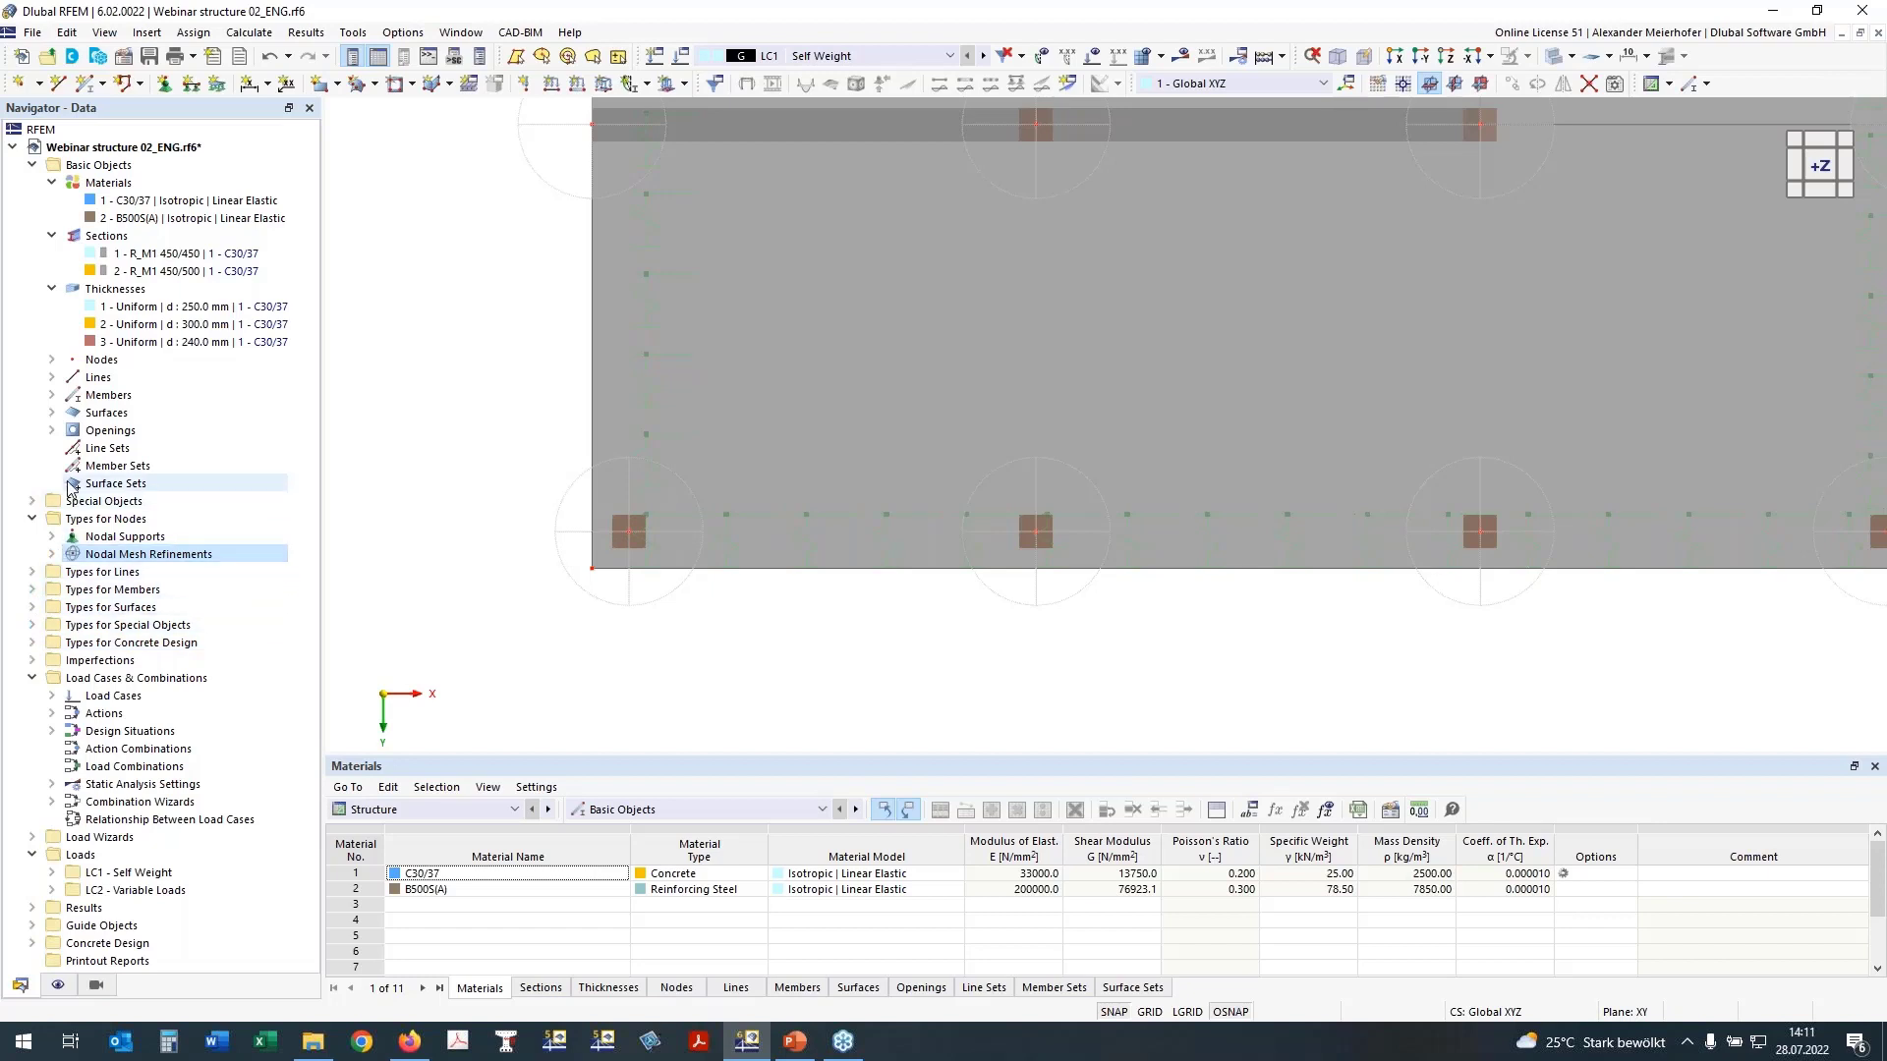
left_click(33, 501)
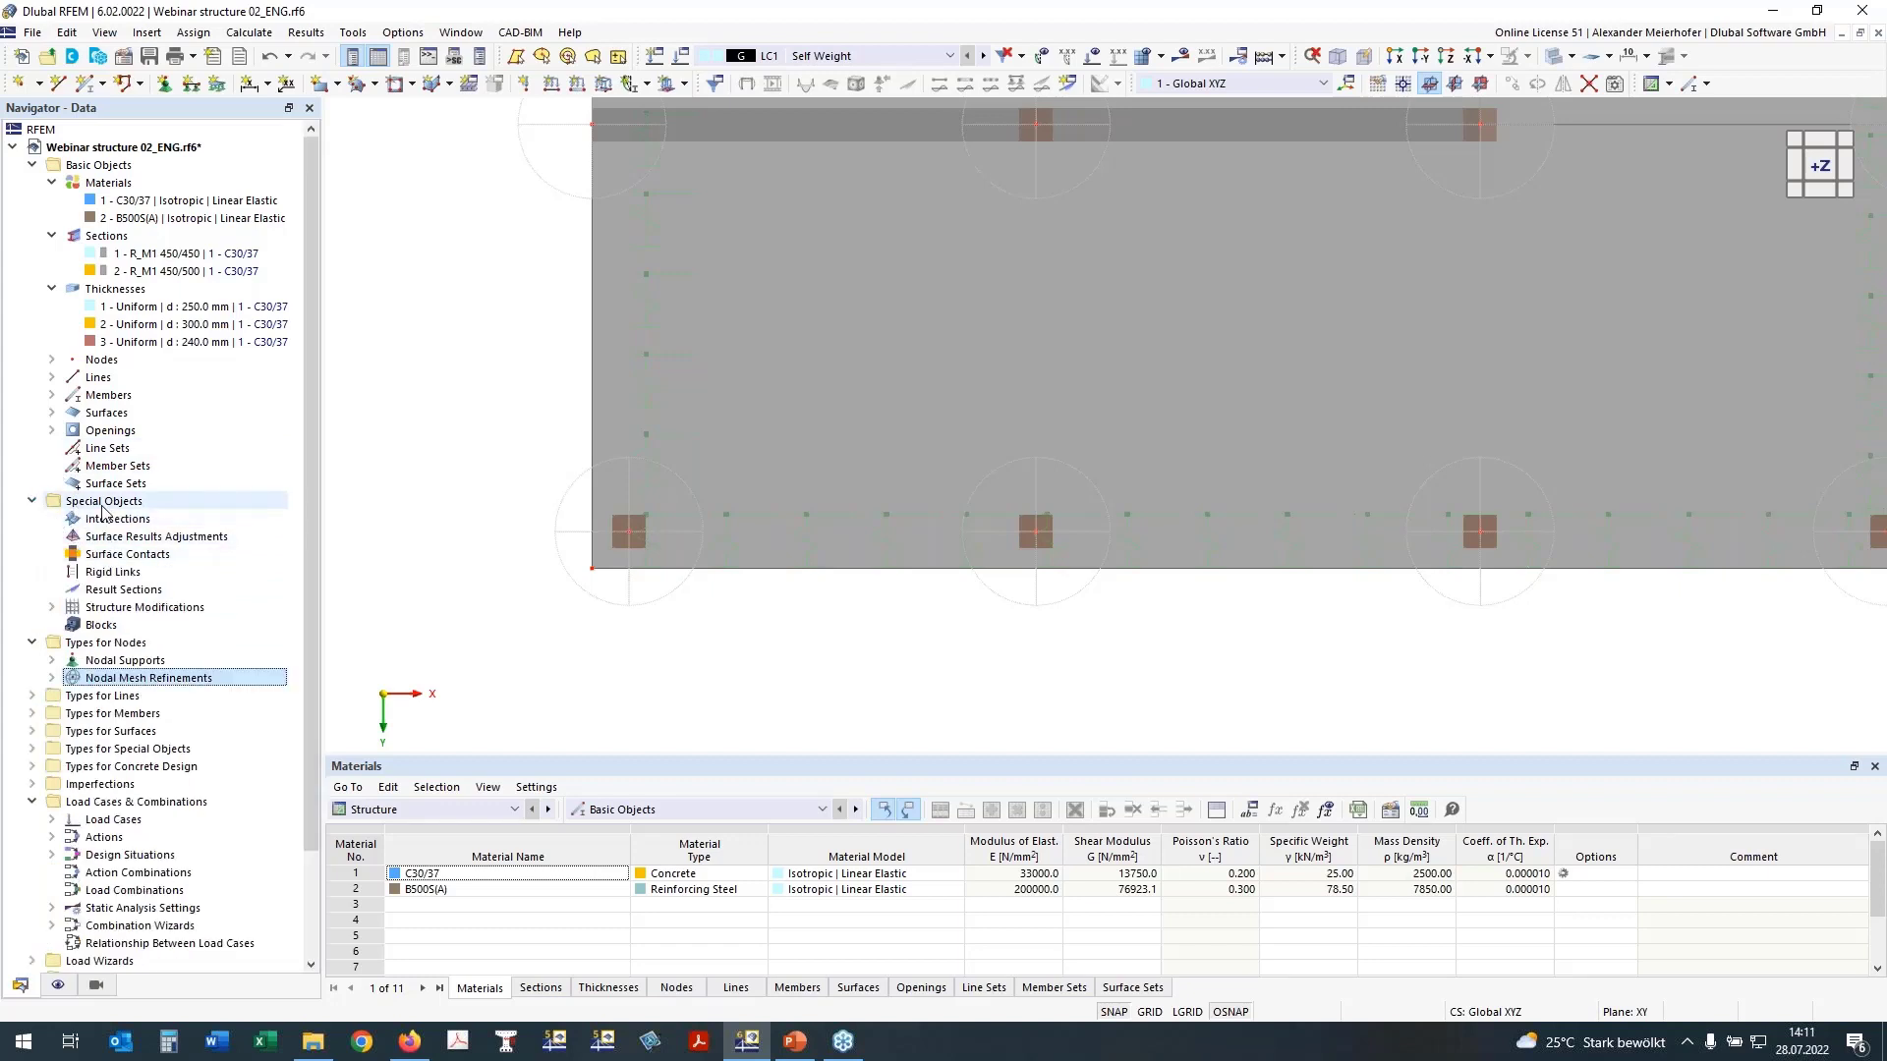
left_click(148, 537)
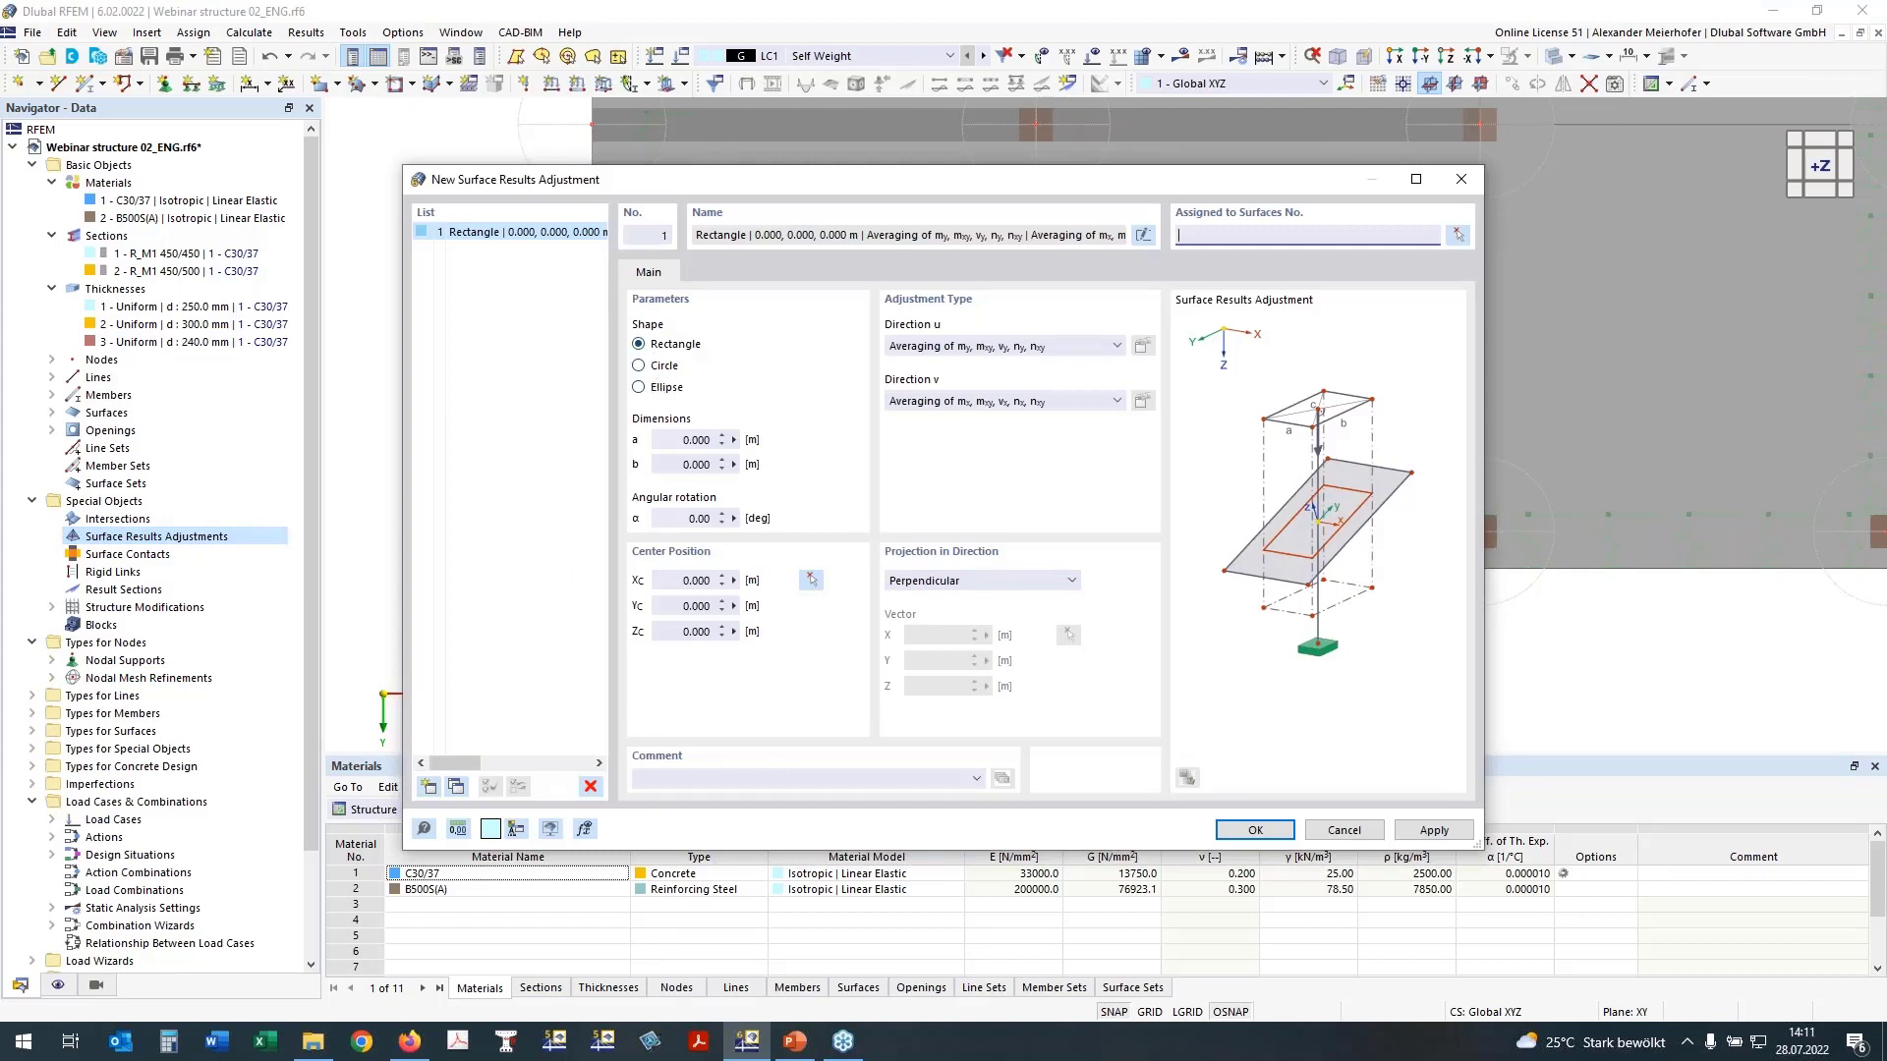
left_click(685, 441)
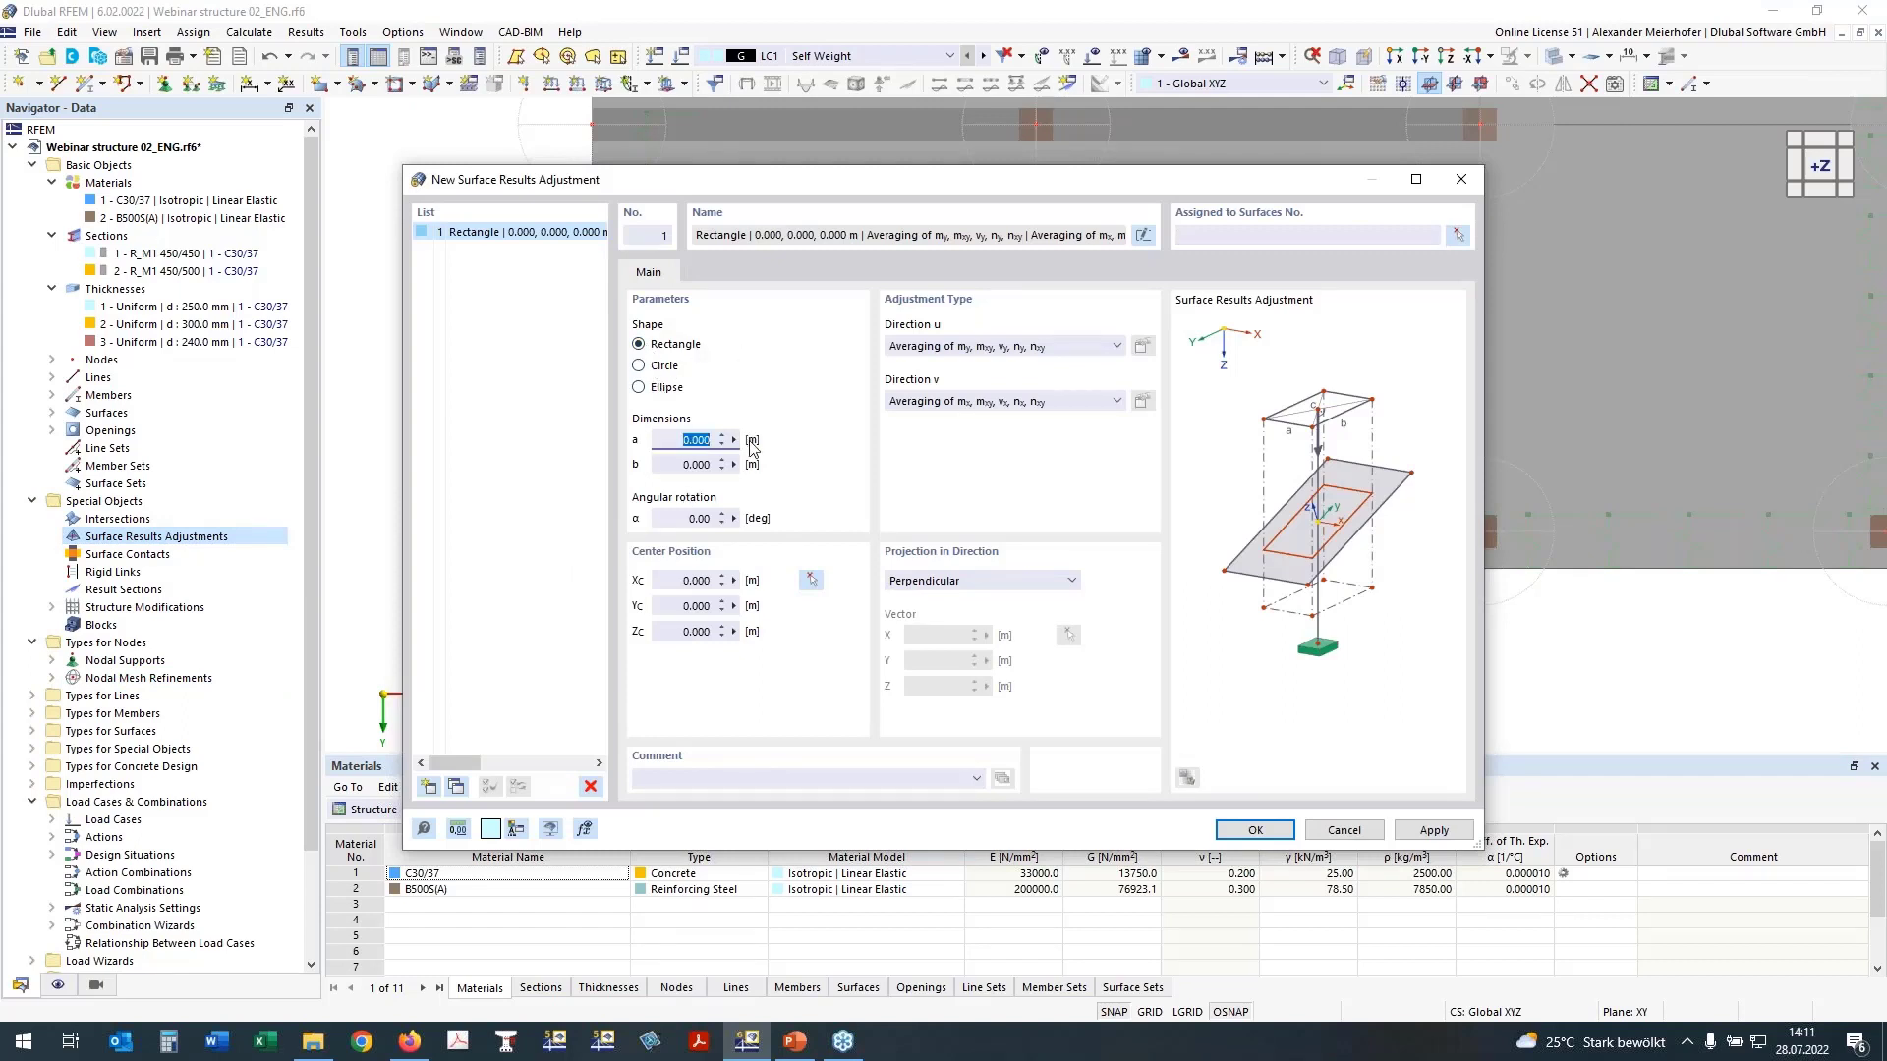
type("0,45")
left_click(685, 466)
type("0,45")
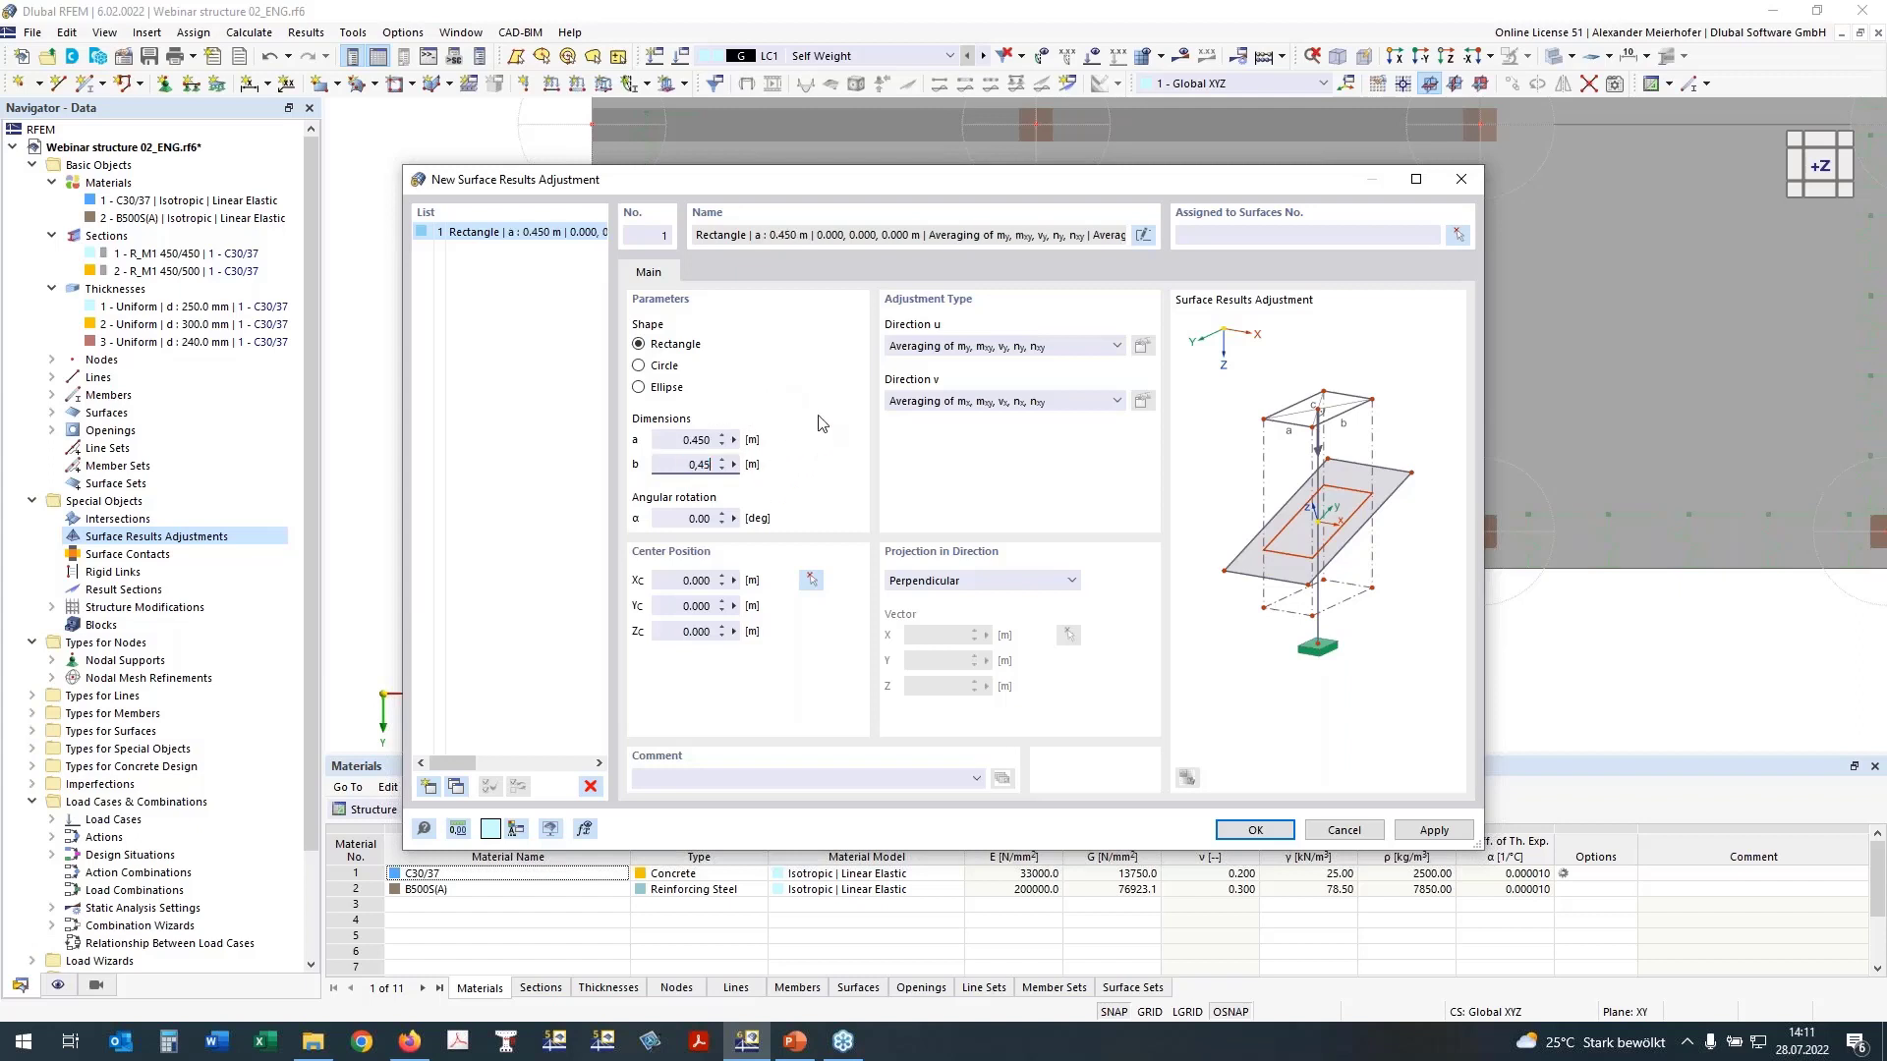
left_click(693, 519)
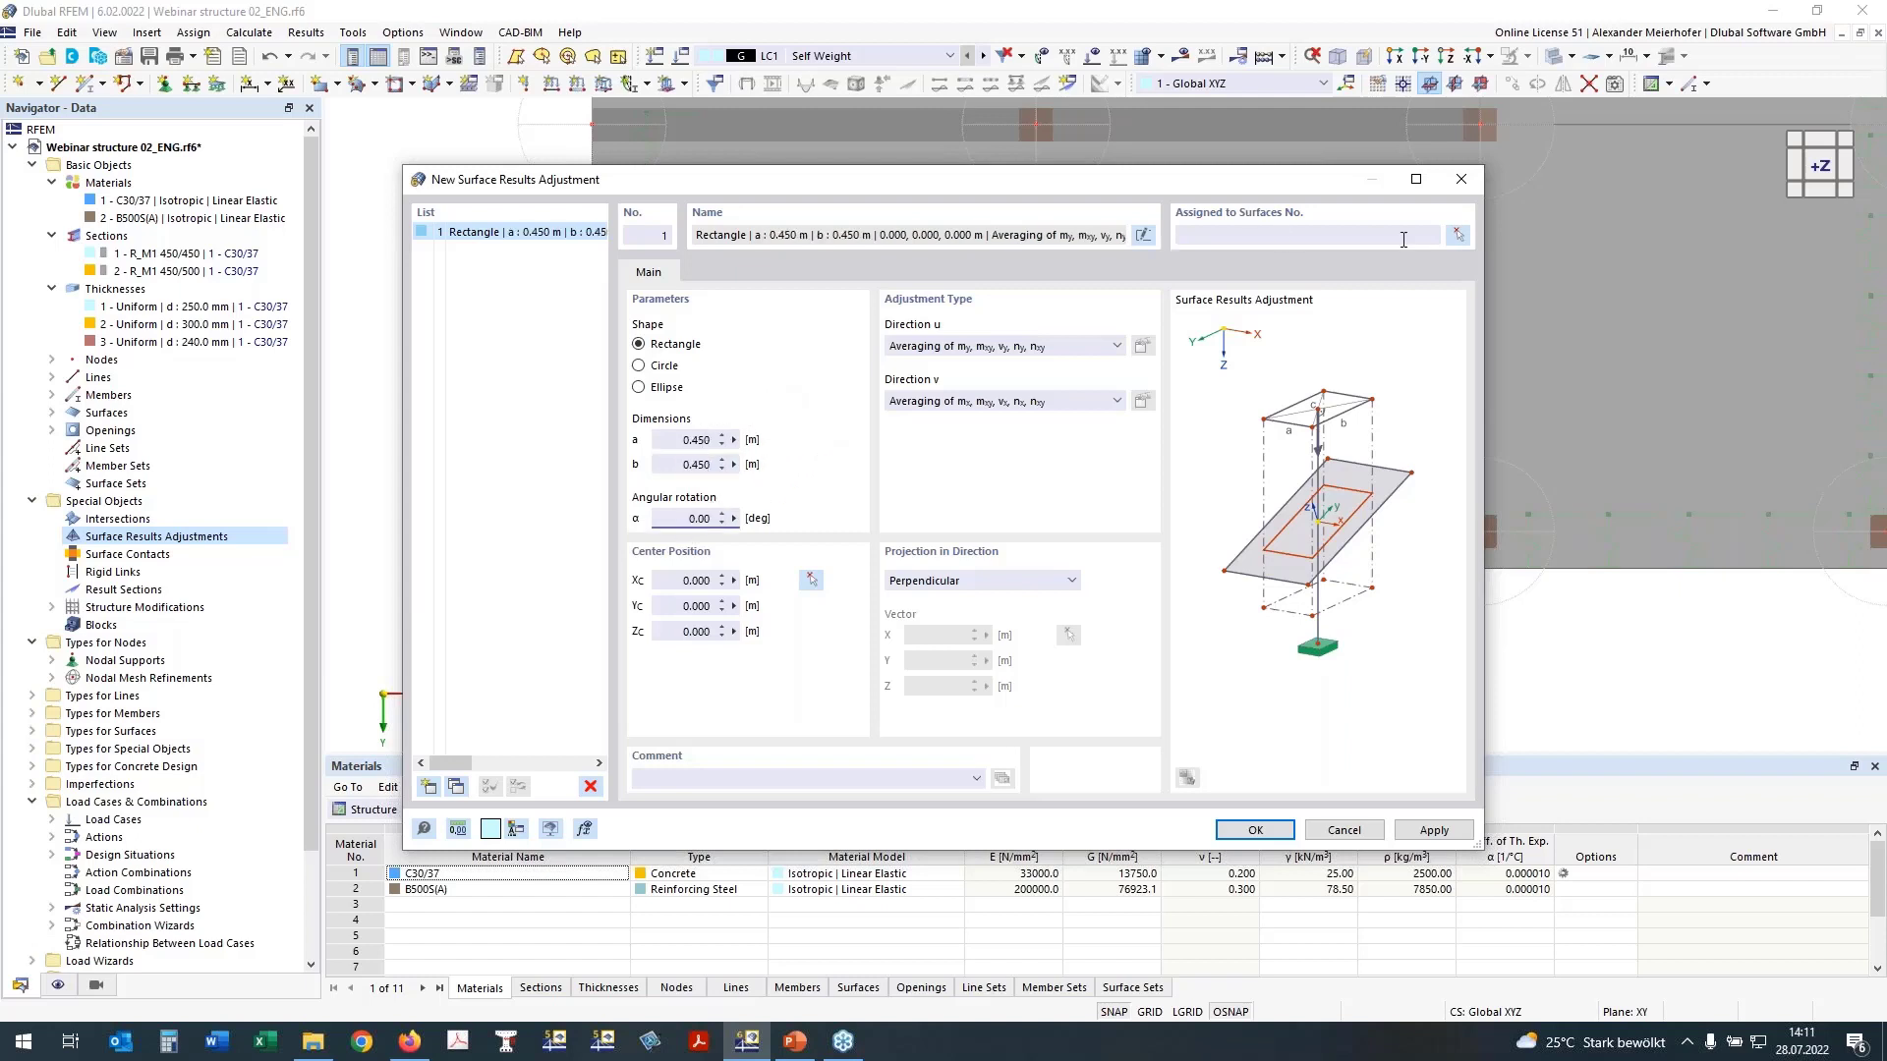
Step: Assign the surface results adjustment to surfaces 100, 200 and 300
left_click(1458, 236)
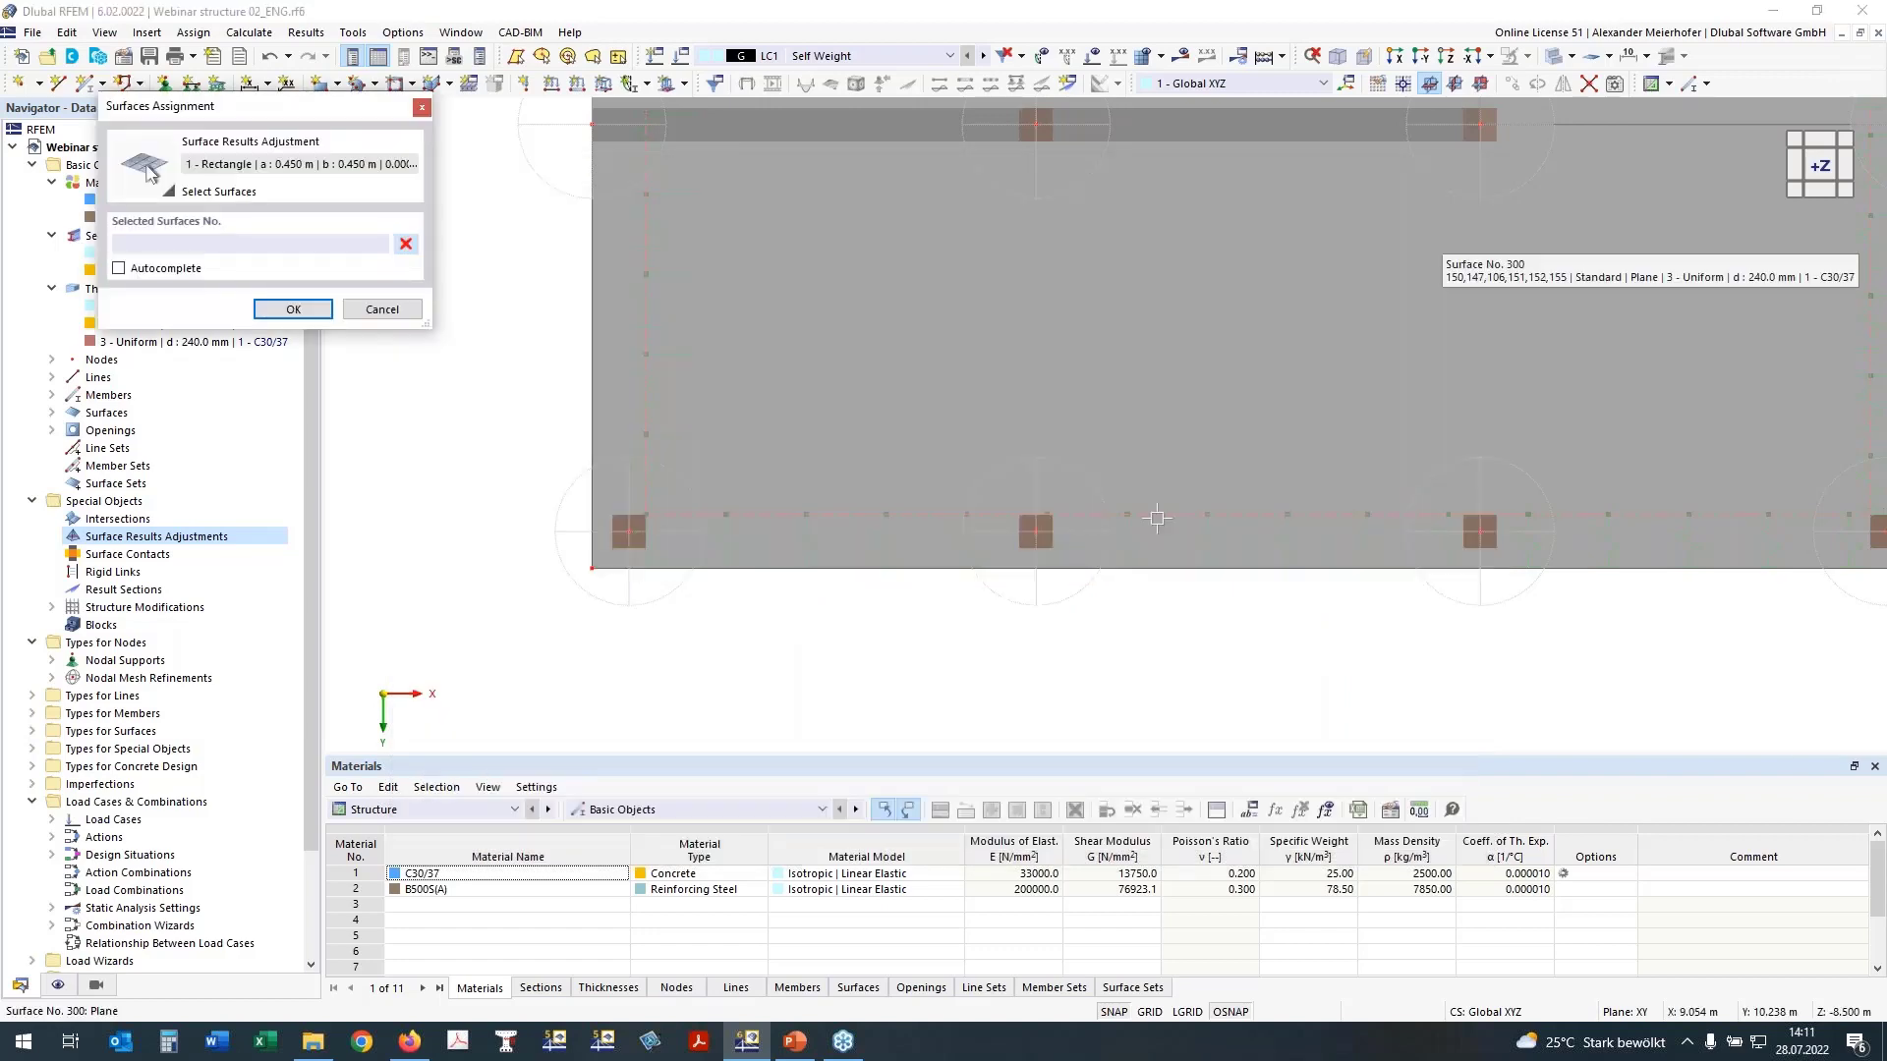
left_click_drag(1155, 517, 773, 374)
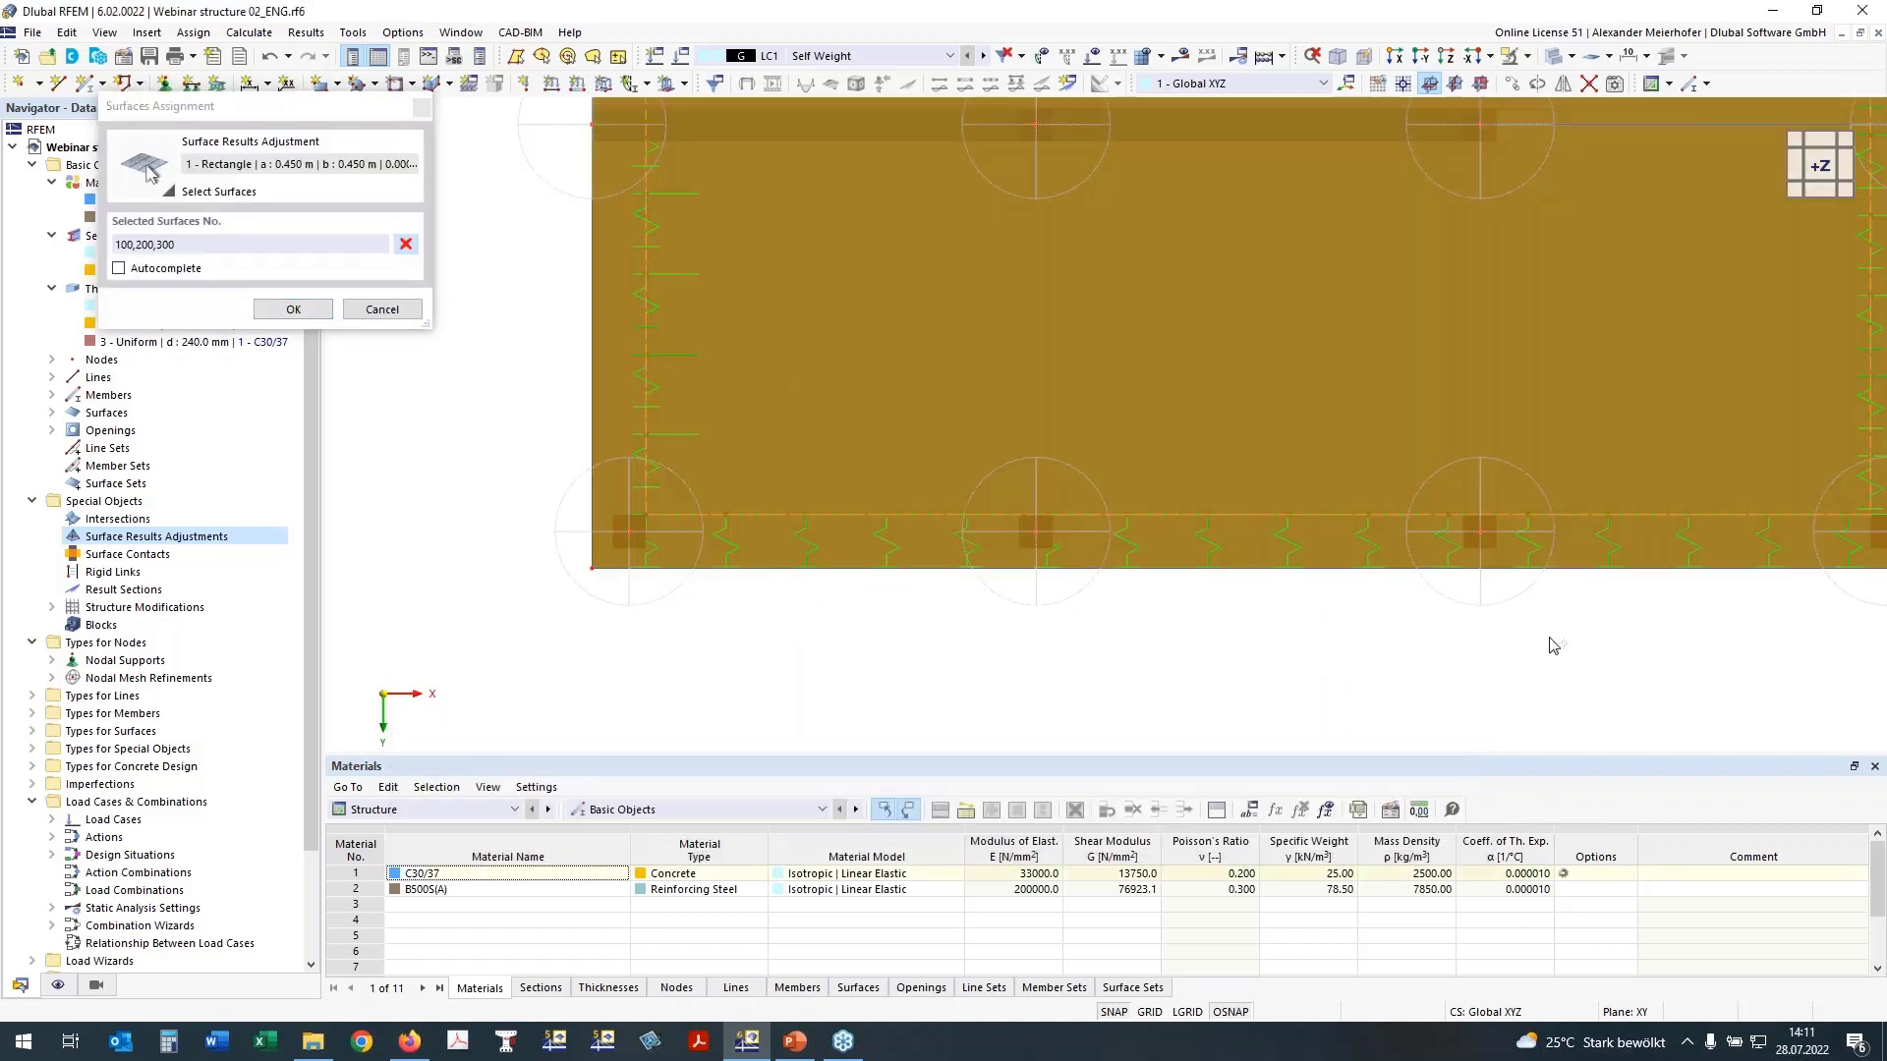
middle_click_drag(1552, 646, 1197, 406, "ctrl")
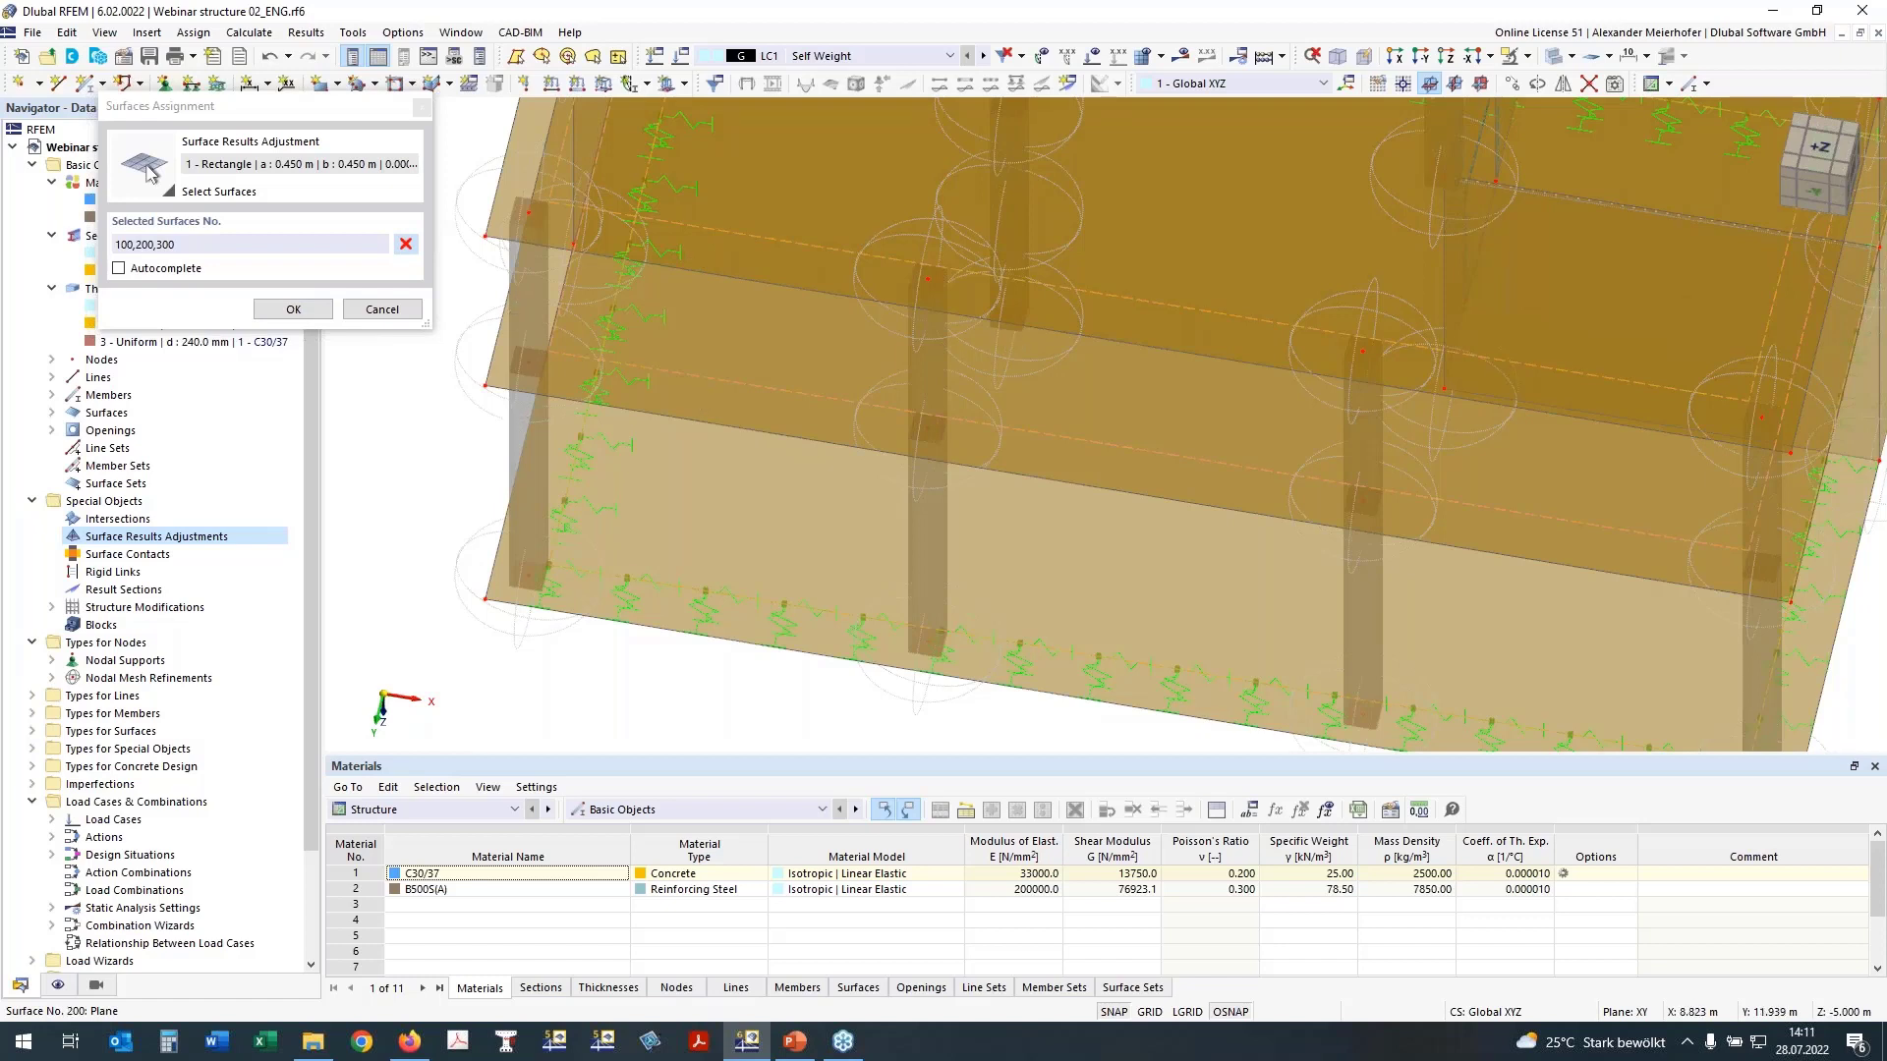
key("Return")
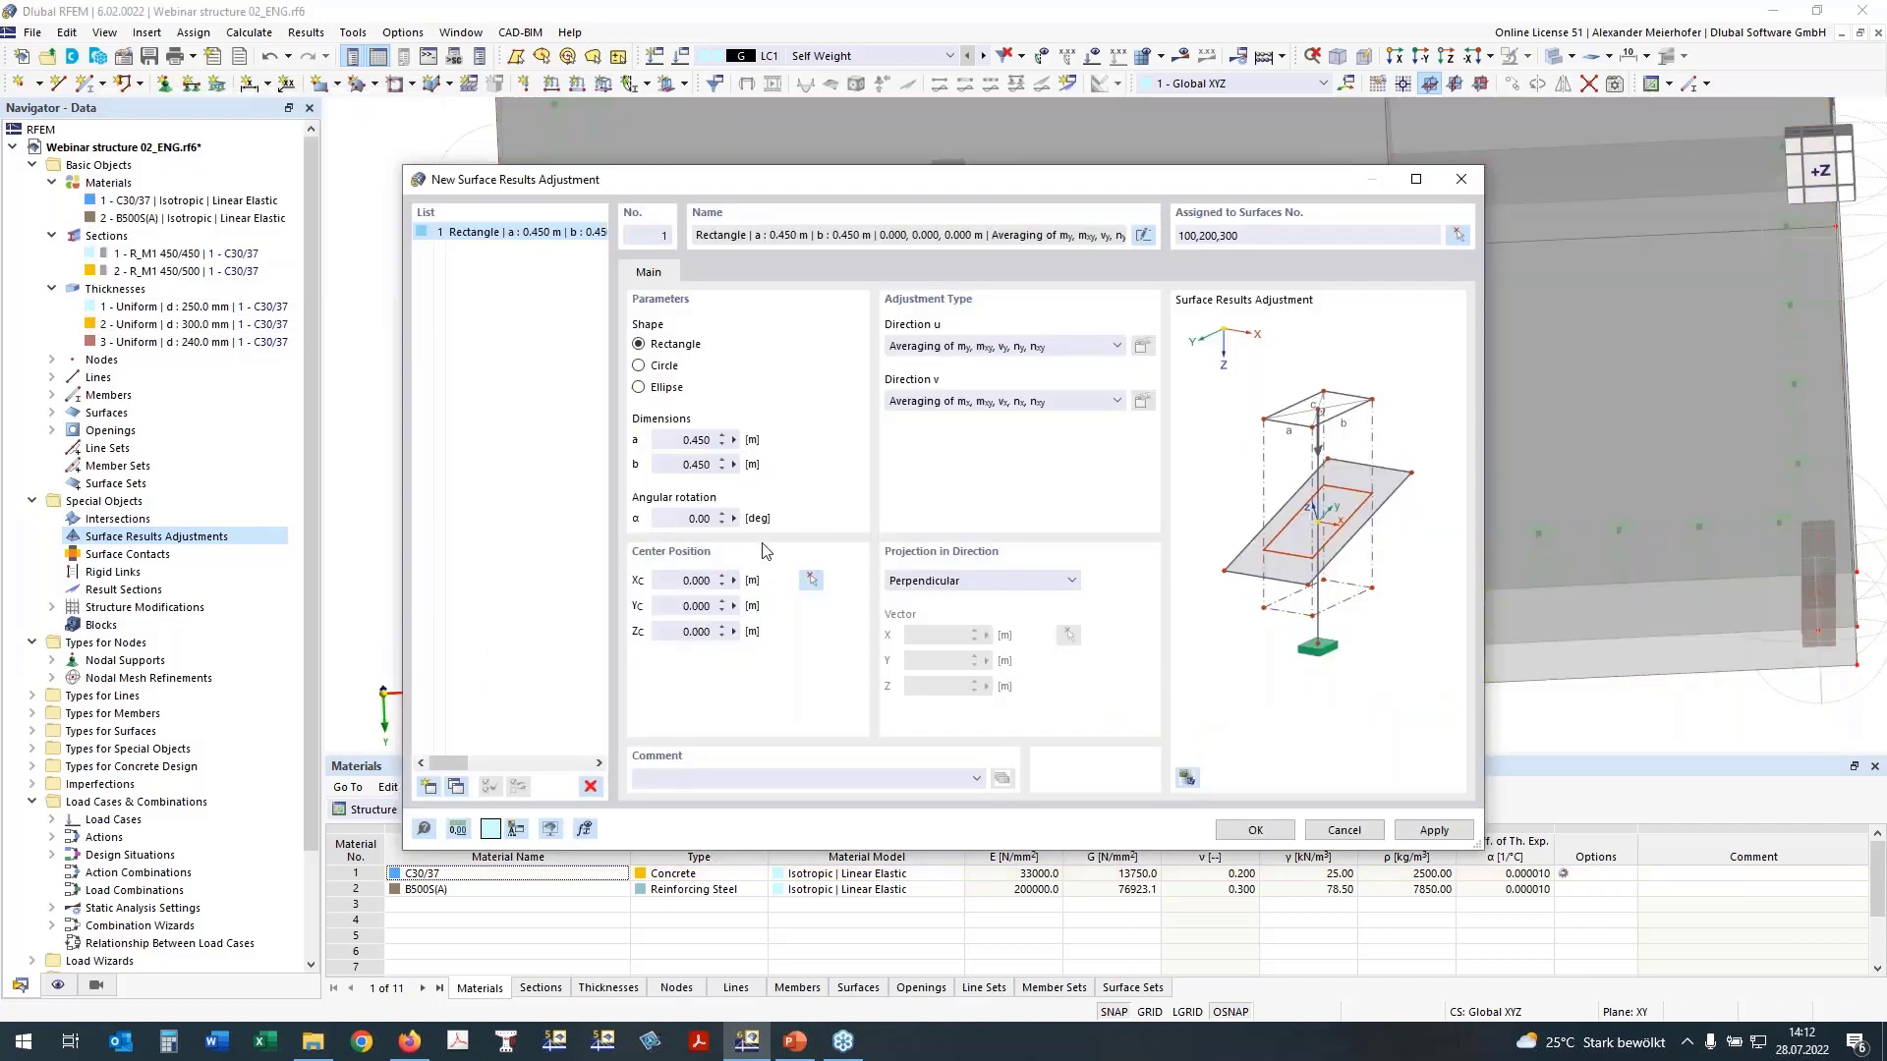
Step: Center the adjustment on the node at the beam's wall-side end, X 1.000, Y 7.000, Z -8.500 m
left_click(811, 585)
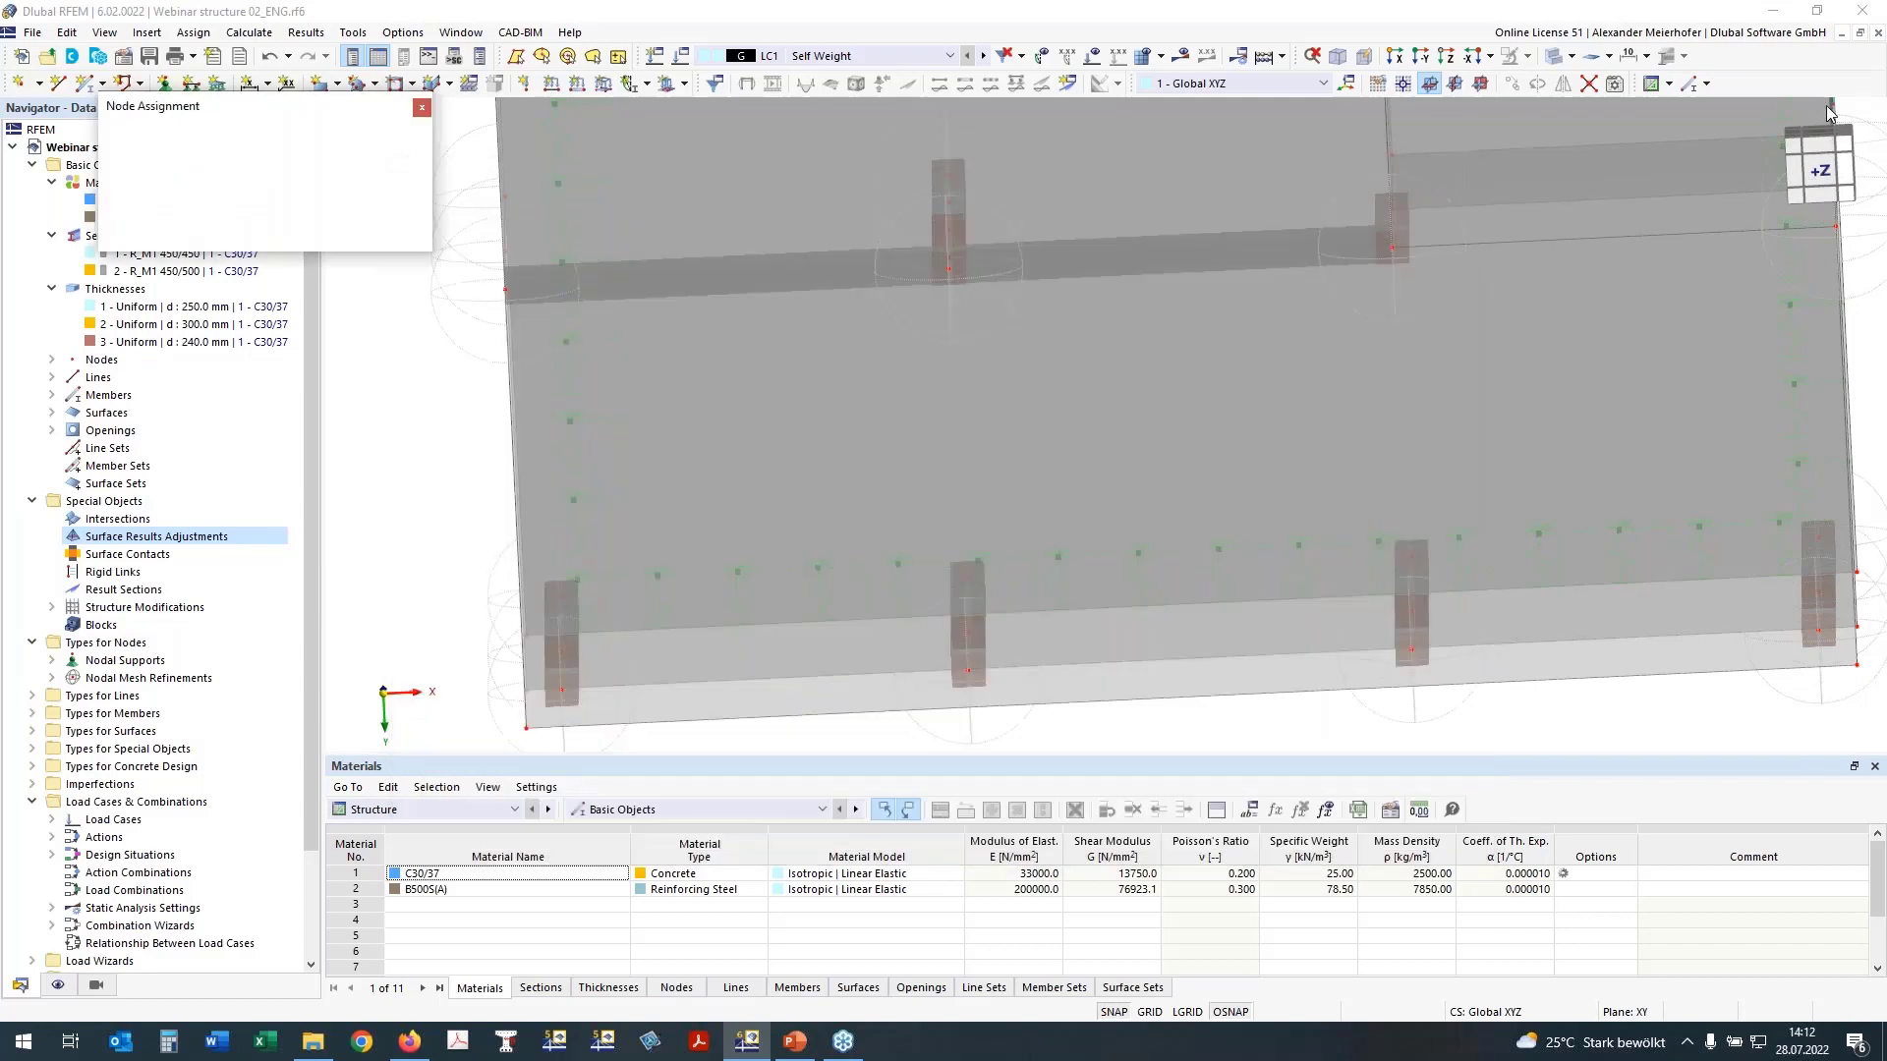
left_click(1803, 189)
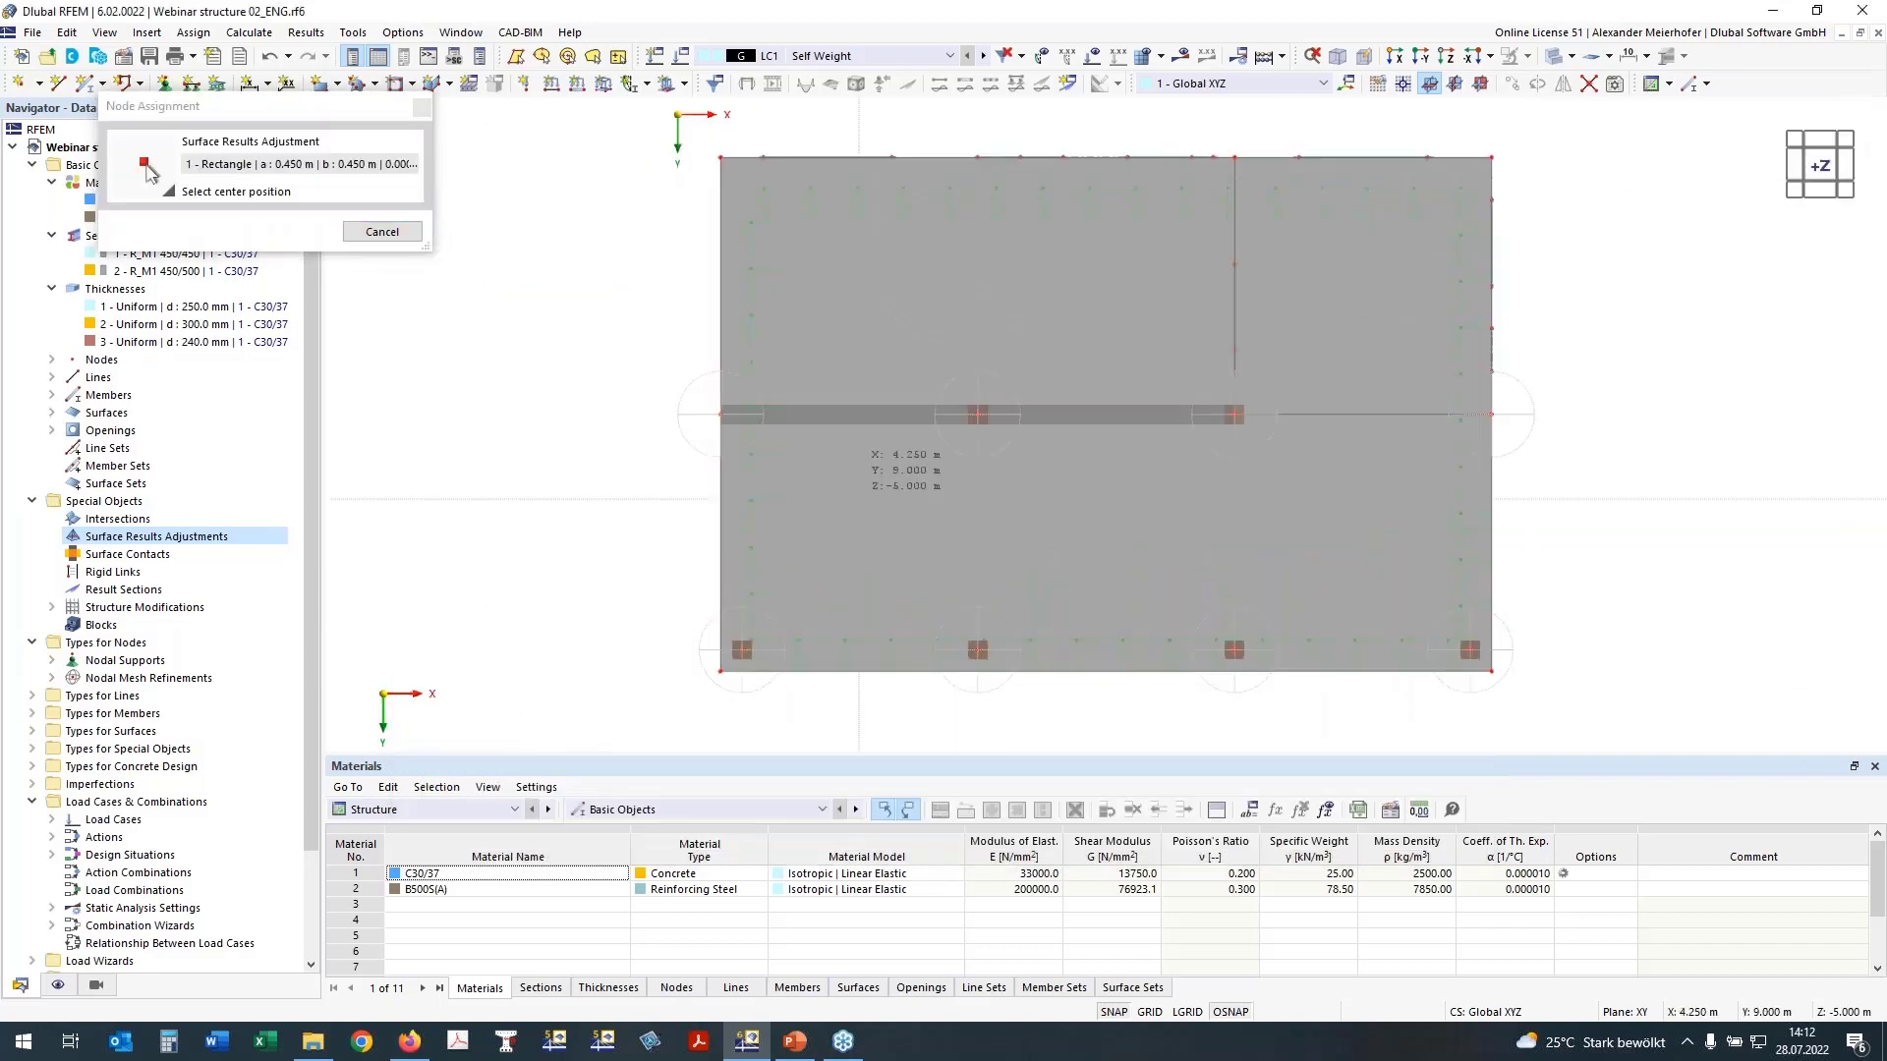
left_click(720, 413)
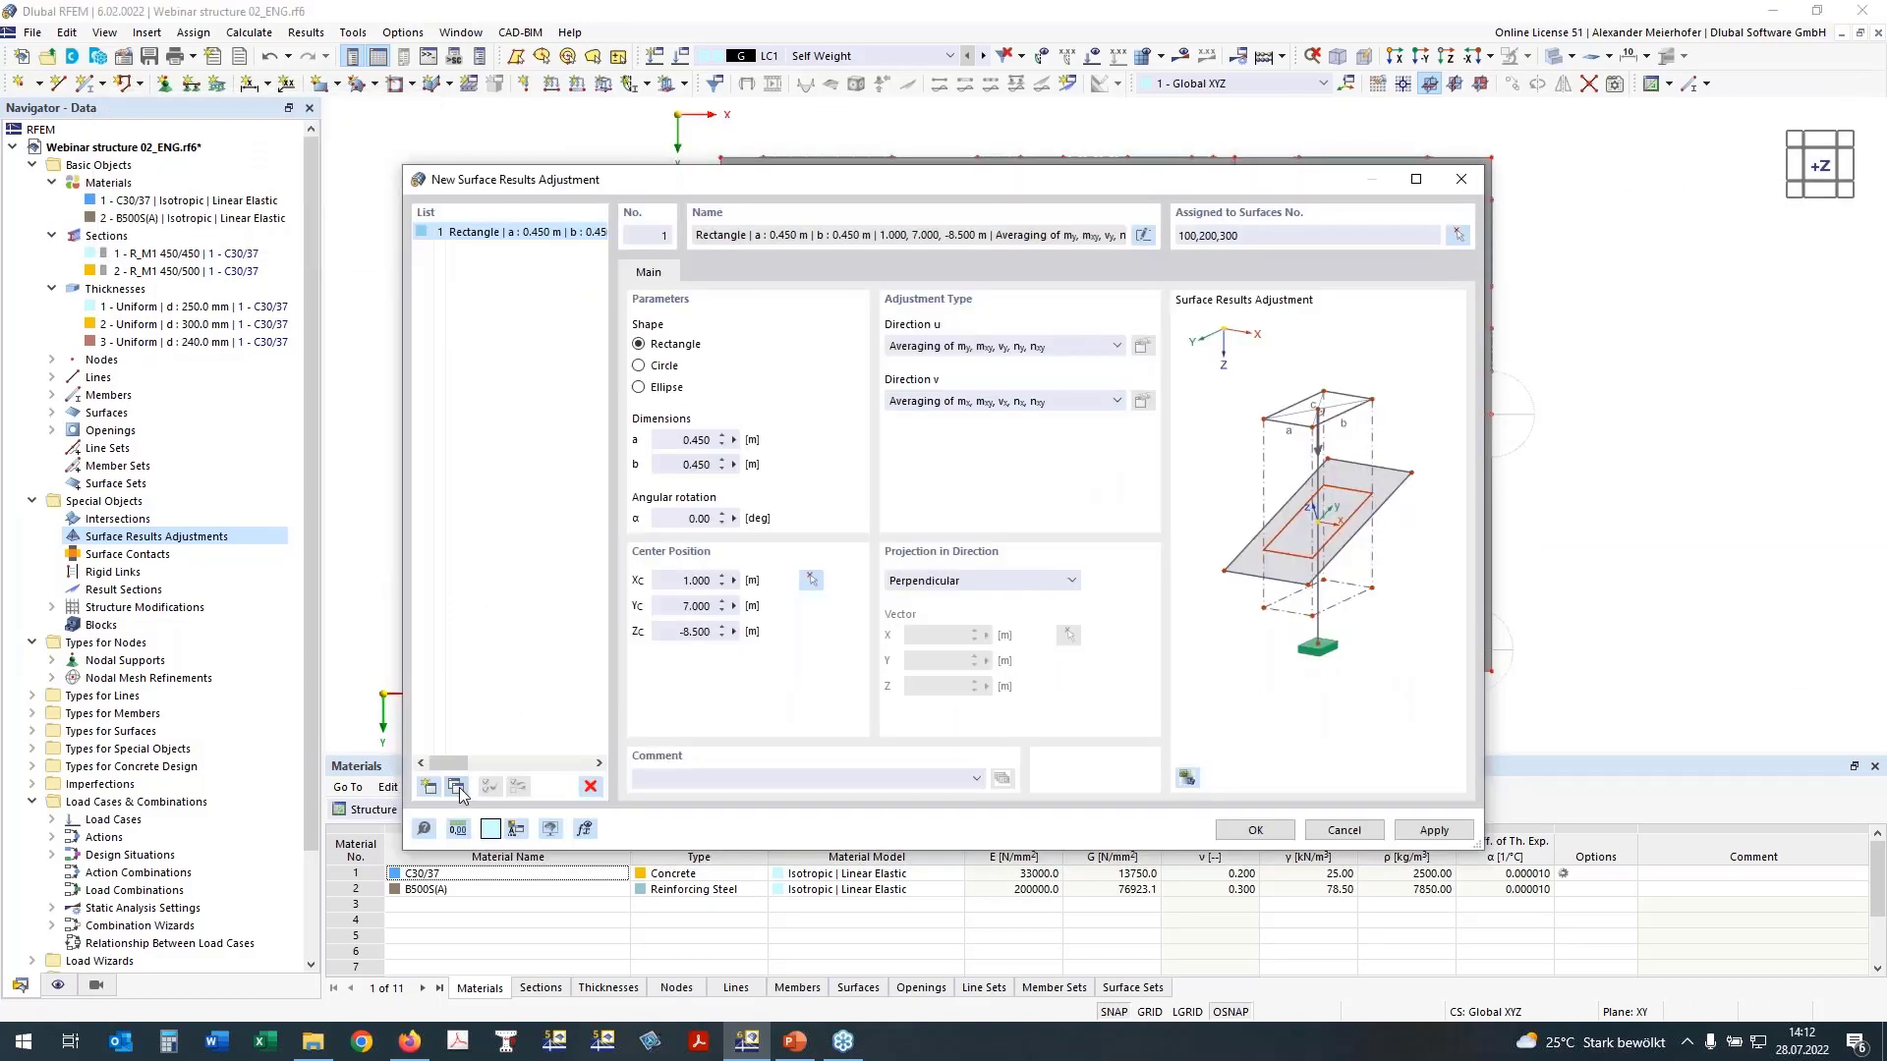
Step: Copy the adjustment and center the copy on the front corner column node at X 1.500, Y 12.500, Z -8.500 m
left_click(457, 787)
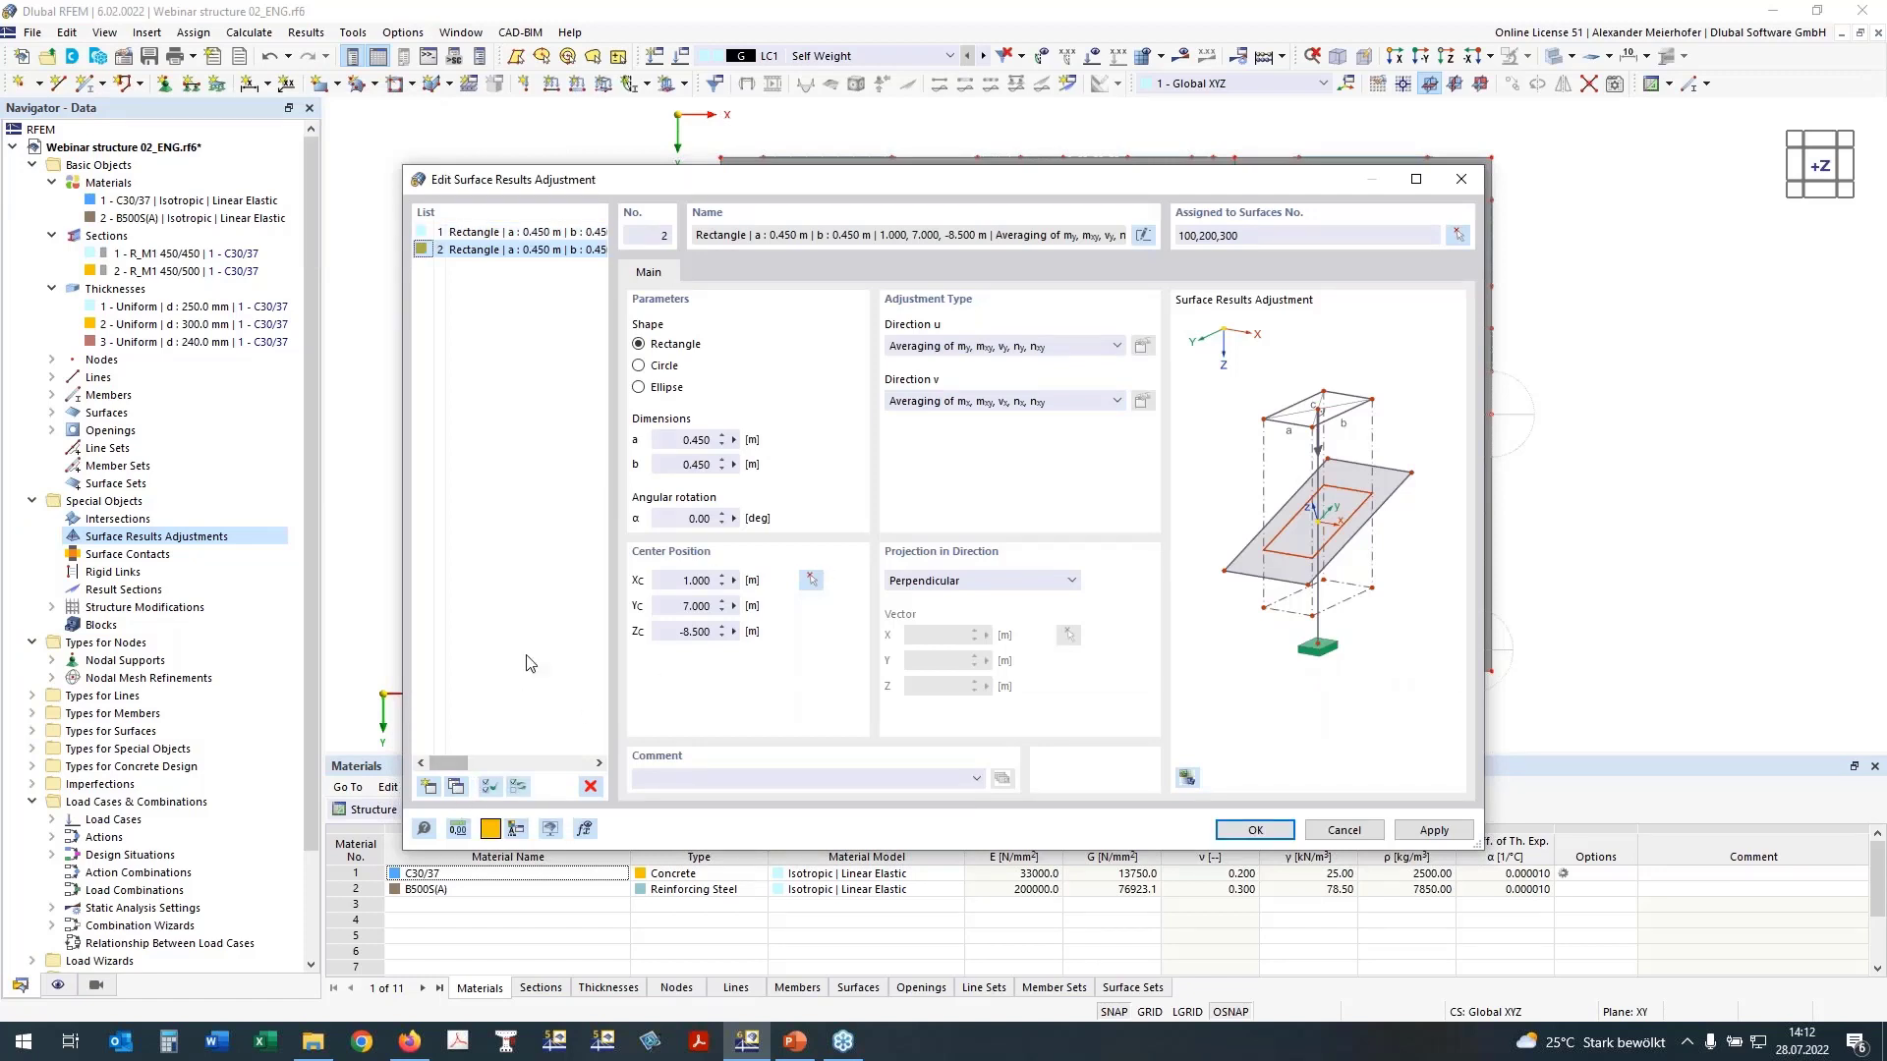
left_click(814, 581)
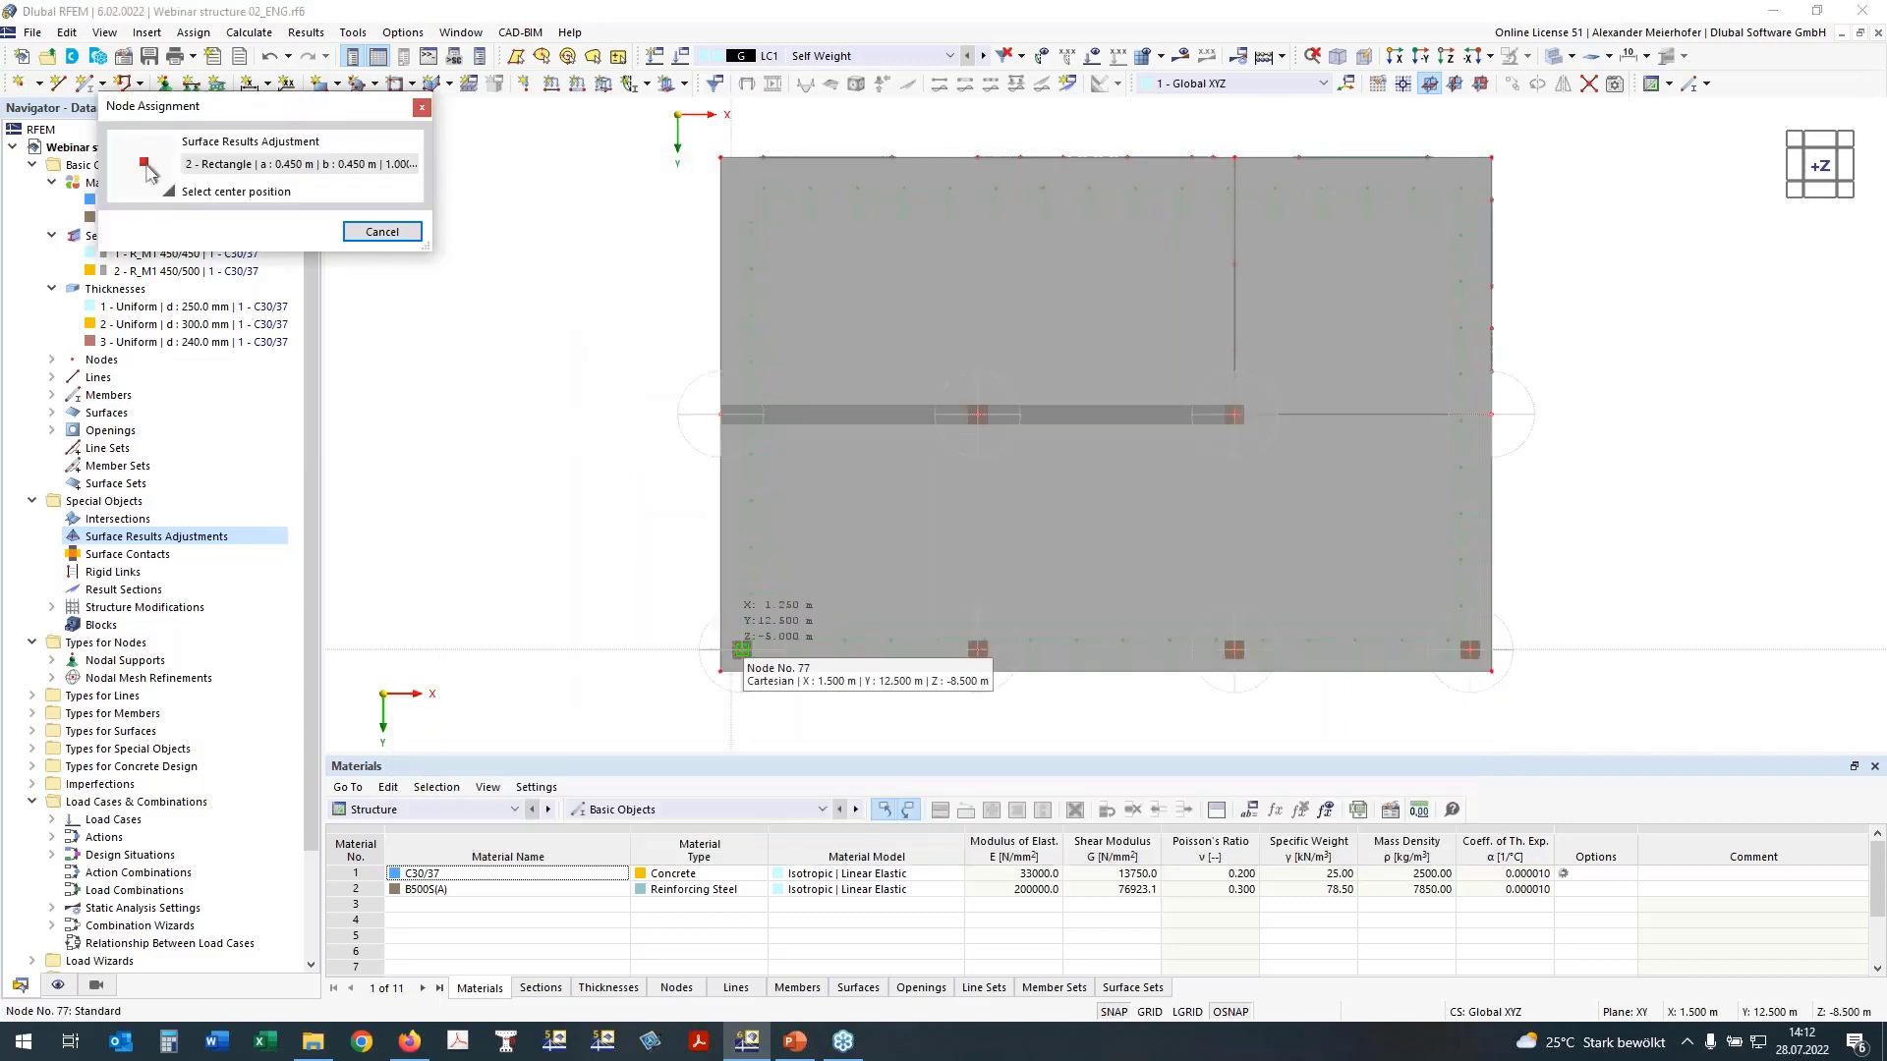
scroll(741, 649, "up", 3)
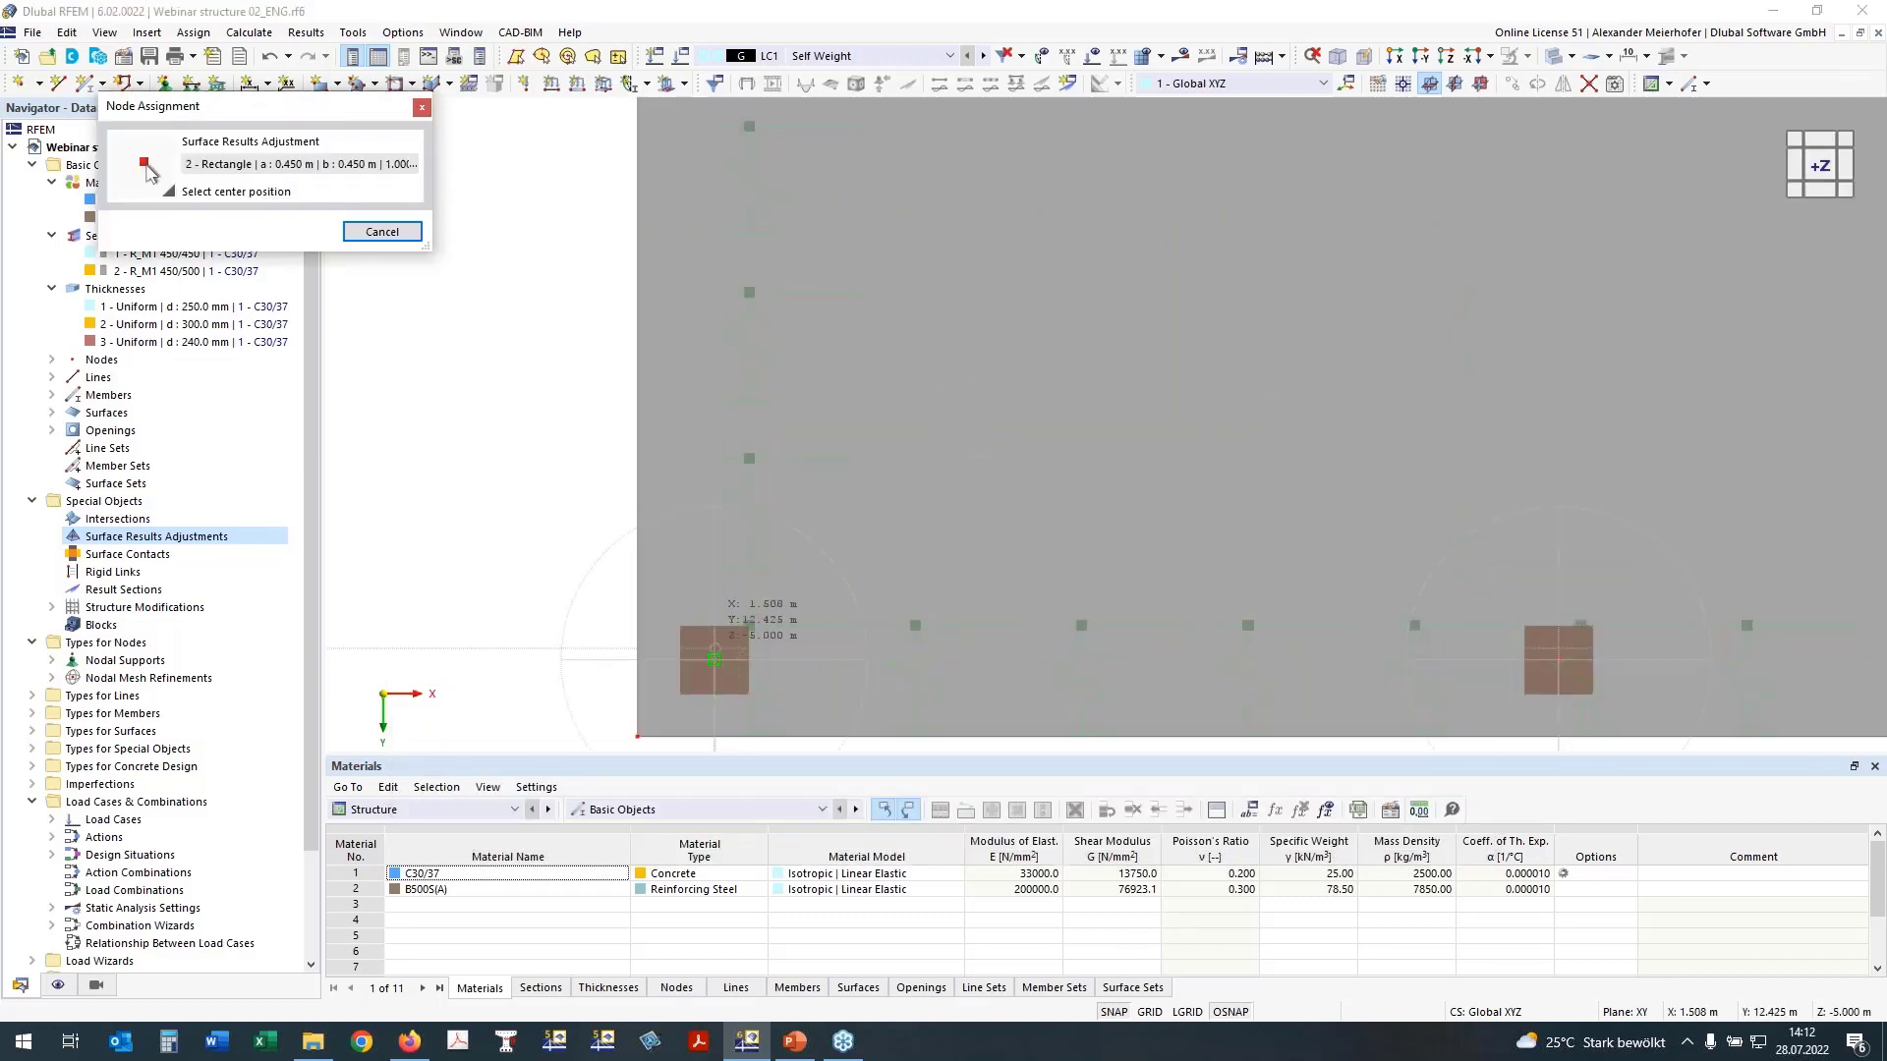
left_click(714, 658)
Step: Copy the adjustment again and center it on the second front-row column node at X 7.000, Y 12.500, Z -8.500 m
left_click(455, 787)
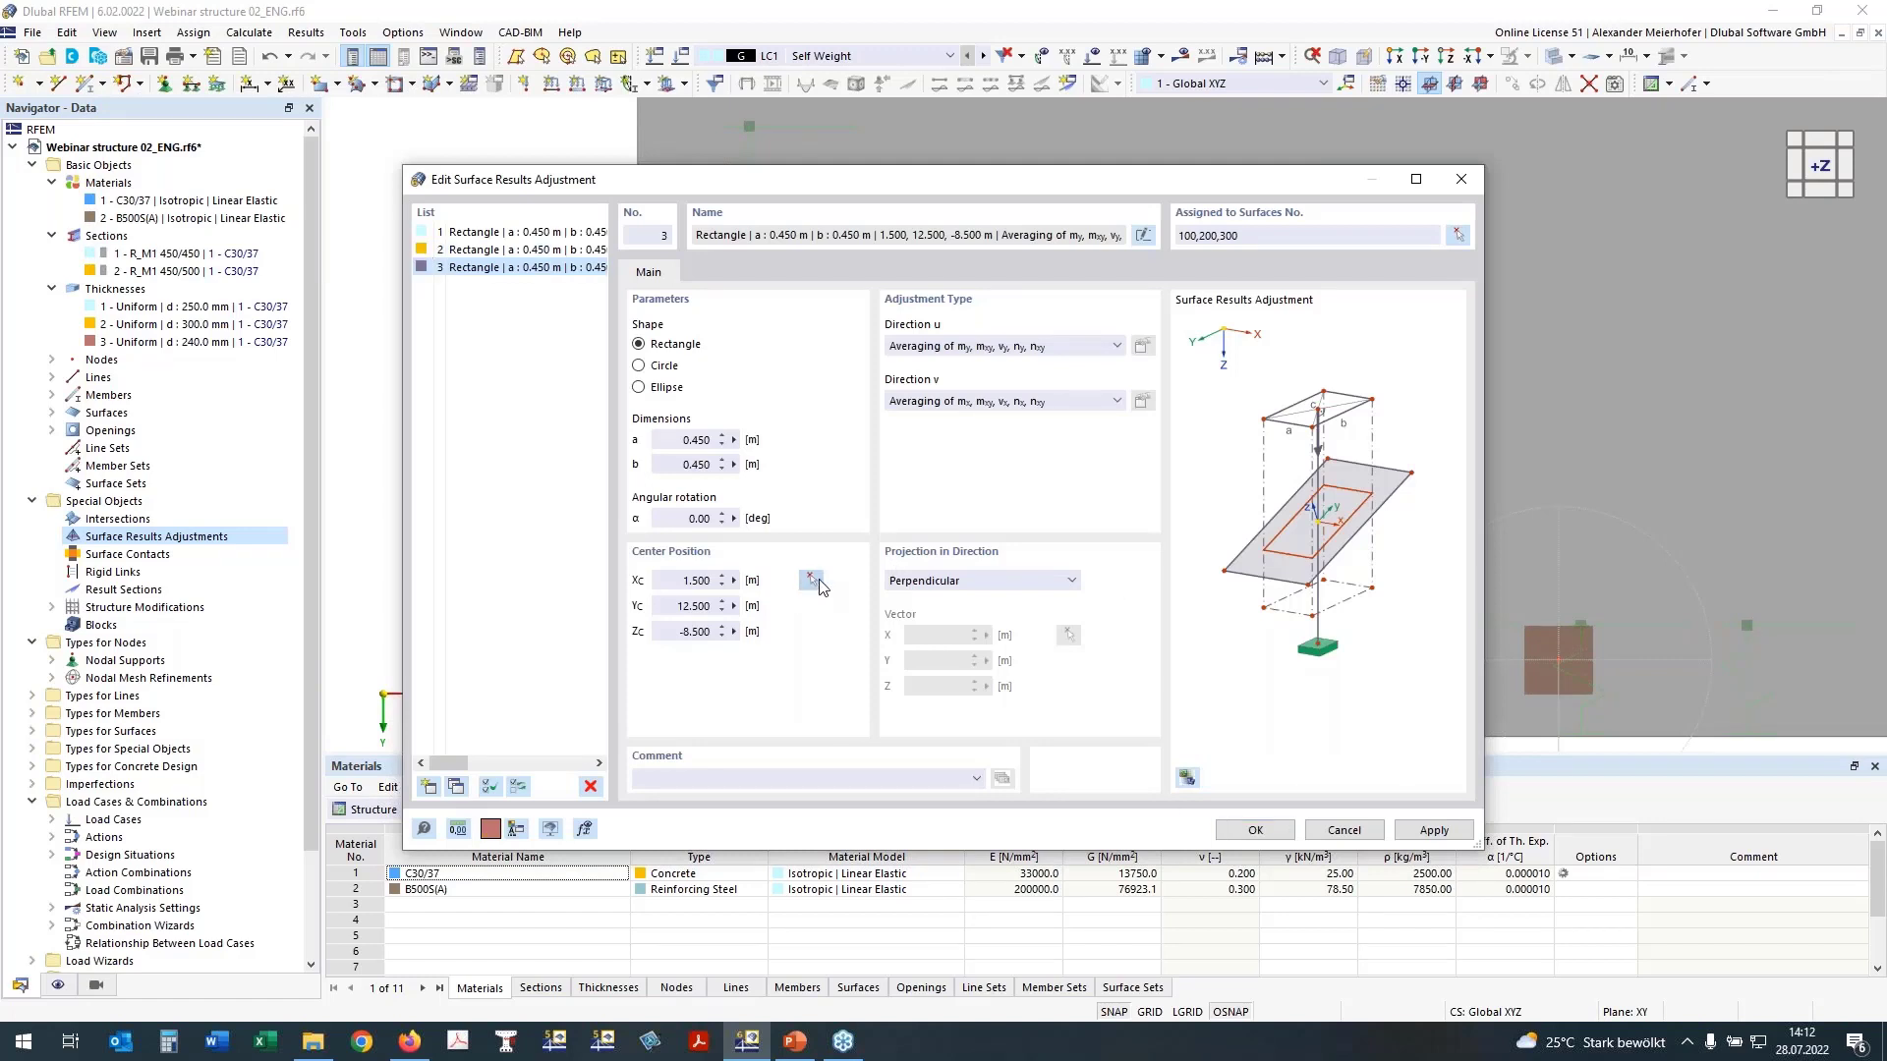
left_click(811, 580)
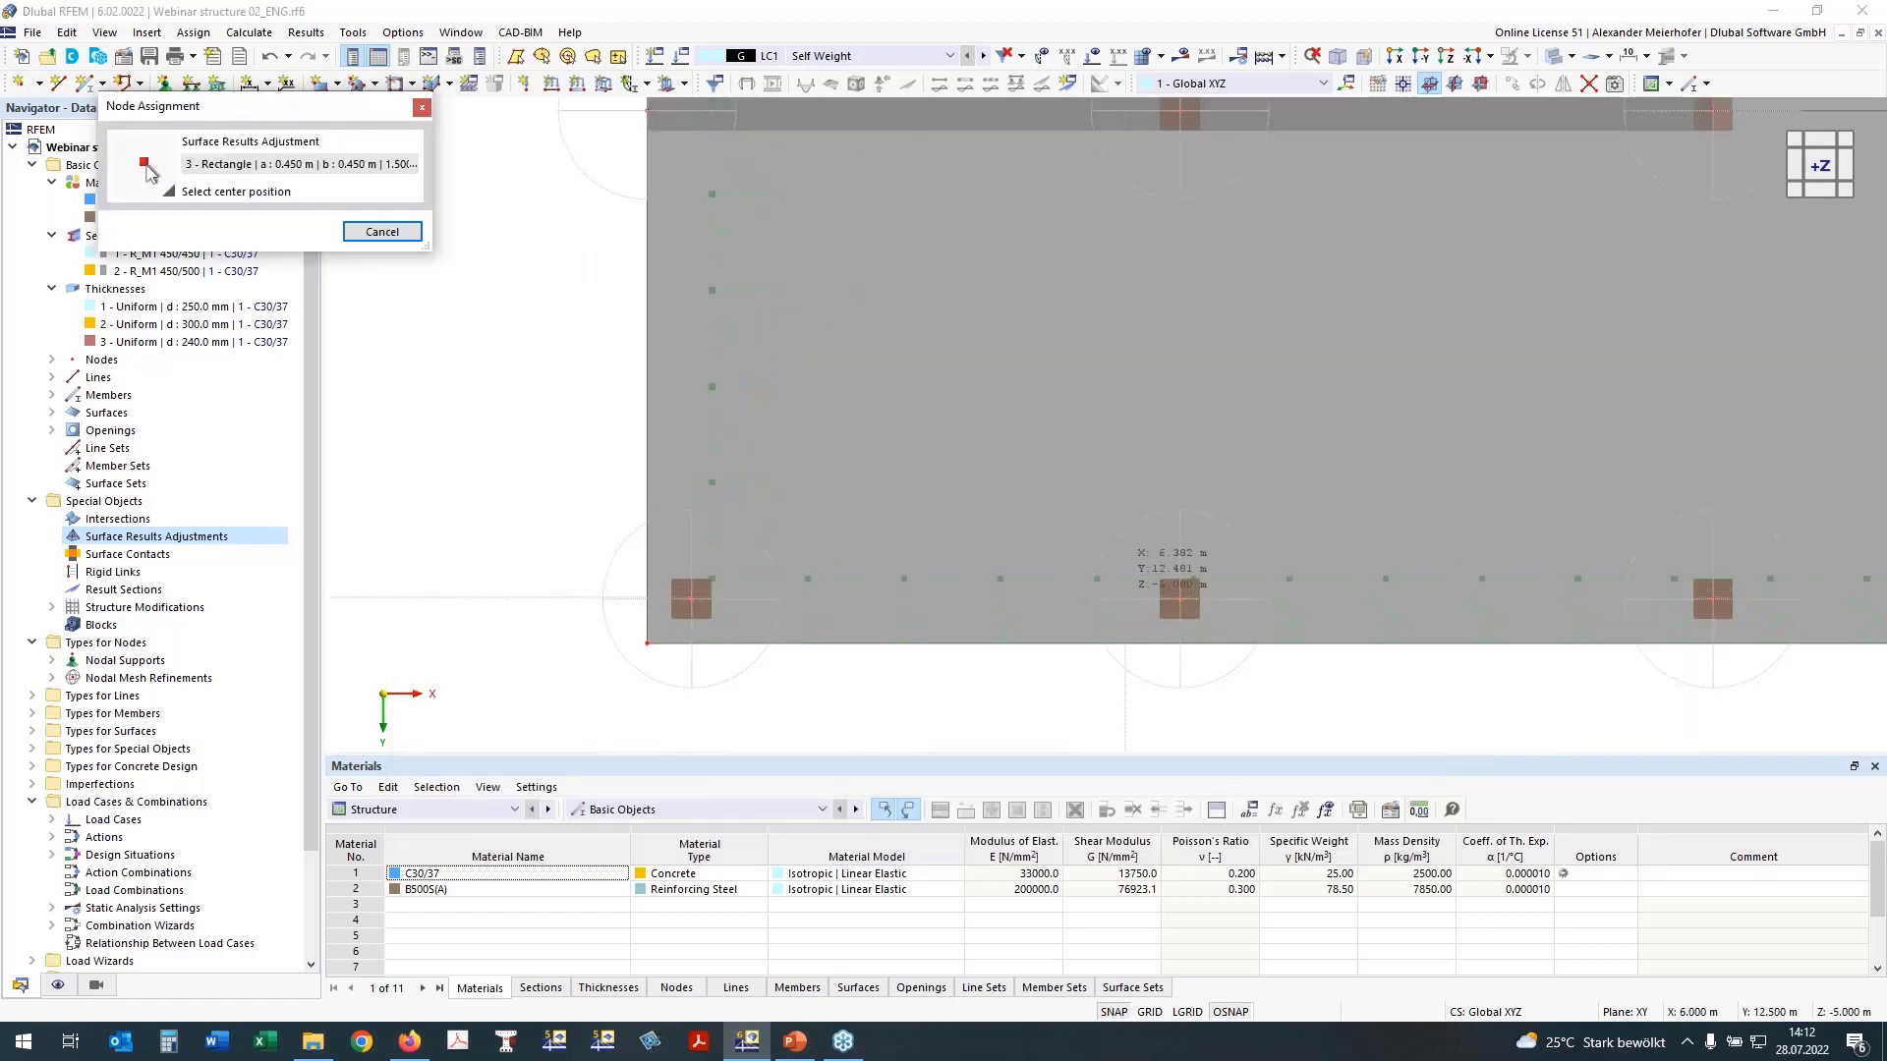
left_click(1180, 598)
Step: Add a fourth copy of the adjustment centered on the inner column node under the beam at X 7.000, Y 7.000, Z -8.500 m
left_click(455, 787)
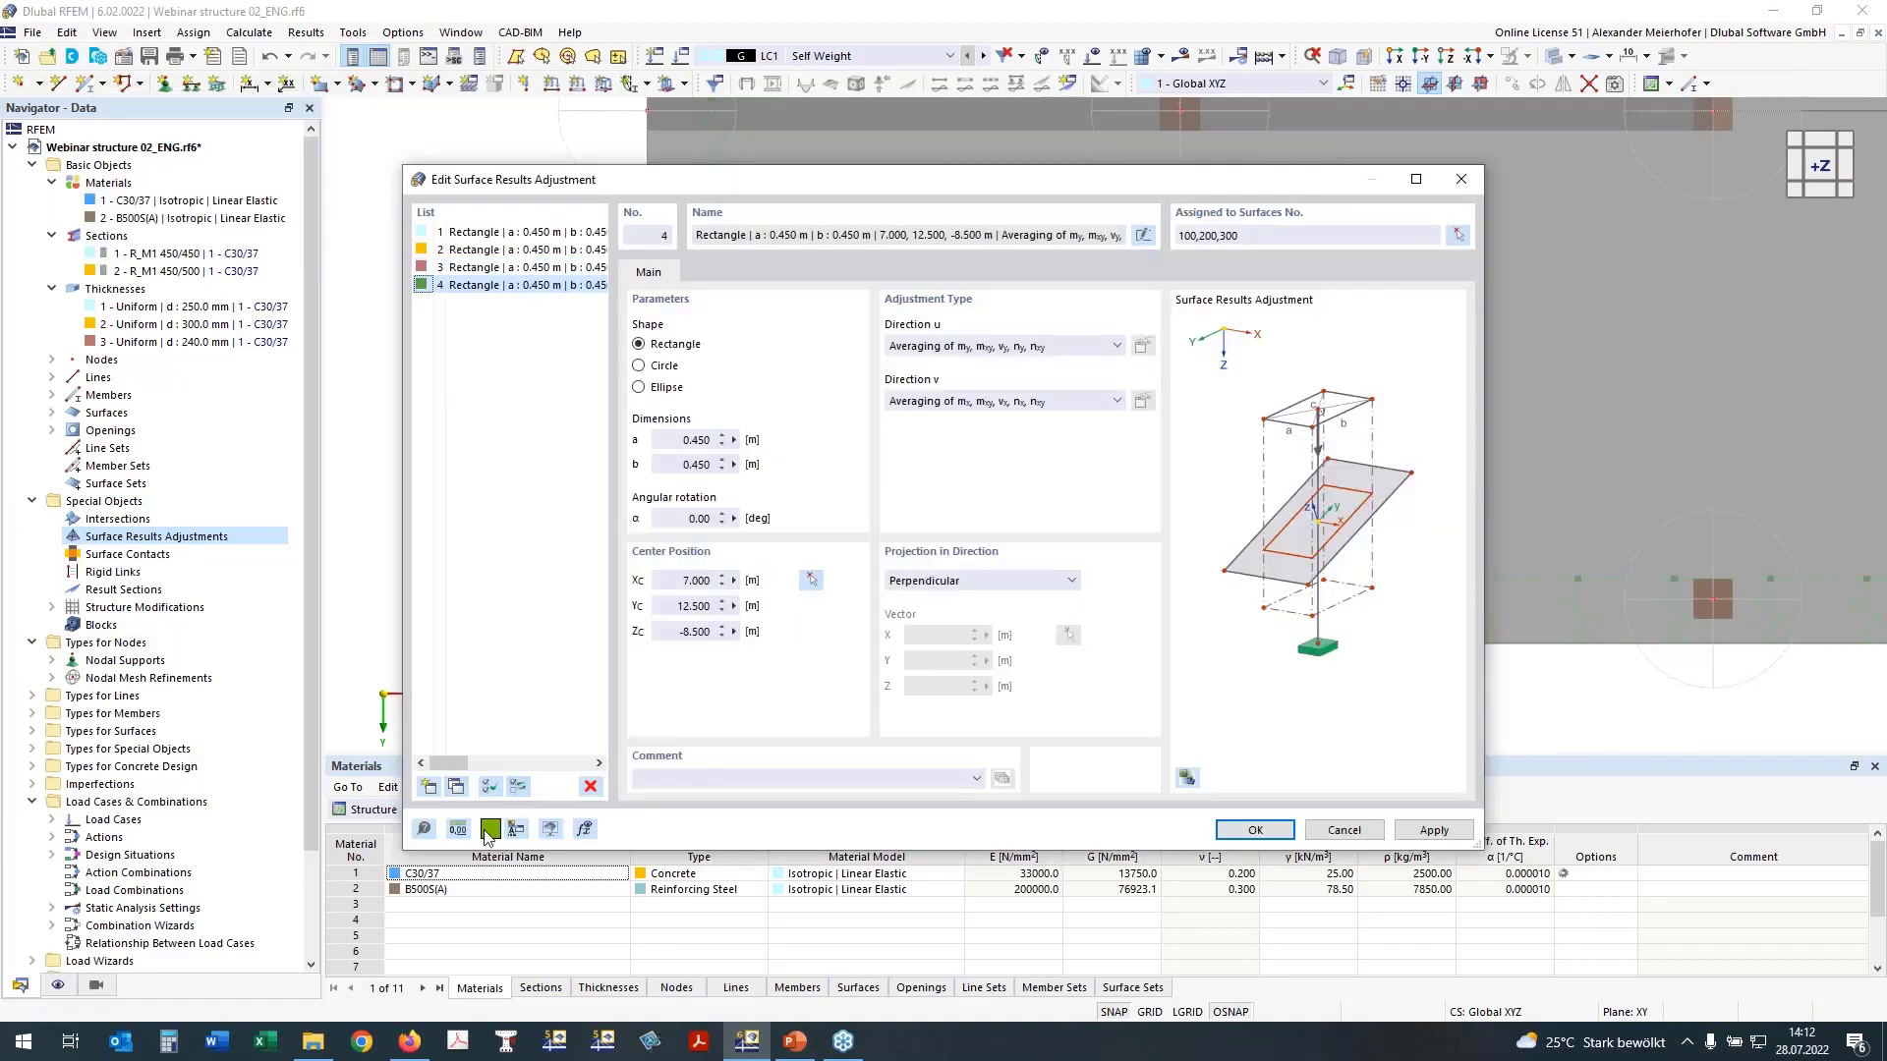
left_click(811, 582)
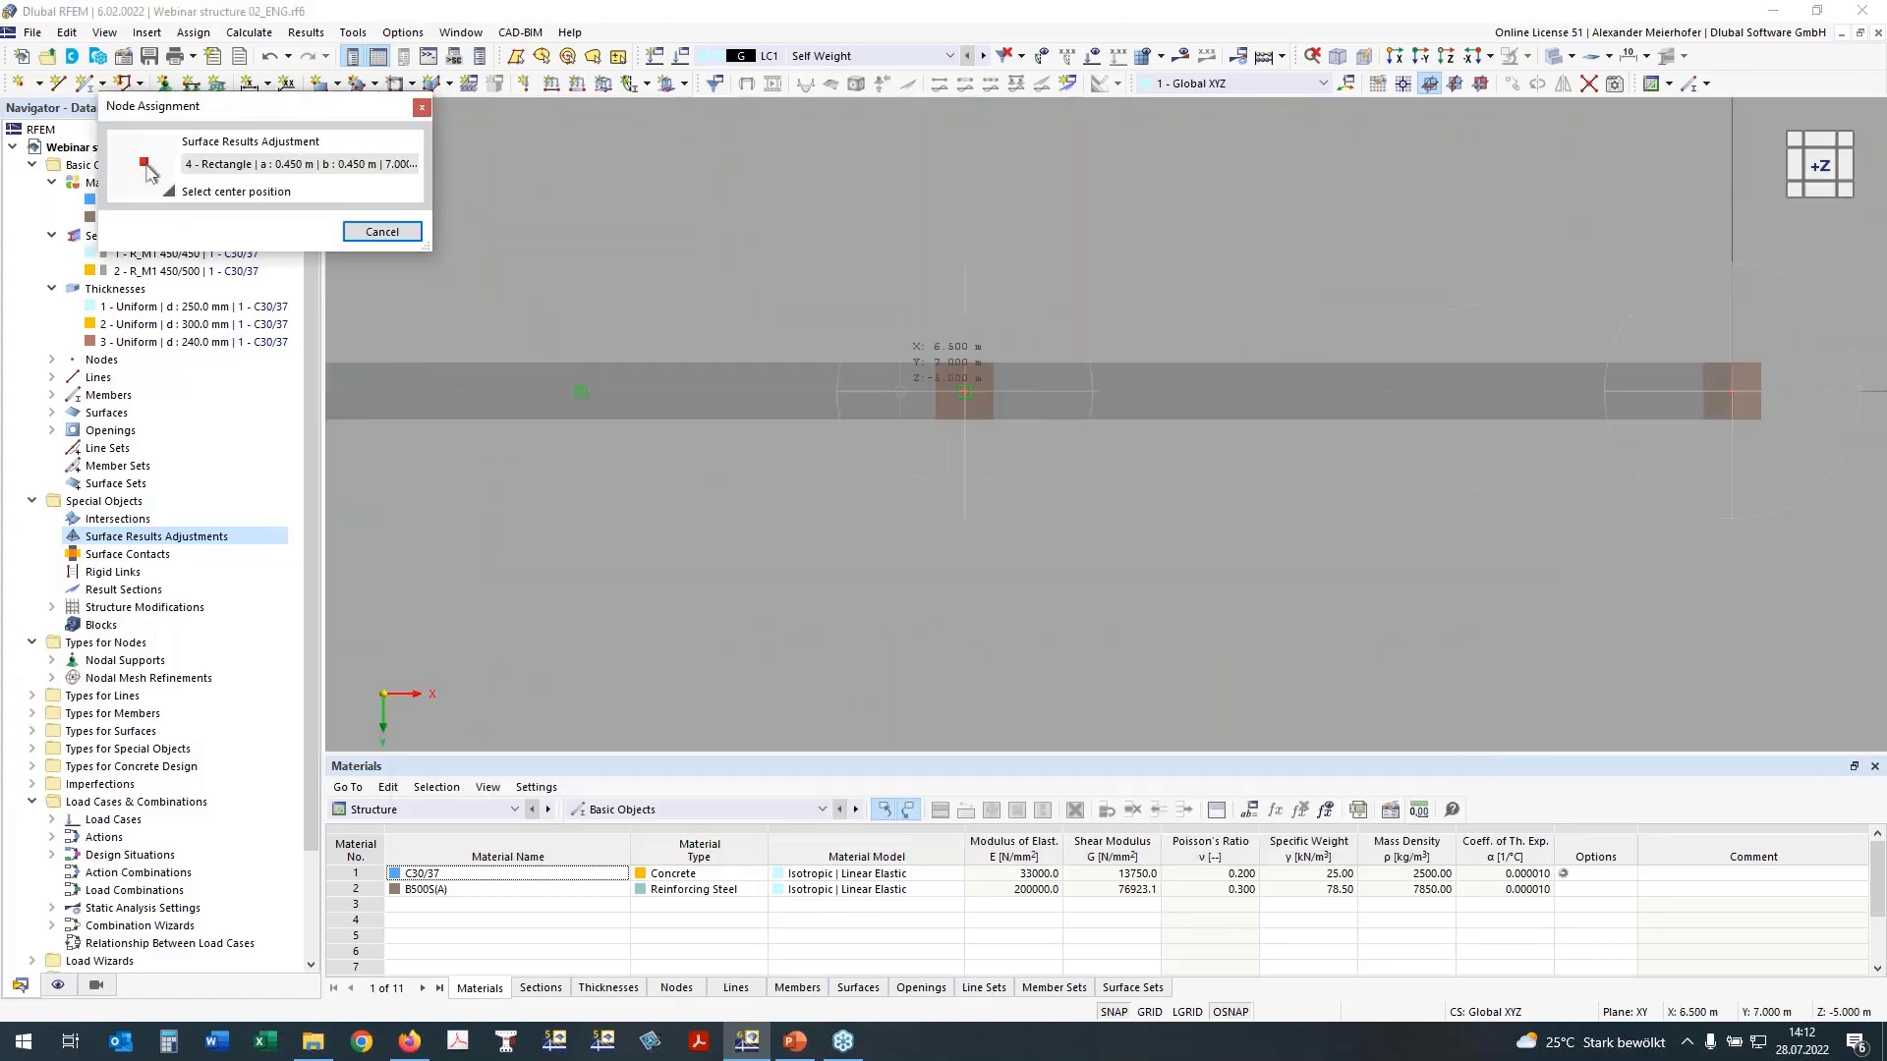
left_click(964, 391)
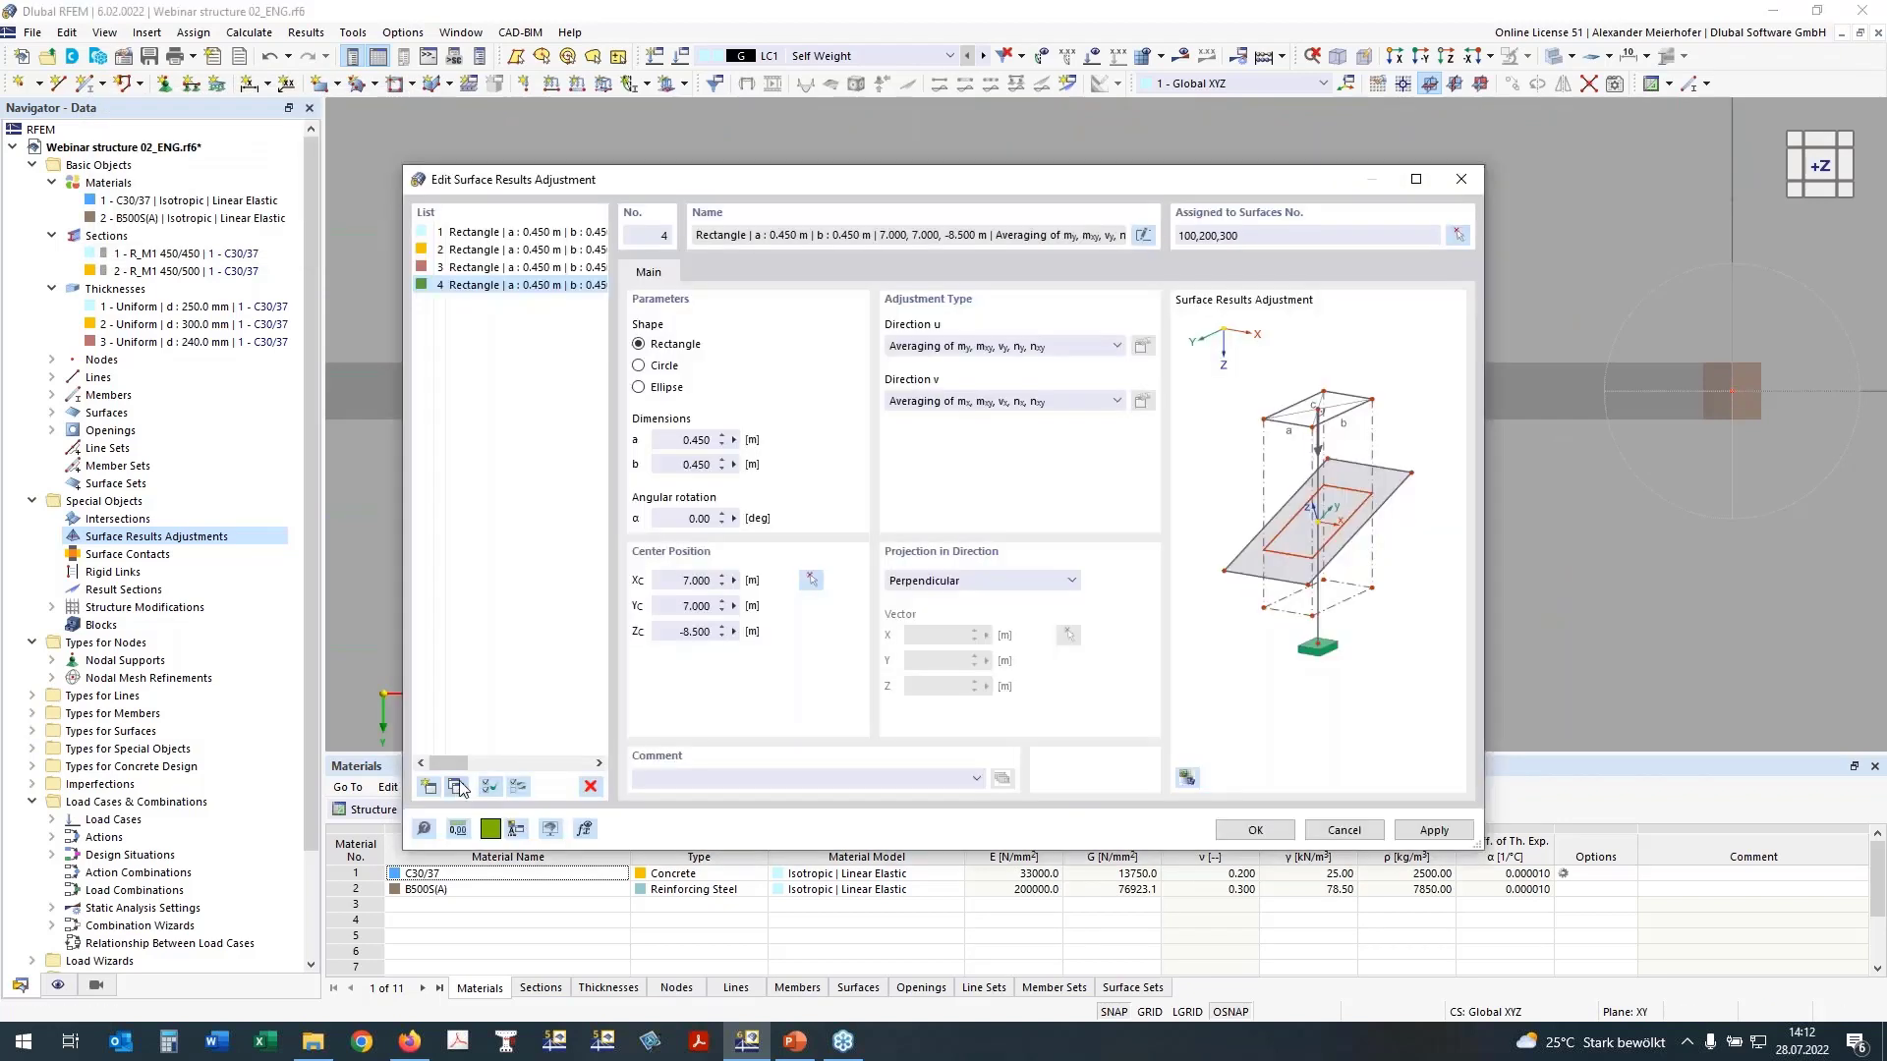
Step: Copy adjustment 4 and set the copy's dimensions to a 1.000 m and b 0.250 m
left_click(457, 788)
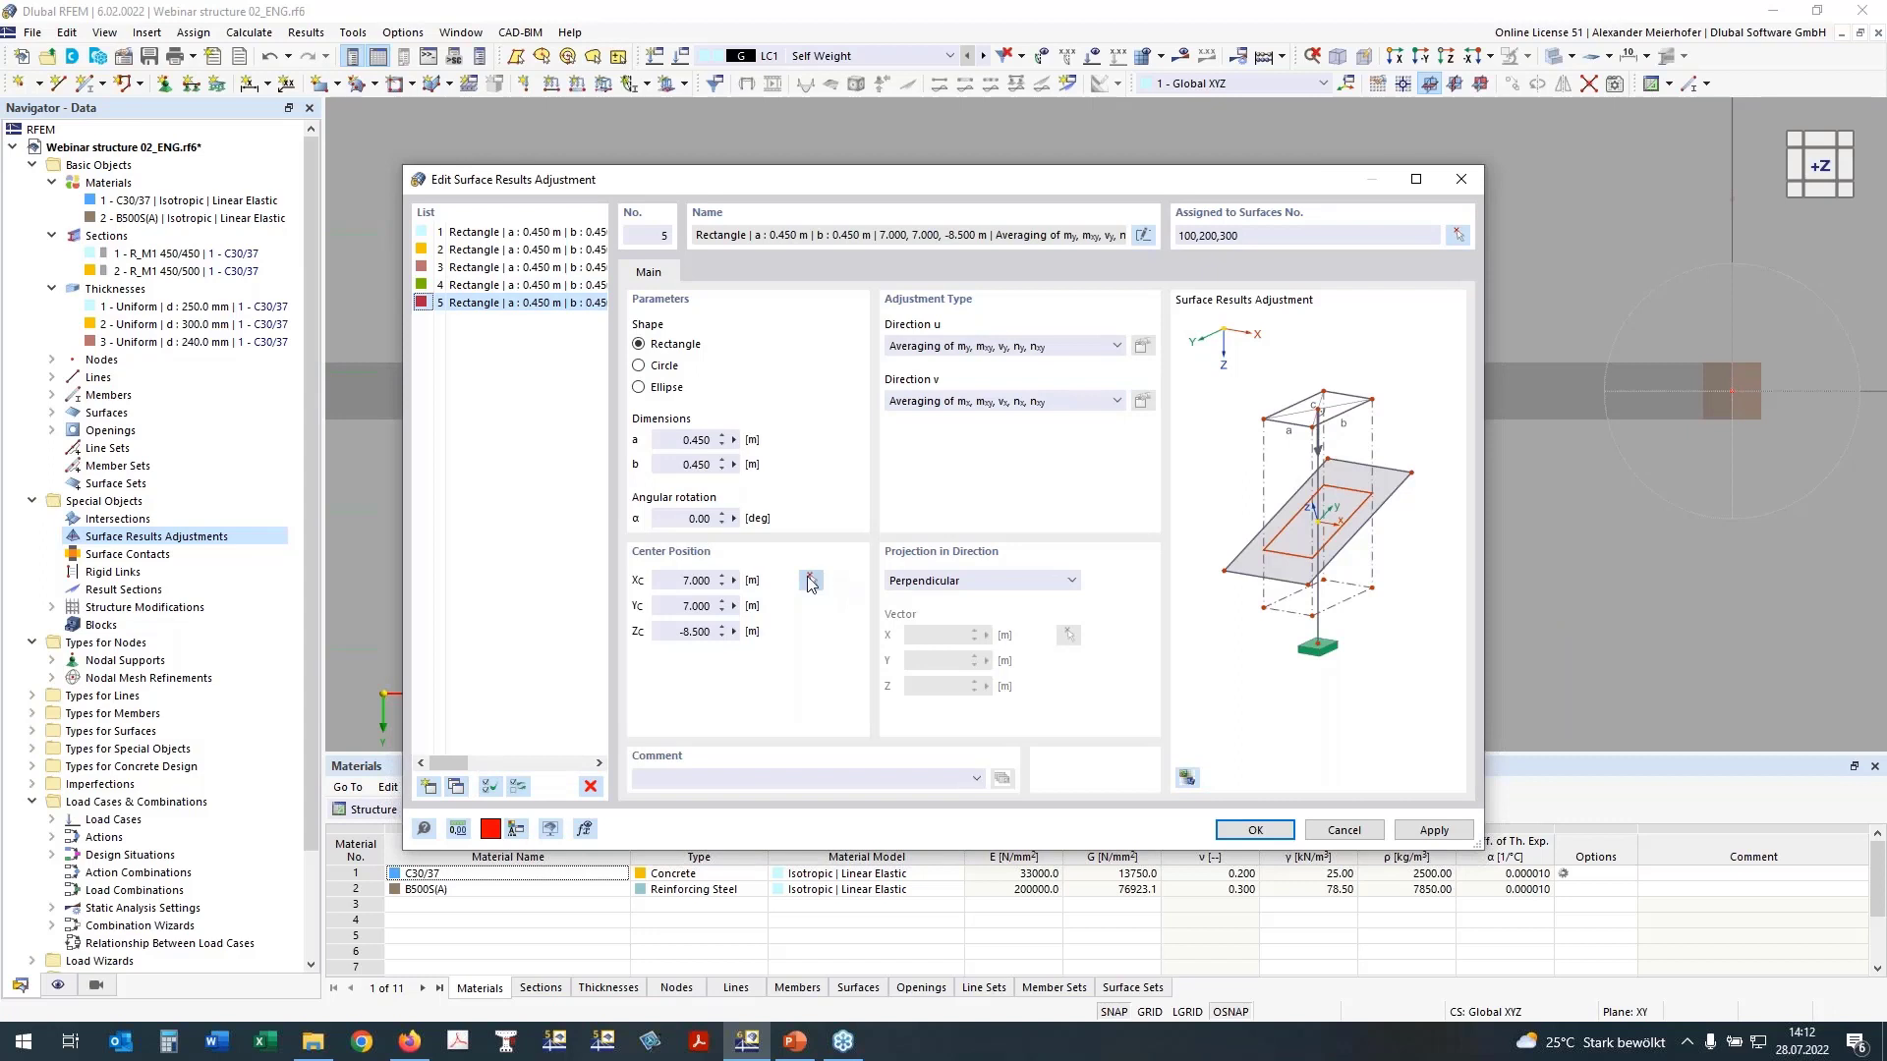
left_click(699, 465)
type("2")
left_click(695, 439)
double_click(696, 439)
type("1")
key("Tab")
Step: Center adjustment 5 on the outer wall node in line with the beam at X 19.000, Y 7.000, Z -8.500 m
left_click(811, 581)
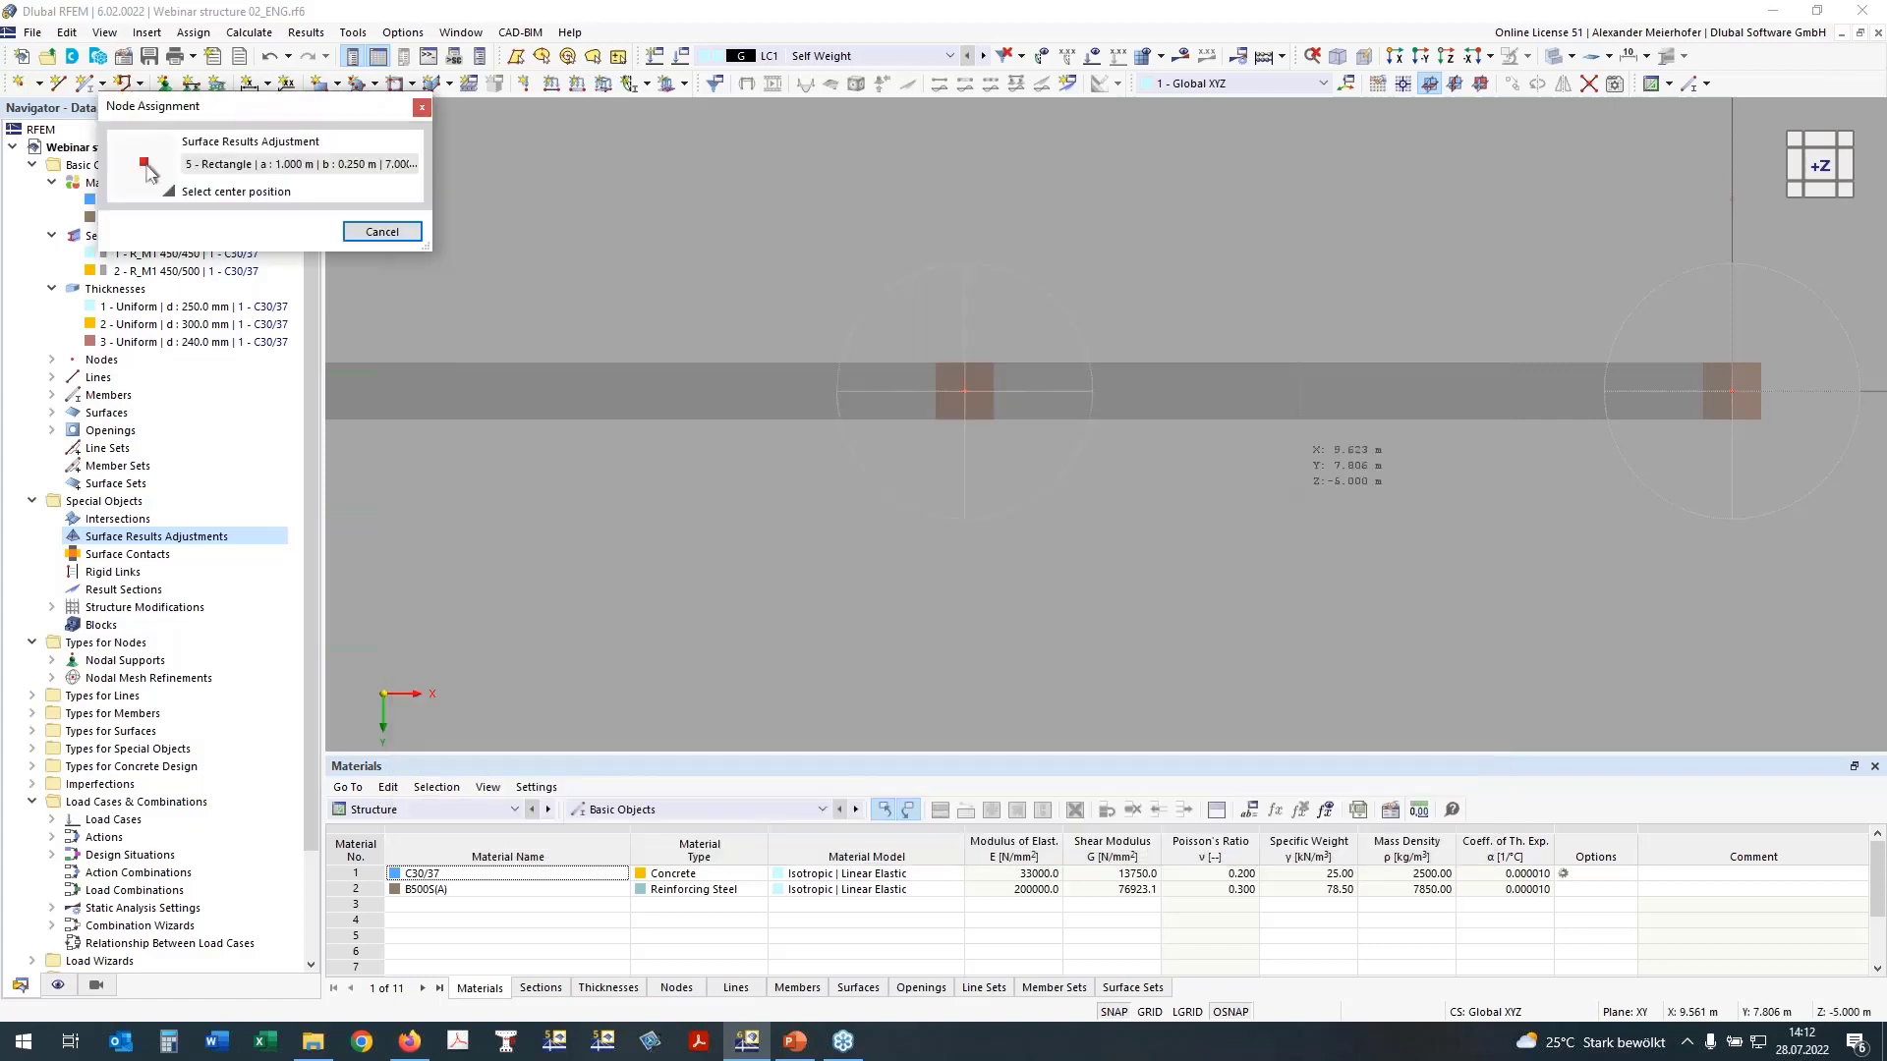
scroll(1356, 509, "down", 3)
middle_click_drag(1425, 513, 786, 583)
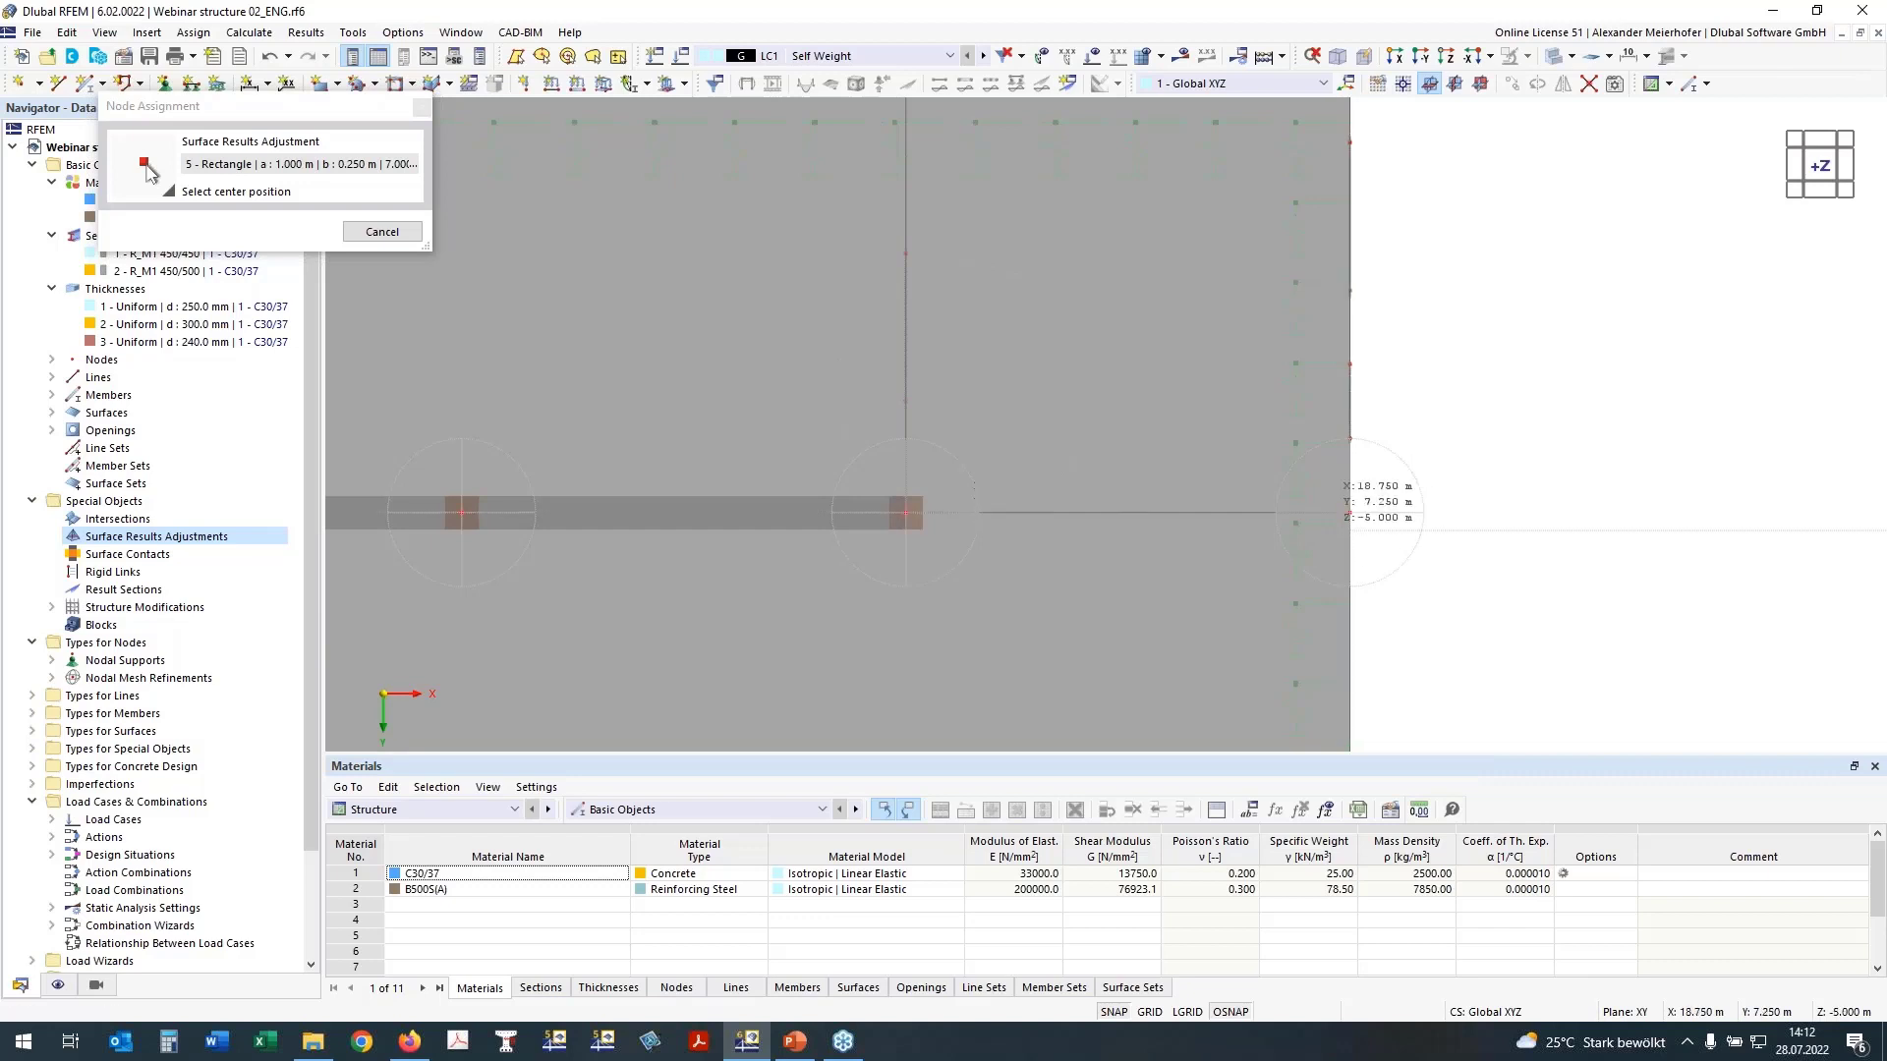
left_click(1349, 512)
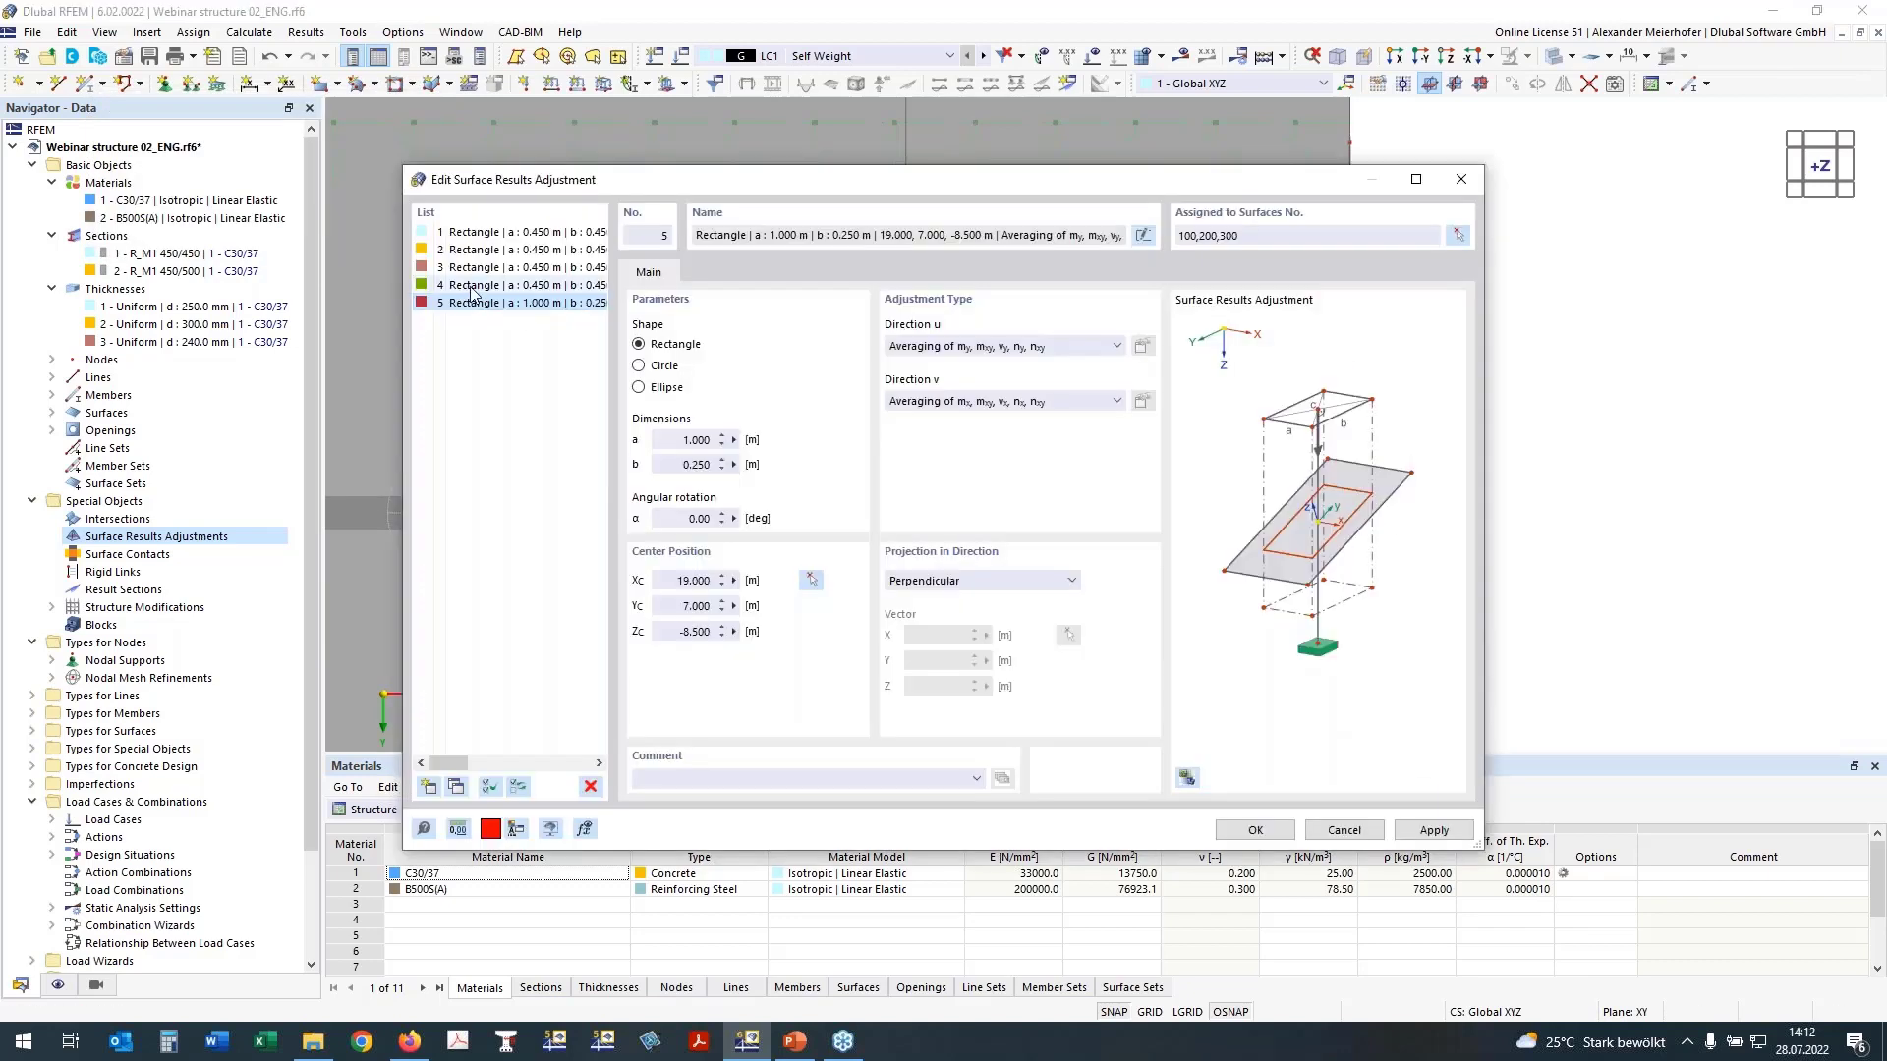
Step: Set adjustment 1 to the Zero type in direction u and include all basic internal forces
left_click(472, 231)
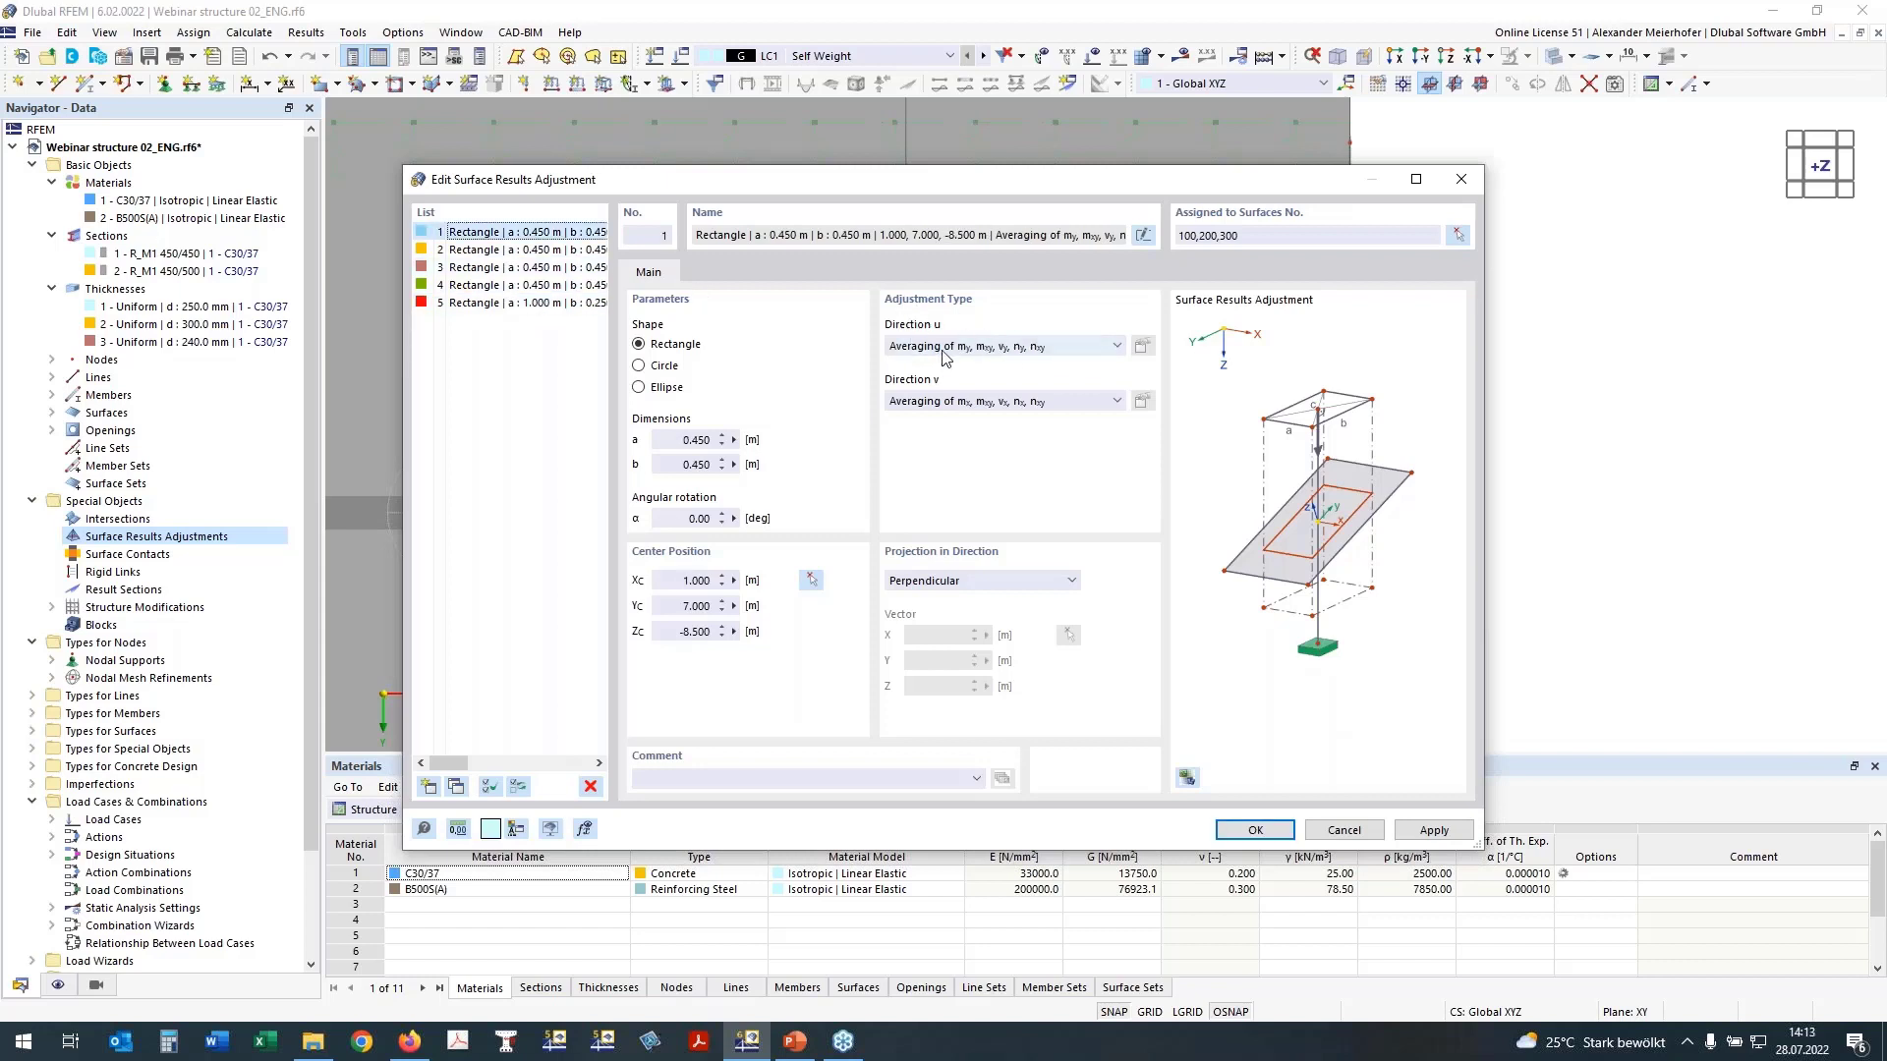
left_click(1034, 350)
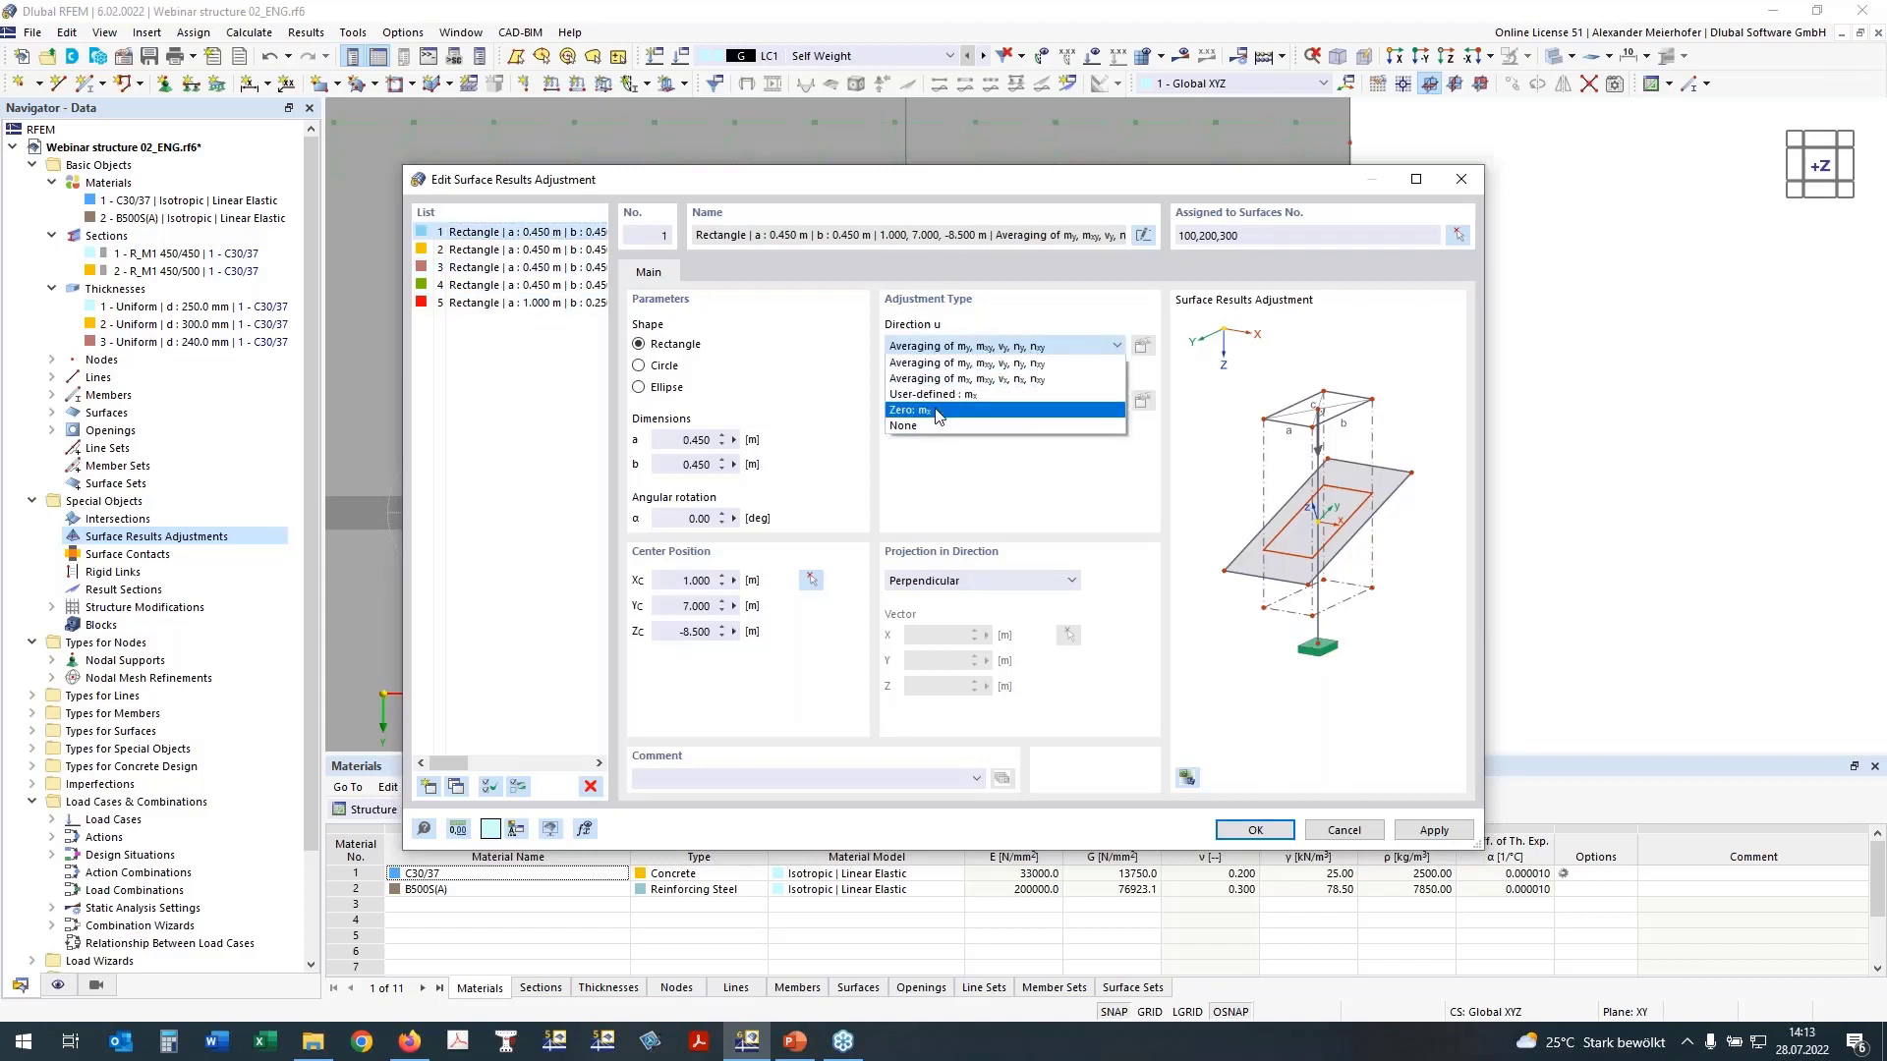
left_click(1061, 407)
left_click(1140, 347)
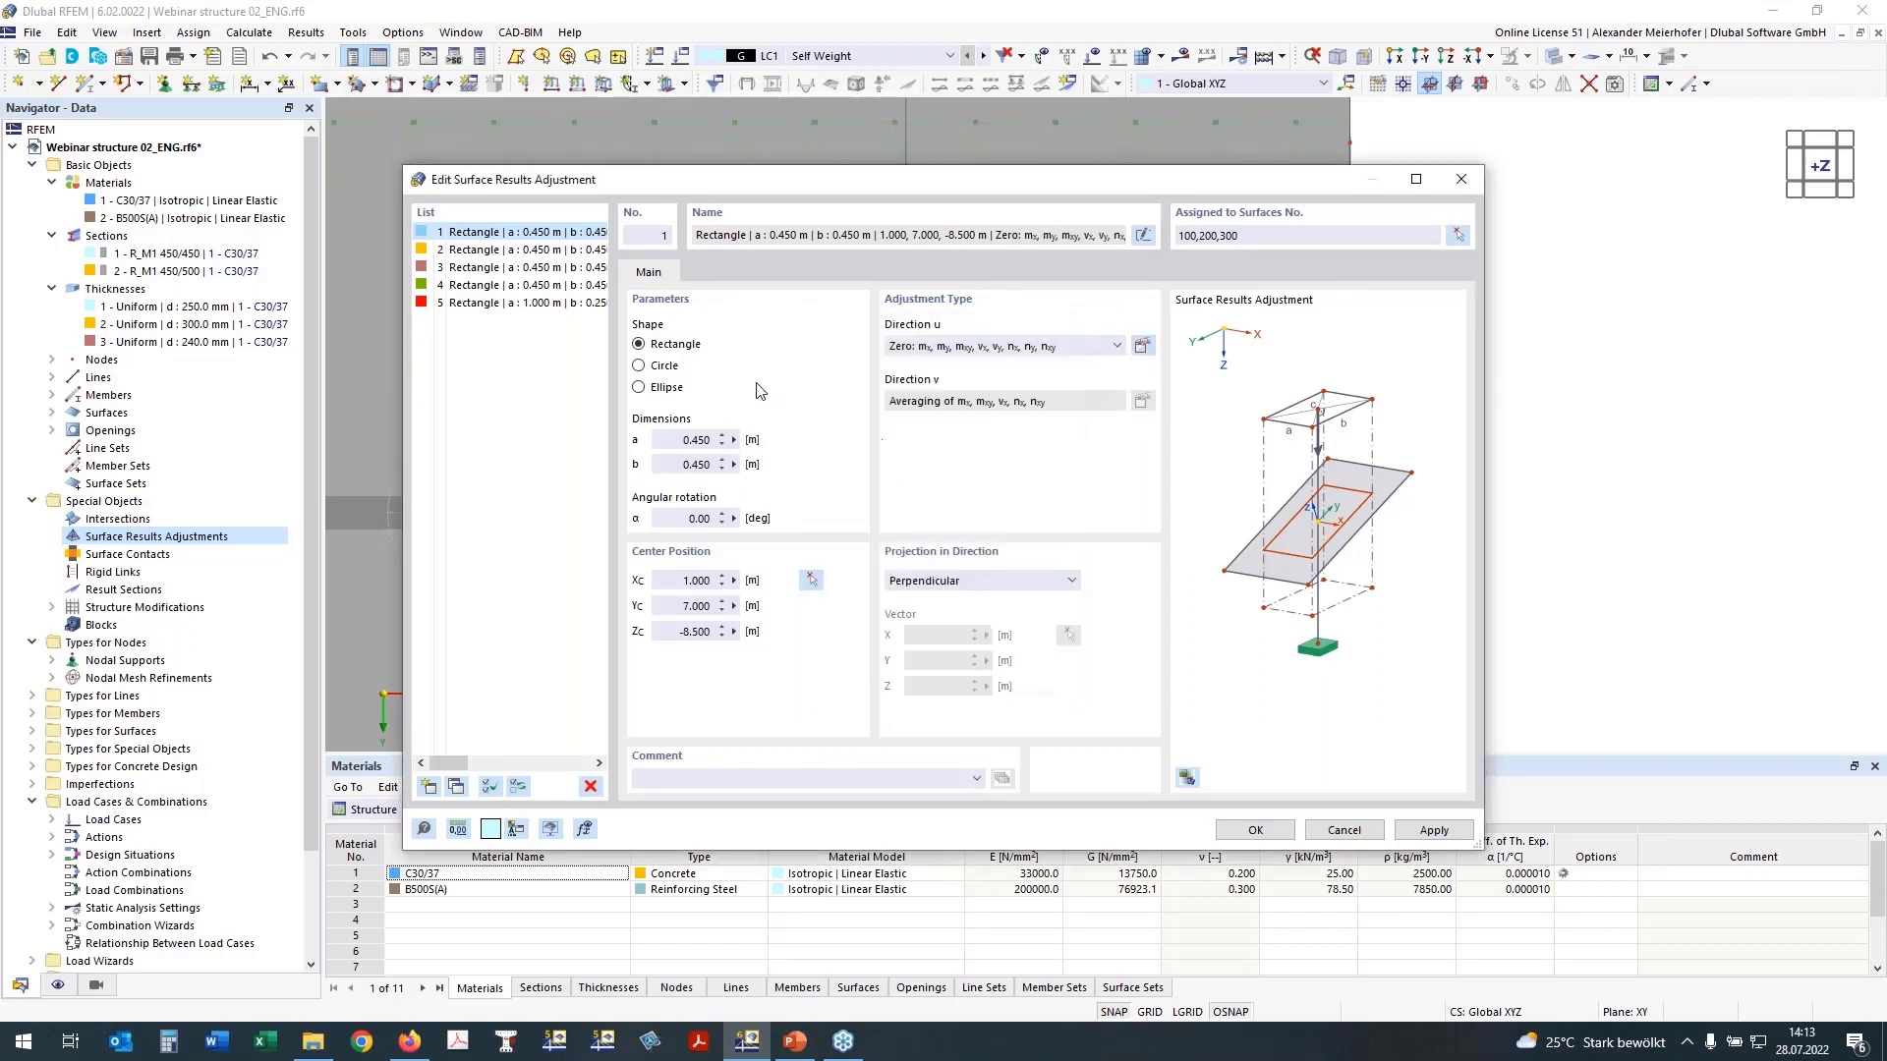
Step: Set the adjustment type in direction u to Zero for adjustments 2 to 5 together
left_click(536, 251)
left_click(518, 304, "shift")
left_click(1116, 345)
left_click(1114, 367)
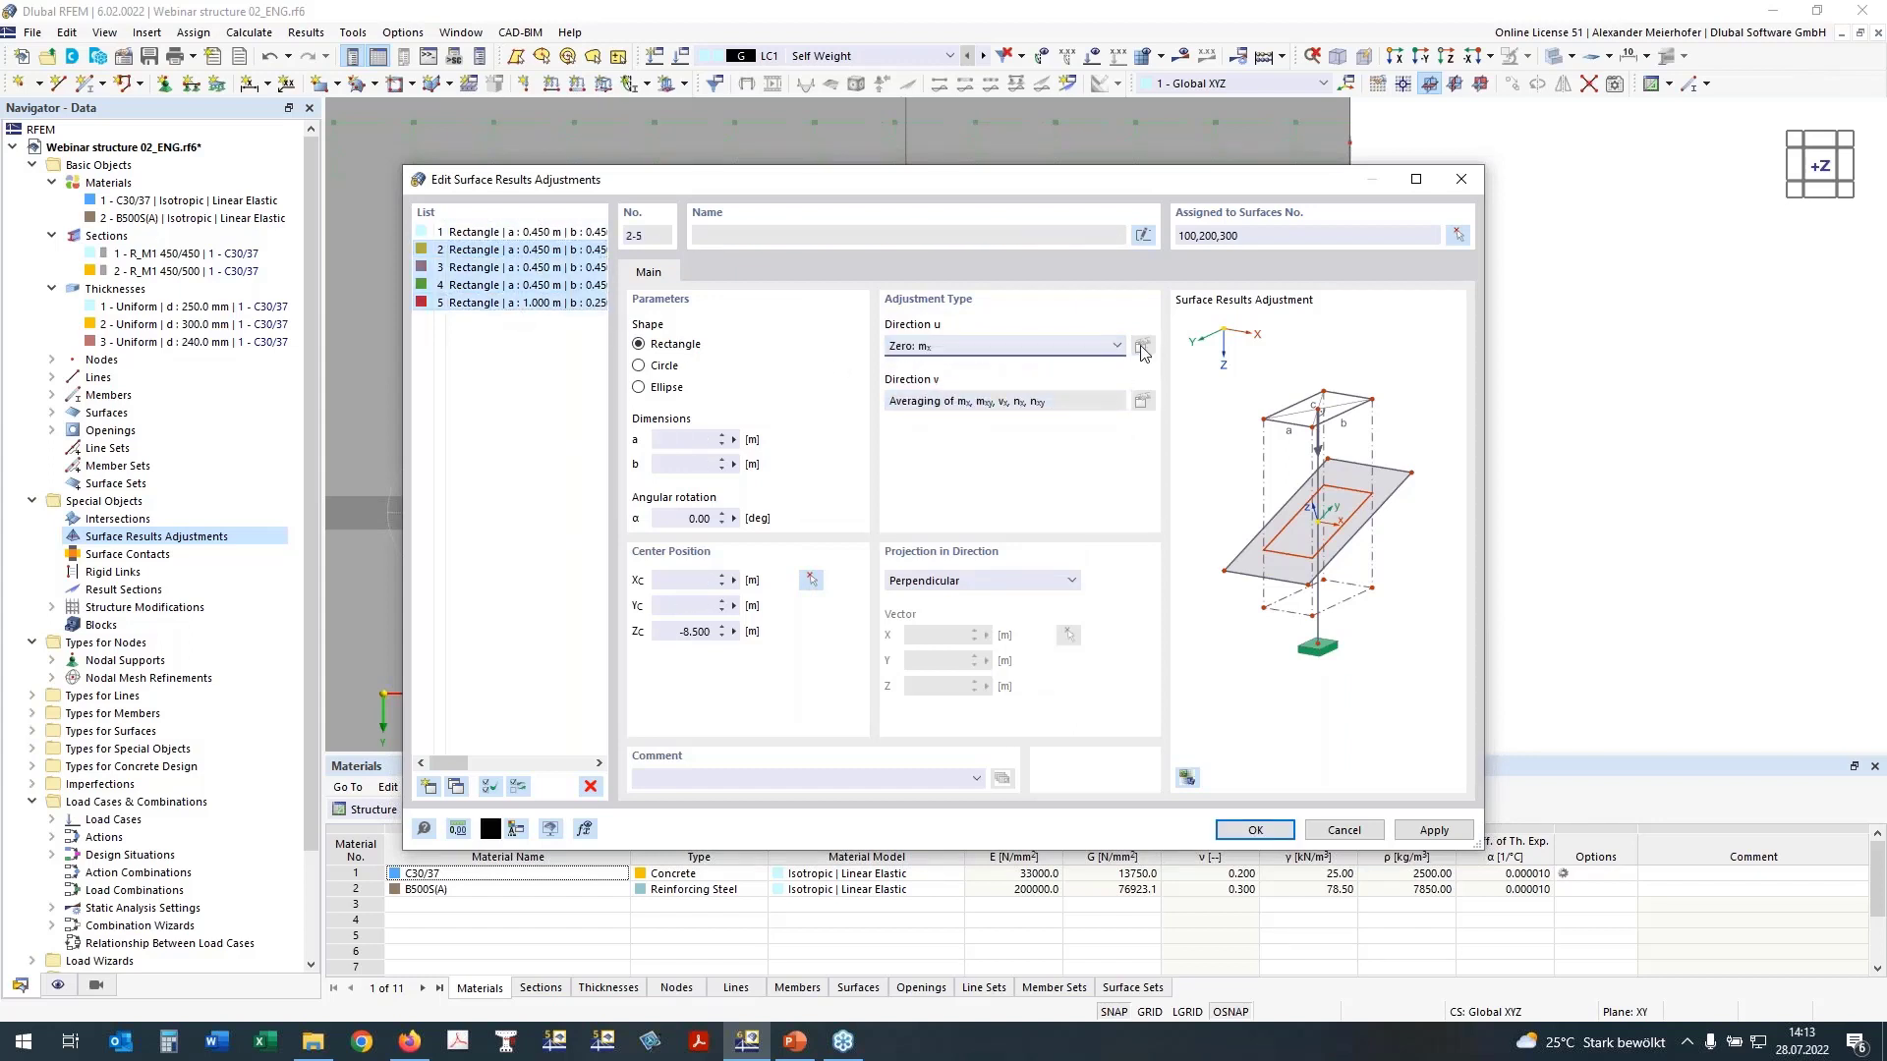
Step: Include all basic internal forces in the direction u zeroing of surface results adjustments 2 and 3
left_click(1142, 345)
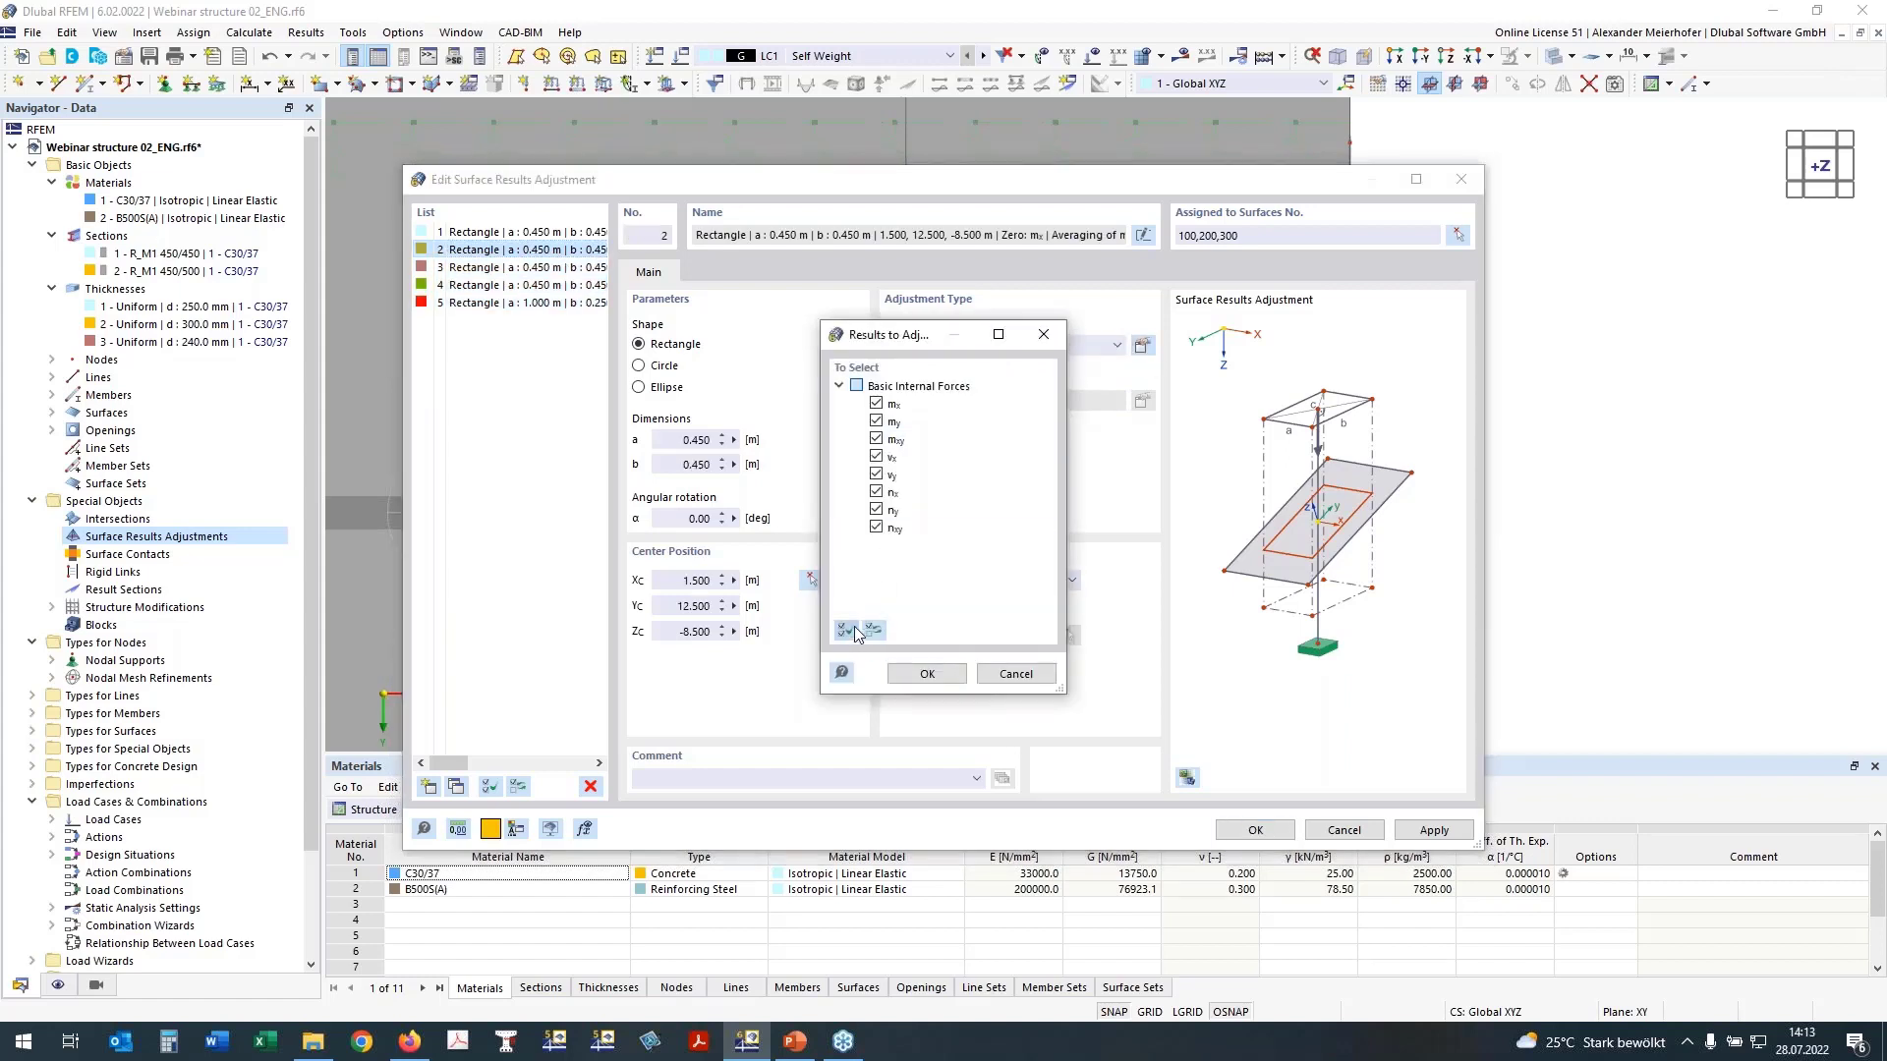
left_click(927, 673)
left_click(528, 267)
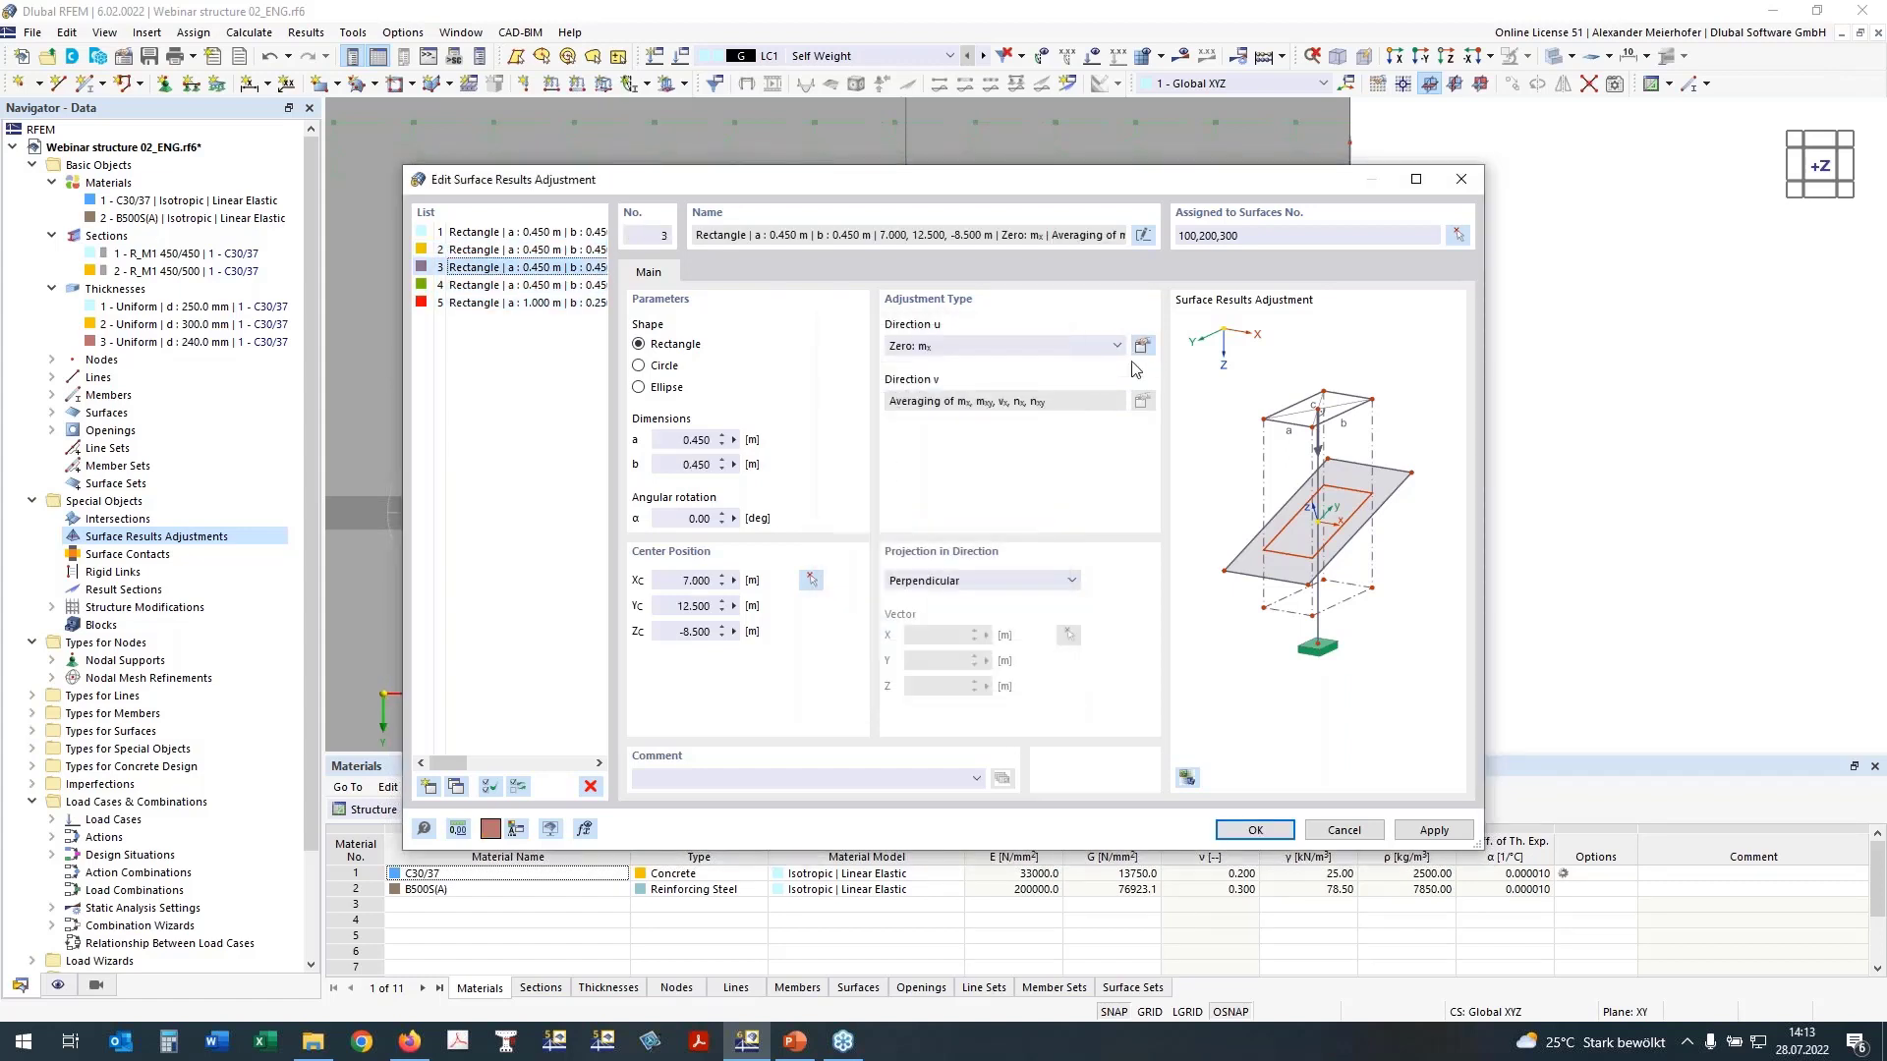
left_click(1142, 346)
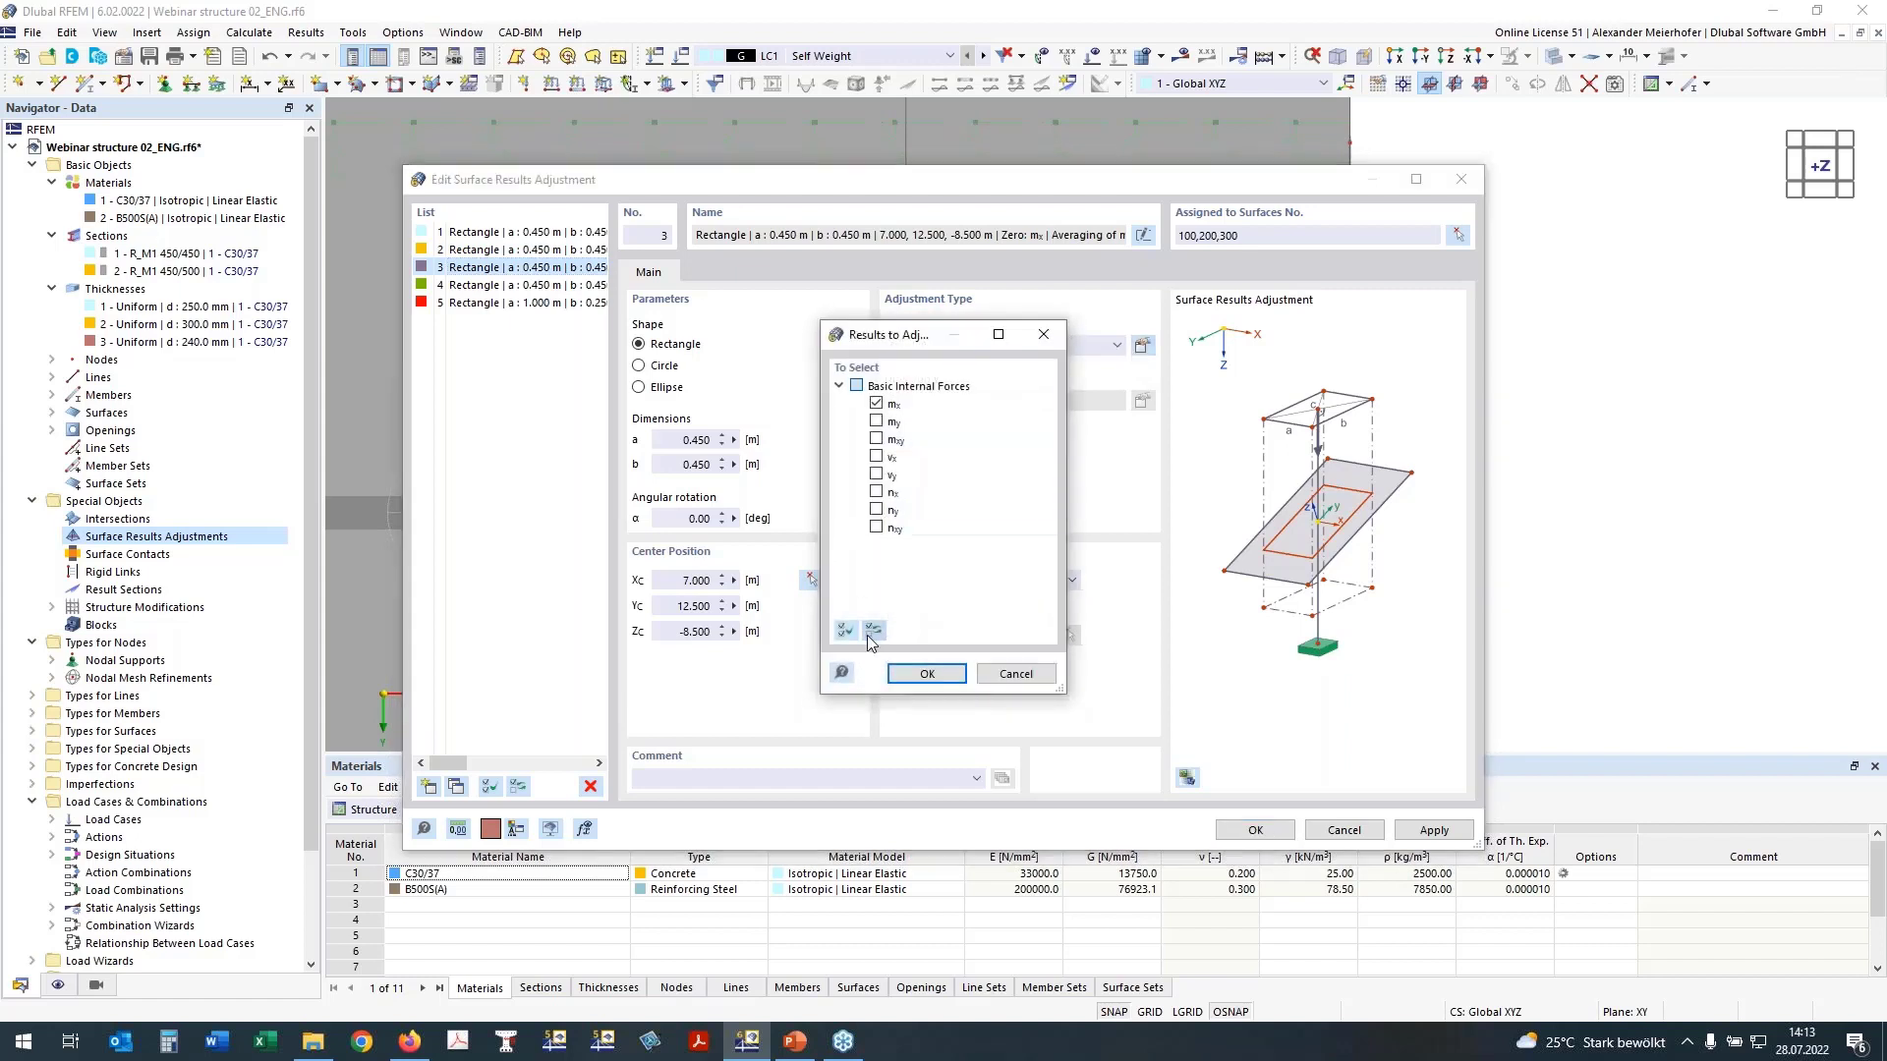
left_click(843, 634)
left_click(927, 673)
Step: Include all basic internal forces in the direction u zeroing of adjustments 4 and 5, and accept the surface results adjustments
left_click(528, 285)
left_click(1141, 346)
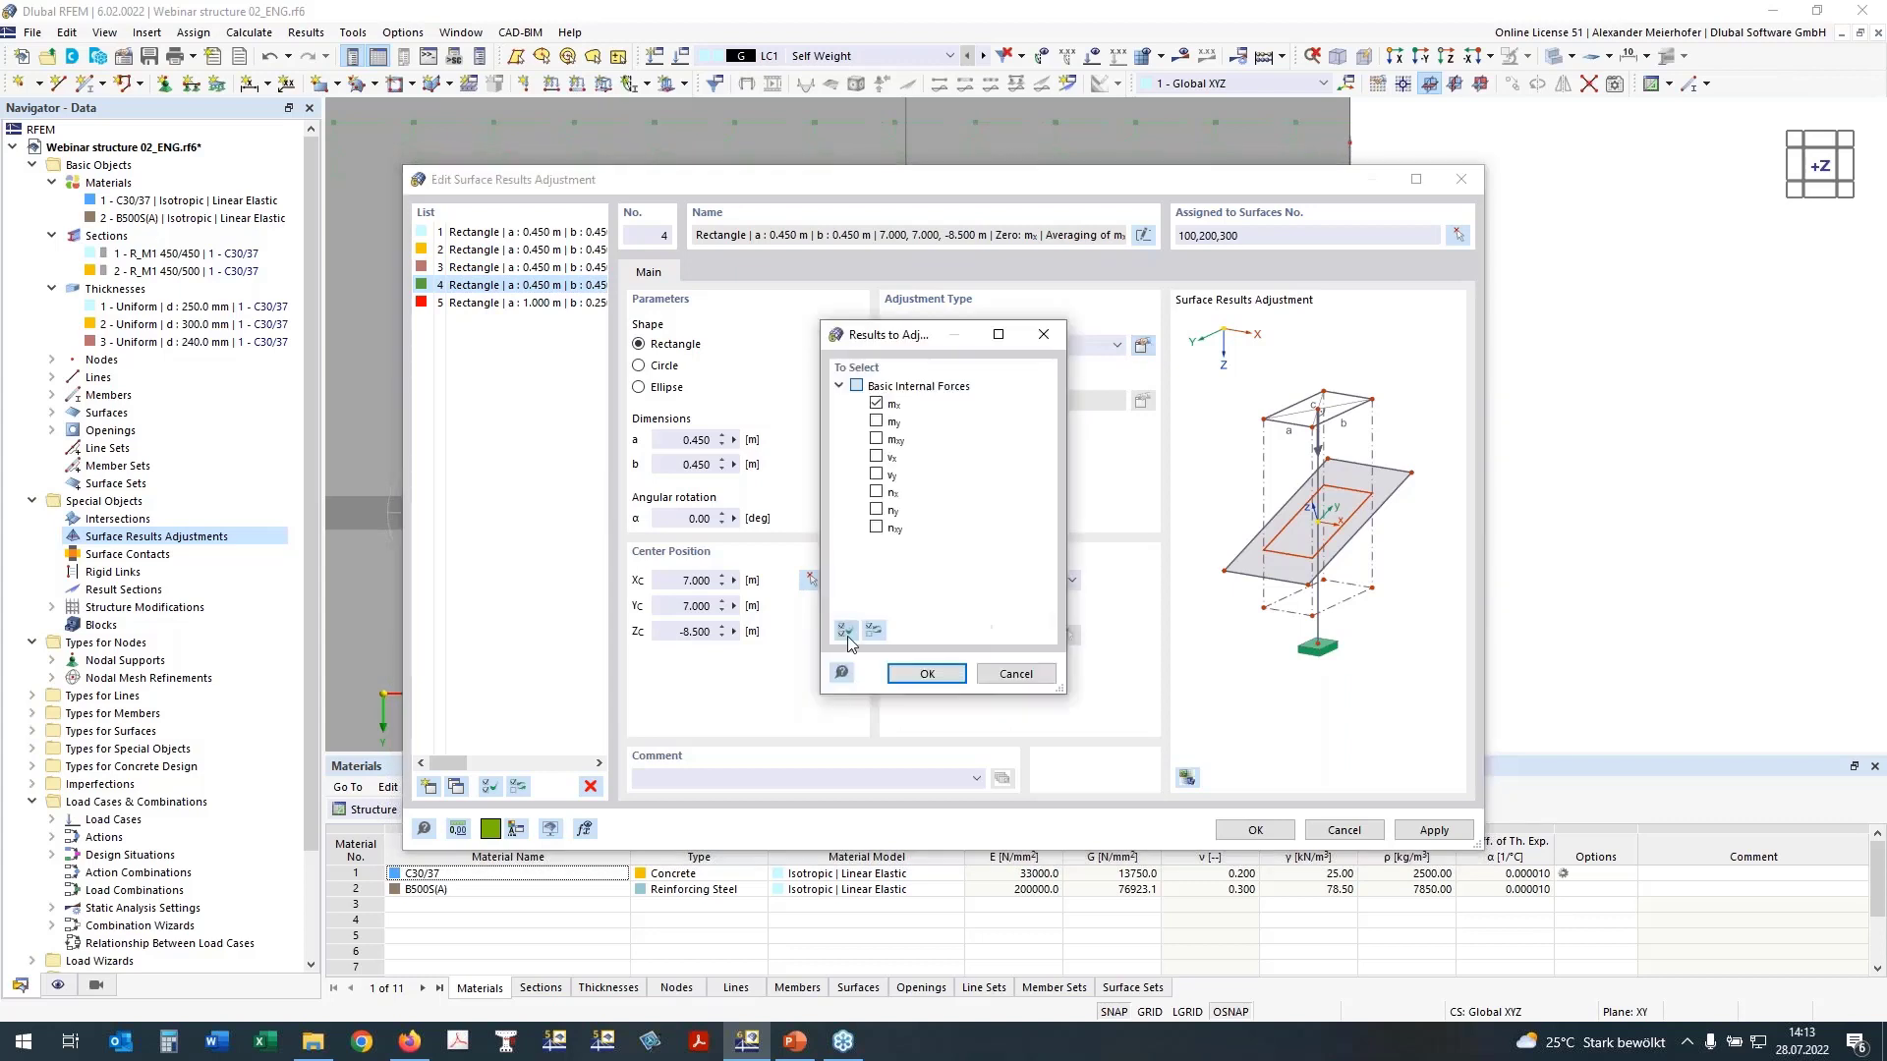
left_click(926, 673)
left_click(528, 302)
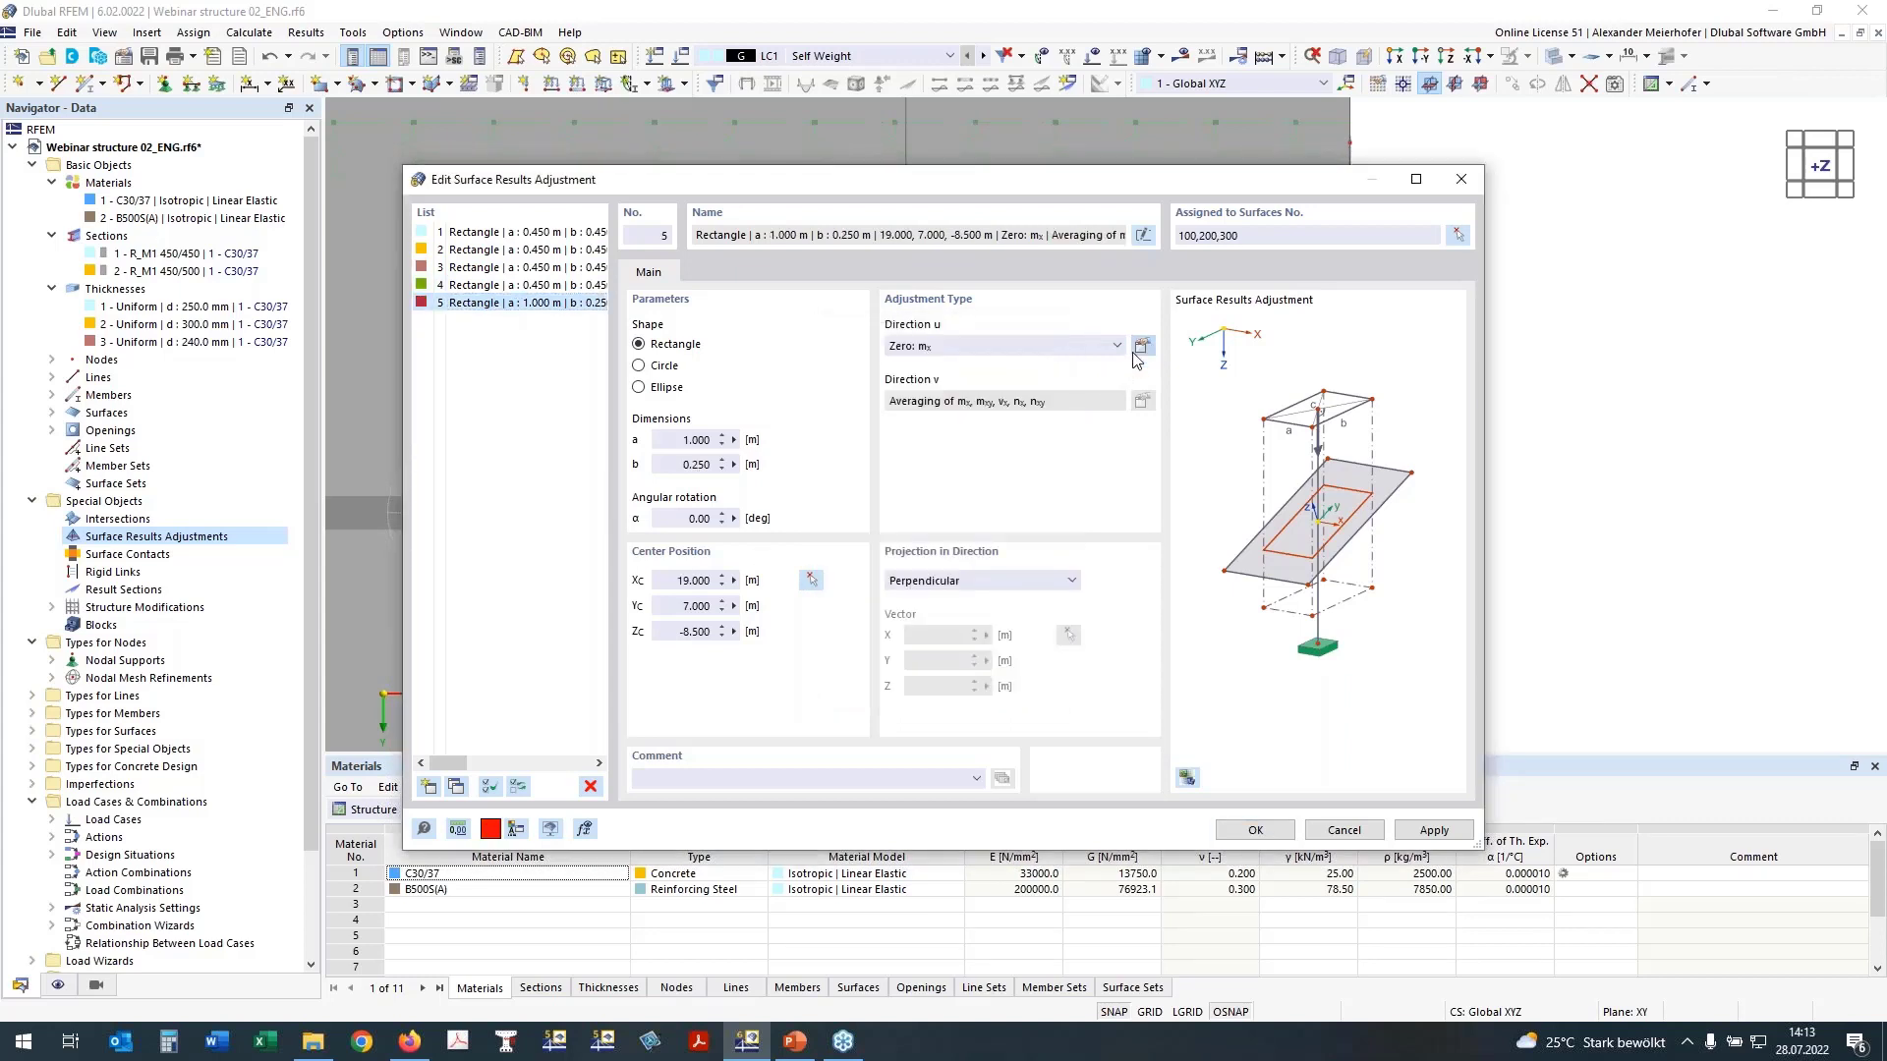
left_click(1142, 346)
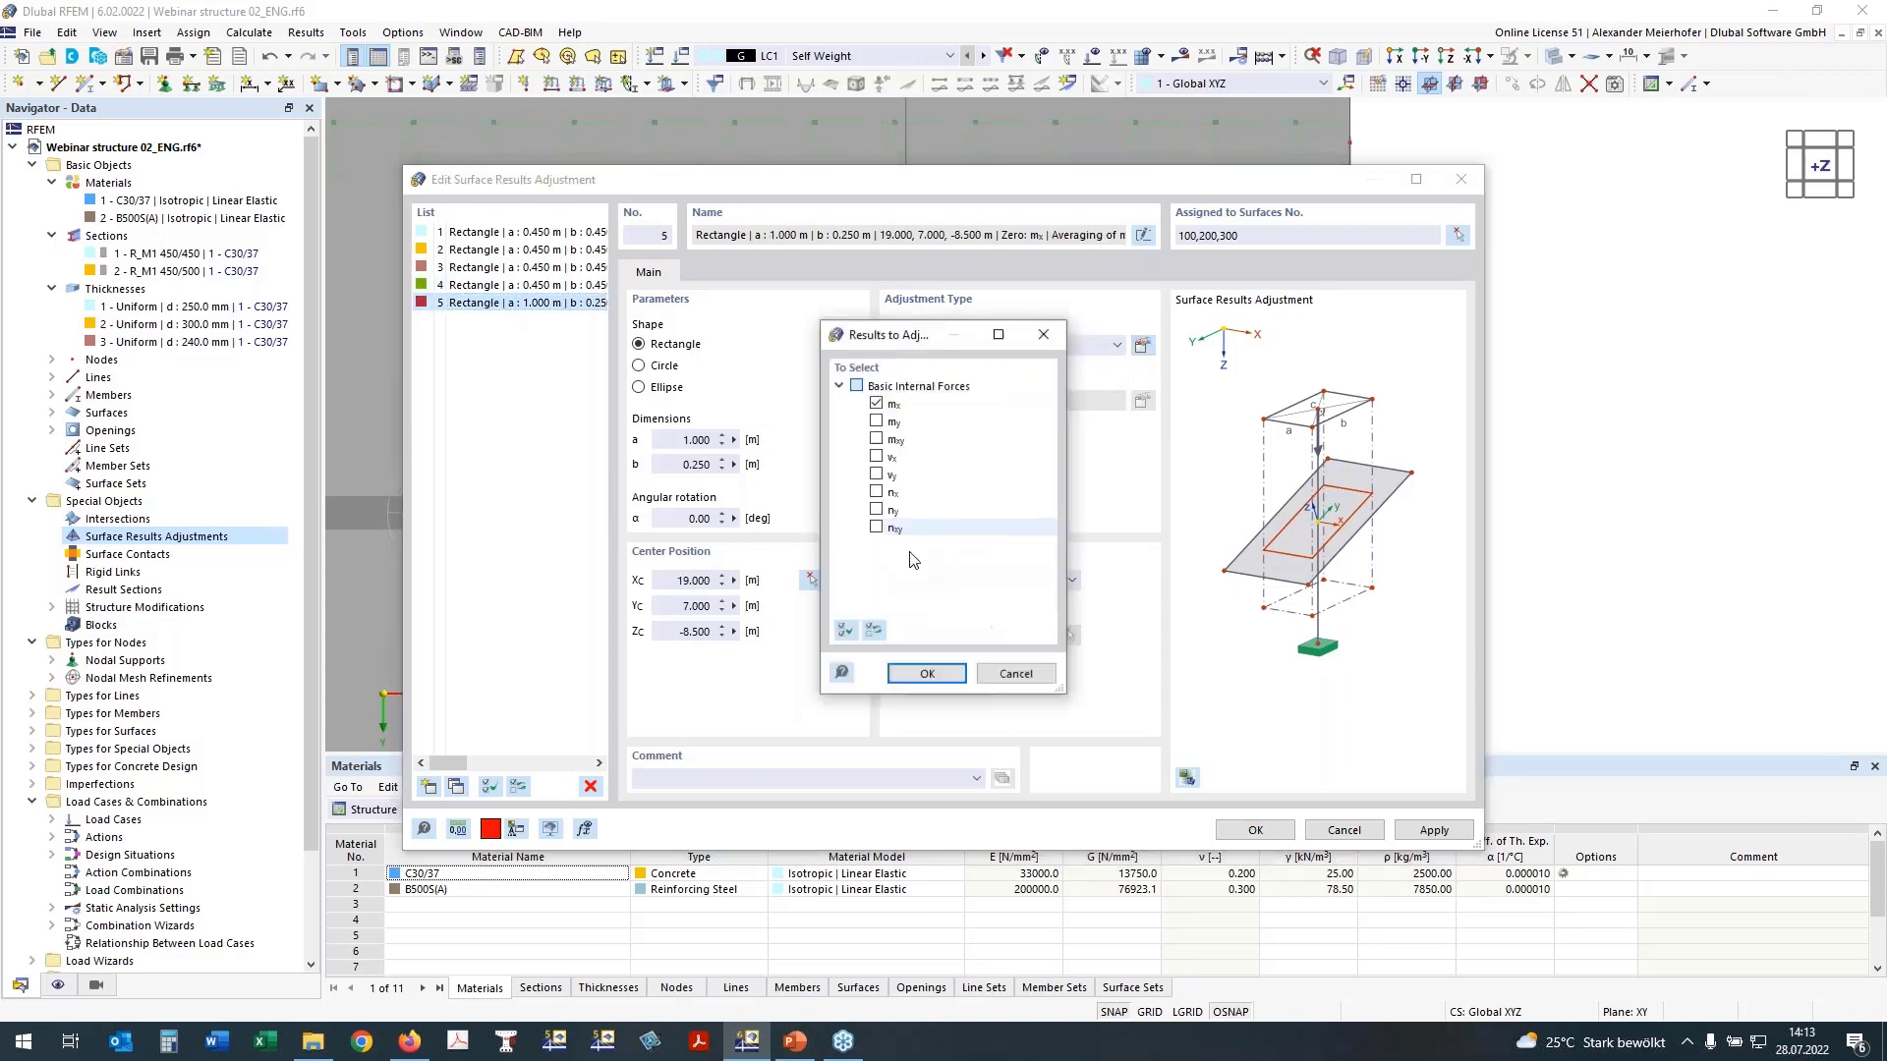
left_click(923, 677)
left_click(1261, 839)
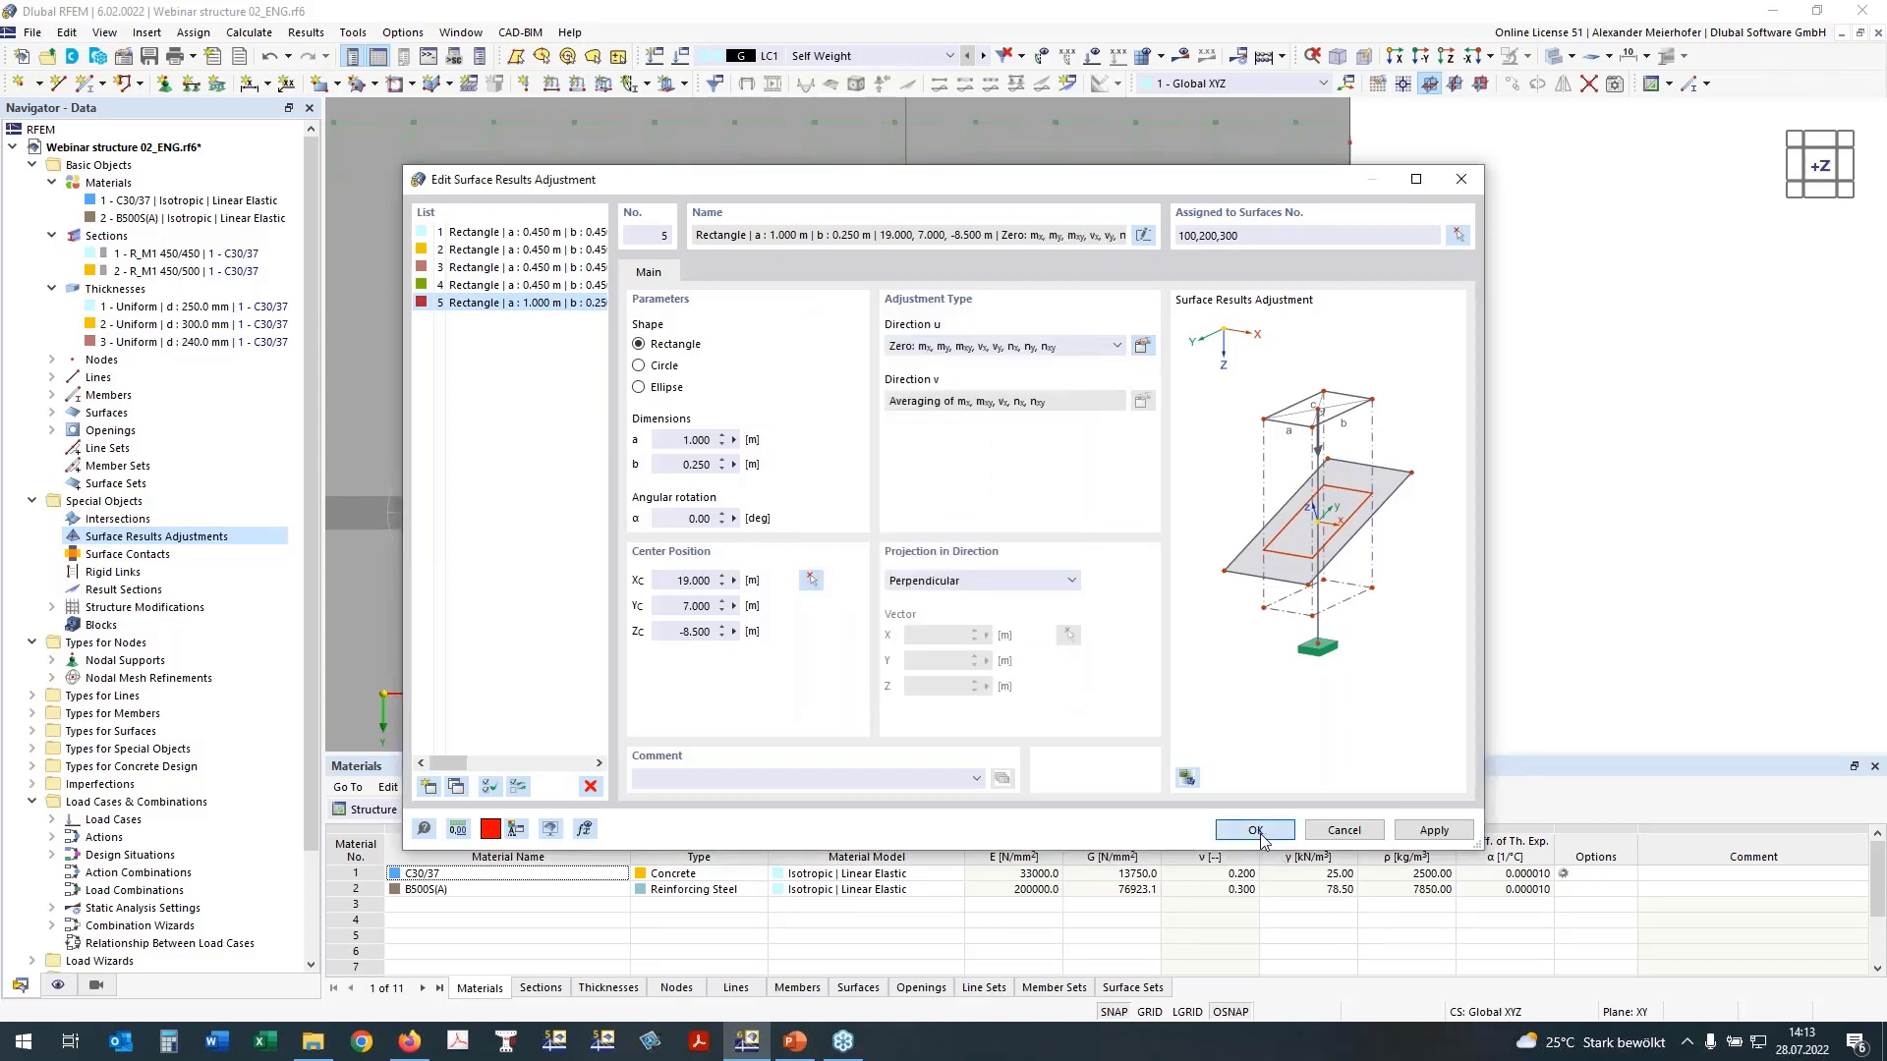
Step: Examine the building model from several sides, checking the columns, the outer wall and the slab edges
scroll(1033, 629, "down", 5)
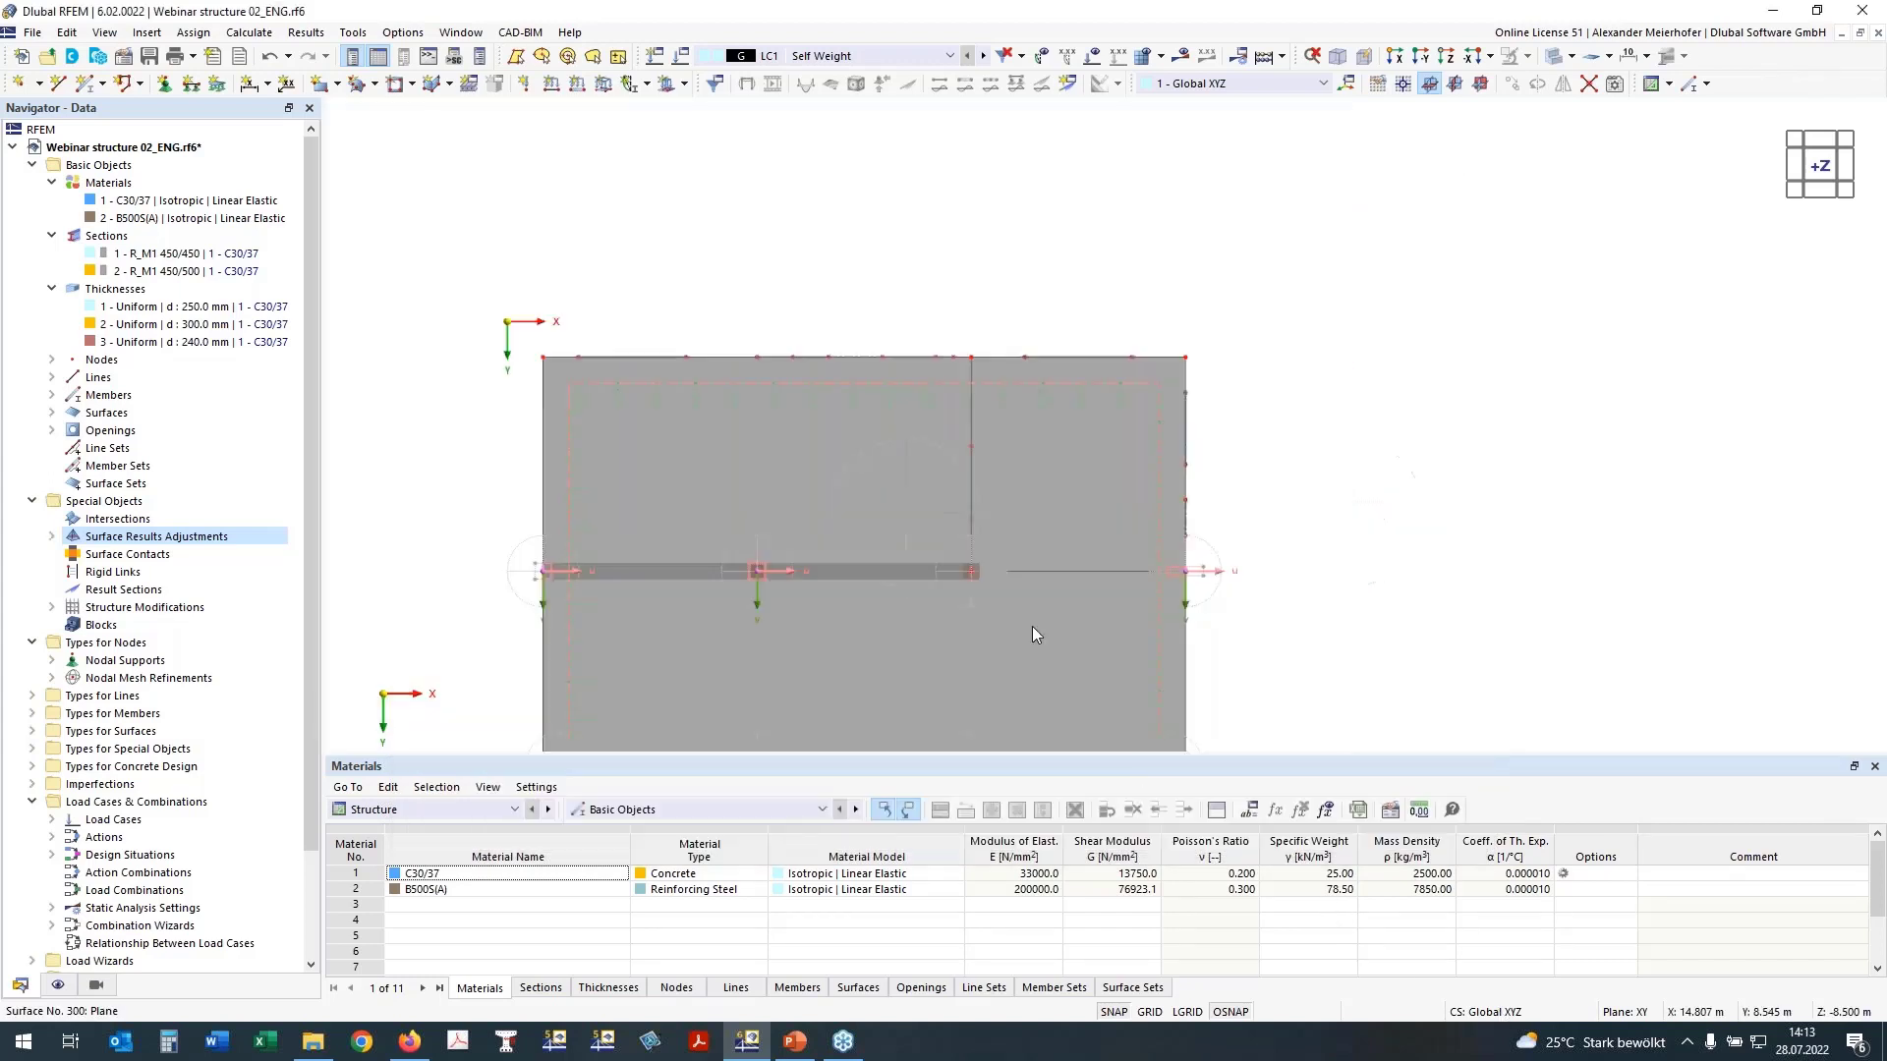
middle_click_drag(1427, 694, 1419, 467, "ctrl")
scroll(846, 305, "up", 4)
middle_click_drag(1161, 226, 1149, 75)
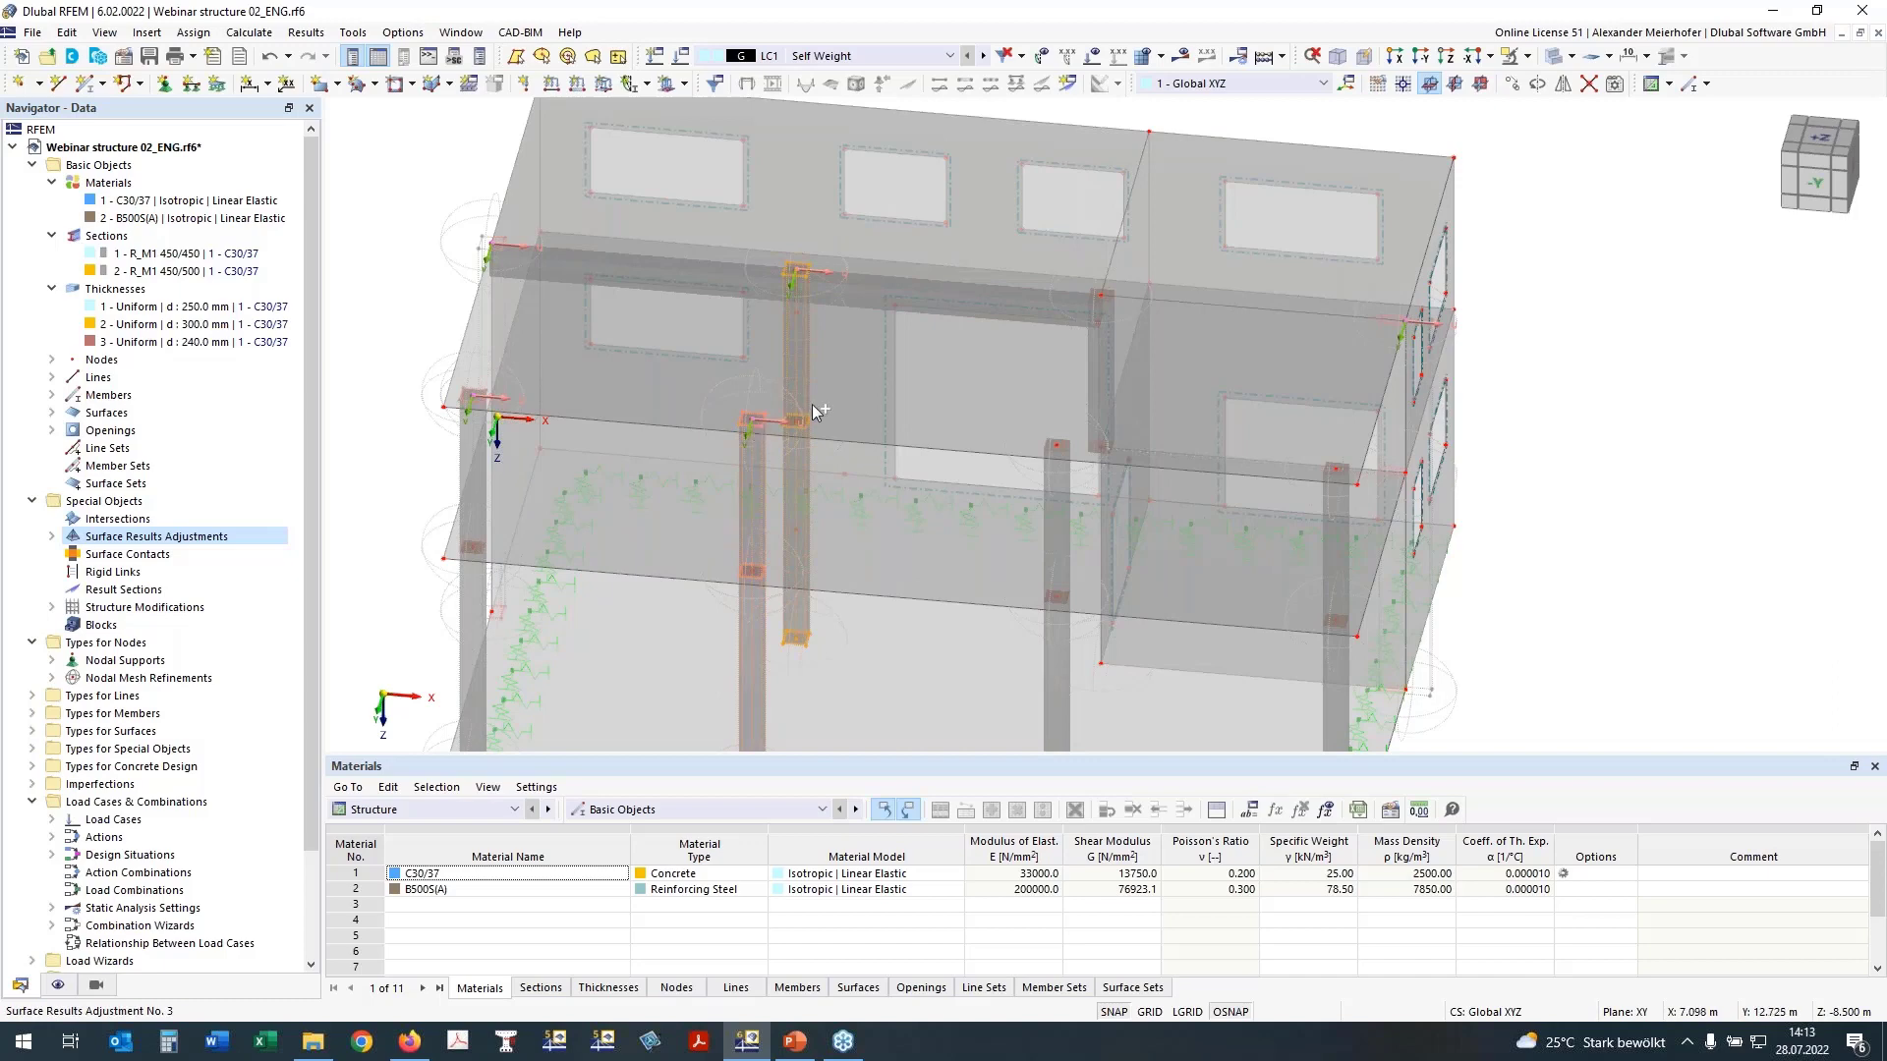
left_click_drag(813, 411, 1069, 454)
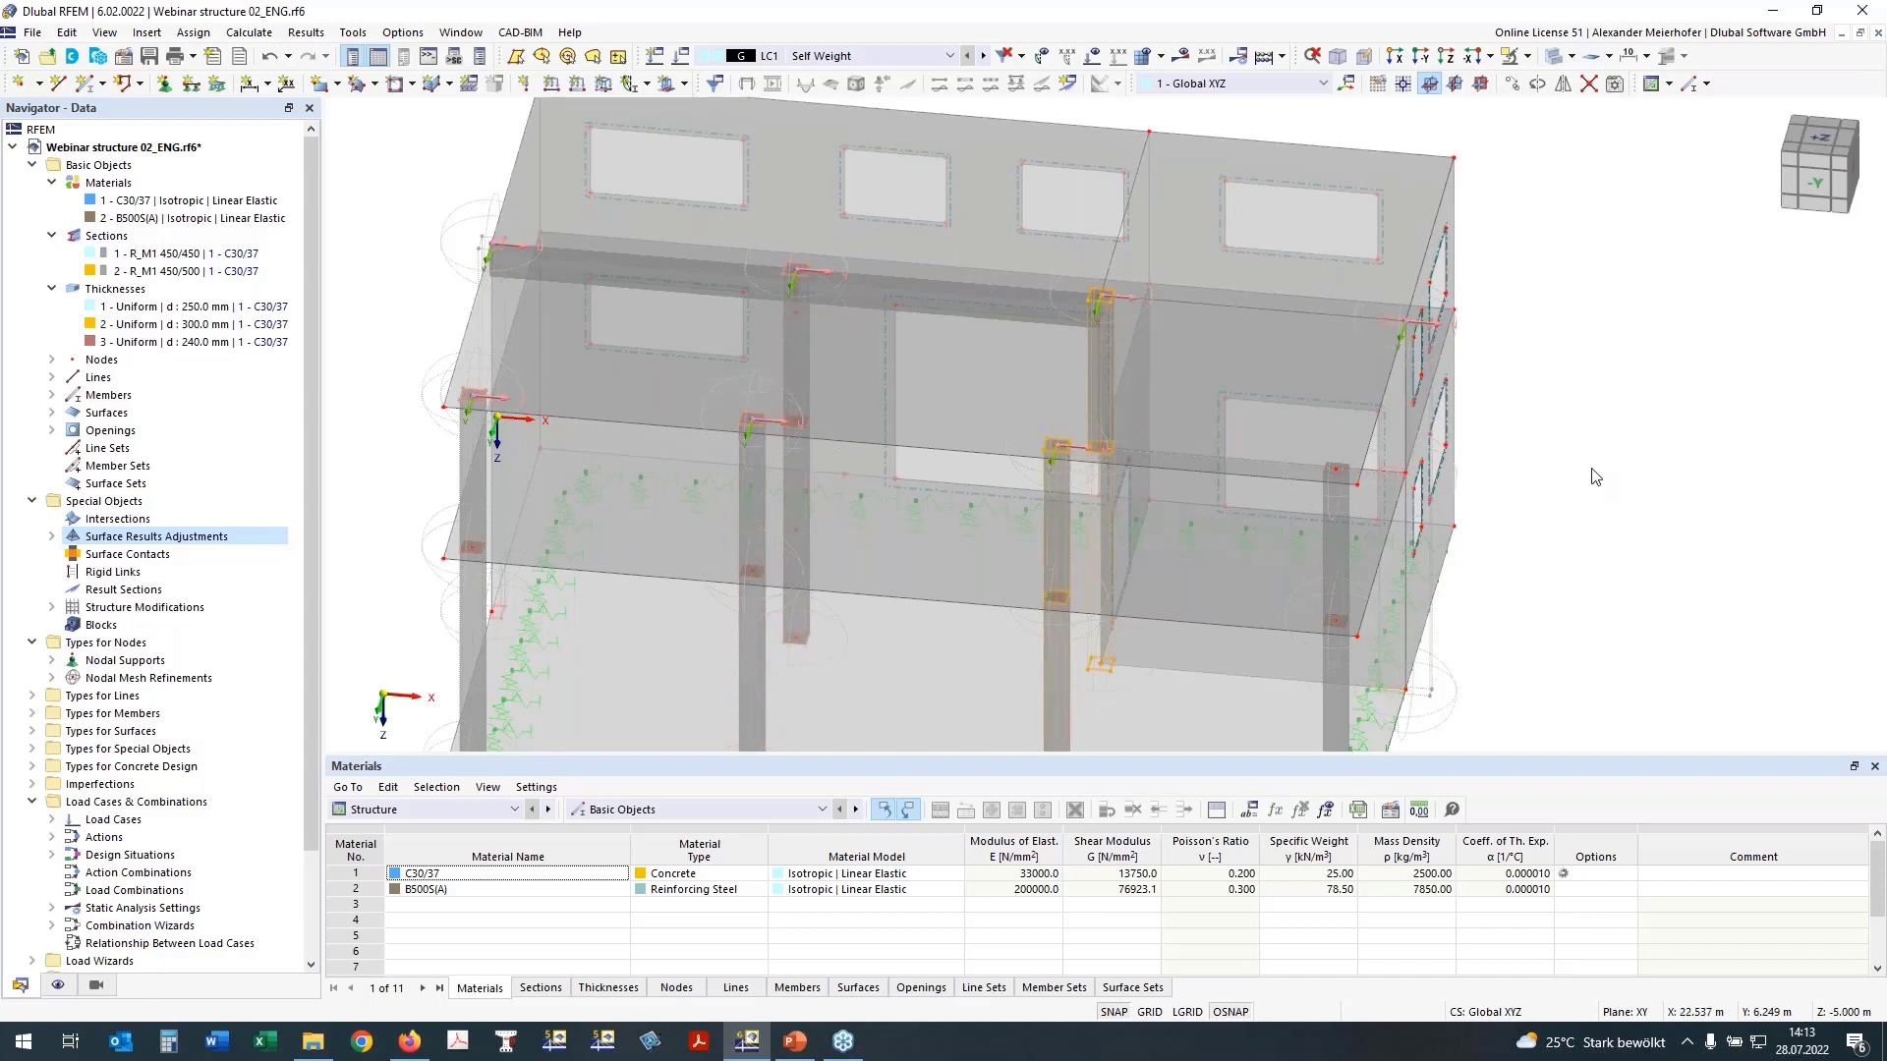
left_click_drag(1258, 454, 1536, 471, "ctrl")
scroll(1598, 466, "down", 1)
middle_click_drag(1598, 474, 1380, 459, "ctrl")
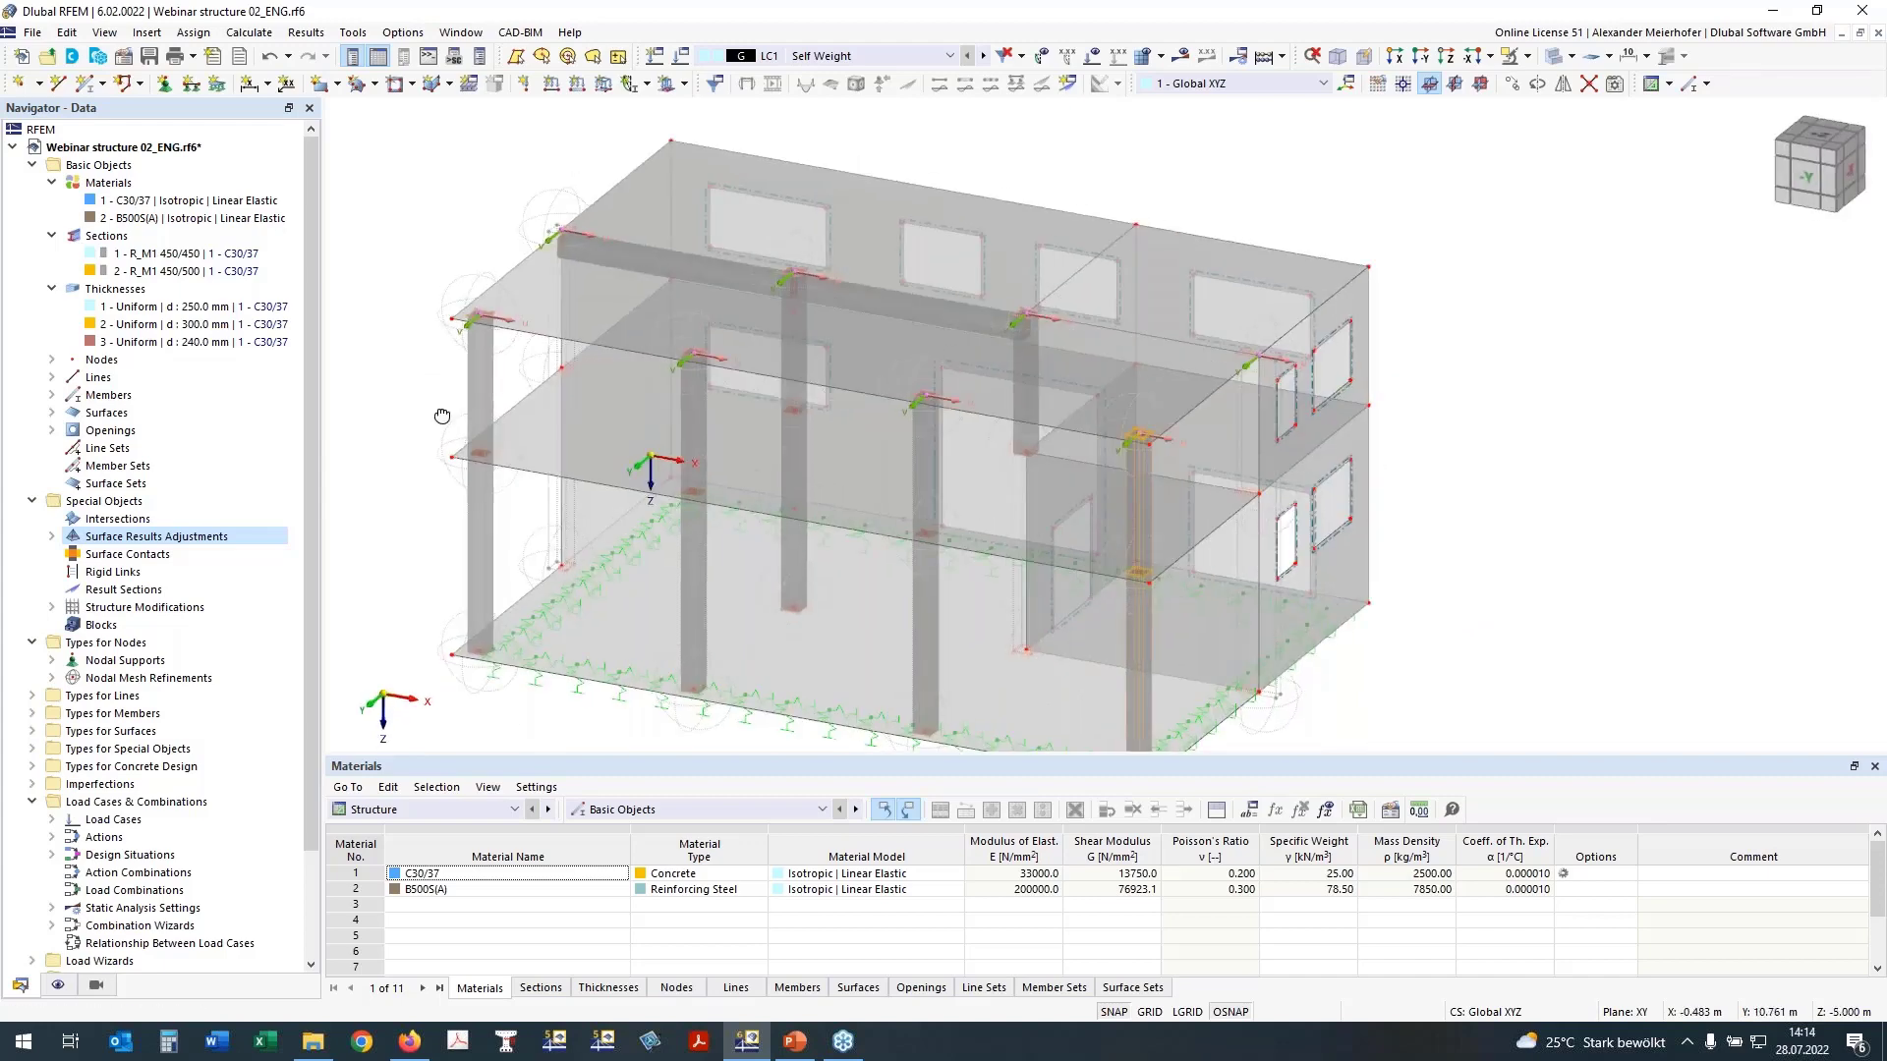
middle_click_drag(442, 417, 1317, 374, "ctrl")
middle_click_drag(637, 420, 693, 347, "ctrl")
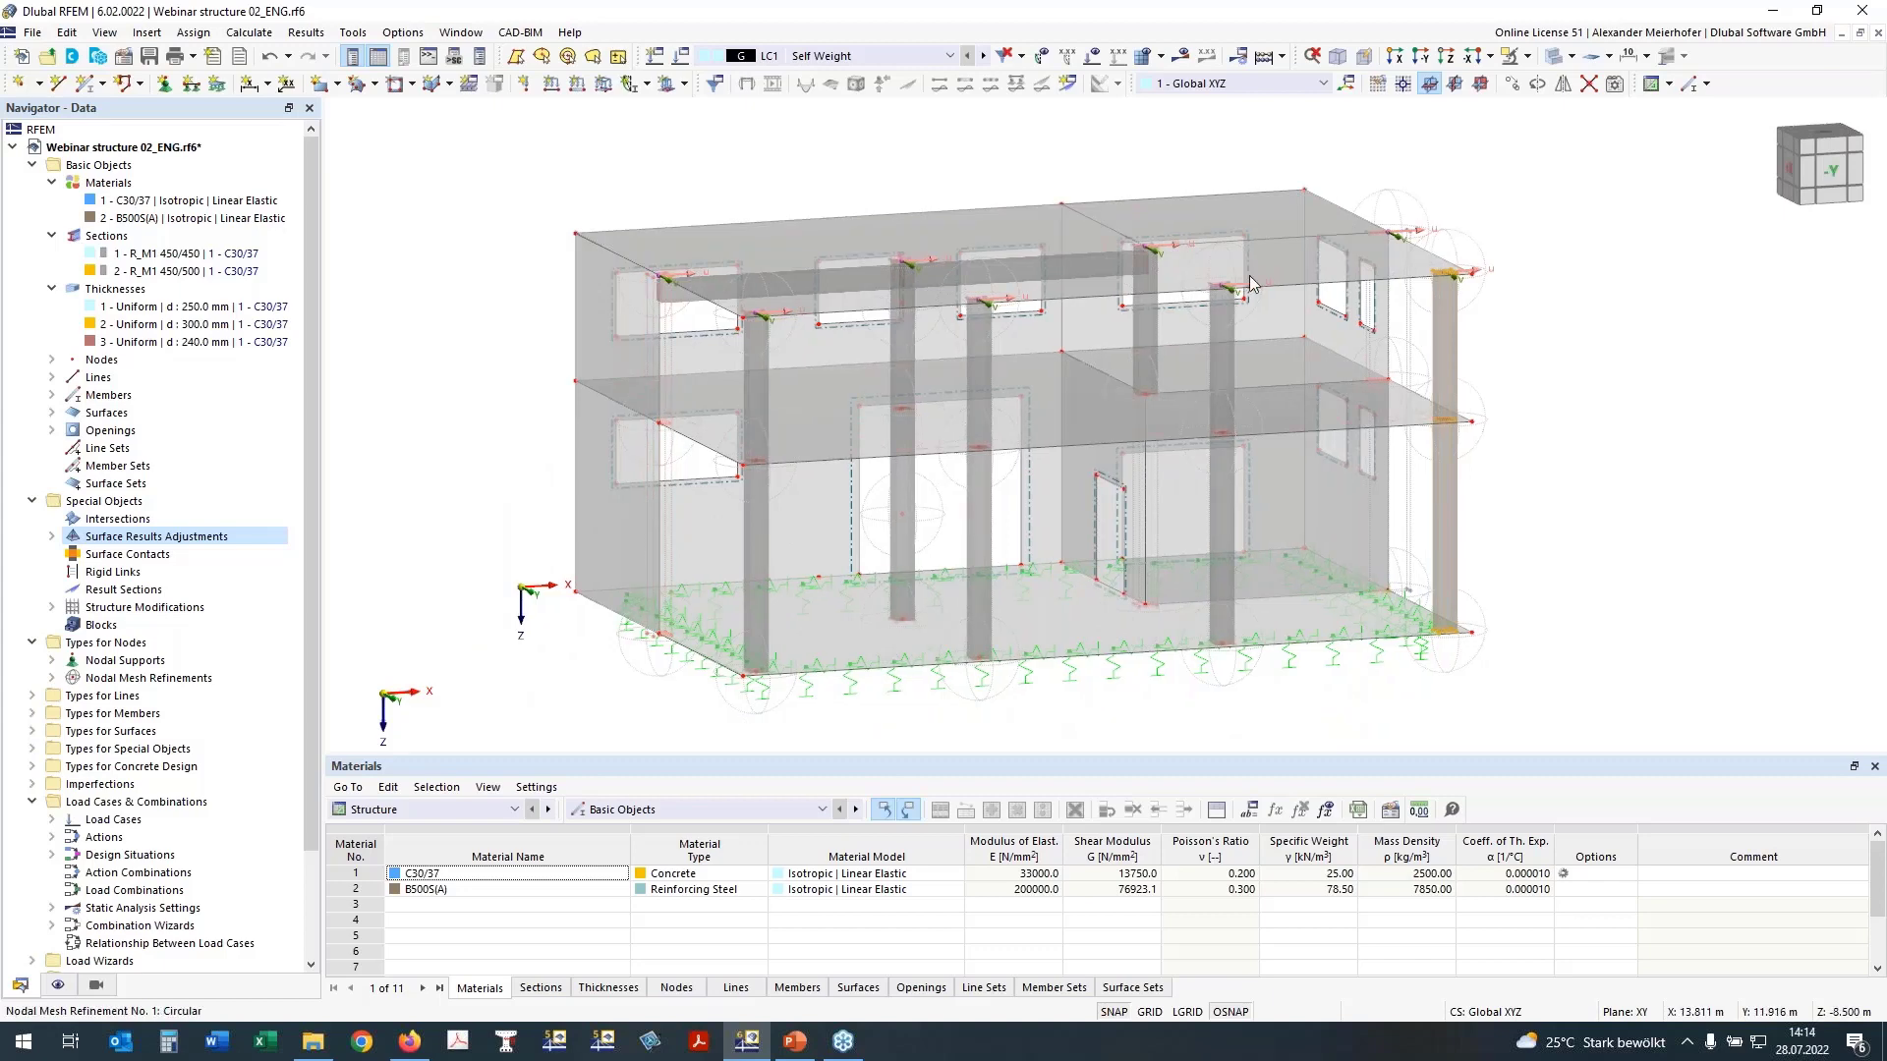
middle_click_drag(496, 431, 637, 436, "ctrl")
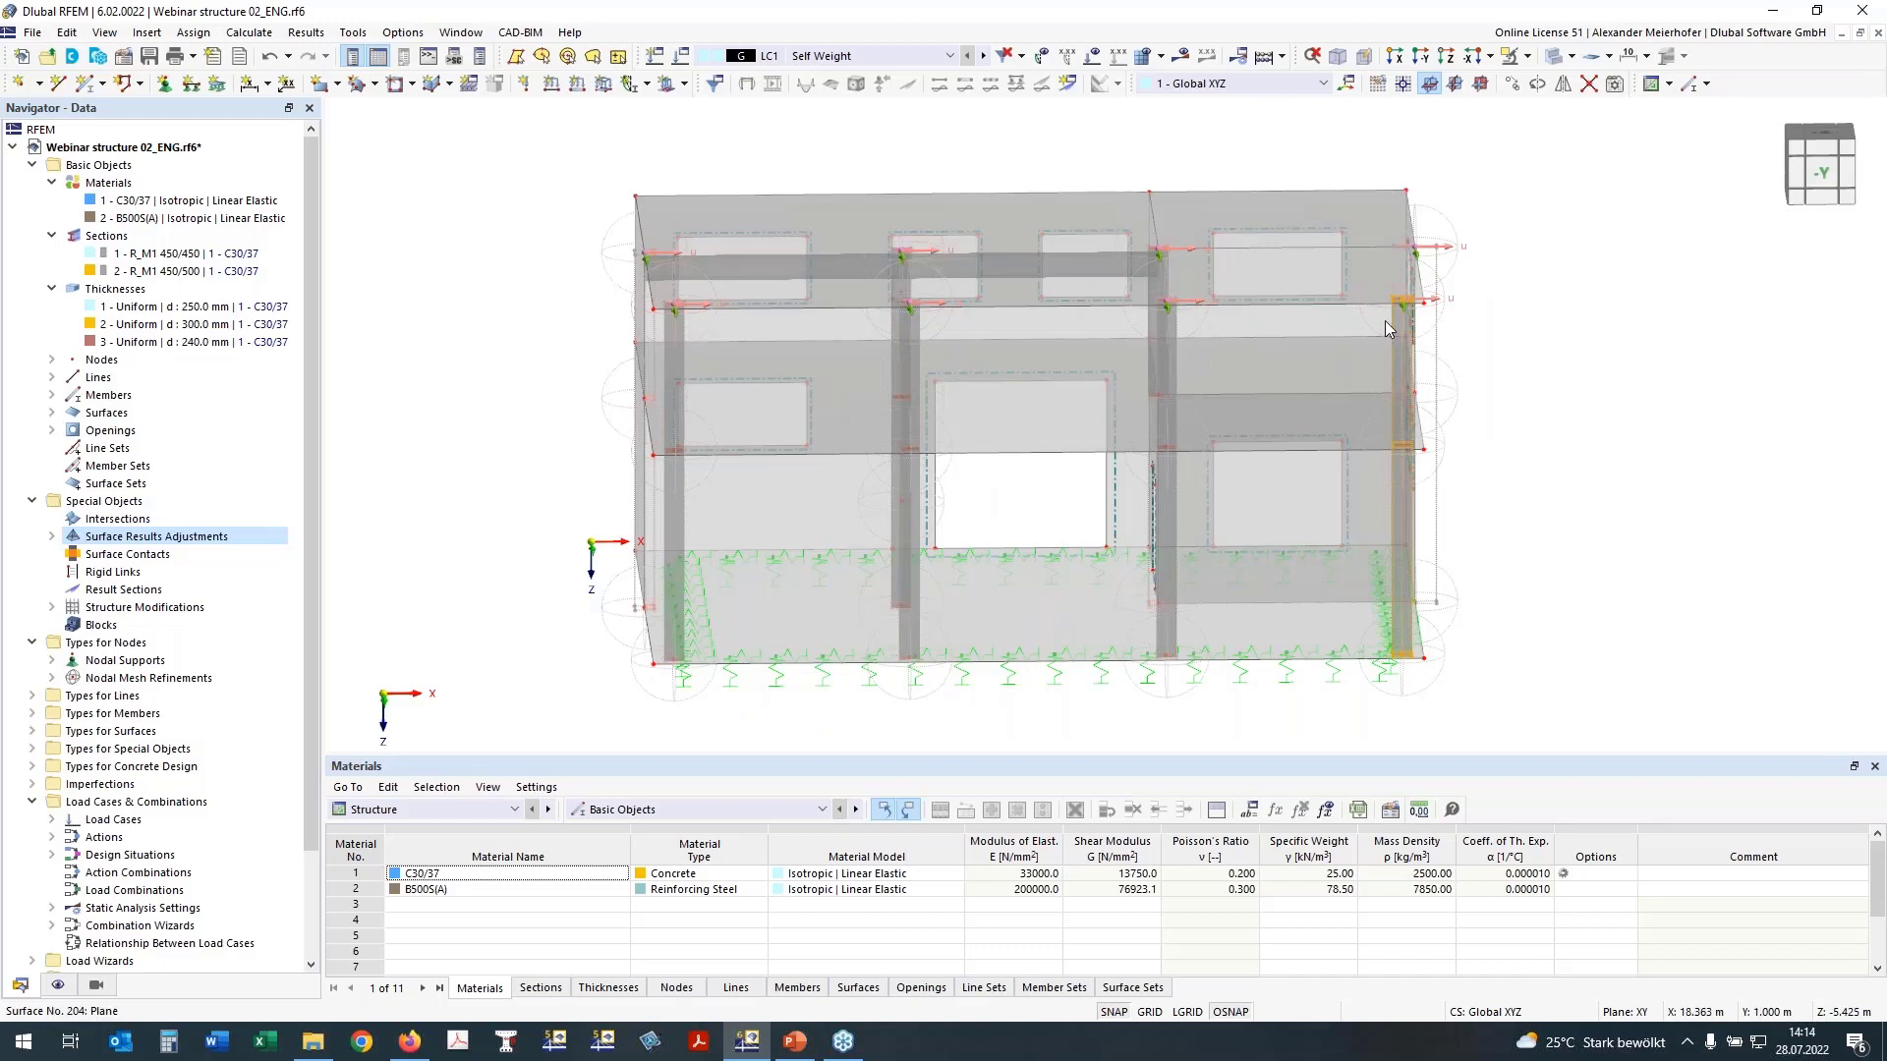
middle_click_drag(548, 535, 631, 542, "ctrl")
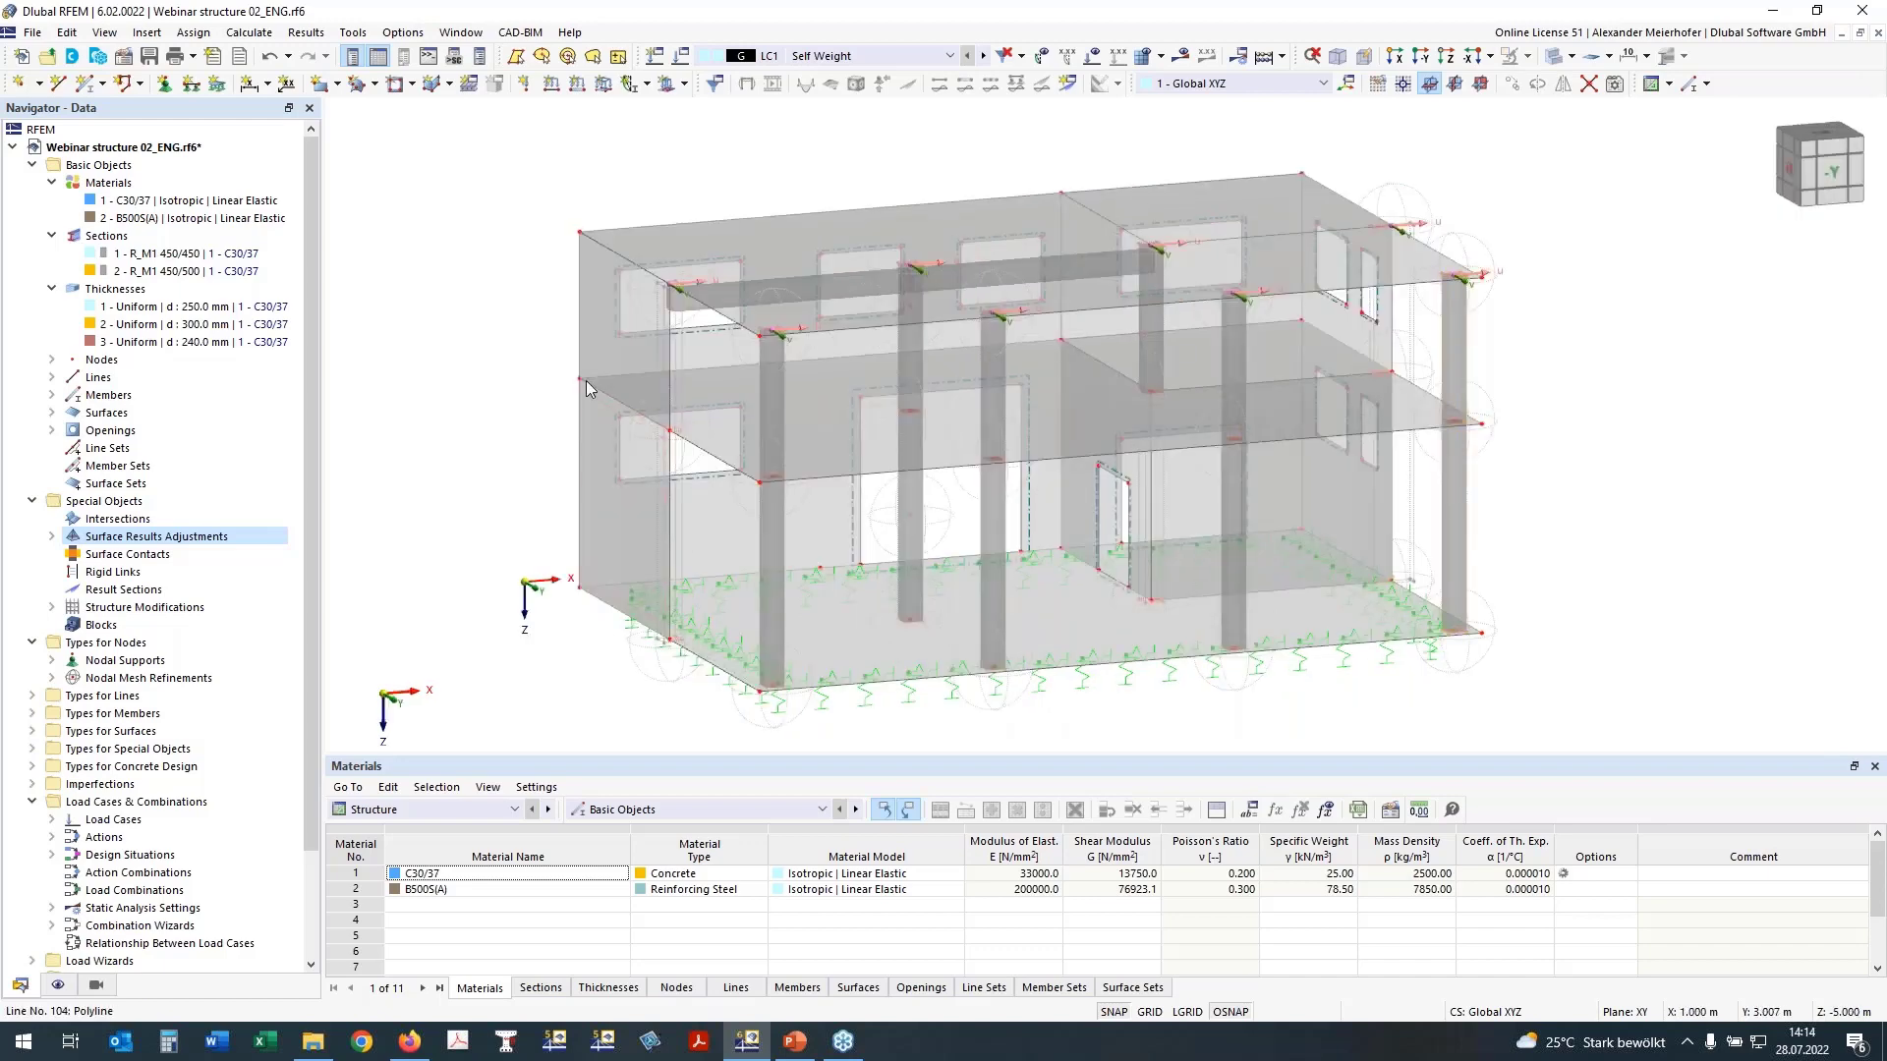
Step: Activate hinges for the intermediate floor slab, surface 200, and choose its wall-supported boundary lines 87, 95 and 104 for line hinges
double_click(827, 429)
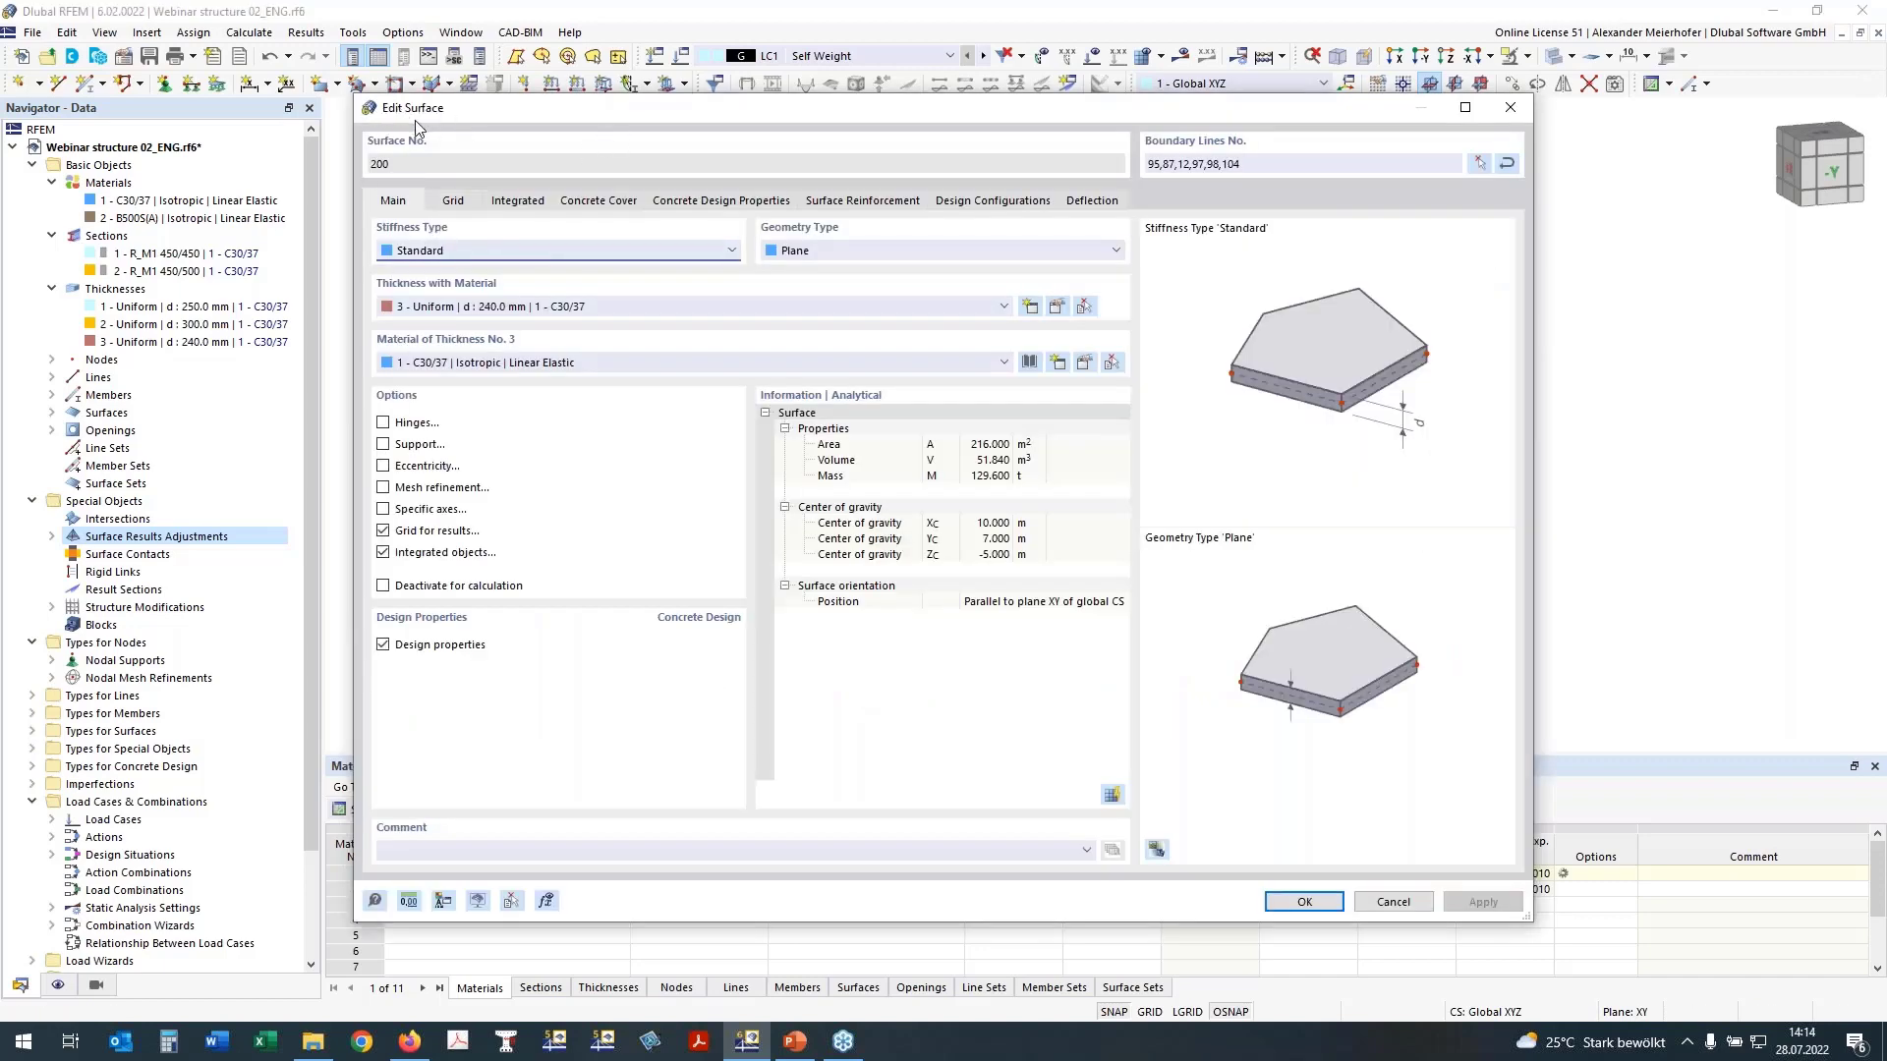
left_click(383, 423)
left_click(452, 201)
left_click(462, 291)
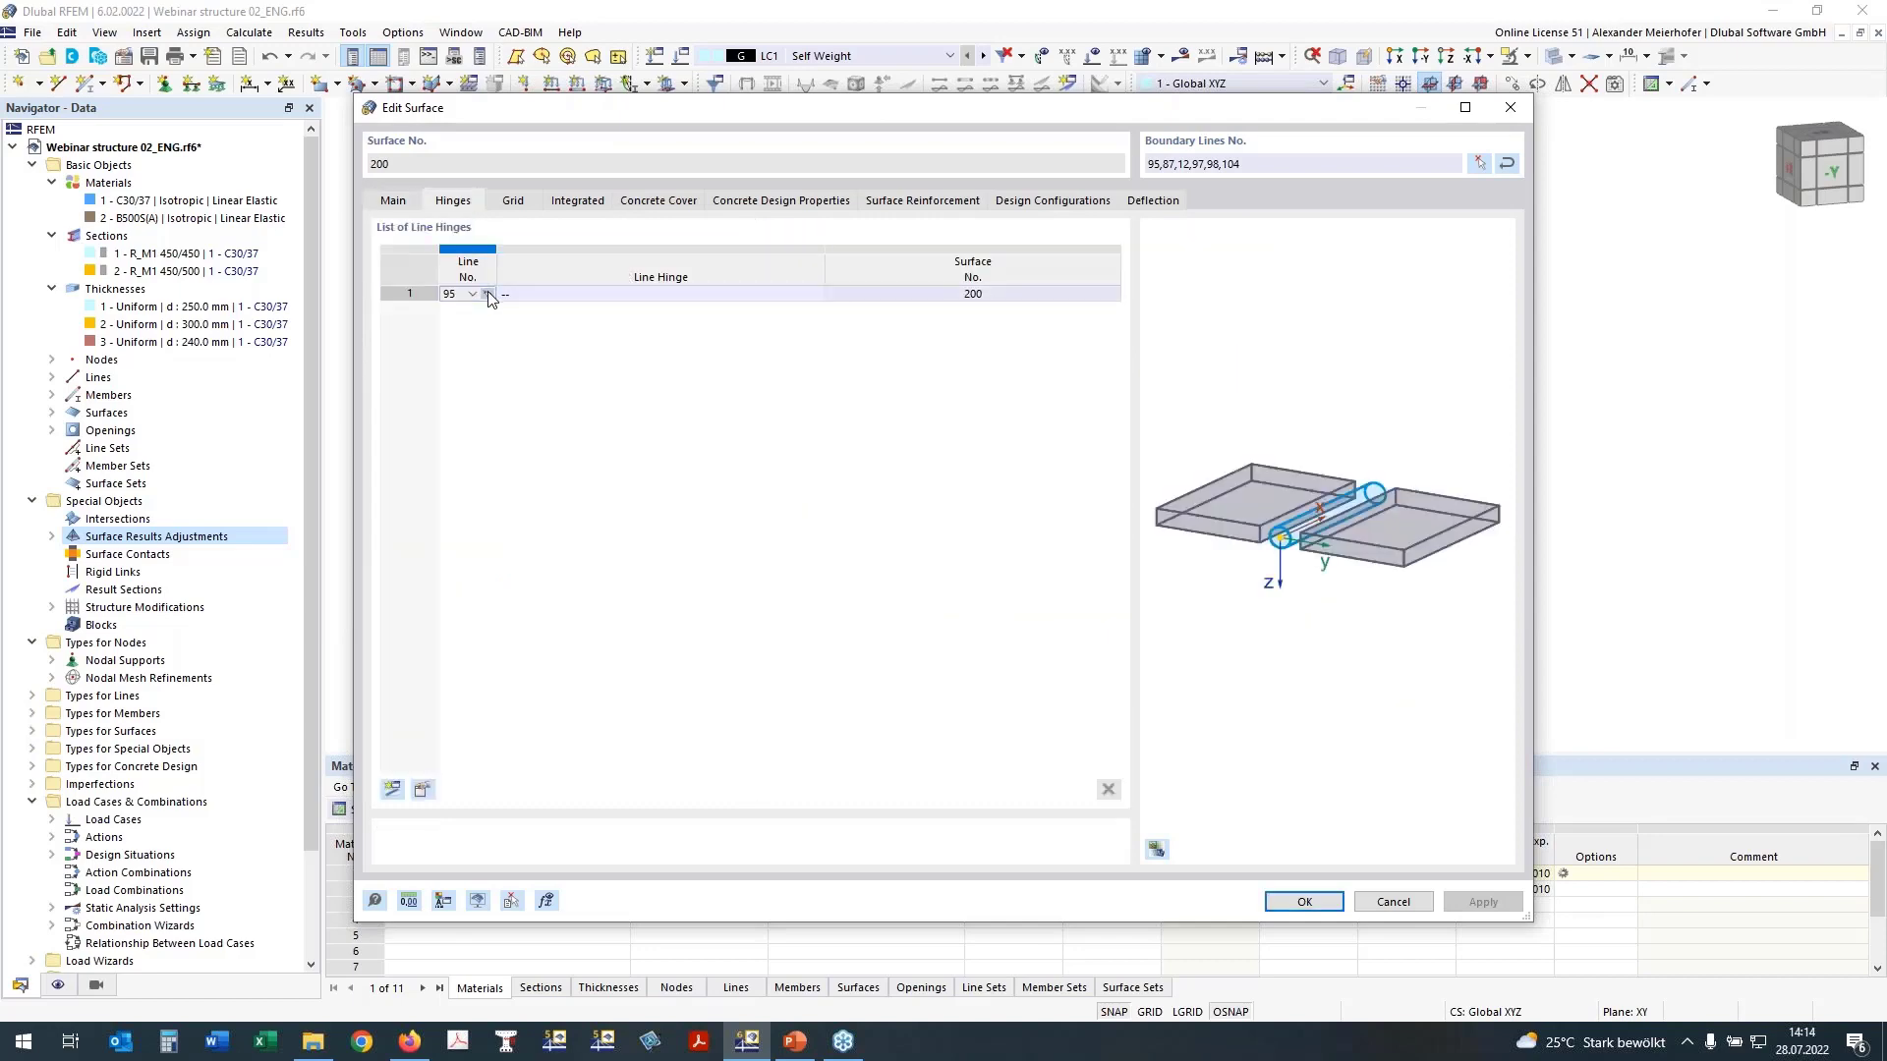
left_click(488, 292)
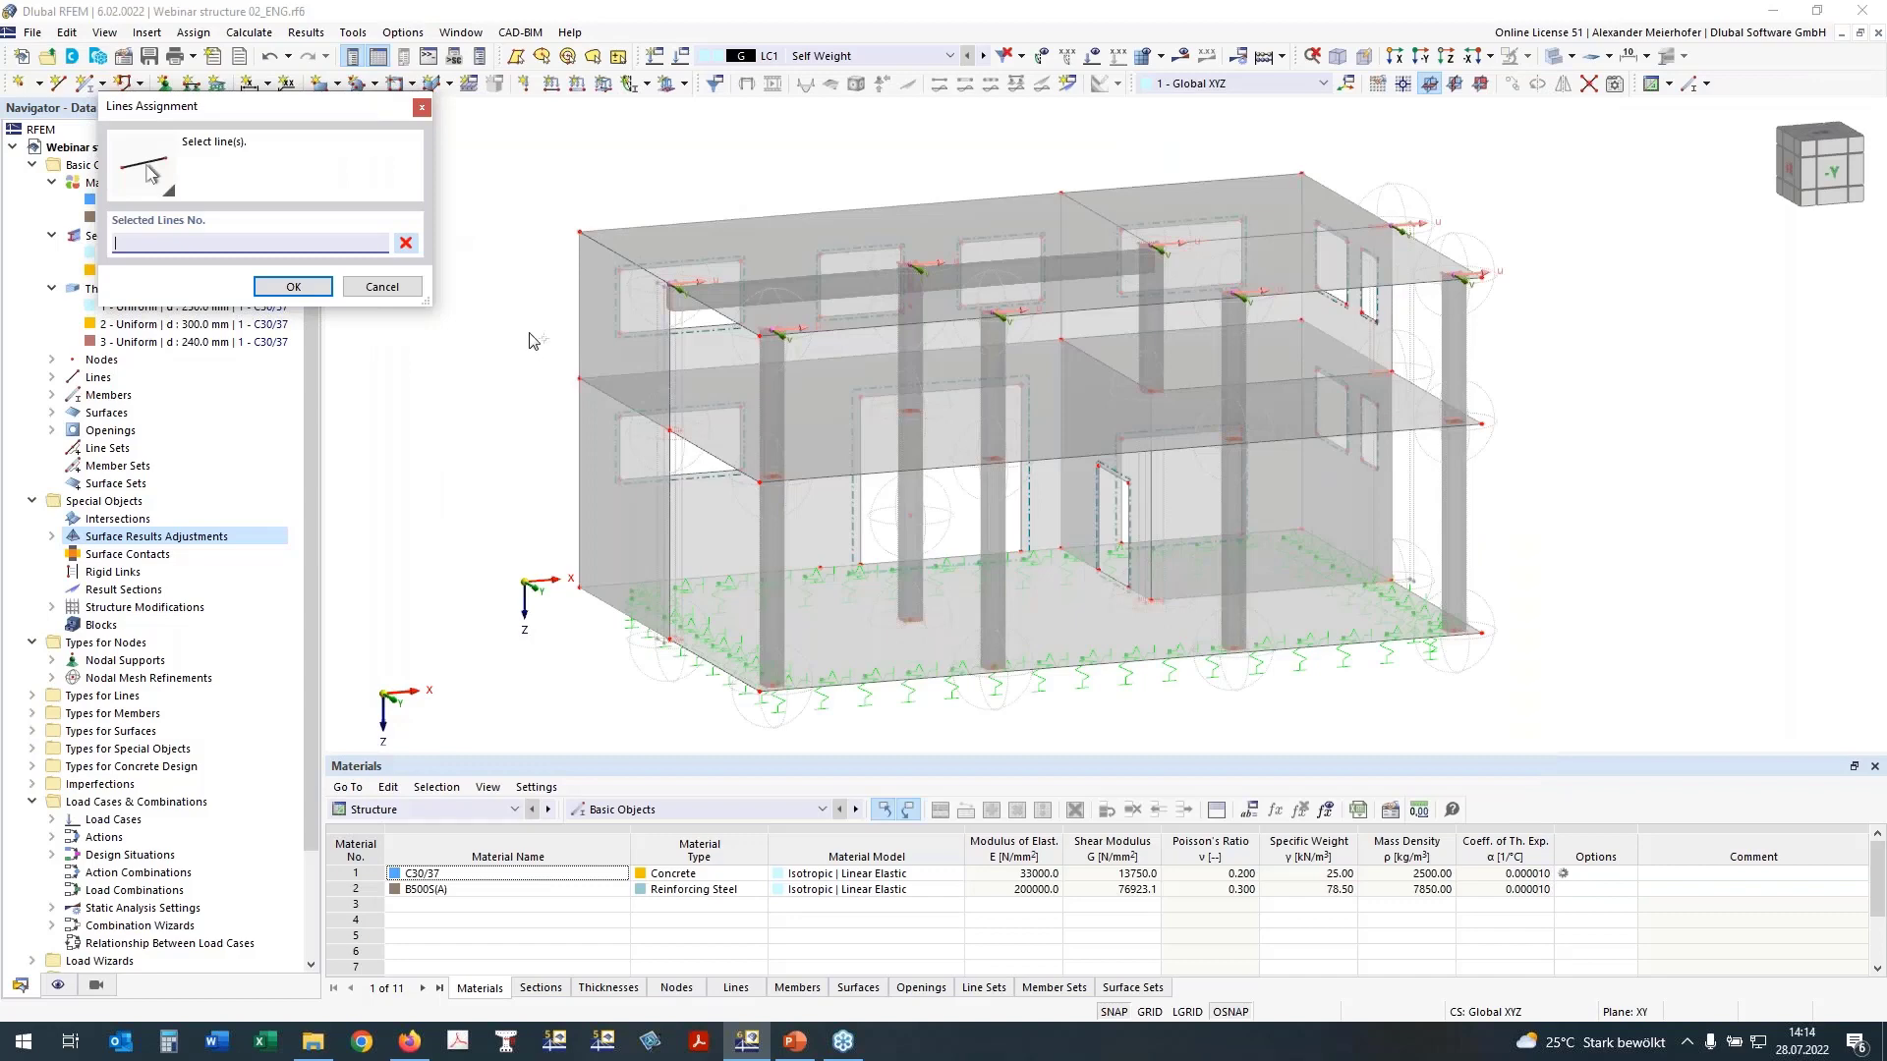
left_click(618, 398)
left_click(688, 370)
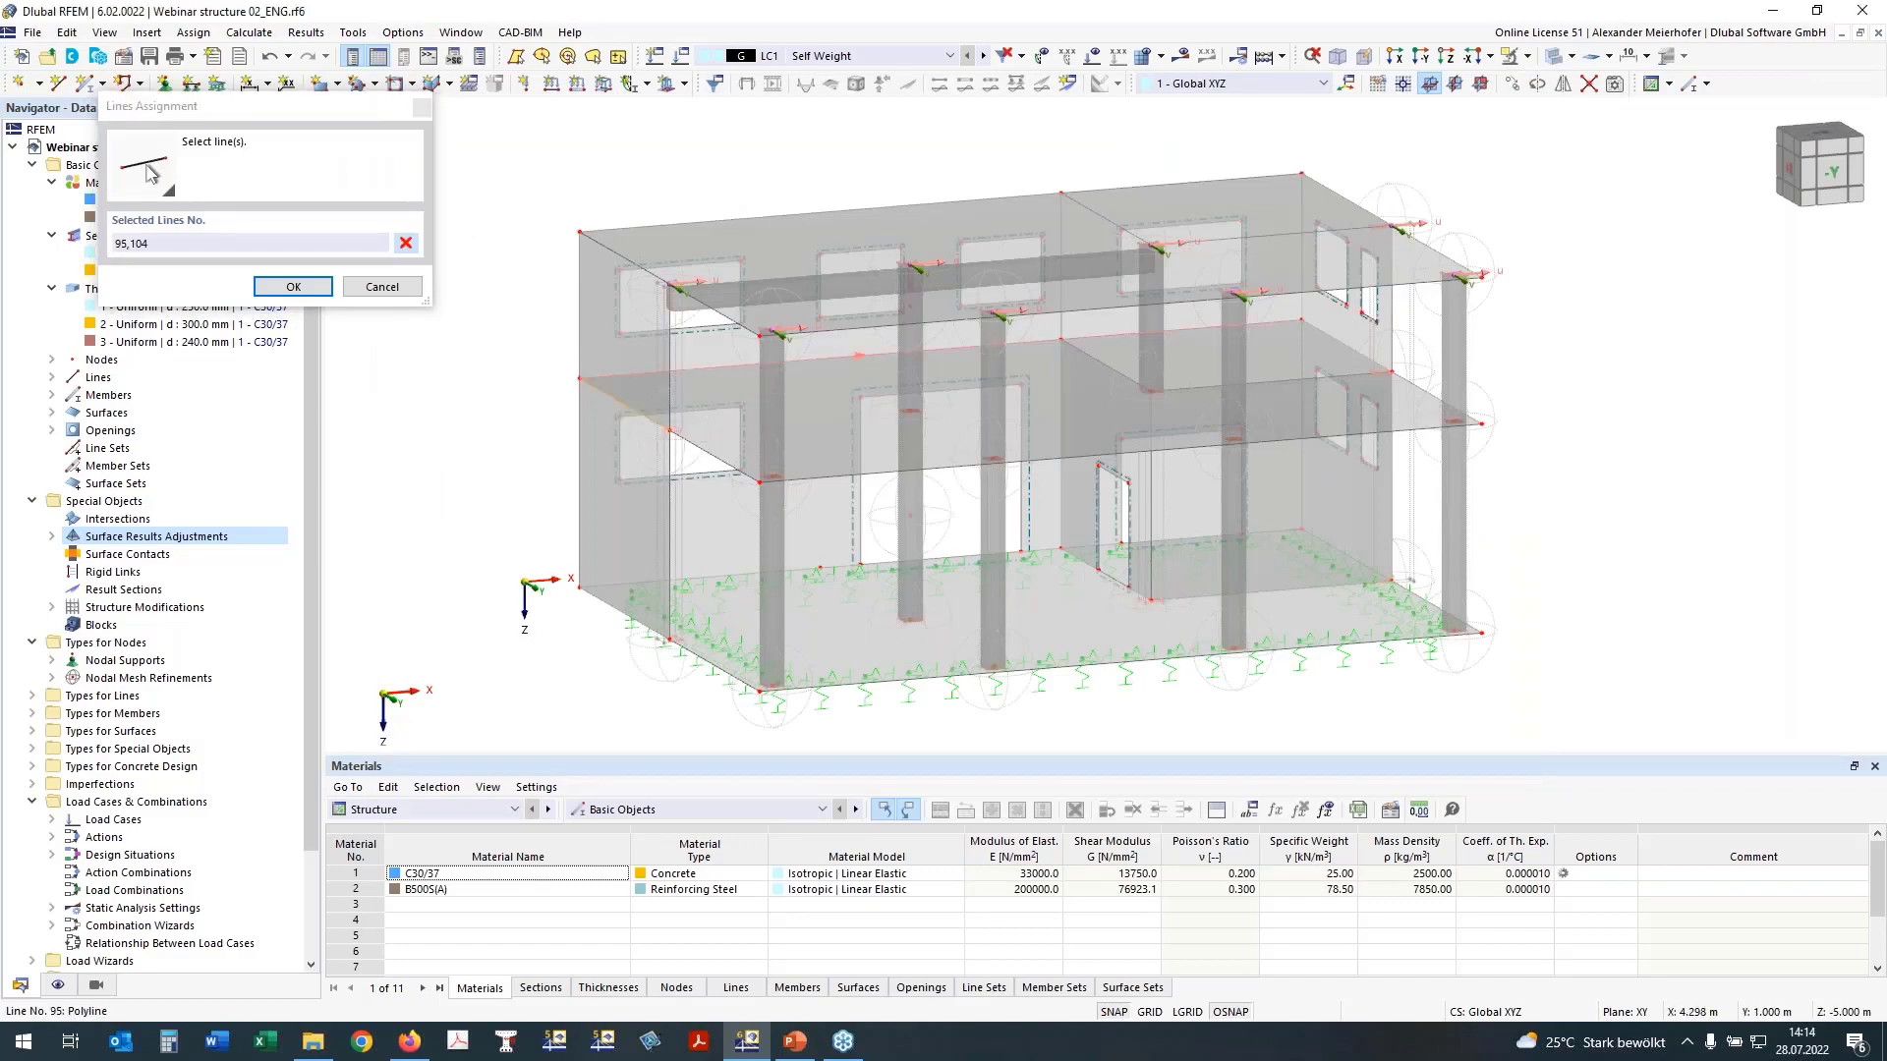
left_click(1345, 345)
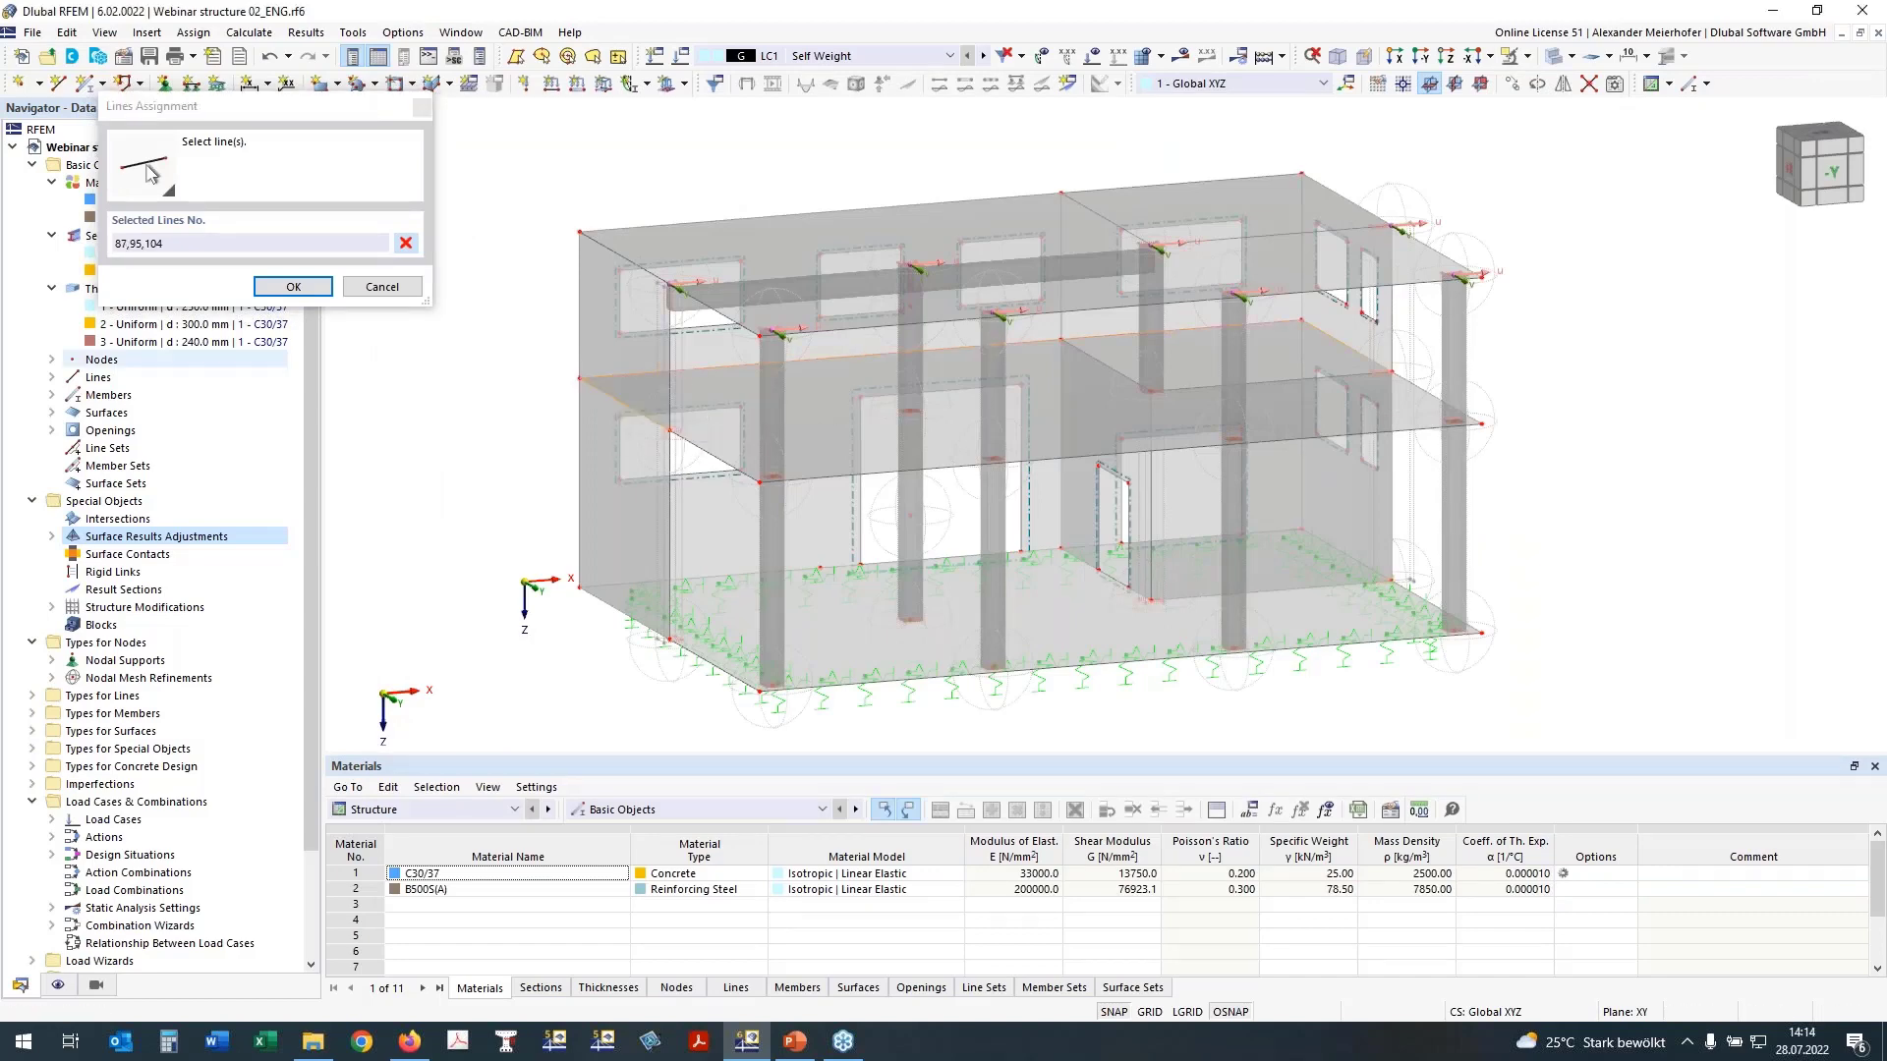
left_click(292, 287)
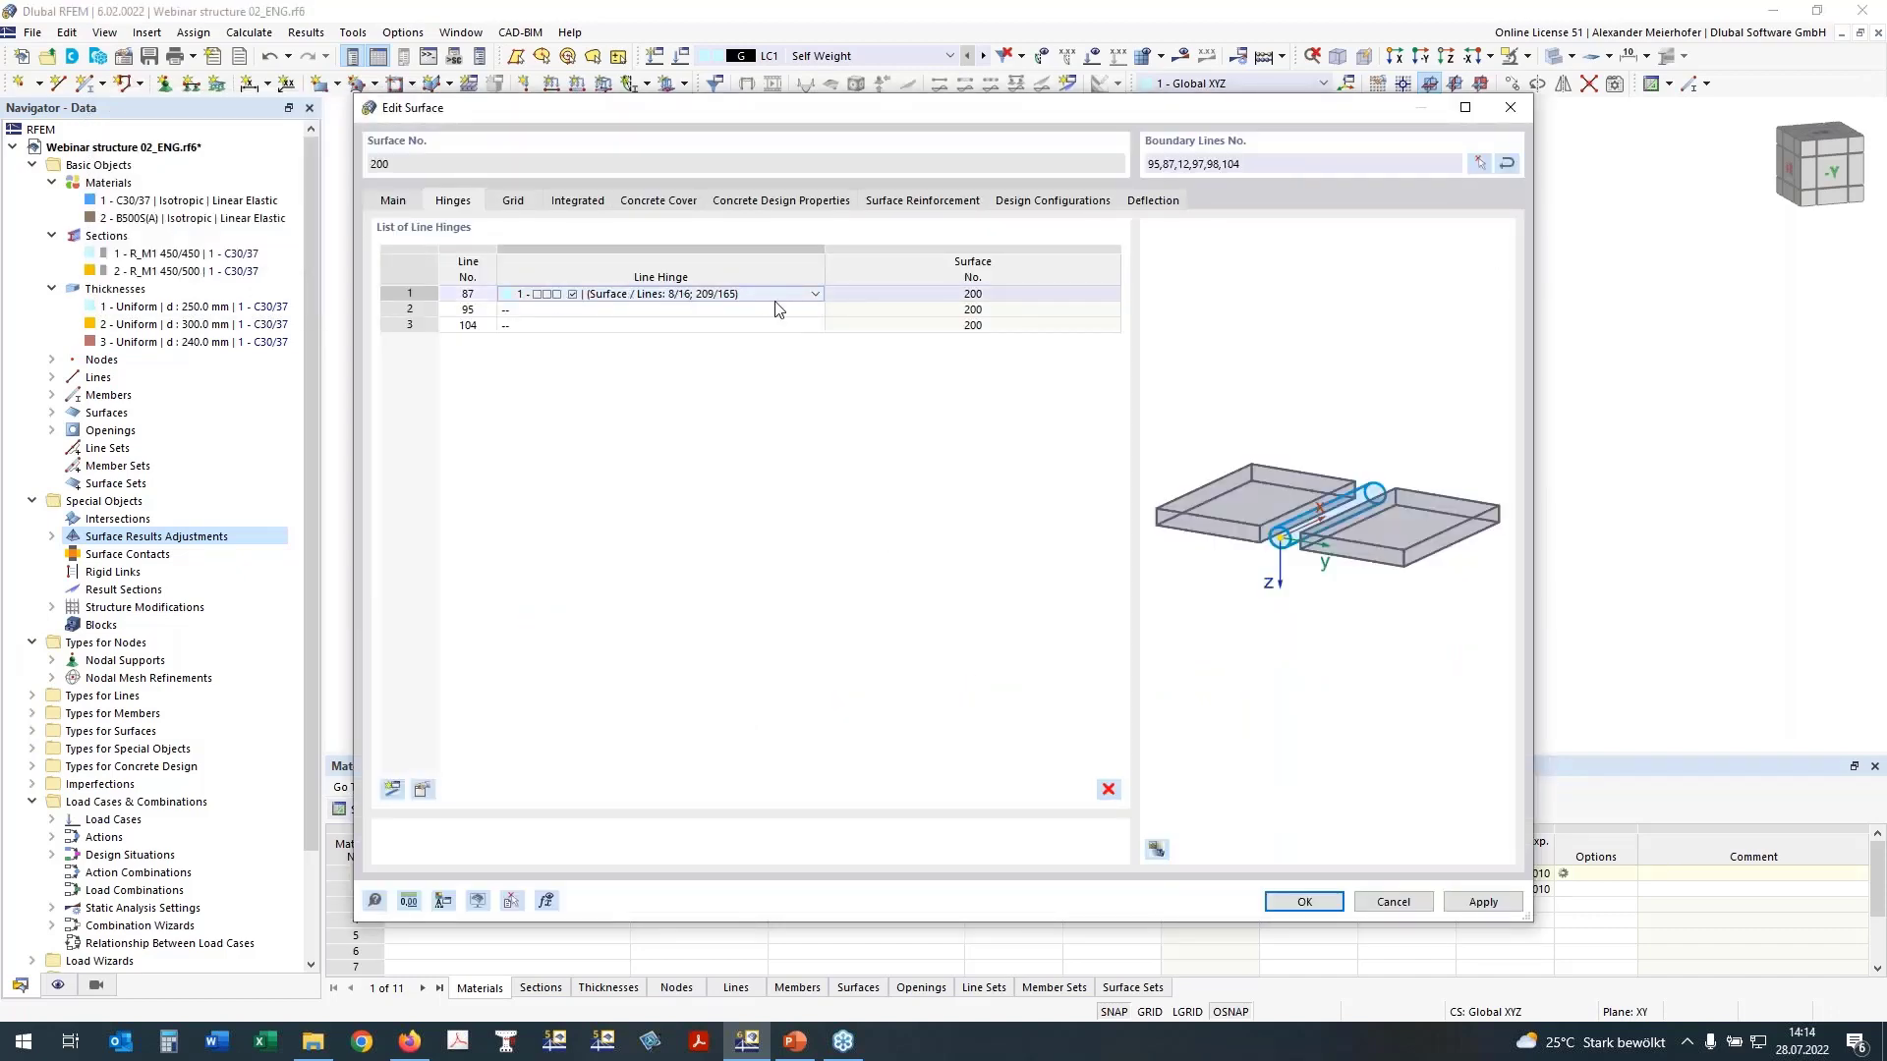
Step: Assign line hinge 1 to lines 87, 95 and 104 of surface 200 and accept the surface changes
left_click(813, 294)
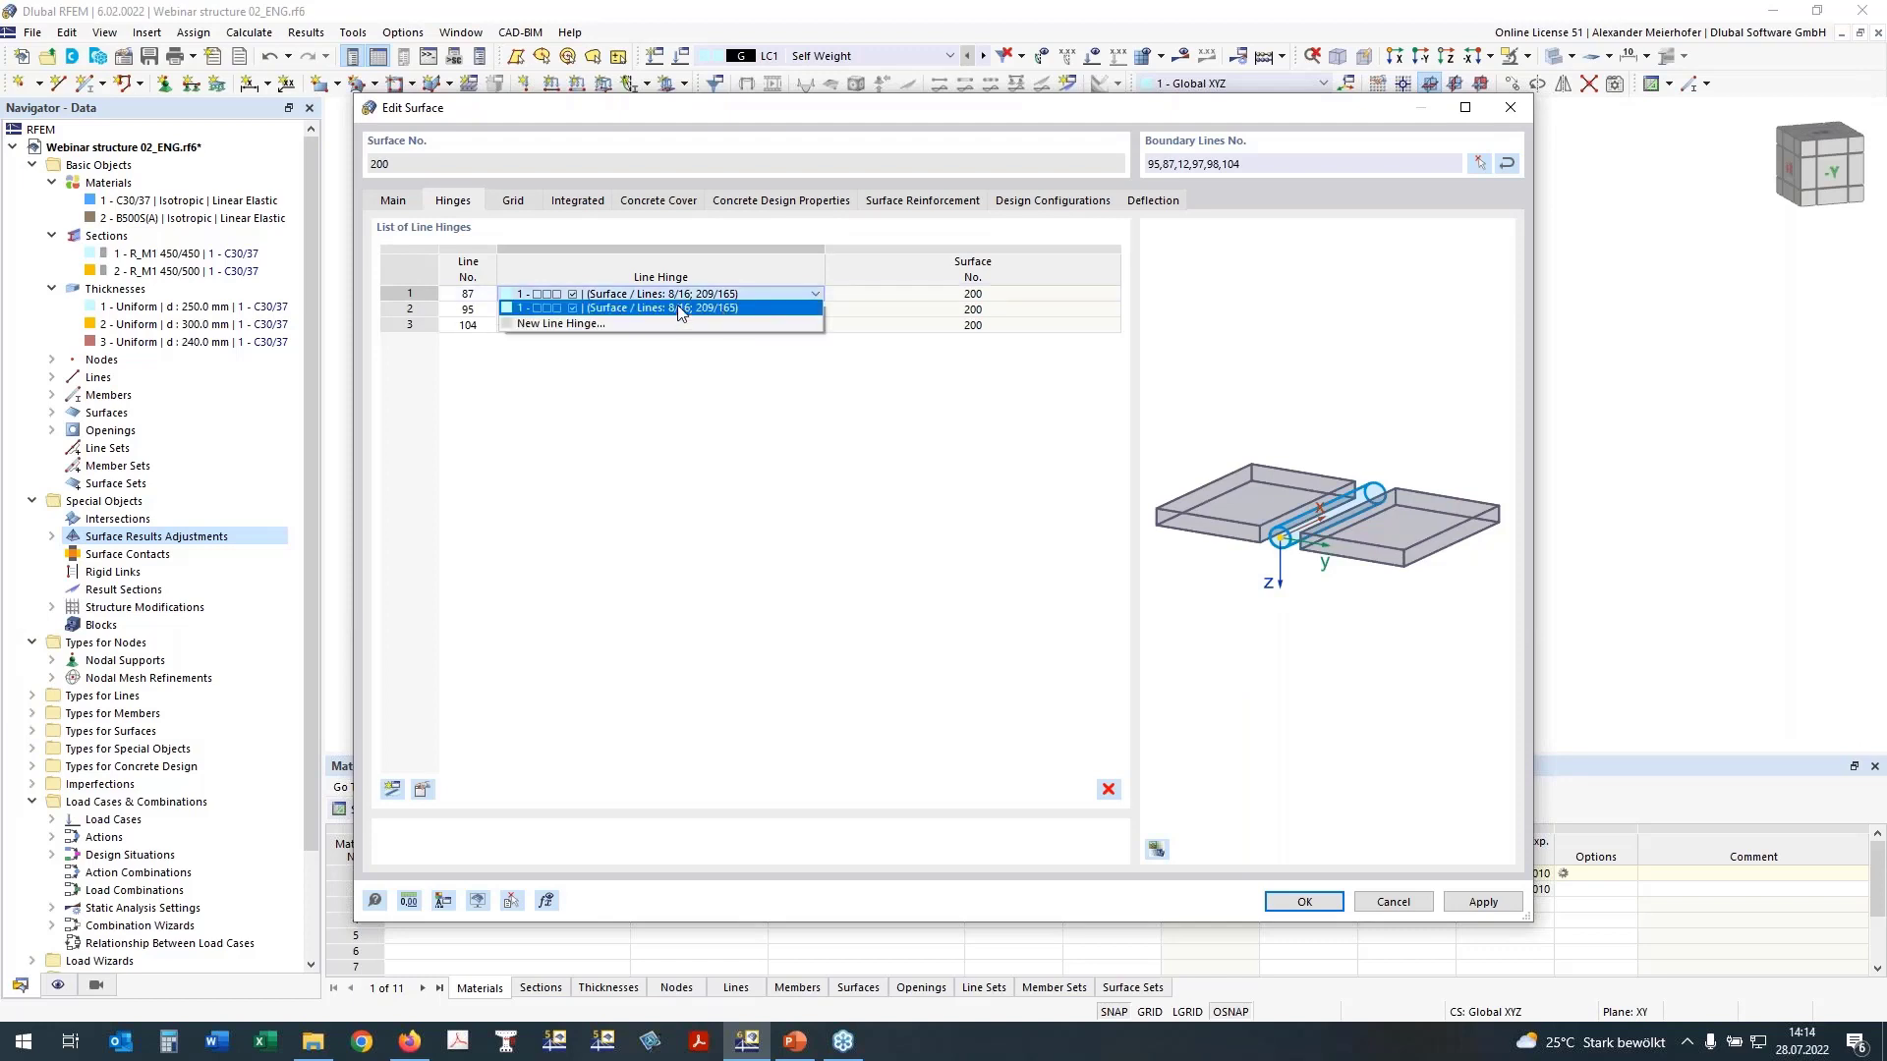
left_click(678, 308)
left_click(545, 308)
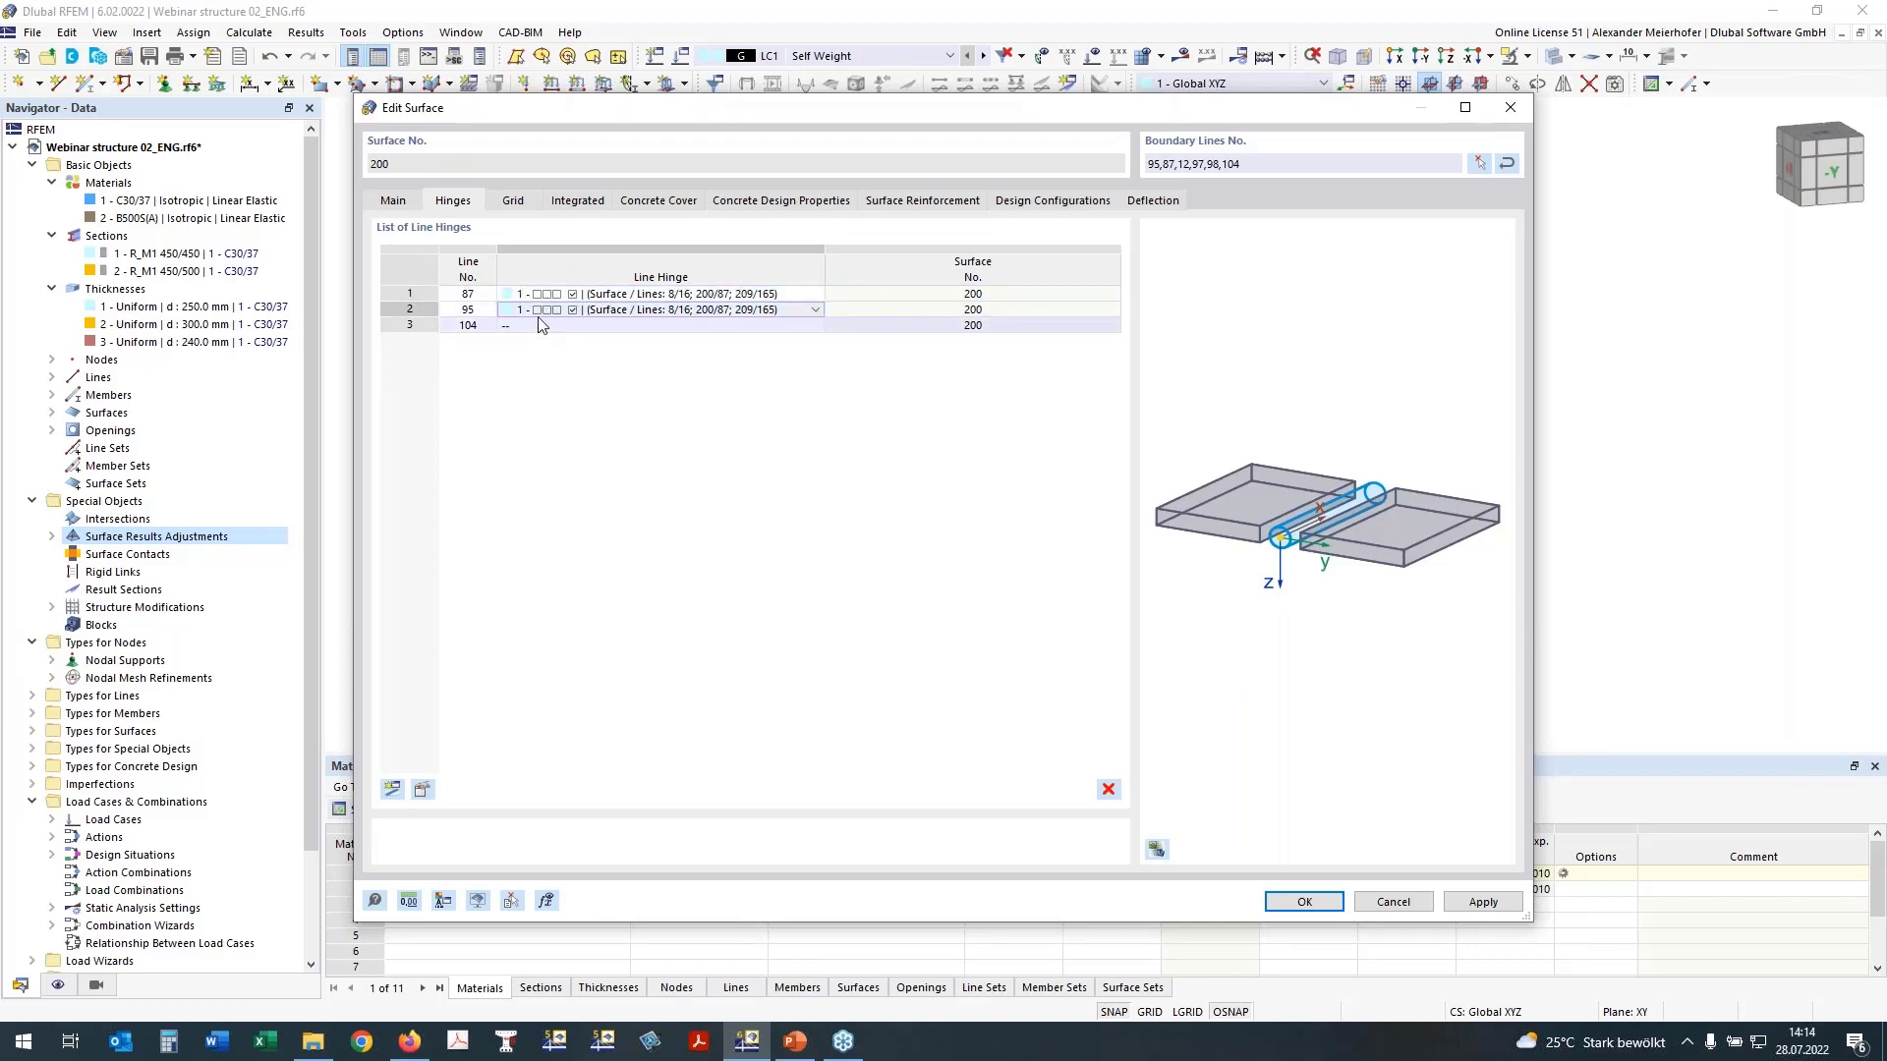
left_click(550, 325)
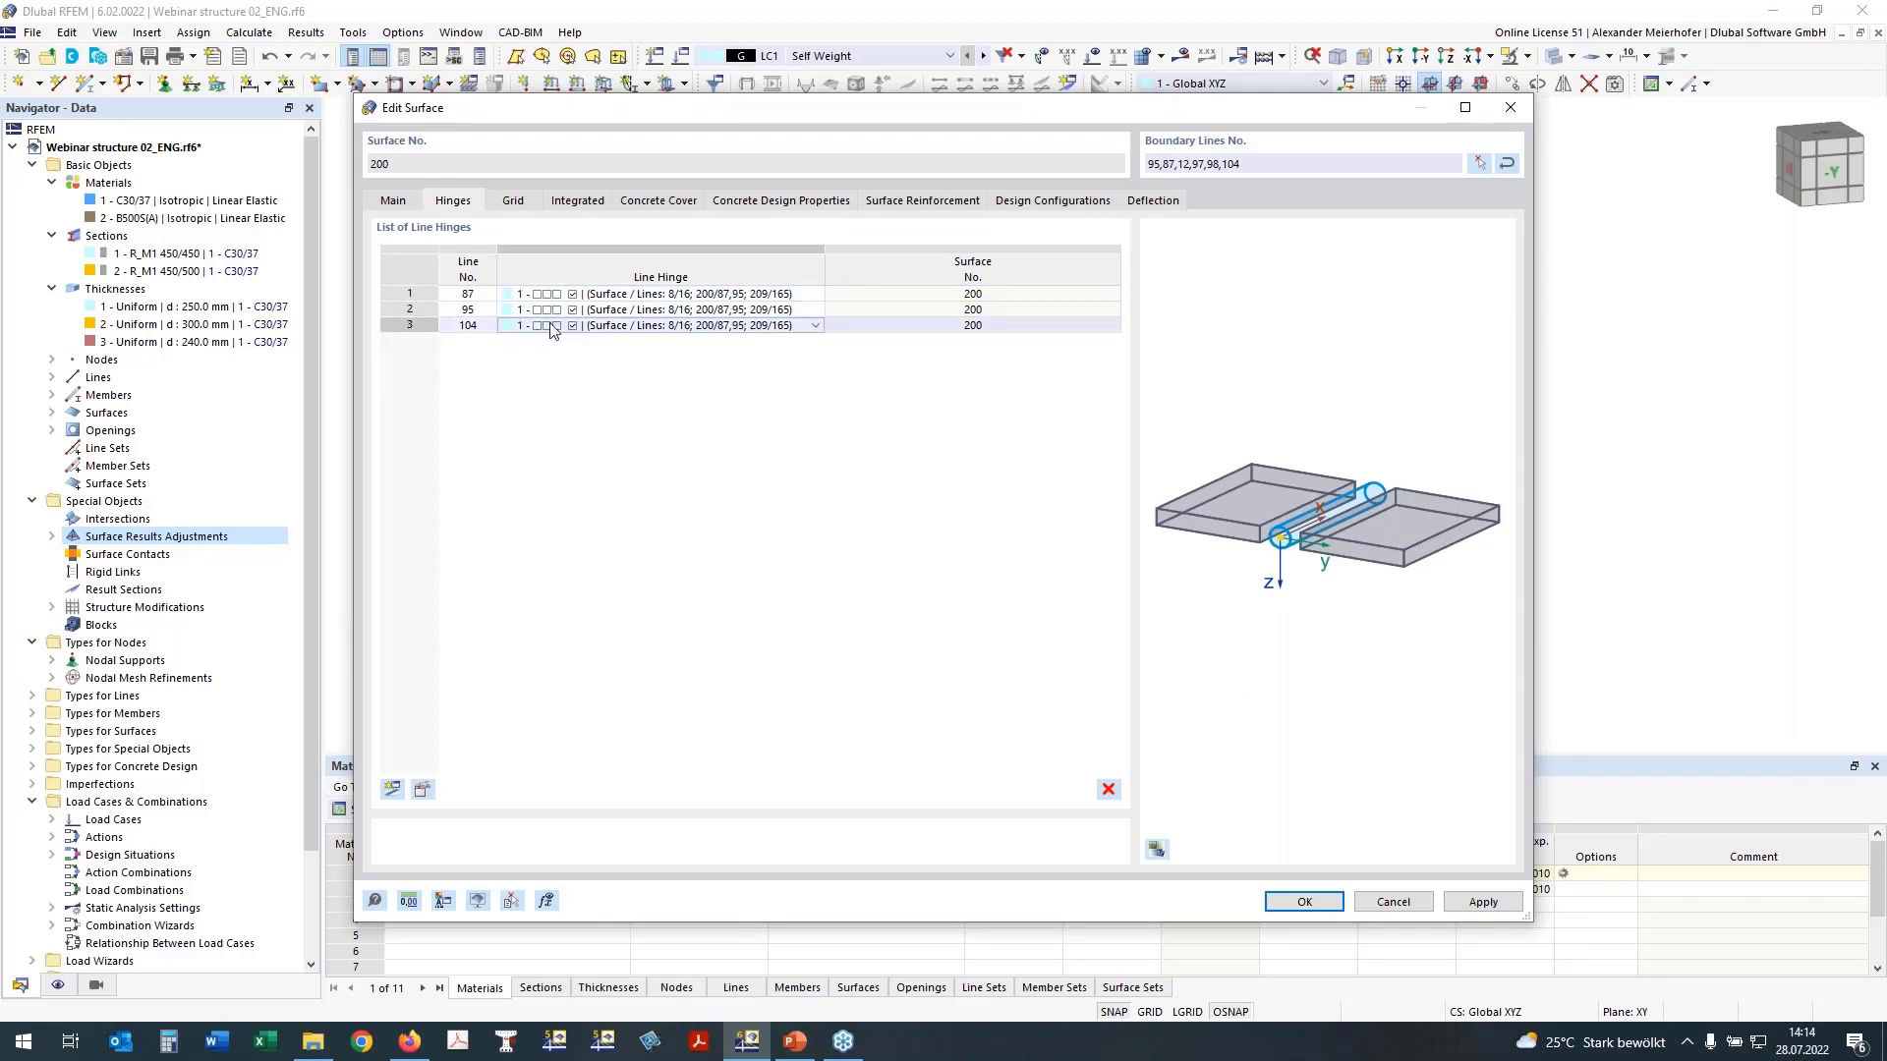
left_click(629, 402)
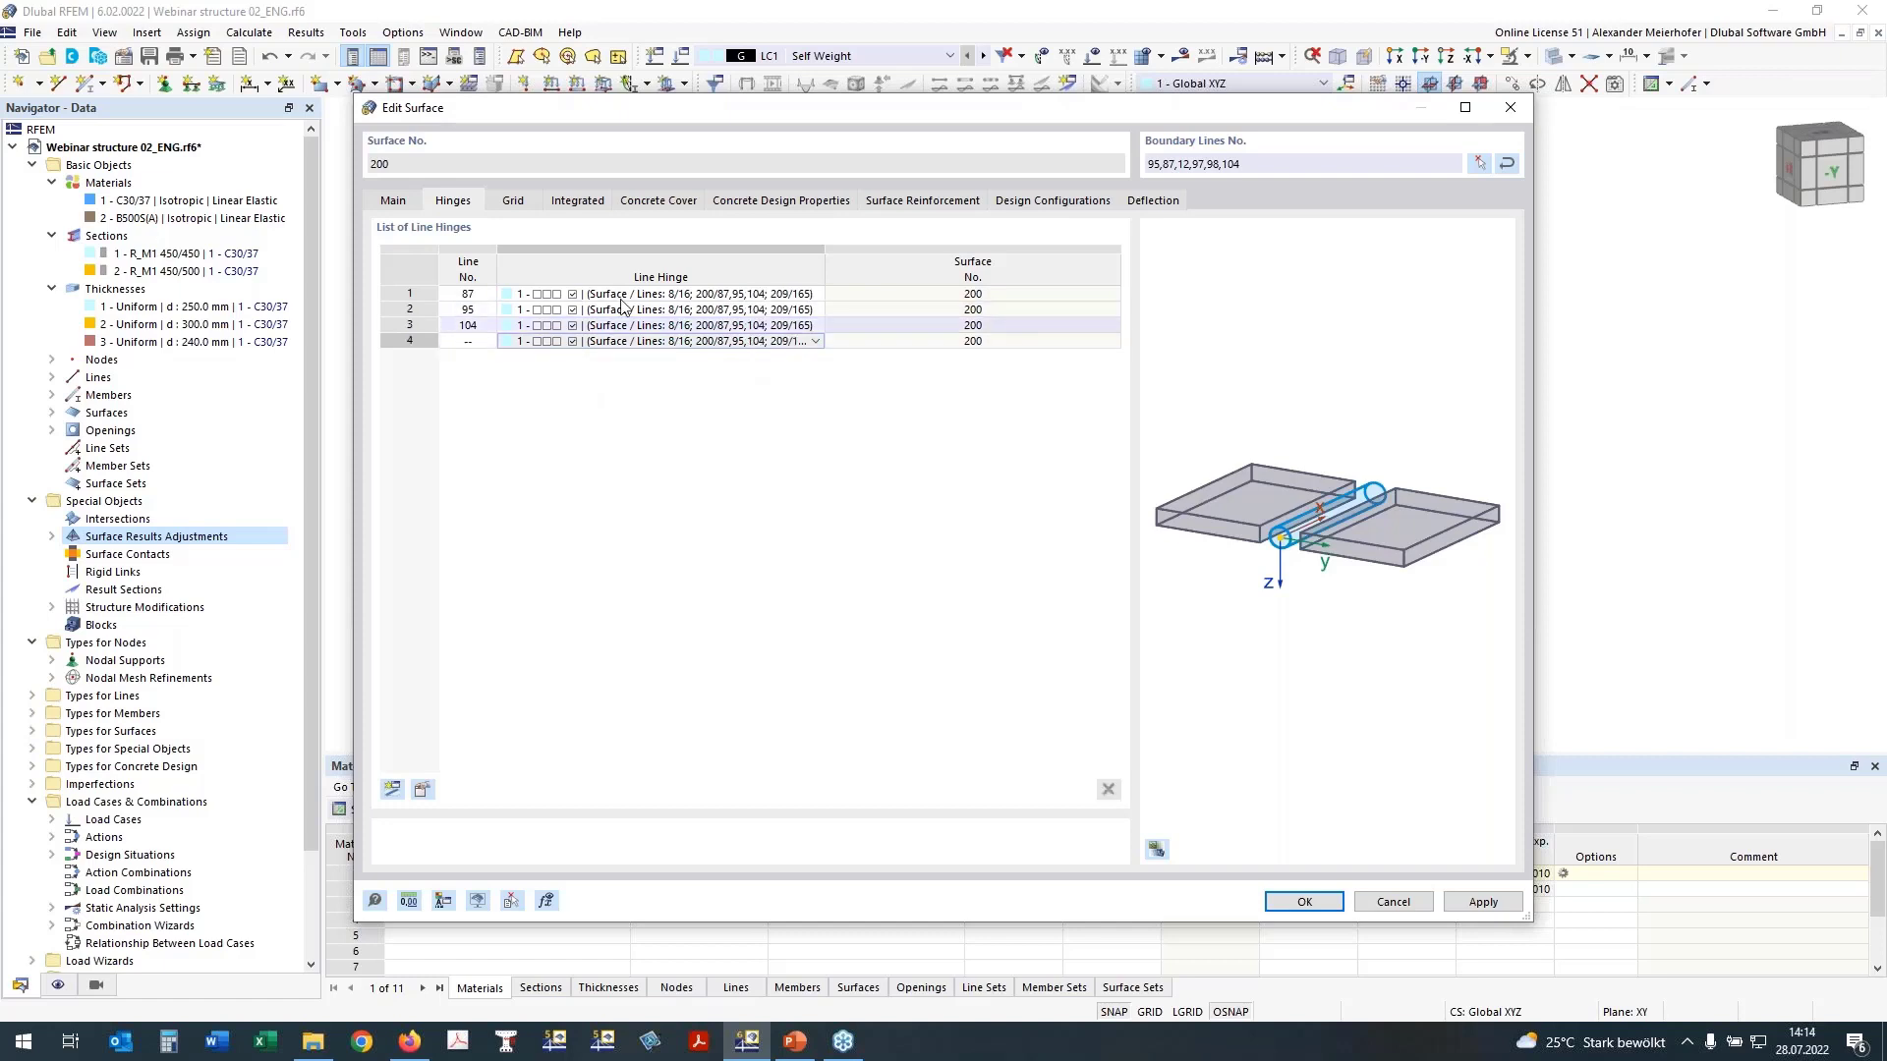
left_click(1308, 906)
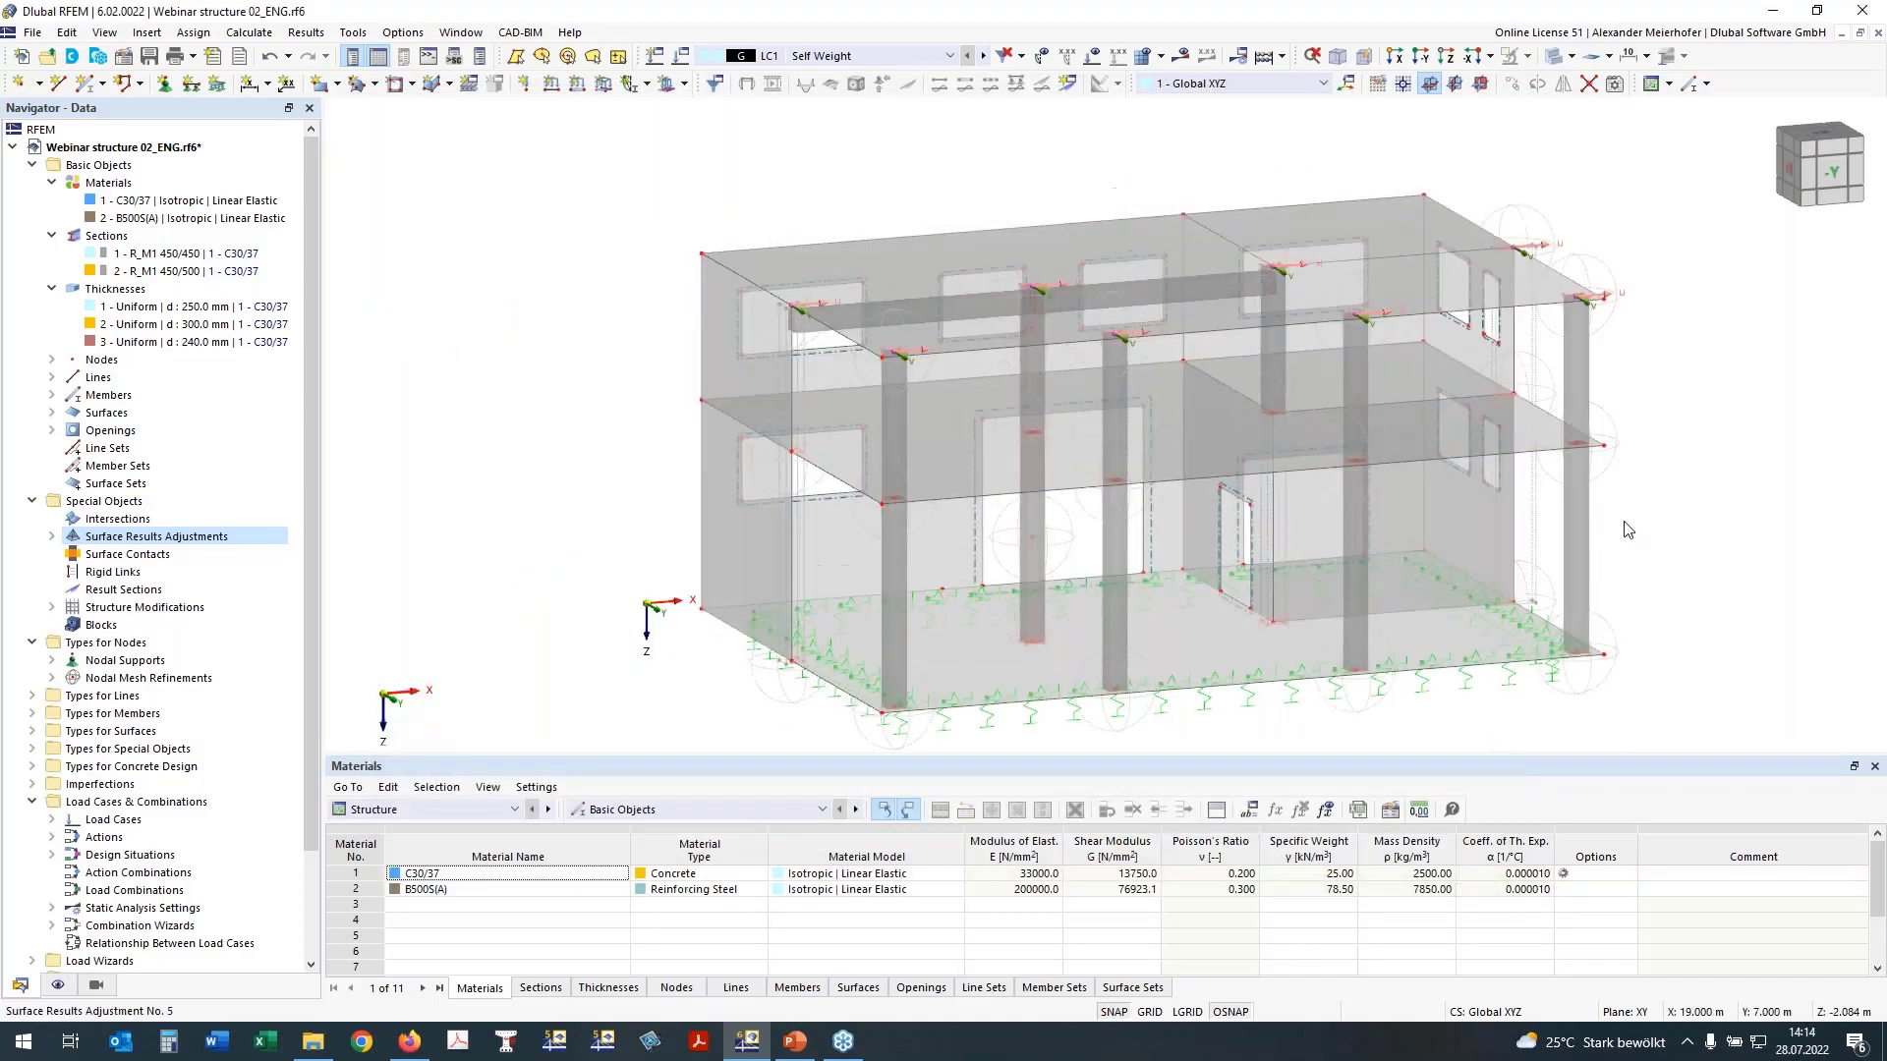
Step: Hide the nodal mesh refinements in the model display
middle_click_drag(1628, 530, 688, 452, "ctrl")
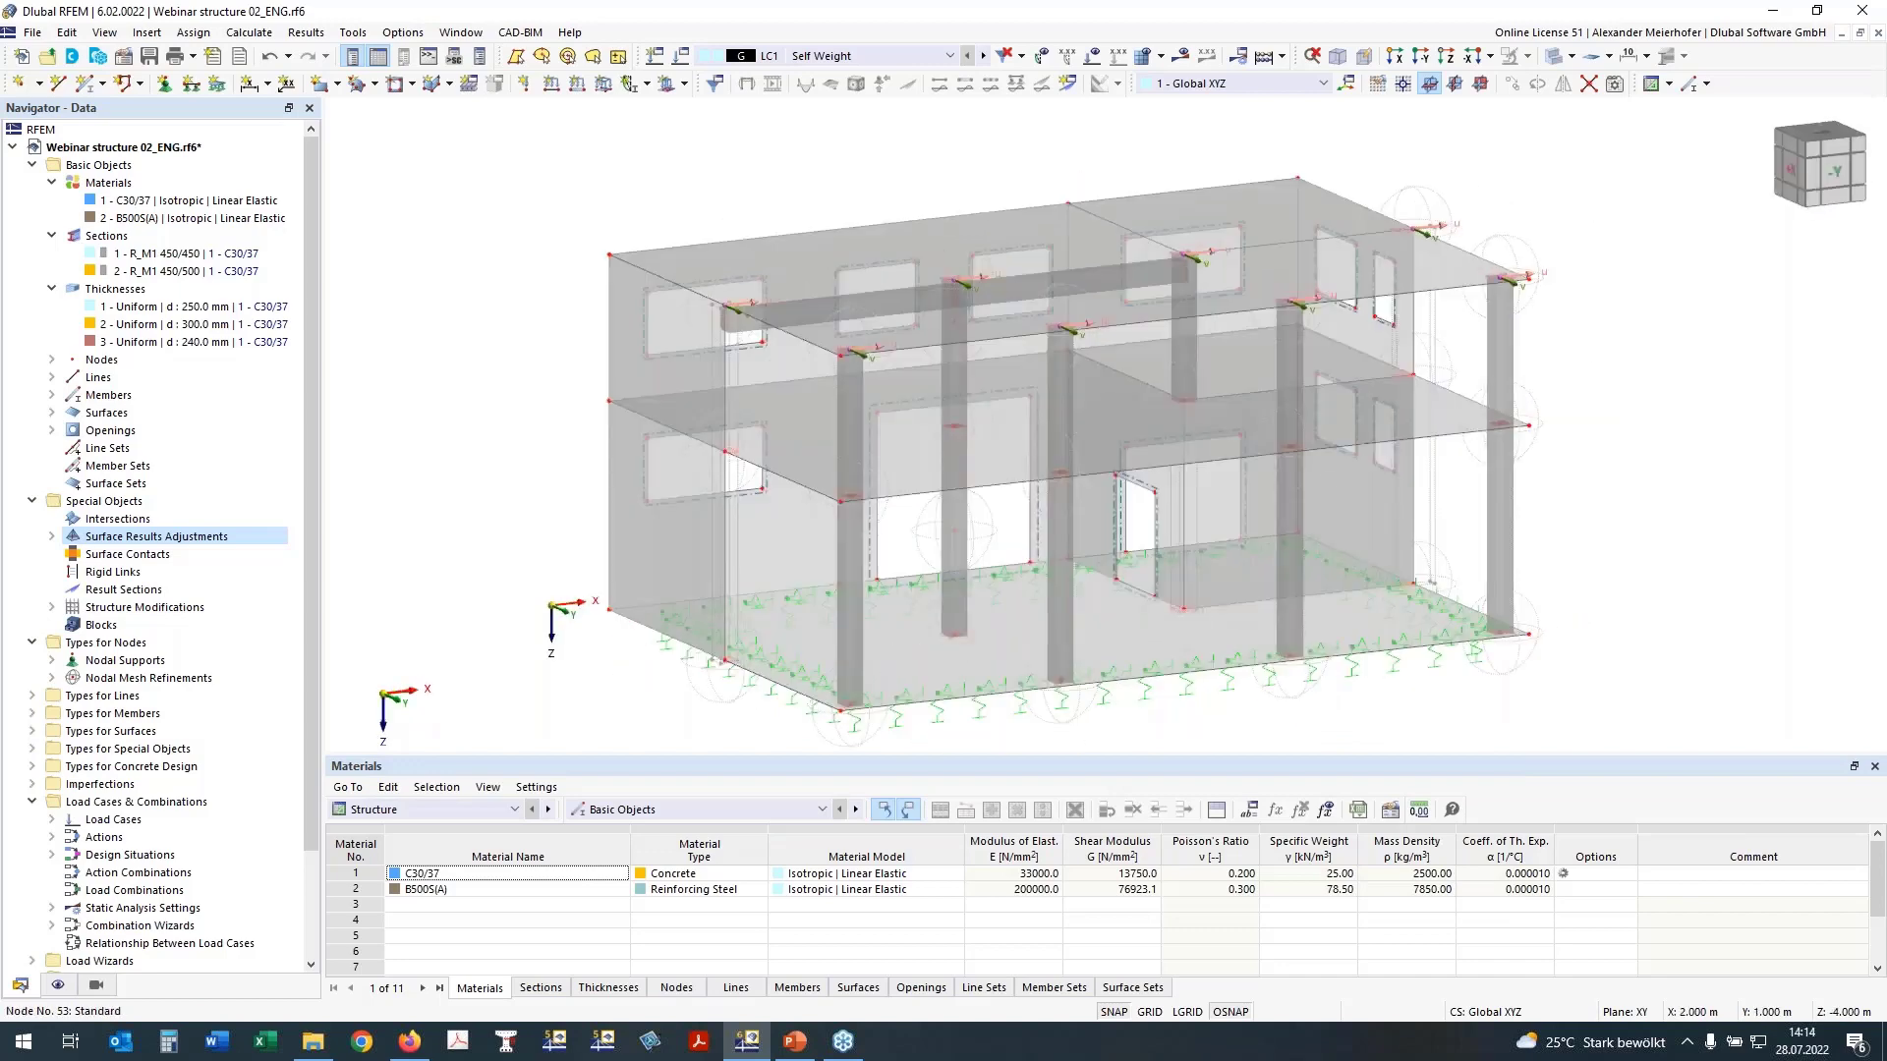
scroll(722, 462, "up", 3)
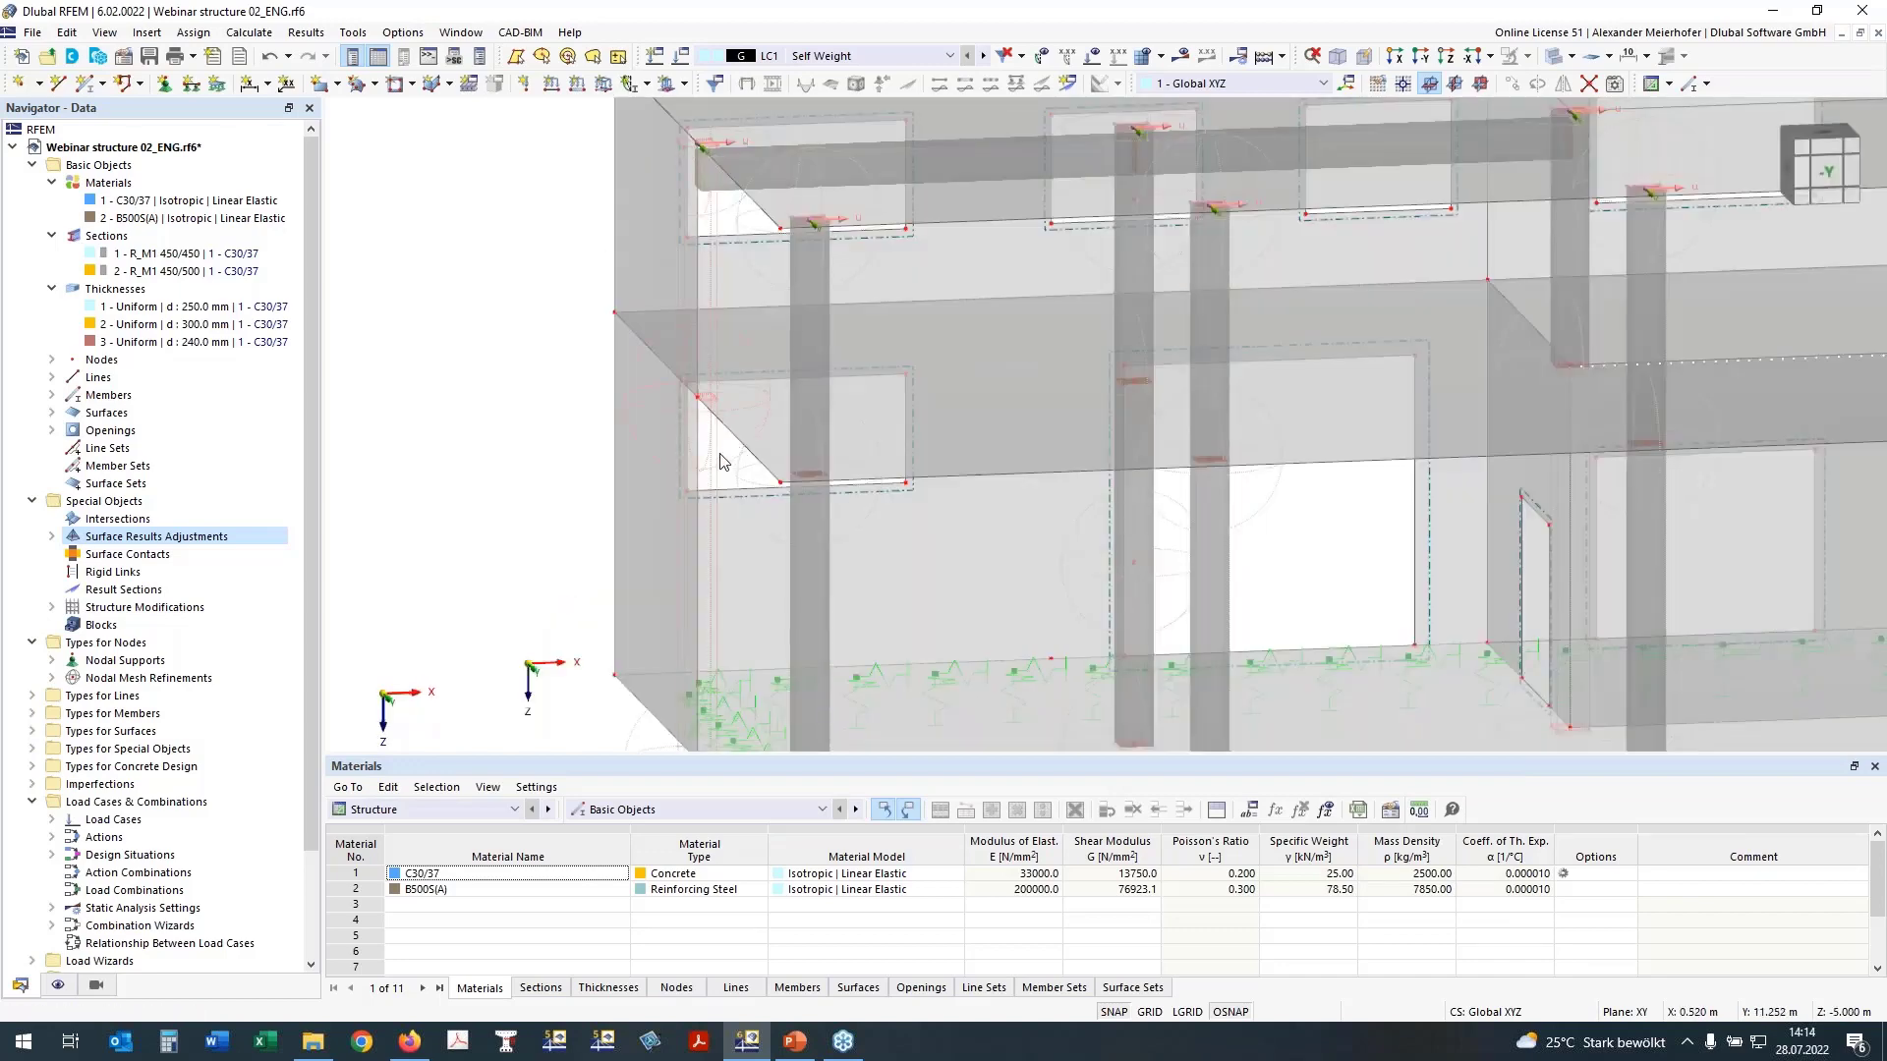
left_click(771, 182)
scroll(623, 332, "down", 3)
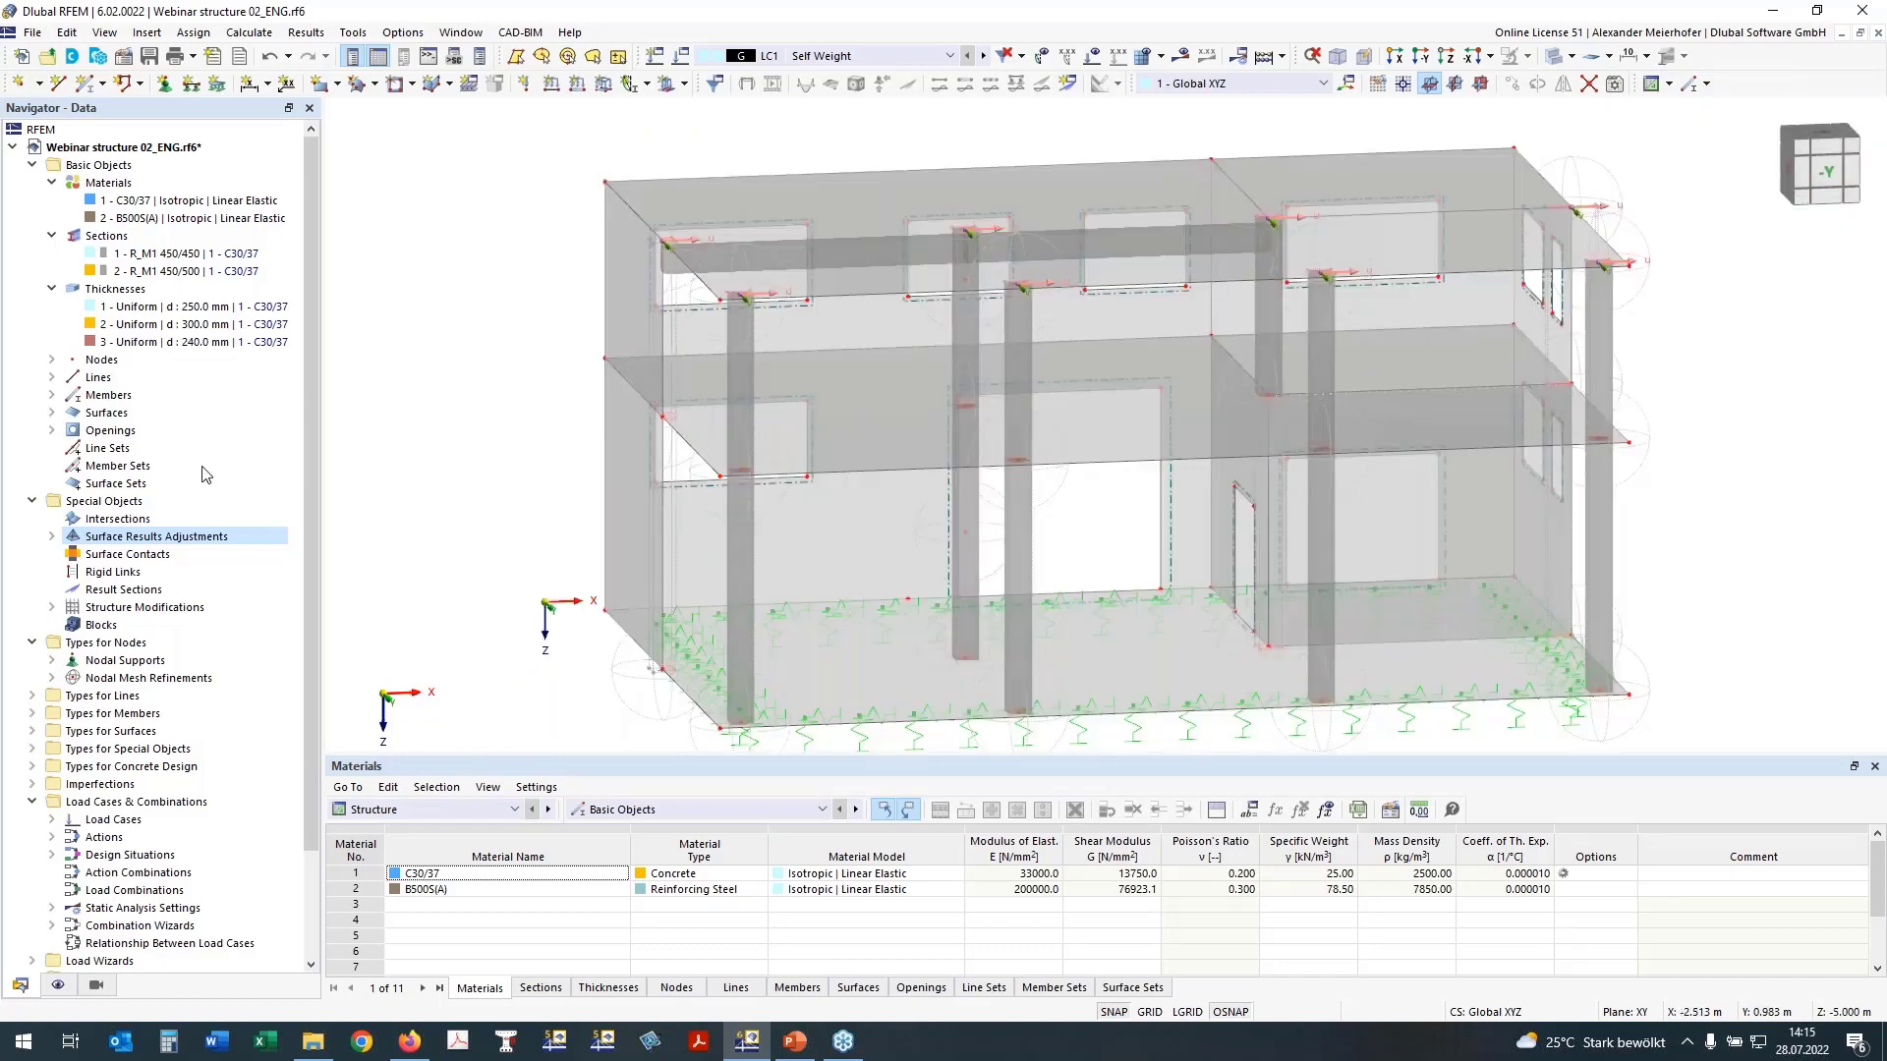
left_click(57, 985)
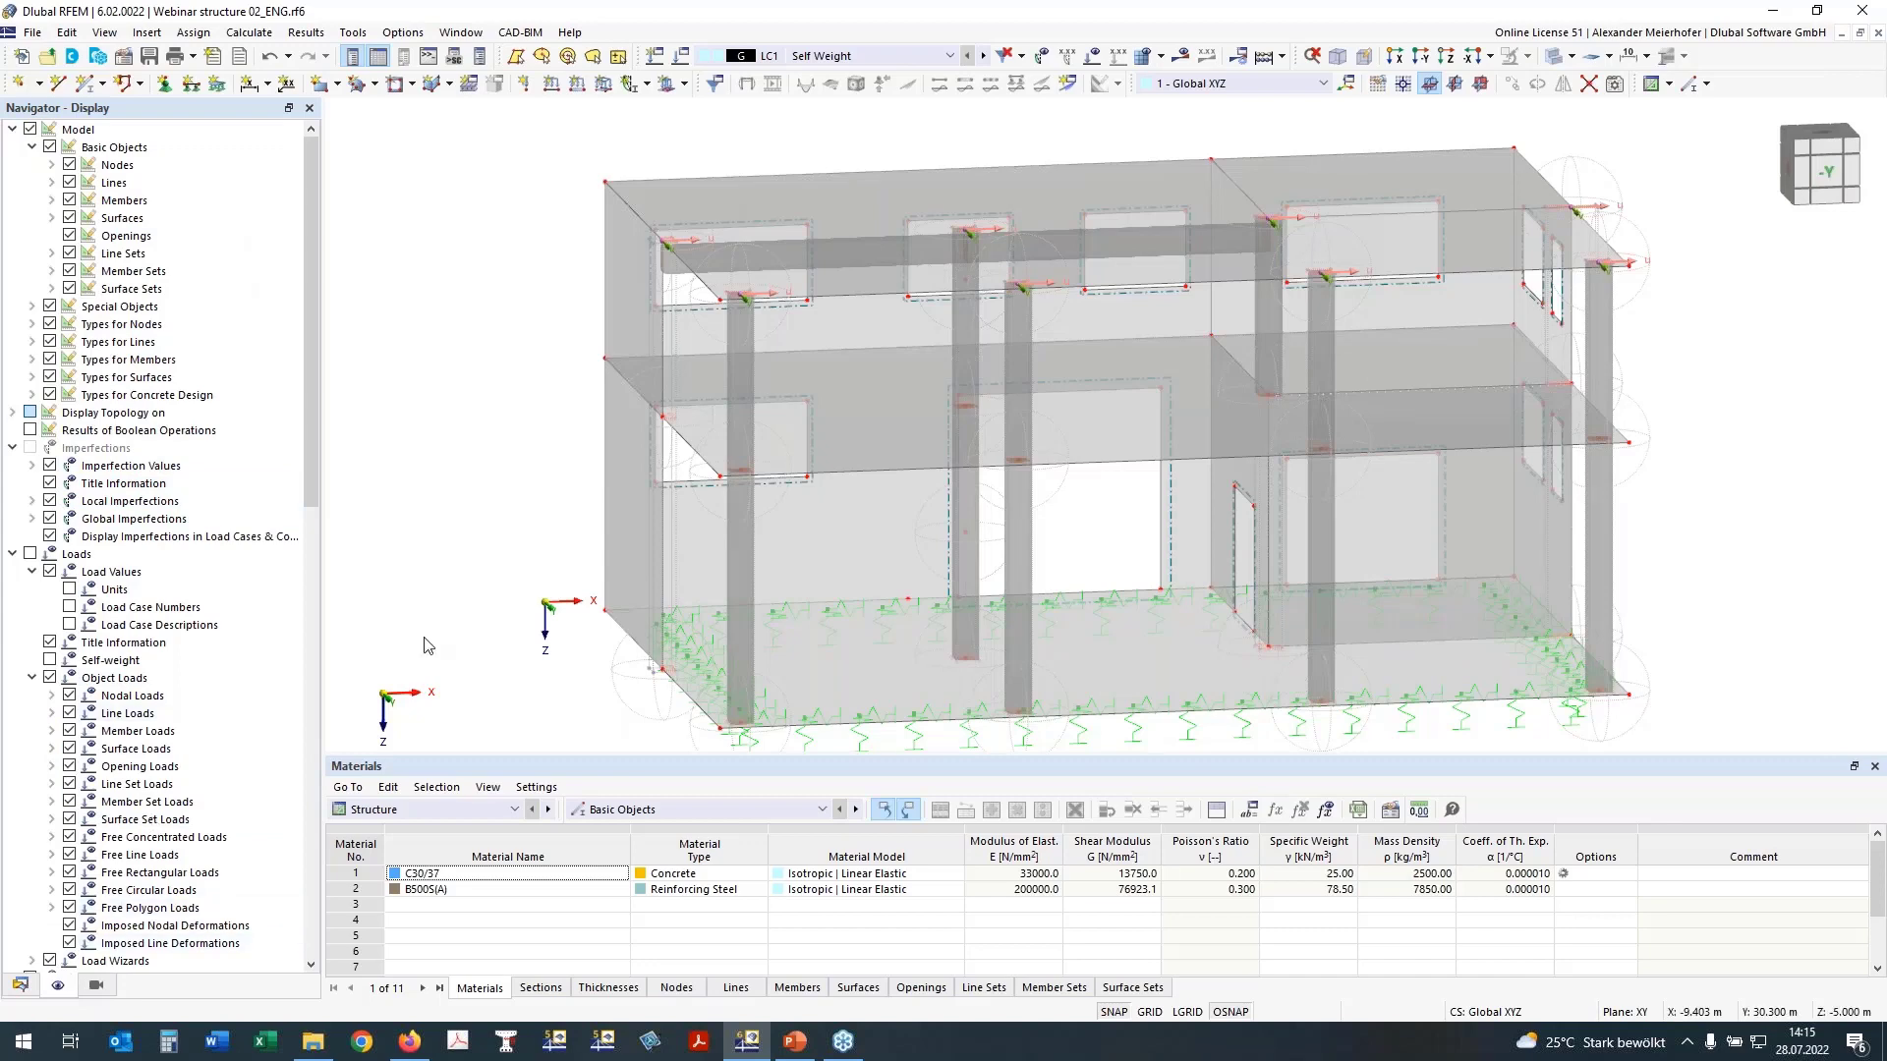
left_click(34, 325)
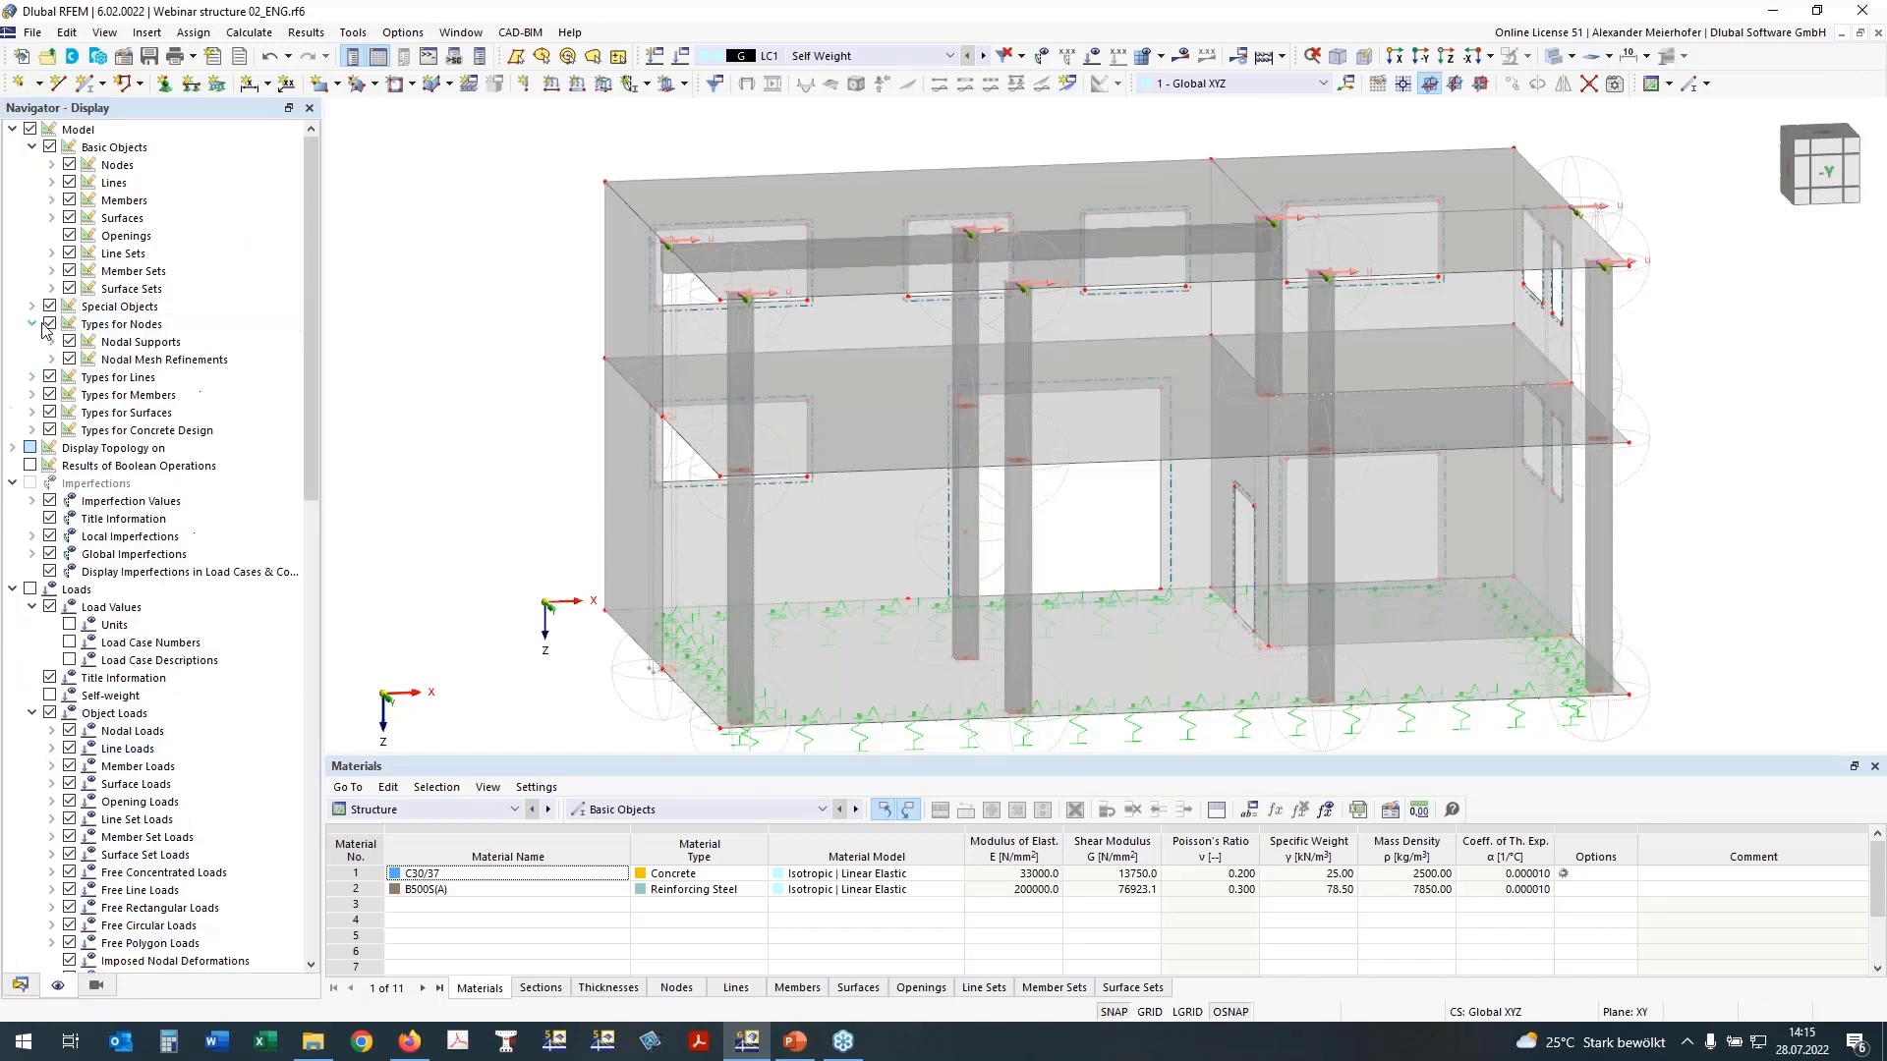
left_click(52, 360)
left_click(68, 360)
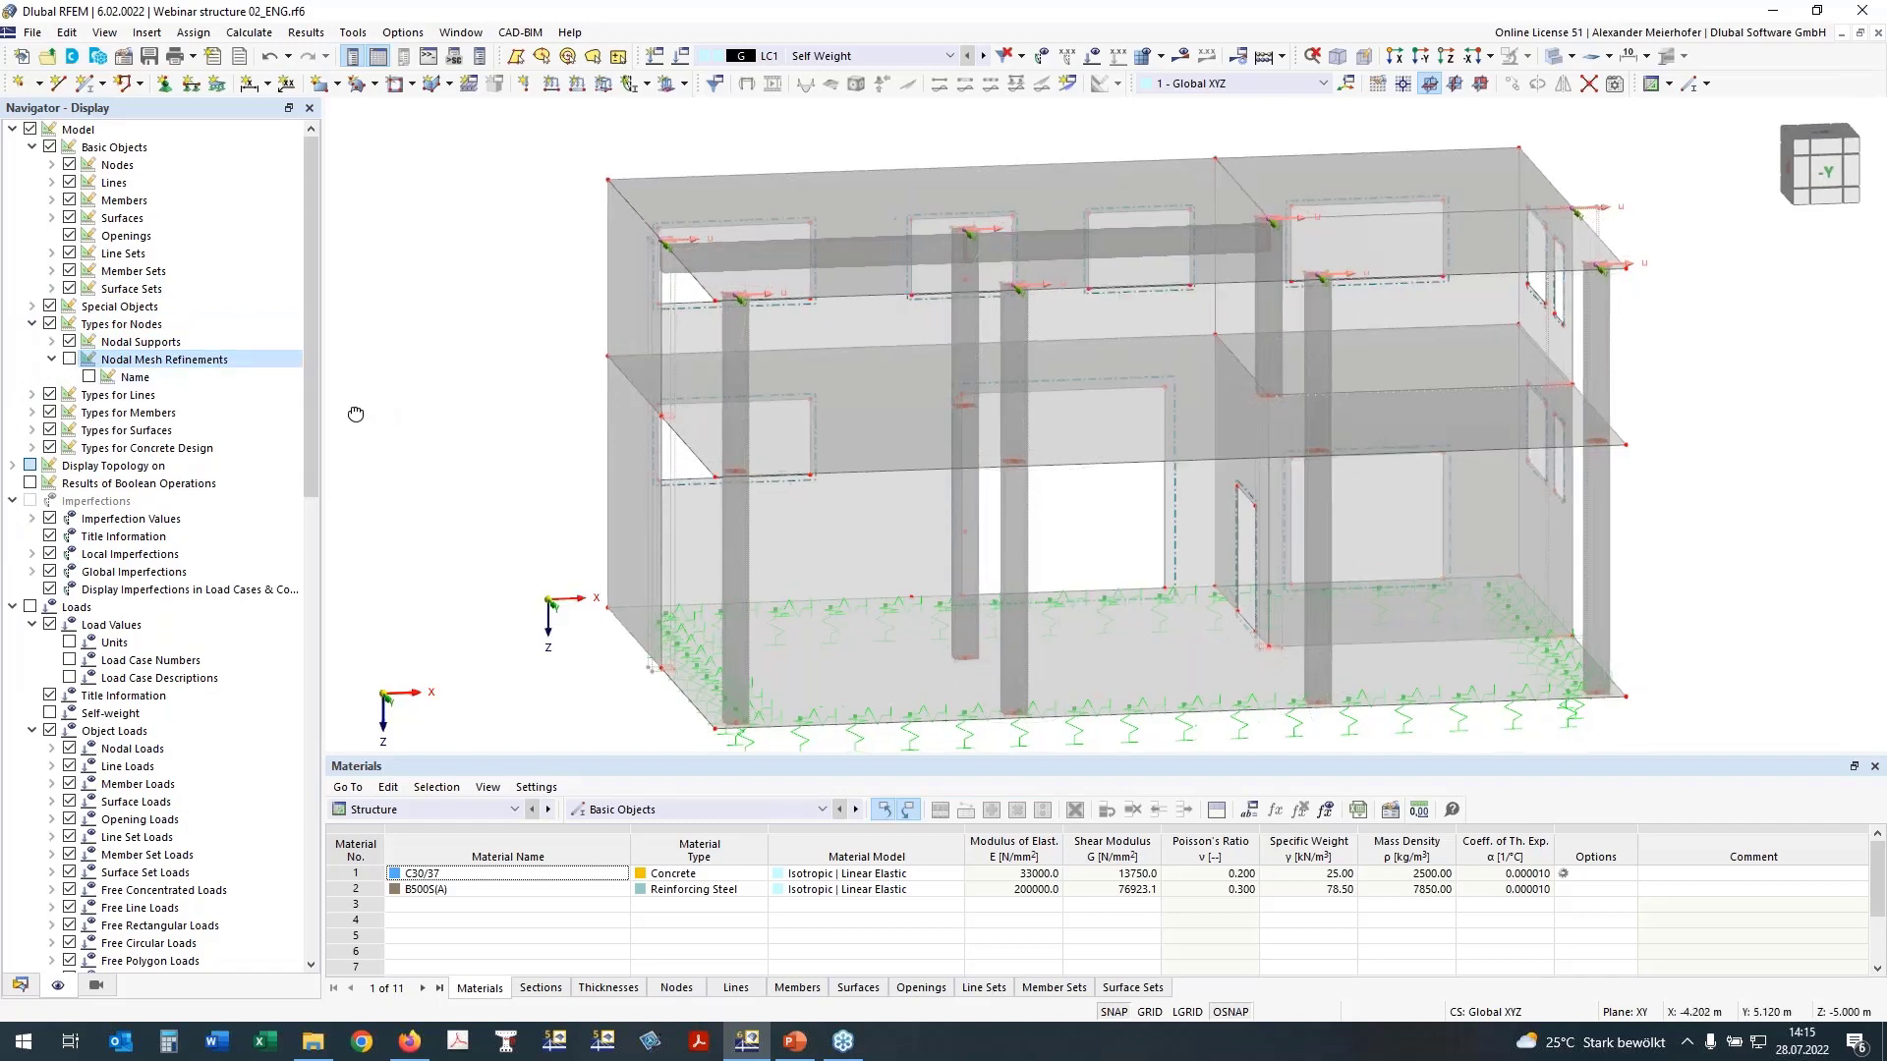
Step: Hide the surface results adjustments in the model display
middle_click_drag(356, 413, 309, 410, "ctrl")
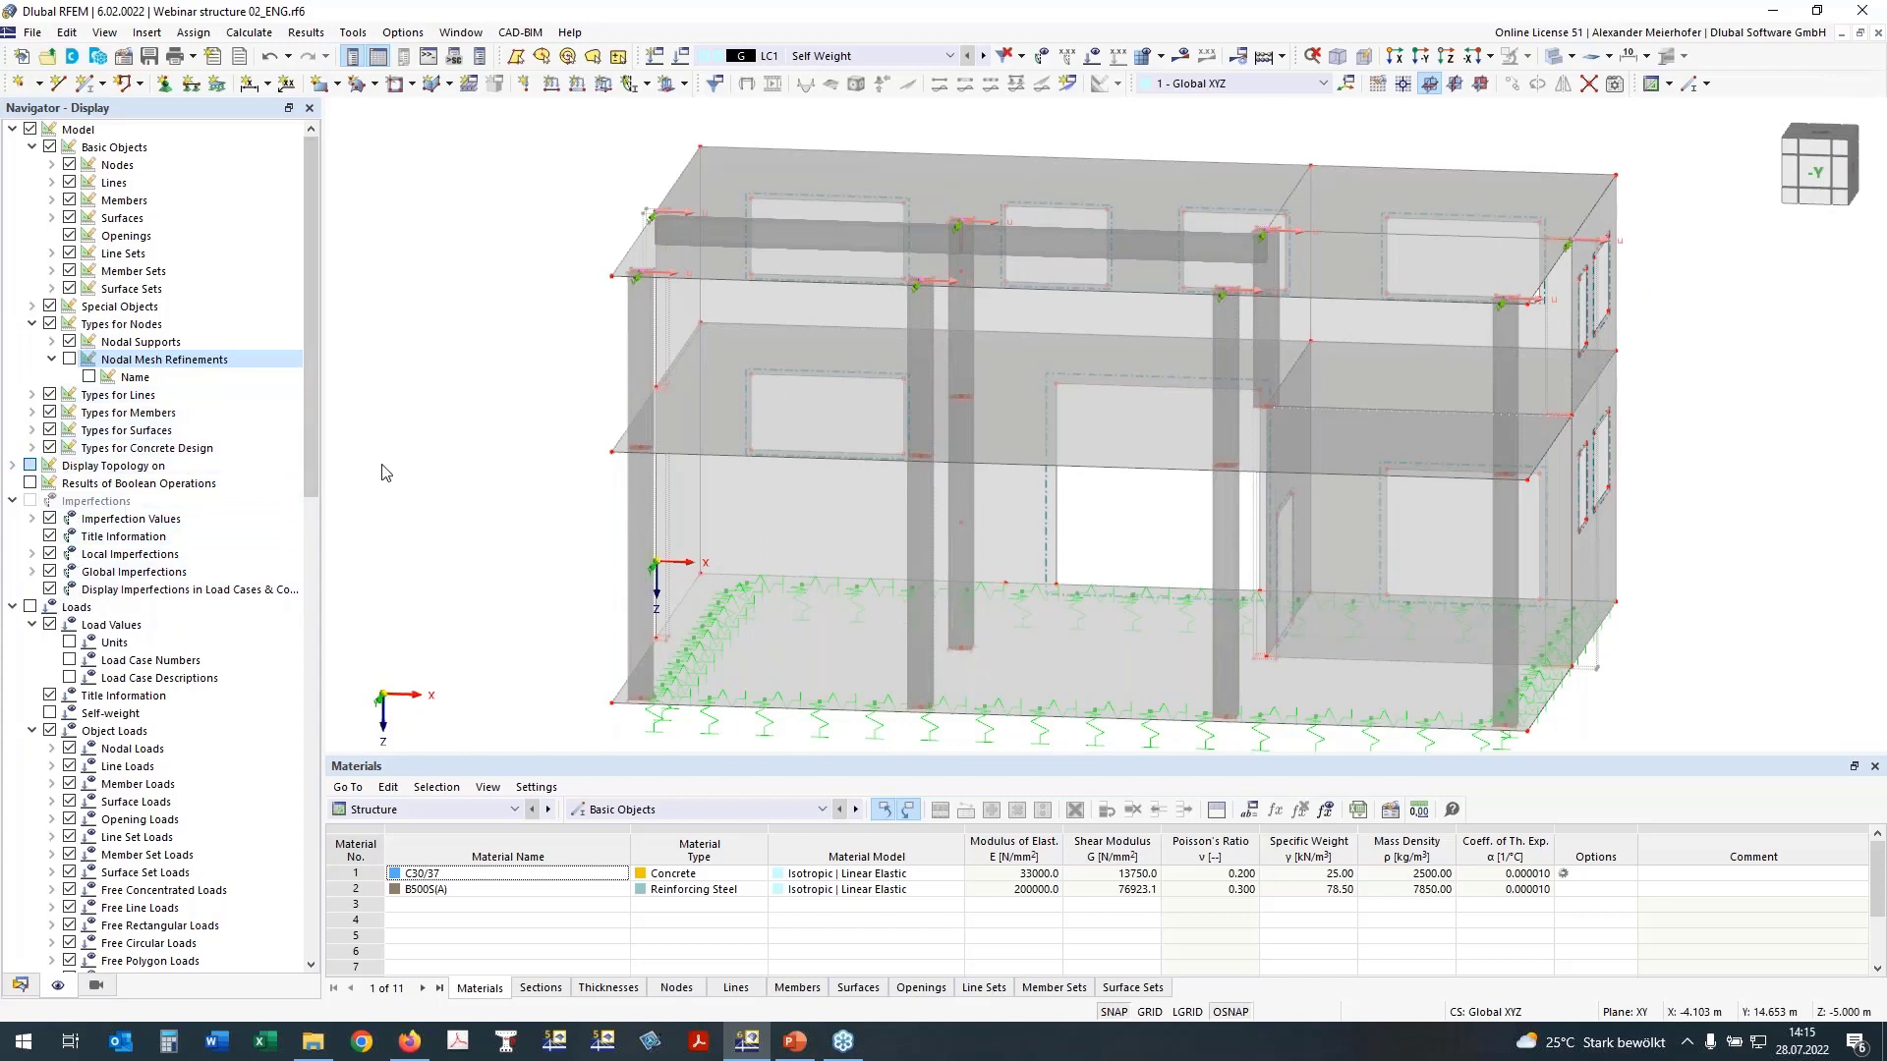
right_click_drag(398, 463, 487, 485)
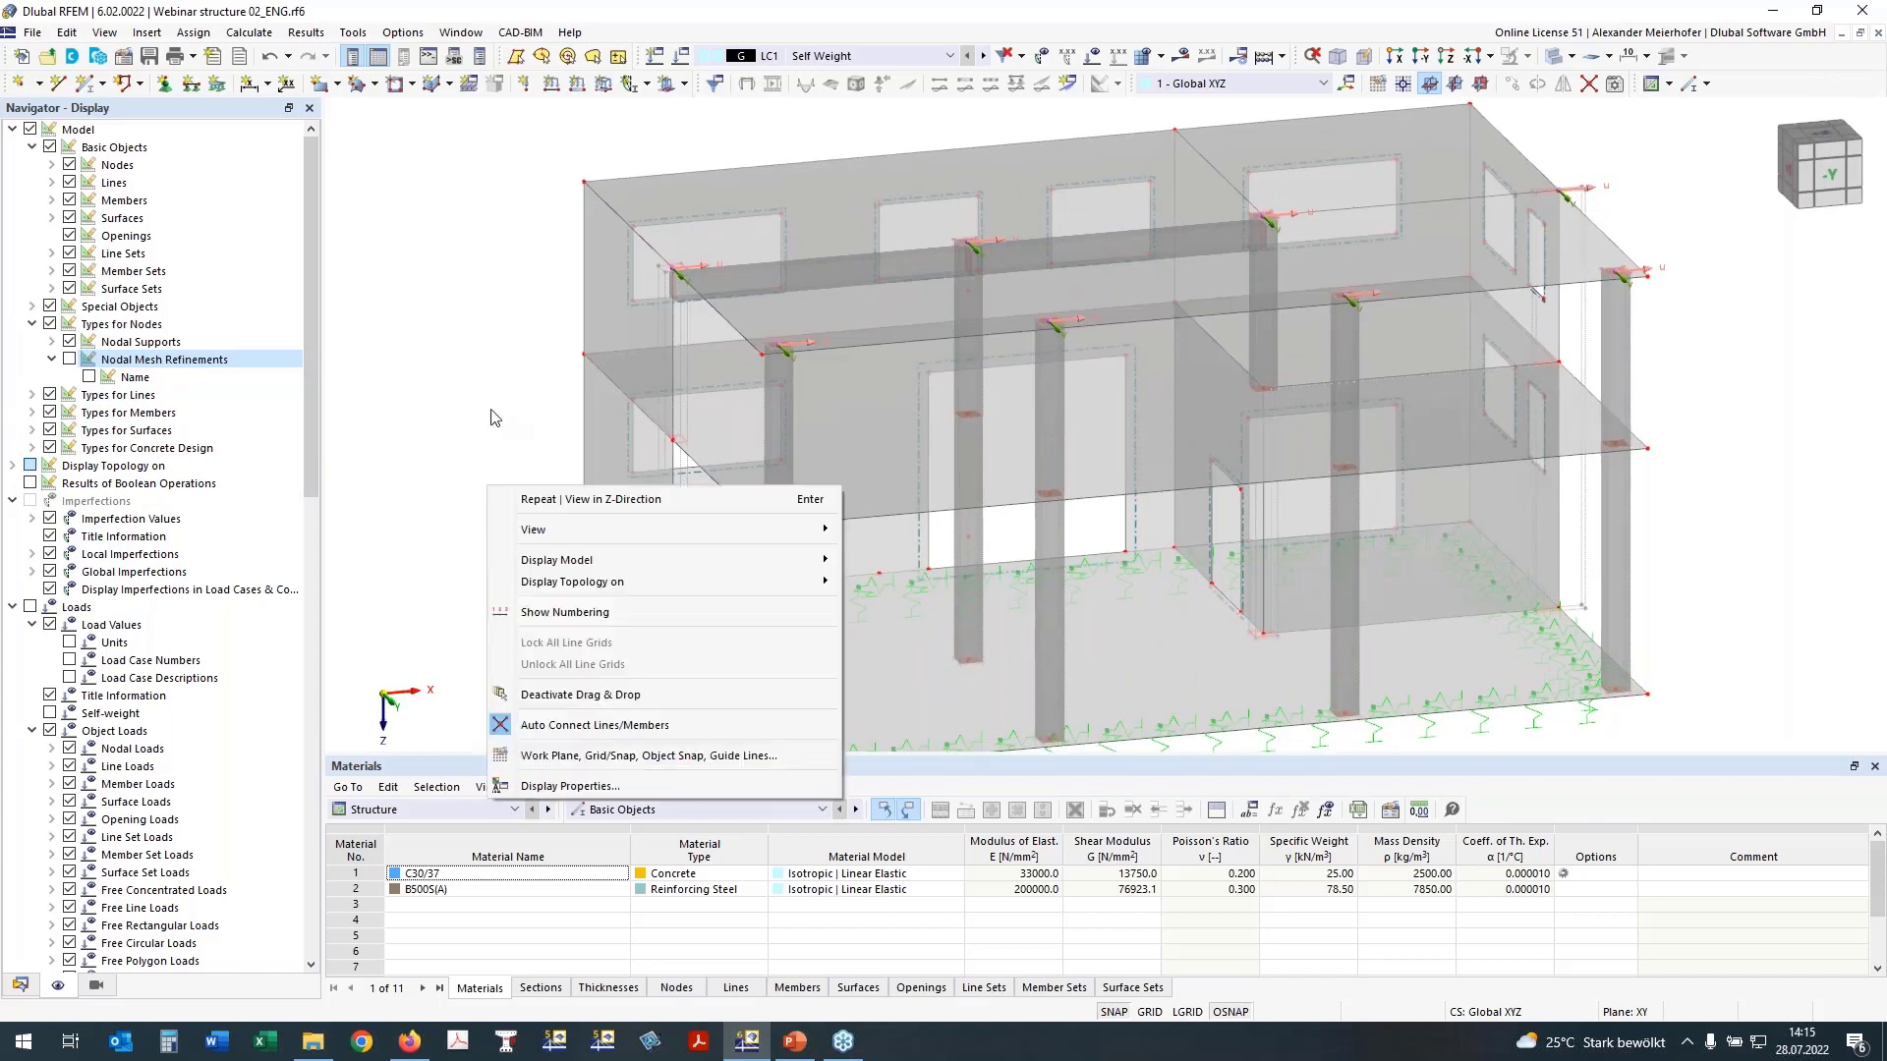
left_click(491, 409)
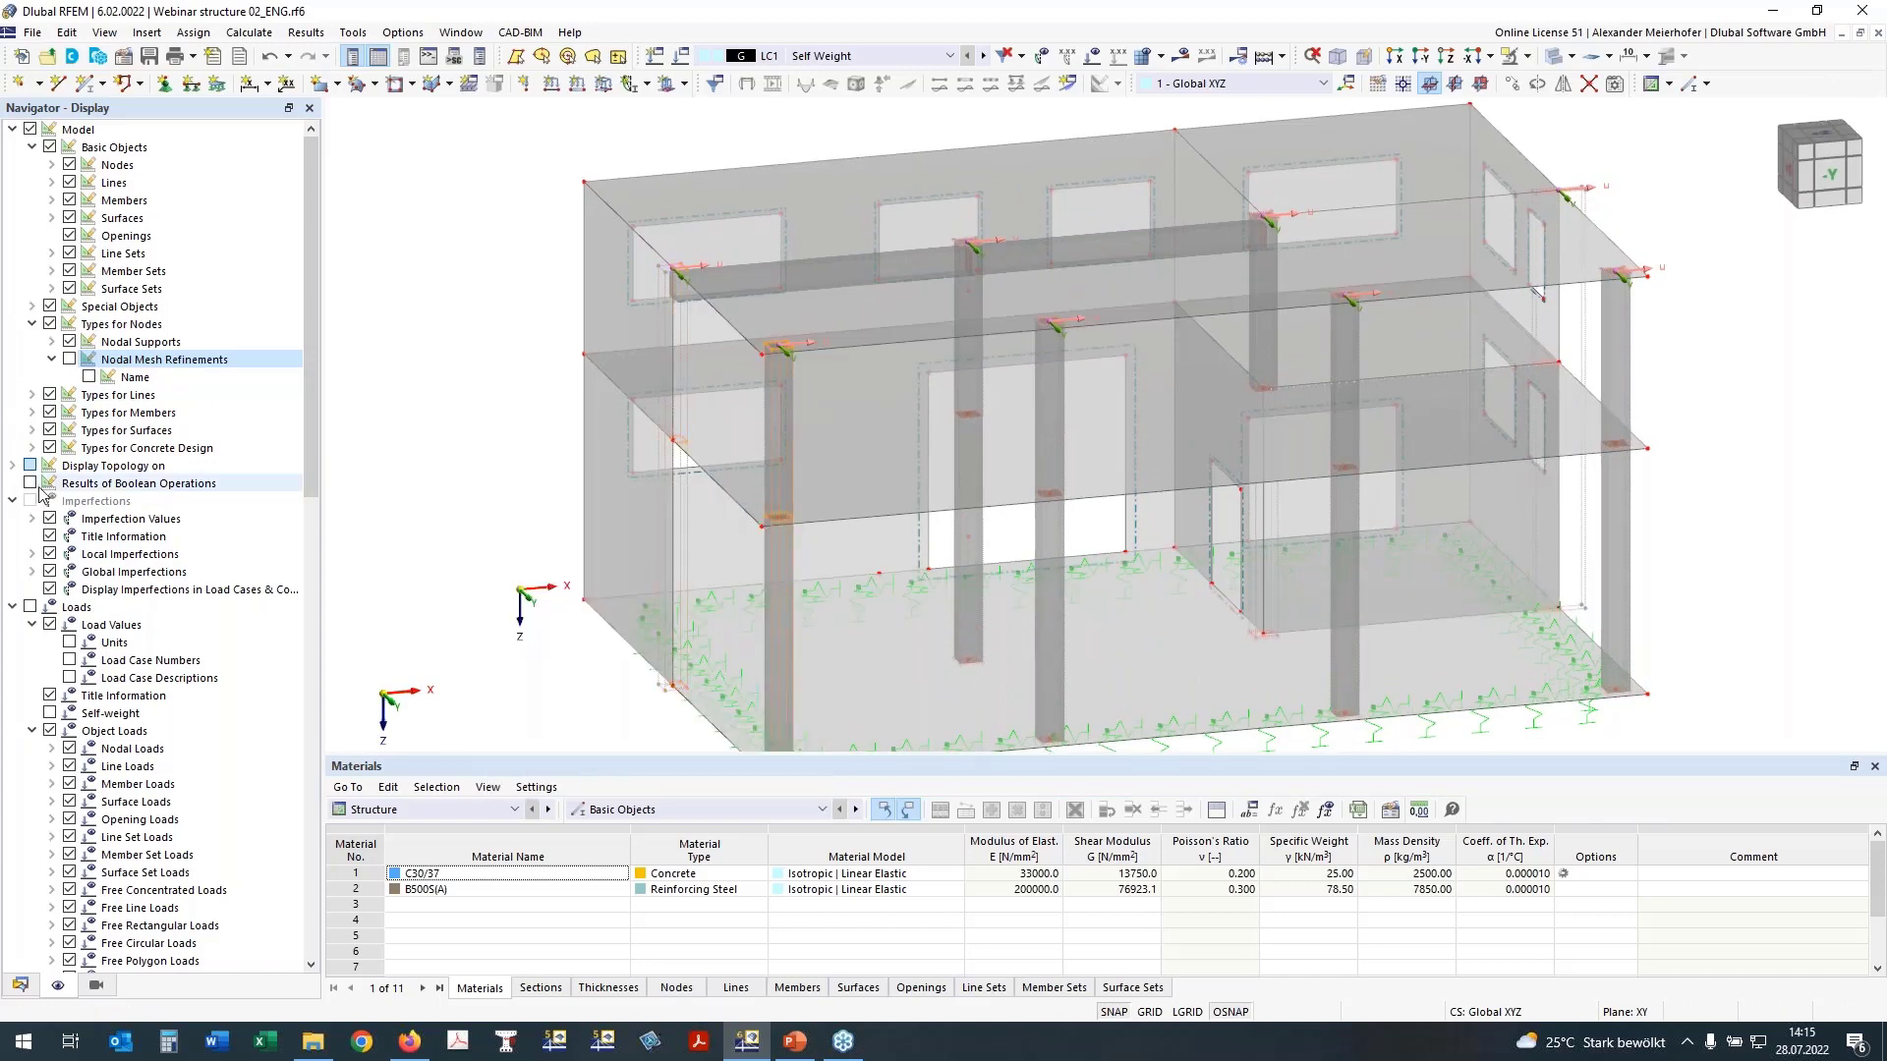
scroll(147, 589, "down", 15)
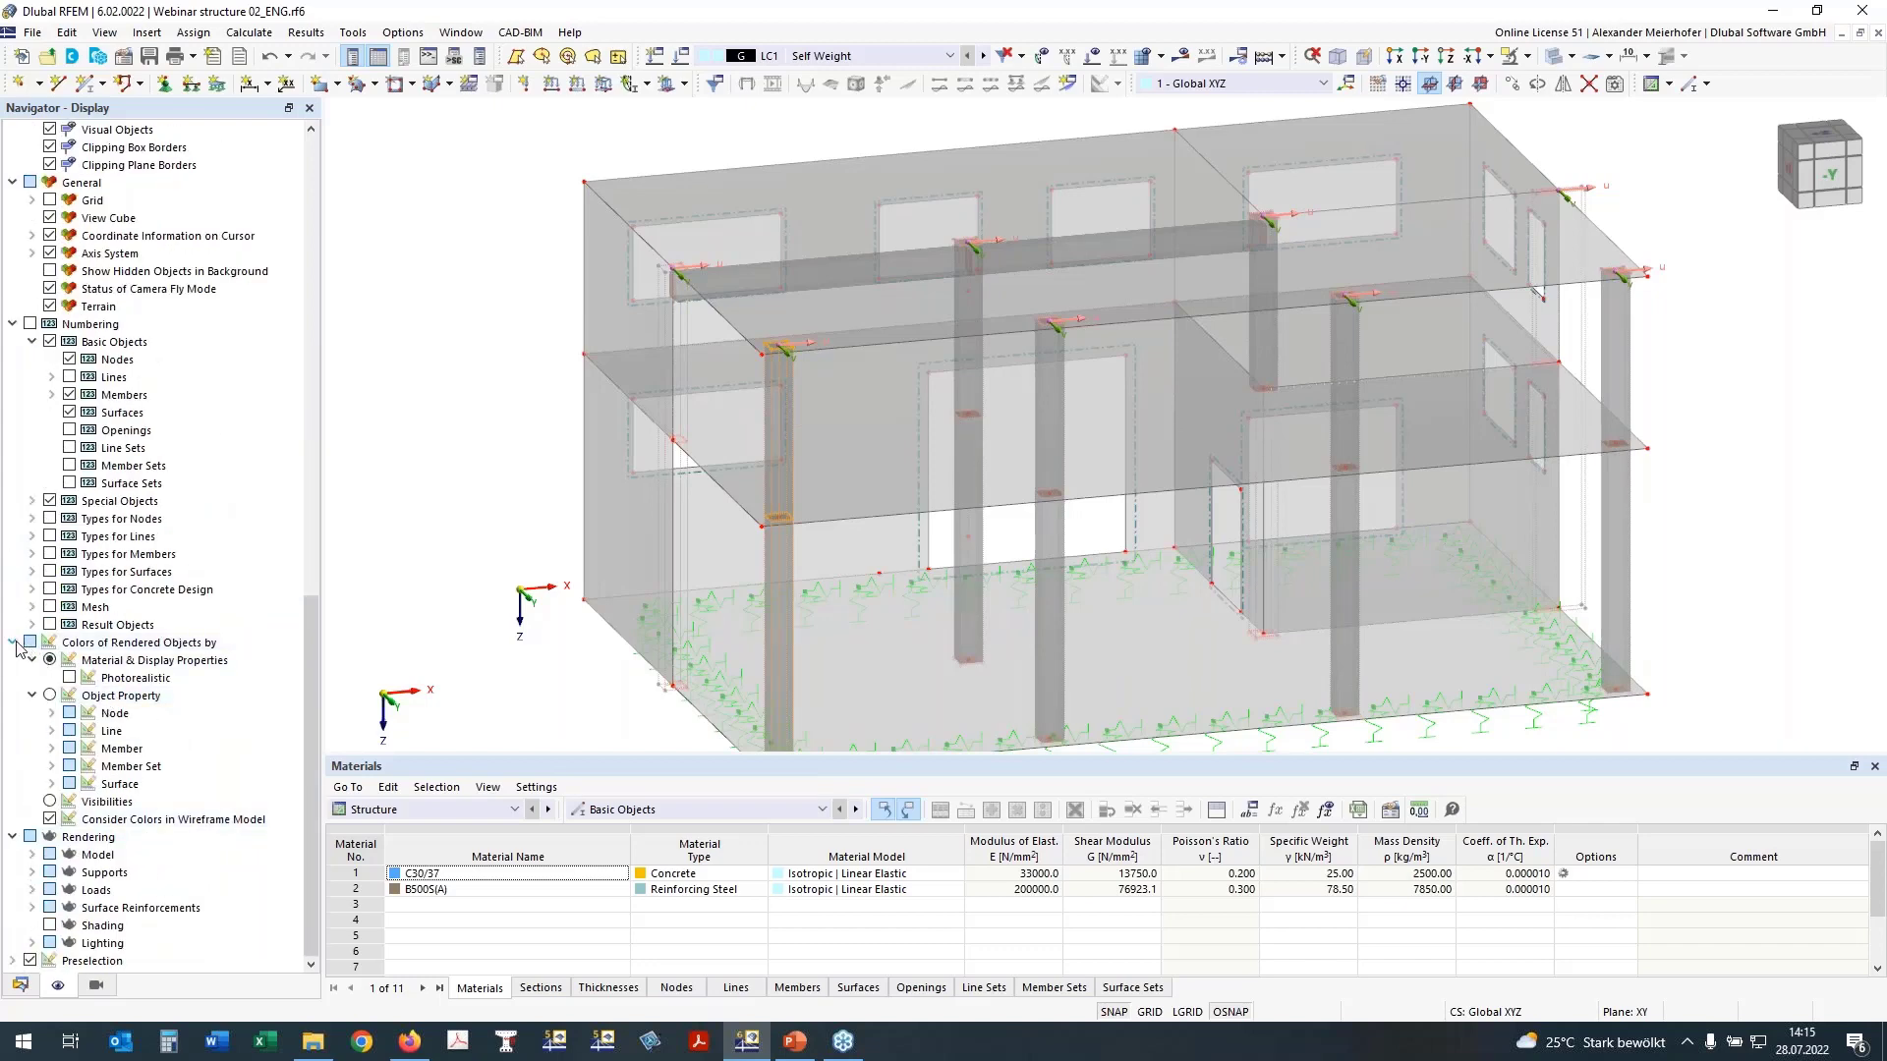
left_click(12, 642)
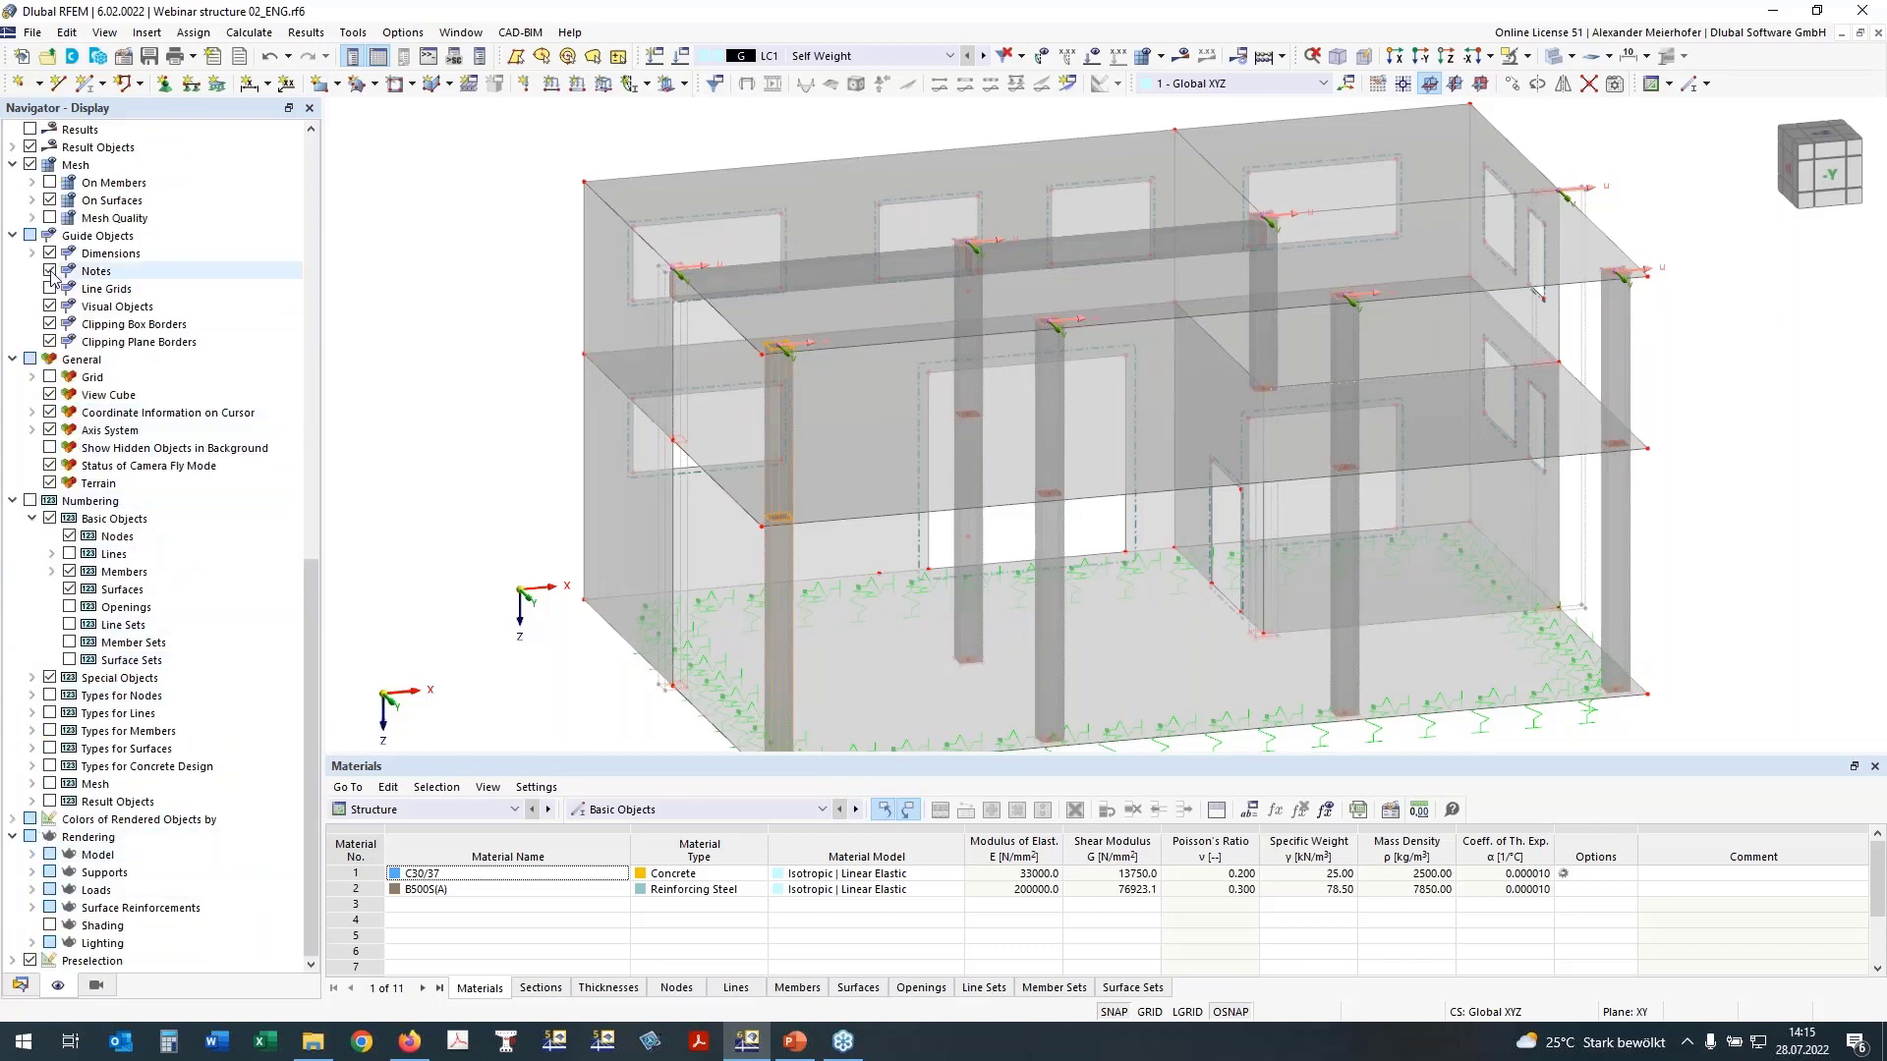
scroll(51, 278, "up", 3)
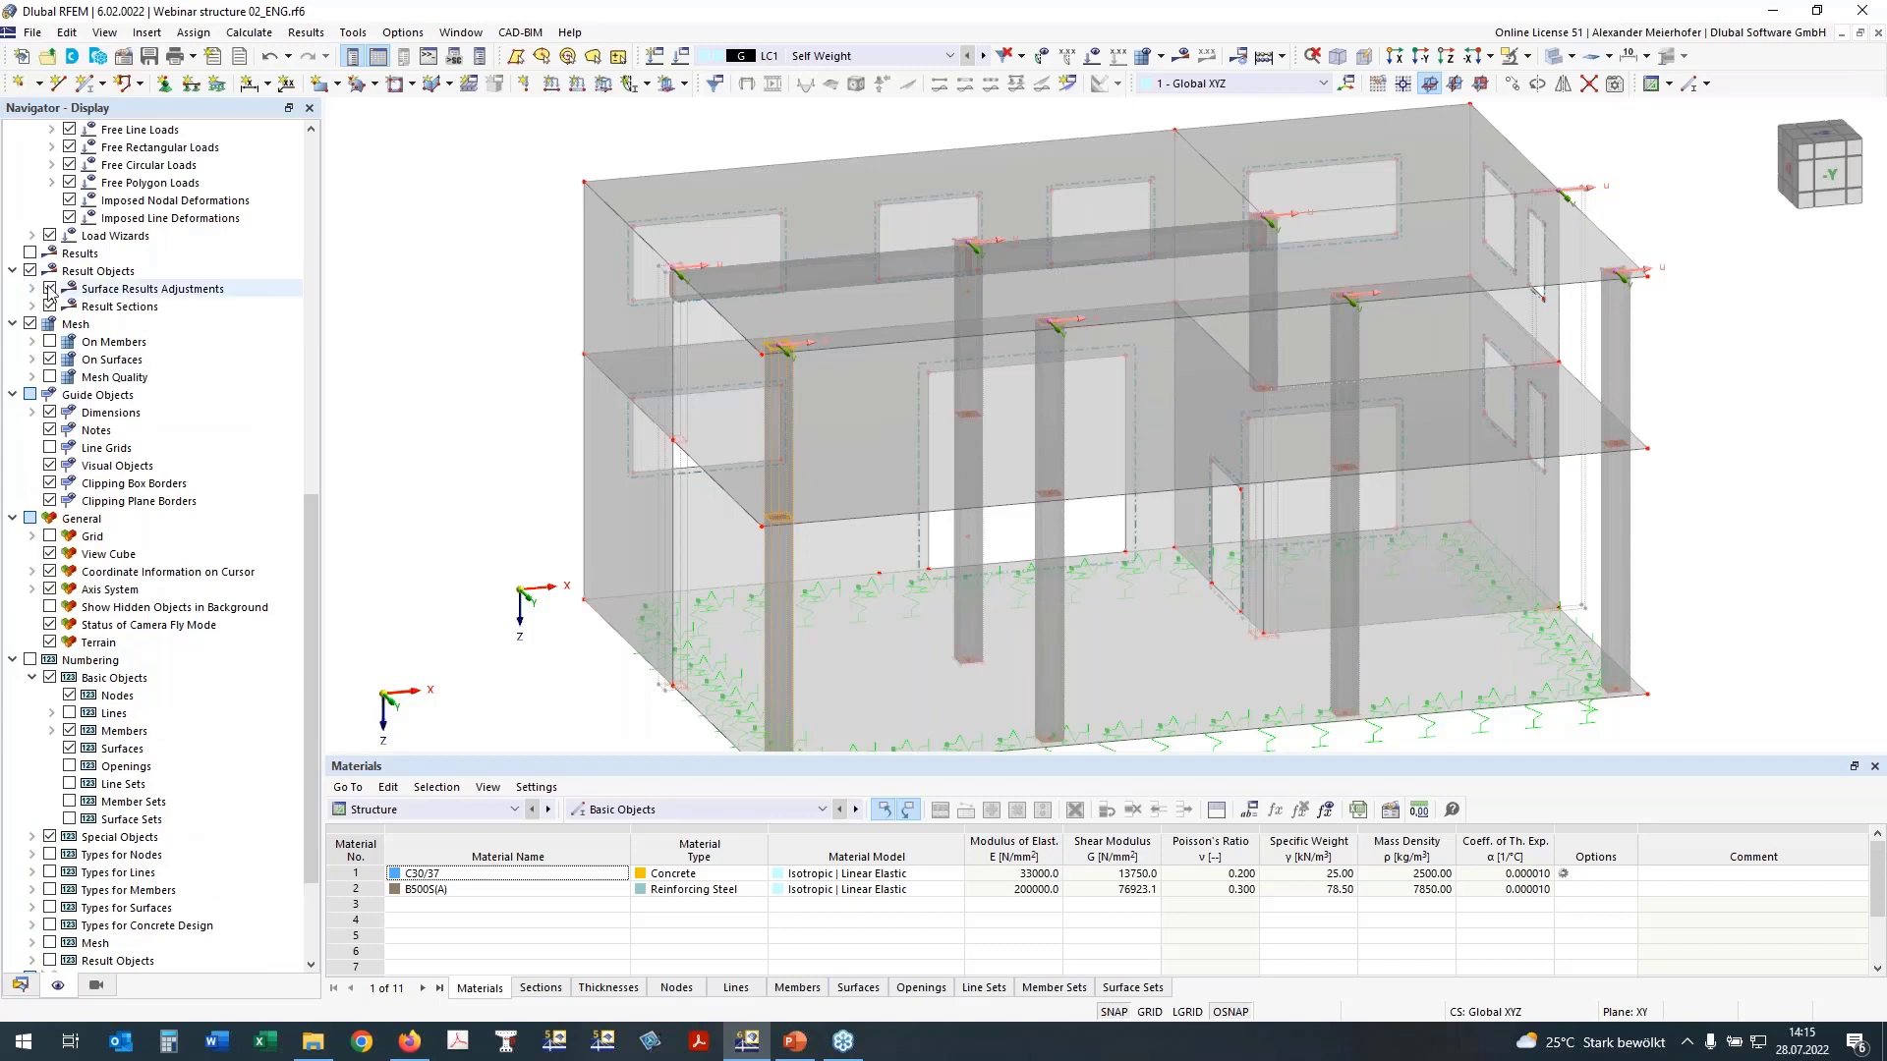
left_click(49, 289)
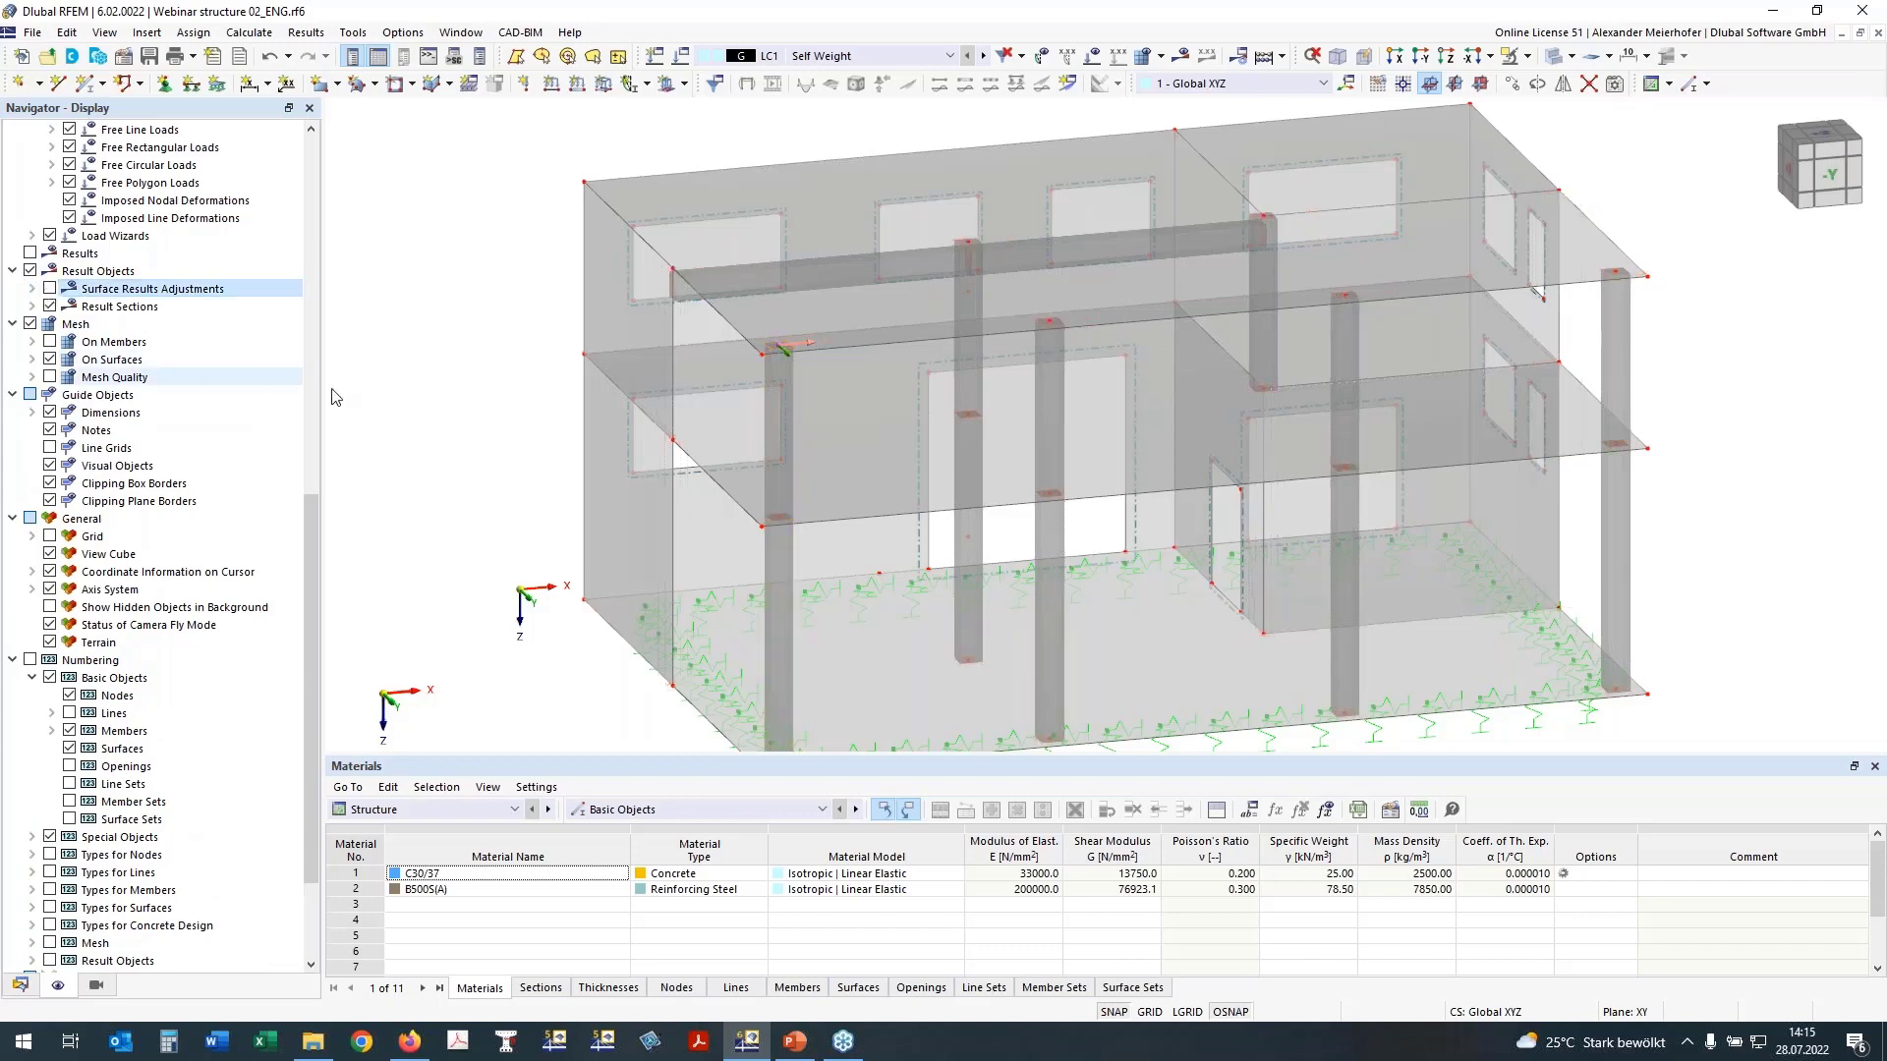
scroll(430, 419, "down", 1)
middle_click_drag(1697, 442, 1631, 391, "ctrl")
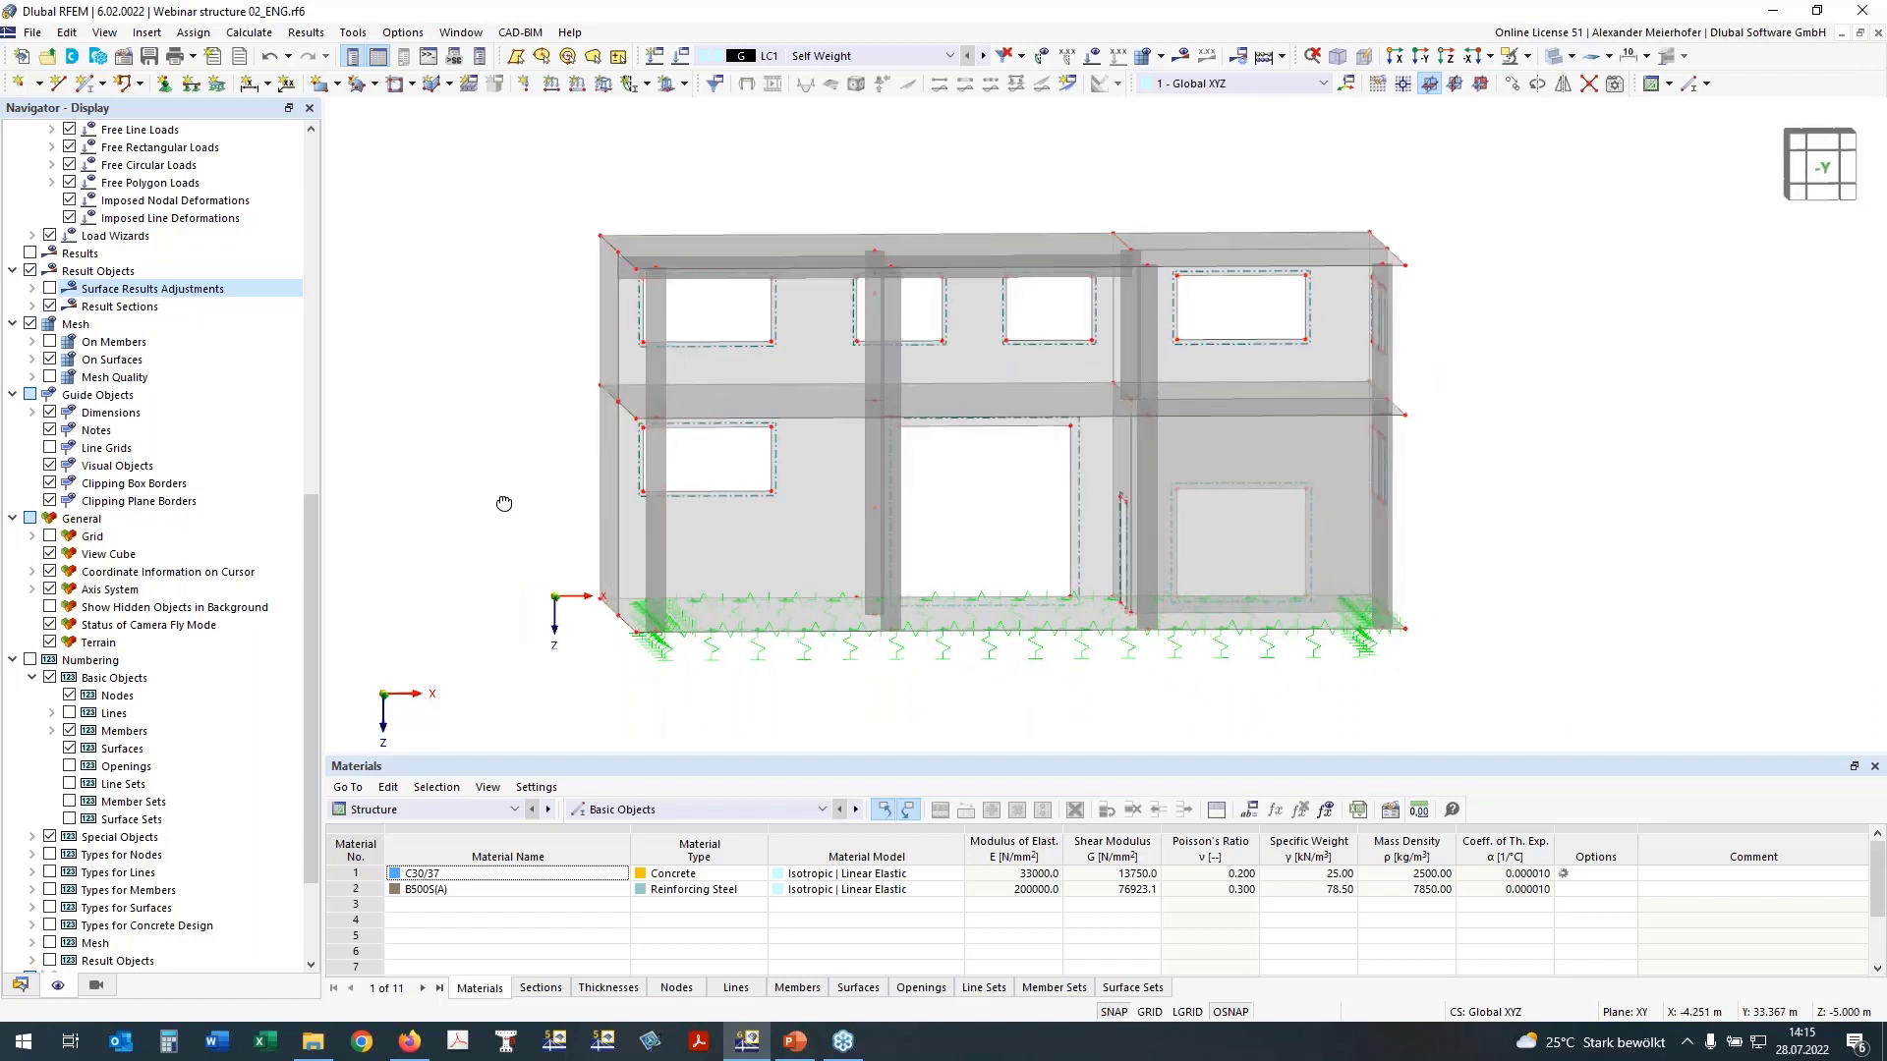
right_click_drag(541, 519, 883, 421)
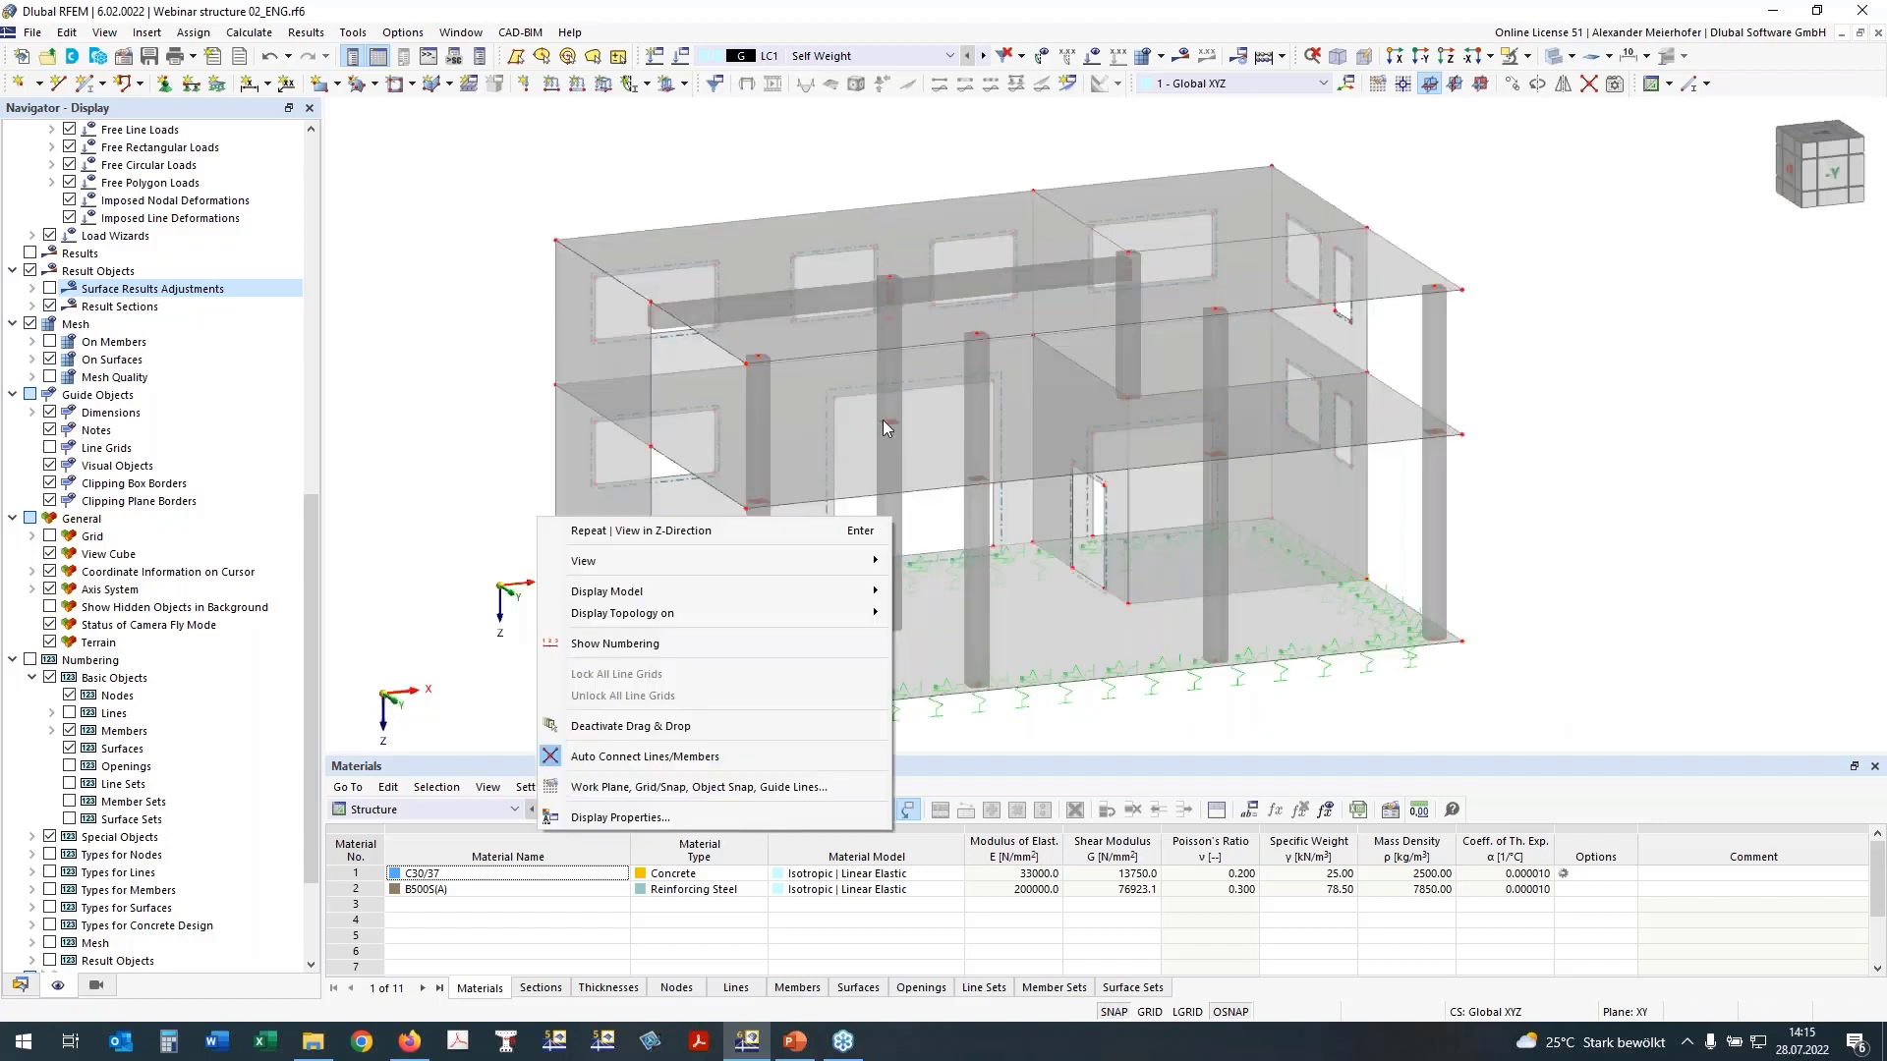
left_click(864, 476)
left_click(864, 475)
middle_click_drag(1572, 439, 1541, 405, "ctrl")
left_click(1541, 405)
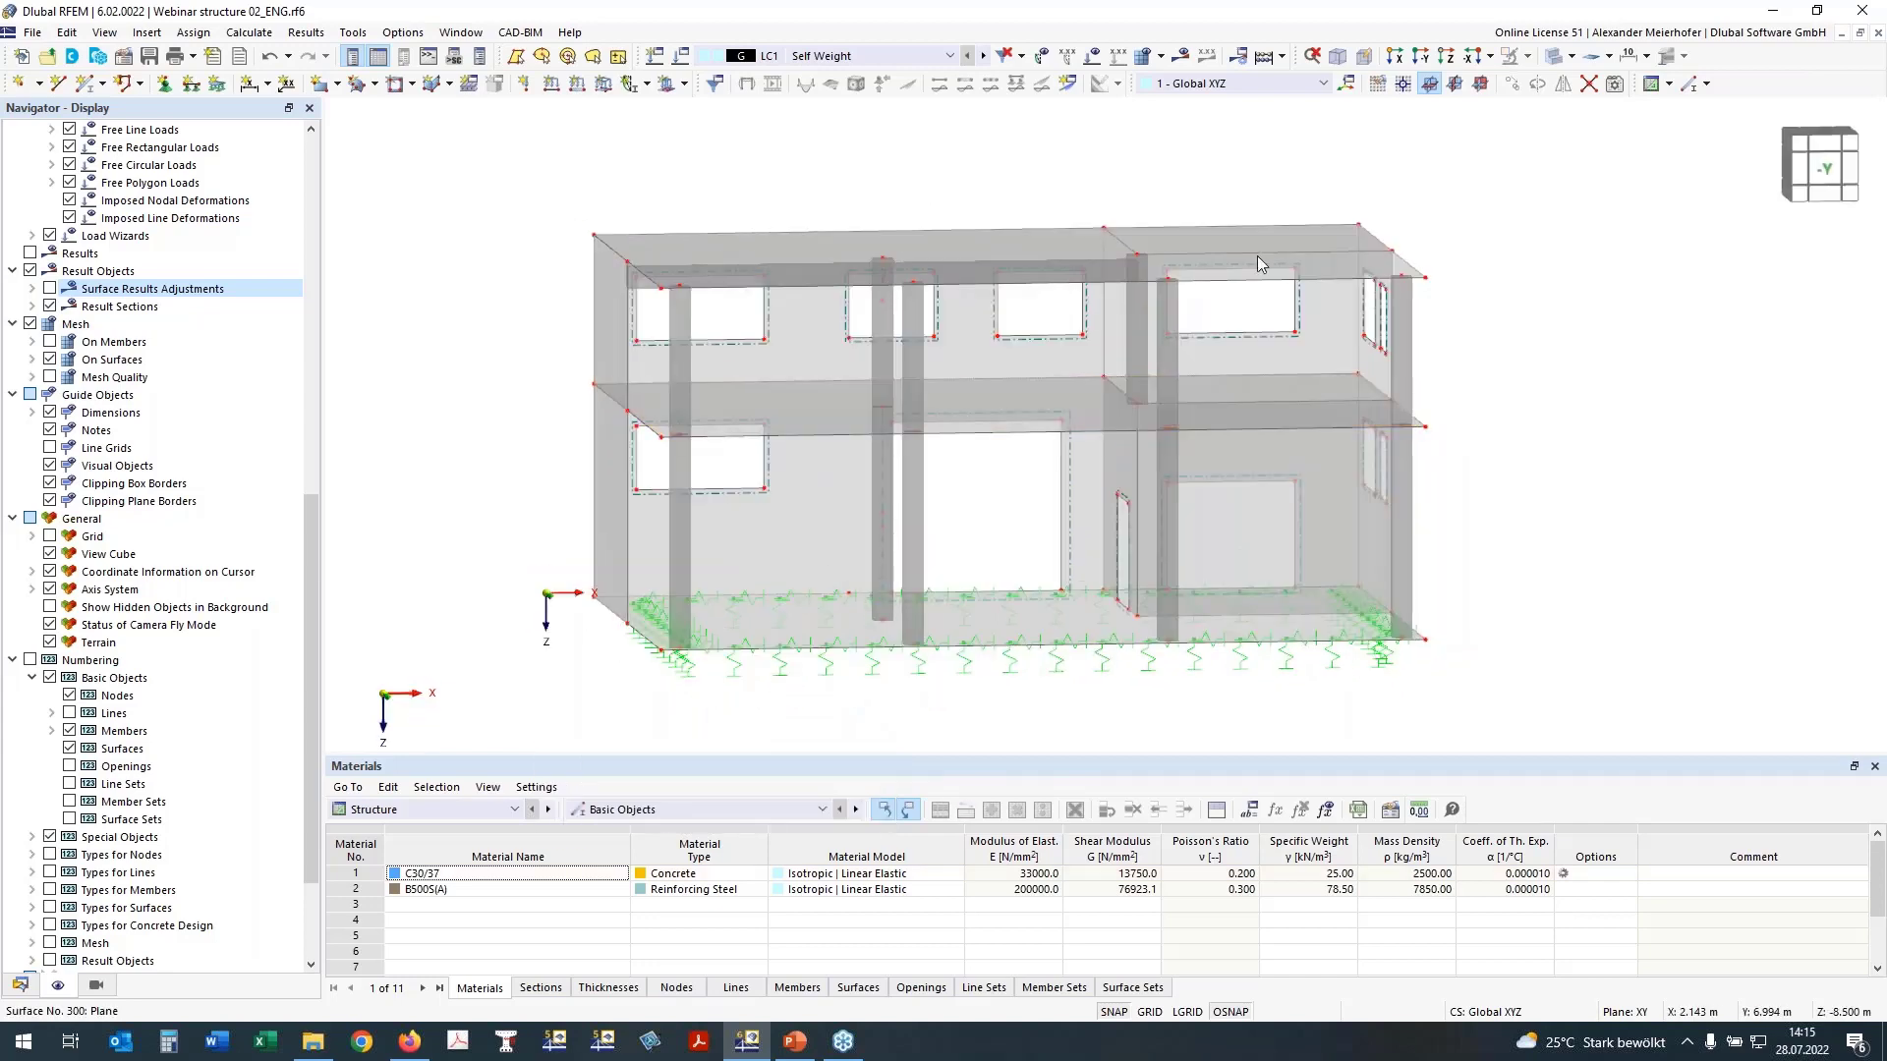
Step: Select all upper-storey objects in the front view and hide them, leaving only the ground floor displayed
left_click_drag(1487, 393, 389, 144)
middle_click_drag(389, 144, 454, 258, "ctrl")
left_click_drag(1506, 397, 538, 165)
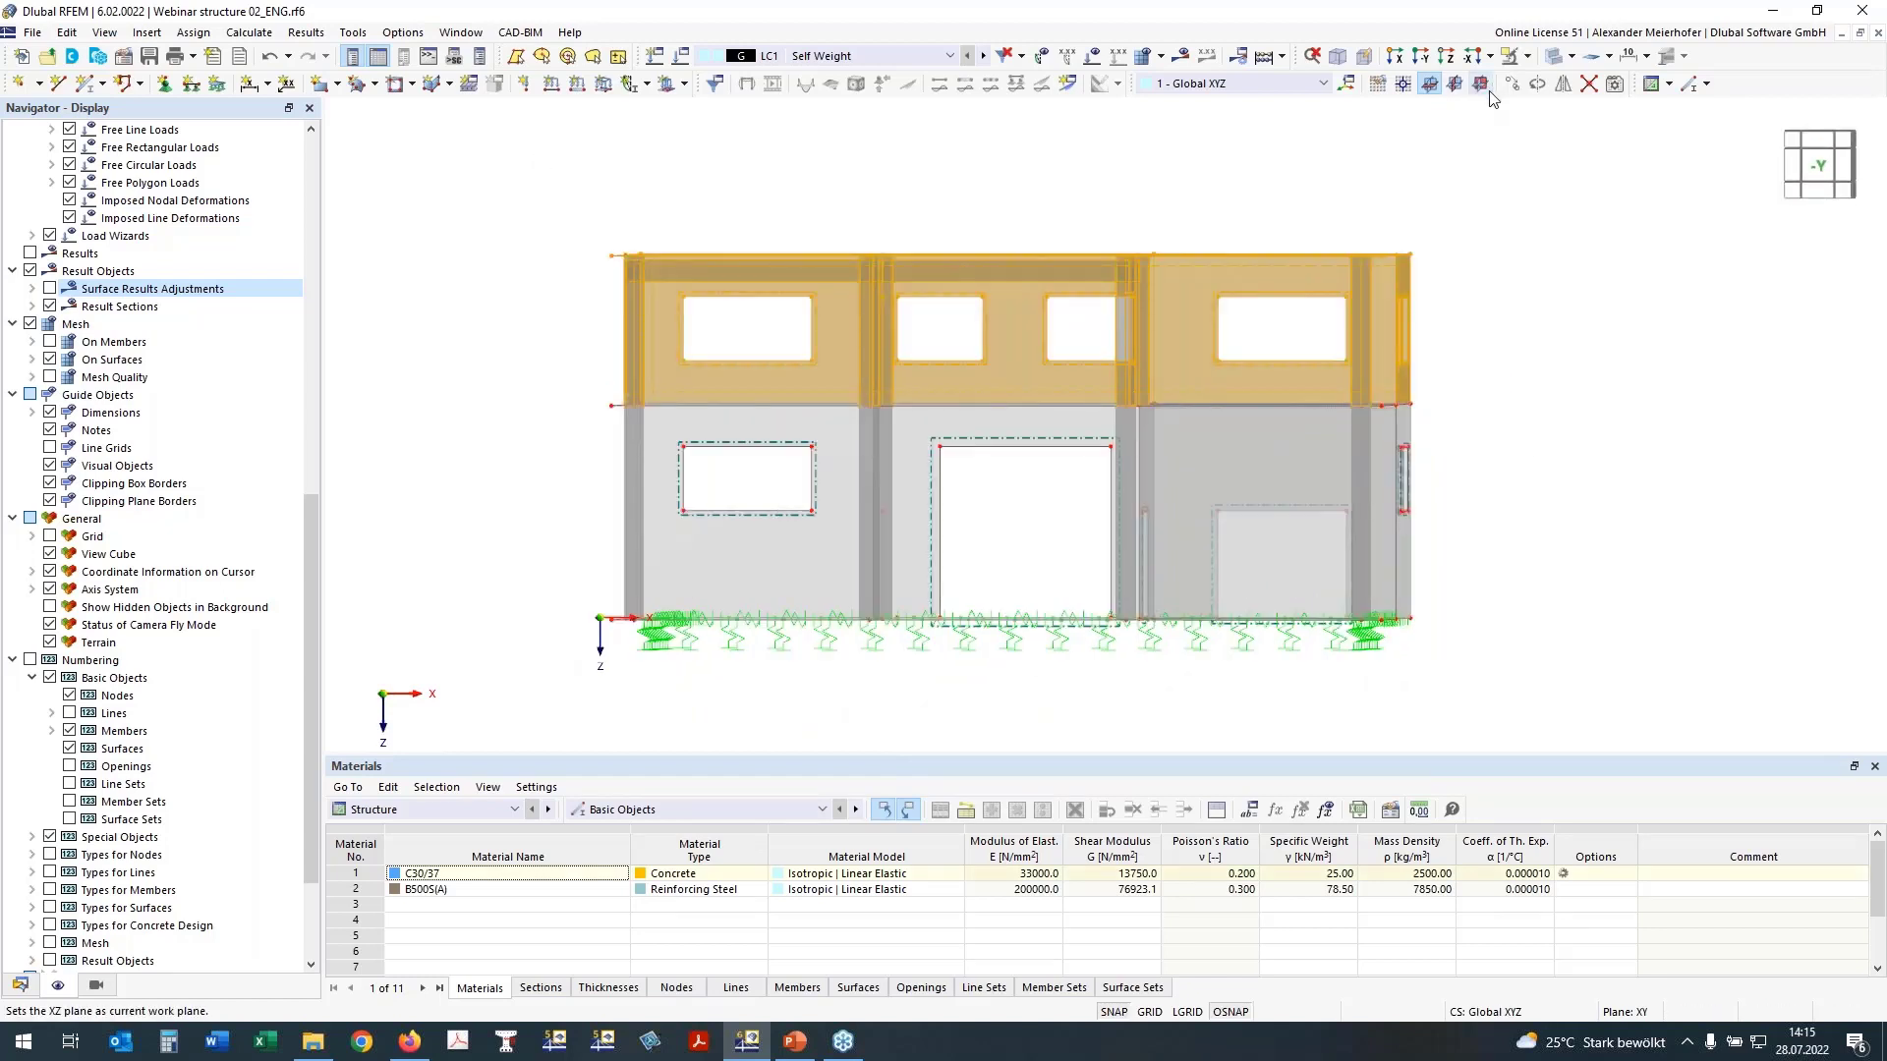
left_click(1527, 56)
left_click(1527, 84)
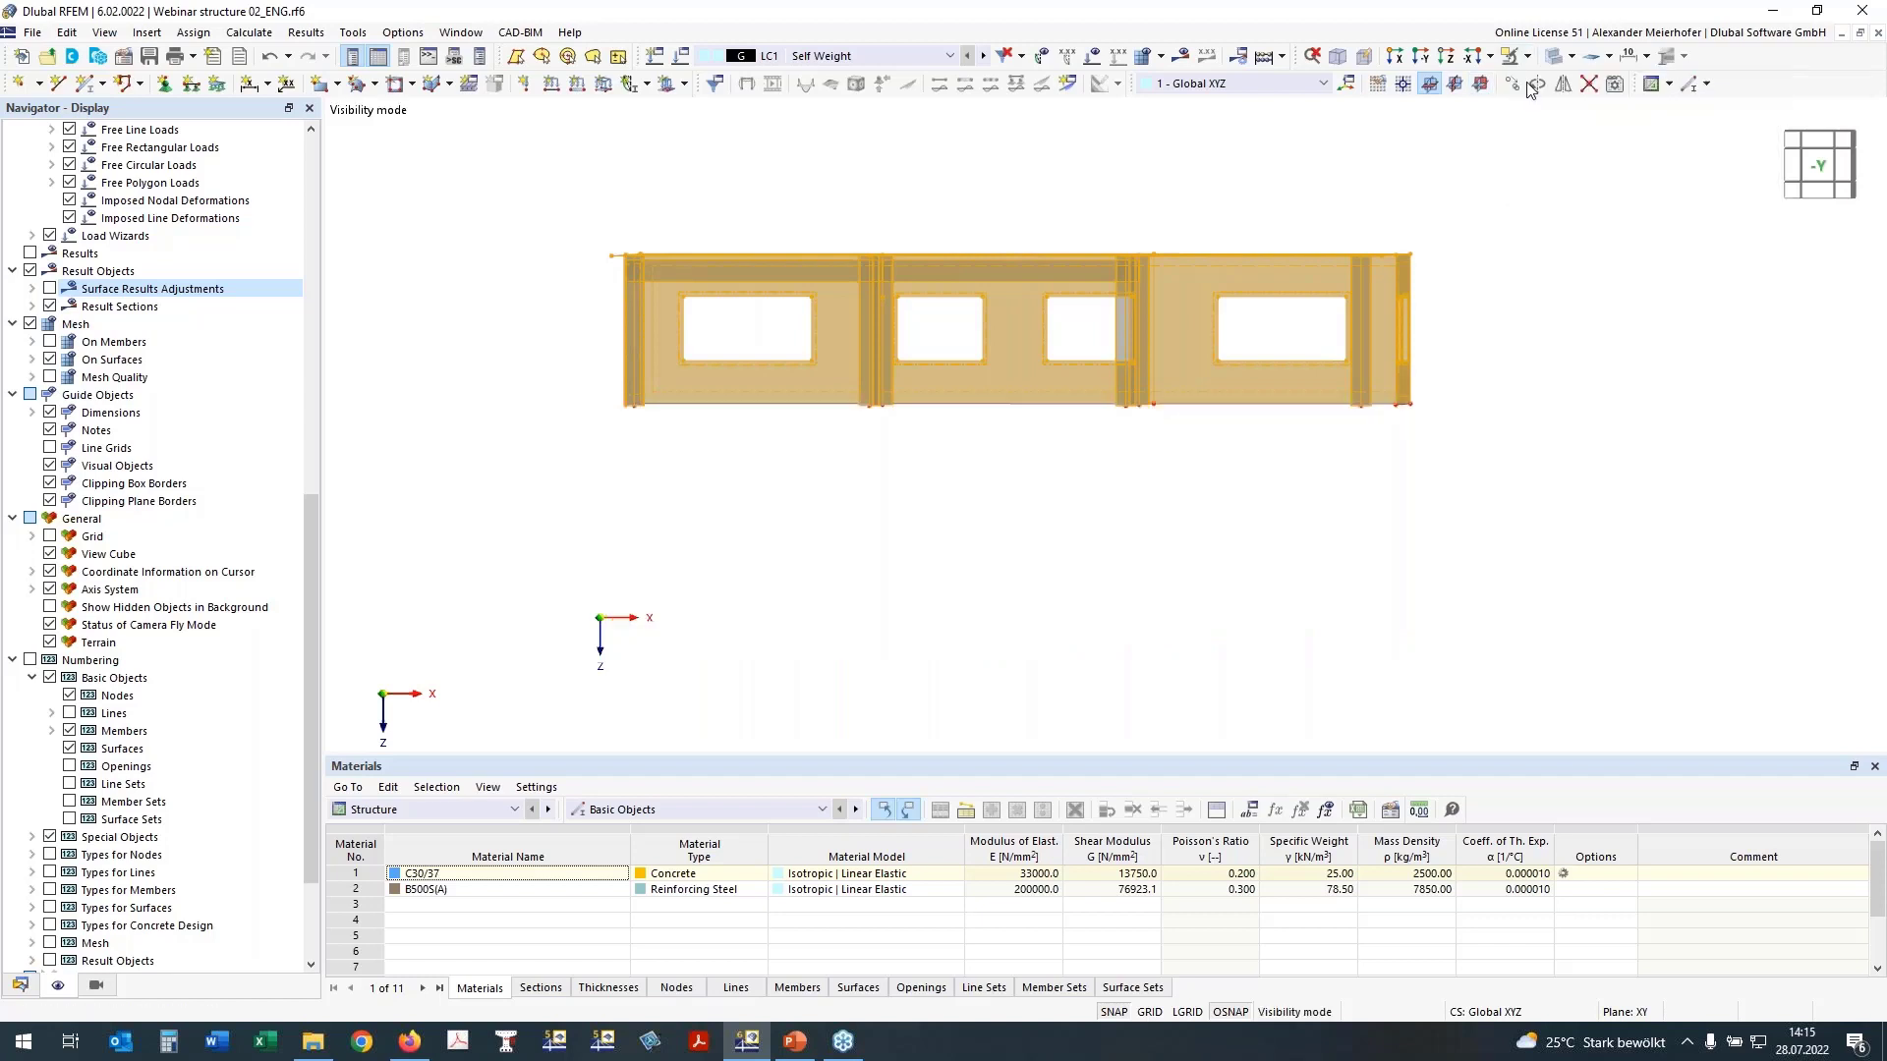
left_click(1527, 56)
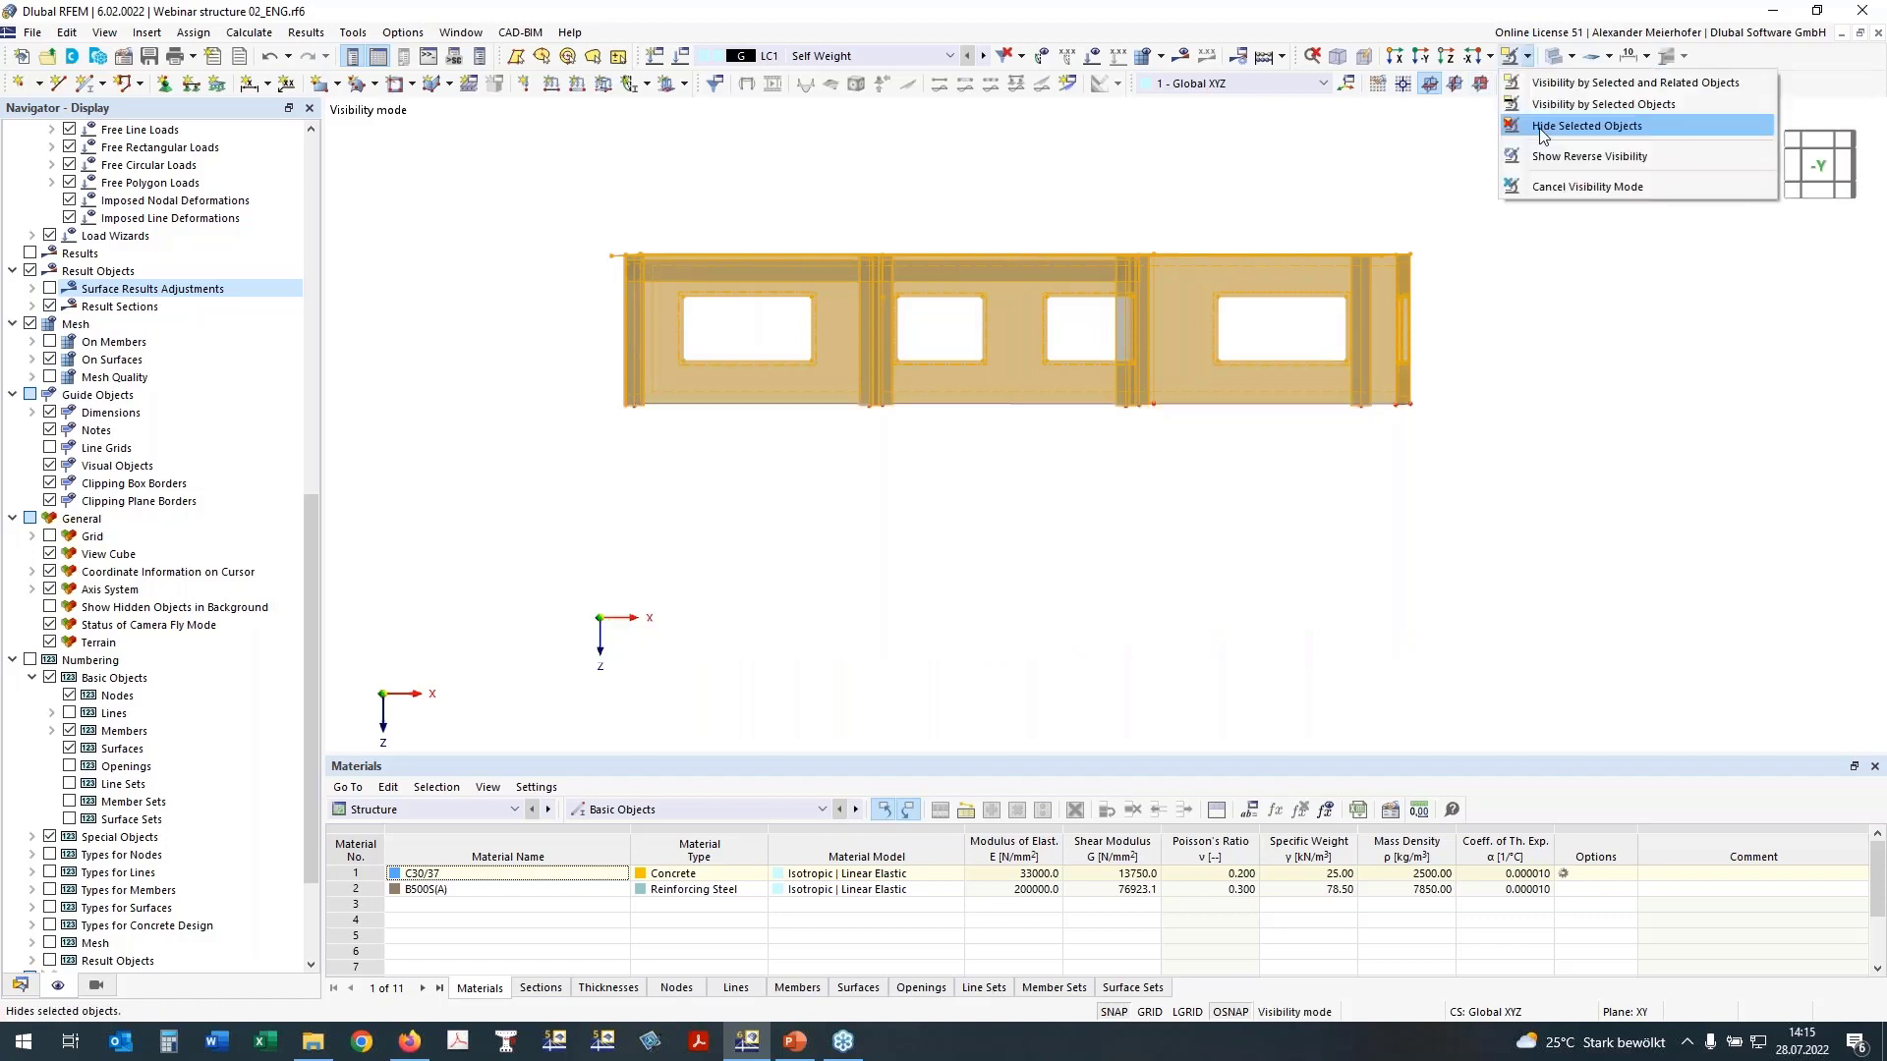
left_click(1540, 126)
middle_click_drag(1331, 315, 1221, 265, "ctrl")
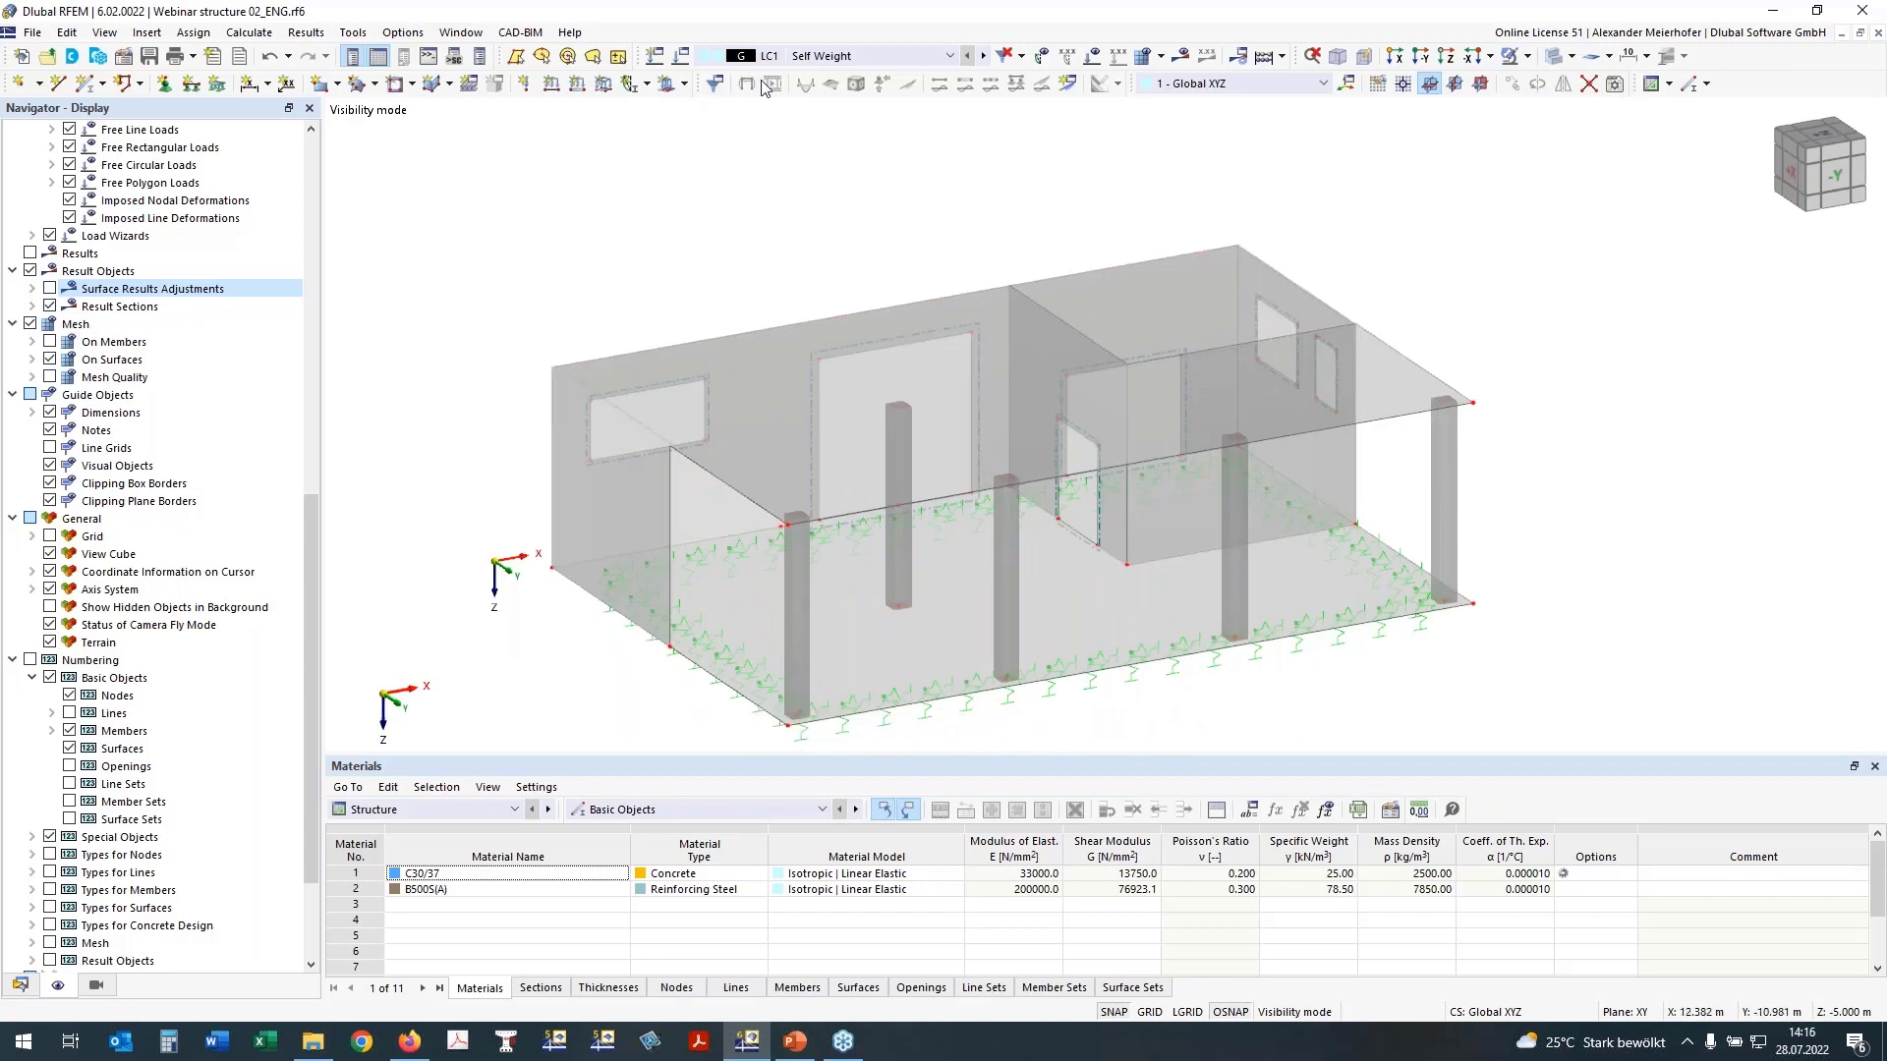
Step: Define a new single member of type Rib with section 2 - R_M1 450/500 in C30/37
left_click(86, 89)
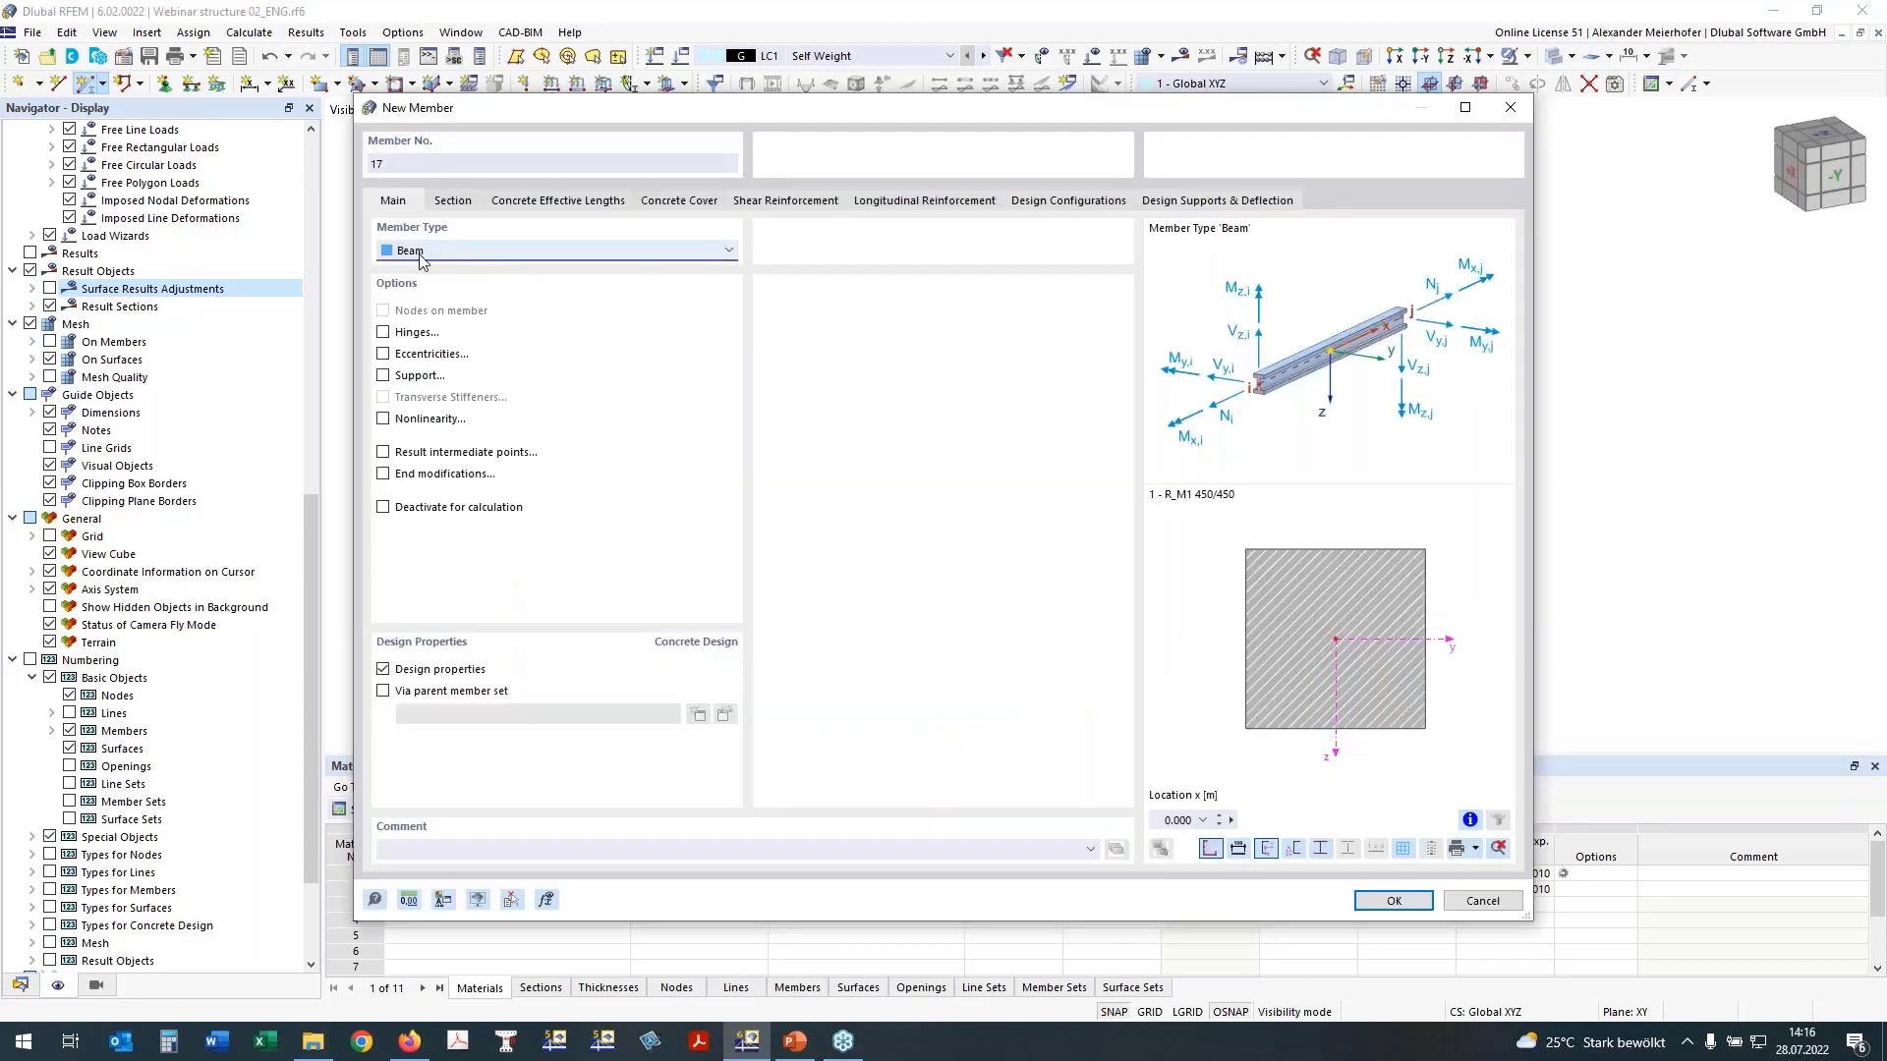
left_click(418, 252)
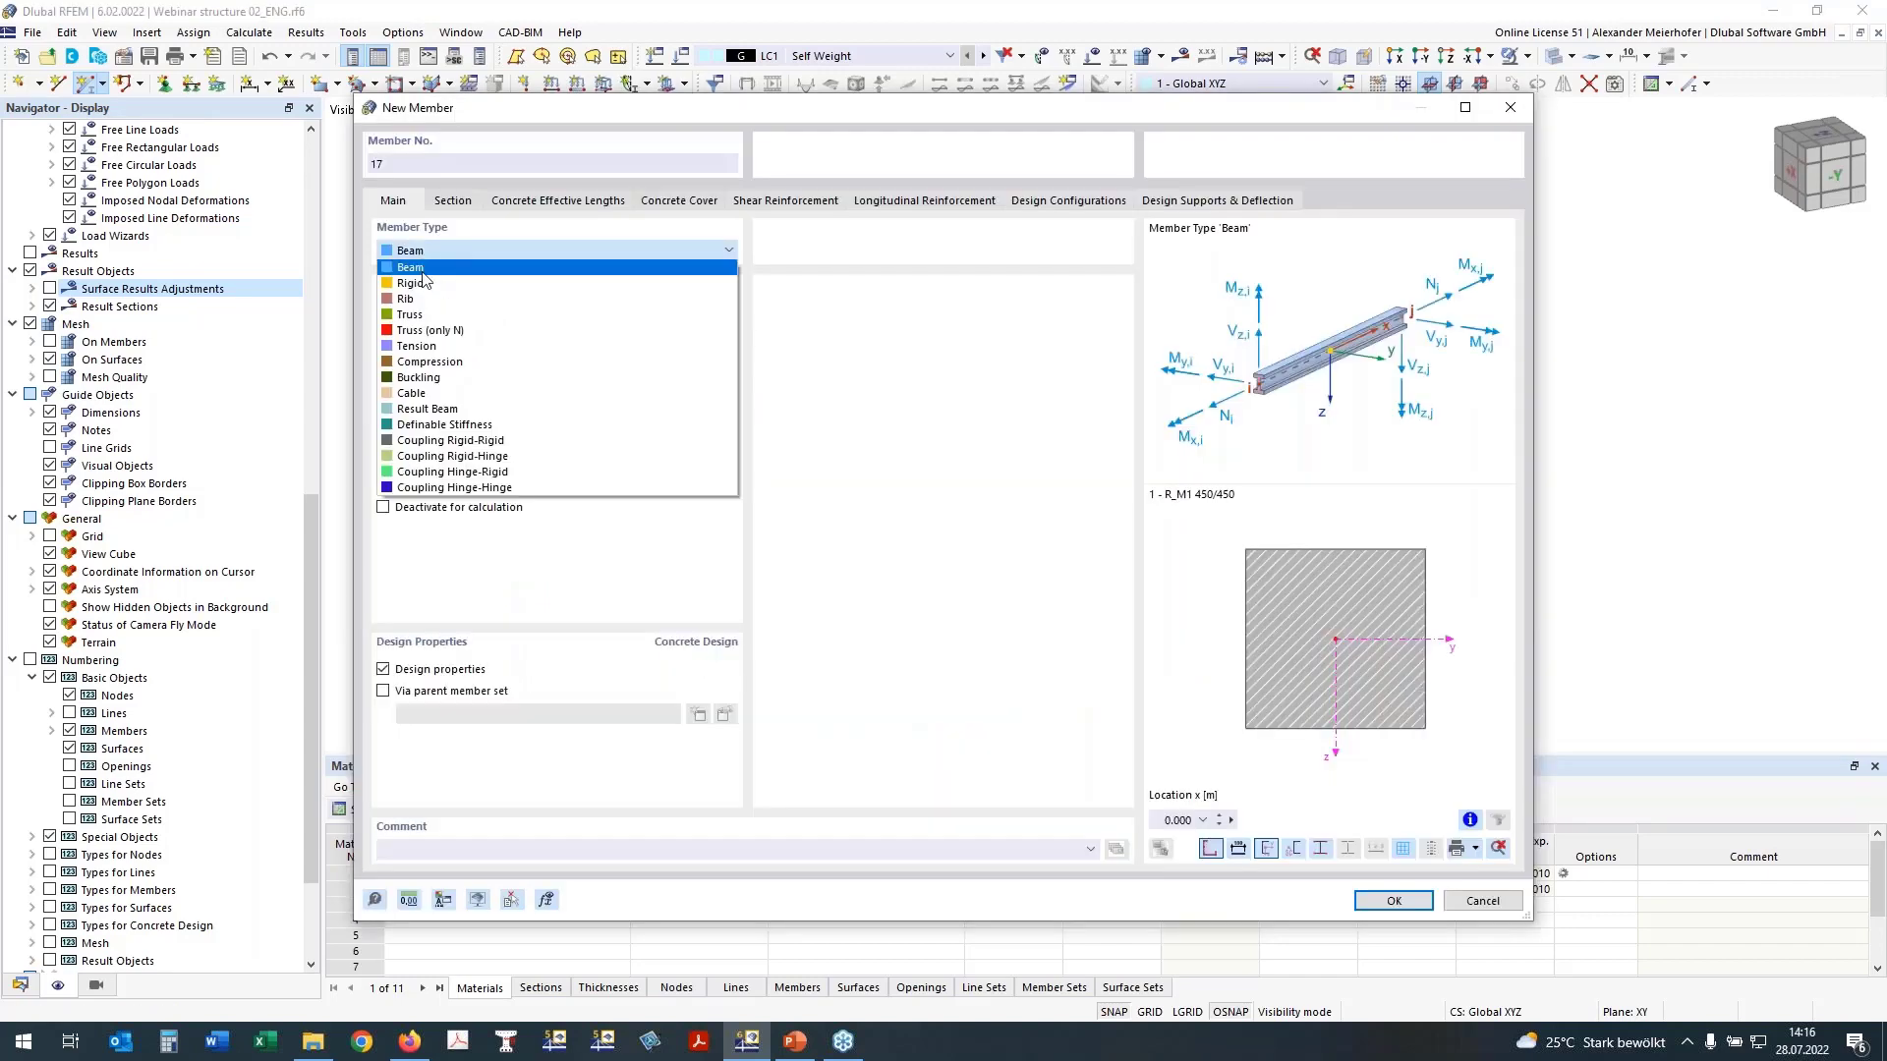
left_click(422, 298)
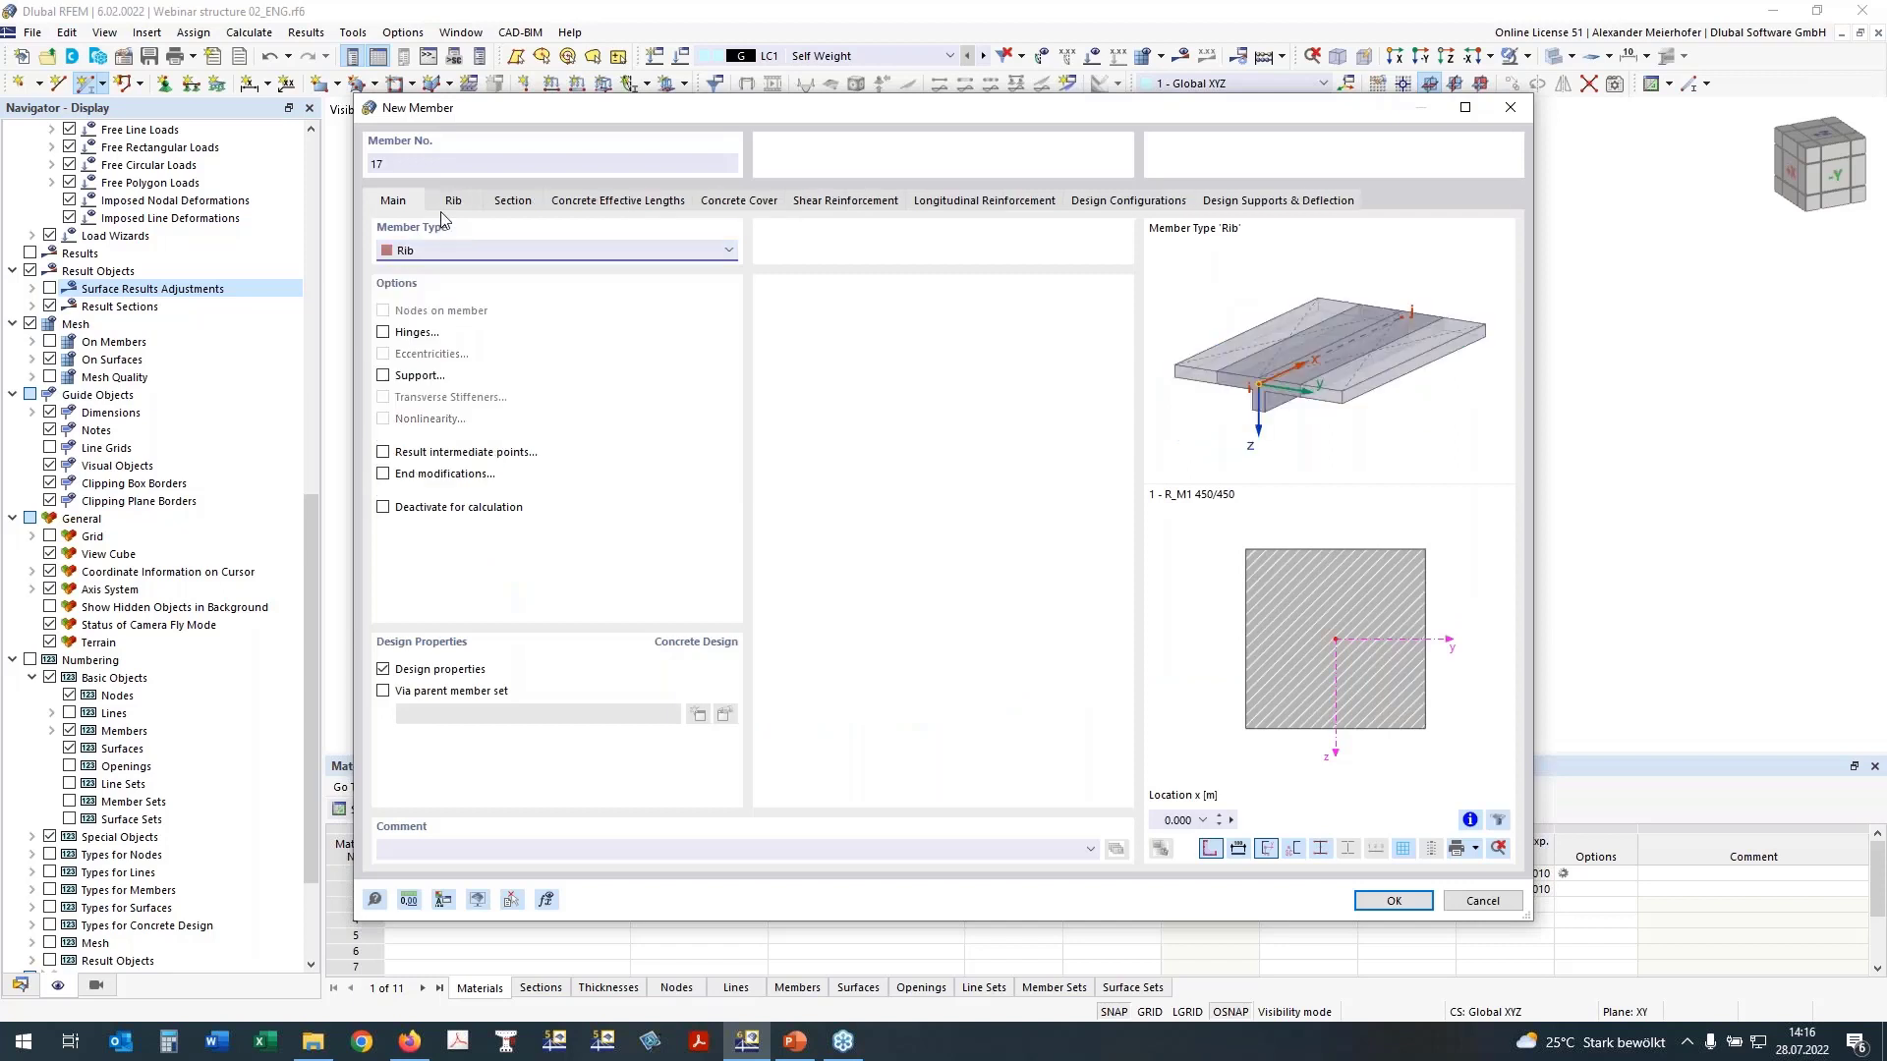
left_click(510, 200)
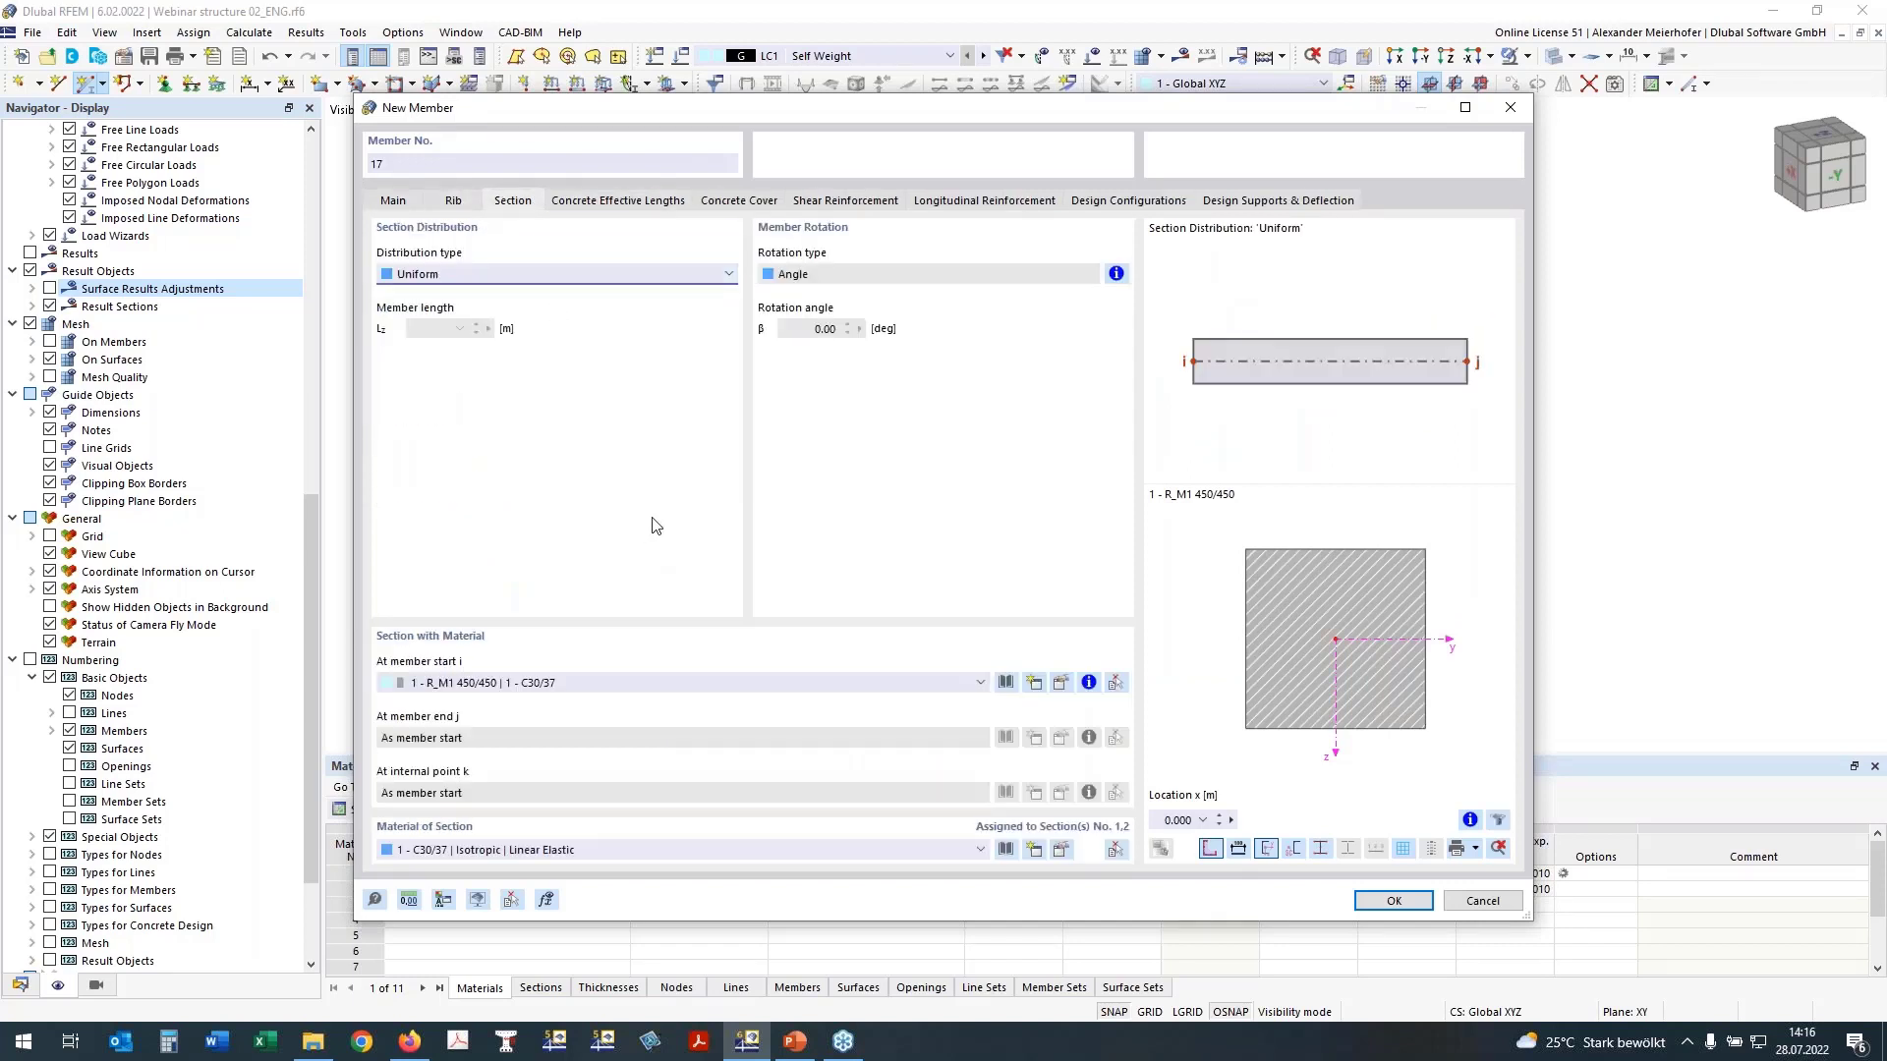
left_click(516, 683)
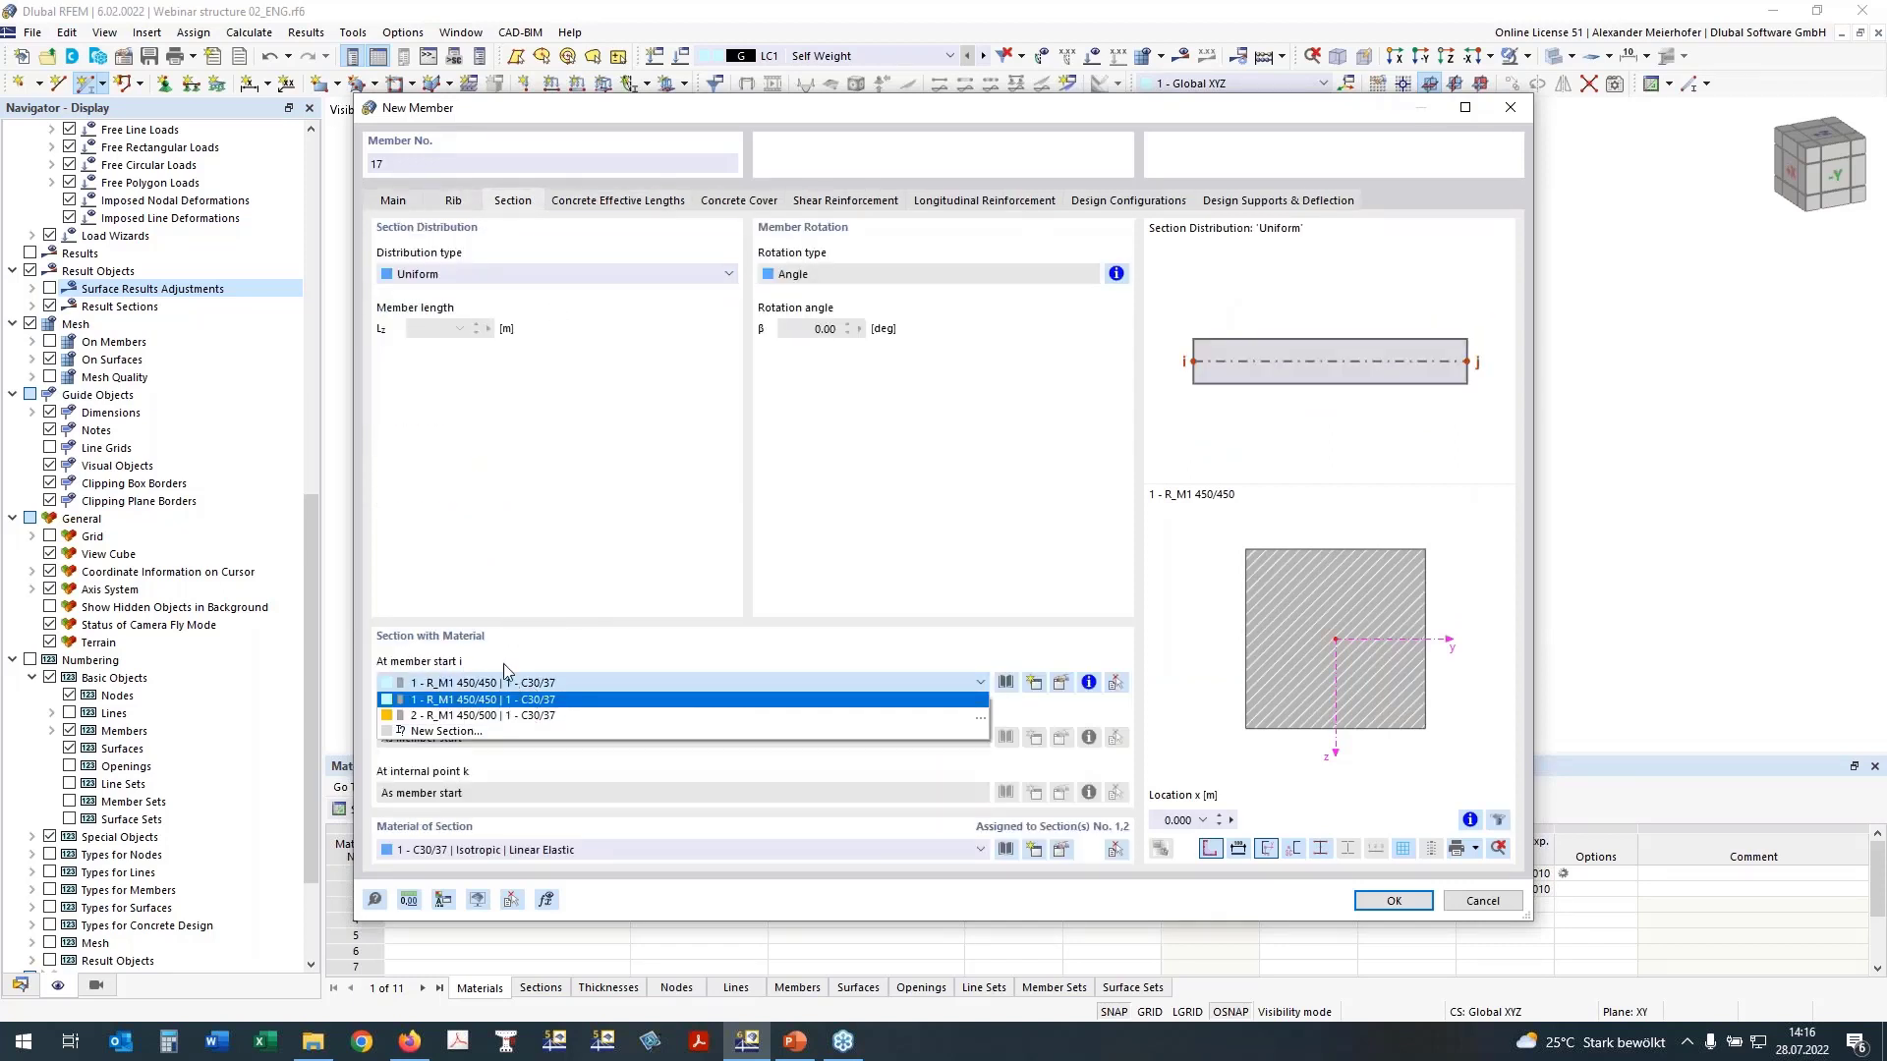
left_click(472, 717)
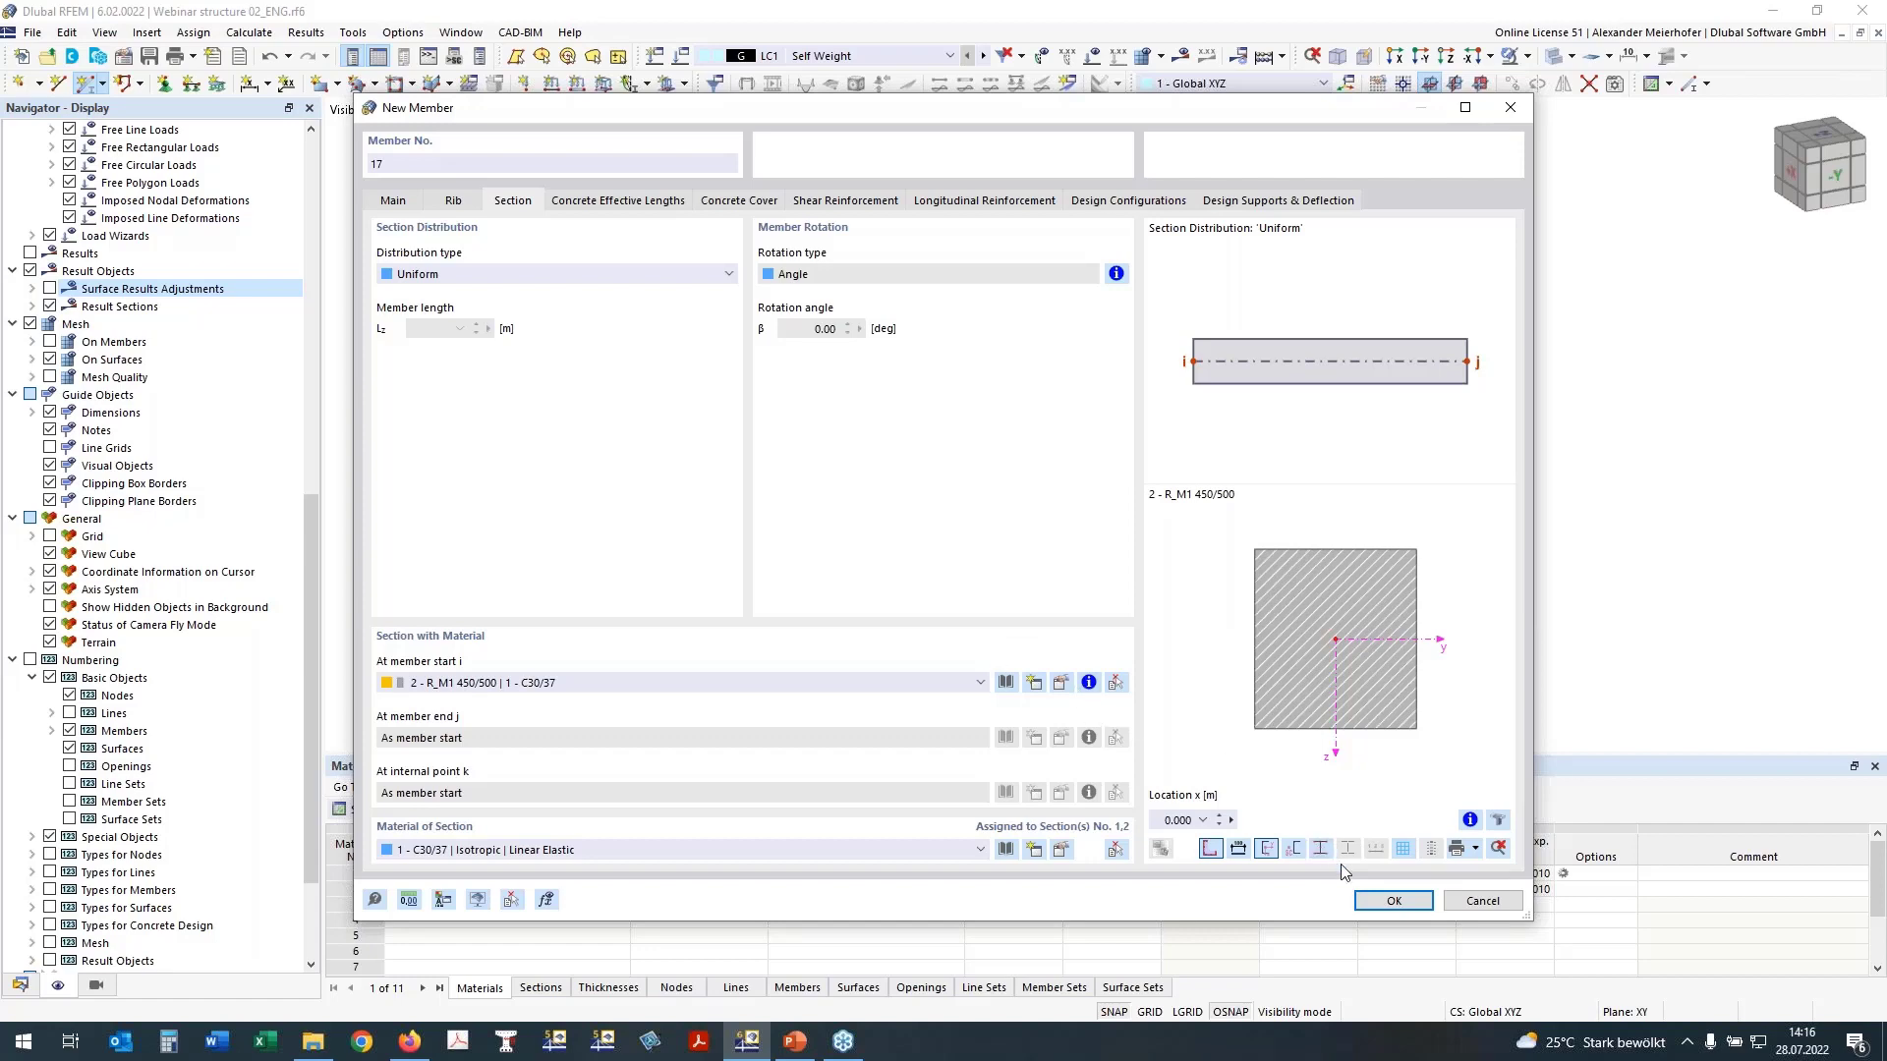
left_click(1386, 901)
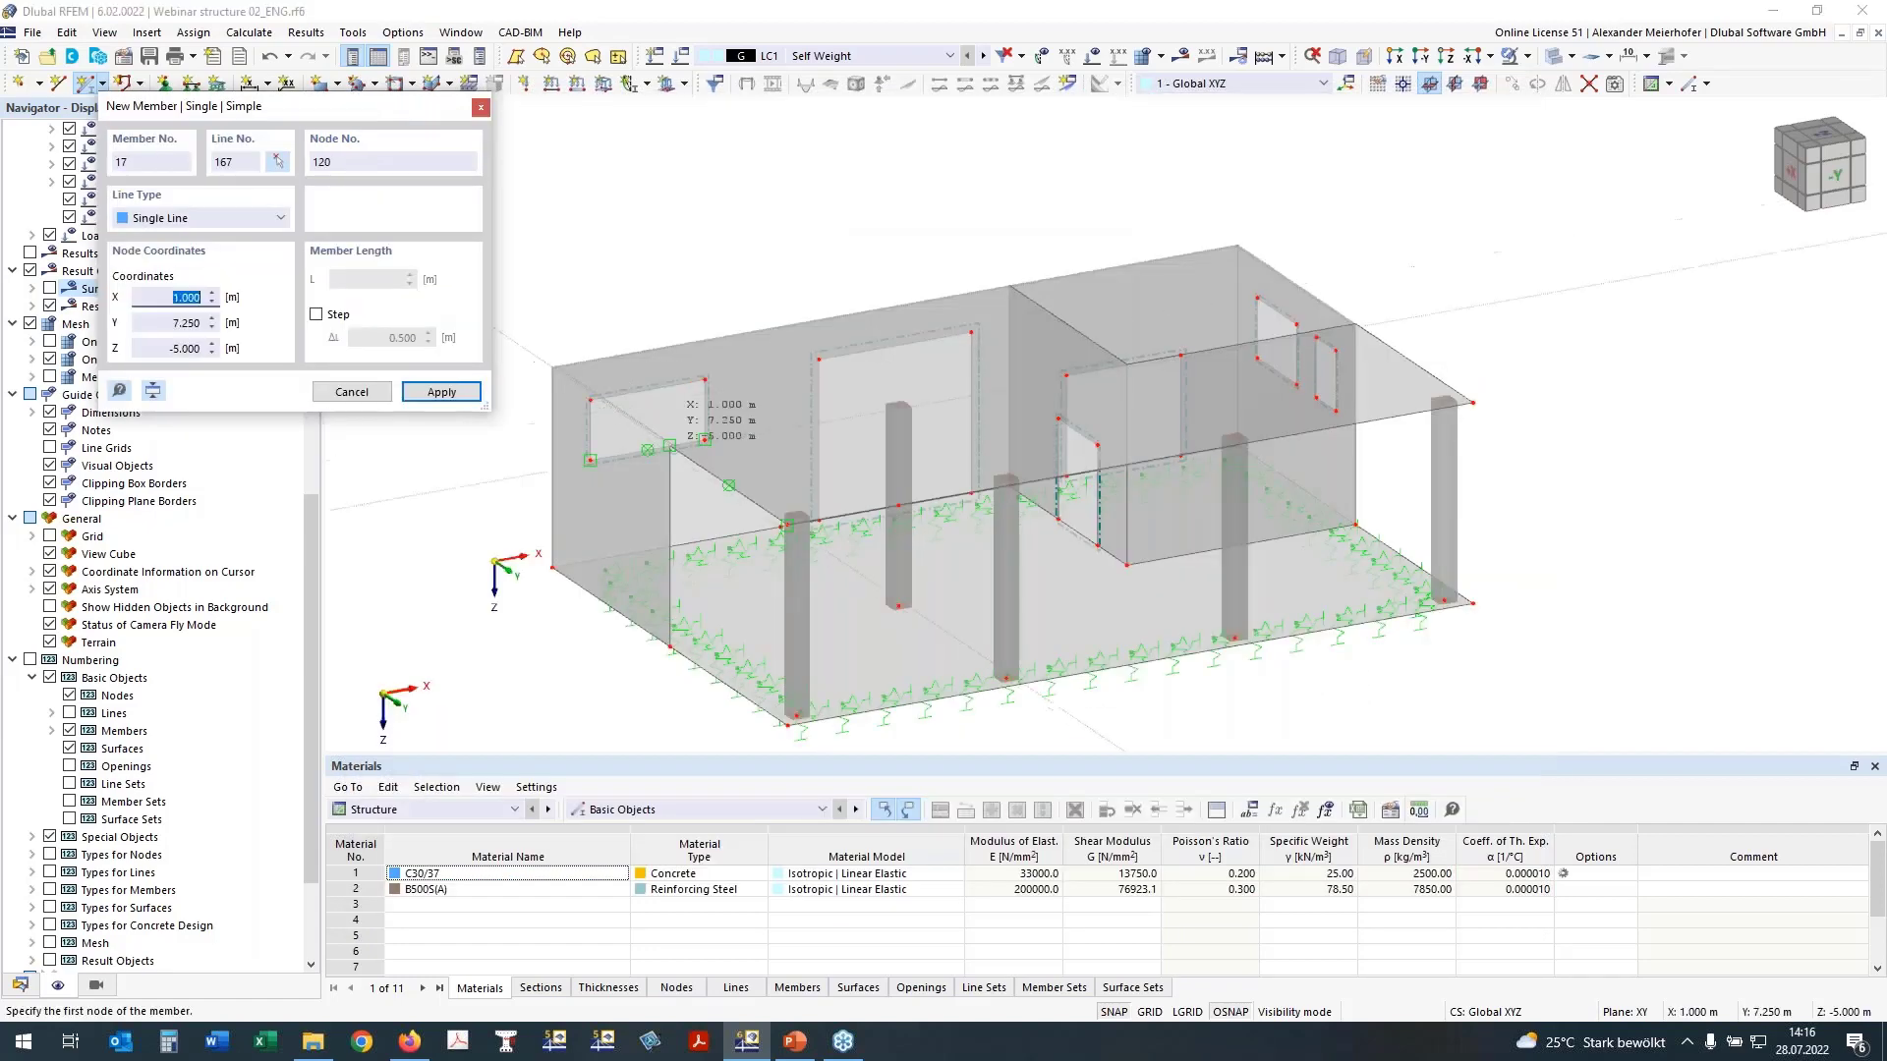
Step: Place the 6 m rib under the intermediate slab from the outer wall to the inner column's head at X 7, Y 7, Z -5 m
scroll(678, 447, "up", 4)
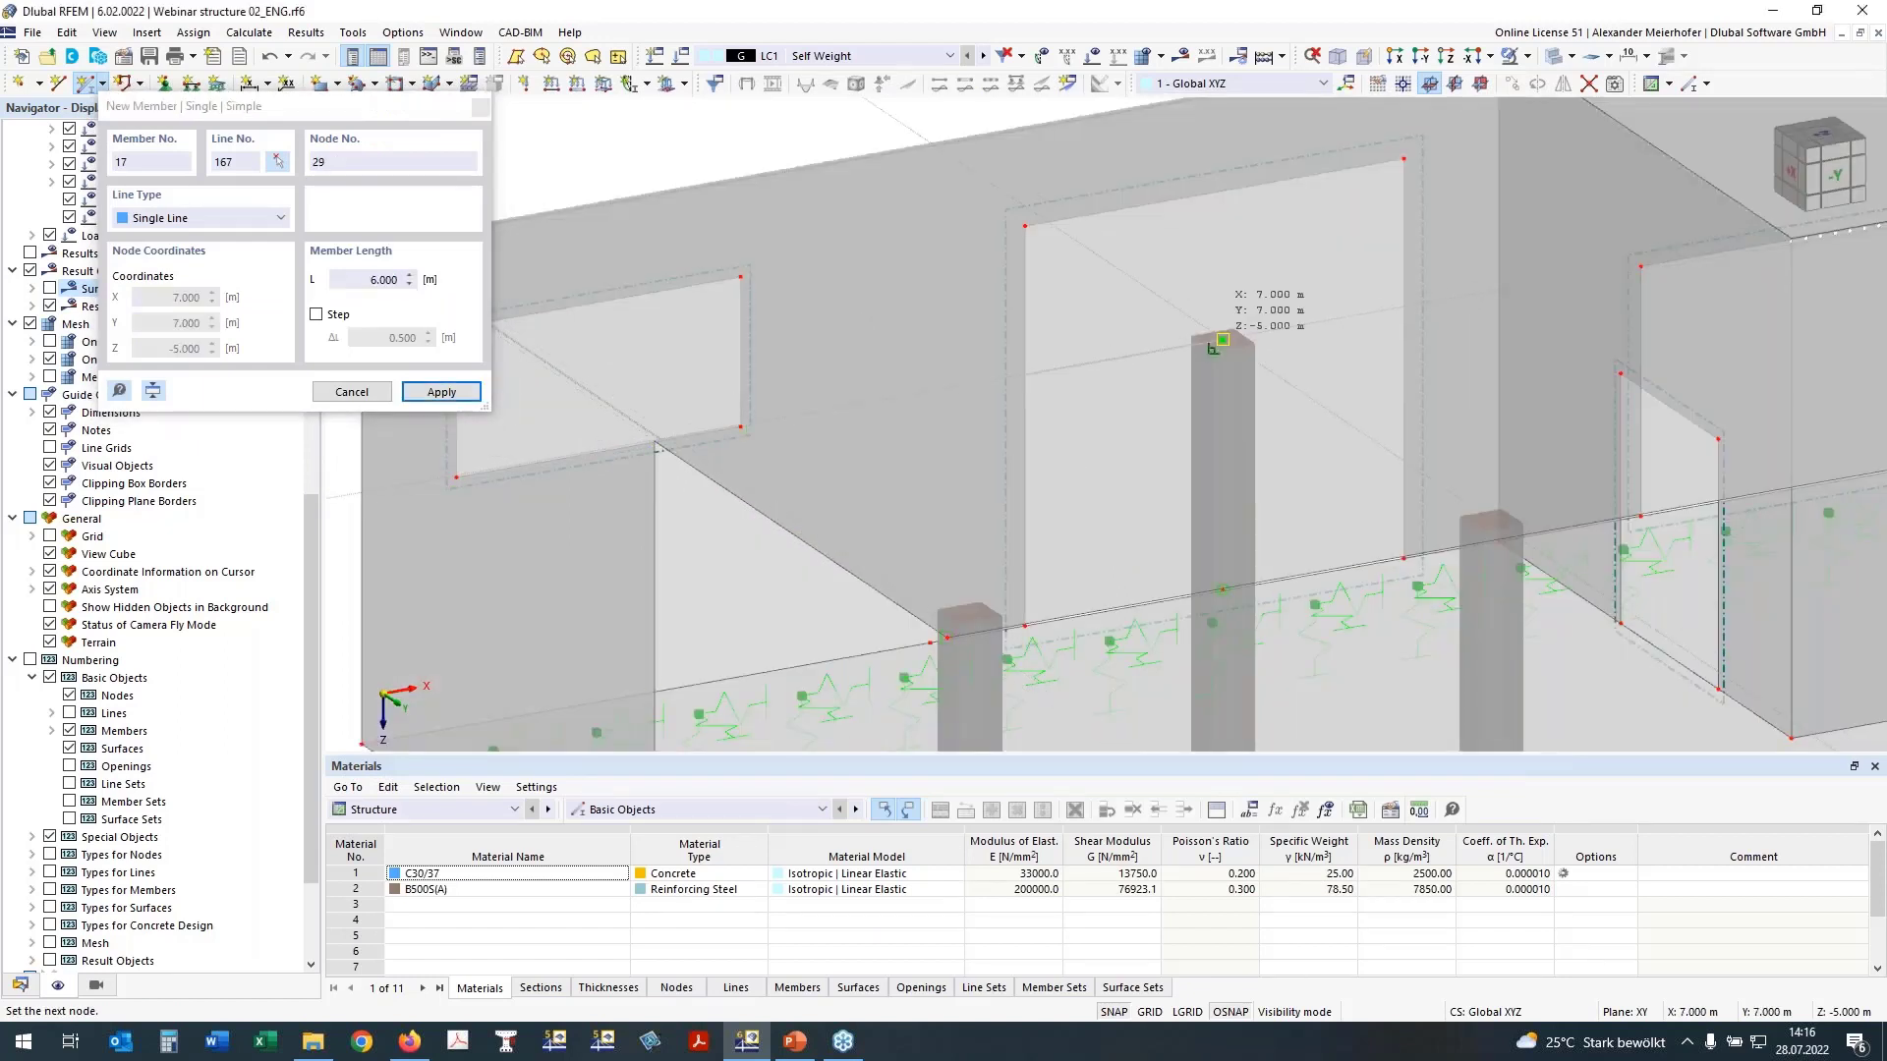
left_click(1224, 339)
scroll(1223, 339, "down", 2)
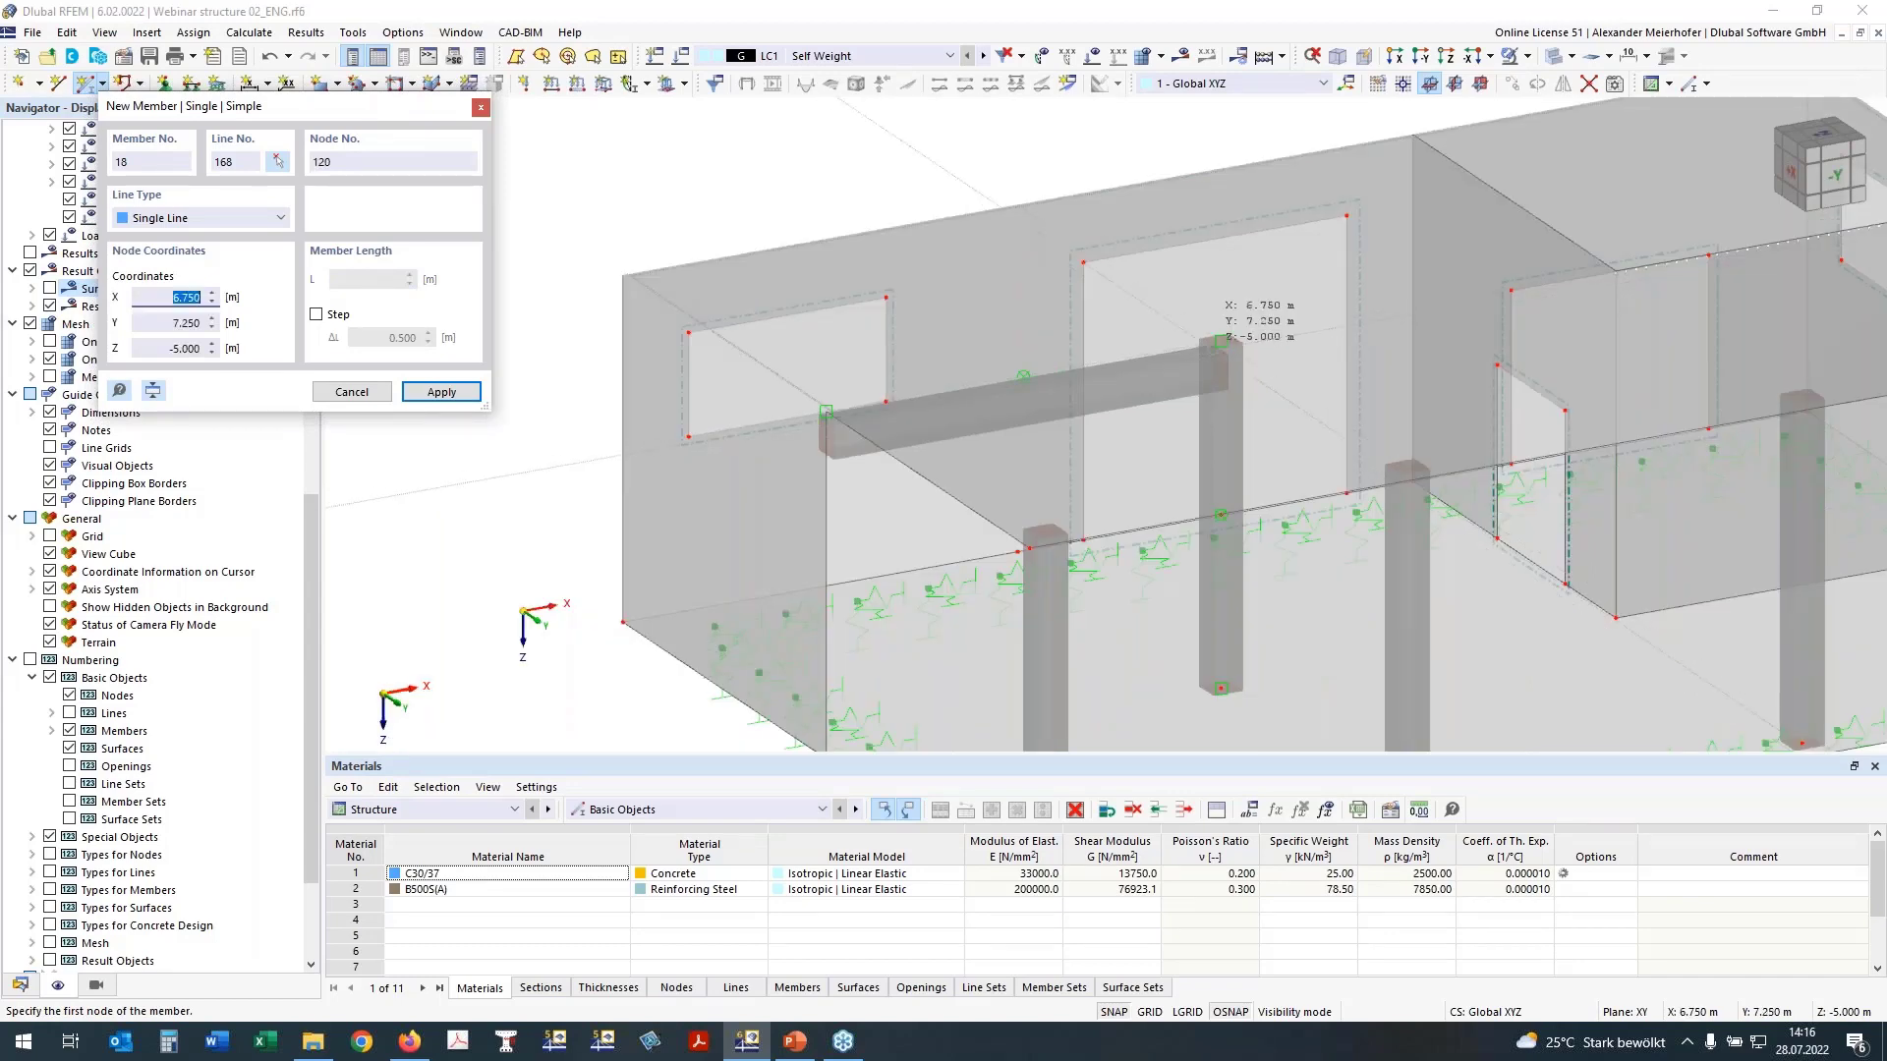
Step: Try a second rib from the inner column's head to the inner wall corner, and undo it
left_click(1220, 341)
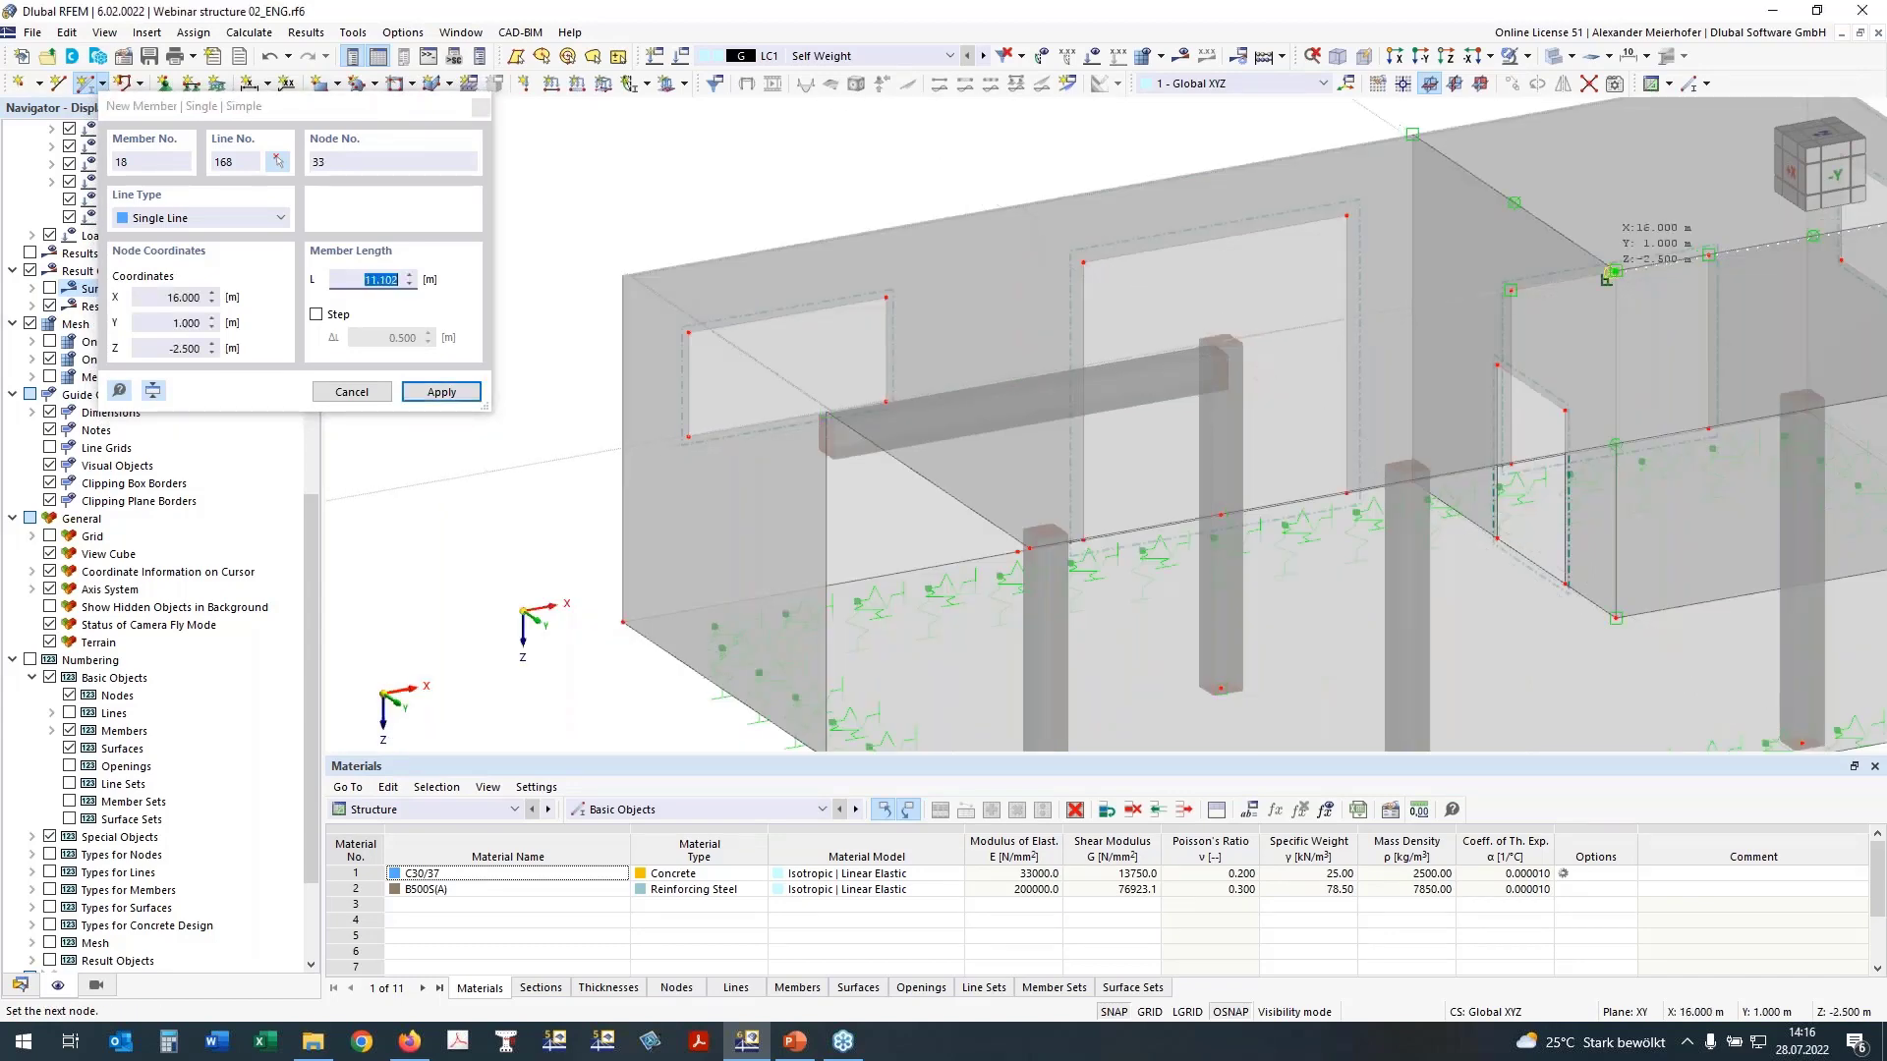
left_click(1613, 273)
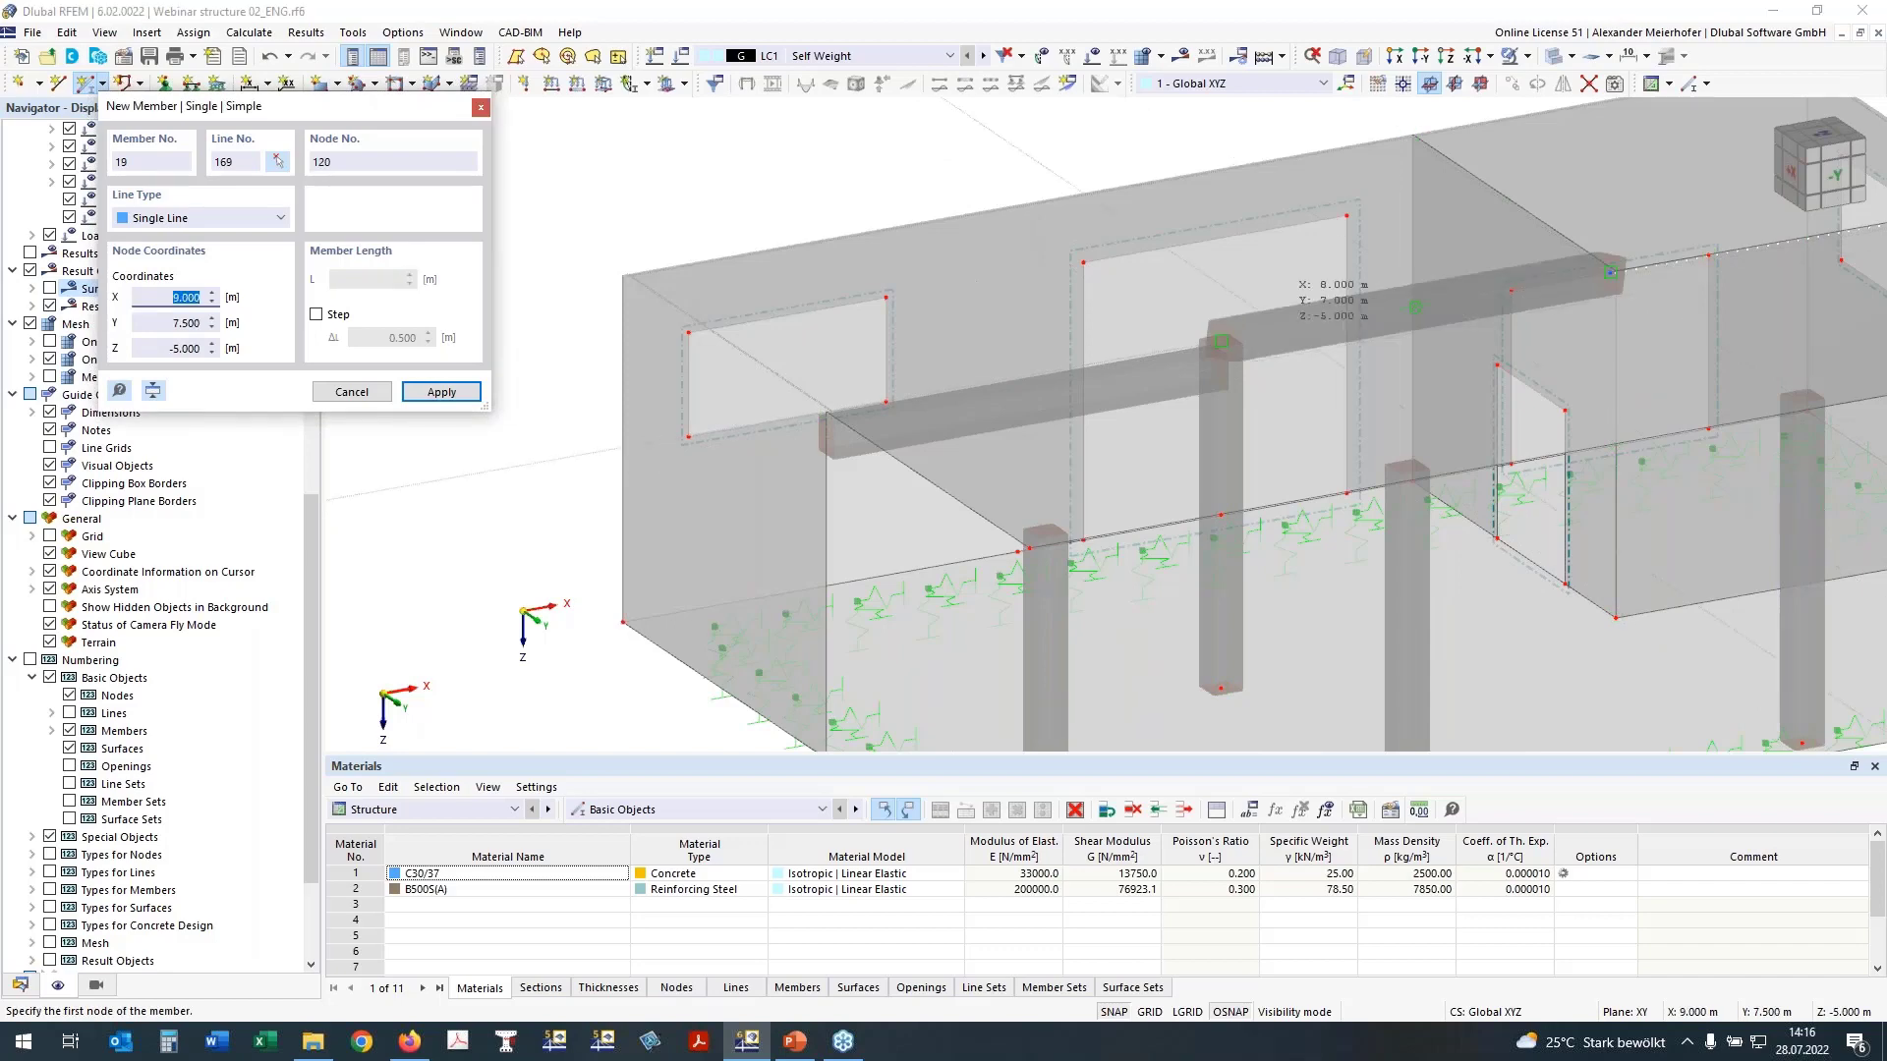
key("Escape")
mouse_move(1111, 344)
middle_mouse_down("ctrl")
mouse_move(1208, 345)
mouse_move(1171, 321)
middle_mouse_up("ctrl")
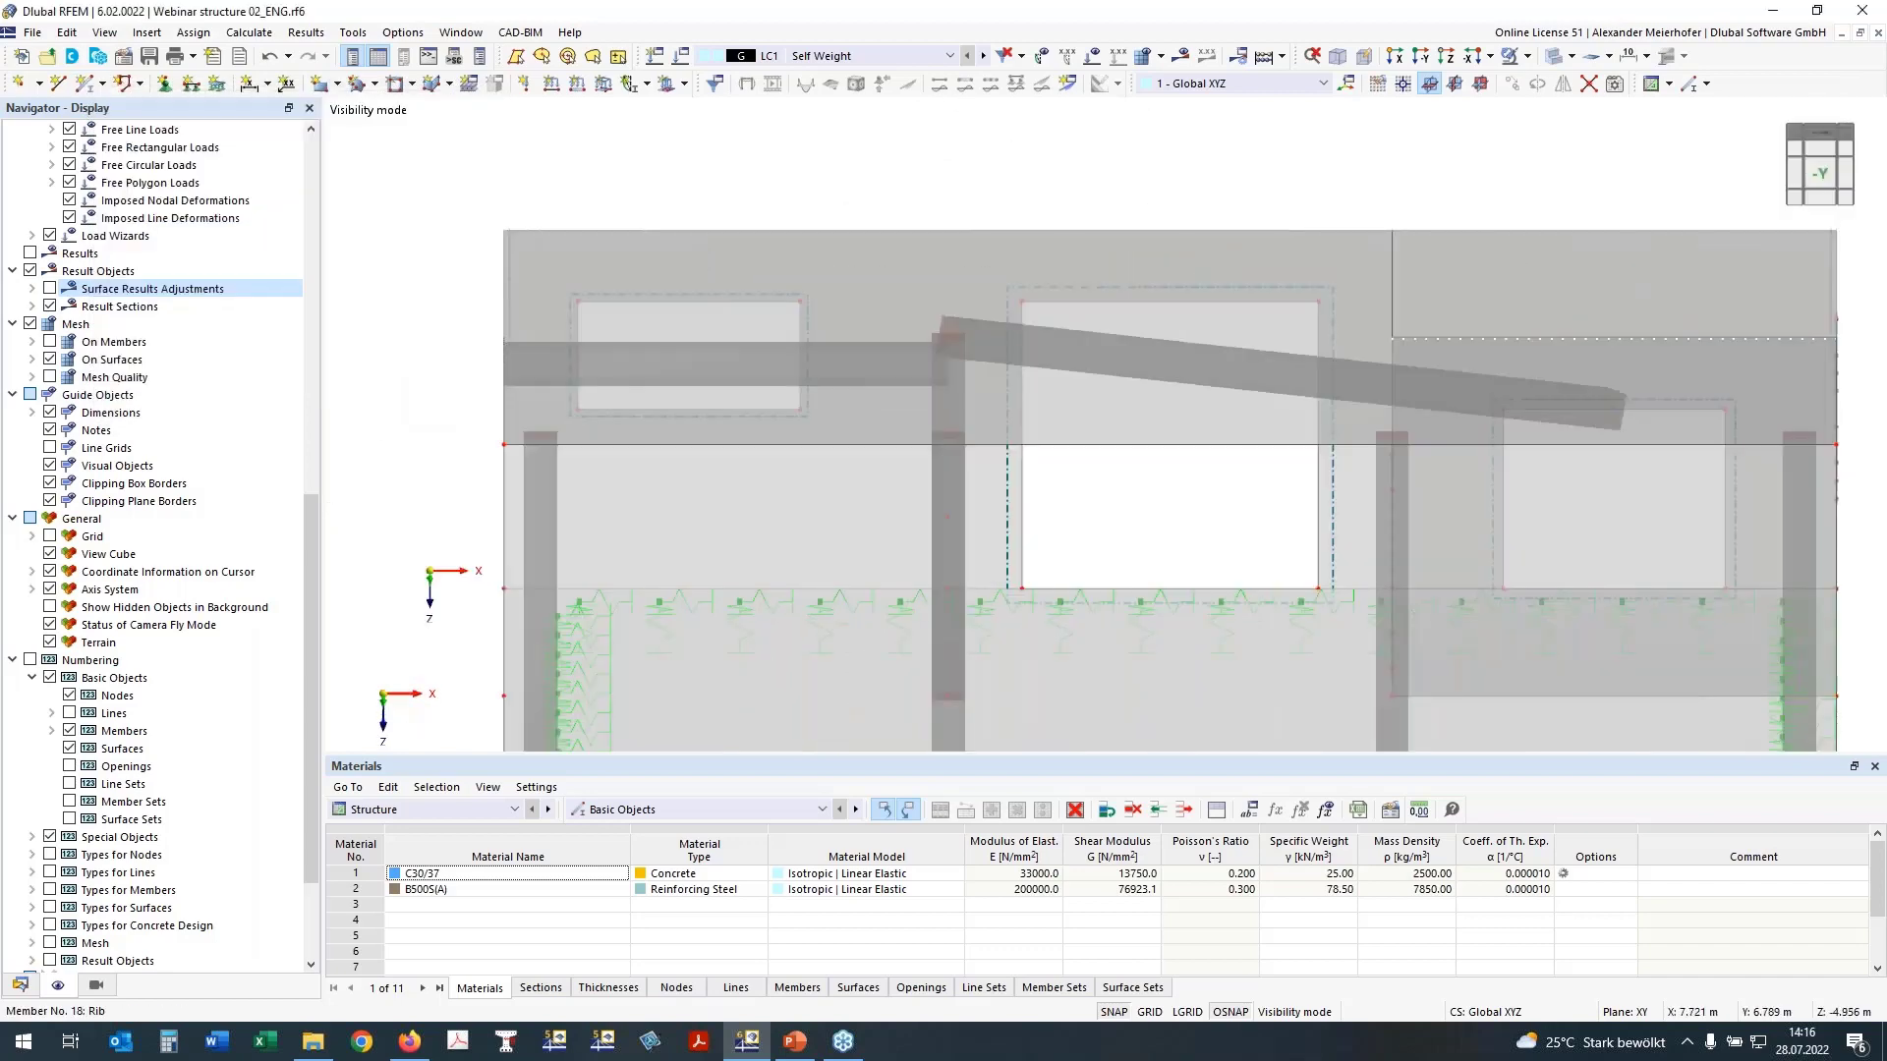
left_click(270, 57)
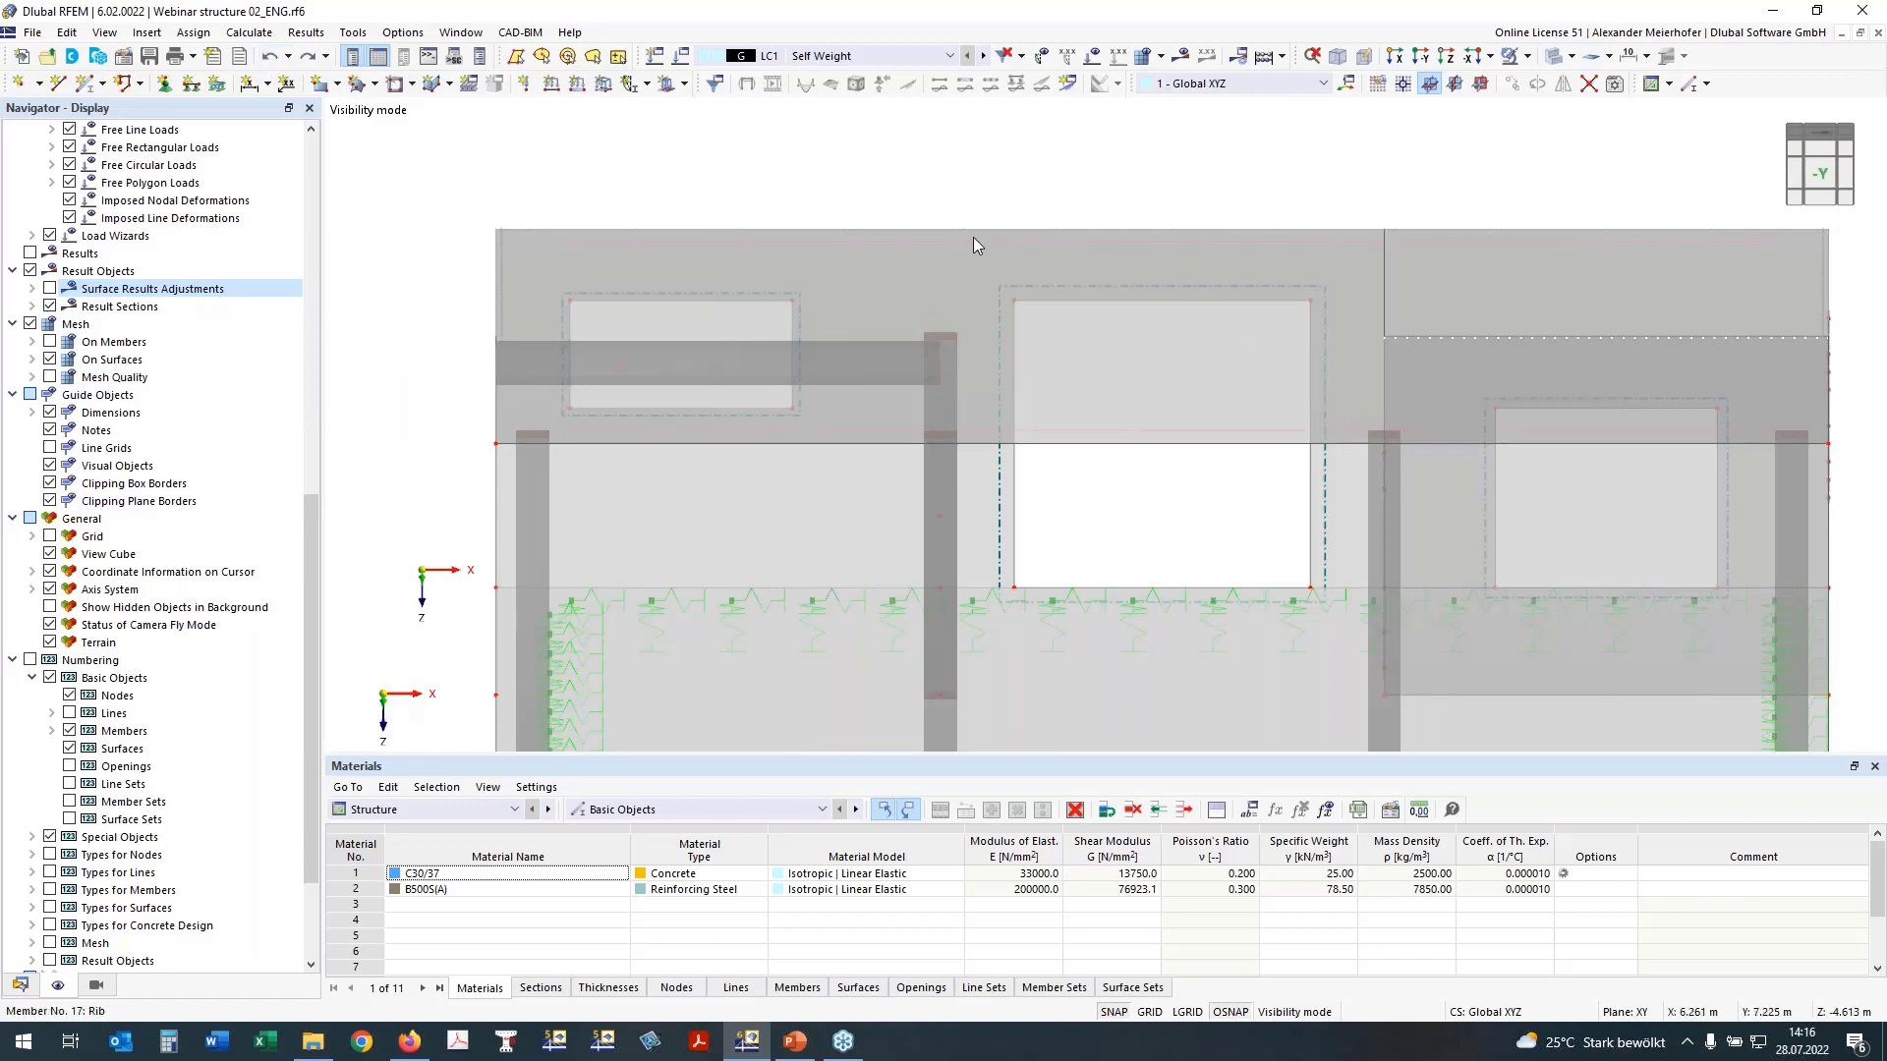
Step: Cancel the visibility mode to display the whole building again
scroll(1442, 217, "down", 3)
middle_click_drag(1431, 238, 1351, 334, "ctrl")
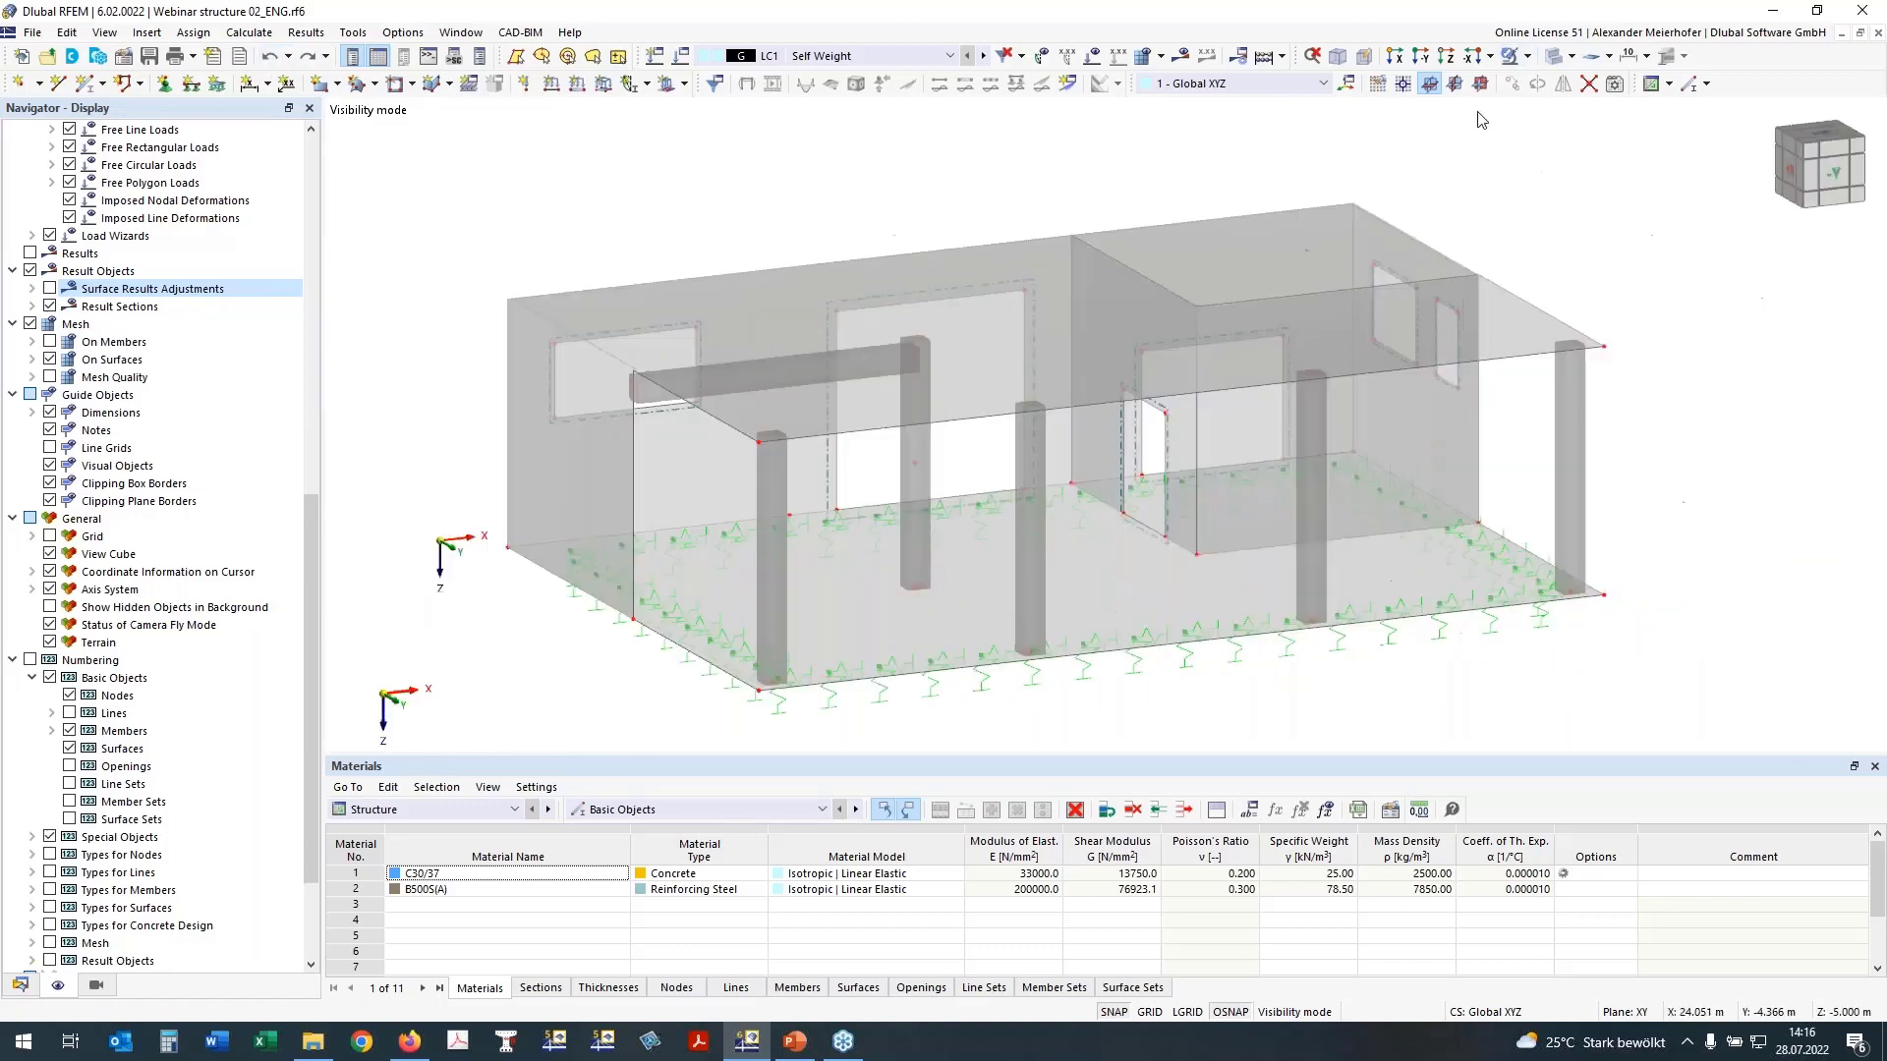
left_click(1527, 56)
left_click(1552, 188)
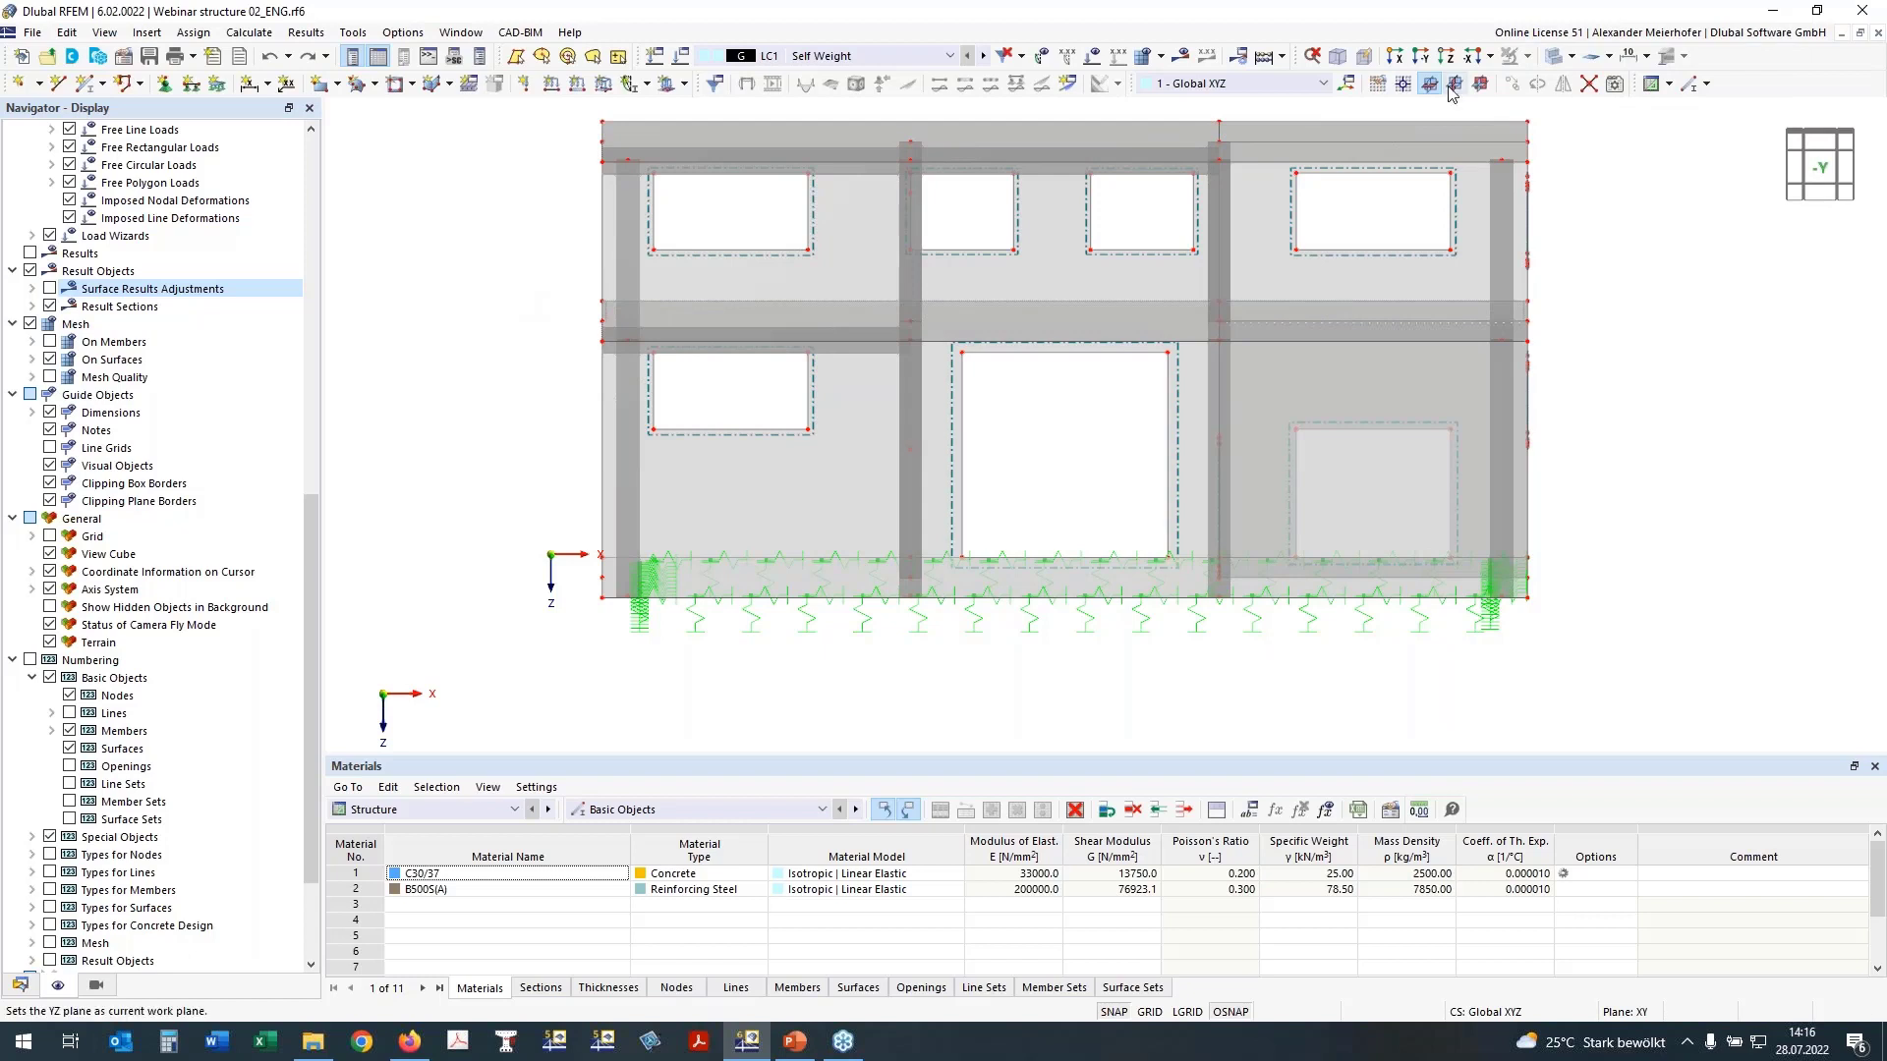
Step: Select the intermediate floor slab in the front view and isolate it in visibility mode
left_click(1402, 83)
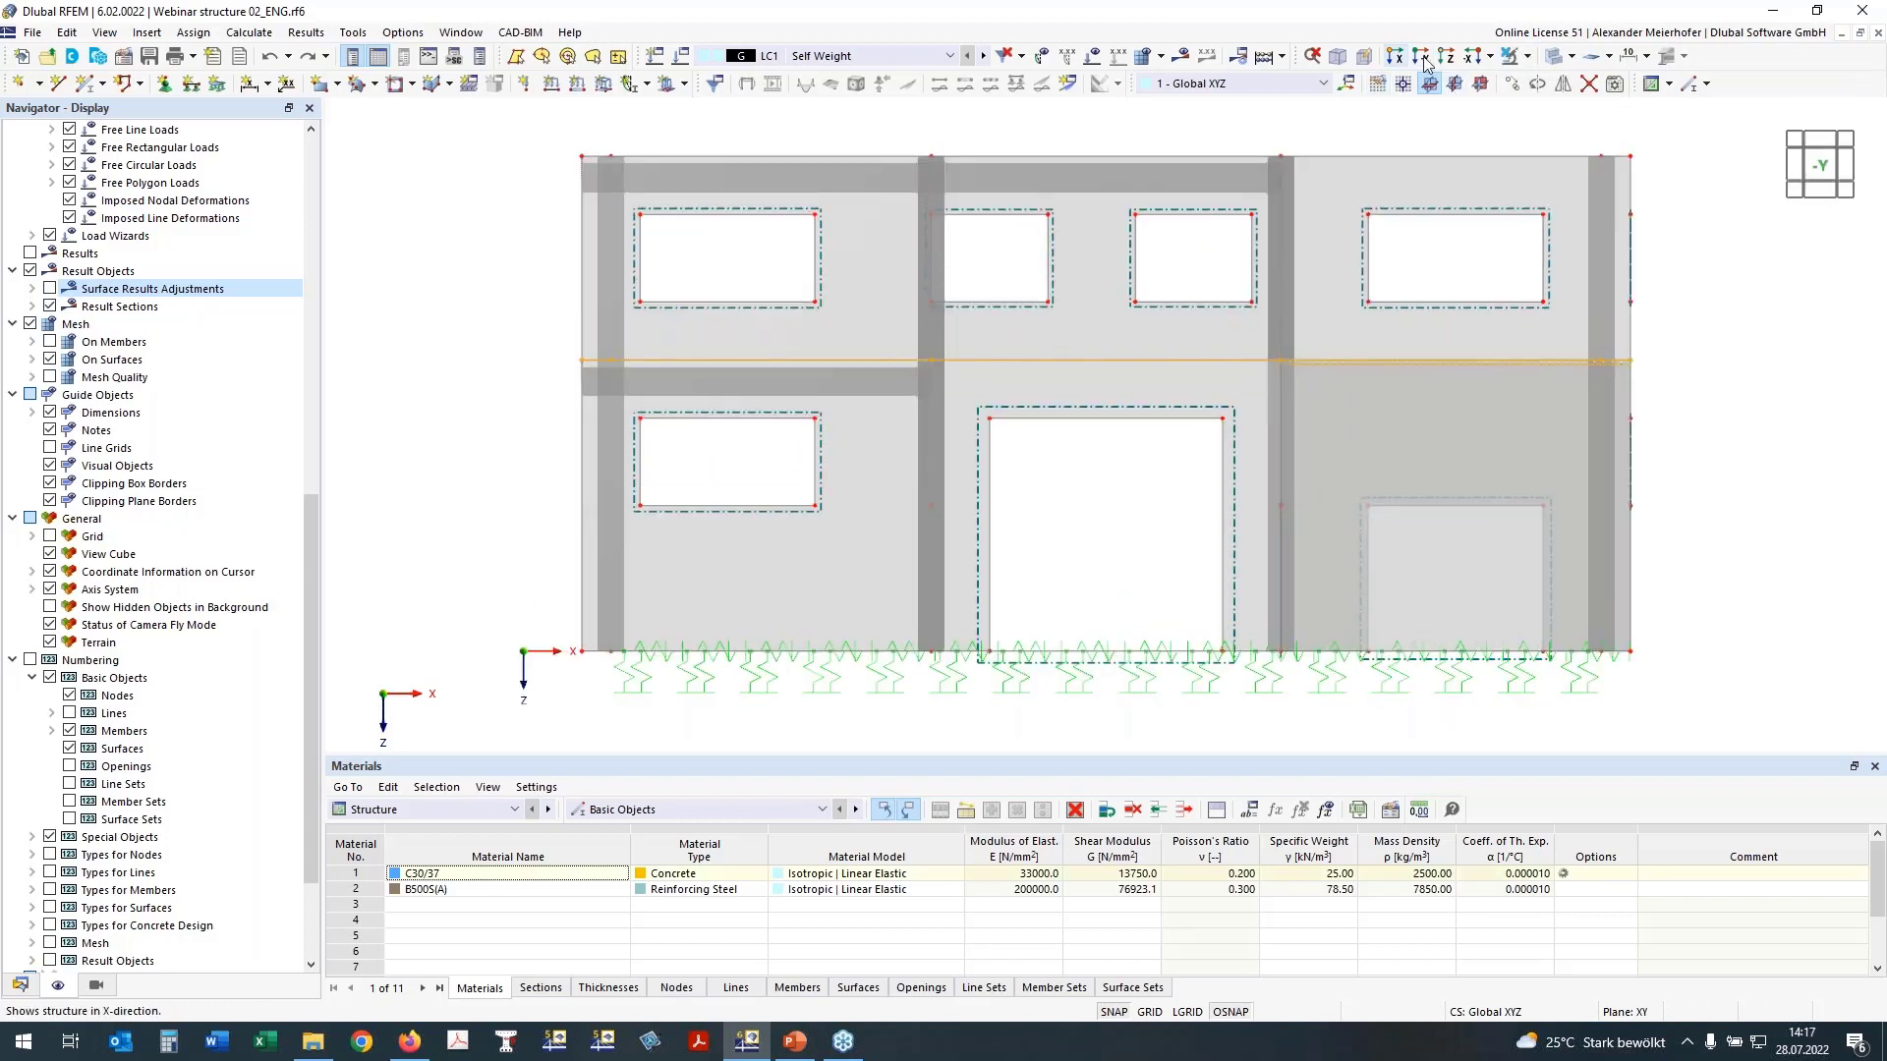
left_click(1527, 56)
left_click(1533, 83)
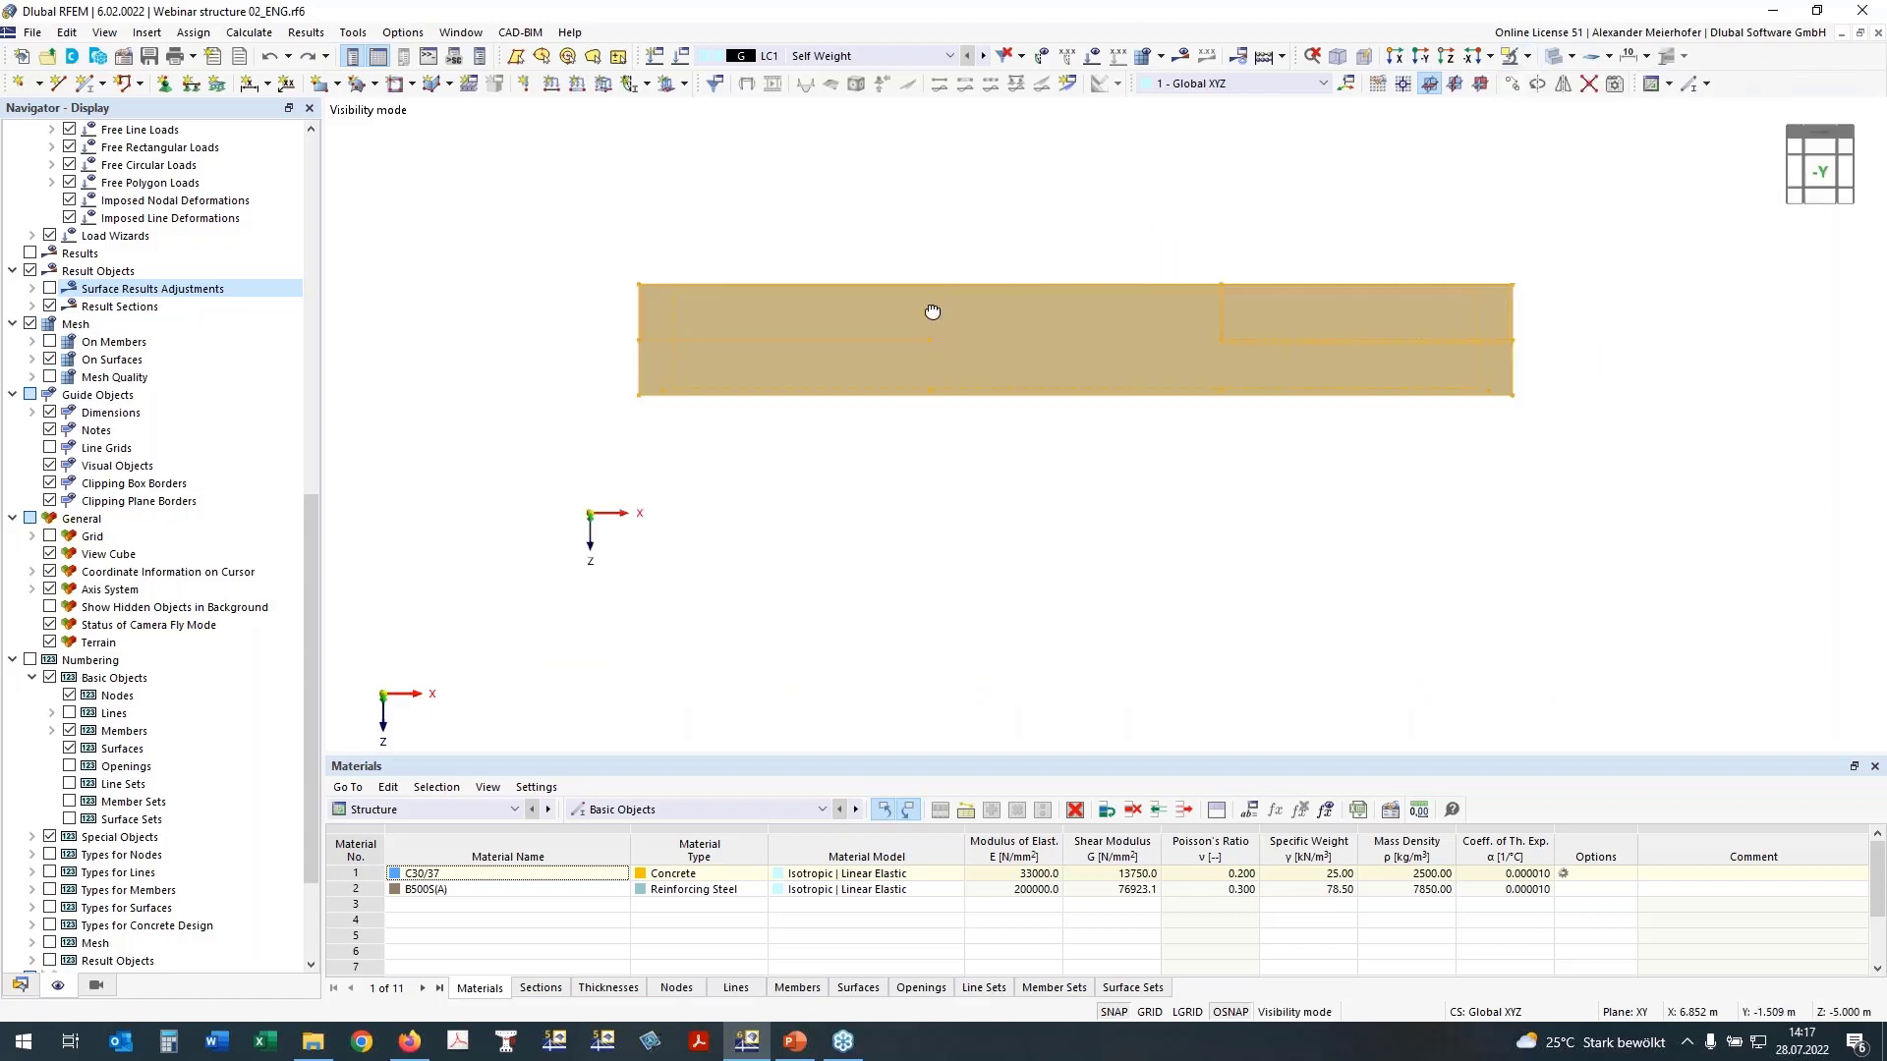
middle_click_drag(932, 311, 623, 597, "ctrl")
Step: Define a new single member of type Beam with section 2 - R_M1 450/500 in C30/37
left_click(86, 84)
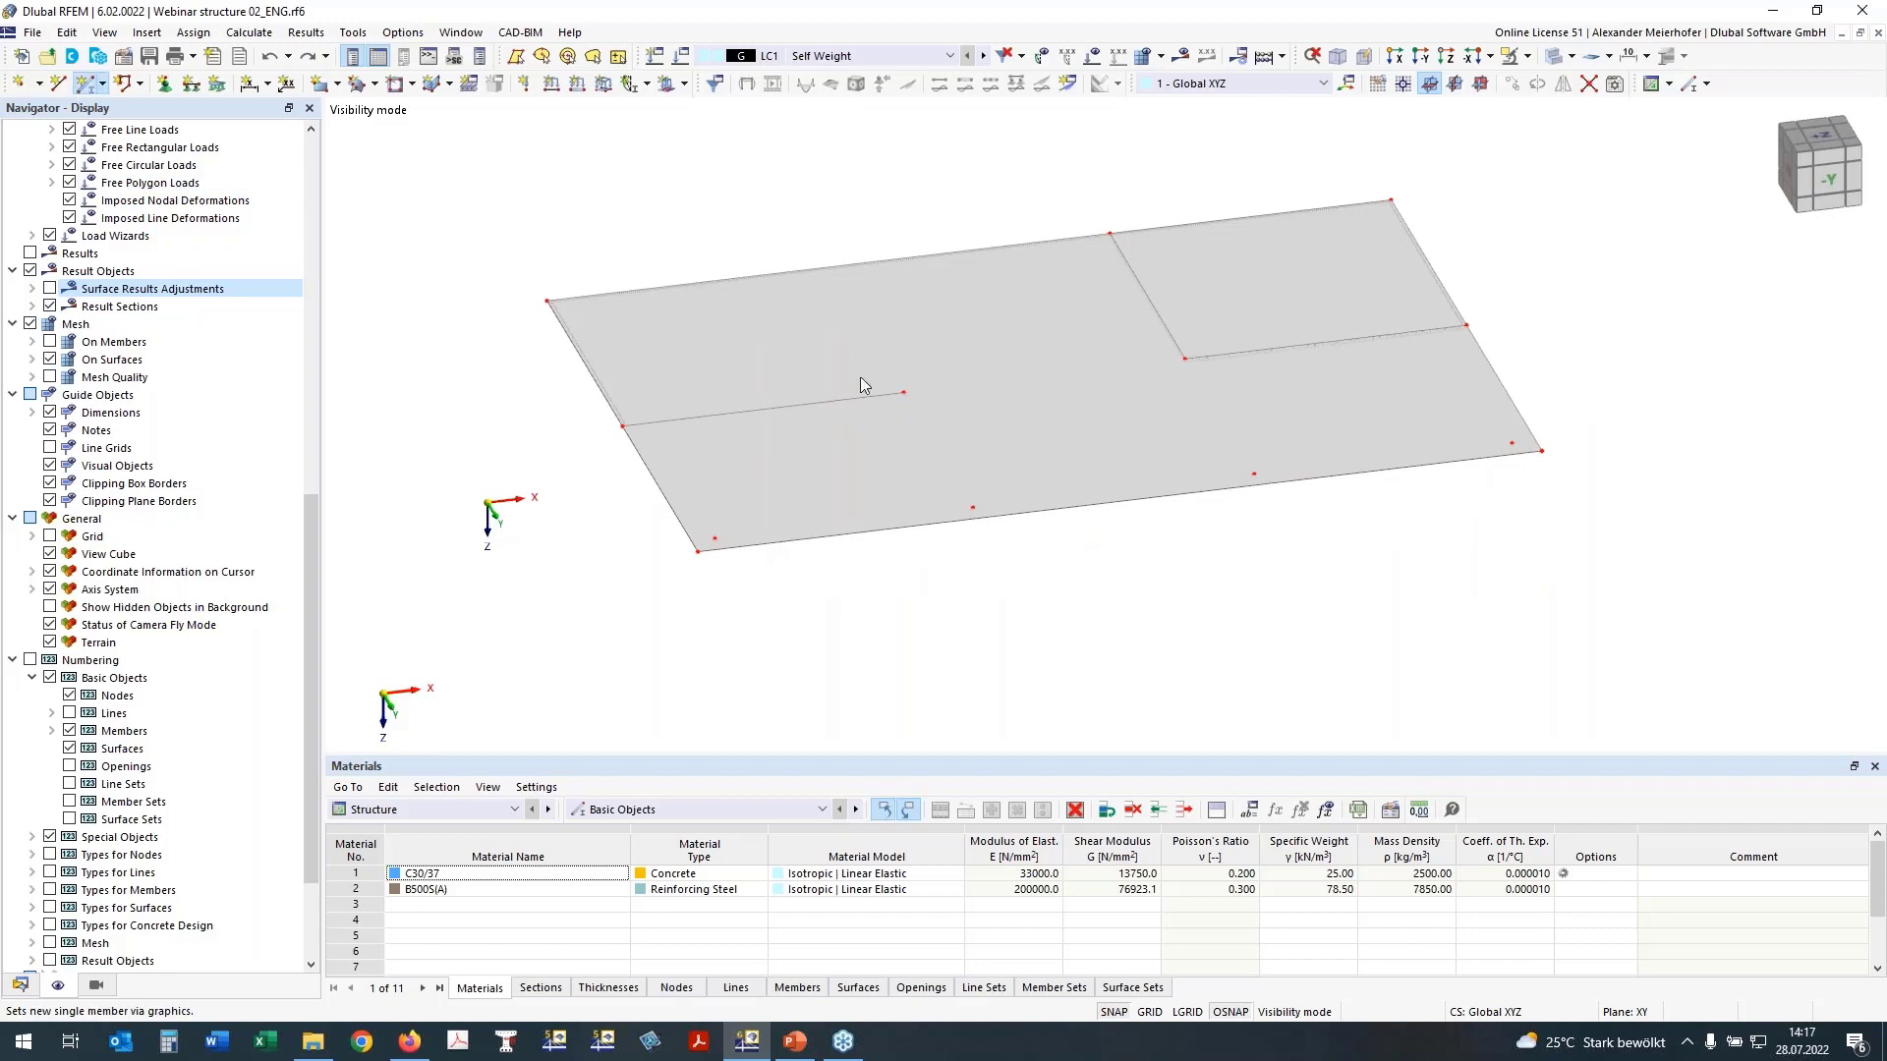
left_click(899, 397)
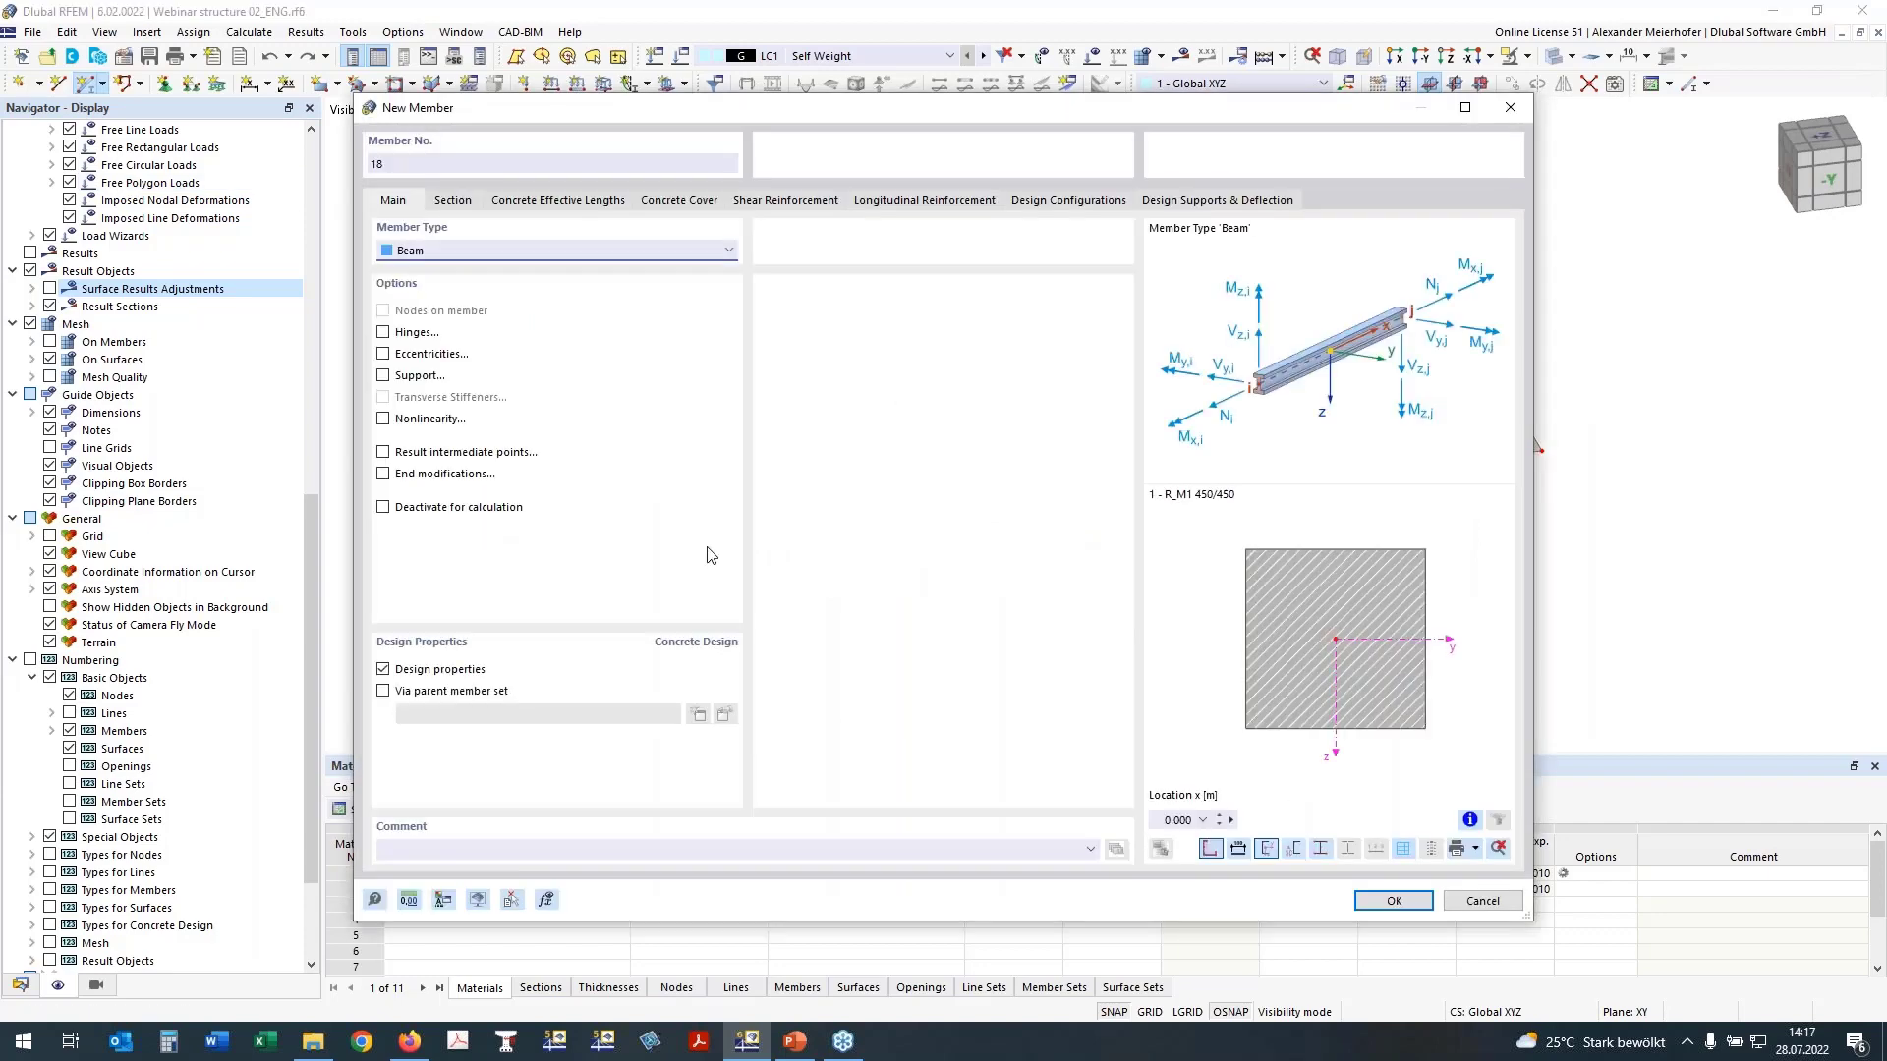
left_click(450, 202)
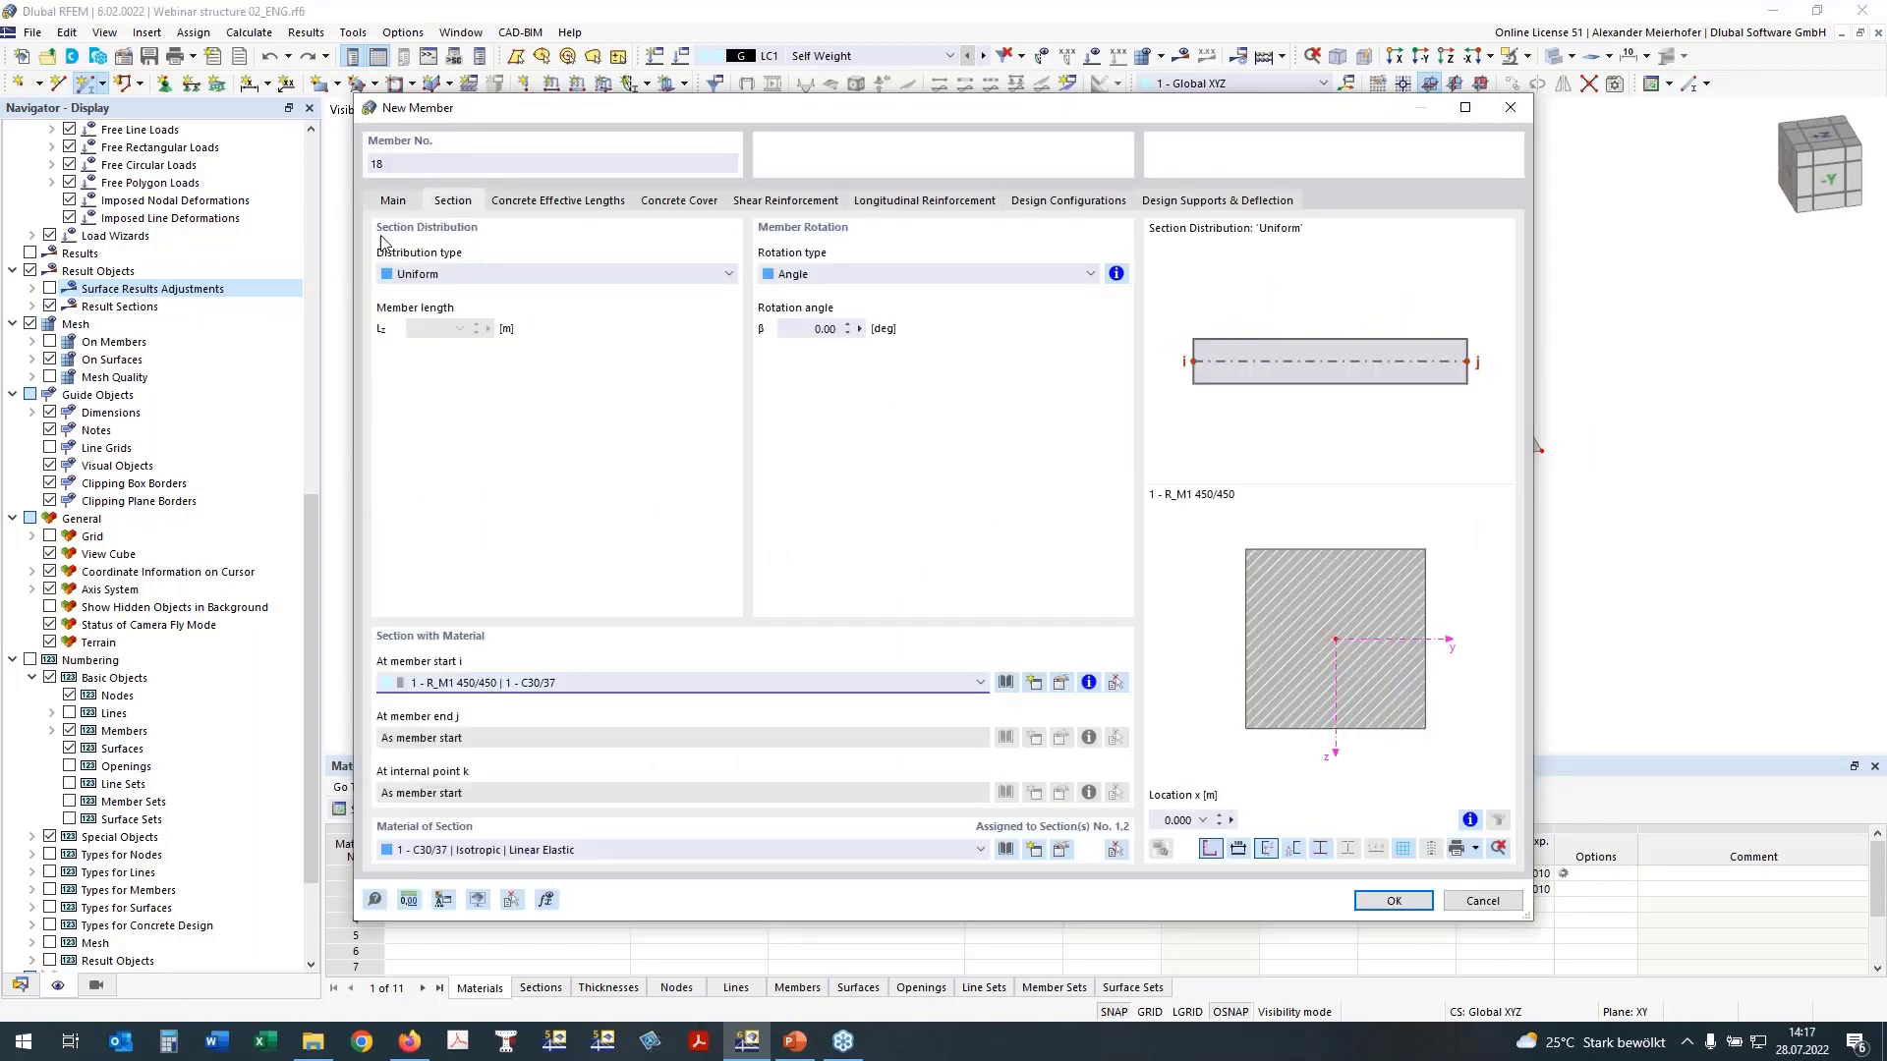
left_click(979, 686)
left_click(913, 717)
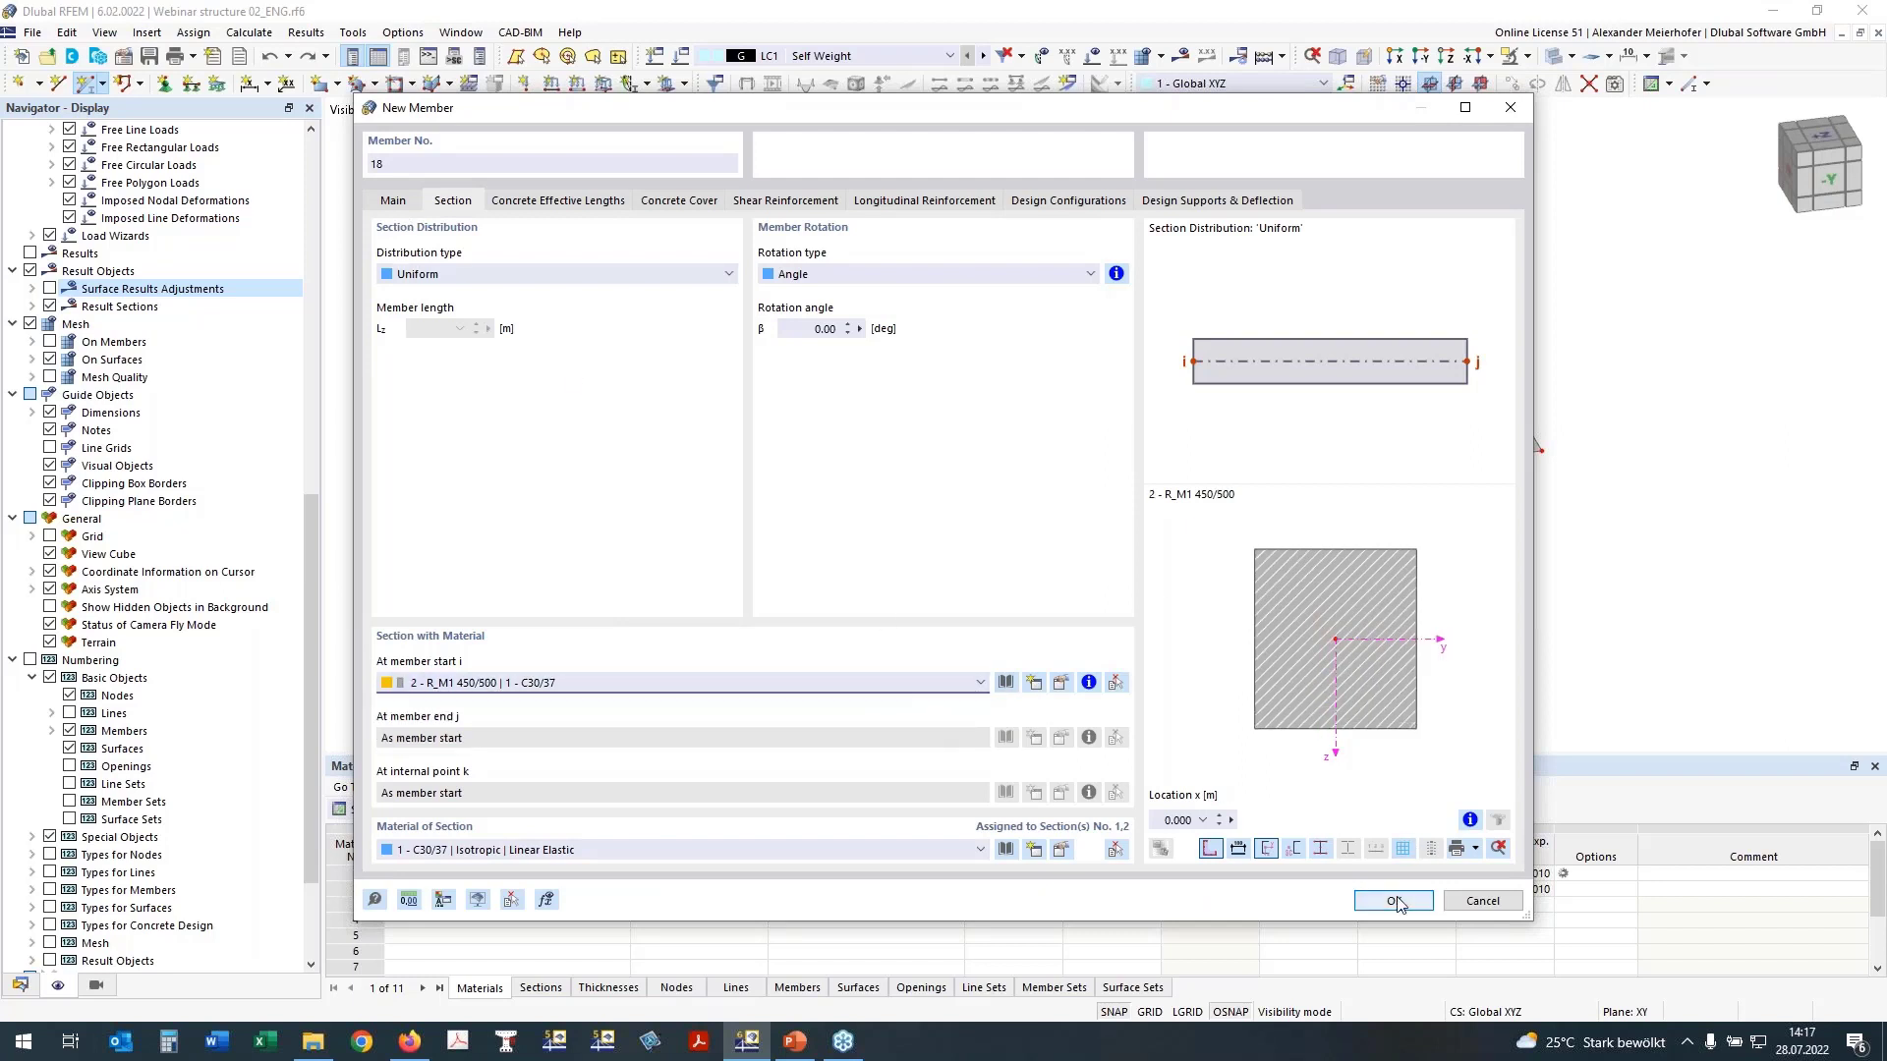
key("Return")
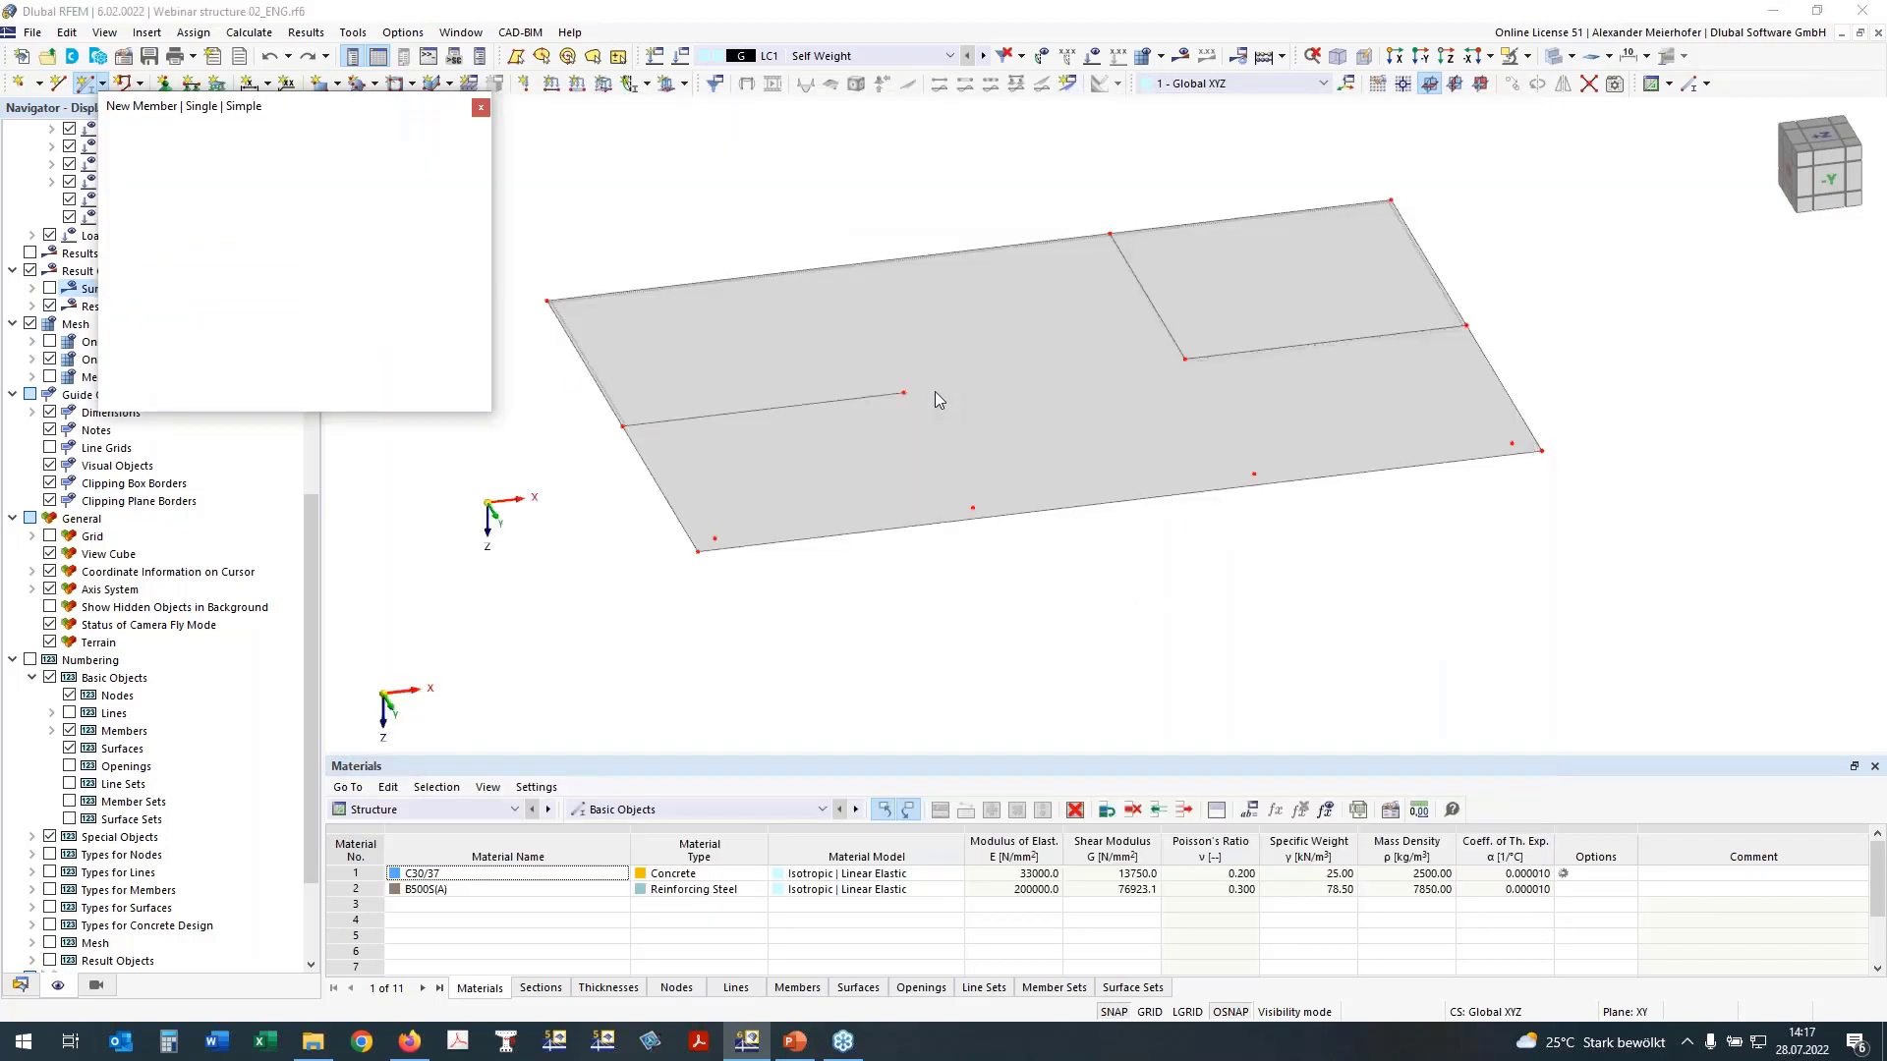
Step: Place the beam from the inner column's head to the inner wall corner and cancel the visibility mode
left_click(1185, 359)
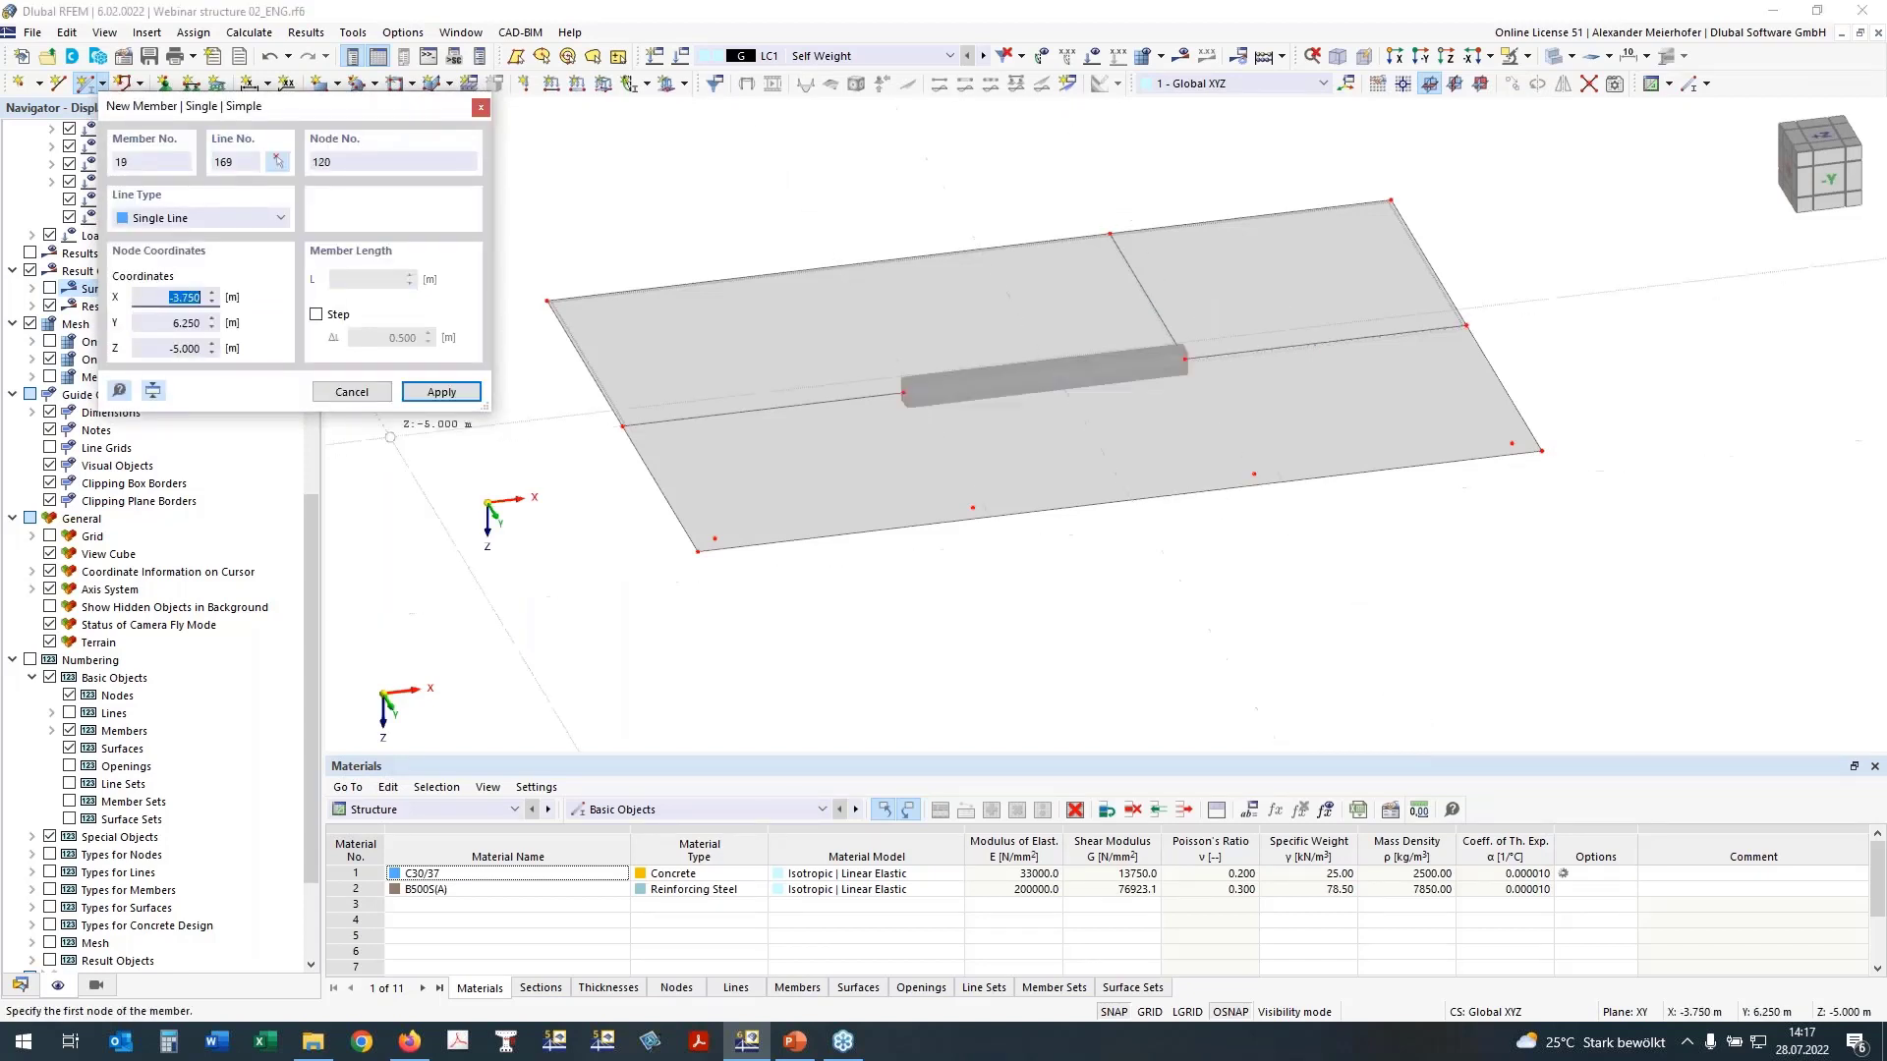
key("Escape")
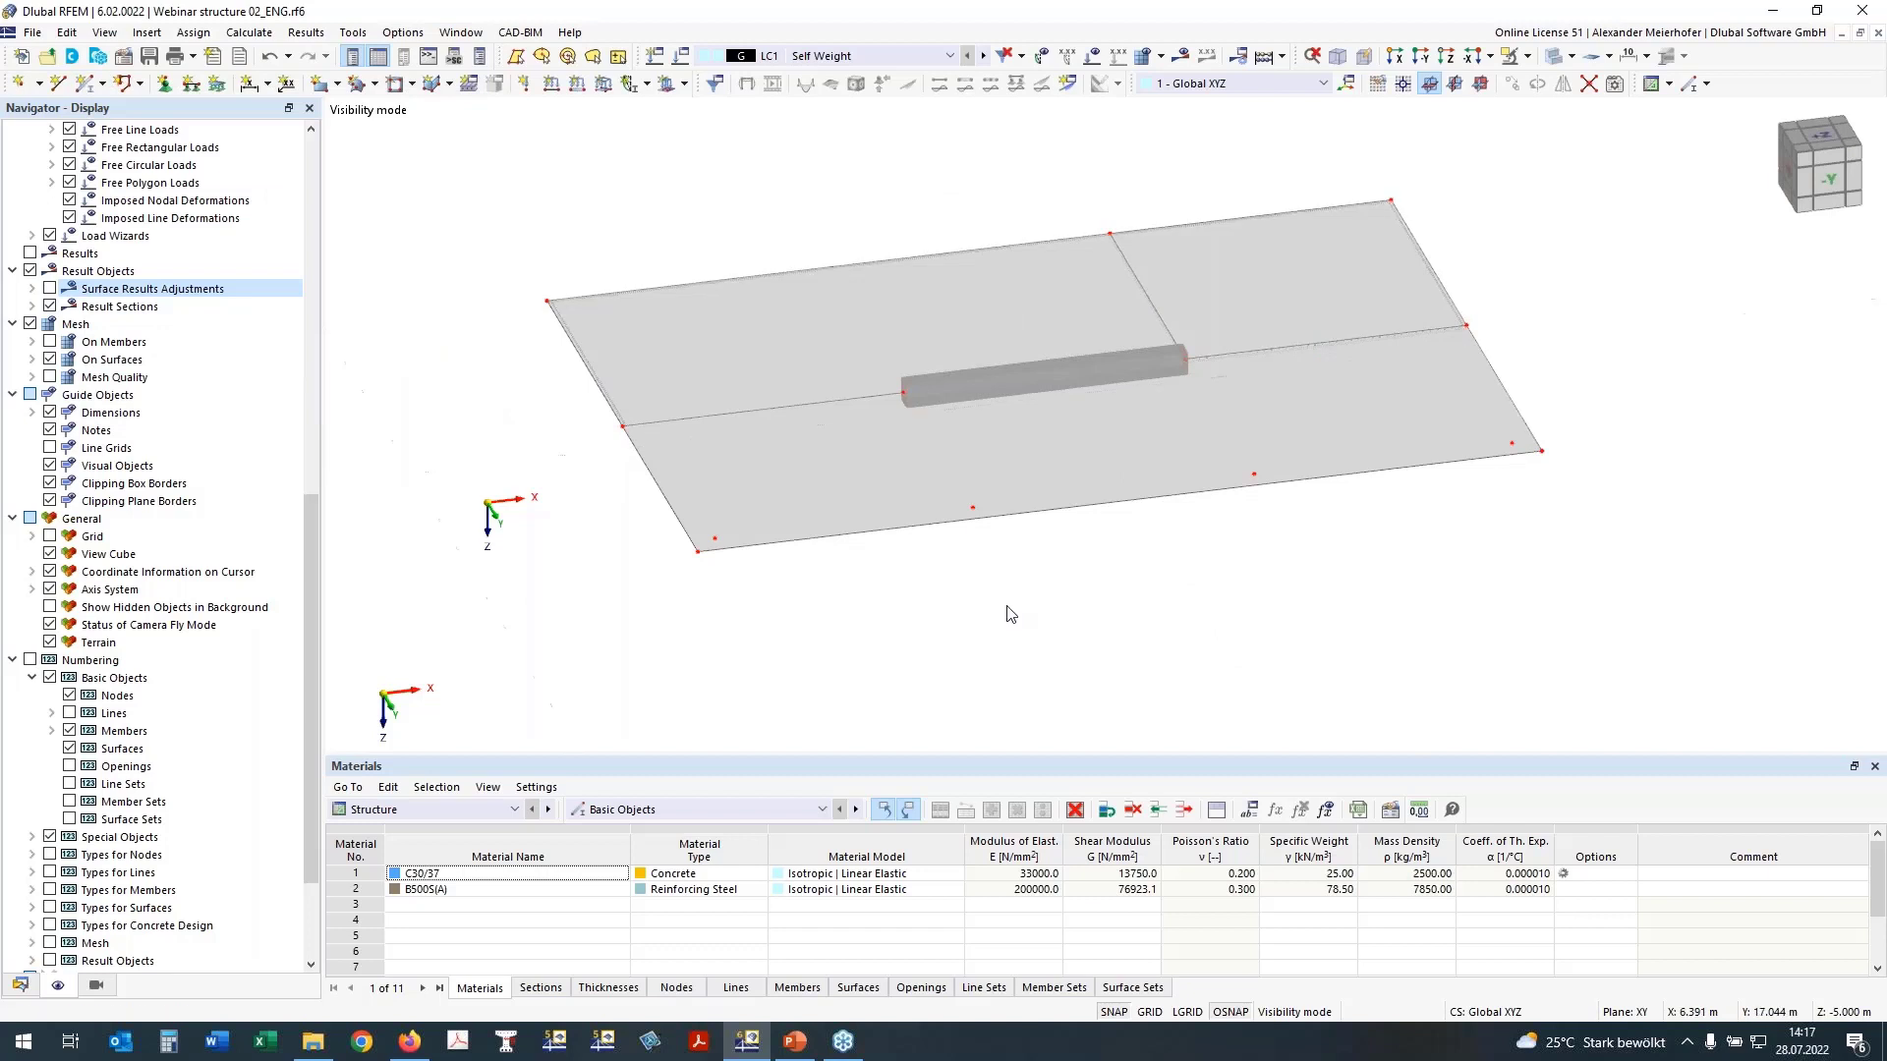
left_click(1421, 57)
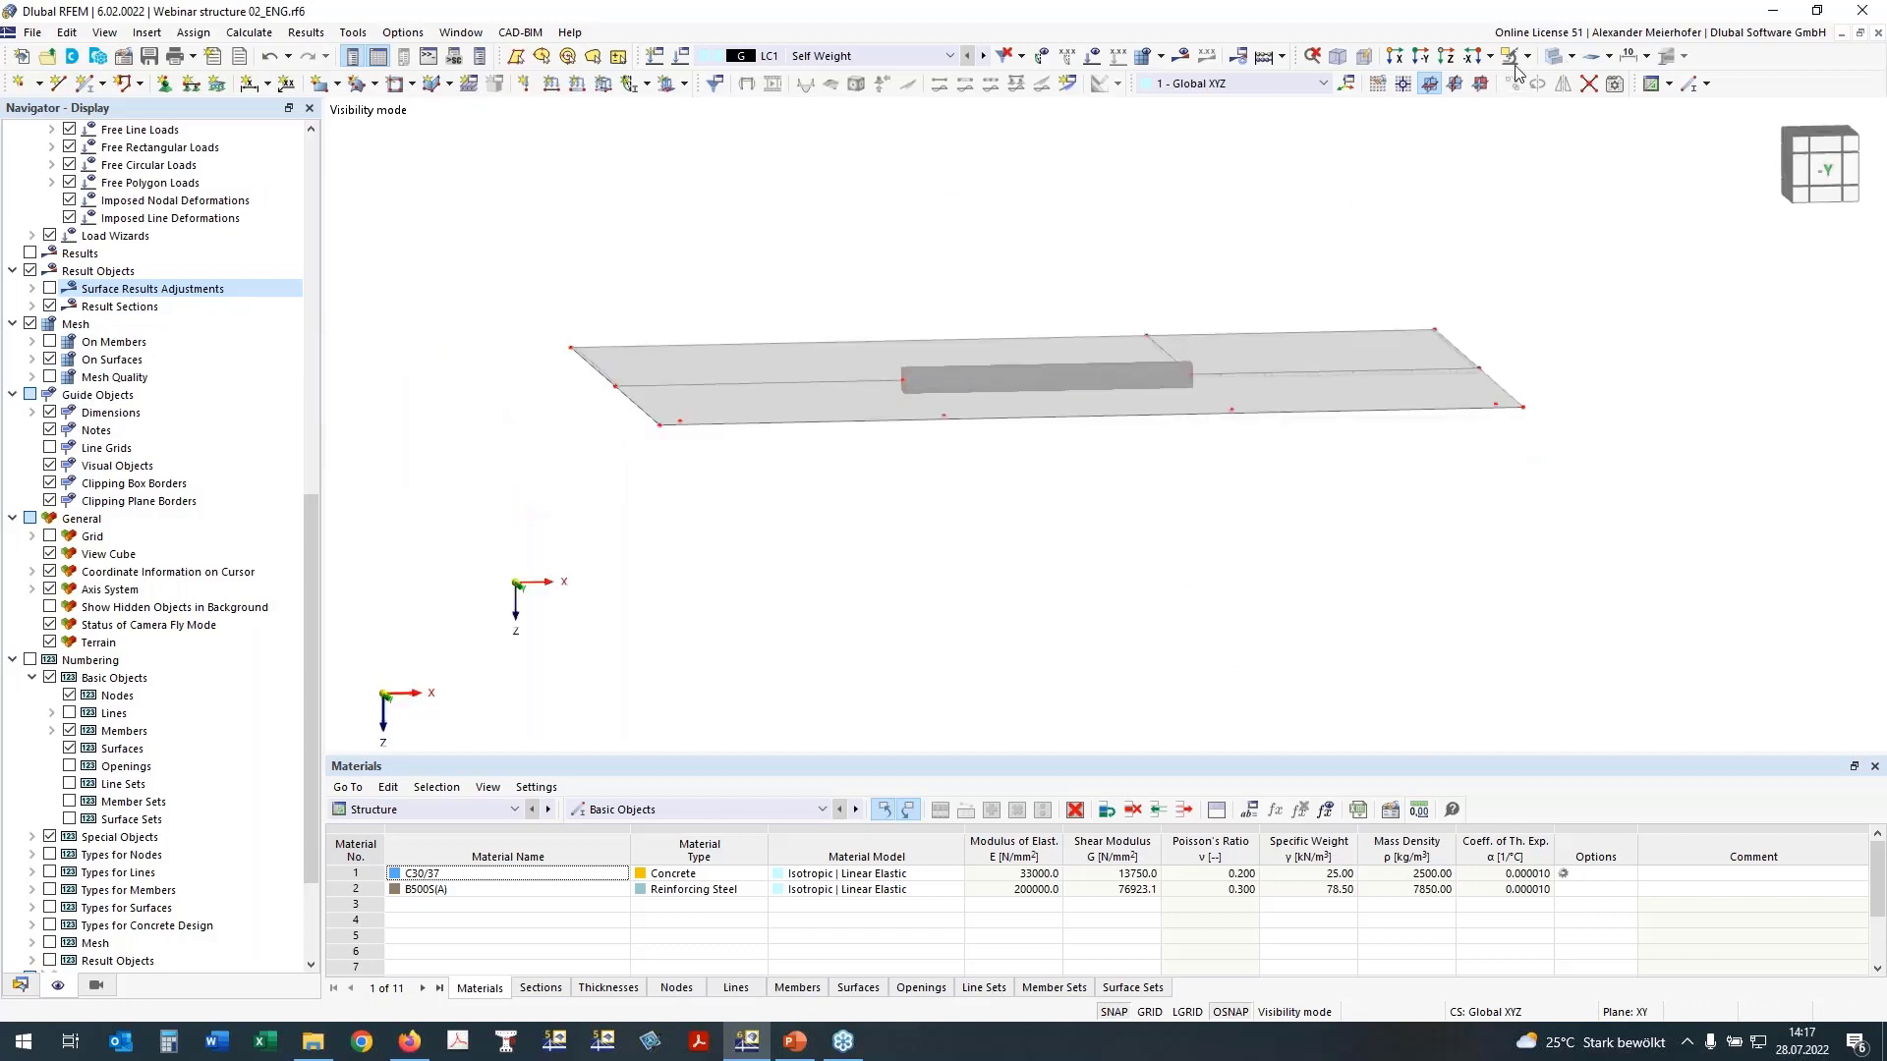
left_click(1514, 64)
left_click(1541, 196)
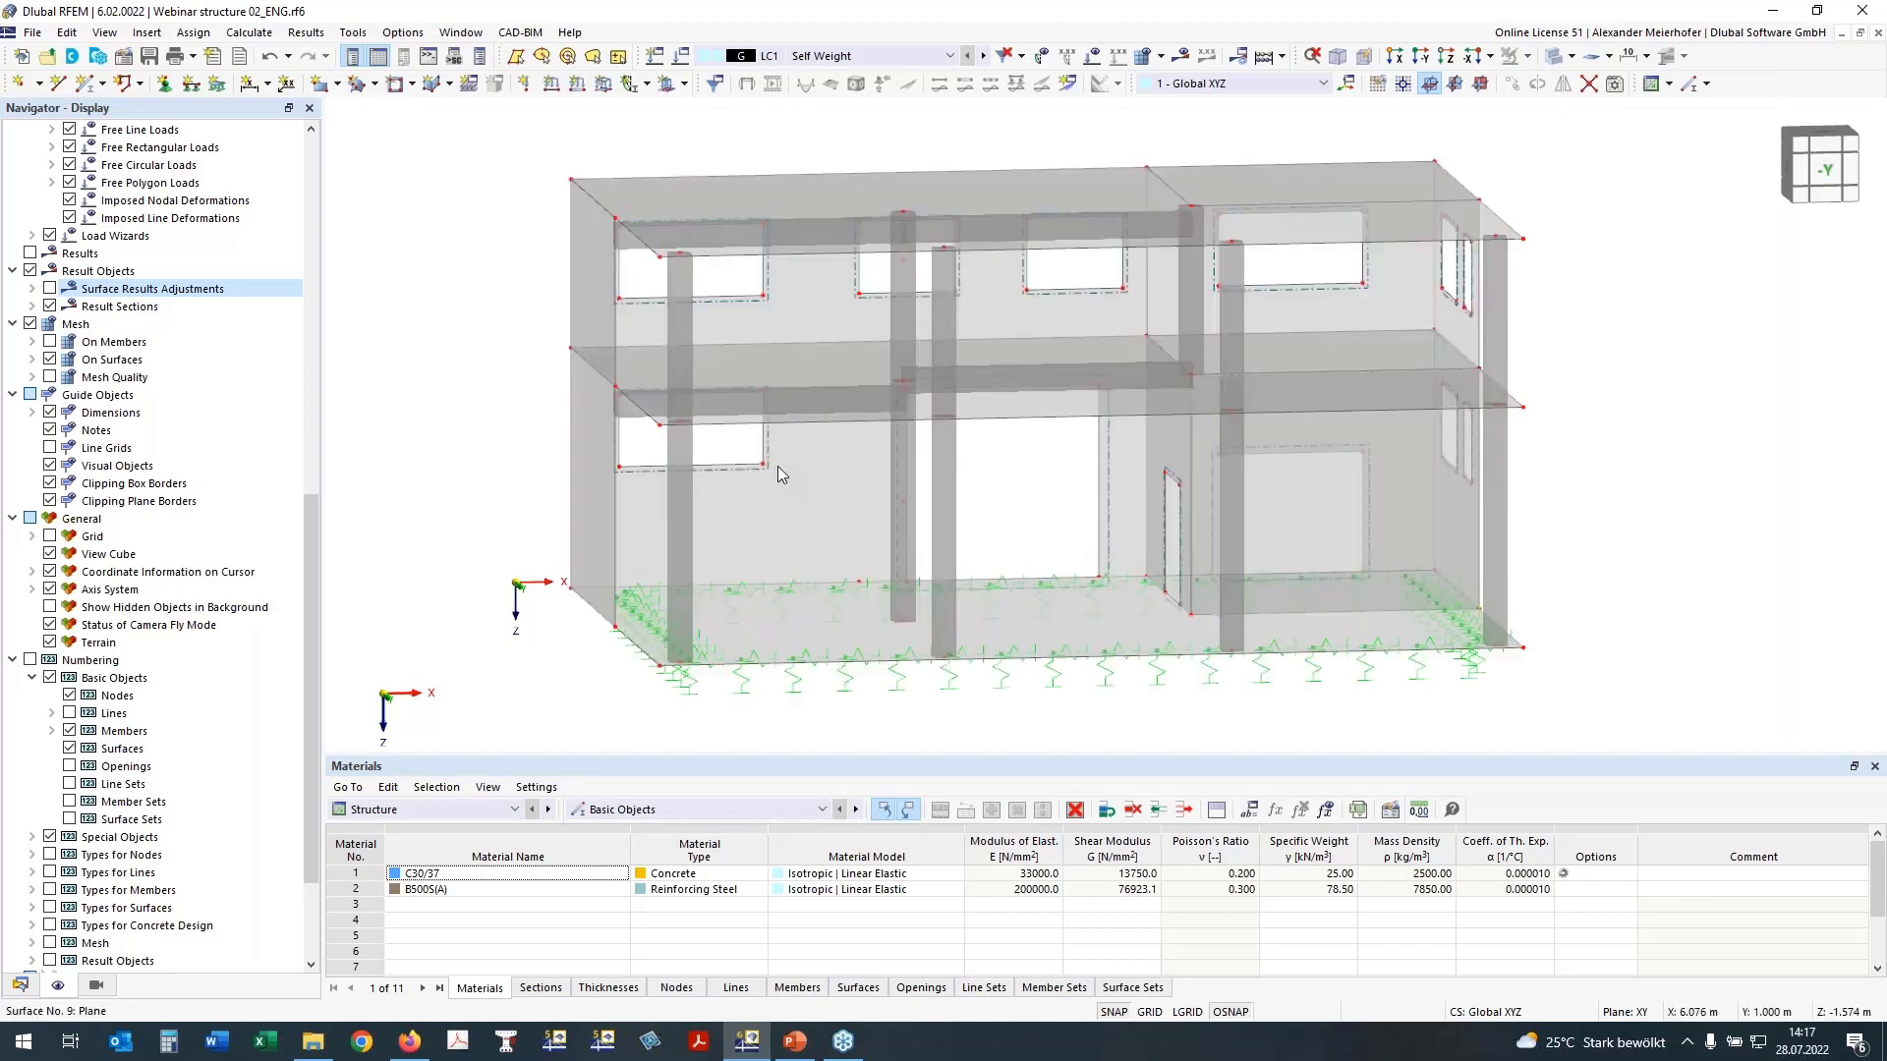
Step: Edit the intermediate floor's rib between outer wall and inner column: end its first flange segment at 15 % and set that segment's width to EC2
middle_click_drag(566, 448, 649, 447, "ctrl")
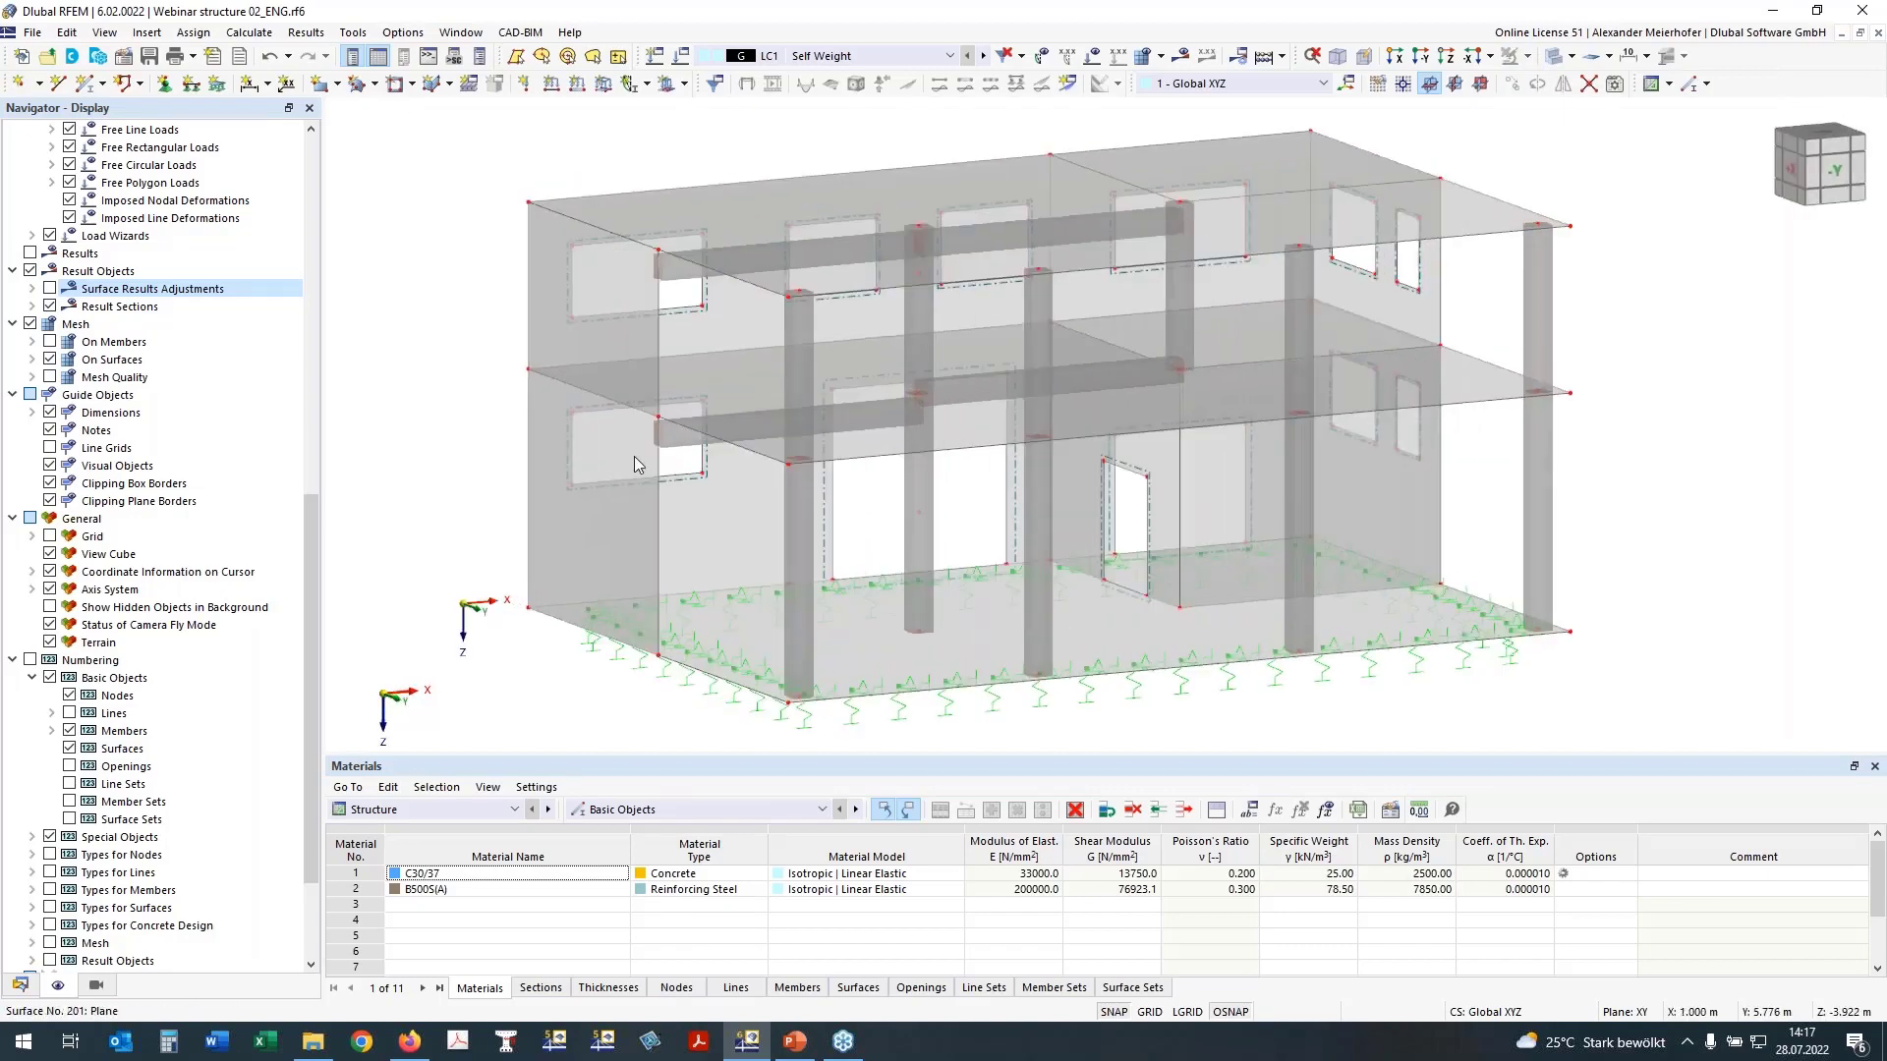
double_click(682, 430)
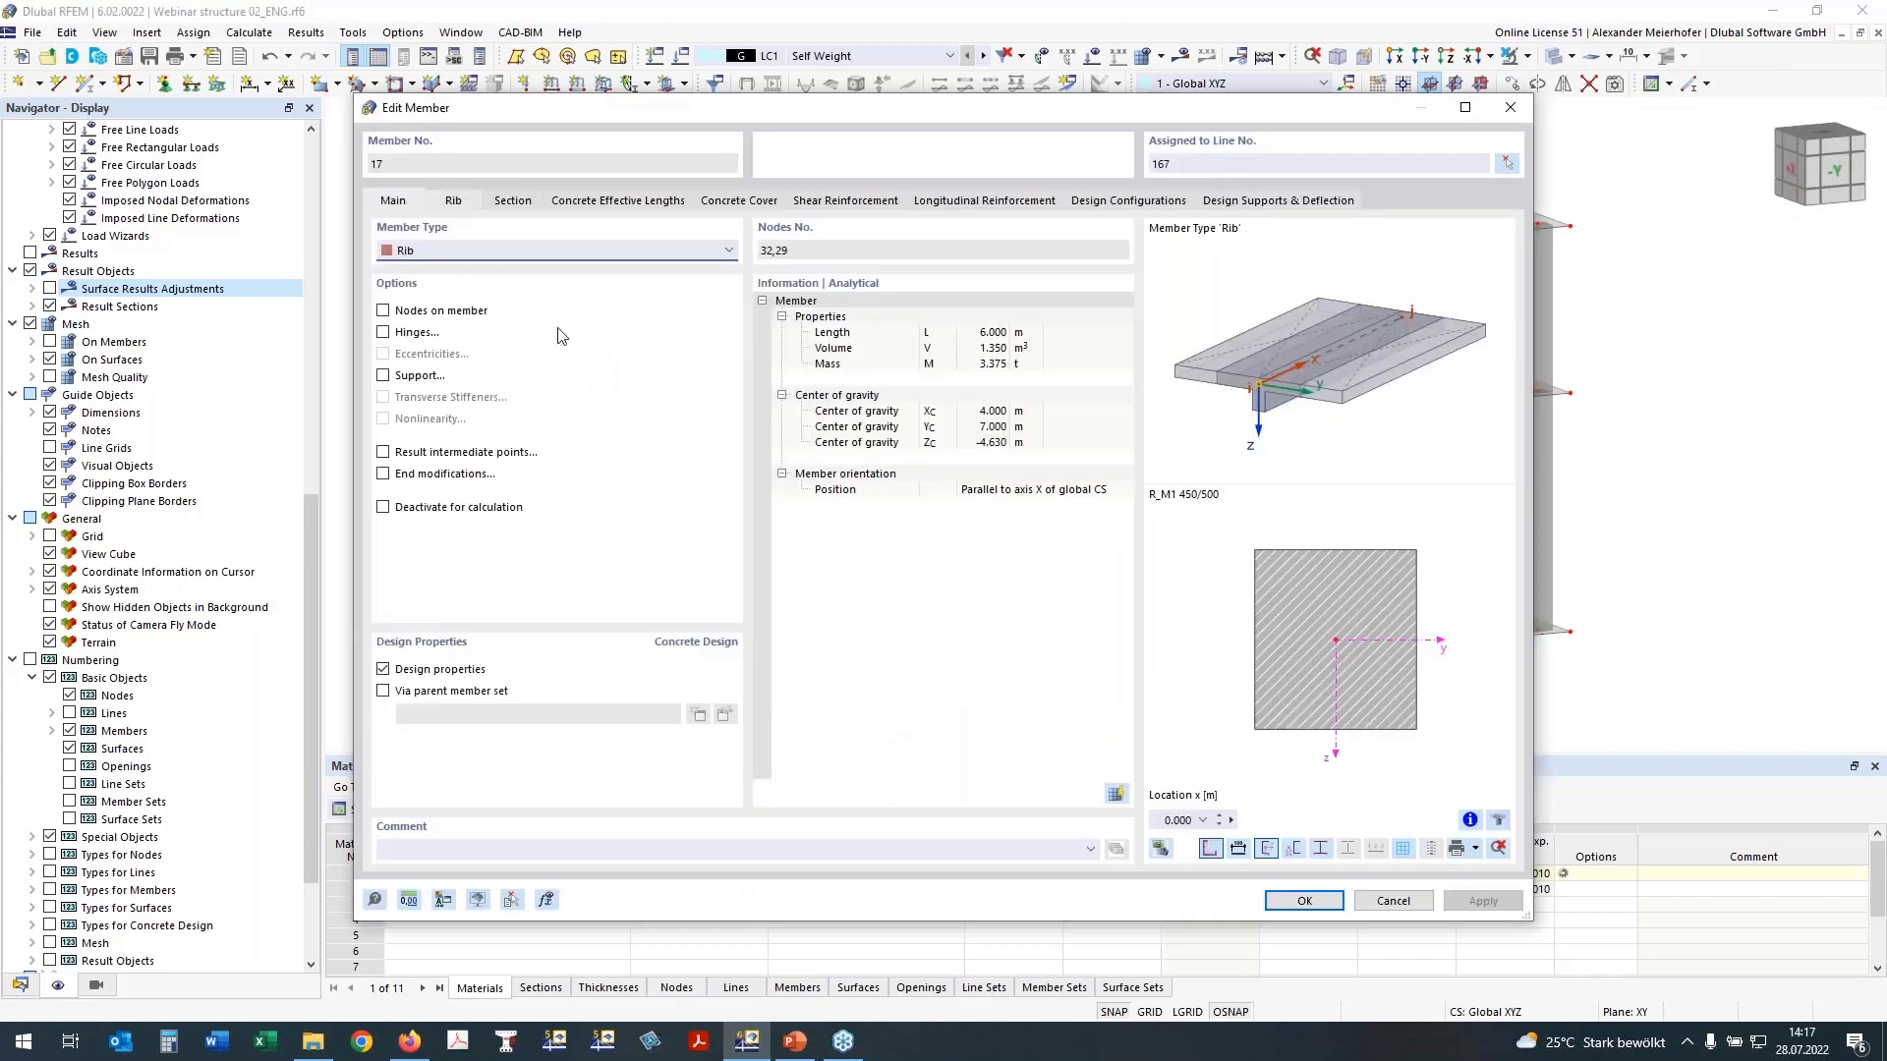
left_click(453, 201)
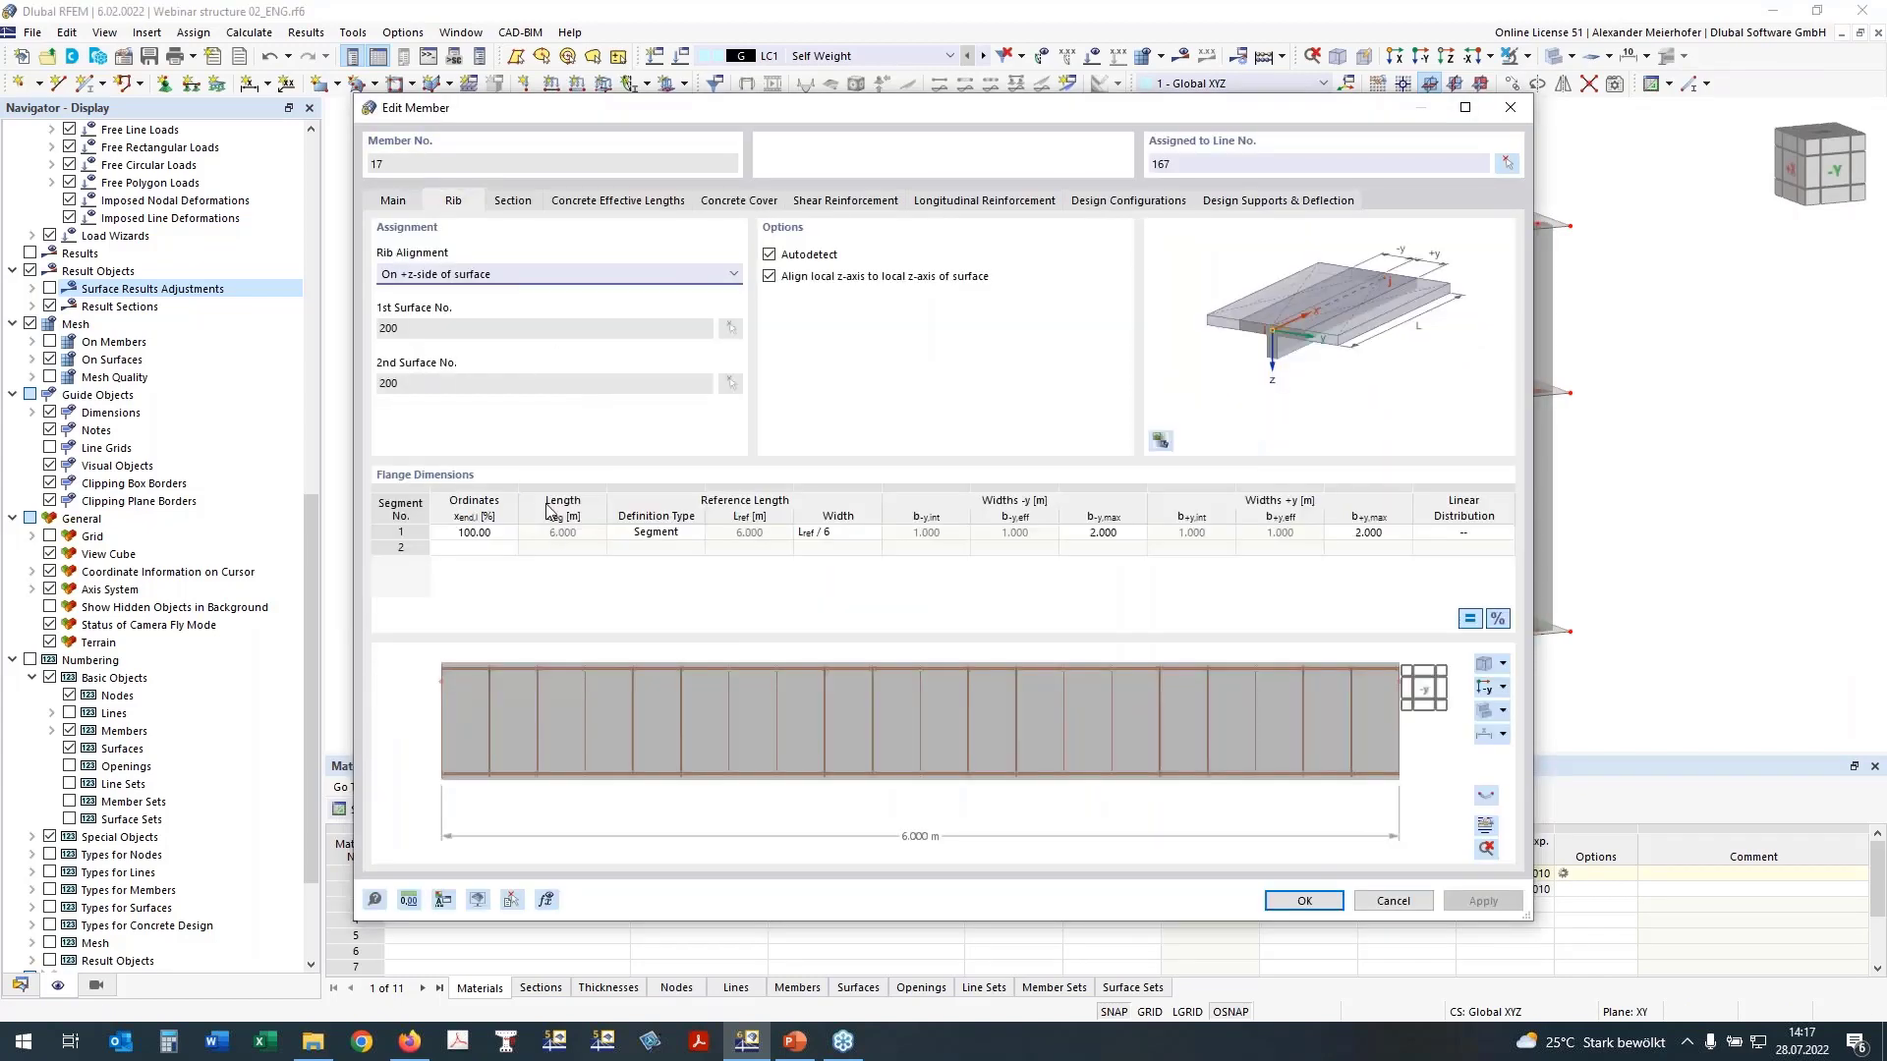
left_click(1488, 692)
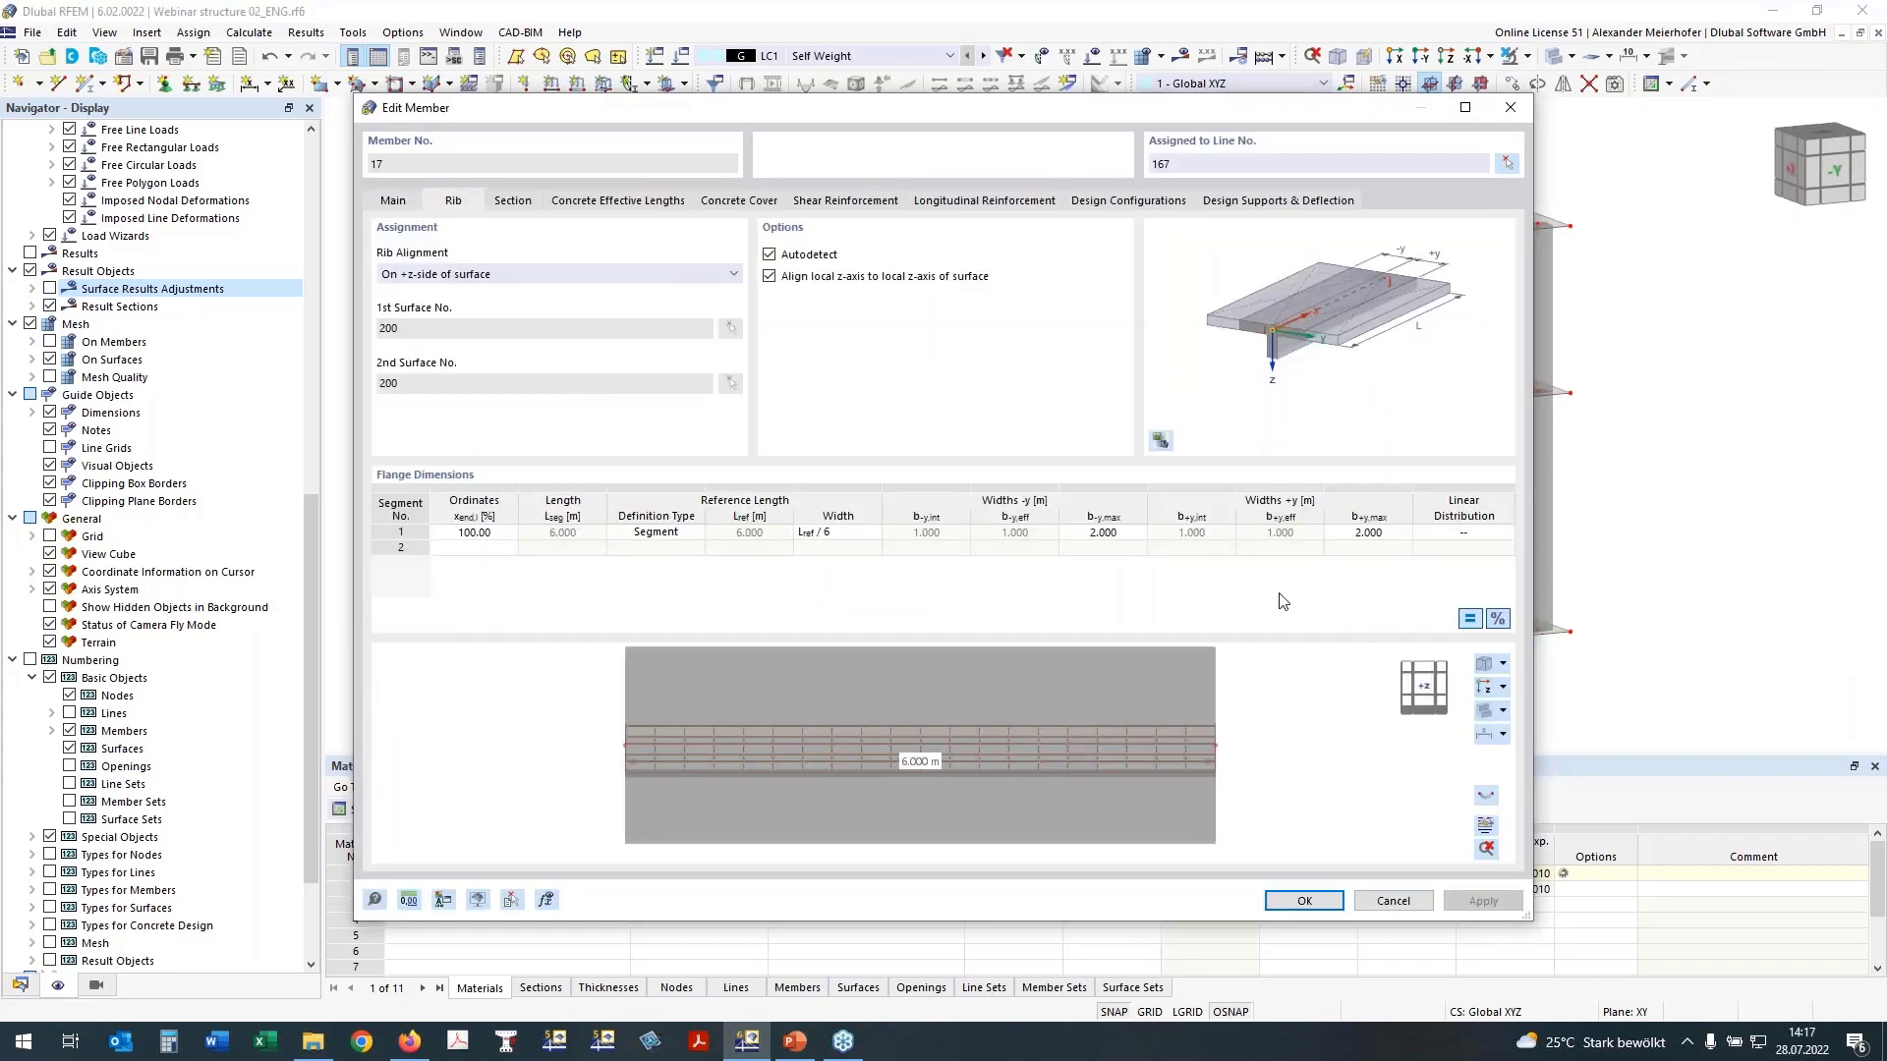
left_click(475, 533)
type("15")
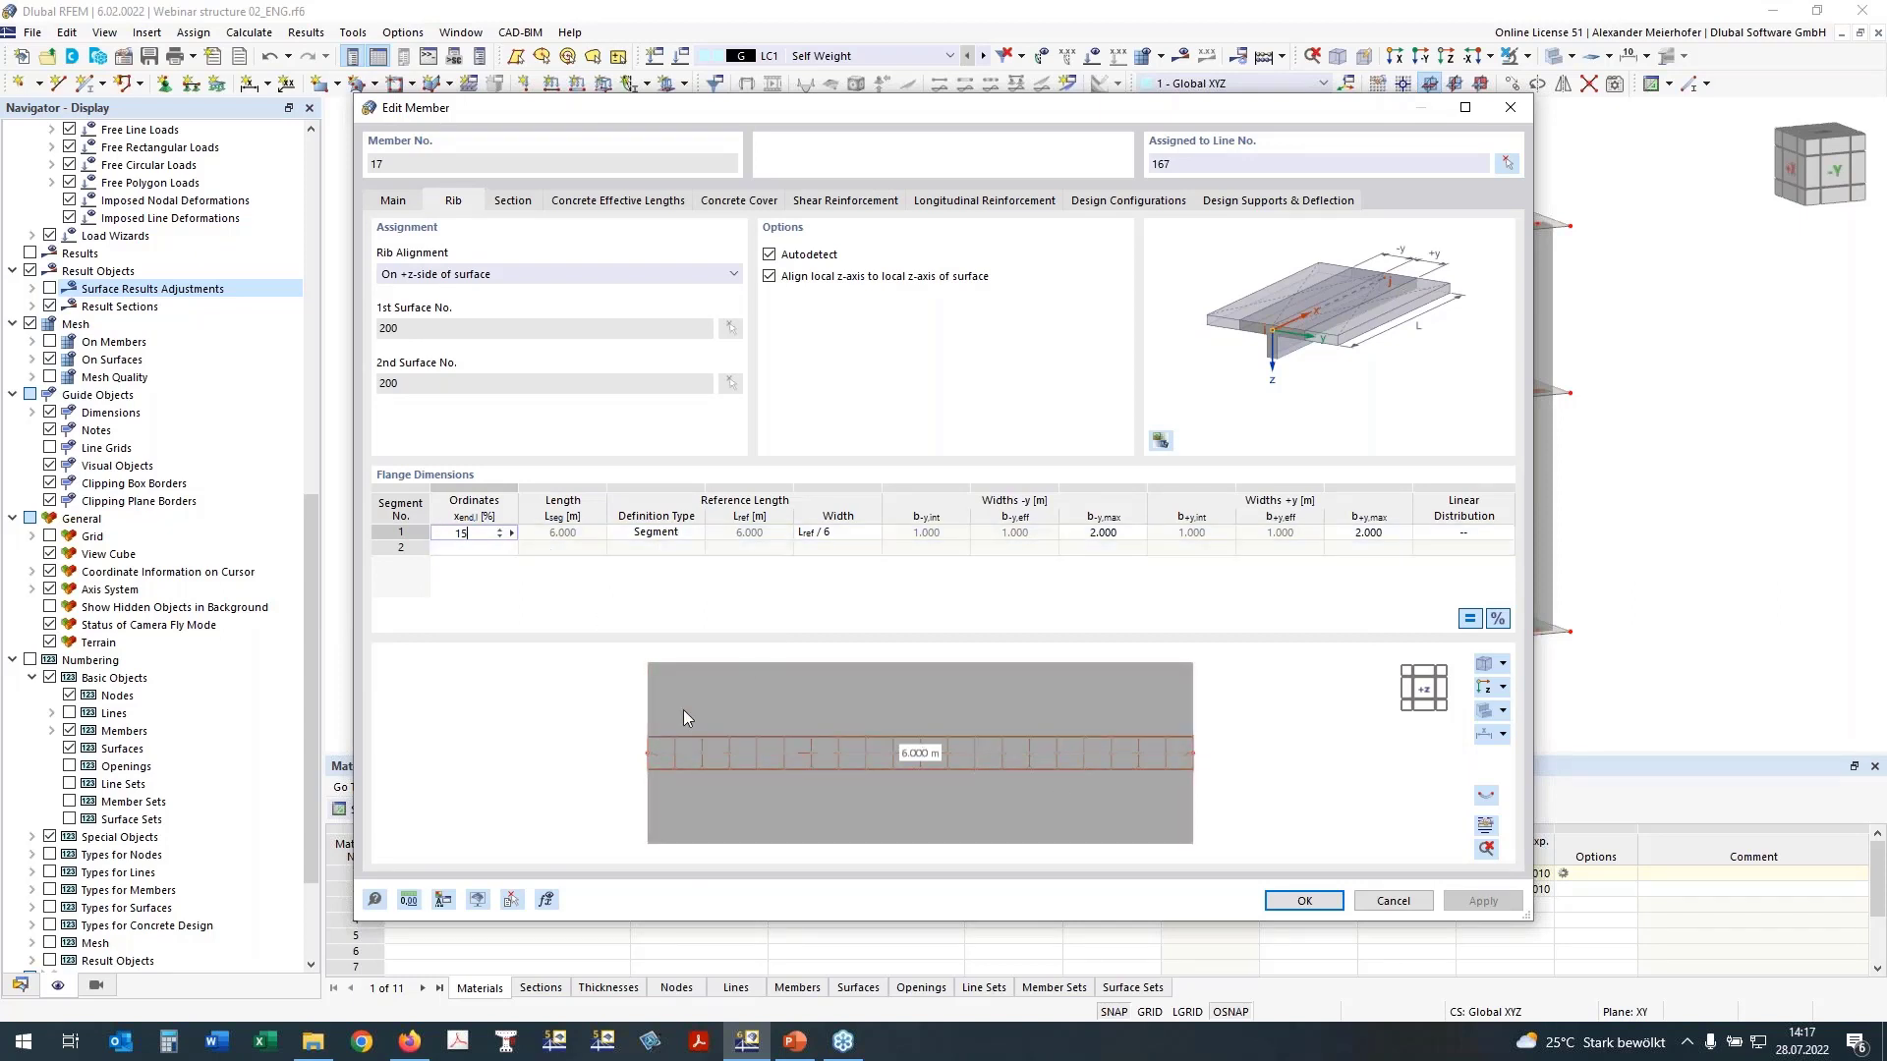
left_click(674, 536)
left_click(835, 536)
left_click(841, 536)
left_click(823, 593)
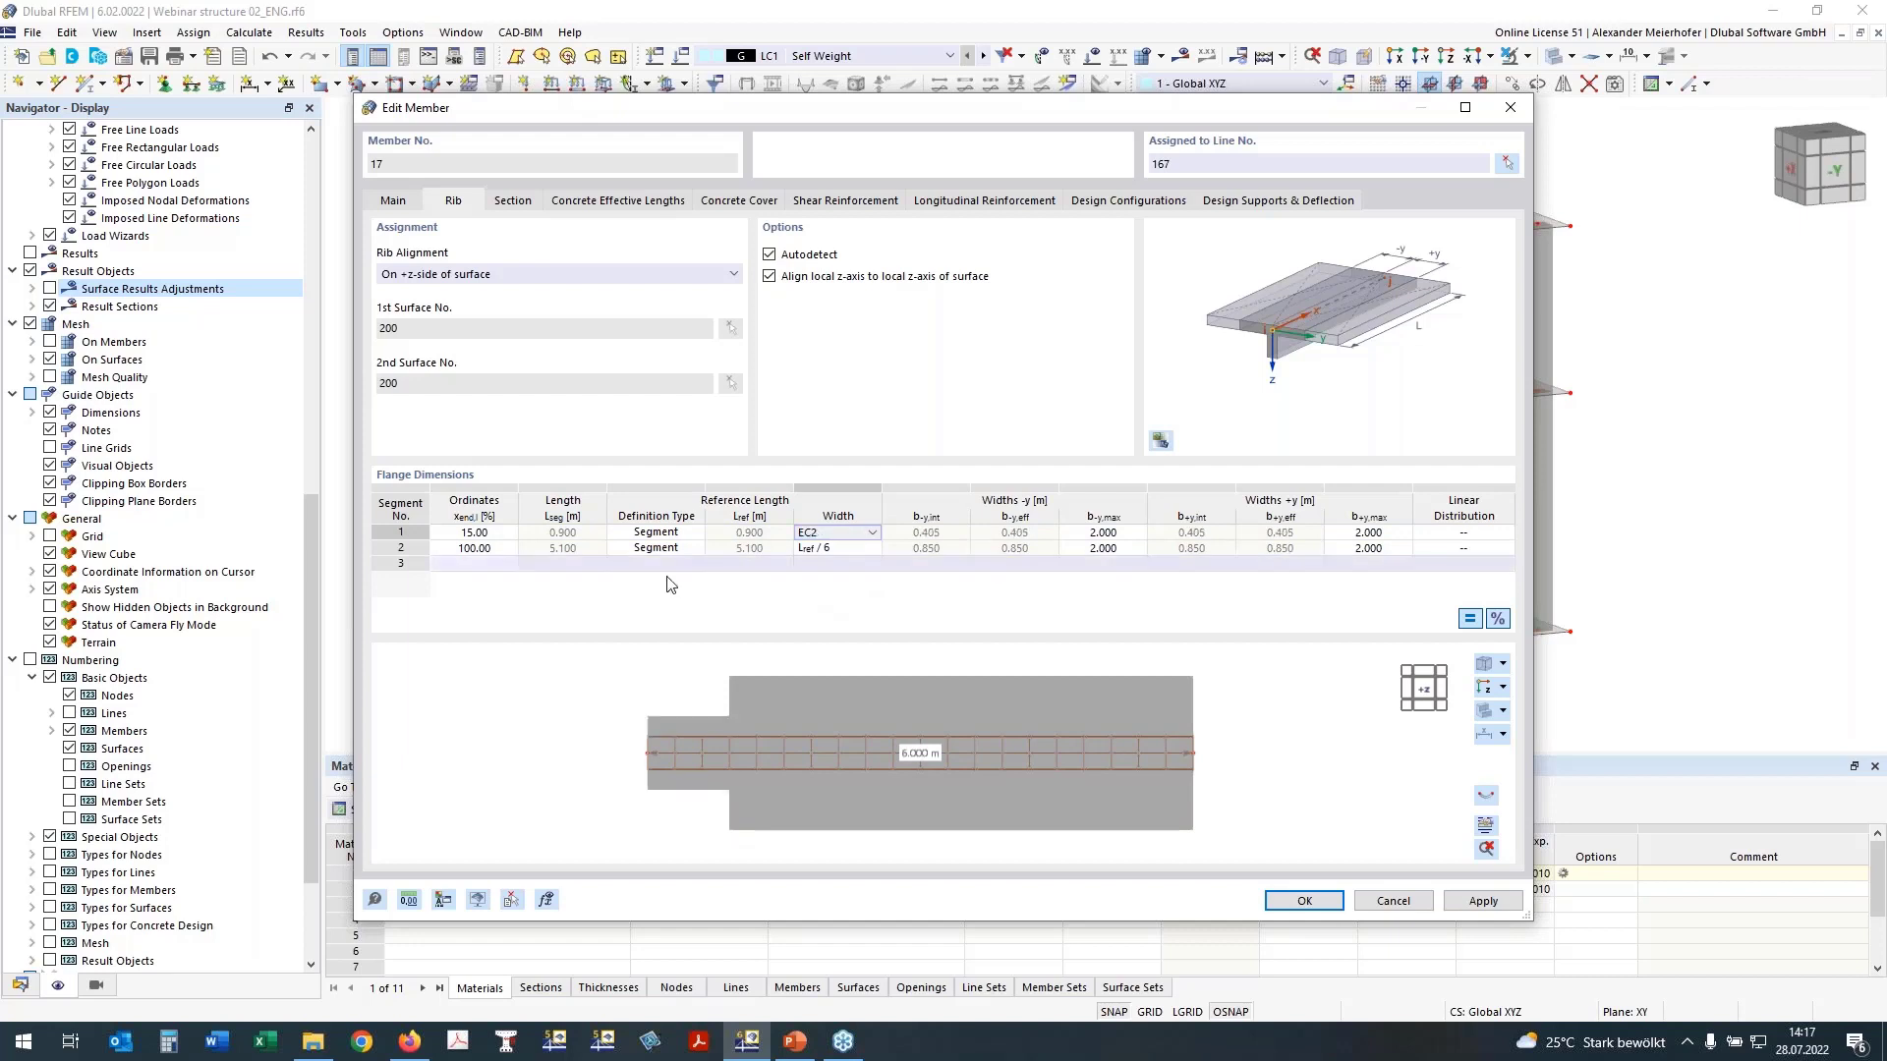
Step: Set the second flange segment's width to EC2, ending at 85 %, and add a third segment ending at 100 %
left_click(835, 552)
left_click(831, 551)
left_click(507, 562)
left_click(481, 548)
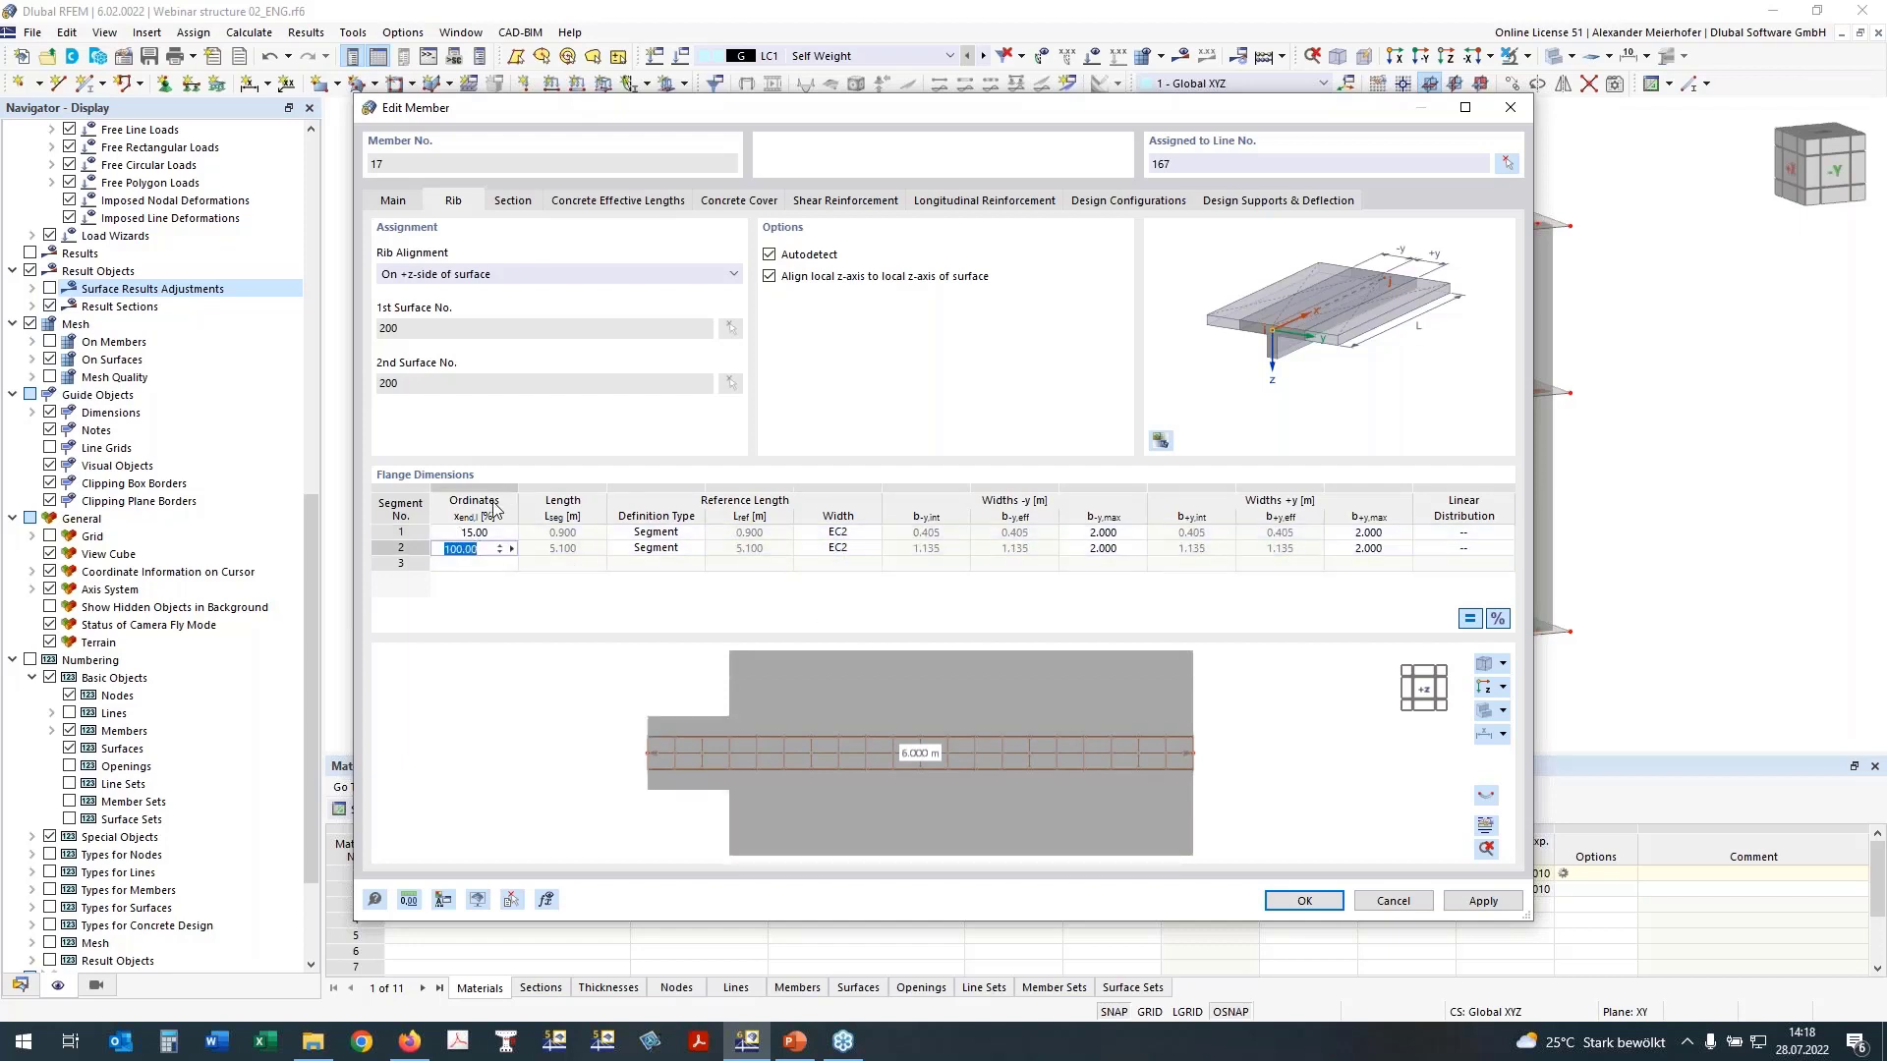
type("85")
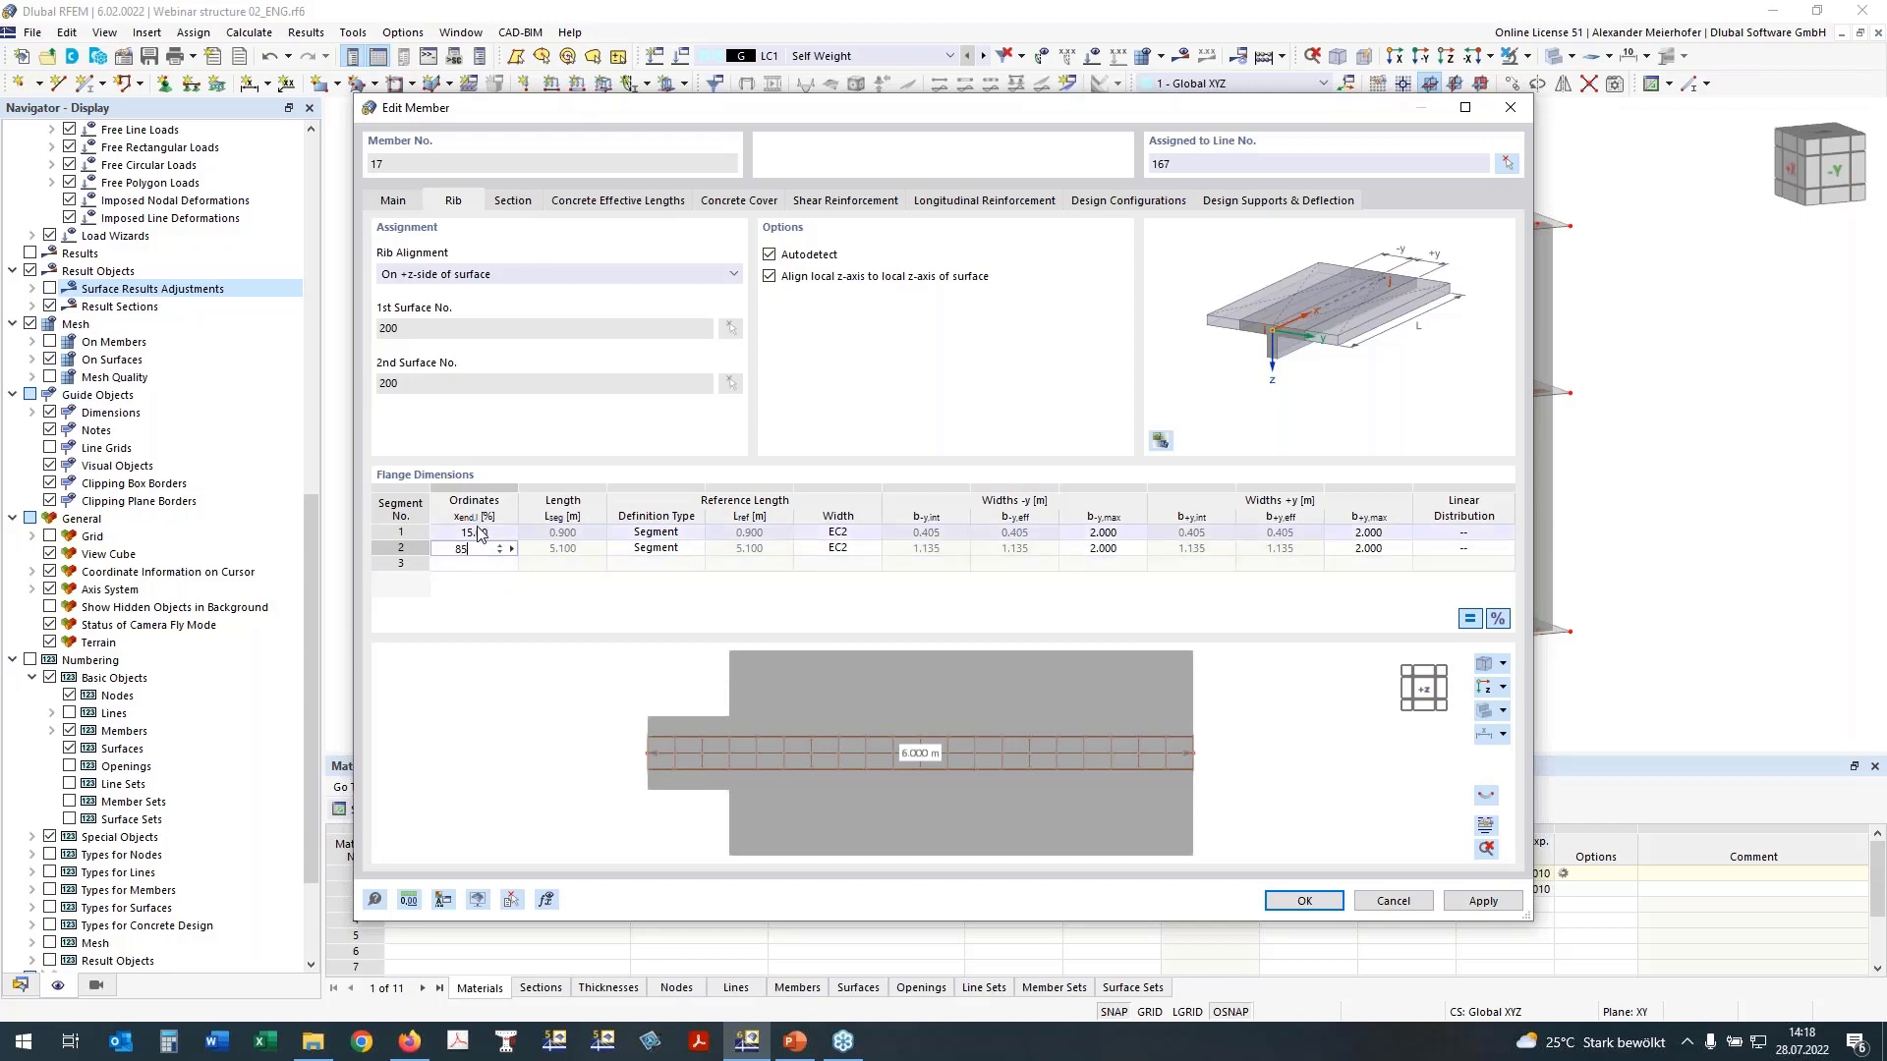
left_click(467, 564)
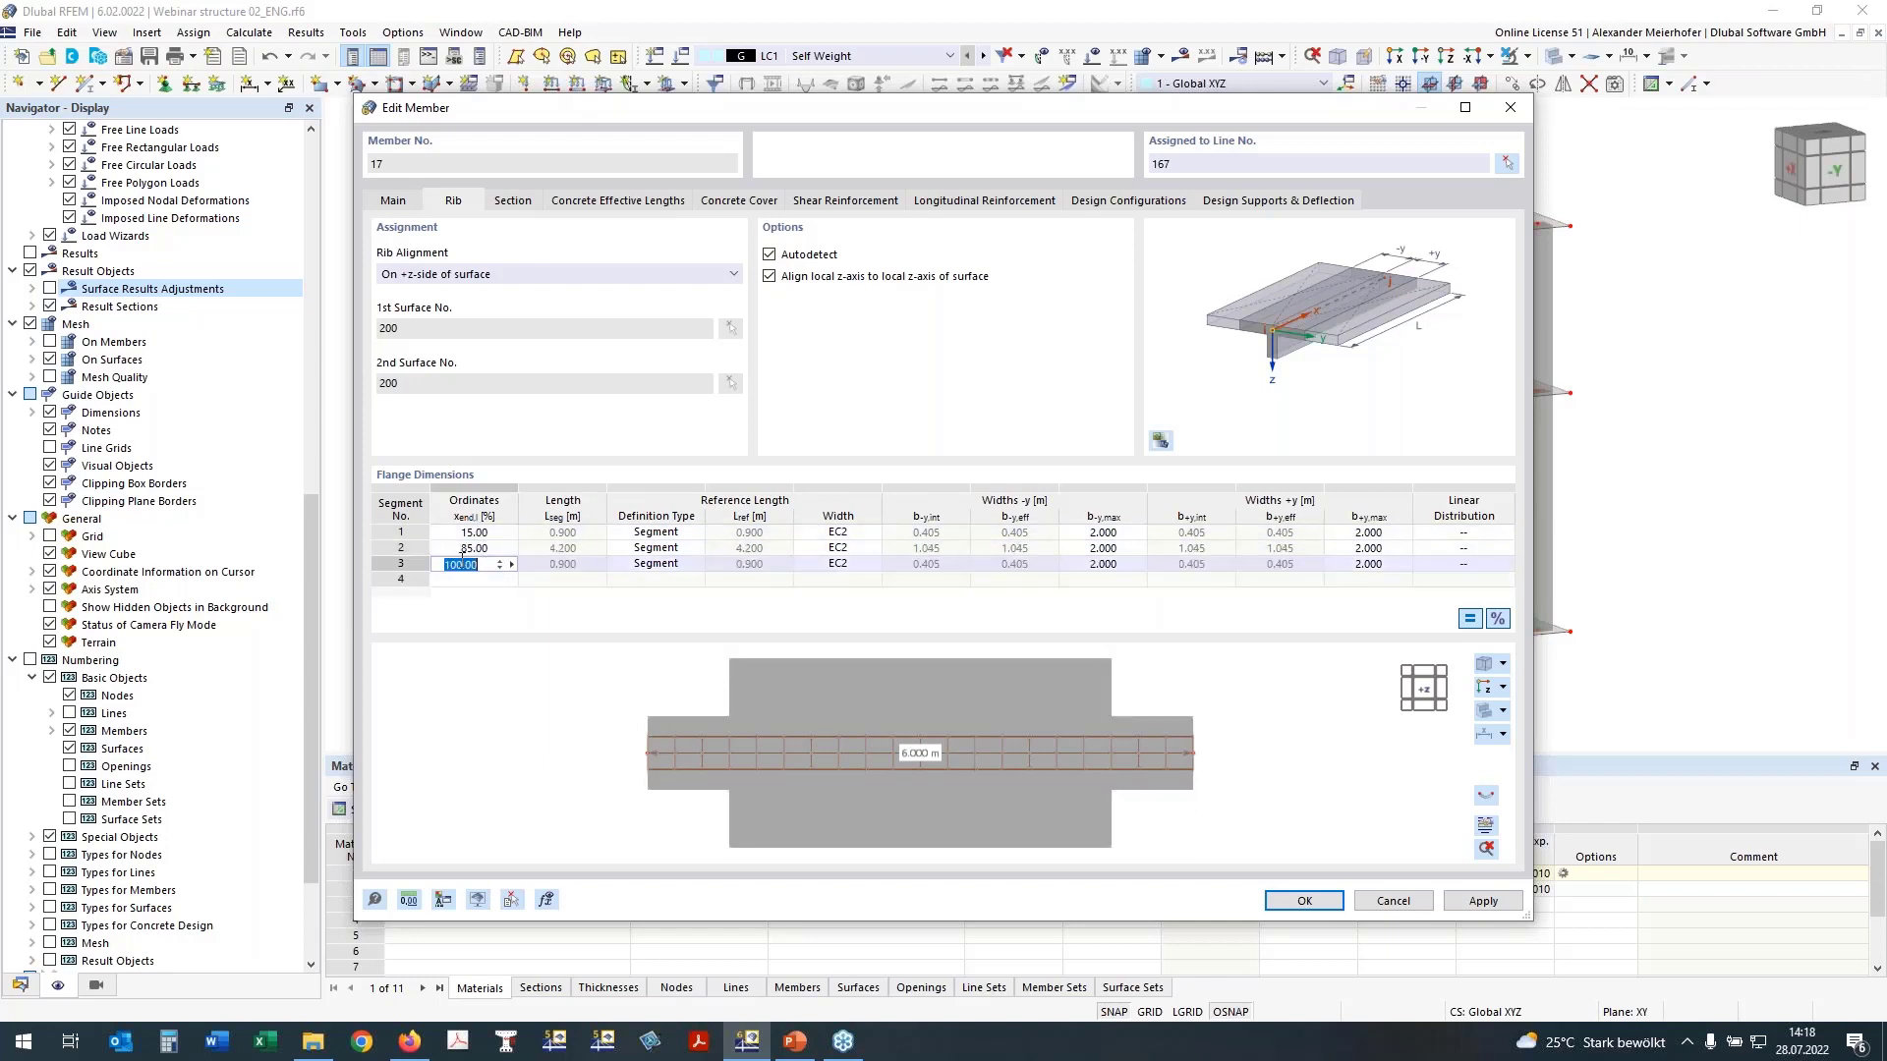
type("100")
key("Up")
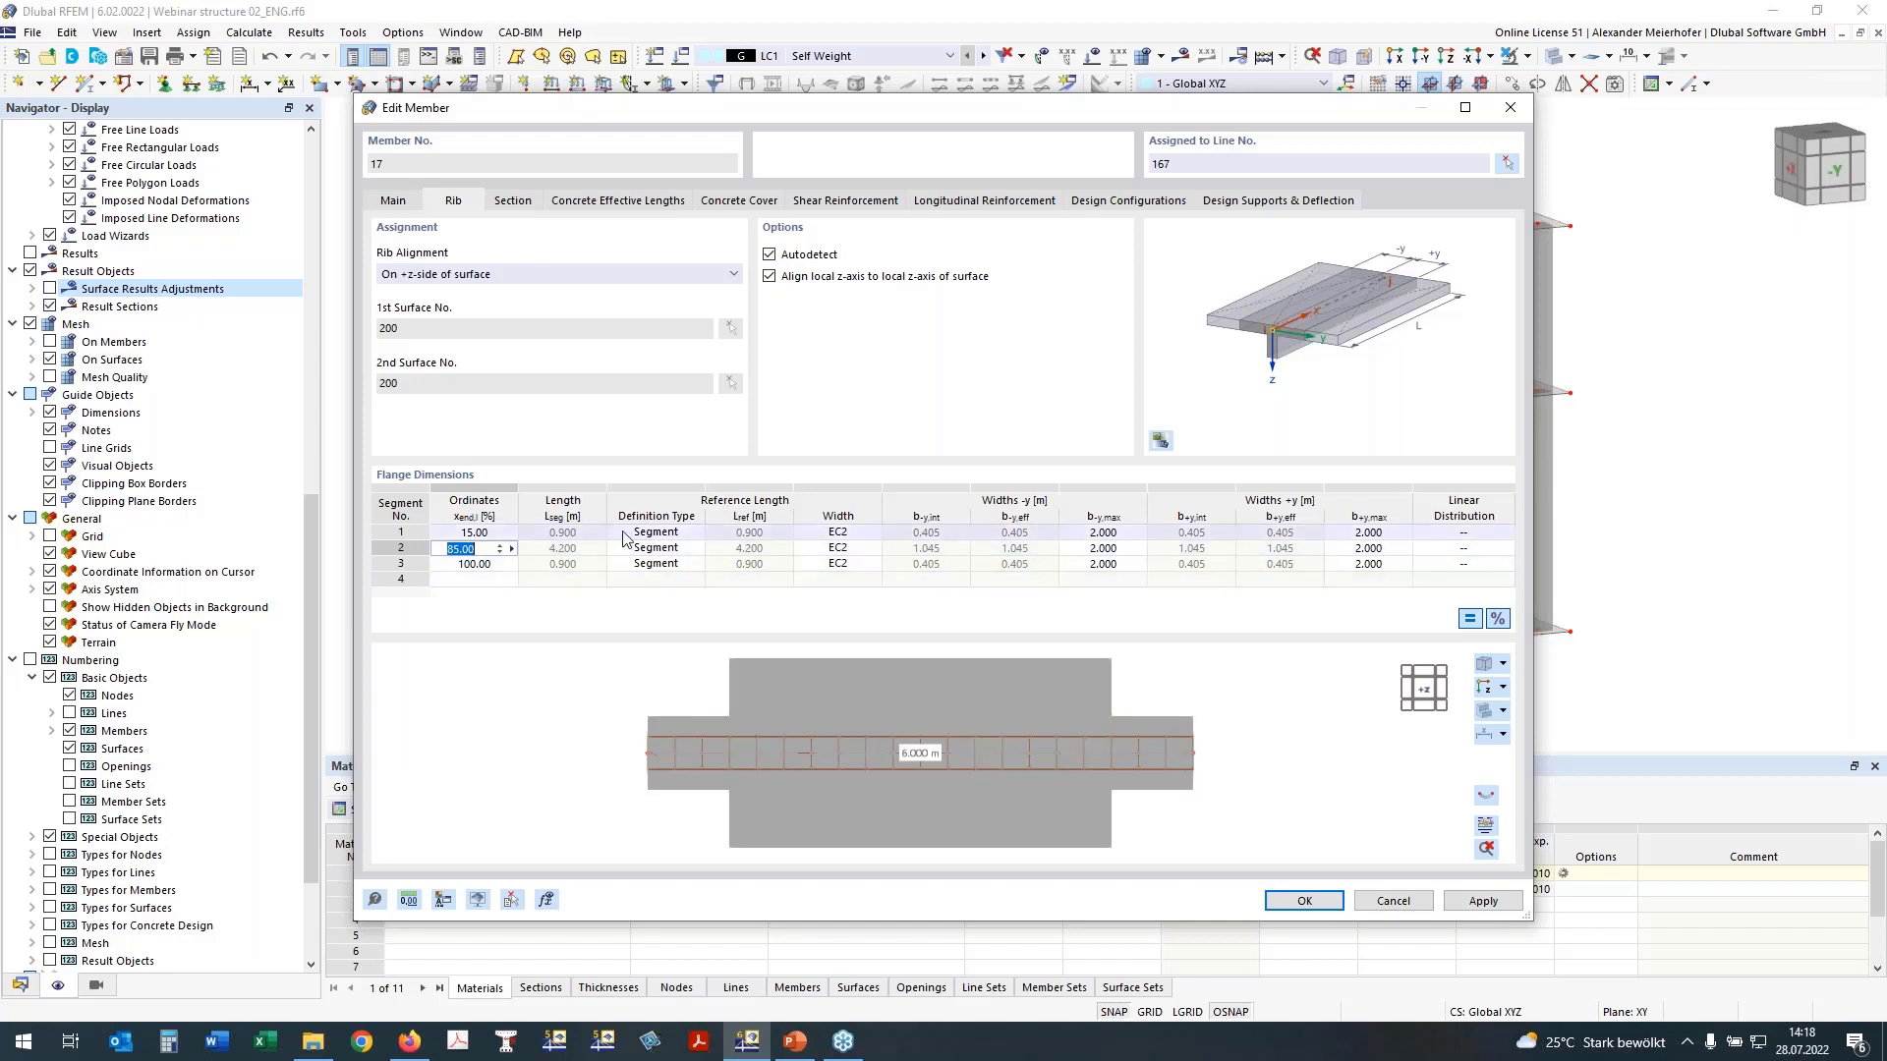
Step: Set the third flange segment's definition type to User-defined with a reference length of 1.8 m
left_click(653, 567)
left_click(1178, 747)
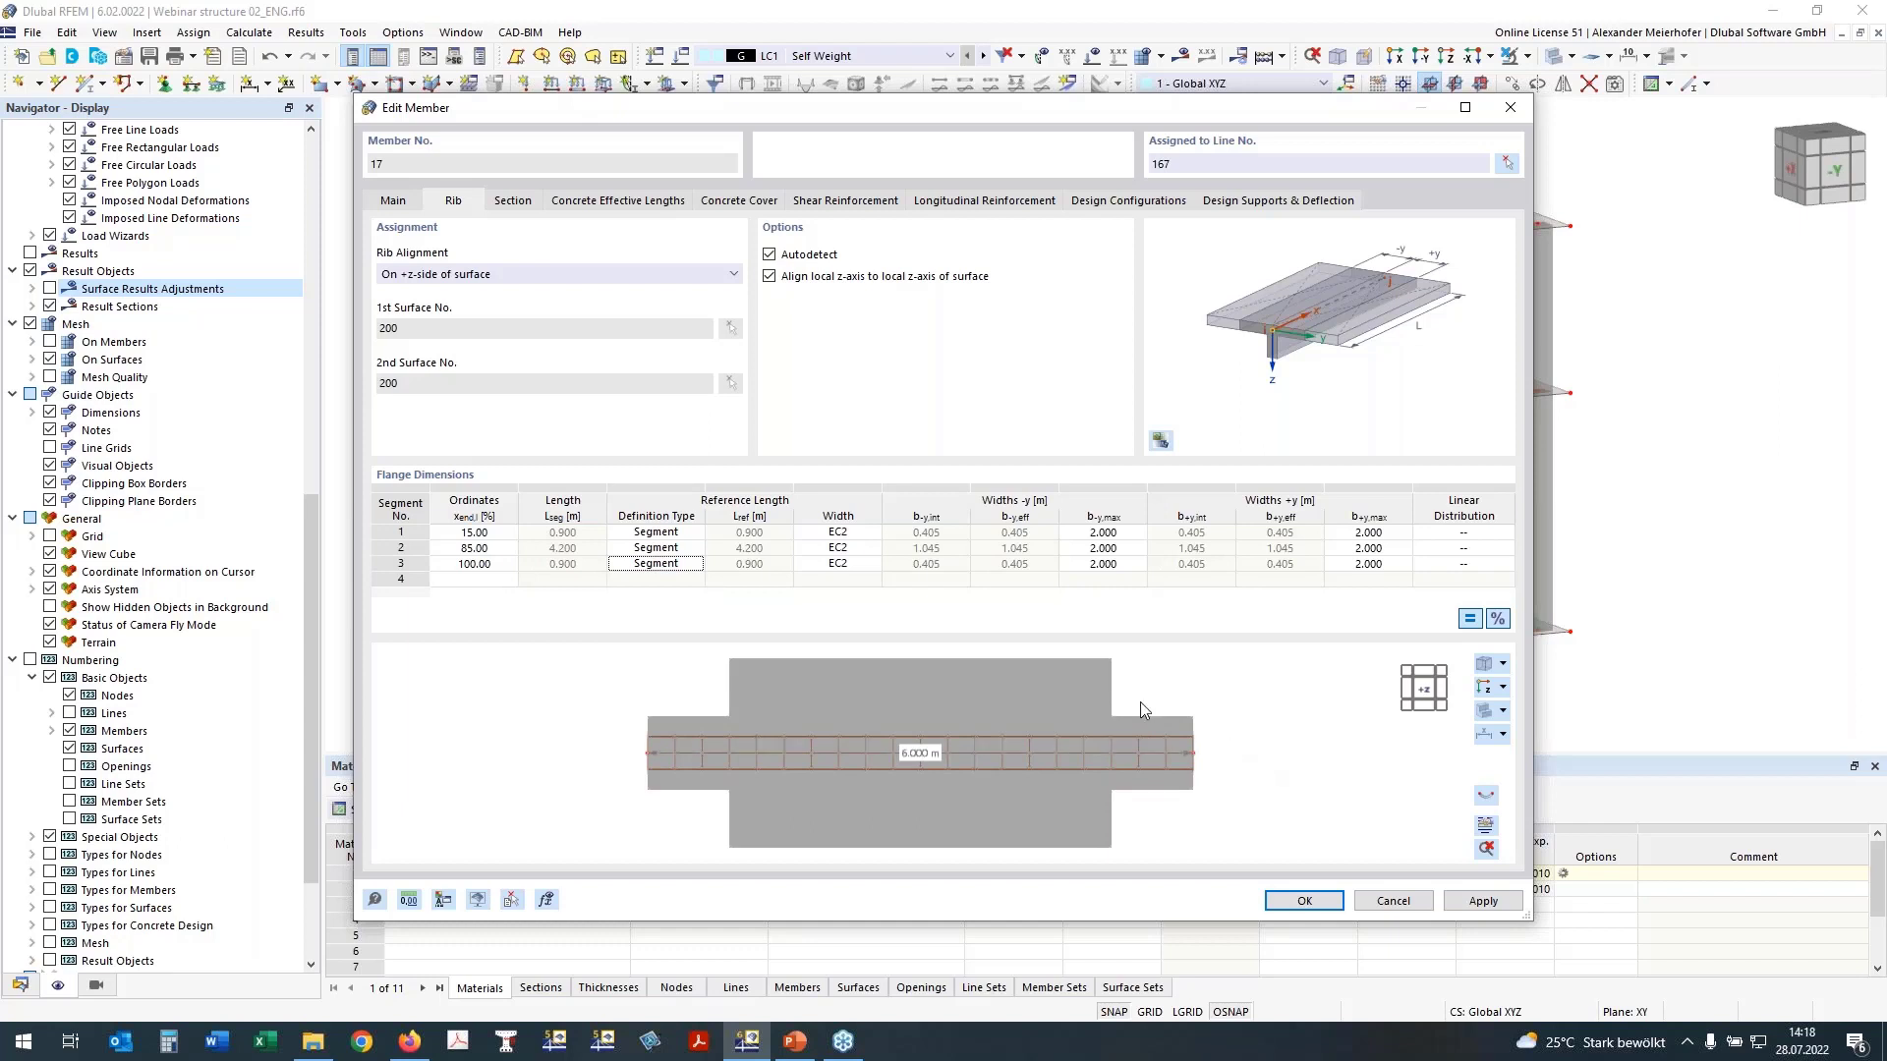
left_click(654, 564)
left_click(654, 564)
left_click(666, 609)
left_click(758, 568)
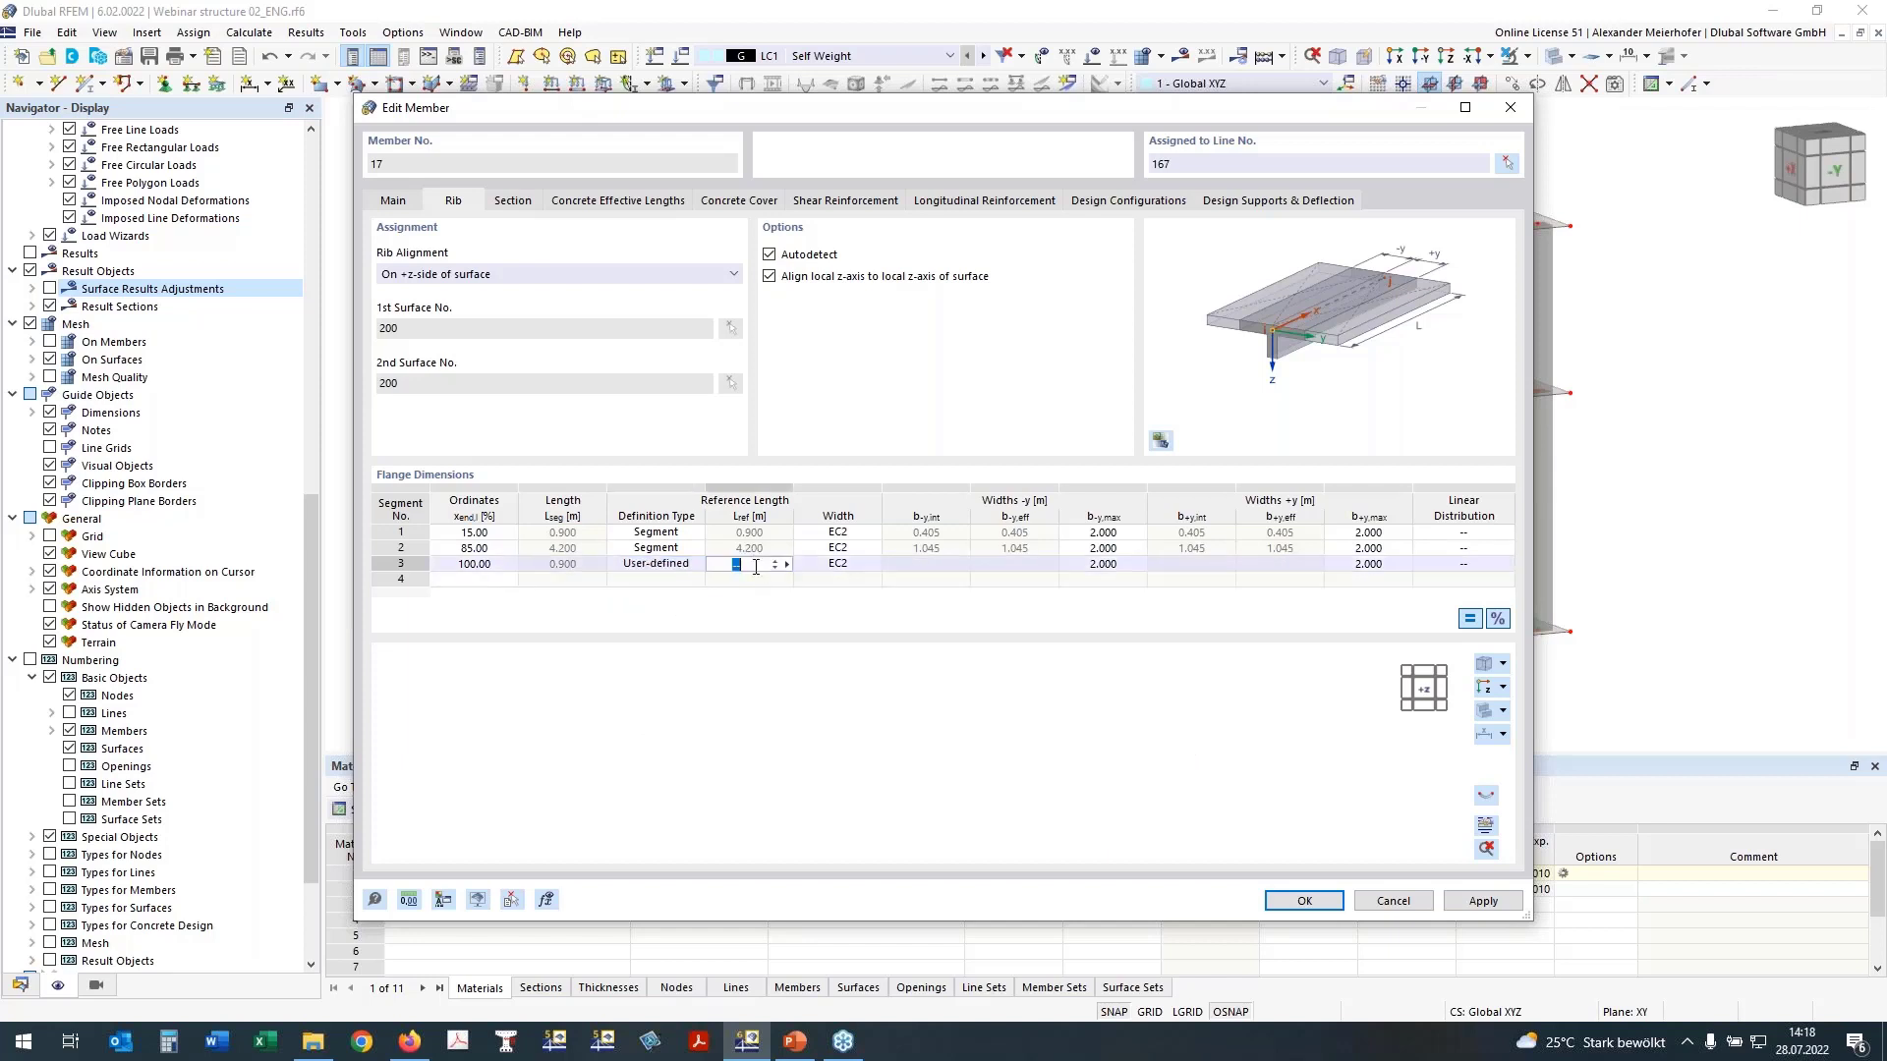
type("1,8")
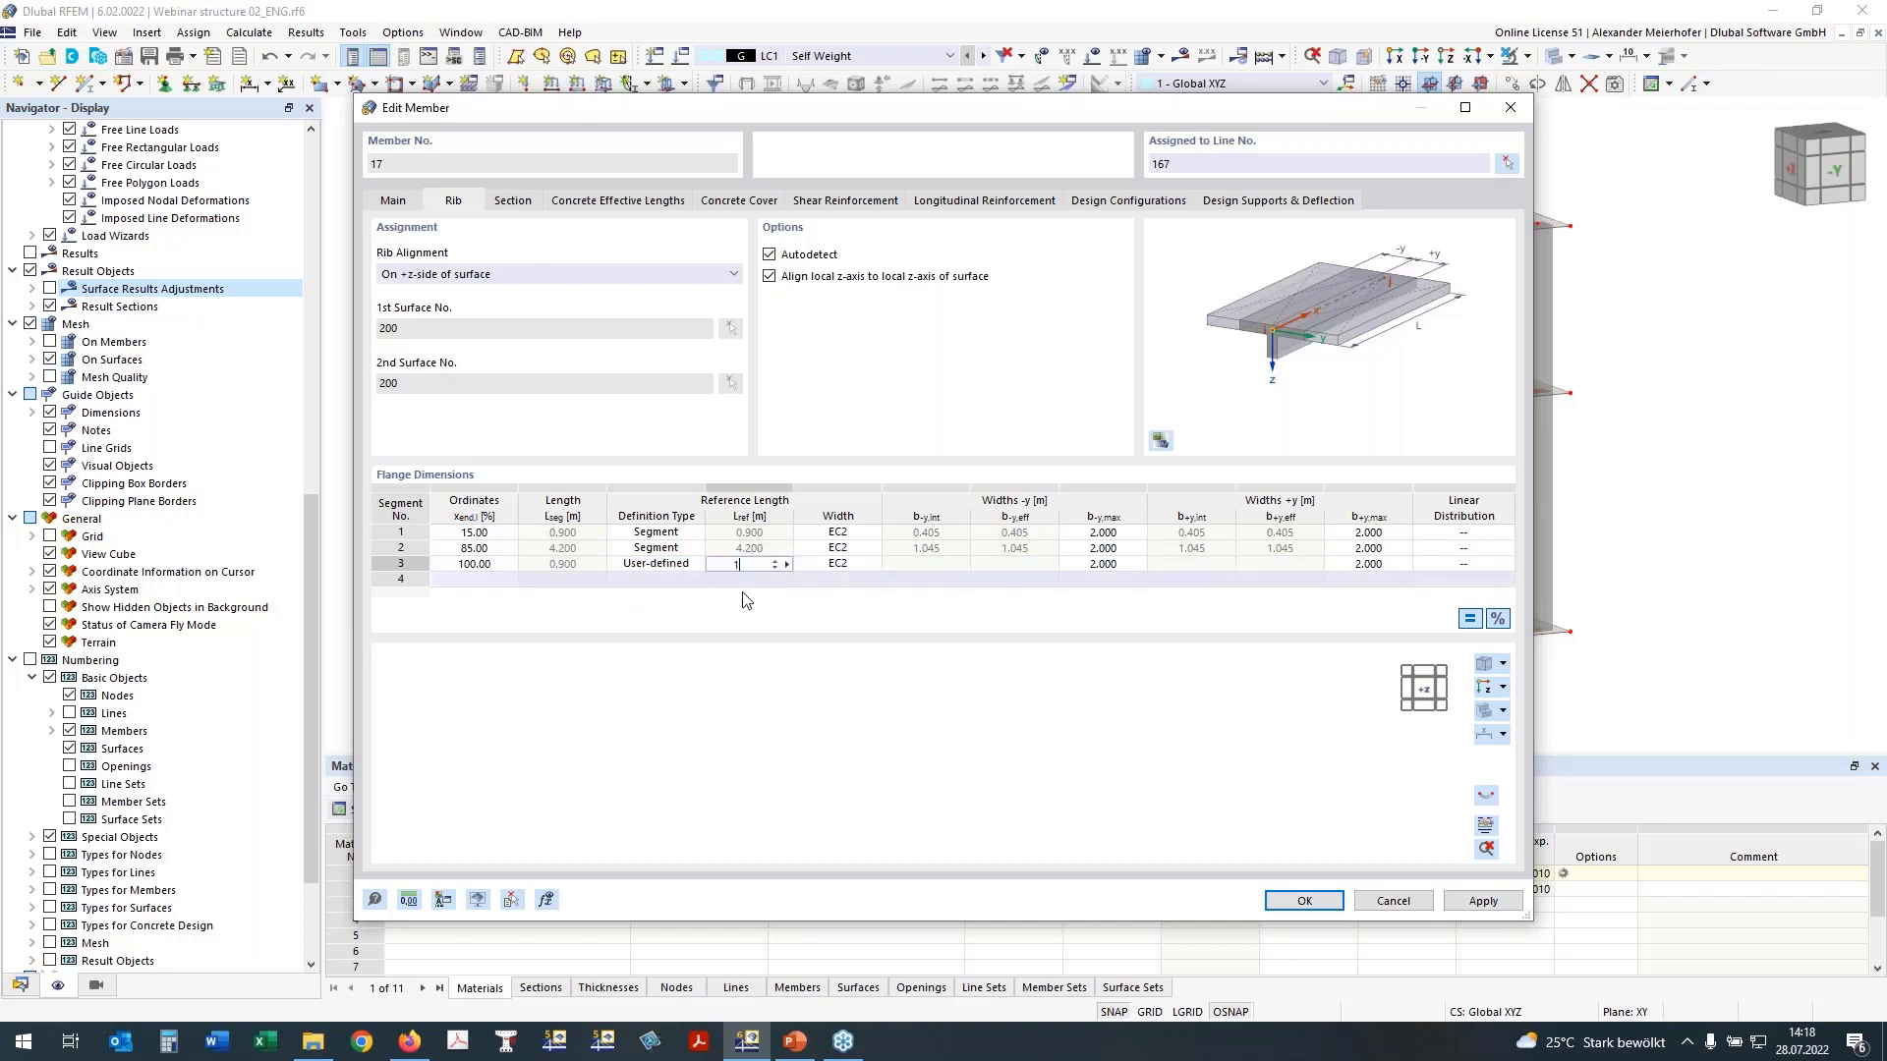
left_click(834, 564)
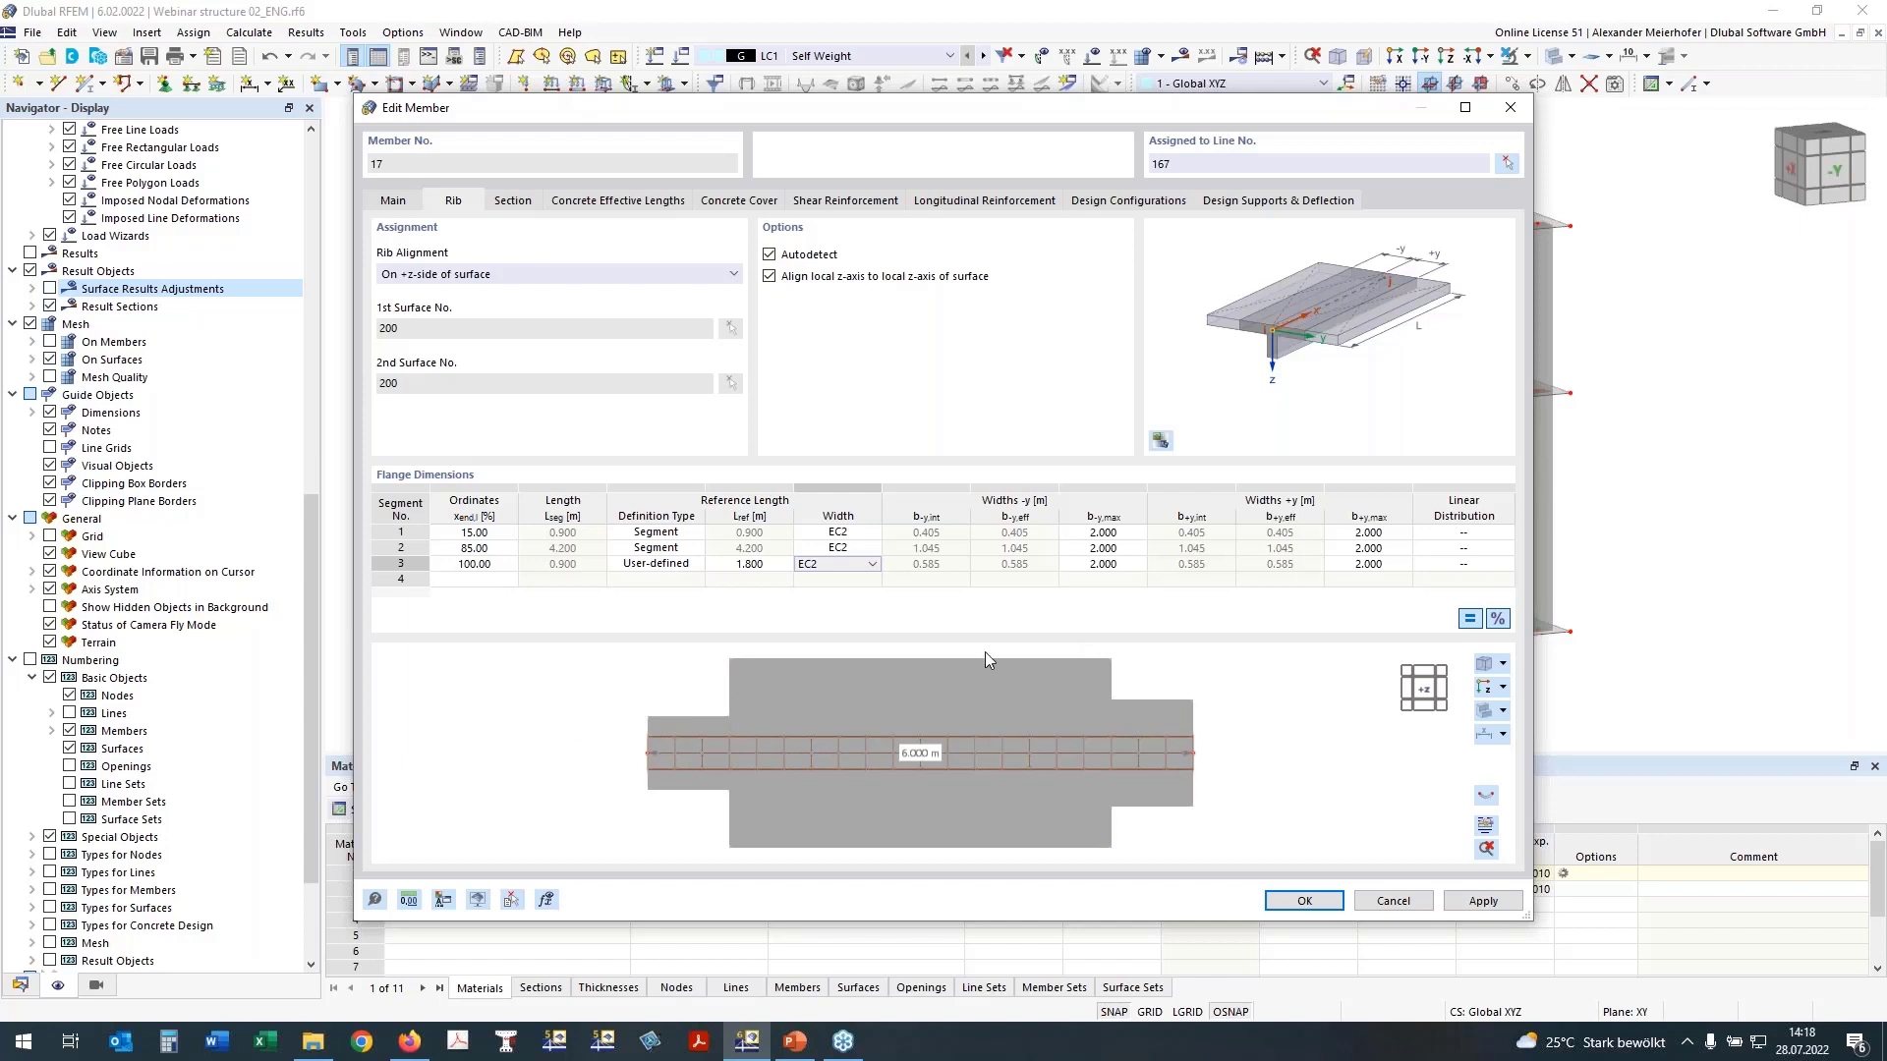
Step: Set the linear distribution to From Start for the first flange segment and To End for the third, and accept the rib changes
left_click(1464, 533)
left_click(1484, 533)
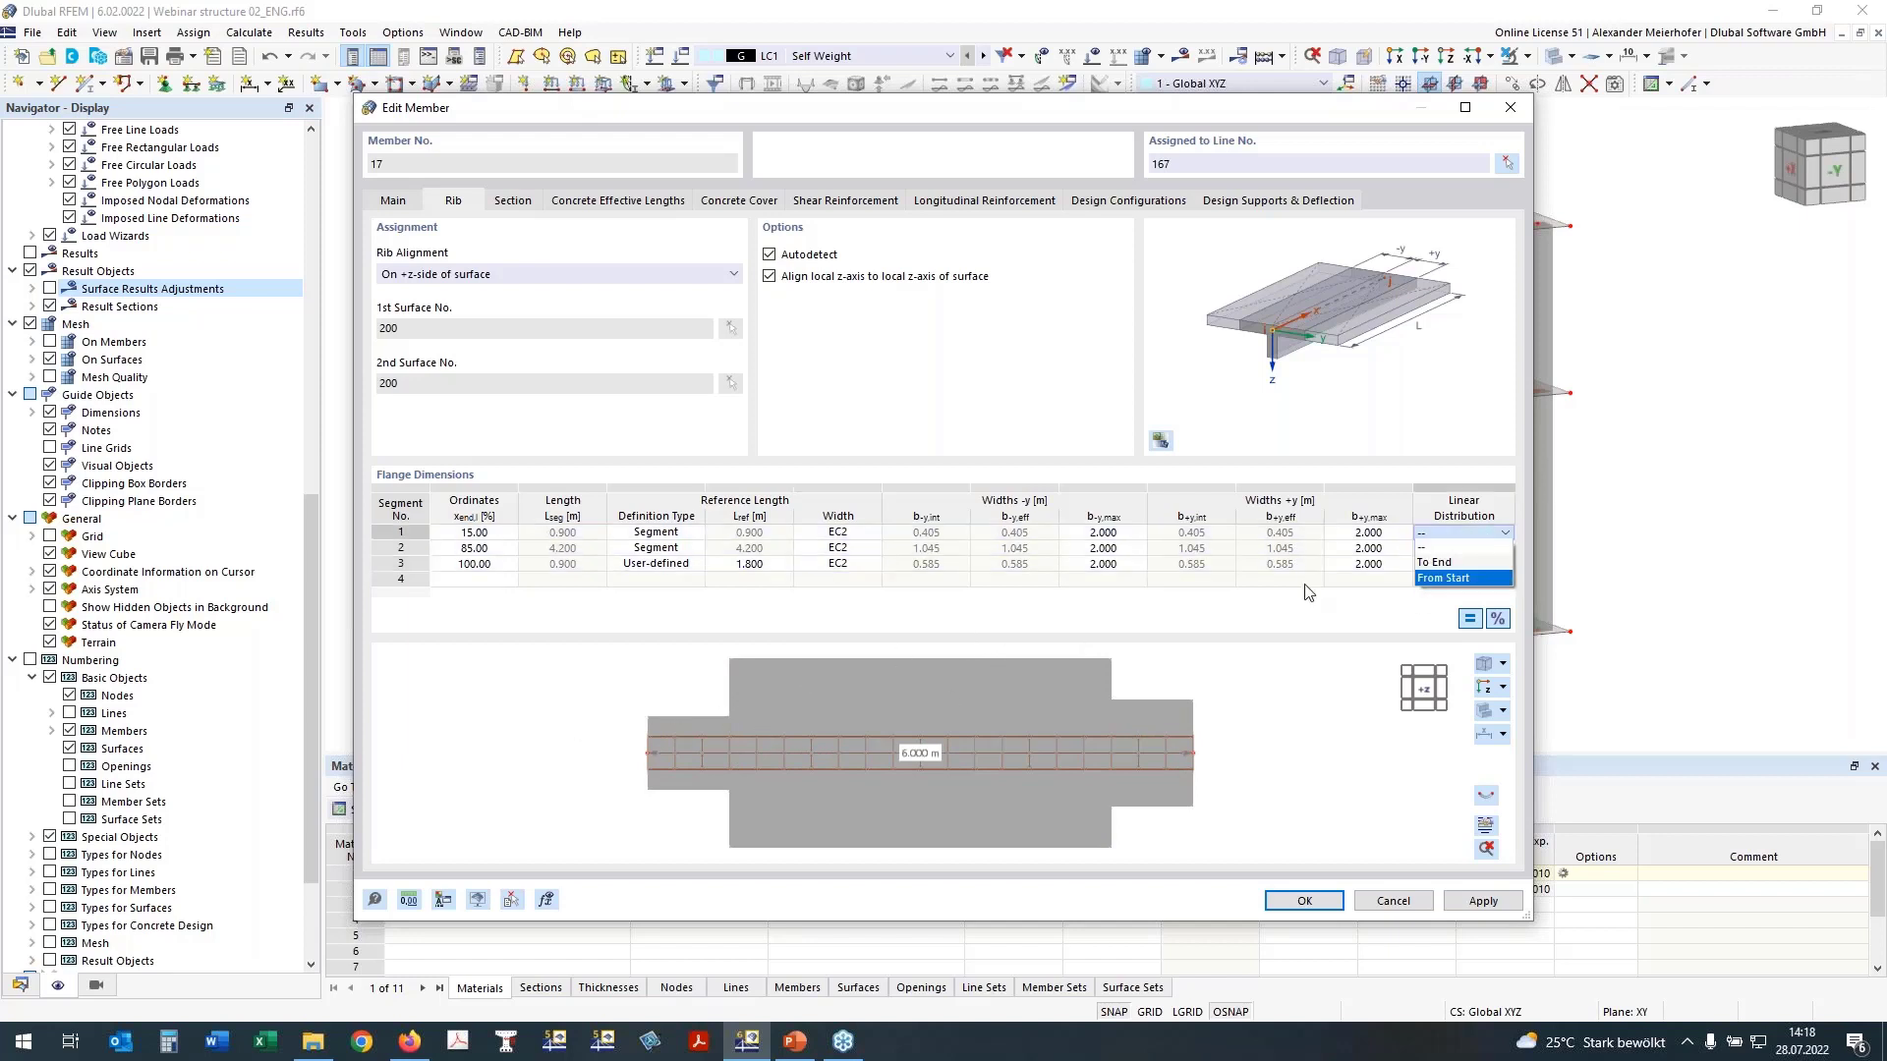
left_click(1470, 572)
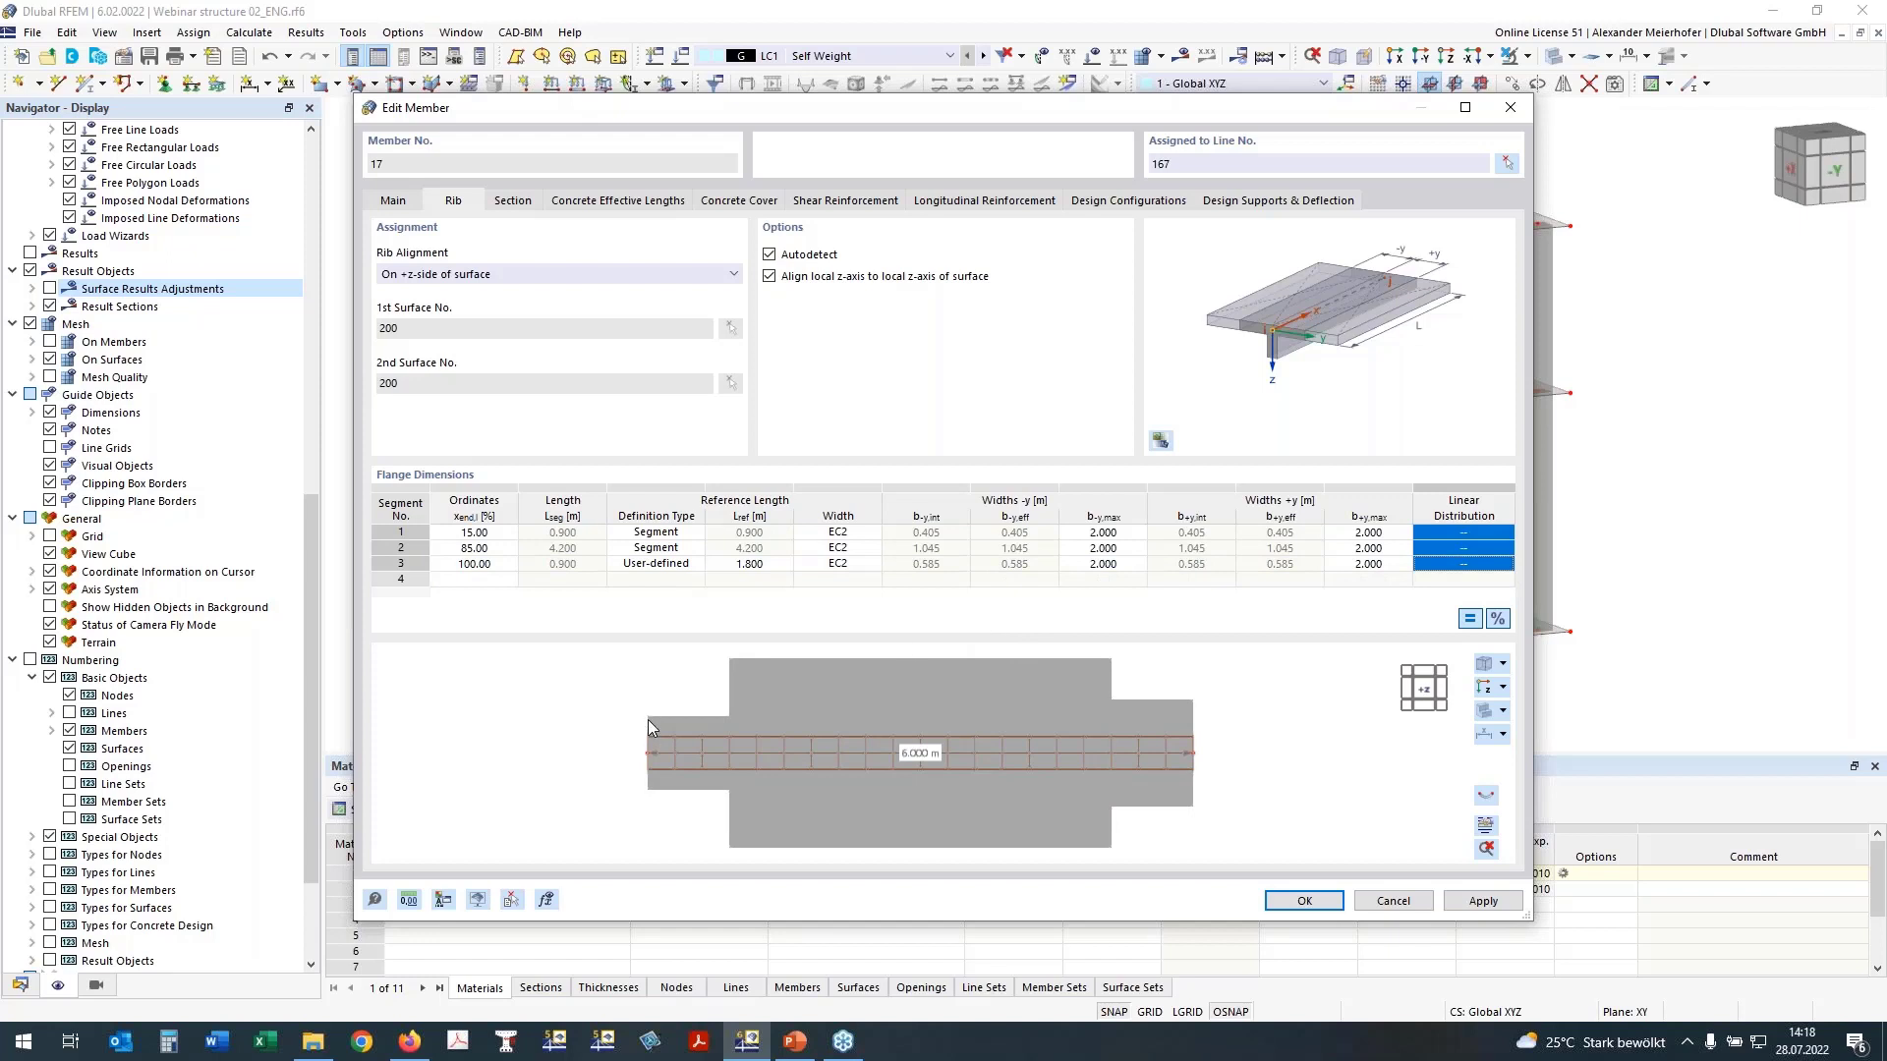
left_click(1486, 536)
left_click(1486, 538)
left_click(1460, 572)
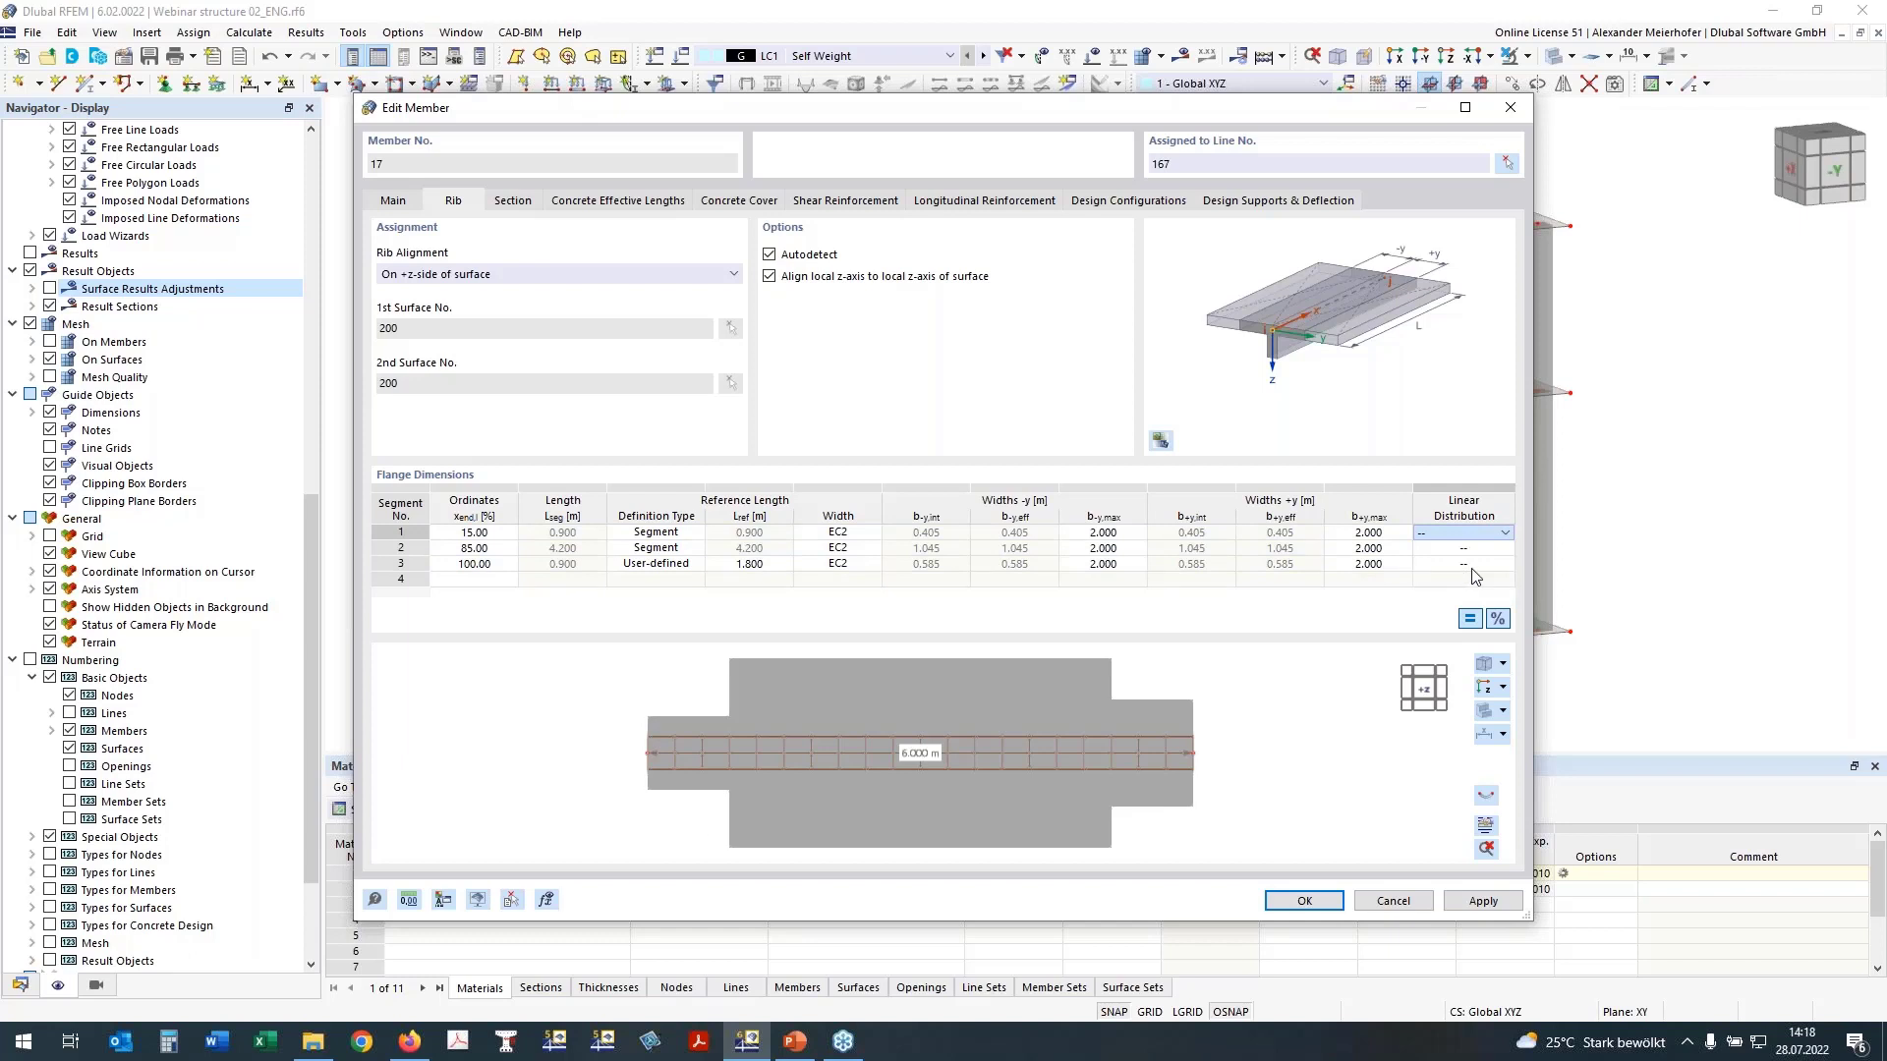
left_click(1472, 565)
left_click(1485, 565)
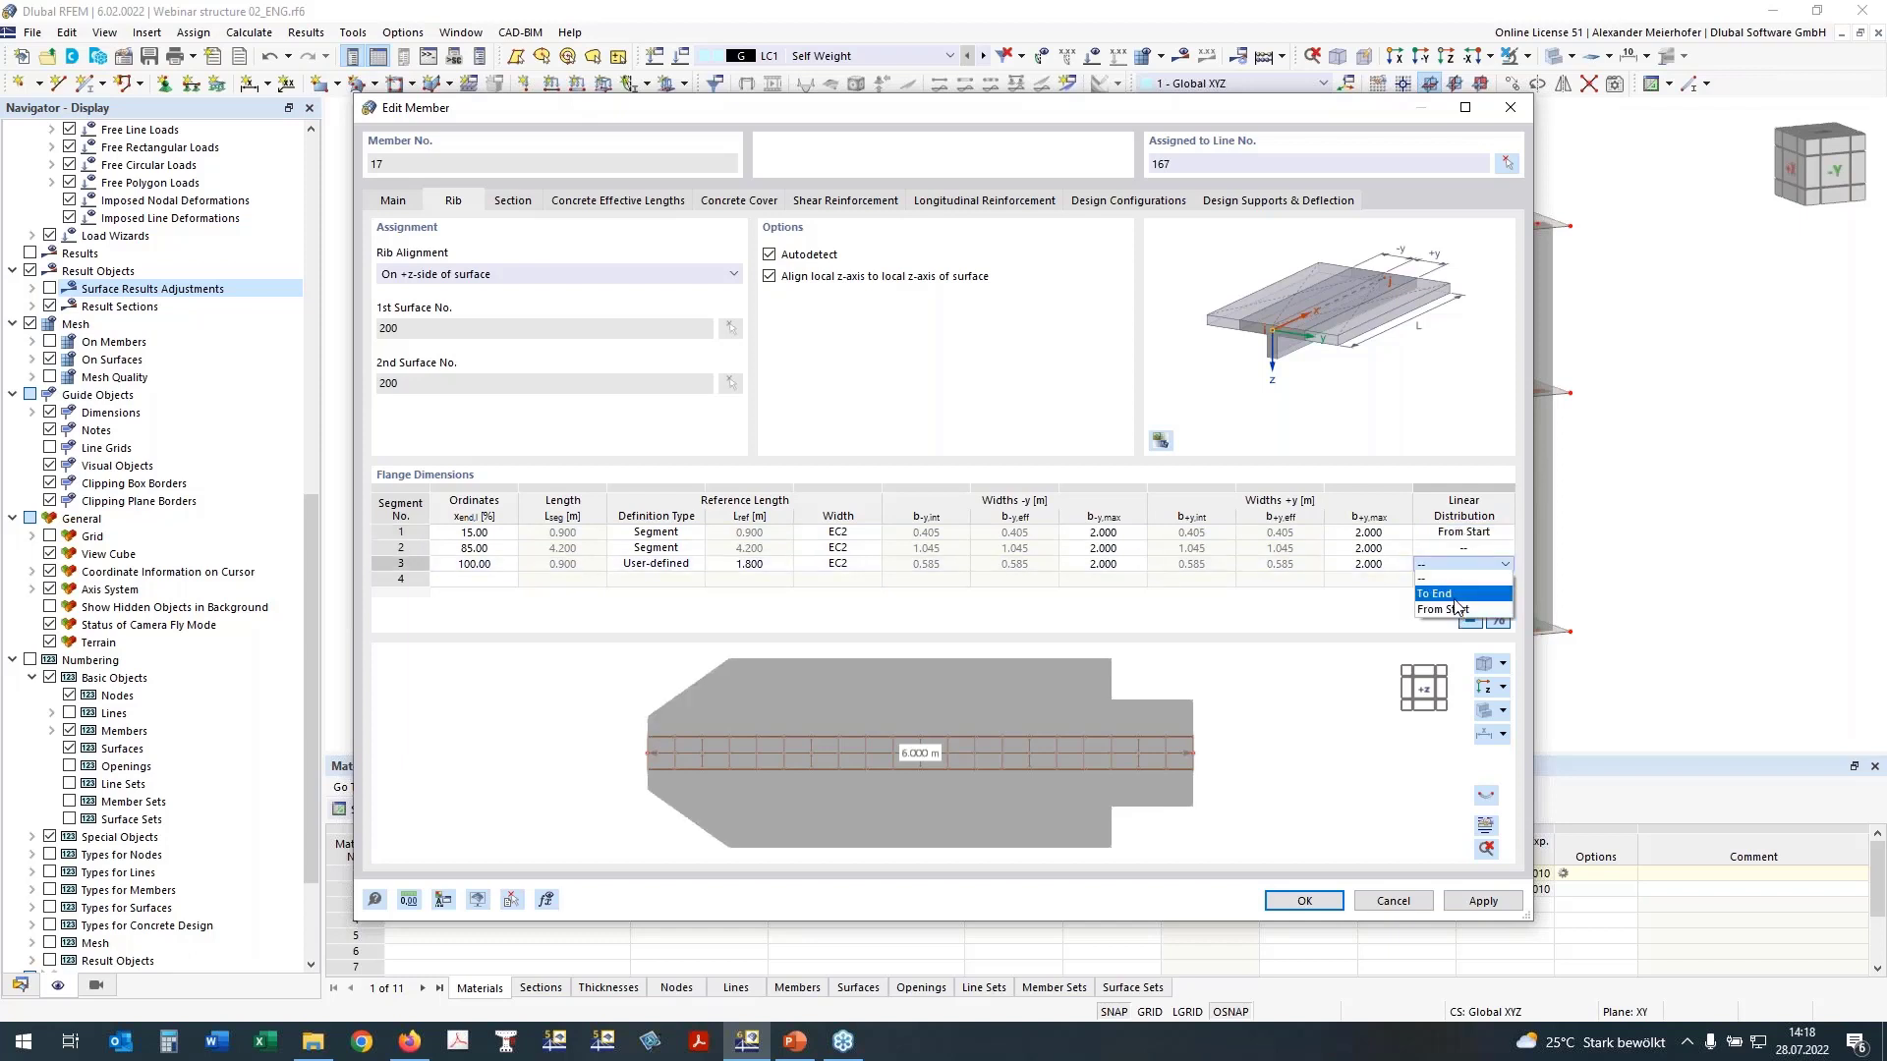
left_click(1455, 594)
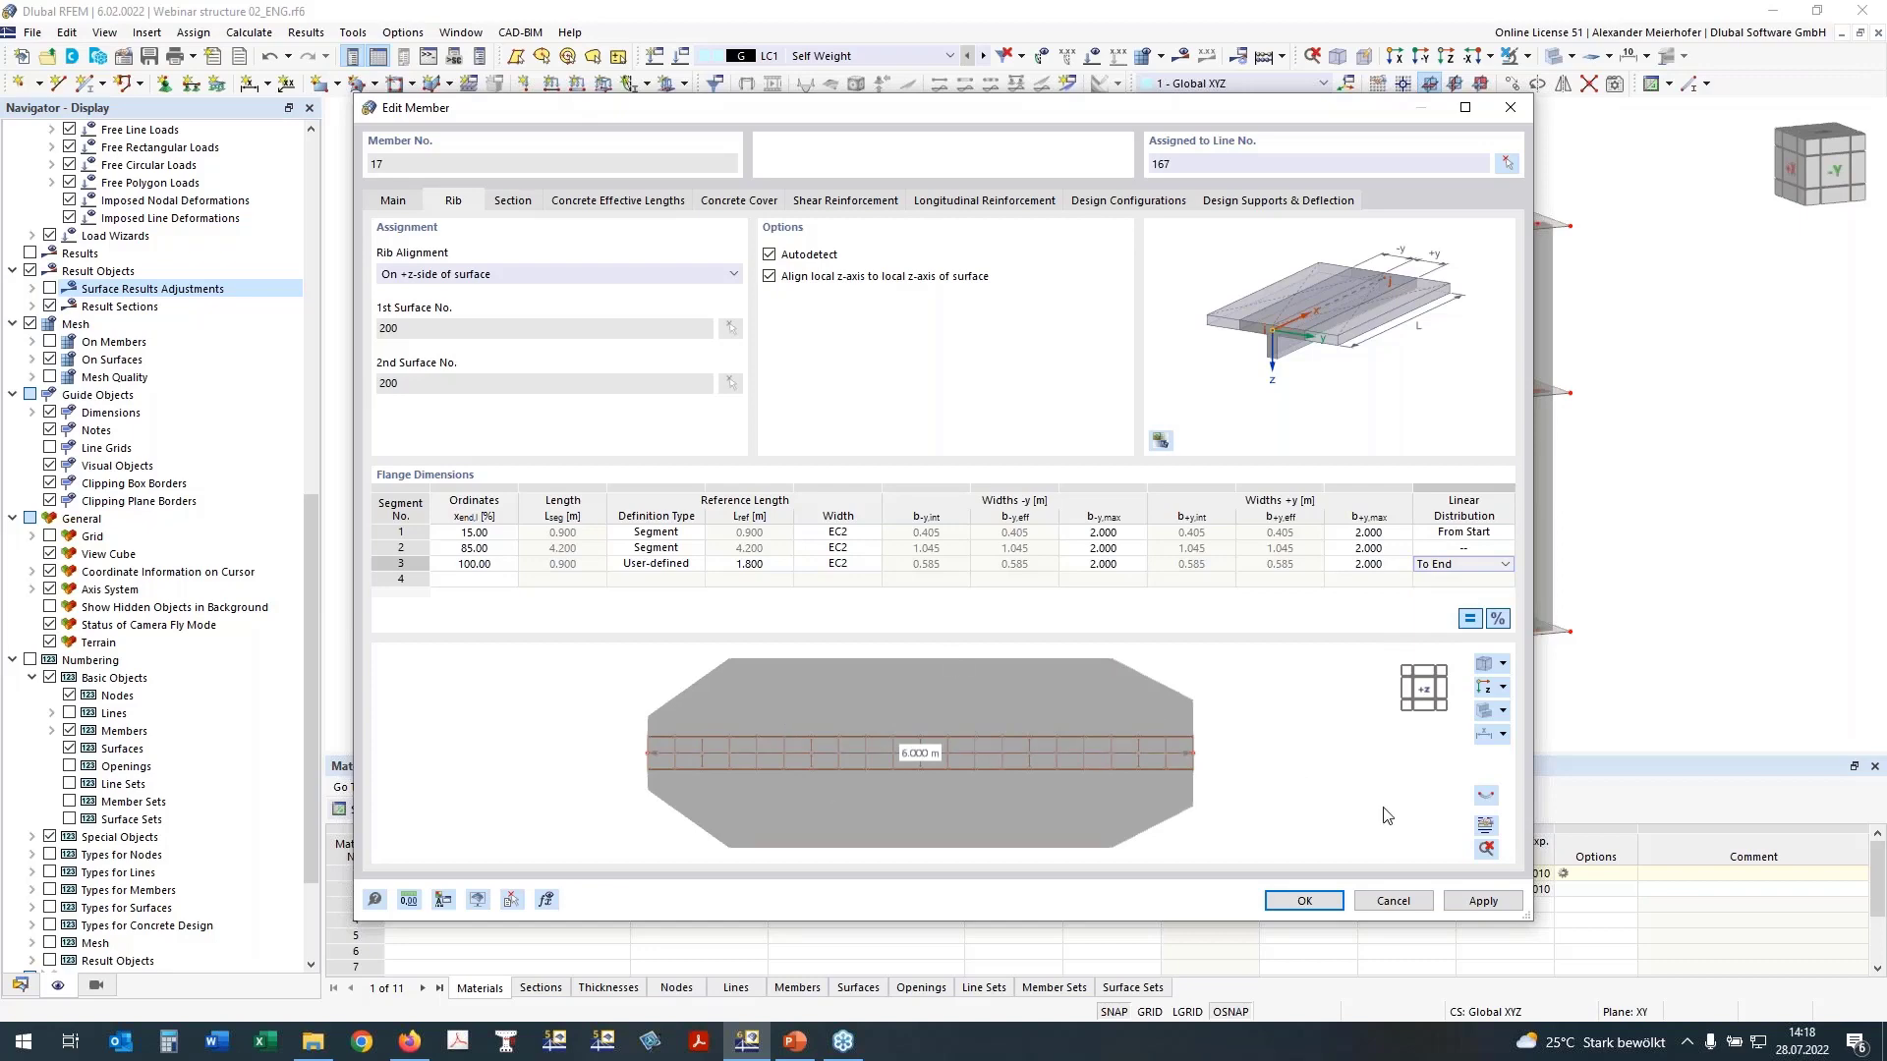
left_click(1315, 899)
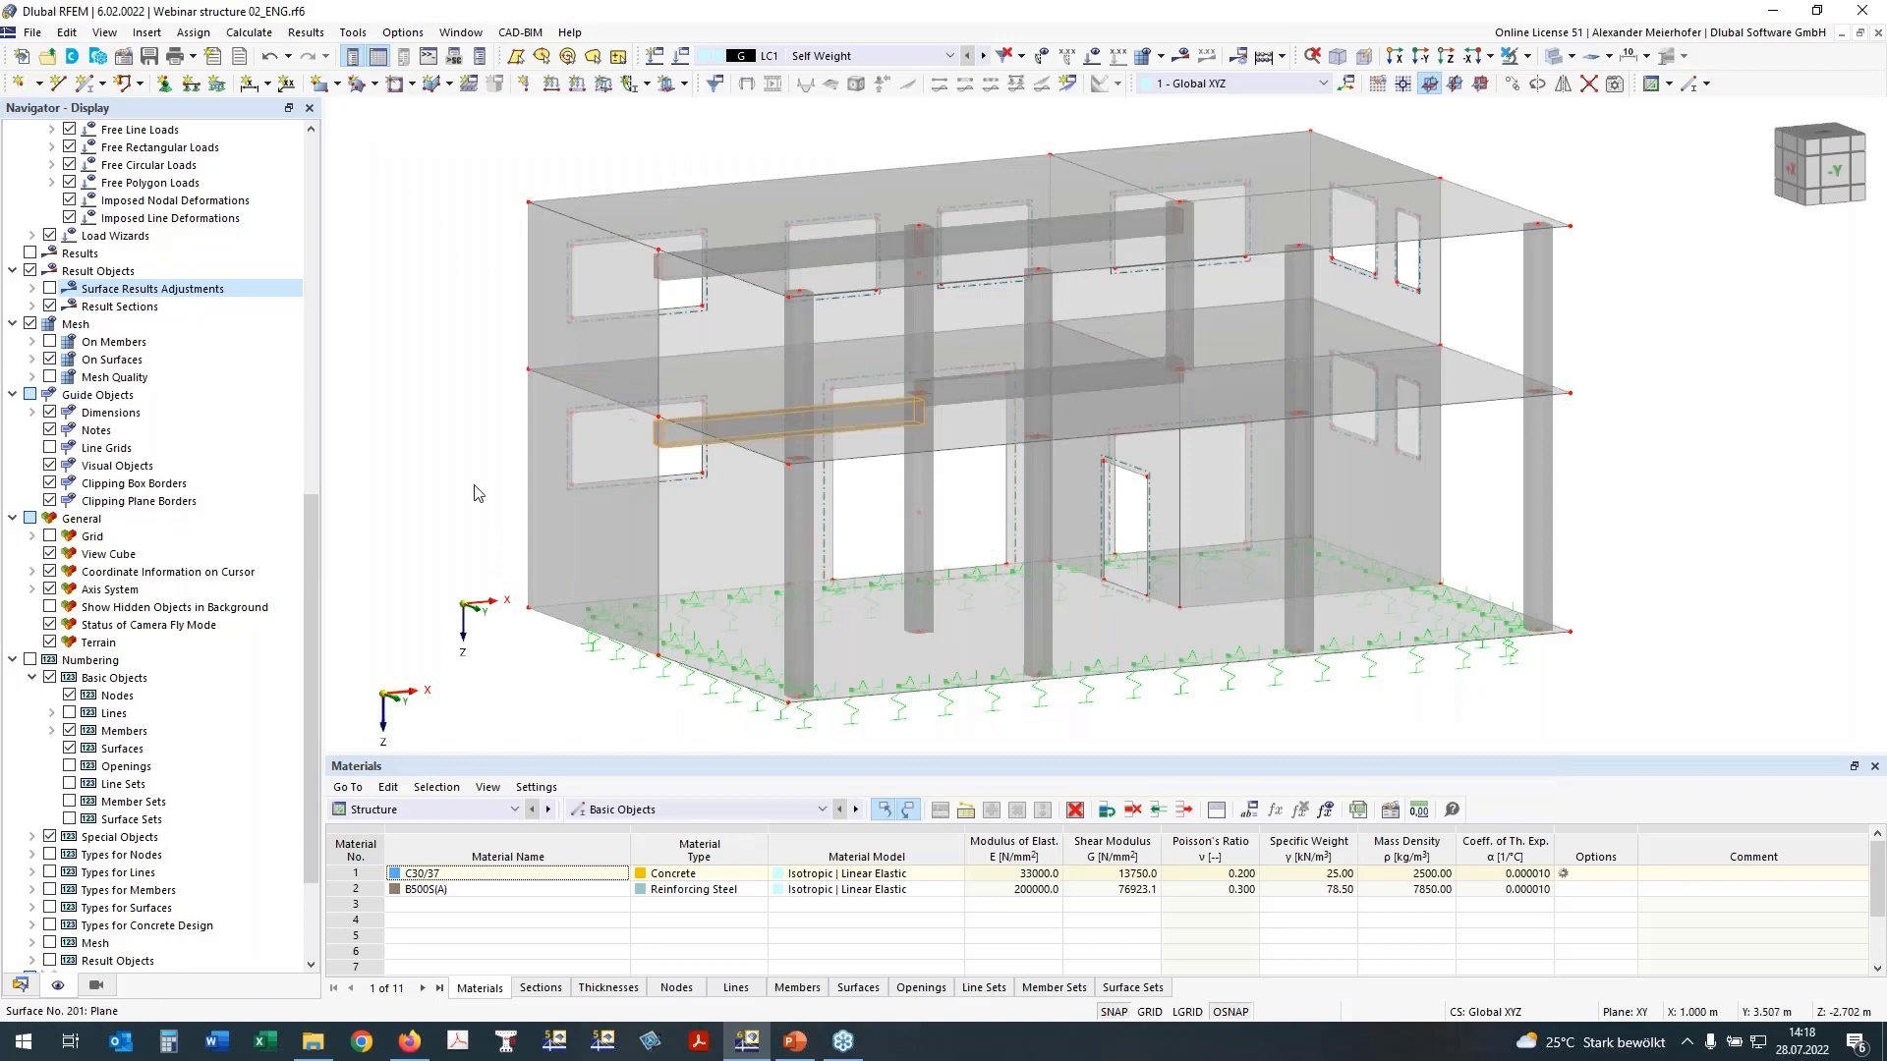
Step: Transfer the edited rib's properties to the neighbouring intermediate-floor beam and show its flange dimensions in plan view
middle_click_drag(474, 486, 478, 476, "ctrl")
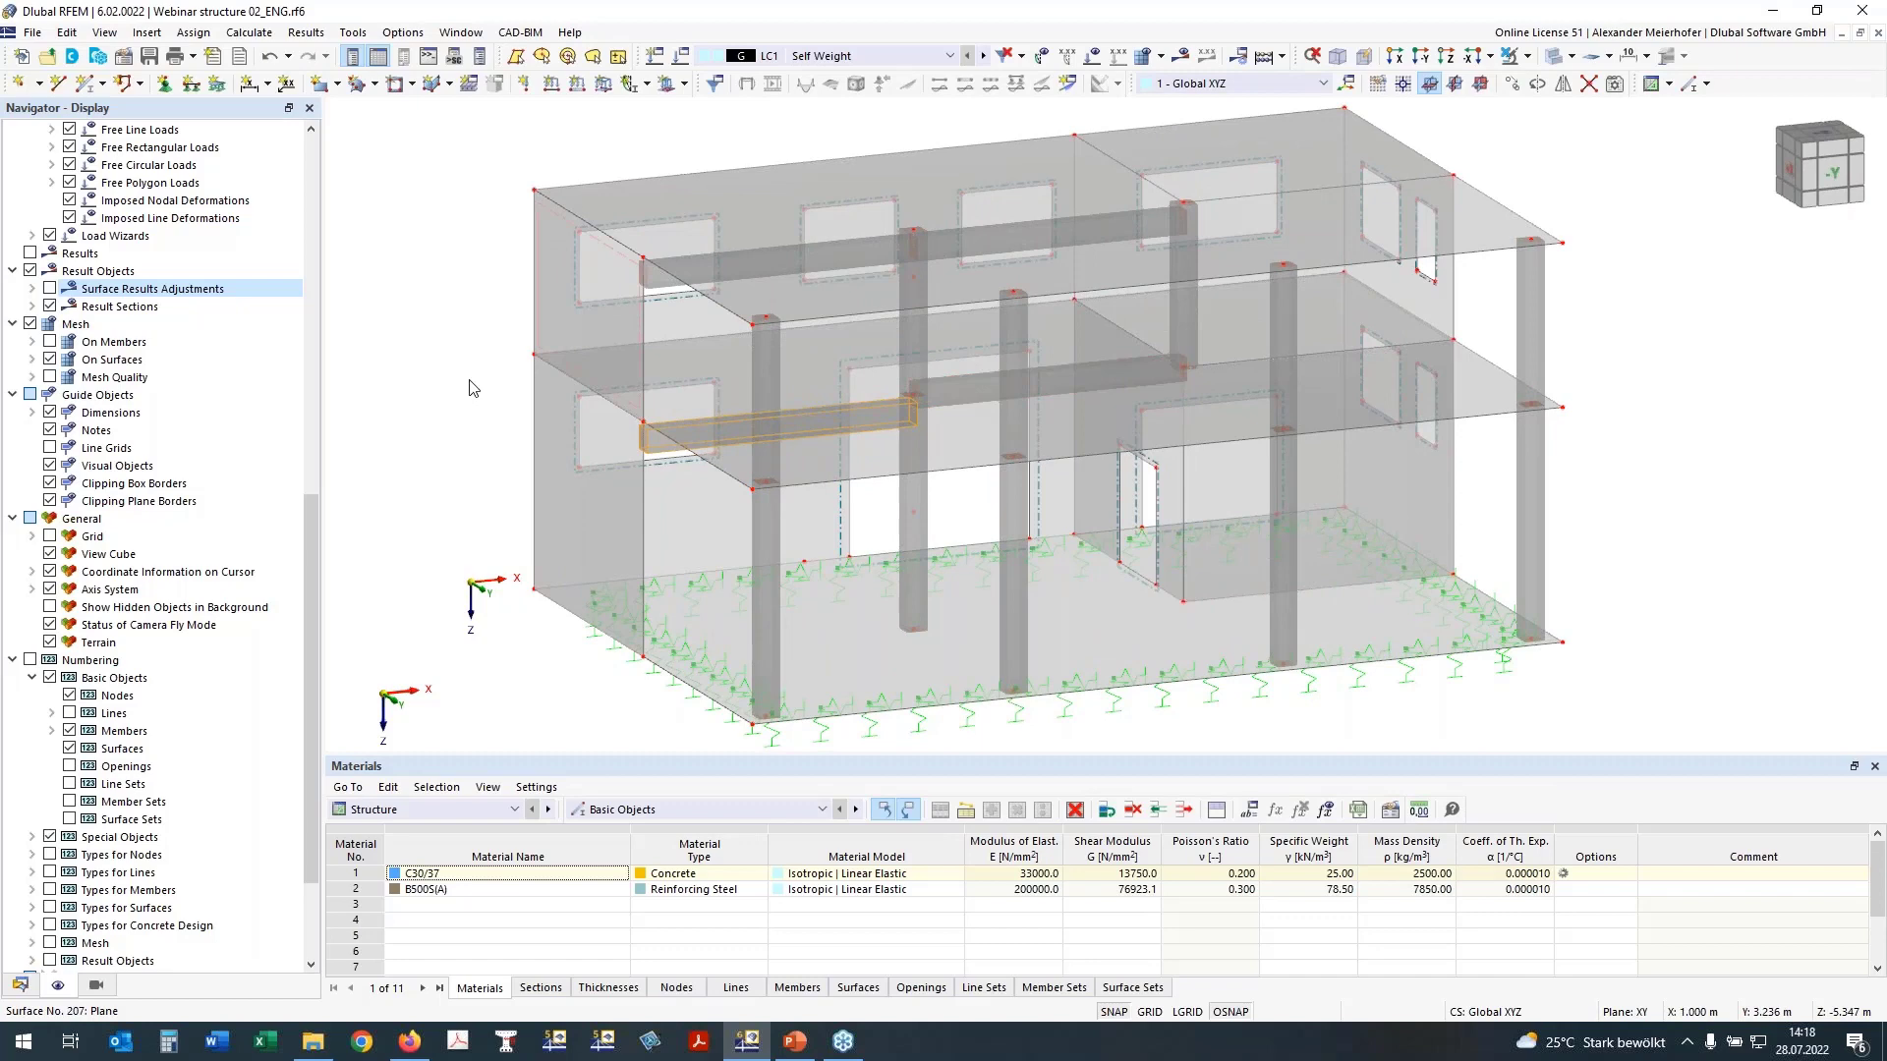
double_click(1076, 380)
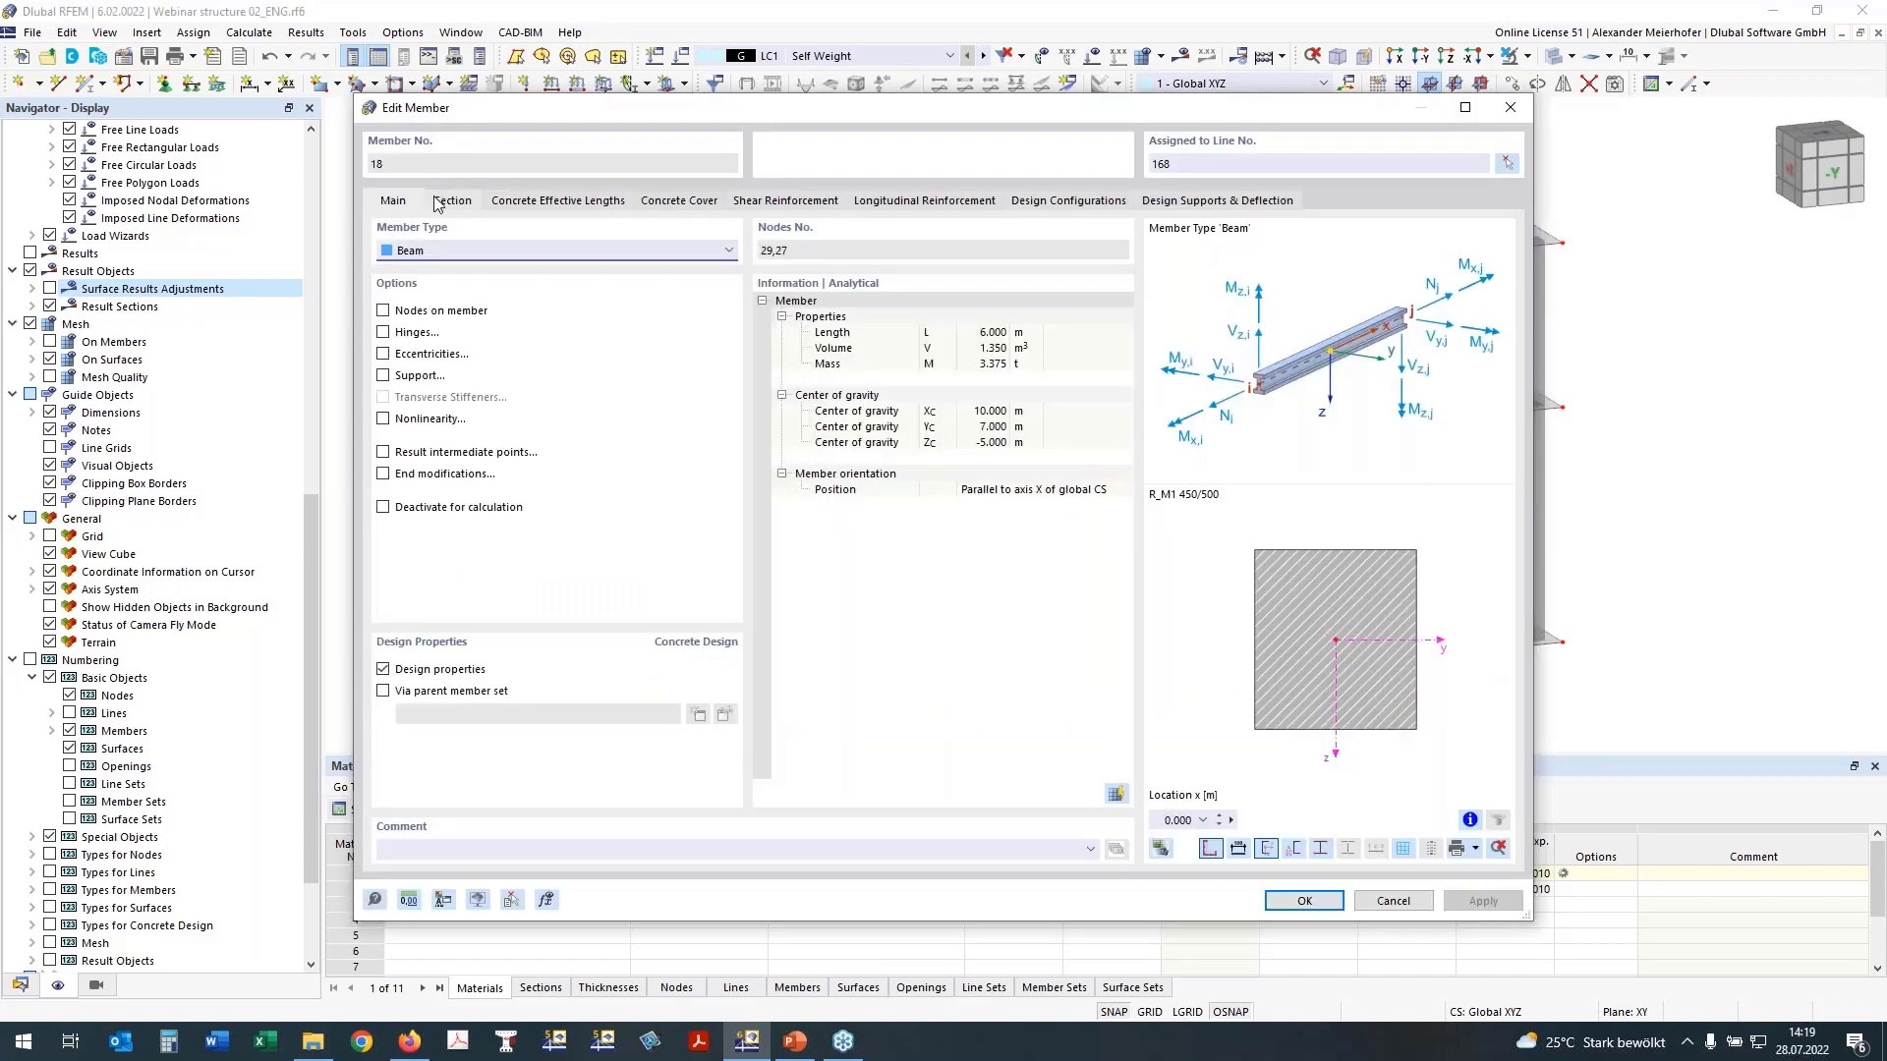
left_click(512, 900)
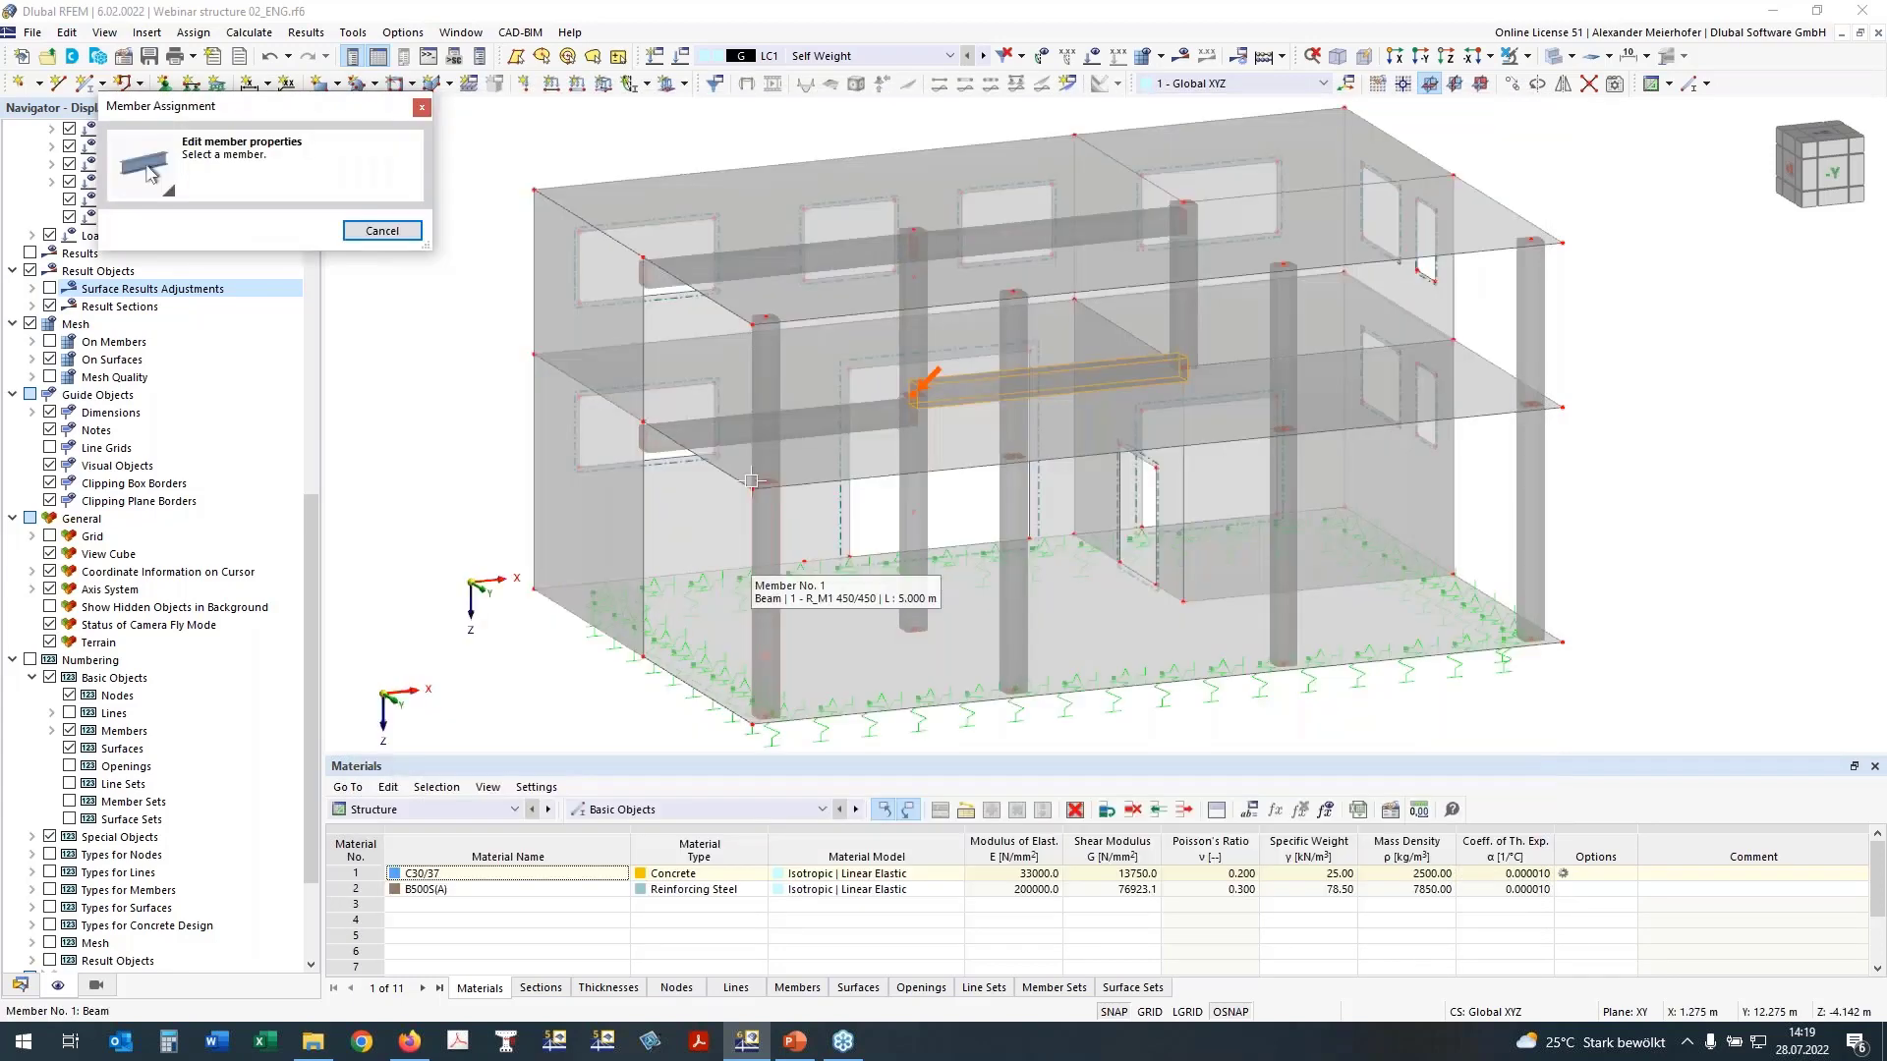
left_click(905, 386)
left_click(449, 203)
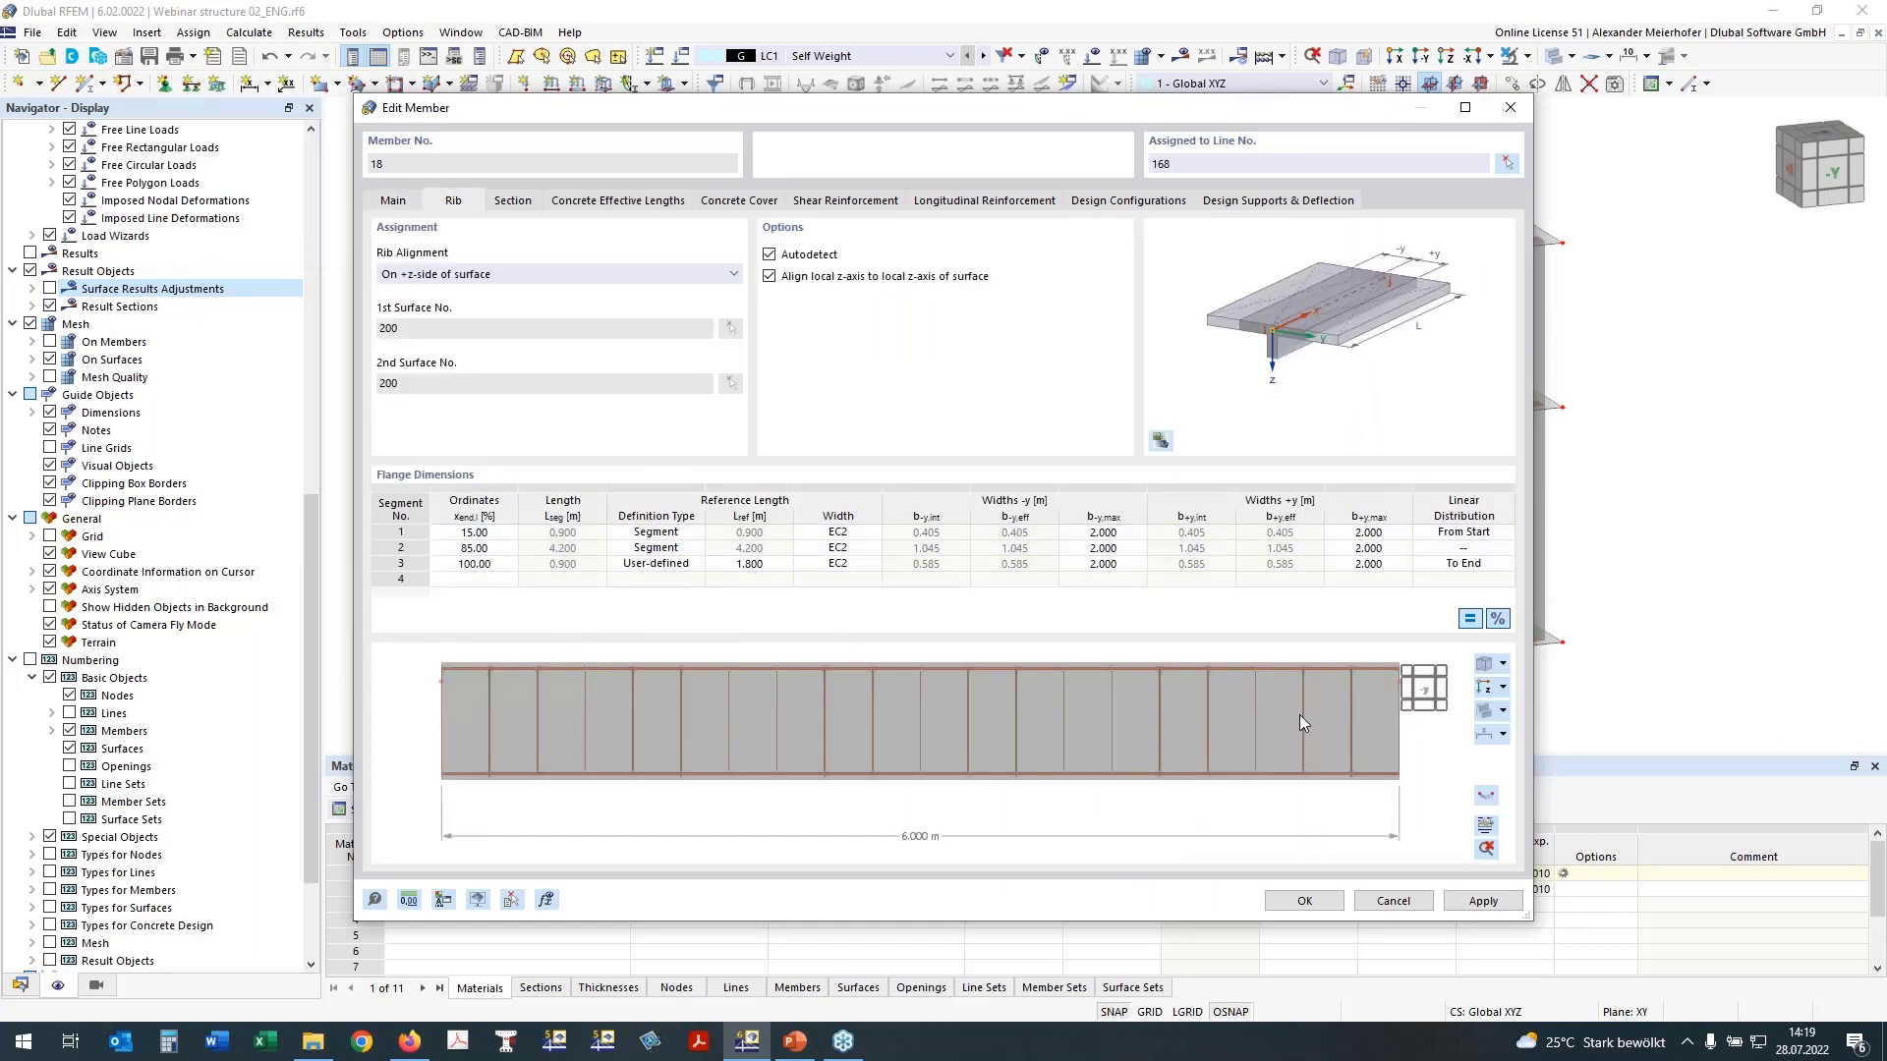
left_click(1484, 687)
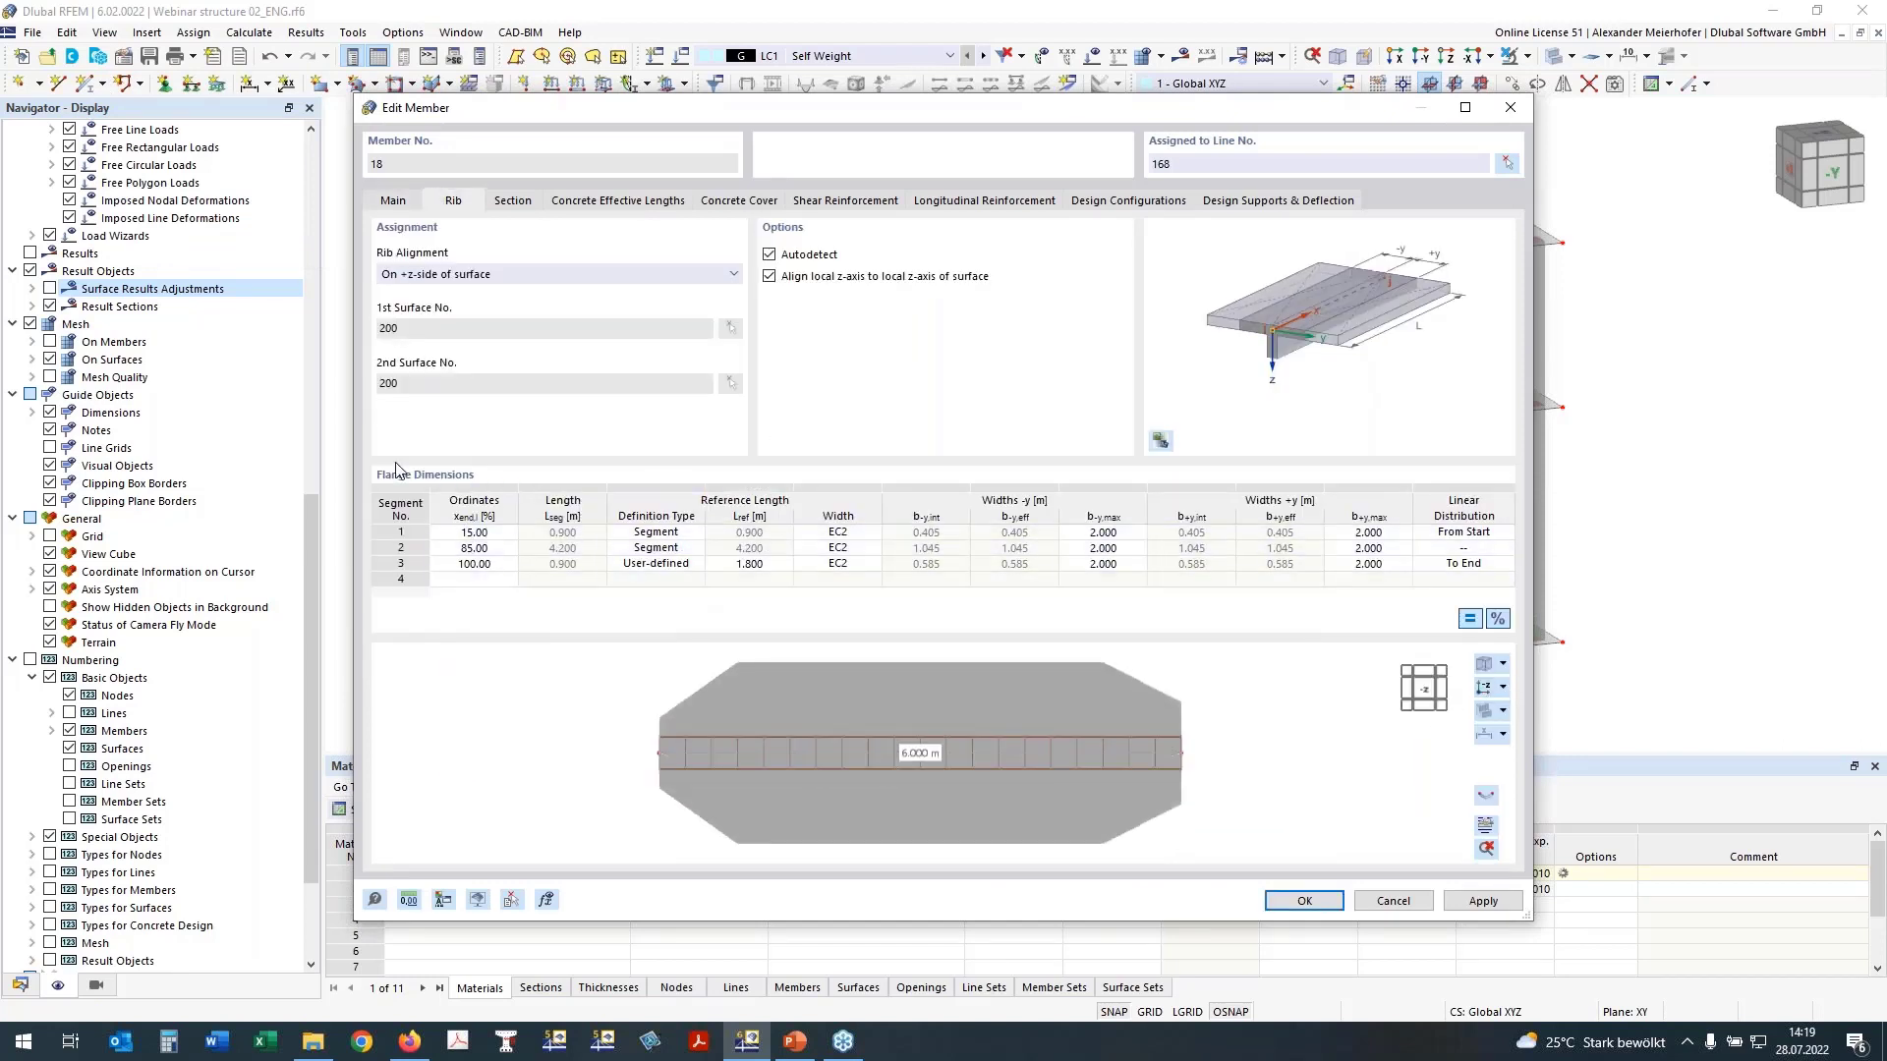
Step: Set this rib's third flange segment to type Segment and its first to User-defined with a 1.8 m reference length, and accept
left_click(630, 567)
left_click(695, 565)
left_click(676, 587)
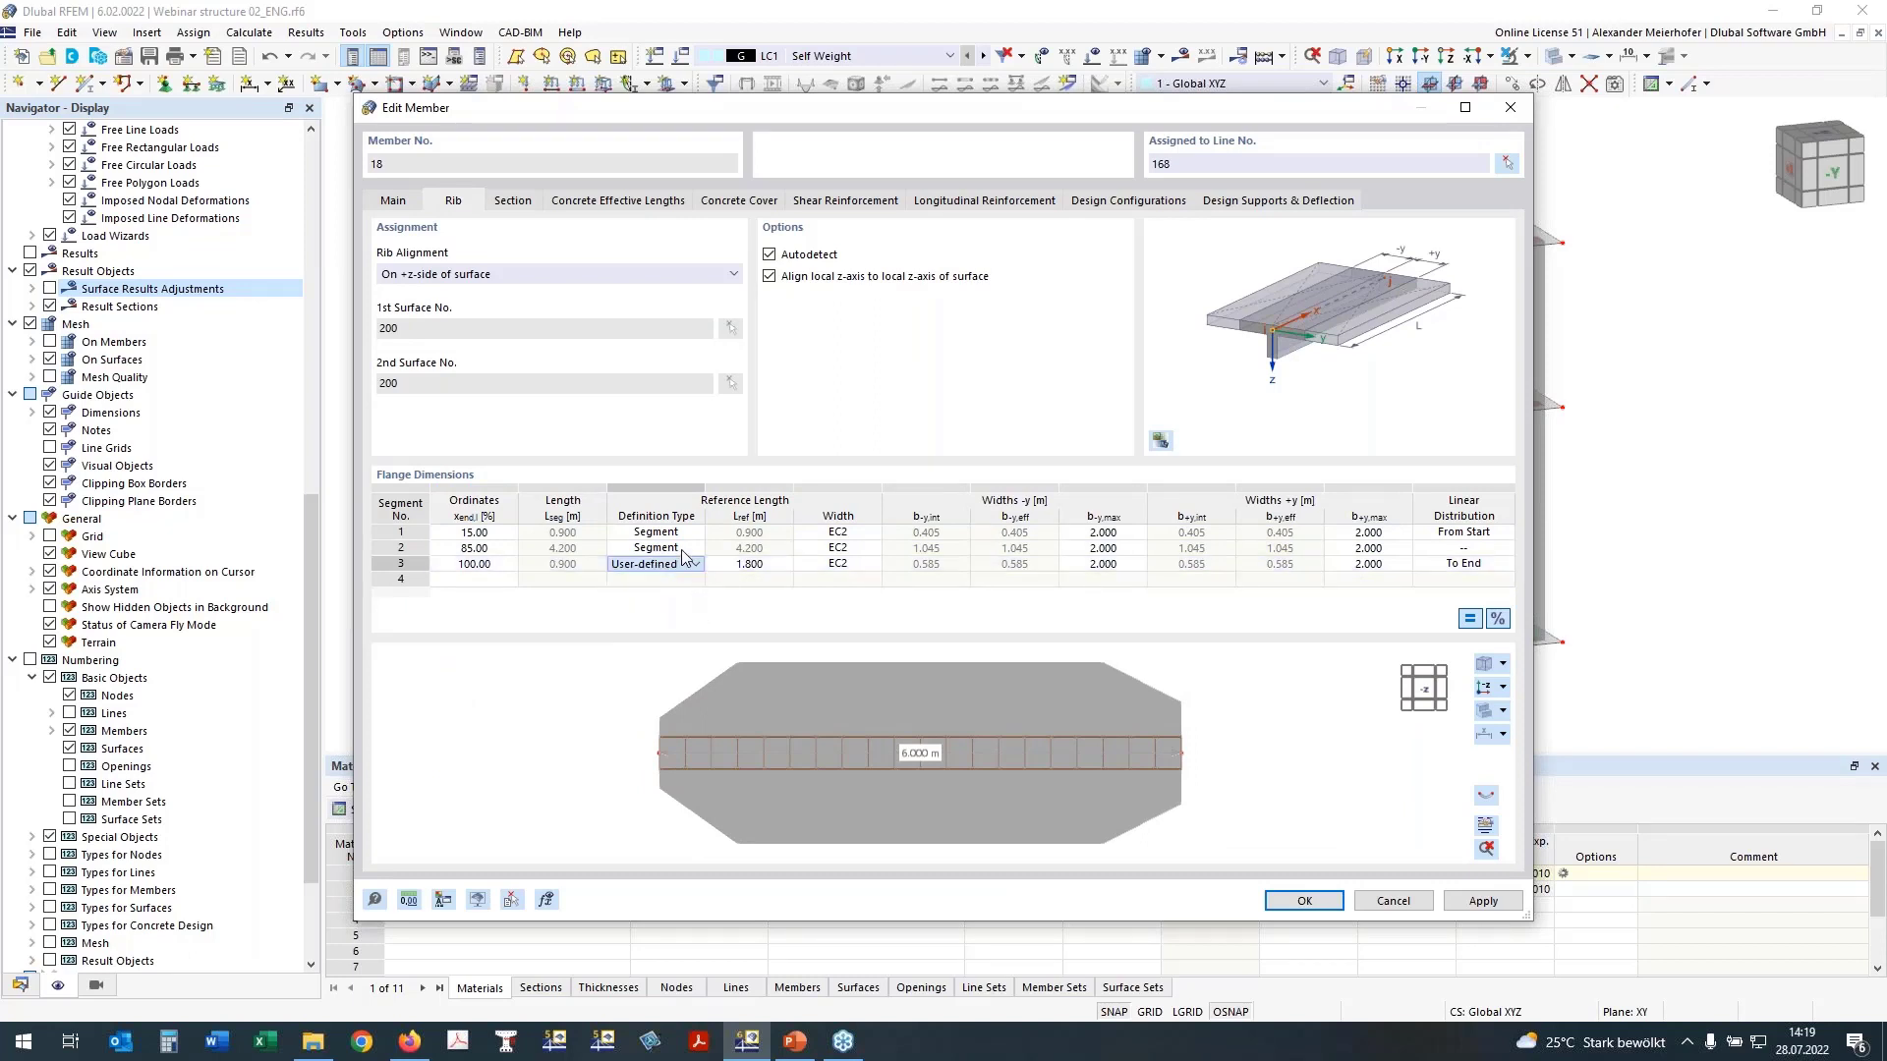
left_click(641, 531)
left_click(695, 532)
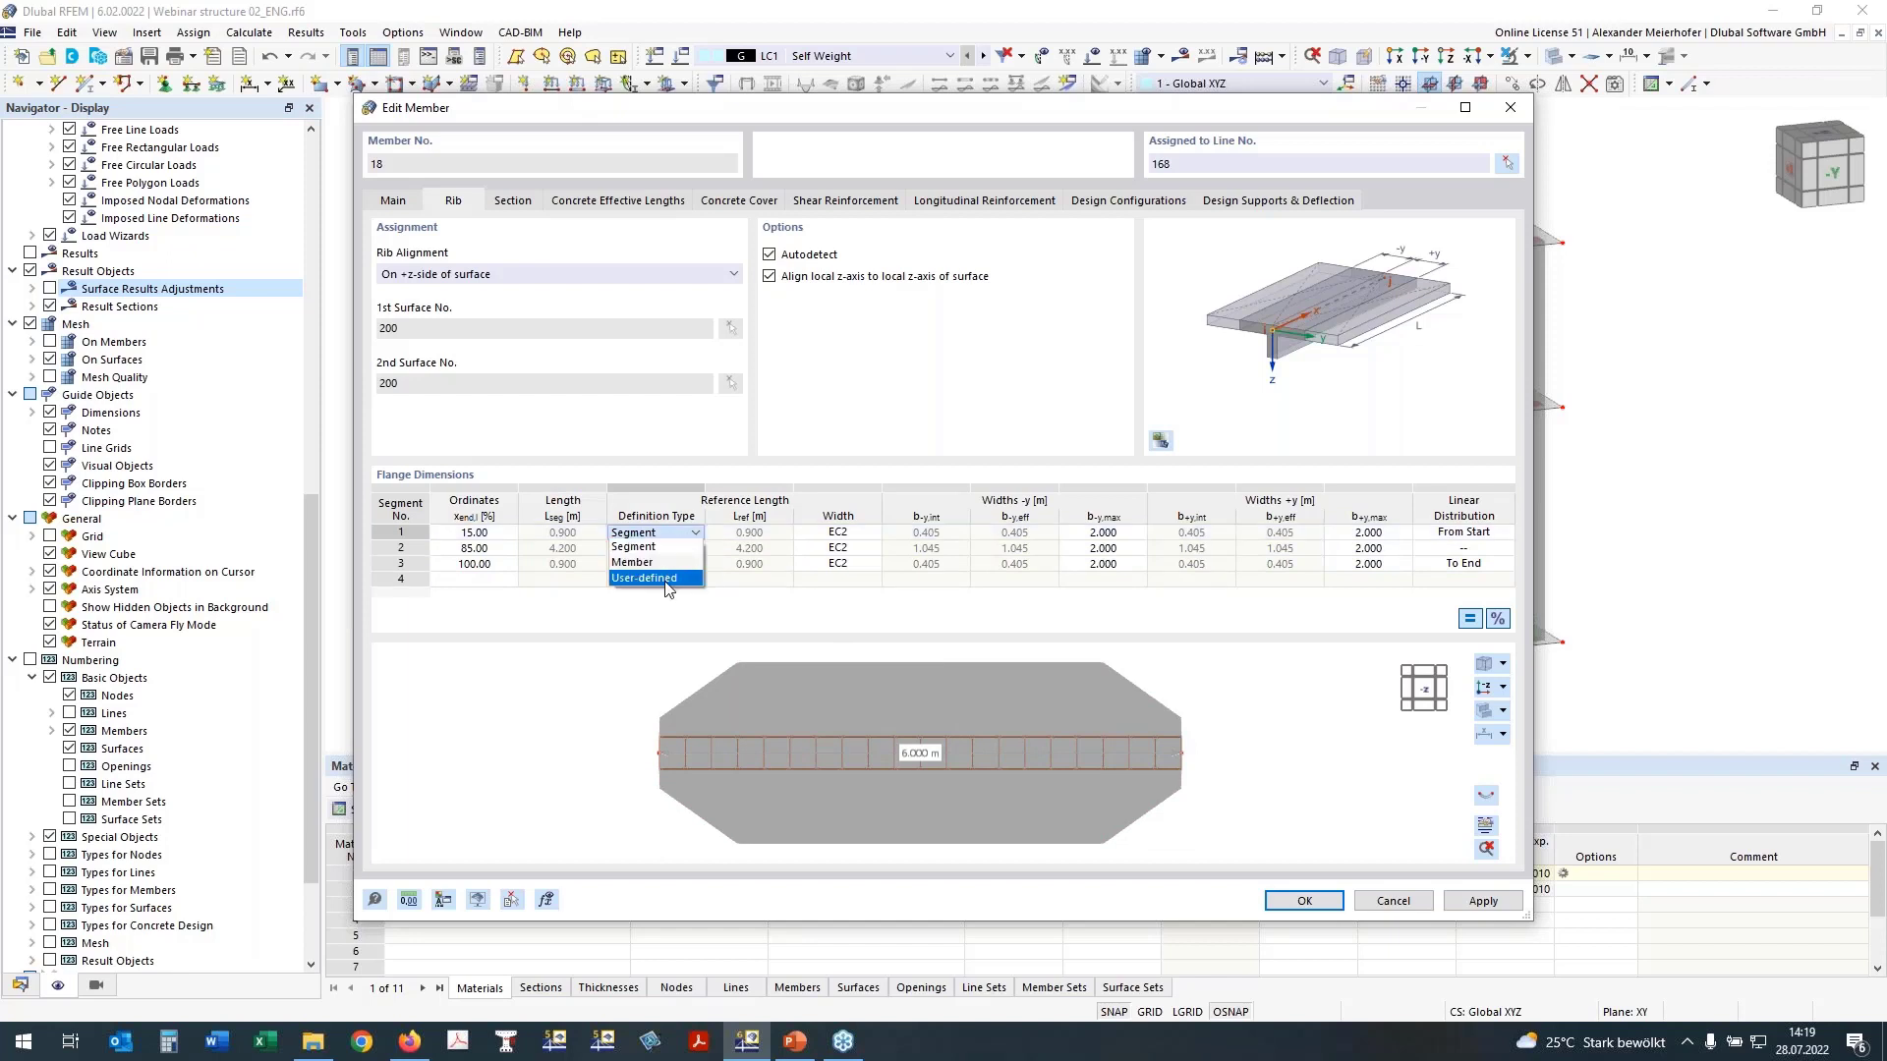
left_click(668, 580)
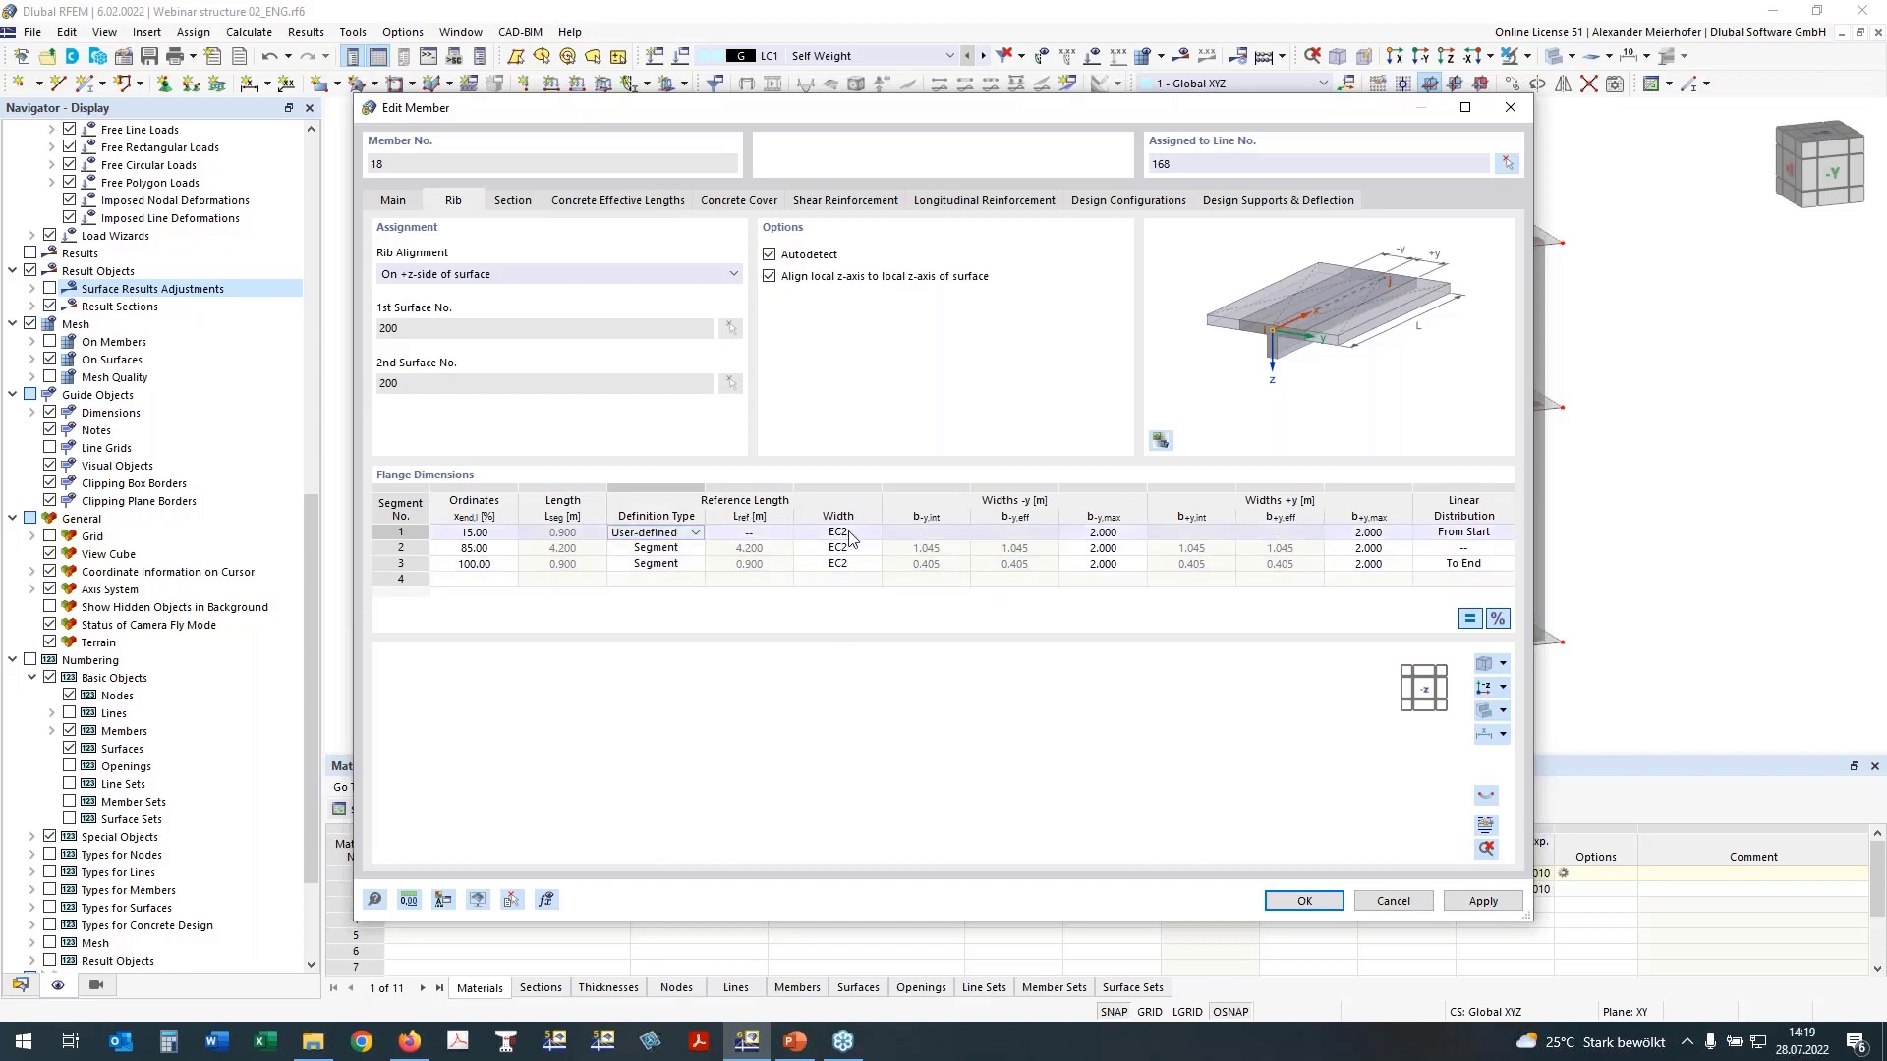
left_click(749, 535)
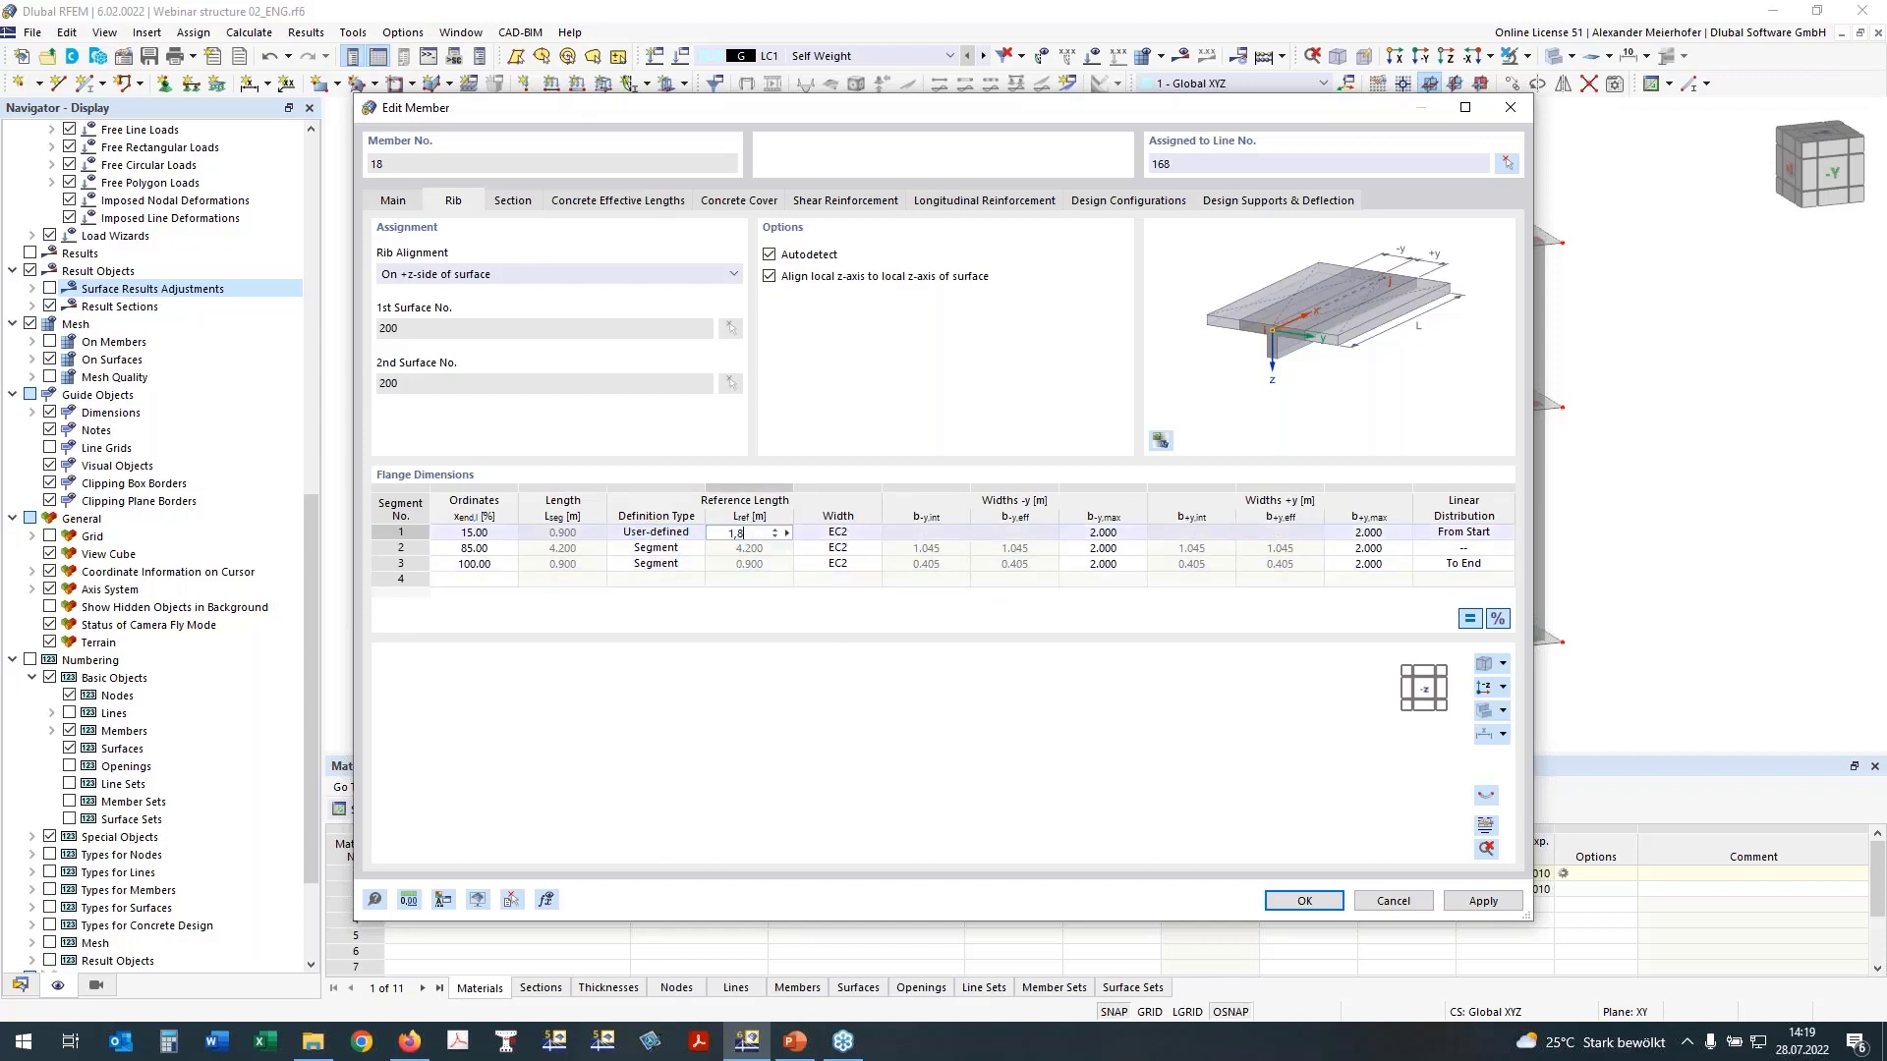
key("Tab")
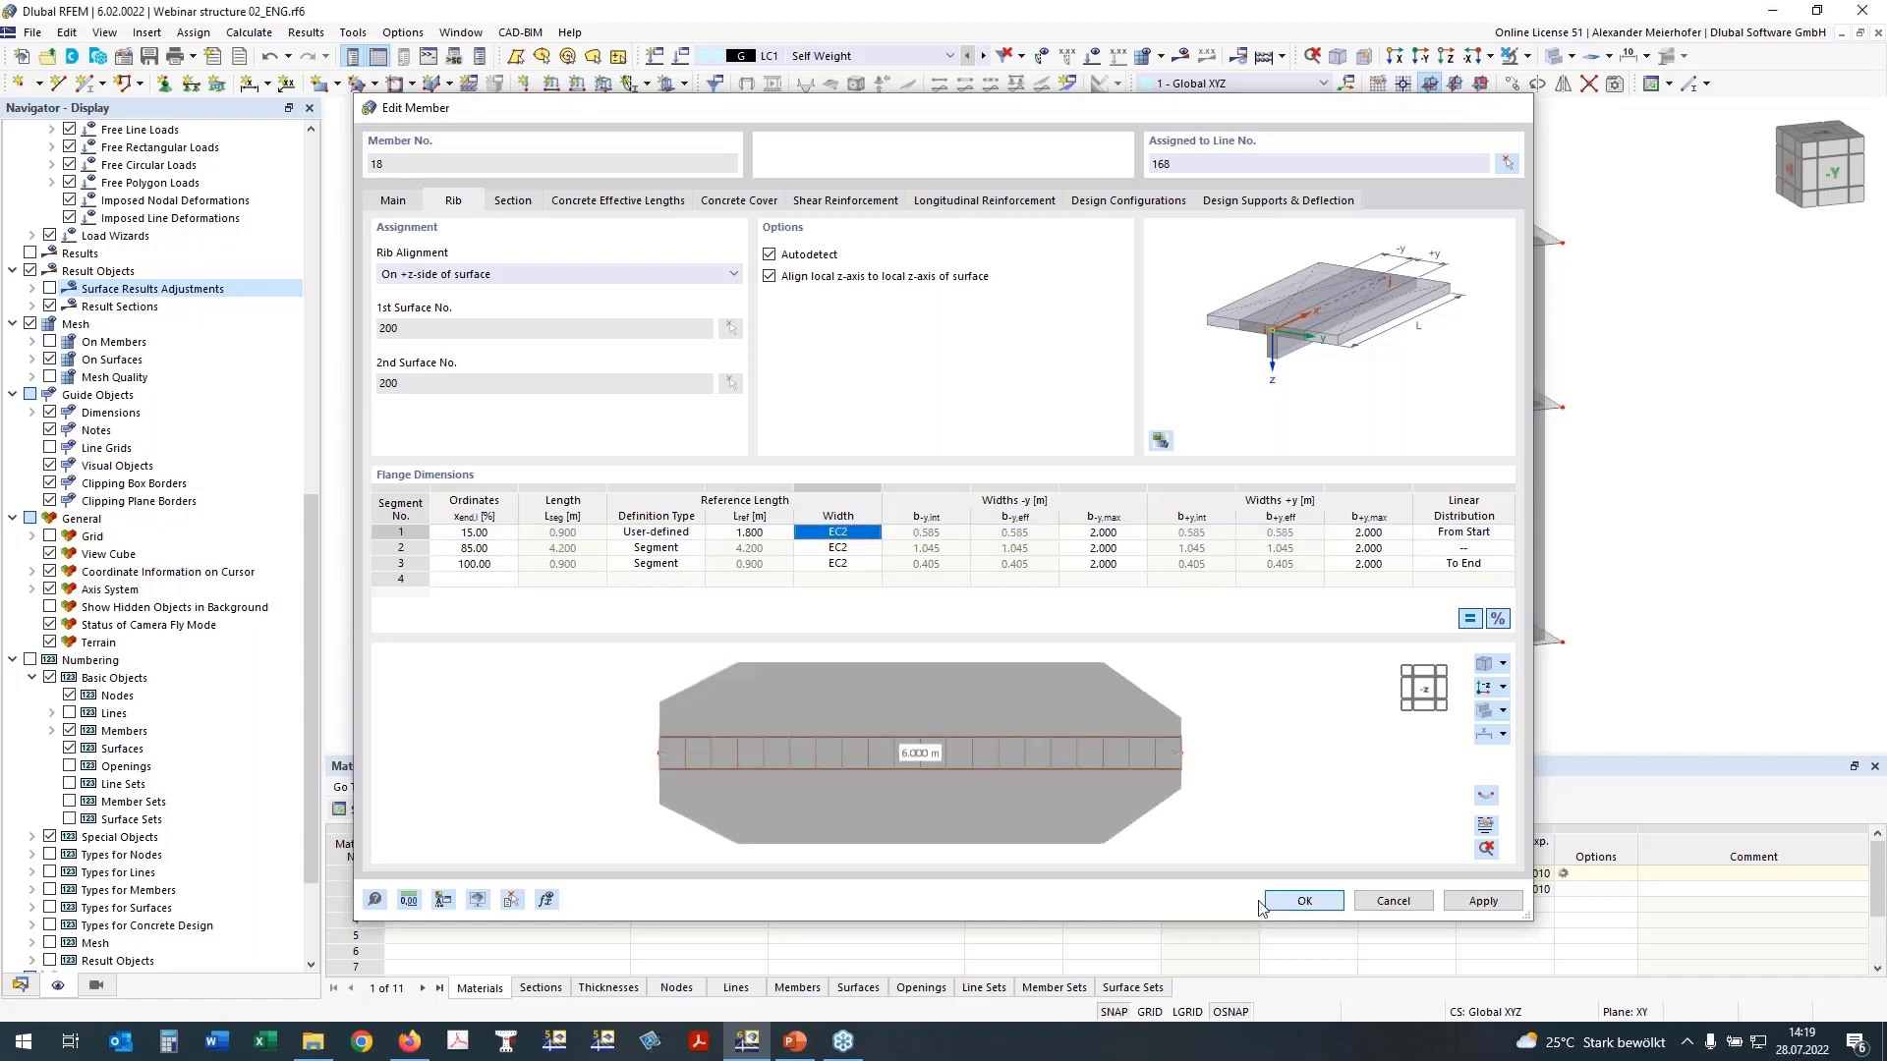
left_click(1277, 902)
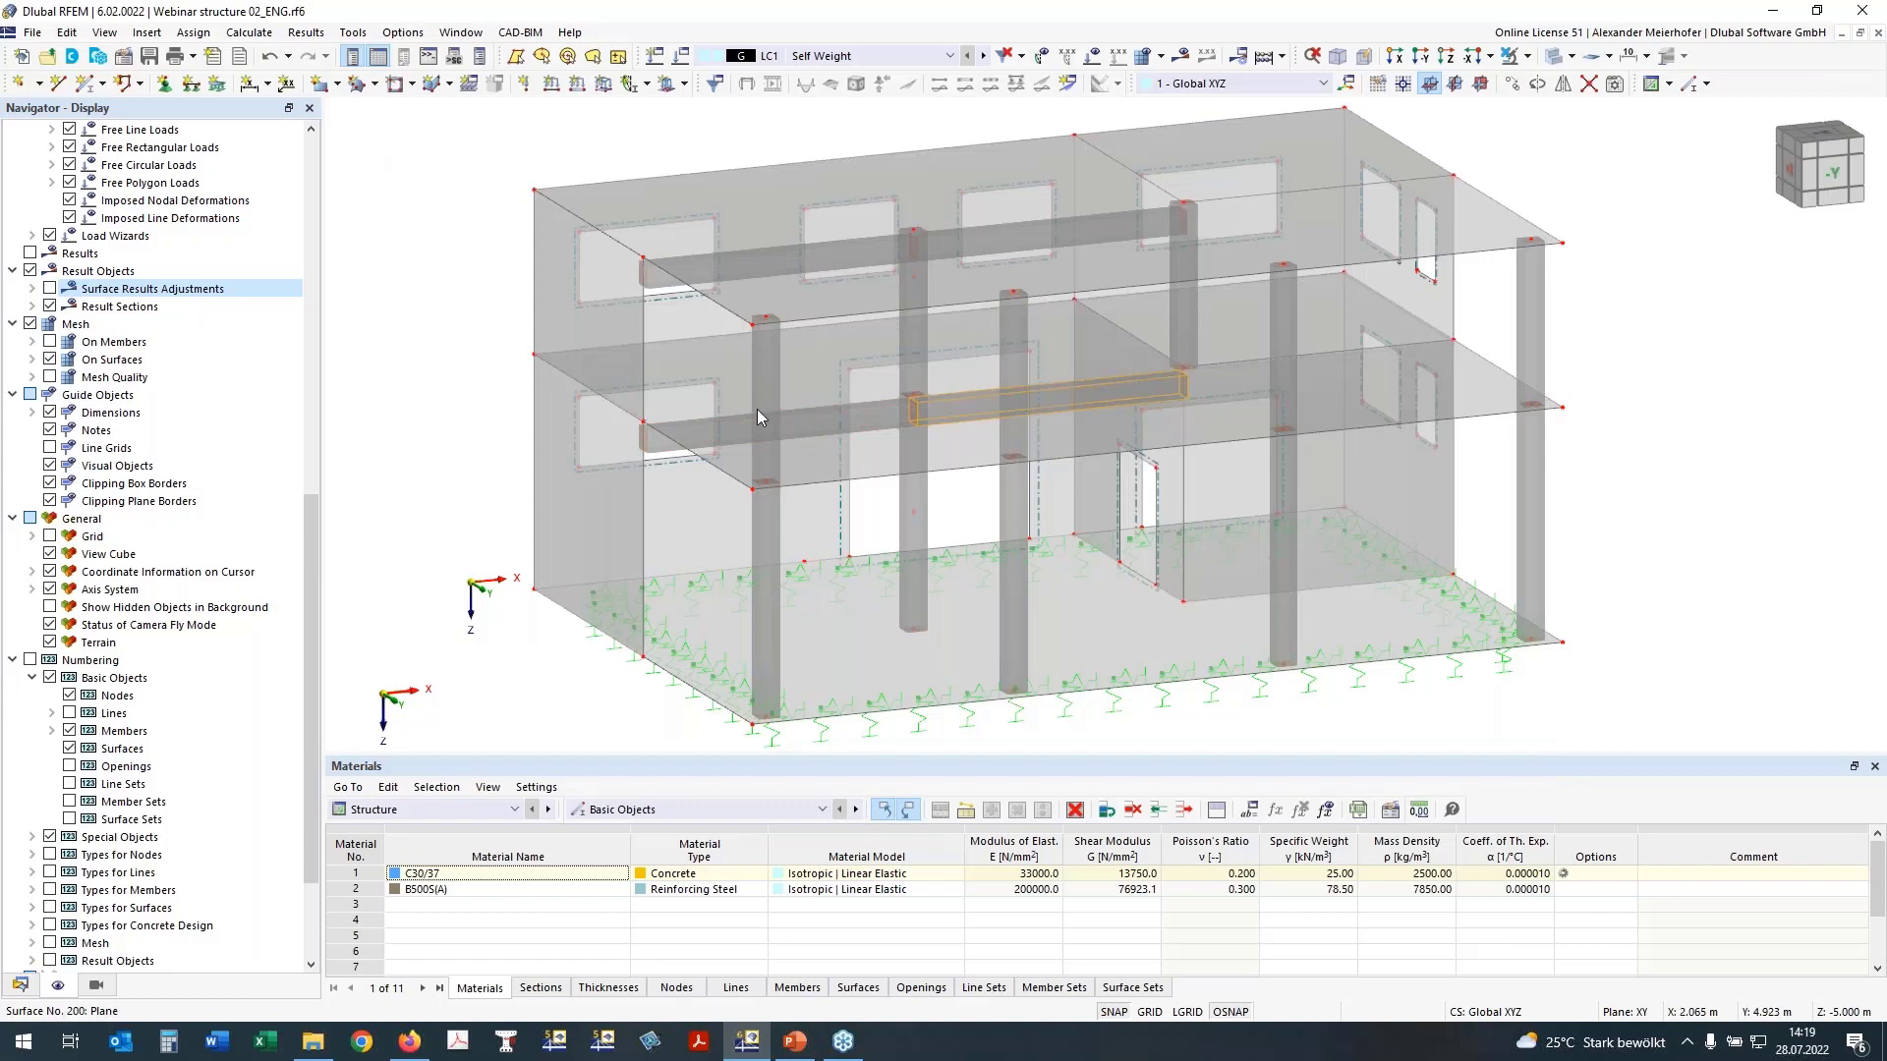
Step: Hide all objects of the upper storey, selecting them in the side elevation
middle_click_drag(1754, 417, 1546, 345, "ctrl")
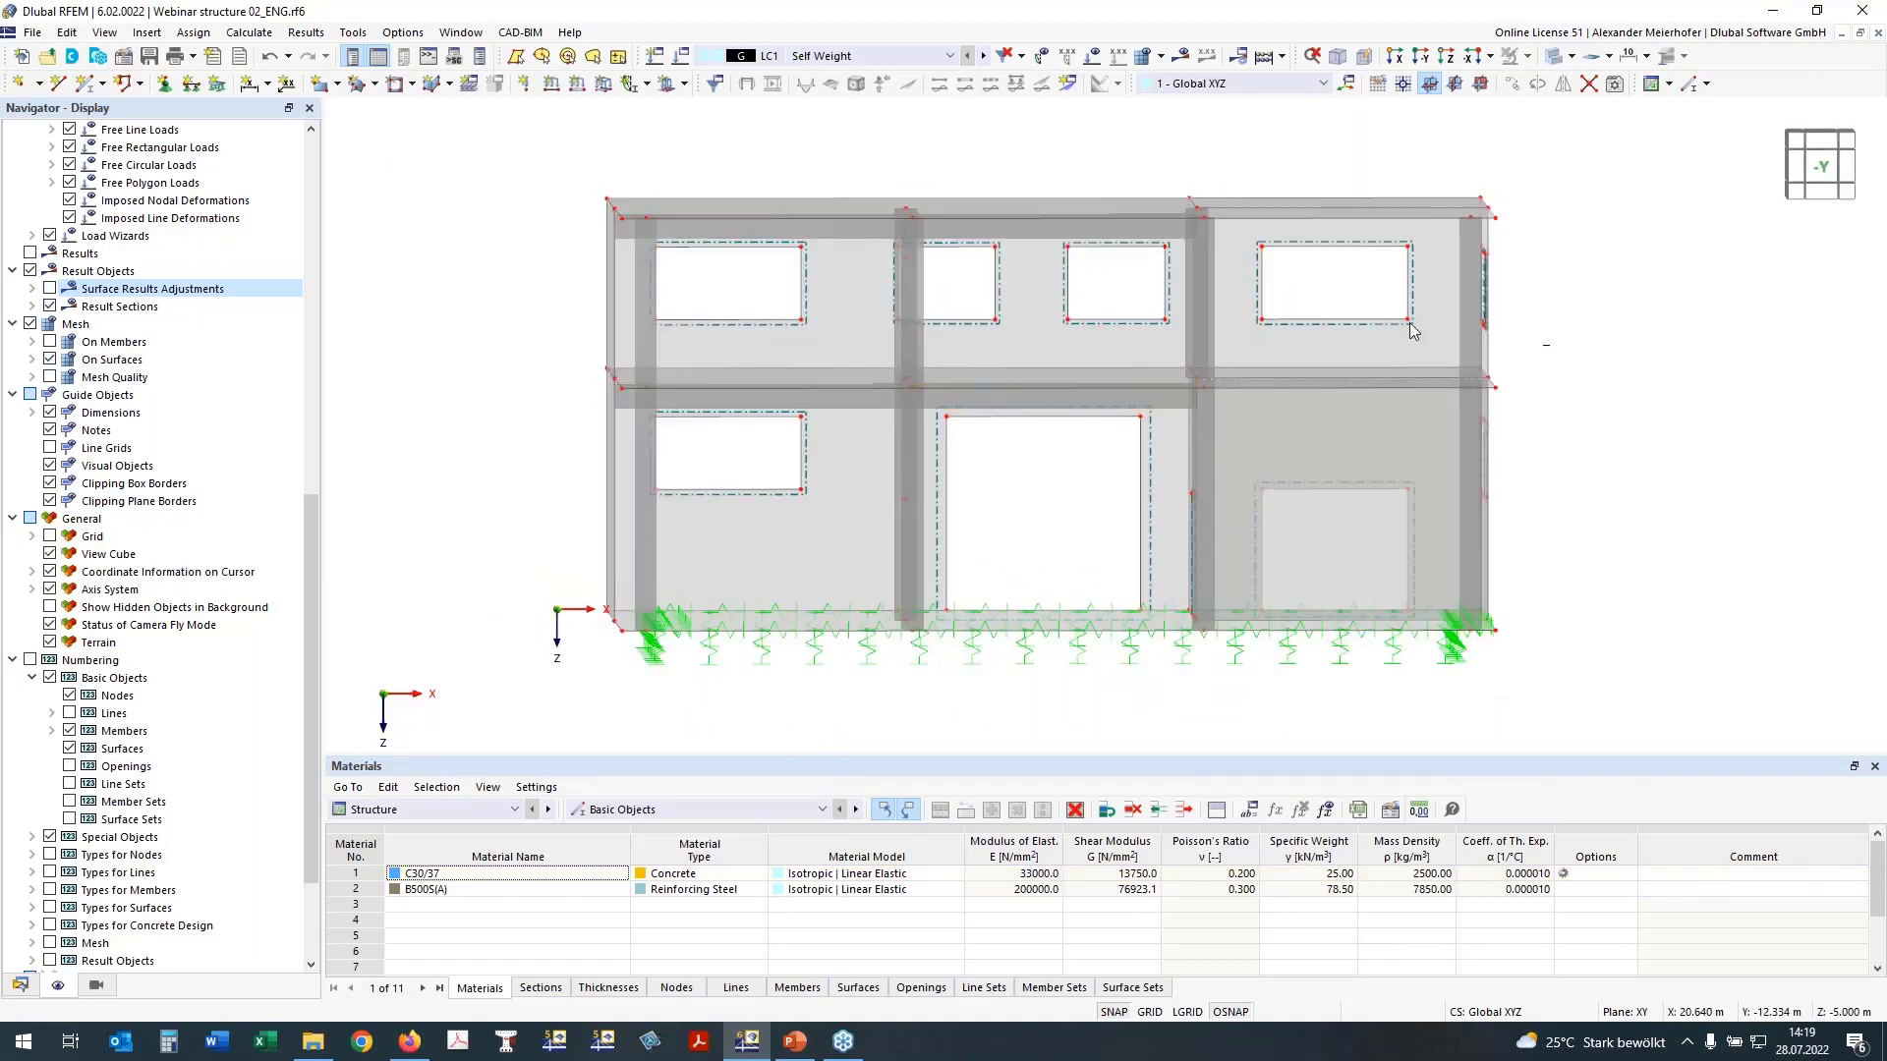
left_click_drag(1549, 345, 394, 196)
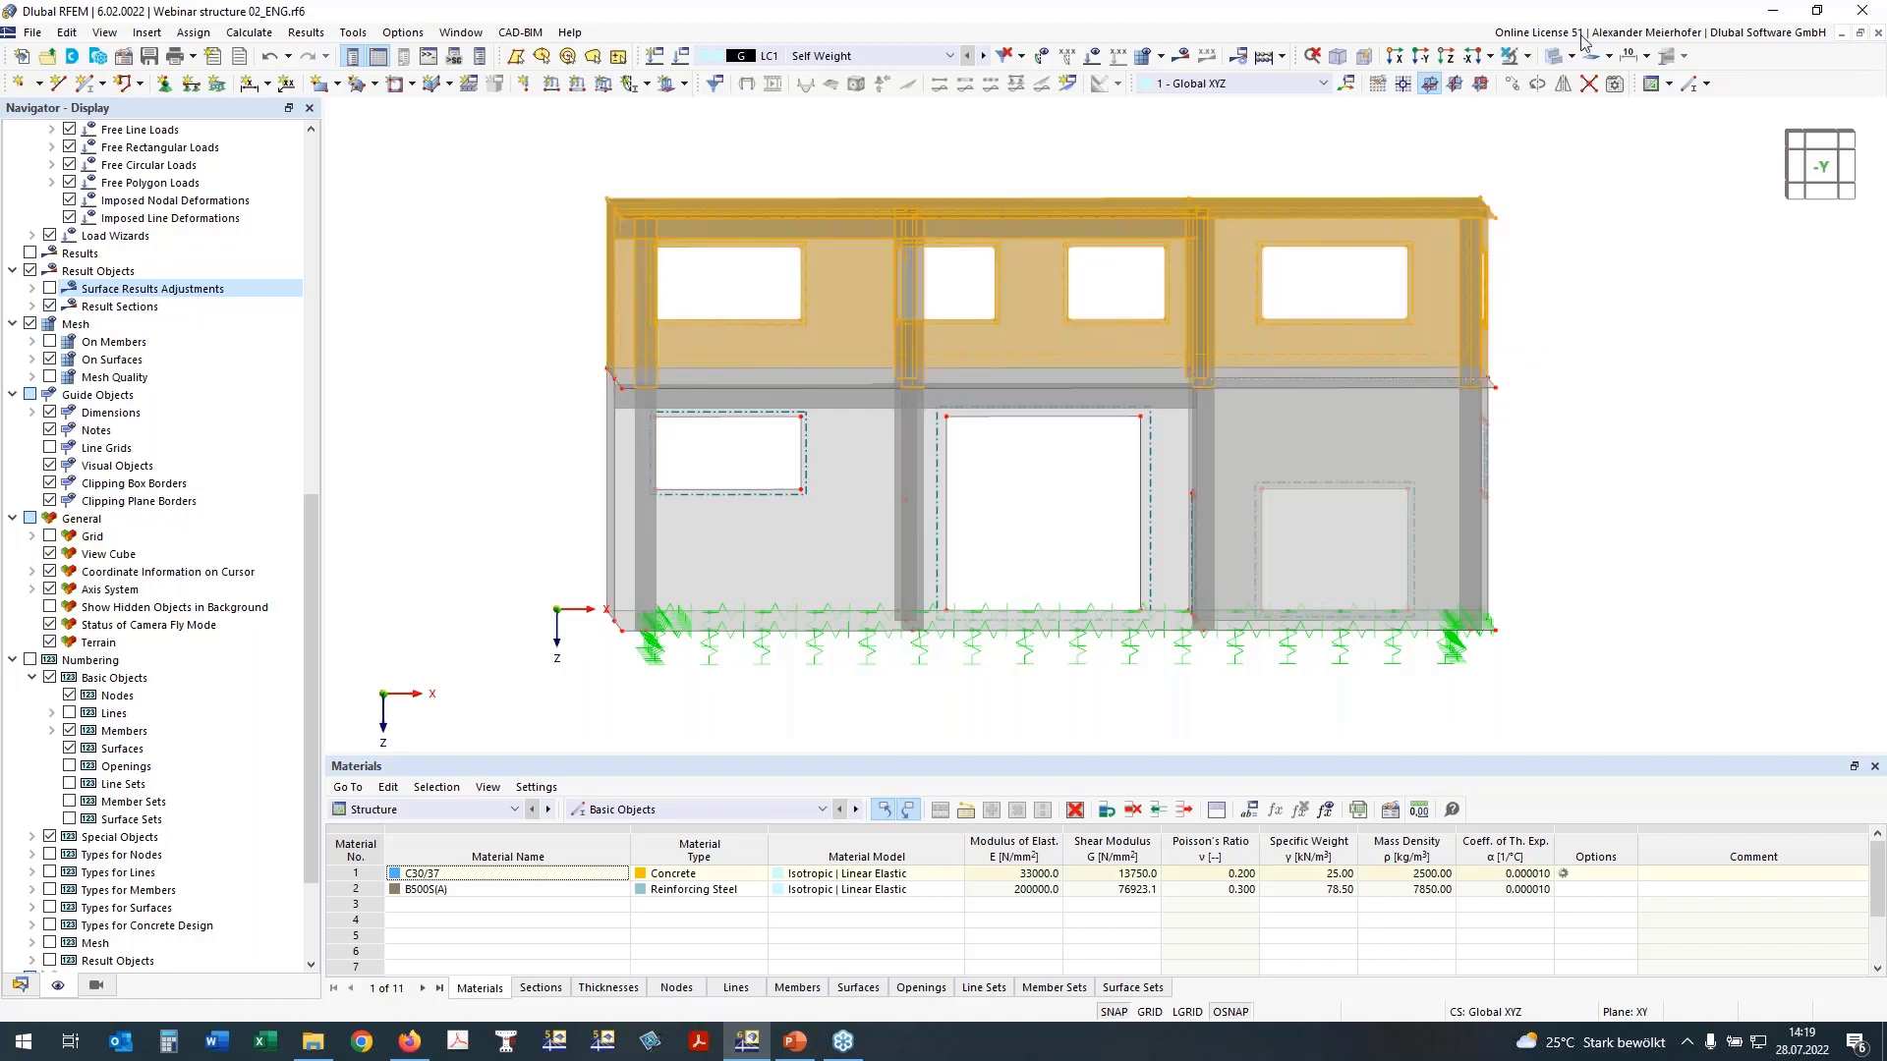
left_click(1549, 63)
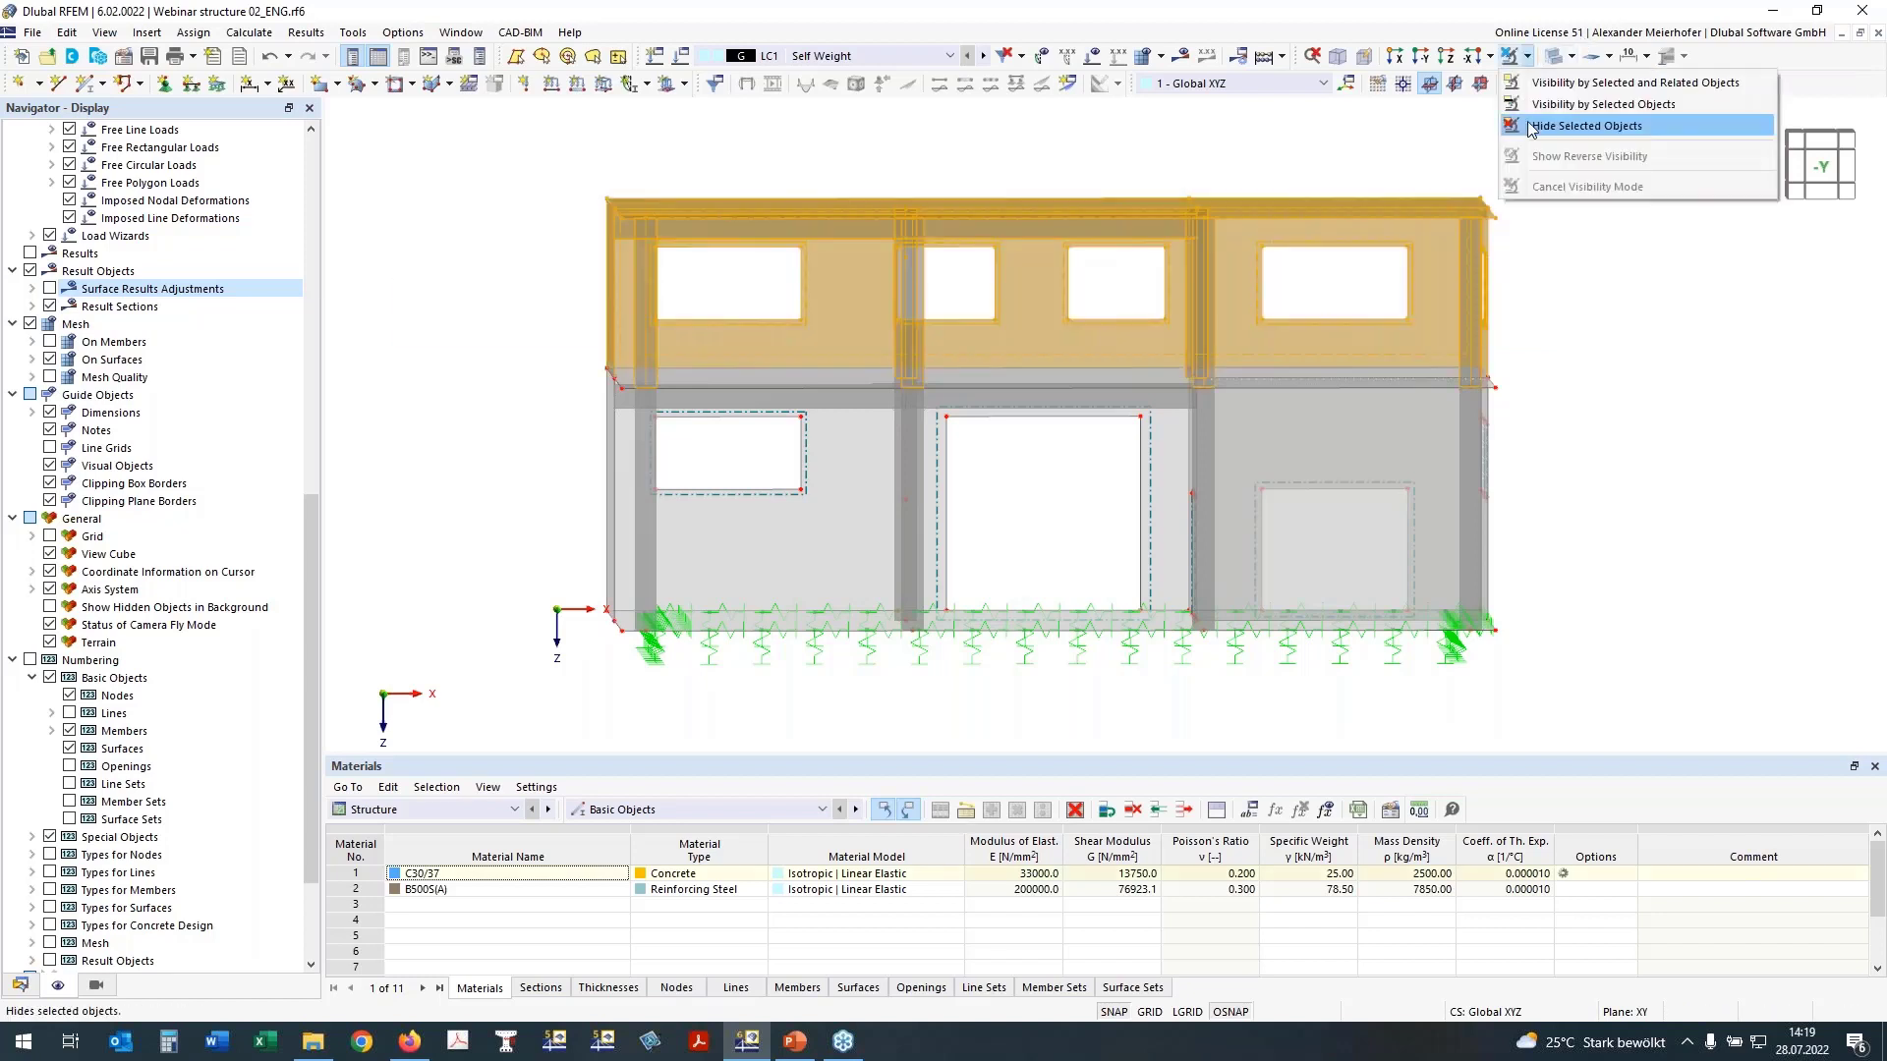
left_click(1612, 127)
middle_click_drag(1600, 329, 573, 273, "ctrl")
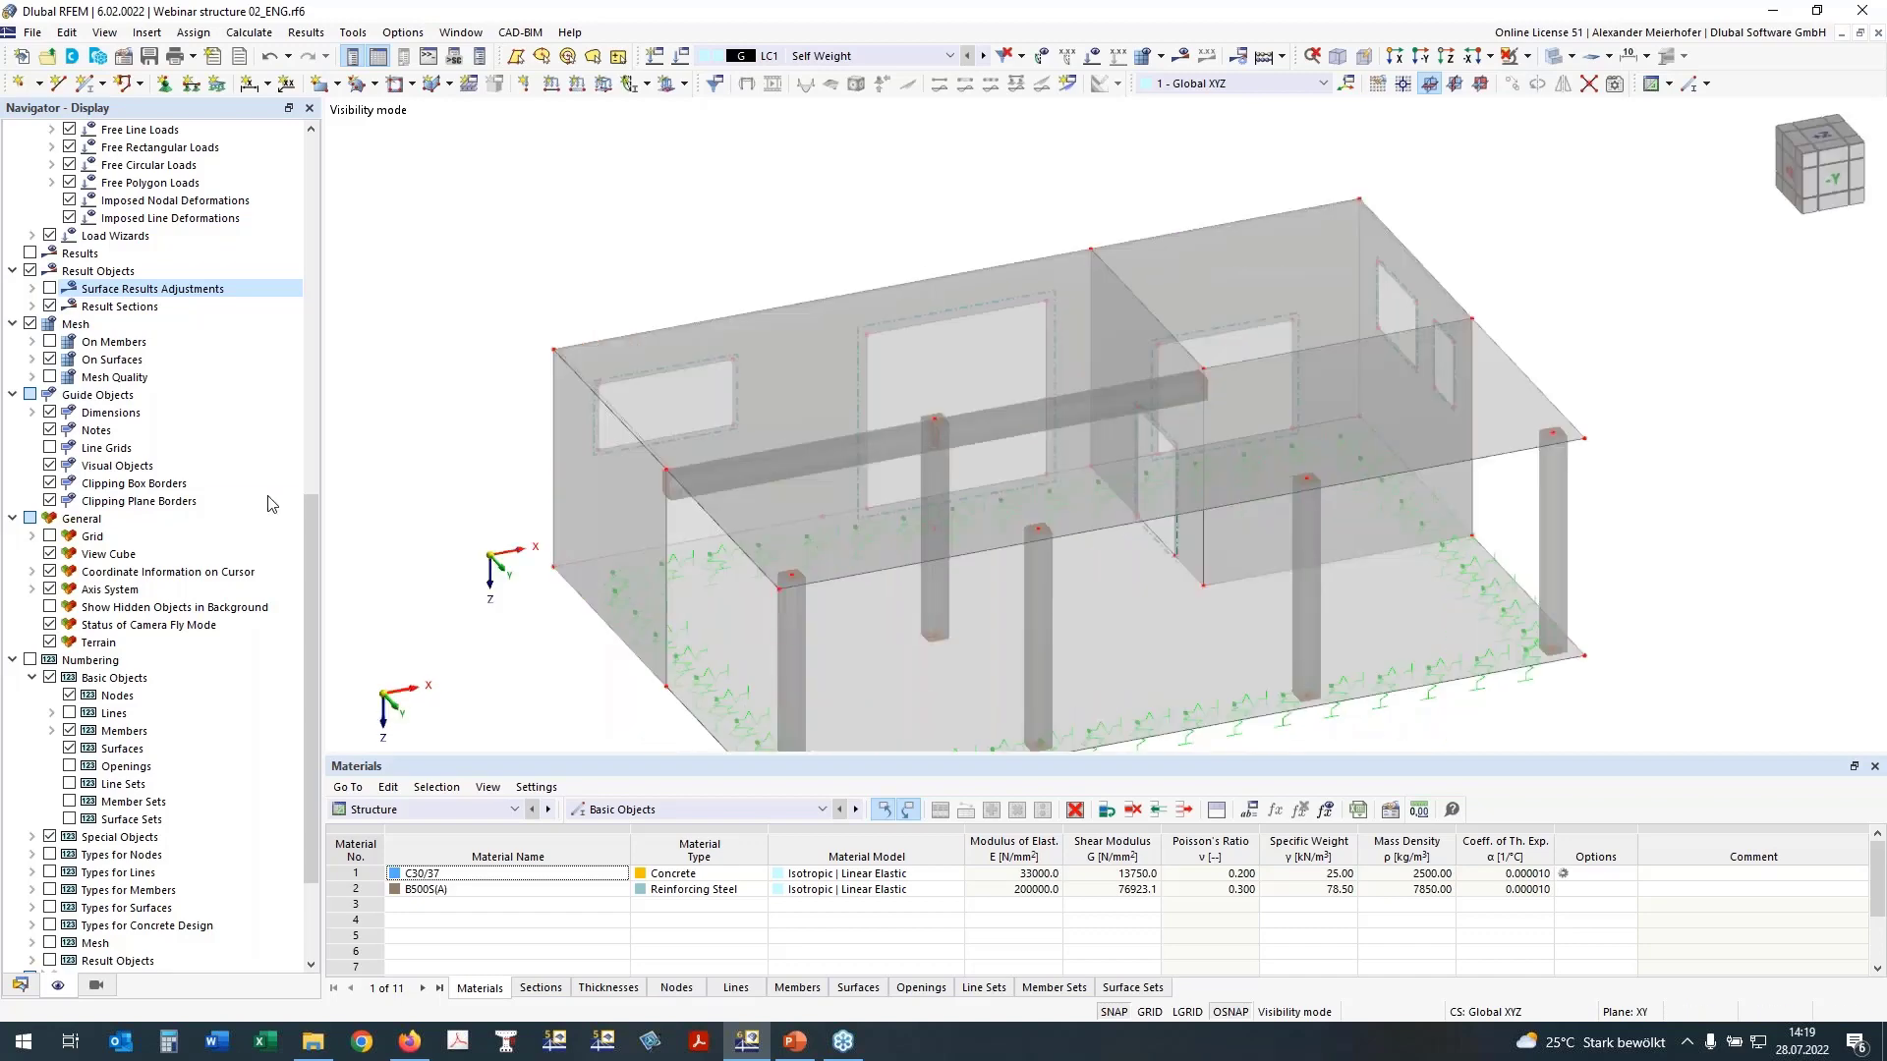
Step: Turn on the rib section display for members and view the flange shapes beneath the intermediate floor slab
scroll(138, 589, "up", 15)
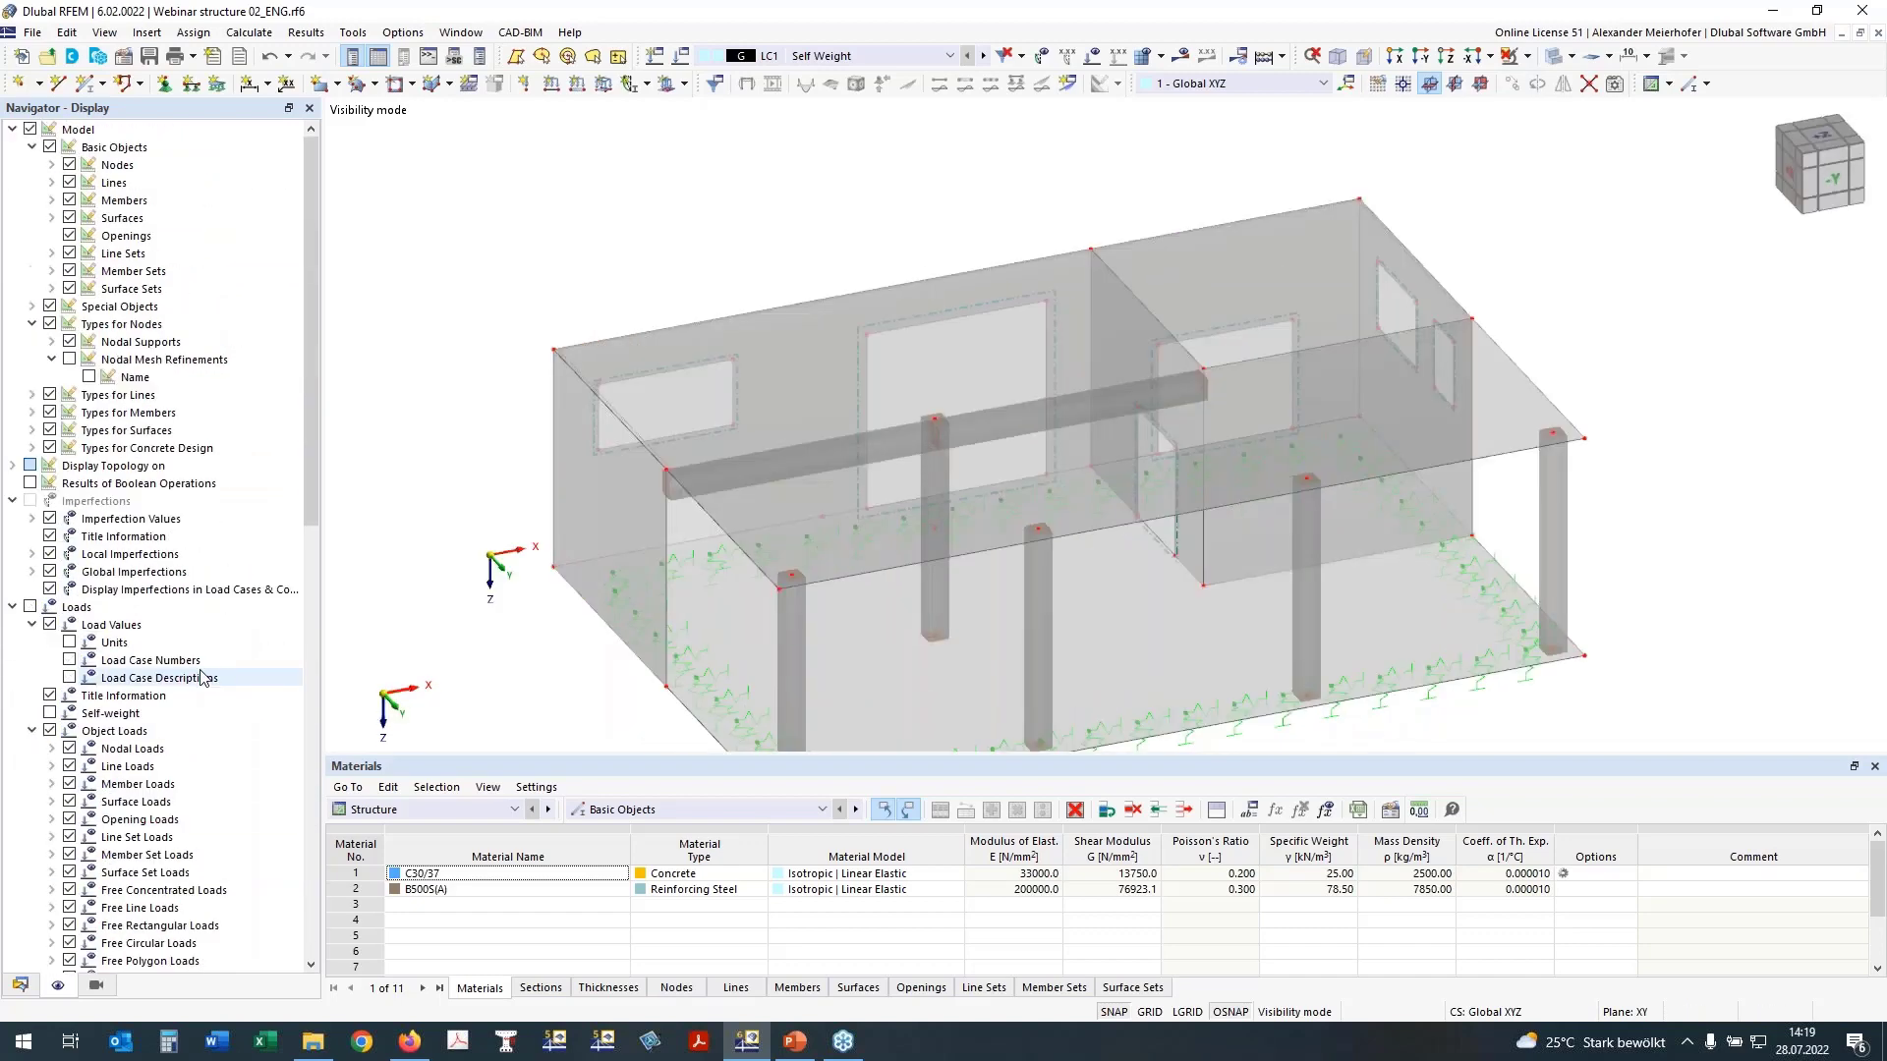
left_click(51, 199)
left_click(89, 236)
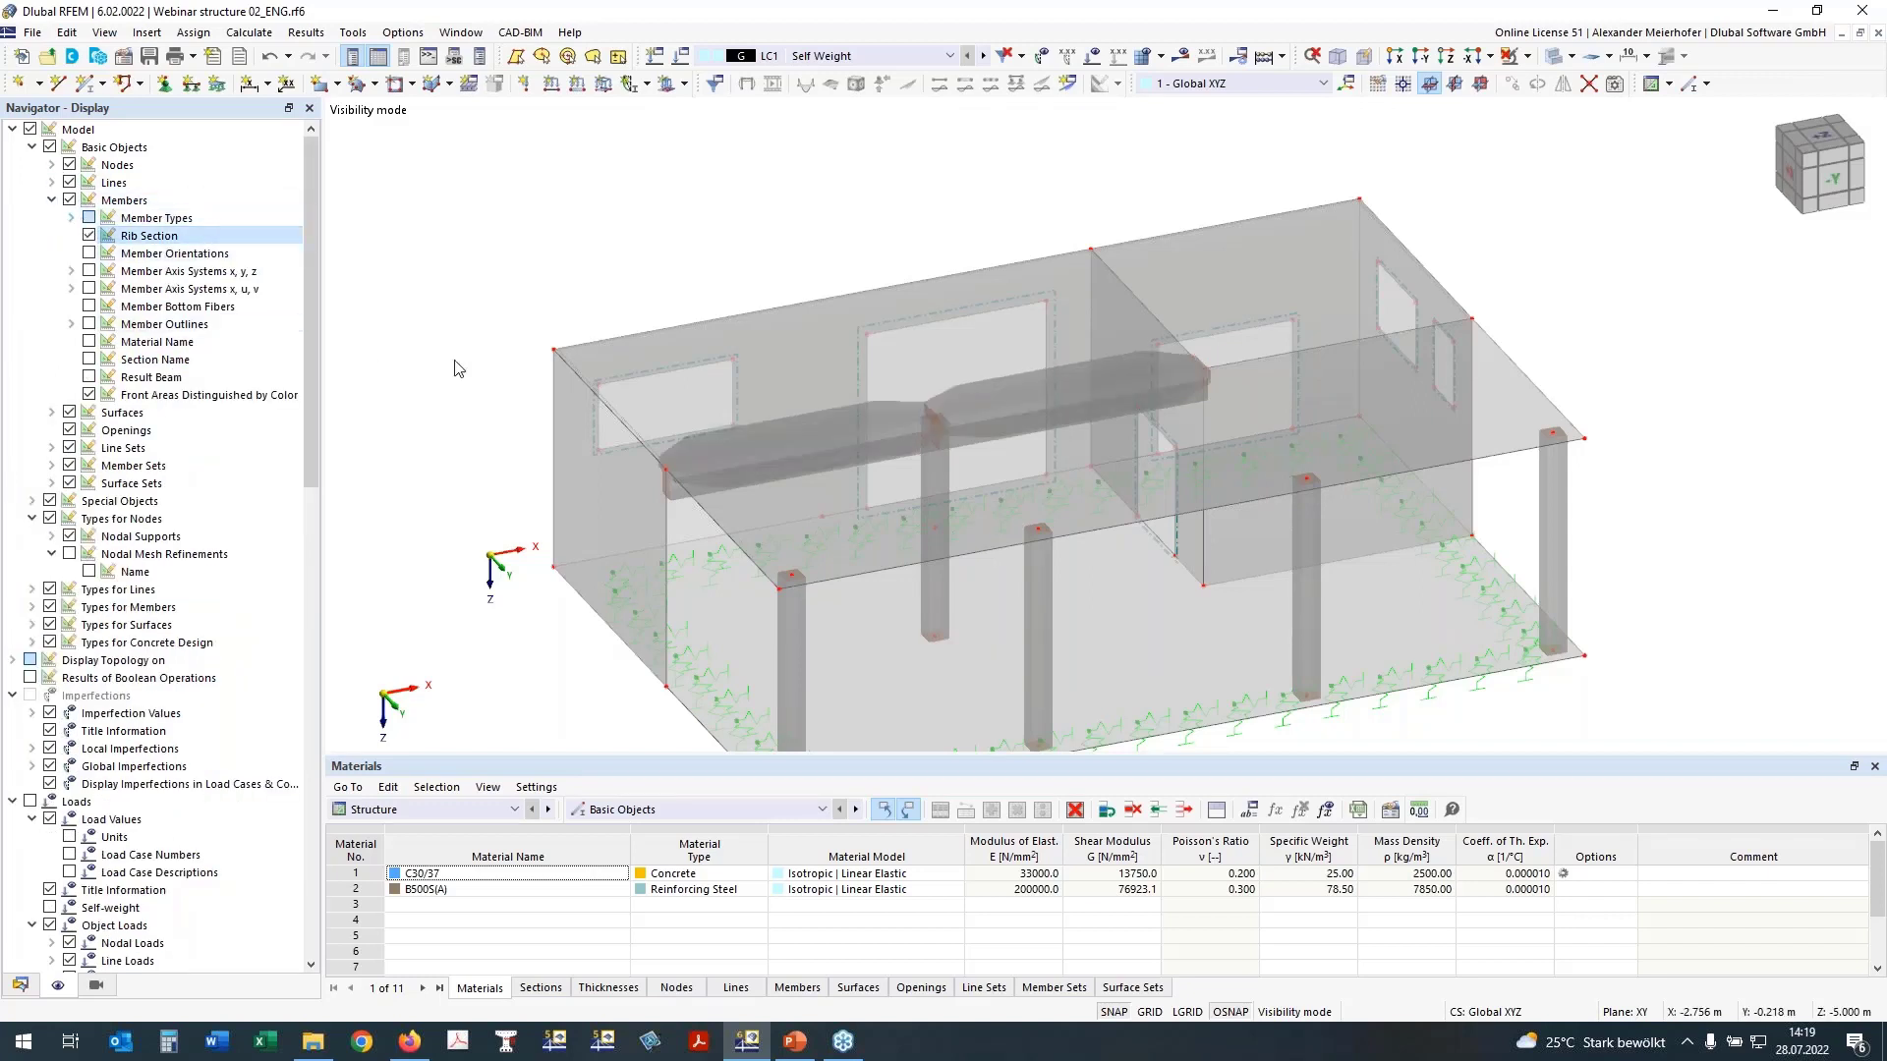
middle_click_drag(1006, 379, 1639, 395, "ctrl")
right_click_drag(1639, 395, 1592, 390)
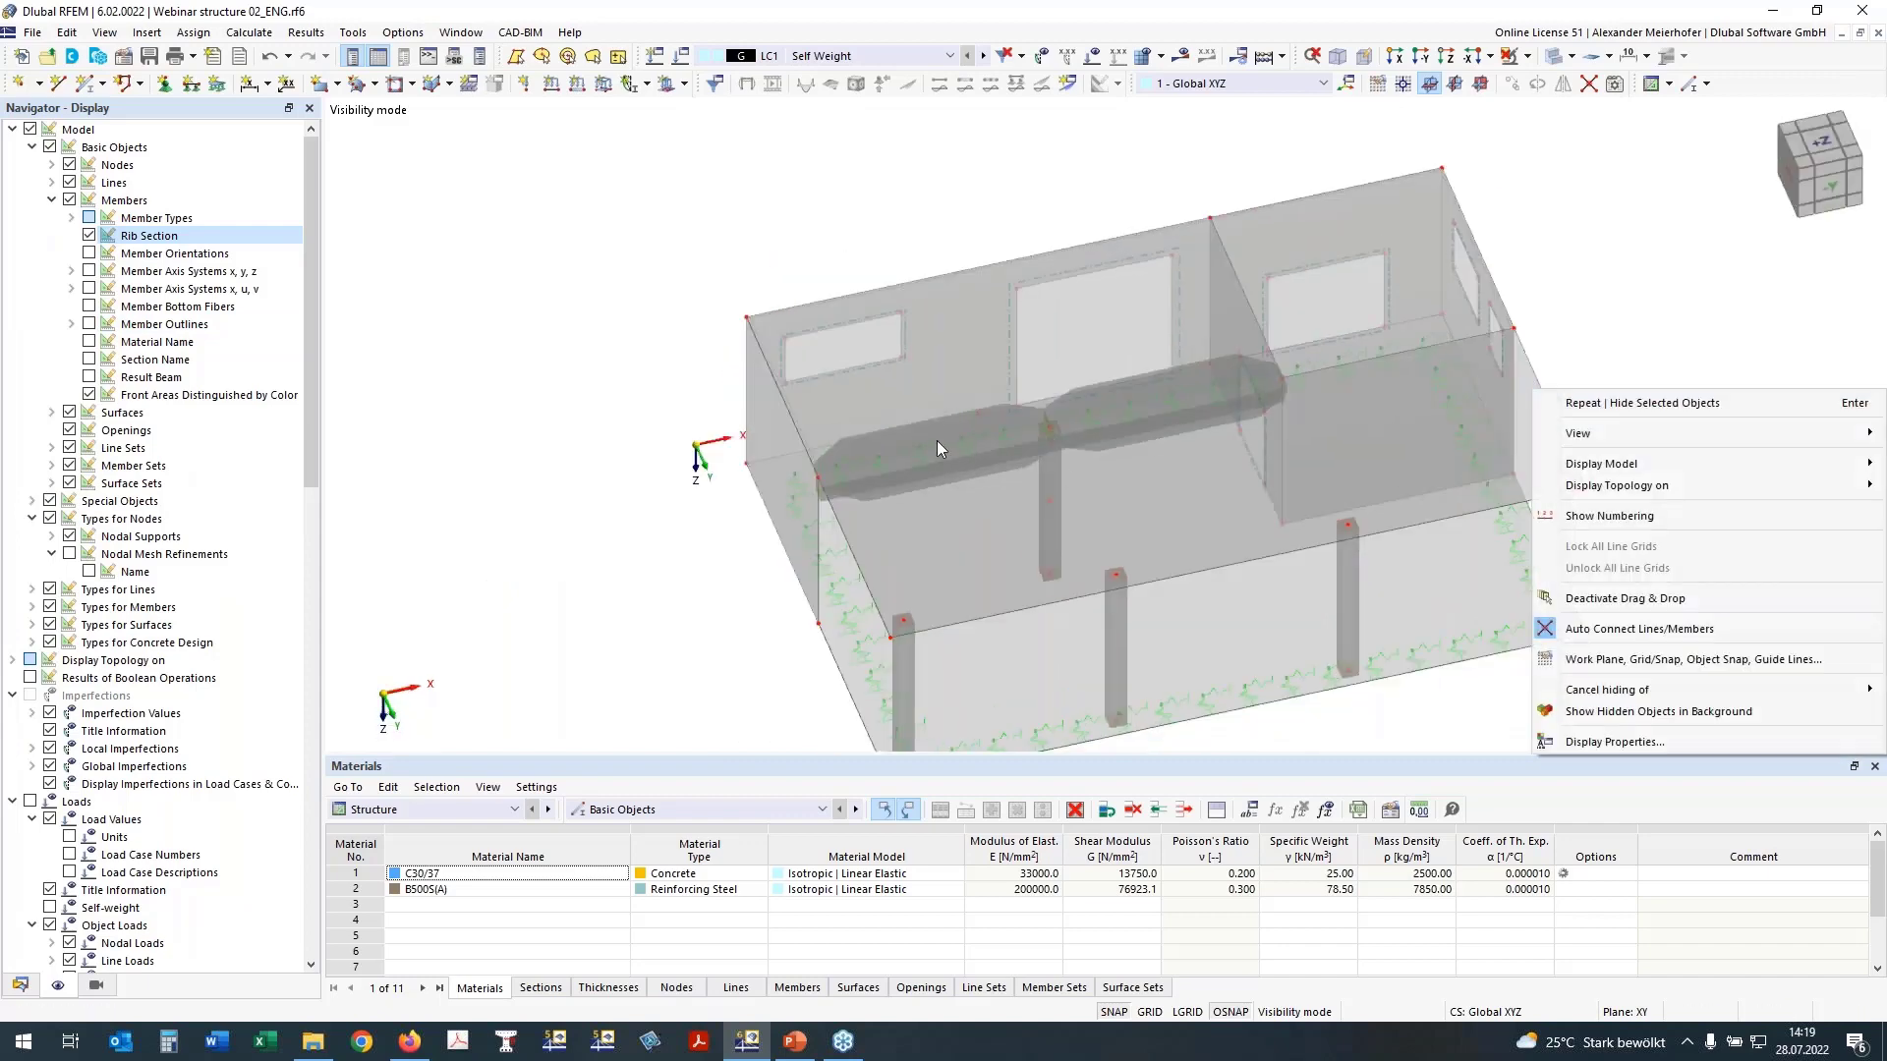
Step: Isolate the intermediate floor slab with its ribs and show them in plan view
middle_click_drag(608, 533, 514, 345)
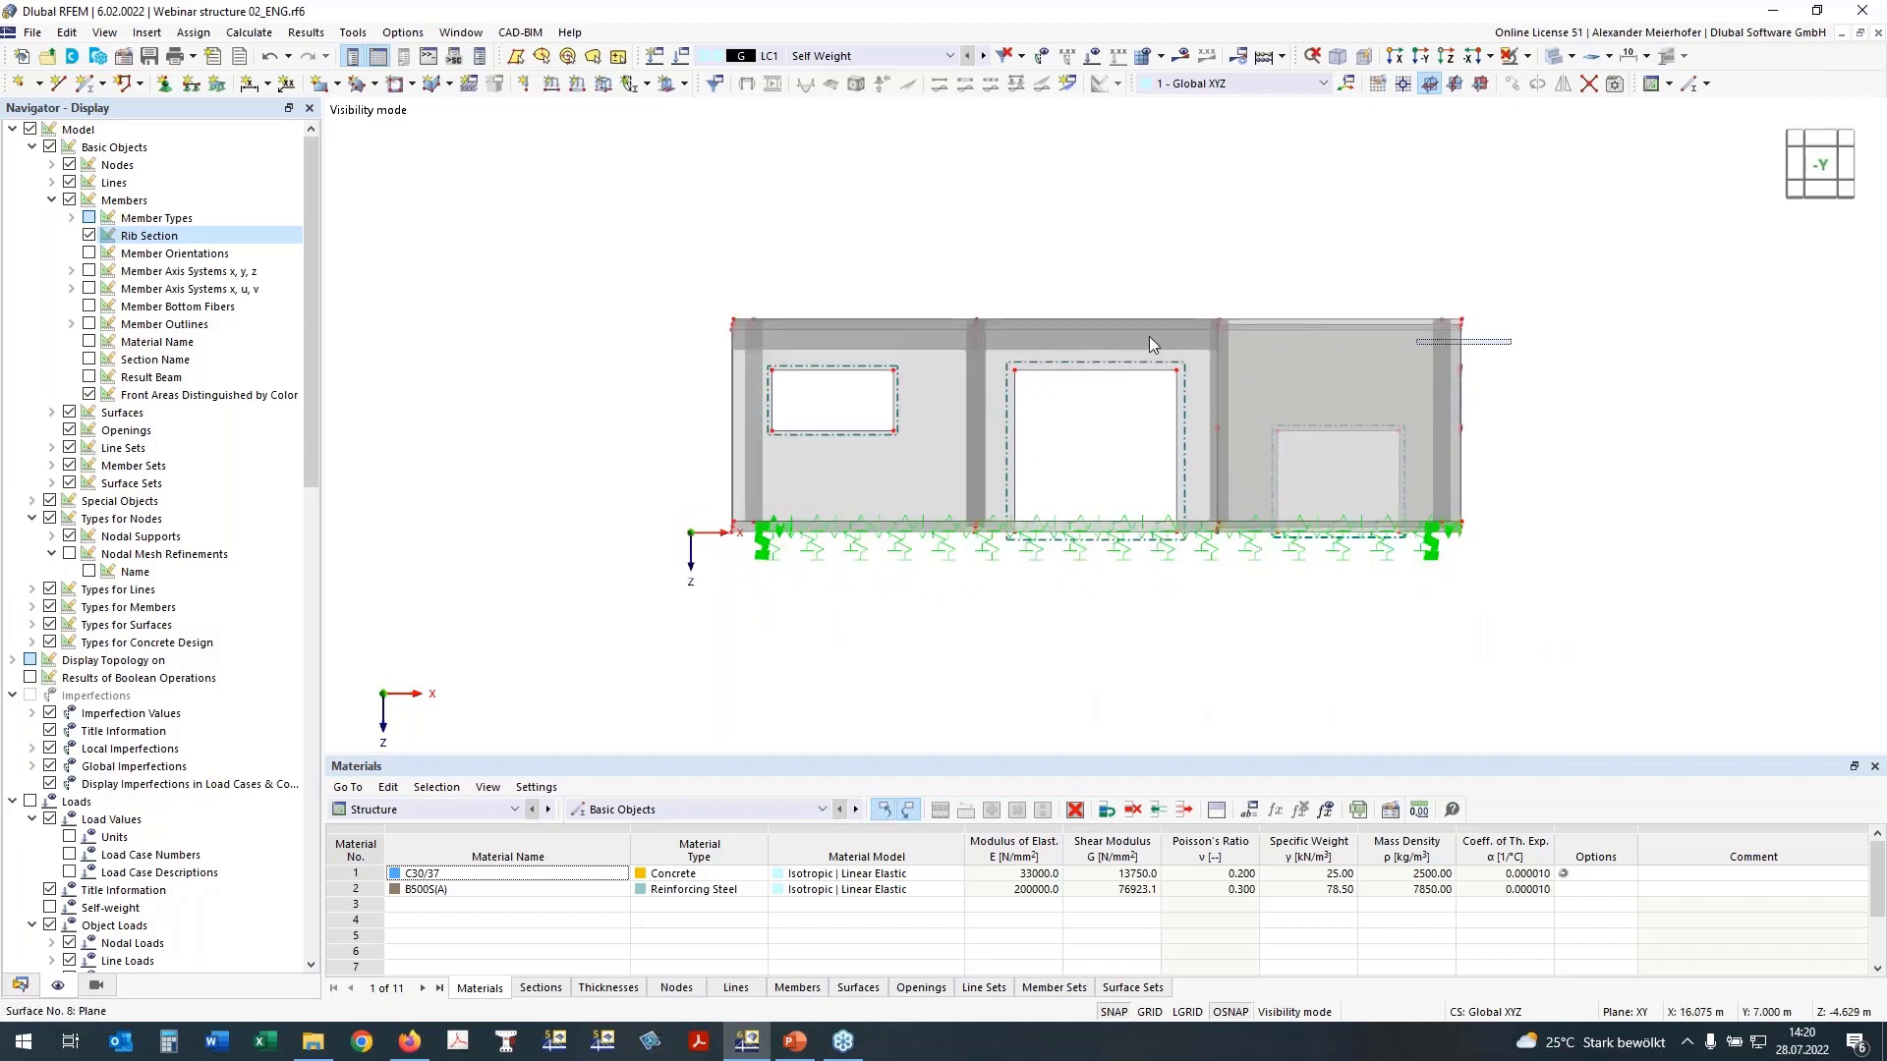
left_click_drag(1533, 360, 838, 211)
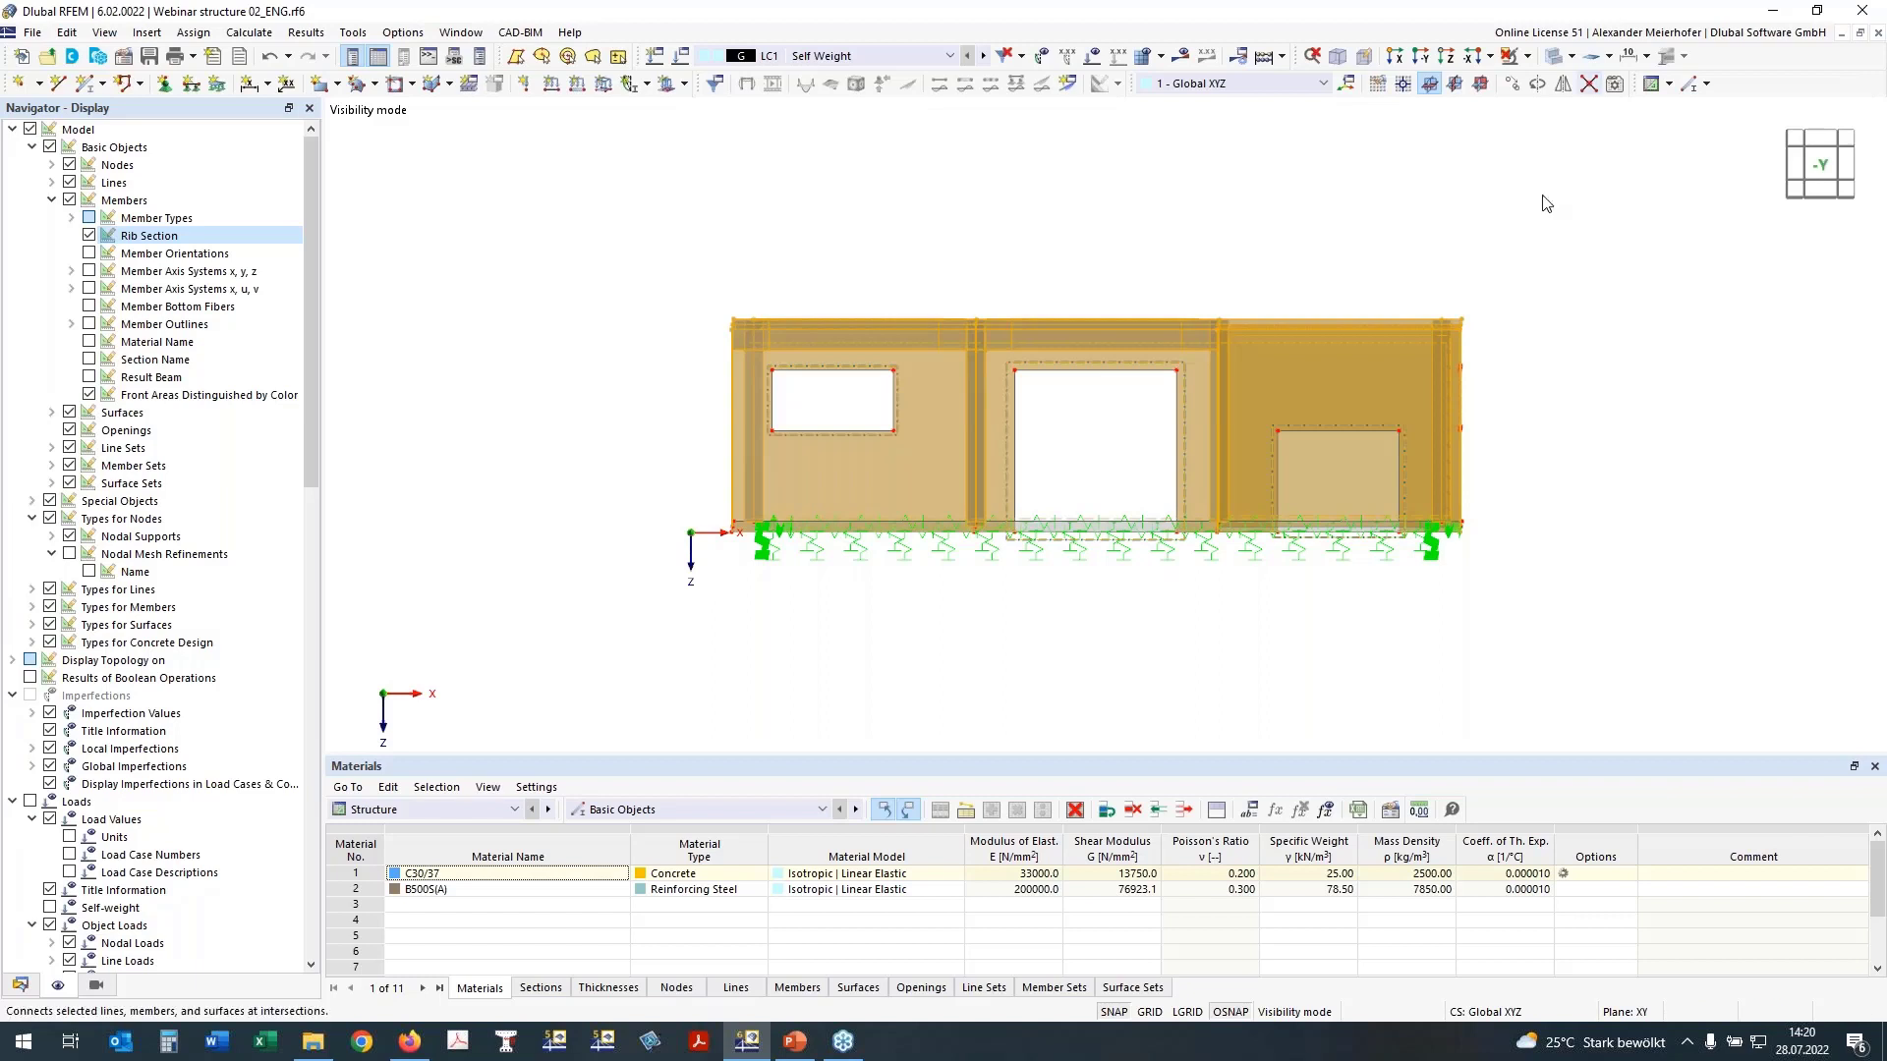
left_click(391, 201)
left_click_drag(566, 198, 1563, 390)
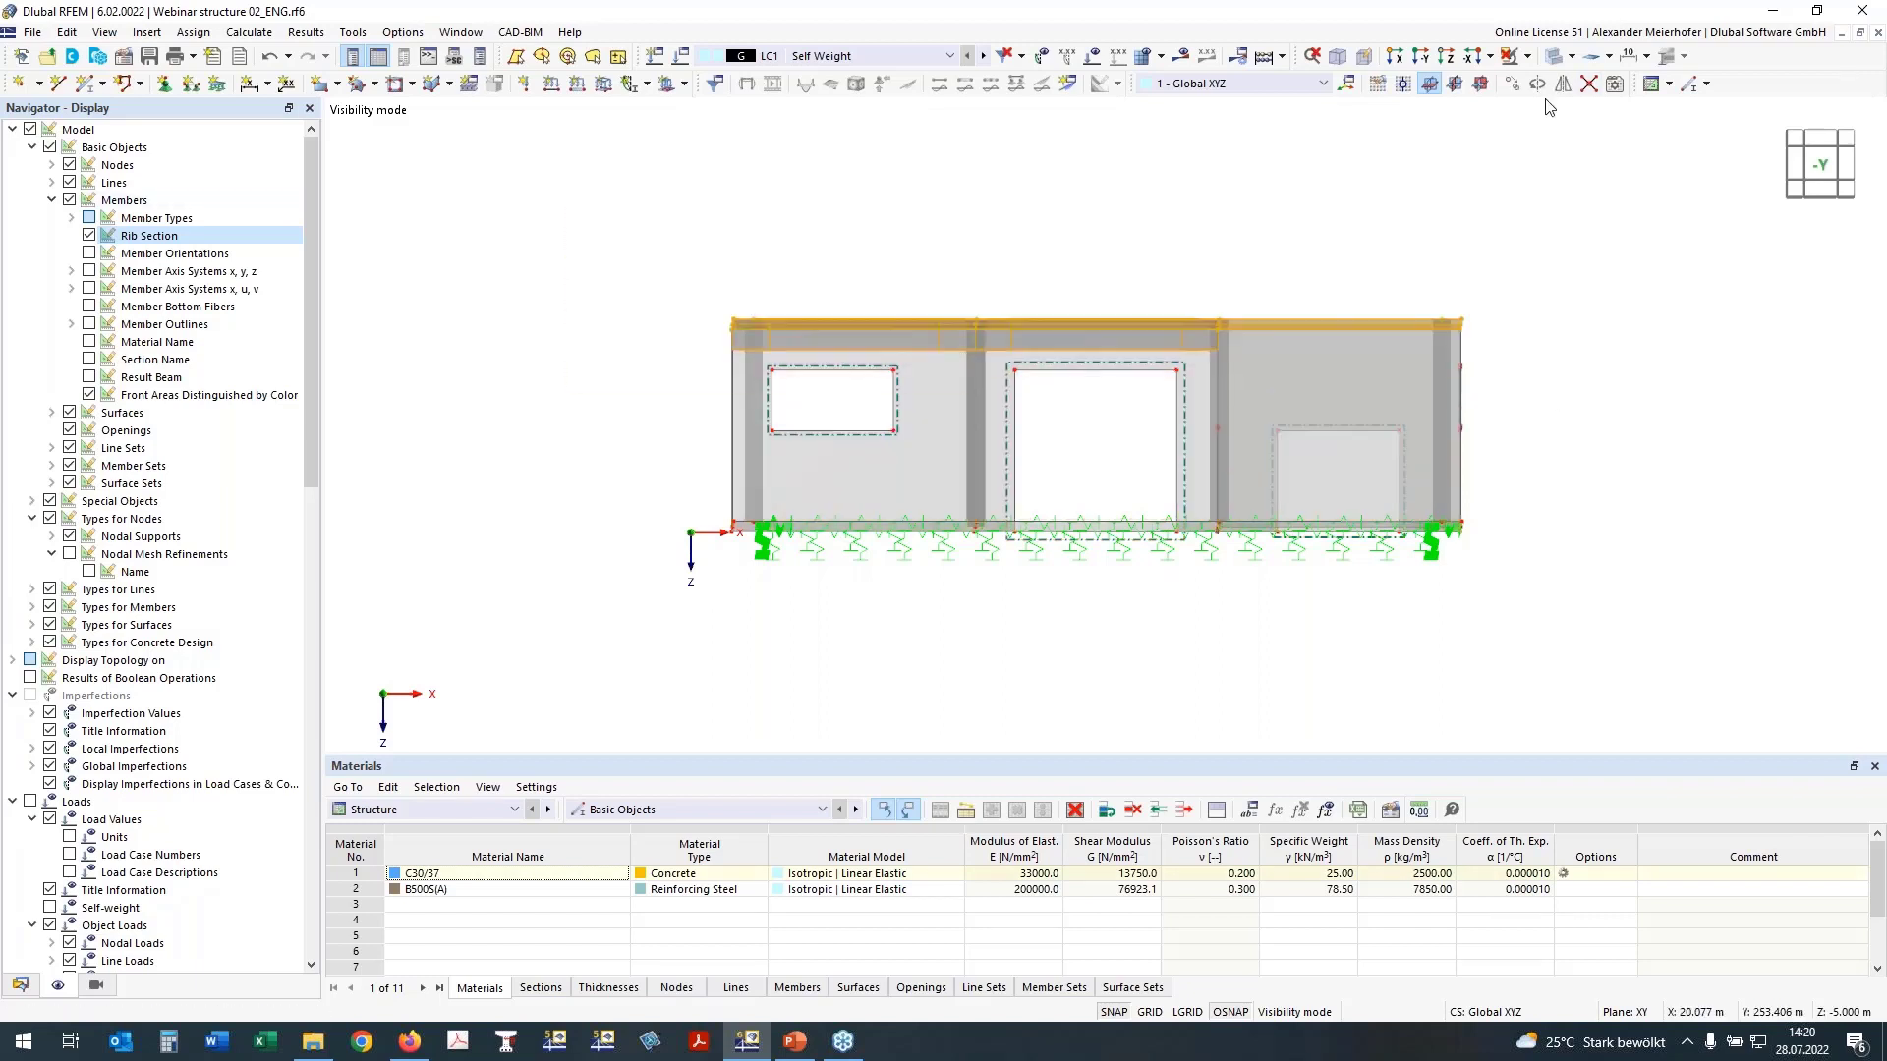
left_click(1526, 62)
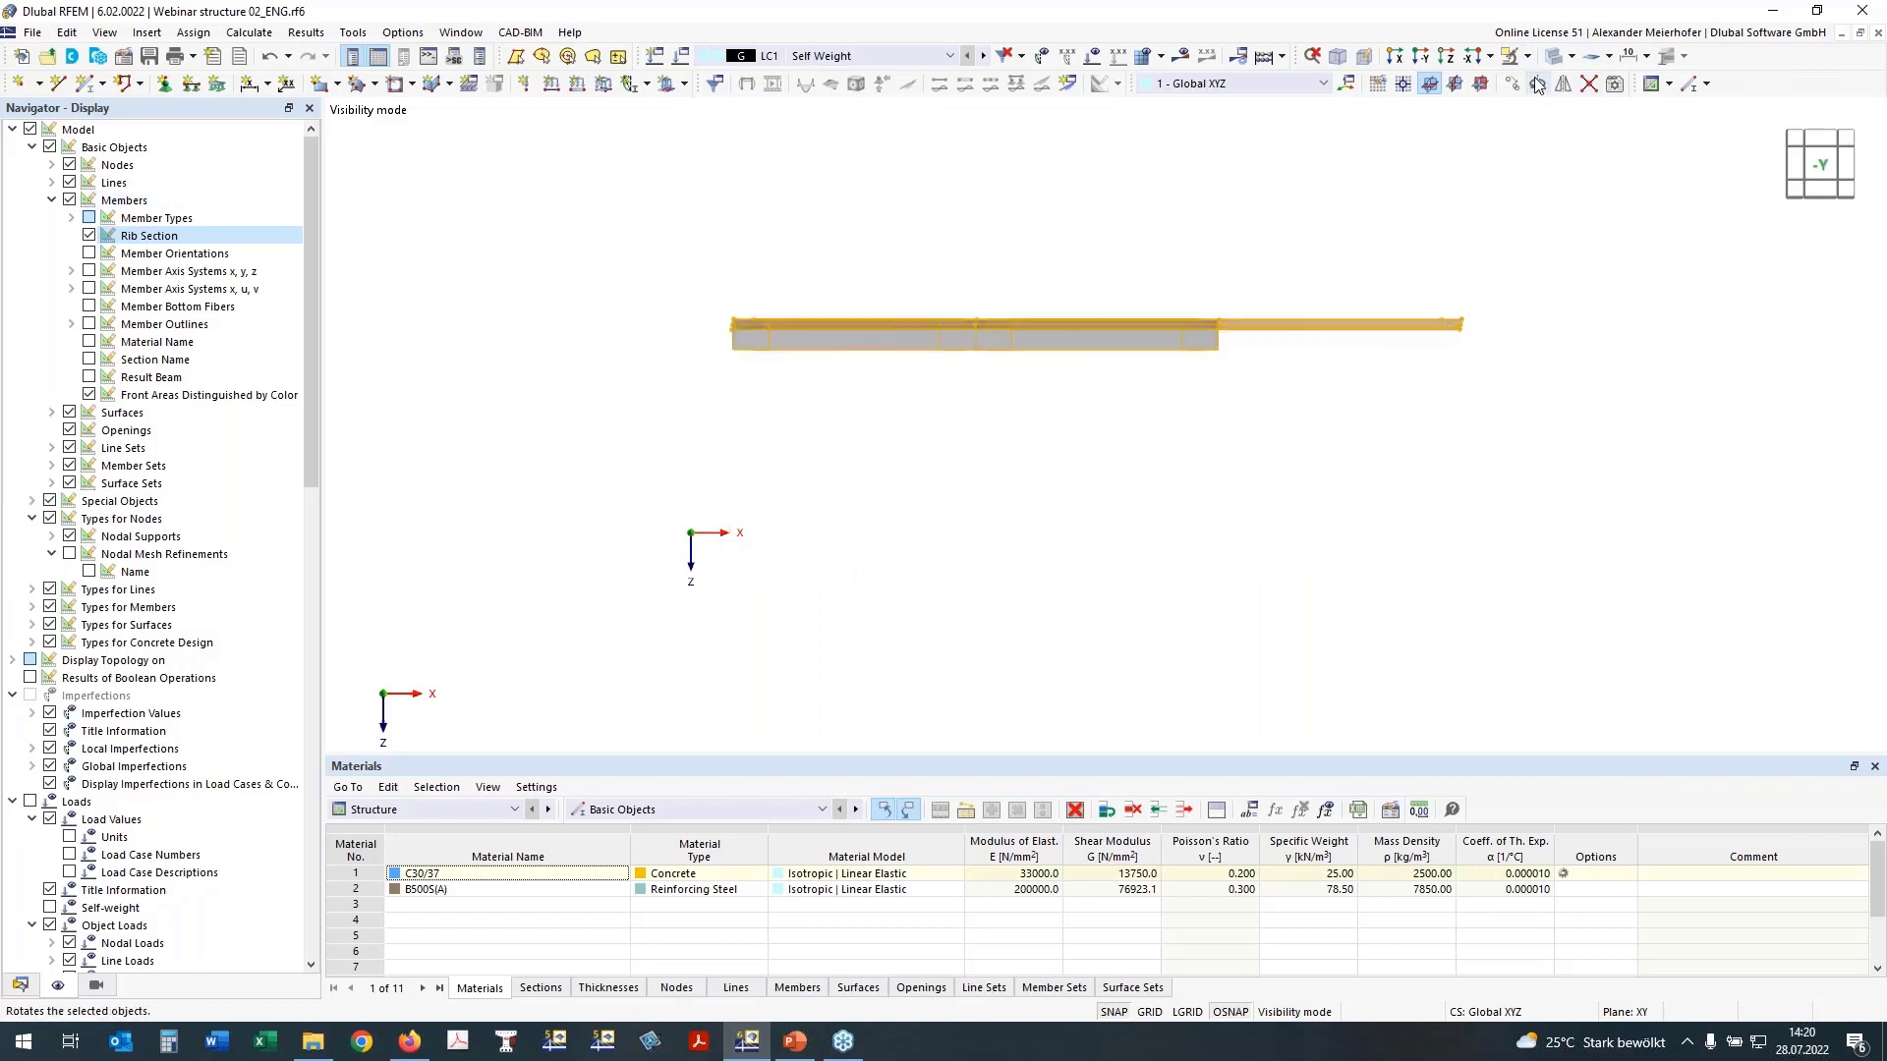
left_click(1814, 134)
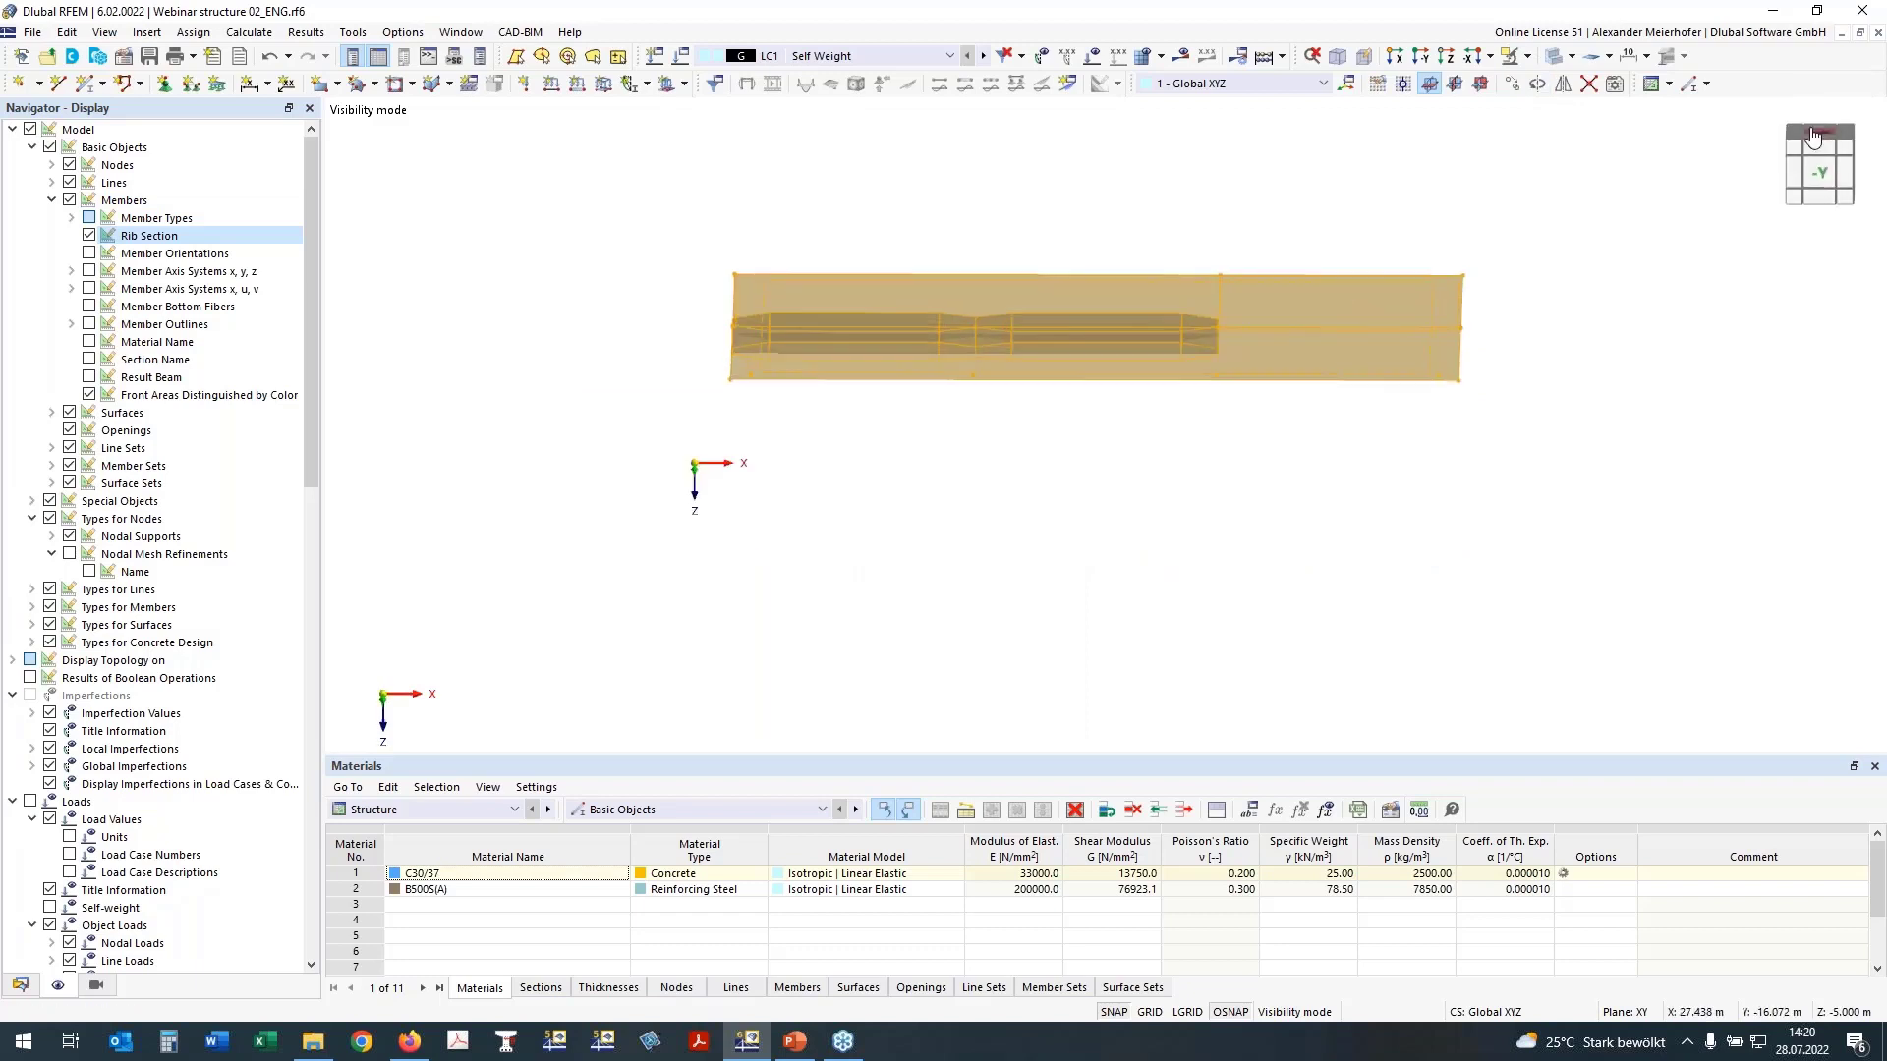
left_click(640, 307)
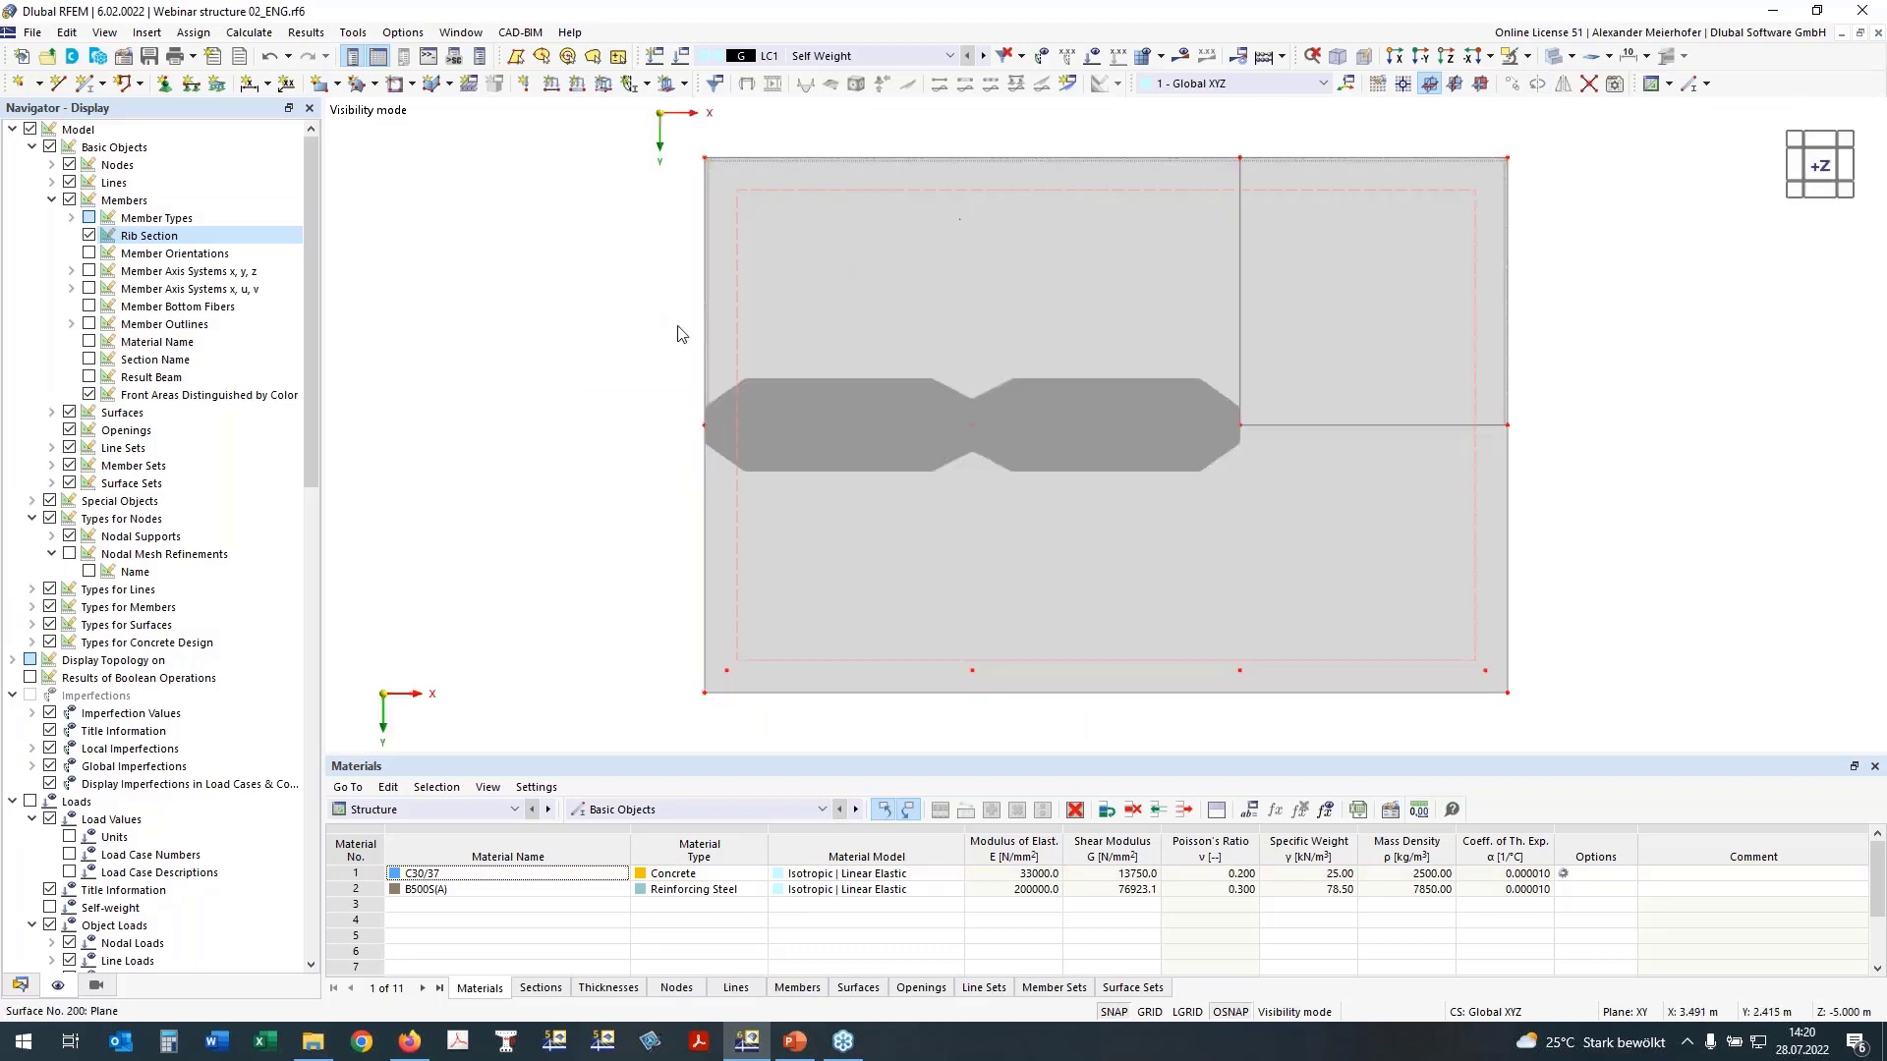
Step: Open the large intermediate slab surface for editing, choose XC1 as top-side concrete durability, and check its reinforcement directions
double_click(794, 206)
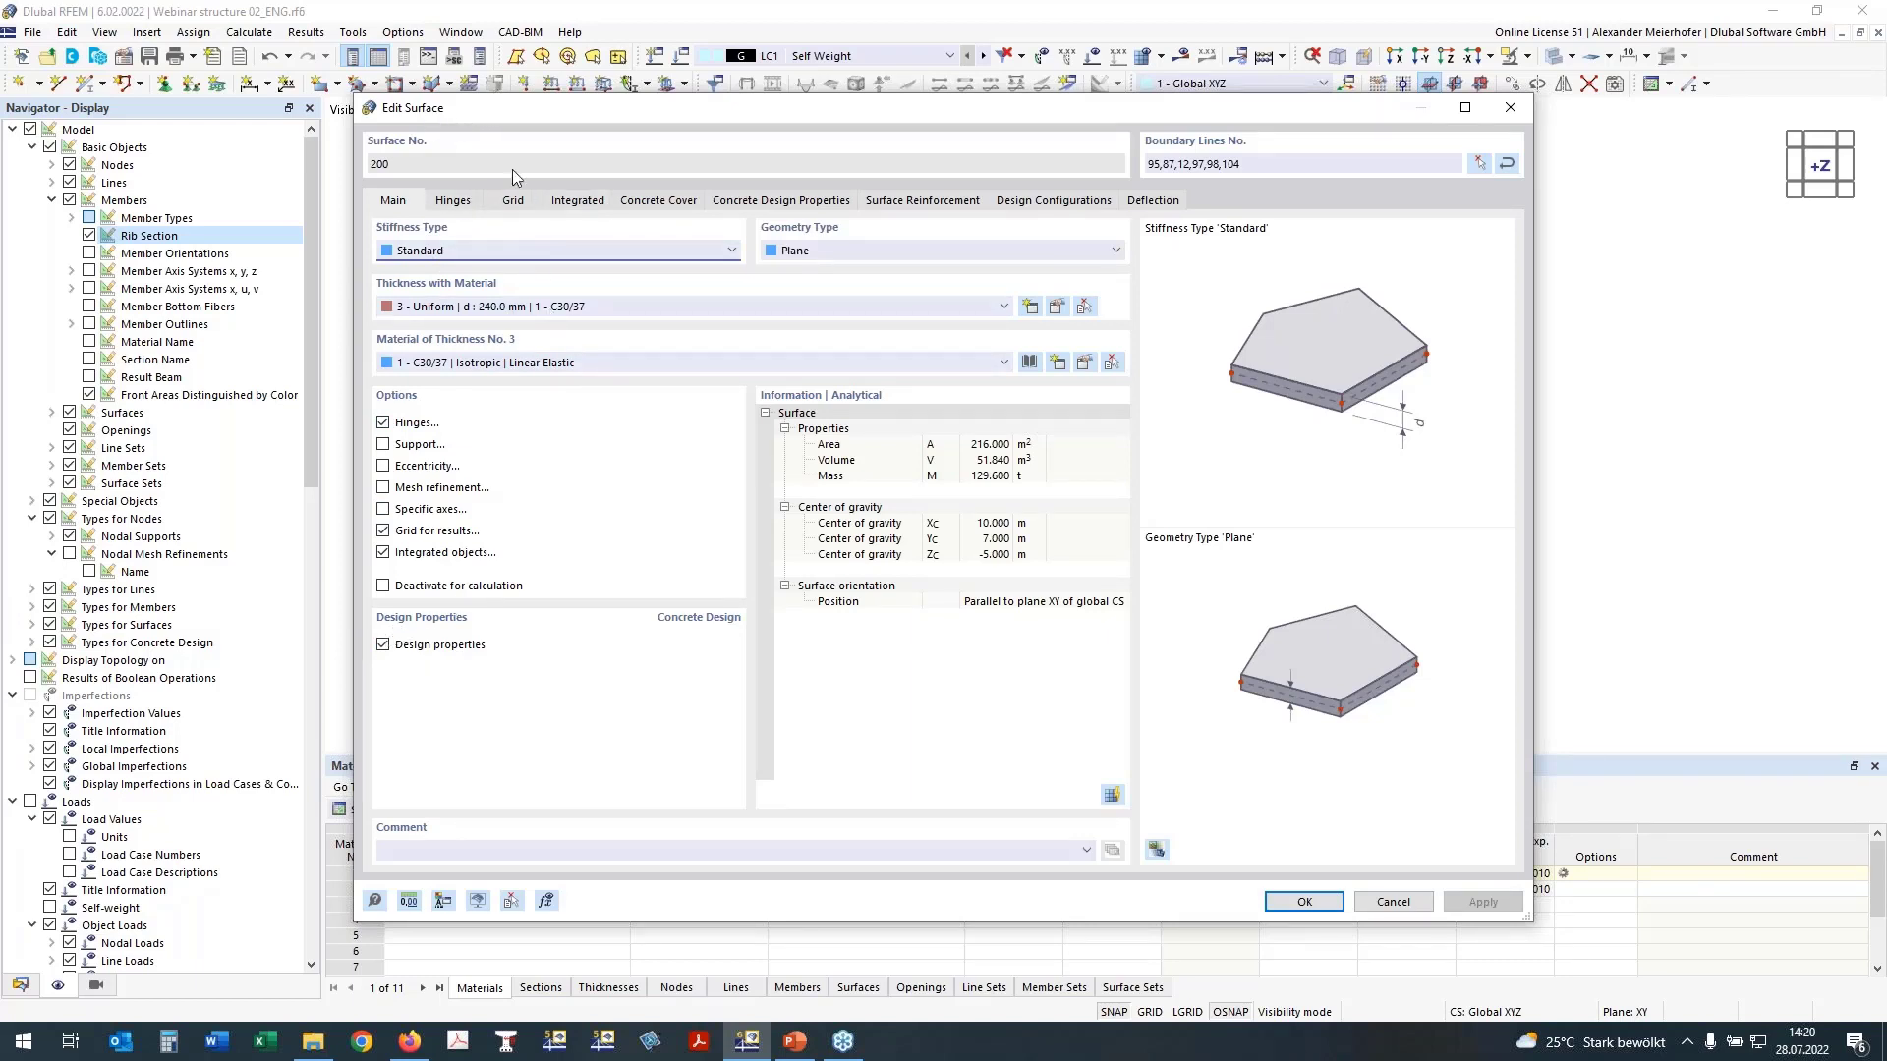
left_click(645, 202)
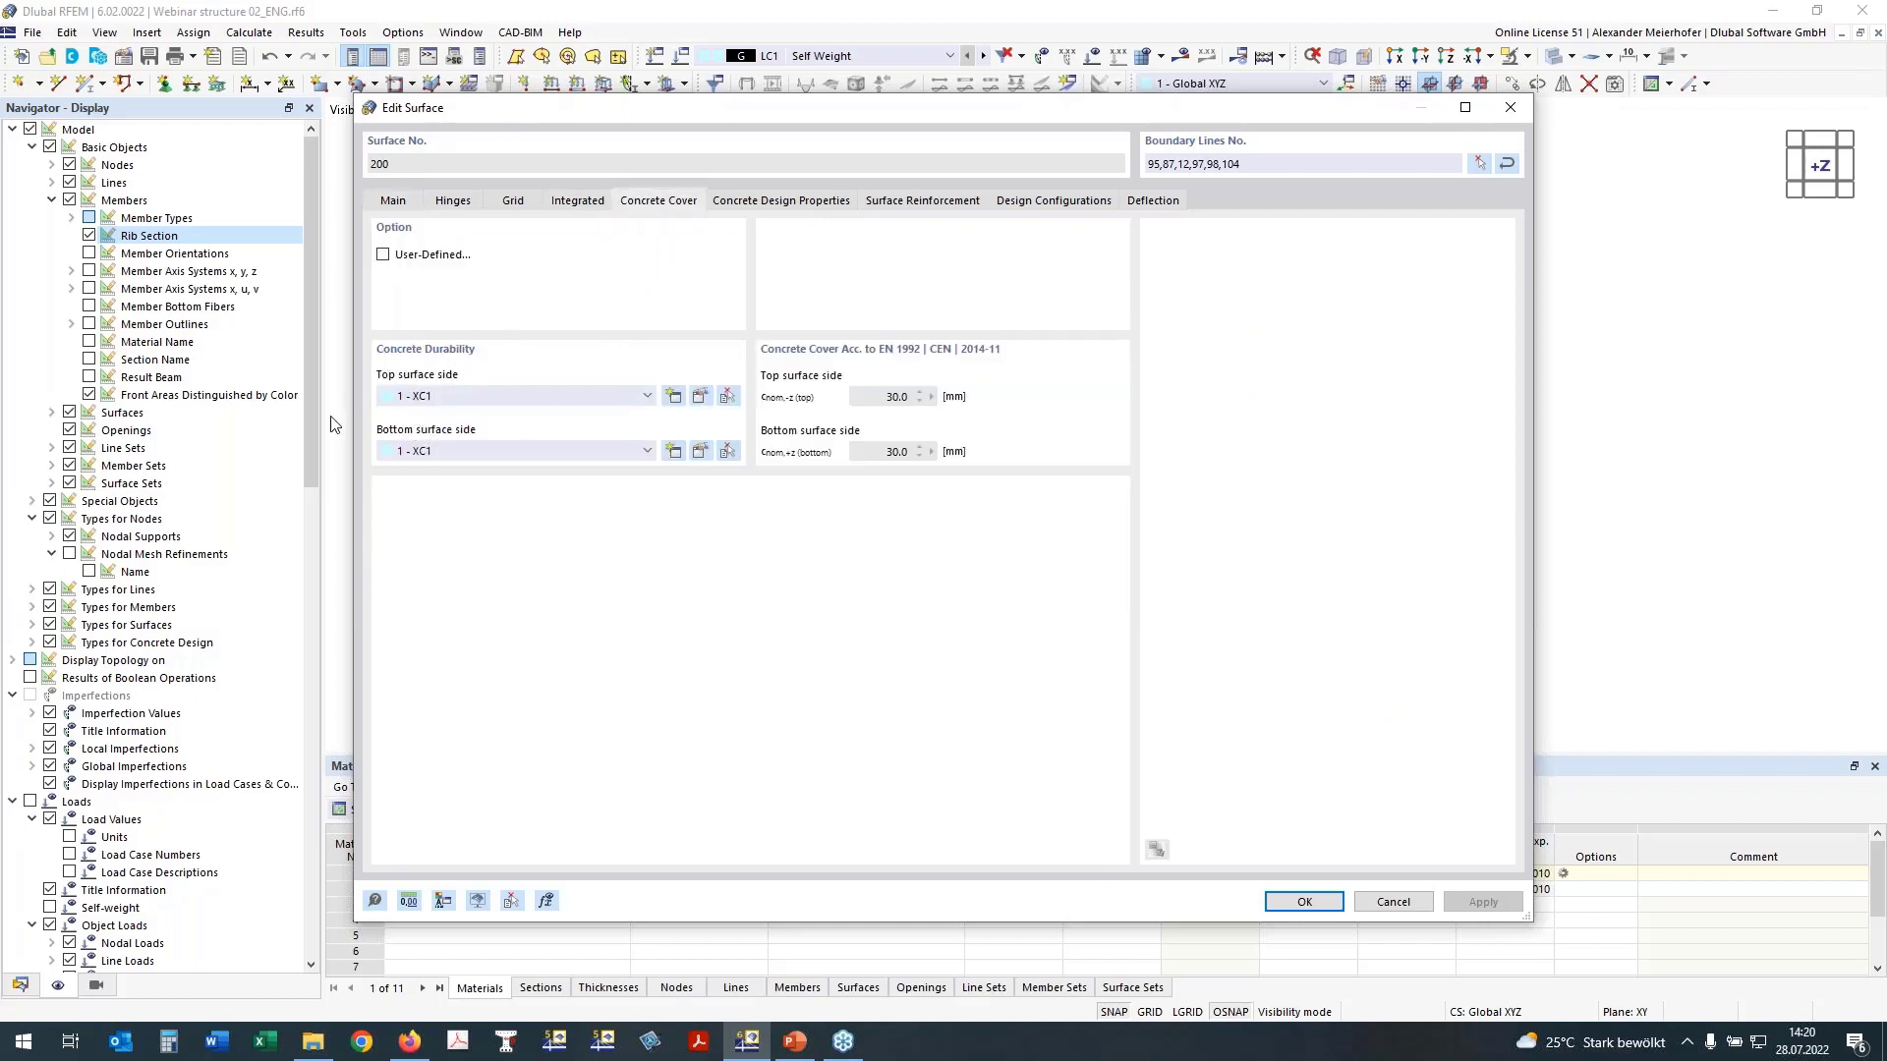
left_click(438, 397)
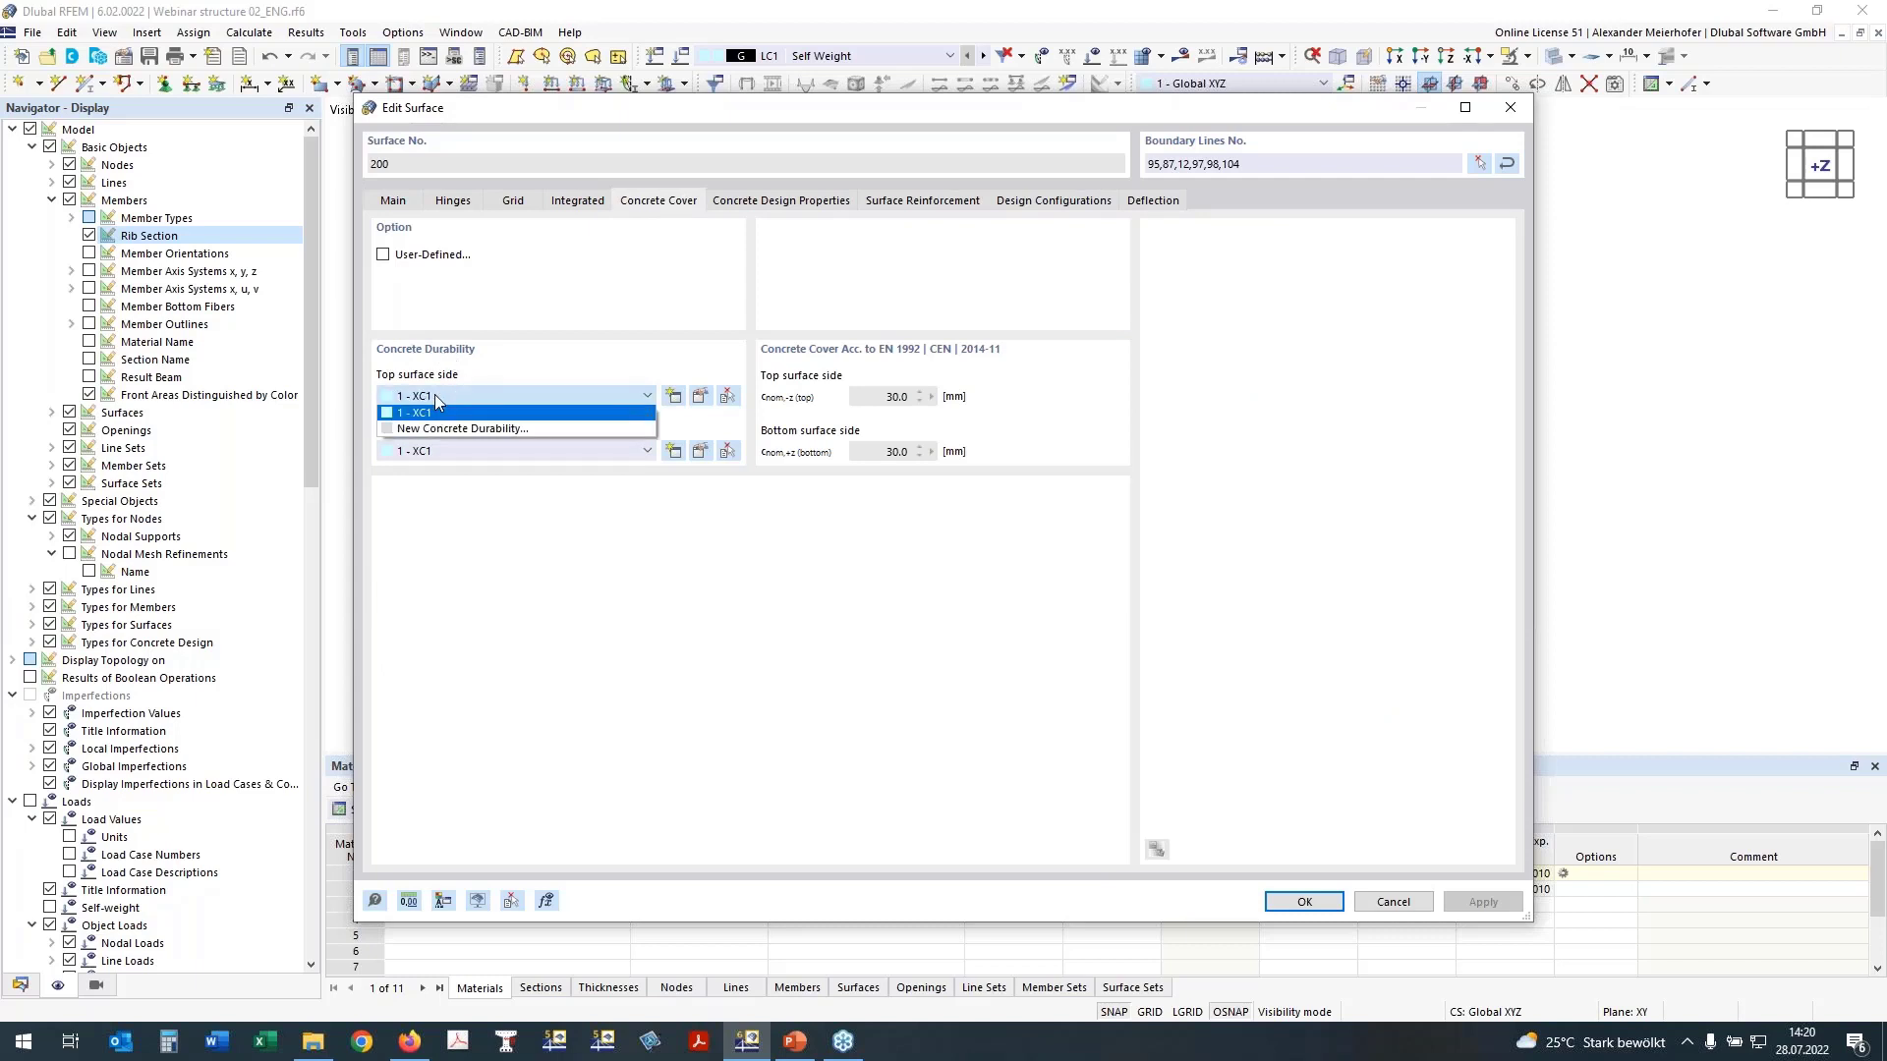
left_click(441, 411)
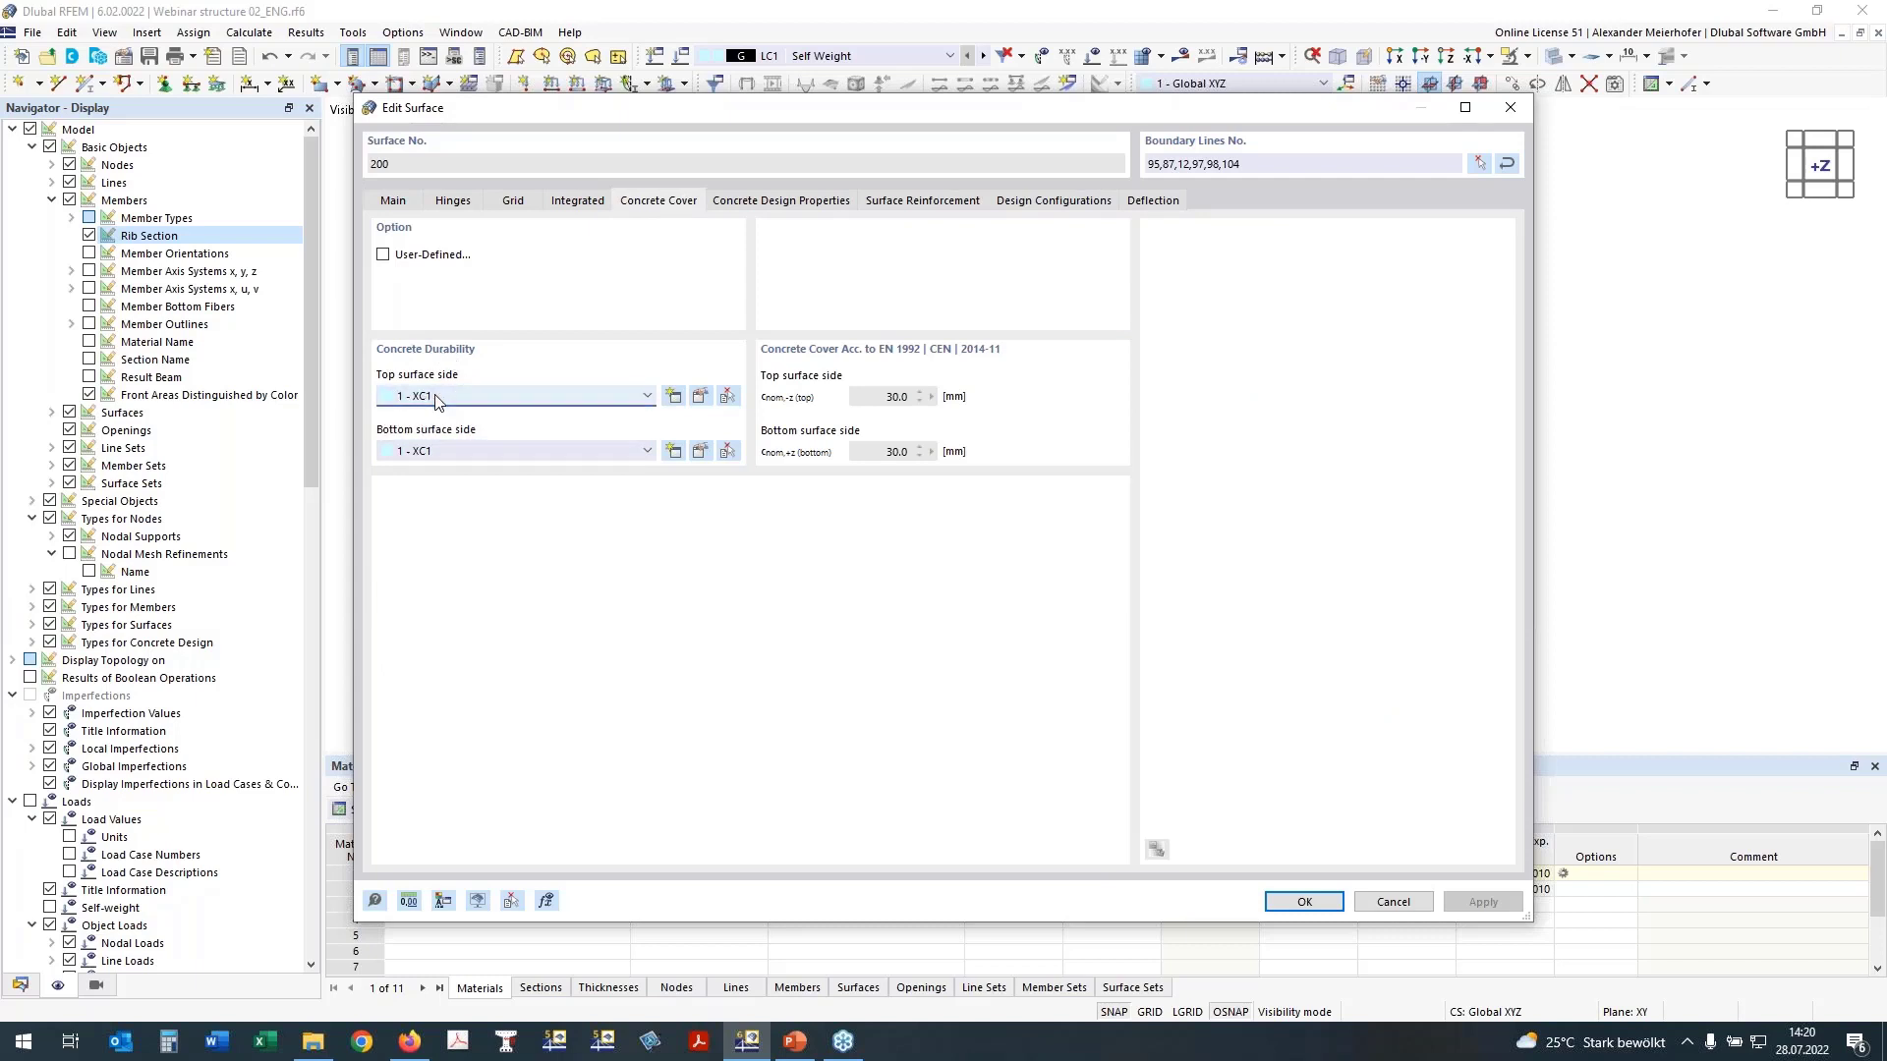
left_click(794, 202)
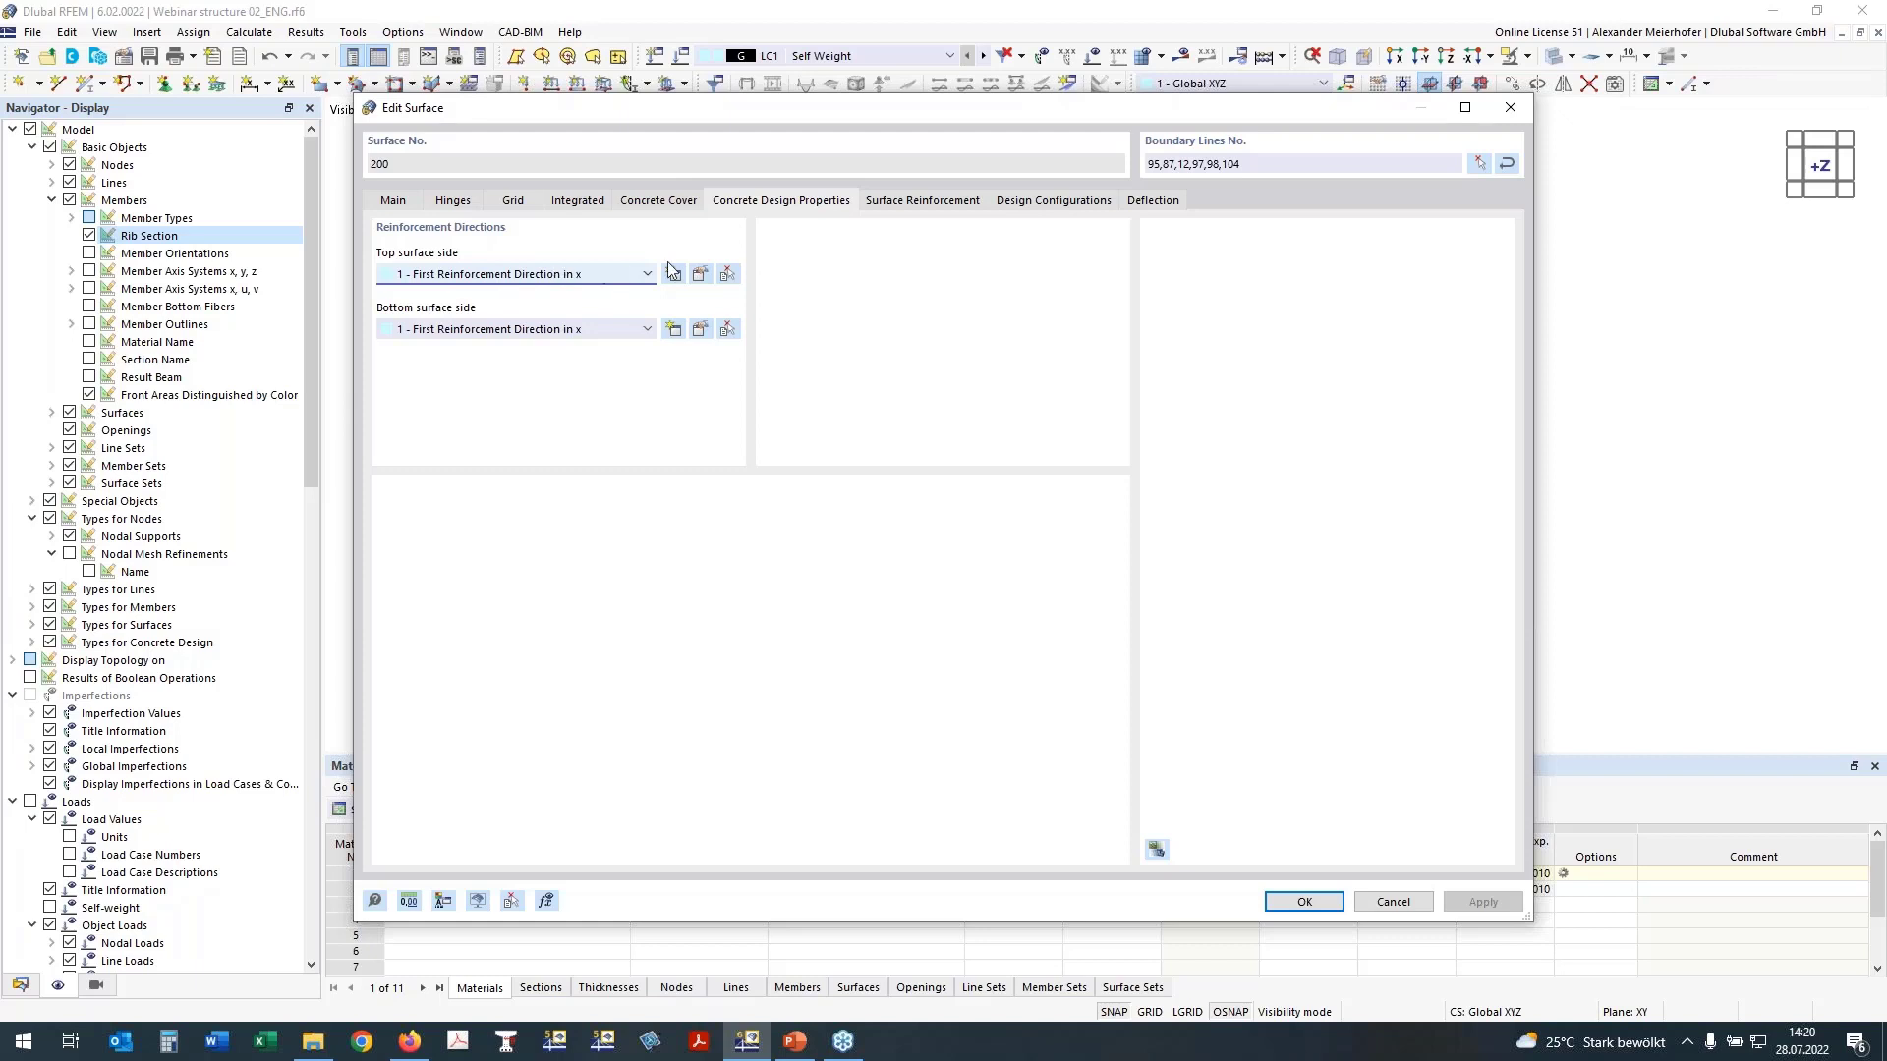
Step: Create a surface reinforcement named Basic Reinforcement for the slab, with additional transverse reinforcement enabled
left_click(932, 201)
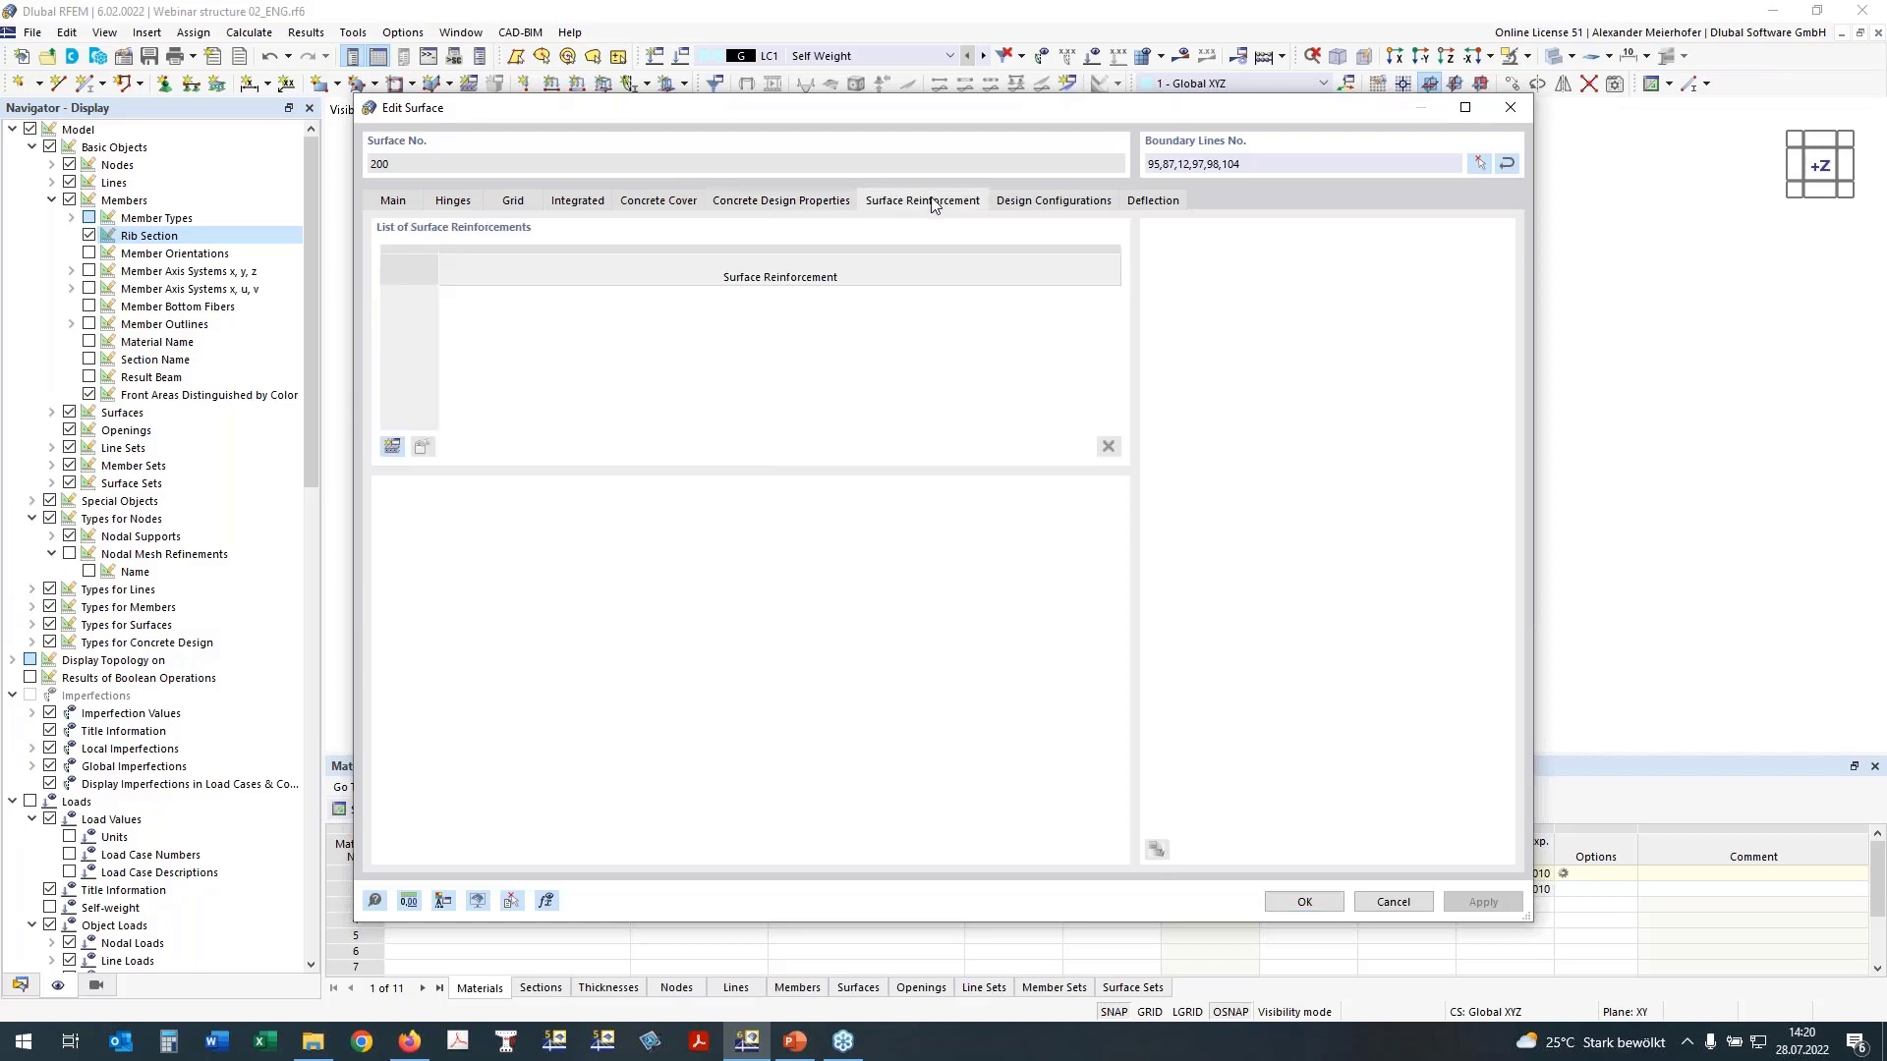
left_click_drag(872, 116, 875, 207)
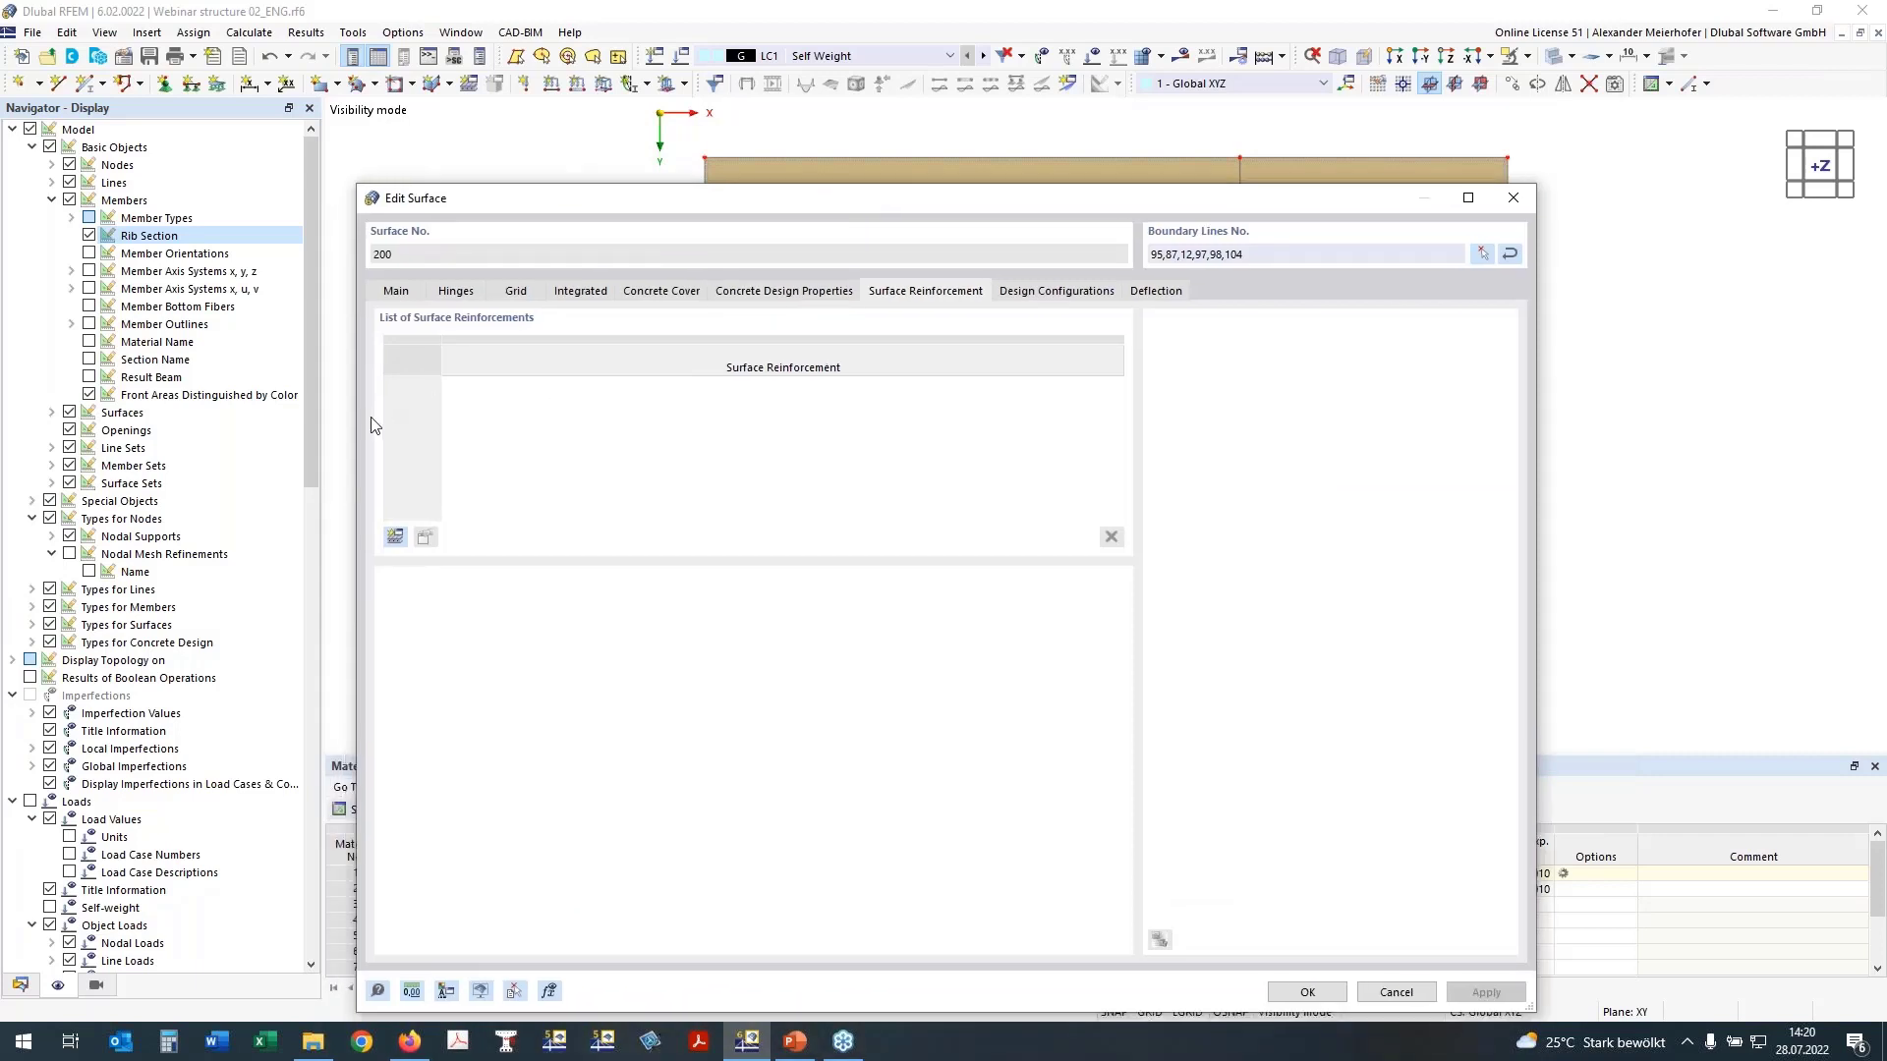
left_click(395, 538)
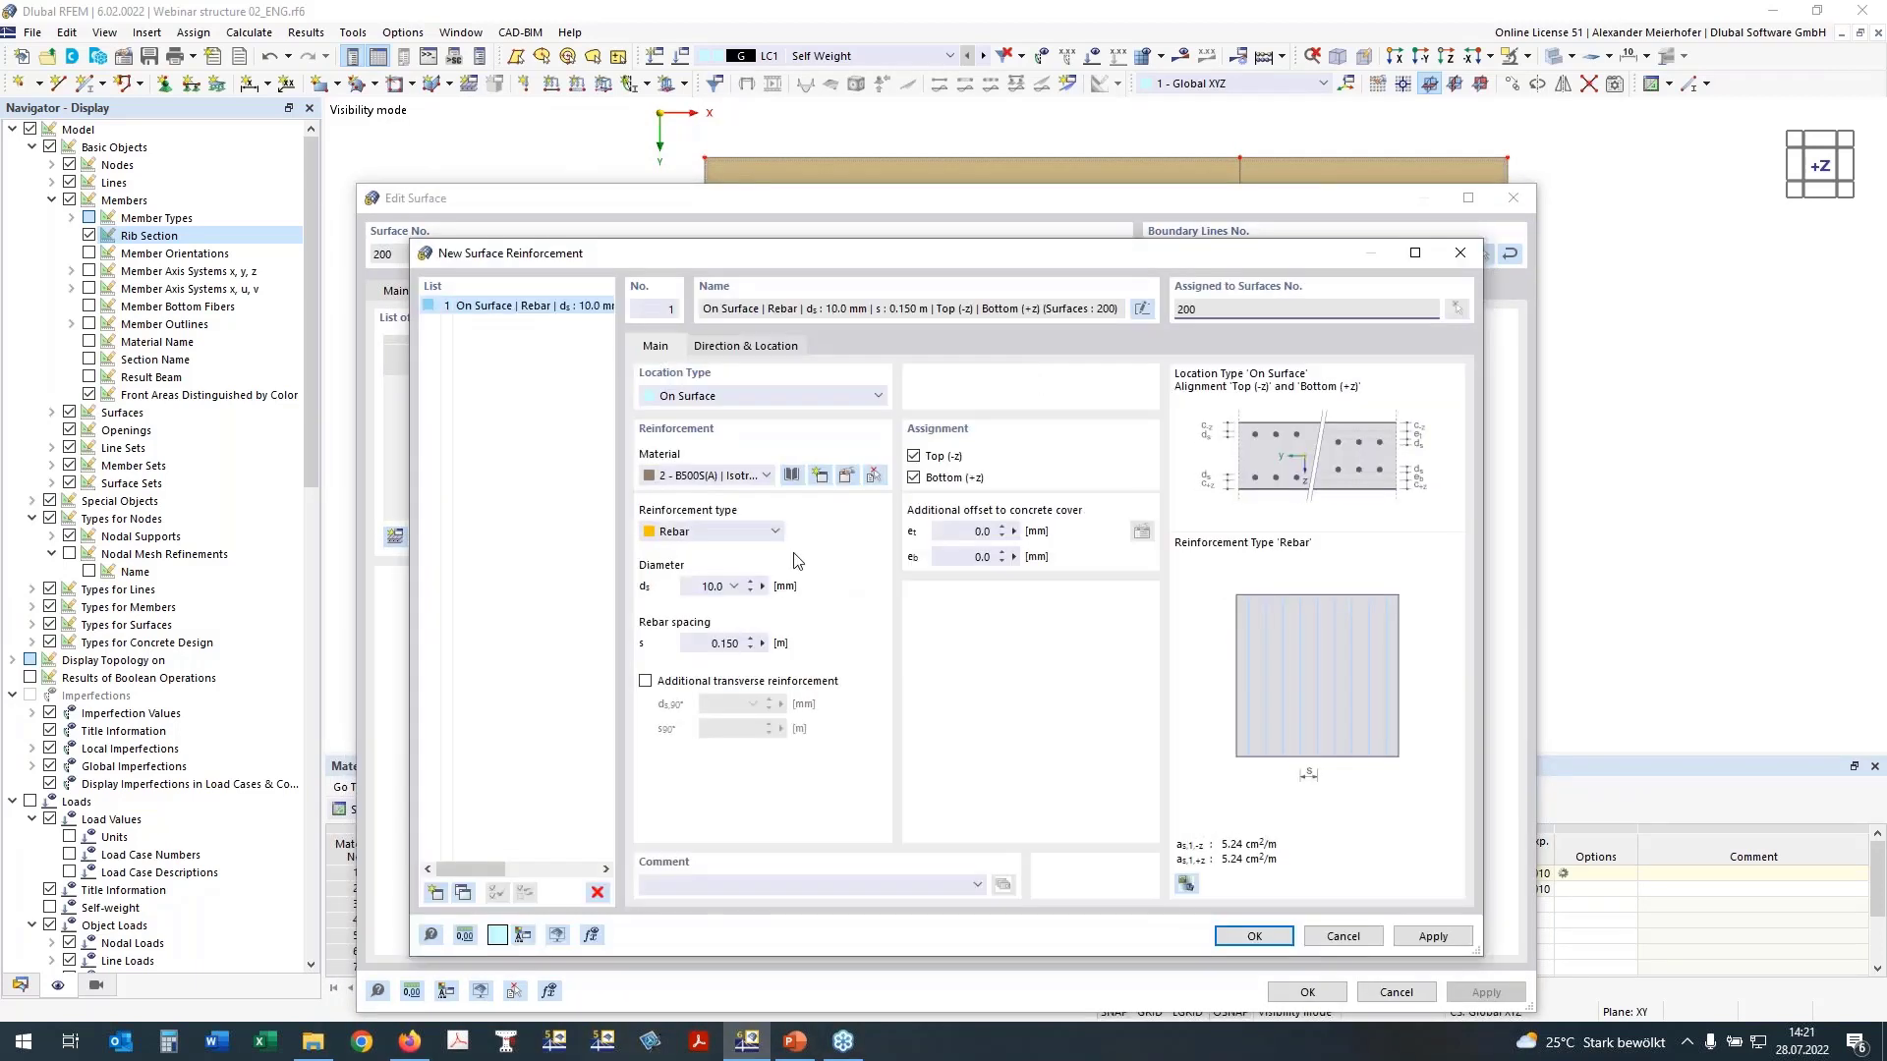
left_click(652, 680)
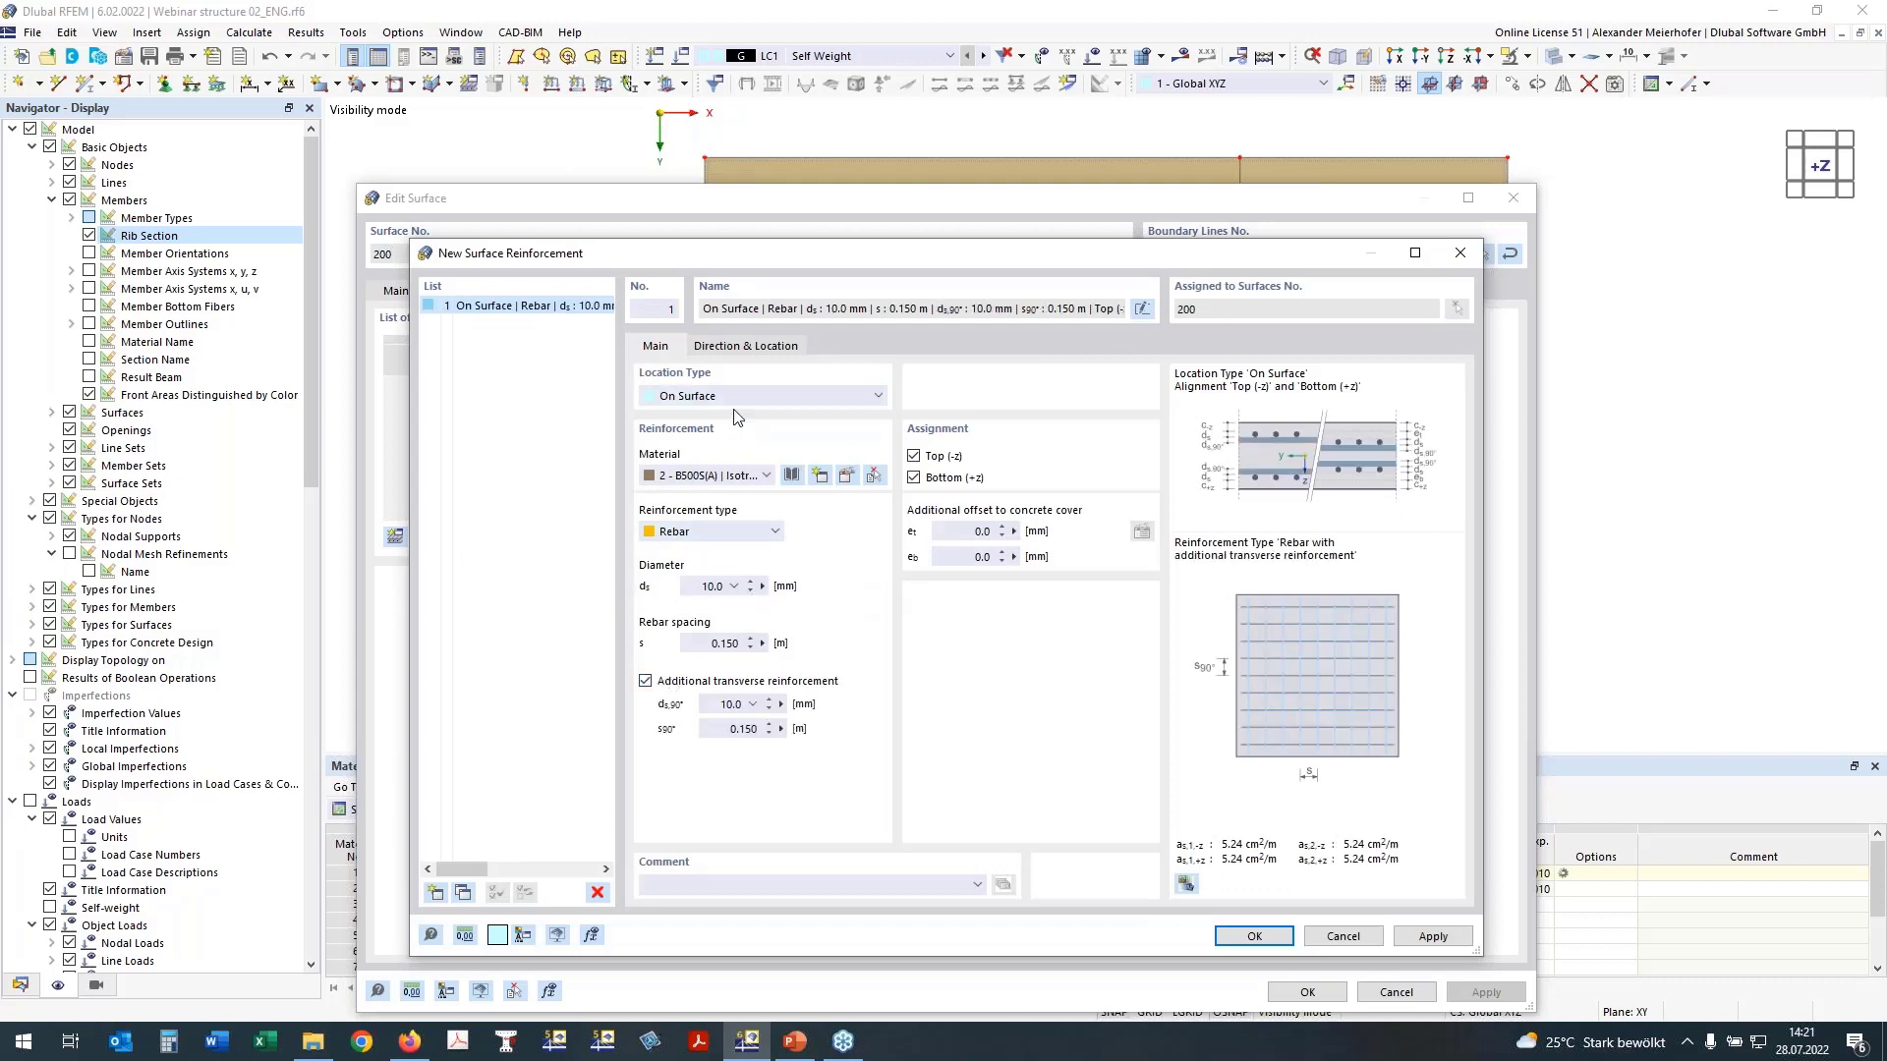
left_click(1142, 309)
type("Basic Reinf")
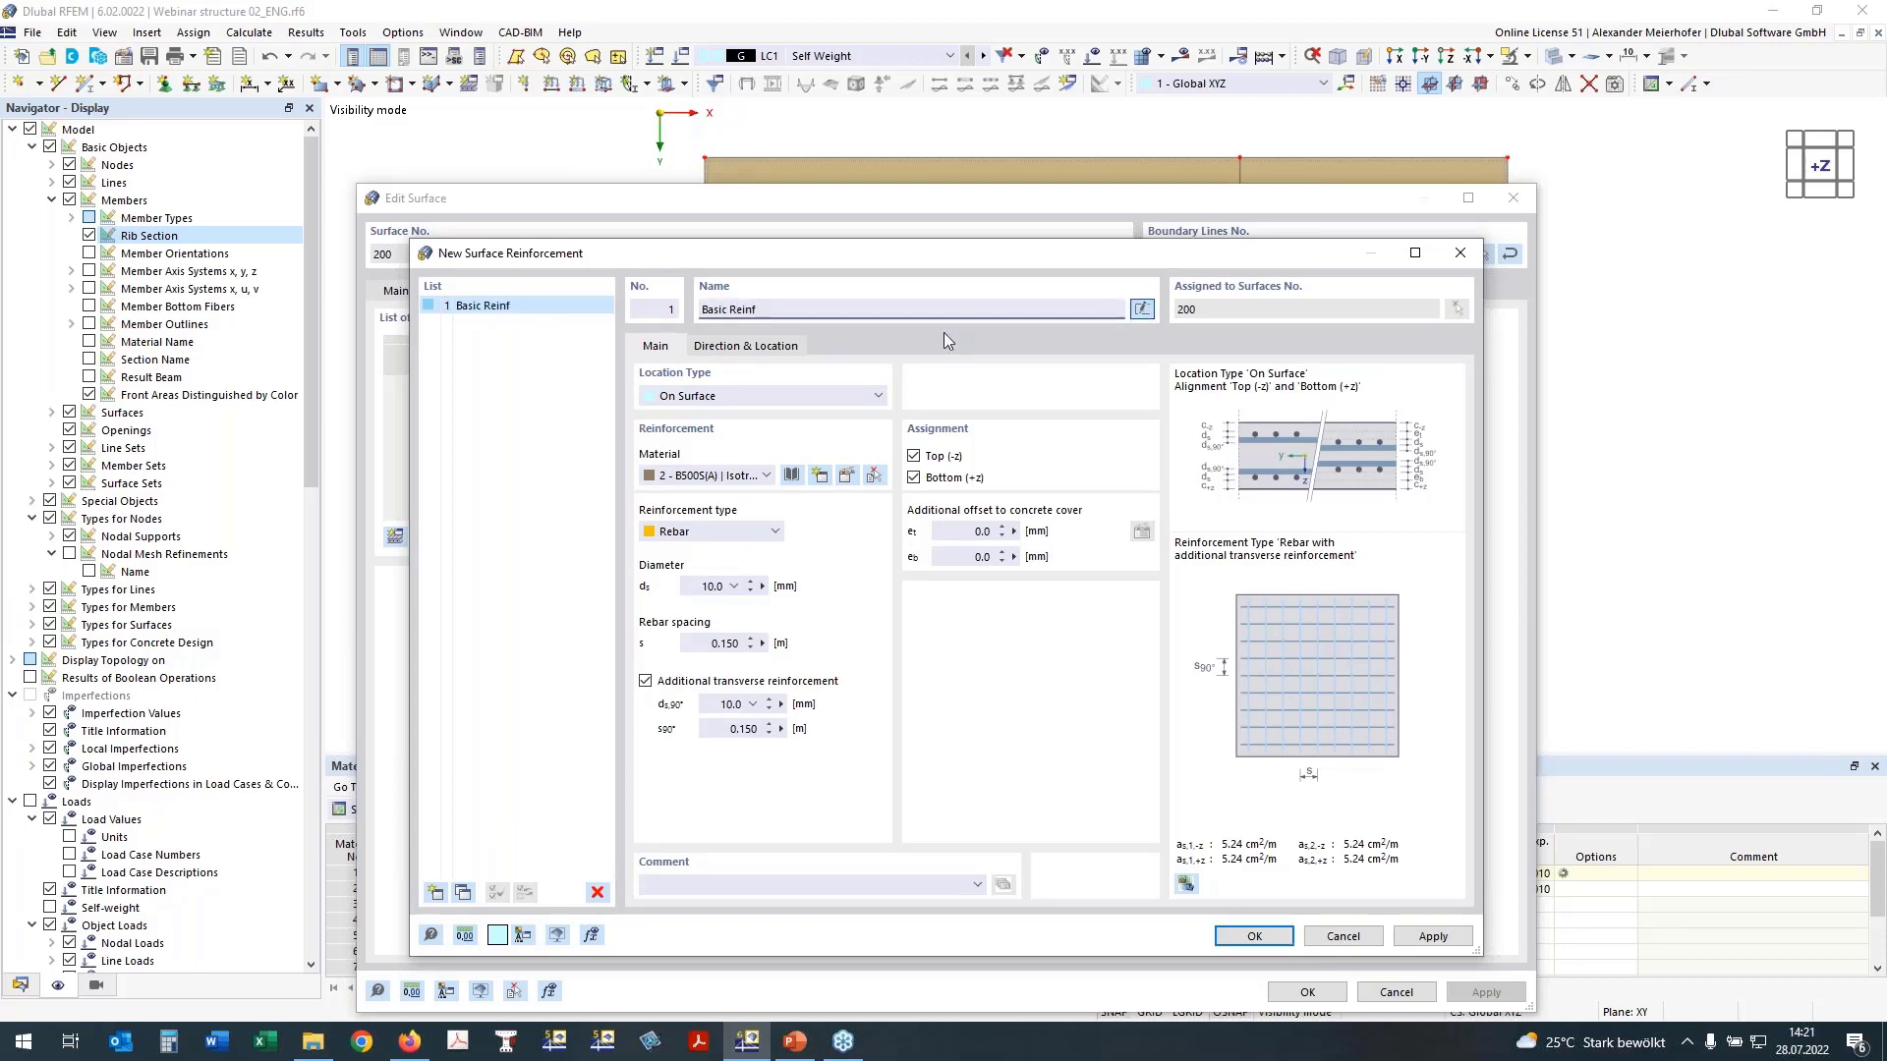
type("orcement")
Step: Set the rebar spacing to 0.1 m in both the main and transverse directions and accept the reinforcement
double_click(730, 646)
type("1")
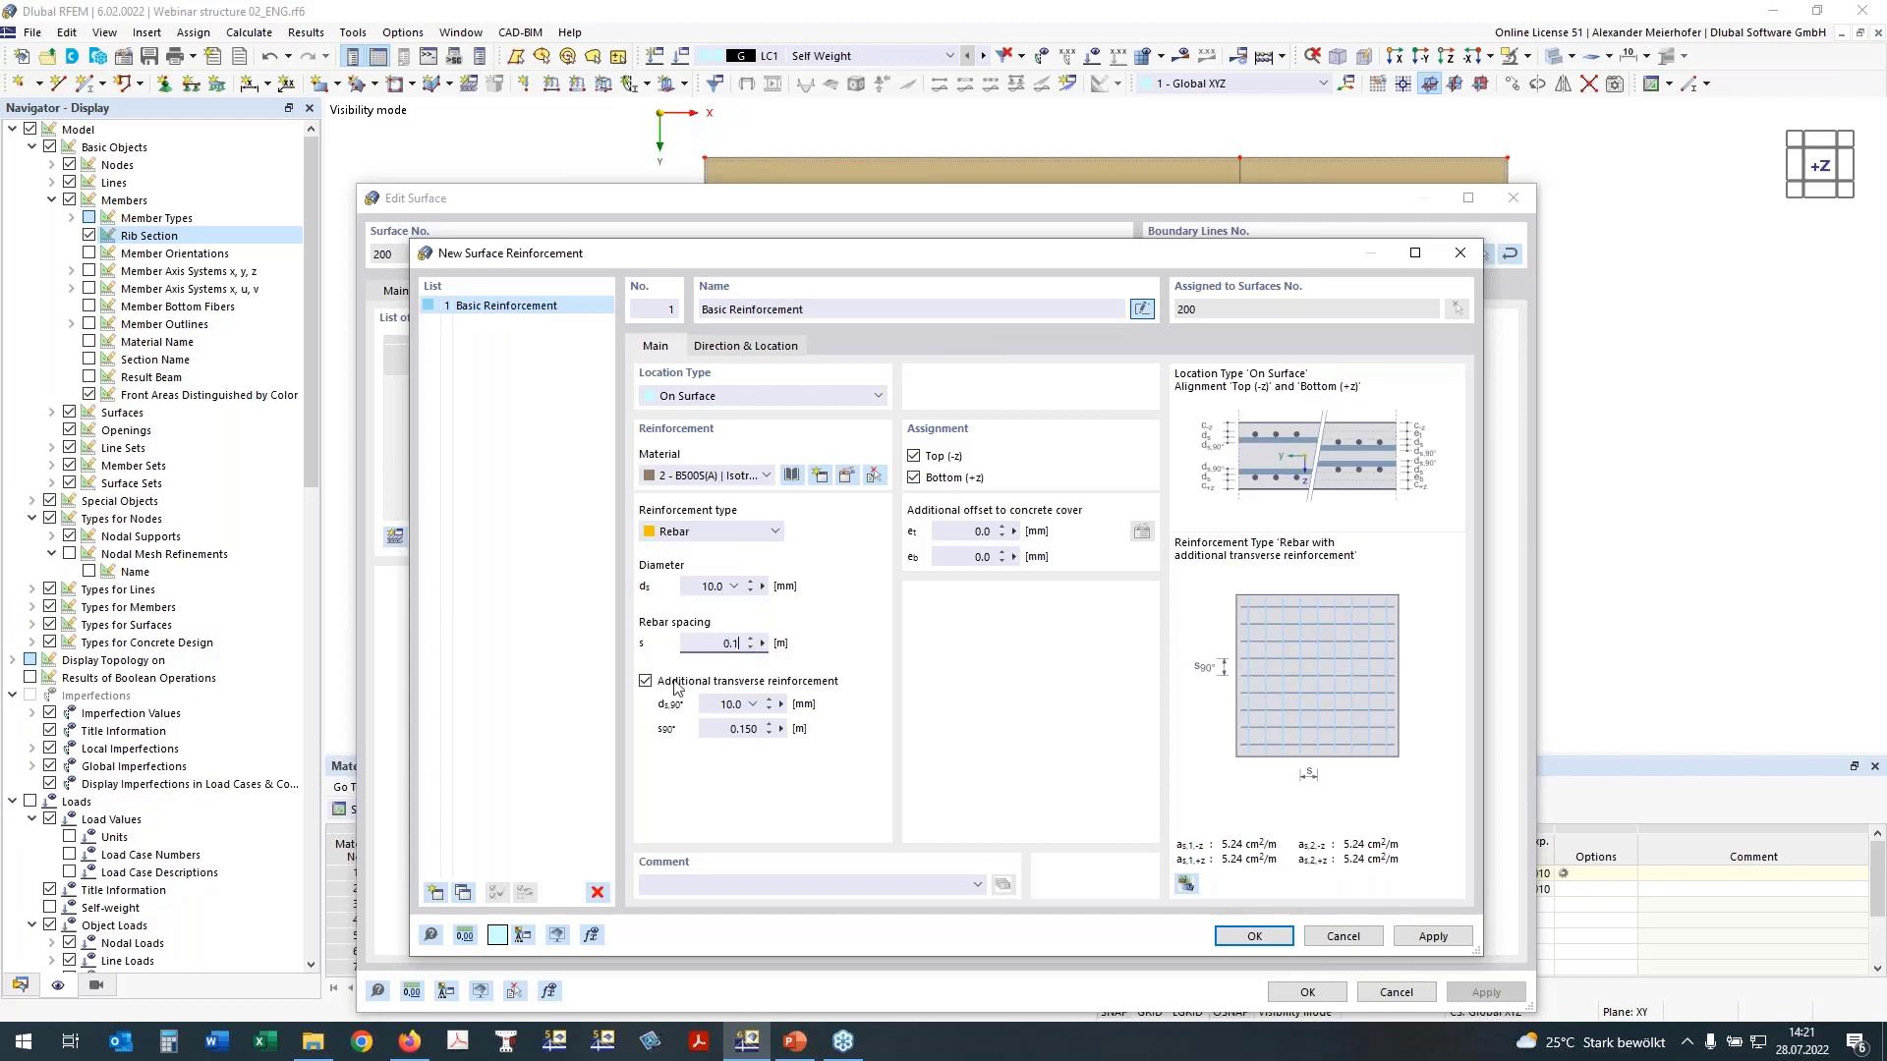
double_click(746, 735)
type("1")
left_click(699, 587)
left_click(1267, 936)
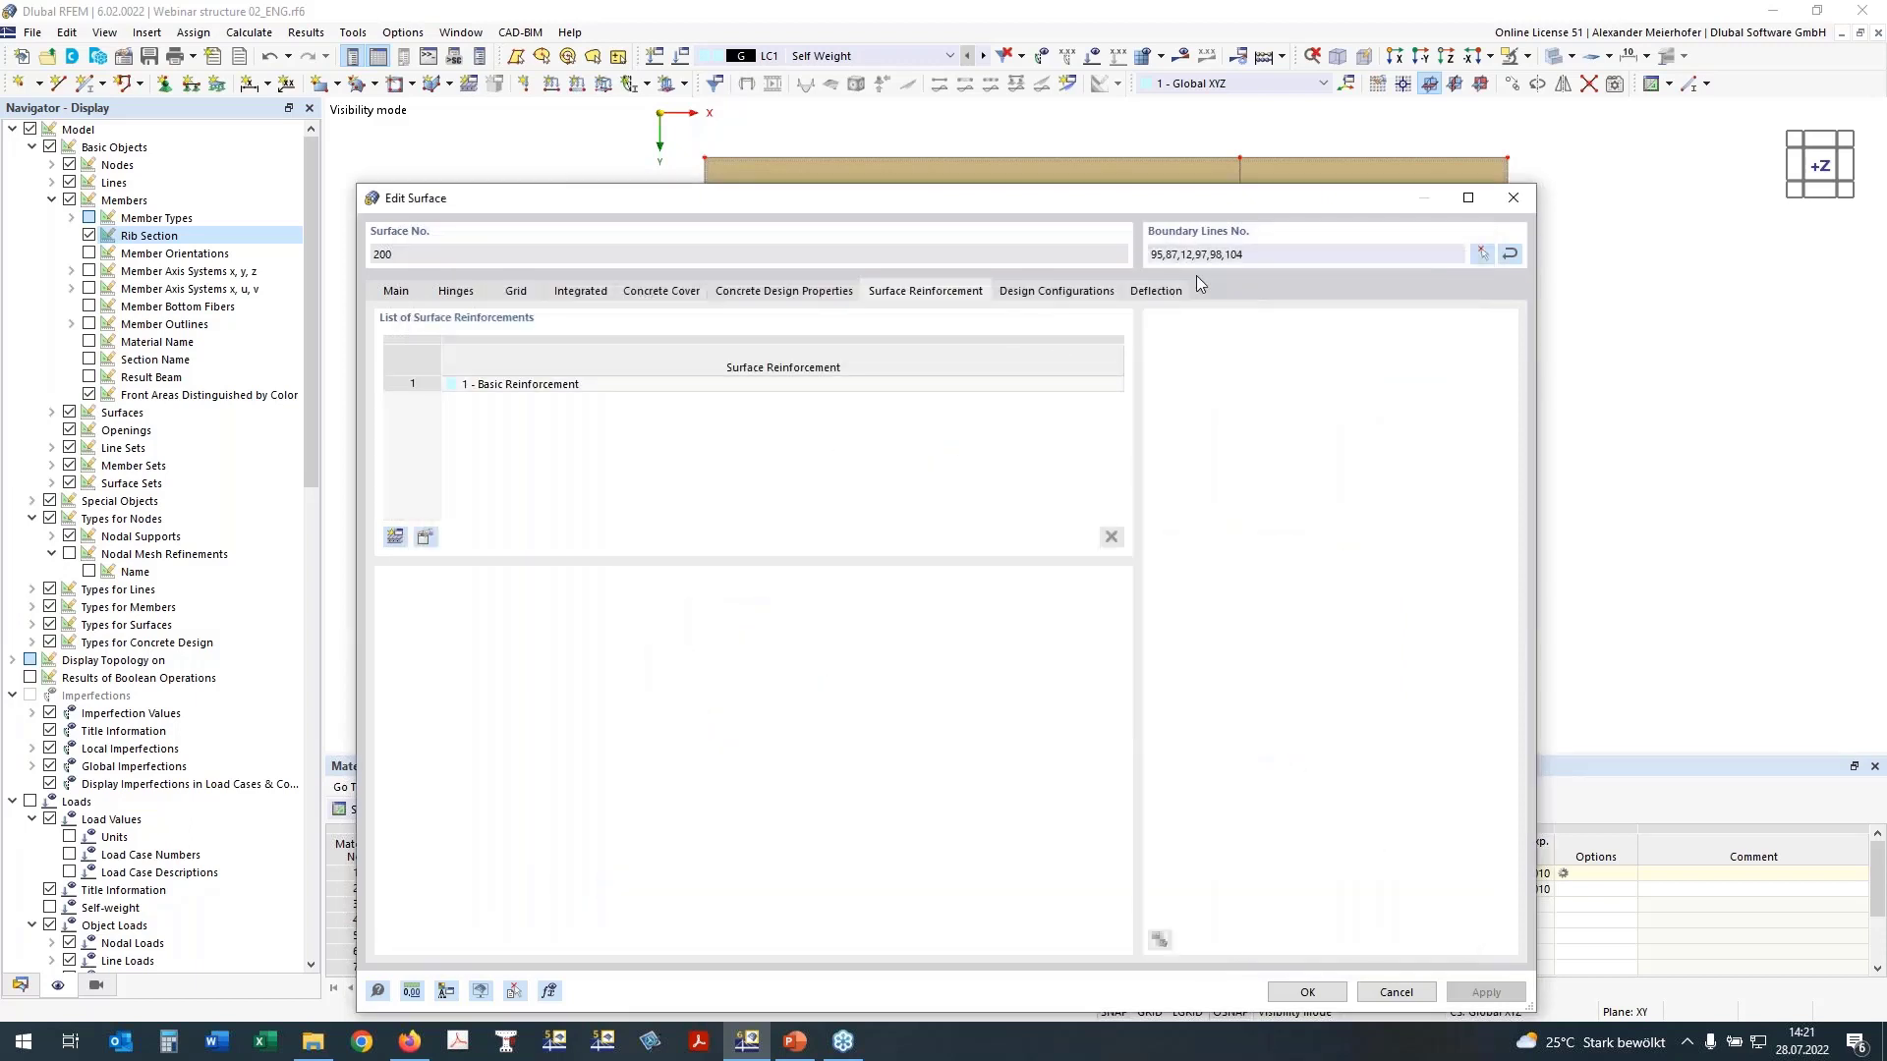
Step: Check the slab's design configurations and set its deflection displacement reference to Parallel surface at the point of minimum nodal deformation
left_click(1080, 292)
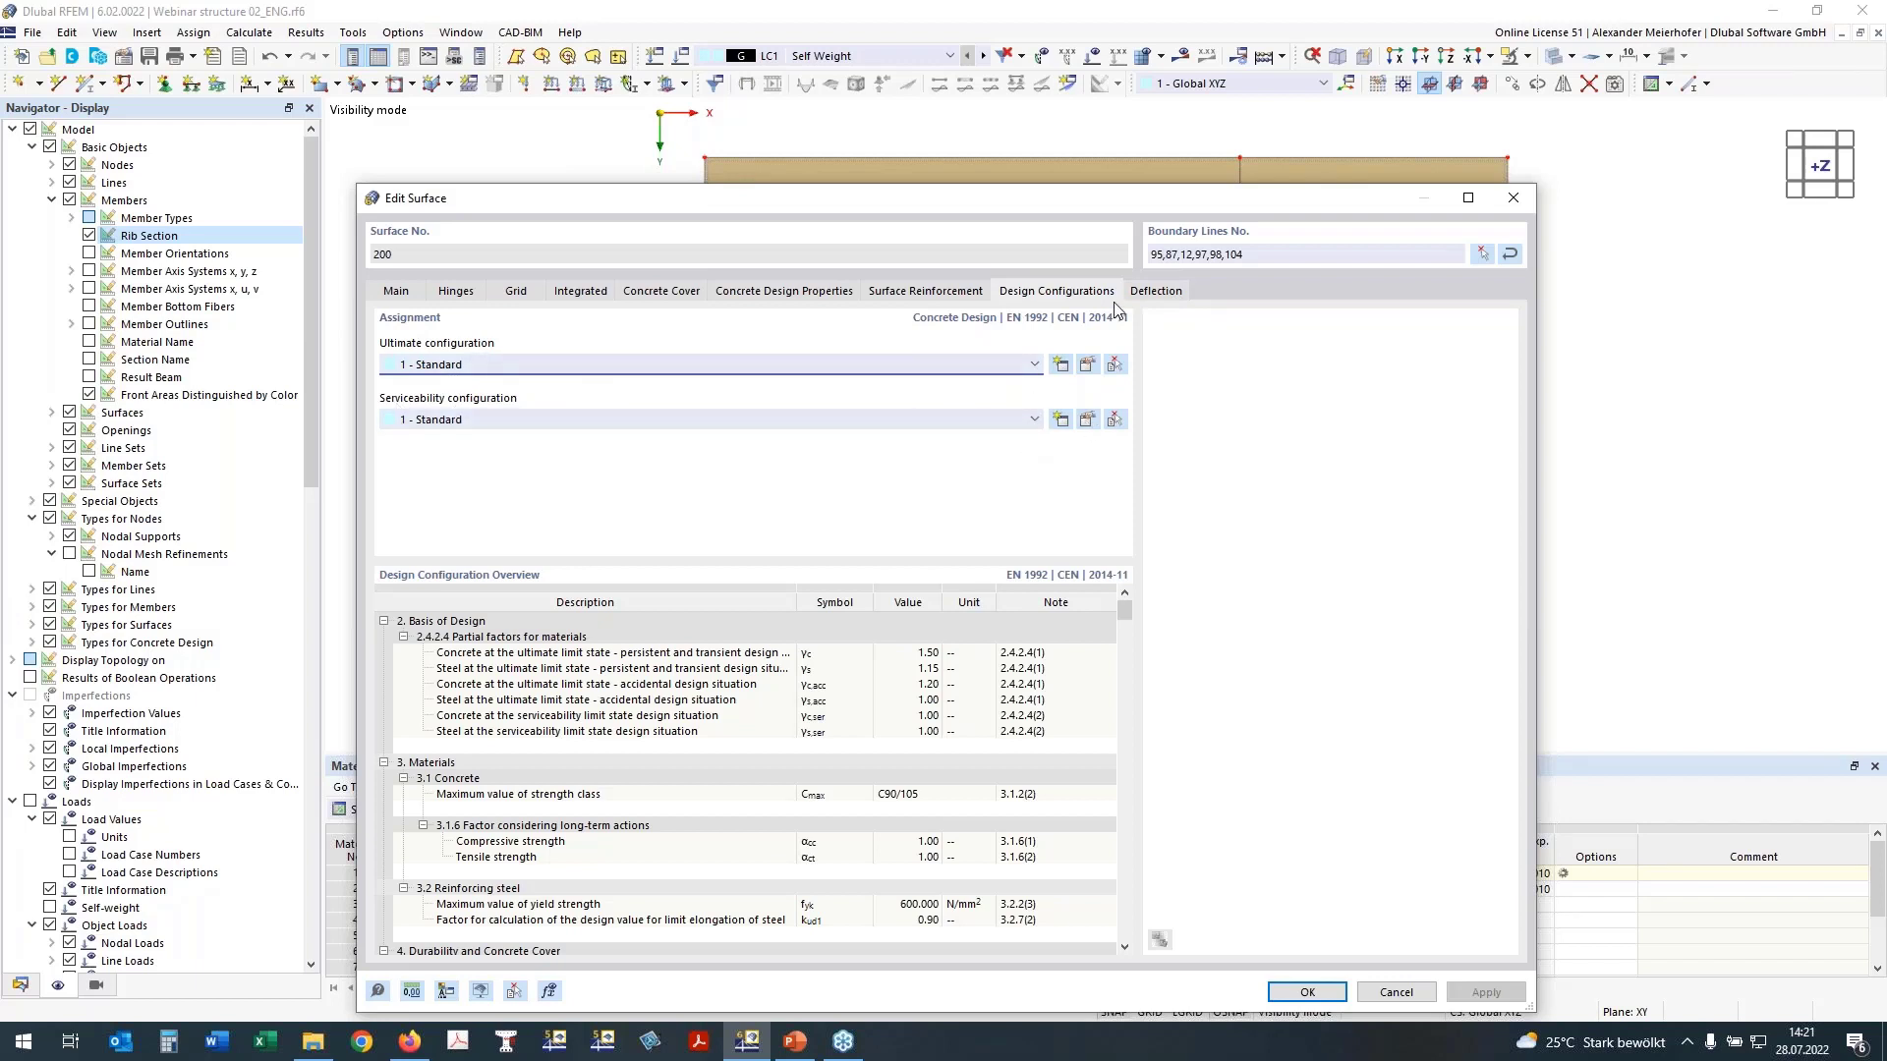
left_click(1161, 292)
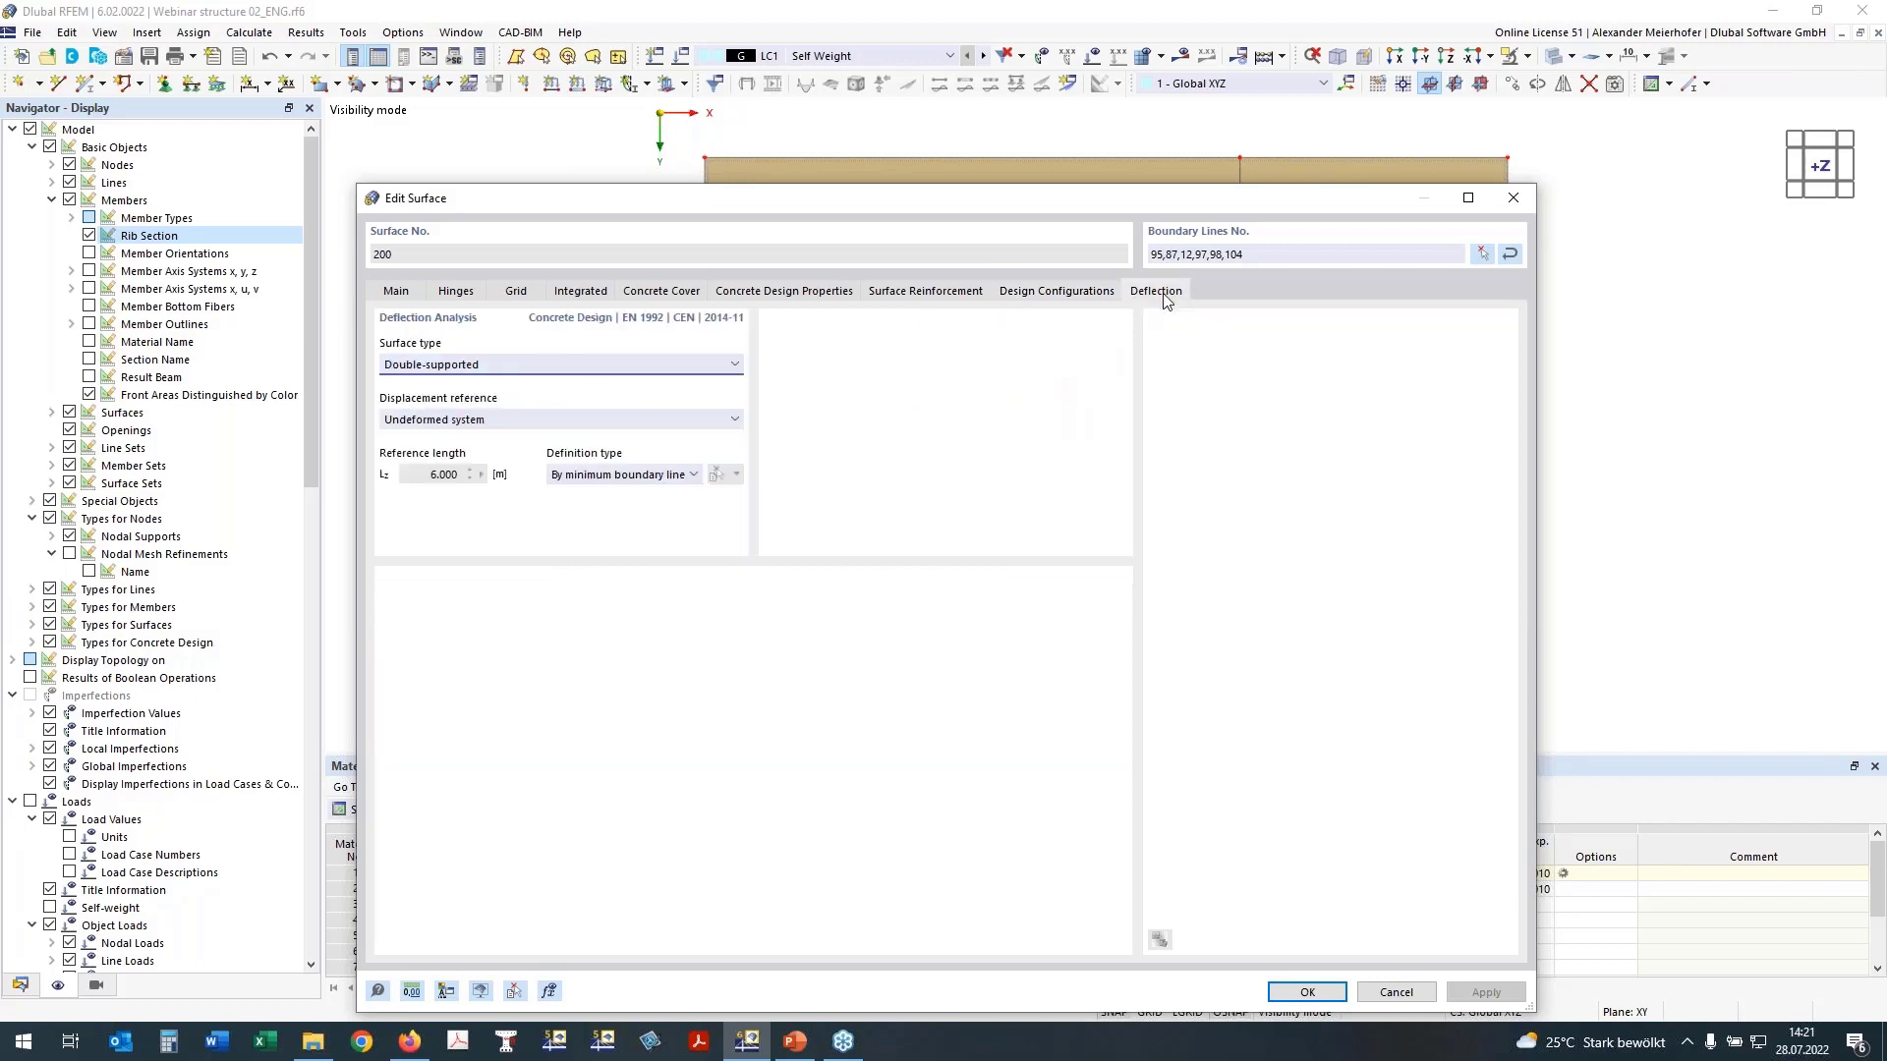
left_click_drag(878, 185, 915, 337)
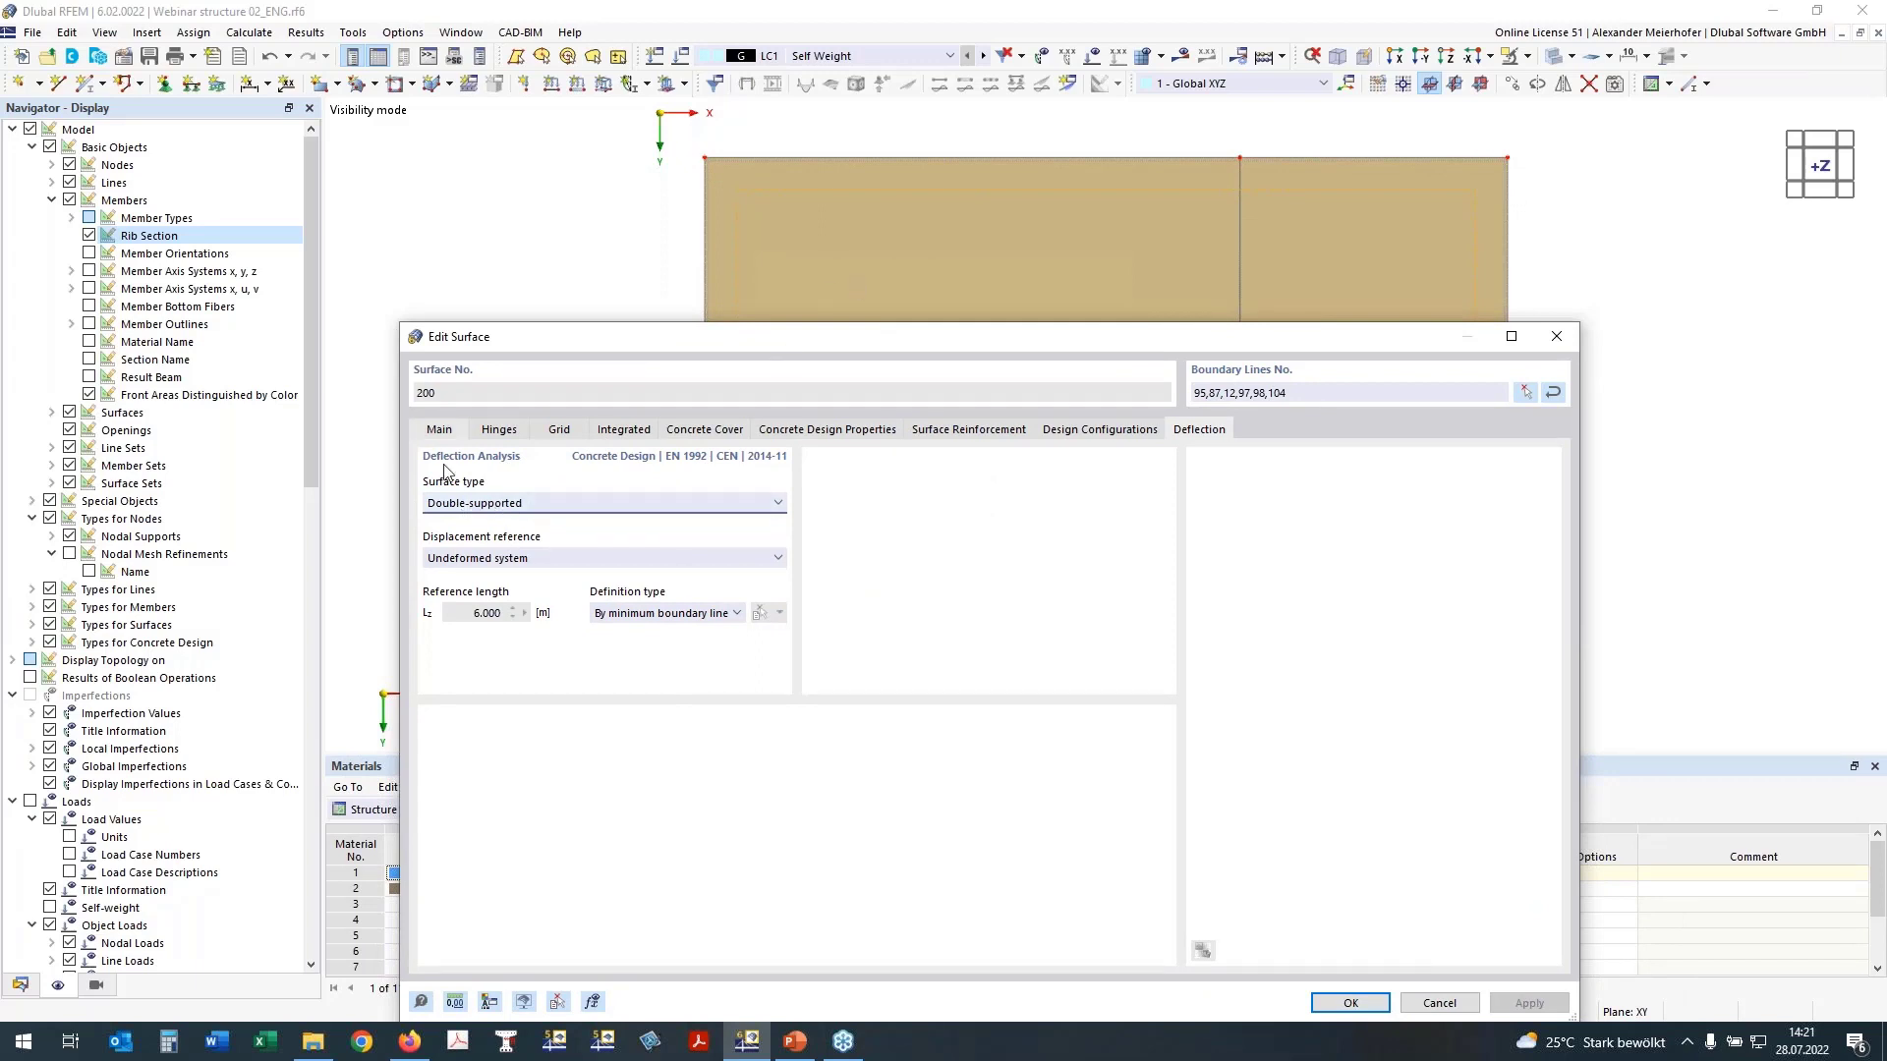
left_click(458, 560)
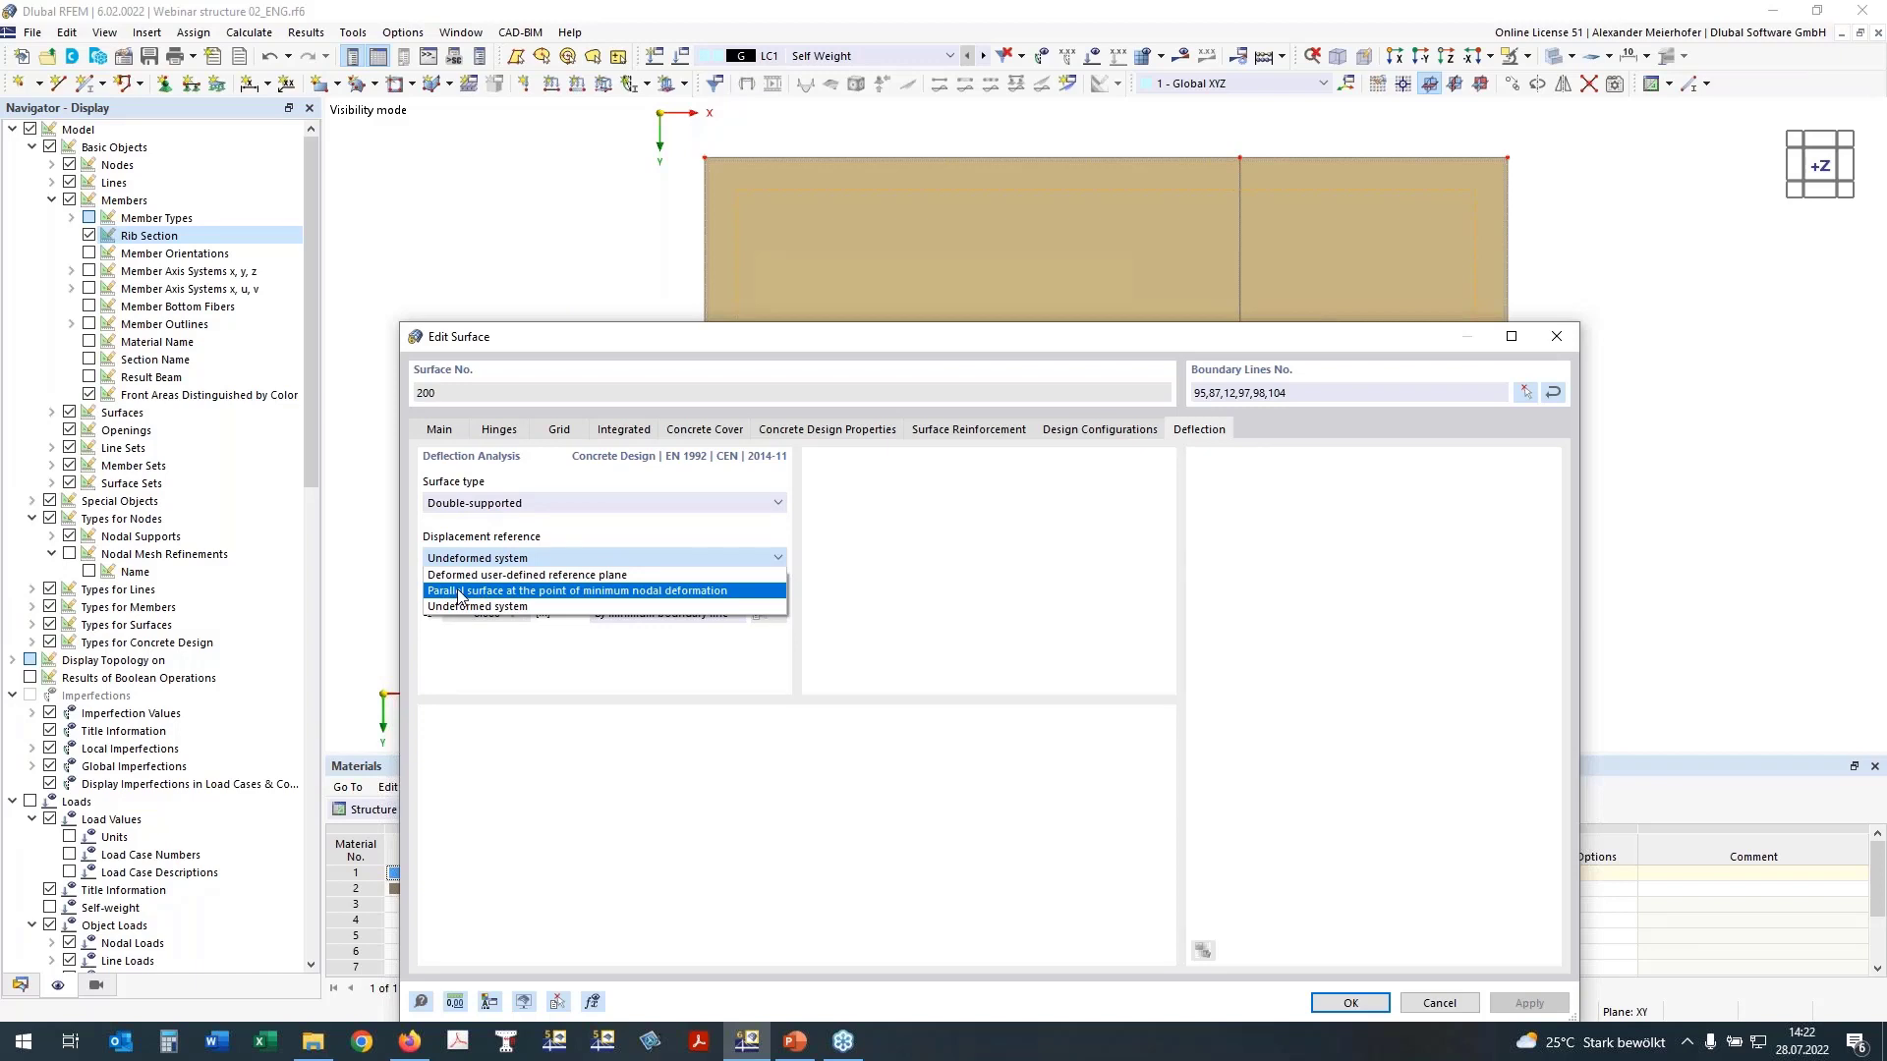
left_click(482, 558)
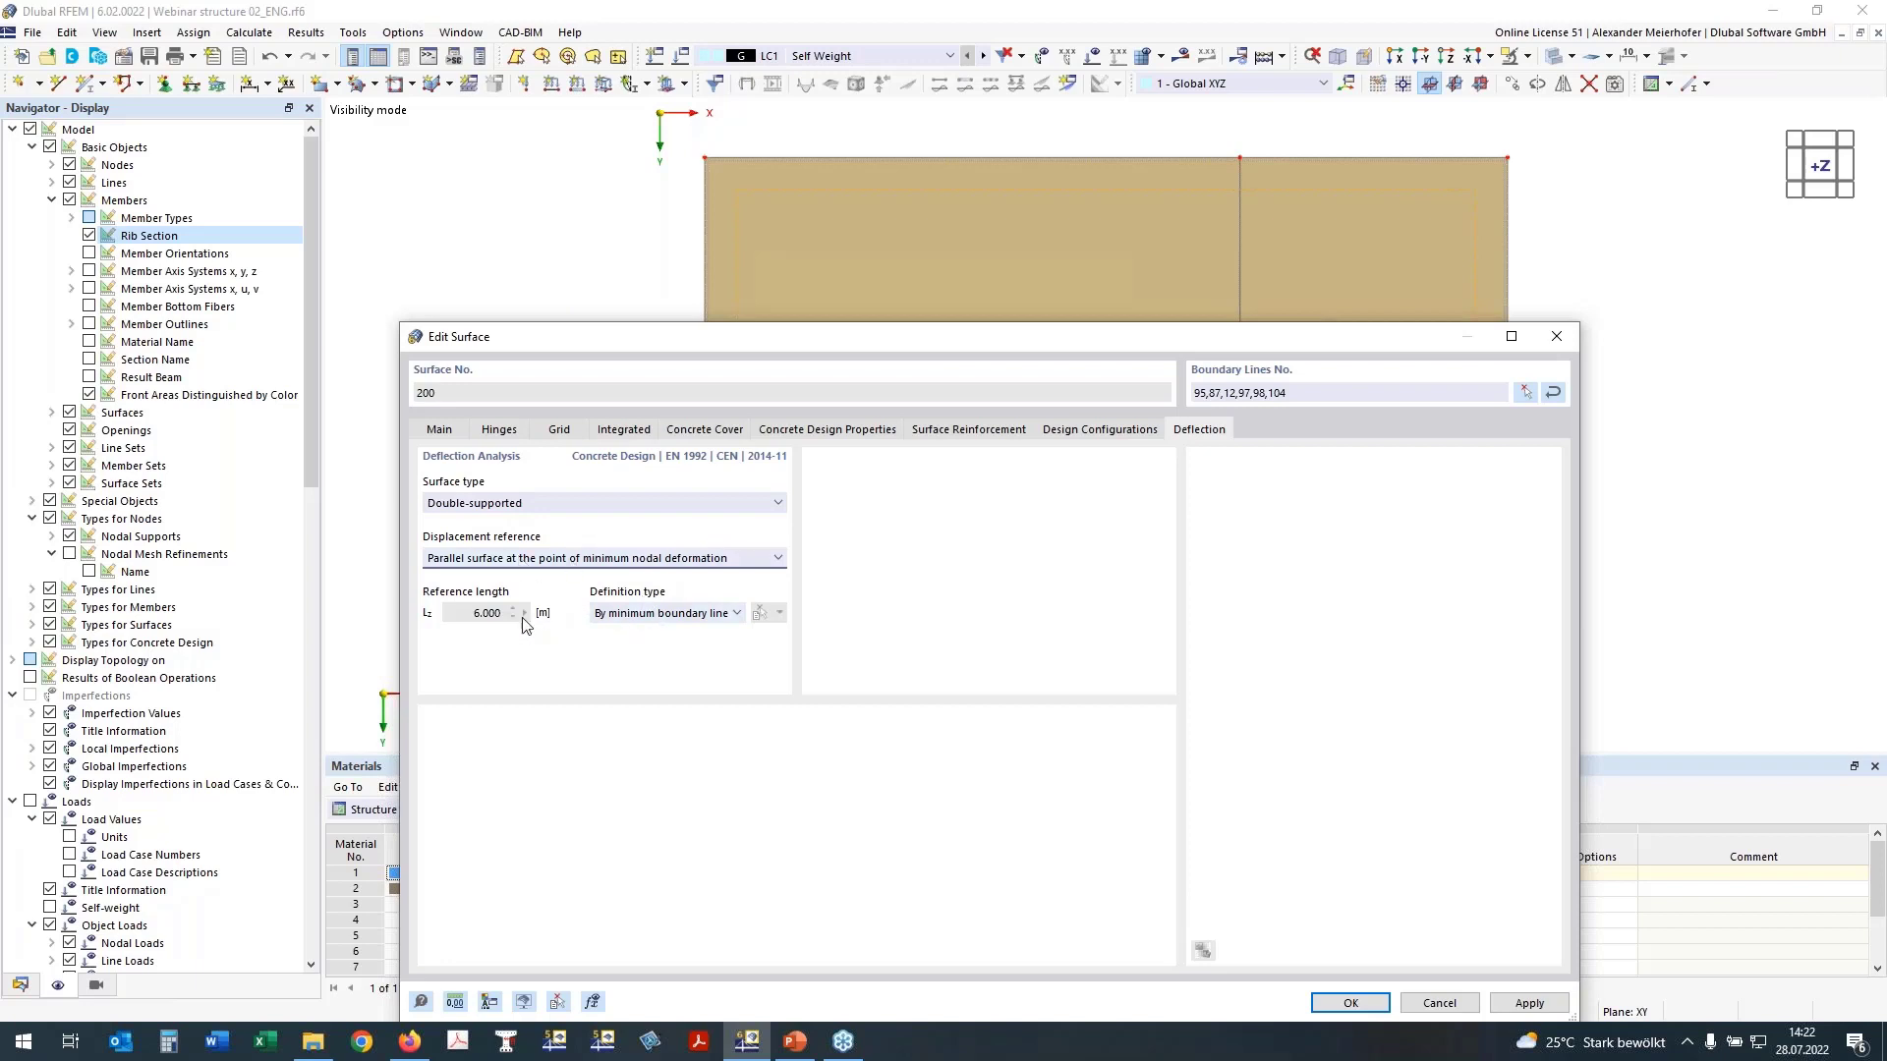
Step: Define the slab's deflection reference length manually from the rib's middle node to node 22 near the lower edge, and accept the surface
left_click(668, 619)
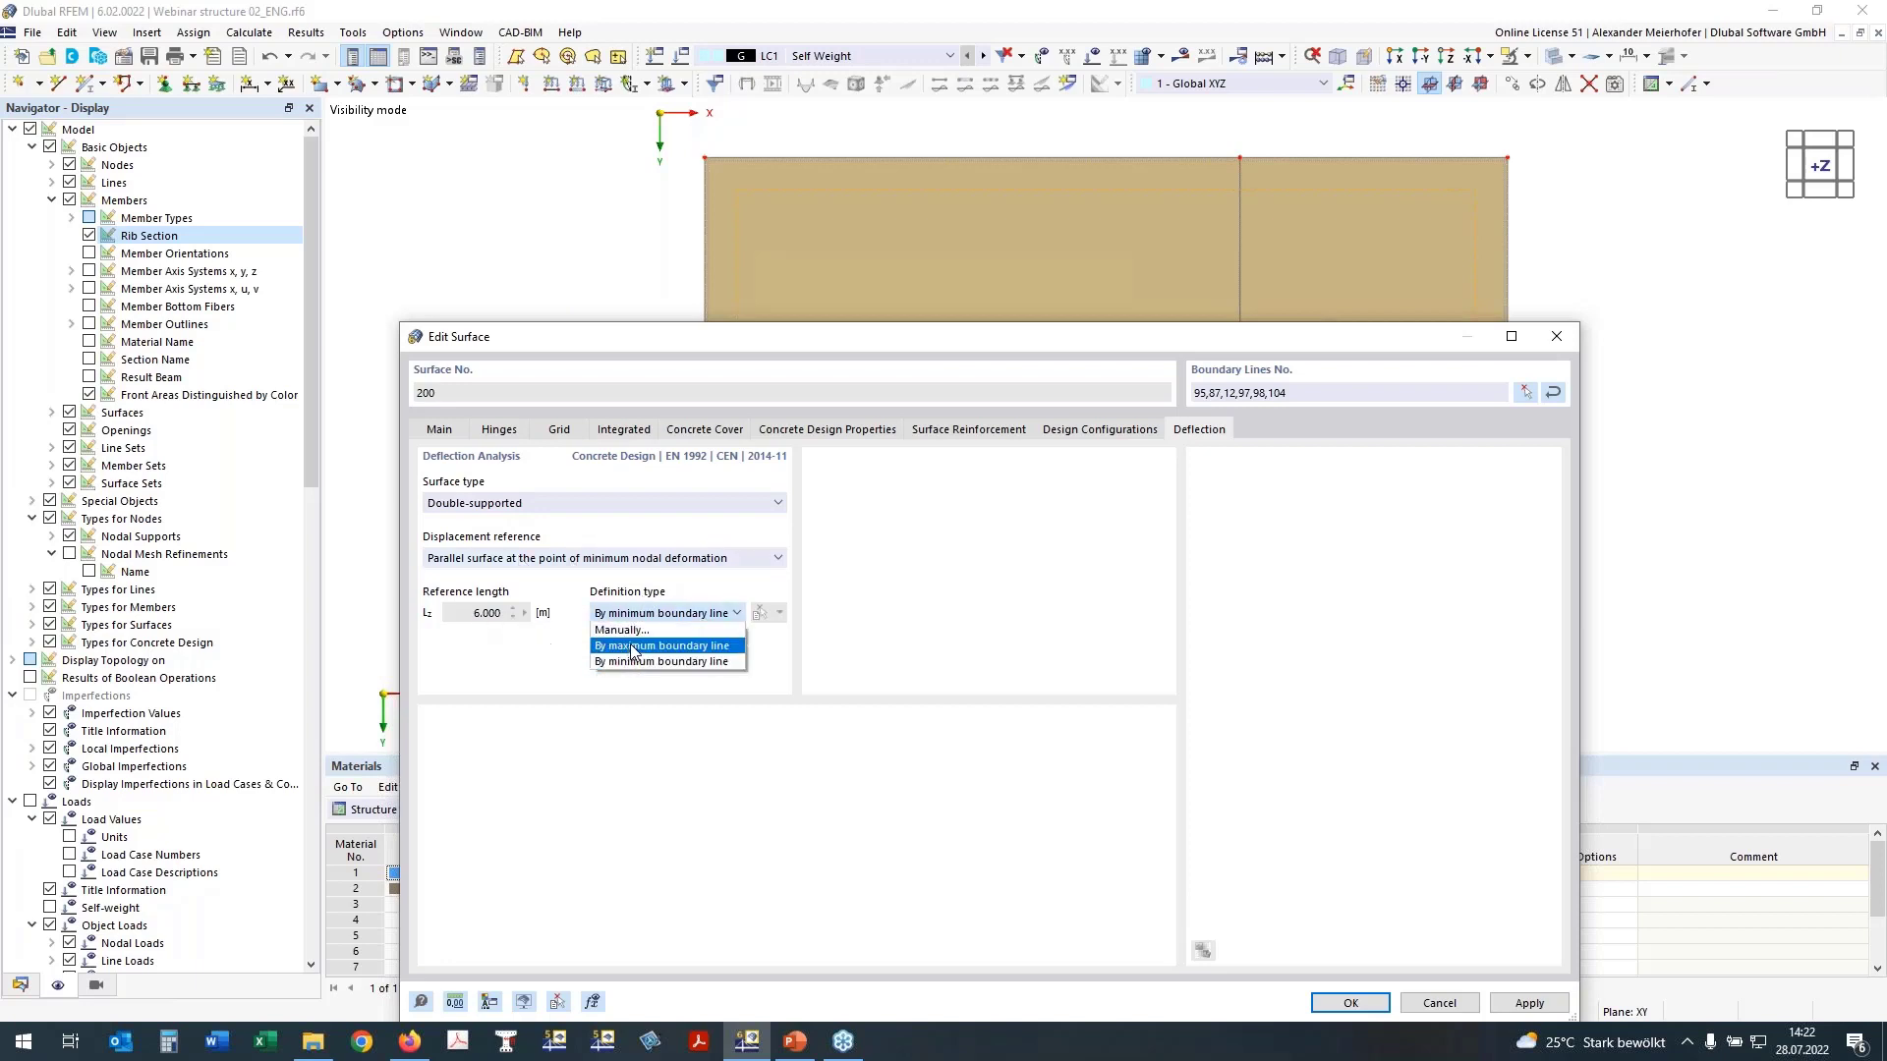
left_click(665, 630)
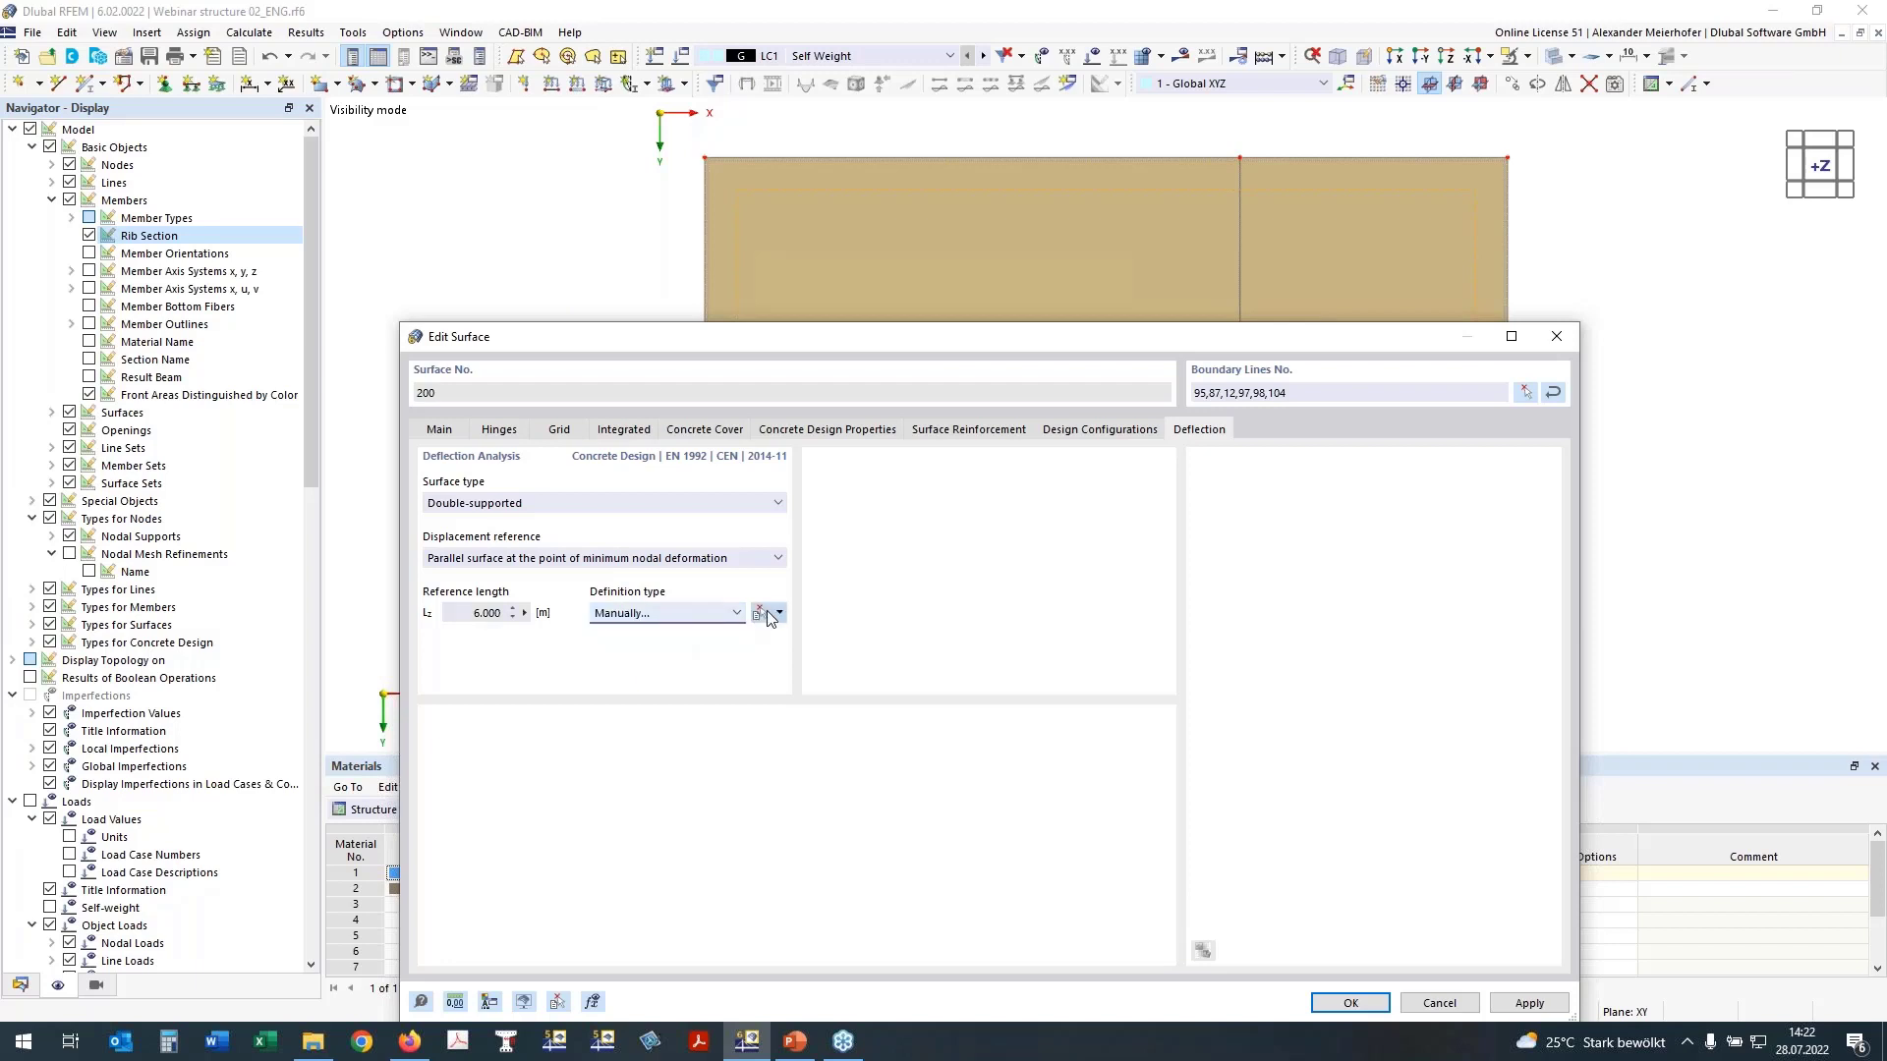
left_click(778, 612)
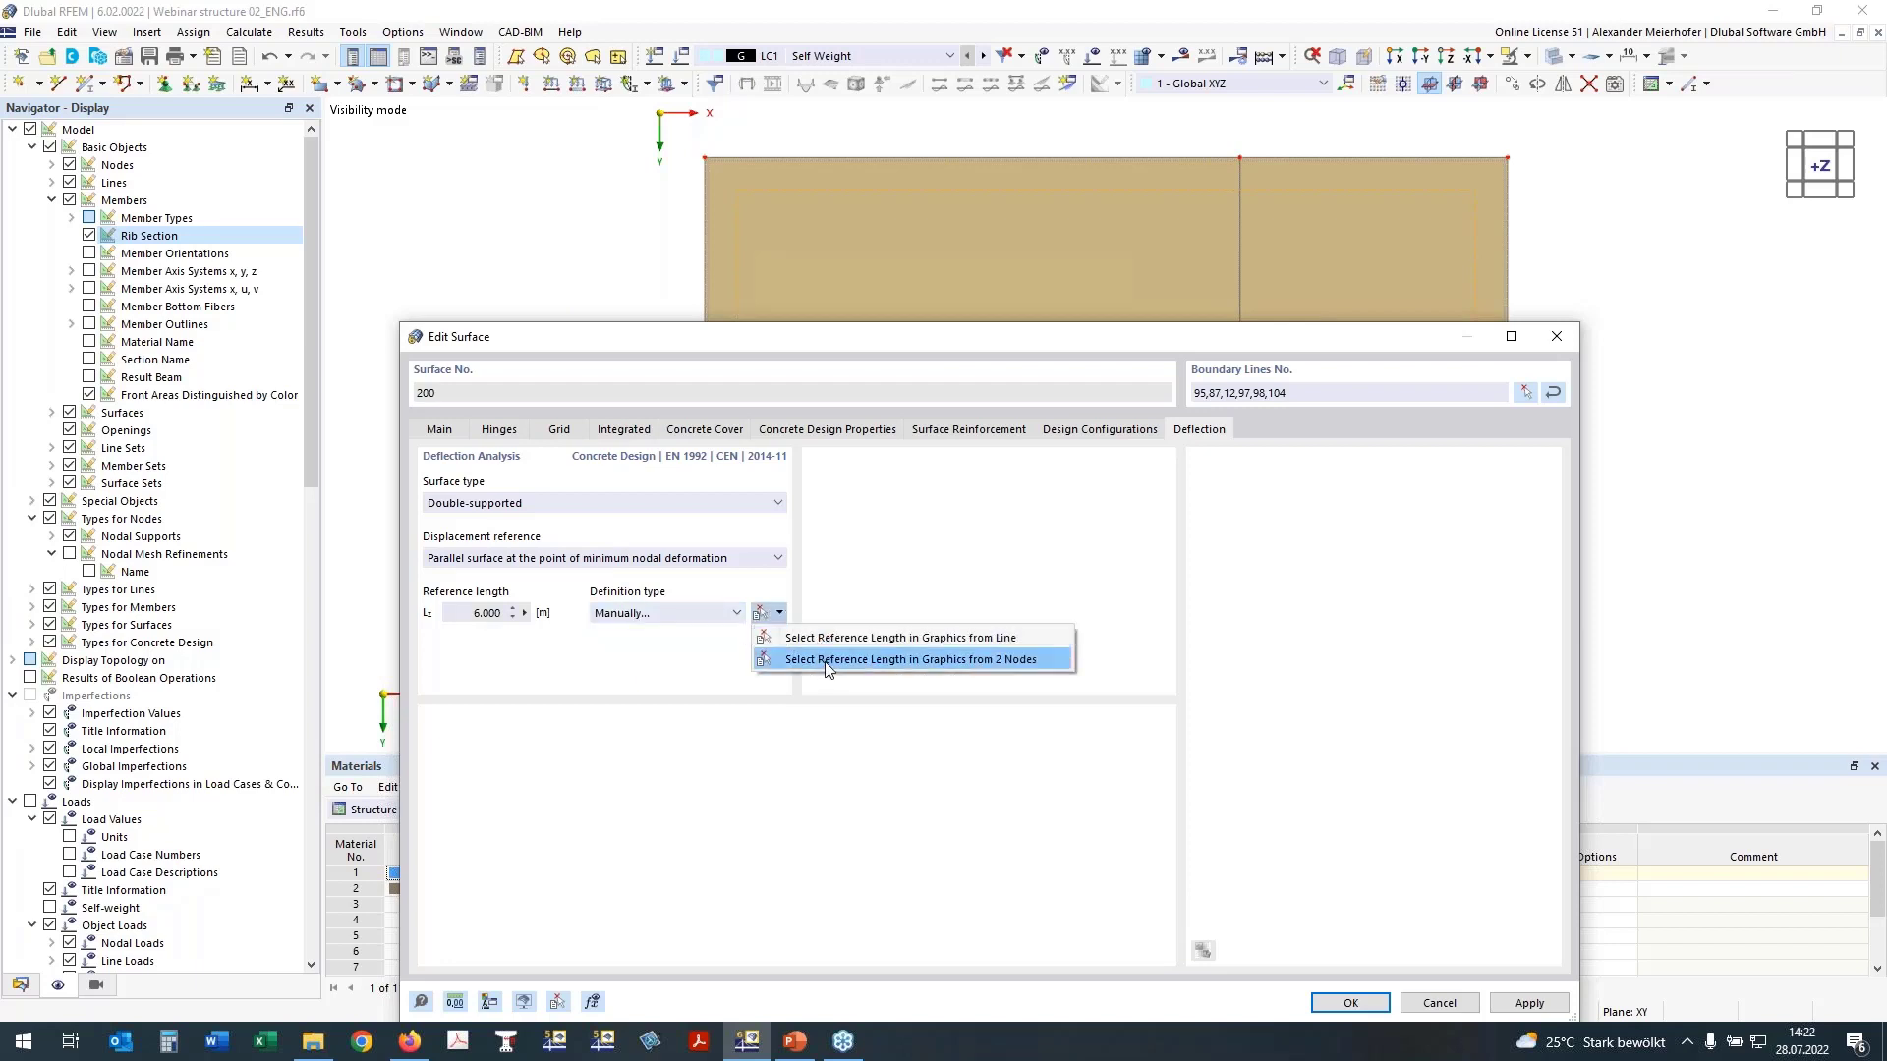
left_click(826, 664)
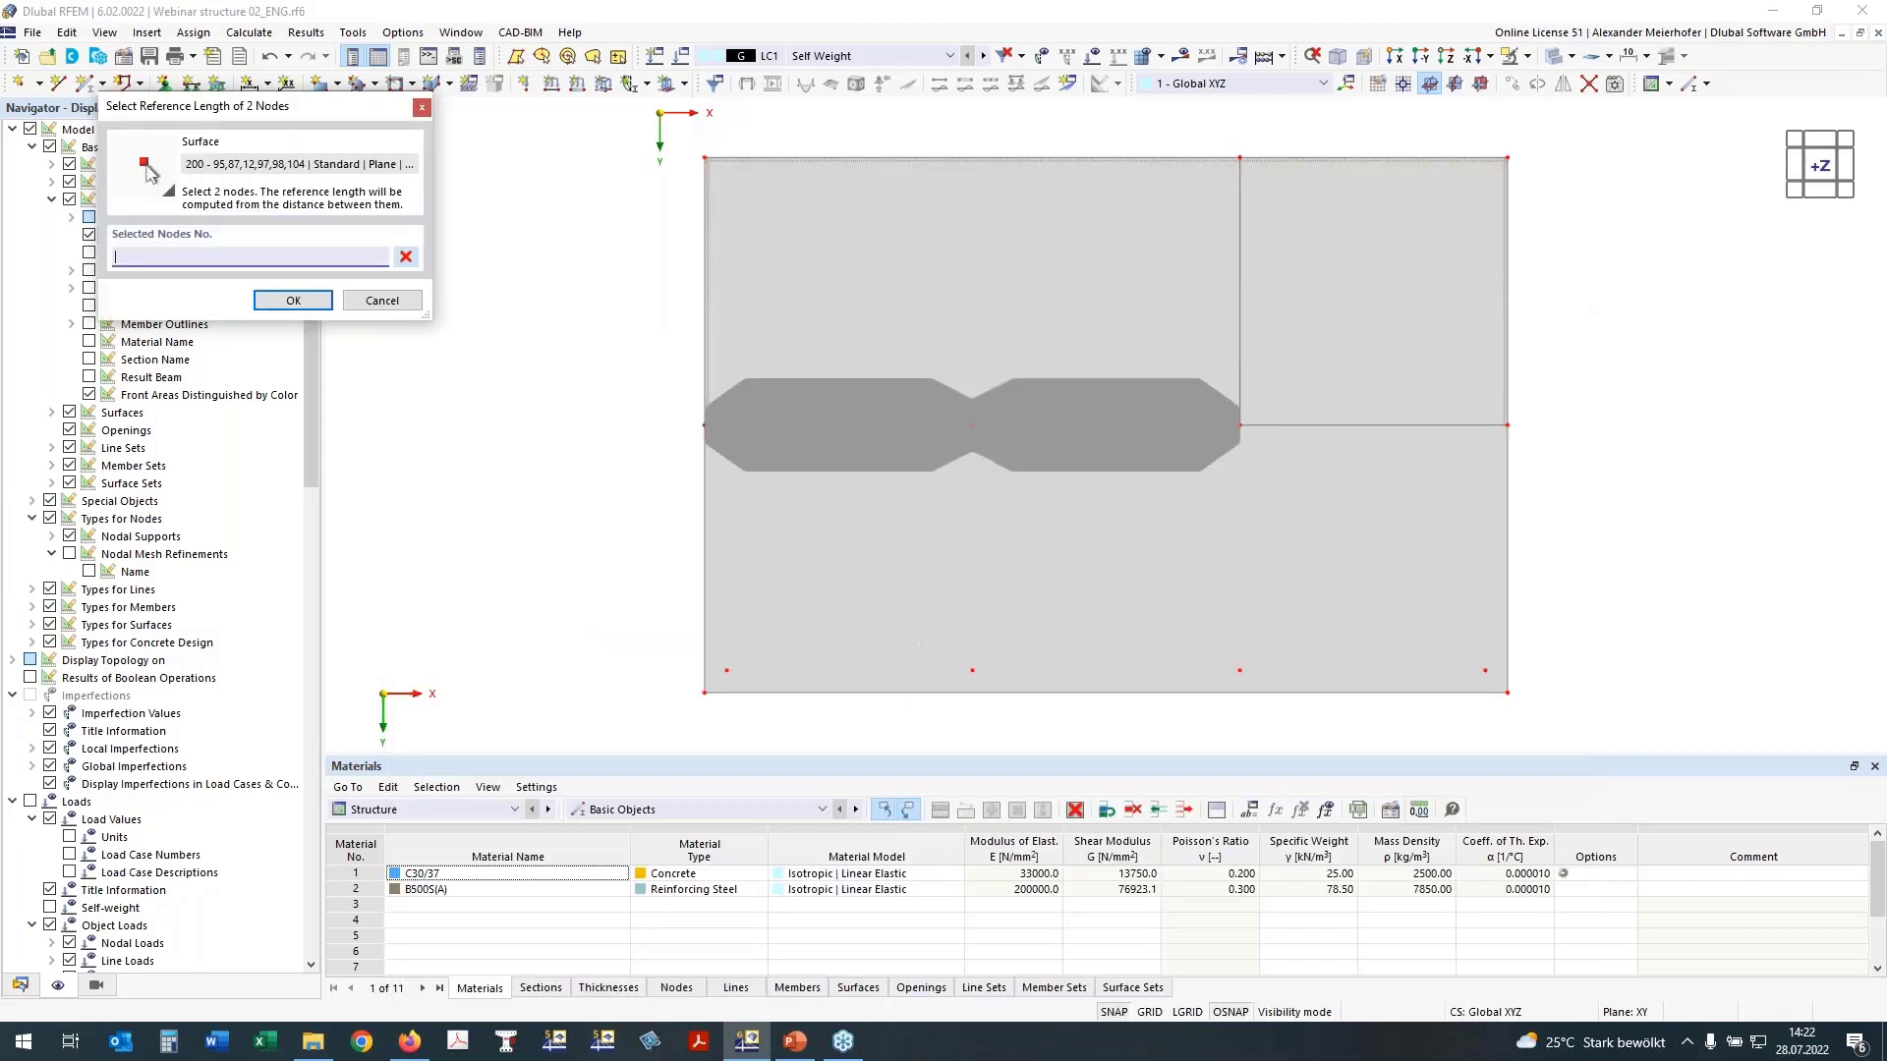
left_click(971, 424)
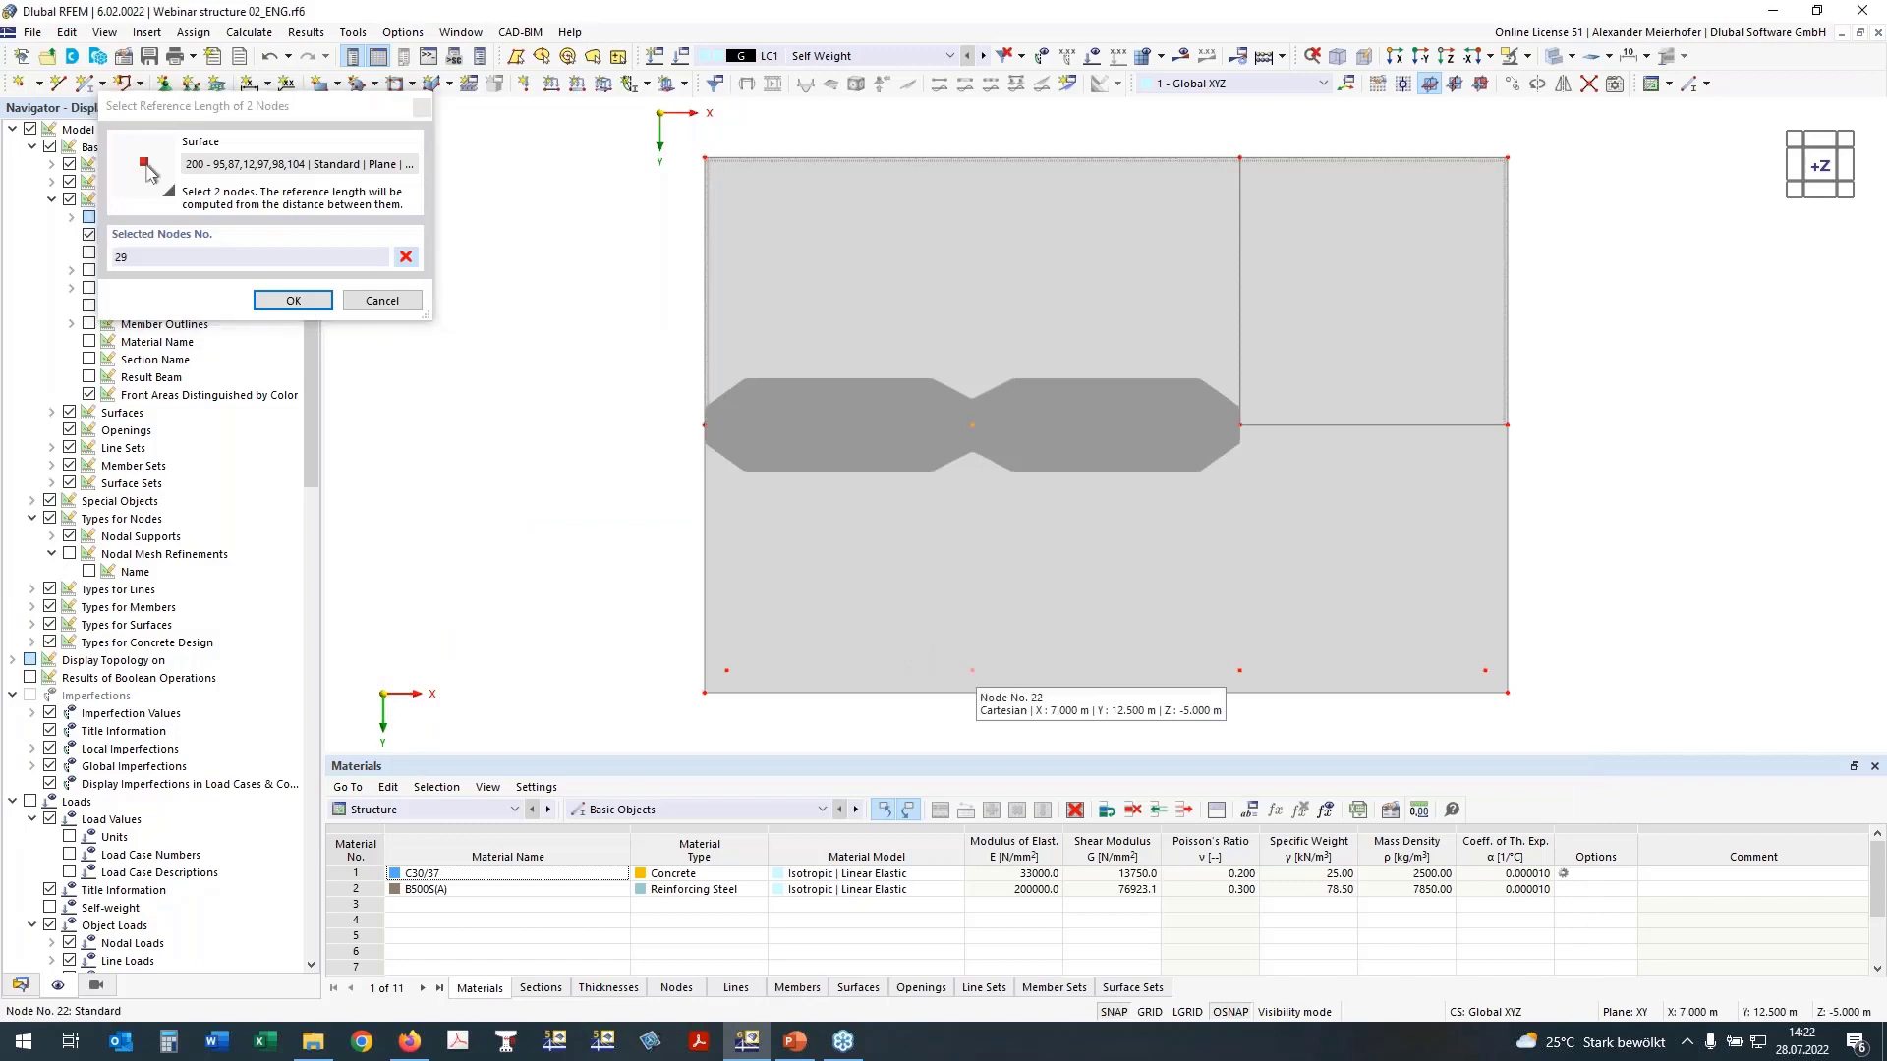
left_click(971, 670)
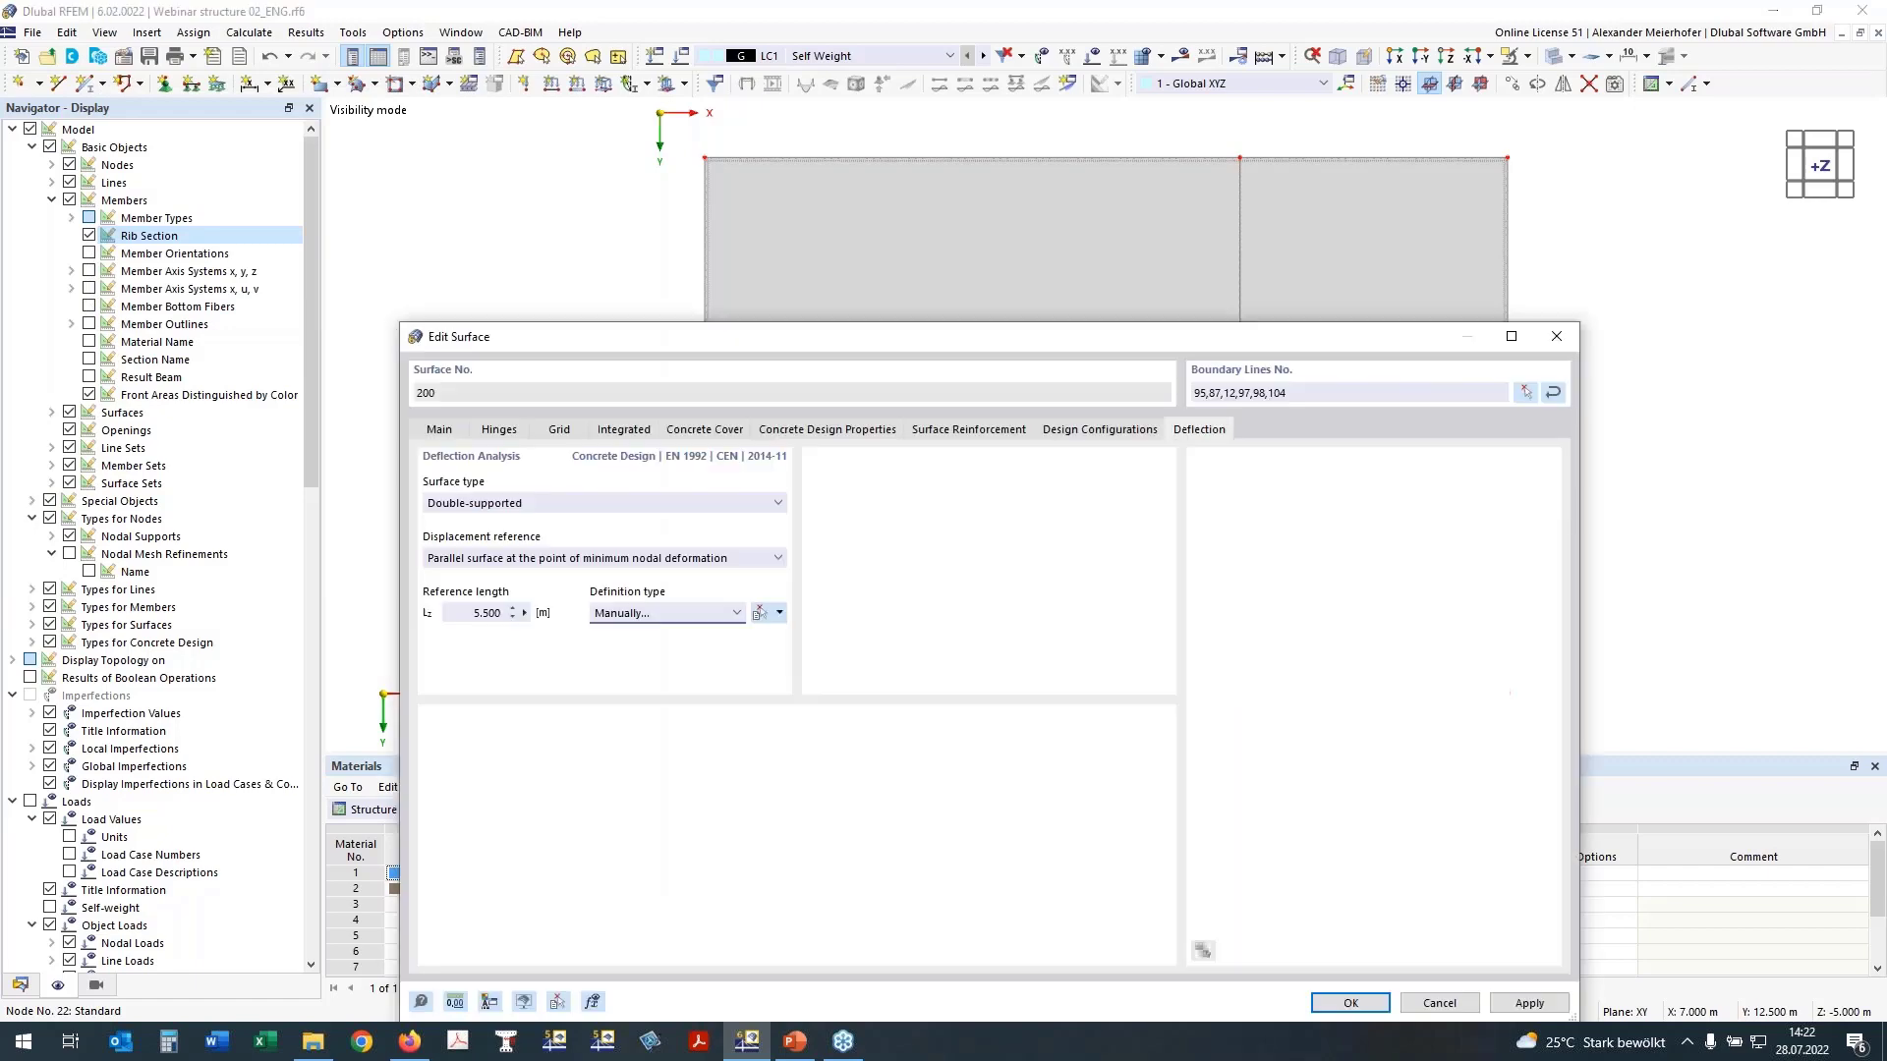
left_click(1354, 1004)
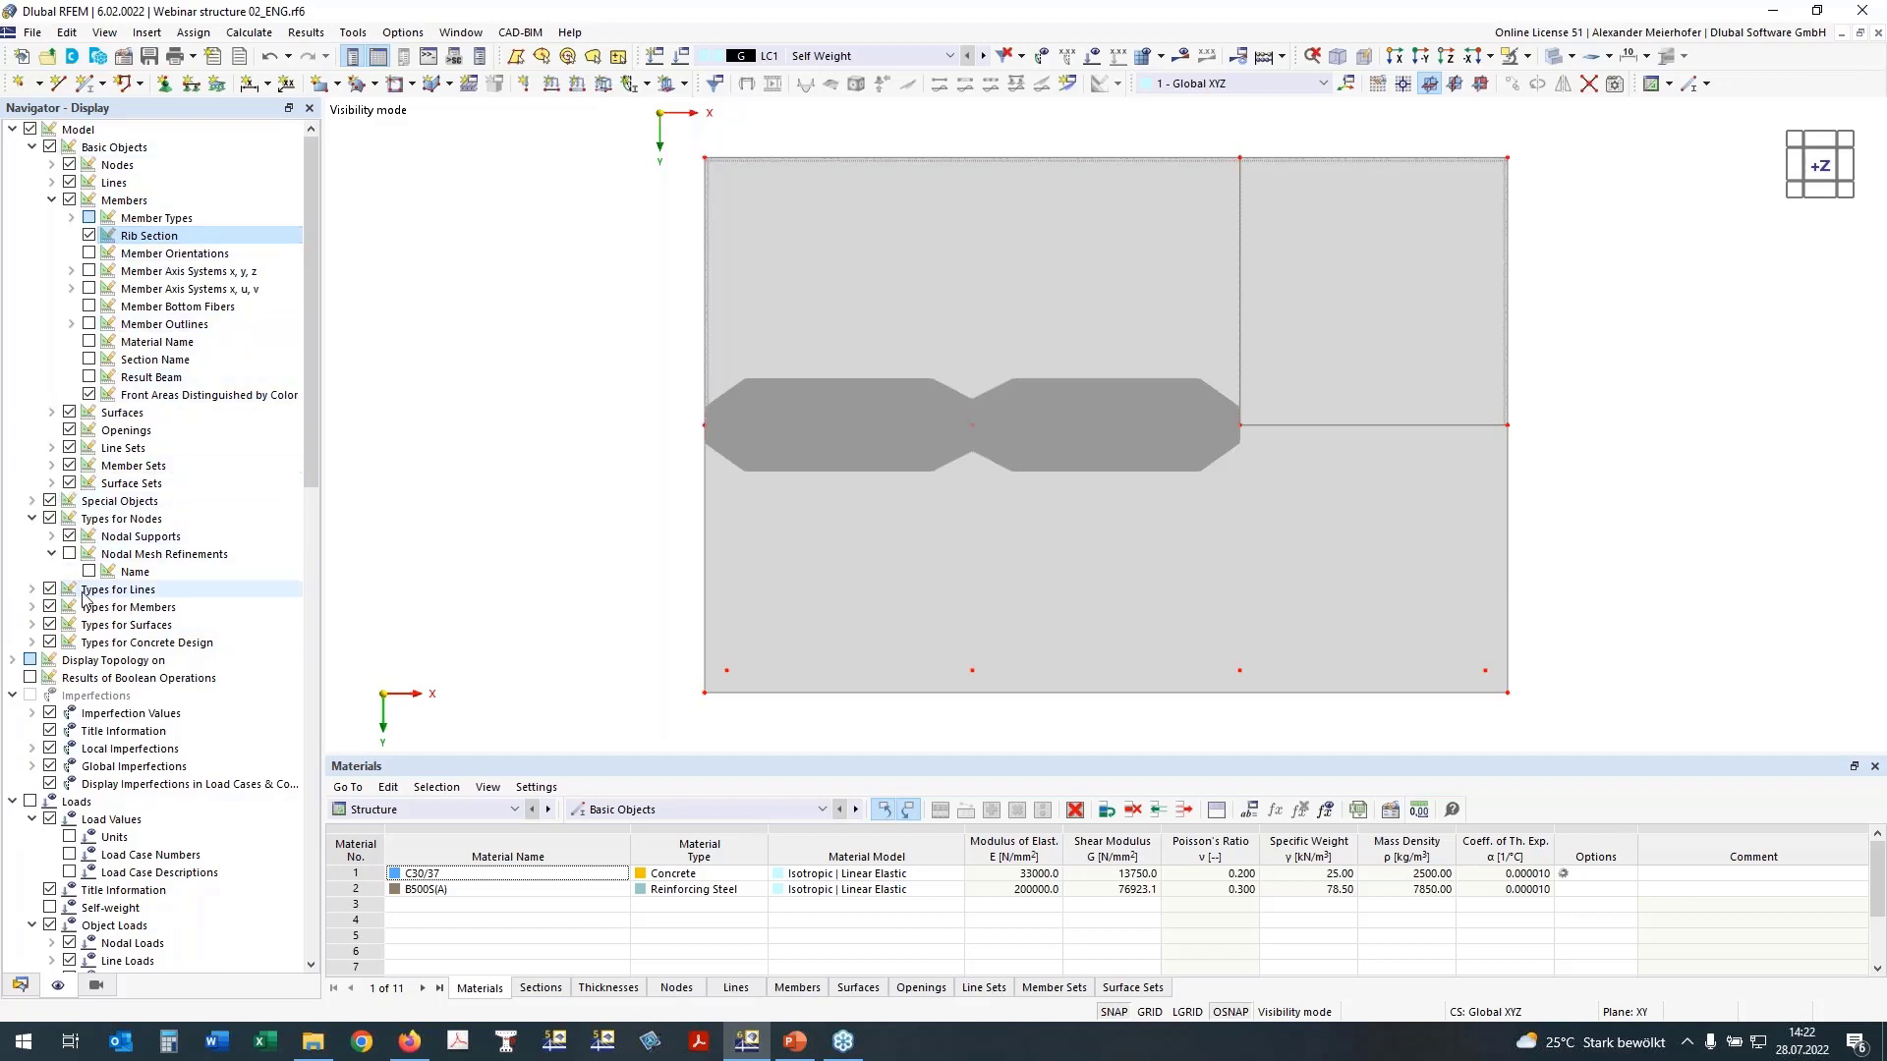
Step: Display the slab's on-surface longitudinal reinforcement, inspect it in the +Z view, and hide all surface reinforcements again
left_click(33, 641)
scroll(66, 632, "down", 2)
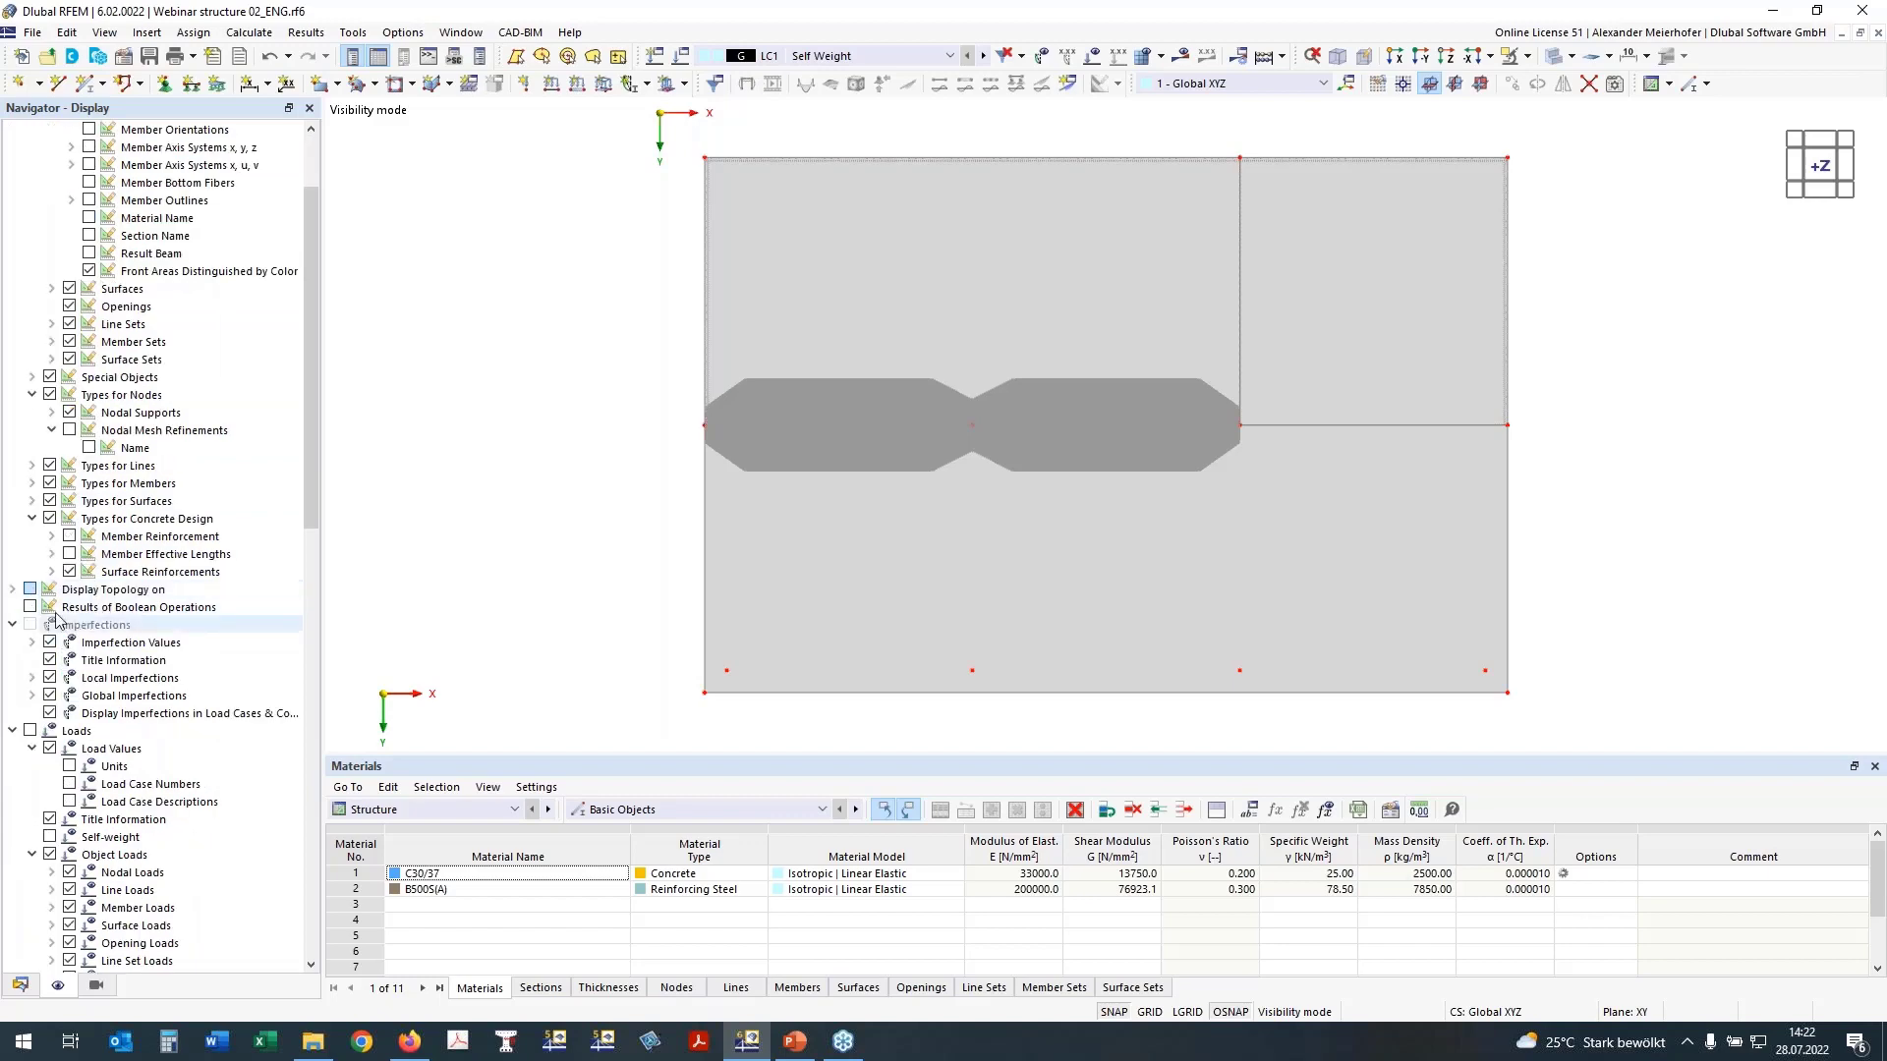
left_click(52, 572)
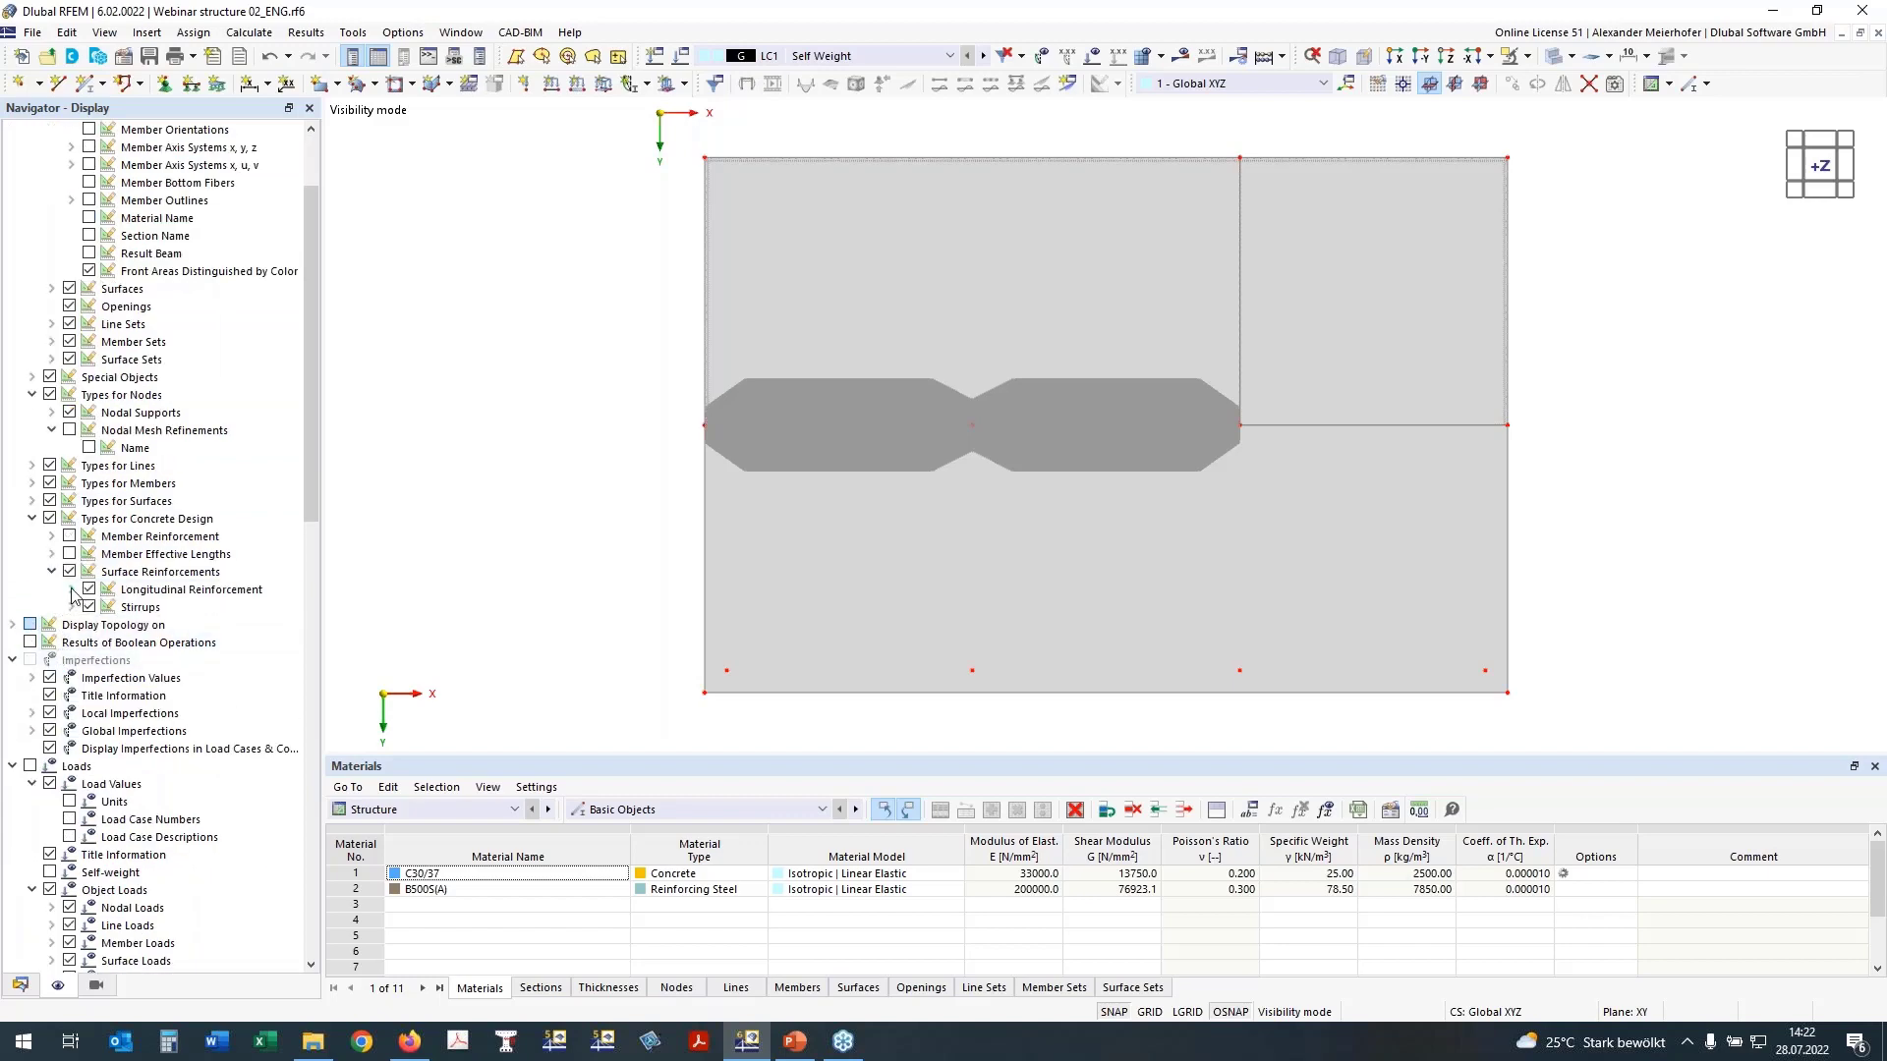
left_click(70, 589)
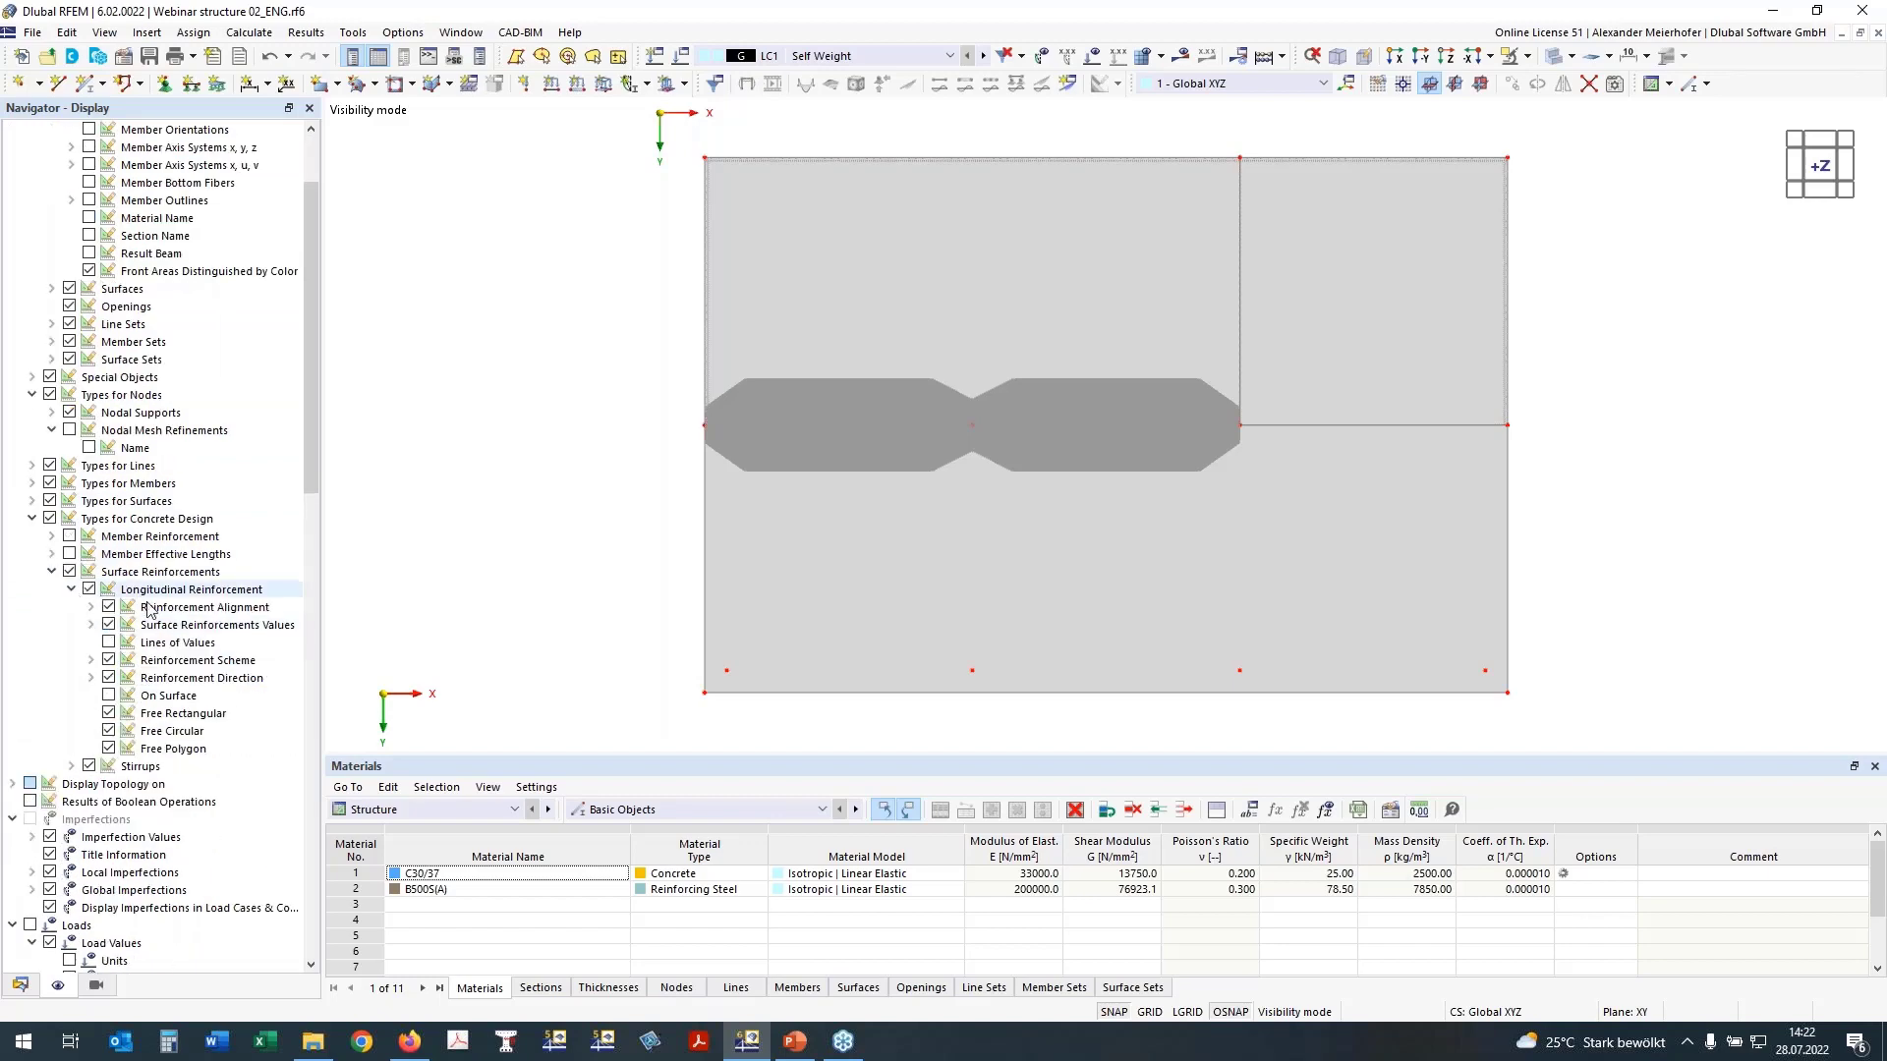
left_click(109, 696)
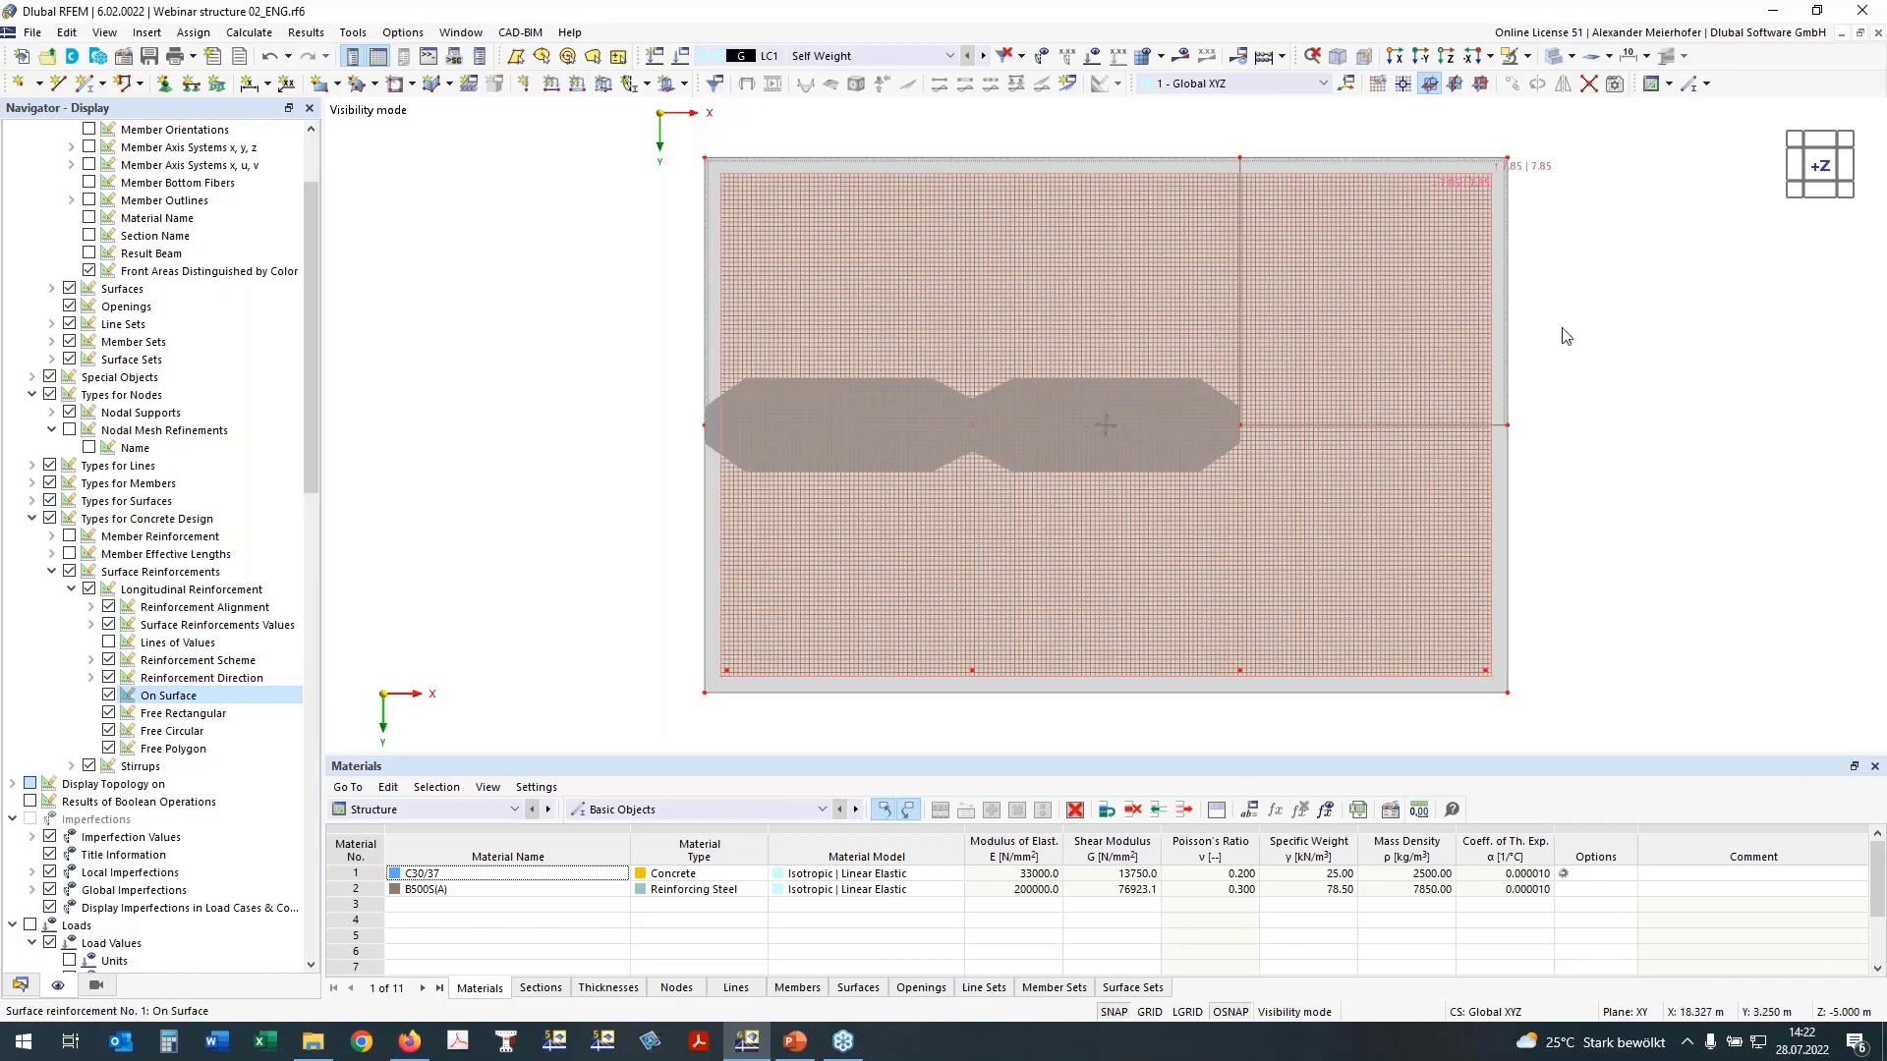
middle_click_drag(1565, 336, 1567, 399, "ctrl")
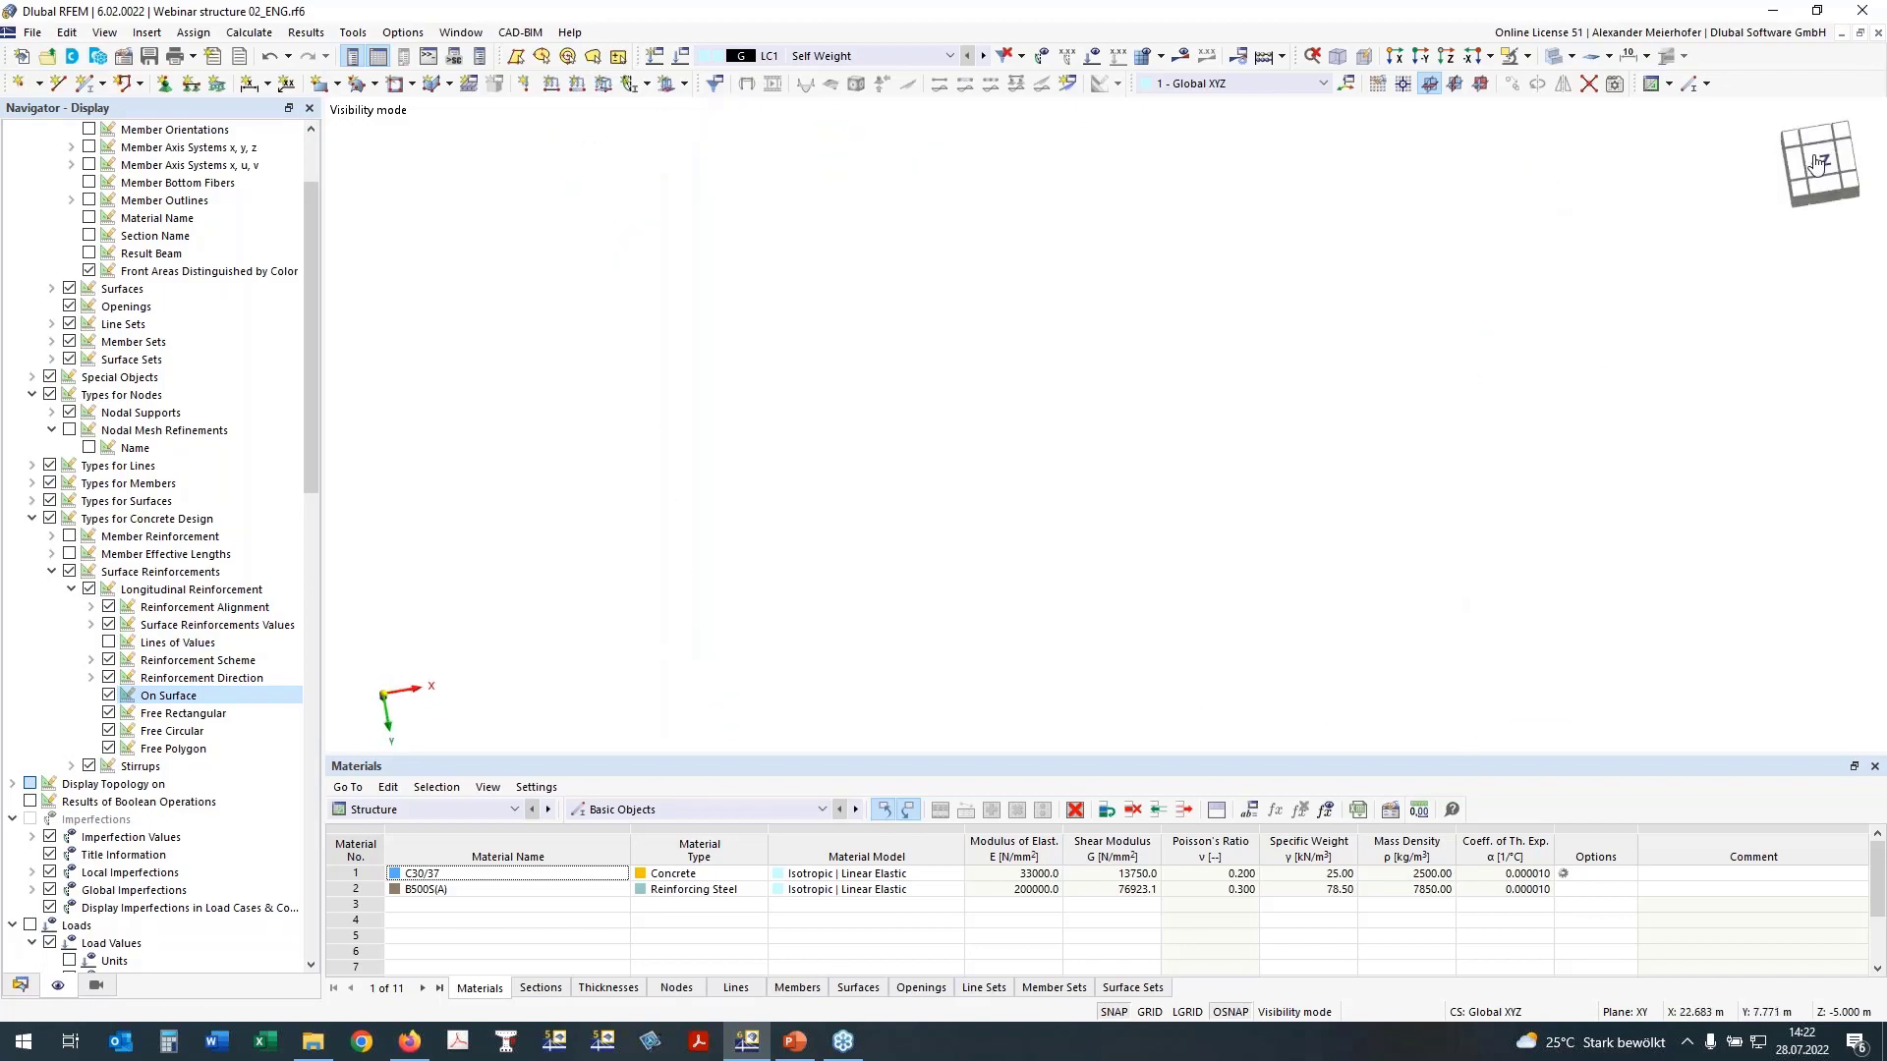
left_click(1816, 162)
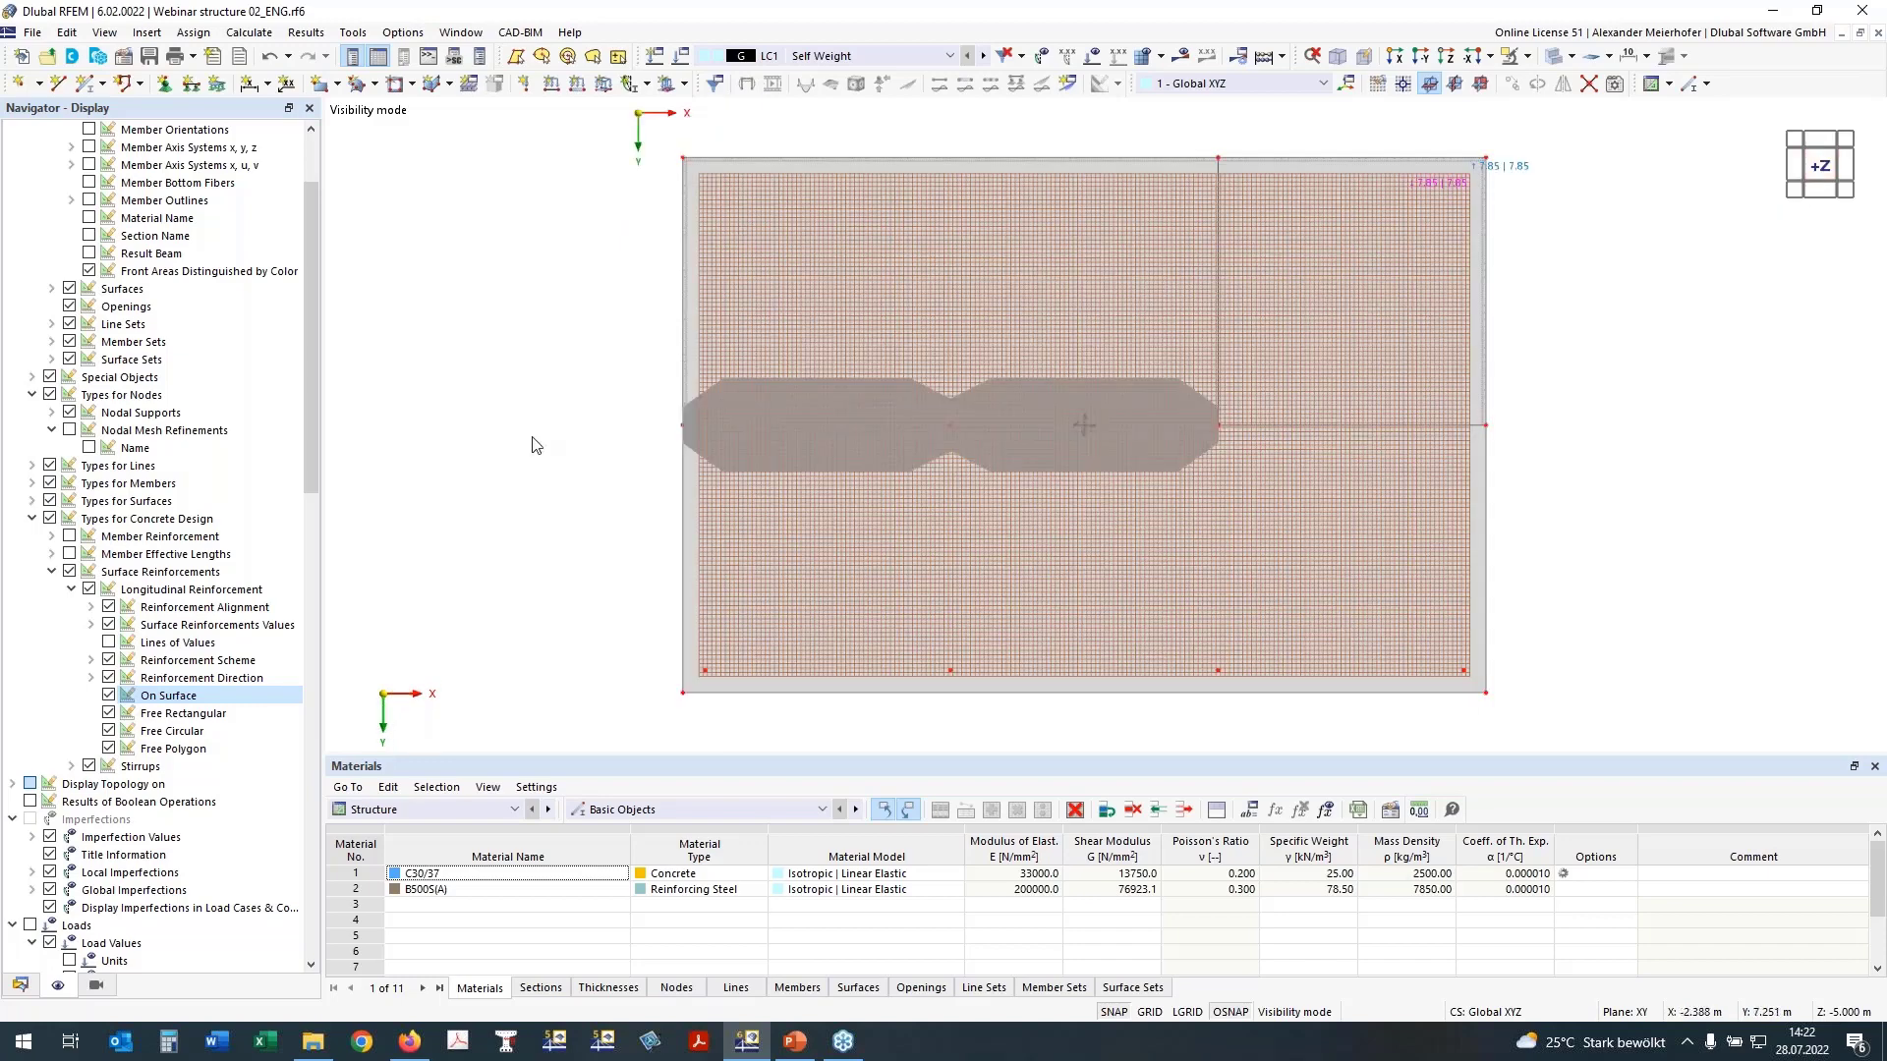
left_click(69, 572)
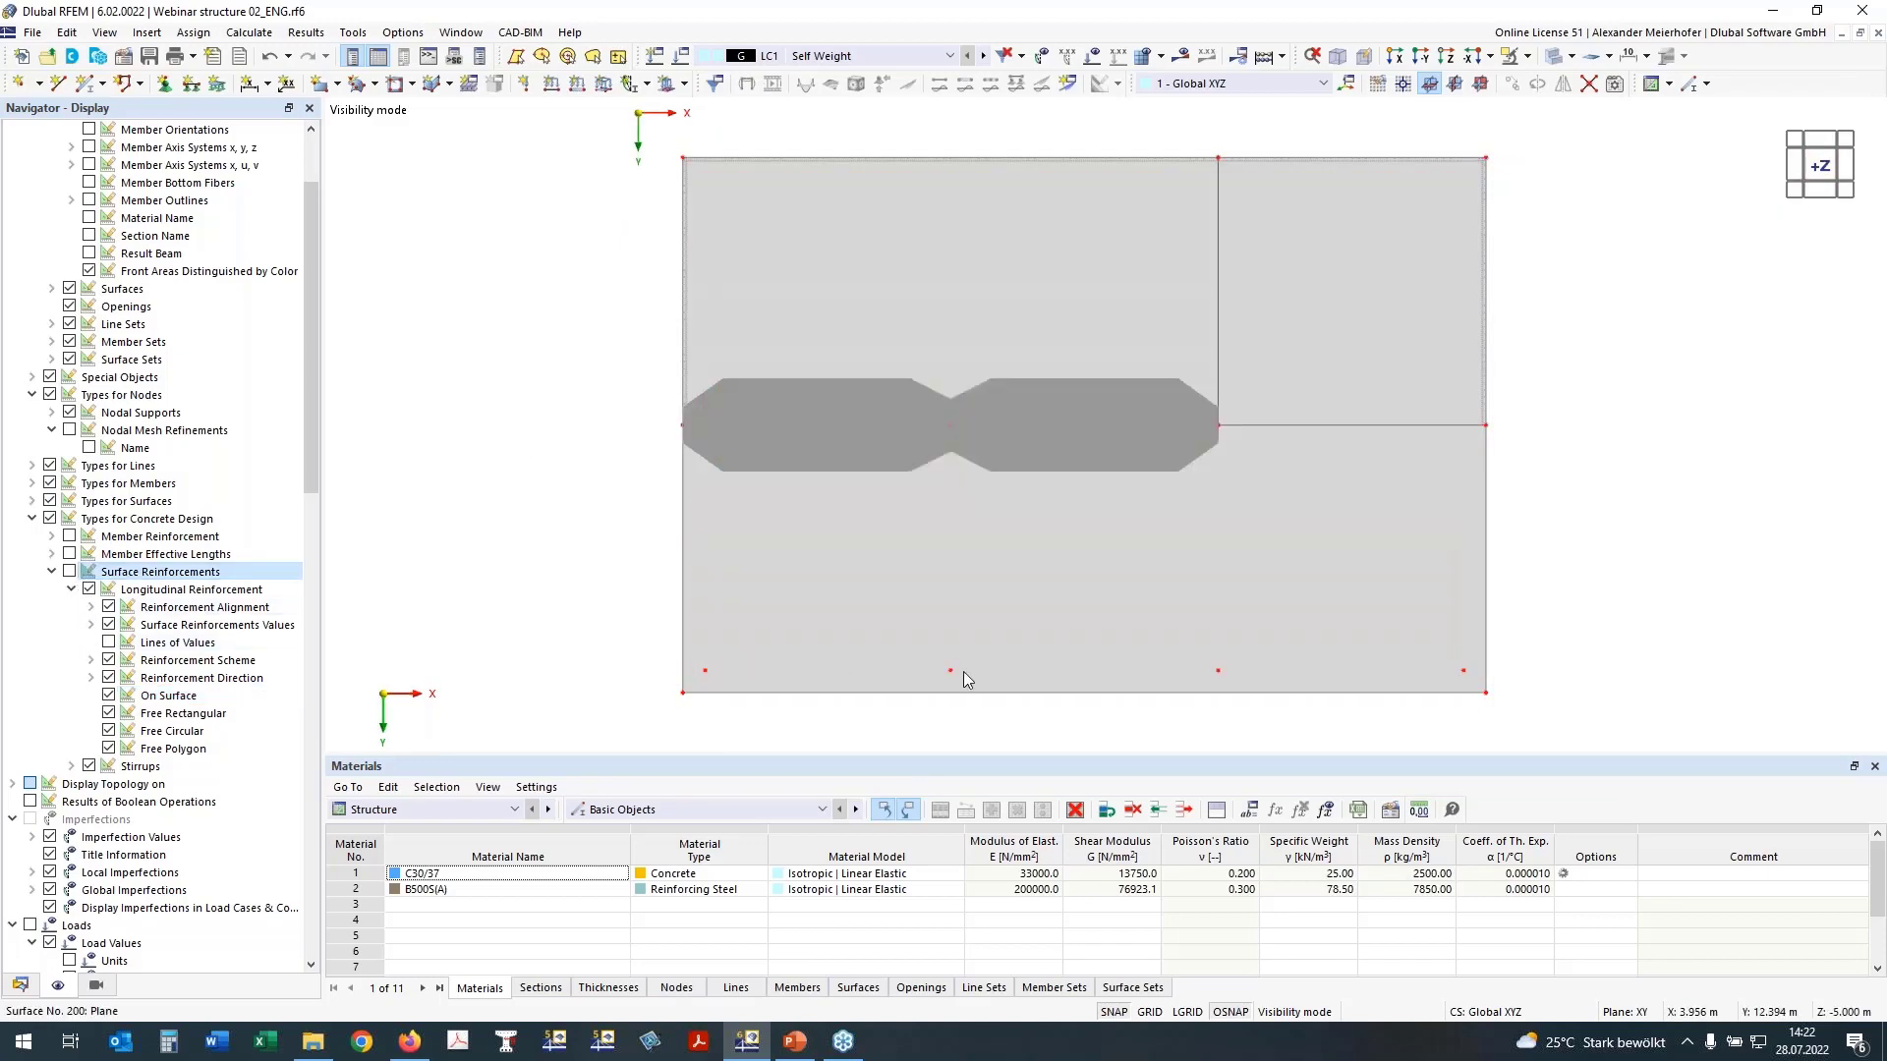
Step: Activate punching design for the four nodes in a row near the slab's lower edge, and clear the selection
middle_click_drag(1303, 695, 592, 701, "ctrl")
left_click_drag(579, 603, 1621, 699)
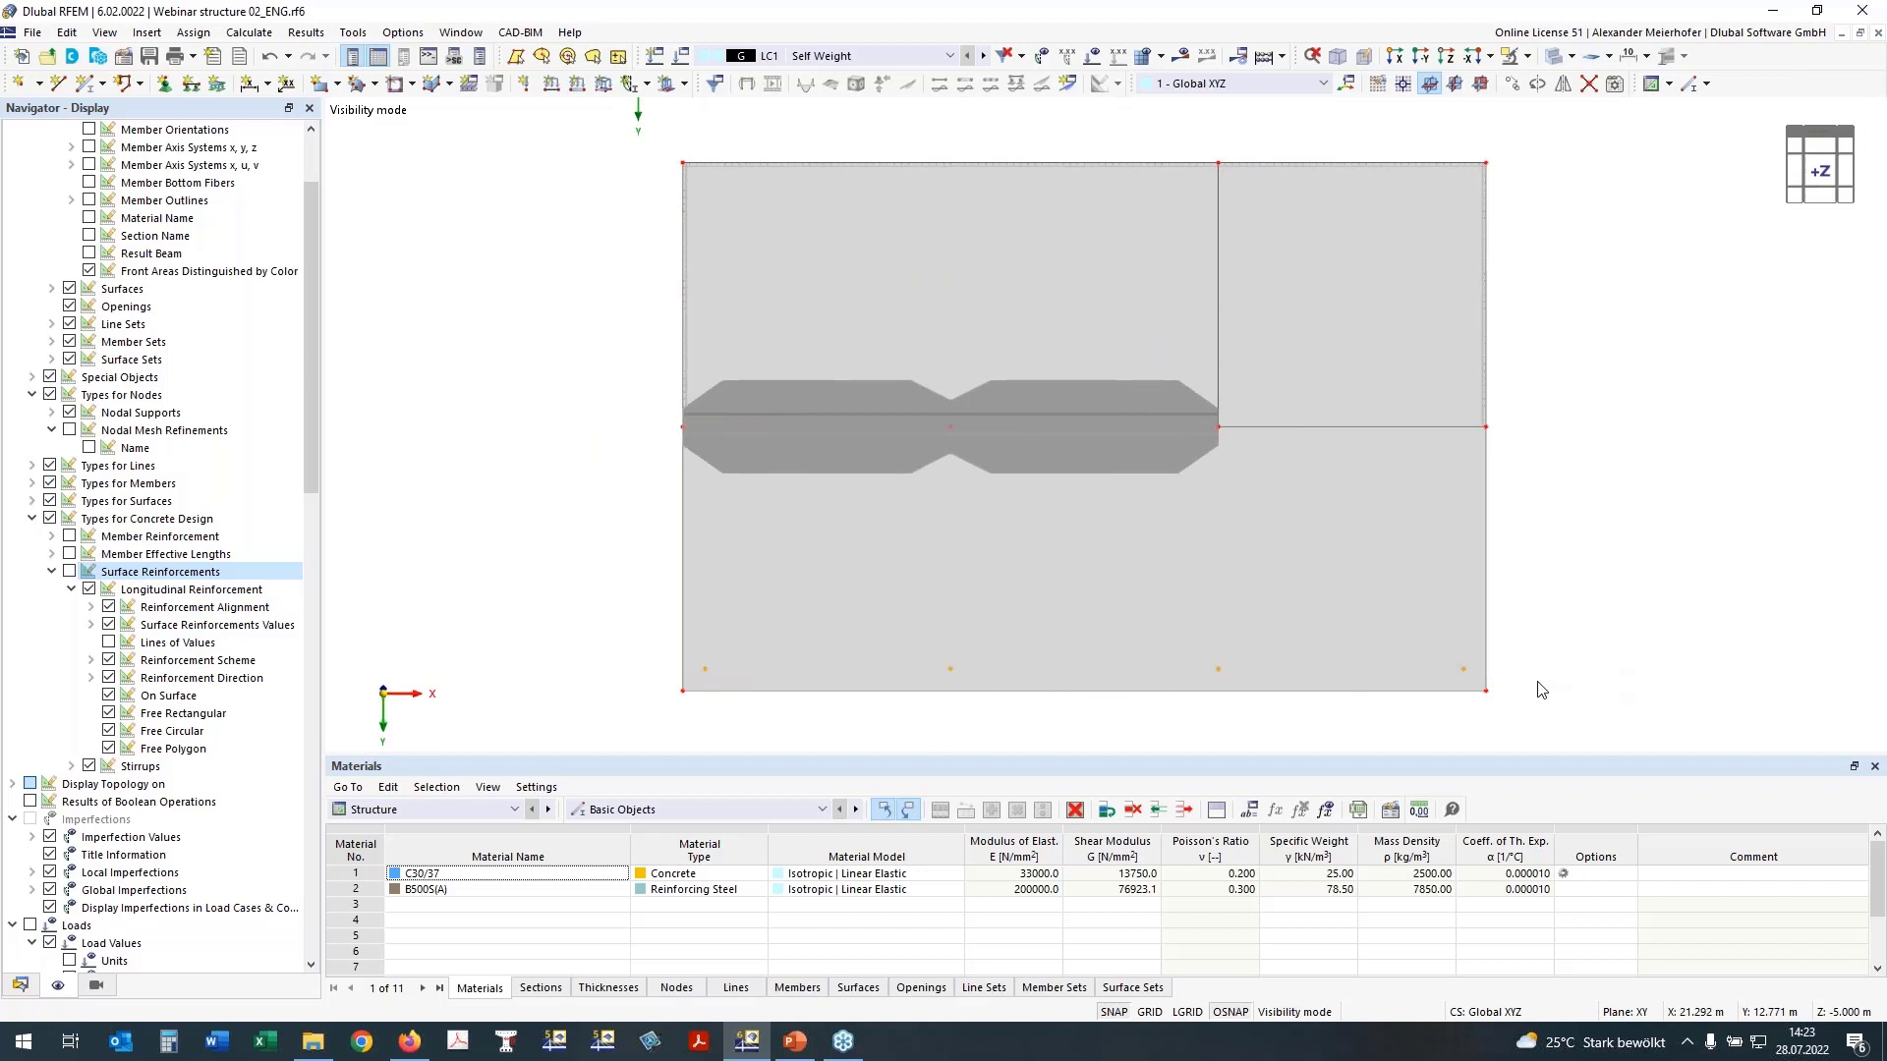
right_click(1462, 676)
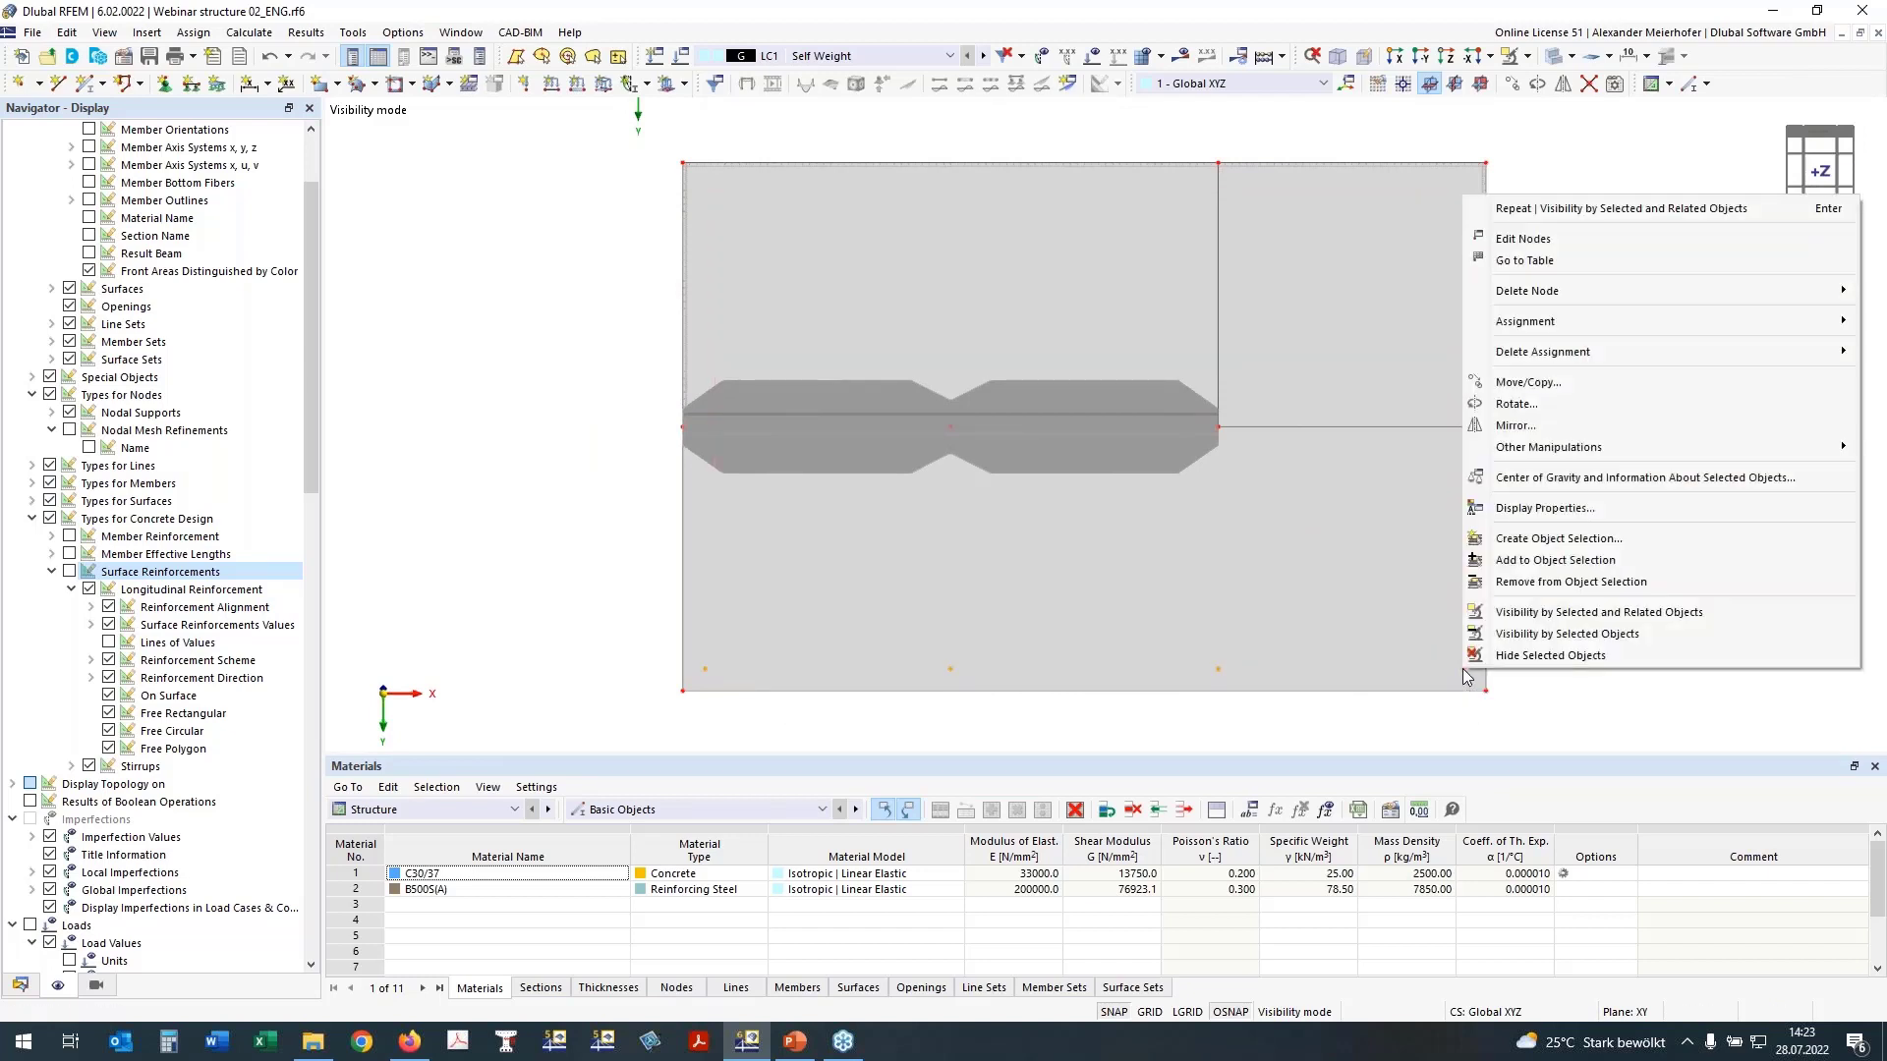
left_click(1523, 239)
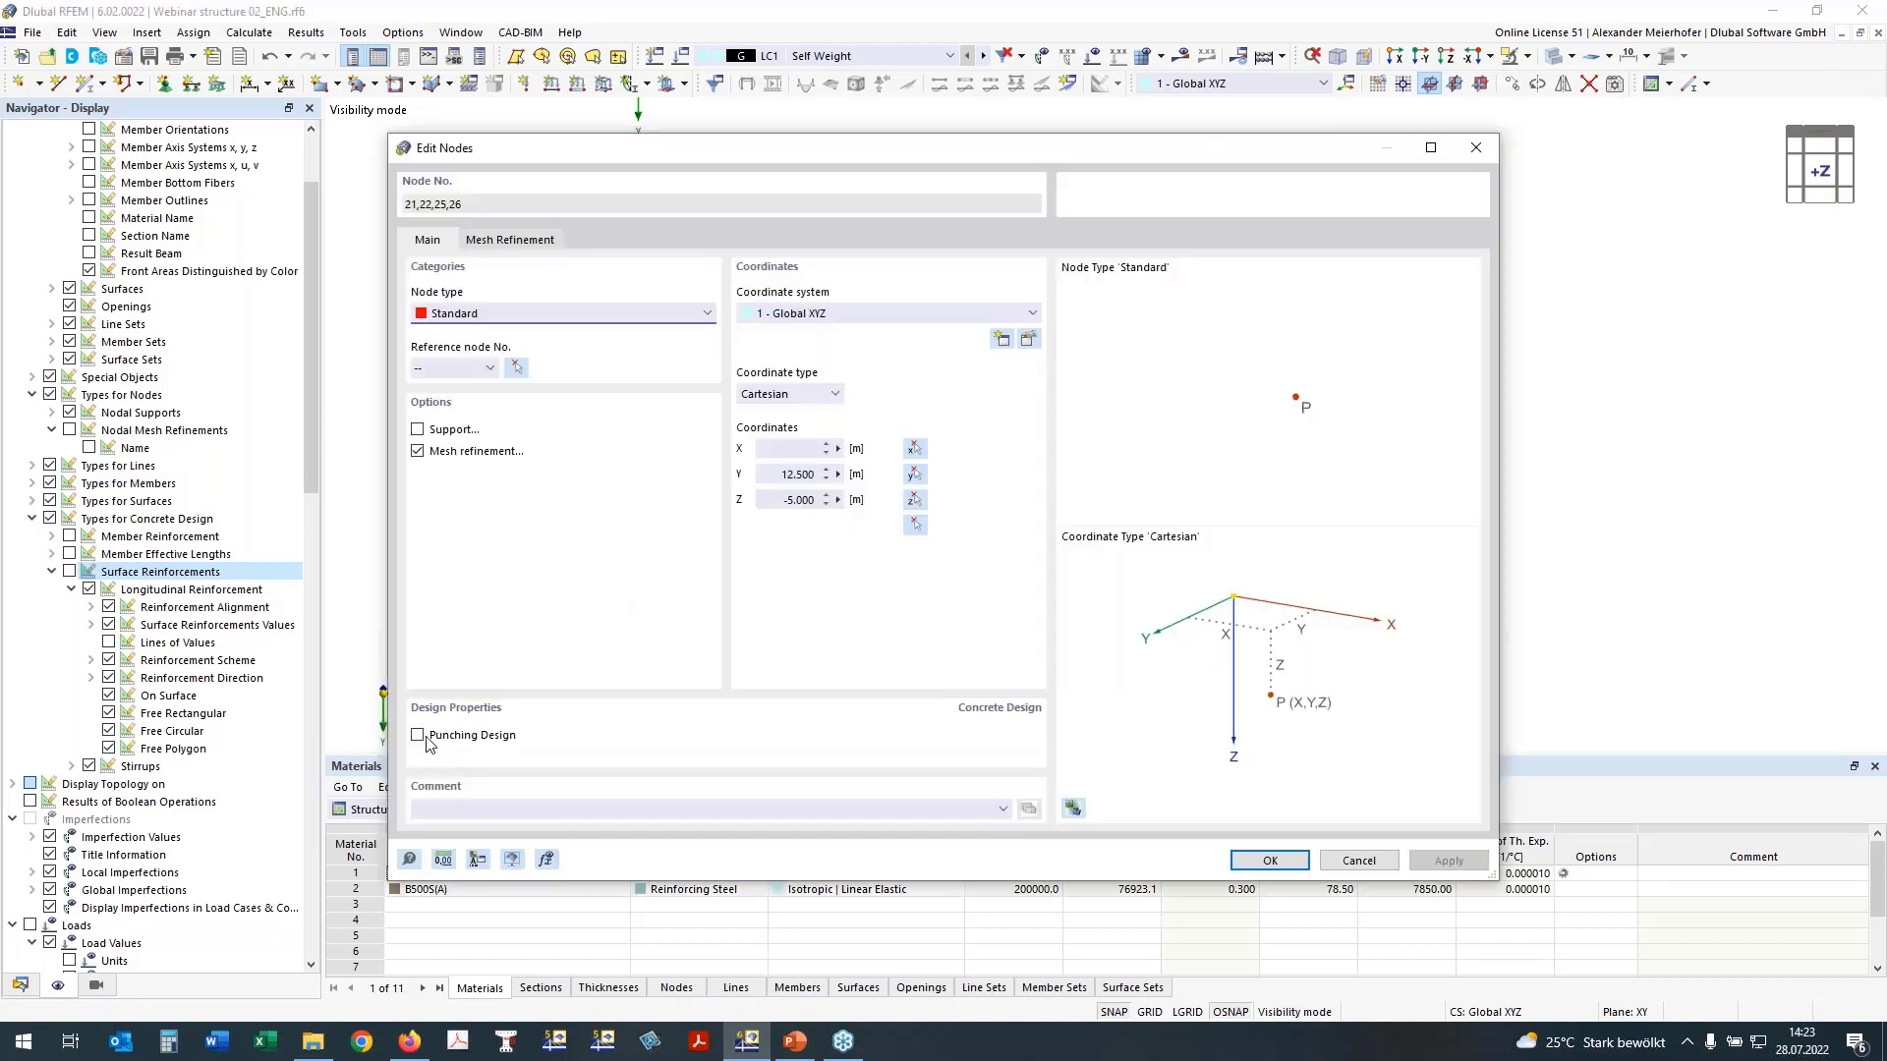
left_click(469, 735)
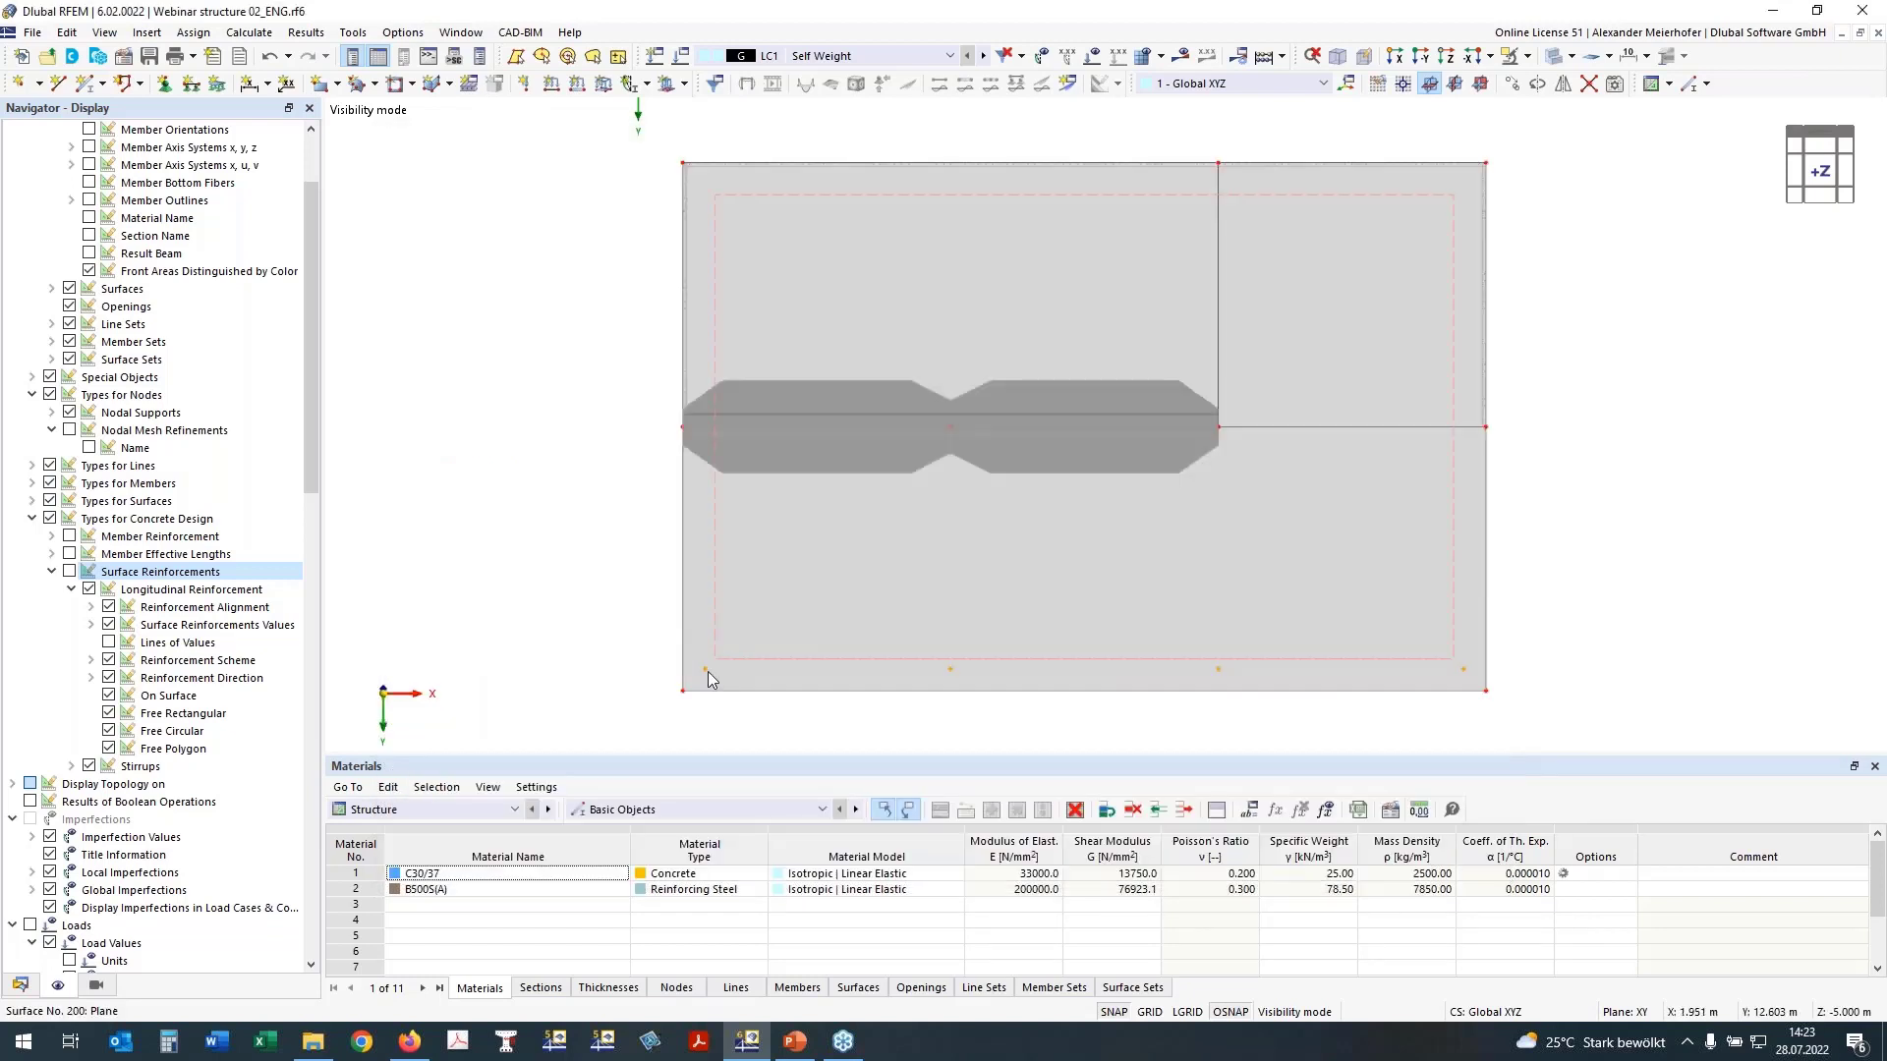
left_click(598, 634)
mouse_move(585, 599)
middle_mouse_down("ctrl")
mouse_move(602, 578)
mouse_move(579, 611)
mouse_move(567, 583)
middle_mouse_up("ctrl")
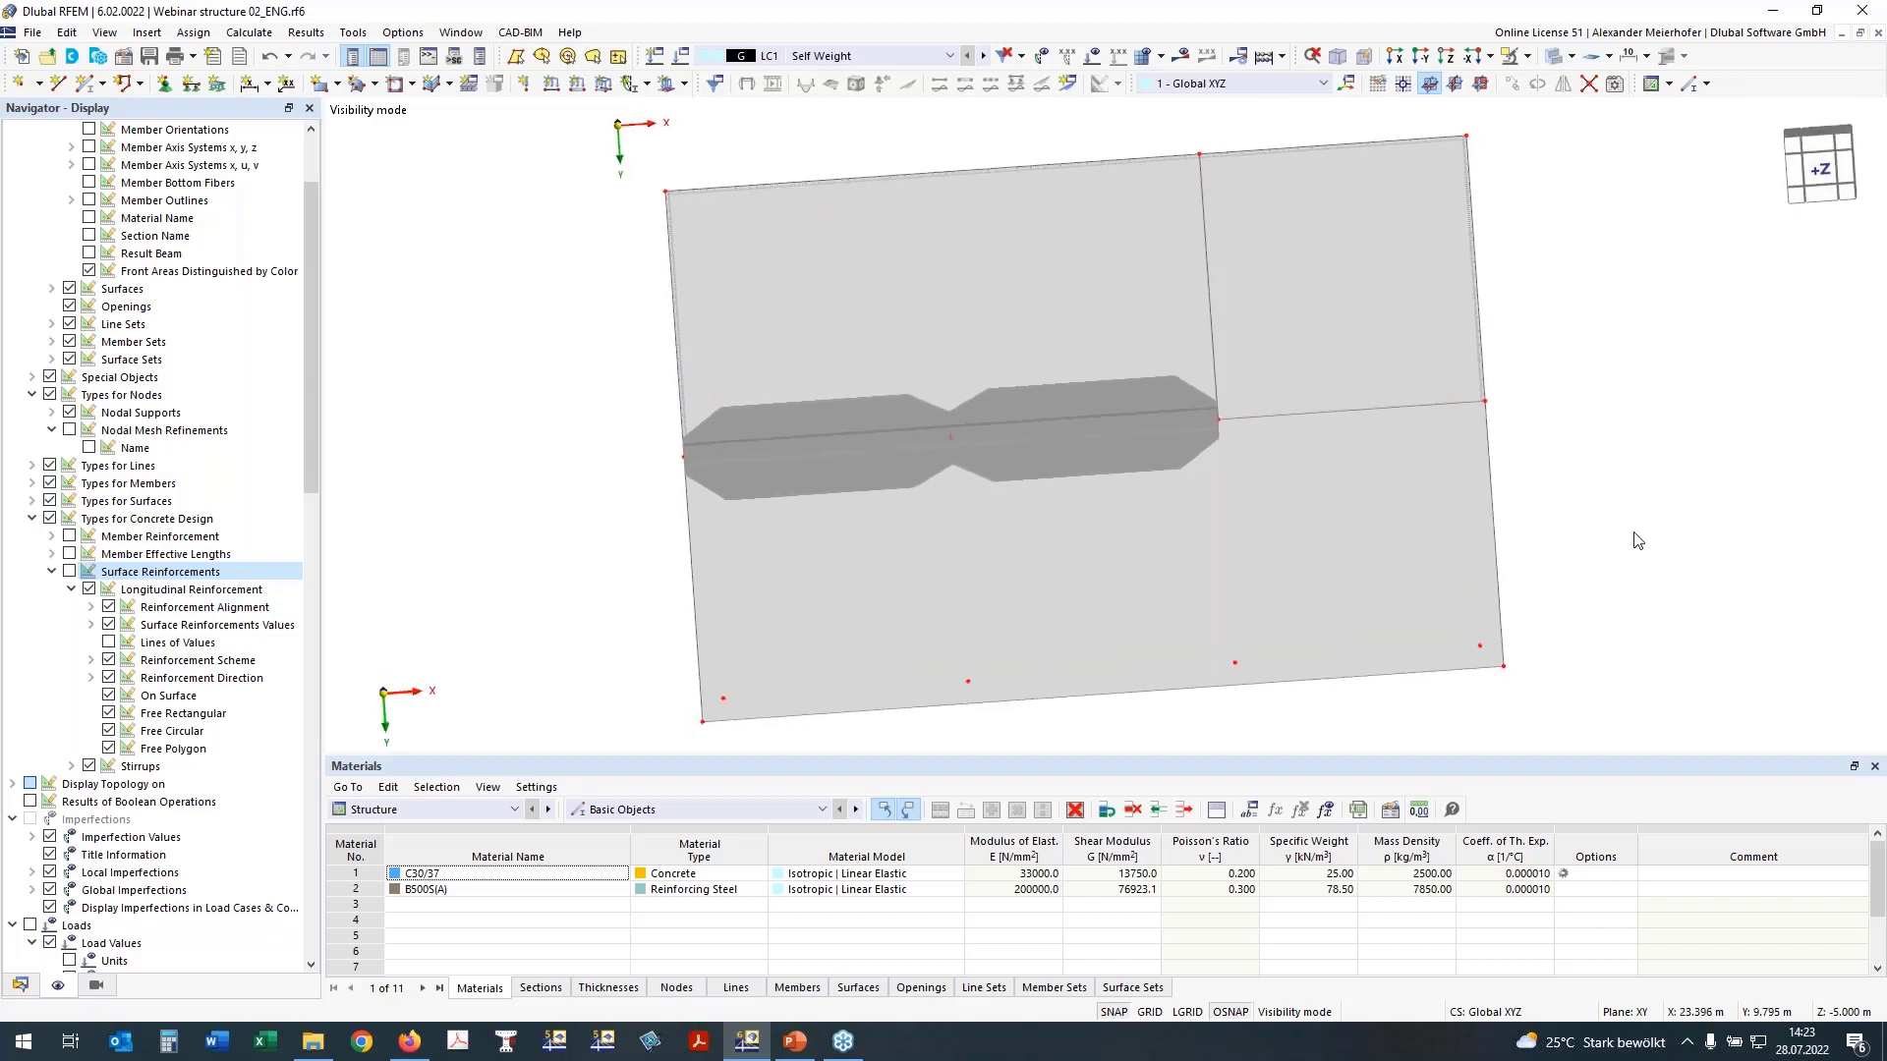
Step: Create a continuous member set from the two 6 m ribs in line and enable its concrete design properties
left_click(1827, 180)
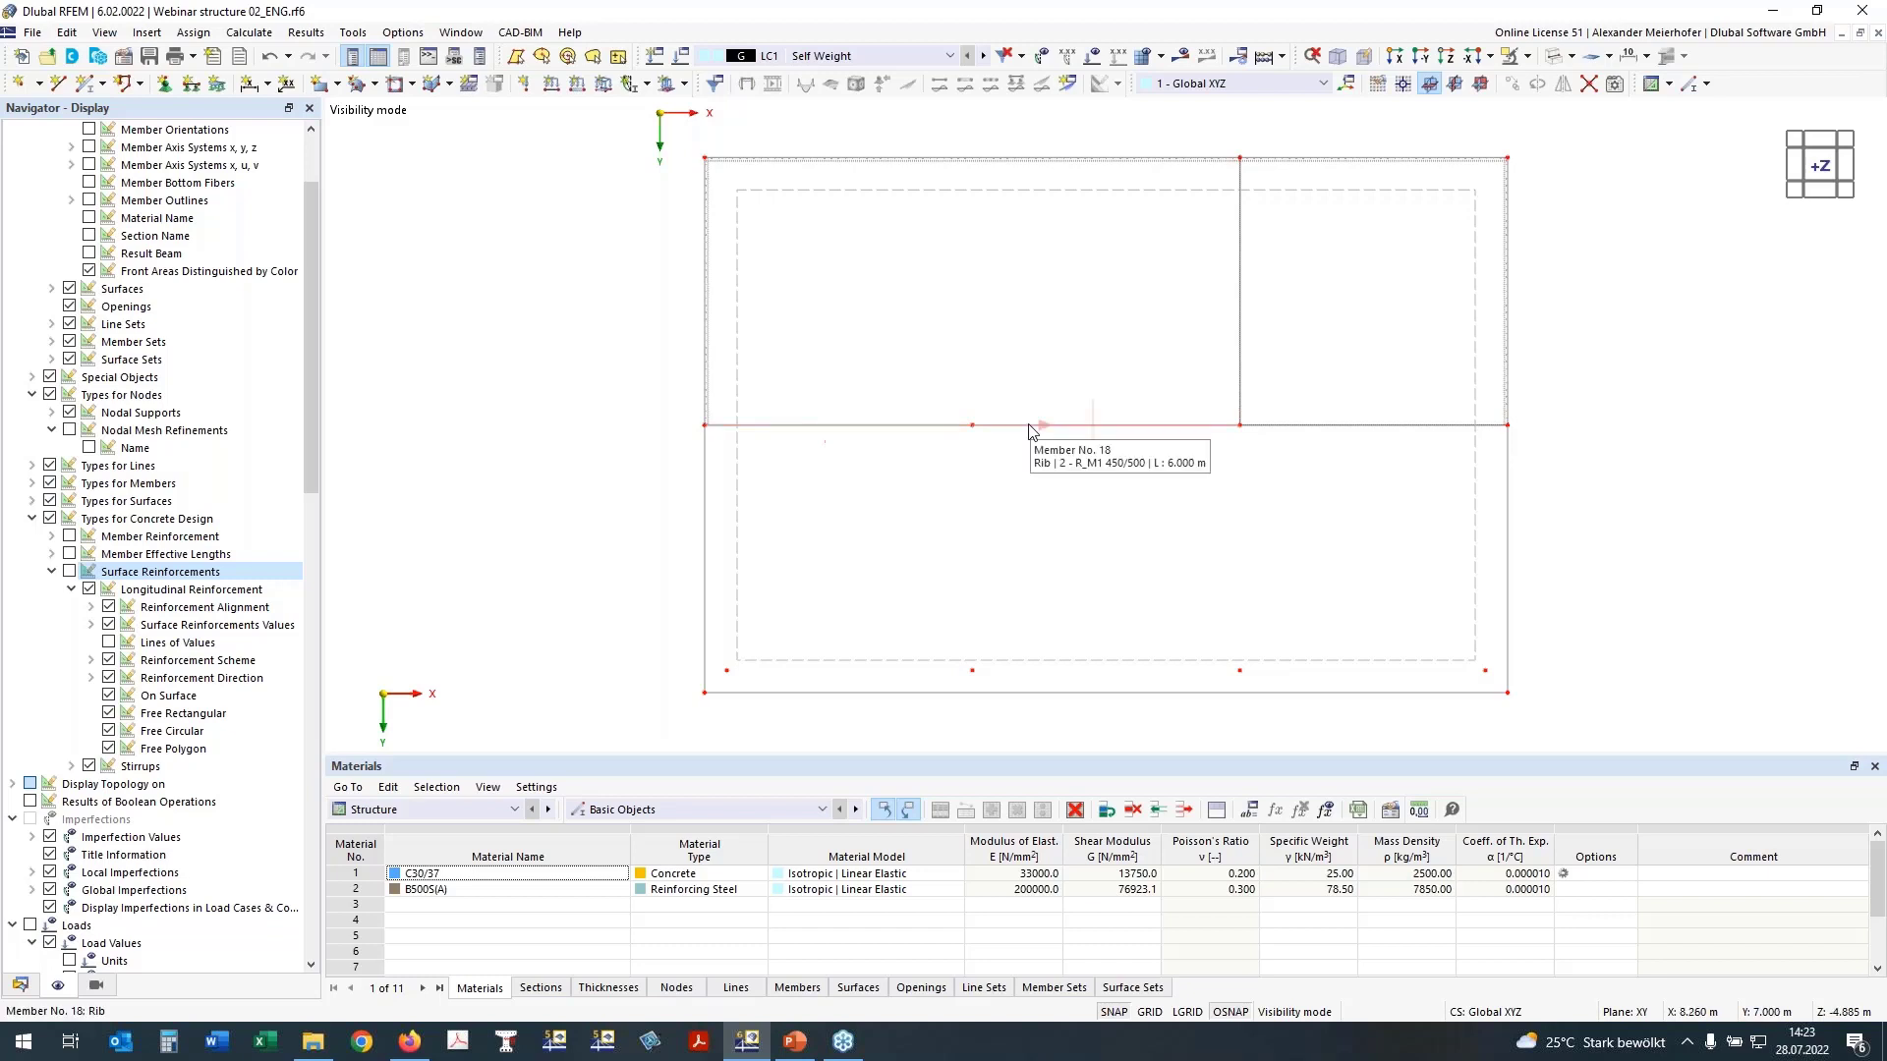
left_click(909, 426)
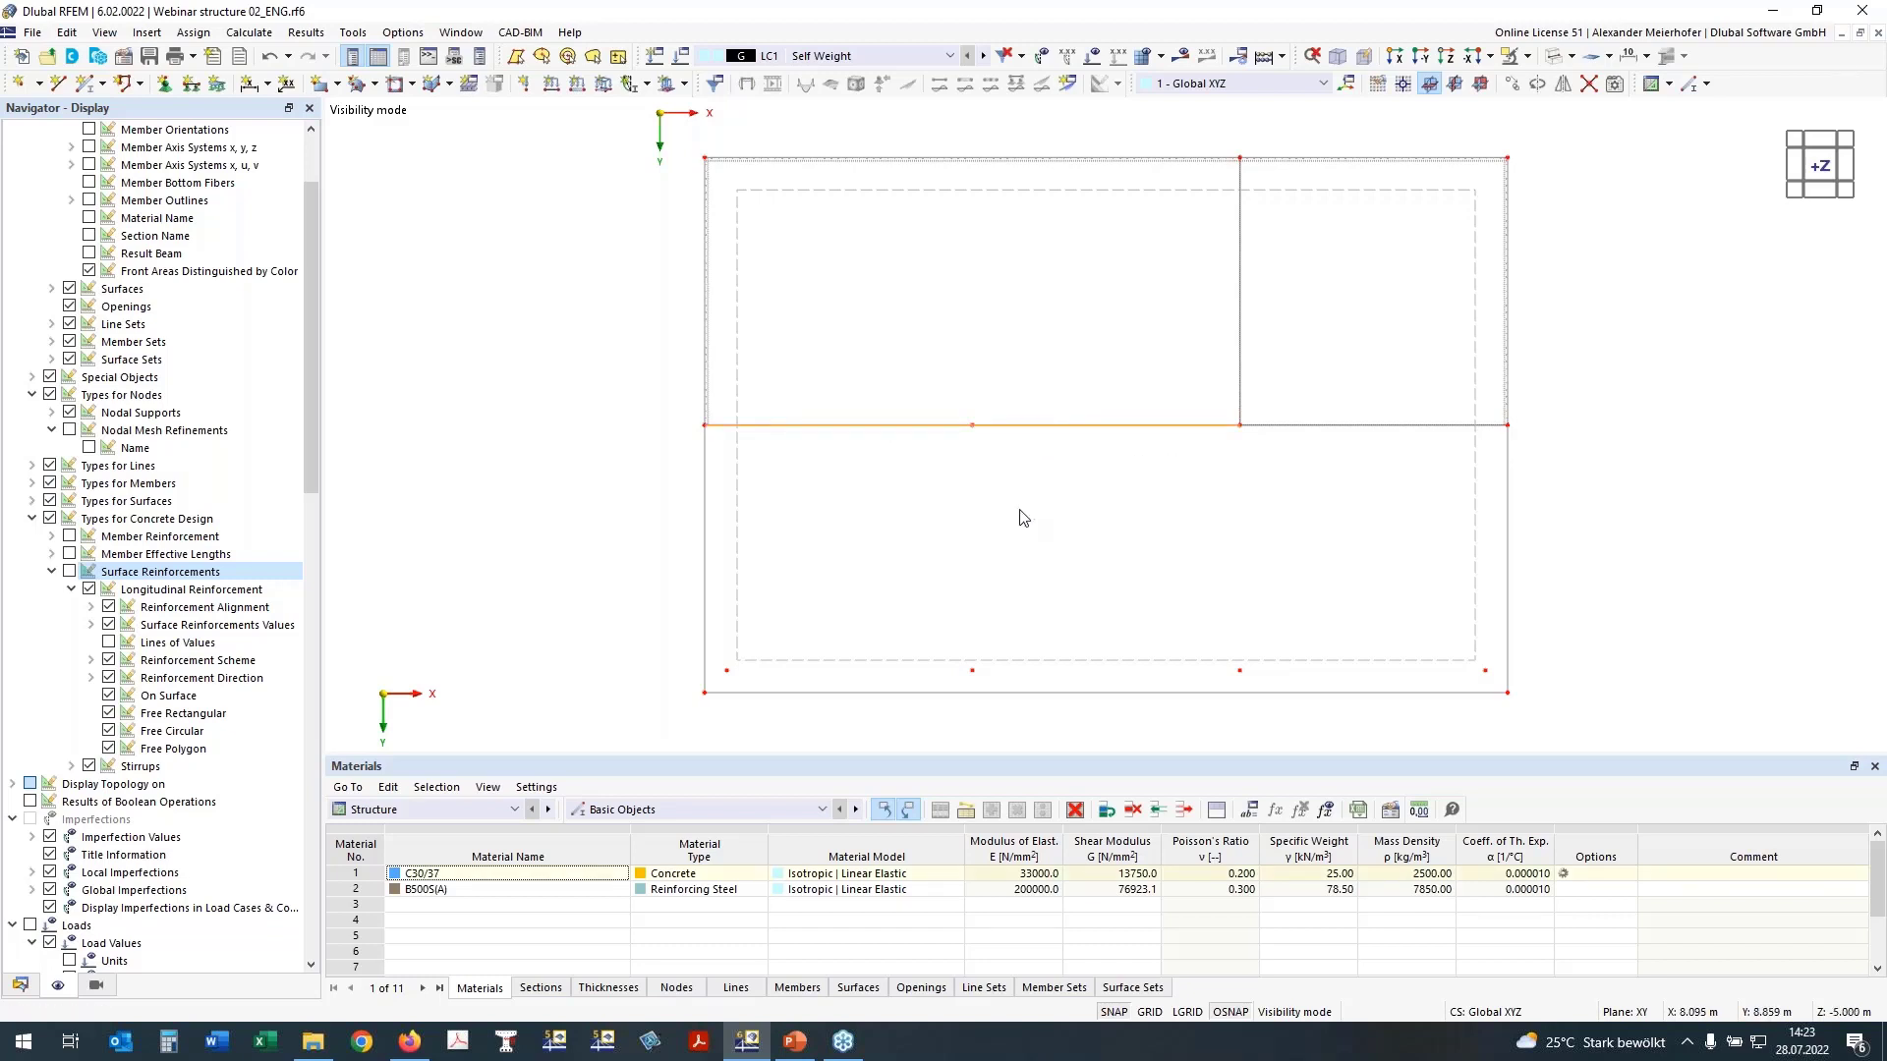
right_click(1047, 429)
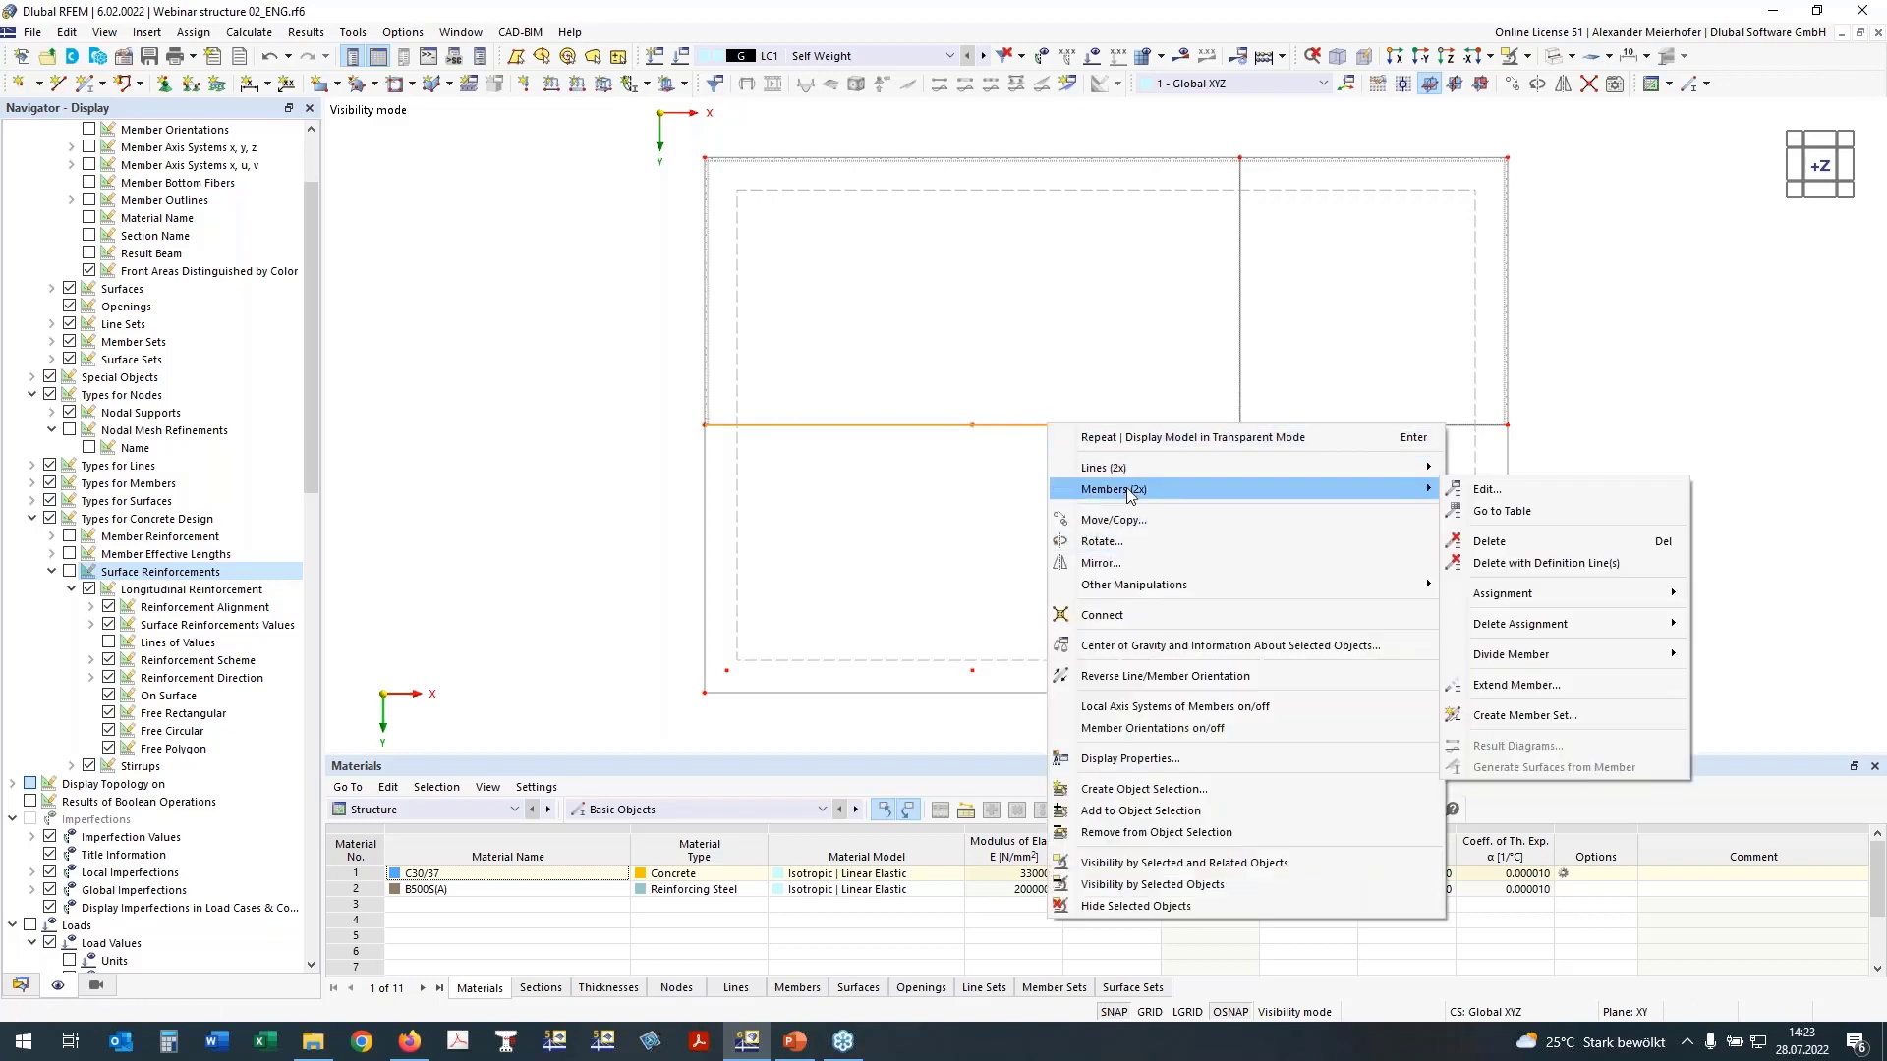
left_click(1562, 712)
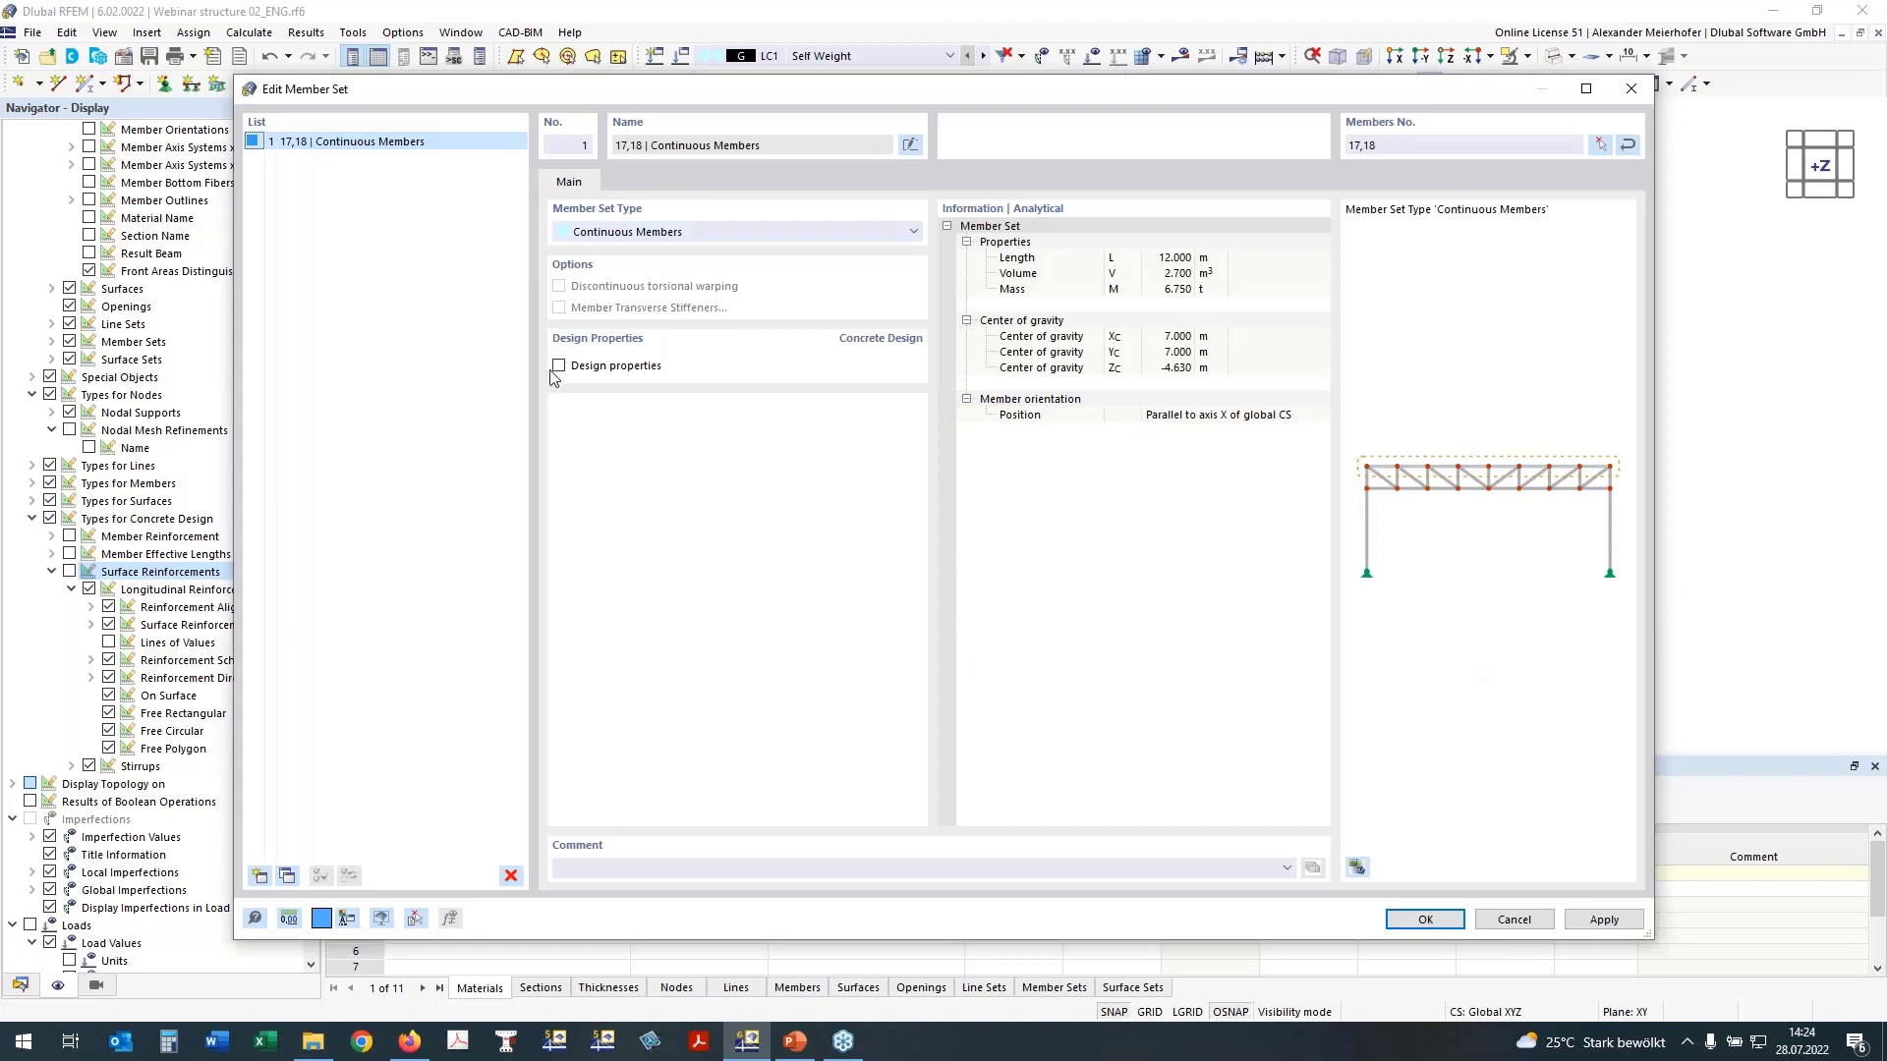
left_click(558, 365)
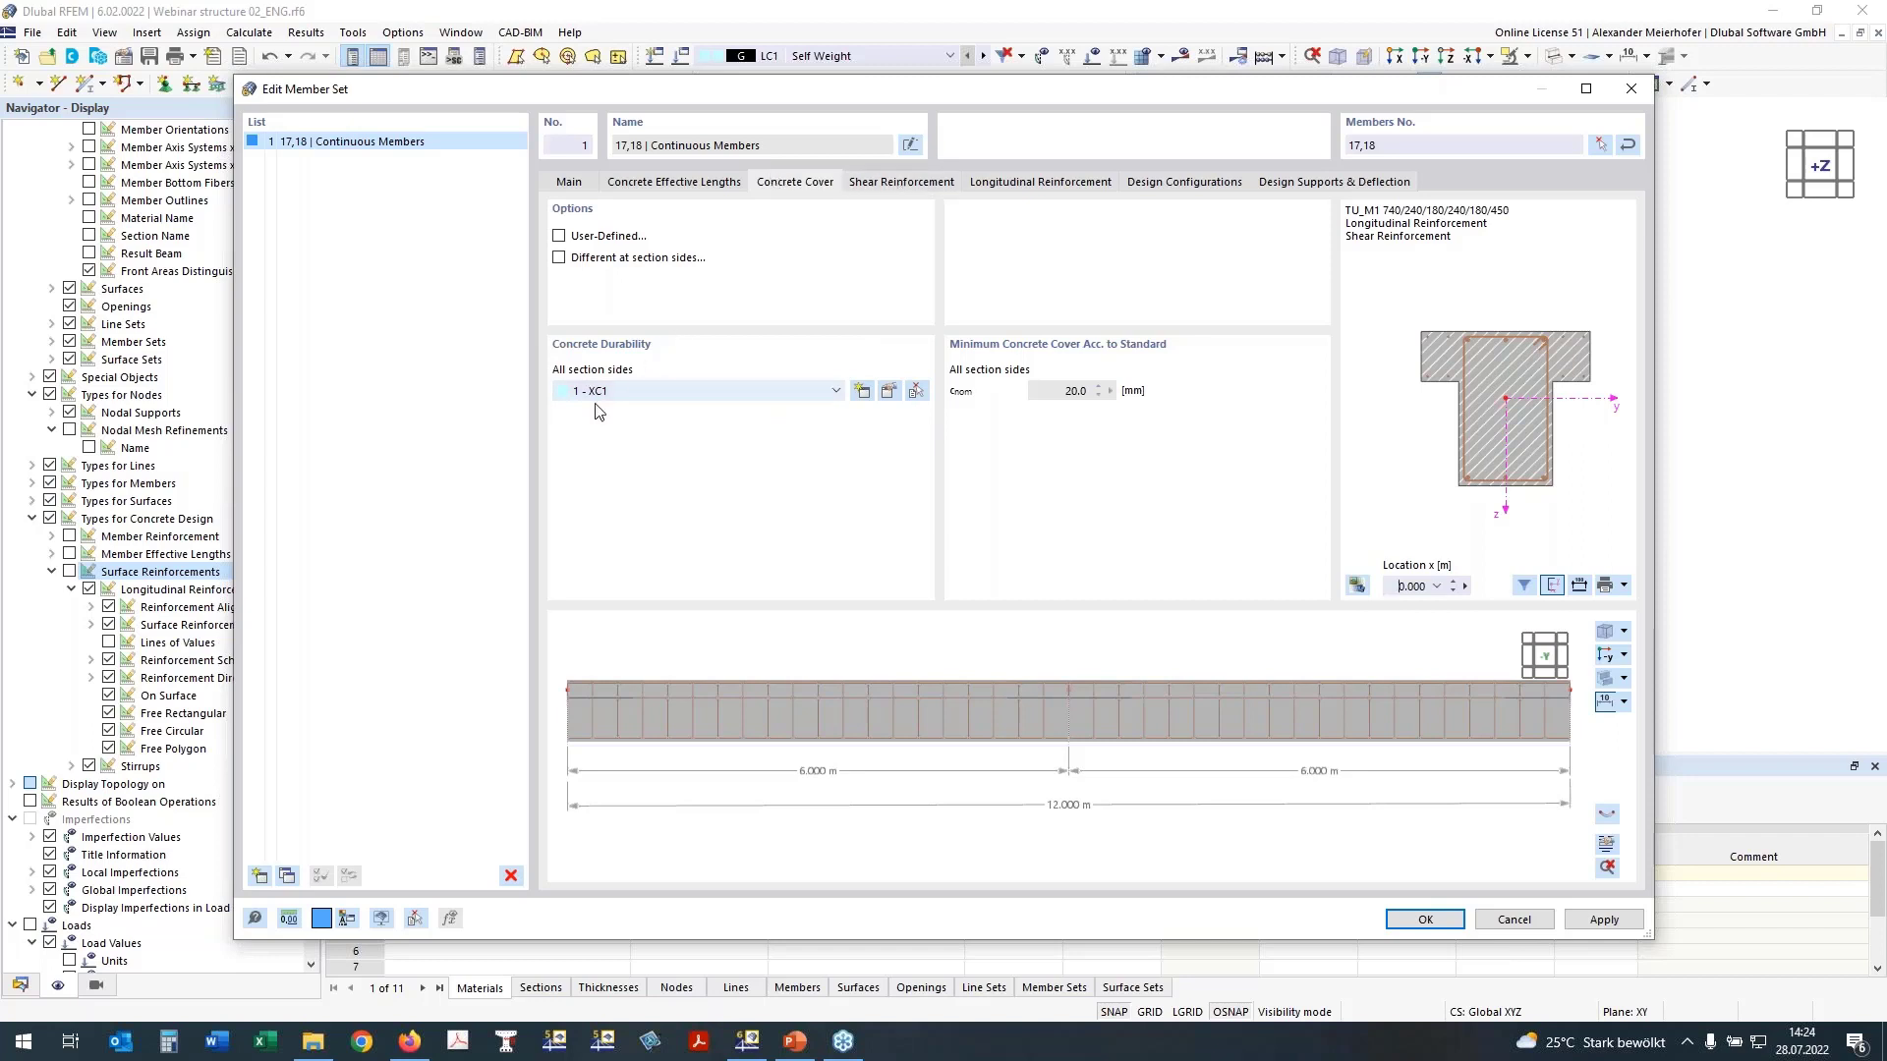
Step: Set the stirrup distance in the member set's shear reinforcement to 0.15 m
left_click(904, 187)
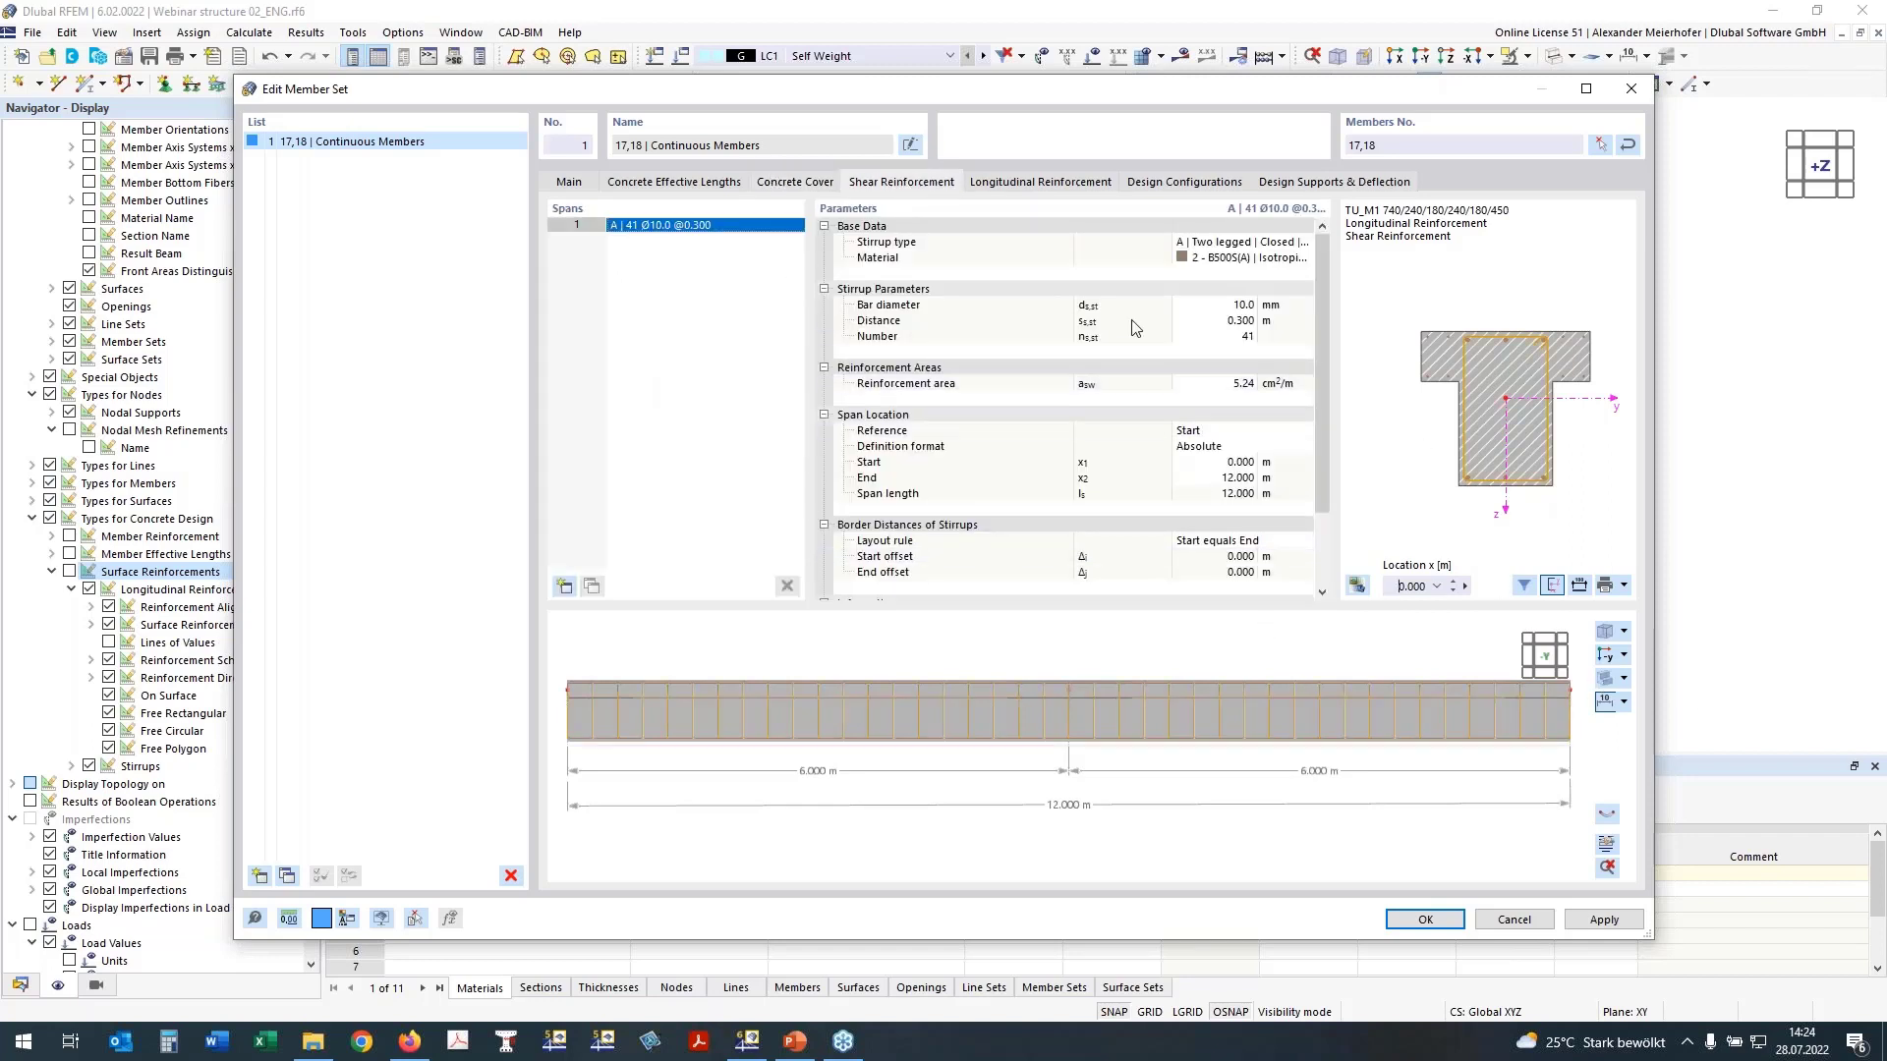
left_click(1228, 321)
type("0,15")
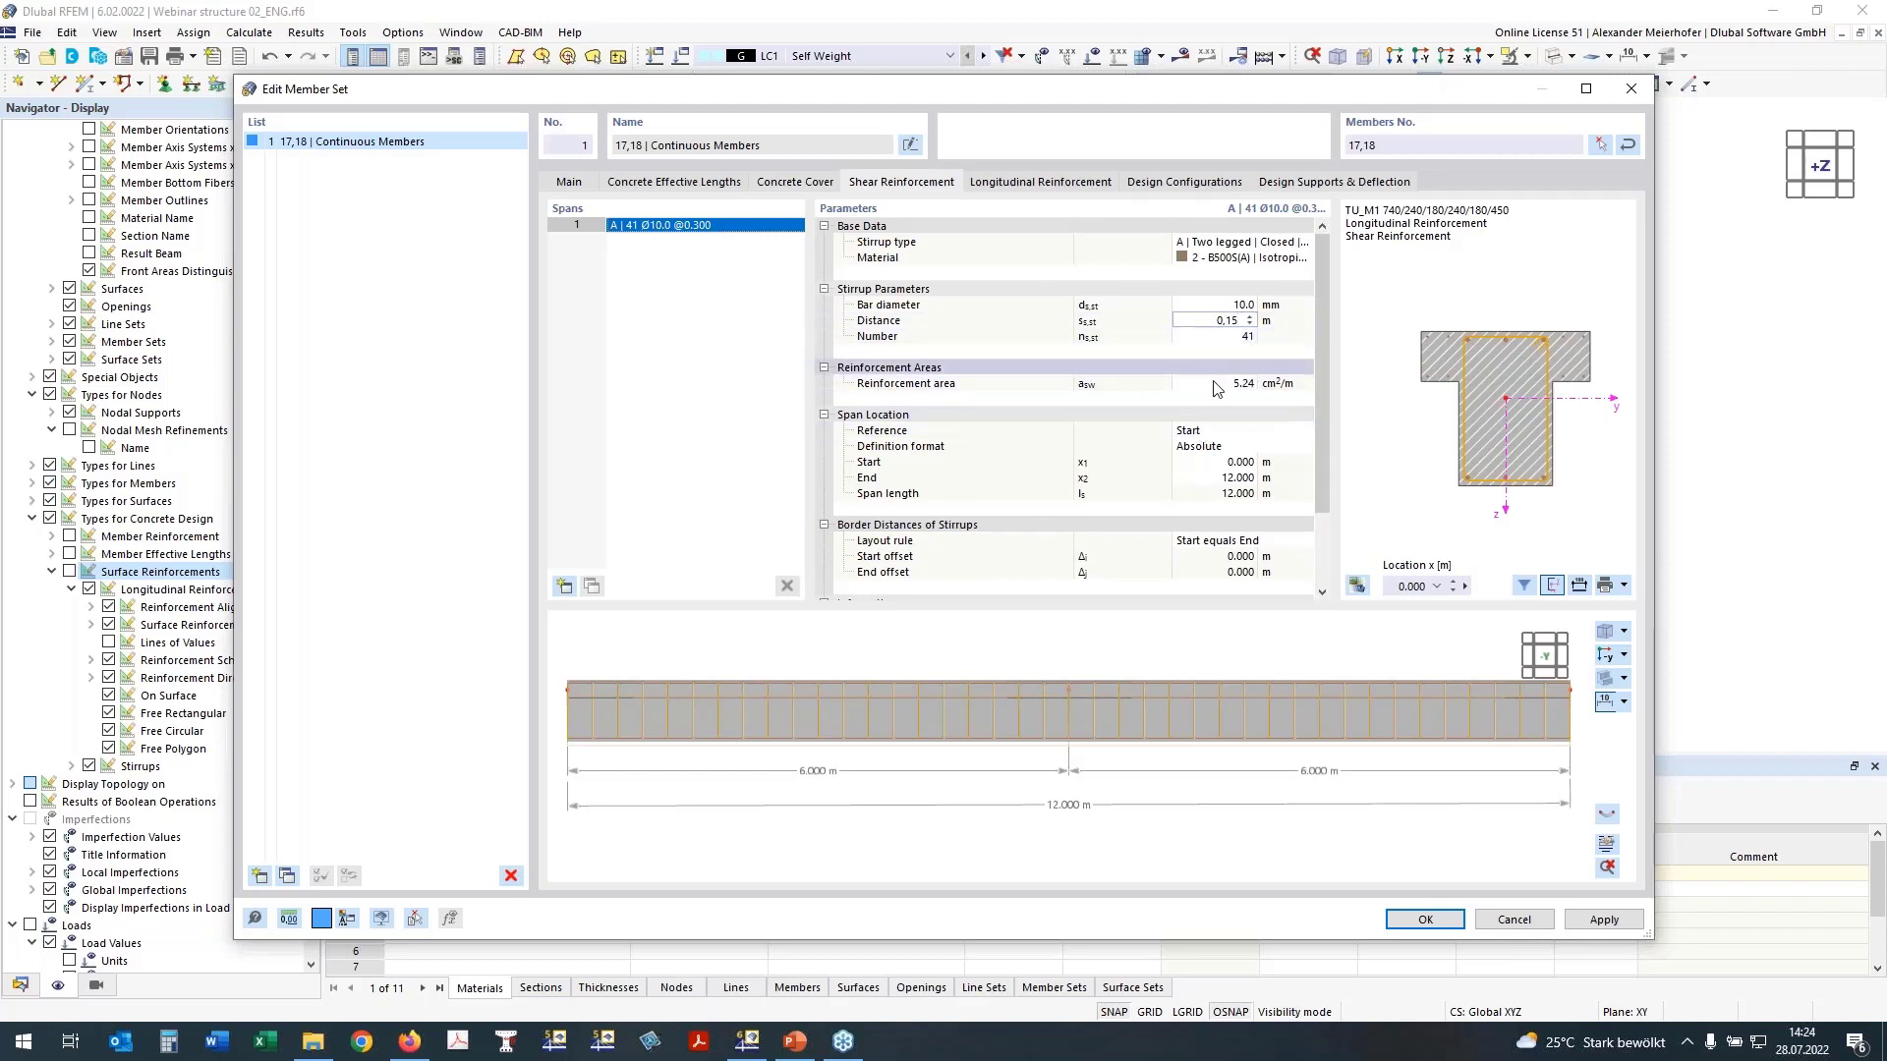
key("Return")
Step: Examine the member set's longitudinal reinforcement in plan and its T-section at location x = 0.700 m
left_click(1608, 657)
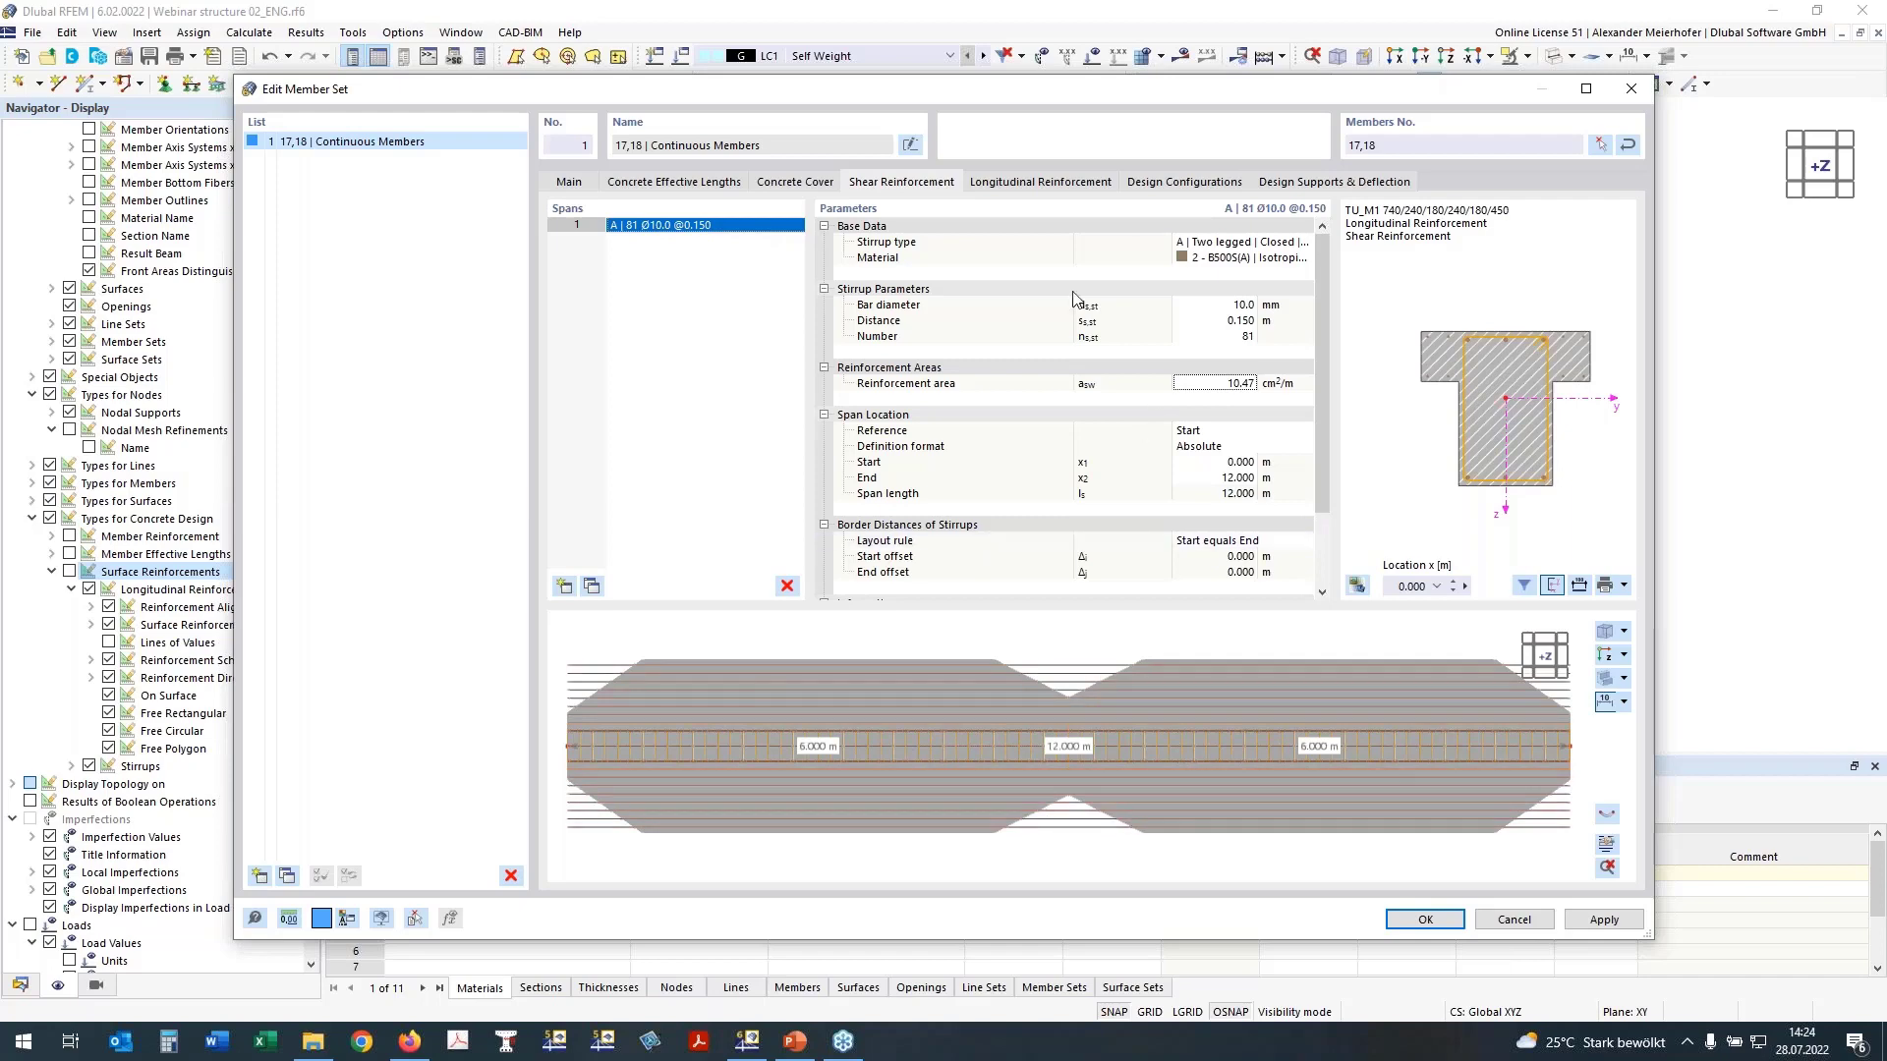
left_click(1041, 182)
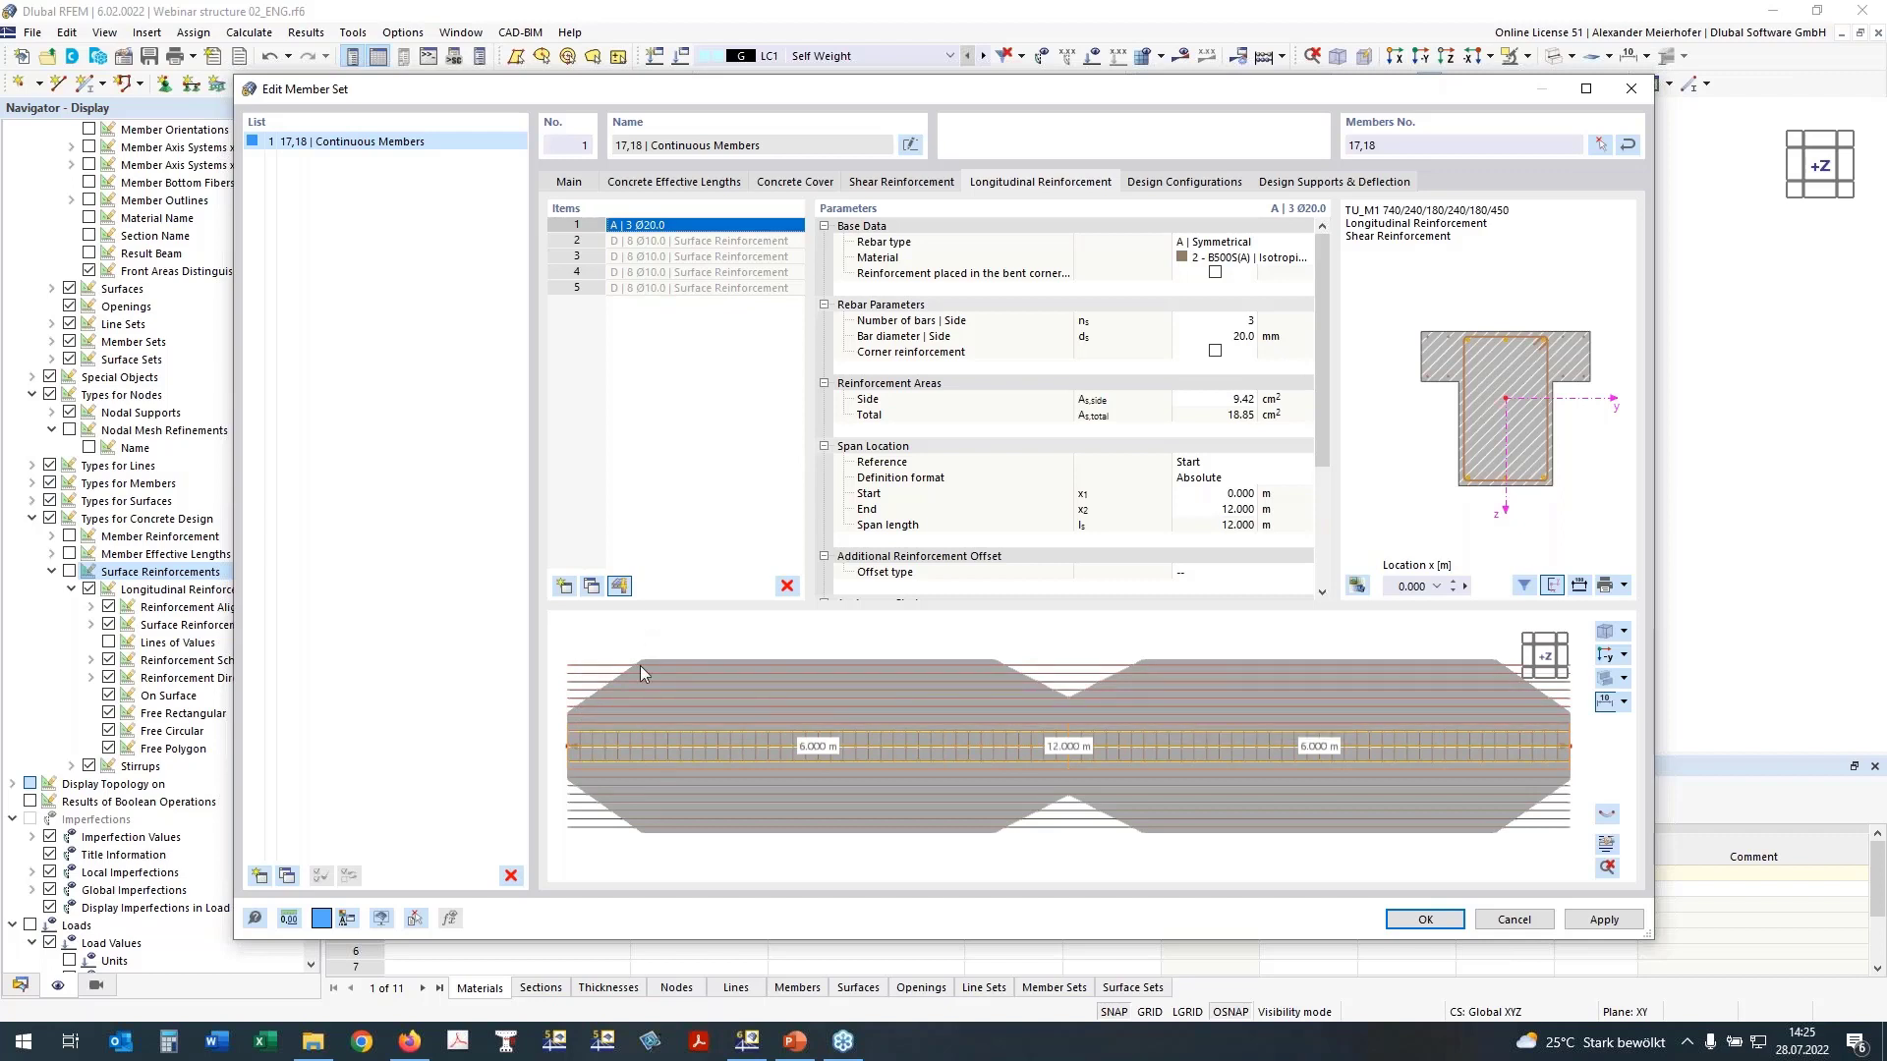
left_click(1451, 582)
left_click(1451, 582)
left_click(1452, 582)
left_click(1451, 582)
left_click(1451, 582)
left_click(1452, 581)
left_click(1452, 582)
scroll(1489, 378, "up", 4)
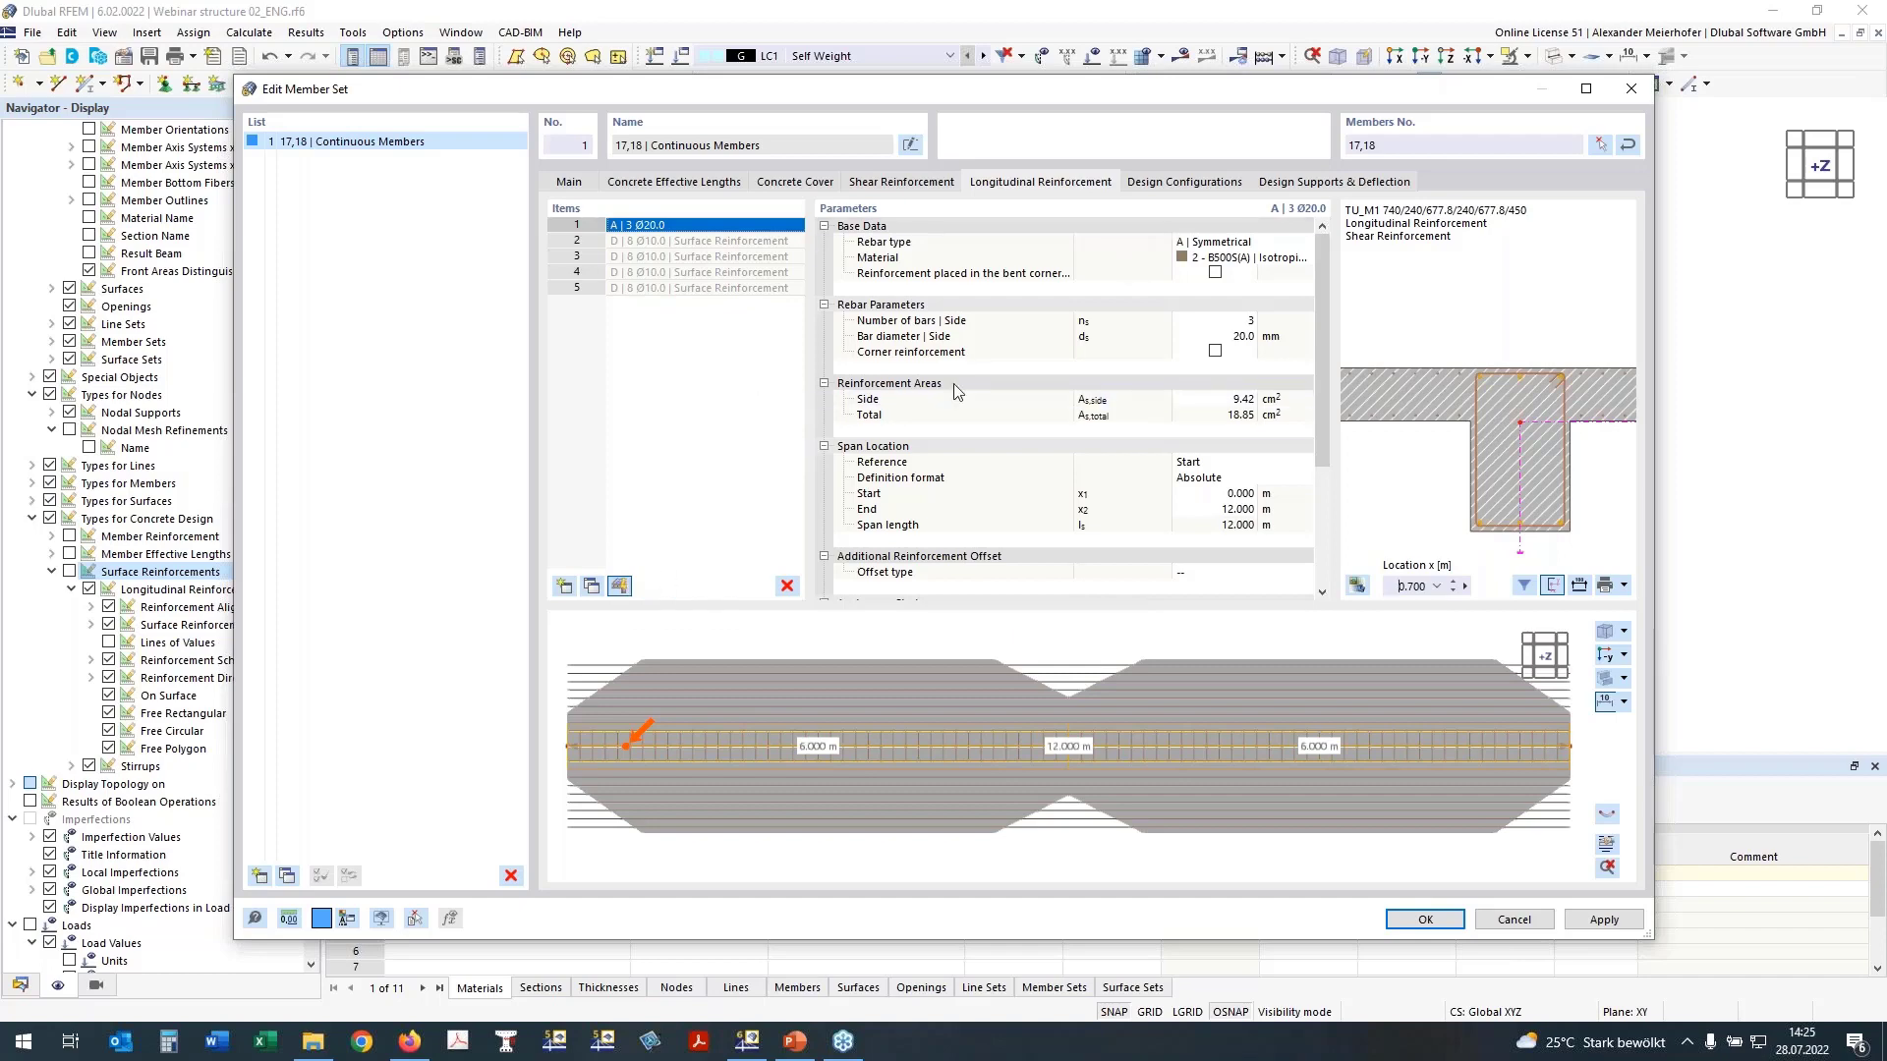
Step: Change the longitudinal rebar type to Unsymmetrical, with 2 bars on the lateral sides and 4 on the bottom side
left_click(1220, 243)
left_click(1220, 244)
left_click(1209, 267)
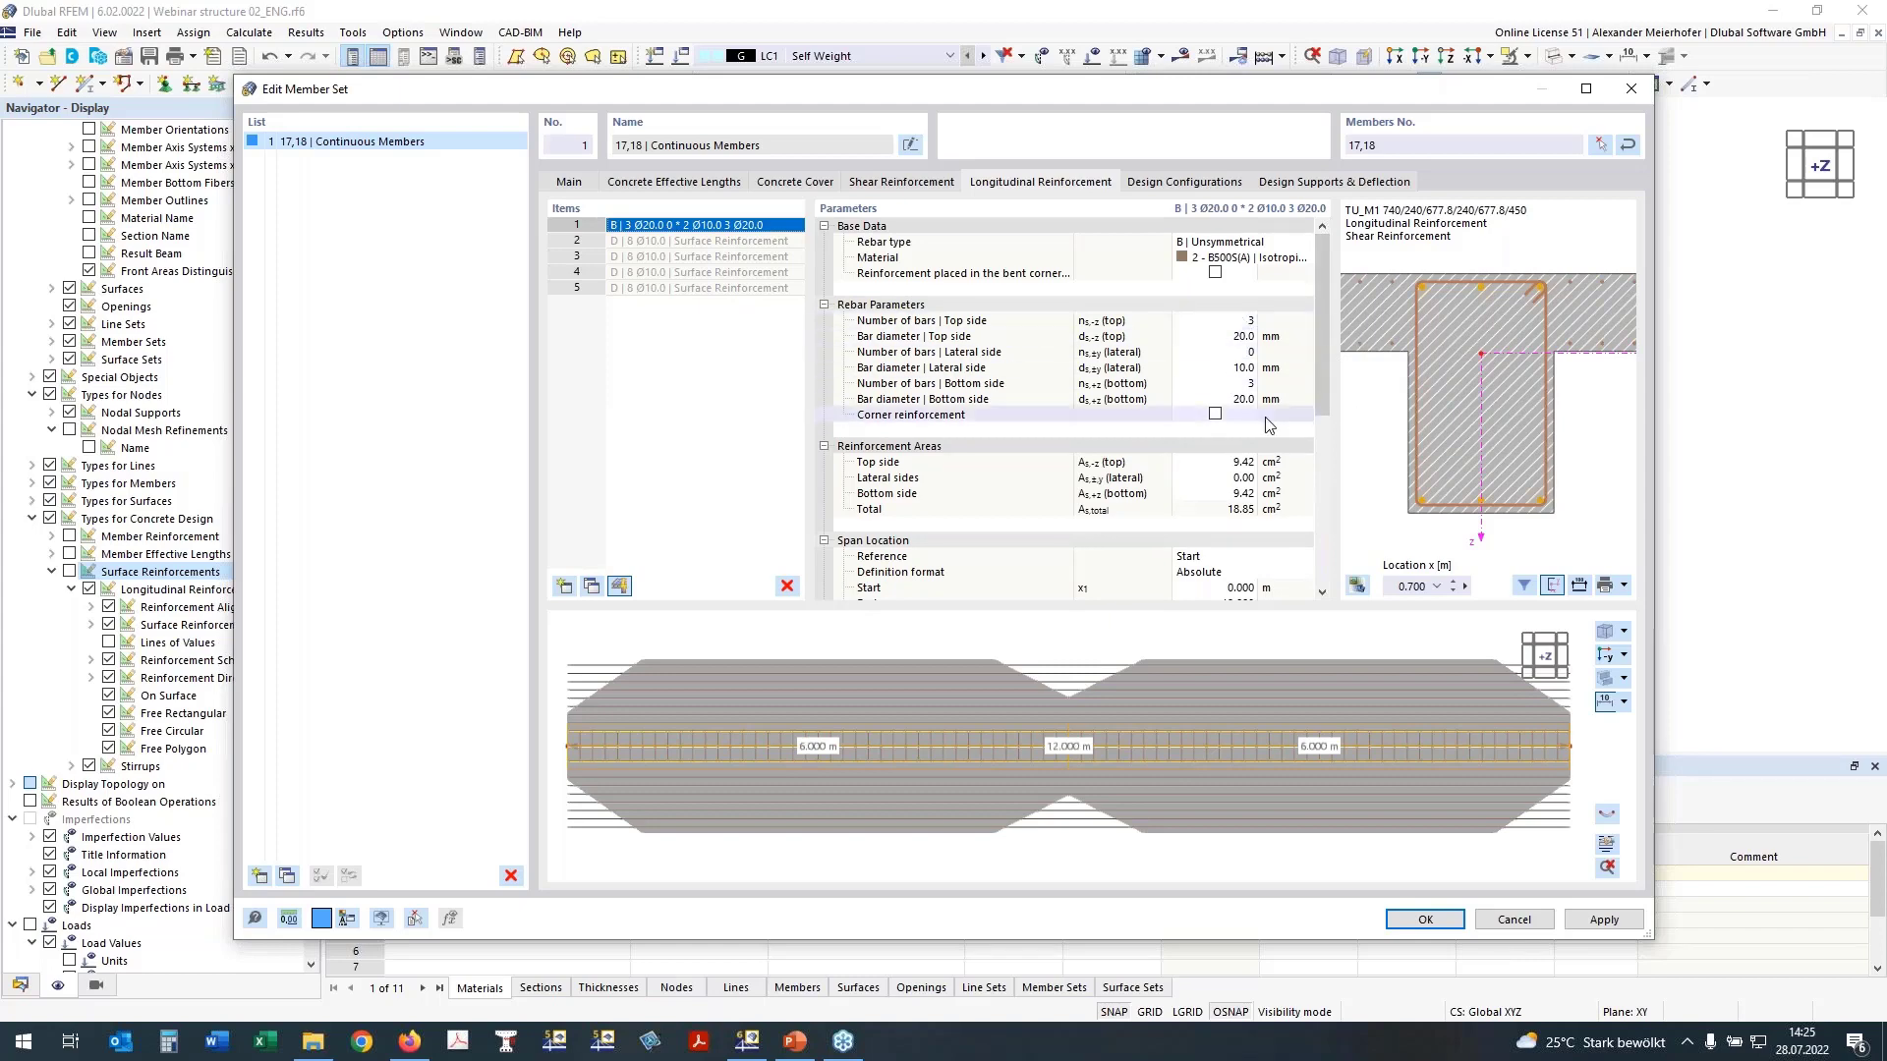
left_click(1229, 352)
type("2")
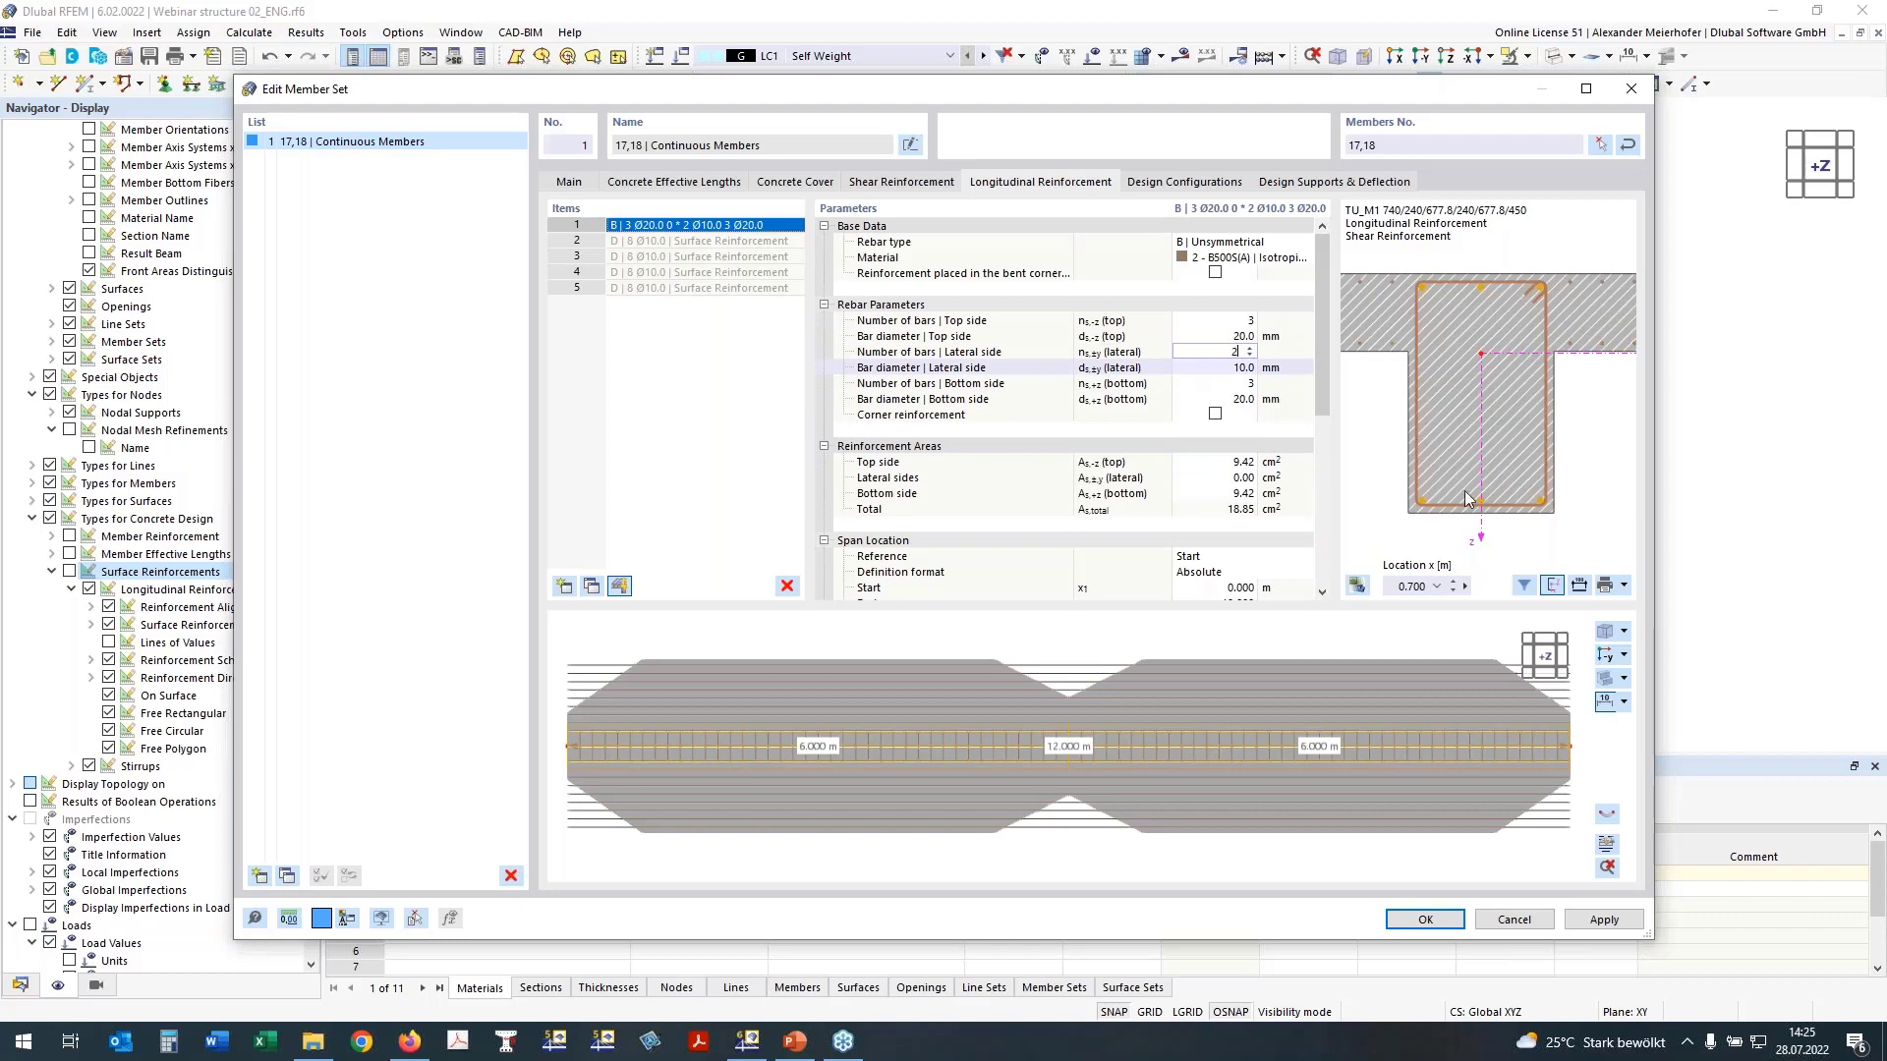
left_click(1233, 384)
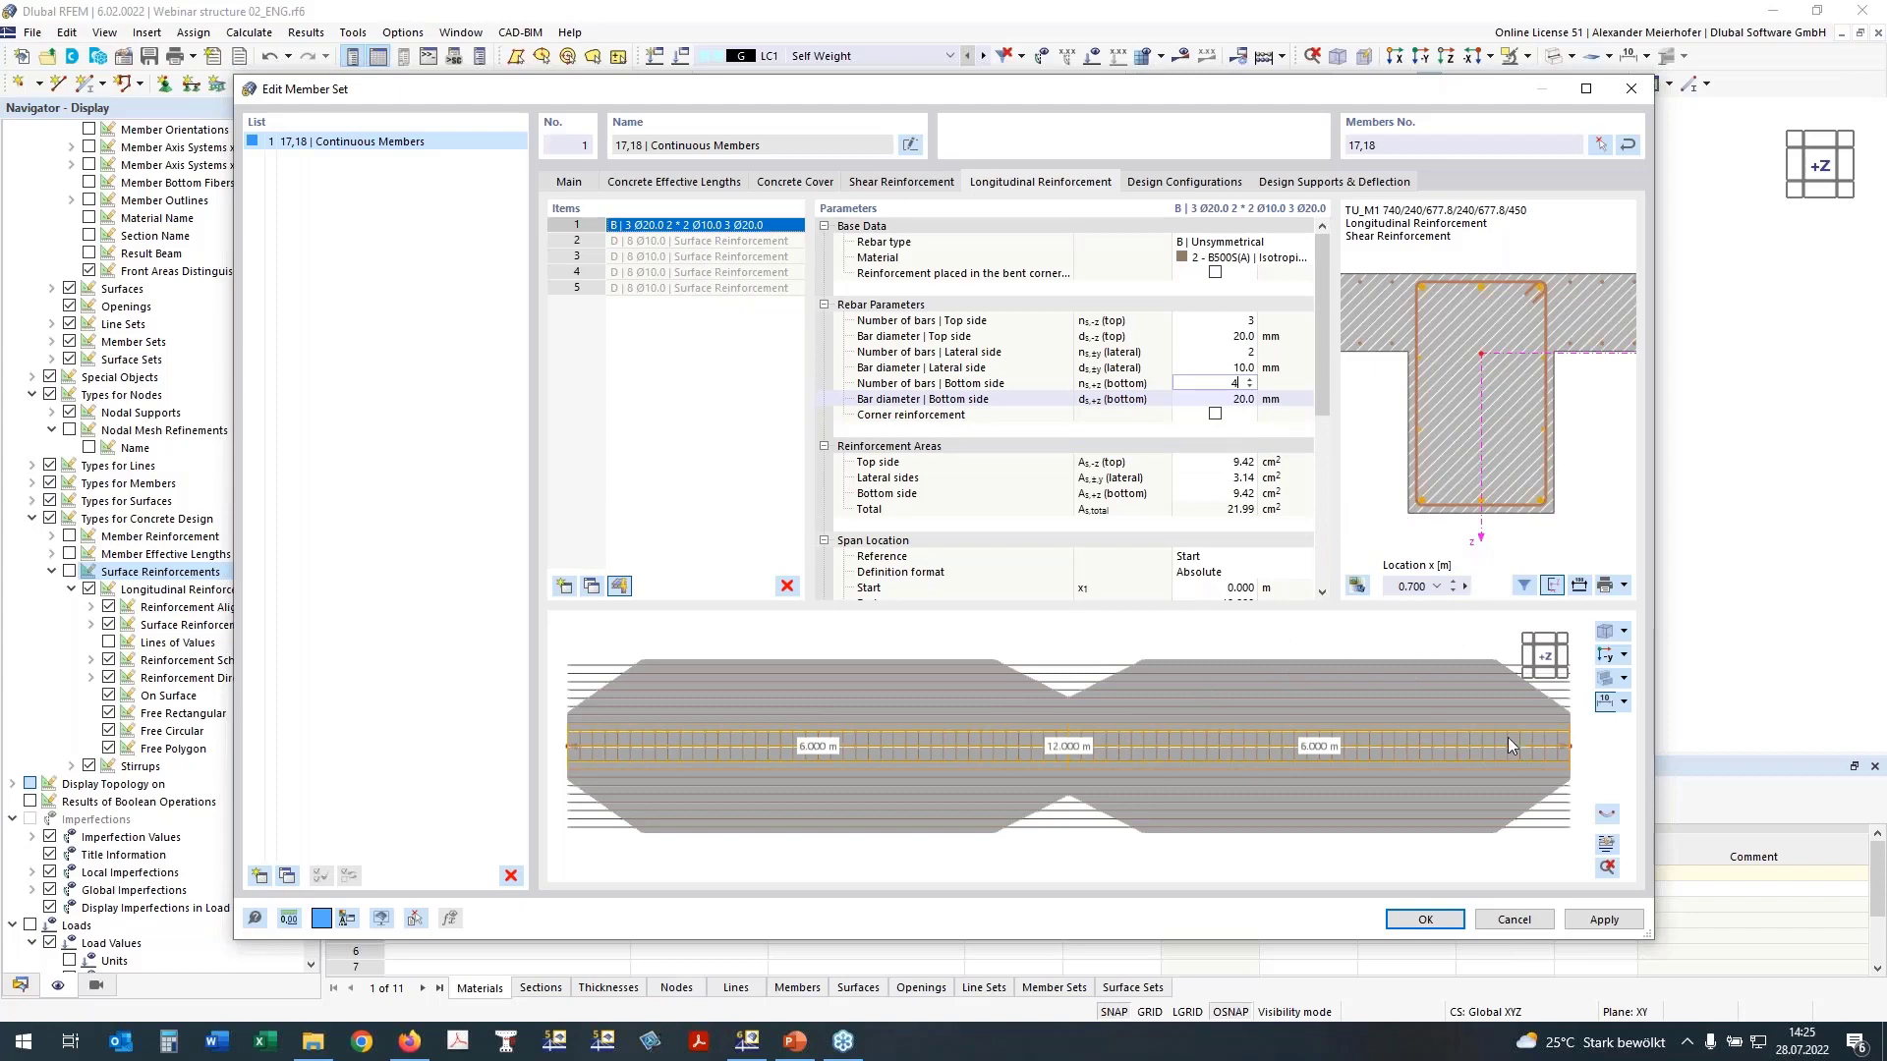
key("Tab")
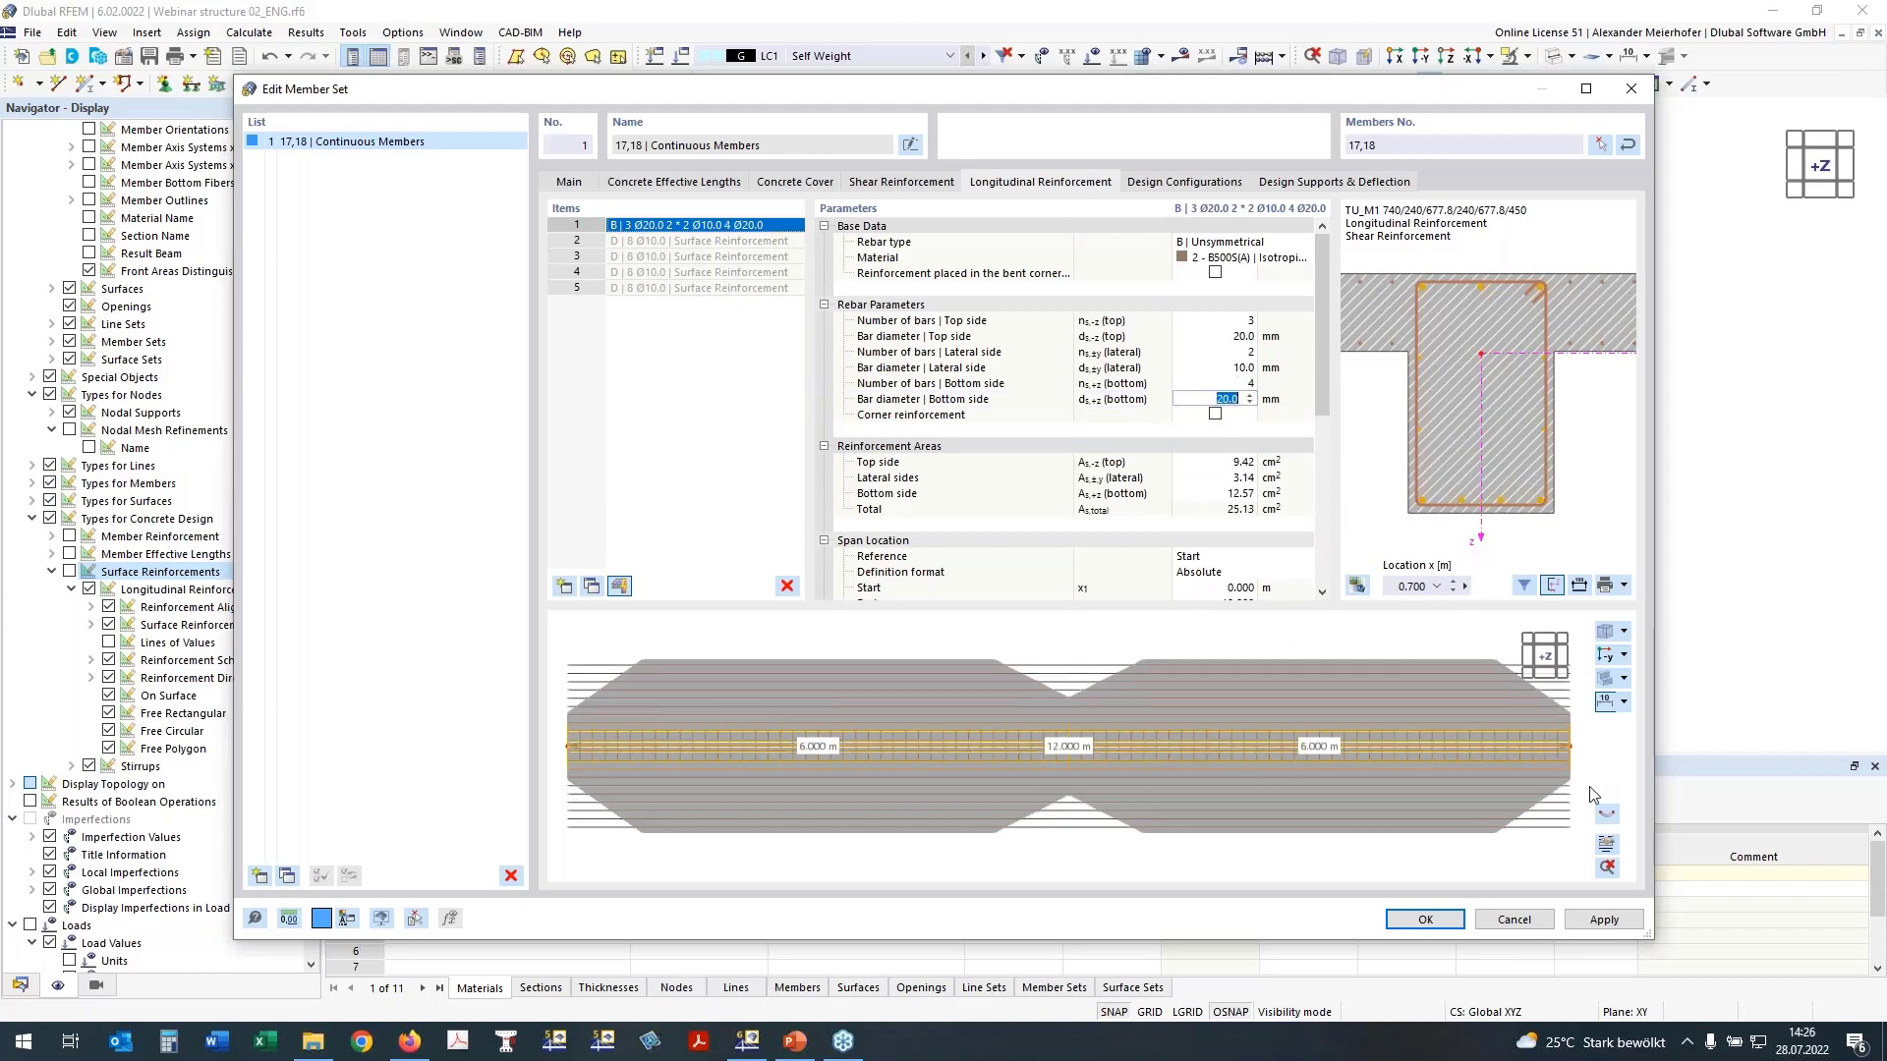
Step: Open the member set's reinforcement layout and inspect the arrangement of stirrups and longitudinal bars
left_click(1297, 694)
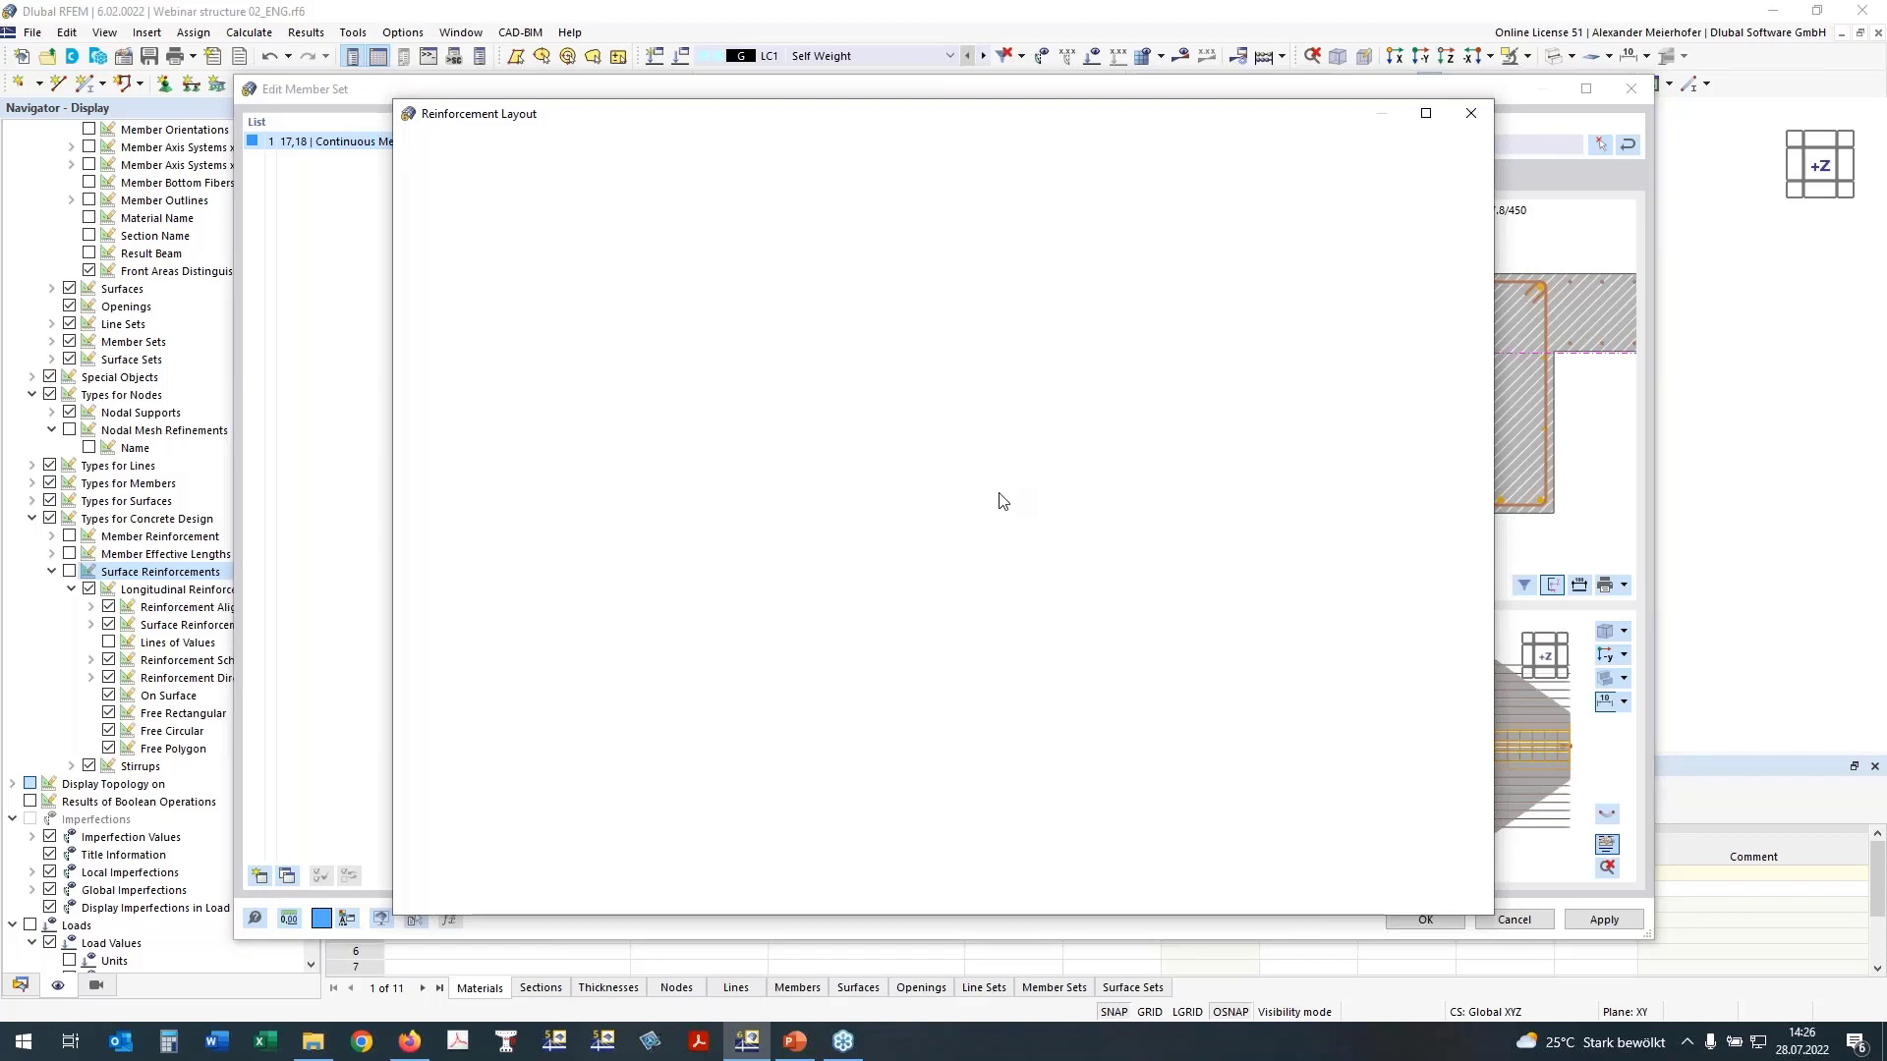
scroll(1055, 464, "down", 1)
middle_click_drag(1151, 476, 1121, 430)
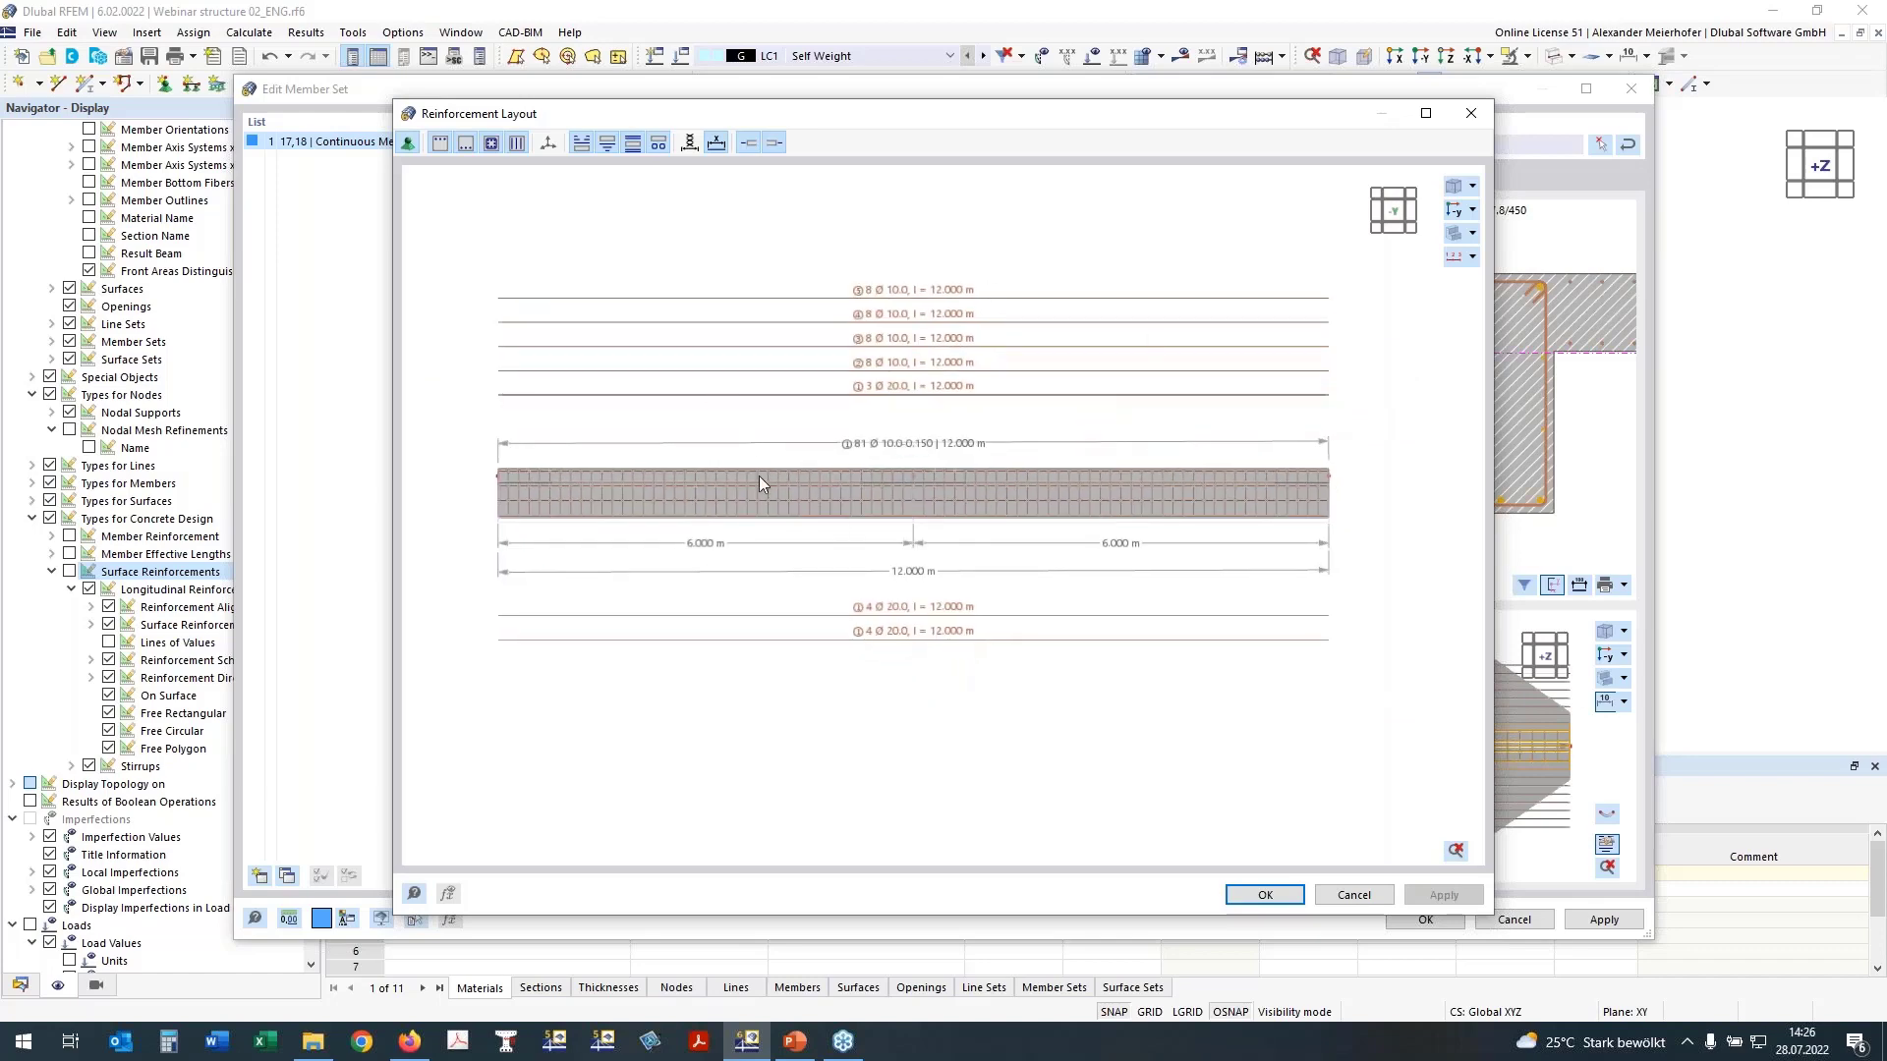
Step: Close the reinforcement layout, and set the deflection check direction to Local axis z with Deformed segment ends as the displacement reference
scroll(856, 455, "up", 2)
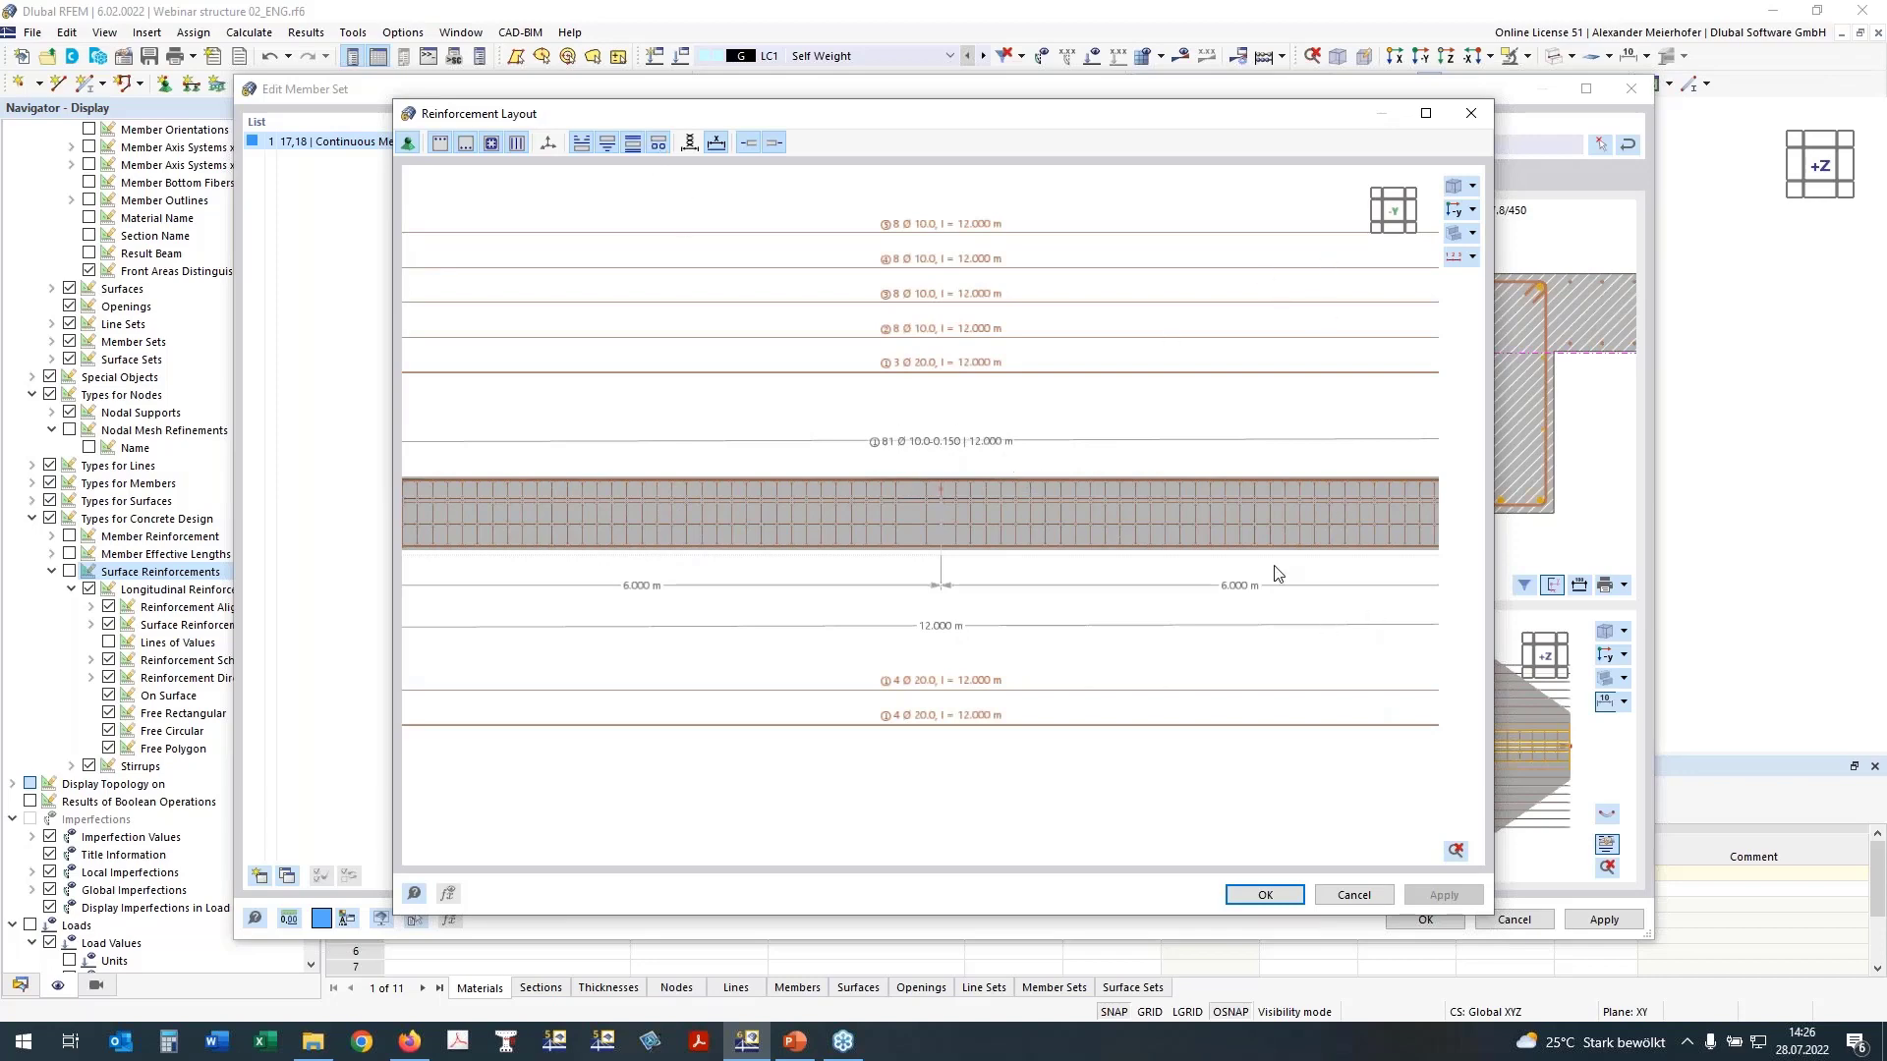
left_click(1265, 896)
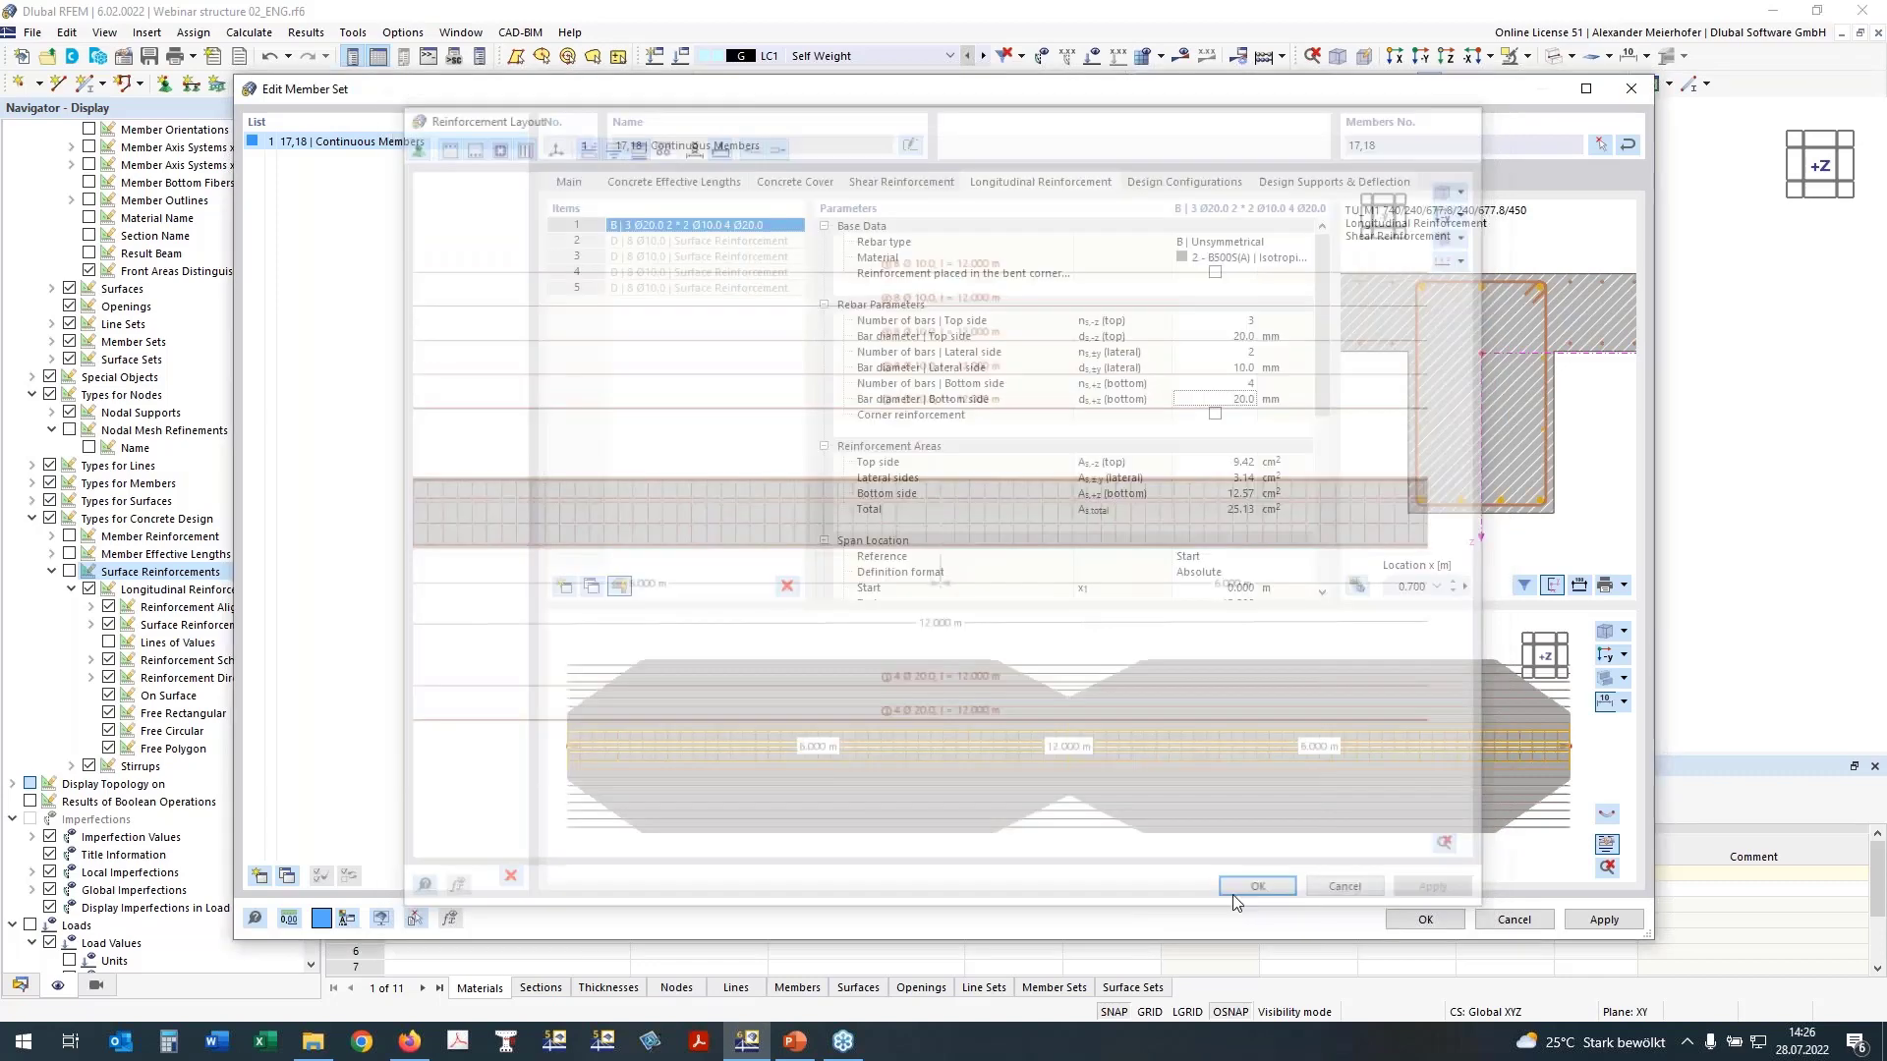
left_click(1312, 185)
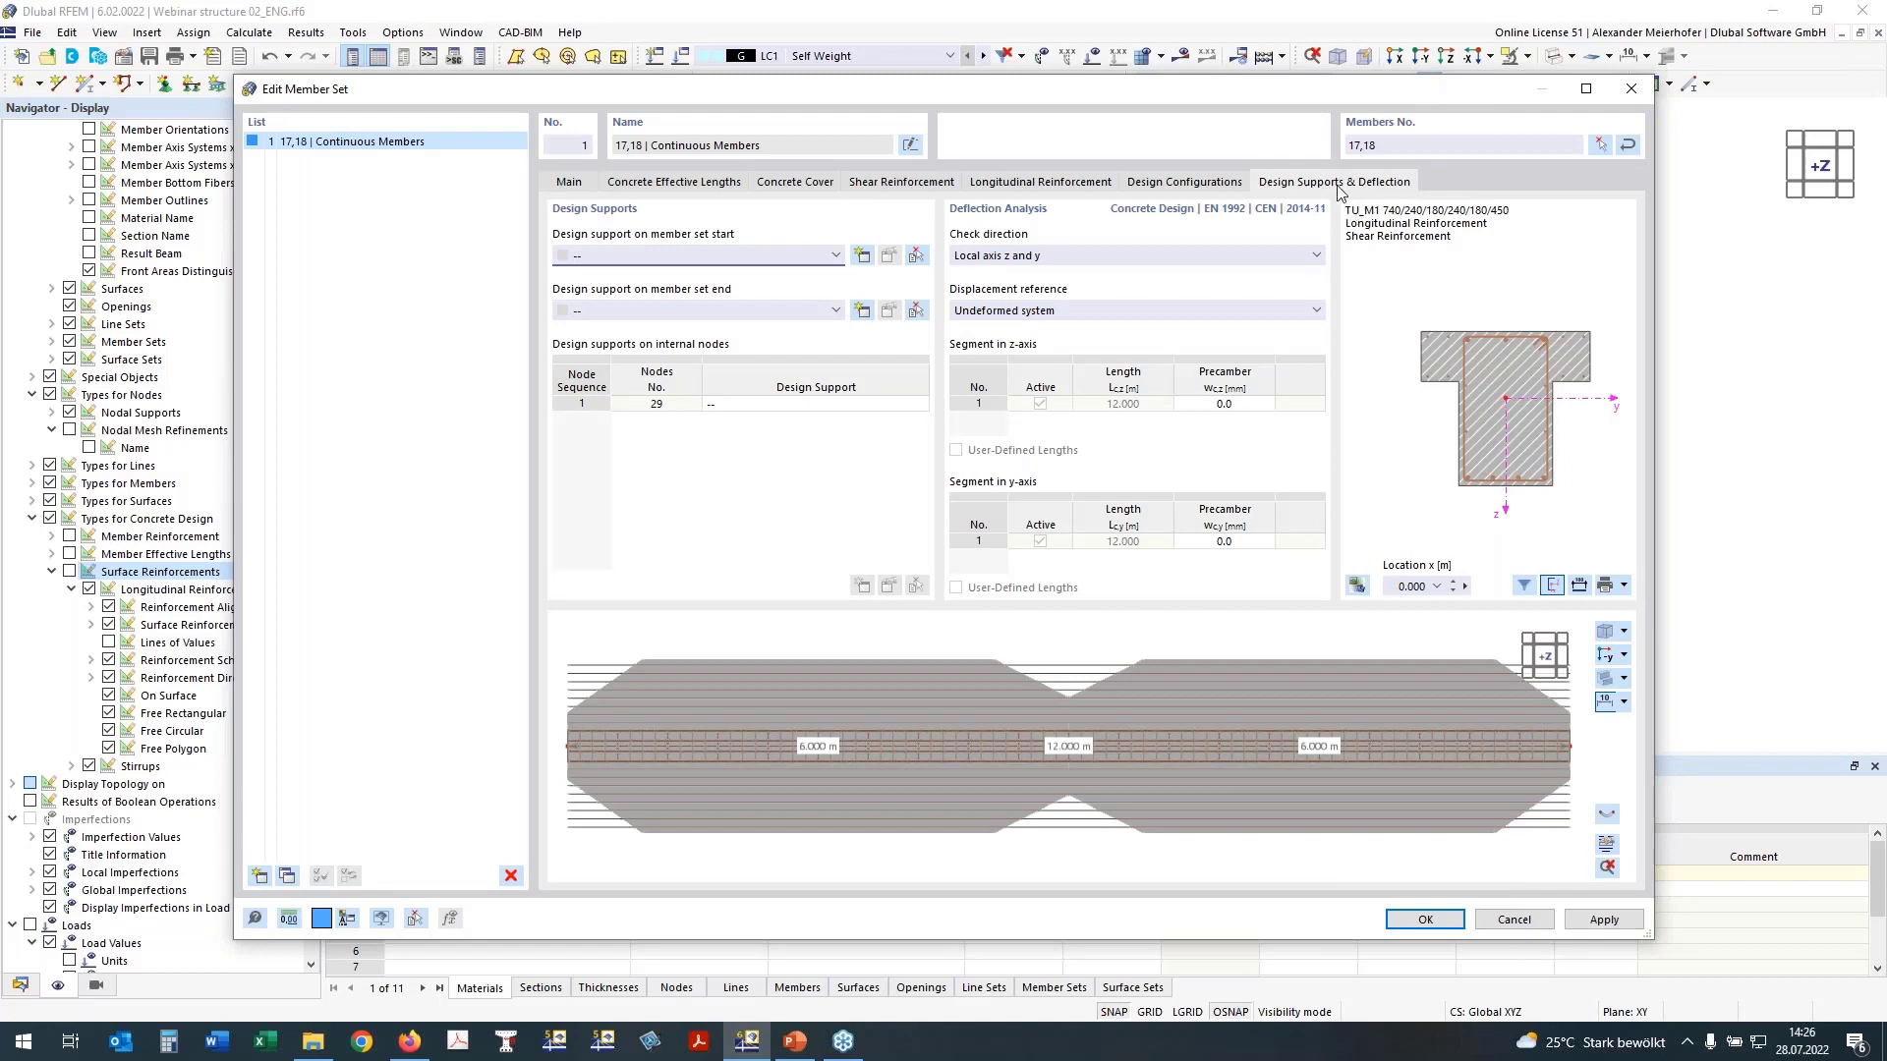
left_click(1060, 258)
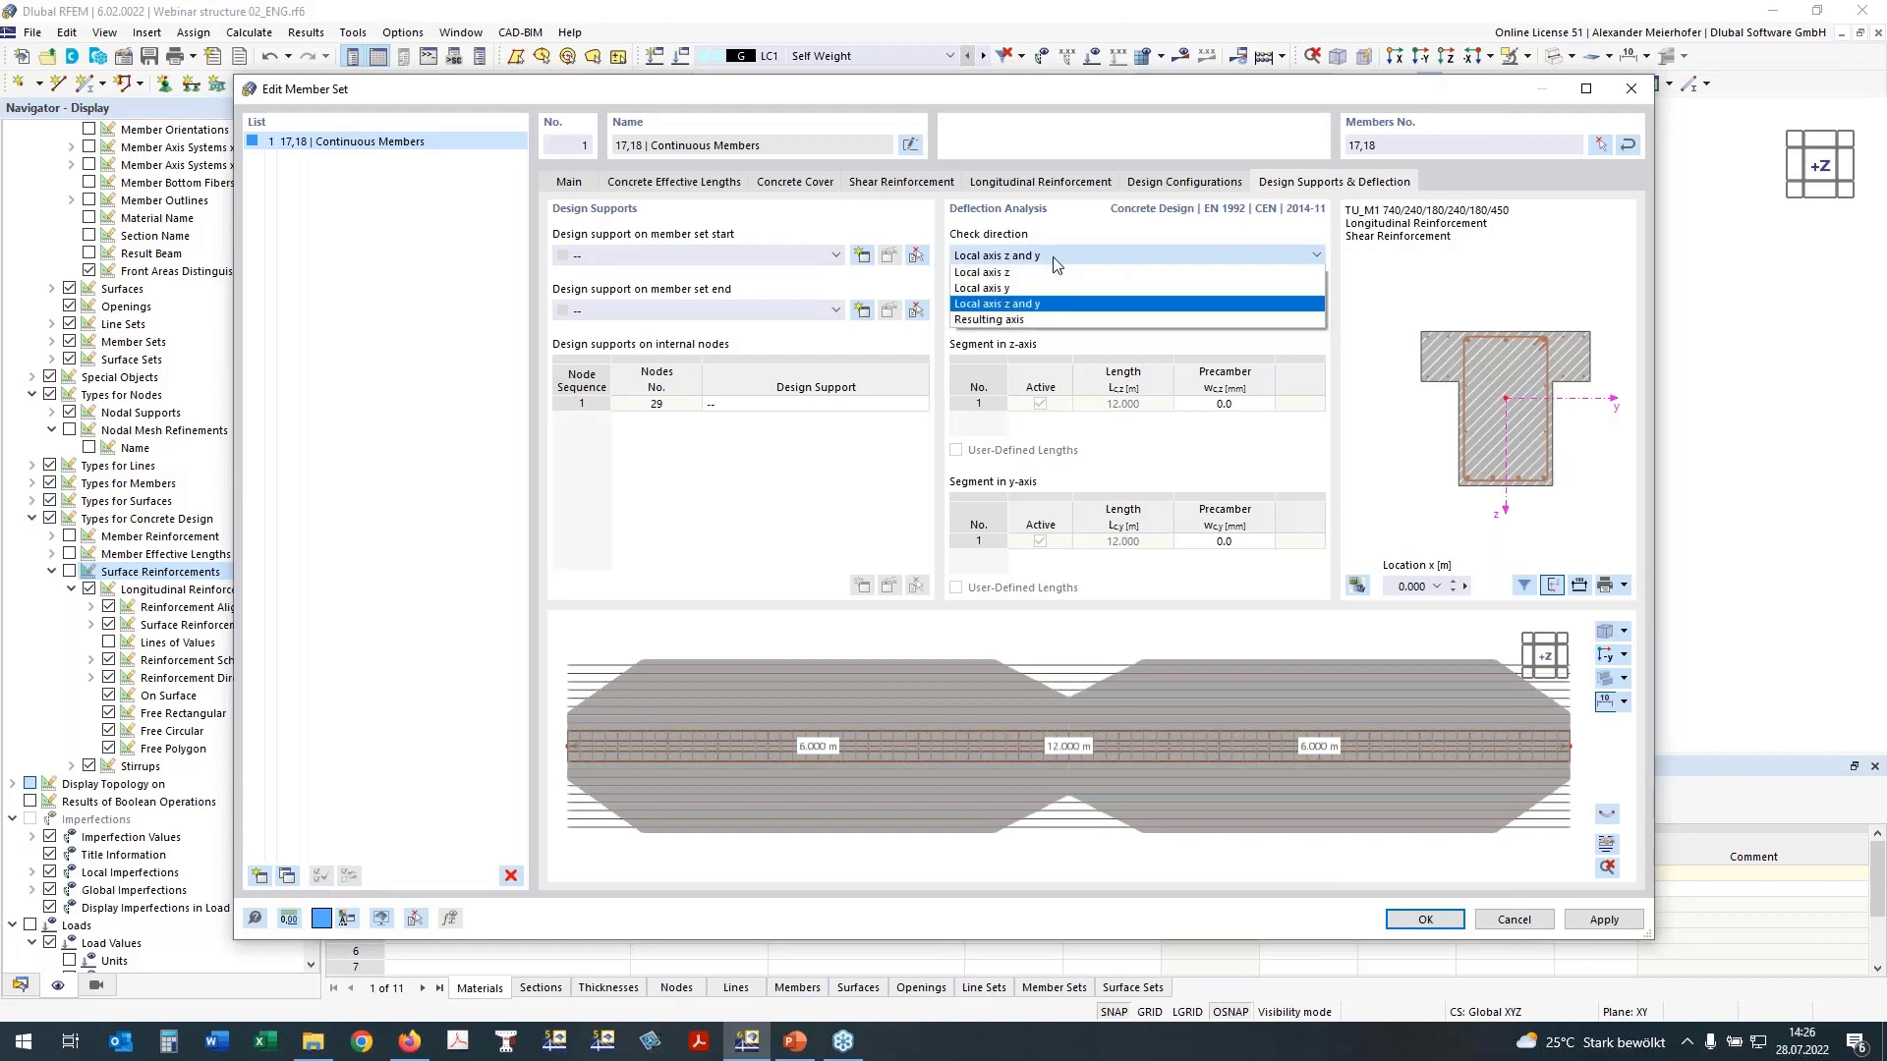
left_click(981, 275)
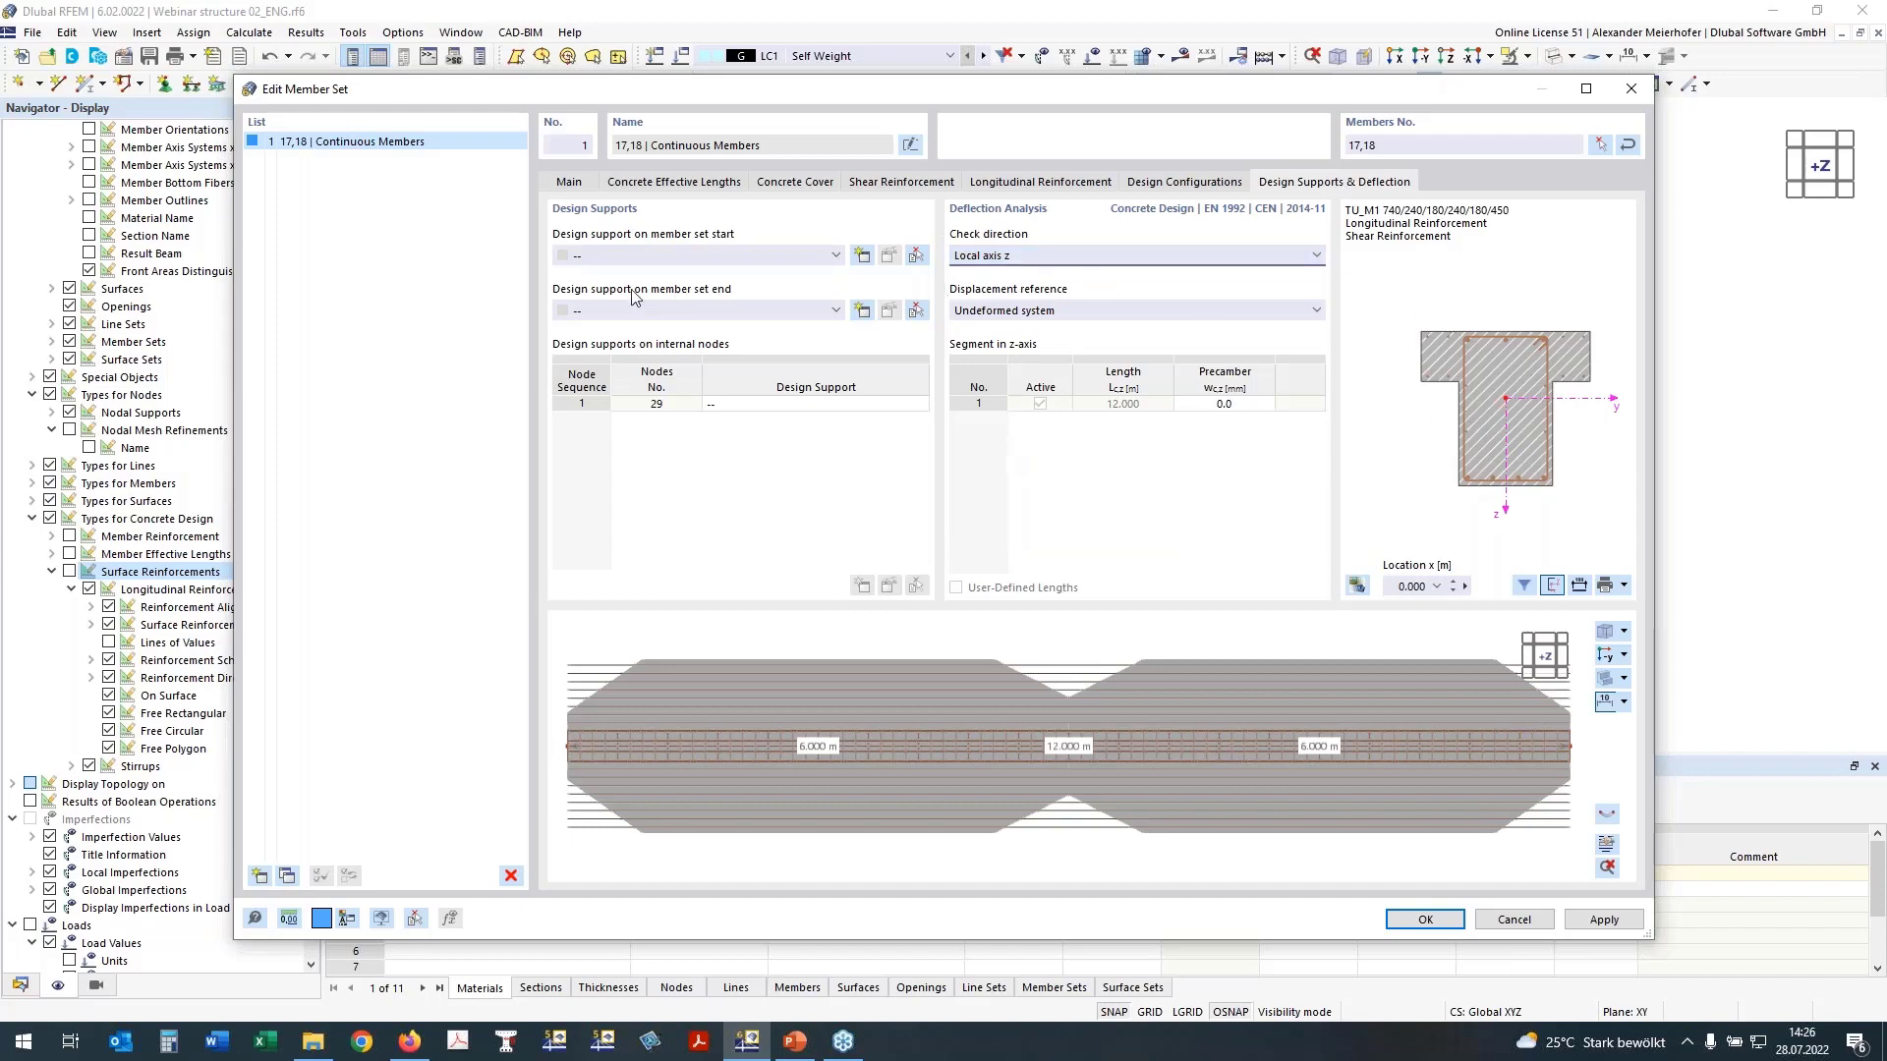
left_click(995, 313)
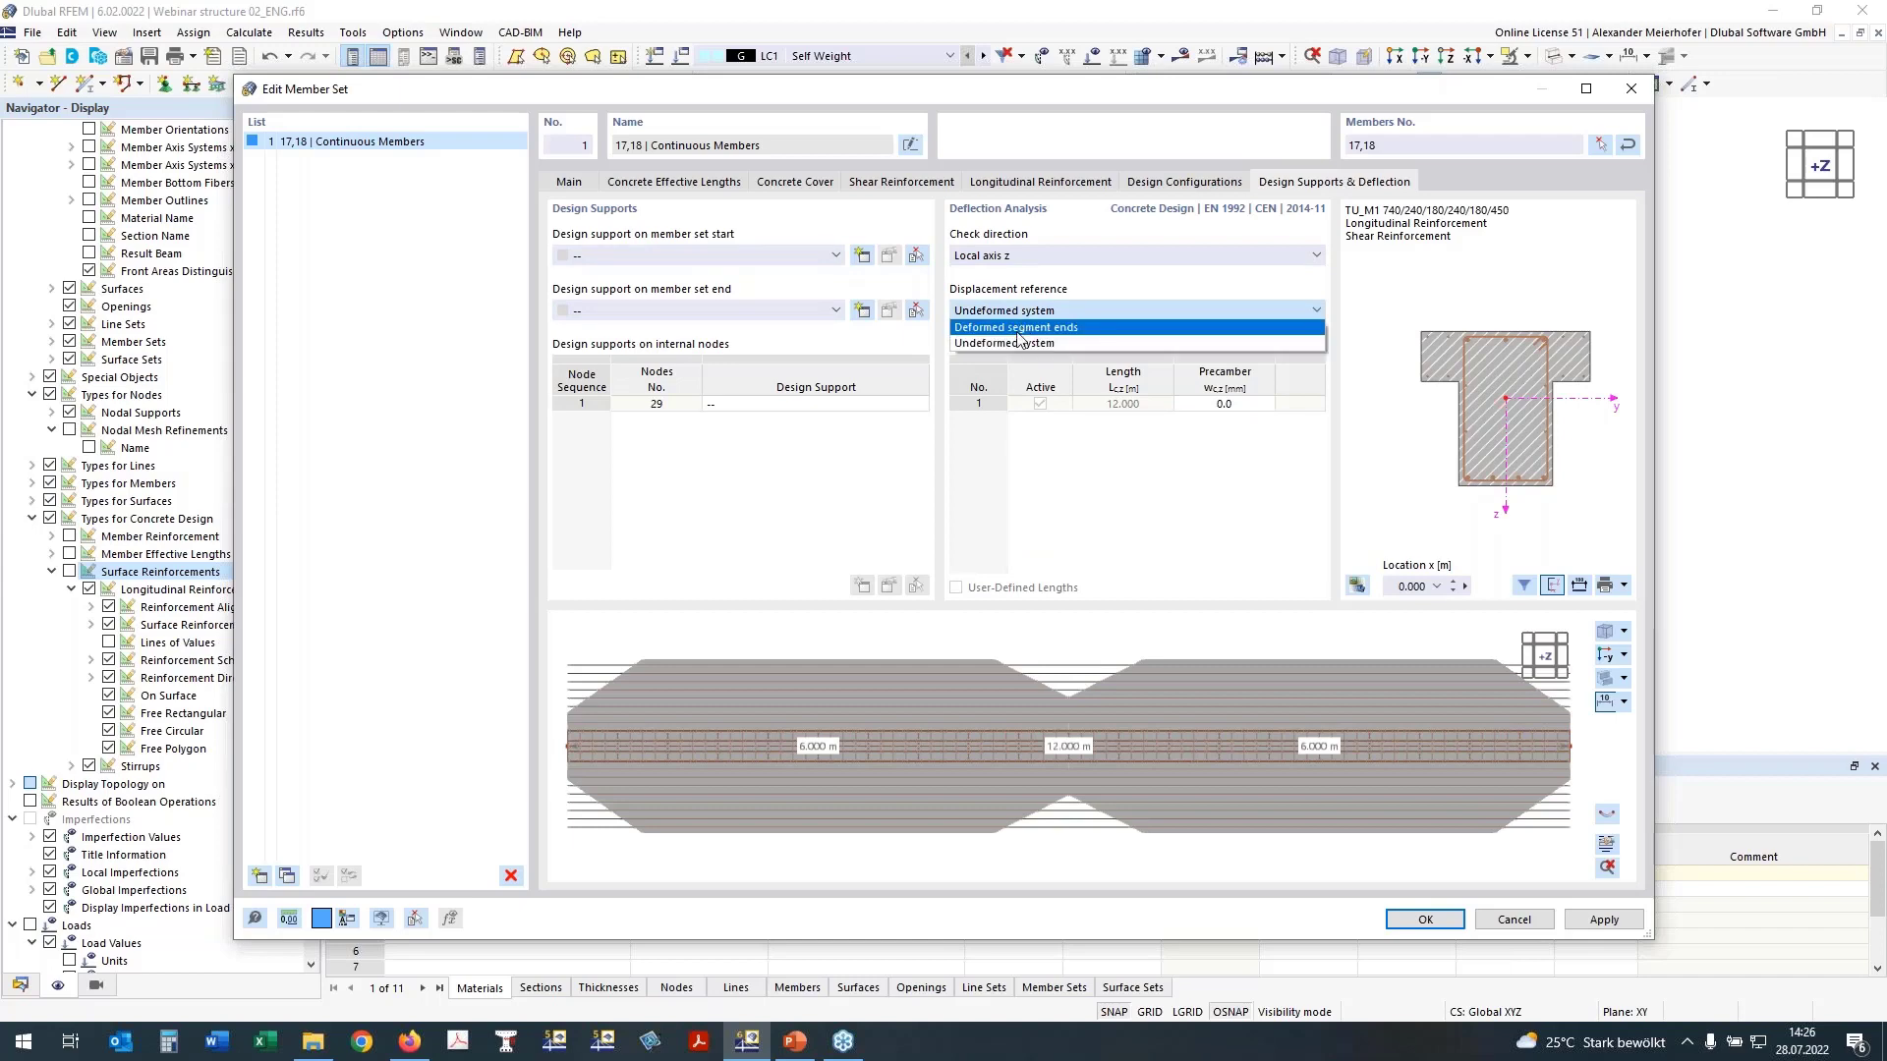
left_click(1011, 334)
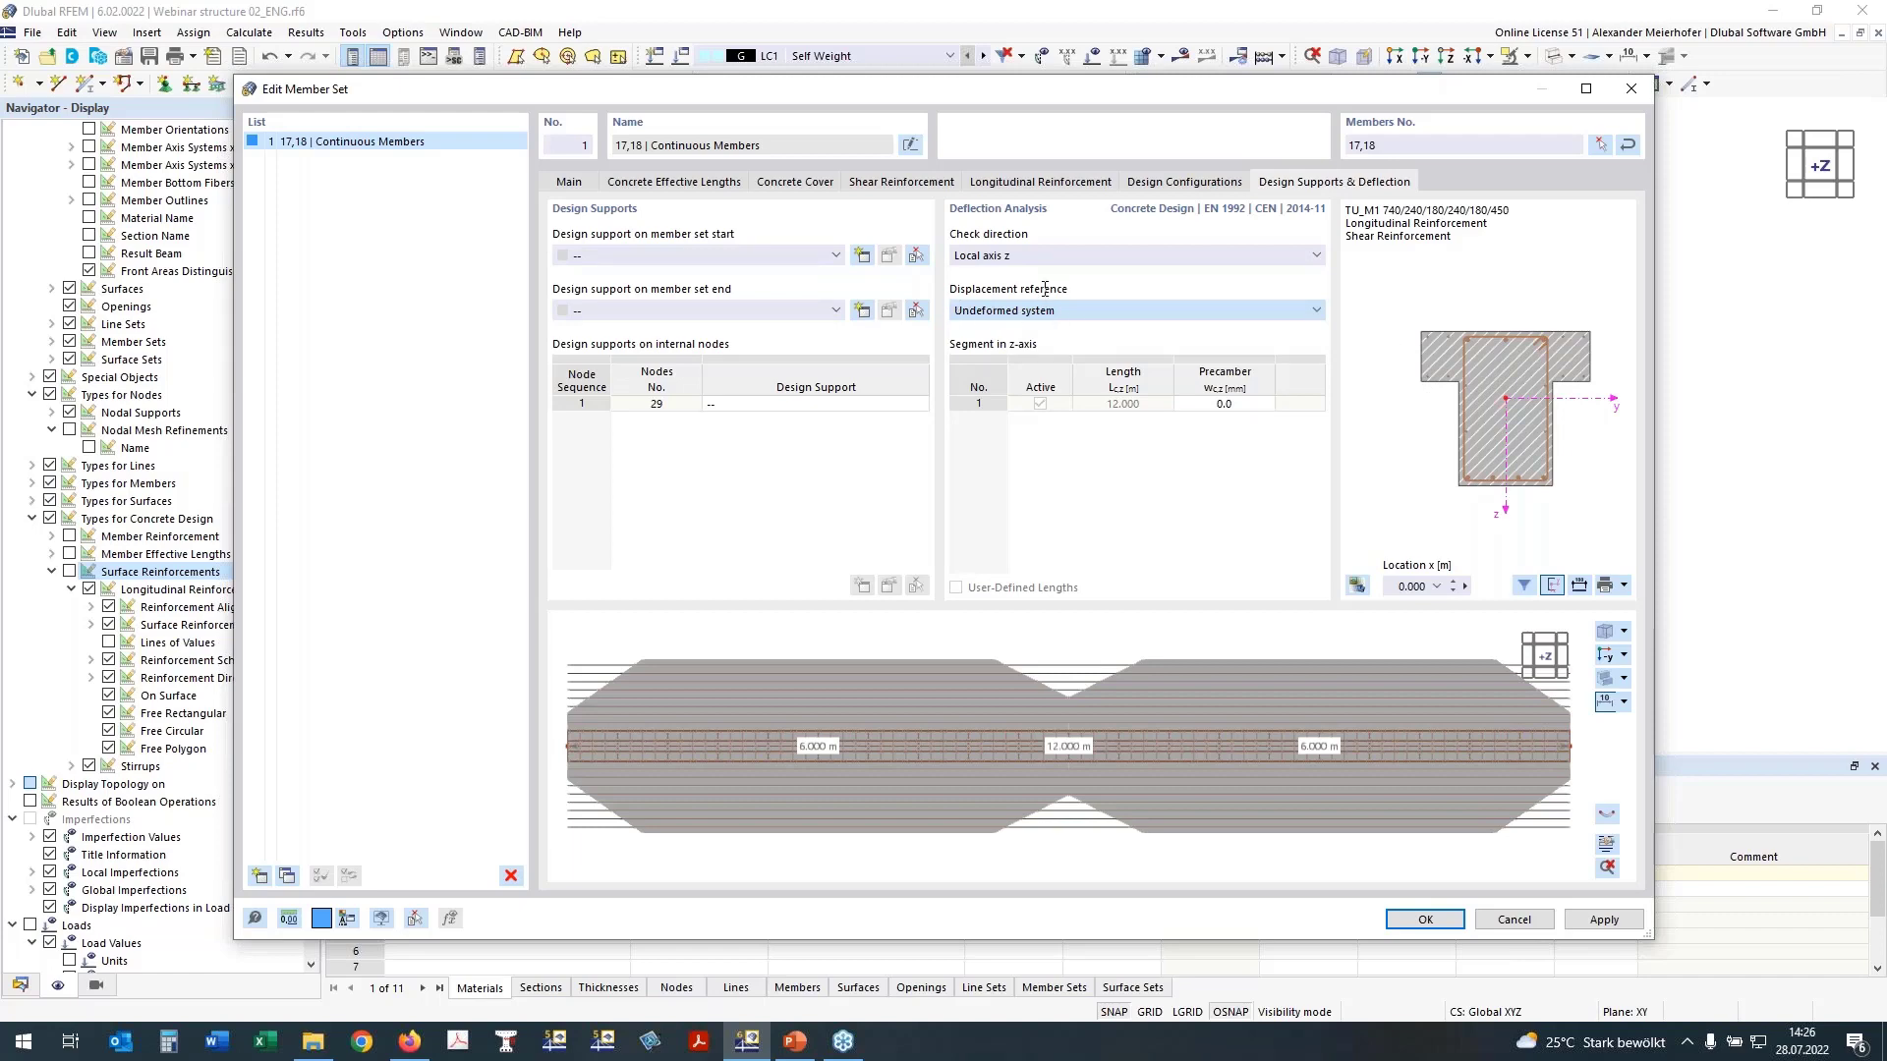
key("Down")
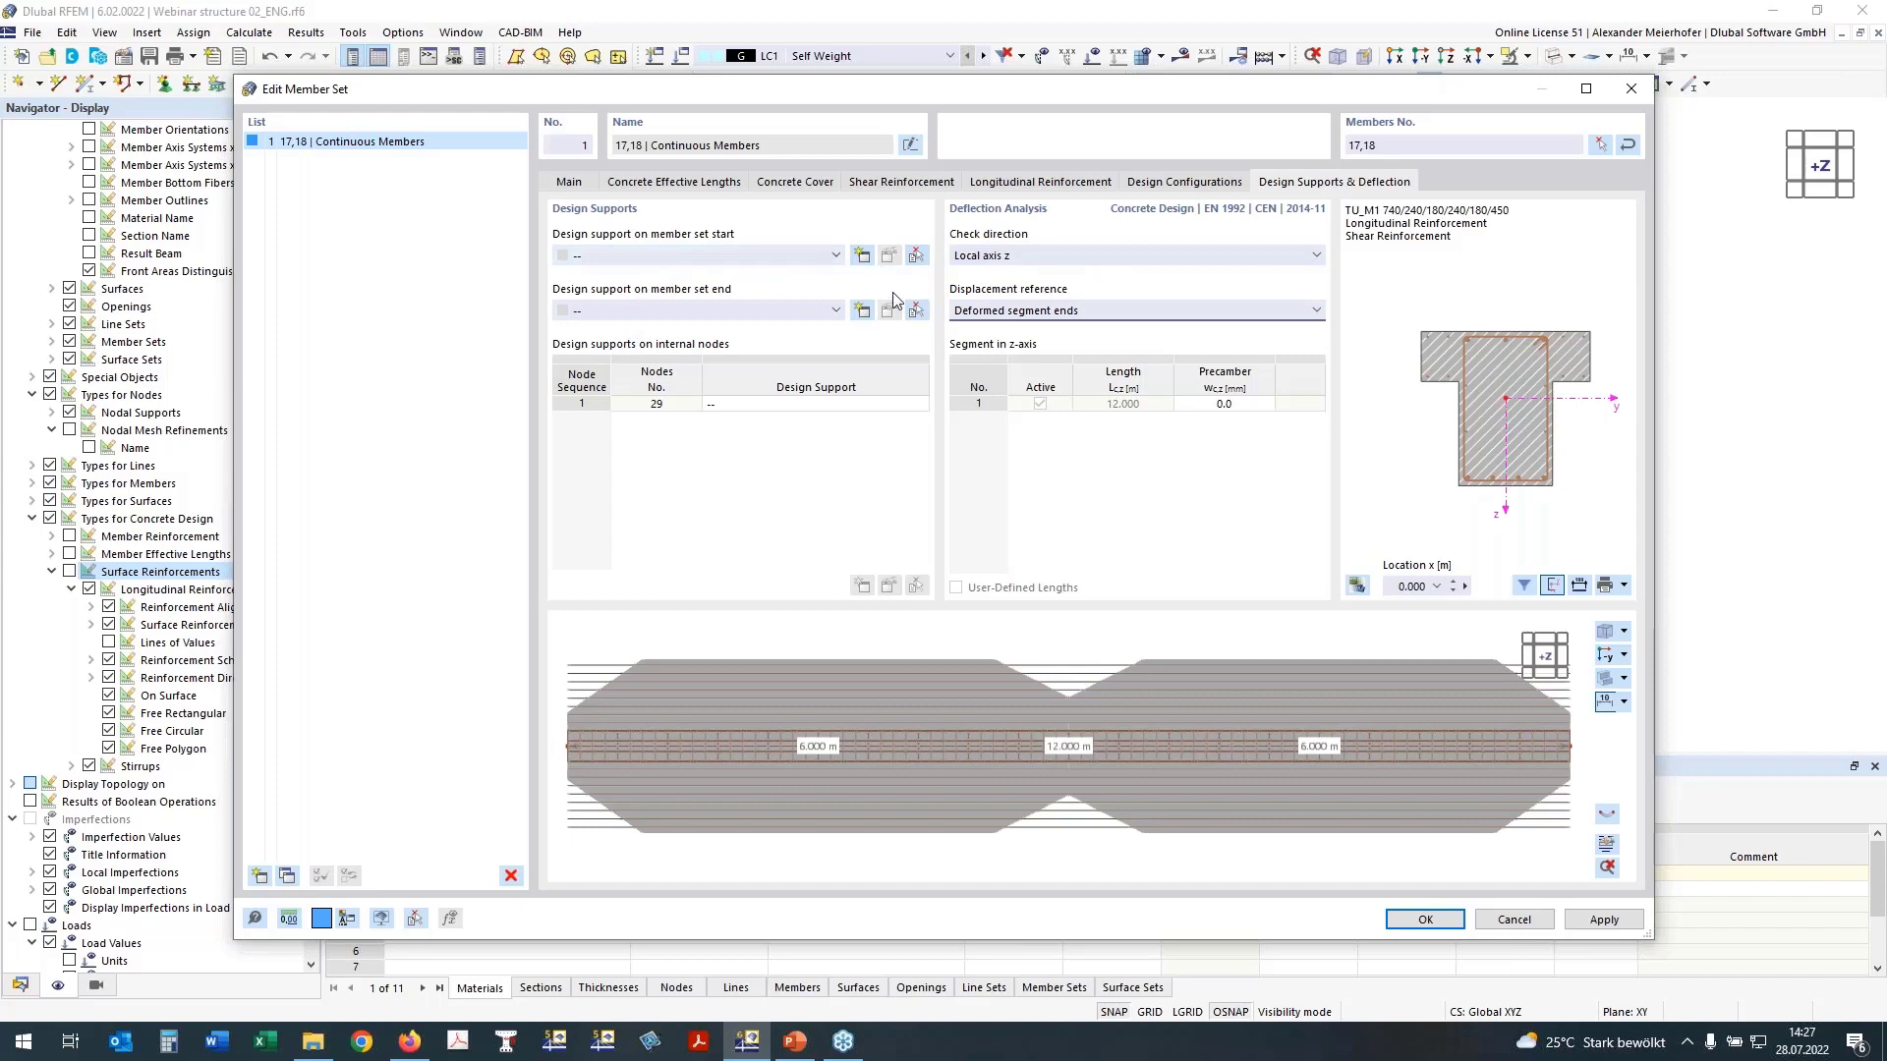
Step: Create a concrete design support at the member set start: 250 mm wide, monolithic connection, not active for deflection design in the y-axis
left_click(861, 257)
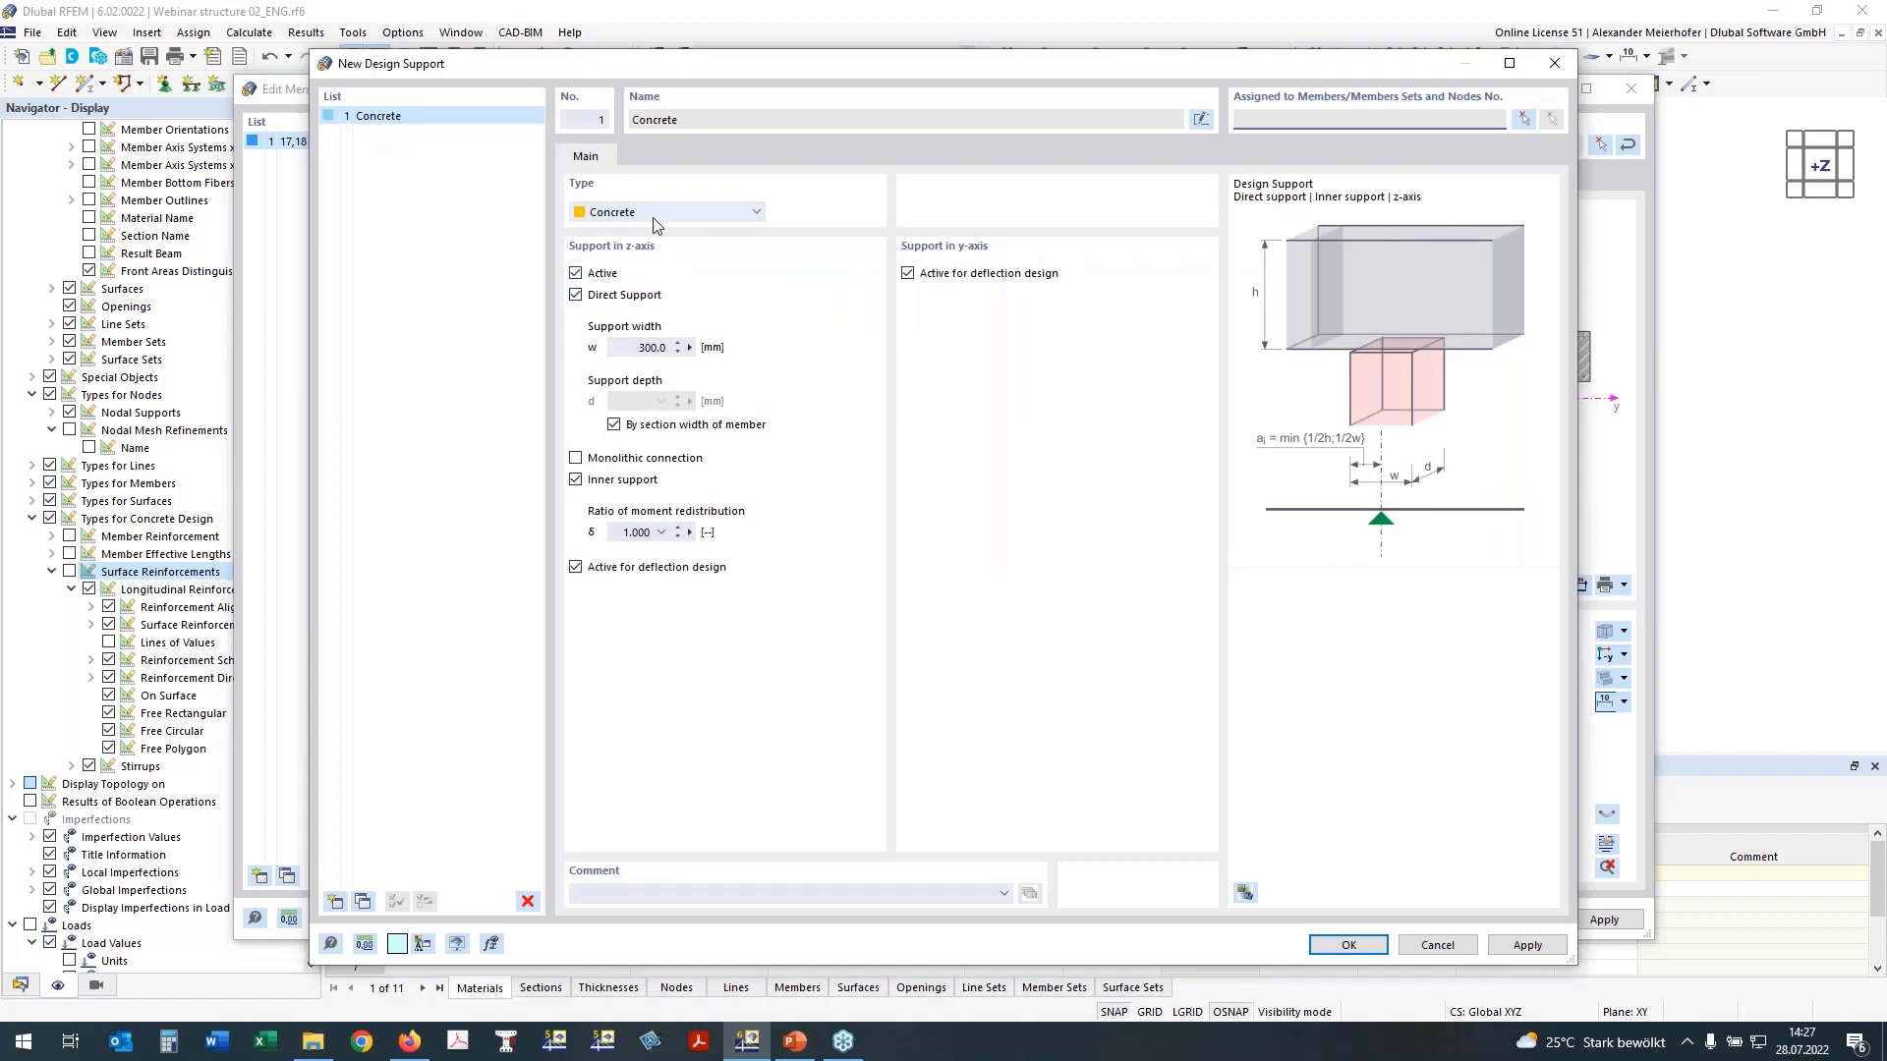
left_click(907, 273)
double_click(648, 348)
type("250")
left_click(574, 461)
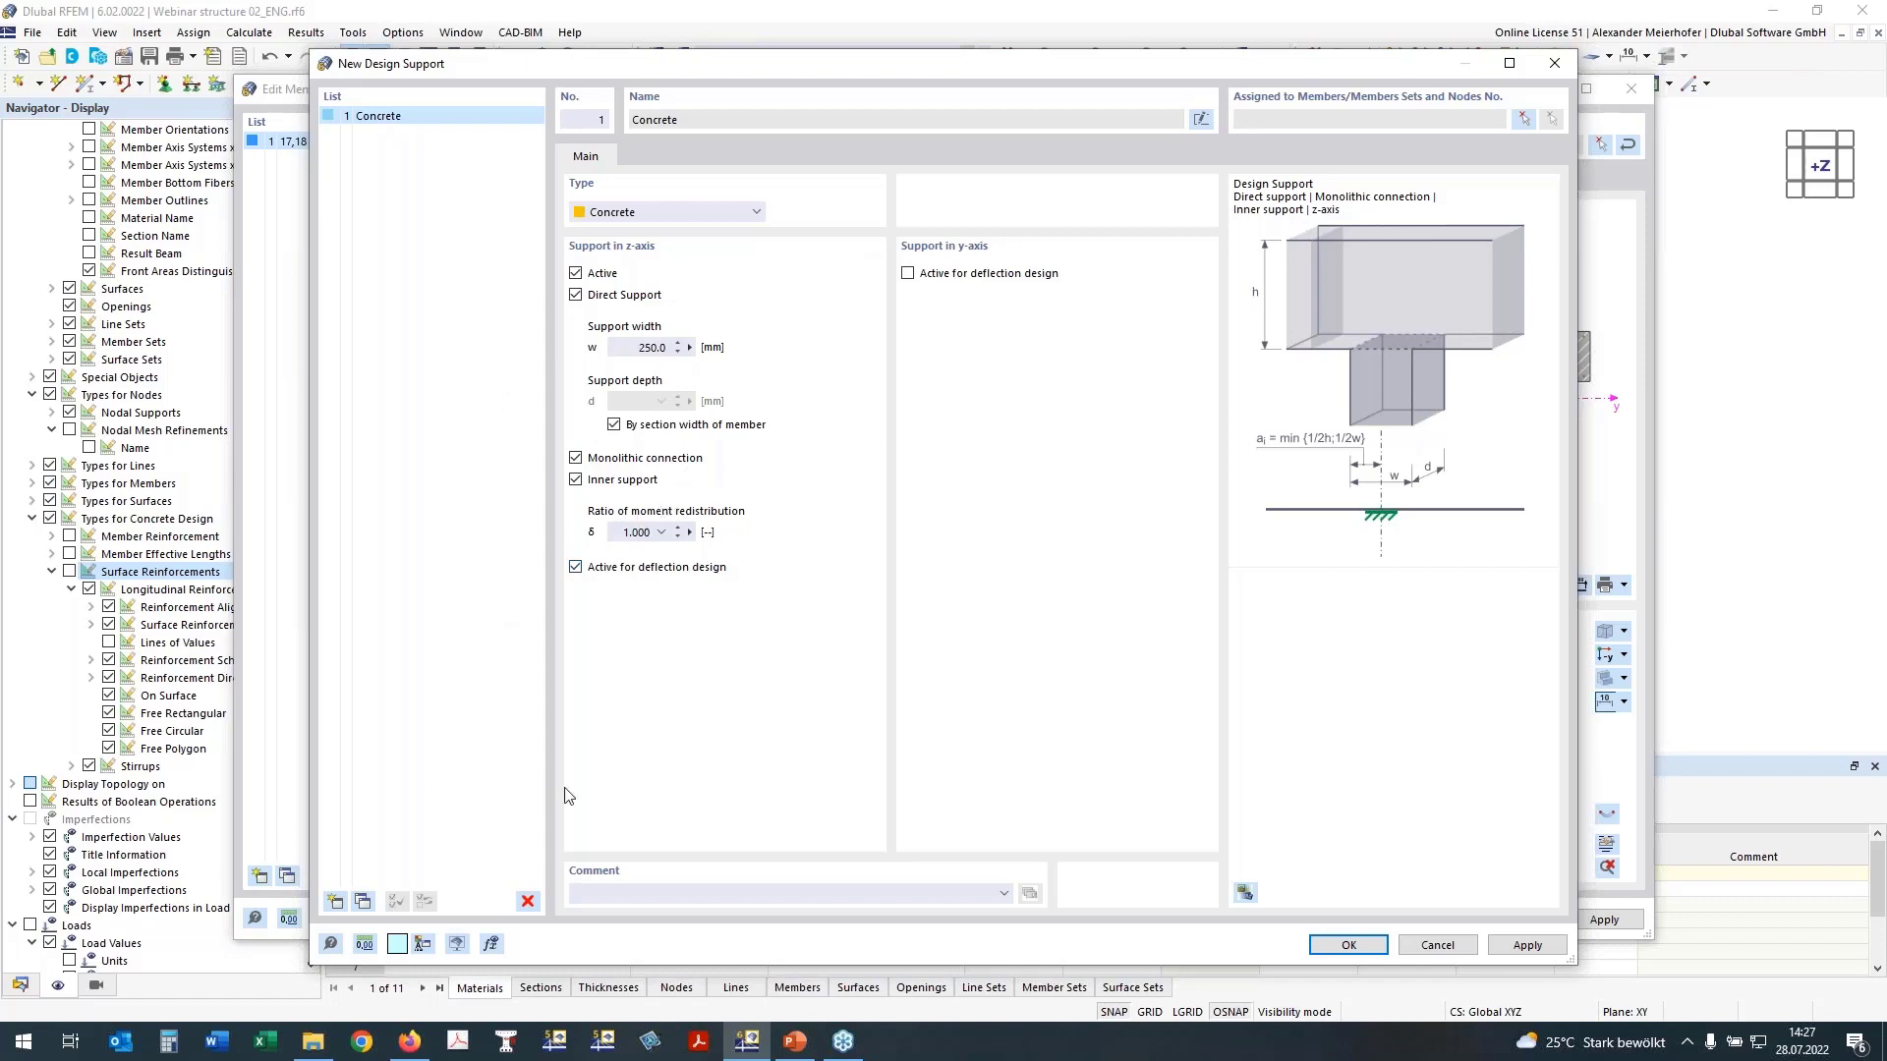
Step: Copy the concrete design support and set the copy's support width to 450 mm, keeping it as an inner support
left_click(362, 901)
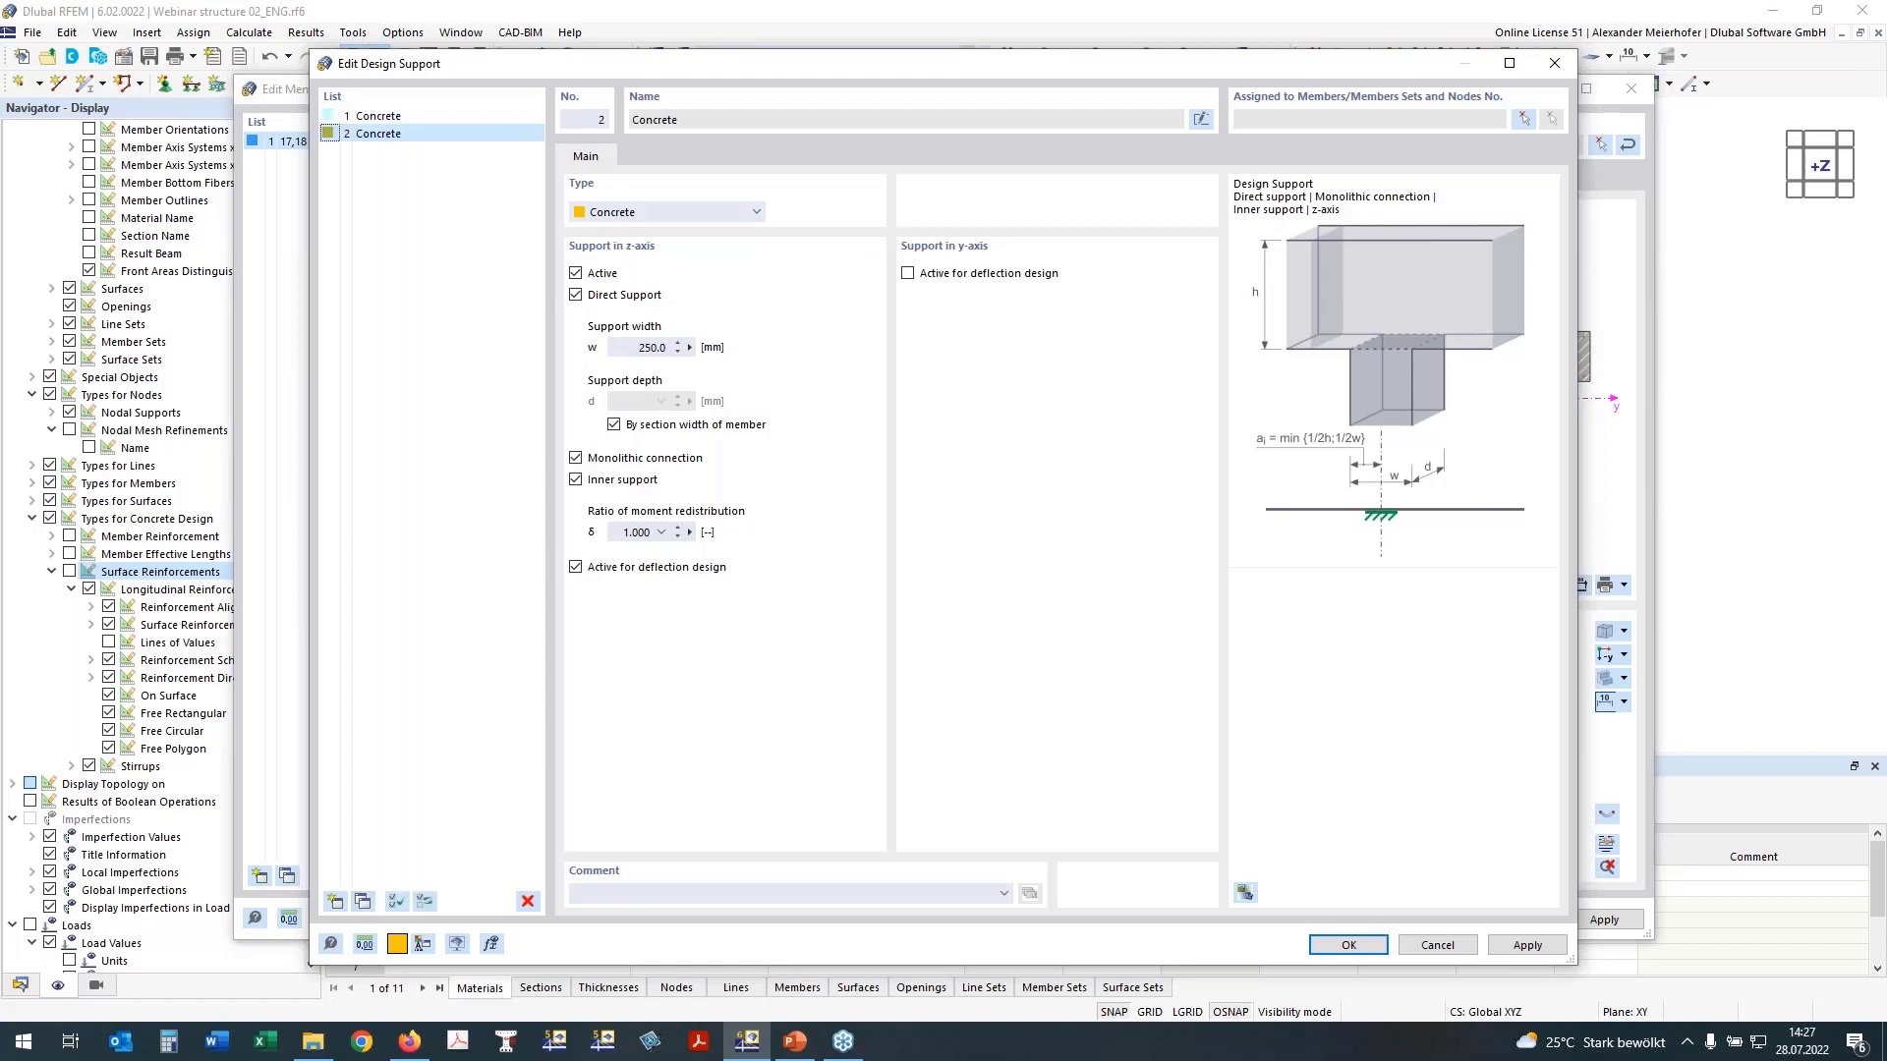
left_click(644, 346)
left_click(575, 481)
left_click(574, 481)
Step: Make the 250 mm wide design support an end support by disabling its inner support option, and accept the design supports
left_click(393, 117)
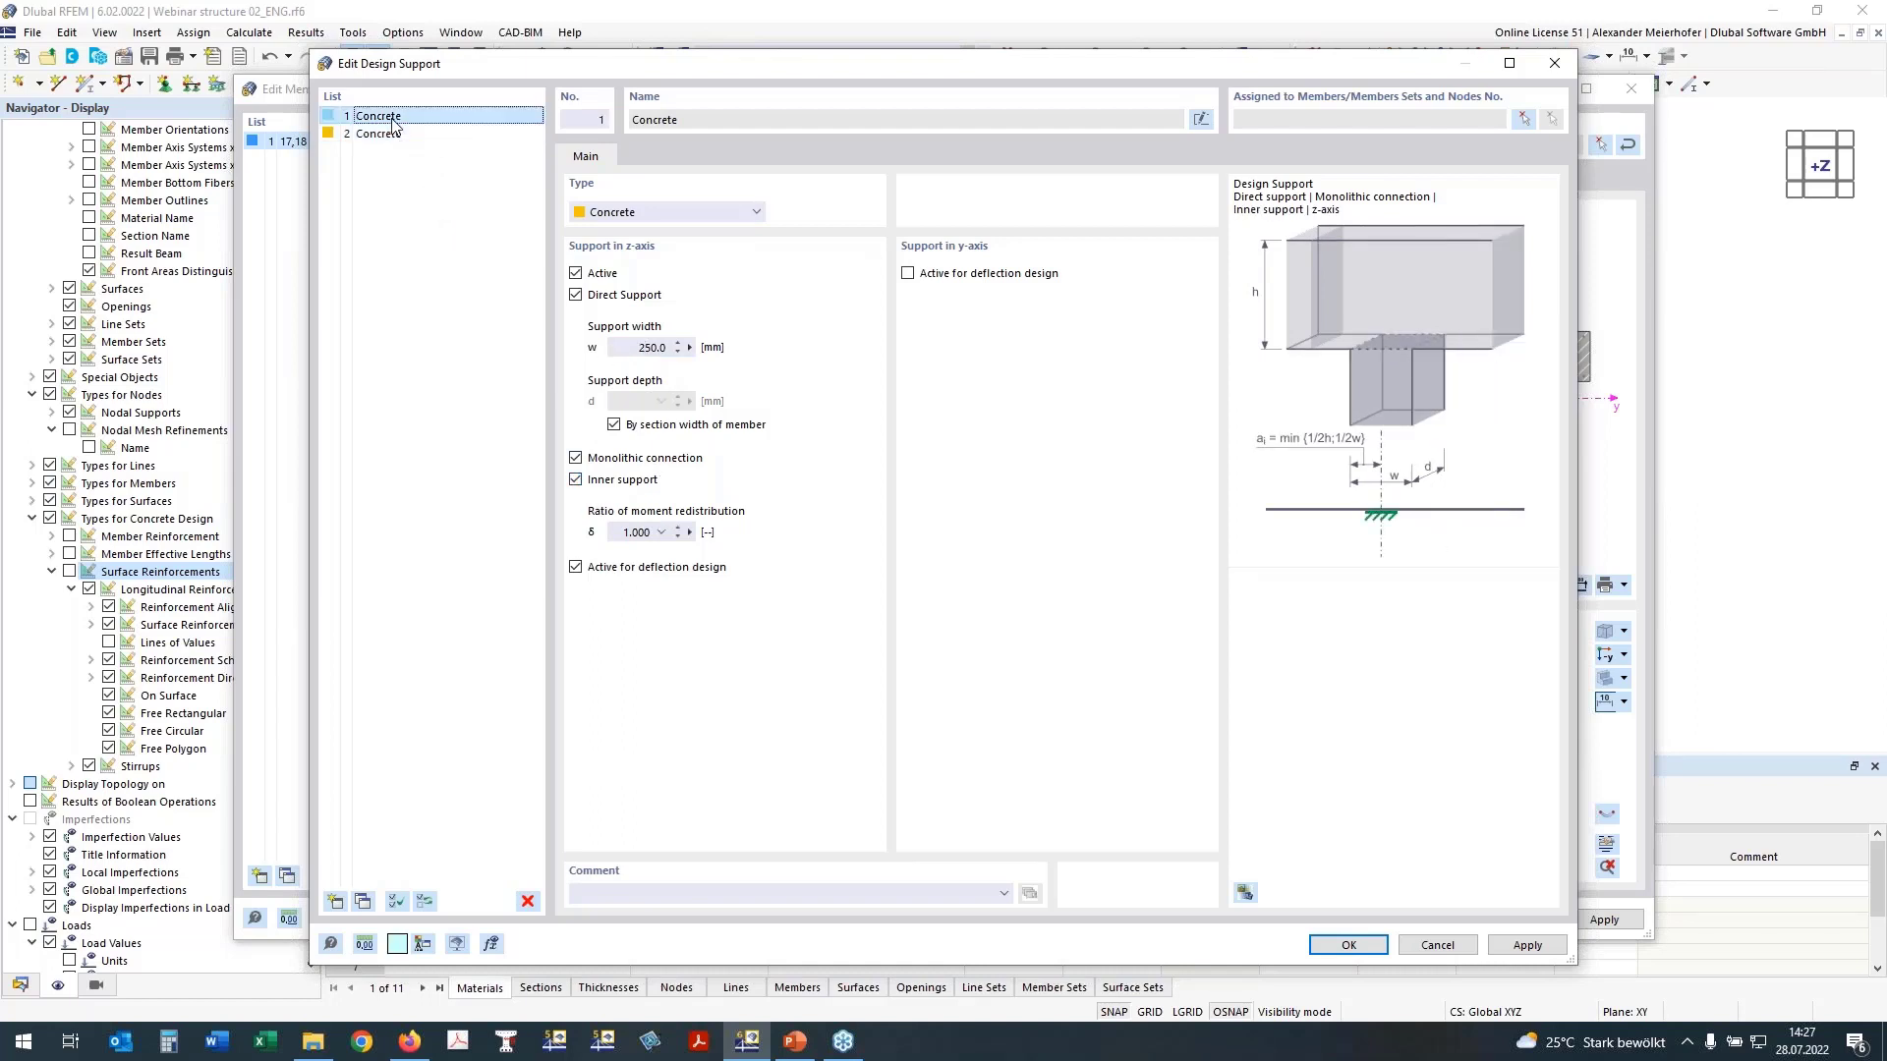
left_click(576, 481)
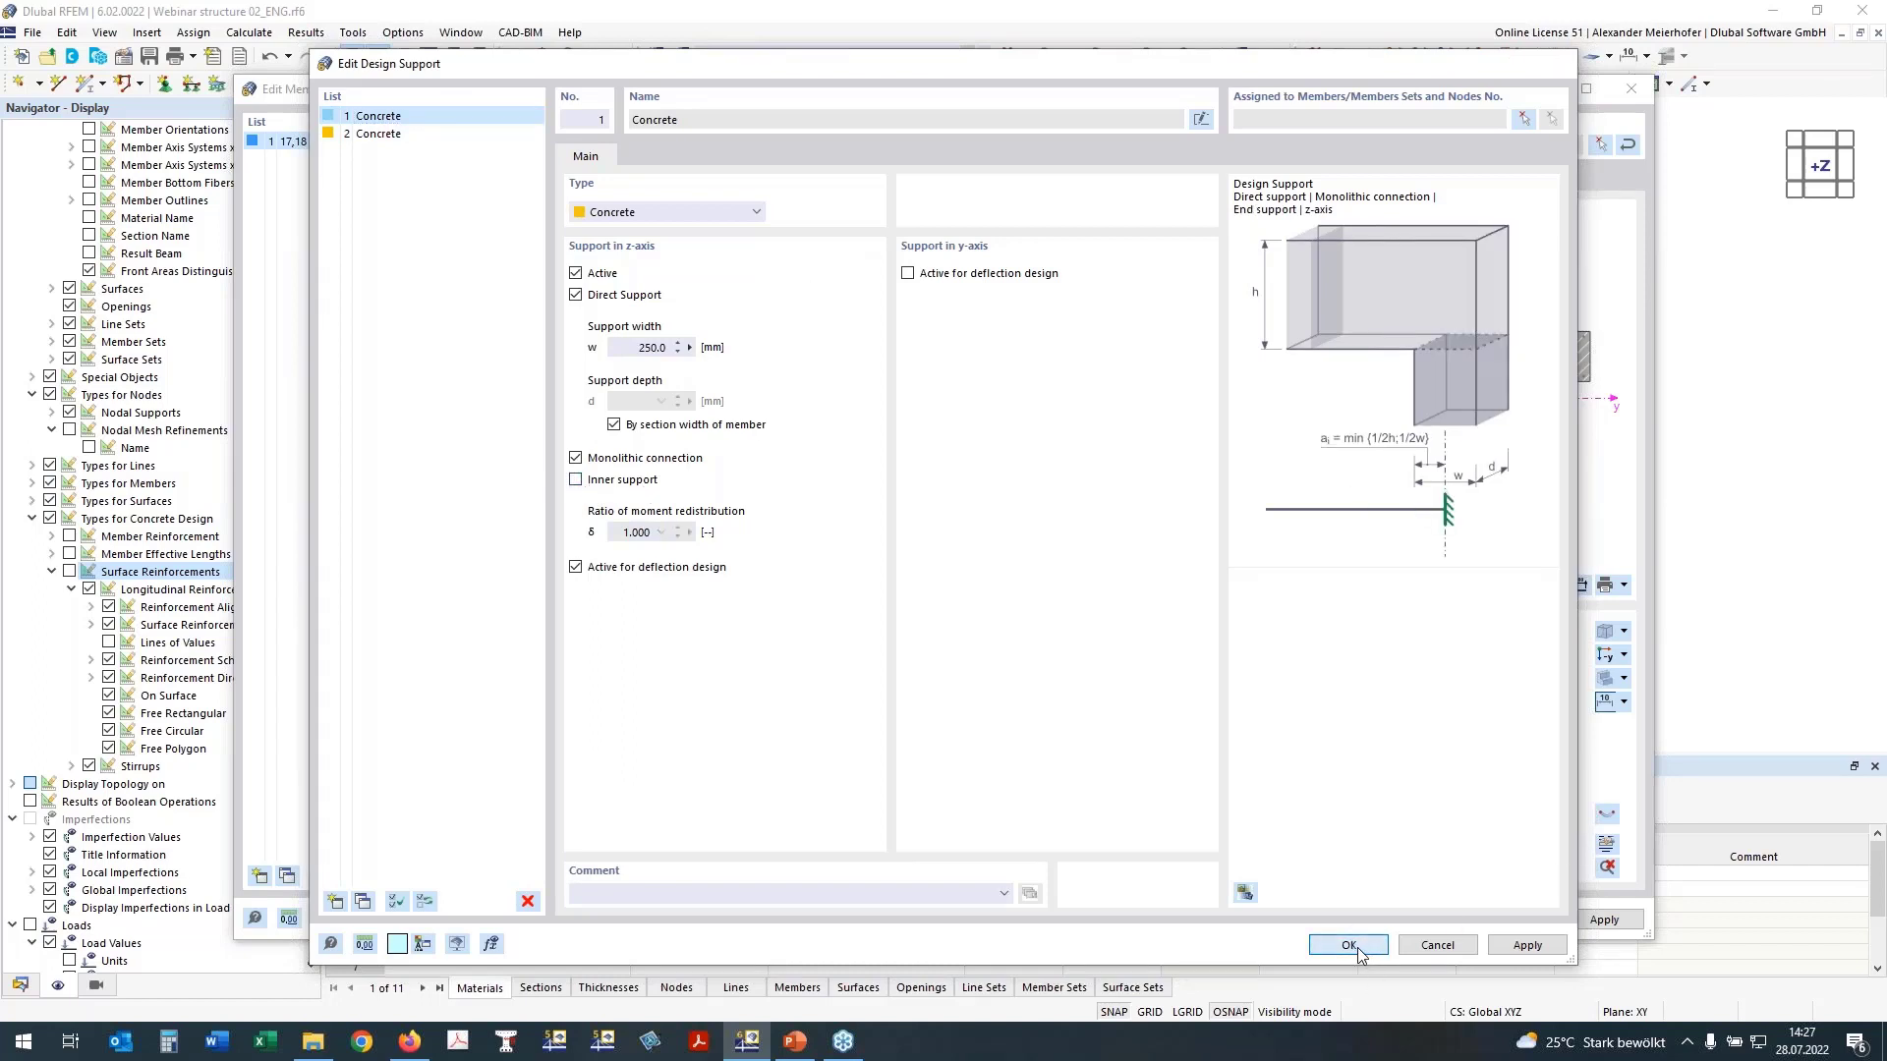
left_click(1349, 945)
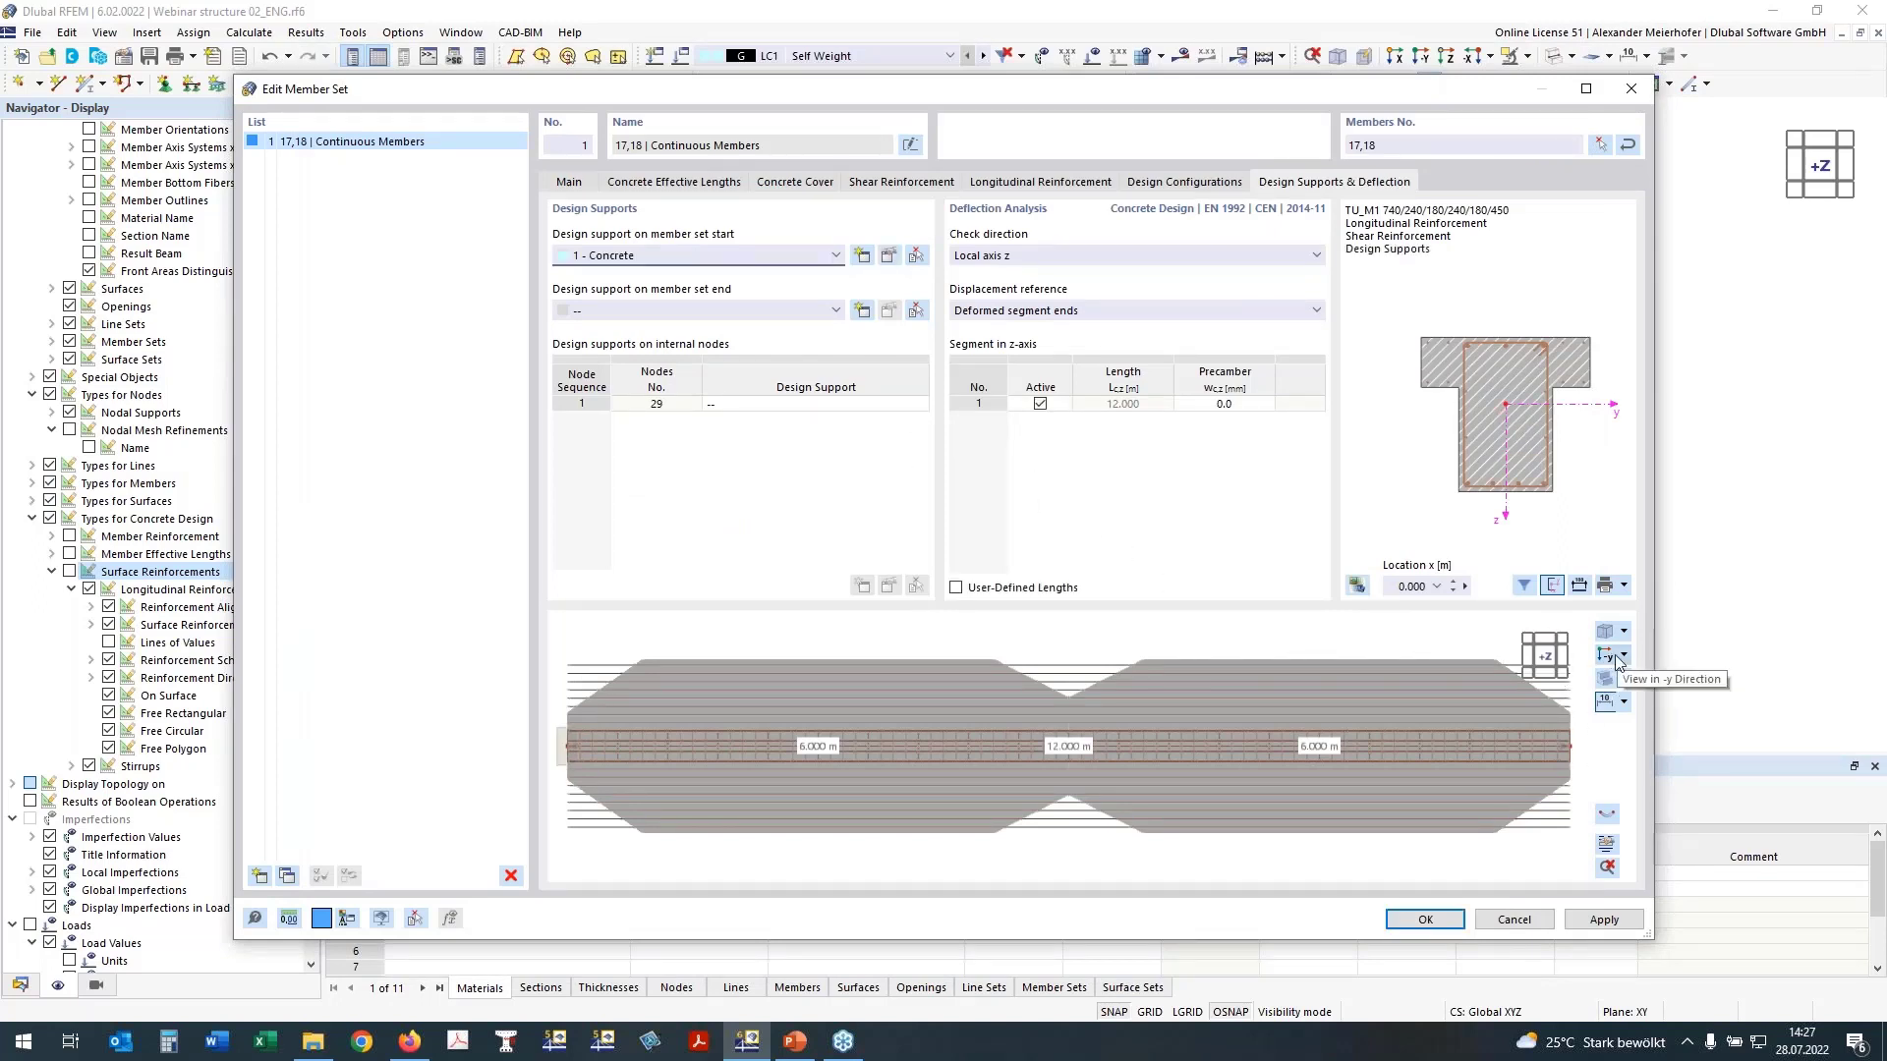
Step: View the member set in the -Y direction and assign design support 1 - Concrete to its end
left_click(1611, 662)
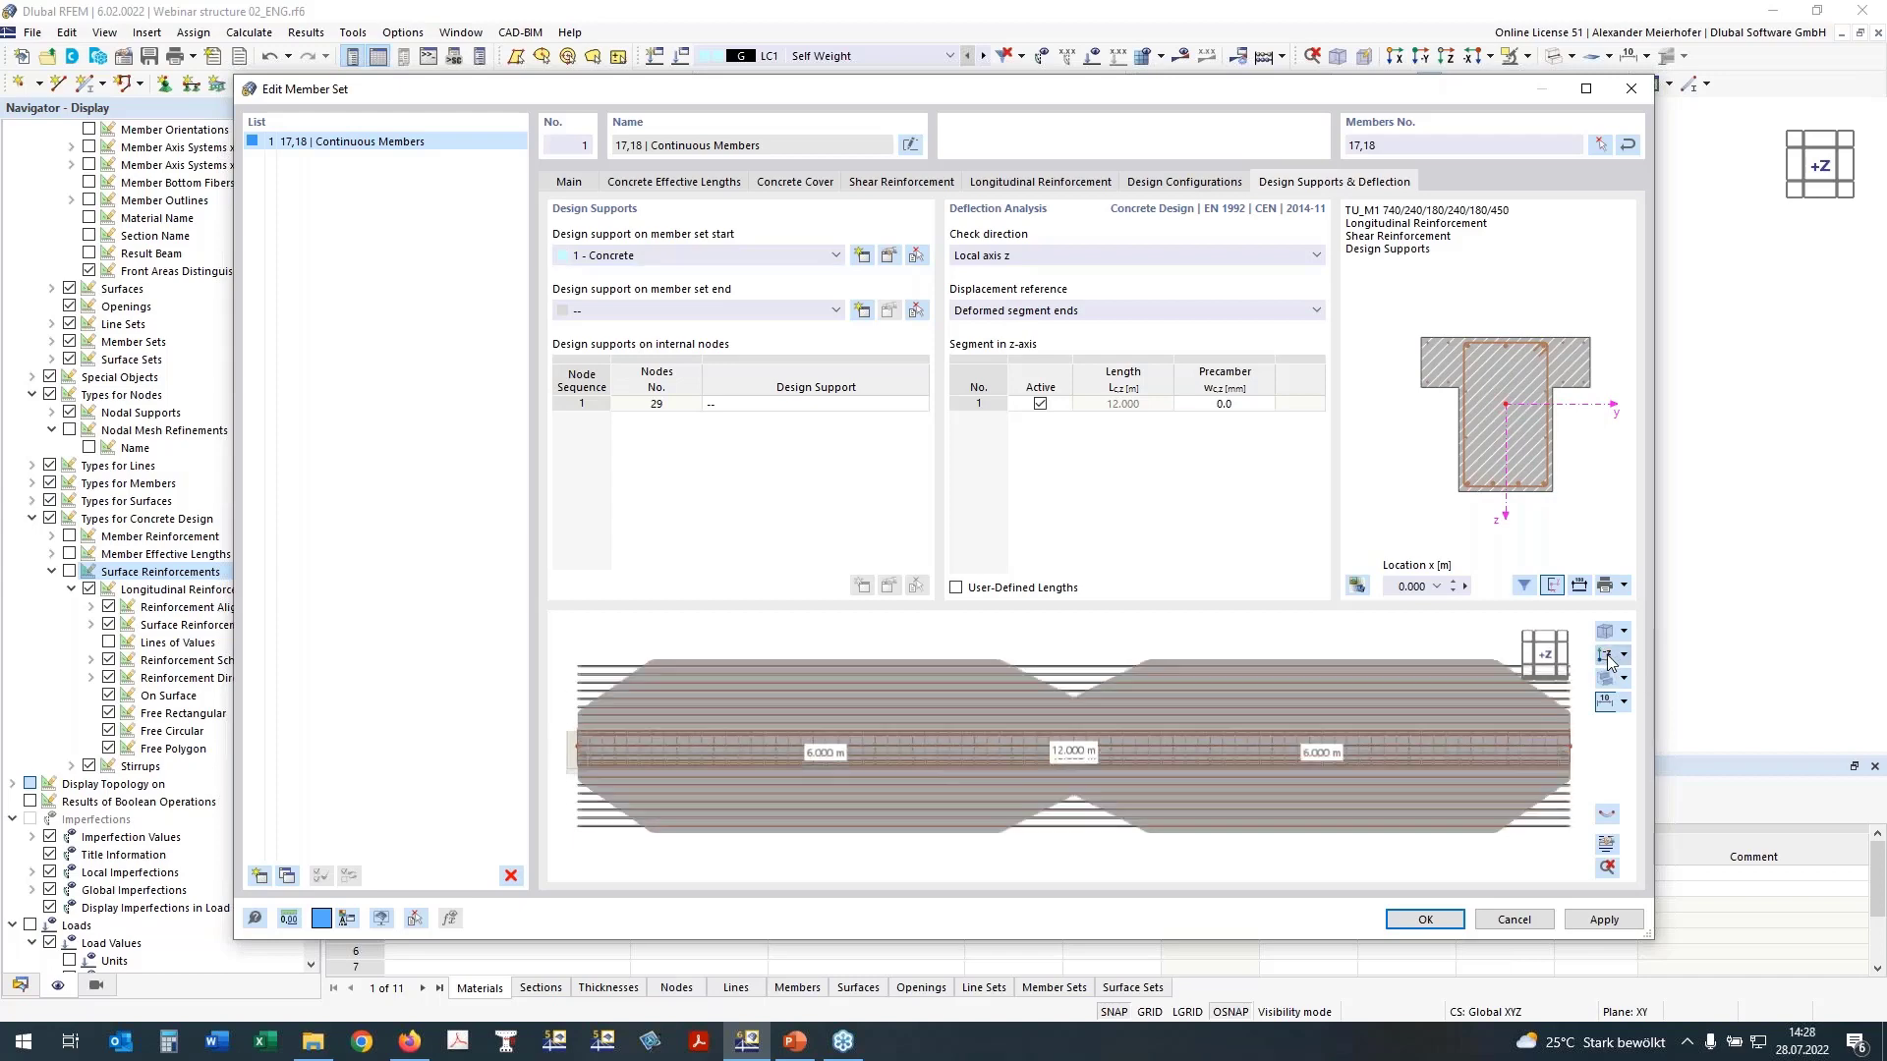
left_click(1611, 662)
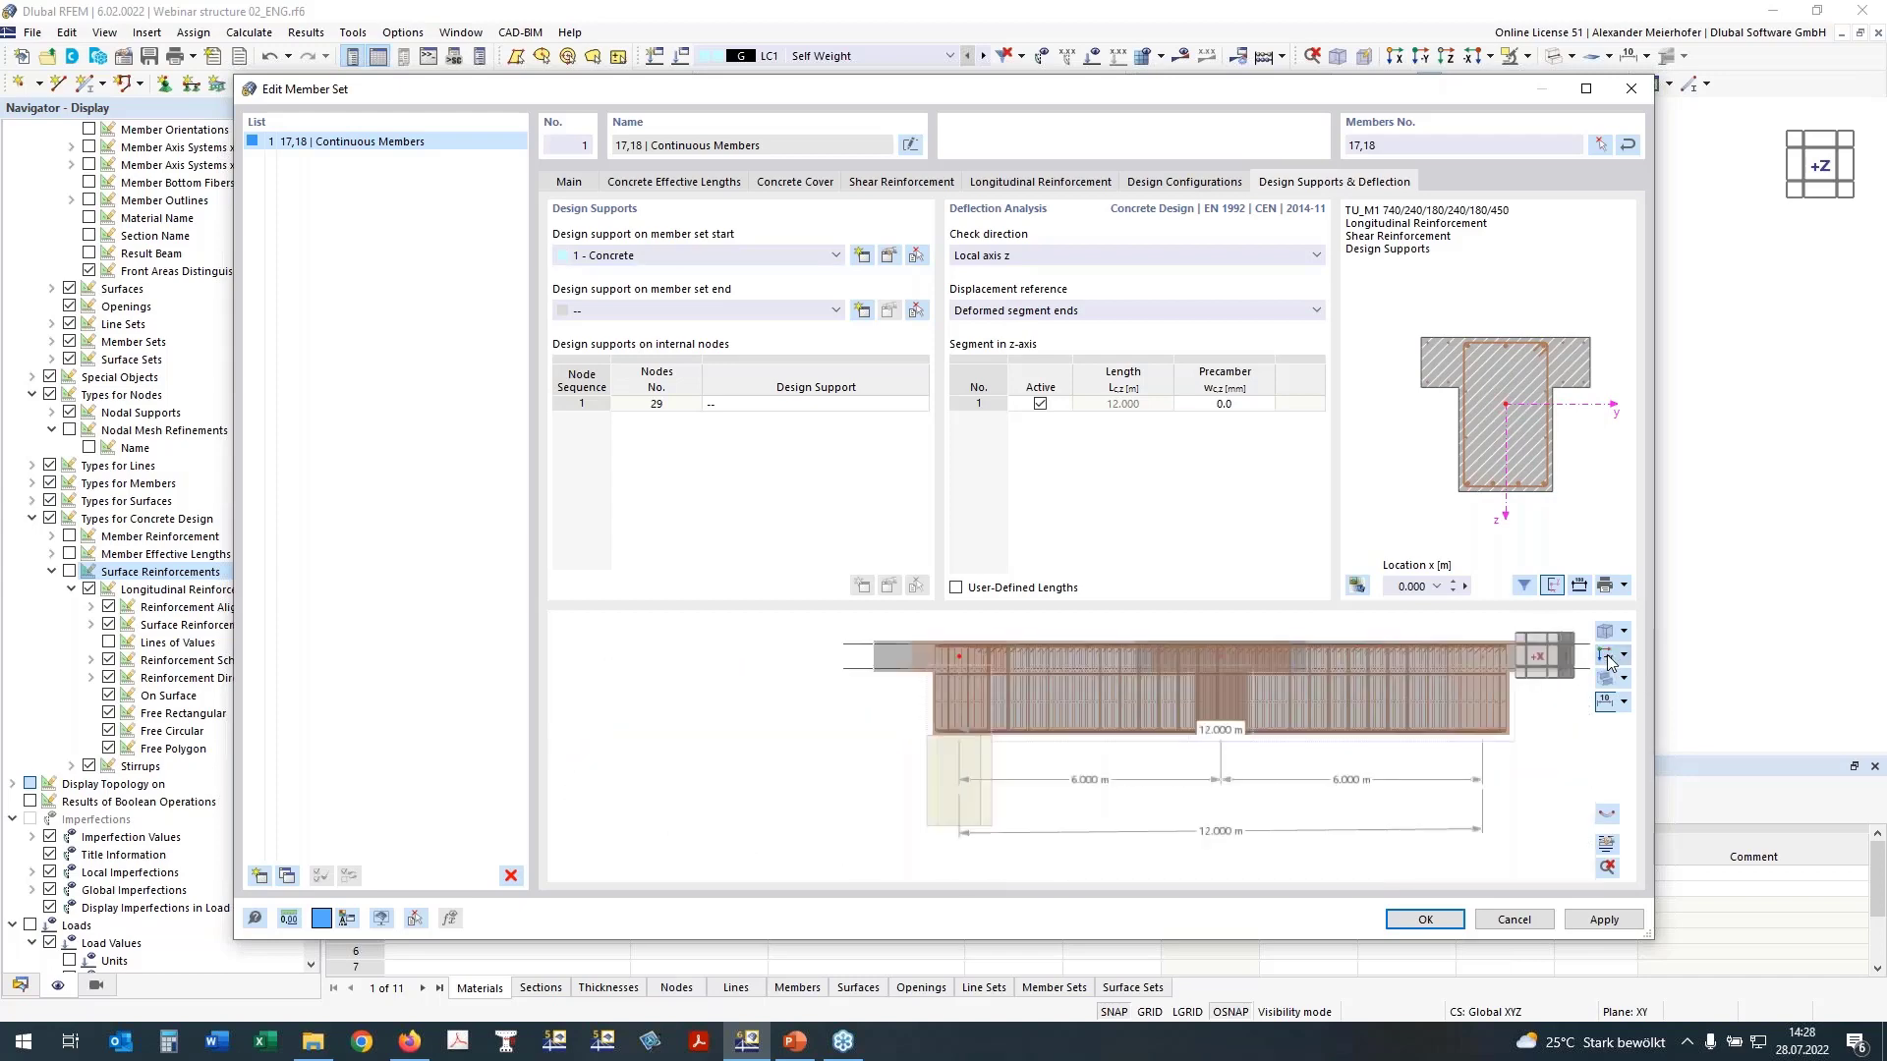
left_click(630, 312)
left_click(609, 345)
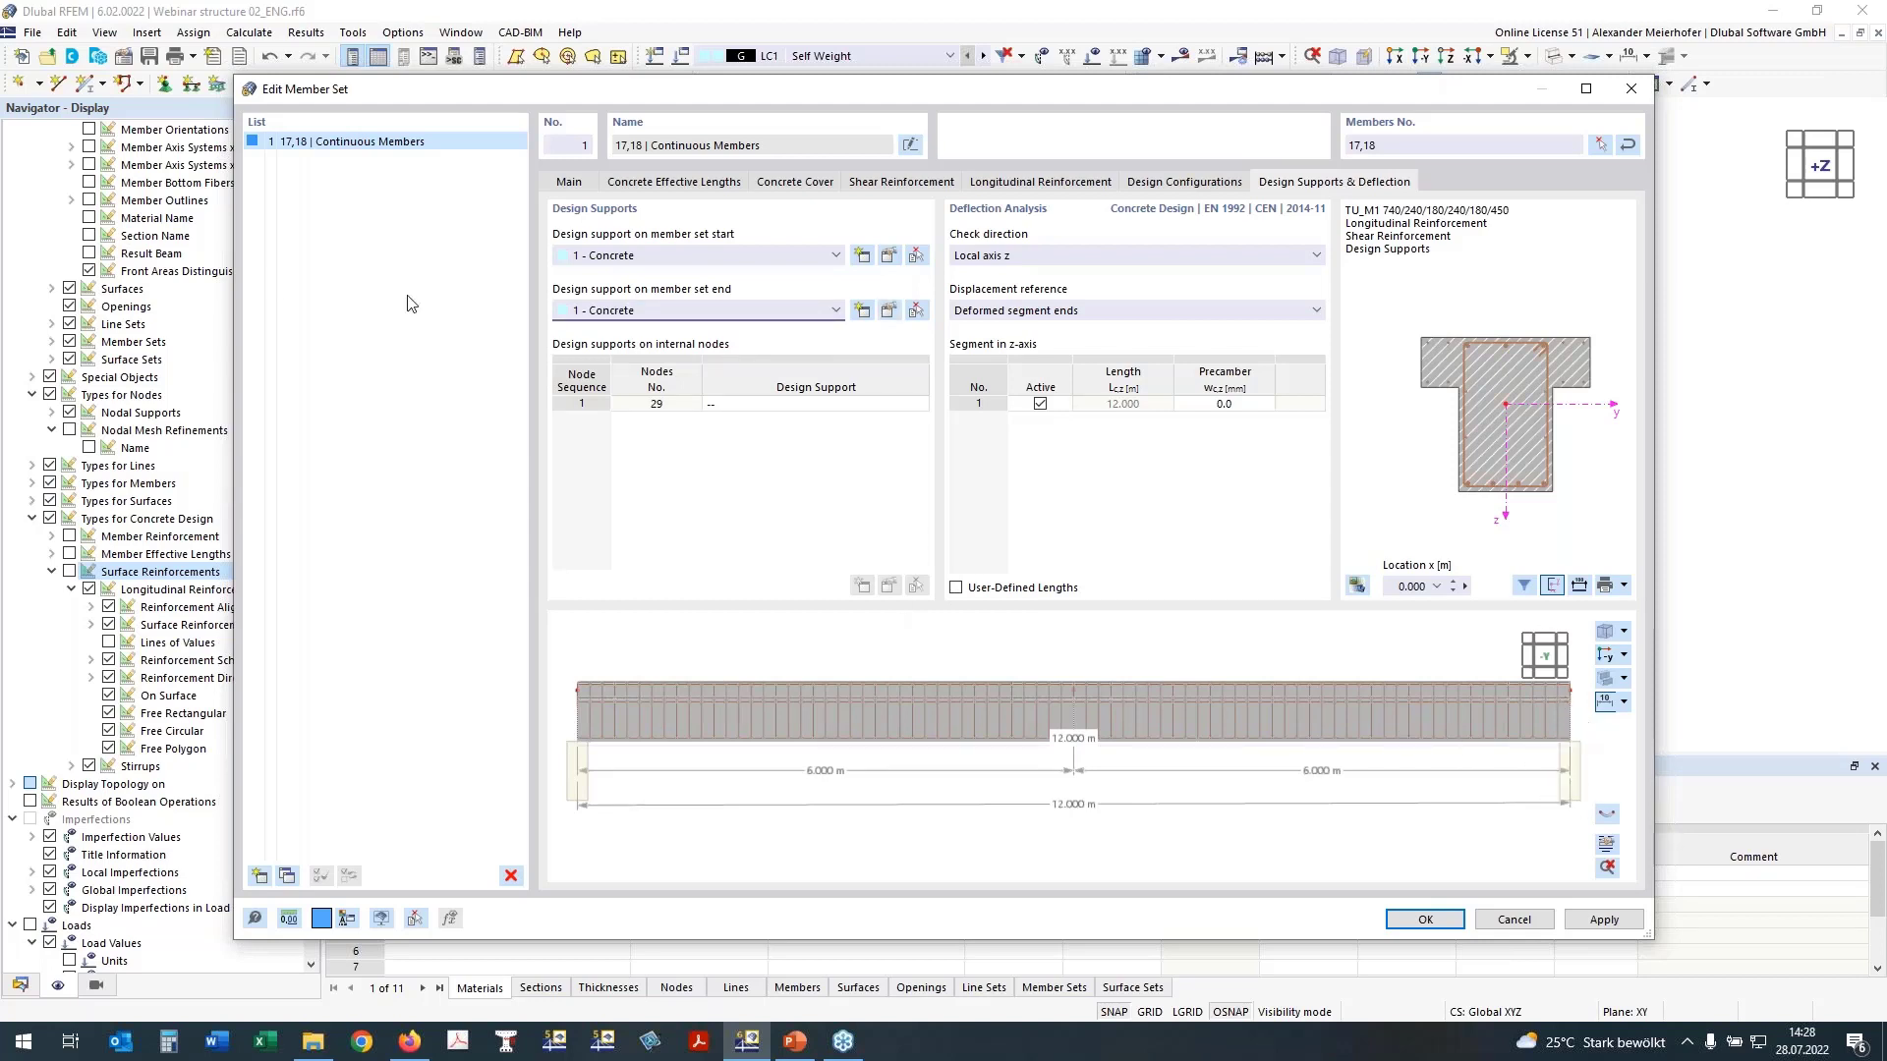
Step: Assign design support 2 - Concrete to internal node 29 and accept the member set changes
left_click(736, 415)
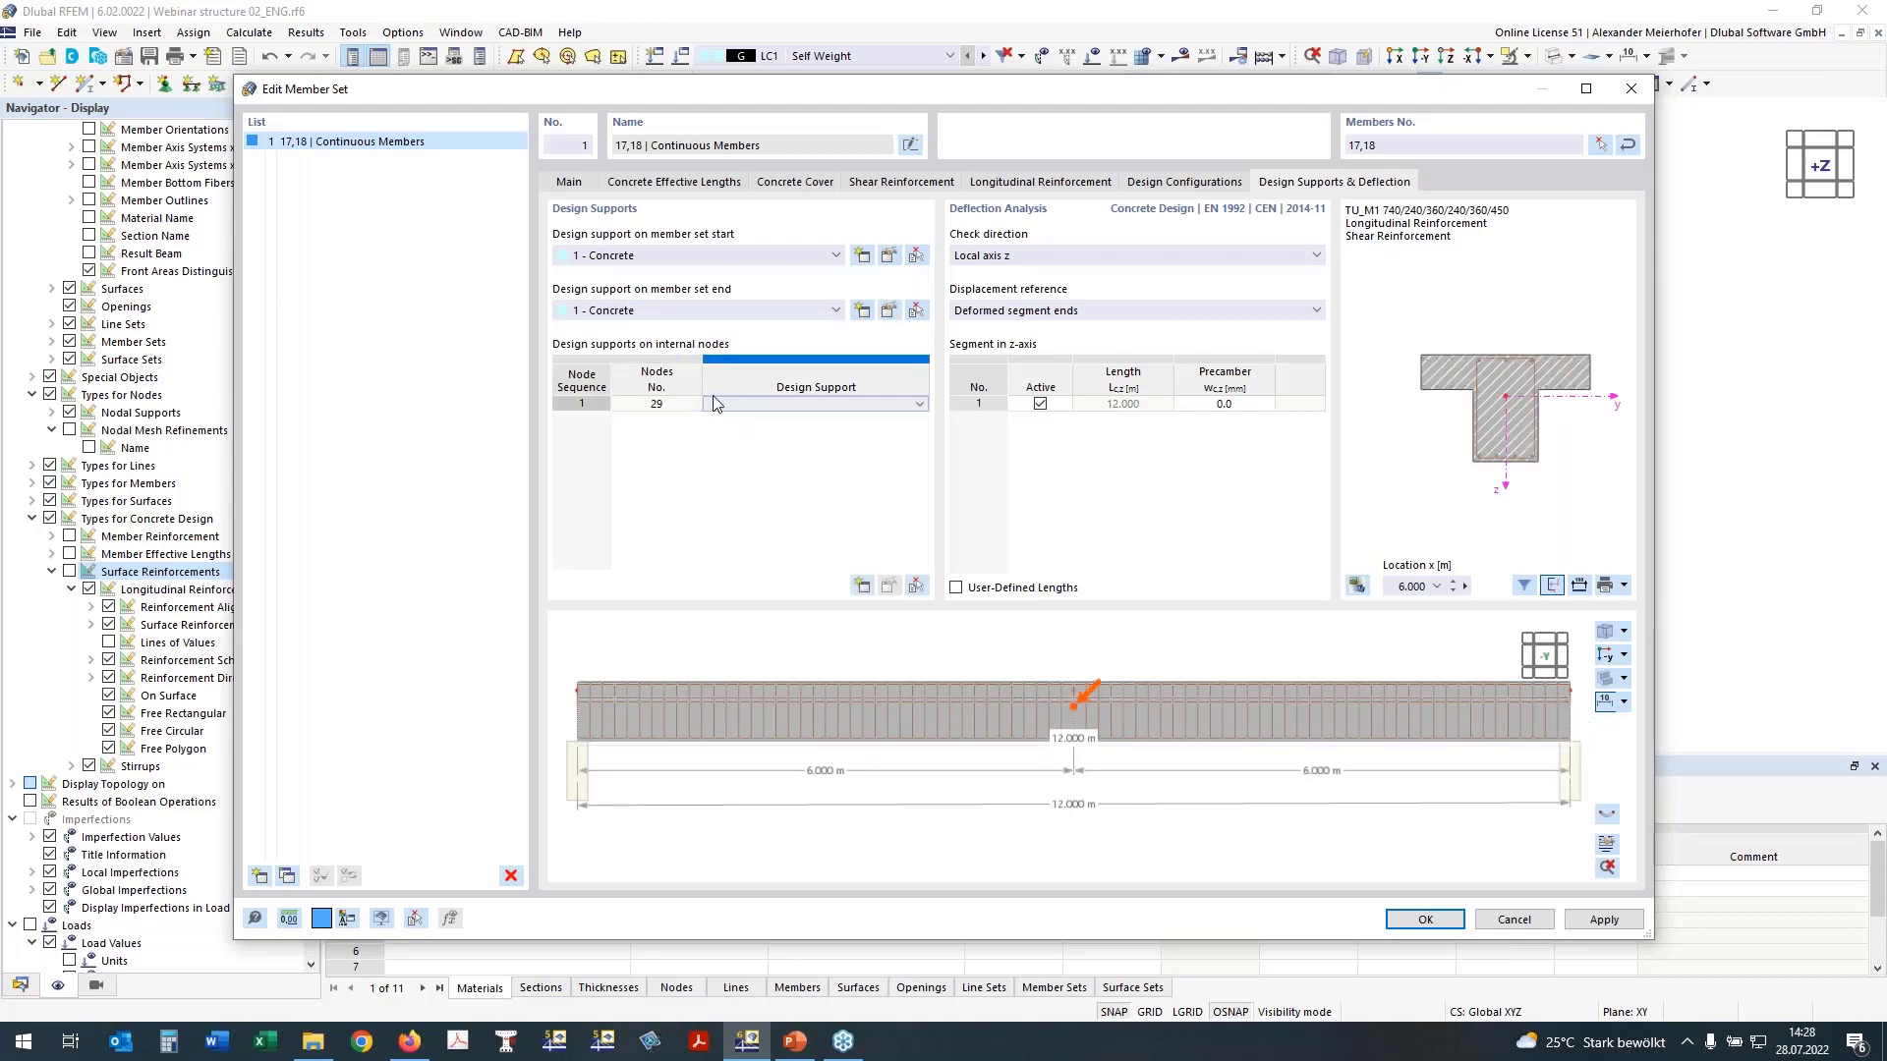
left_click(728, 415)
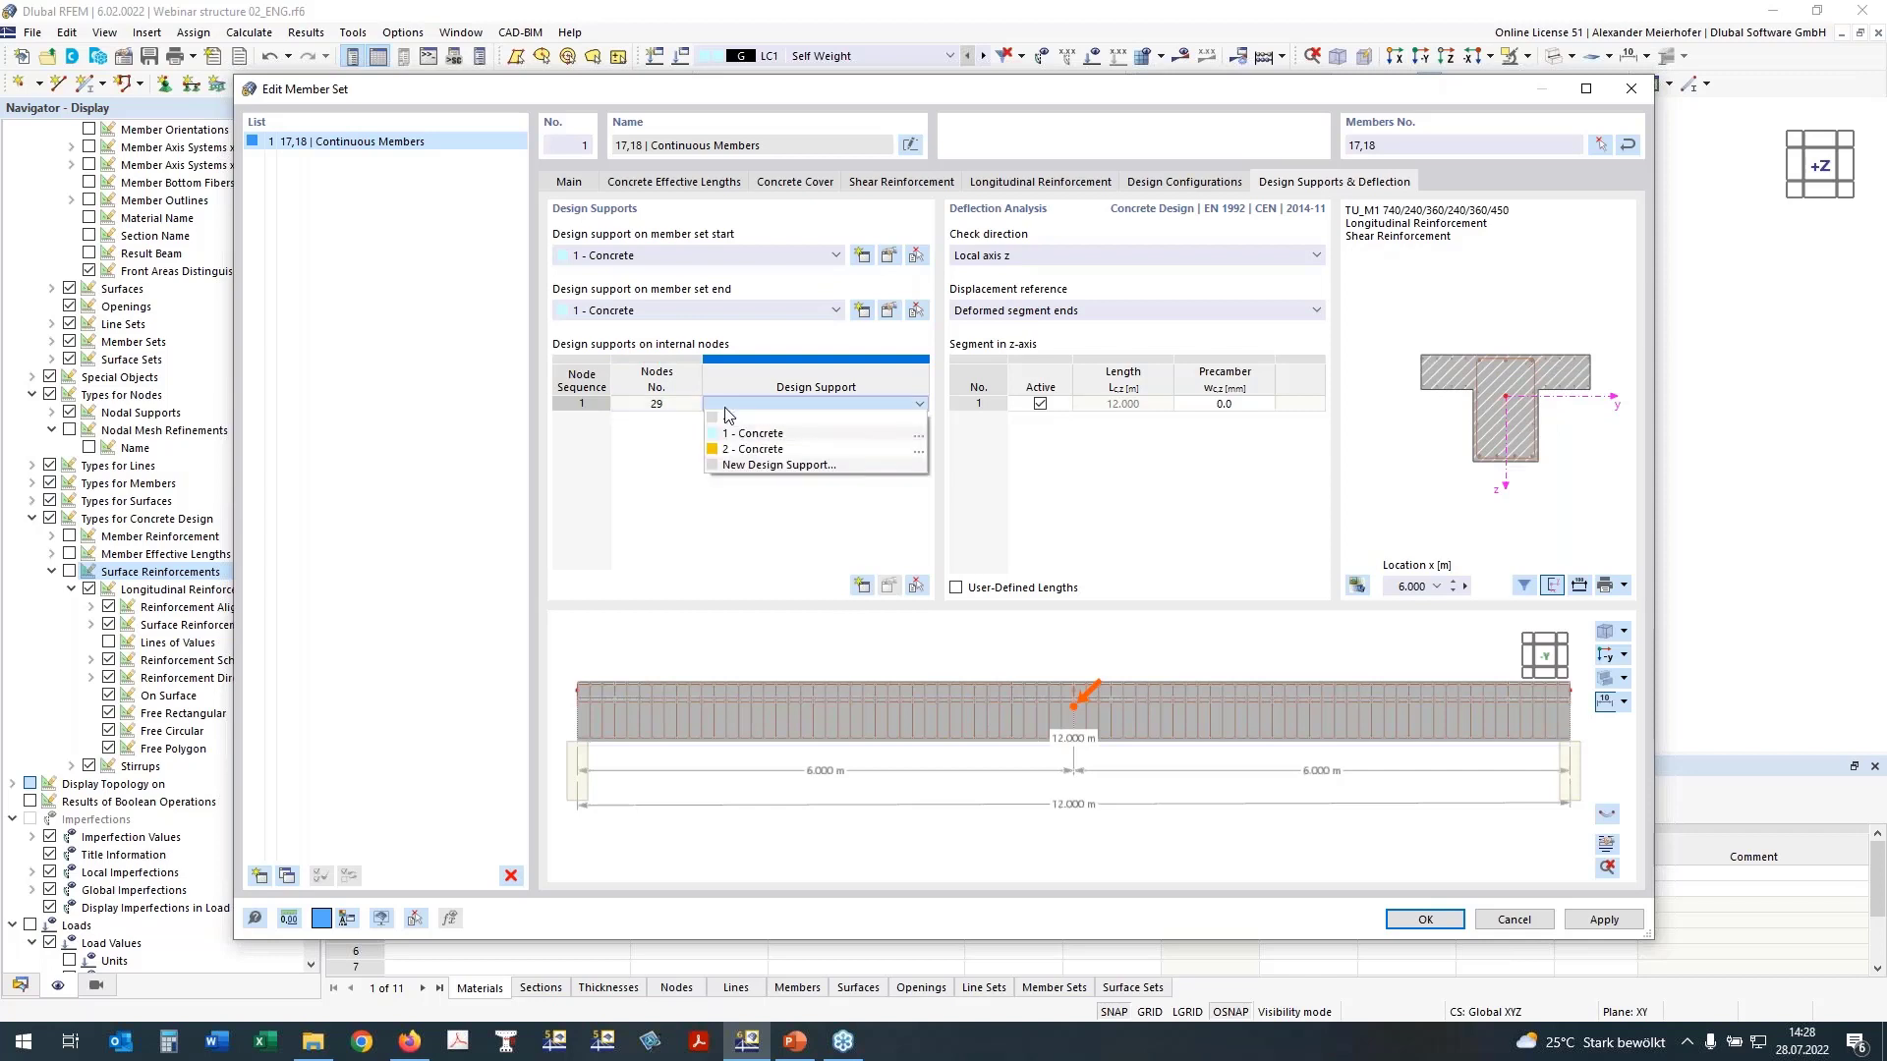
left_click(751, 450)
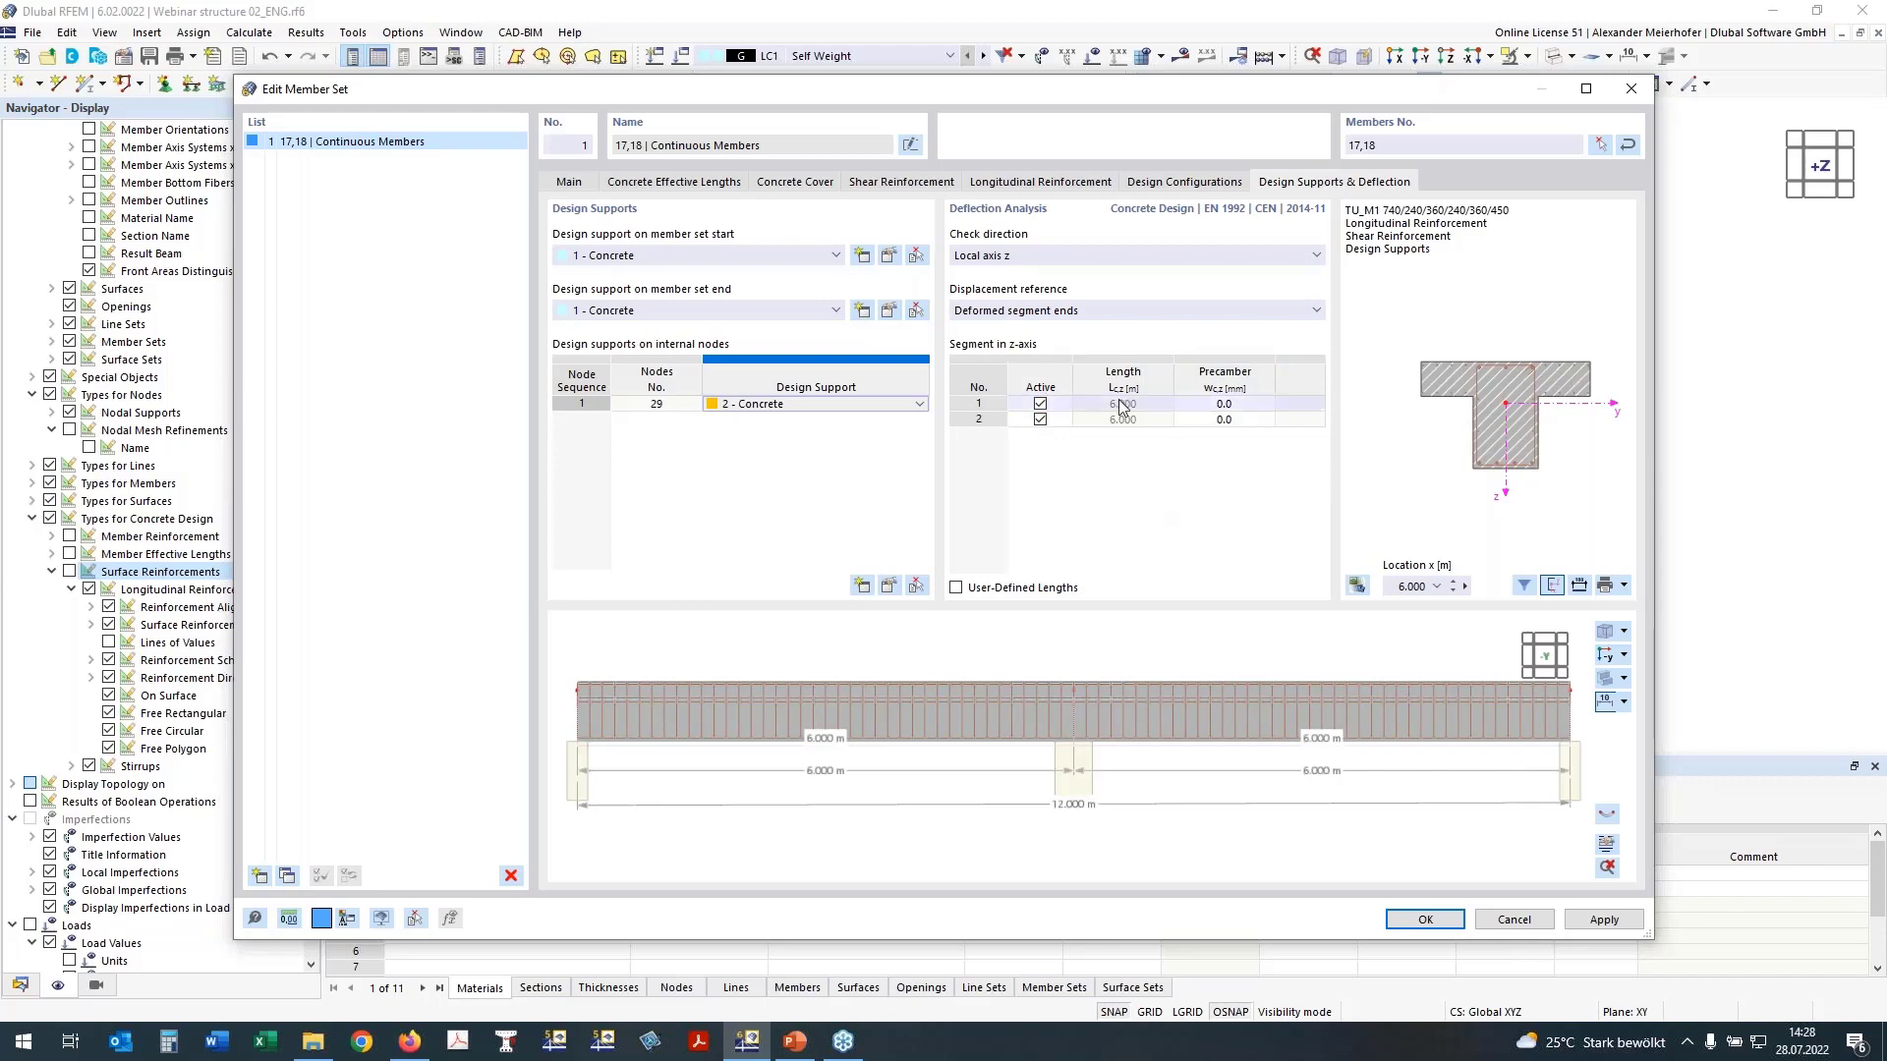
left_click(1426, 922)
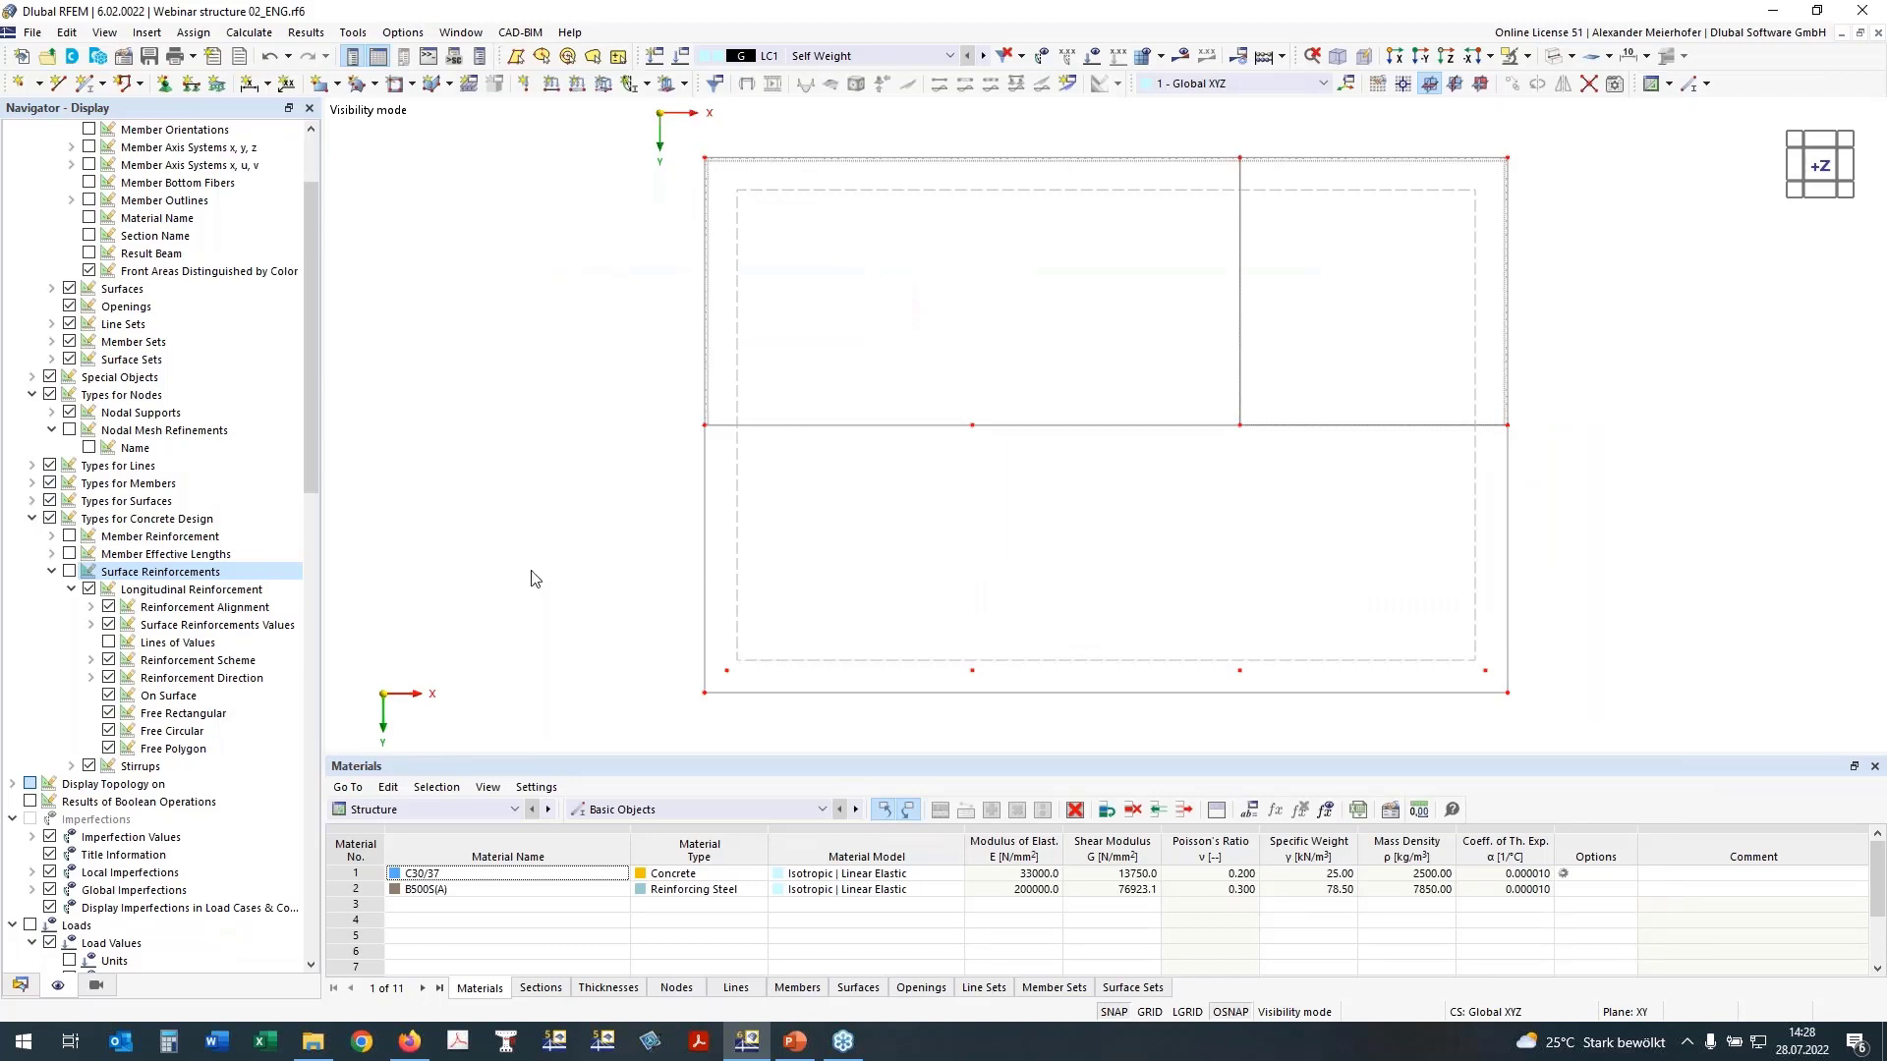
Step: Turn on the display of member reinforcement and inspect the rib's reinforcement and design supports in the model
middle_click_drag(537, 501, 693, 330, "ctrl")
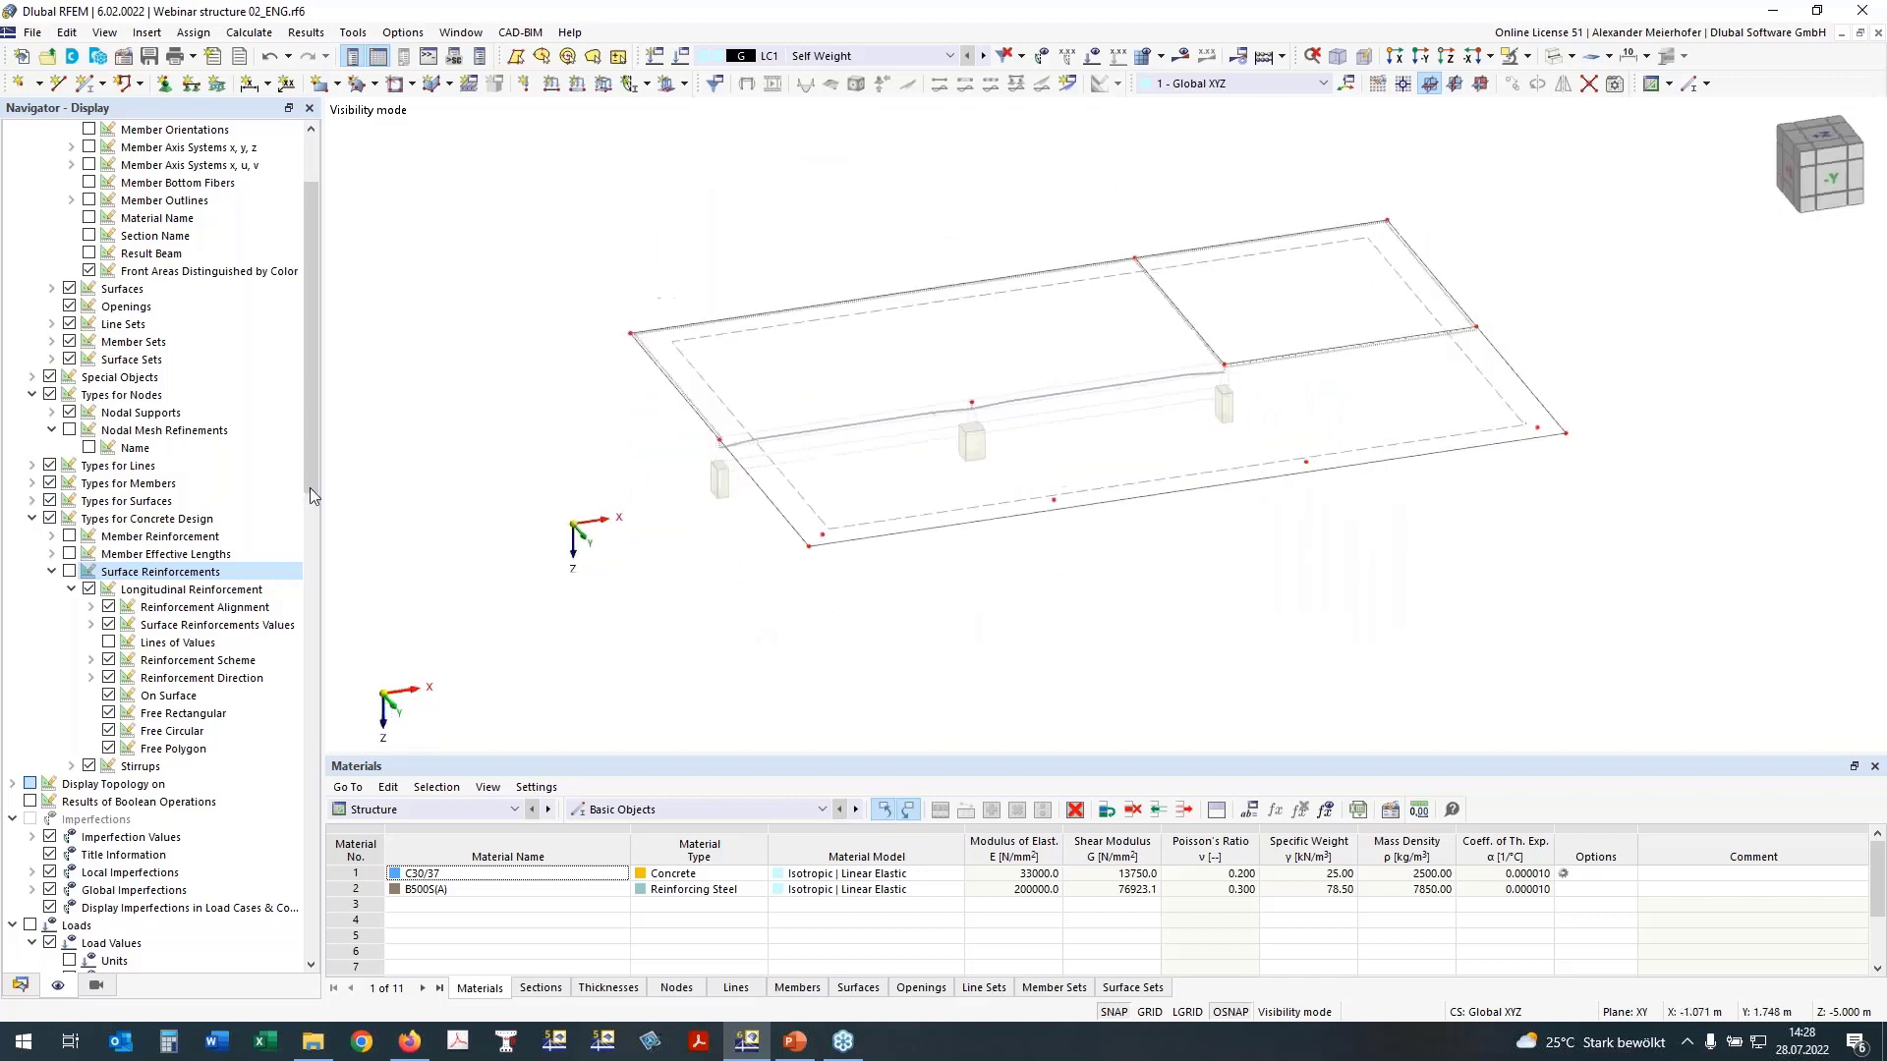
left_click(71, 537)
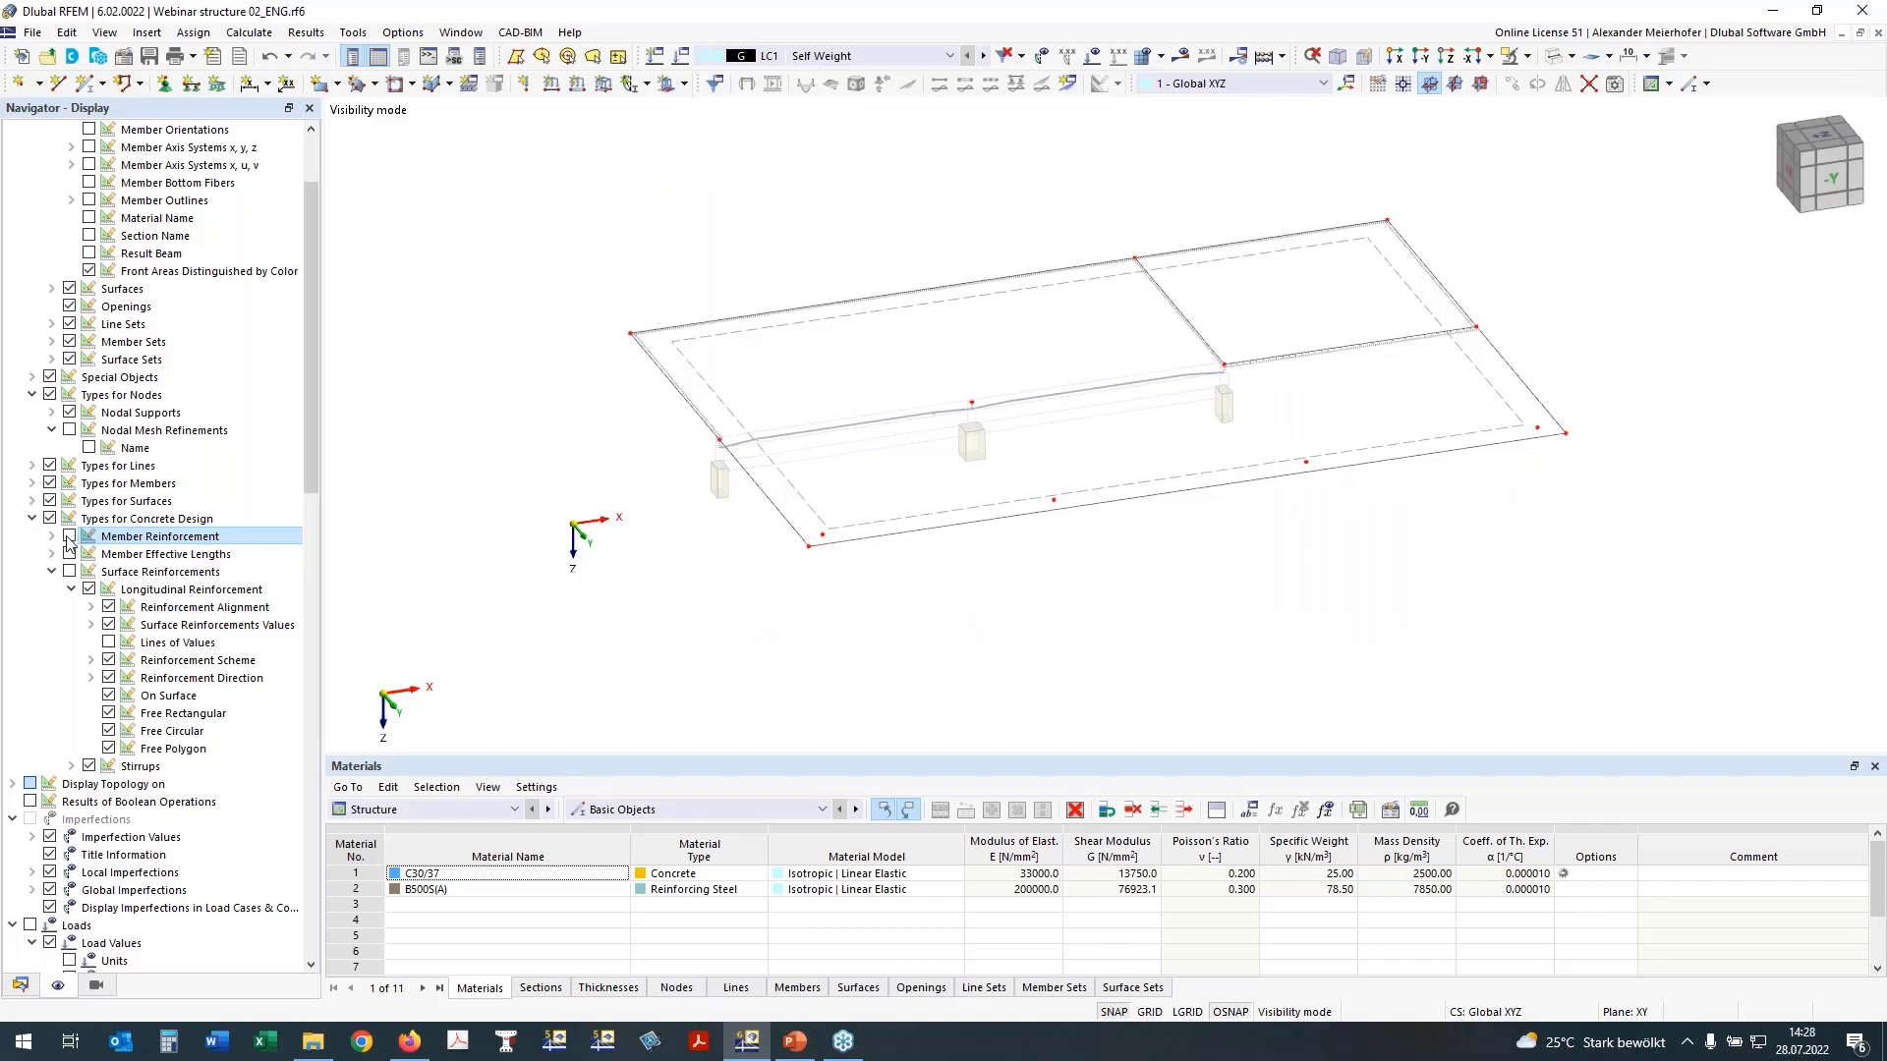
left_click(68, 537)
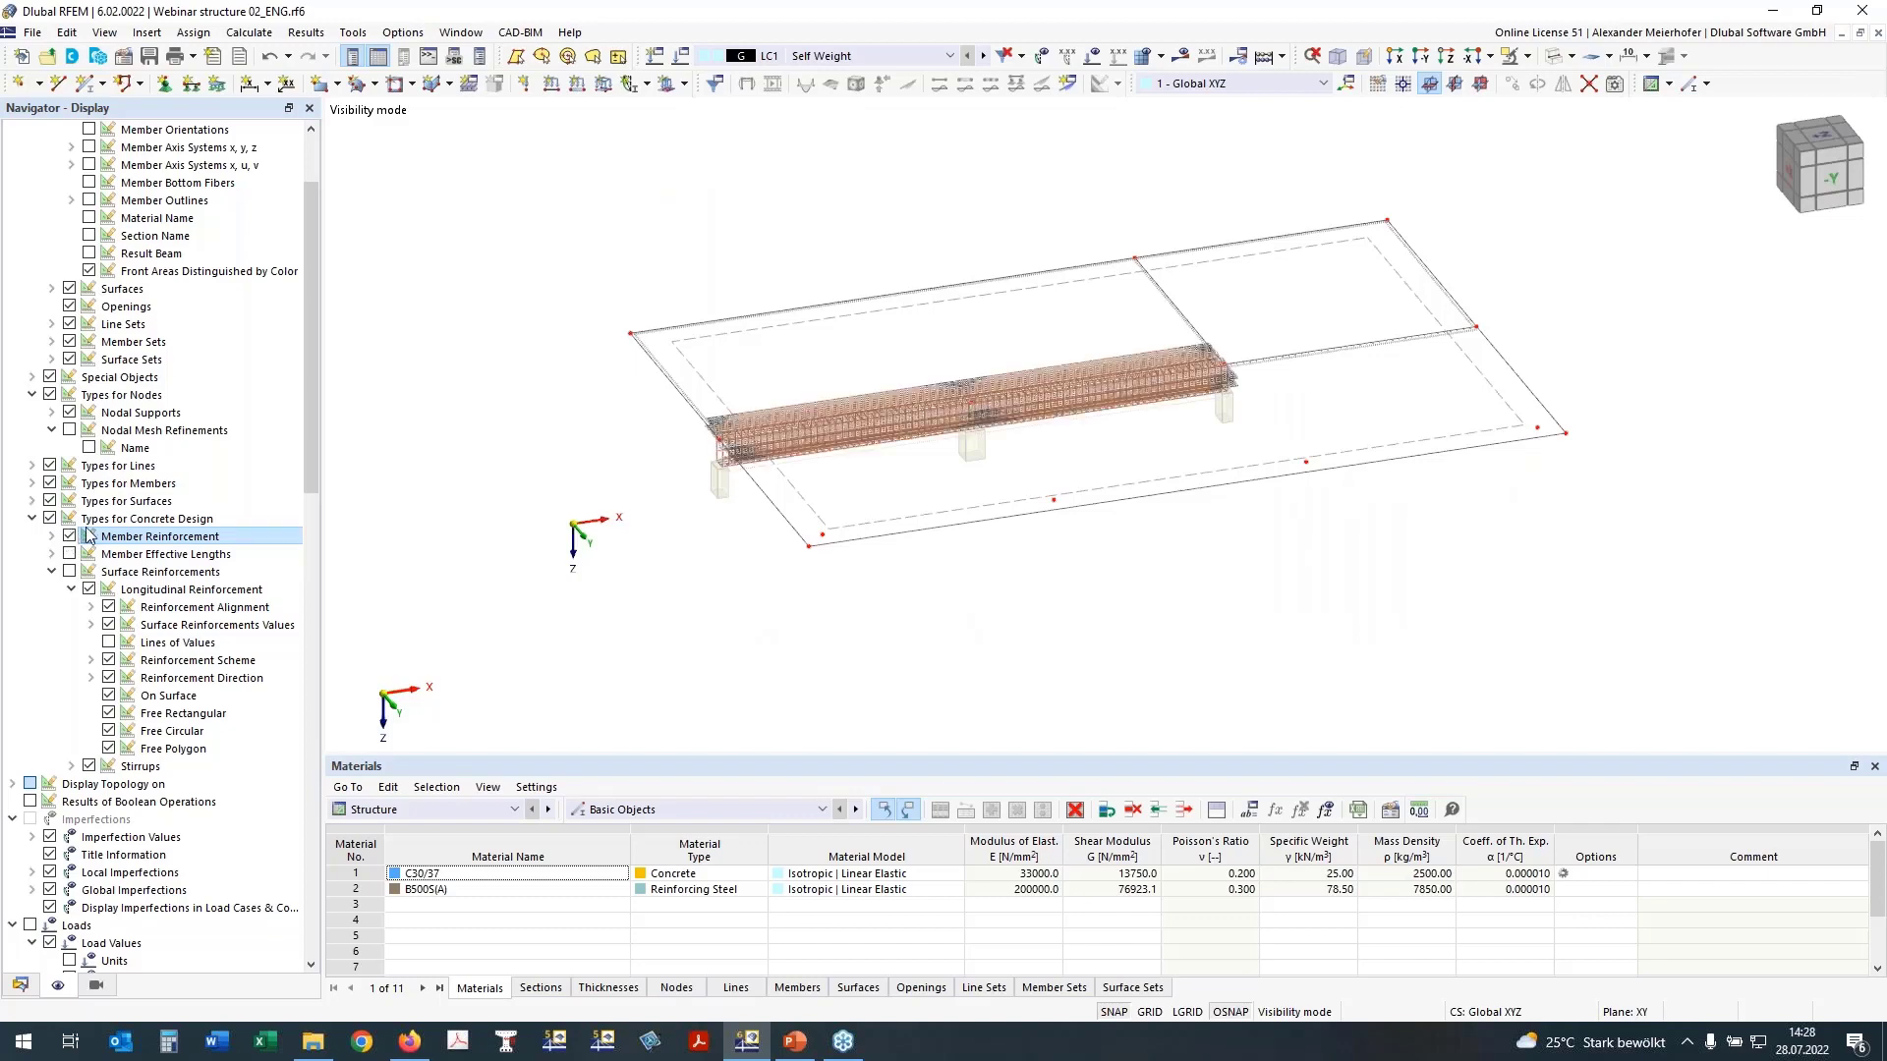
middle_click_drag(810, 607, 803, 566, "ctrl")
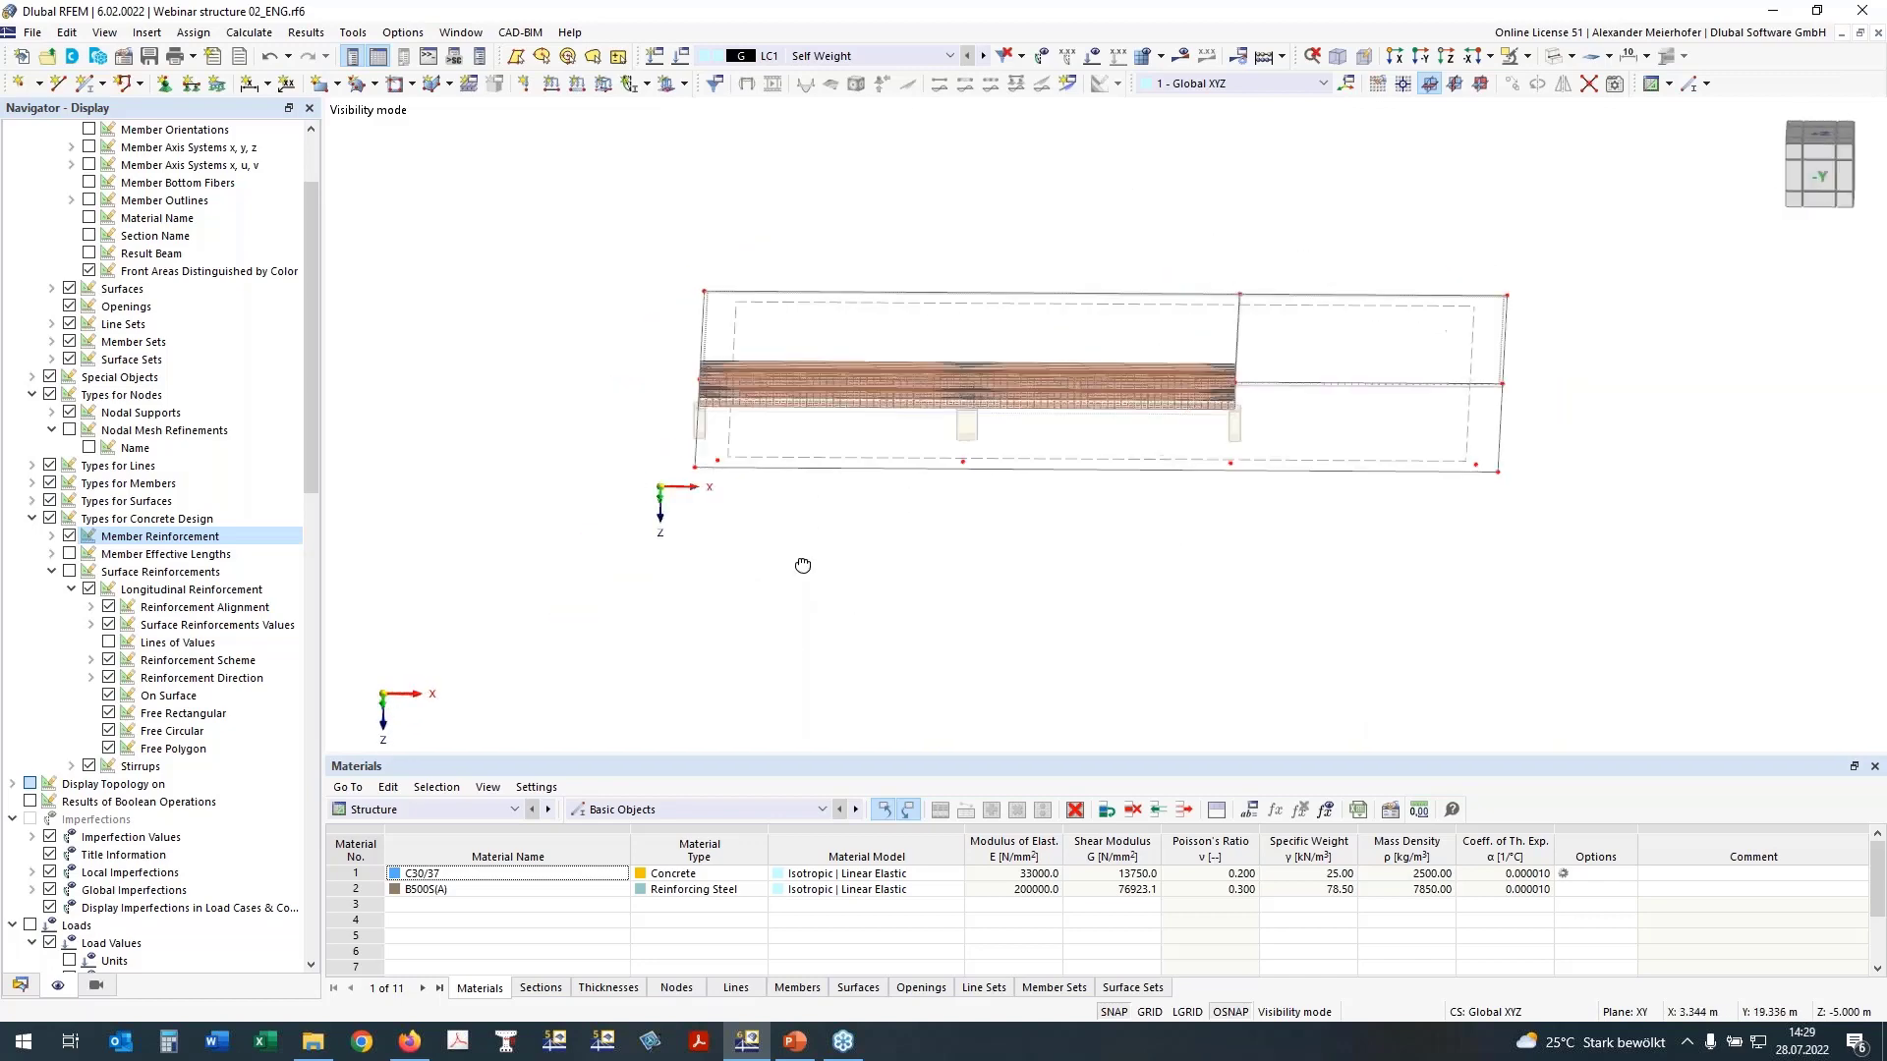
left_click(1816, 141)
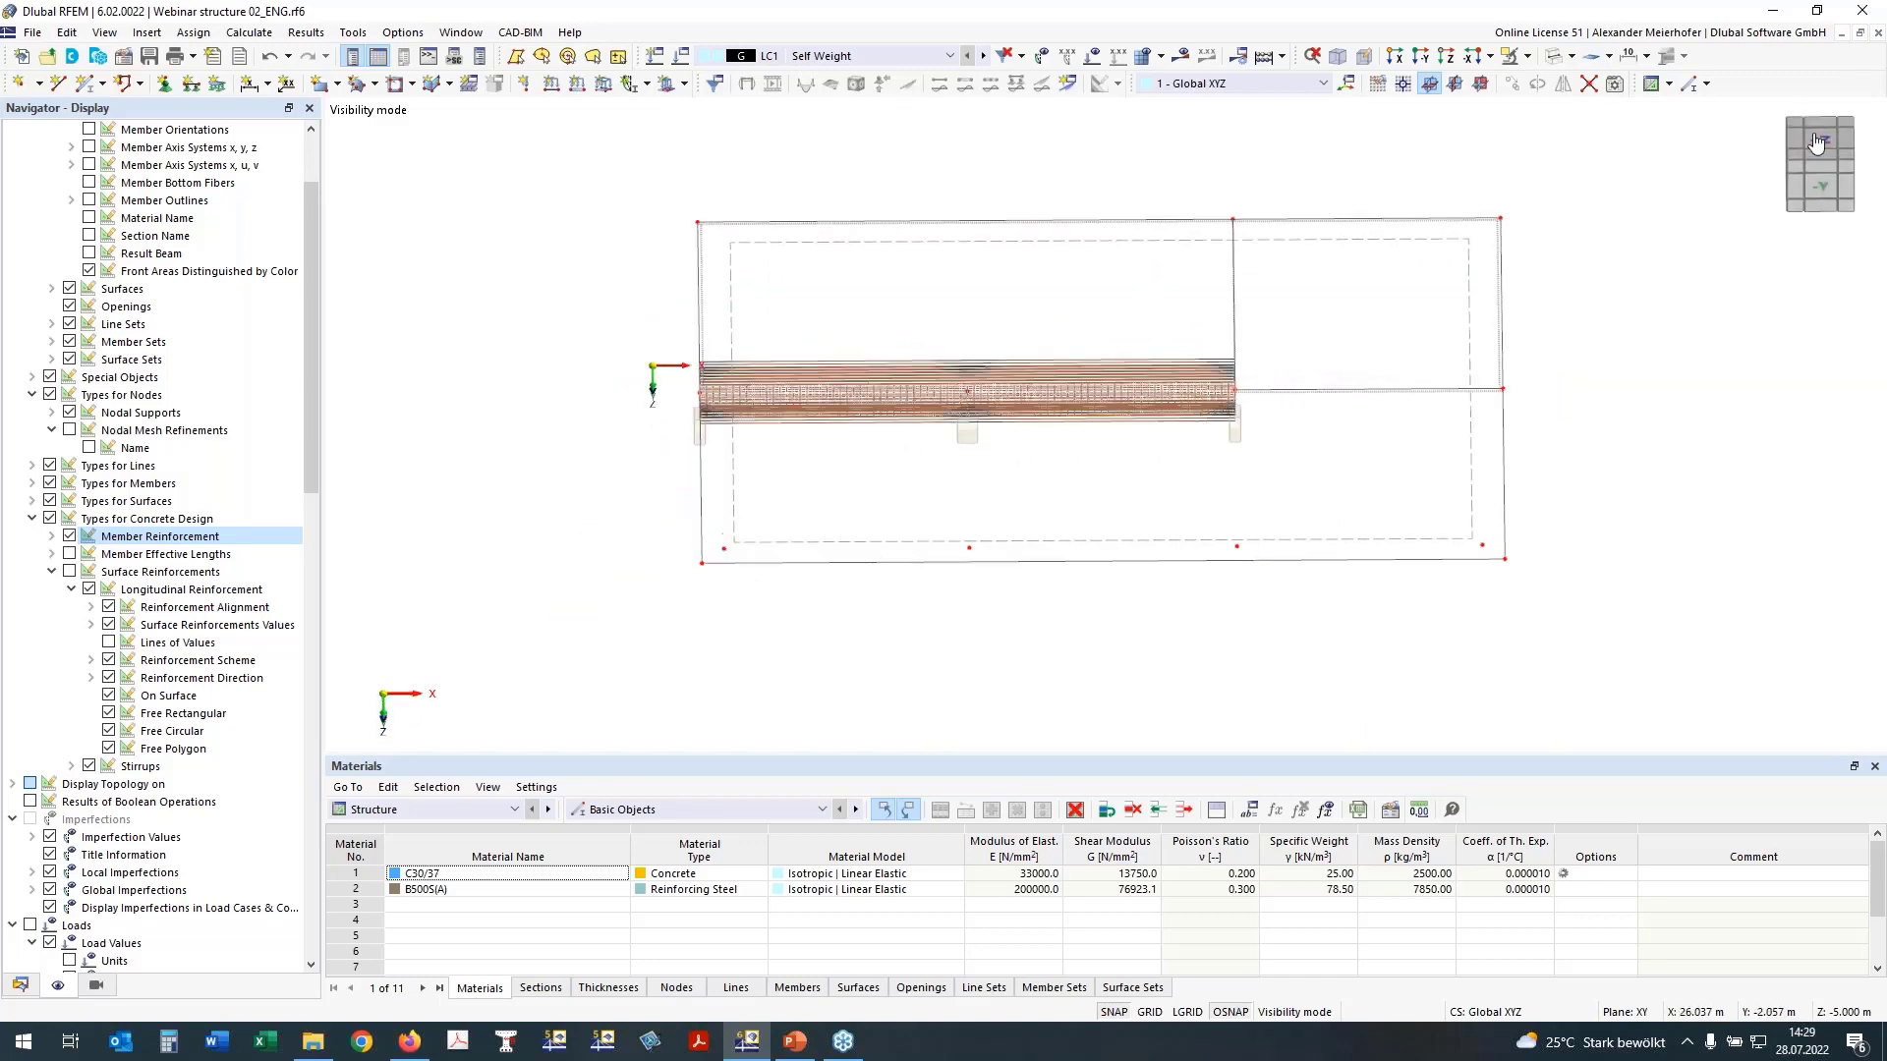
left_click_drag(902, 389, 1436, 704)
right_click(1412, 666)
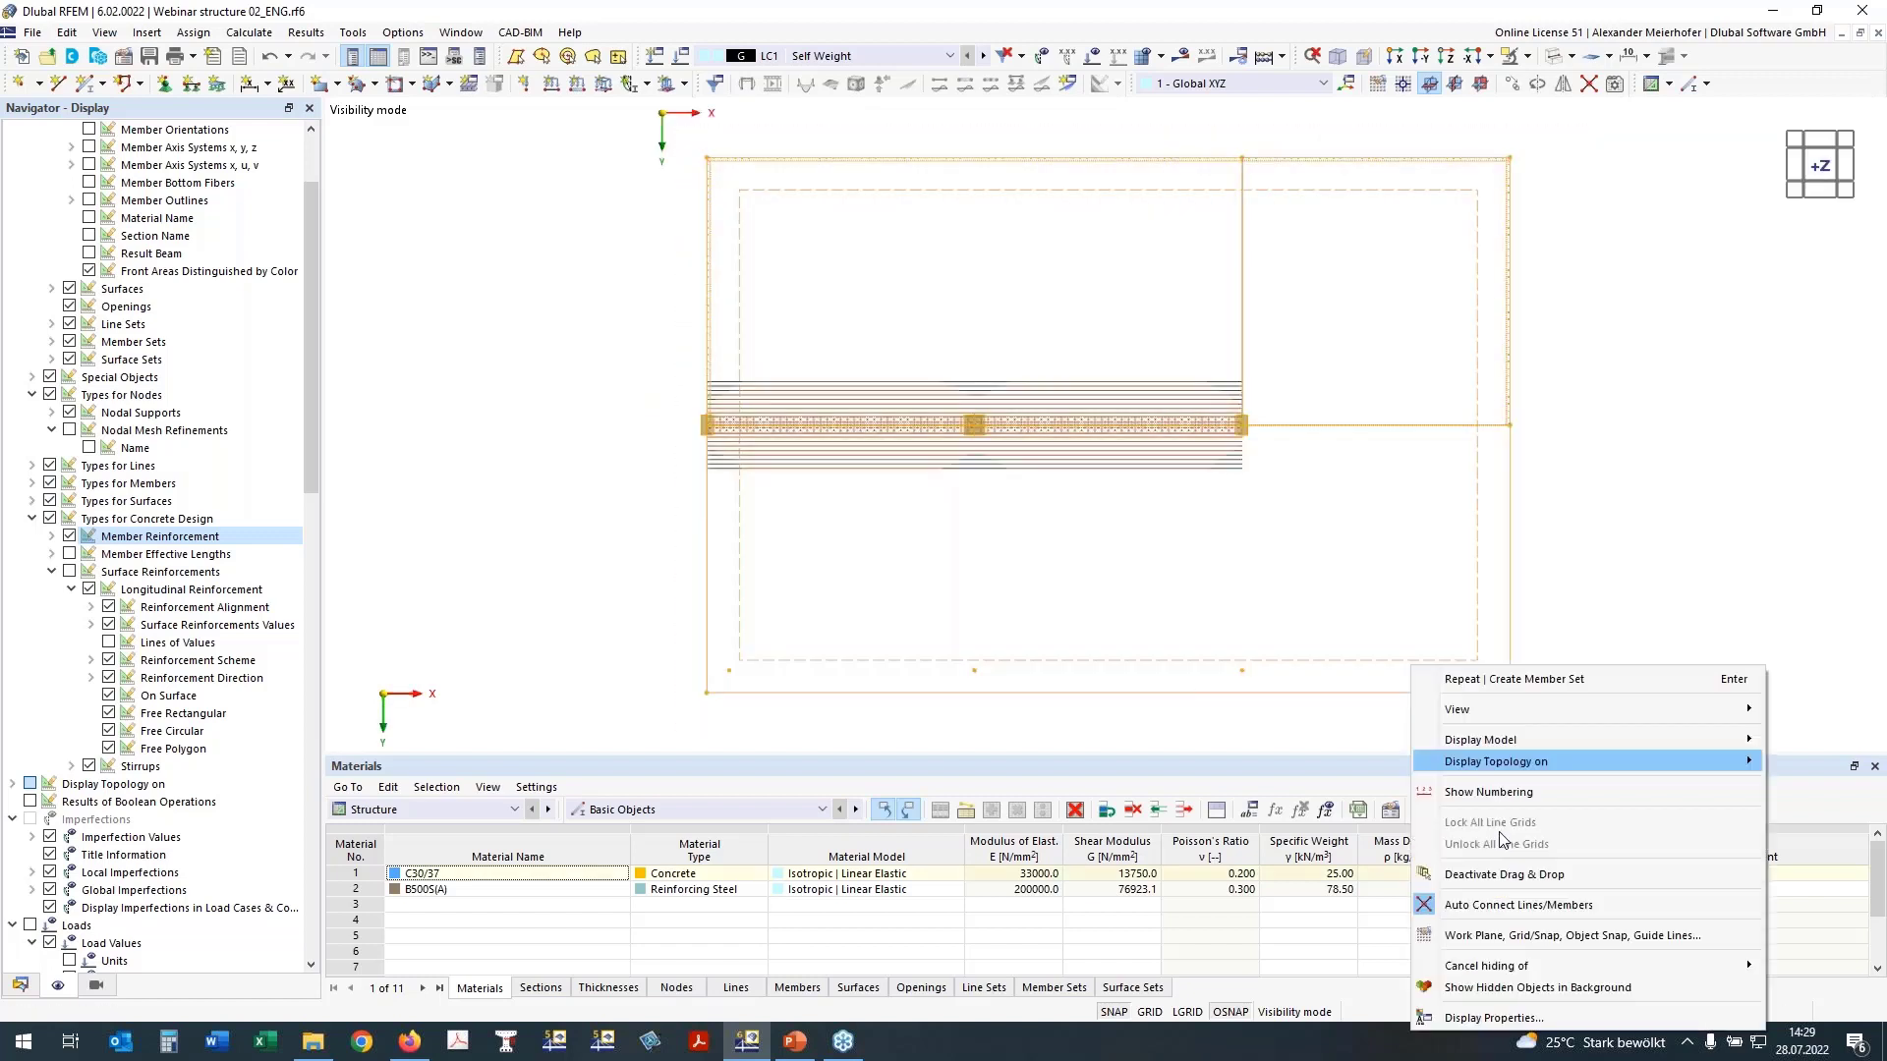
mouse_move(1513, 956)
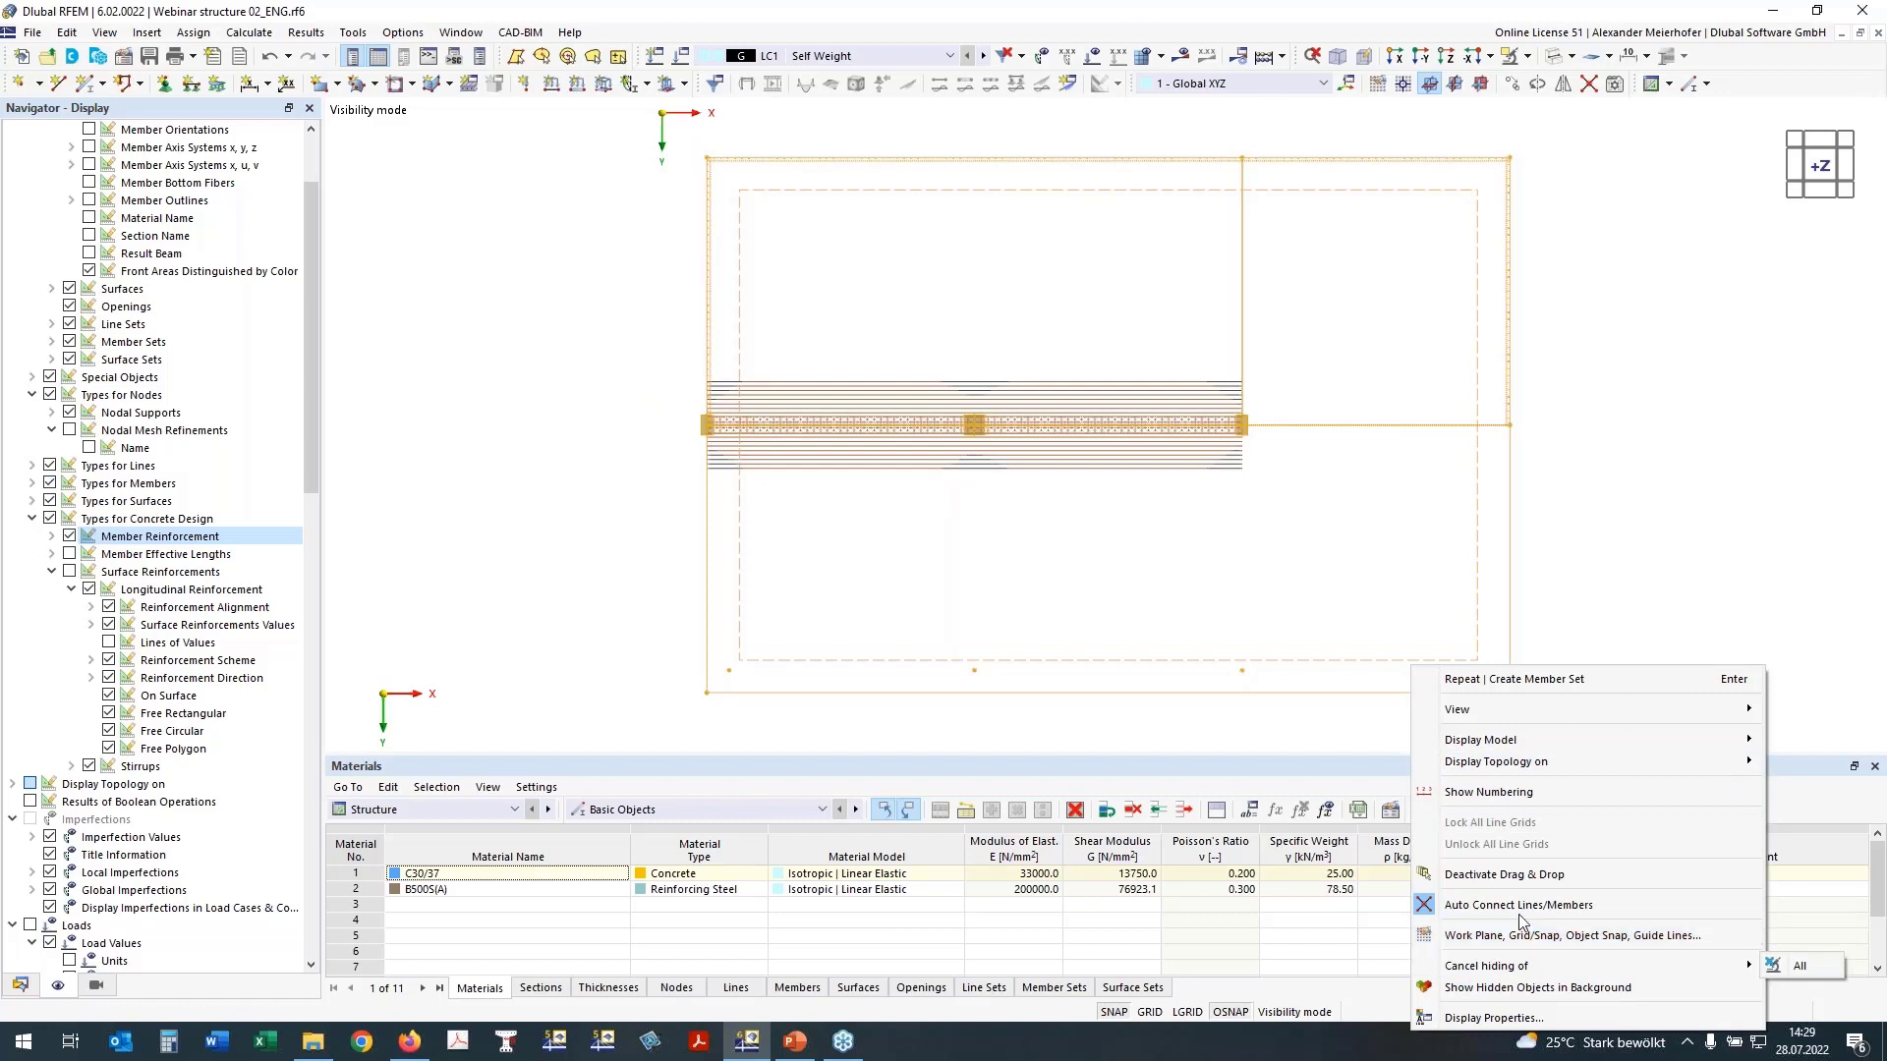
left_click(1190, 746)
left_click(1190, 746)
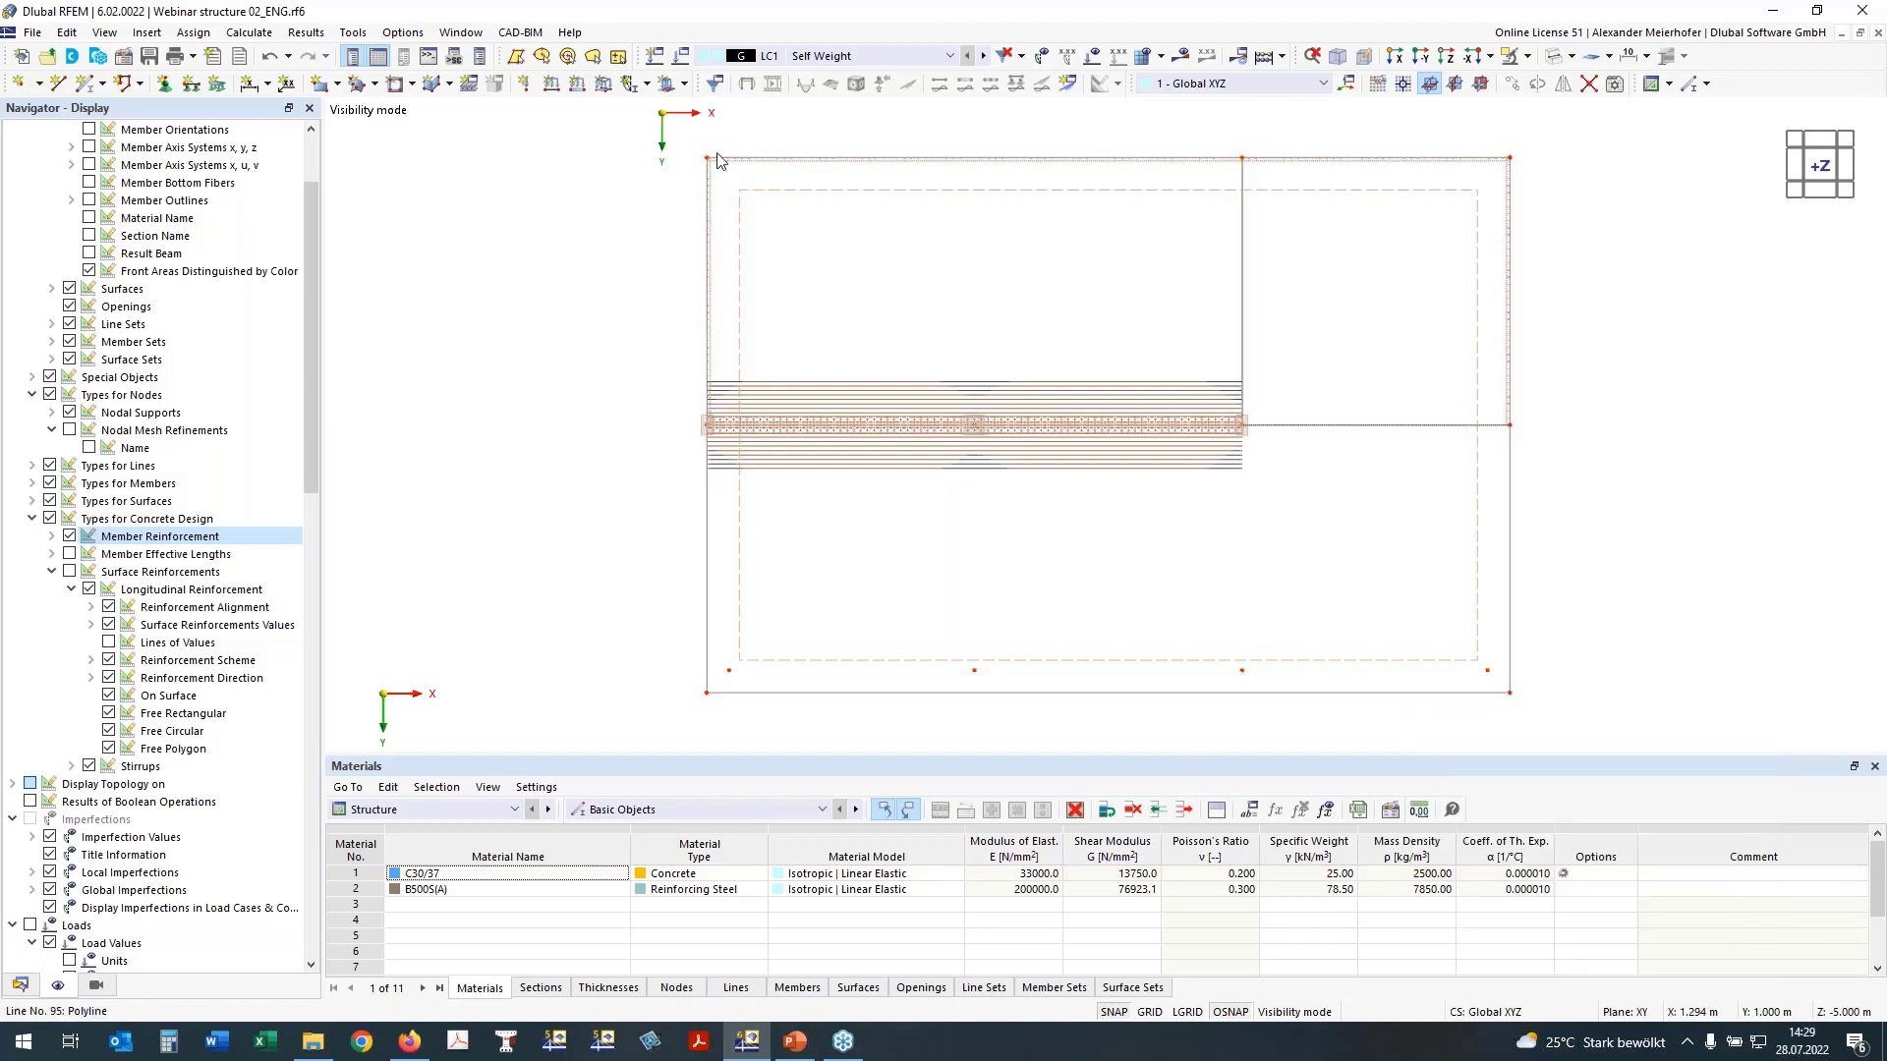
Step: Create a new object selection from all objects of the visible slab and give it number 200
left_click_drag(665, 125, 1496, 652)
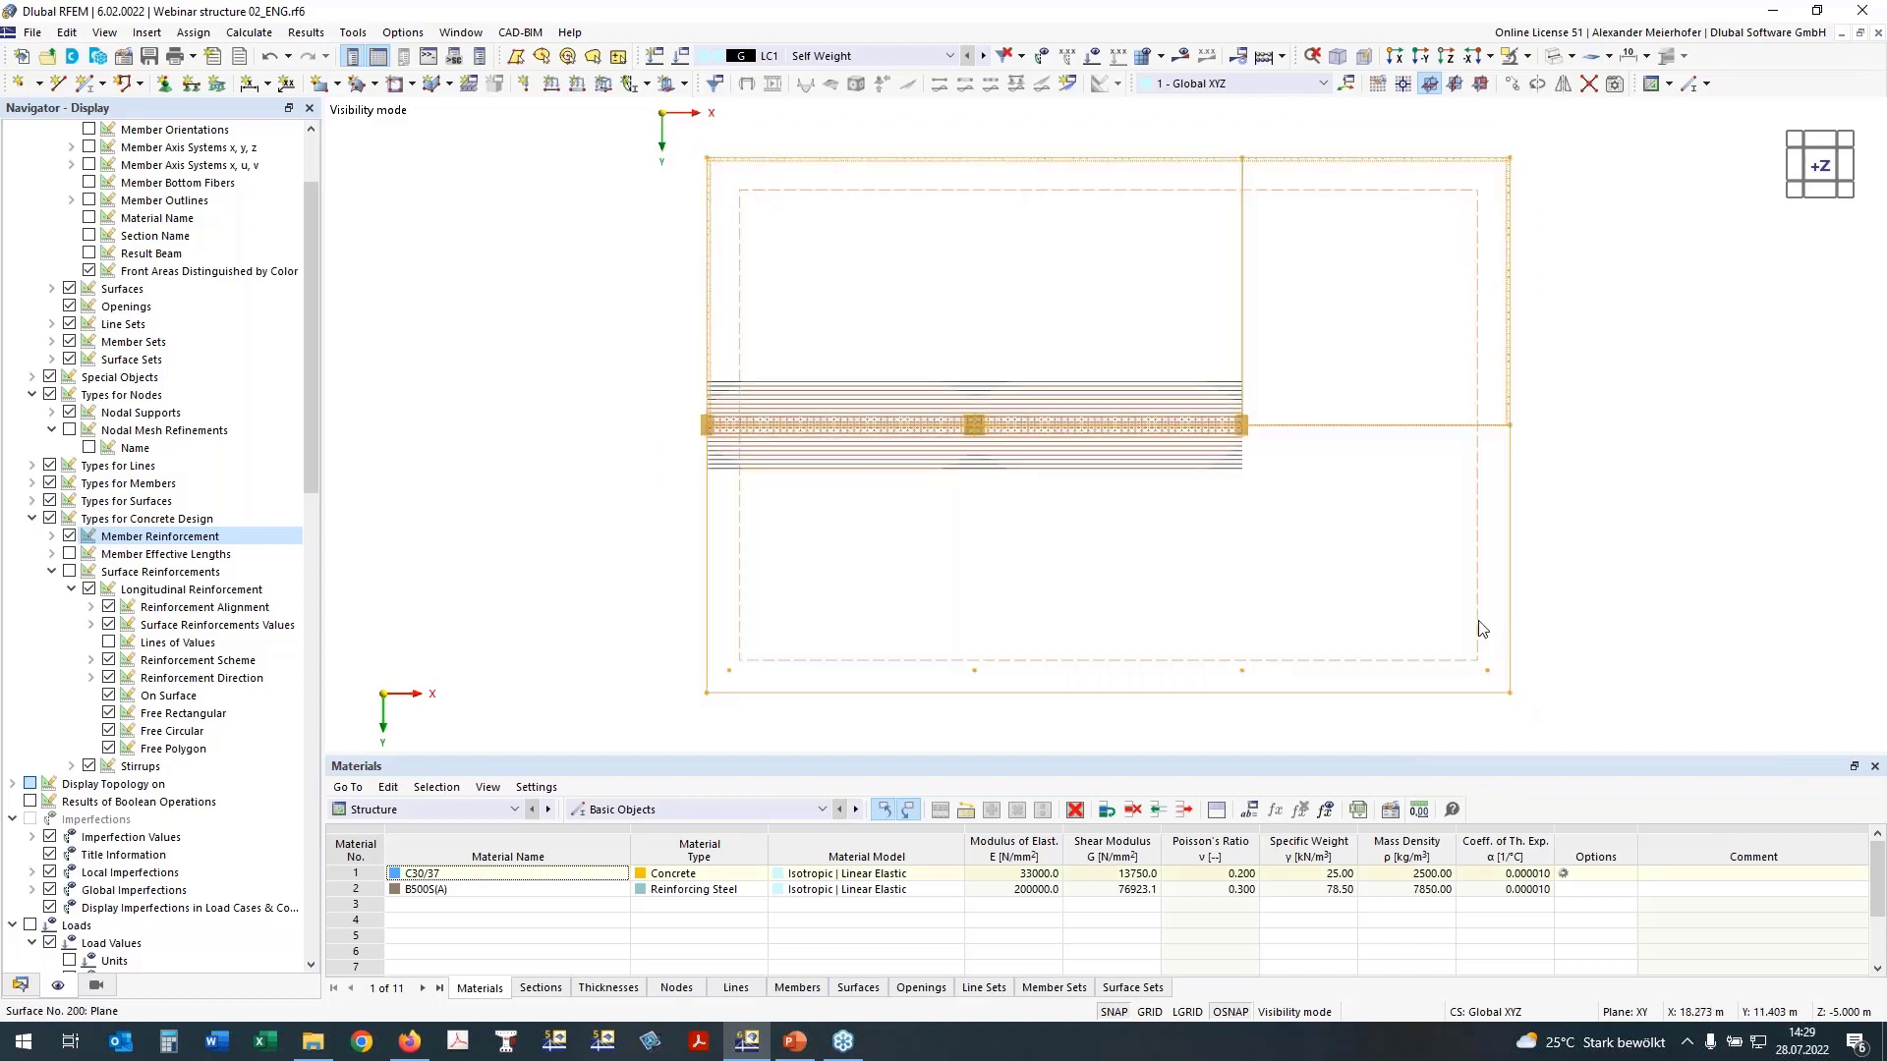
right_click(1496, 650)
left_click(1513, 622)
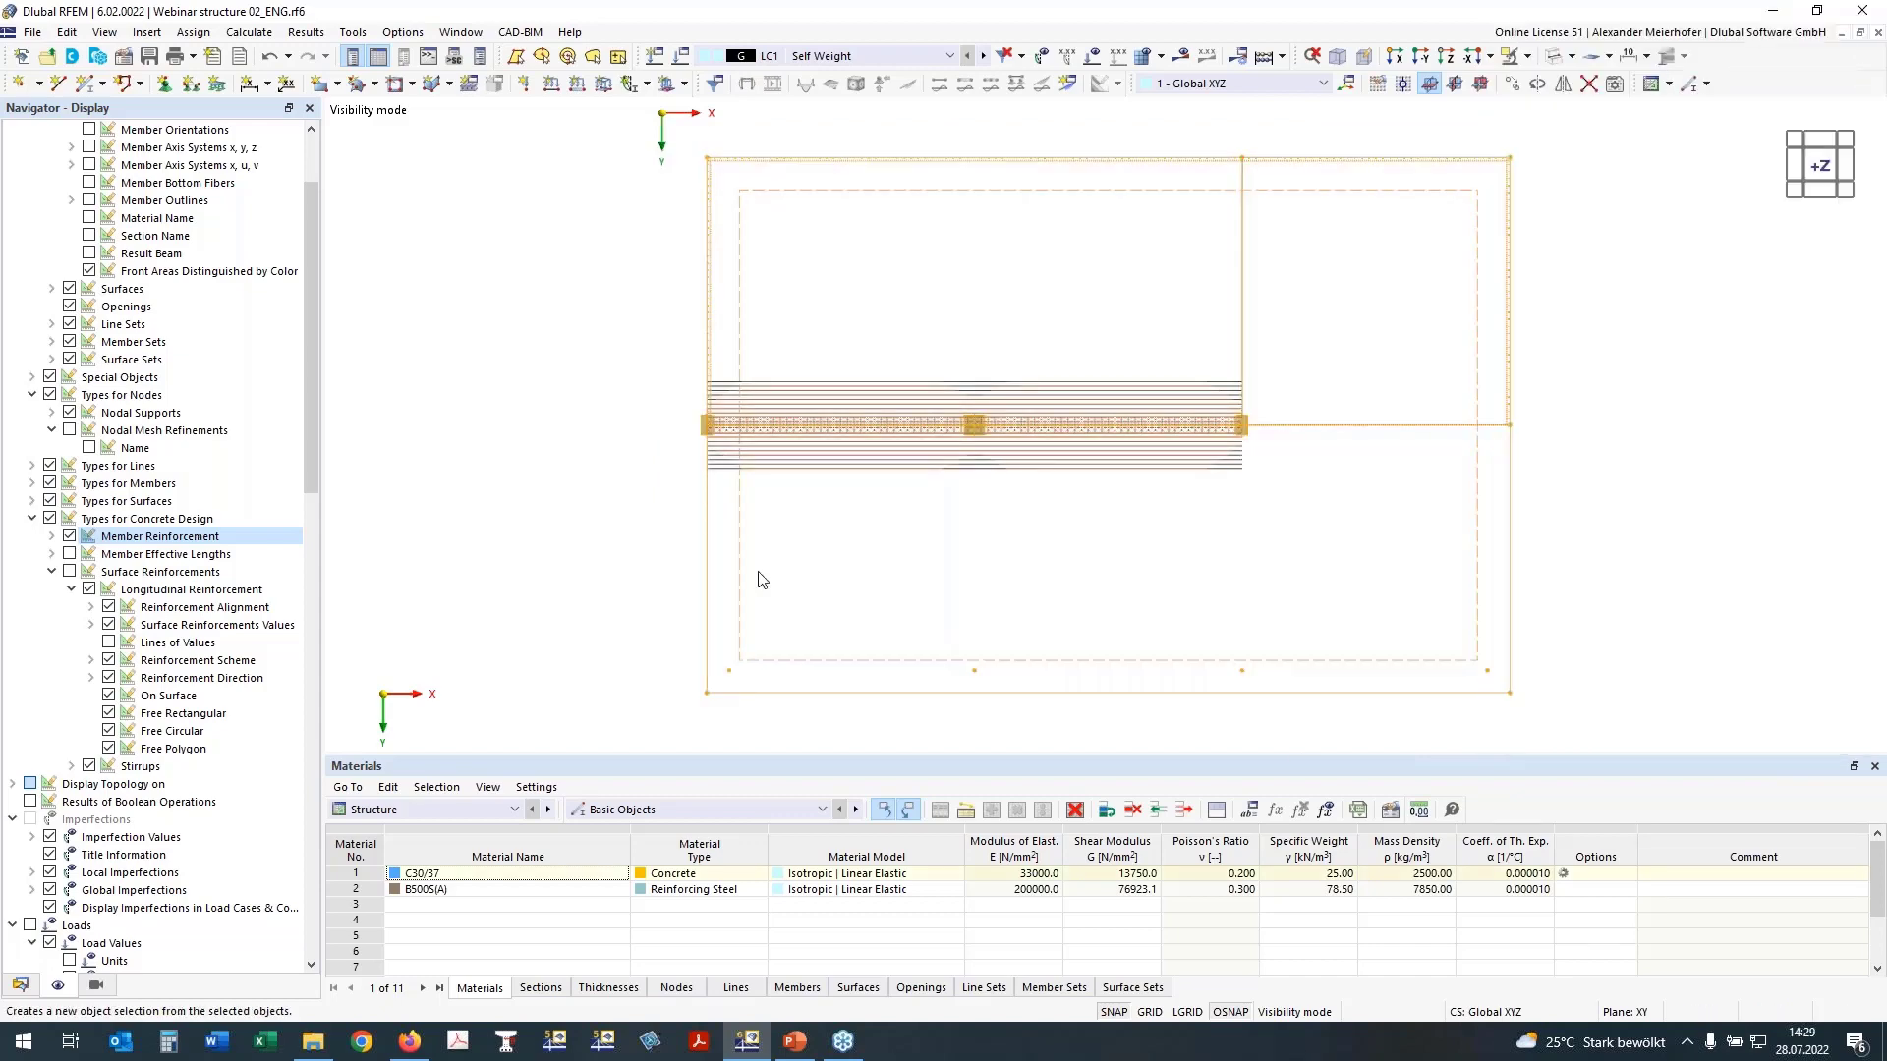
left_click(641, 220)
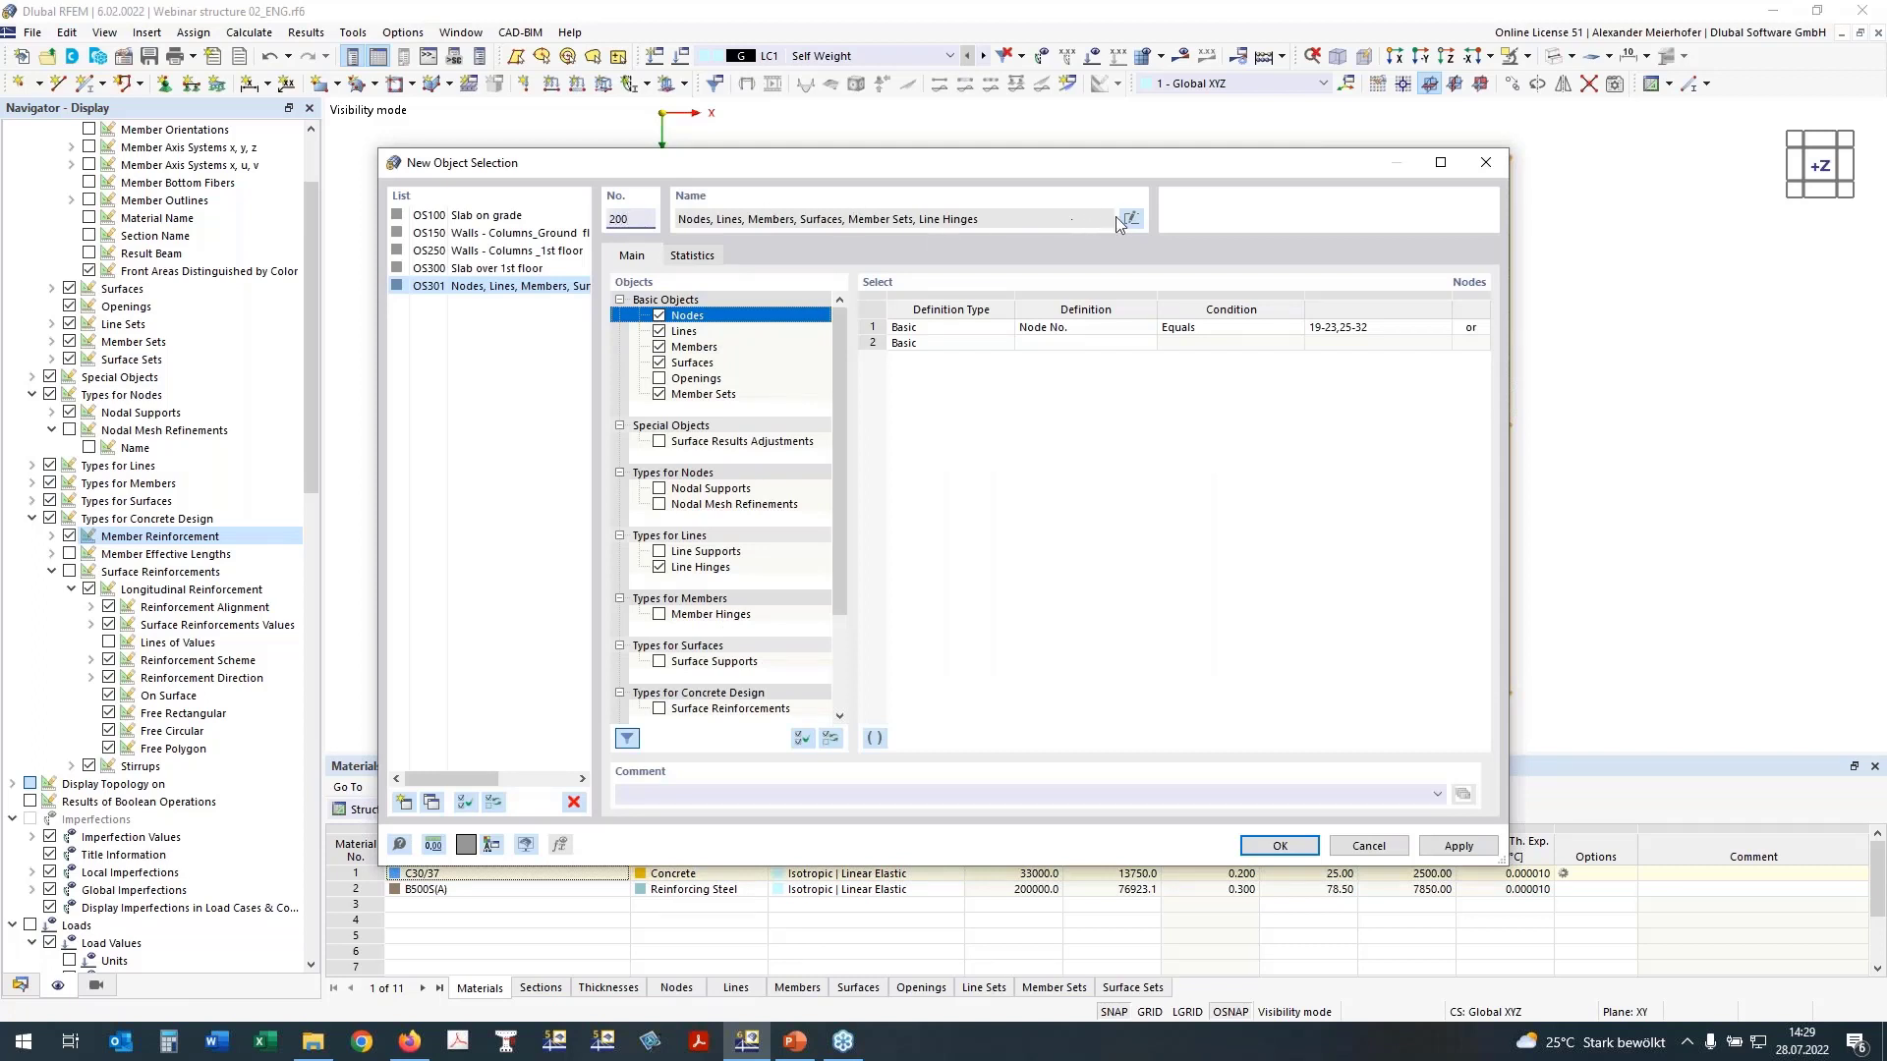
key("Tab")
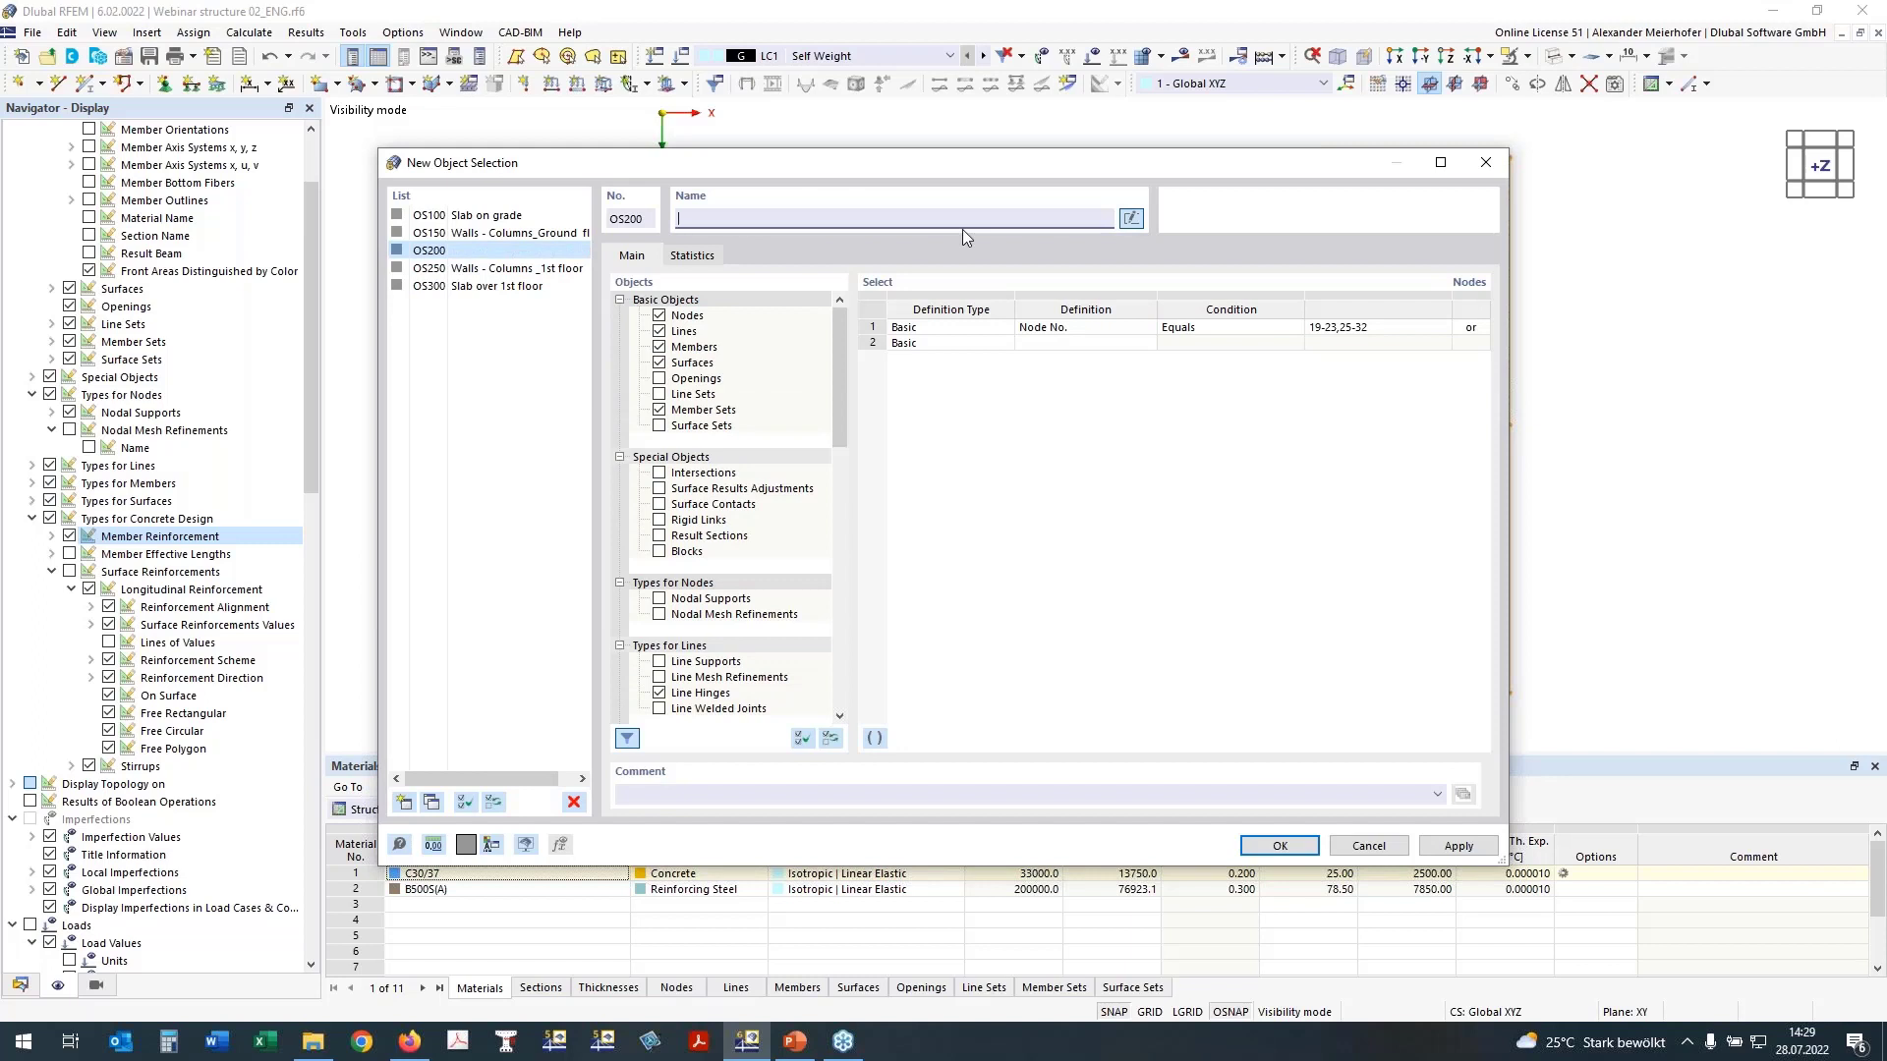
Step: Name the object selection "Slab over Ground flour" and save it
type("Slab over Ground flour")
left_click(1279, 847)
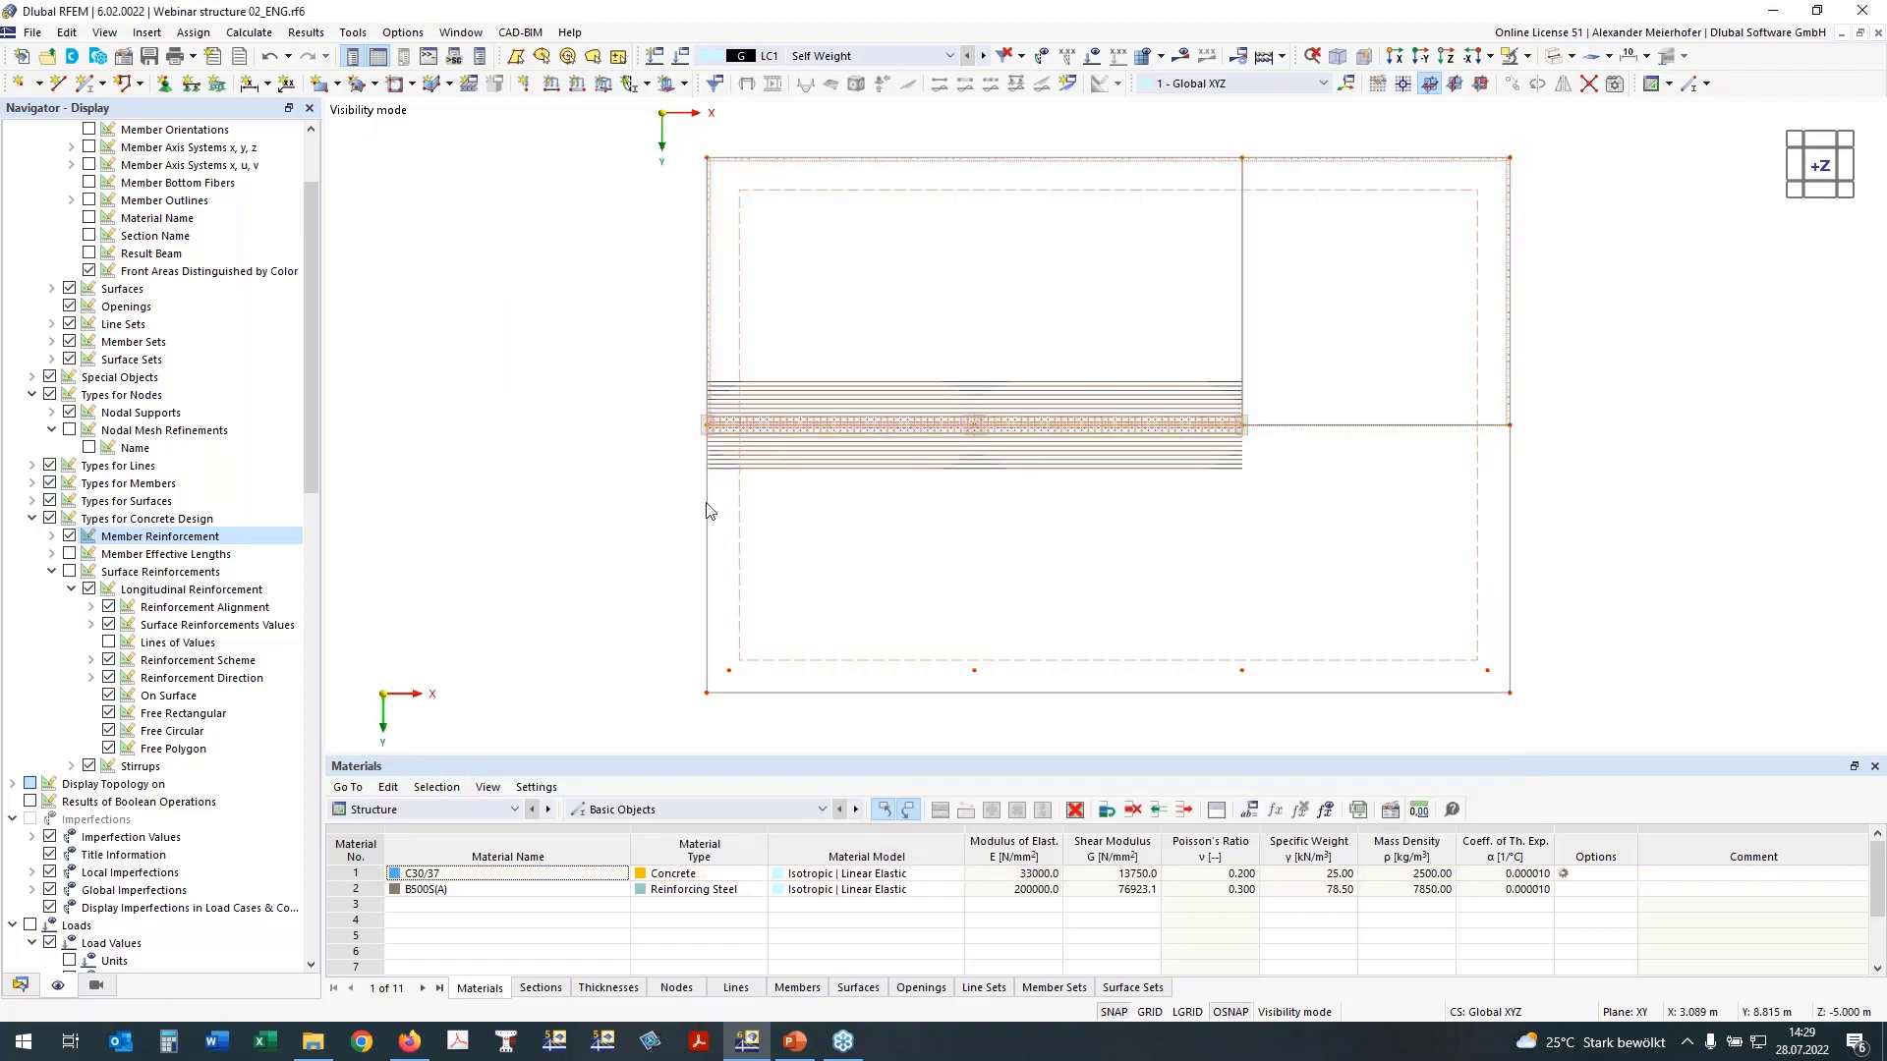
Step: List the saved object selections under the guide objects in the model data
left_click(20, 985)
scroll(35, 938, "down", 3)
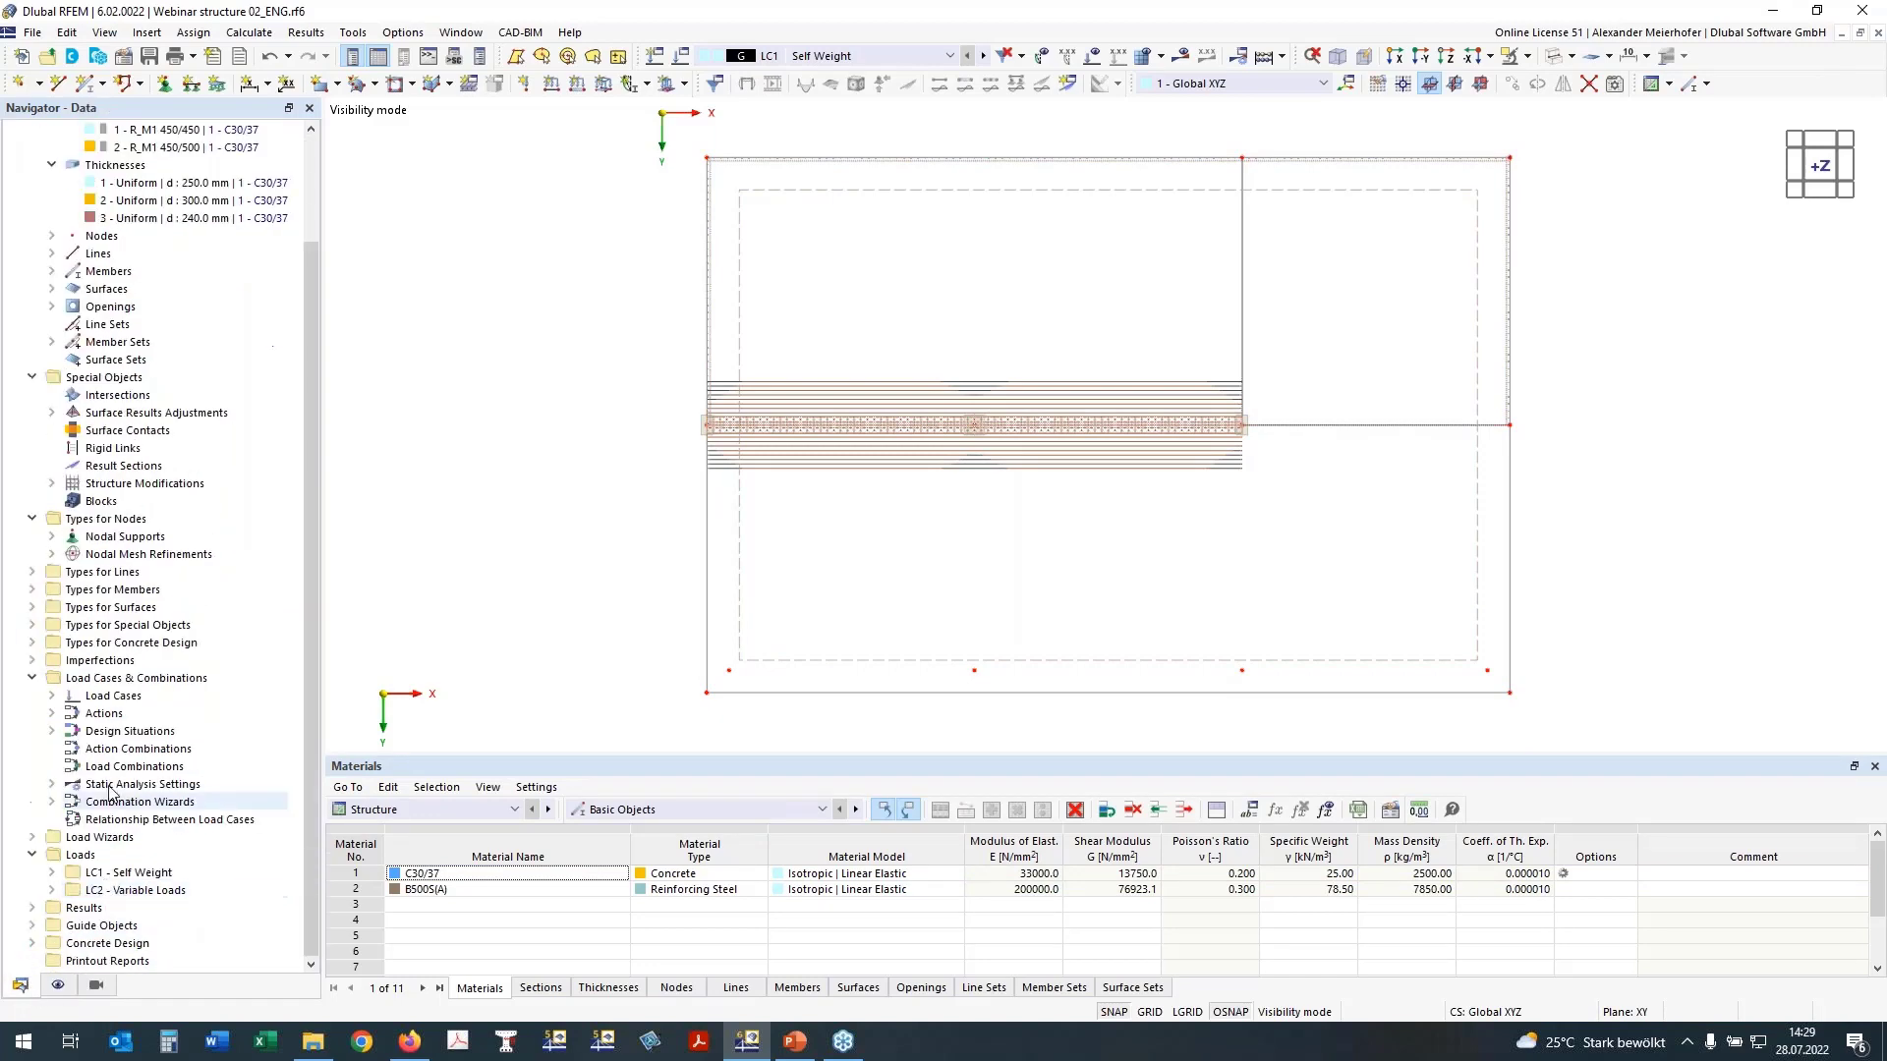
left_click(32, 927)
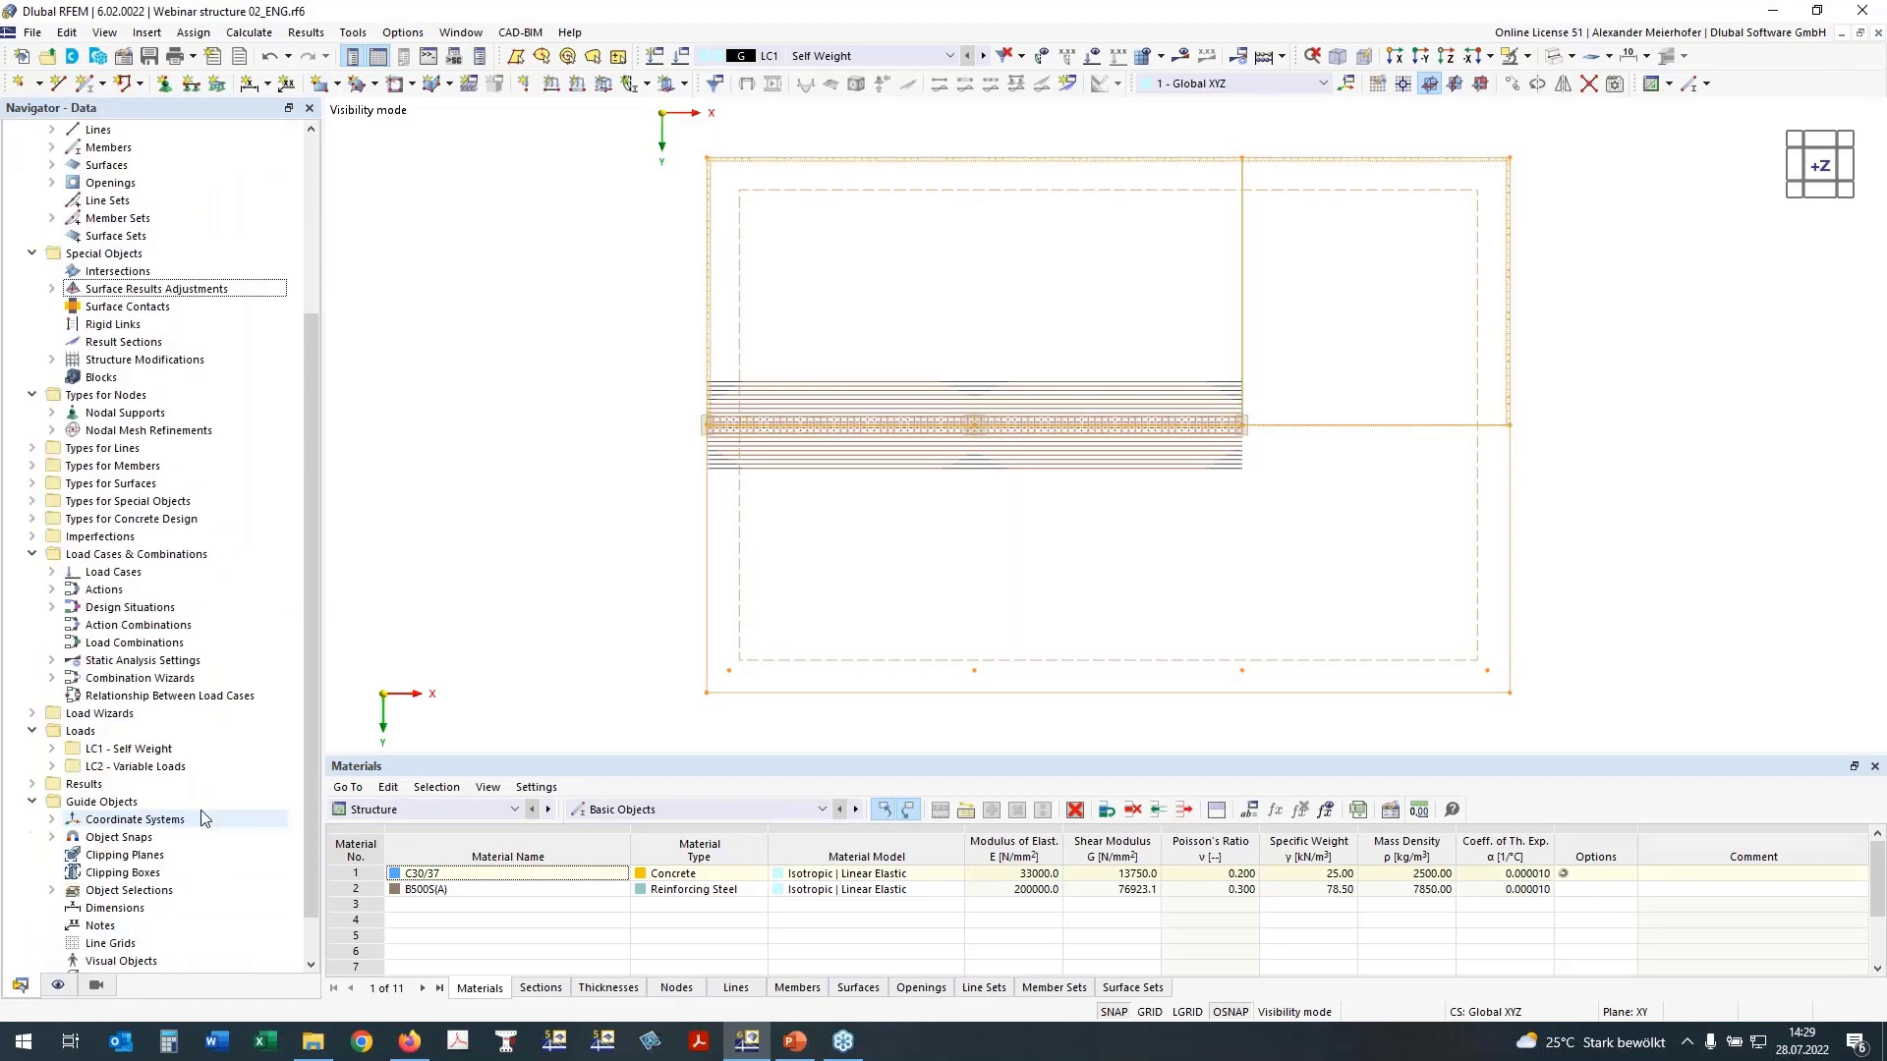
left_click(52, 837)
scroll(165, 764, "down", 2)
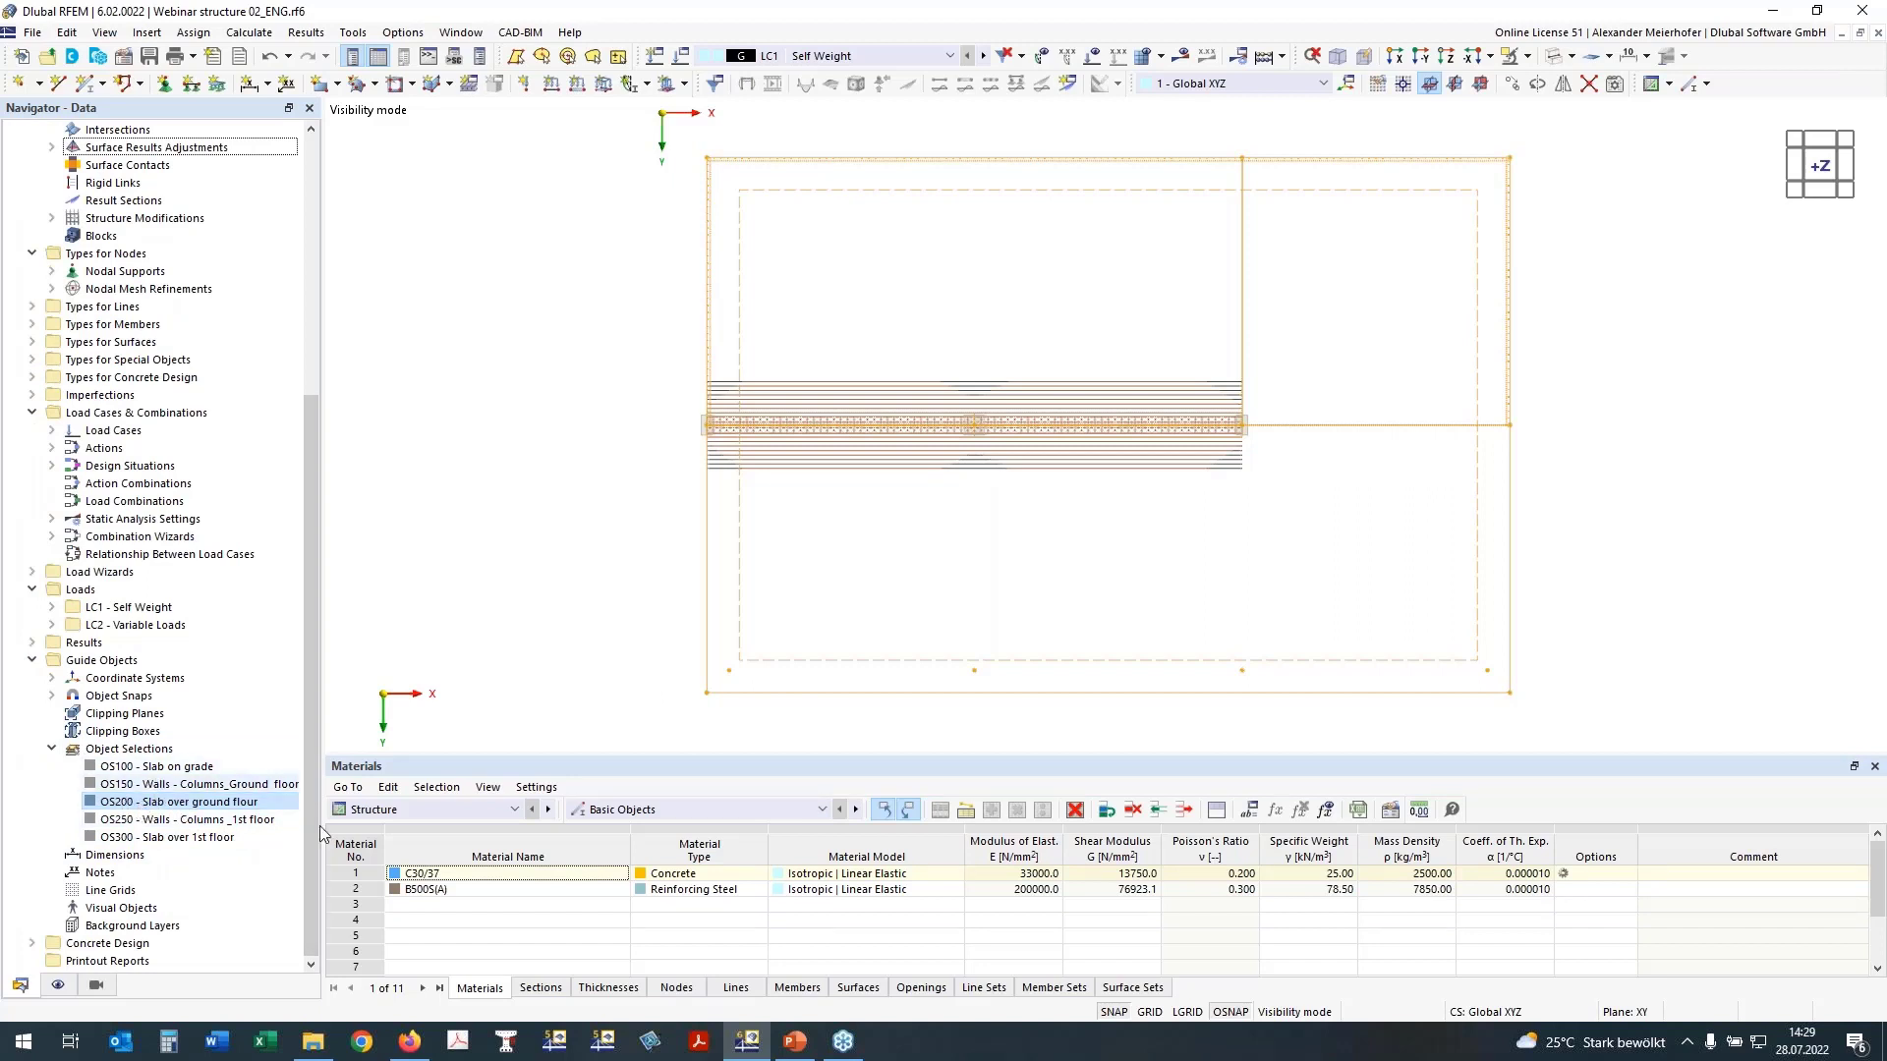
Step: Show the concrete design input for objects to design and set it to the objects of selection OS200 - Slab over ground floor
left_click(398, 808)
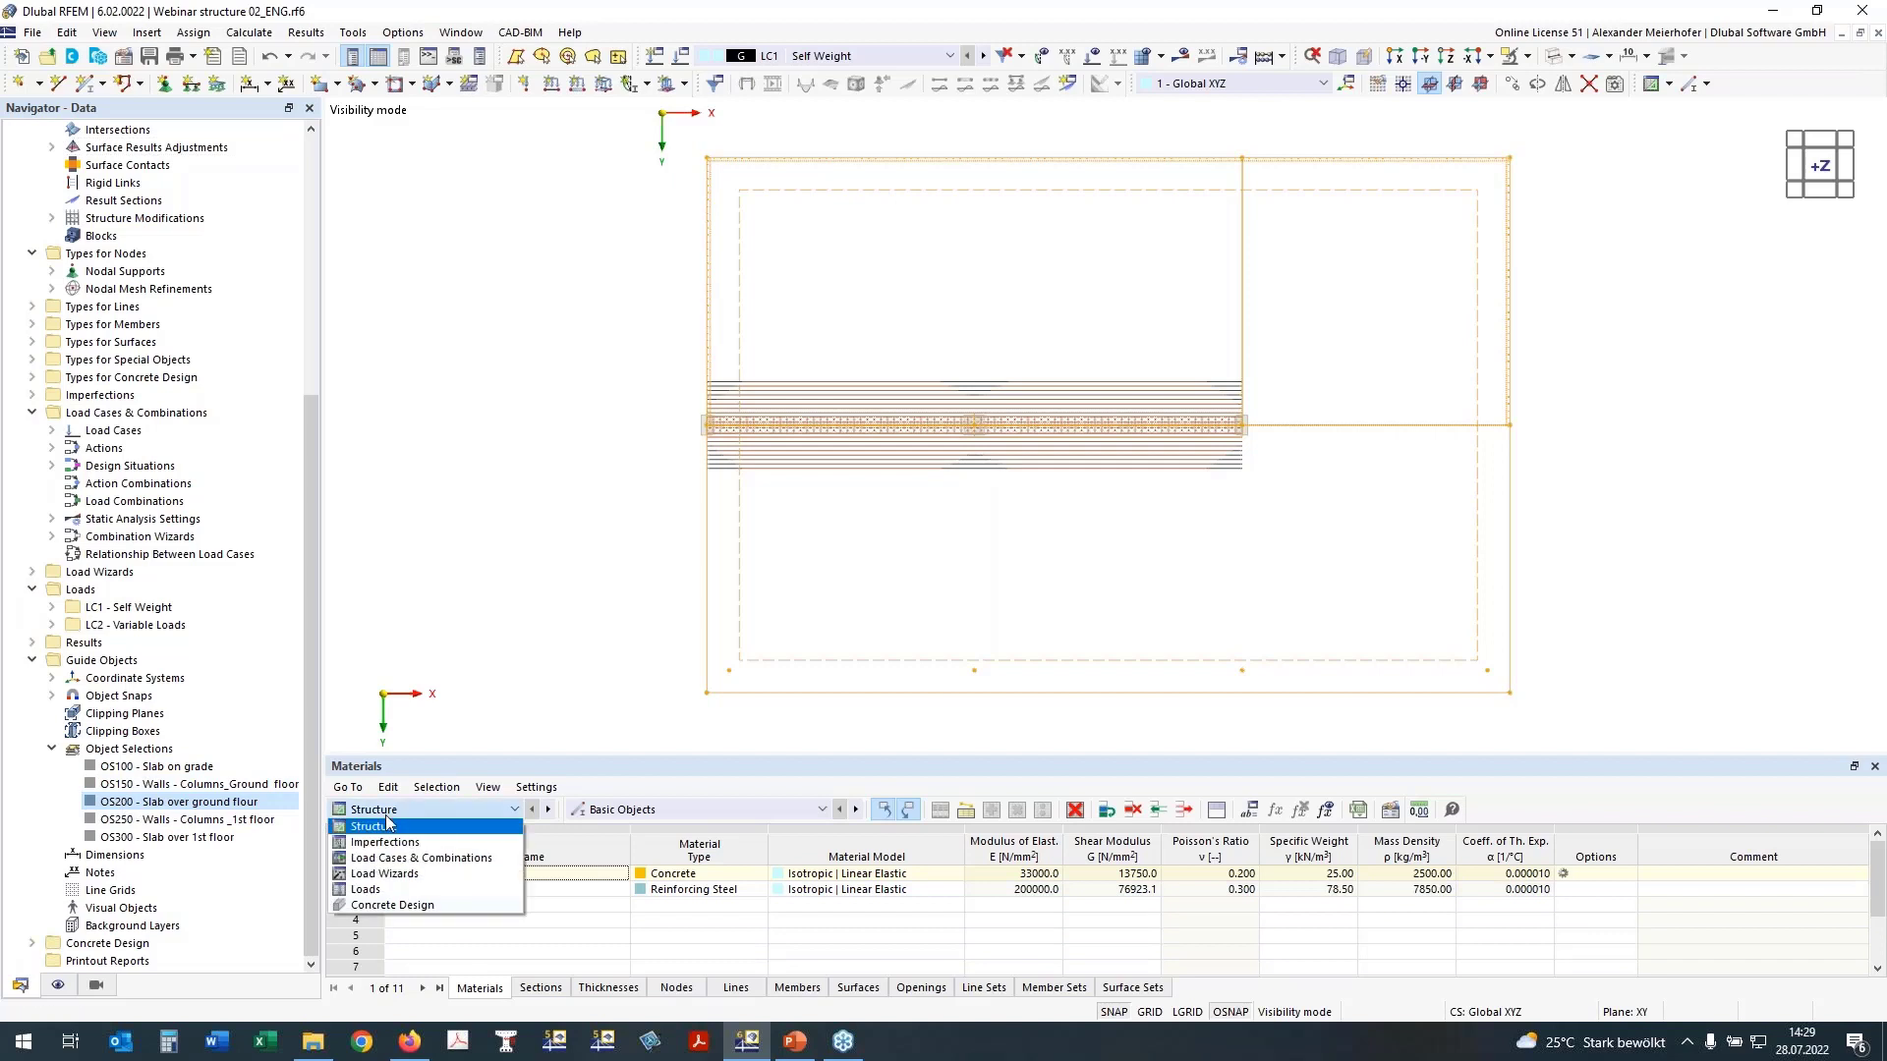
left_click(391, 905)
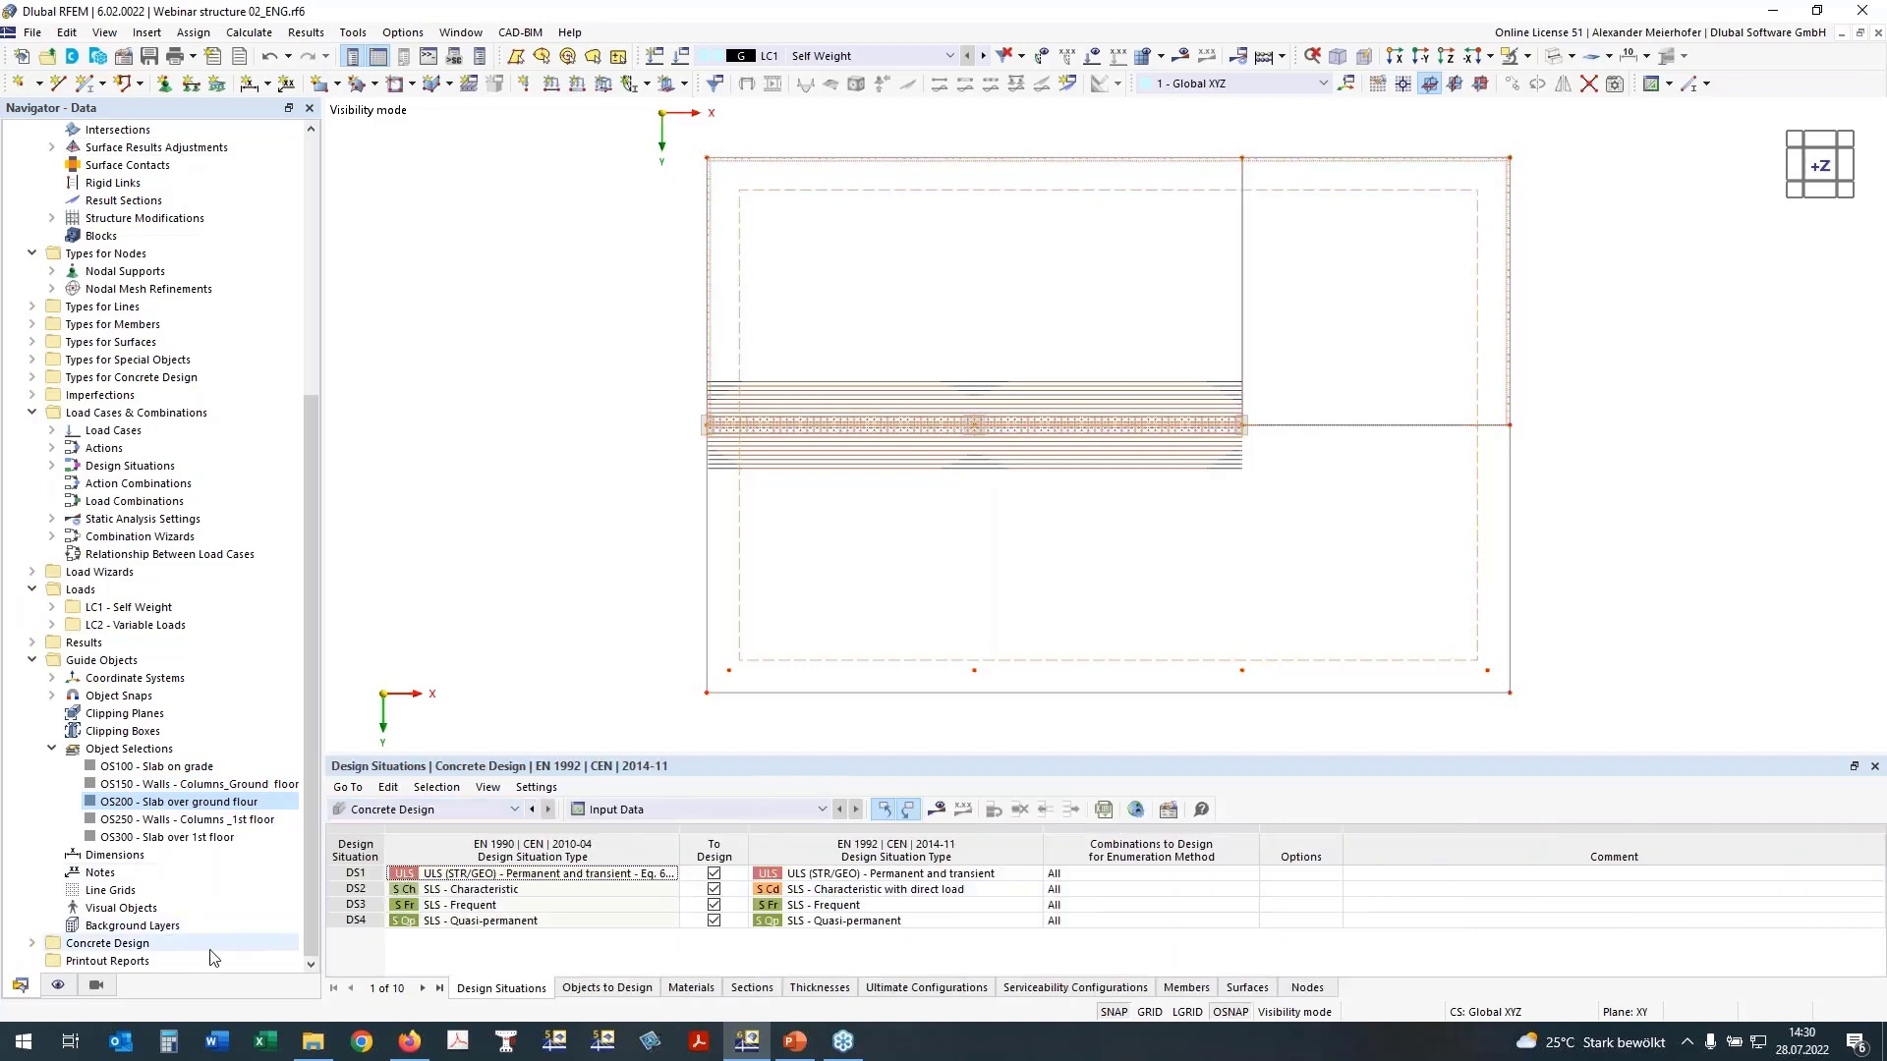
left_click(606, 988)
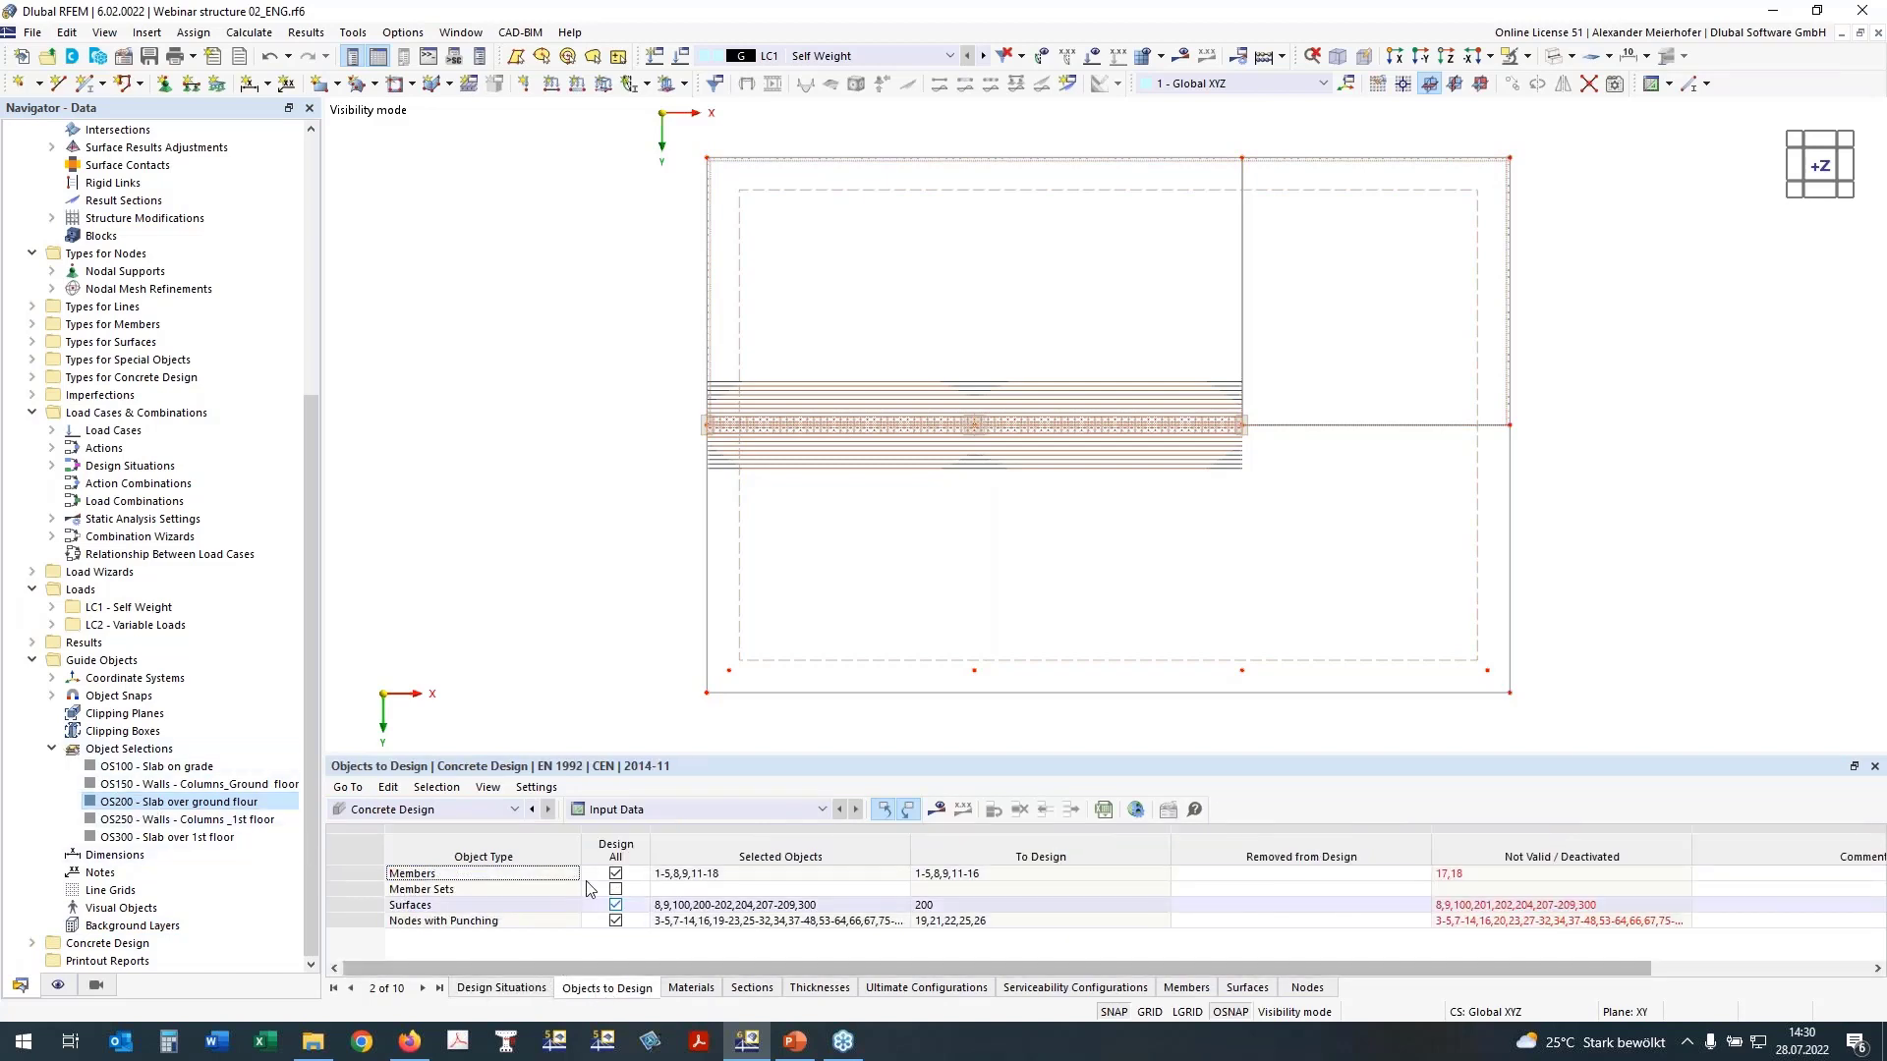
right_click(178, 807)
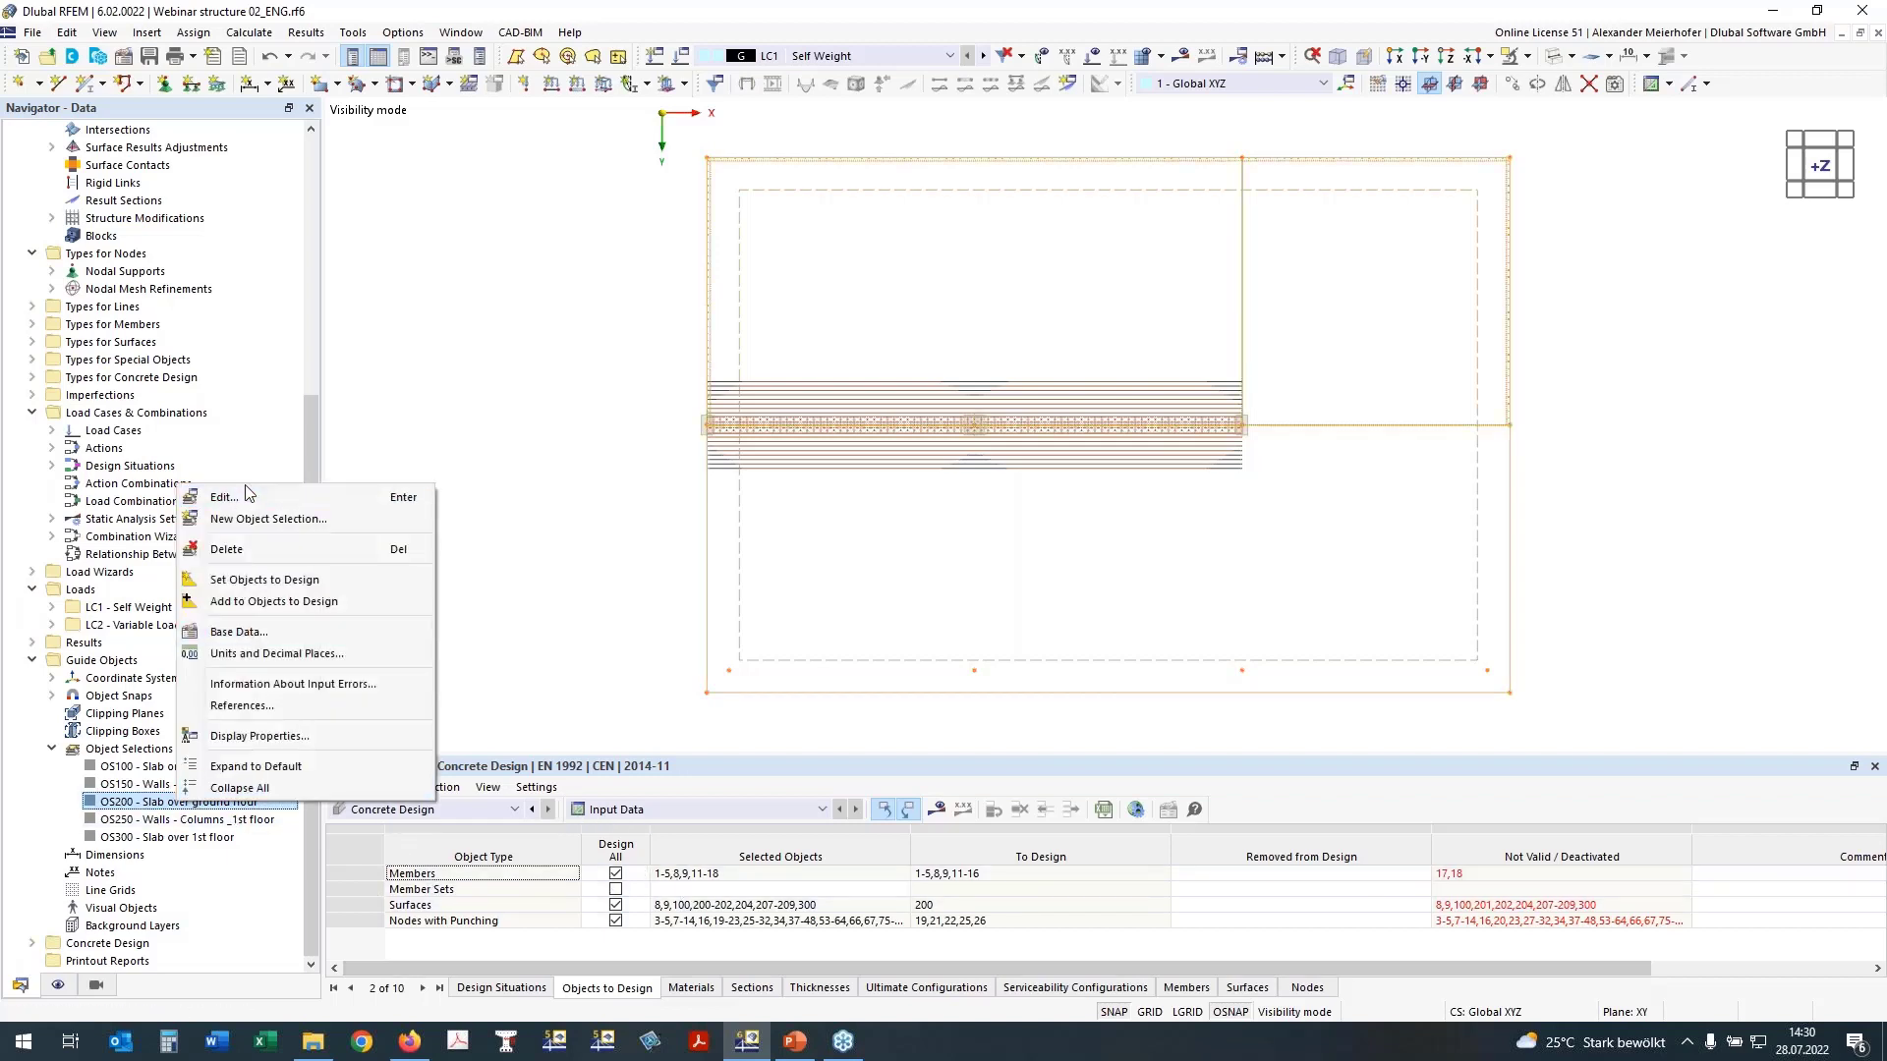
left_click(263, 580)
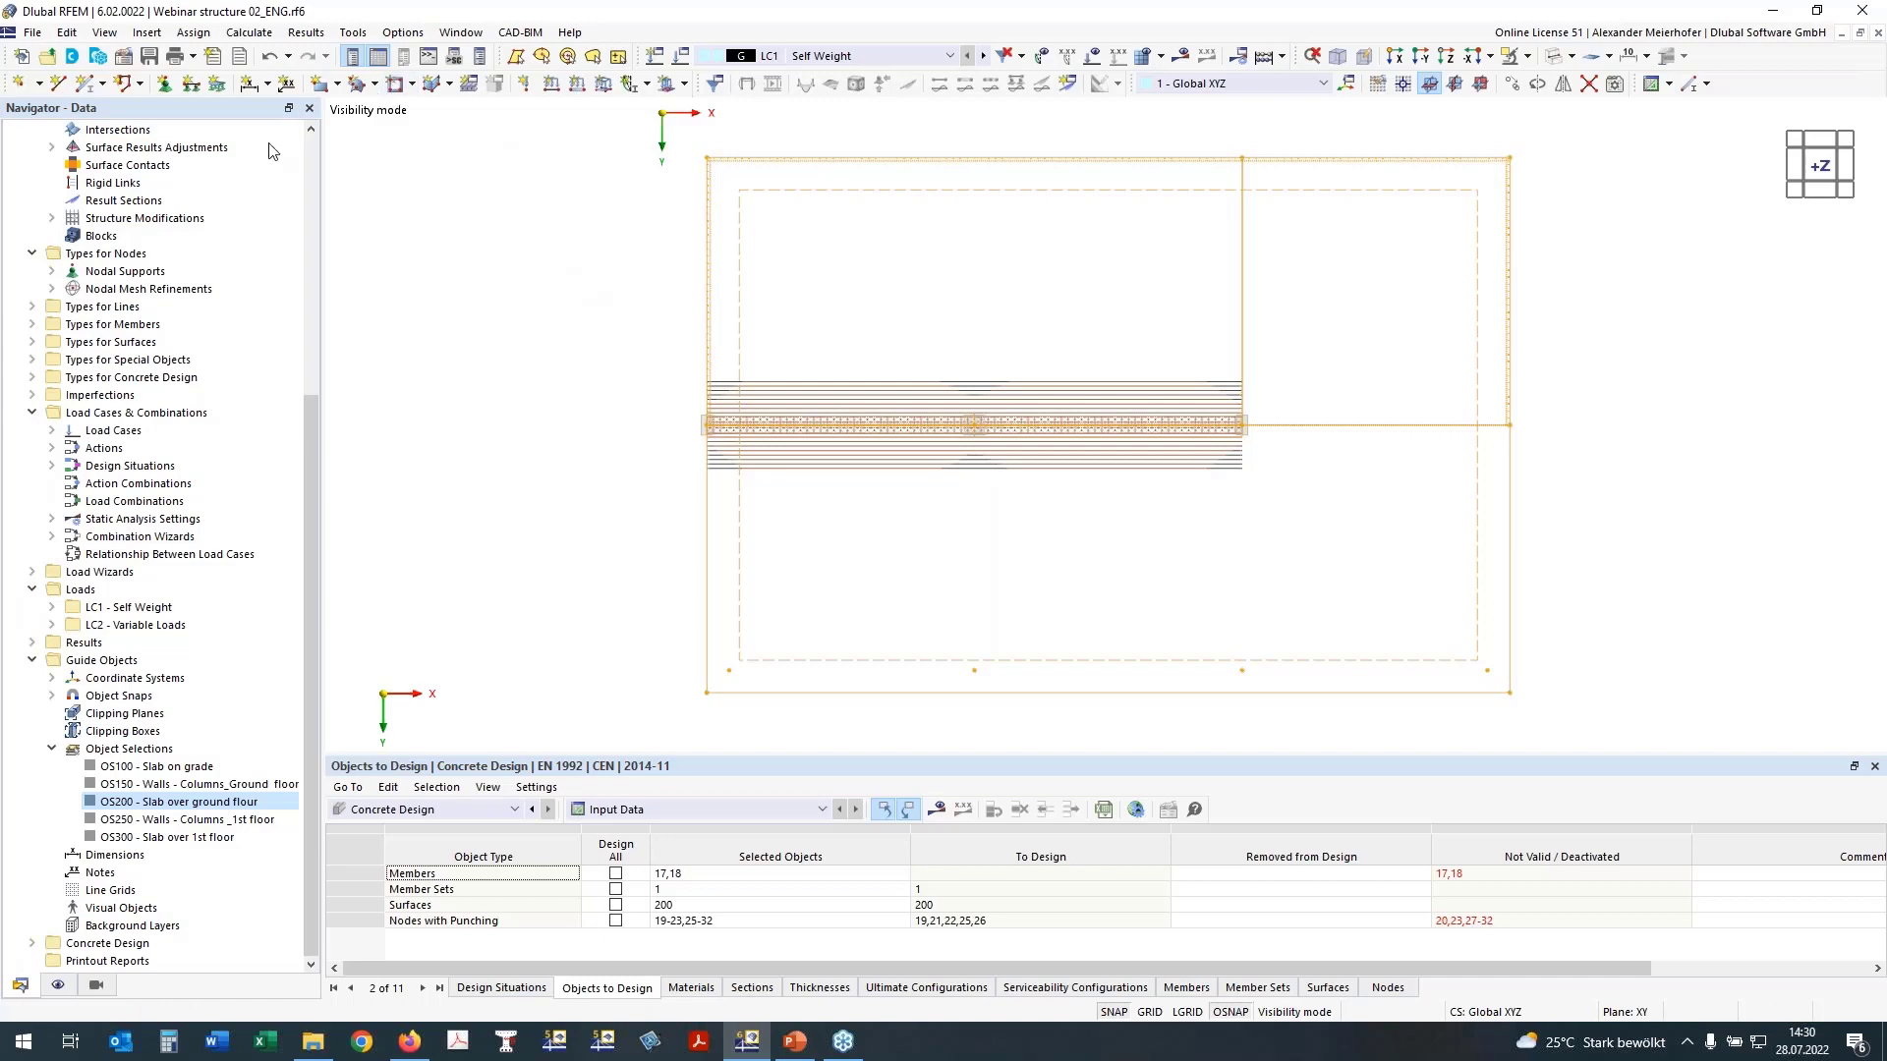
Step: Review the model's base data for the activated add-ons and the selected design standards, leaving it without changes
left_click_drag(313, 406, 320, 143)
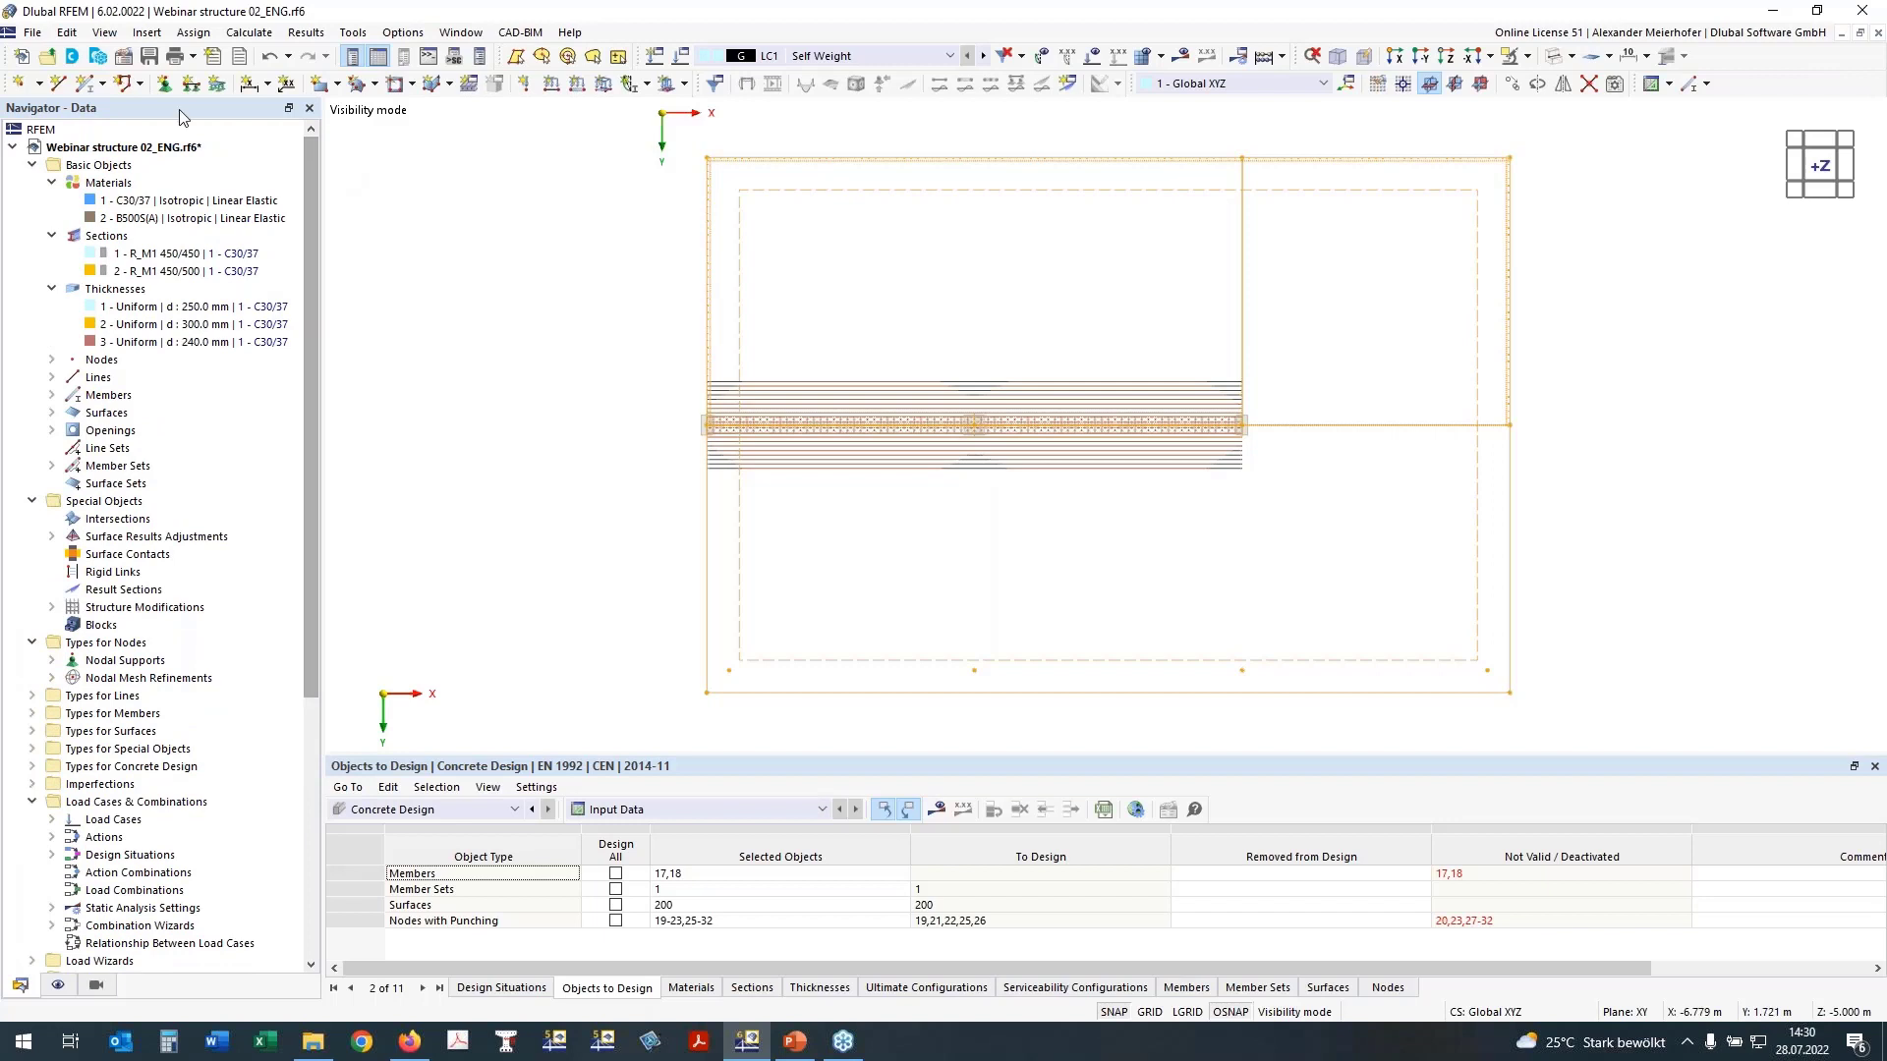
left_click(123, 57)
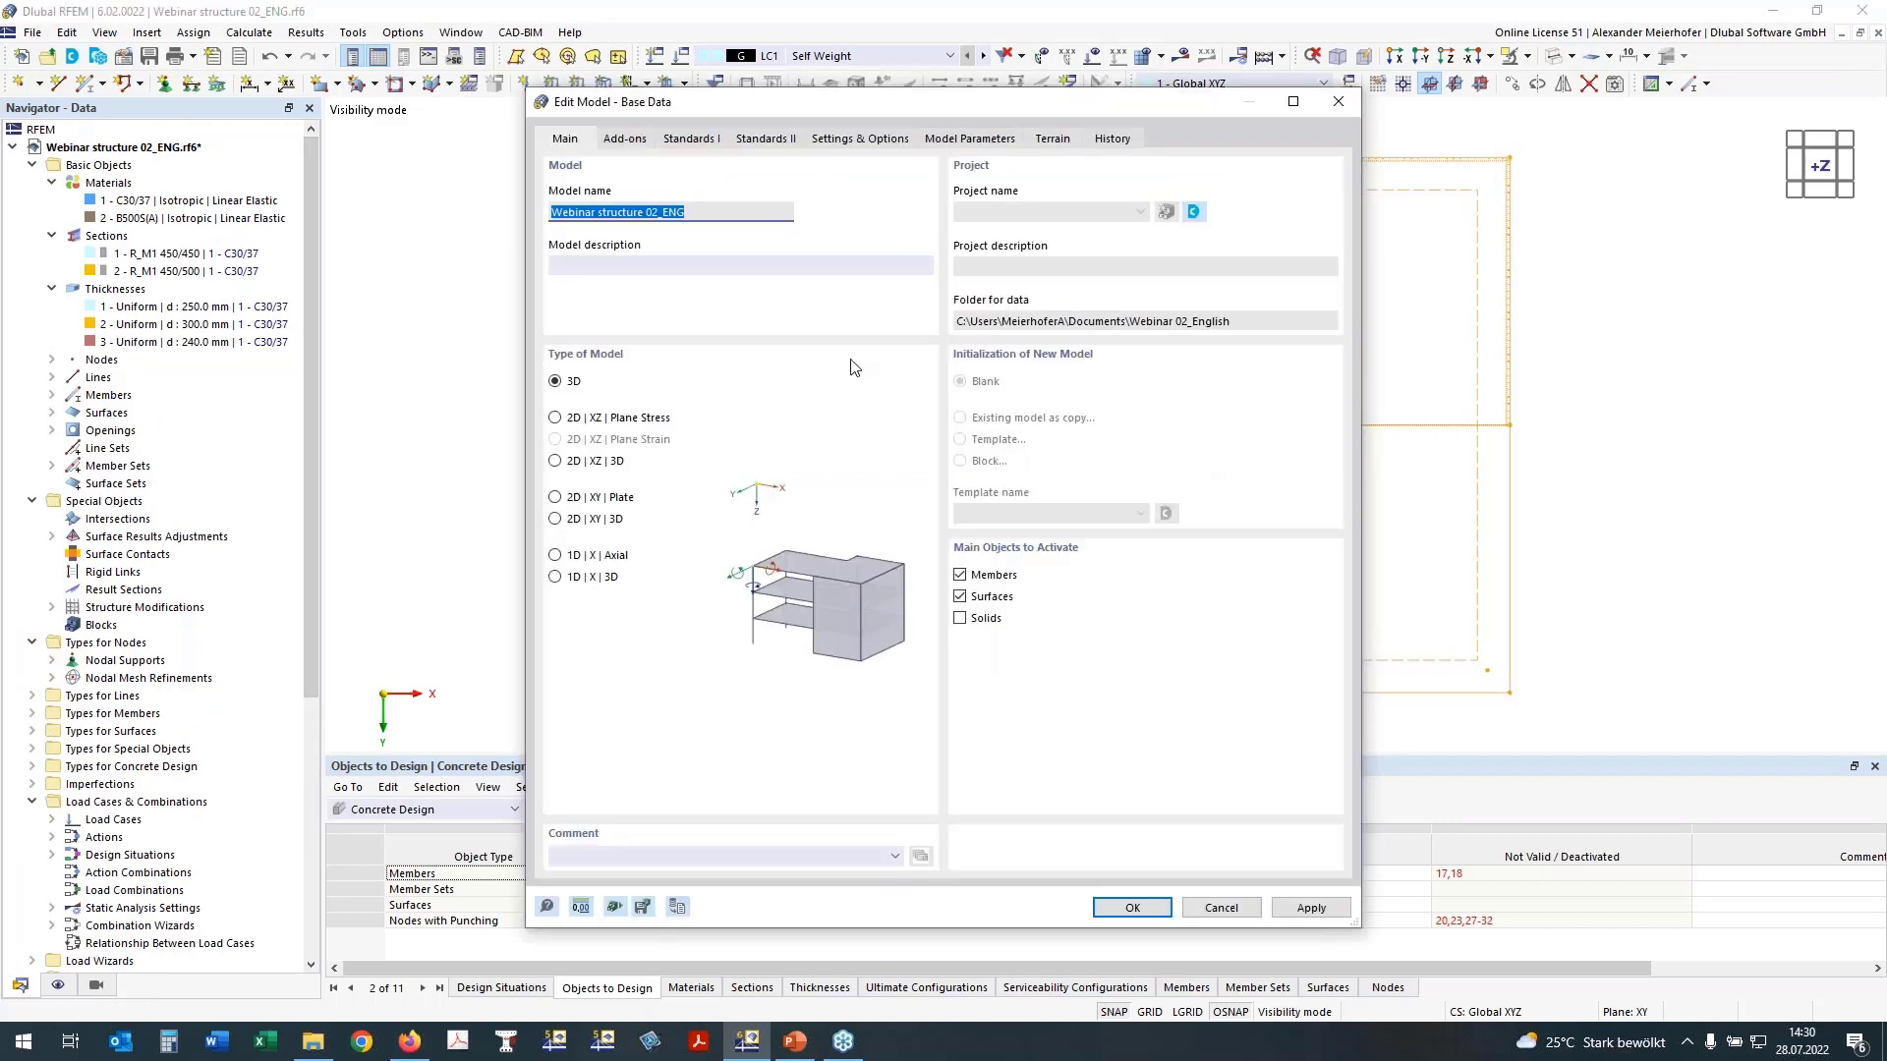
left_click(627, 138)
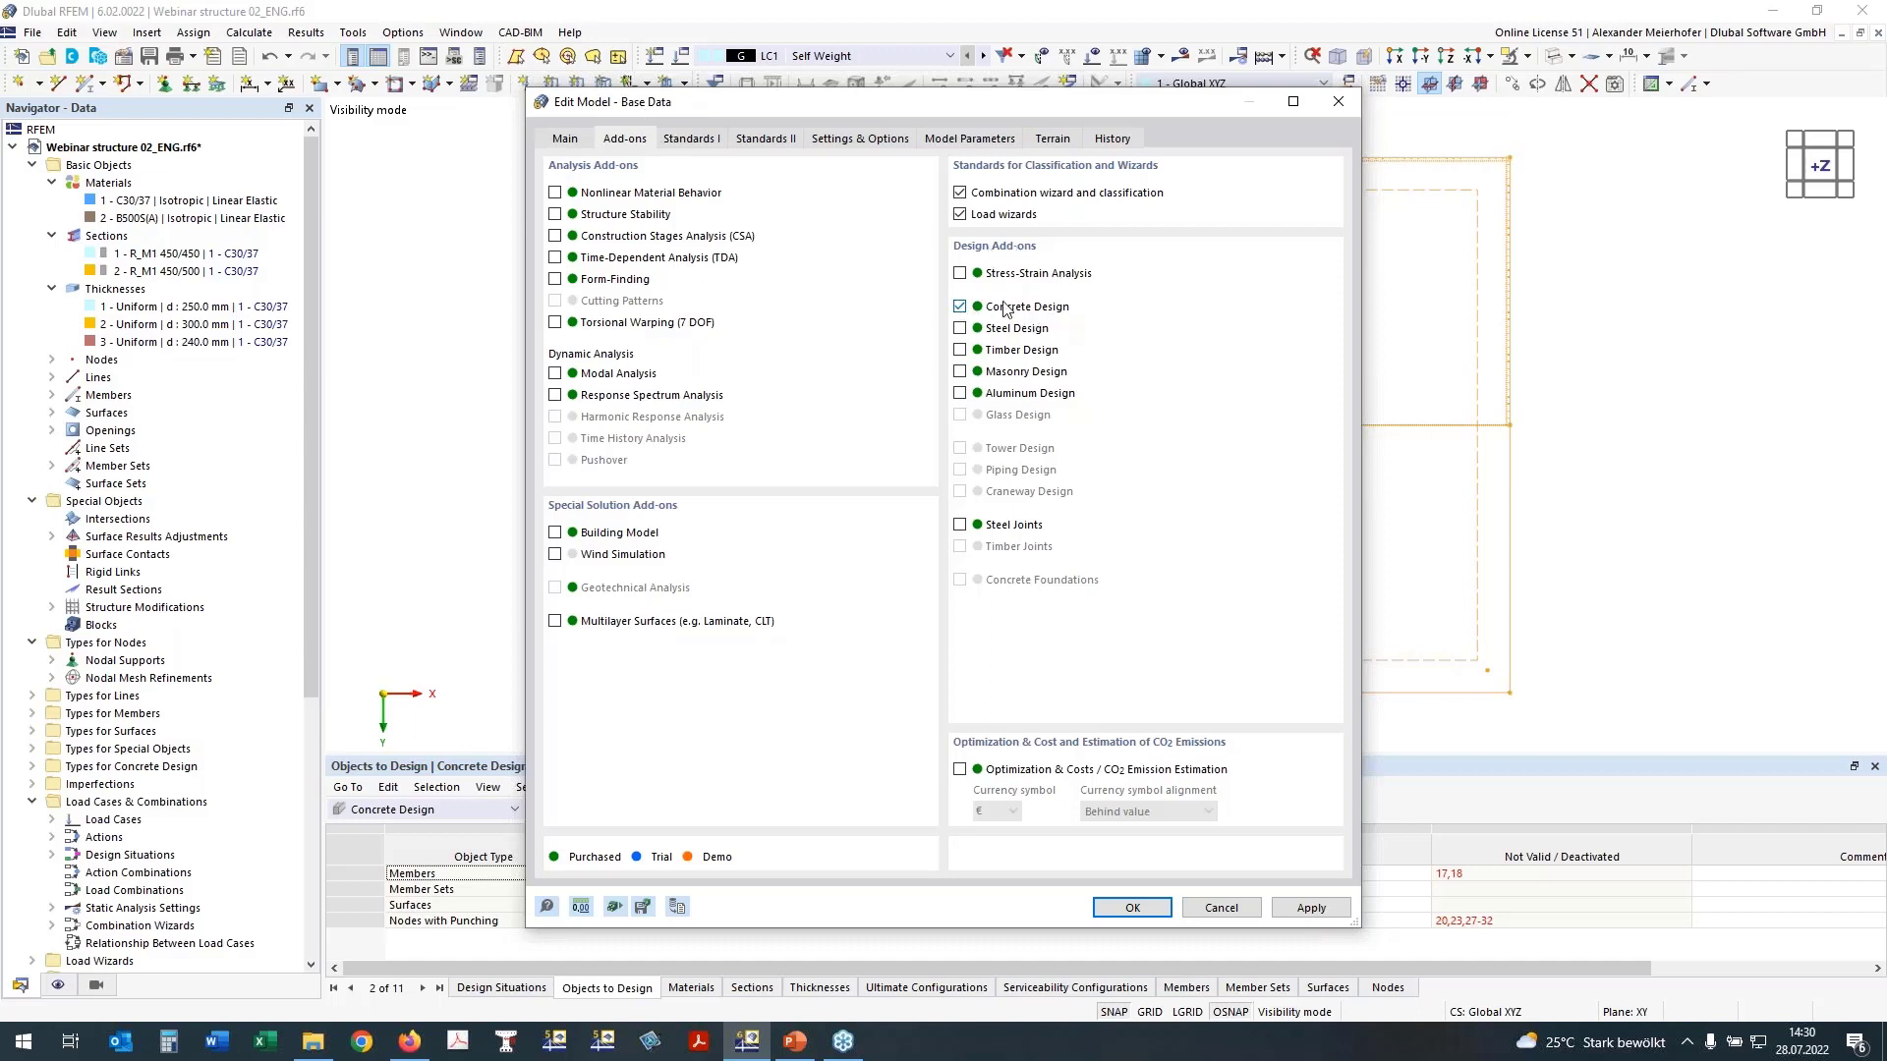
left_click(695, 141)
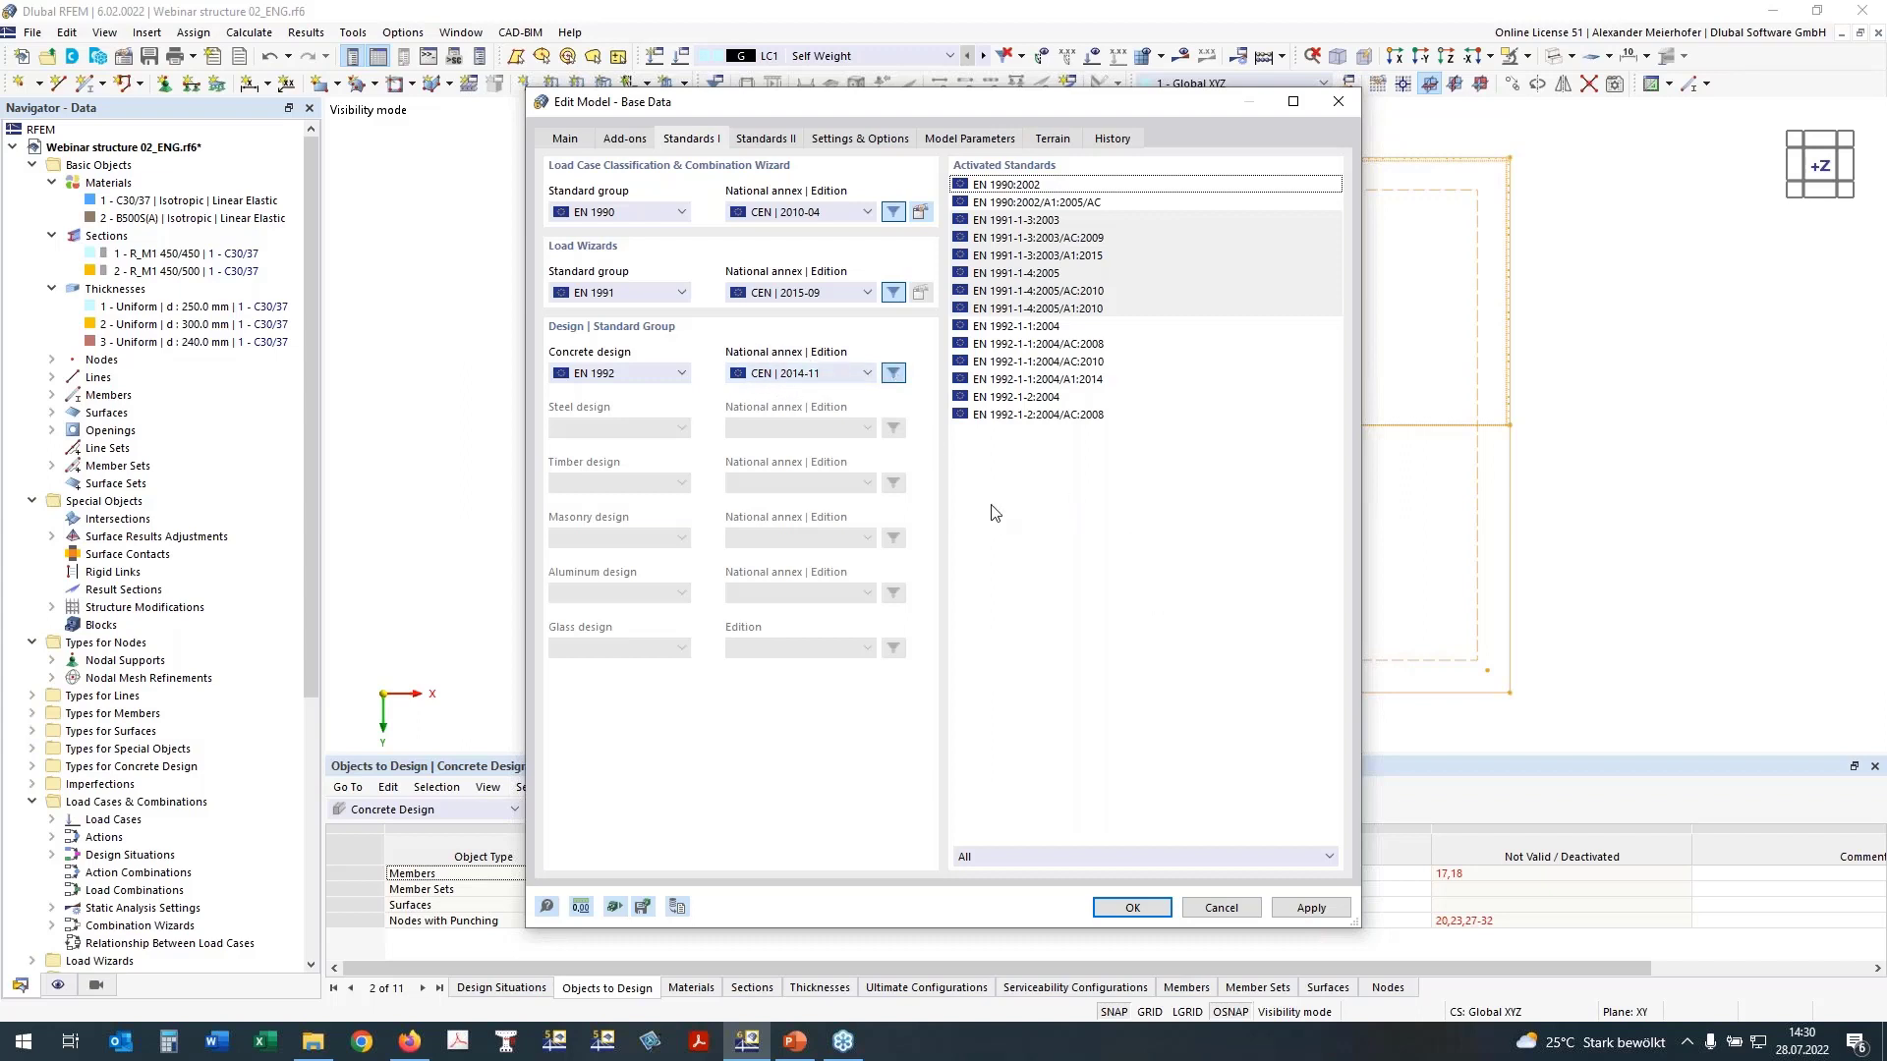
left_click(1236, 910)
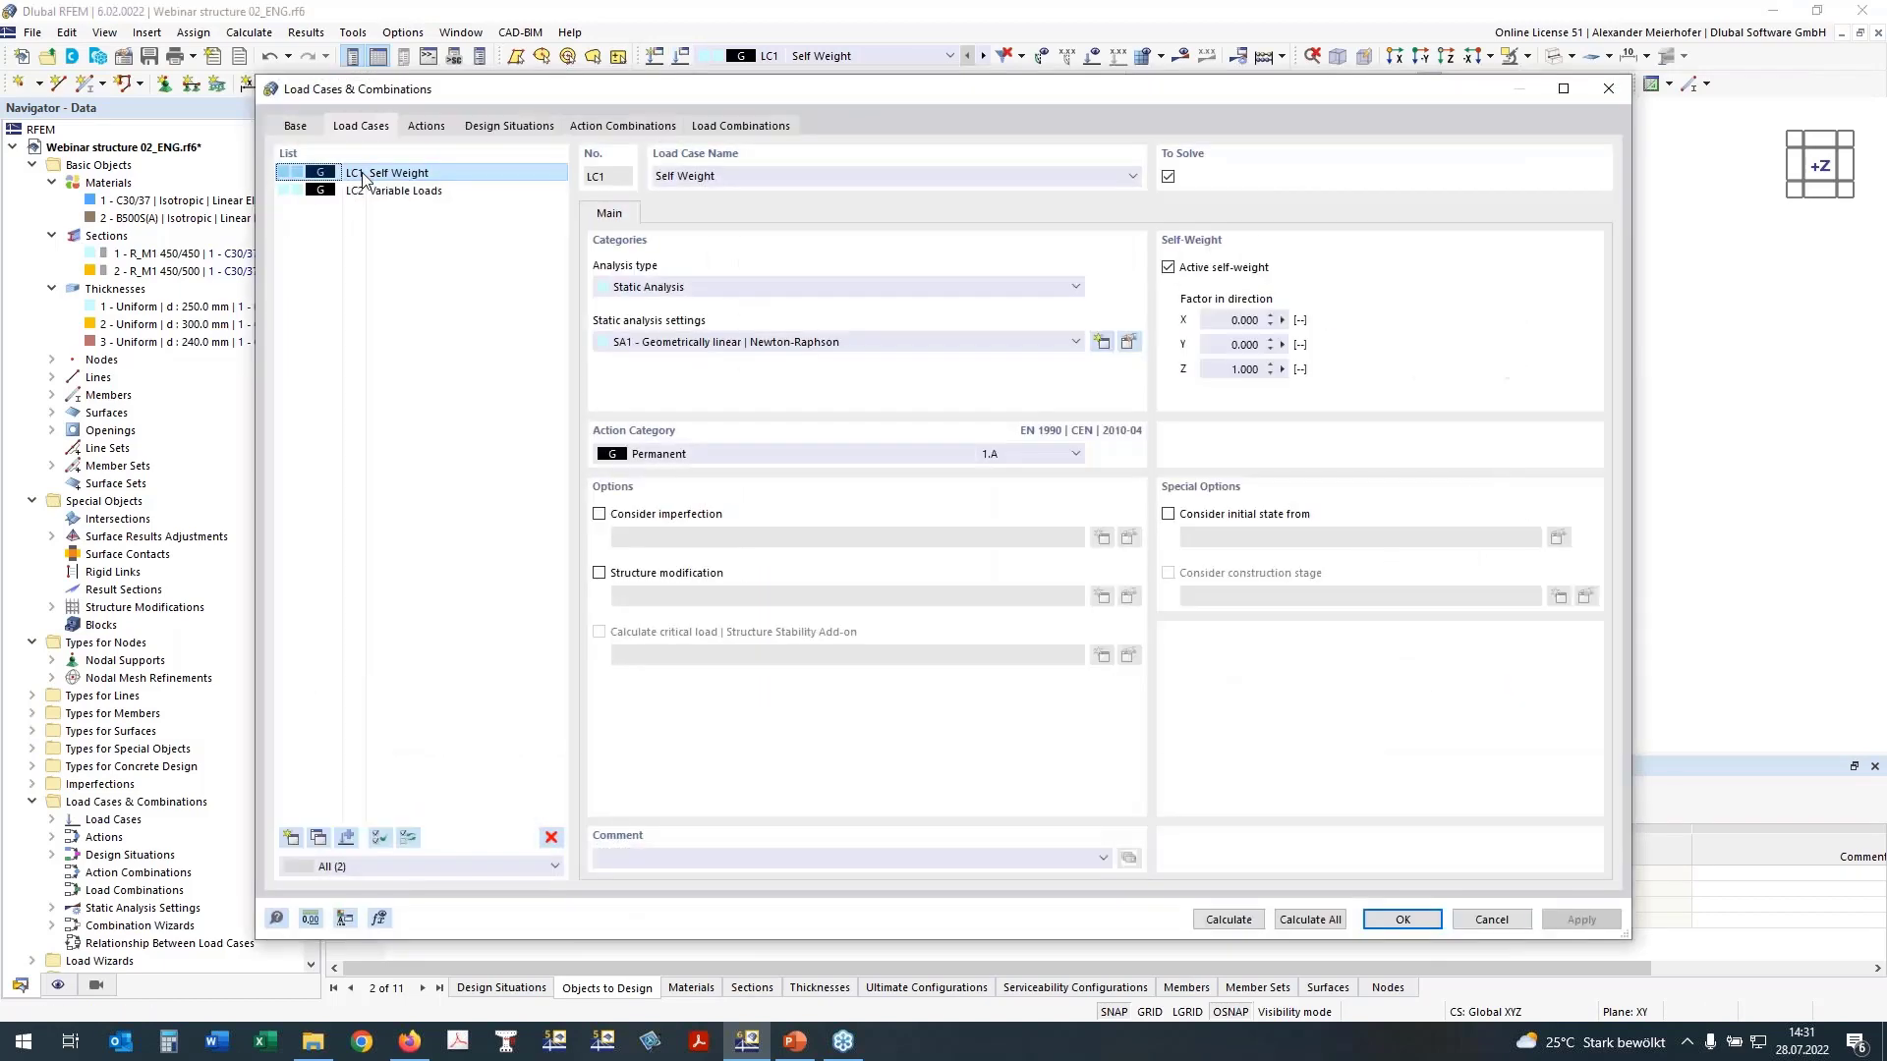
Step: Assign load case LC2 Variable Loads the action category Imposed loads - category B: office areas
left_click(373, 192)
left_click(738, 464)
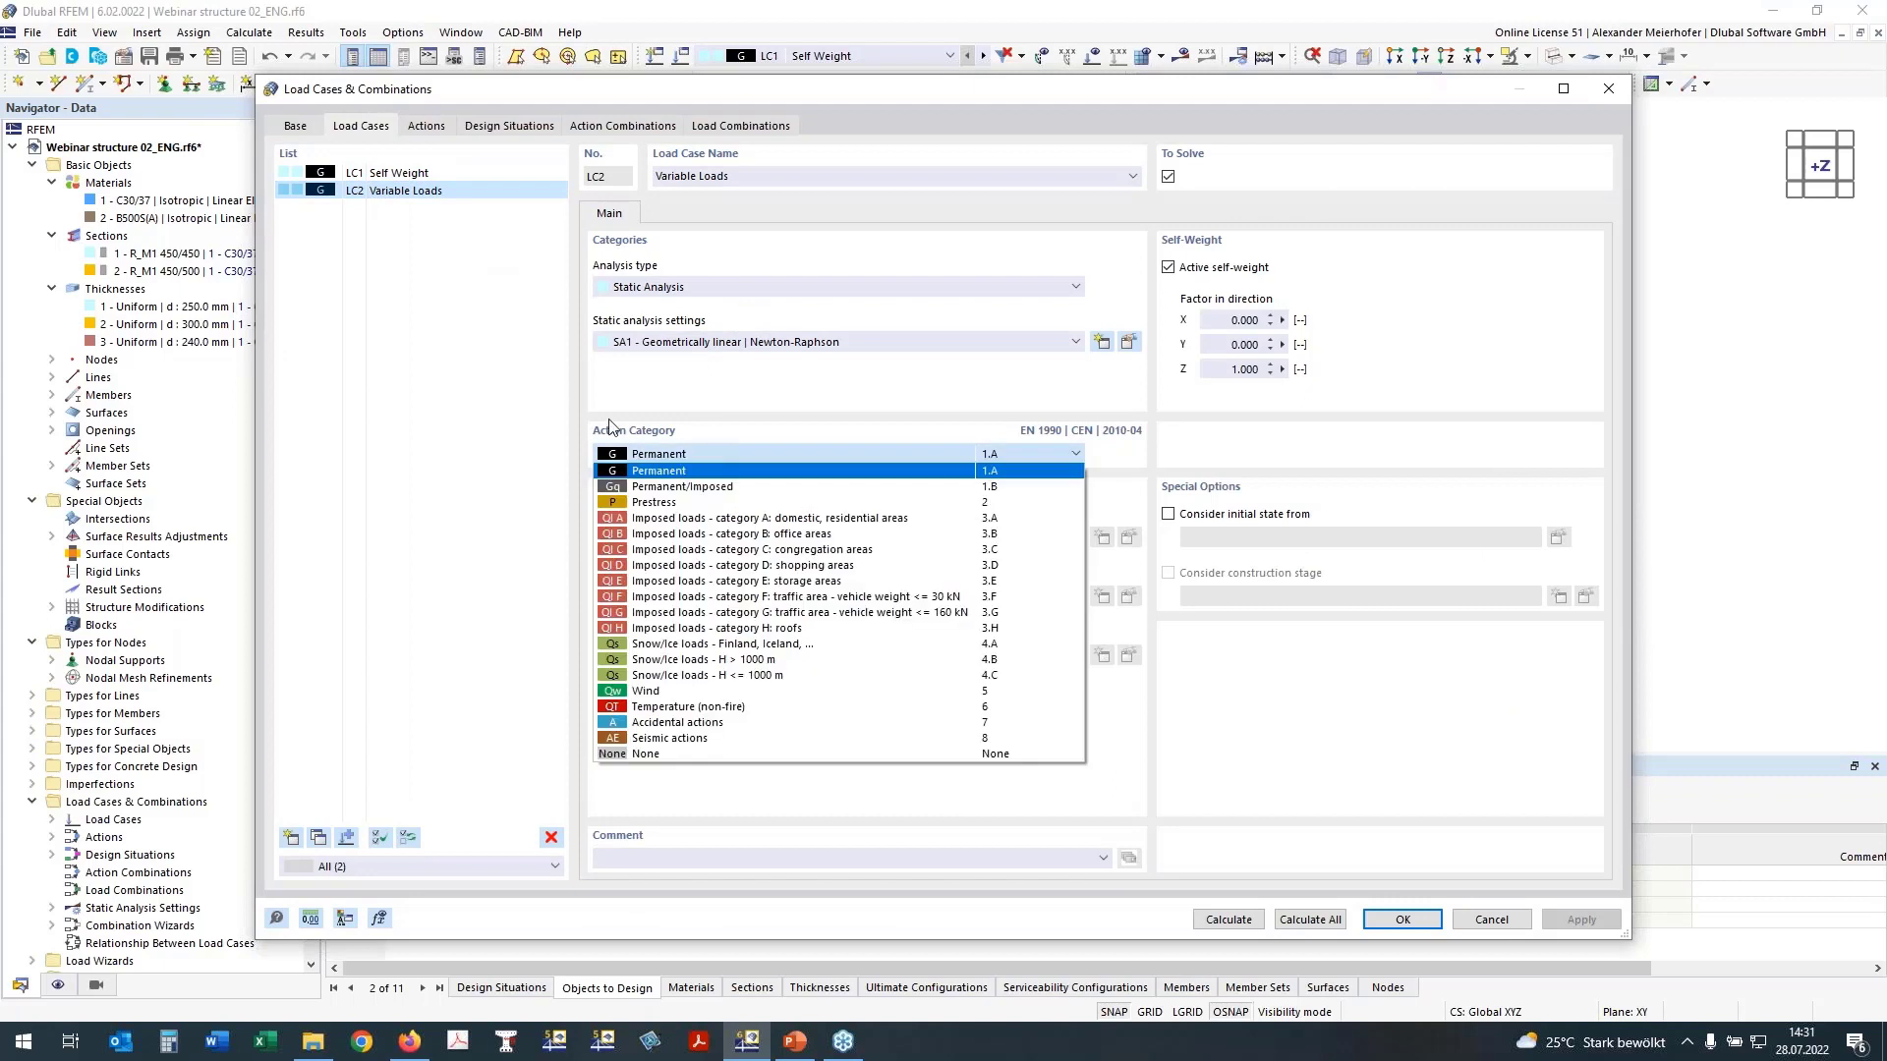
left_click(627, 536)
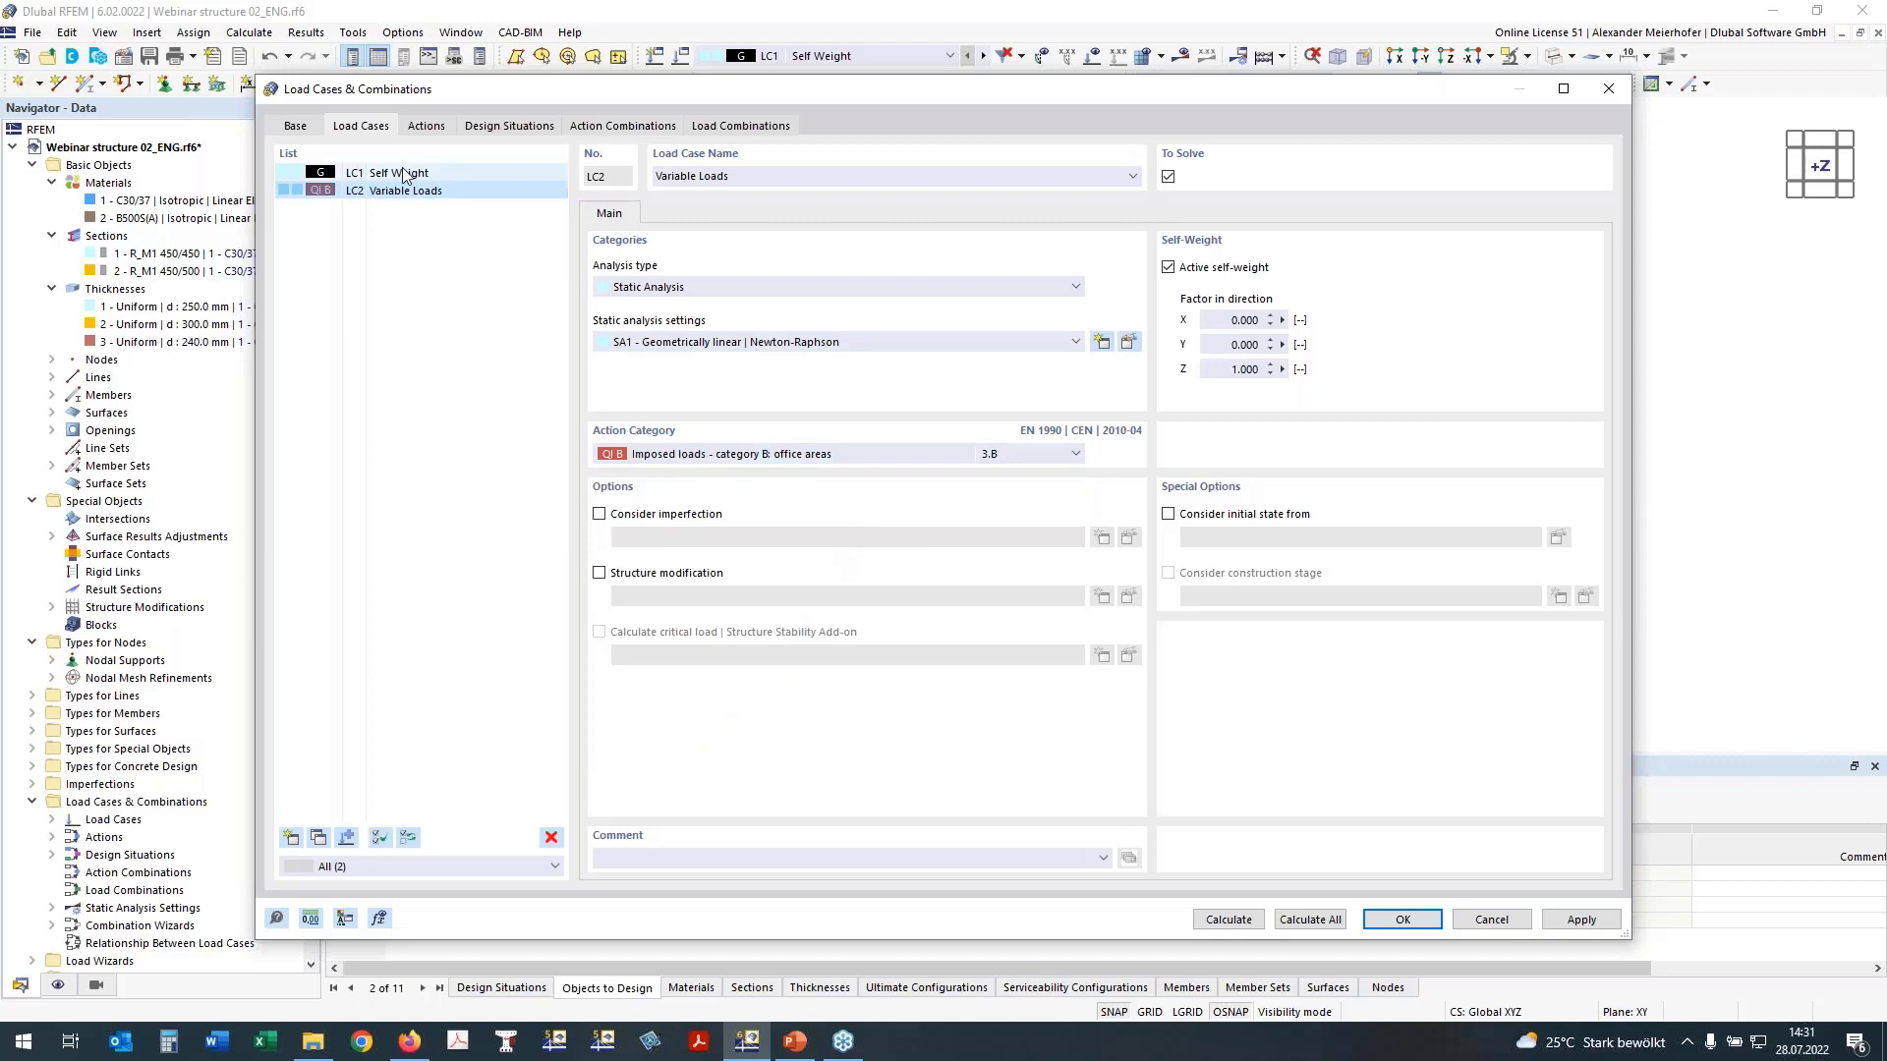
Step: Review the standard and combination wizard settings of the load combinations and the list of design situations
left_click(295, 125)
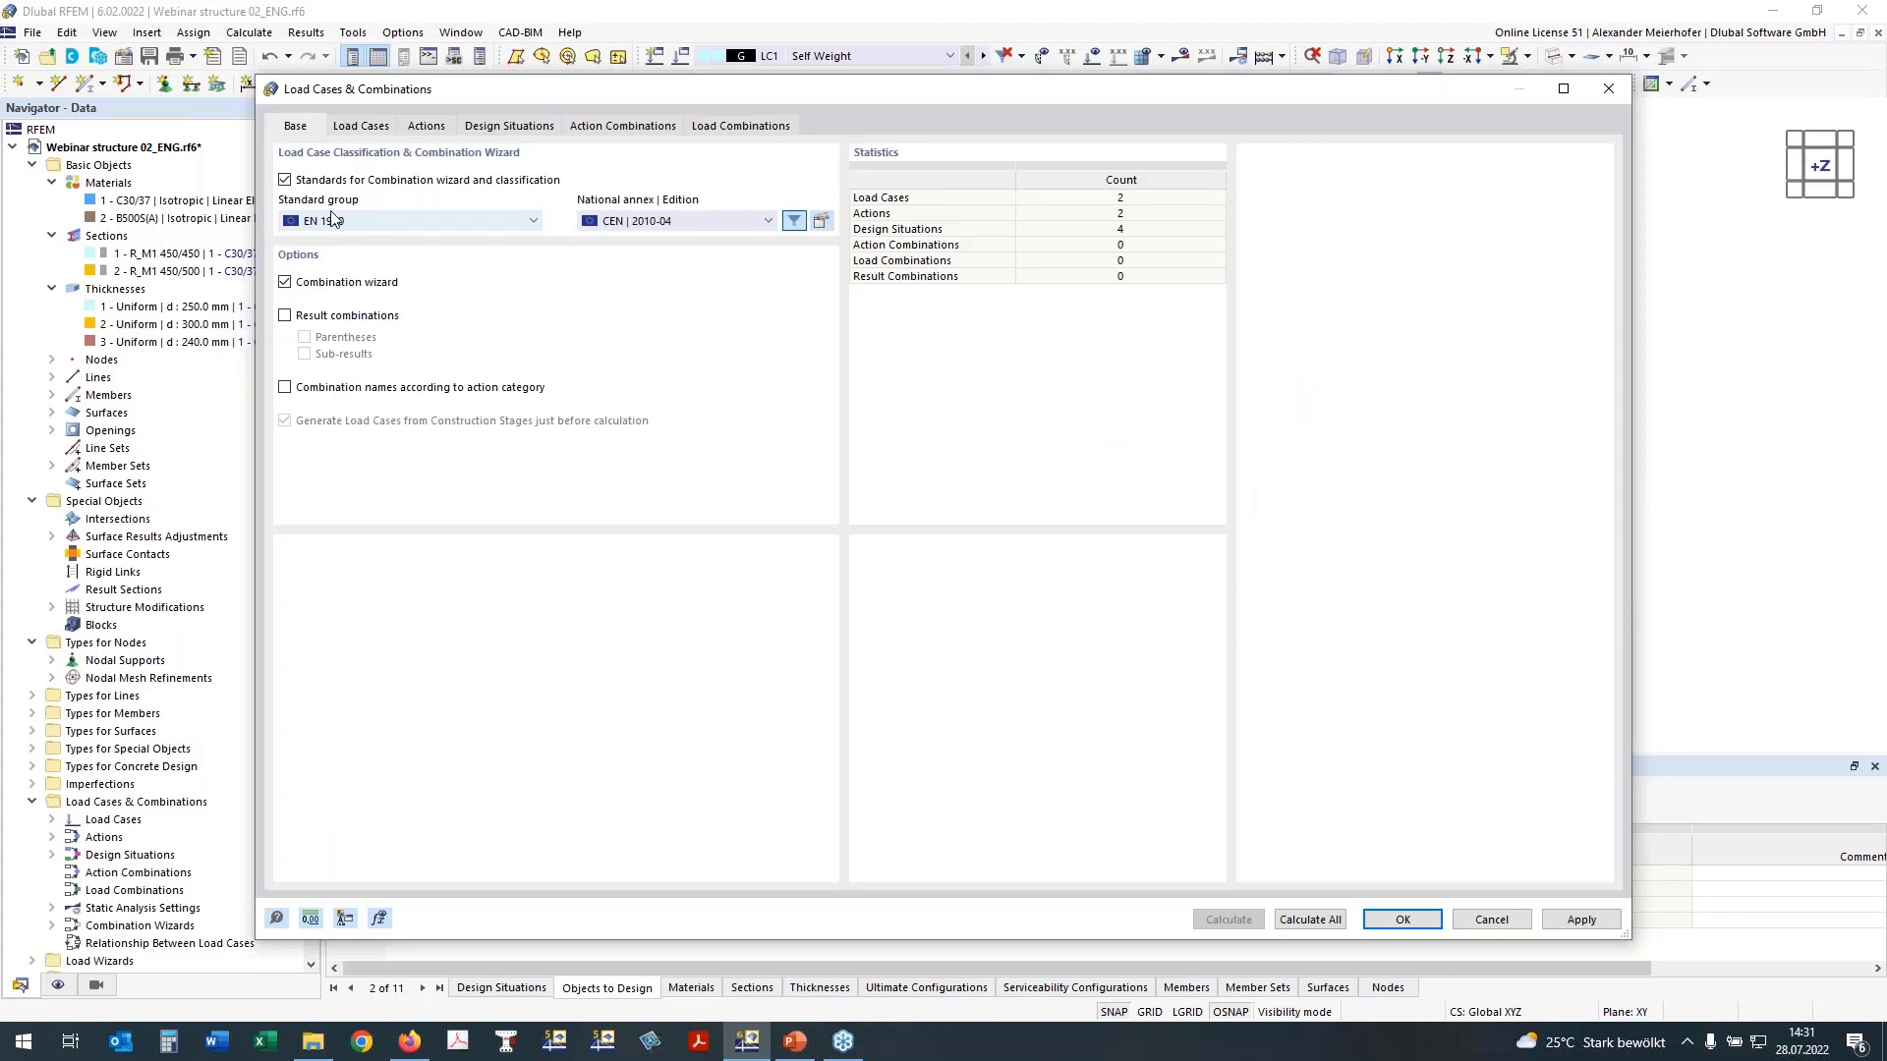
left_click(492, 131)
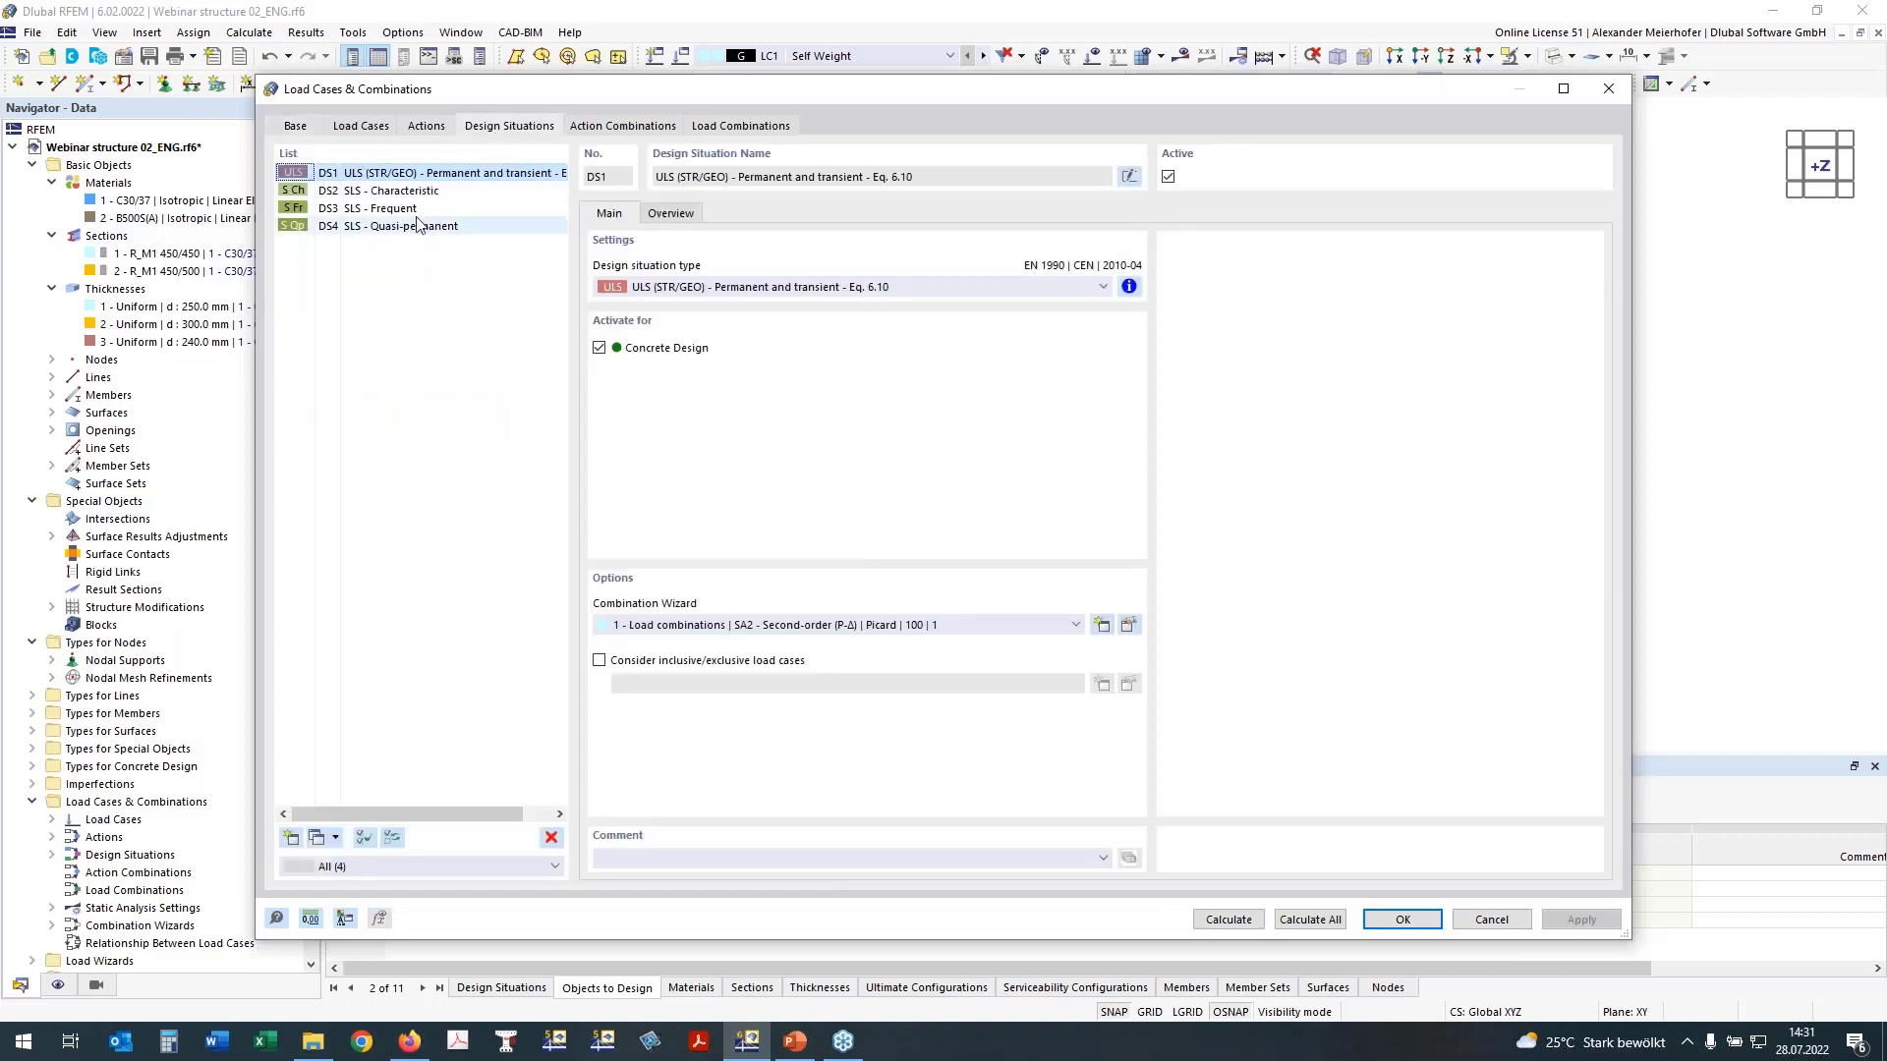
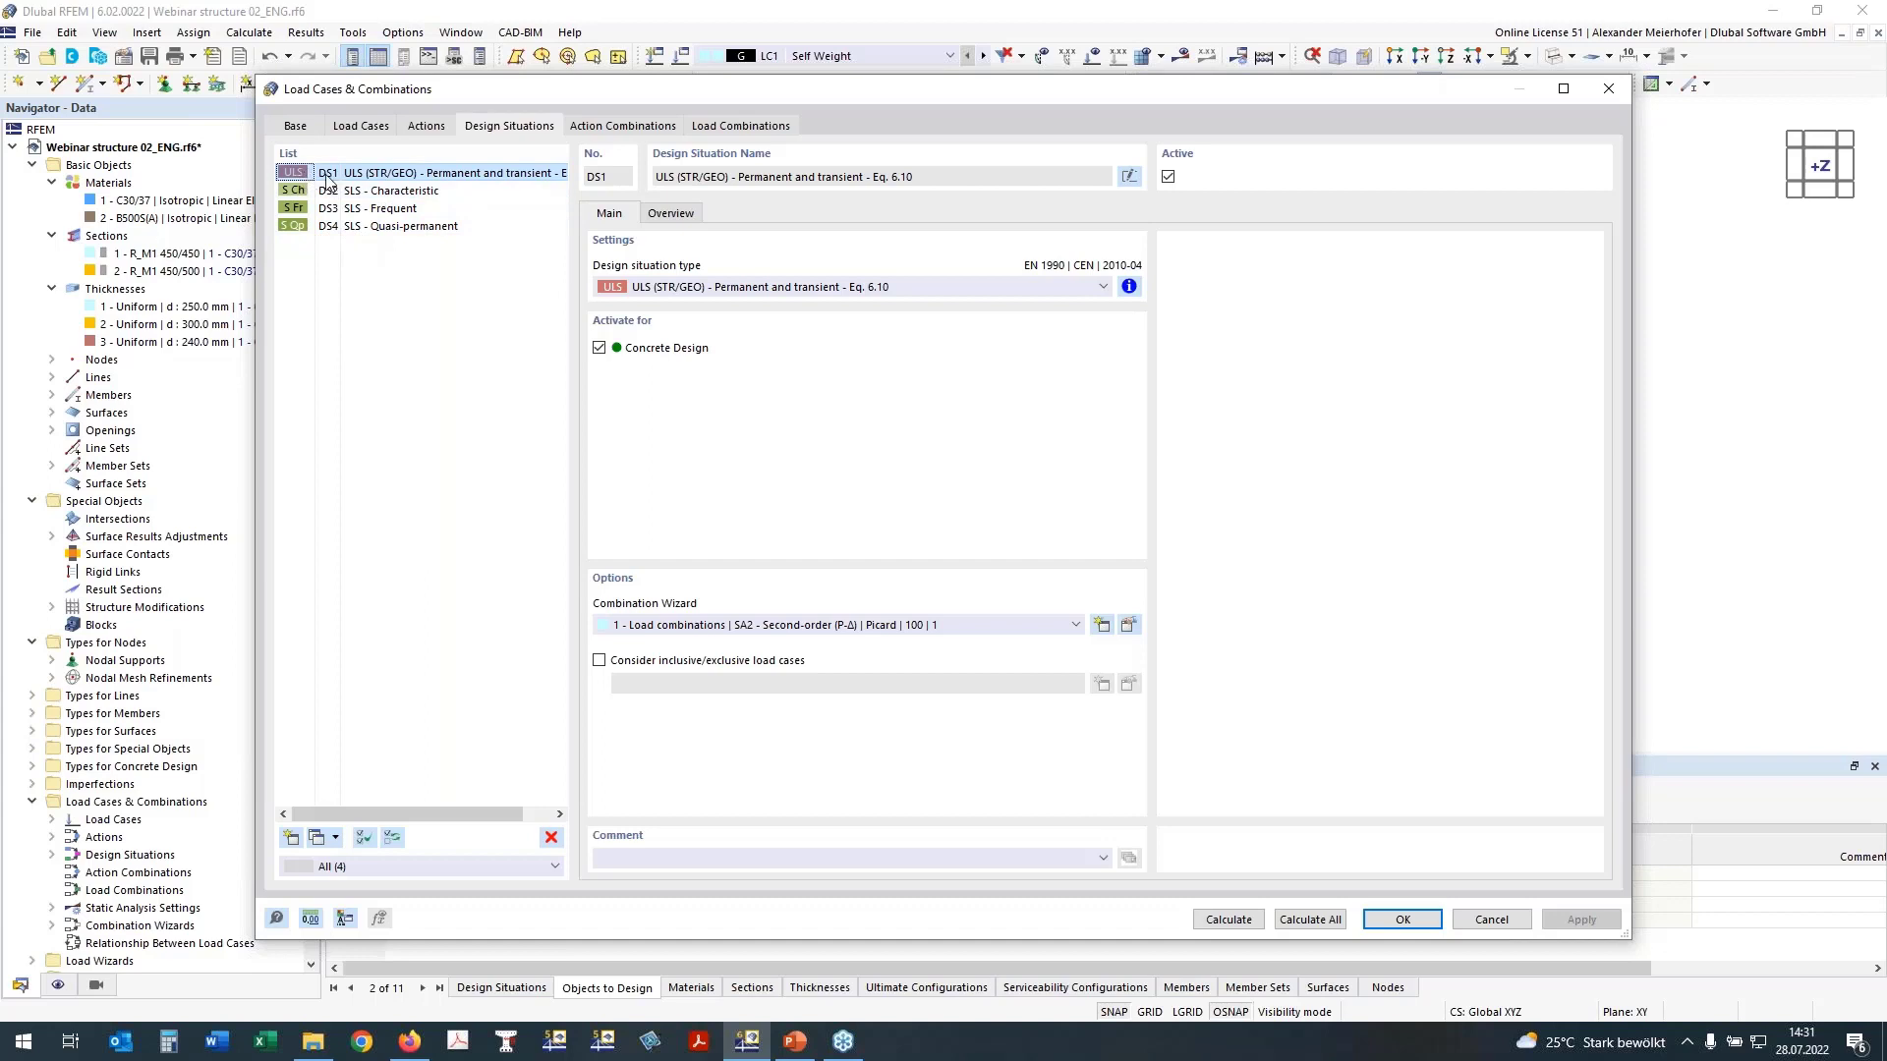
Step: Assign combination wizard 2 with SA1 - Geometrically linear | Newton-Raphson to design situations DS1 to DS4 and generate the load combinations
left_click(354, 226, "shift")
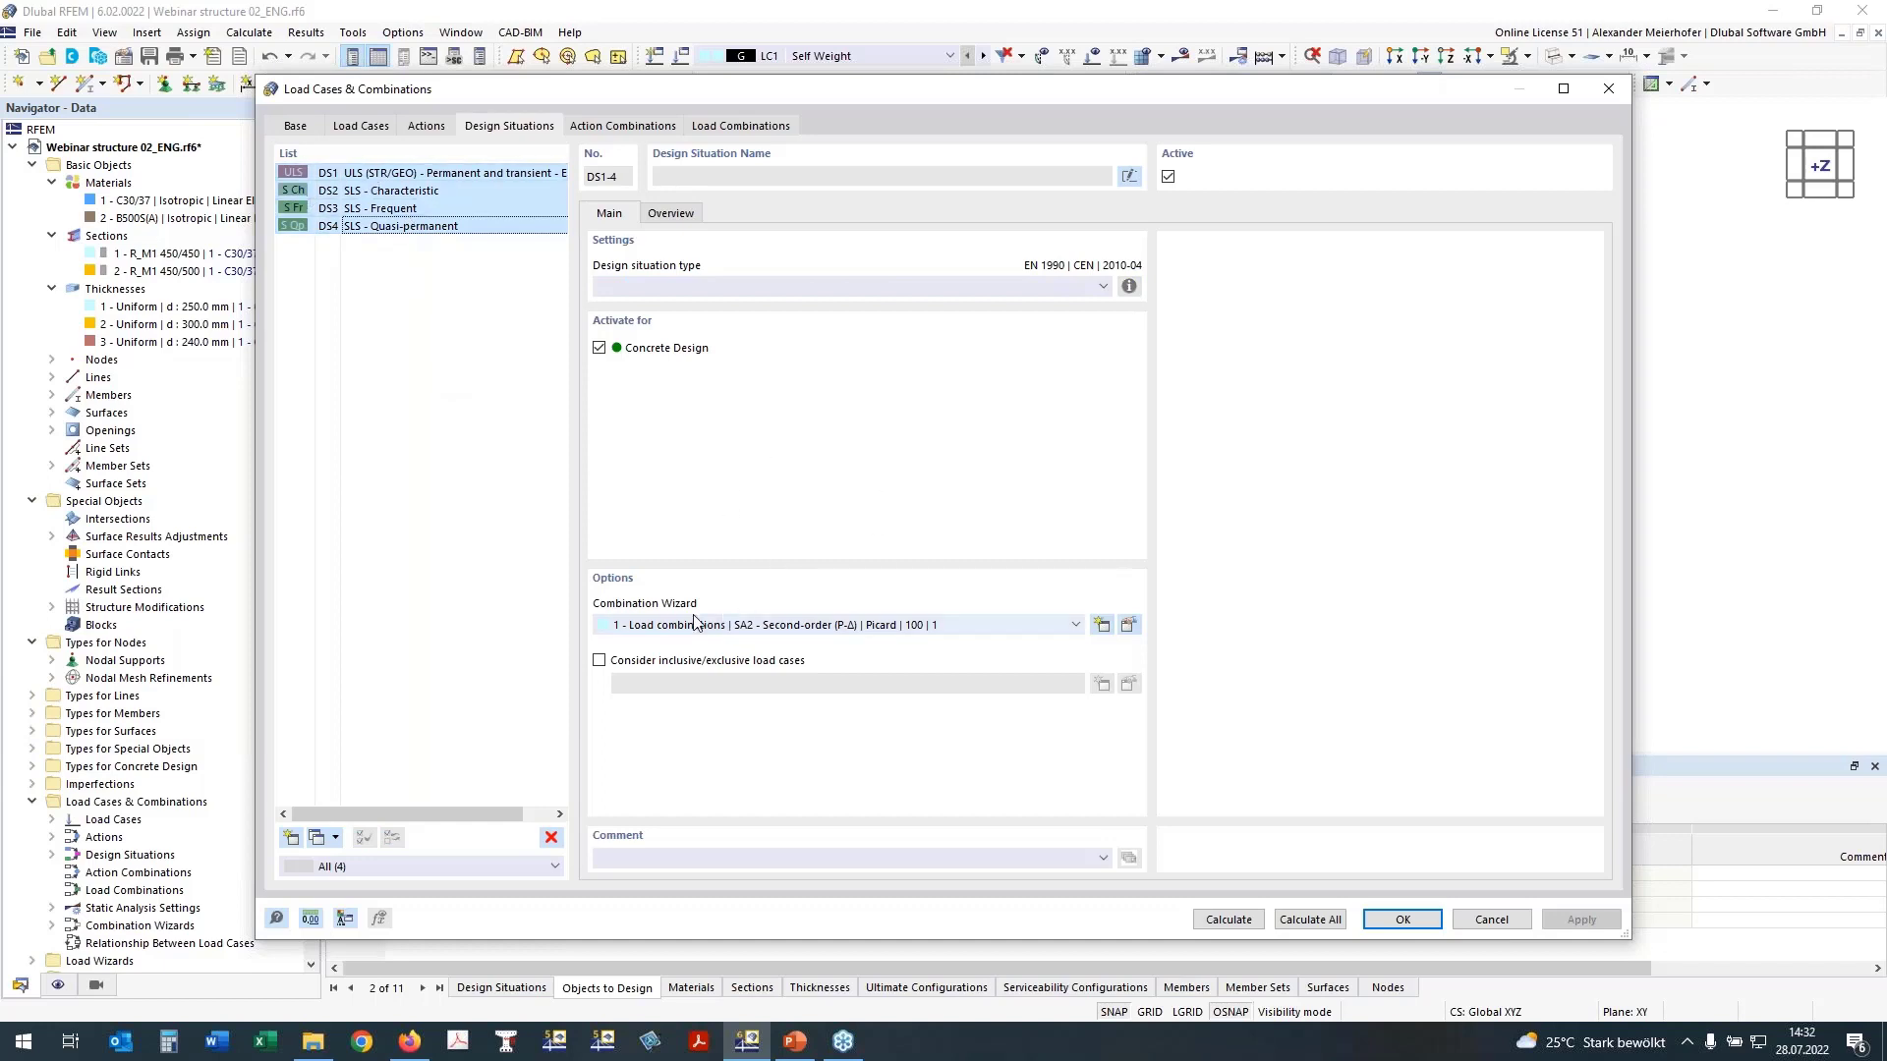
left_click(644, 629)
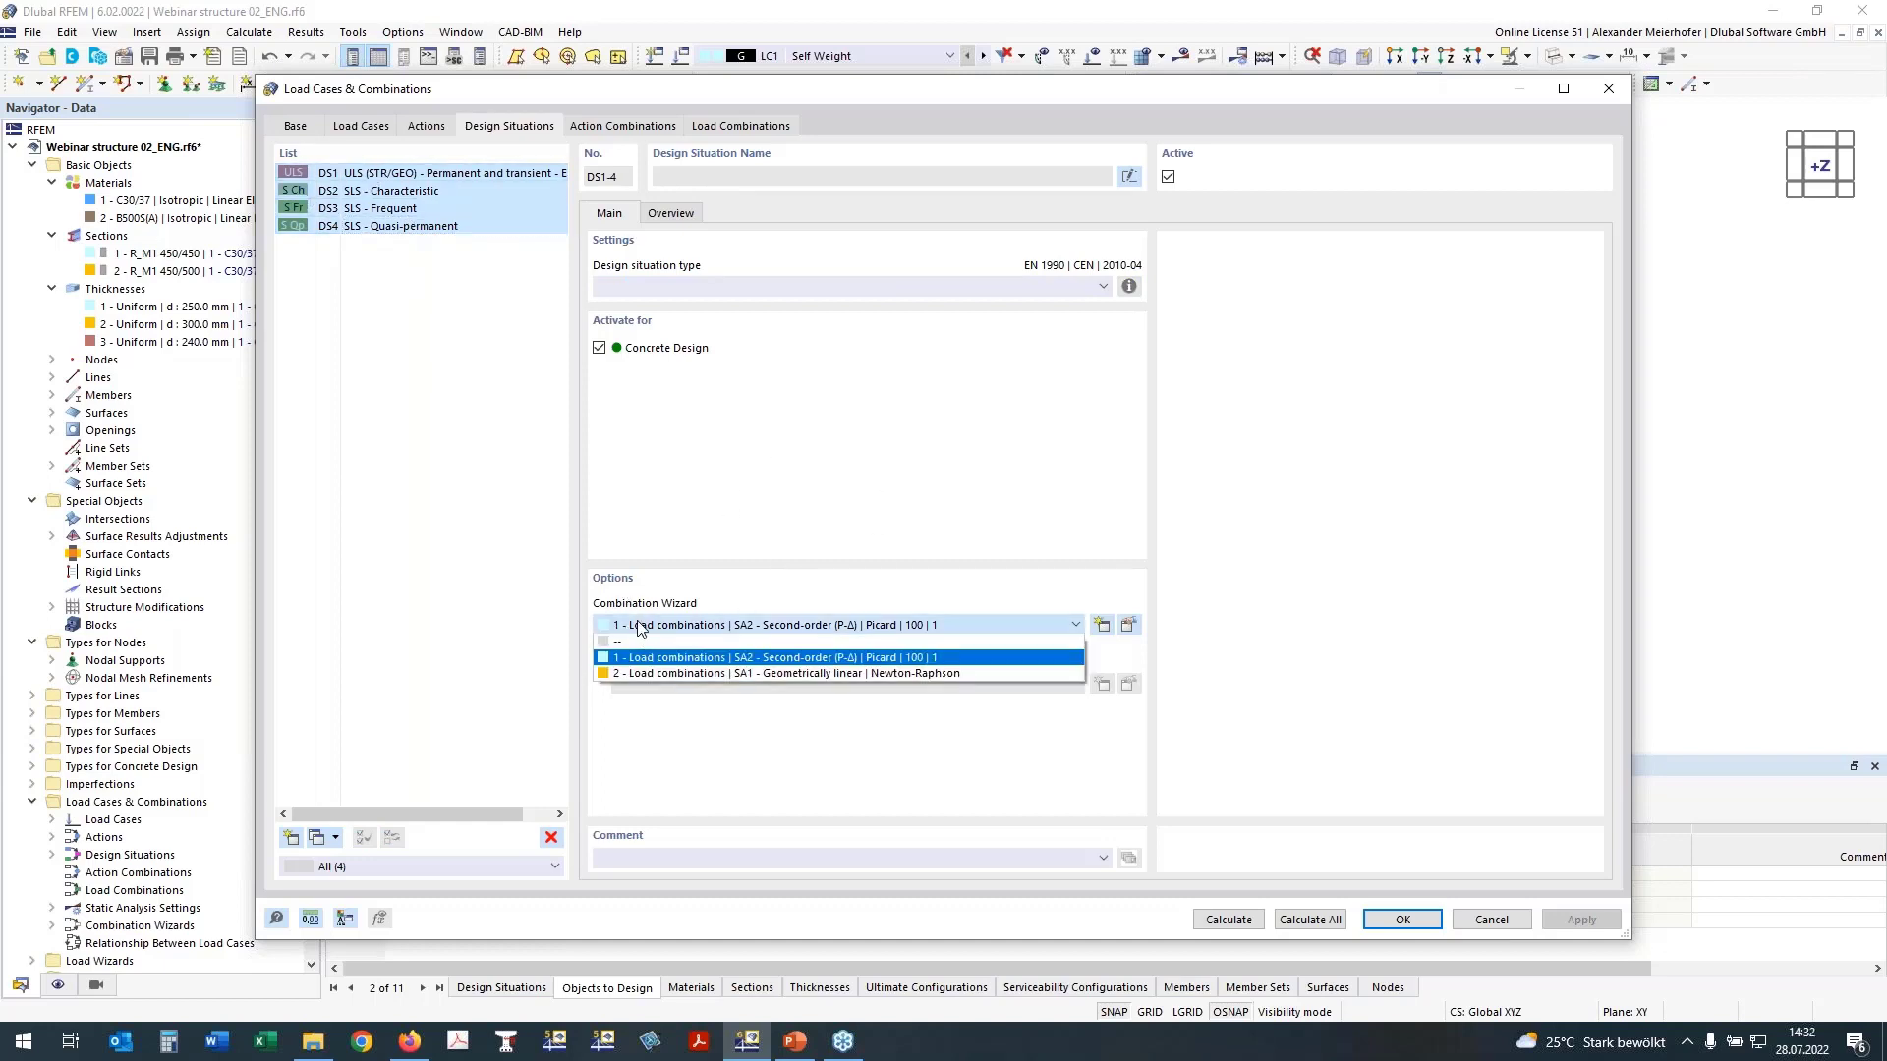
left_click(645, 670)
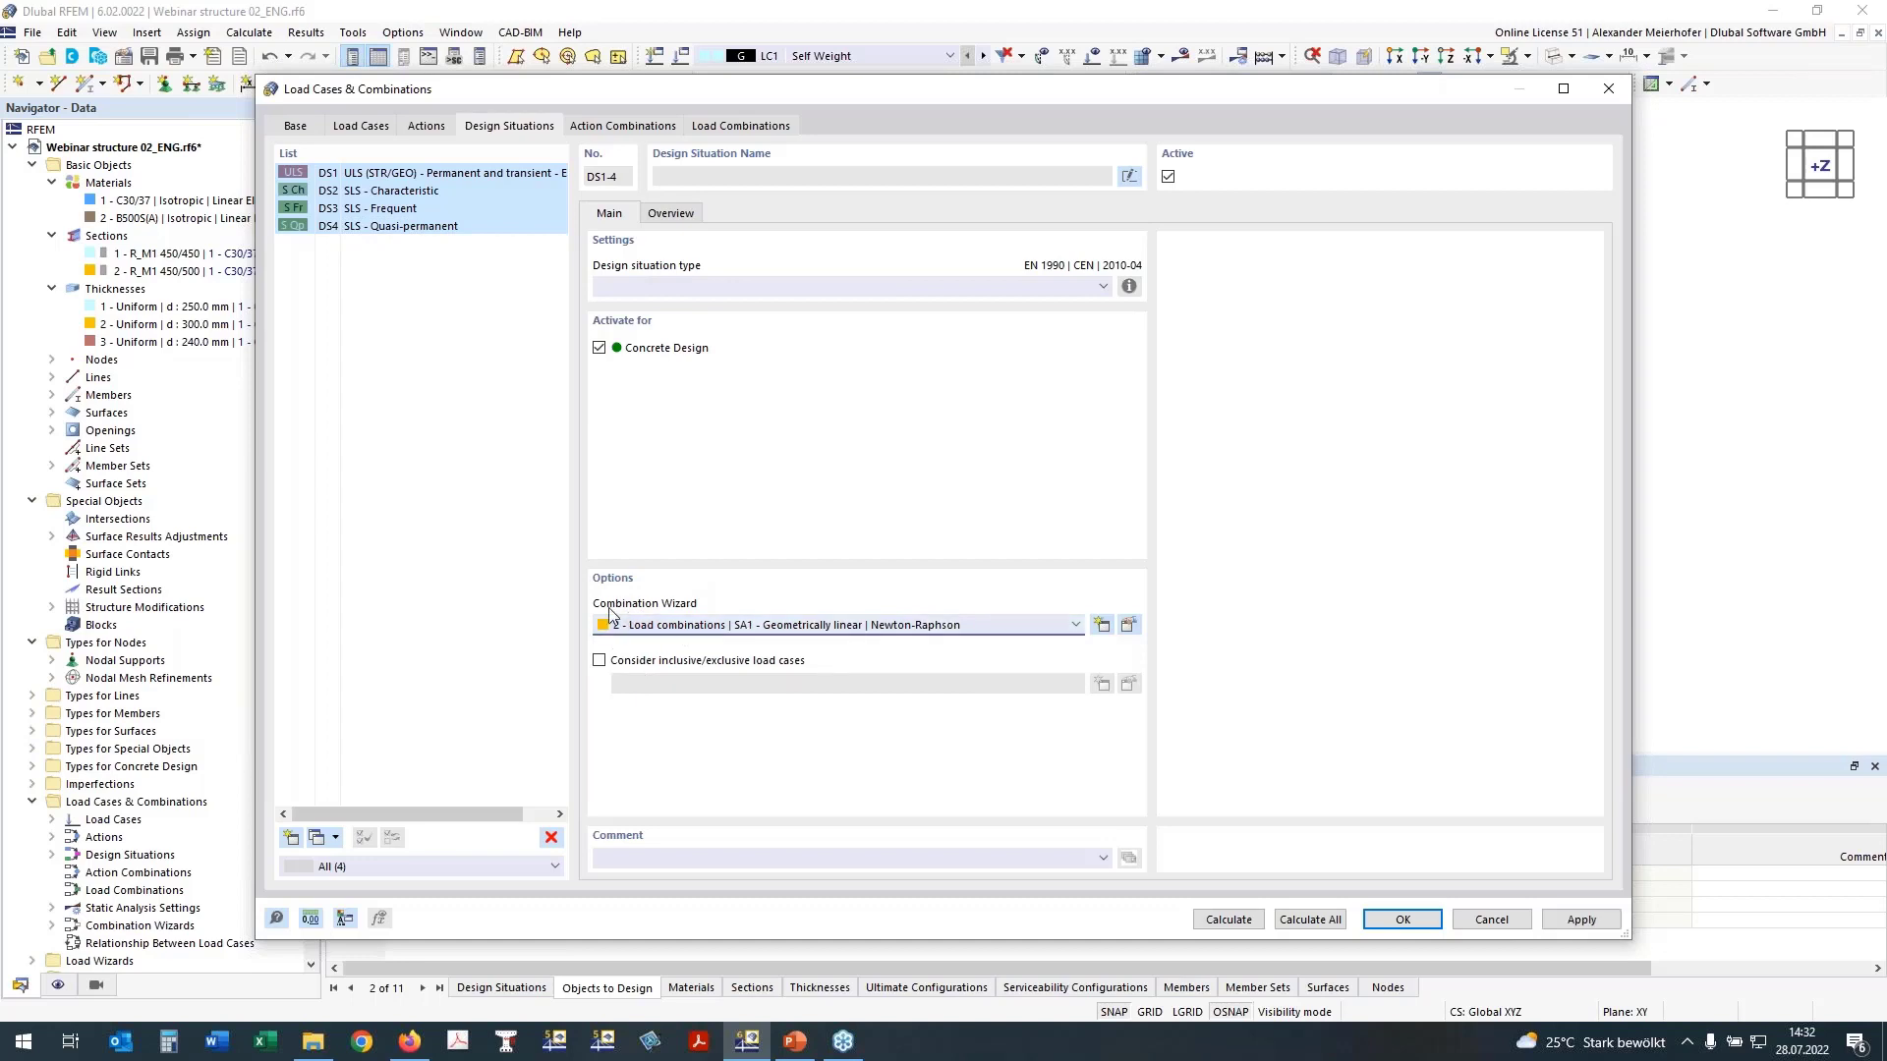
left_click(1128, 625)
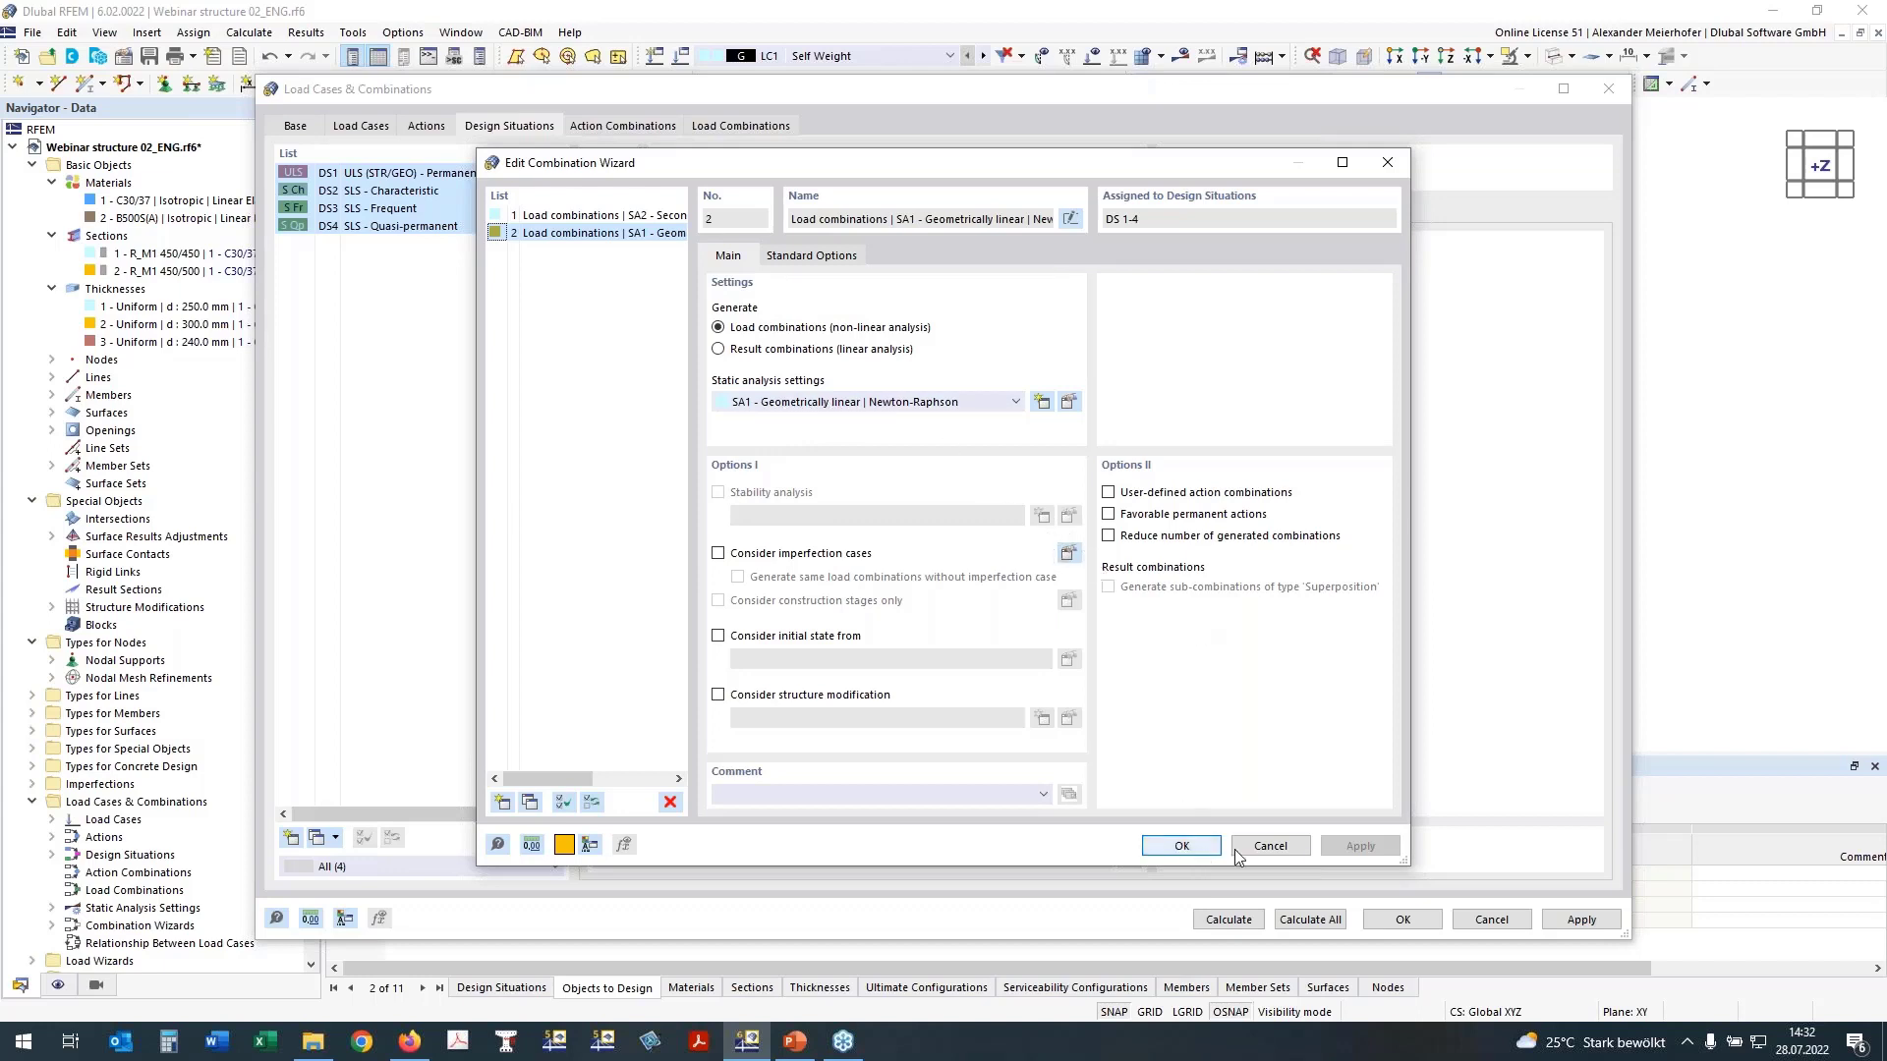
left_click(1182, 847)
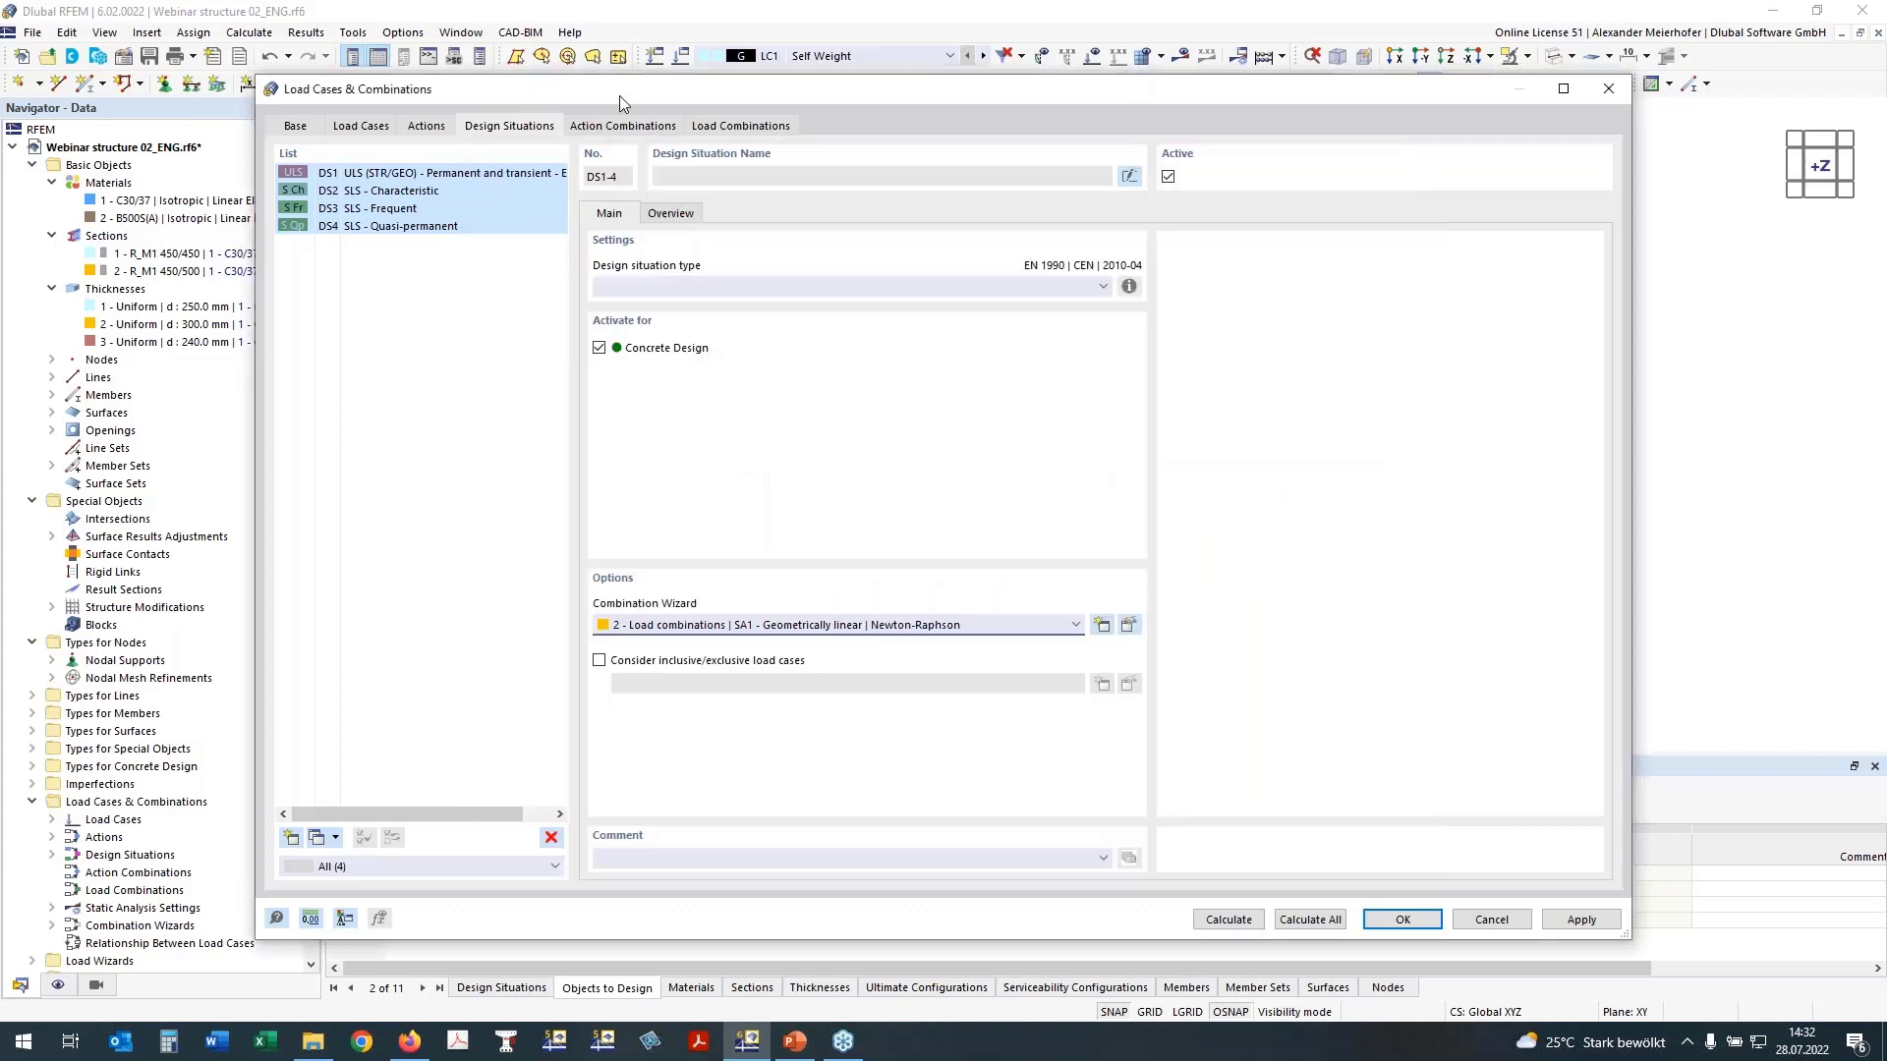
left_click(747, 126)
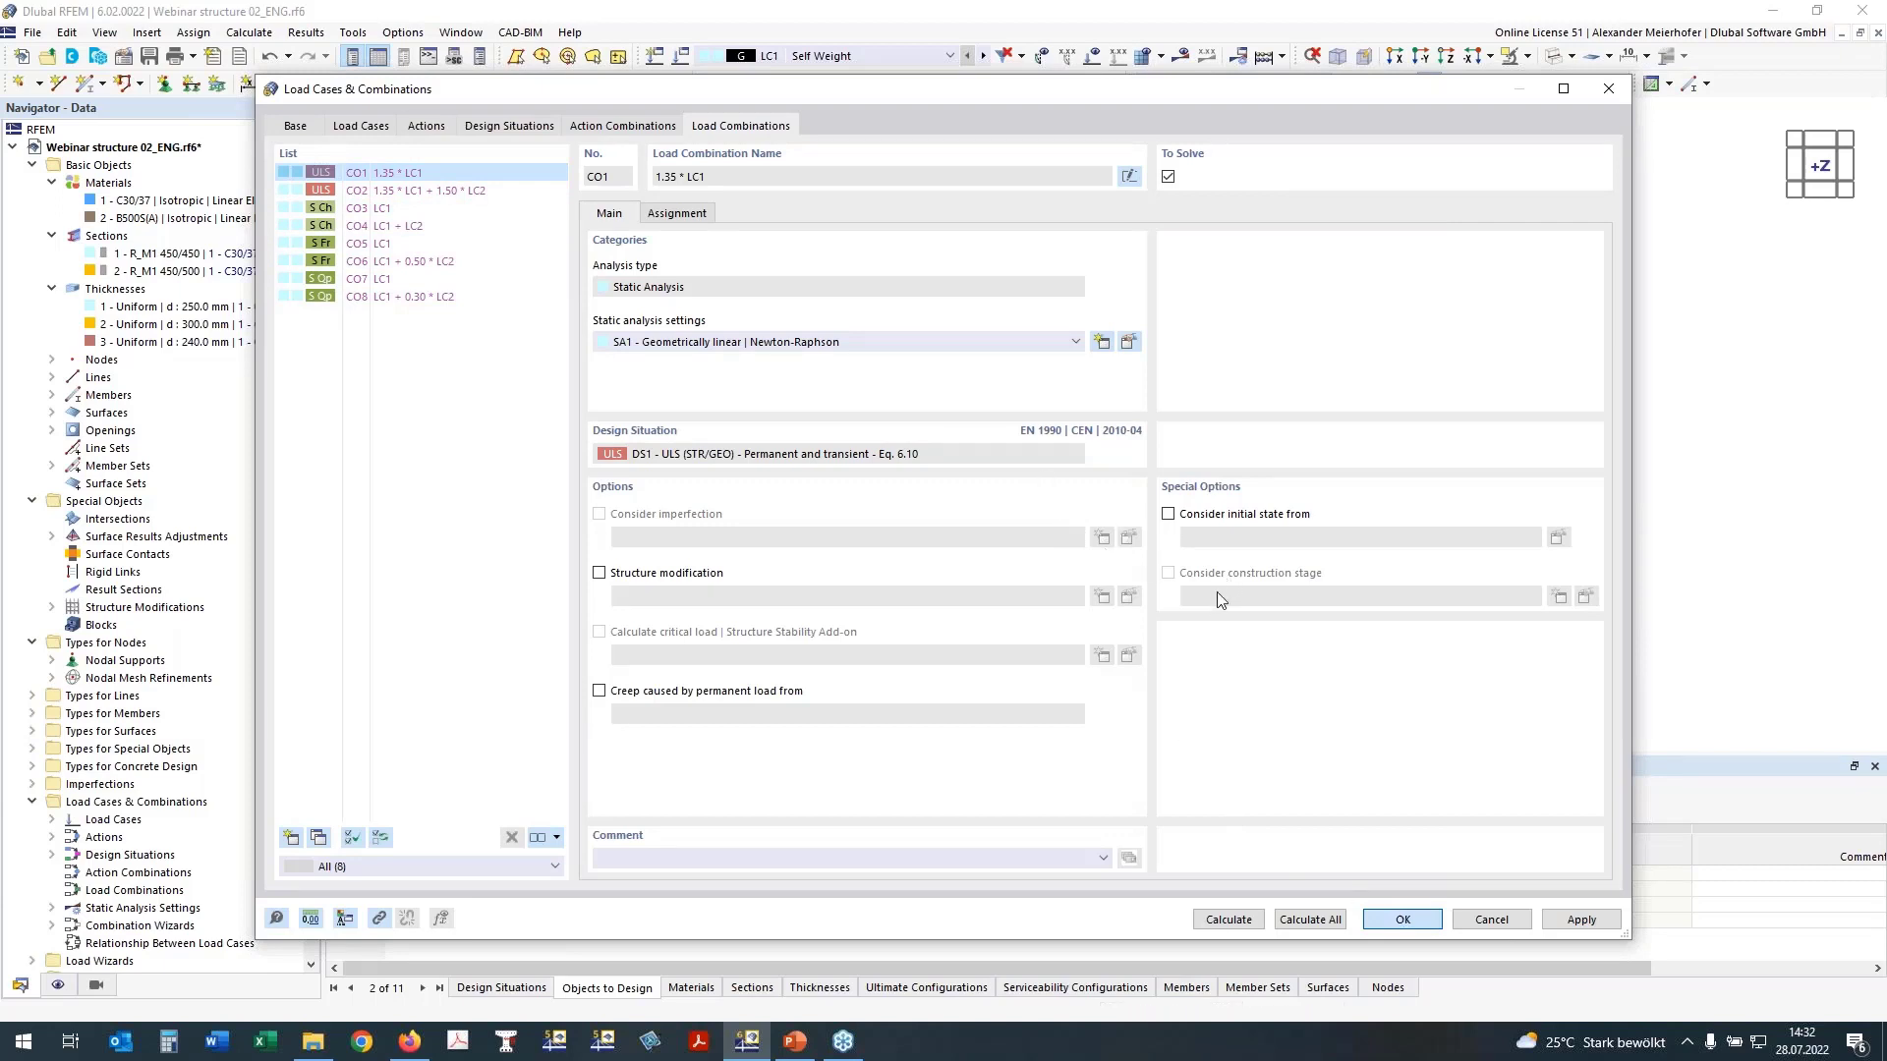
key("Return")
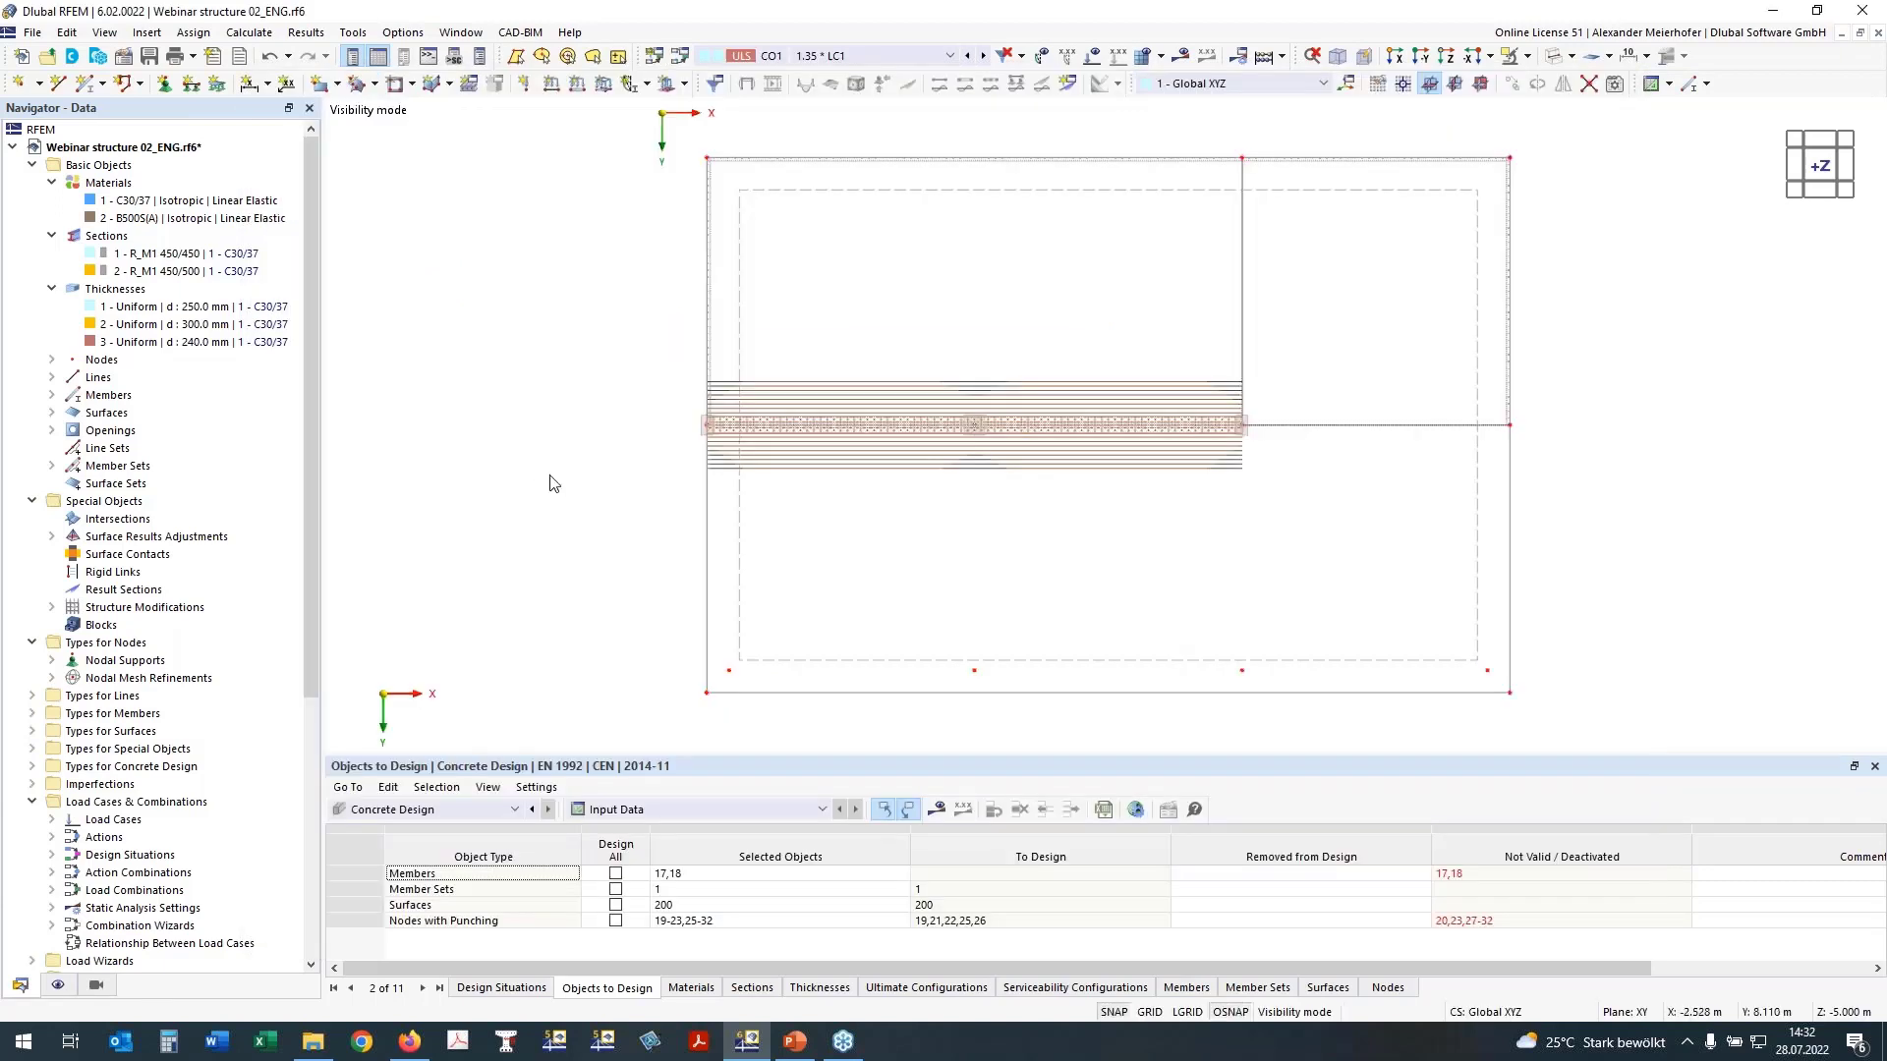
Step: Review the concrete design input for sections, materials, thicknesses and ultimate configurations
middle_click_drag(668, 605, 600, 587)
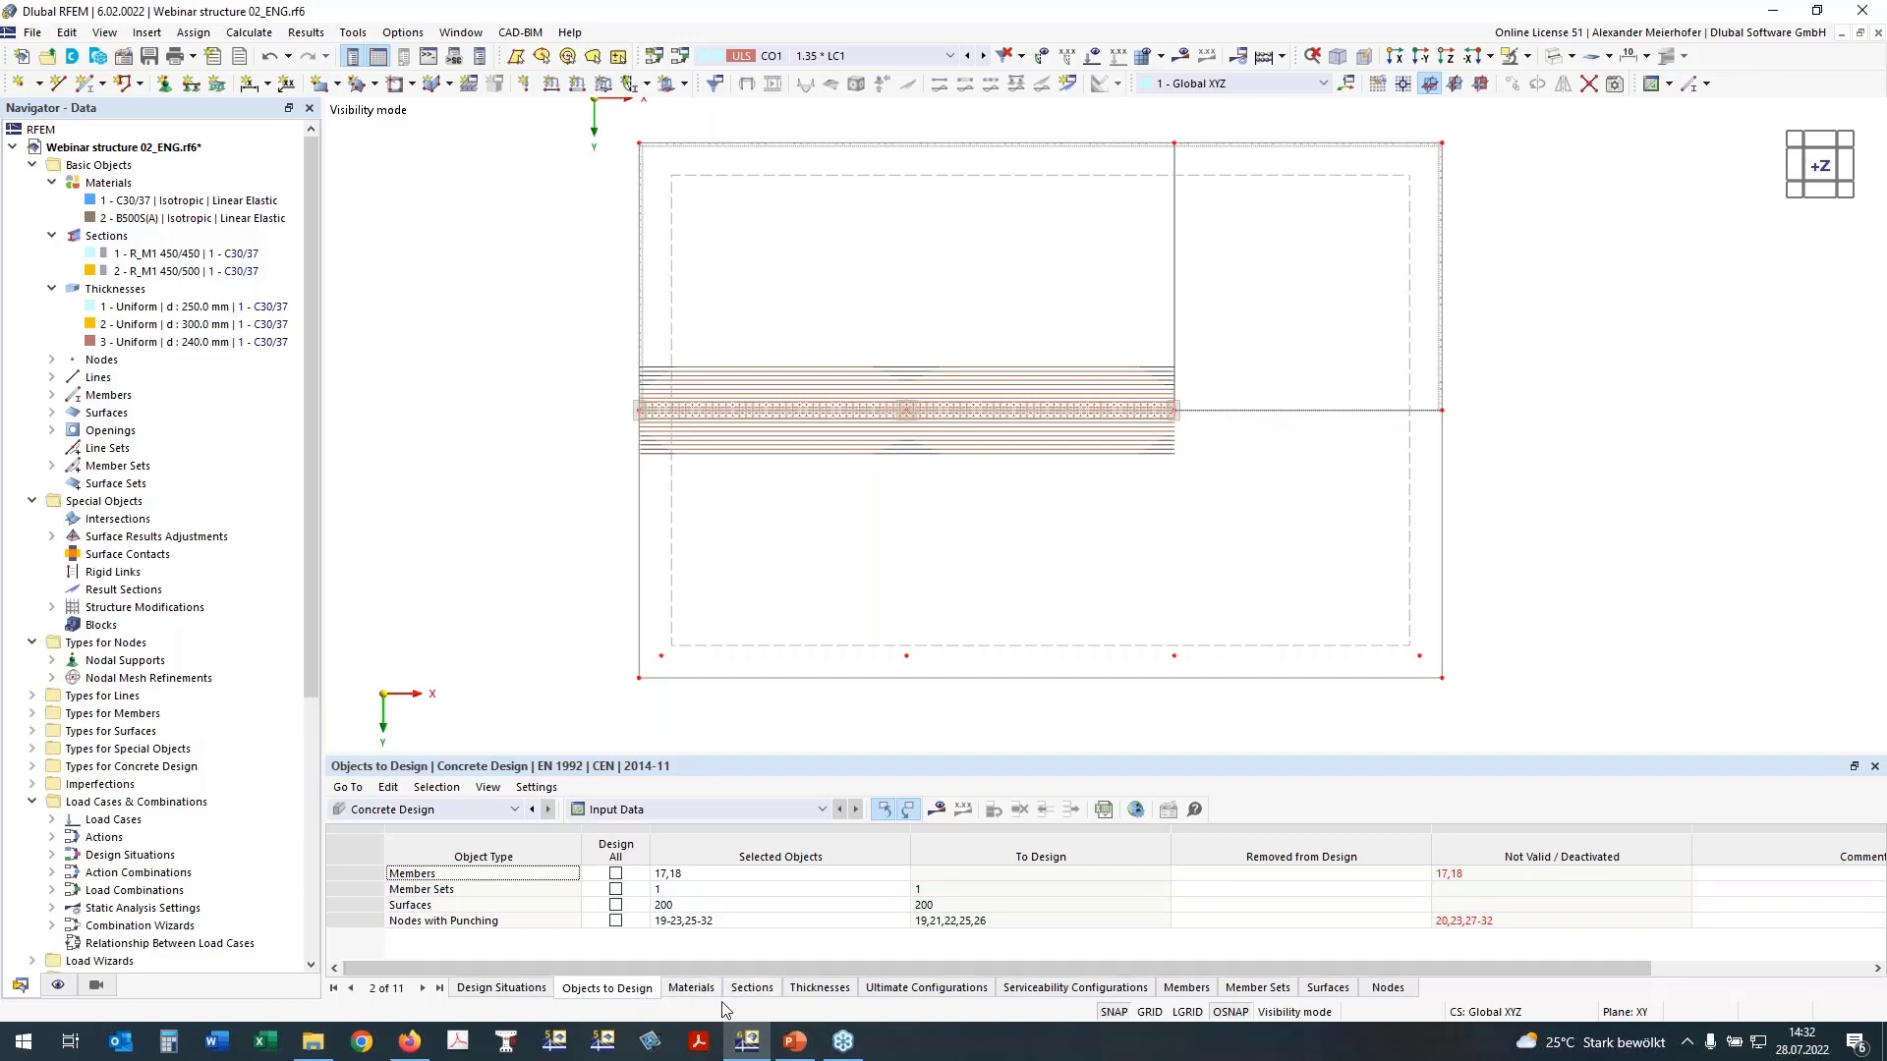
left_click(759, 991)
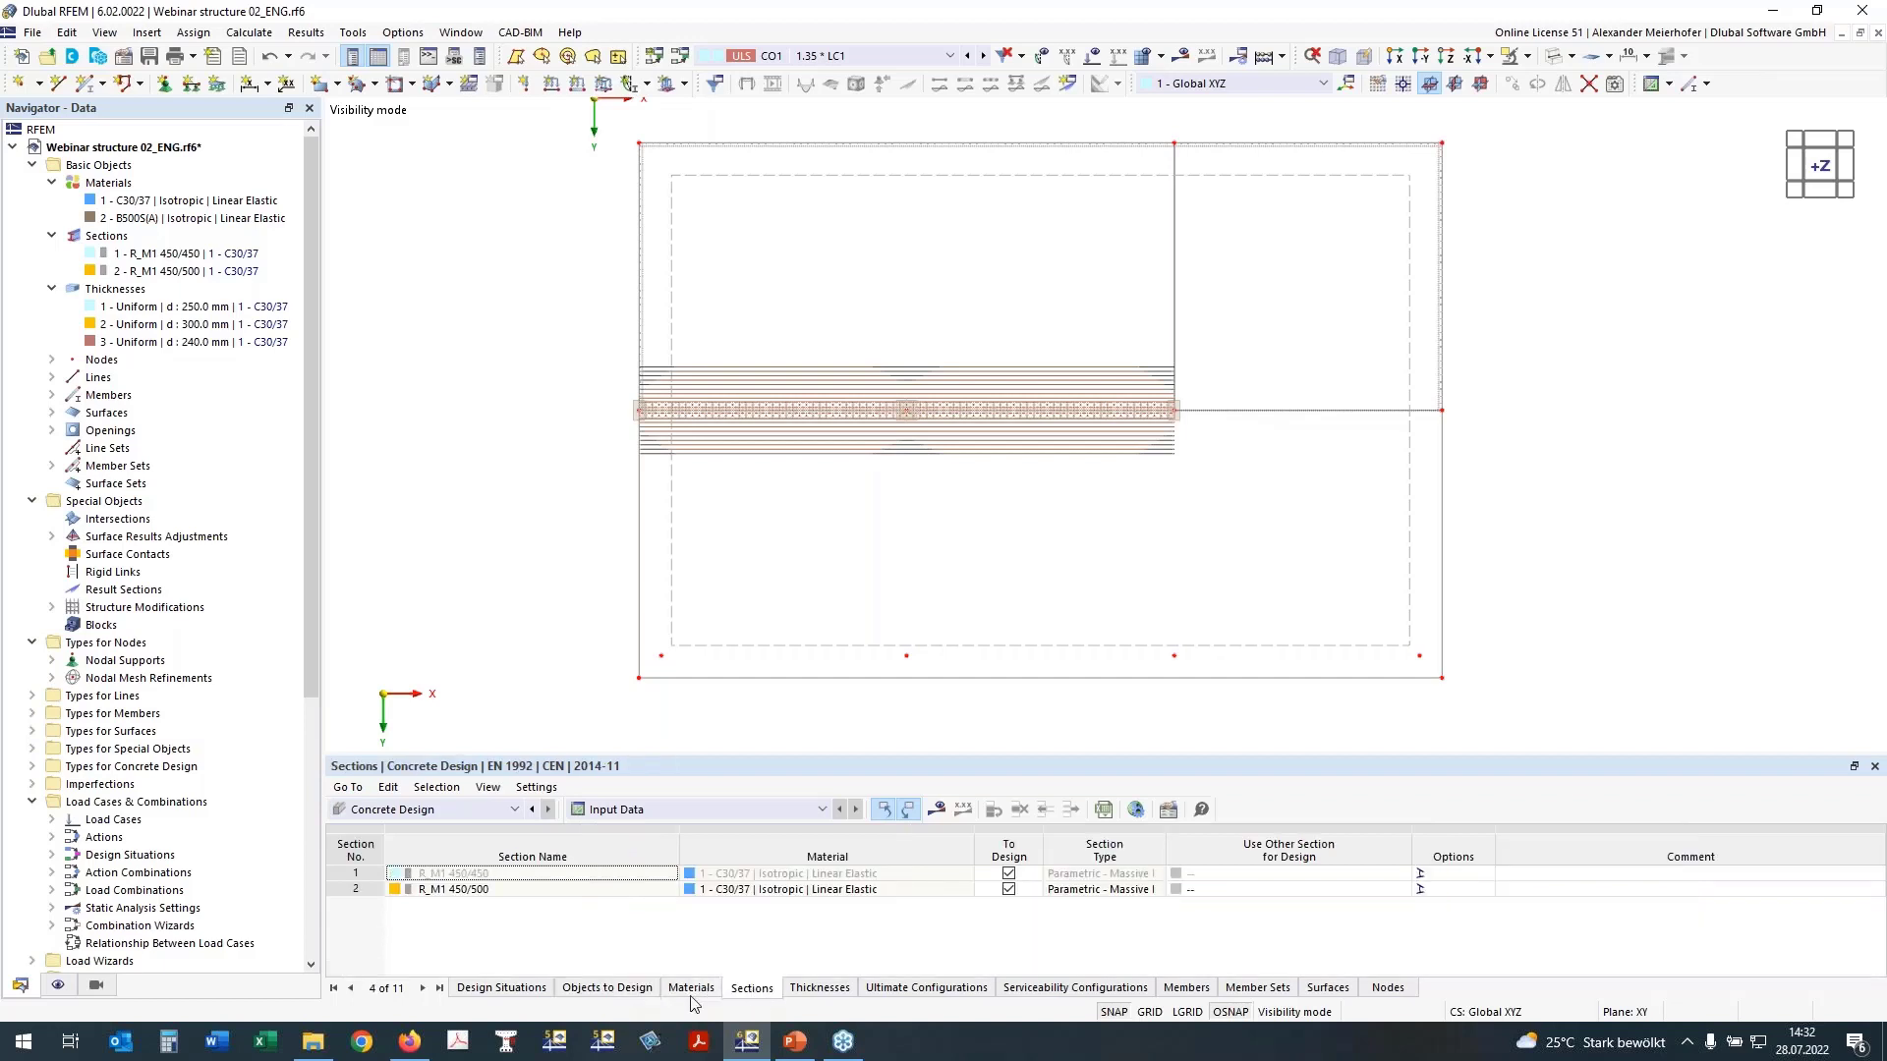
left_click(691, 991)
left_click(806, 991)
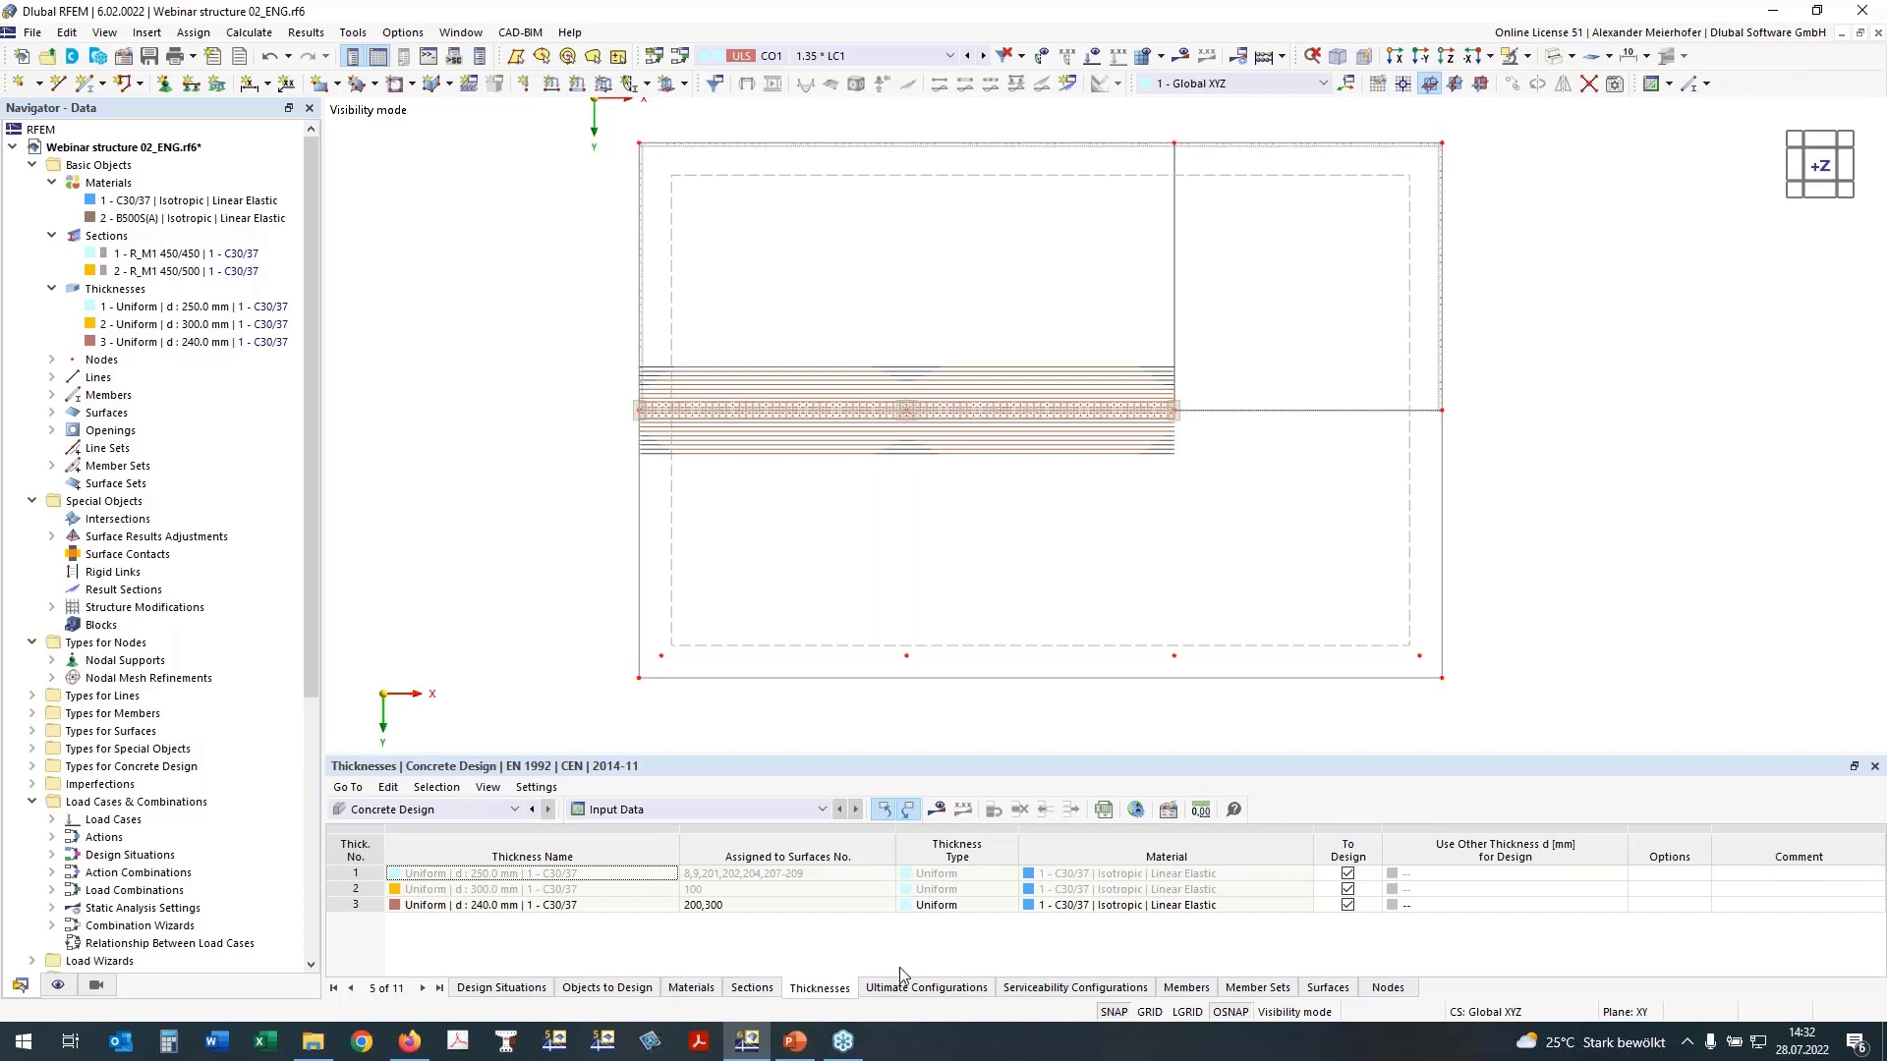
left_click(916, 990)
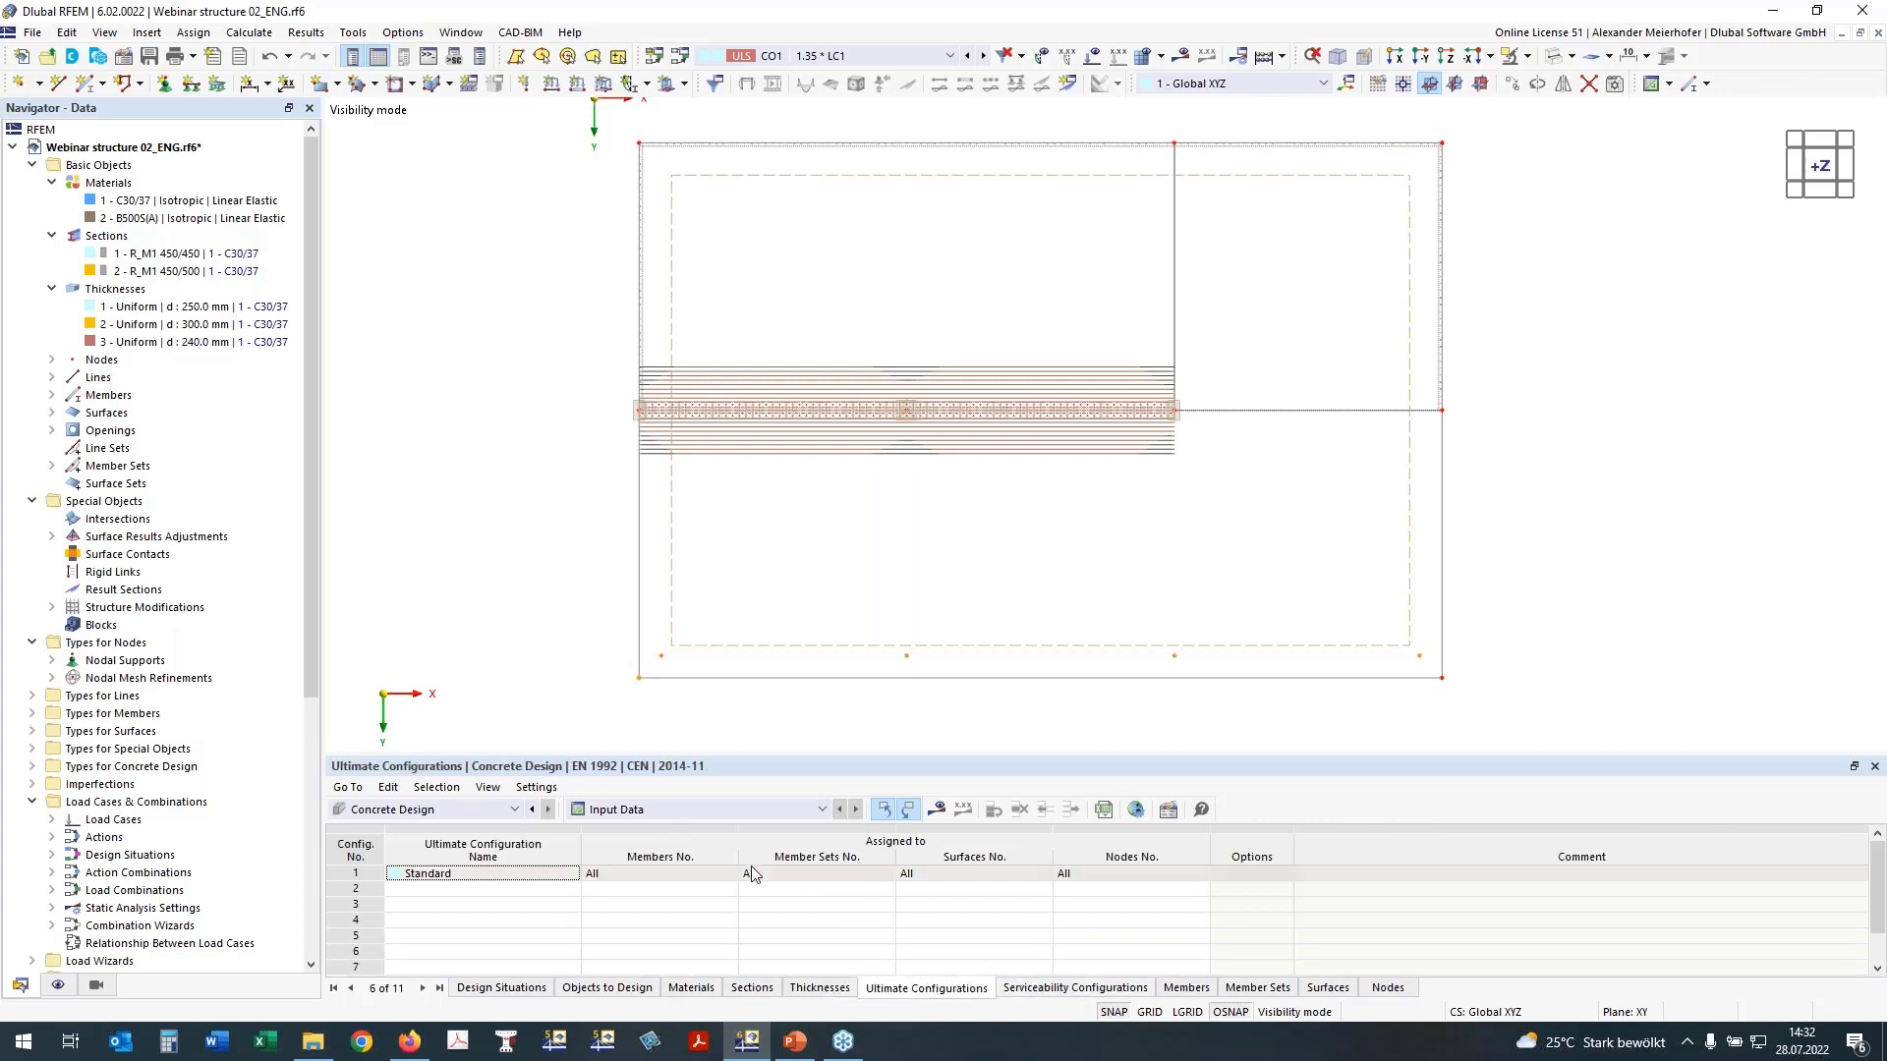
Step: Open the Standard serviceability configuration and review the top crack width limit options, keeping the limit at Automatically
left_click(1062, 988)
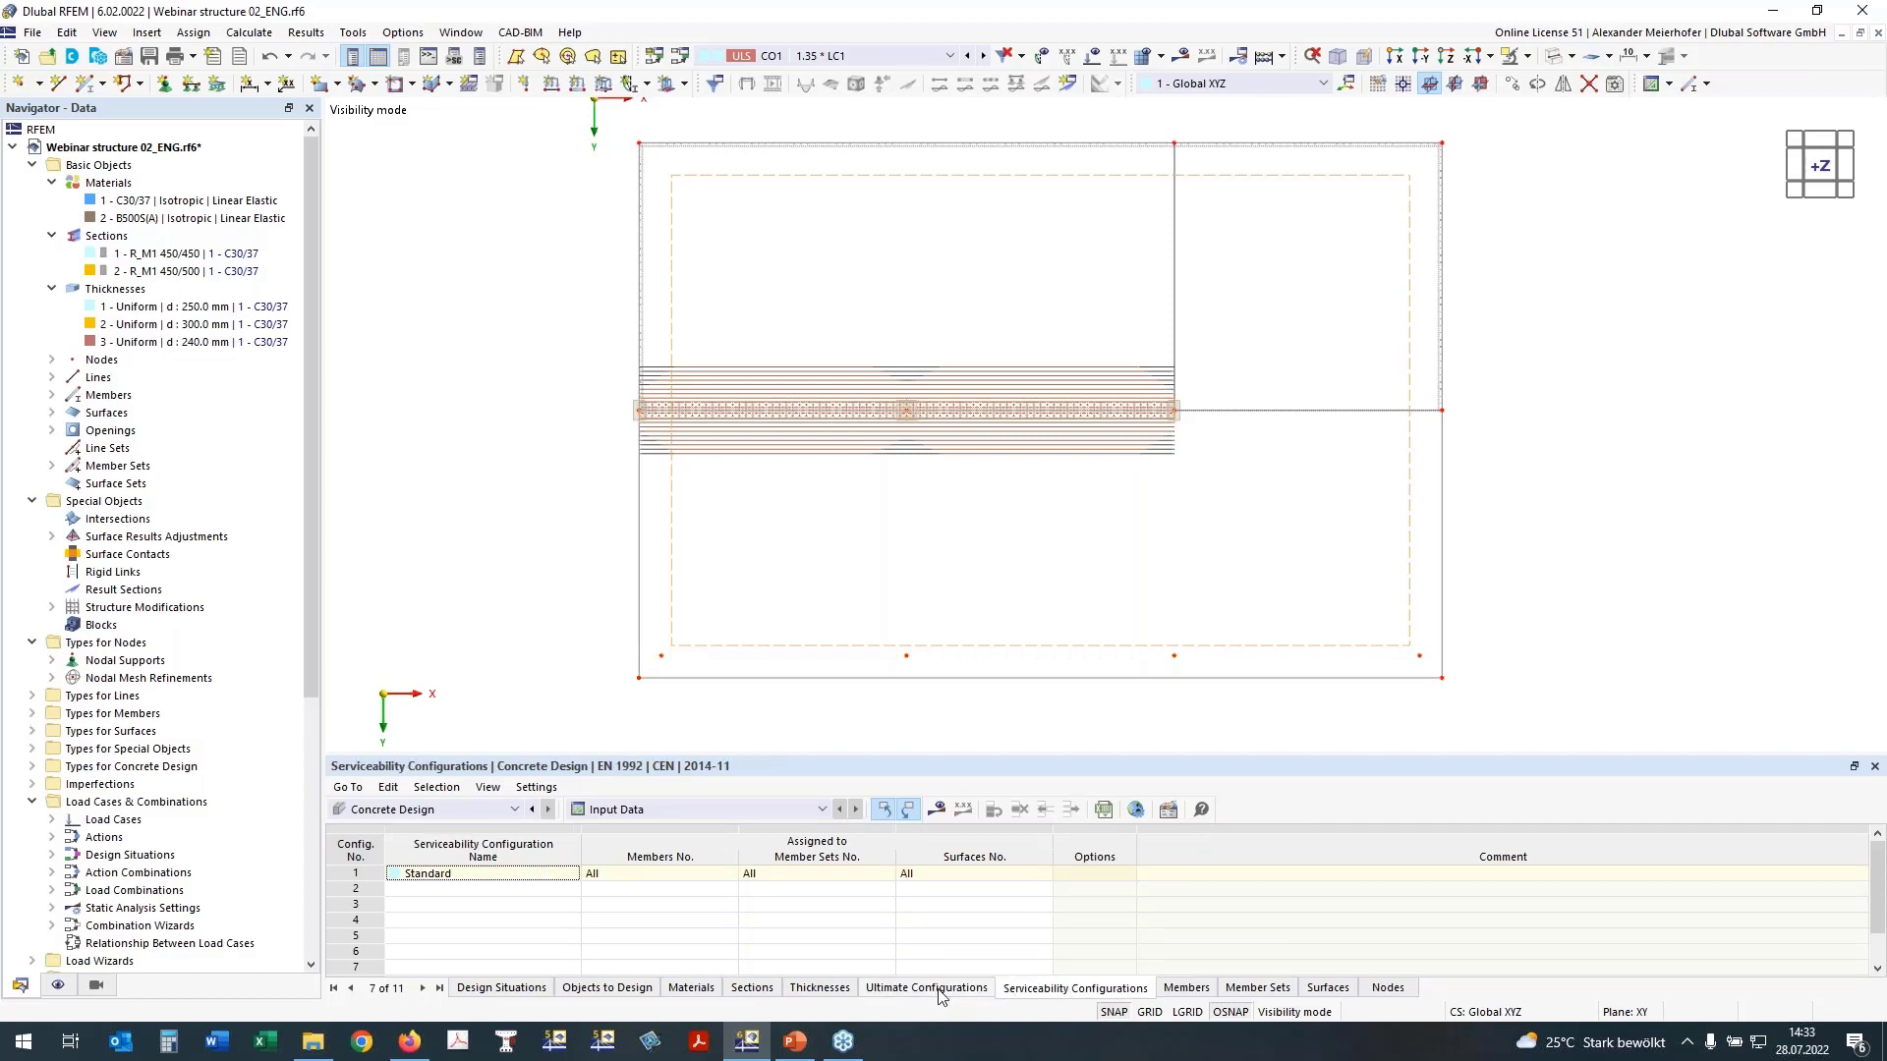
left_click(1168, 811)
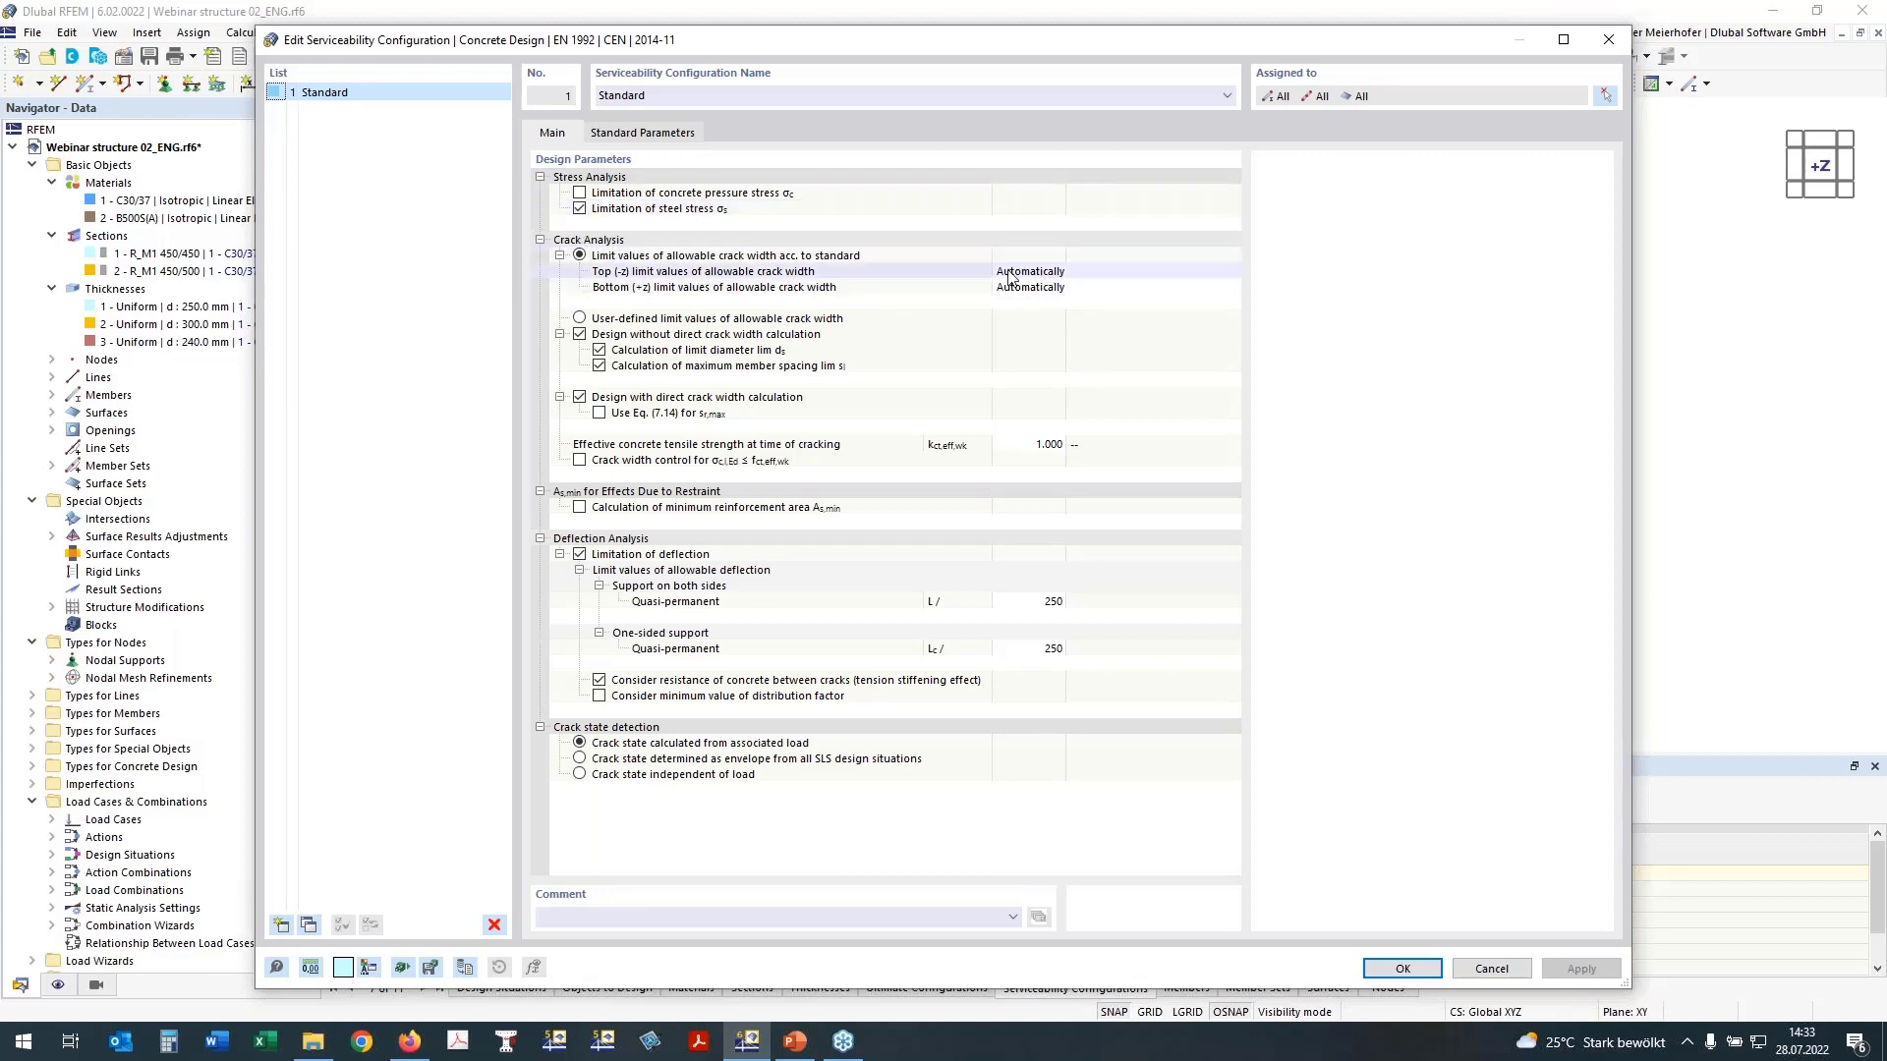
left_click(1058, 278)
left_click(1061, 275)
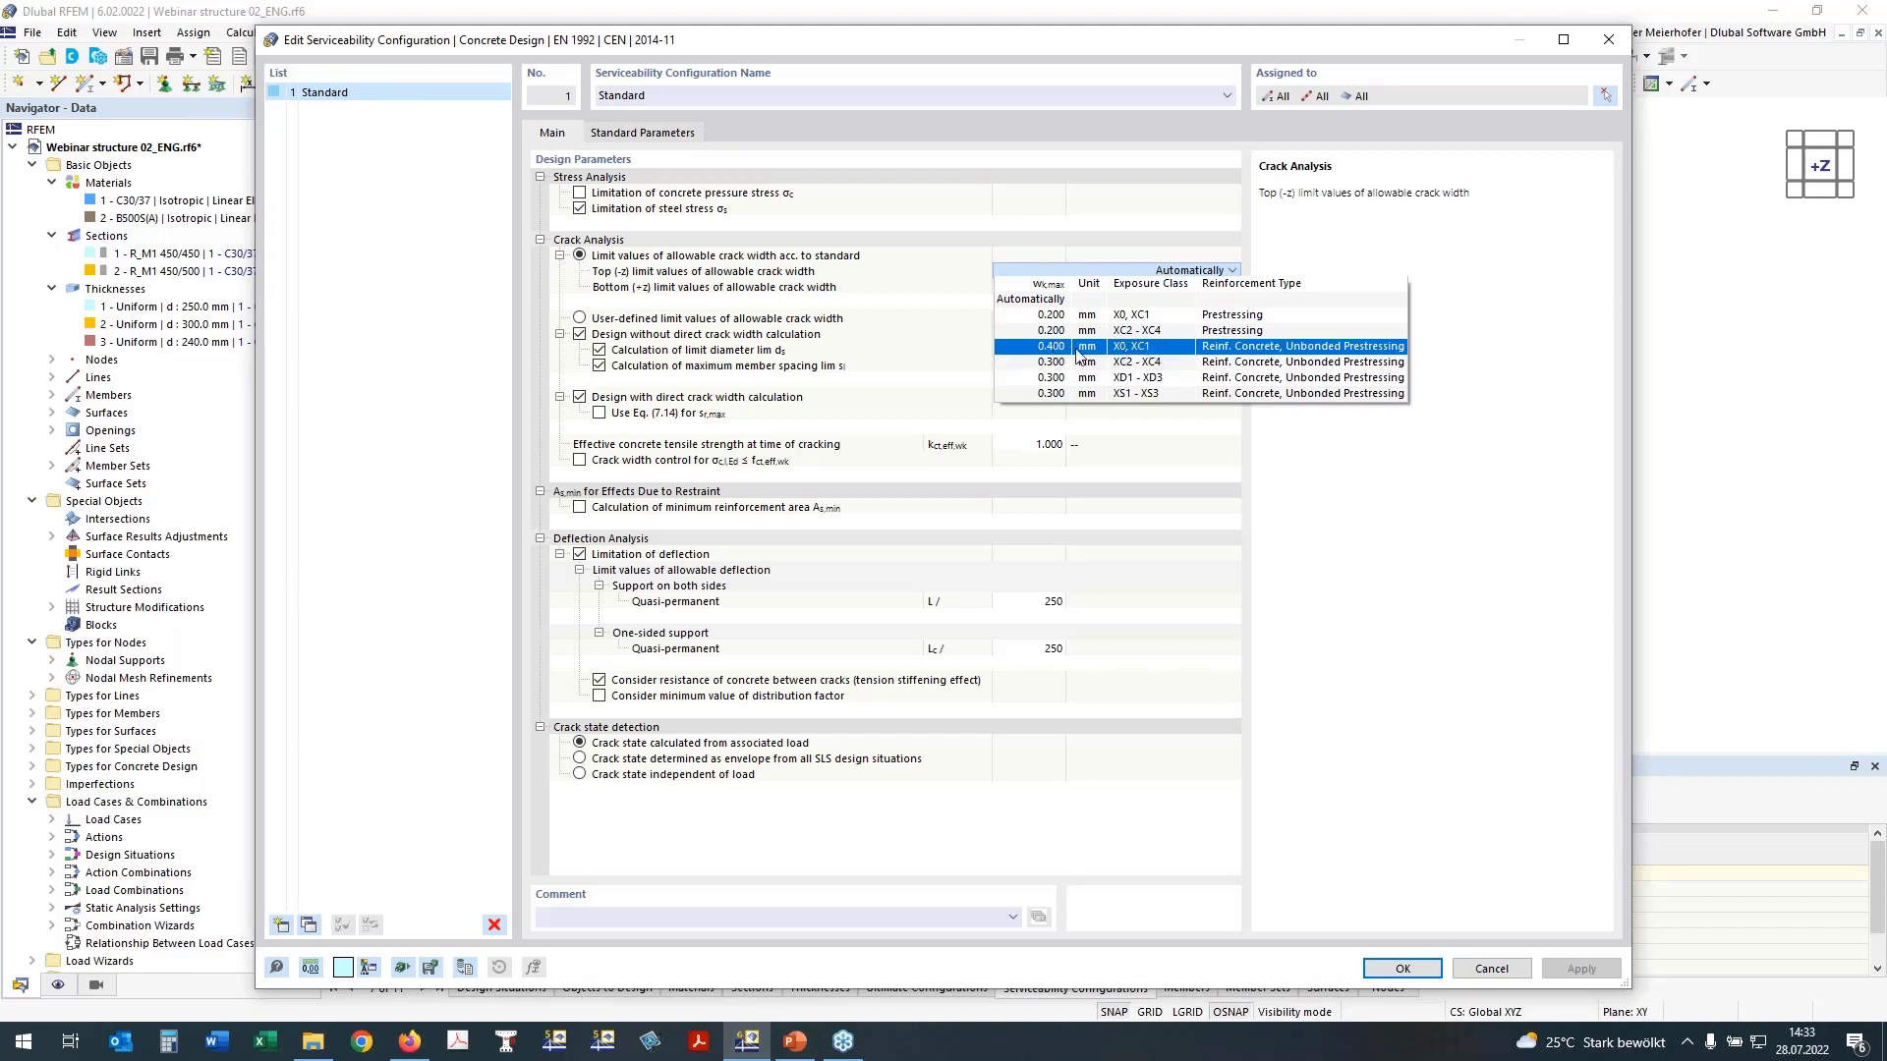
left_click(1042, 299)
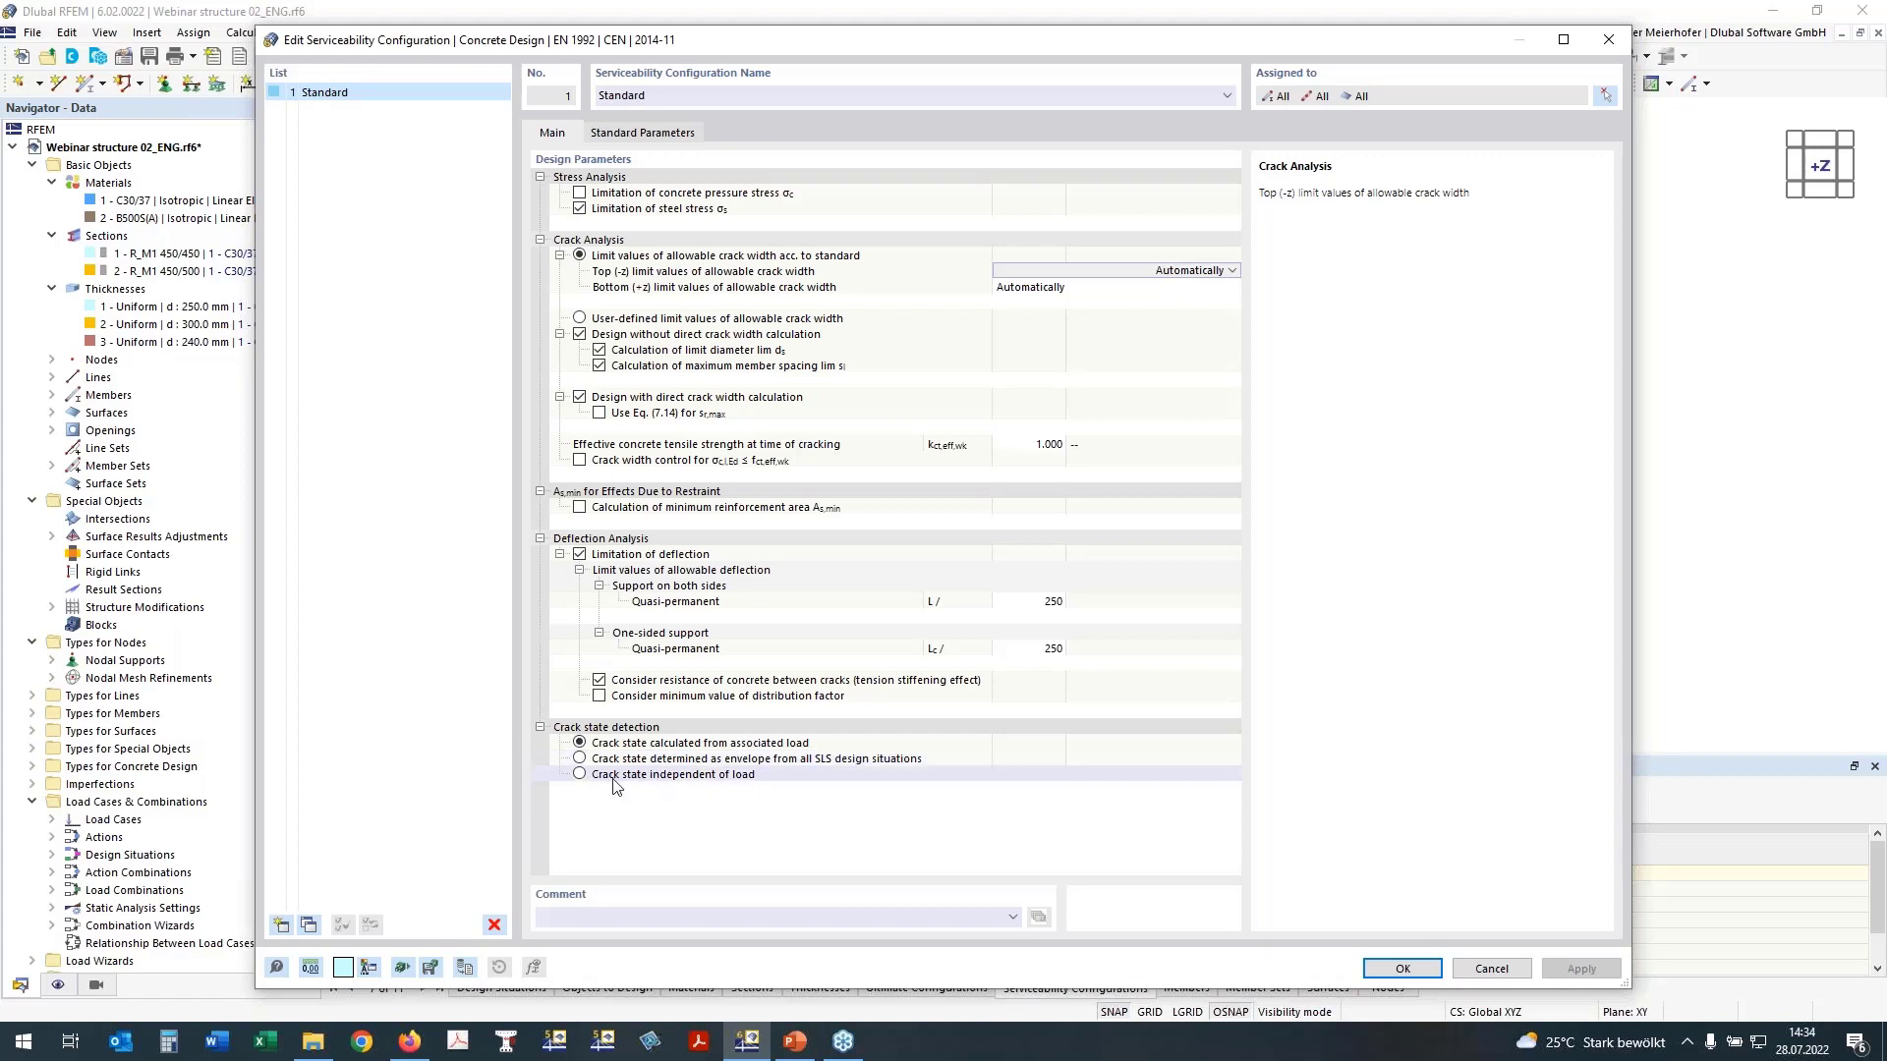
Step: Try crack state detection independent of load, restore it to calculated from associated load, and accept the serviceability configuration
left_click(580, 774)
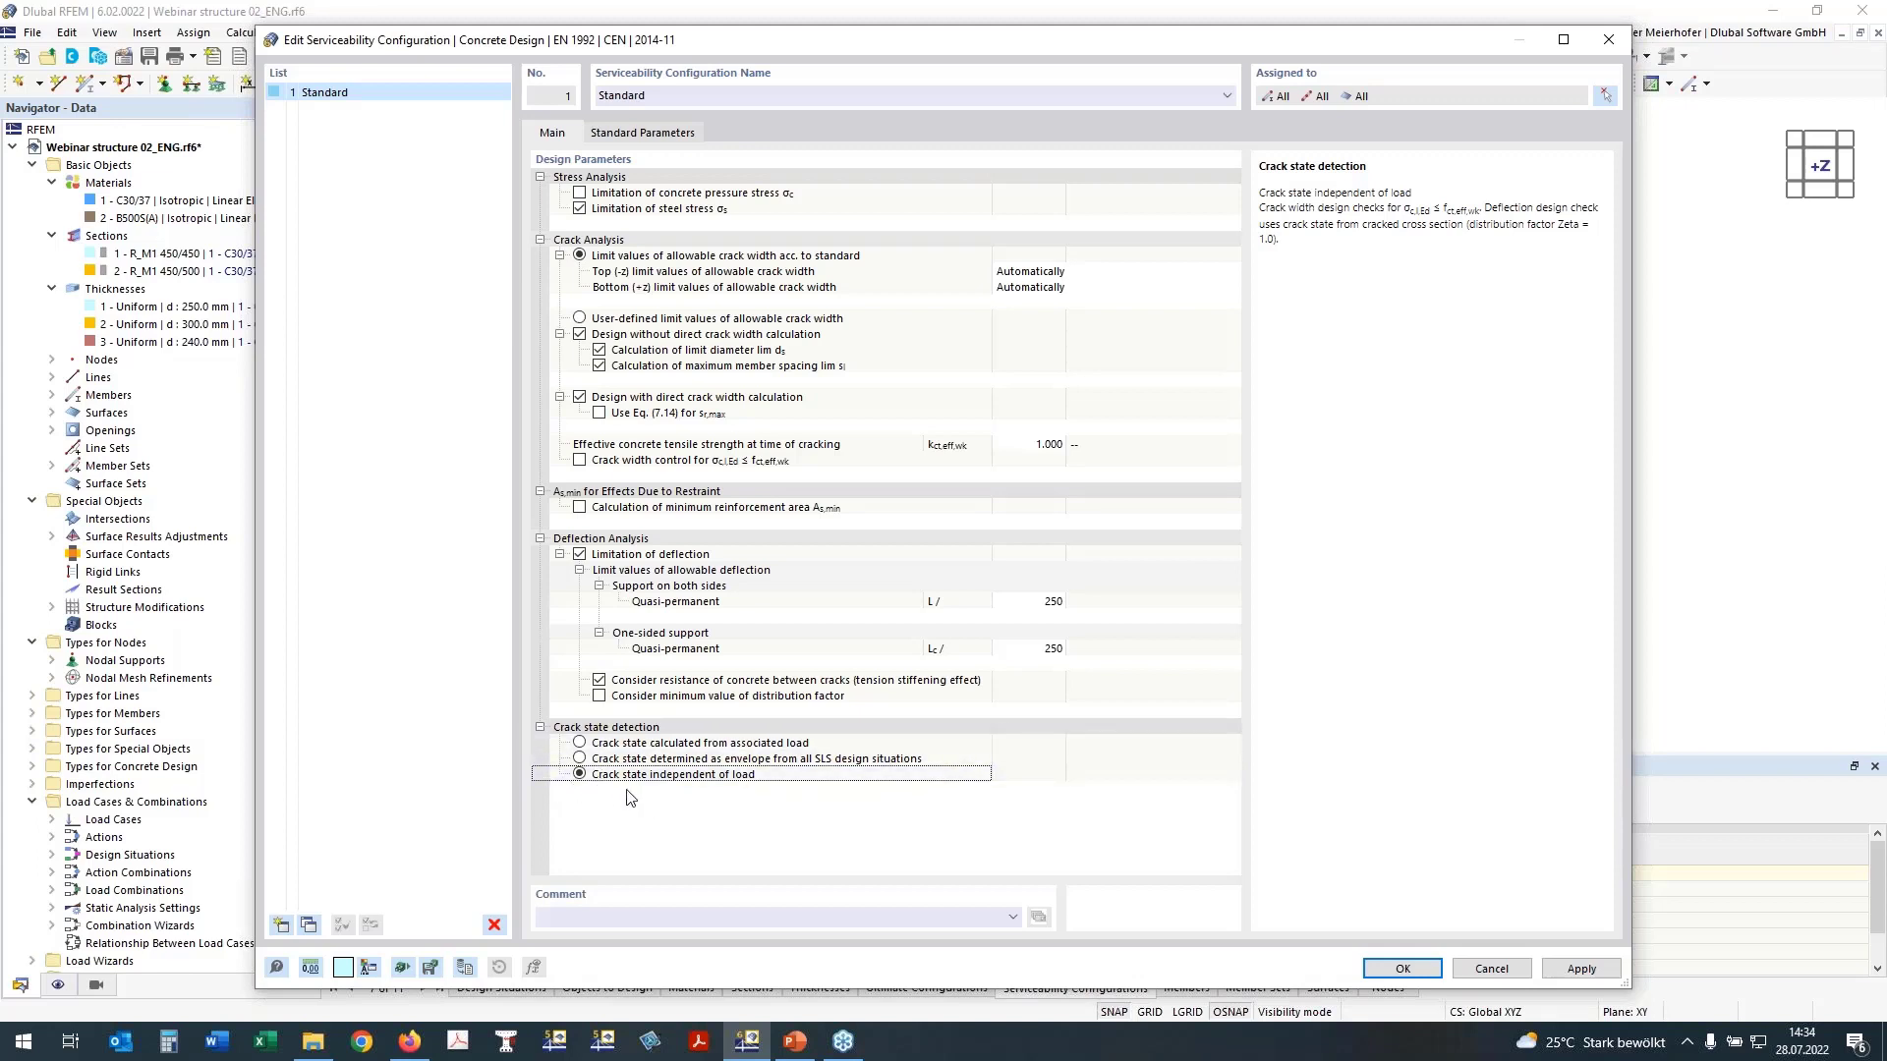
left_click(632, 745)
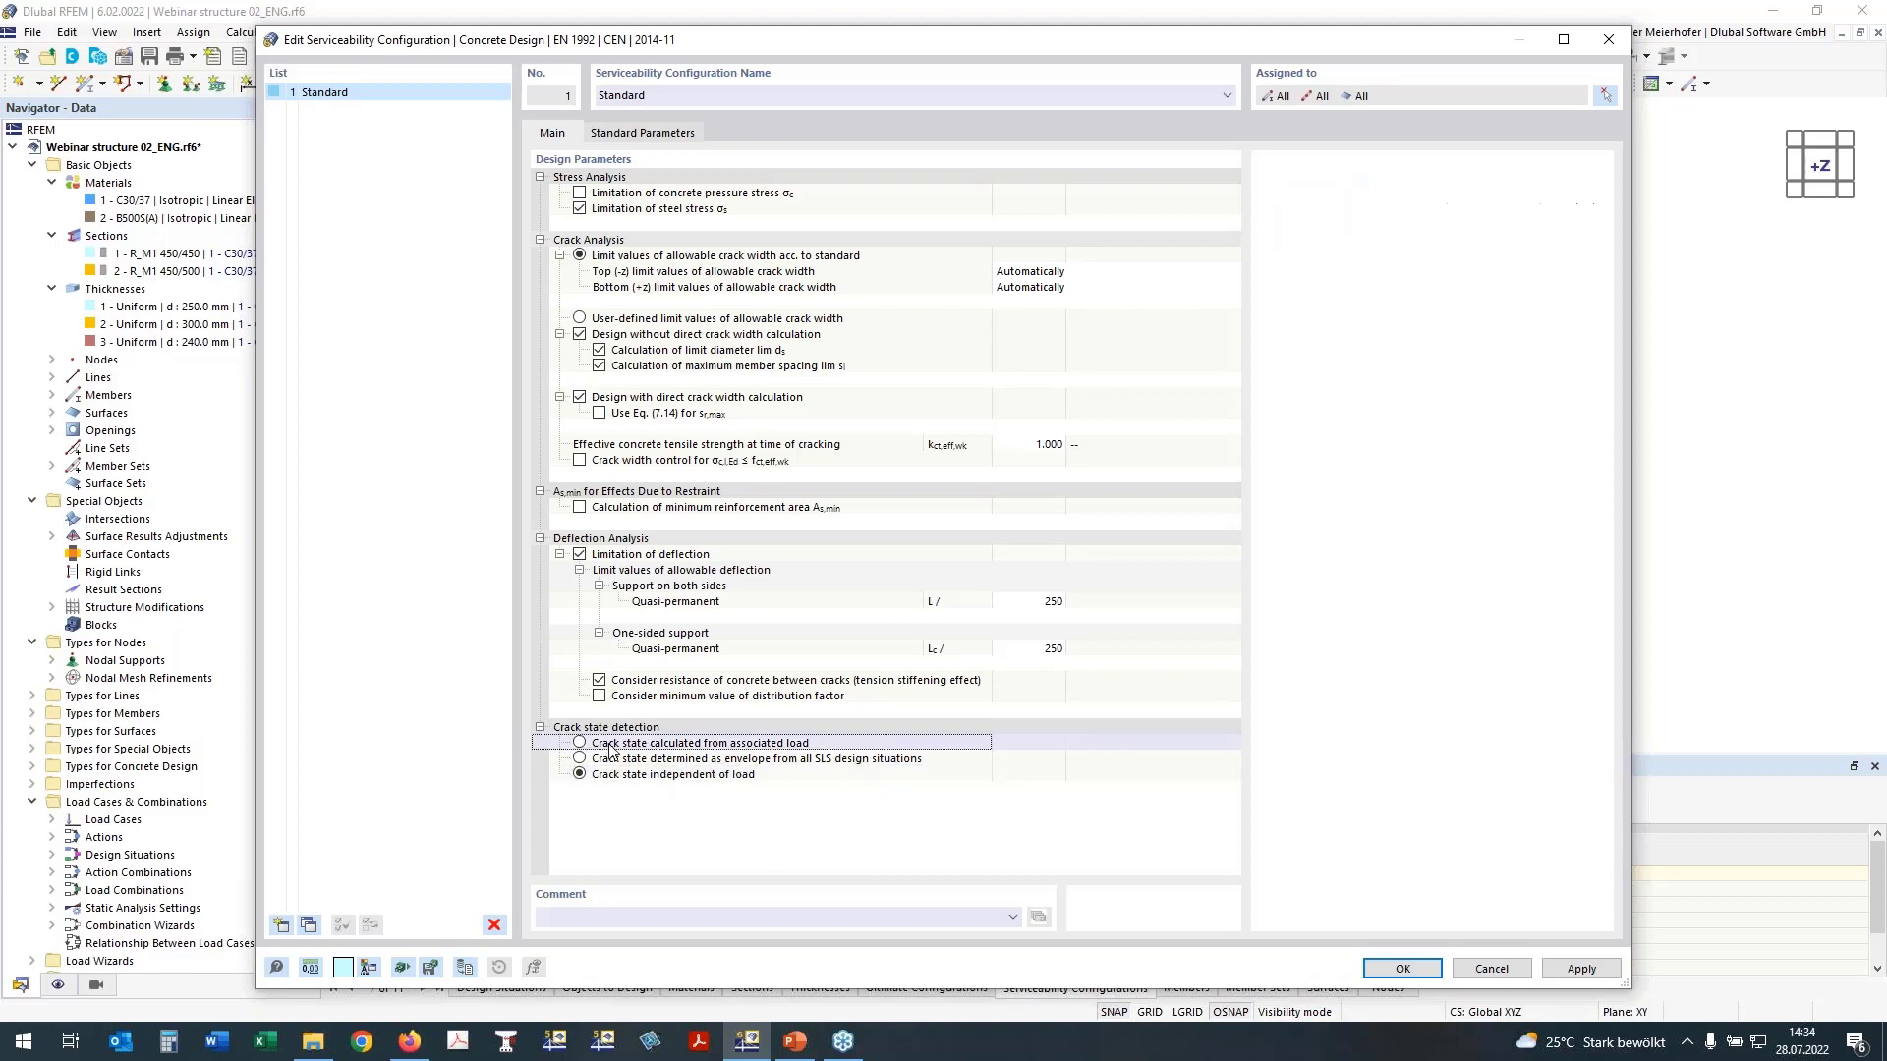
left_click(579, 742)
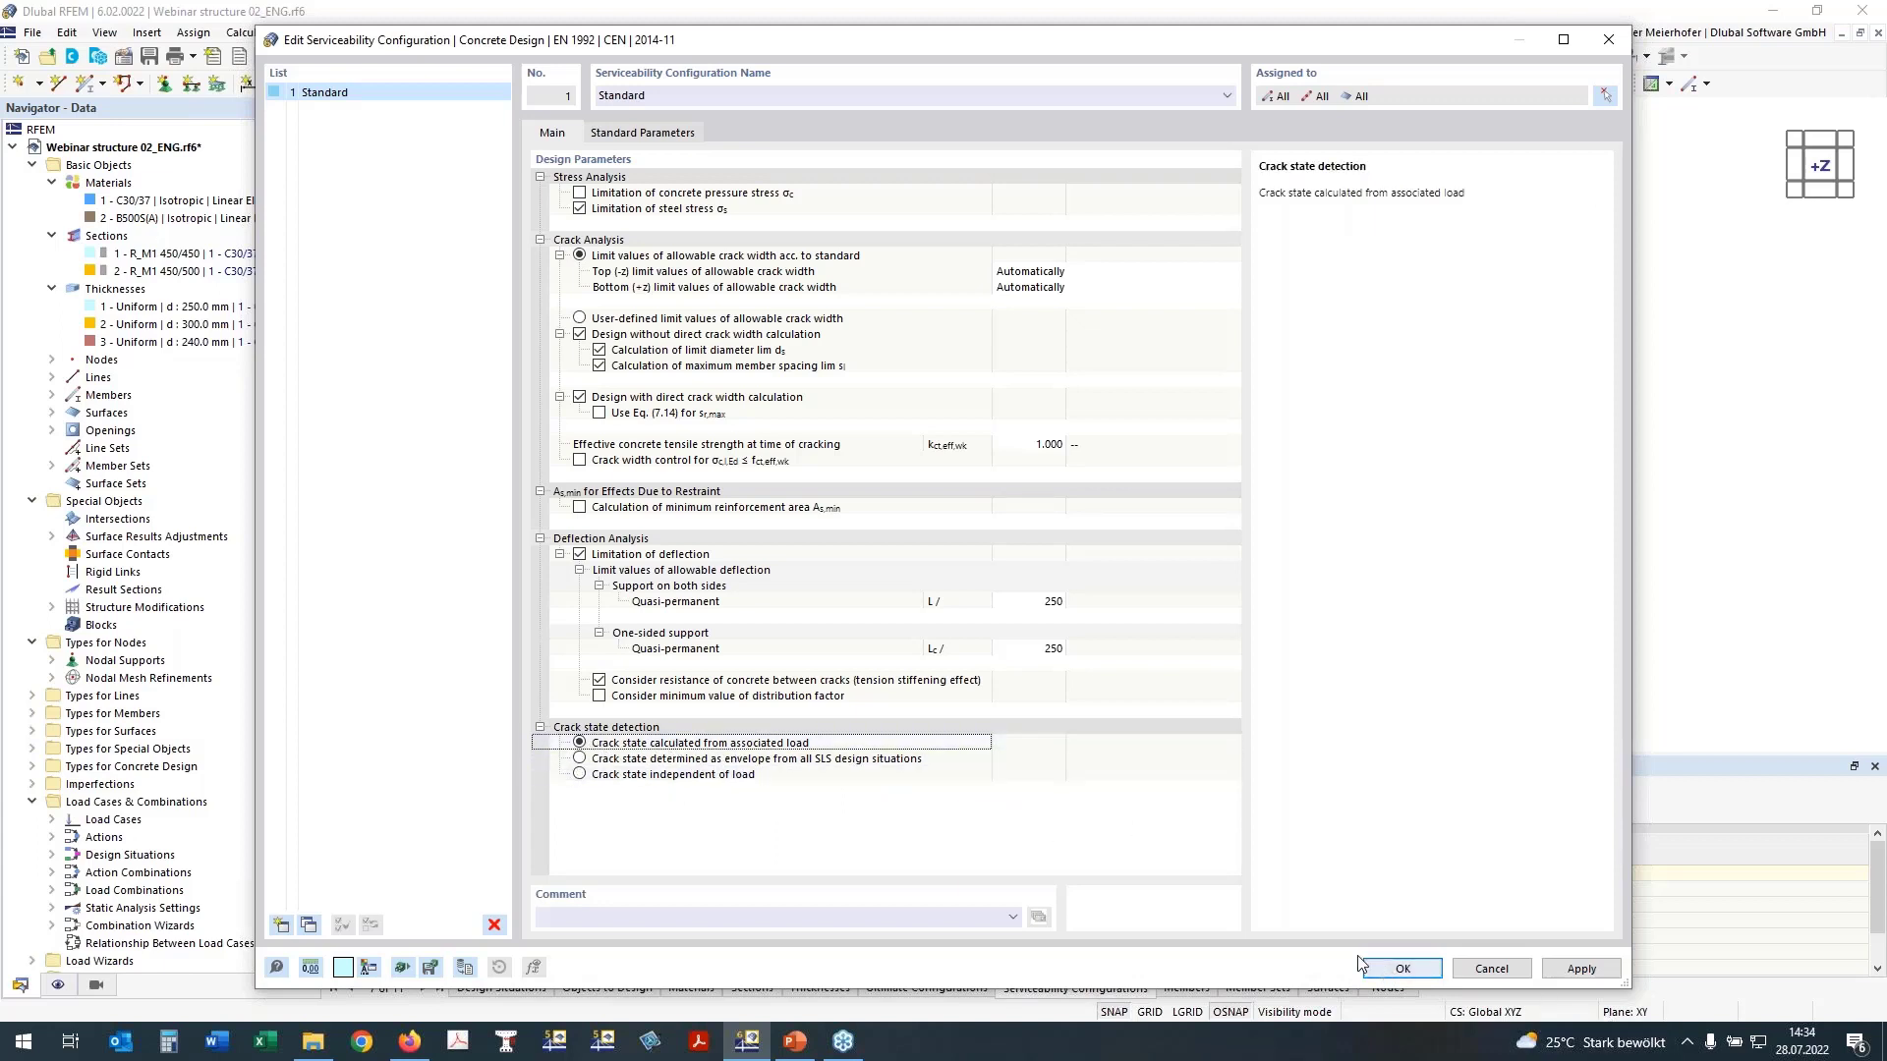
left_click(1394, 976)
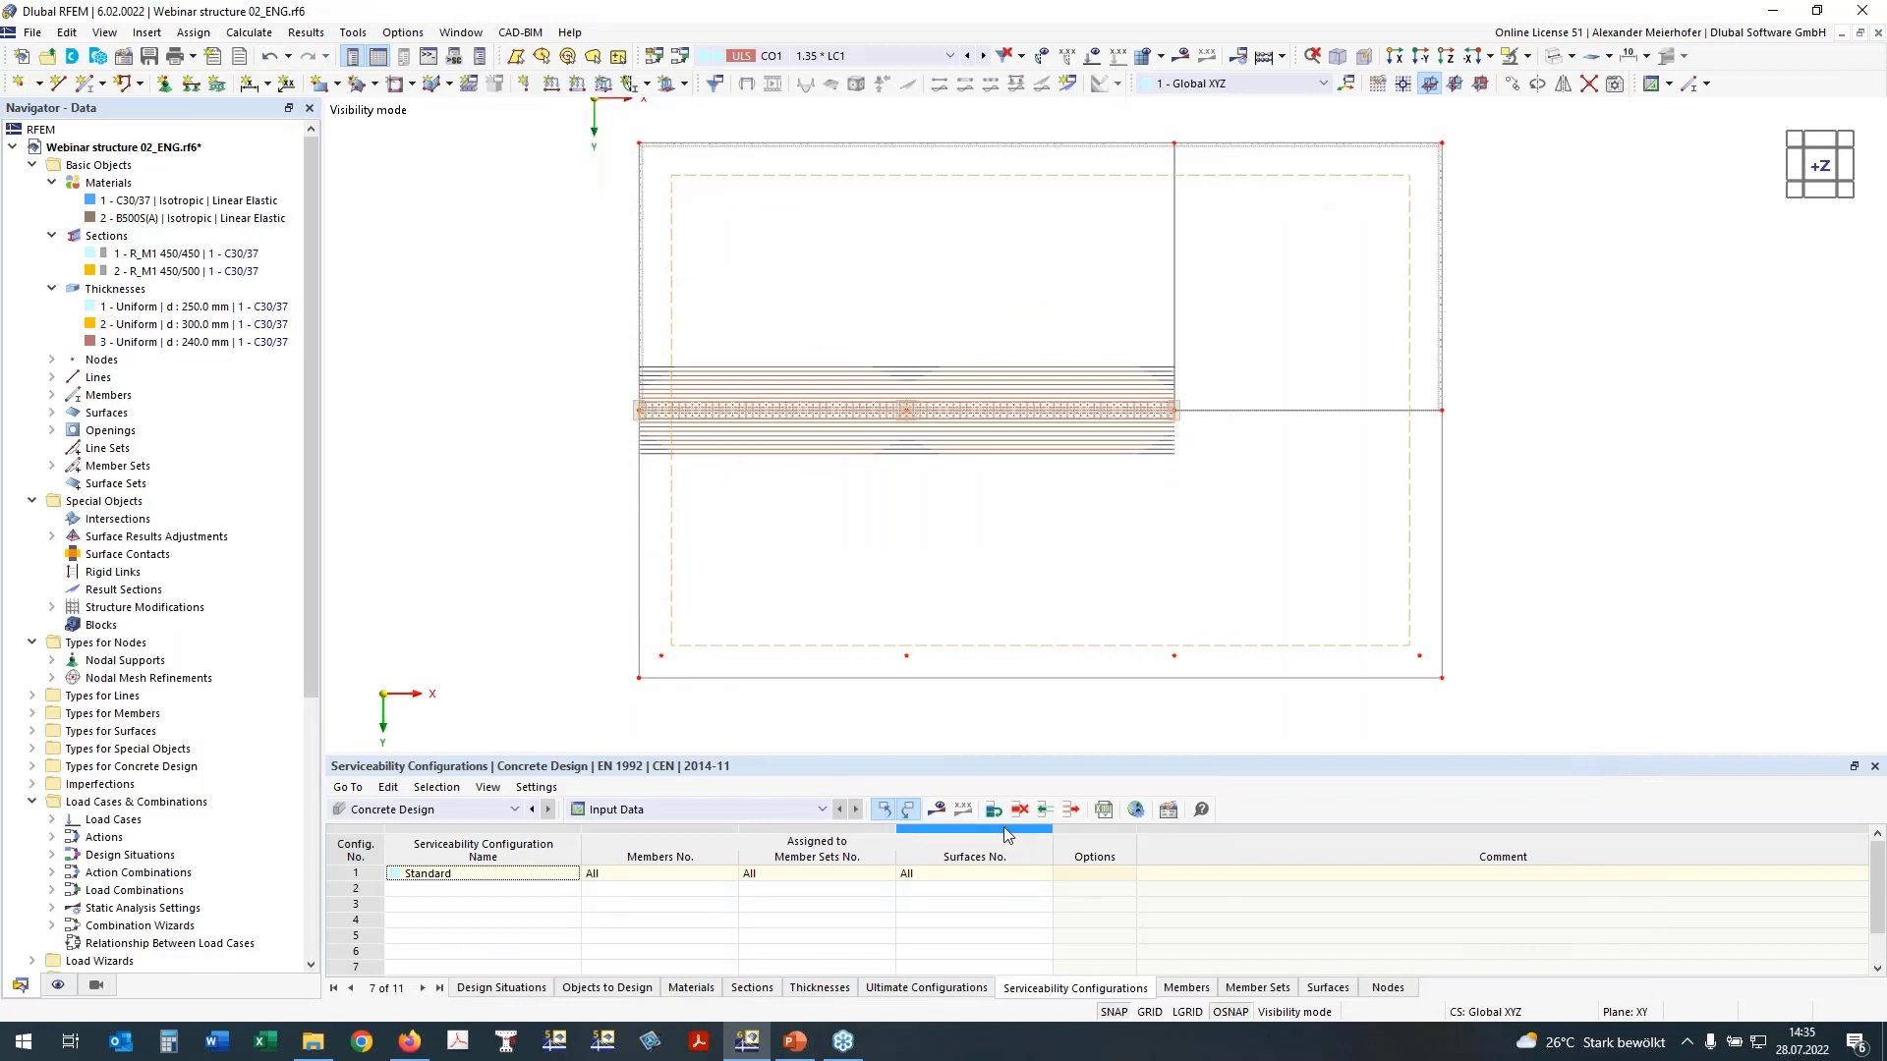
Step: Calculate the concrete design and review the overview of errors and warnings in an enlarged results table
left_click(935, 809)
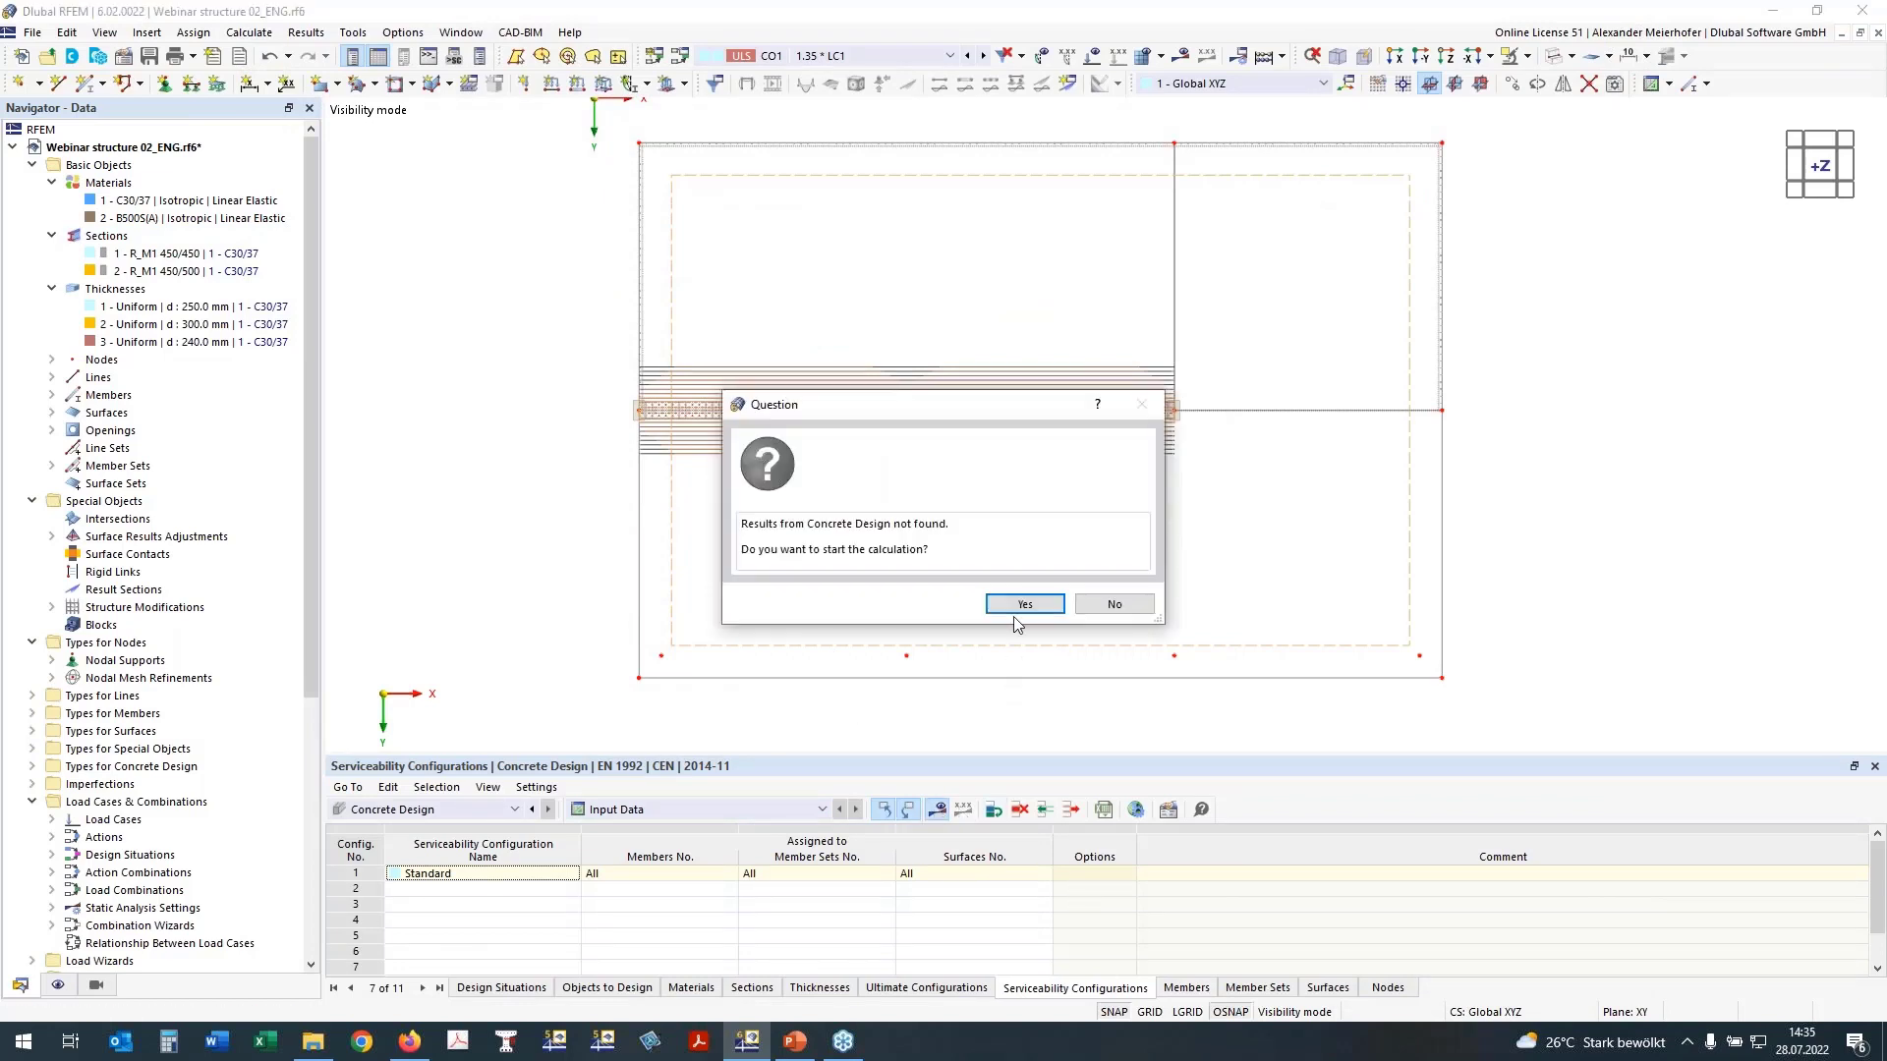
left_click(1024, 604)
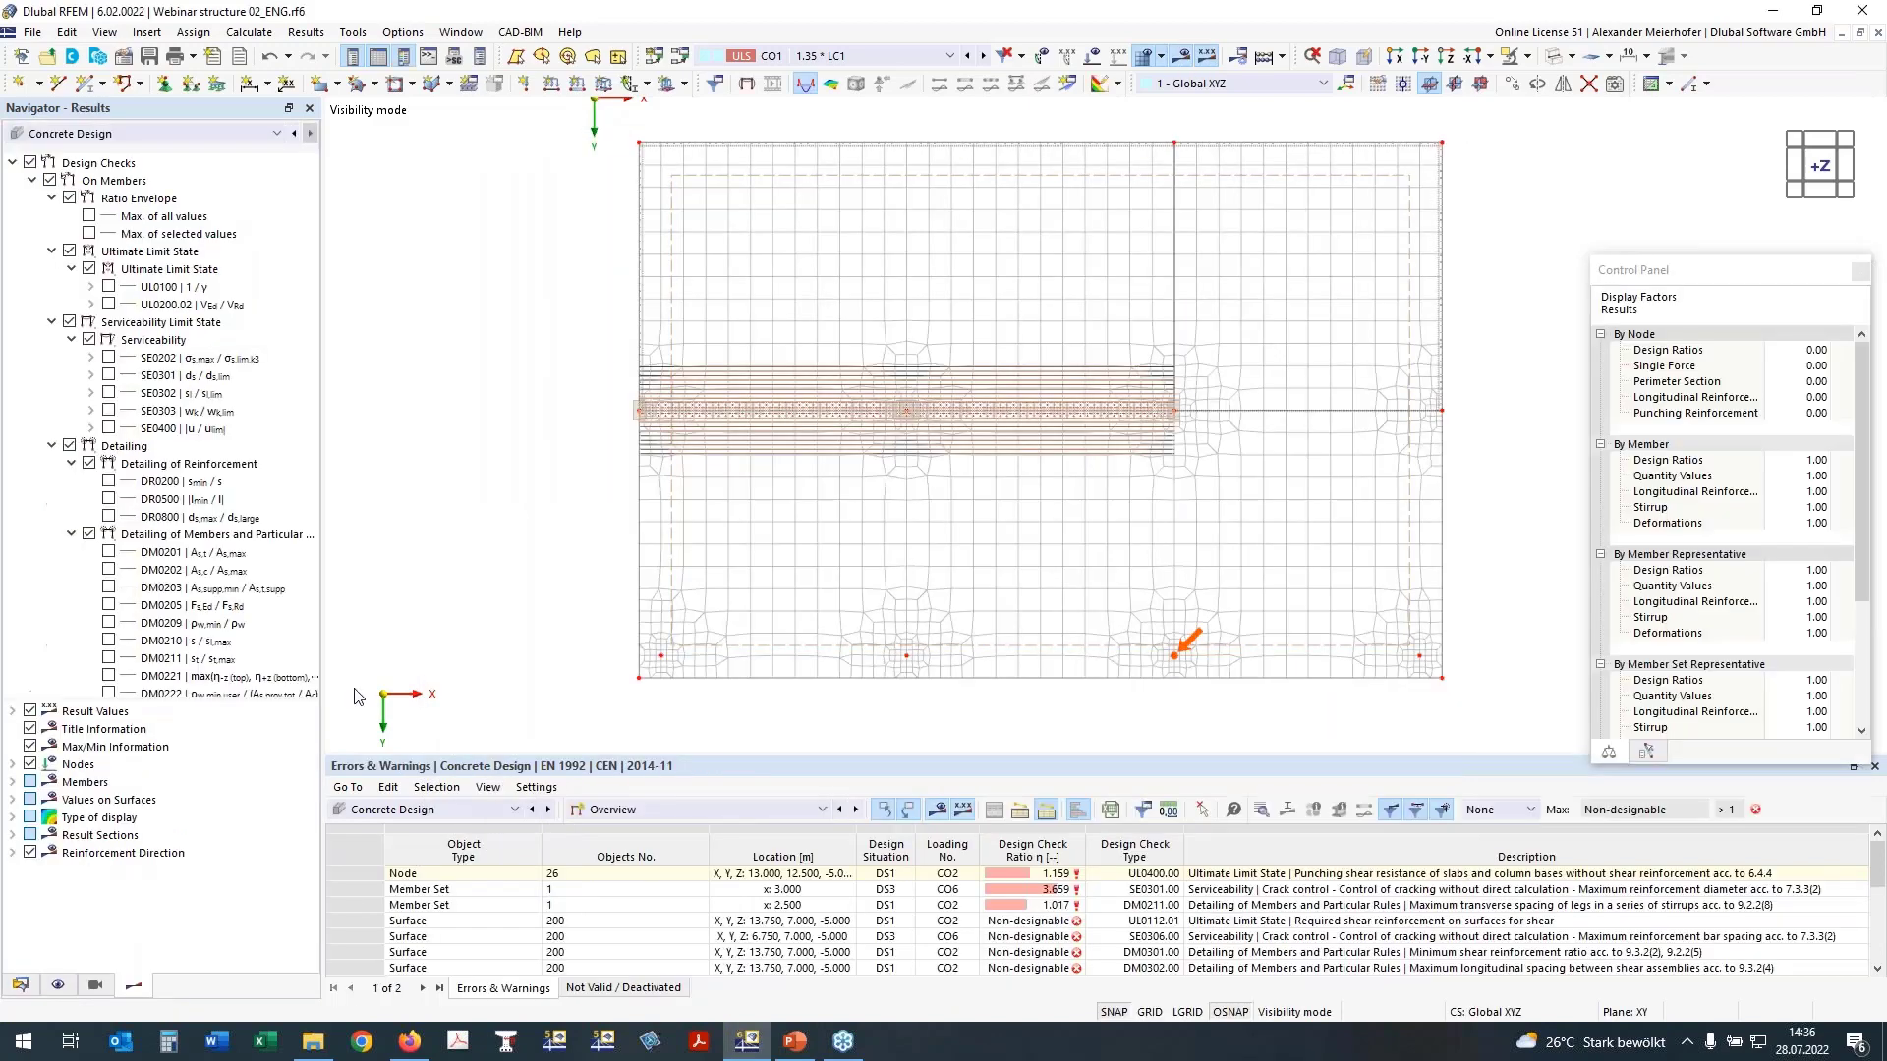
left_click(776, 810)
left_click(777, 837)
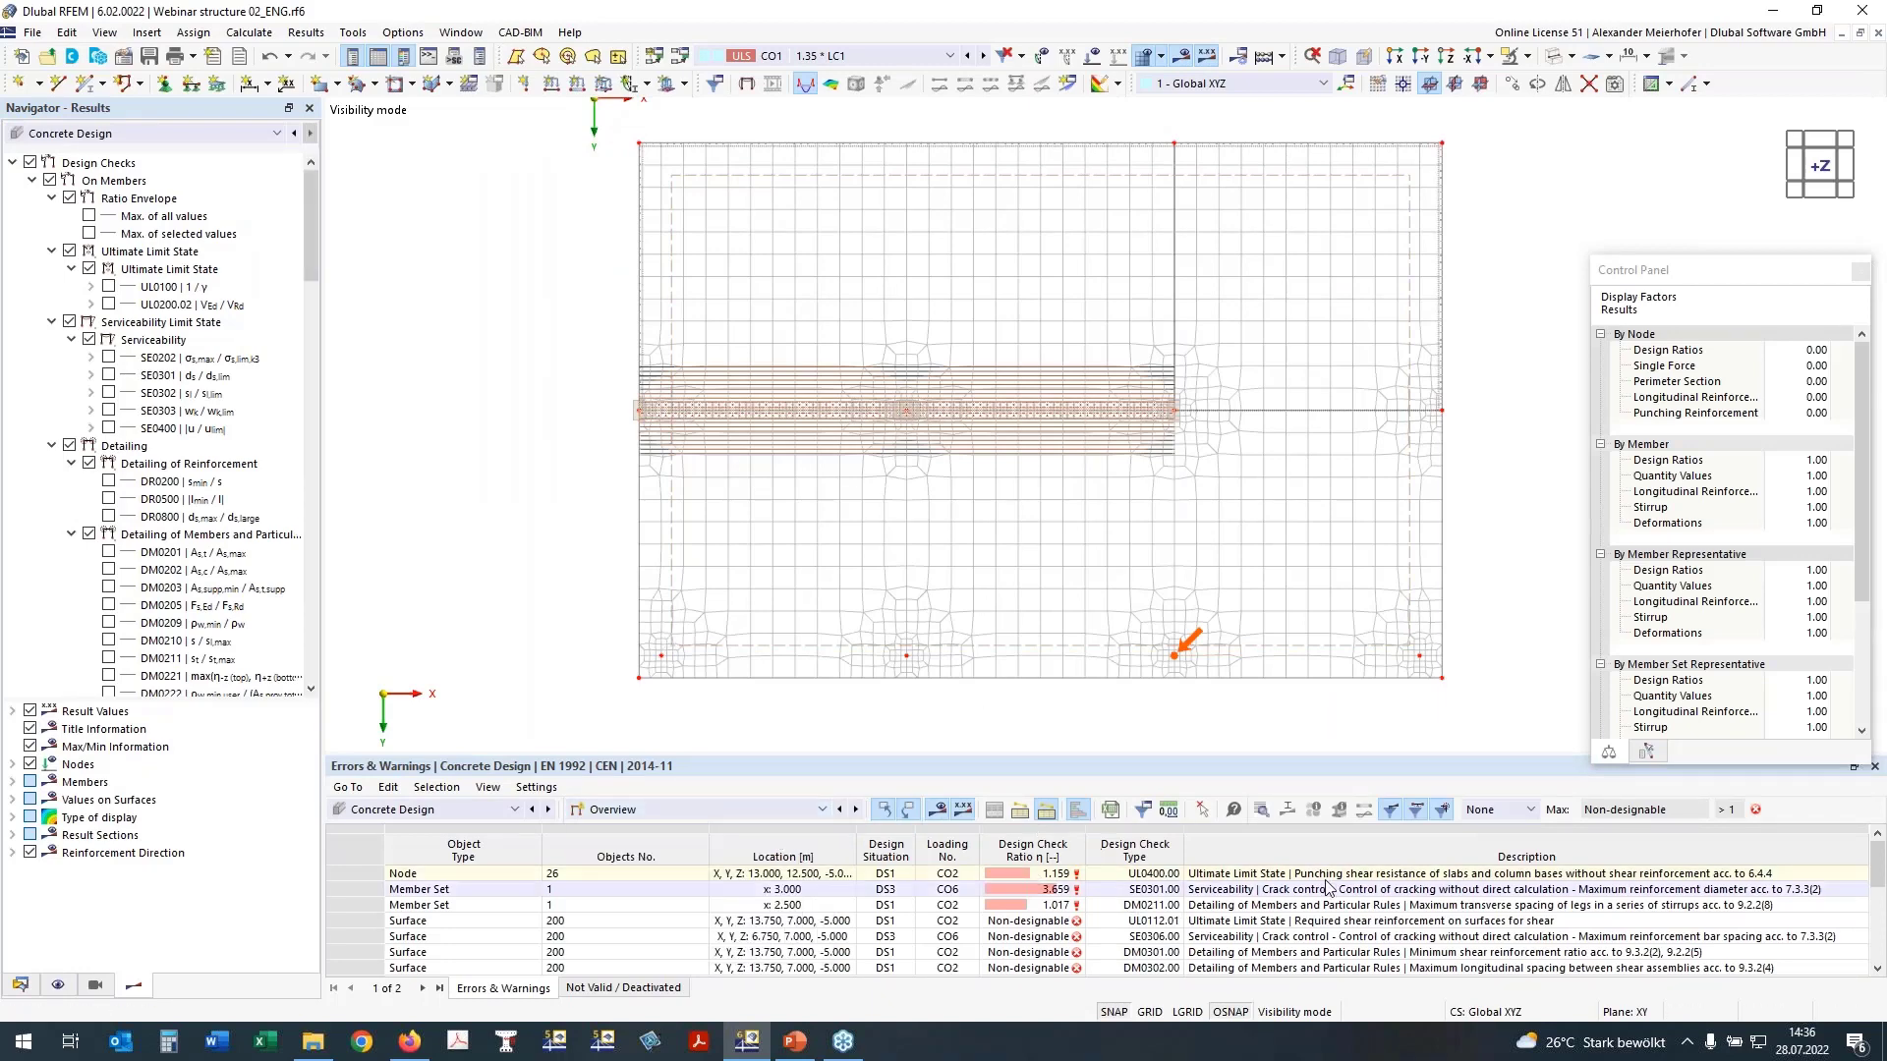
left_click(1038, 873)
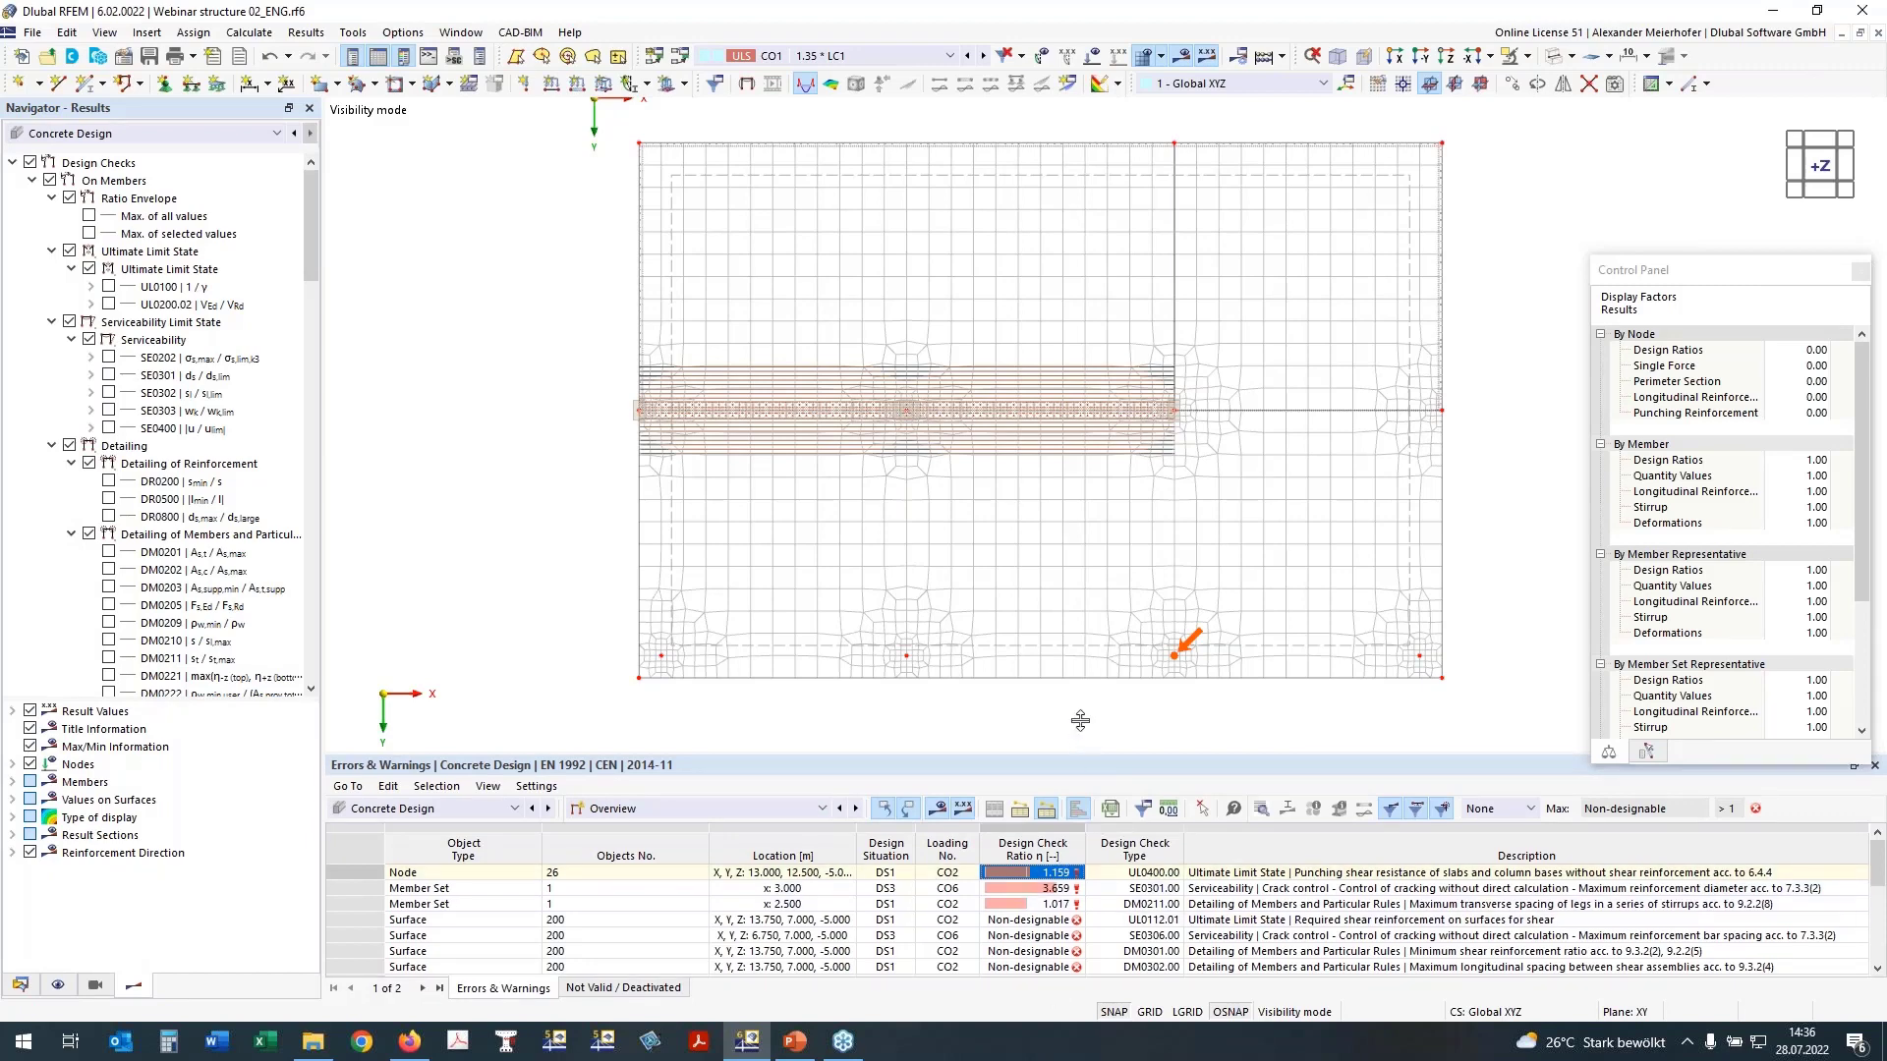
left_click_drag(1080, 720, 1080, 724)
Step: Show the design ratios on members and examine the DS1 checks, including the maximum transverse spacing of stirrup legs
left_click(688, 777)
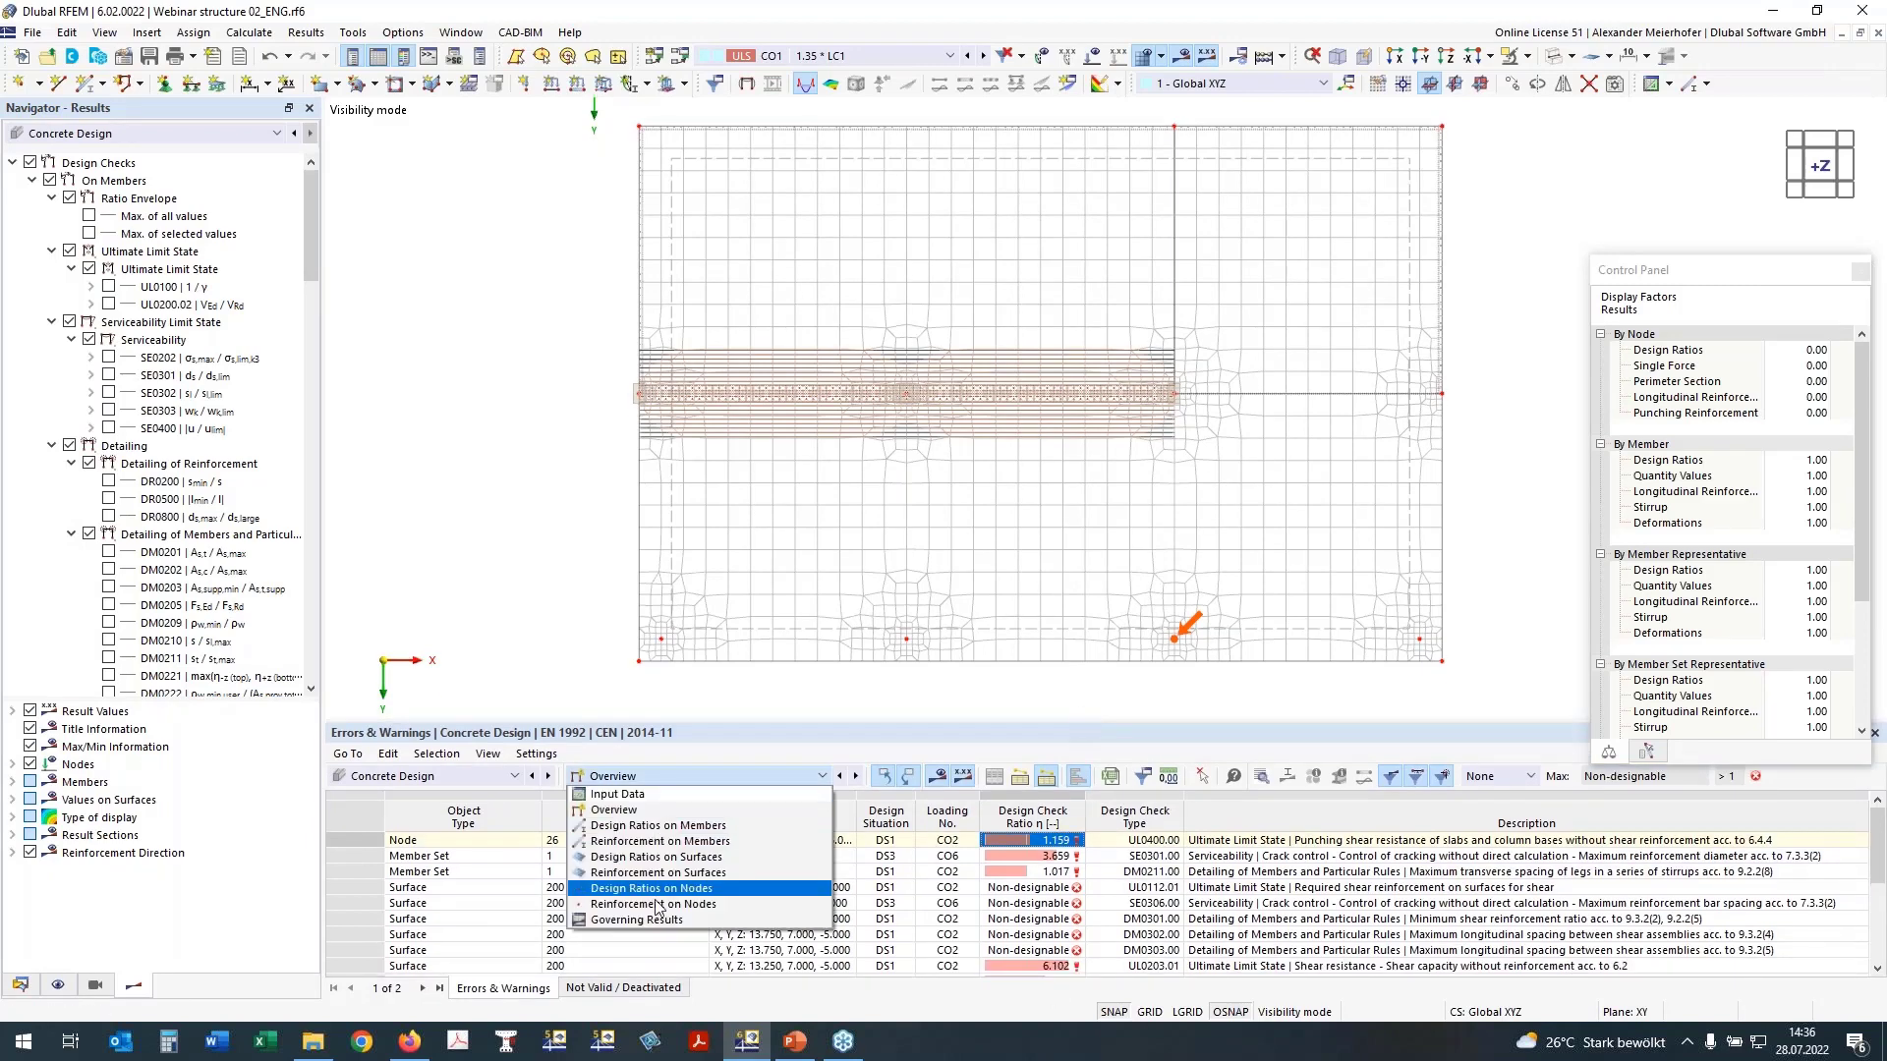
left_click(675, 776)
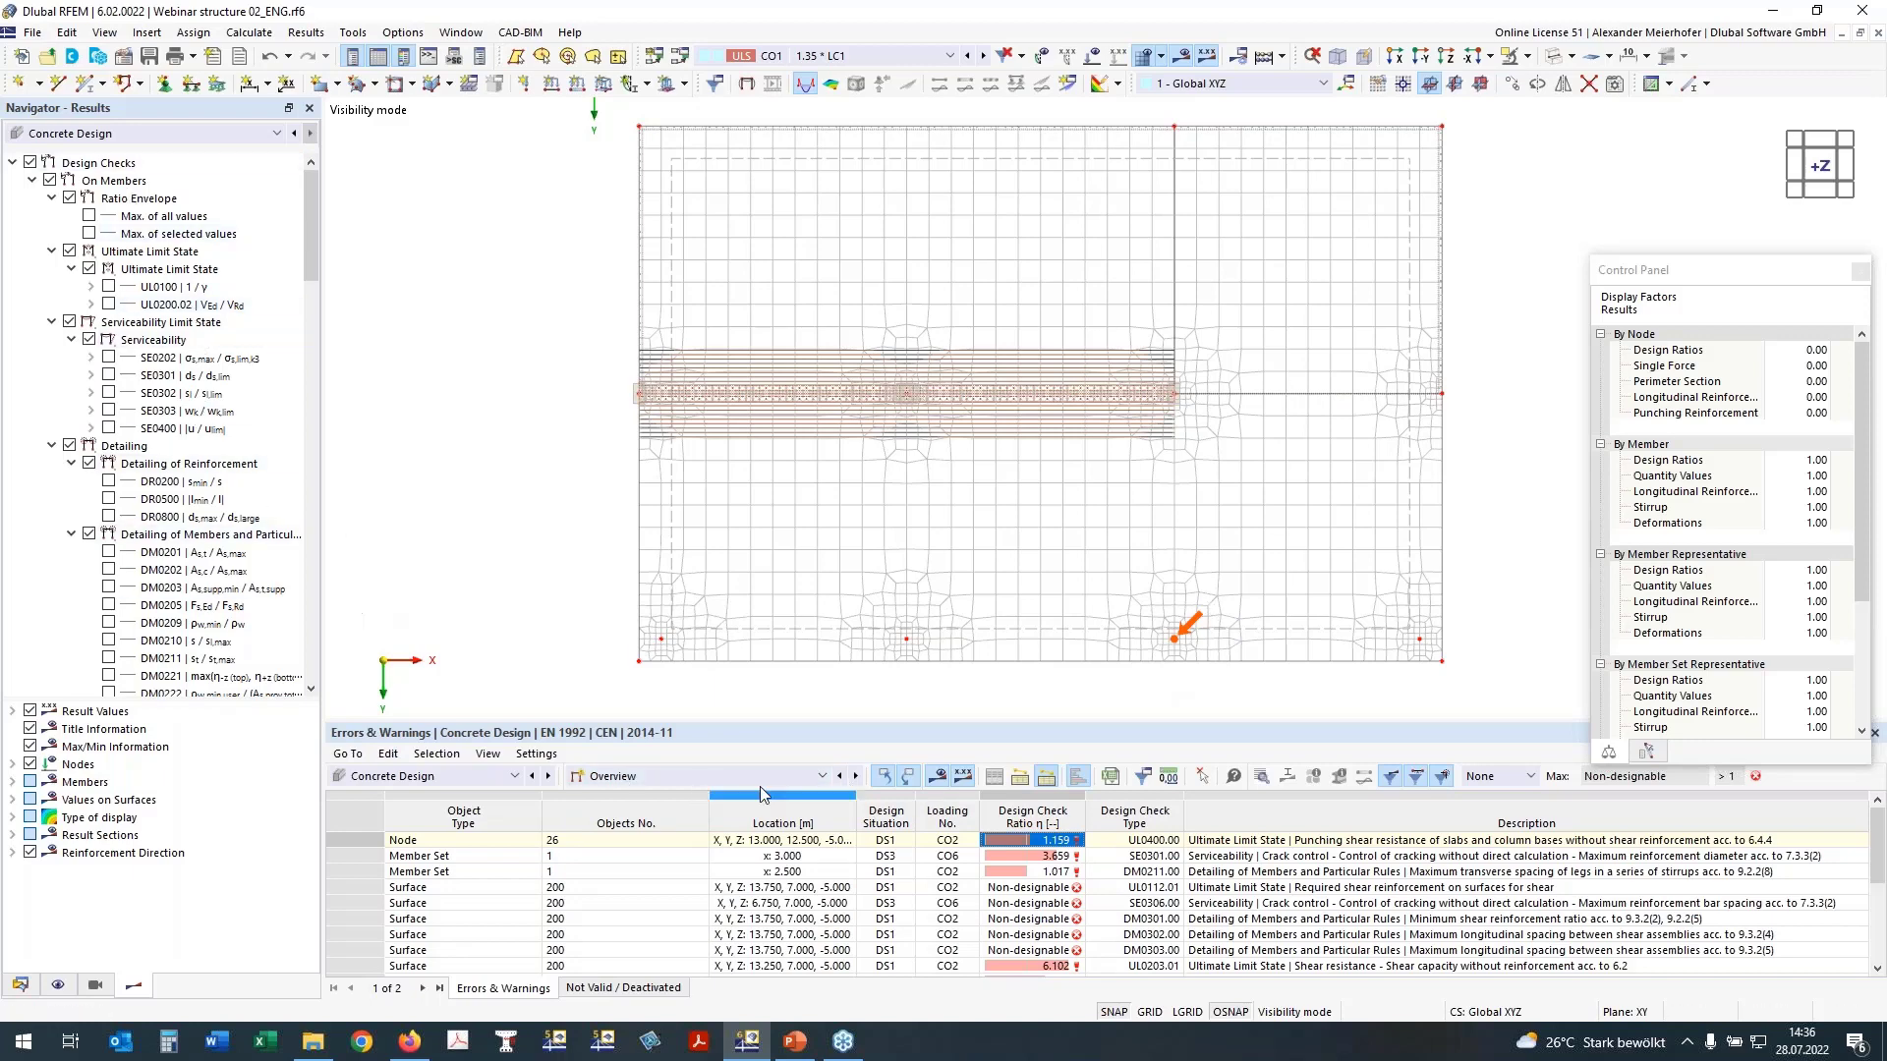
left_click(725, 781)
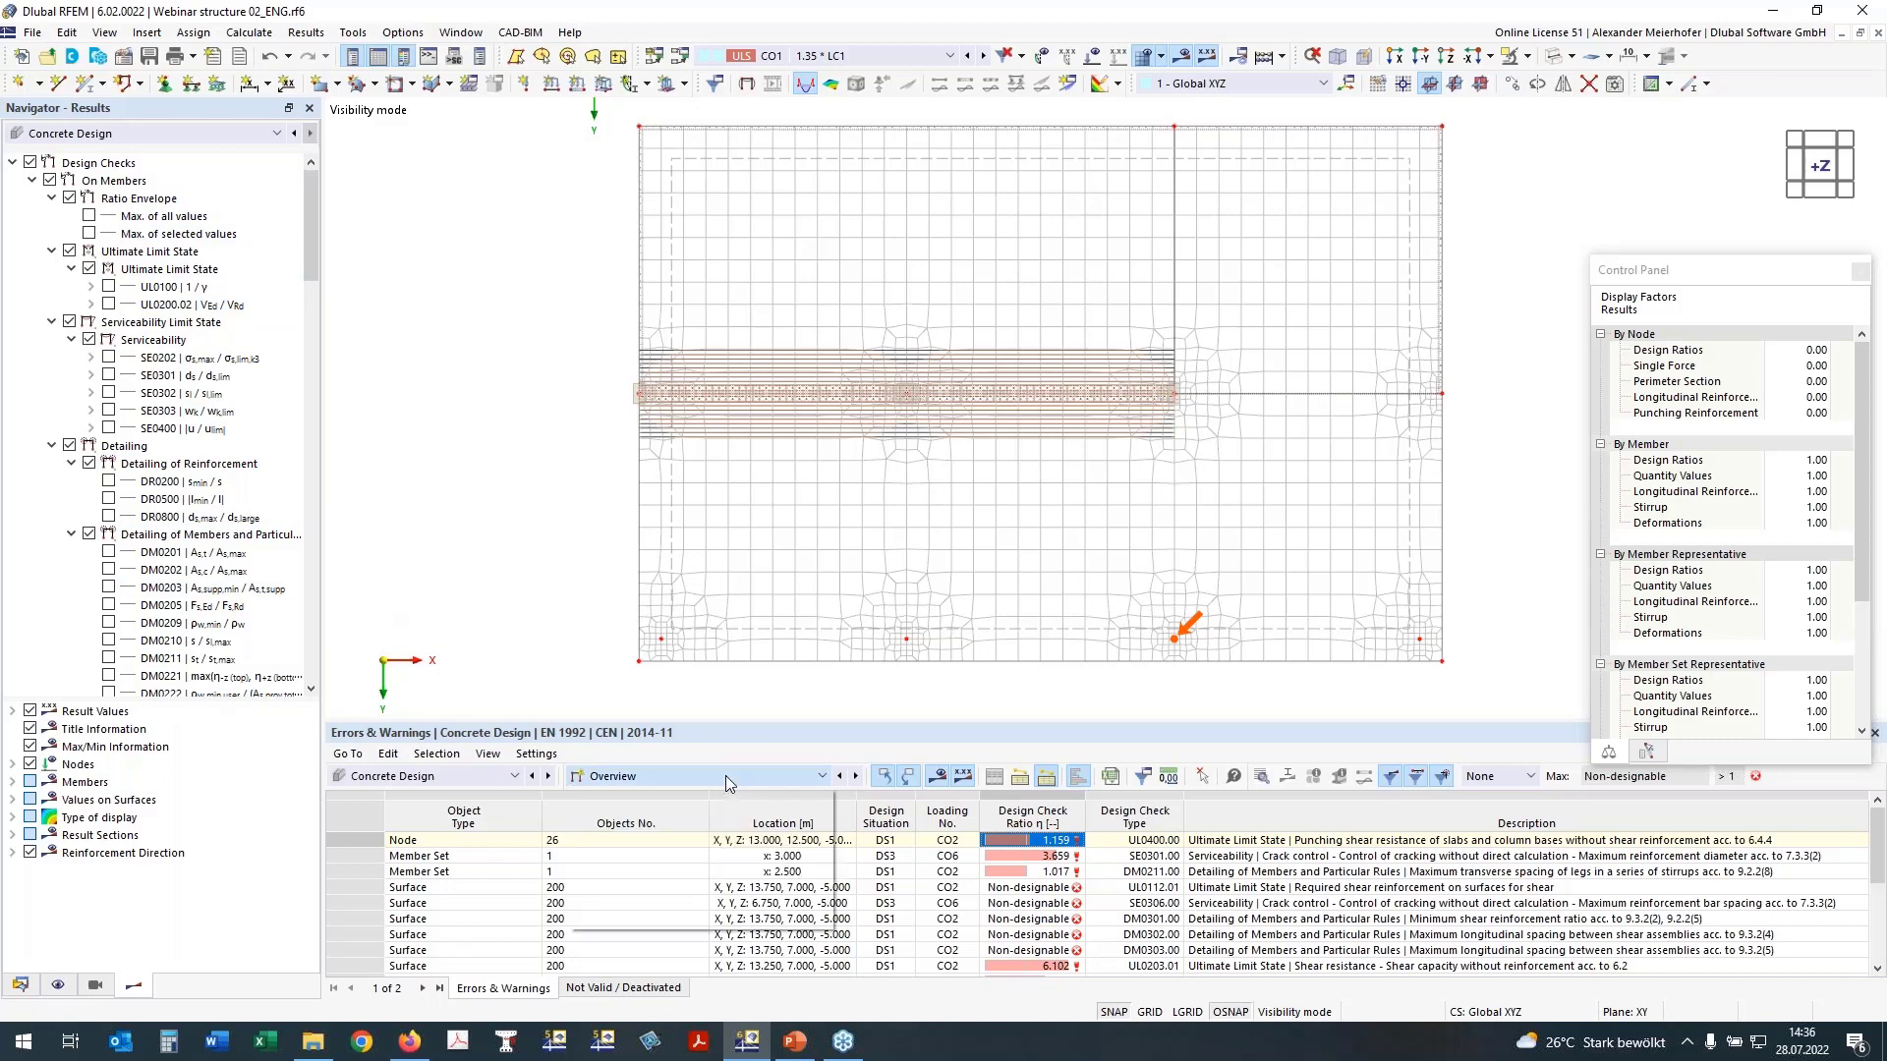
left_click(714, 823)
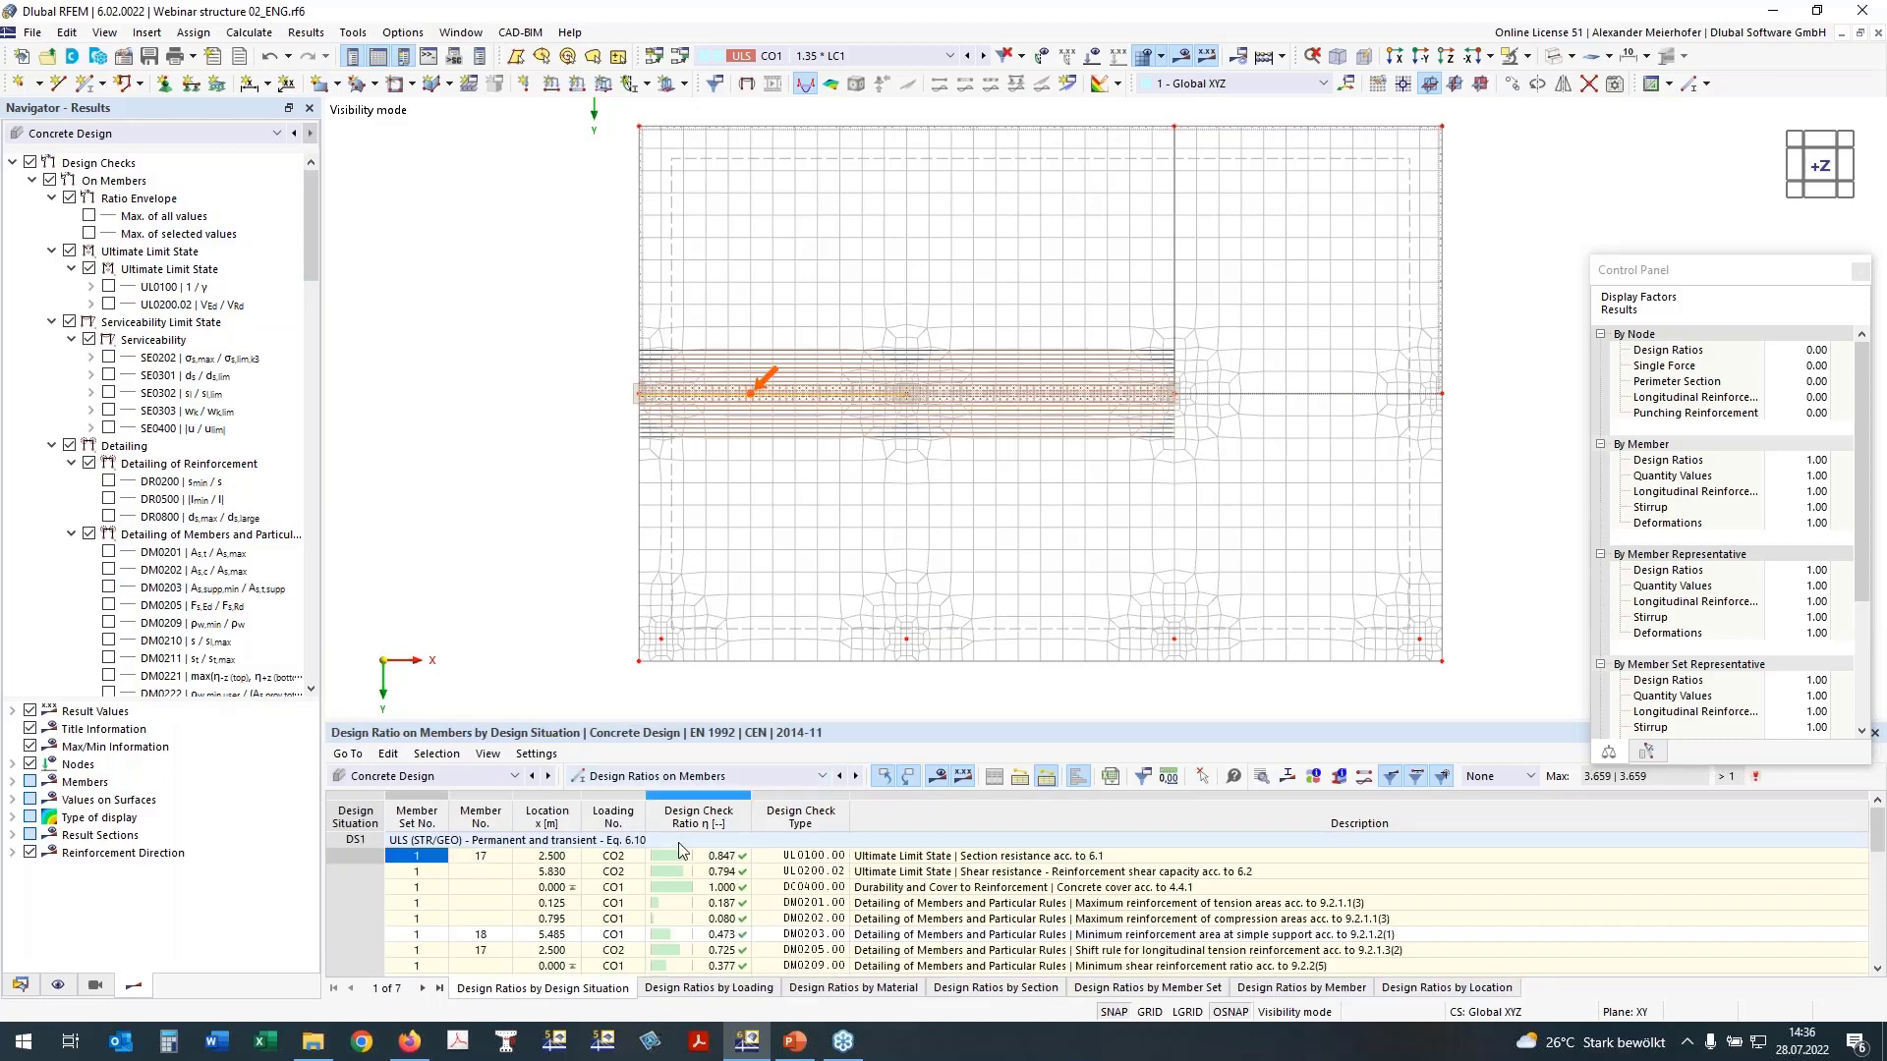
left_click(731, 856)
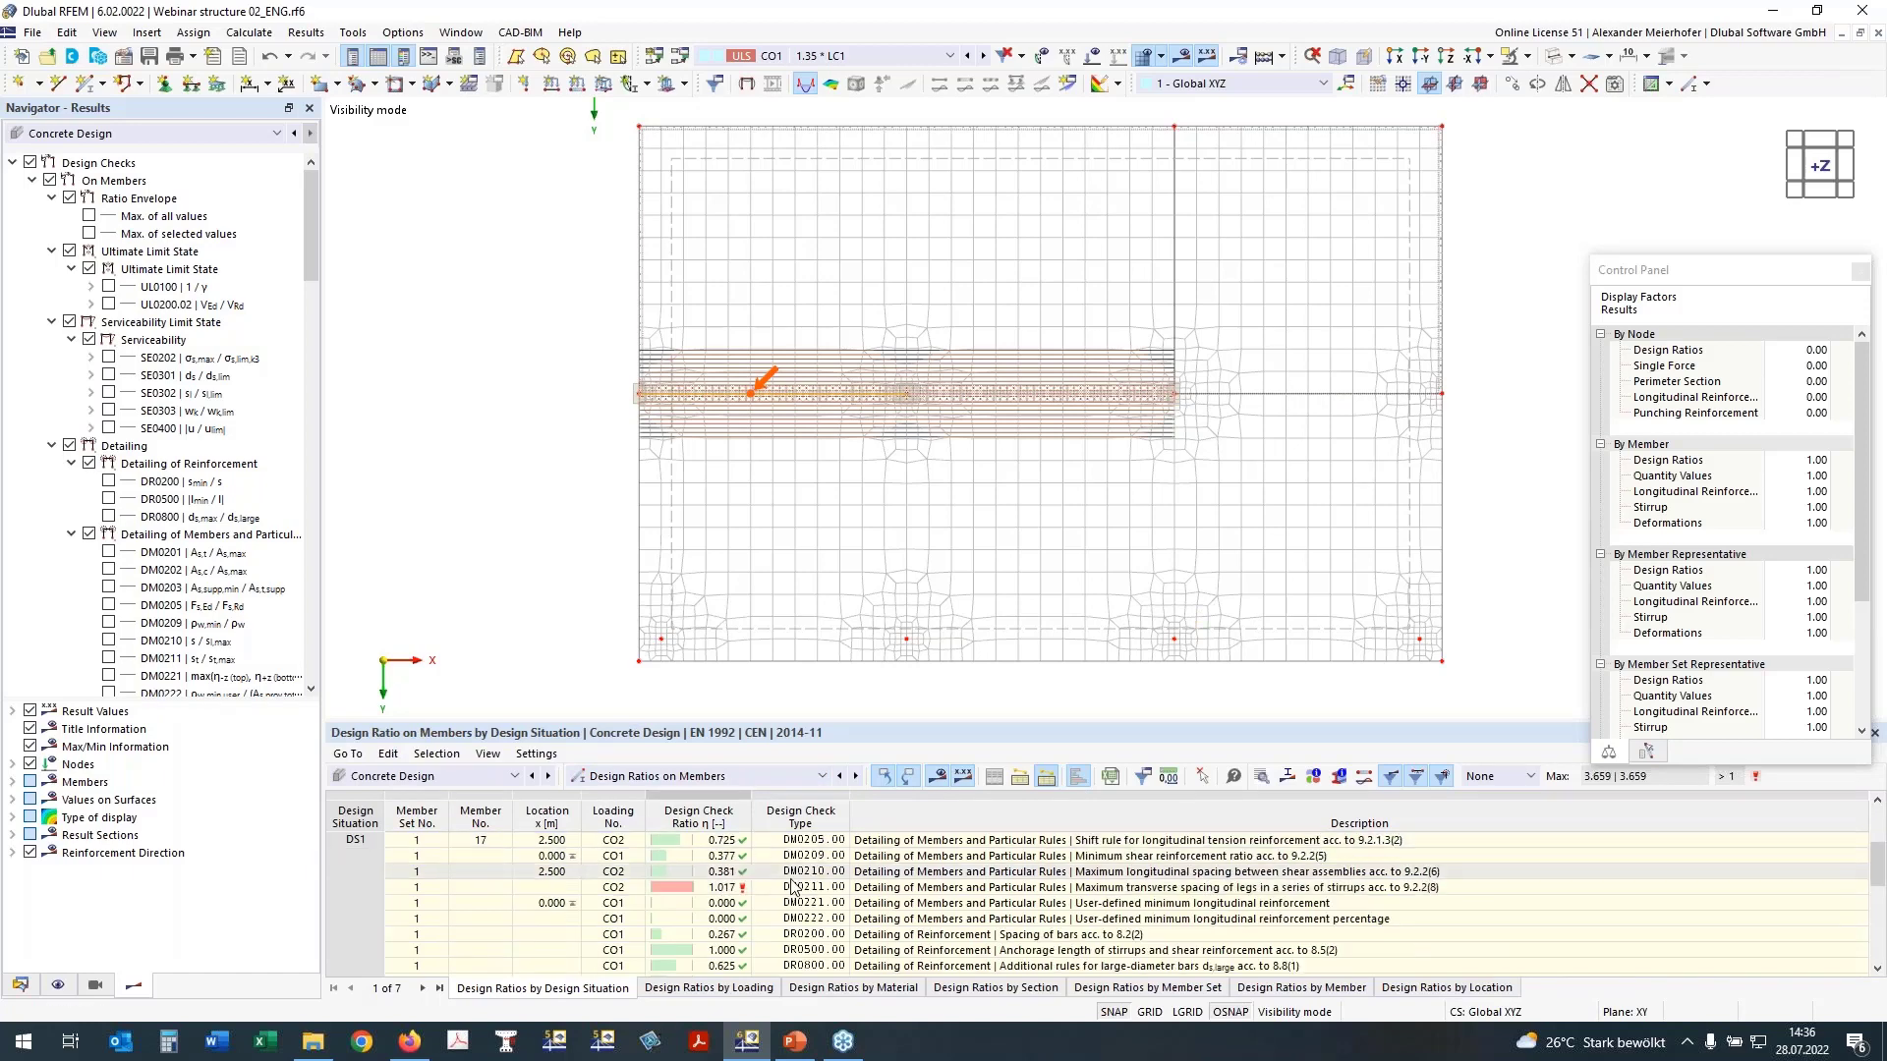
scroll(828, 886, "down", 7)
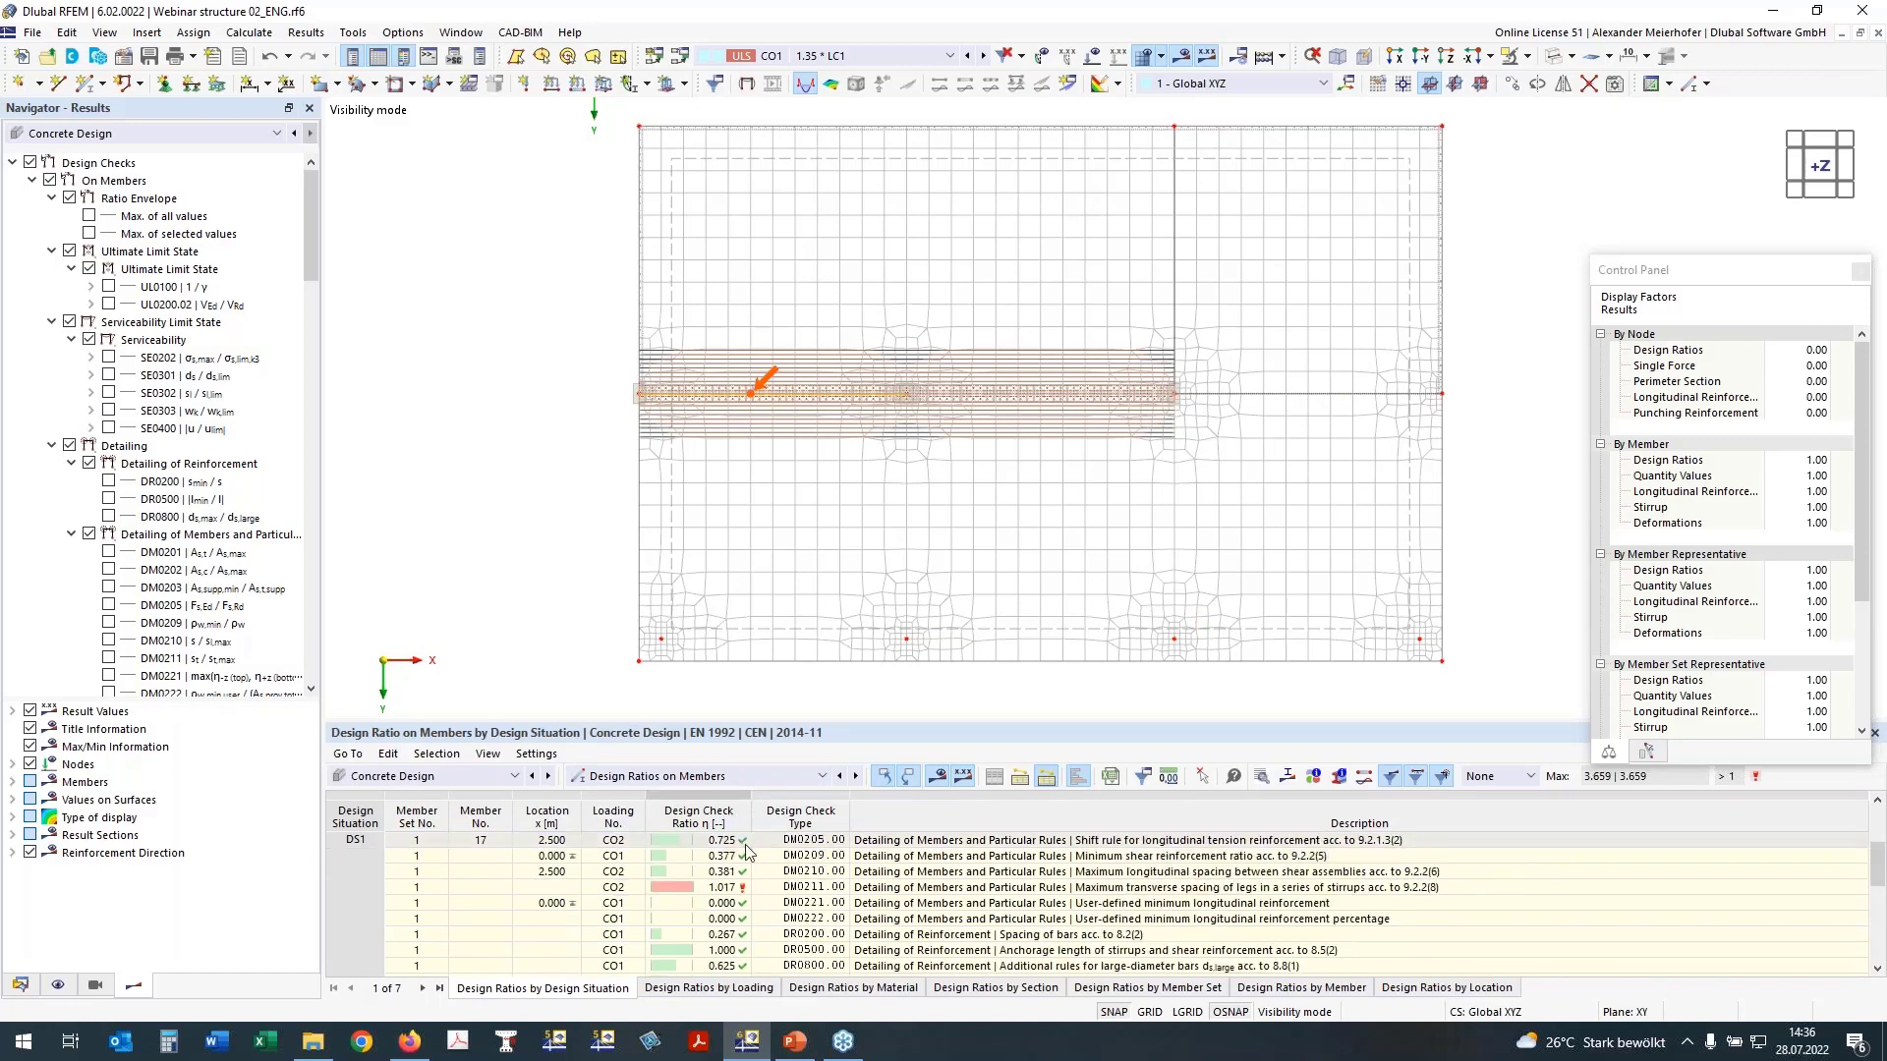
left_click(722, 887)
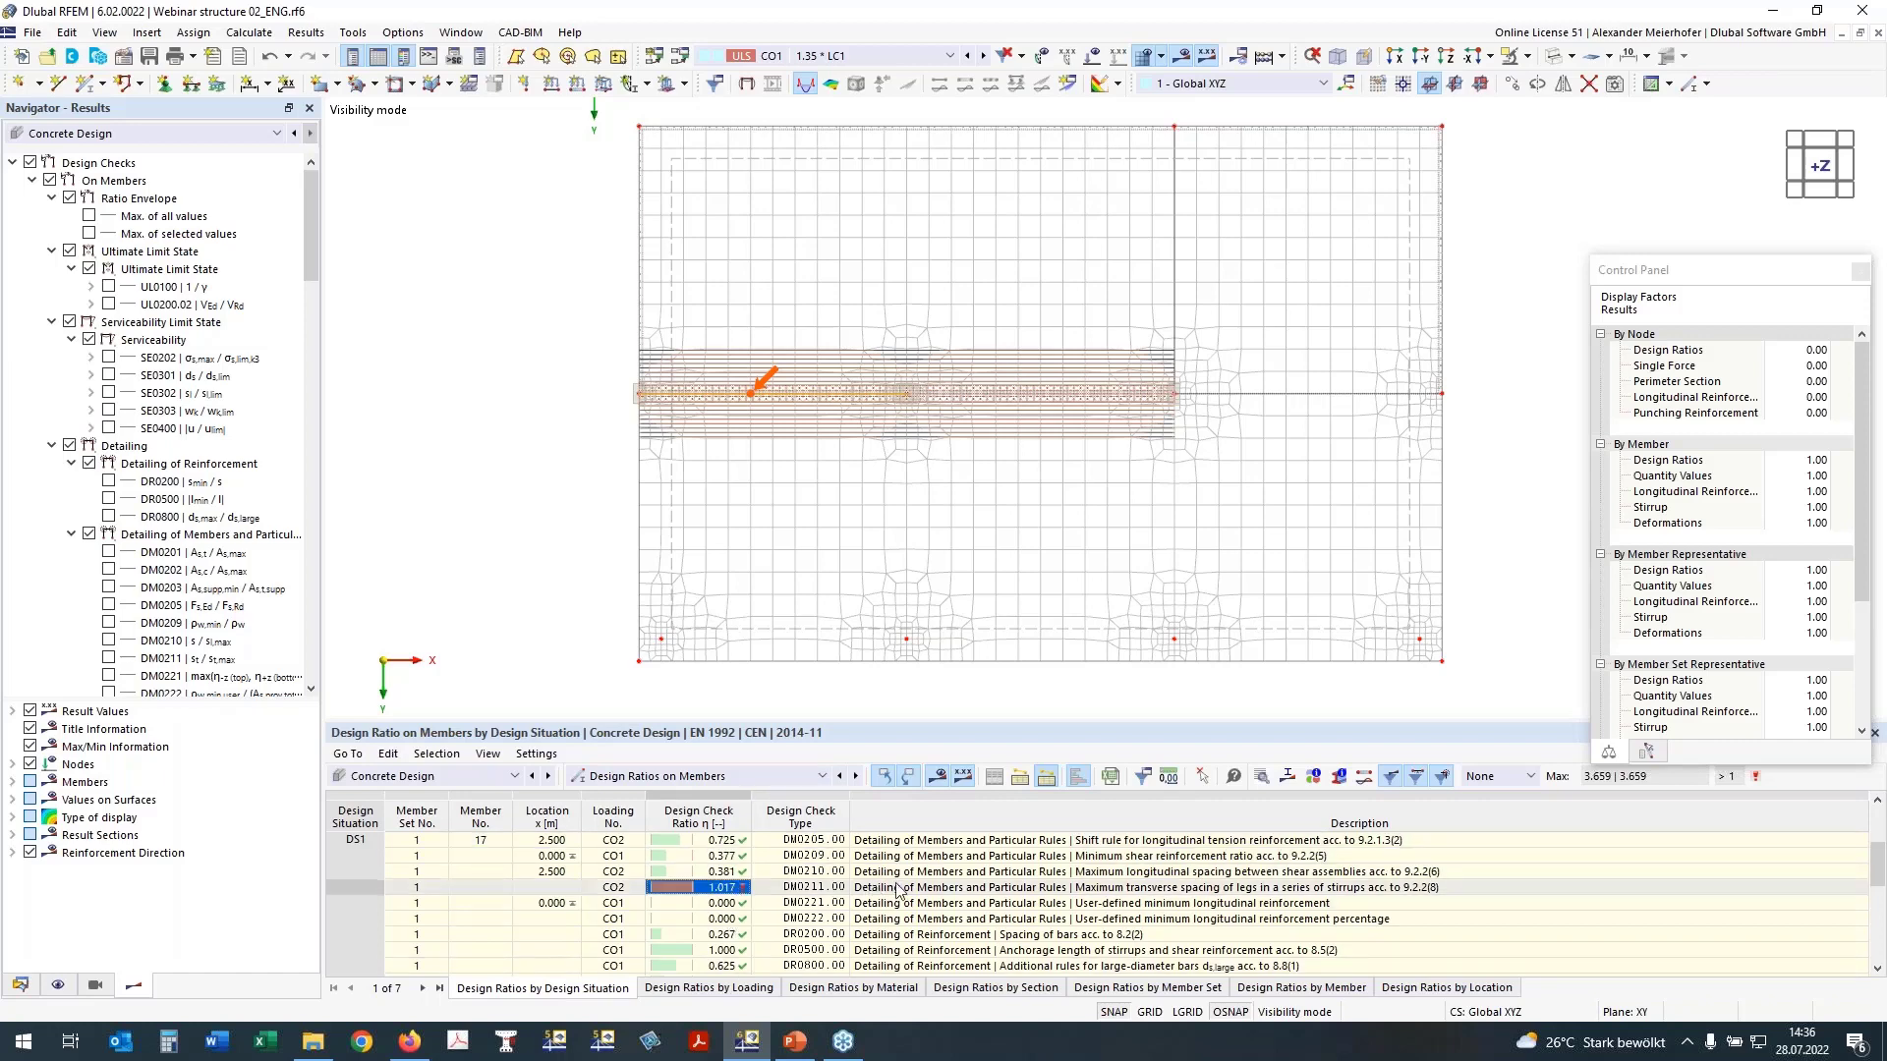
left_click(1016, 894)
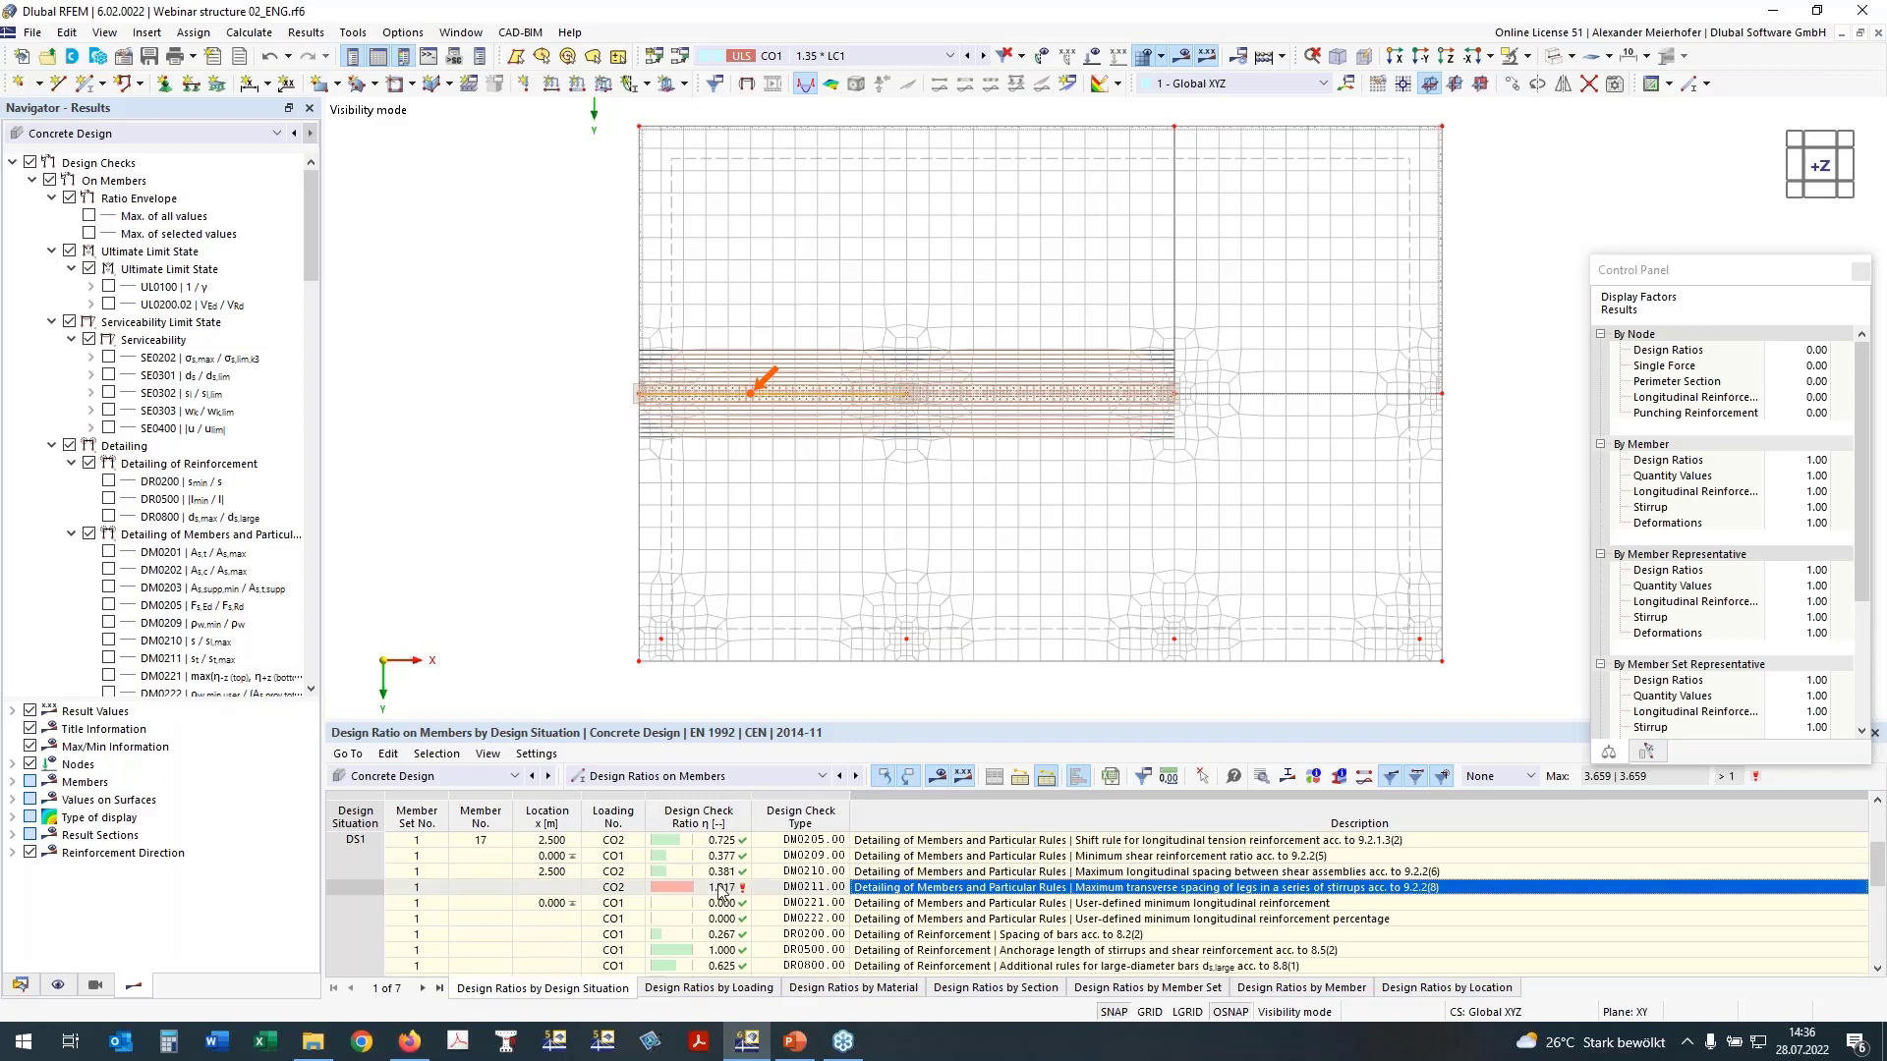
scroll(714, 891, "down", 3)
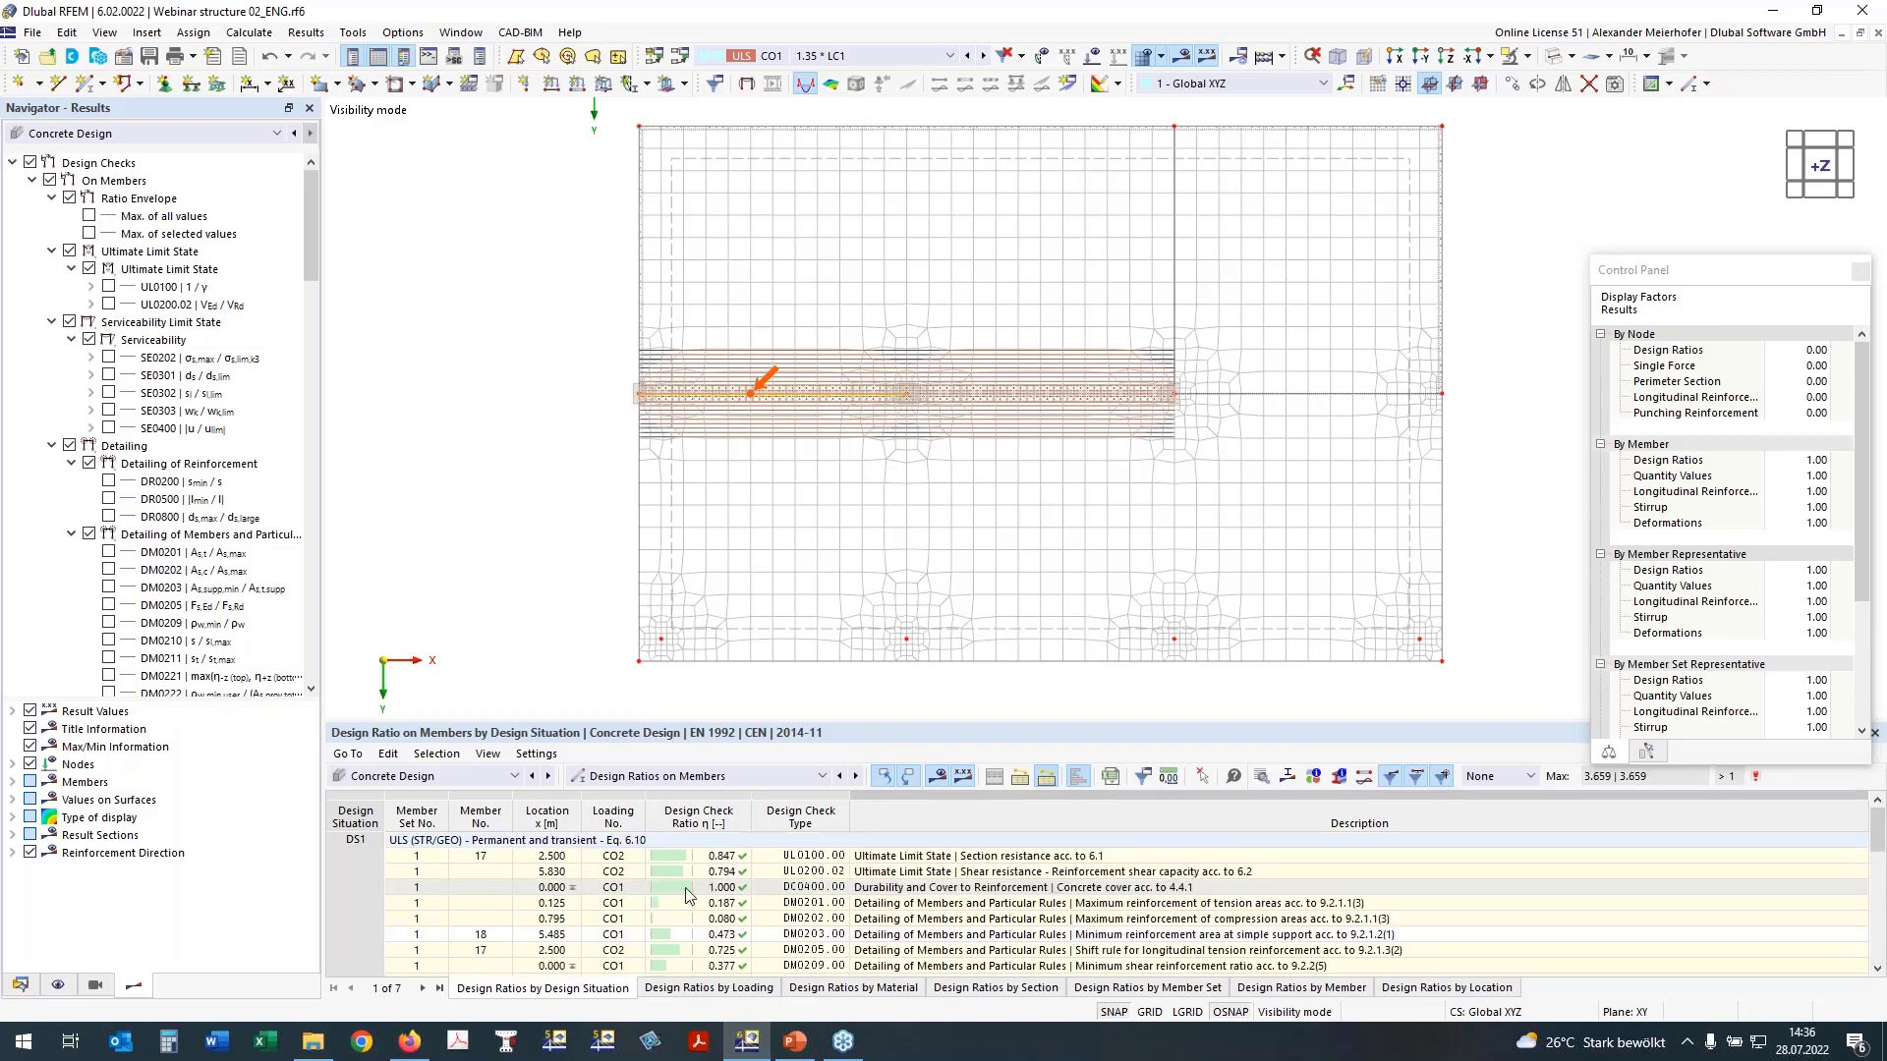
scroll(720, 891, "up", 3)
Step: Show the design ratios on nodes and examine the check of punching shear resistance without shear reinforcement at node 26
left_click(669, 777)
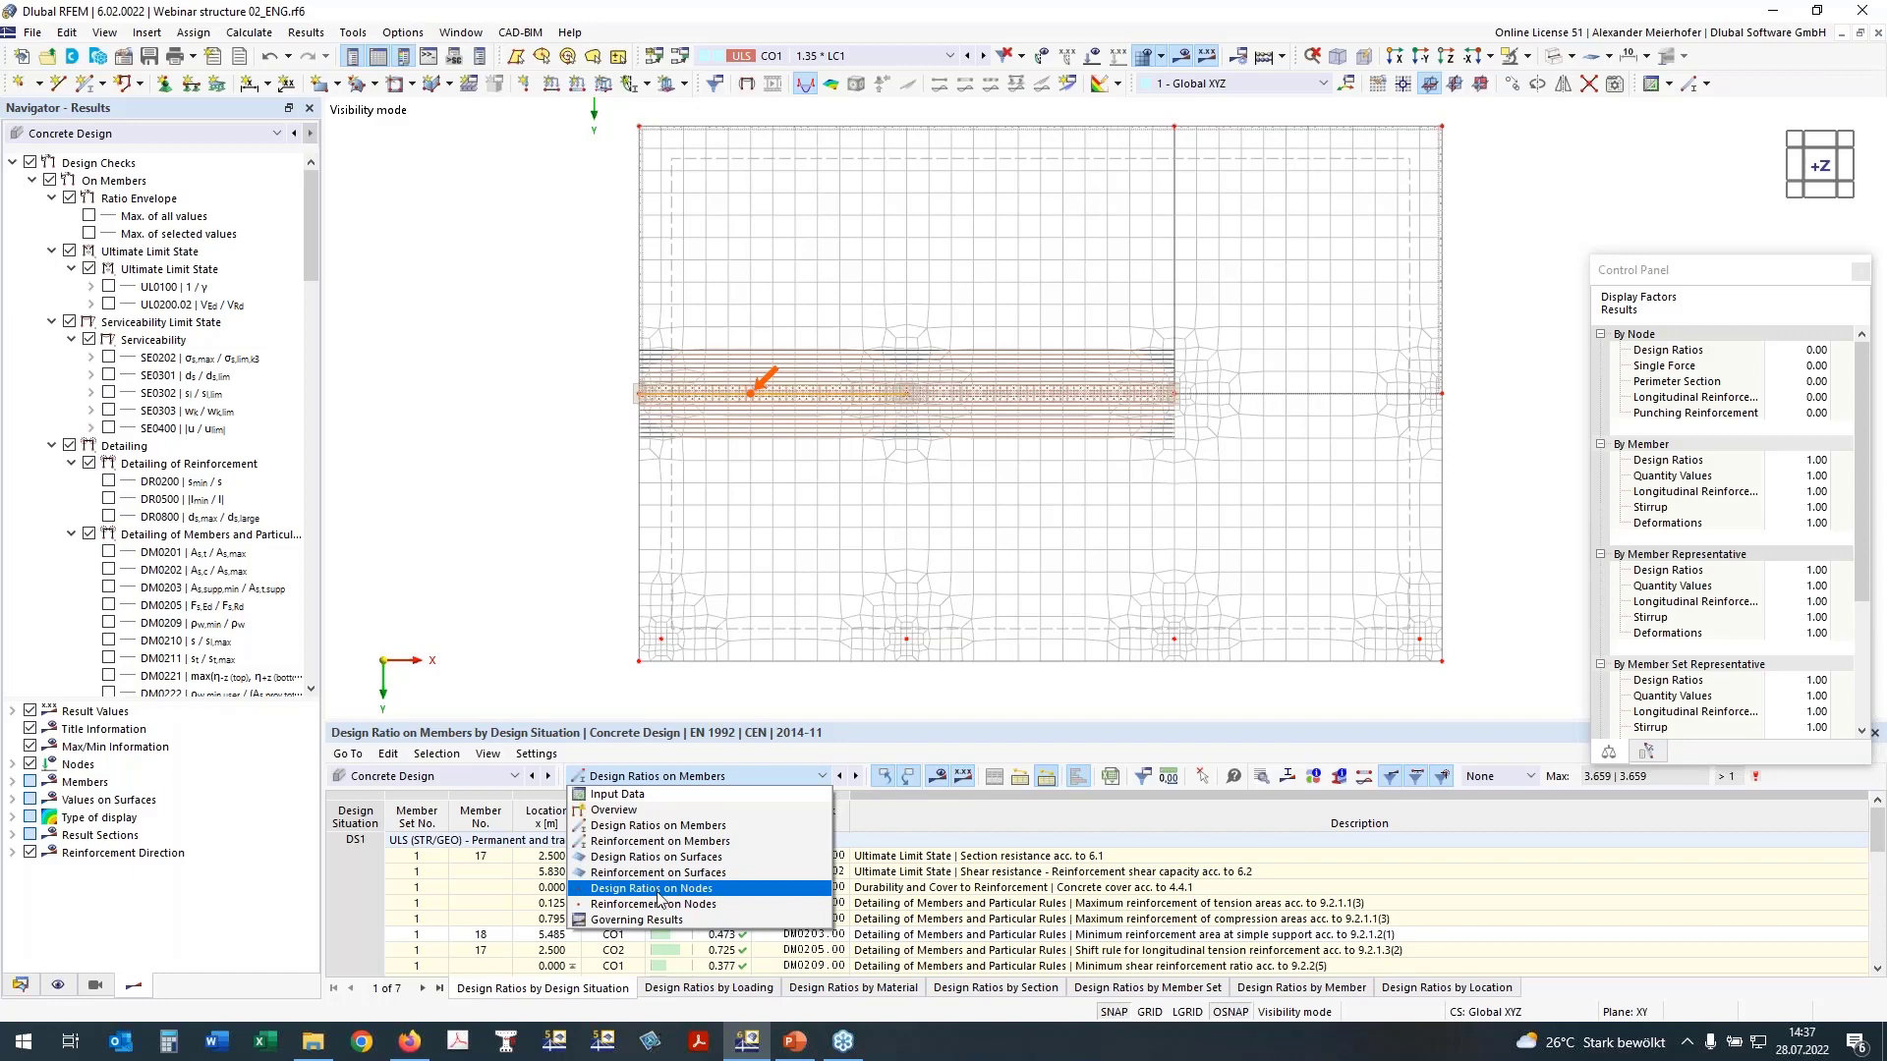
key("Escape")
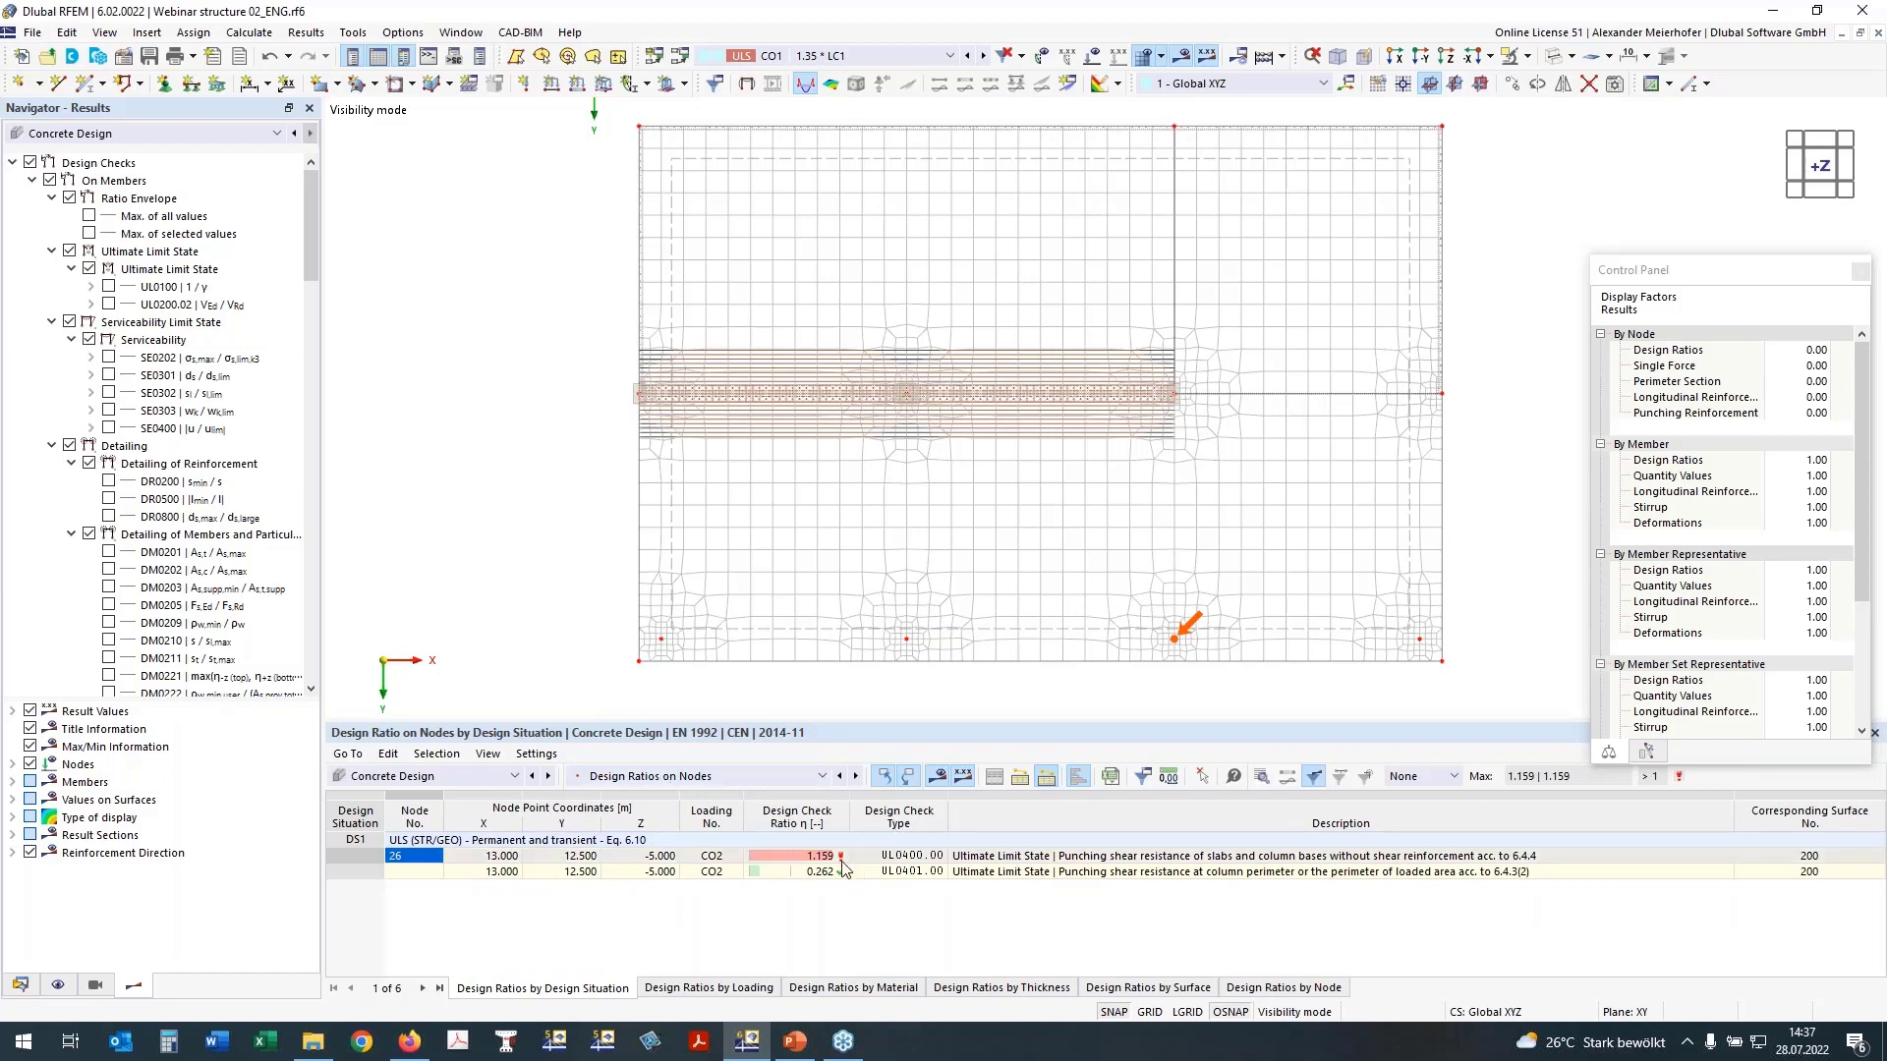
left_click(914, 858)
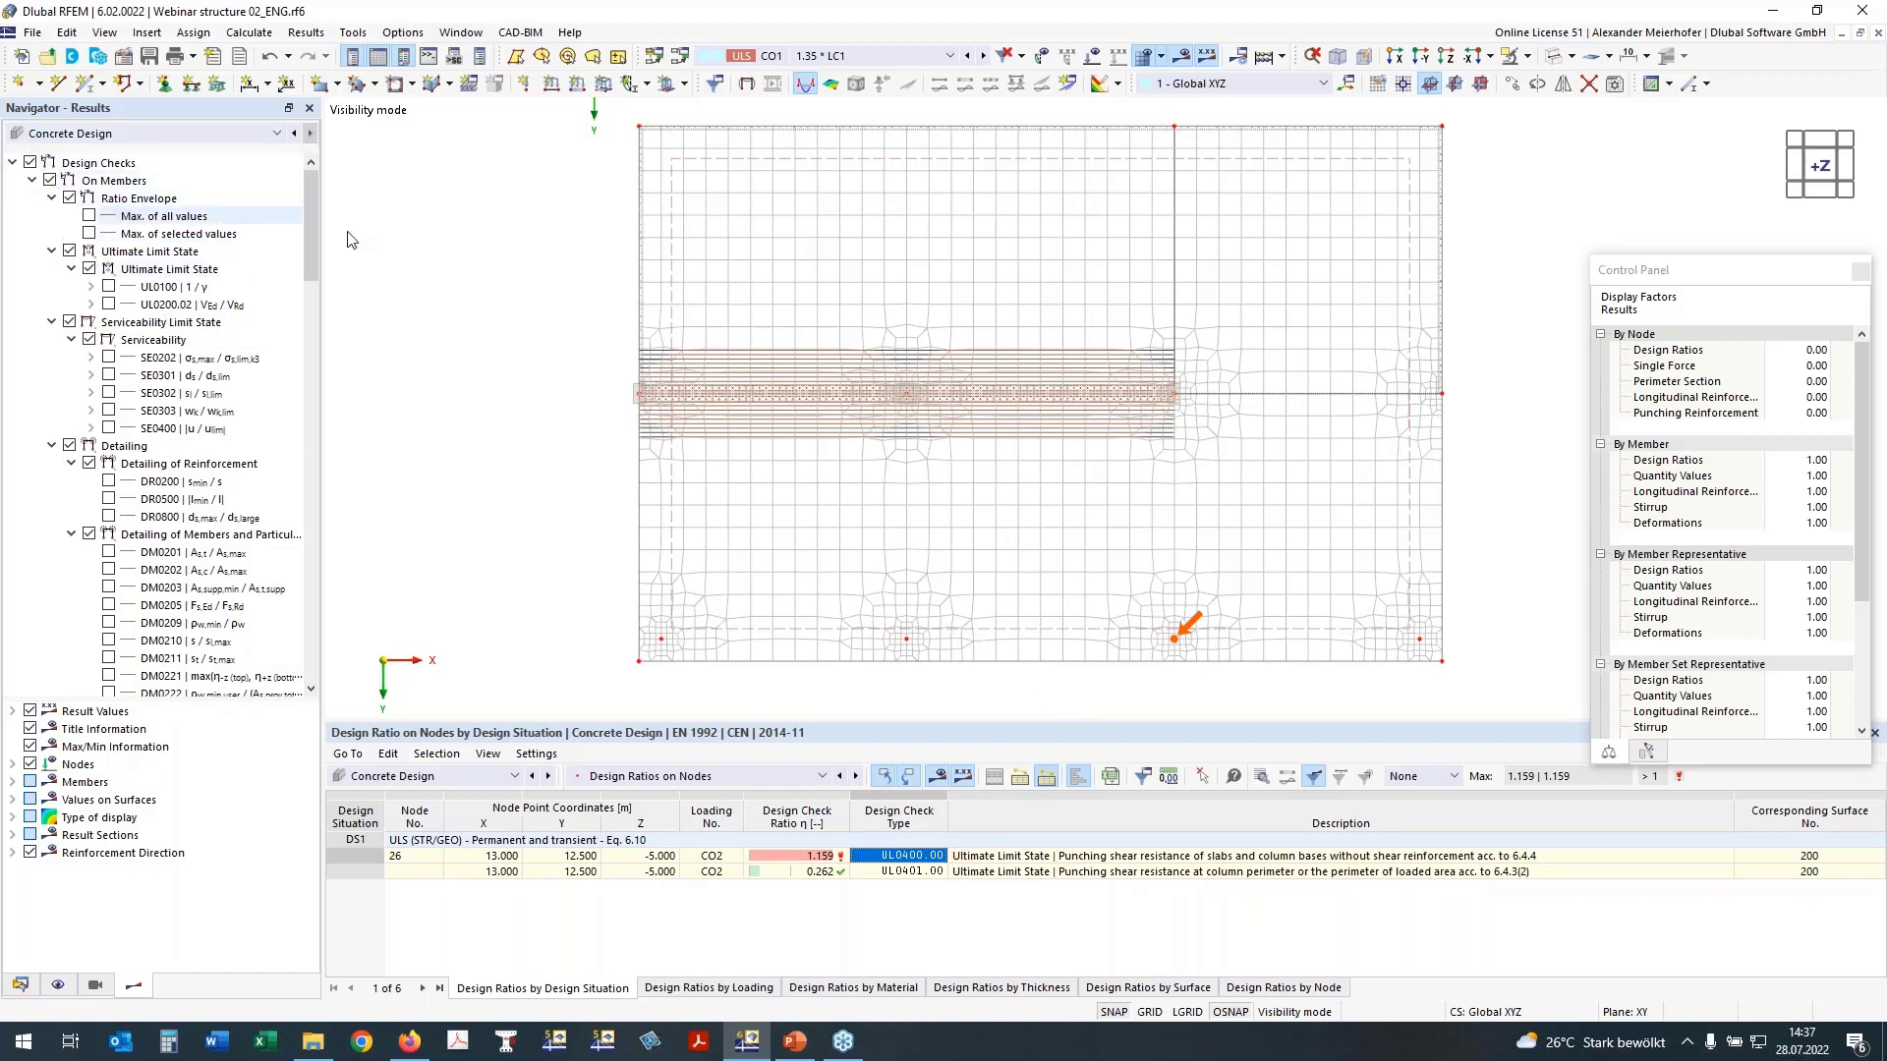
Step: Show the ultimate limit state design check UL0101.01 for the top reinforcement in direction 1 on the slab surface
left_click(33, 181)
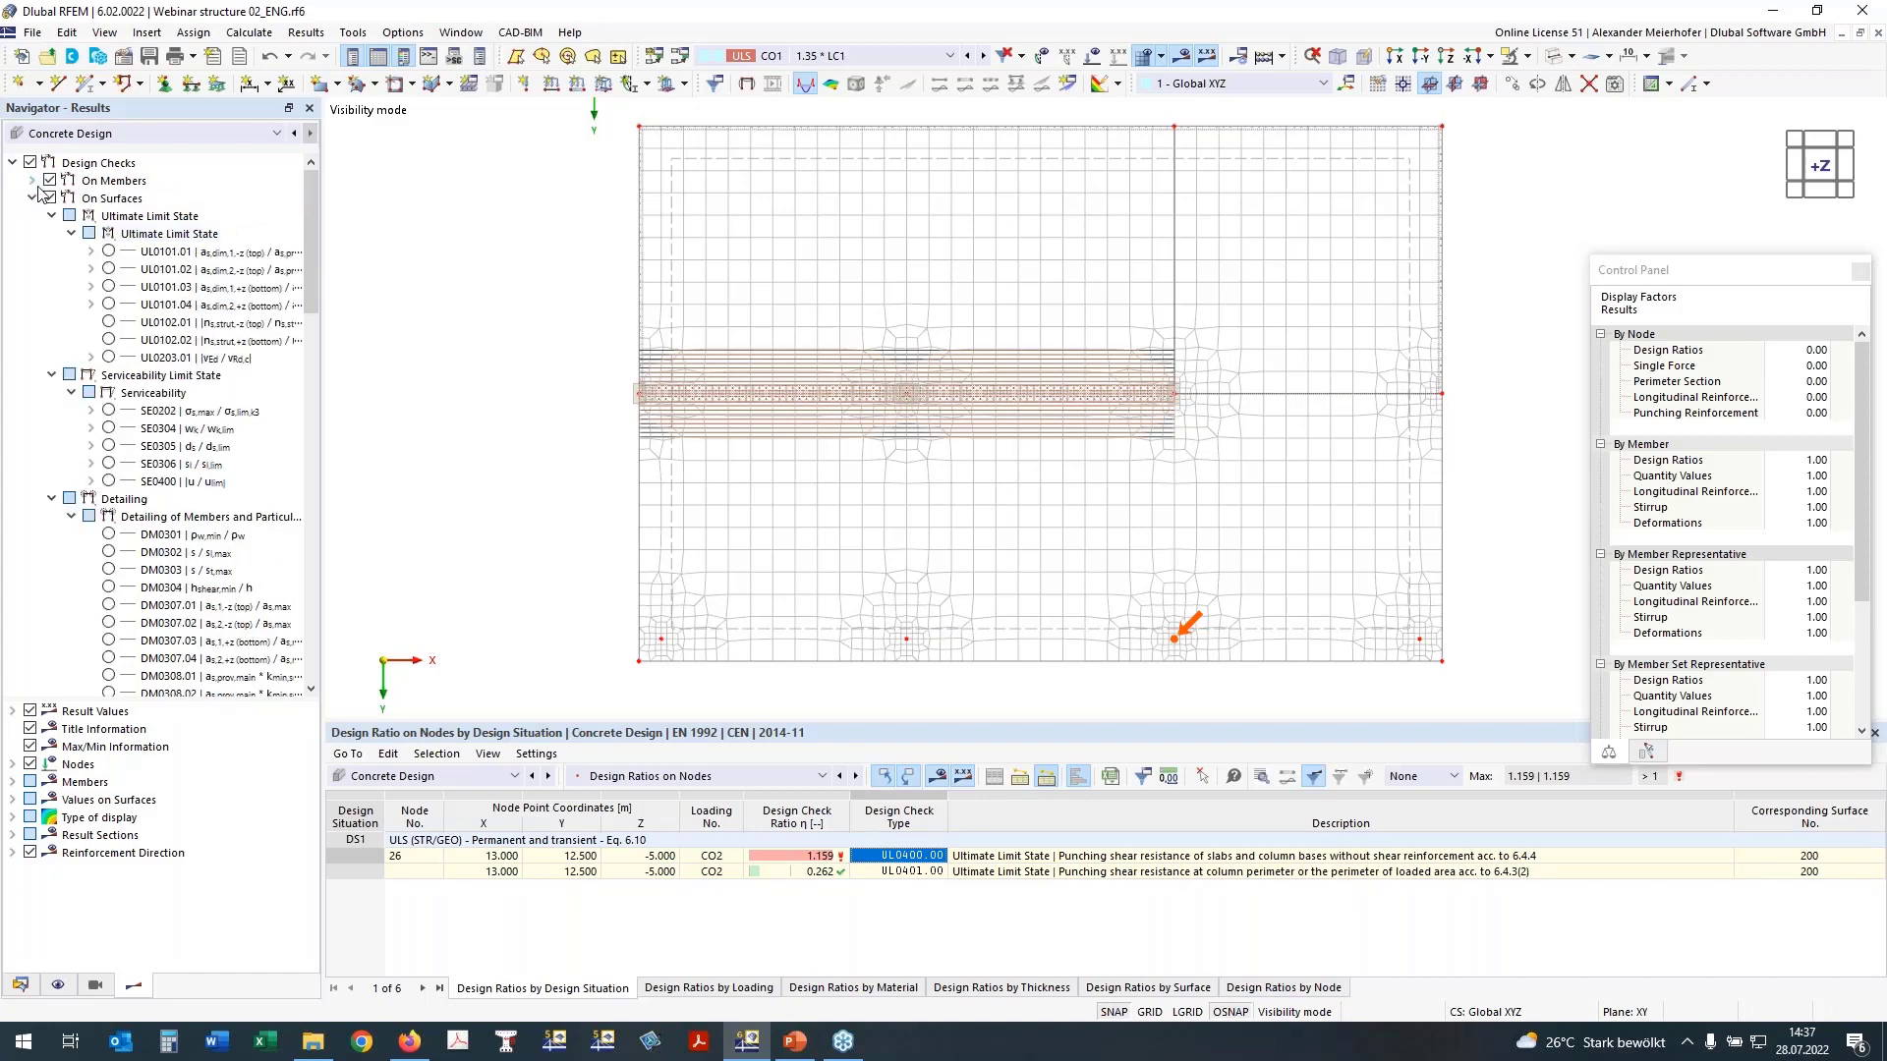
left_click(108, 251)
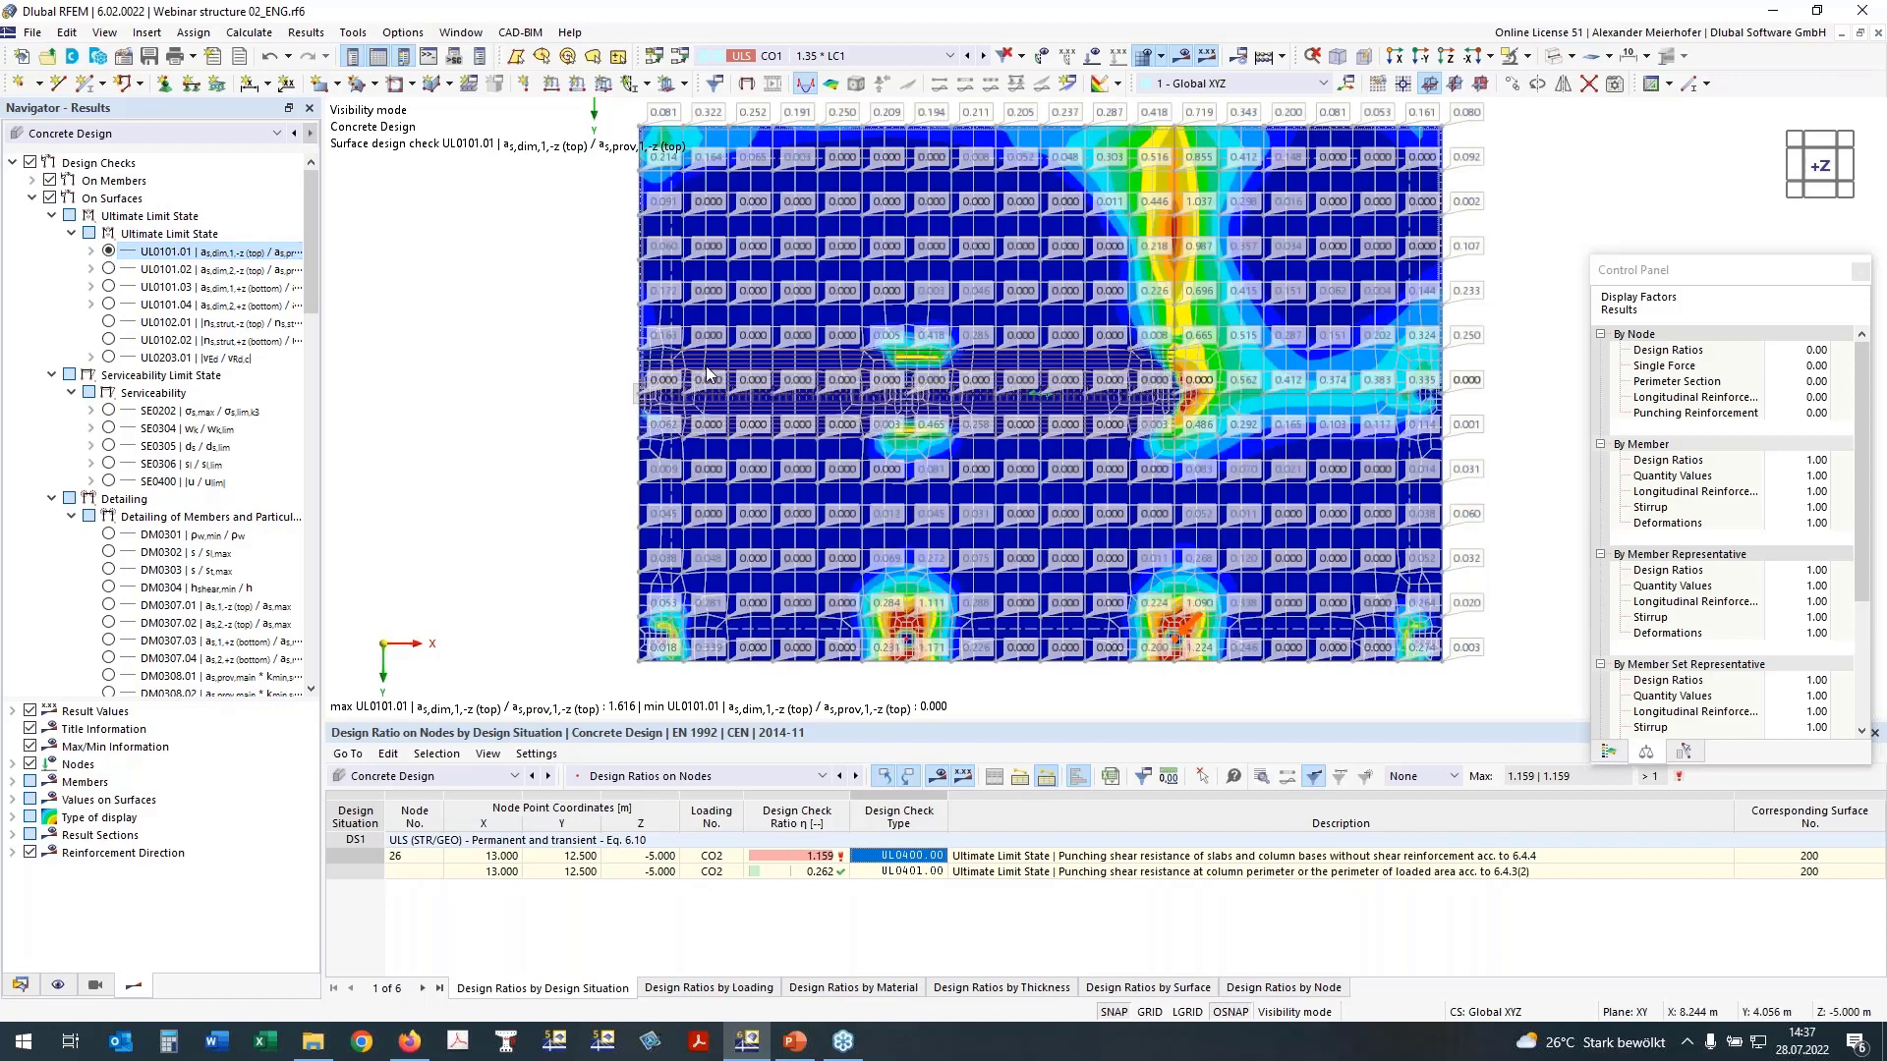
scroll(176, 442, "down", 9)
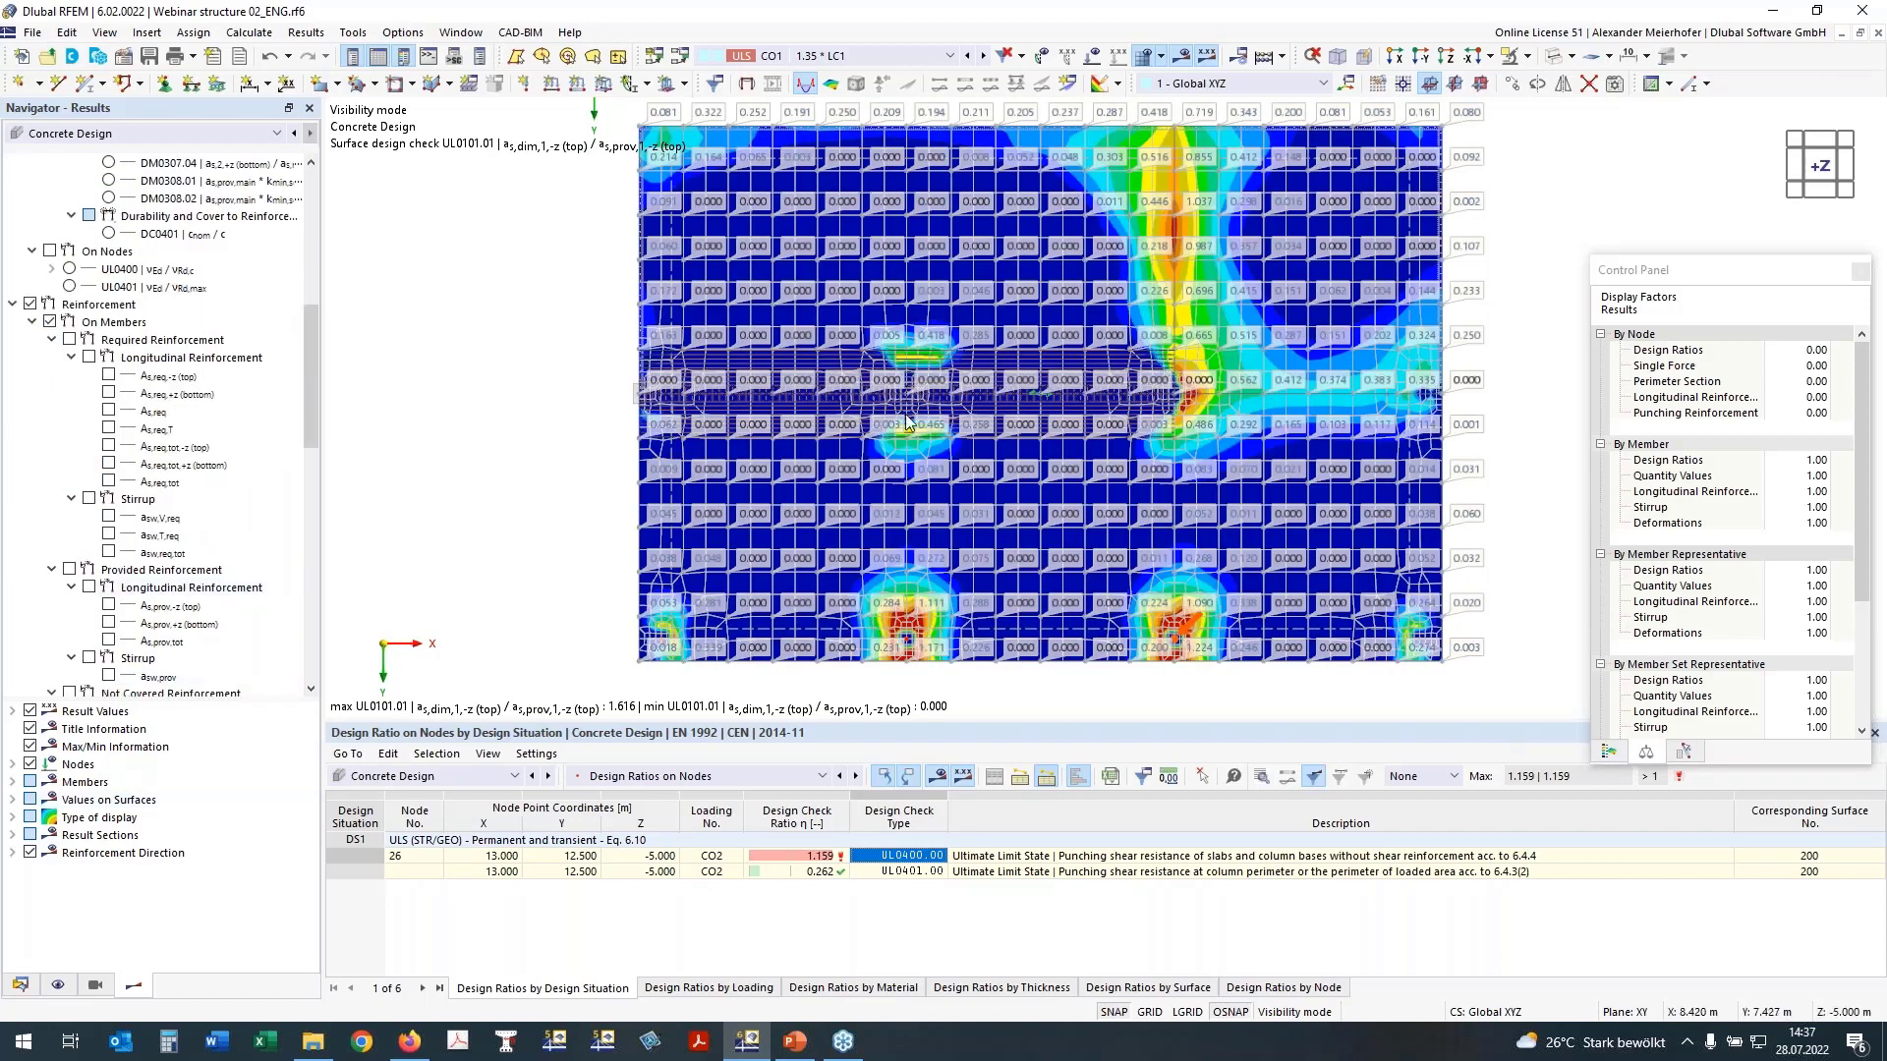
scroll(402, 525, "down", 1)
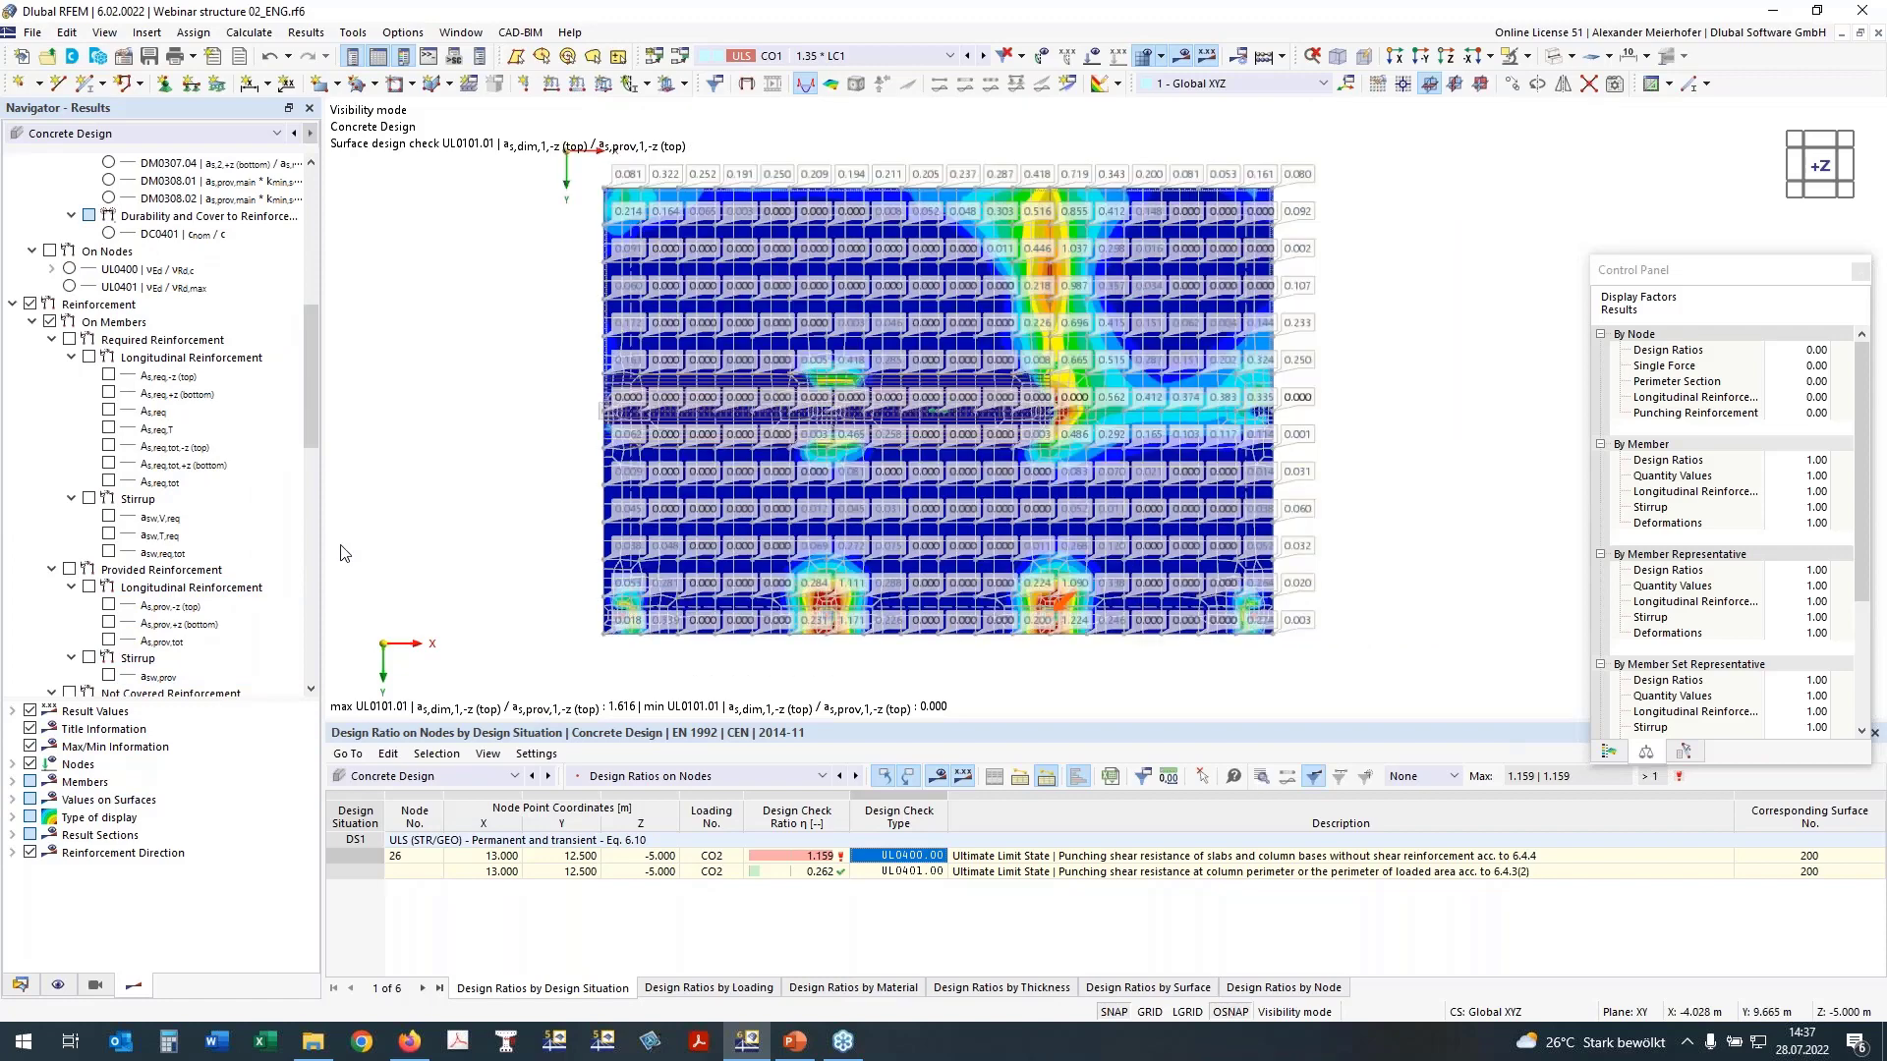
scroll(535, 459, "up", 1)
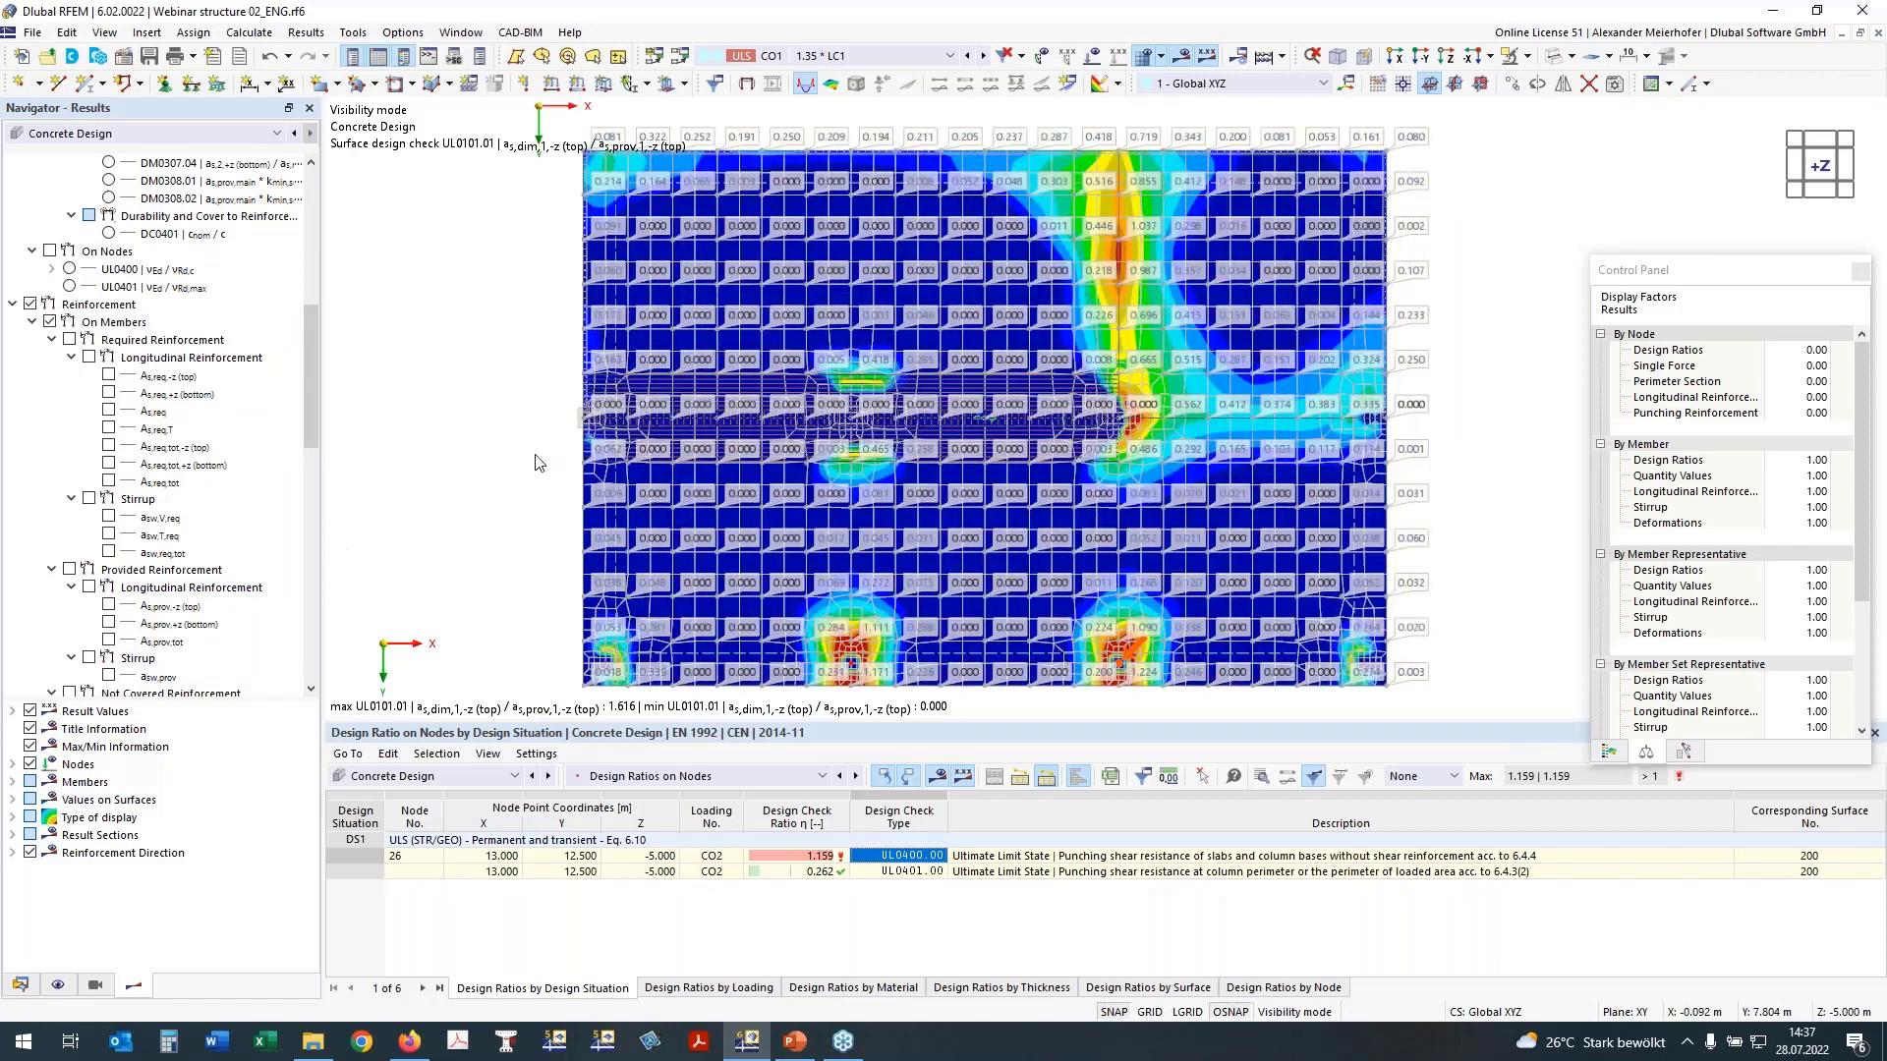
Step: Limit the values displayed on surfaces to extreme values and show the colour scale of the surface design checks
left_click(12, 799)
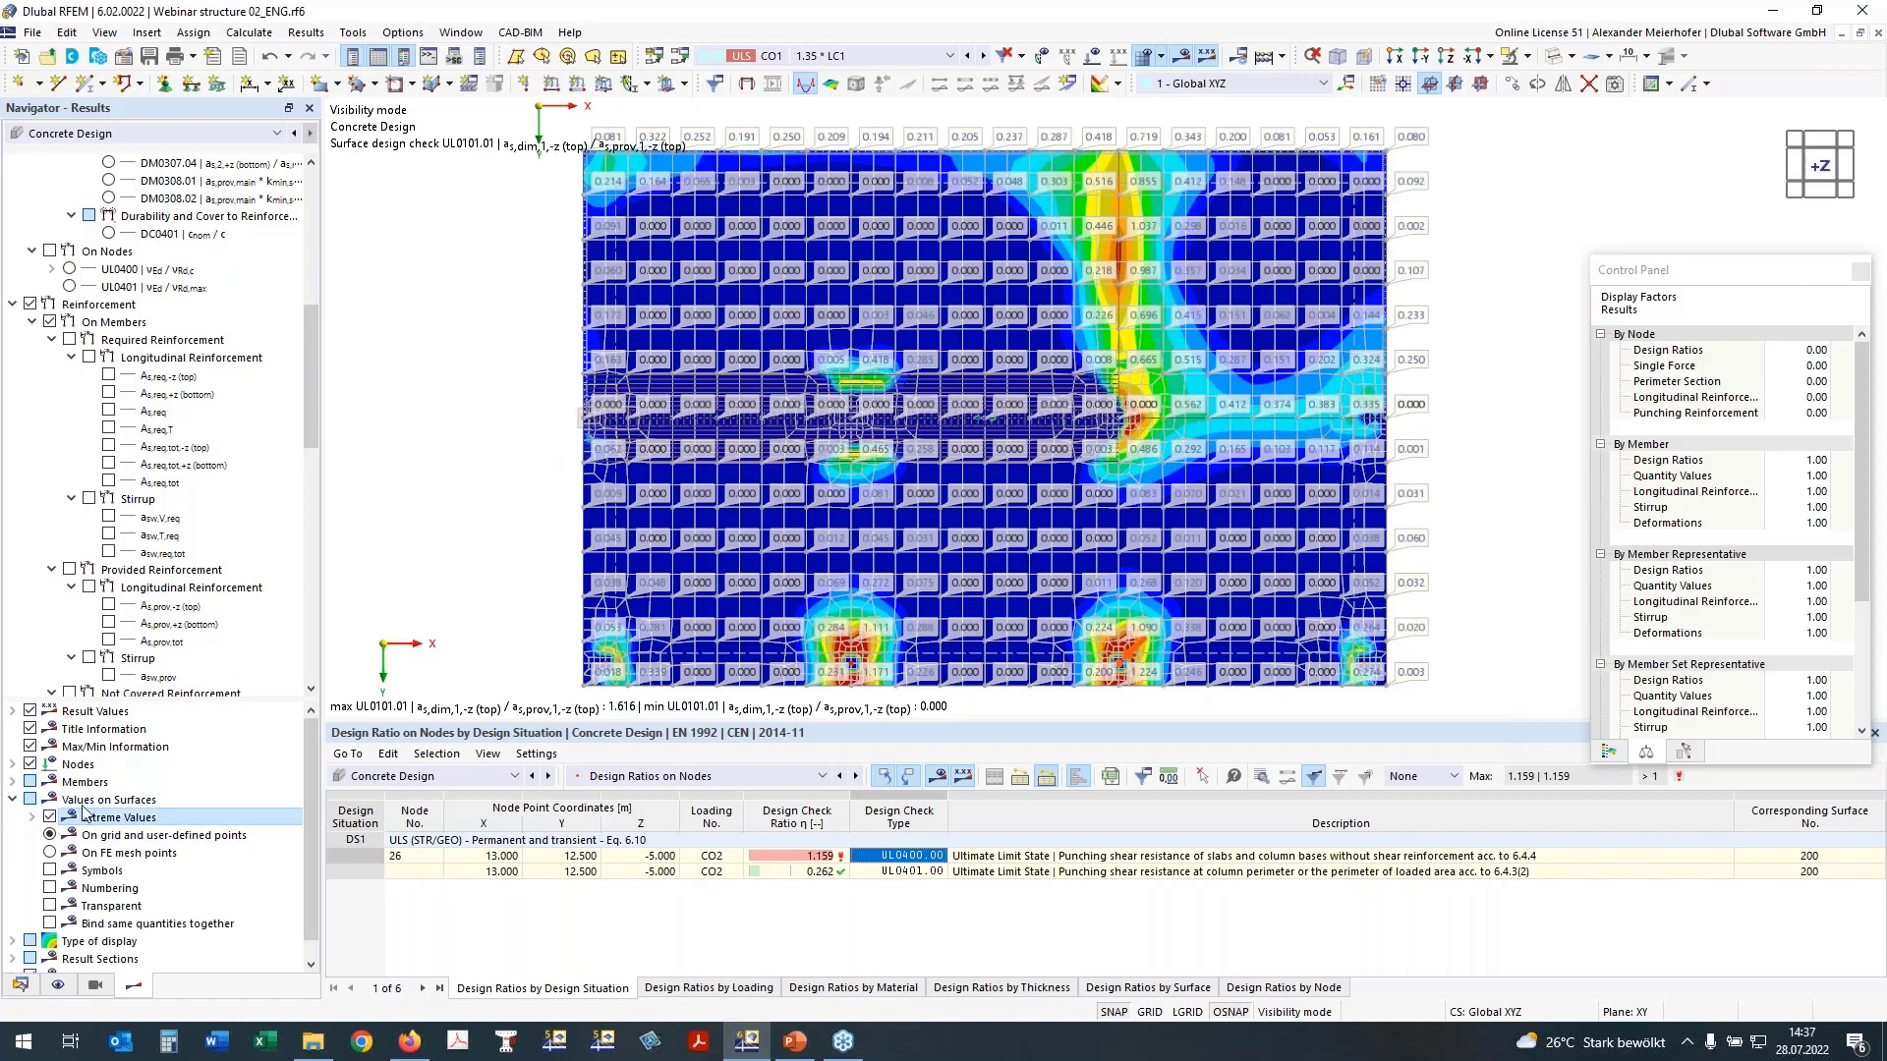
left_click(1610, 753)
scroll(172, 329, "up", 10)
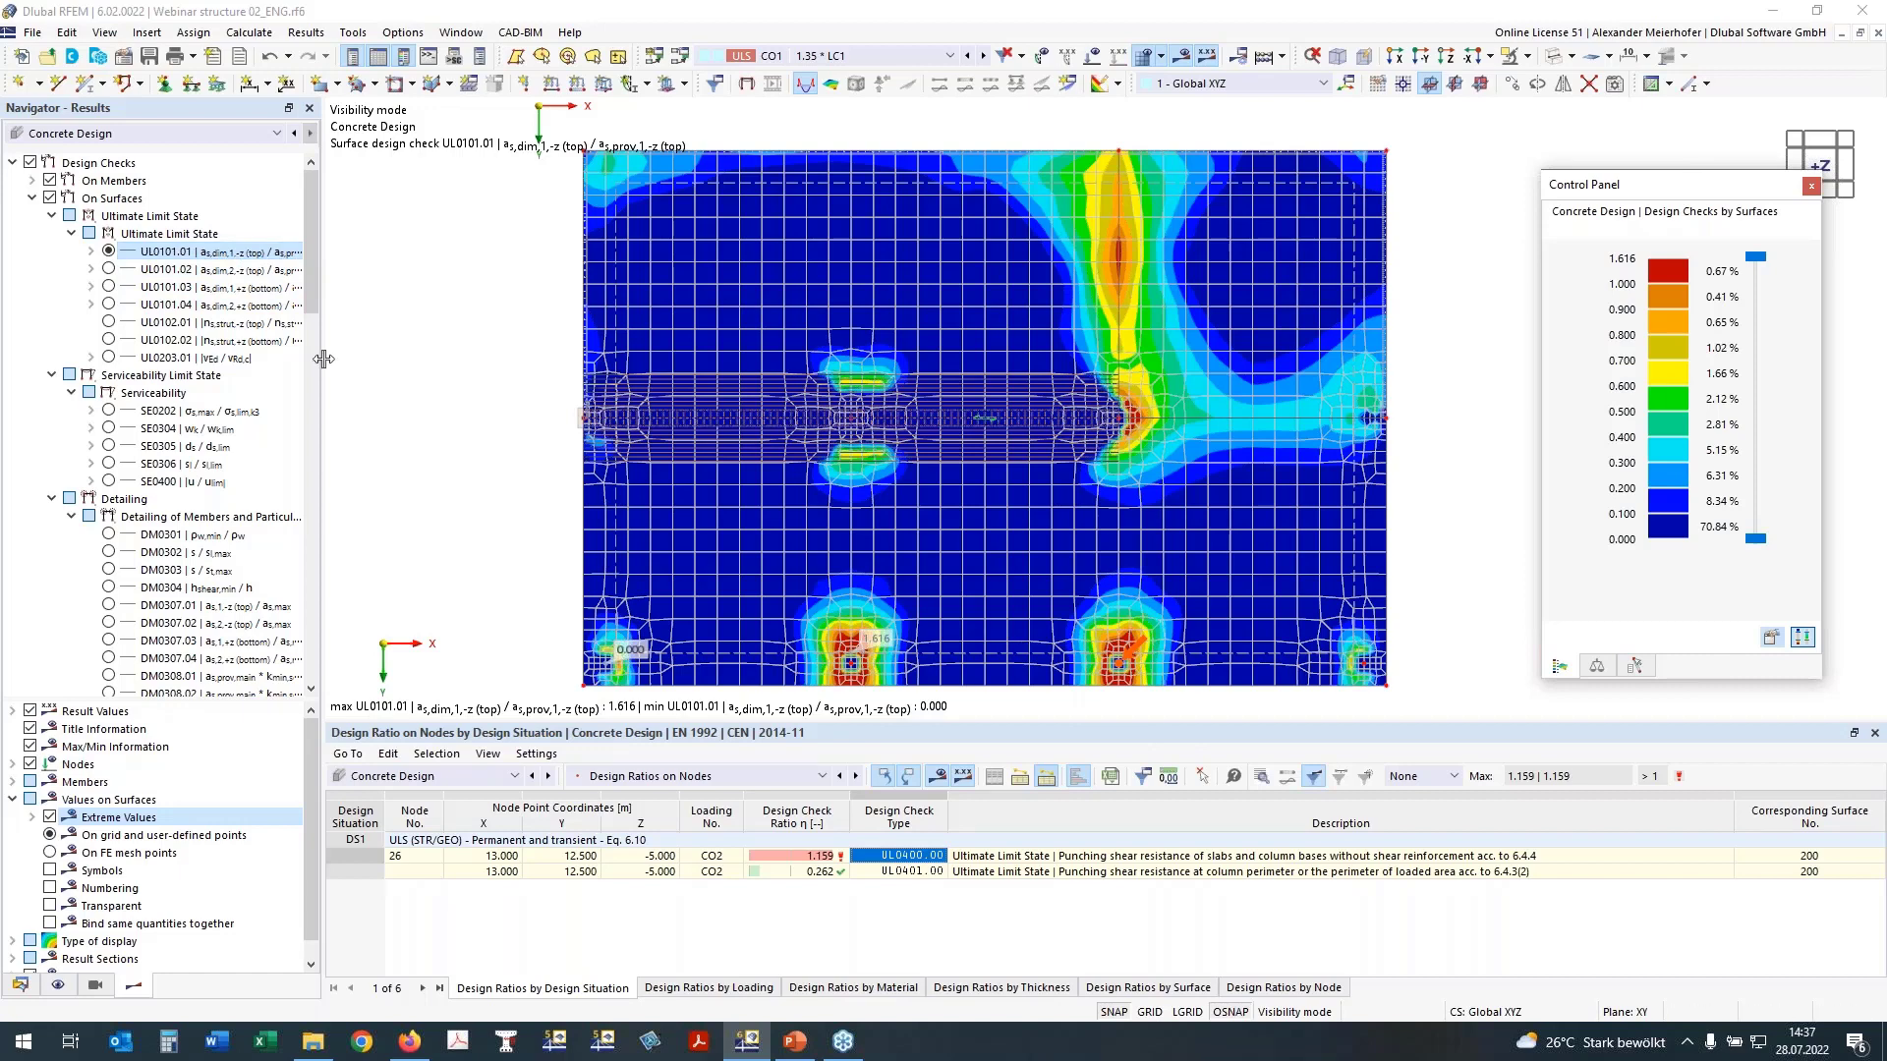
mouse_move(323, 359)
left_mouse_down()
mouse_move(382, 358)
mouse_move(347, 358)
left_mouse_up()
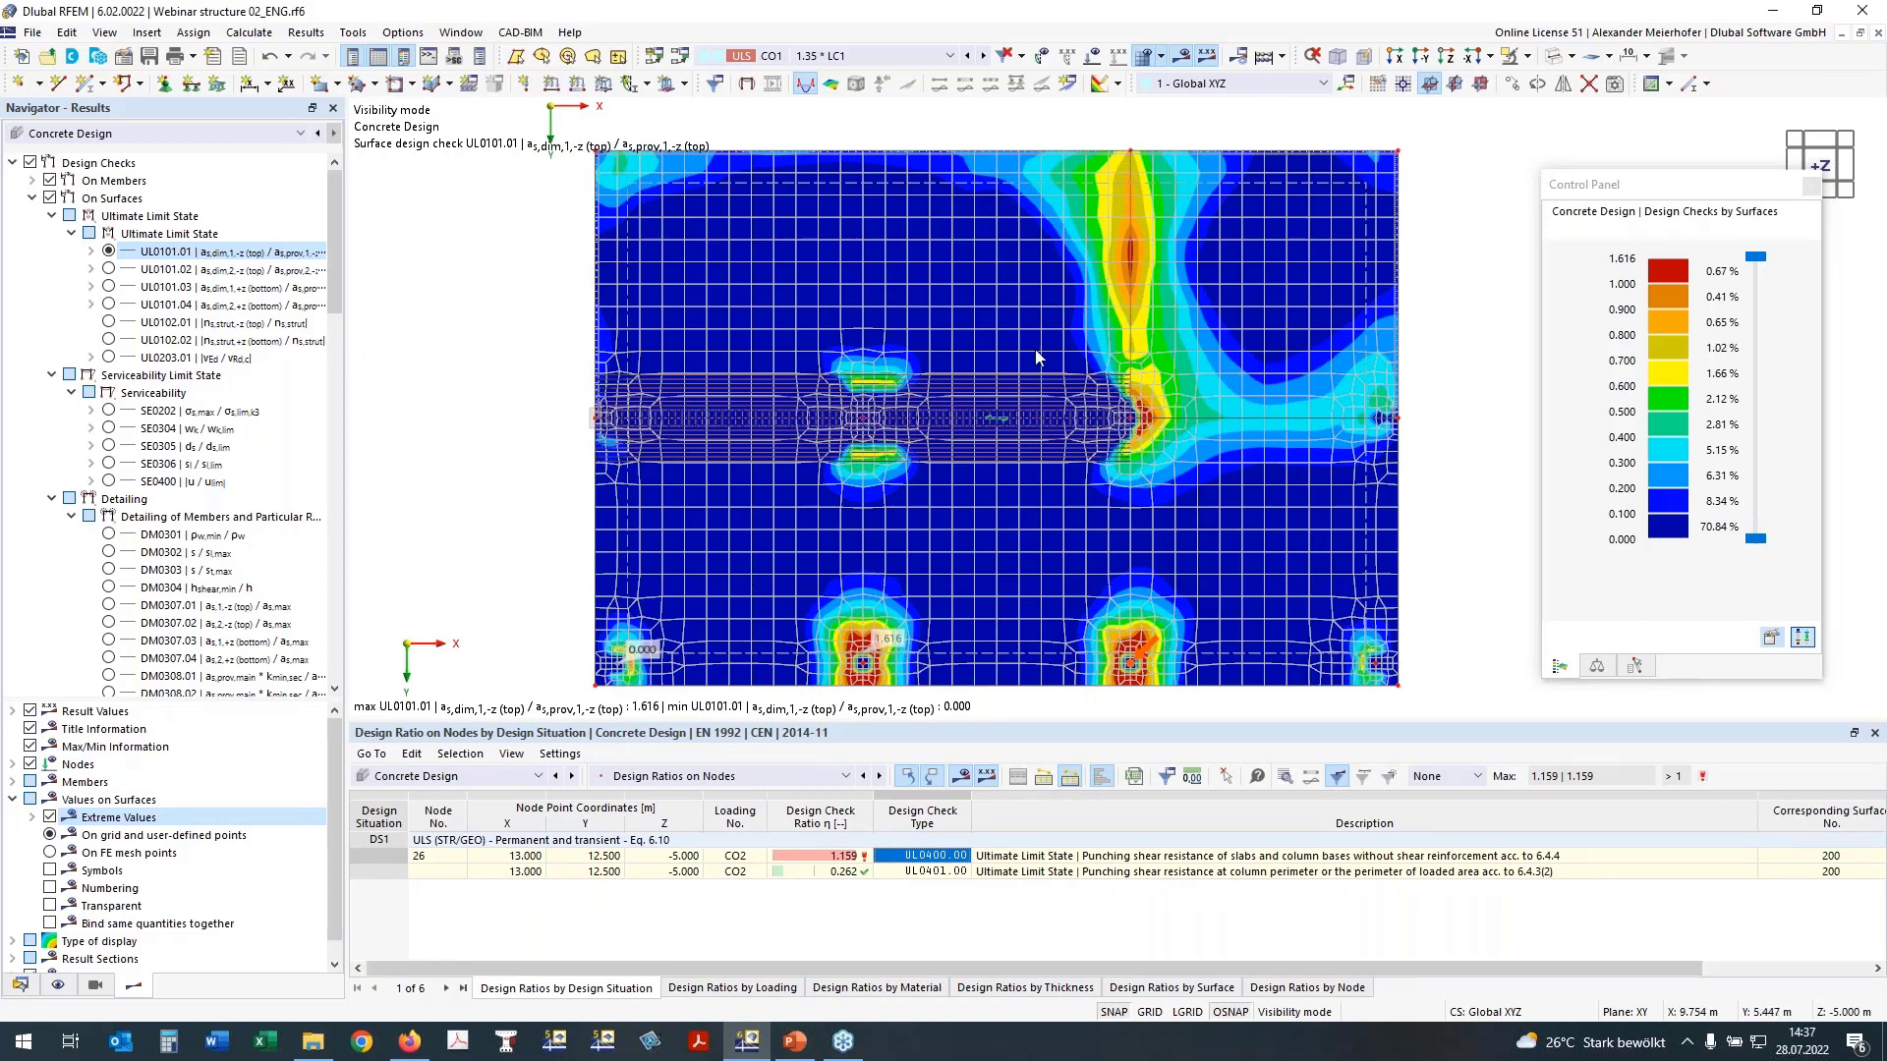
Step: Compare the top reinforcement checks UL0101.02 and UL0101.01 on the slab and examine the area around the columns
left_click(108, 269)
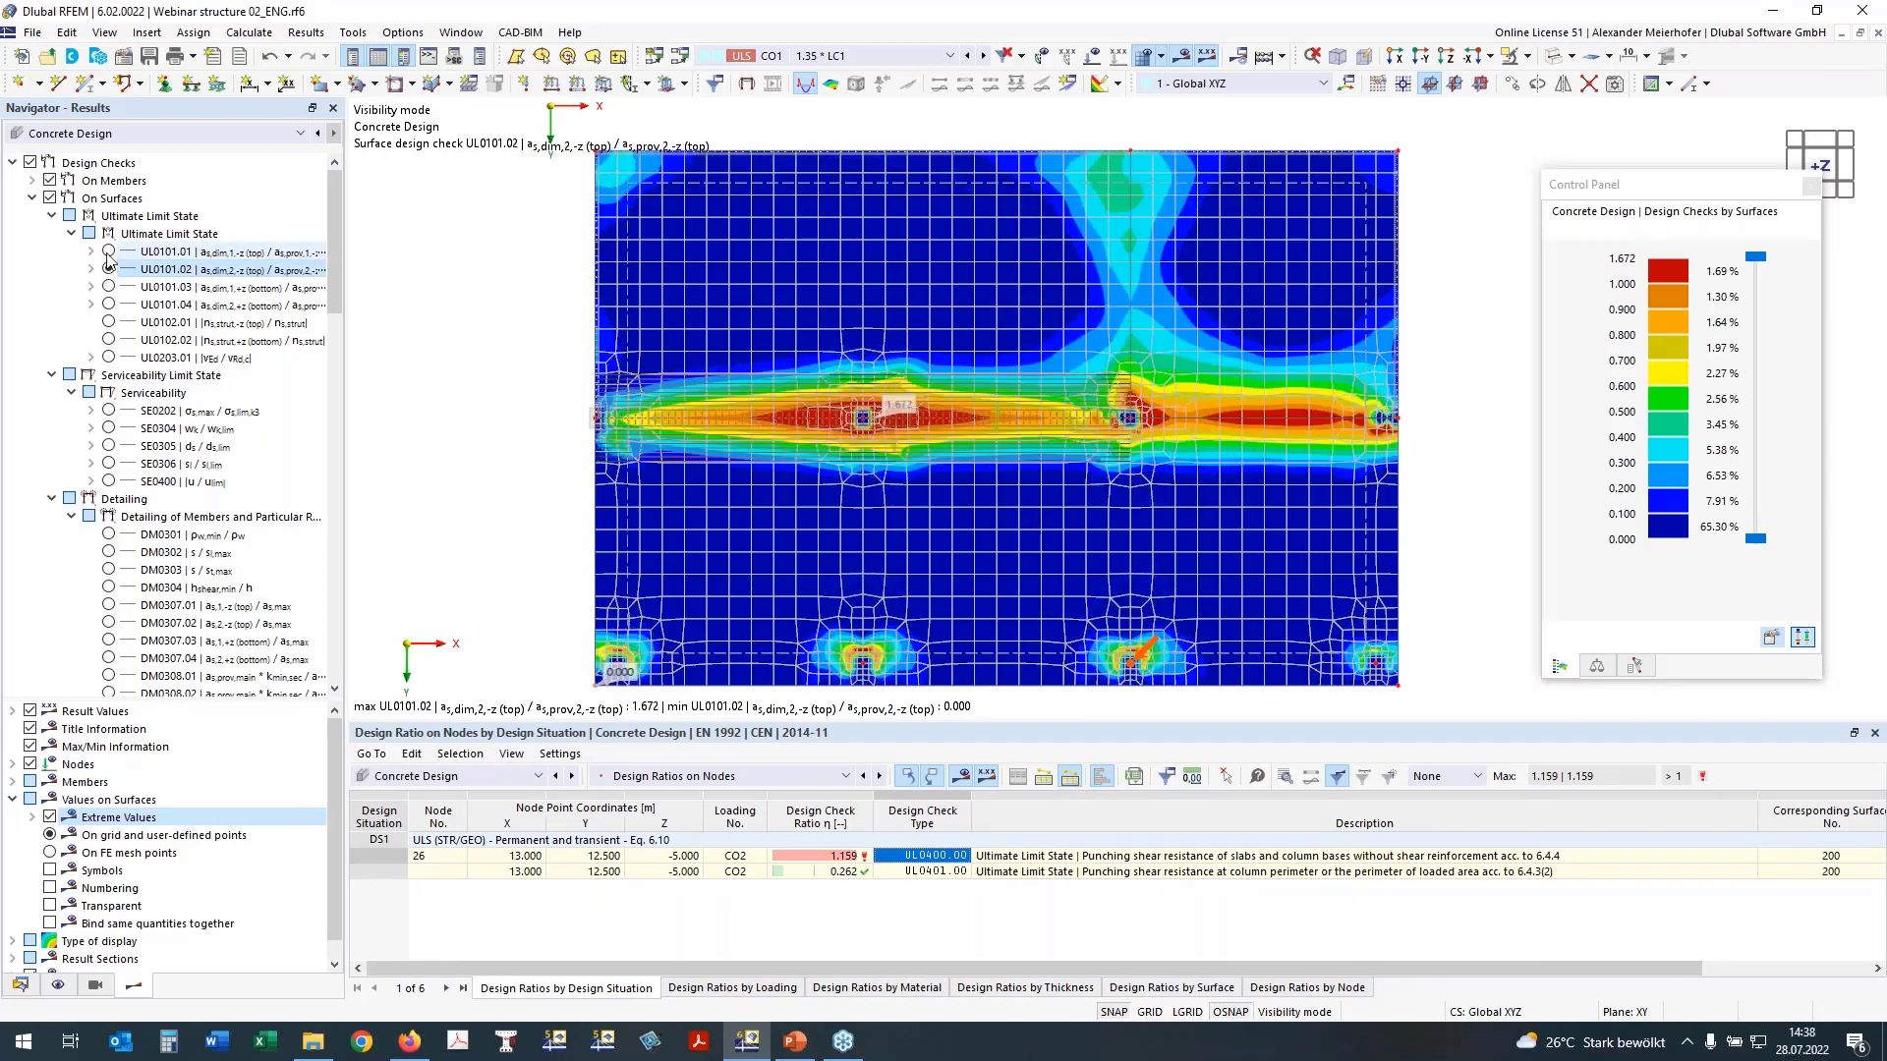
left_click(108, 252)
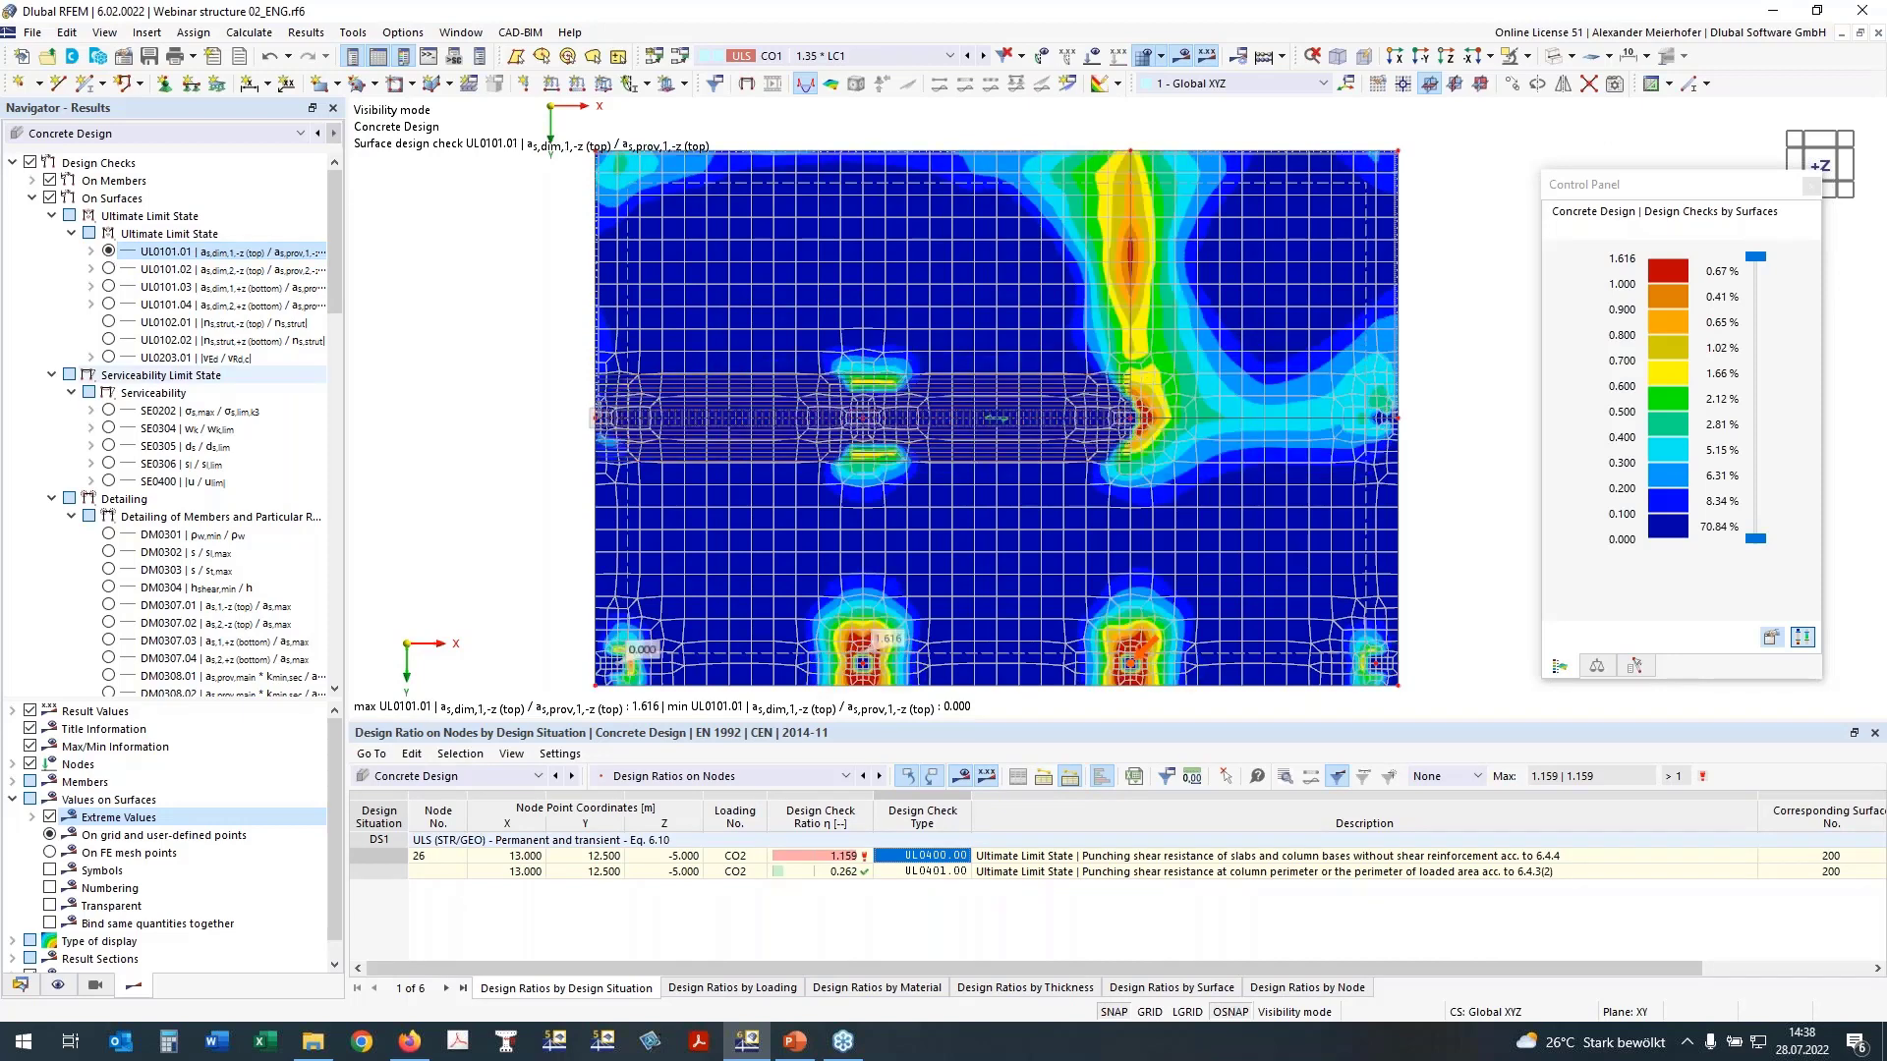
middle_click_drag(912, 642, 872, 614)
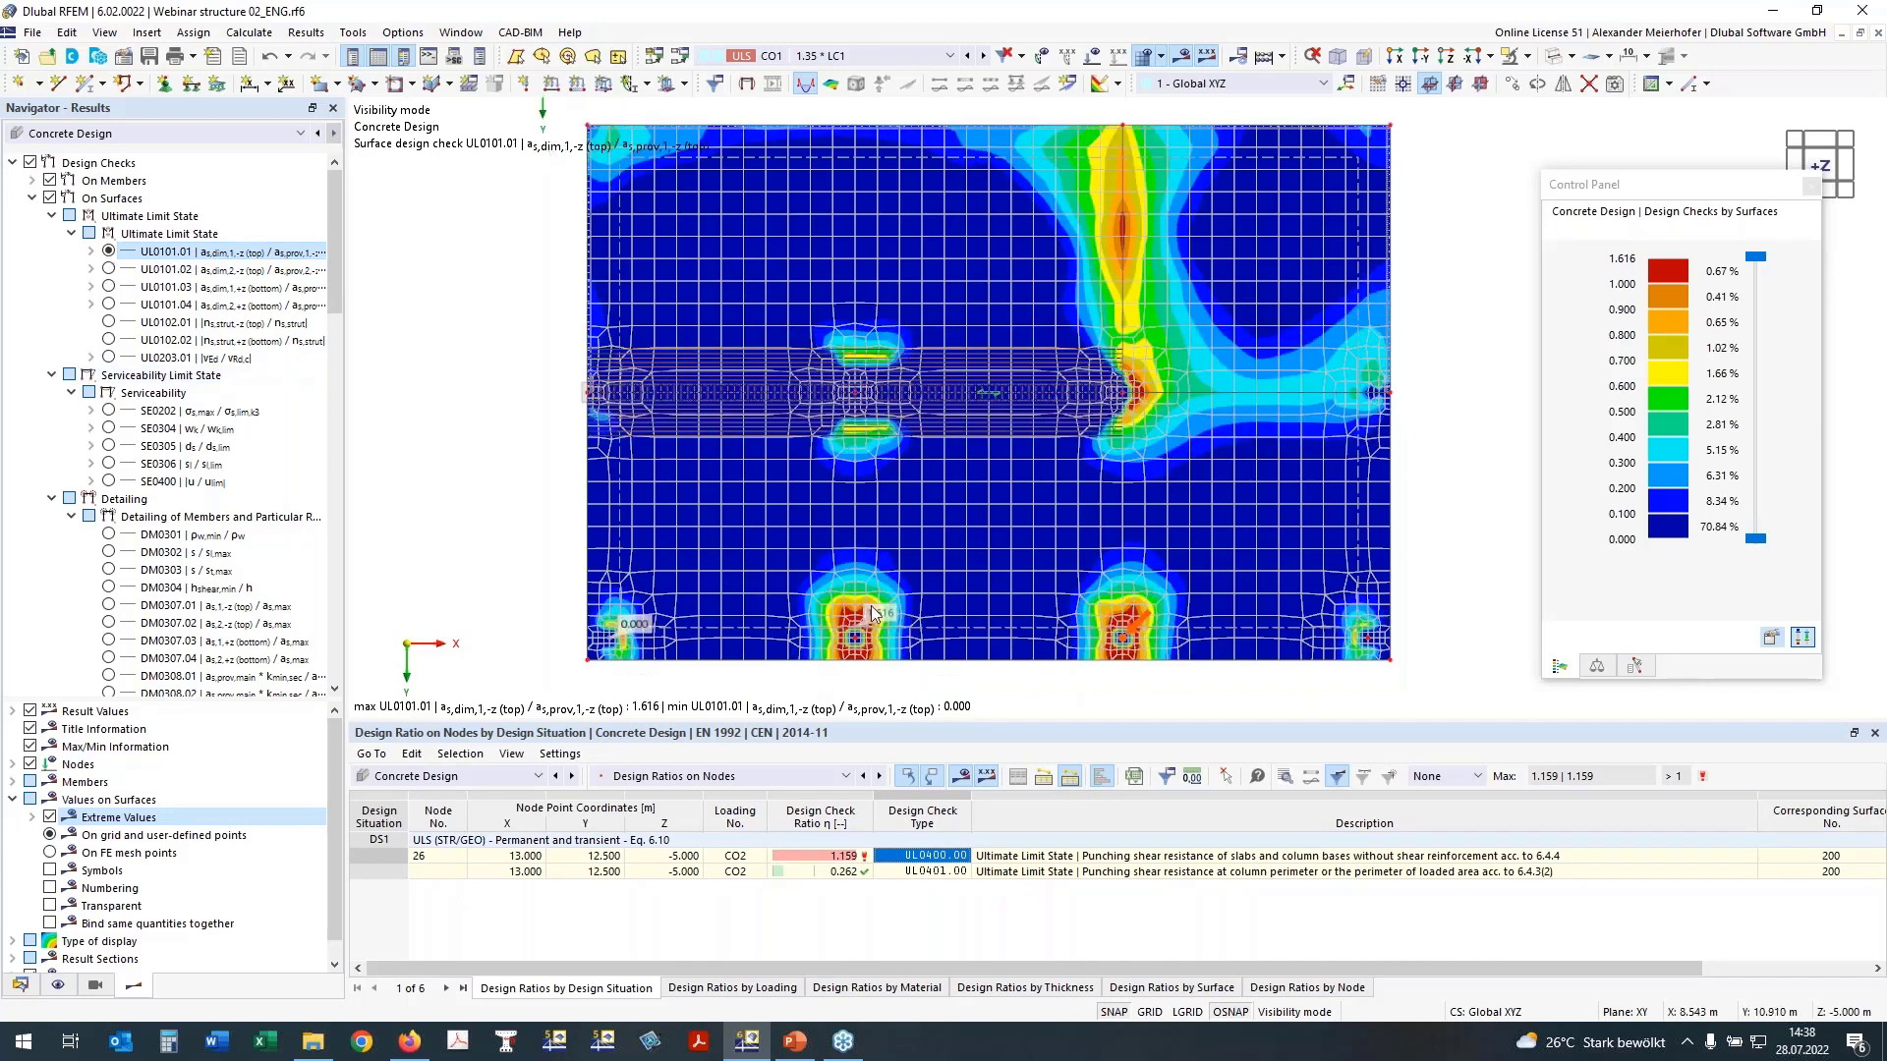
left_click_drag(1632, 733, 1632, 779)
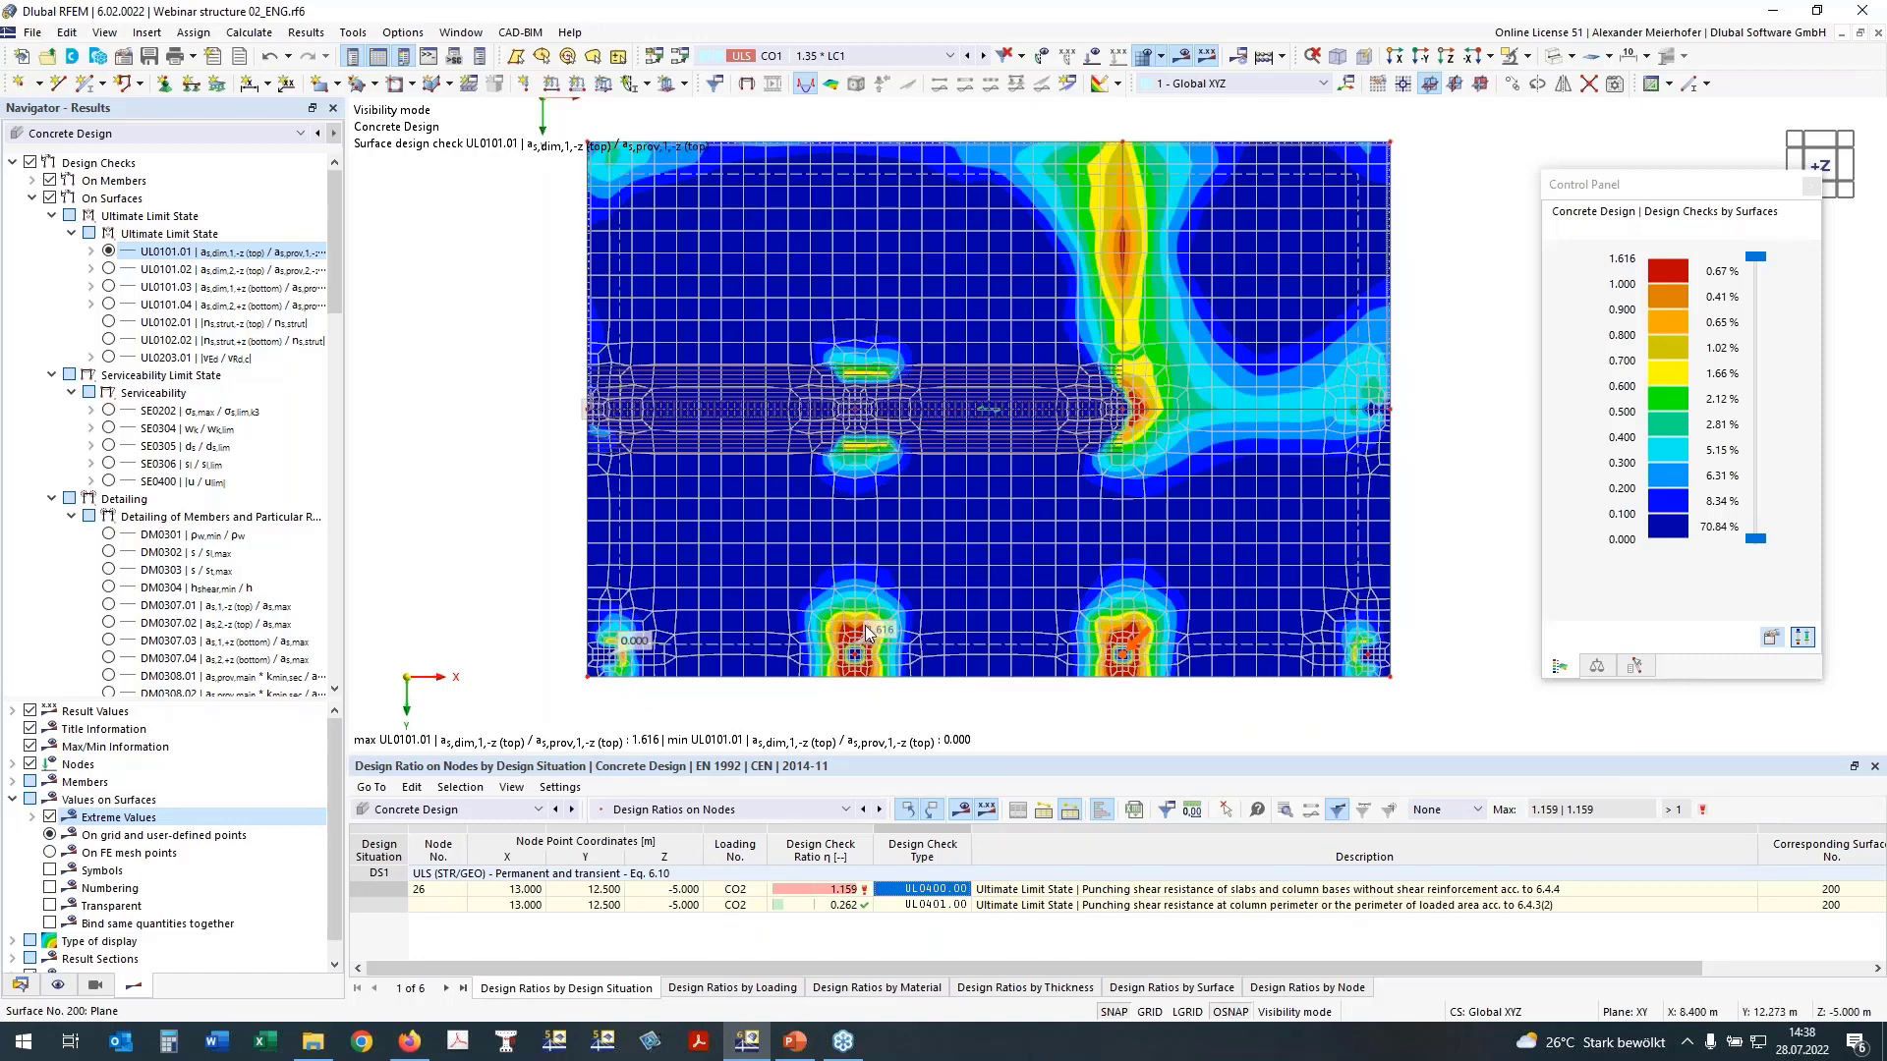
Step: Examine the bottom reinforcement check UL0101.03 at its maximum near node 26, and display check UL0101.04 for direction 2
left_click(108, 286)
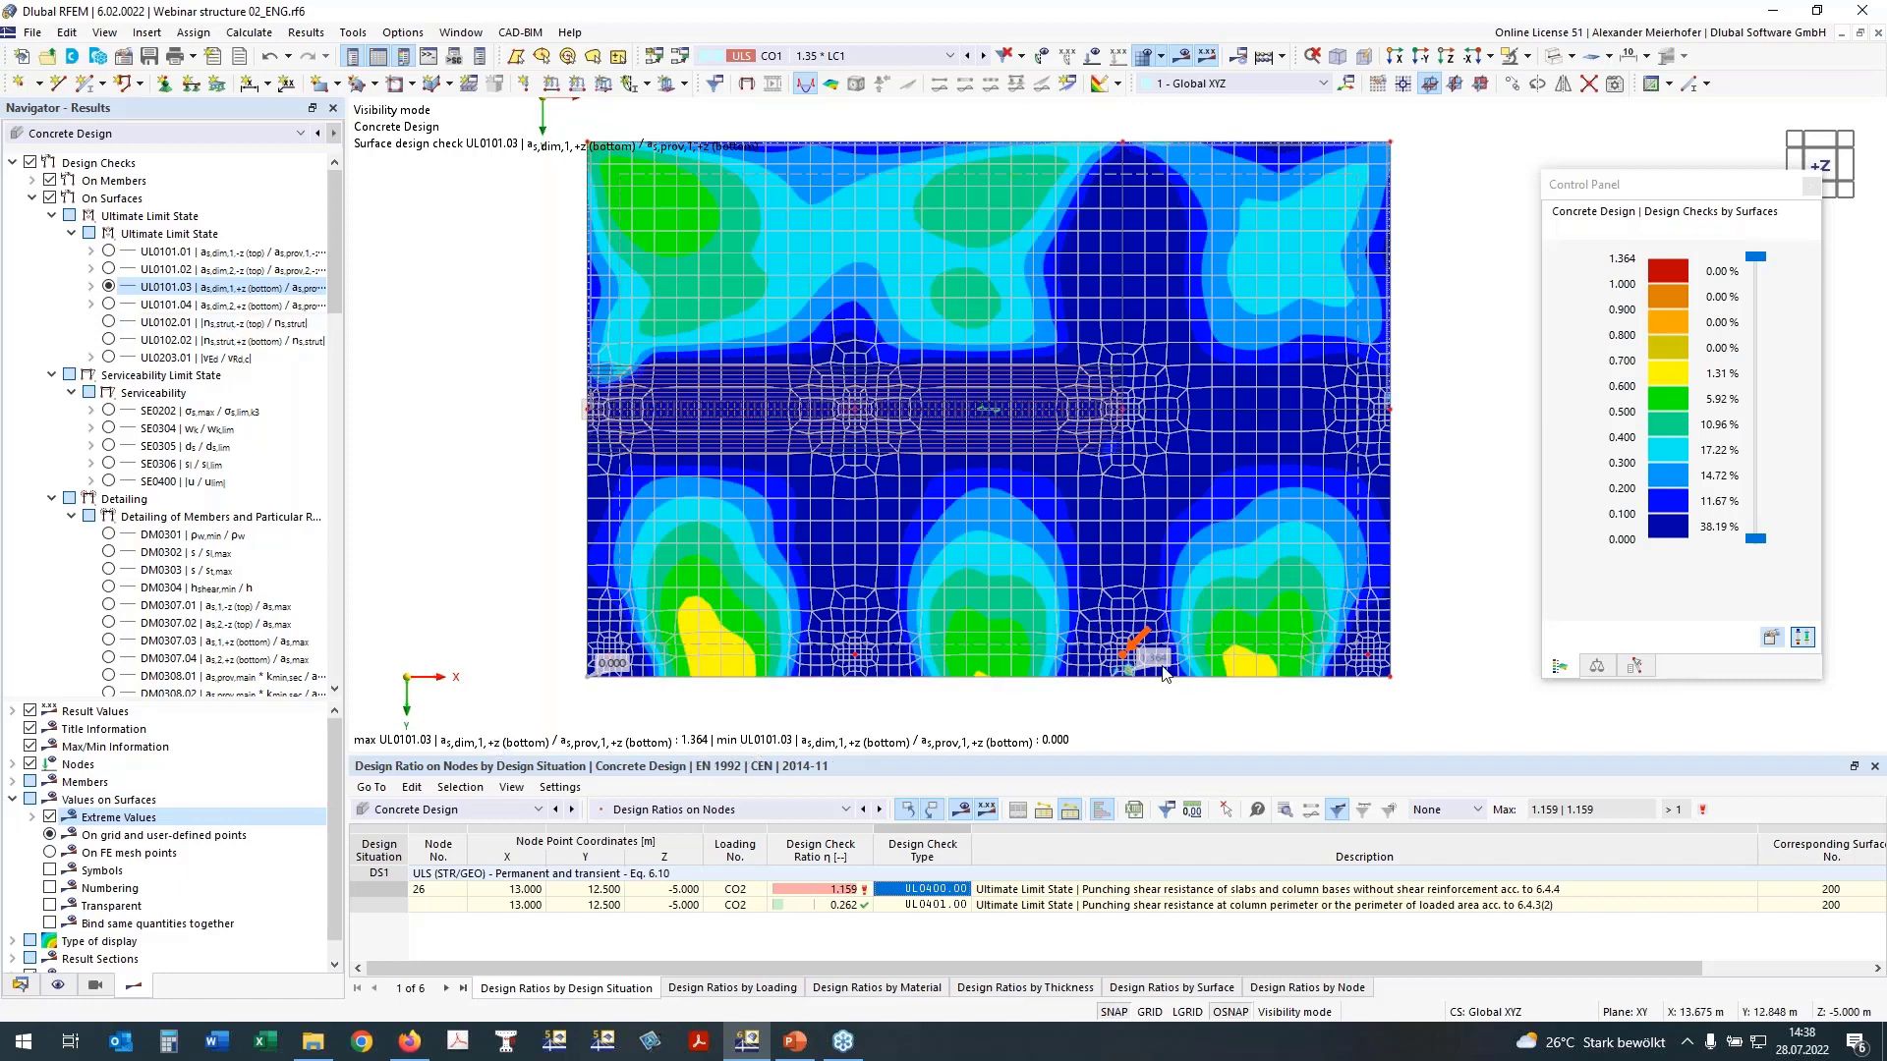
scroll(1127, 668, "up", 1)
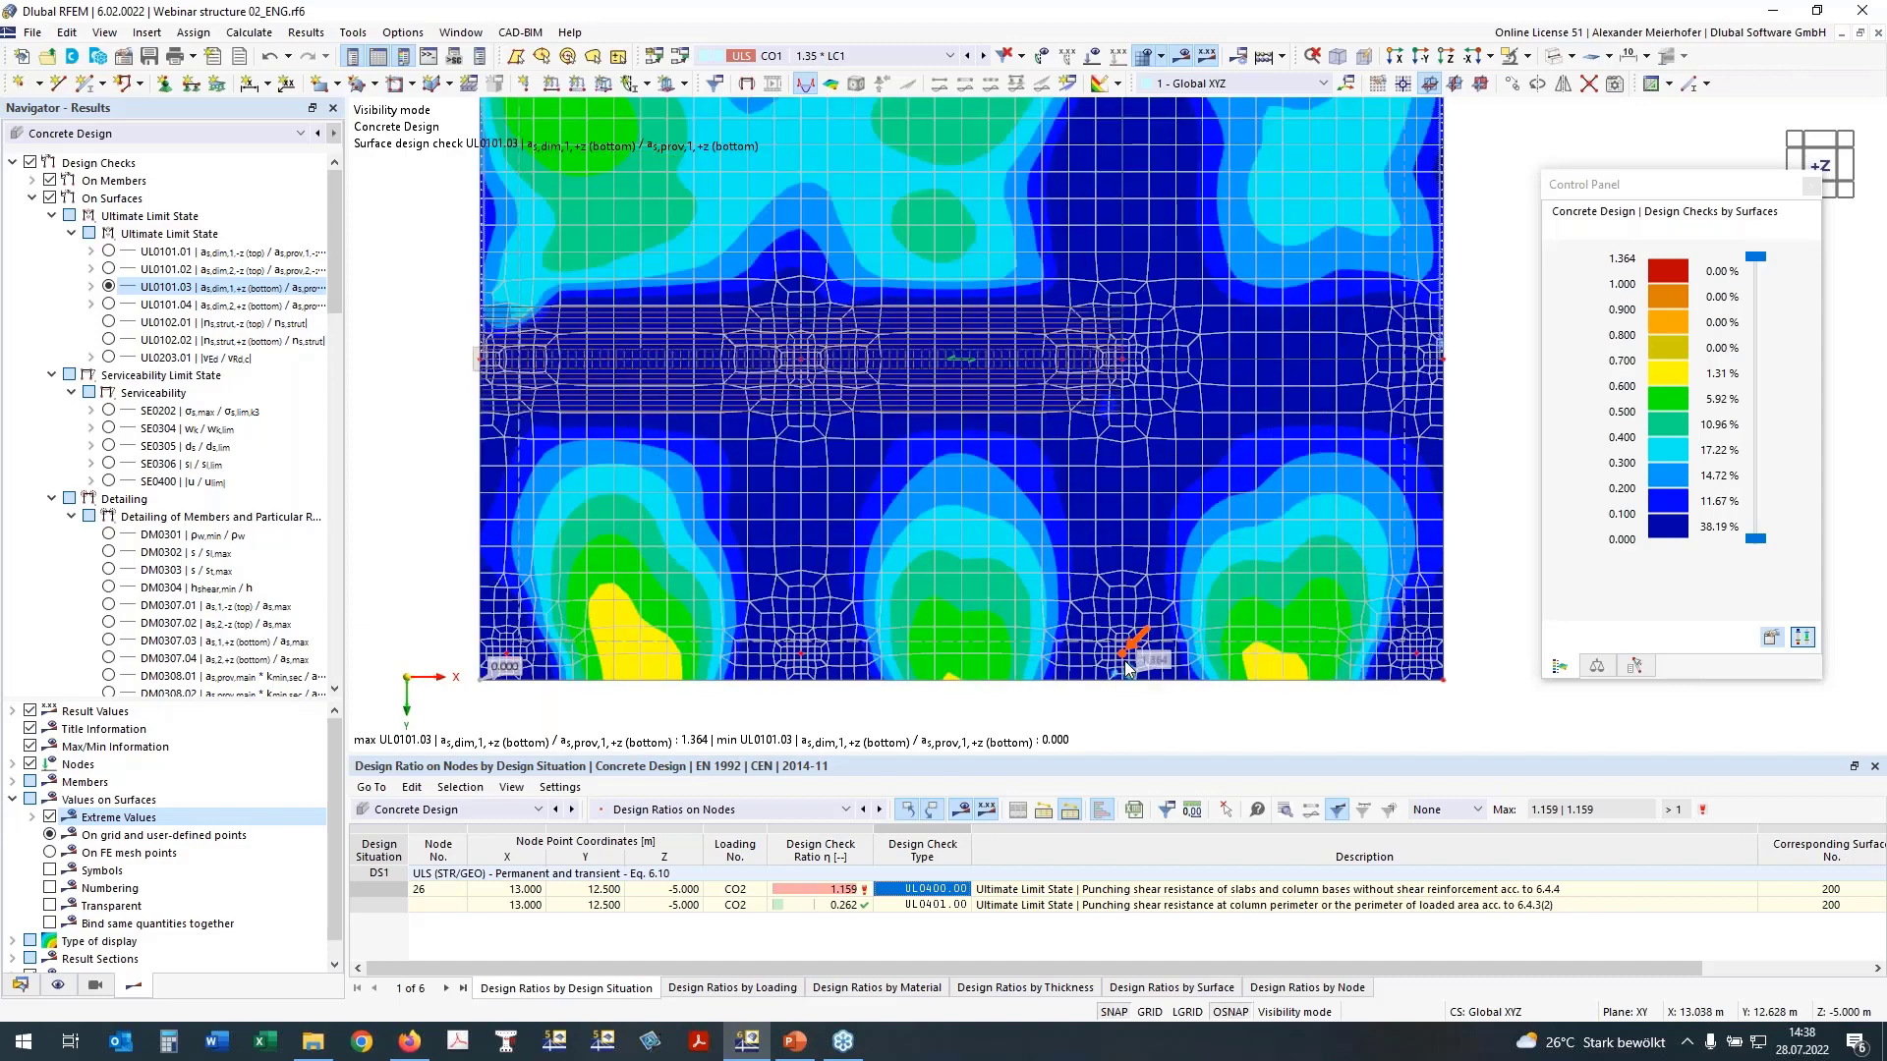
scroll(1127, 669, "up", 1)
scroll(1124, 678, "down", 1)
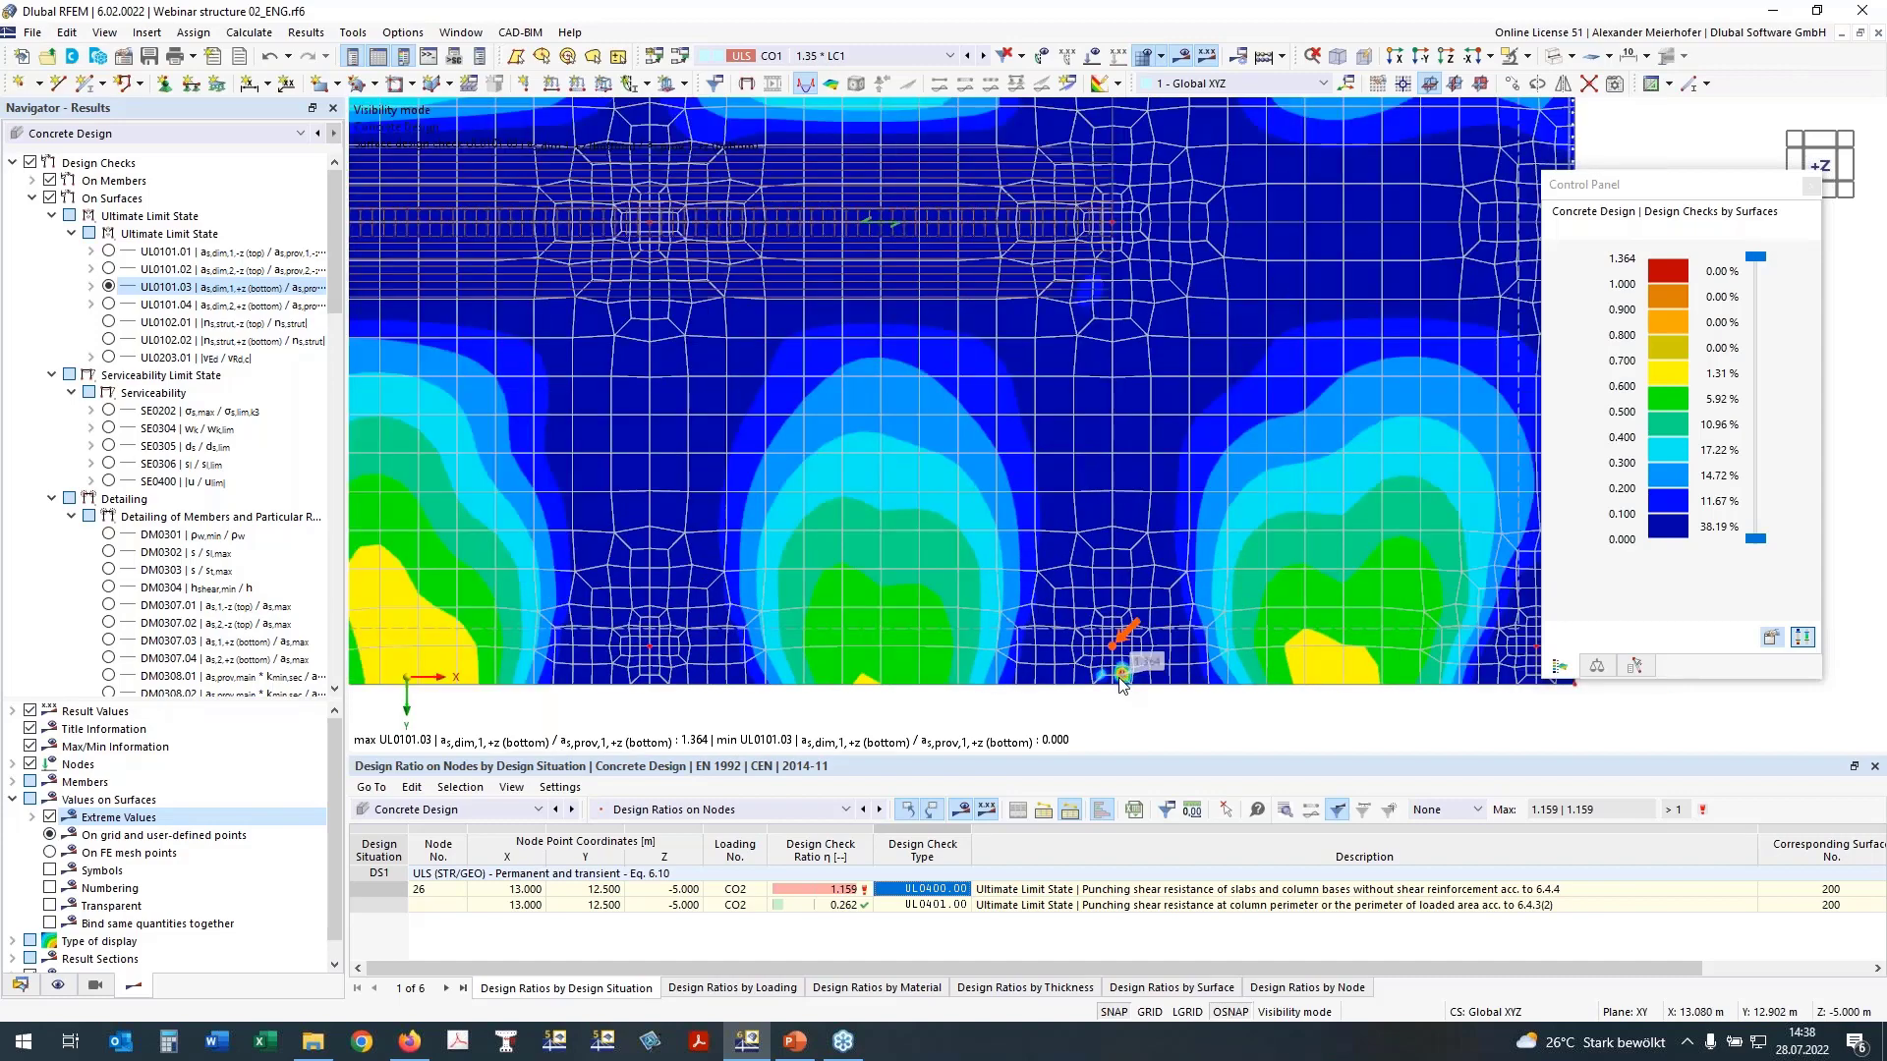
scroll(1123, 678, "down", 2)
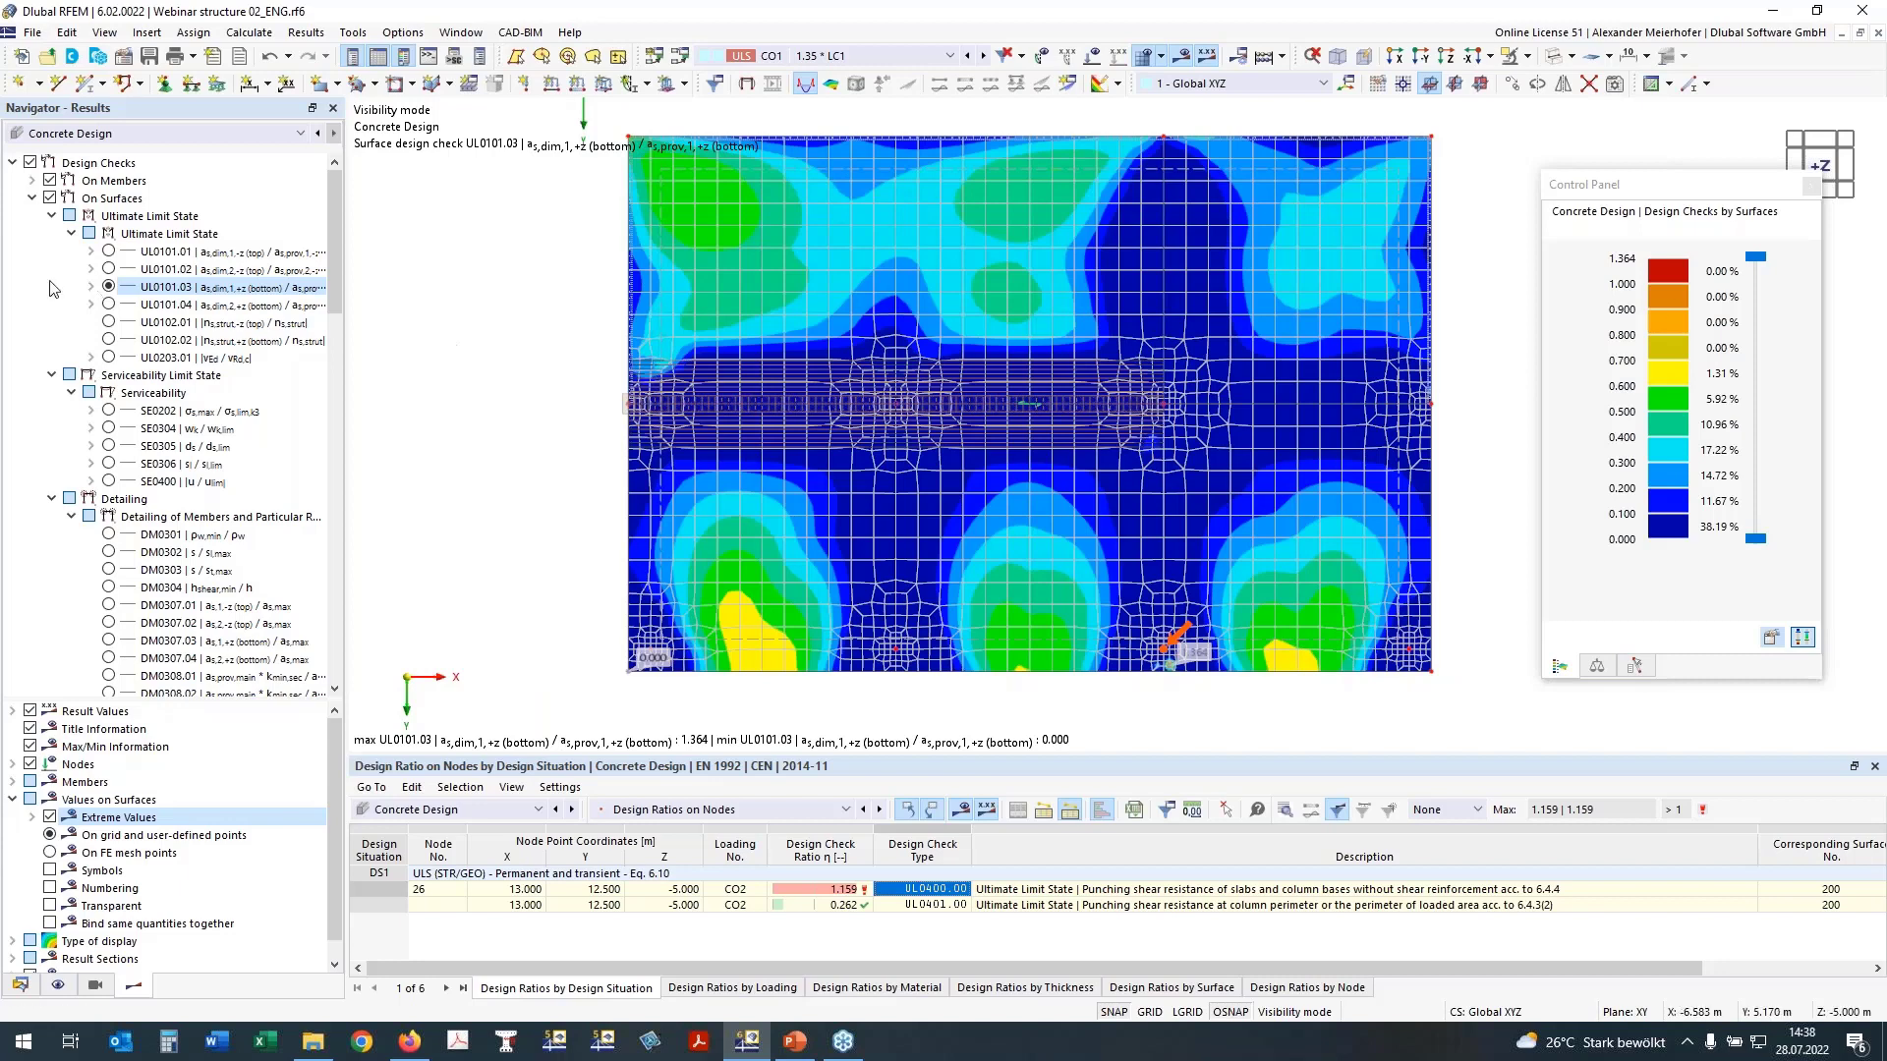
left_click(108, 304)
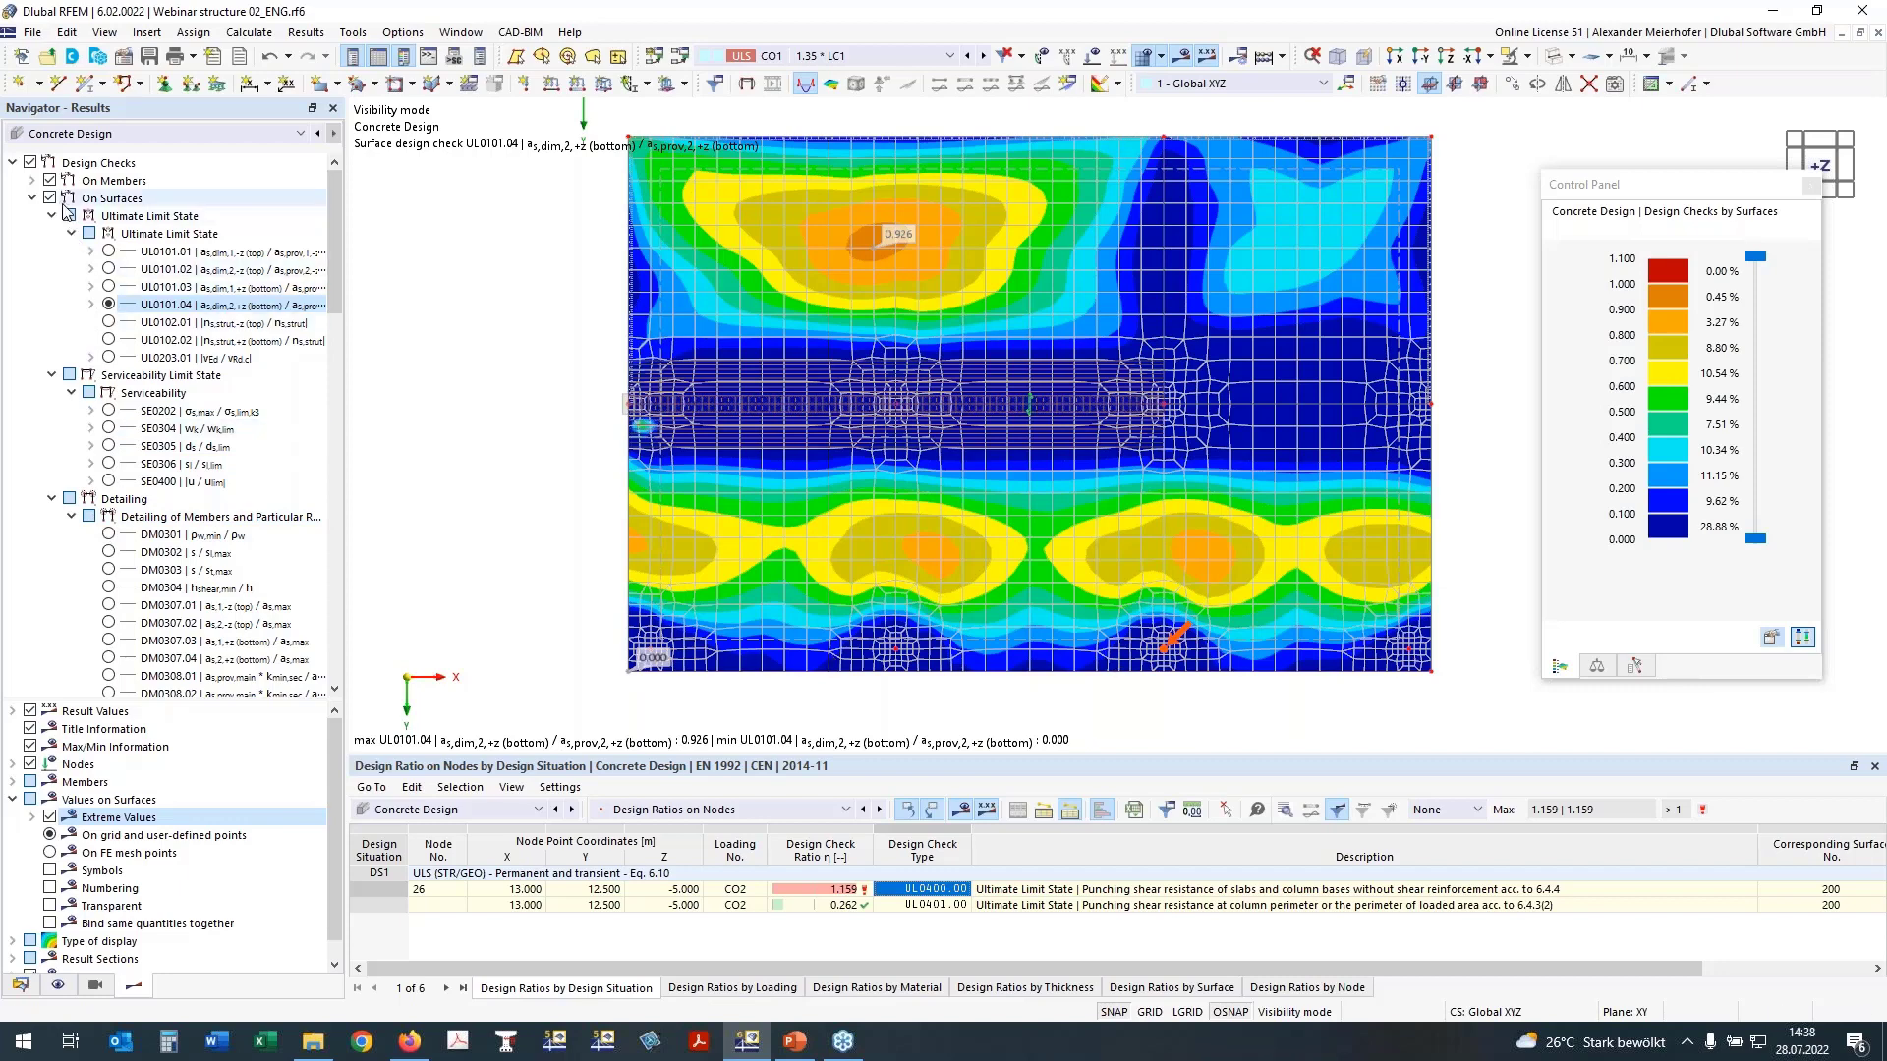
Step: Hide the surface design checks and examine the punching check UL0400 on the column nodes along the slab edge
left_click(33, 199)
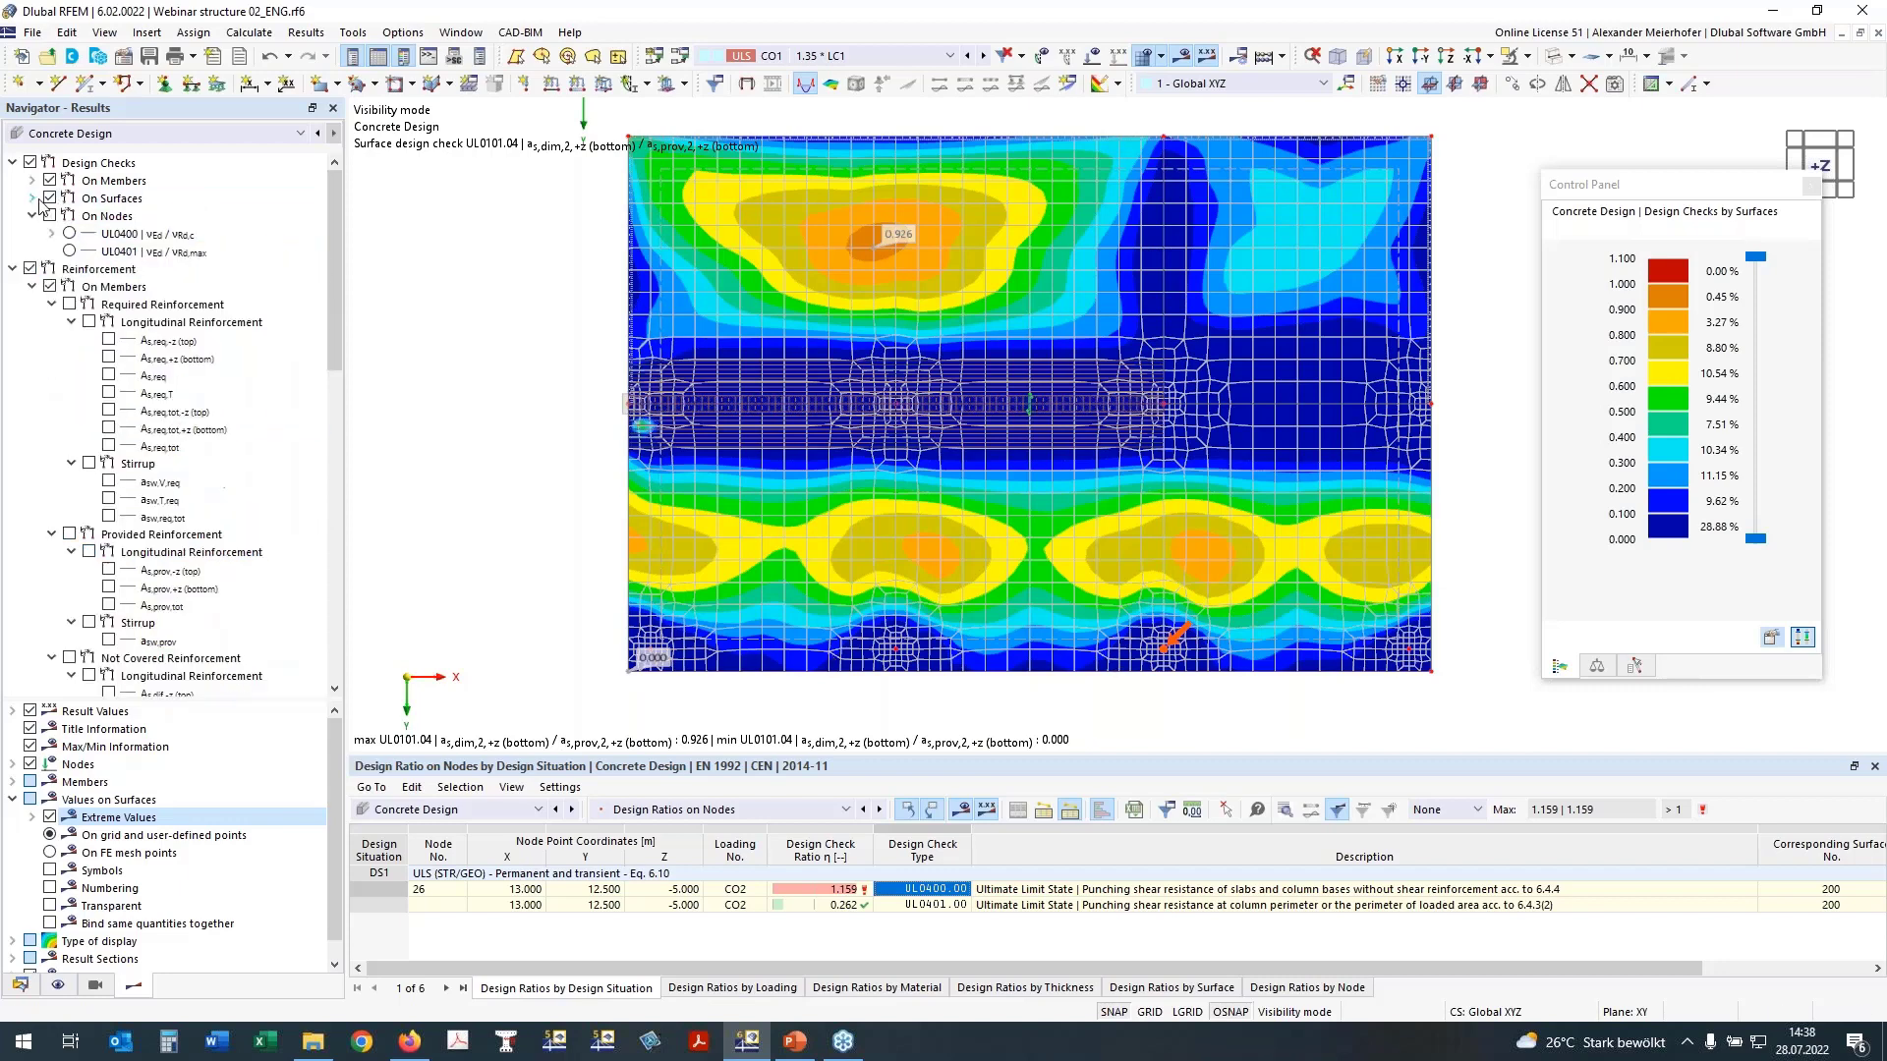
left_click(49, 200)
left_click(49, 198)
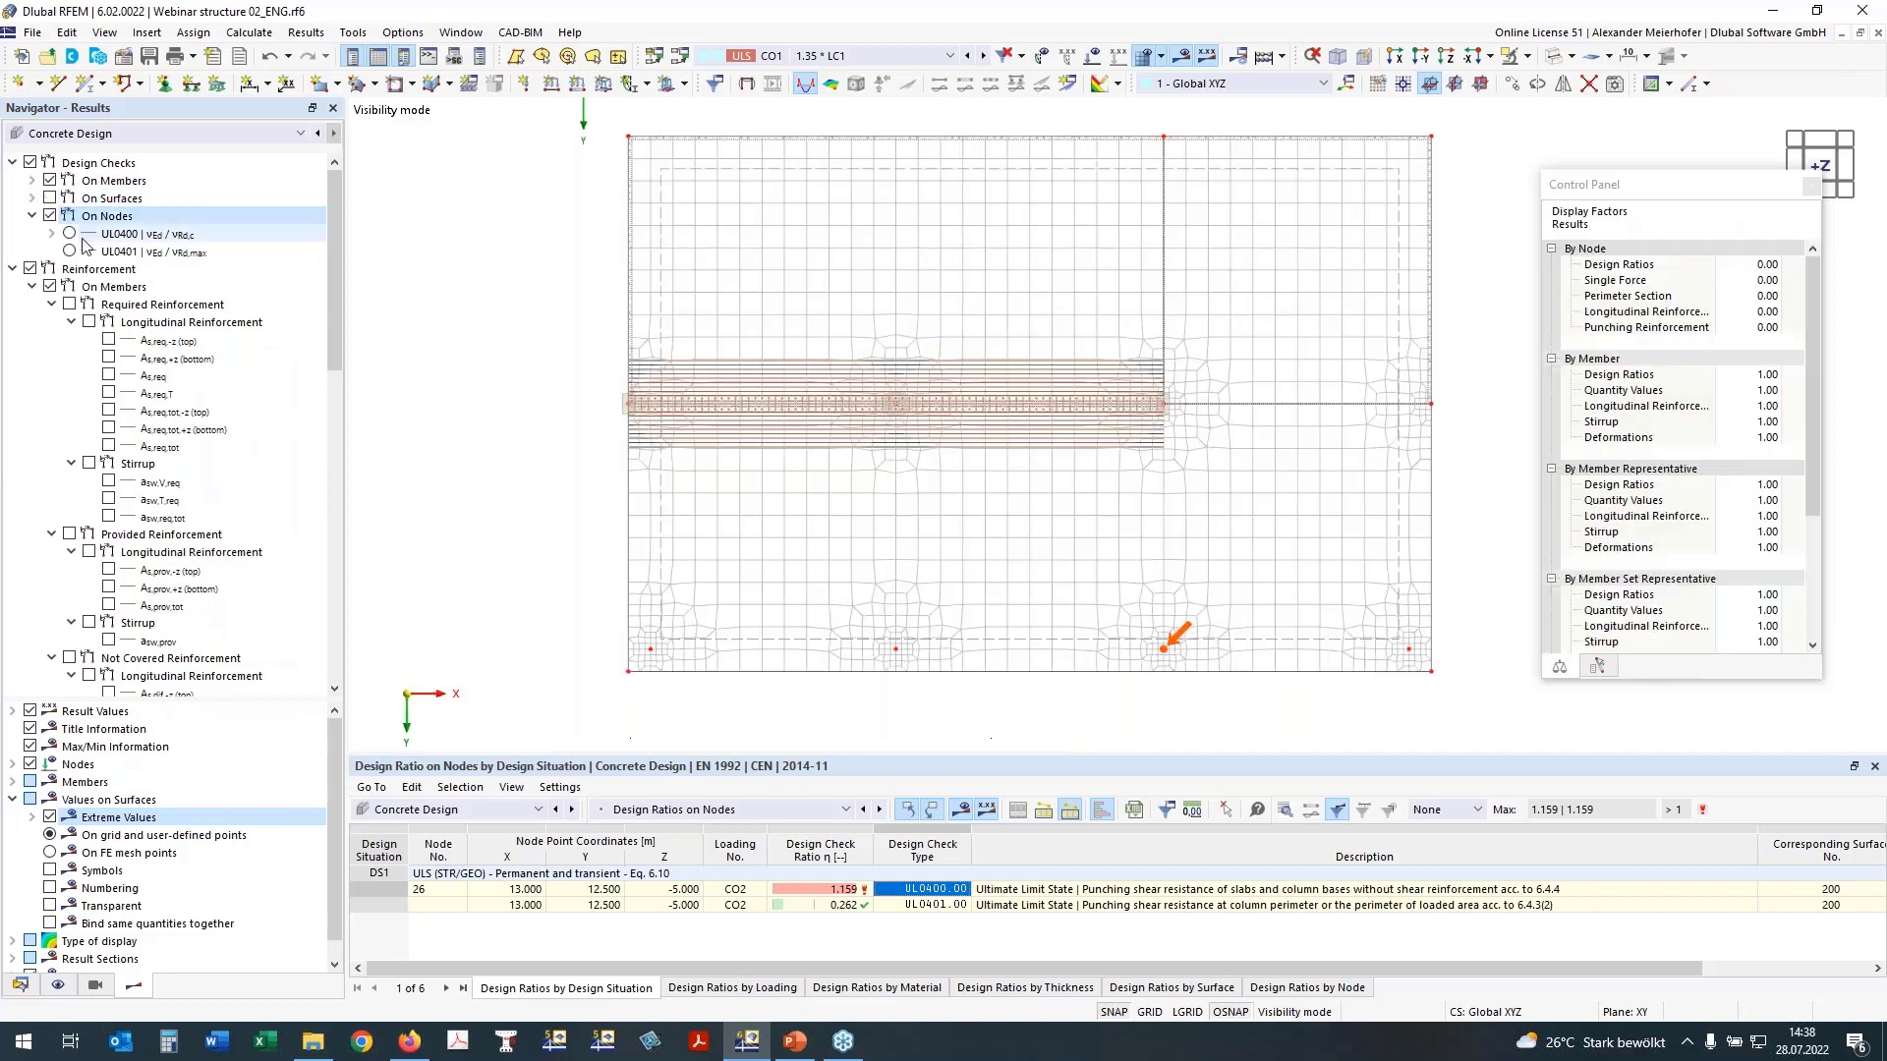
left_click(68, 234)
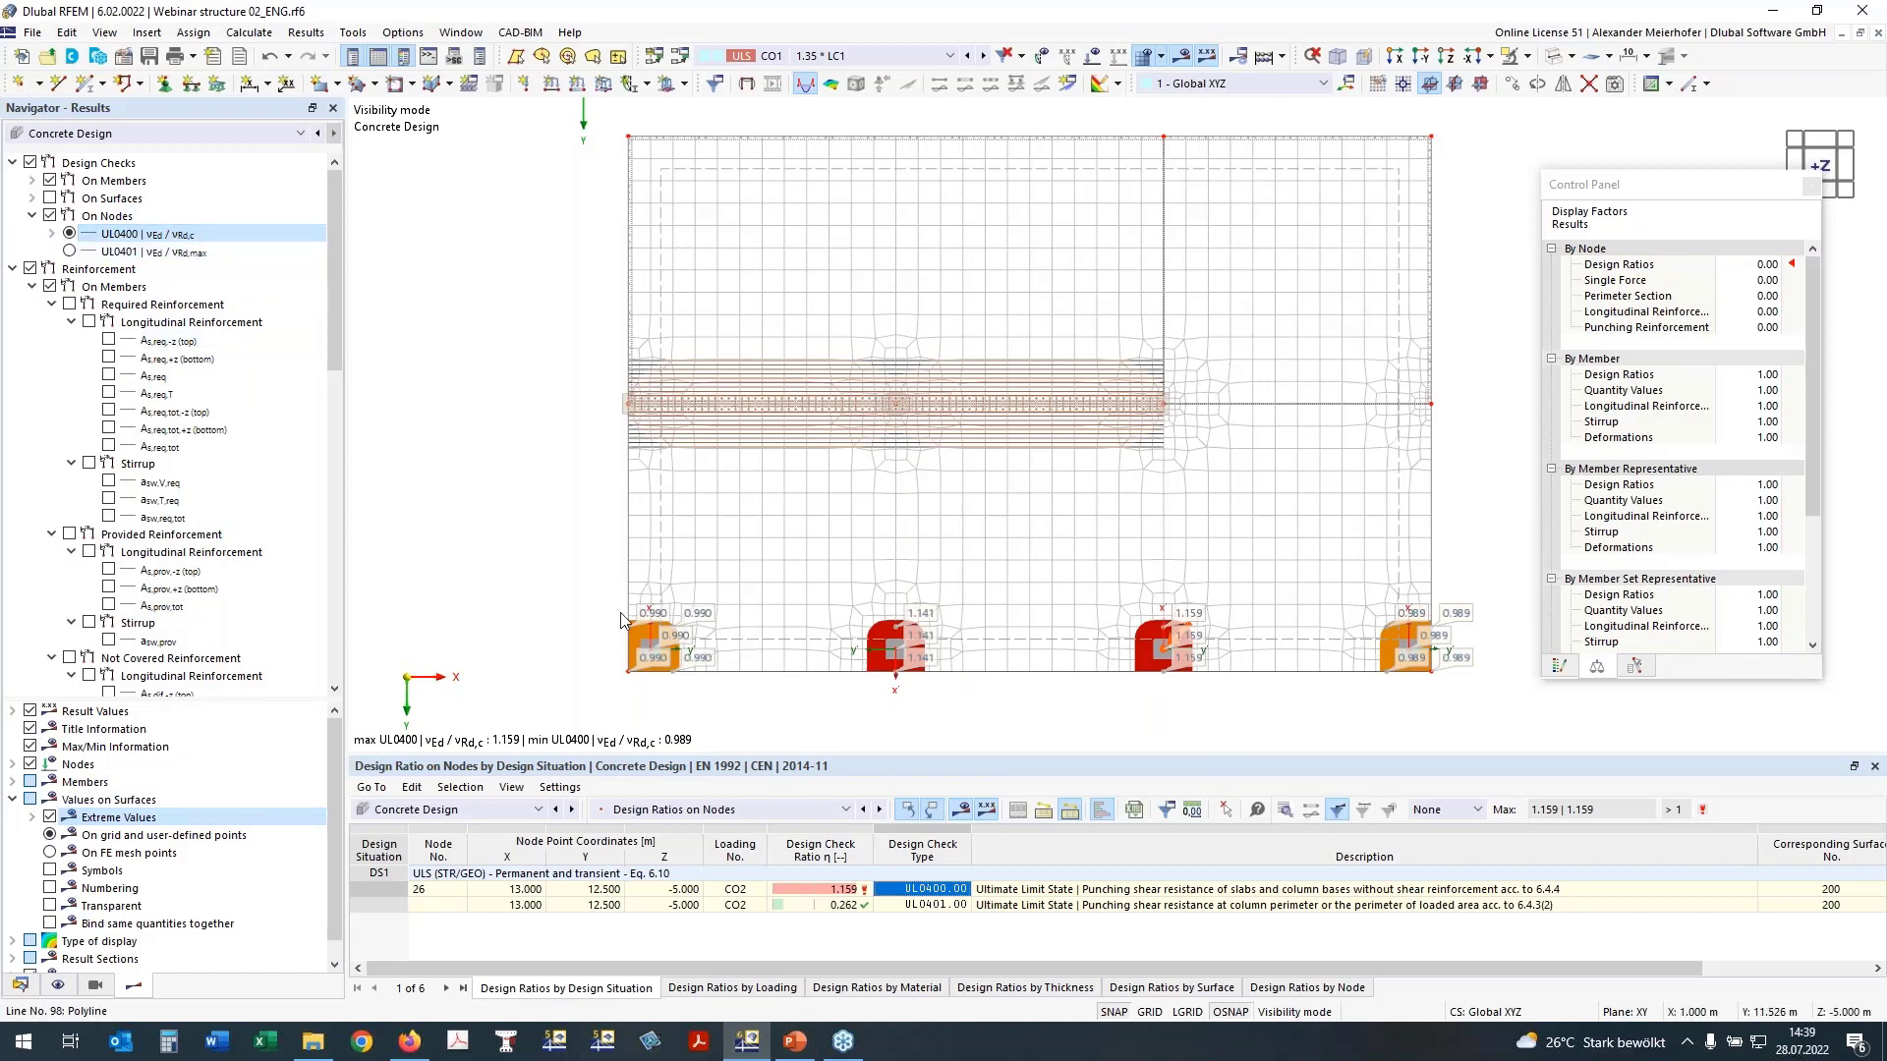
scroll(621, 619, "up", 3)
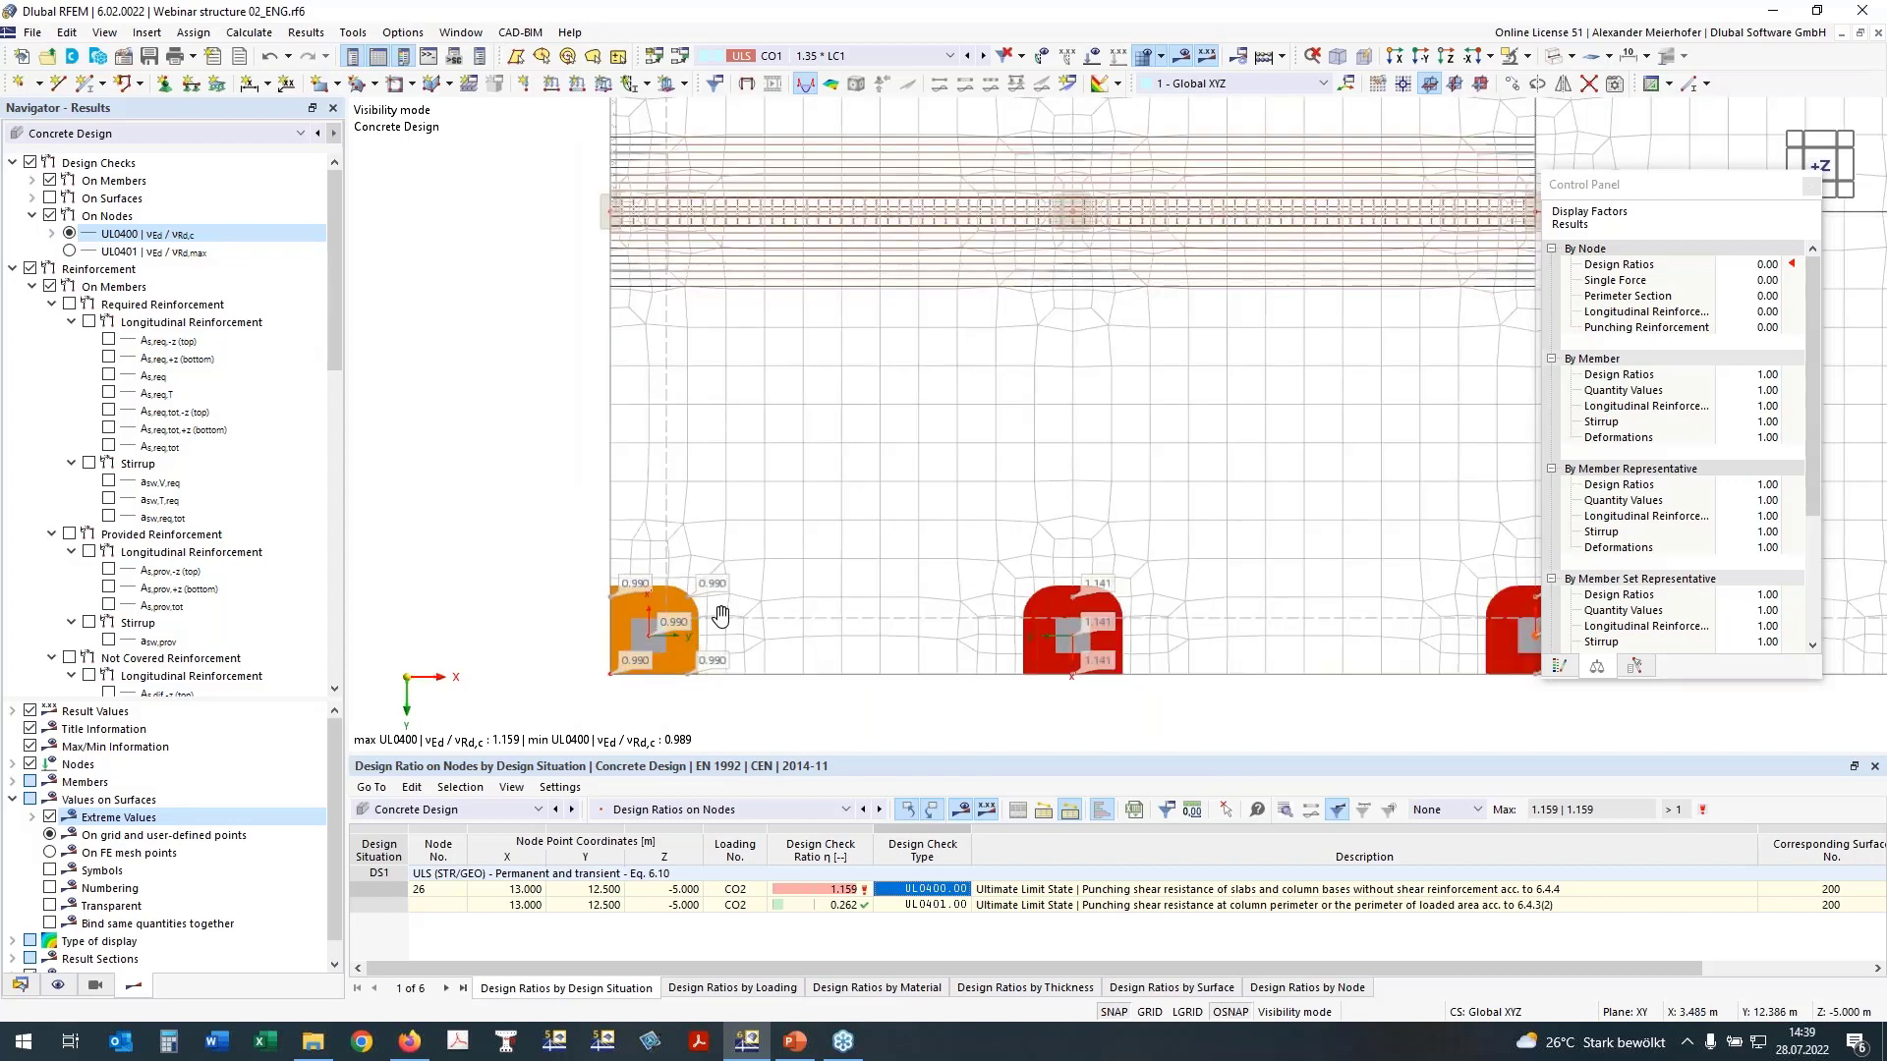
middle_click_drag(721, 617, 621, 605)
scroll(854, 610, "down", 2)
middle_click_drag(976, 603, 848, 604)
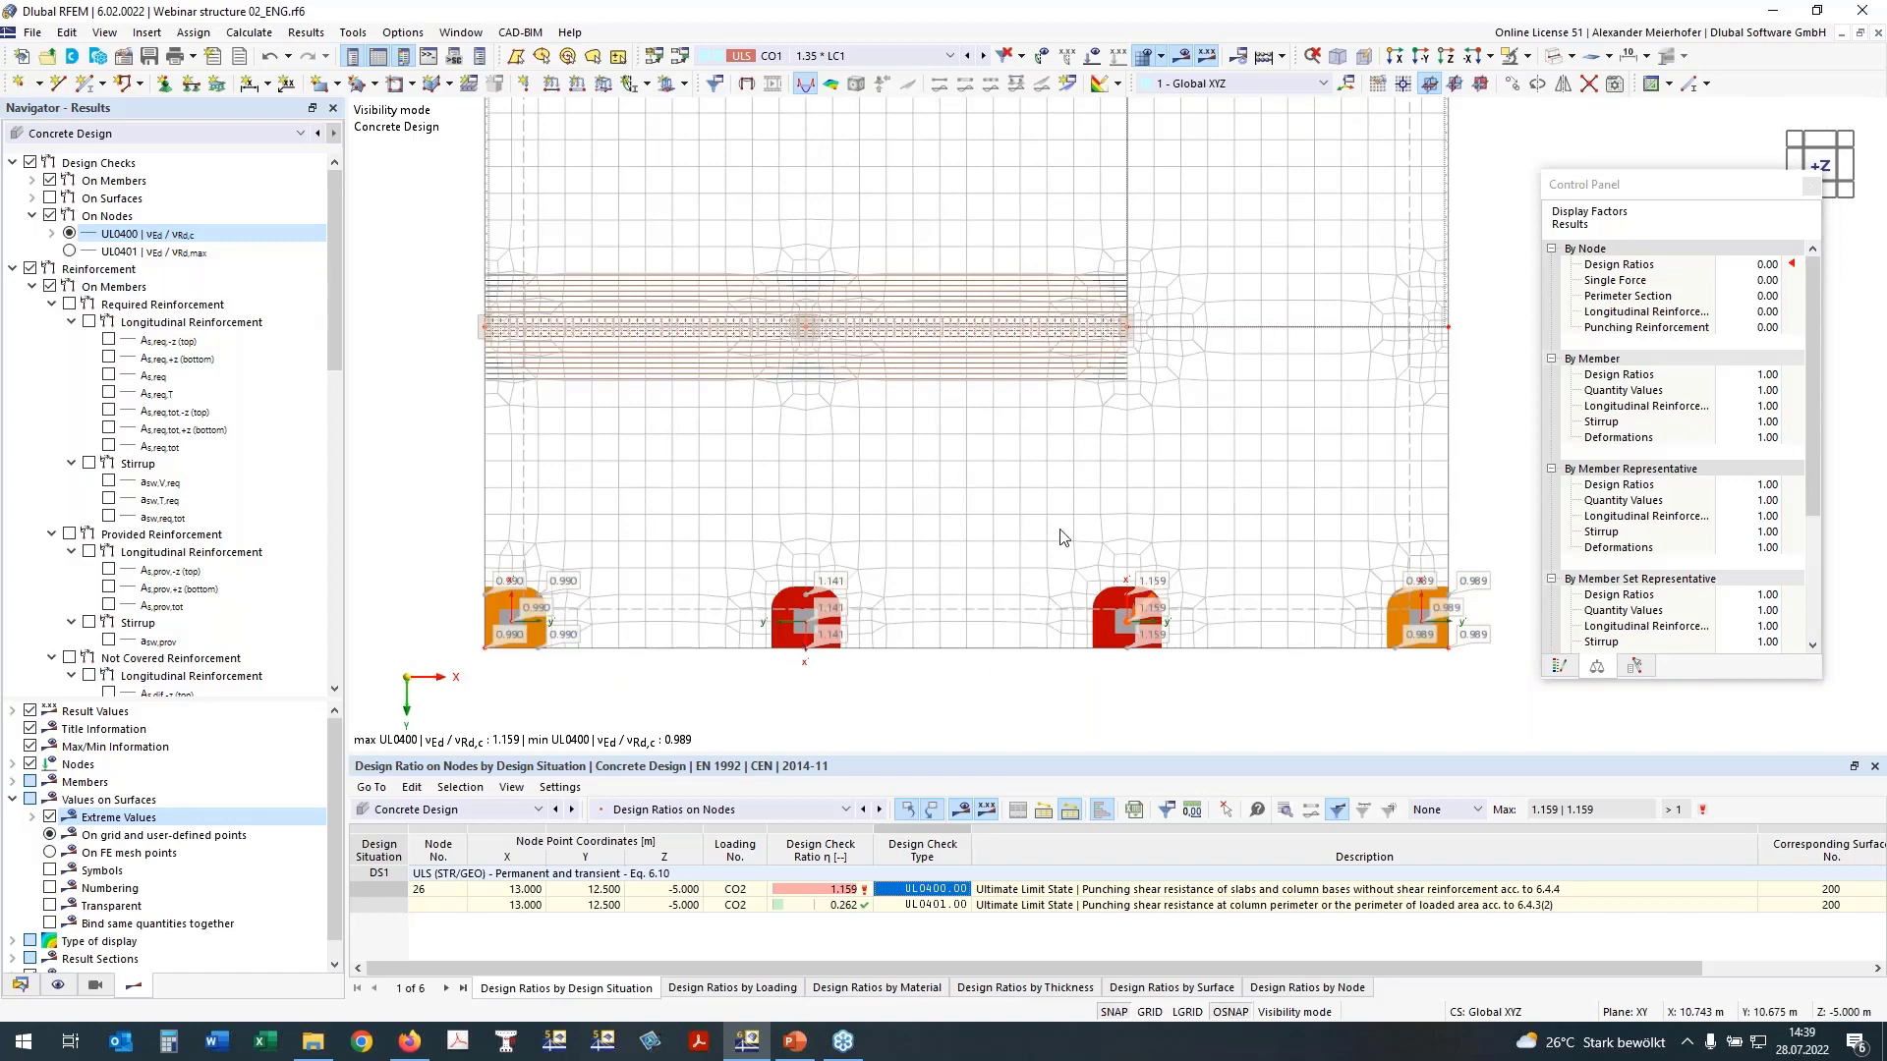
Step: Hide the design checks on nodes and activate the reinforcement results on nodes instead
left_click(51, 219)
left_click(49, 216)
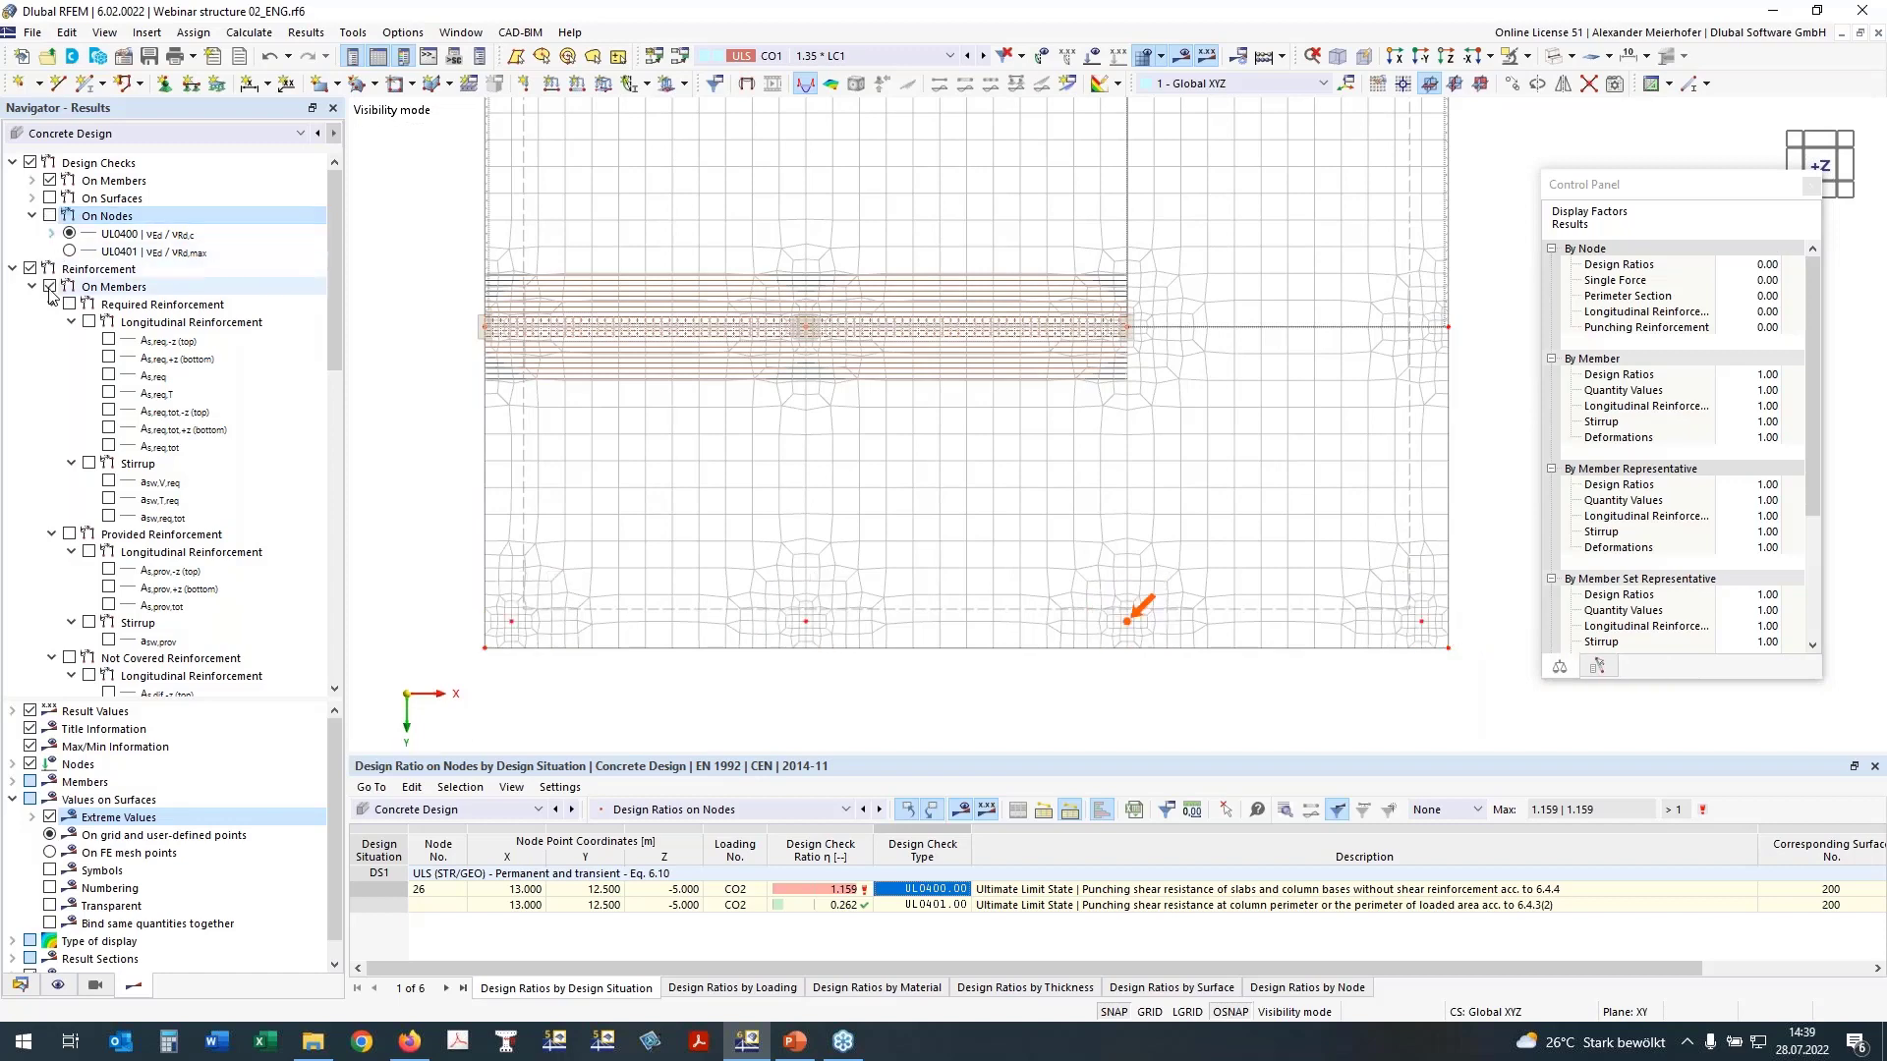
left_click(29, 269)
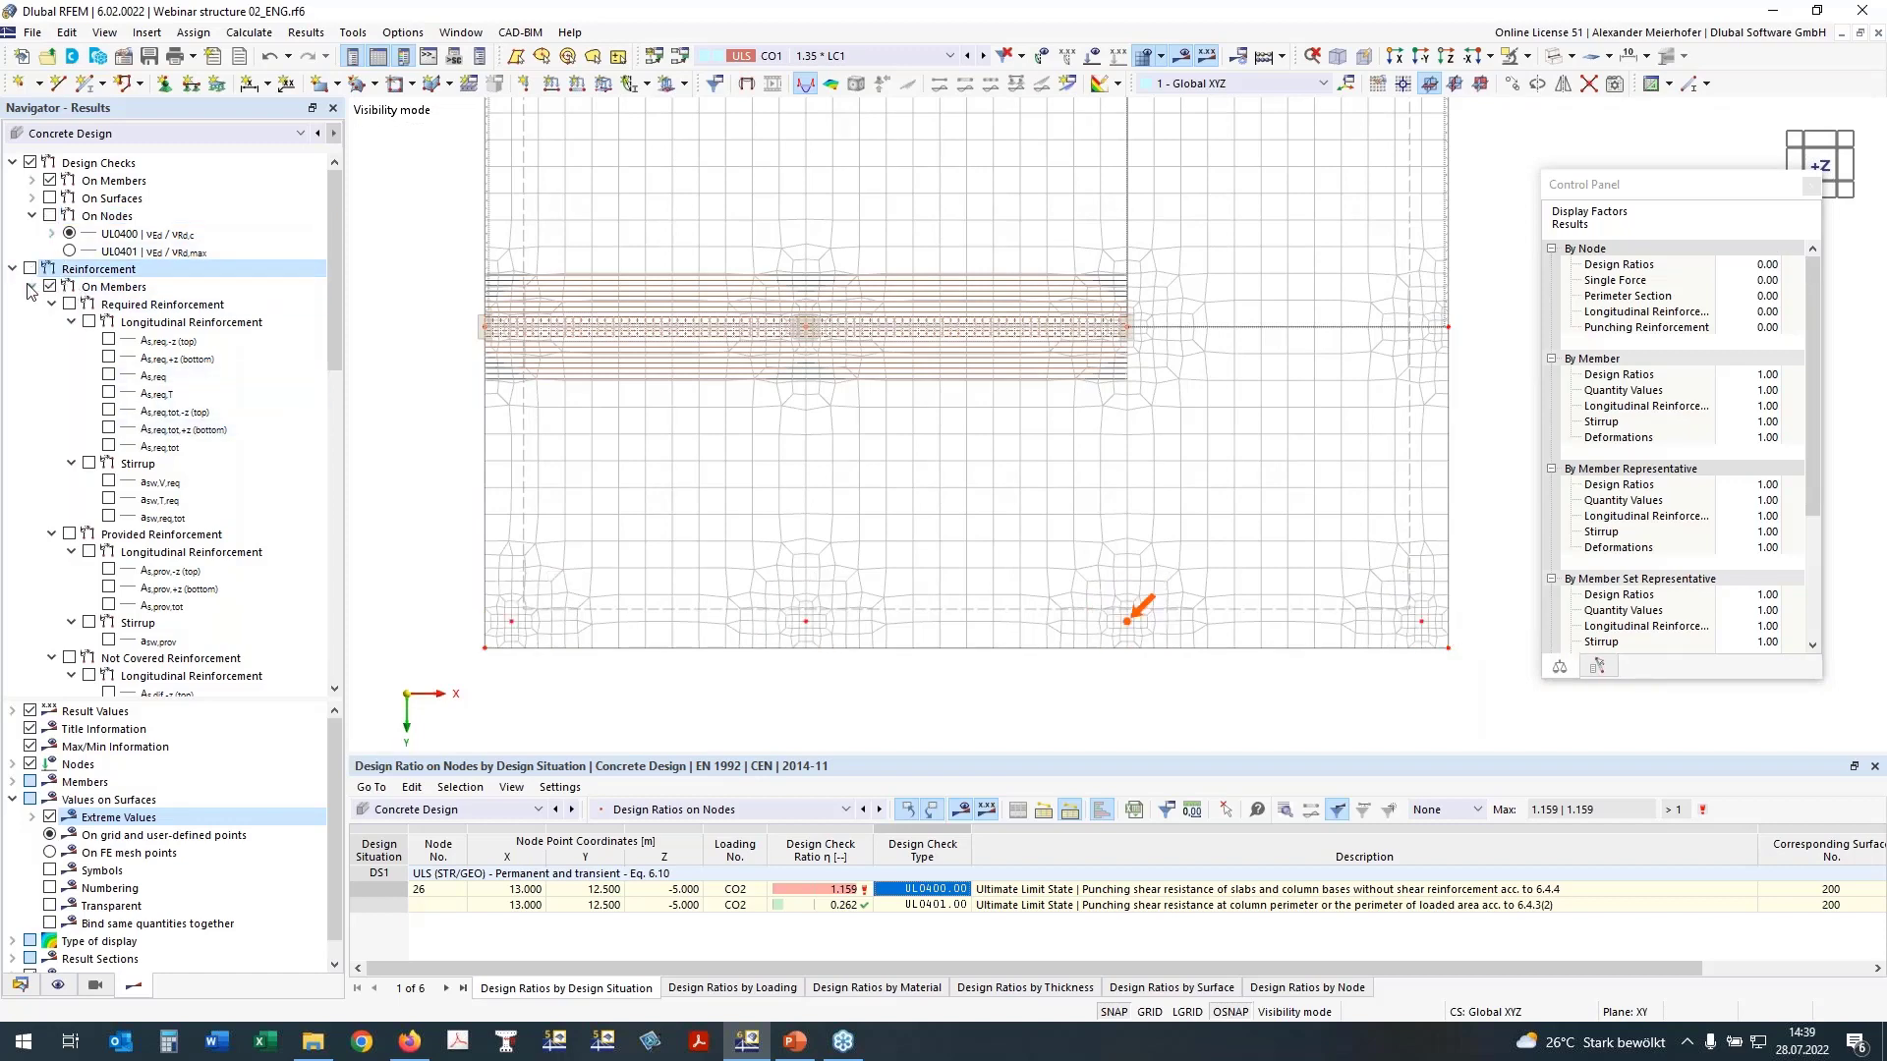
left_click(31, 286)
left_click(32, 305)
left_click(32, 305)
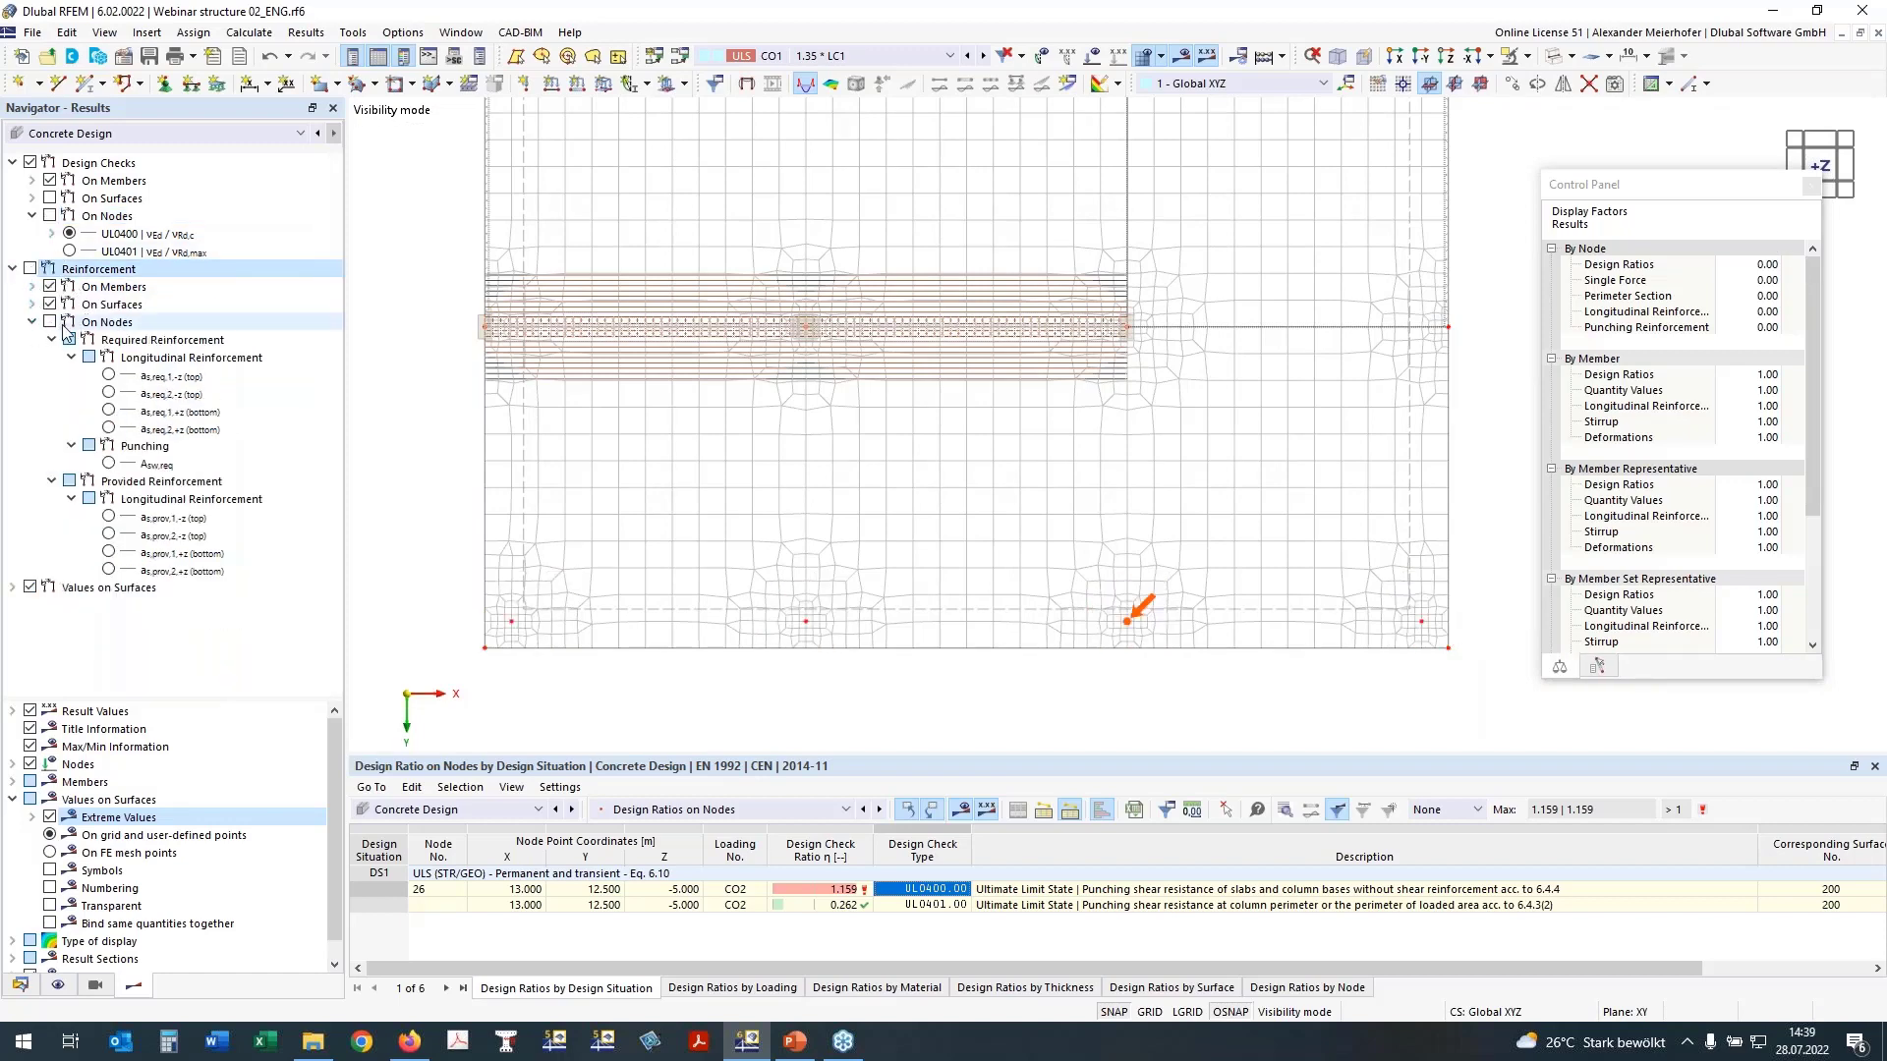
left_click(49, 322)
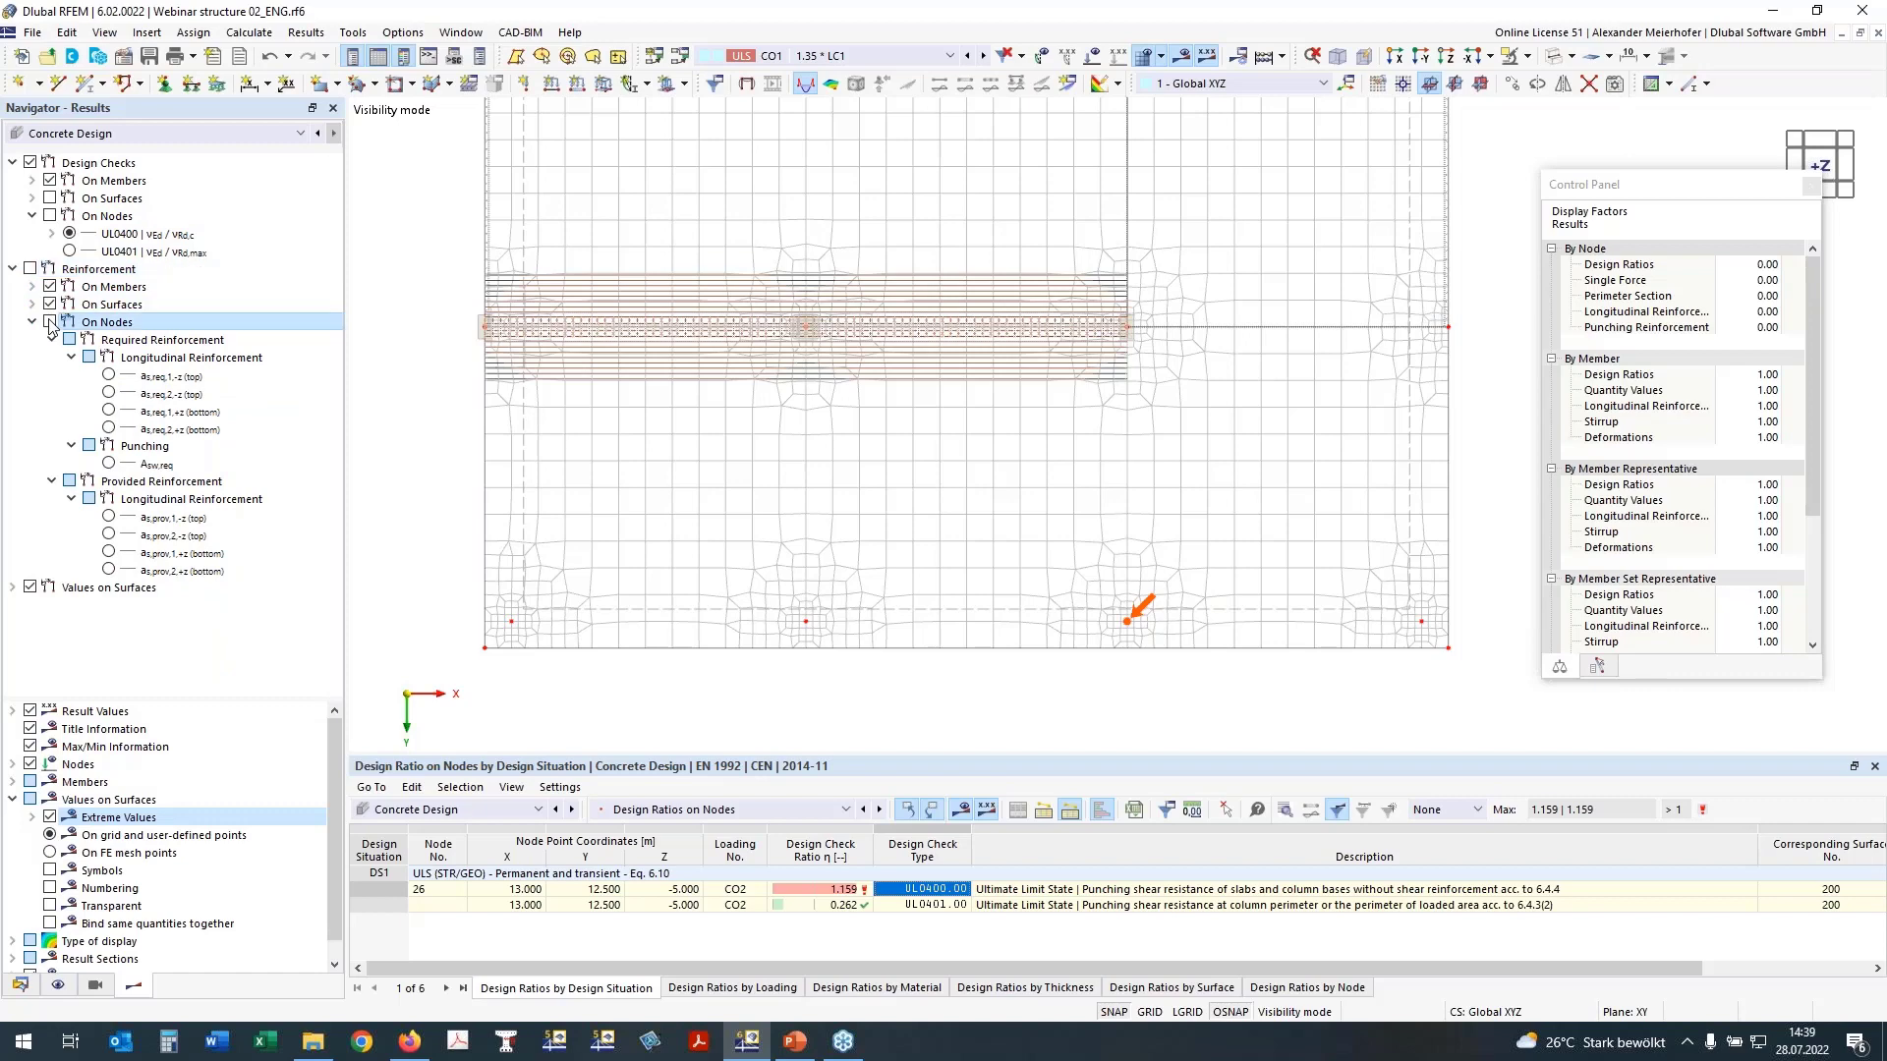
Step: Examine the required punching reinforcement Asw,req and the required top longitudinal reinforcement as,req,1 on nodes with the colour scale
left_click(108, 465)
left_click(108, 464)
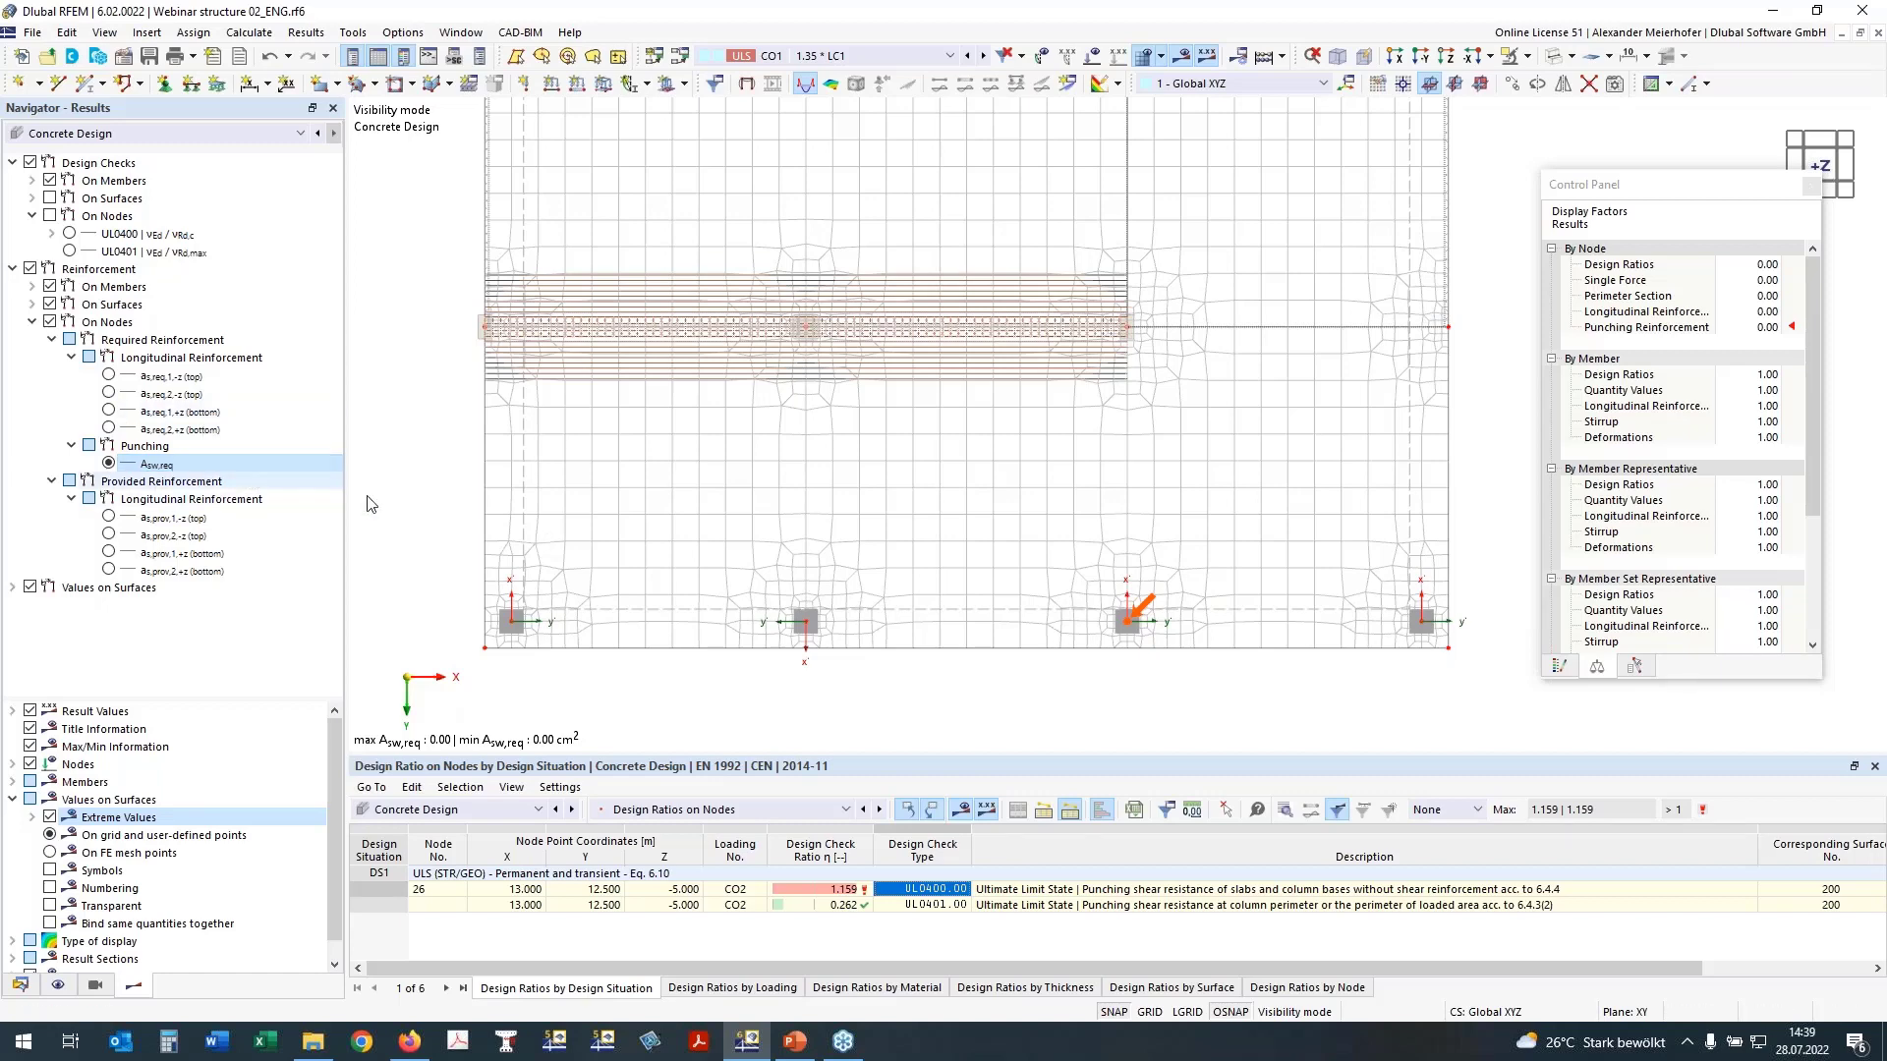
left_click(1554, 672)
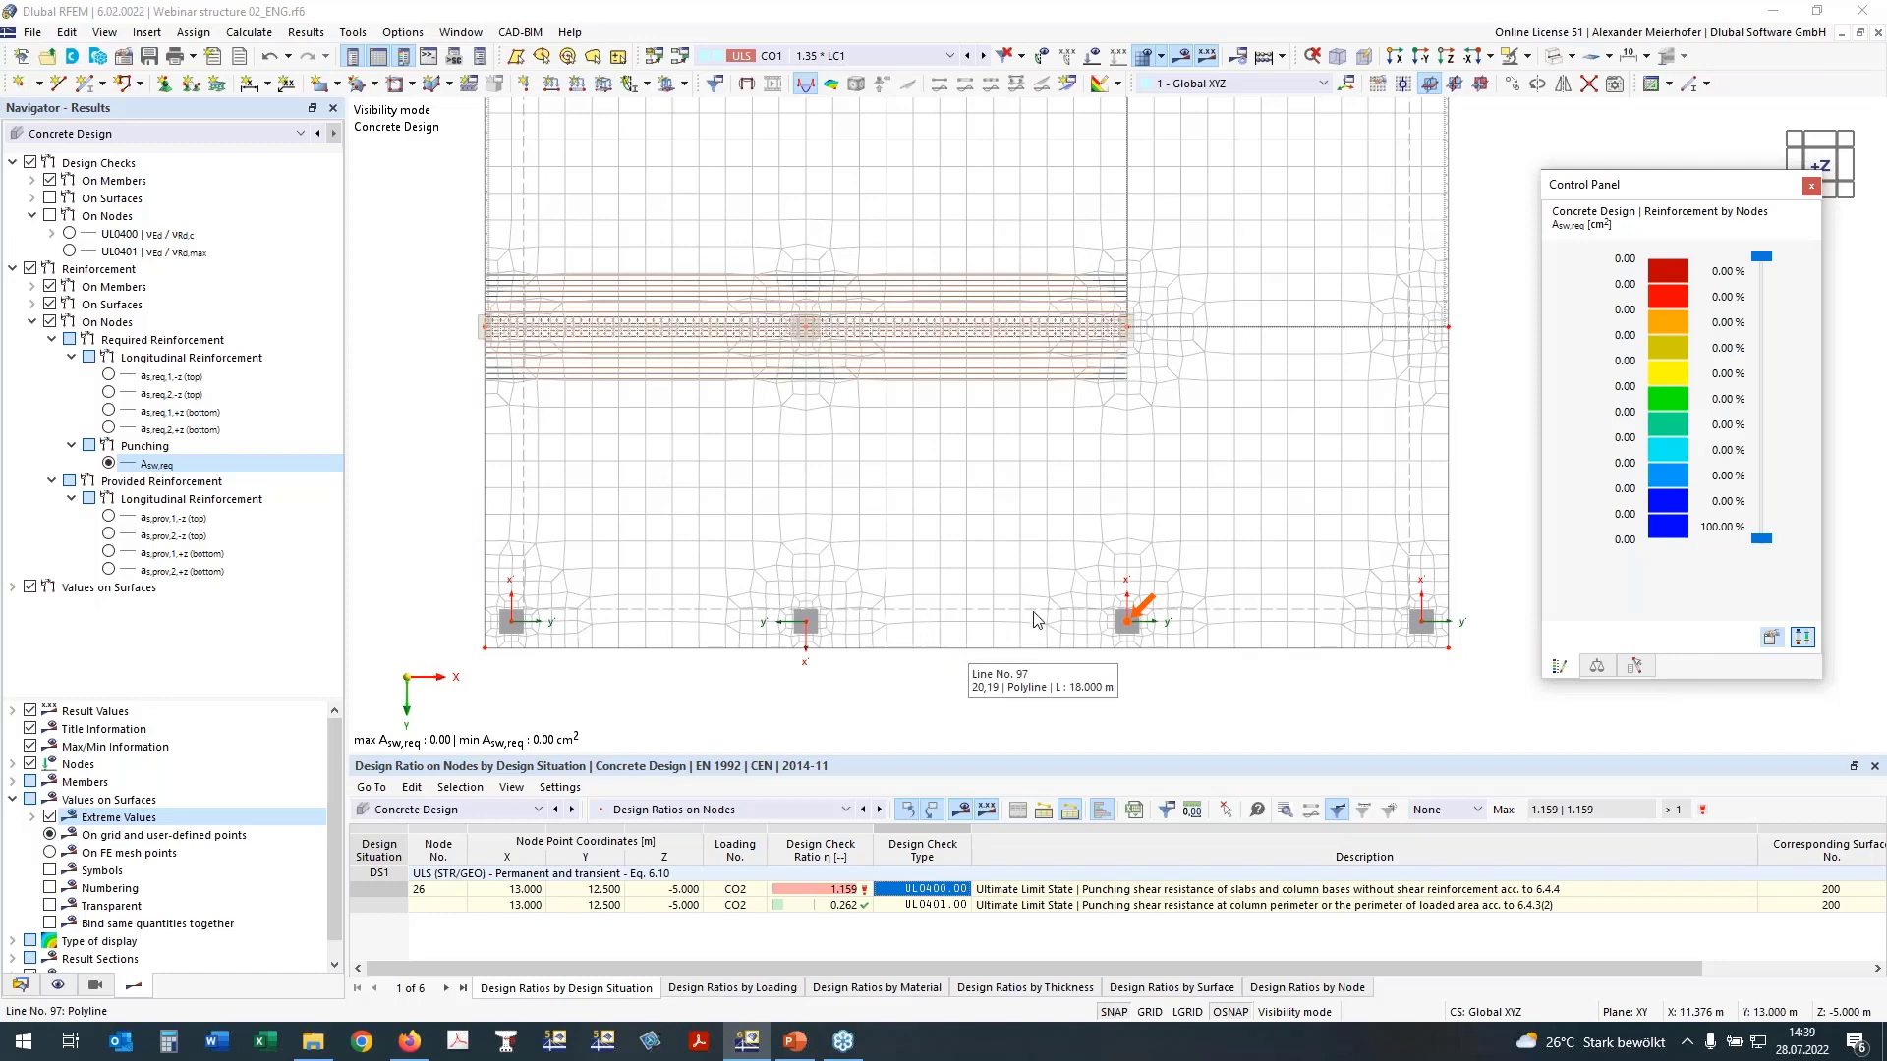
left_click(108, 375)
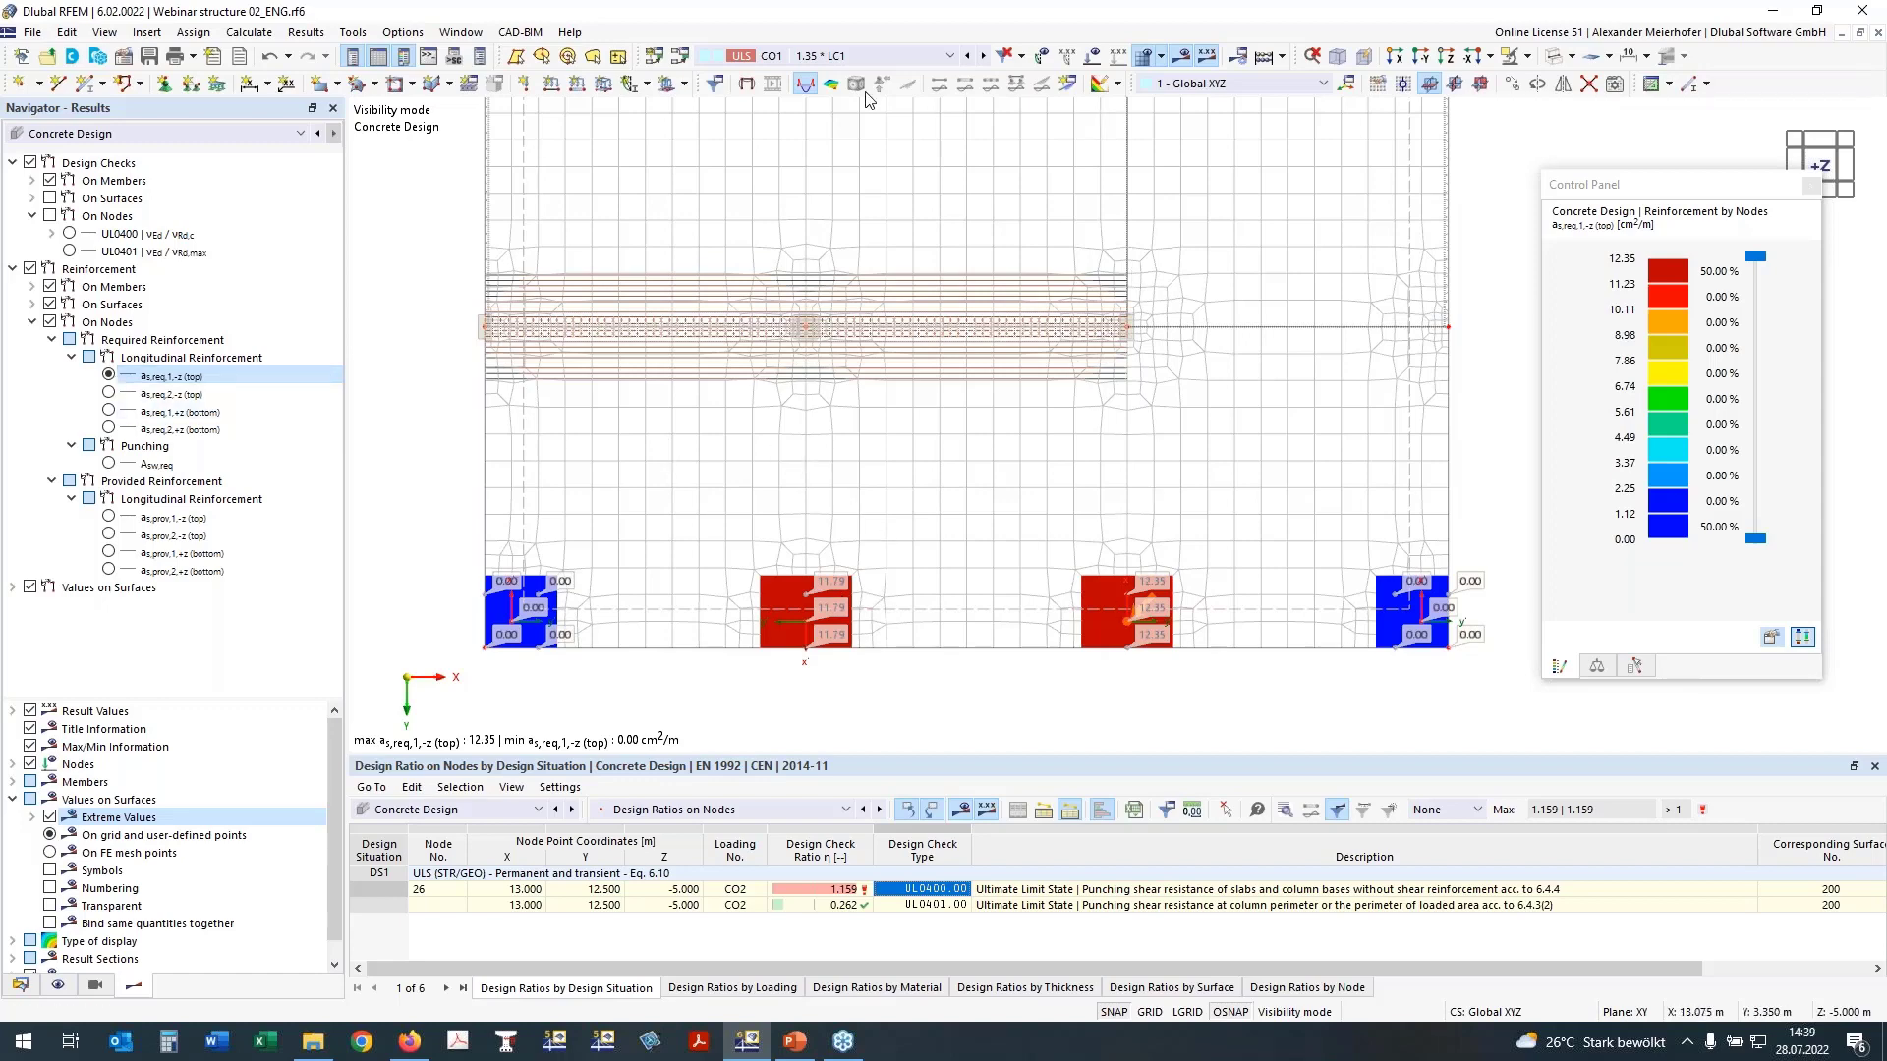
middle_click_drag(805, 432, 805, 492)
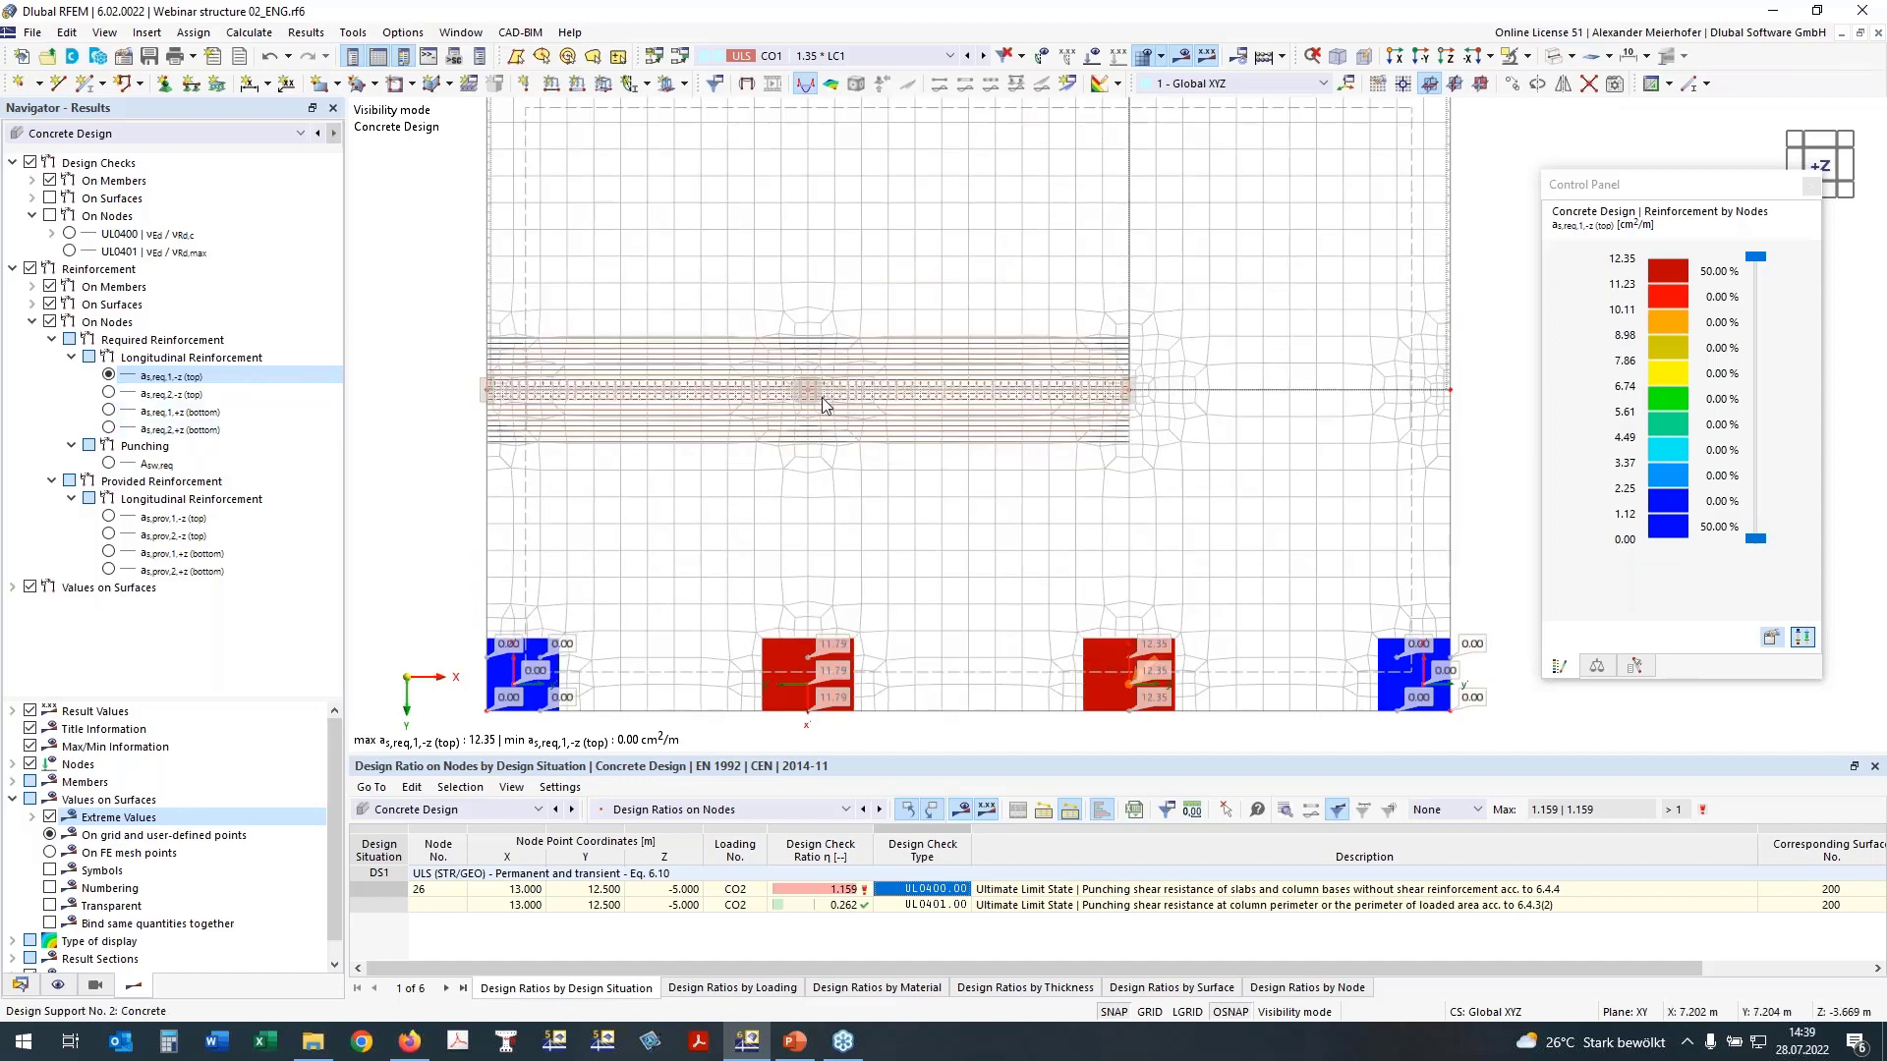
Step: Switch the table to the concrete design input data and disable deleting add-on results by changing input data in the global settings
left_click(609, 808)
left_click(639, 828)
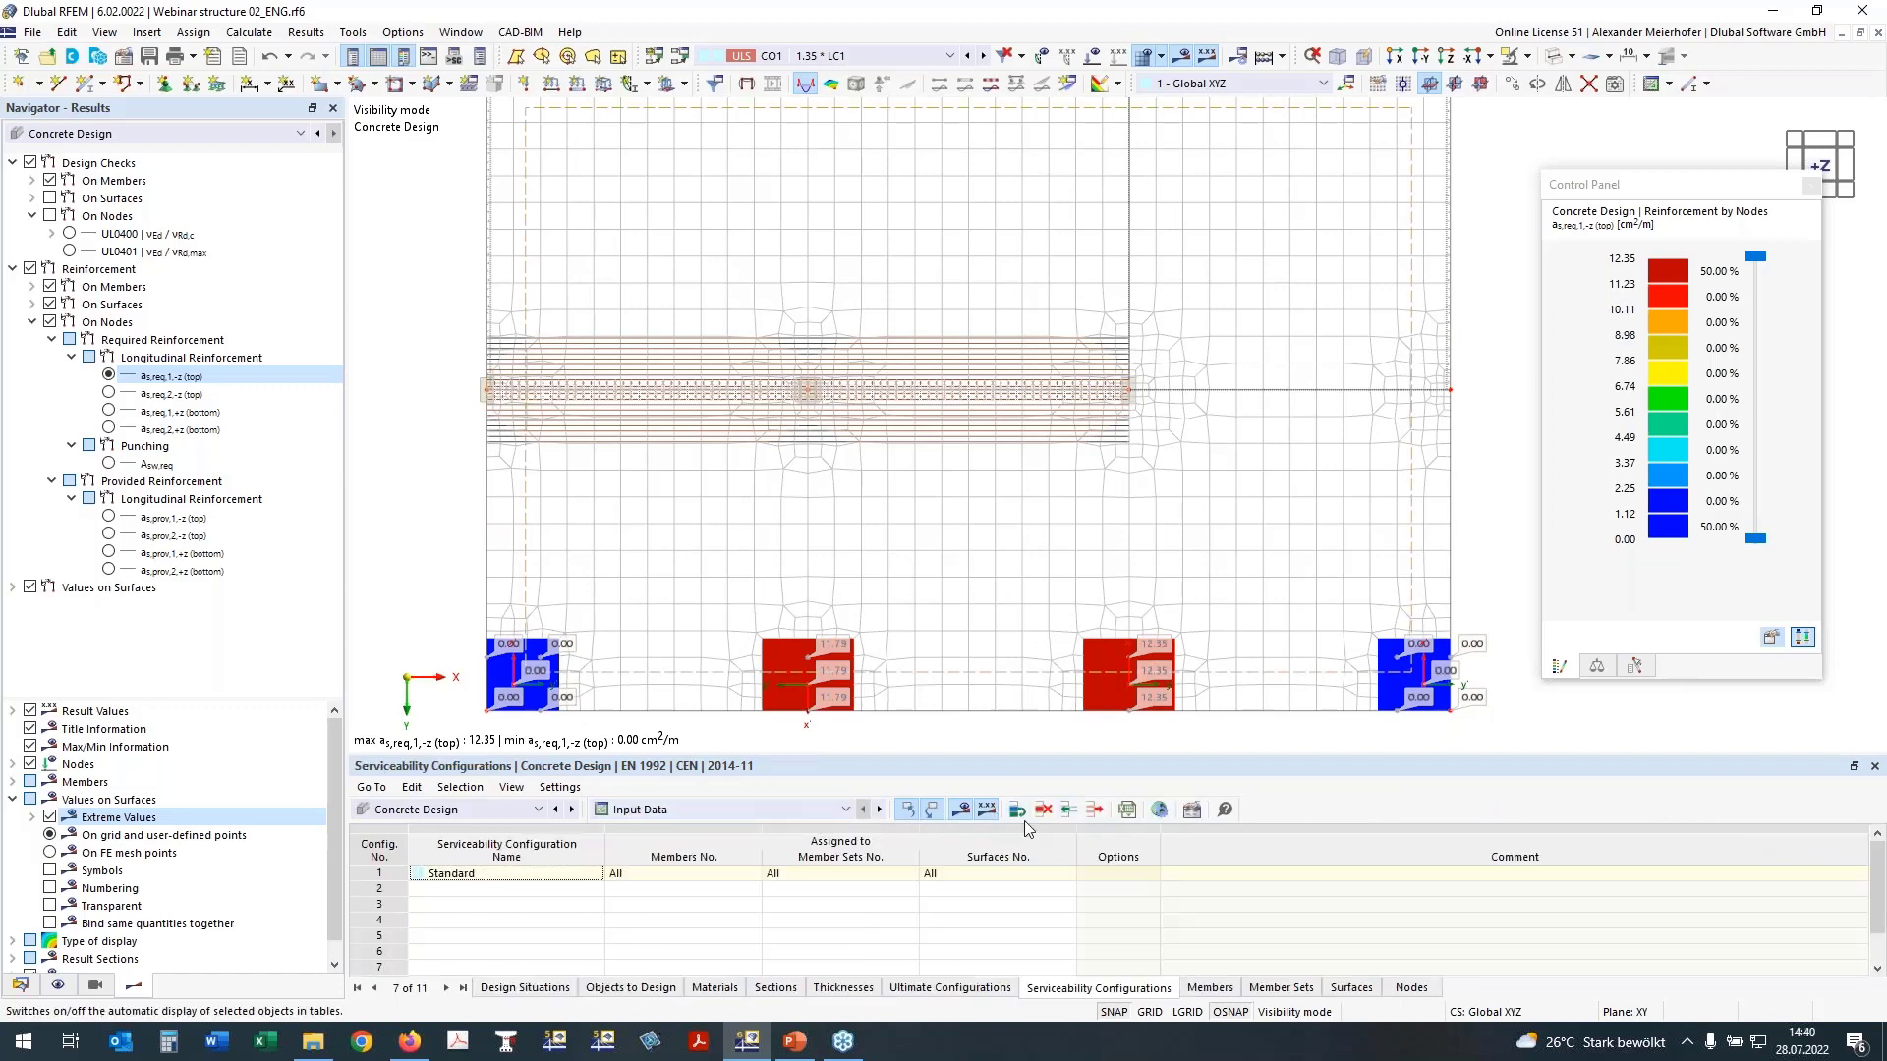
left_click(1163, 812)
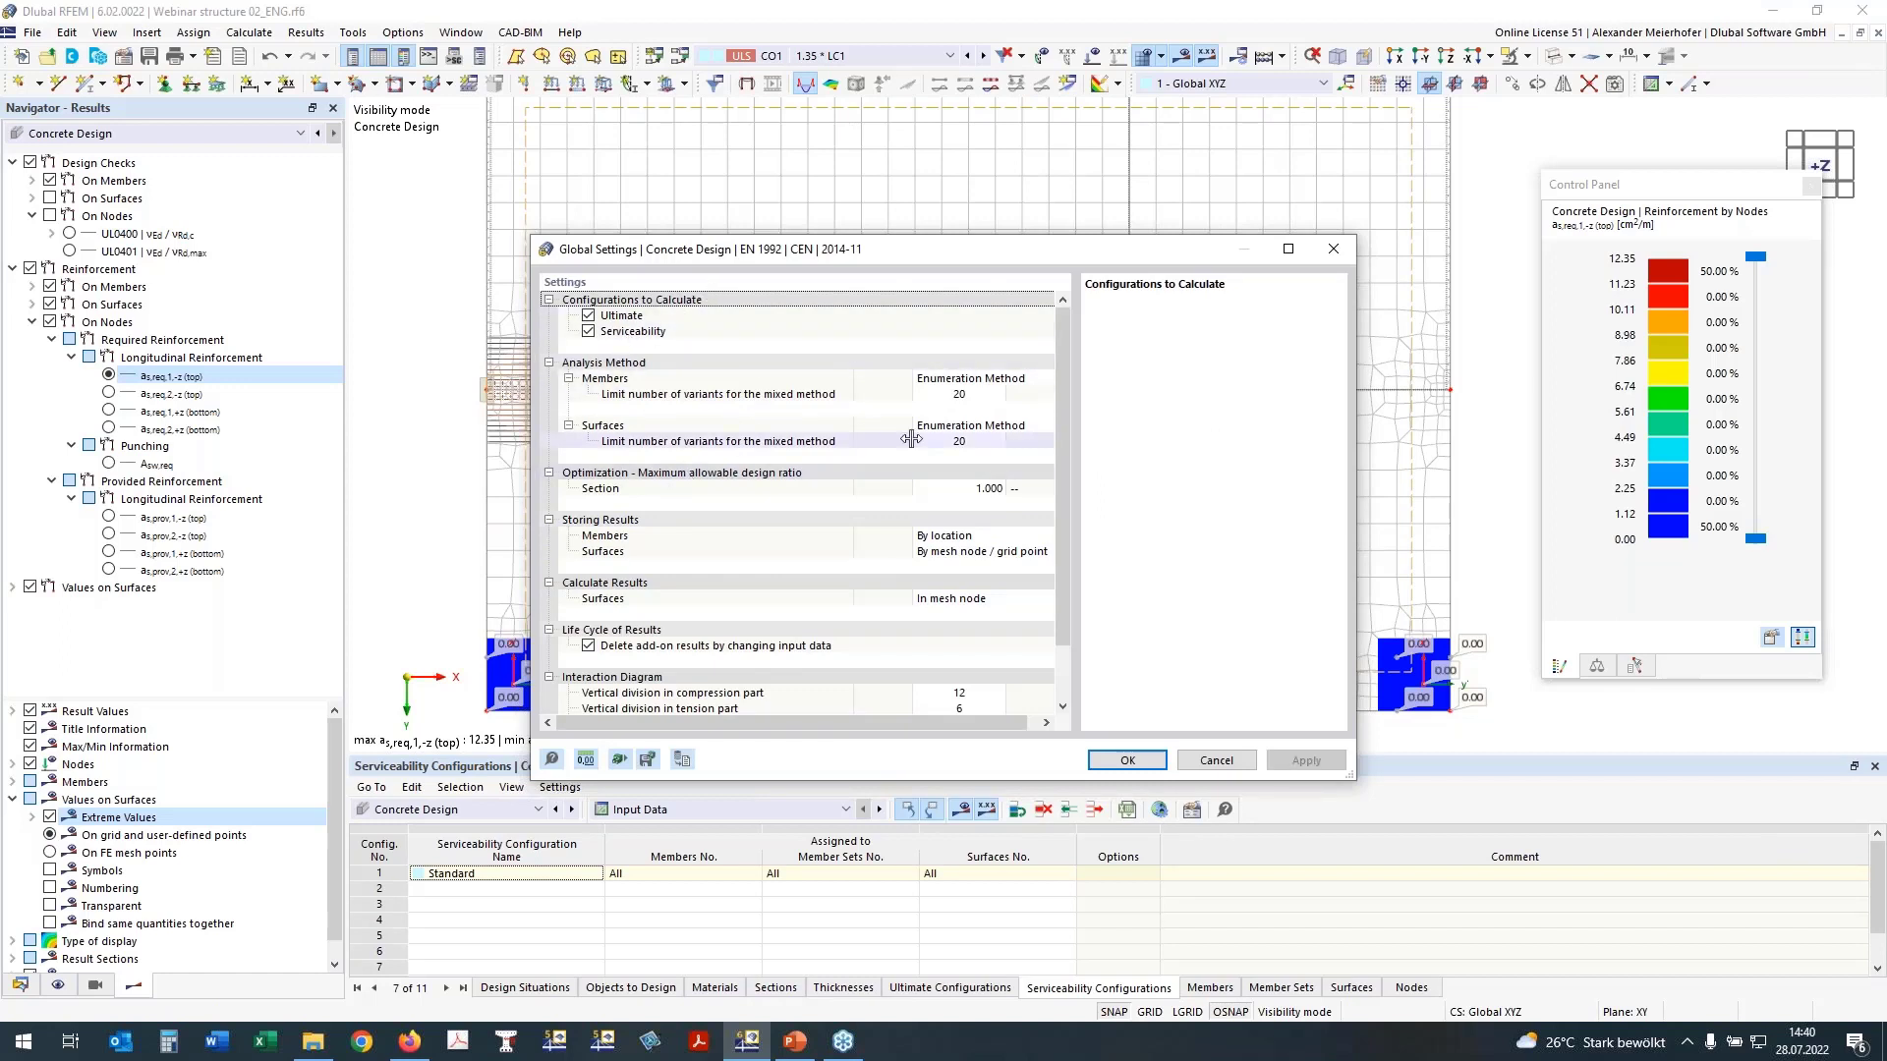
left_click(588, 646)
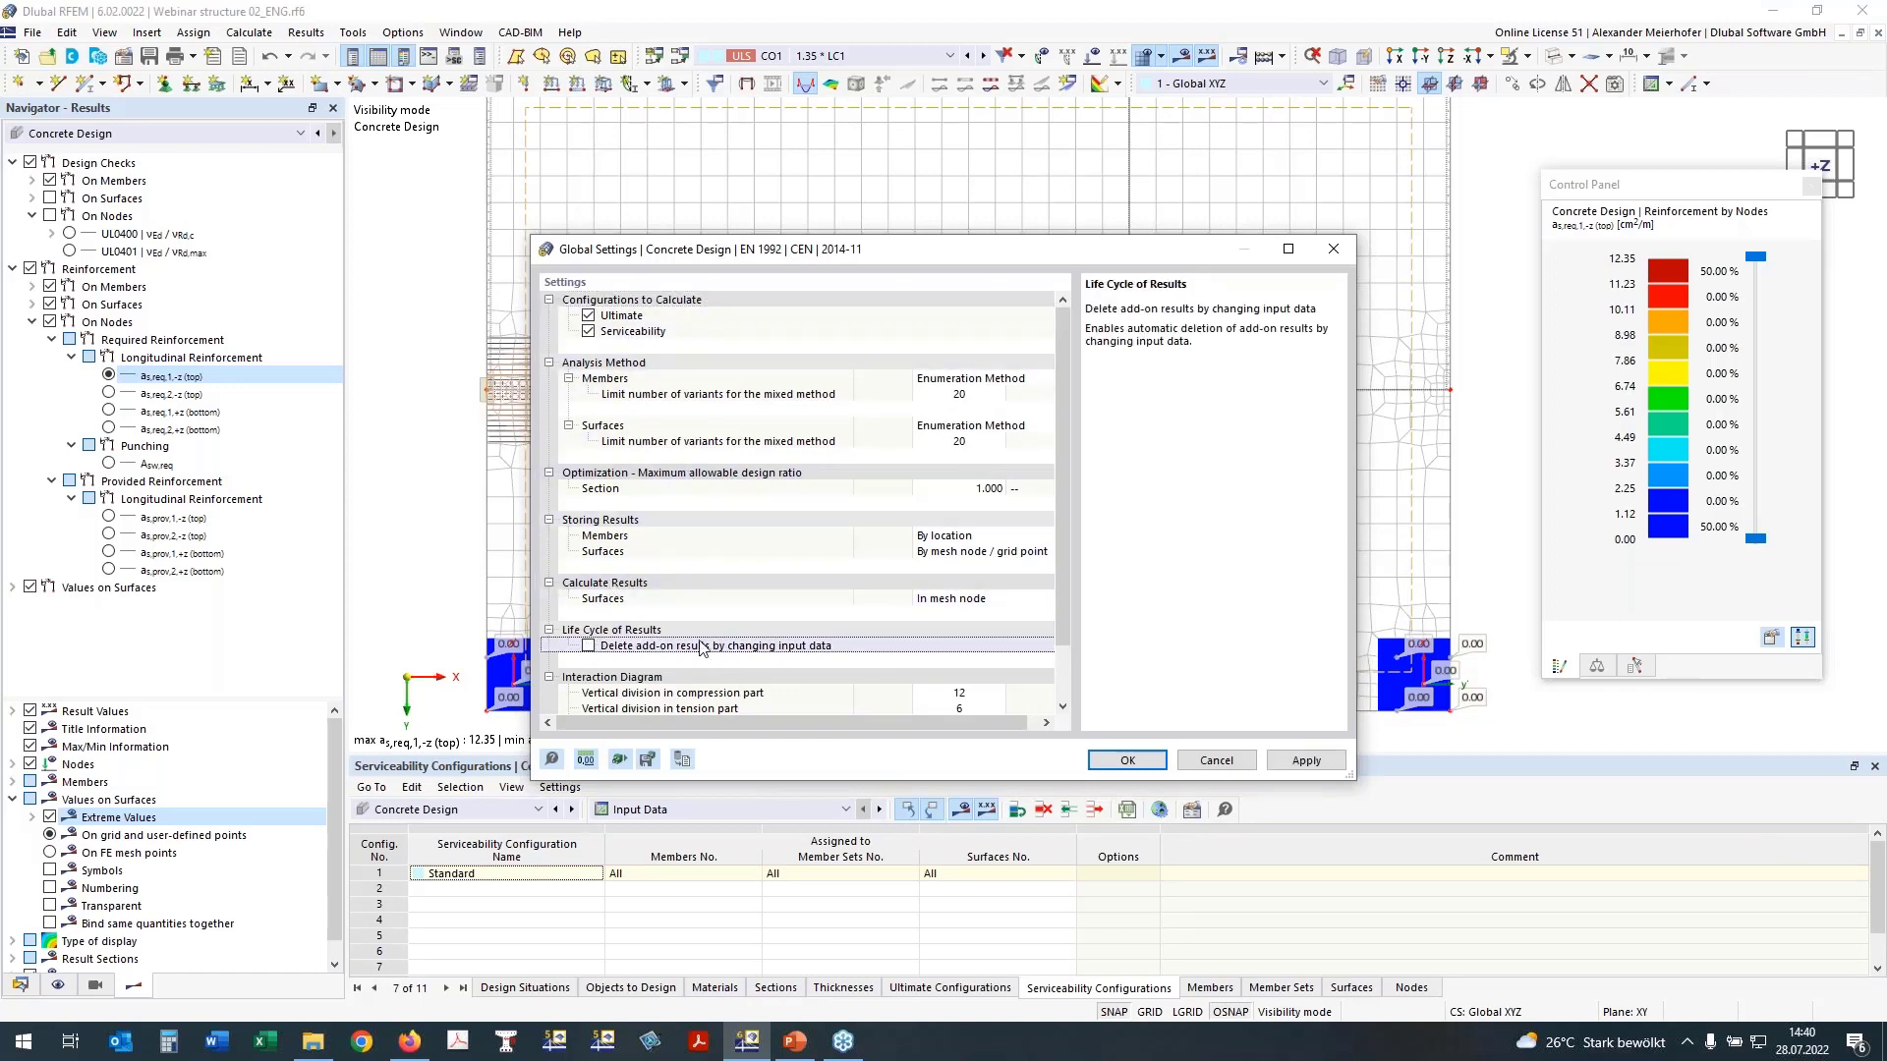
left_click(1130, 762)
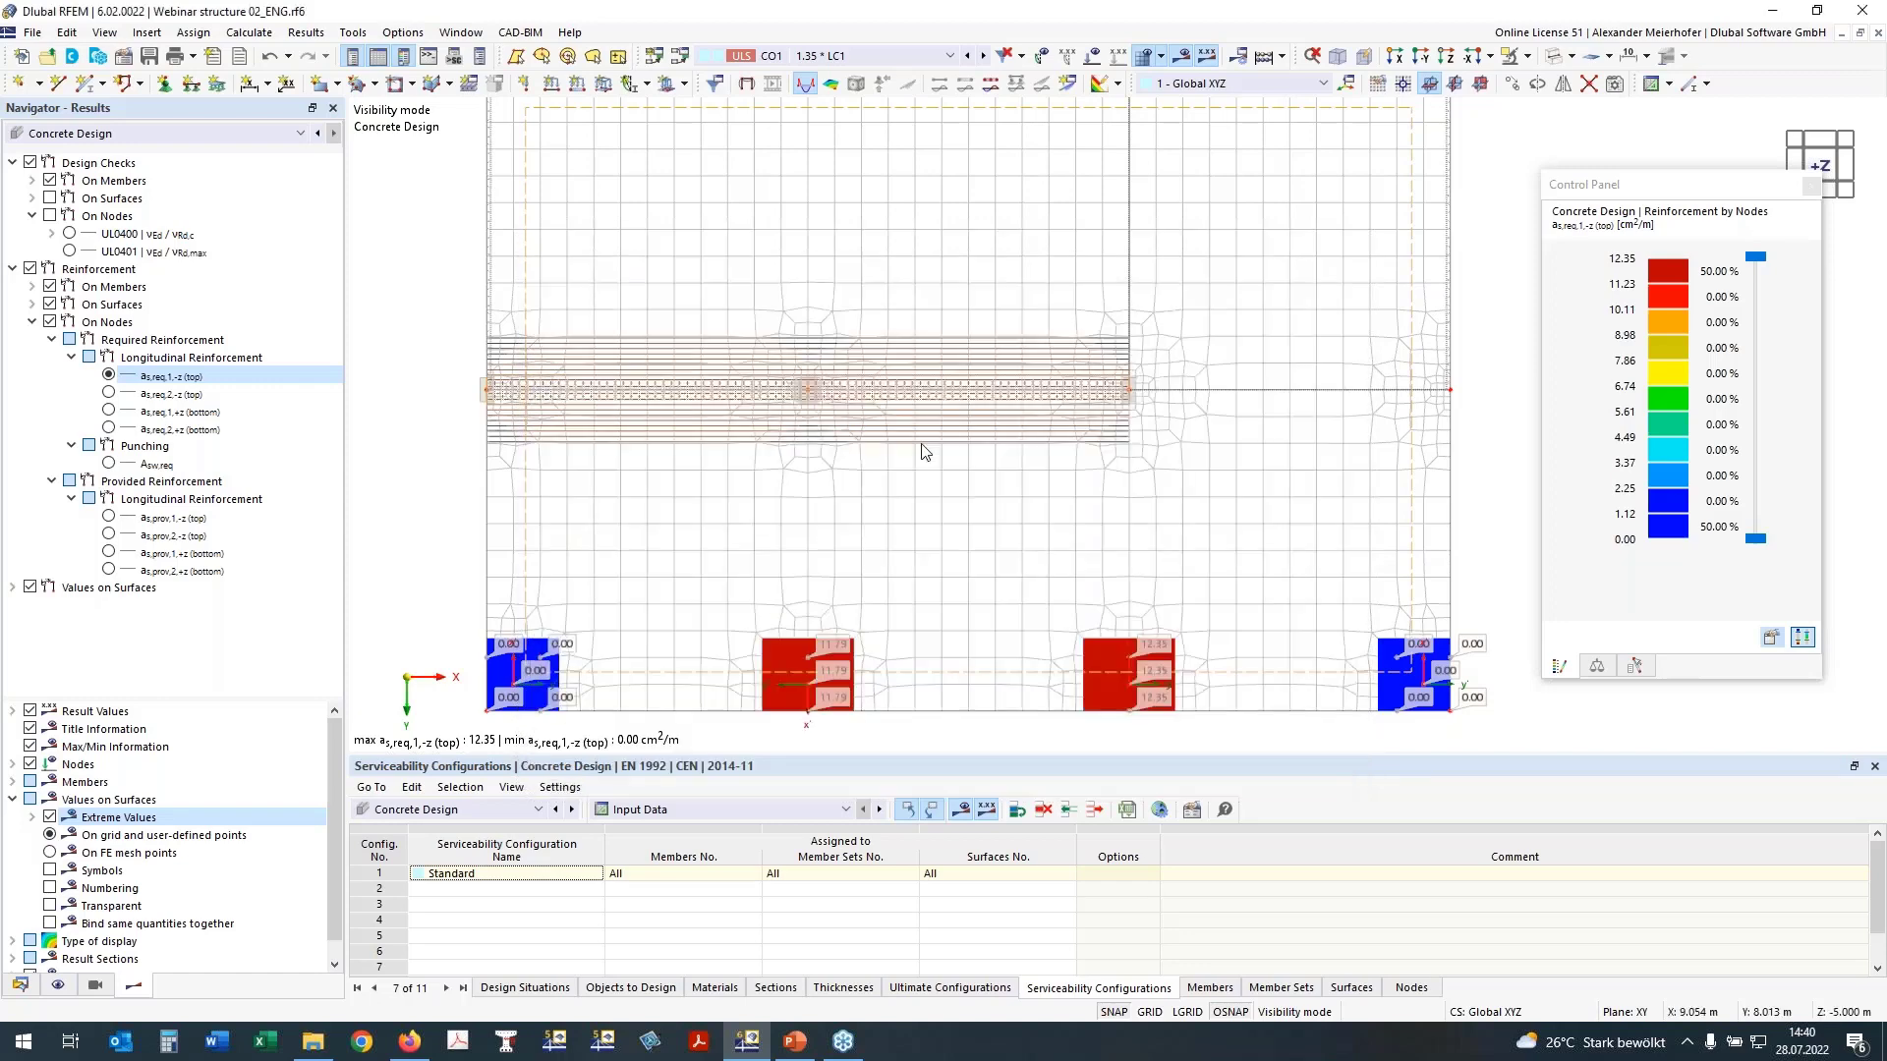
scroll(920, 444, "down", 1)
middle_click_drag(973, 492, 942, 463)
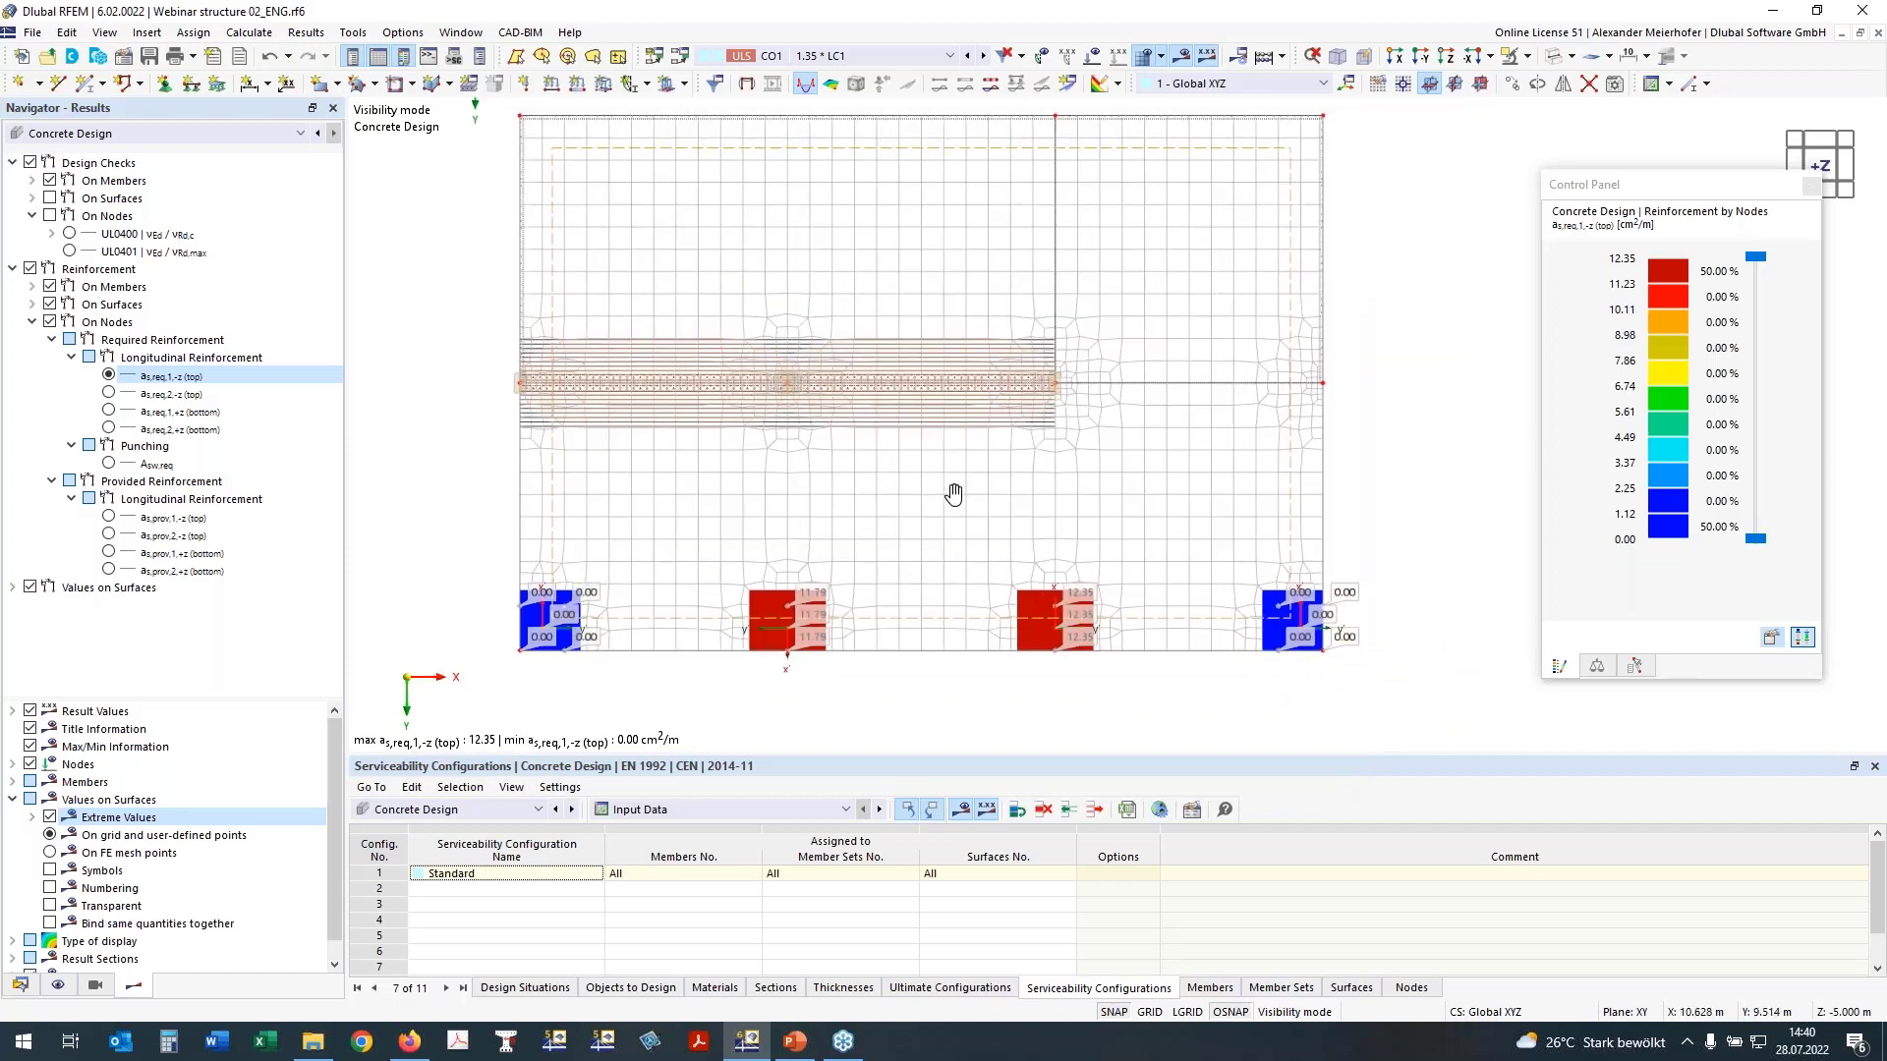
Step: Hide the FE mesh and create a new surface reinforcement under the types for concrete design
left_click(1145, 56)
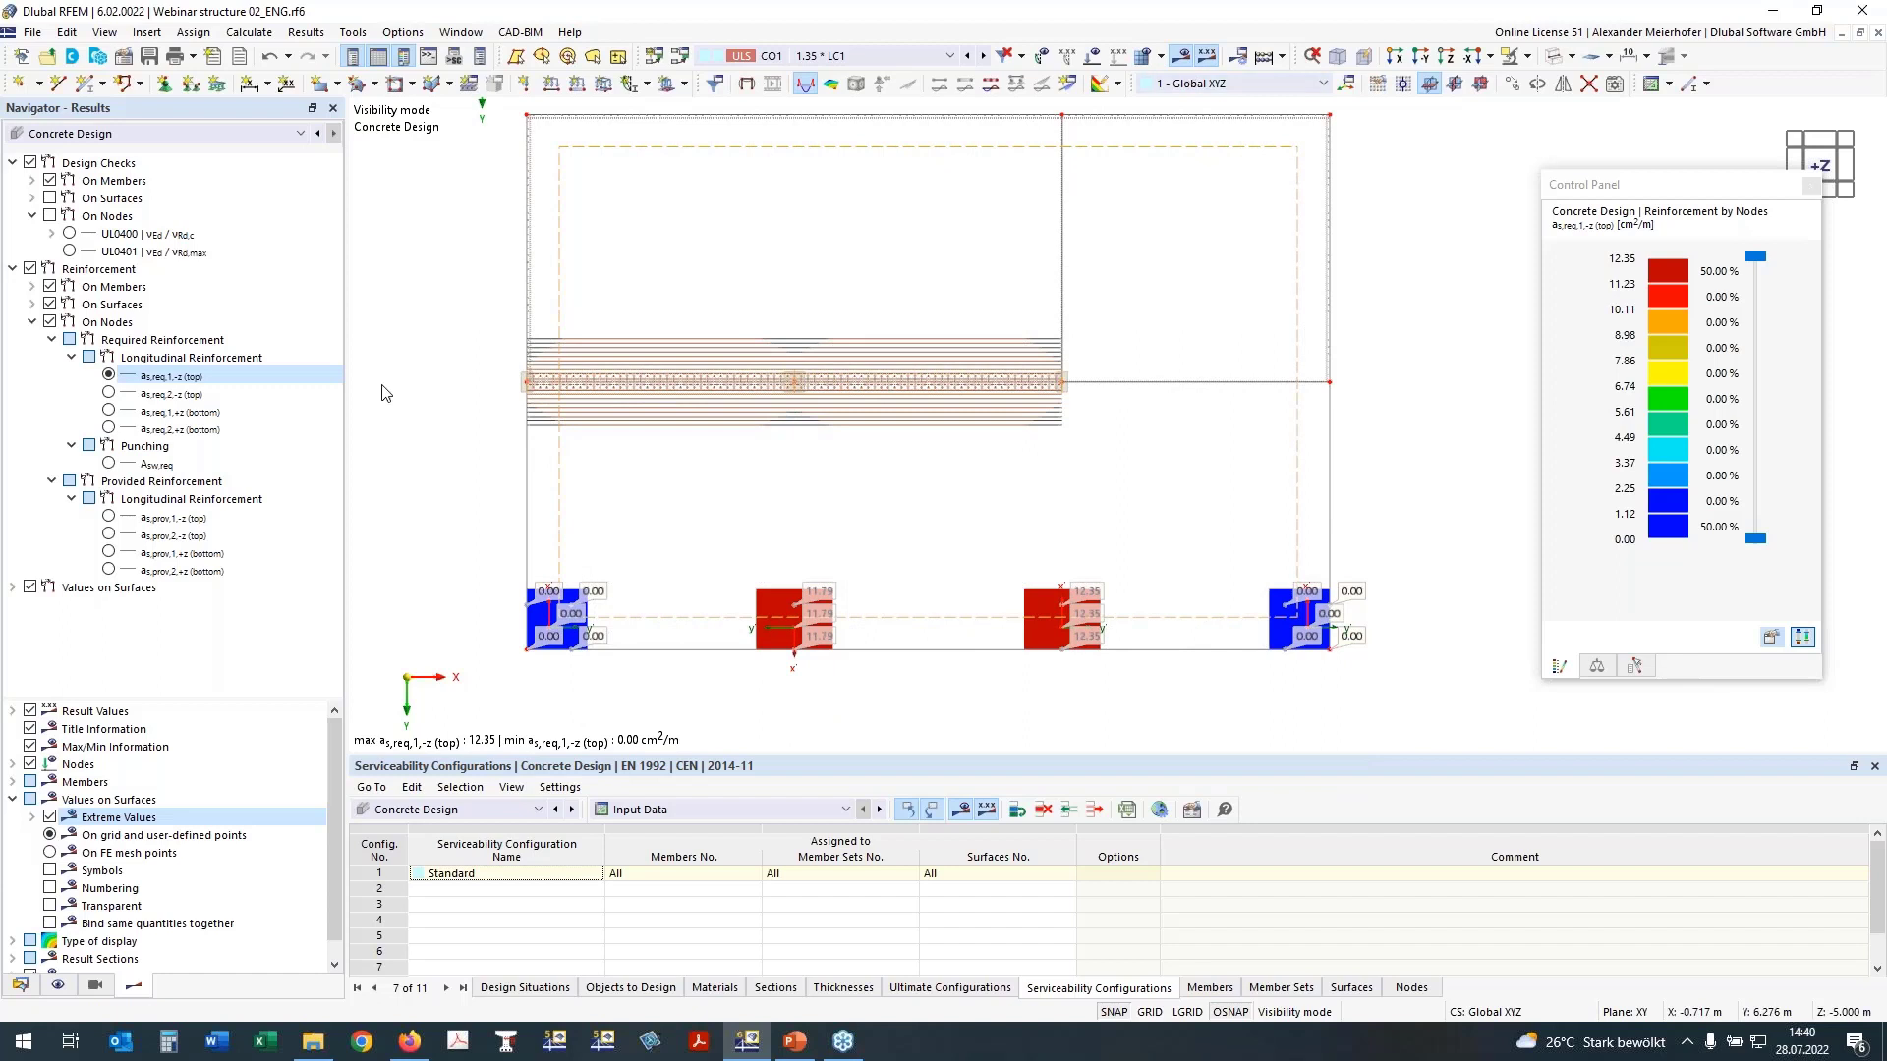
middle_click_drag(436, 502, 431, 520)
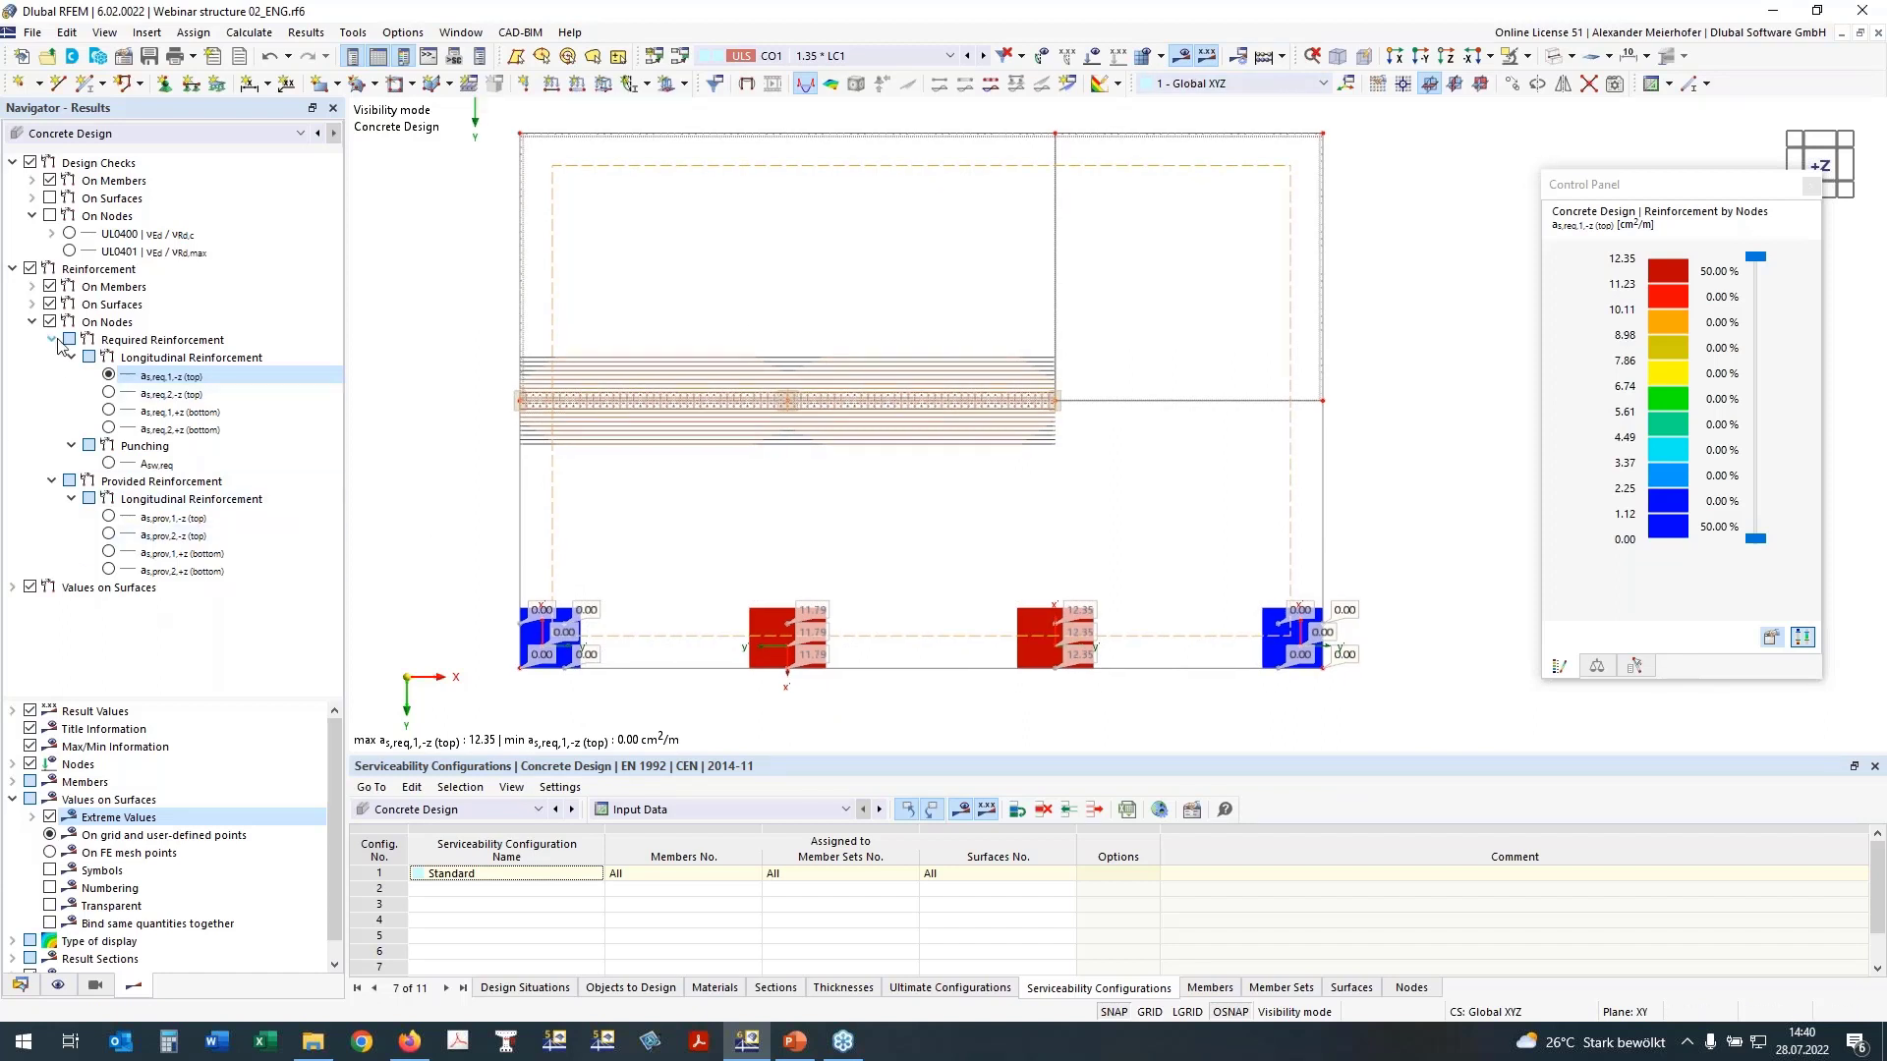
left_click(19, 985)
scroll(113, 764, "down", 10)
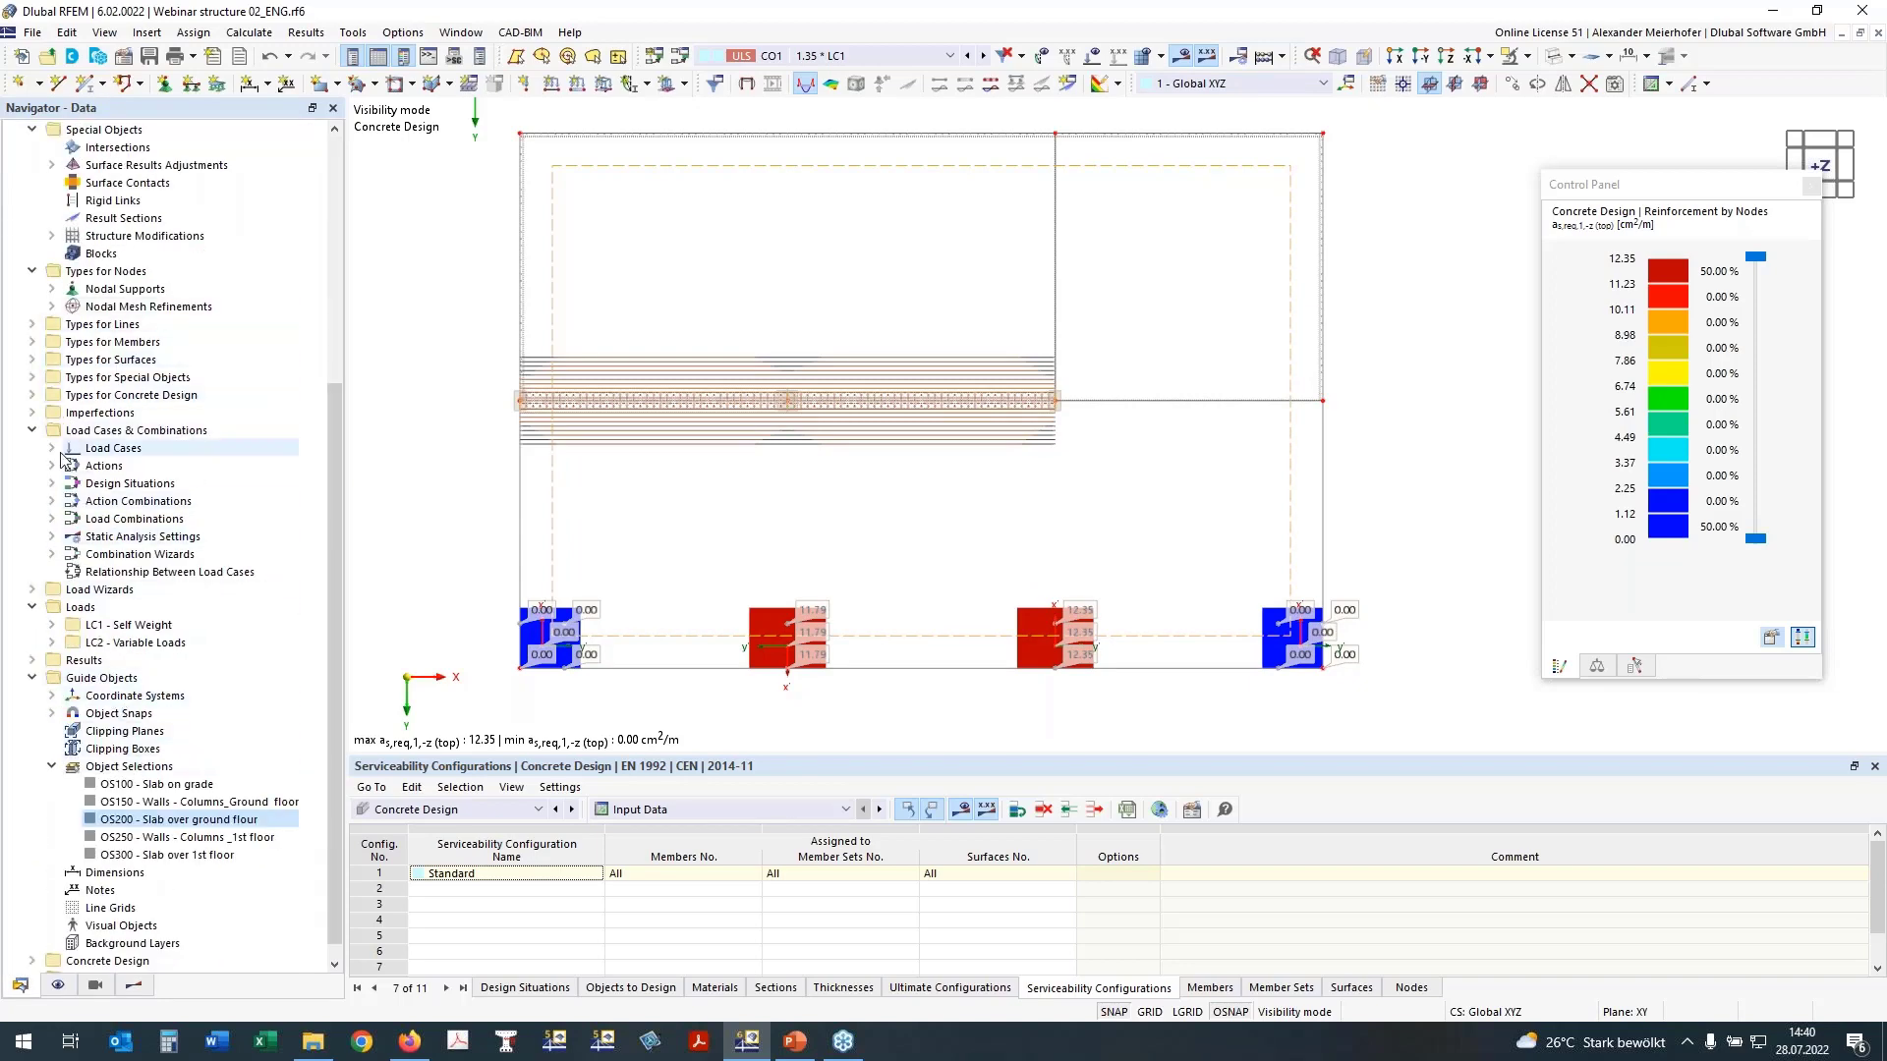
left_click(33, 431)
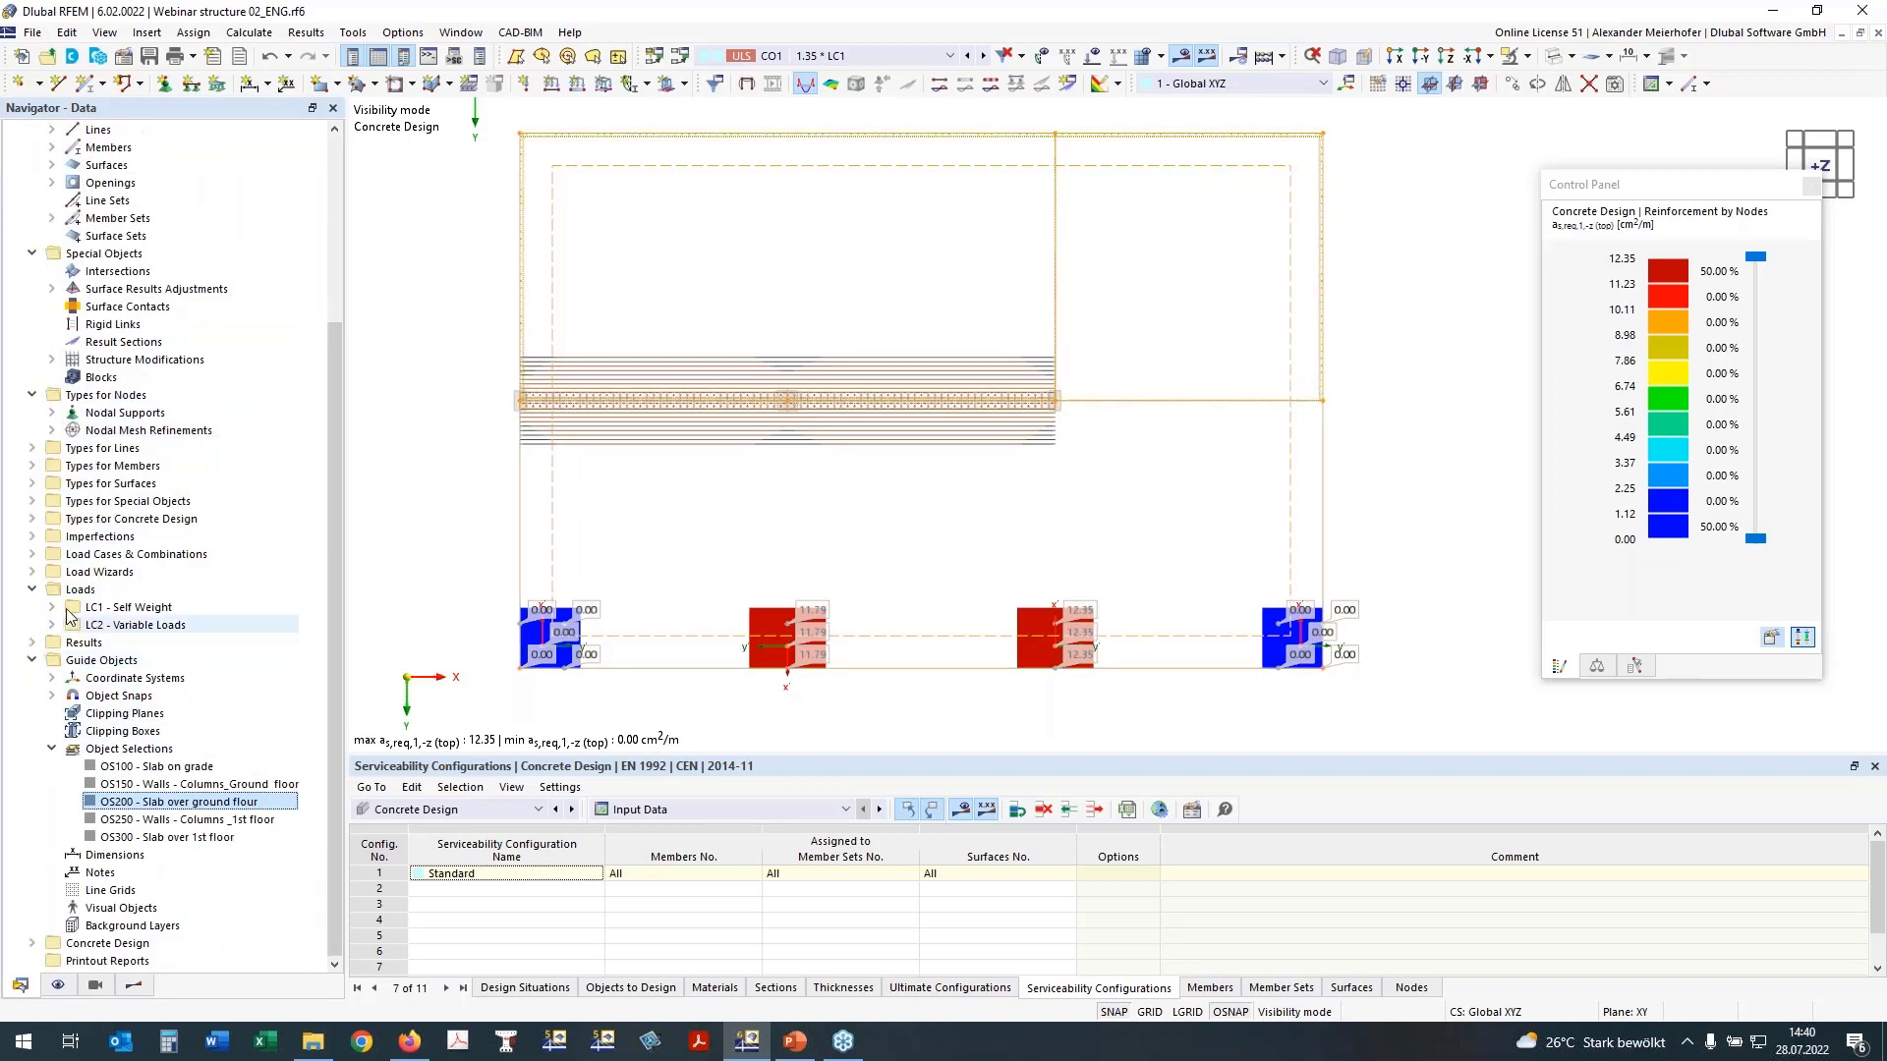
left_click(33, 518)
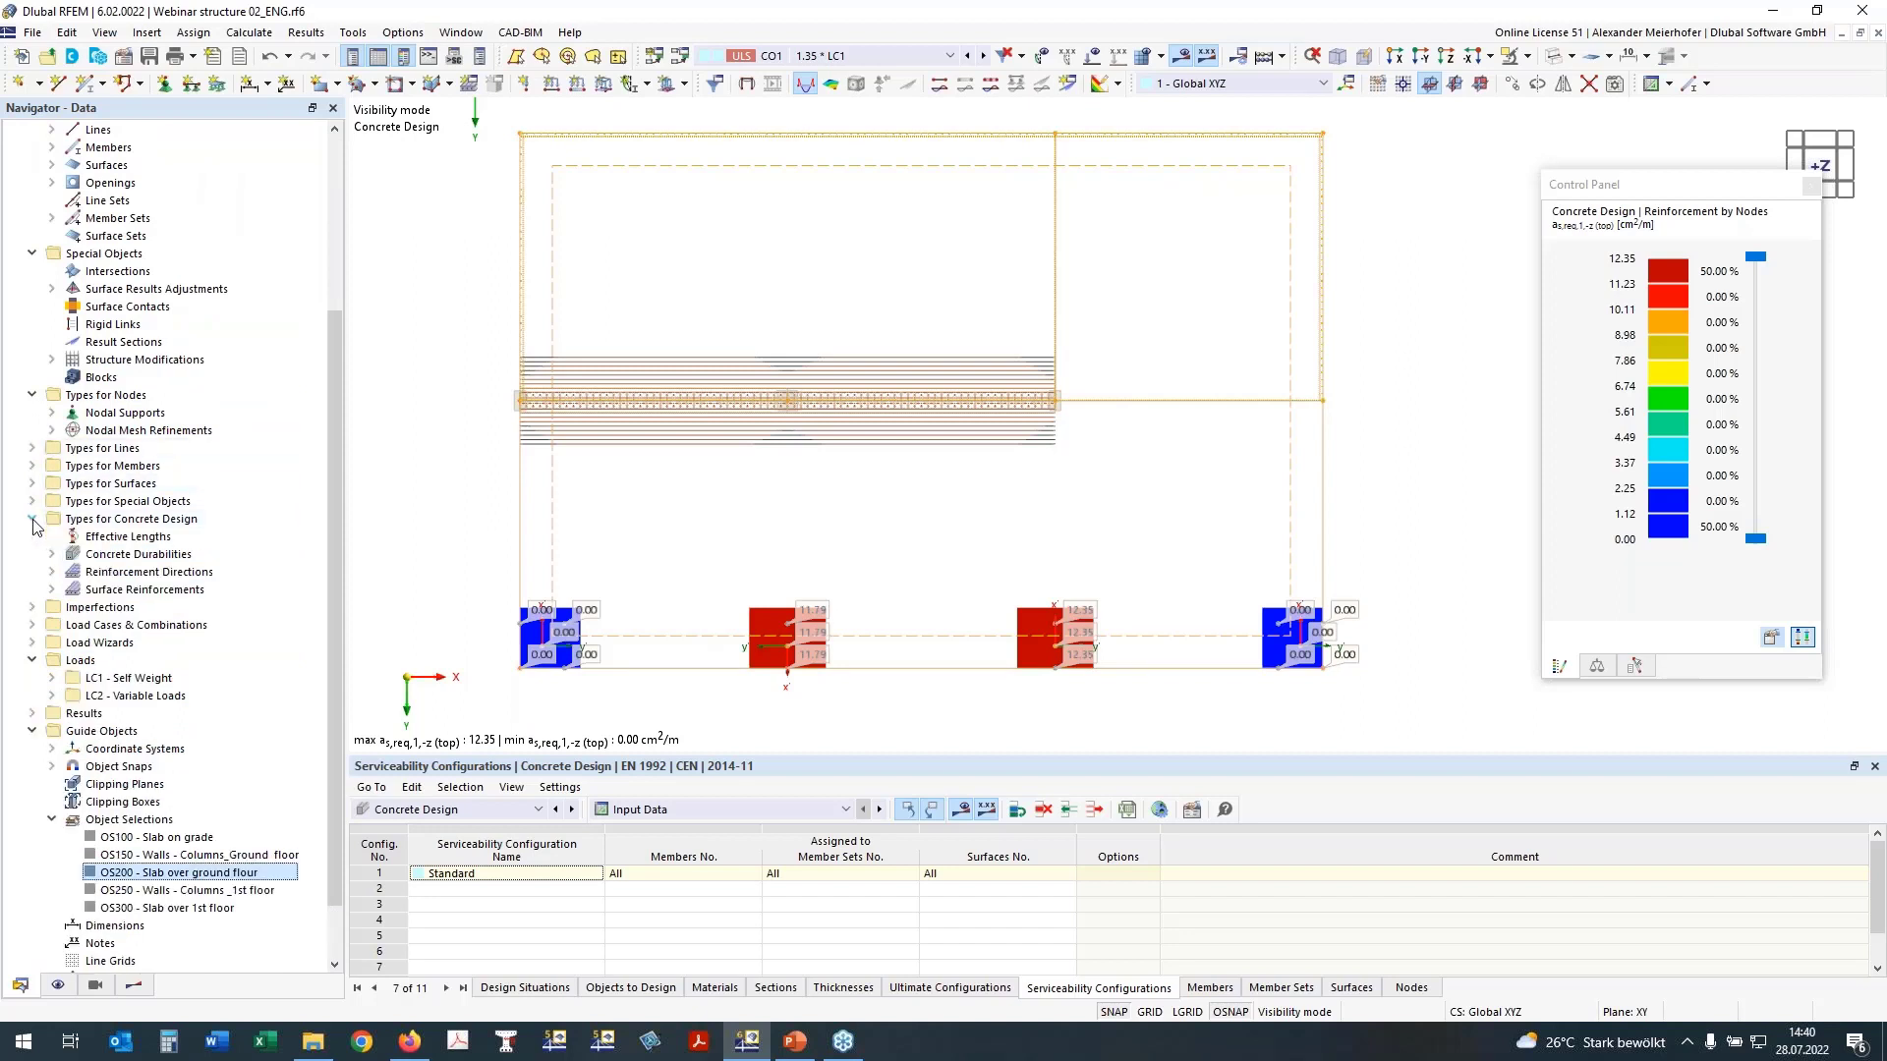
left_click(52, 589)
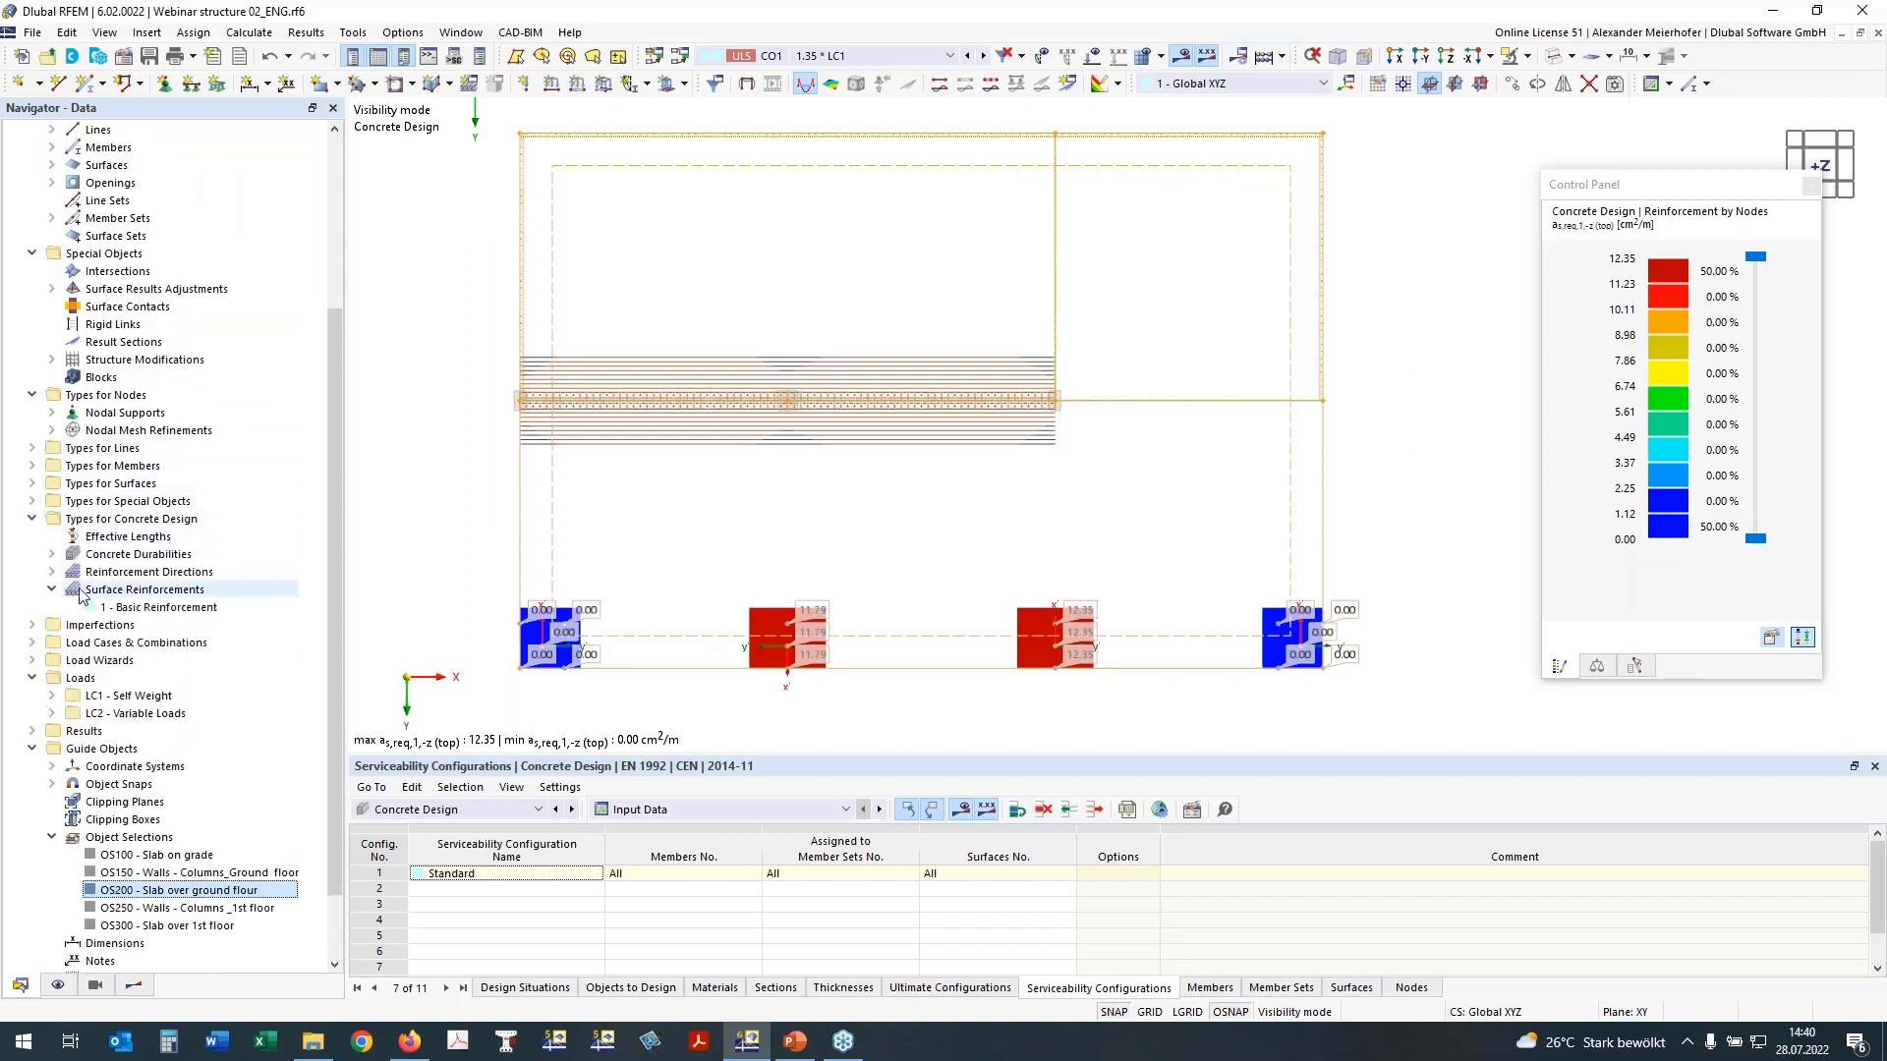
right_click(144, 597)
left_click(182, 608)
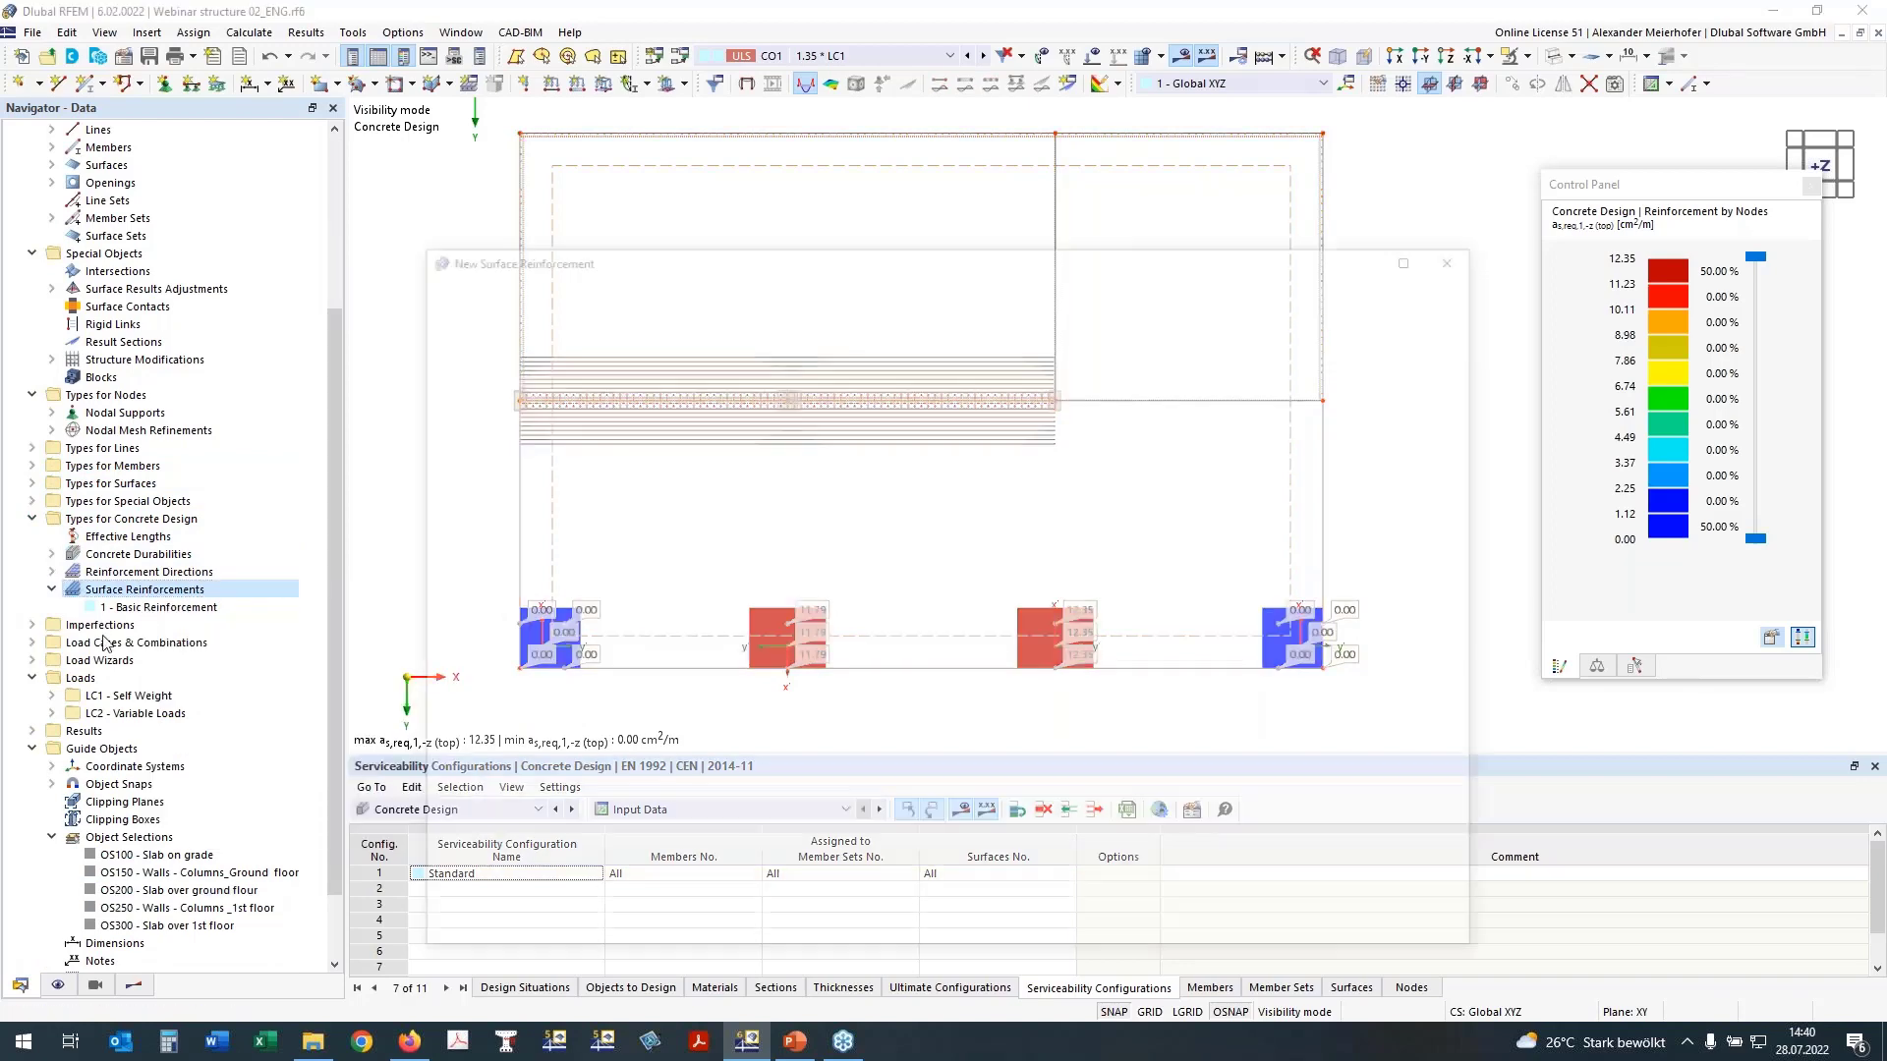
left_click_drag(716, 247, 577, 176)
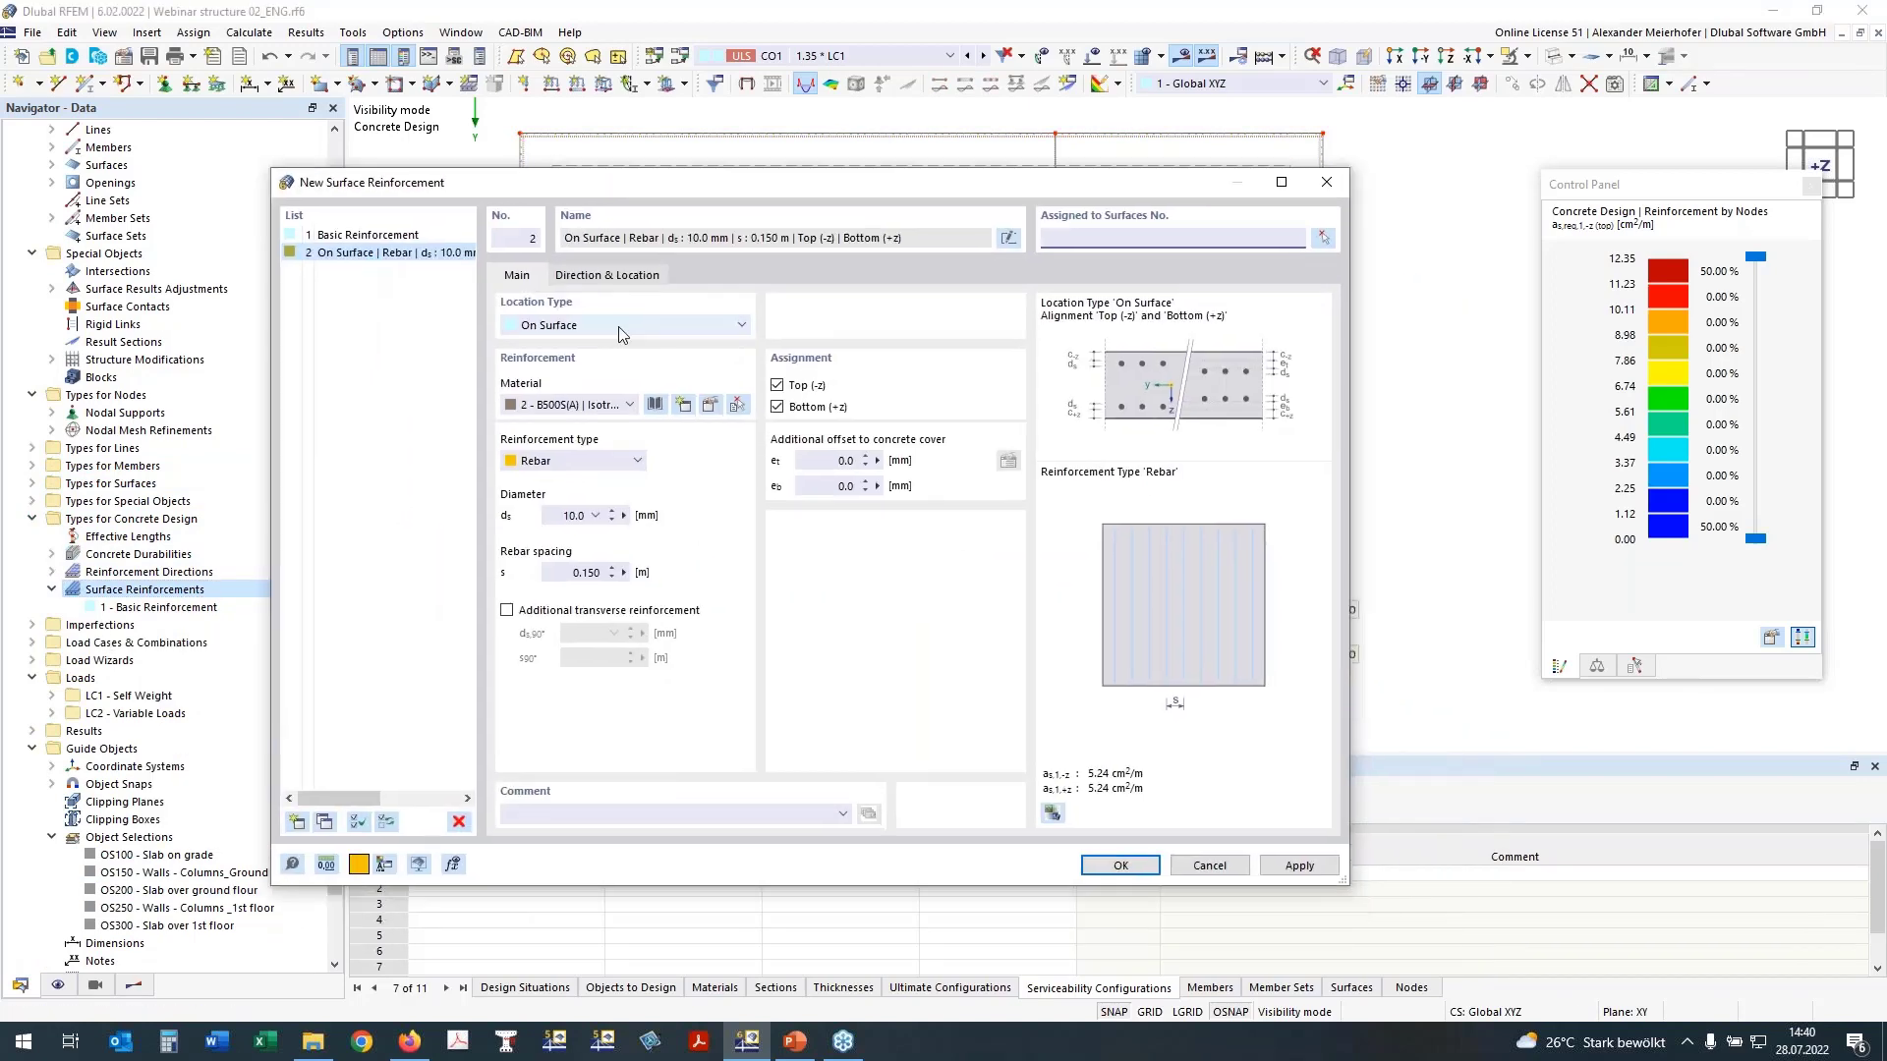
Step: Set the reinforcement's location type to Free Rectangular and assign it to surface 200
left_click(619, 326)
left_click(590, 342)
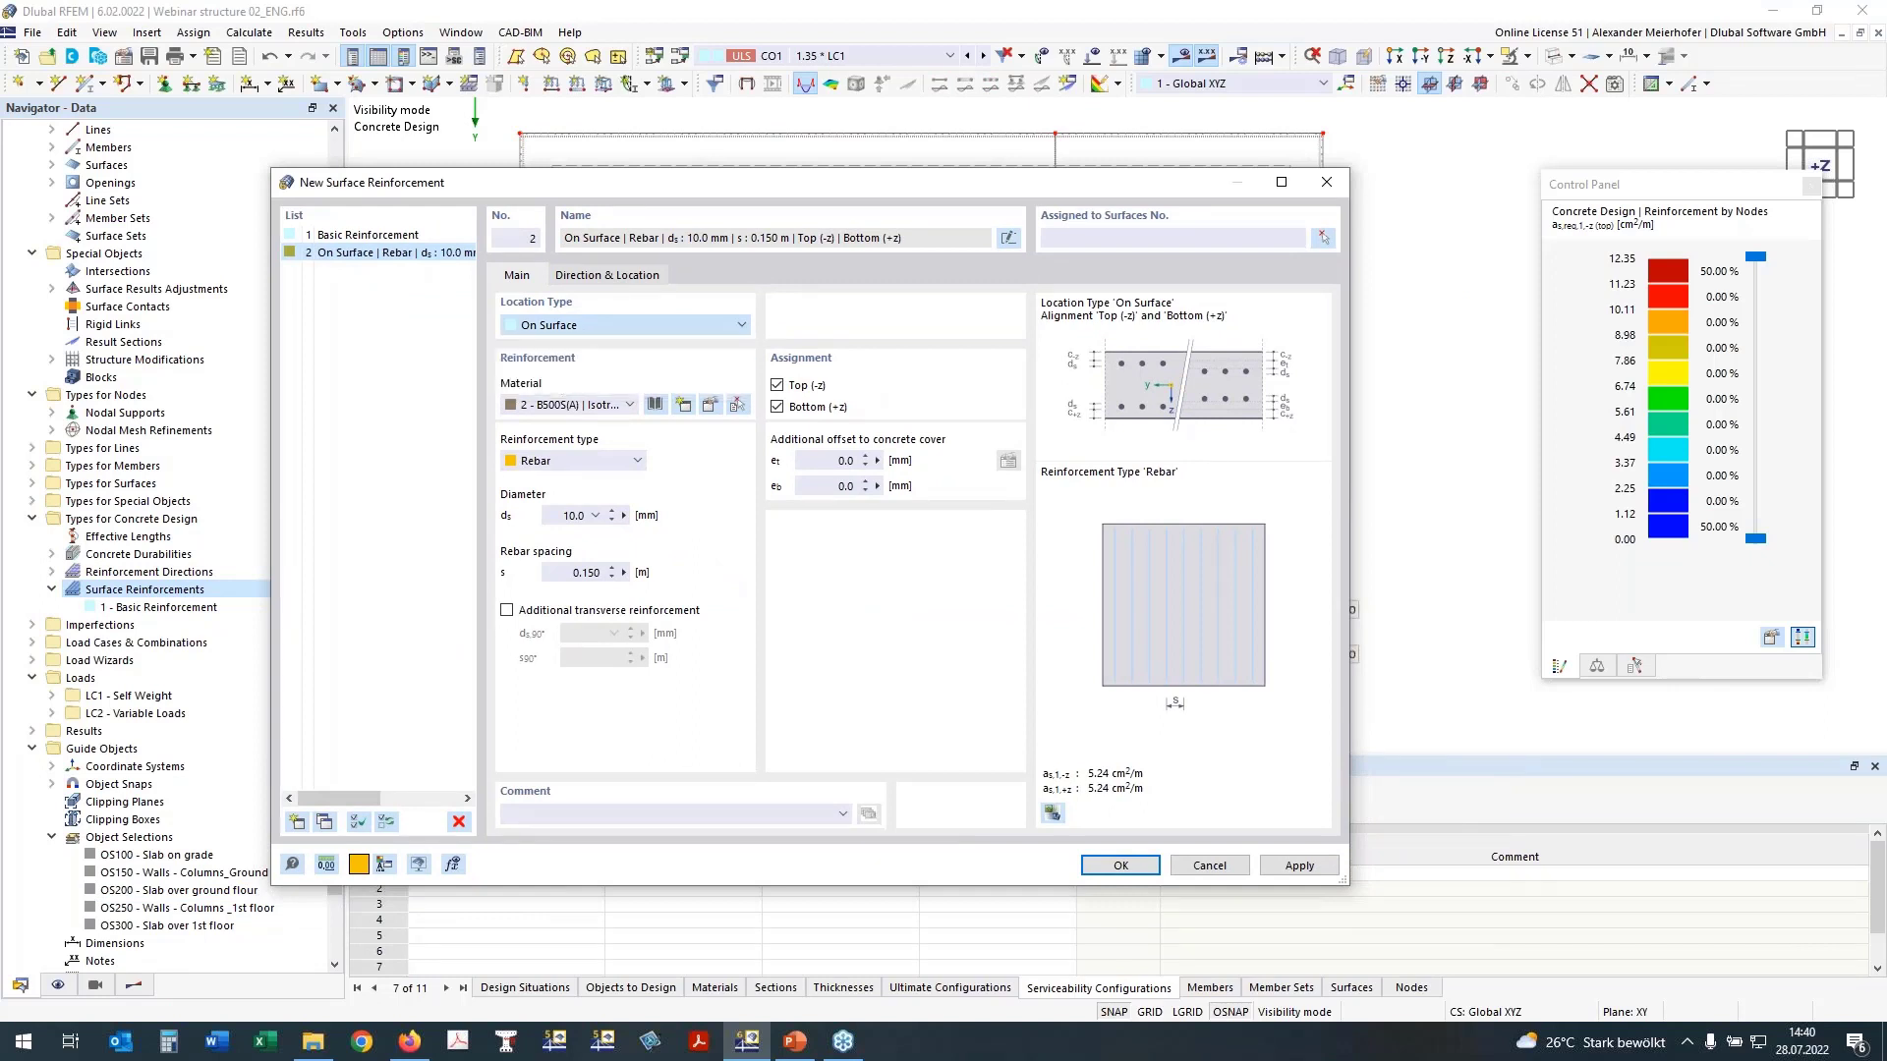
left_click(1114, 232)
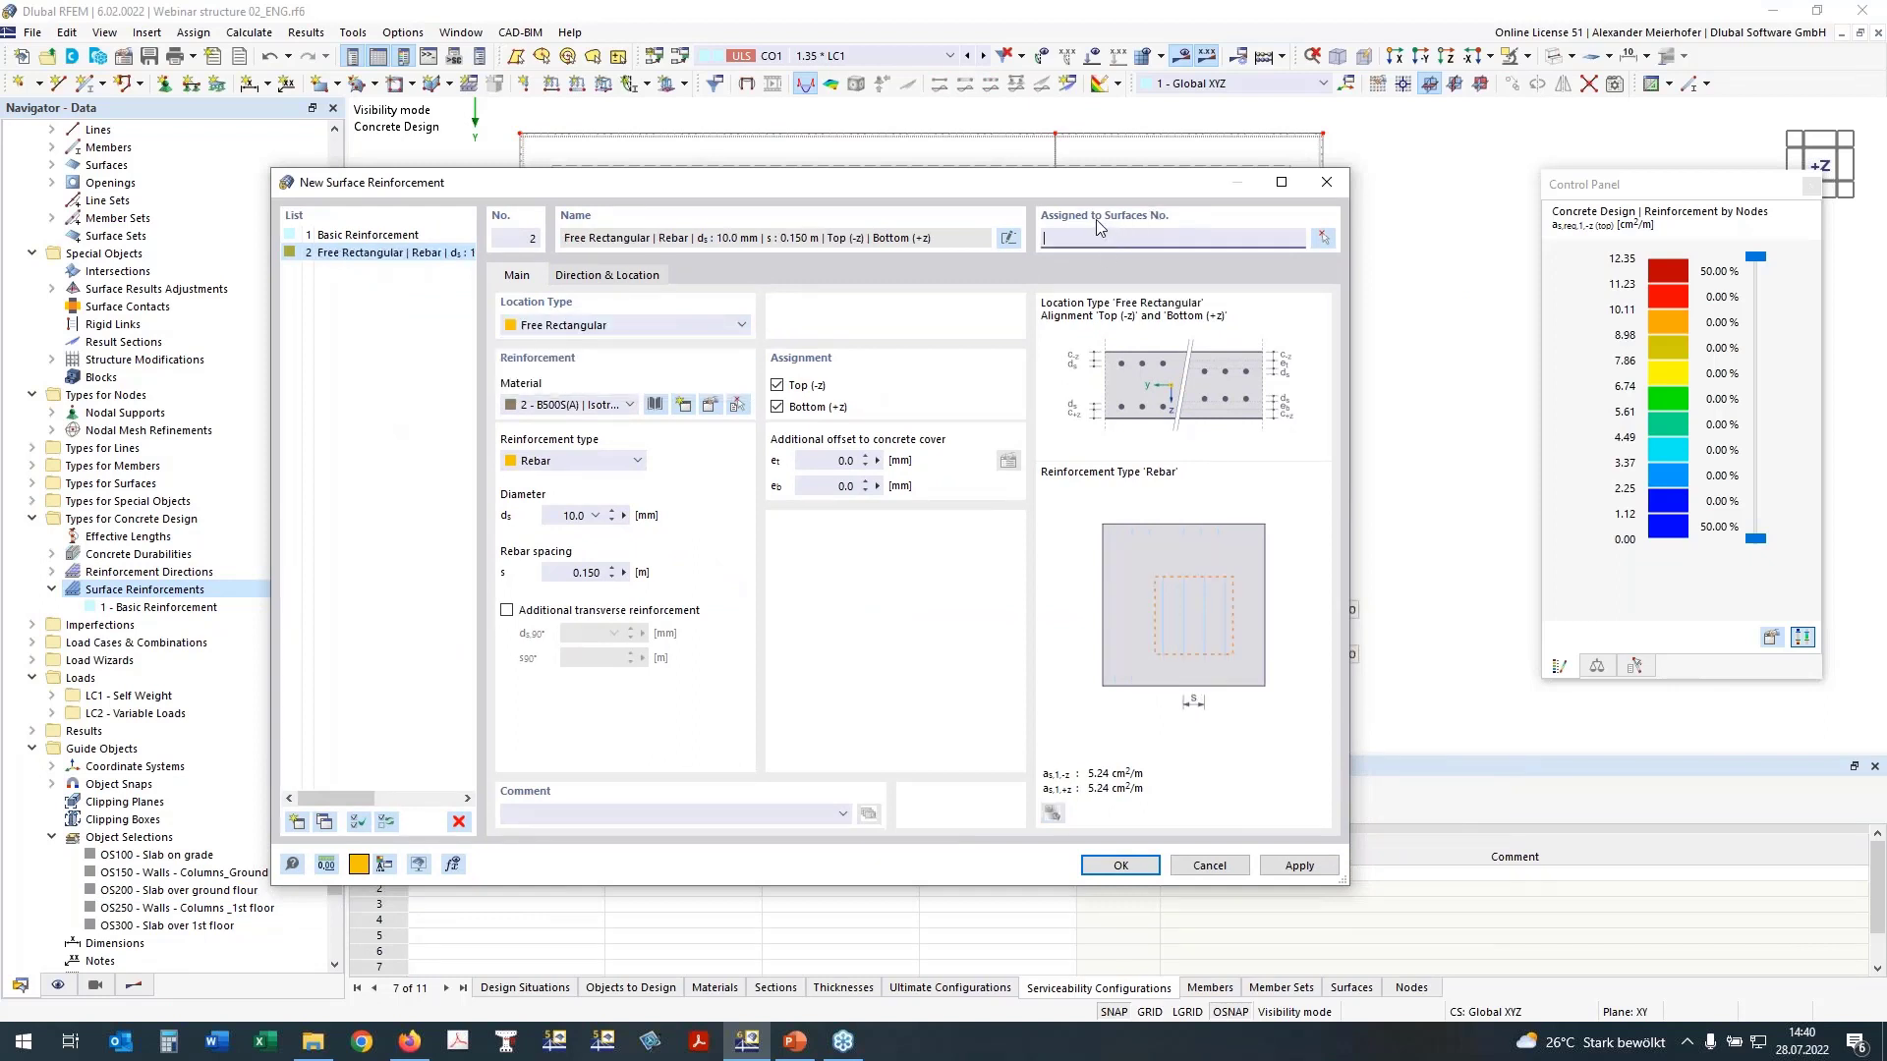
type("200")
Step: Add transverse reinforcement, set both rebar spacings to 0.100 m and limit the assignment to the top side
left_click(506, 610)
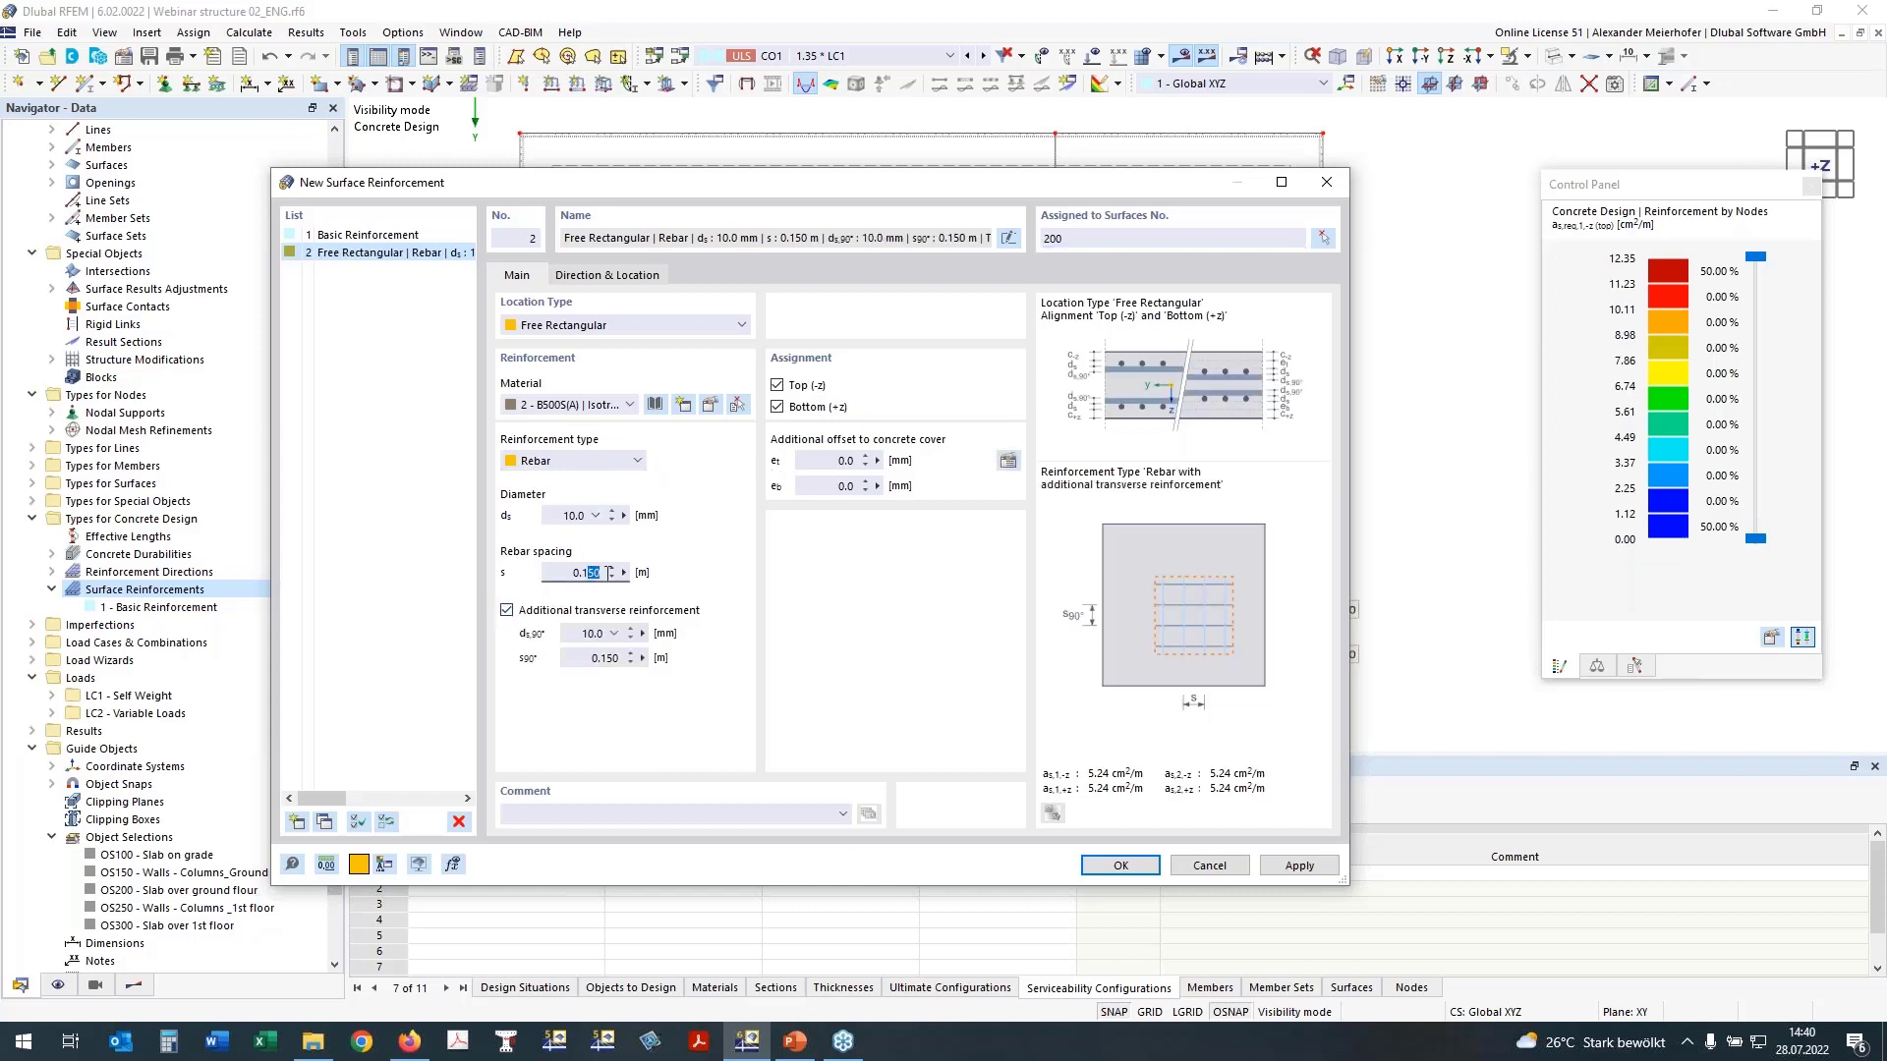
type("0")
left_click_drag(604, 658, 619, 658)
type("0")
left_click(578, 573)
left_click(777, 407)
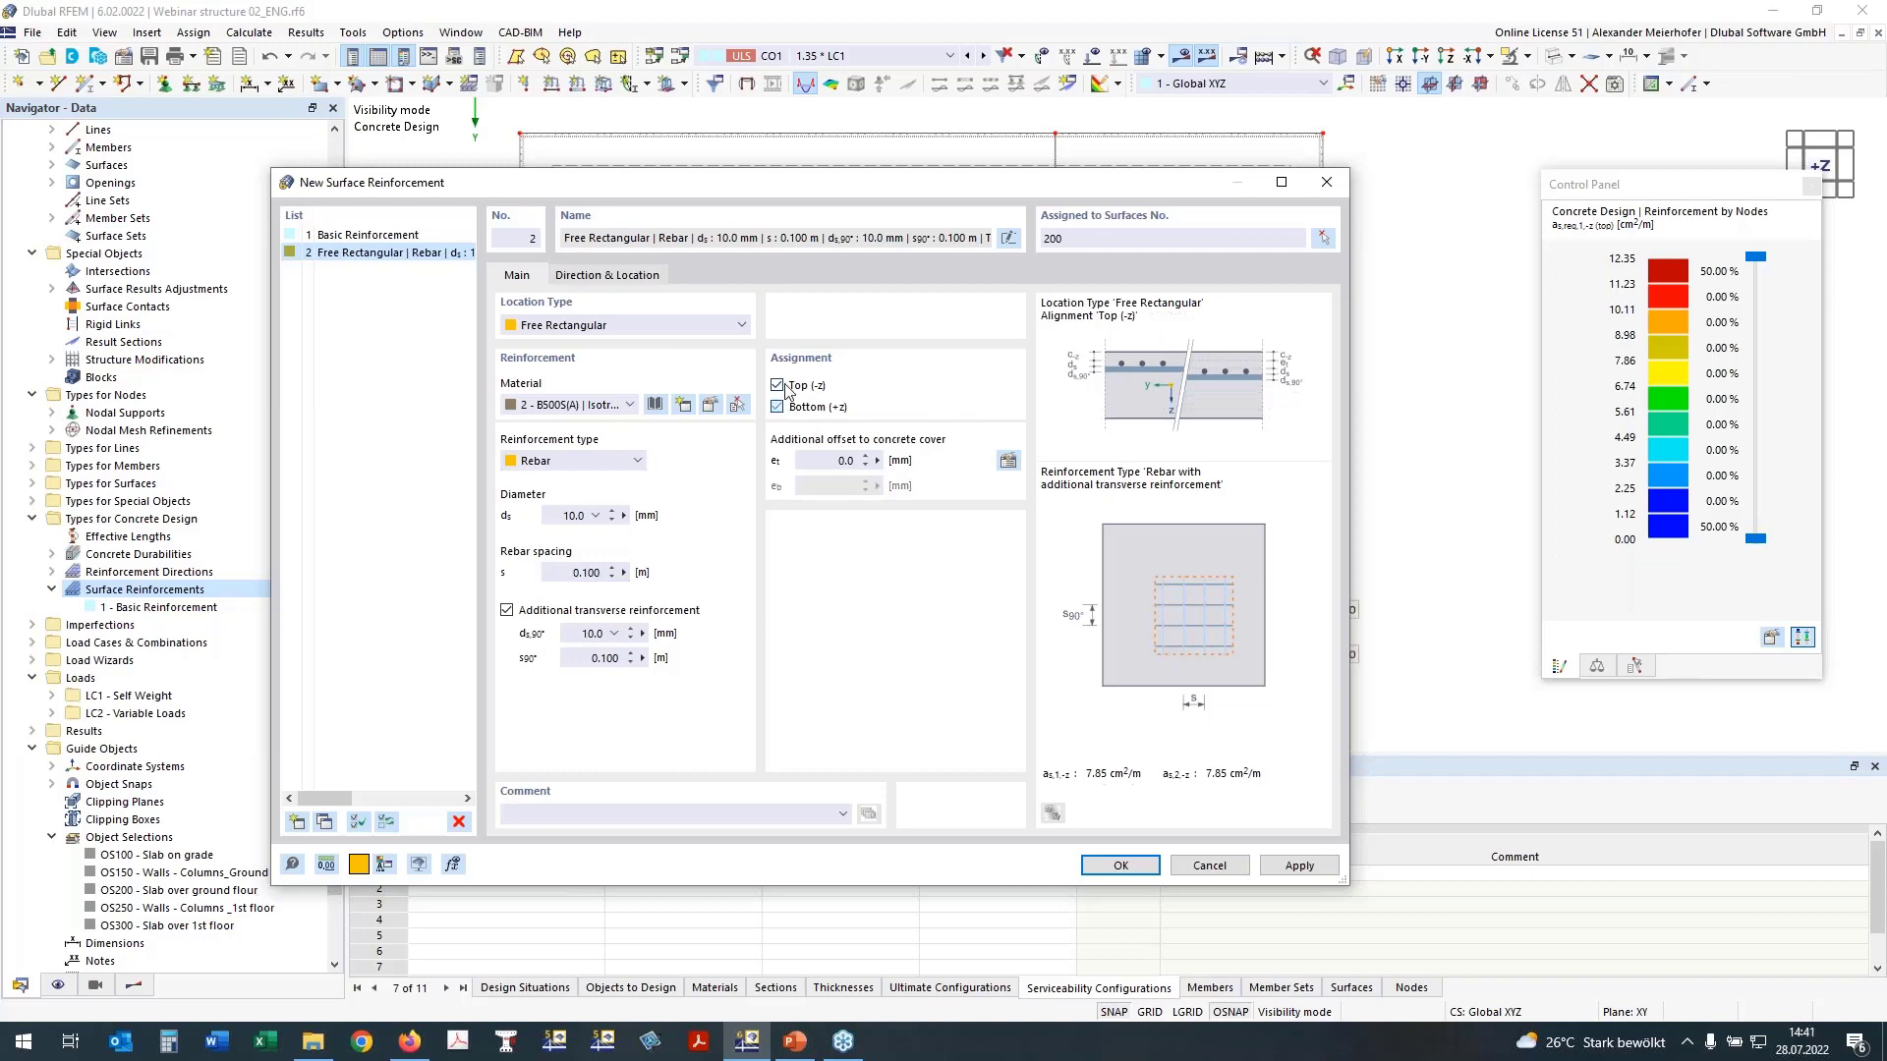
Step: Display the grid and place the reinforcement rectangle around the first inner edge column, from X 5.750, Y 11.250 to X 8.250, Y 13.000 m
left_click(626, 281)
left_click(1006, 419)
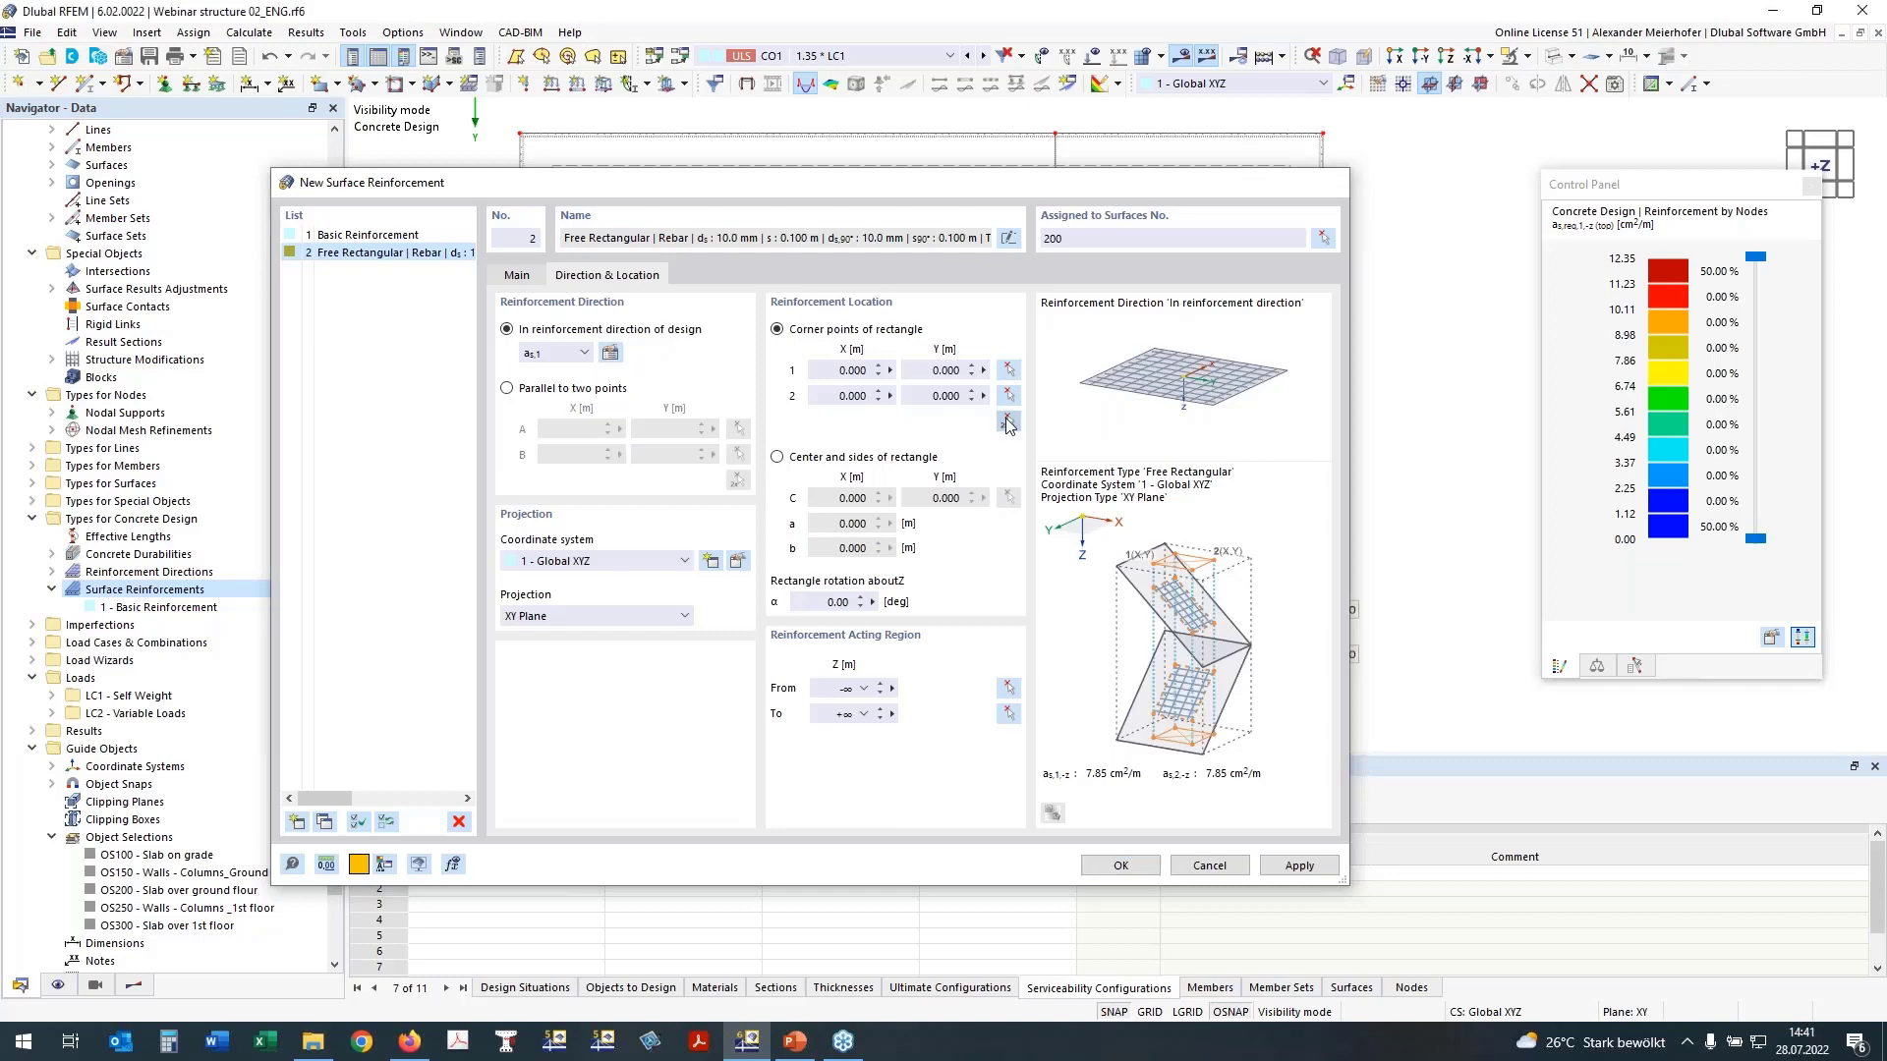
left_click(1152, 1013)
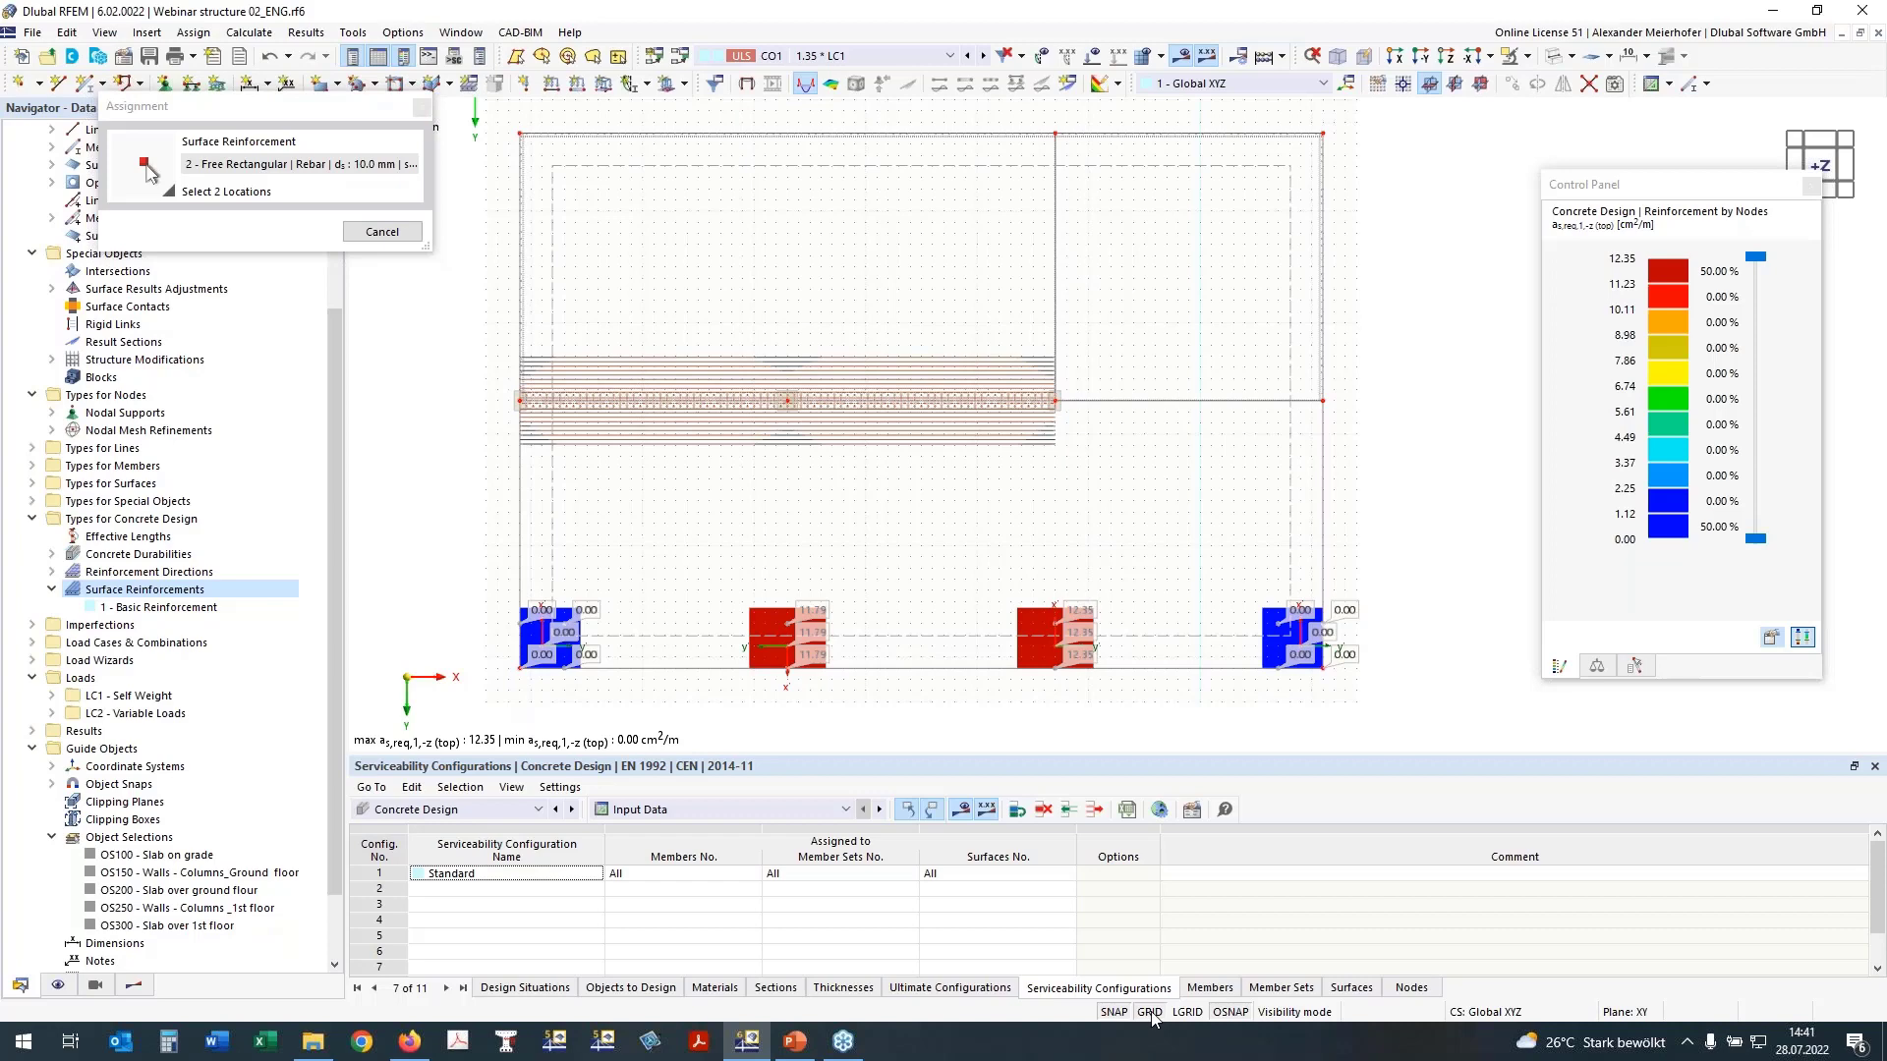
left_click(731, 590)
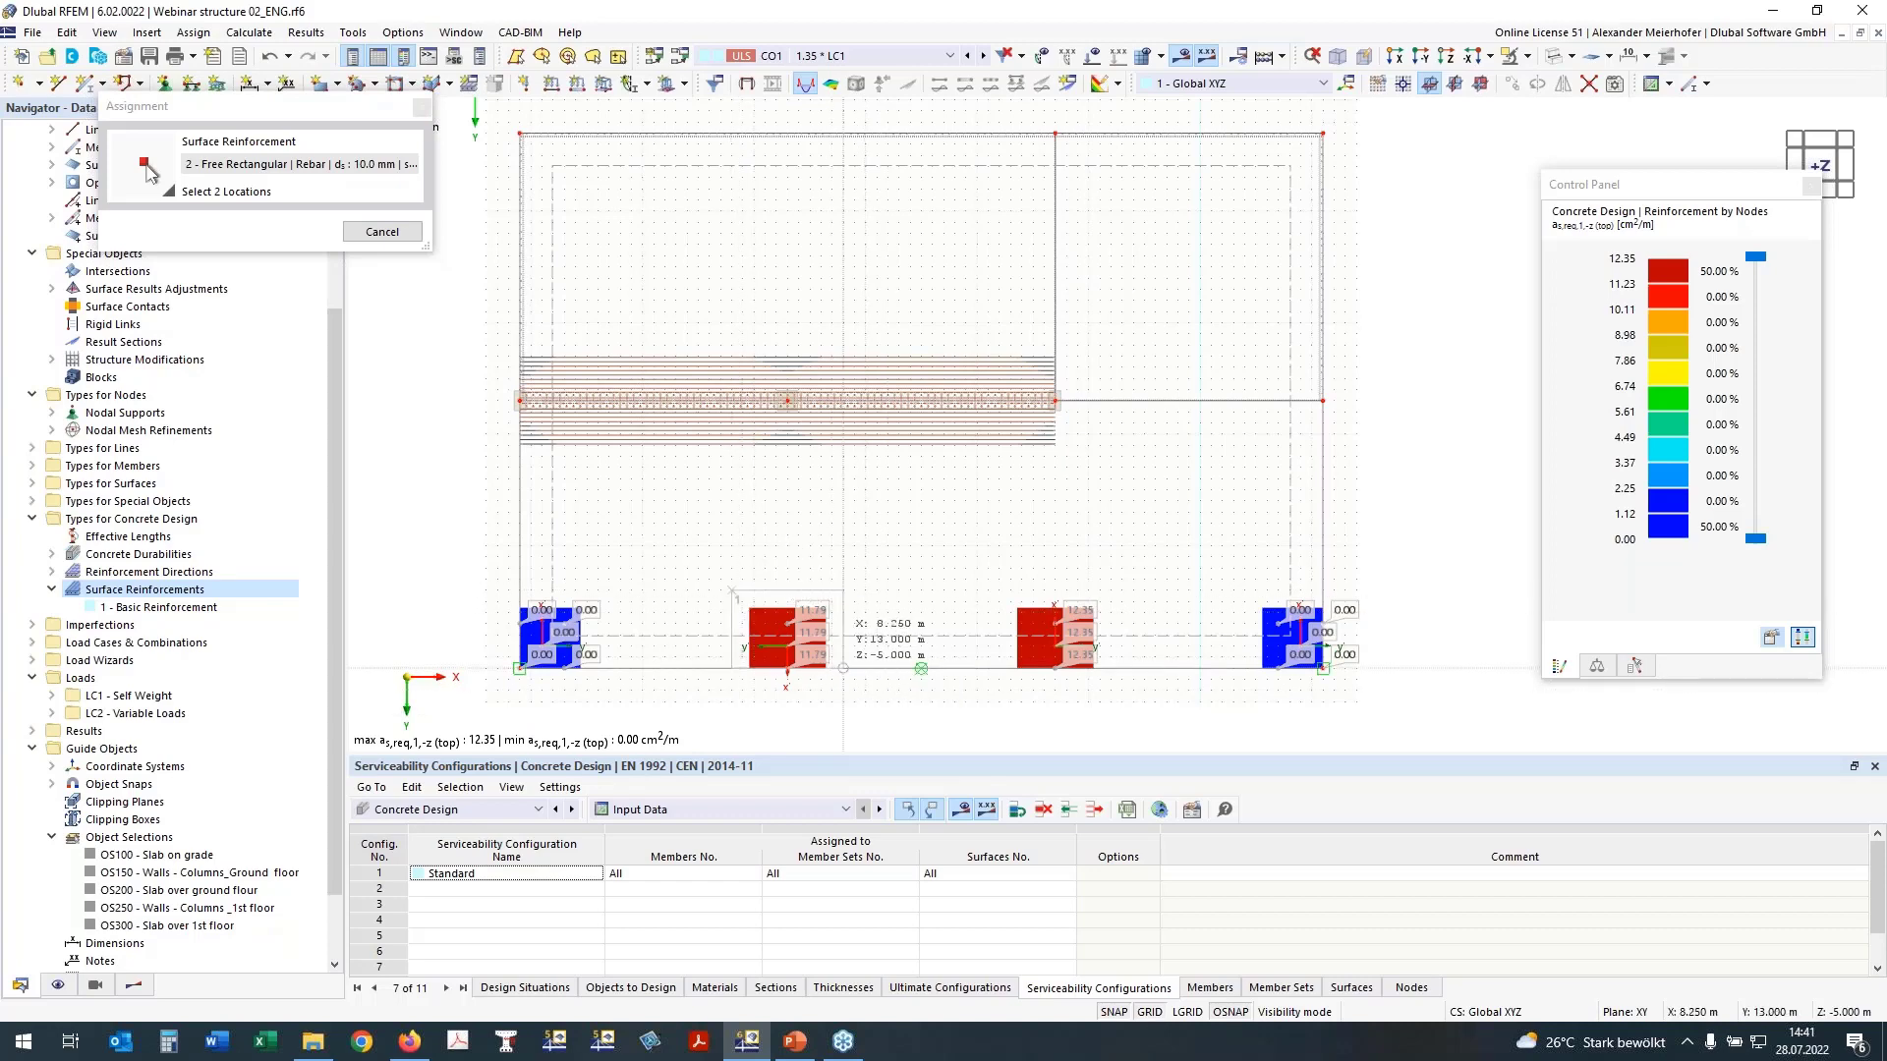
left_click(843, 667)
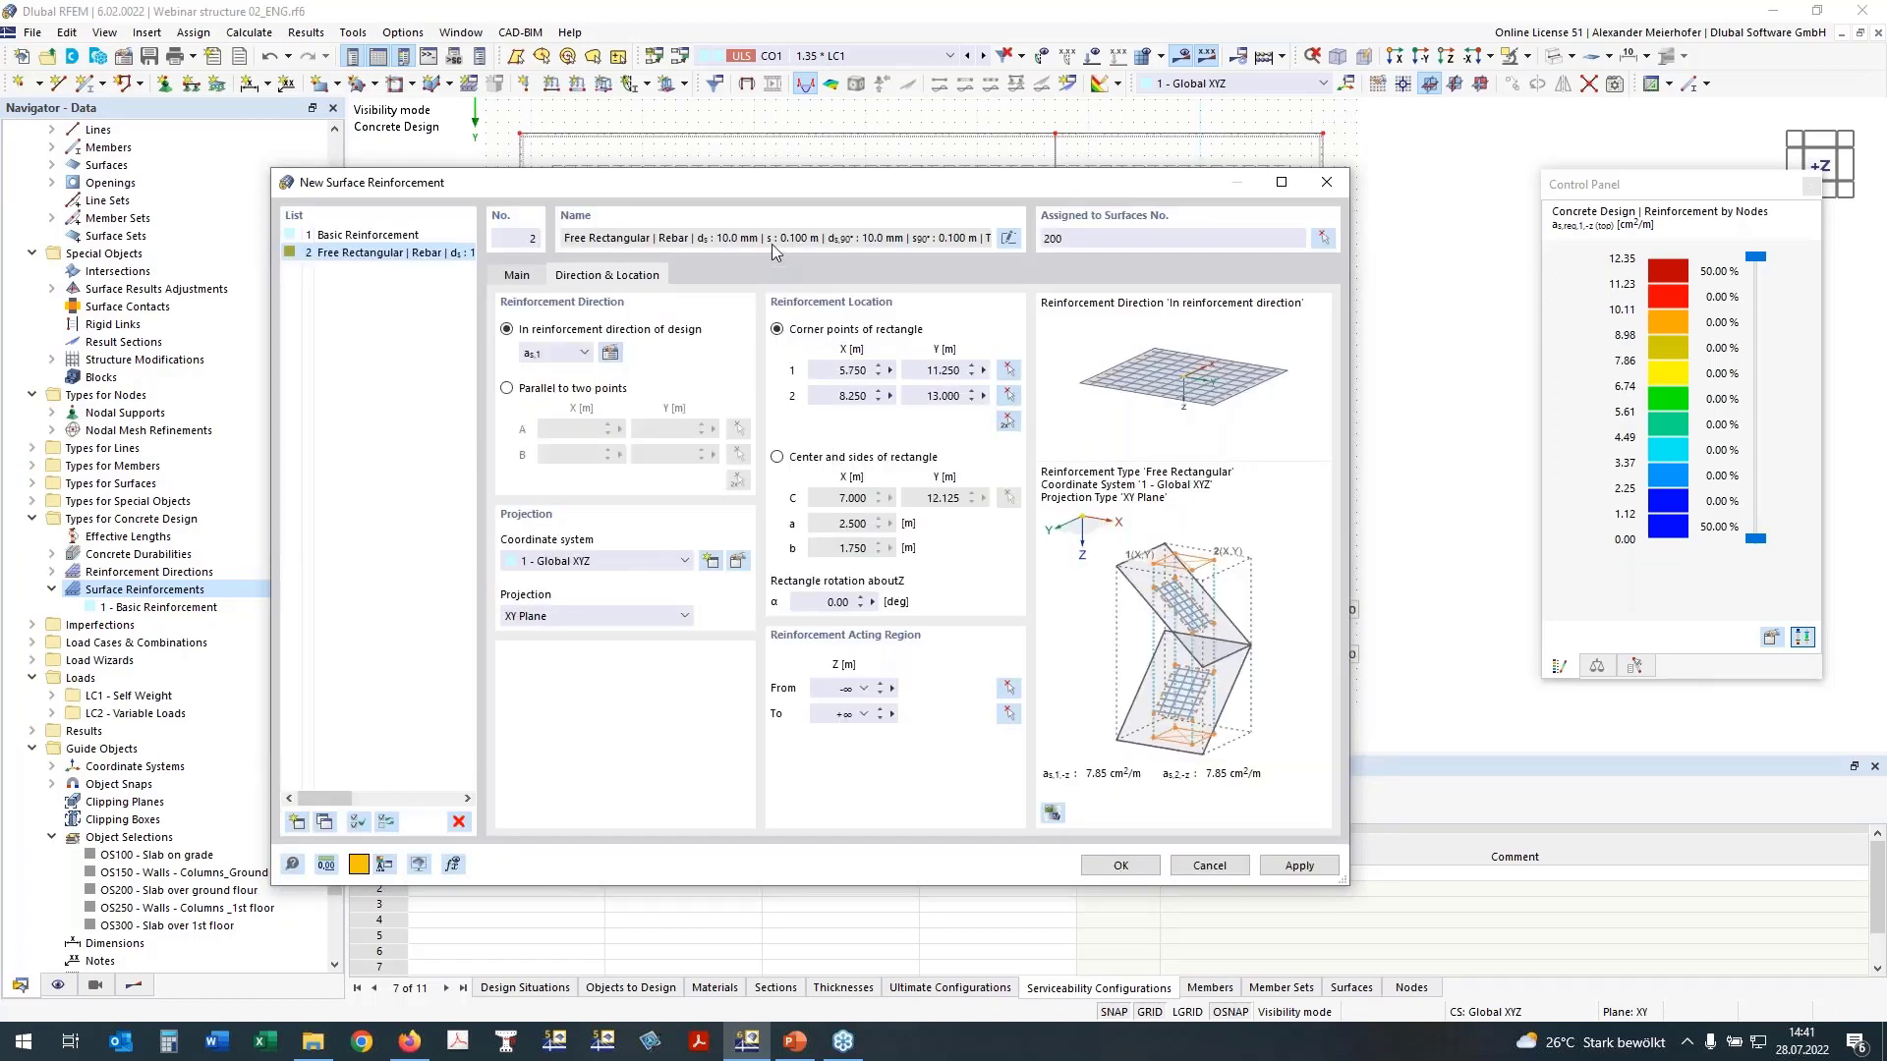
Step: Place the copied reinforcement rectangle around the second inner edge column, from X 11.750, Y 11.250 to X 14.250, Y 13.000 m
left_click(1007, 422)
left_click(1007, 590)
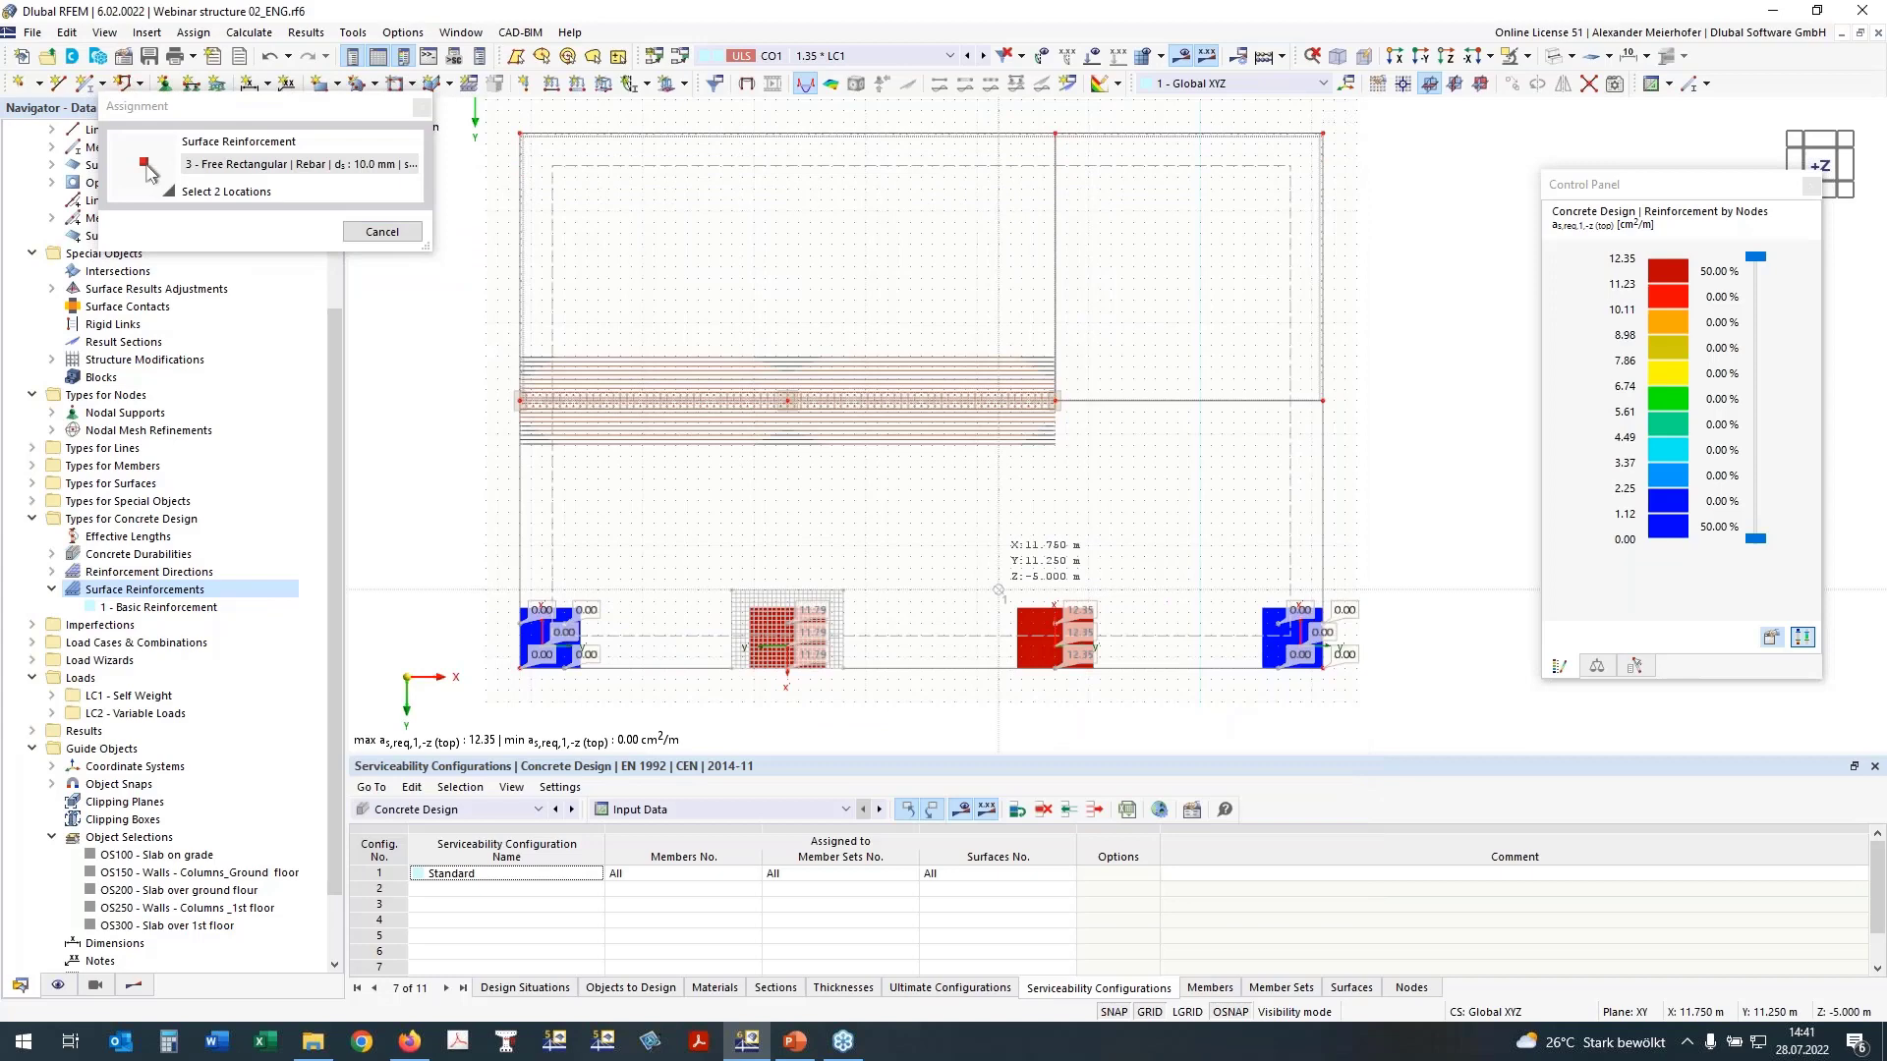
left_click(1110, 668)
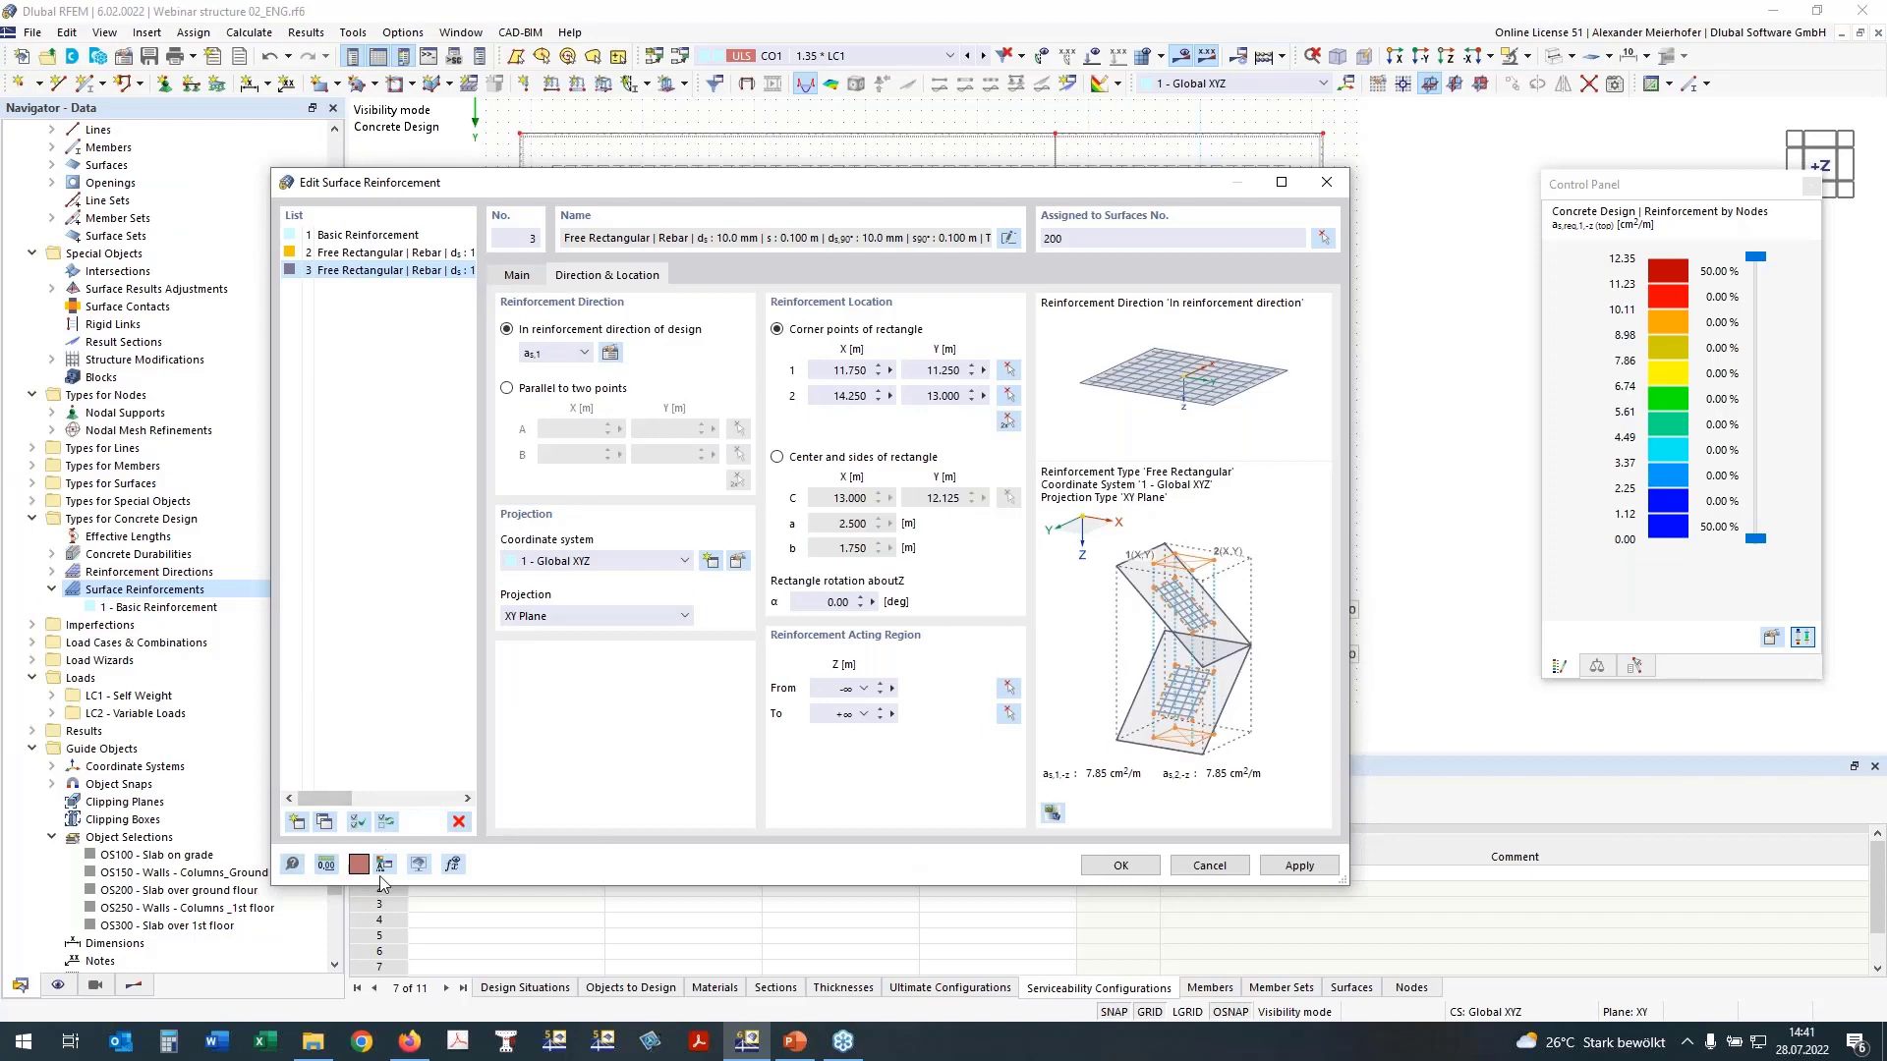
Step: Copy the second column's reinforcement as a fourth entry and start picking new corner points for its rectangle
left_click(314, 827)
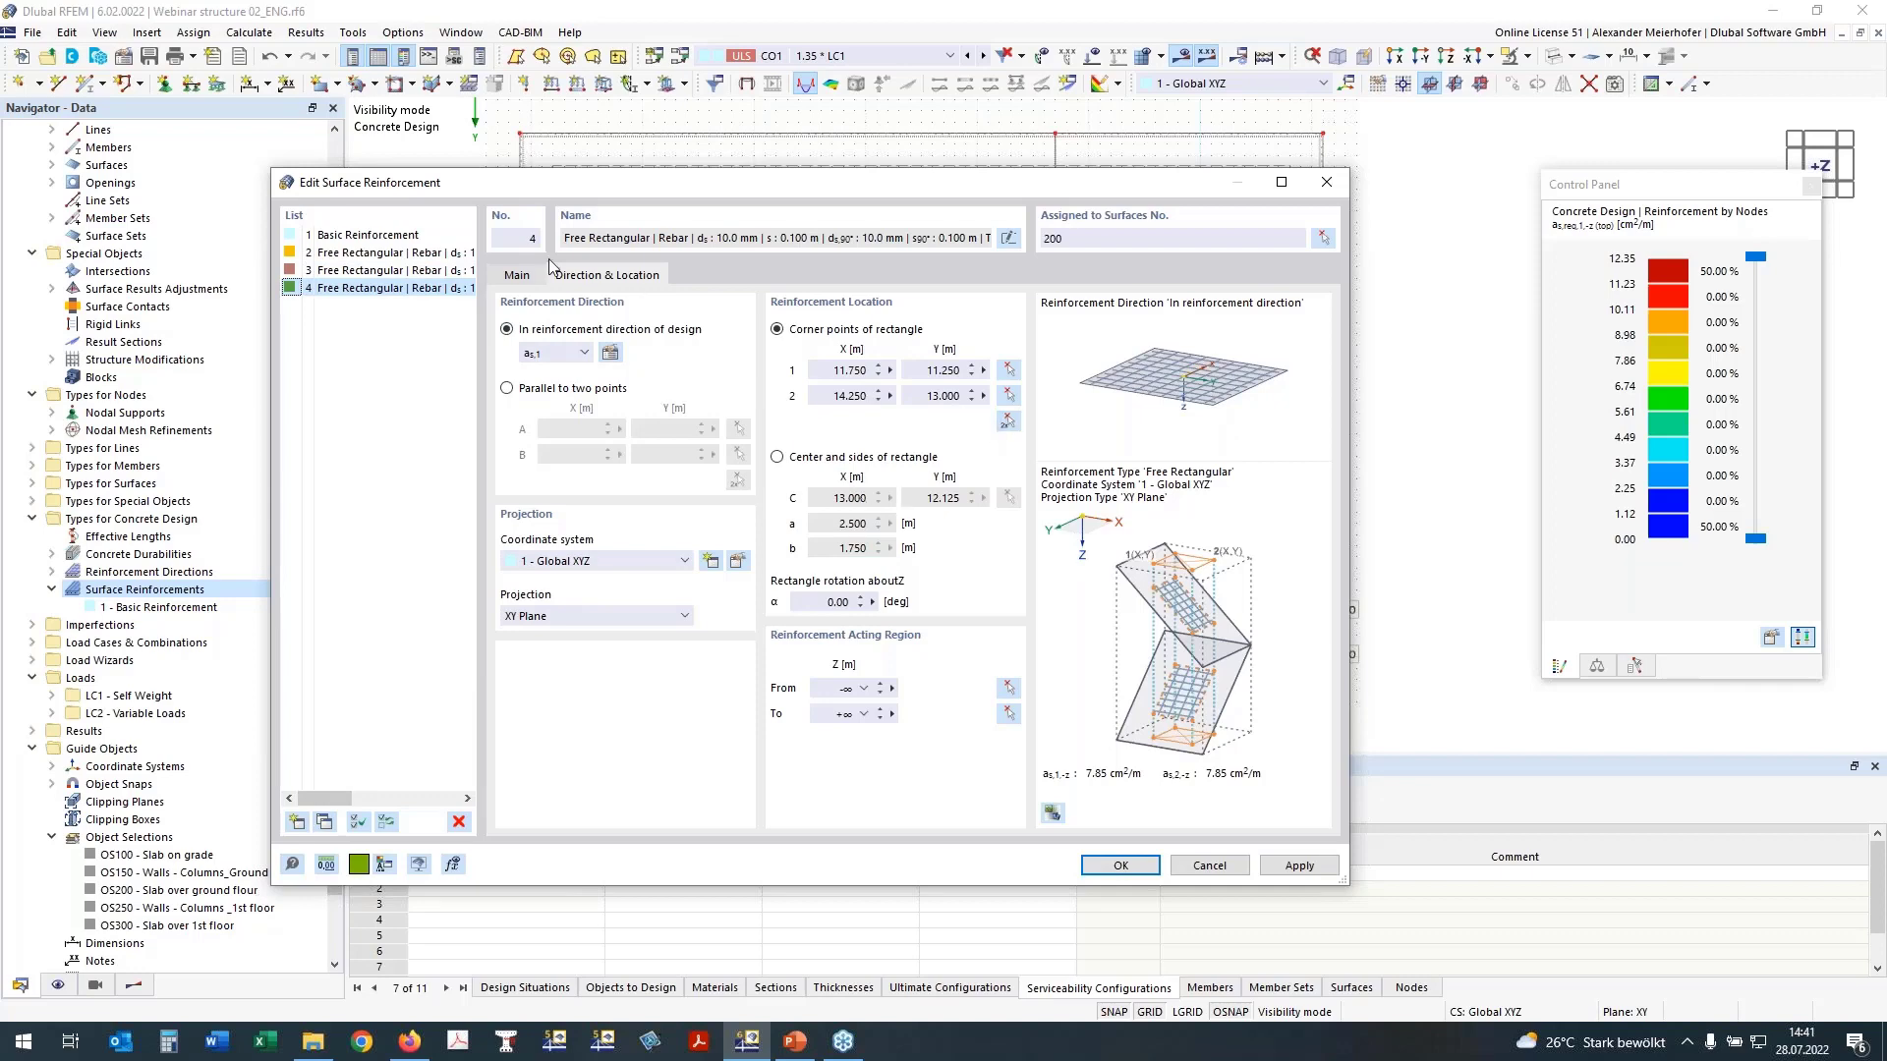
left_click(517, 275)
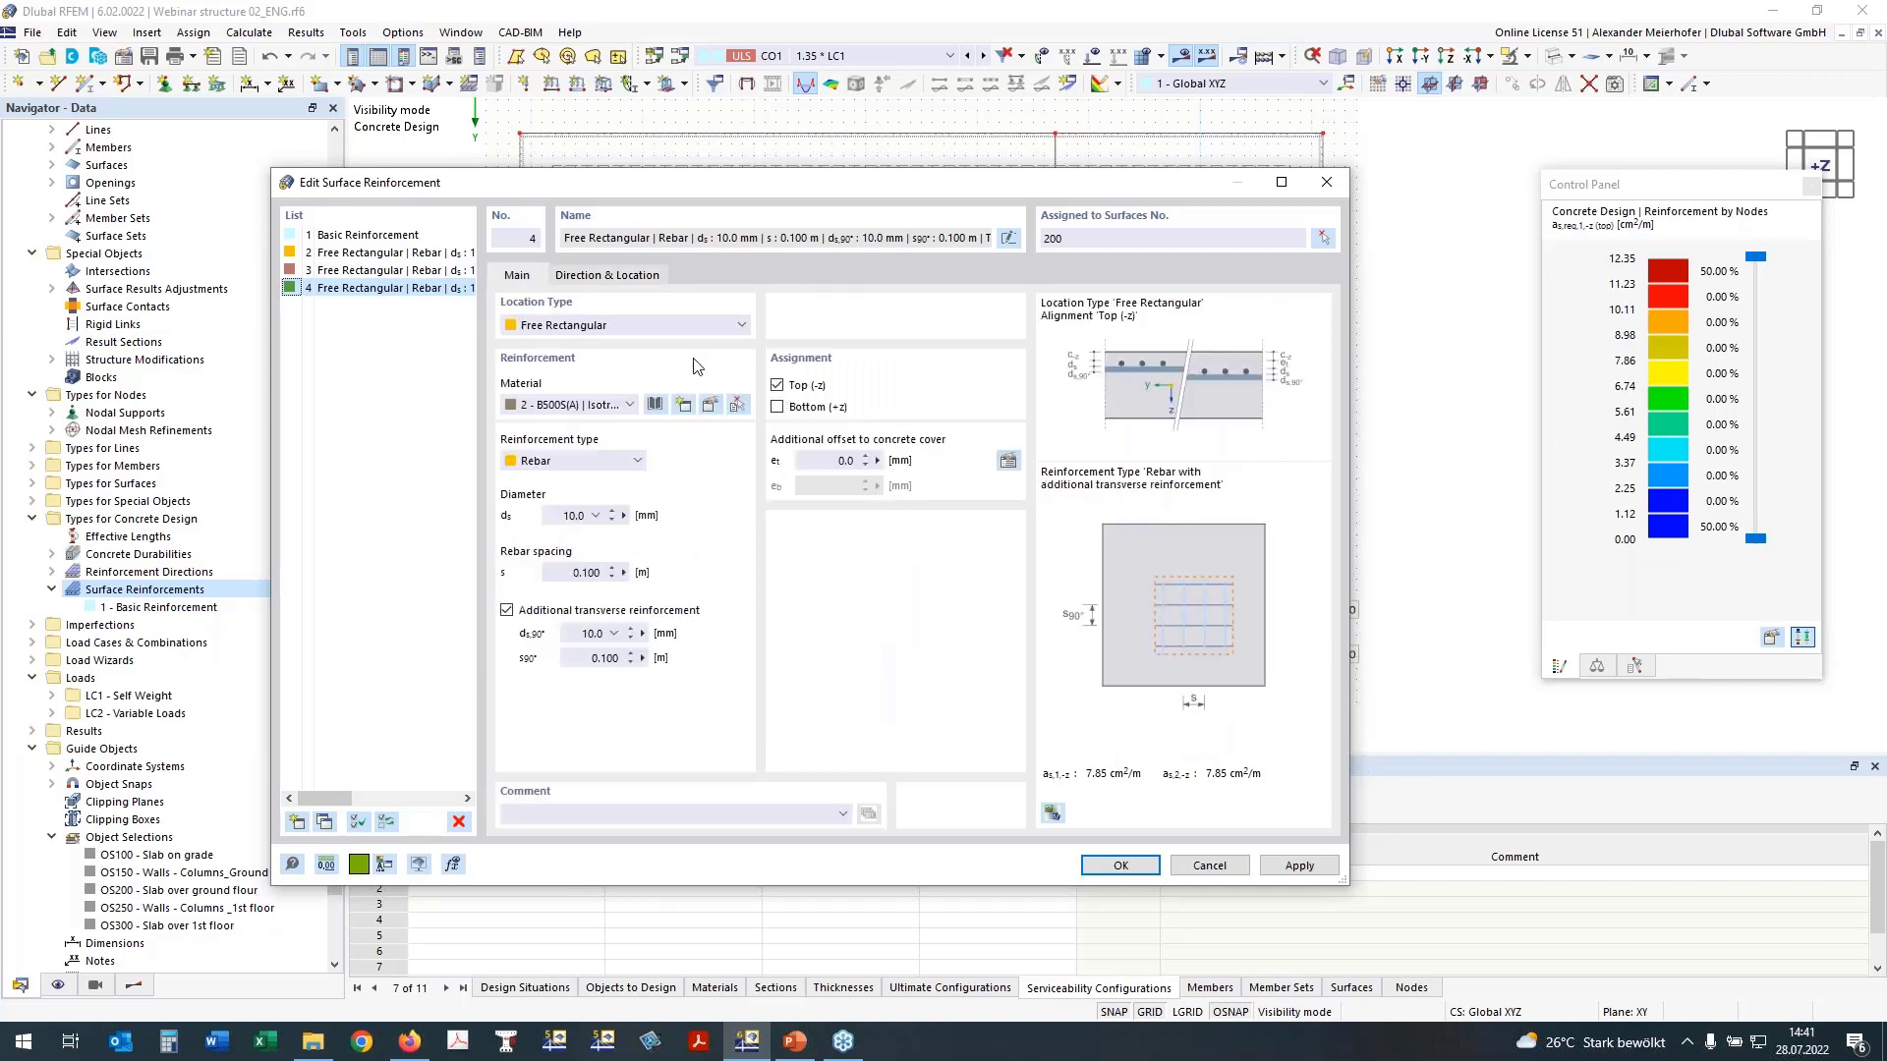
left_click(643, 277)
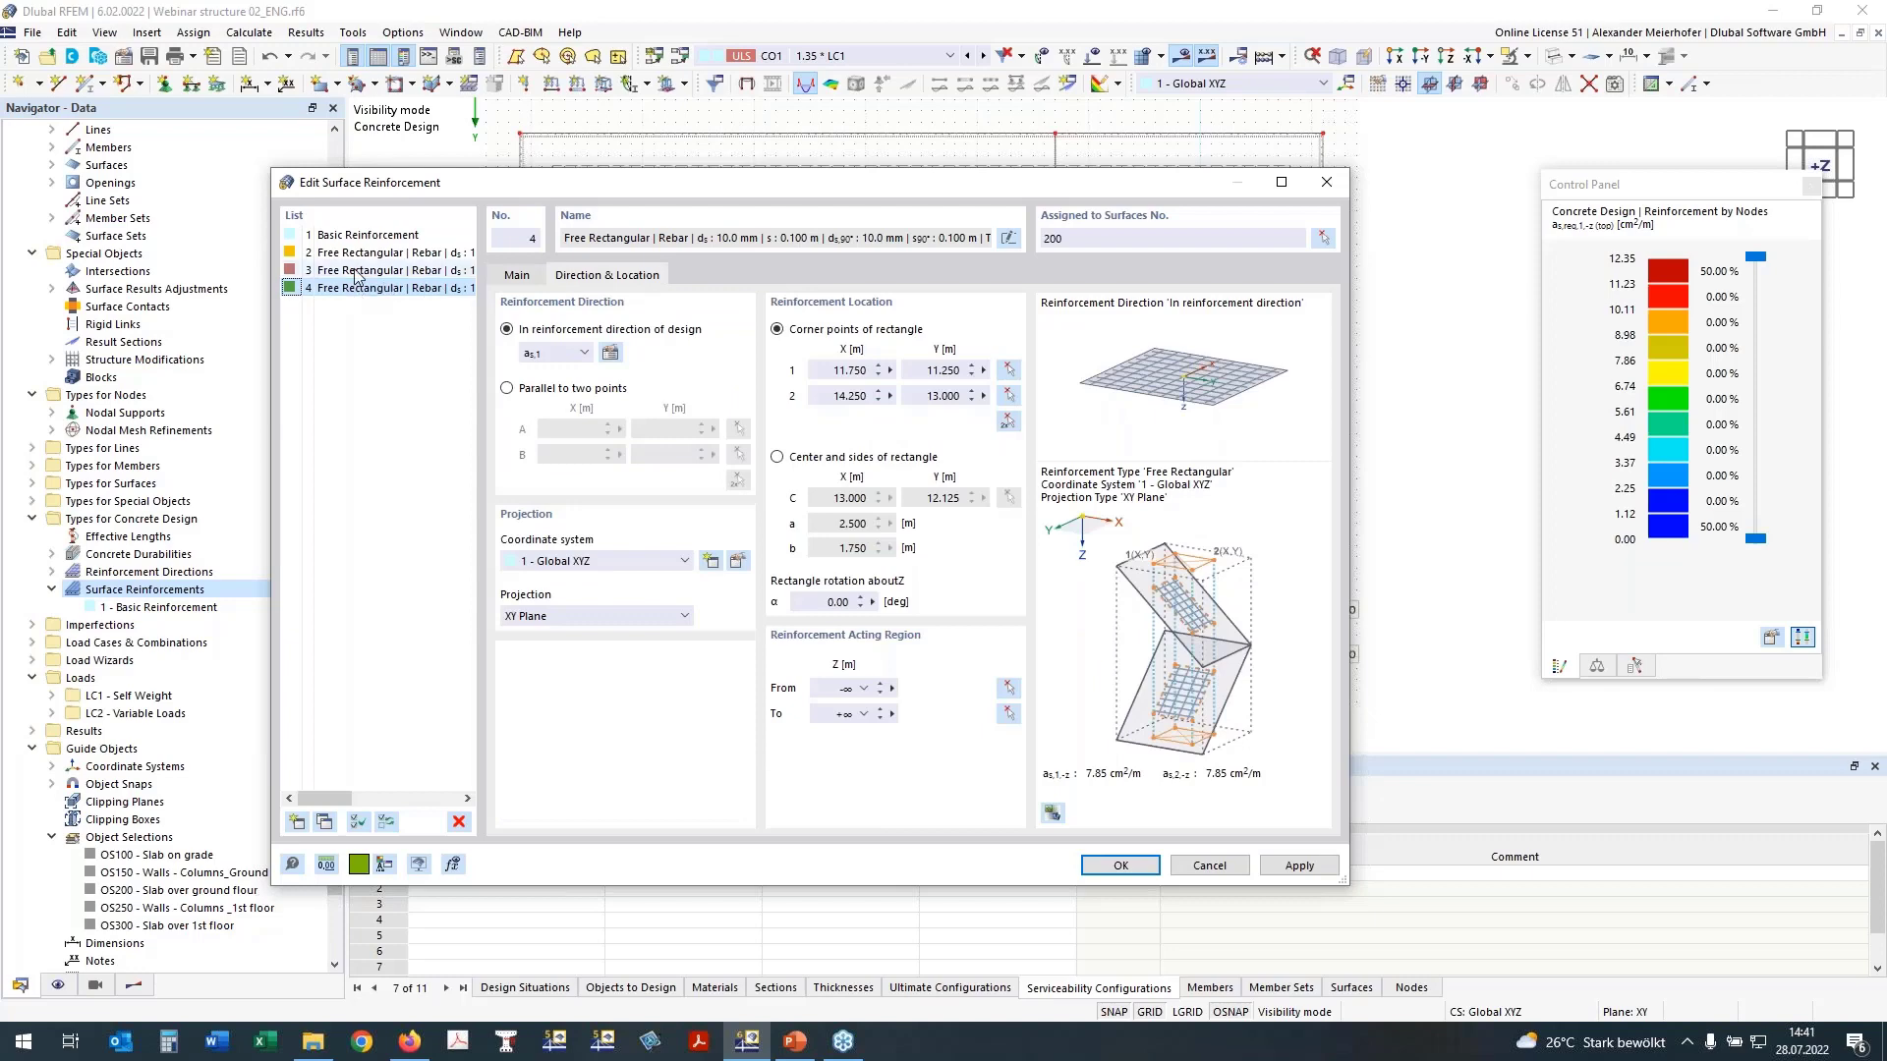
left_click(1008, 422)
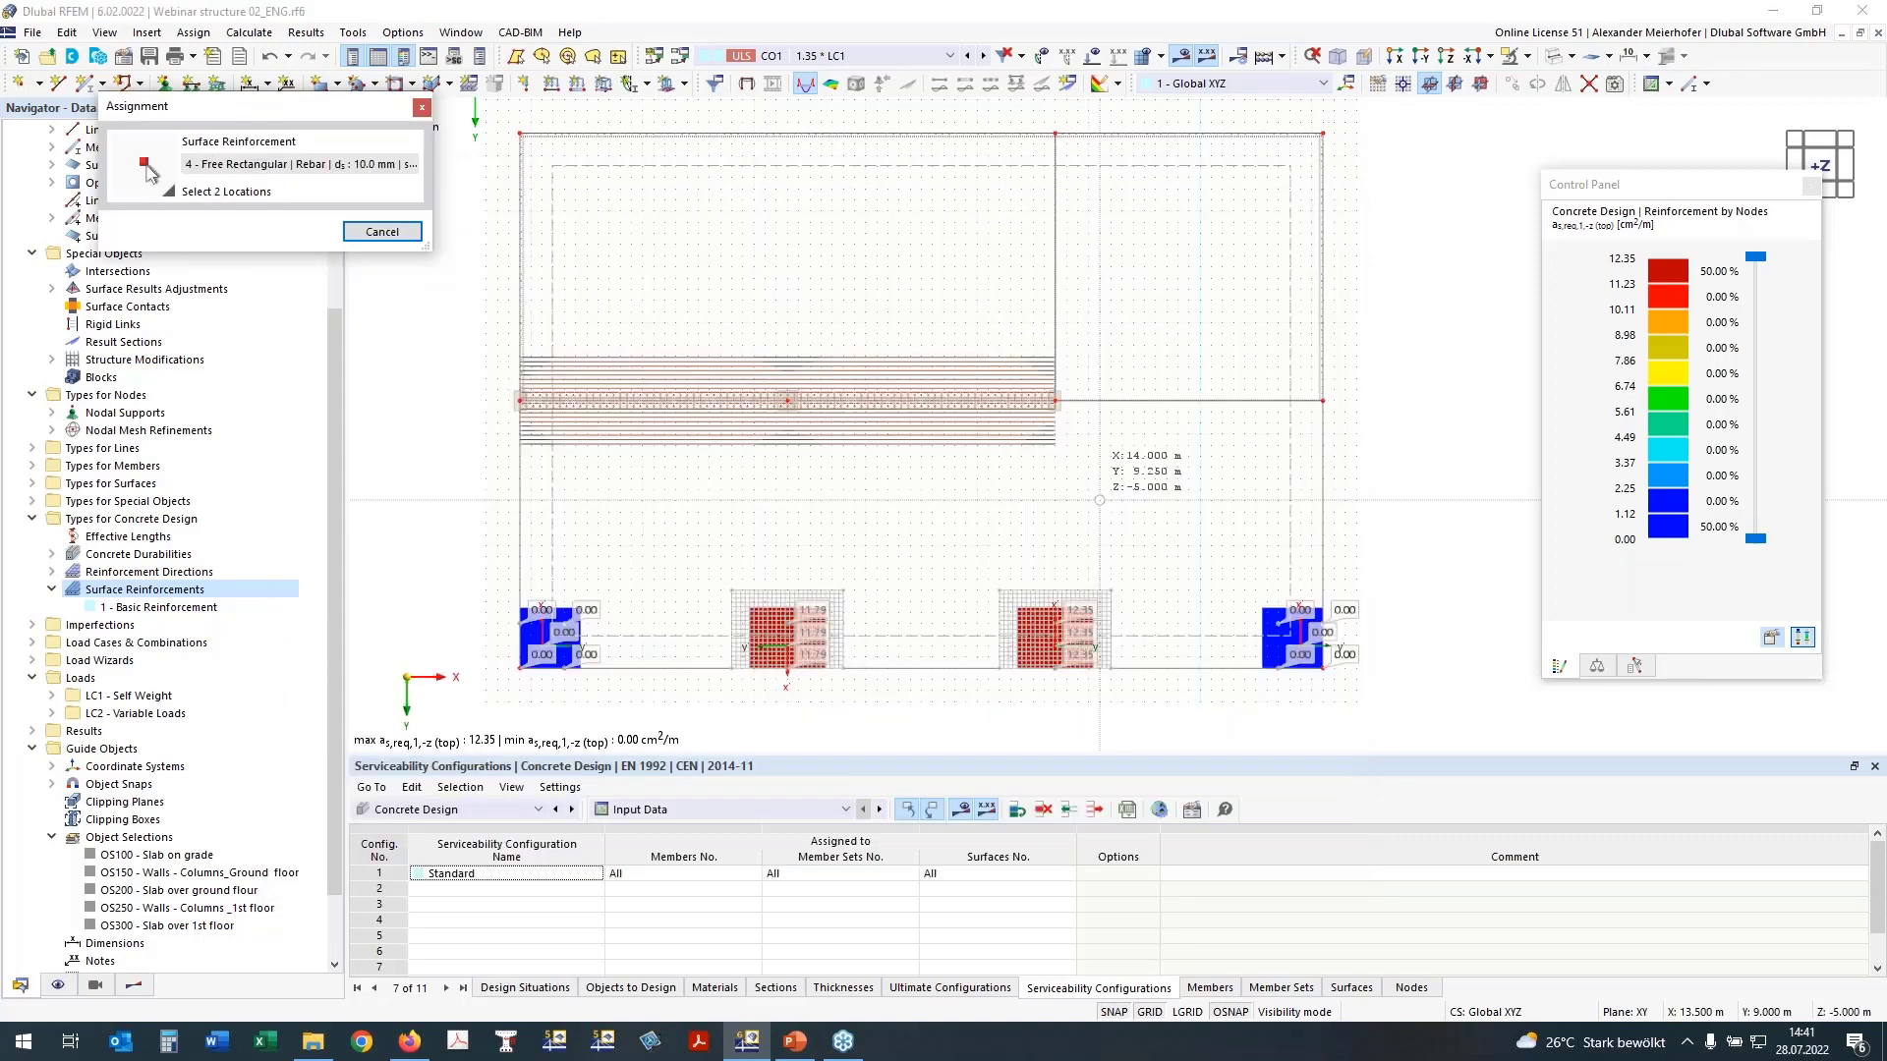
Step: Show the not covered surface reinforcement as,dif,1 (top) instead of node results and place the rectangle from X 11.750, Y 1.000 to X 14.250, Y 8.000 m
left_click(134, 985)
left_click_drag(231, 111, 390, 104)
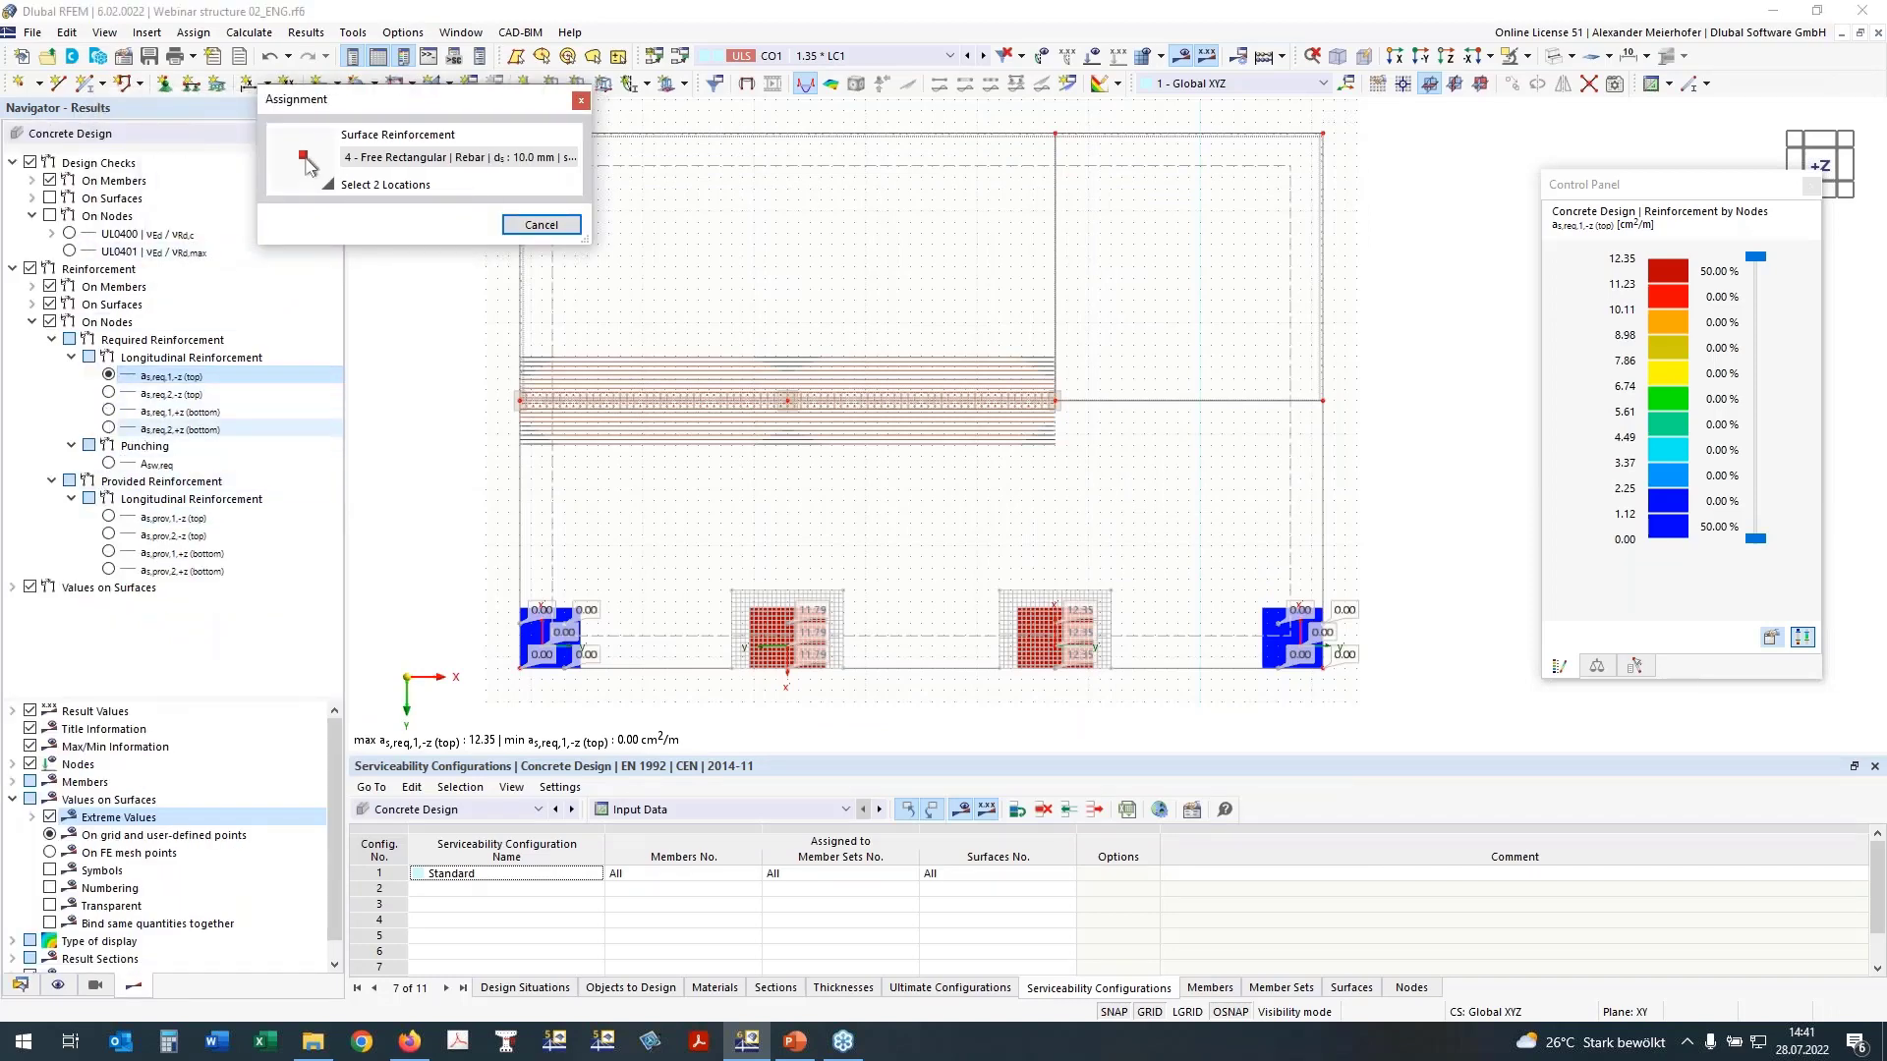
left_click(52, 341)
left_click(48, 322)
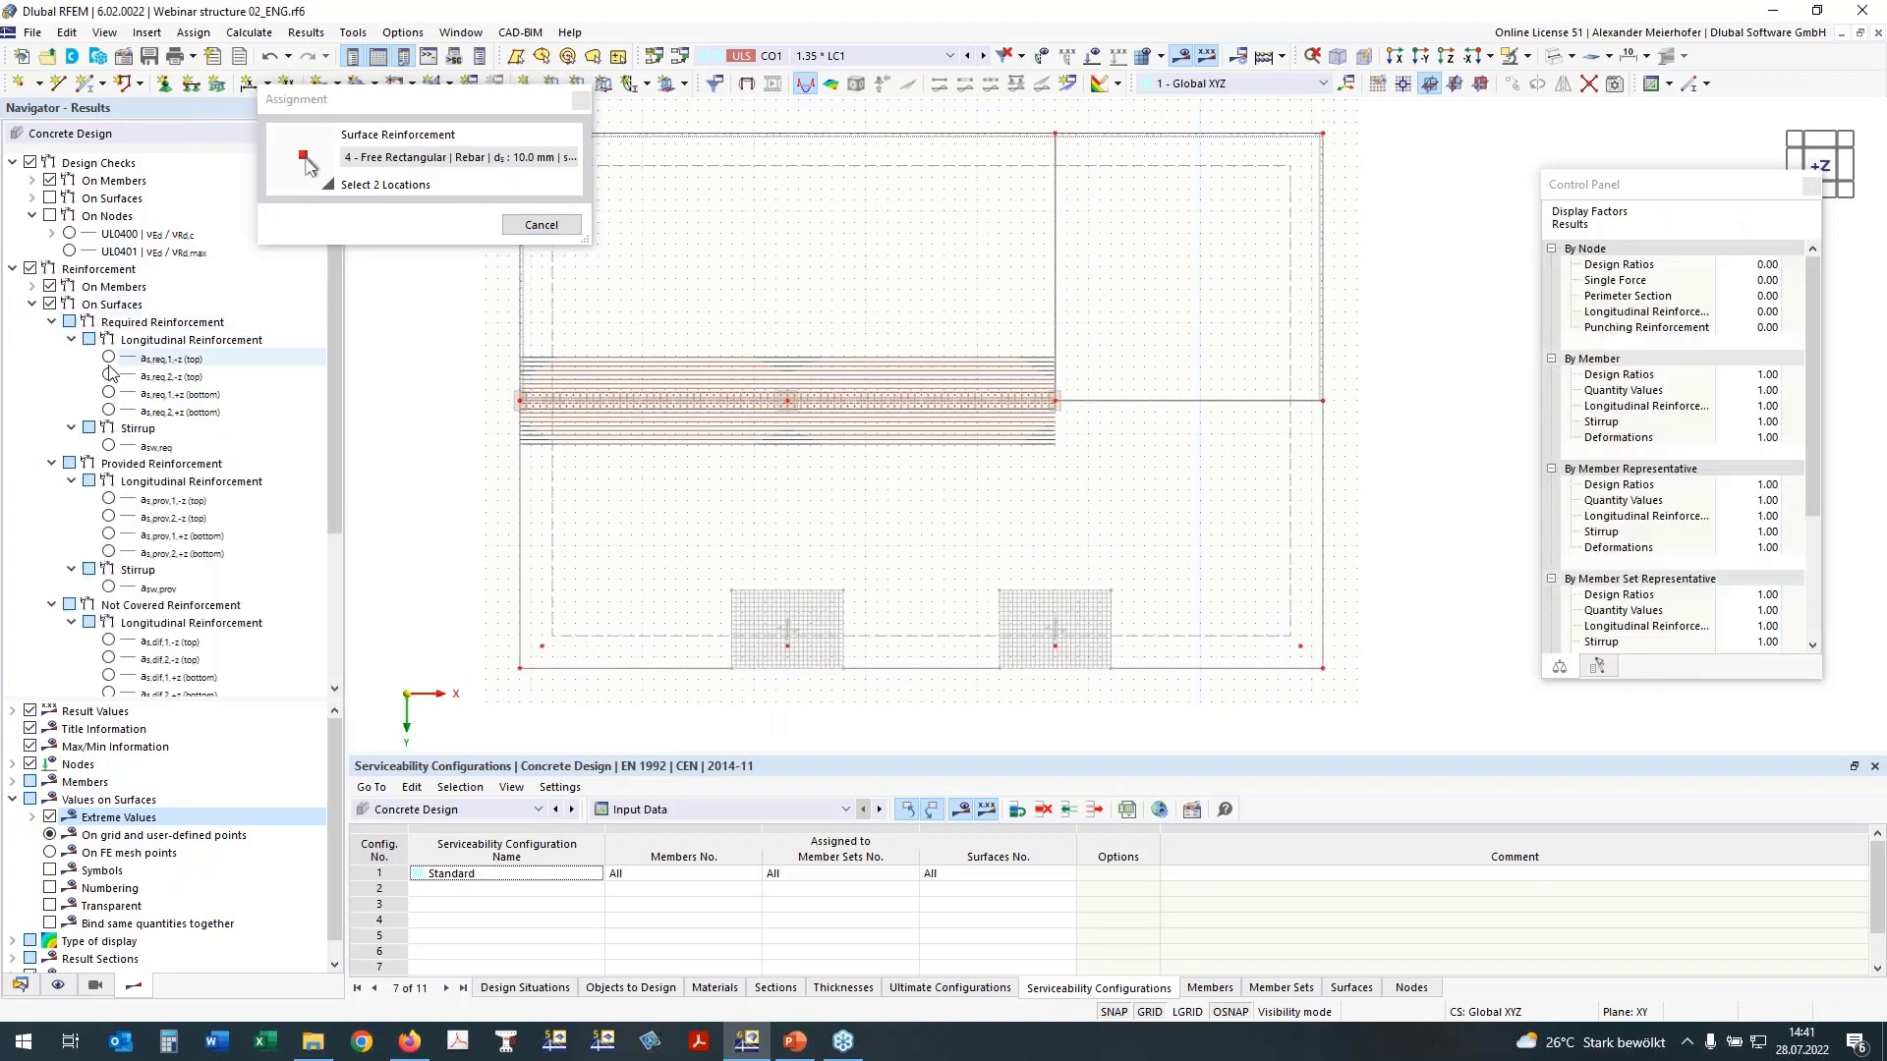
left_click(51, 323)
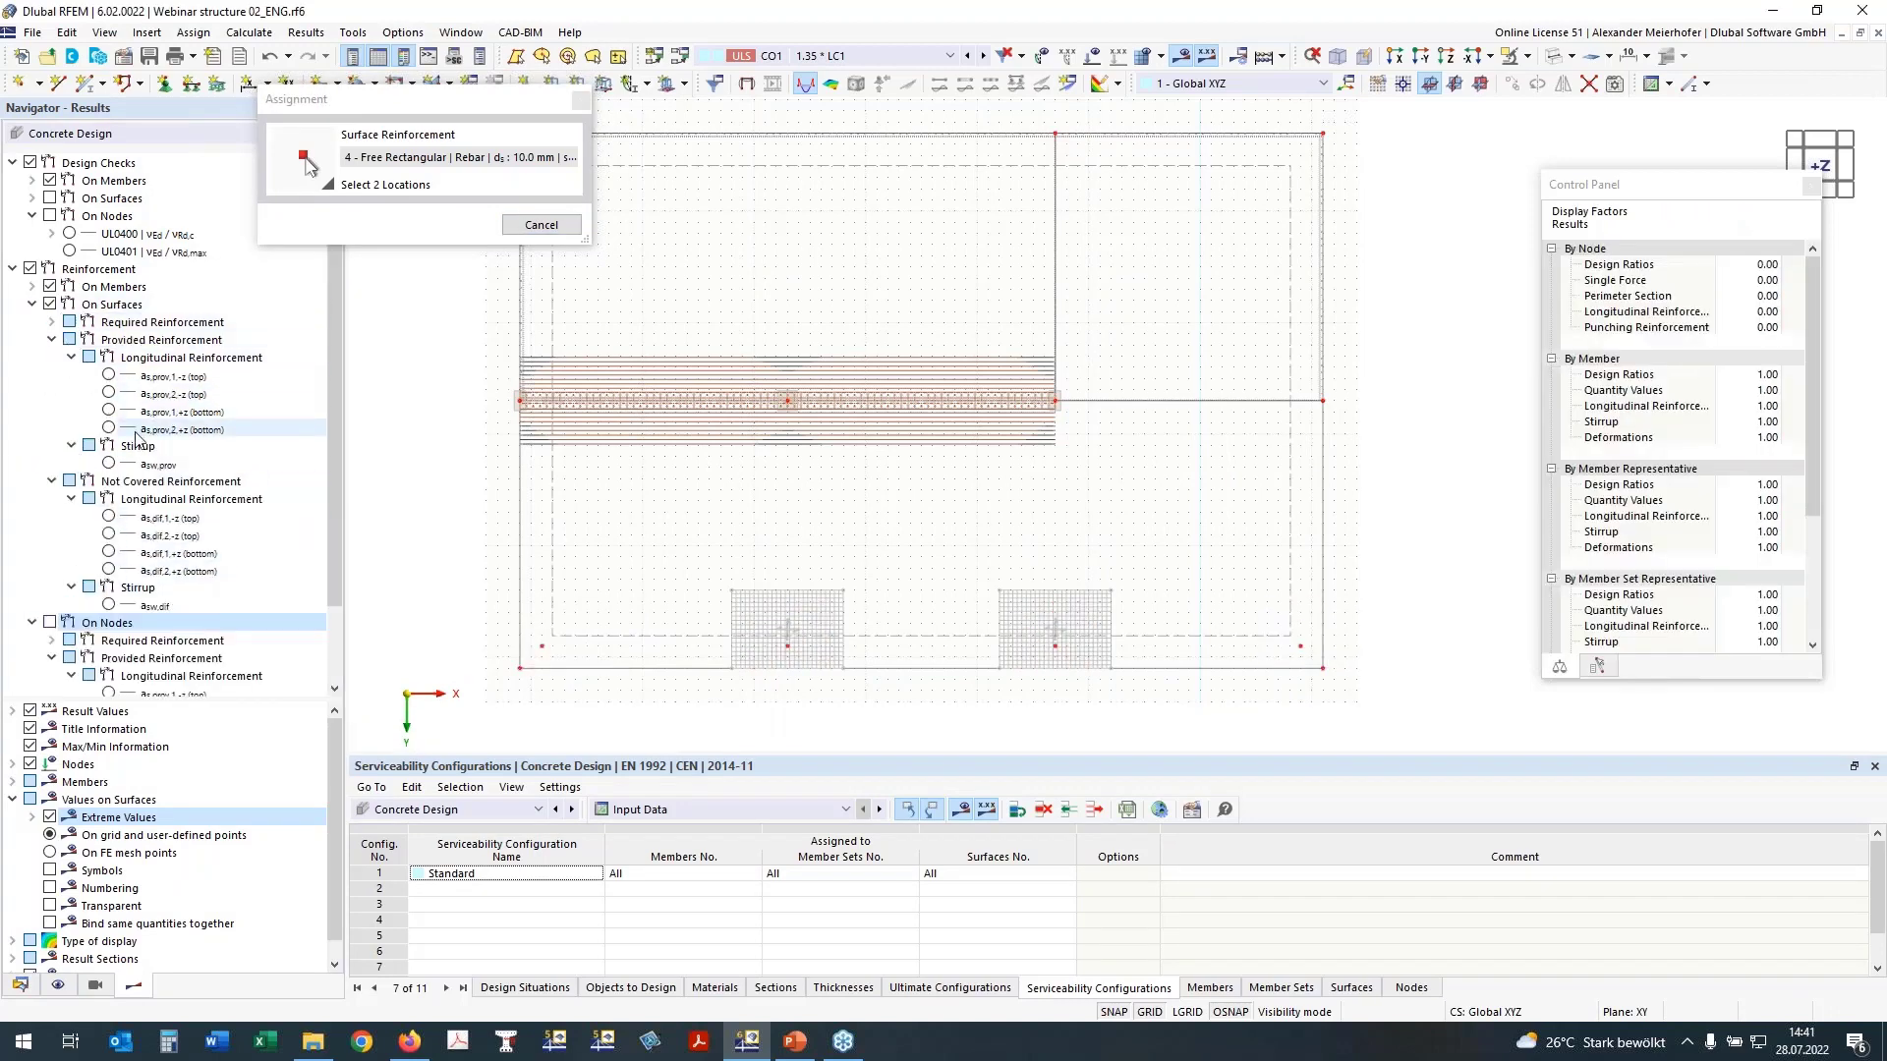
left_click(109, 517)
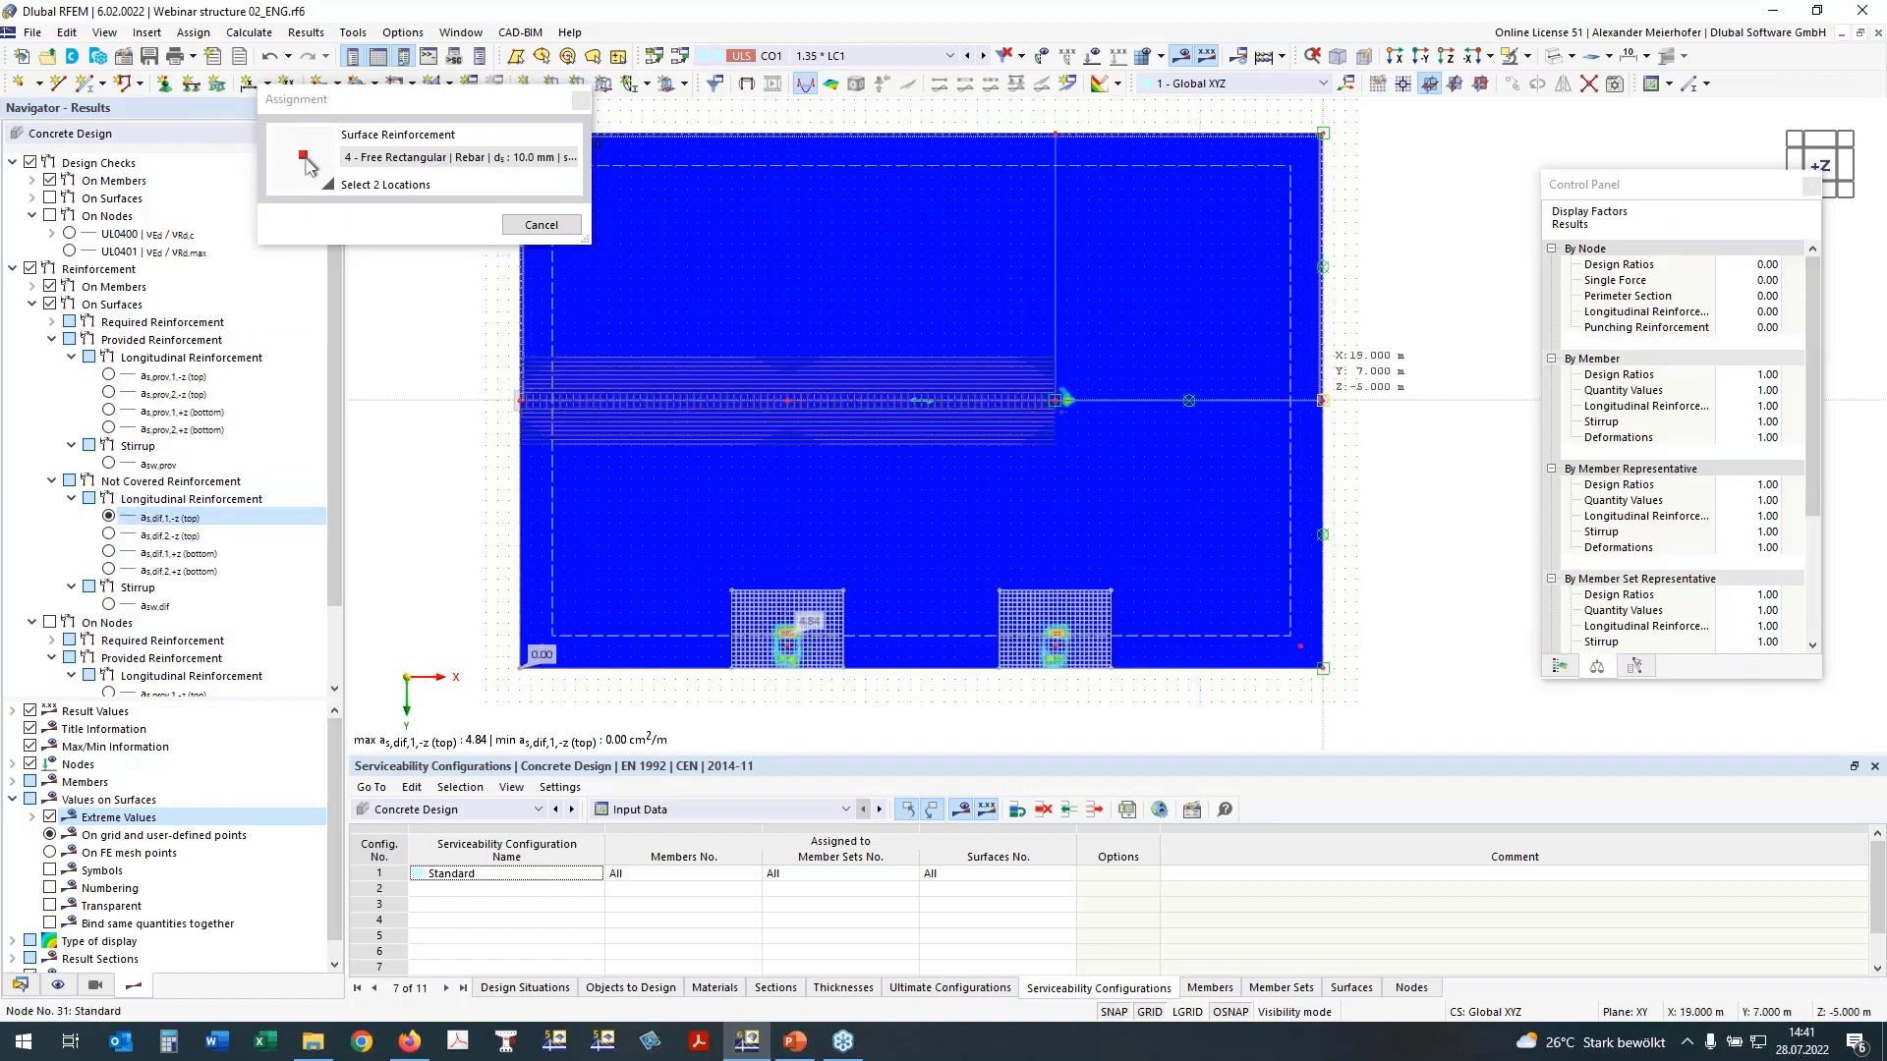
left_click(1560, 667)
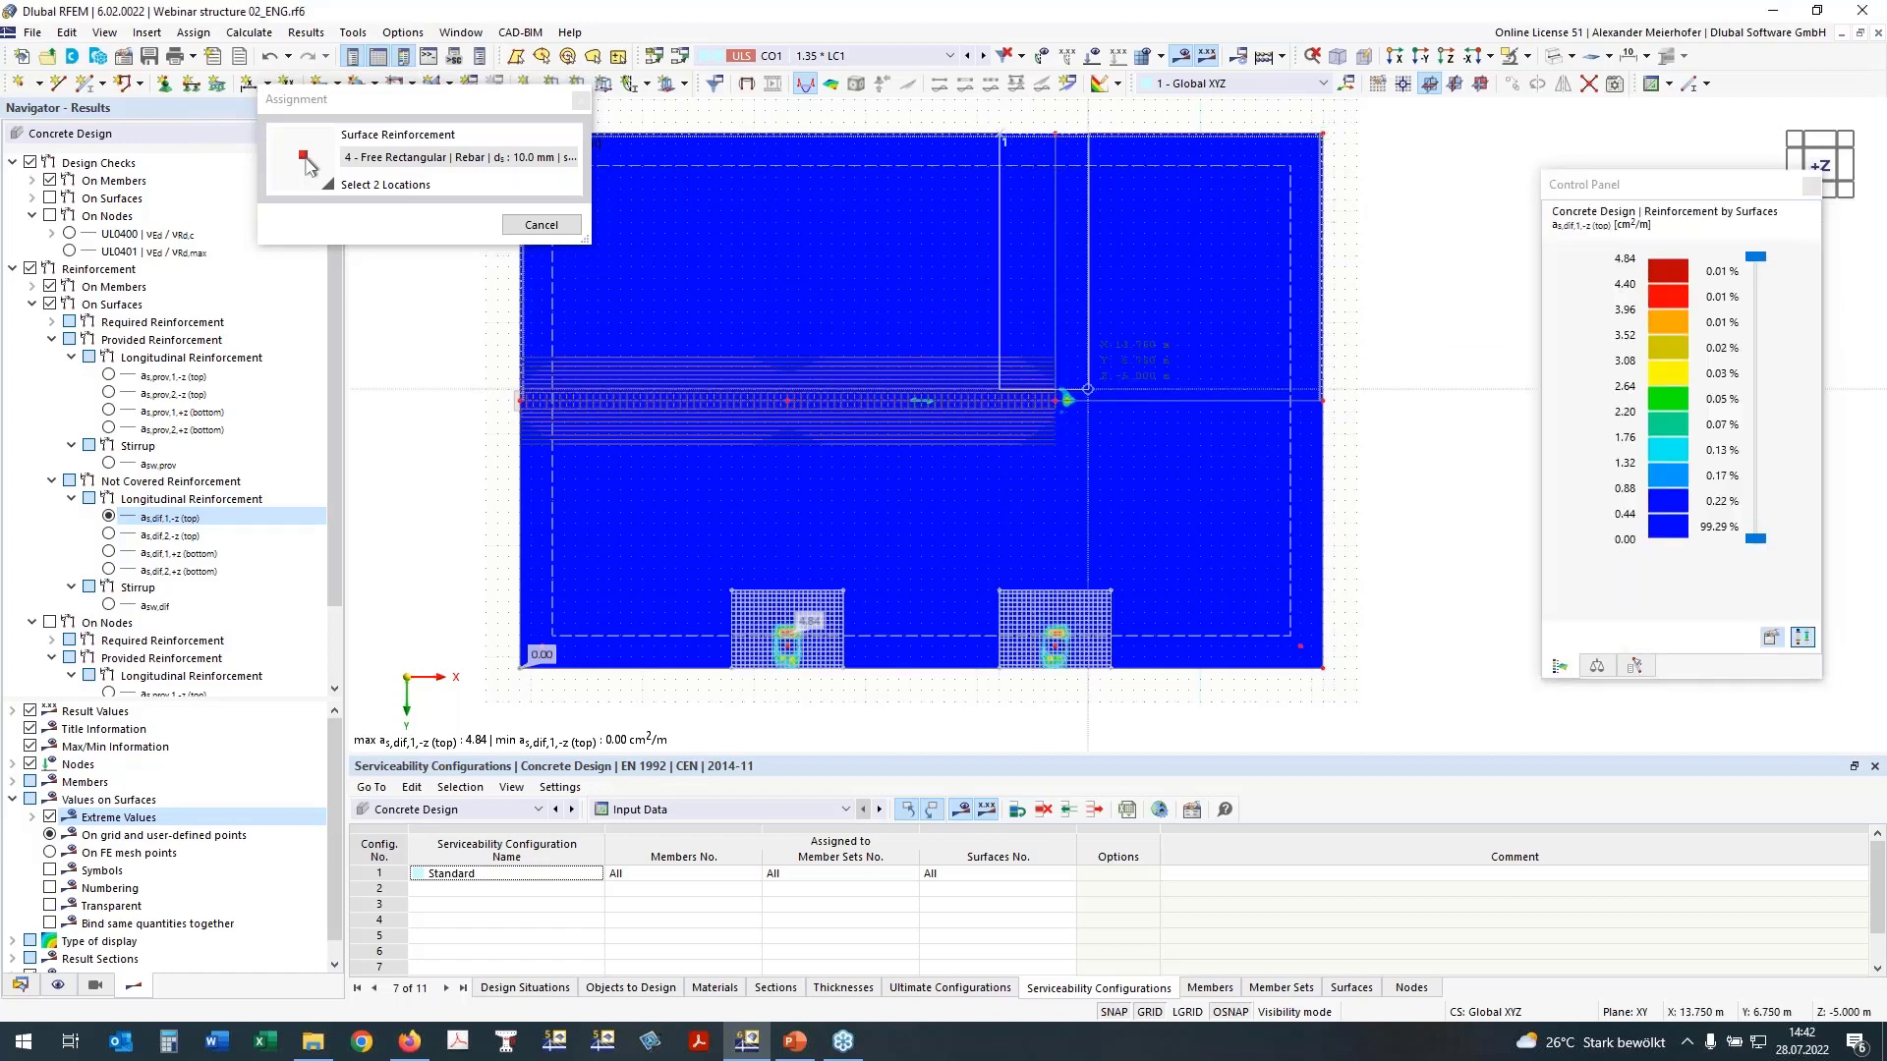
left_click(1110, 445)
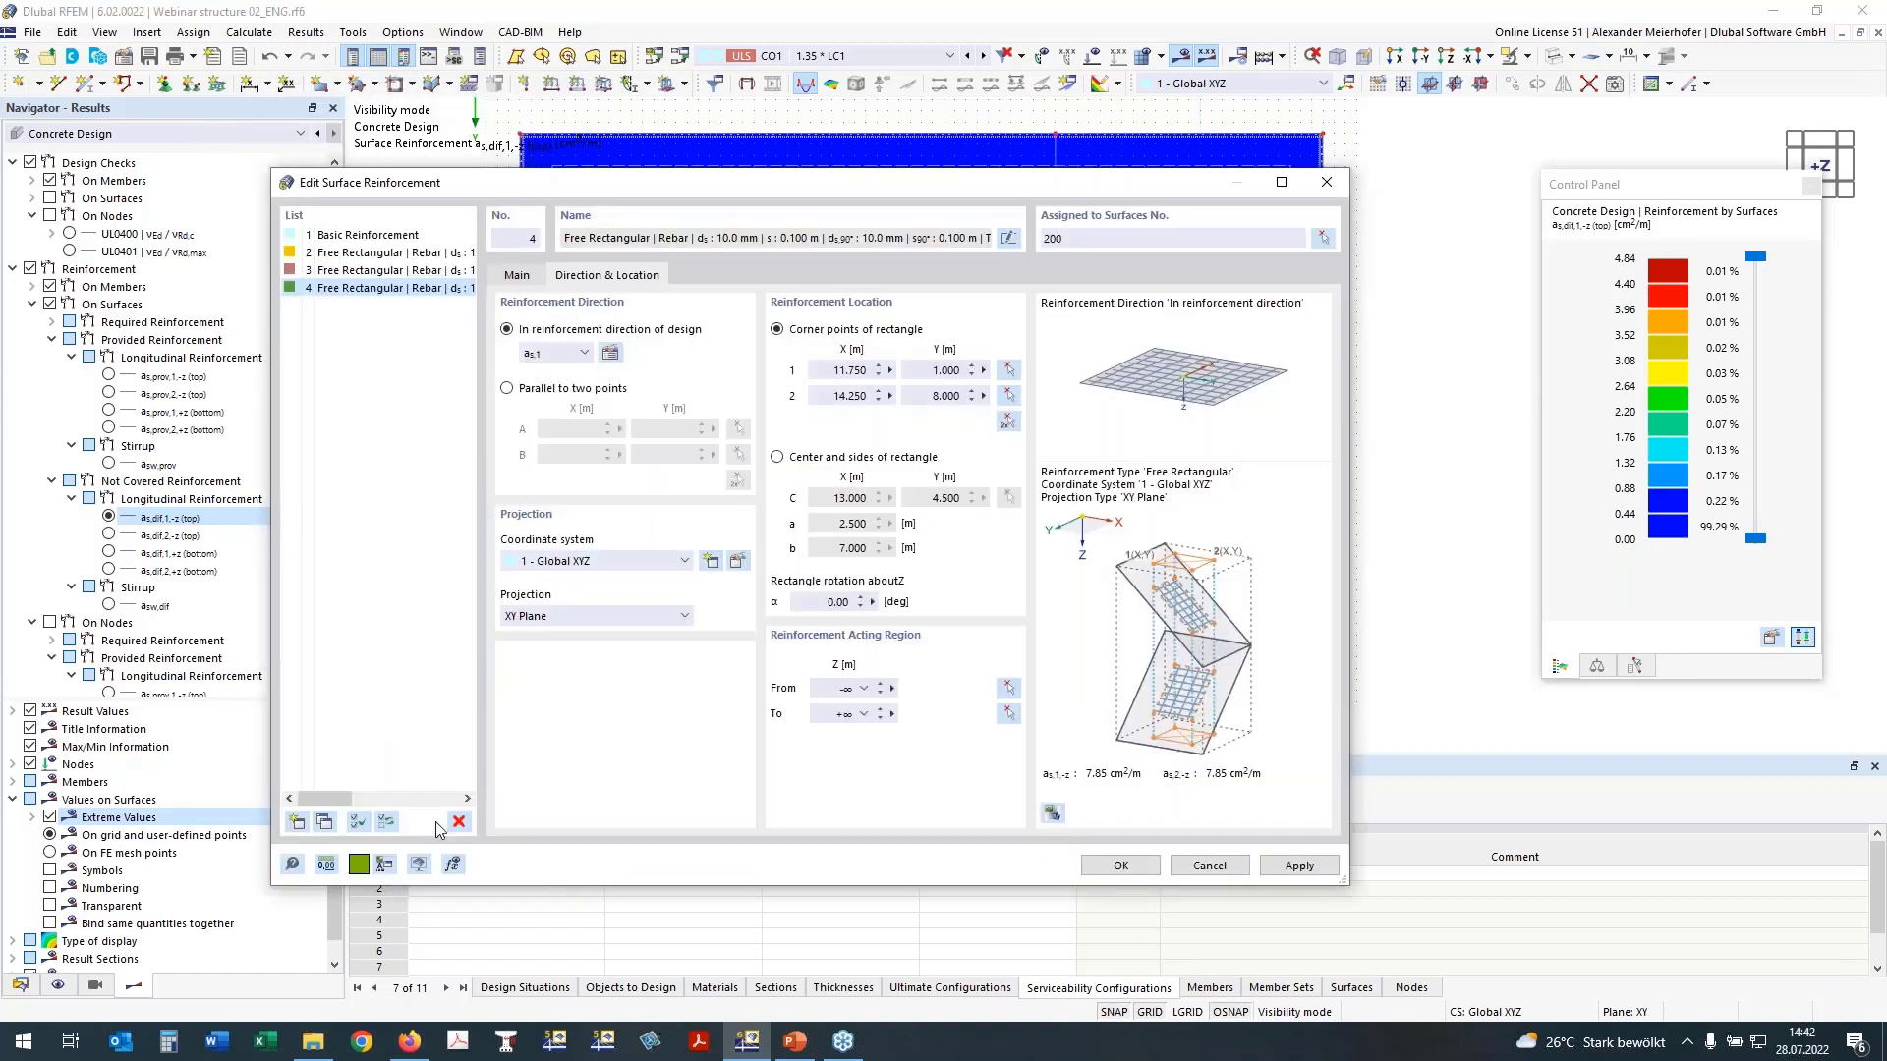
Step: Copy the fourth reinforcement as a fifth entry and set its reinforcement direction to as,2
left_click(325, 821)
left_click(562, 354)
left_click(555, 386)
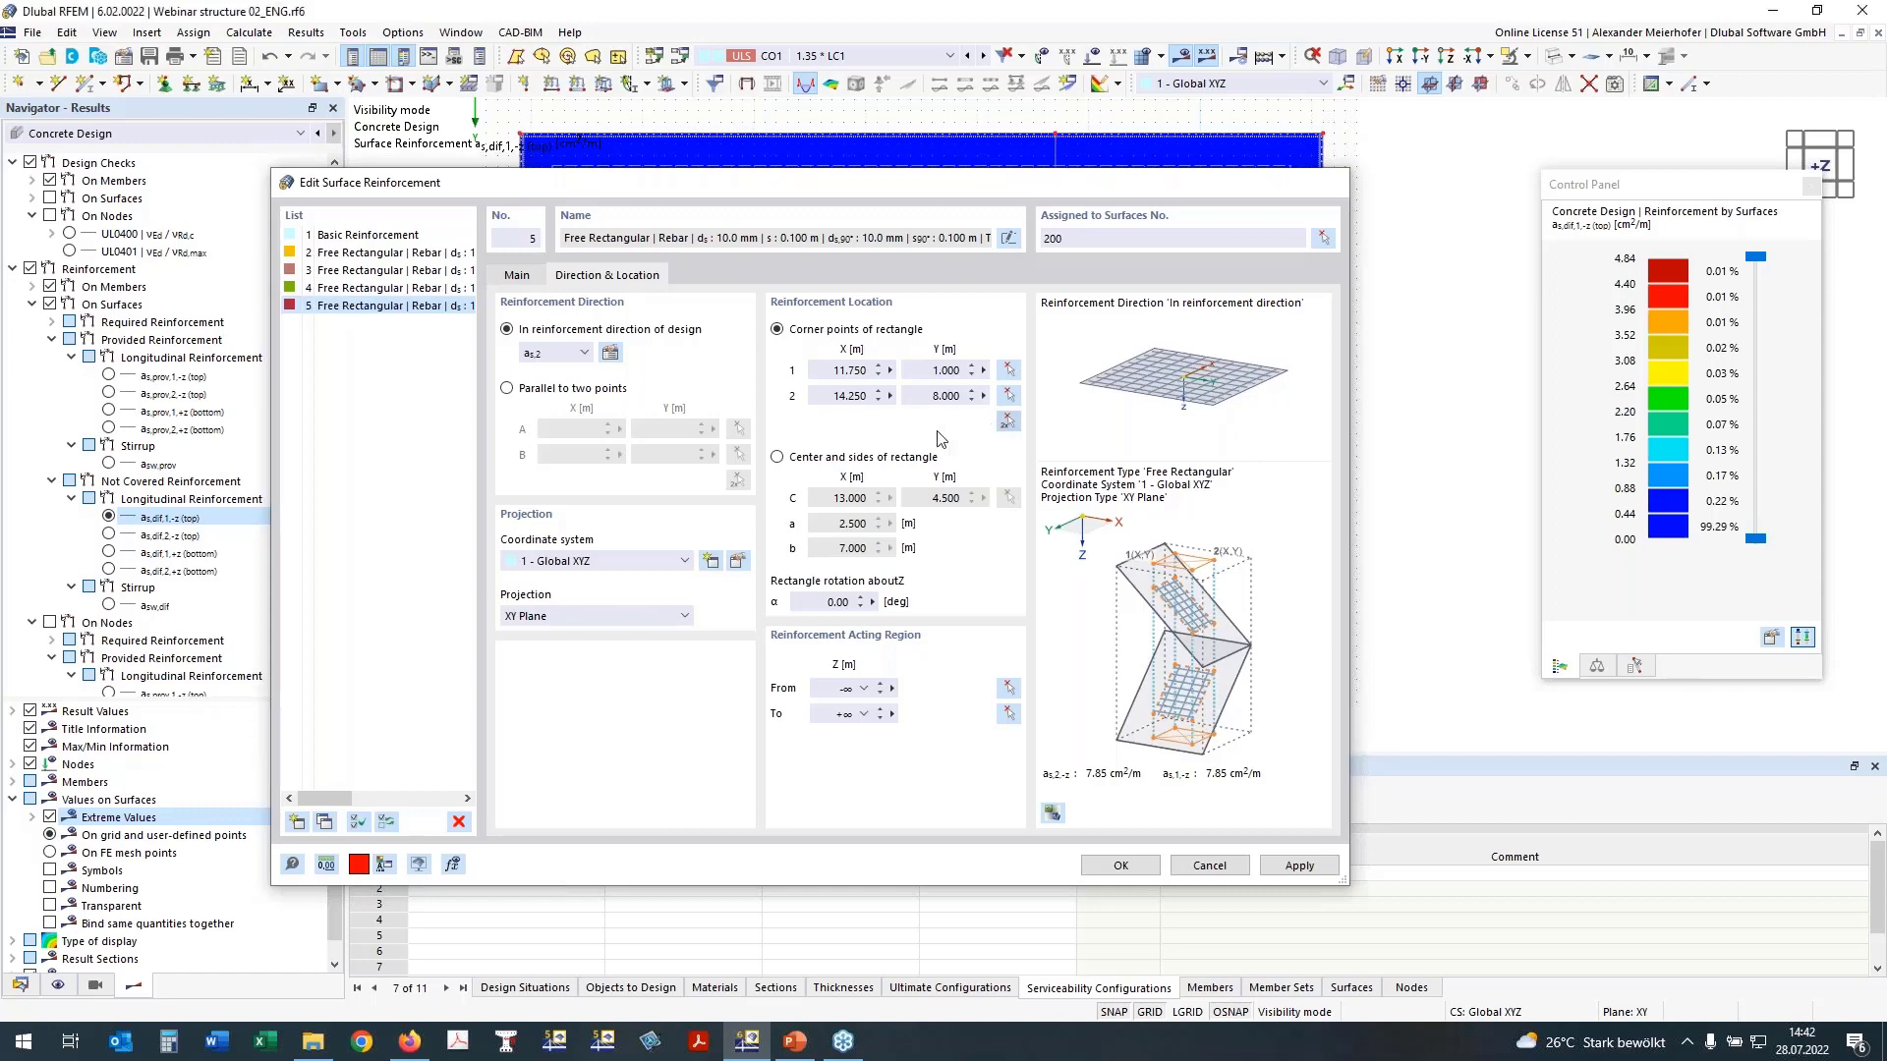
Step: Show the not covered reinforcement as,dif,2 (top) and place the fifth rectangle across the slab from X 1.000, Y 5.750 to X 19.000, Y 8.000 m
left_click(1007, 421)
left_click(108, 534)
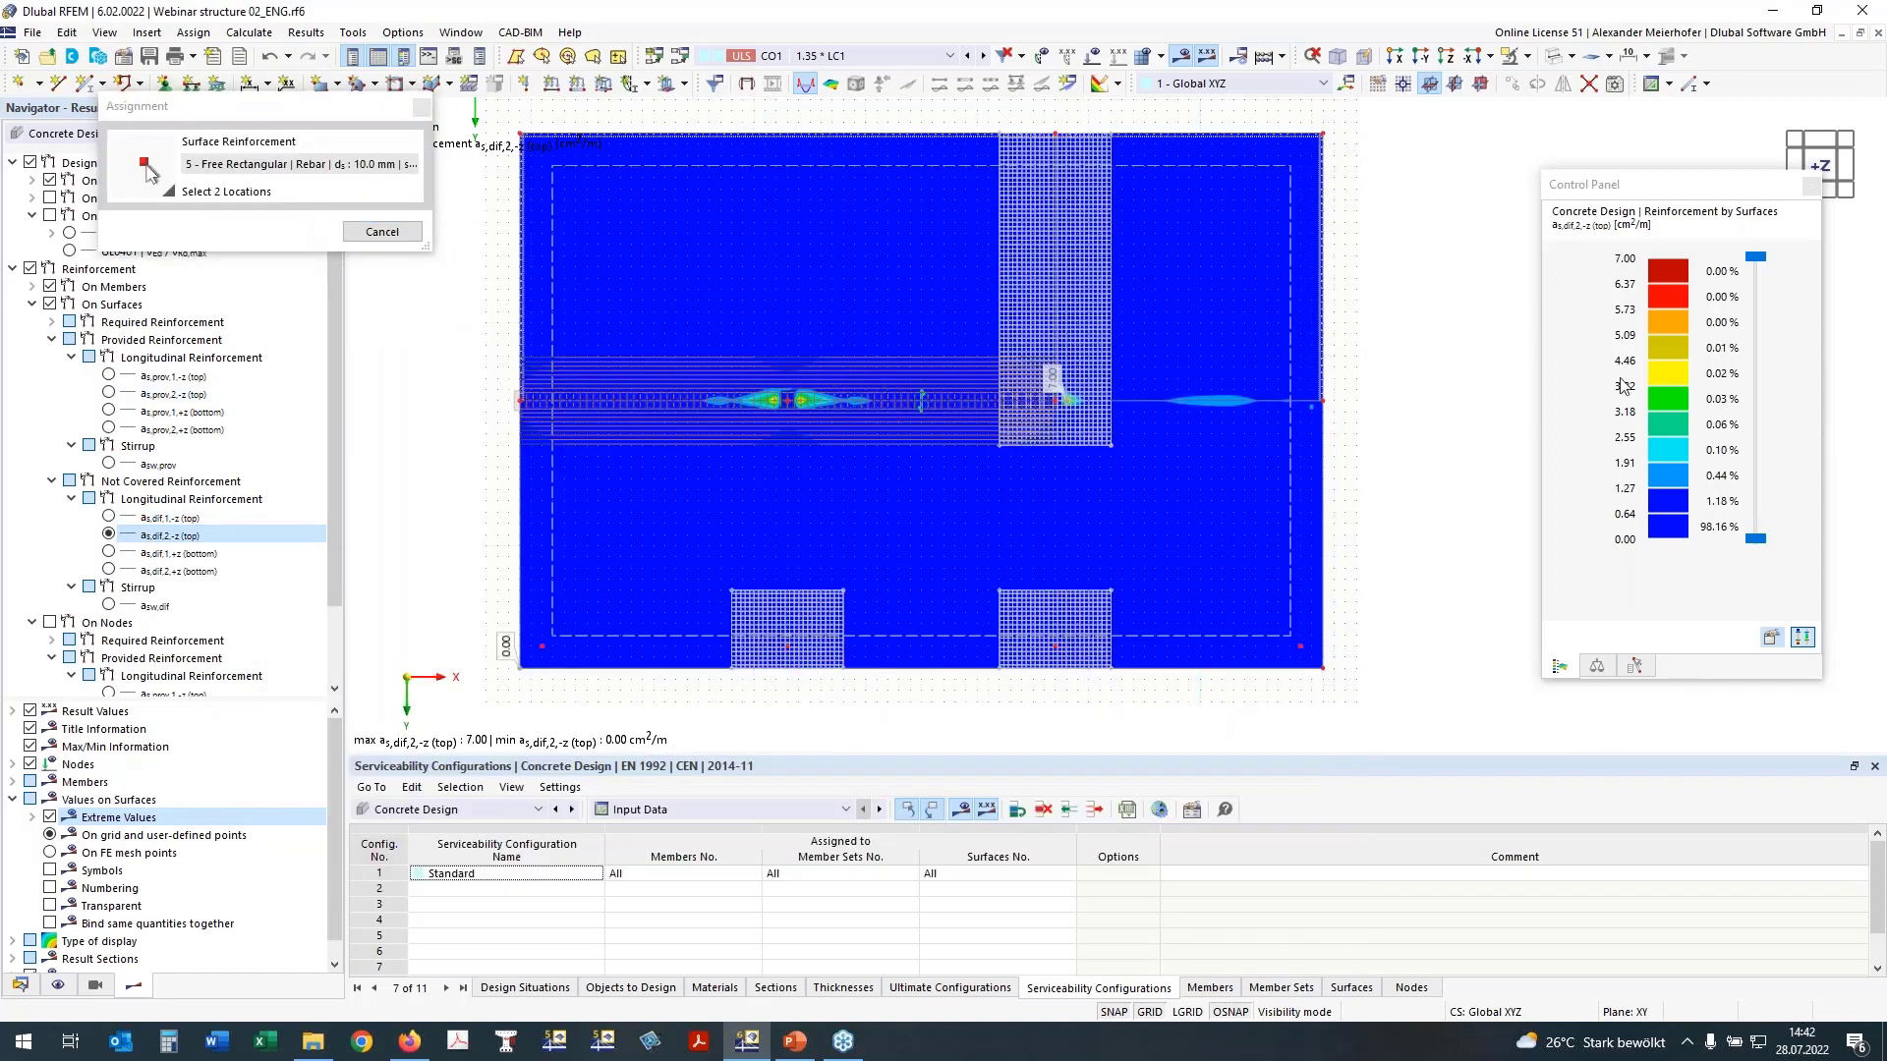
left_click(521, 345)
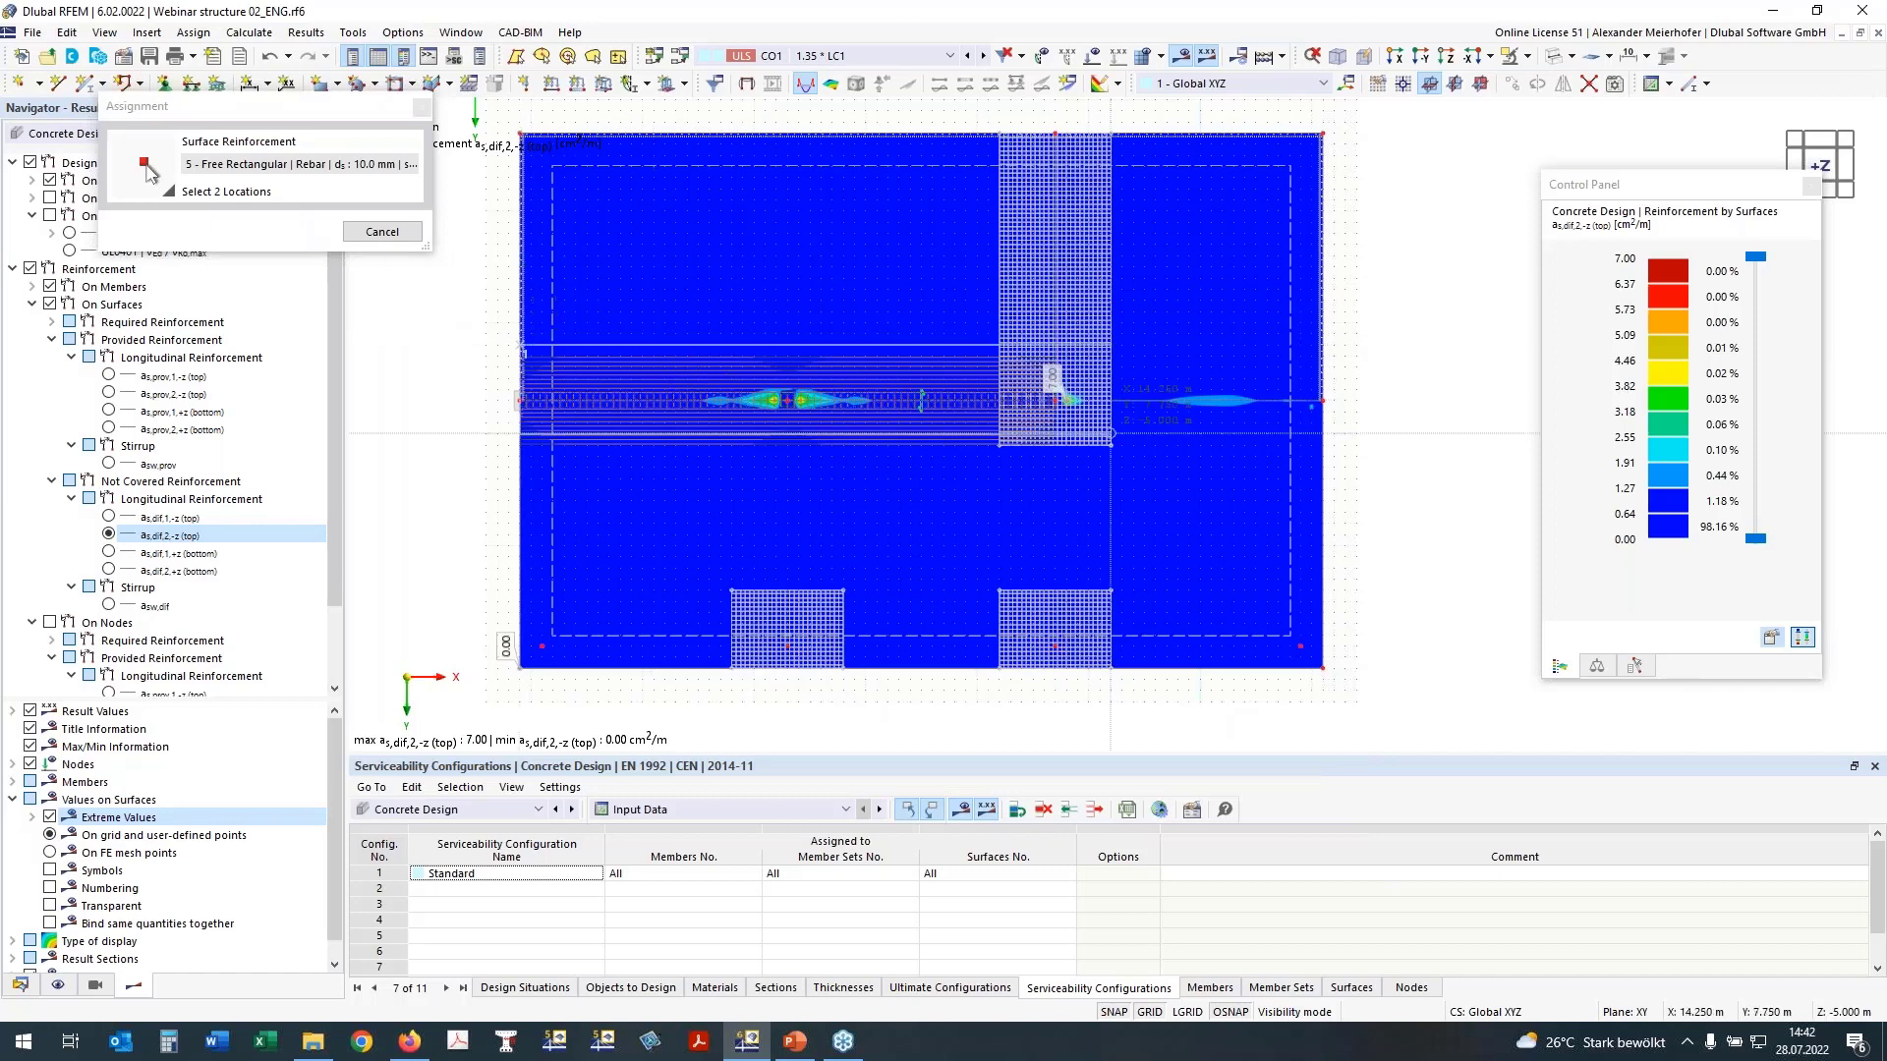
left_click(1323, 445)
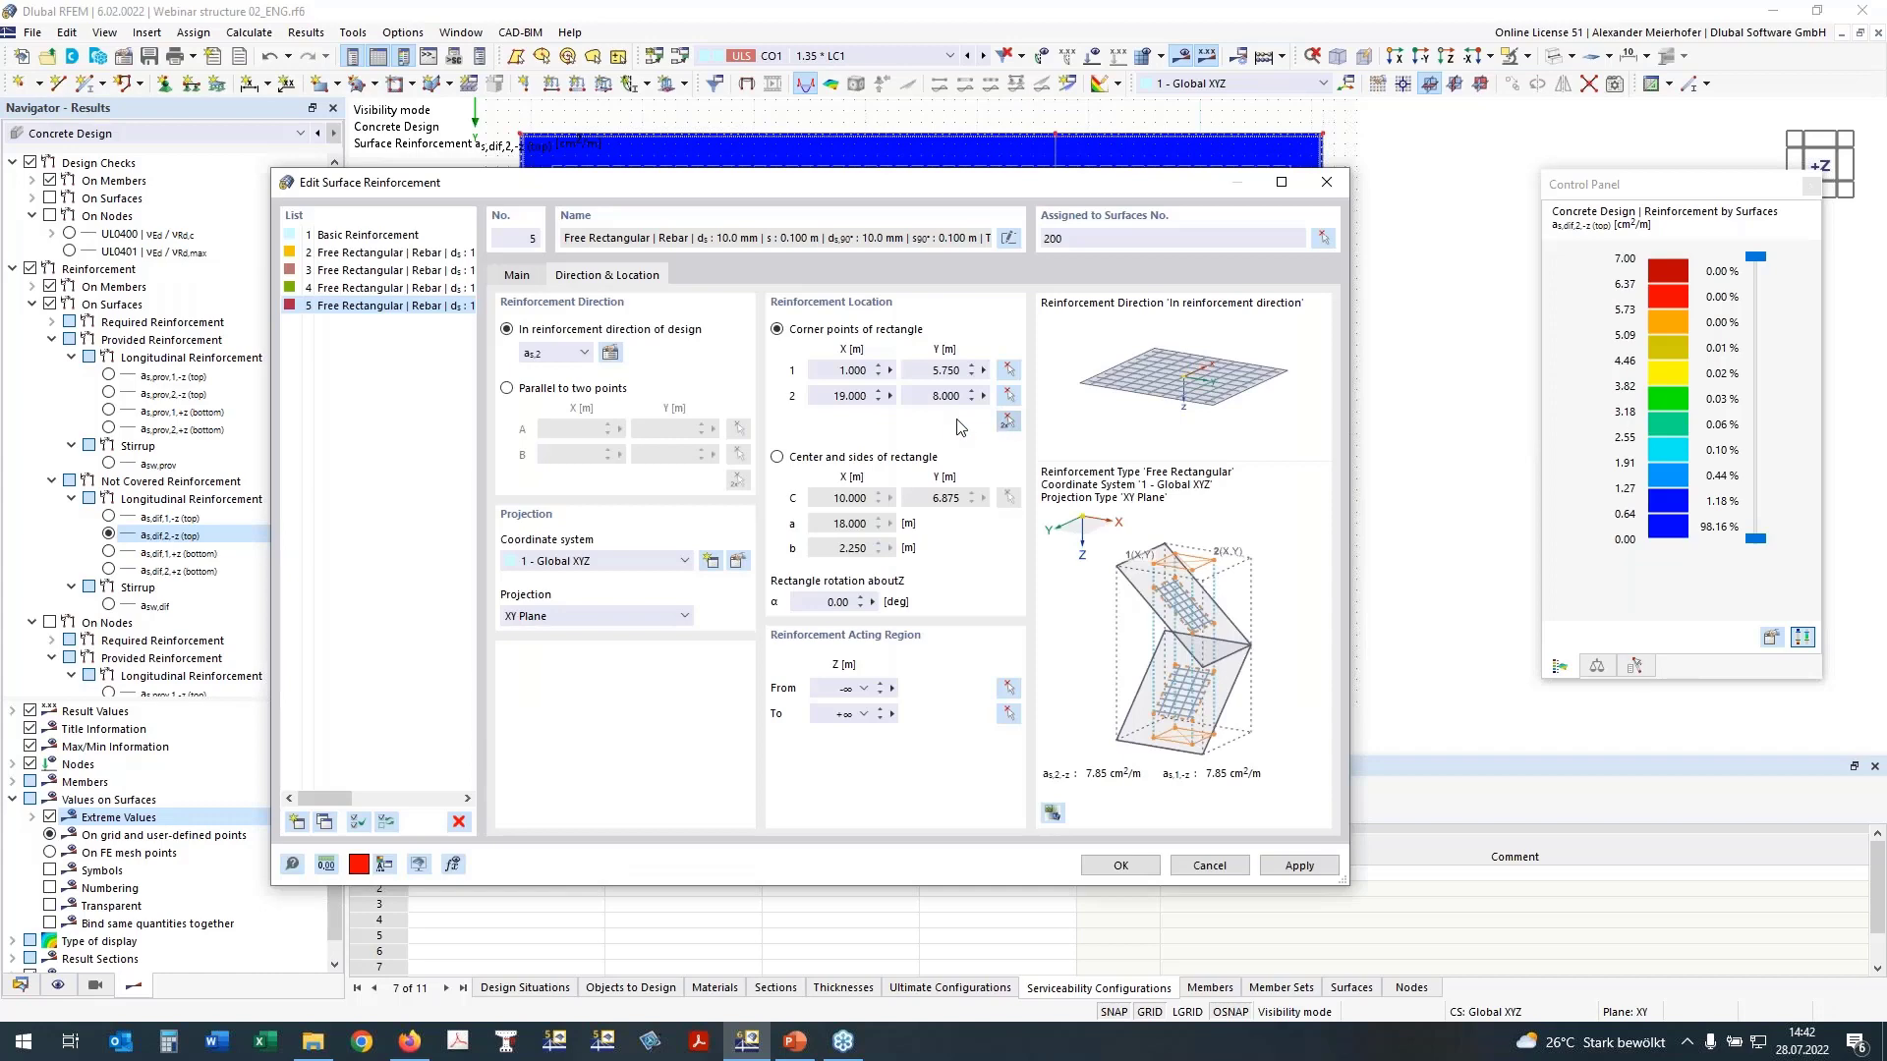
Step: Enlarge the fifth reinforcement rectangle to end at X 19.000, Y 8.500 m and accept all surface reinforcements
left_click(610, 353)
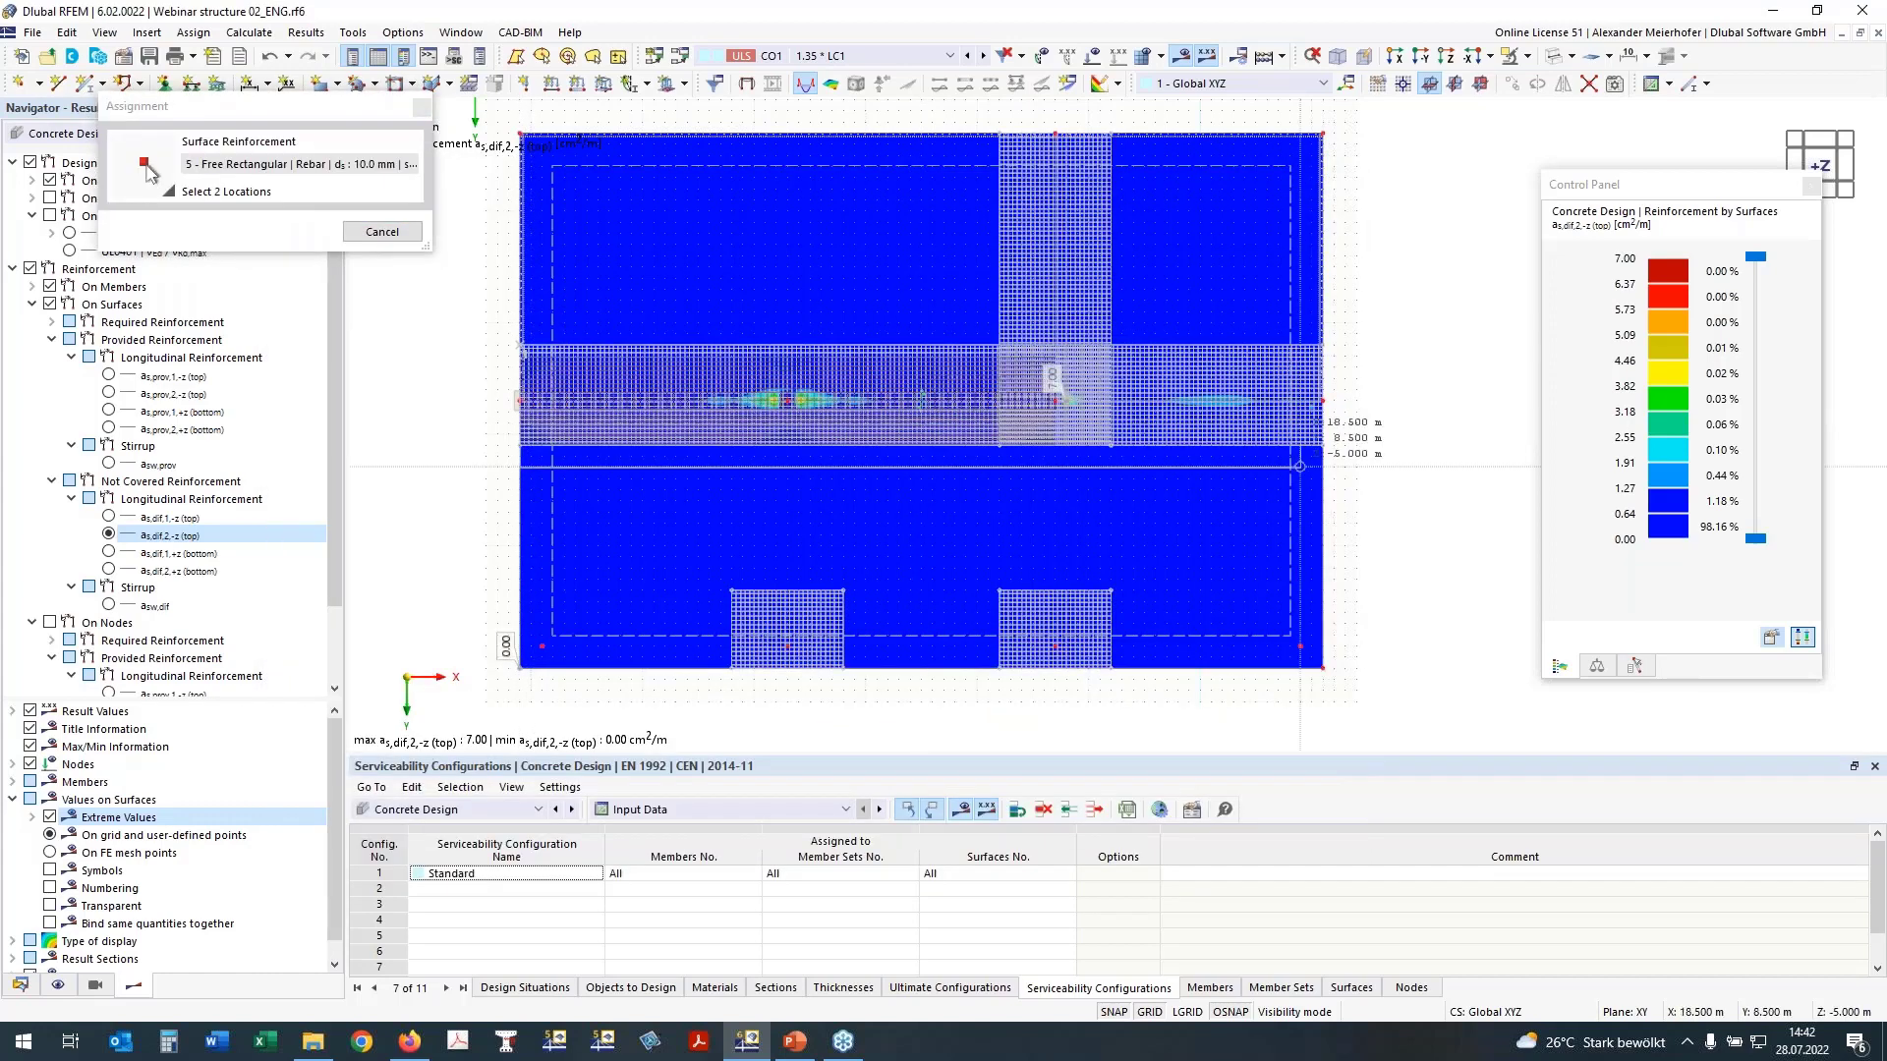
left_click(1323, 400)
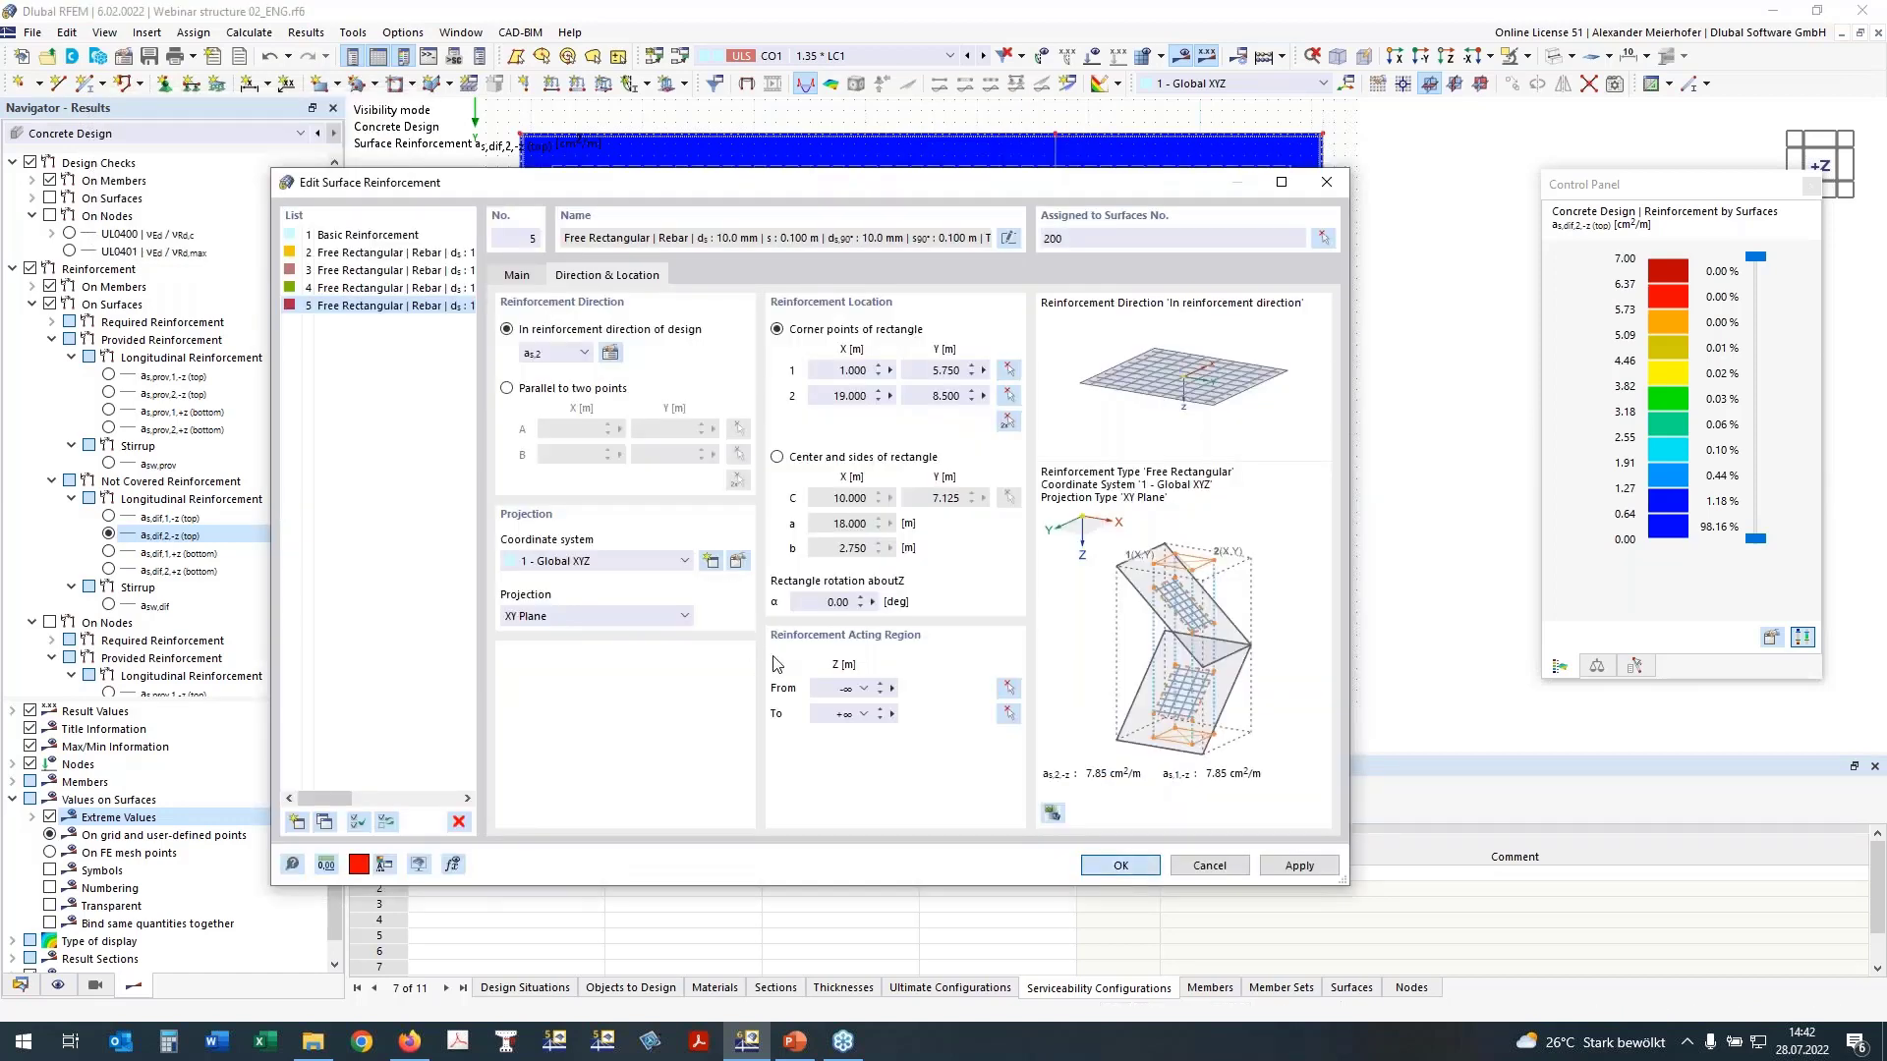
key("Return")
mouse_move(389, 510)
middle_mouse_down("ctrl")
mouse_move(412, 451)
mouse_move(383, 530)
middle_mouse_up("ctrl")
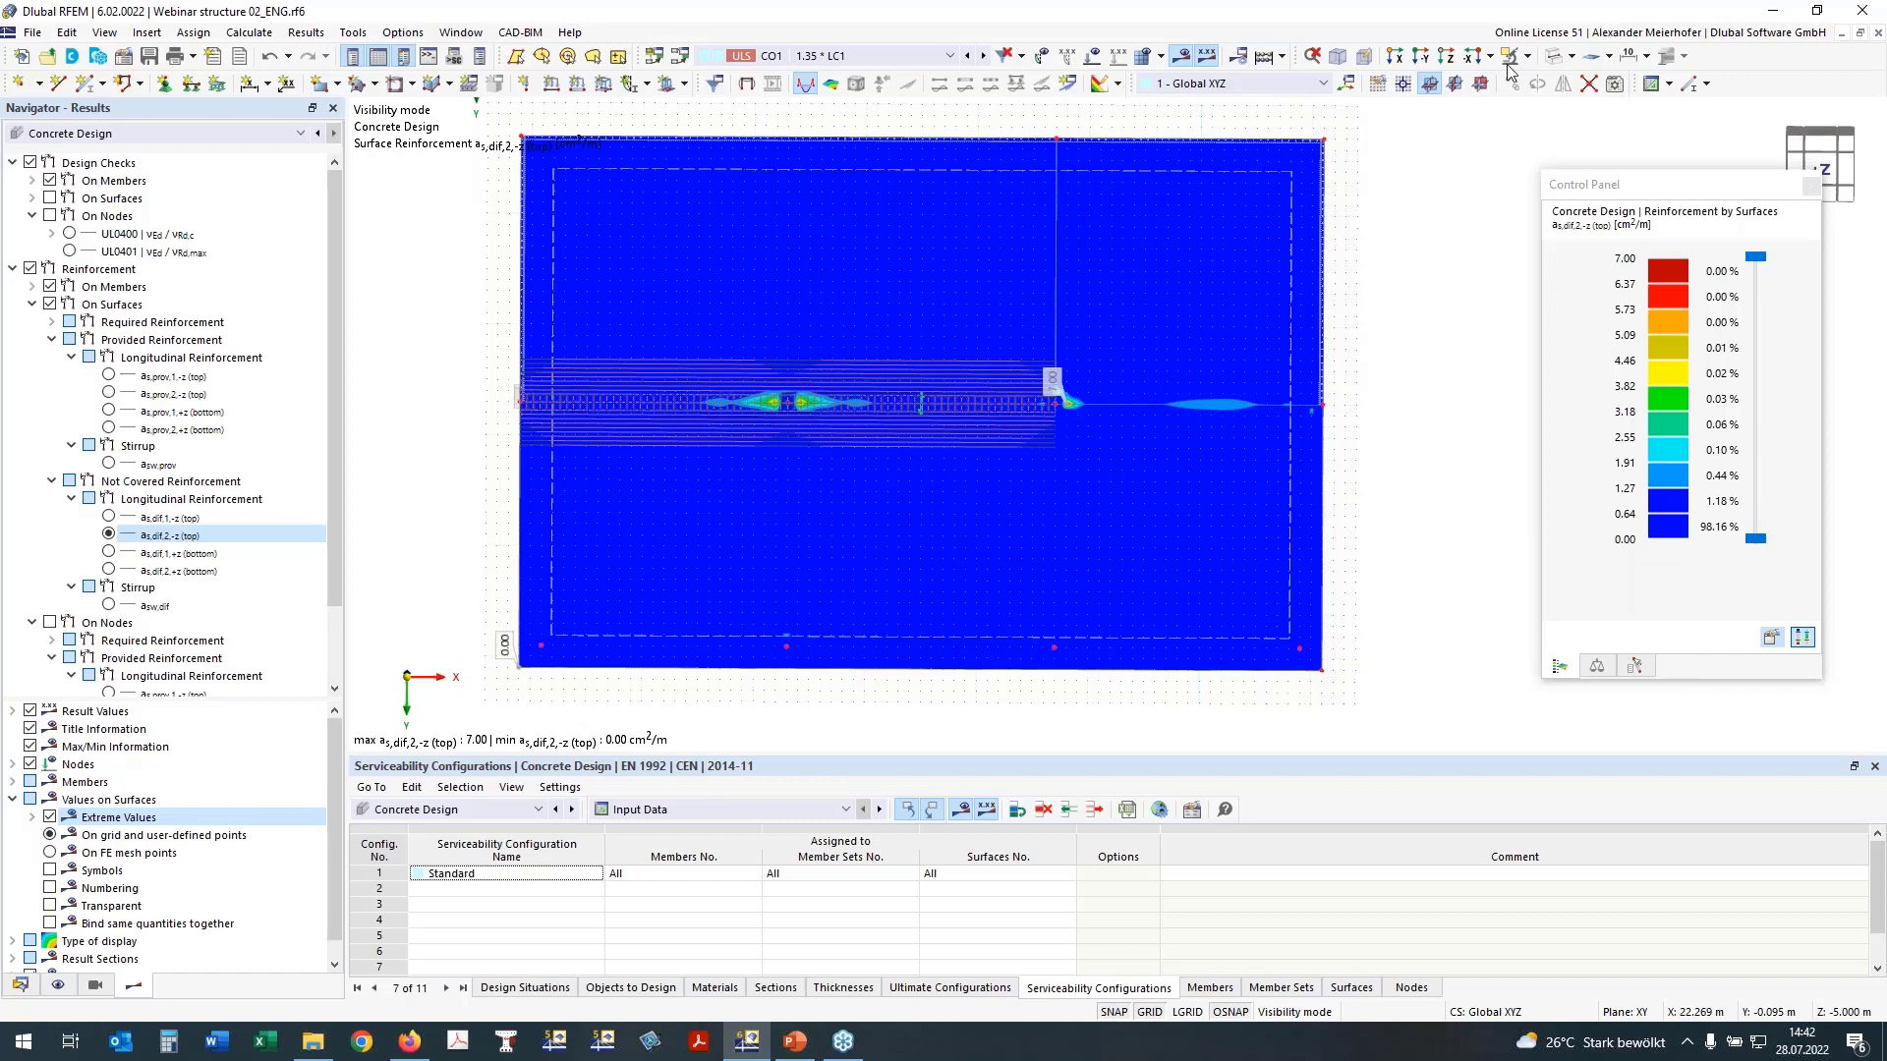
Step: Hide the surface results and member reinforcement, and display only the free rectangular surface reinforcements without the on-surface basic reinforcement
left_click(50, 304)
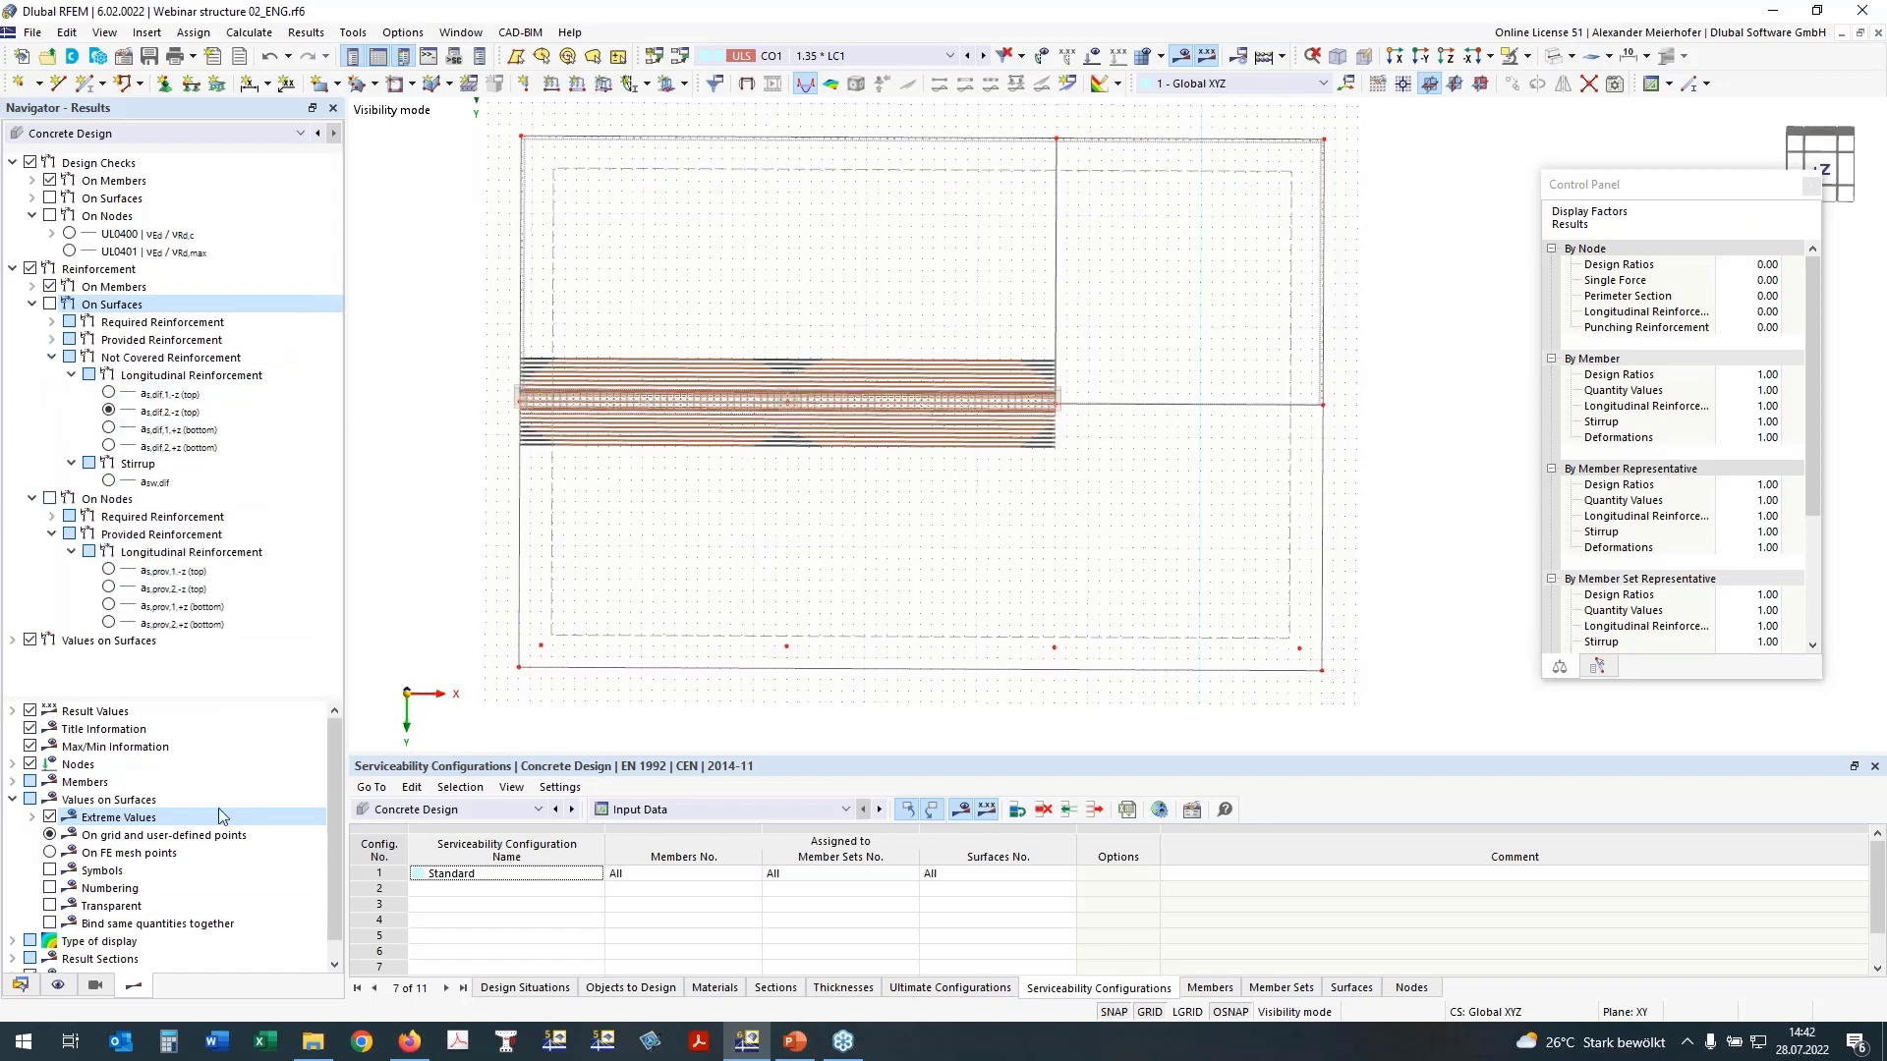
left_click(58, 984)
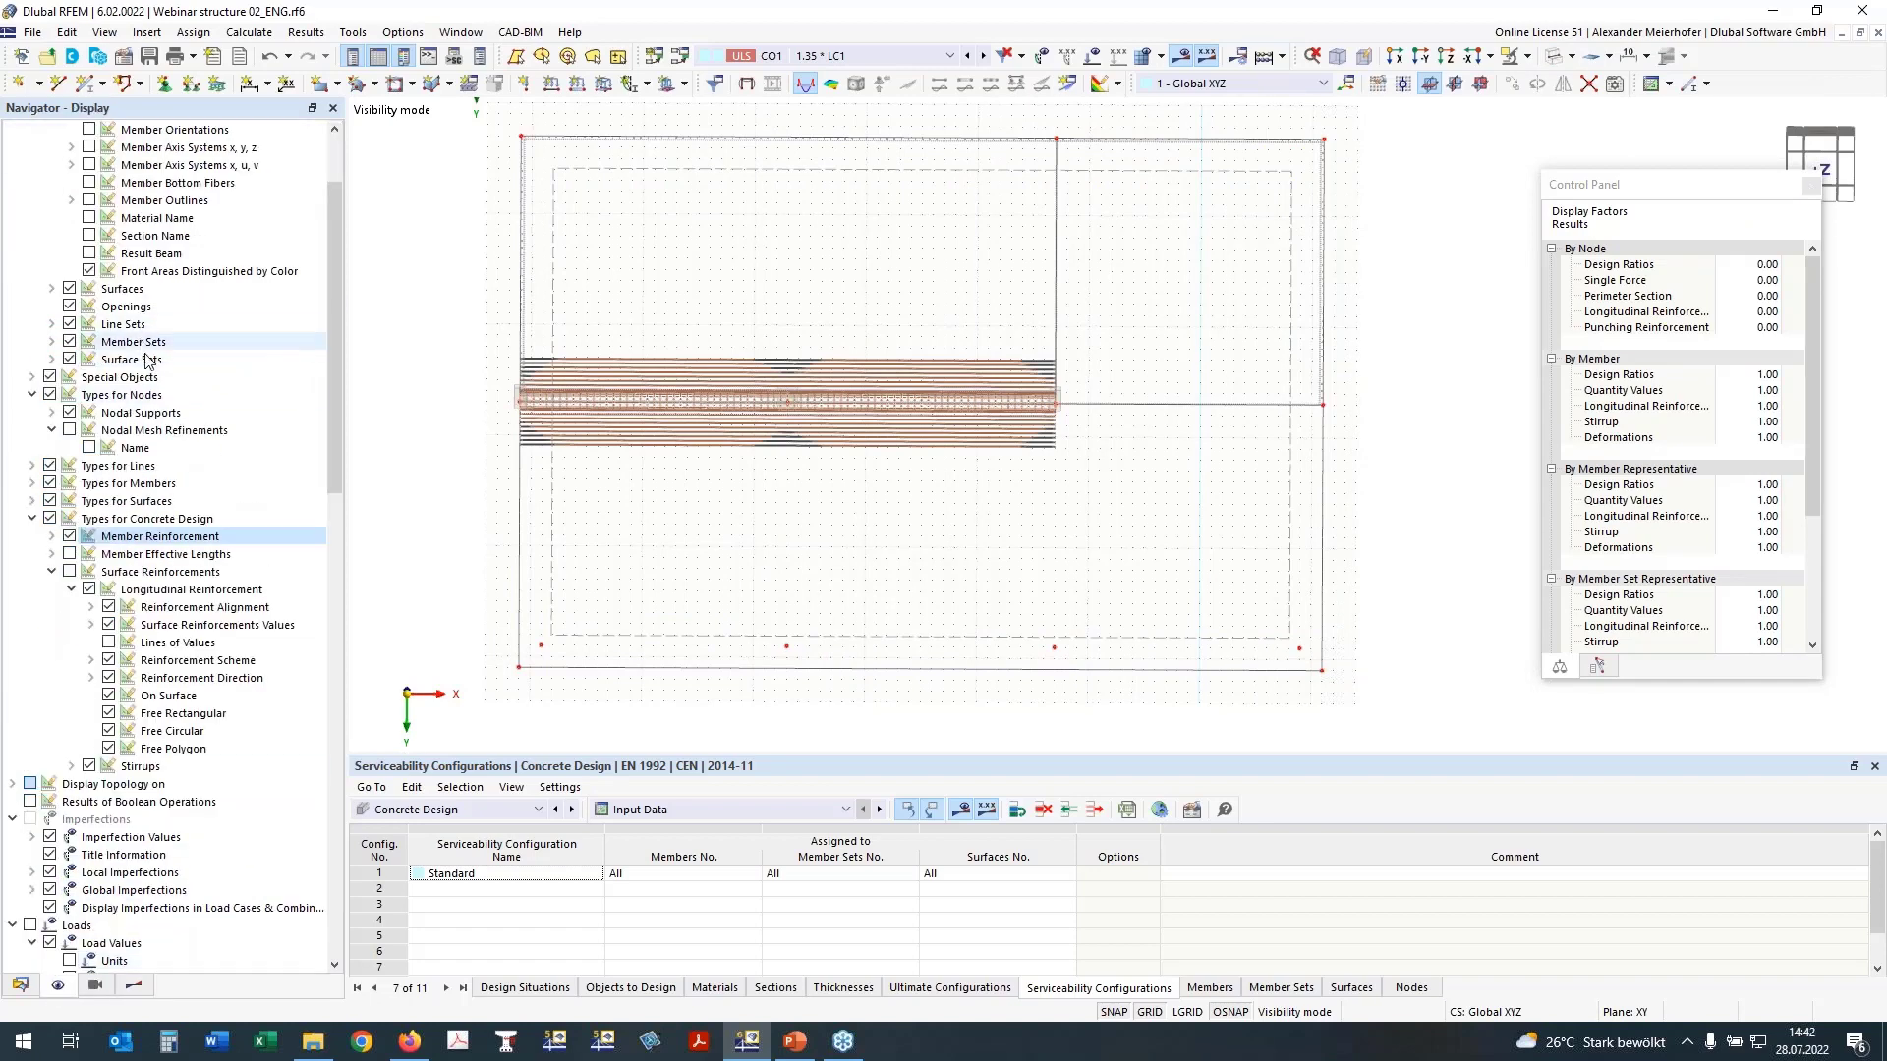
left_click(72, 576)
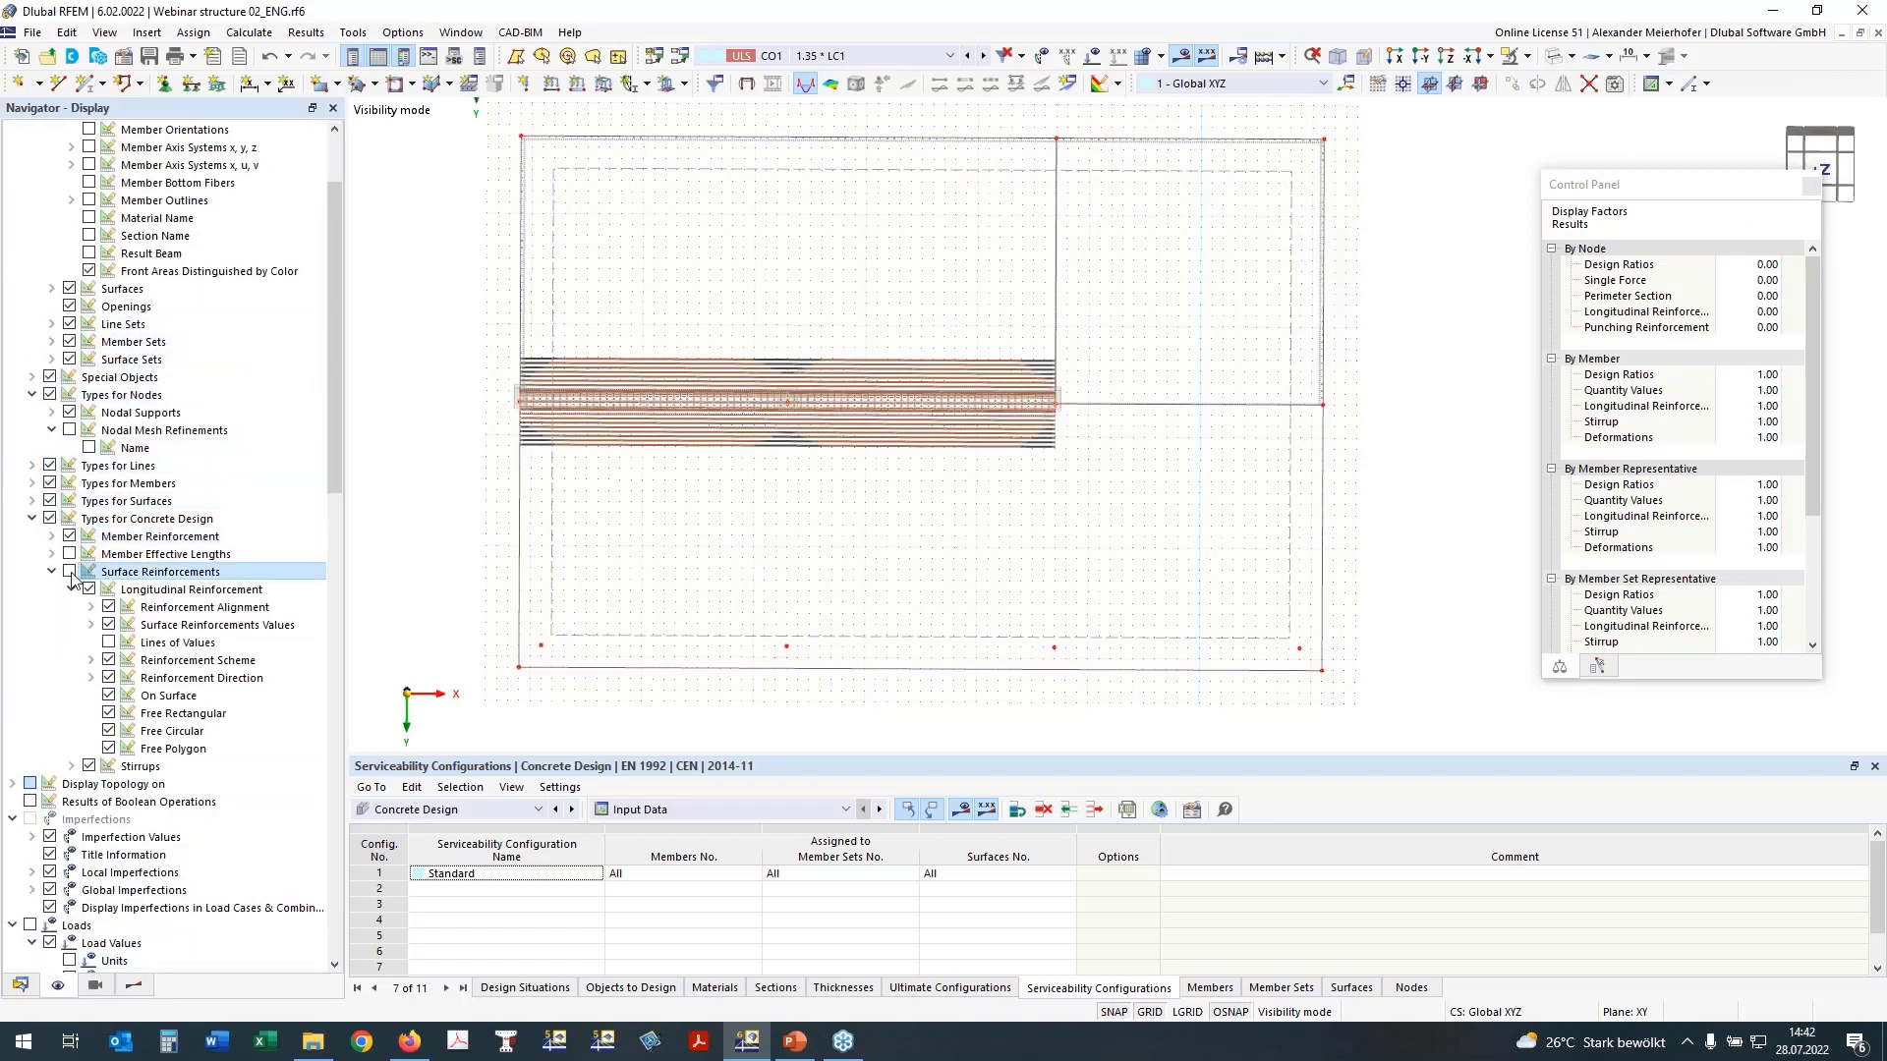
left_click(69, 572)
left_click(108, 699)
left_click(108, 696)
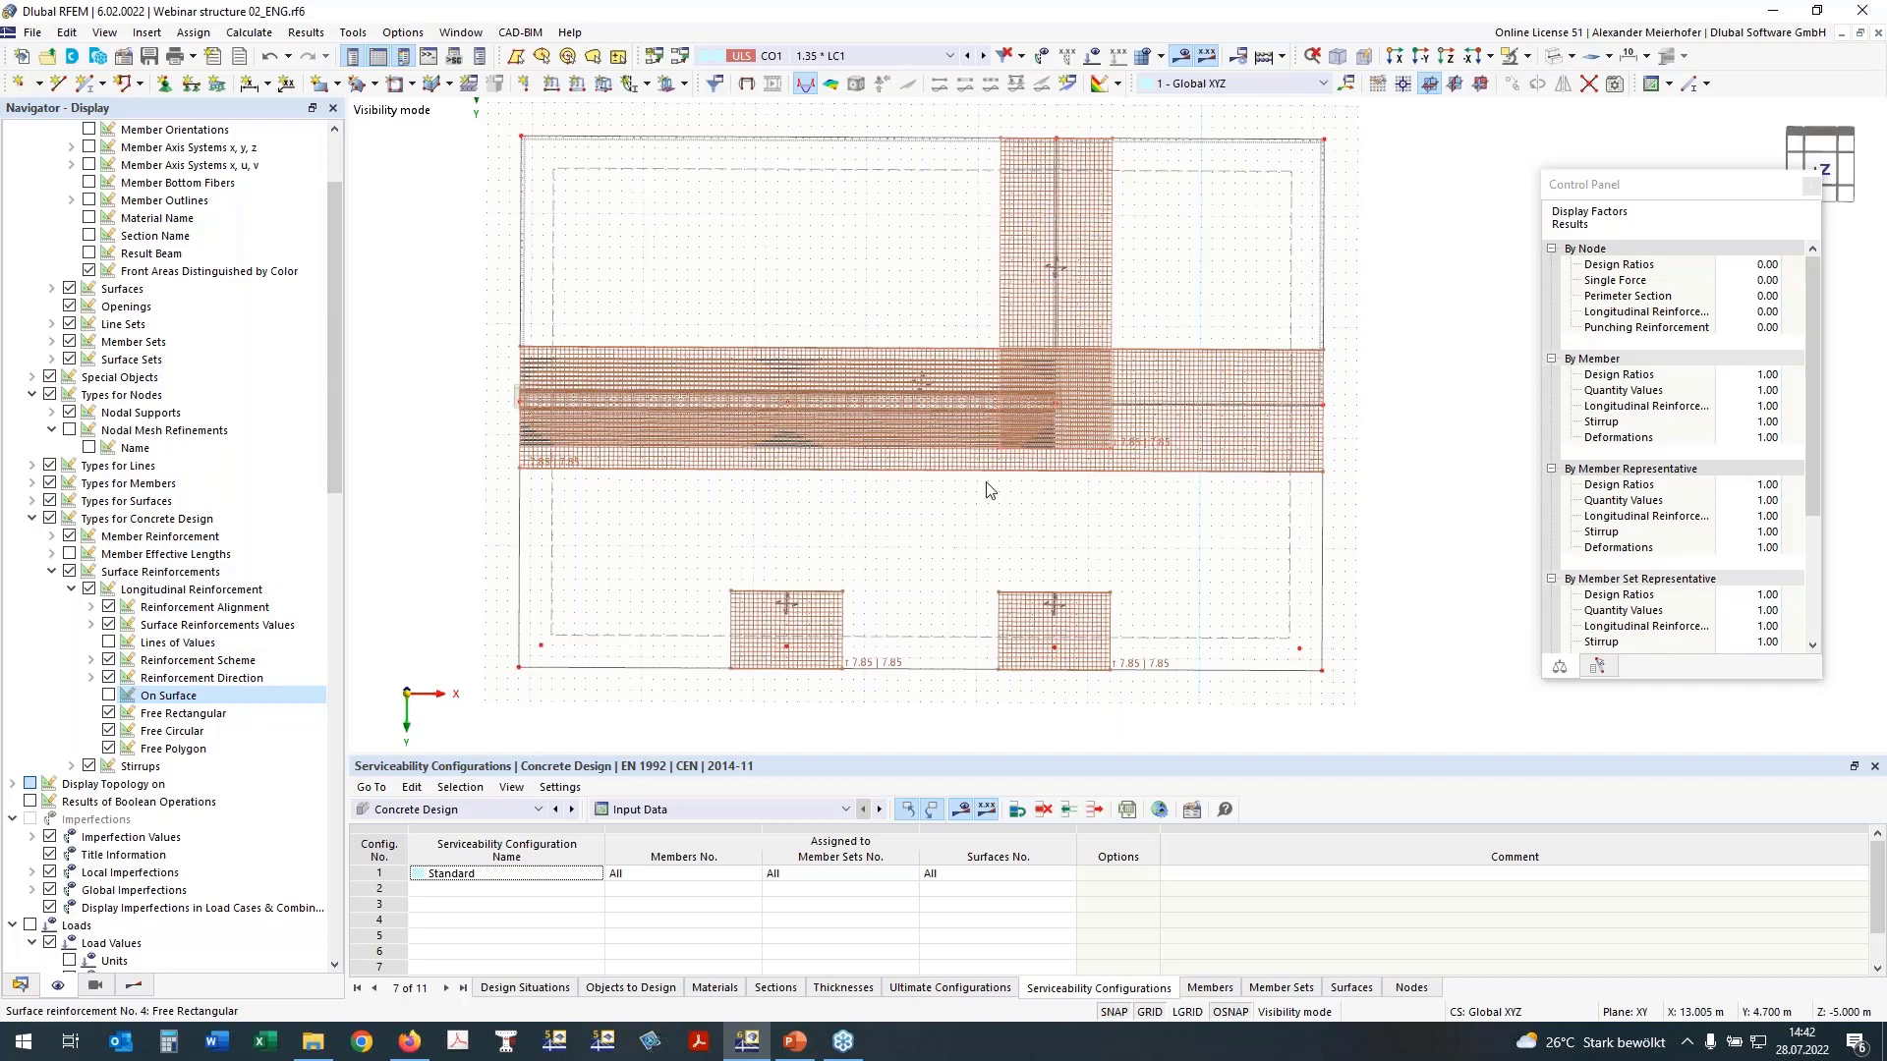
left_click(69, 537)
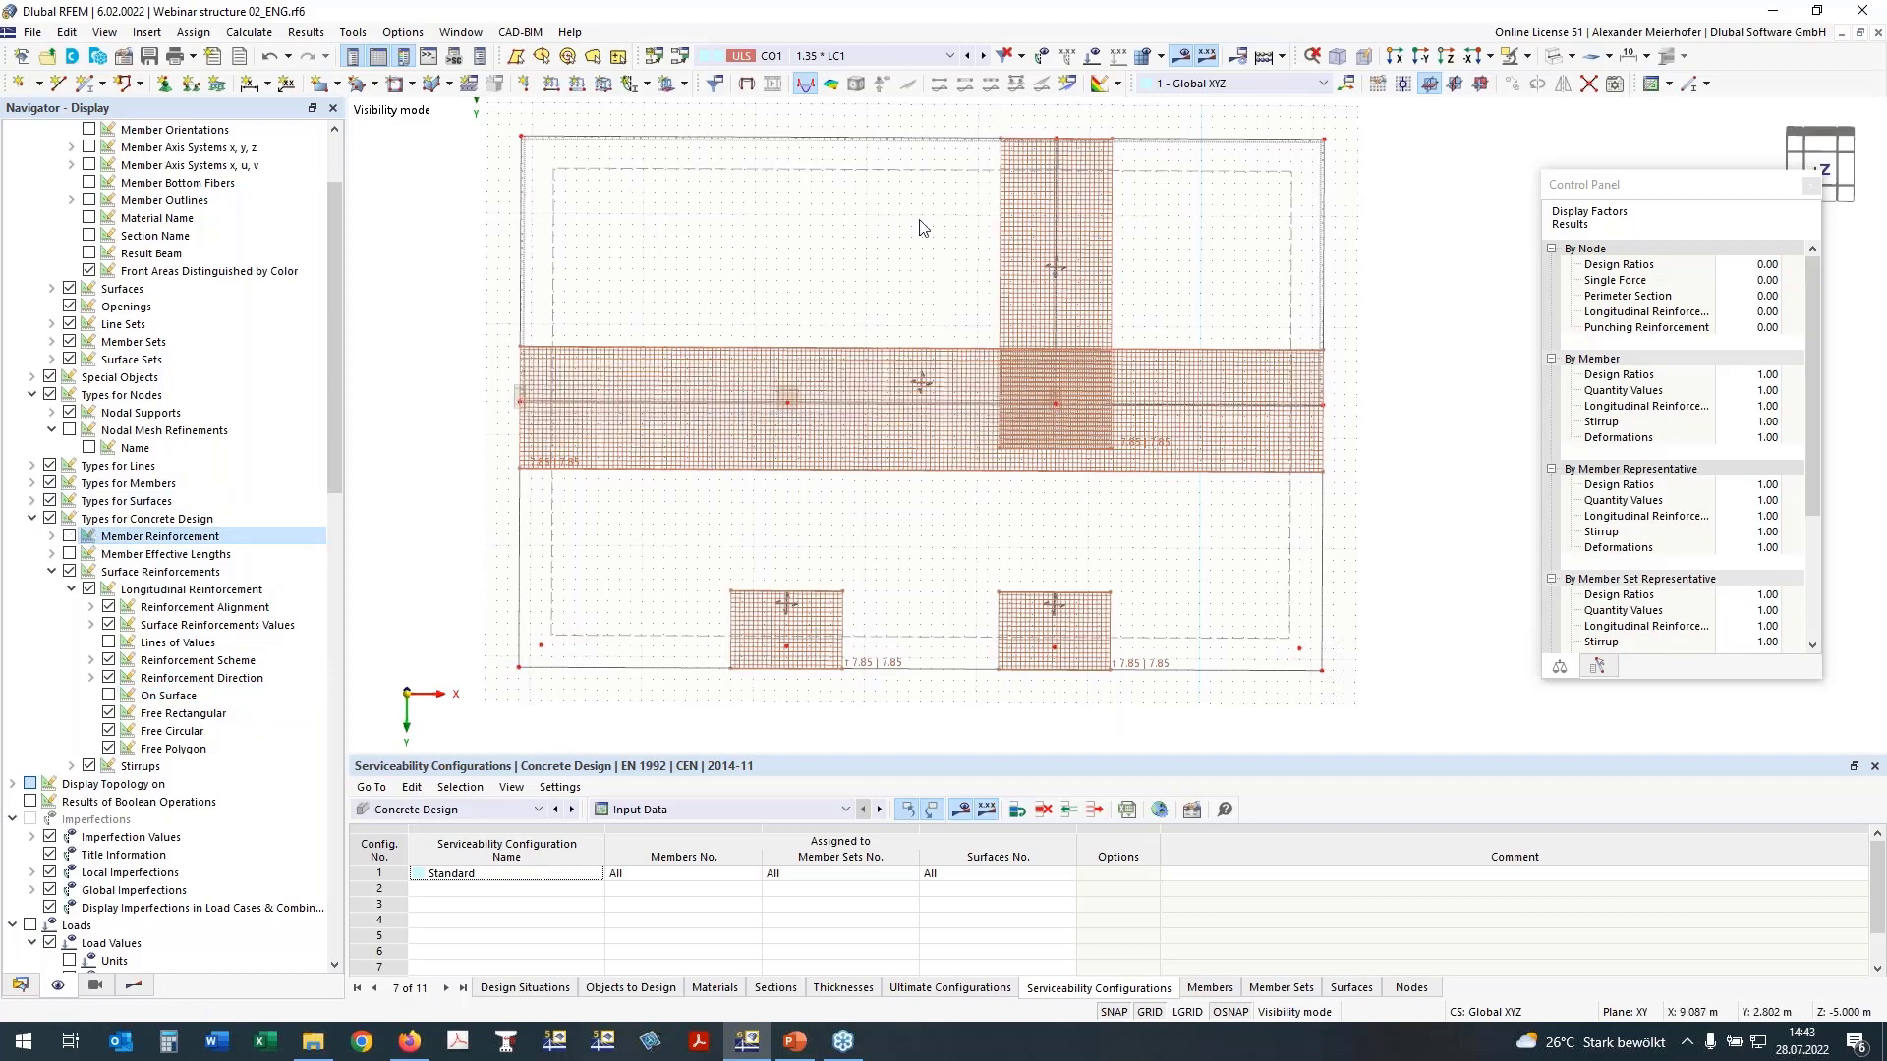
Step: Remove the additional transverse reinforcement from surface reinforcement 5 and check its direction and location settings
scroll(755, 426, "up", 3)
double_click(607, 434)
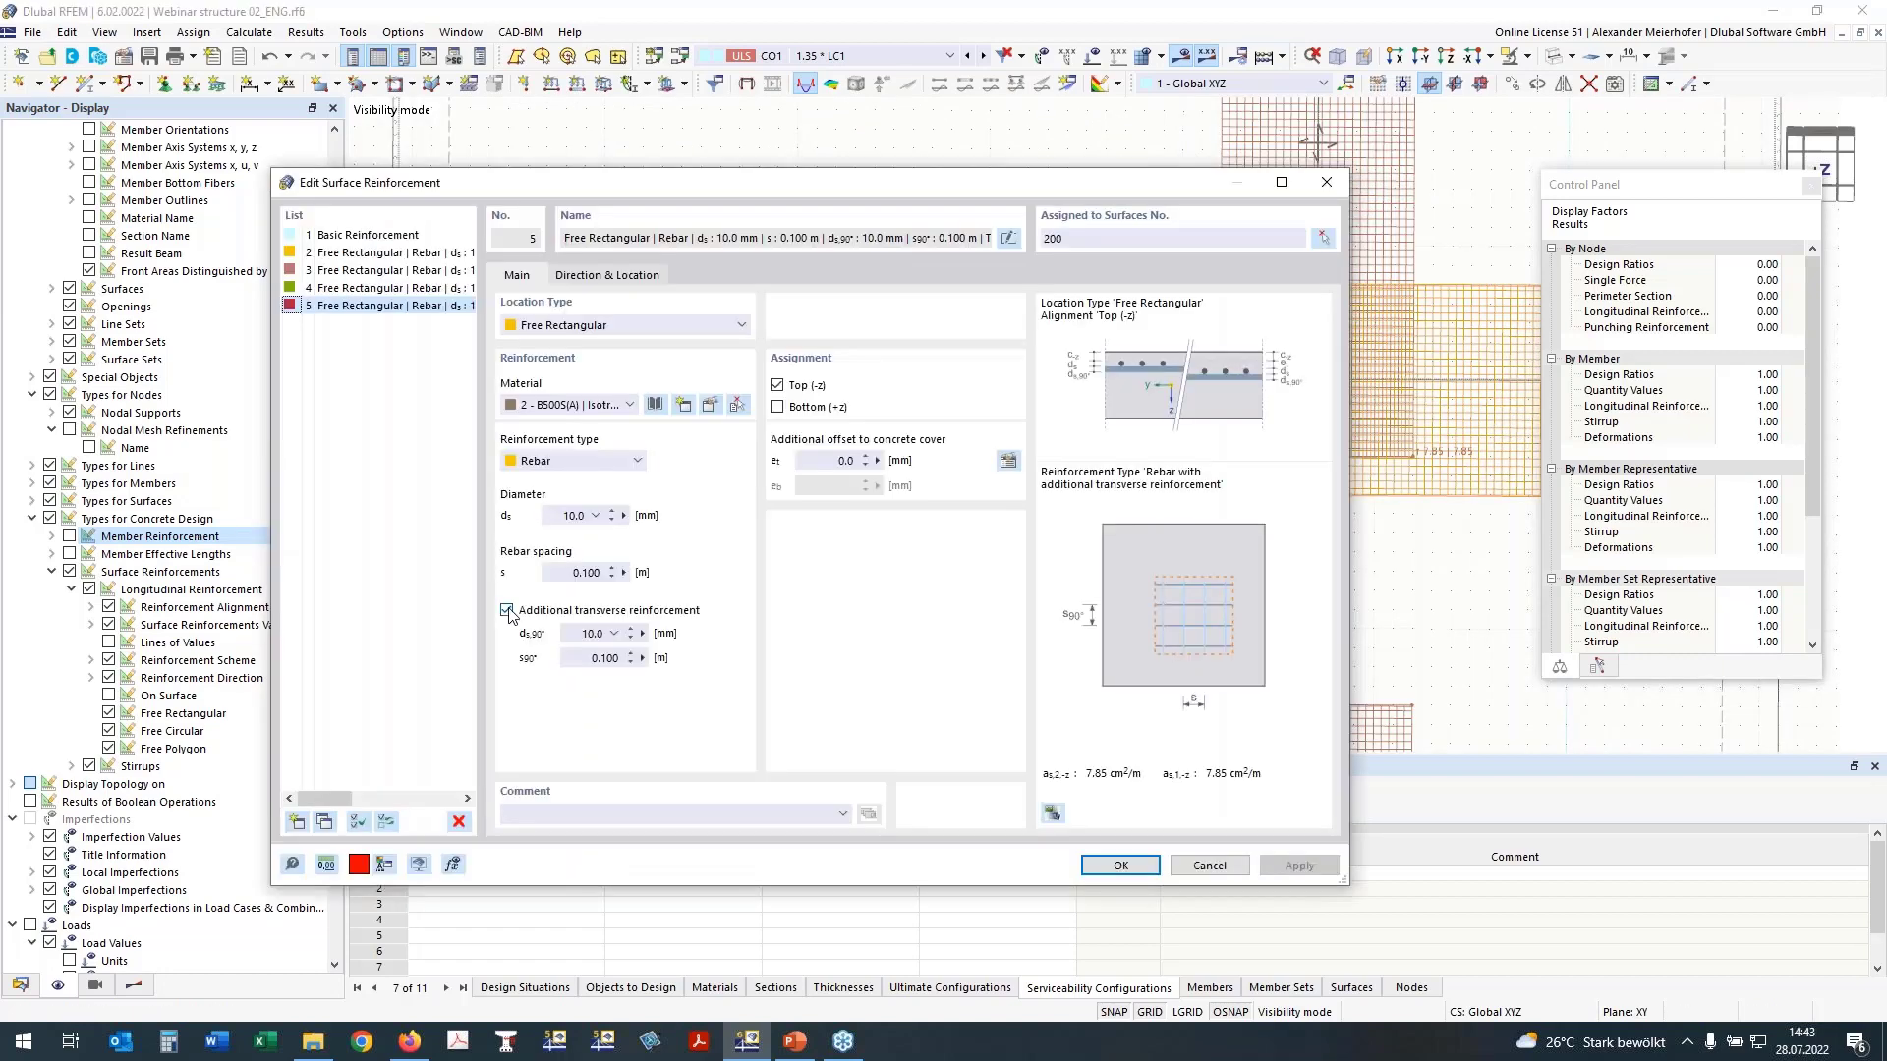
left_click(507, 611)
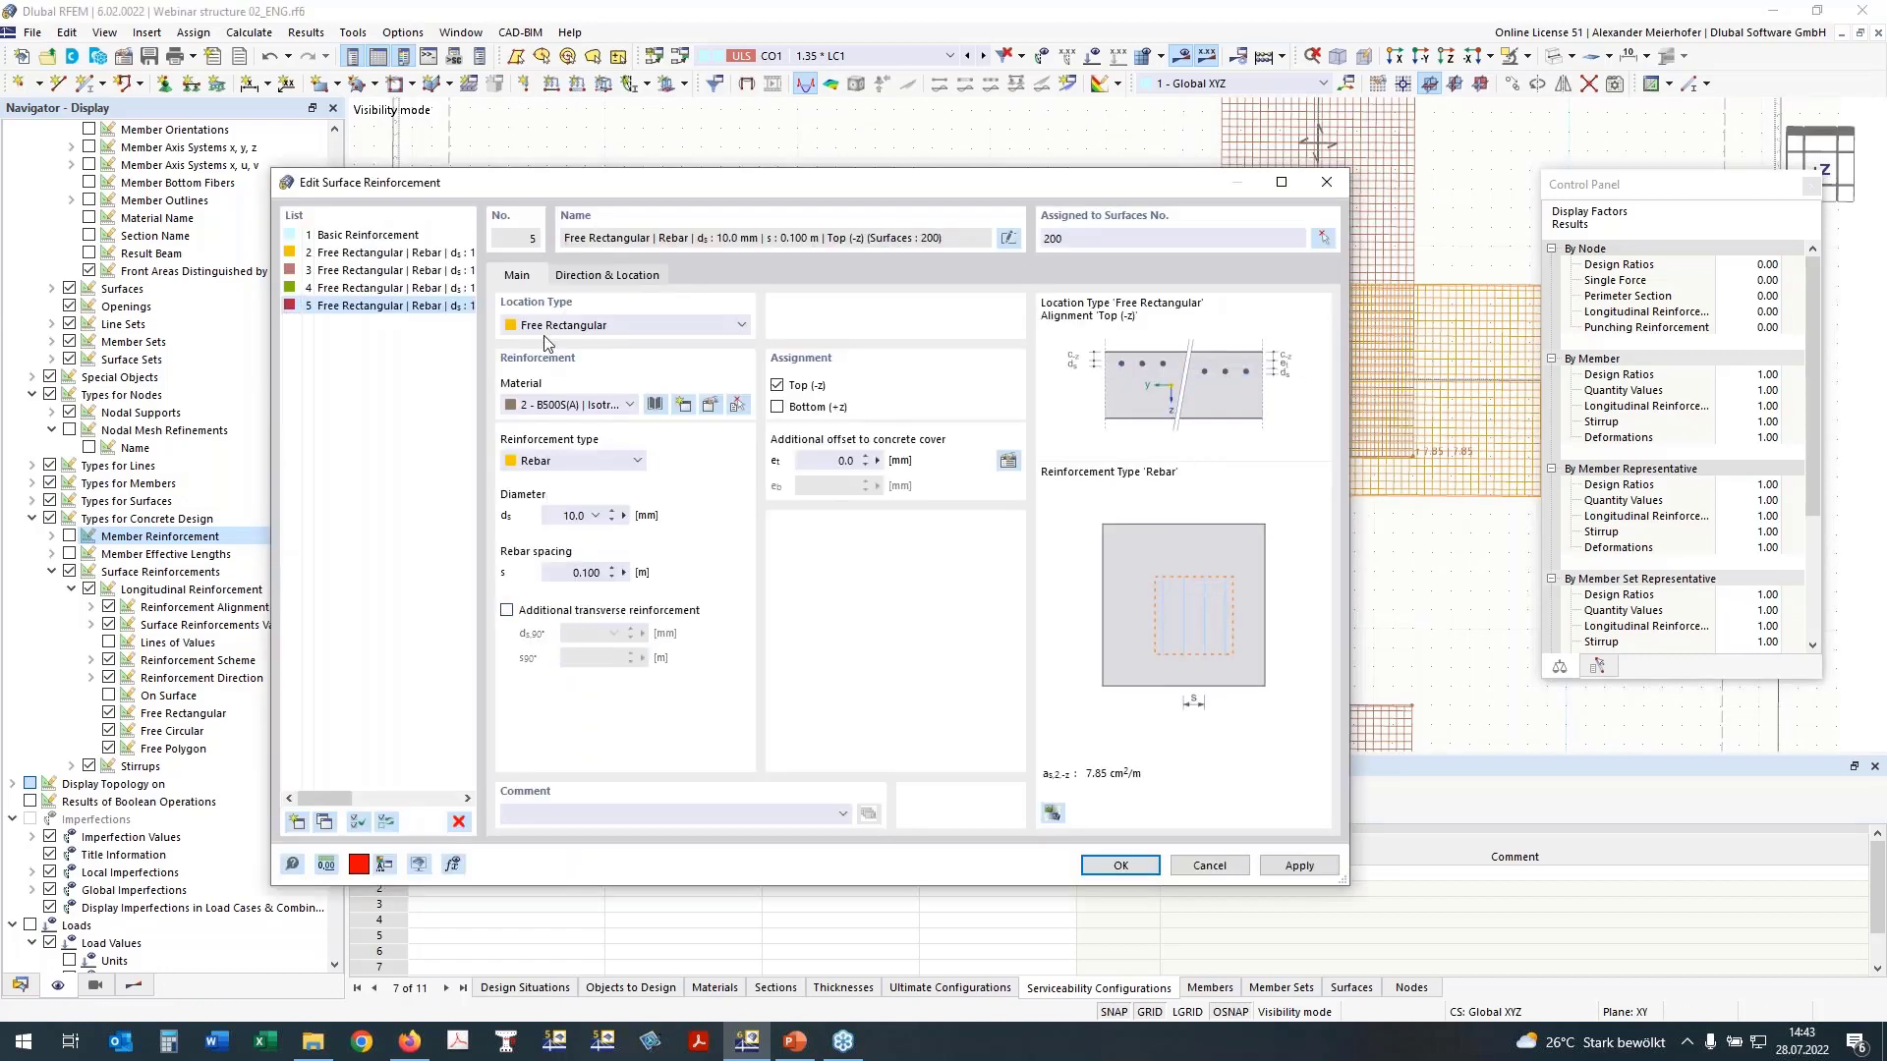
left_click(597, 277)
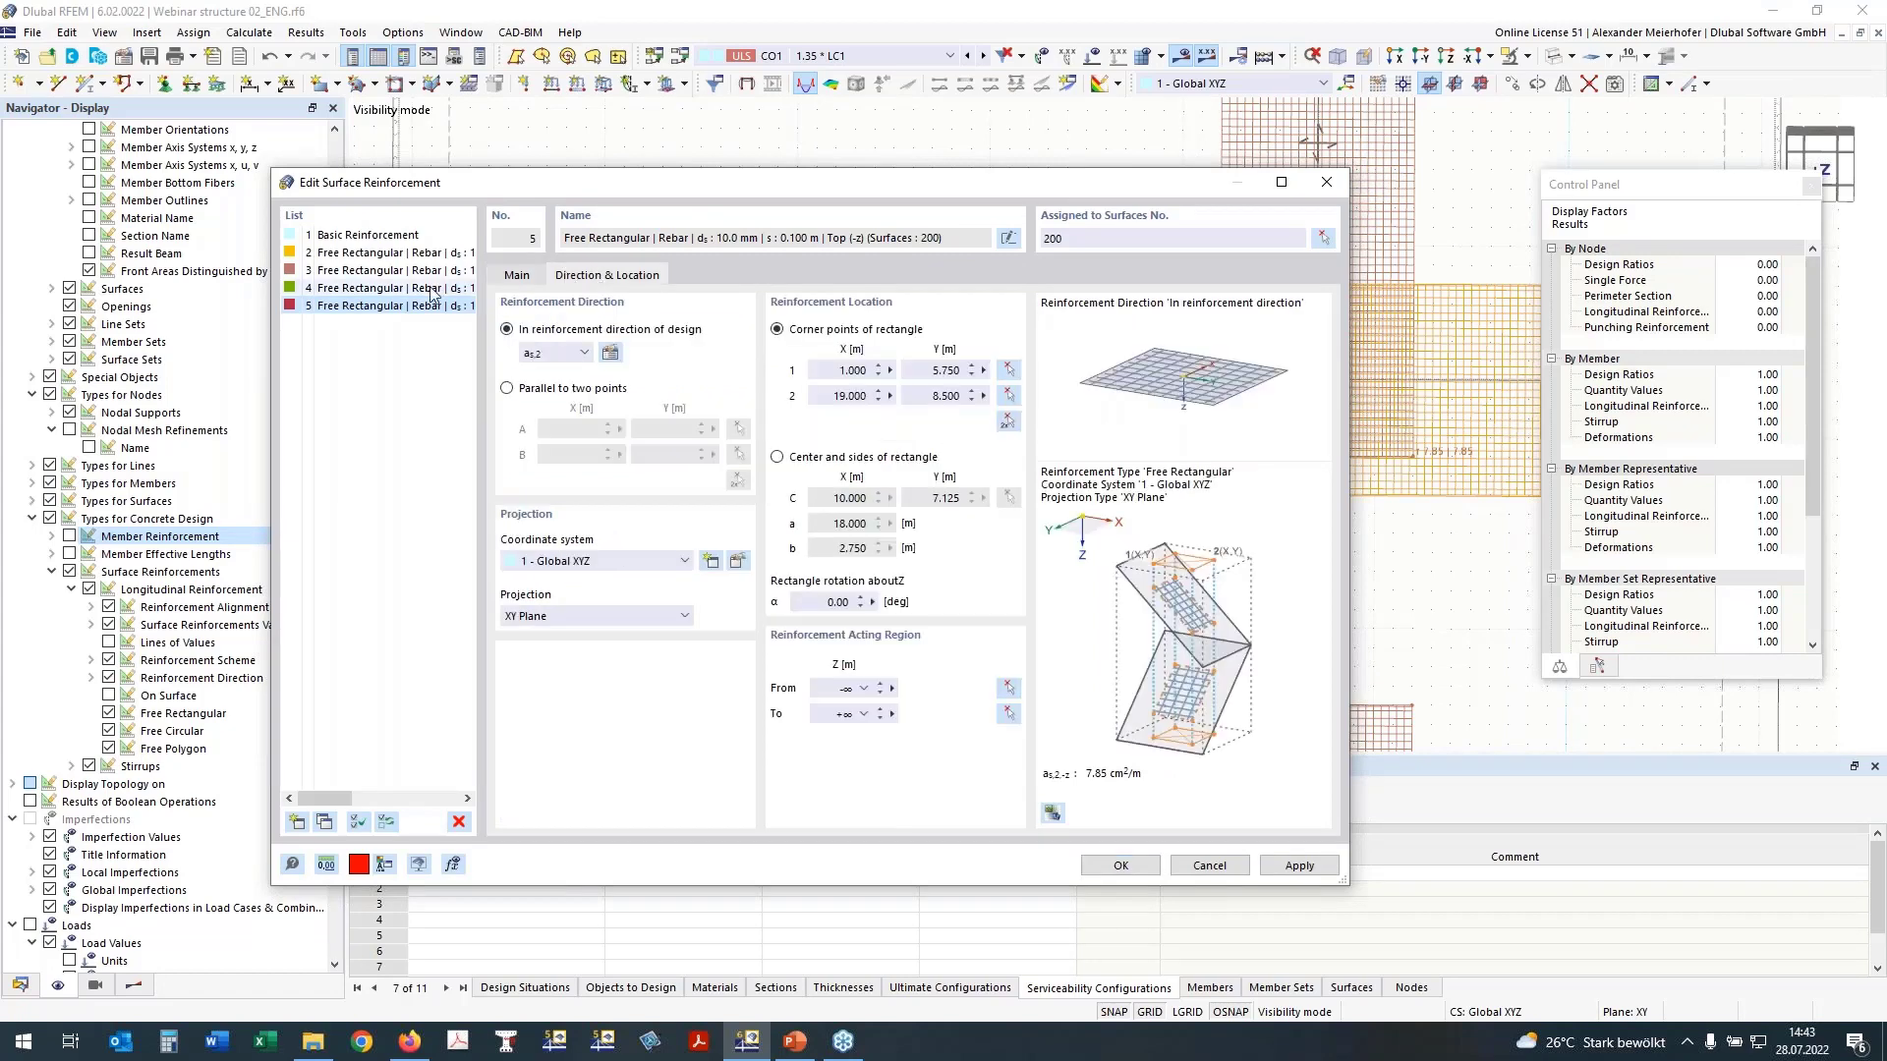
Step: Remove the additional transverse reinforcement from surface reinforcement 4 and accept the edited reinforcements
left_click(432, 288)
left_click(517, 275)
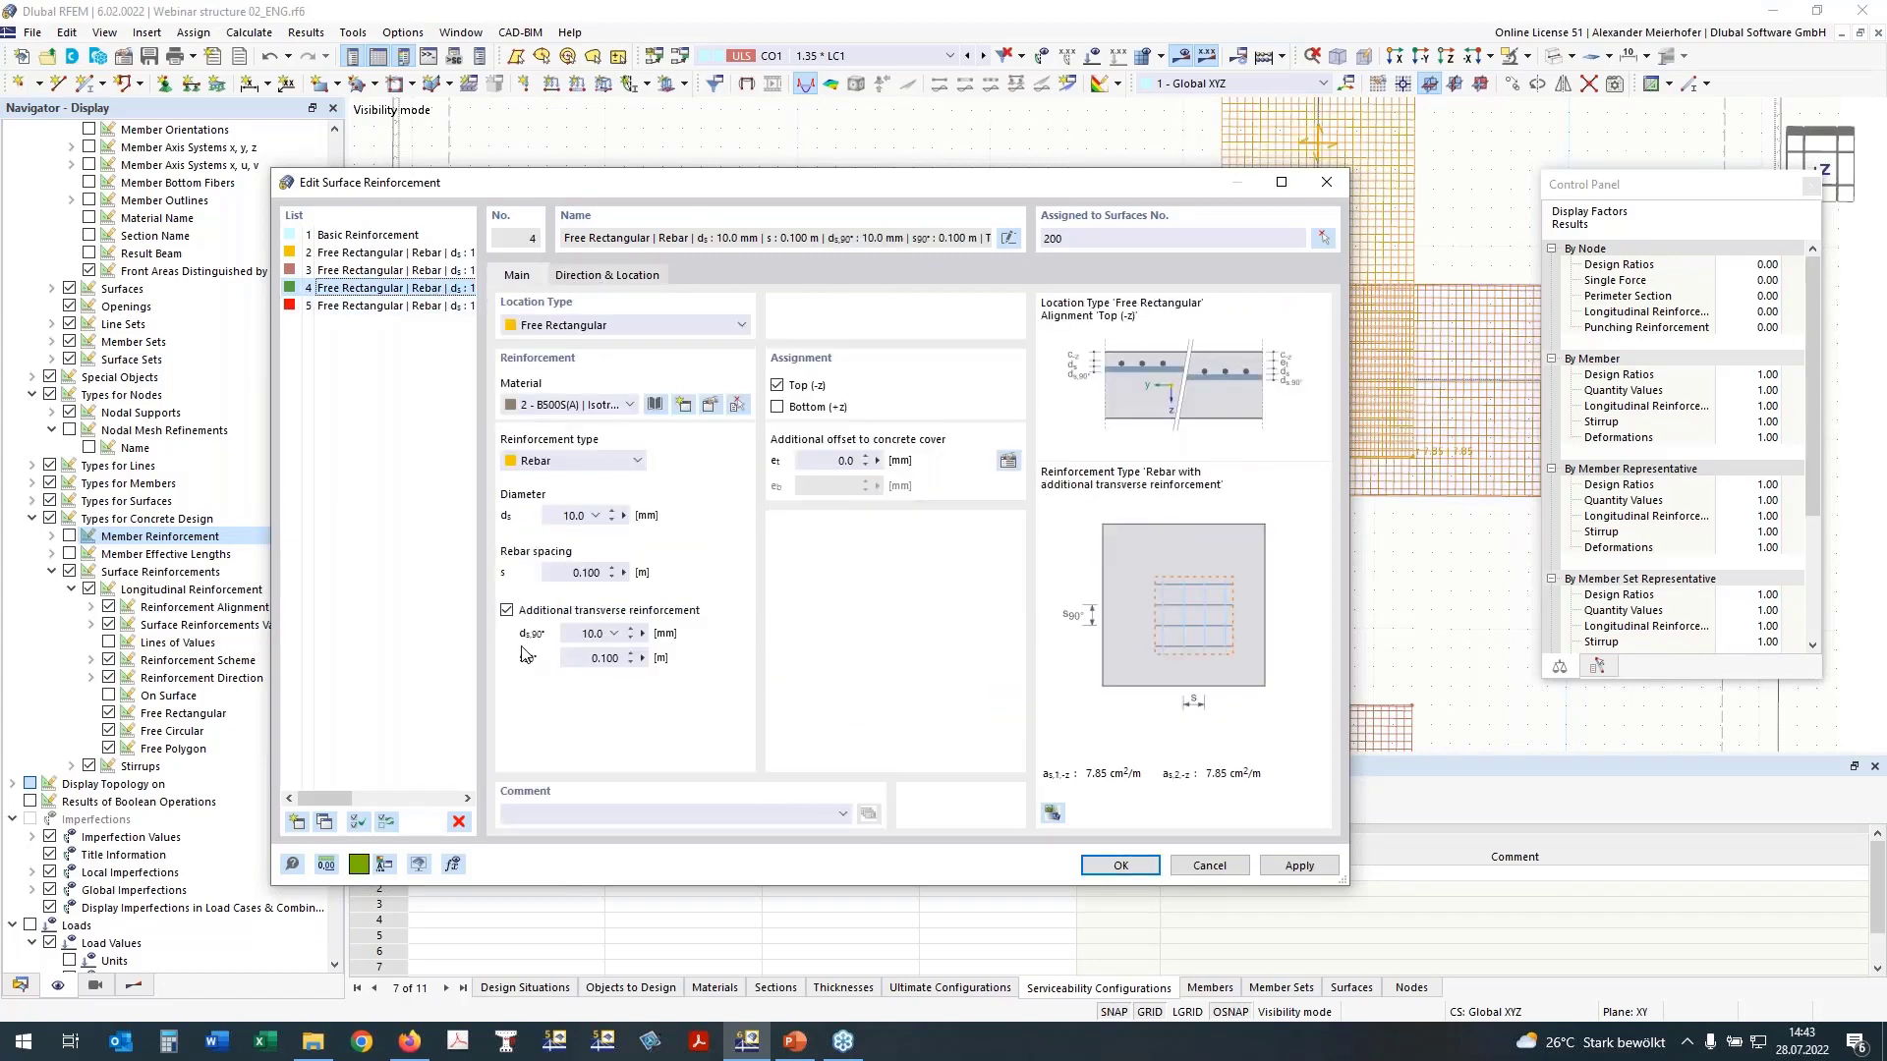
left_click(507, 611)
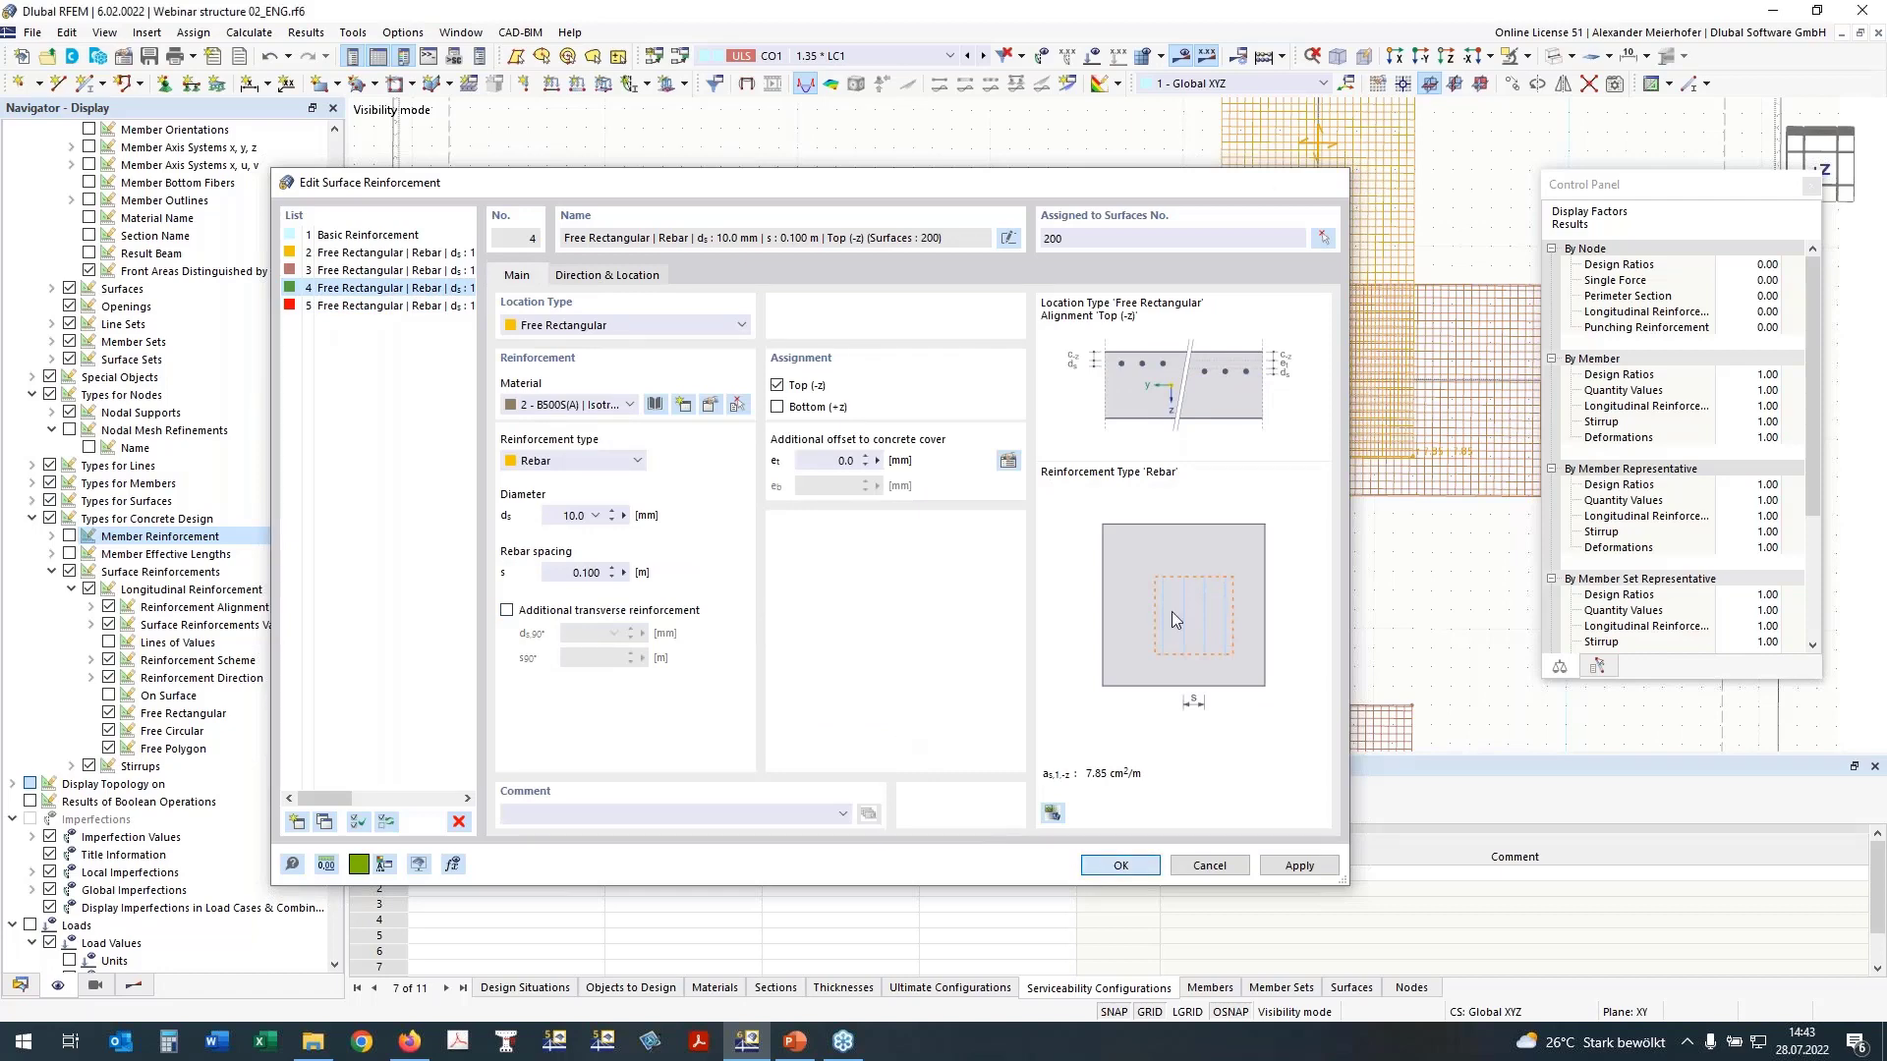
key("Return")
scroll(908, 415, "down", 3)
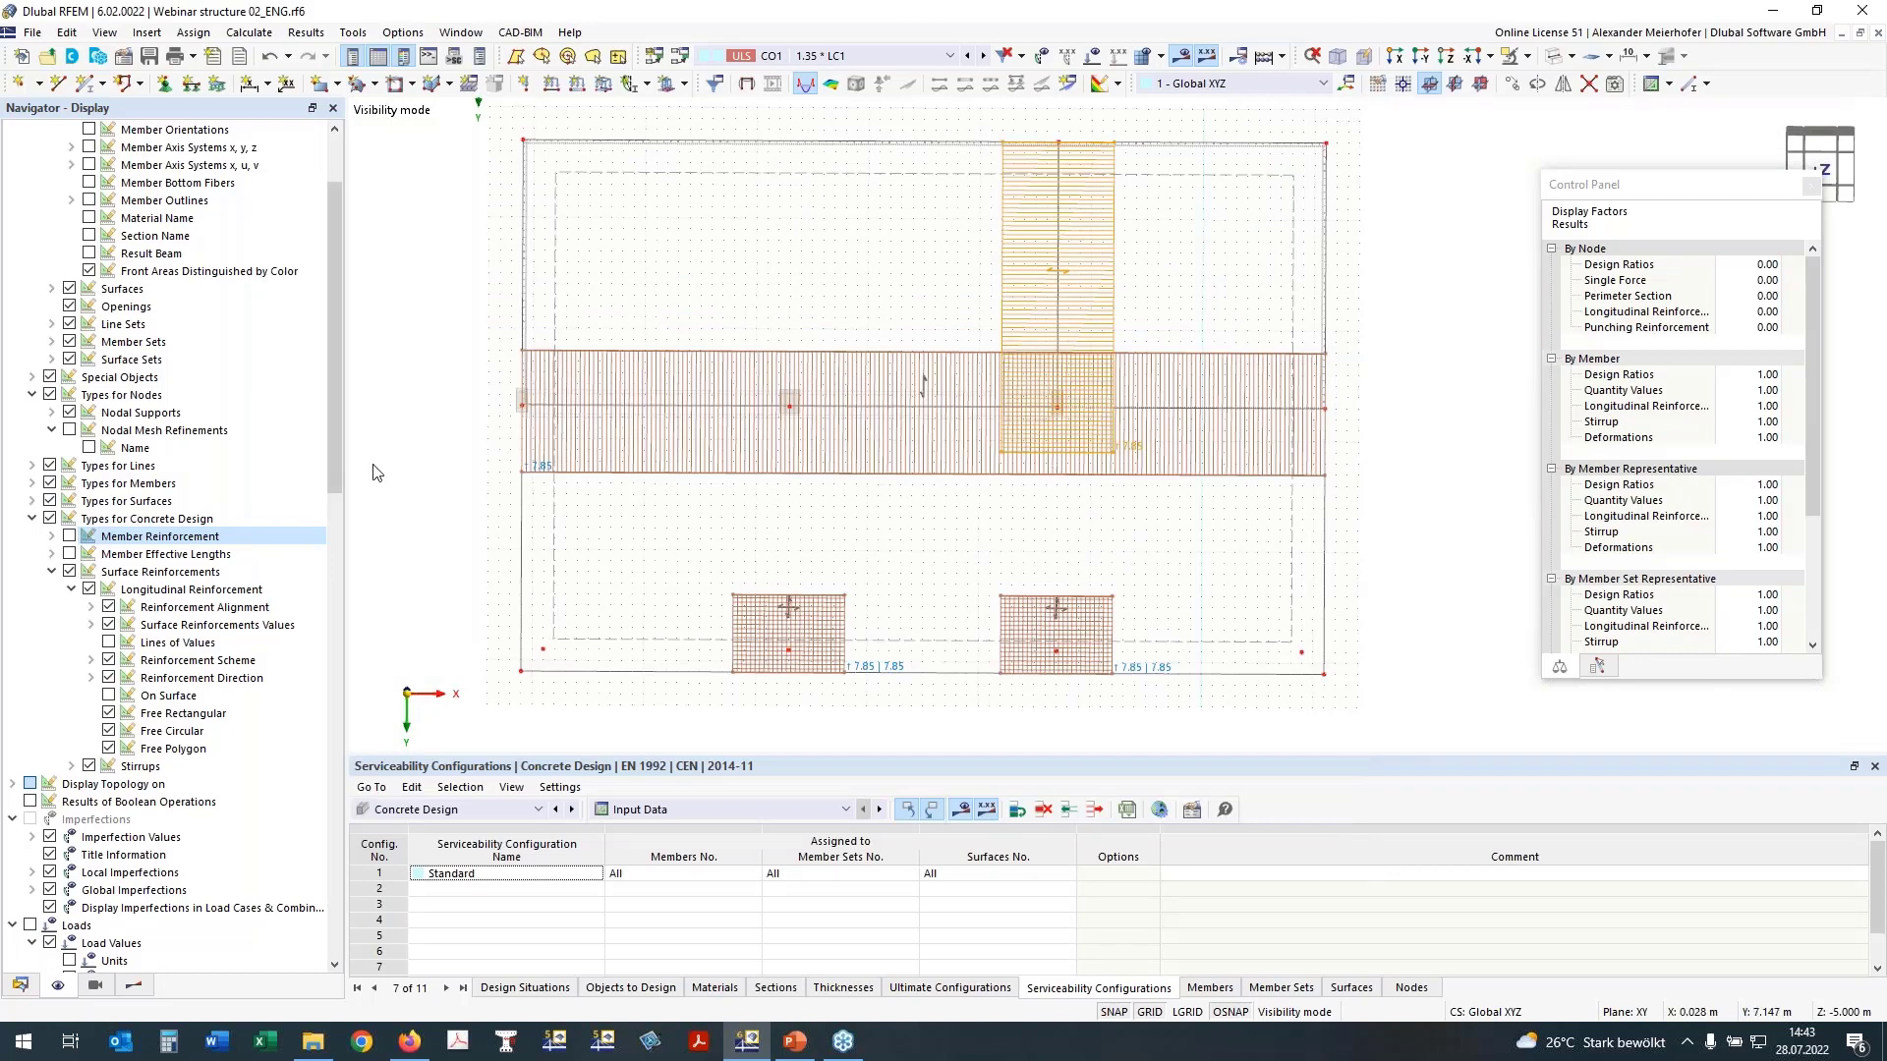
Step: Hide the surface reinforcements and isolate the two-span beam in the slab, viewed in the -Y direction
left_click(69, 572)
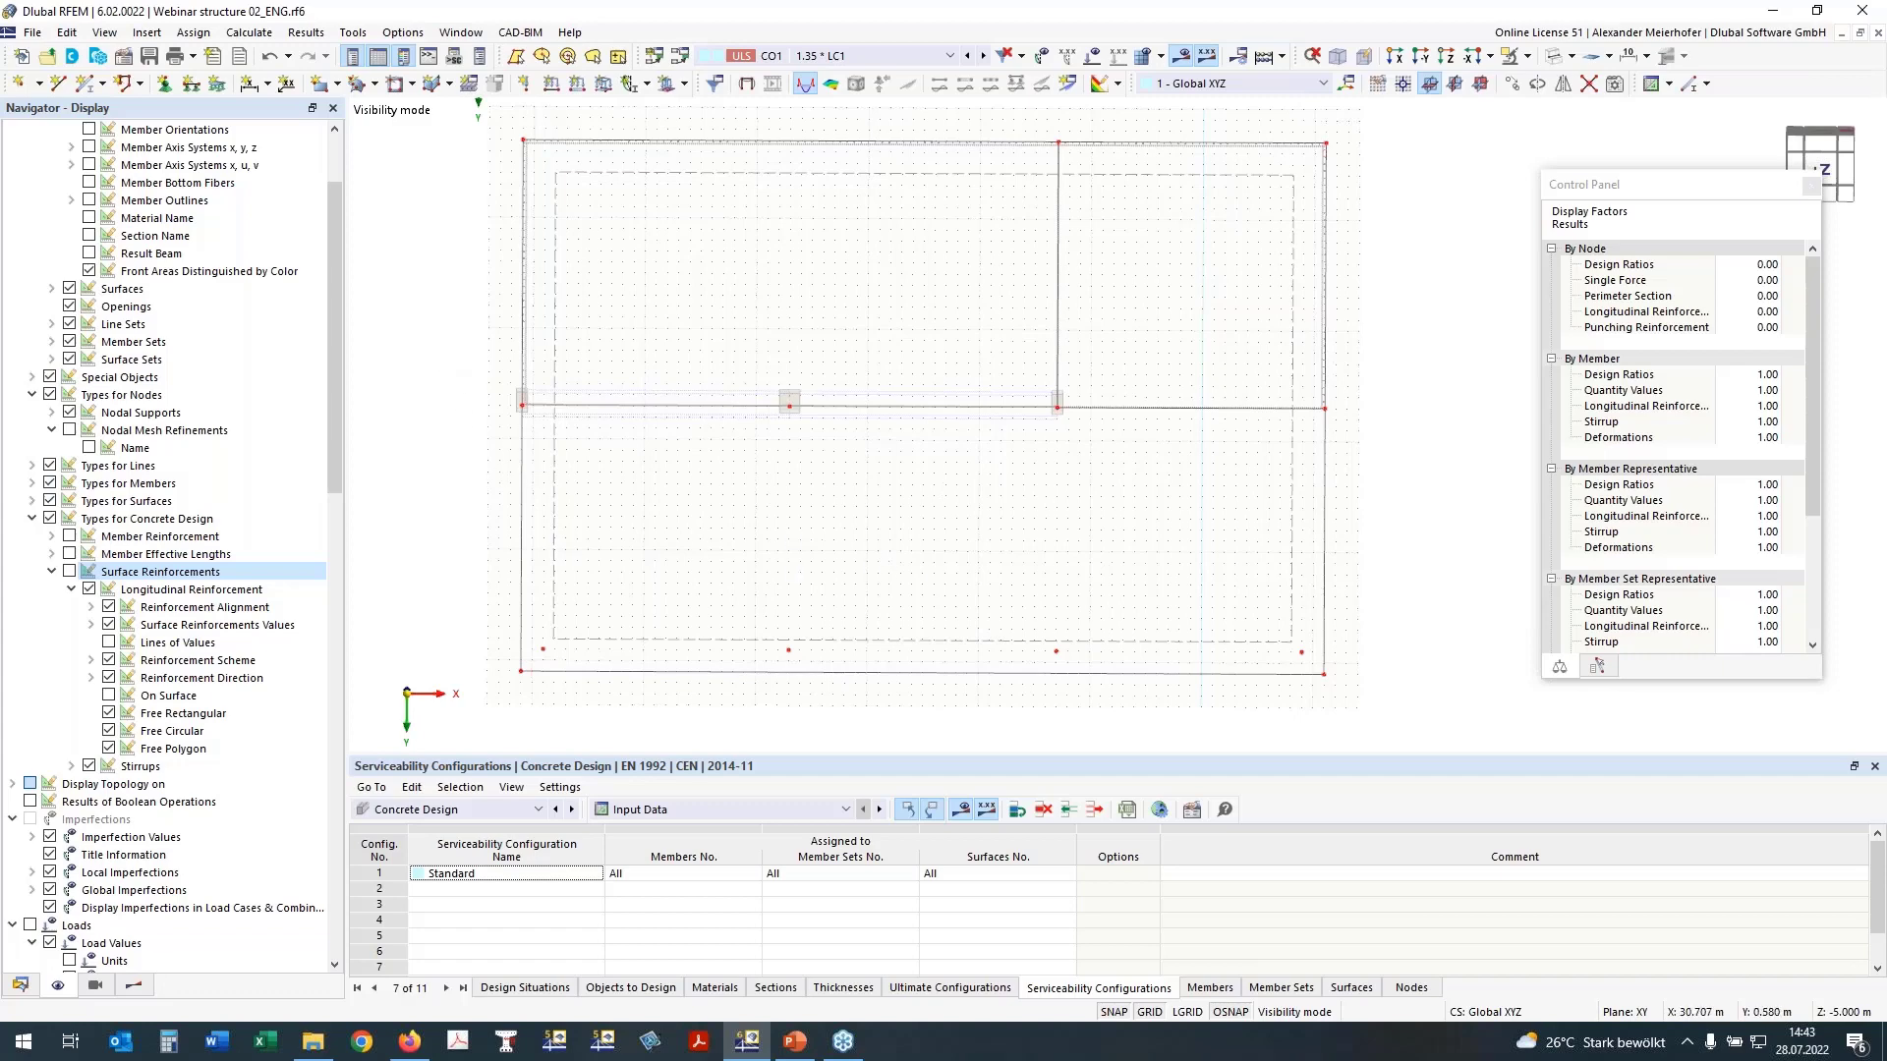
left_click_drag(488, 338, 1085, 466)
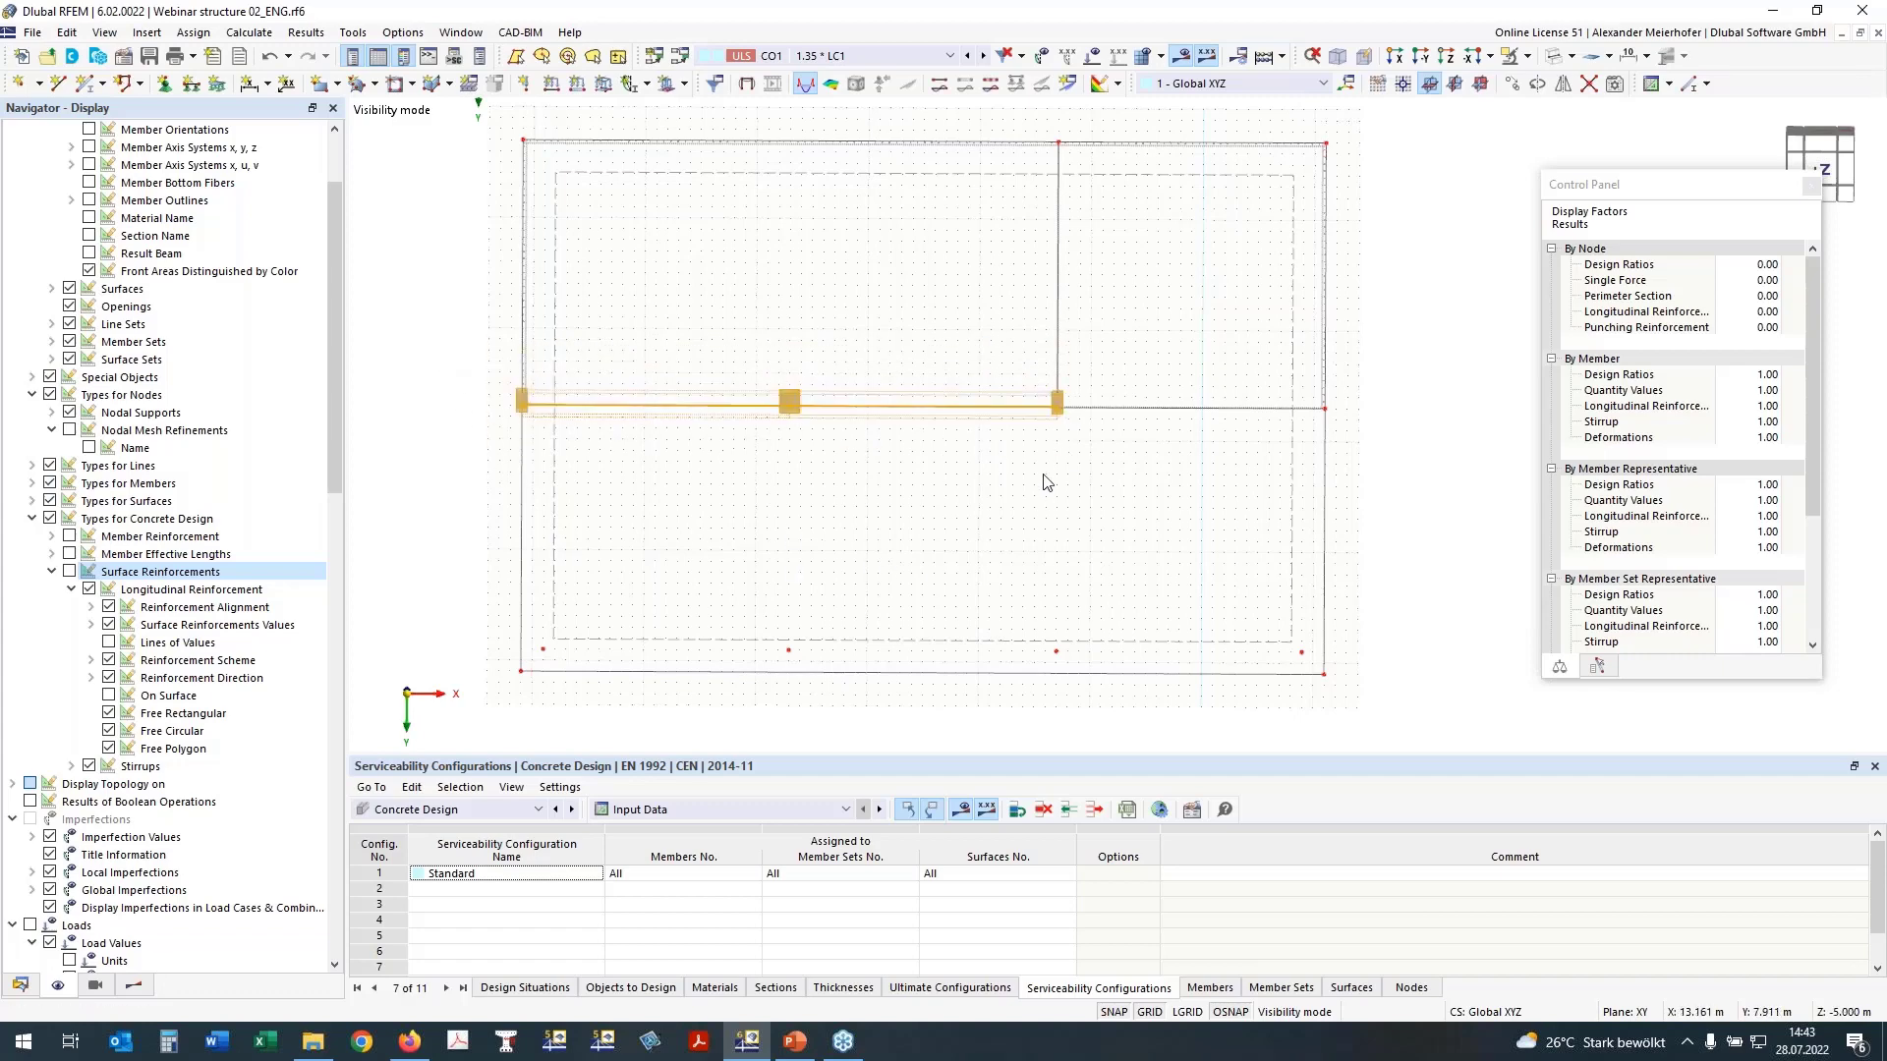
left_click(1512, 57)
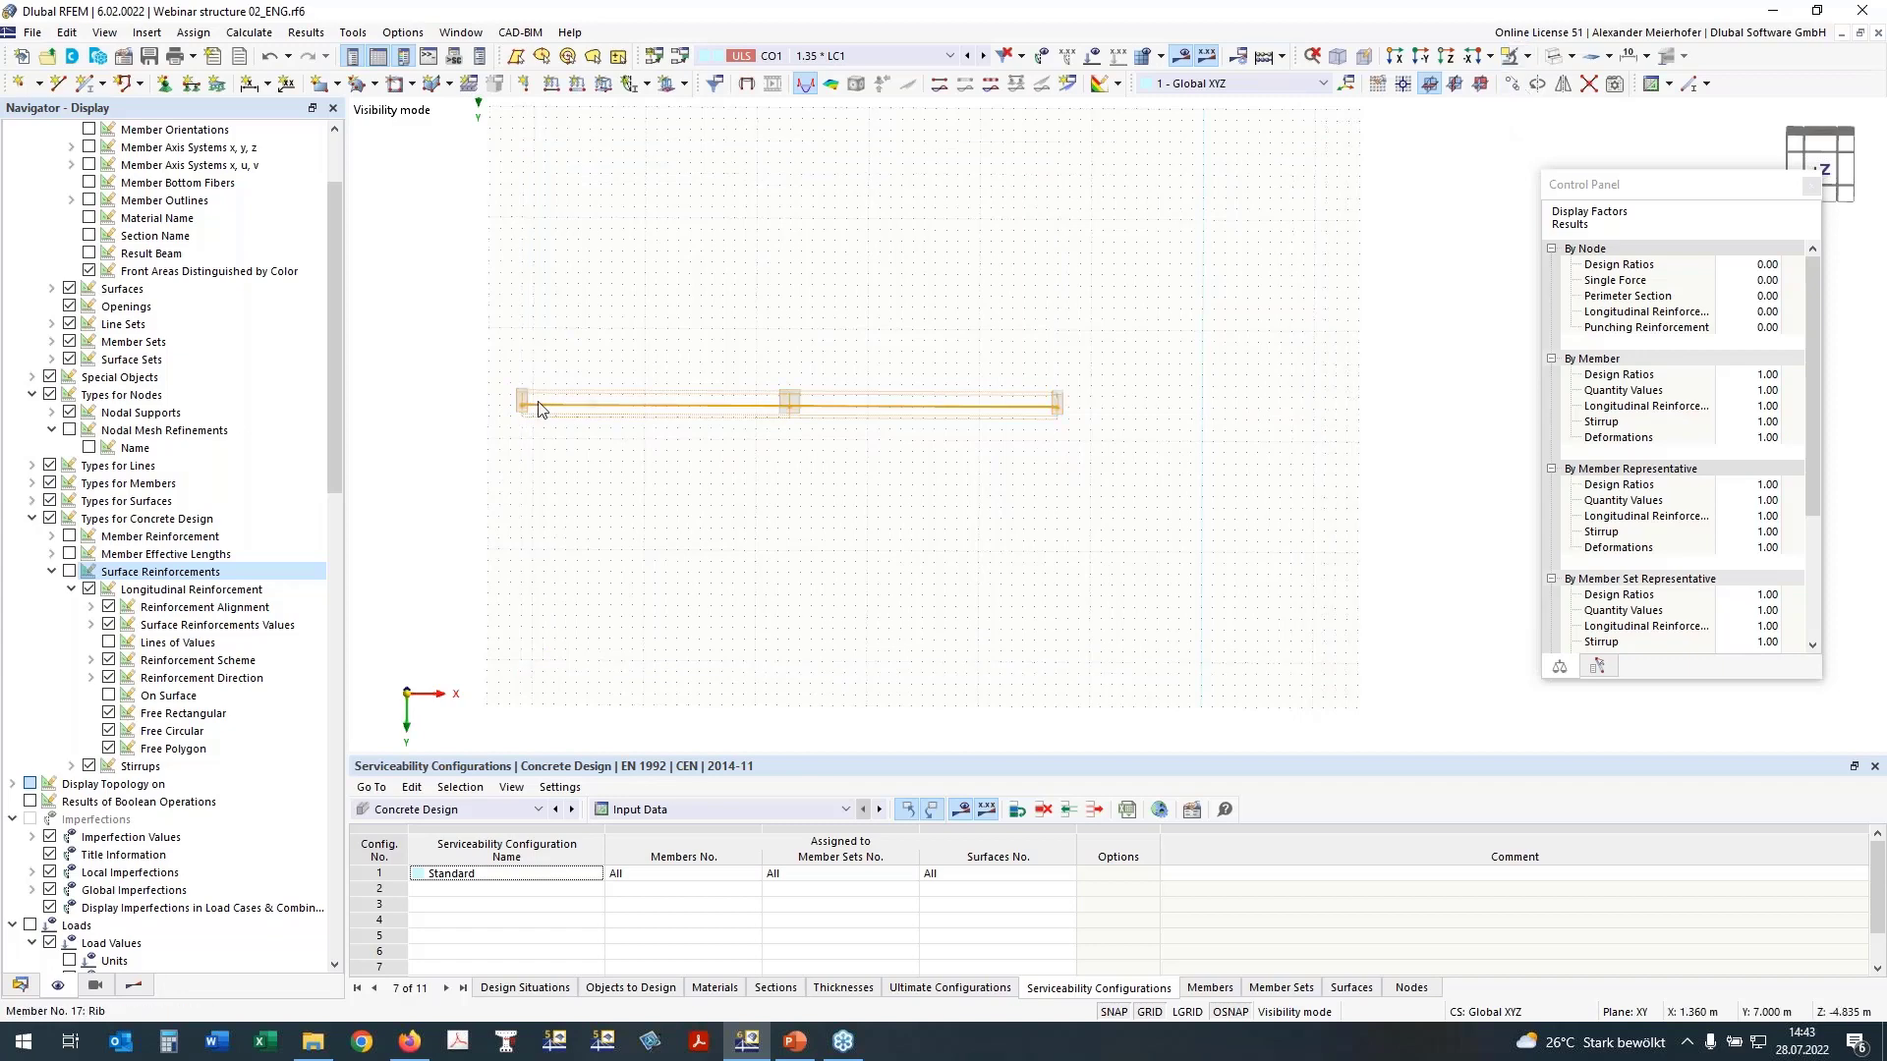
left_click(1445, 57)
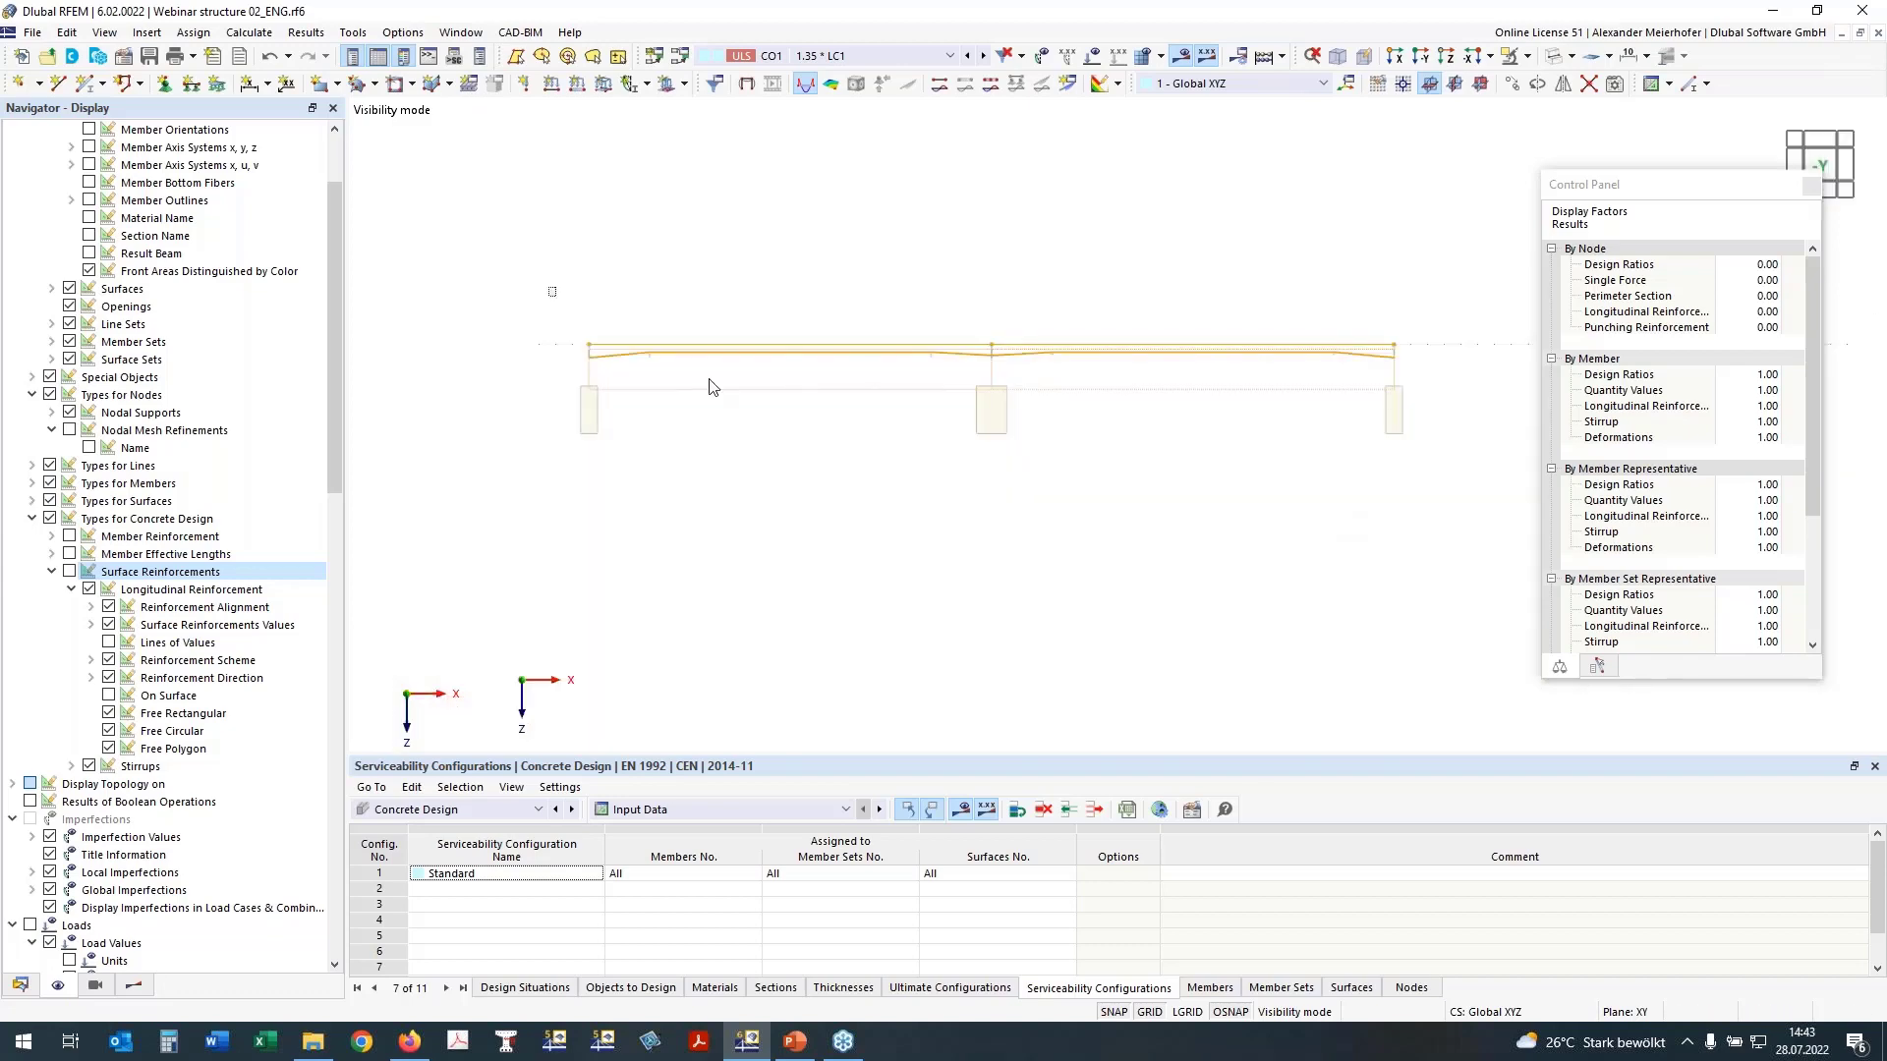
Step: Save the isolated beam as a new object selection with number 220 and the name T-Section
right_click(1211, 354)
left_click(1051, 734)
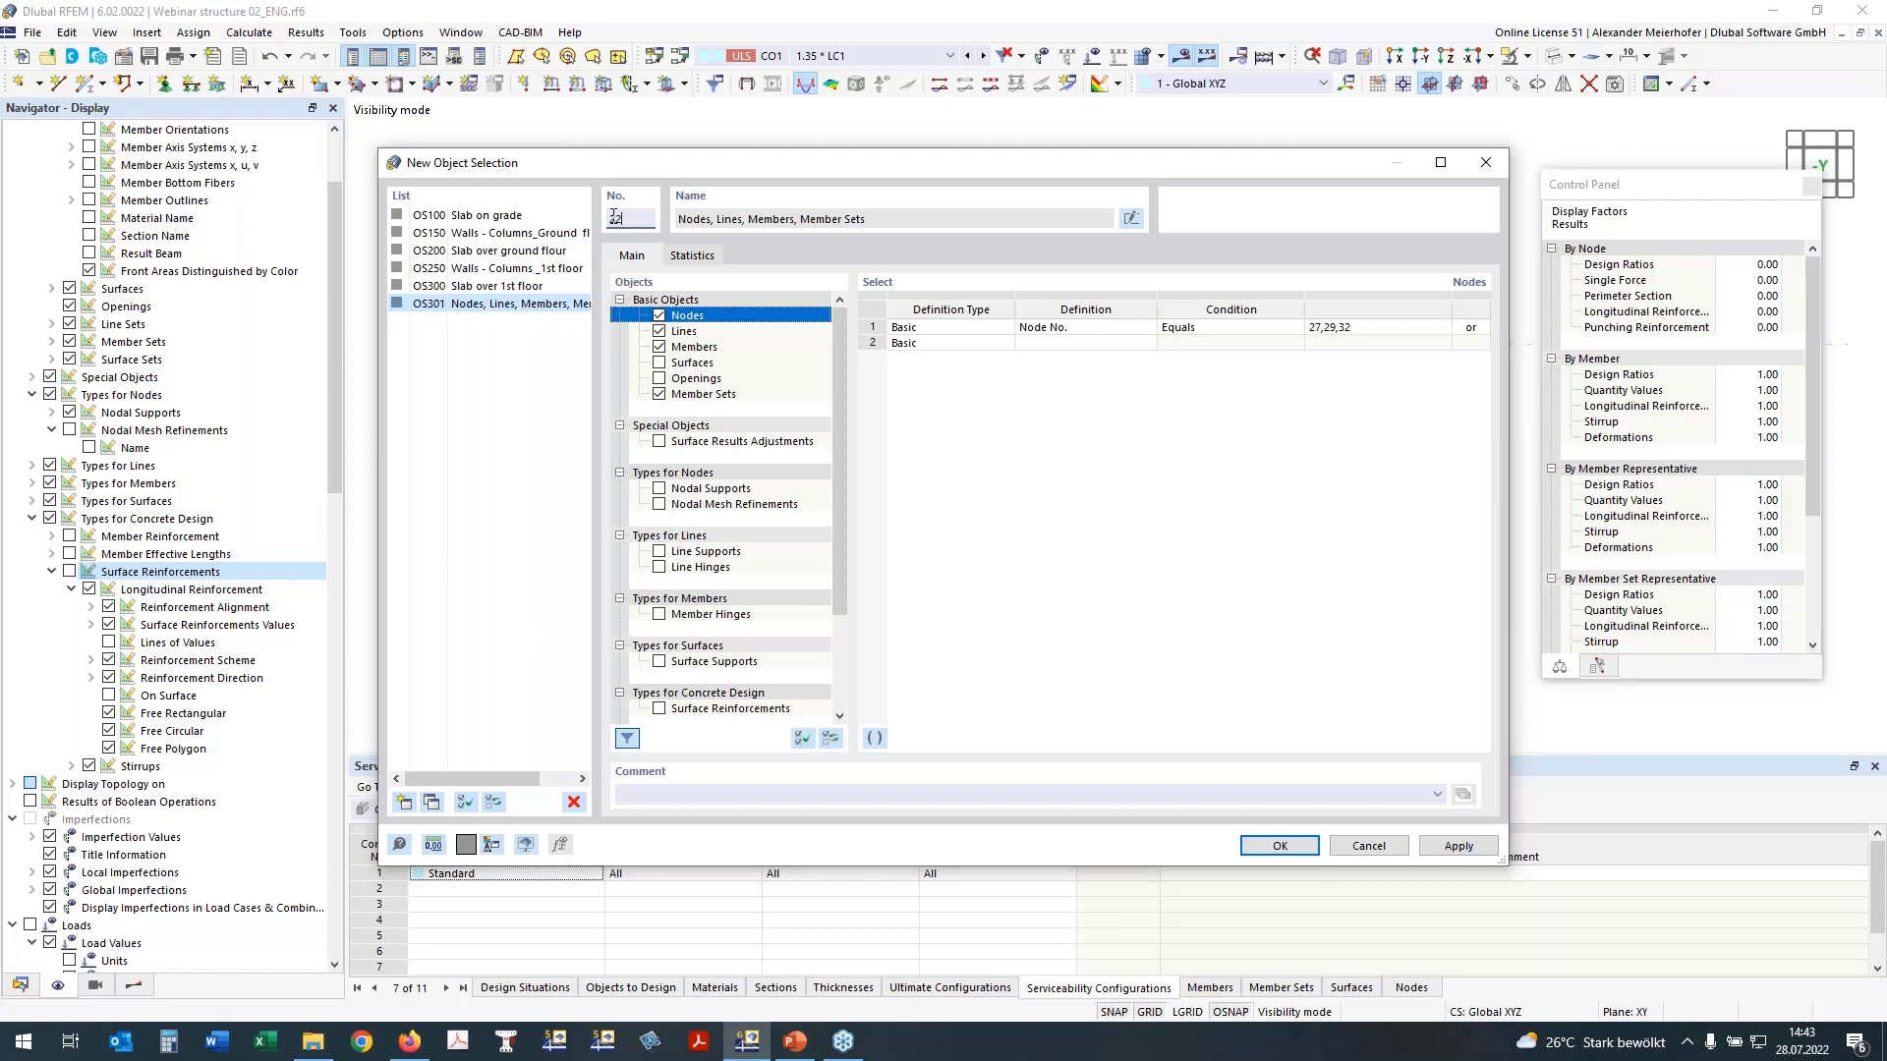
left_click(819, 220)
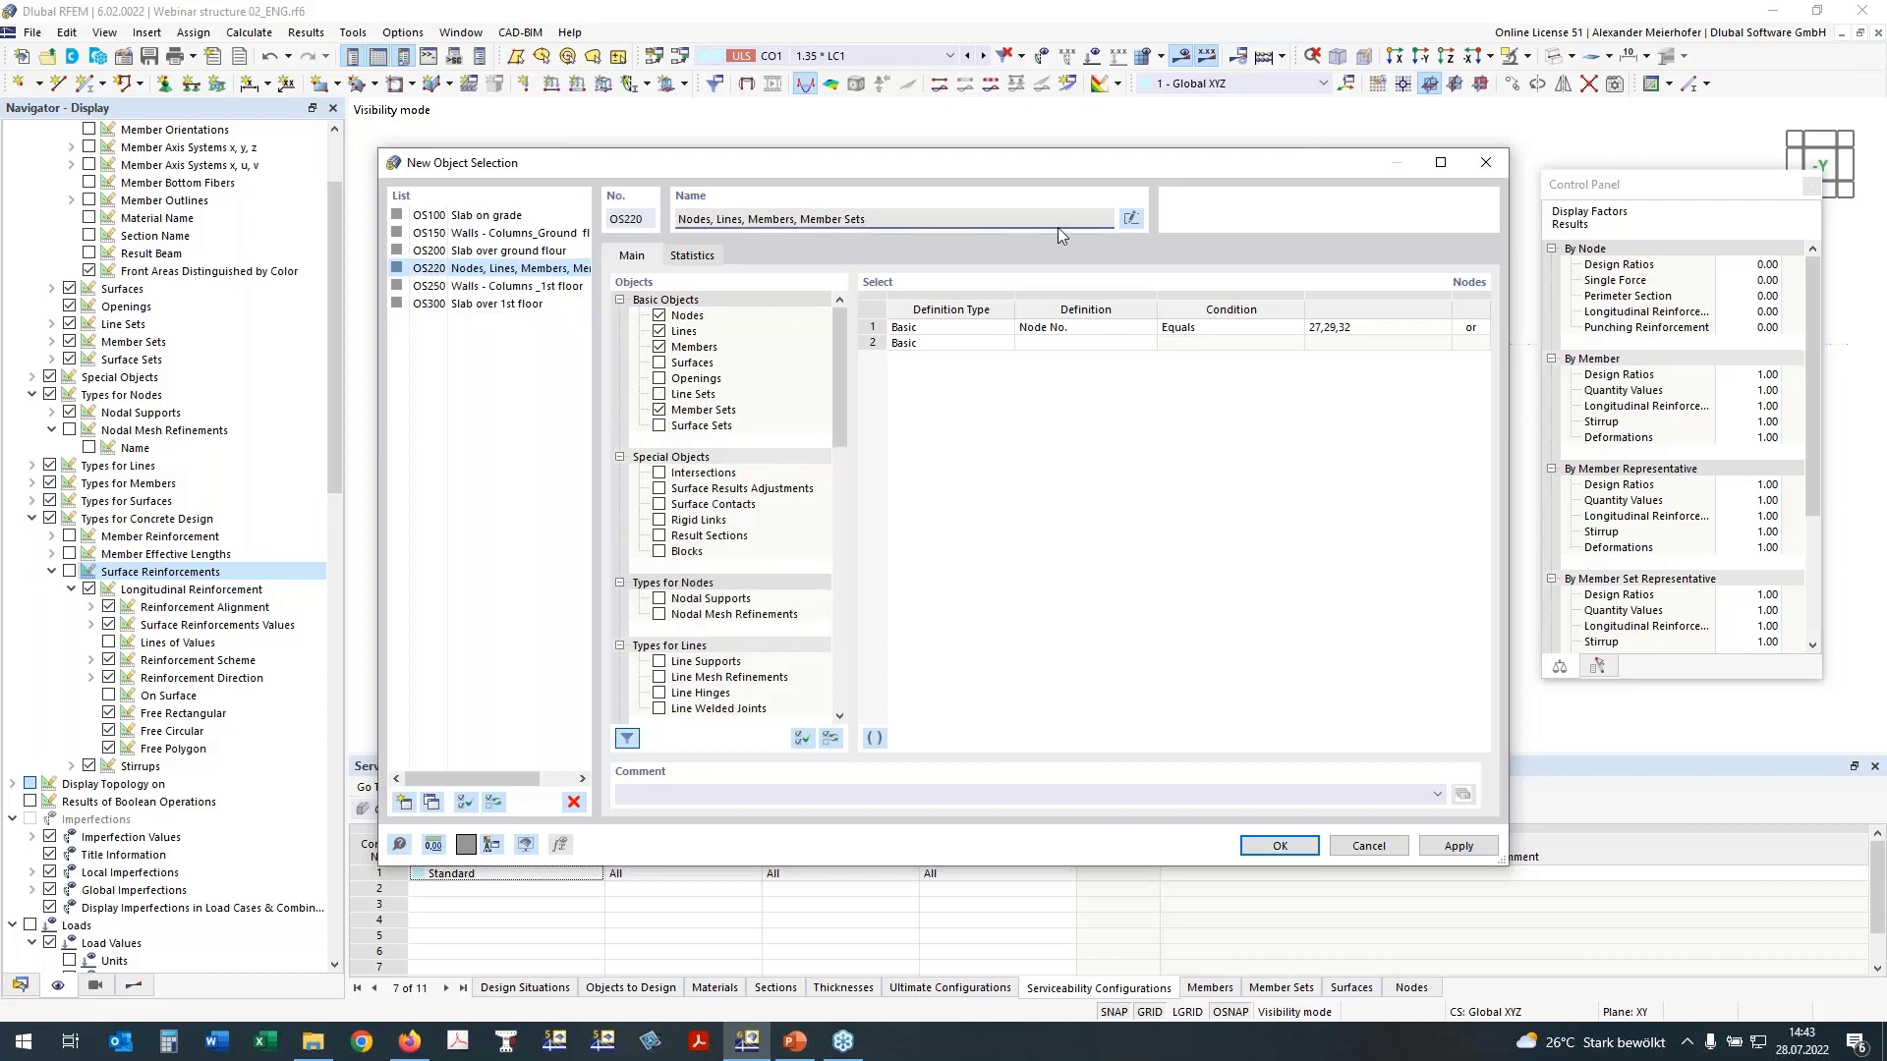
left_click(1140, 222)
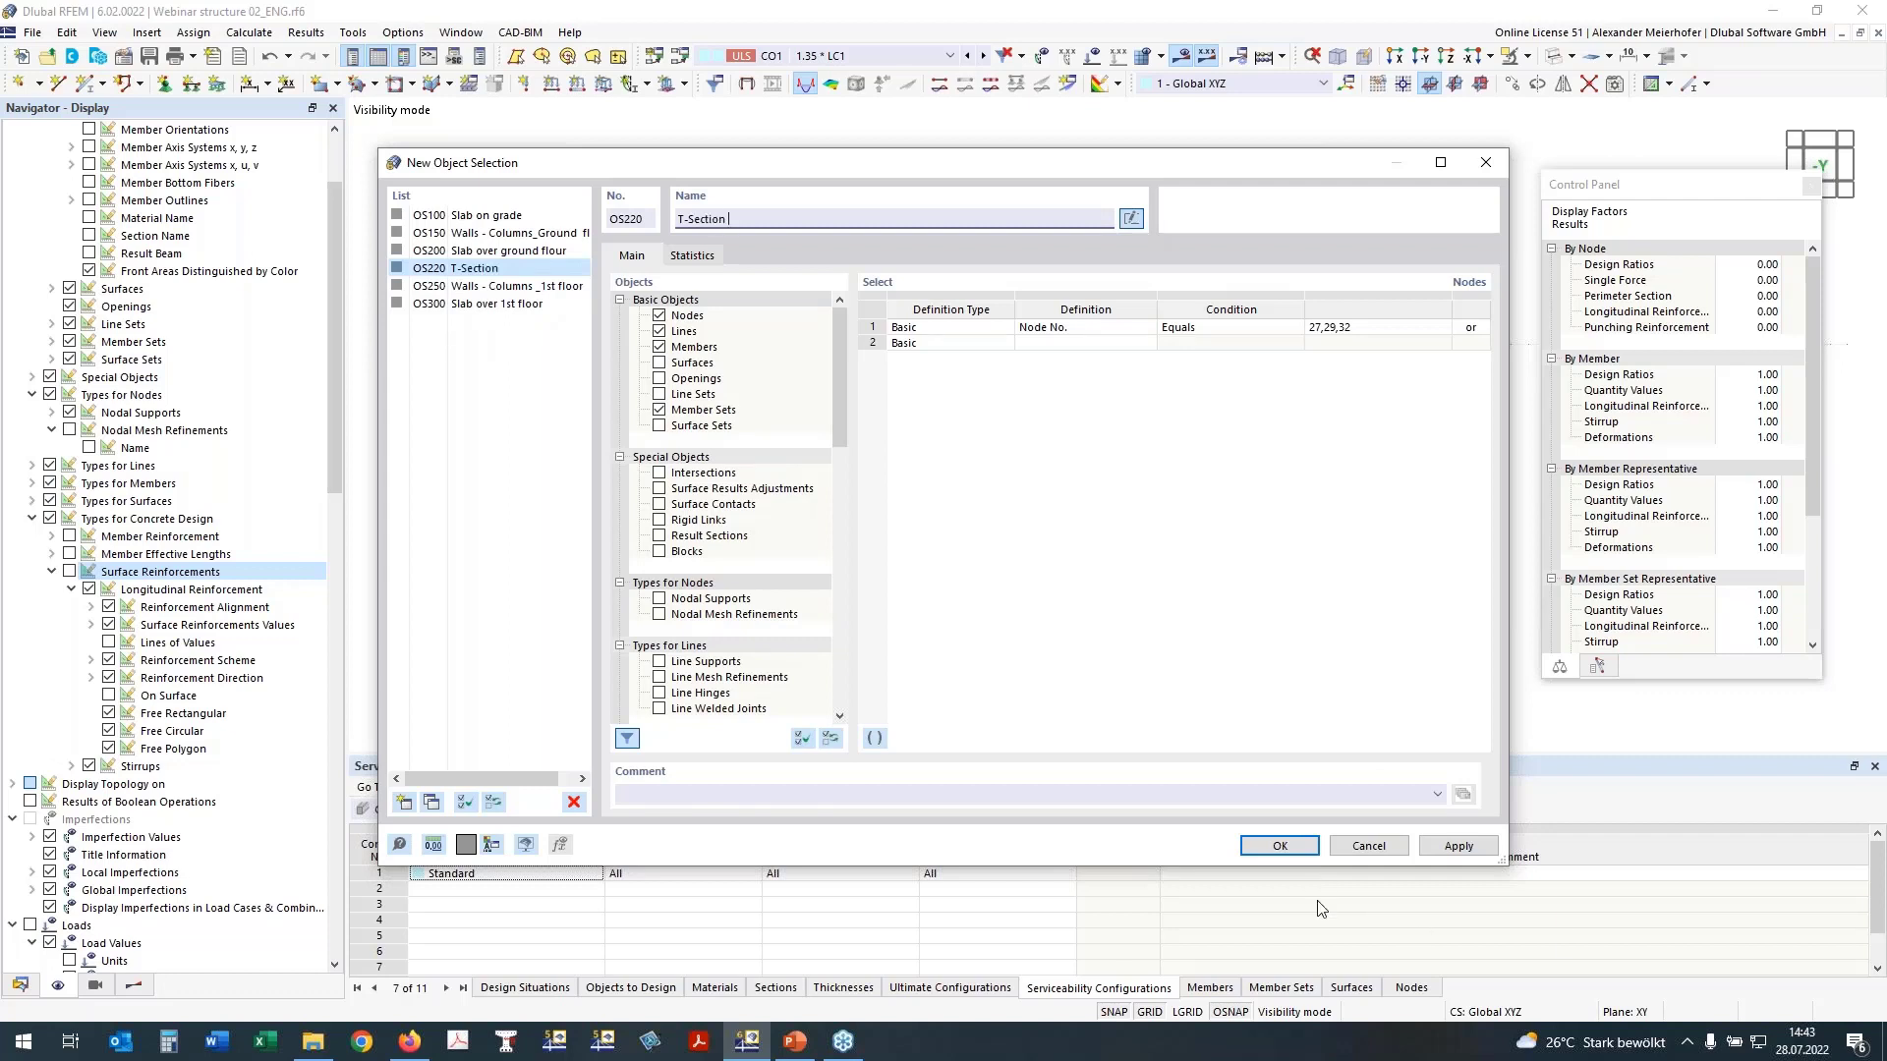
left_click(1279, 847)
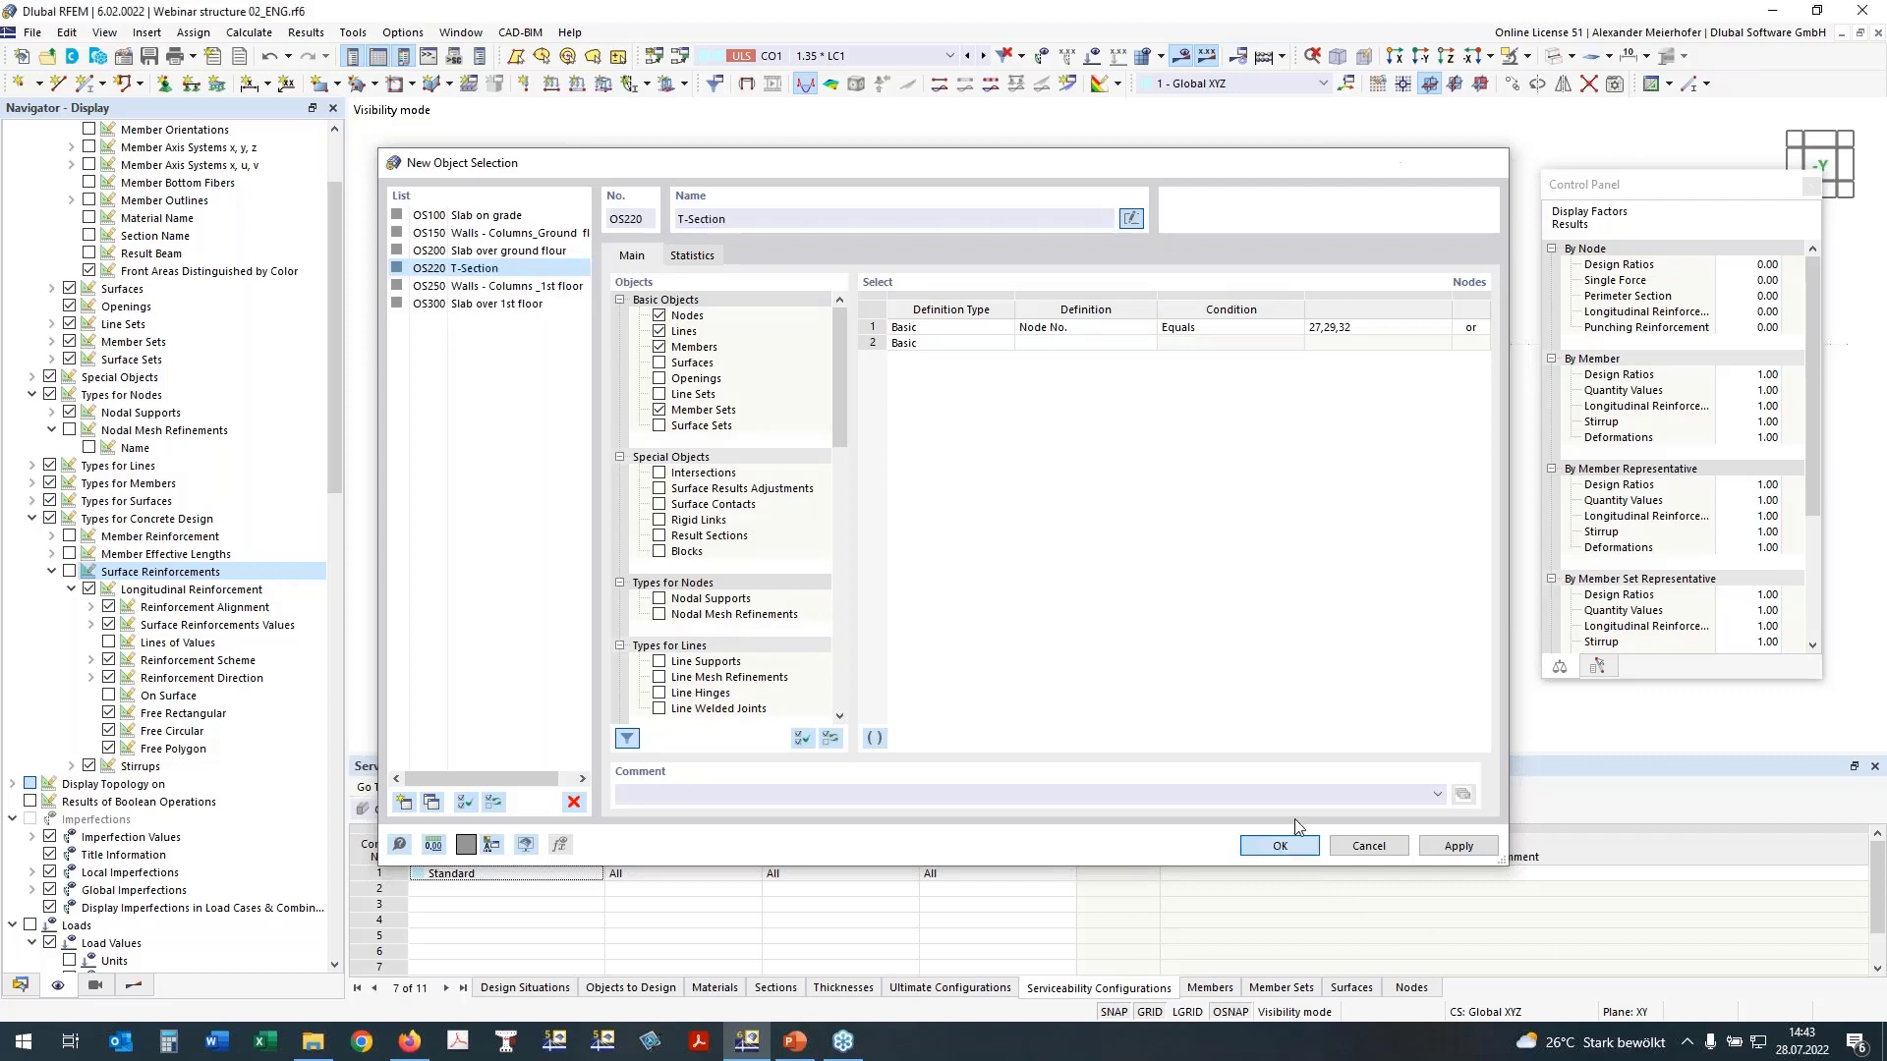
Step: Review the beam's ultimate limit state design ratios for UL0100 and the shear check UL0200.02, one after the other
left_click(134, 984)
left_click(32, 180)
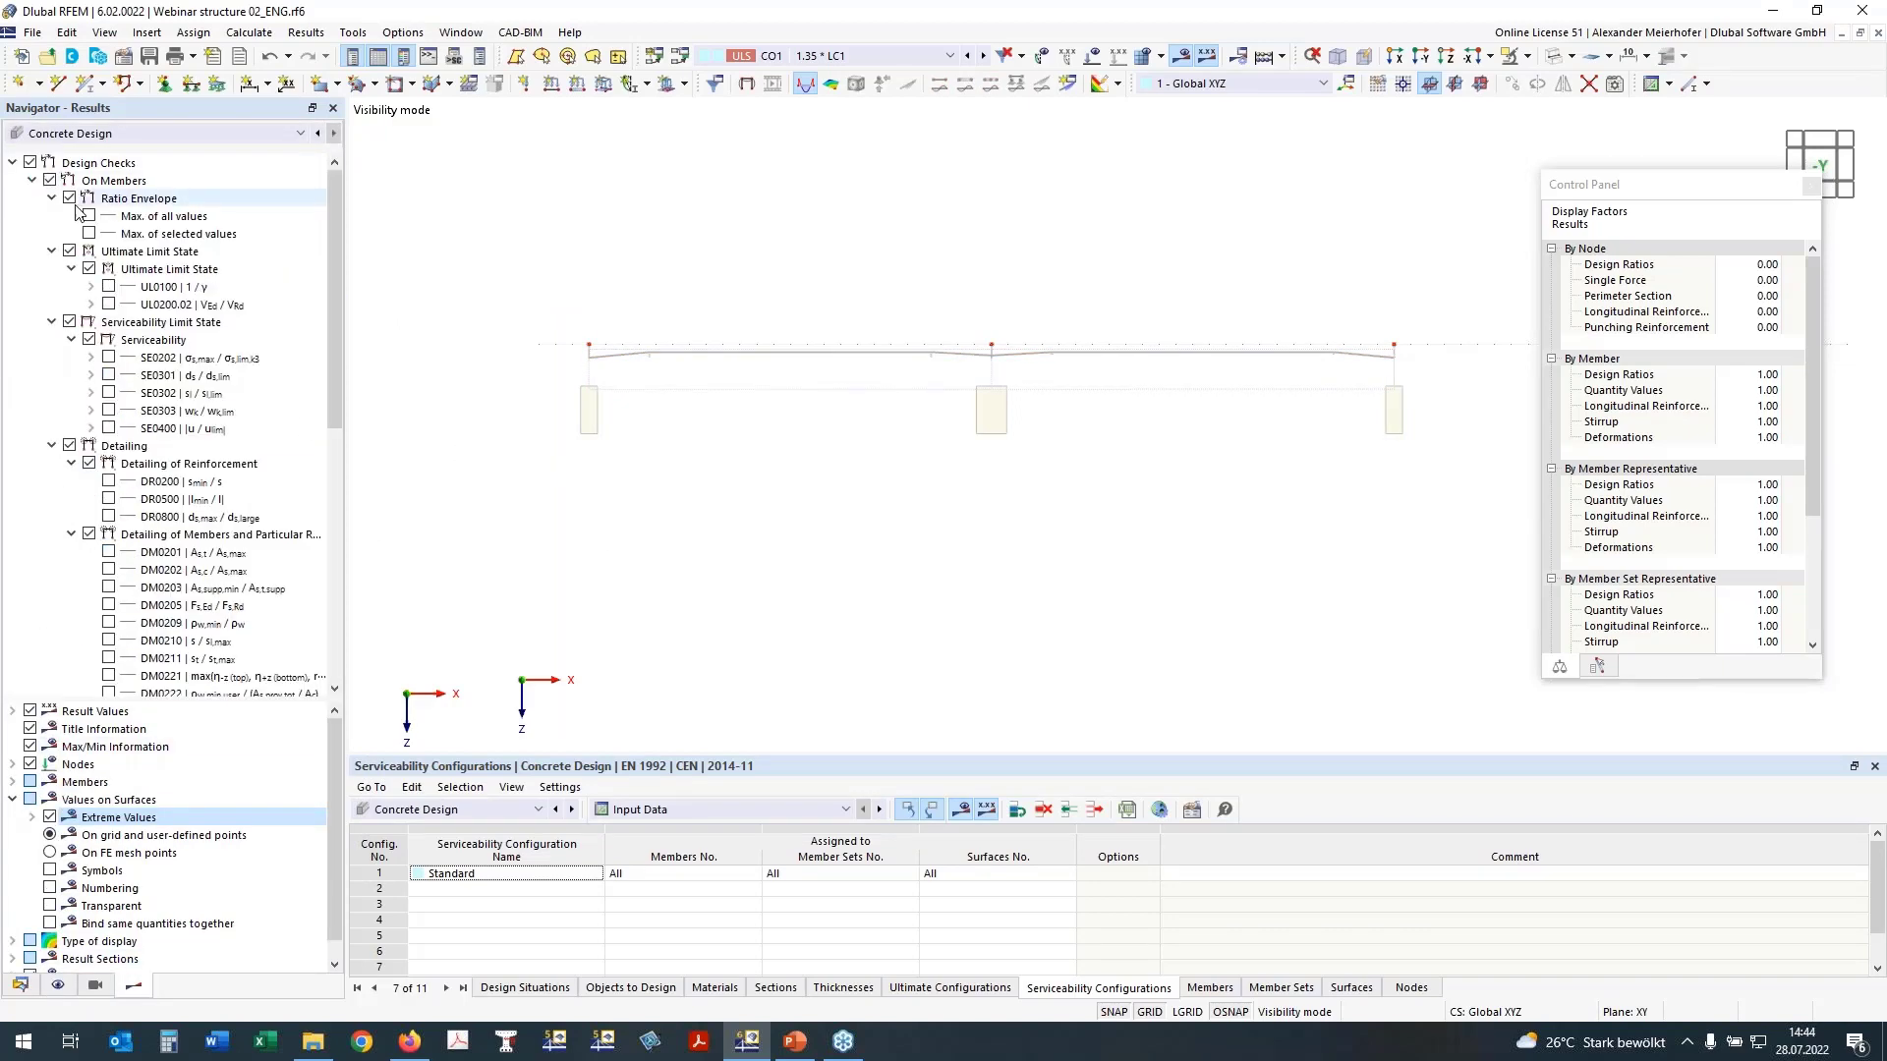
left_click(108, 286)
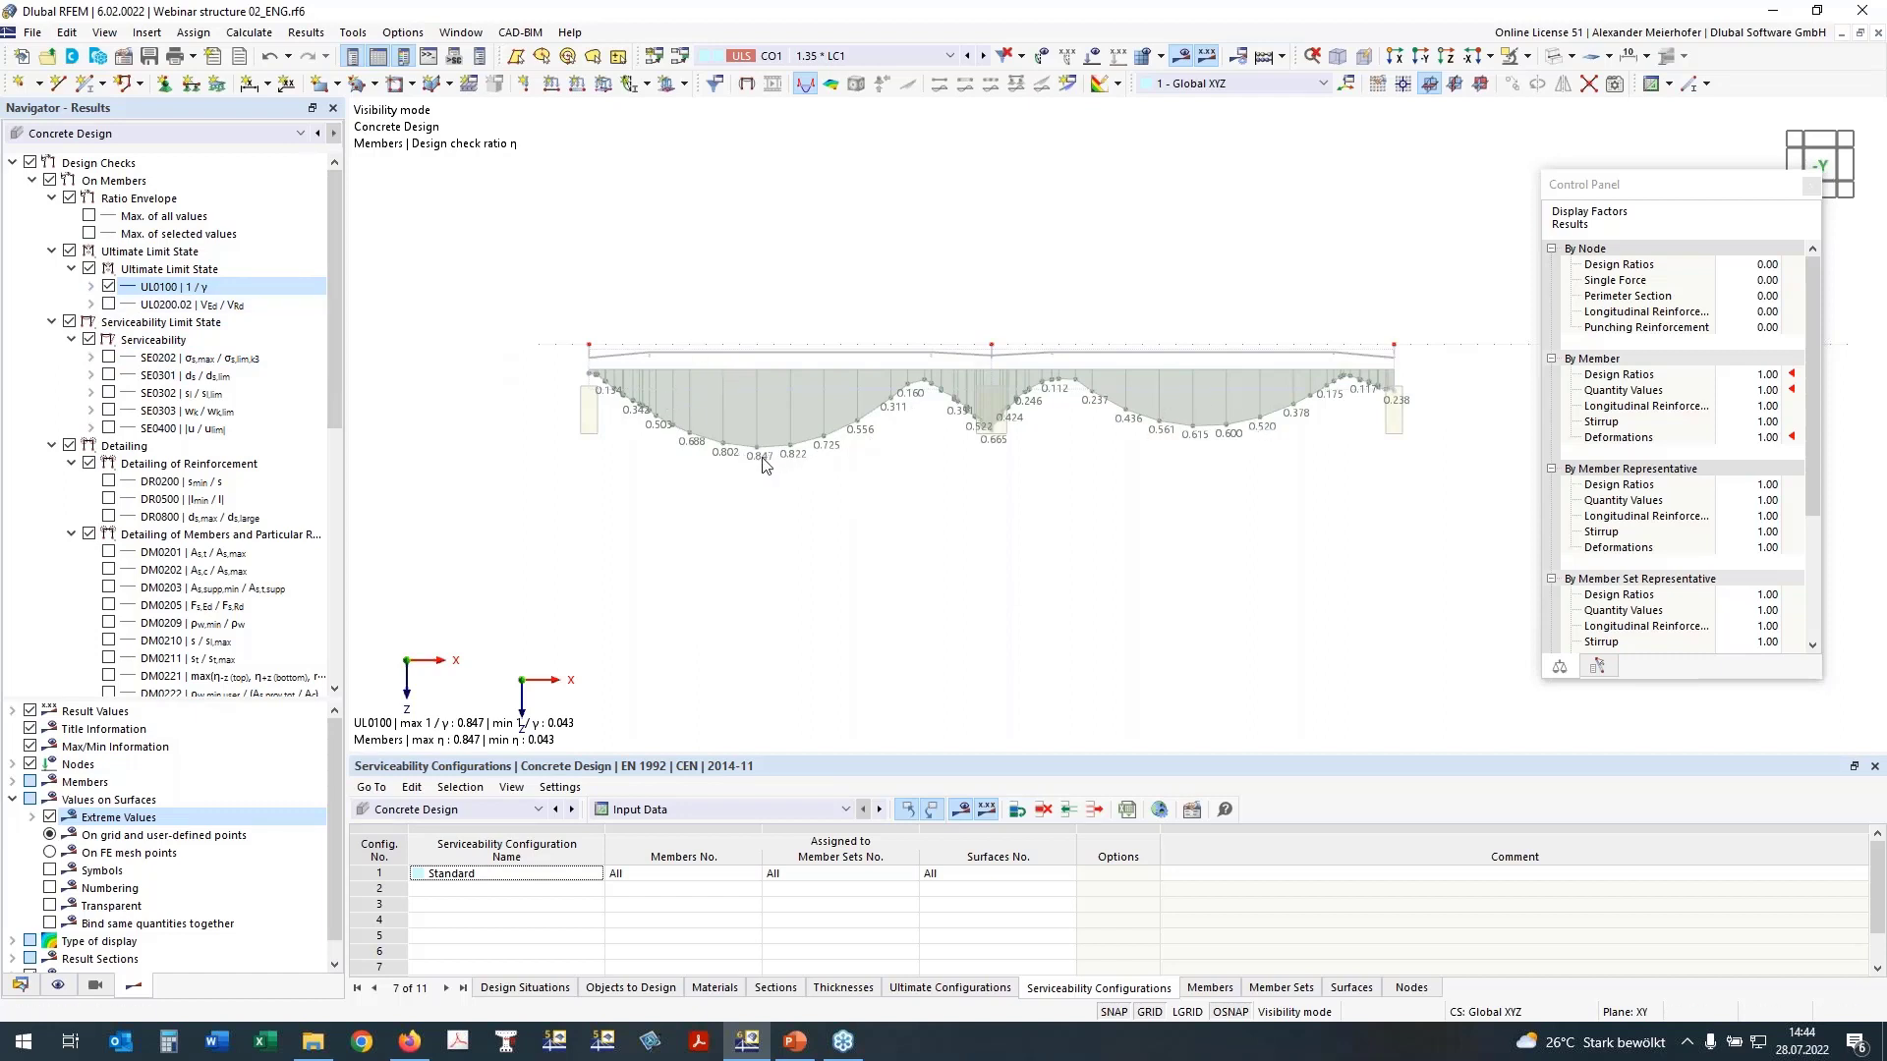
left_click(109, 304)
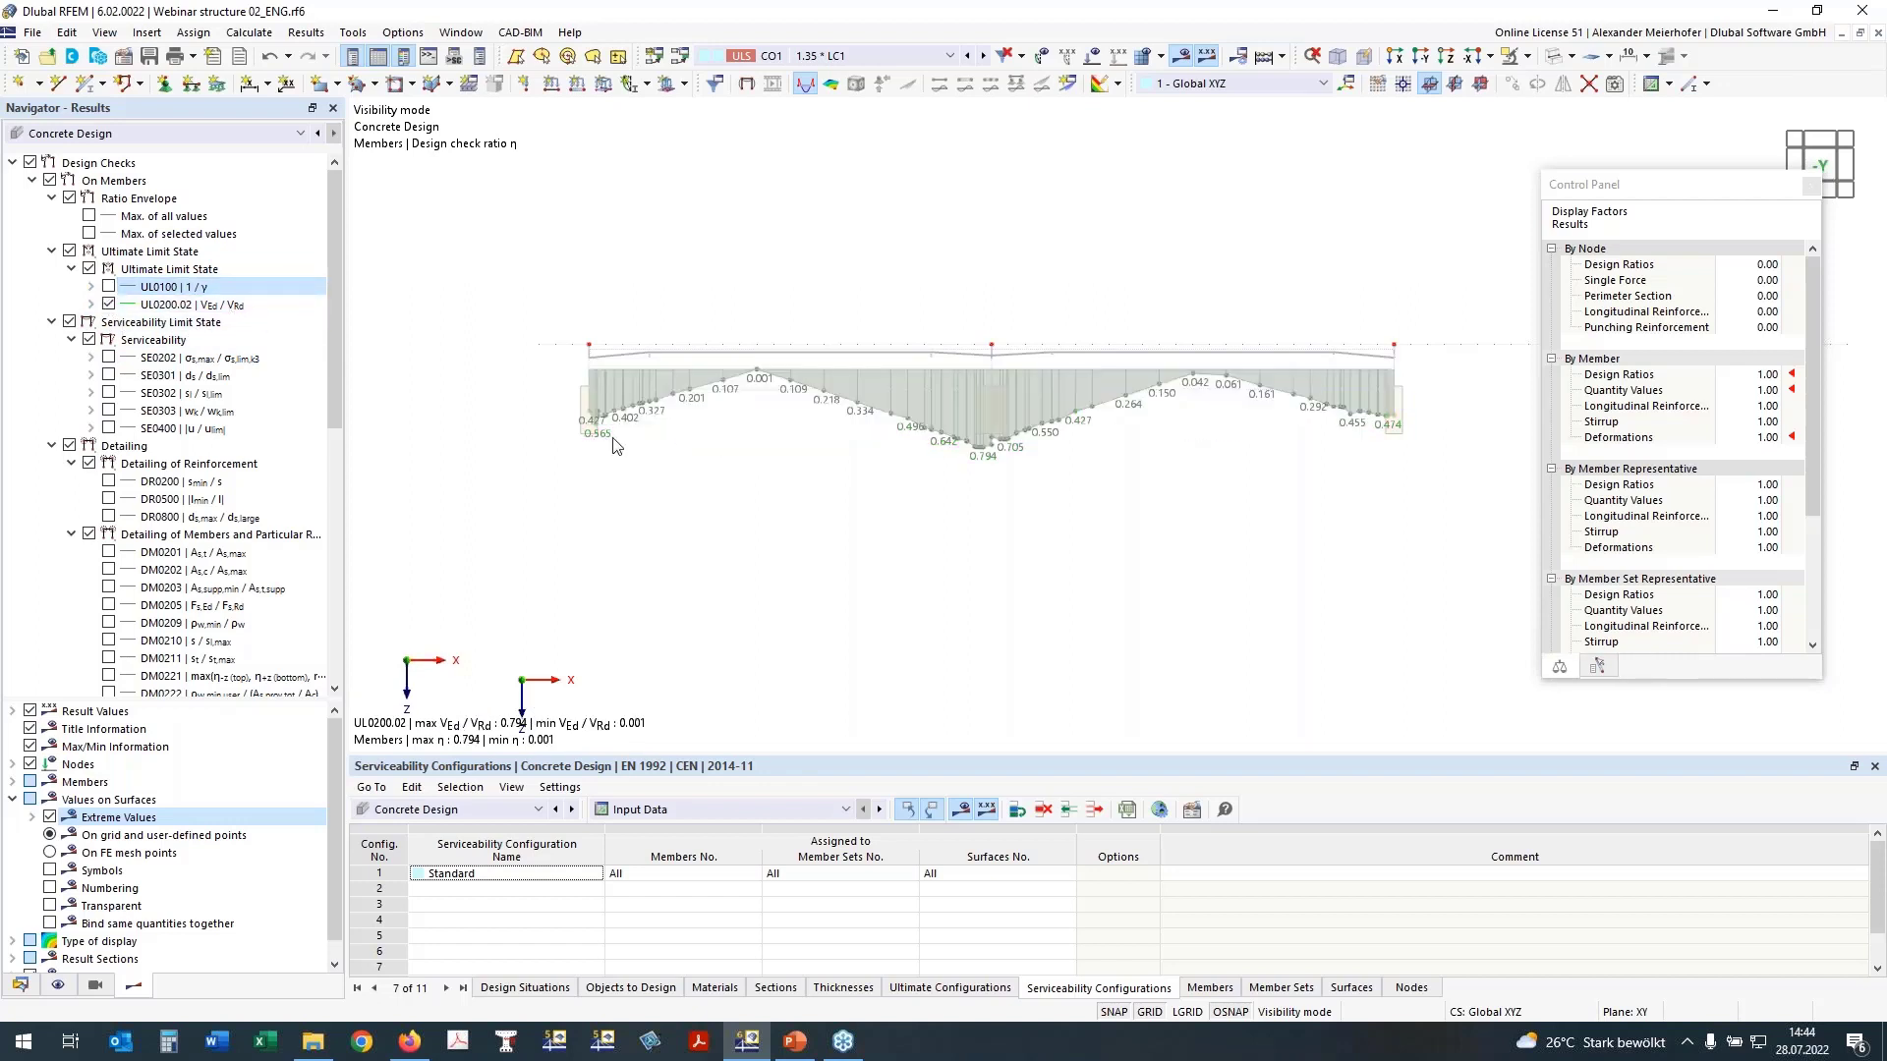
left_click(108, 307)
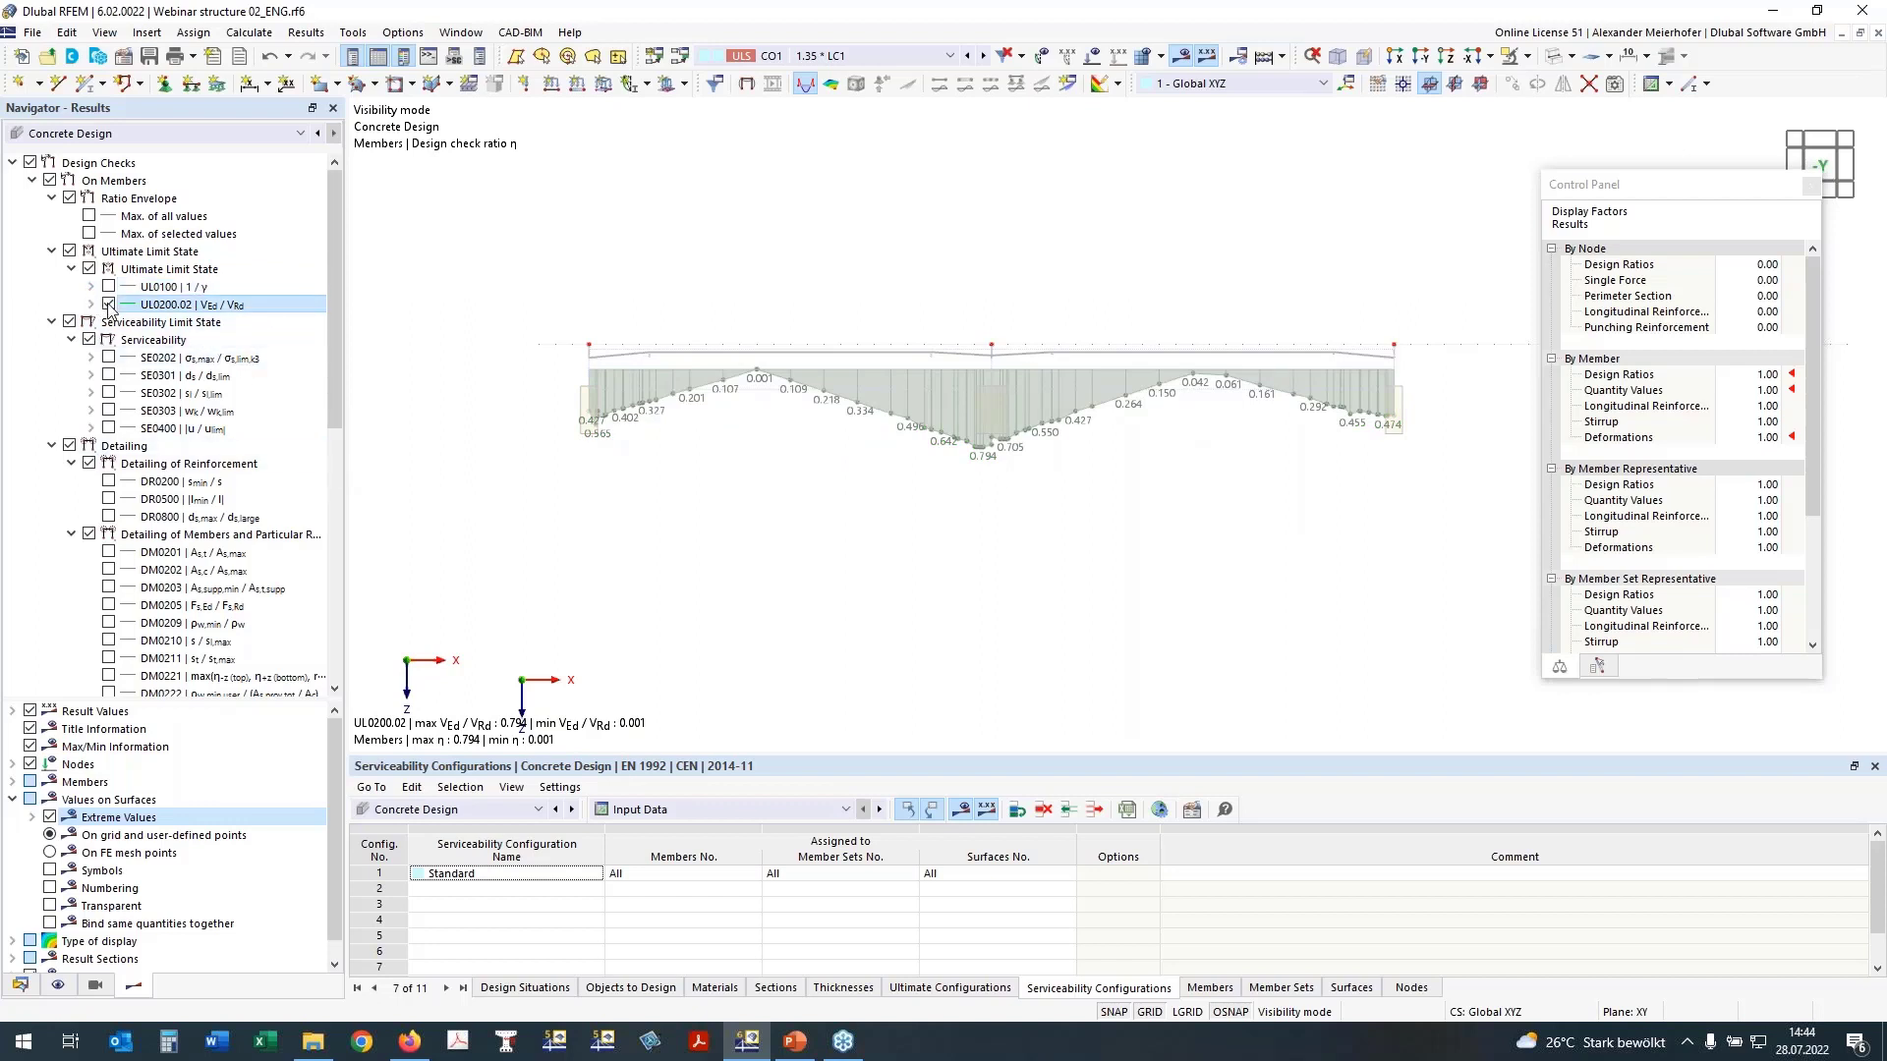
Step: Review the beam's serviceability steel stress check SE0202 and switch the display to the crack width check SE0303
left_click(109, 359)
left_click(109, 358)
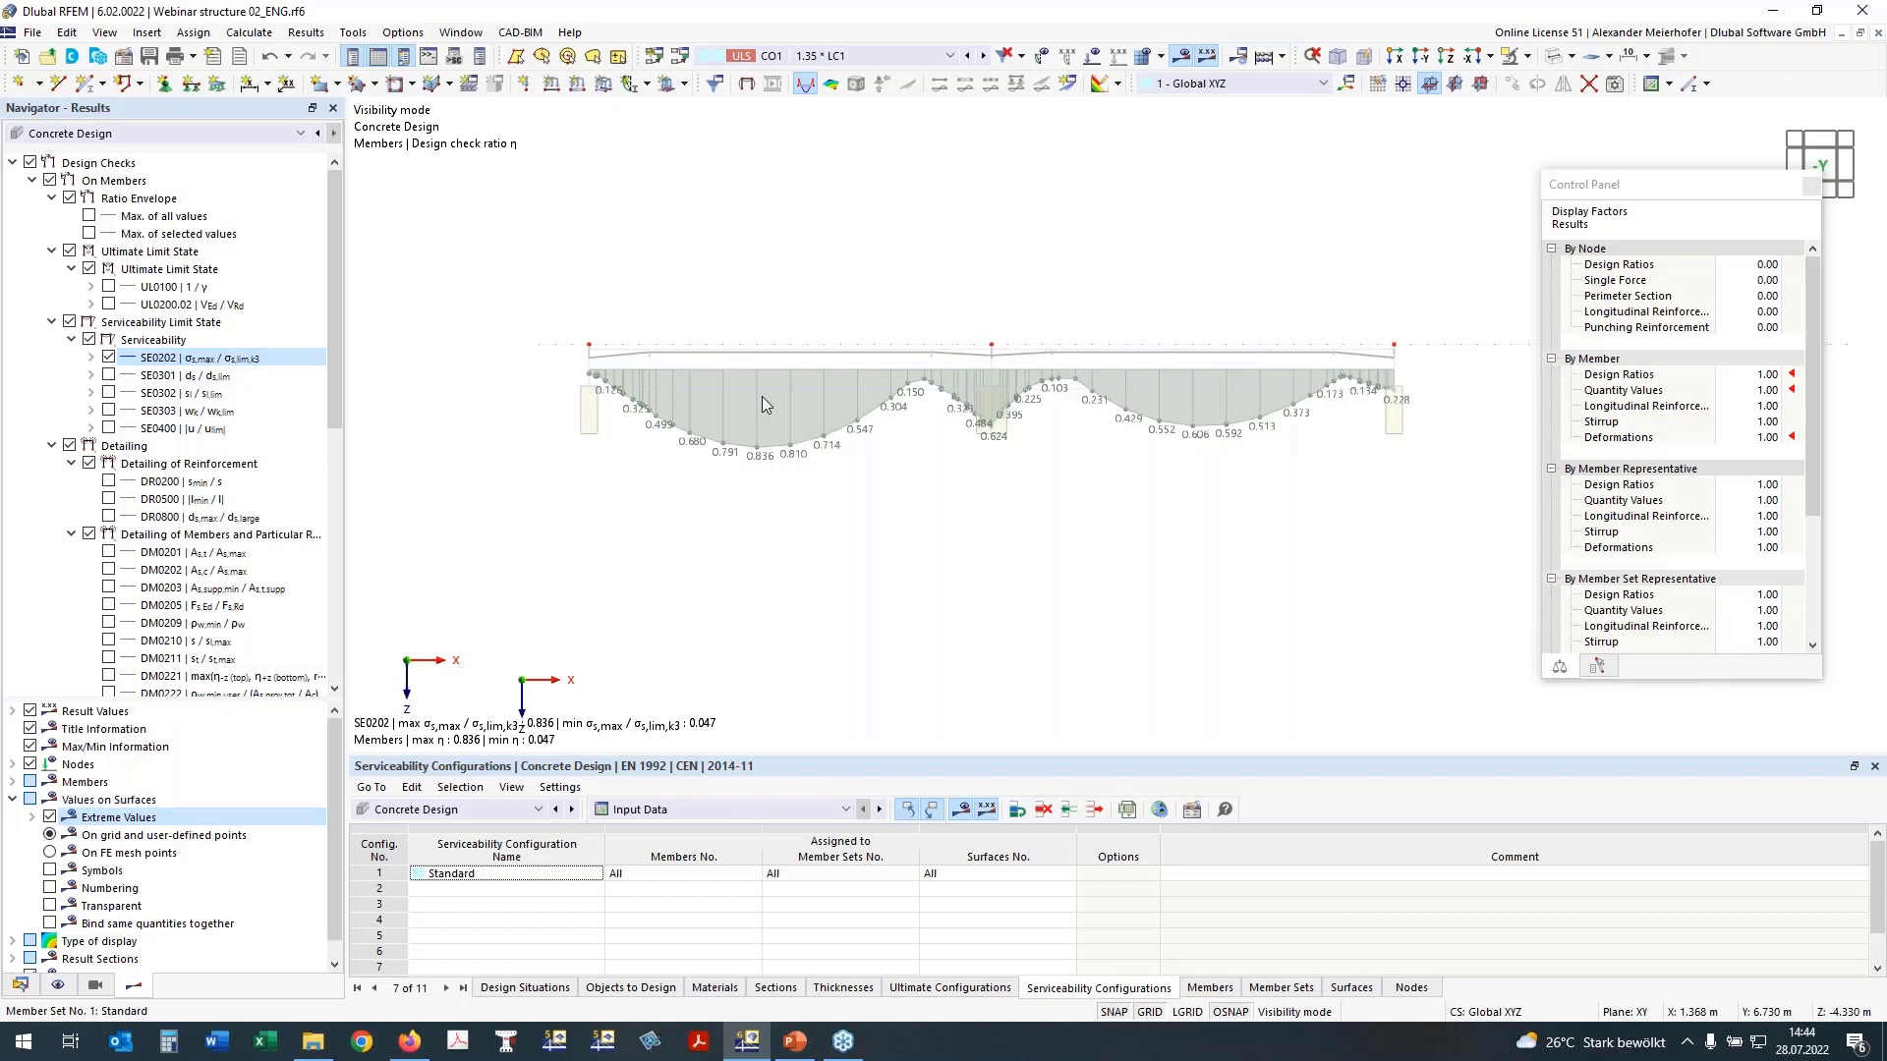
left_click(91, 358)
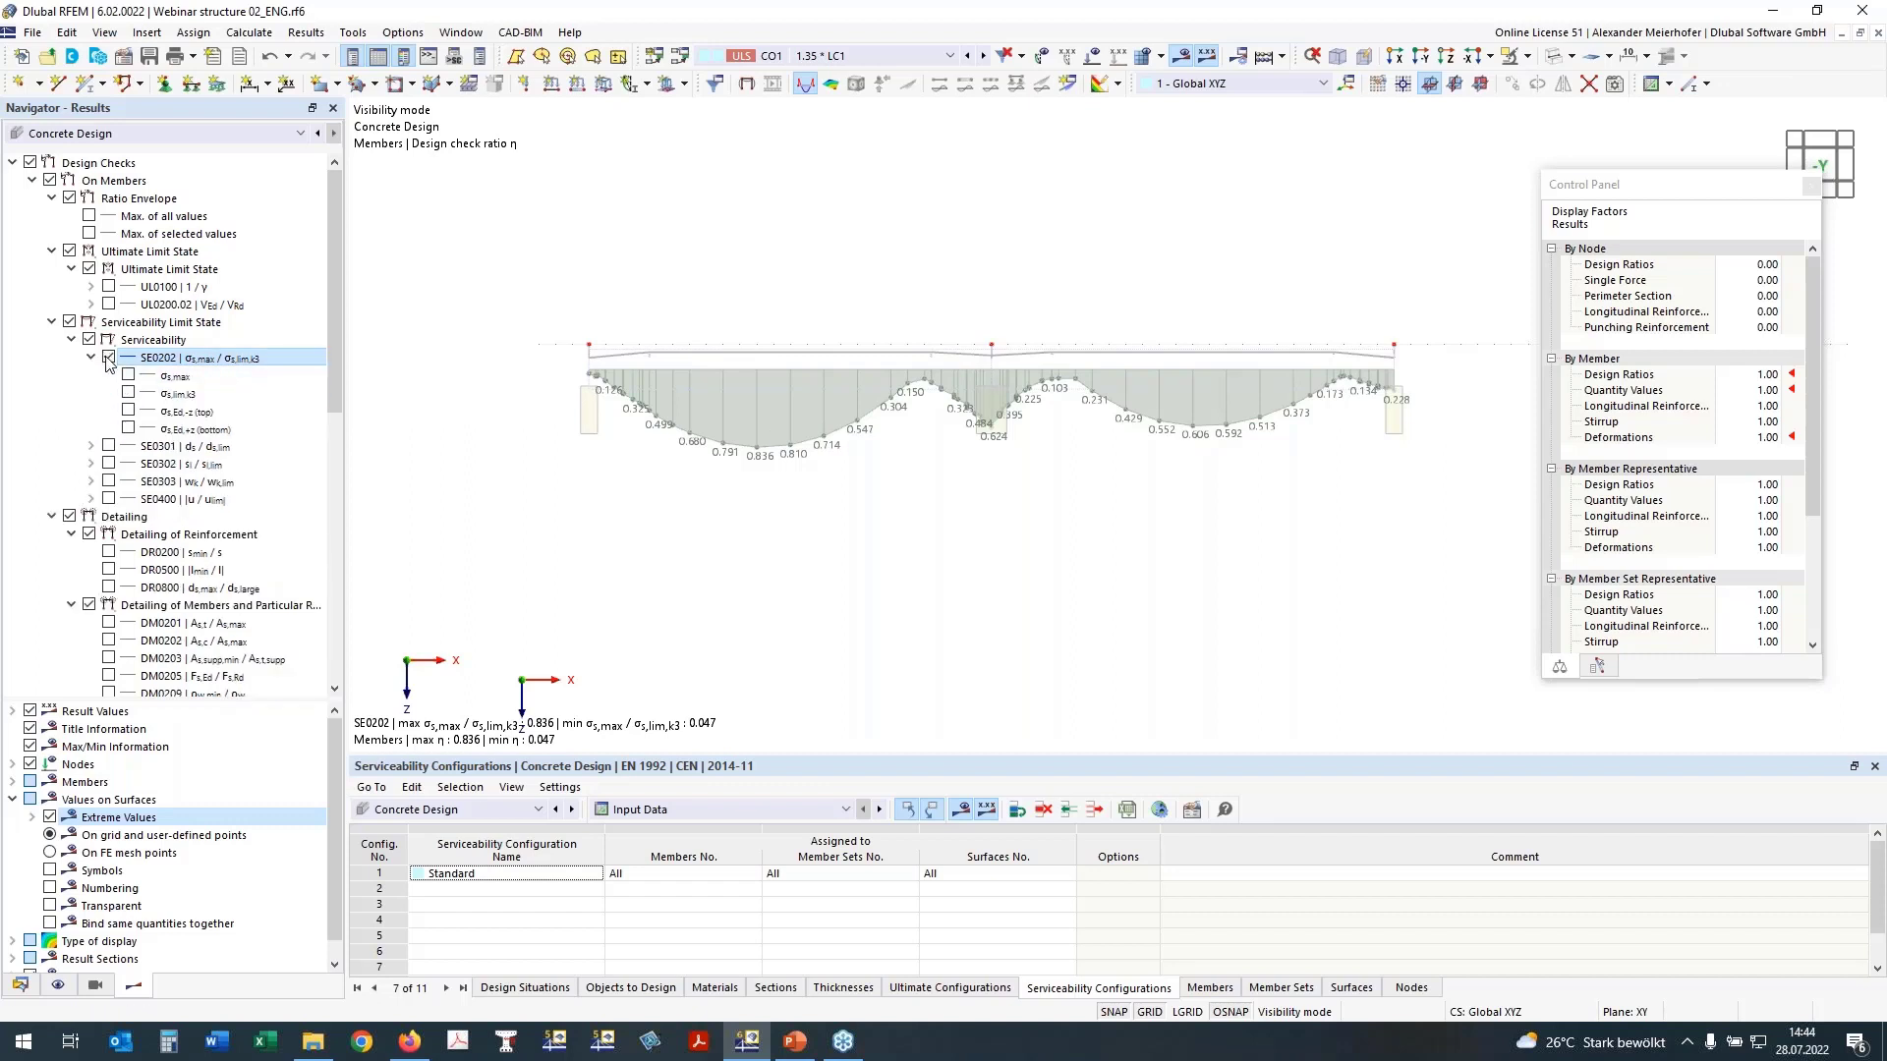
left_click(110, 358)
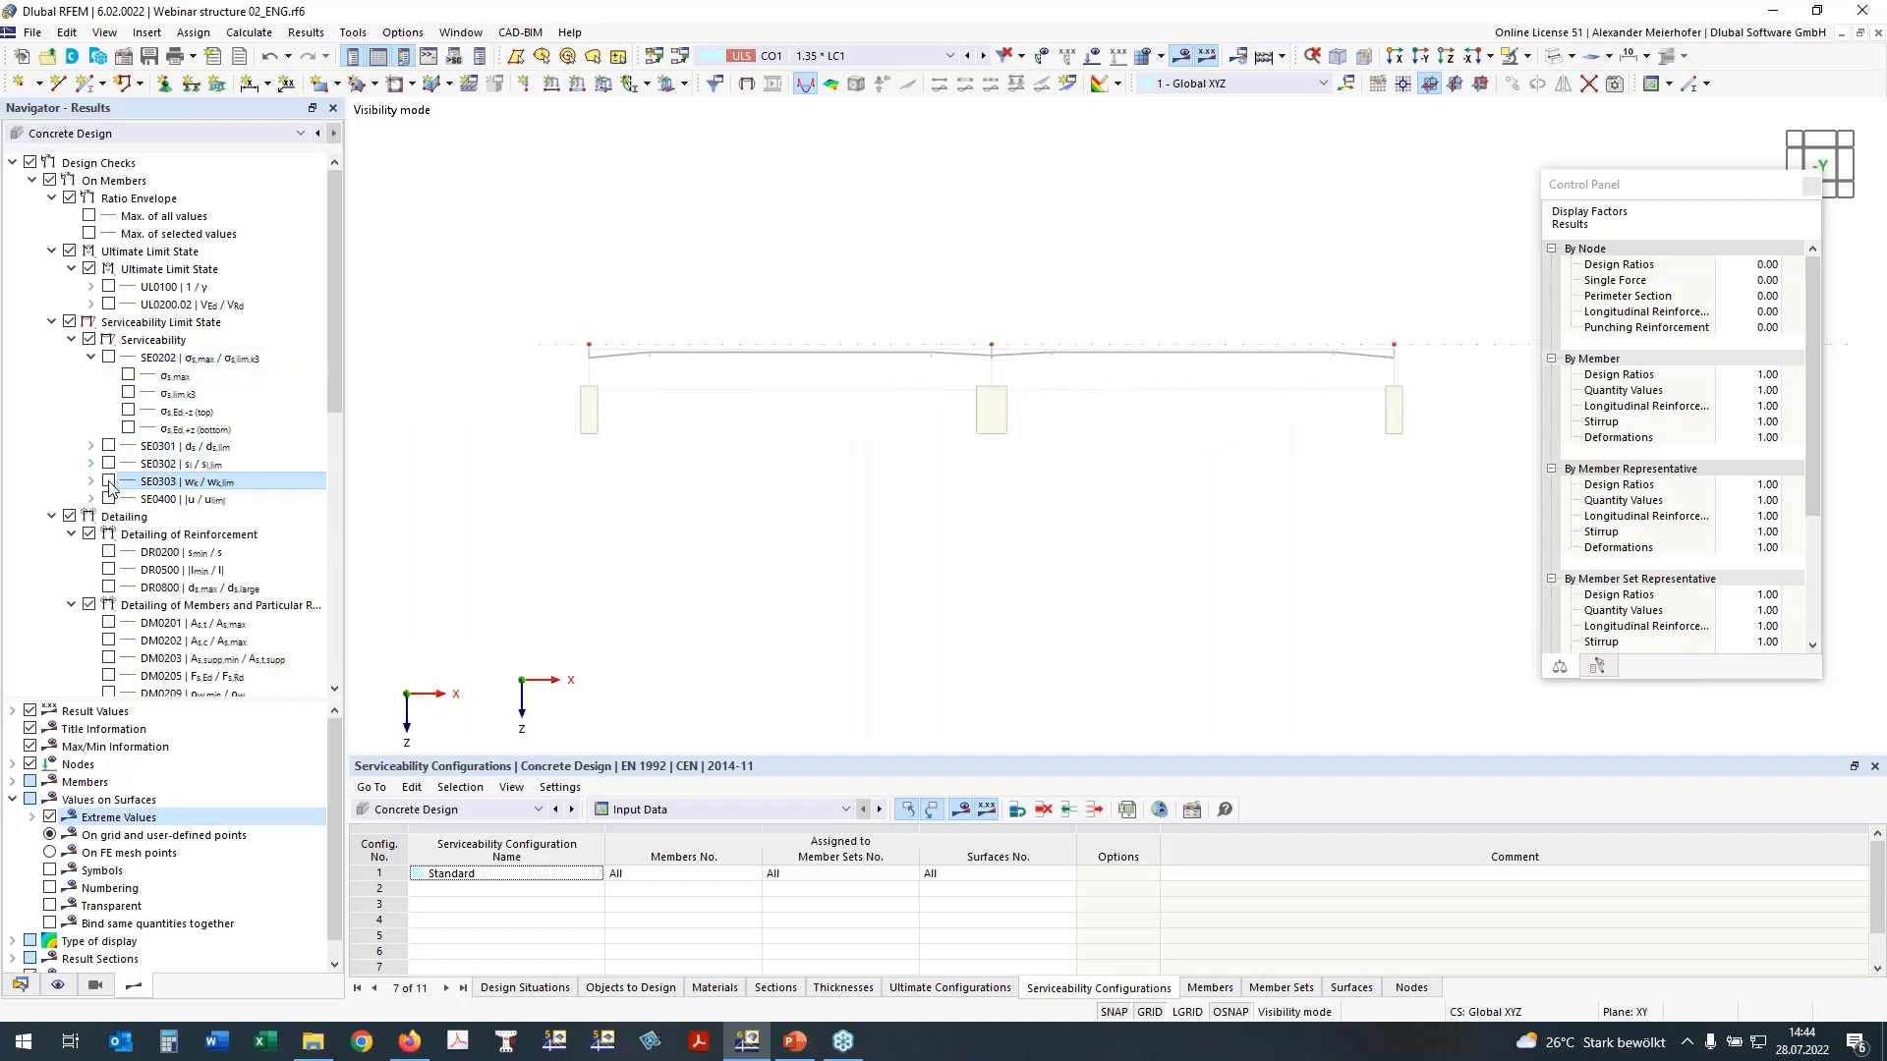
left_click(91, 358)
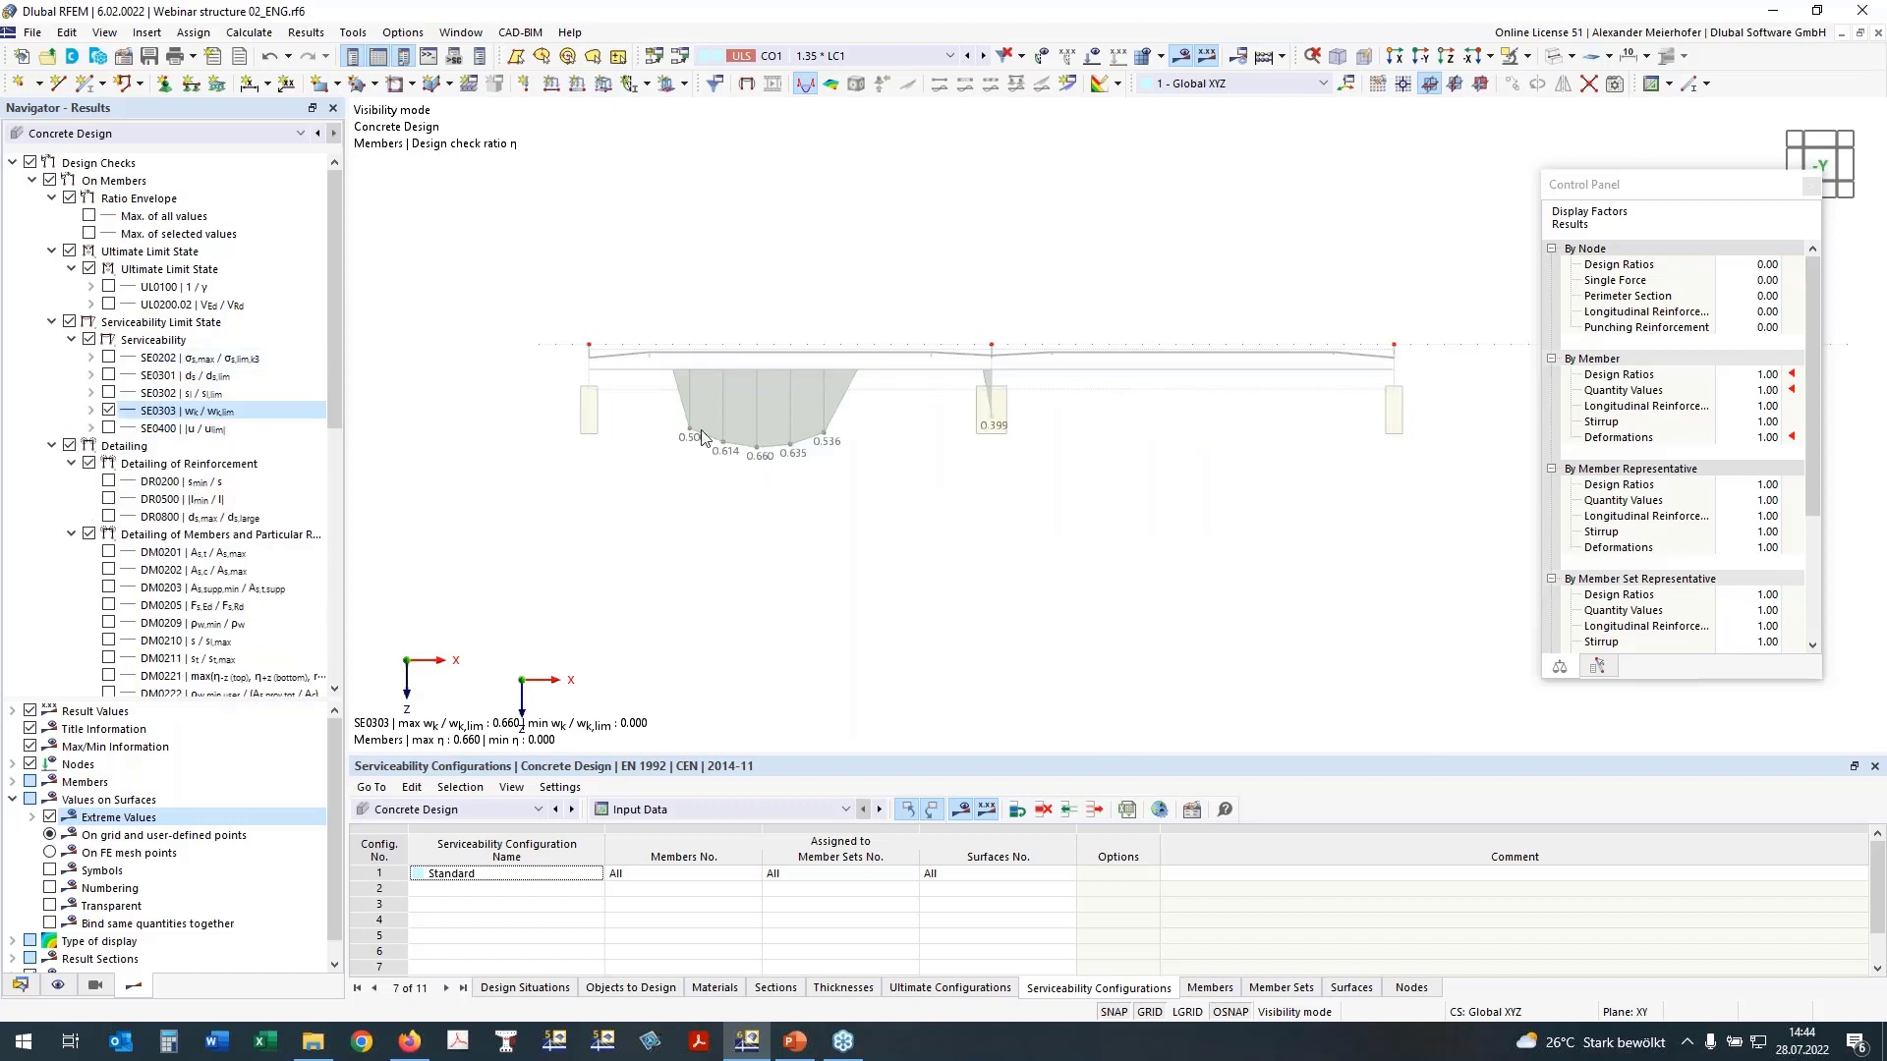
Step: Replace the SE0303 ratio display with the bottom crack width wk,+z, examine it, and hide it again
left_click(93, 412)
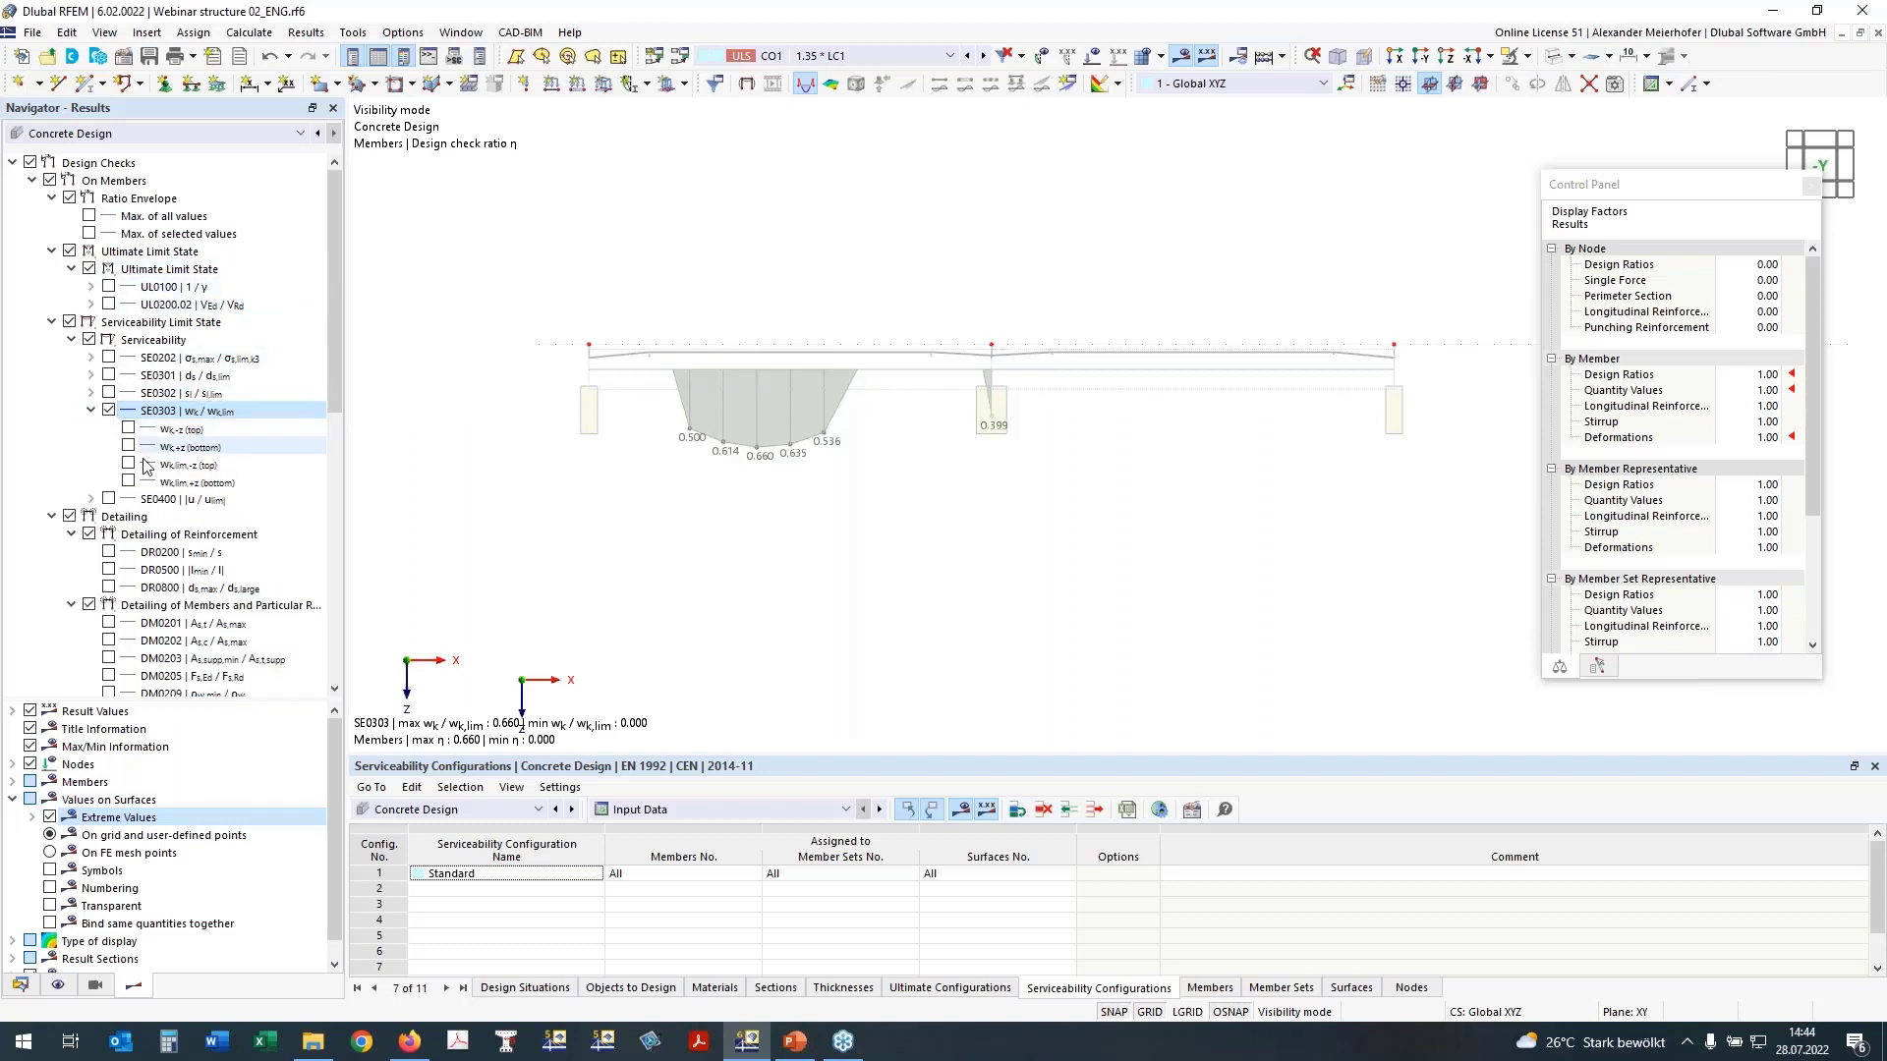
left_click(108, 411)
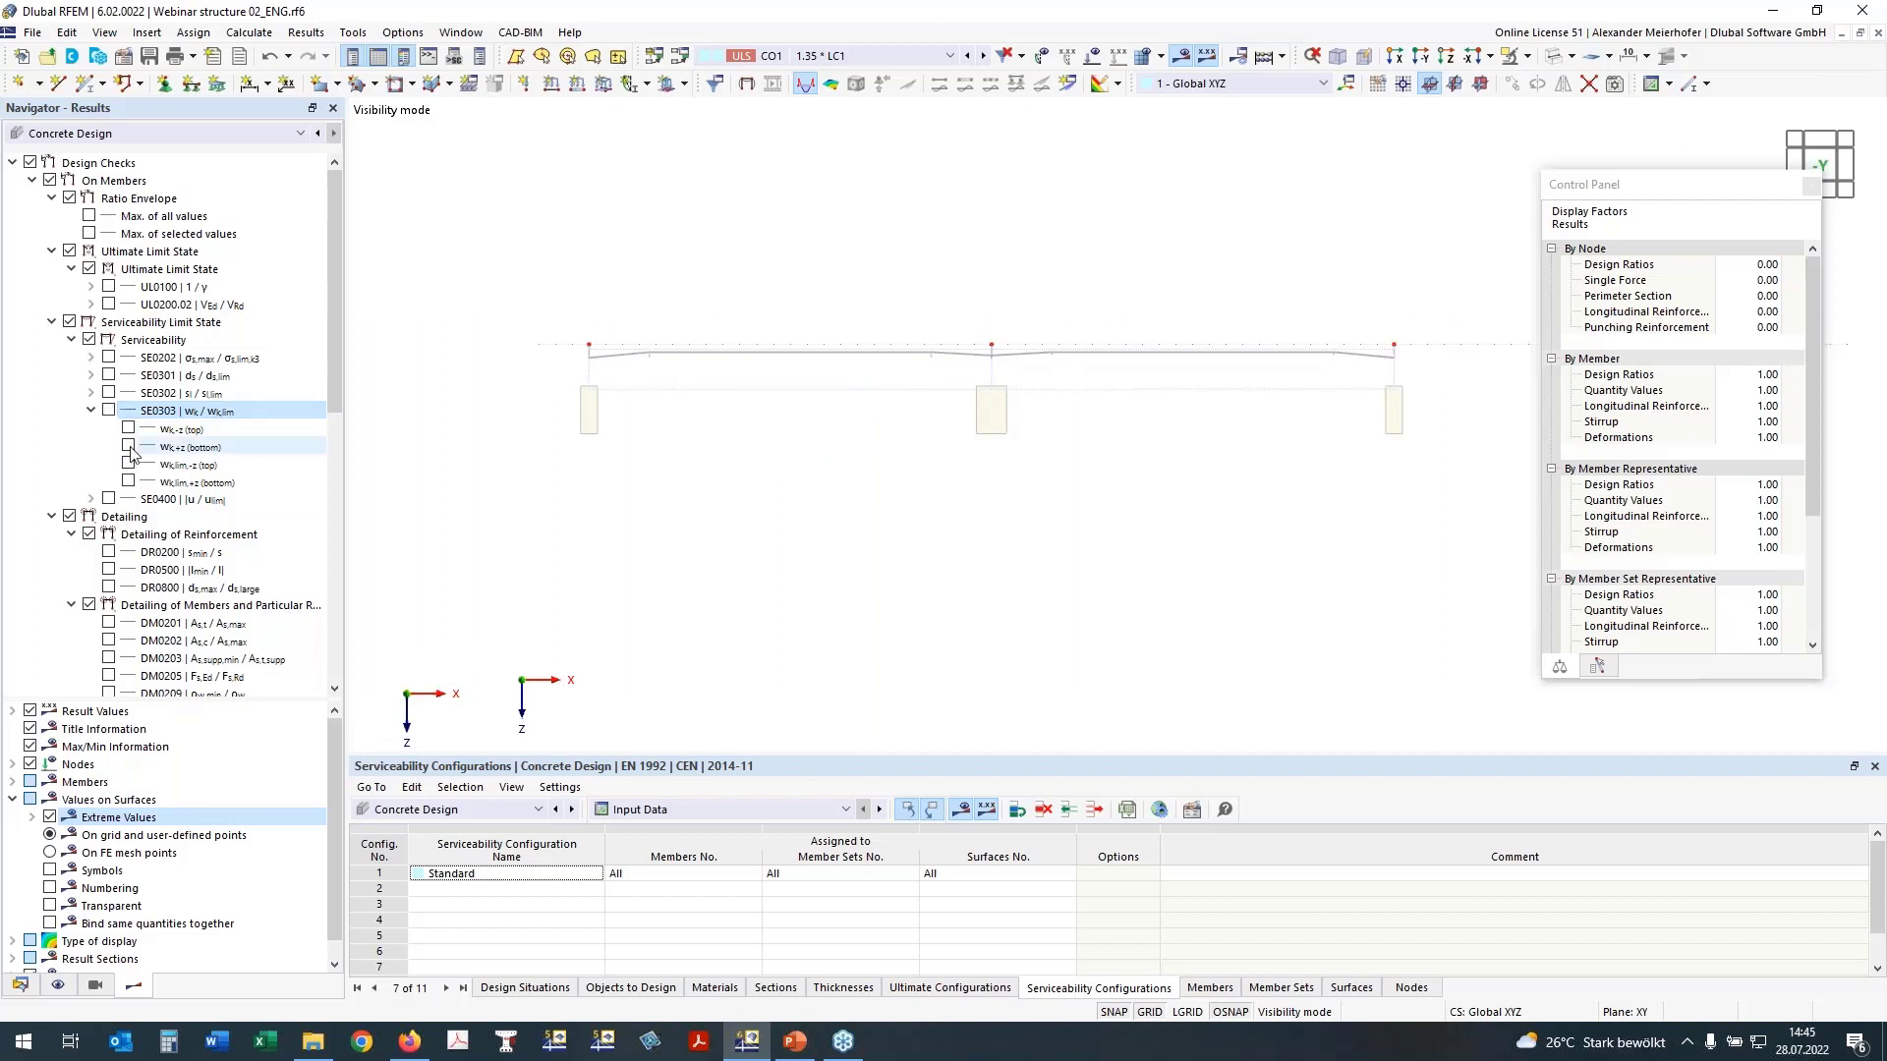
left_click(128, 445)
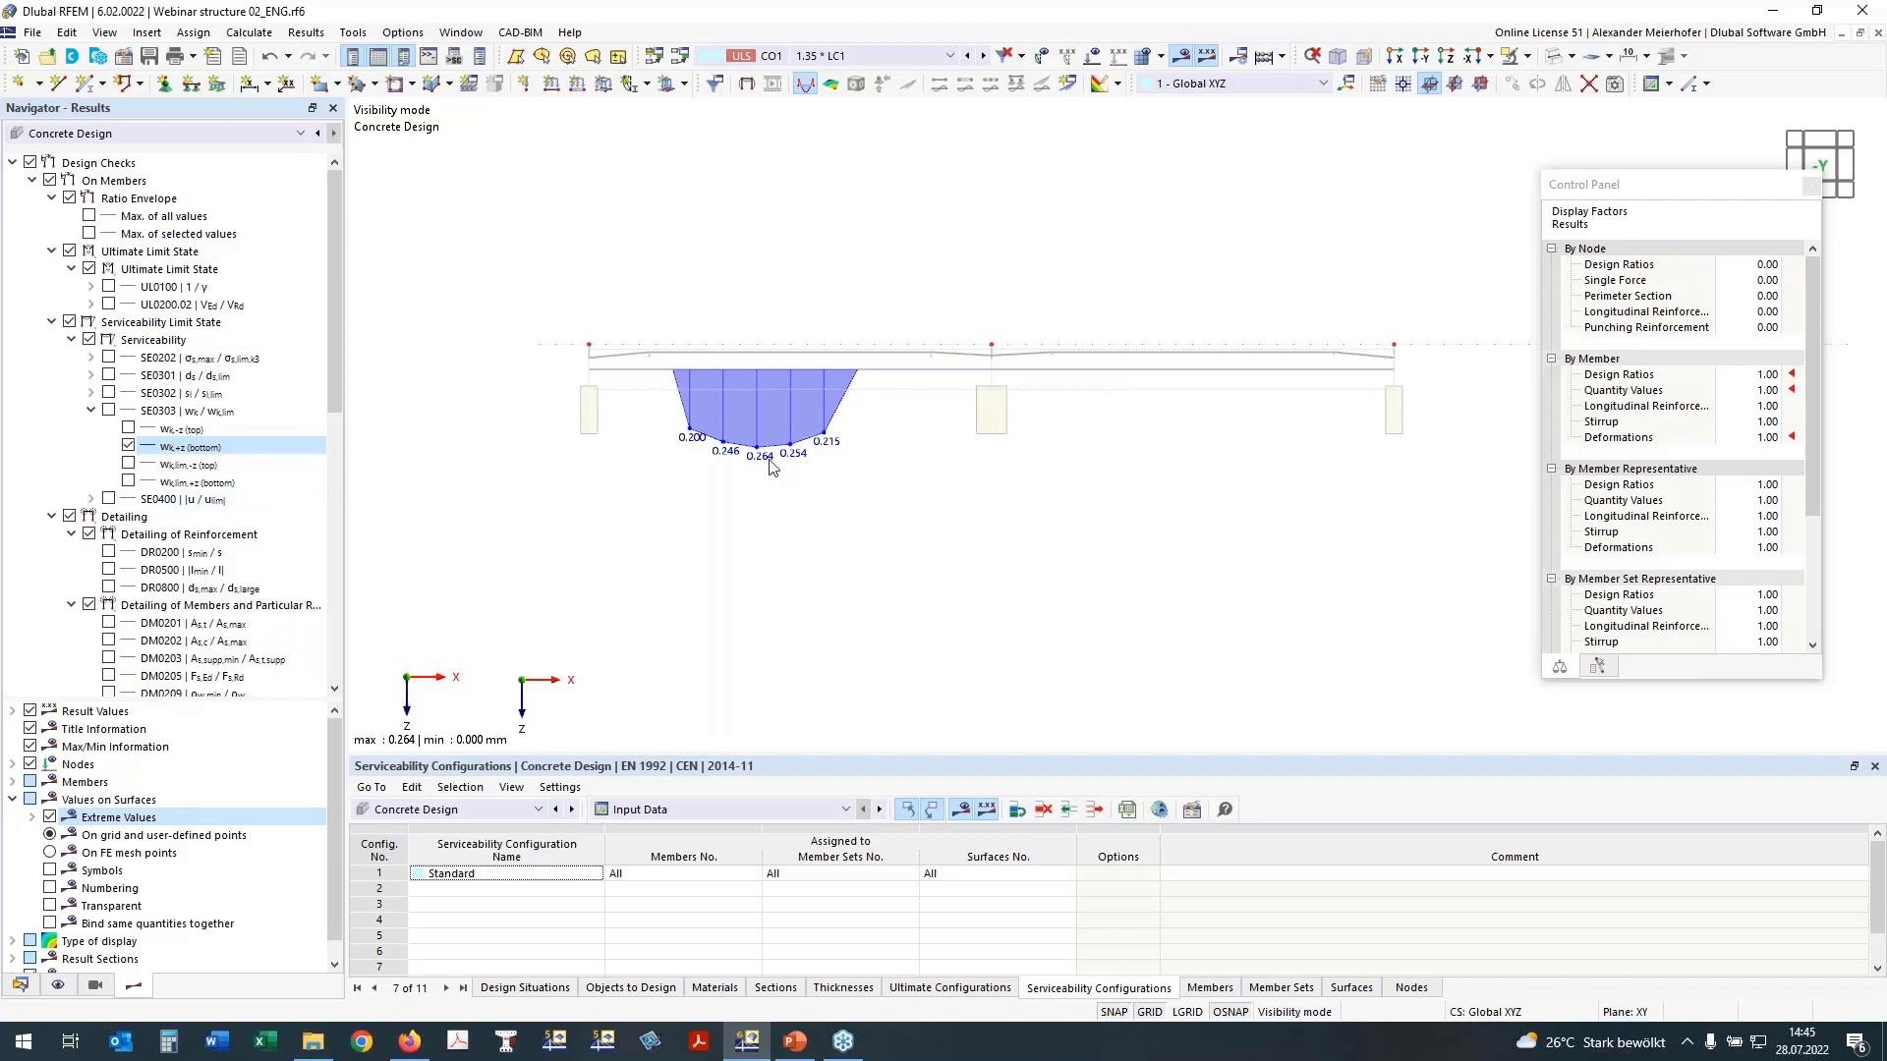
left_click(128, 445)
Step: Review the deflection check SE0400 and the uz deflection along the beam, and clear the results from the model
left_click(91, 499)
left_click(109, 499)
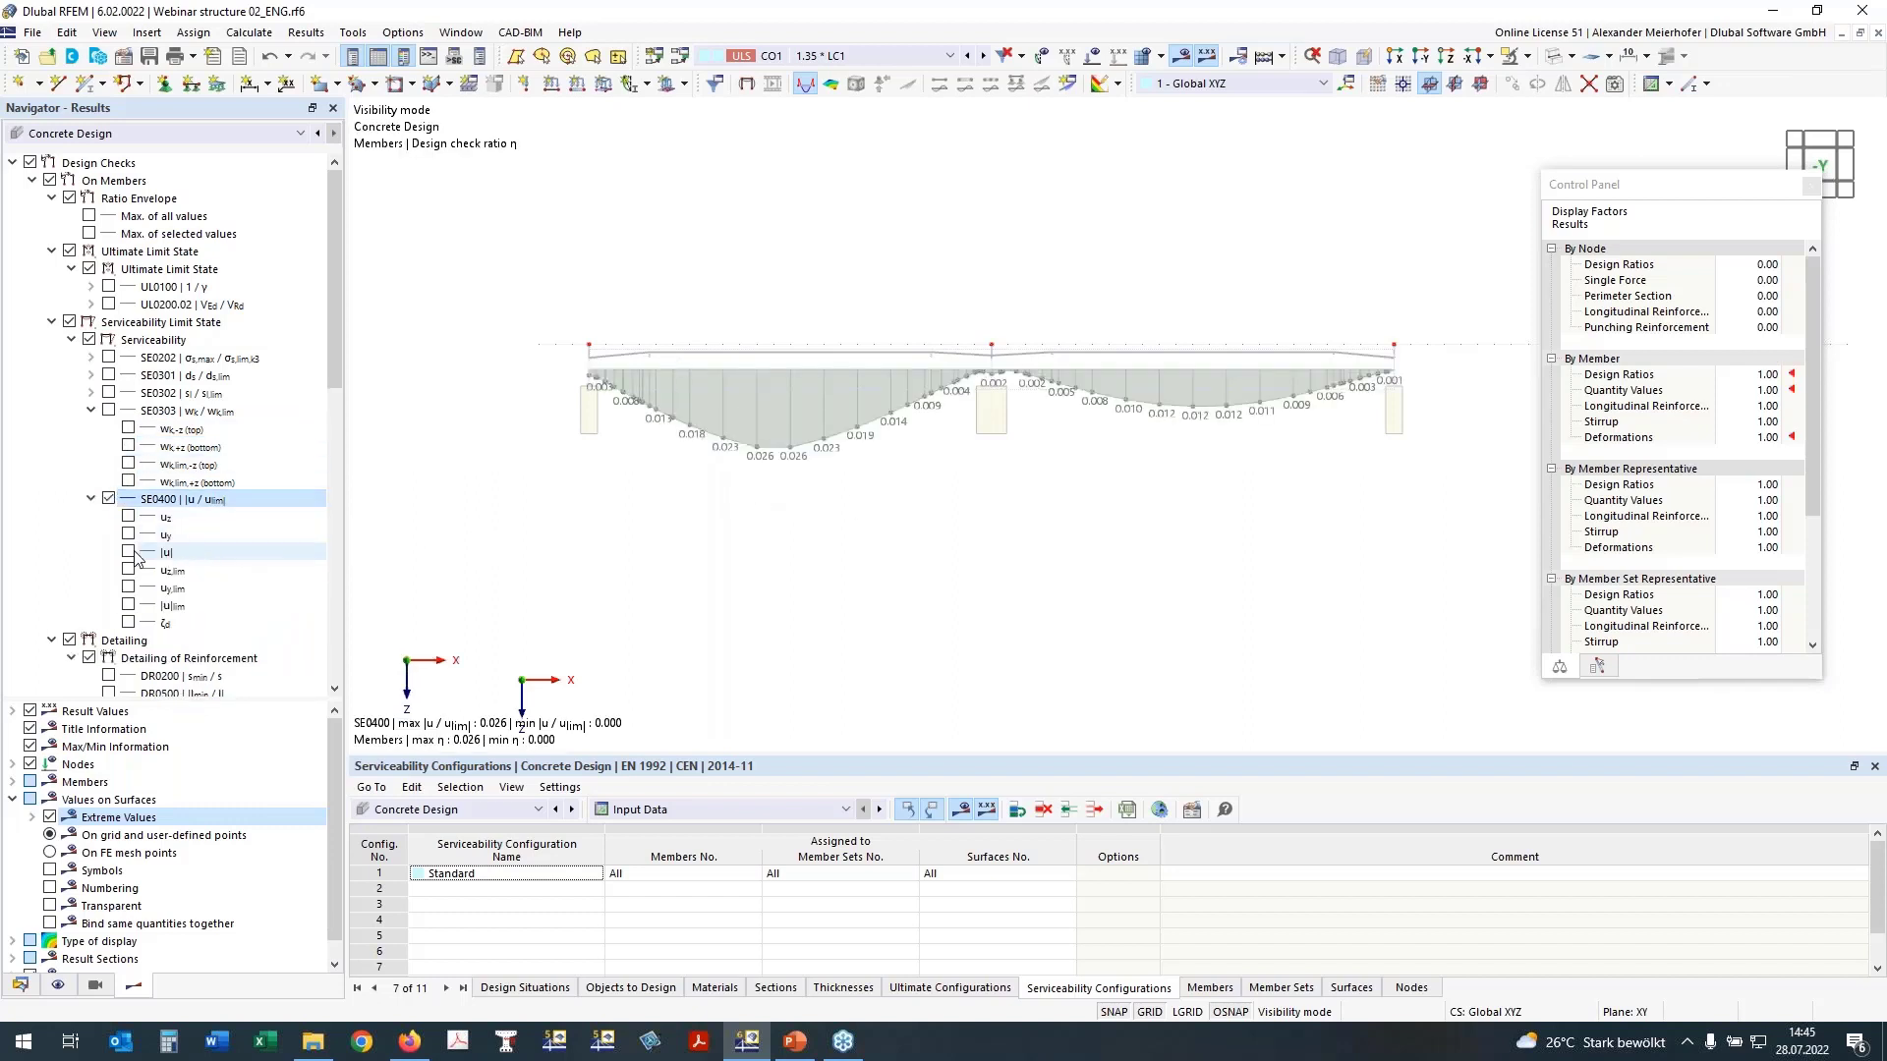
left_click(128, 516)
left_click(109, 500)
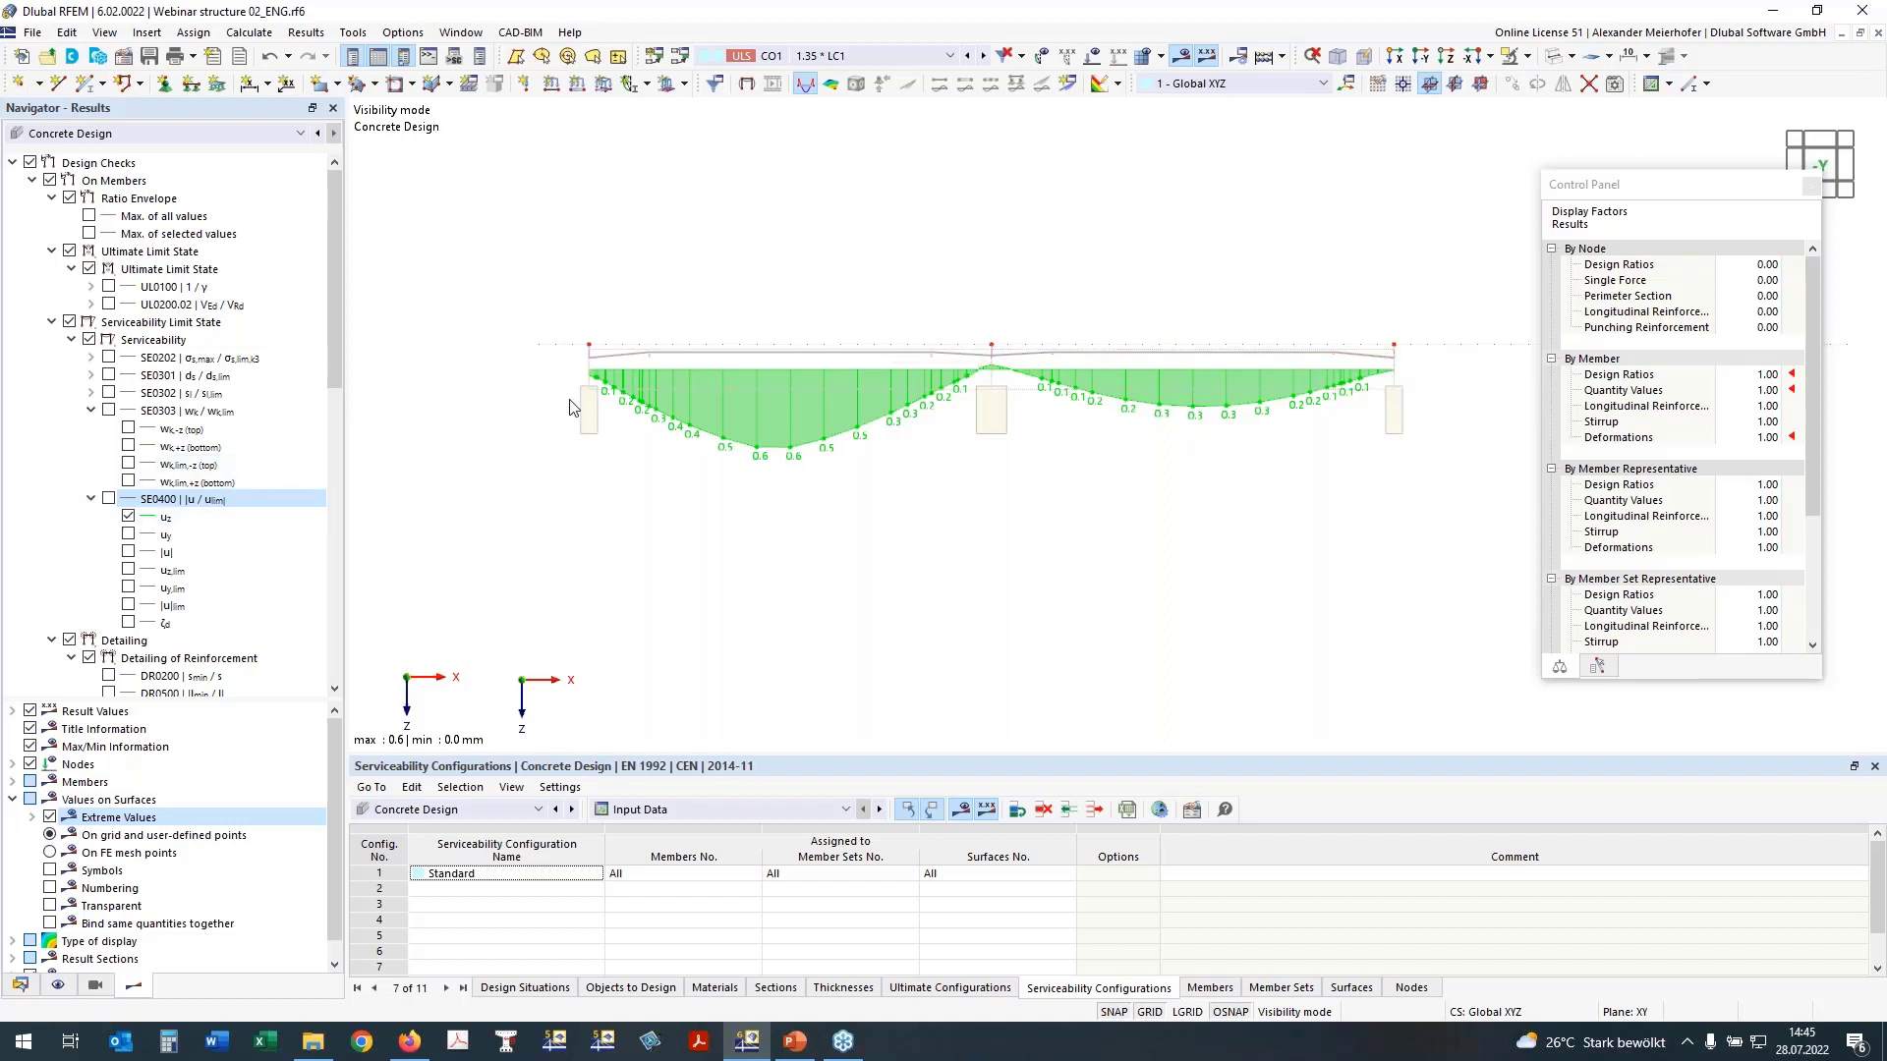
left_click(109, 498)
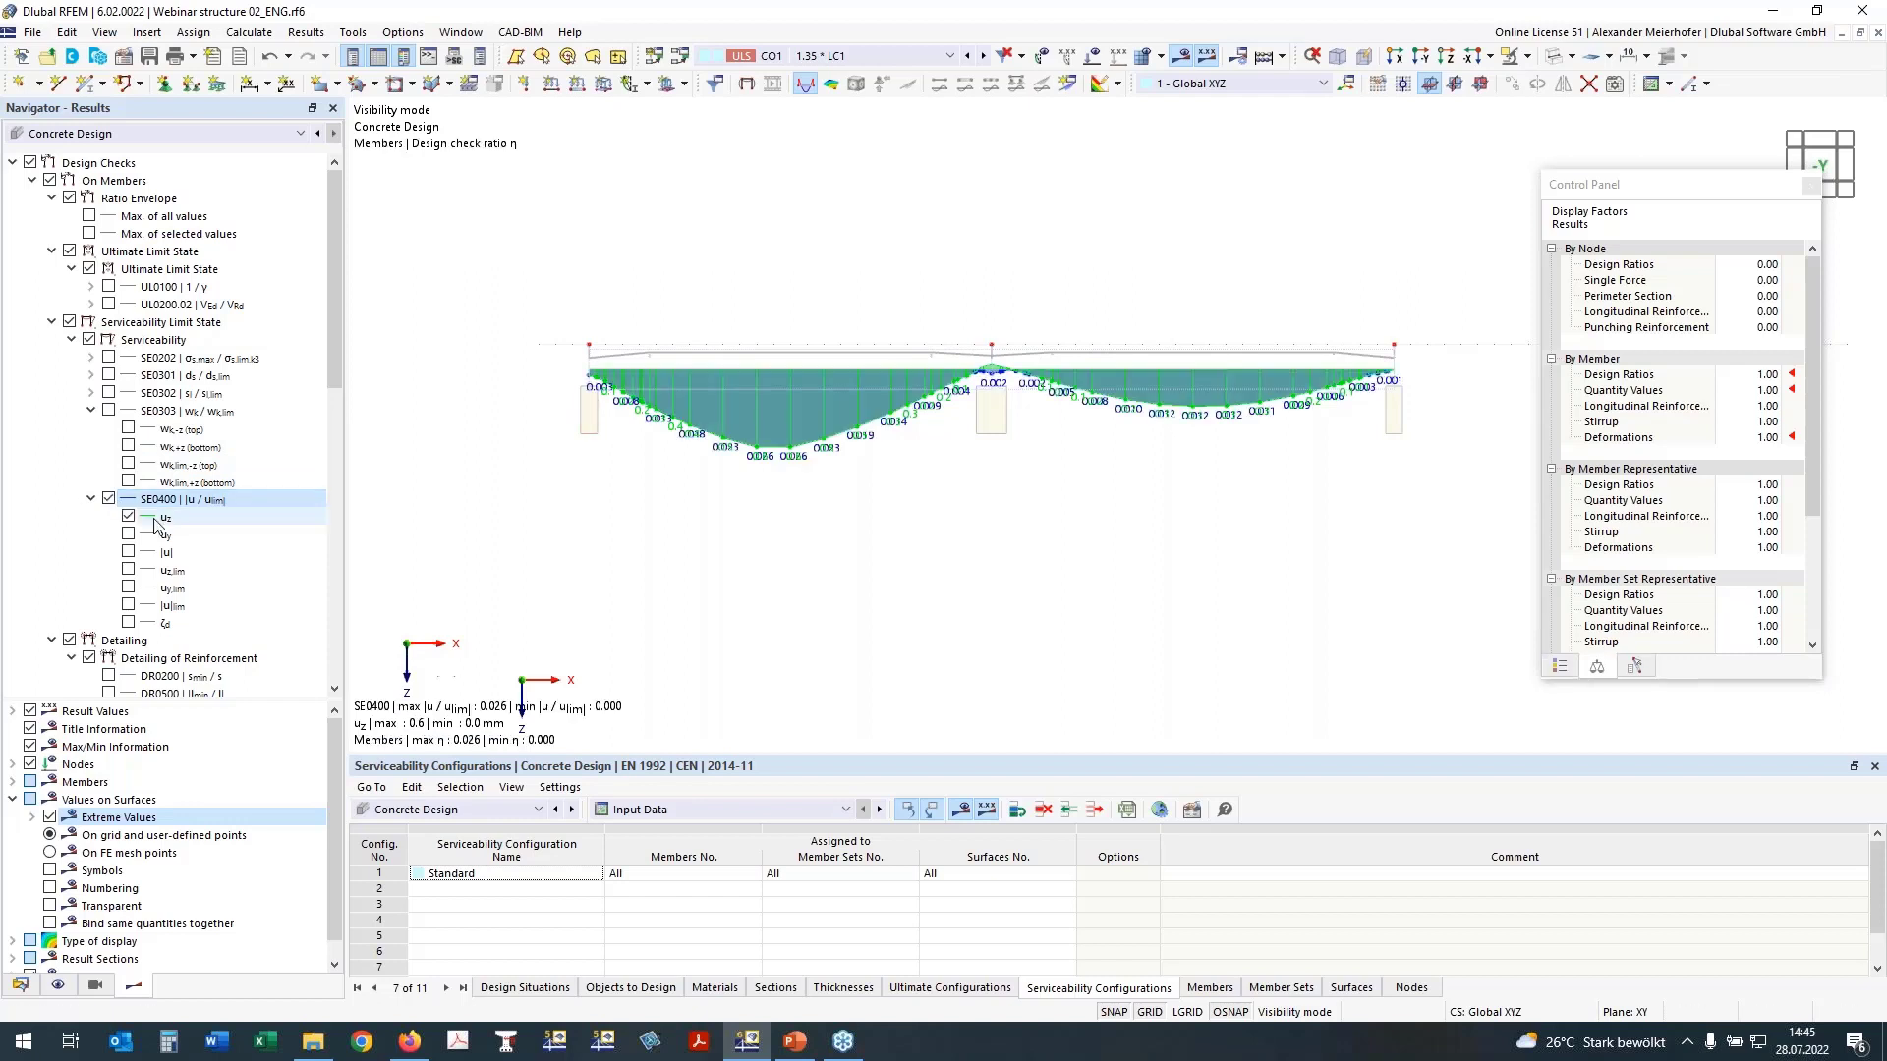
left_click(108, 499)
left_click(91, 498)
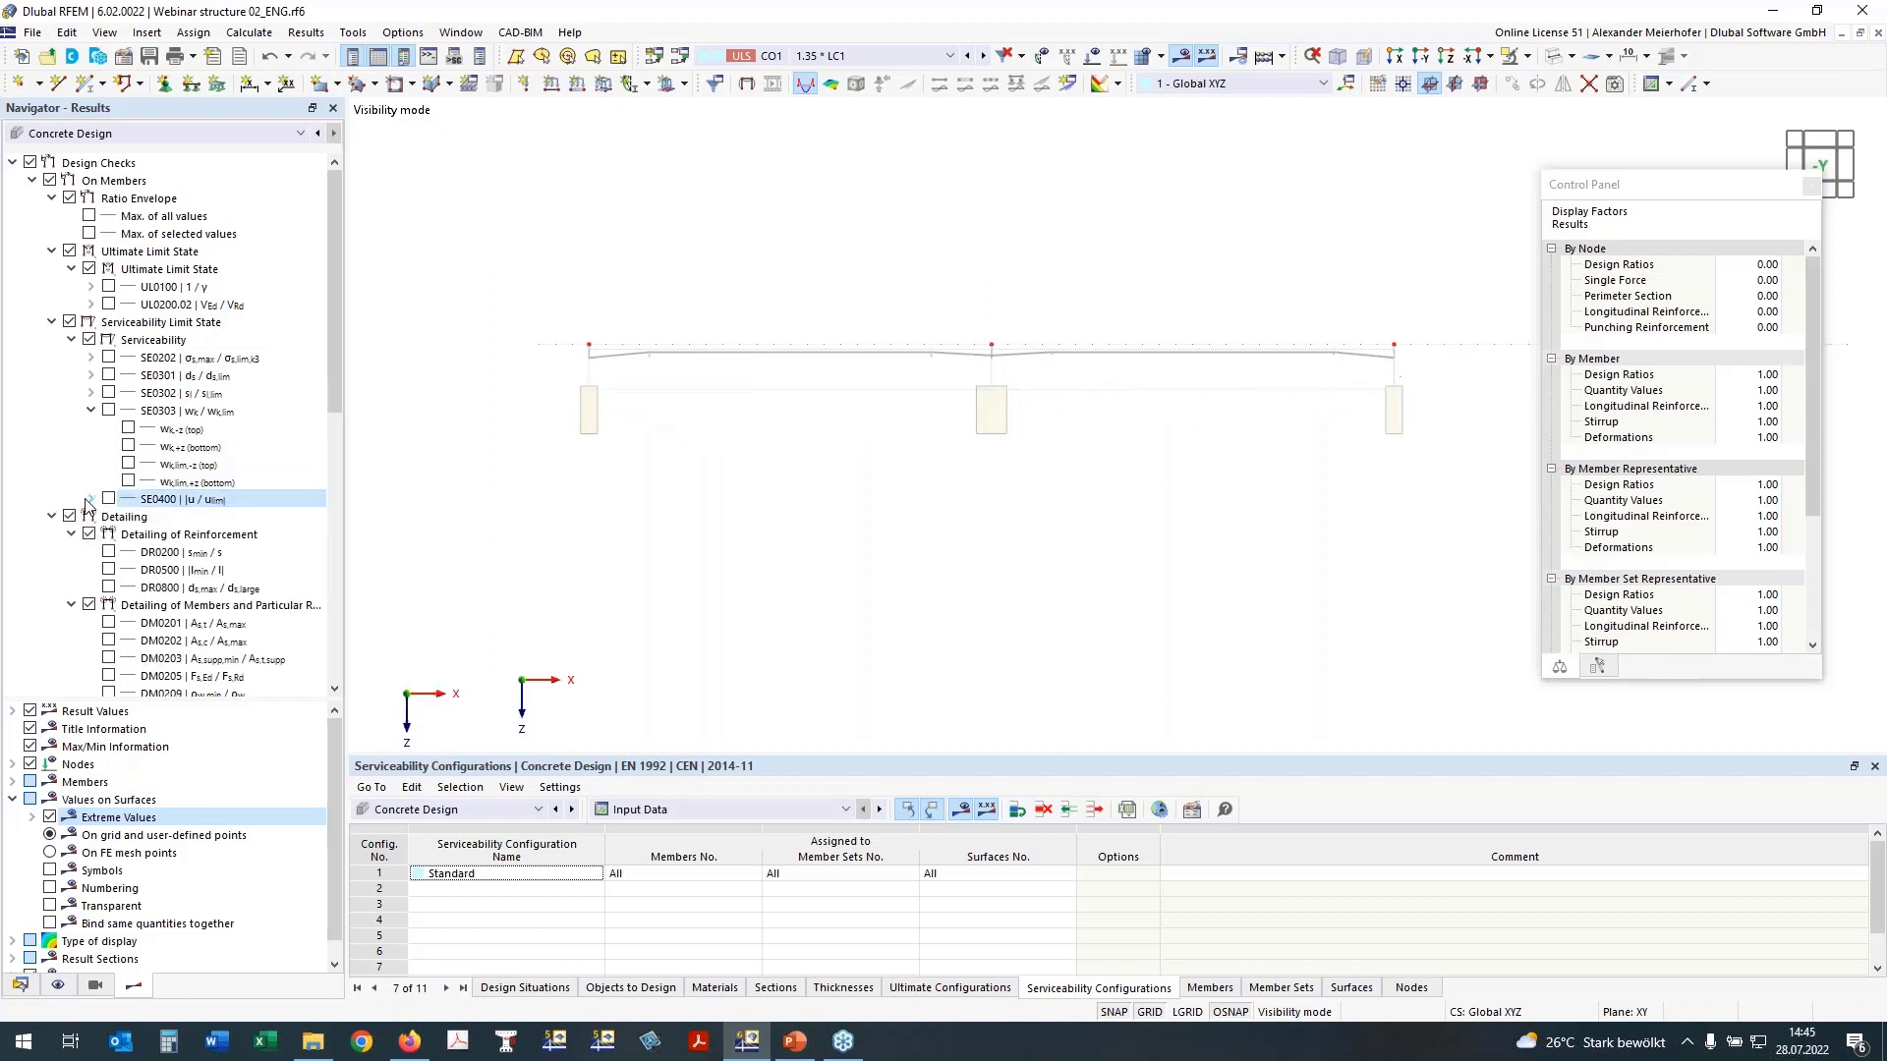
scroll(762, 476, "down", 4)
middle_click_drag(868, 469, 857, 580, "ctrl")
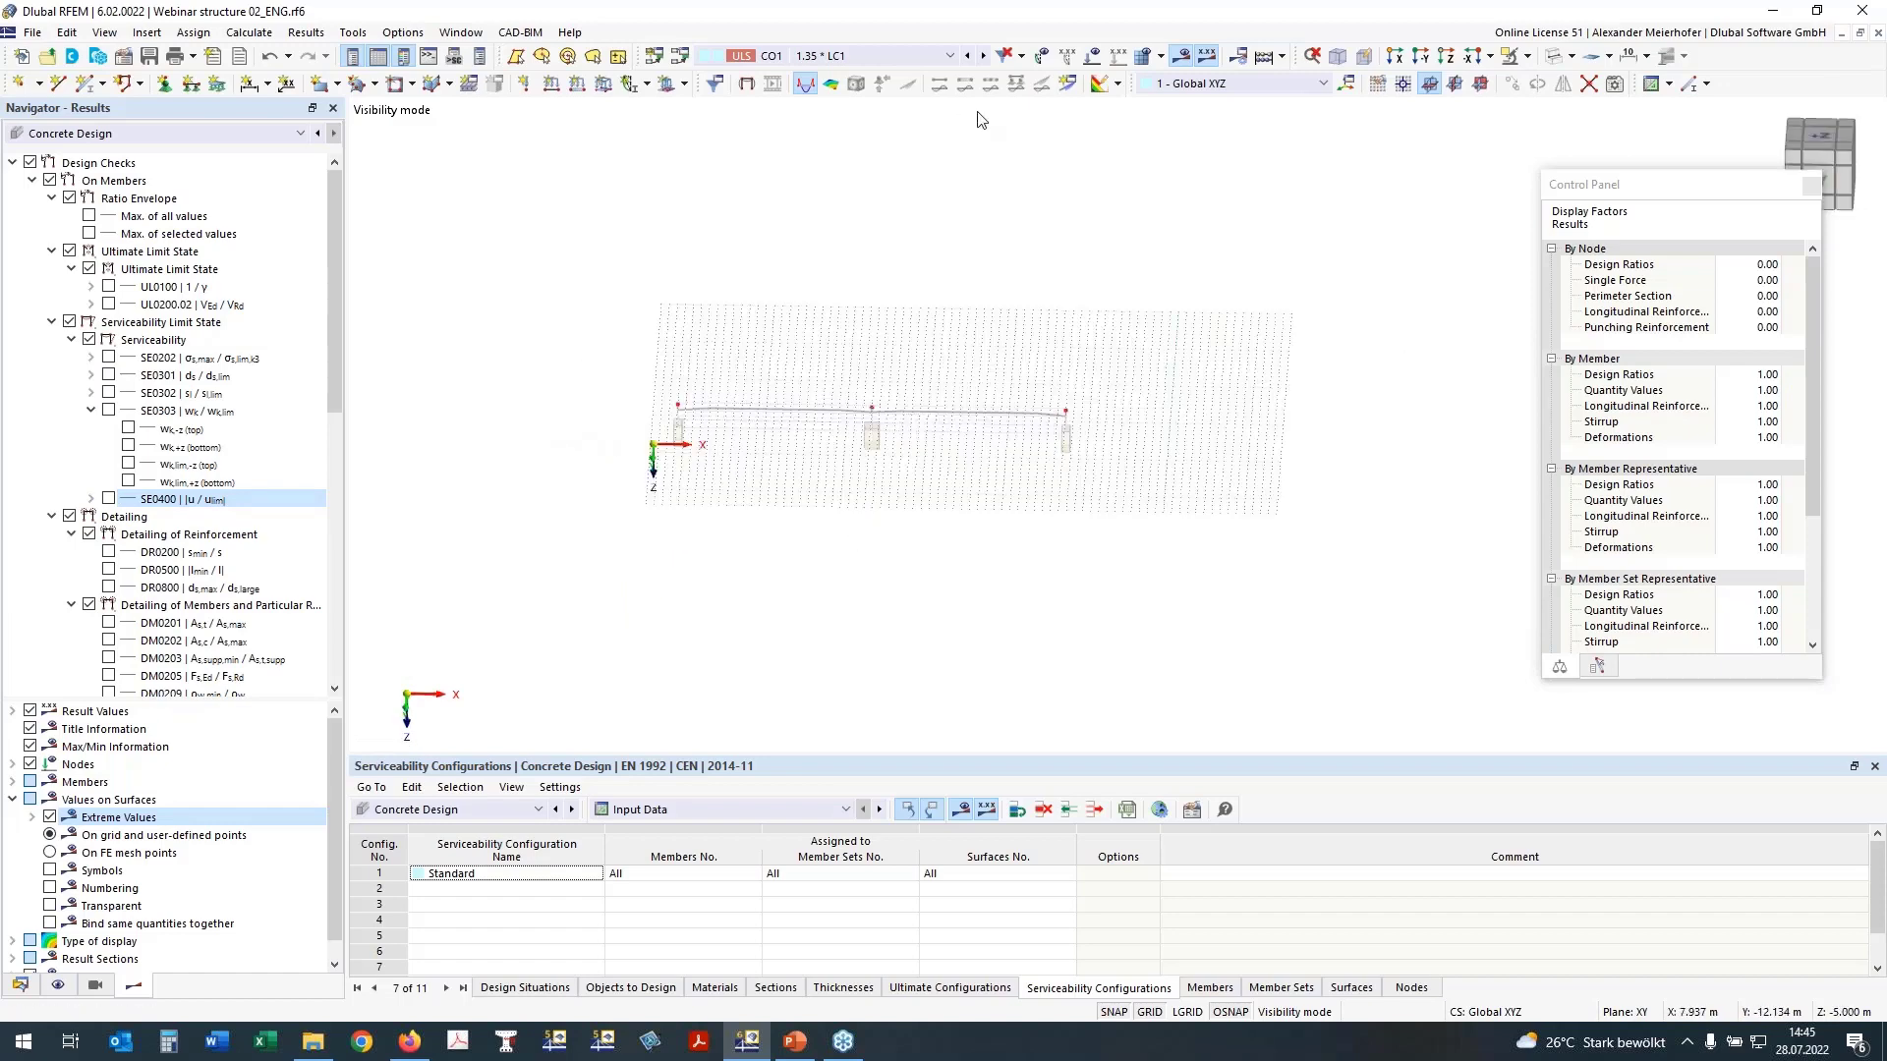
Step: Display the beam's total required longitudinal reinforcement at the top (As,req,tot,-z) and bottom (As,req,tot,+z) along the member
scroll(246, 505, "down", 7)
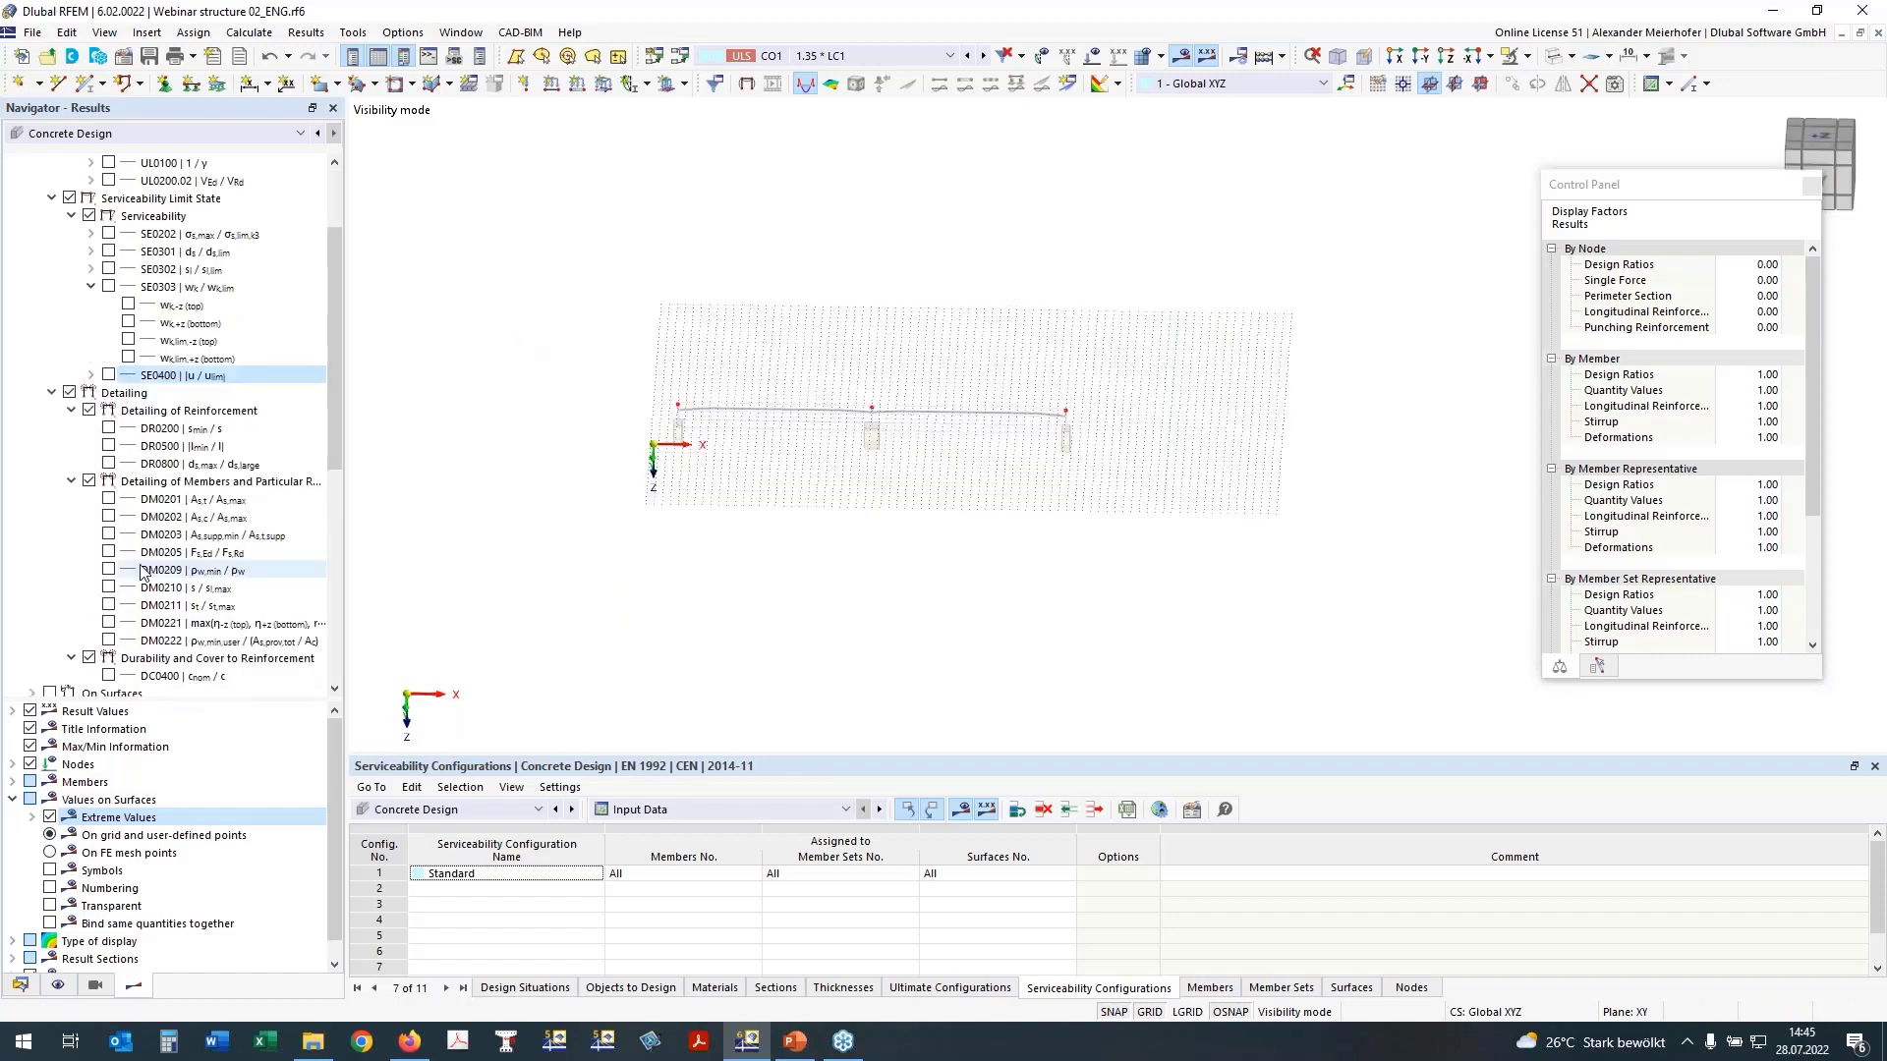
middle_click_drag(746, 593, 713, 569, "ctrl")
scroll(228, 589, "down", 4)
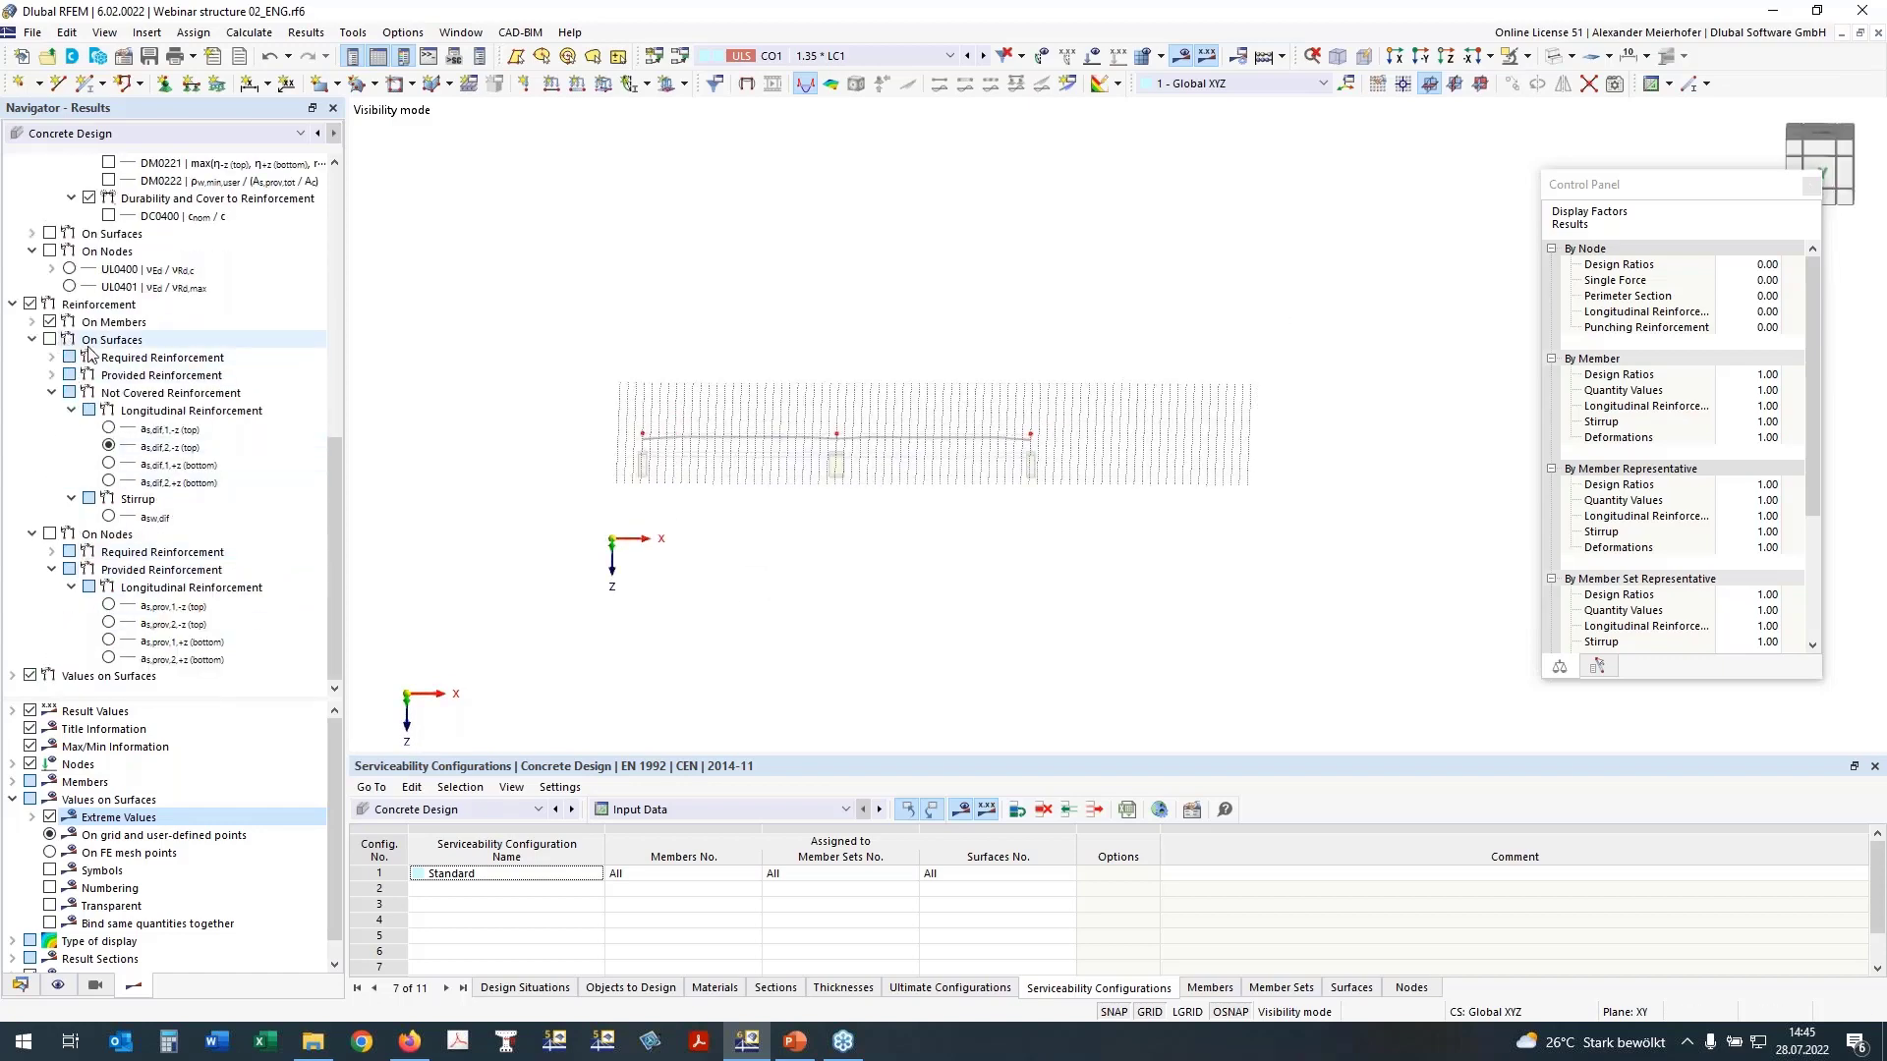
scroll(61, 339, "up", 7)
left_click(52, 305)
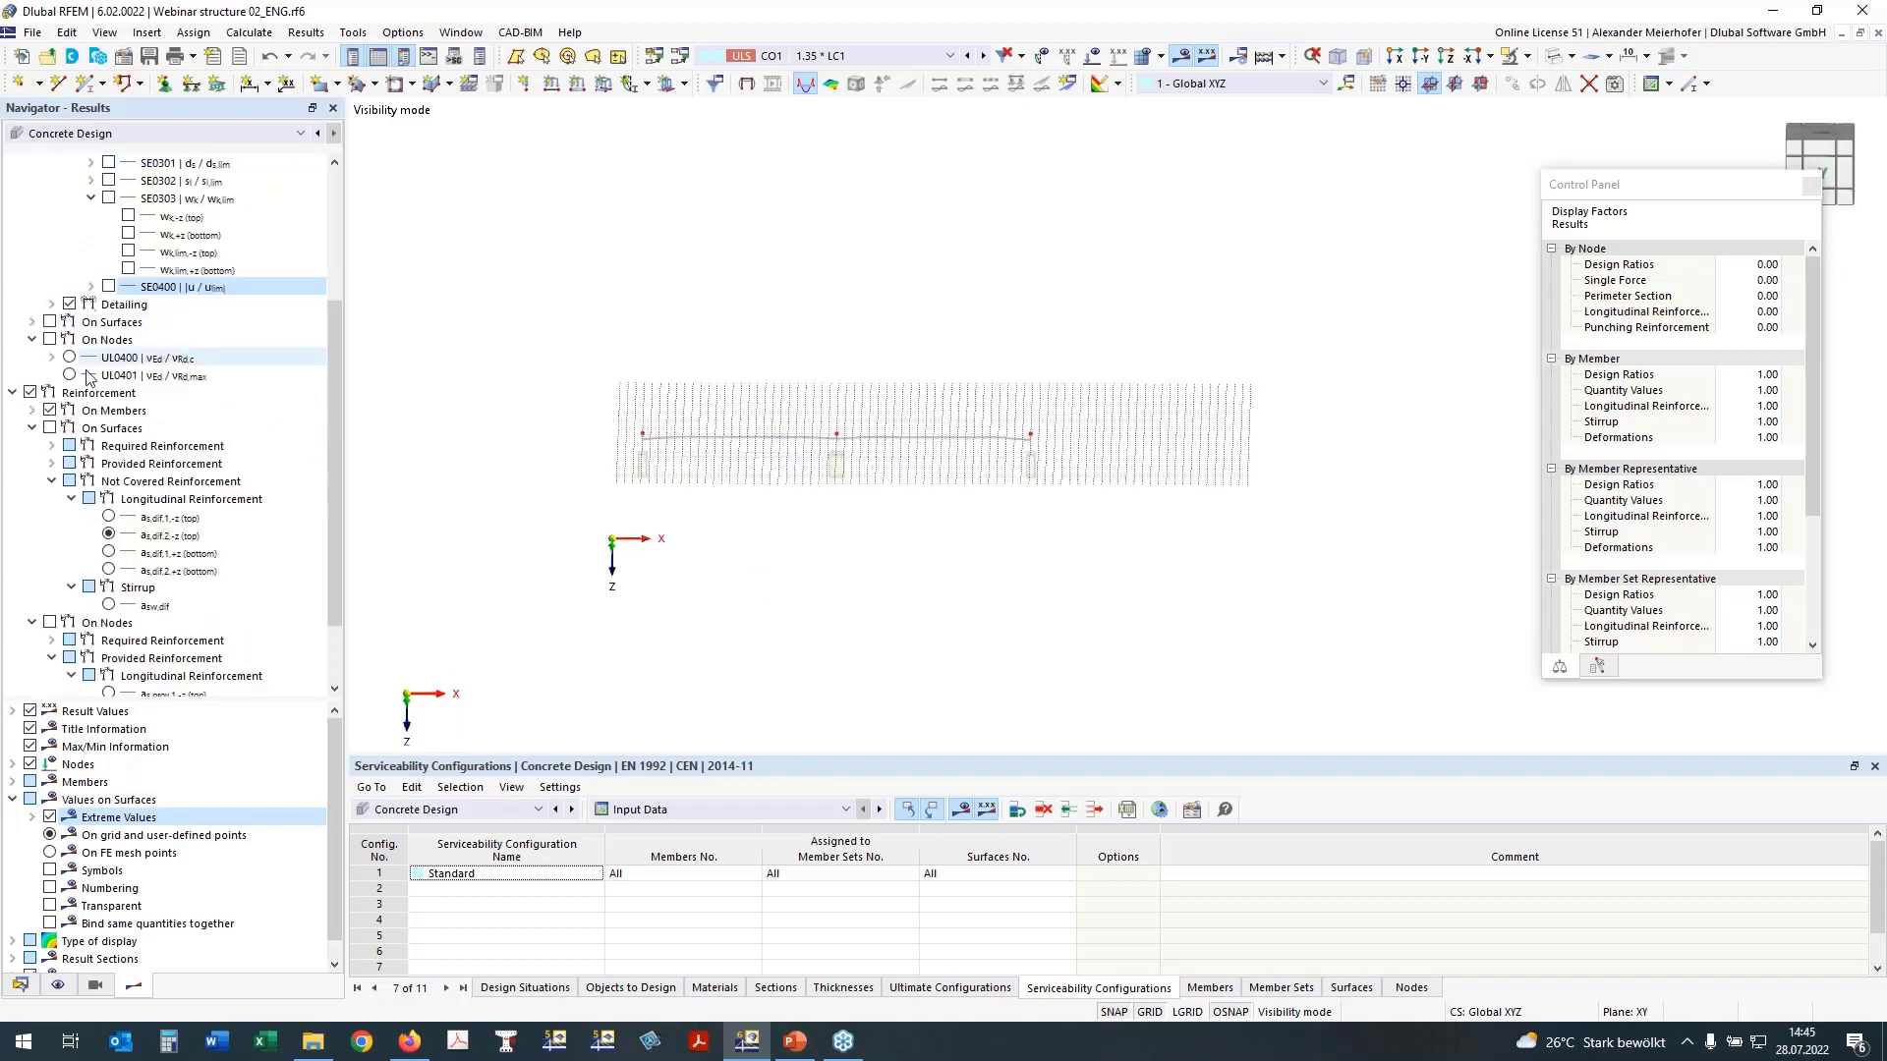
left_click(34, 411)
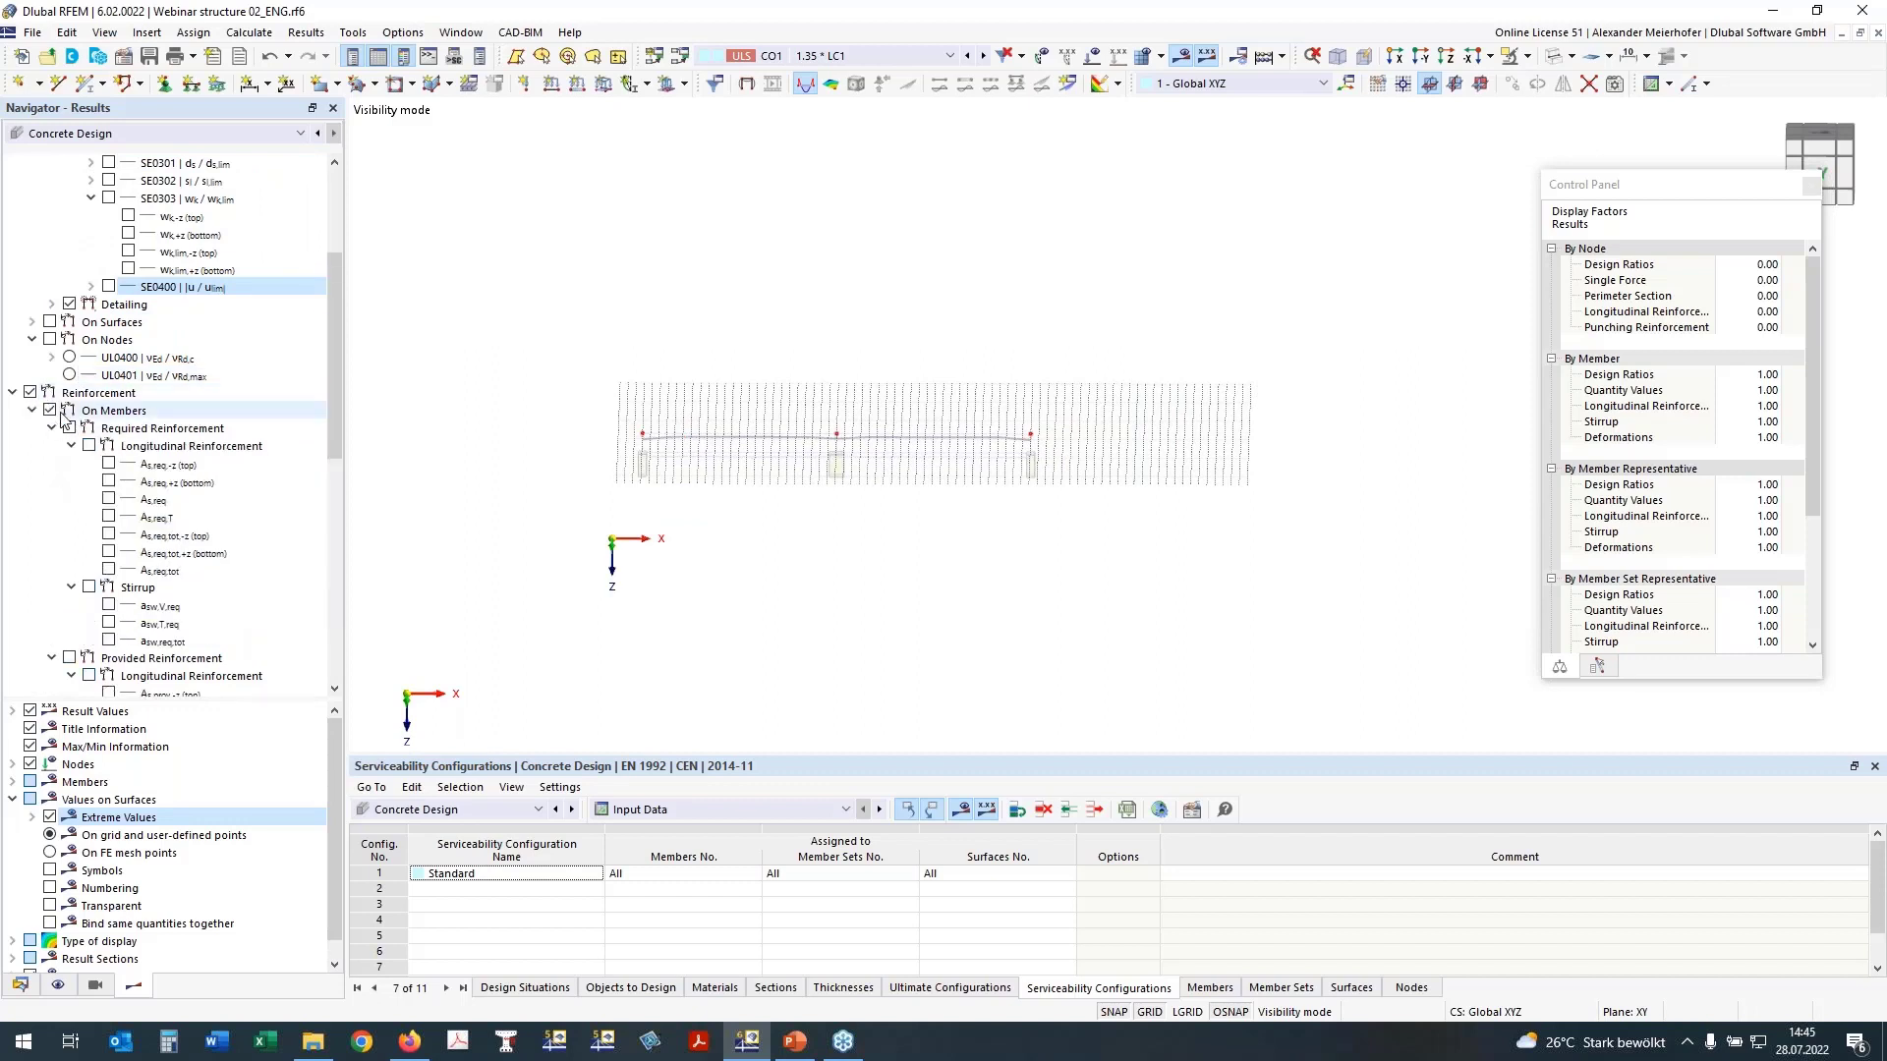
left_click(108, 535)
left_click(108, 551)
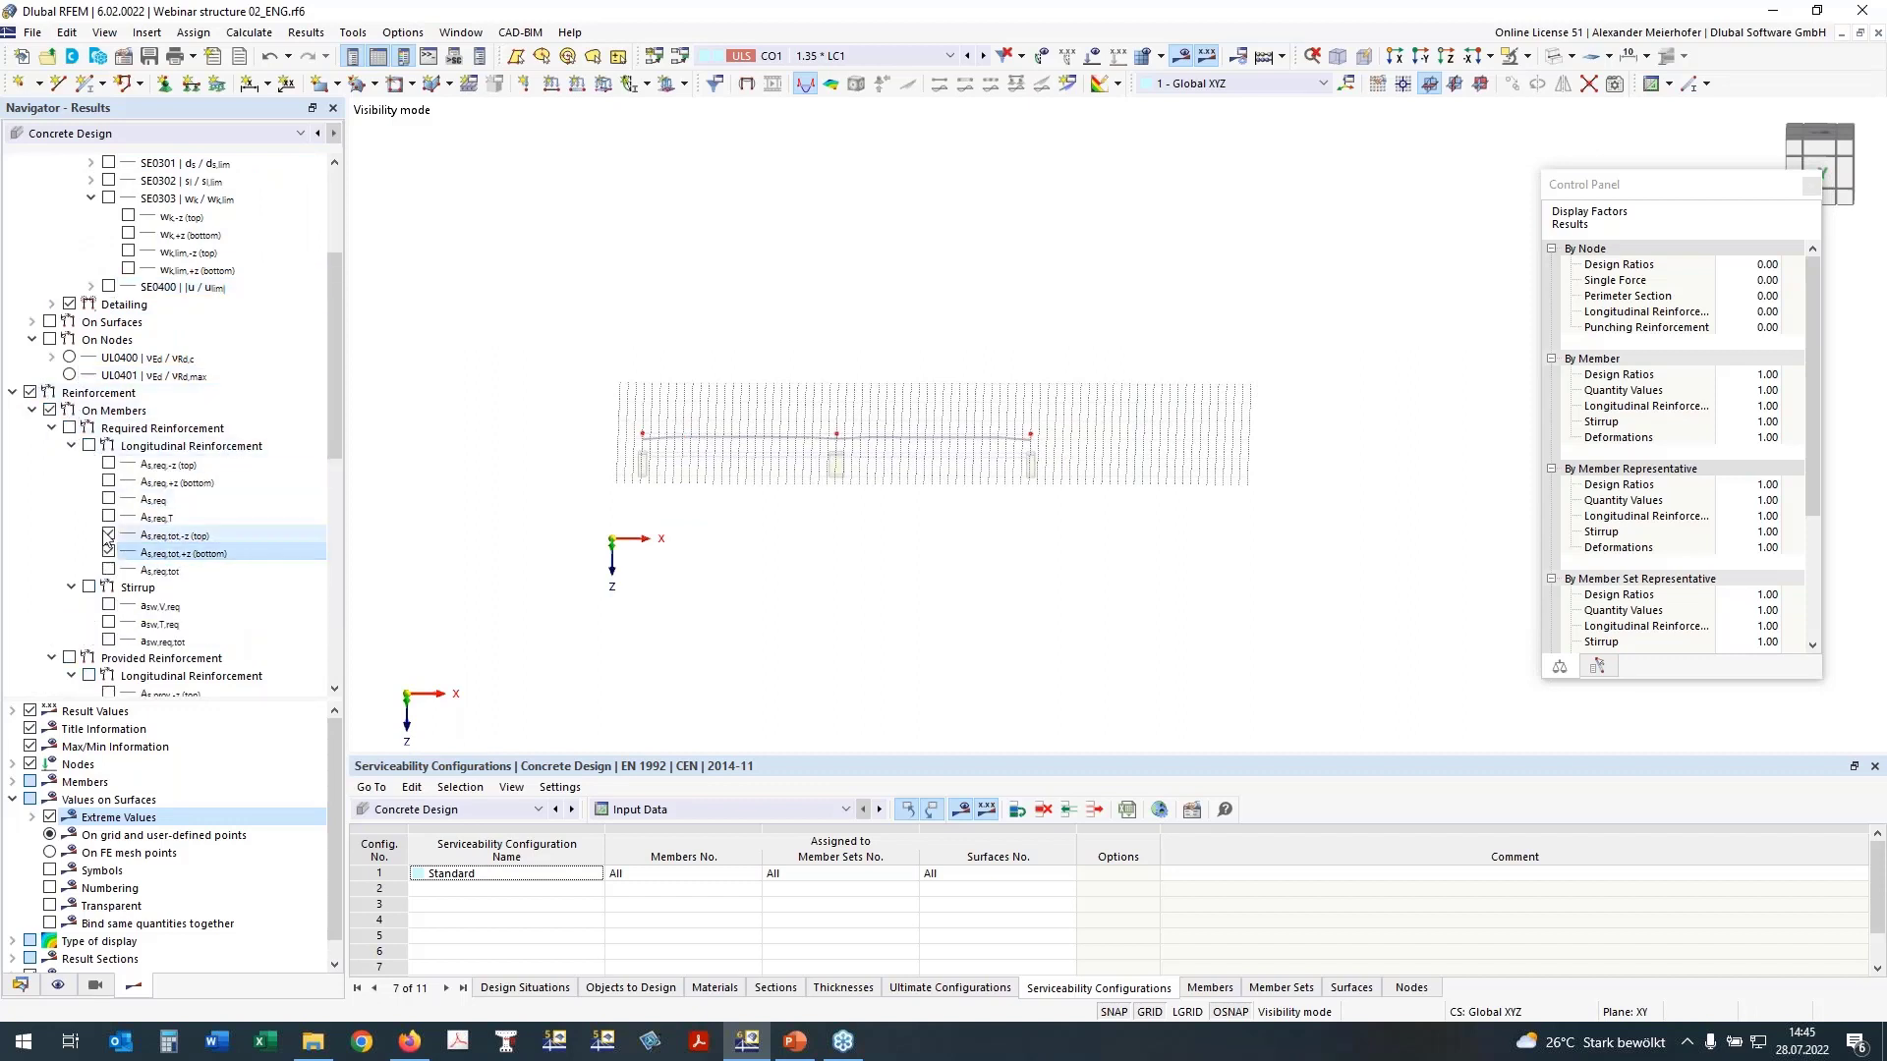
left_click(68, 428)
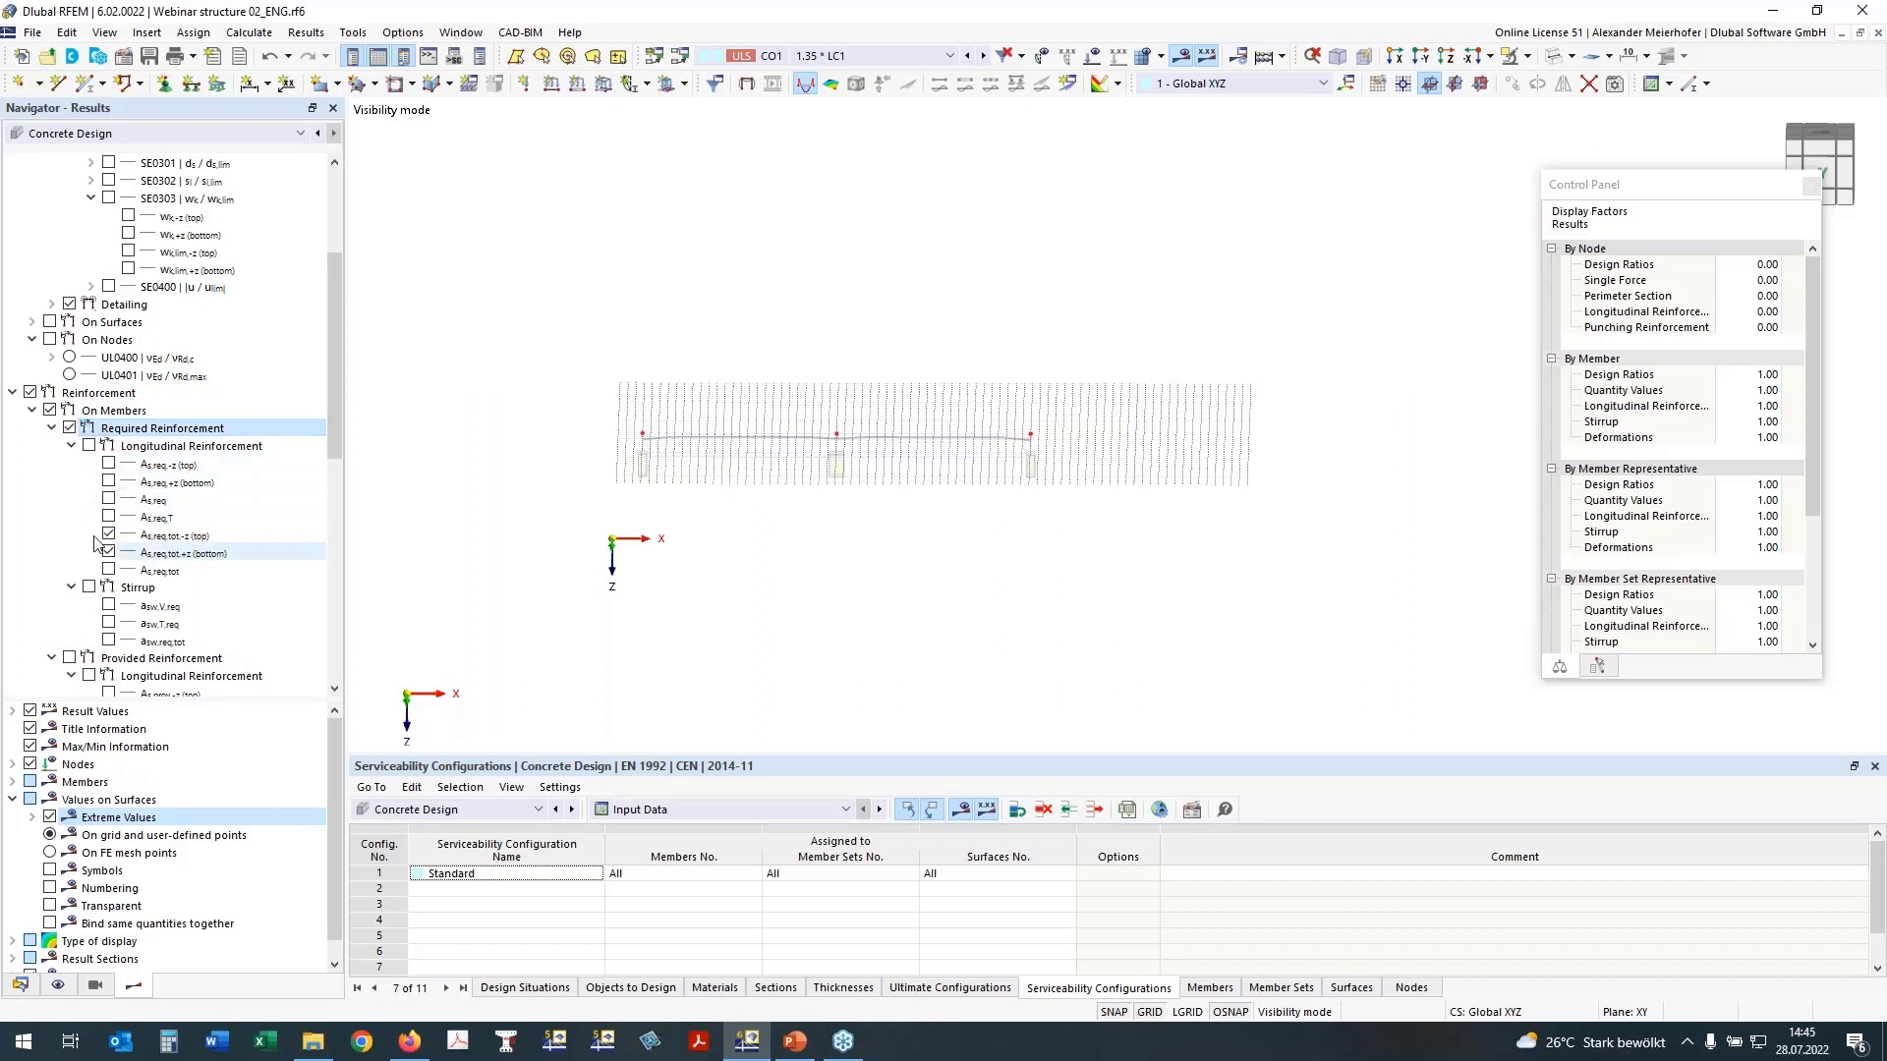
left_click(89, 446)
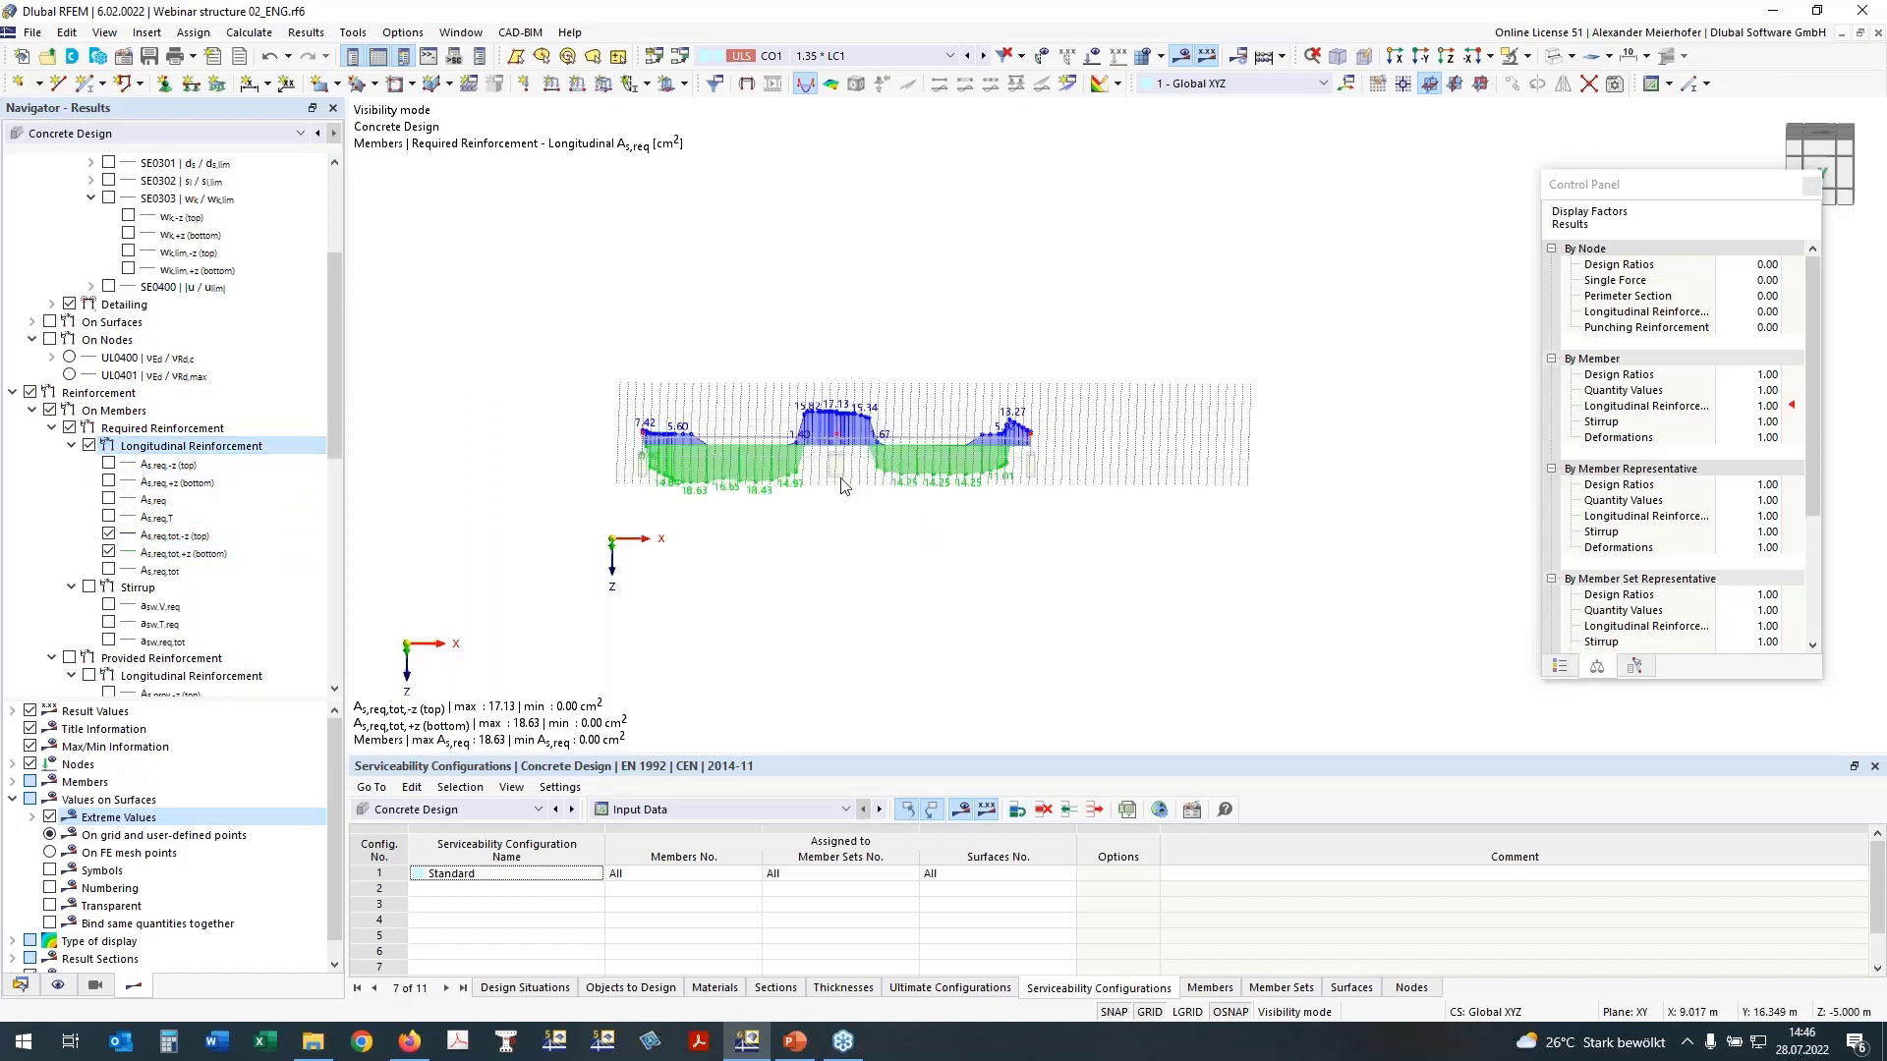
Step: Examine how the required top and bottom longitudinal reinforcement is distributed along both spans and over the supports
scroll(865, 472, "up", 3)
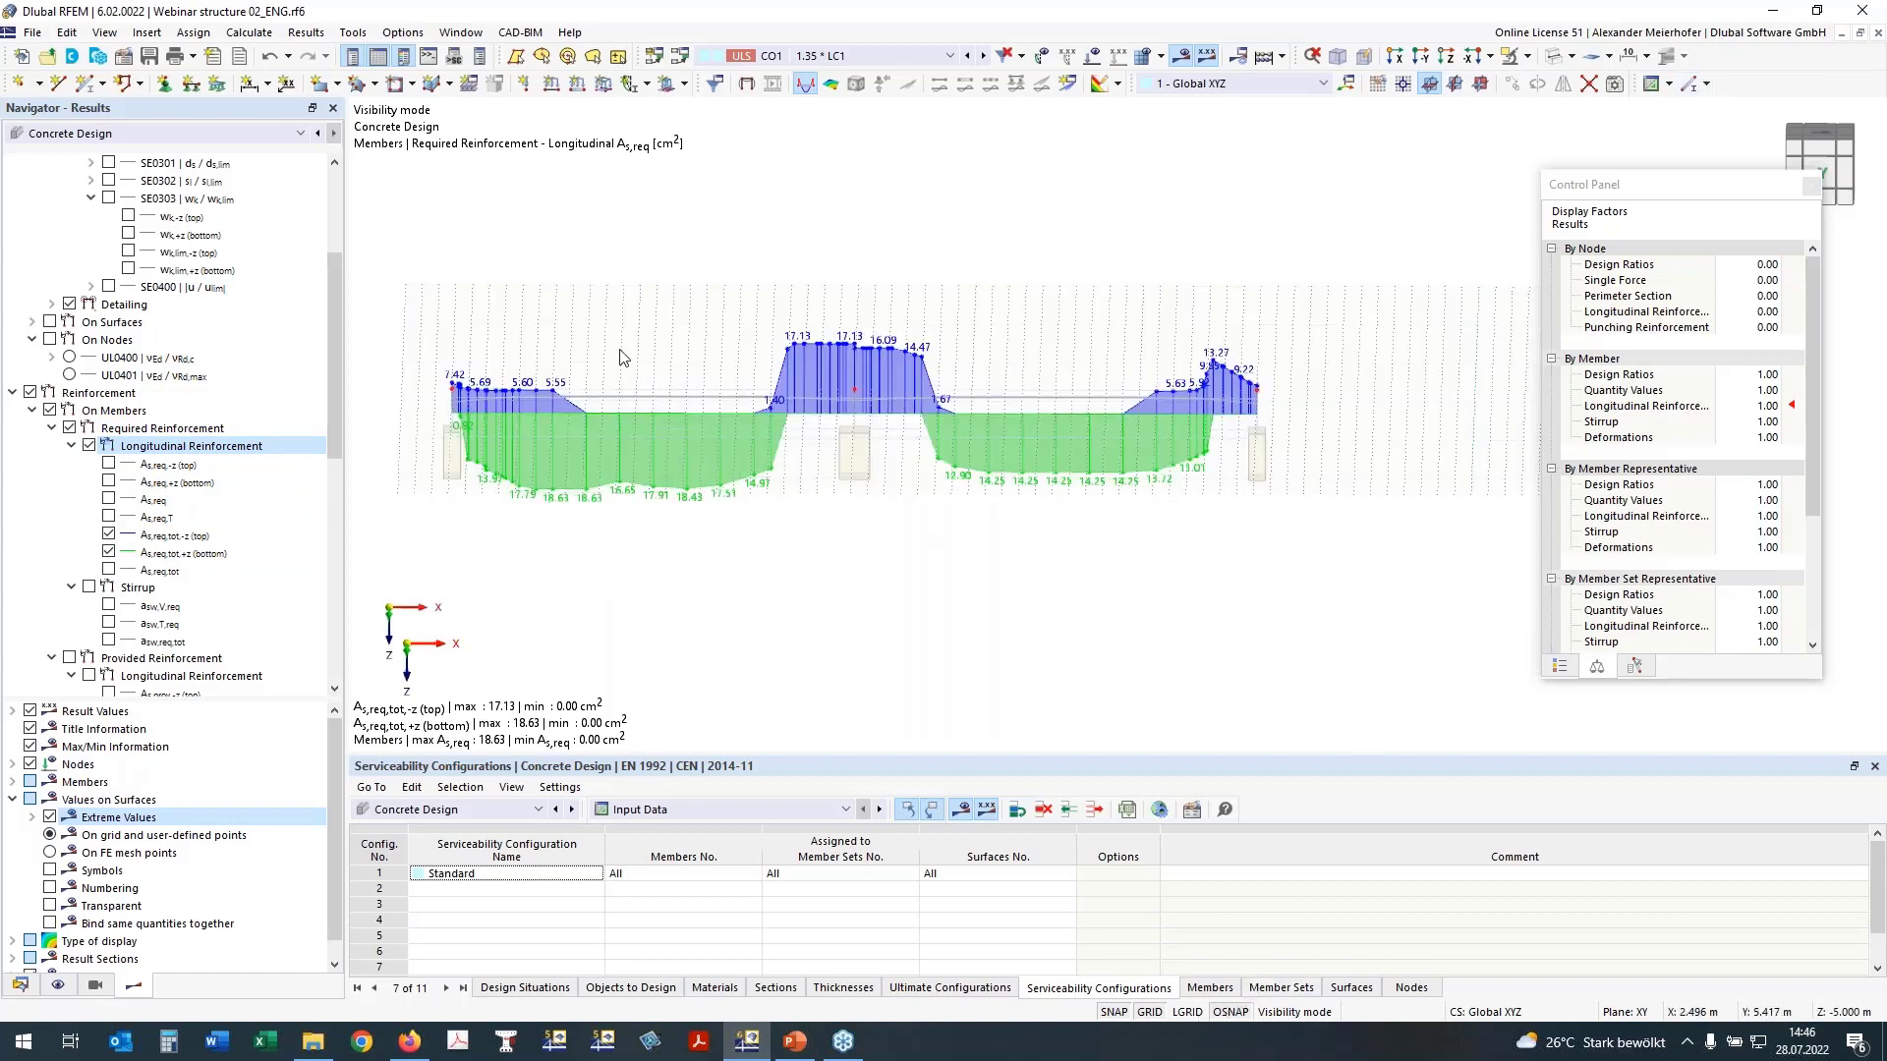
middle_click_drag(809, 561, 855, 560)
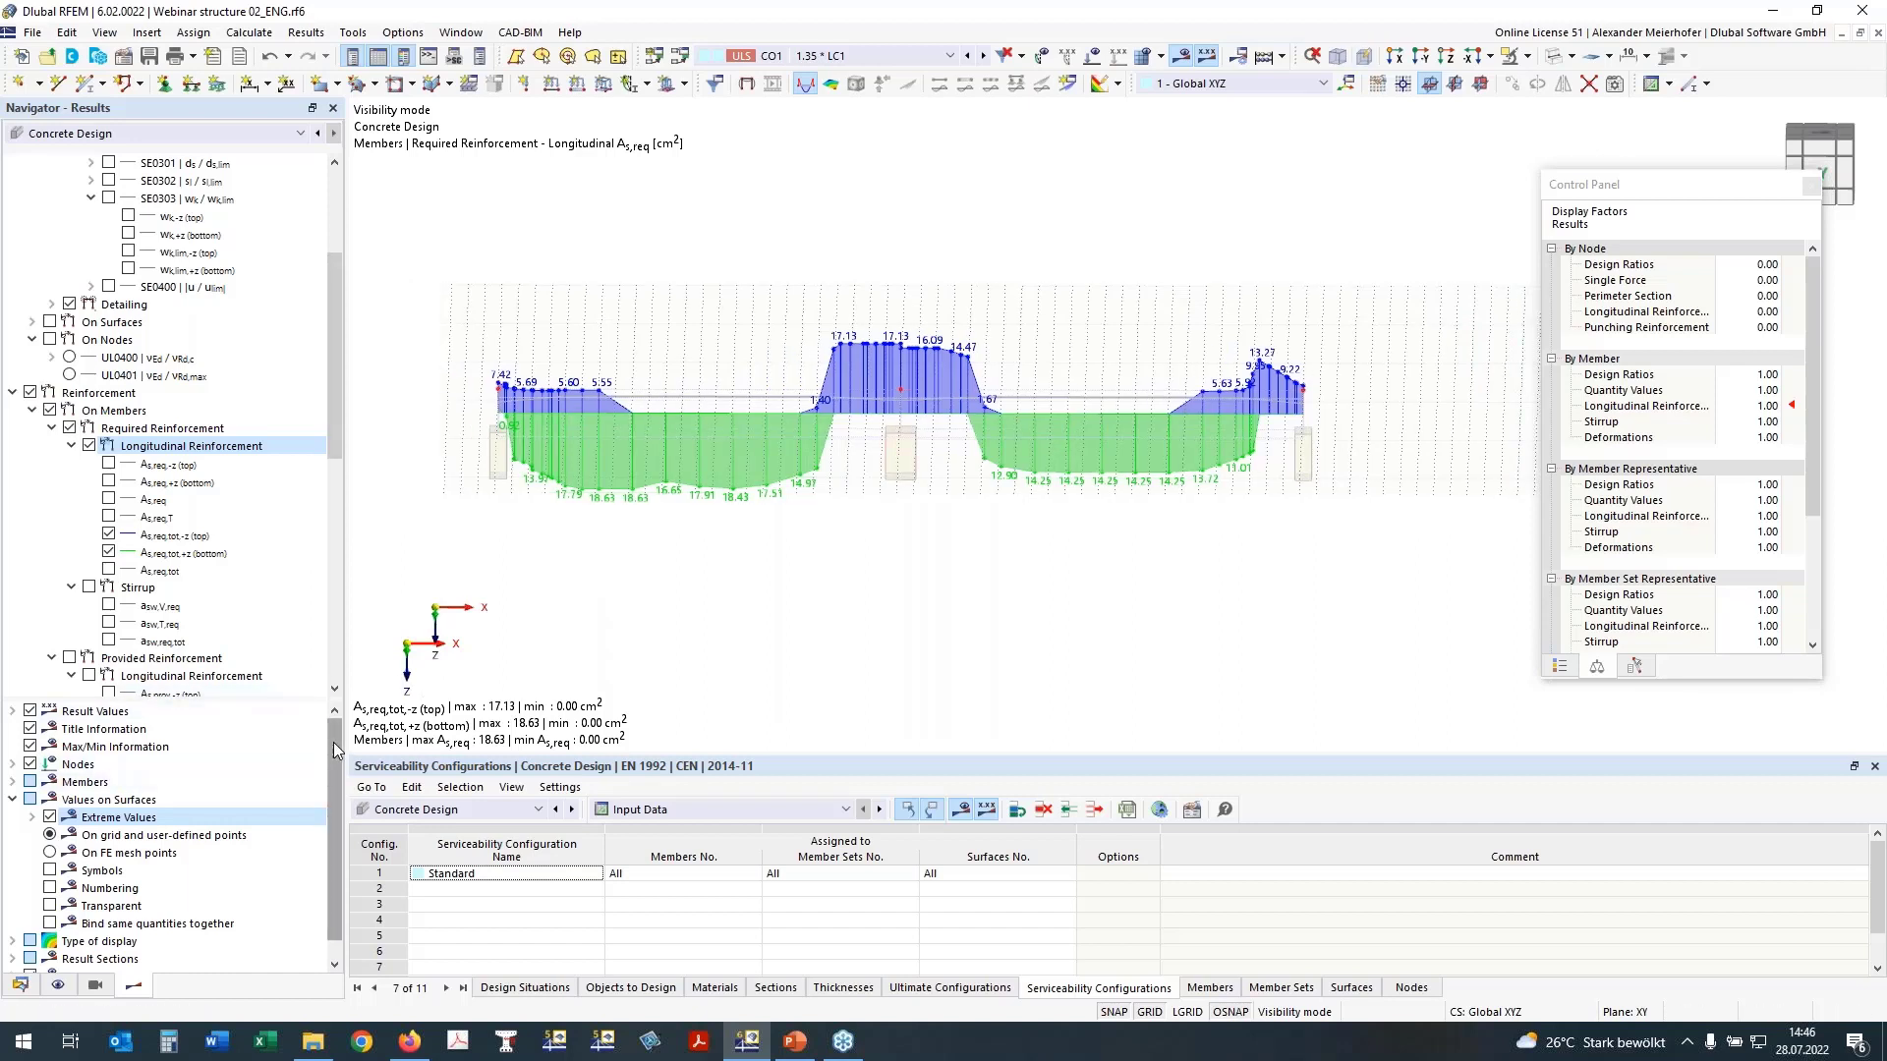
left_click(12, 800)
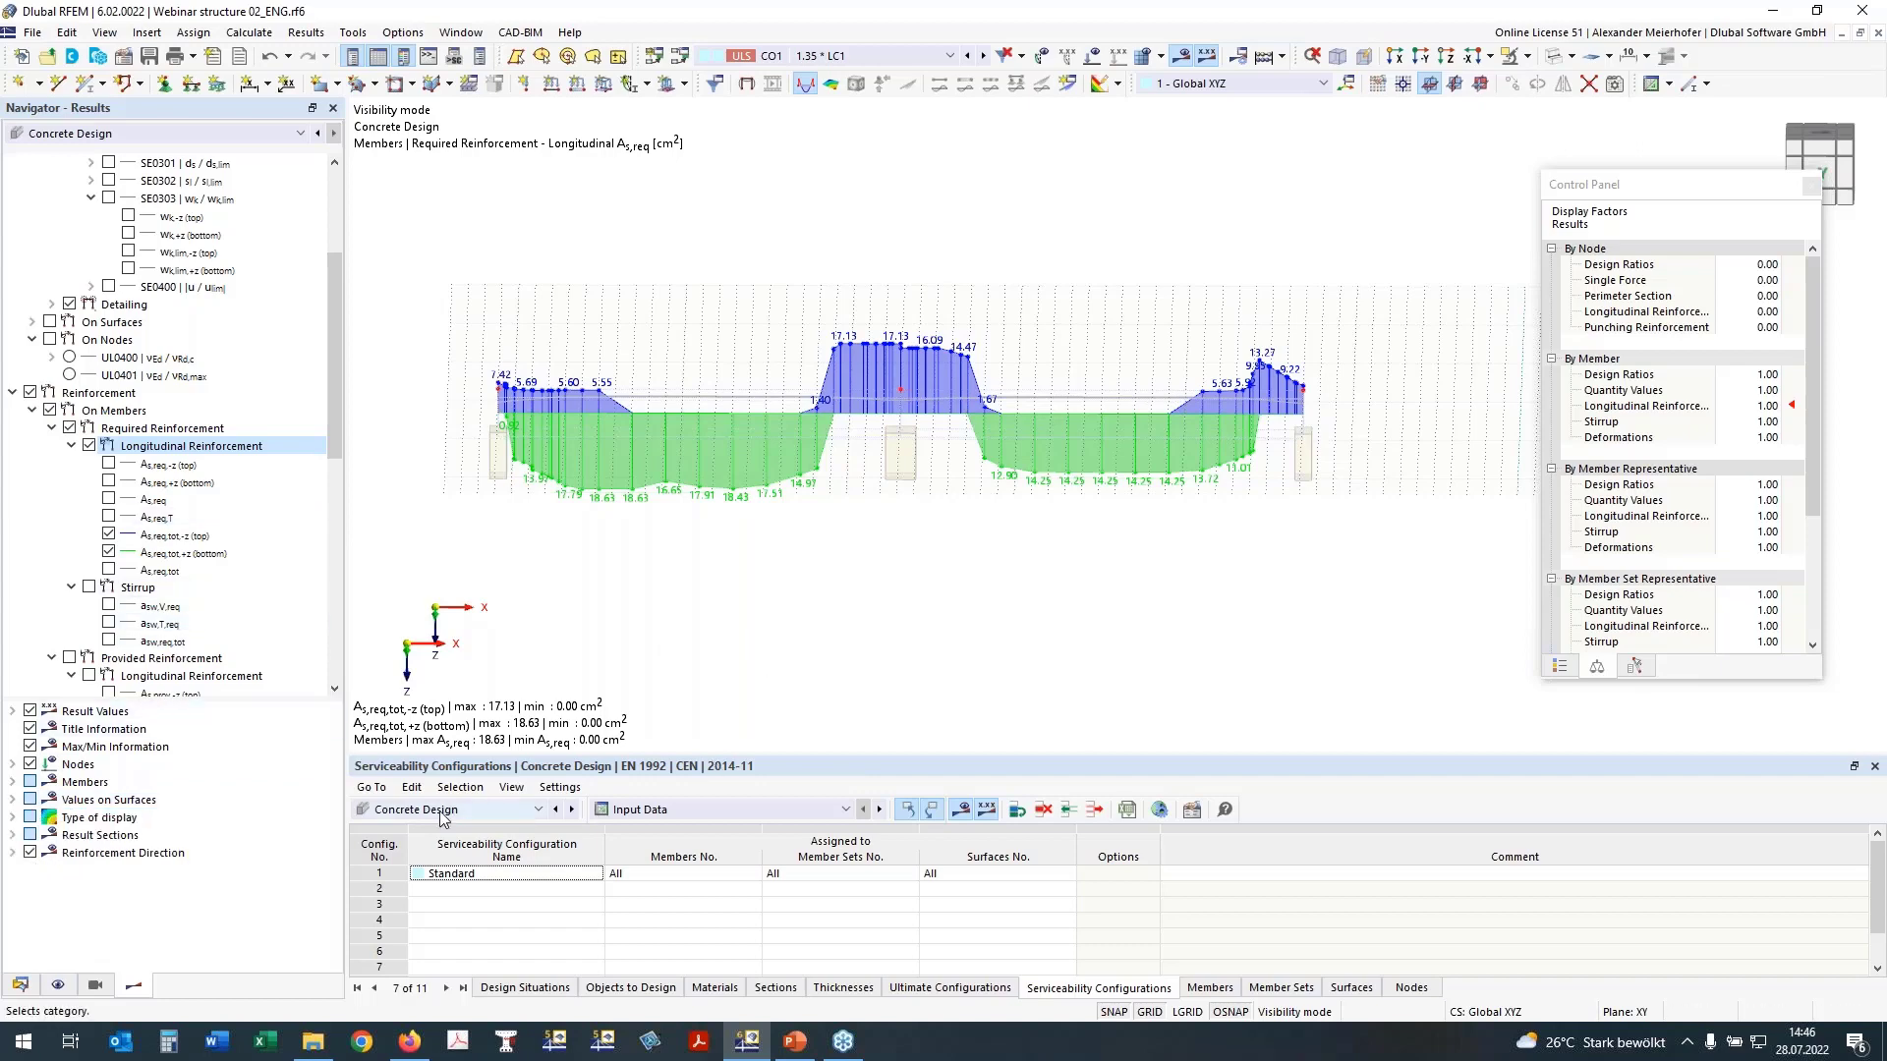
scroll(724, 561, "down", 3)
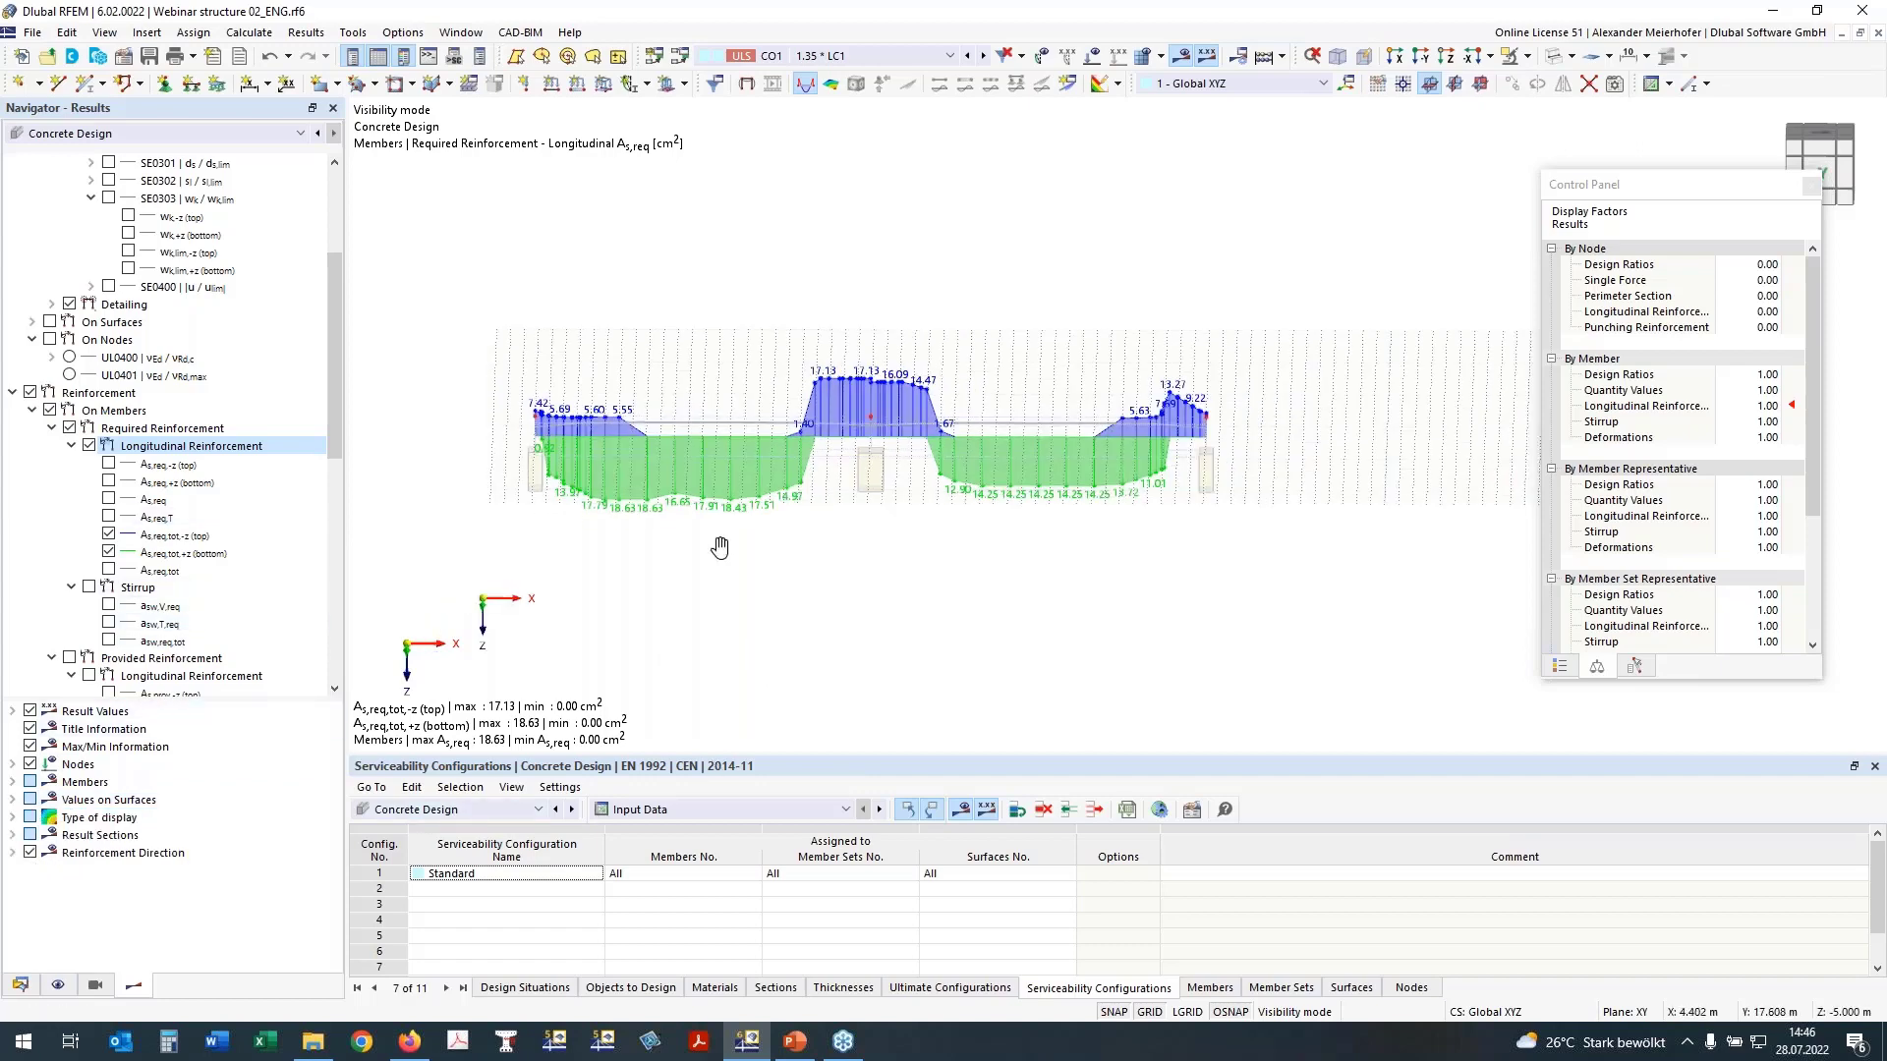
mouse_move(727, 535)
middle_mouse_down("ctrl")
mouse_move(792, 654)
mouse_move(727, 516)
middle_mouse_up("ctrl")
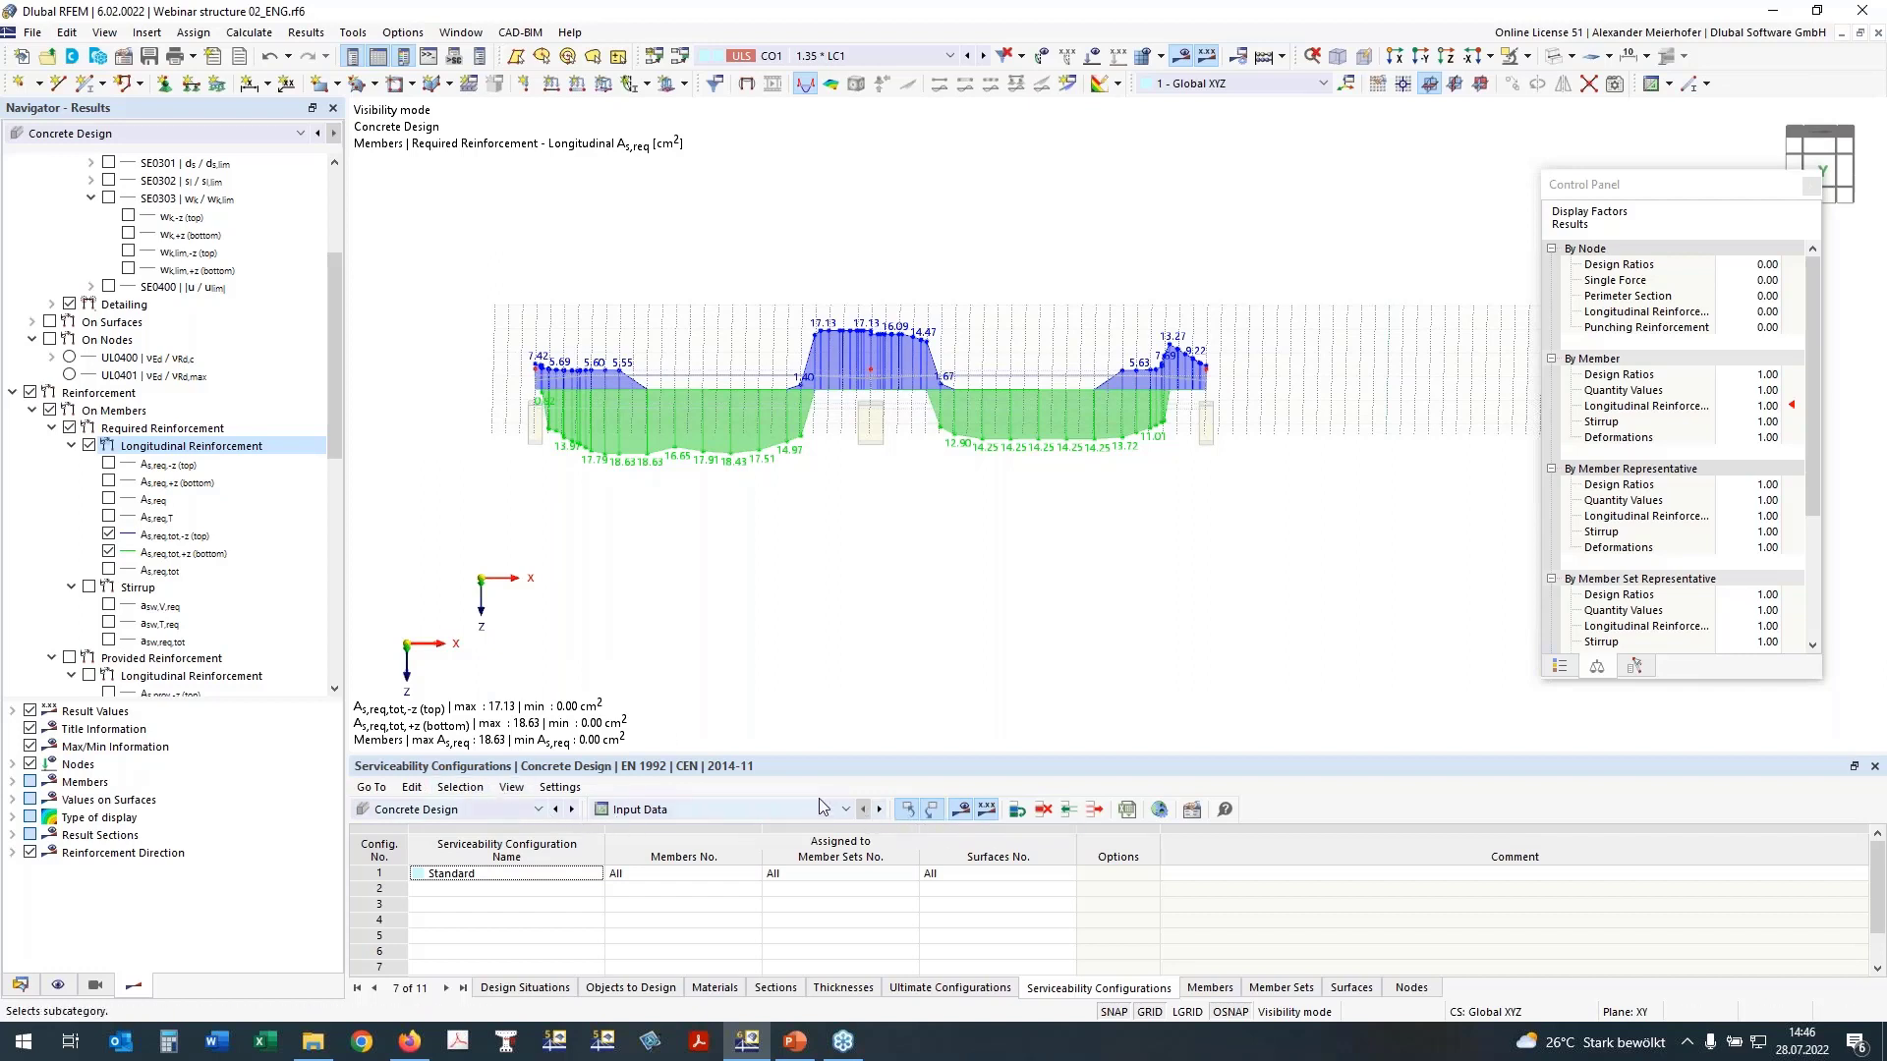
Step: Have add-on results deleted when input data changes in the concrete design global settings, and accept deleting the Concrete Design results
left_click(1157, 809)
left_click(588, 646)
left_click(589, 646)
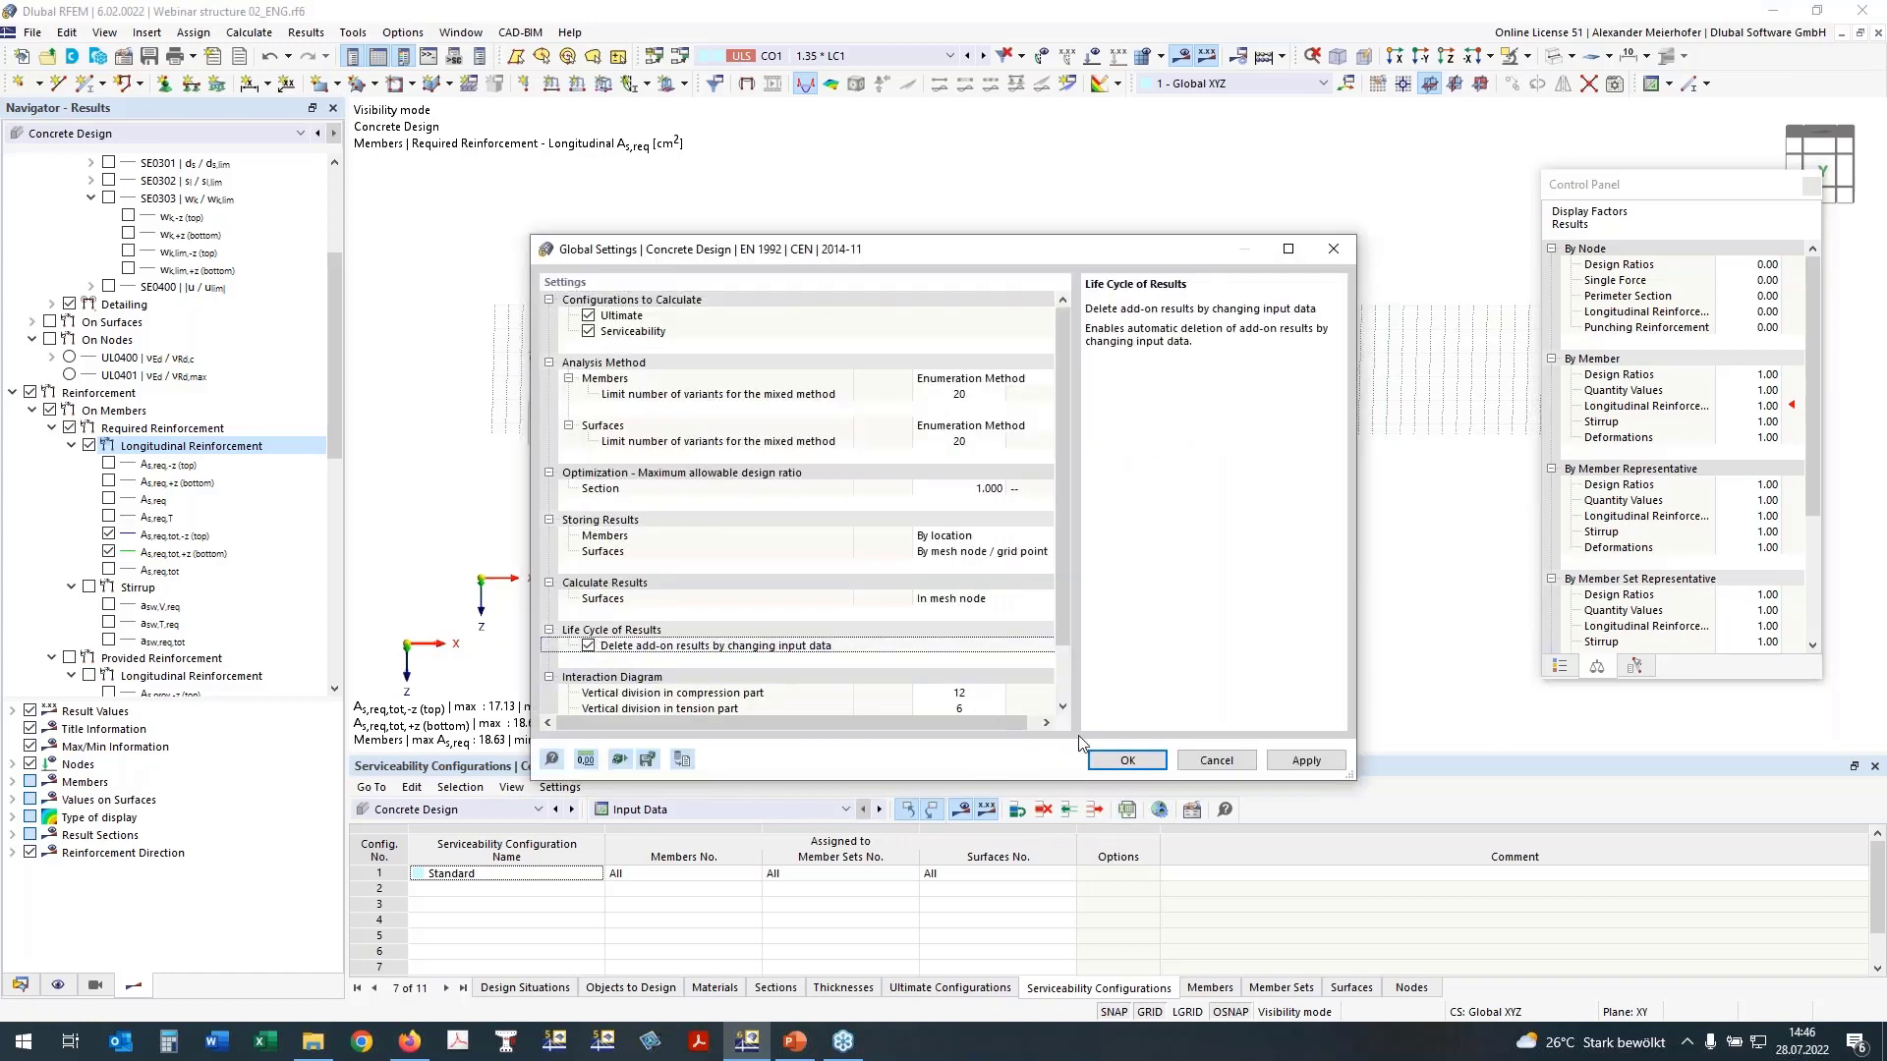
left_click(1128, 761)
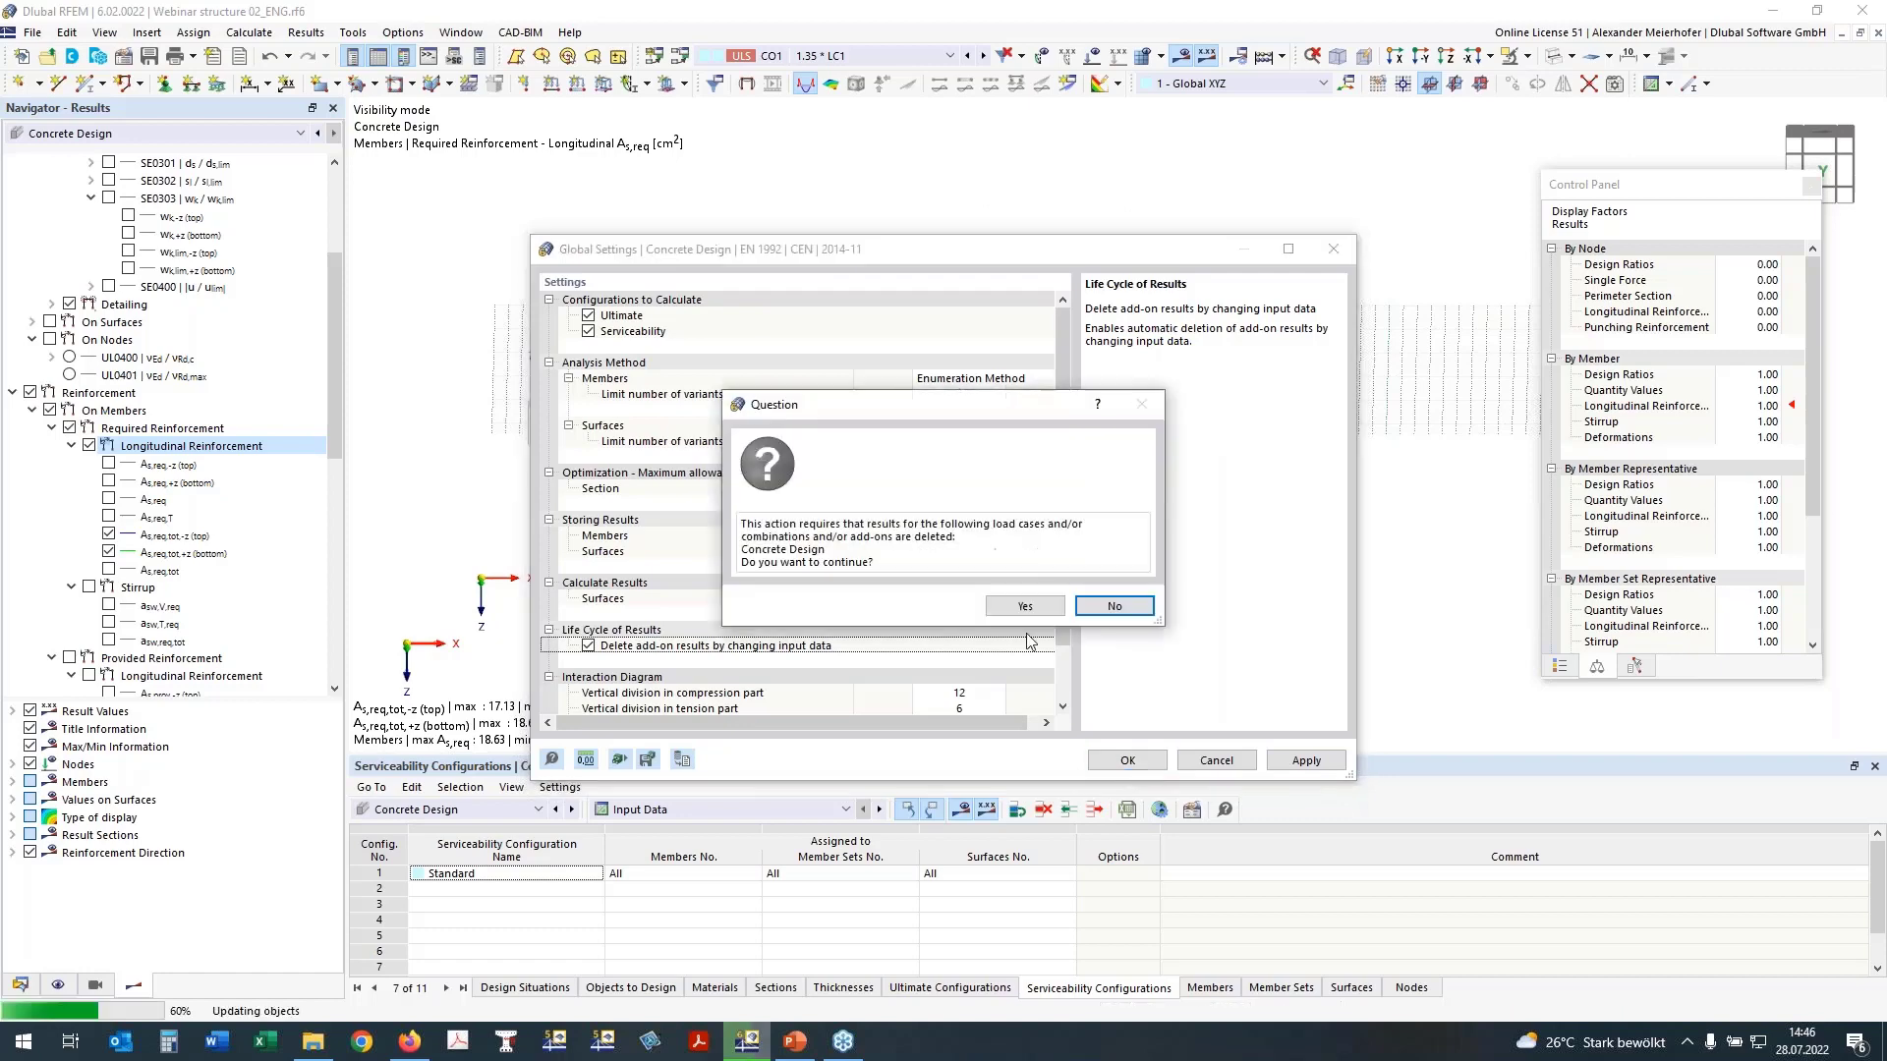
left_click(1025, 608)
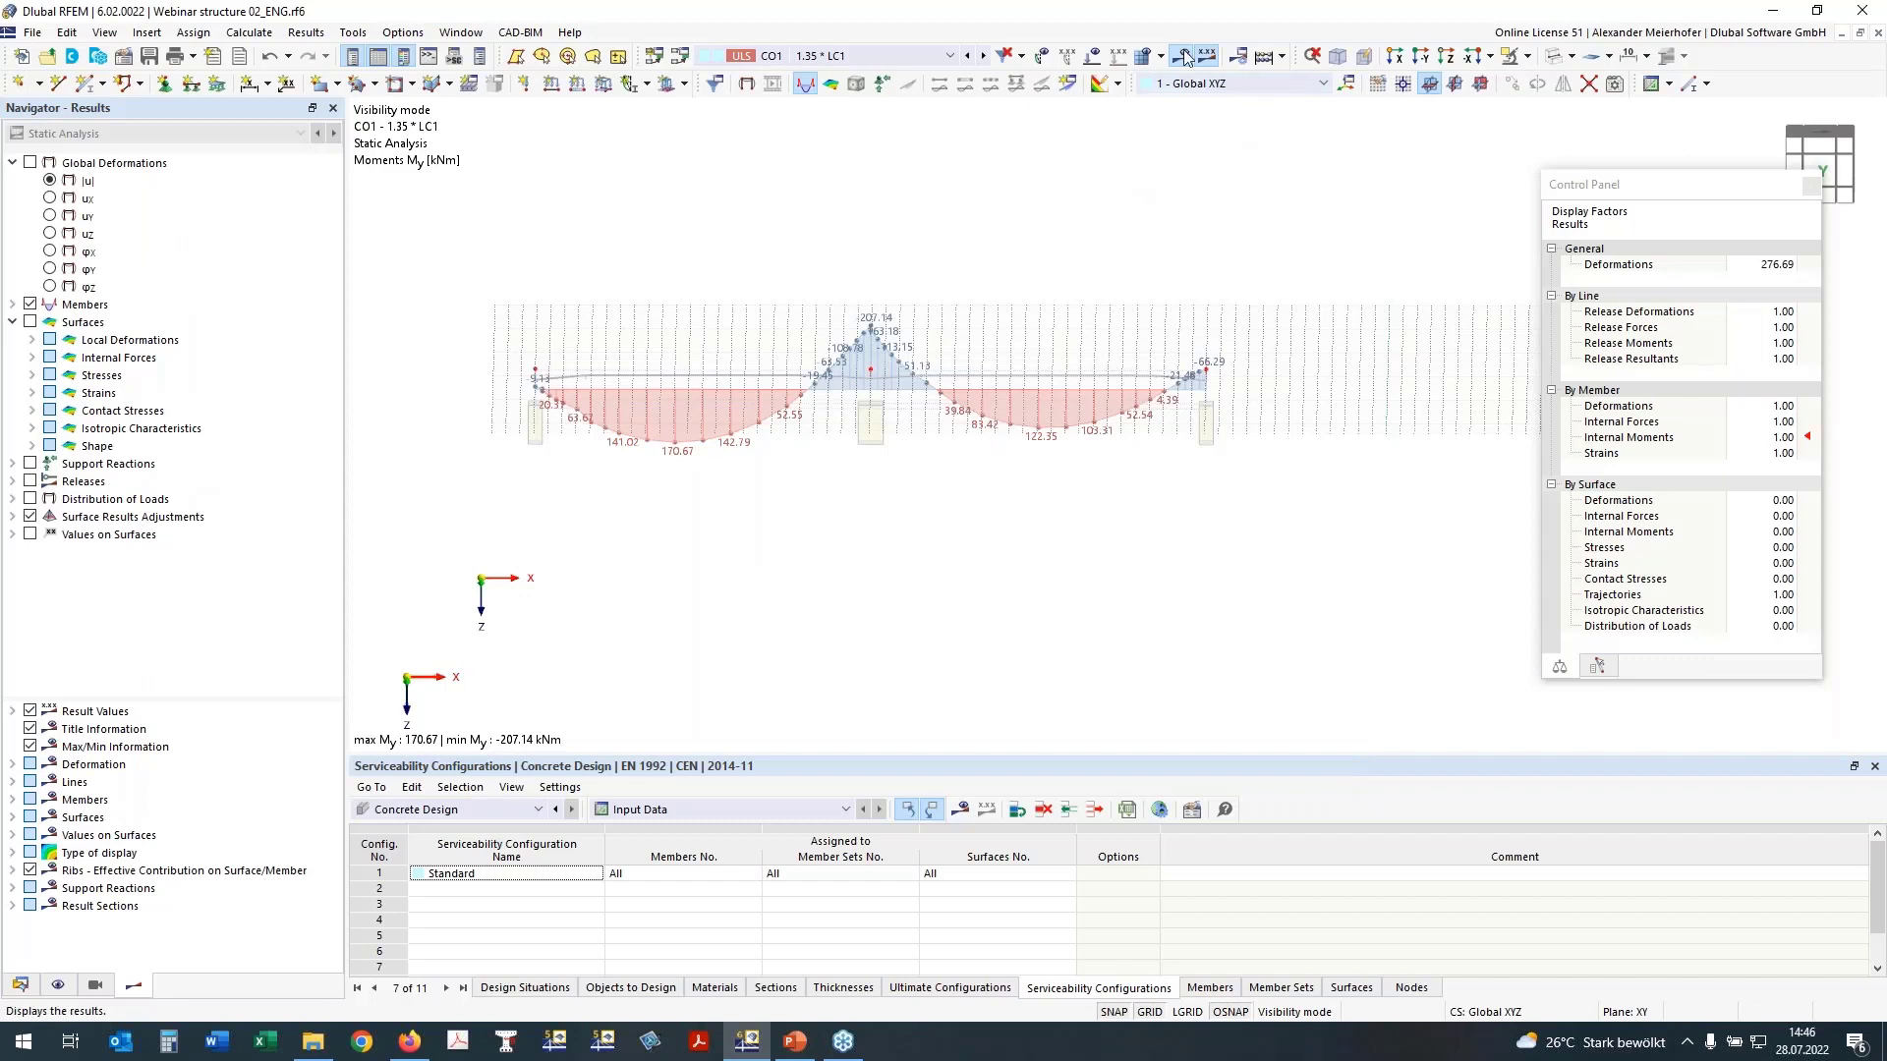
Step: Recalculate the Concrete Design add-on
left_click(1282, 56)
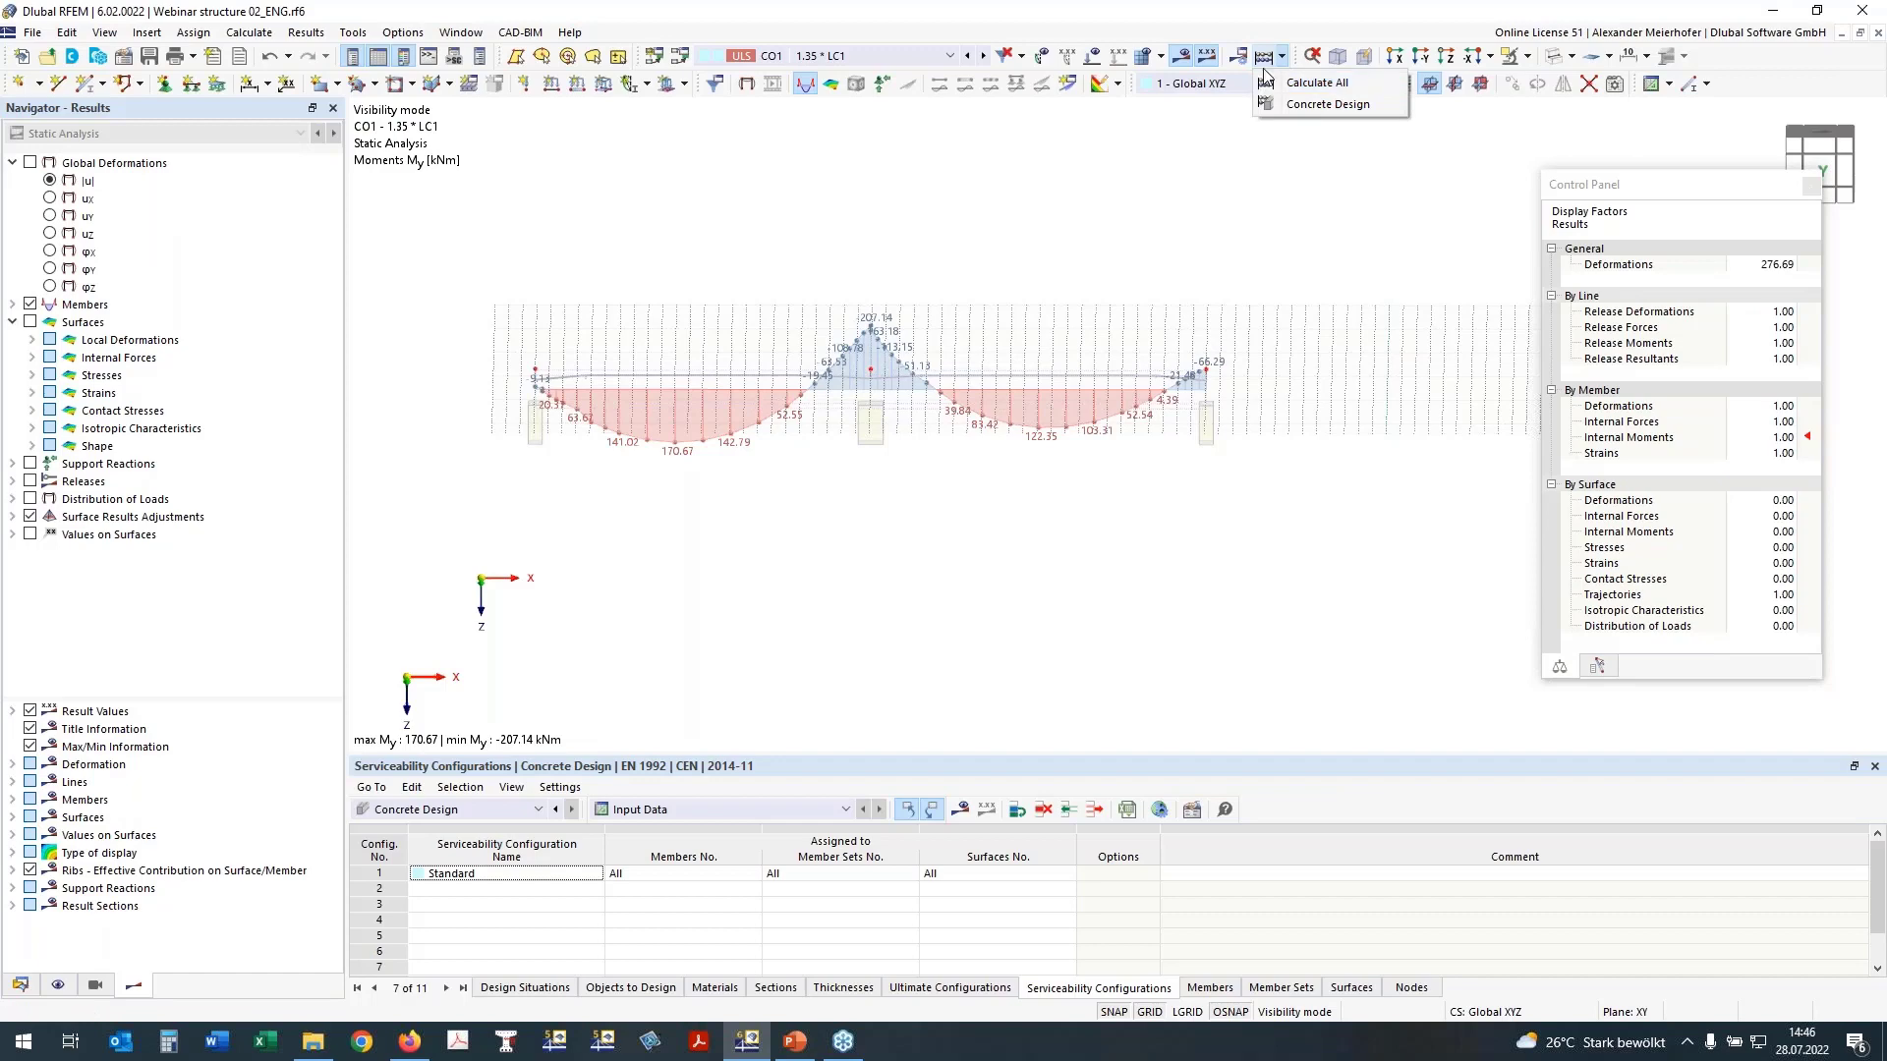
left_click(1326, 105)
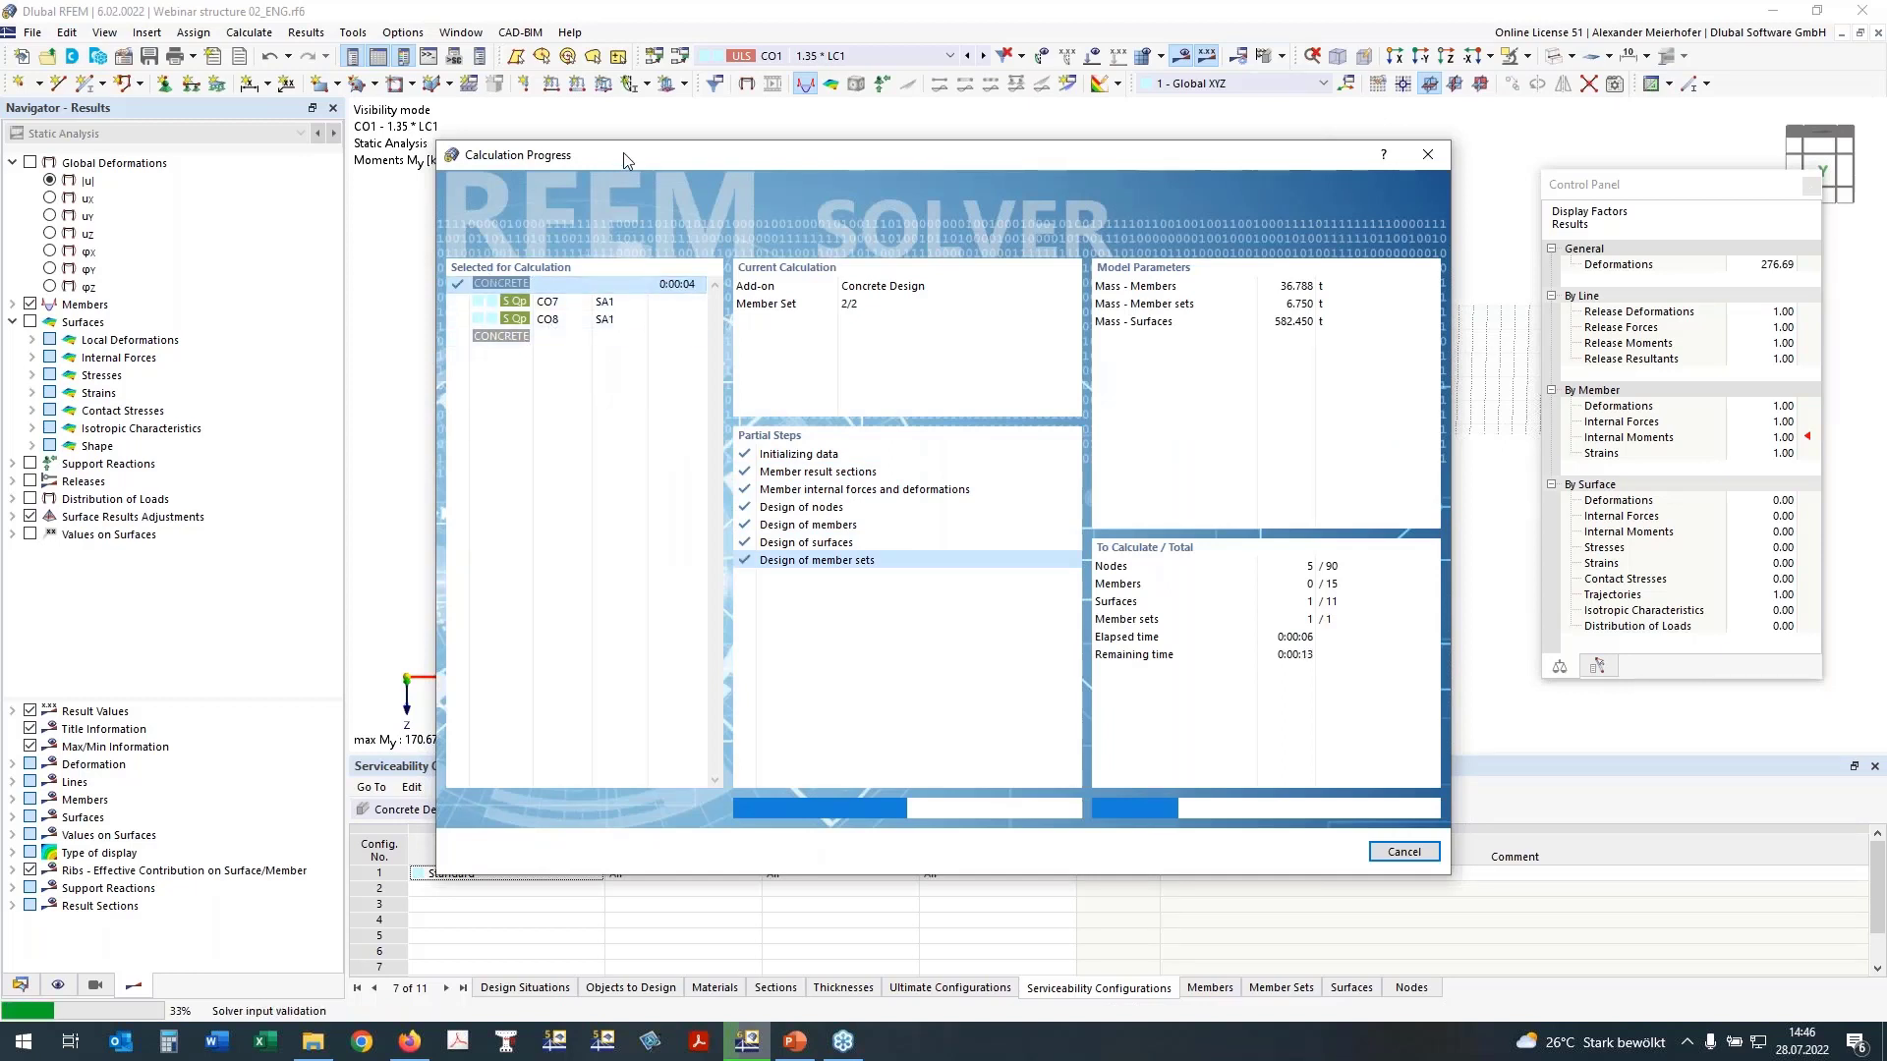
left_click_drag(623, 162, 657, 184)
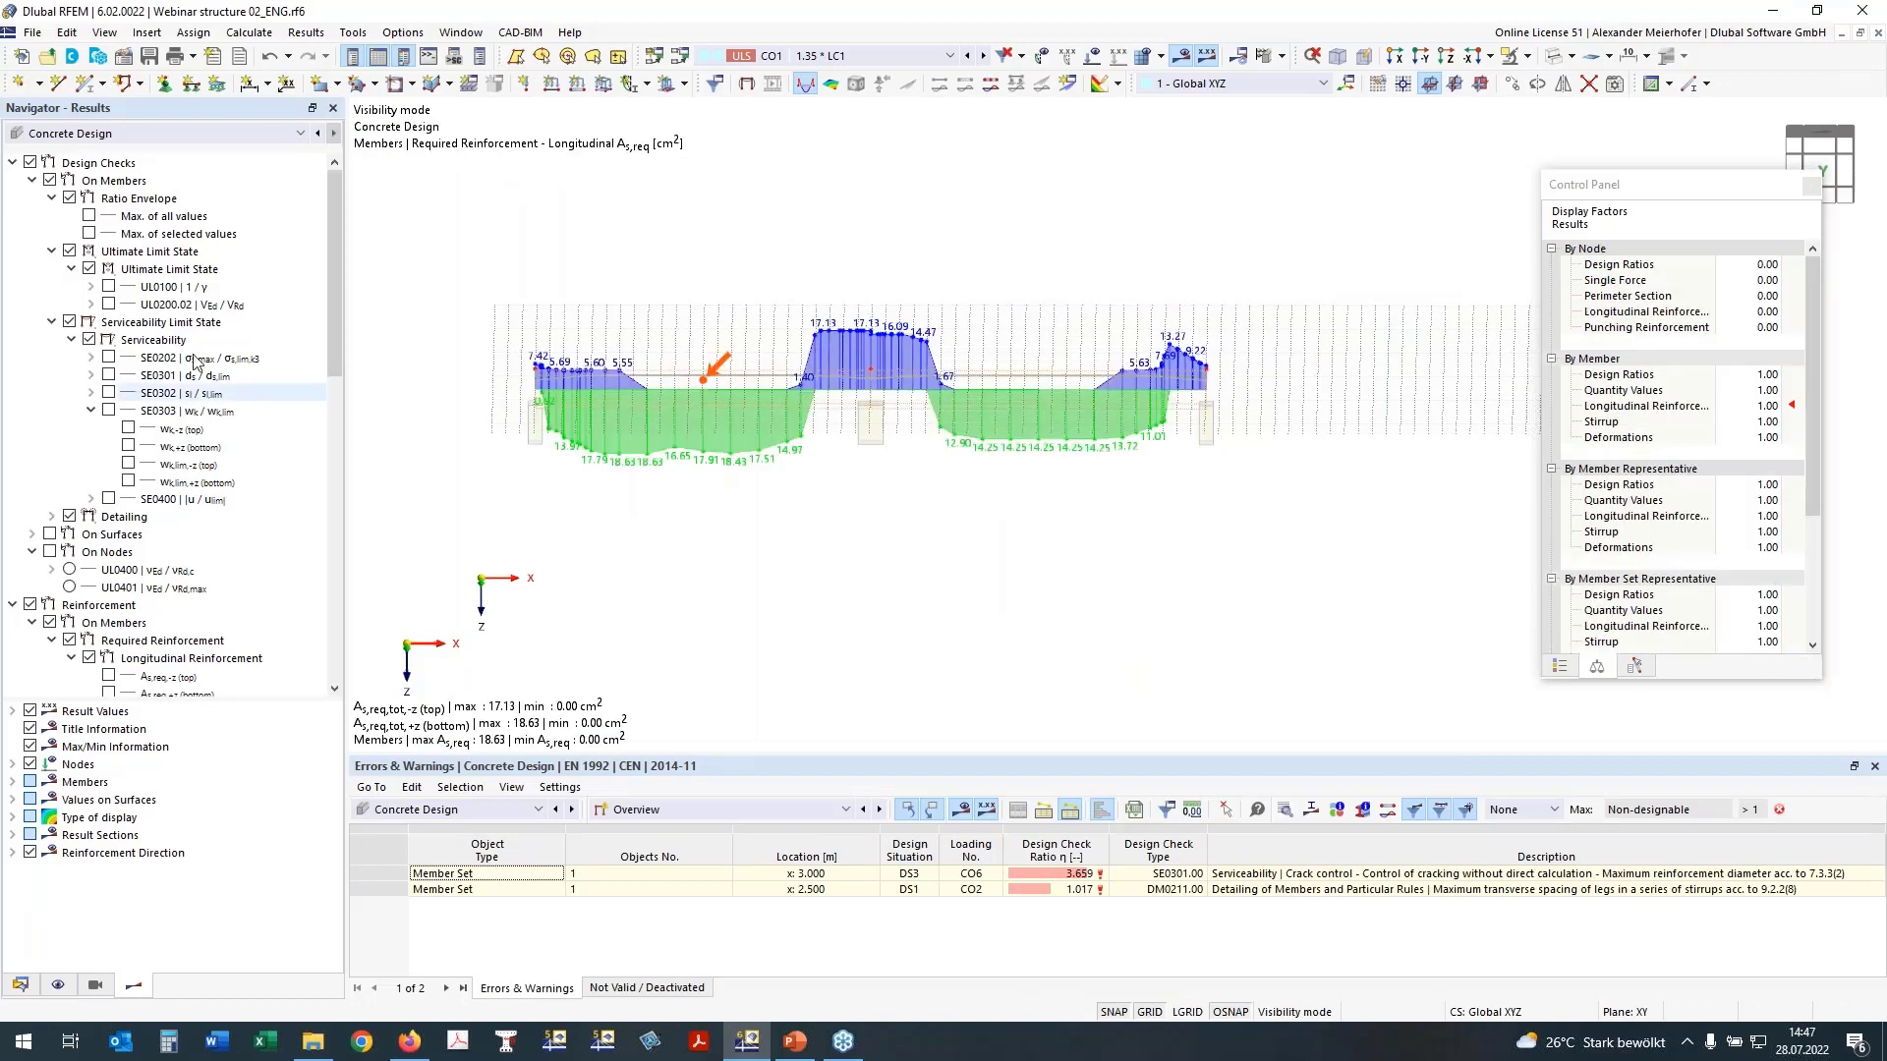
Step: Check the tables of design ratios on nodes, including by loading and by material, and switch to the design ratios on members
left_click(723, 809)
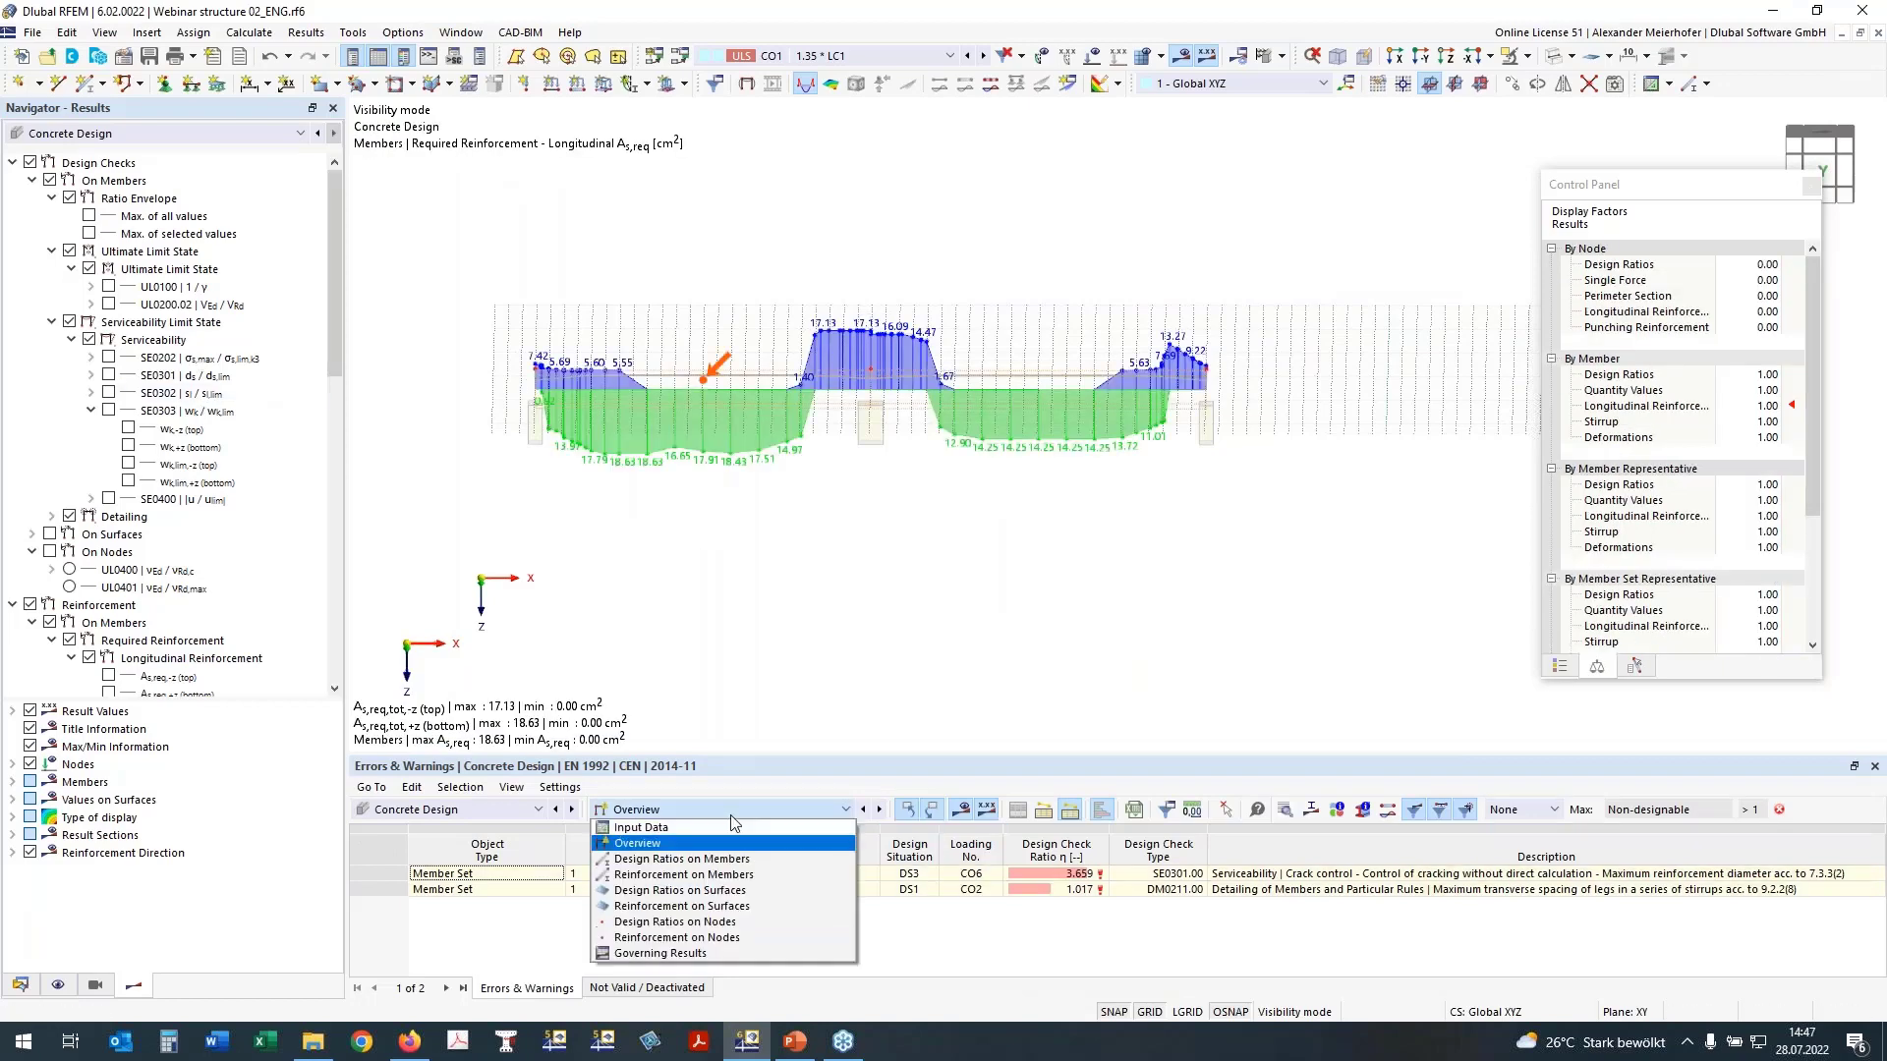
left_click(723, 922)
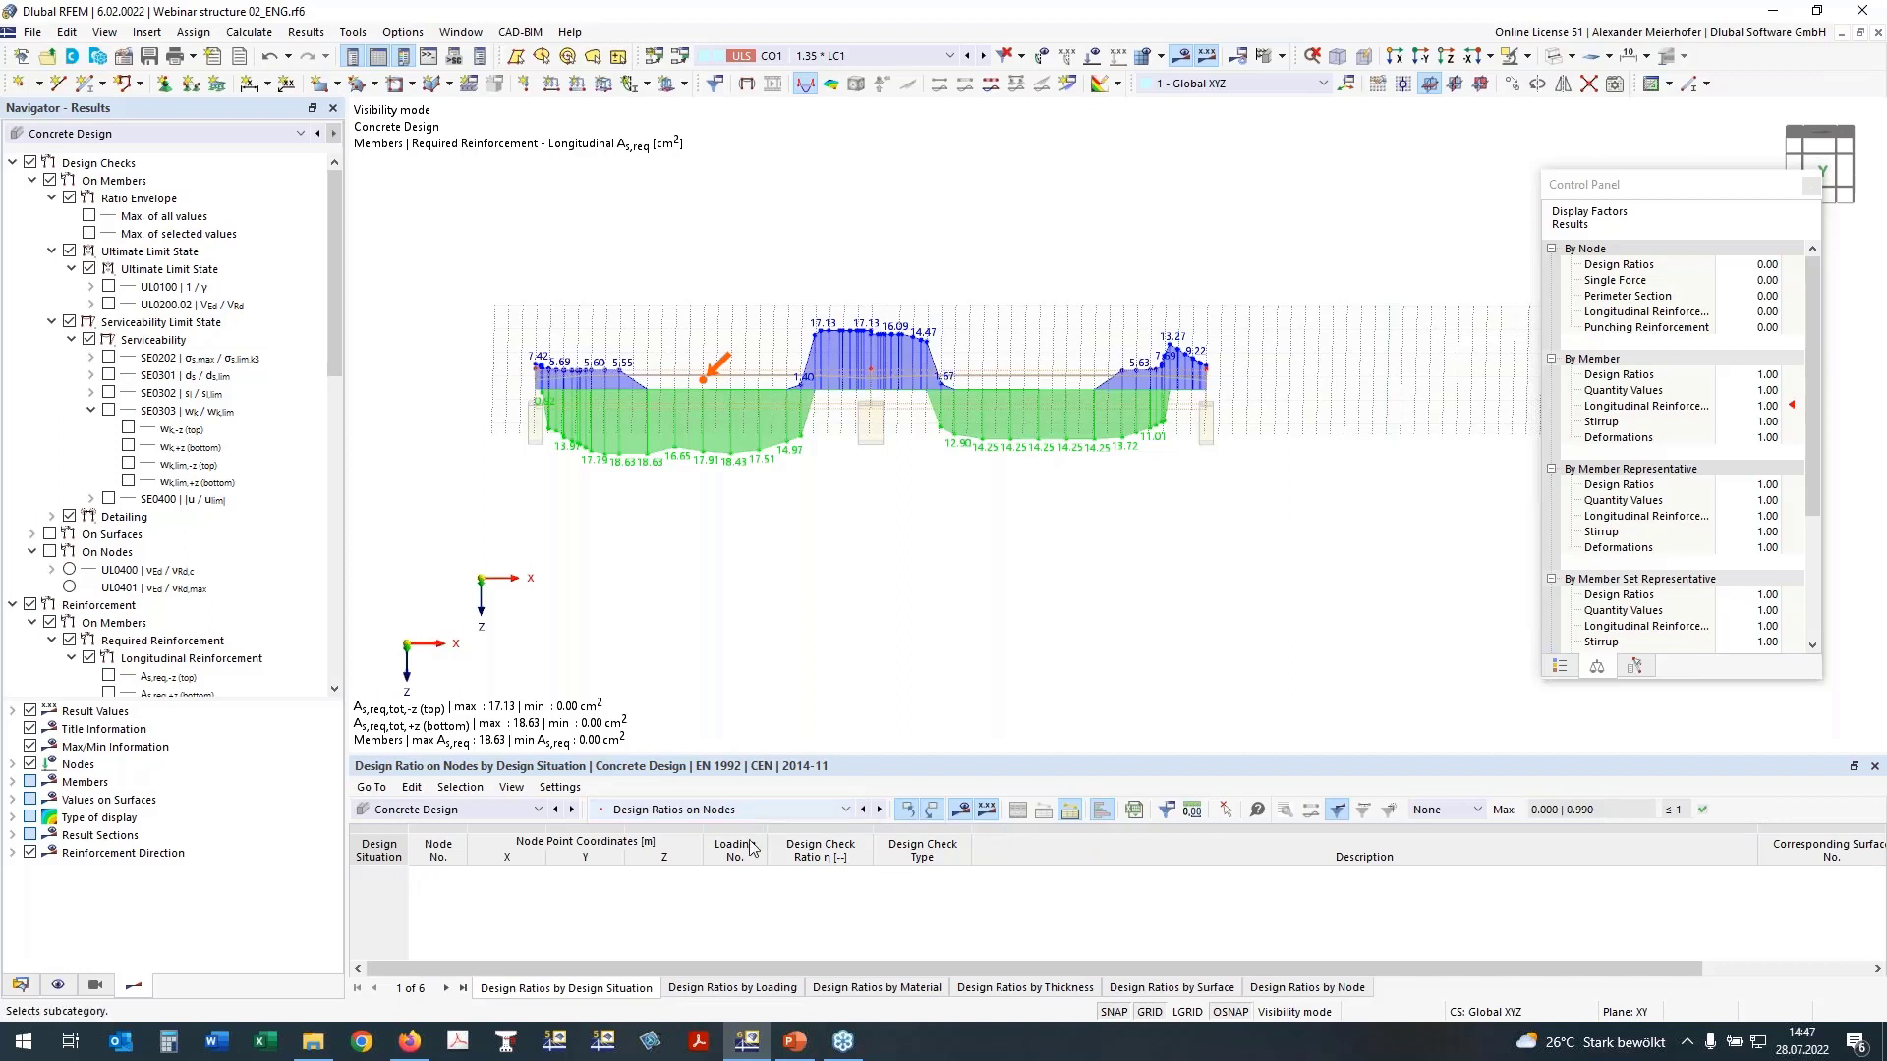
left_click(771, 988)
left_click(847, 988)
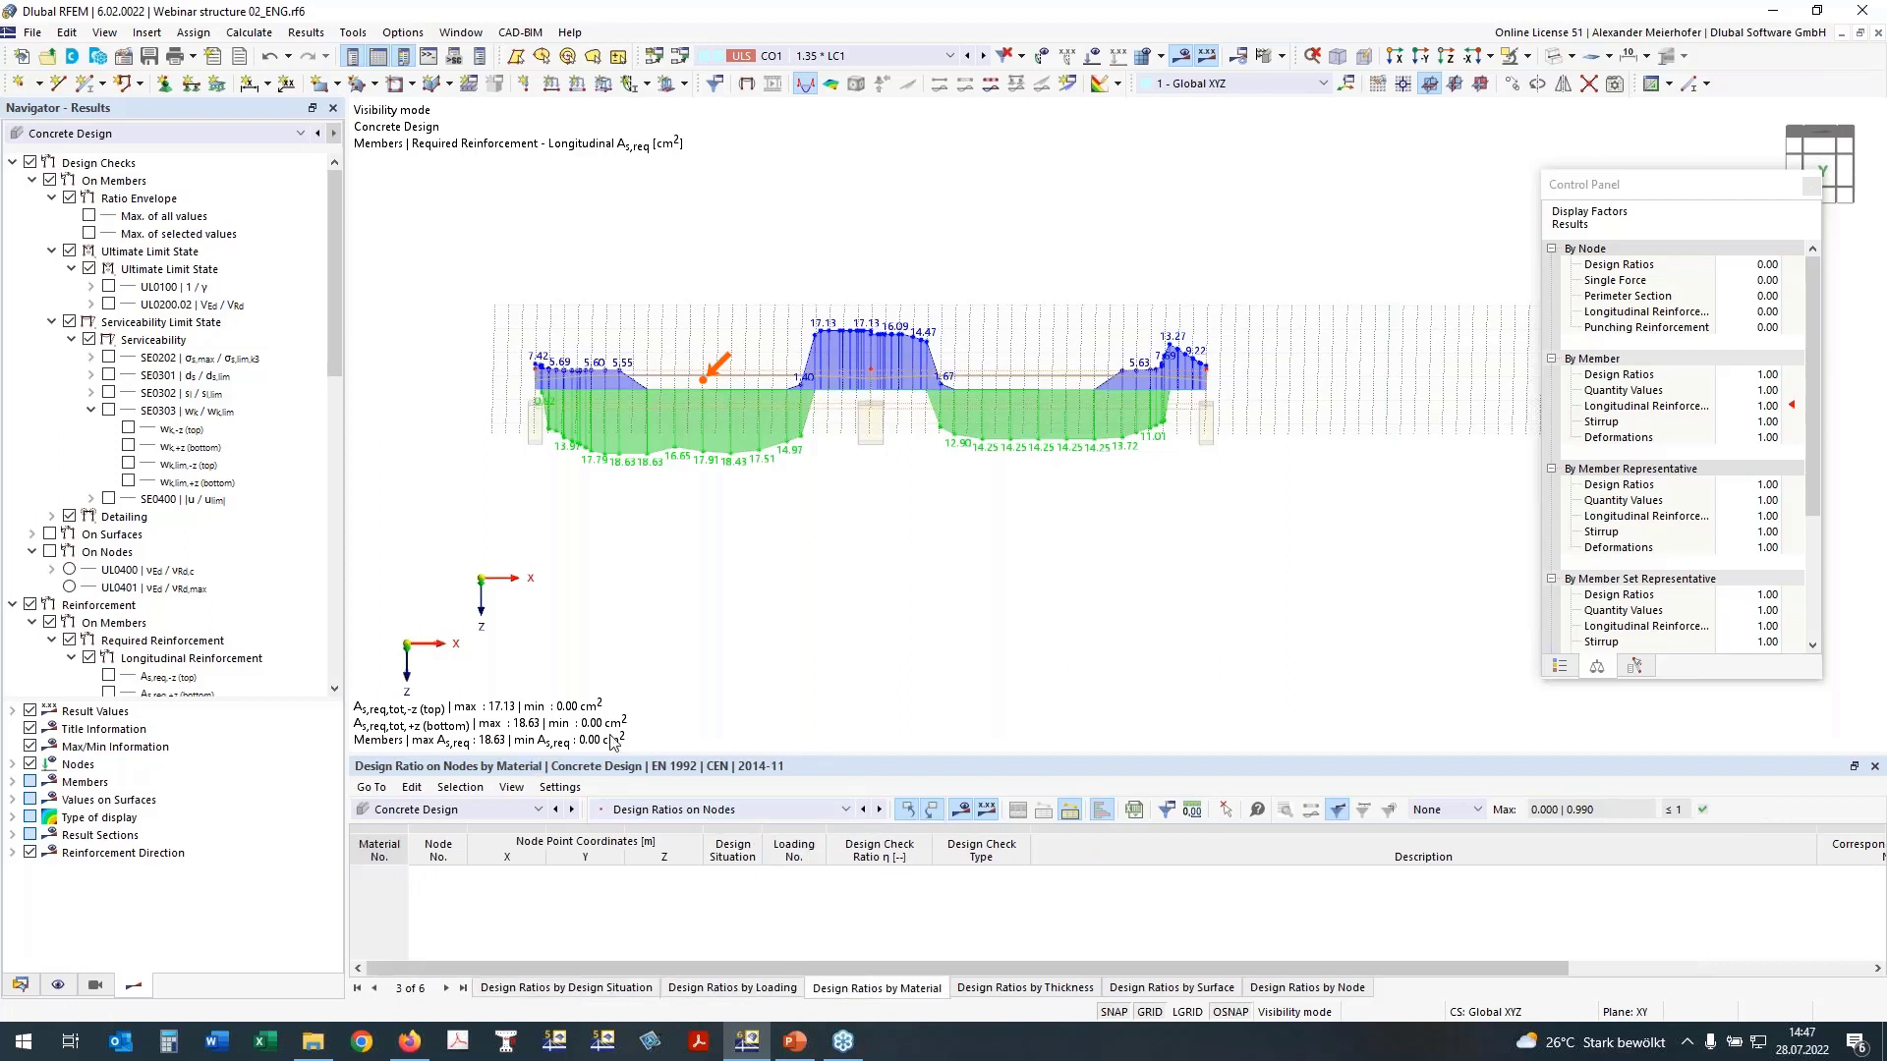
left_click(776, 807)
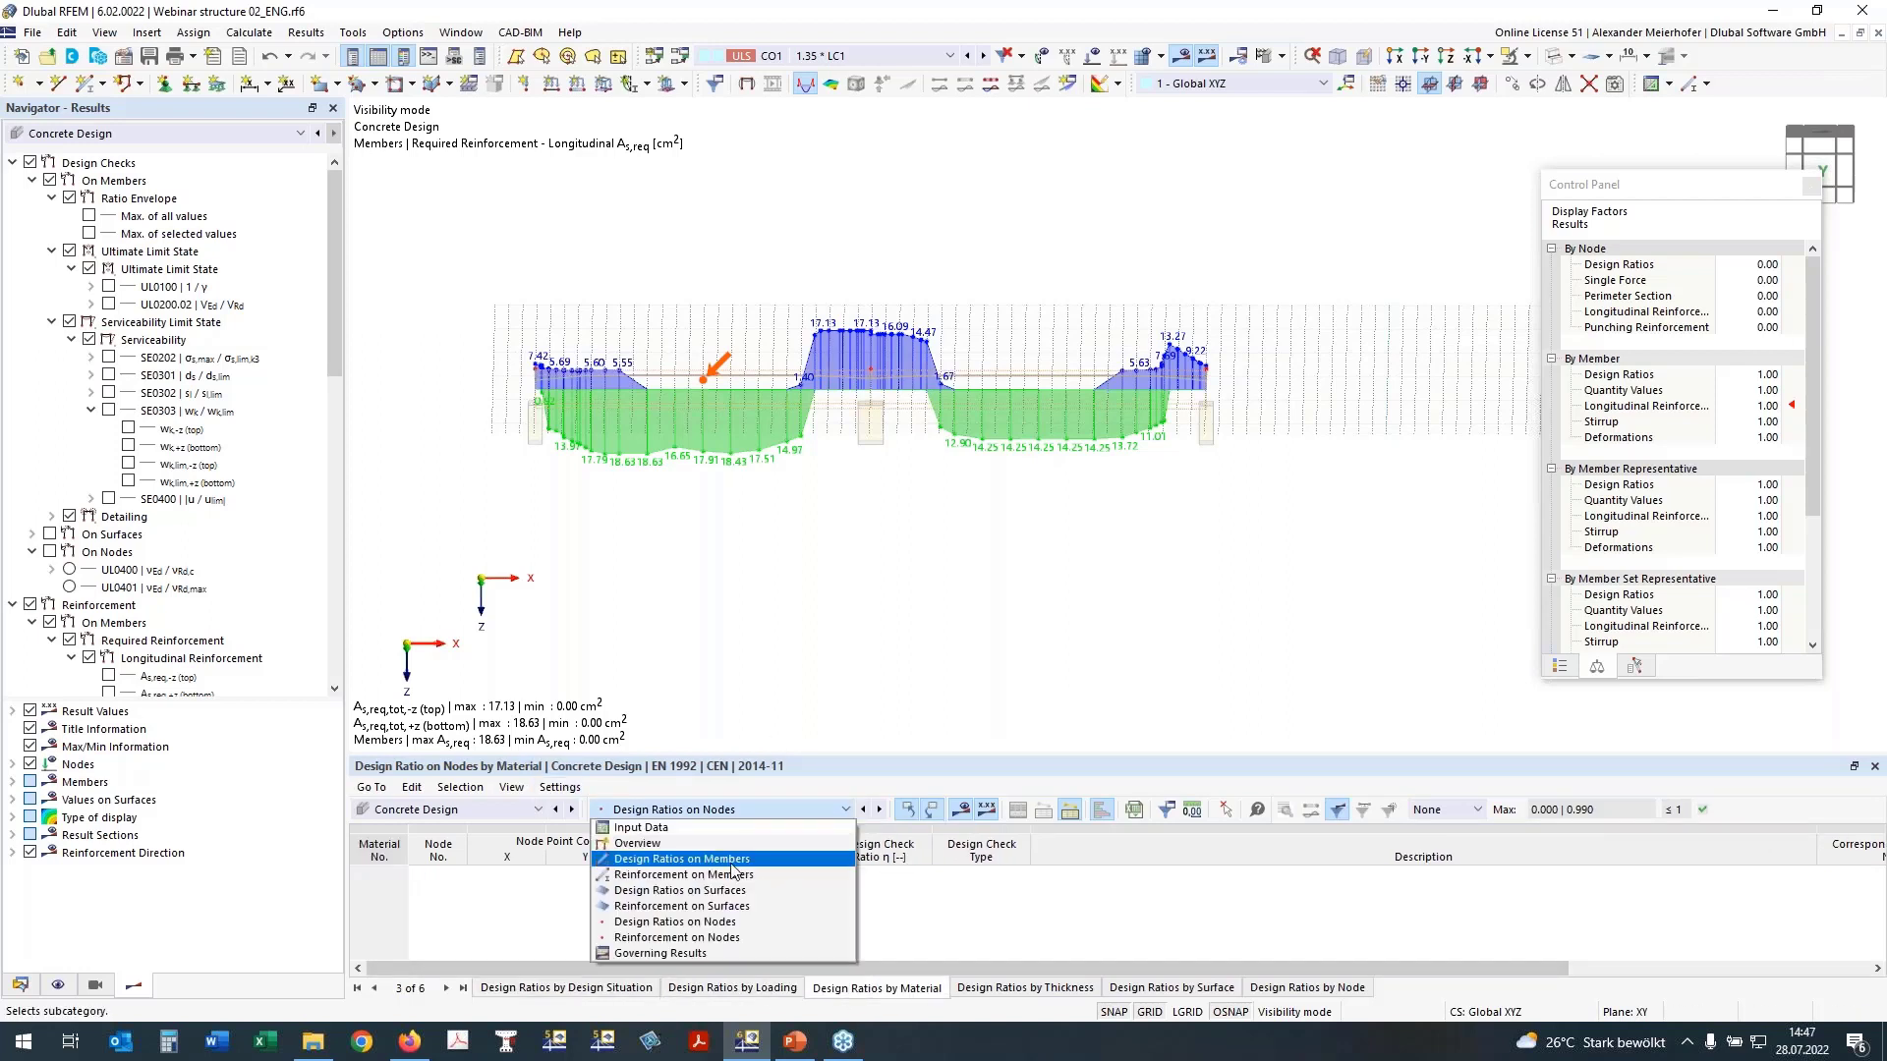
left_click(733, 864)
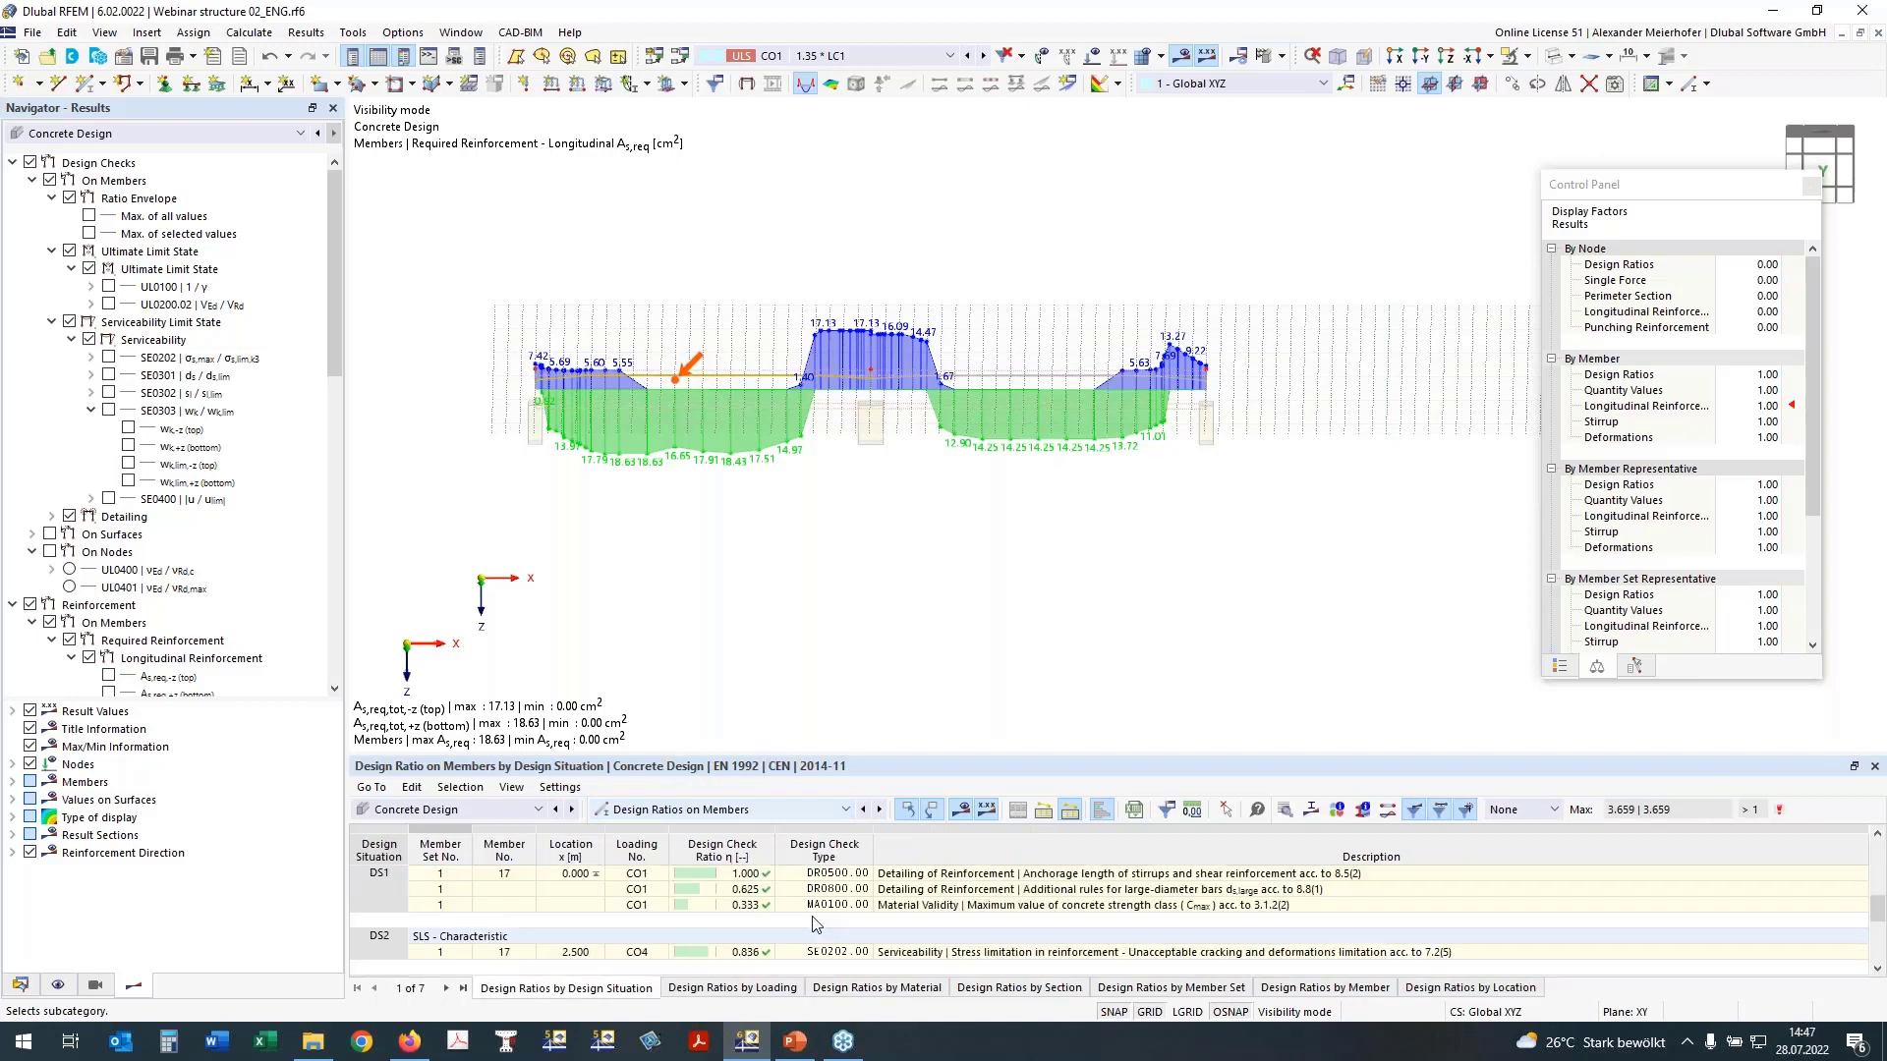
Step: Create a new printout report named "Concrete Design"
left_click(12, 853)
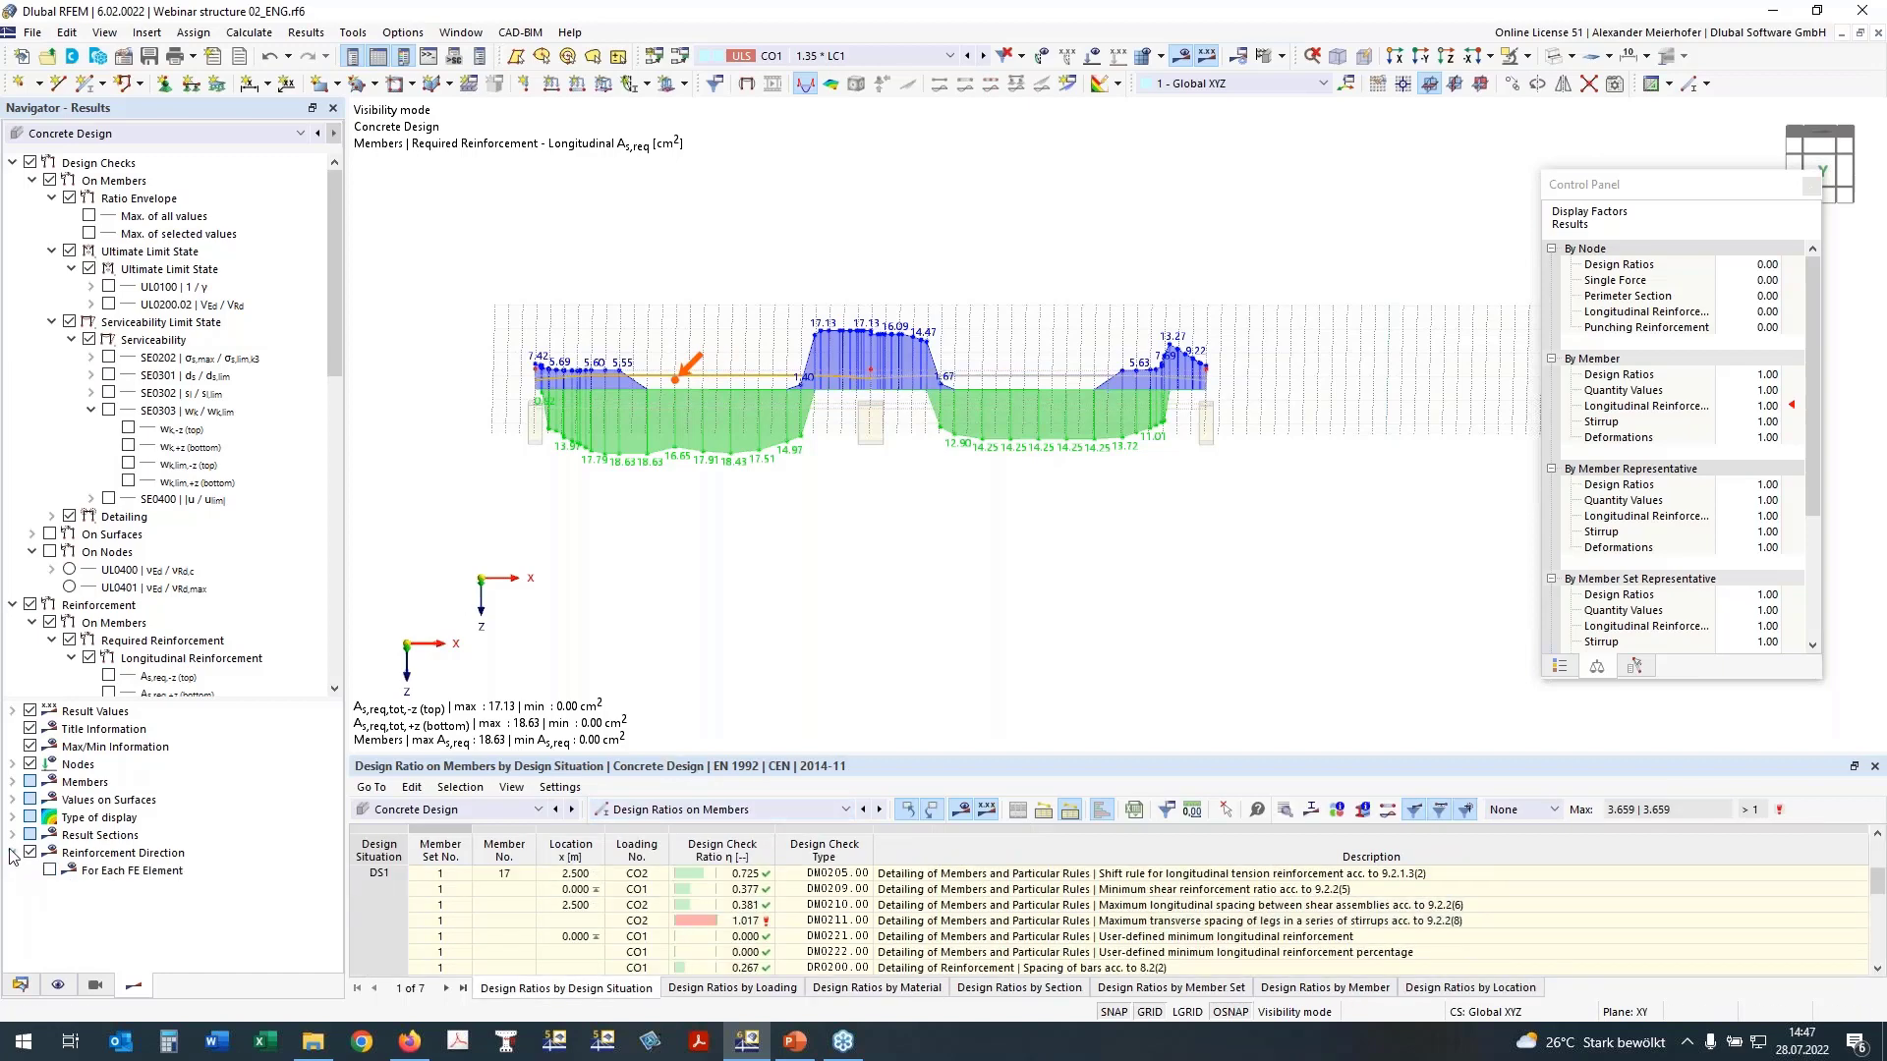
left_click(19, 985)
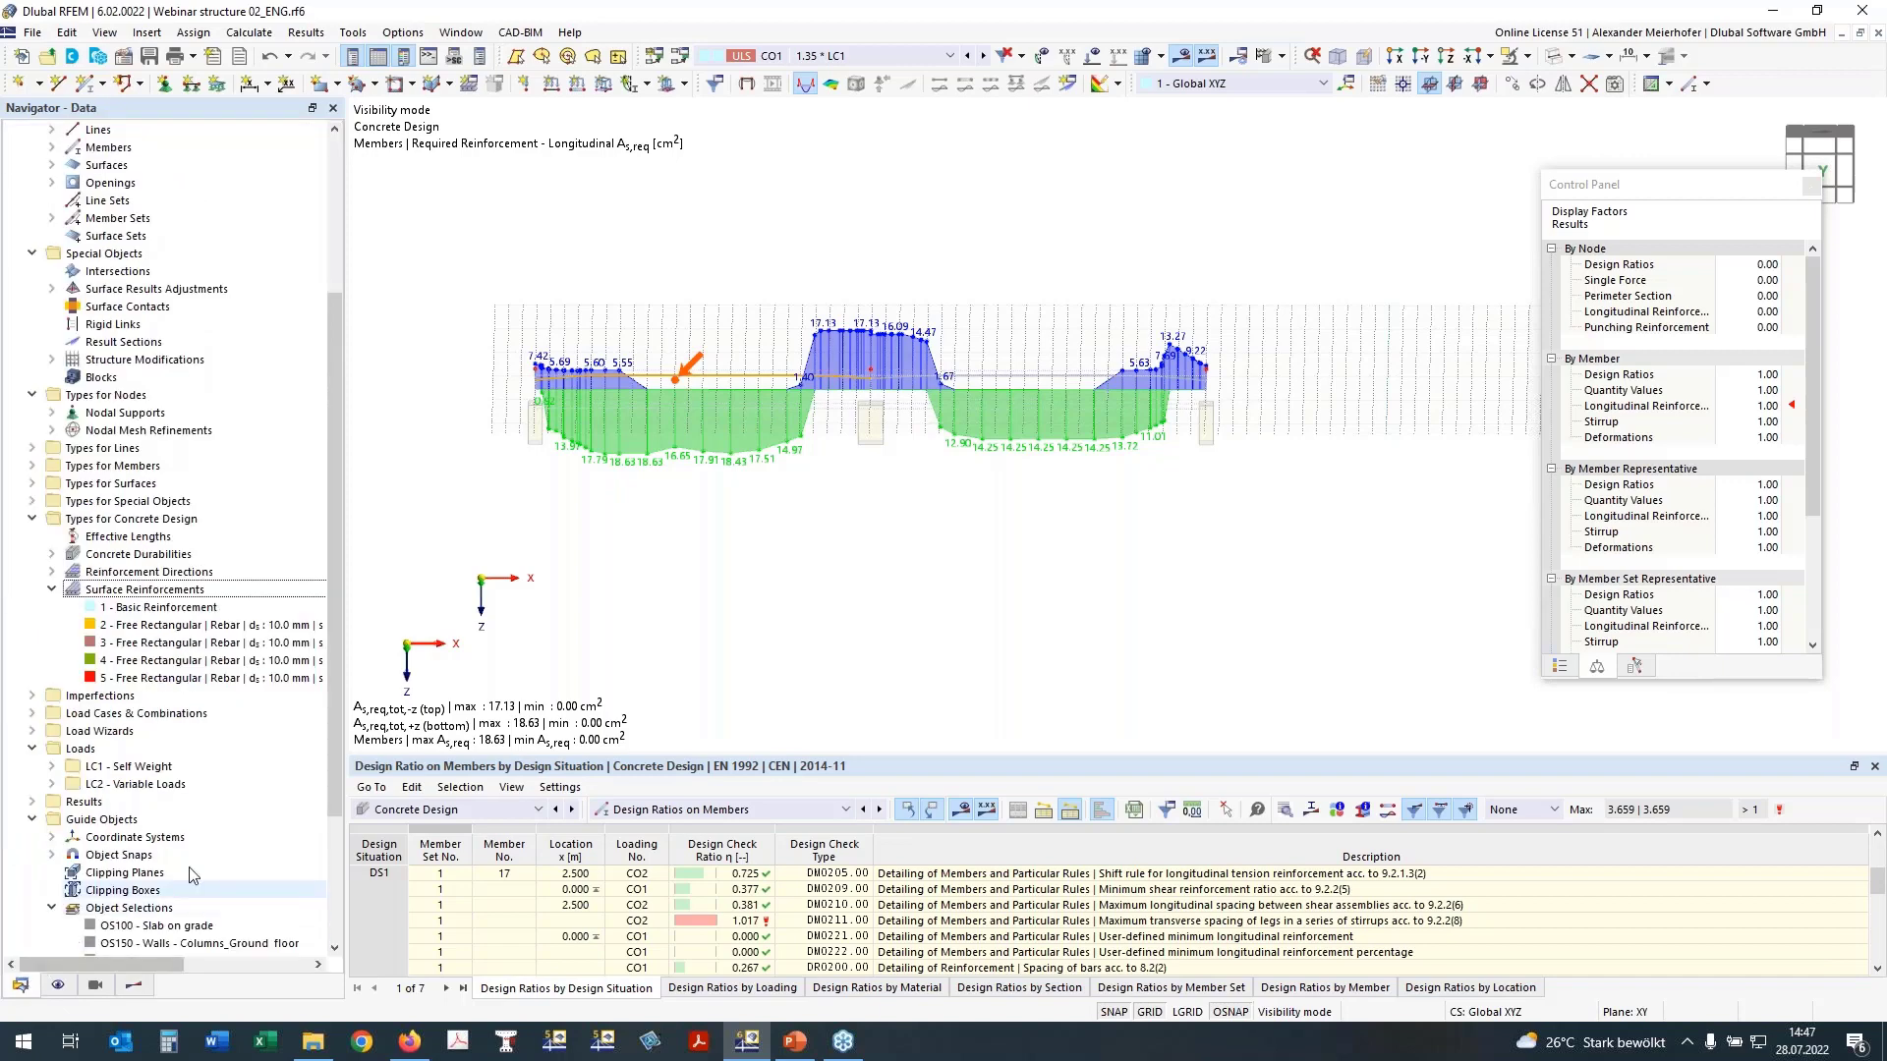
scroll(63, 944, "down", 5)
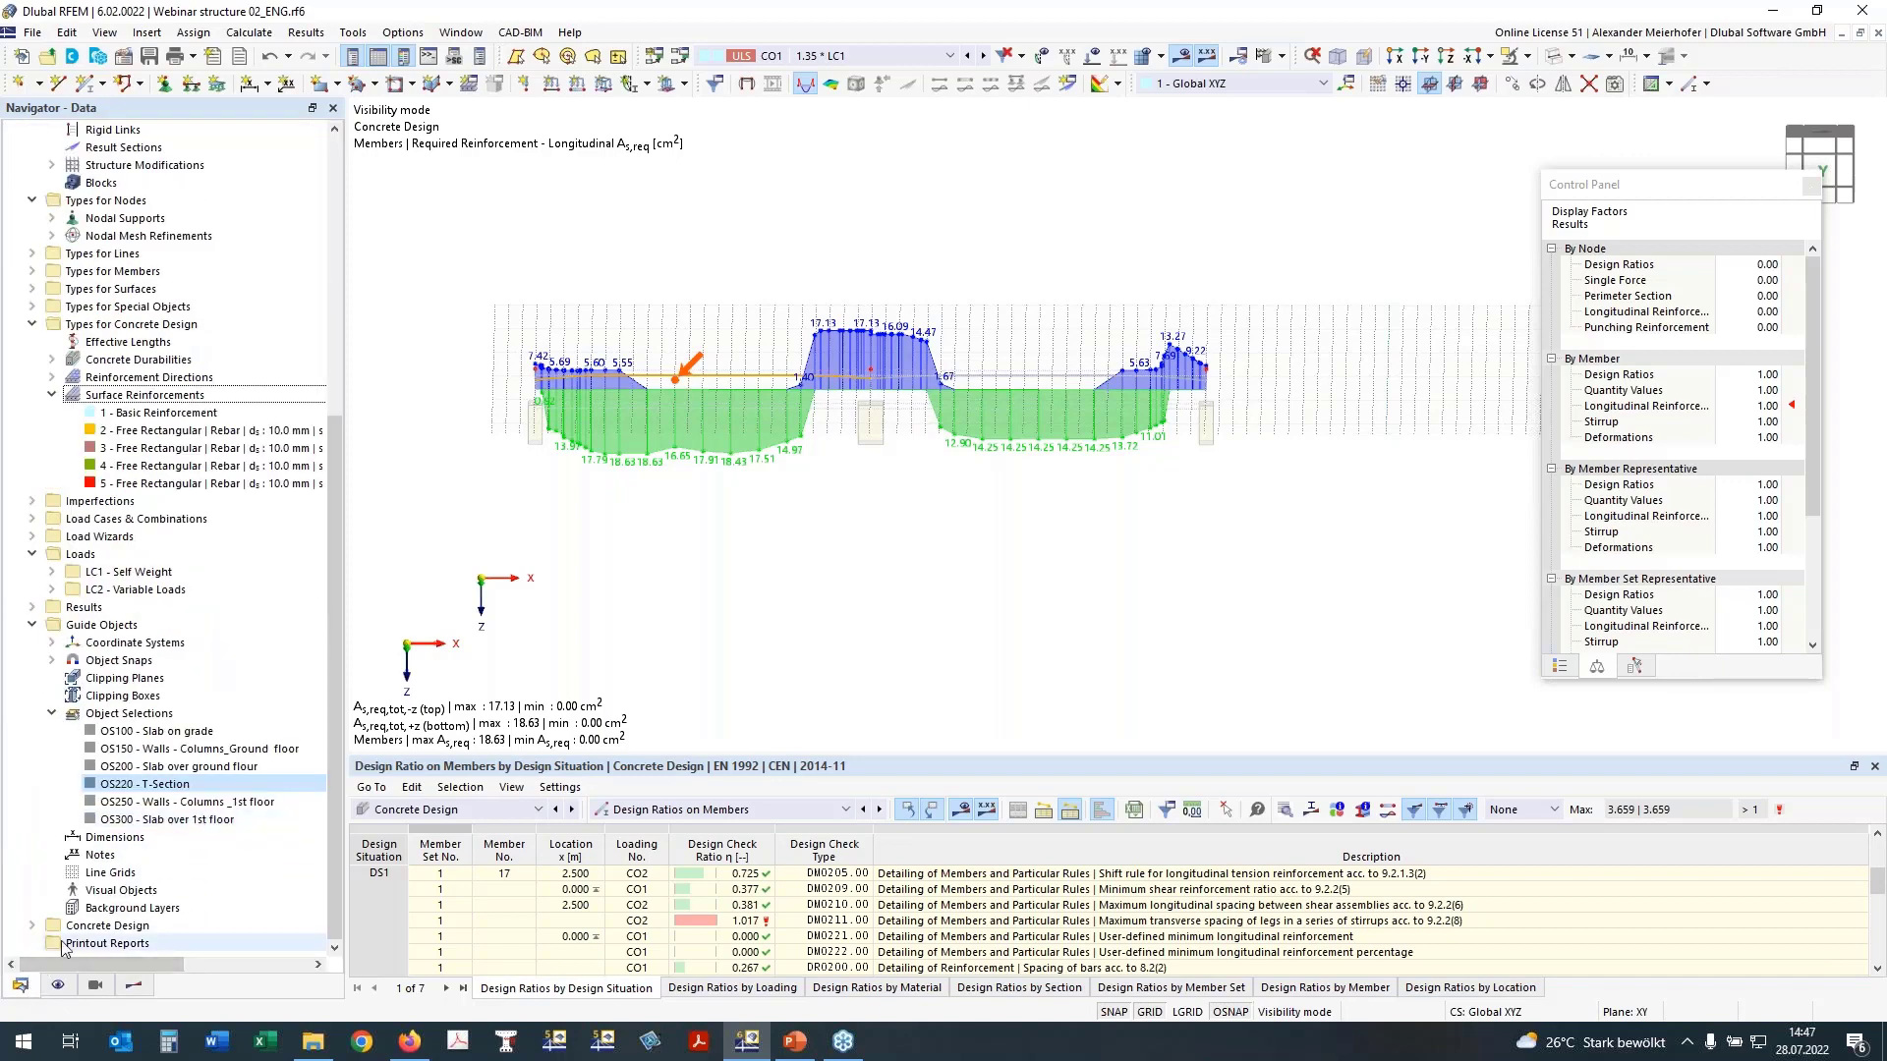
left_click(102, 946)
right_click(114, 947)
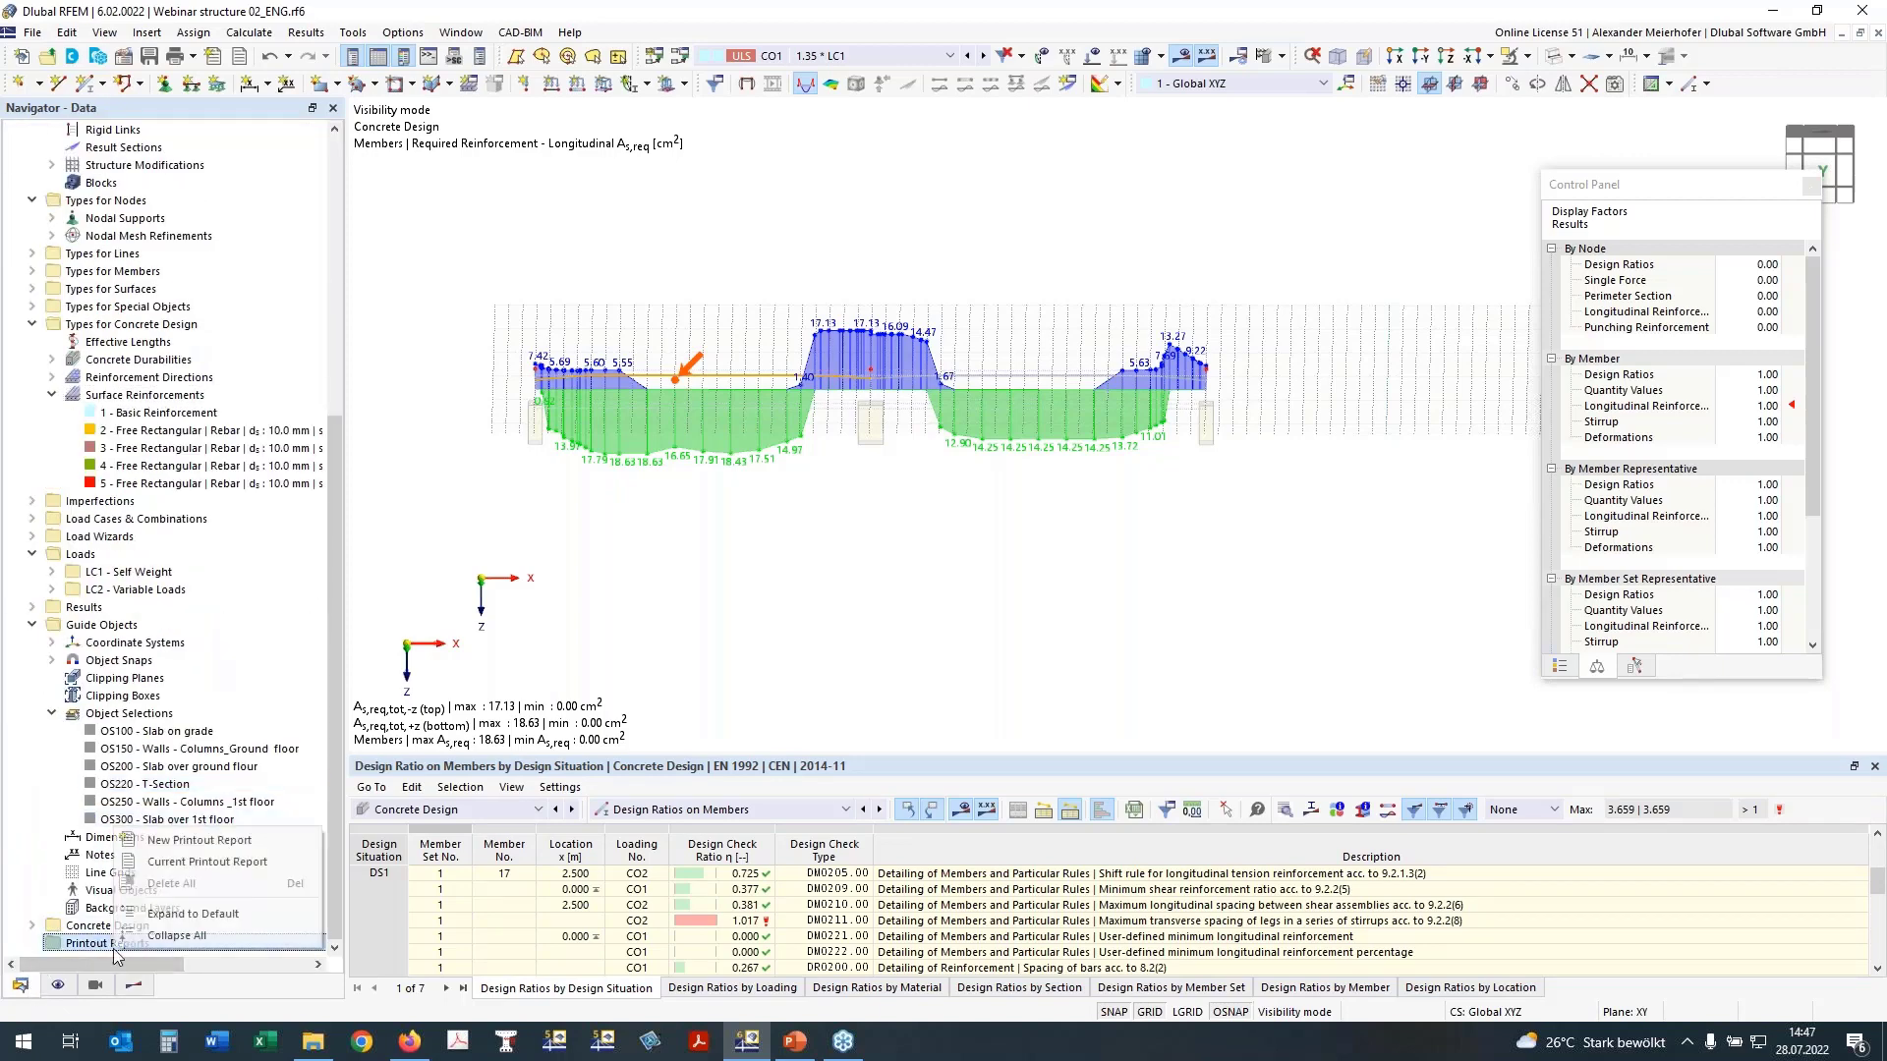
left_click(210, 843)
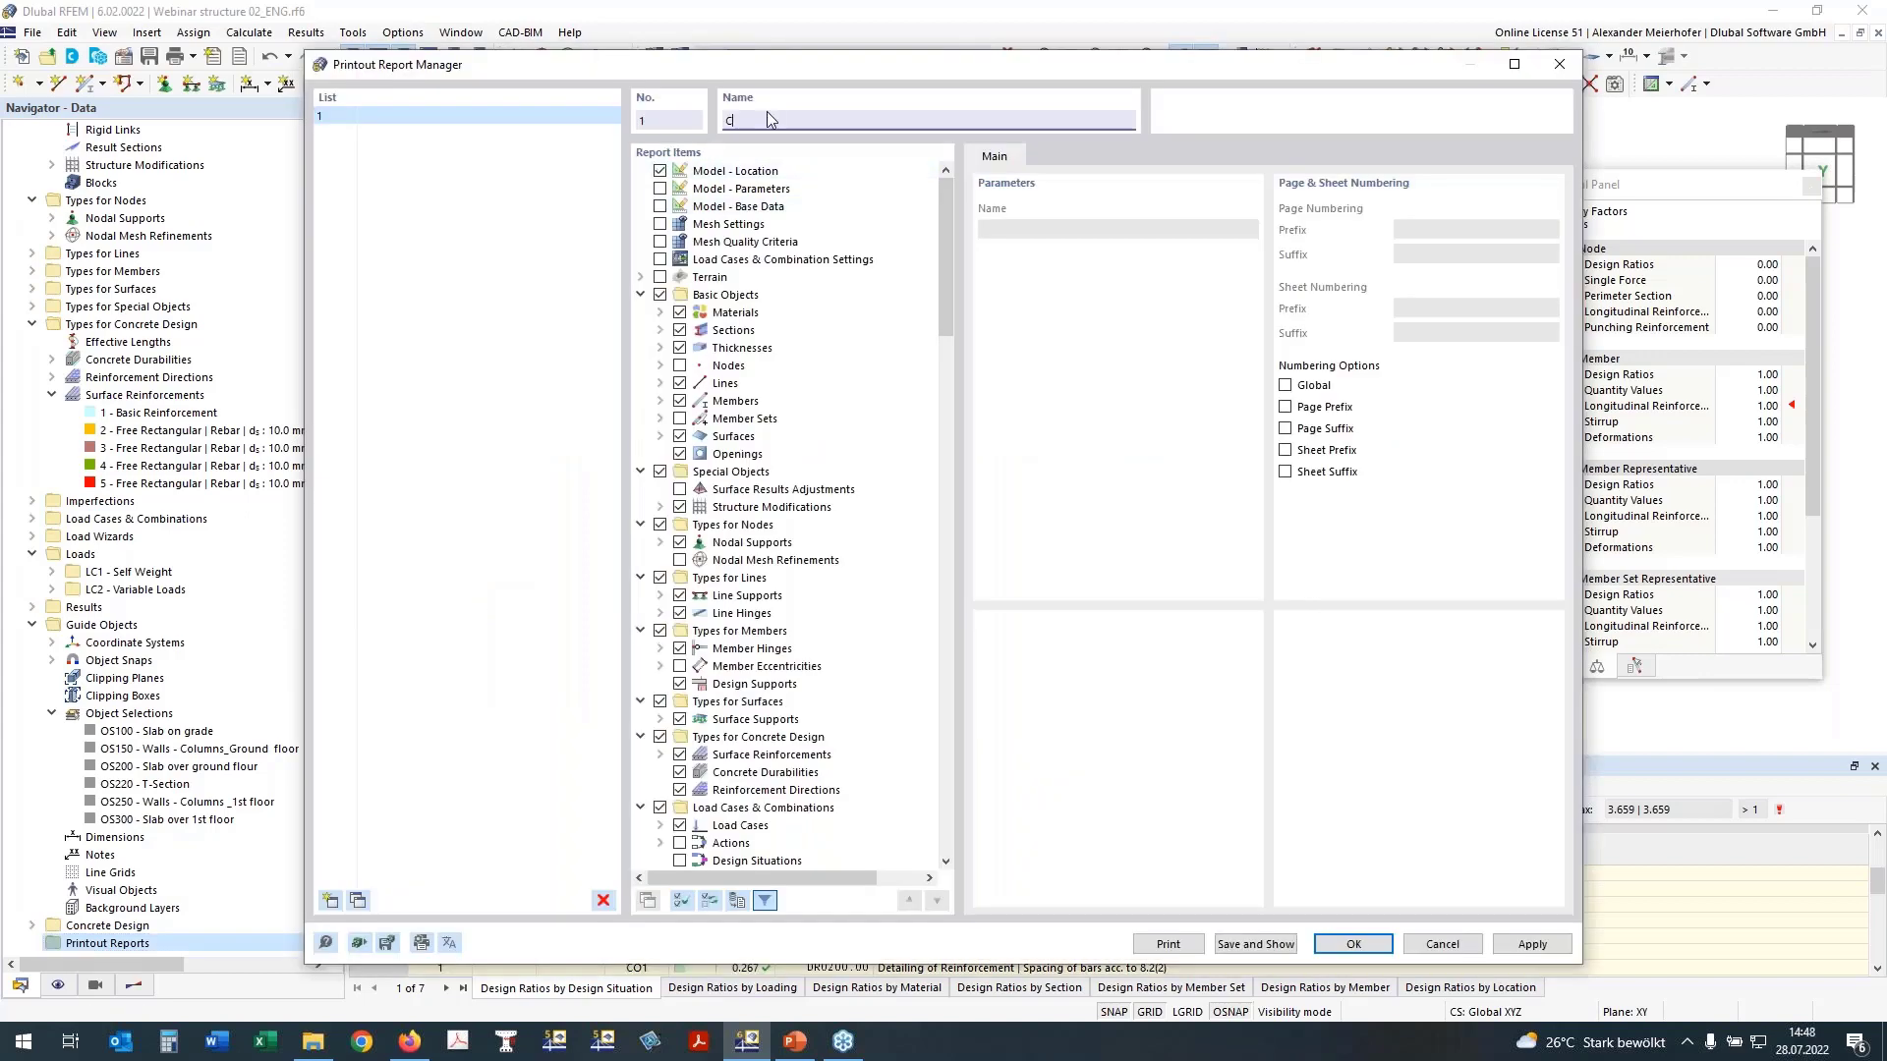
type("crete Design")
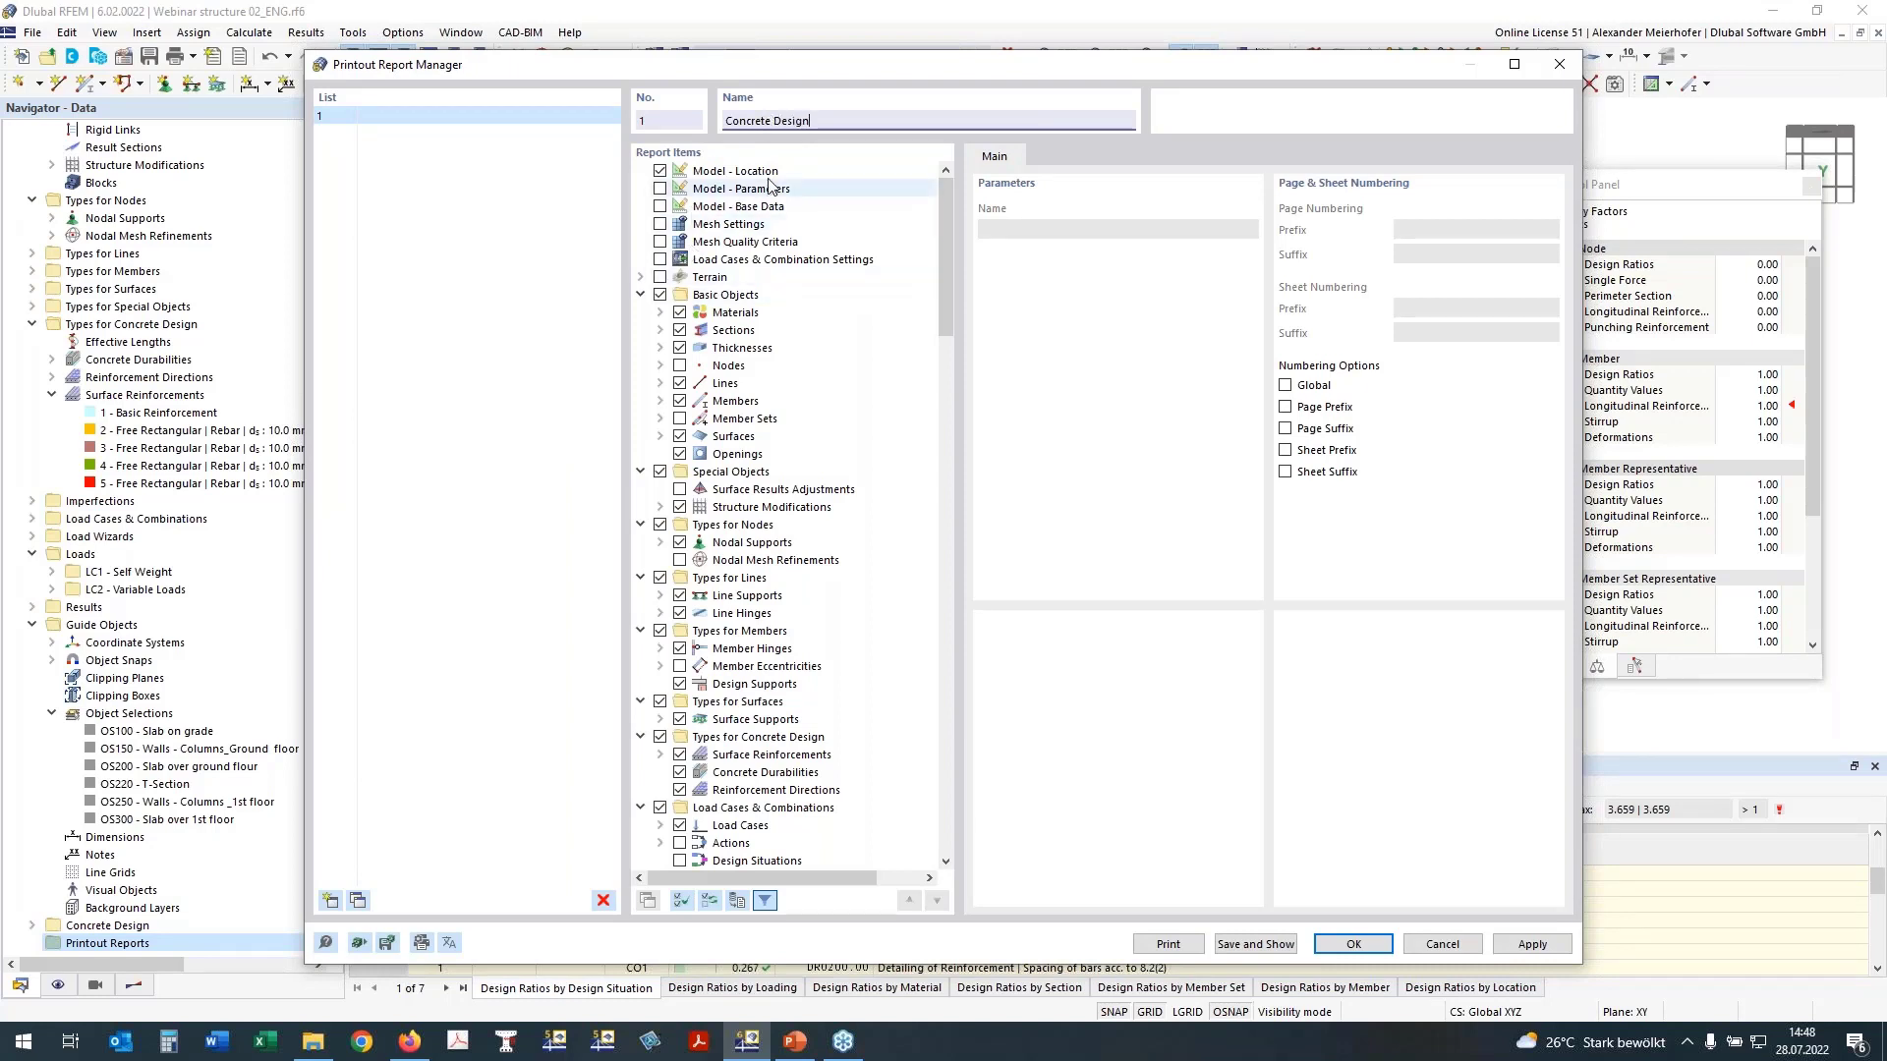
Step: Exclude Model - Location from the report items and collapse the whole item tree to its main categories
left_click(660, 173)
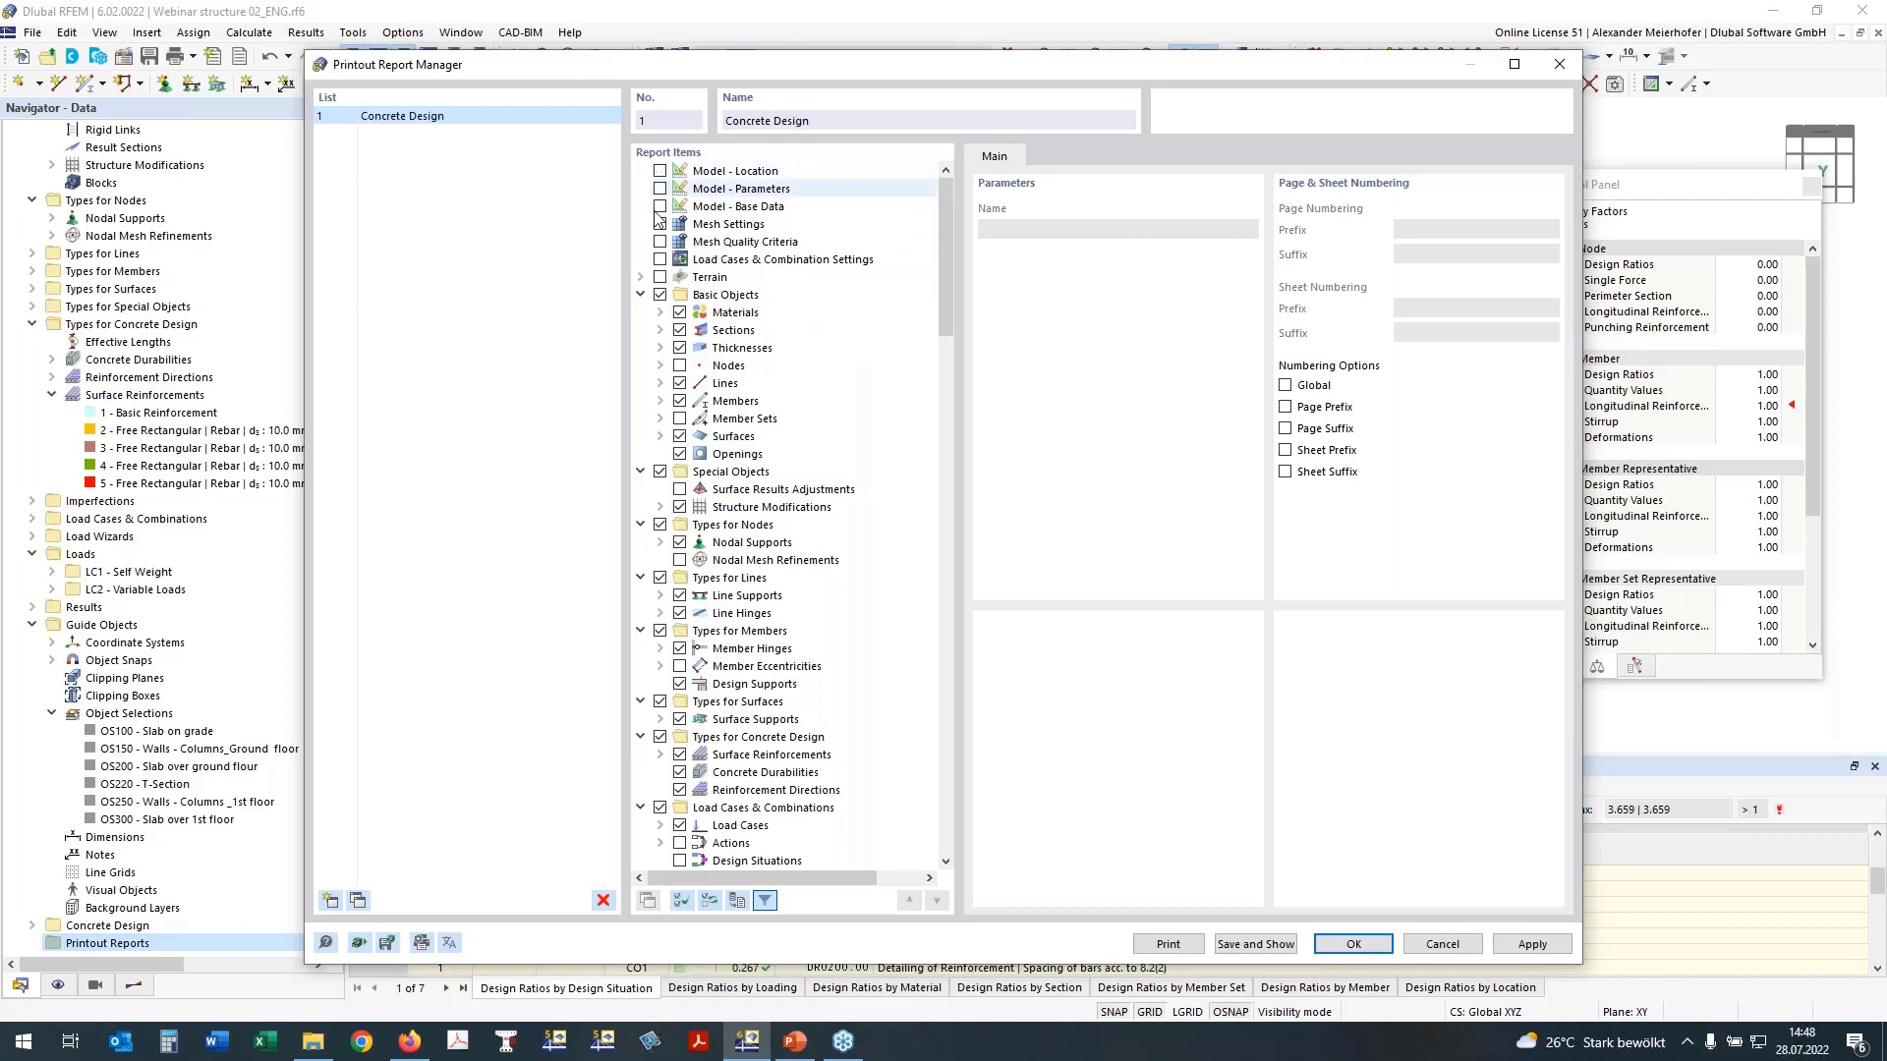
right_click(668, 297)
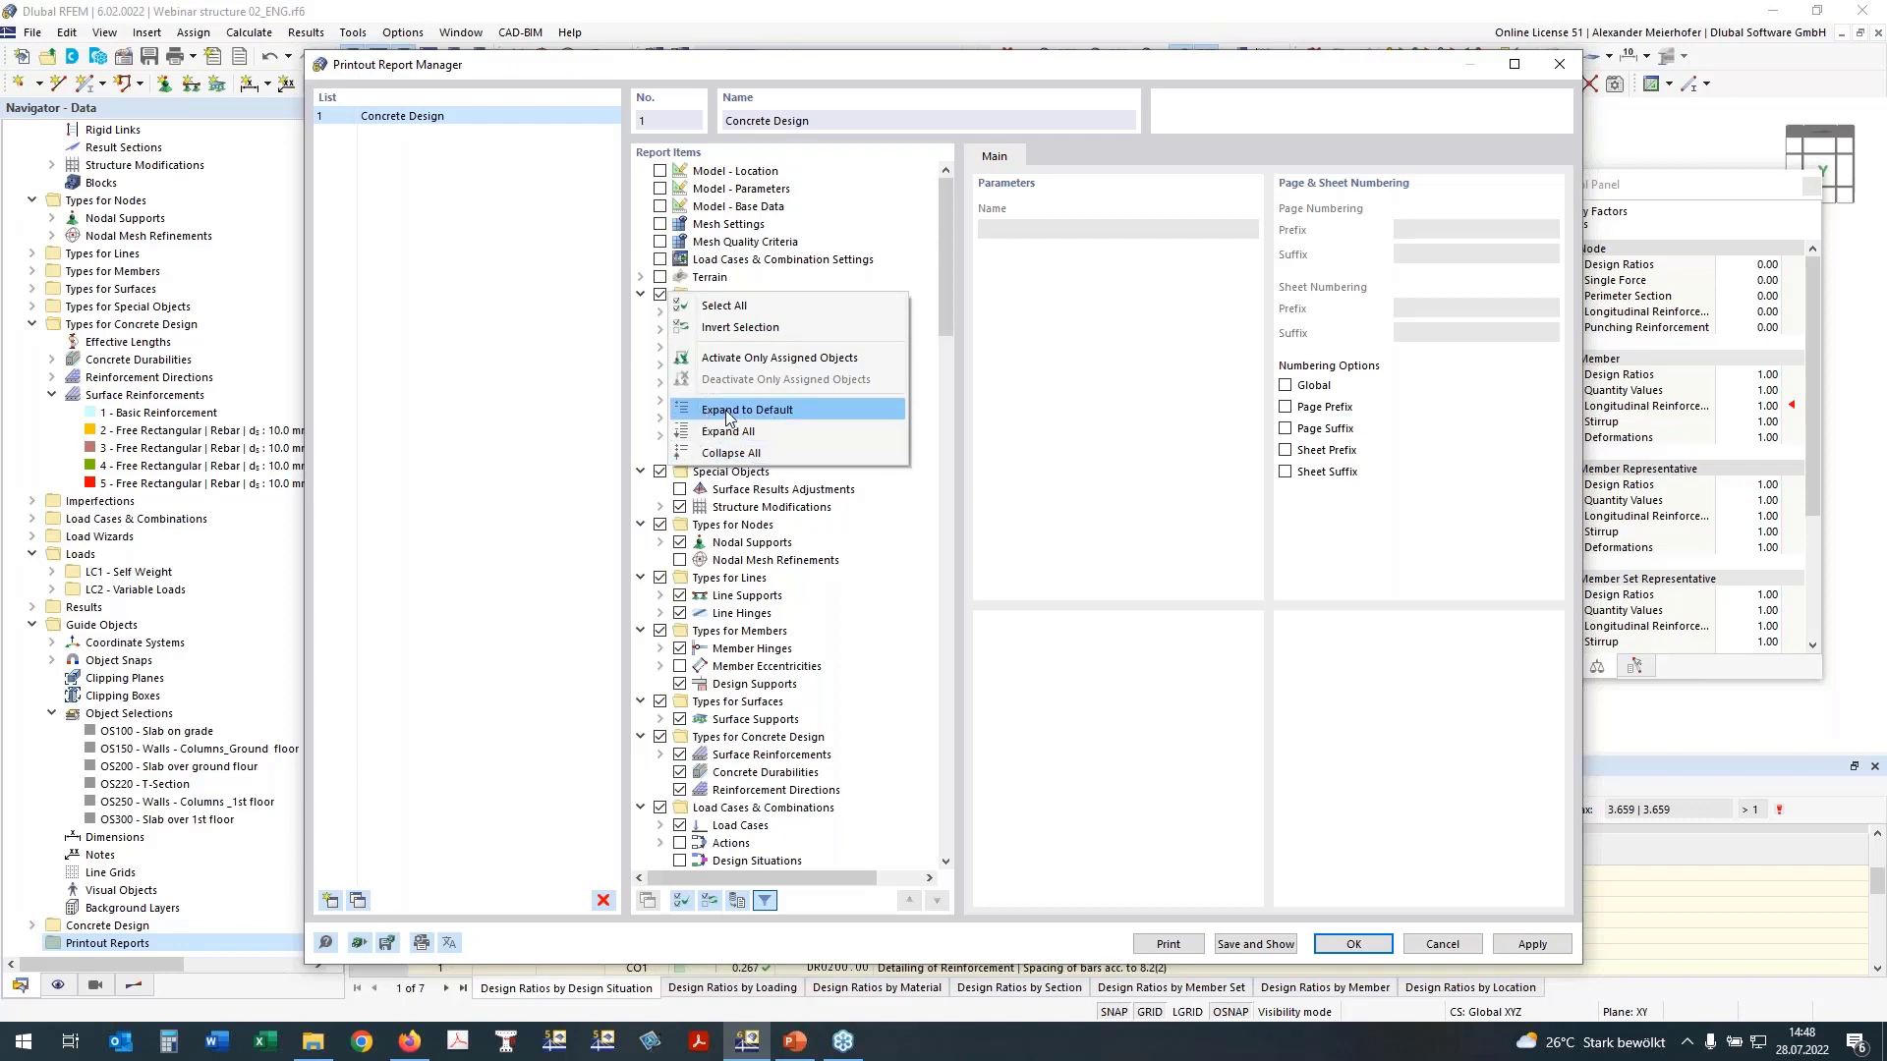
left_click(731, 453)
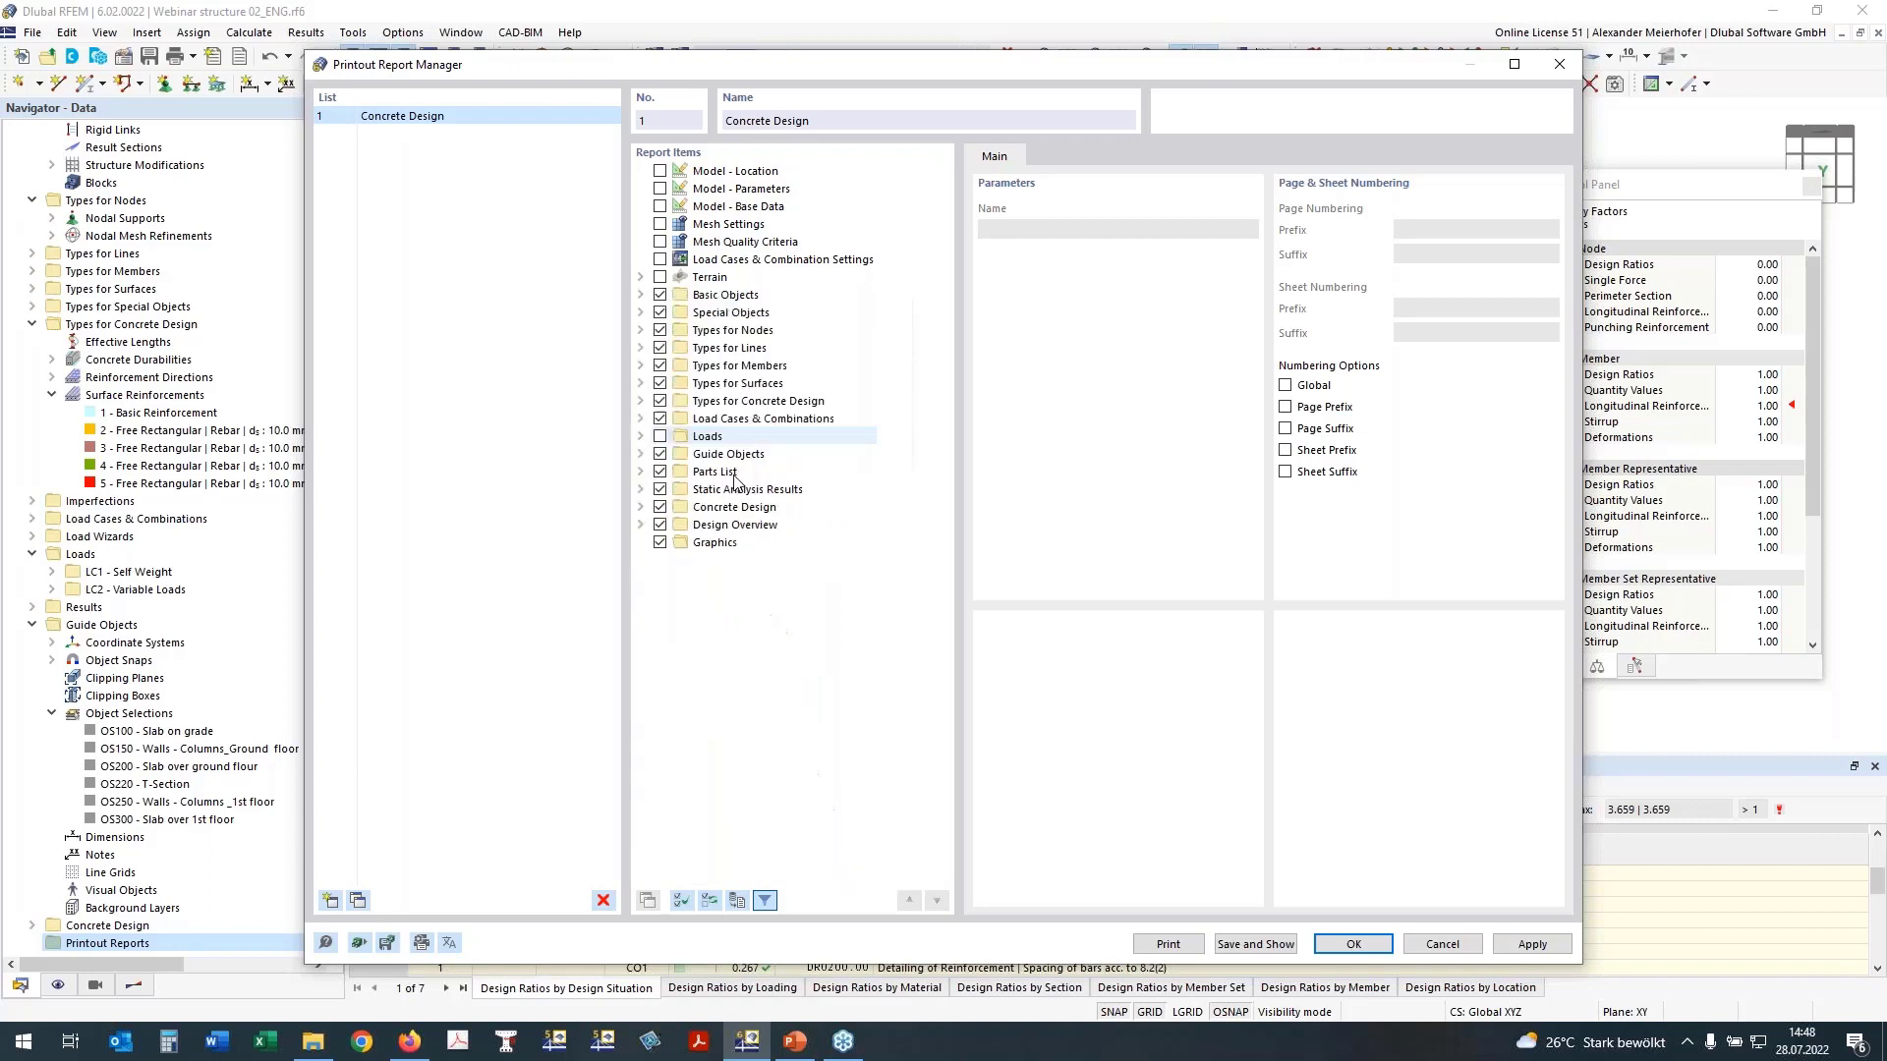
Step: Exclude Basic Objects, Special Objects and the Types for Nodes, Lines, Members and Surfaces from the report
left_click(659, 296)
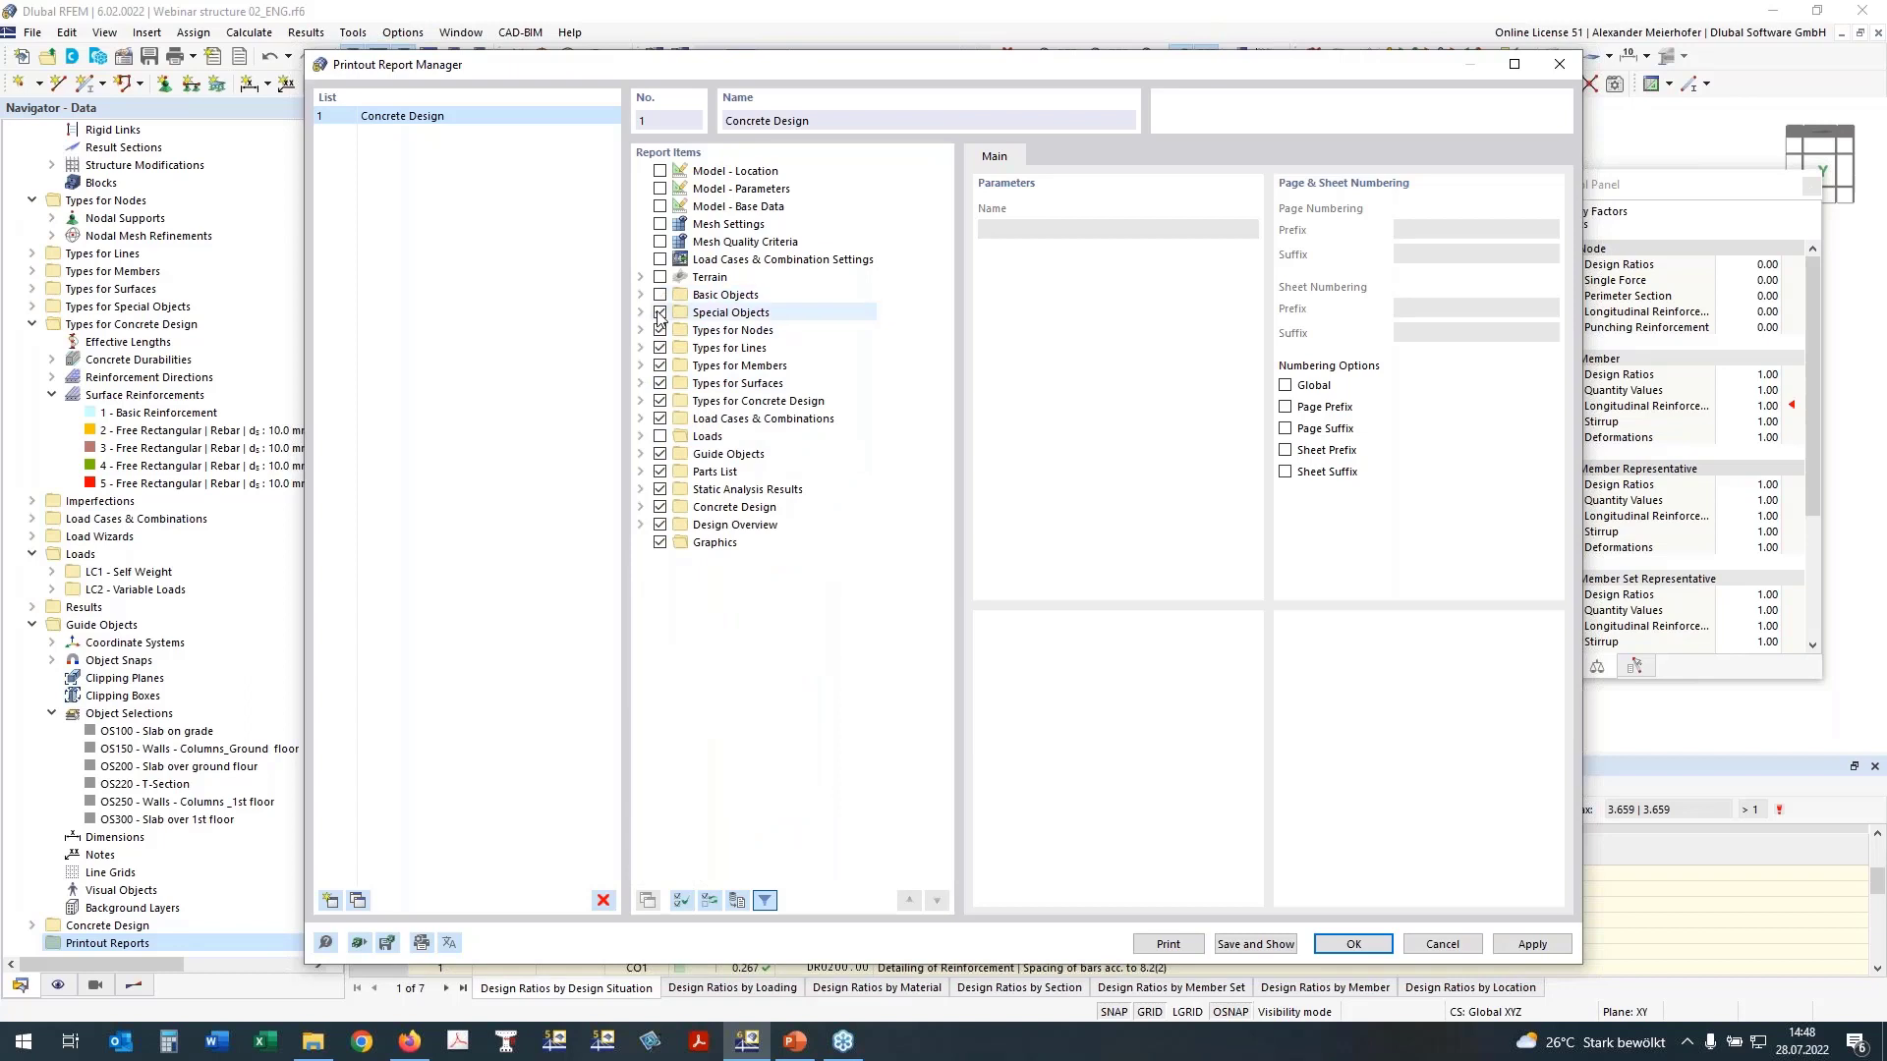
left_click(660, 313)
left_click(659, 331)
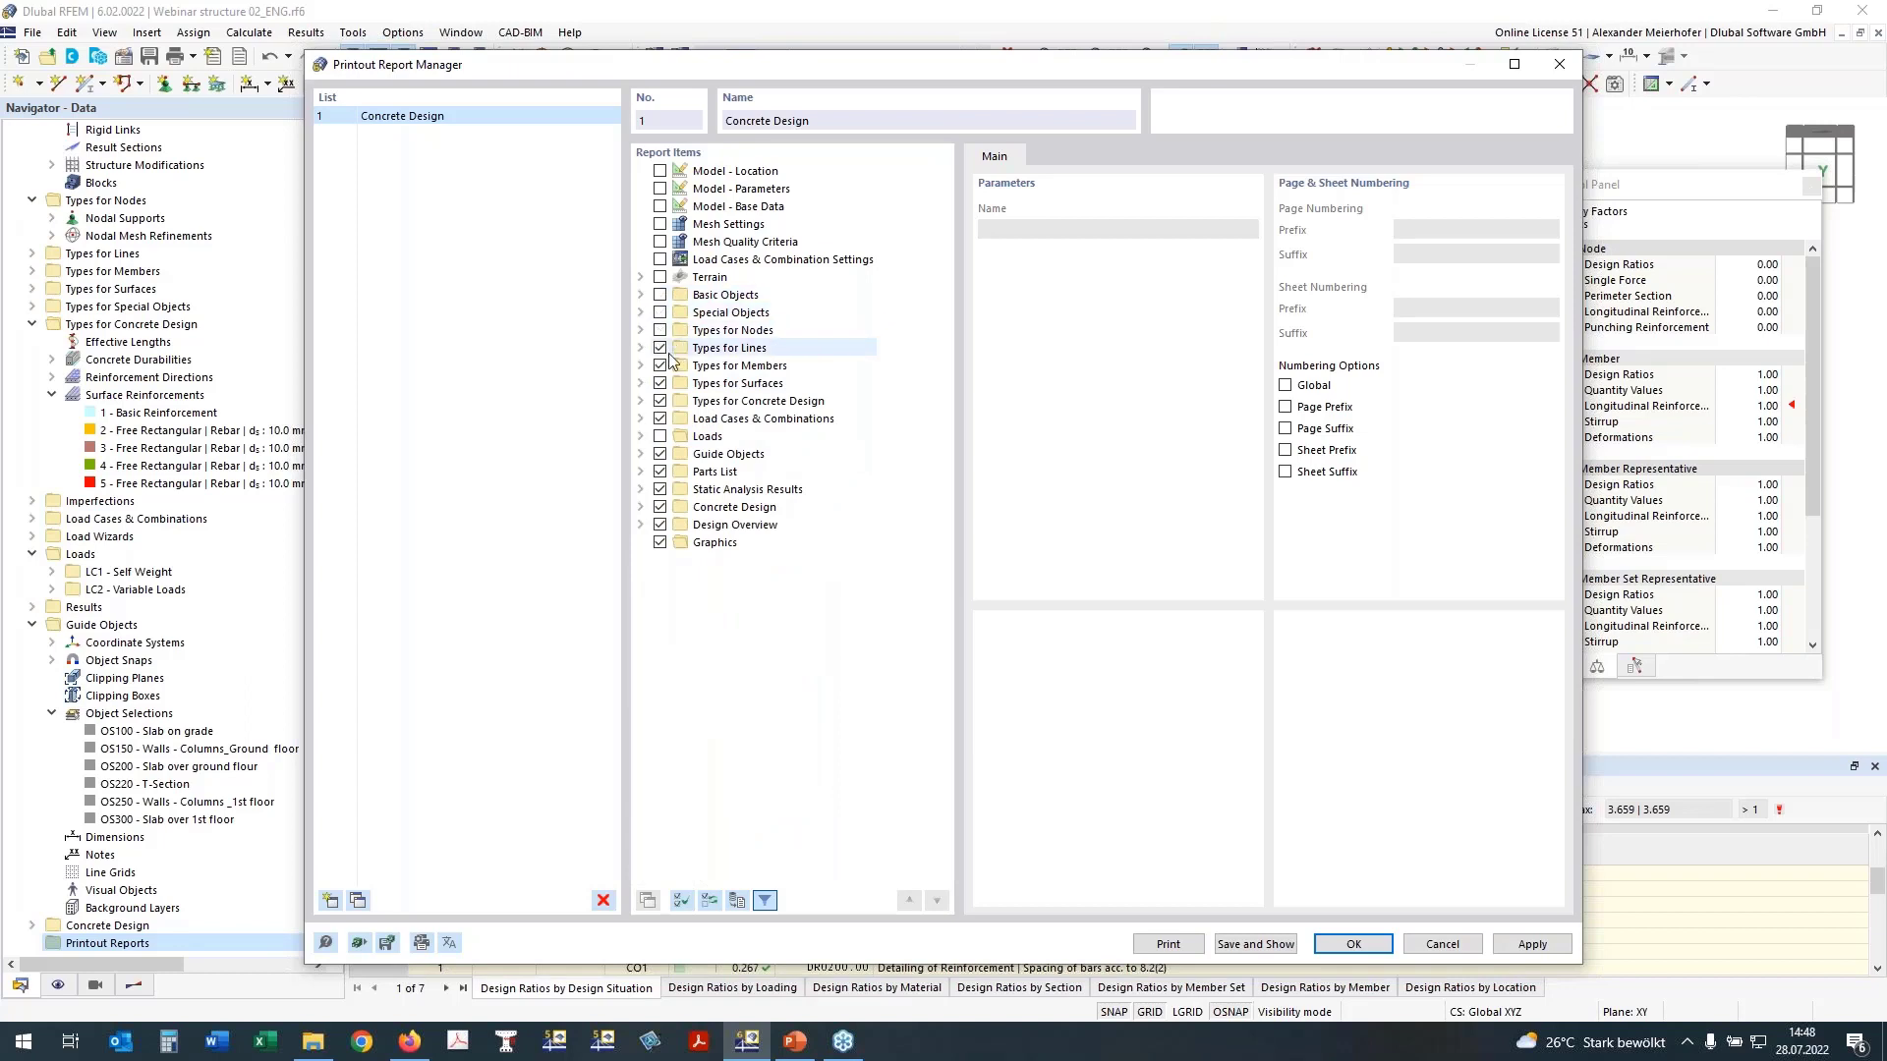
left_click(660, 367)
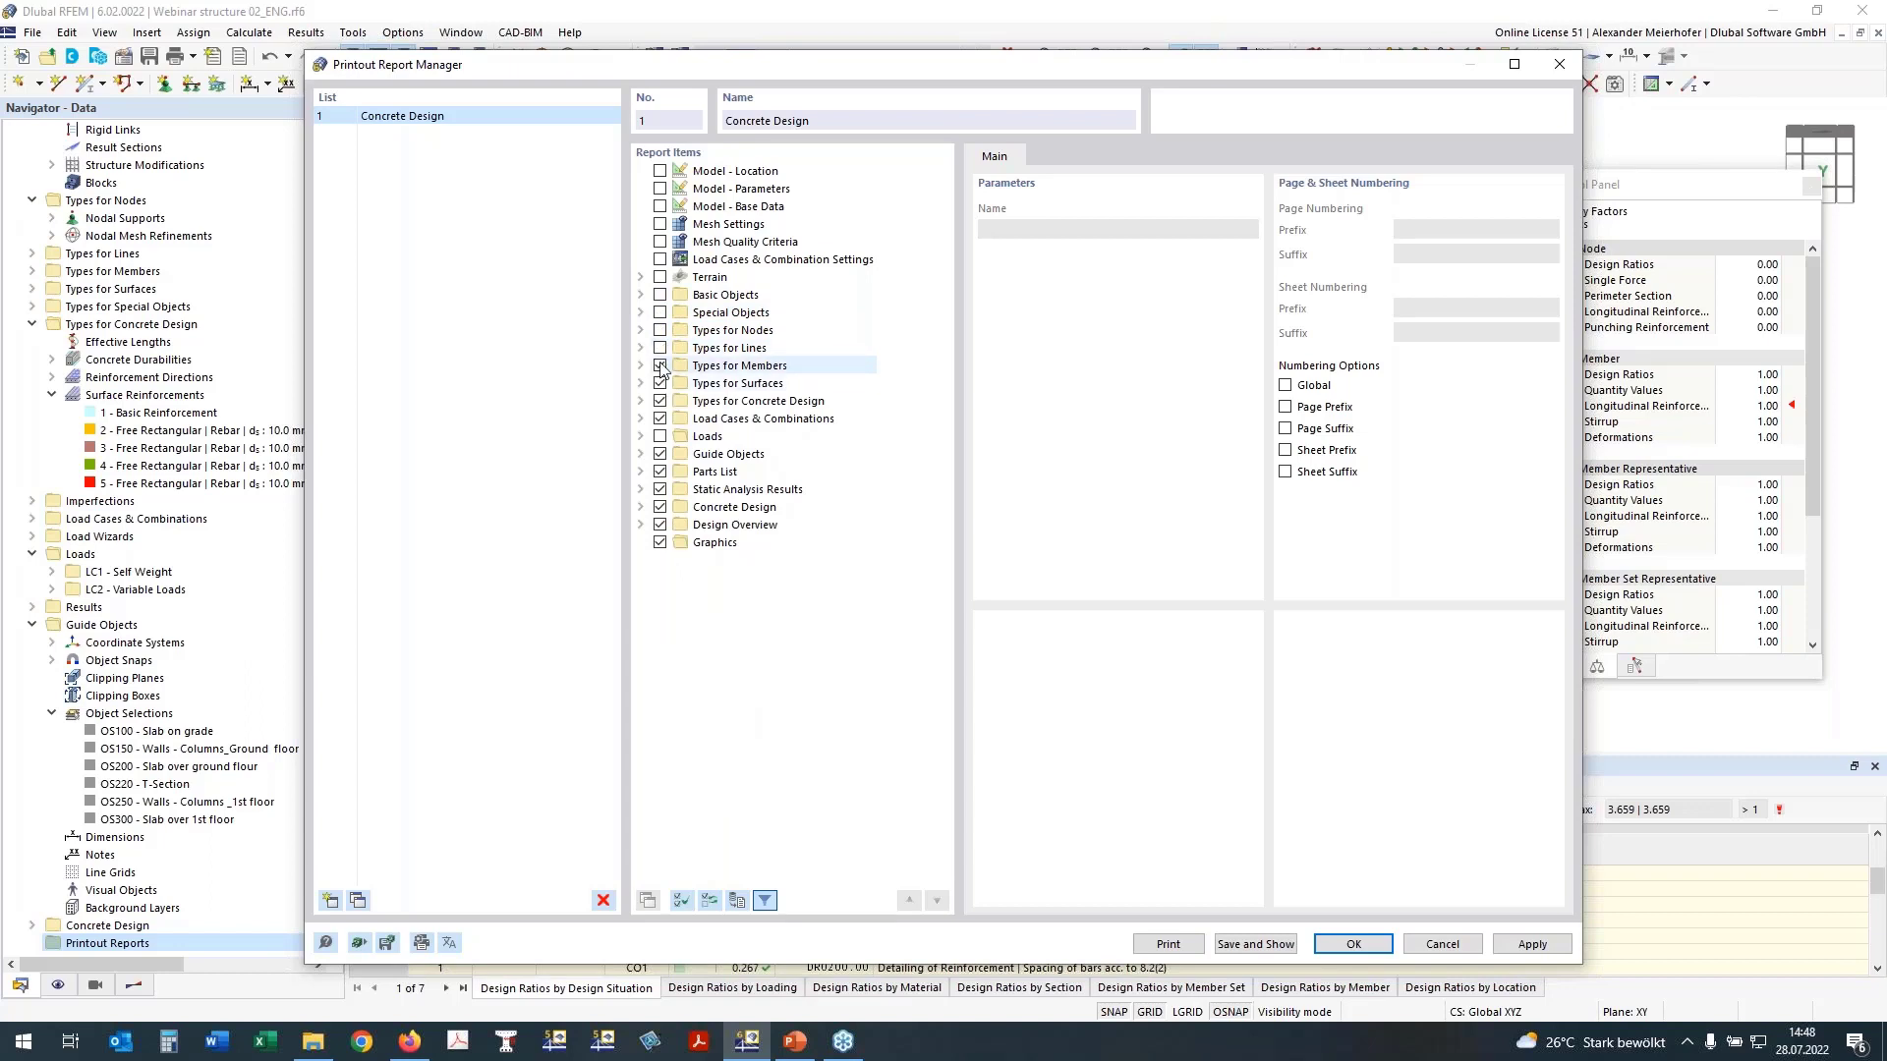
left_click(659, 383)
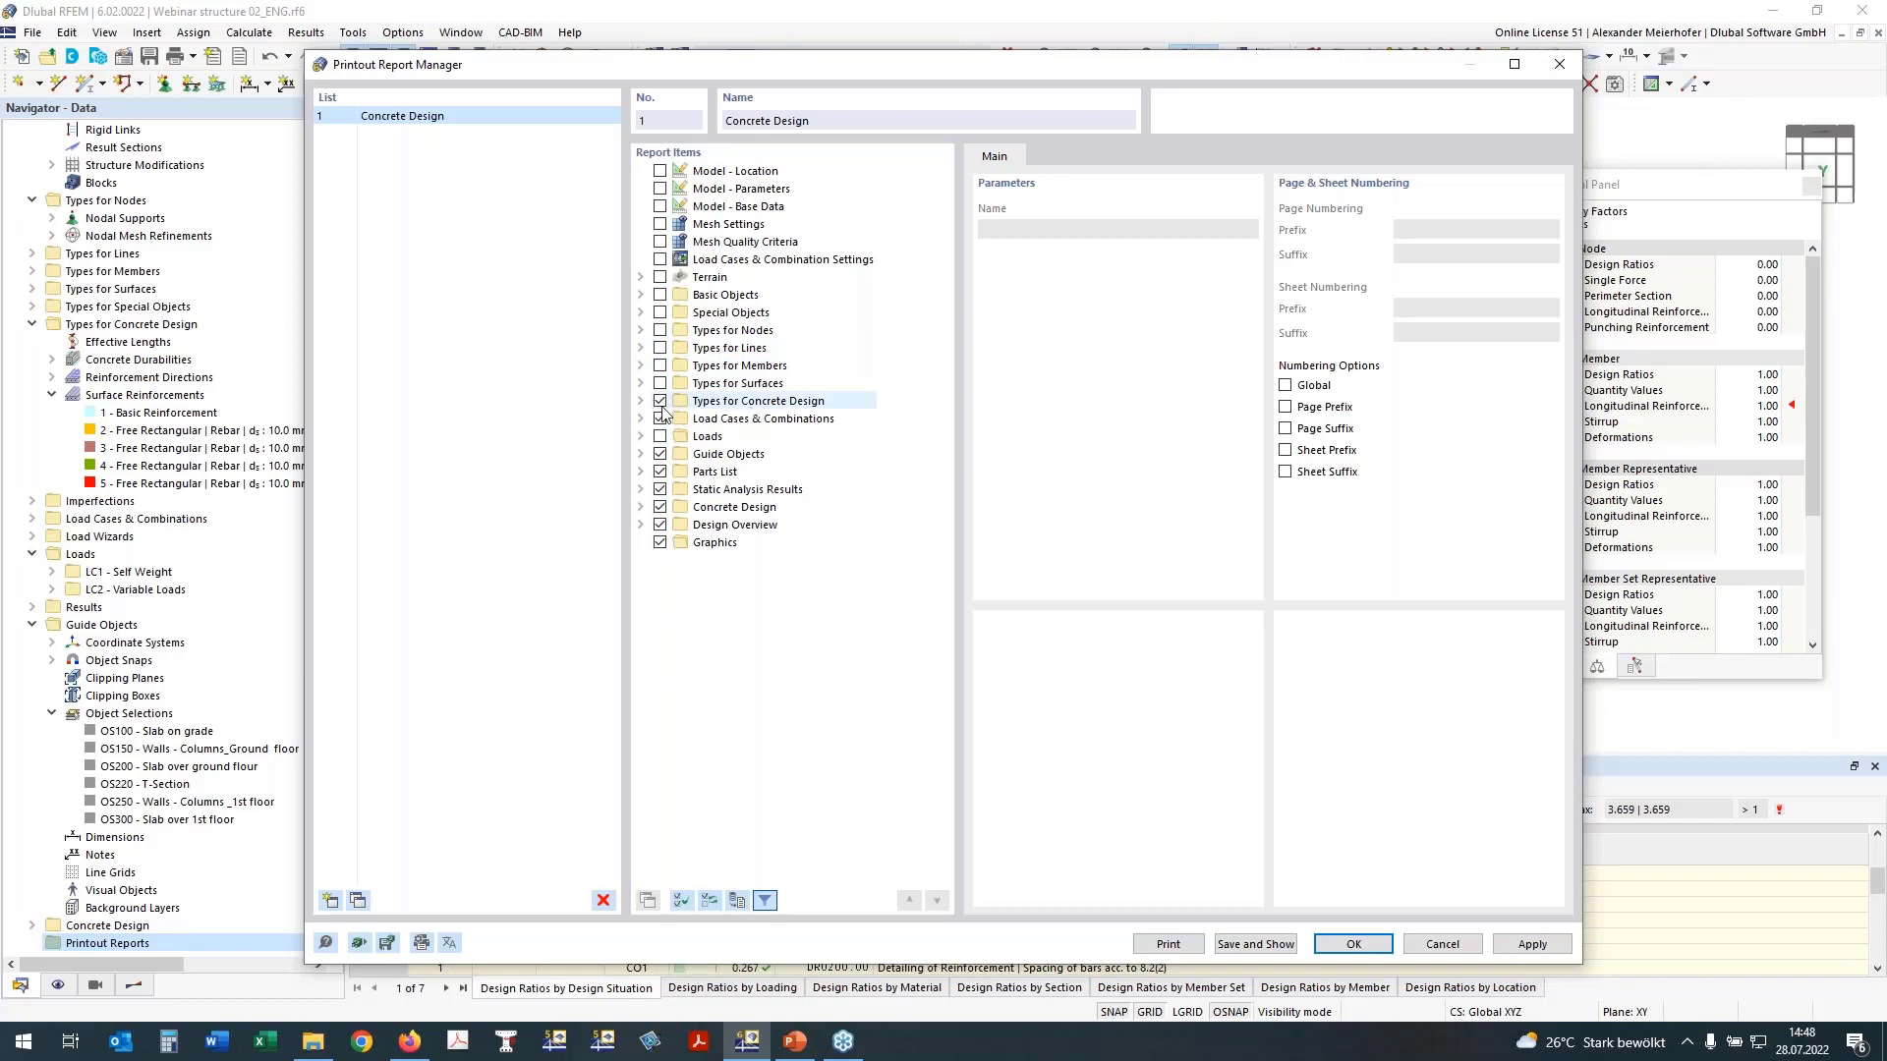
Step: Check the items under Types for Concrete Design, and exclude Load Cases & Combinations, Guide Objects, Parts List and Static Analysis Results from the report
left_click(641, 401)
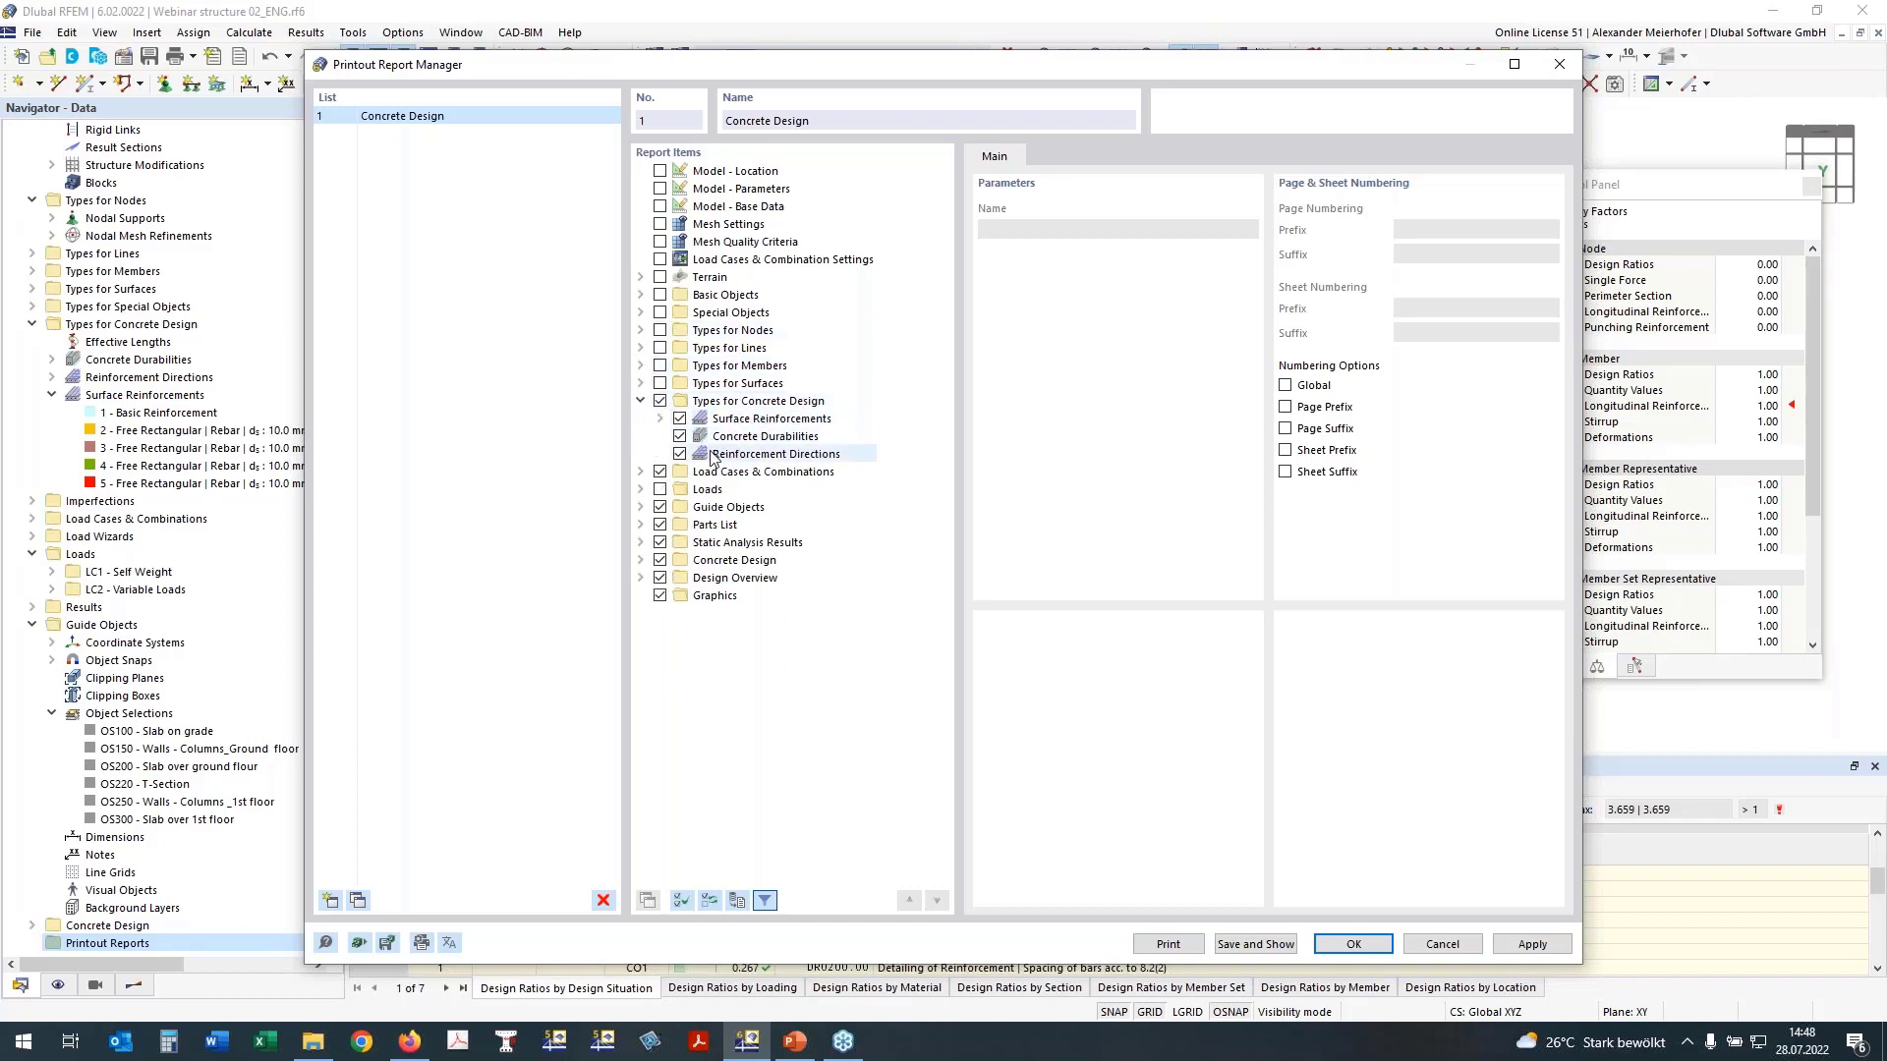
left_click(660, 471)
left_click(660, 507)
left_click(659, 524)
left_click(659, 542)
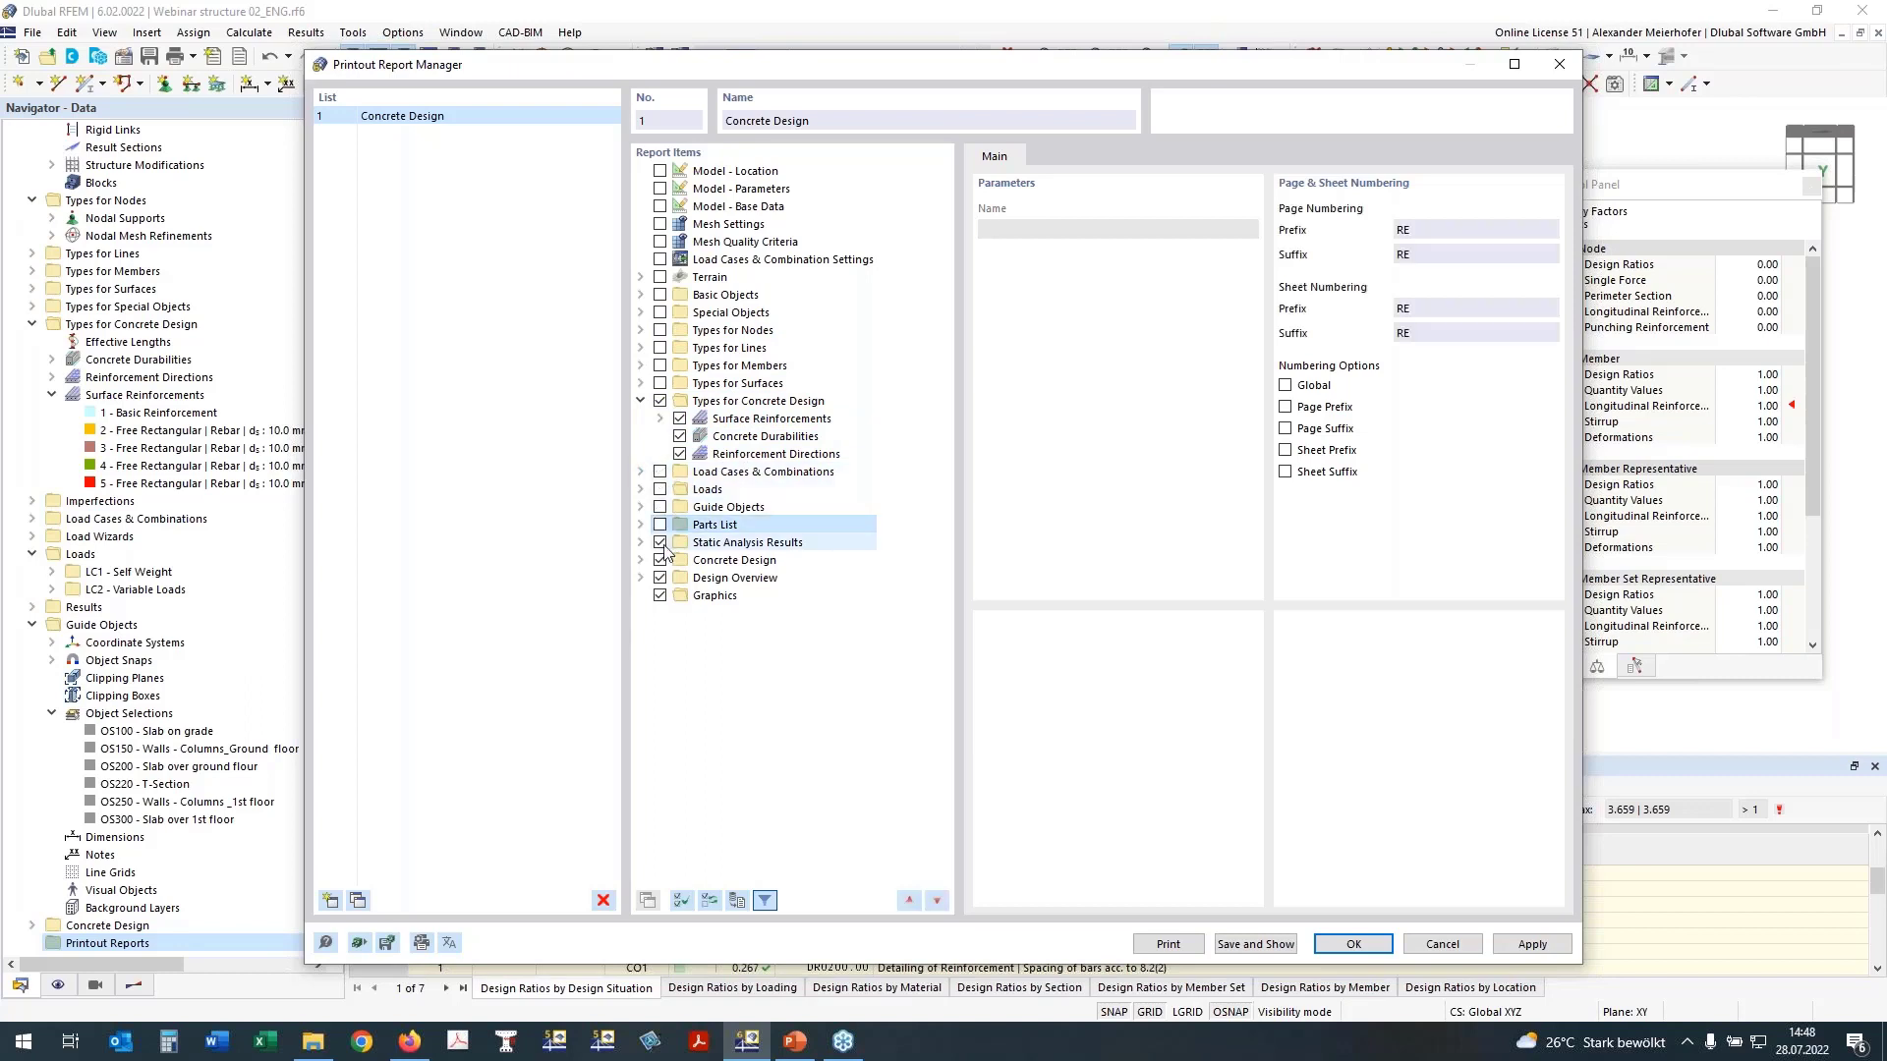
Step: Expand the Concrete Design results in the report items and exclude Design Ratio on Members by Member
left_click(642, 561)
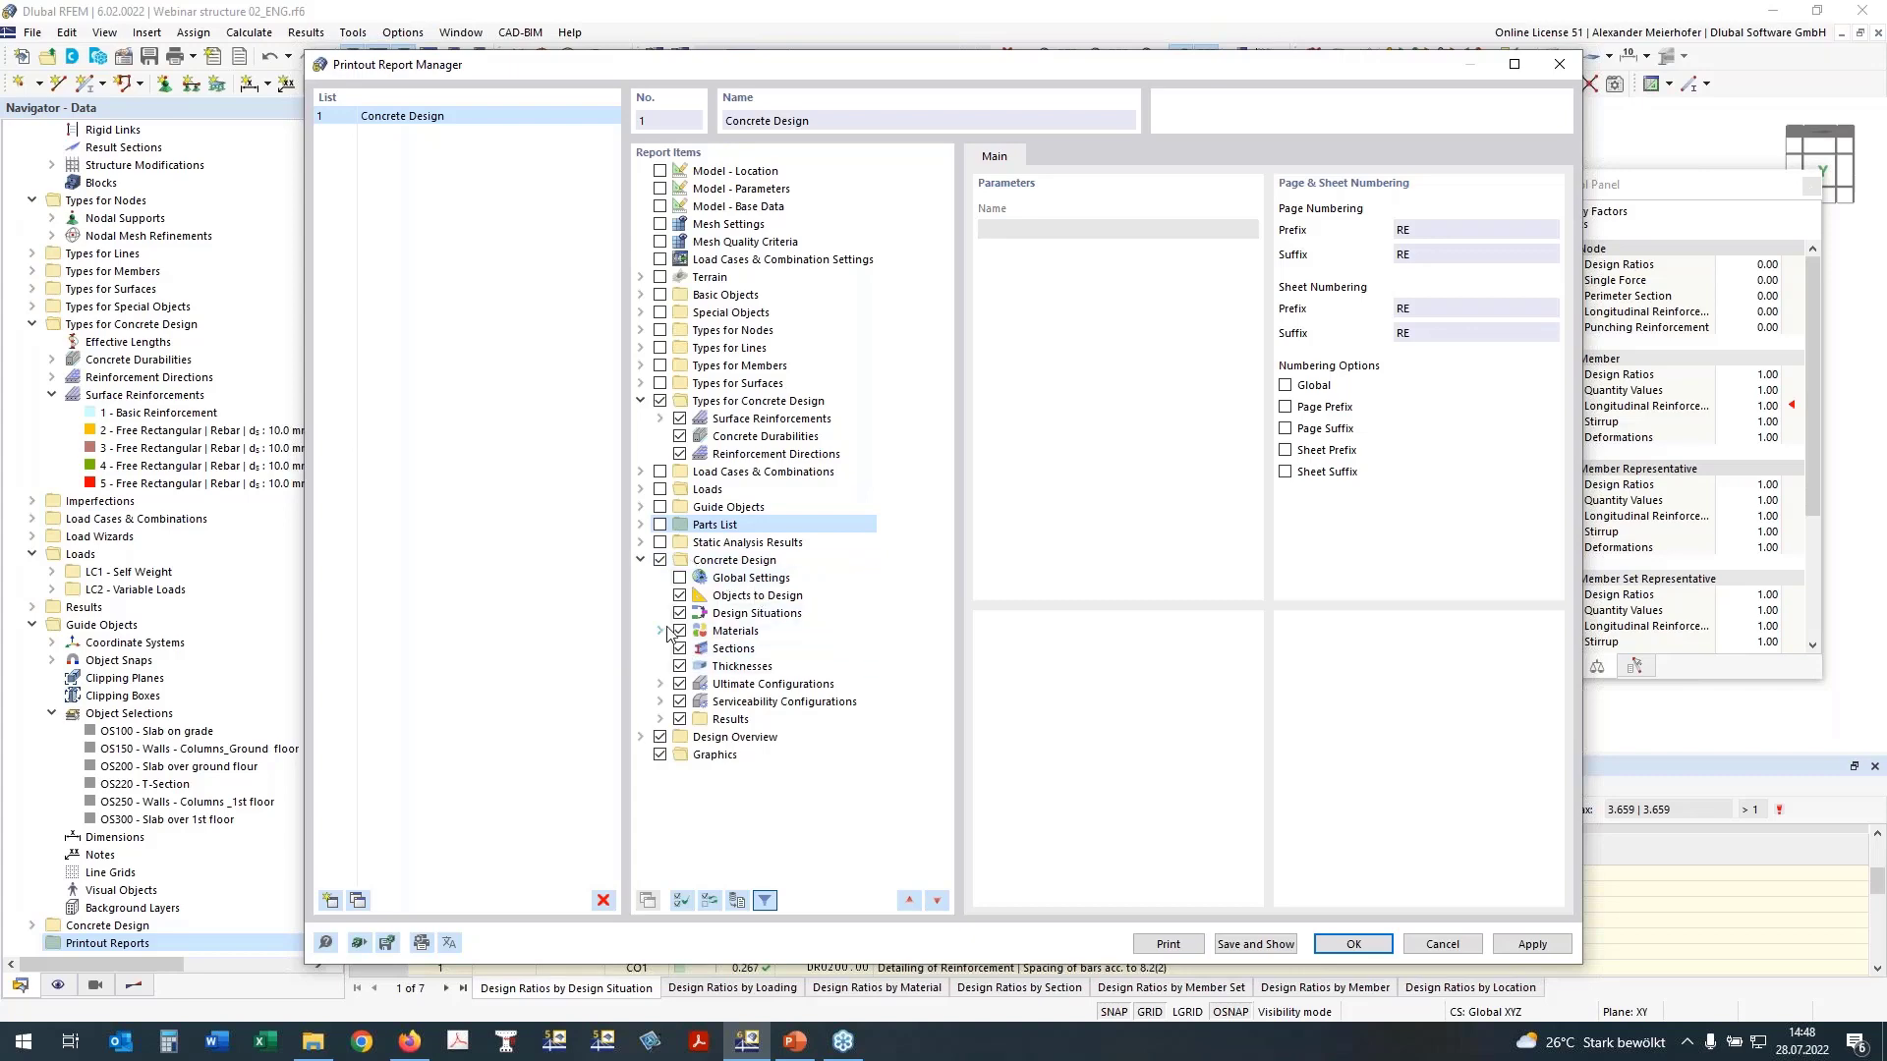
left_click(659, 719)
scroll(744, 359, "down", 7)
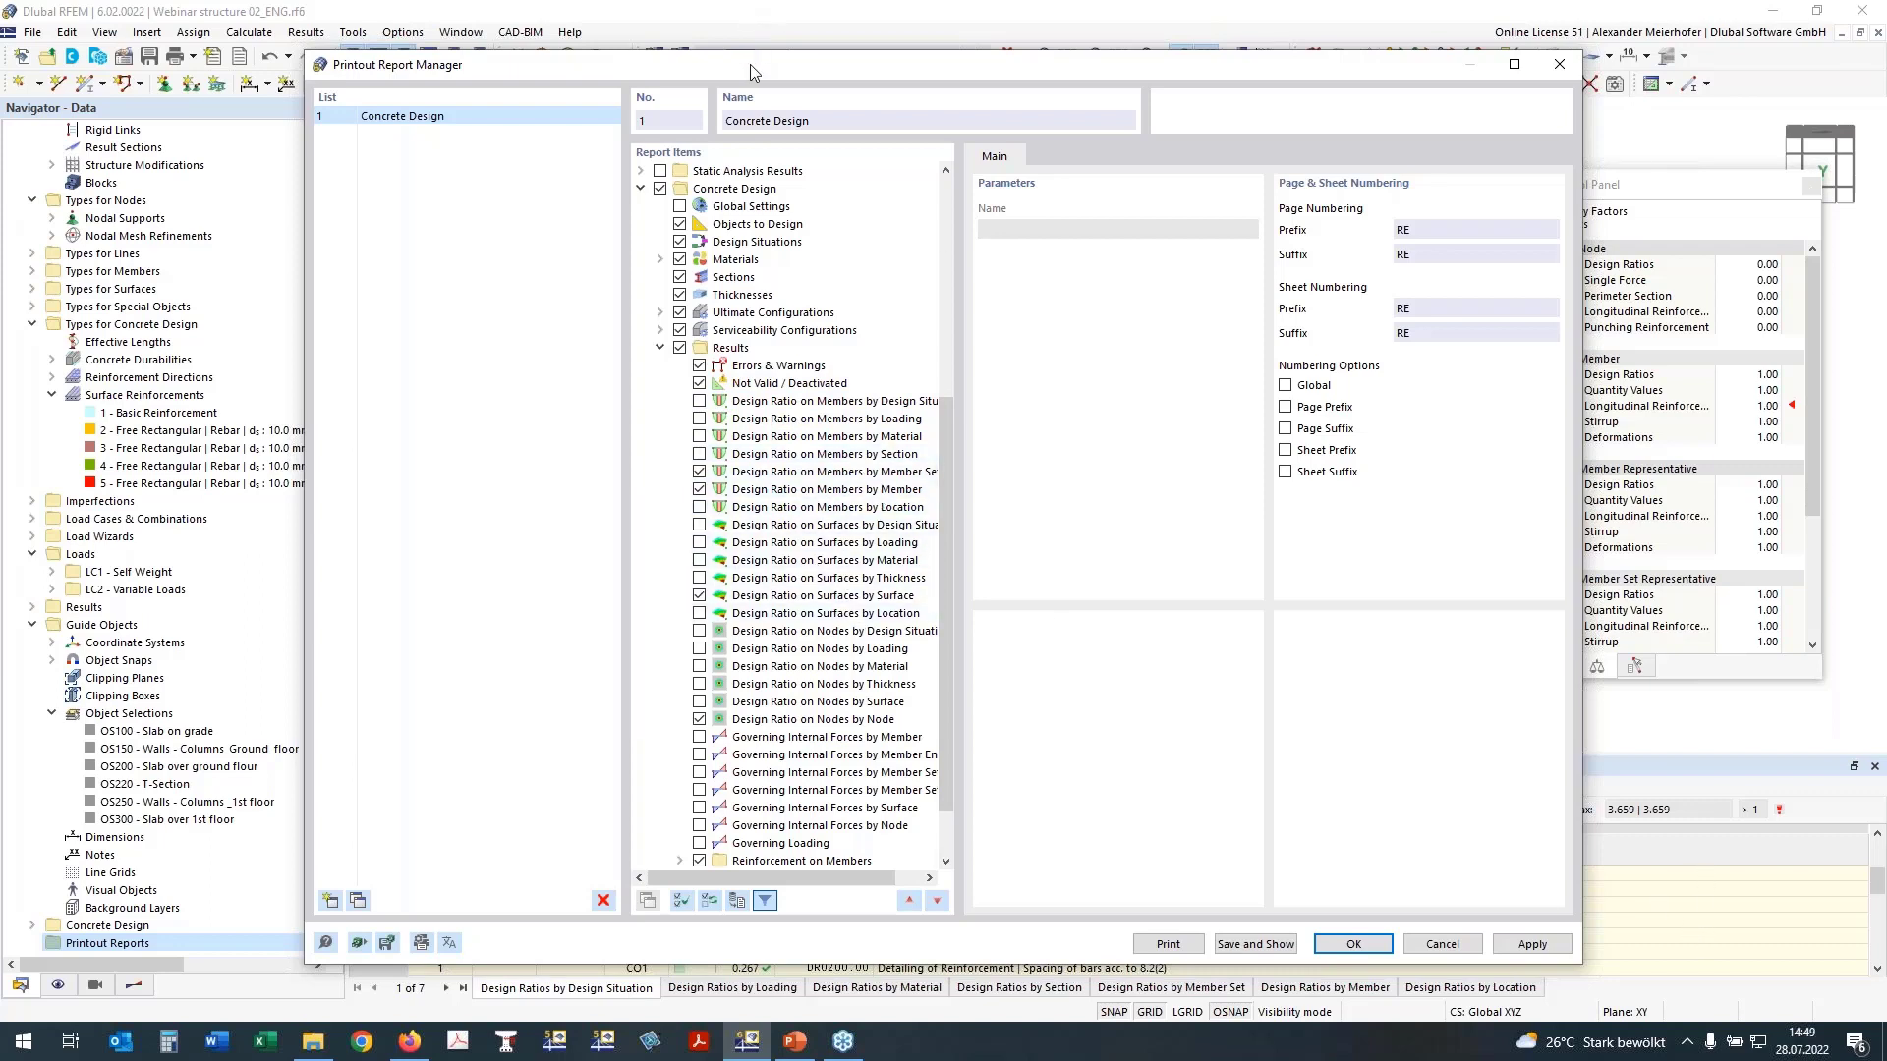
left_click_drag(751, 63, 670, 38)
double_click(637, 27)
double_click(1050, 12)
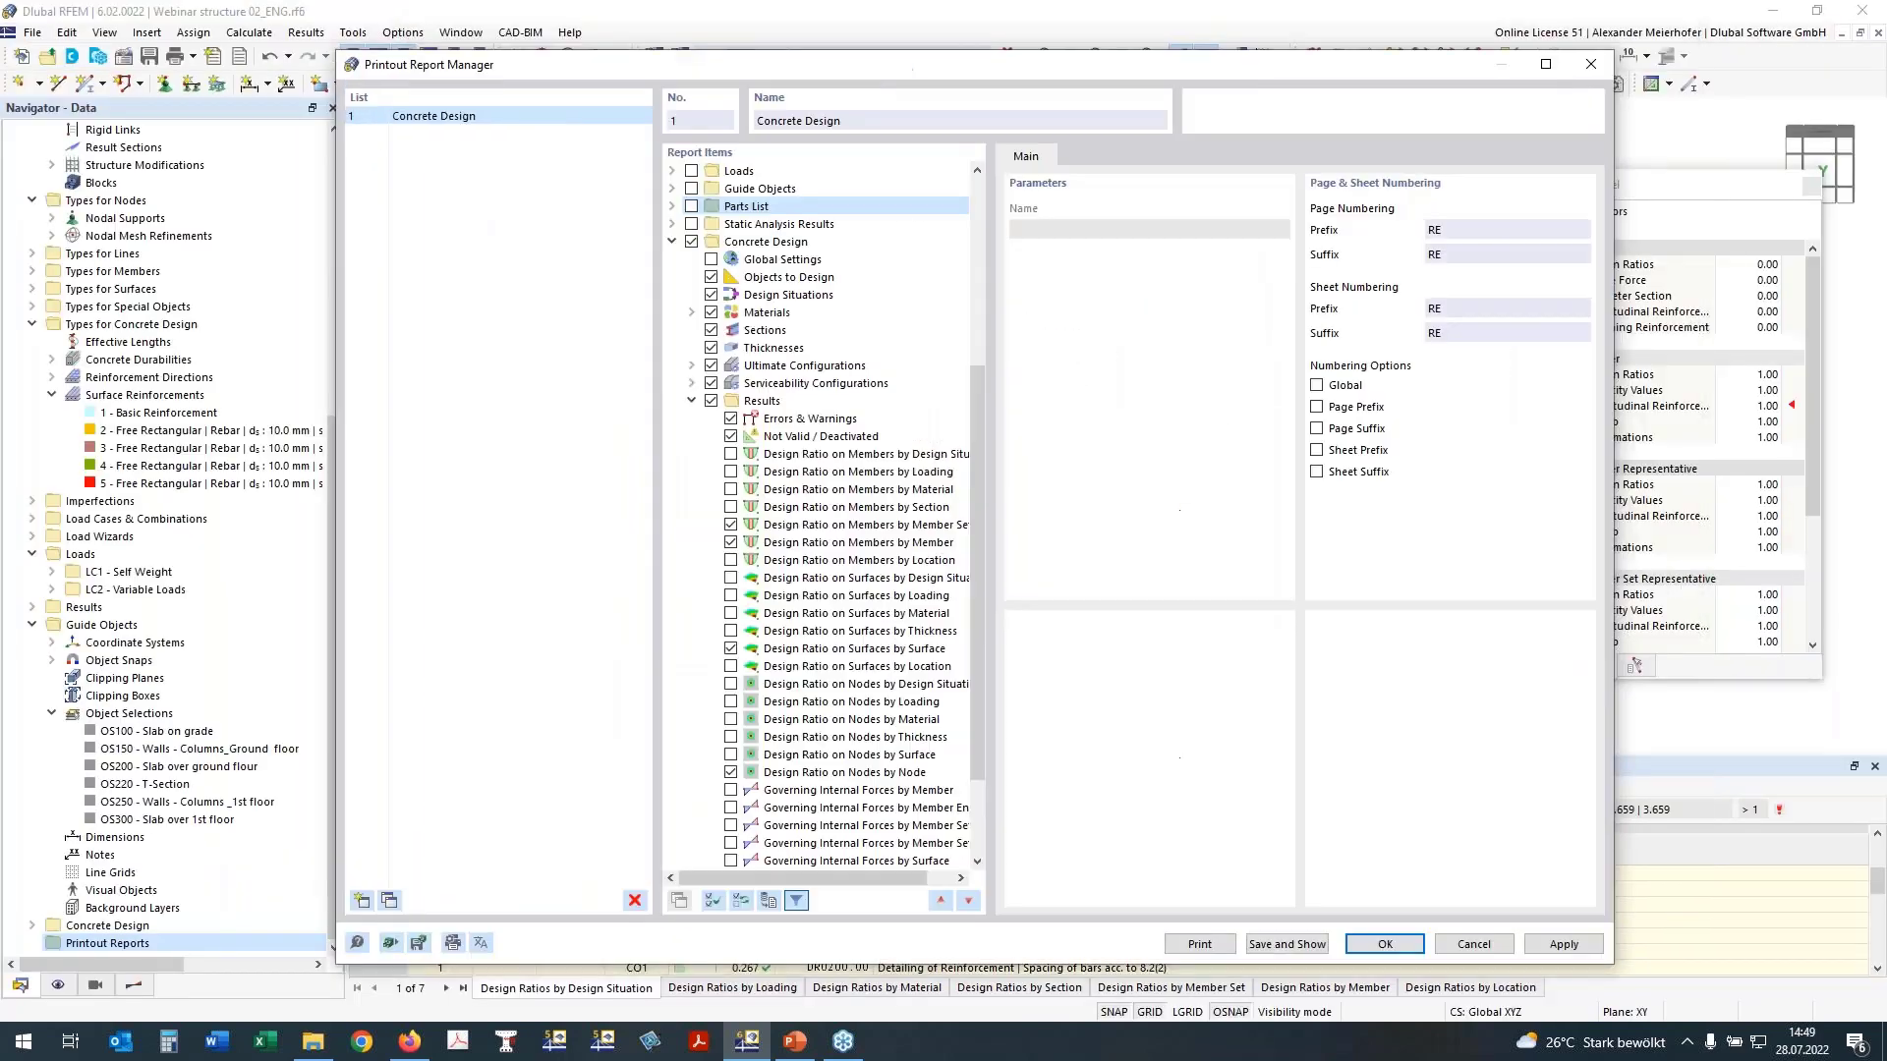
left_click(729, 542)
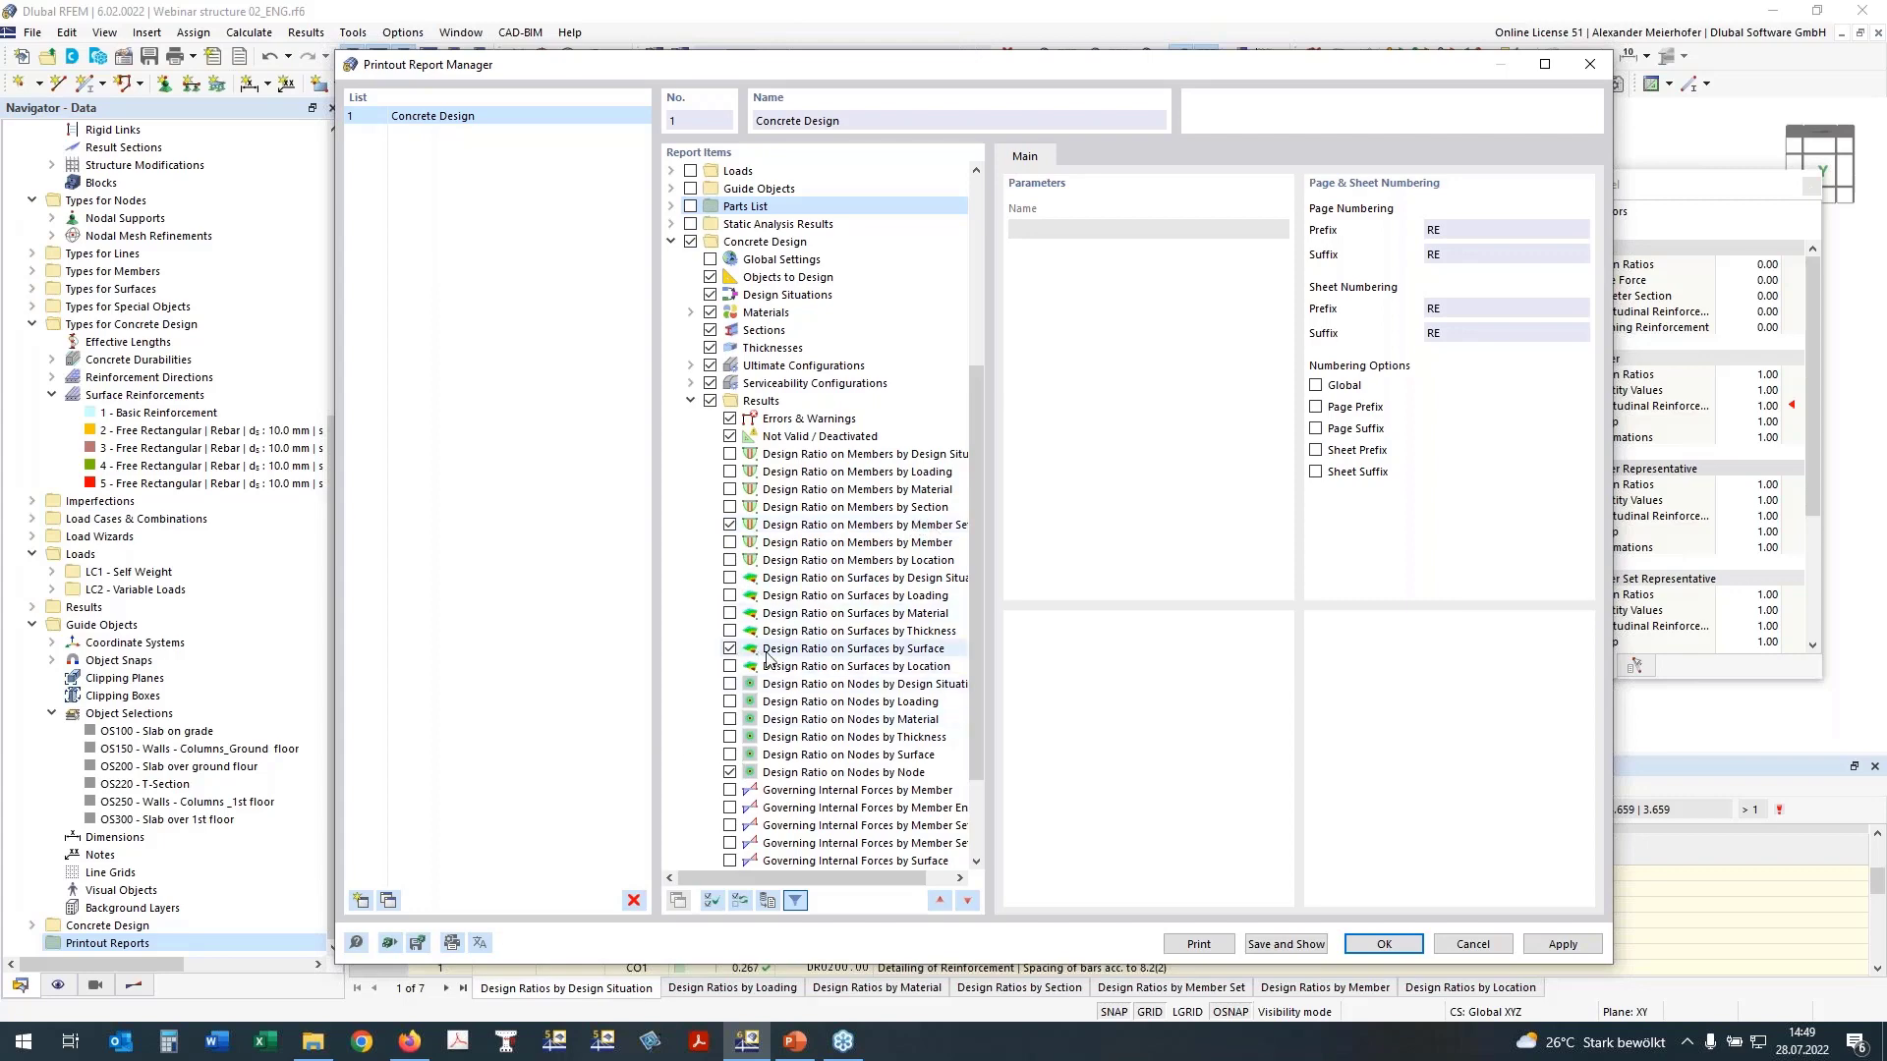
Step: Under Reinforcement on Members, exclude Required Reinforcement by Member and Provided Reinforcement by Member
scroll(769, 657, "down", 3)
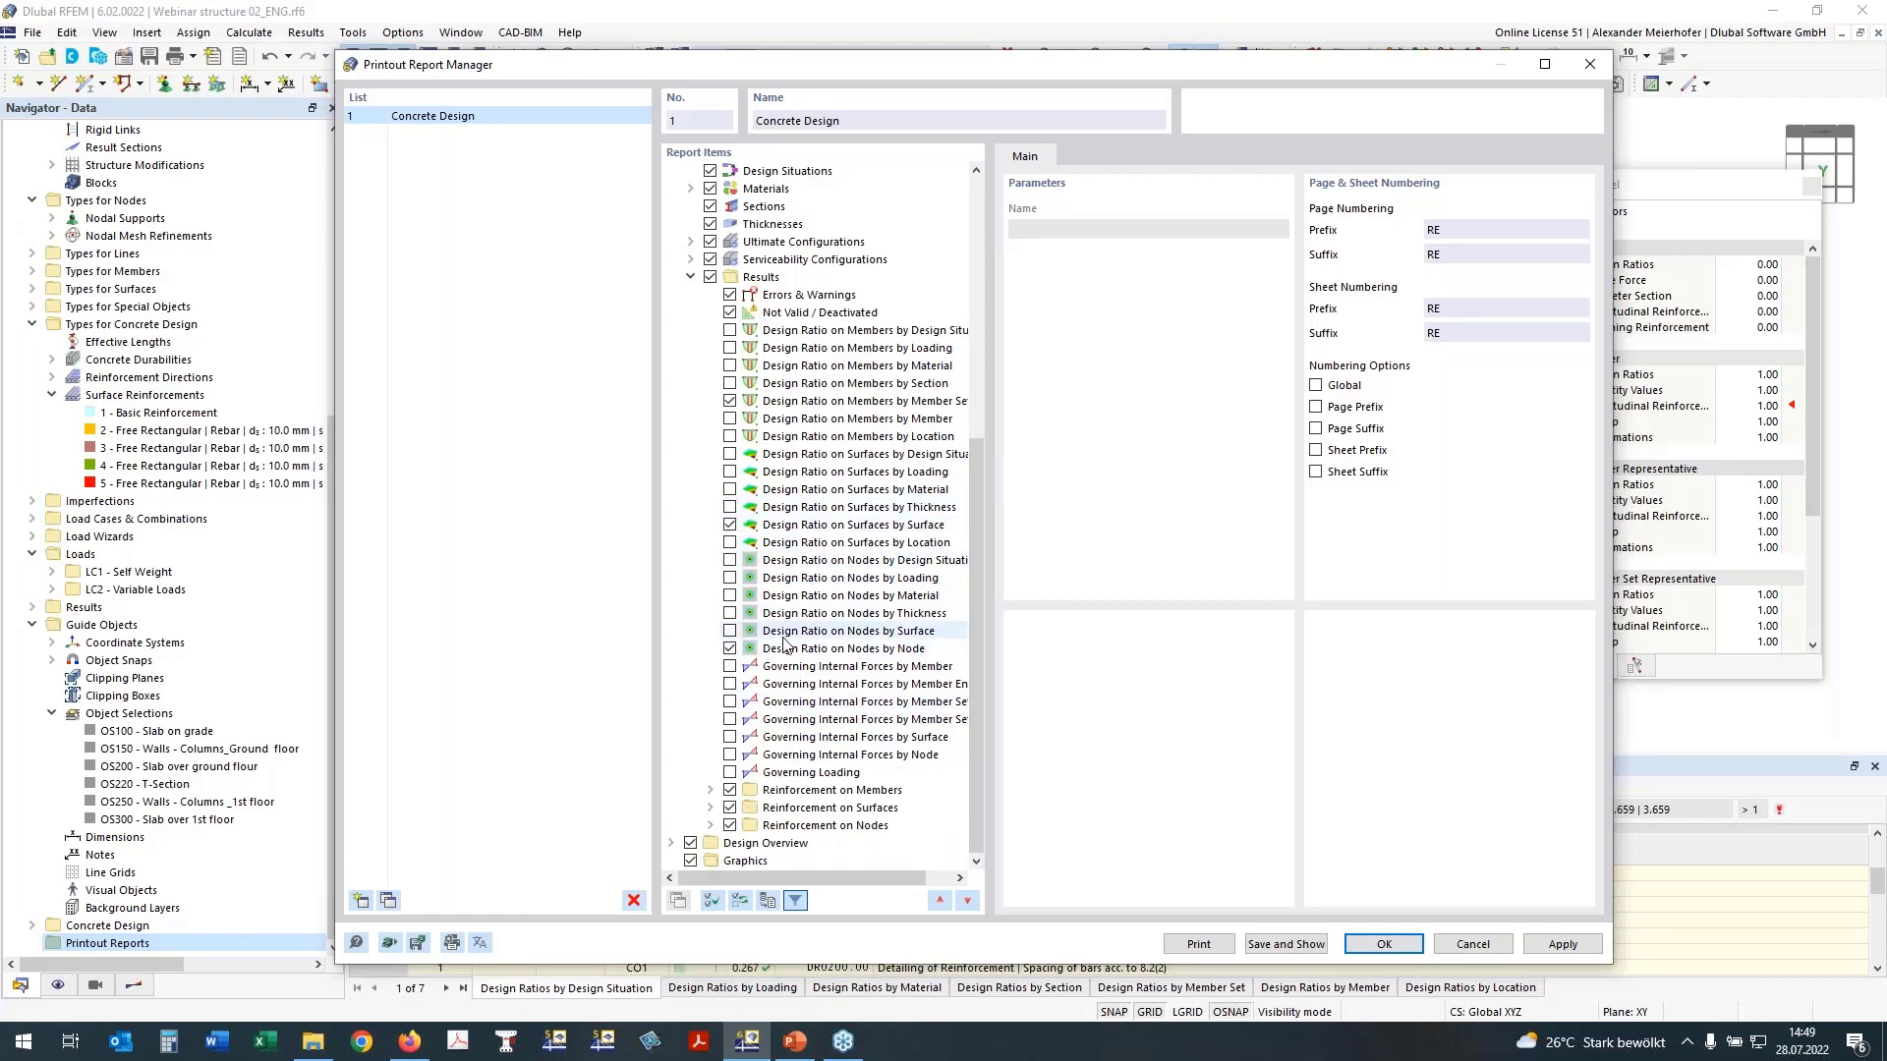
left_click(711, 790)
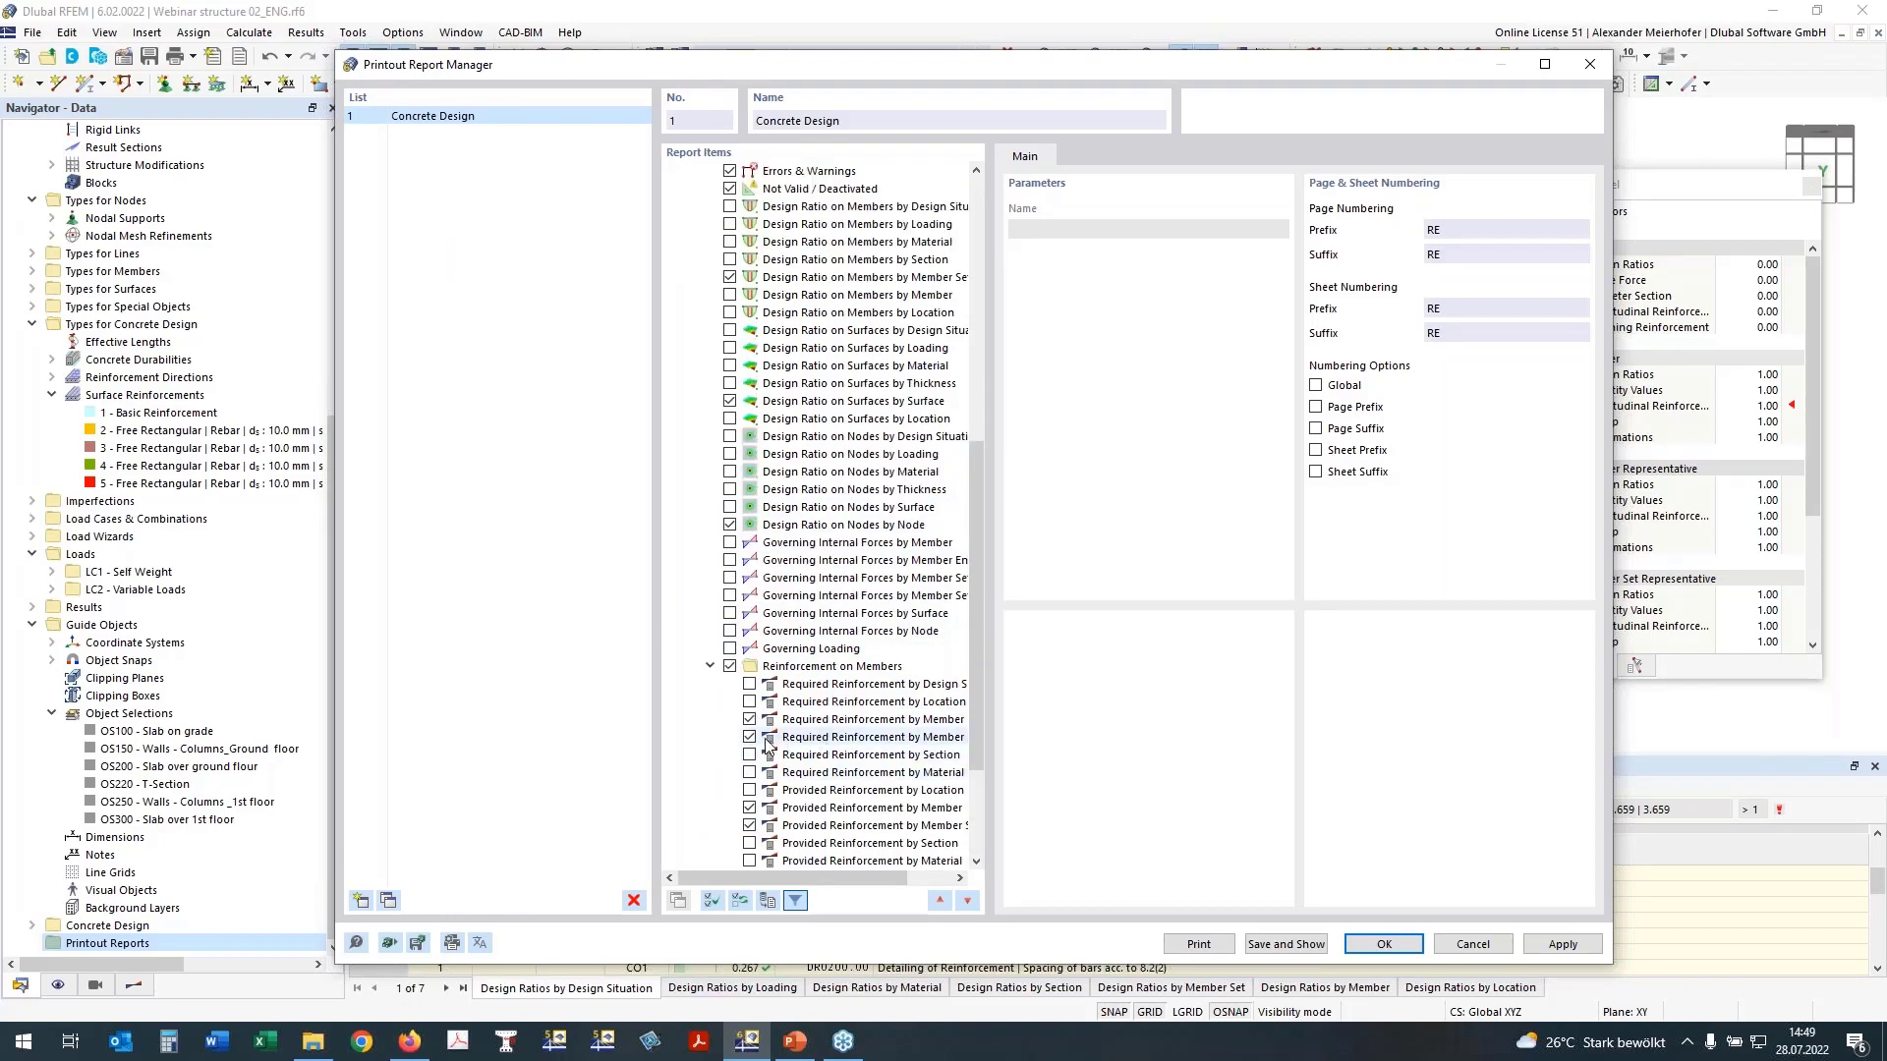
left_click_drag(752, 872, 783, 877)
left_click(726, 720)
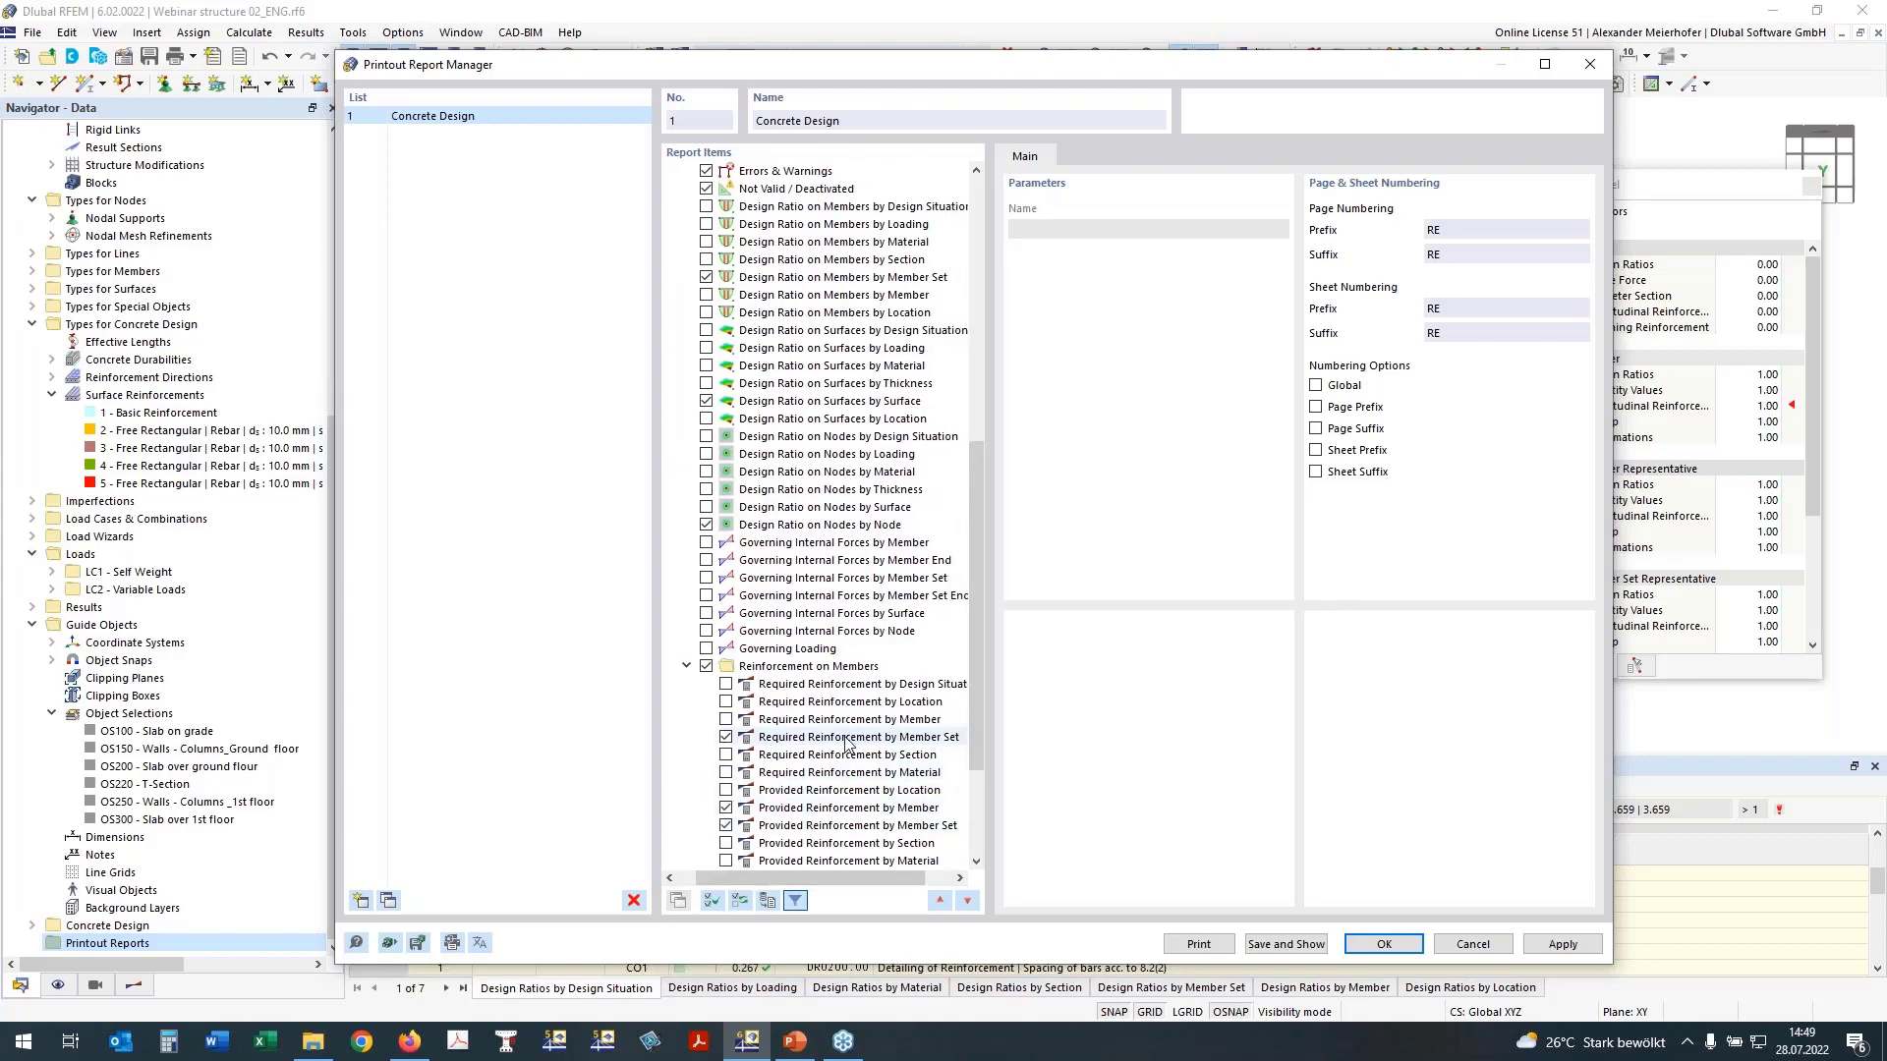
scroll(847, 744, "down", 3)
left_click(726, 684)
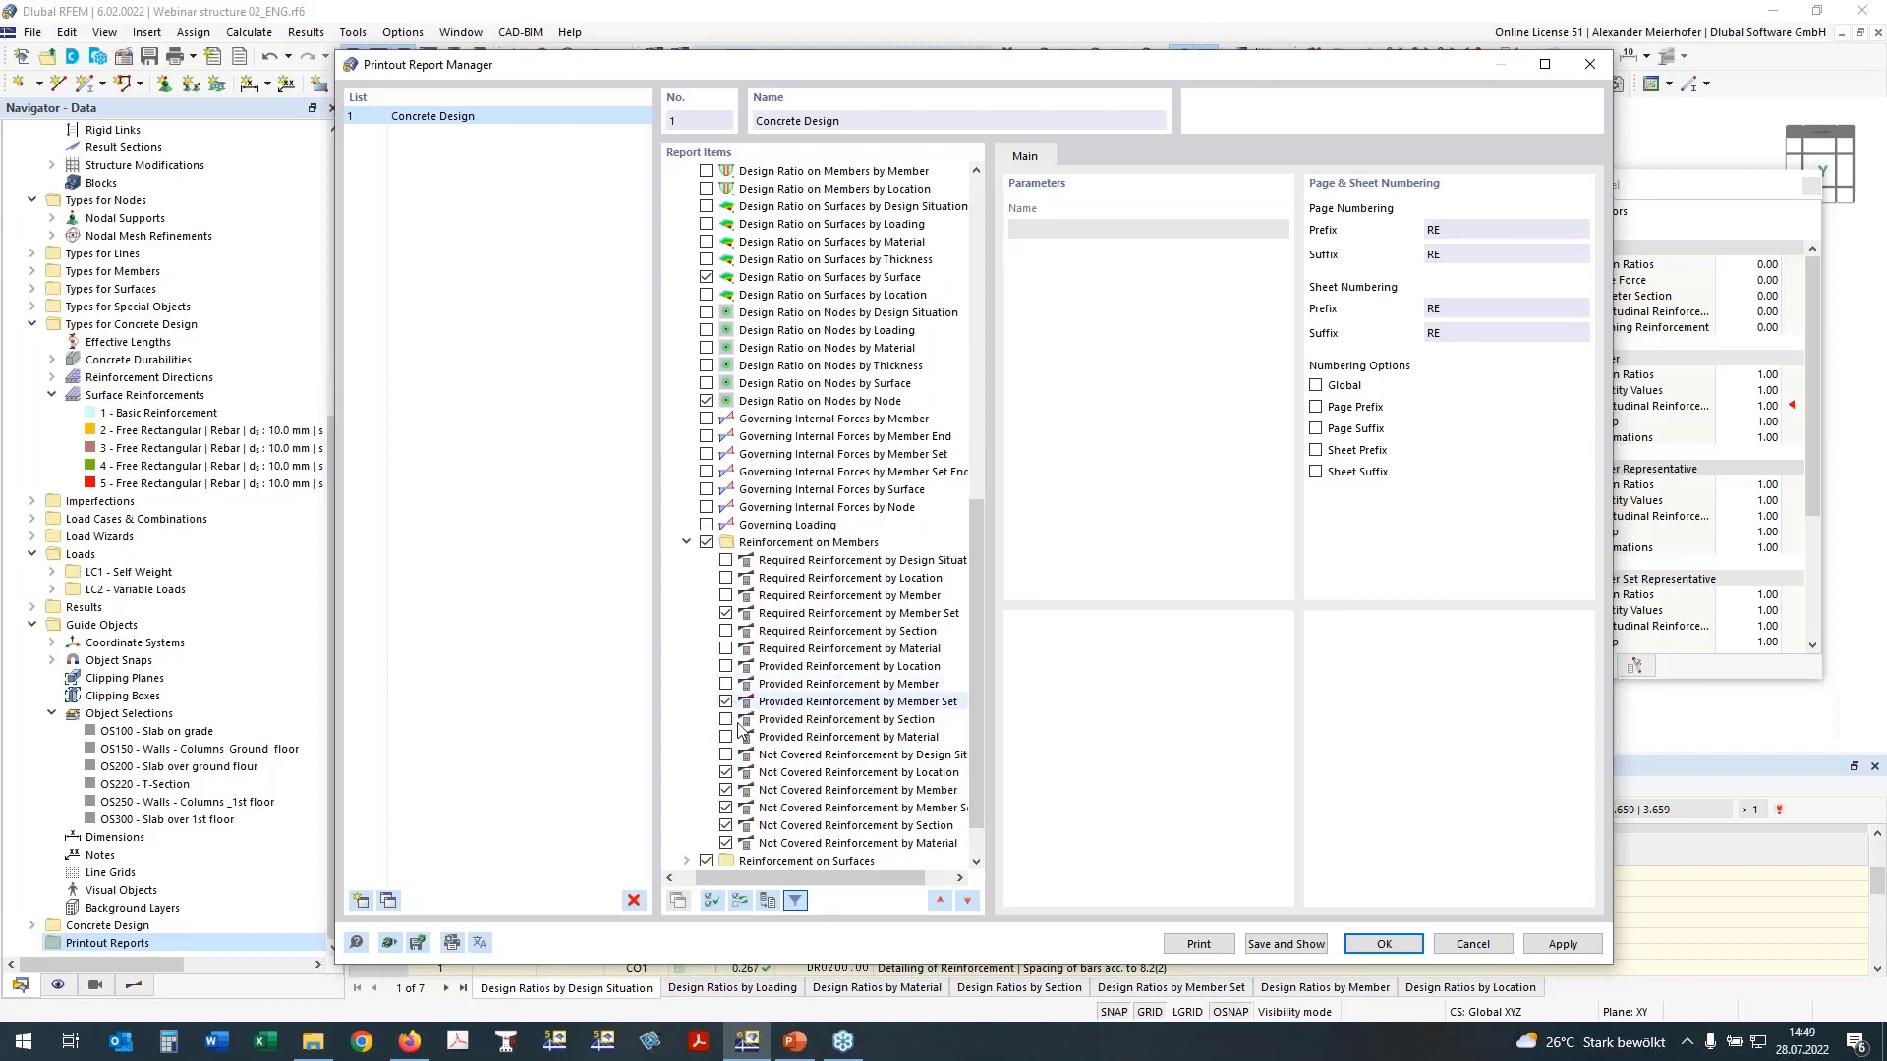
Step: Exclude the Not Covered Reinforcement tables by location, member, member set, section and material from the report
scroll(786, 706, "down", 1)
left_click(726, 719)
left_click(726, 737)
left_click(726, 755)
left_click(726, 772)
left_click(726, 790)
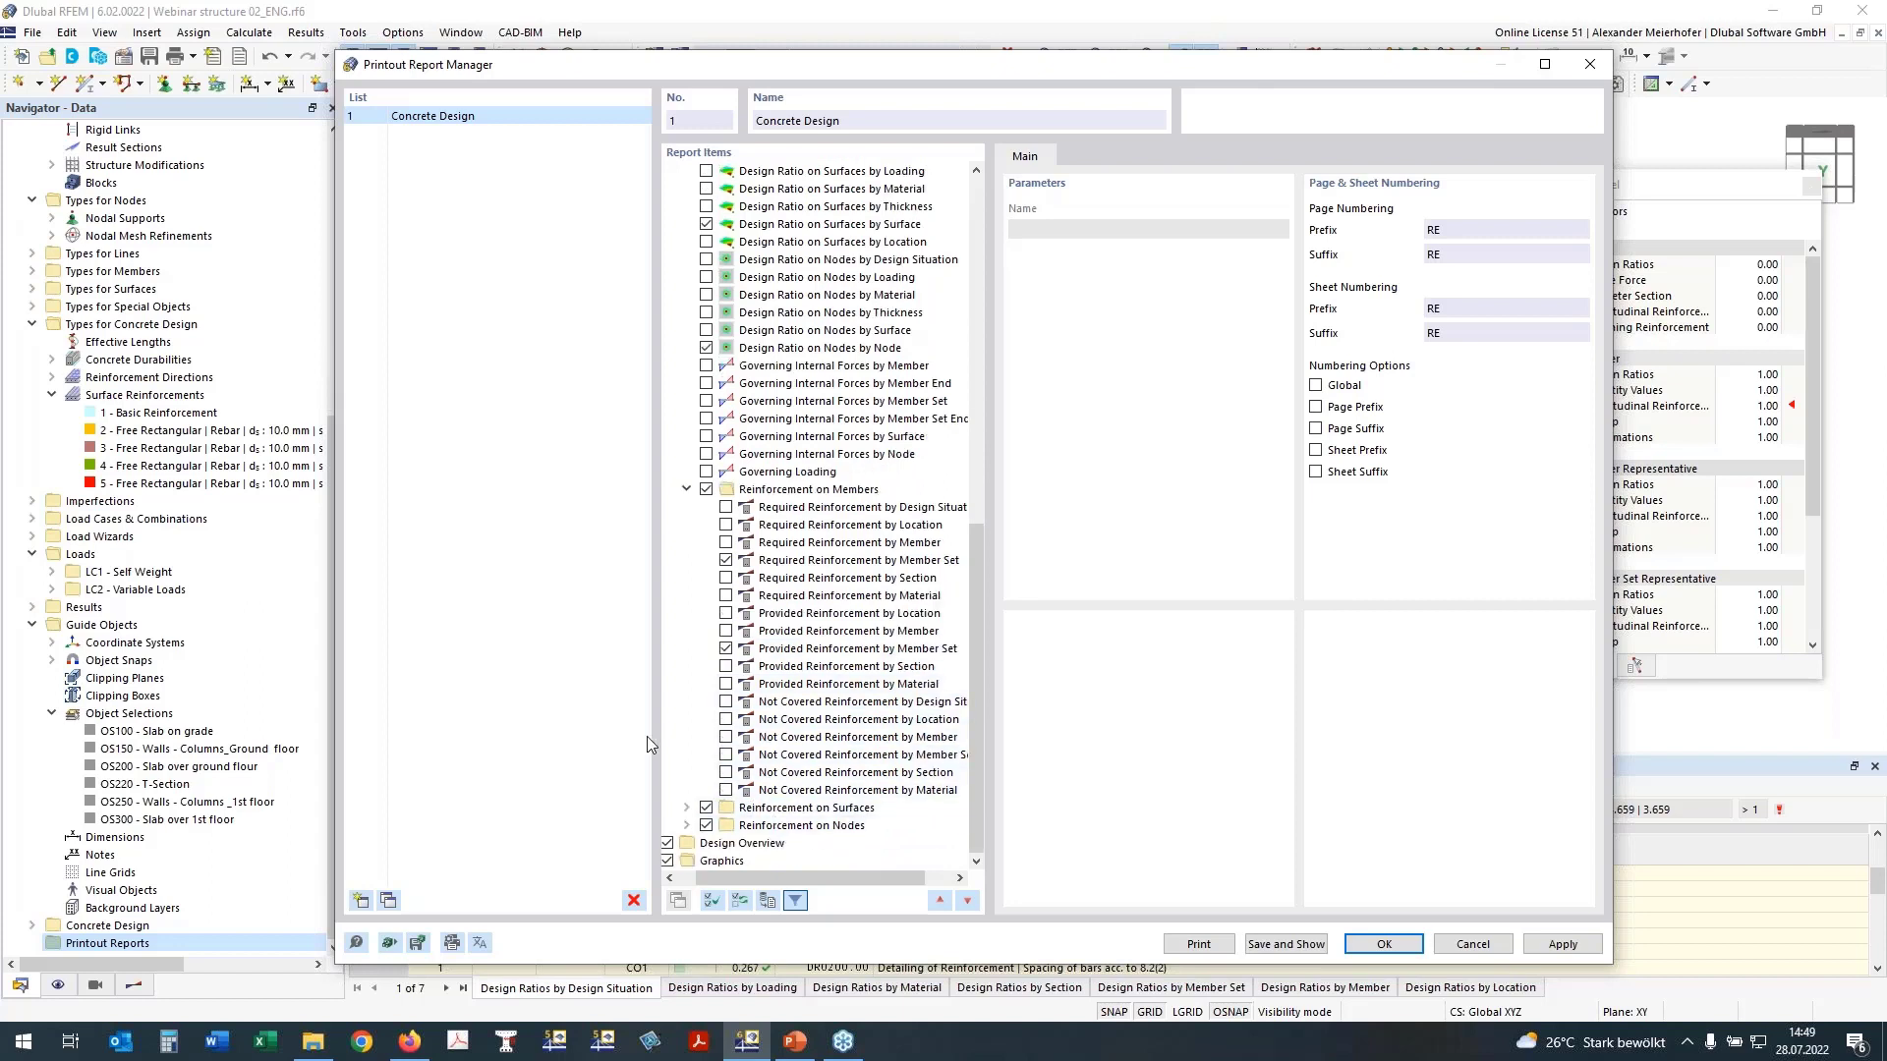
Step: Check the Reinforcement on Nodes items, exclude Design Overview, and save and show the report
left_click(686, 826)
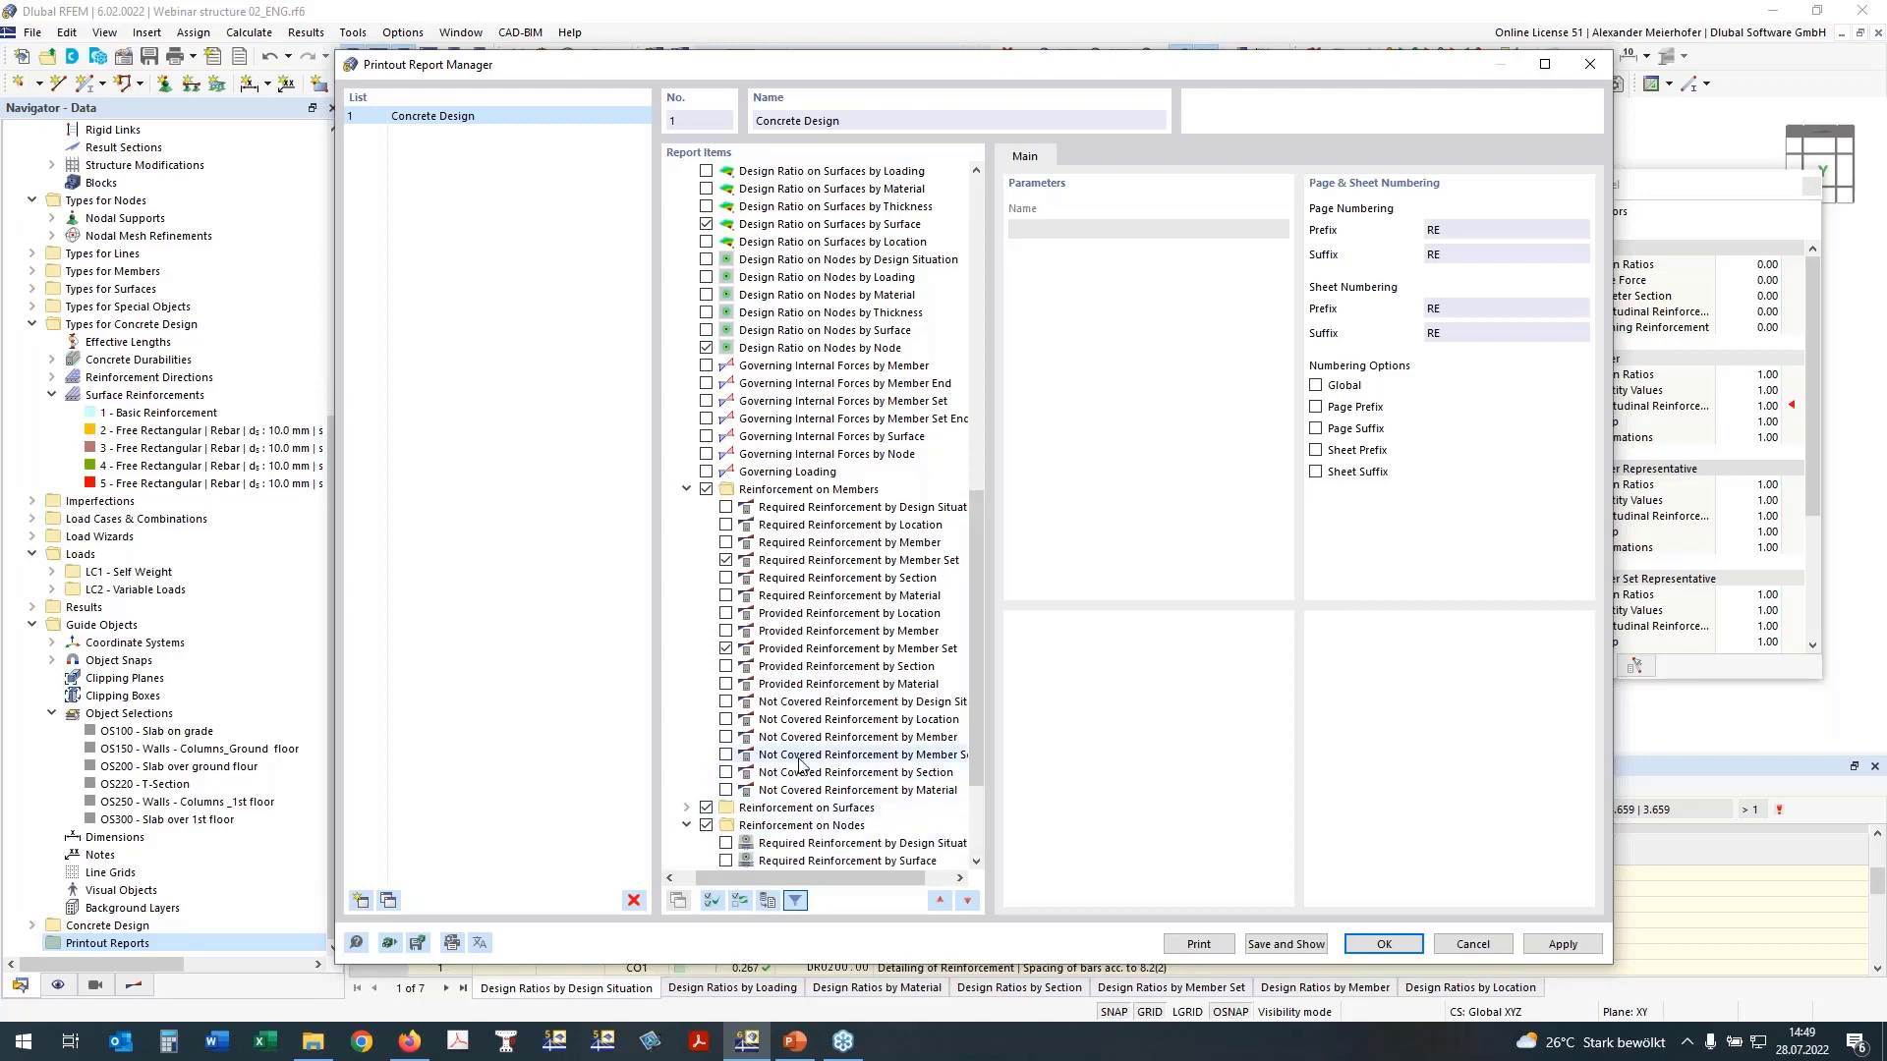
scroll(756, 776, "down", 2)
scroll(758, 776, "down", 1)
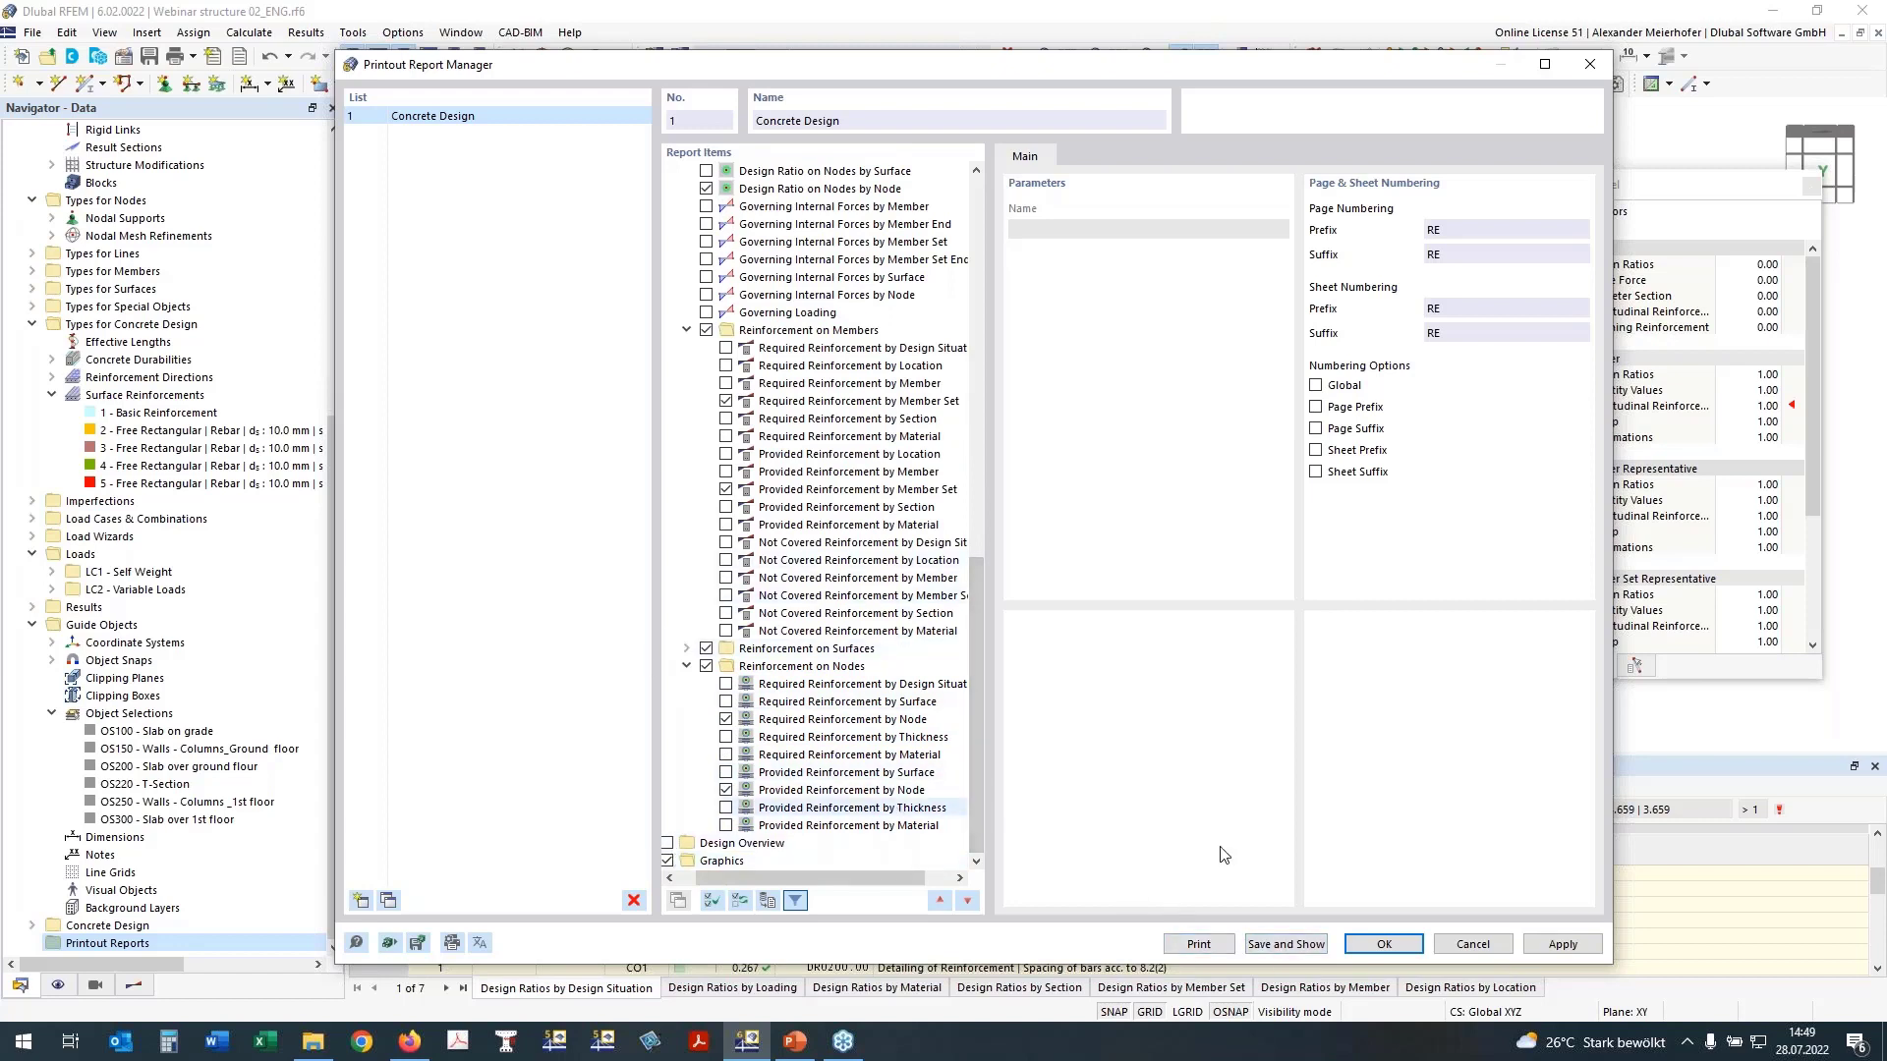
left_click(1255, 941)
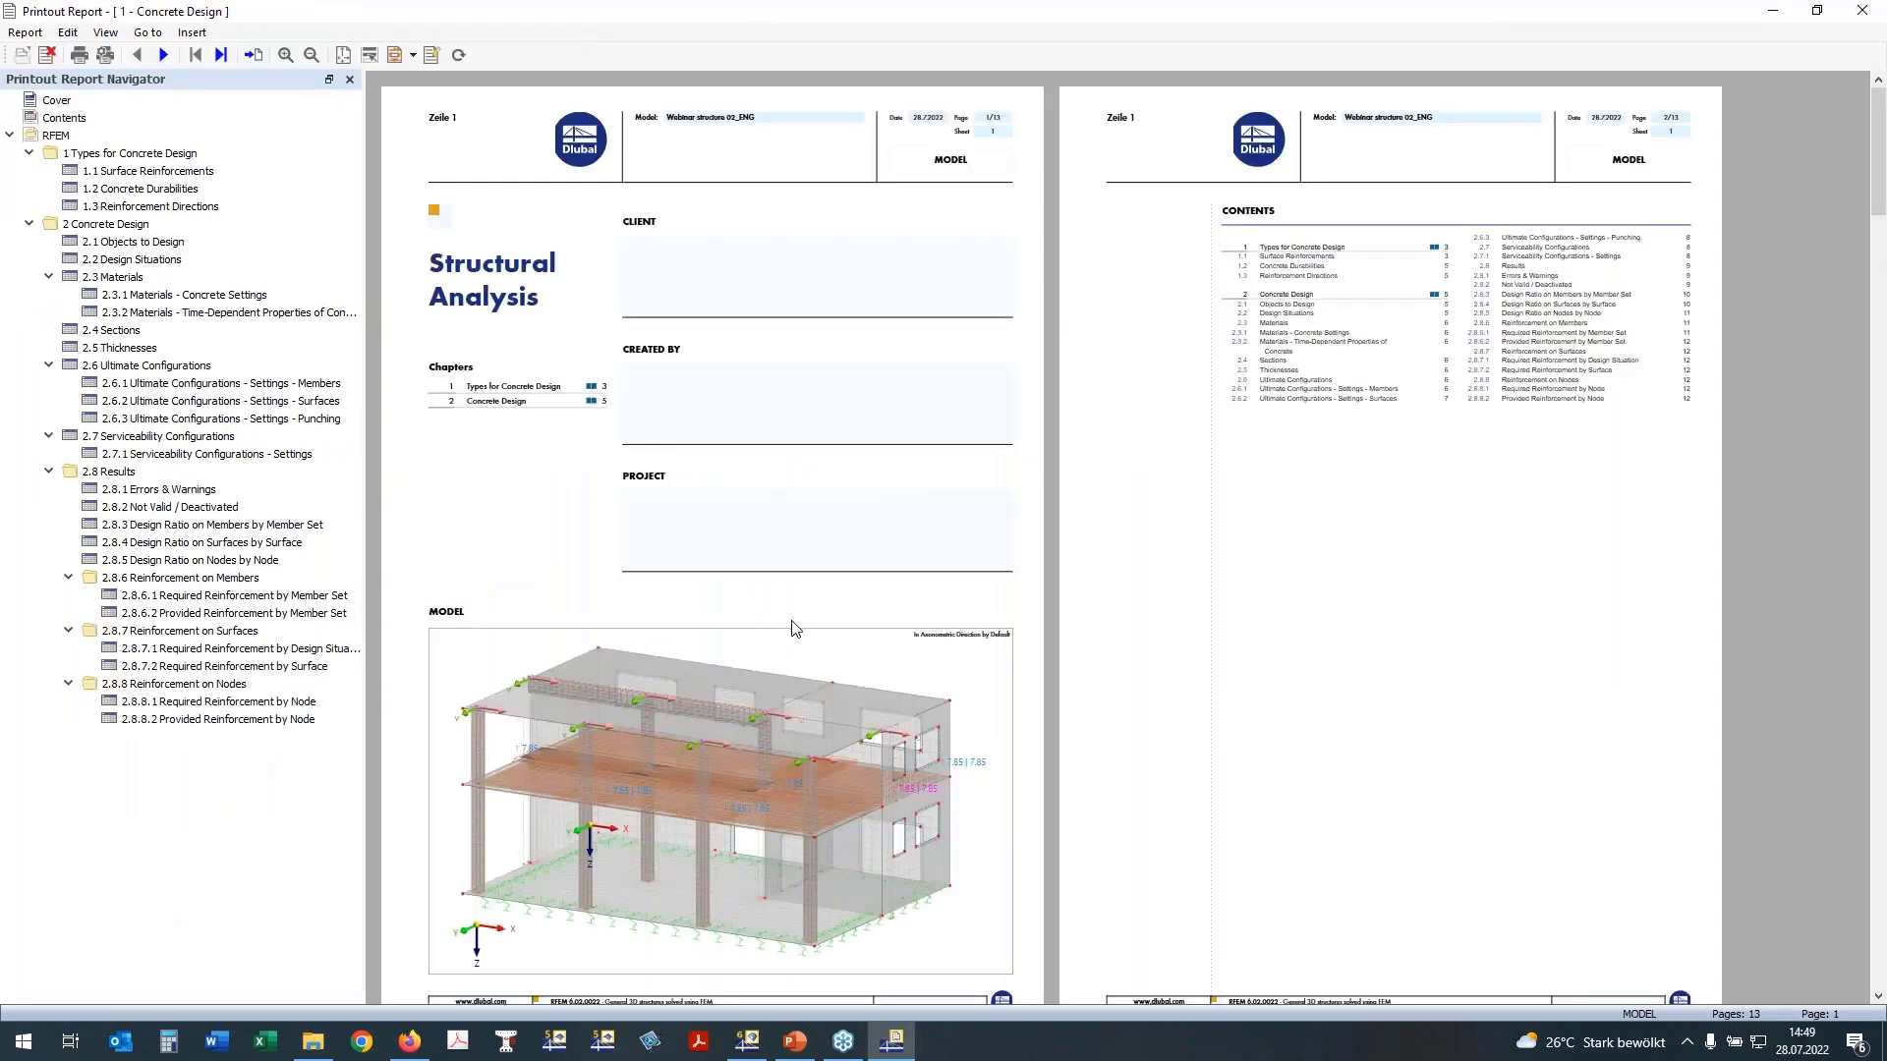
Step: Reduce the report window and examine the design ratios on members by member set
double_click(880, 22)
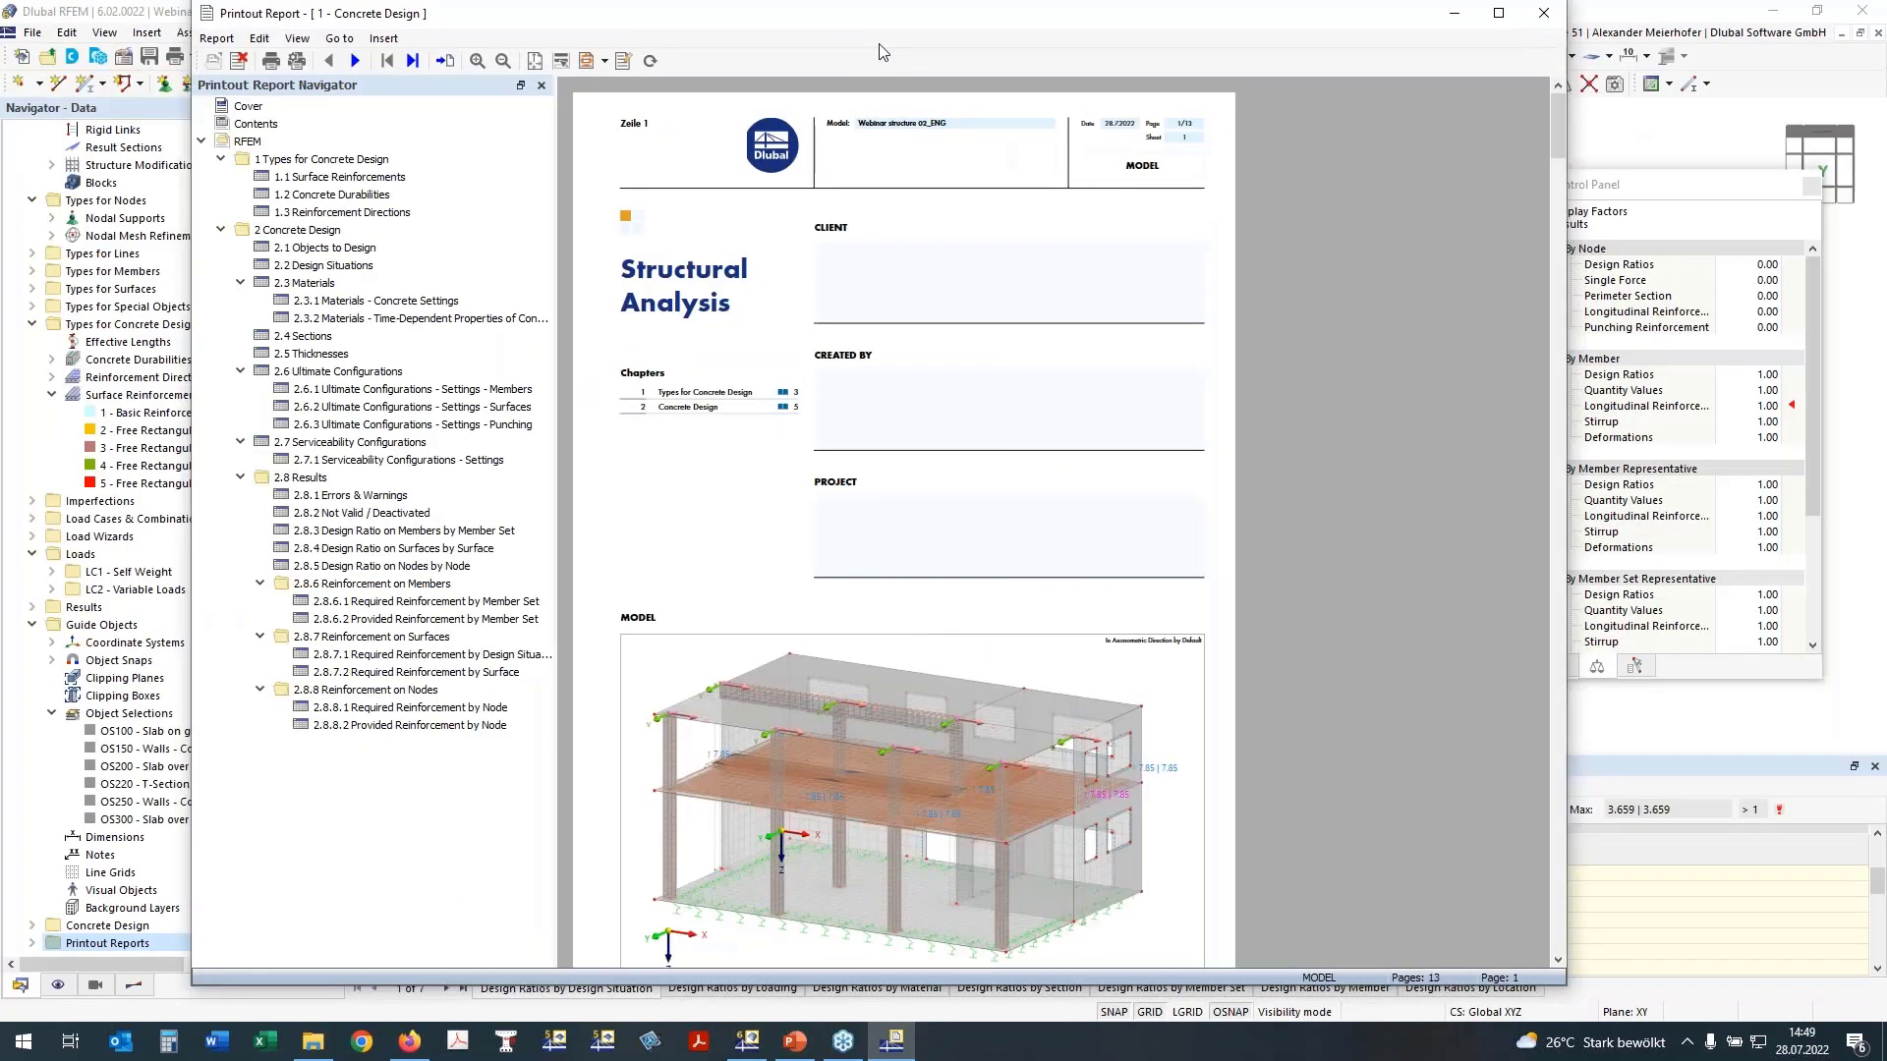
scroll(935, 1002, "down", 1)
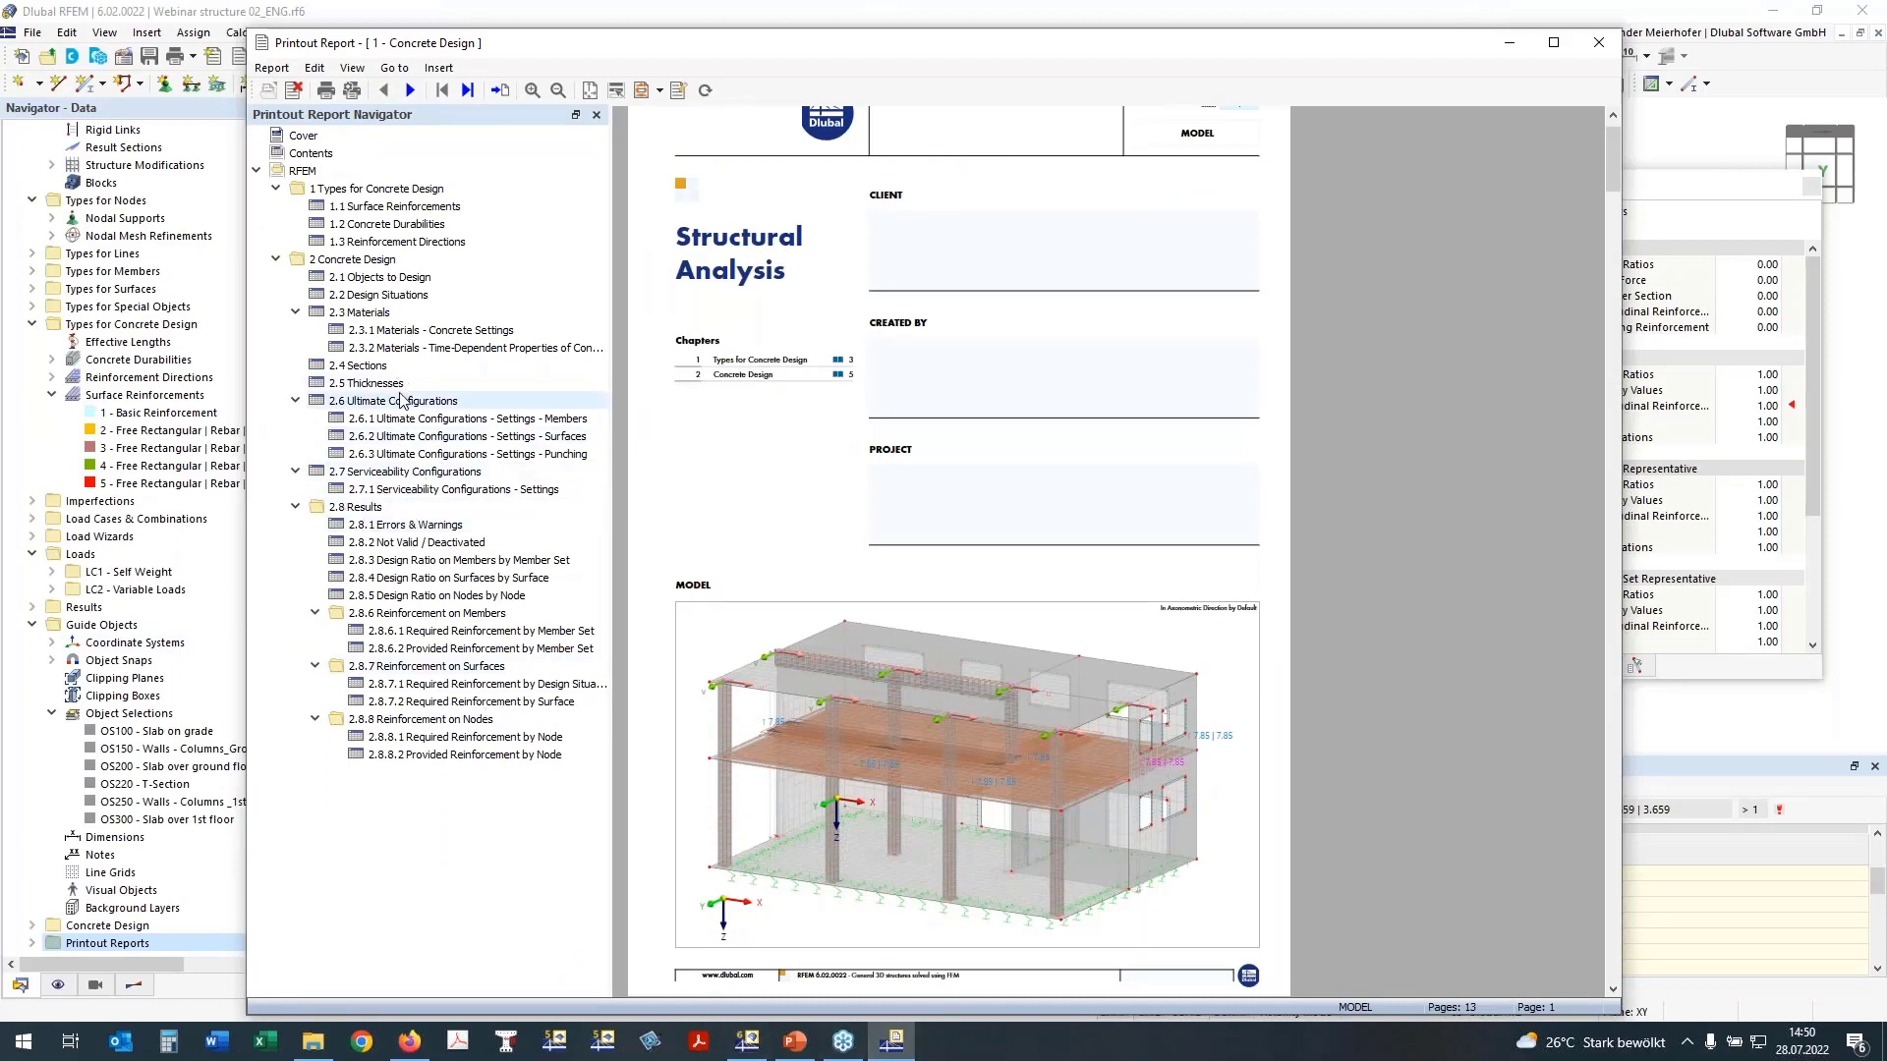
left_click(380, 561)
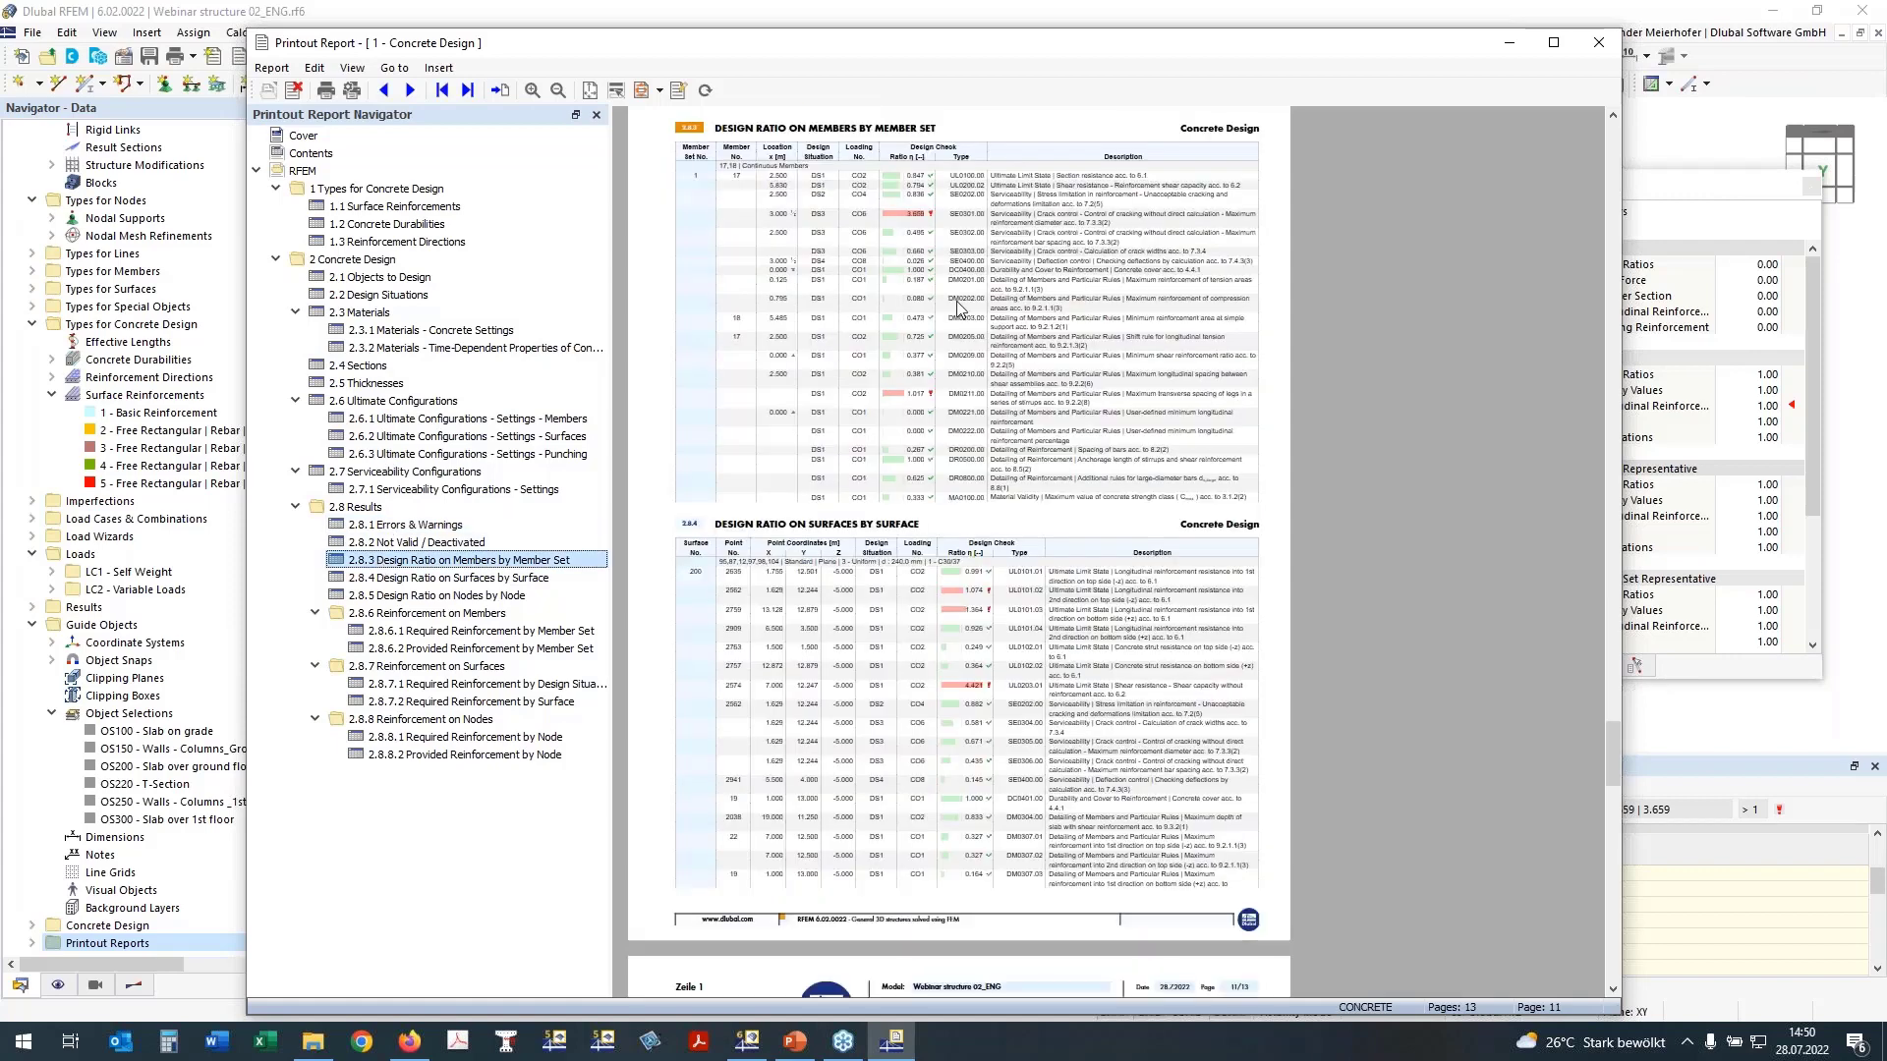
scroll(958, 308, "up", 5)
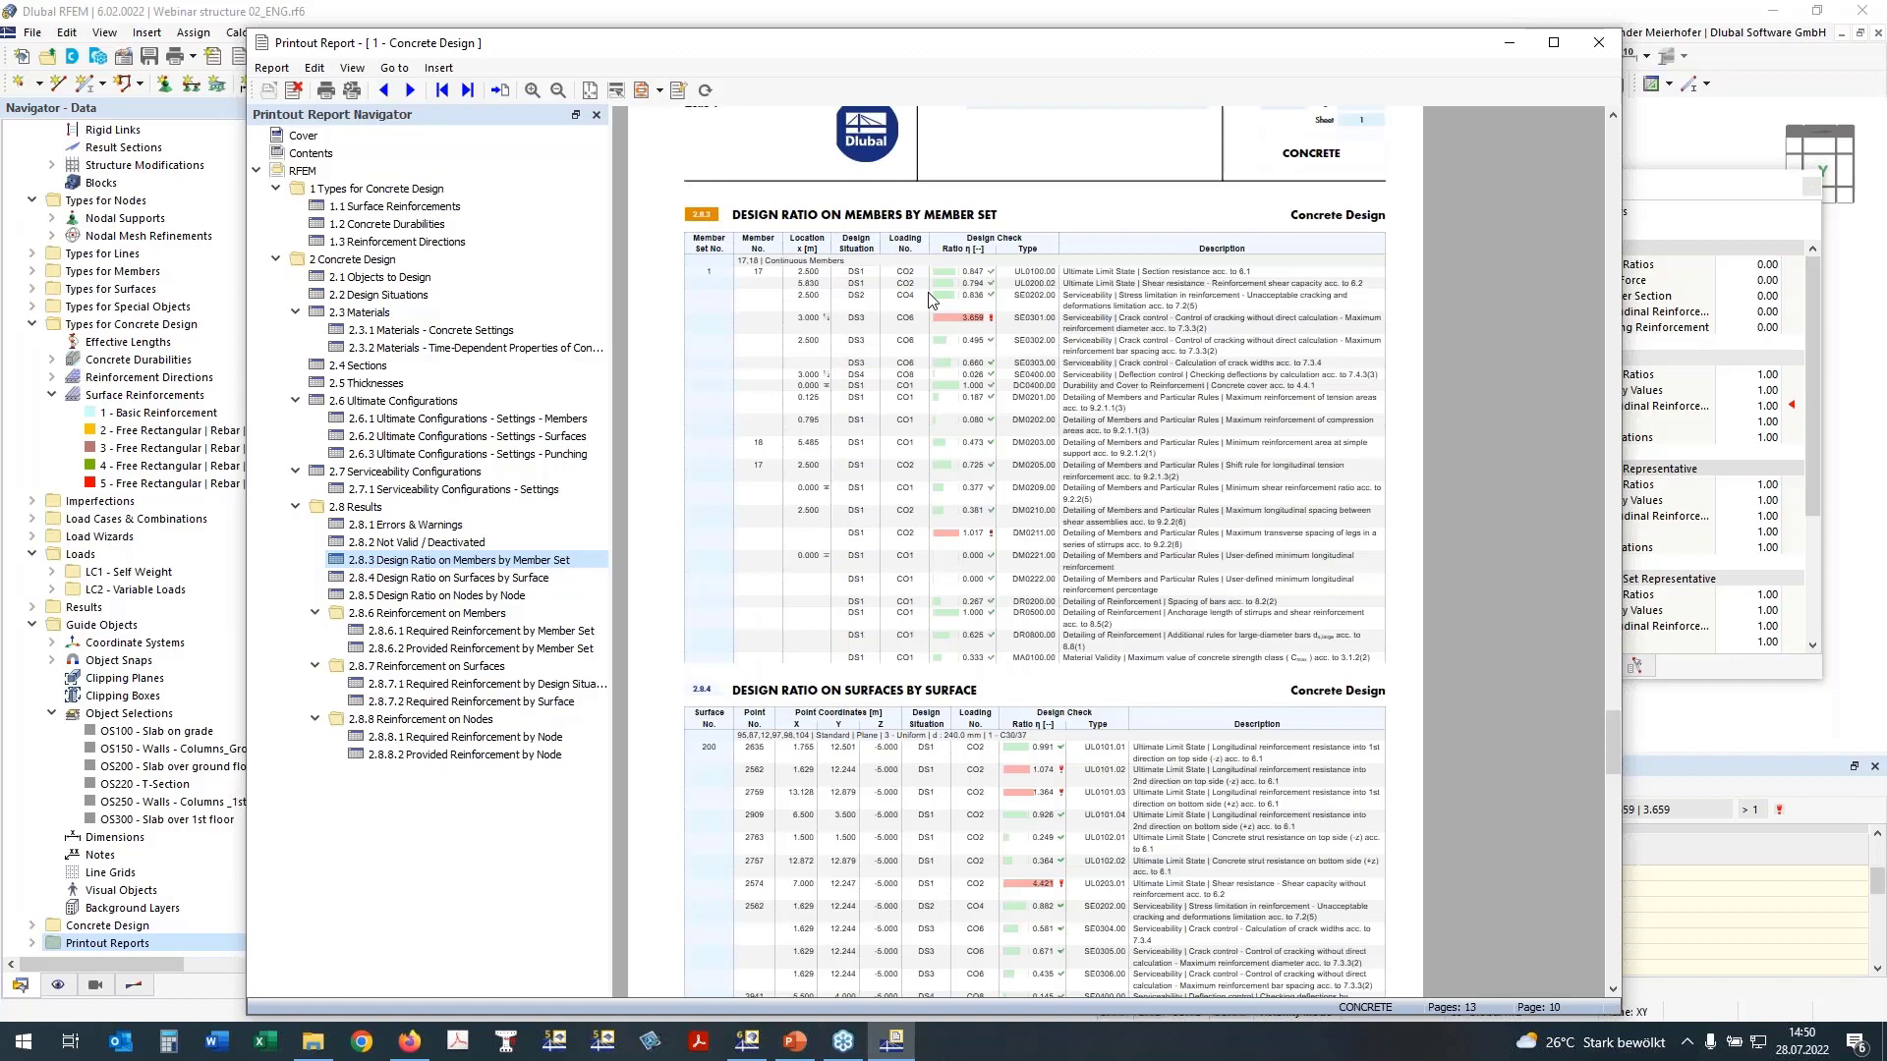
scroll(931, 300, "down", 3)
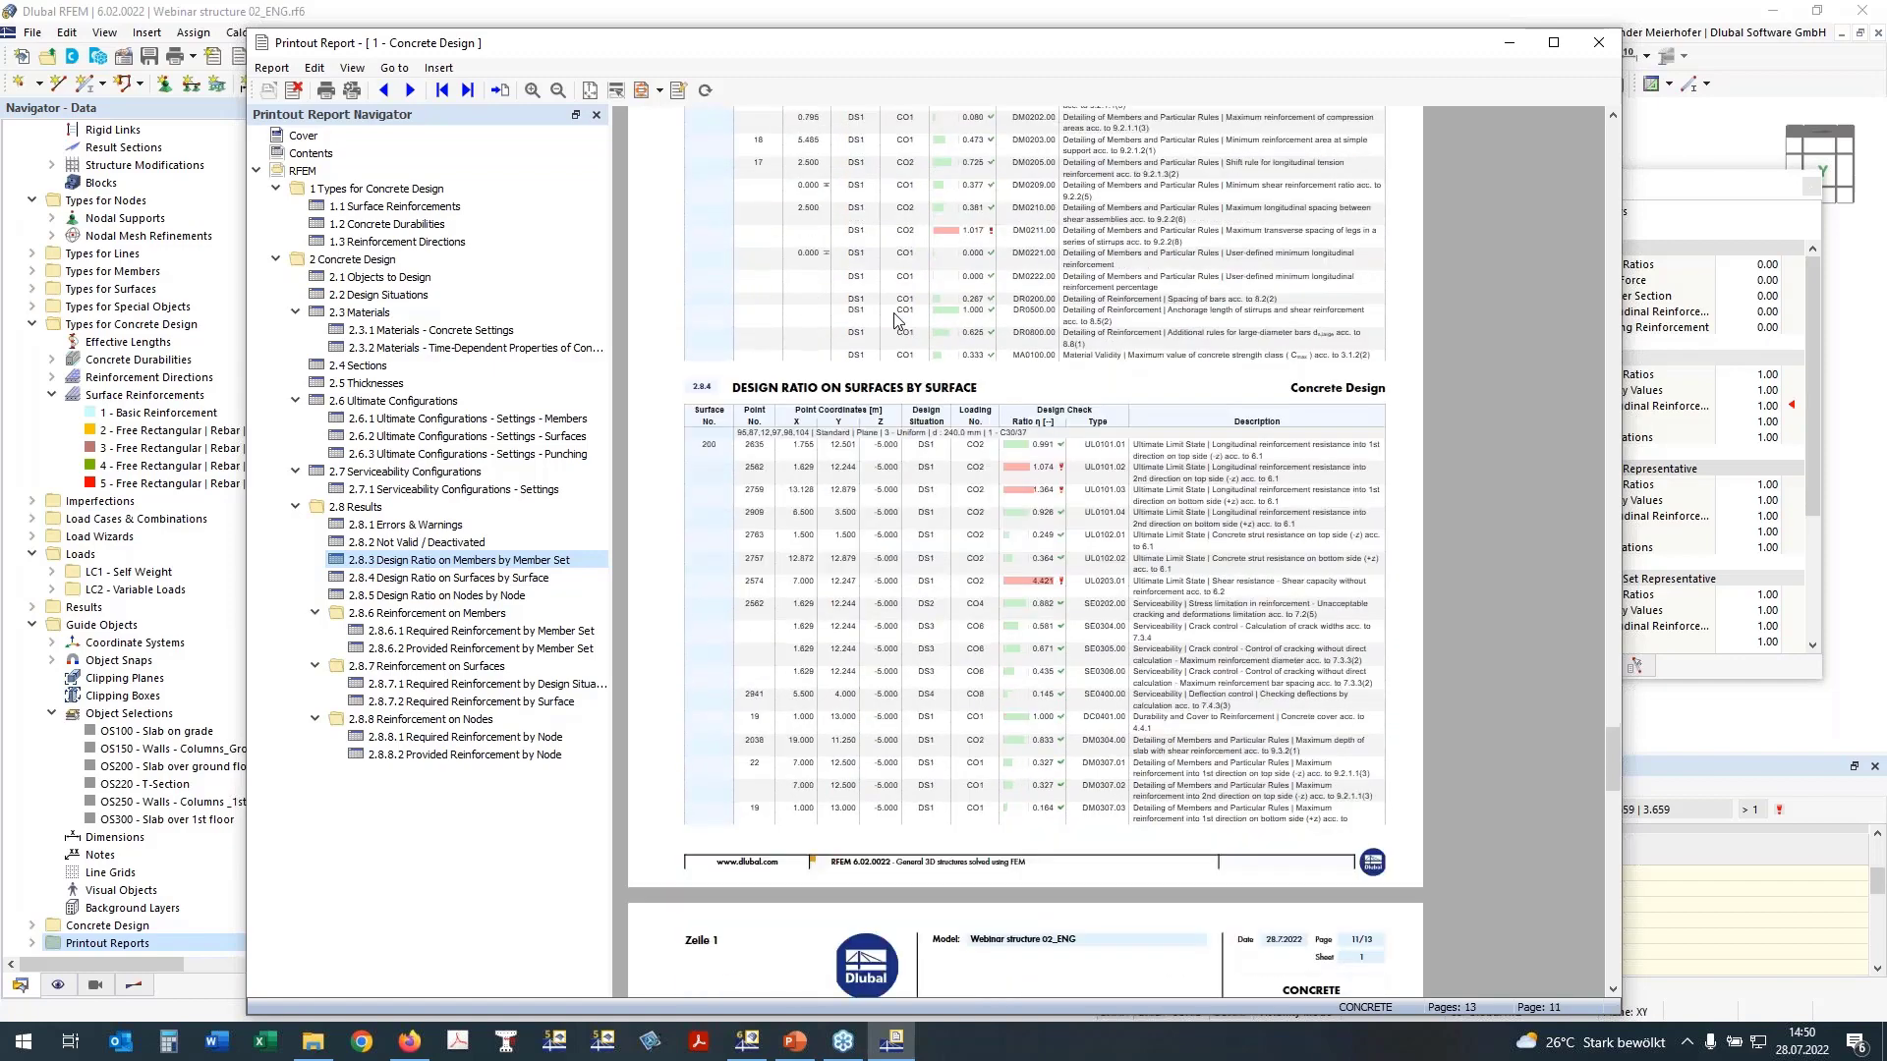
scroll(897, 320, "up", 3)
scroll(1118, 476, "up", 3, "ctrl")
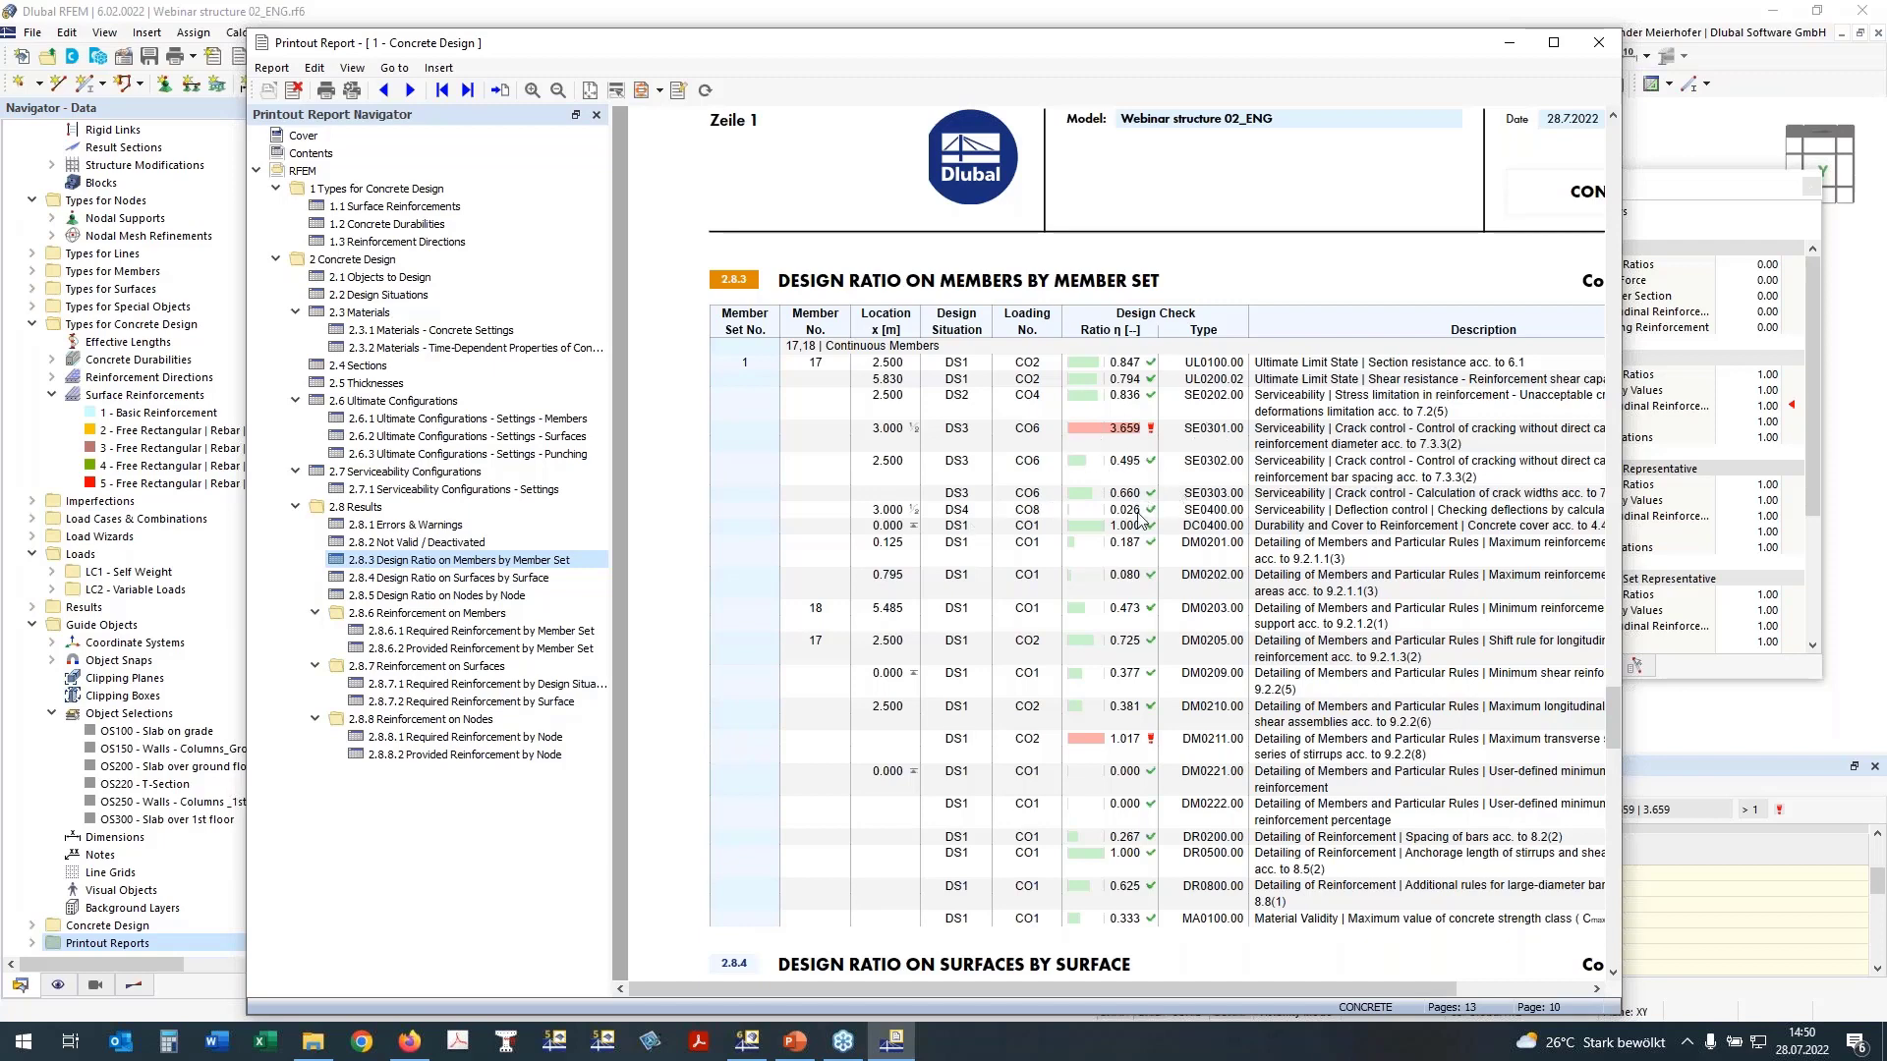
Step: Review the report's design ratios on surfaces and nodes, and go to the required reinforcement by member set
scroll(1140, 521, "down", 2)
scroll(1140, 539, "down", 2)
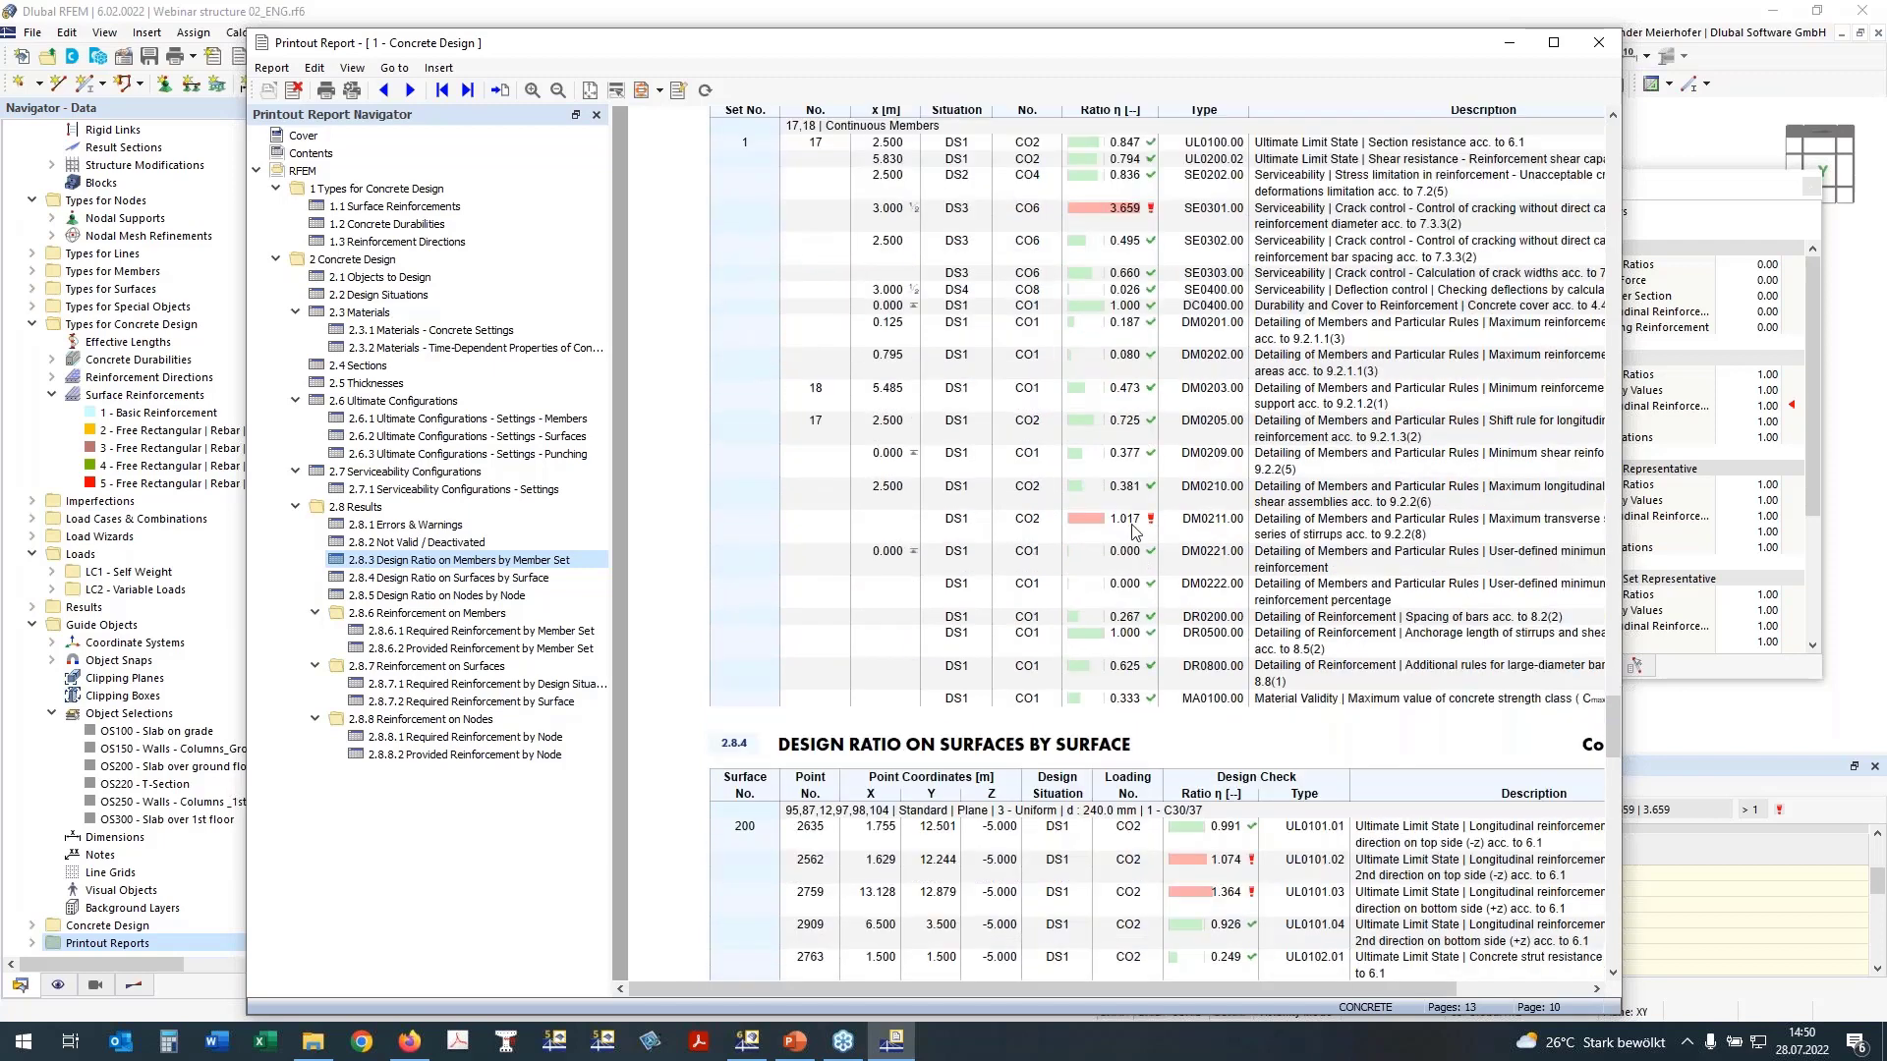
scroll(1189, 538, "down", 2)
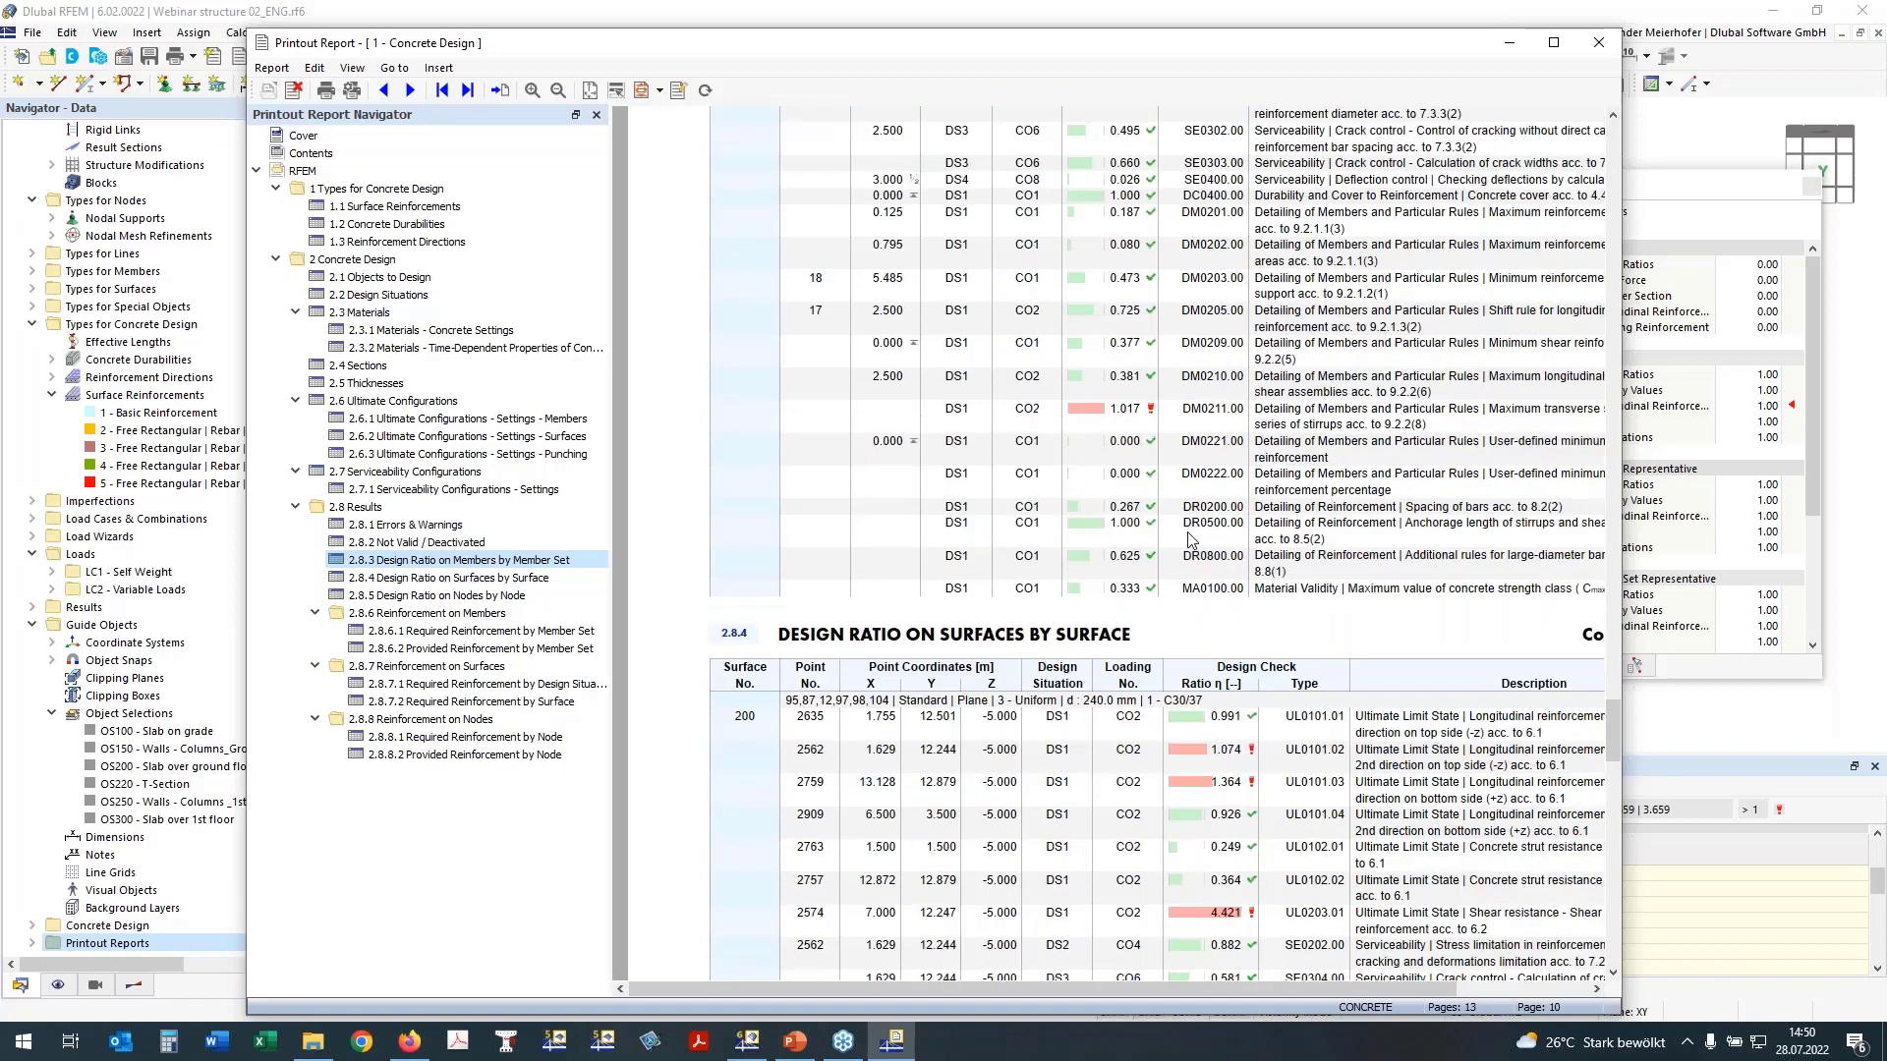
scroll(1140, 506, "down", 2)
scroll(1099, 475, "down", 10)
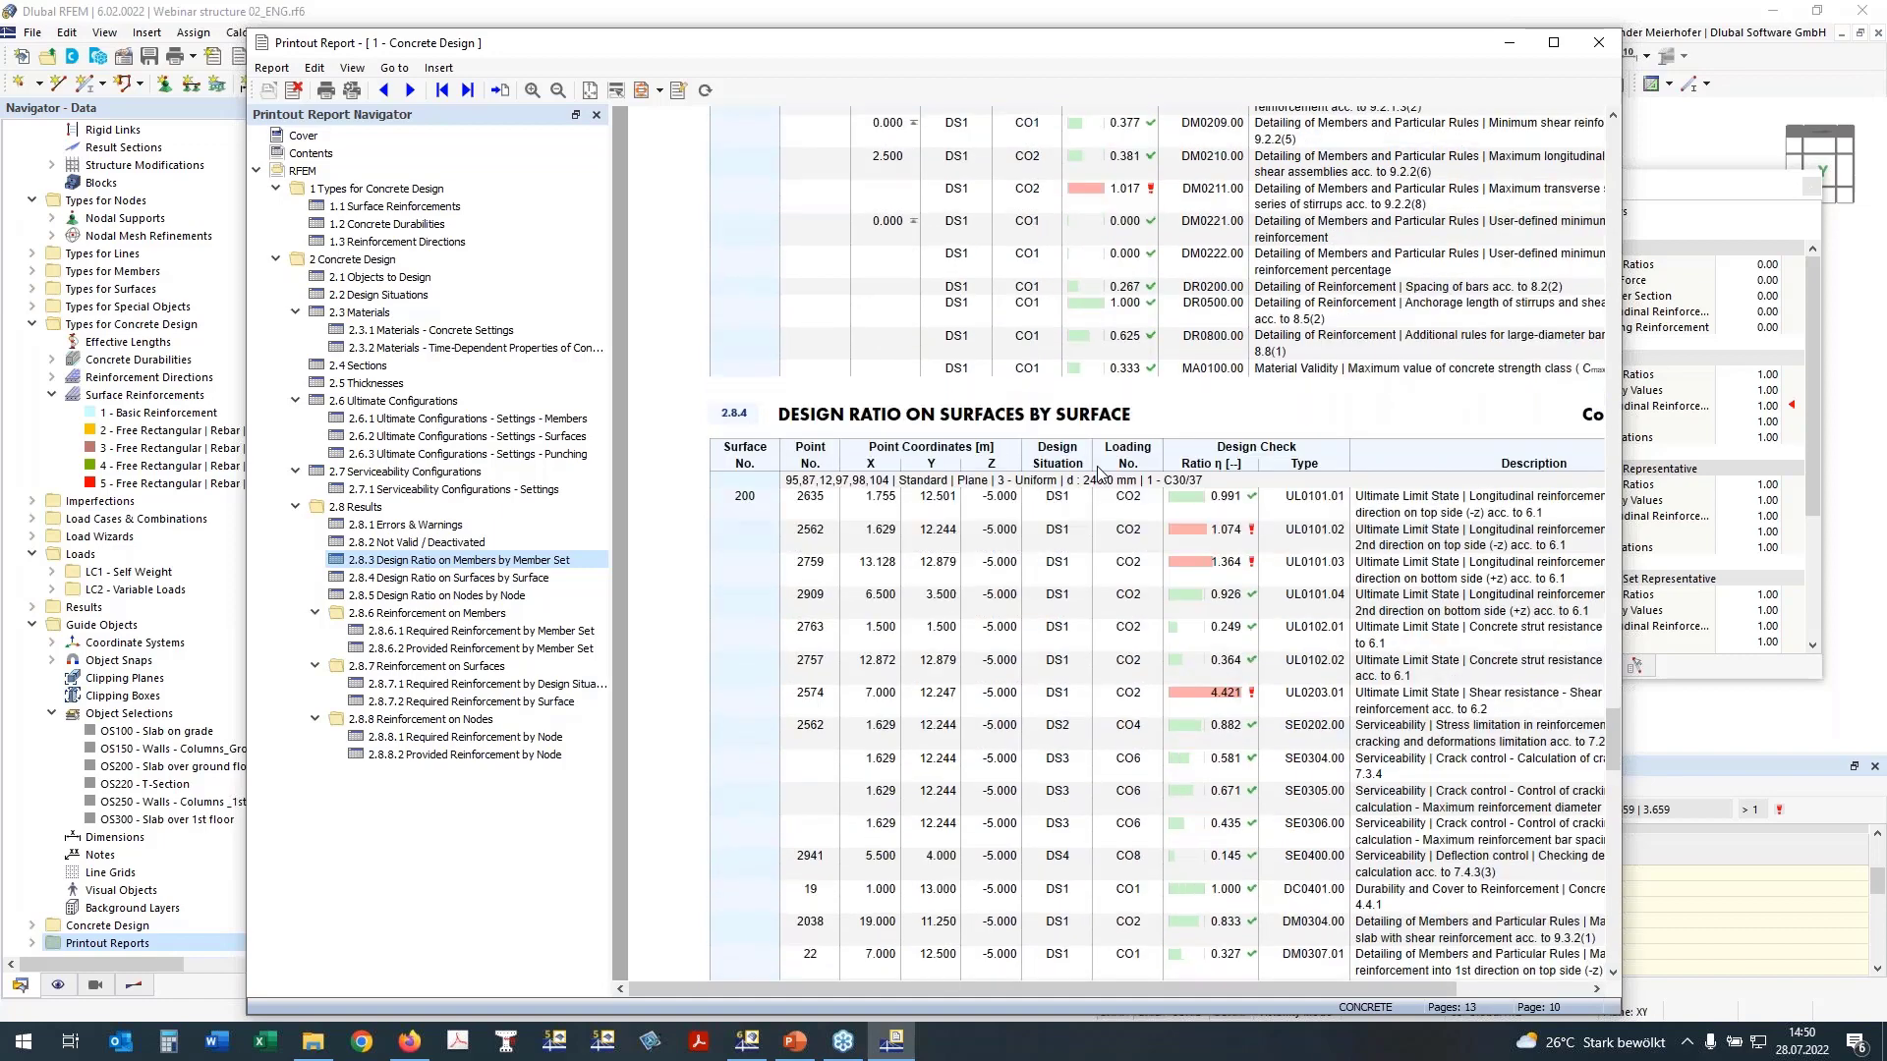
scroll(1140, 496, "down", 16)
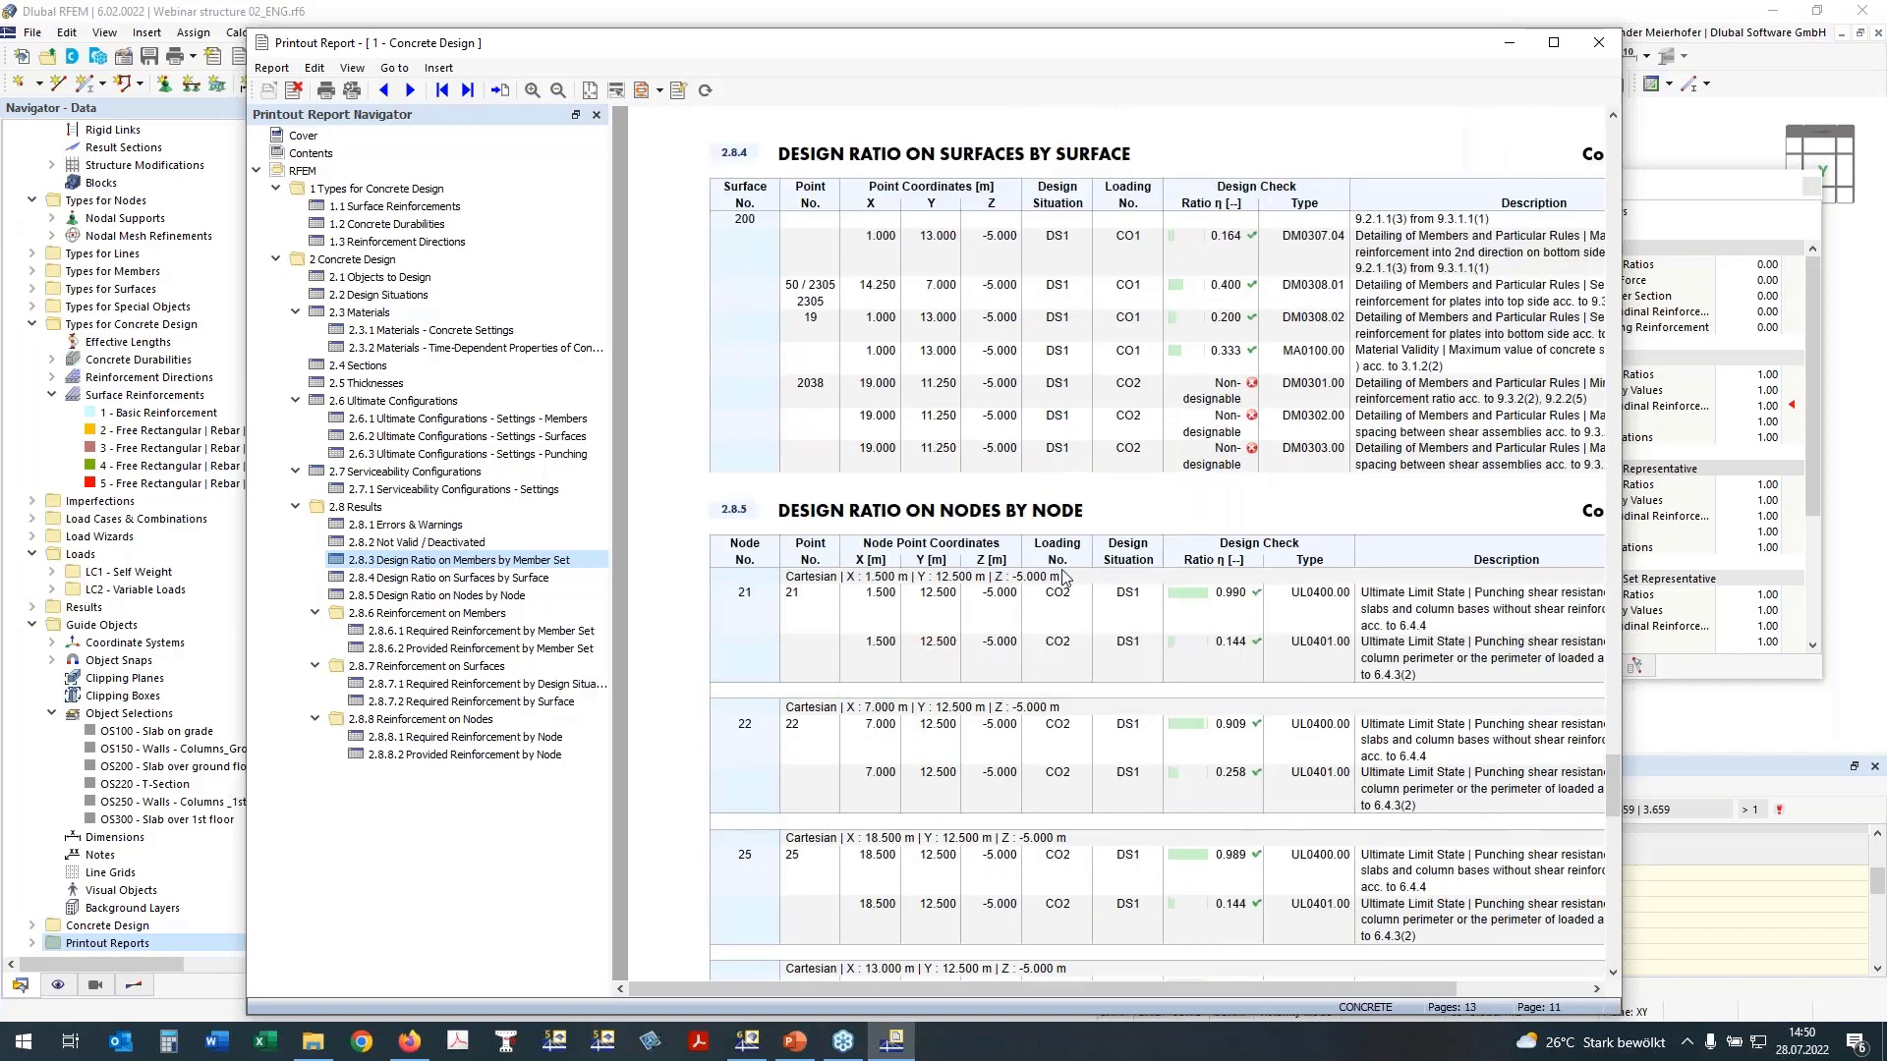
scroll(1063, 569, "down", 2)
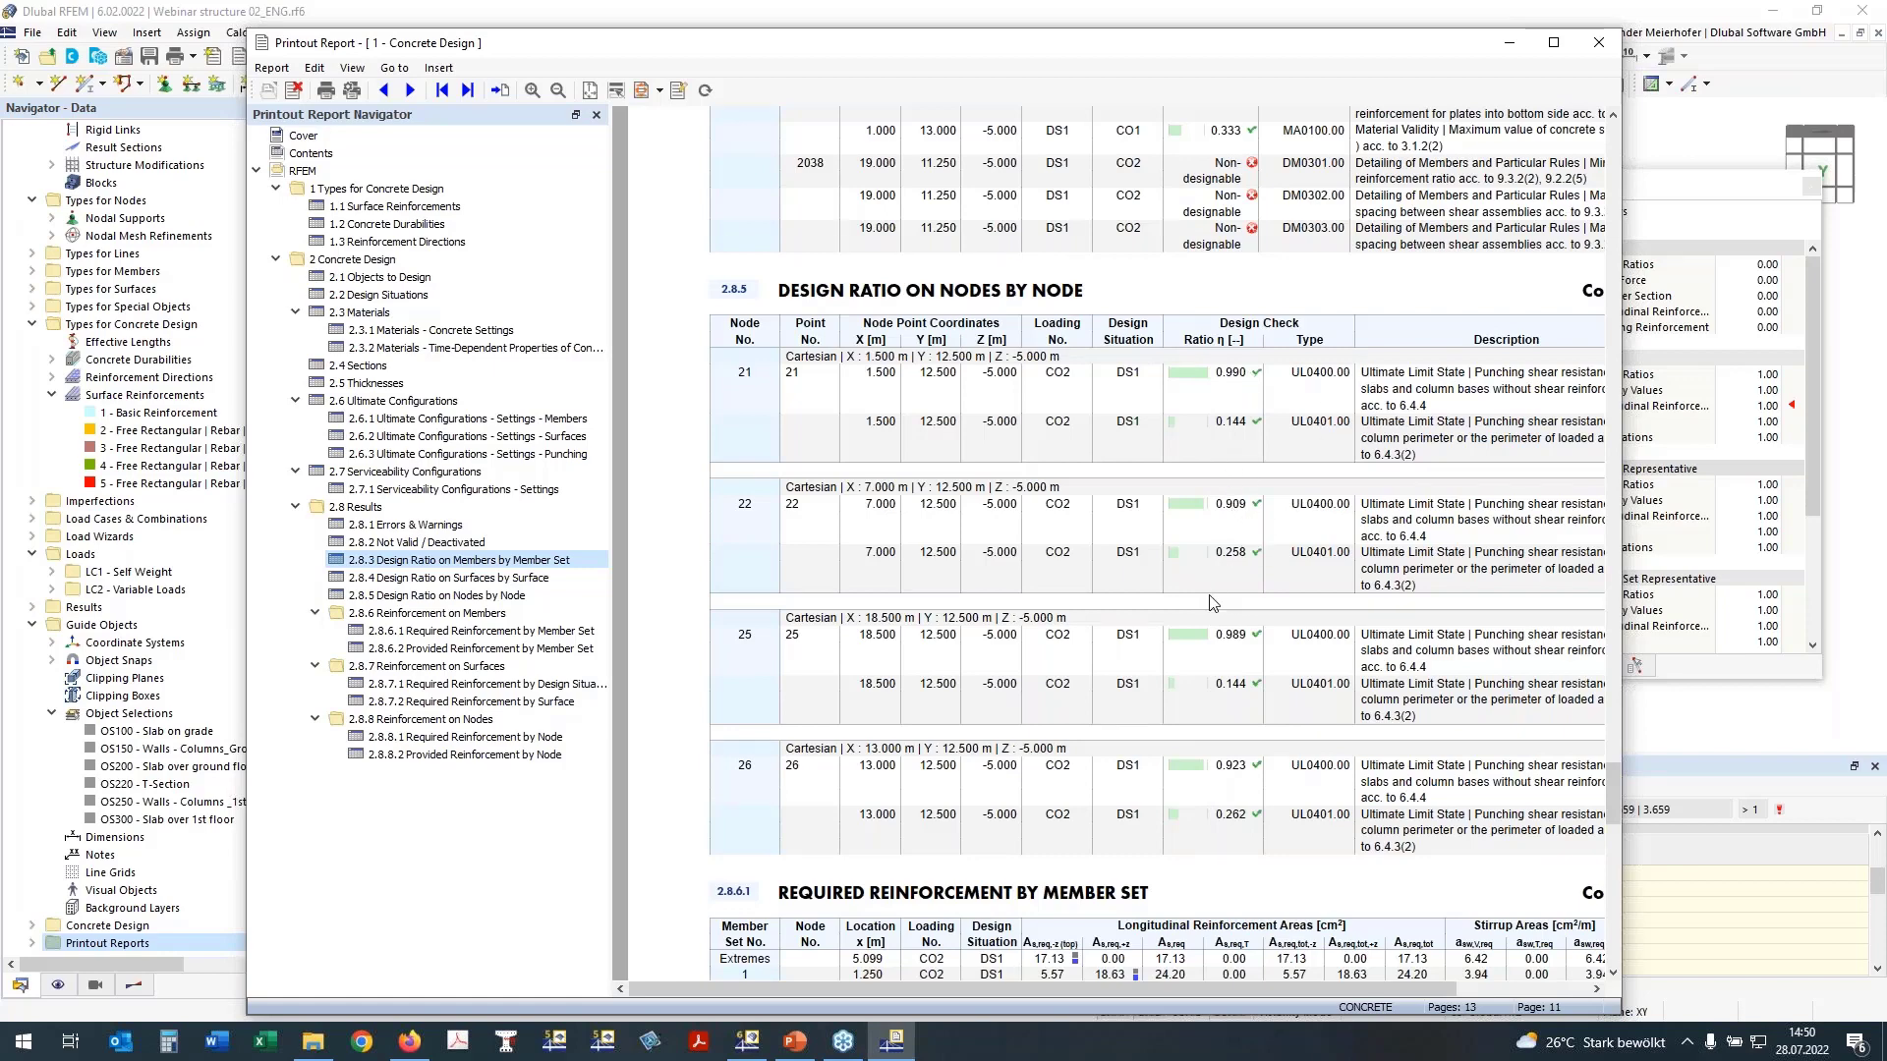
left_click(412, 634)
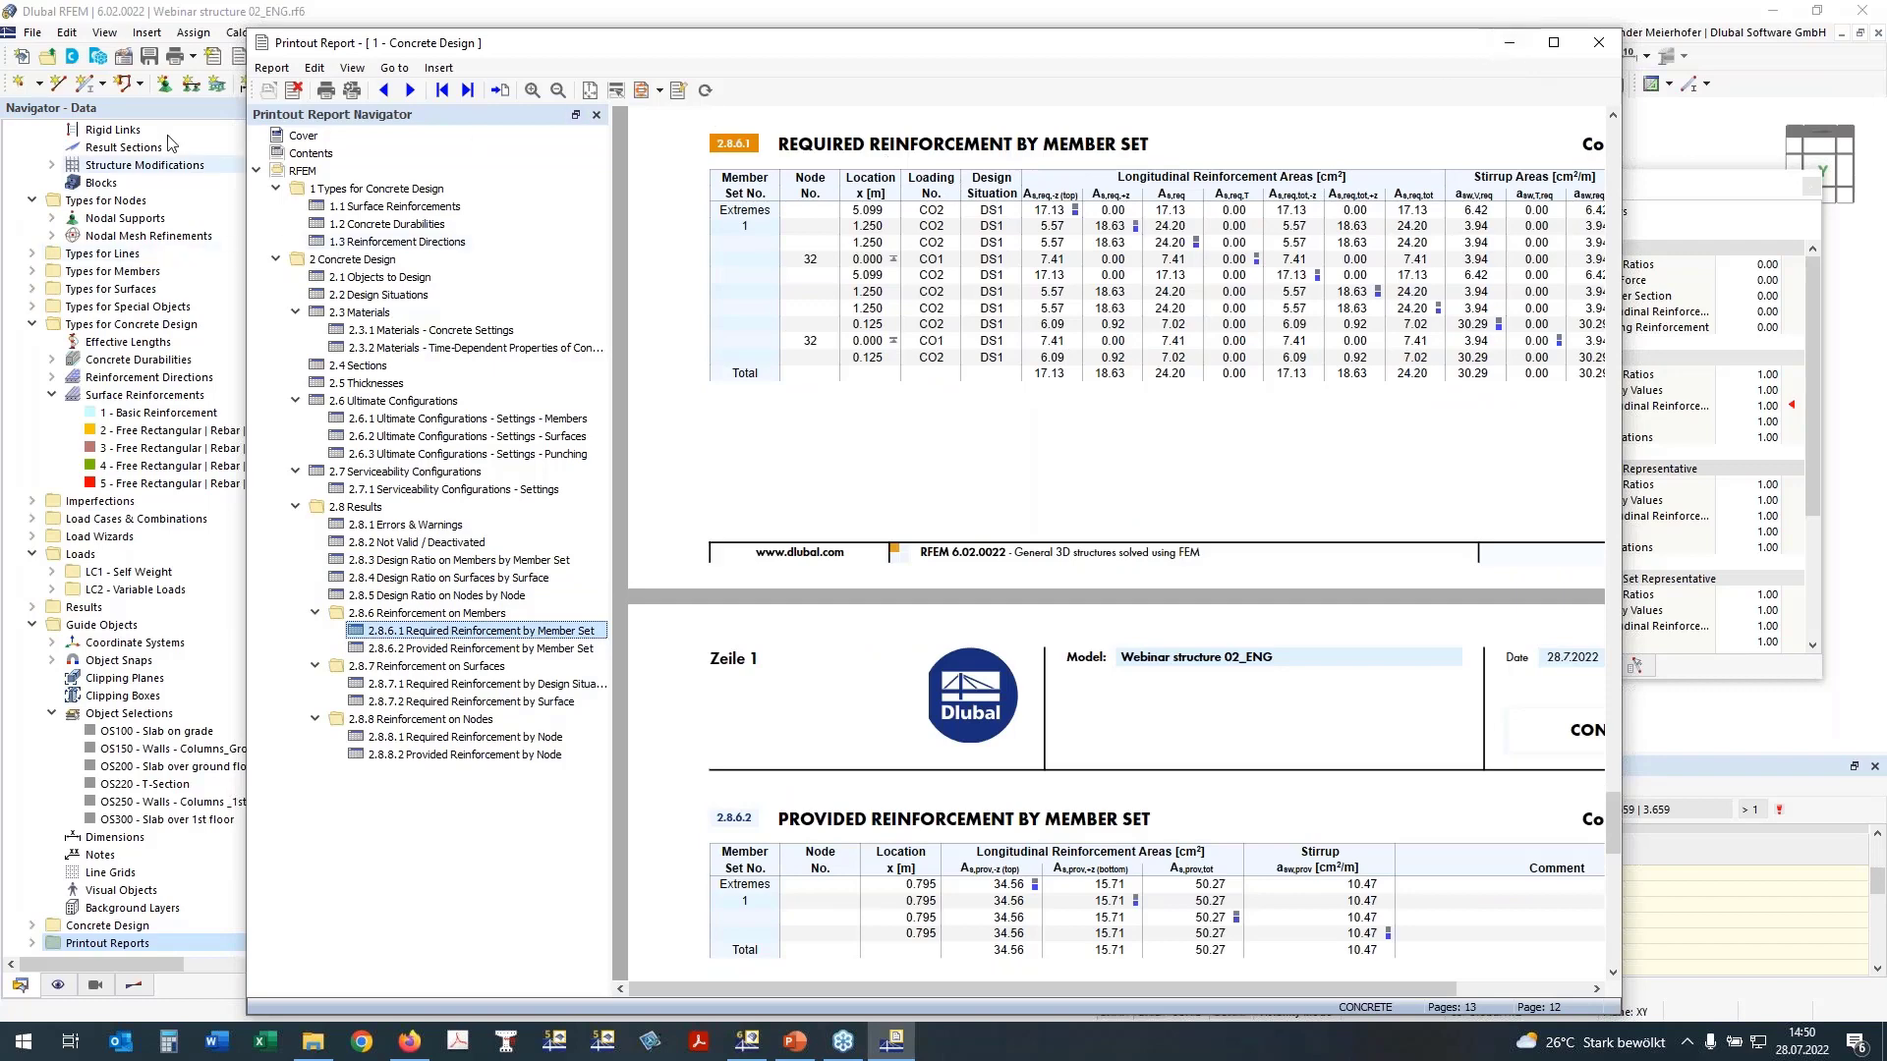
Step: Return to the model, set the work plane to XZ and show the beam's required reinforcement diagram in reverse Y-direction
left_click(206, 17)
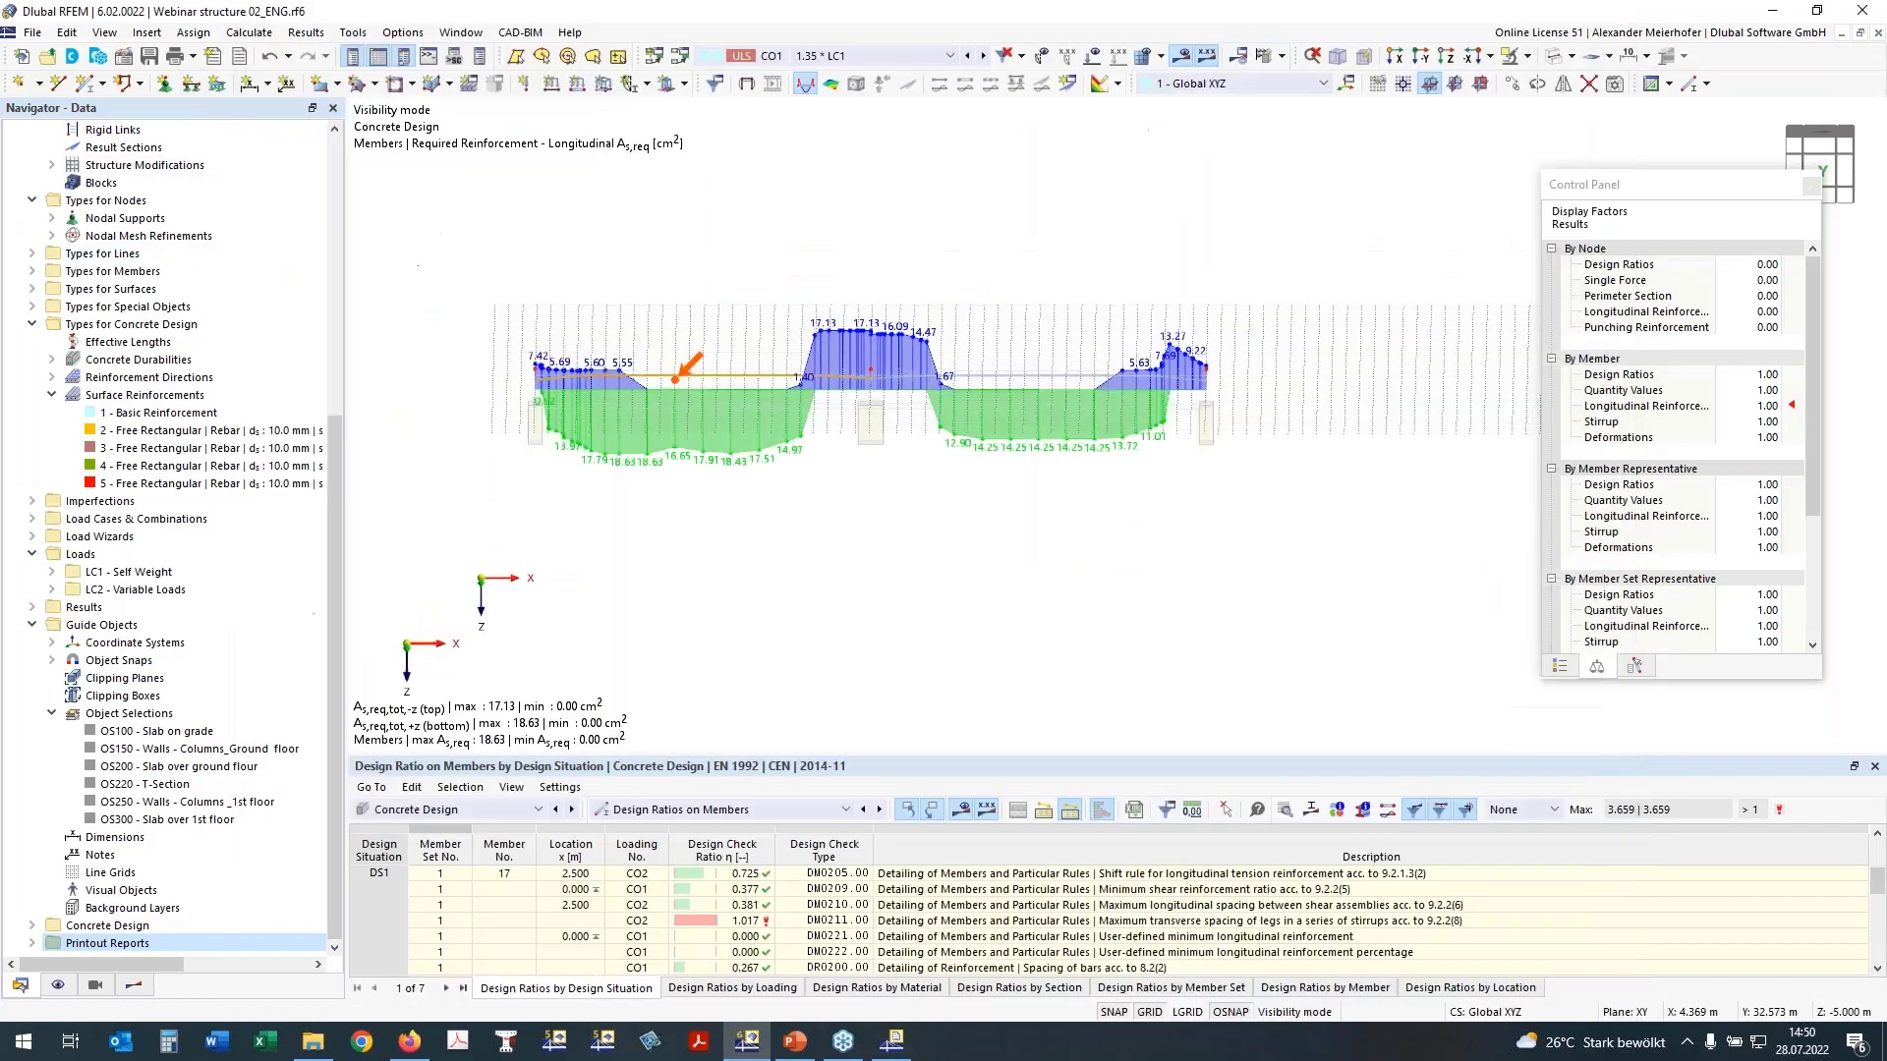
middle_click_drag(716, 634, 716, 641)
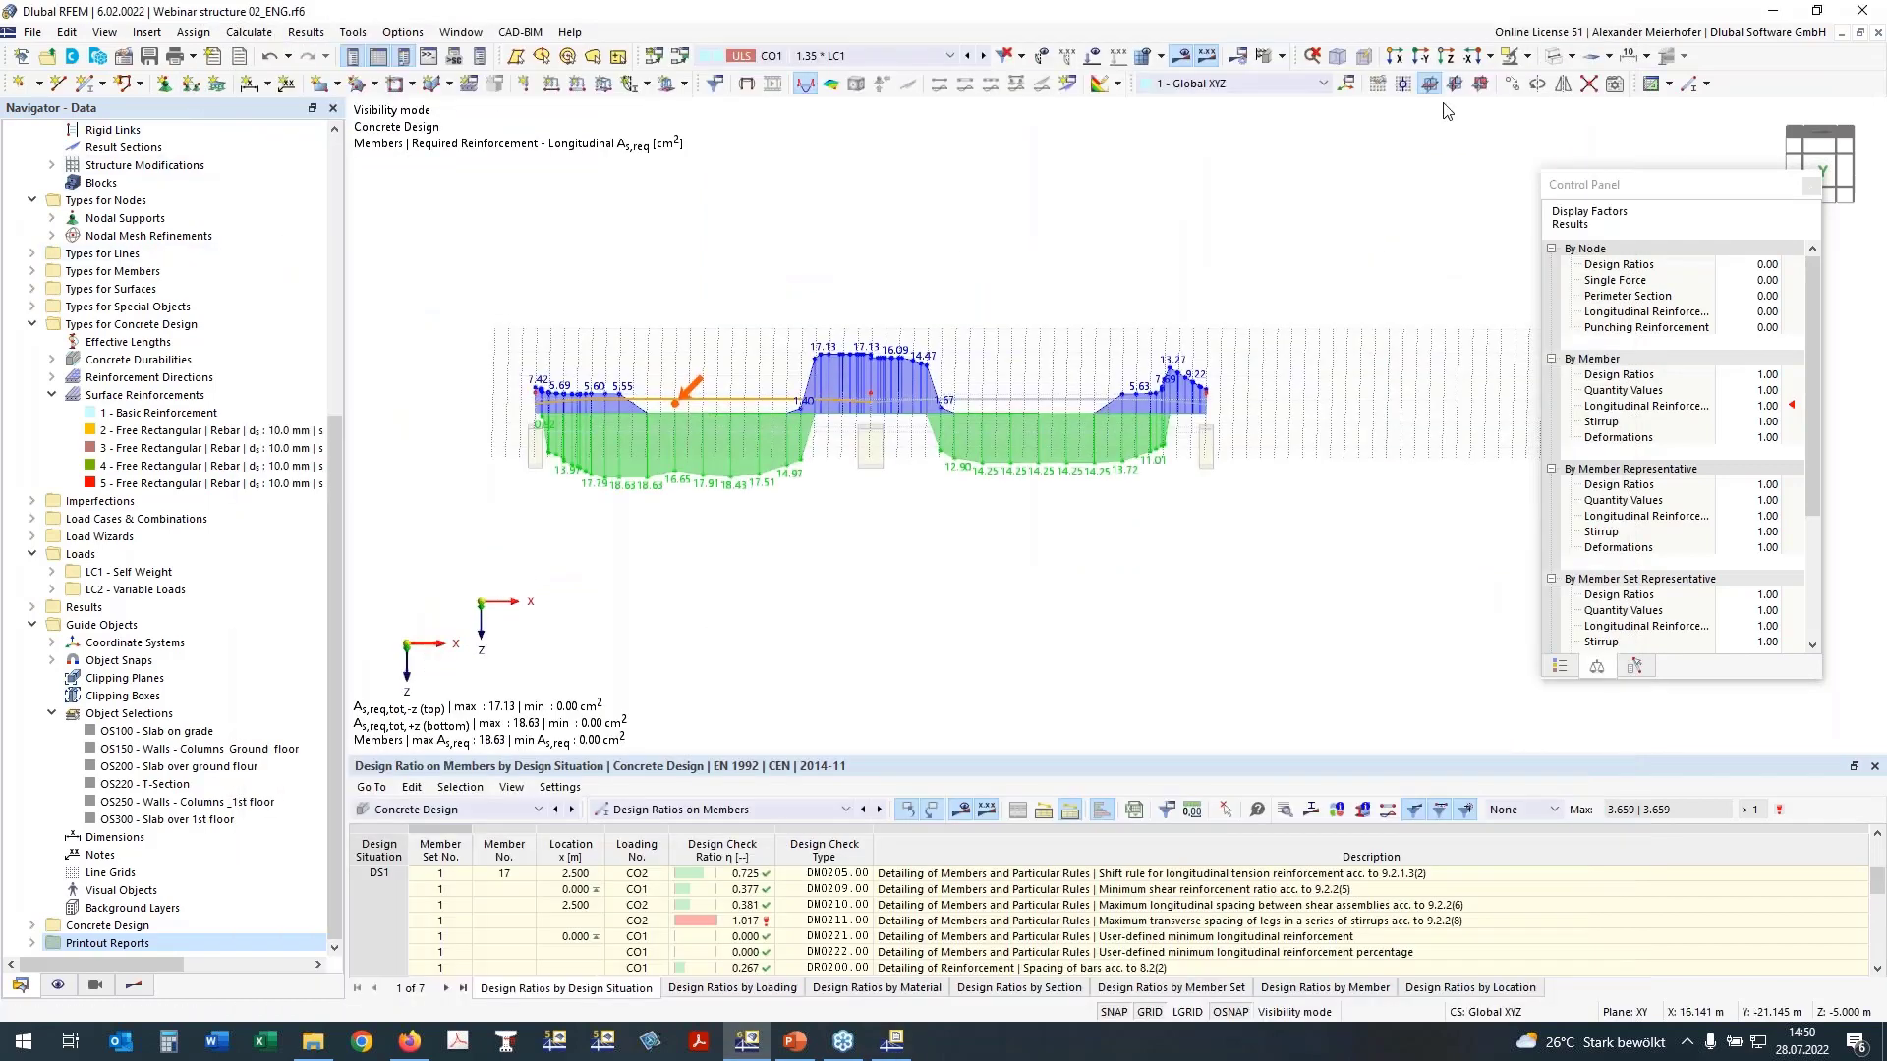
left_click(1483, 83)
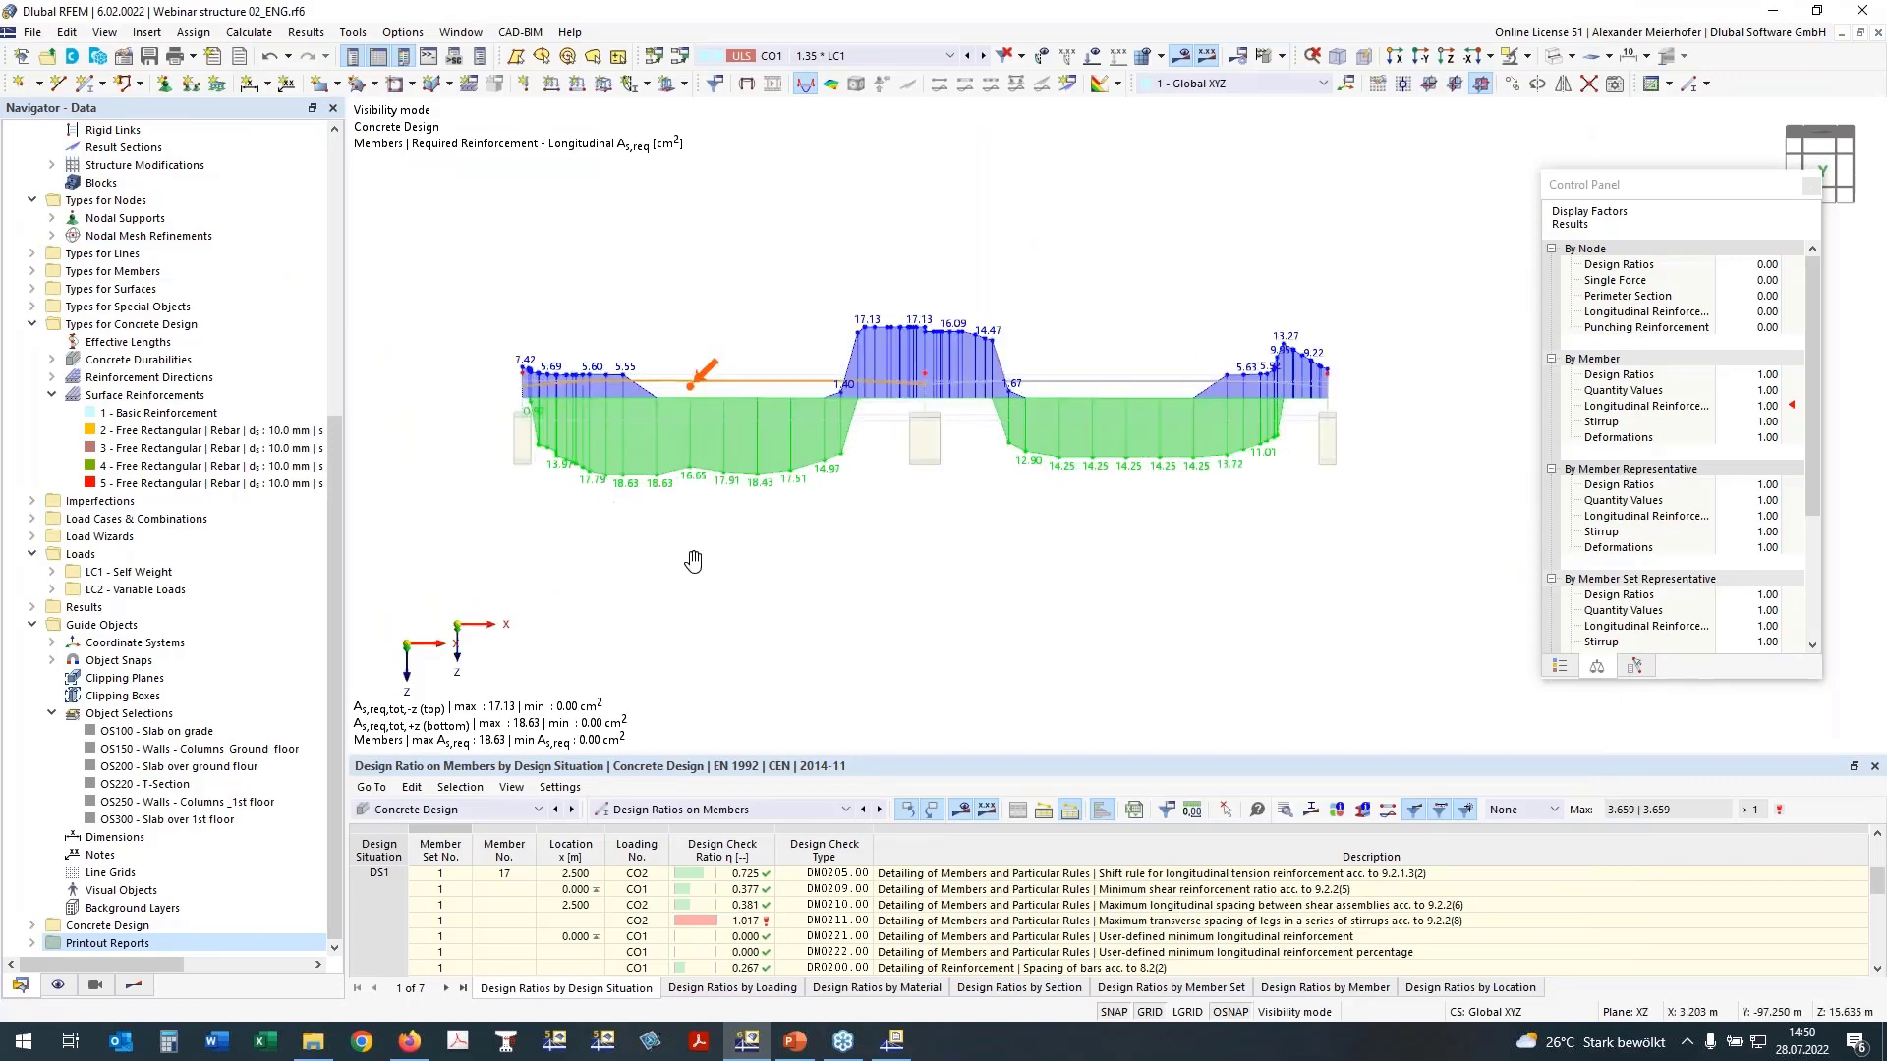
left_click(1426, 61)
scroll(1292, 245, "down", 1)
middle_click_drag(1292, 245, 1085, 279)
scroll(1085, 279, "down", 1)
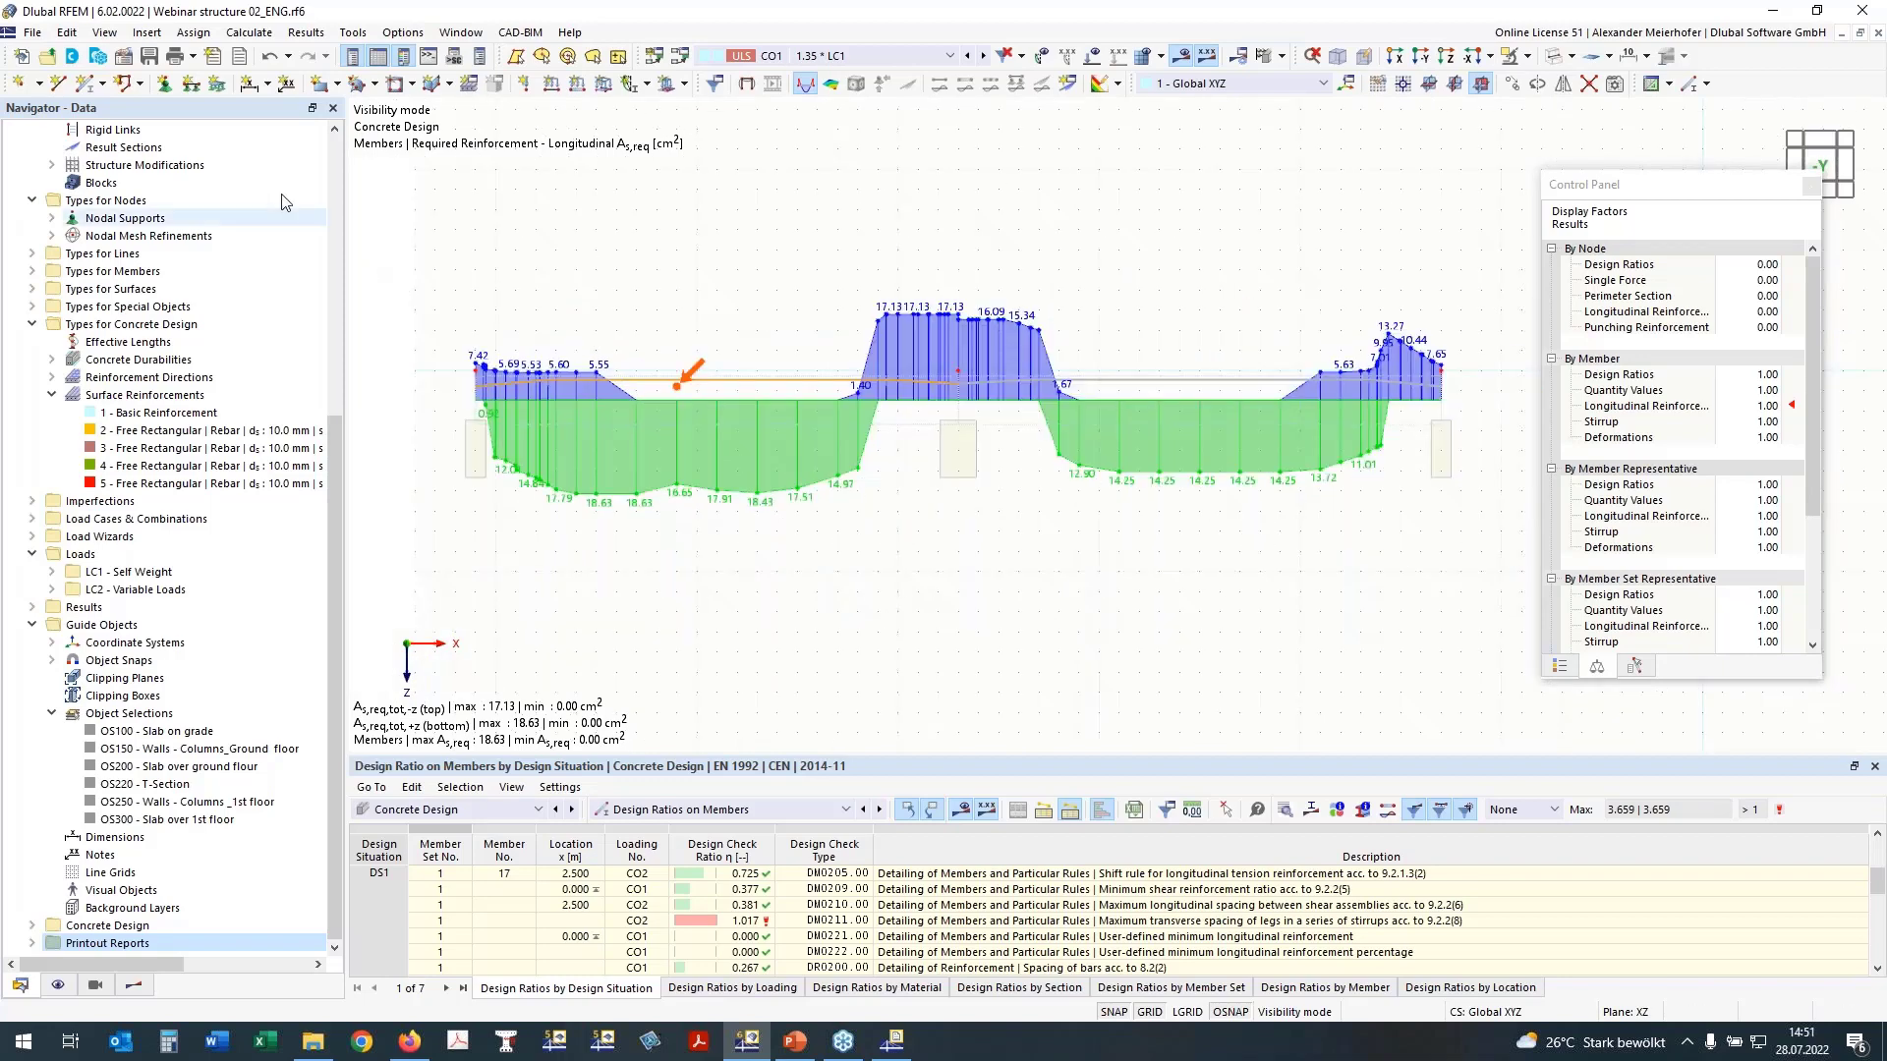
Step: Start a graphic printout to the Concrete Design report and define a rectangular print area enclosing the beam's whole reinforcement diagram
left_click(195, 57)
left_click(258, 104)
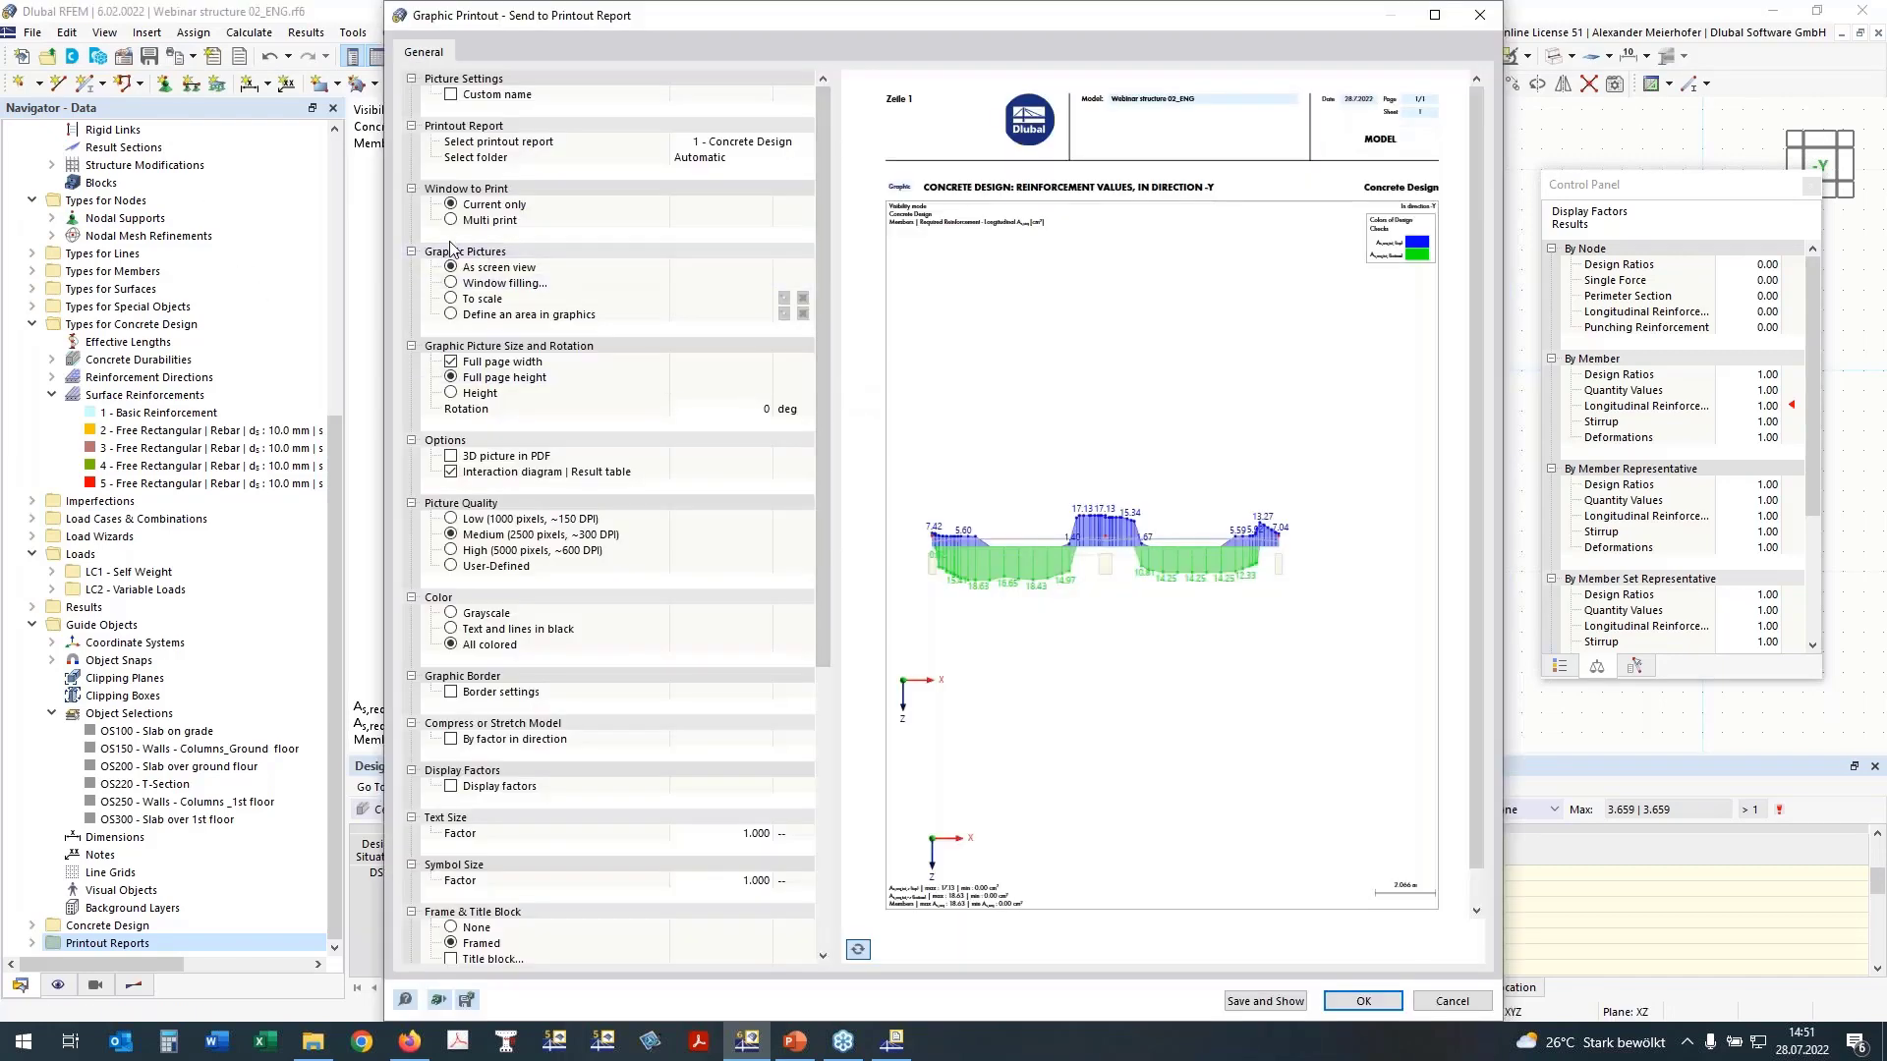
left_click(452, 221)
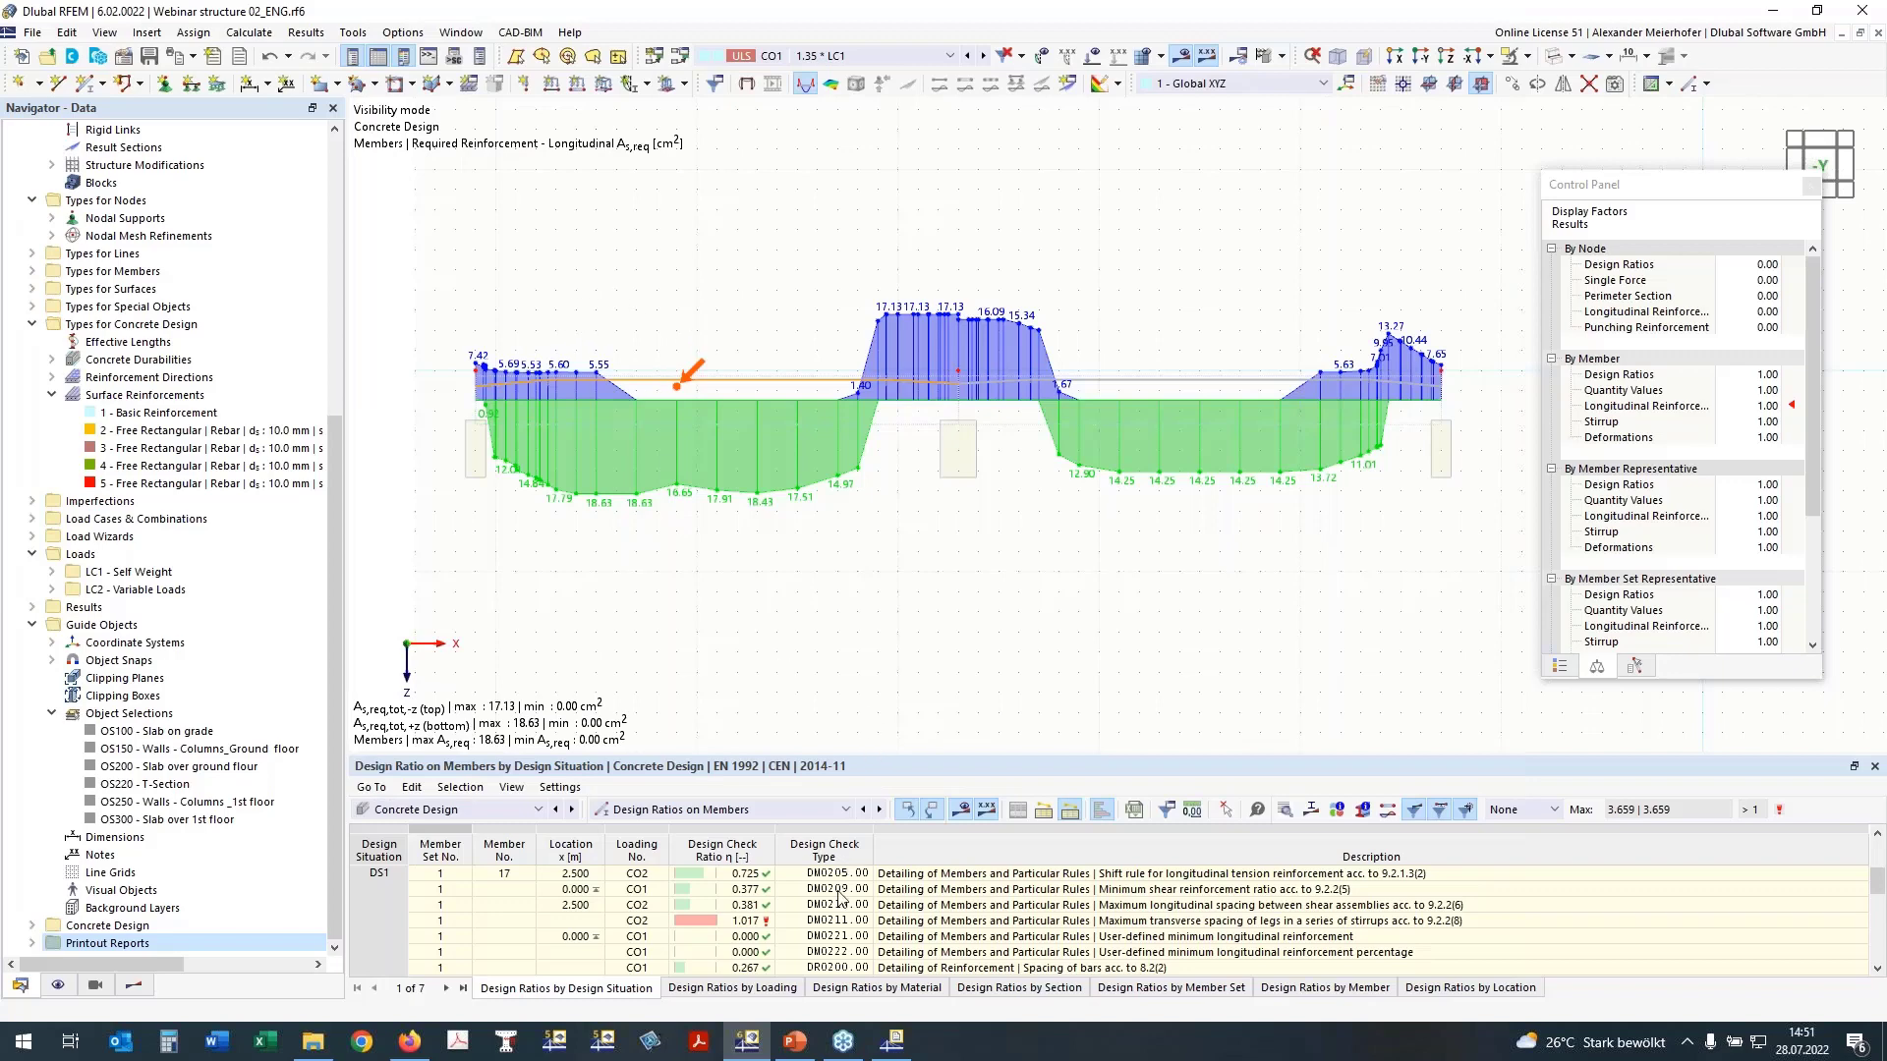
left_click(450, 315)
left_click(783, 314)
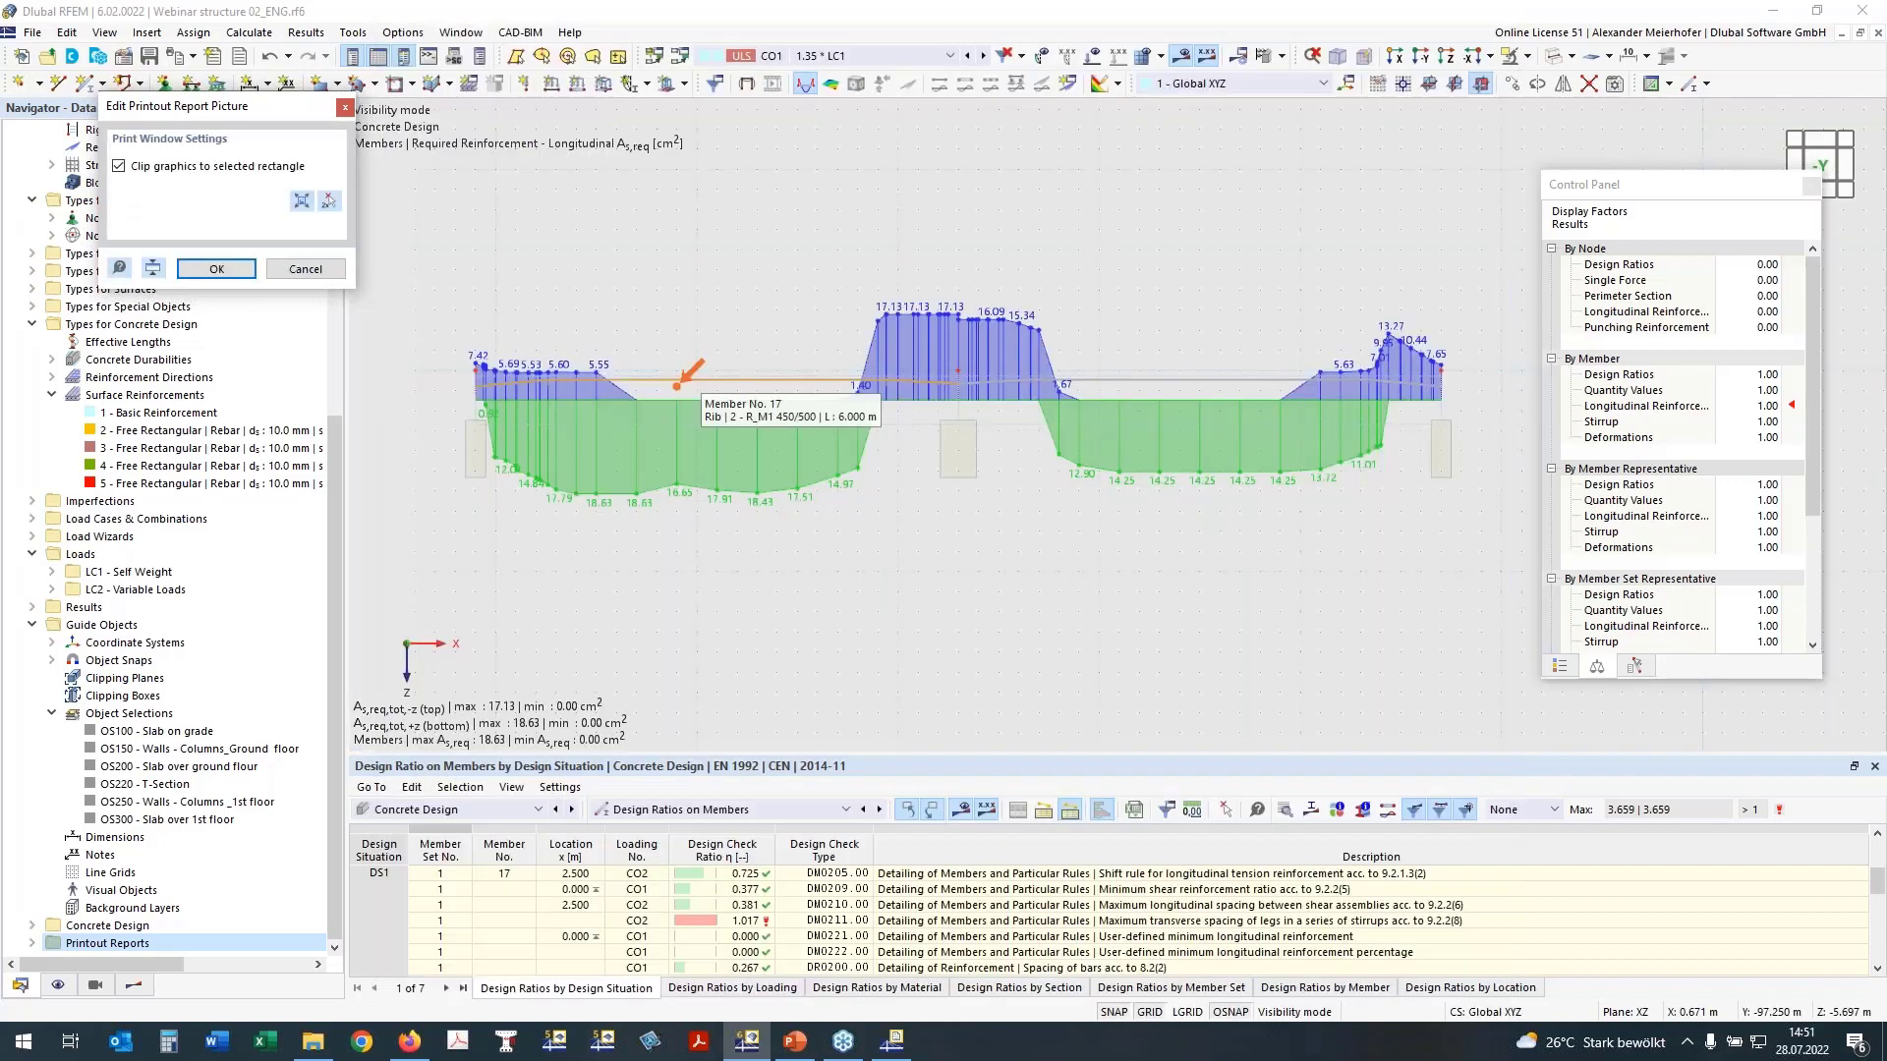
left_click(329, 201)
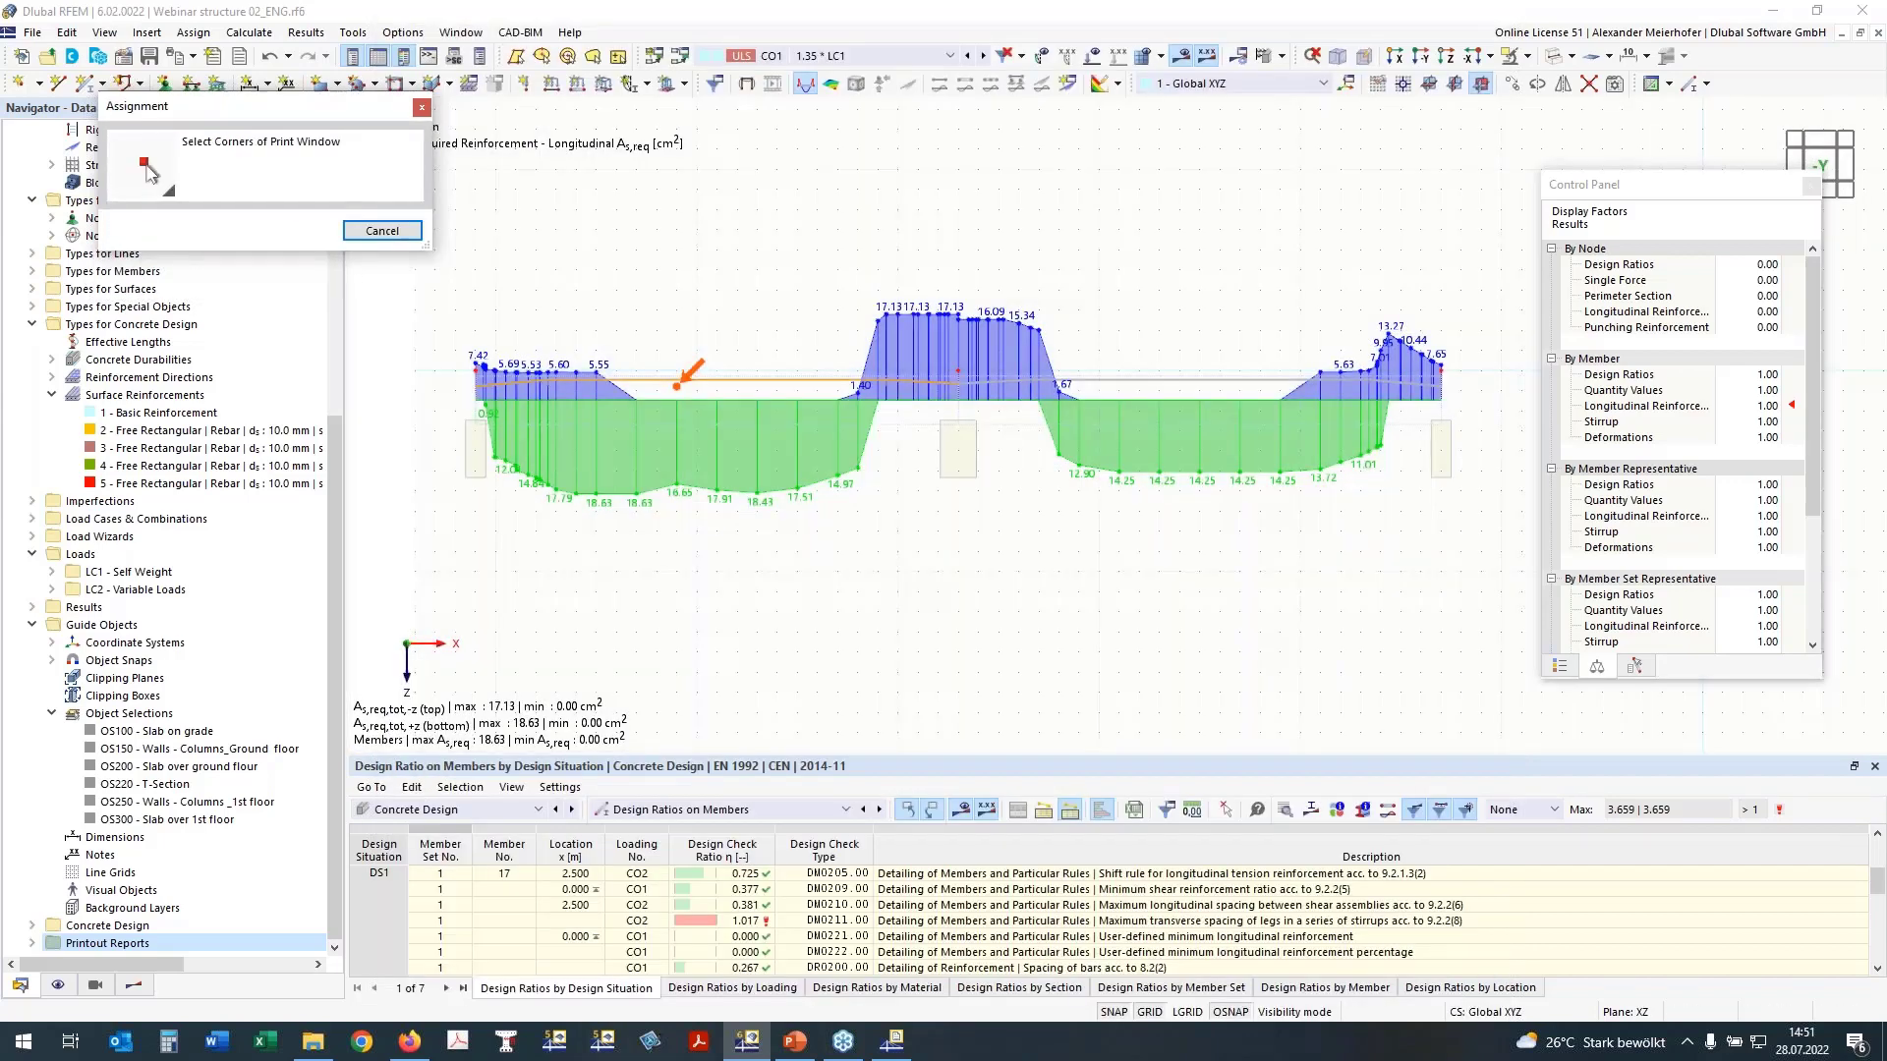
left_click(455, 250)
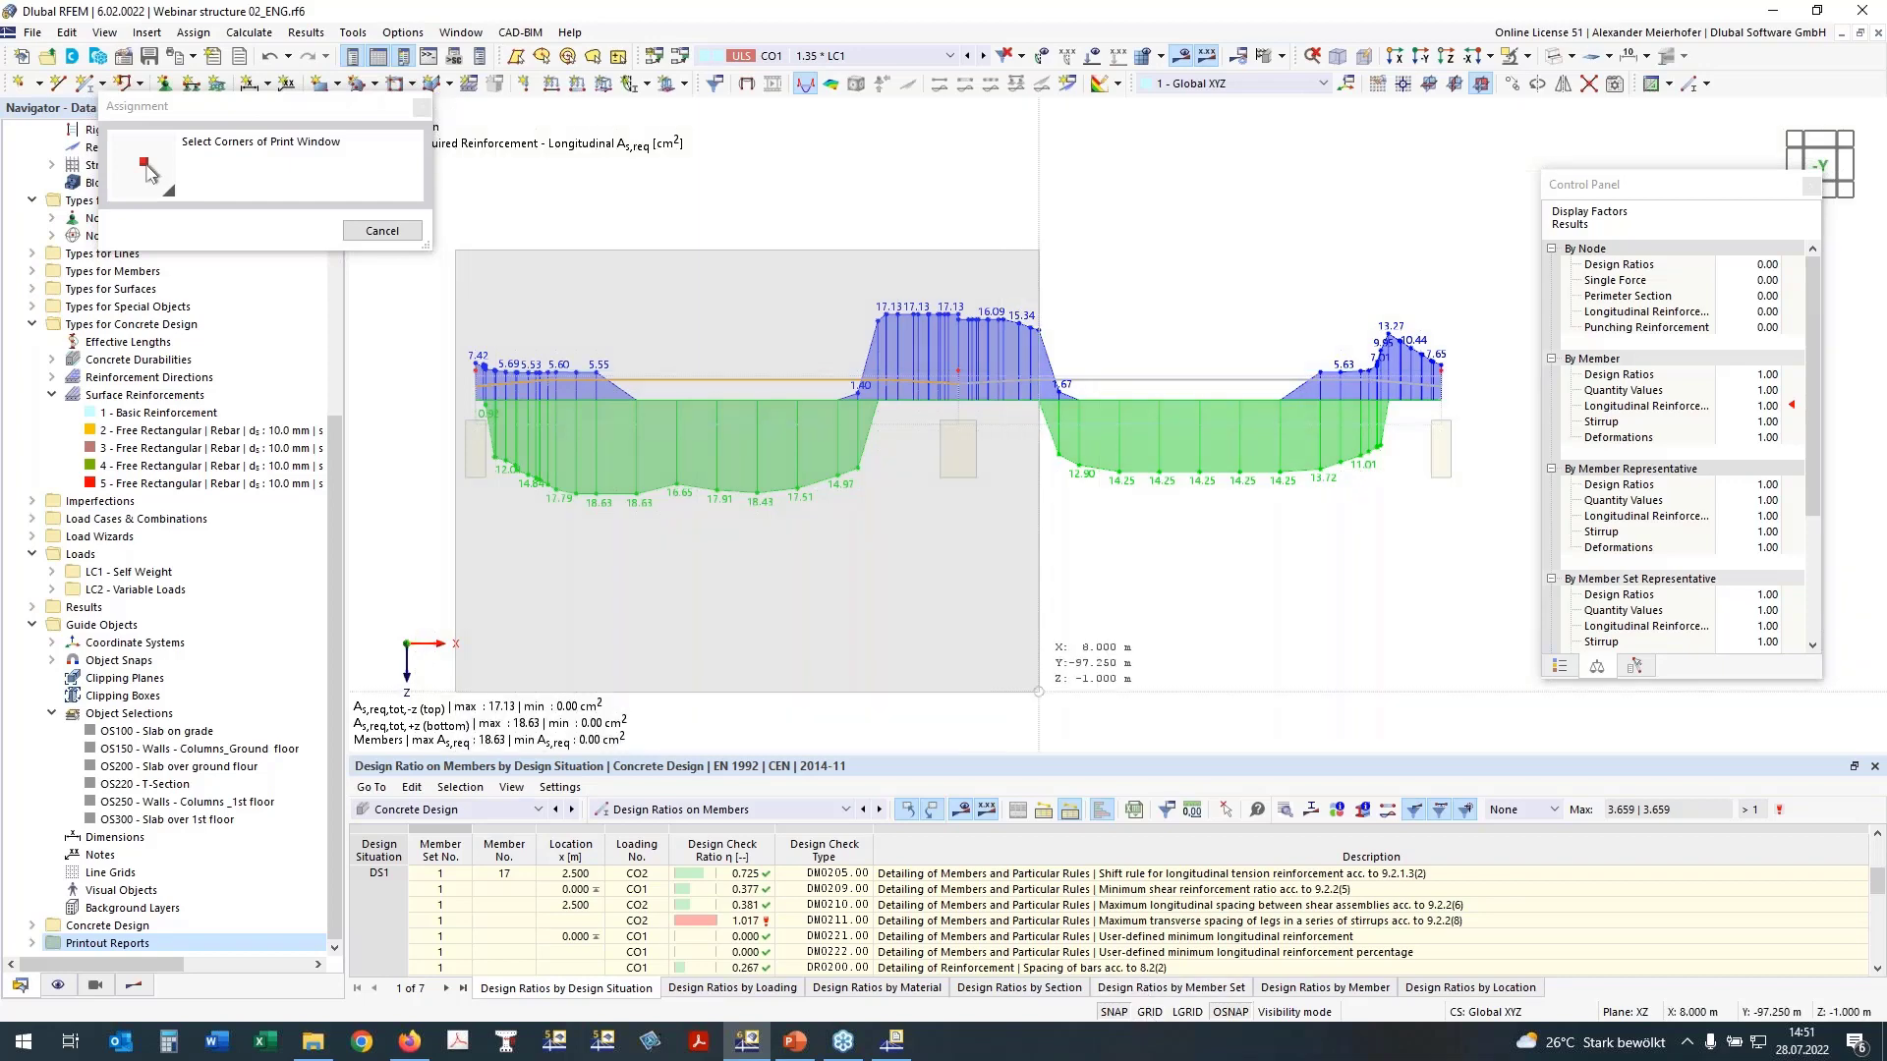
left_click(1481, 571)
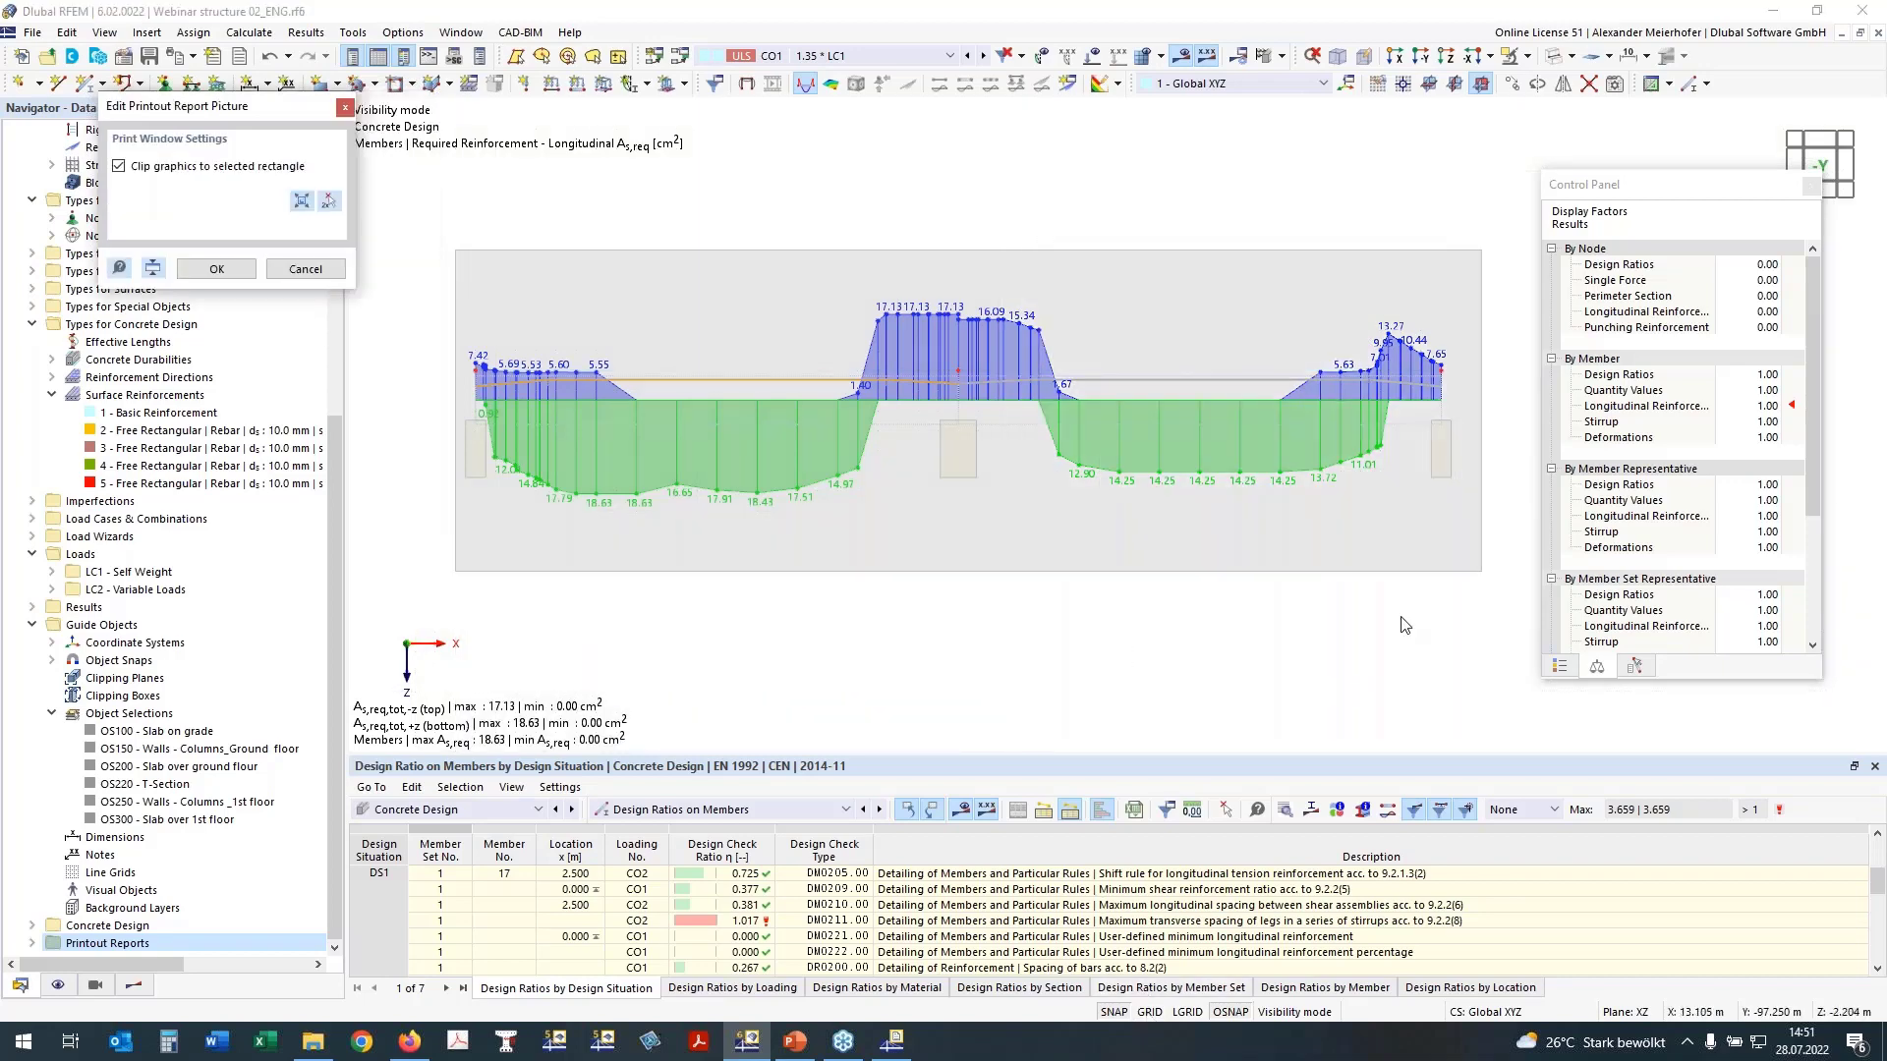
left_click(334, 200)
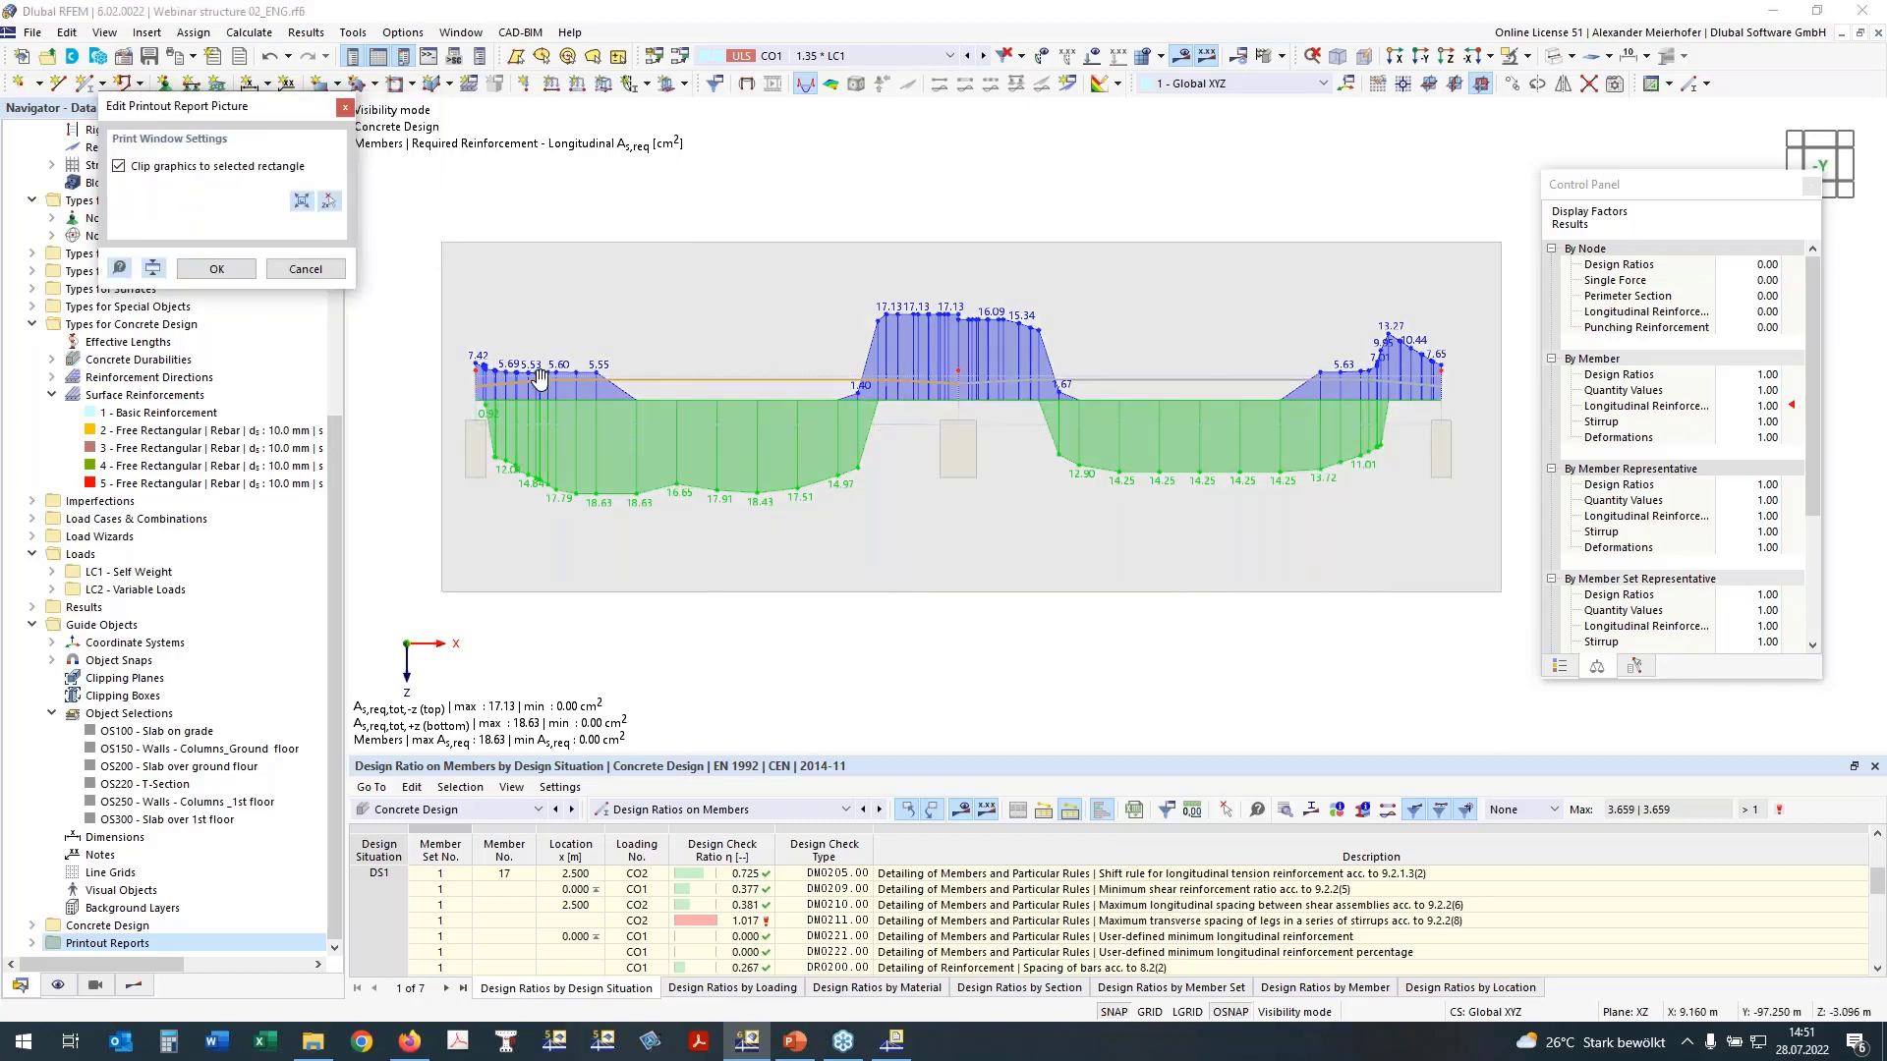
left_click(215, 270)
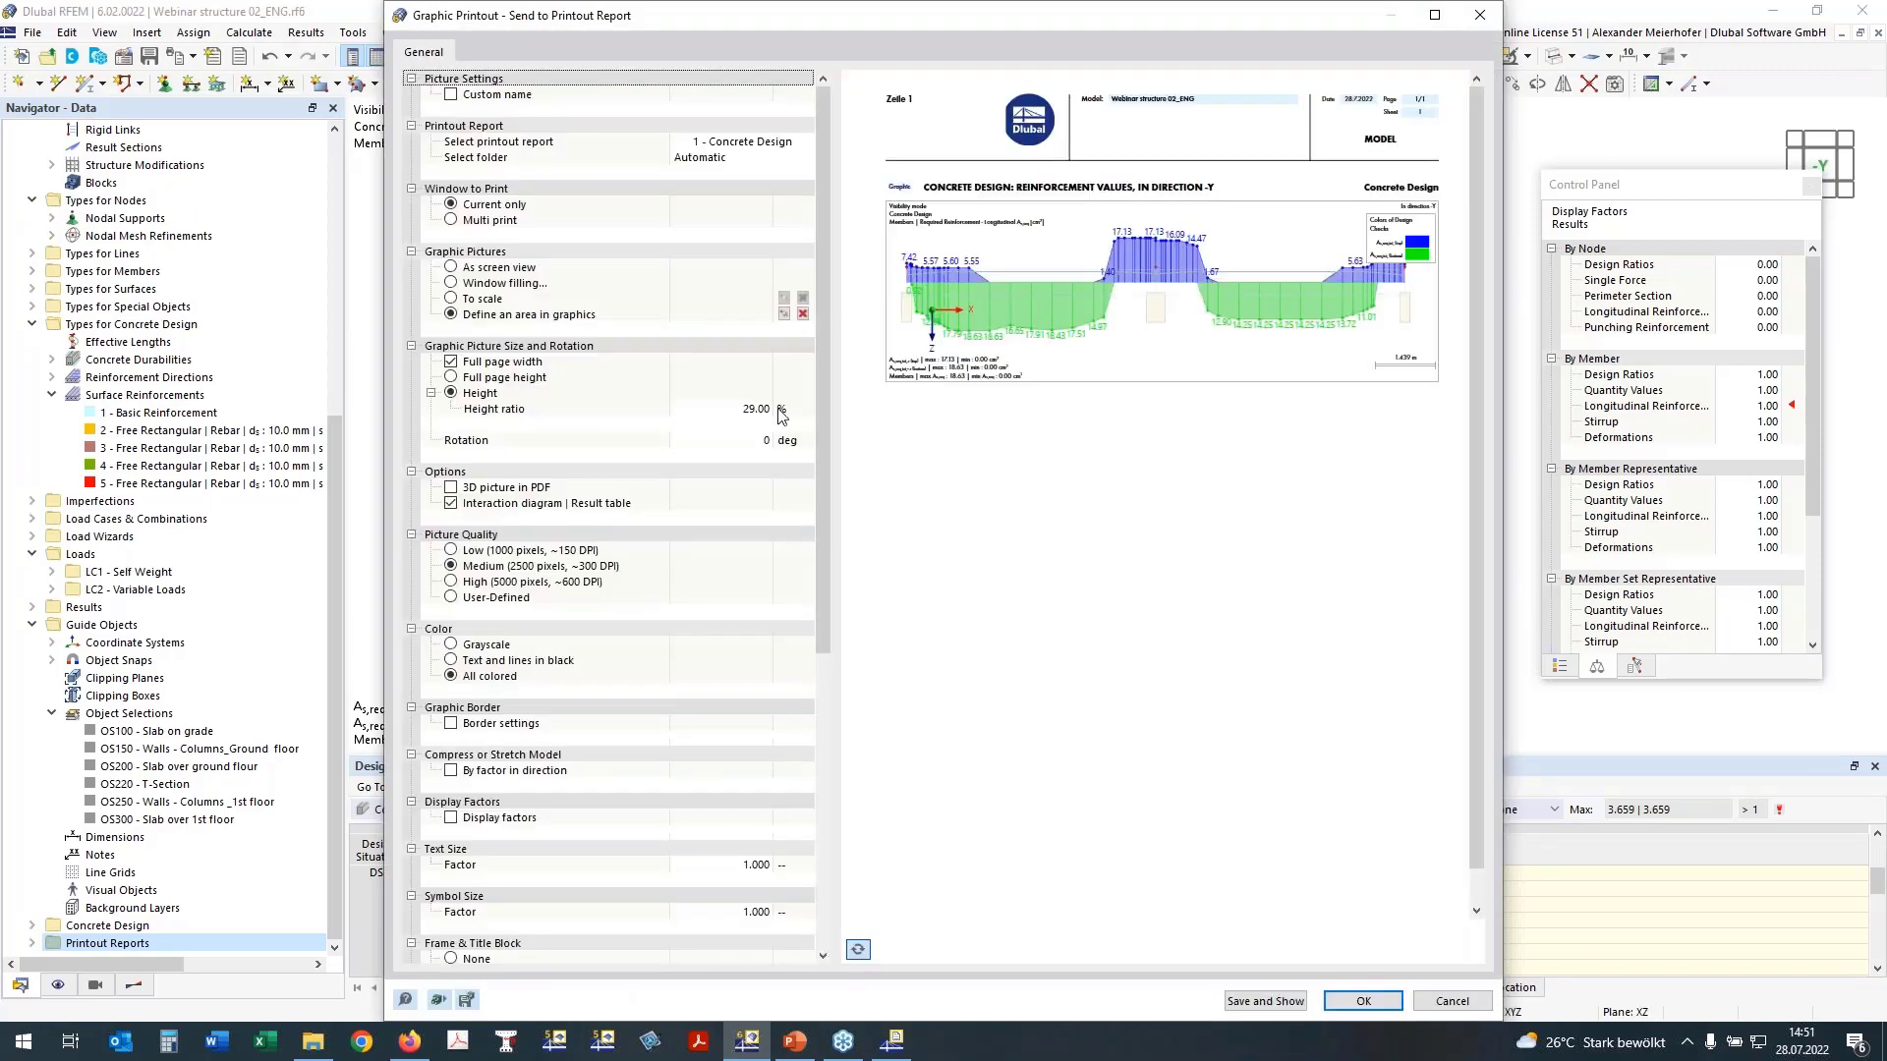
Step: Set the picture's height ratio to 33 %, place the color scale outside the graphic picture, and send it to the report
left_click(770, 409)
type("33")
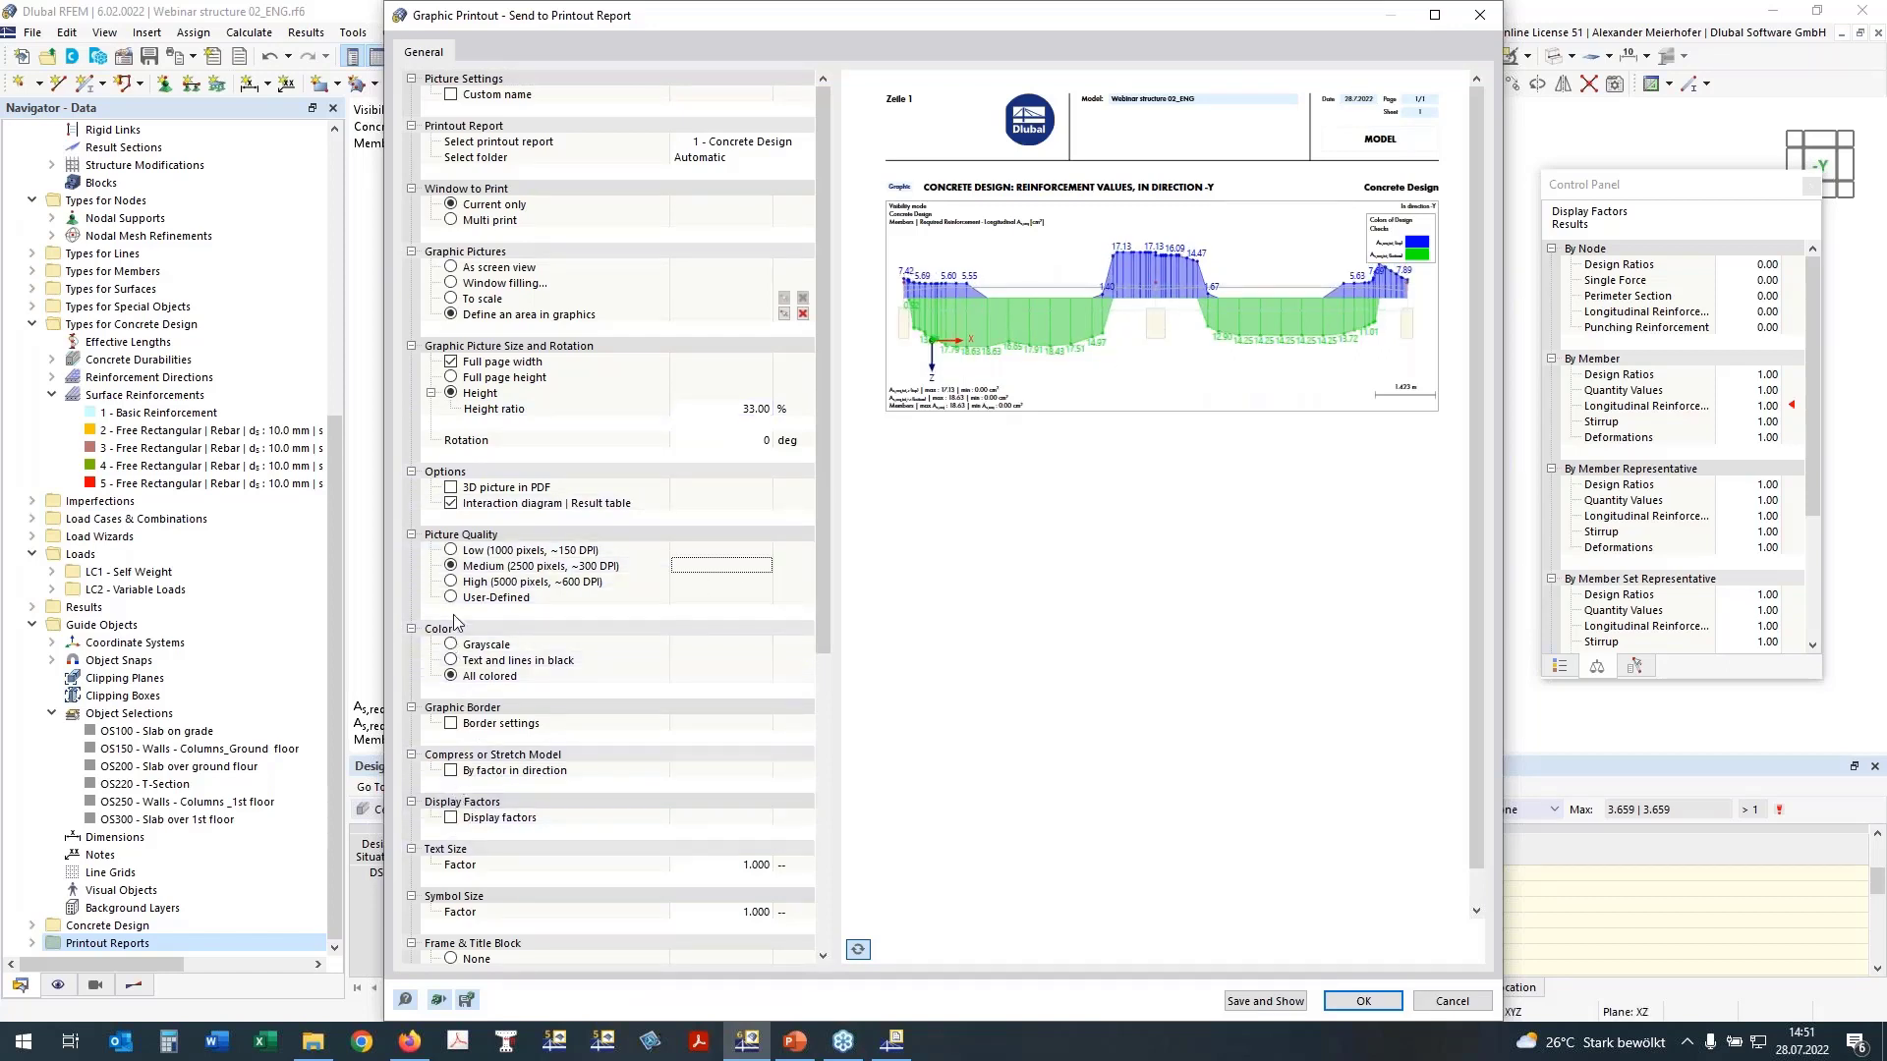
scroll(468, 595, "down", 2)
scroll(471, 841, "down", 3)
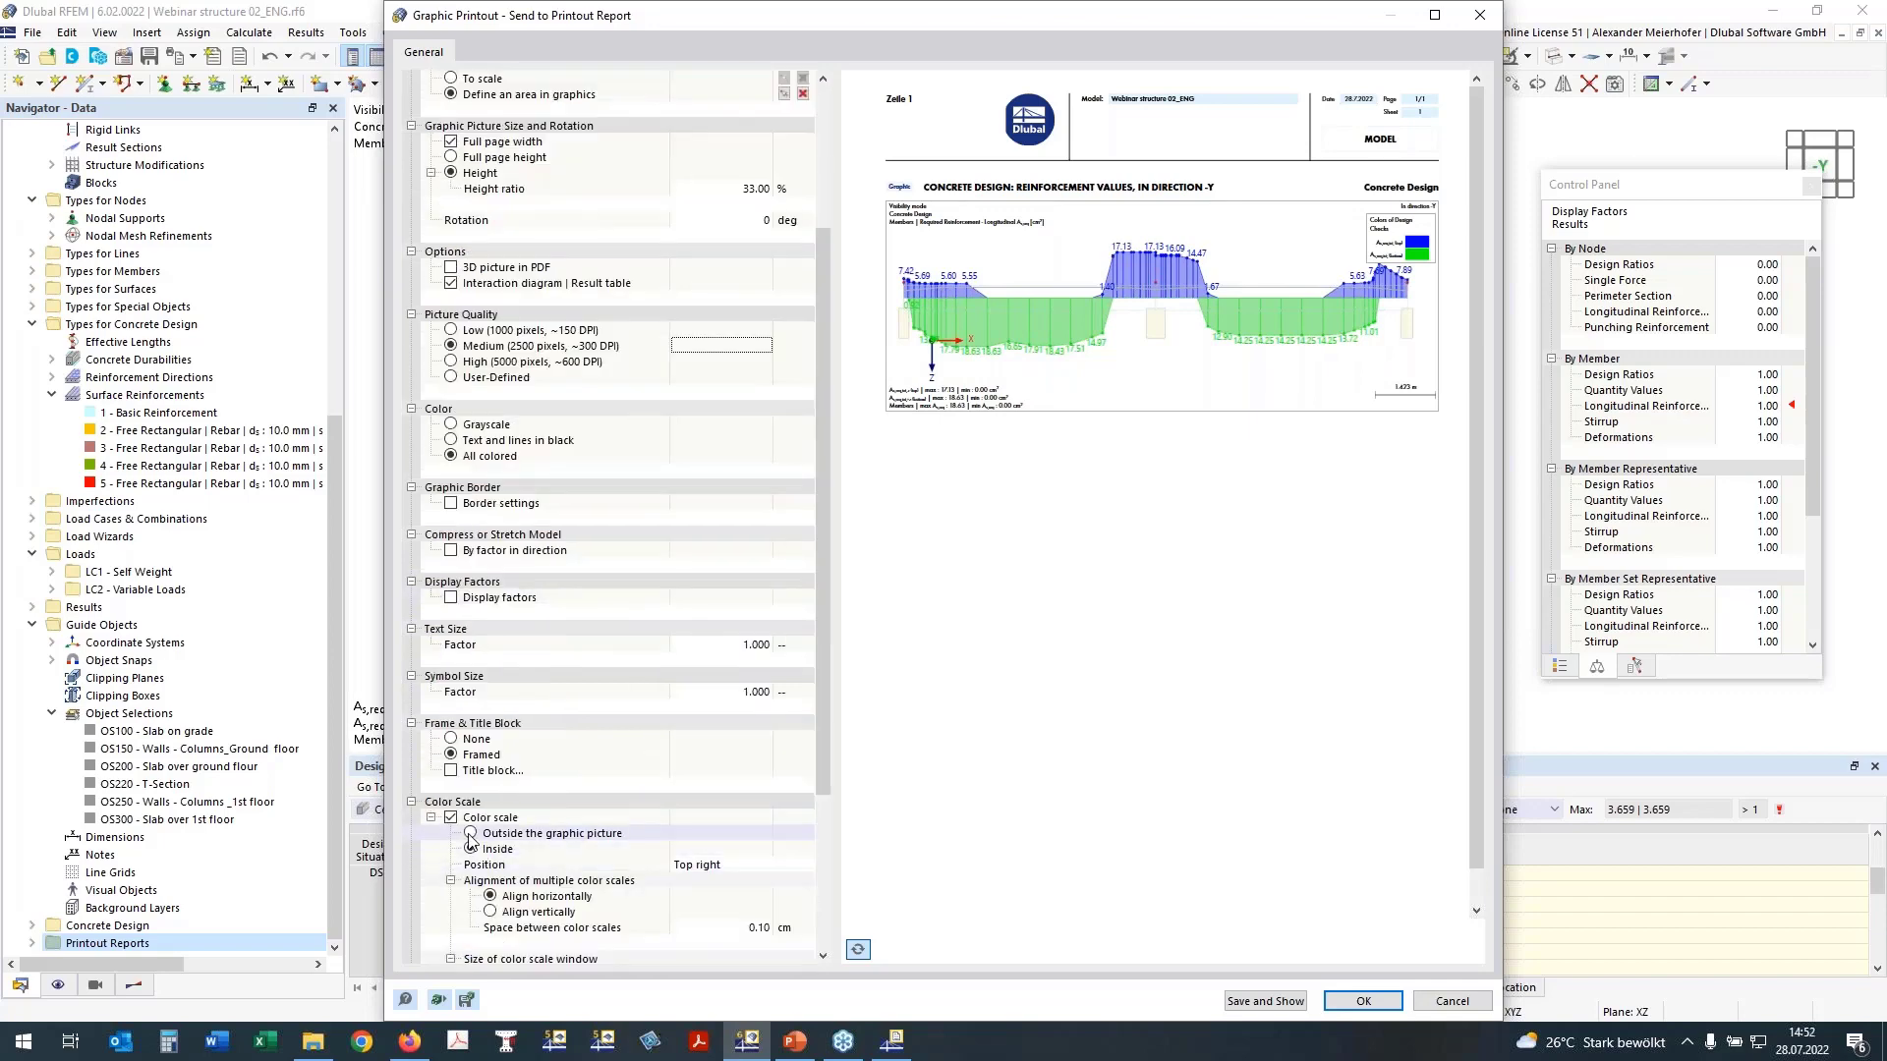
left_click(472, 835)
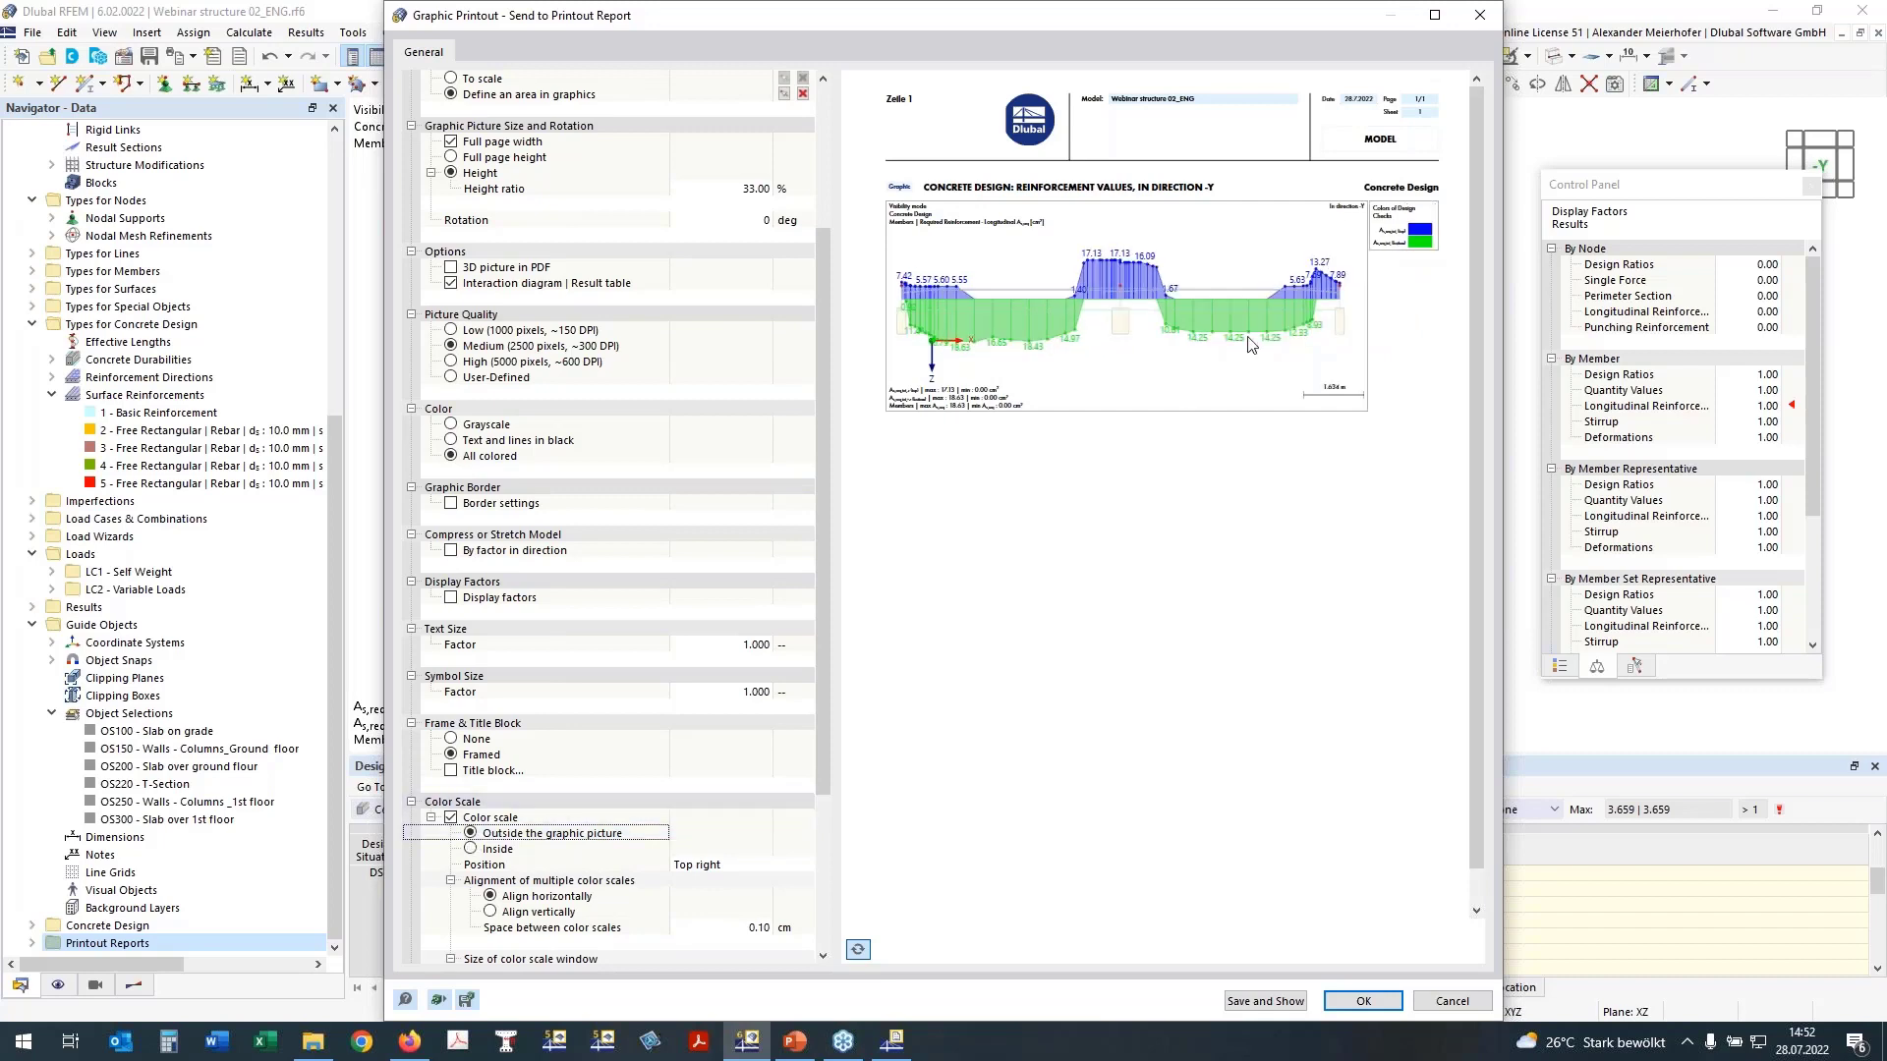
left_click(1361, 1003)
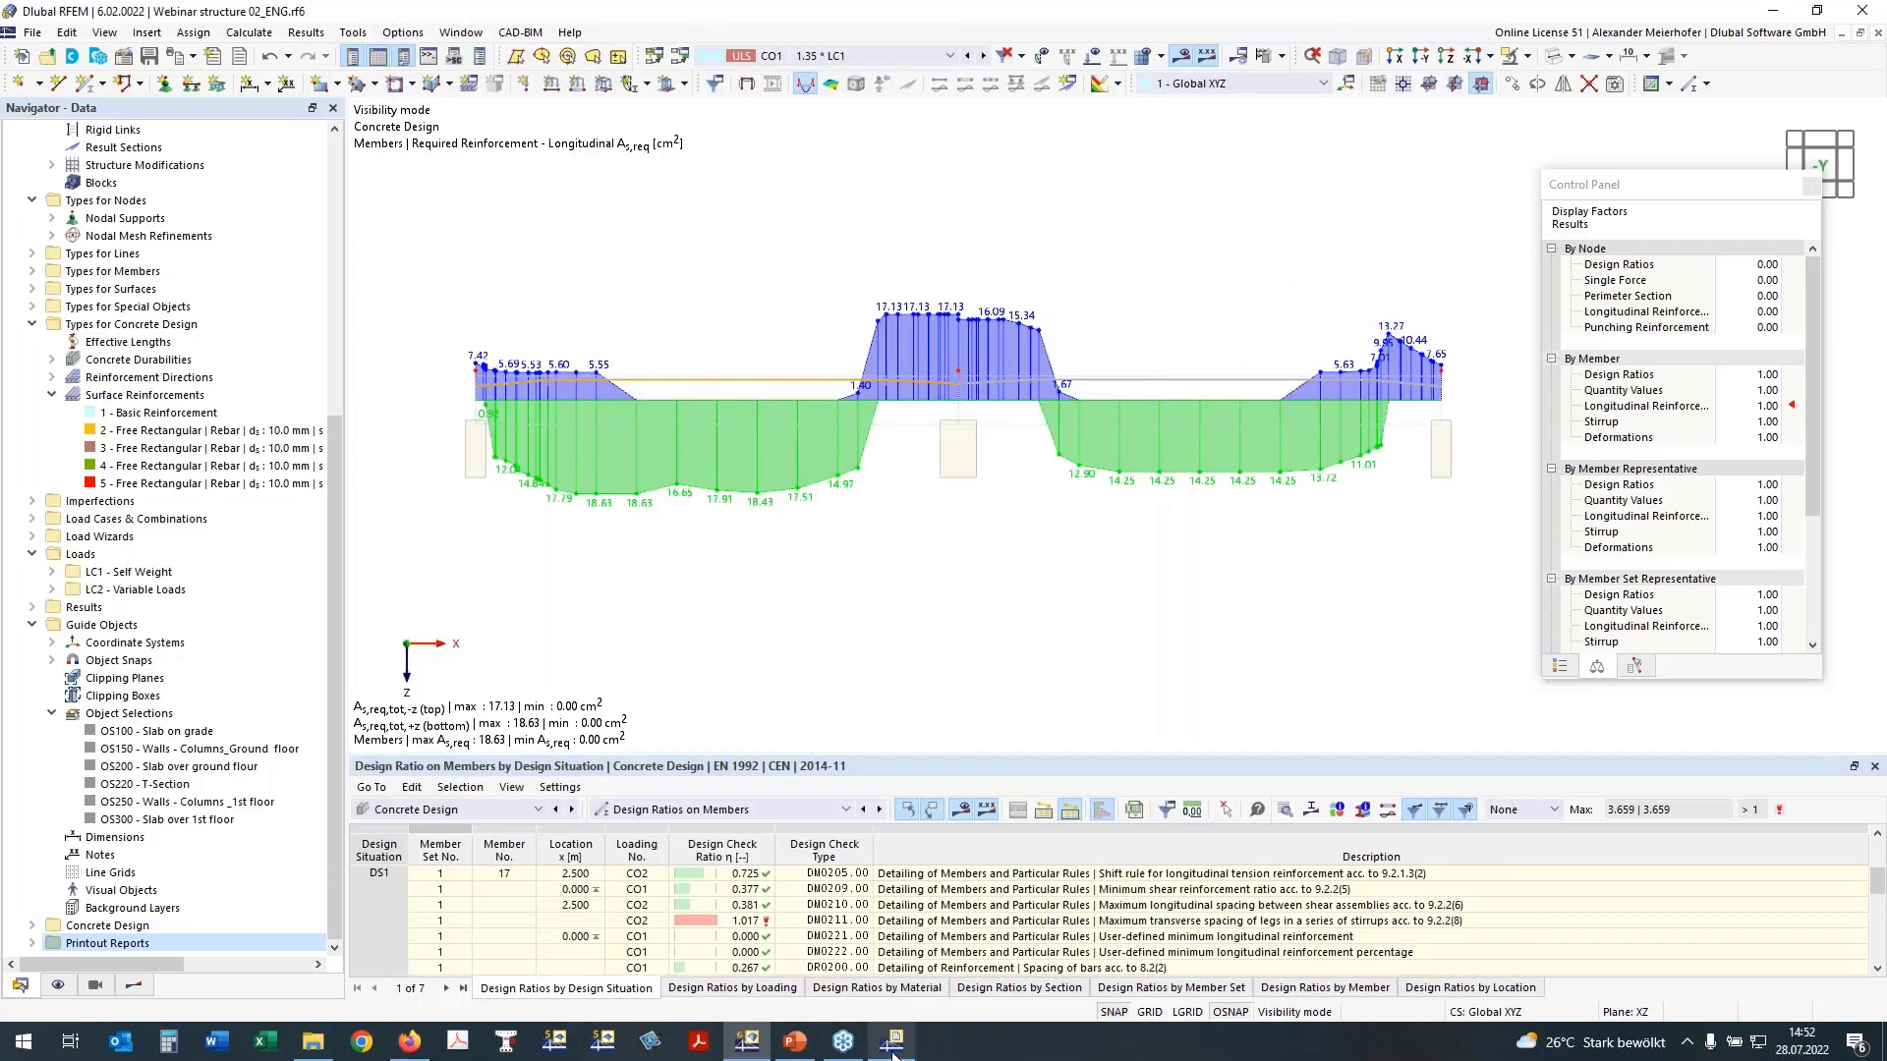
Step: Check the new reinforcement graphic in the printout report and return to the model
mouse_move(895, 1051)
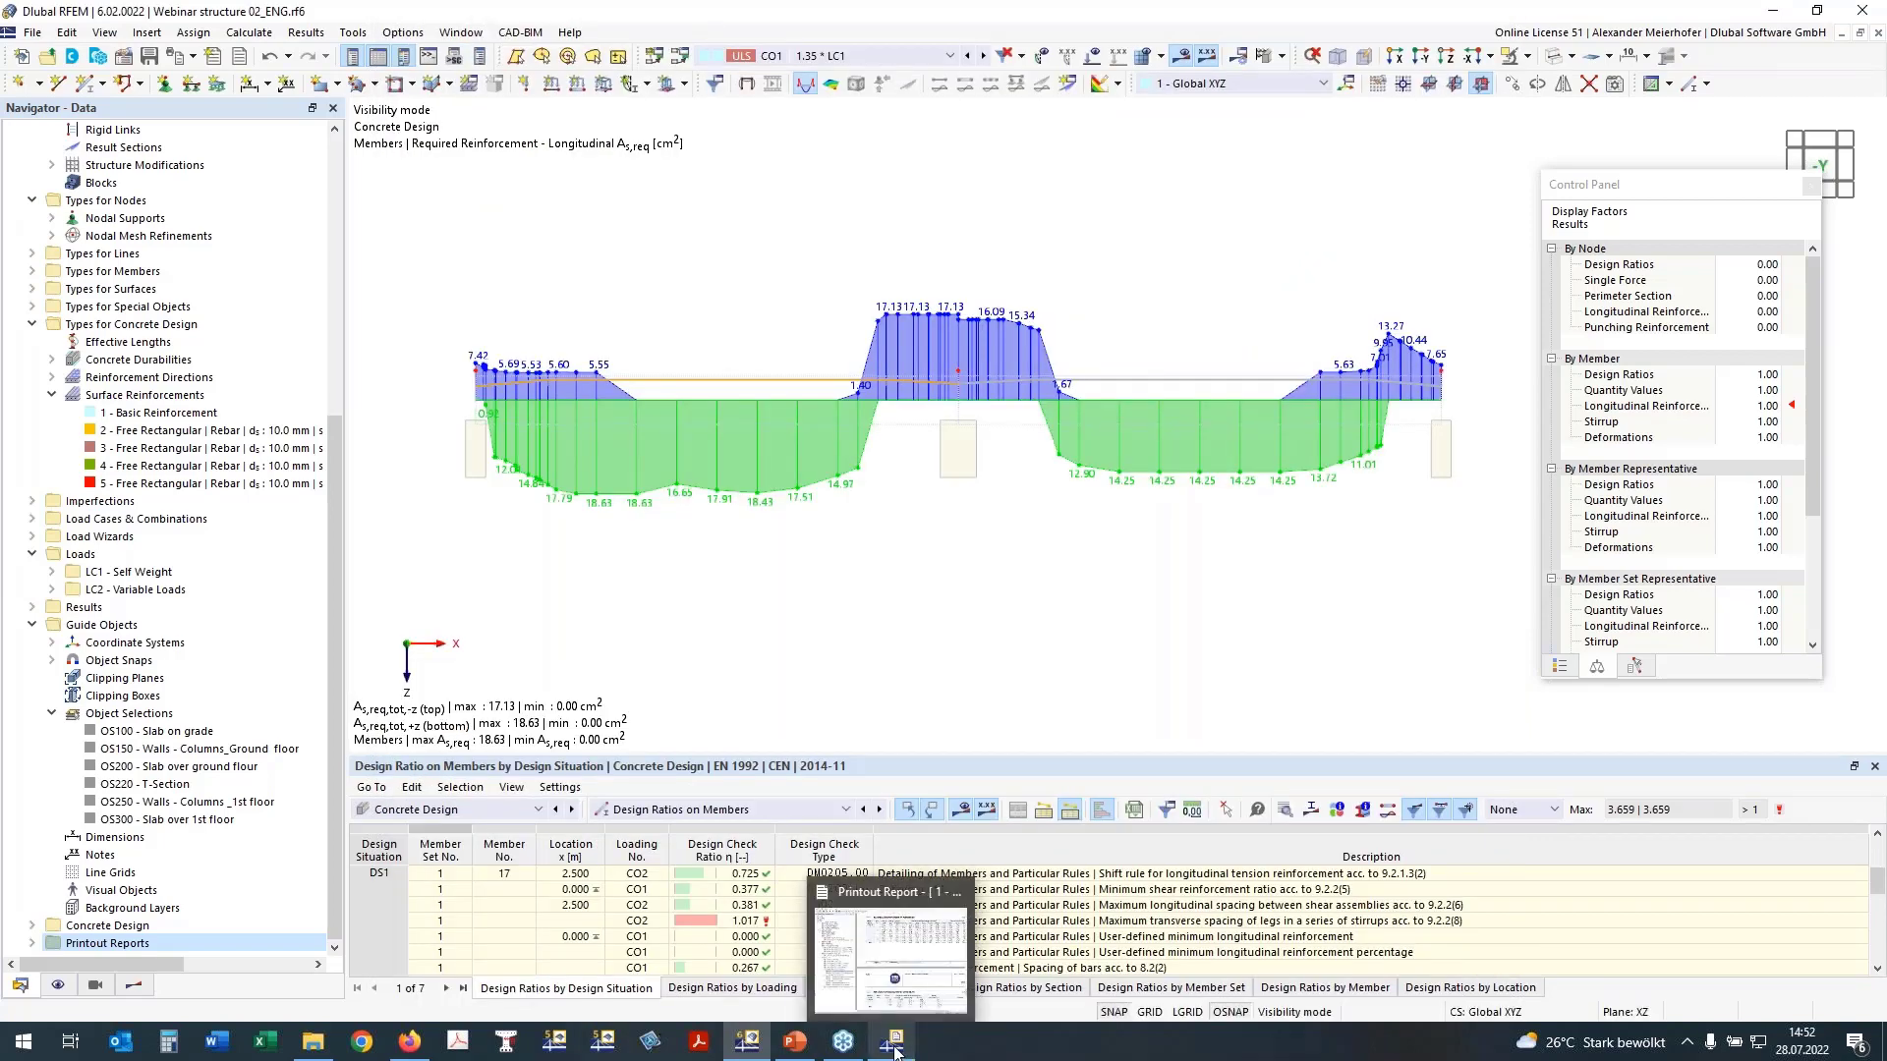
left_click(896, 1050)
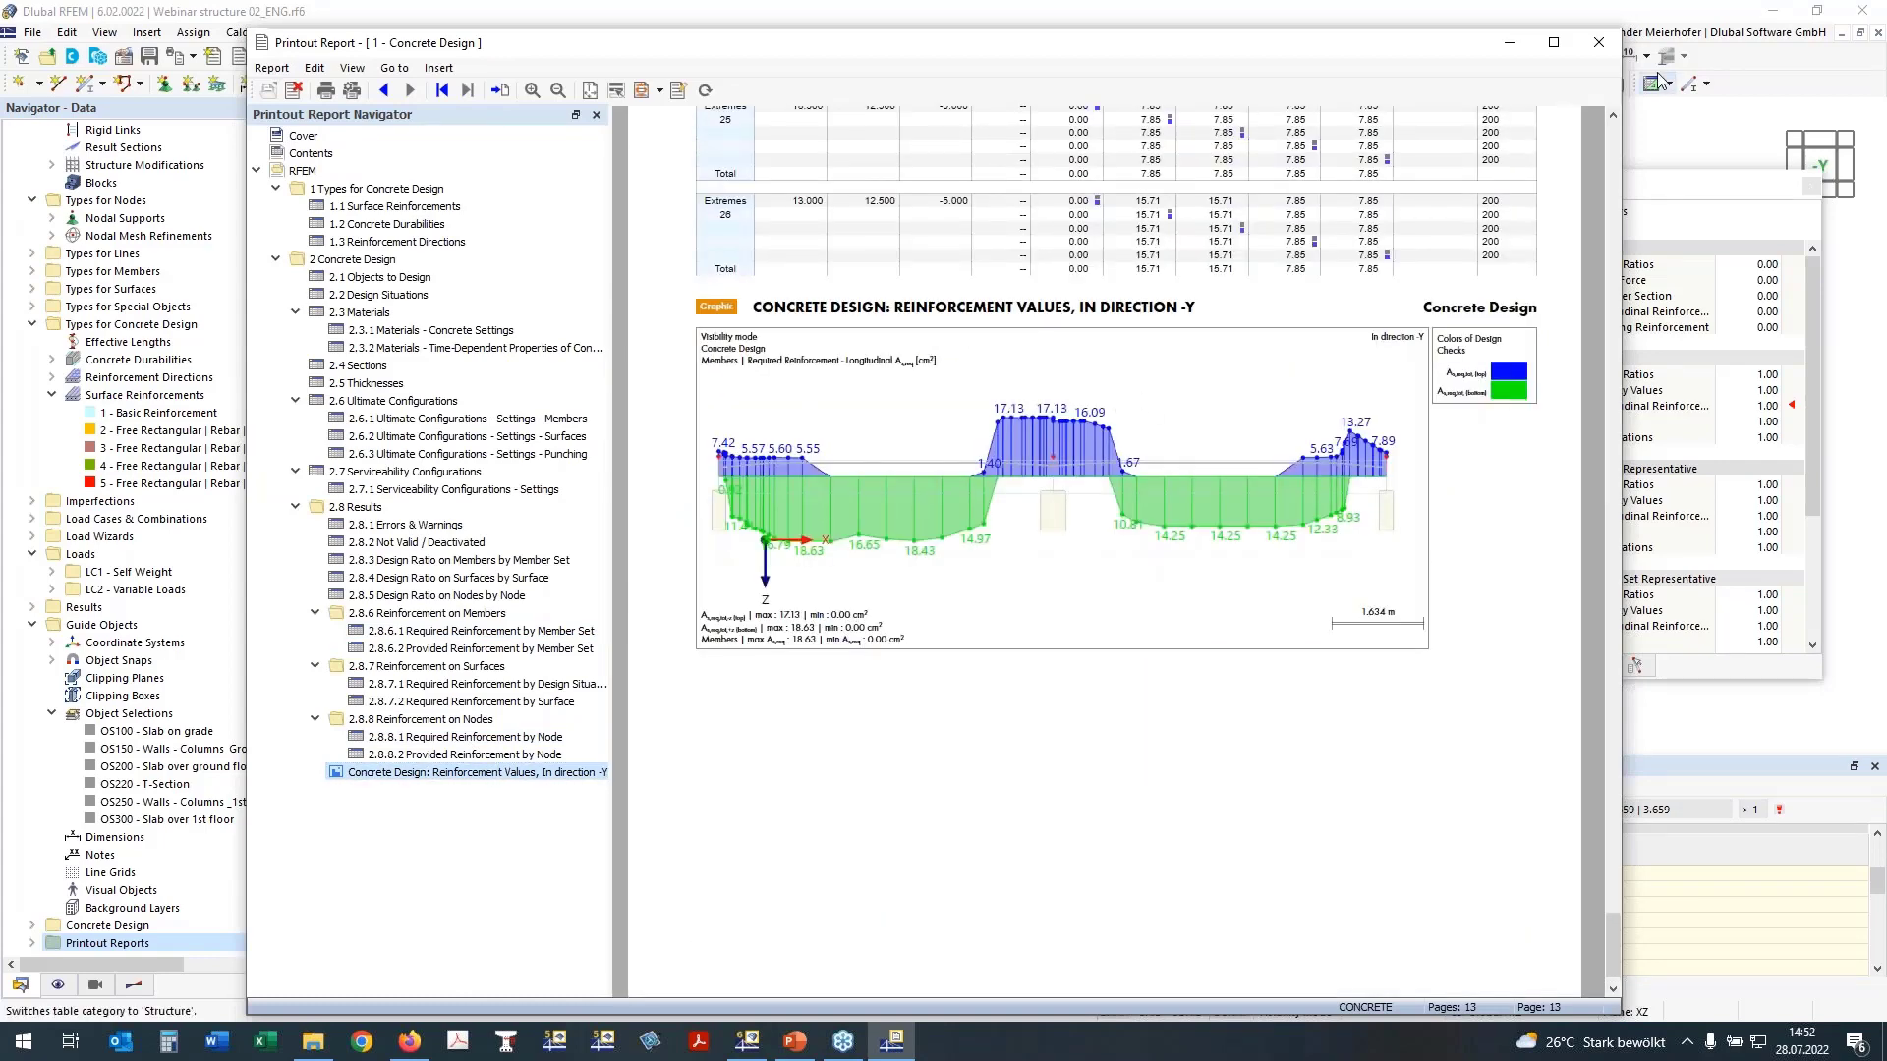
left_click(1509, 42)
Step: Turn off the Reinforcement results so the beam is shown without design diagrams
scroll(896, 539, "down", 2)
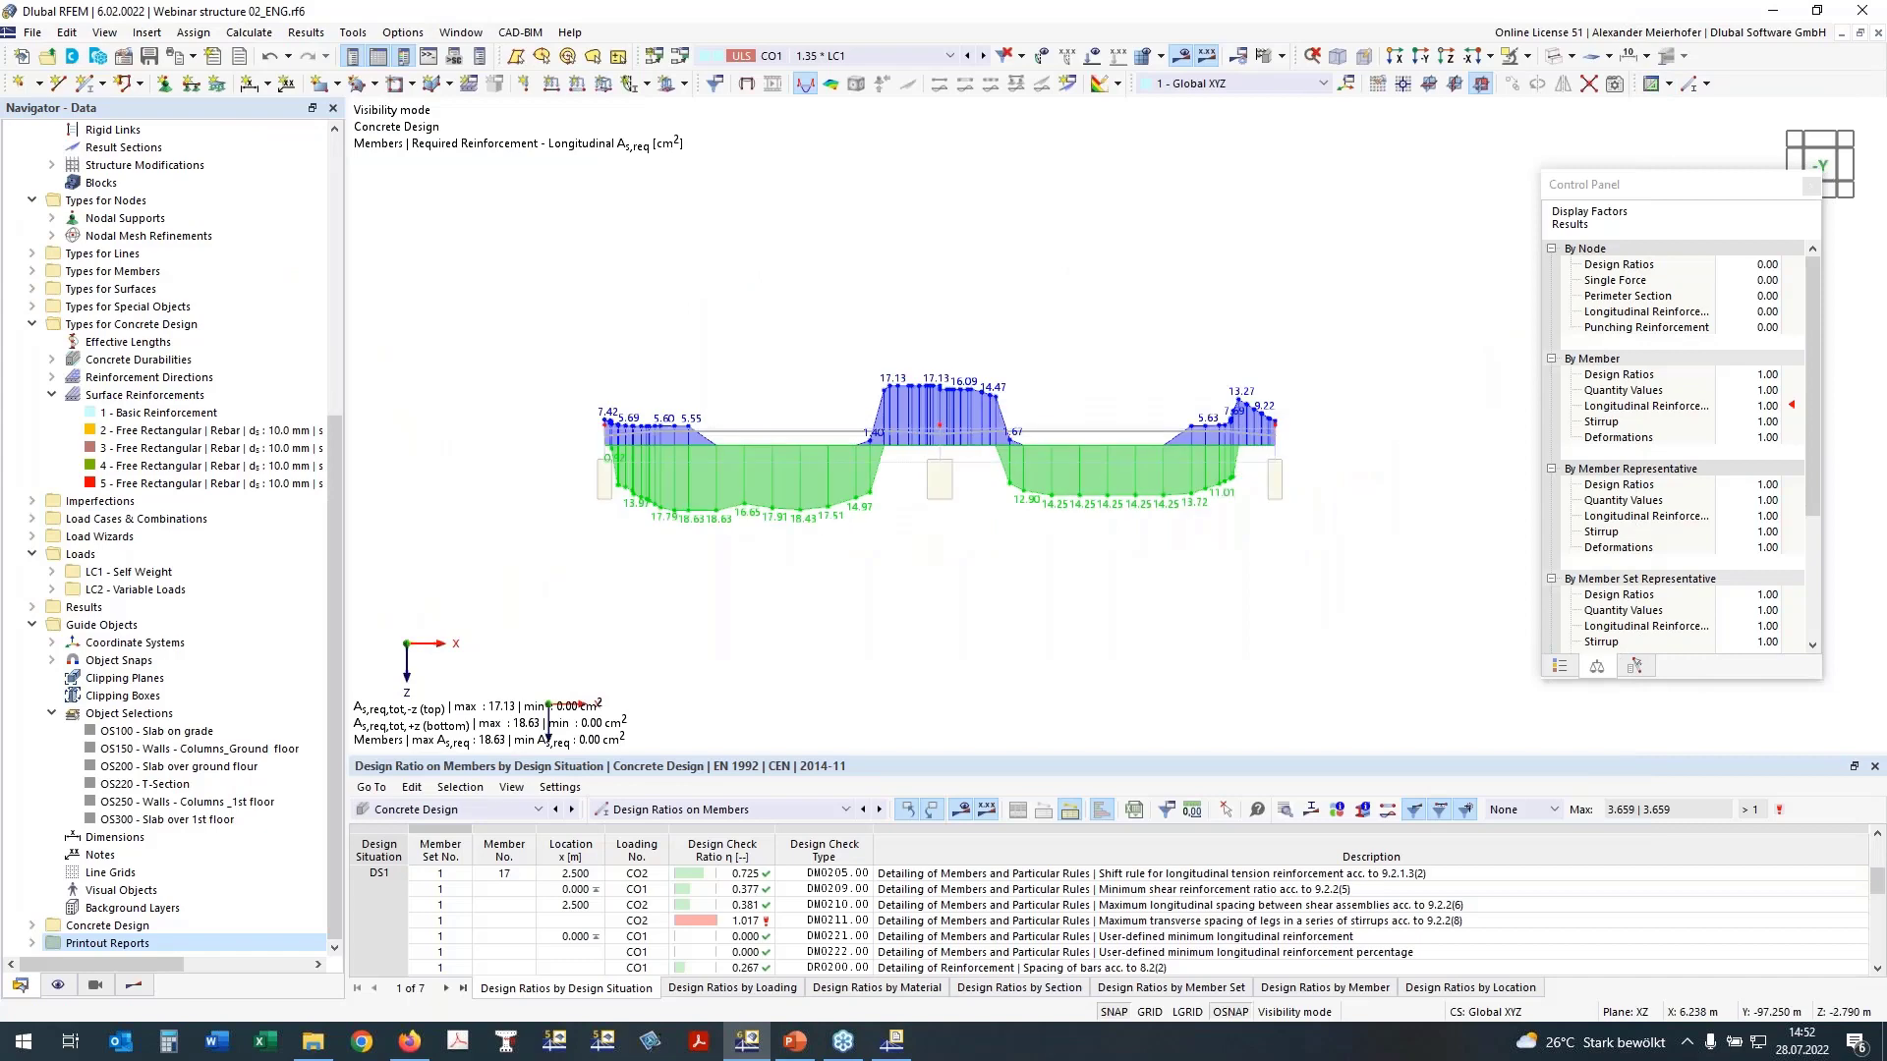
scroll(774, 384, "down", 1)
middle_click_drag(748, 344, 645, 279)
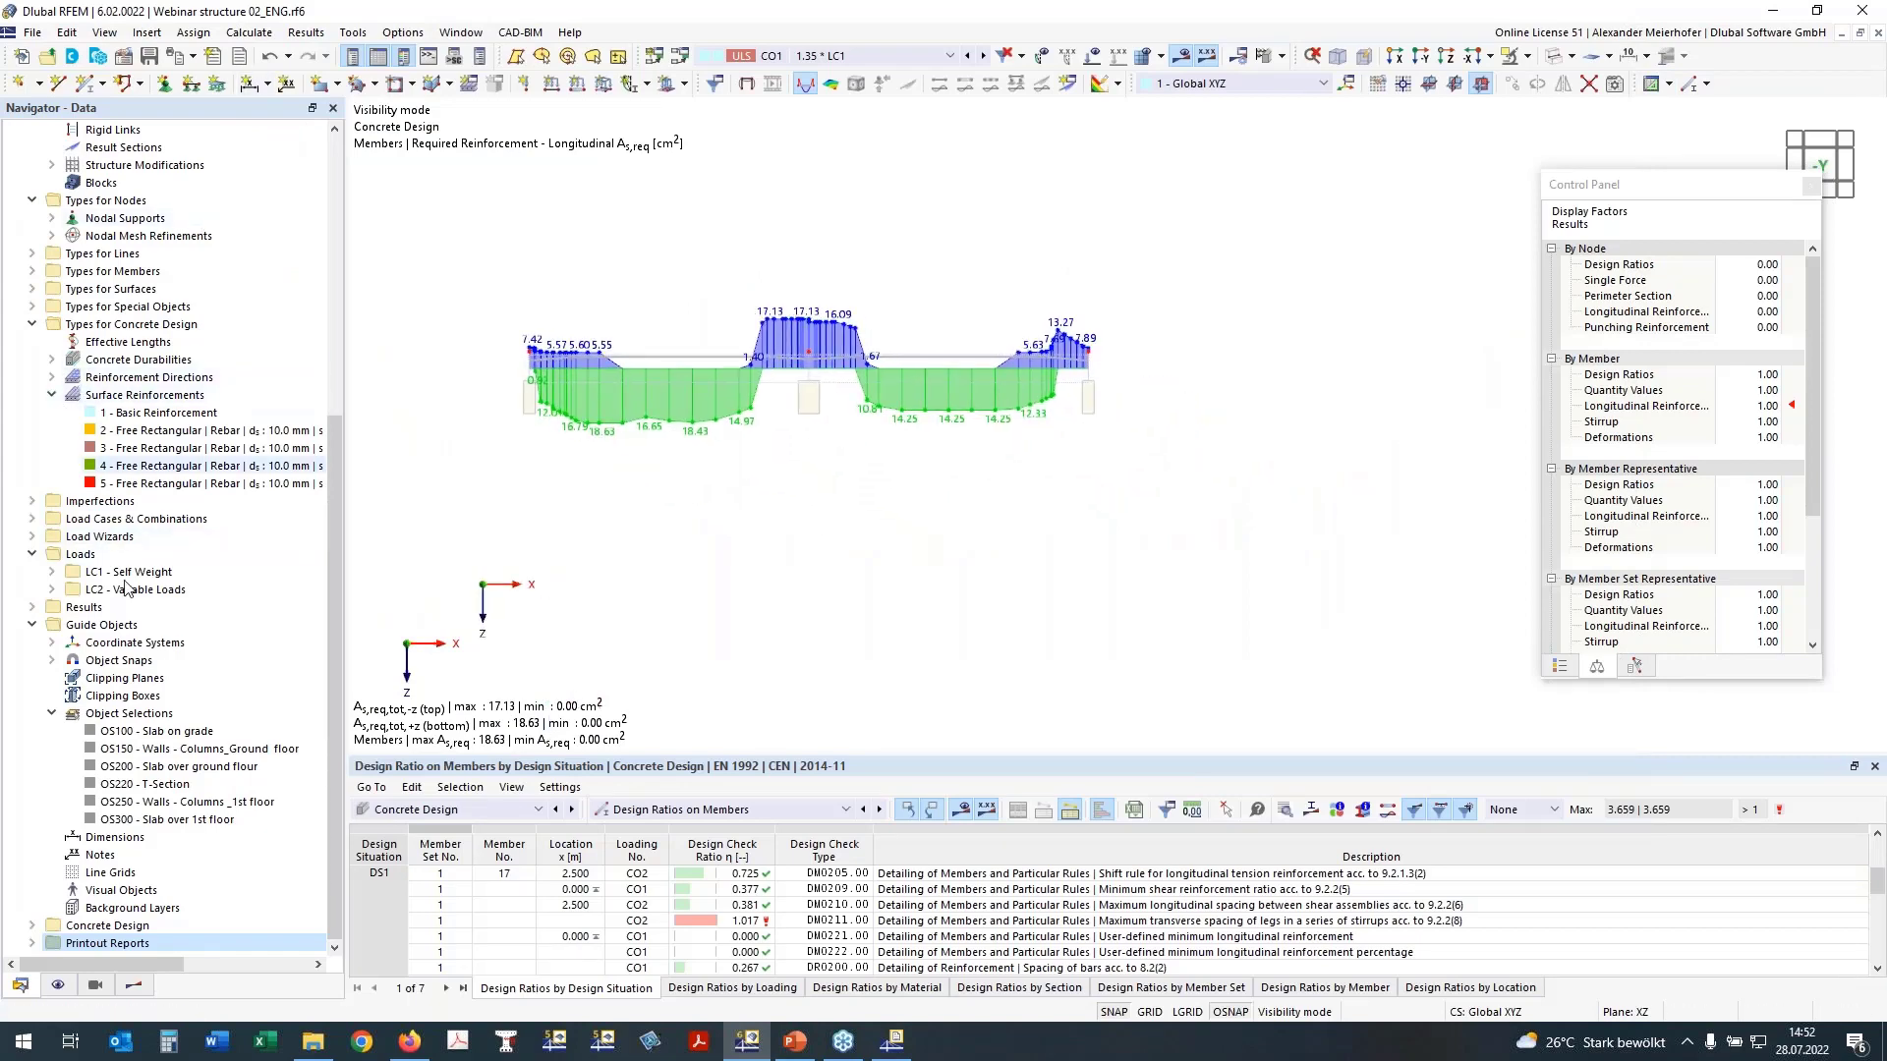
left_click(134, 986)
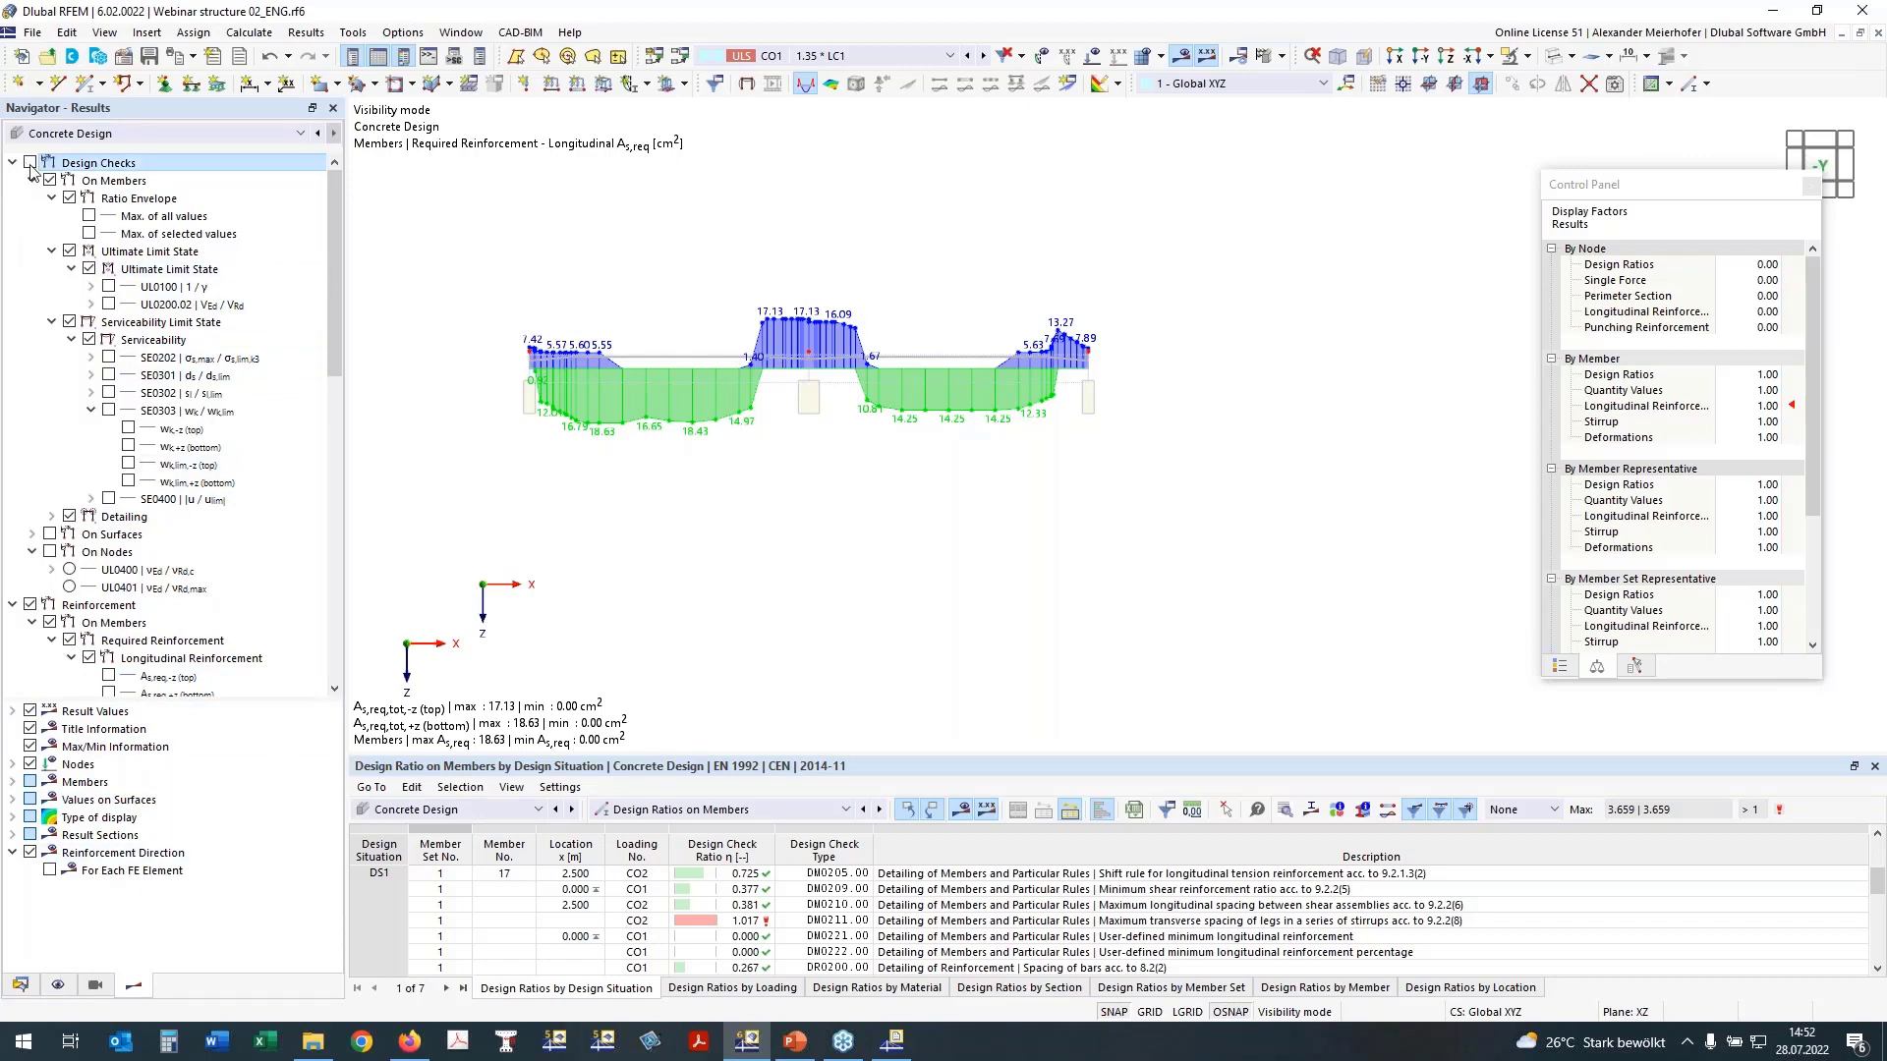
left_click(30, 604)
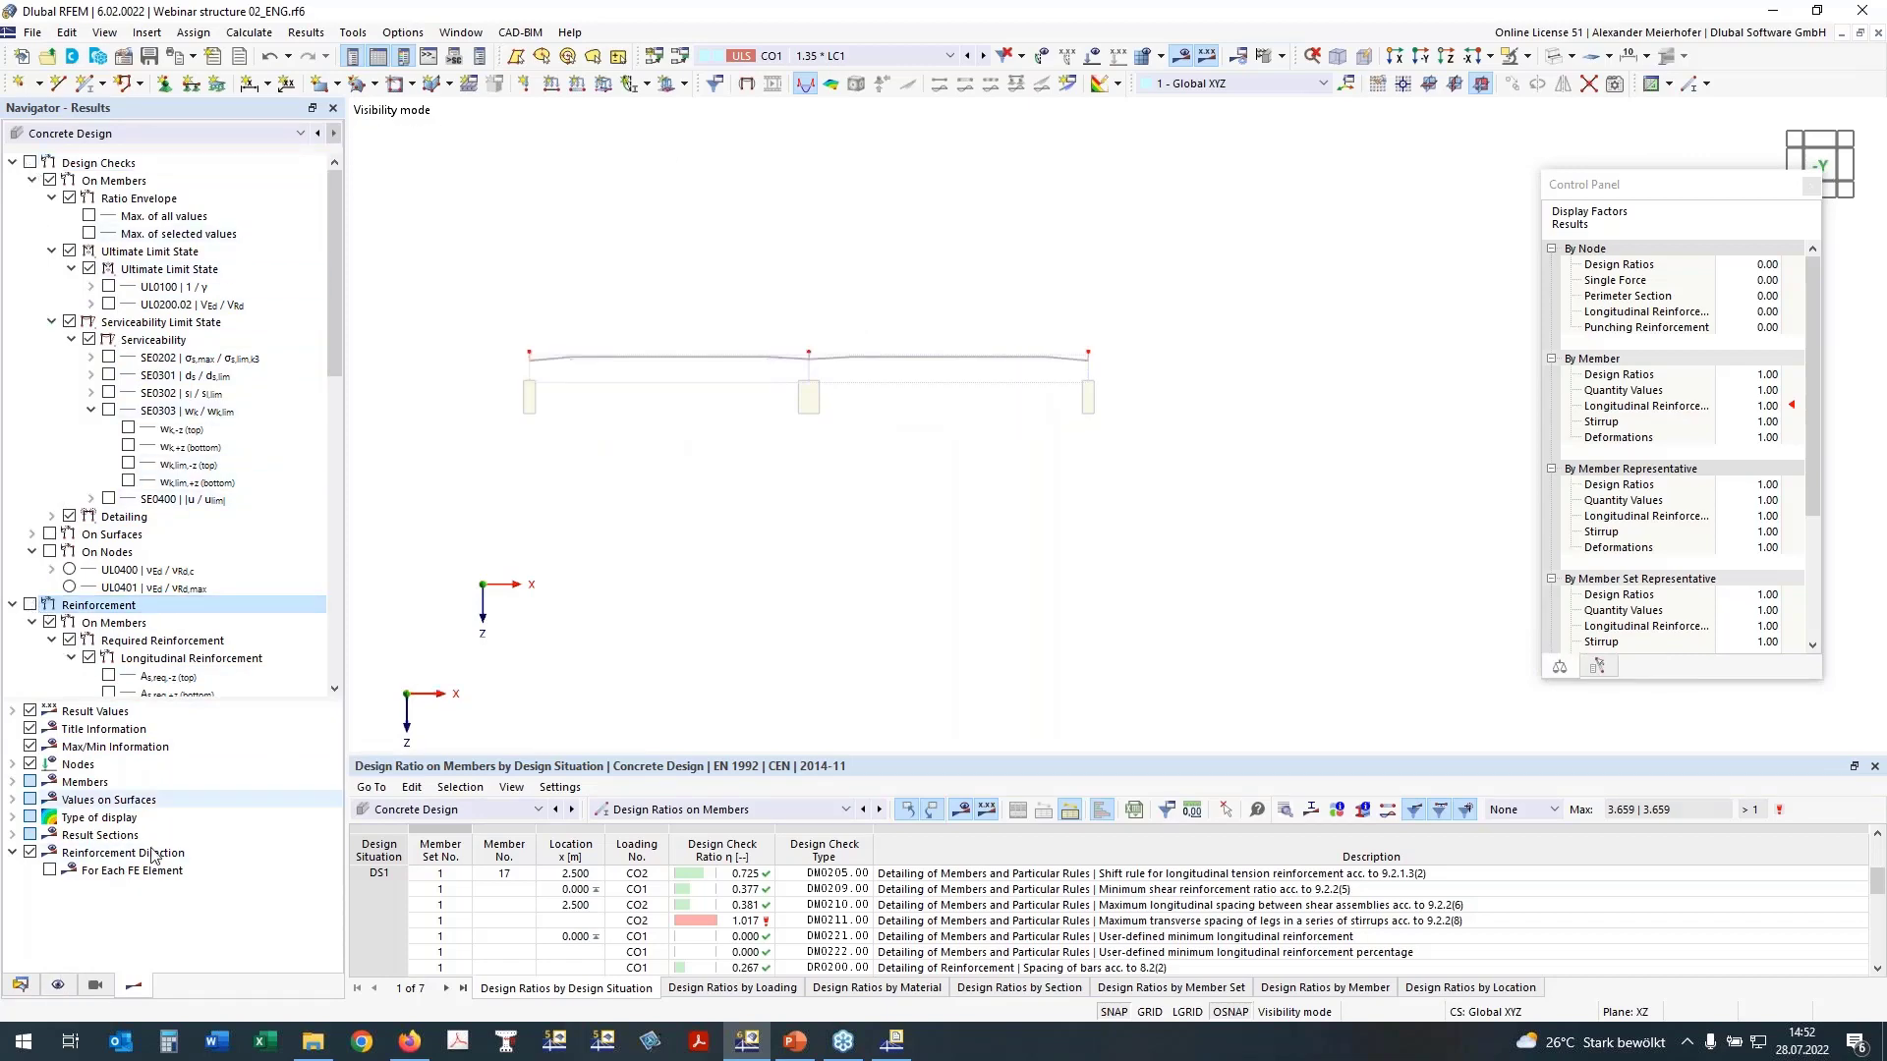
Step: Display the member reinforcement with the longitudinal reinforcement description on +z (bottom)
left_click(60, 985)
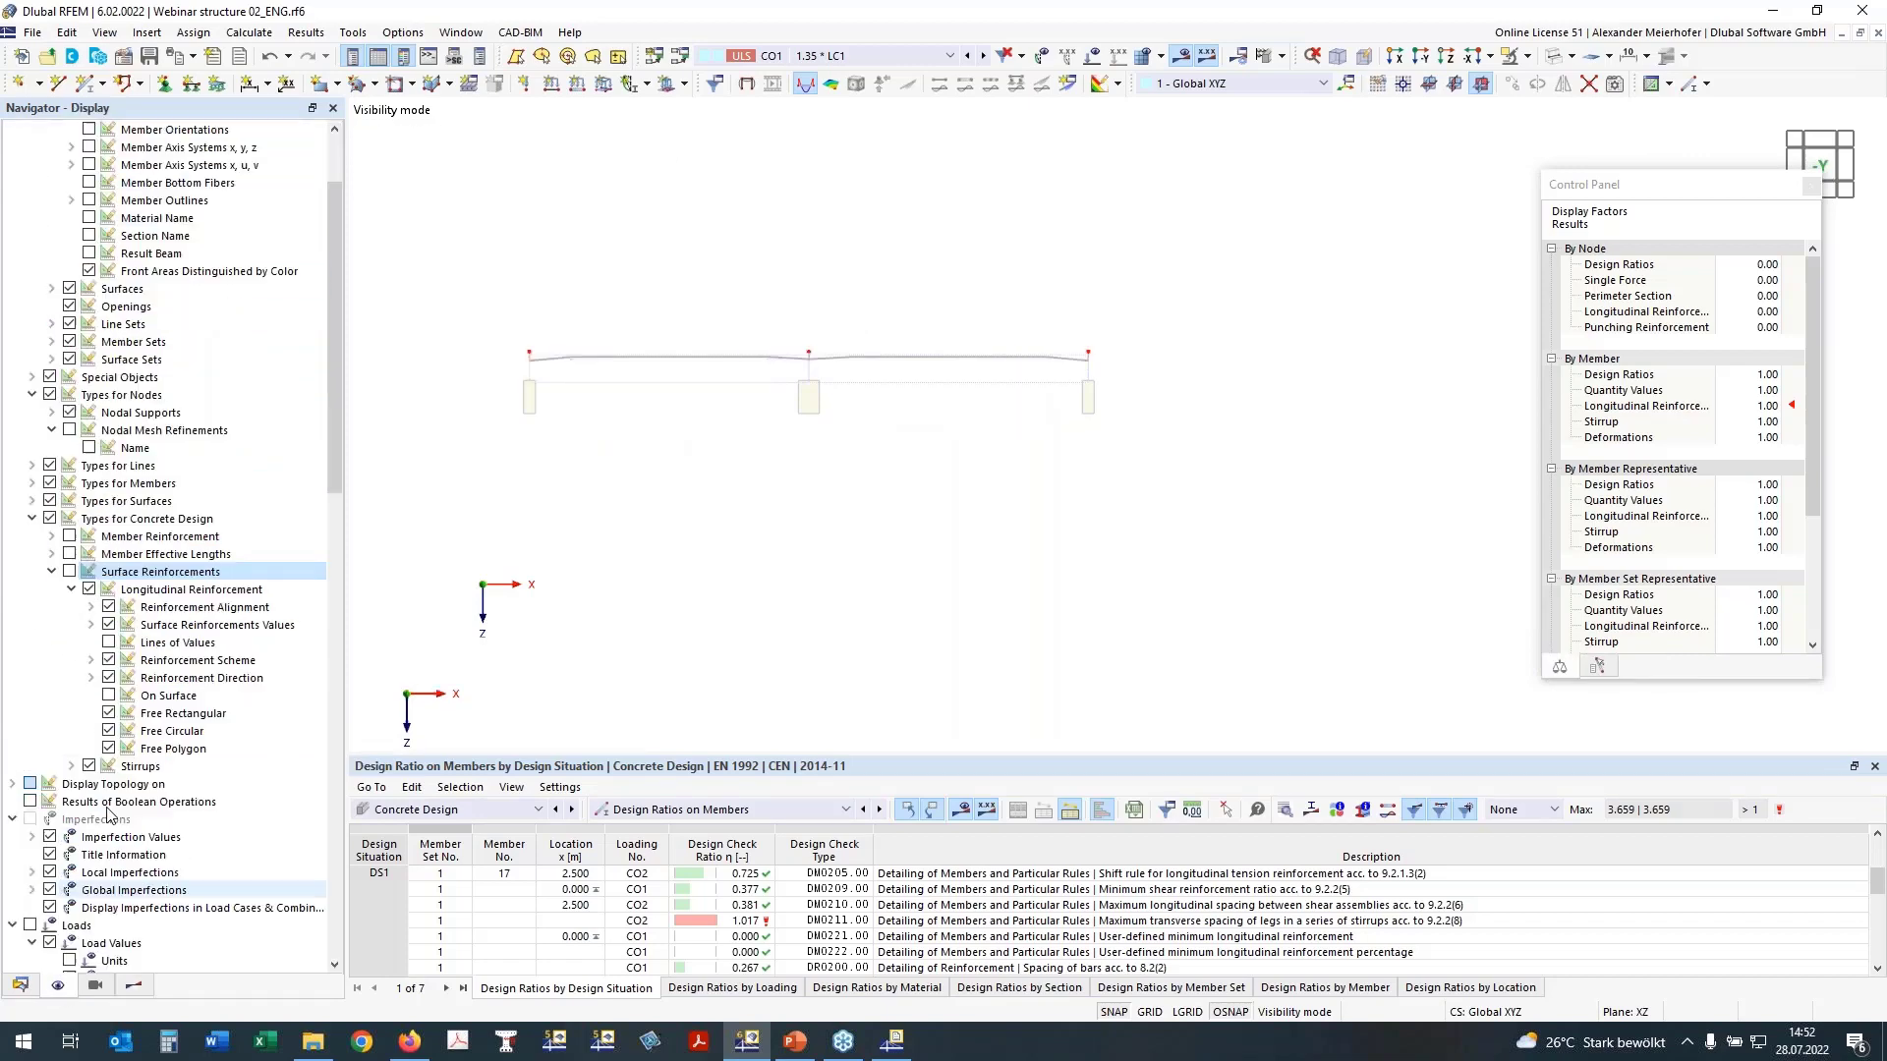
left_click(59, 540)
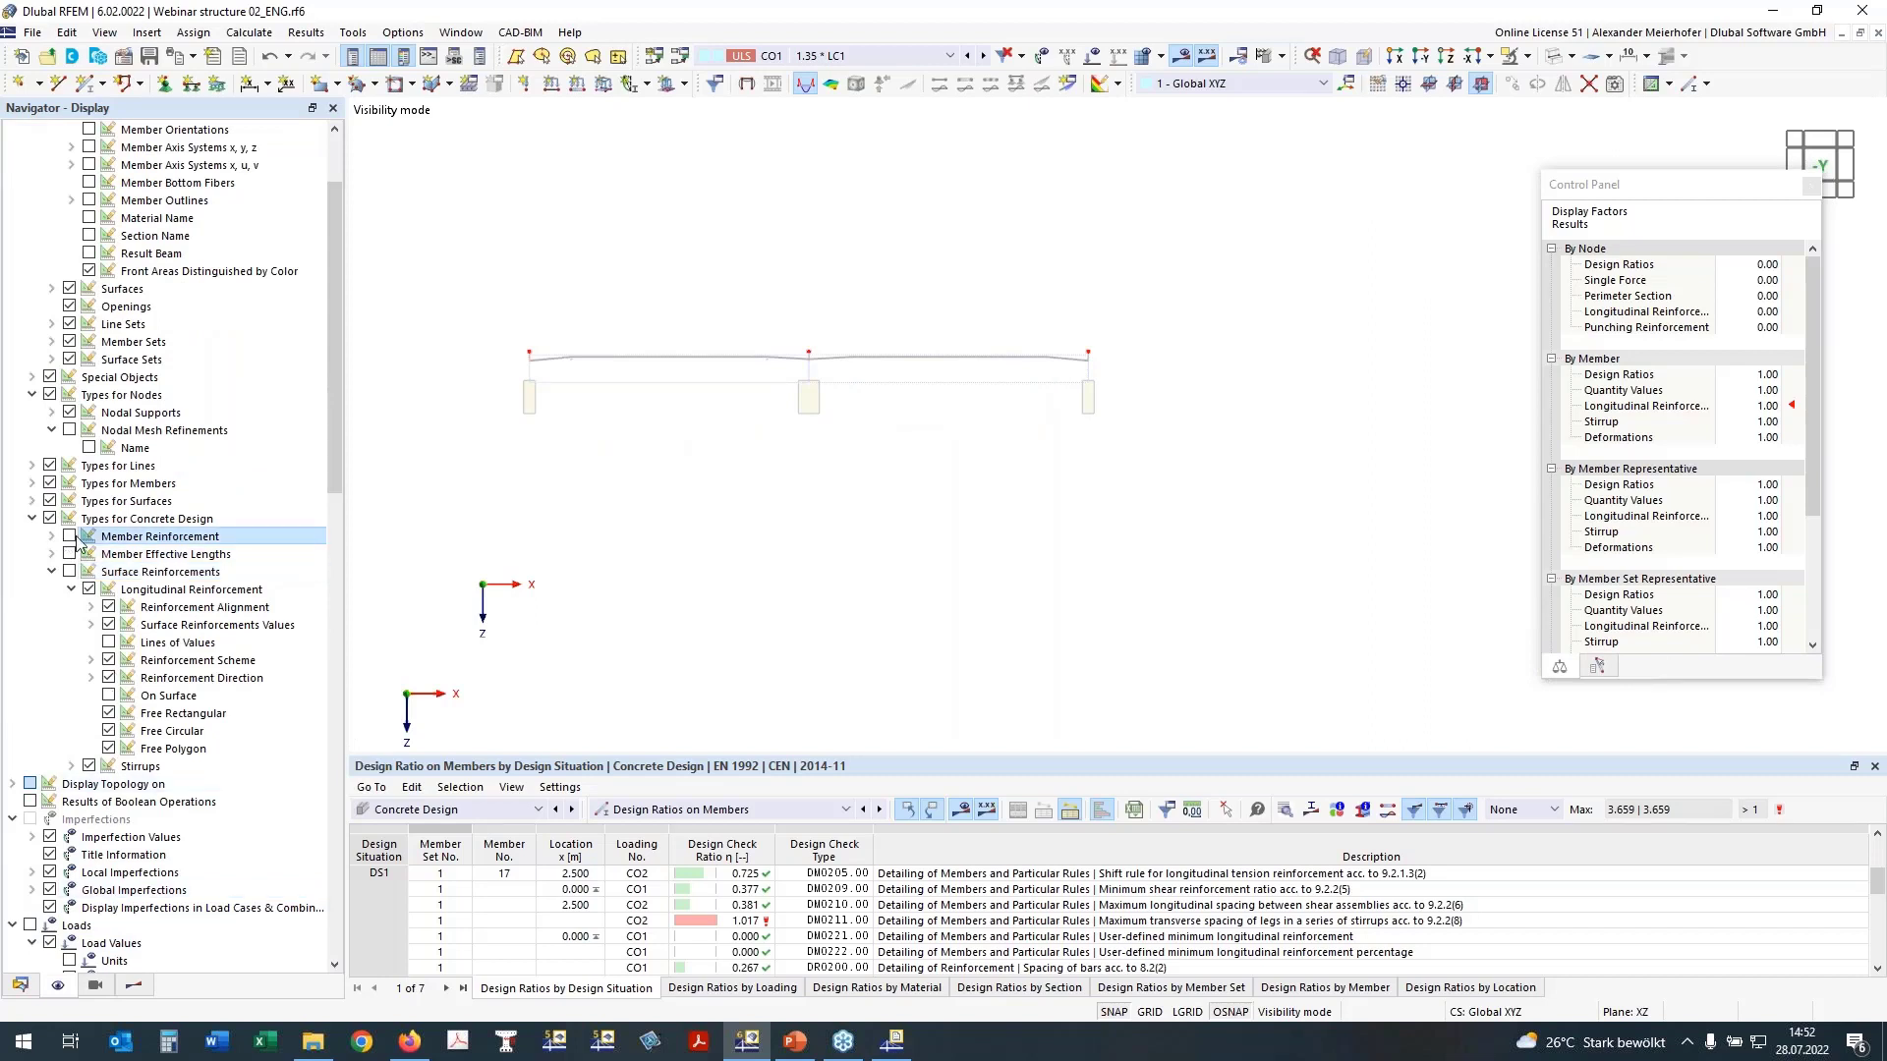
left_click(69, 537)
left_click(71, 554)
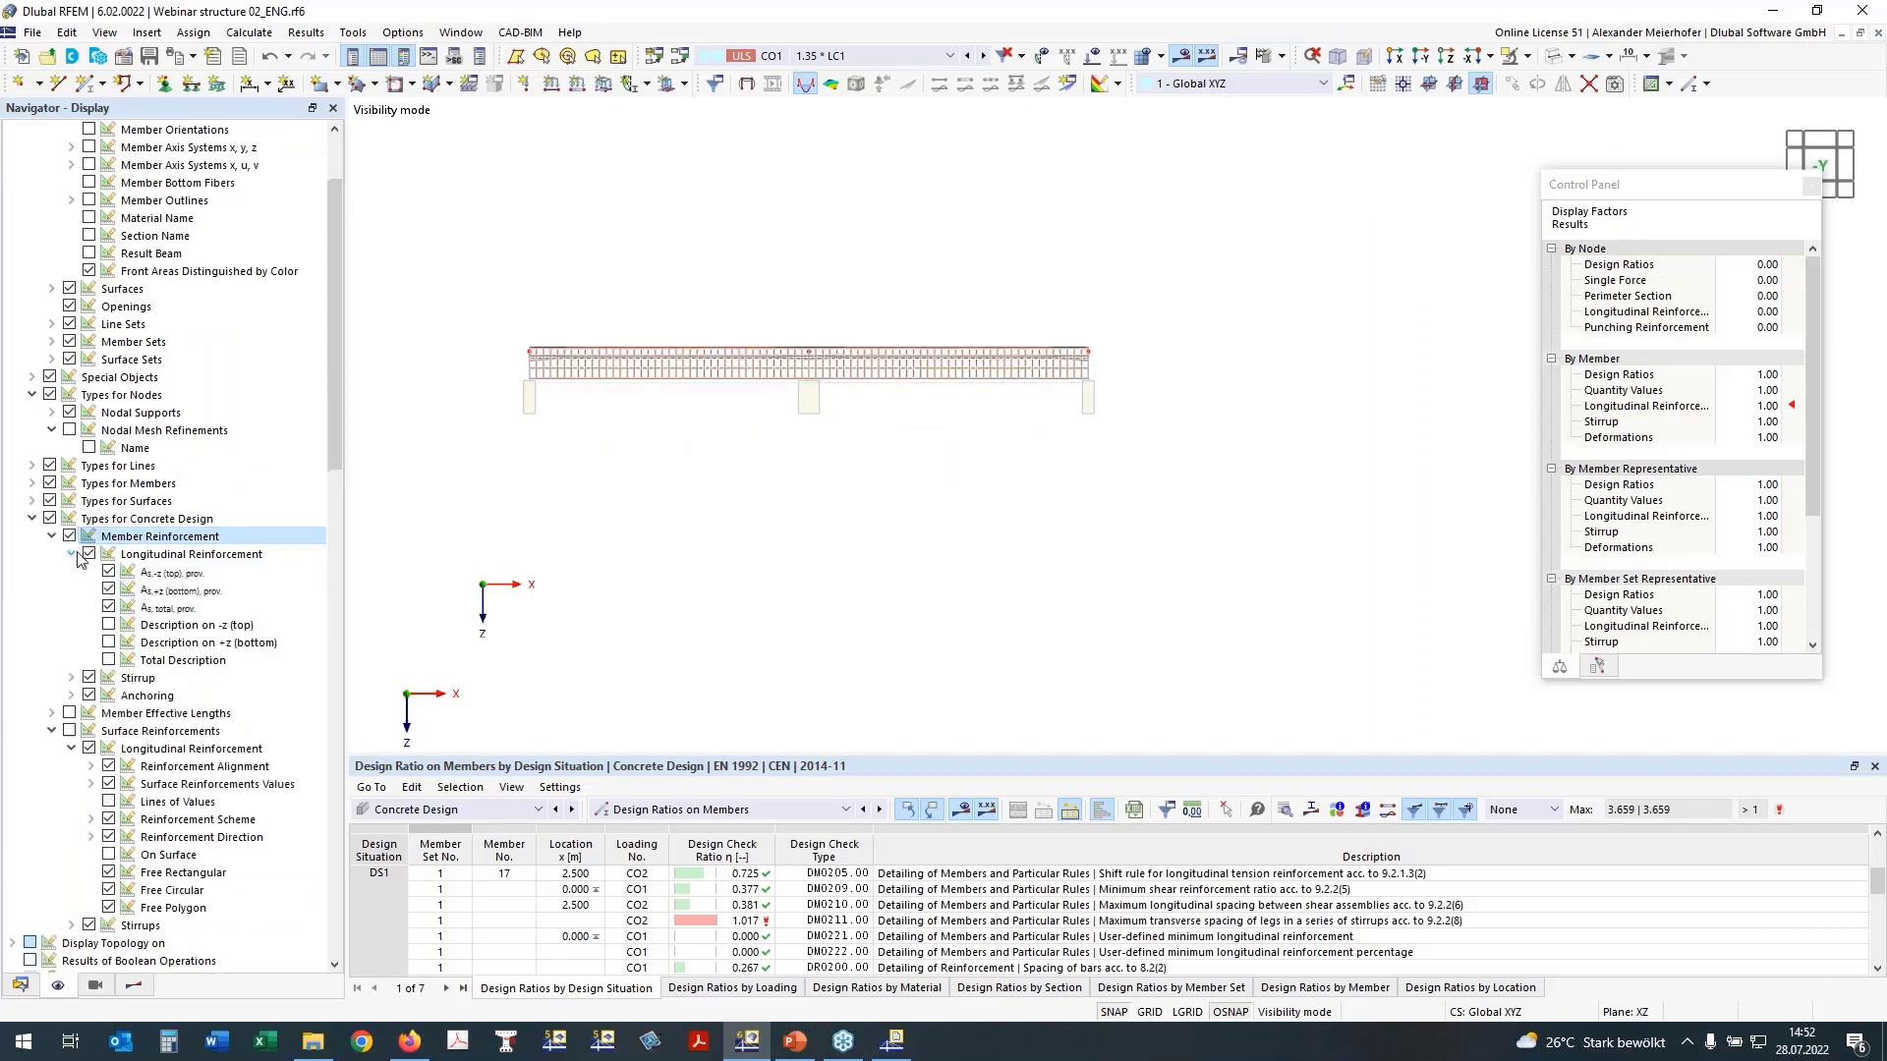
left_click(111, 626)
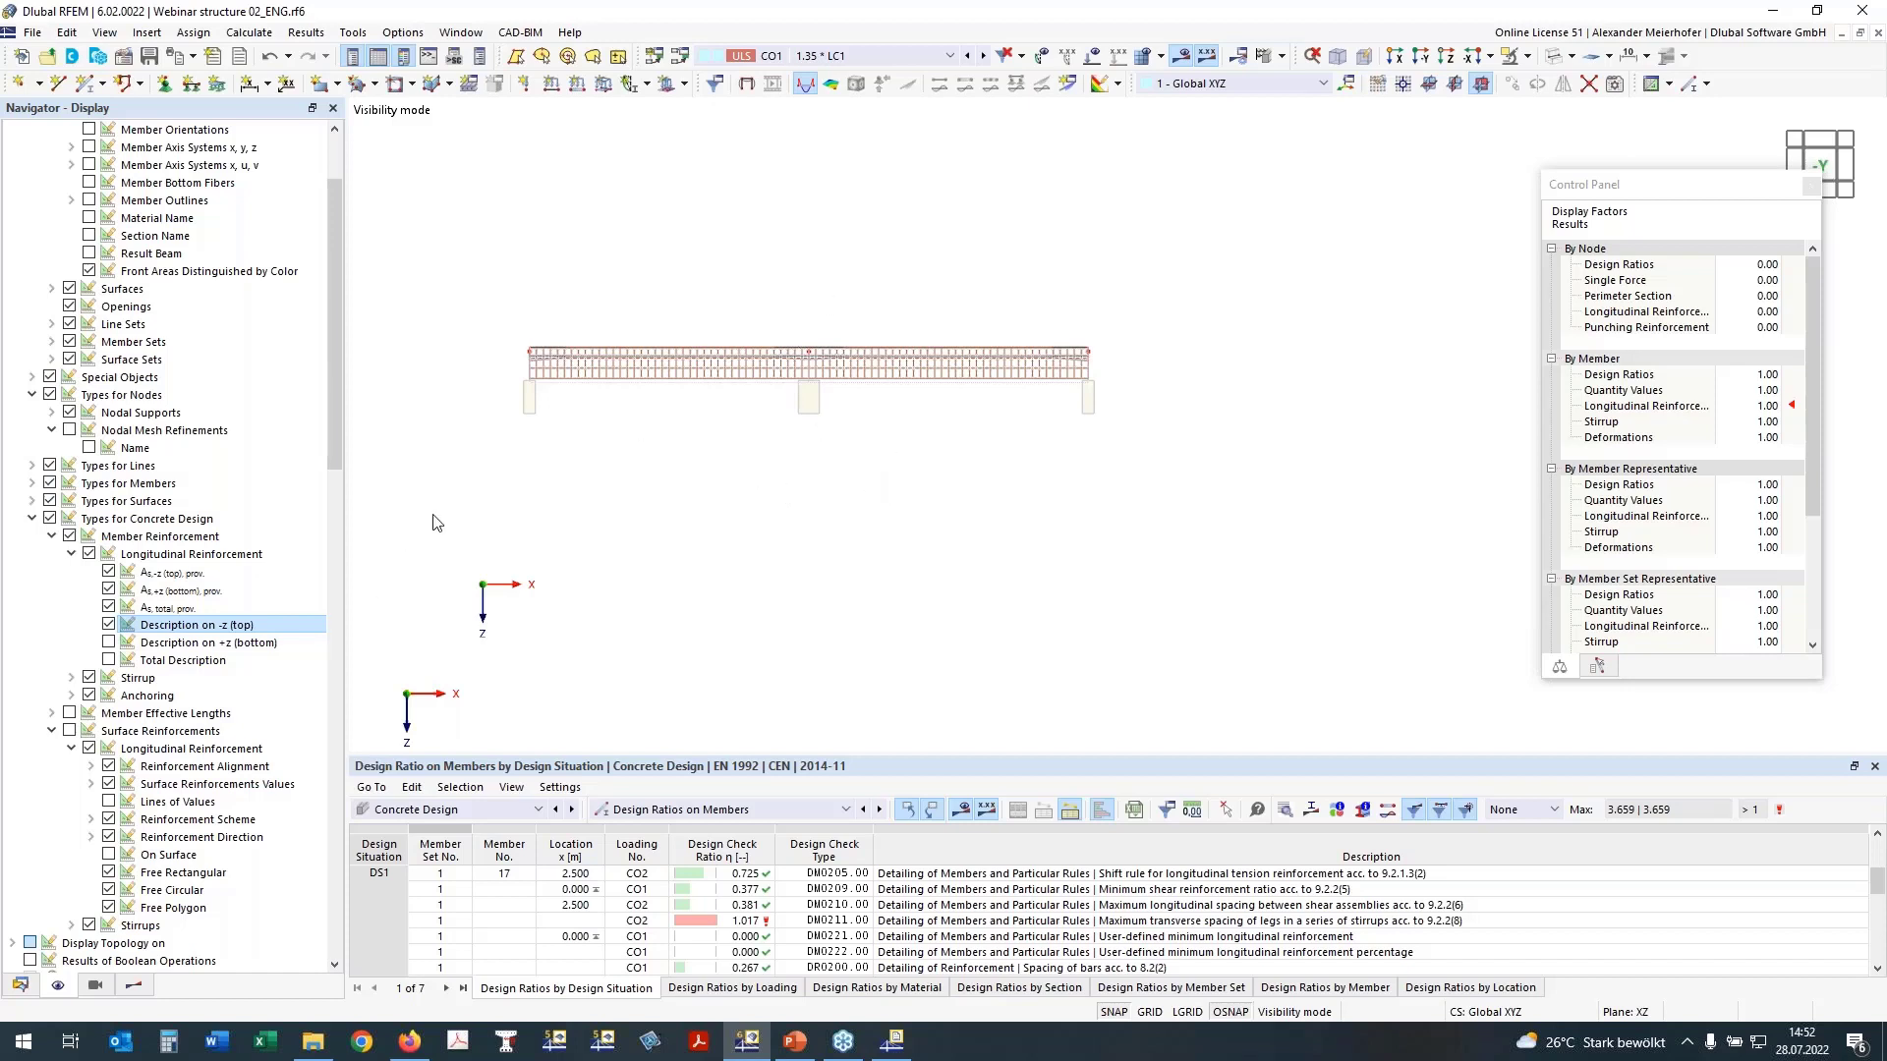
left_click(108, 643)
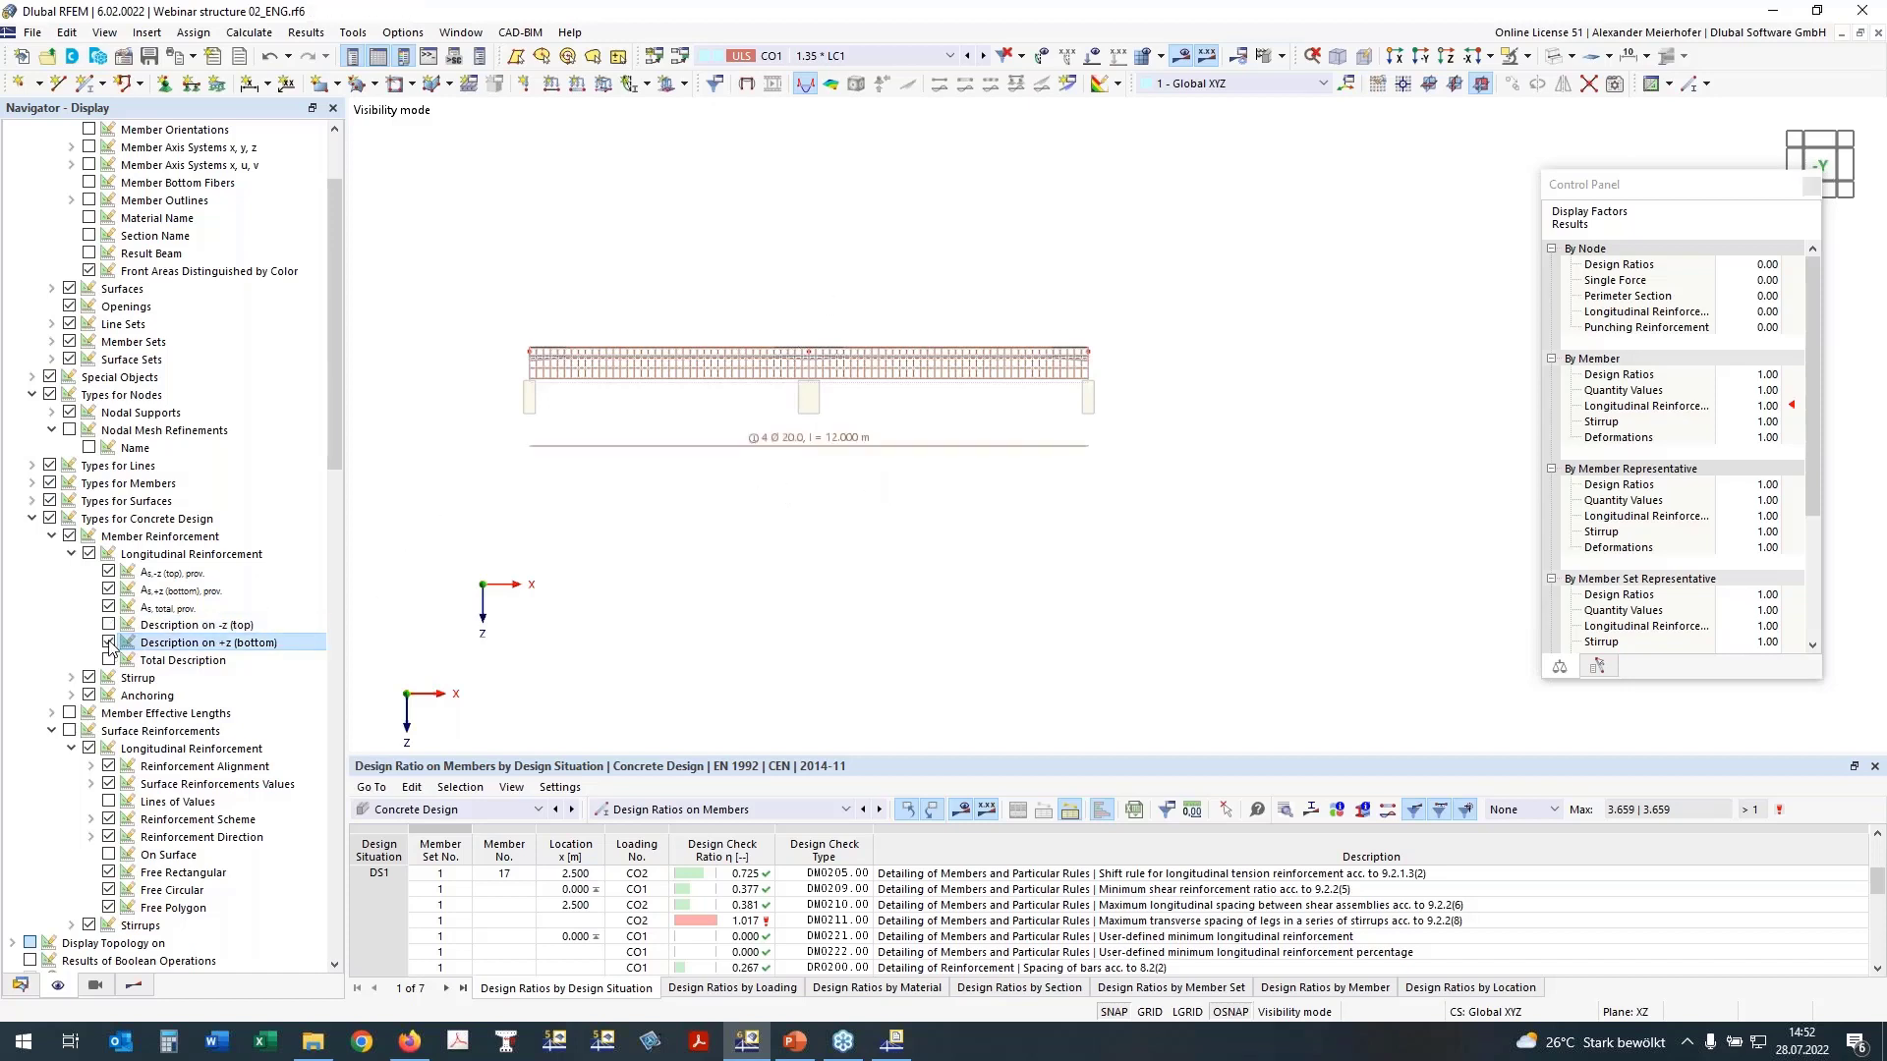
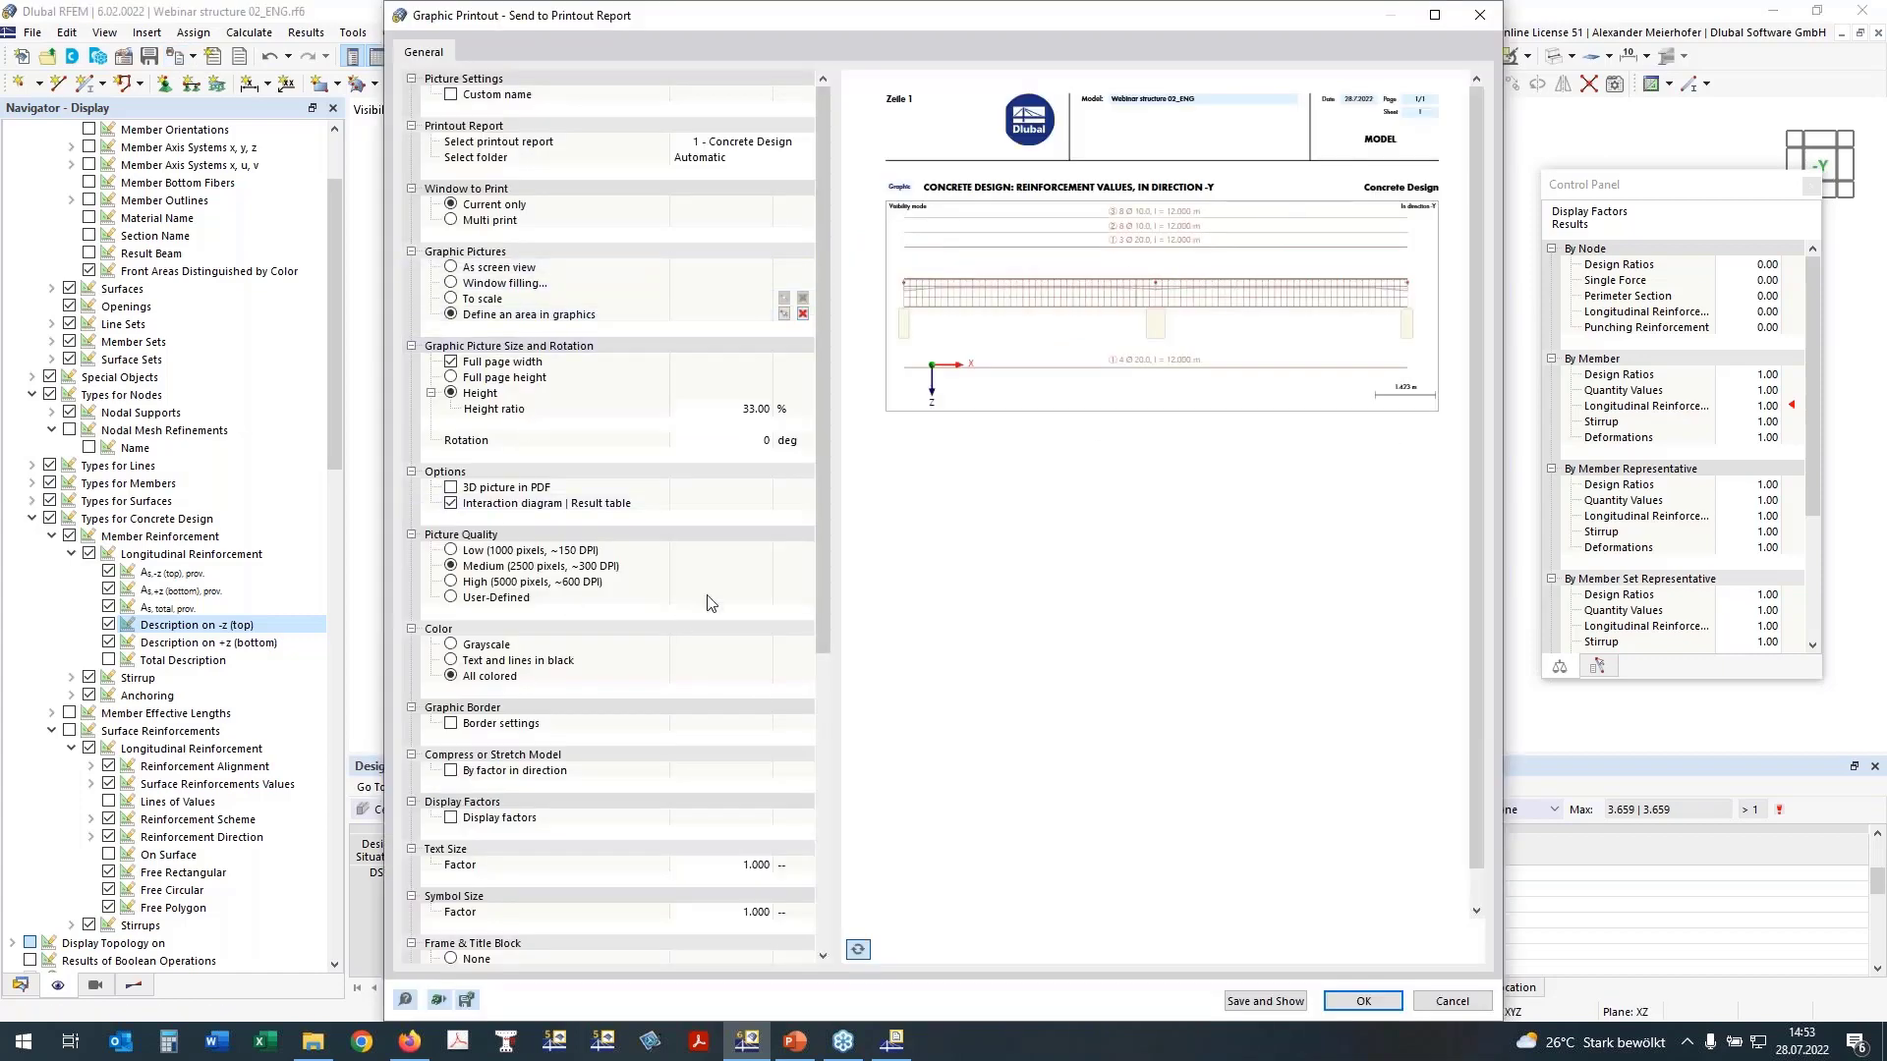
Step: Send the beam's member reinforcement graphic with its bar descriptions to the Concrete Design printout report
left_click(1364, 1003)
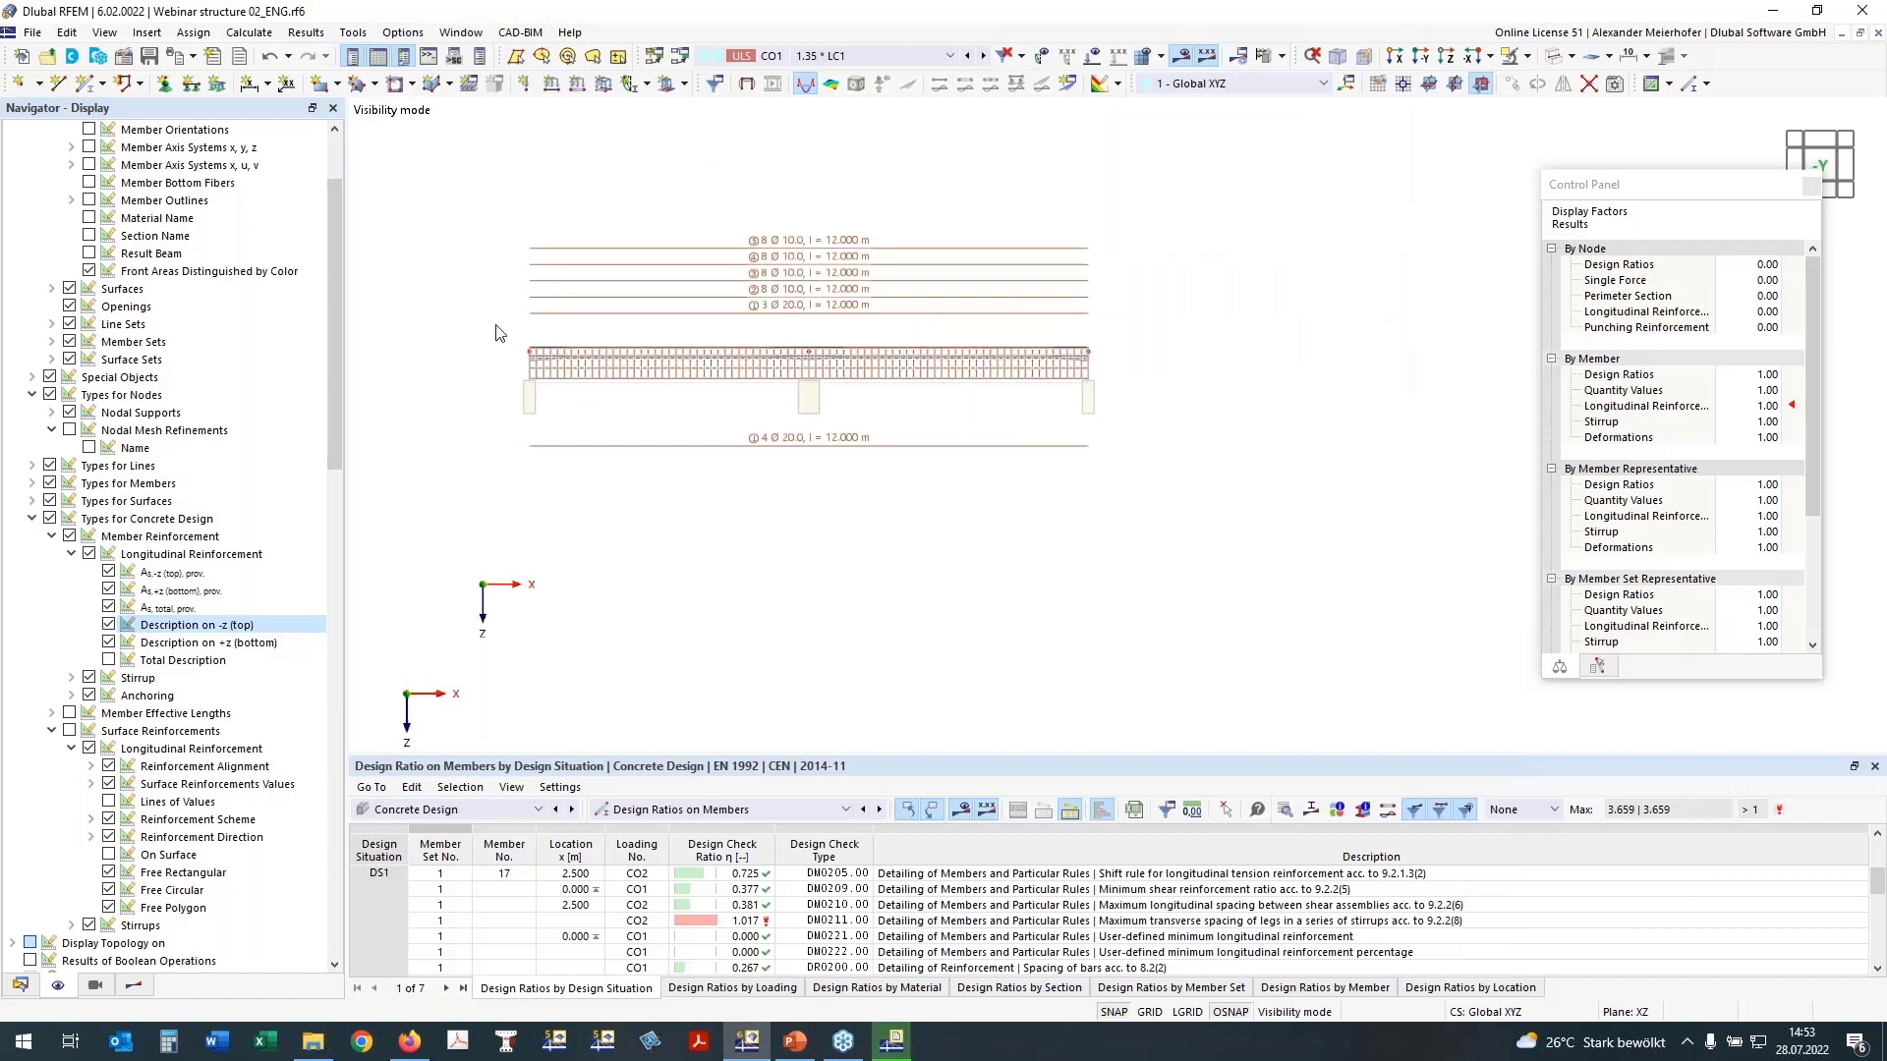
Step: Activate visibility with only the OS200 slab object selection shown, leaving out OS220 - T-Section
left_click(145, 987)
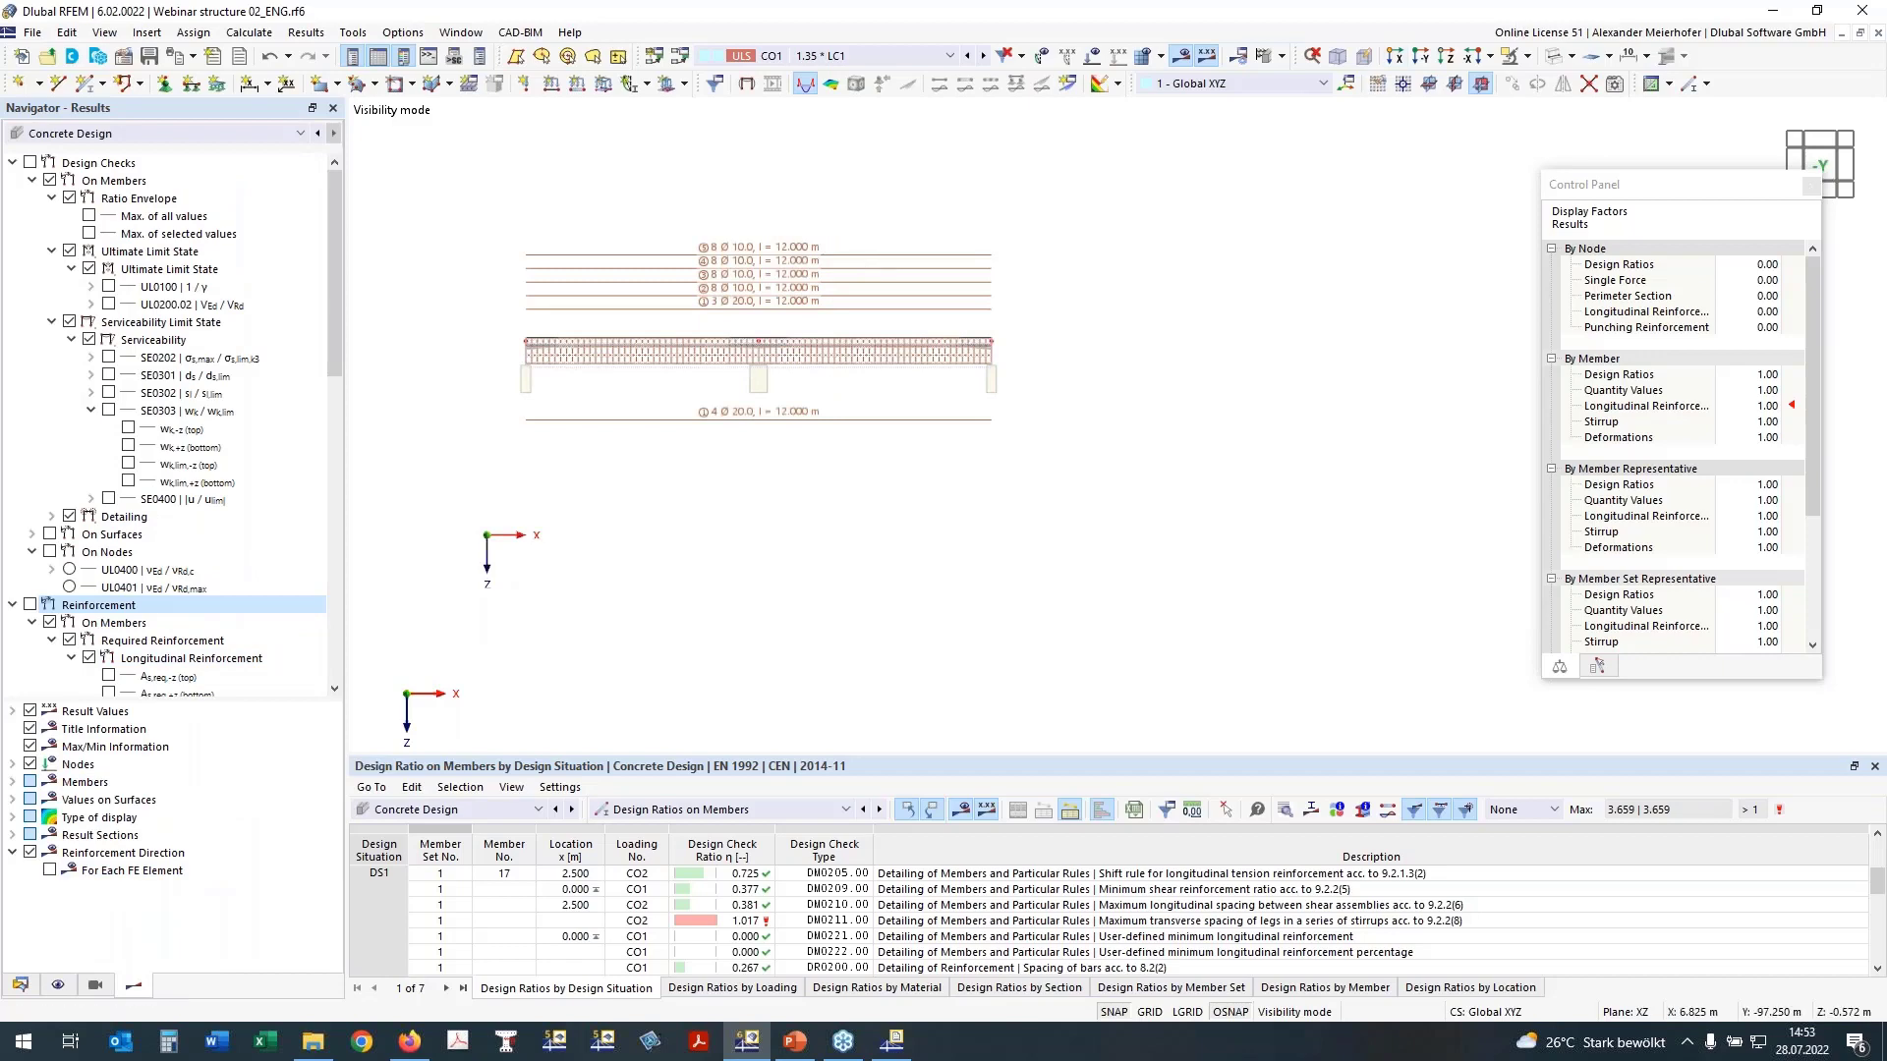
left_click(57, 984)
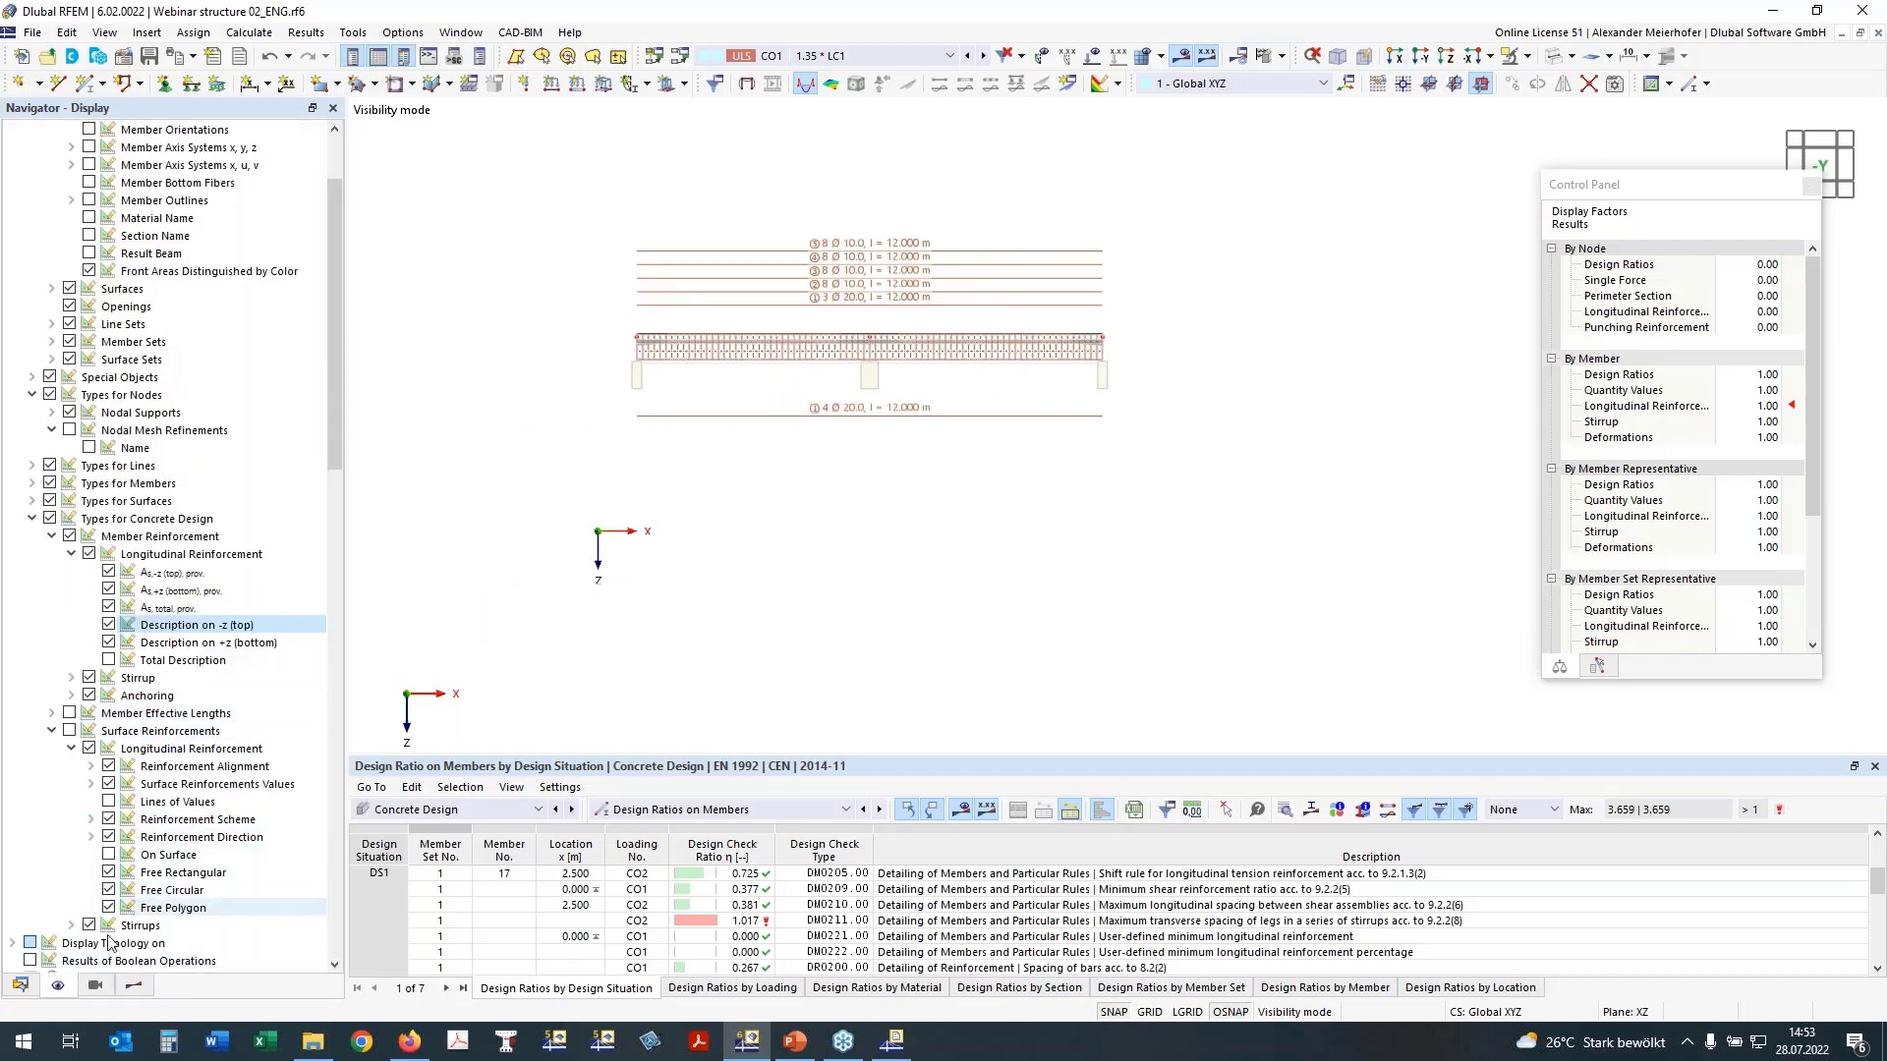
left_click(97, 985)
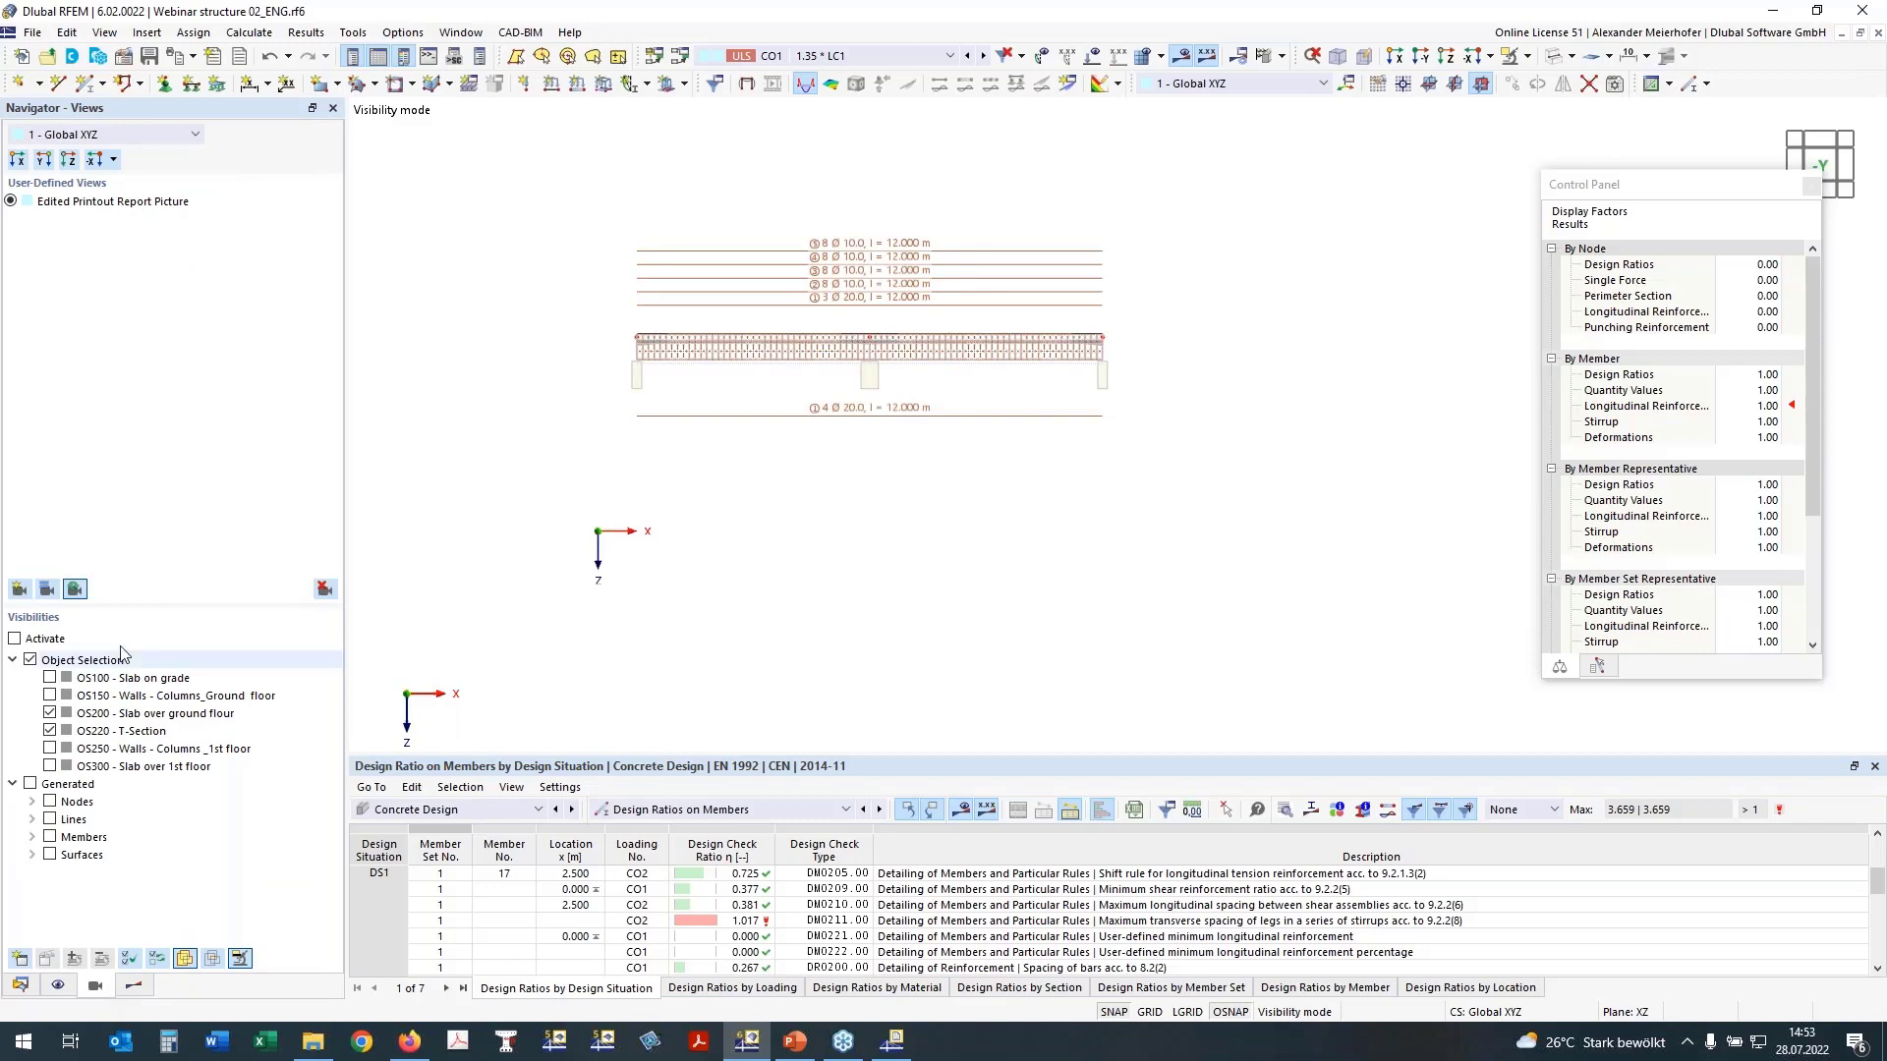
left_click(50, 731)
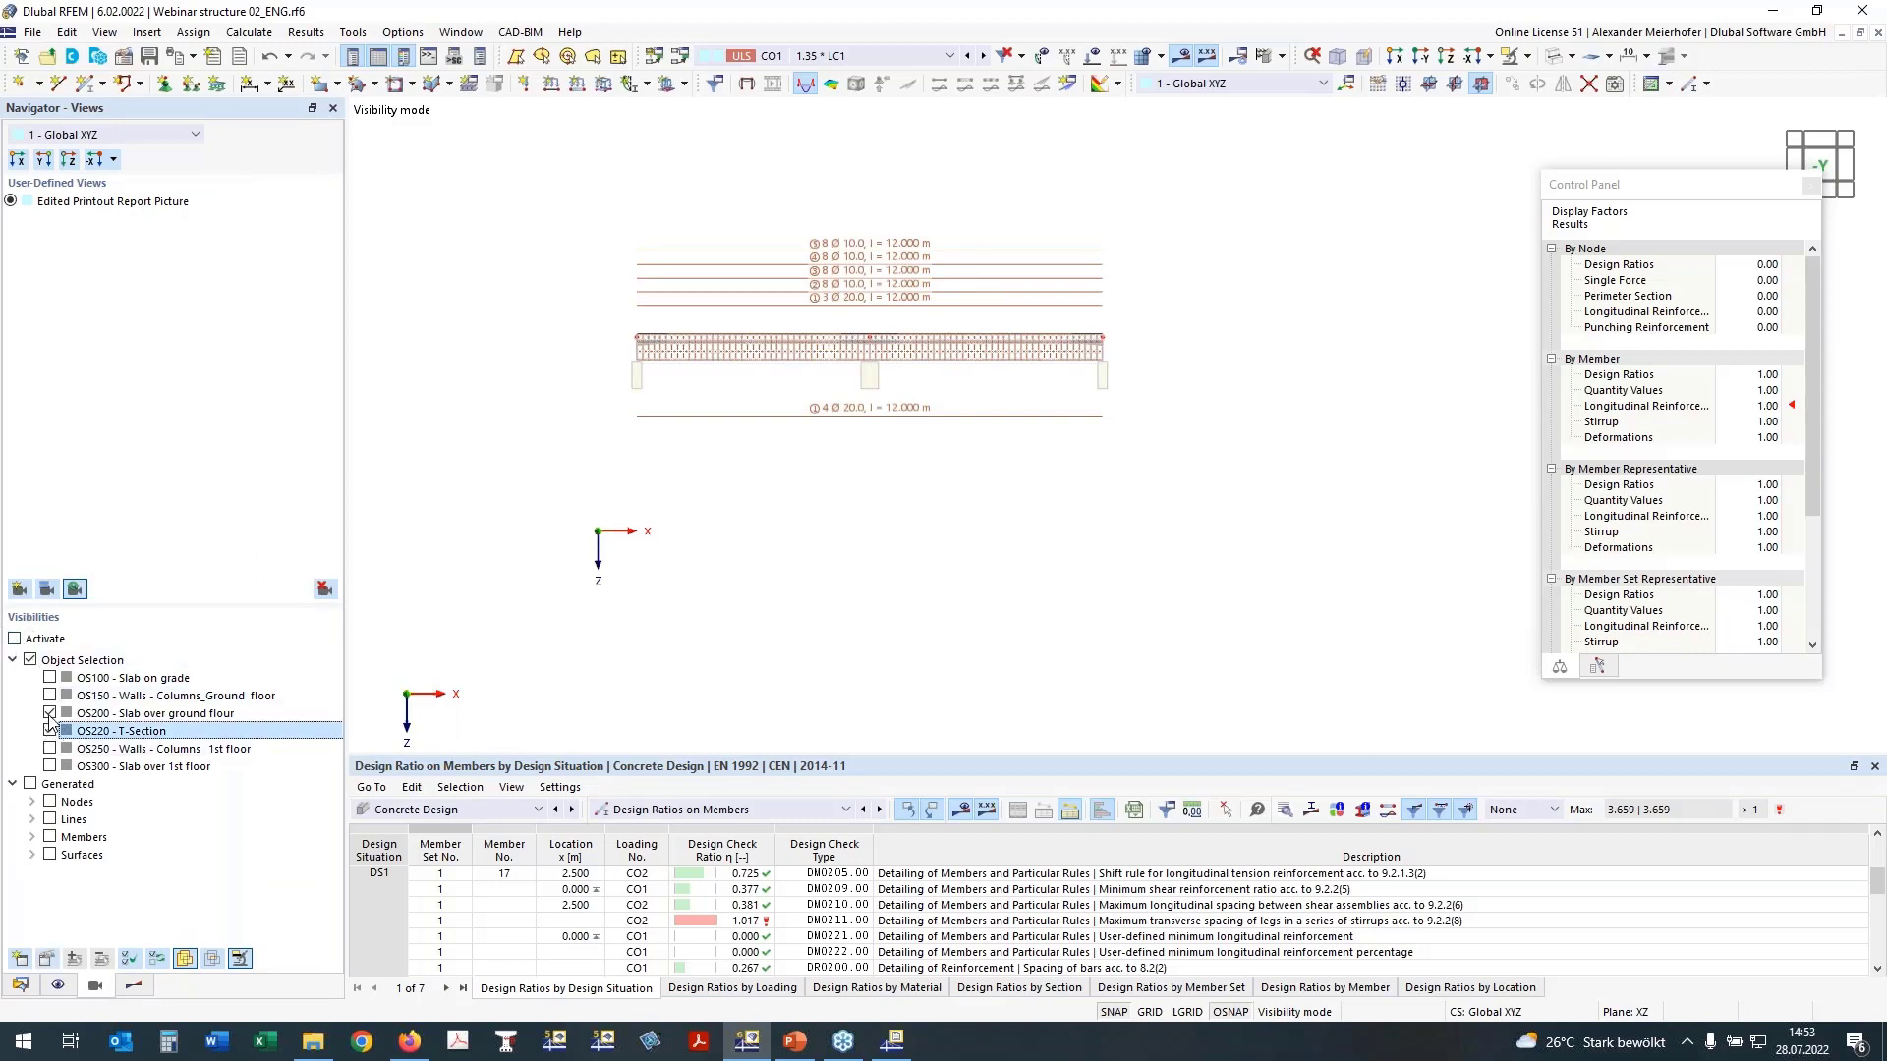
left_click(15, 639)
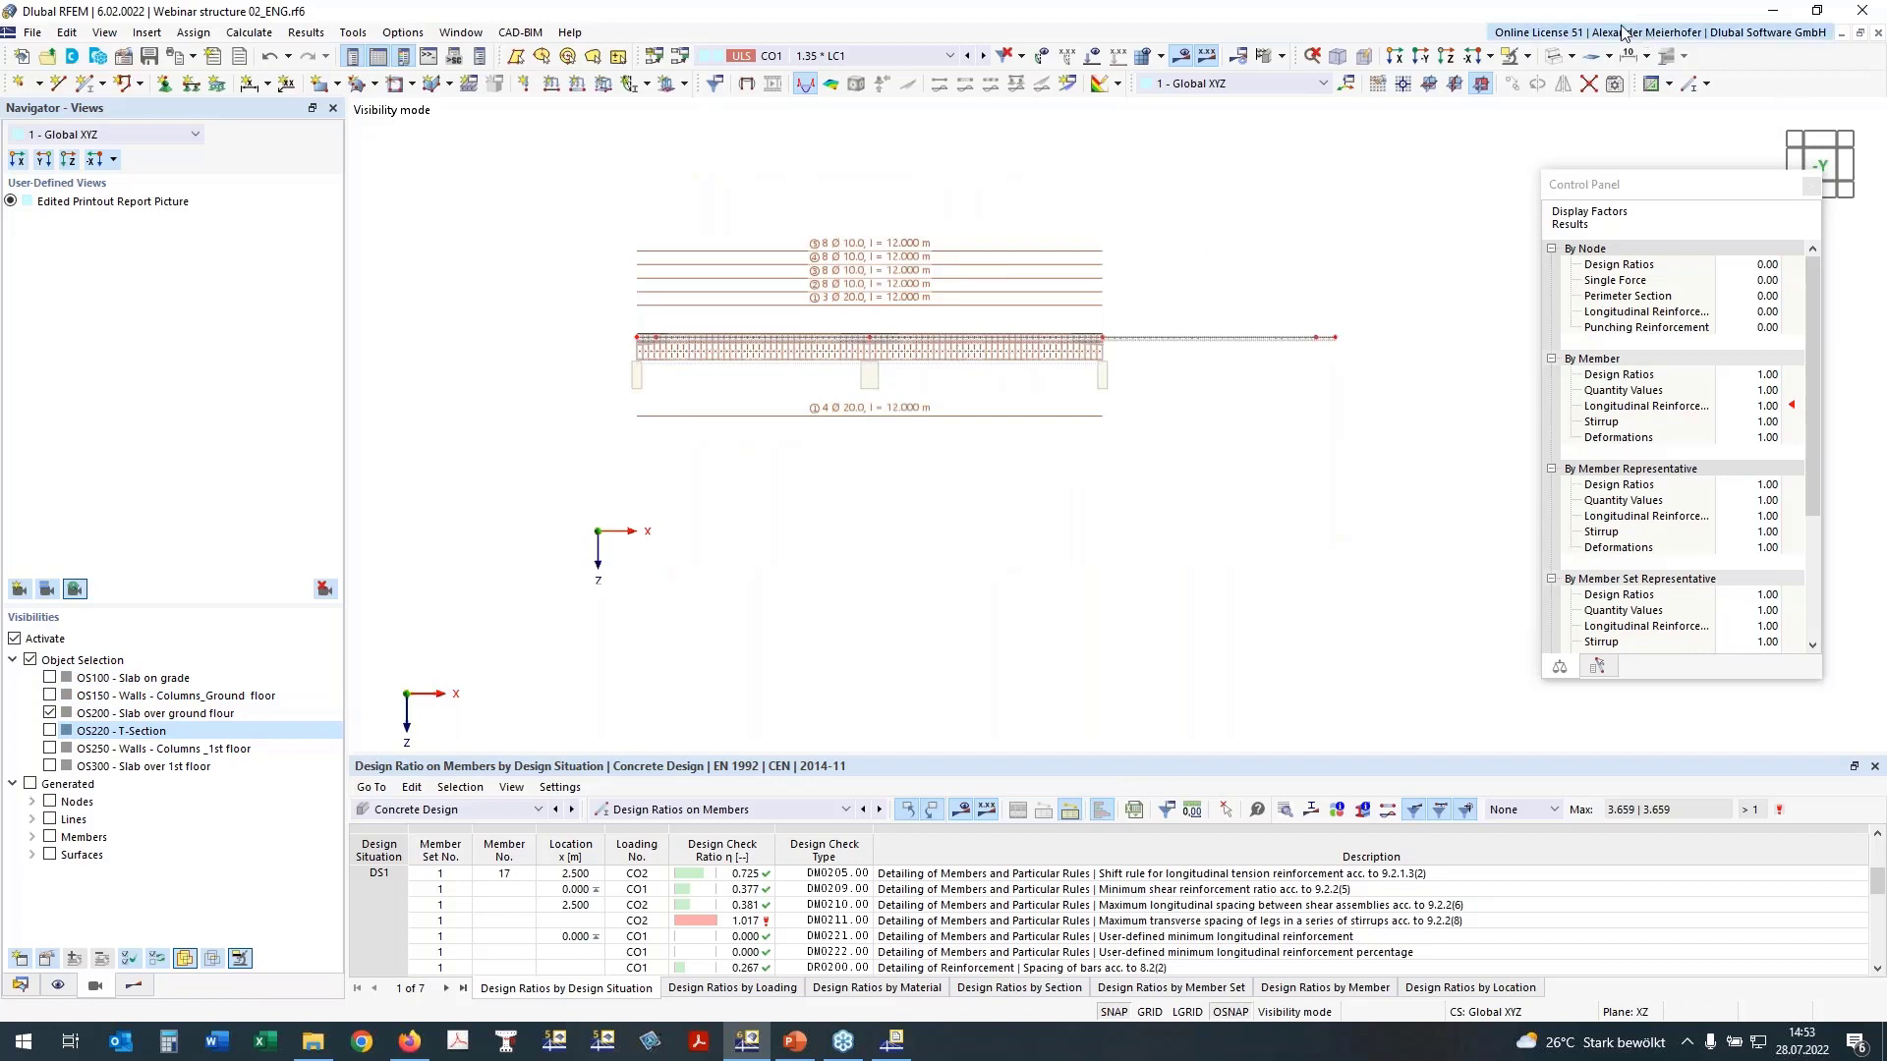
Step: View the slab in plan from direction +Z and hide the member reinforcement
left_click(1428, 86)
left_click(1441, 59)
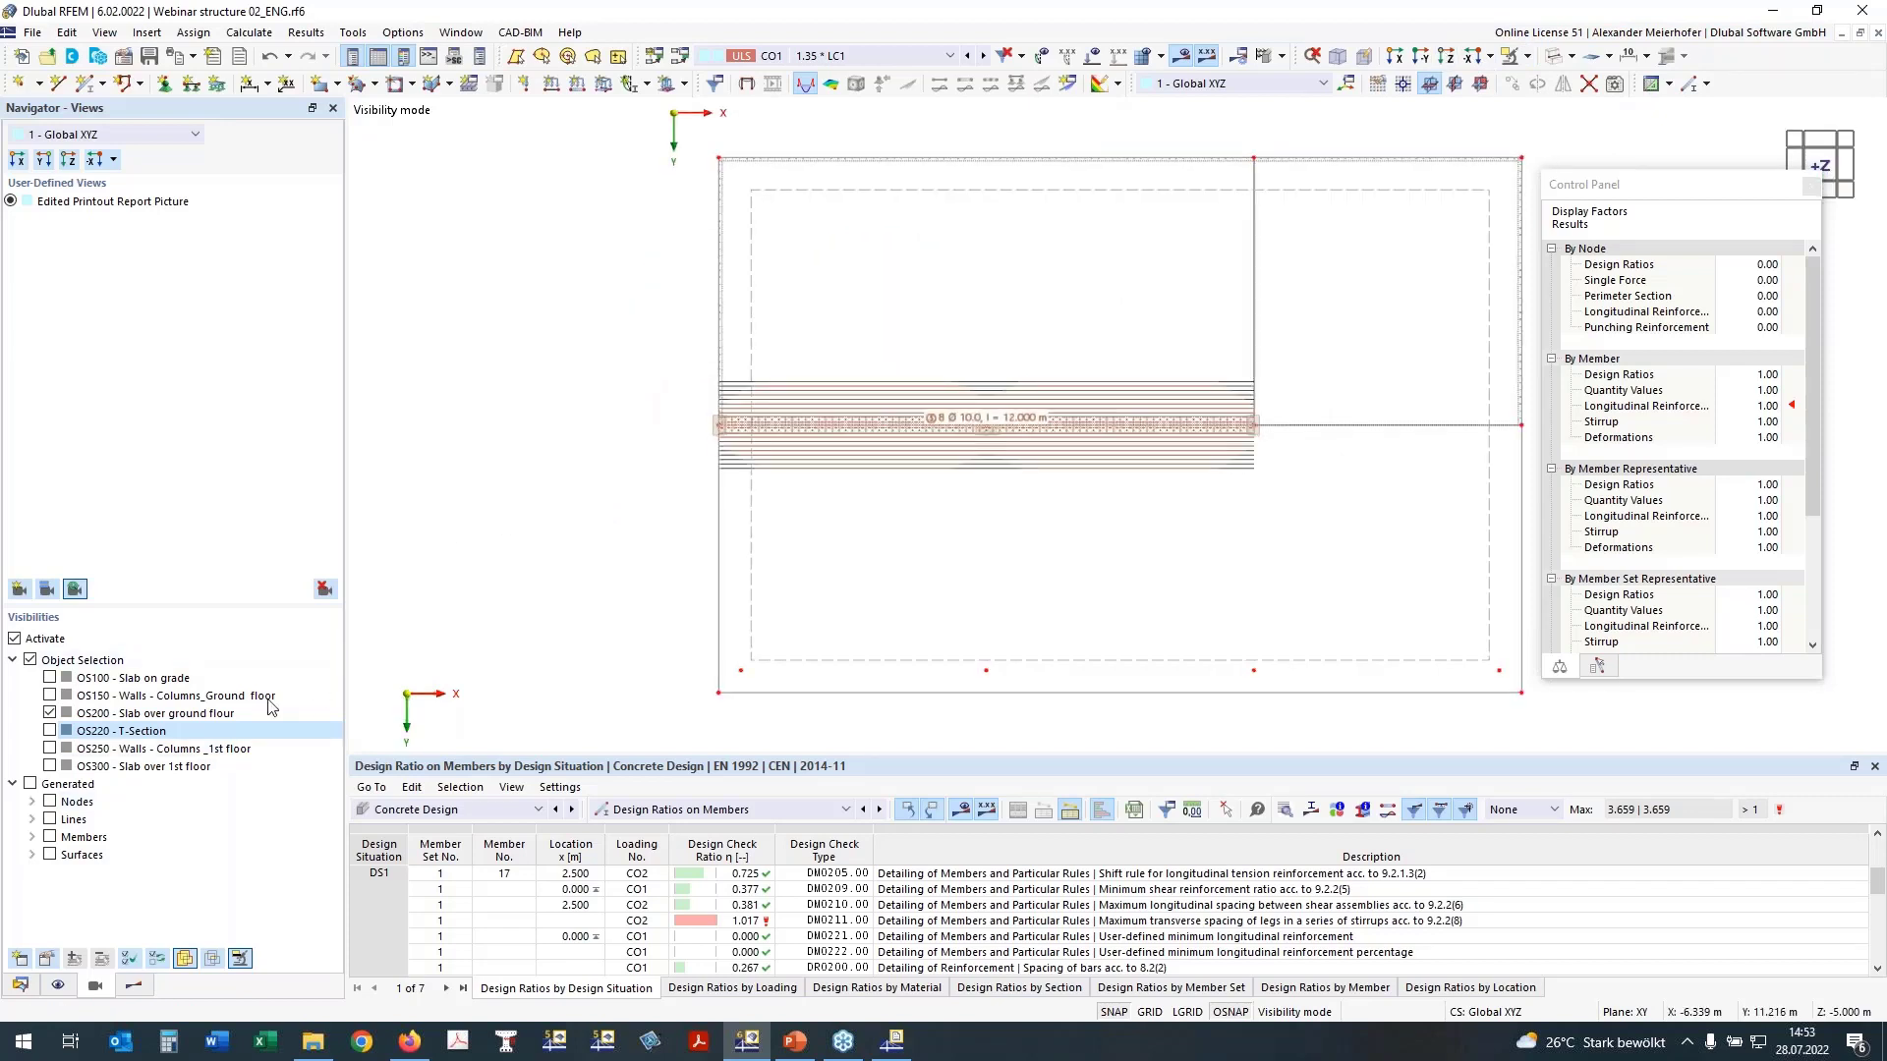
middle_click_drag(812, 528, 671, 547)
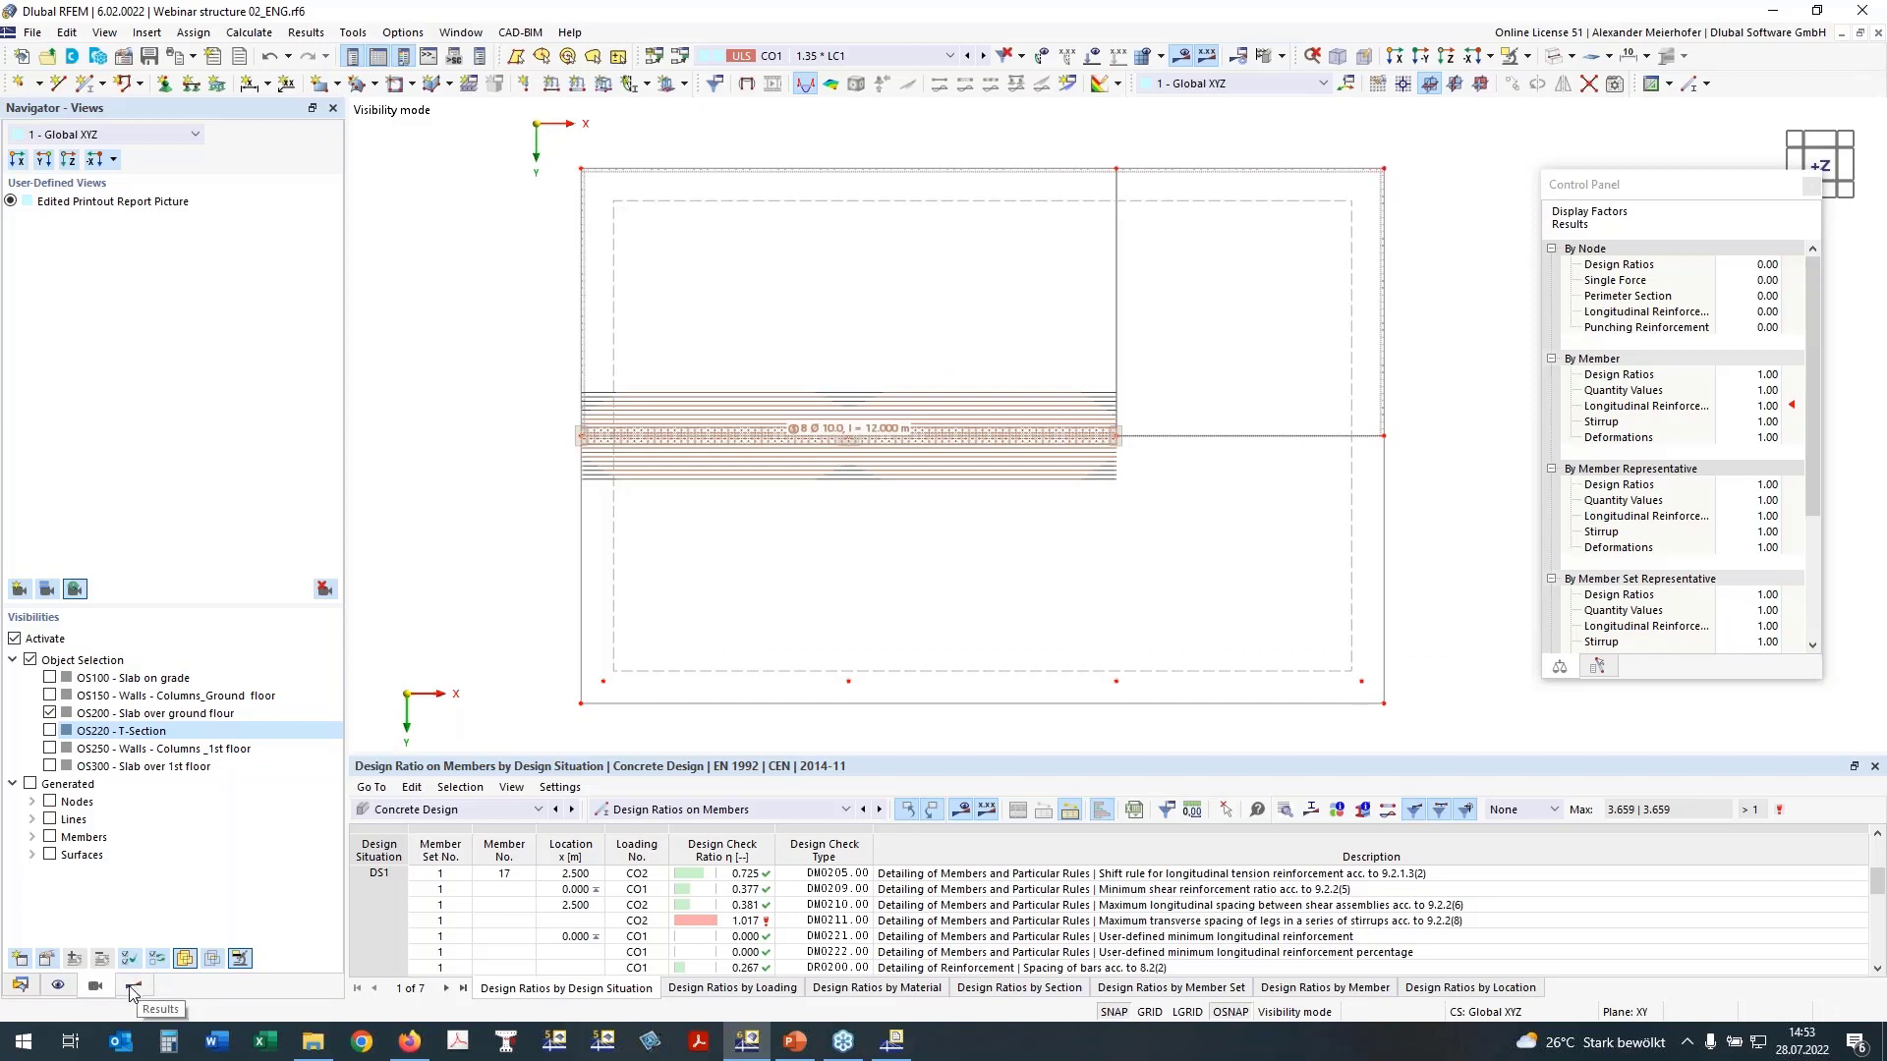
left_click(58, 984)
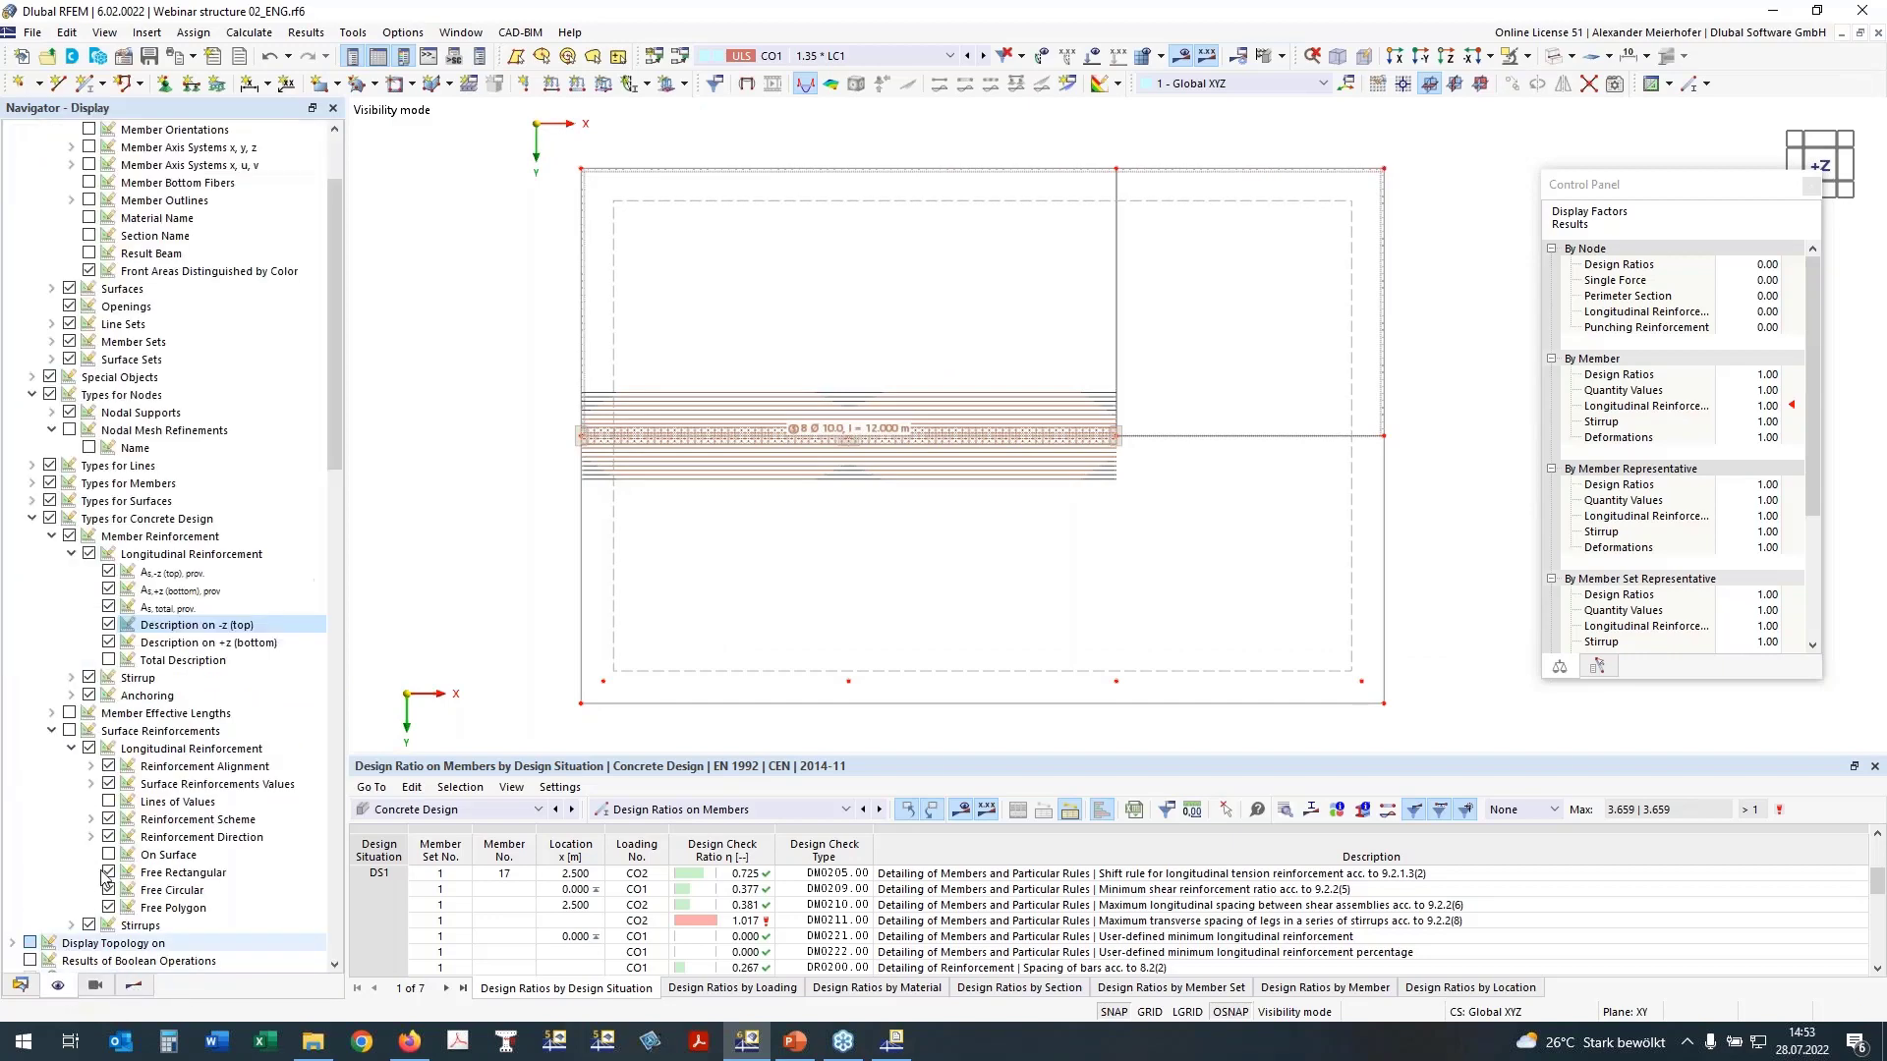
scroll(141, 418, "up", 3)
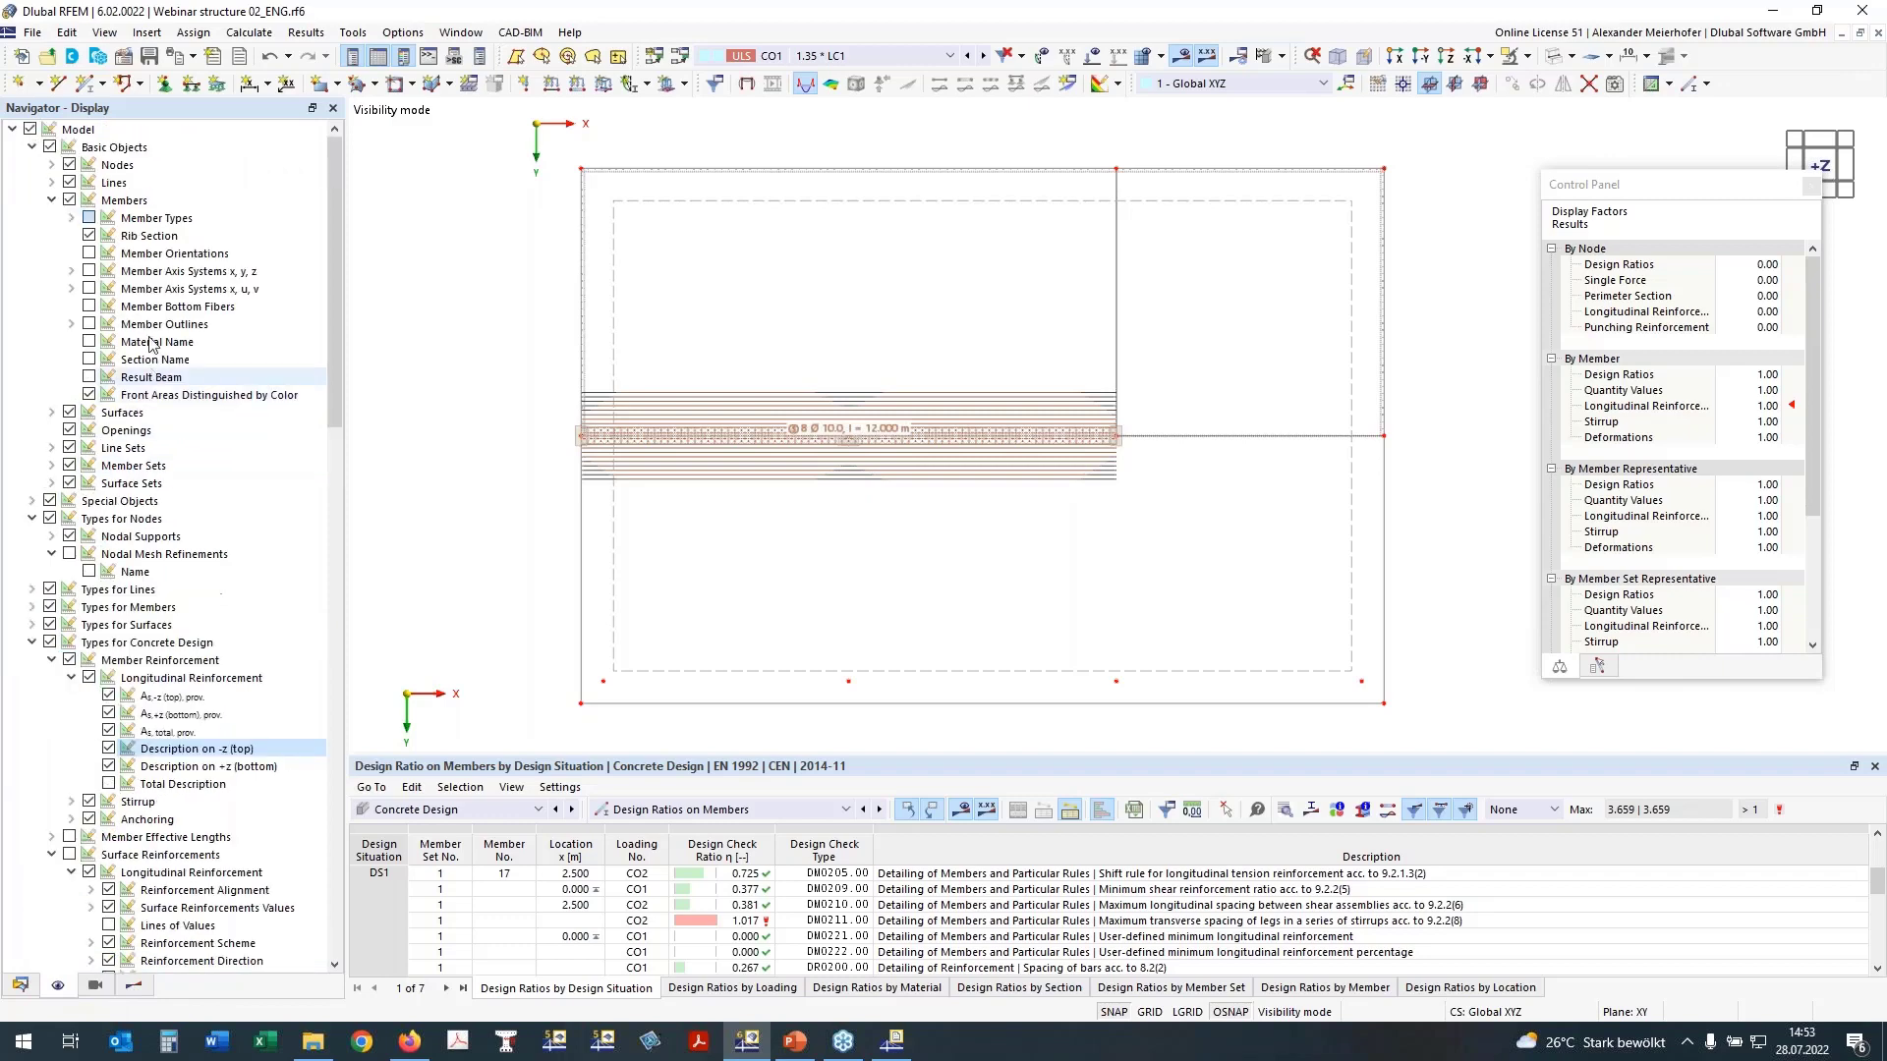
left_click(69, 660)
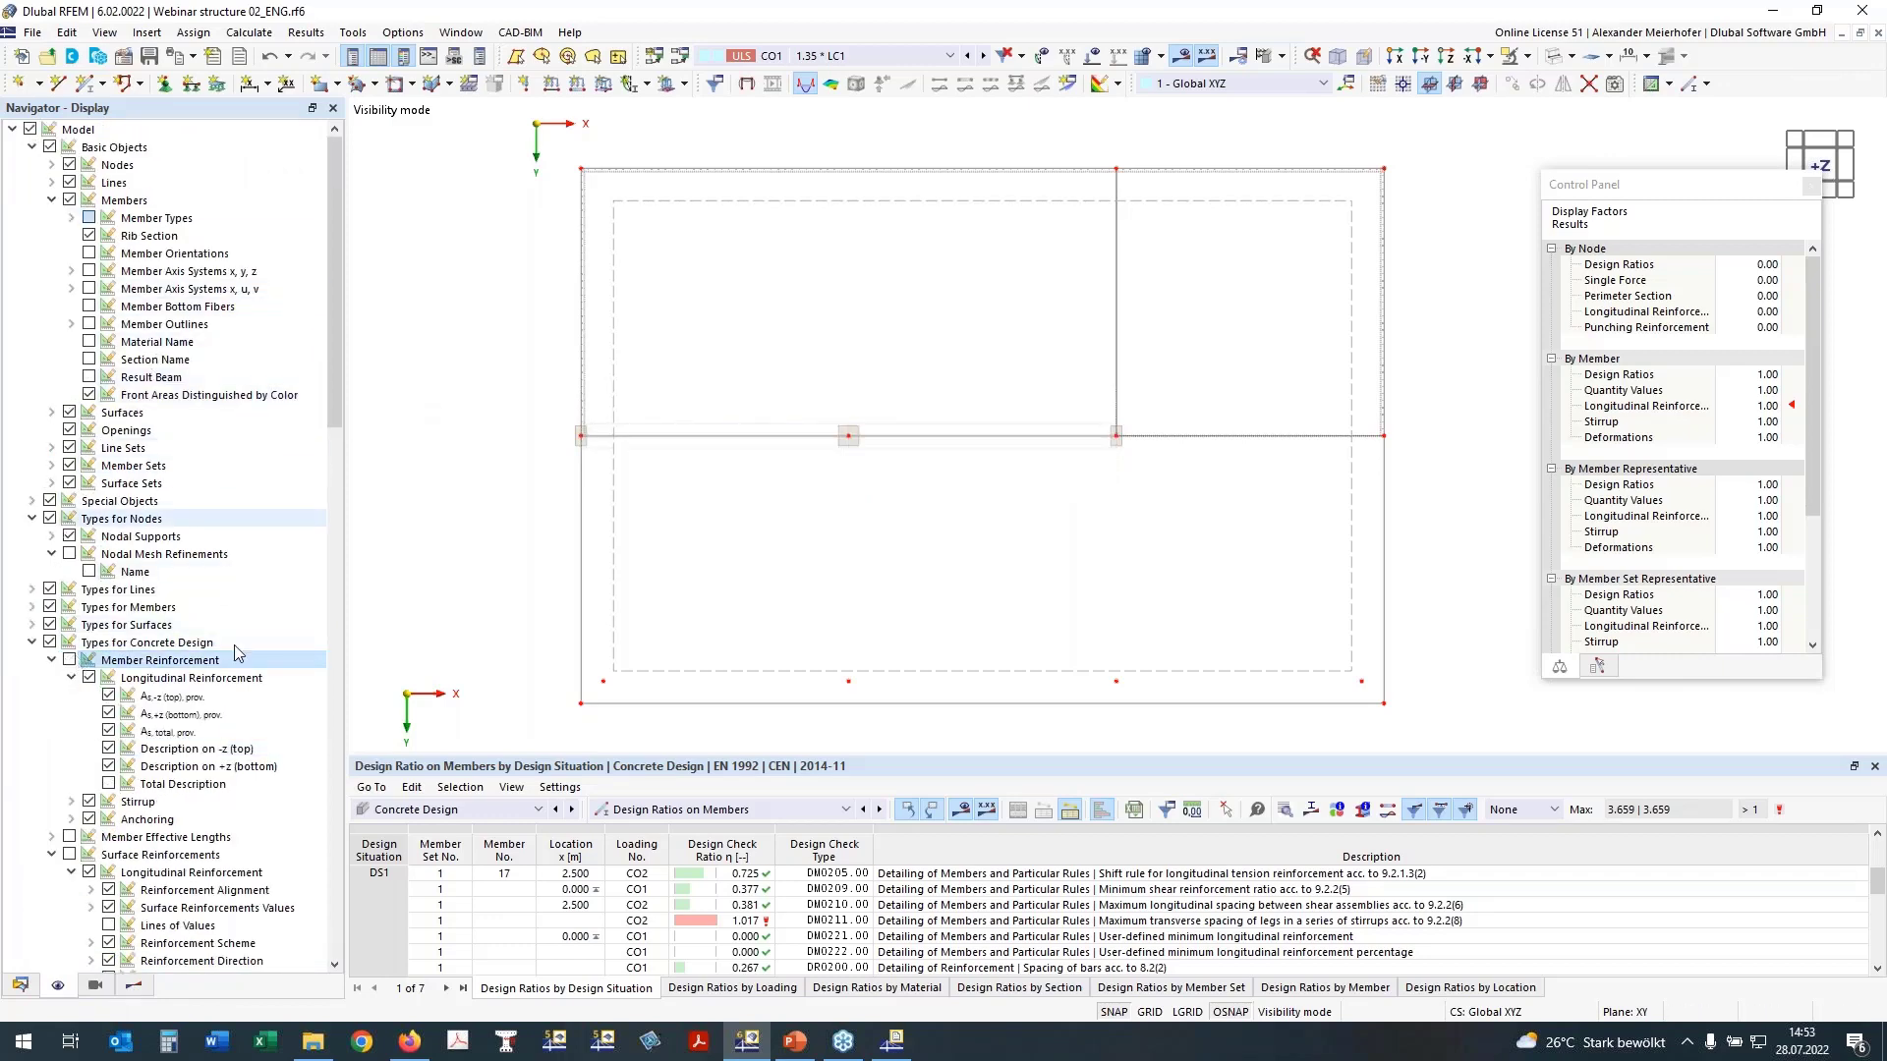
Step: Turn off the member checks and display the slab's surface design checks UL0101.01 and UL0101.02 for the top reinforcement
left_click(133, 986)
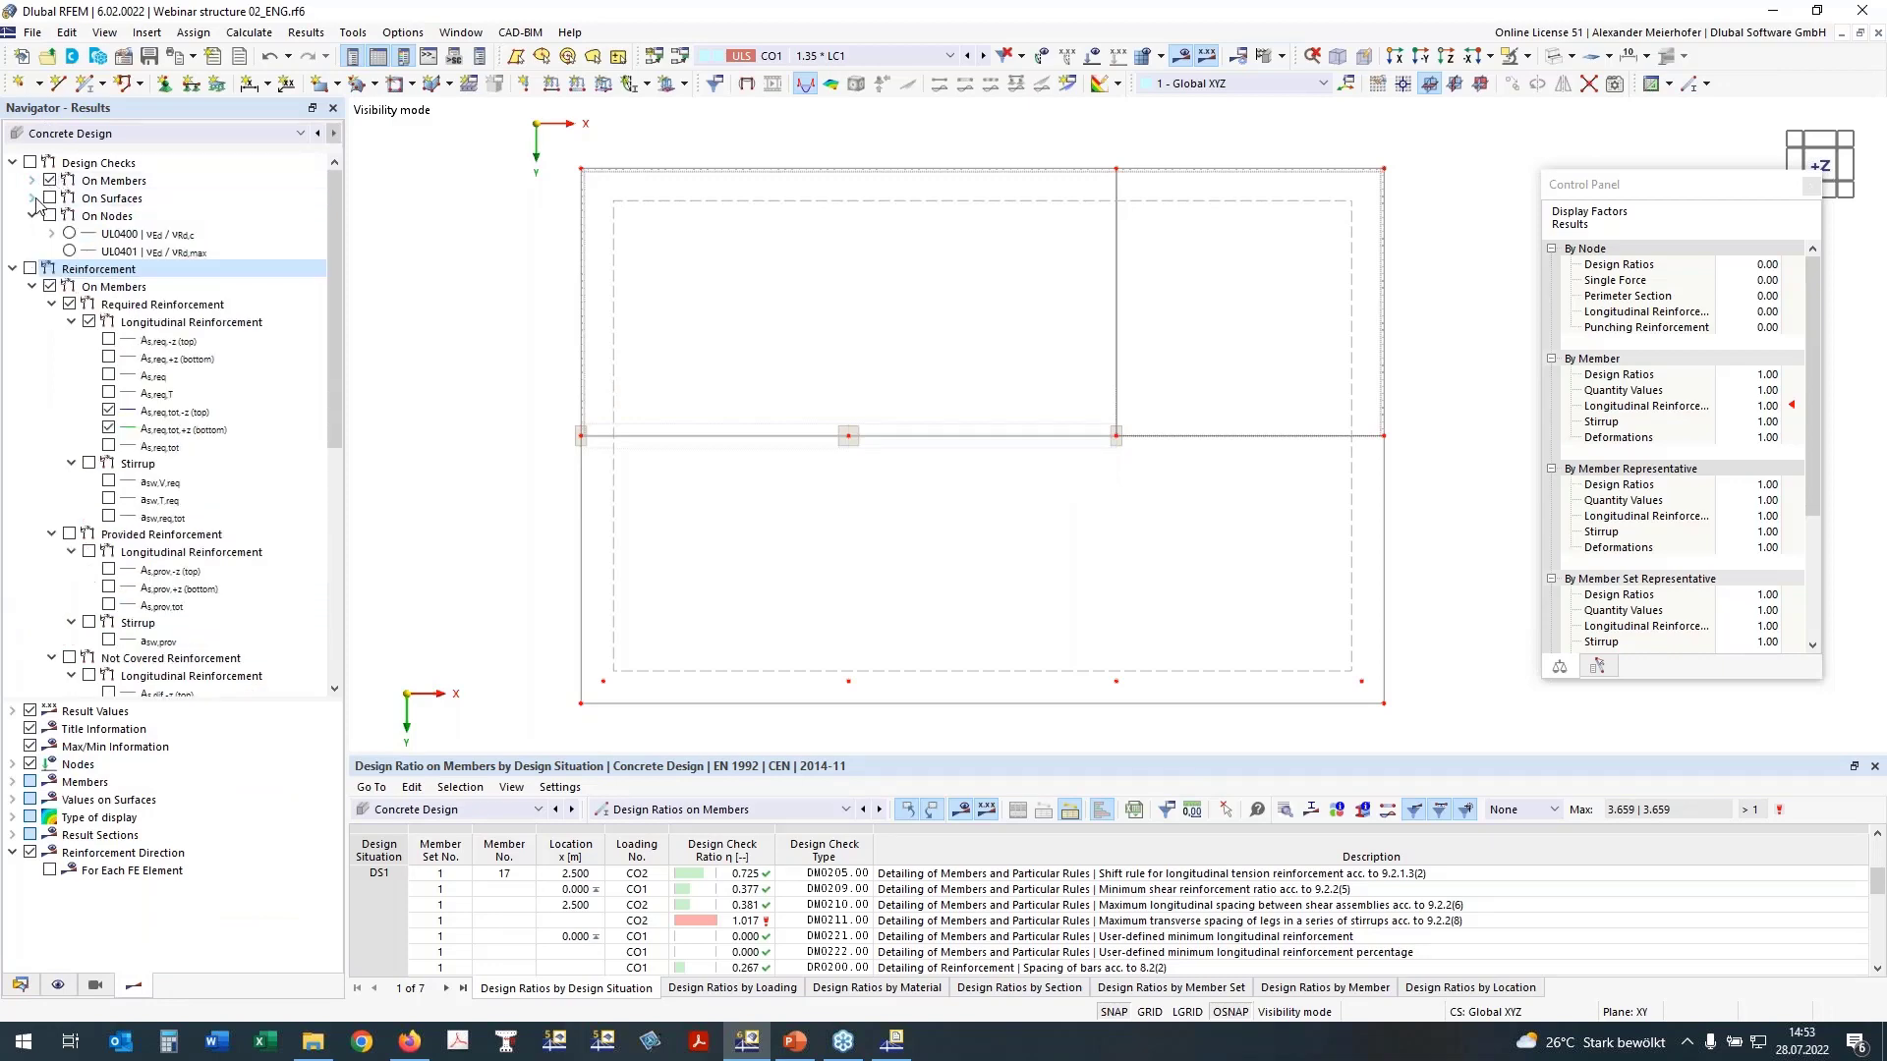
left_click(32, 198)
left_click(50, 181)
left_click(108, 251)
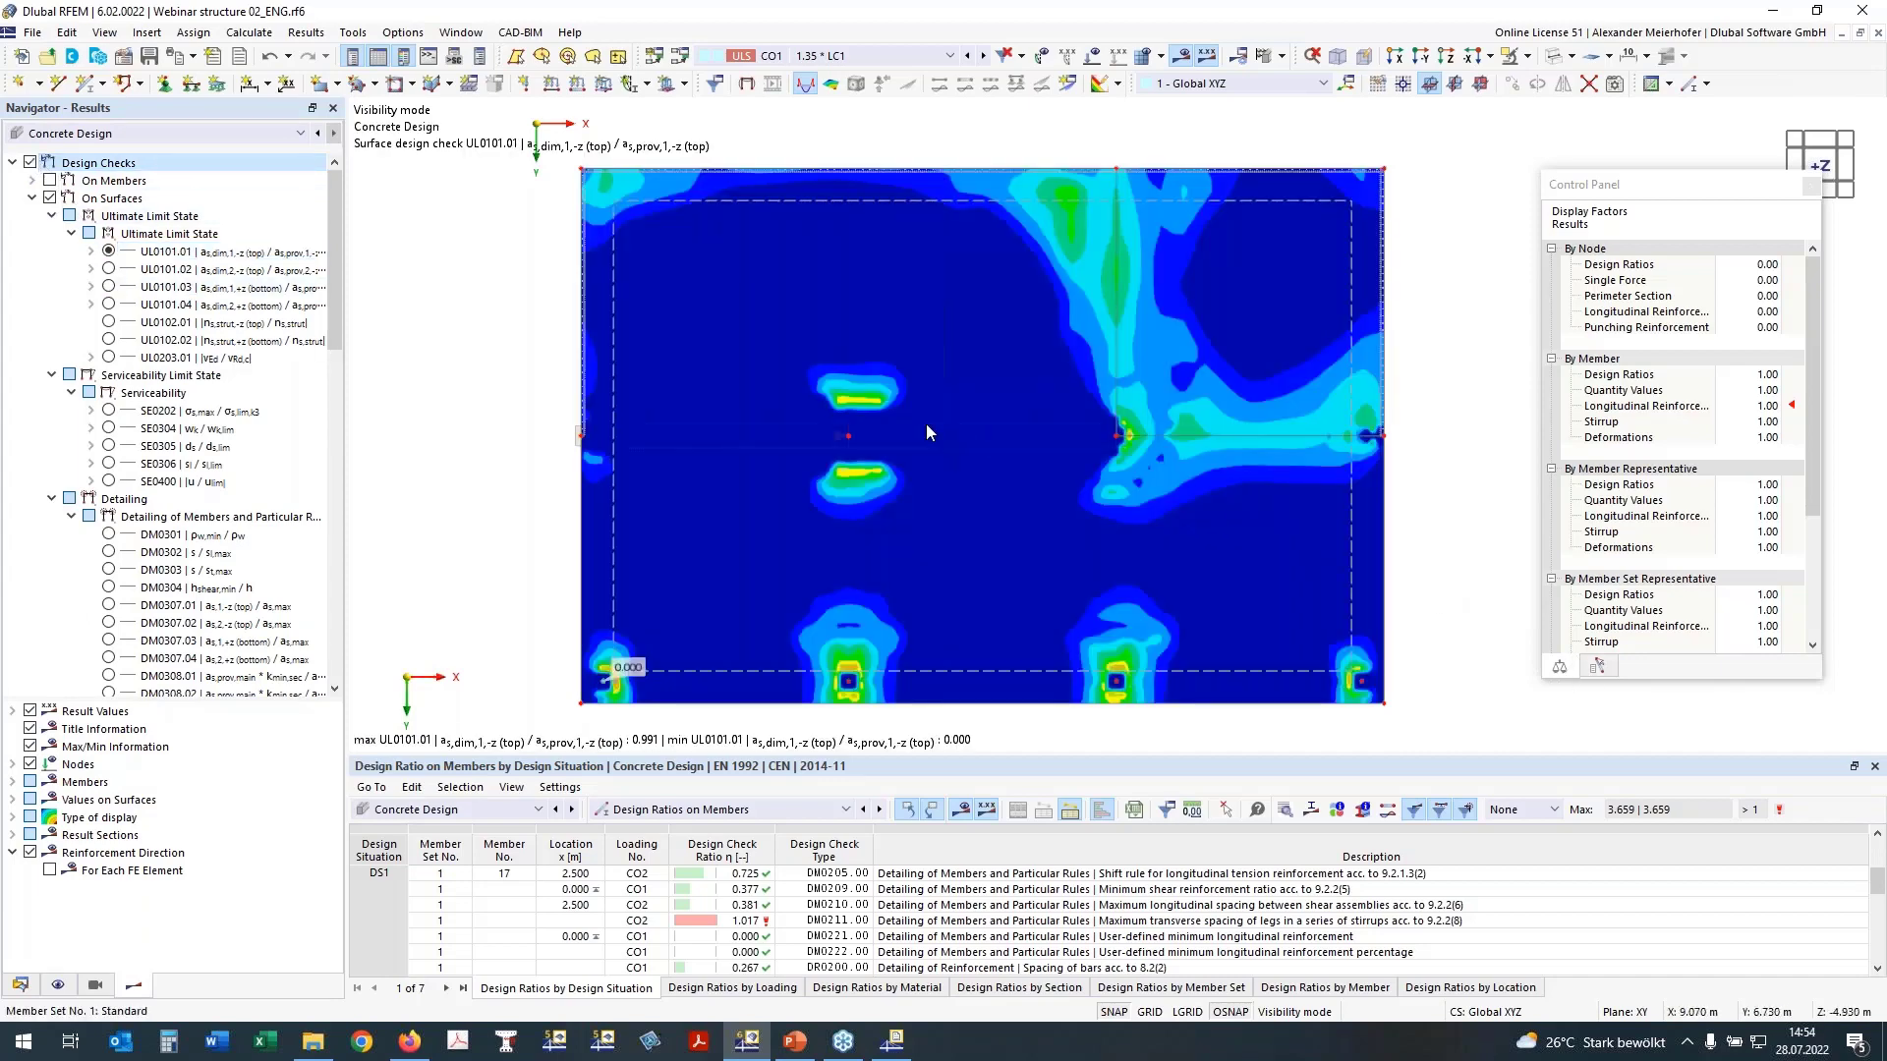
left_click(109, 268)
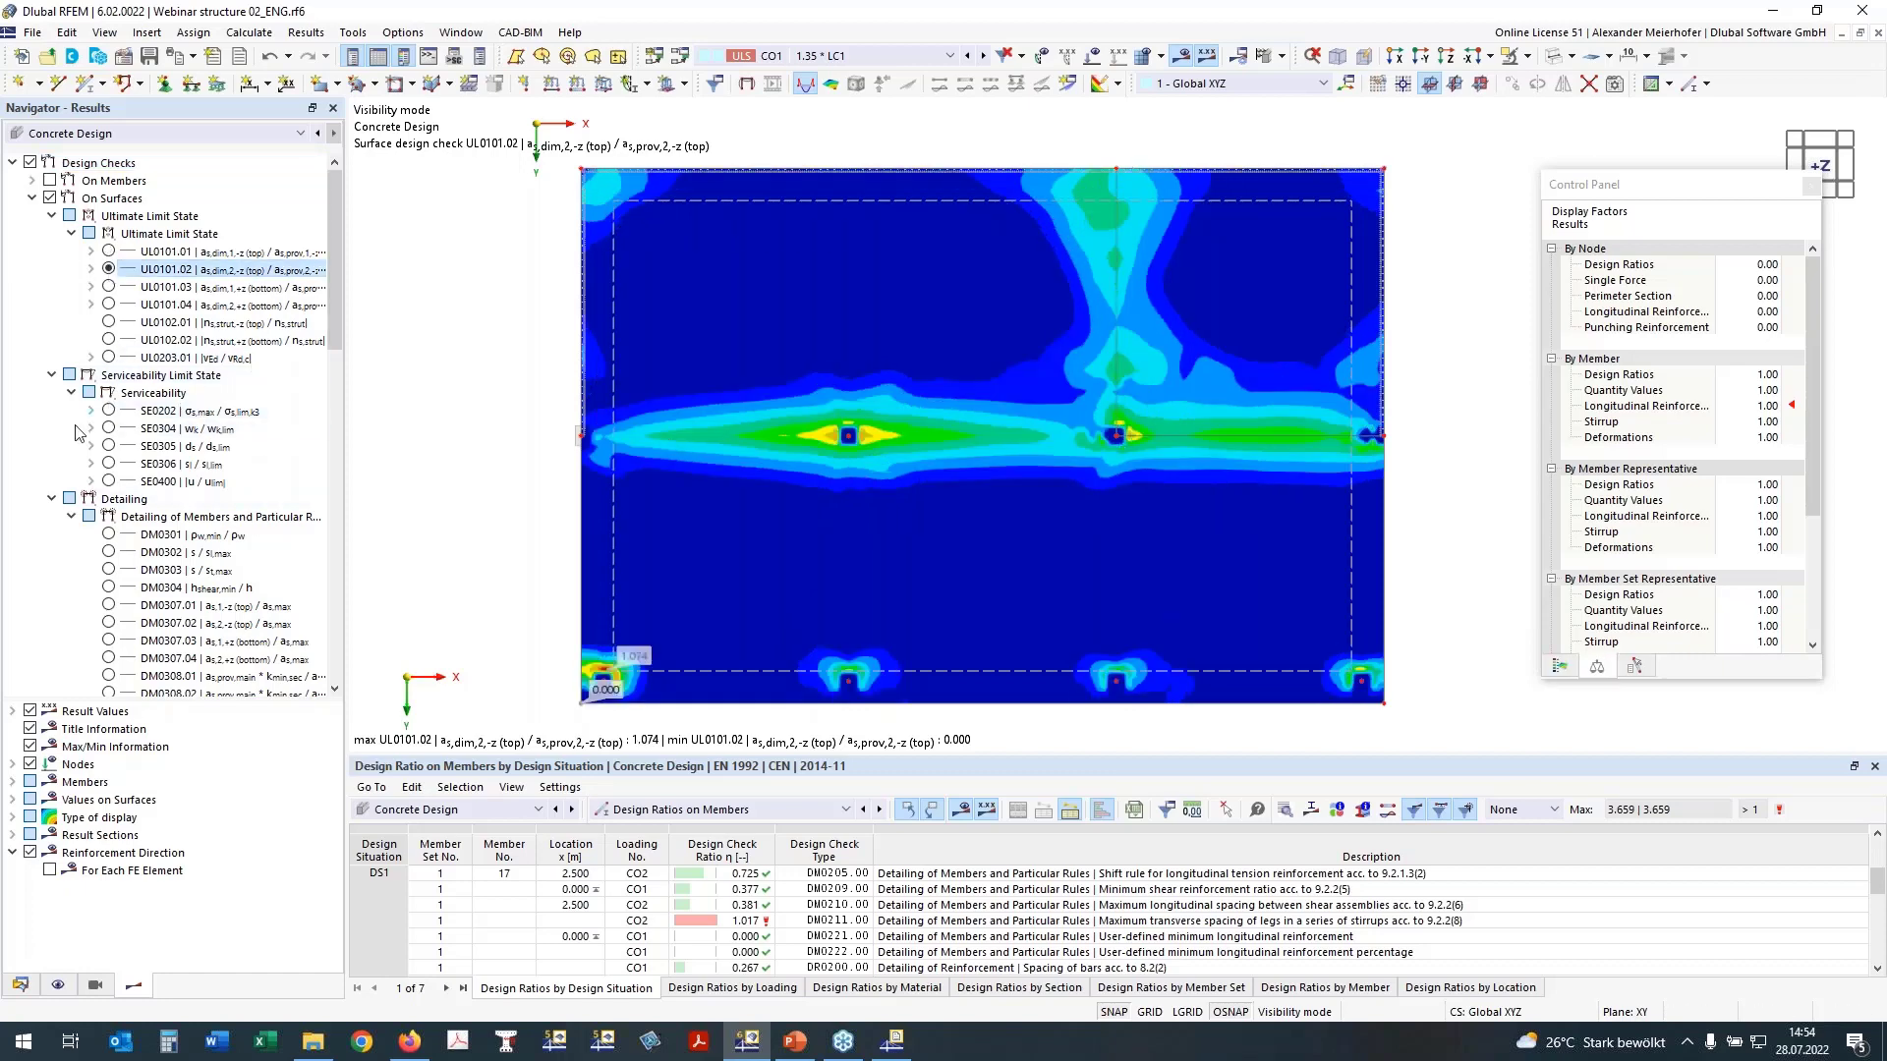
Step: Examine the slab's SE0400 deflection check and its deflection uz
left_click(108, 481)
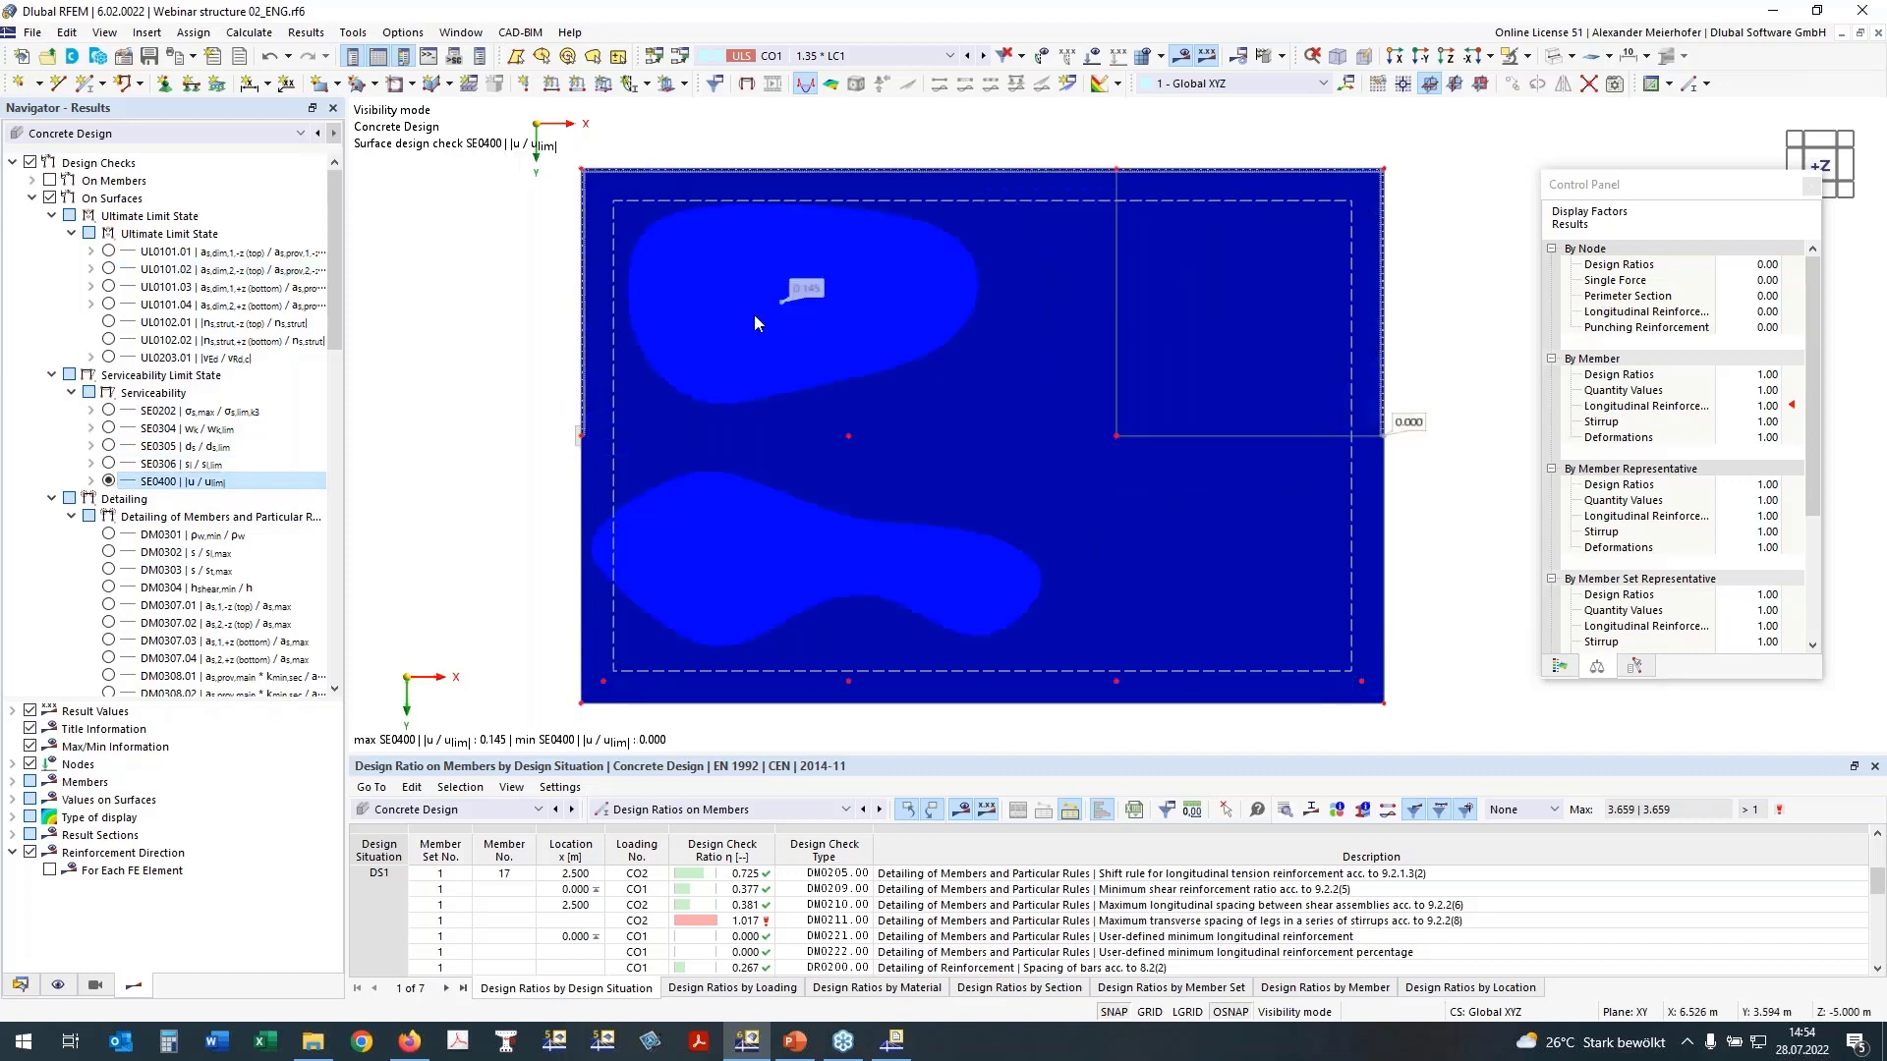
left_click(92, 481)
left_click(128, 499)
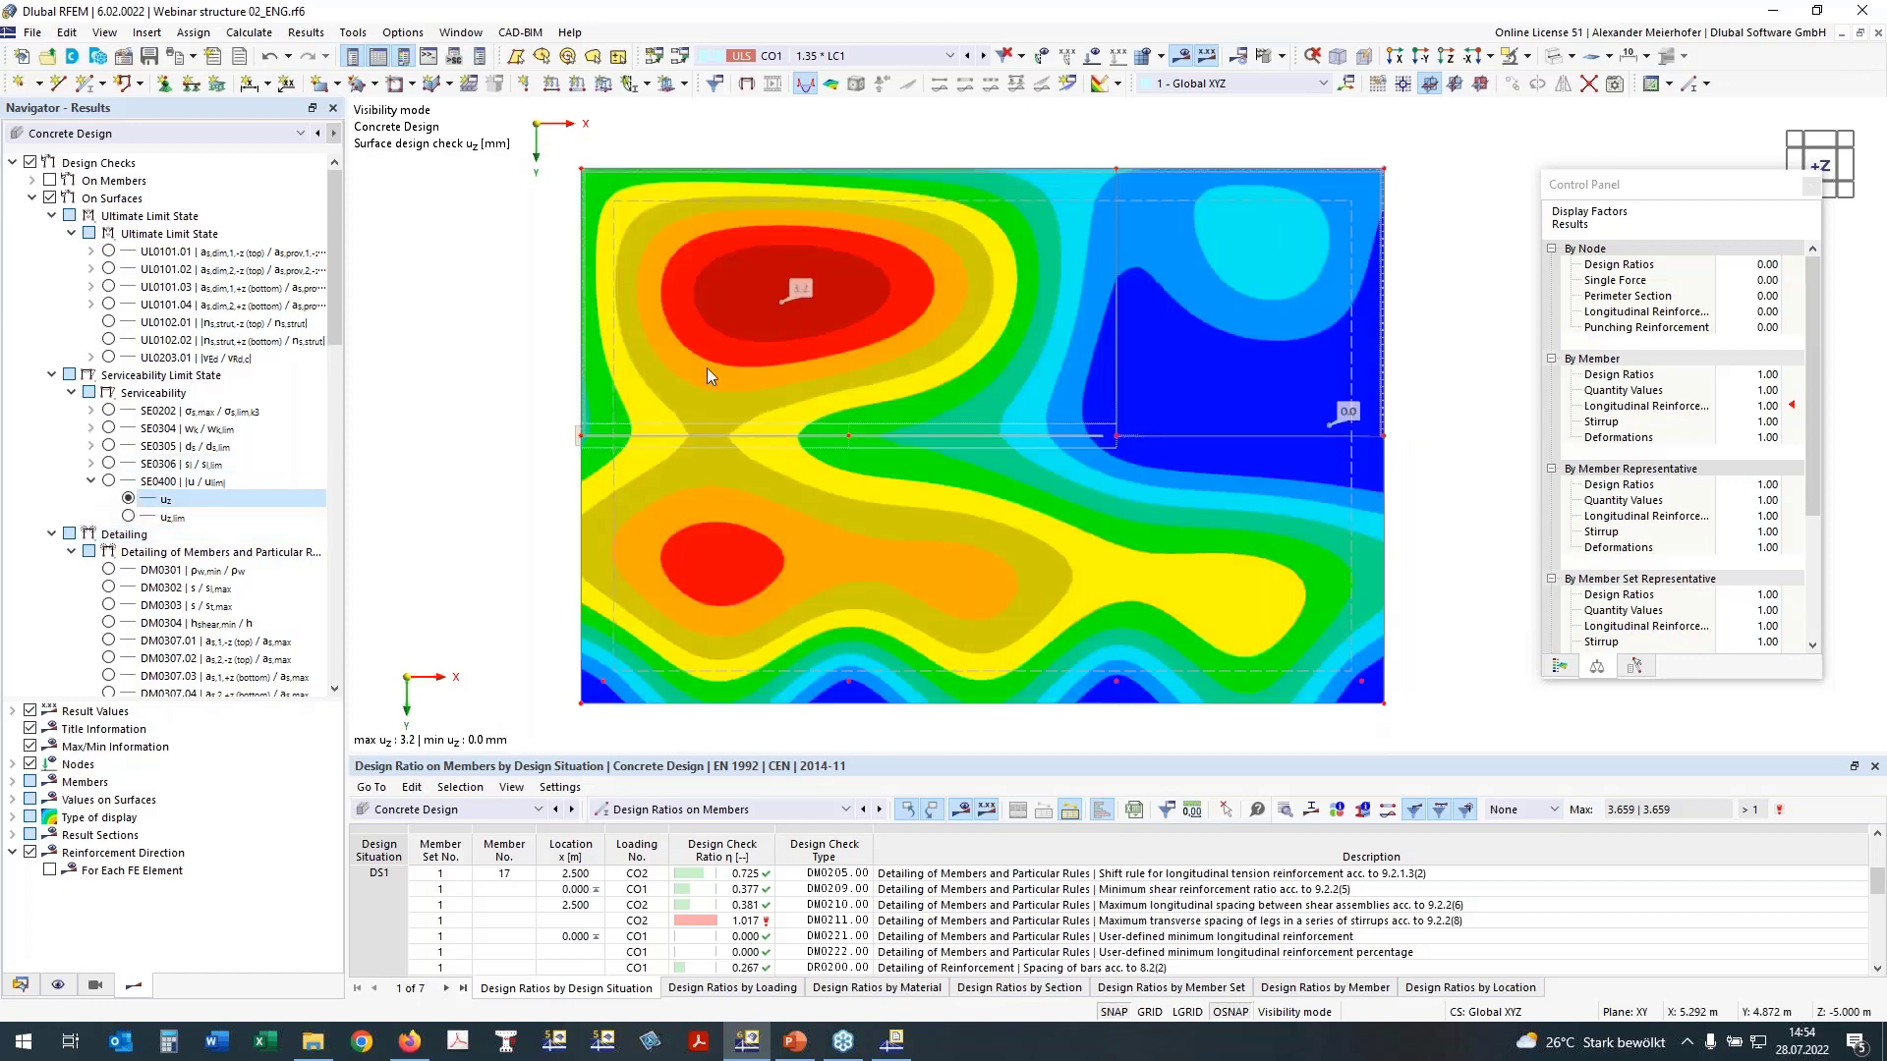
left_click(91, 482)
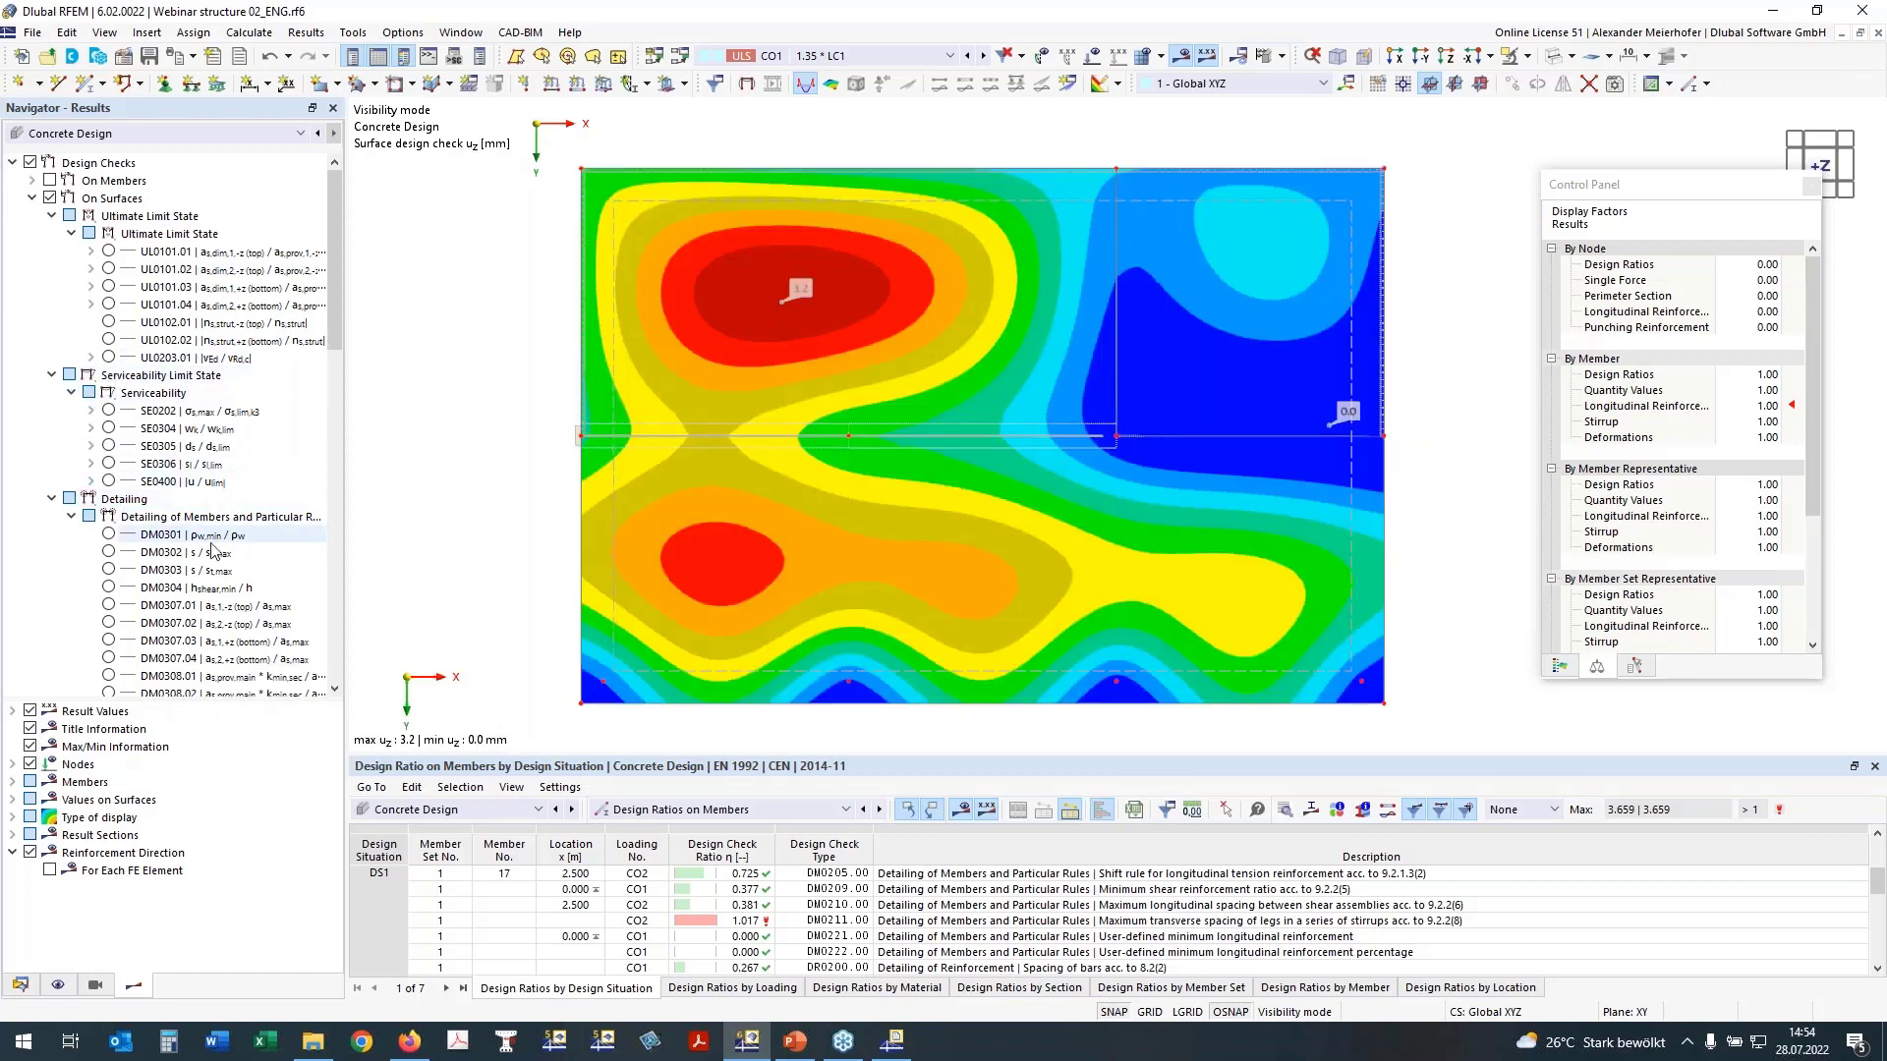
Step: Display the punching check UL0400 vEd / vRd,c on nodes and turn off the surface results
left_click(51, 499)
left_click(49, 516)
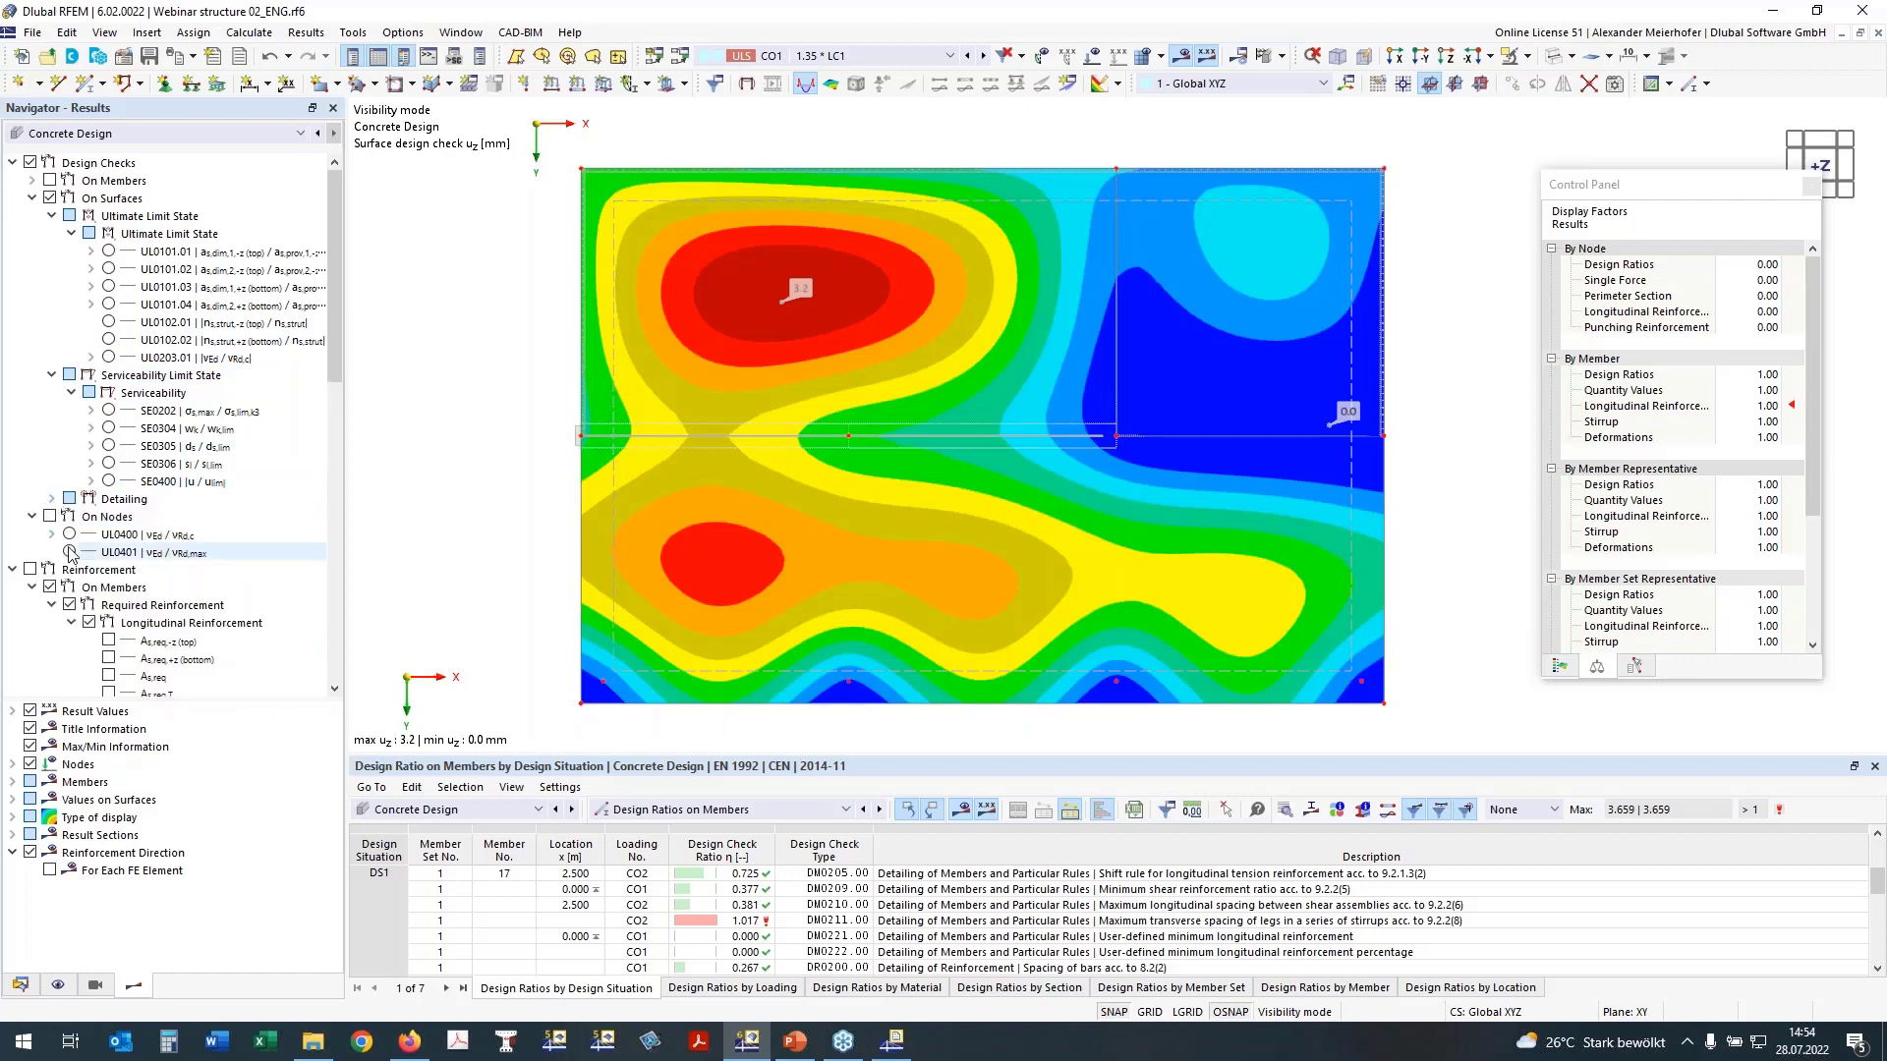
left_click(69, 534)
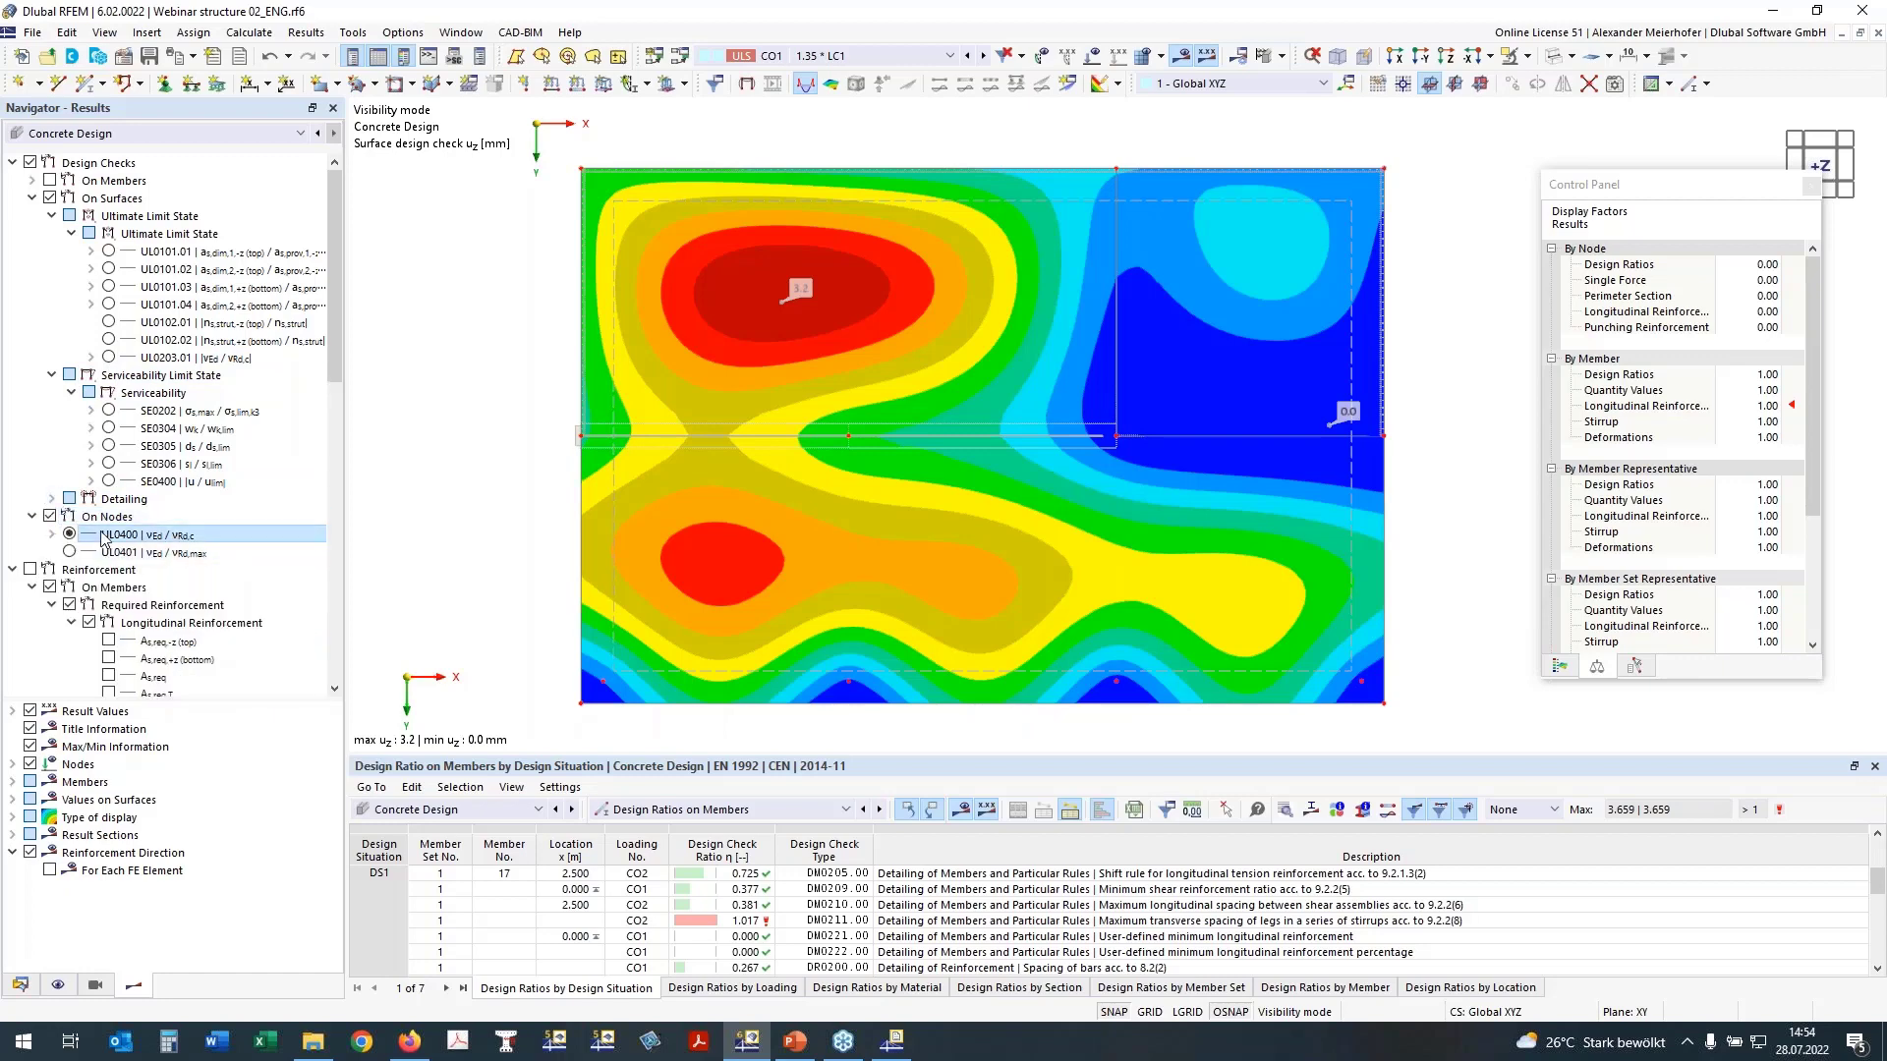
mouse_move(752, 526)
middle_mouse_down()
mouse_move(723, 468)
mouse_move(739, 496)
middle_mouse_up()
left_click(50, 197)
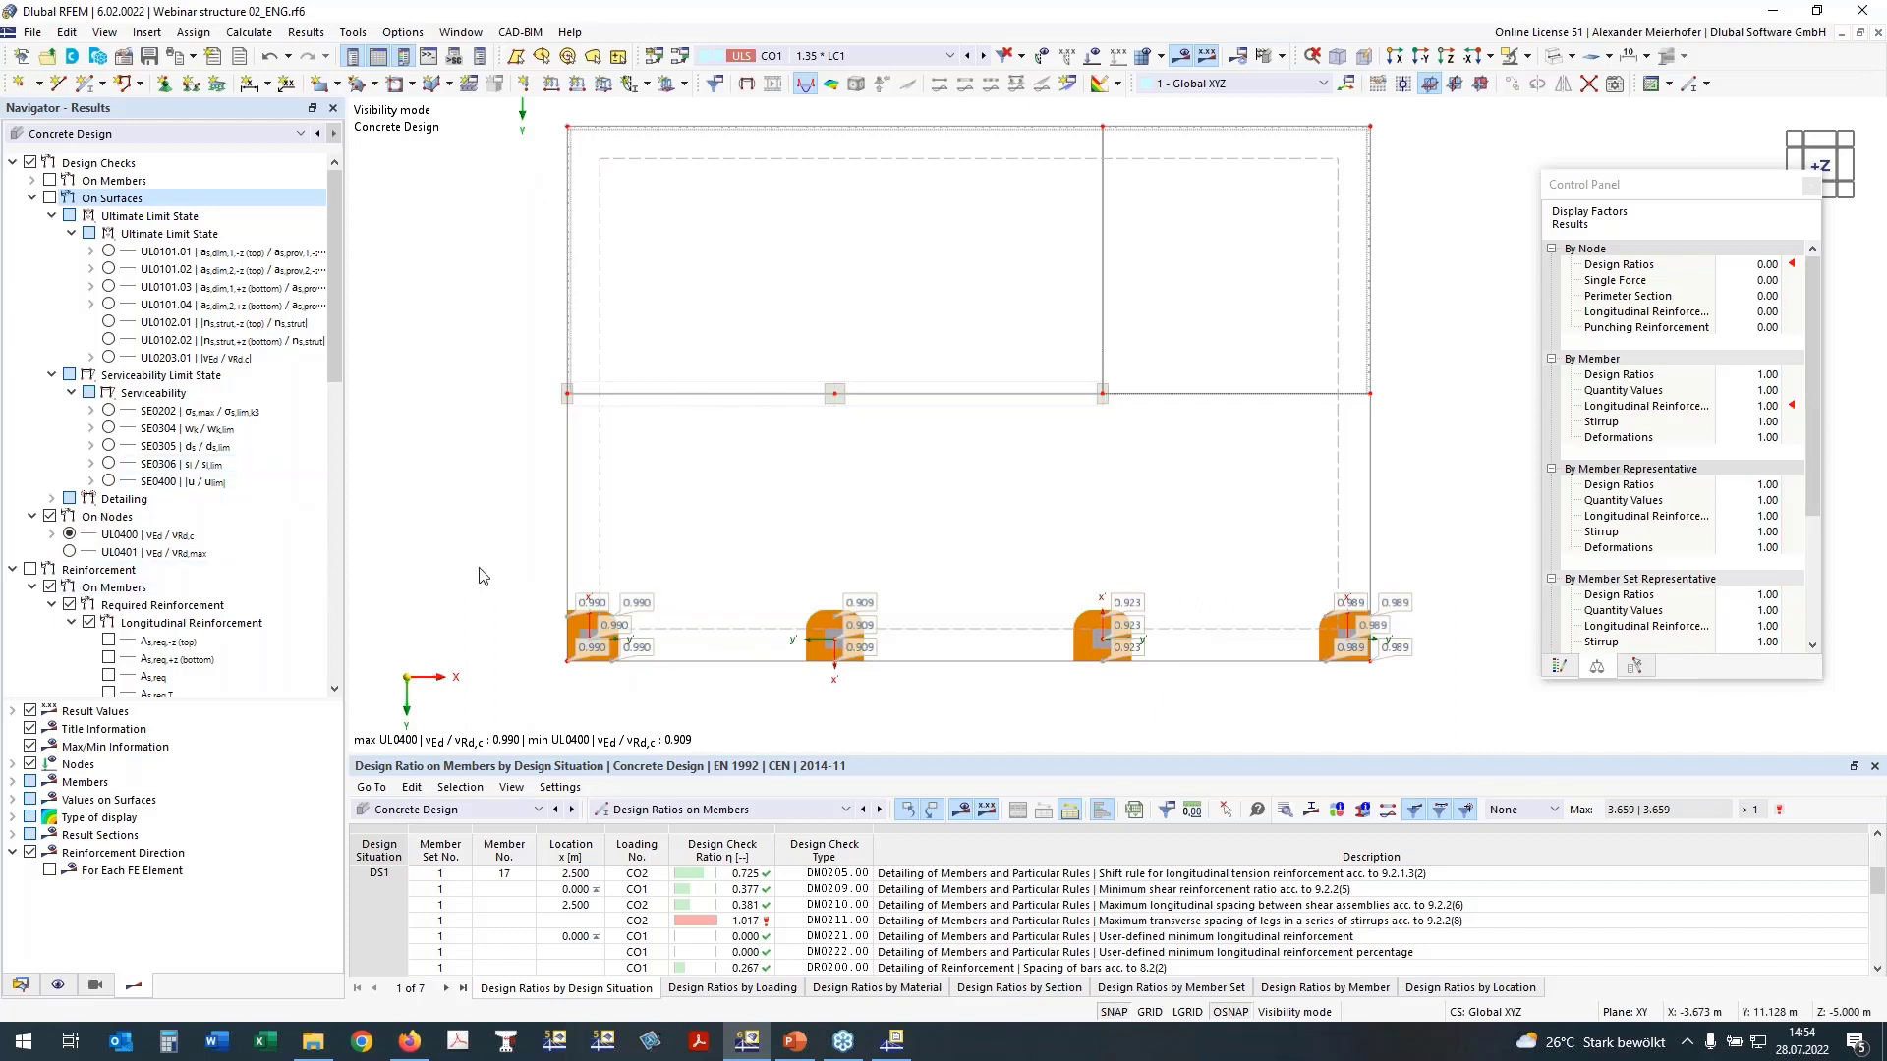
scroll(821, 610, "down", 1)
left_click(12, 569)
middle_click_drag(742, 656, 788, 682)
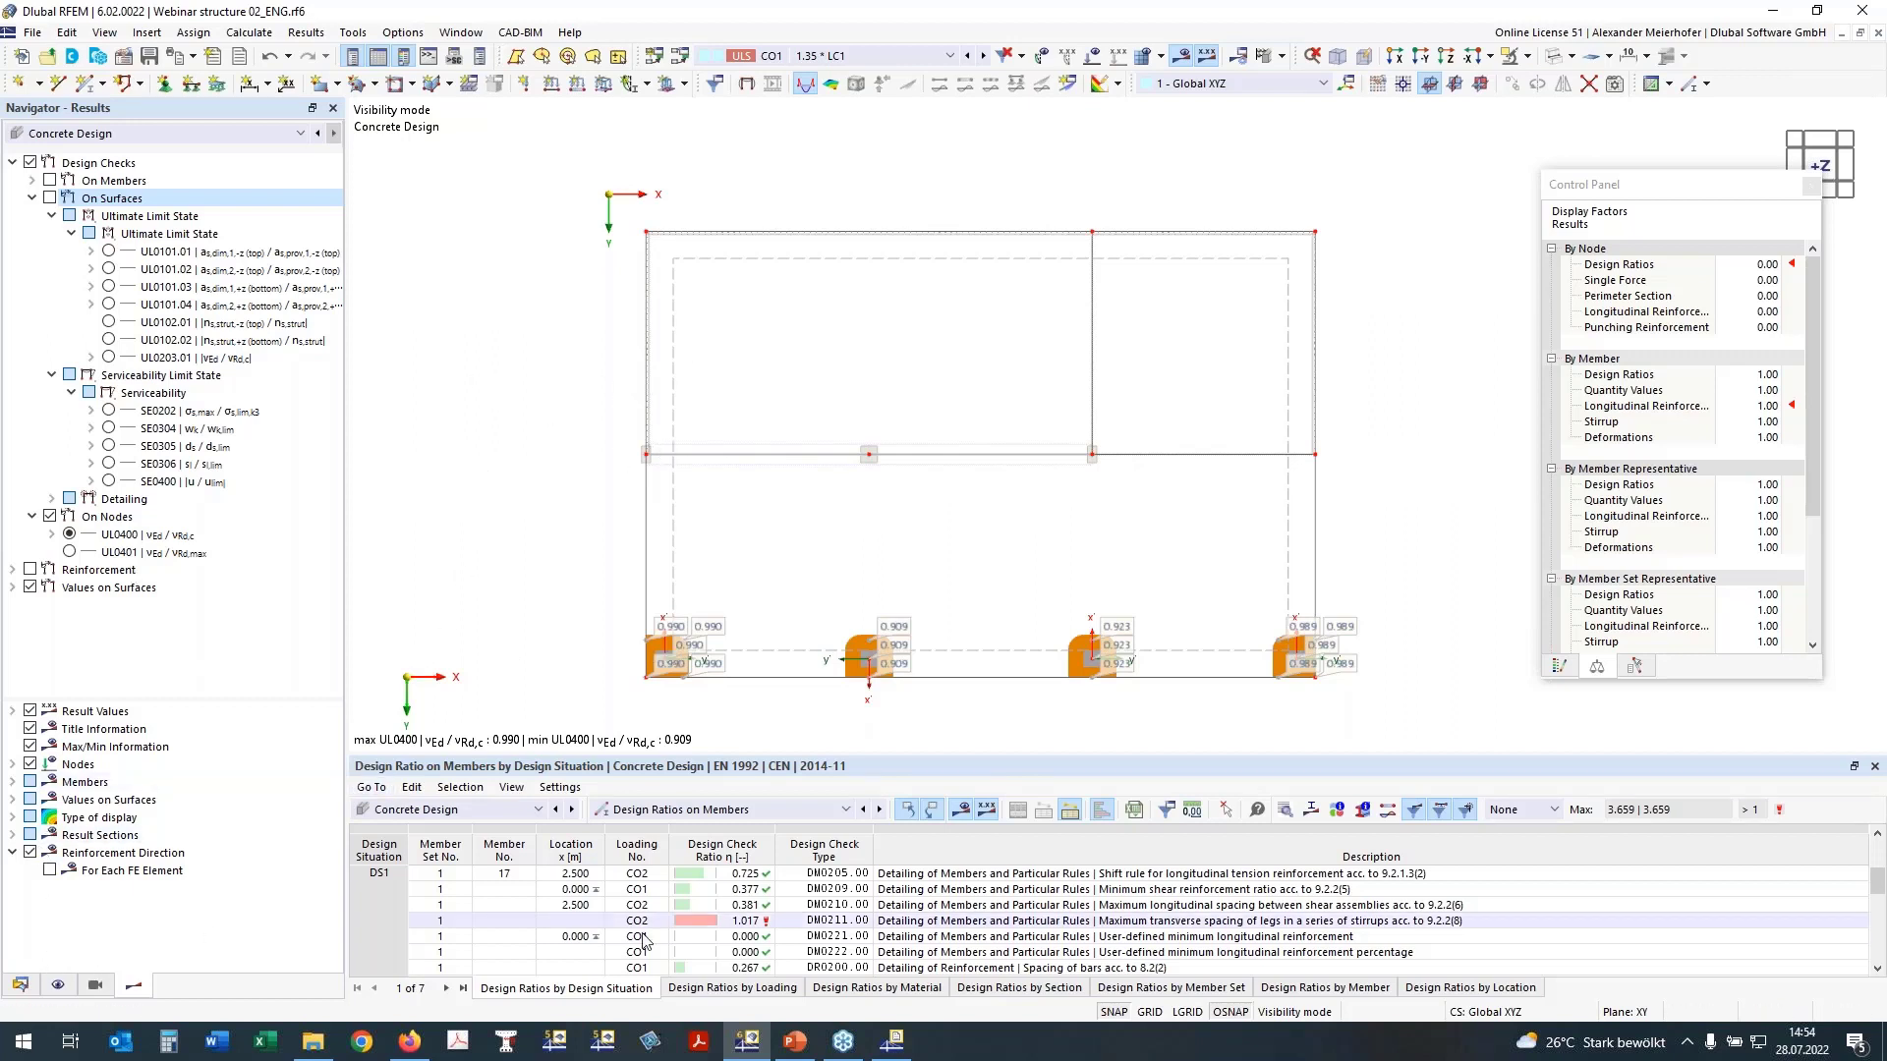
Step: Review the required reinforcement graphic and nodal tables in the Concrete Design printout report, and return to the model
left_click(894, 1039)
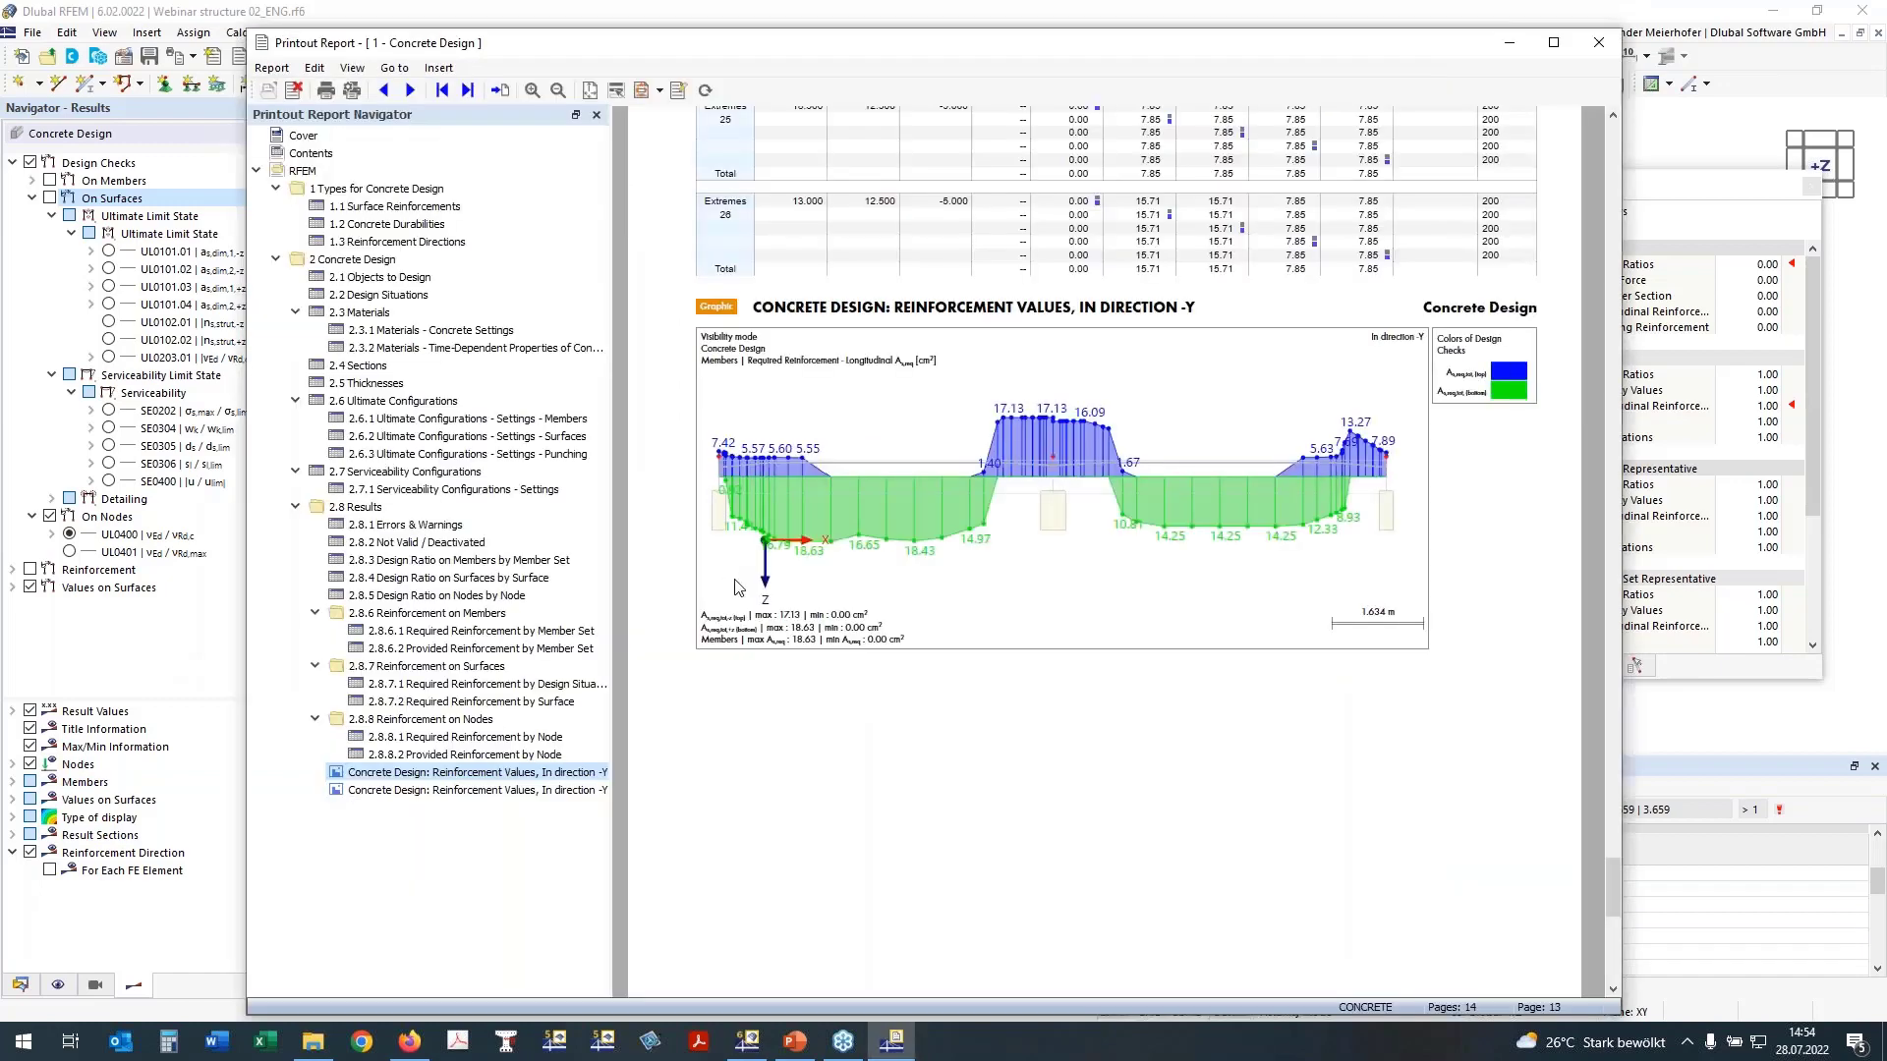
scroll(615, 586, "up", 10)
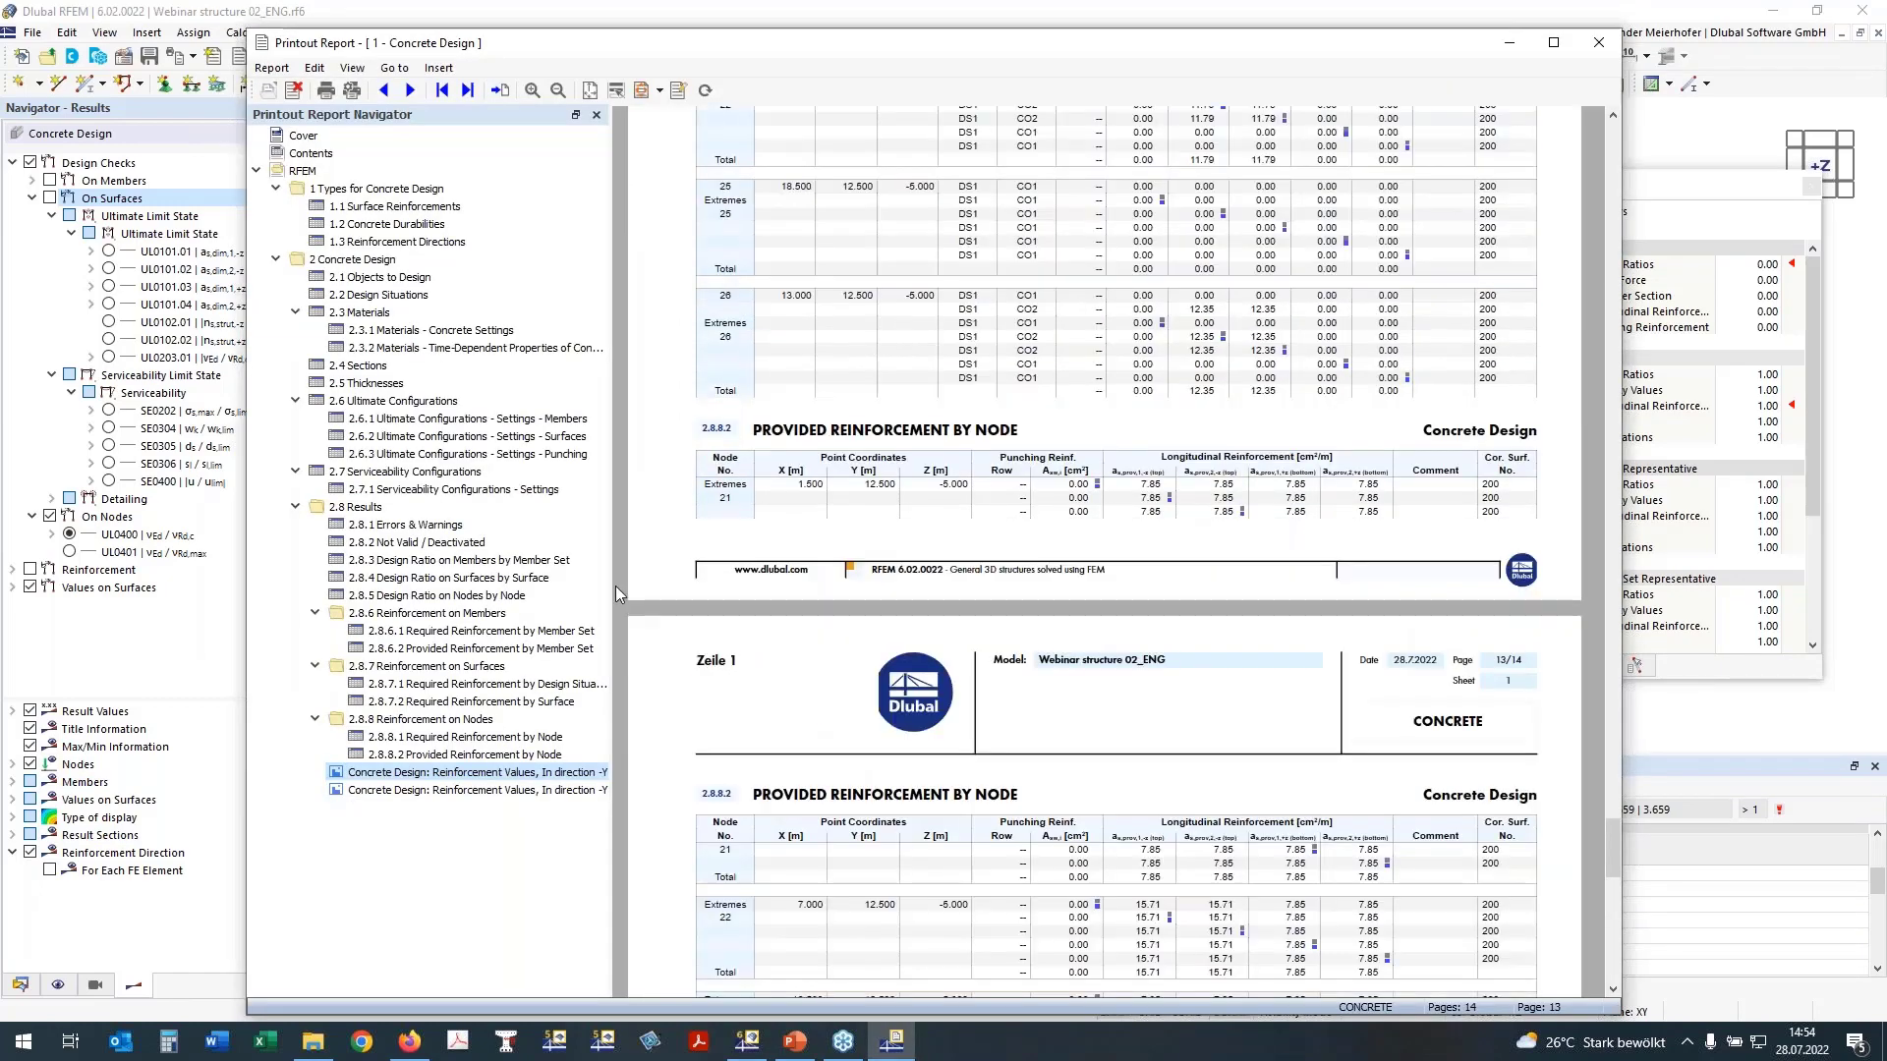
scroll(615, 586, "down", 10)
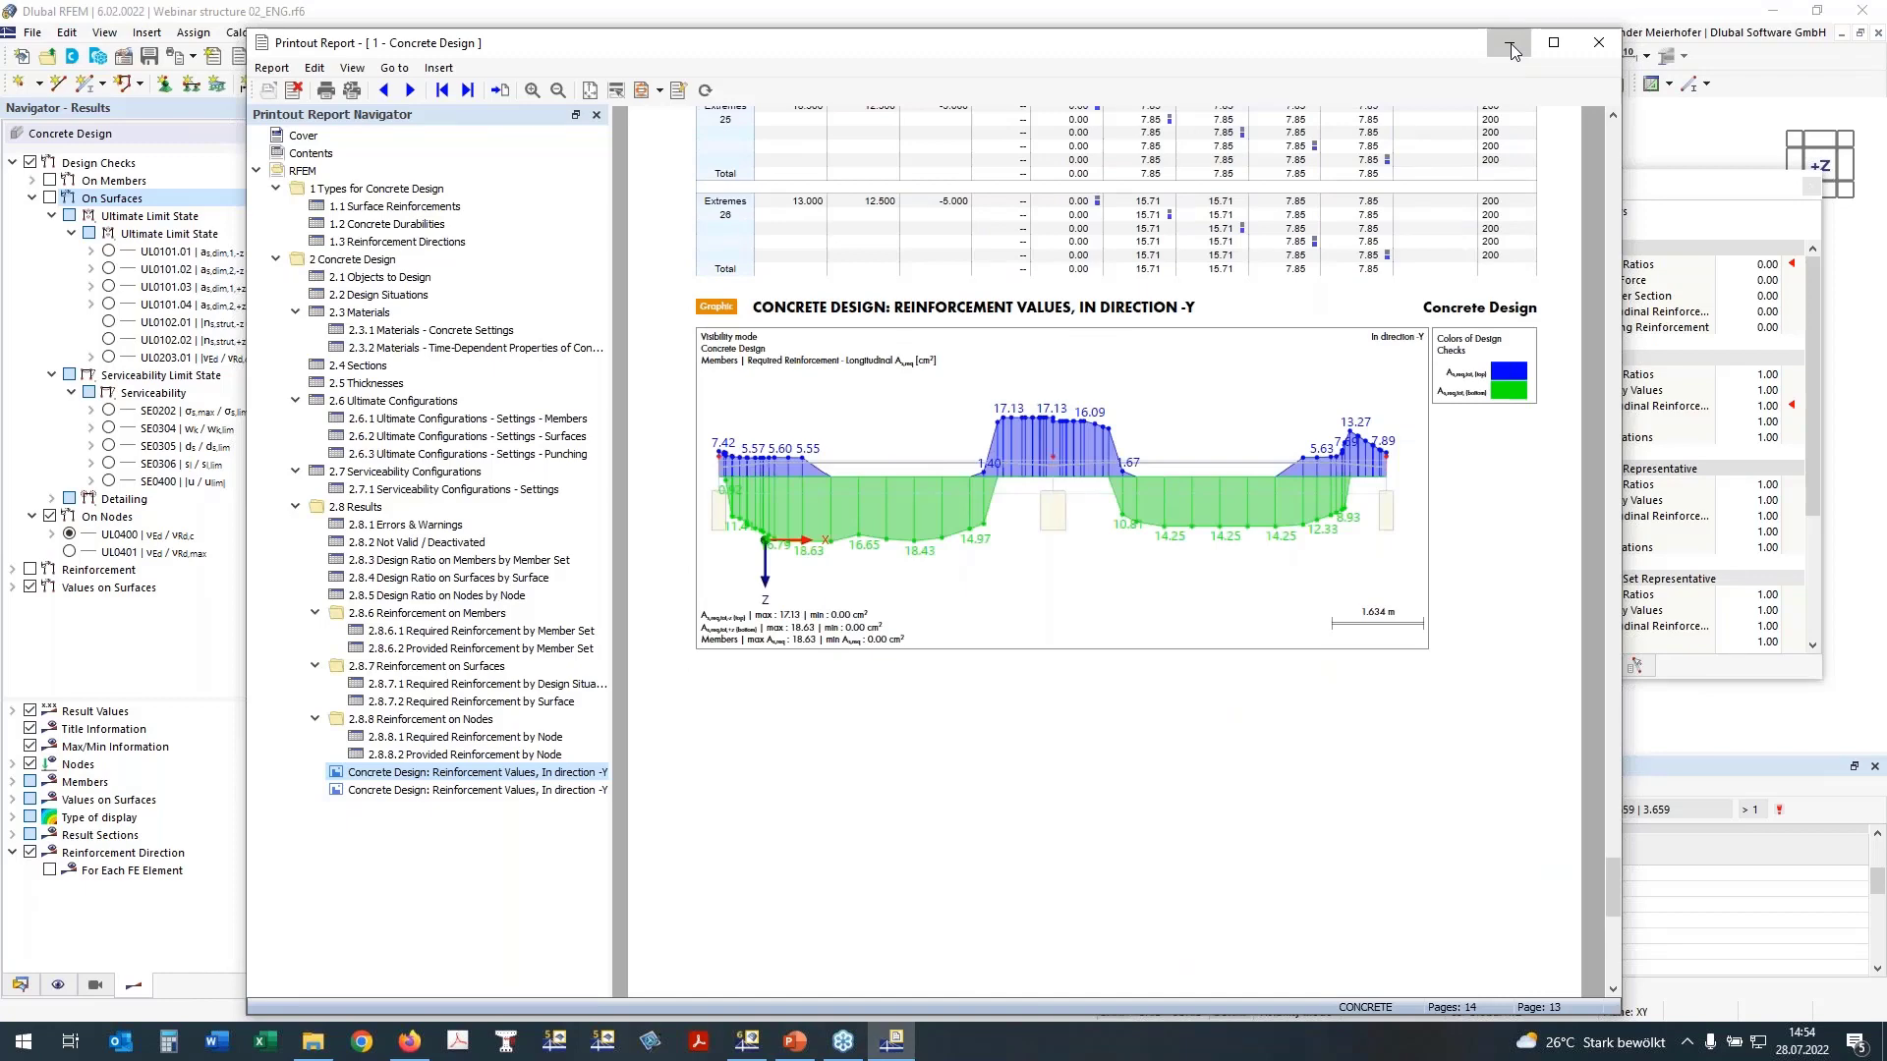
left_click(1511, 44)
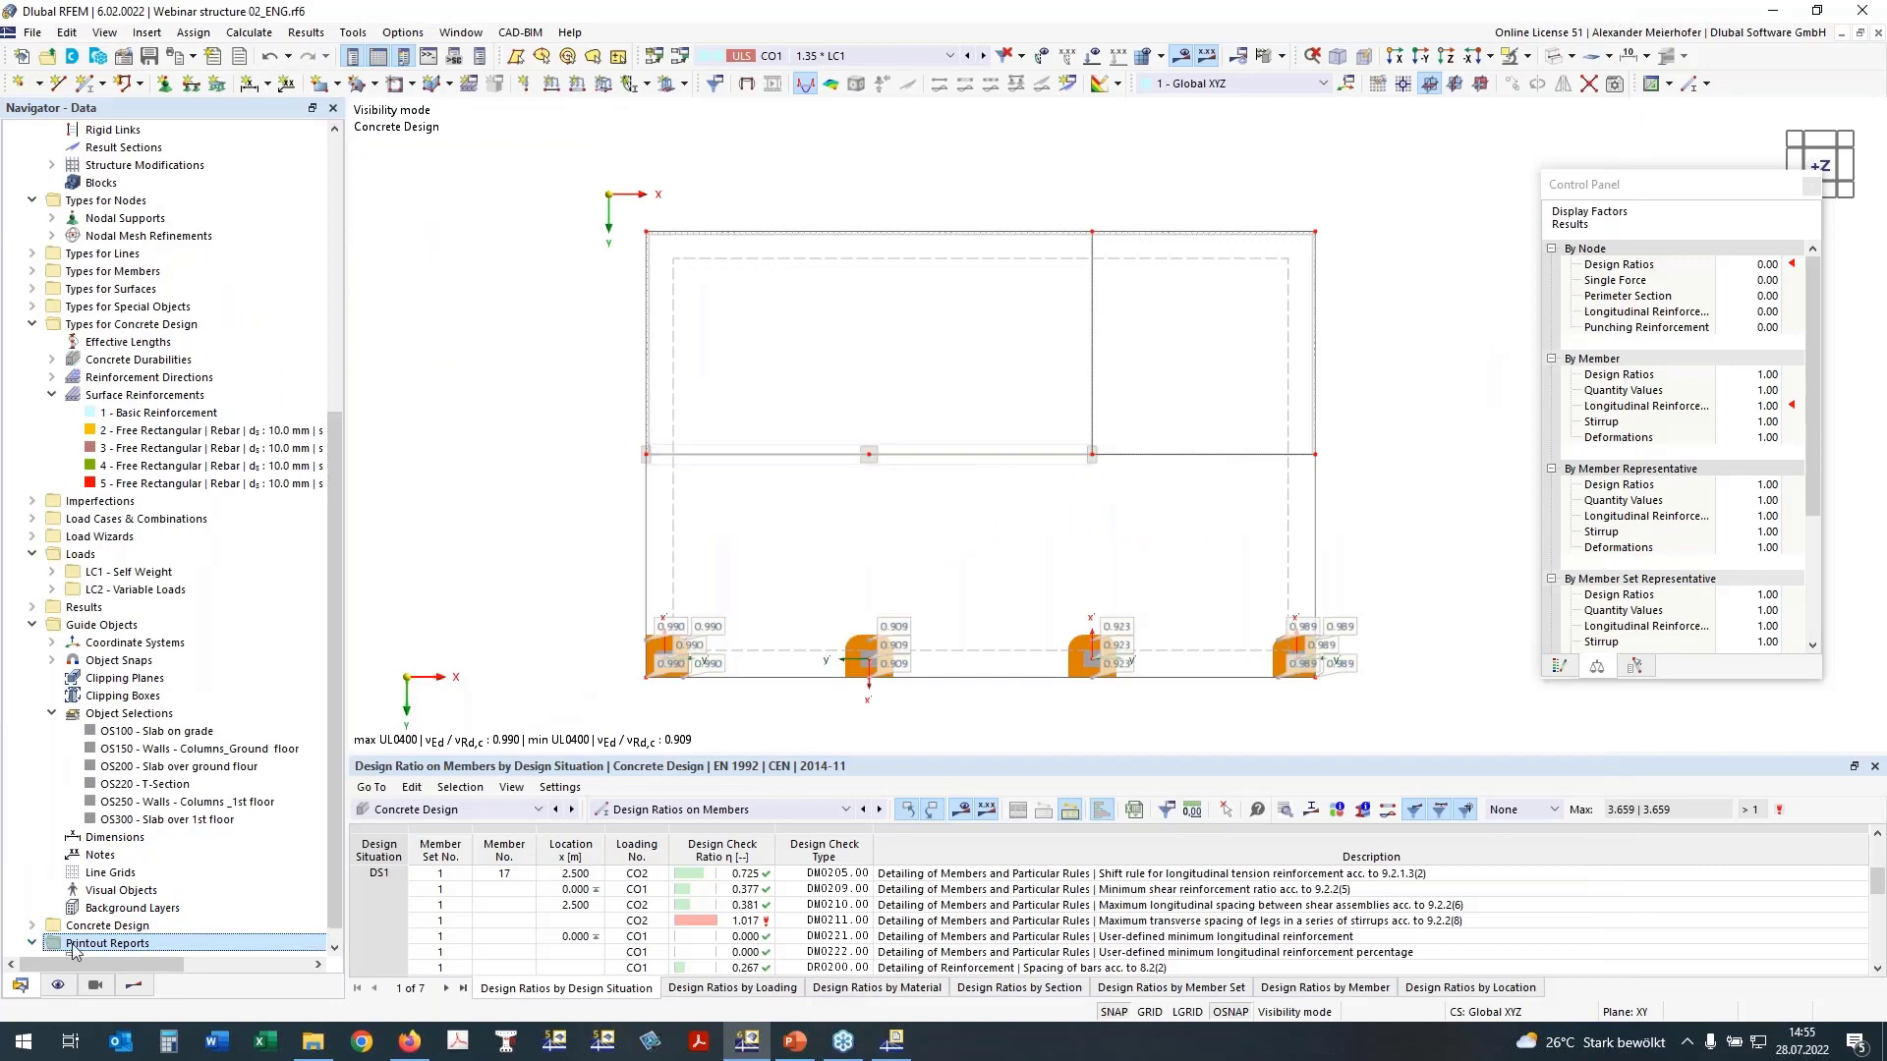
Step: Create a new printout report named "Annex for Plots"
right_click(127, 945)
left_click(150, 837)
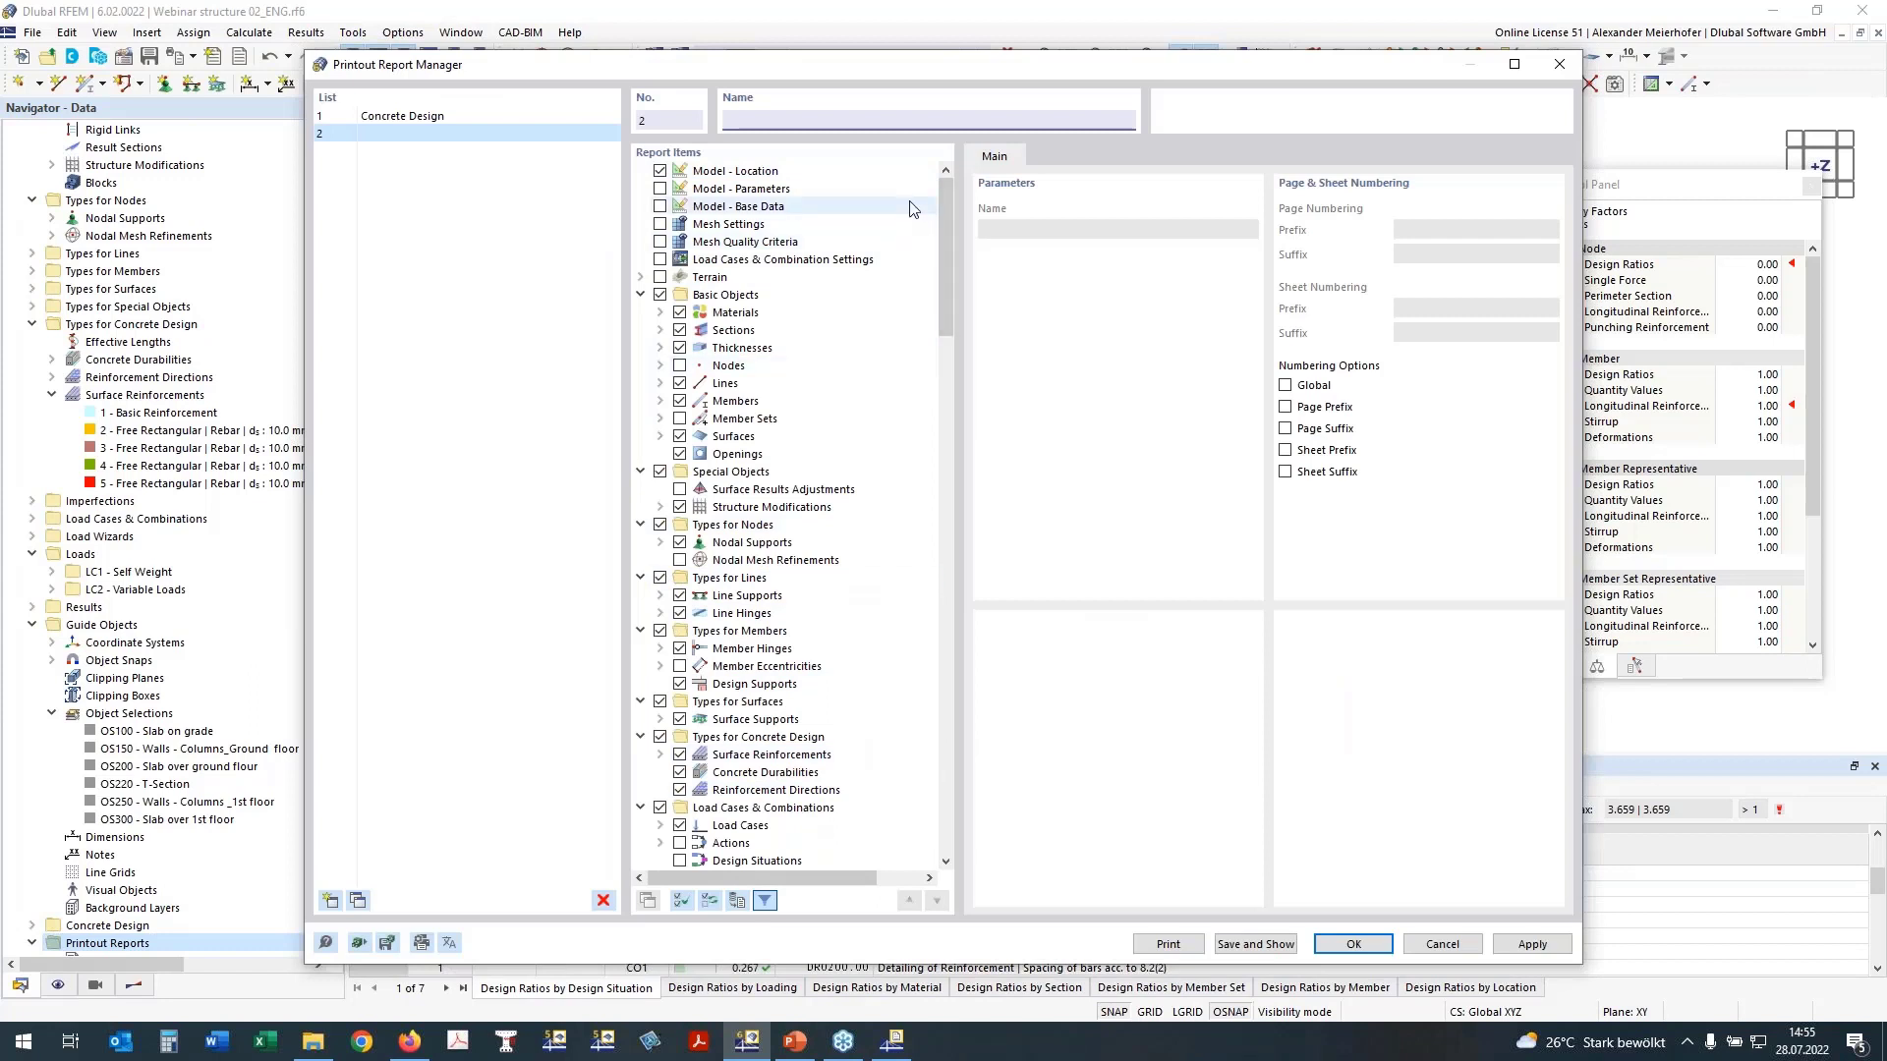
type("Annex for Plots")
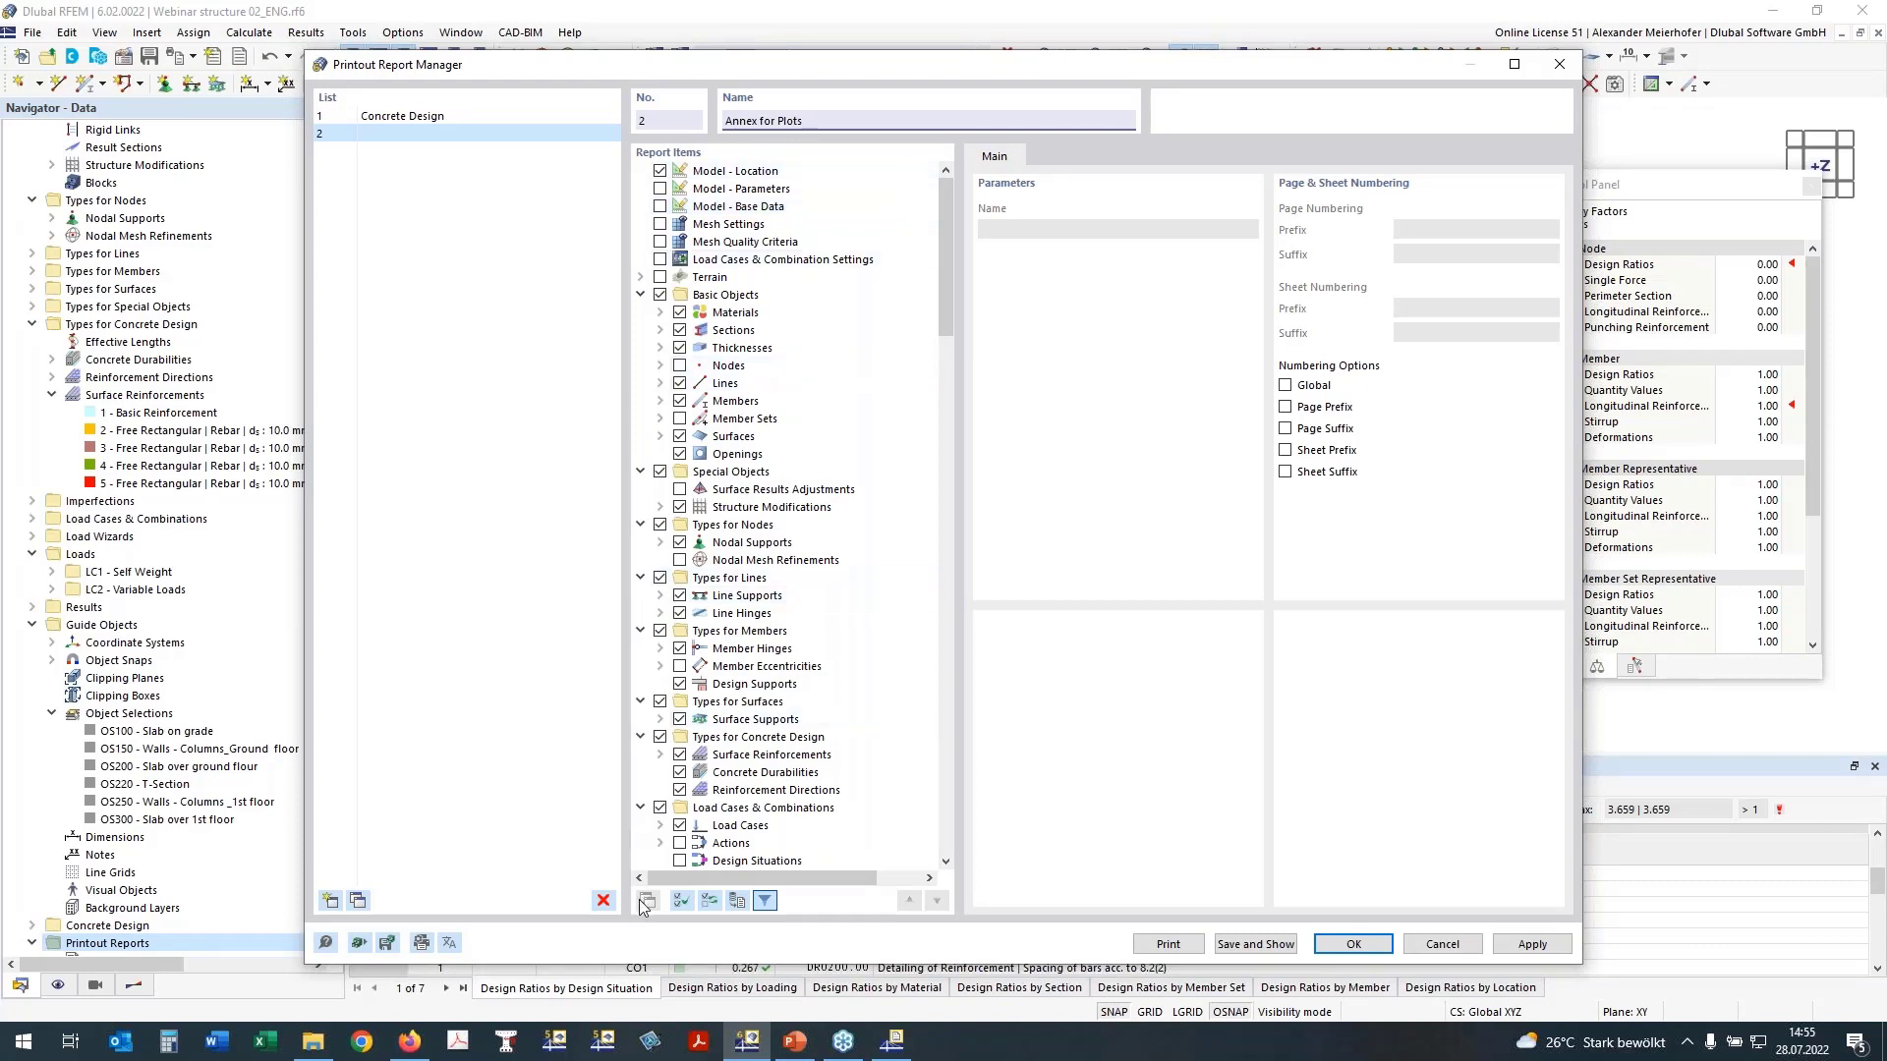
Step: Deselect all report items for the Annex for Plots report and check the item list
left_click(682, 901)
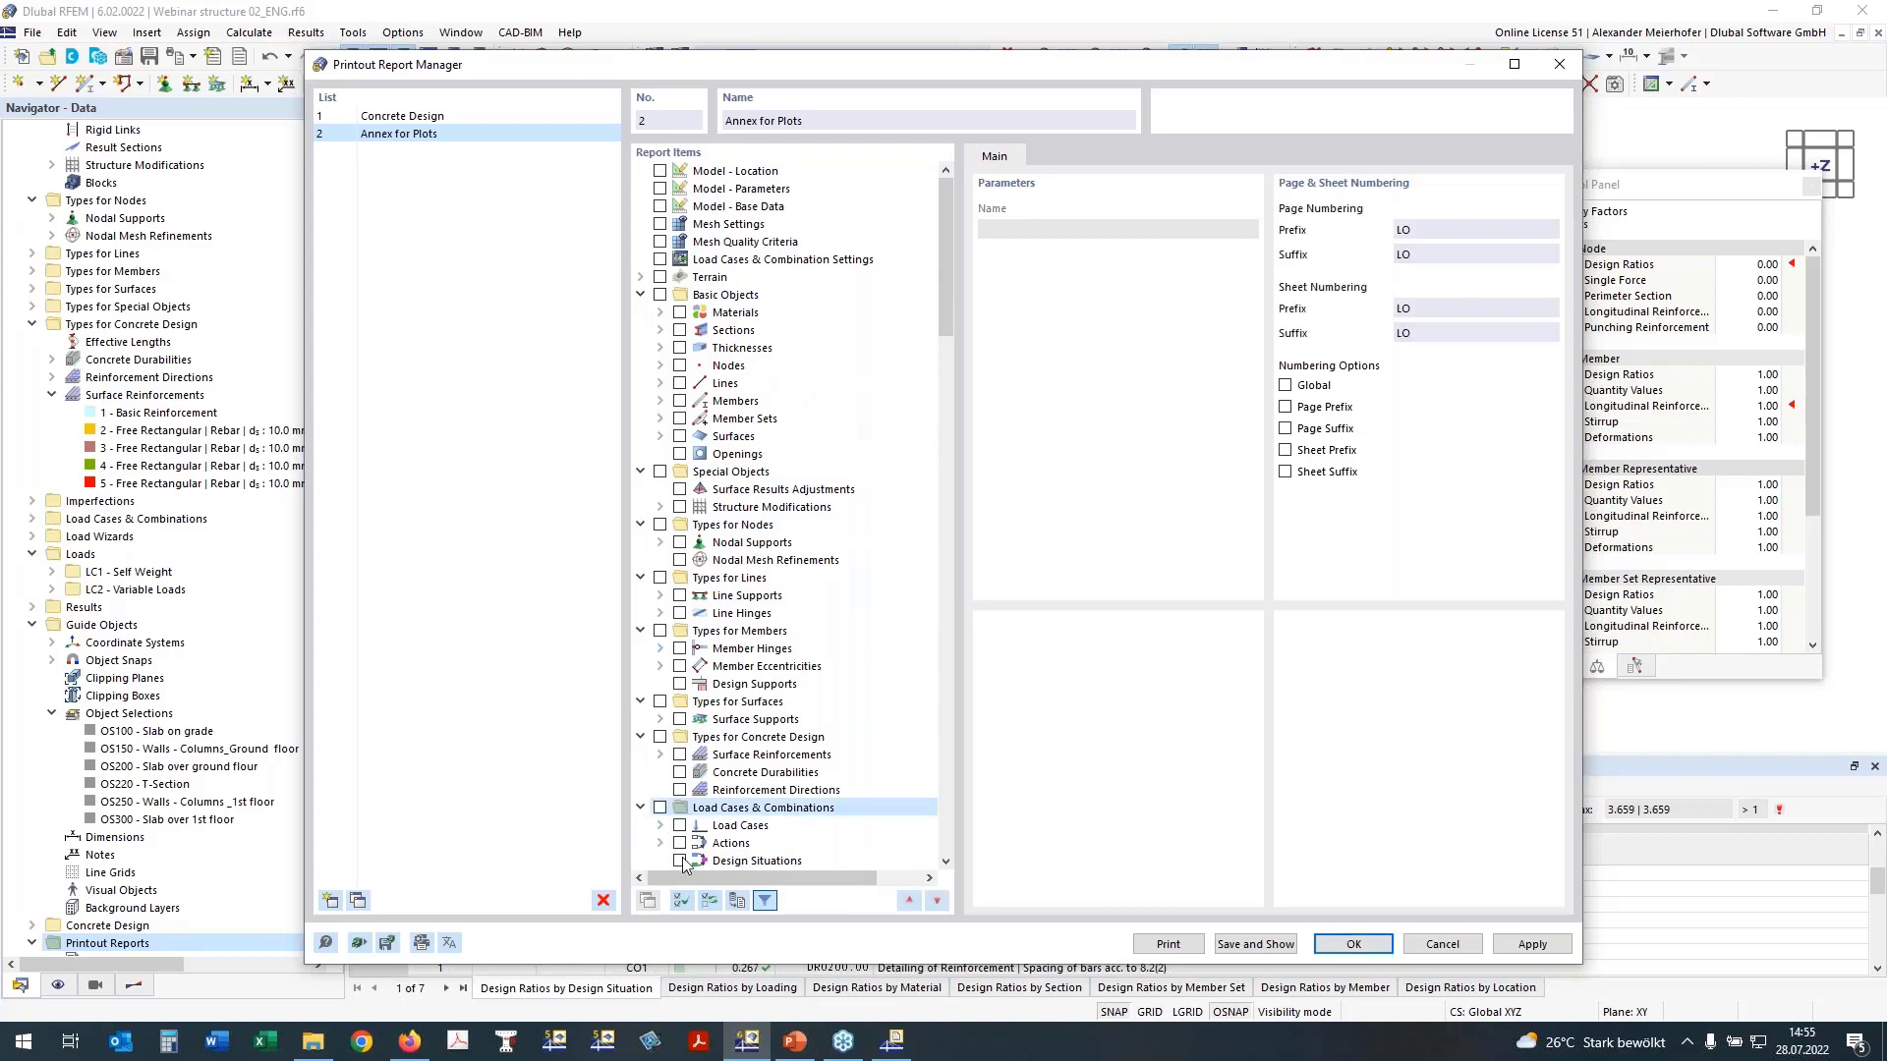
left_click(756, 860)
scroll(919, 784, "down", 7)
scroll(919, 784, "down", 15)
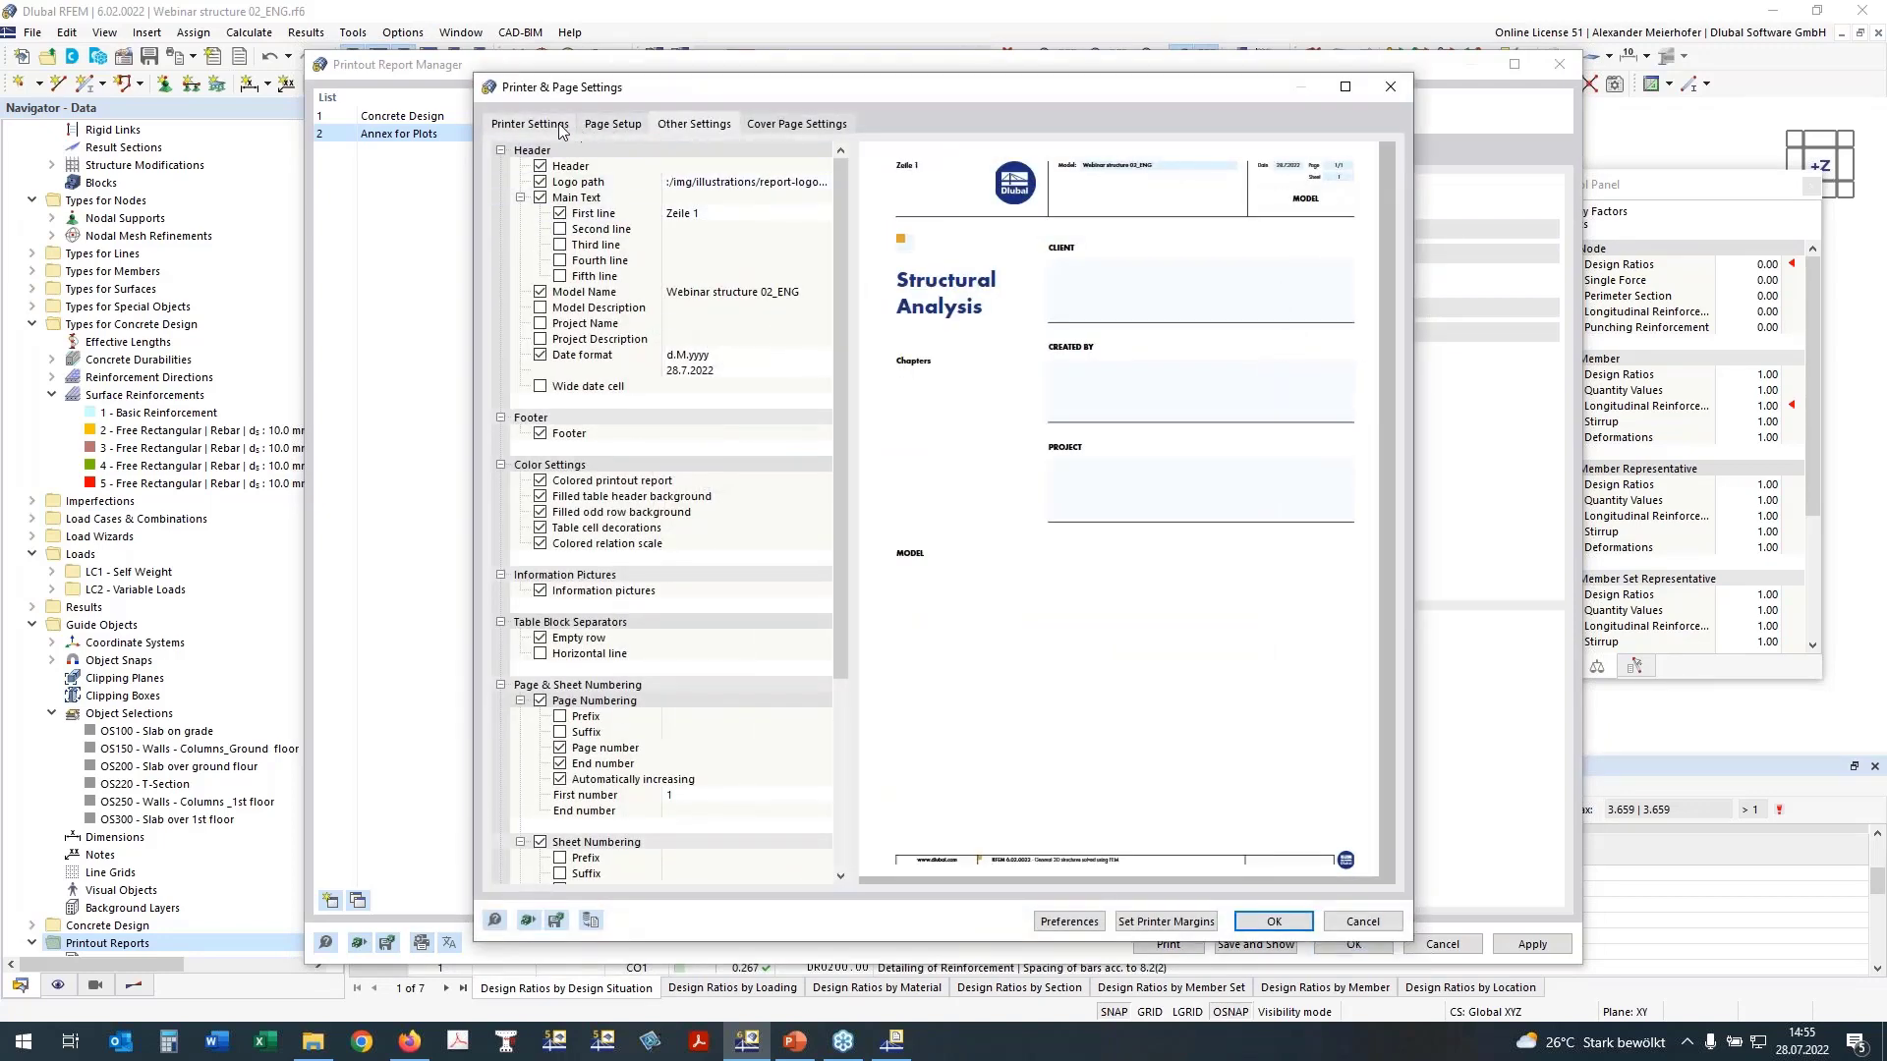
Step: Choose the iR-ADV 6065 printer in the report's printer and page settings
left_click(625, 125)
left_click(556, 126)
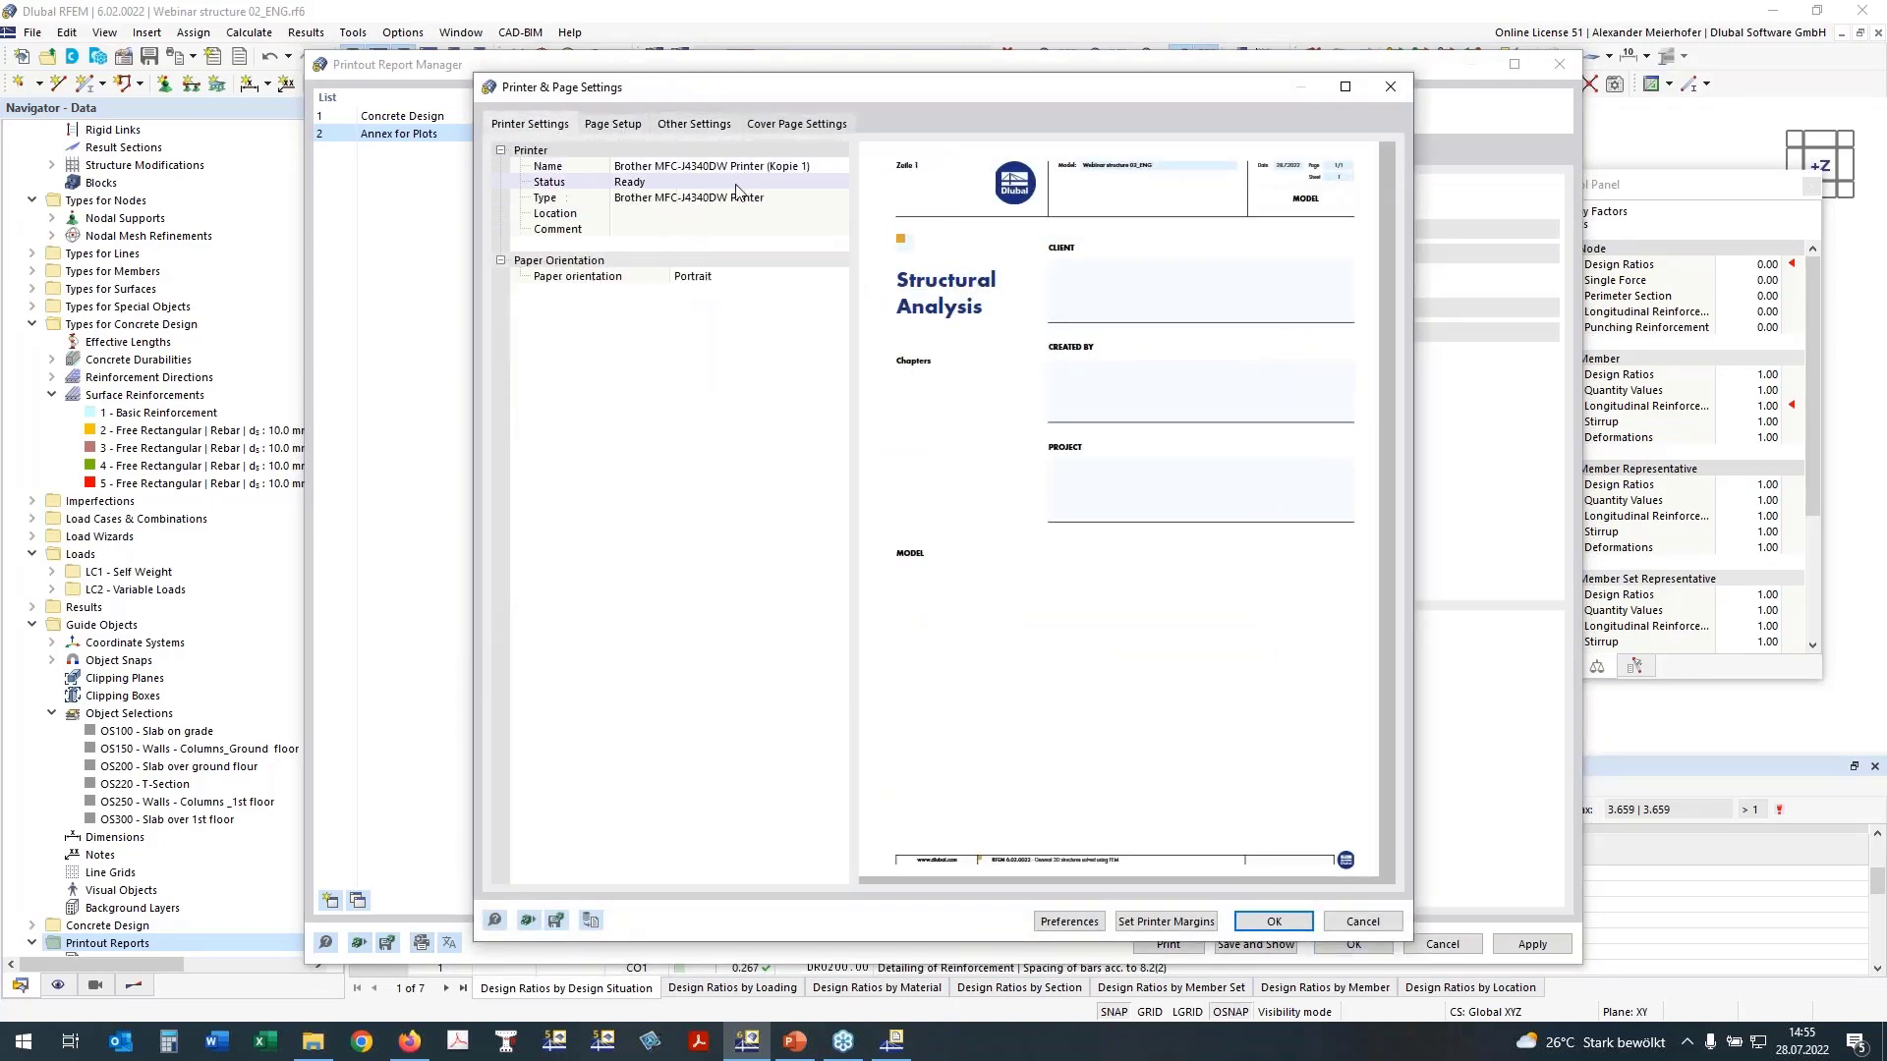
left_click(744, 169)
left_click(839, 166)
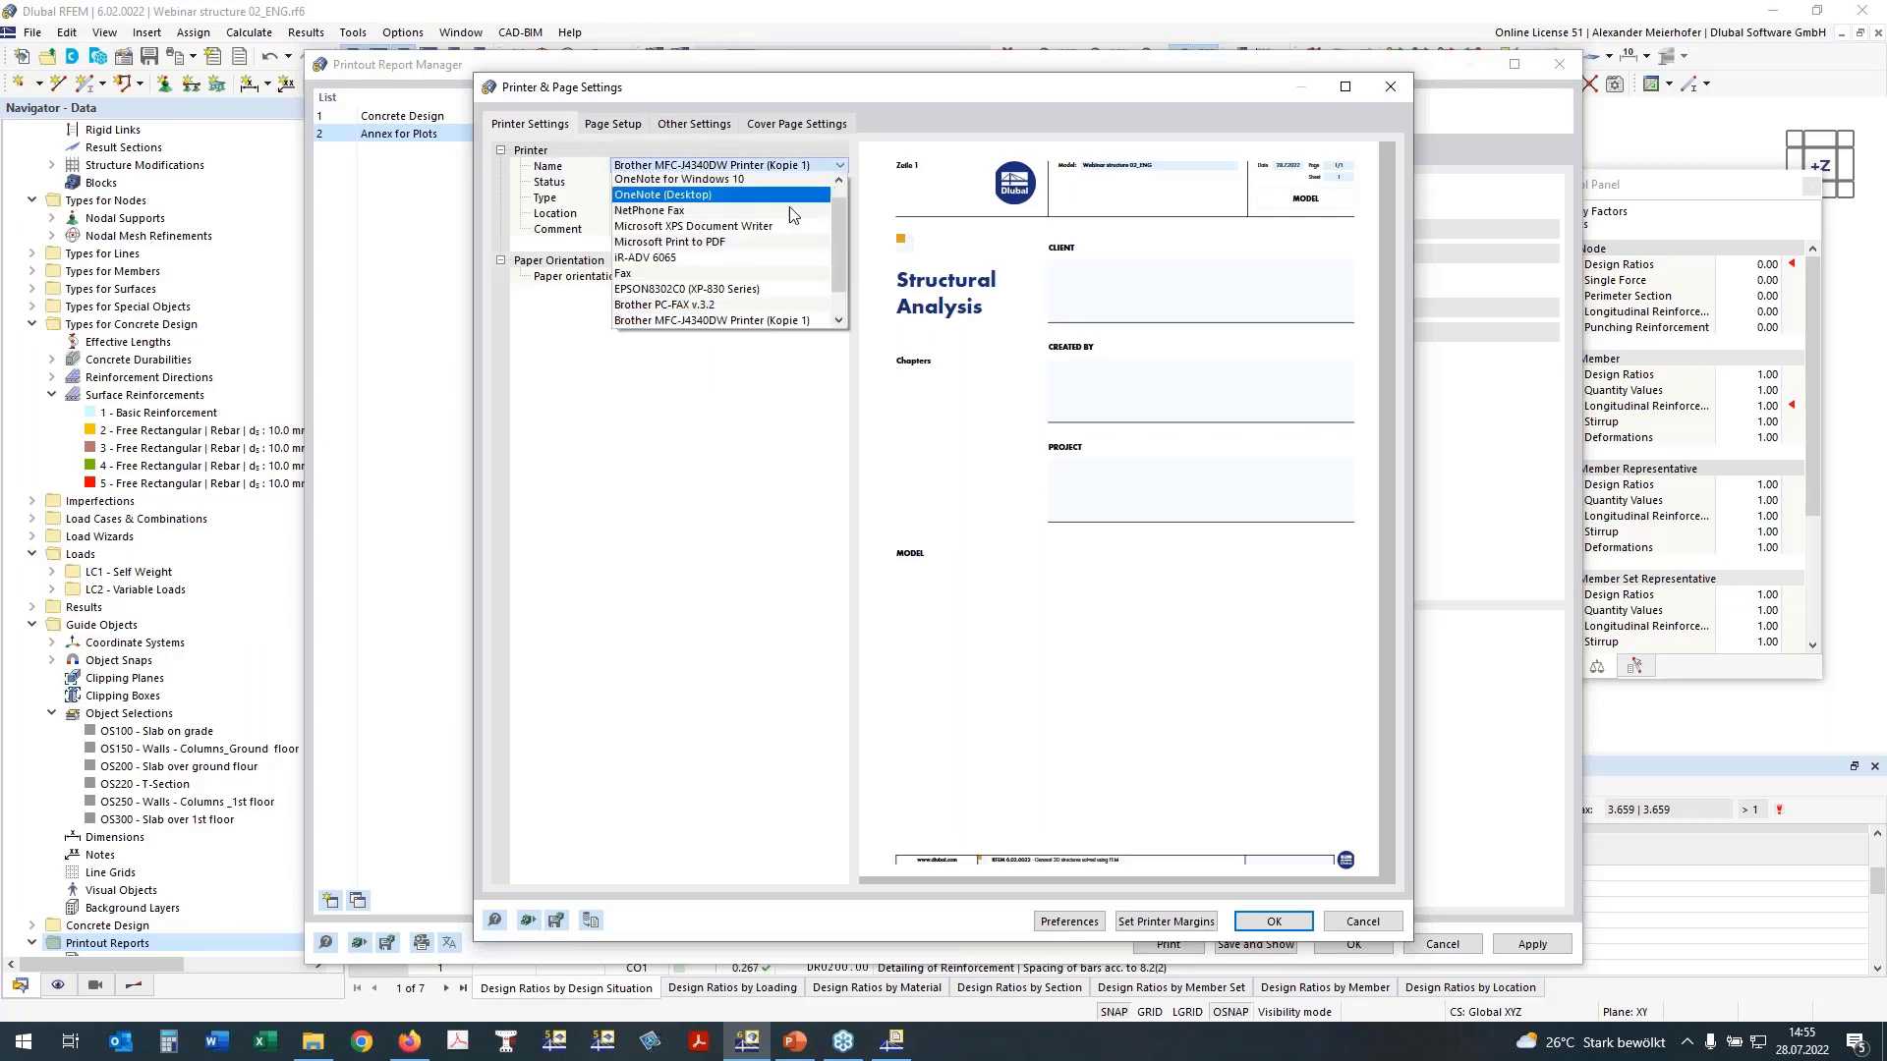
left_click(732, 258)
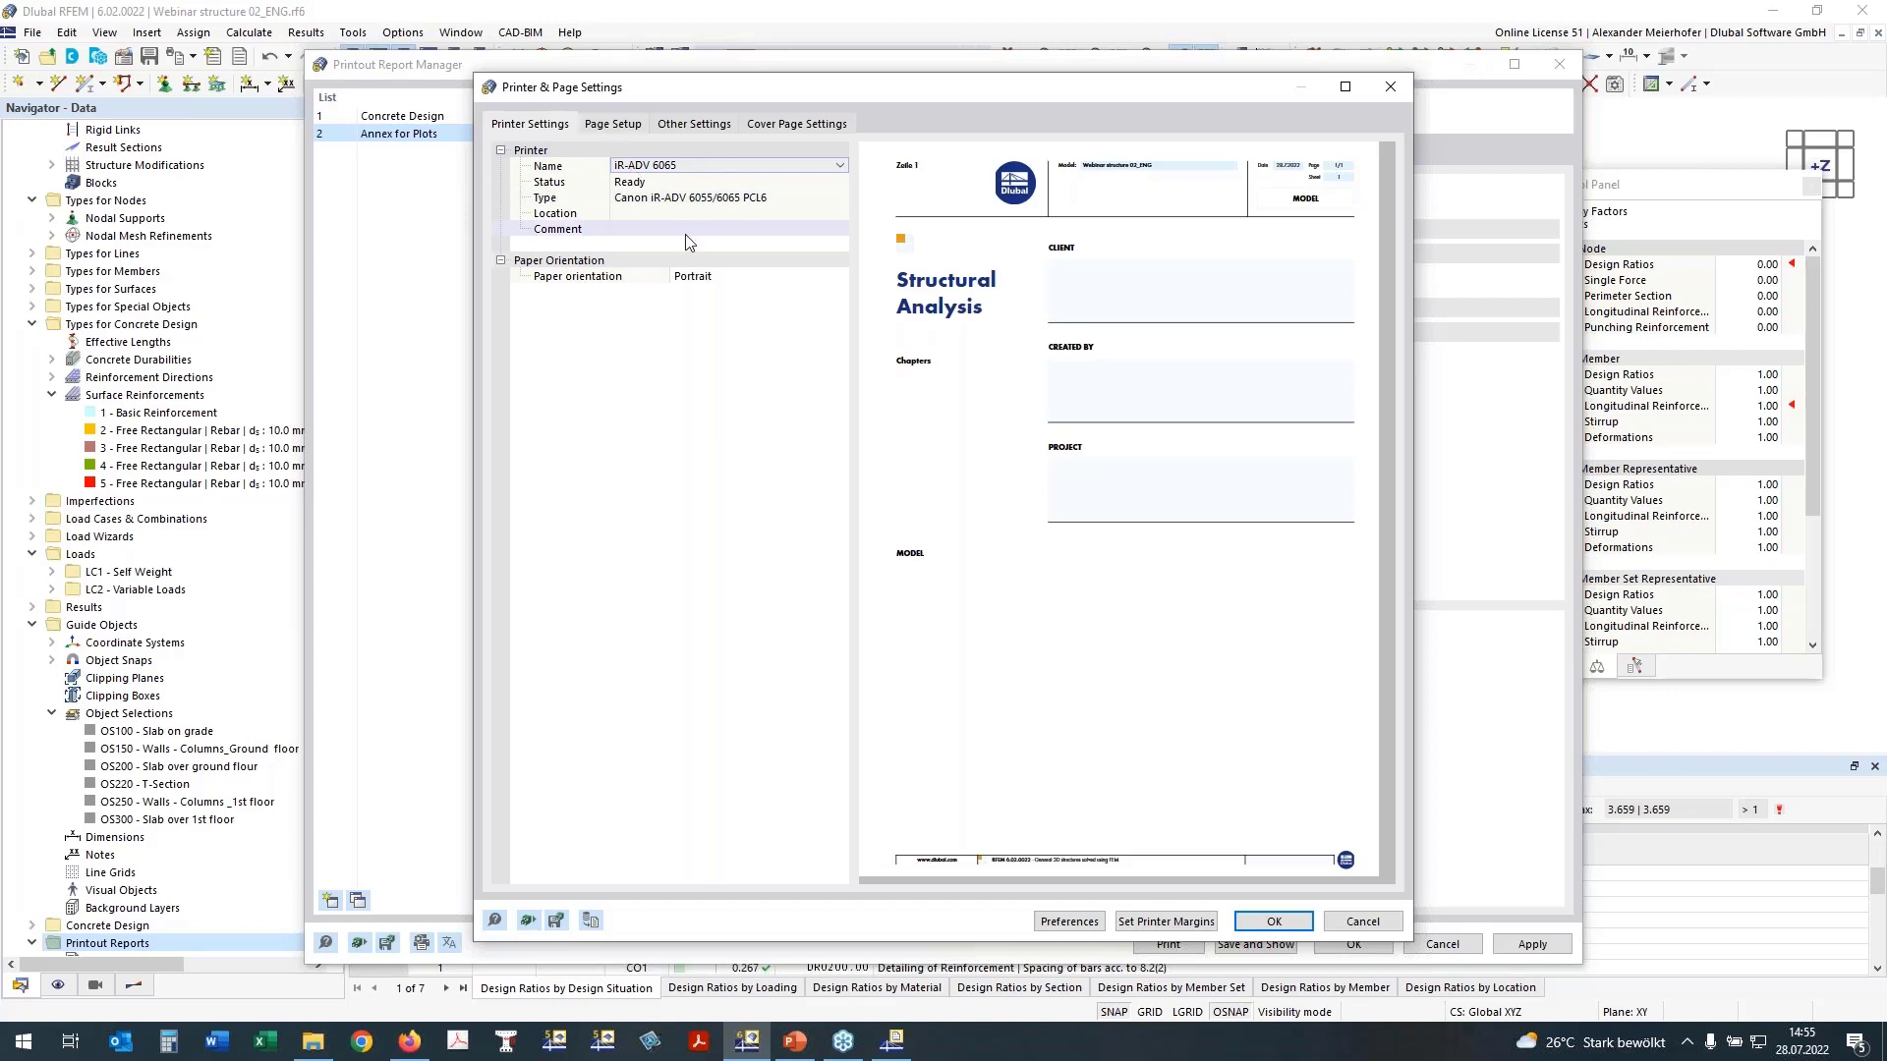
Step: Set the report's paper format to A3 and its bottom margin to 7 mm
left_click(616, 128)
left_click(727, 167)
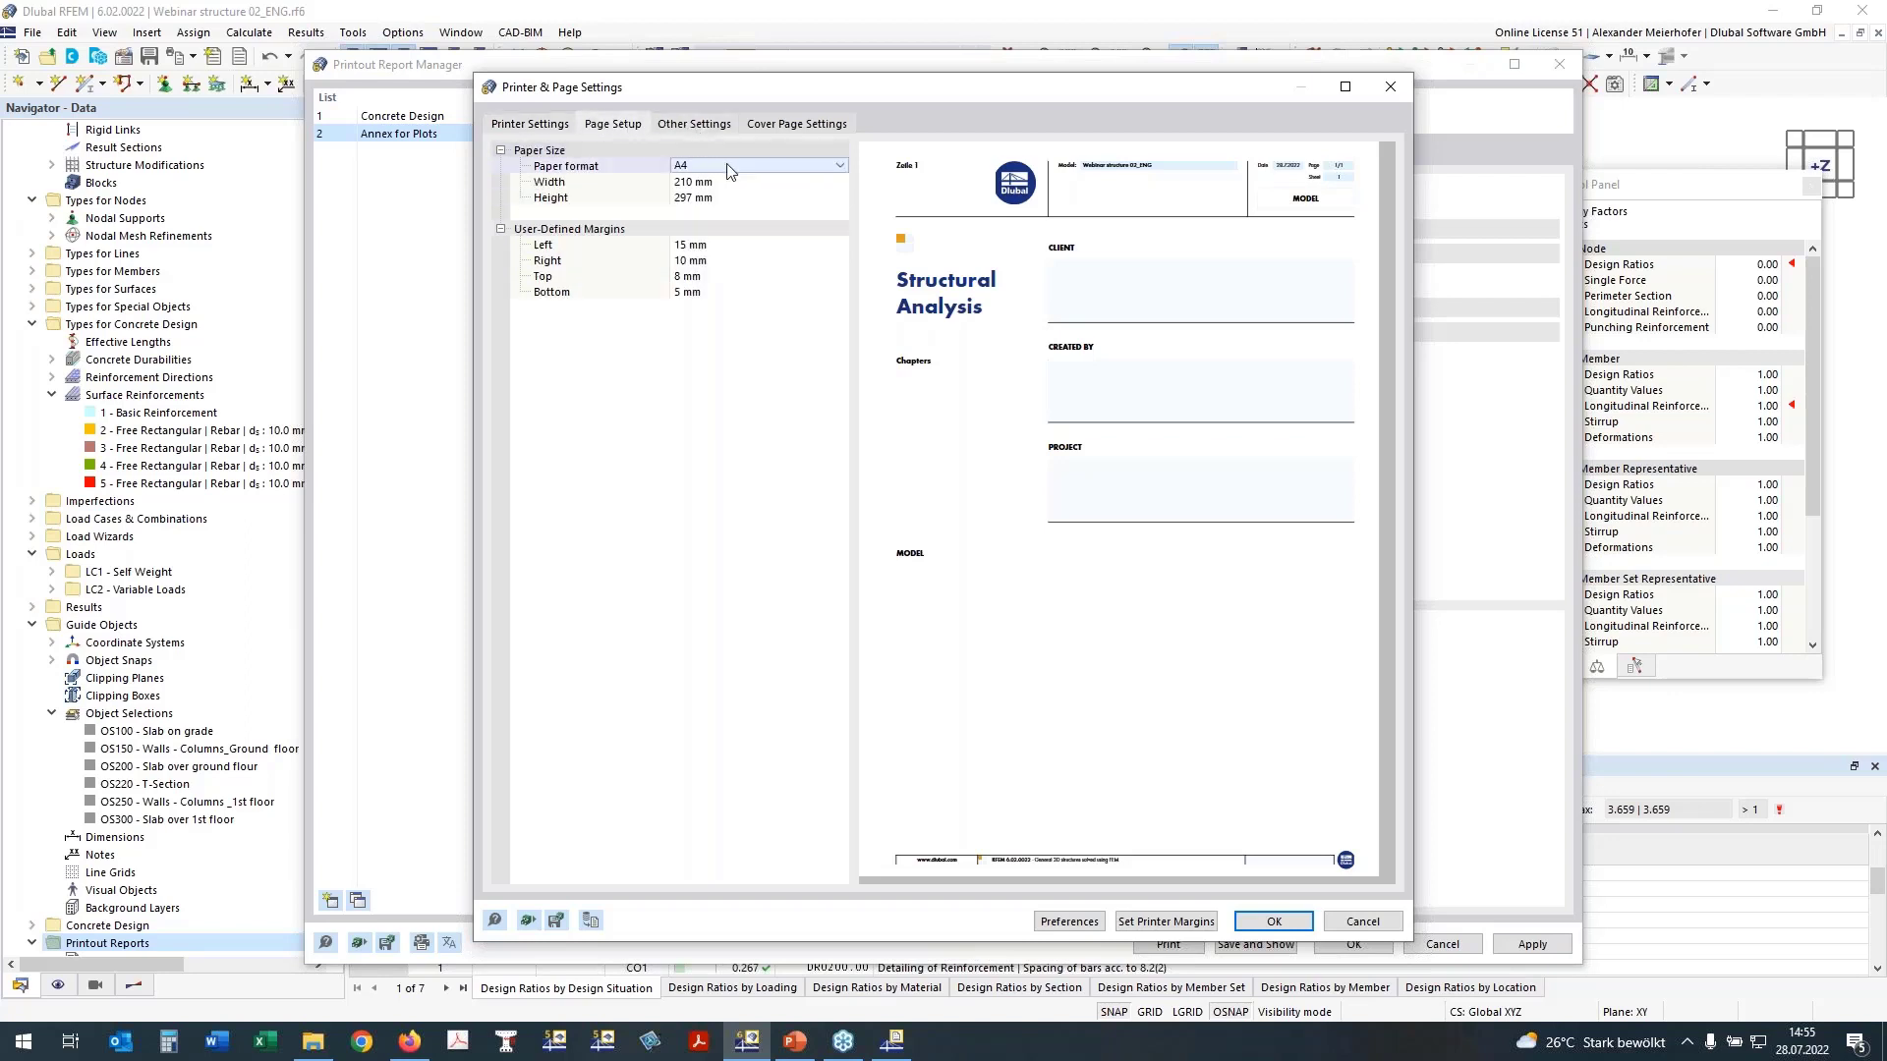
left_click(728, 167)
left_click(746, 307)
left_click(688, 292)
left_click(679, 292)
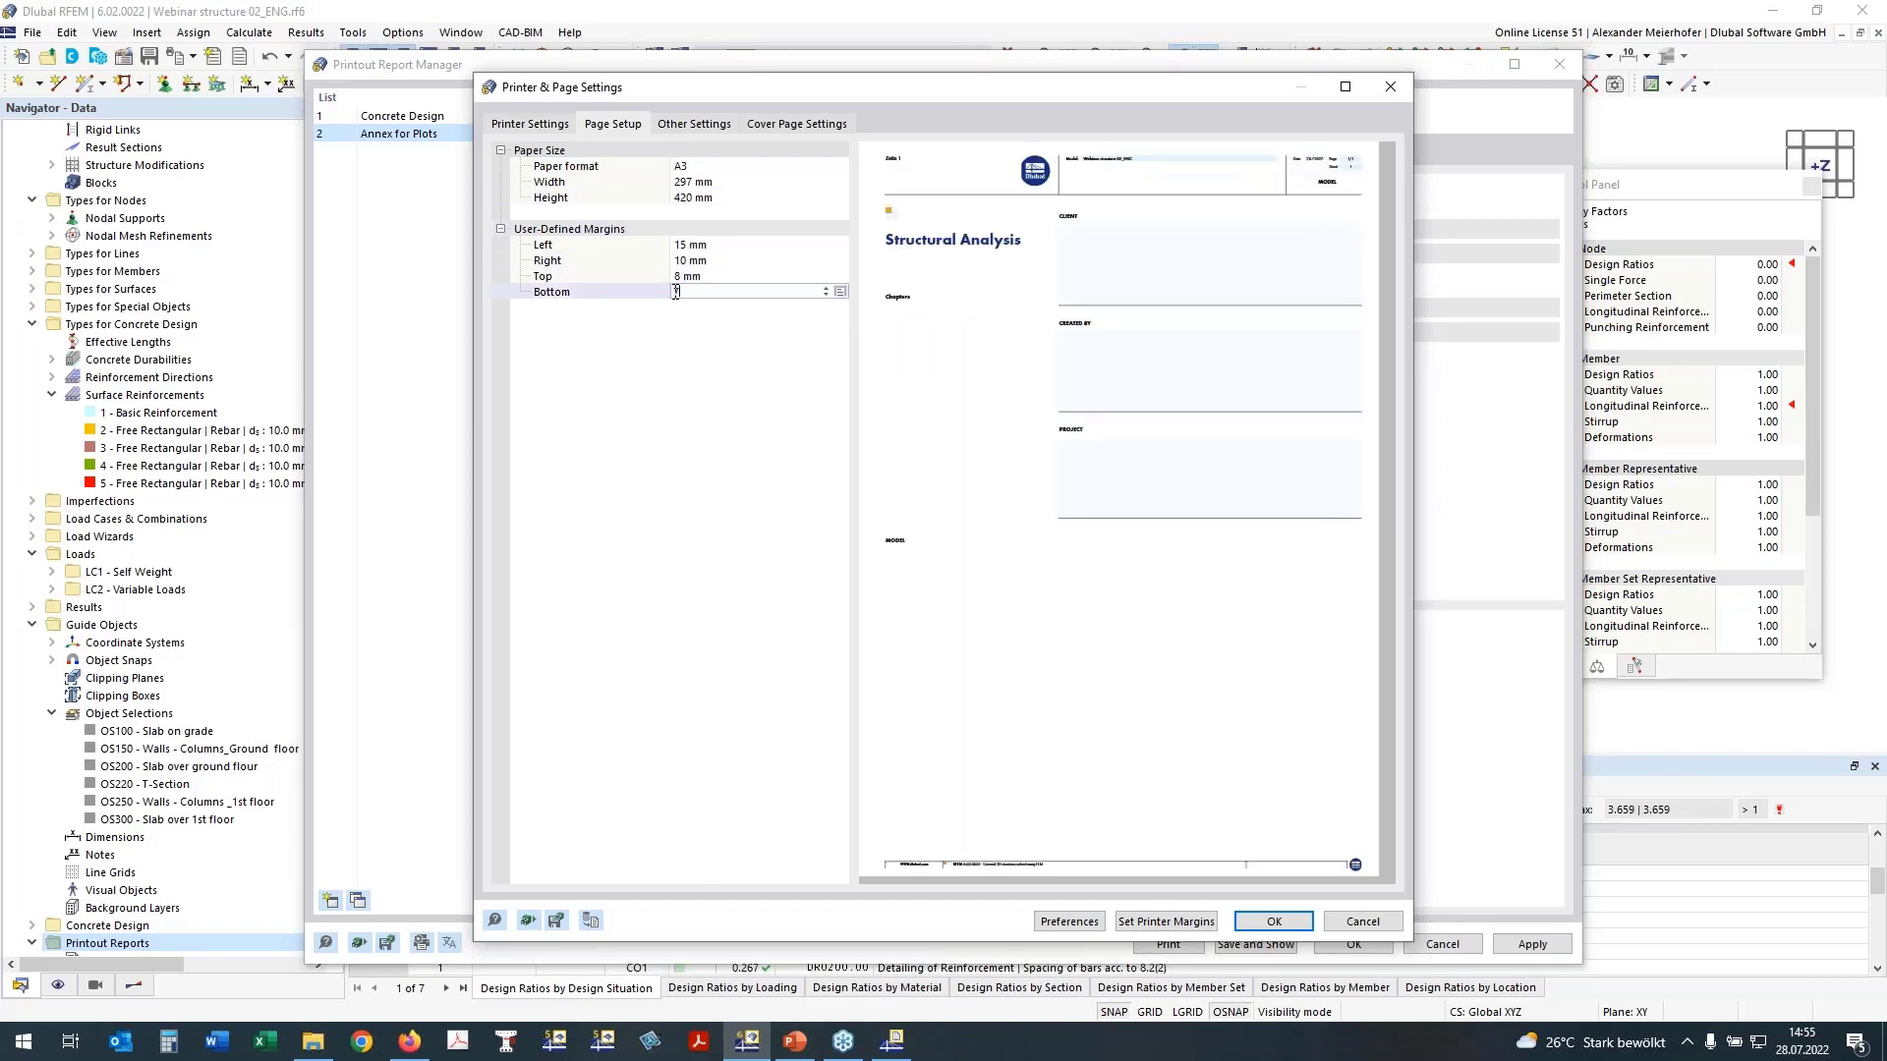
key("Return")
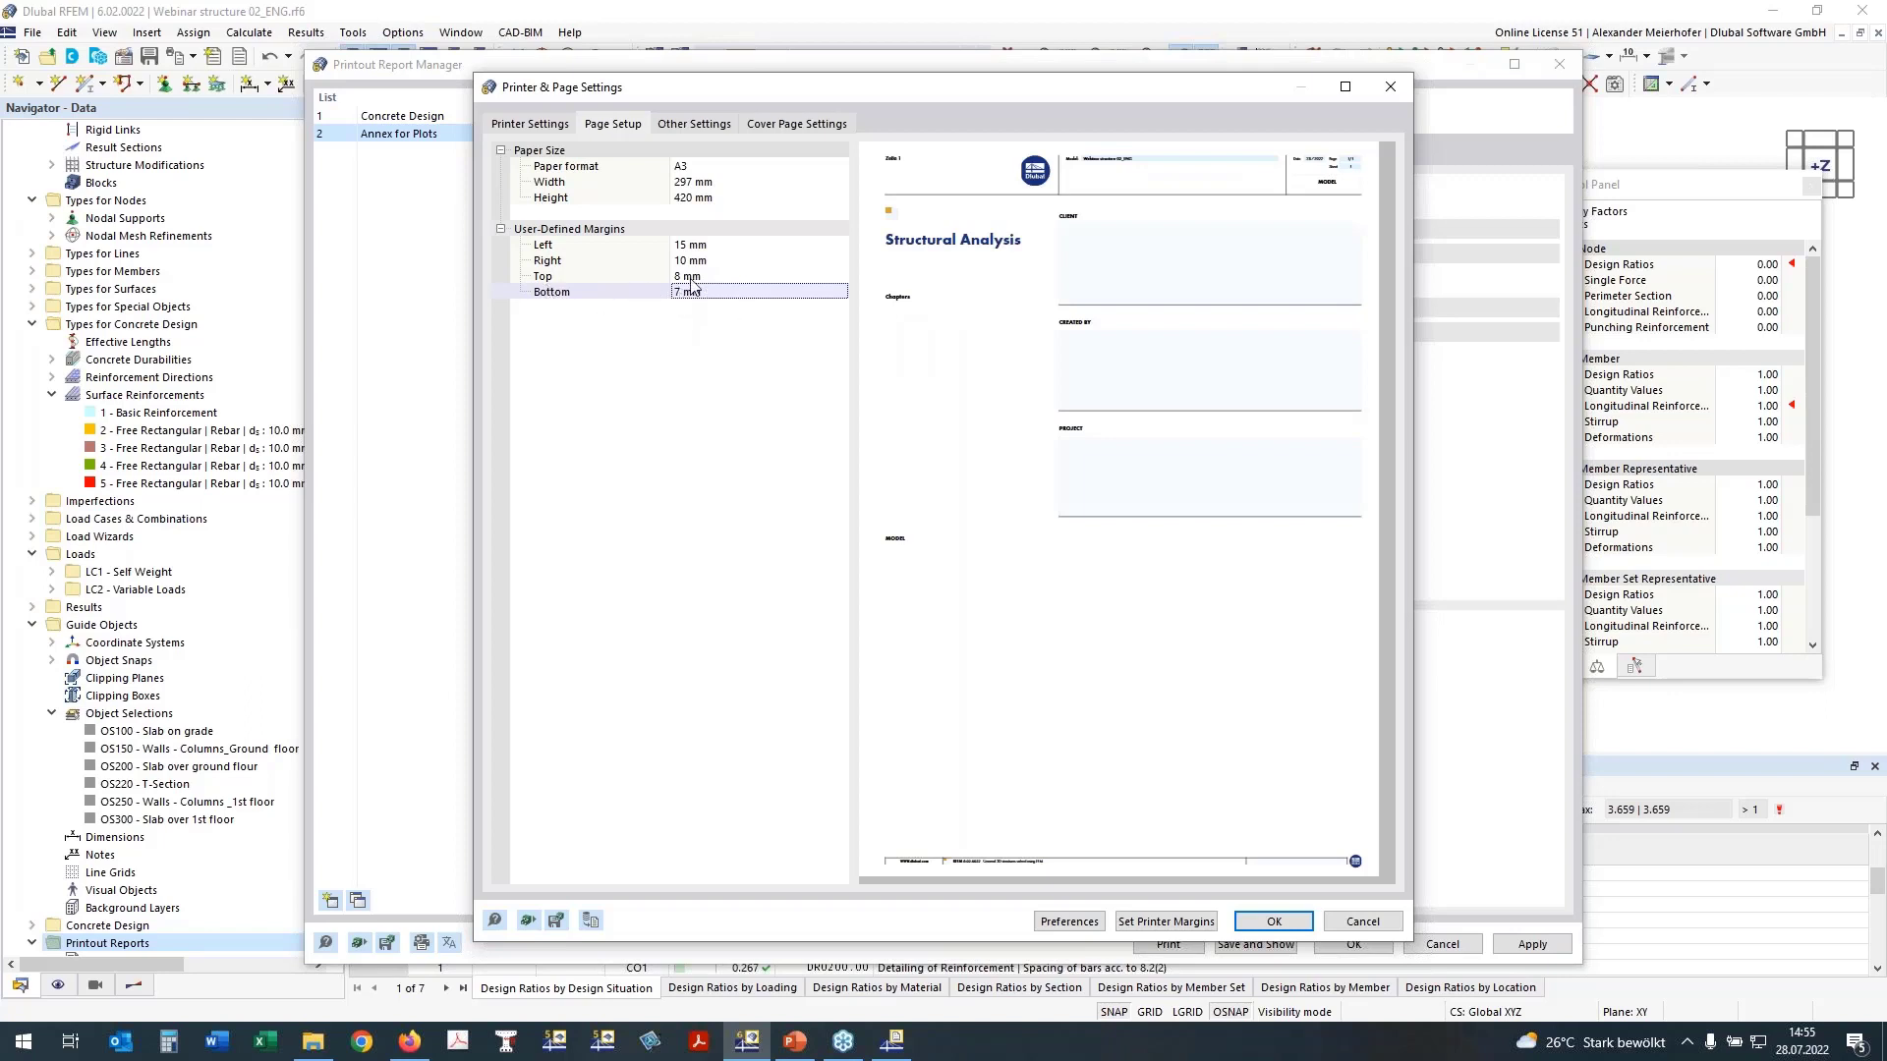
Step: Disable the cover page of the Annex for Plots report, accept the page settings, and save and show the report
left_click(796, 123)
left_click(503, 178)
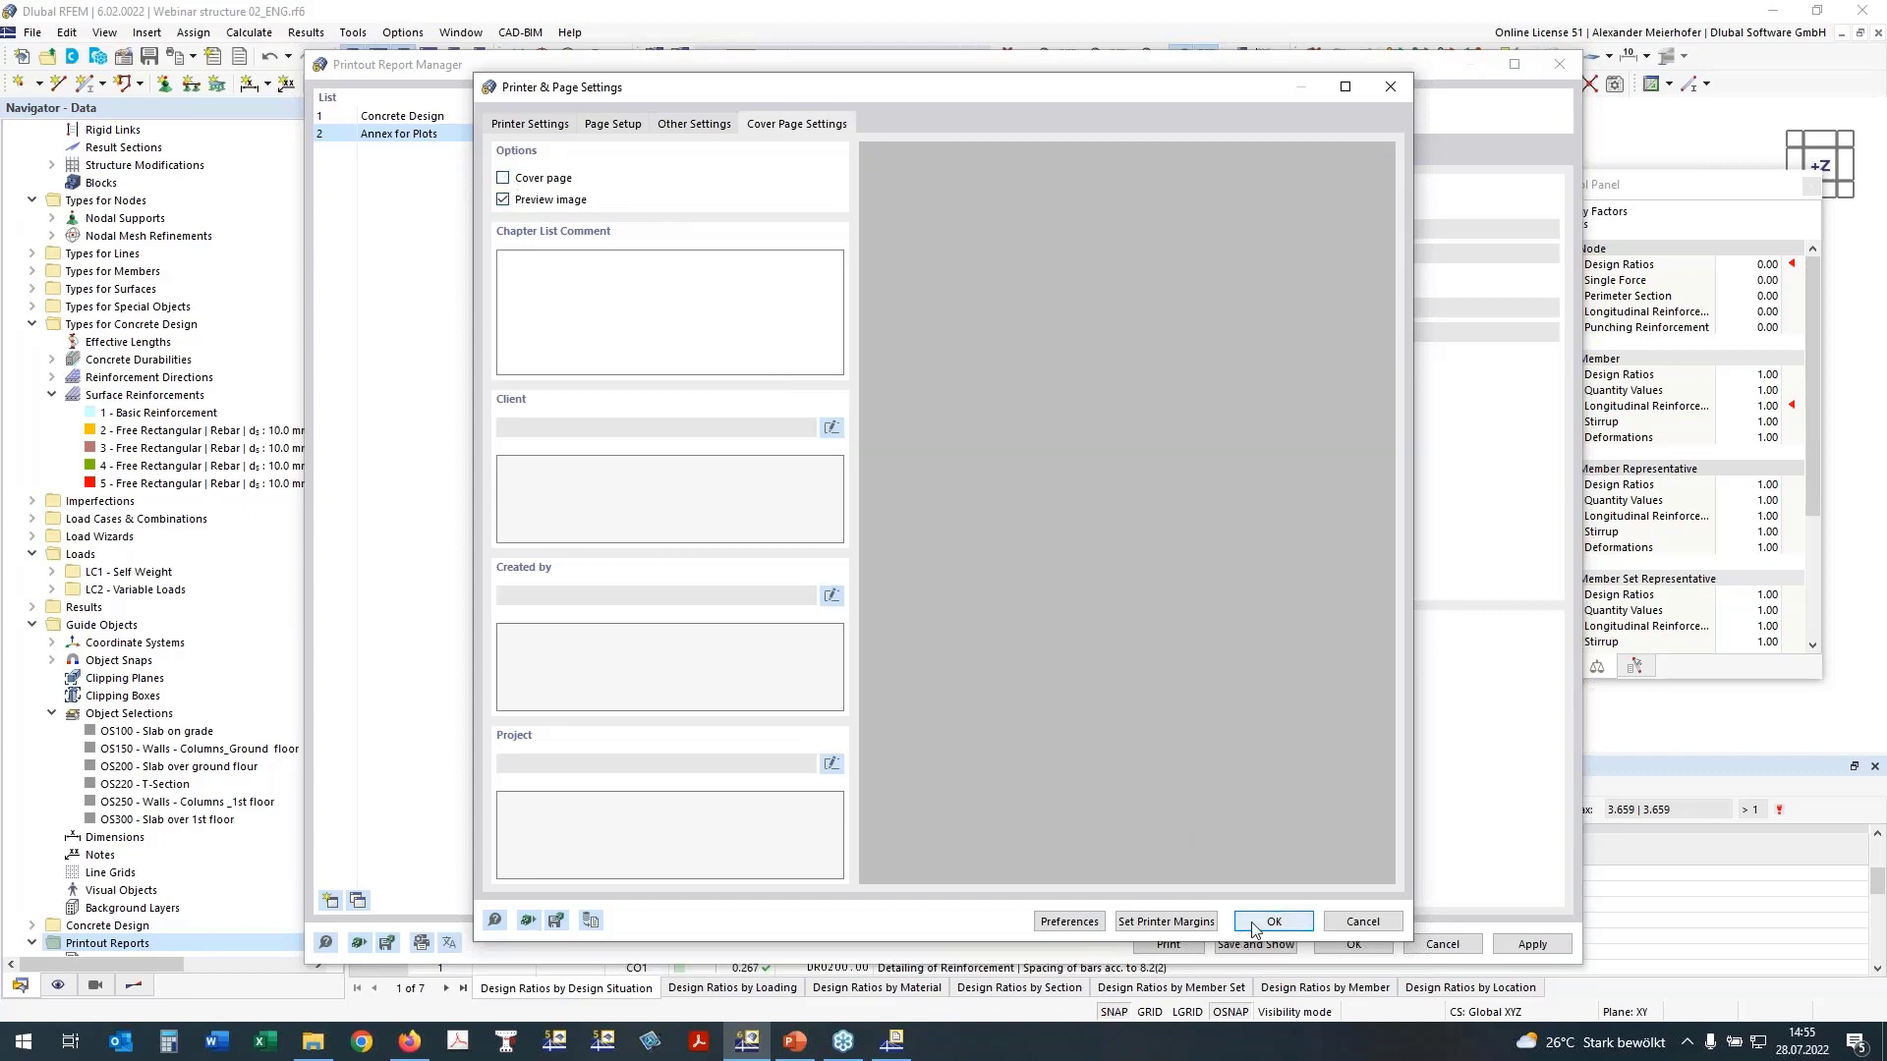
left_click(1270, 922)
left_click(1240, 943)
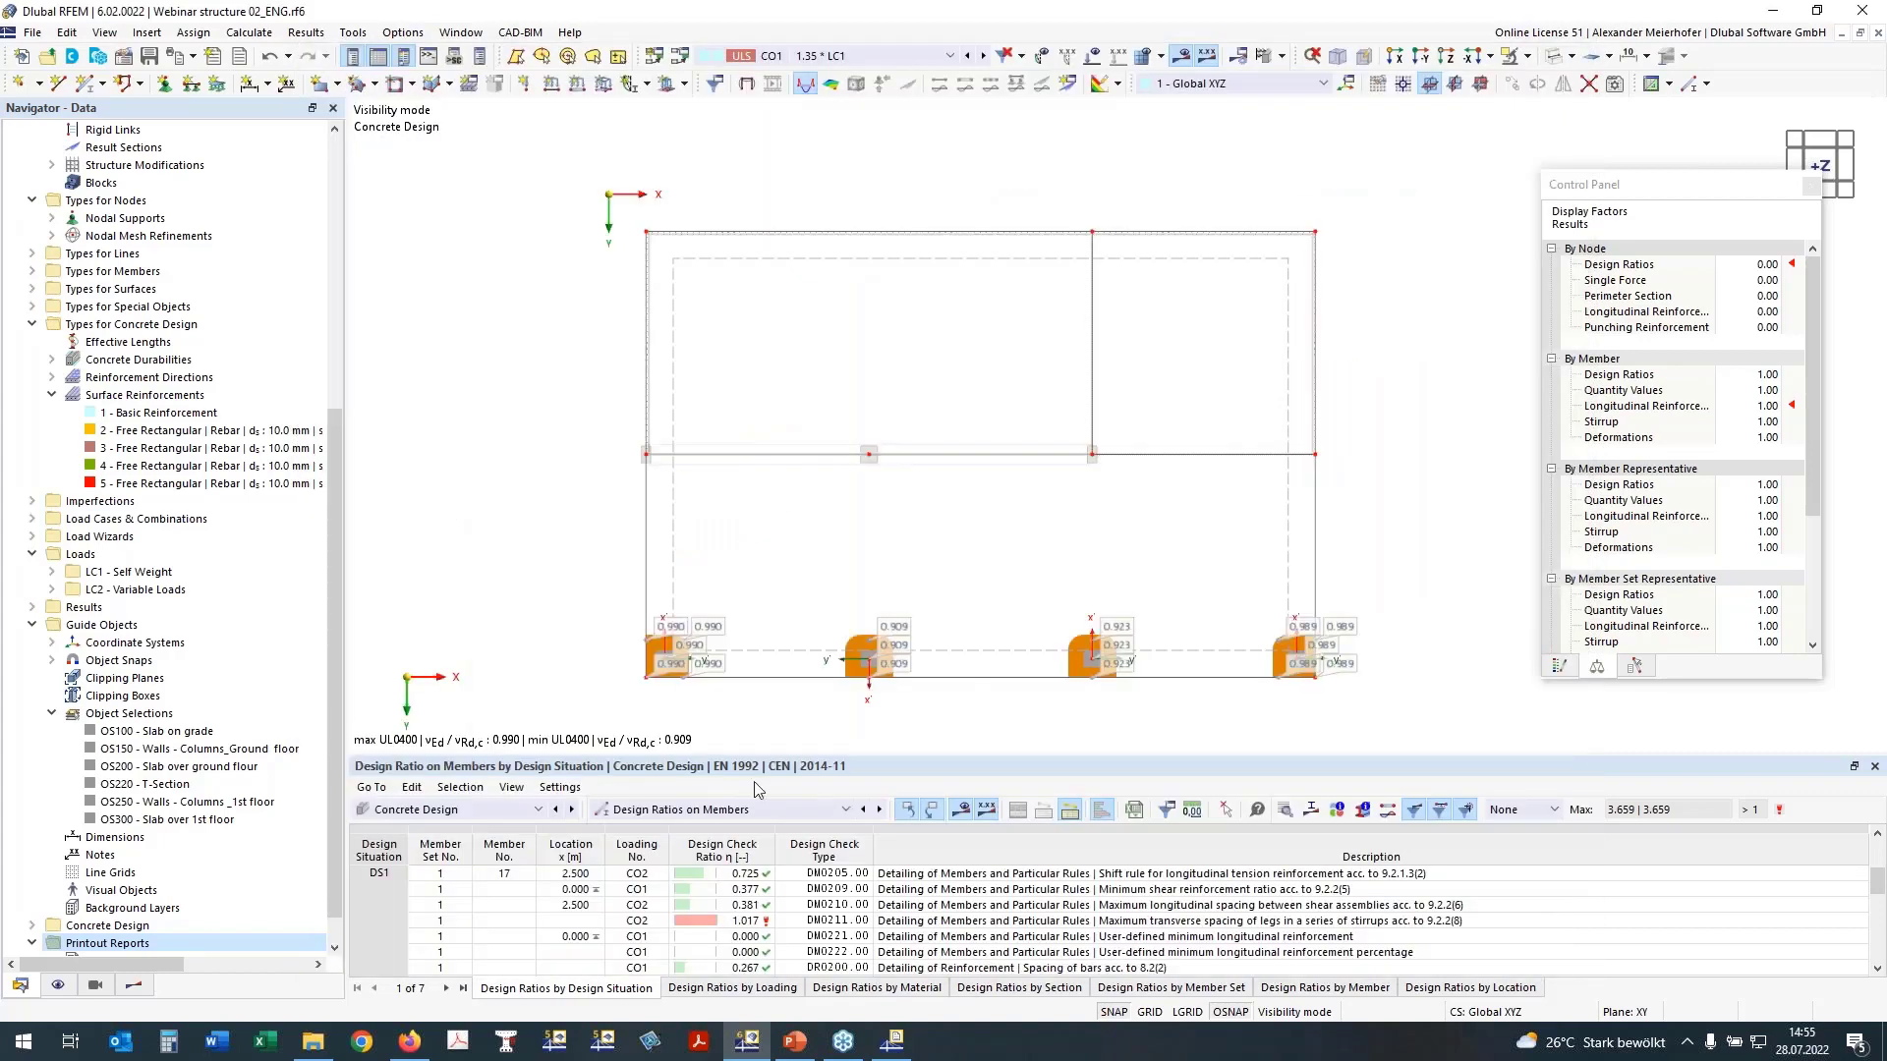
Step: Check the open Concrete Design and Annex for Plots report windows, and return to the model
mouse_move(909, 1053)
left_click(901, 1050)
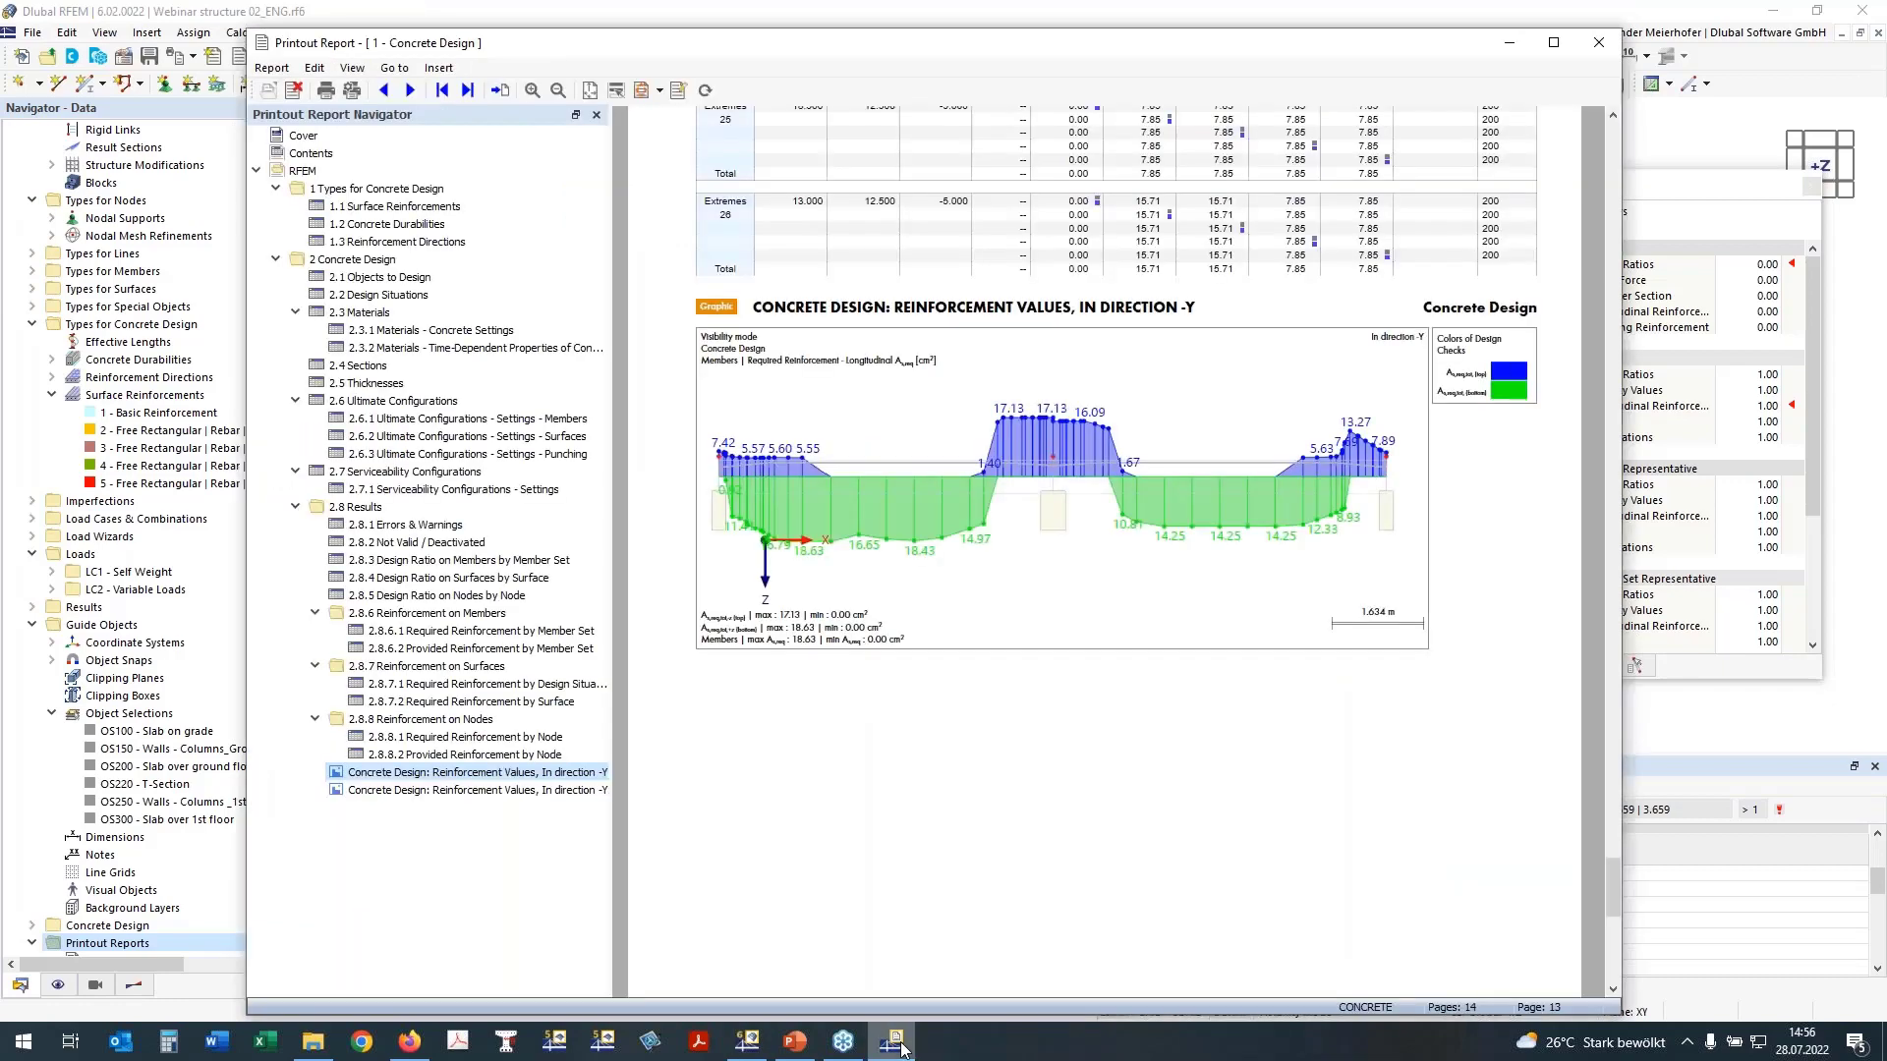
left_click(901, 1049)
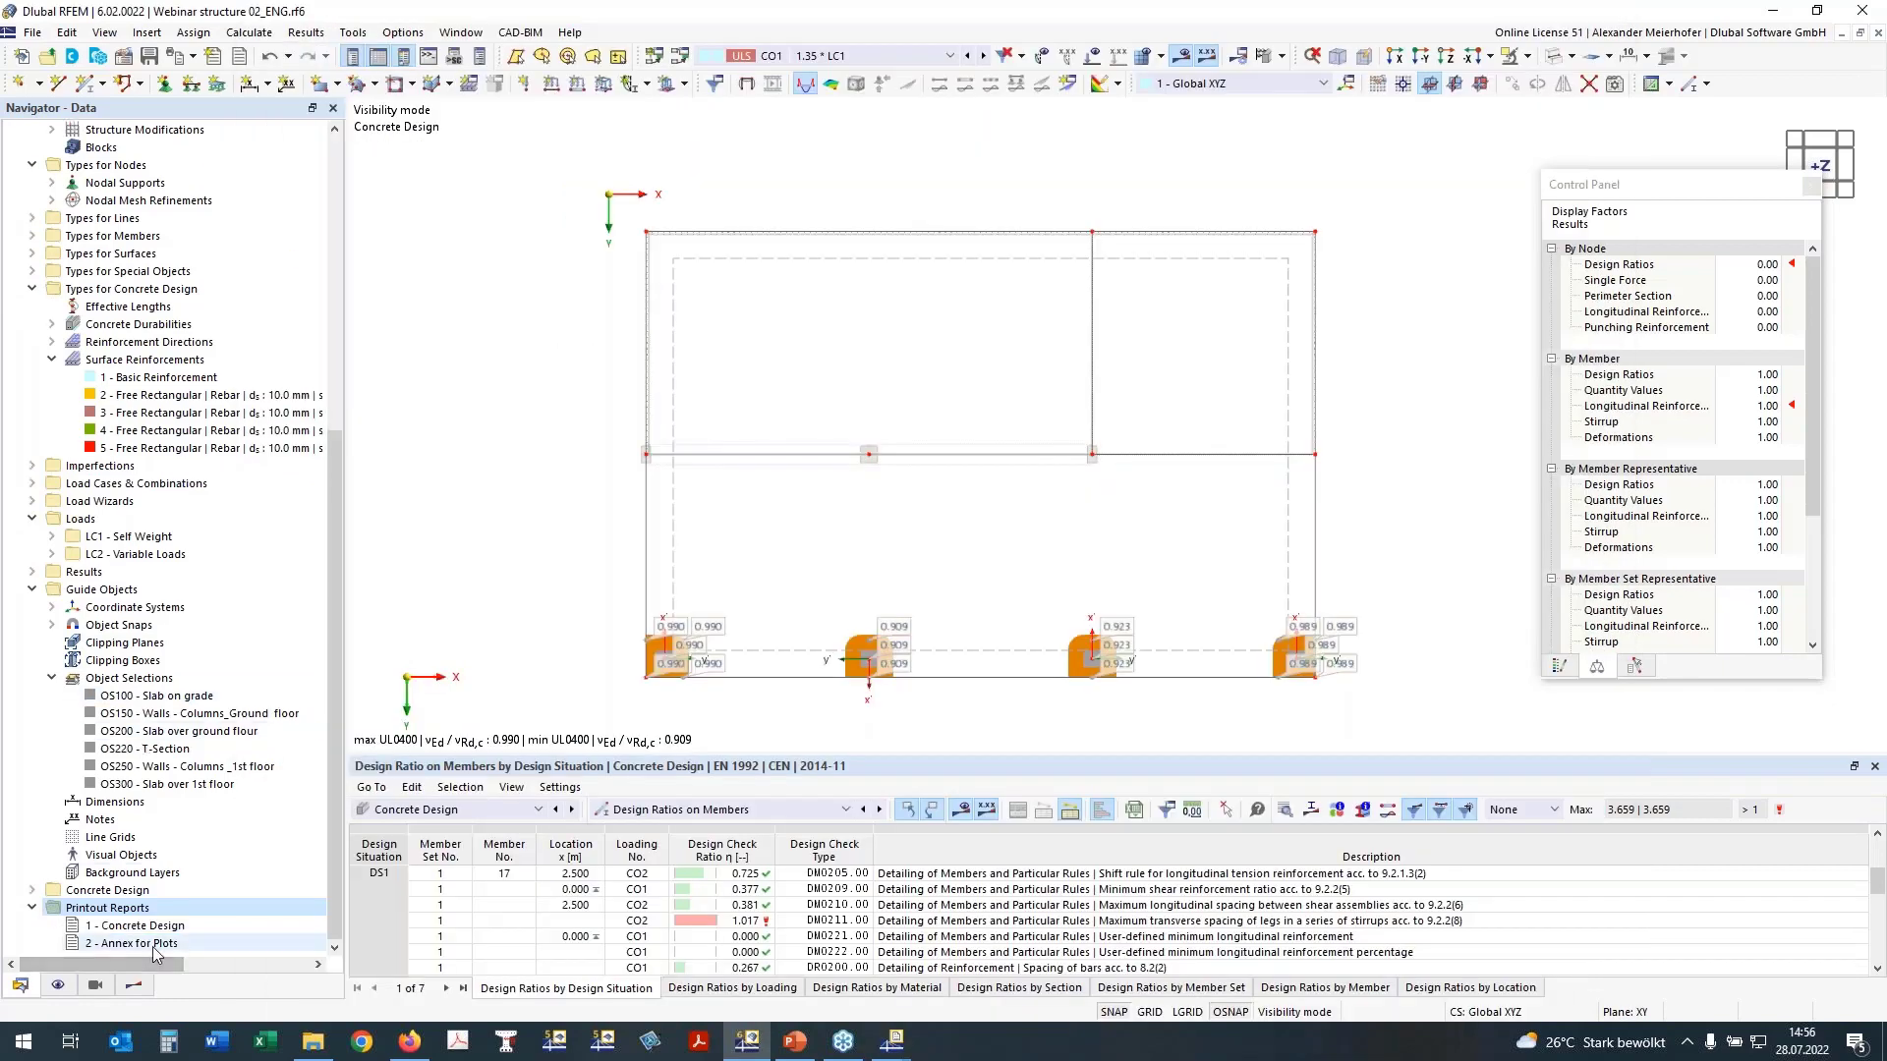
mouse_move(896, 1048)
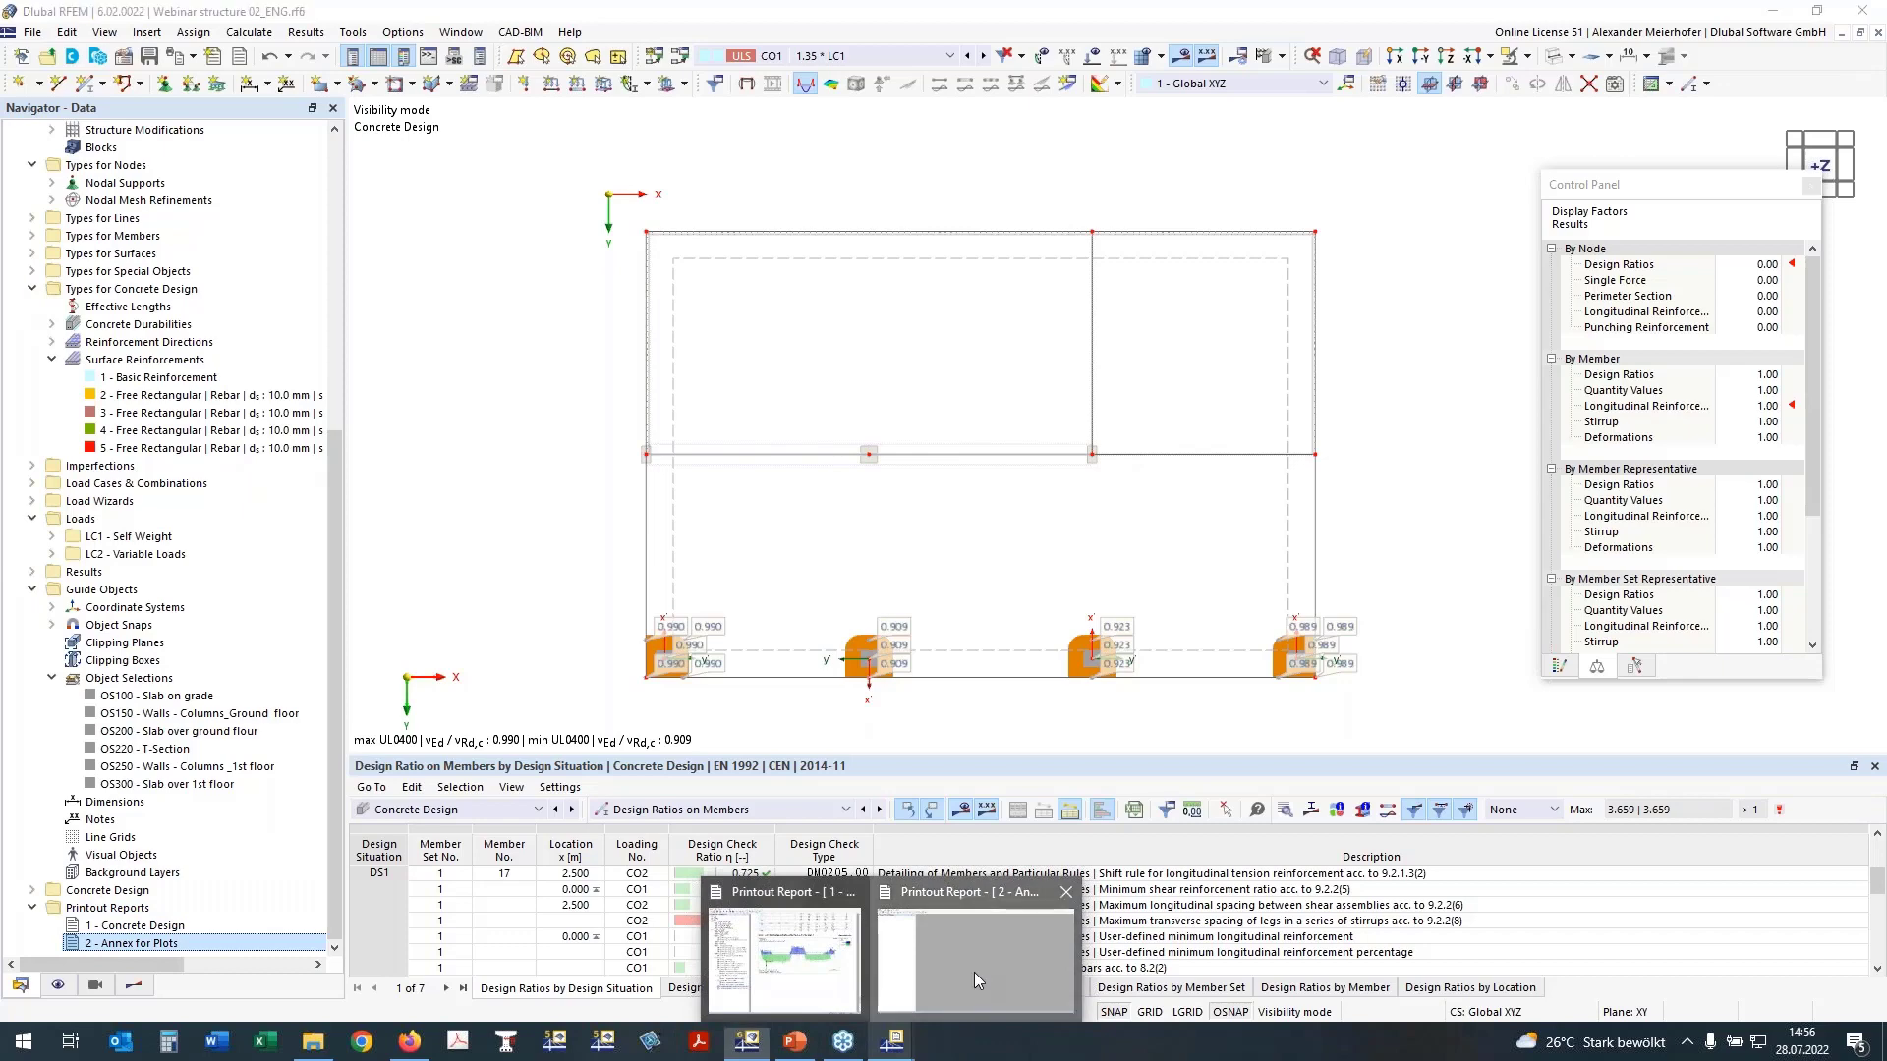
left_click(974, 971)
left_click(1771, 11)
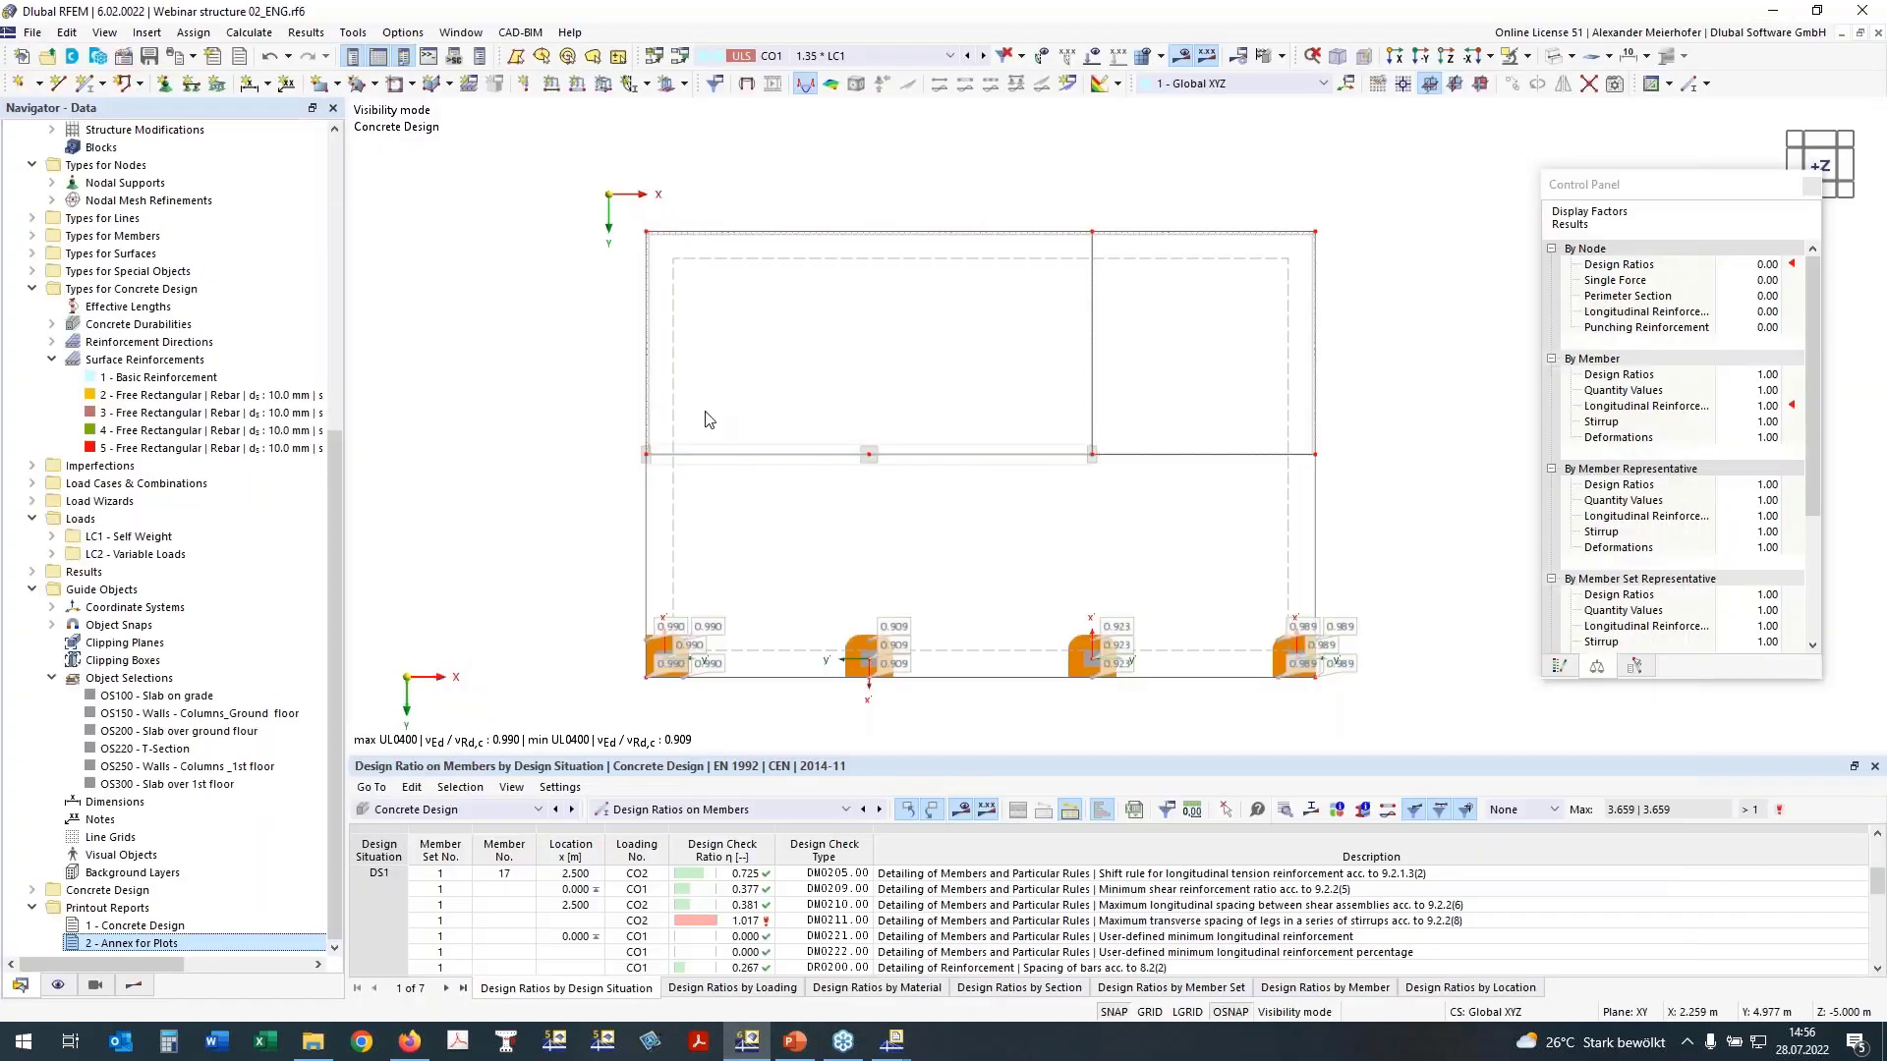
Step: Redefine the graphic printout area as a clipped rectangle around the whole slab in the +Z view
middle_click_drag(571, 371, 481, 330)
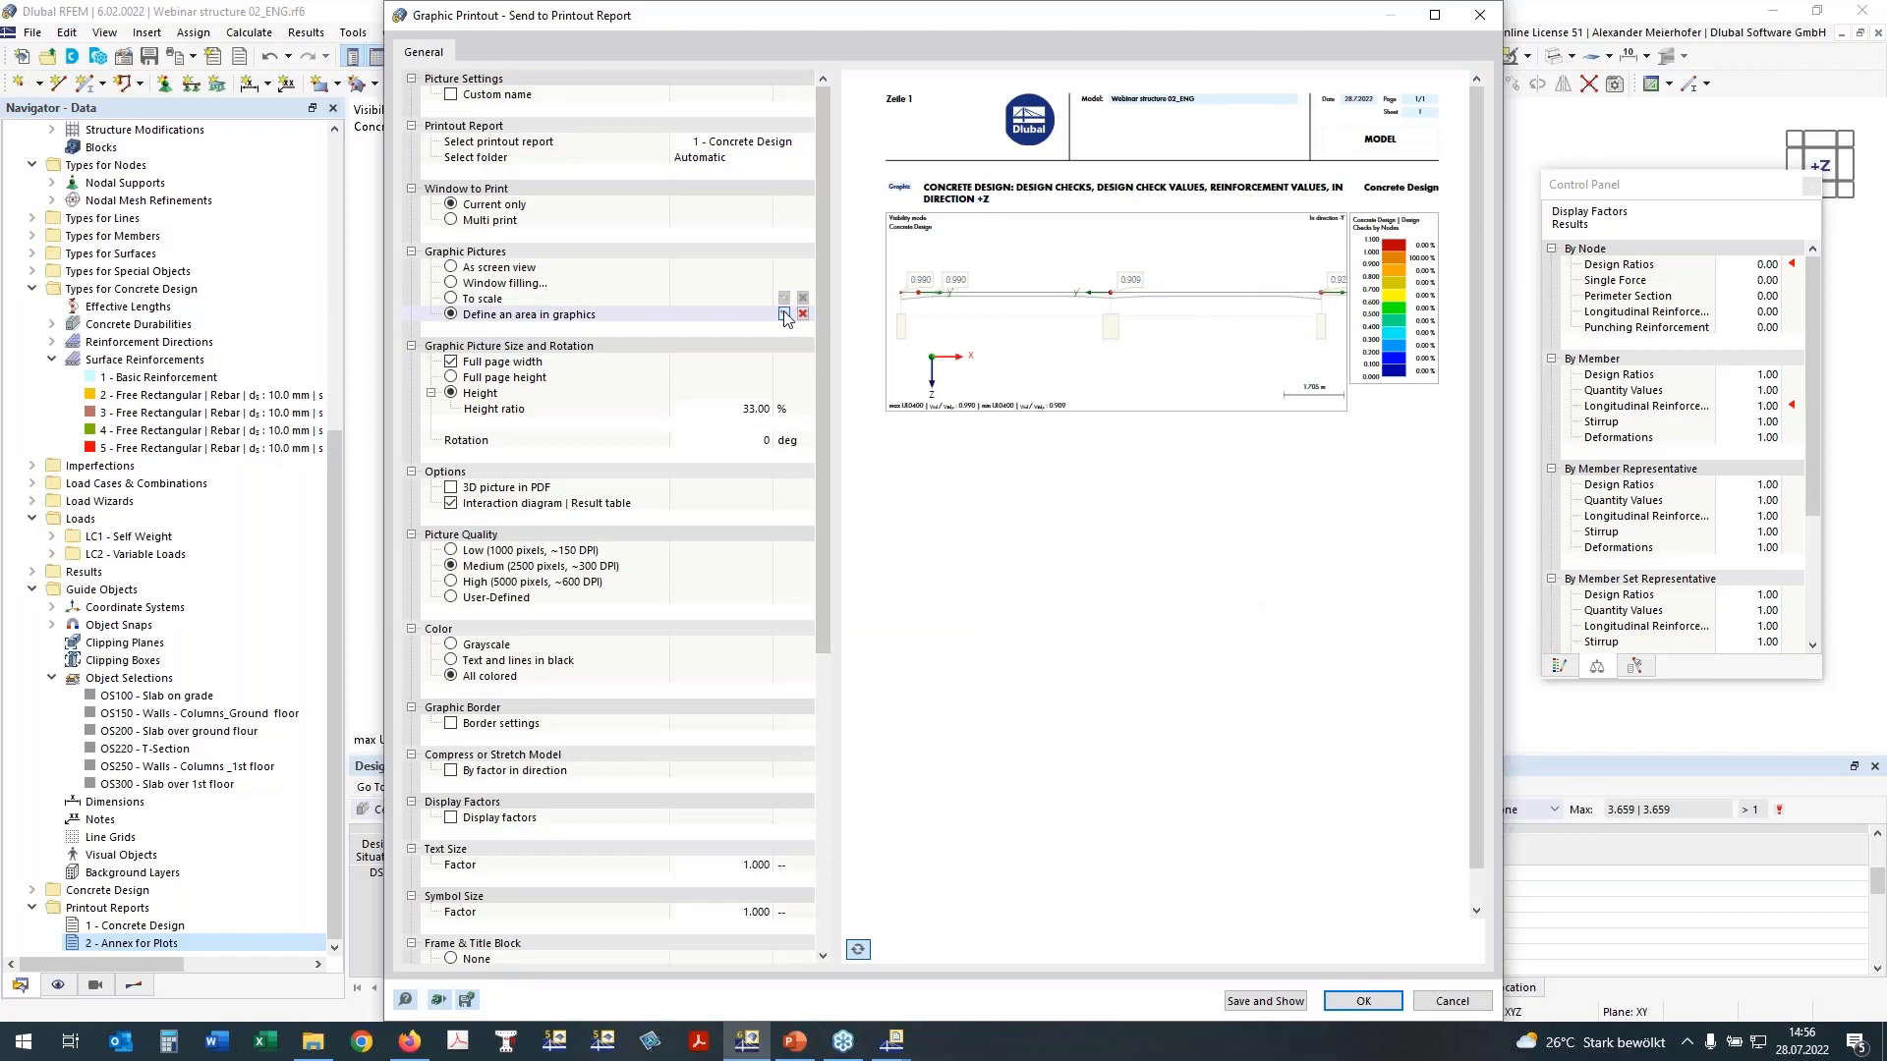
left_click(783, 314)
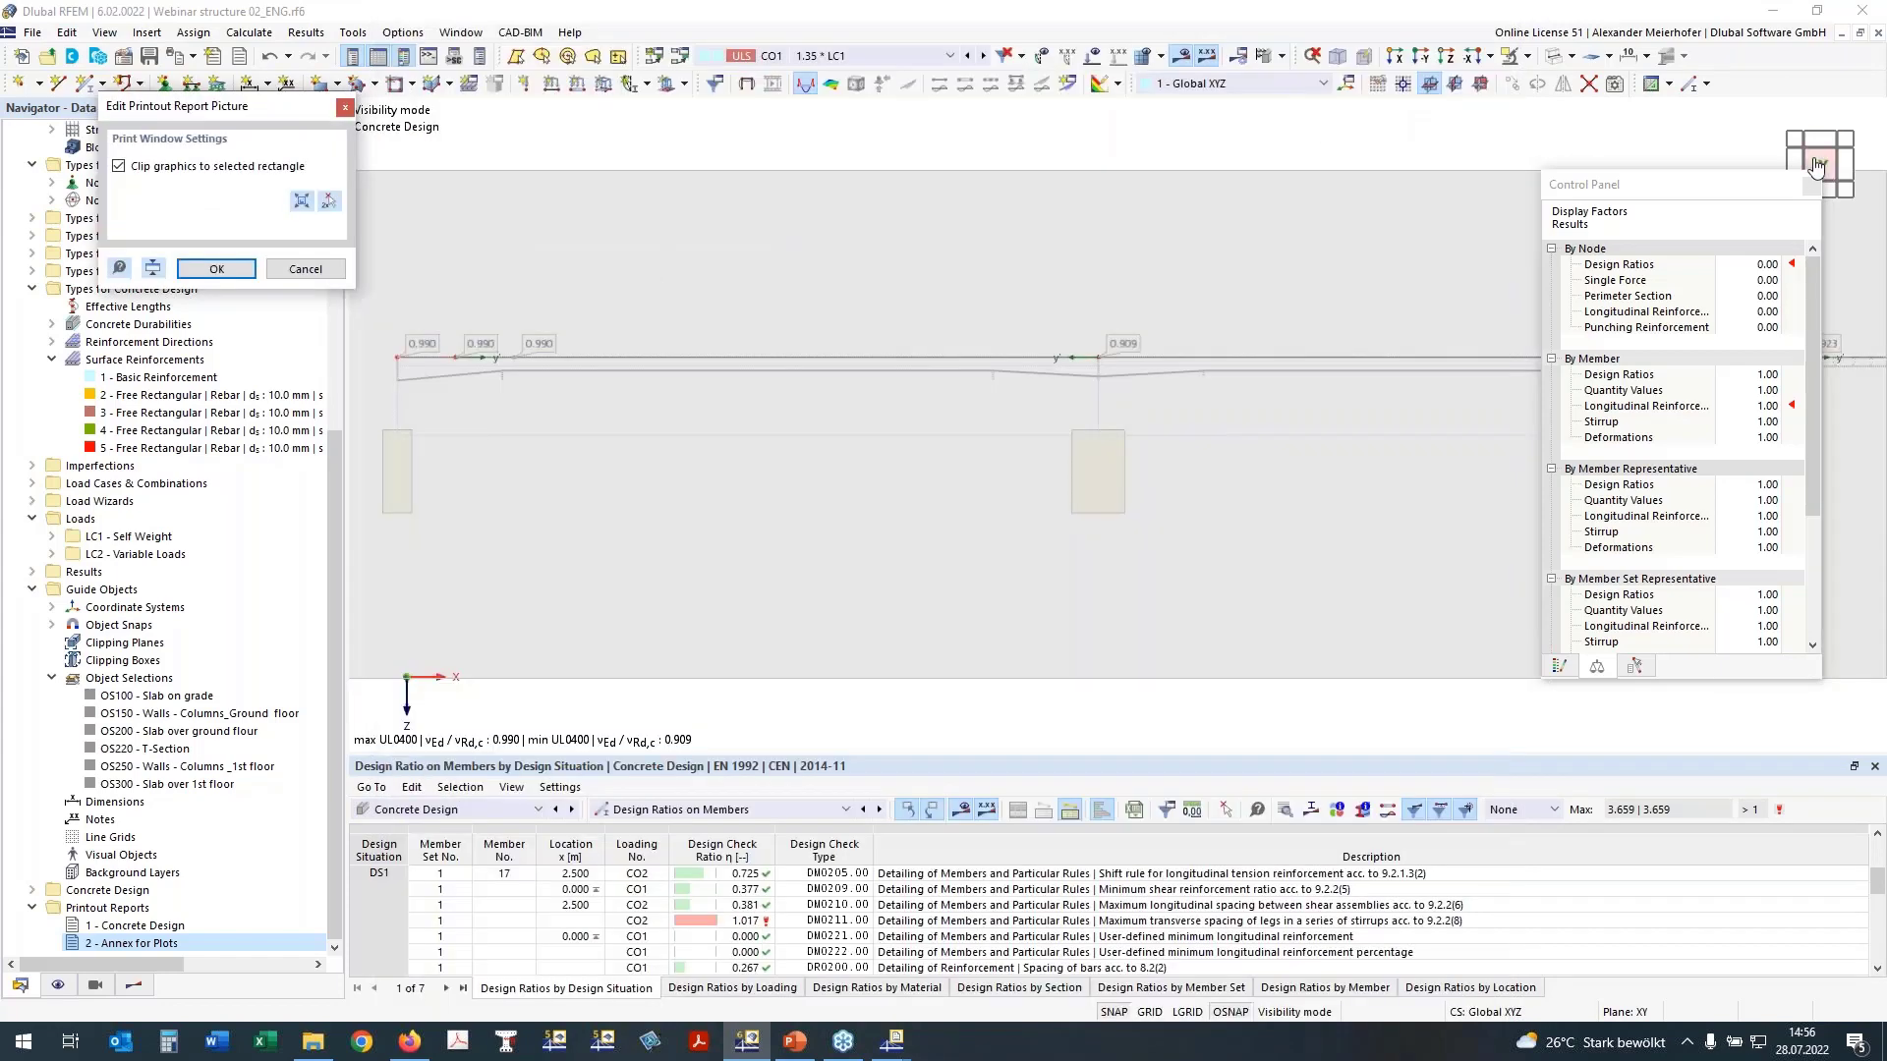
left_click(1446, 57)
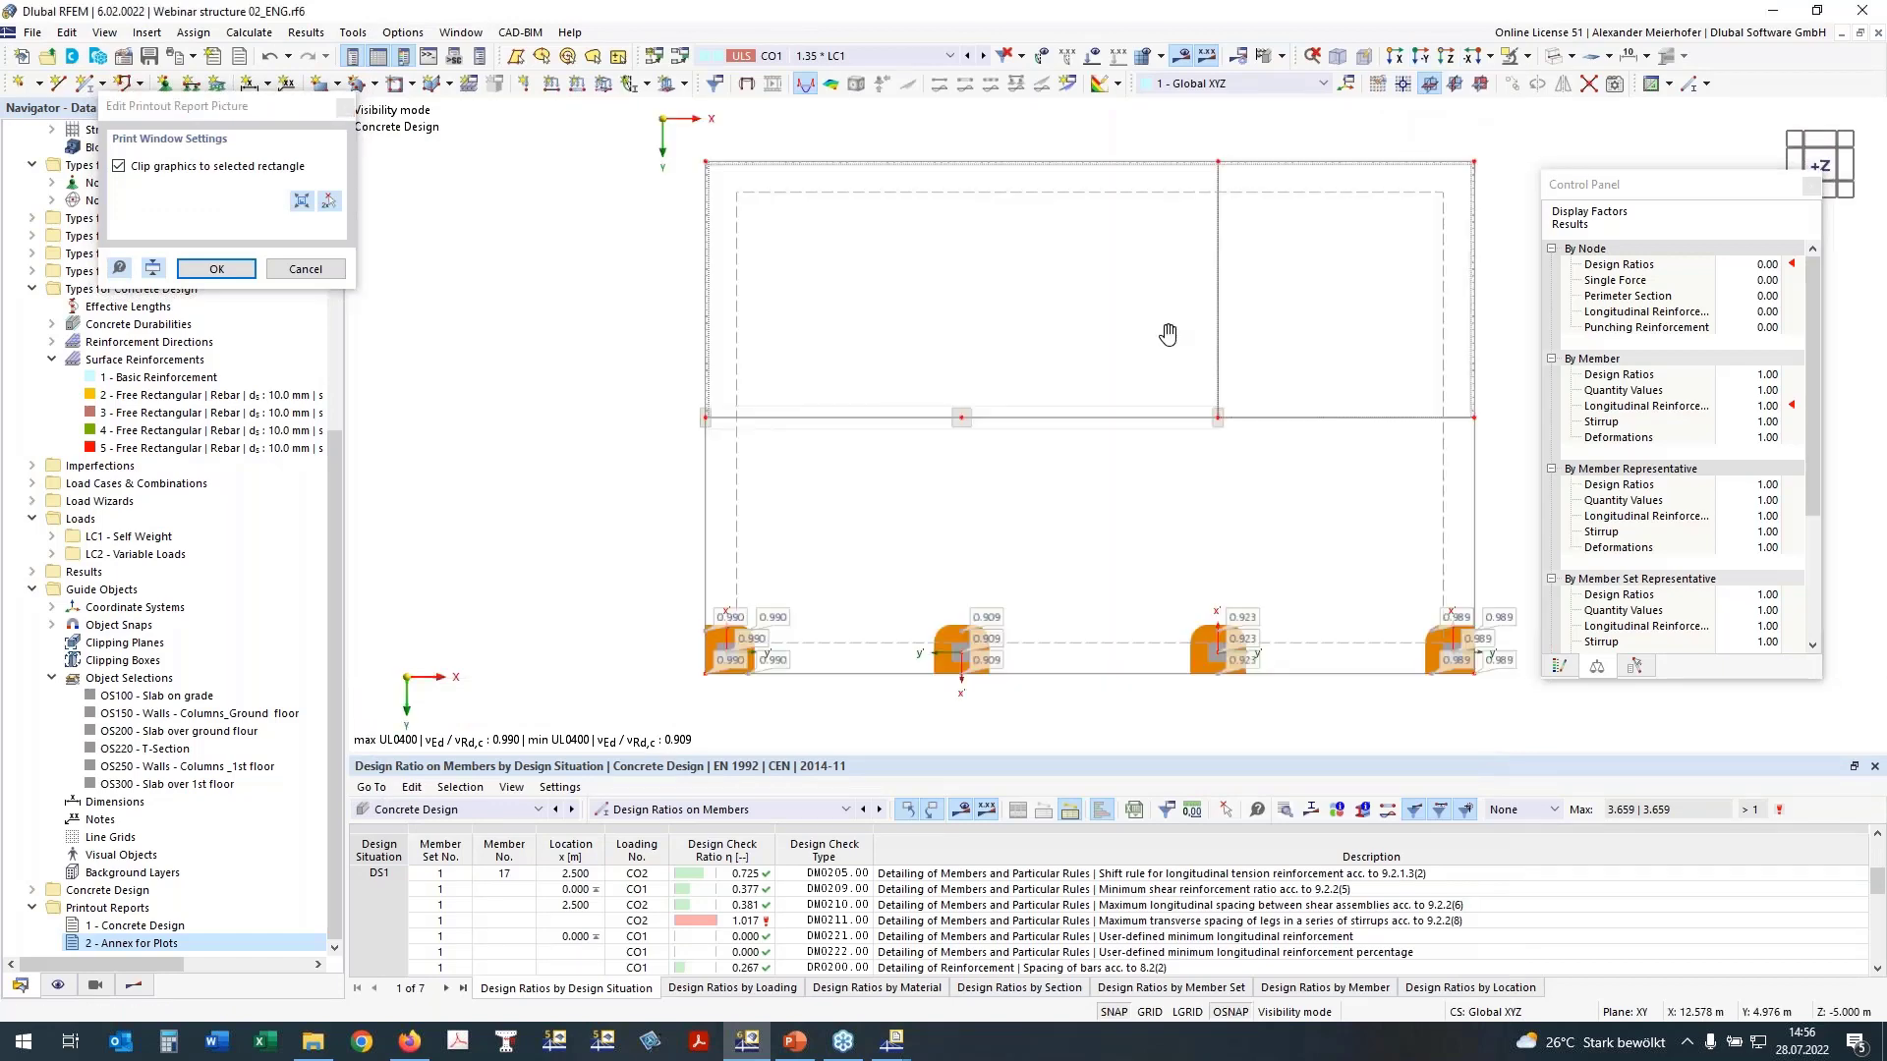
middle_click_drag(1167, 335, 1039, 340)
left_click(329, 201)
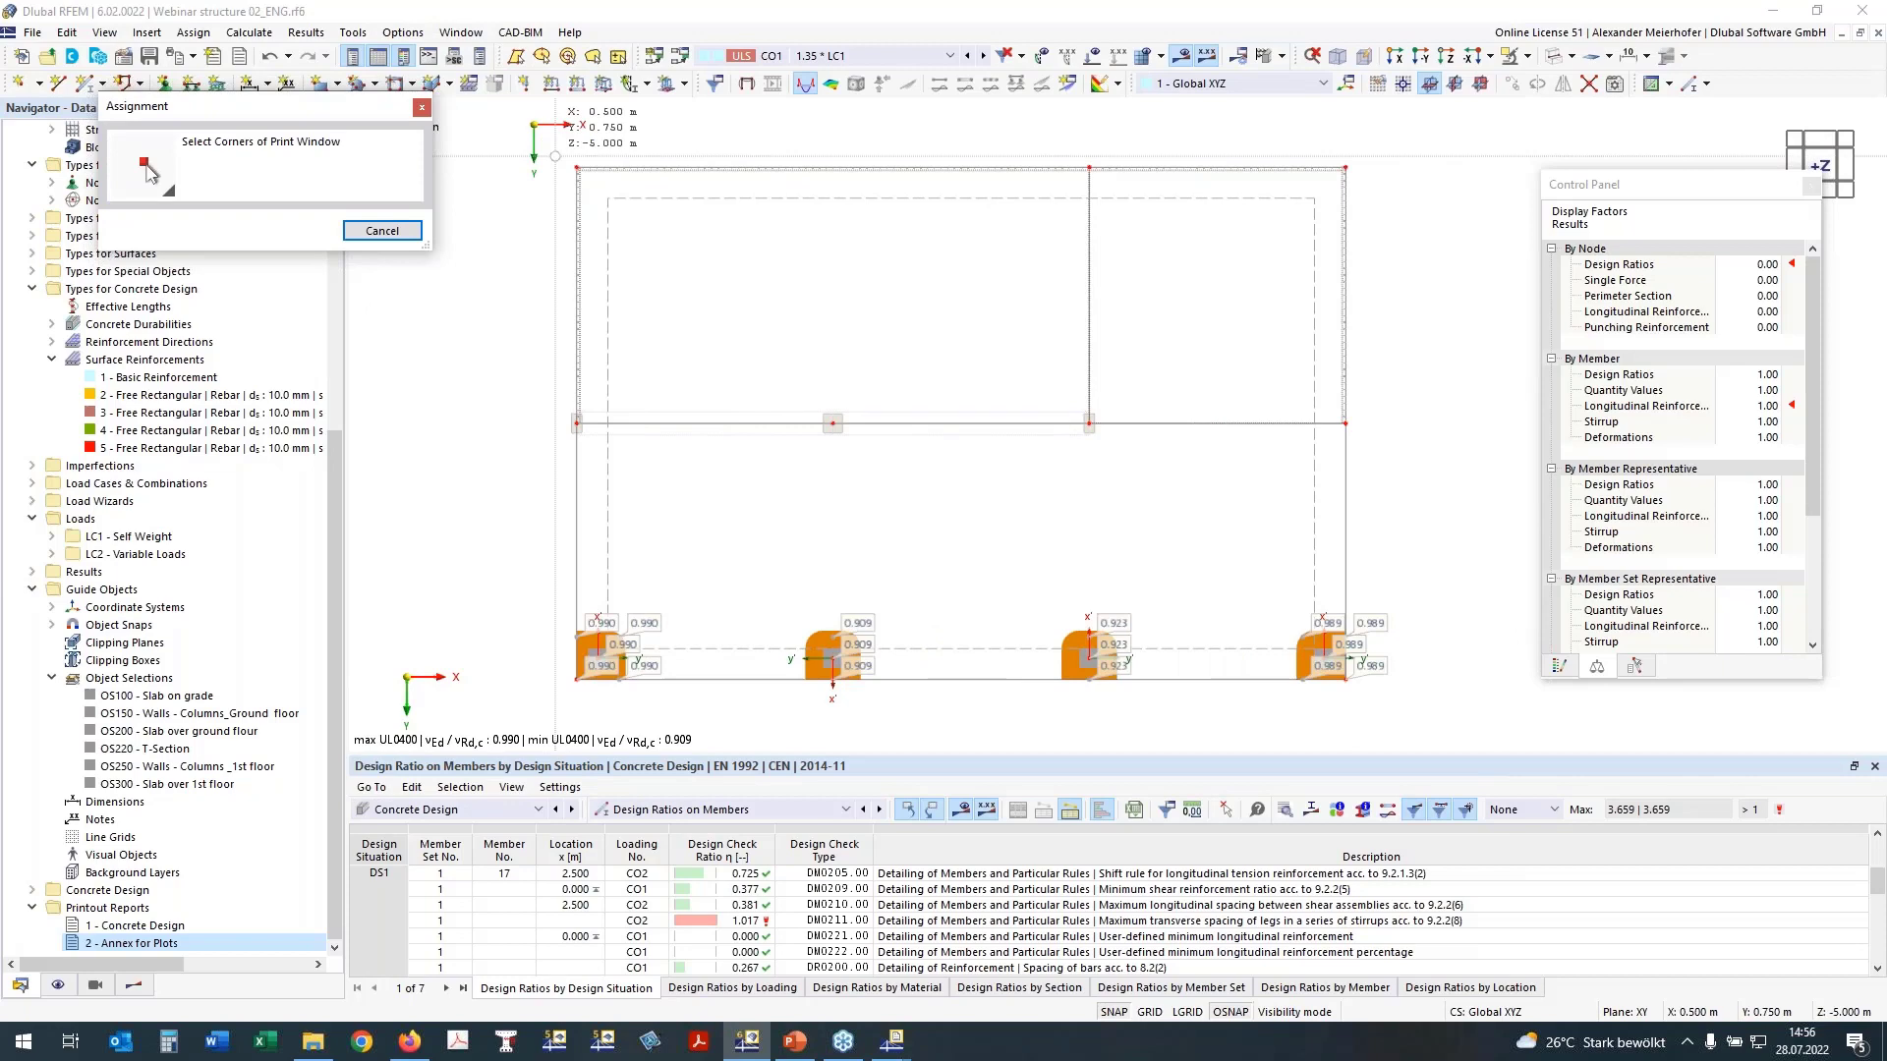
left_click(555, 153)
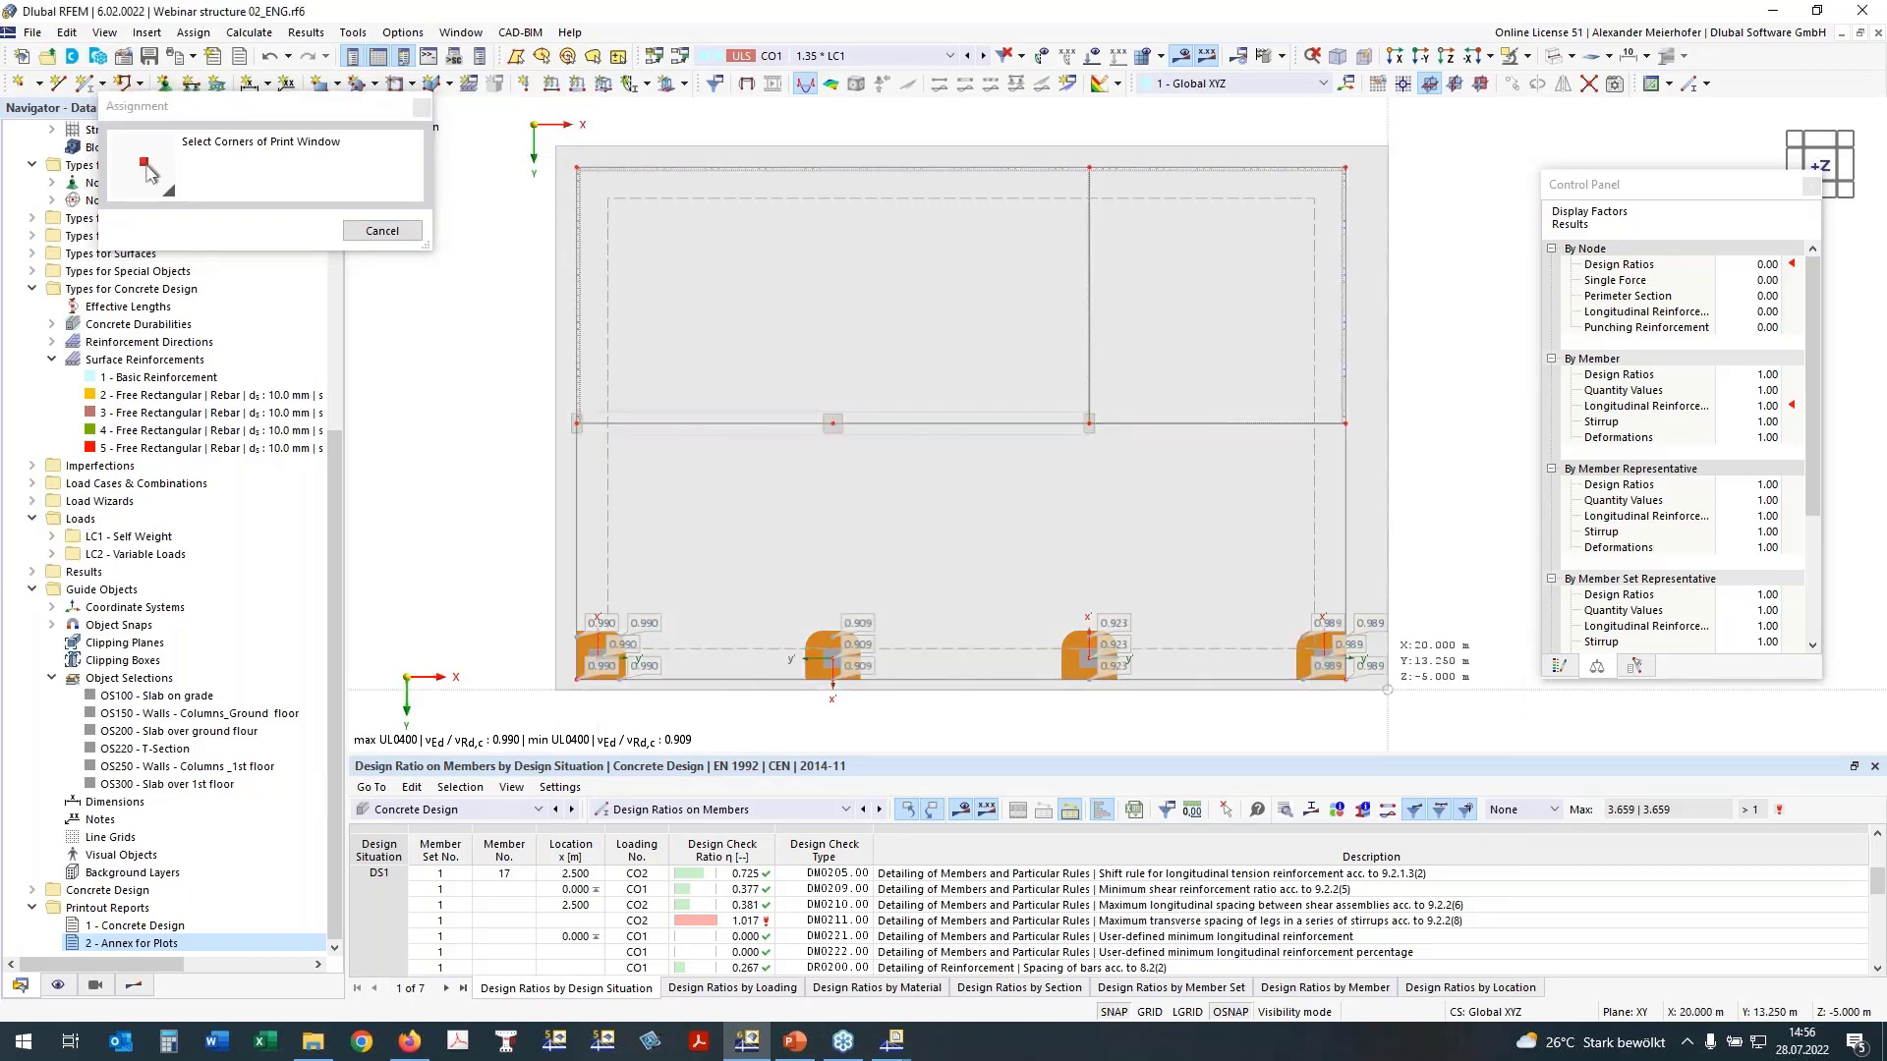
left_click(1398, 711)
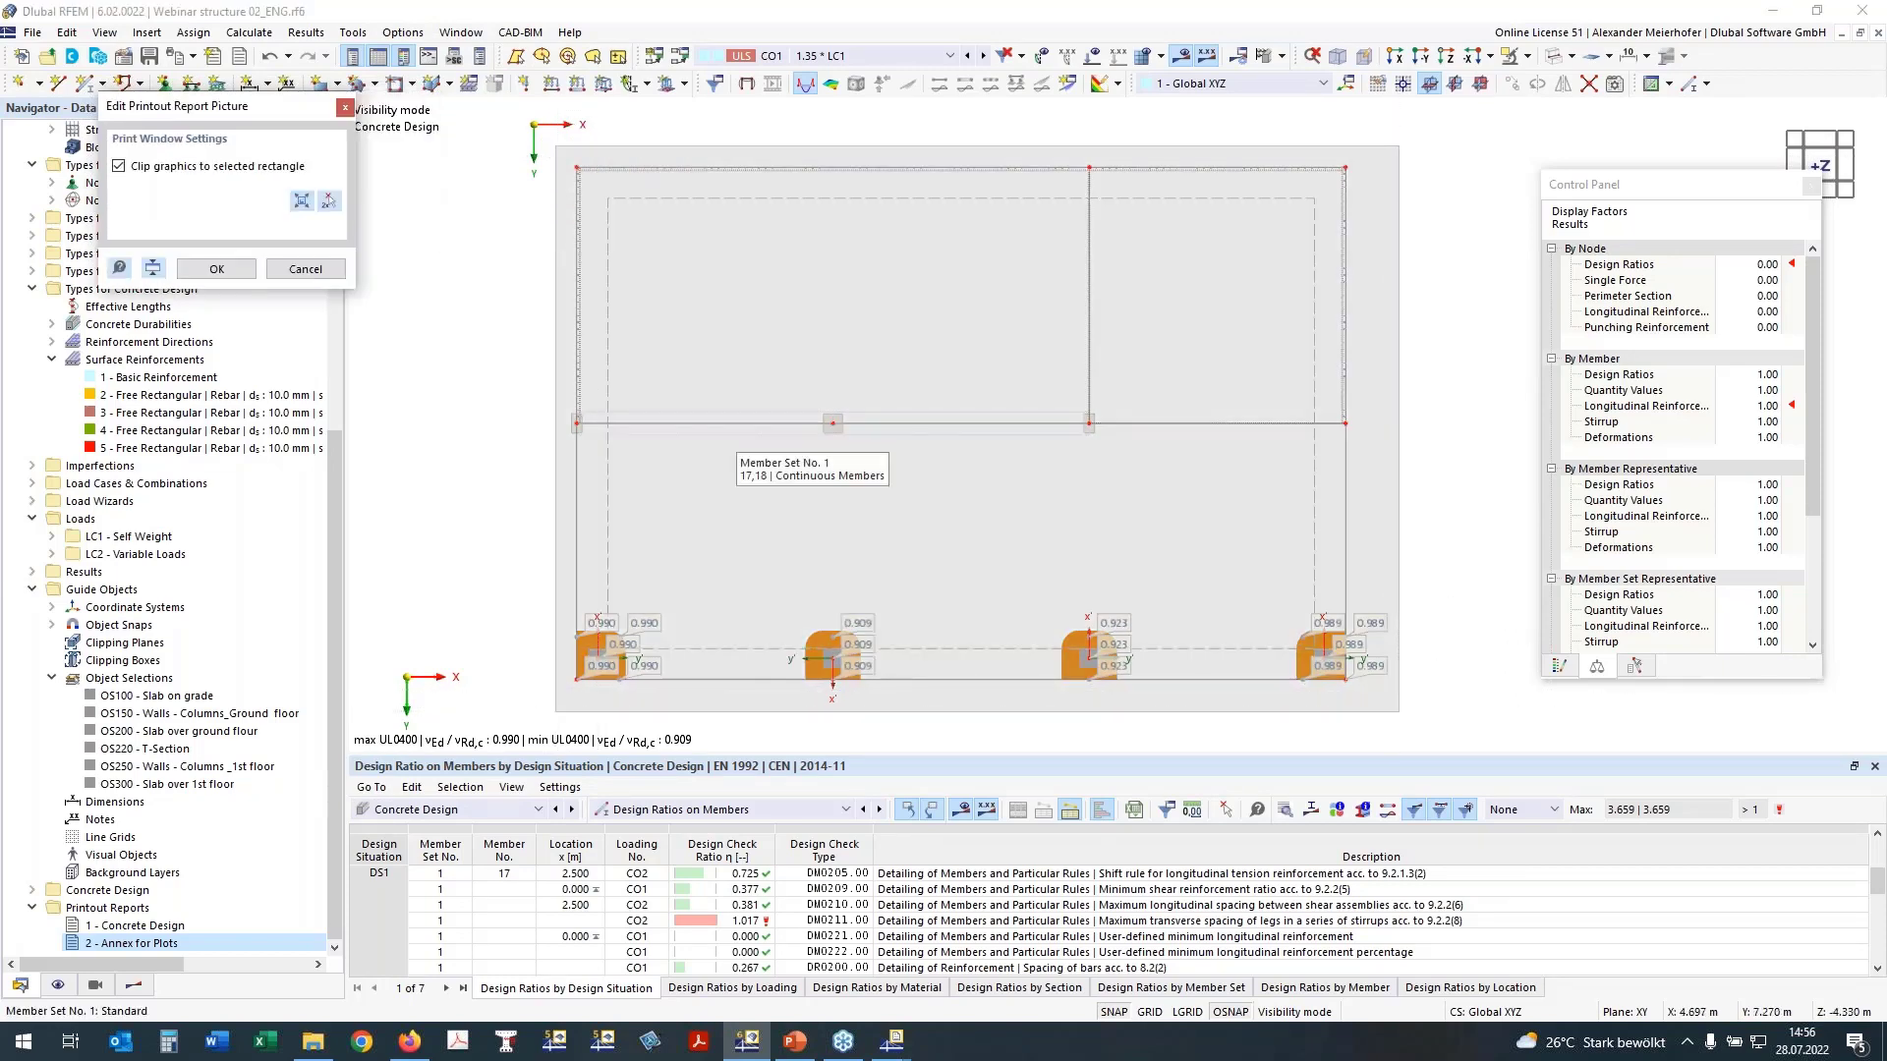
left_click(216, 268)
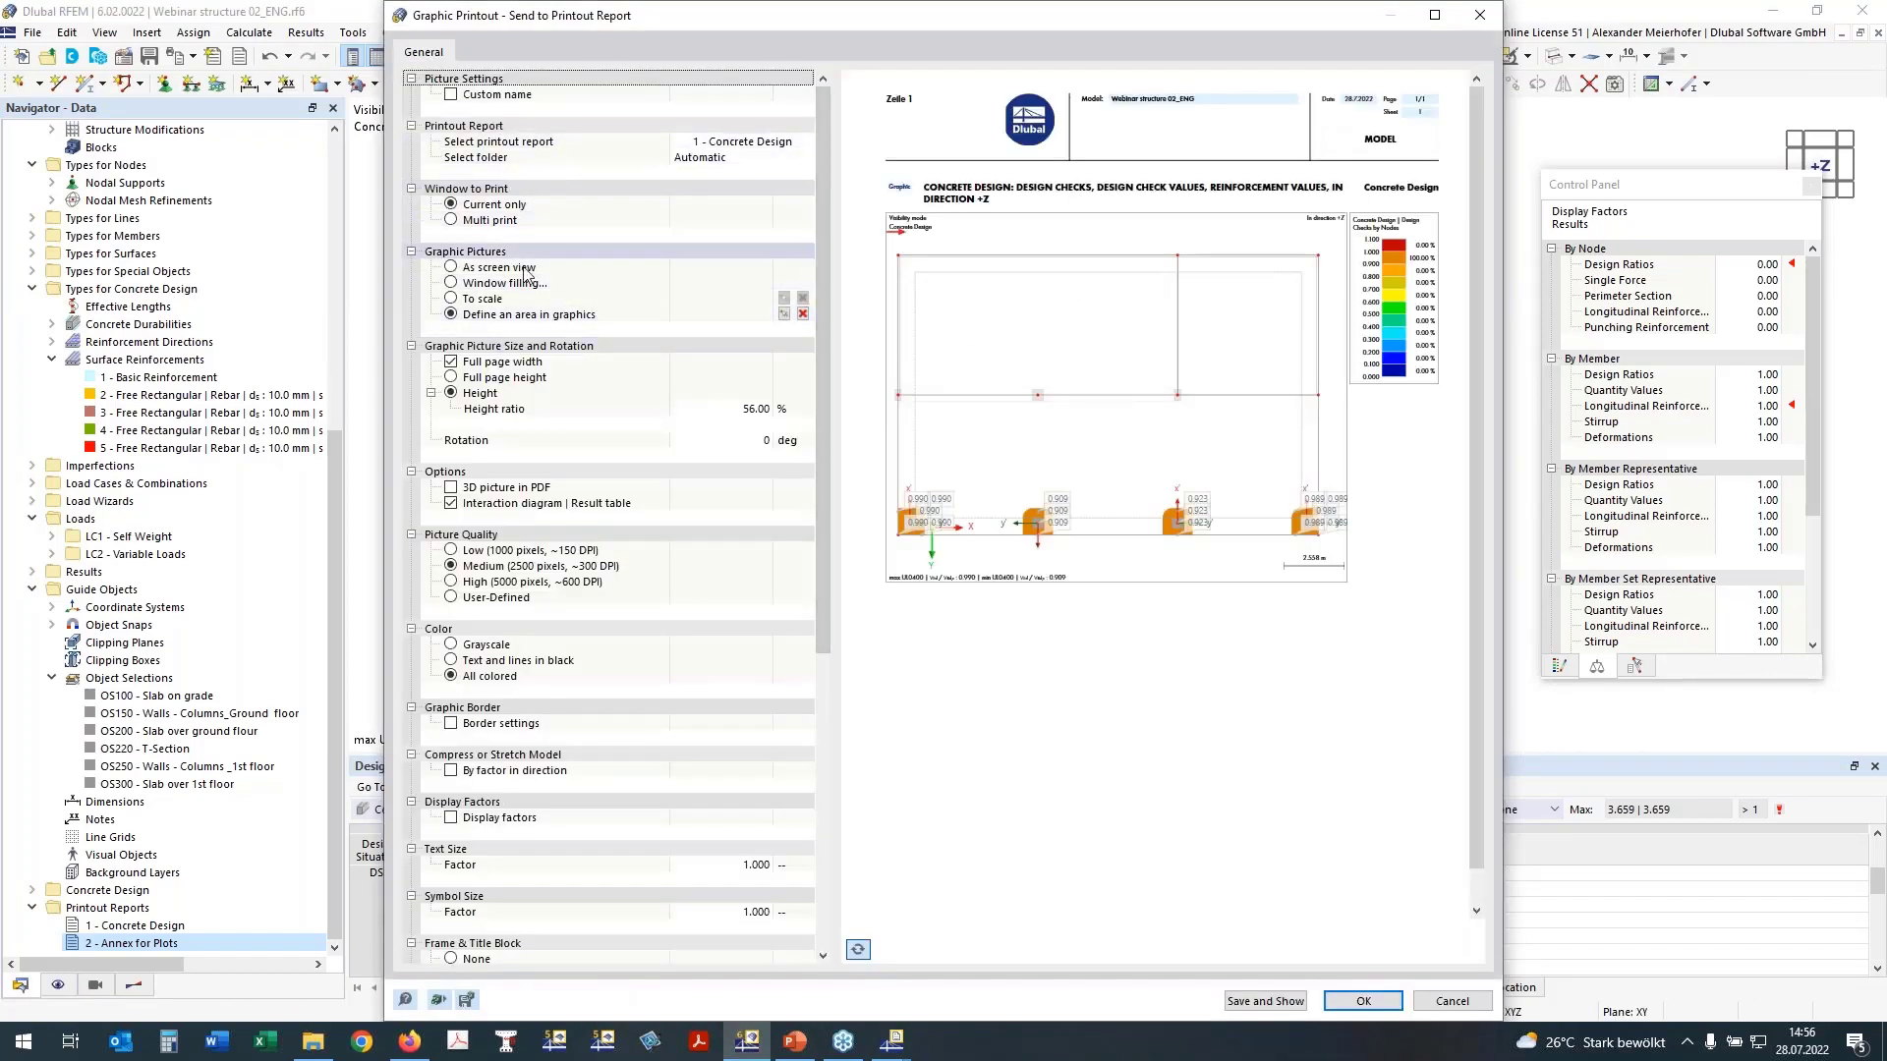
Step: Switch the graphic printout to multi print and exclude the model views and load pictures
left_click(454, 219)
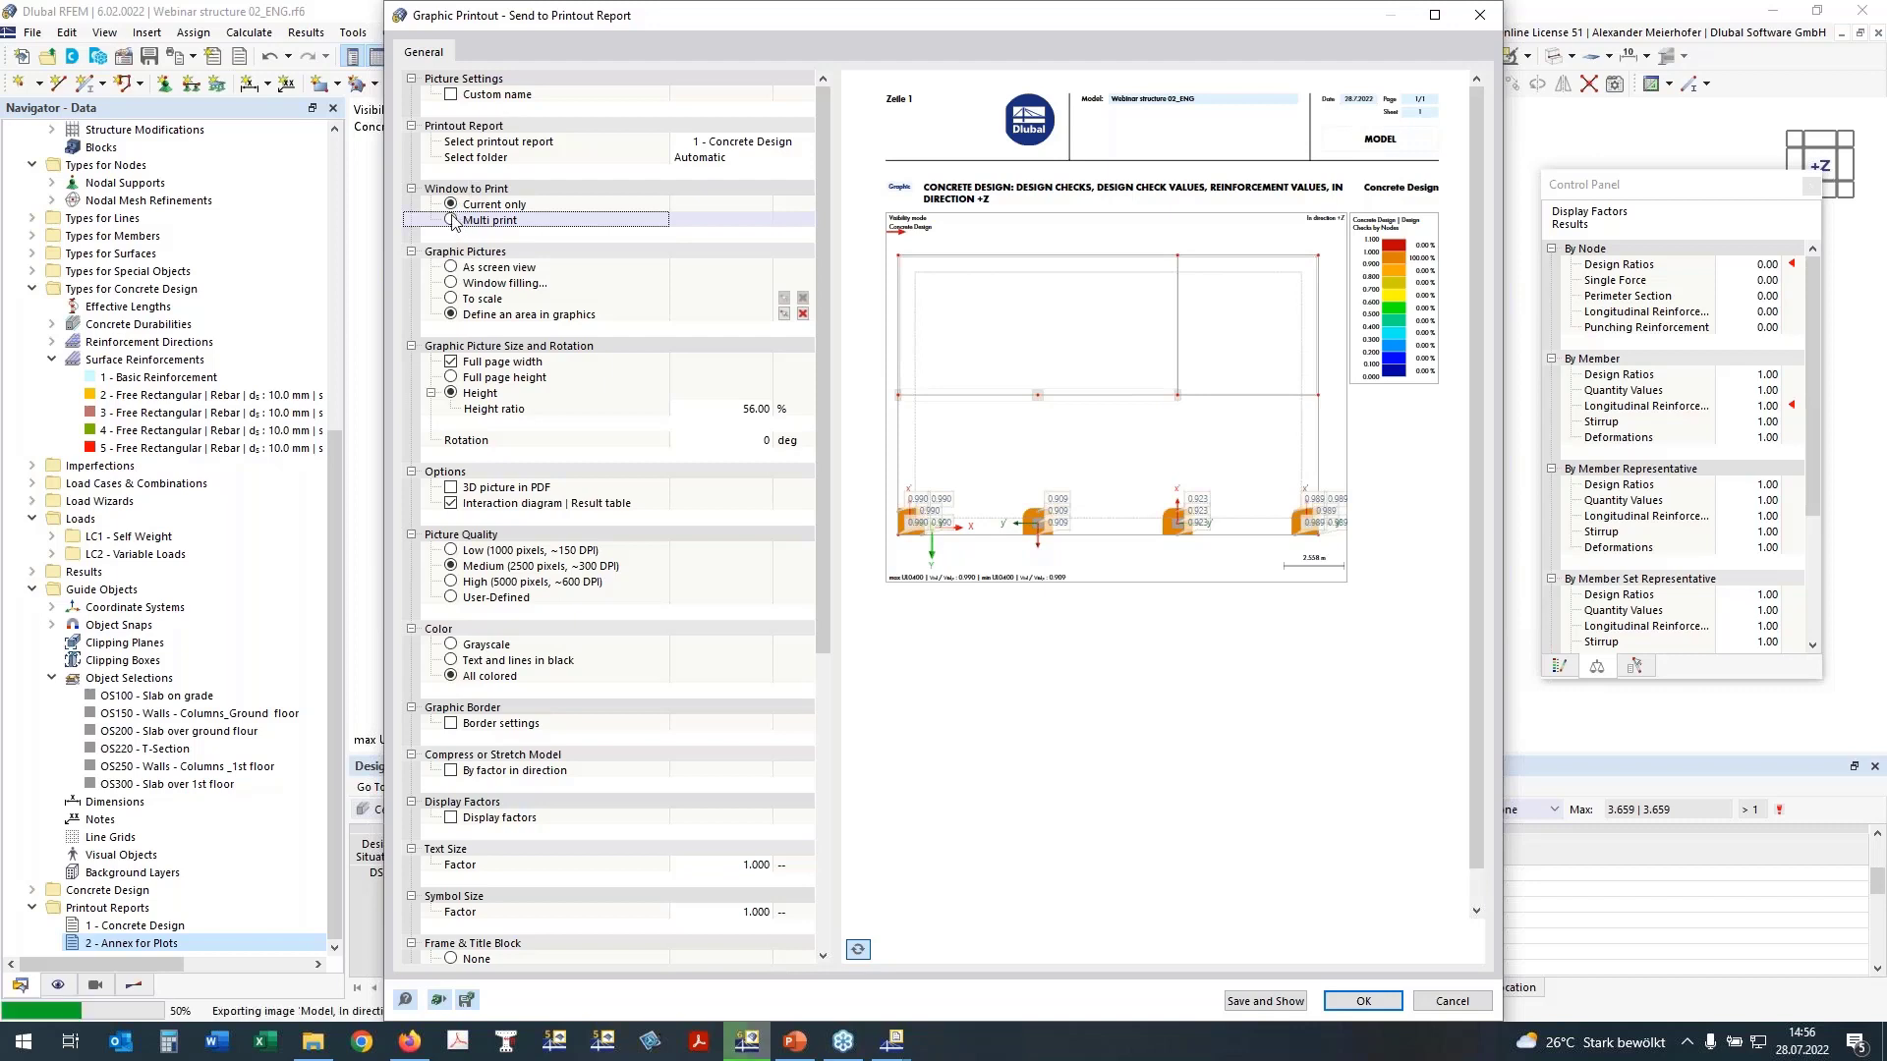
left_click(452, 220)
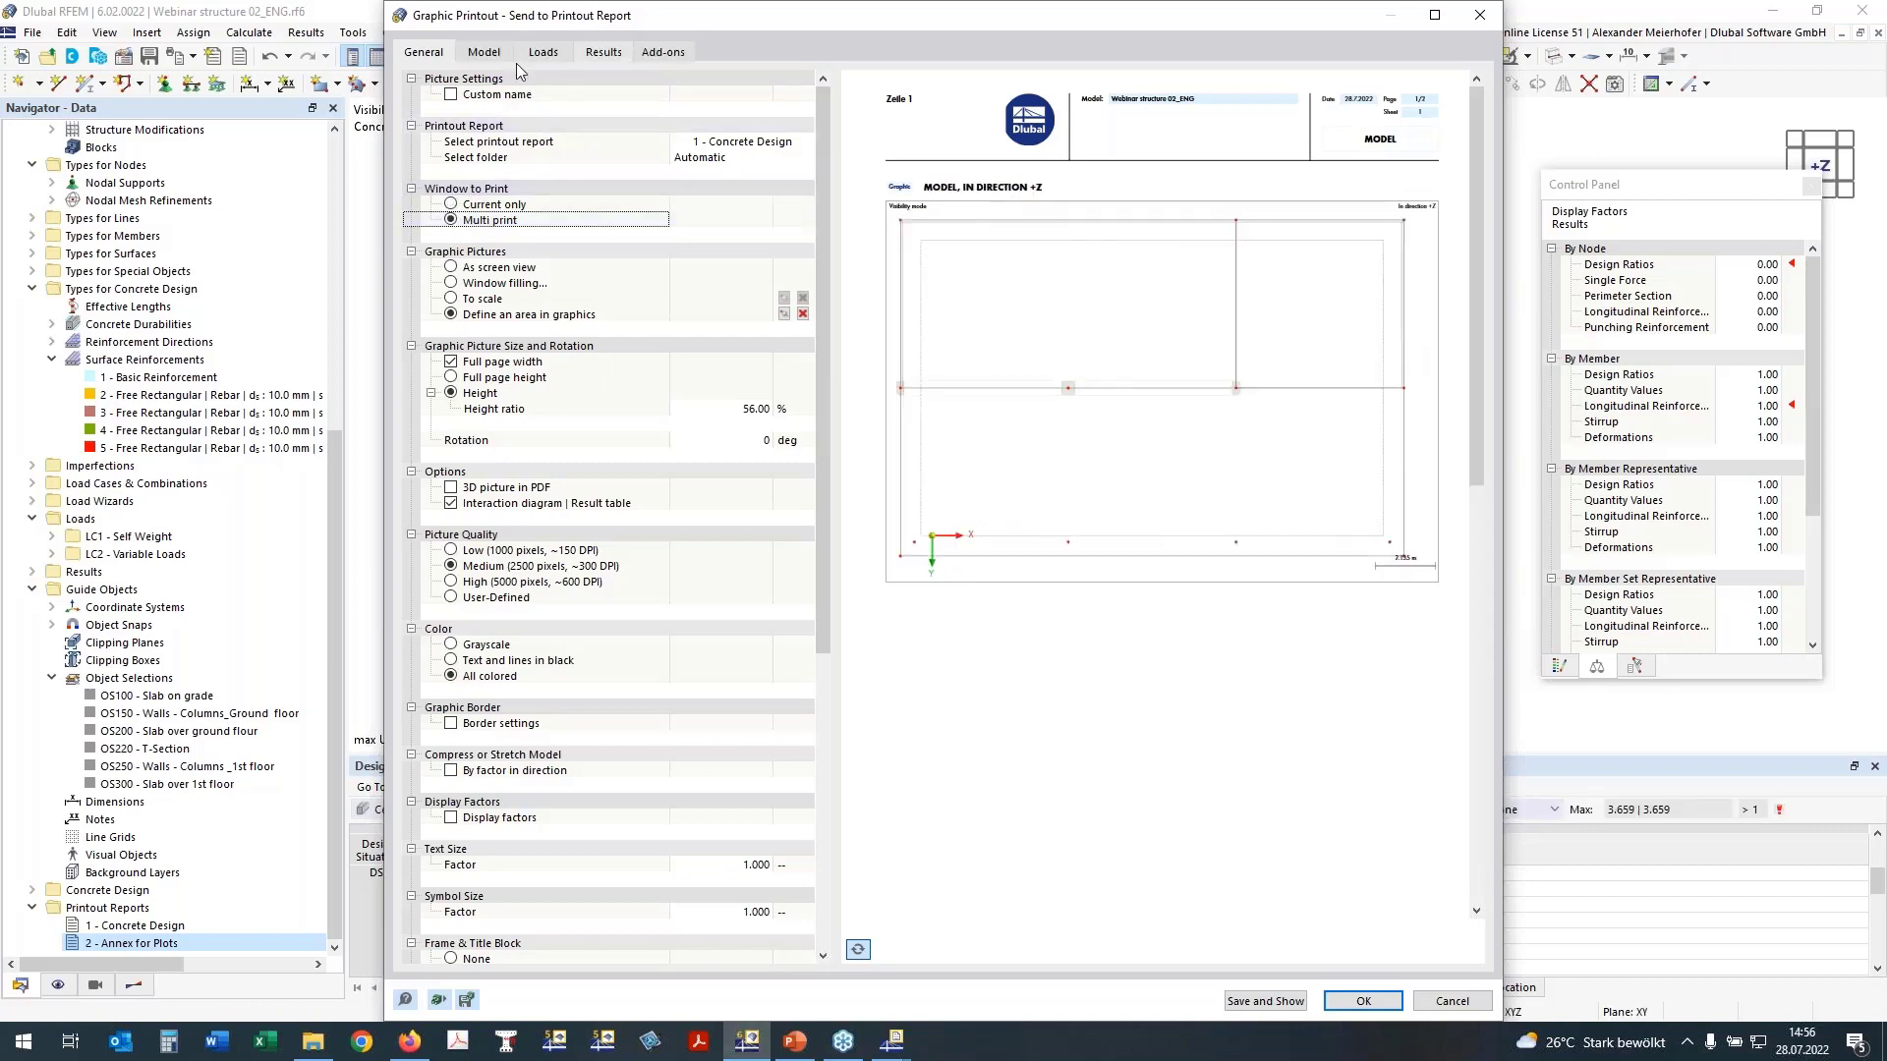
left_click(484, 54)
left_click(433, 80)
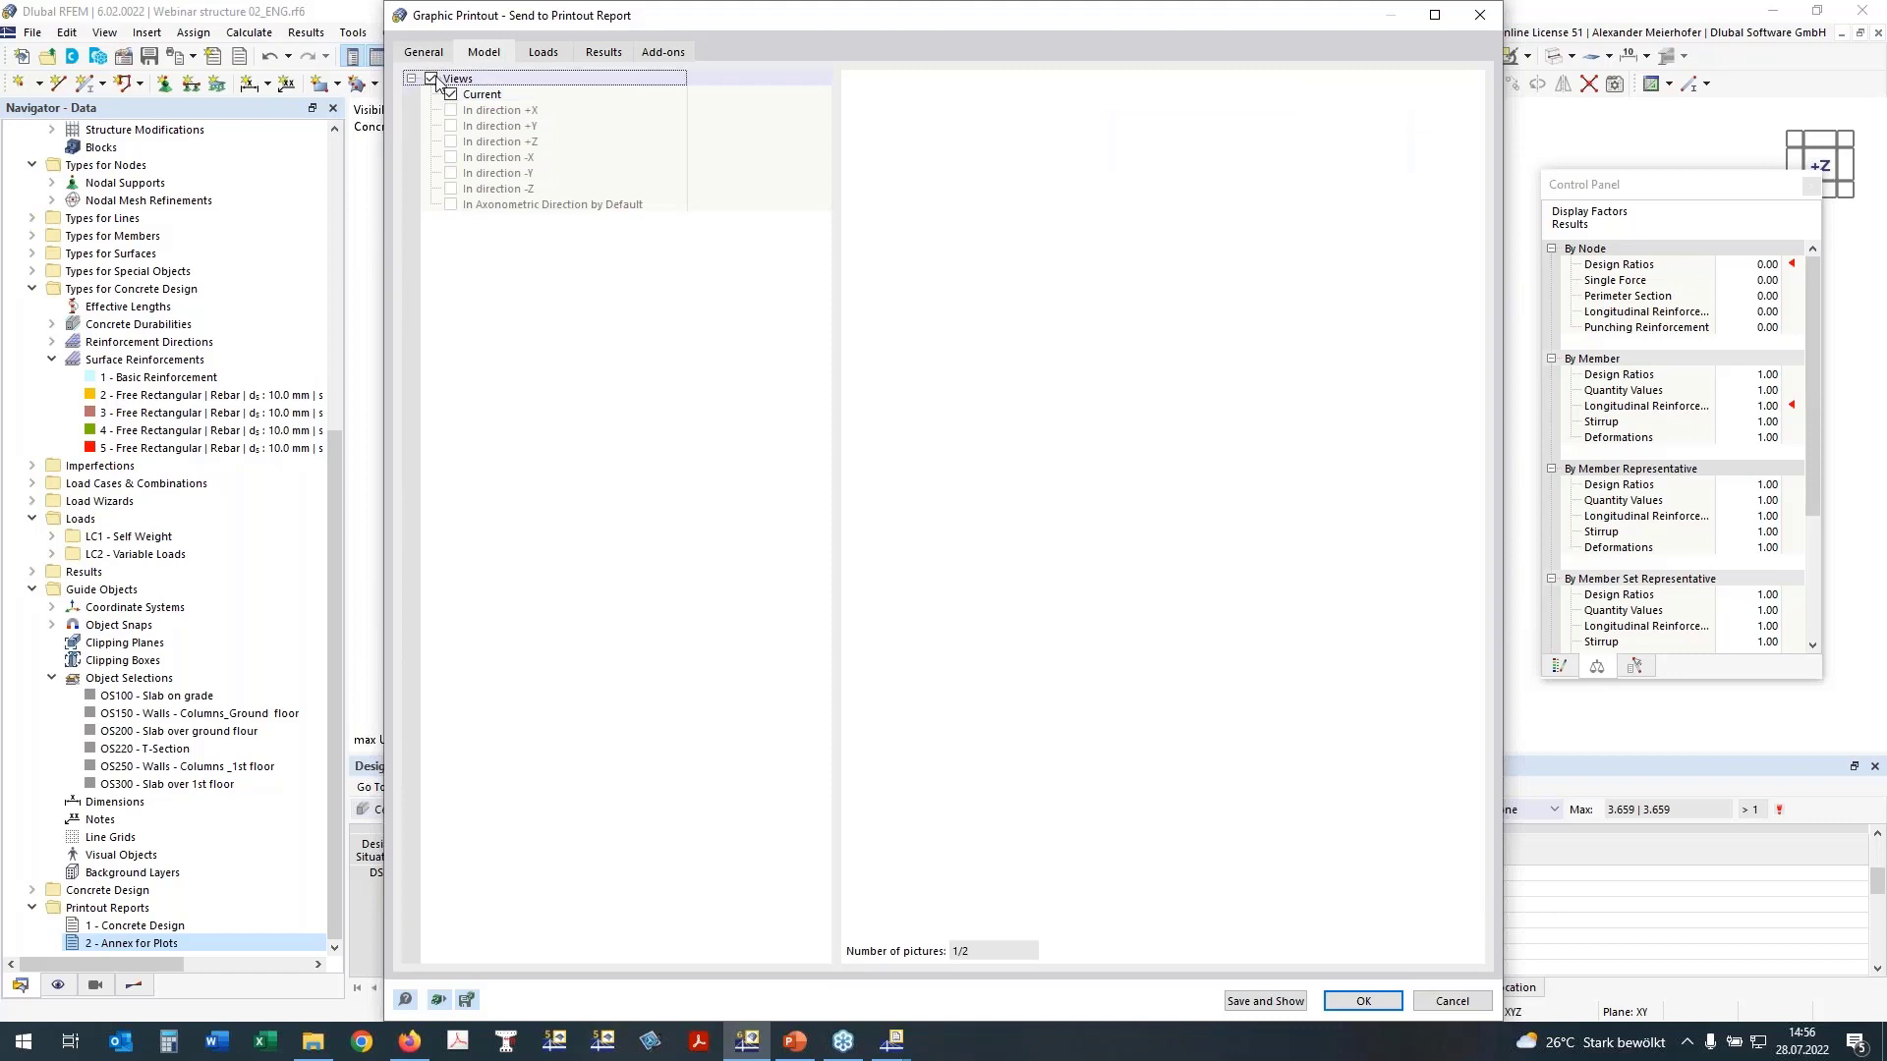
left_click(530, 54)
left_click(432, 80)
left_click(595, 54)
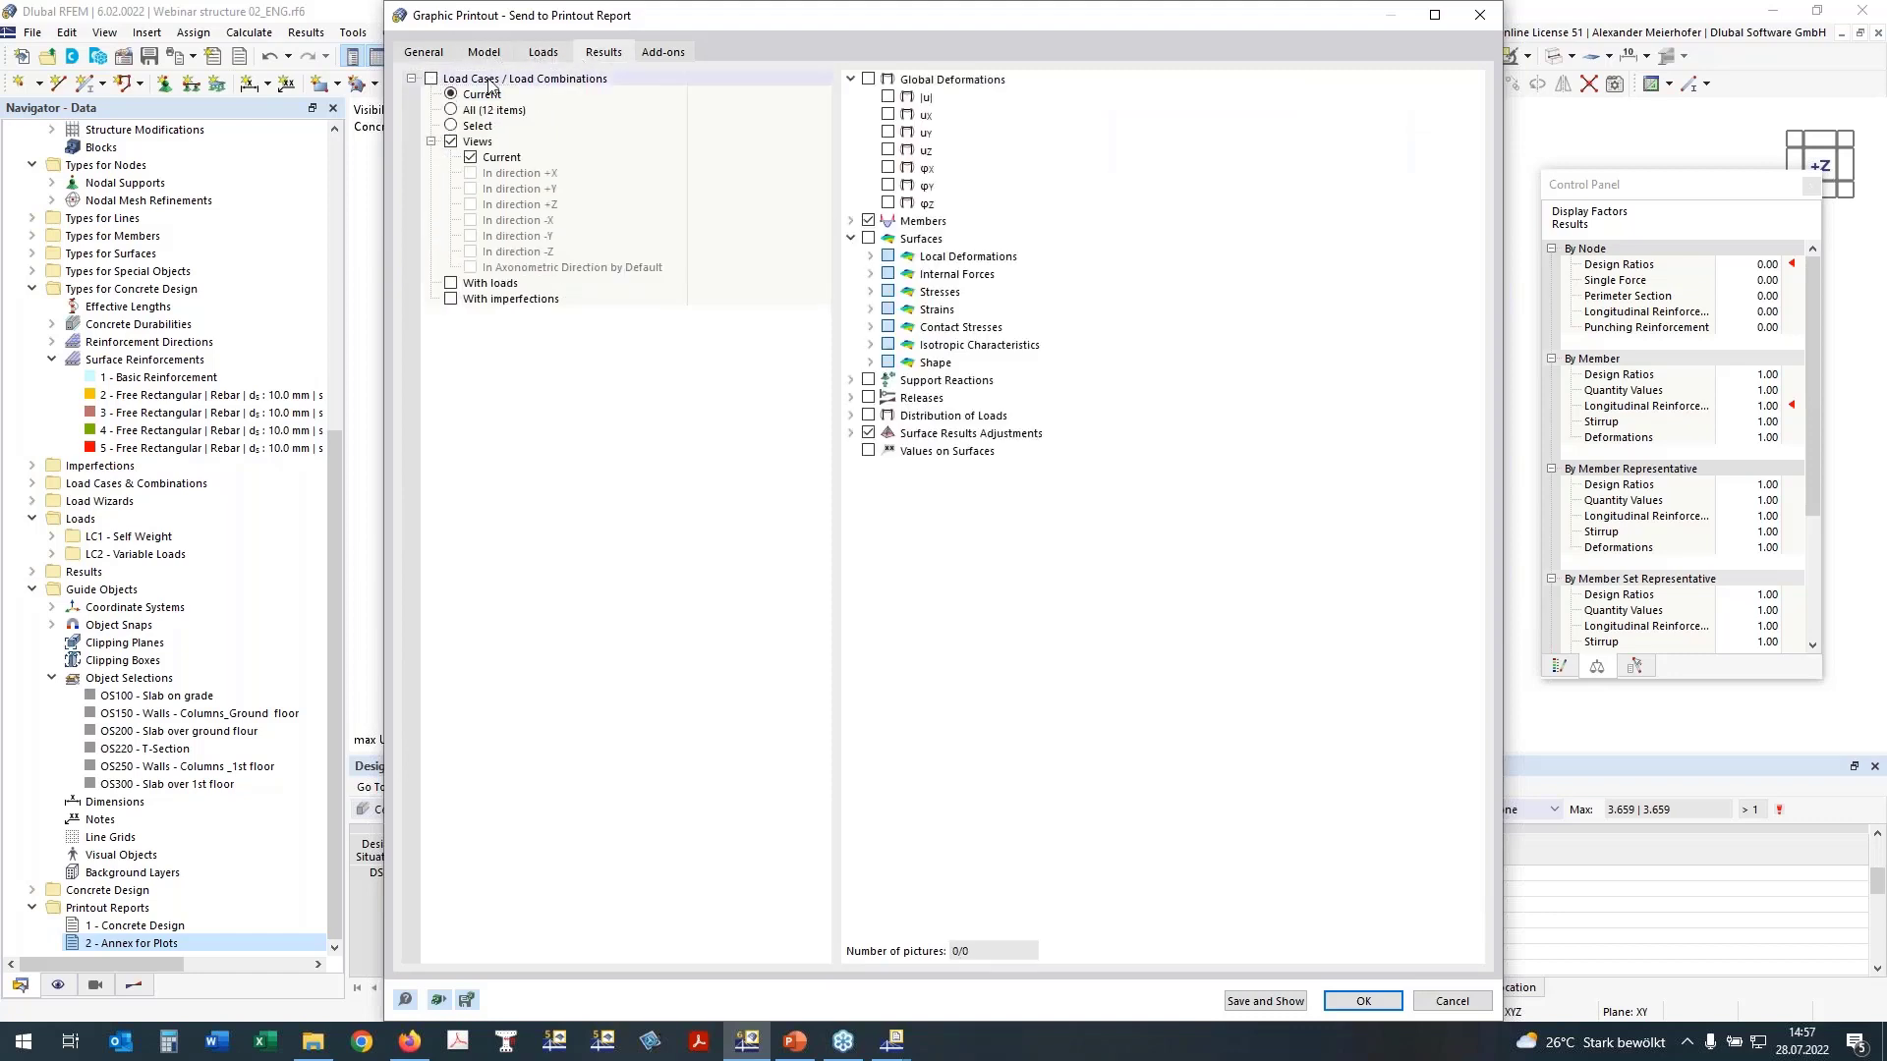
Step: Select the surface ultimate limit state checks UL0101.01 to UL0101.04 as Concrete Design pictures
left_click(661, 53)
left_click_drag(883, 19, 695, 19)
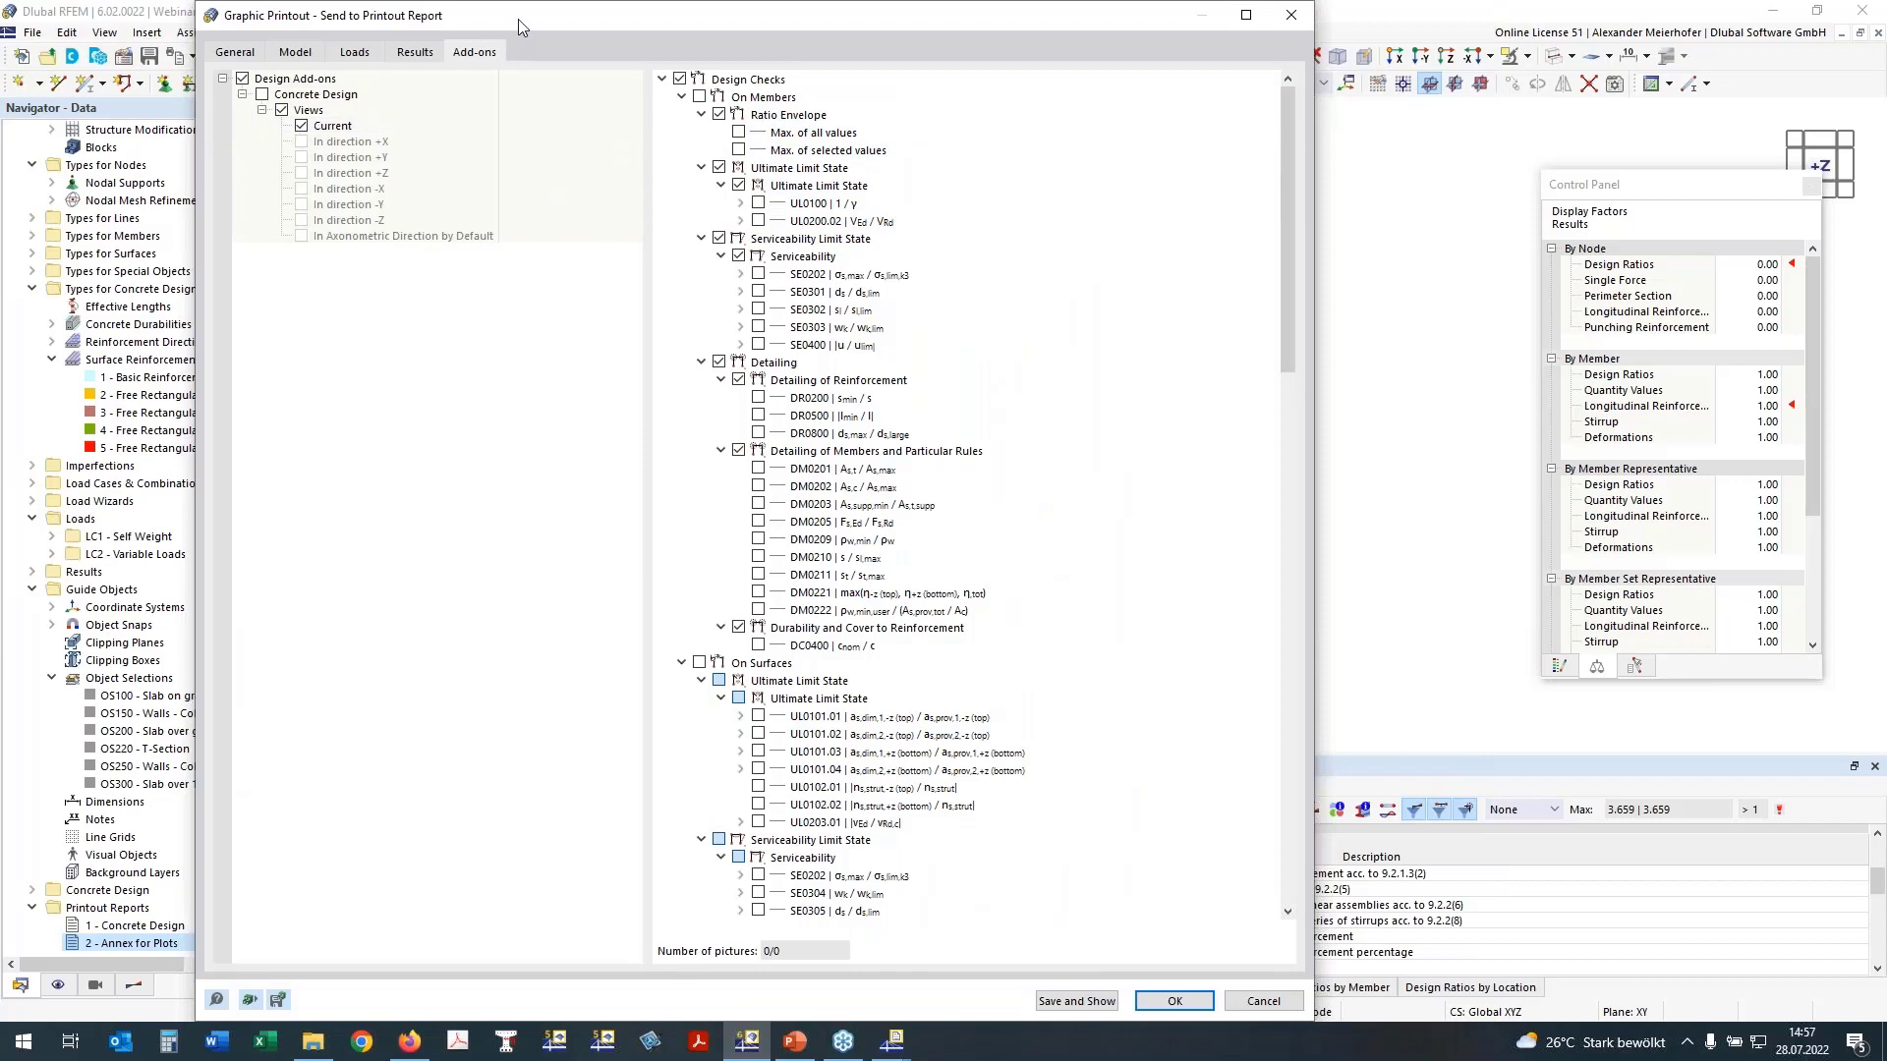
left_click_drag(568, 24, 757, 40)
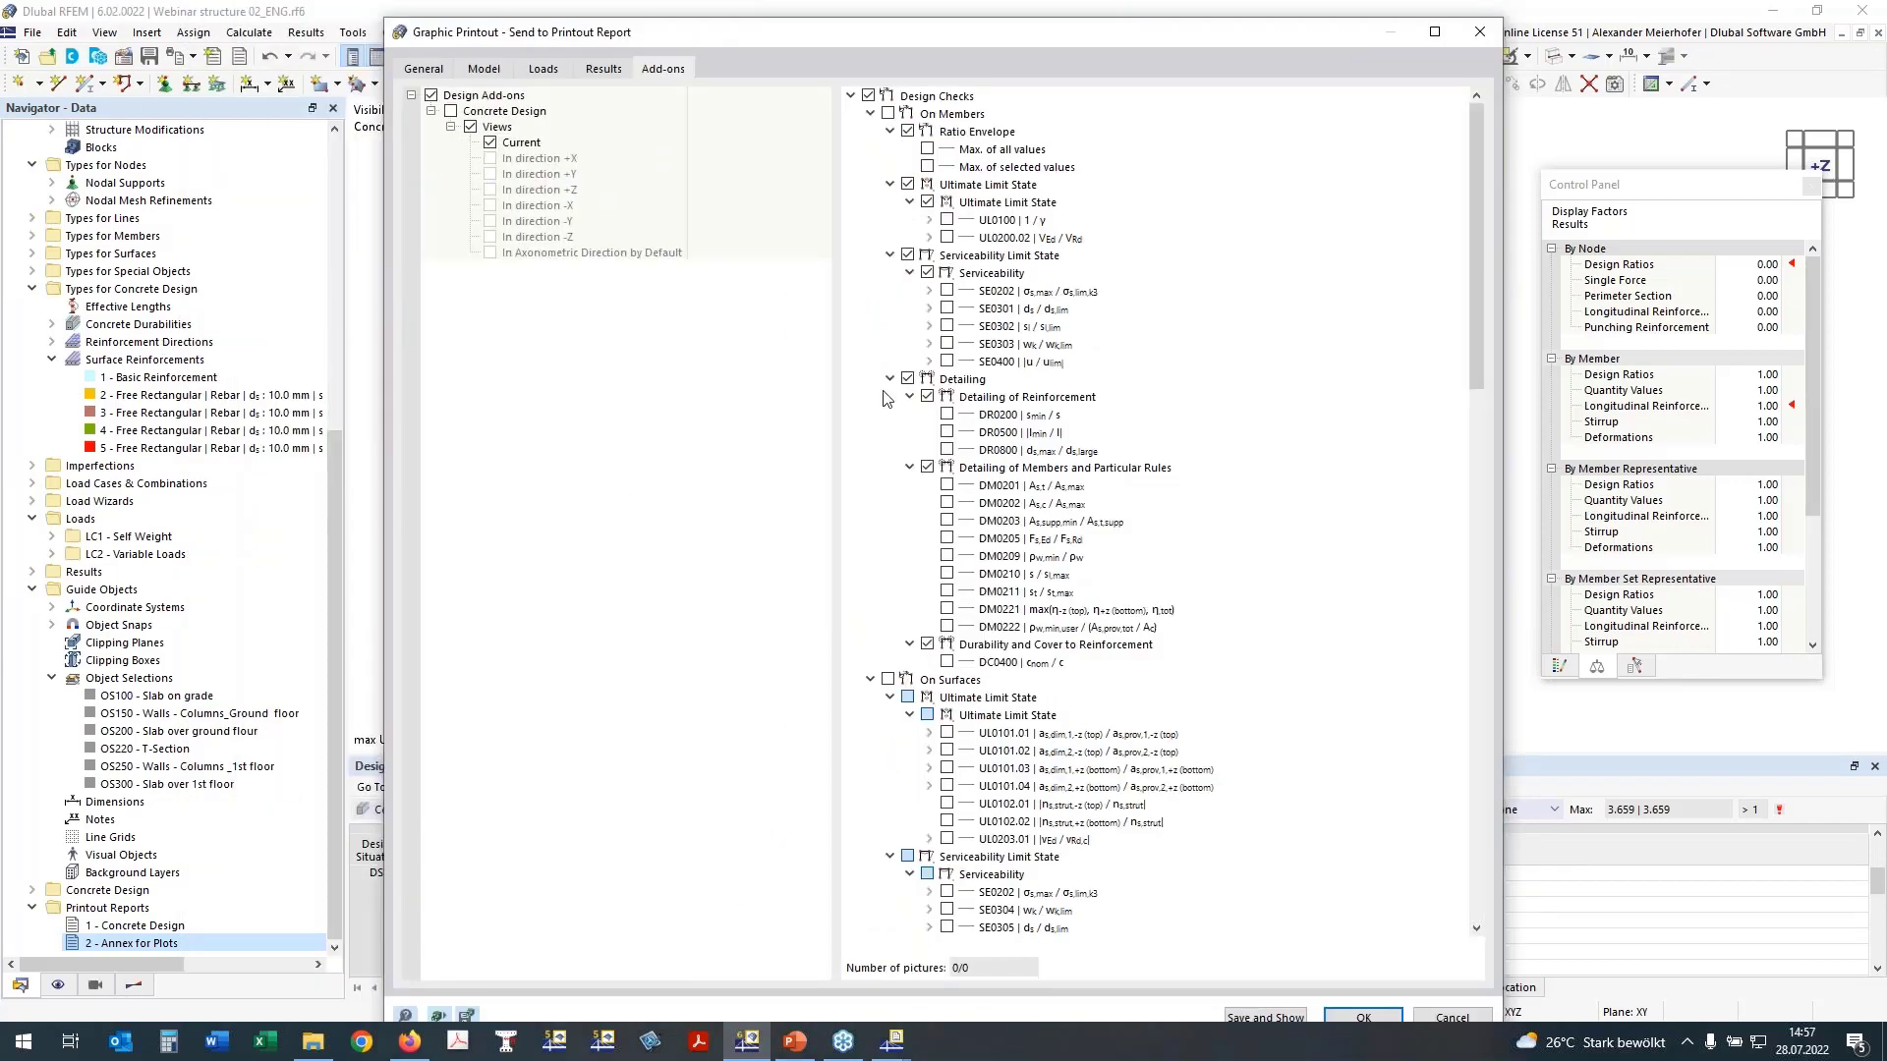
left_click(869, 114)
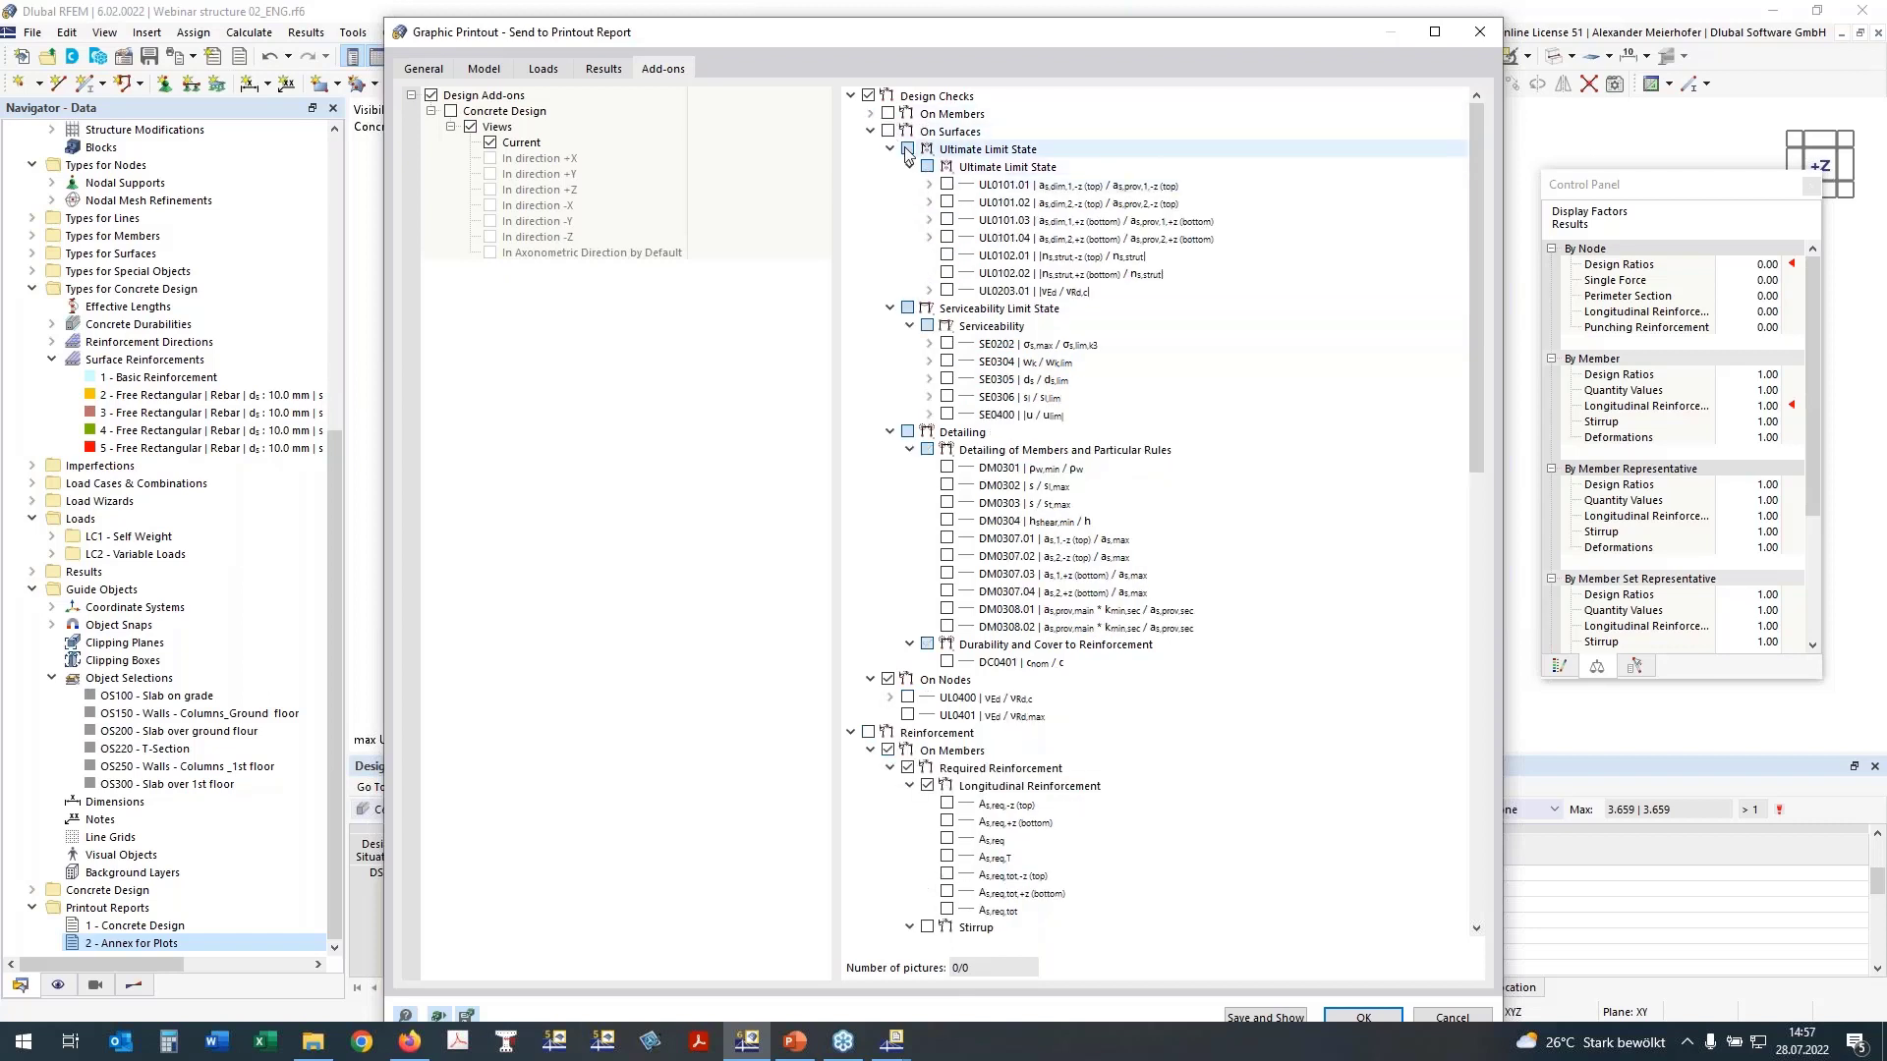
left_click(888, 131)
left_click(946, 185)
left_click(946, 203)
left_click(946, 220)
left_click(946, 238)
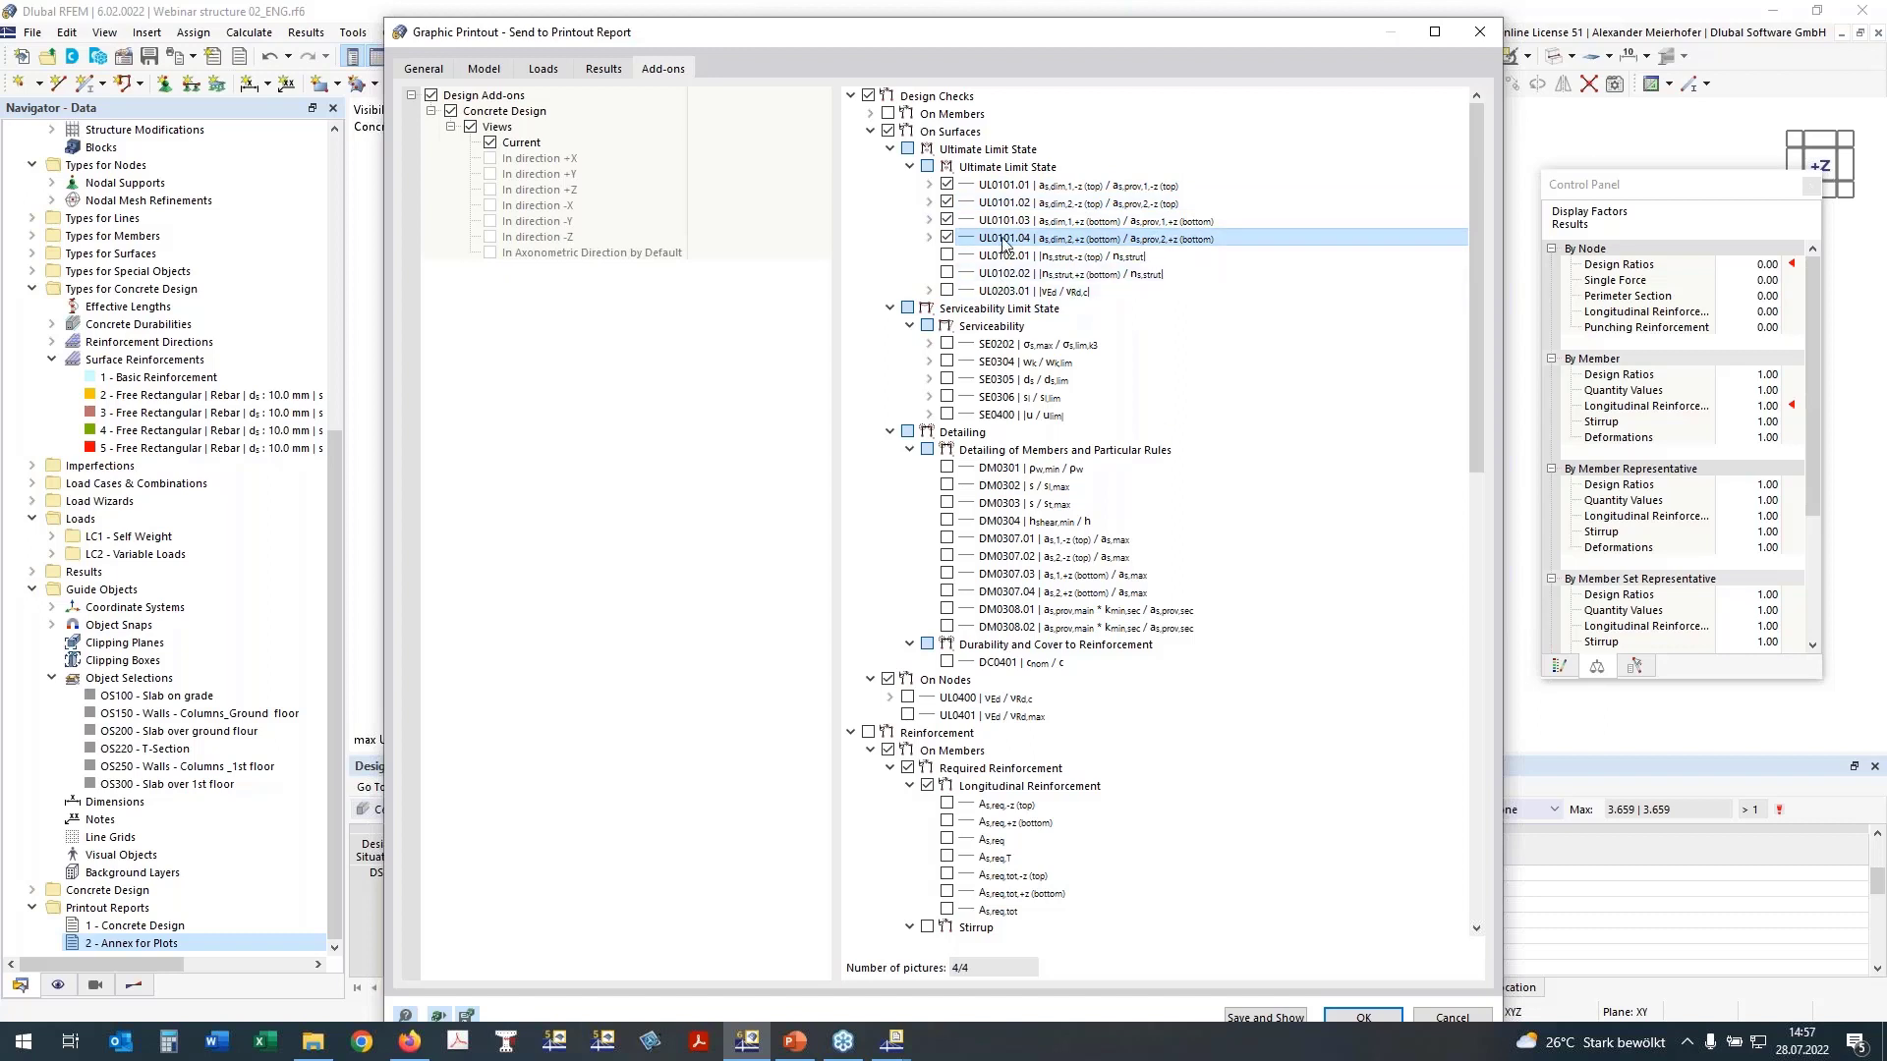
Step: Include the surface serviceability checks SE0304 with top and bottom crack widths wk and SE0400 with deformation uz
left_click(946, 362)
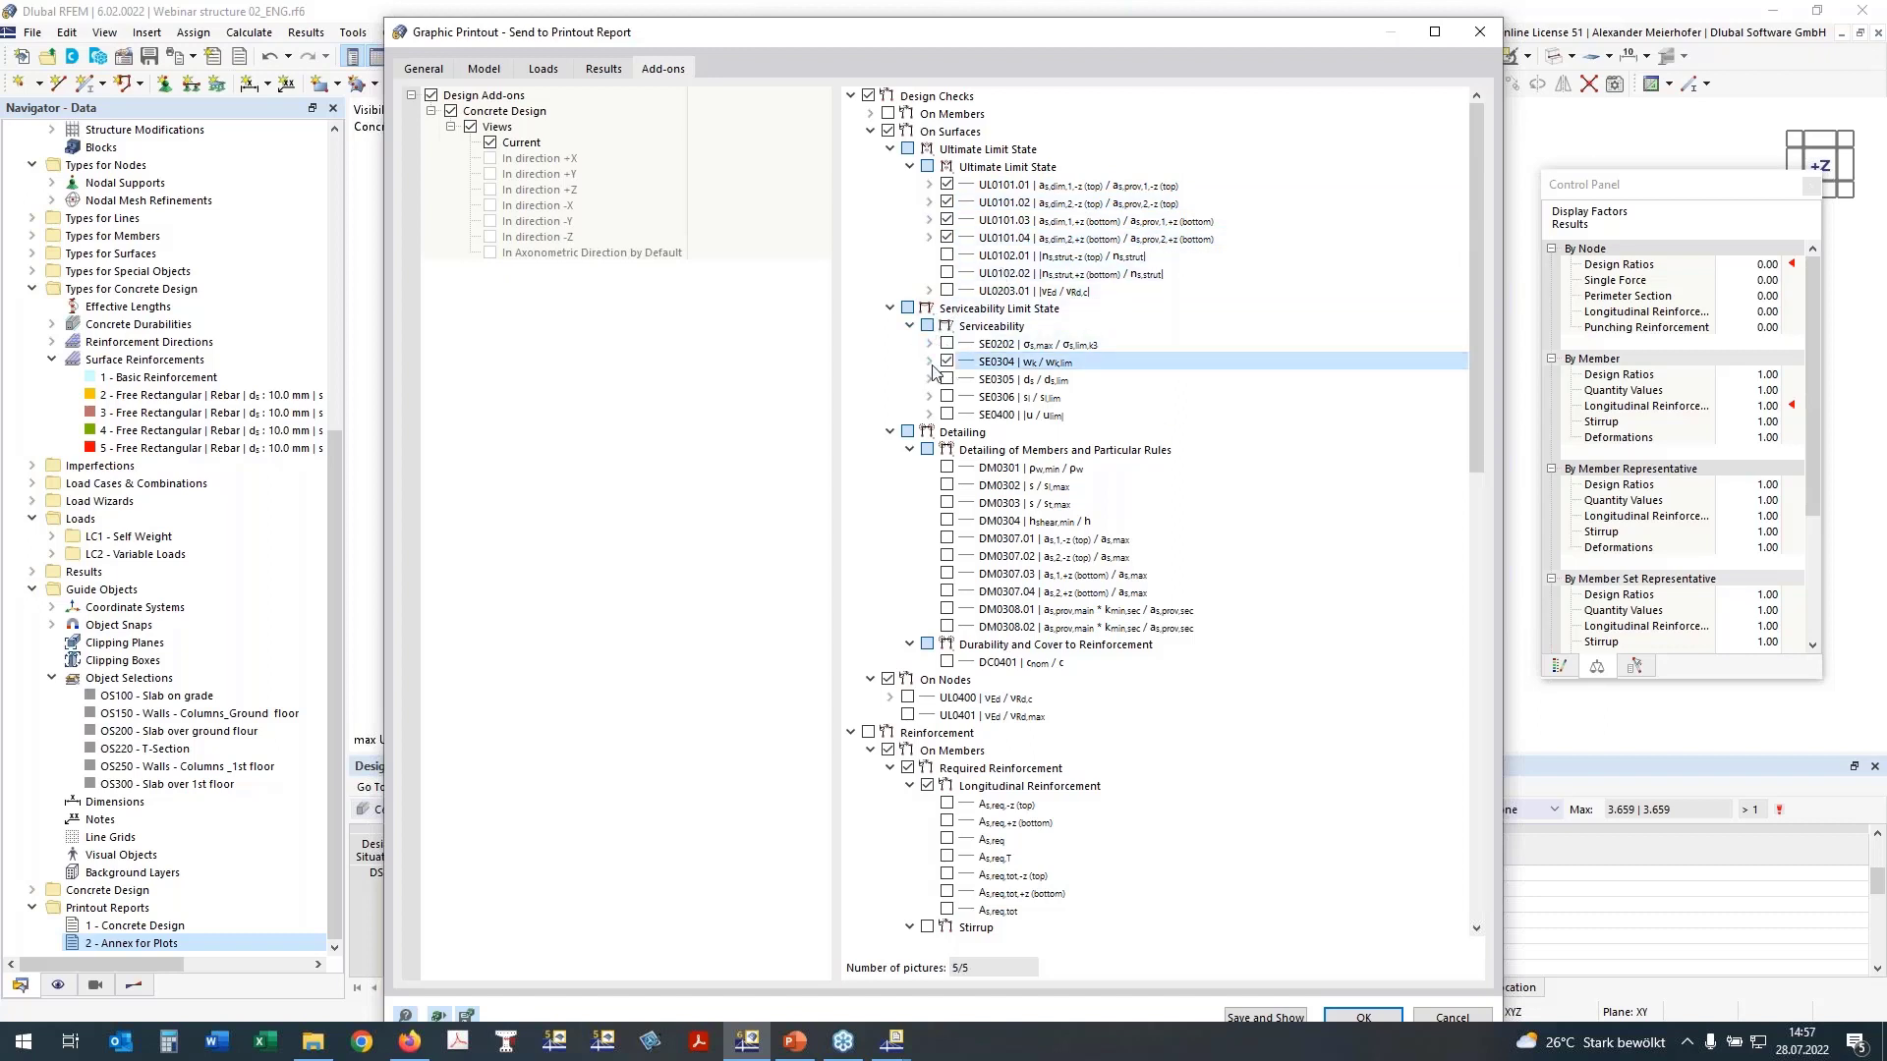
left_click(929, 362)
left_click(966, 379)
left_click(965, 397)
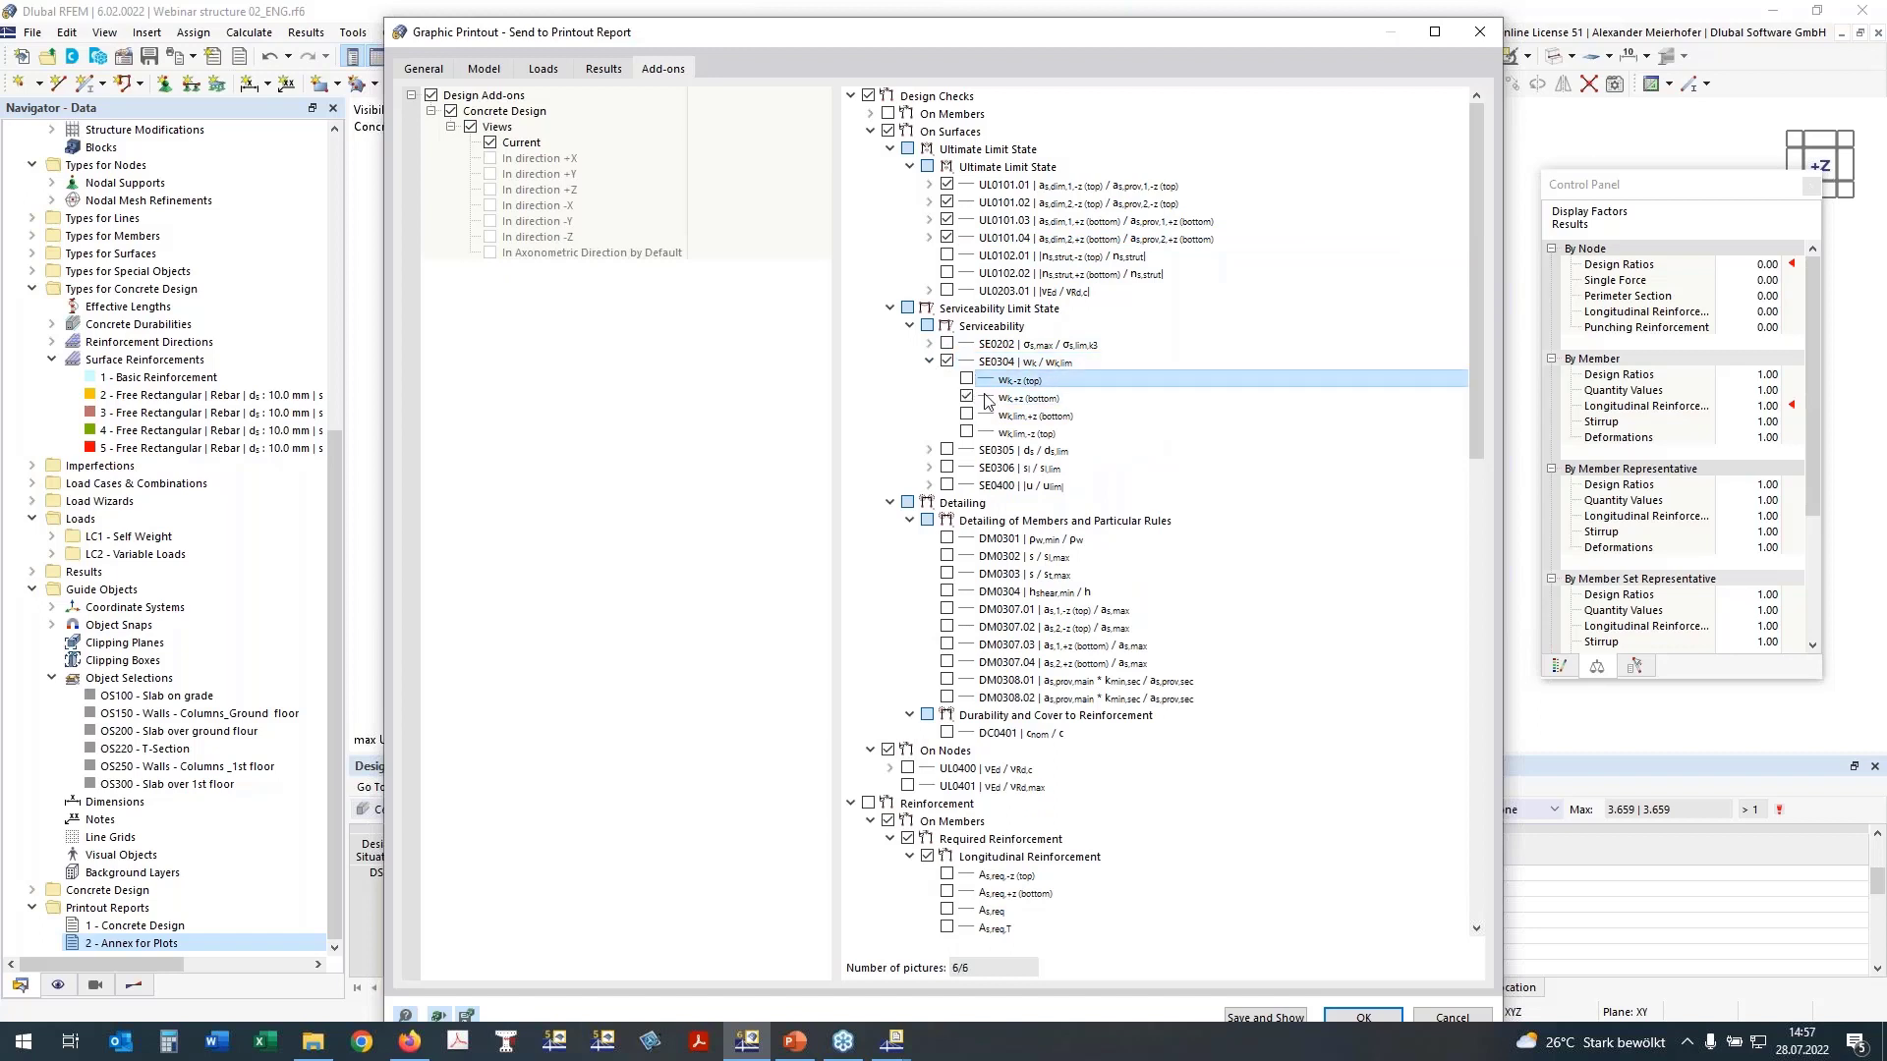
left_click(933, 488)
left_click(929, 486)
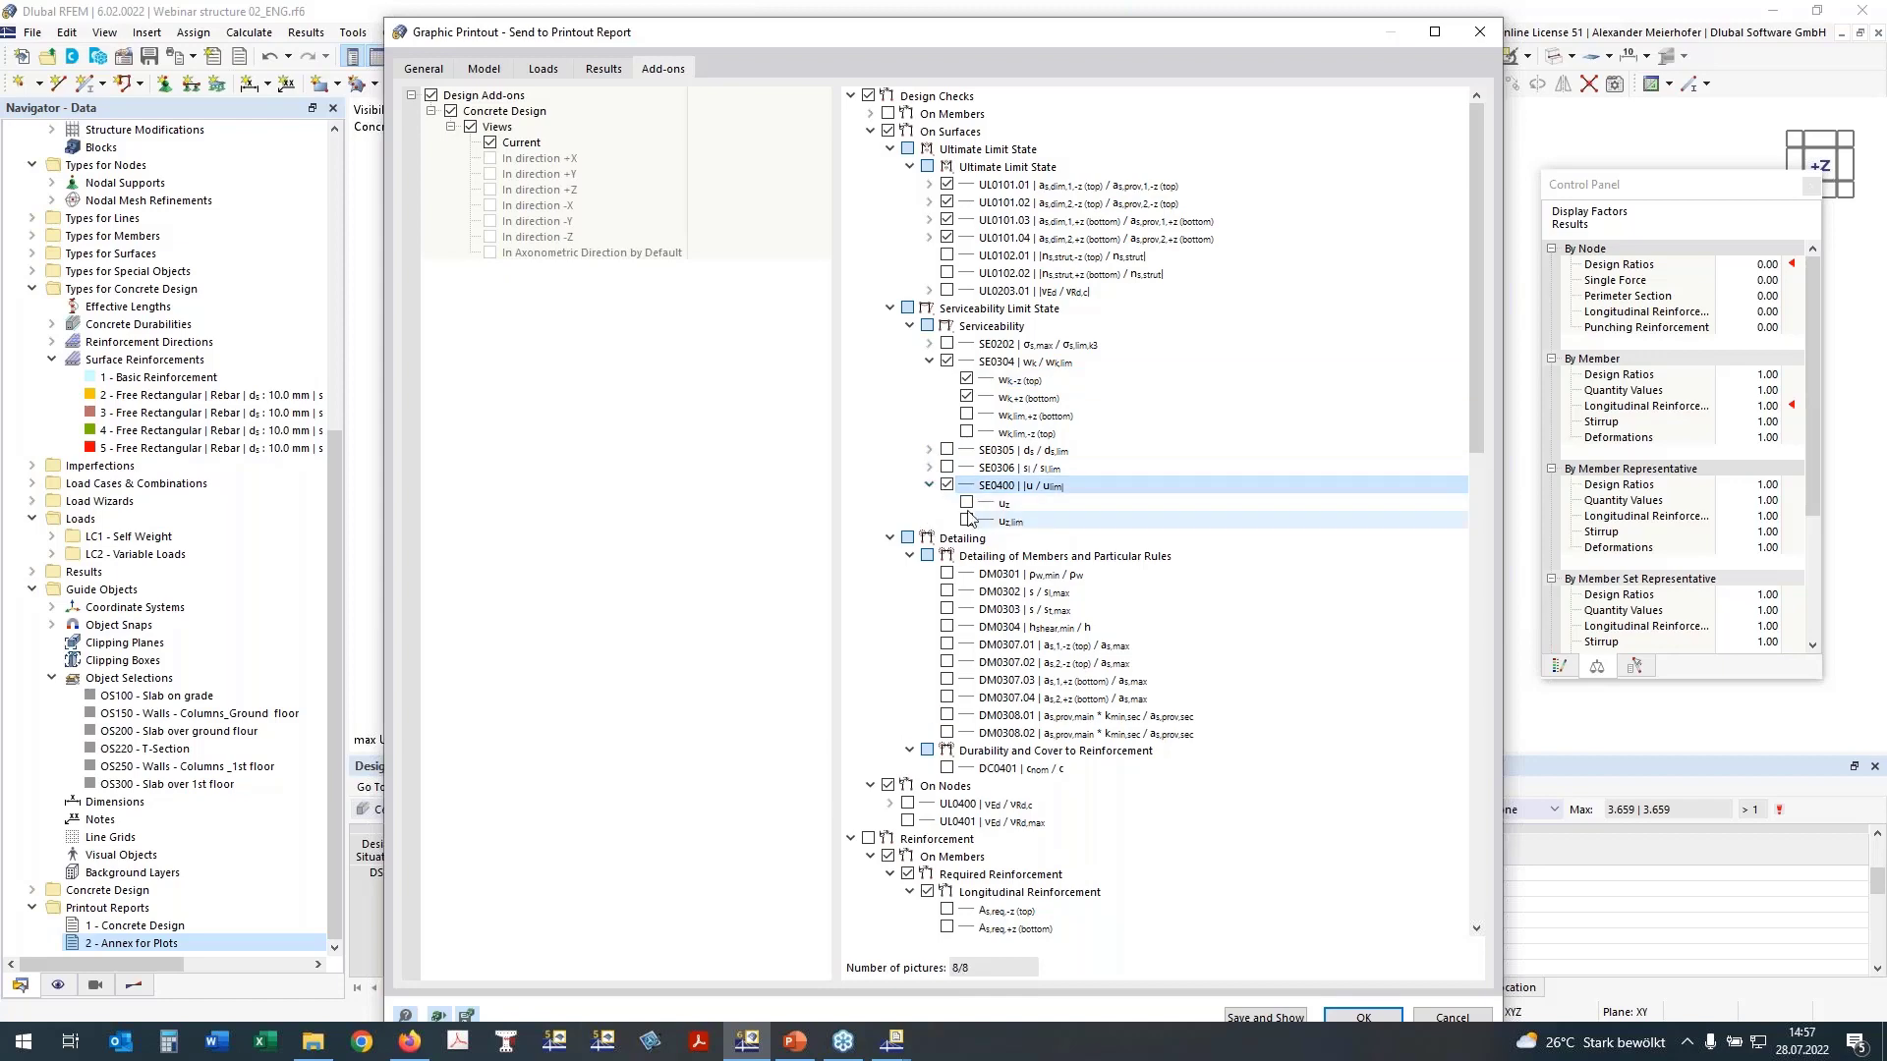
left_click(967, 503)
Step: Include the nodal punching check UL0400 together with its vEd picture
scroll(1042, 436, "down", 5)
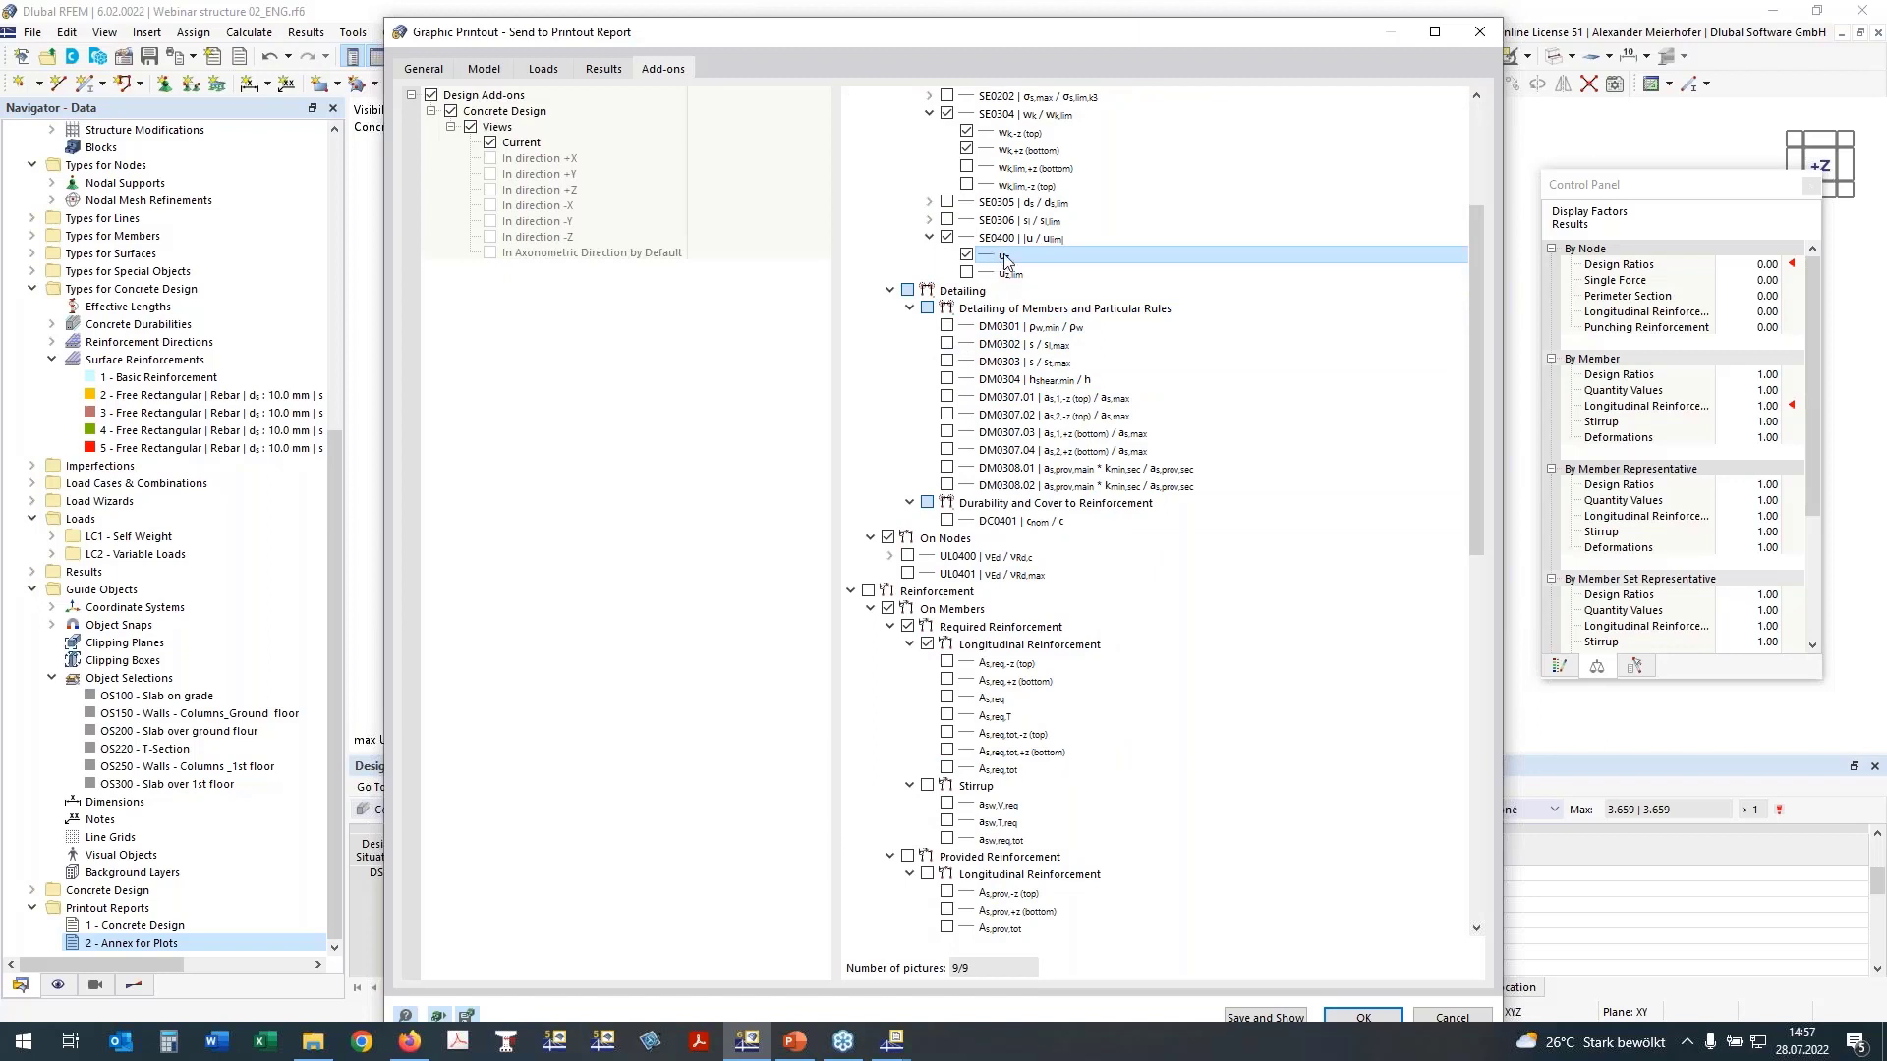
left_click(889, 290)
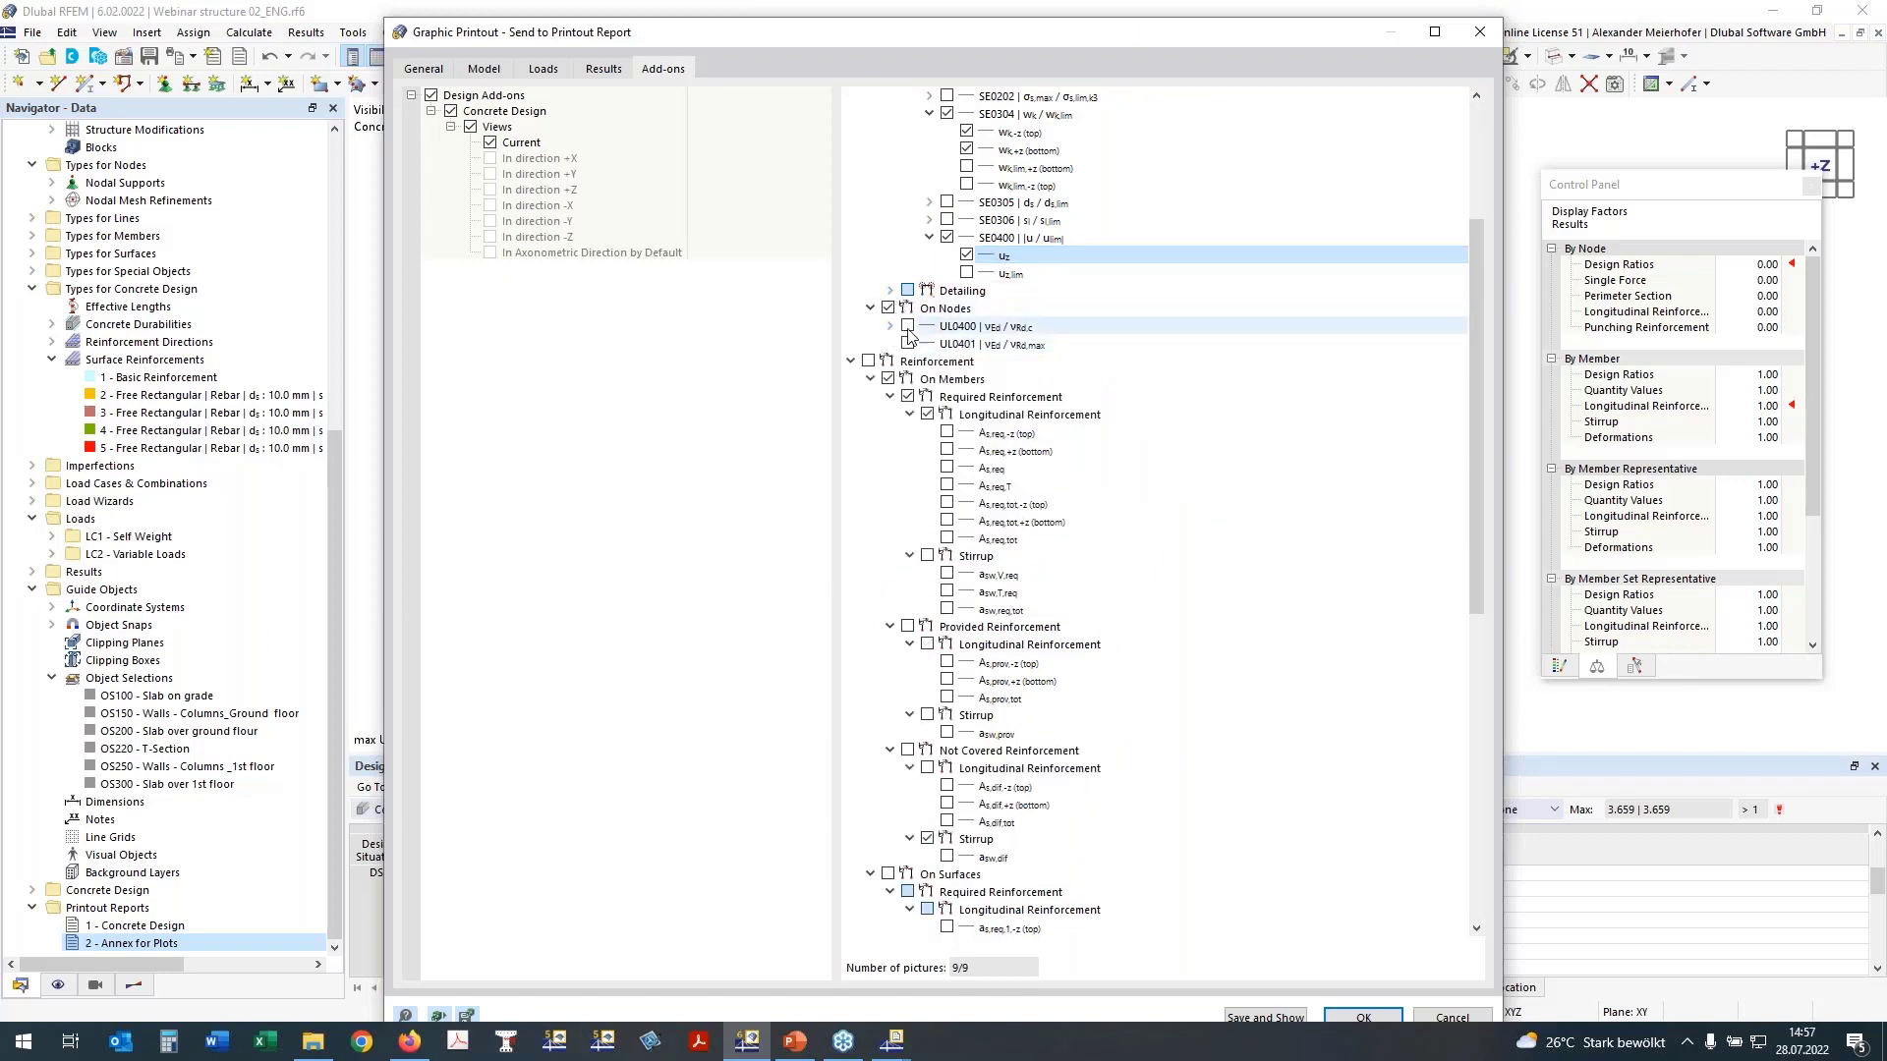
left_click(907, 330)
left_click(906, 326)
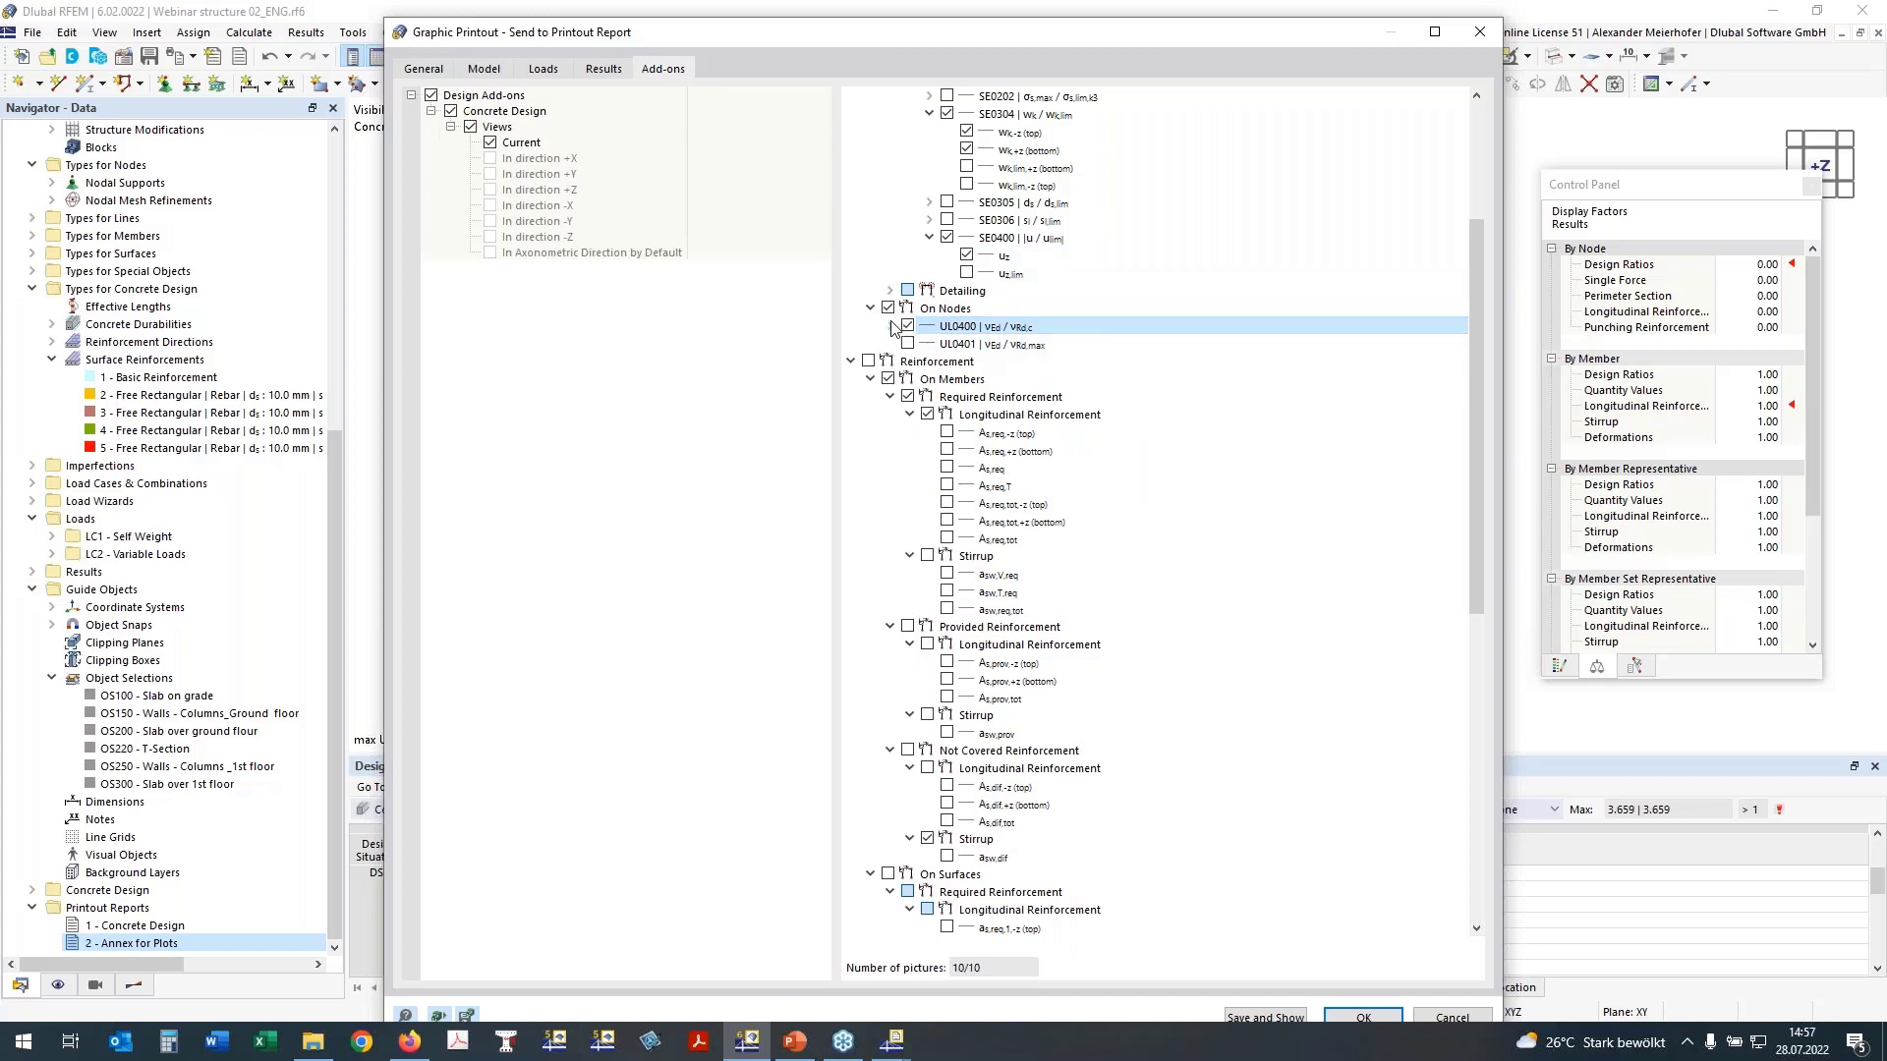
left_click(890, 327)
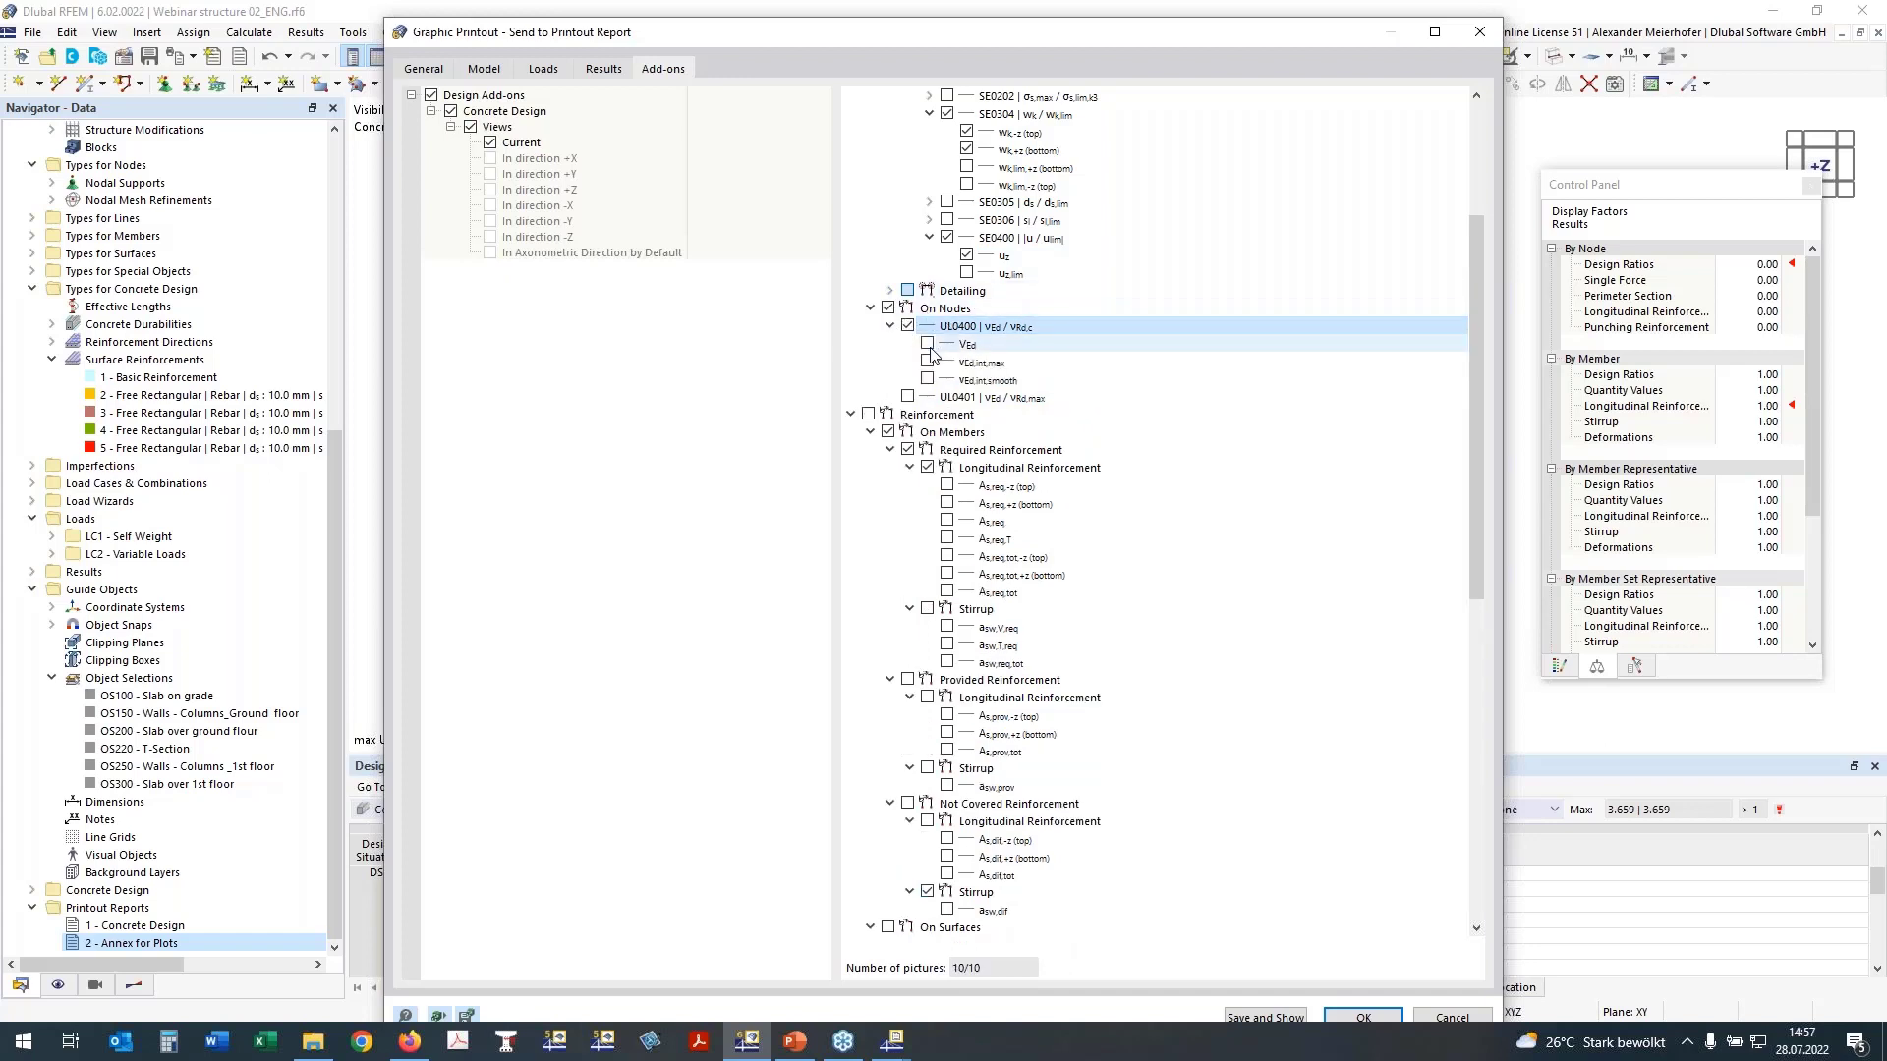
left_click(968, 347)
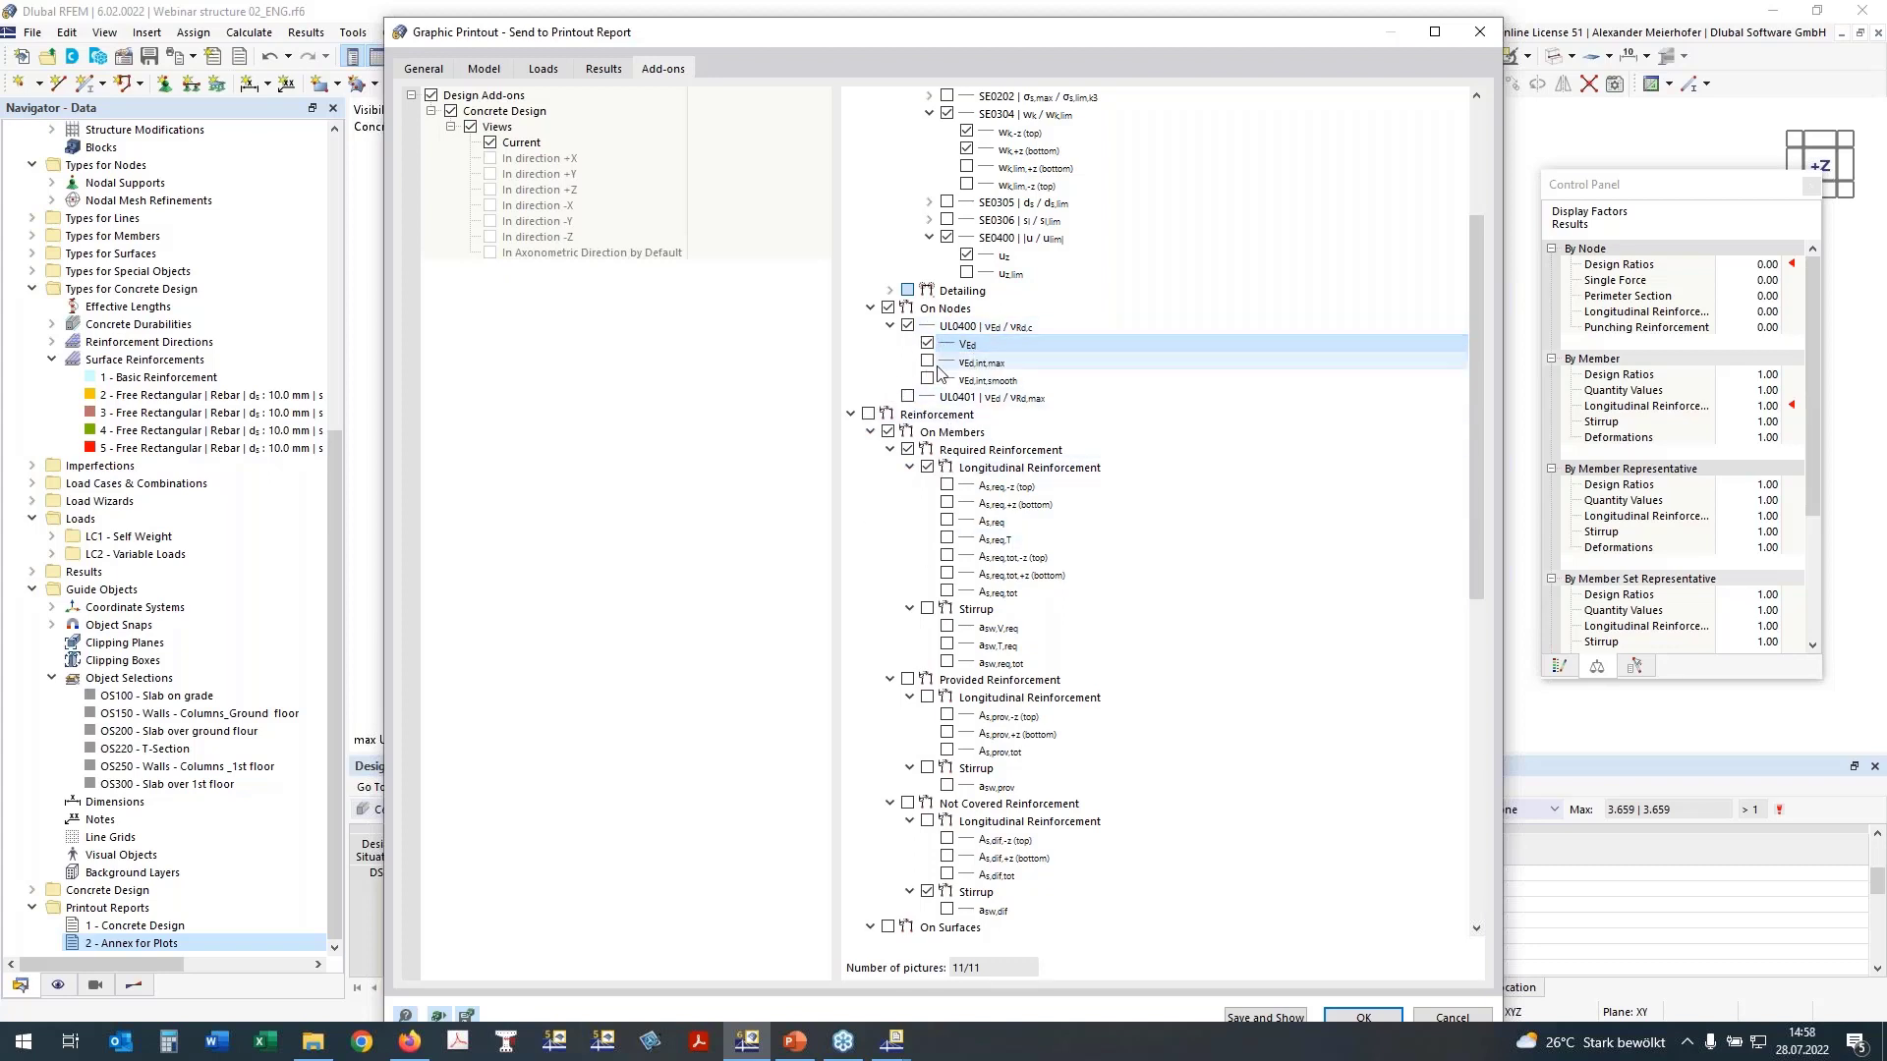
Step: Exclude member reinforcement and include the required longitudinal surface reinforcement as,req,1 and as,req,2 at top and bottom
left_click(870, 415)
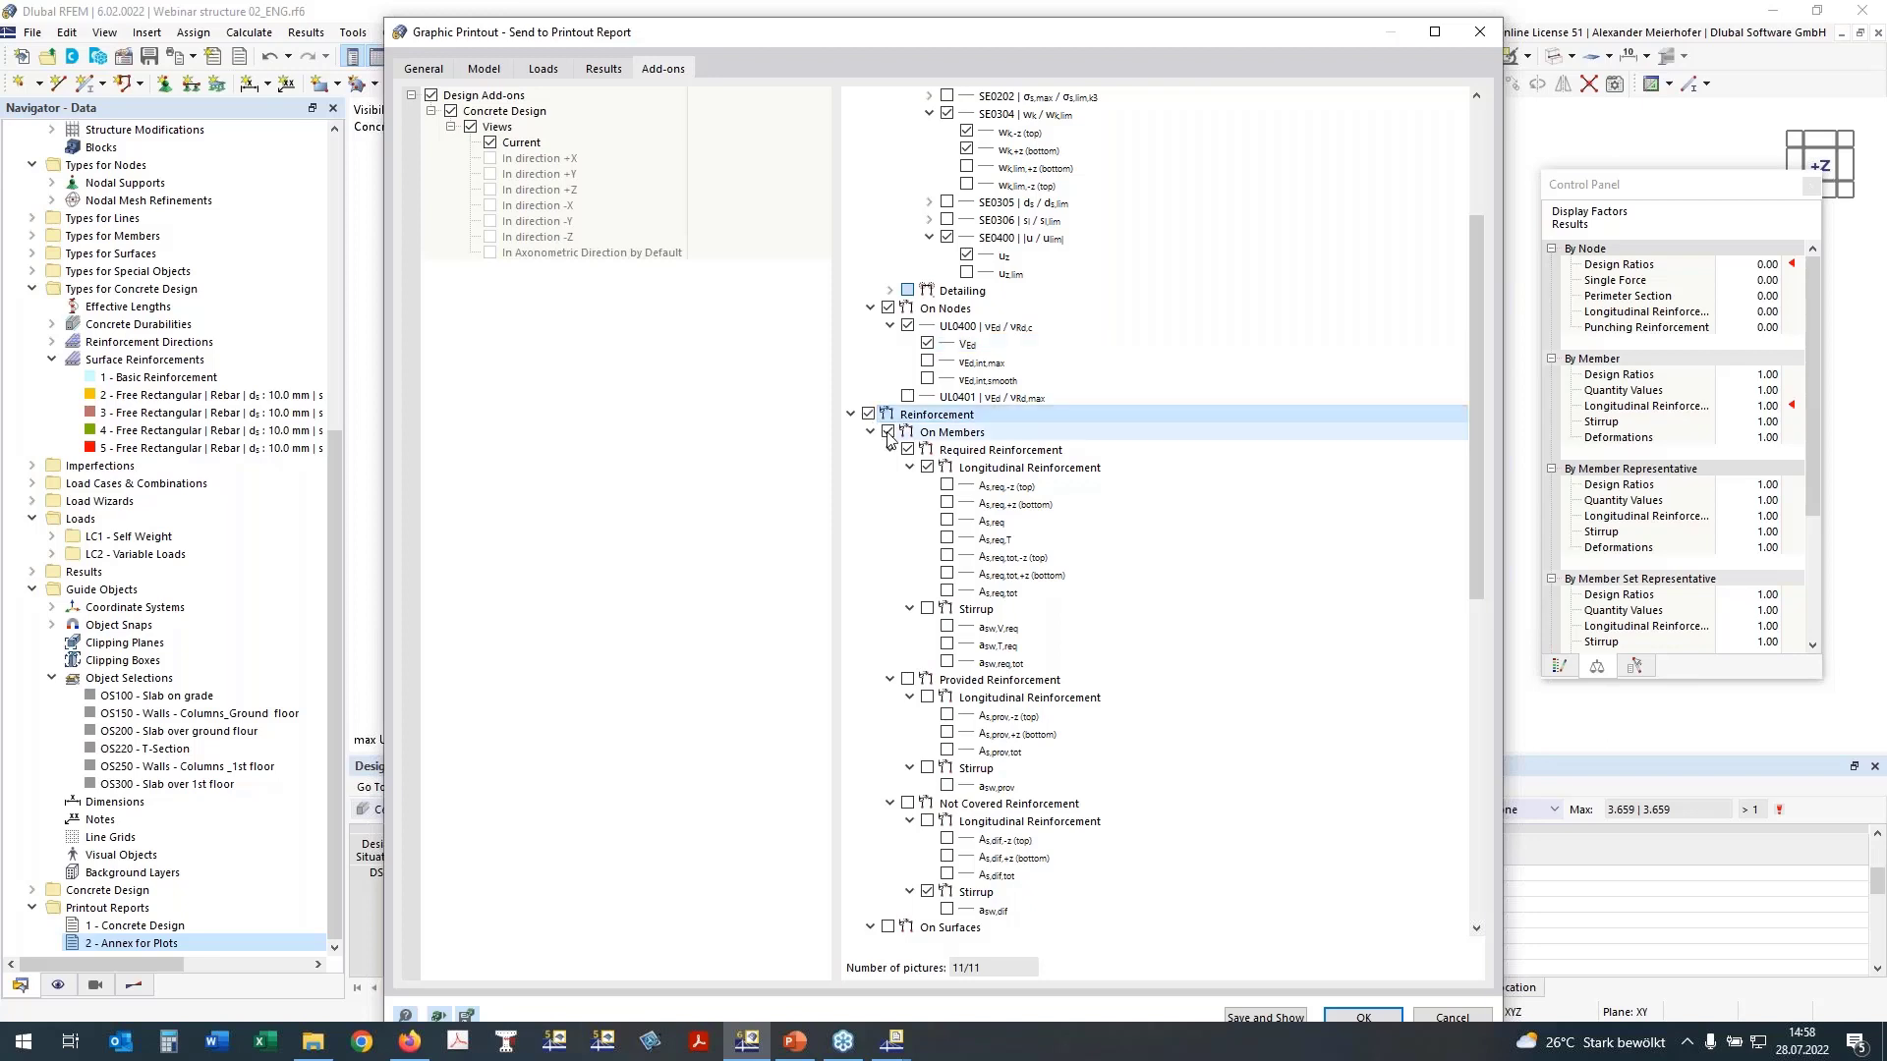
left_click(888, 432)
left_click(871, 432)
left_click(888, 449)
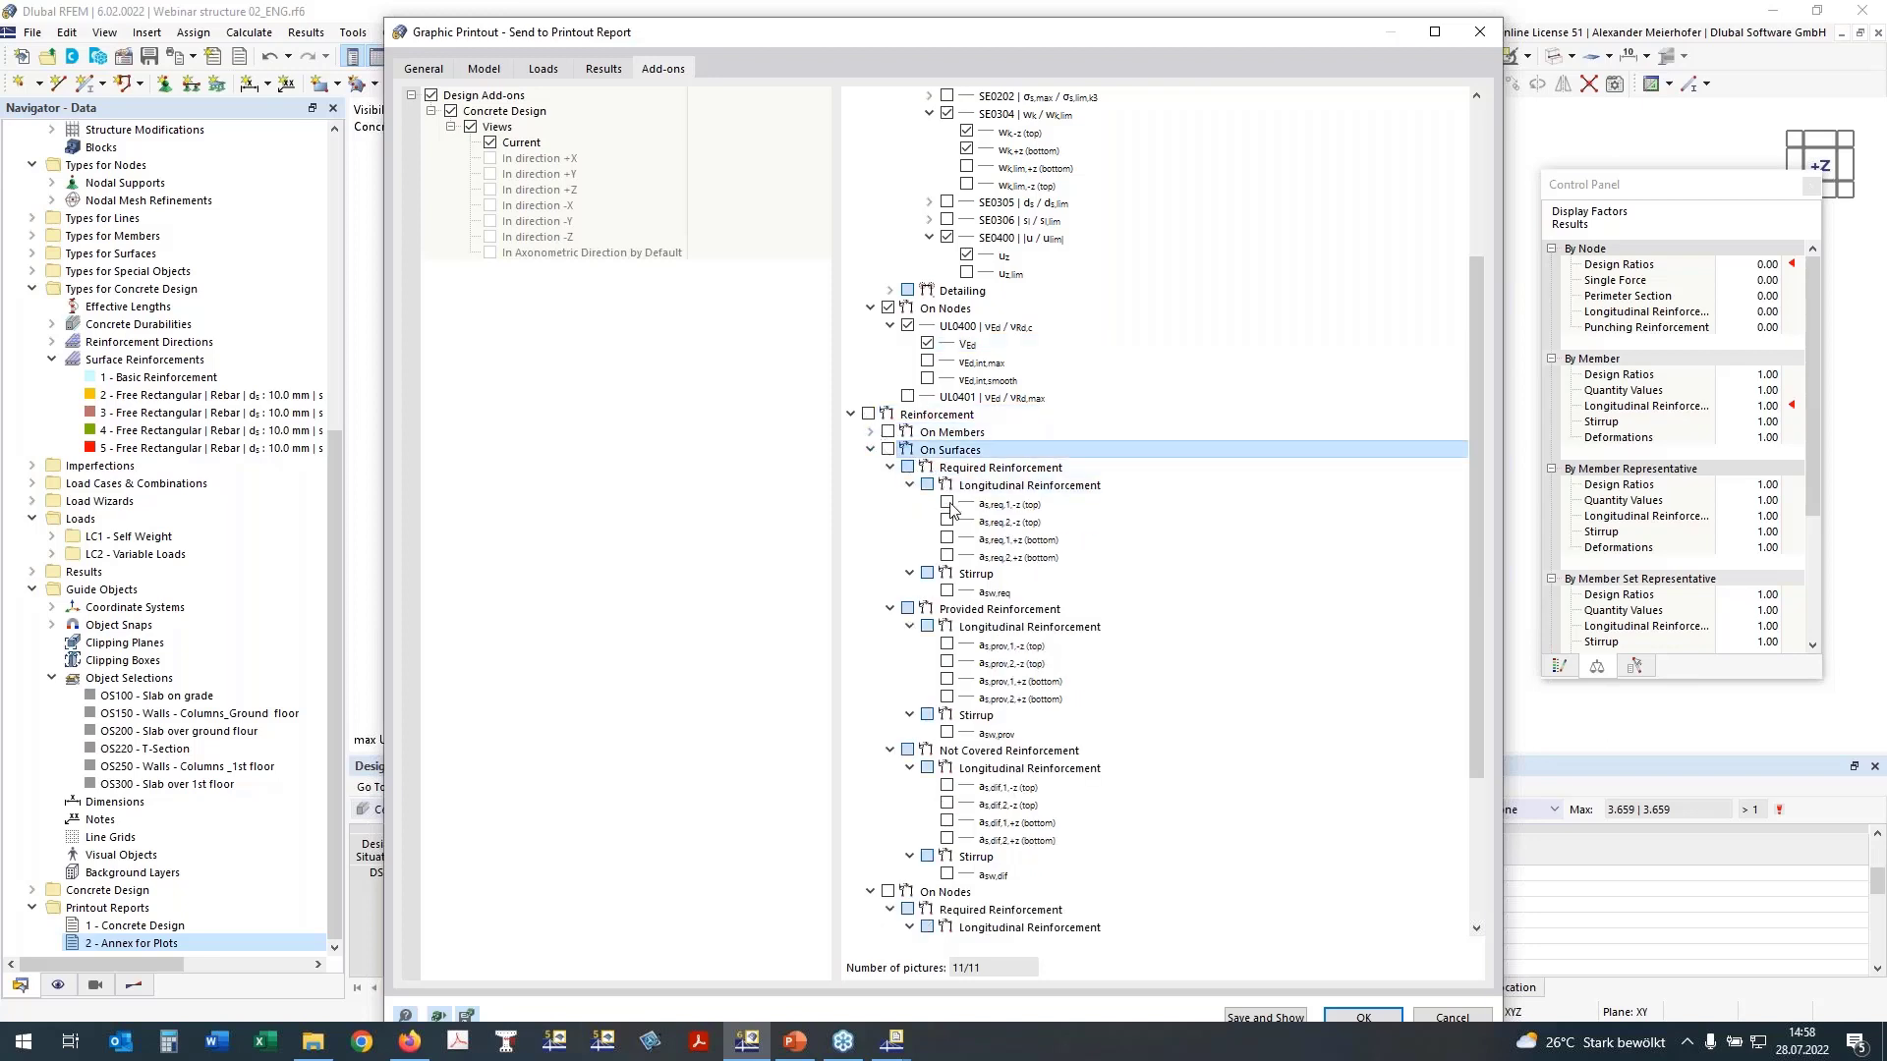
left_click(947, 503)
left_click(947, 521)
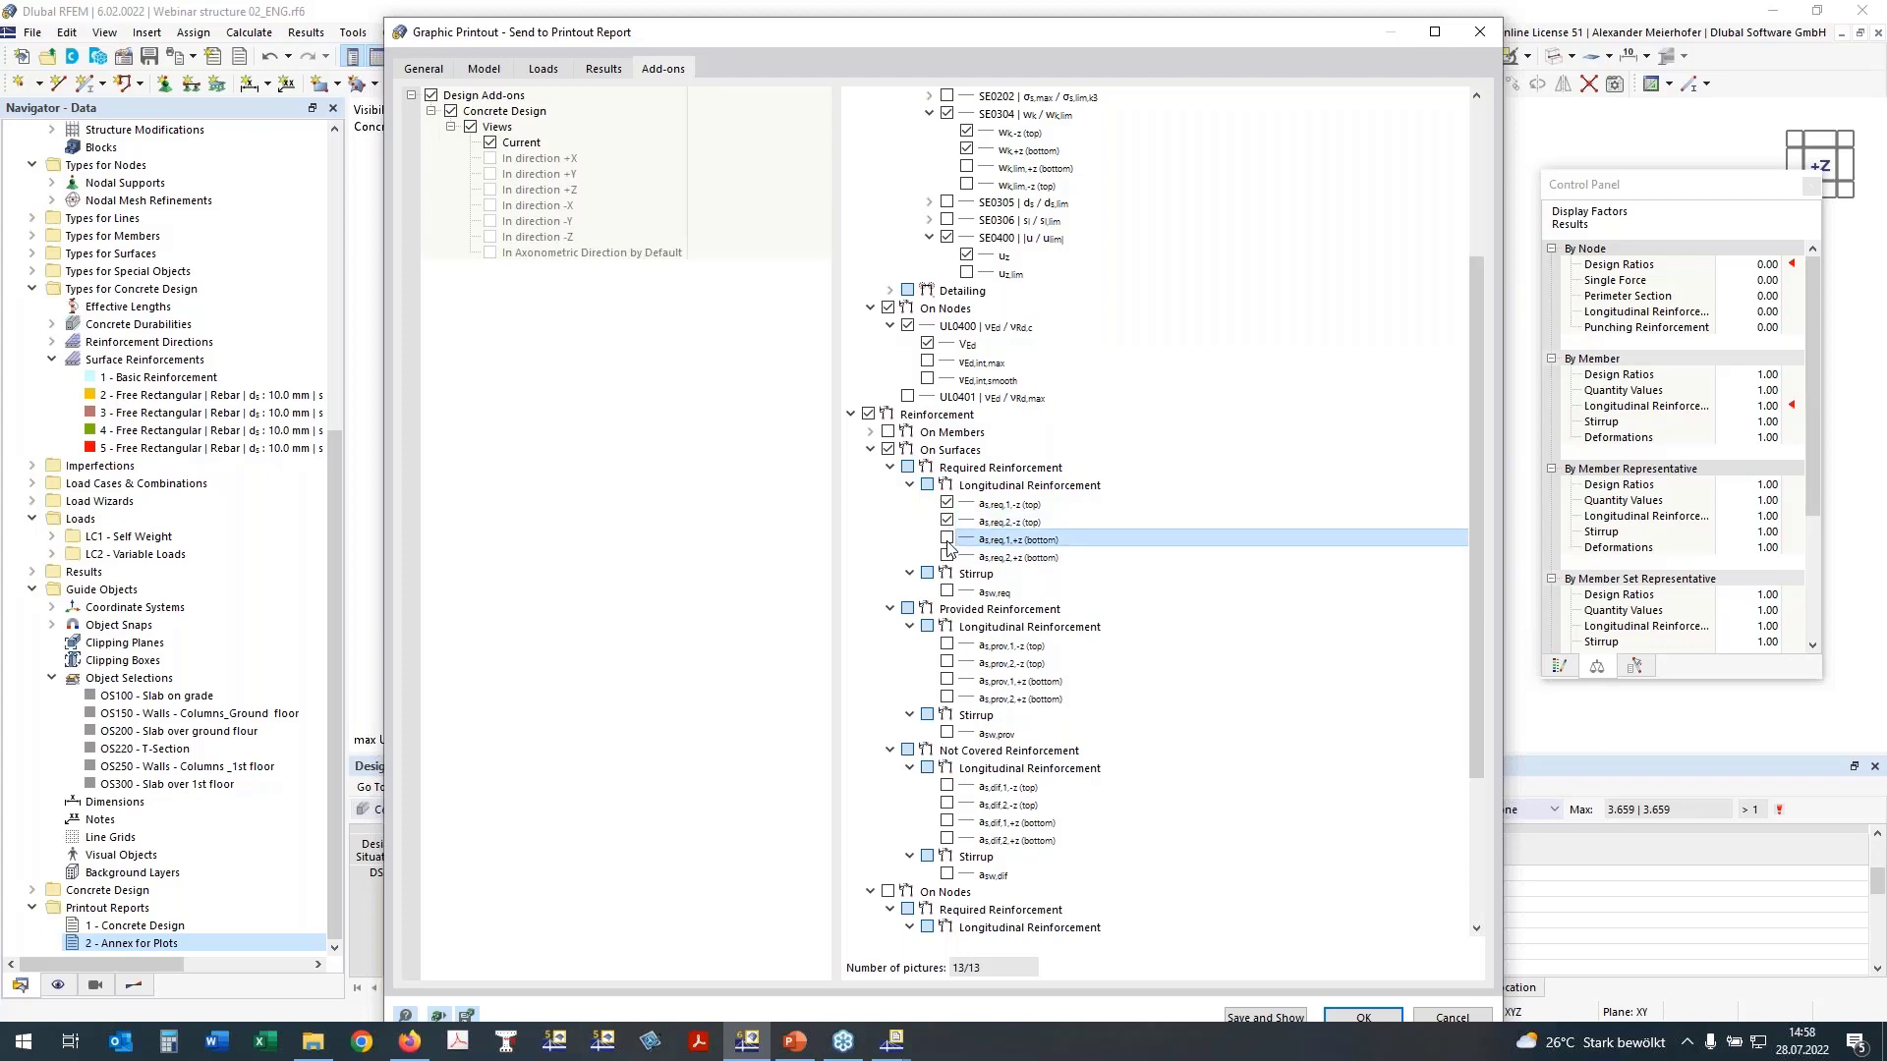
left_click(947, 556)
Step: Include the provided longitudinal surface reinforcement as,prov,1 and as,prov,2 at top and bottom
scroll(1026, 482, "down", 2)
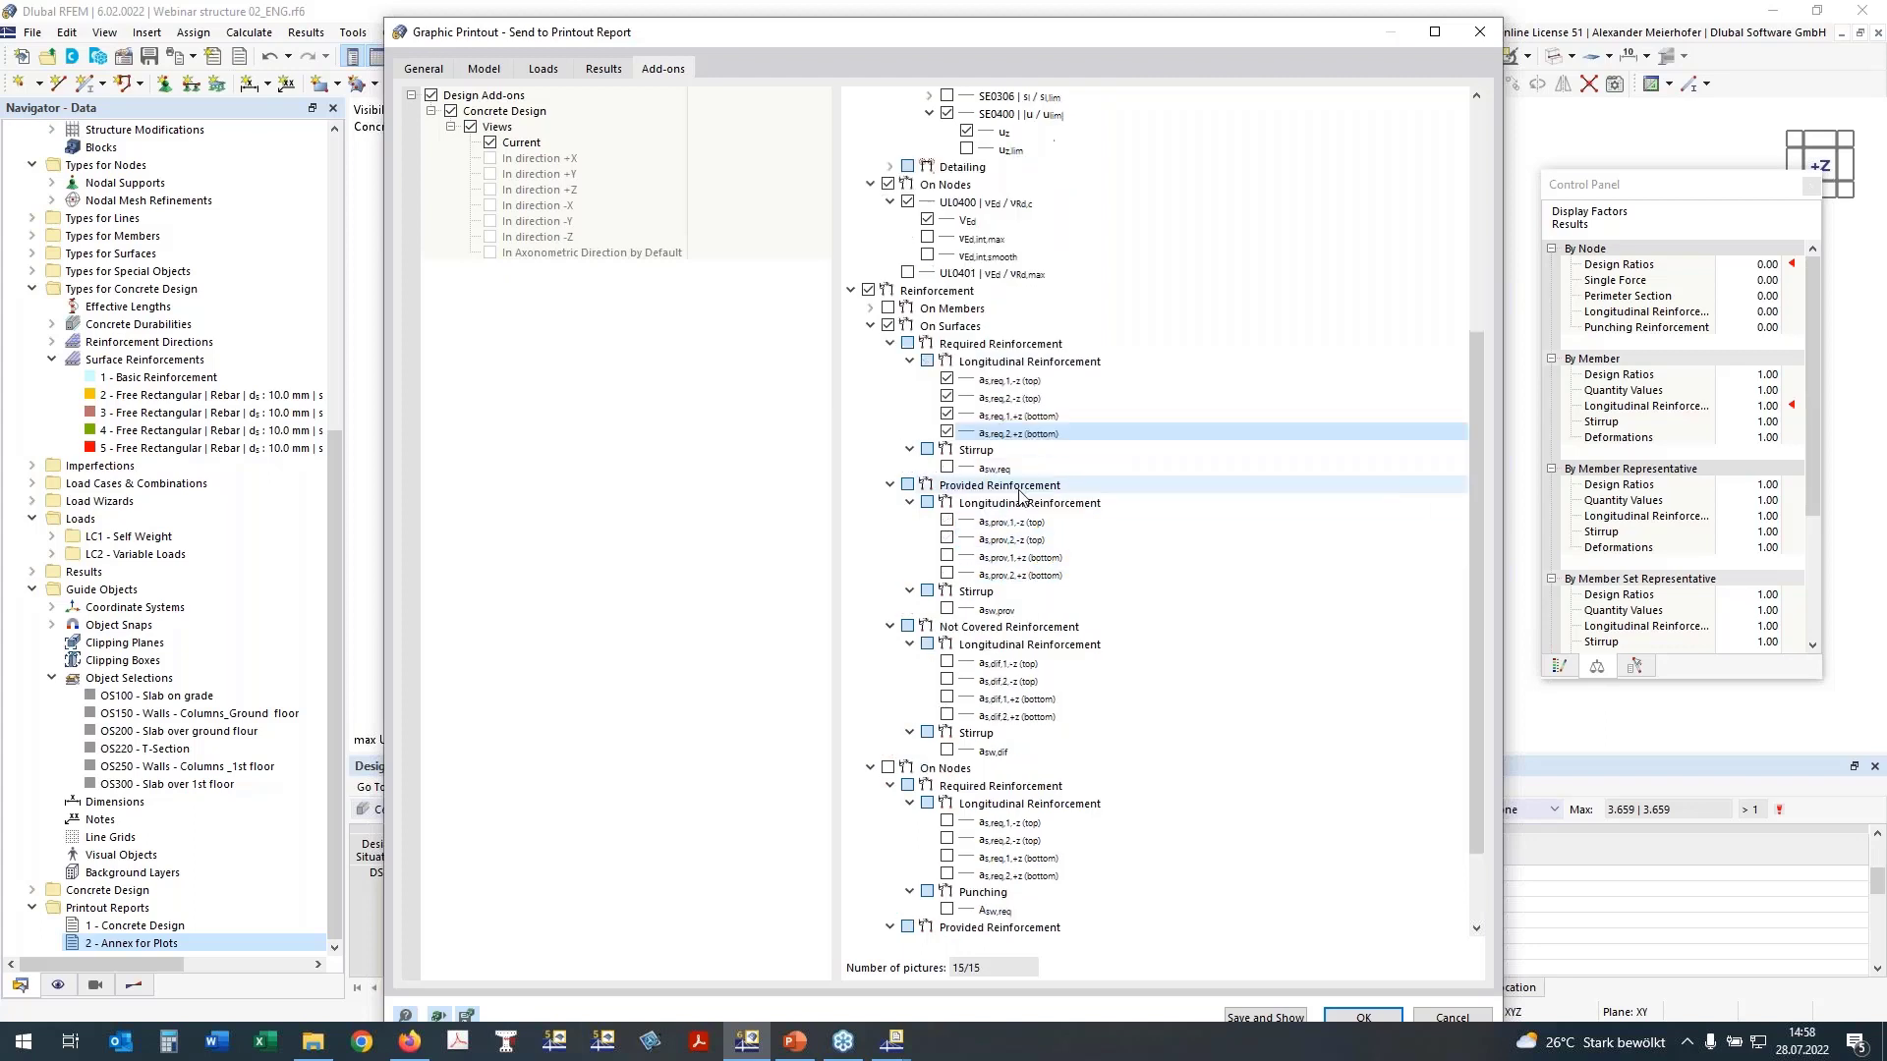
left_click(946, 528)
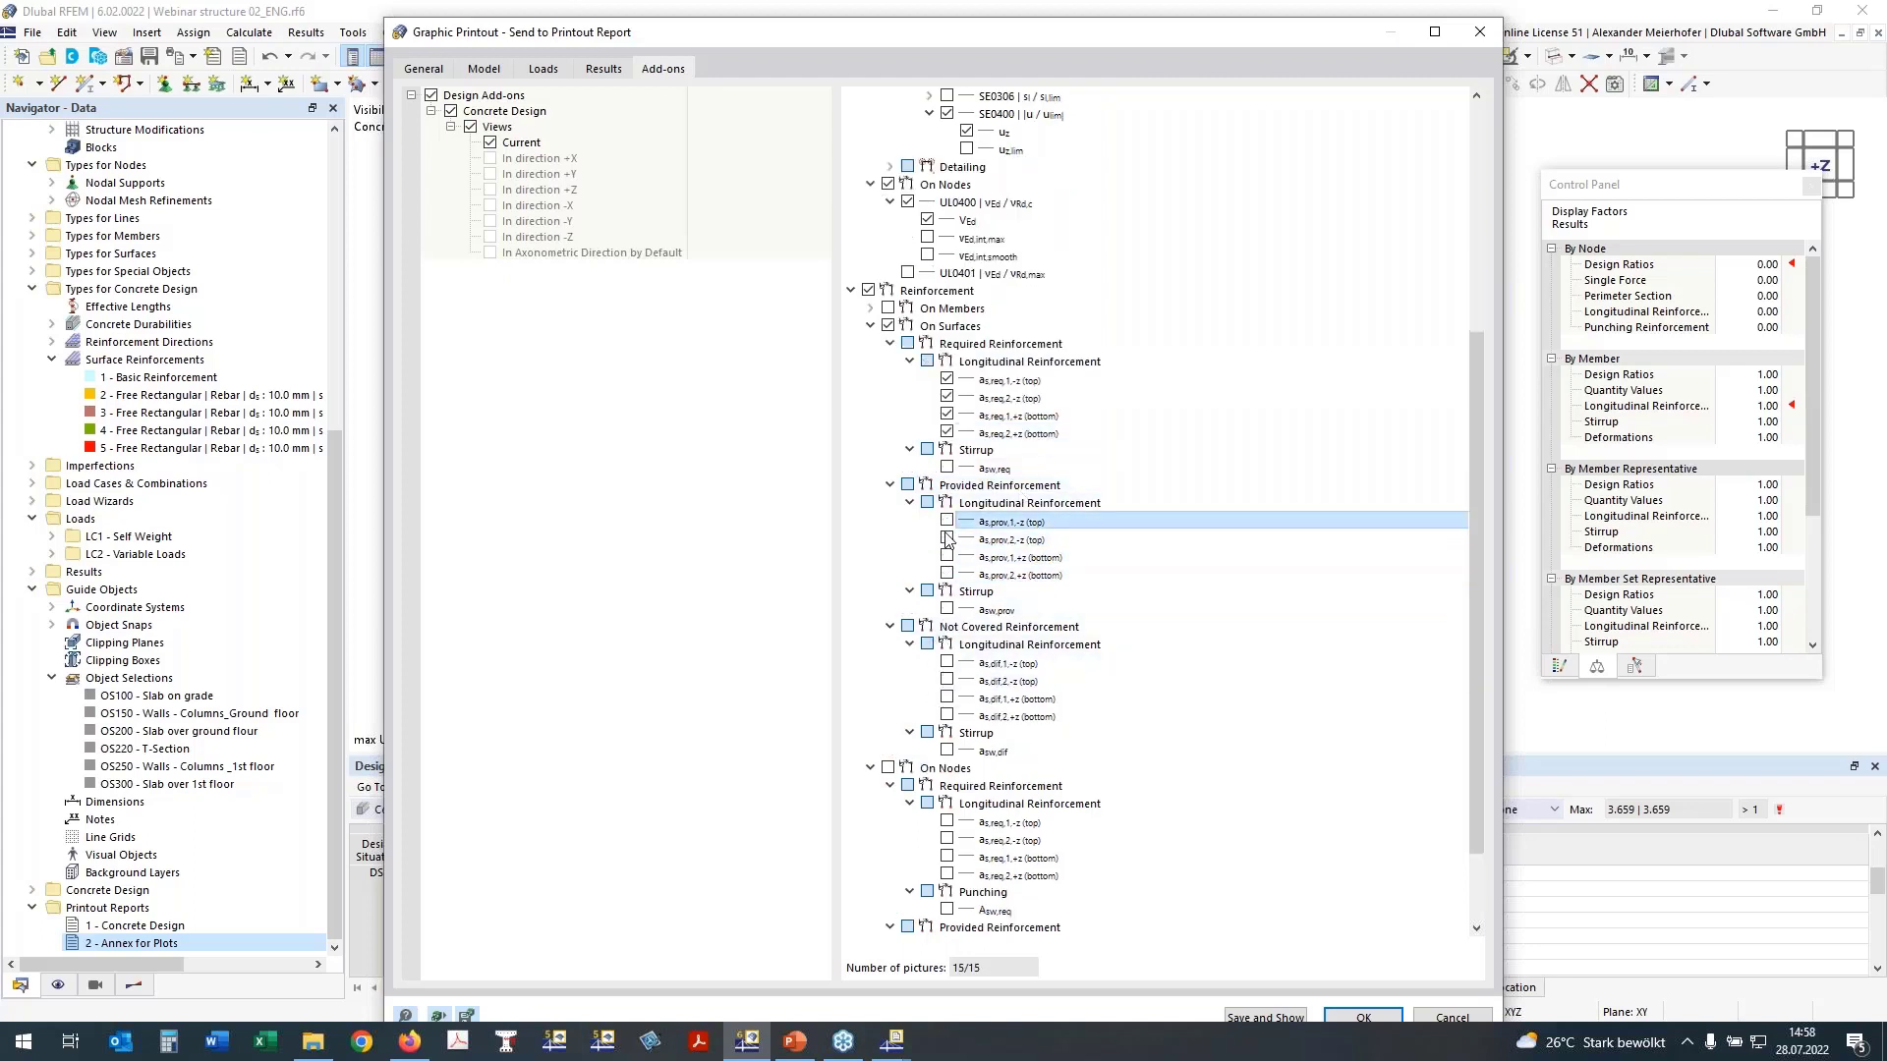
left_click(946, 539)
left_click(946, 556)
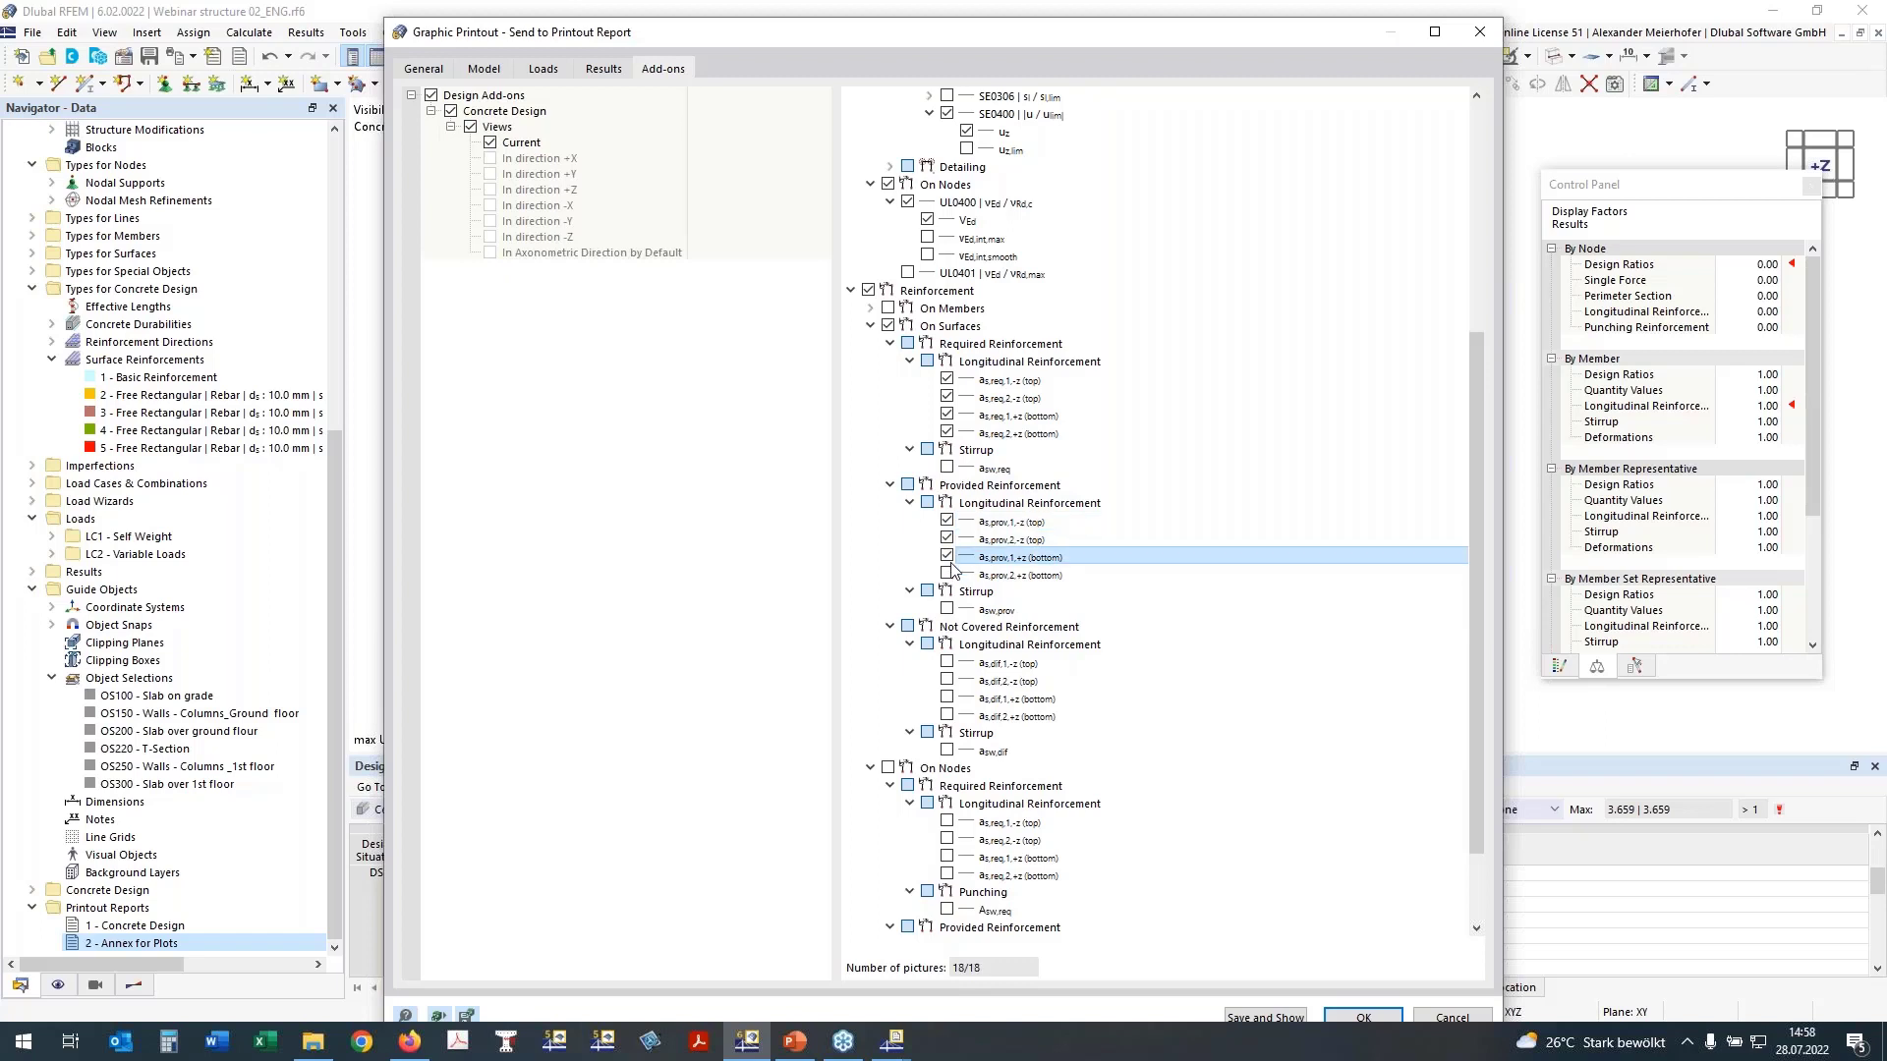
left_click(946, 573)
Step: Include the nodal required longitudinal reinforcement as,req,1 and as,req,2 at top, and save and show the printout
scroll(855, 378, "up", 1)
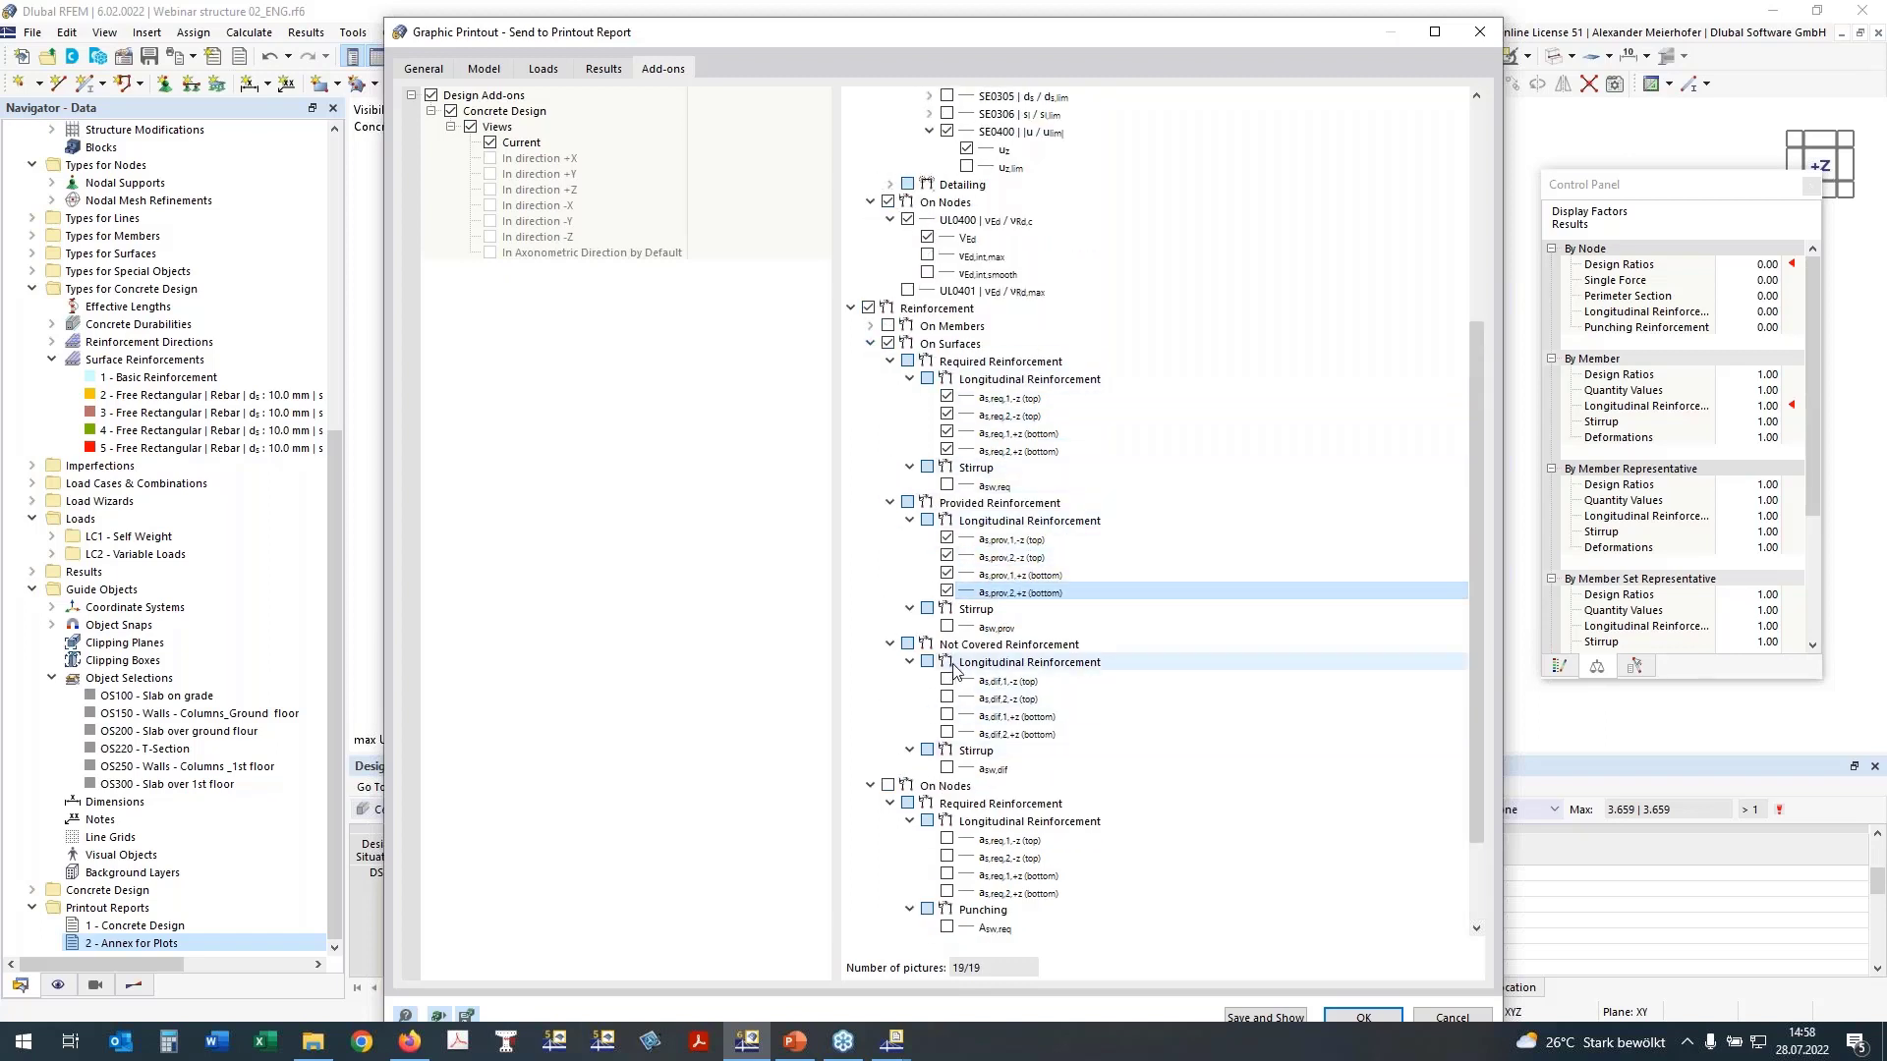
left_click(887, 789)
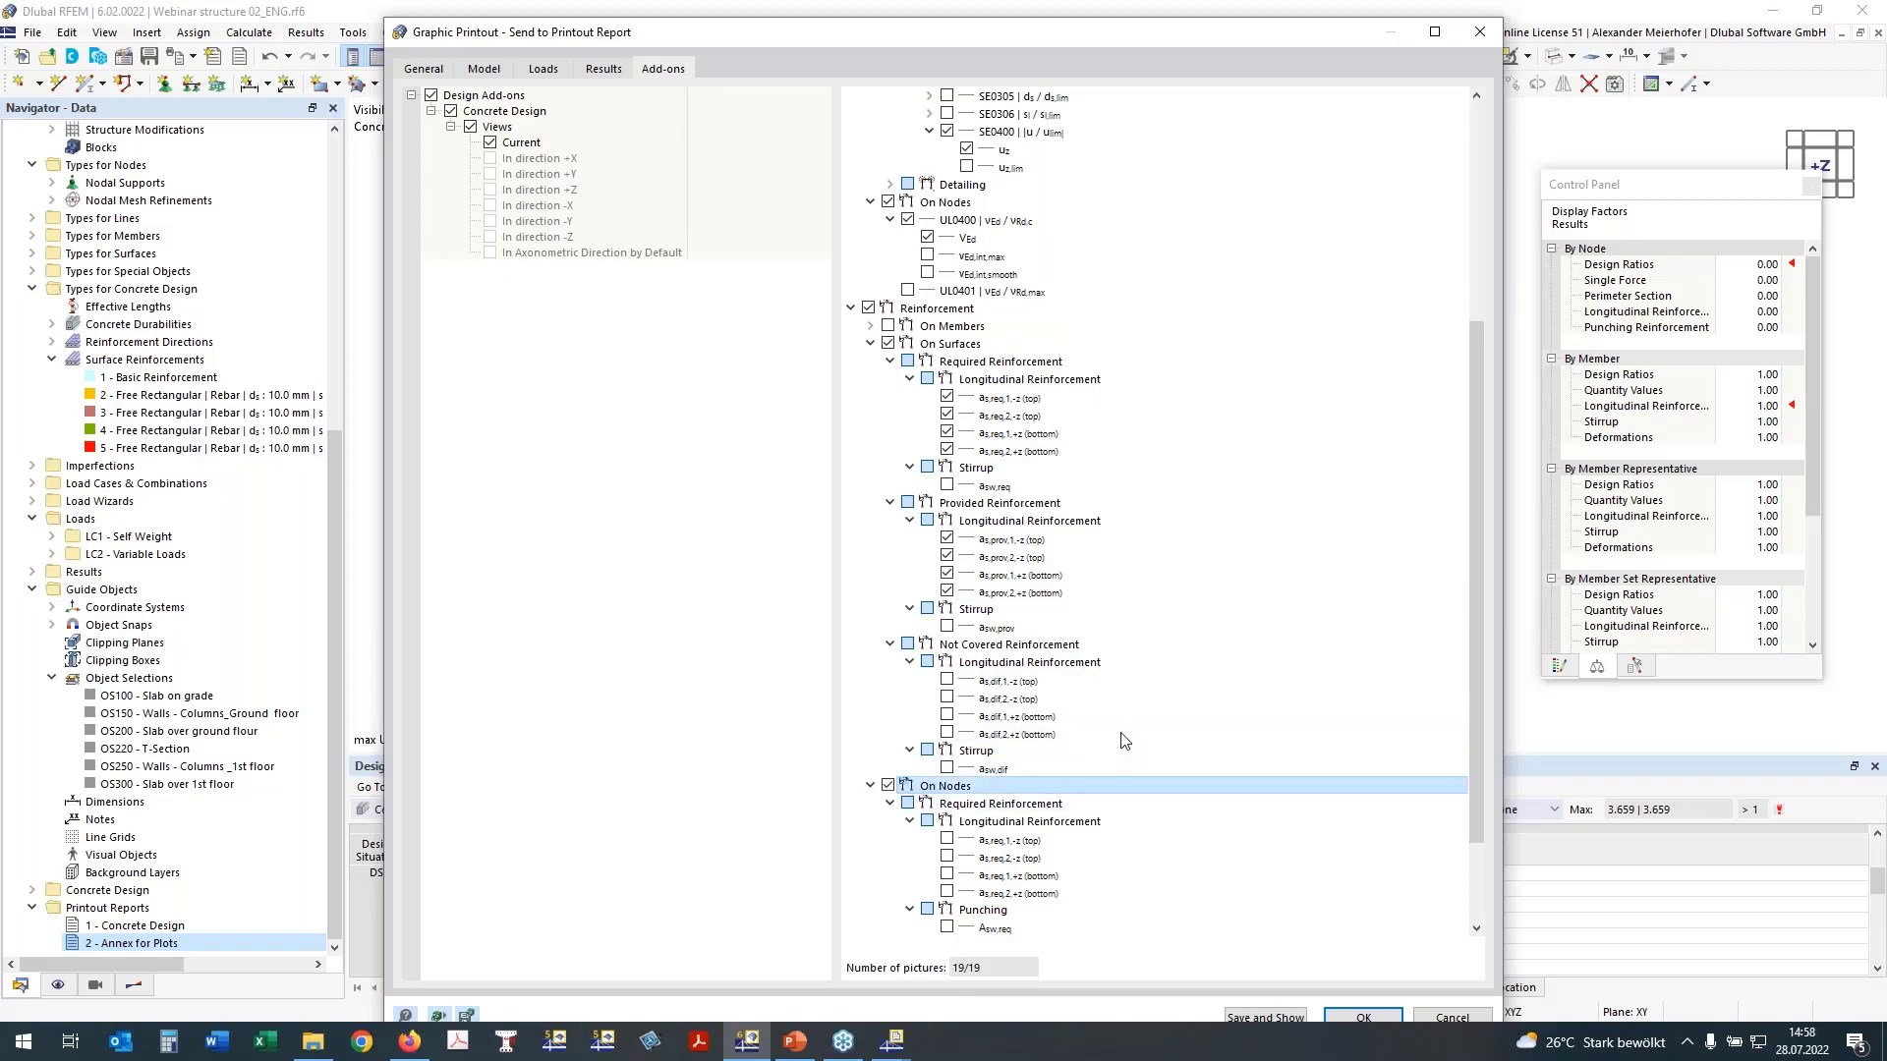
scroll(1124, 740, "down", 2)
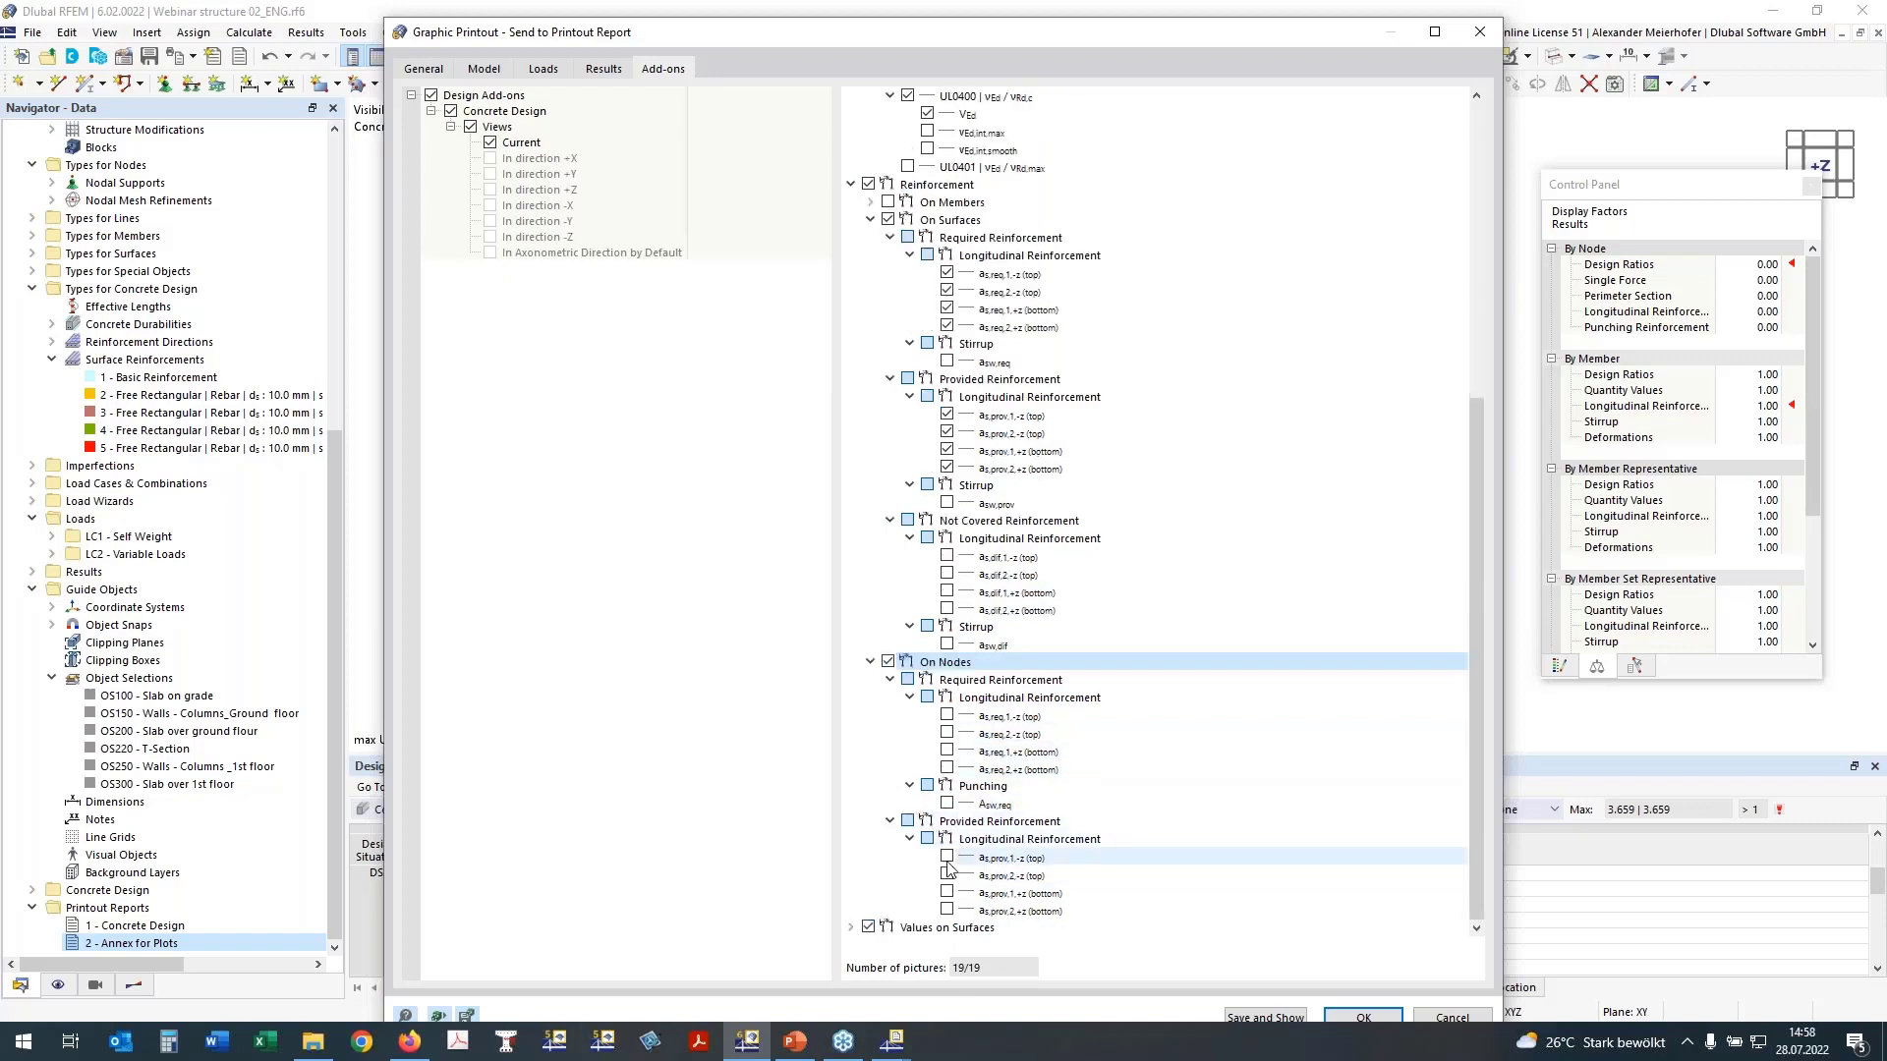
left_click(946, 715)
left_click(949, 733)
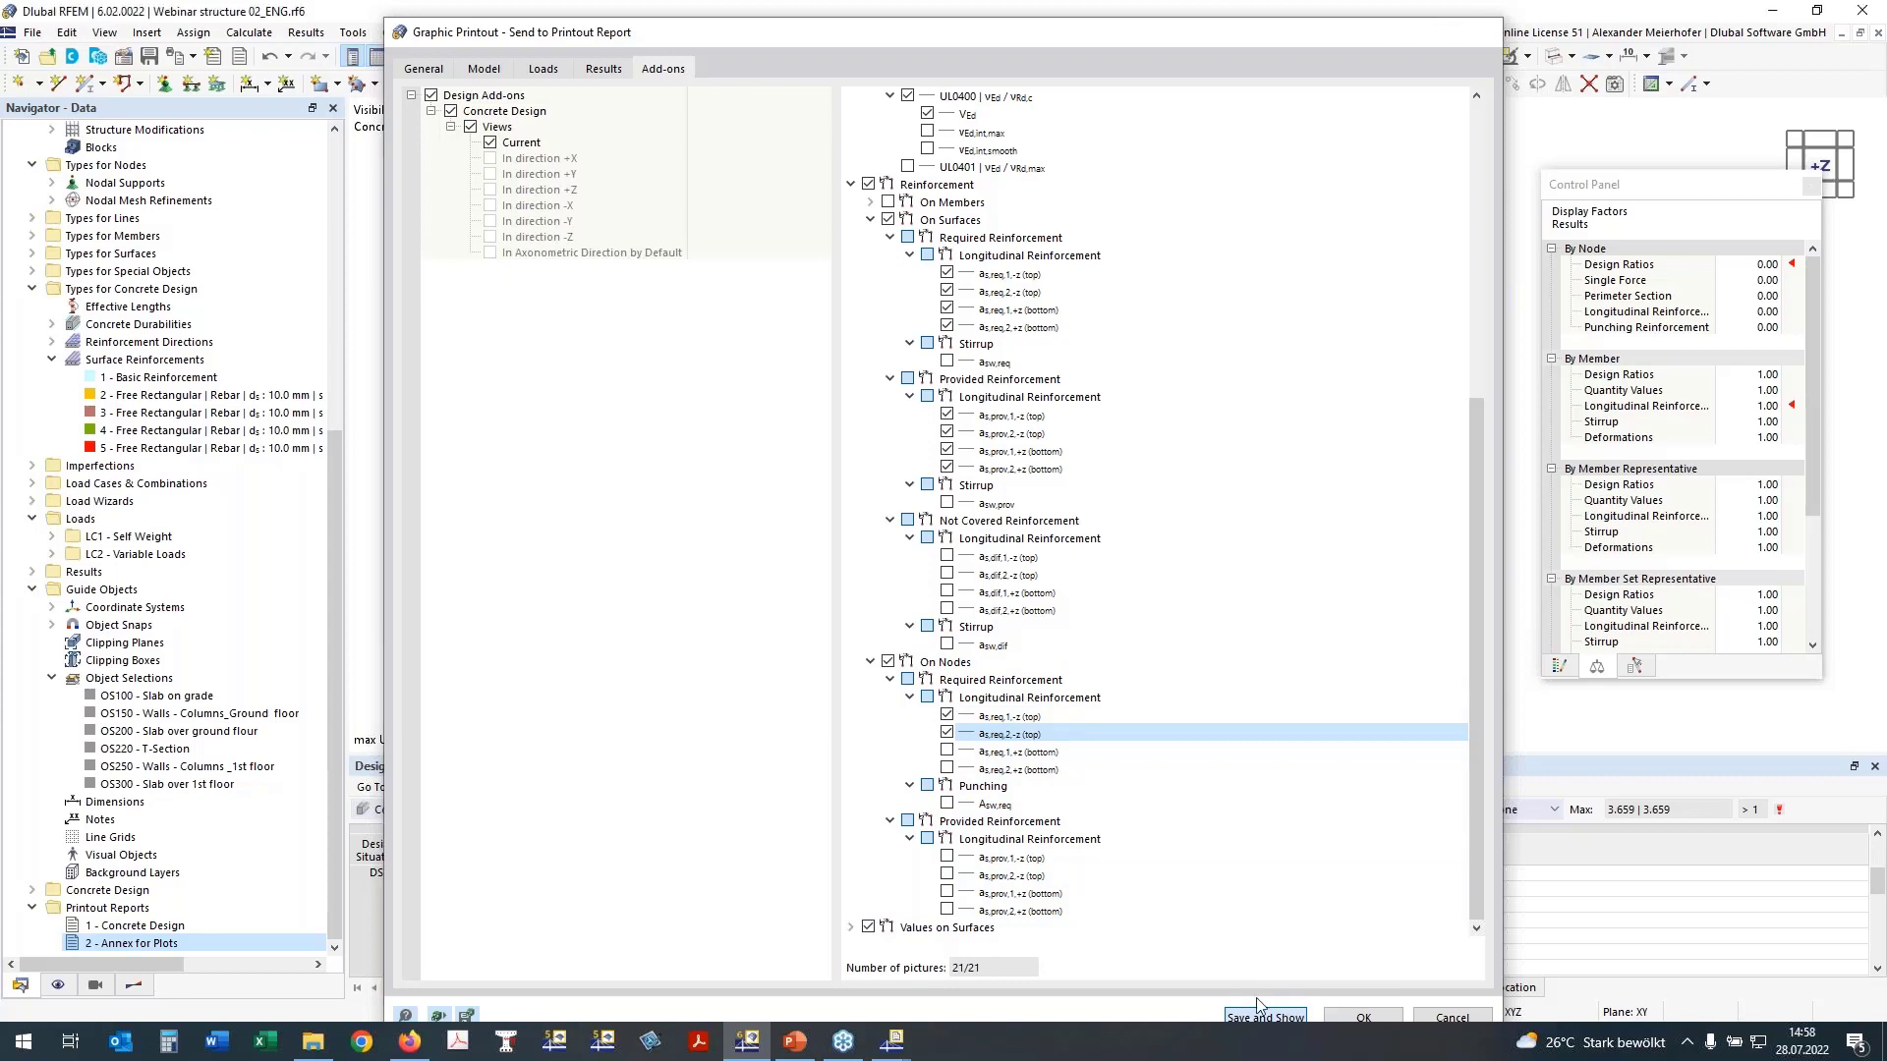
left_click(1284, 1018)
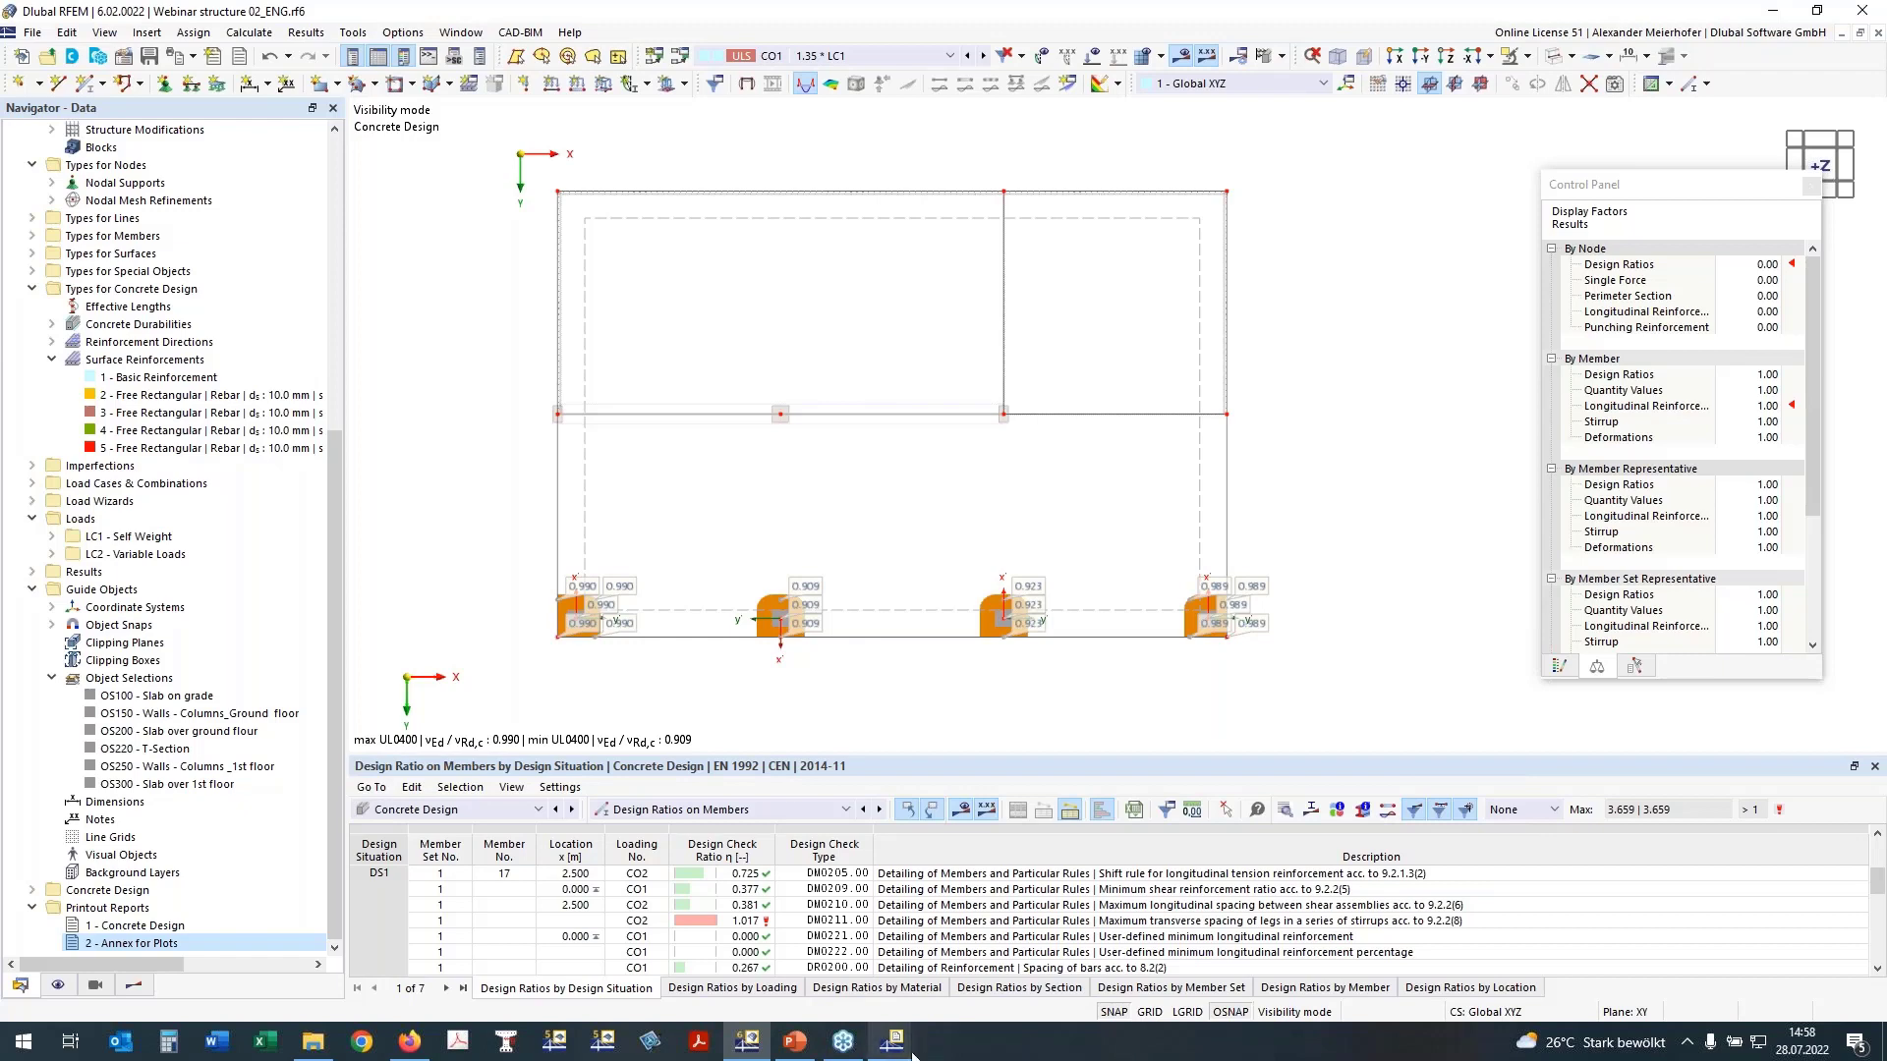
Step: Check the Annex for Plots report in a reduced window and switch to the Concrete Design printout report
mouse_move(892, 1042)
left_click(982, 947)
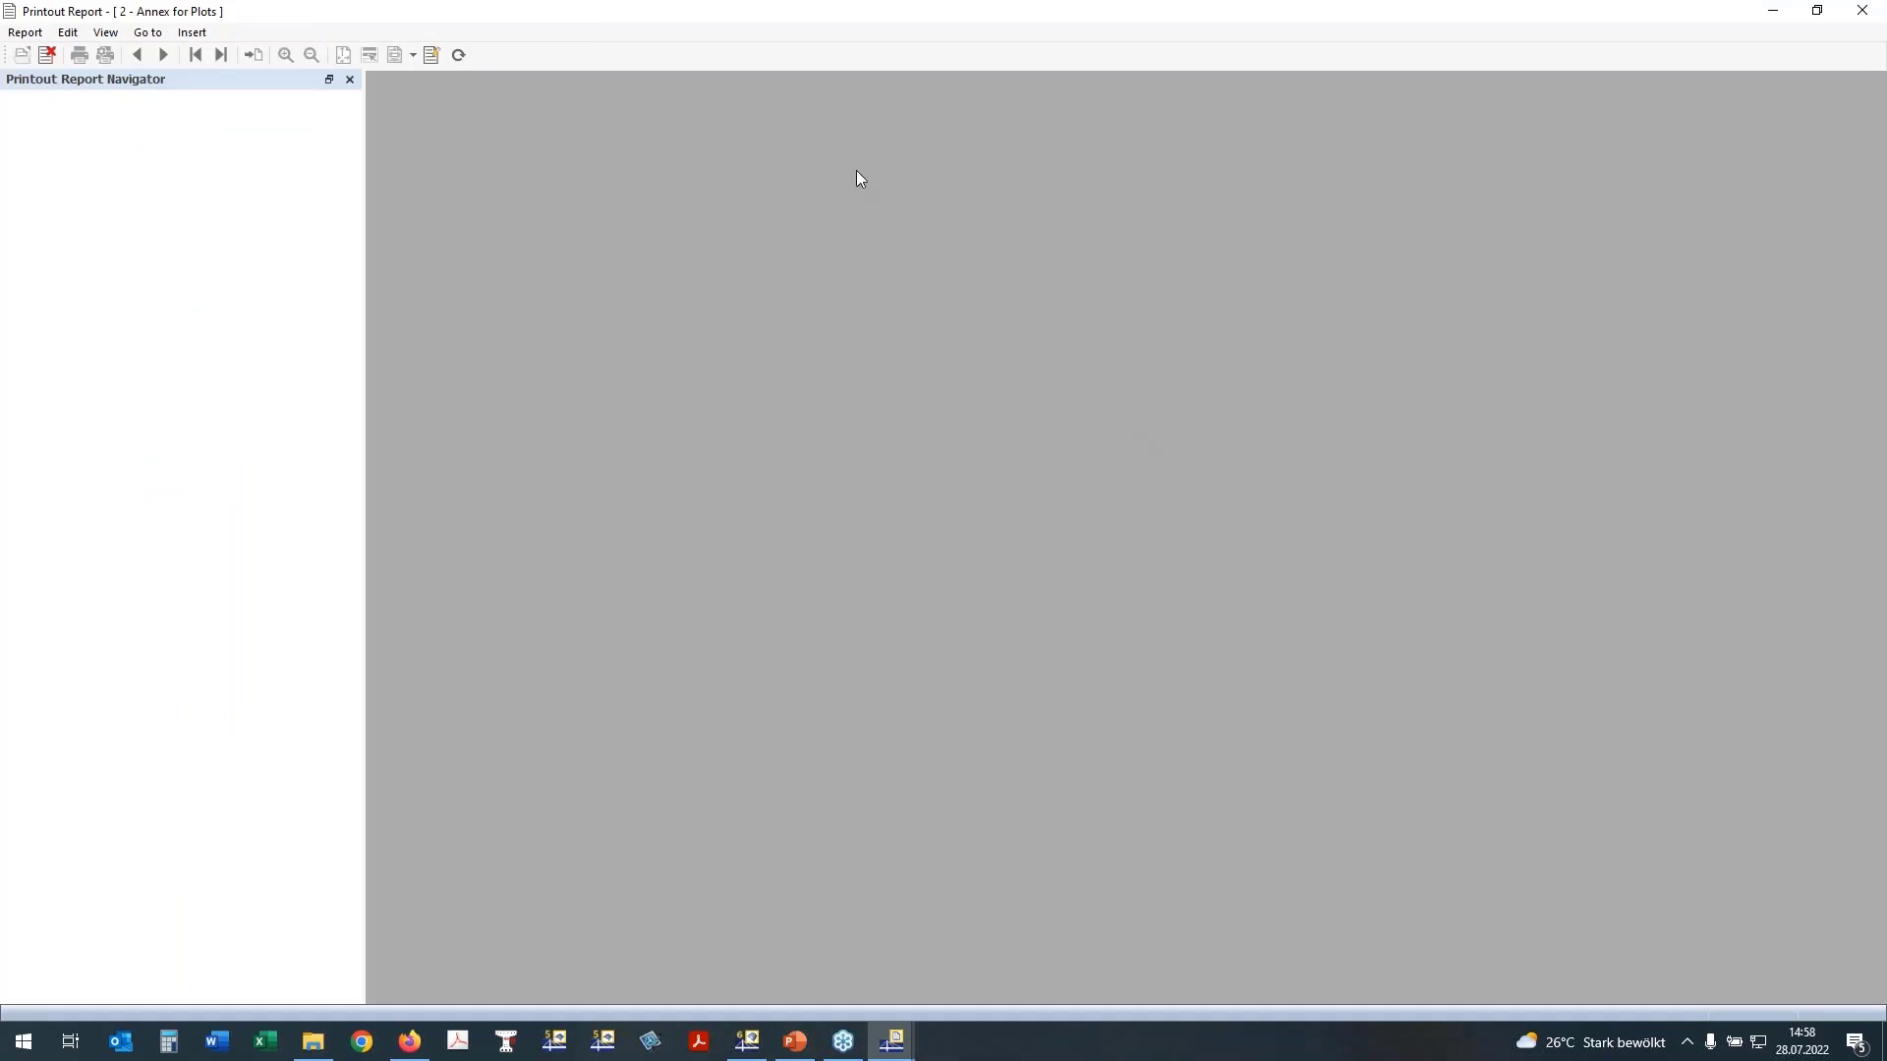
double_click(851, 31)
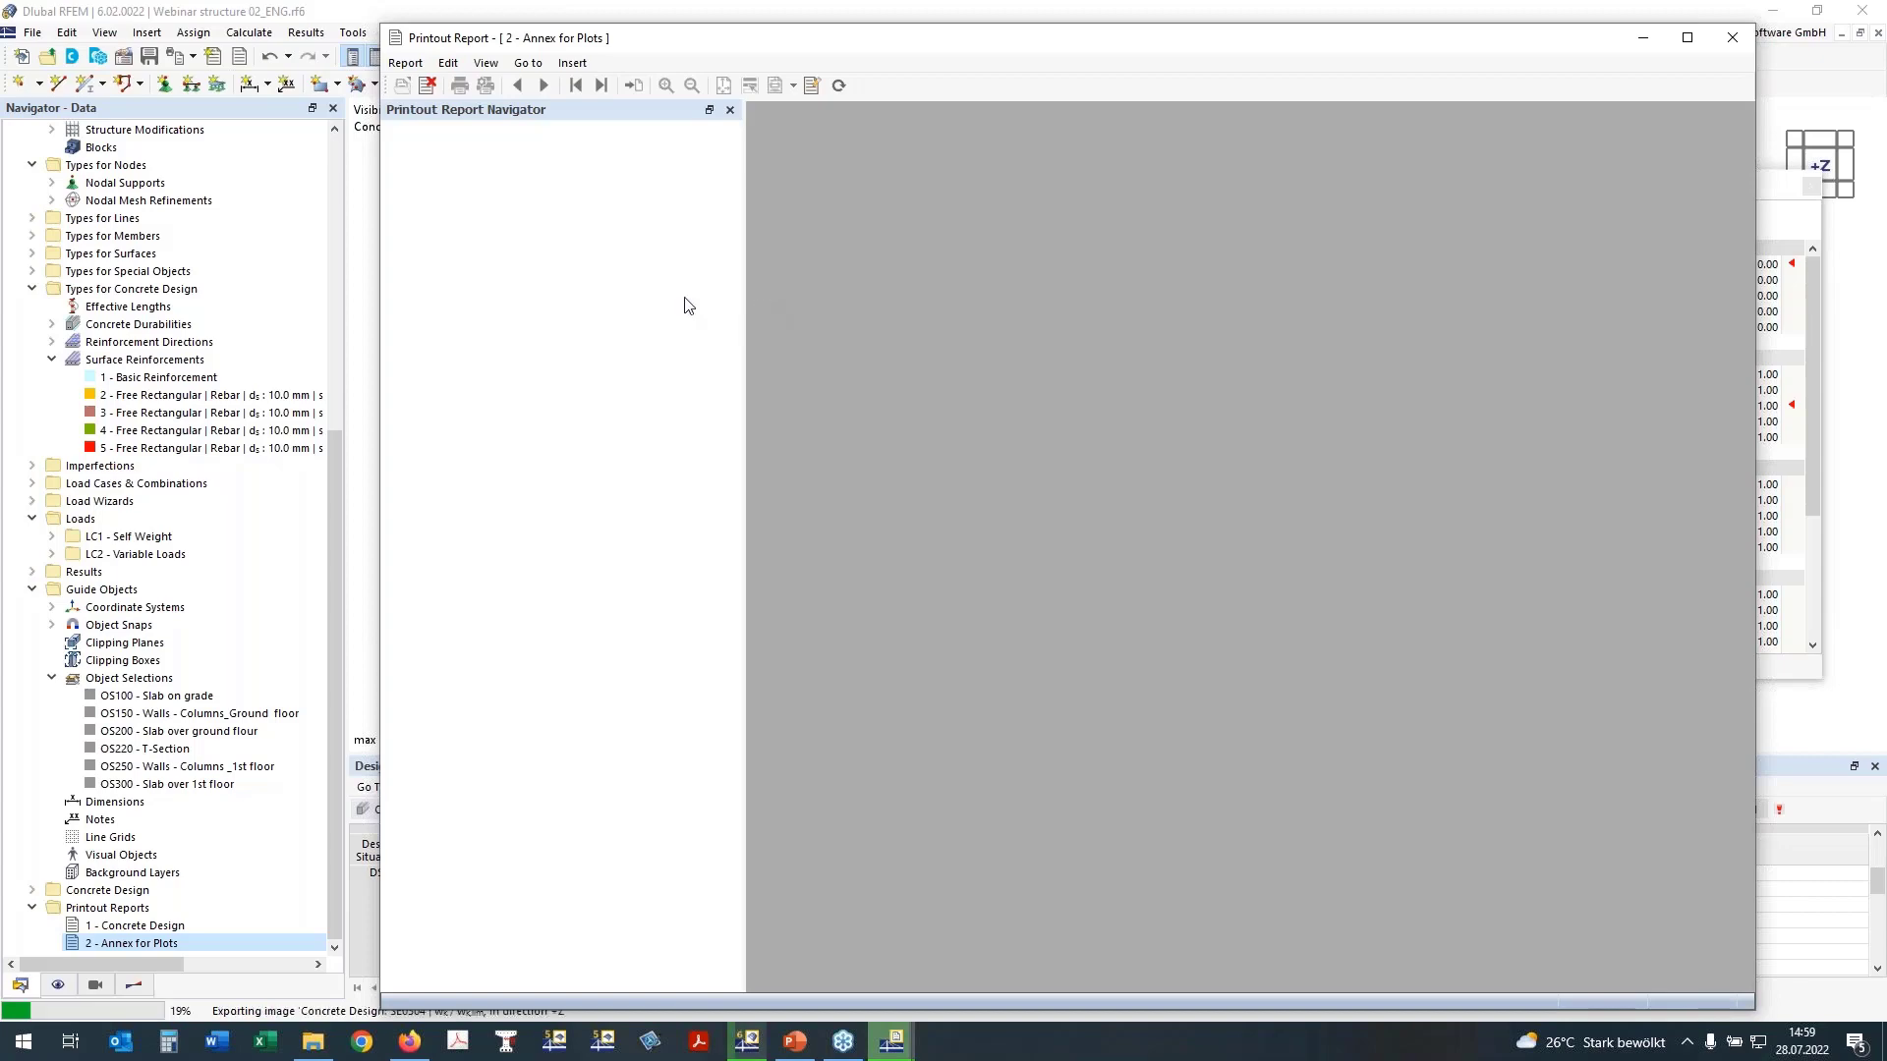
left_click(751, 1053)
left_click(893, 1044)
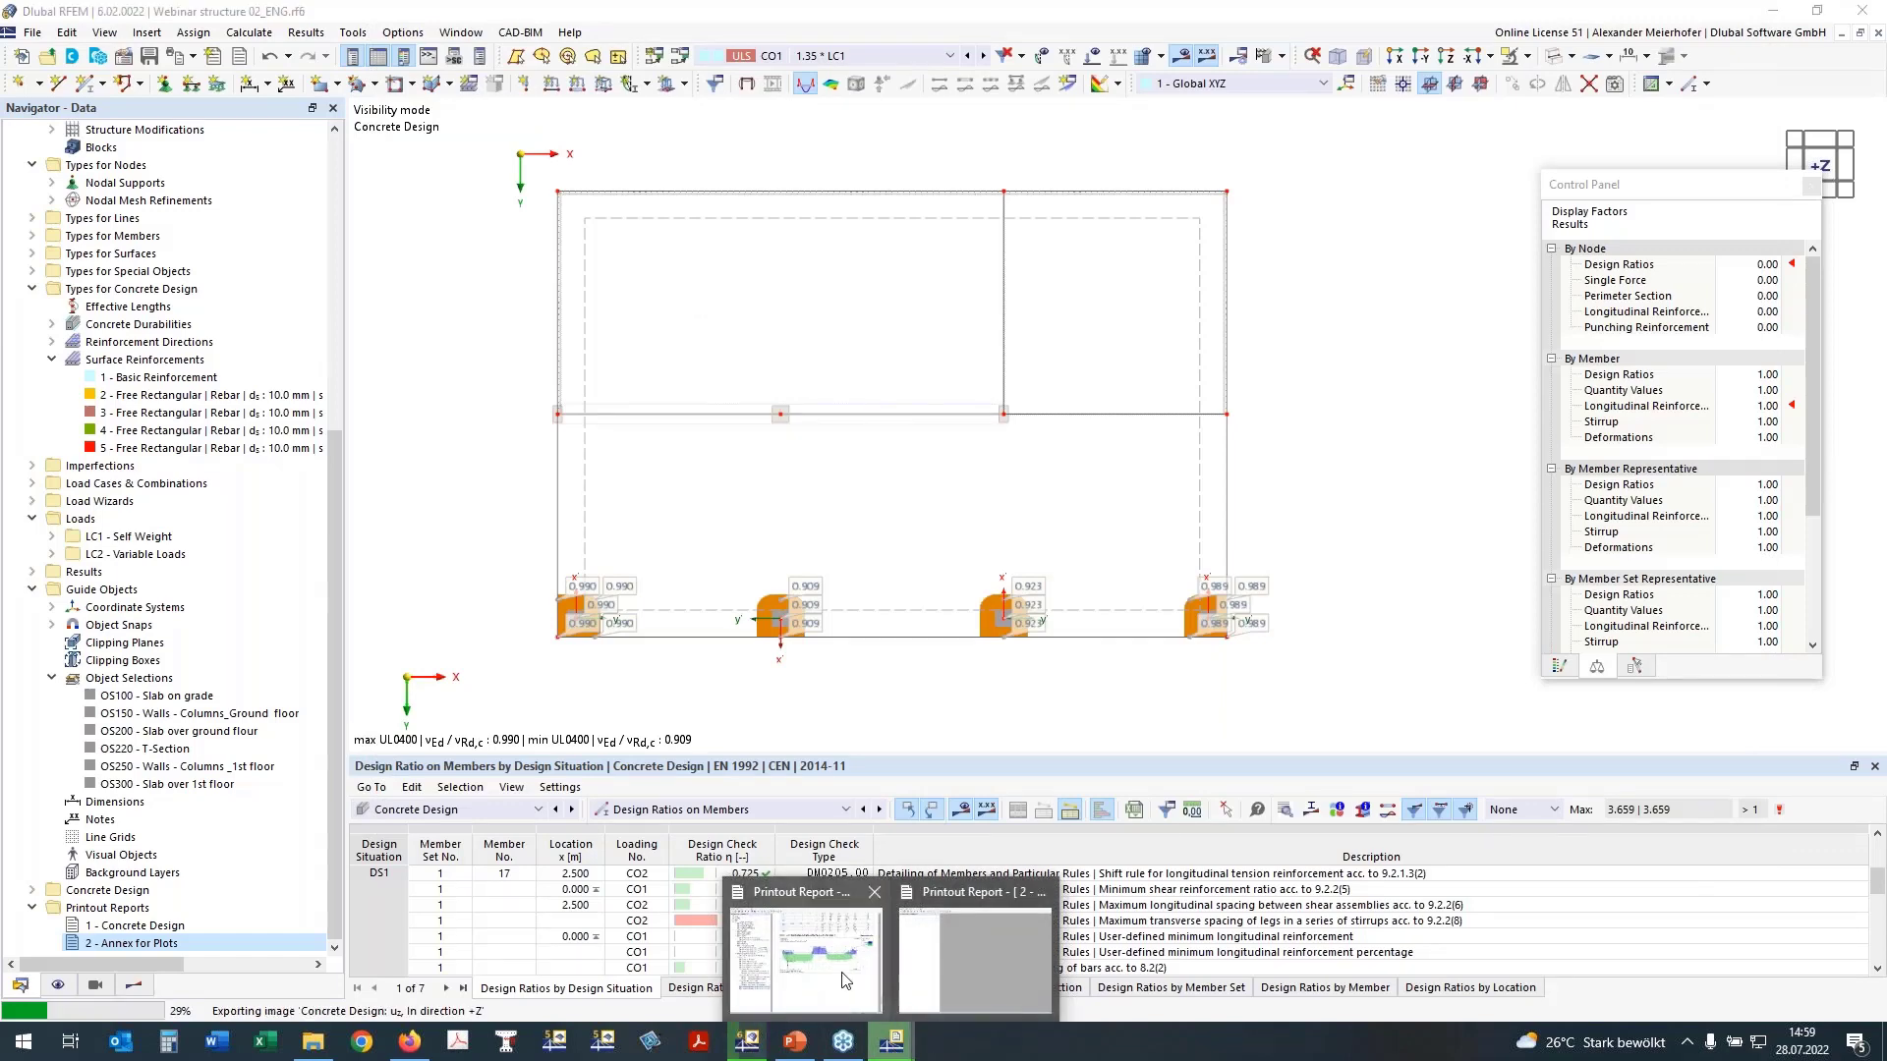
left_click(842, 980)
Step: Examine the beam reinforcement graphics and the UL0101 surface design check pictures in the Concrete Design report
scroll(1016, 545, "down", 2)
scroll(671, 480, "down", 4)
scroll(671, 479, "down", 6)
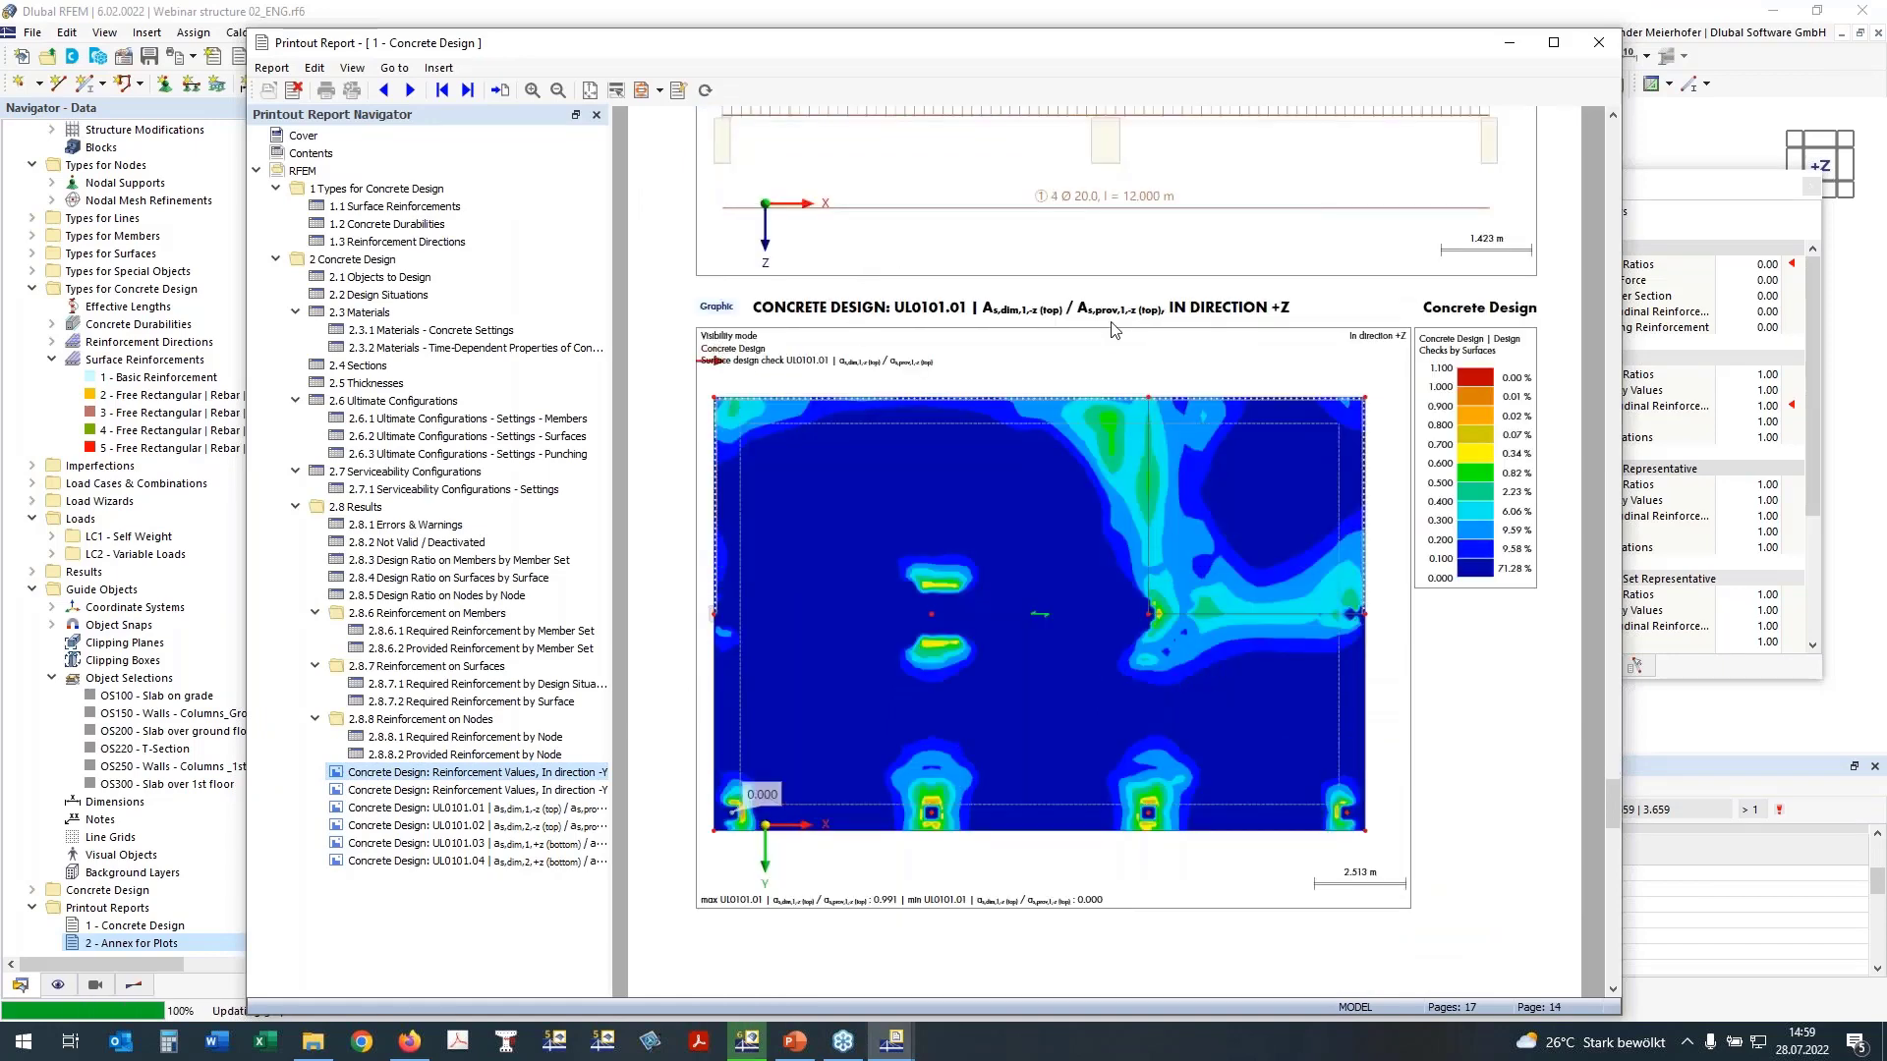
scroll(839, 336, "down", 1)
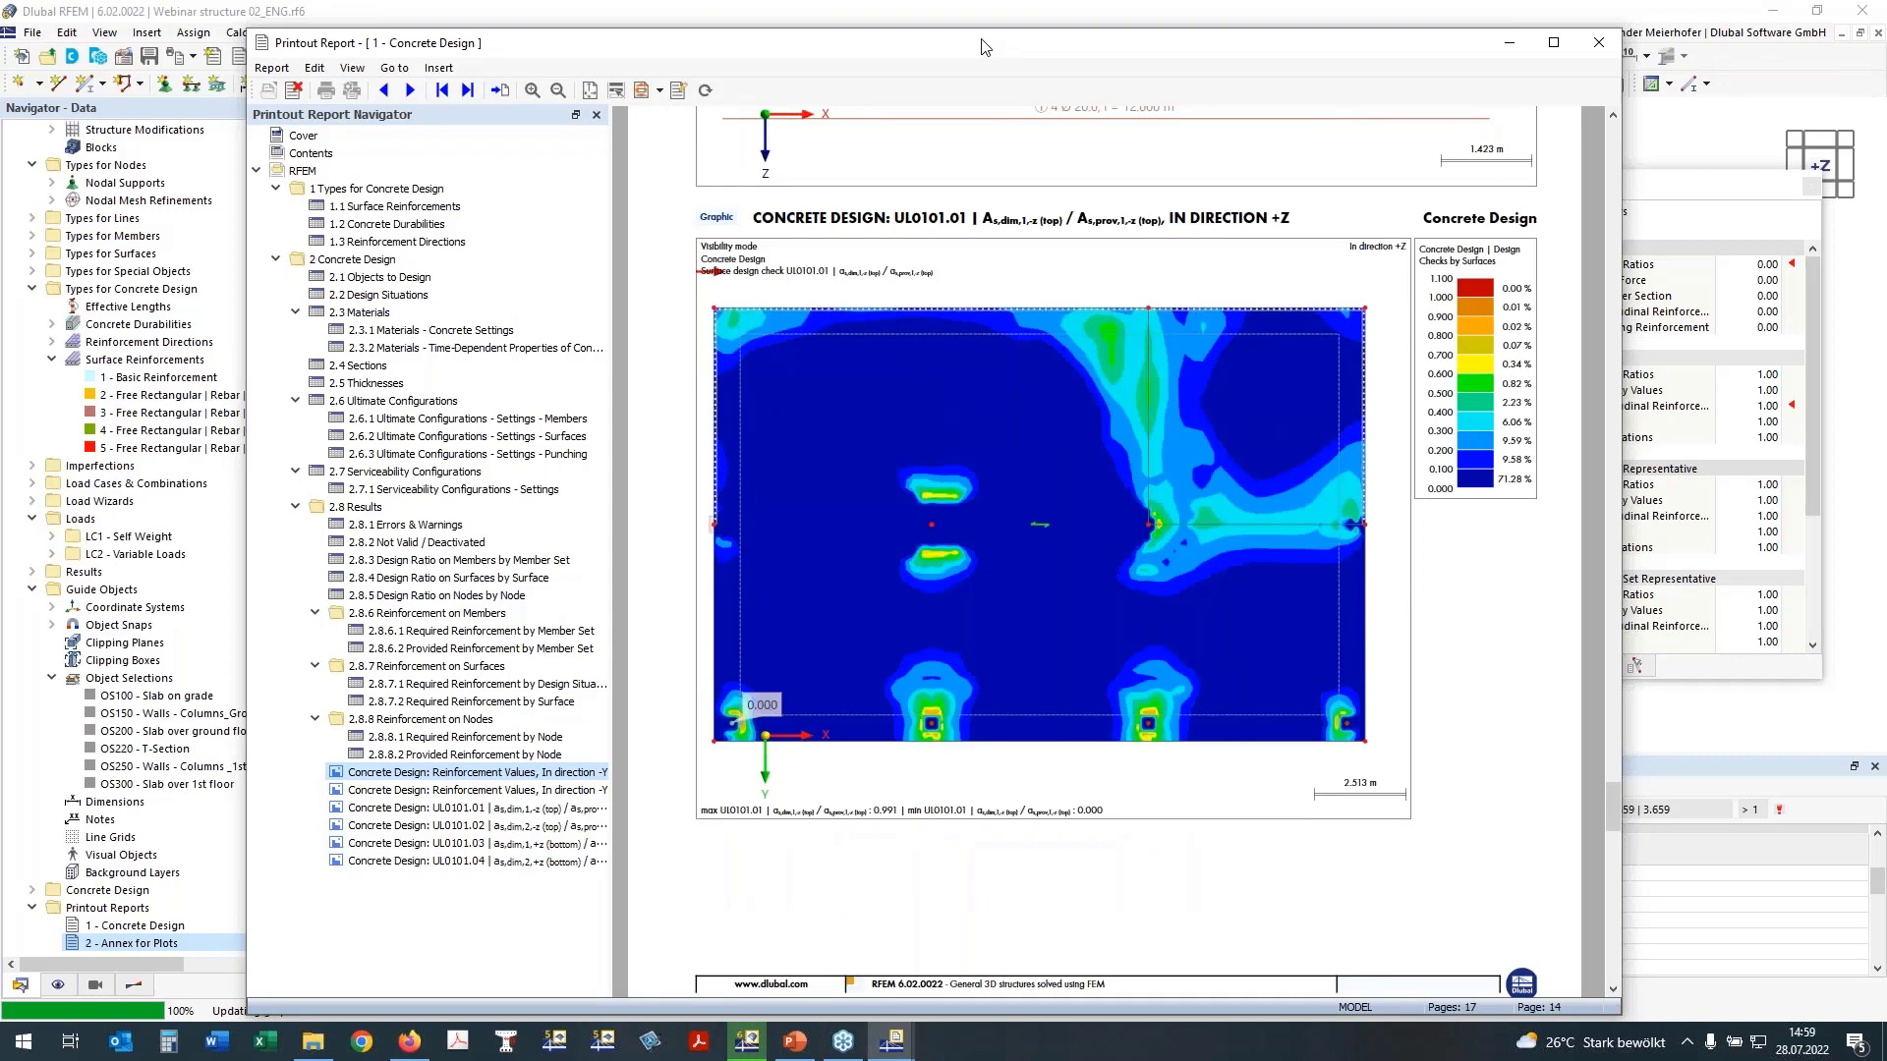
left_click_drag(984, 47, 887, 27)
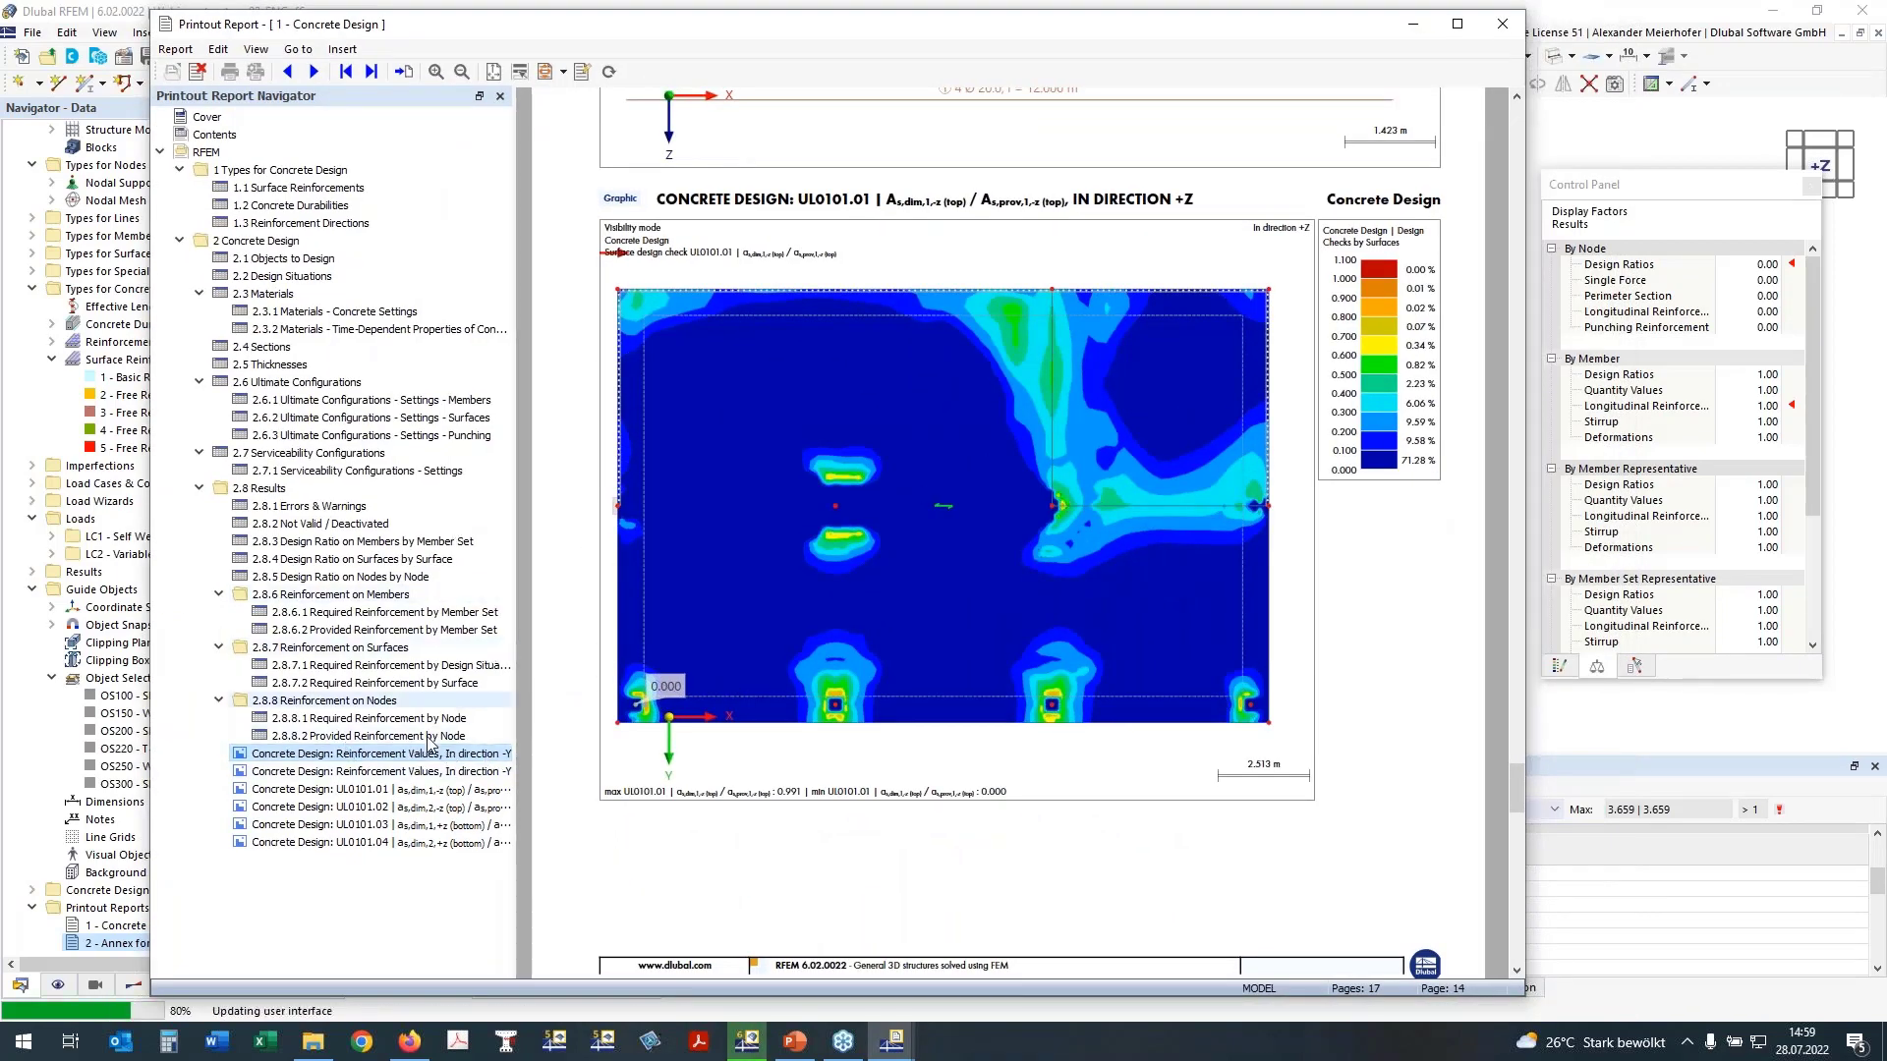
left_click(388, 774)
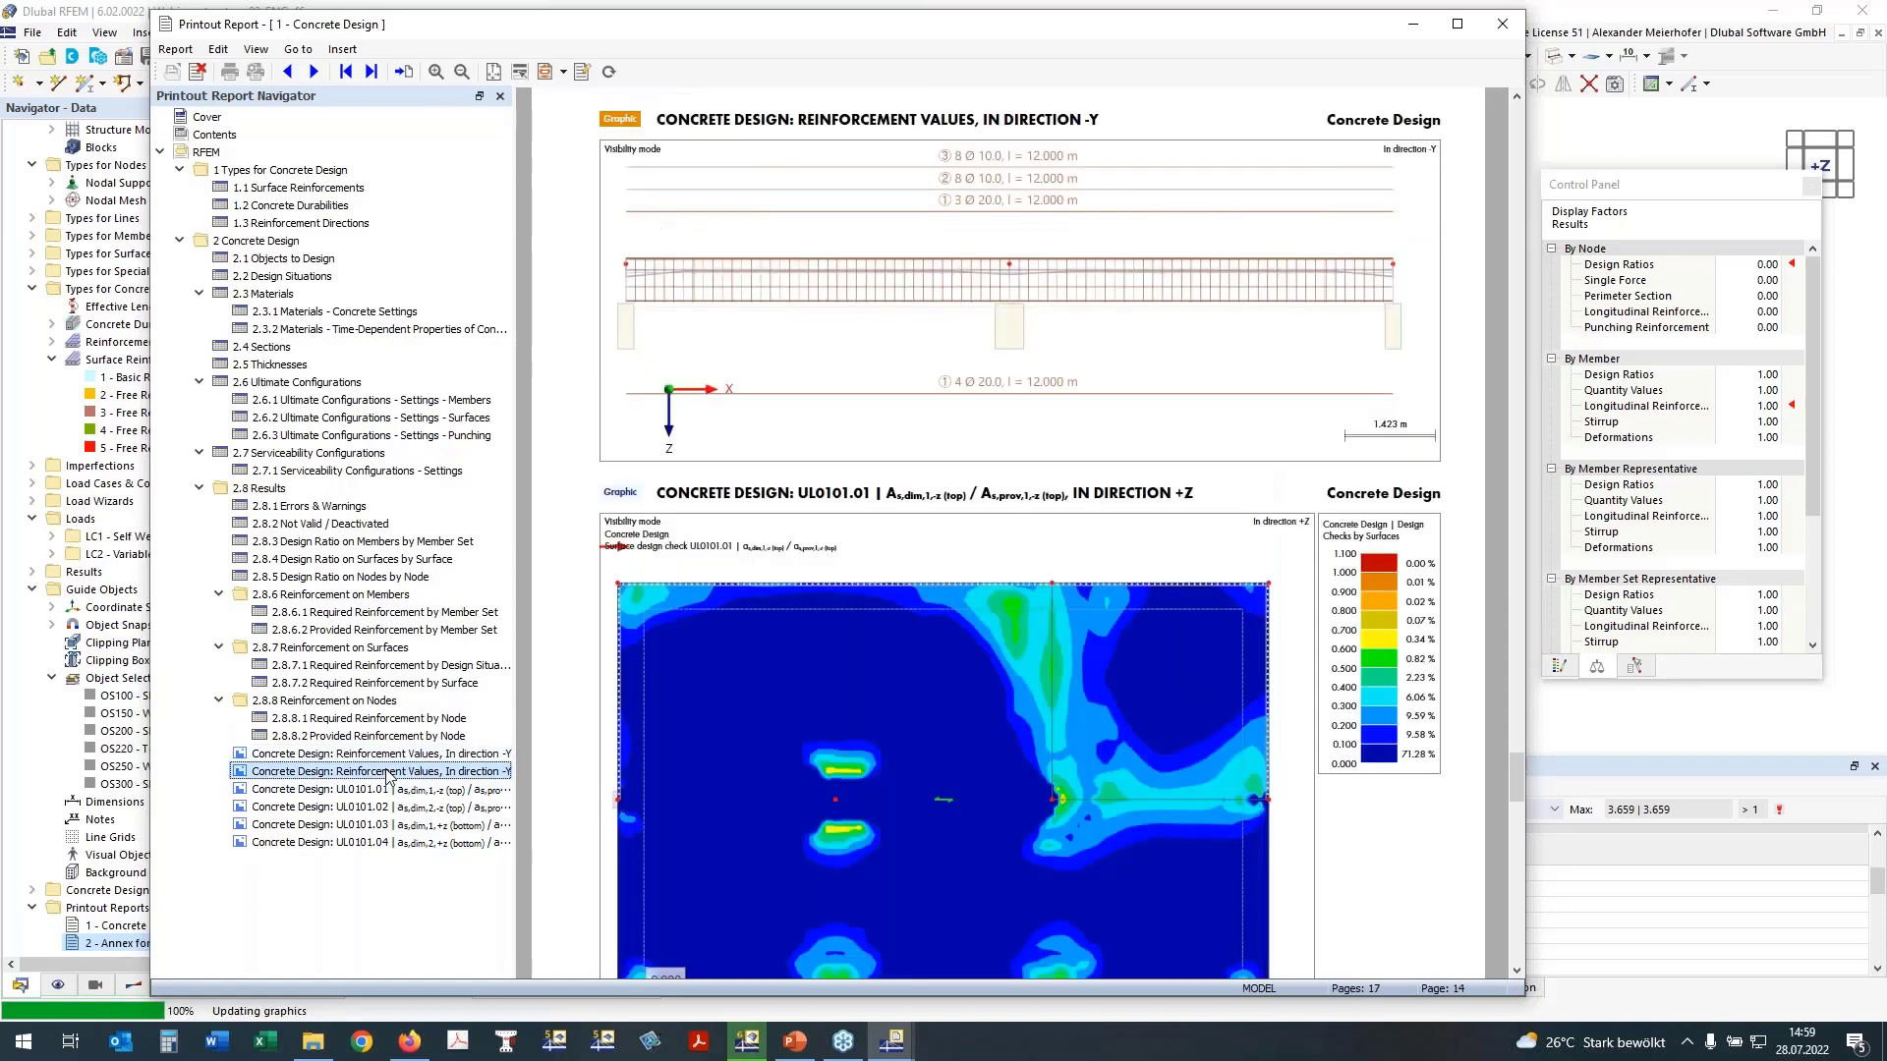
scroll(811, 633, "down", 2)
scroll(810, 629, "down", 1)
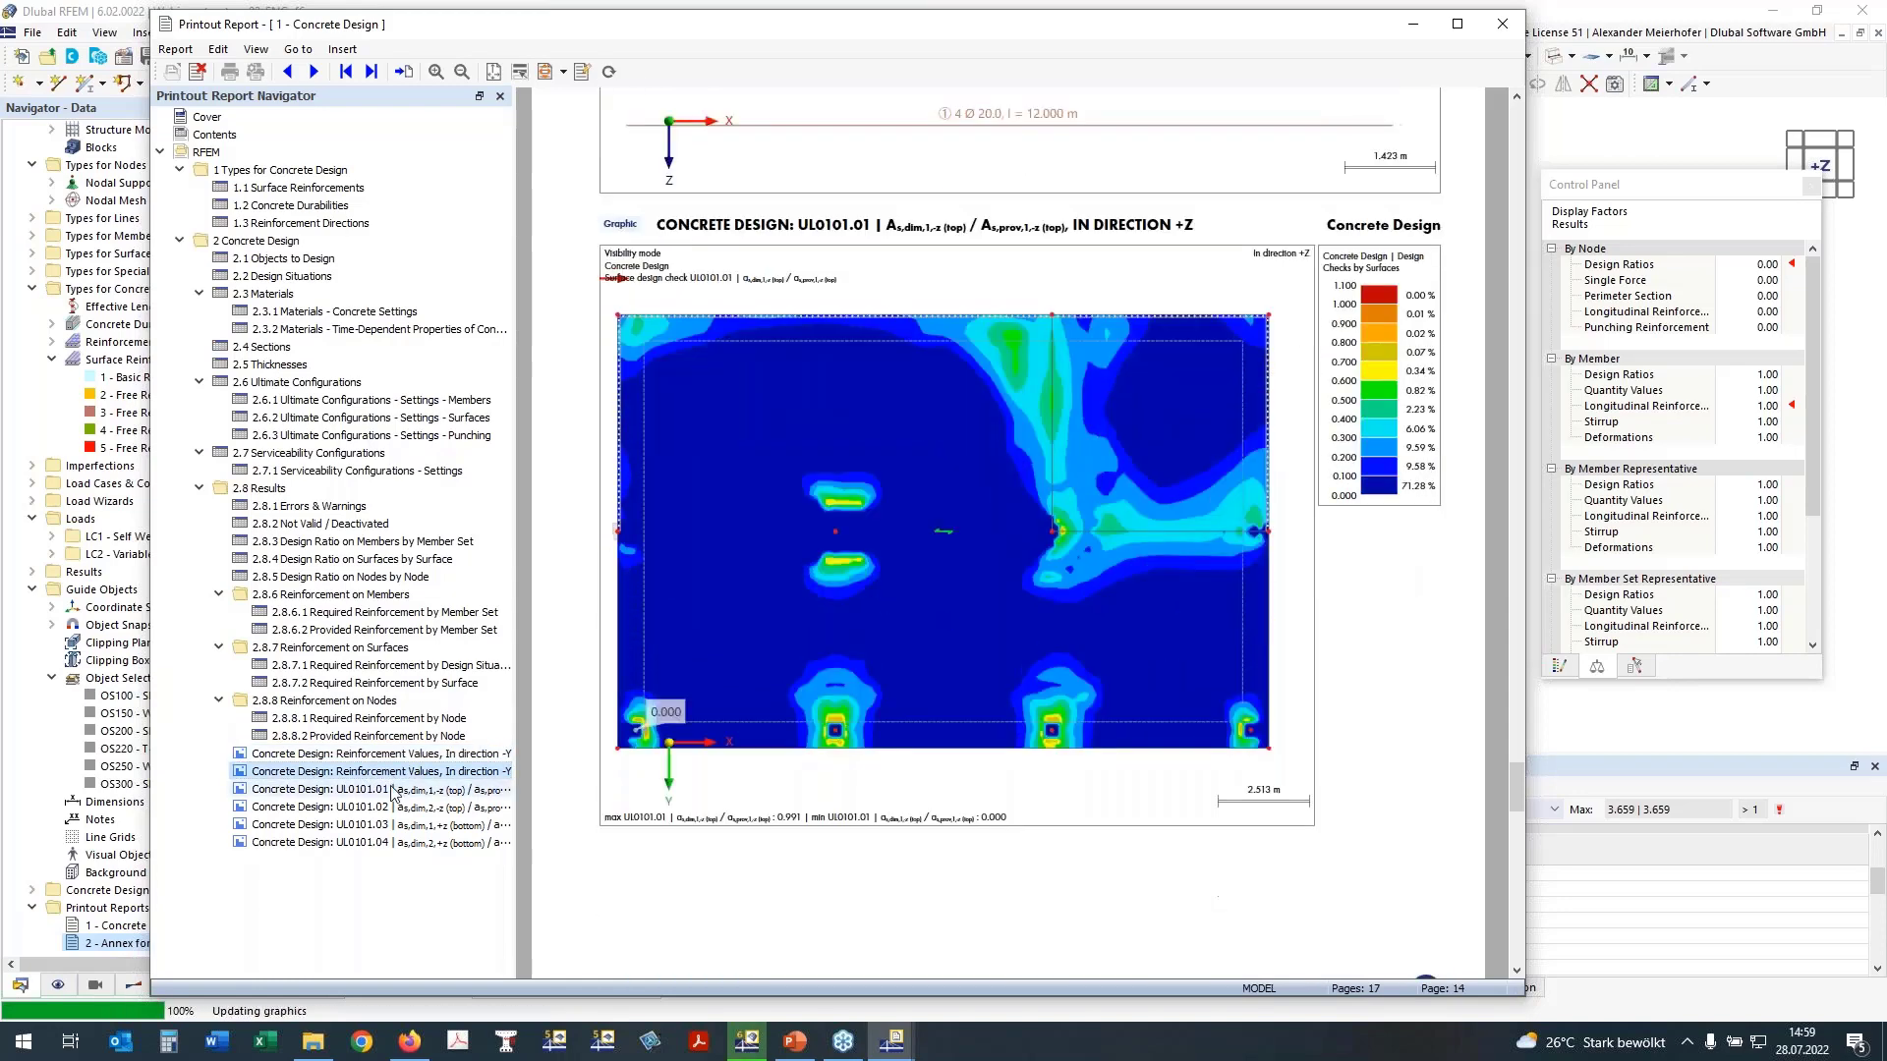
left_click(392, 790)
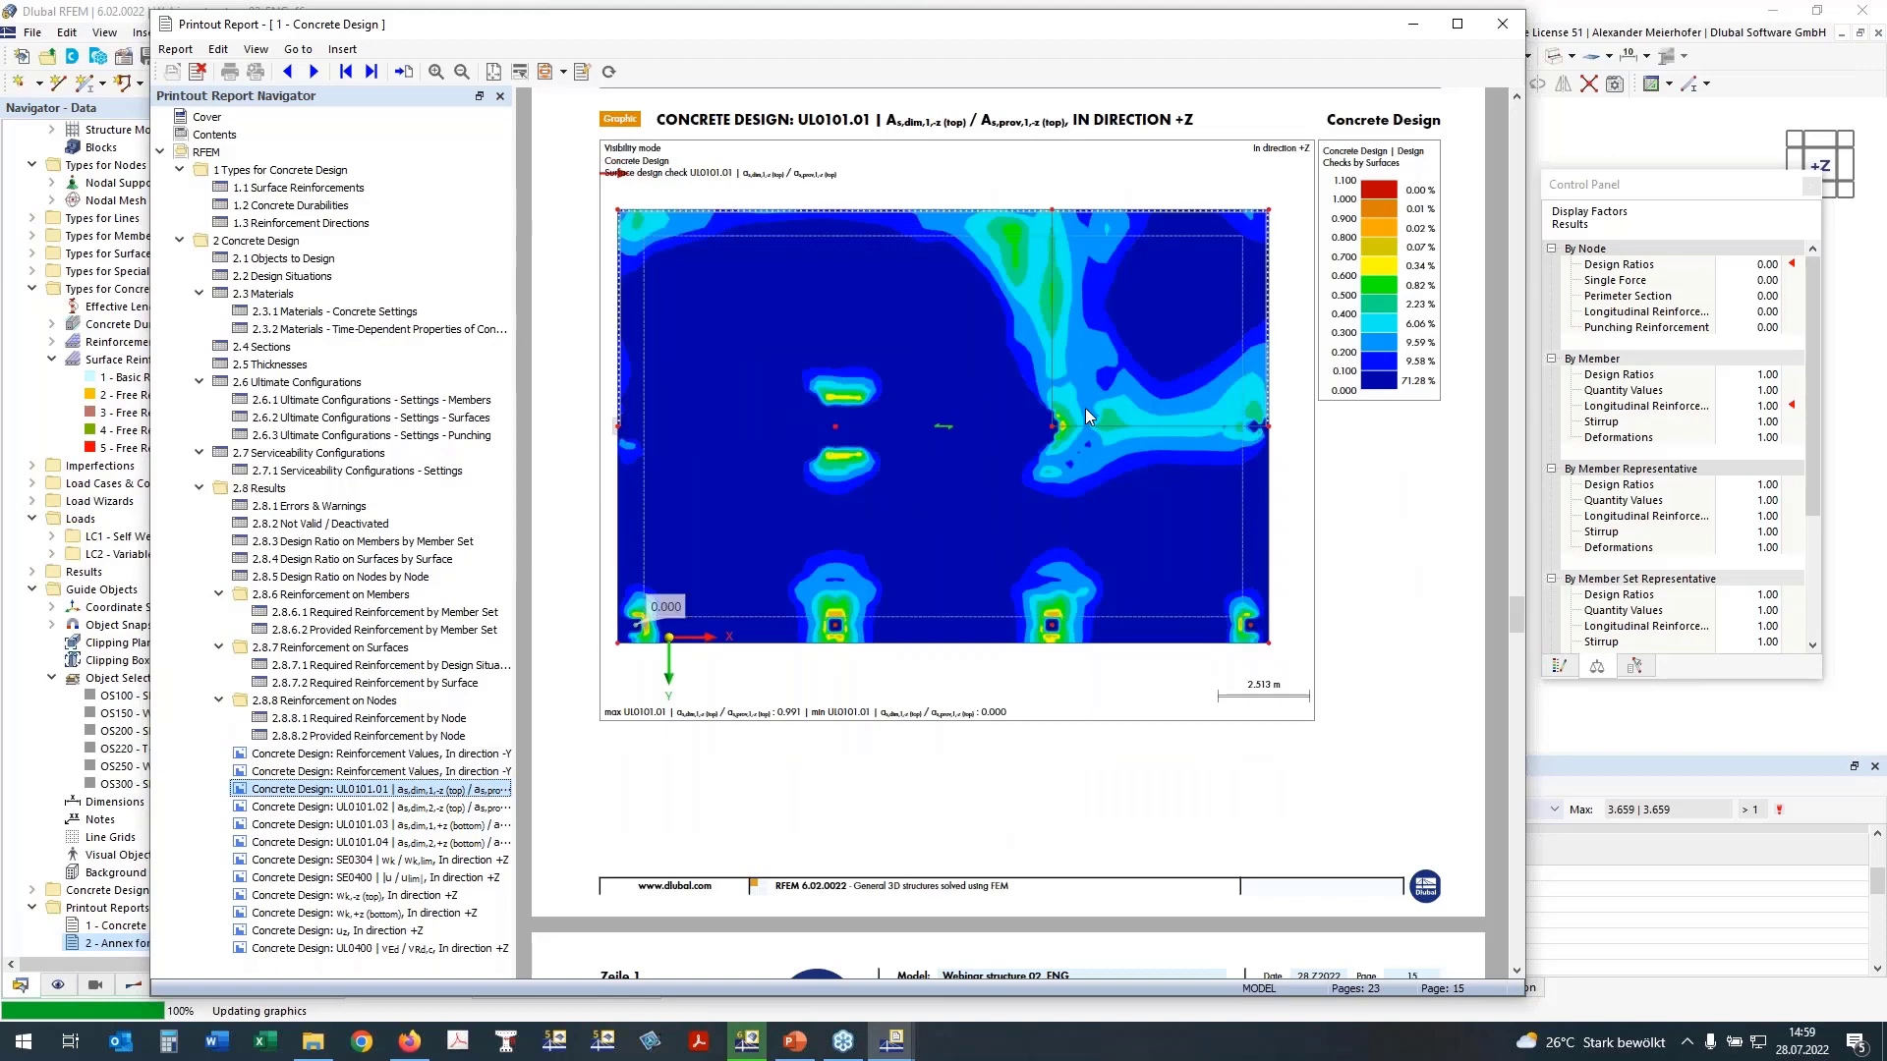
scroll(1084, 409, "down", 1)
scroll(1083, 409, "down", 5)
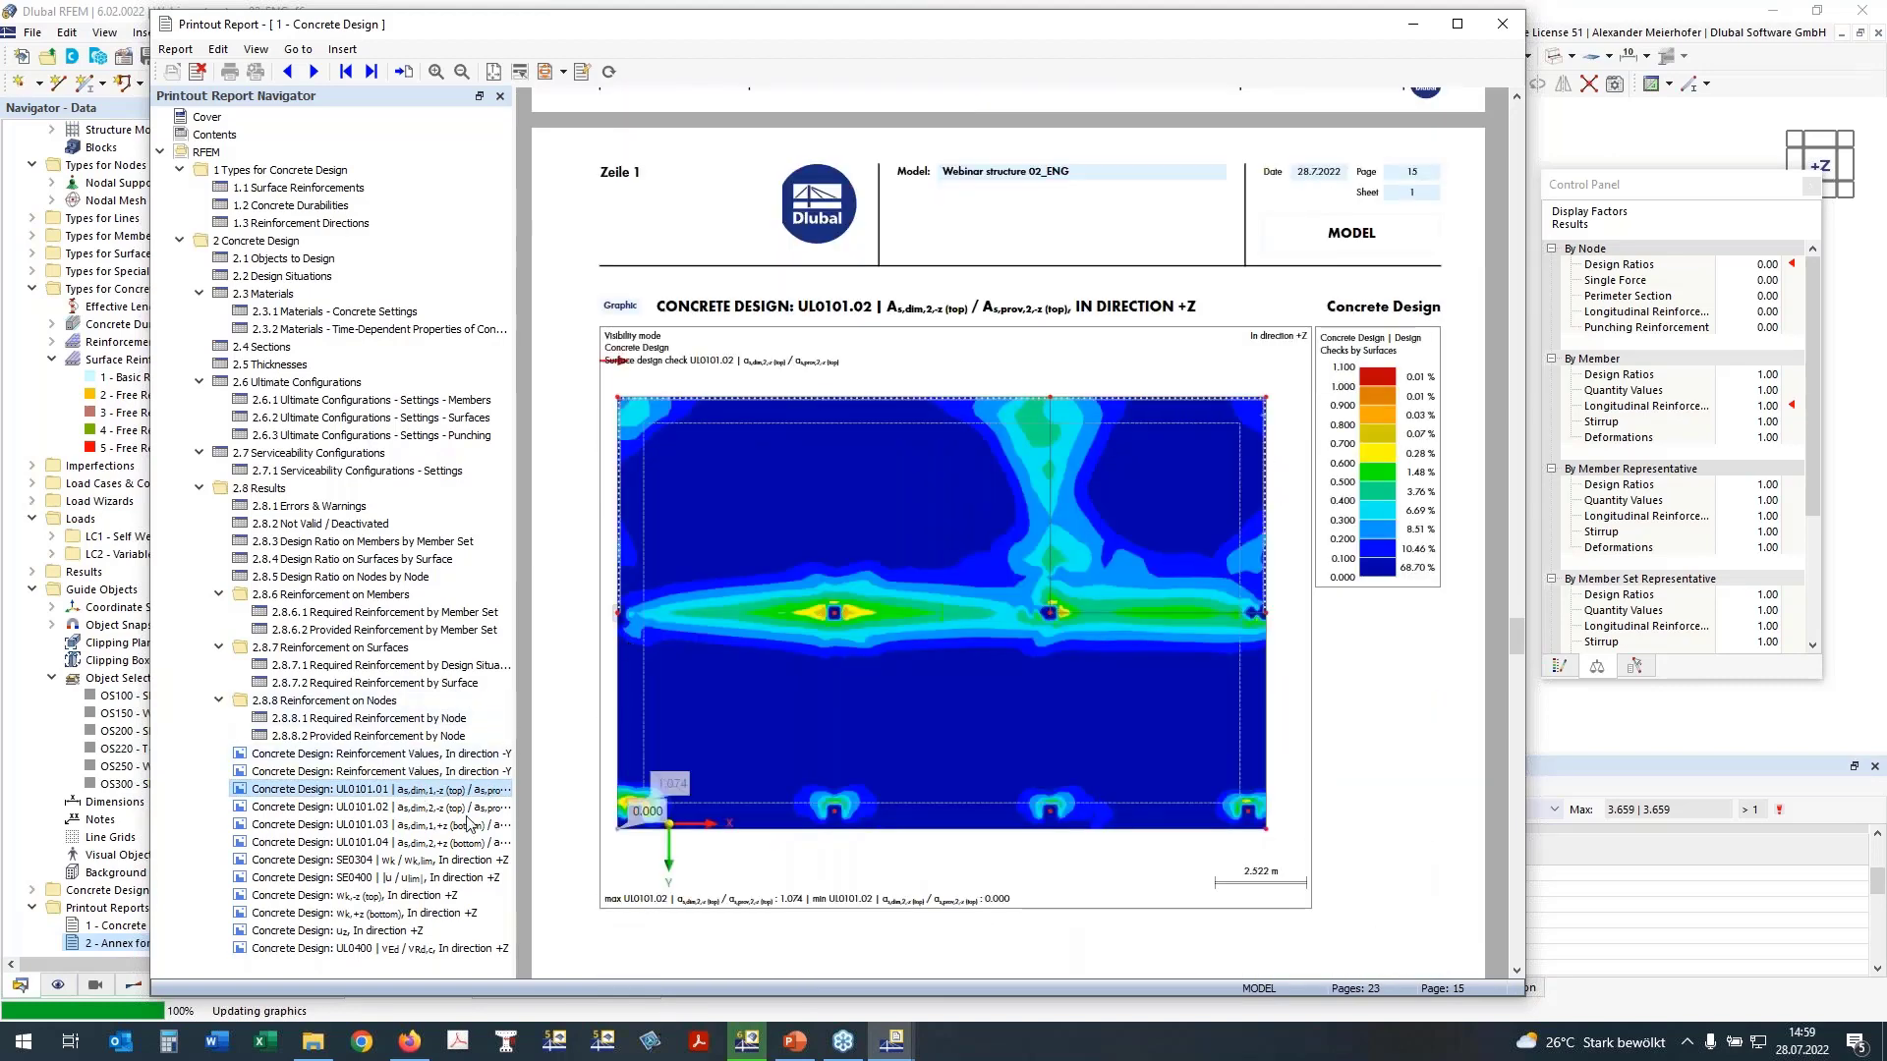
scroll(955, 593, "down", 7)
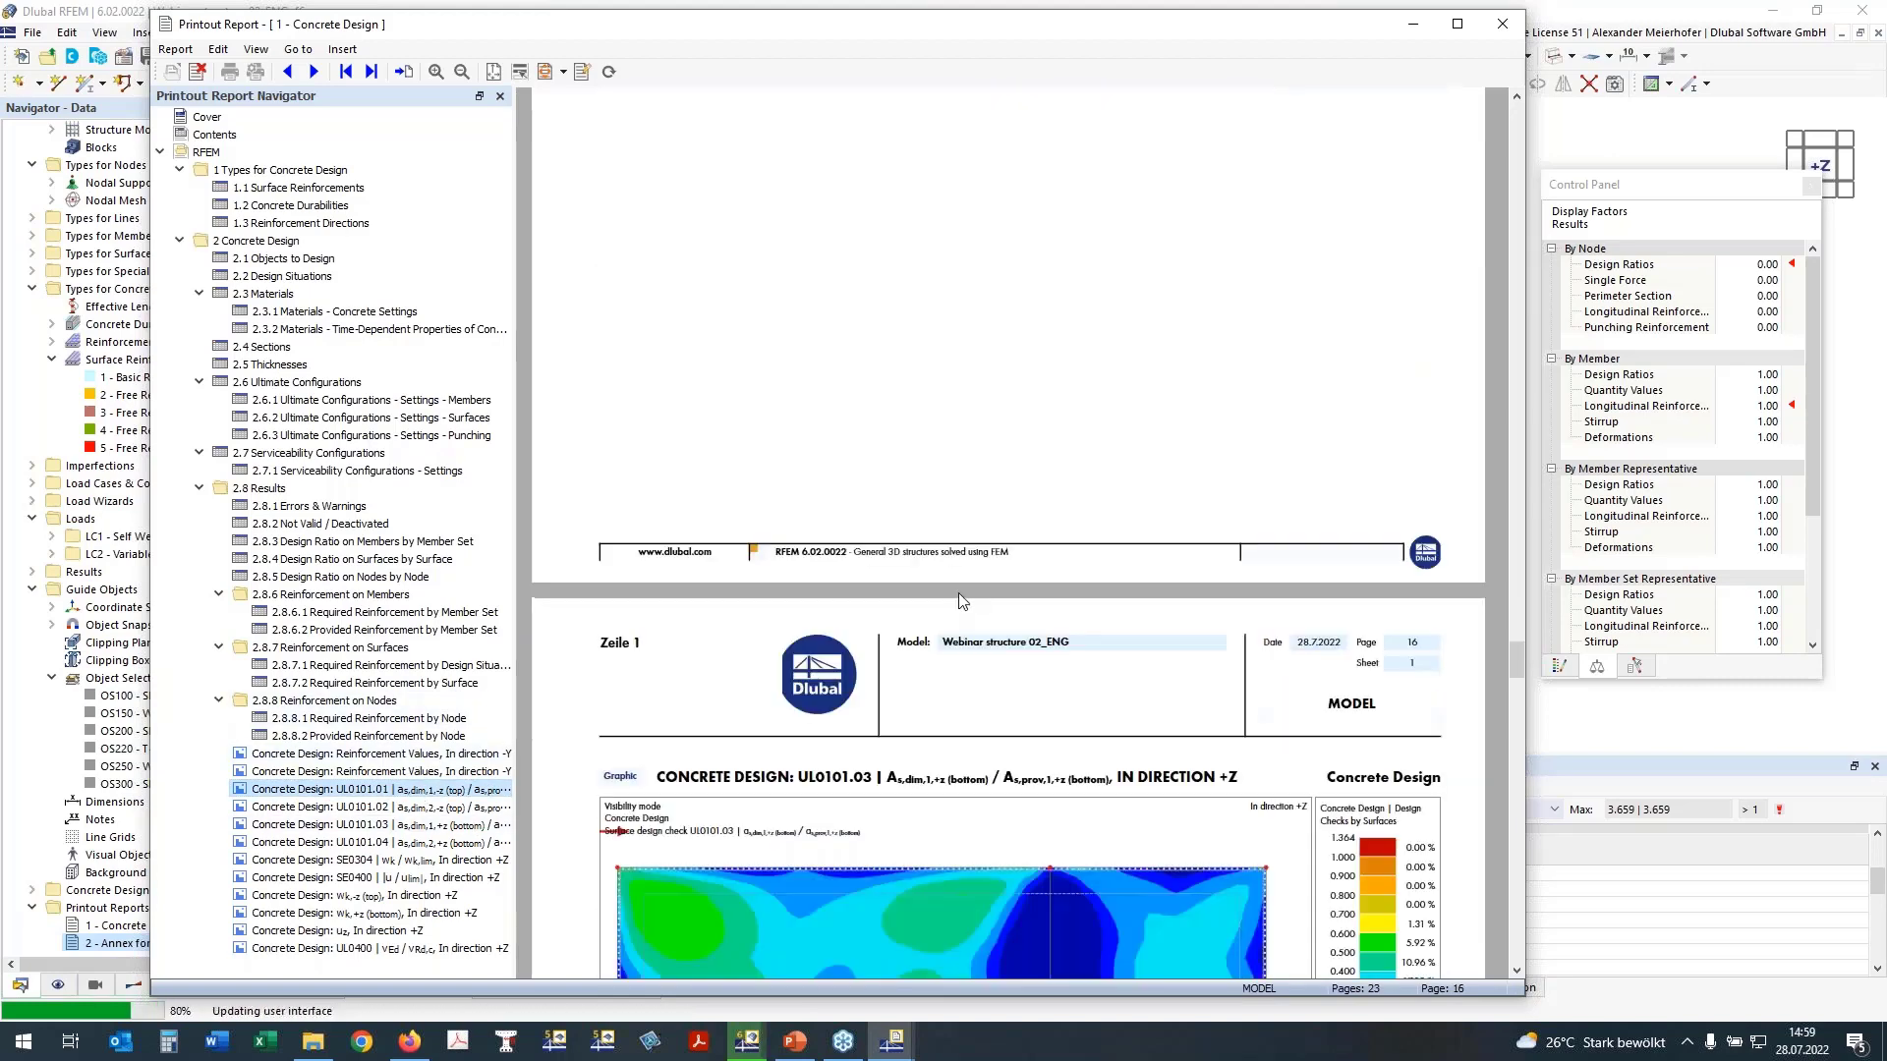
scroll(960, 600, "down", 8)
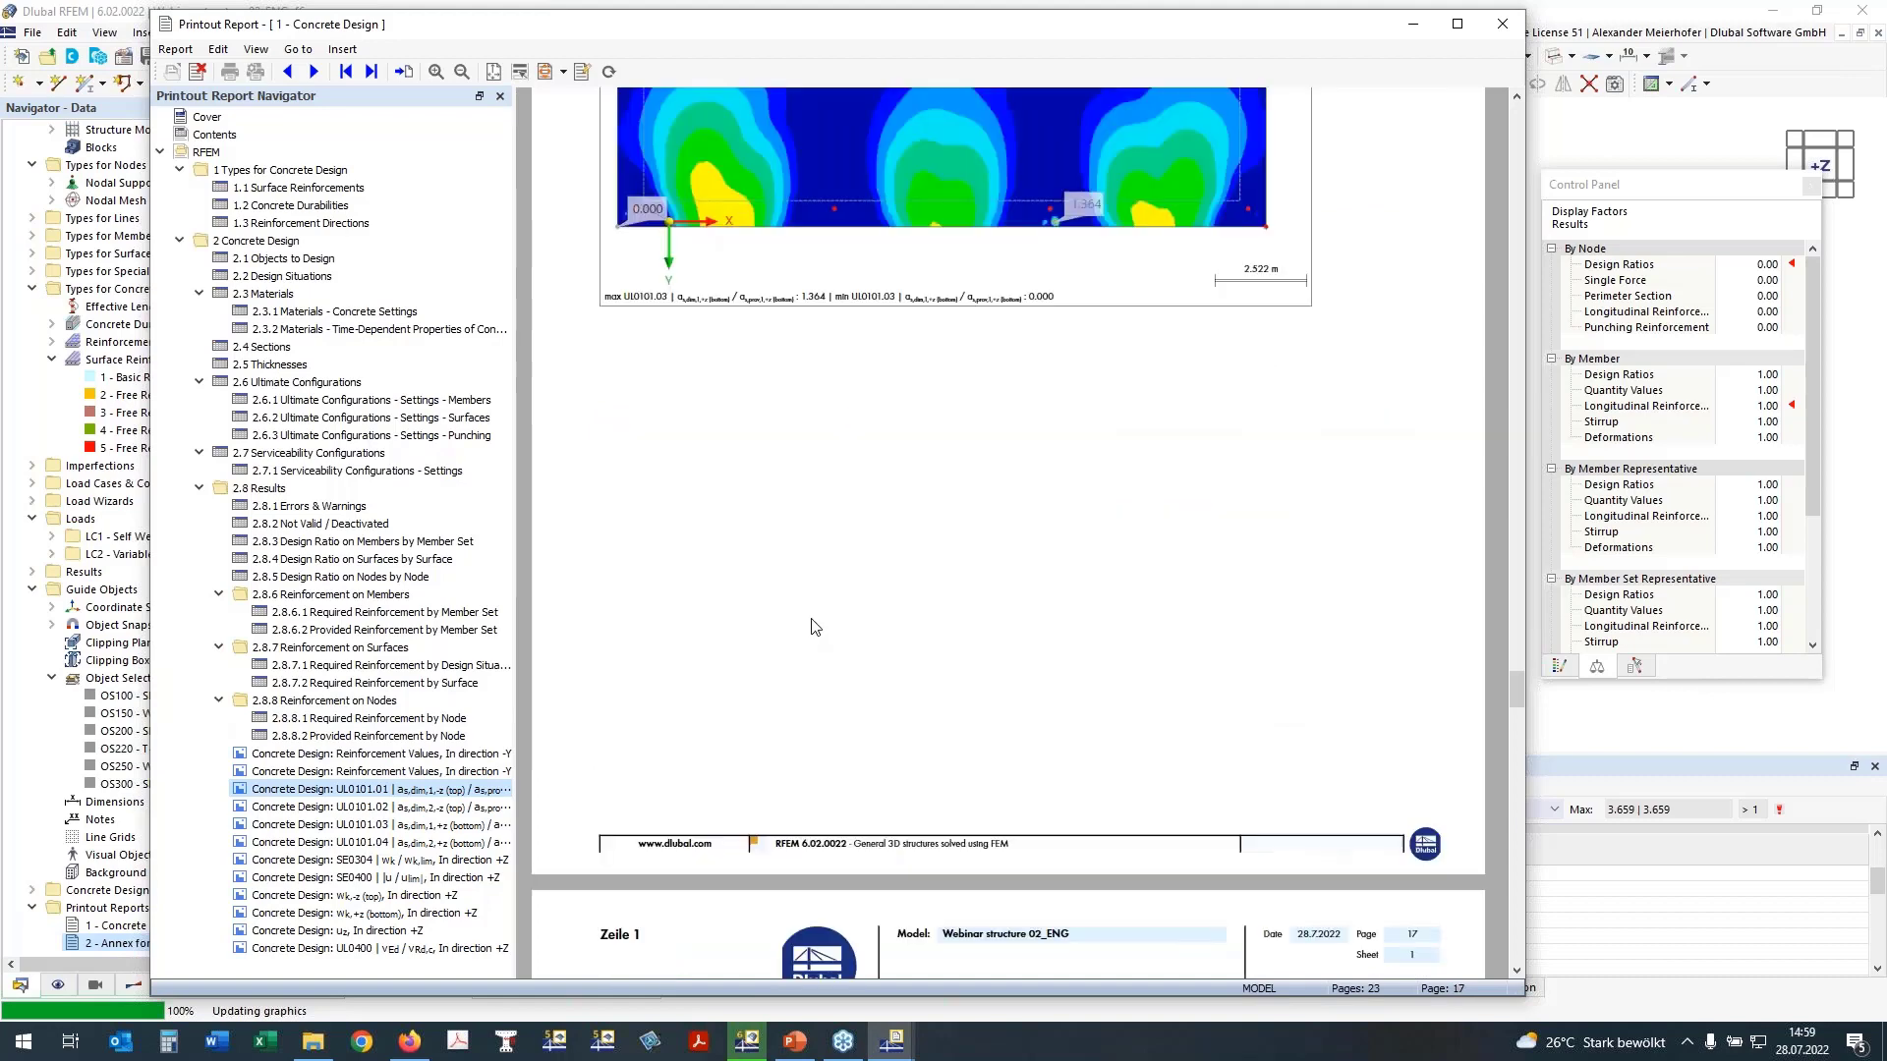
scroll(812, 626, "down", 7)
Step: Review the serviceability pictures for SE0304, SE0400, top and bottom crack widths wk, and deformation uz
left_click(359, 861)
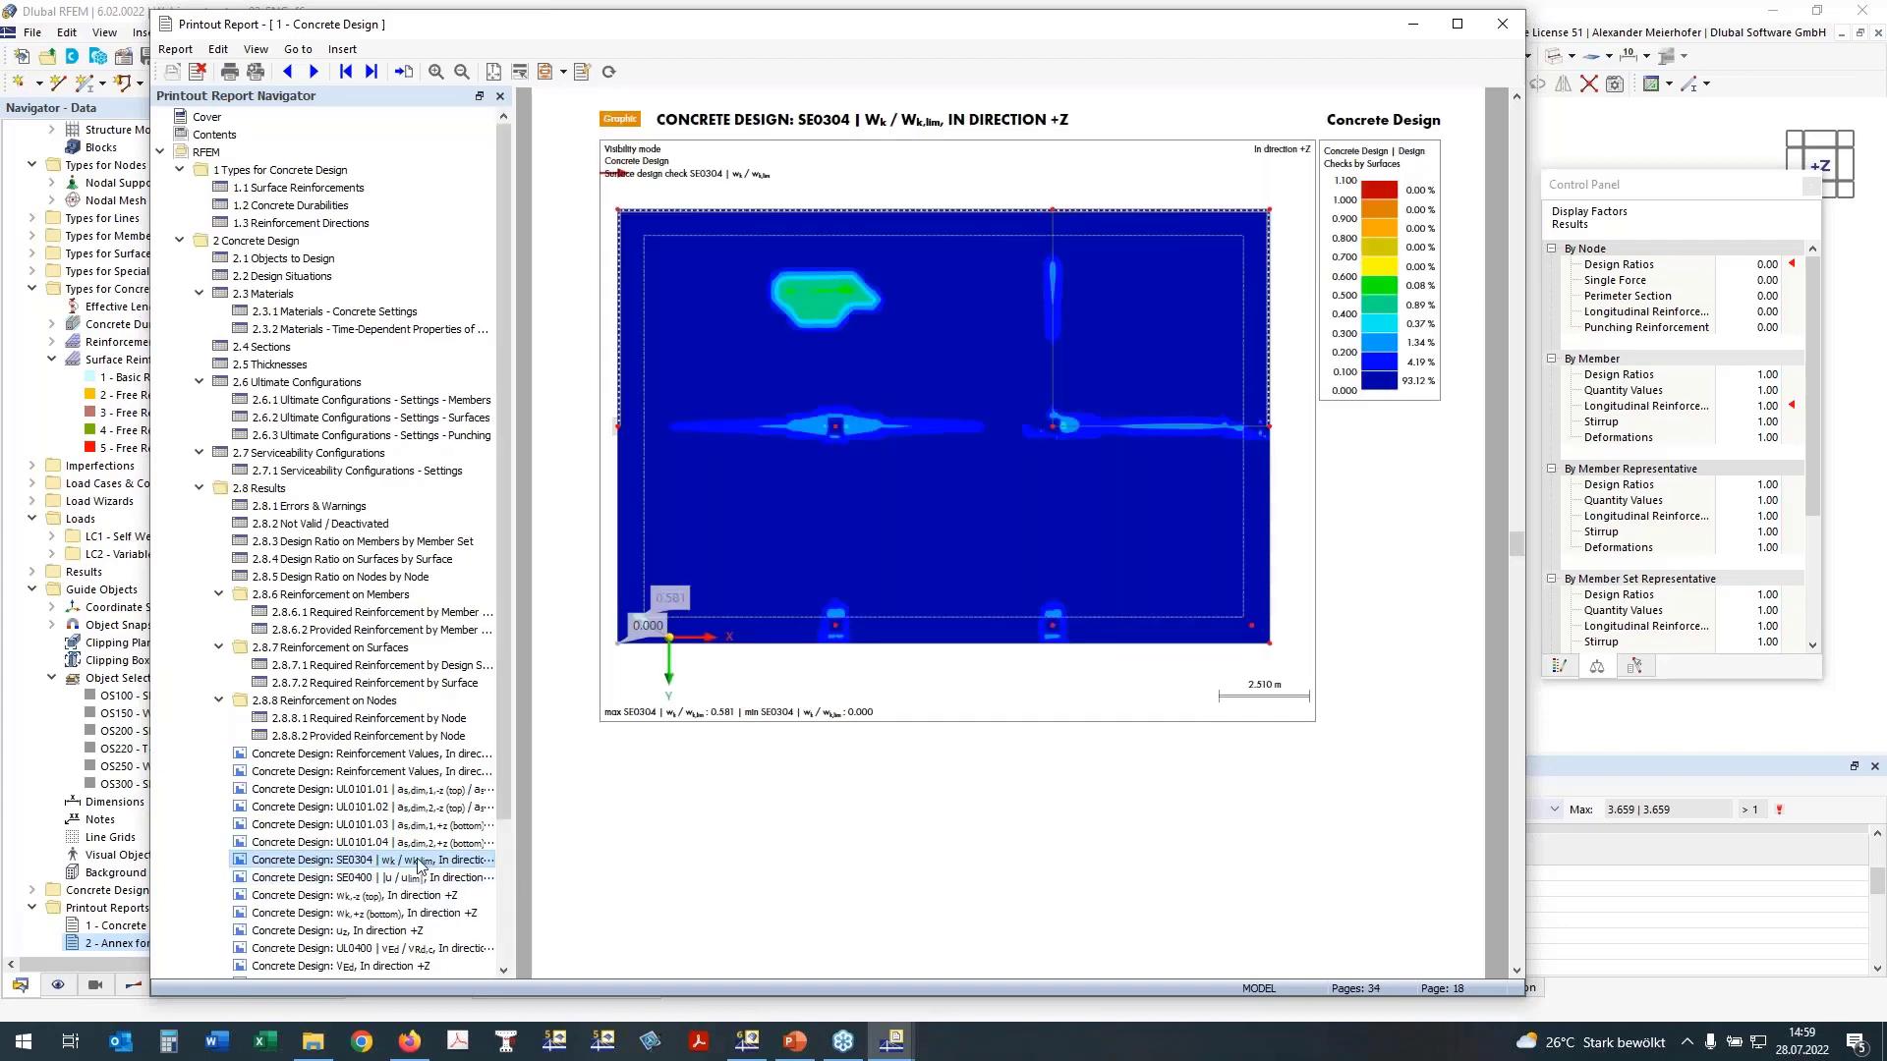
left_click(393, 879)
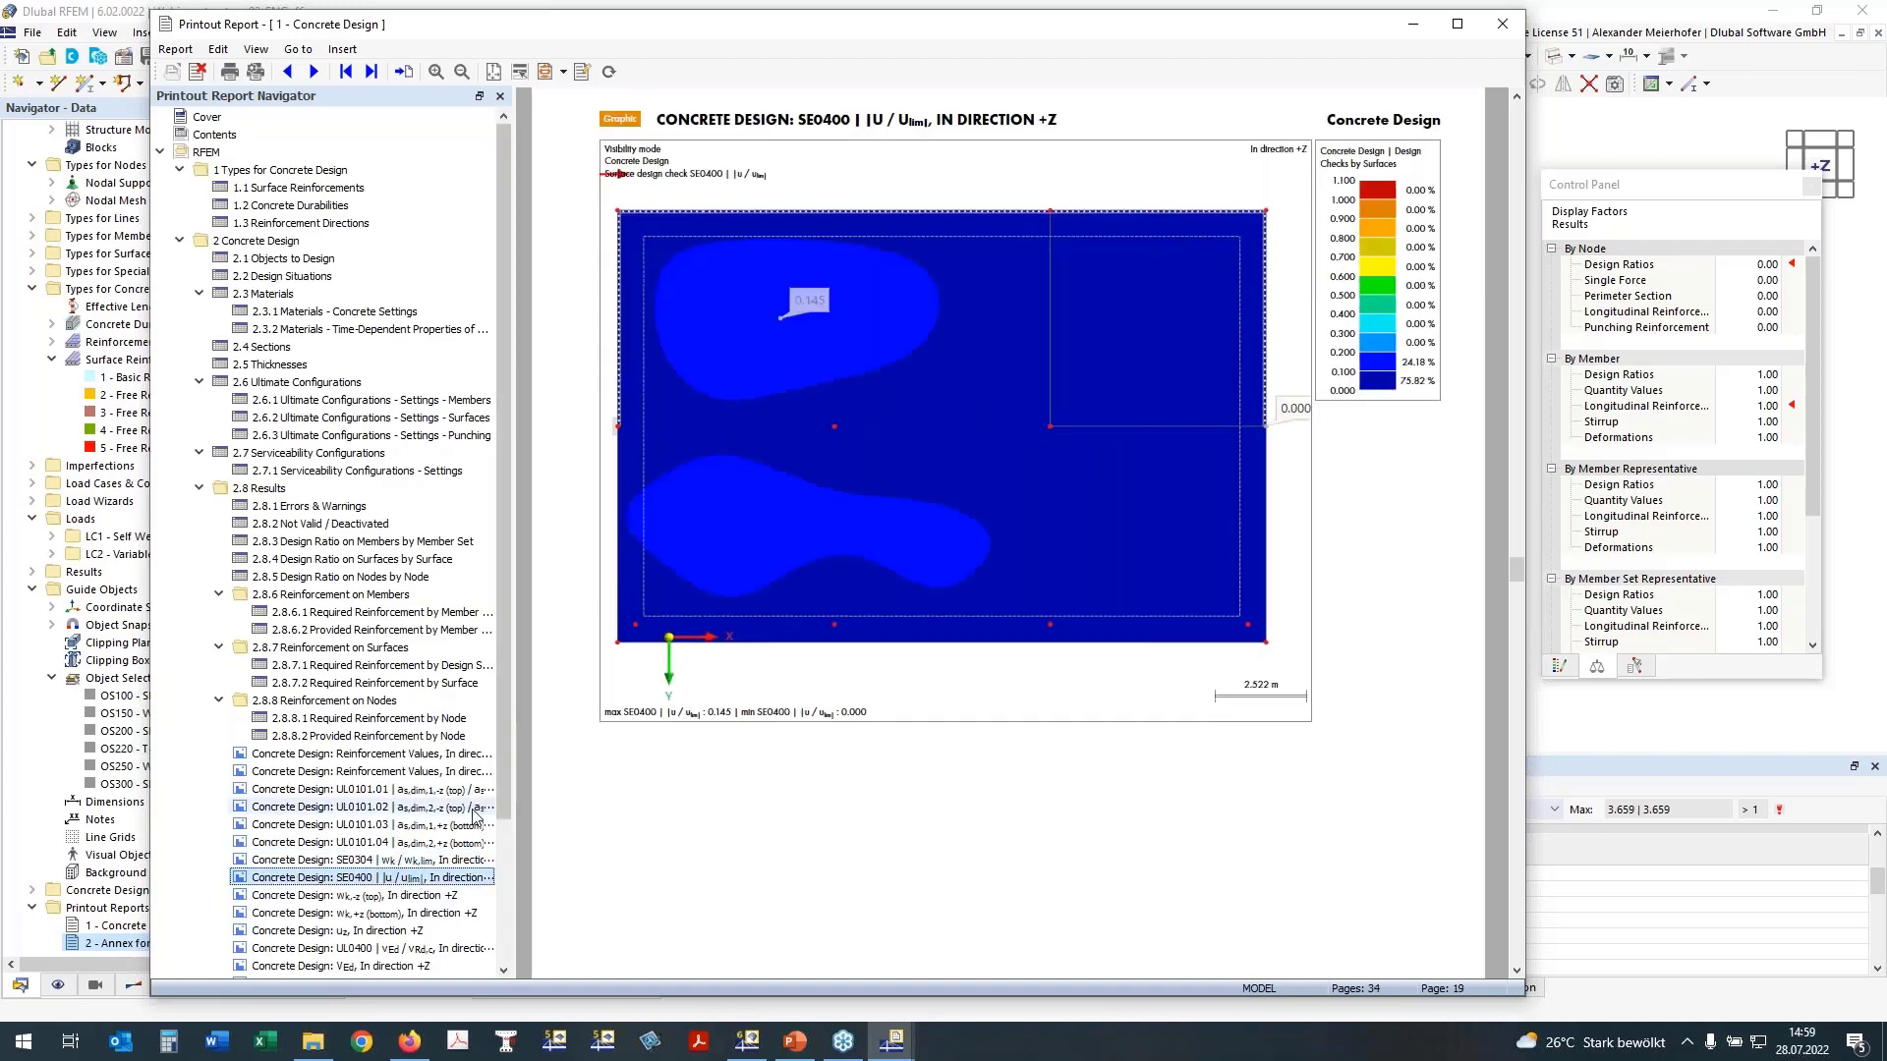
left_click(373, 897)
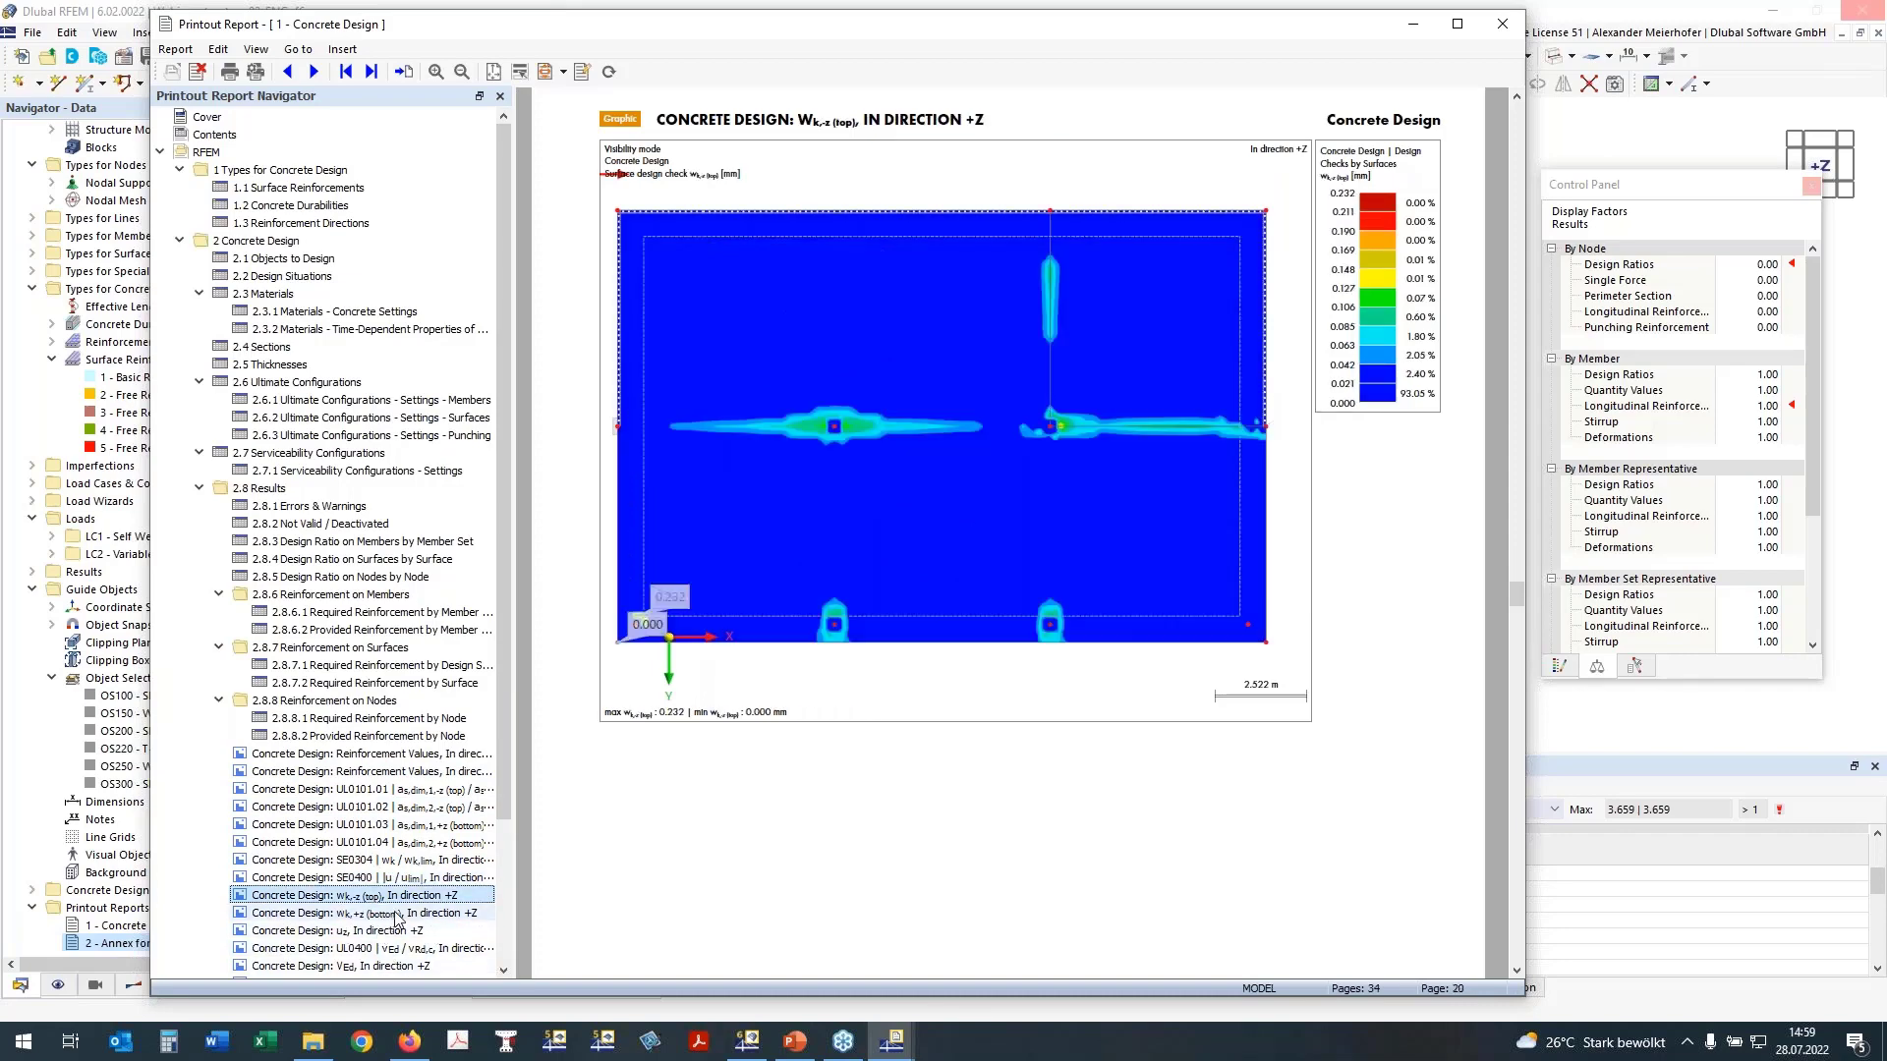
left_click(391, 914)
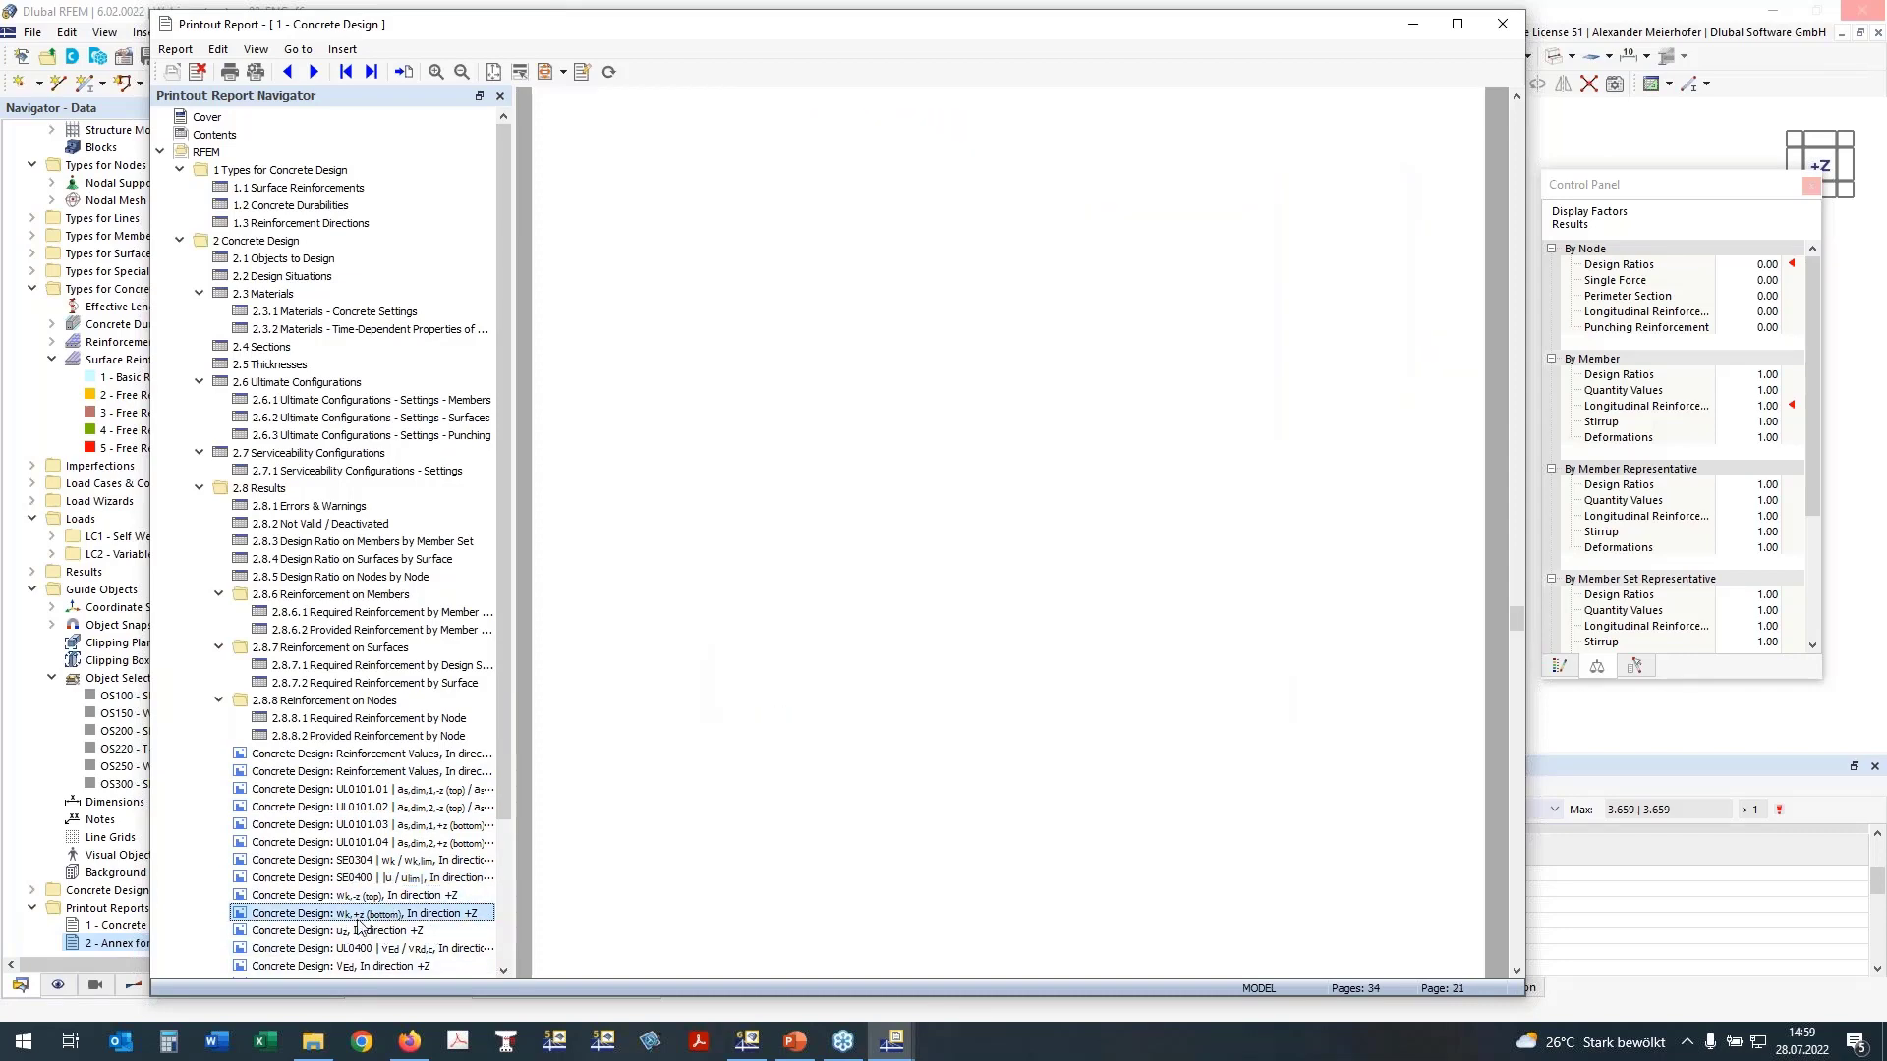
left_click(359, 860)
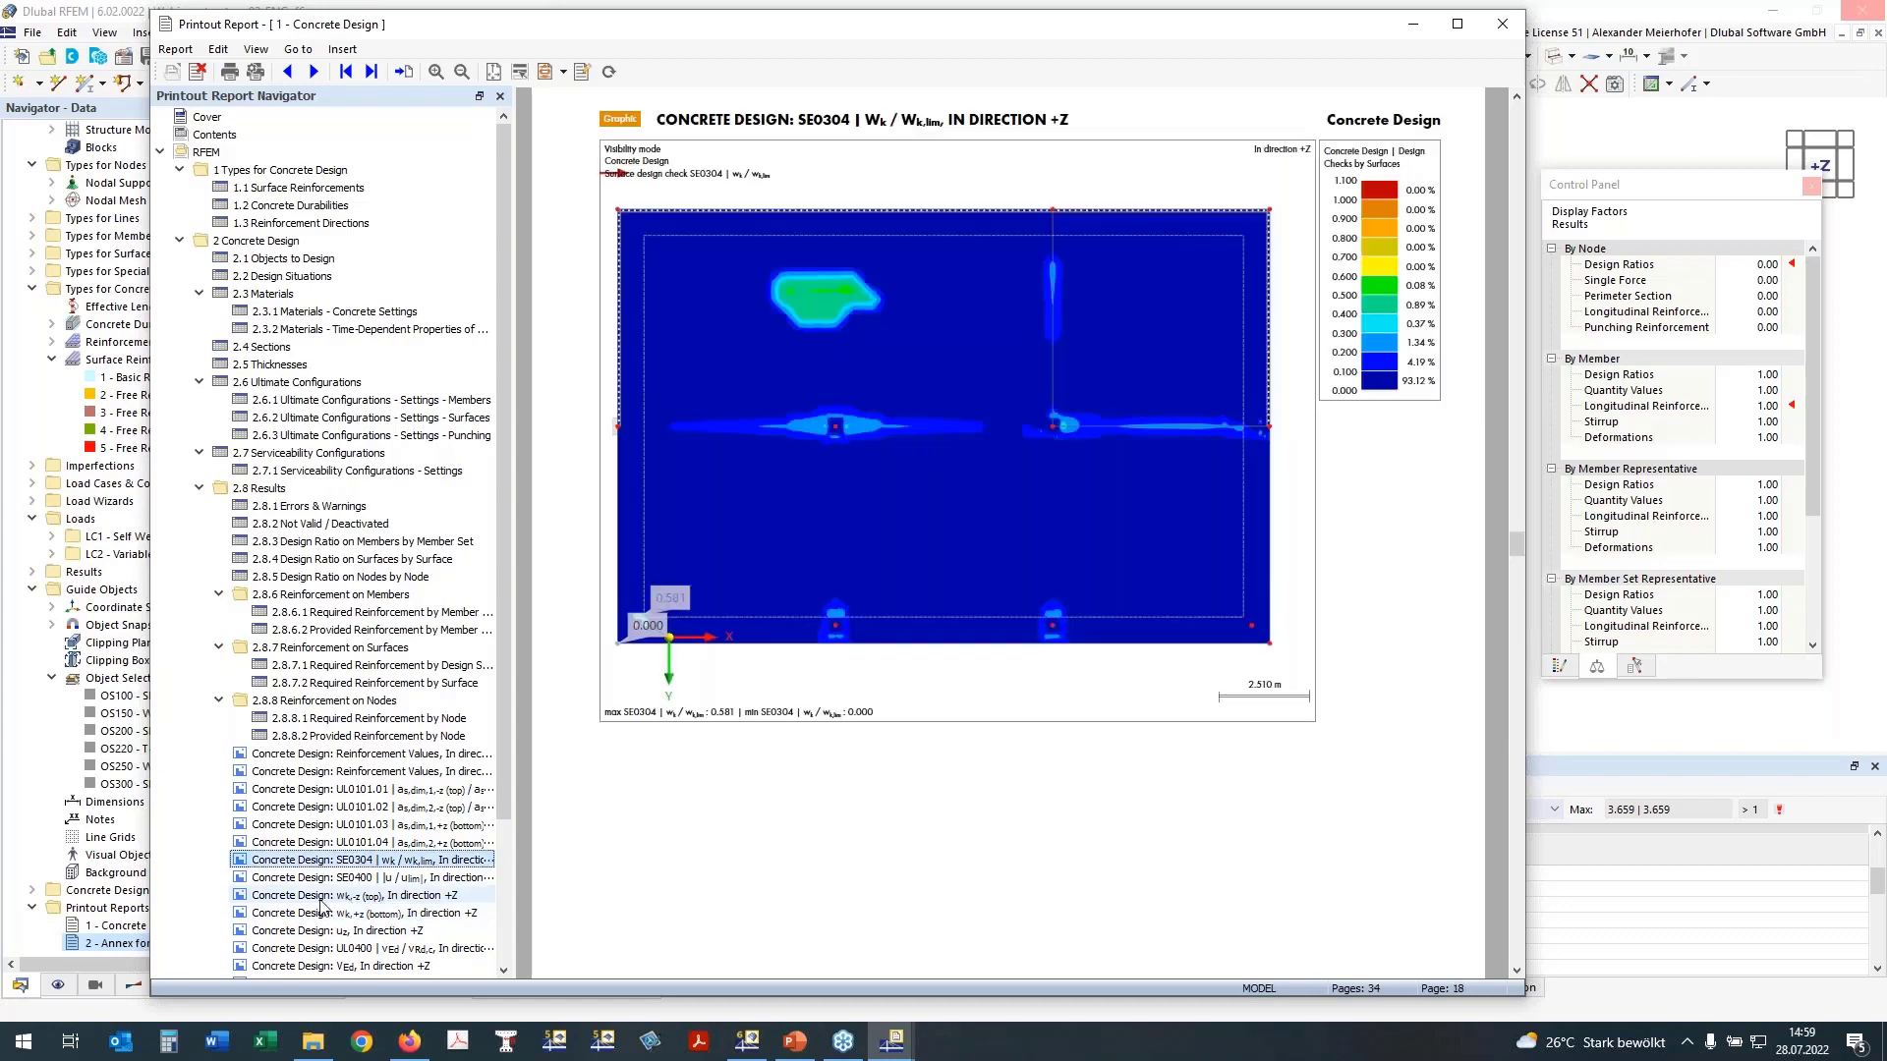
left_click(319, 899)
left_click(304, 930)
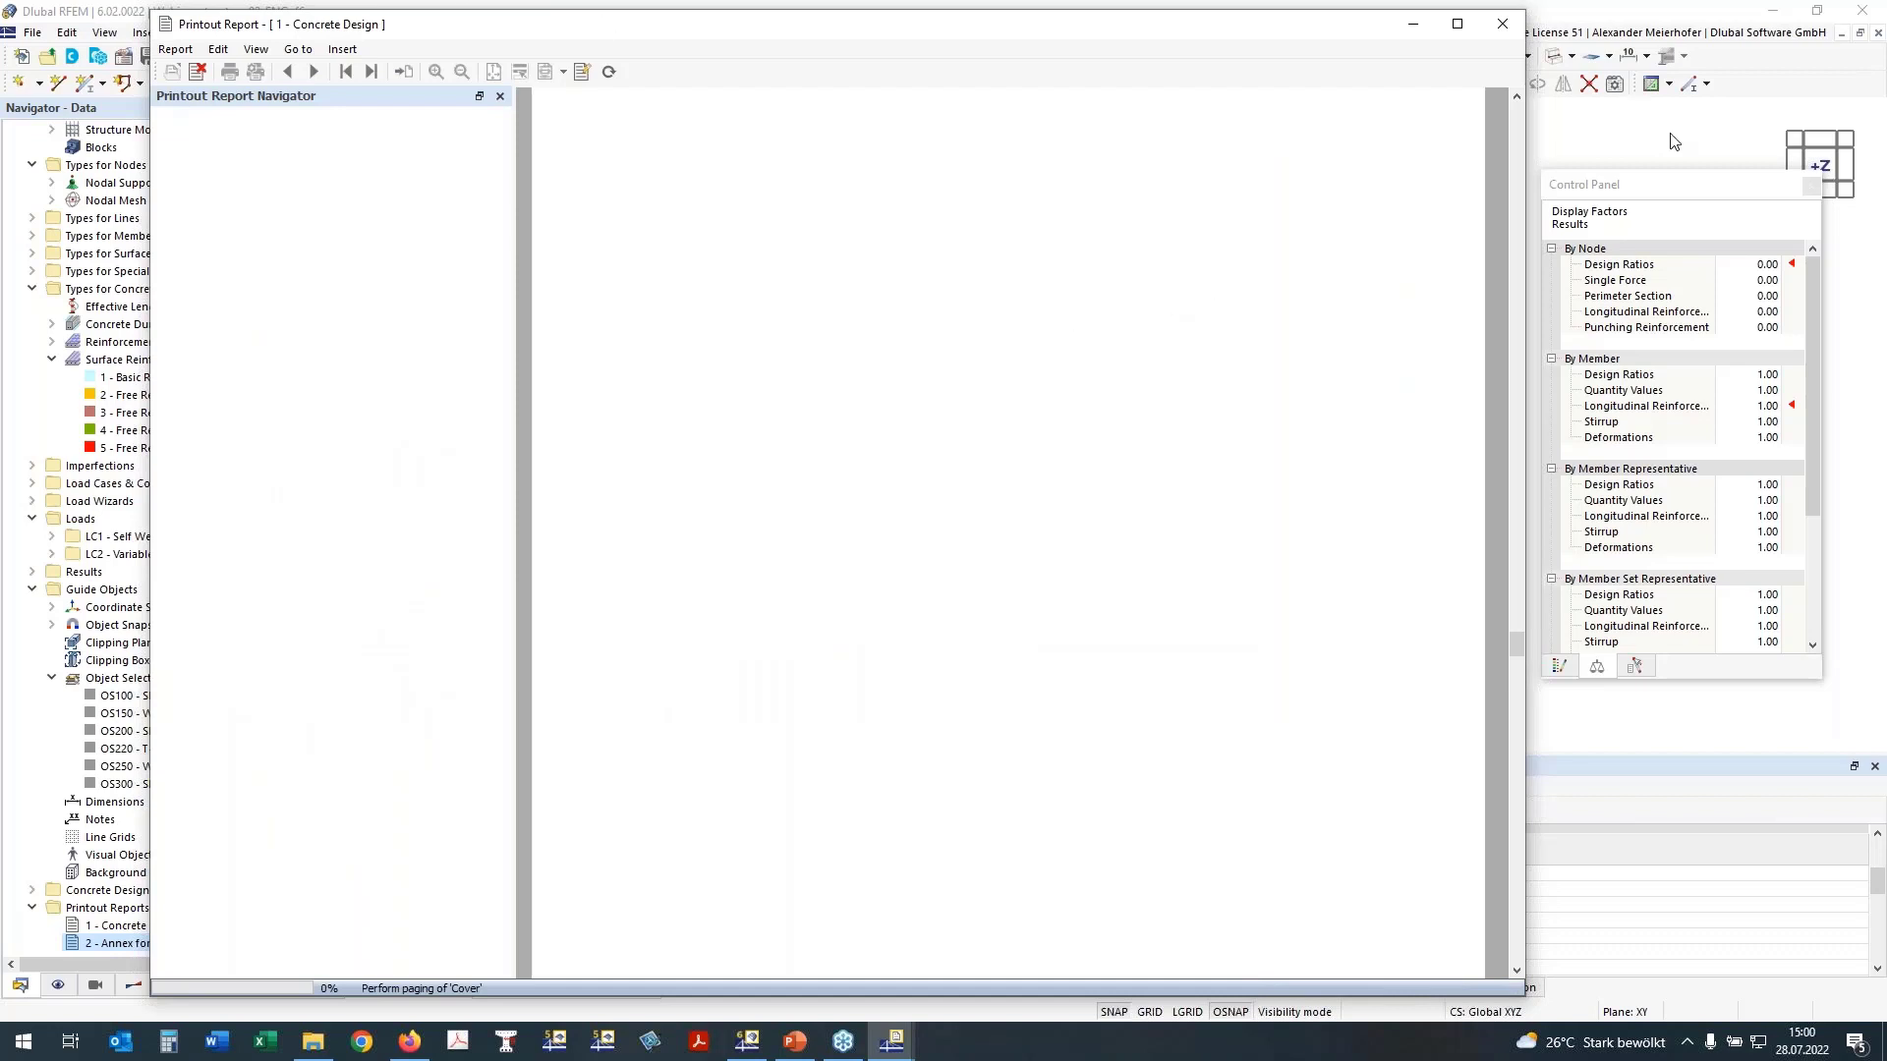
Step: Return to the RFEM model, display it as transparent solids, and cancel the visibility mode to show the whole building
left_click(1412, 24)
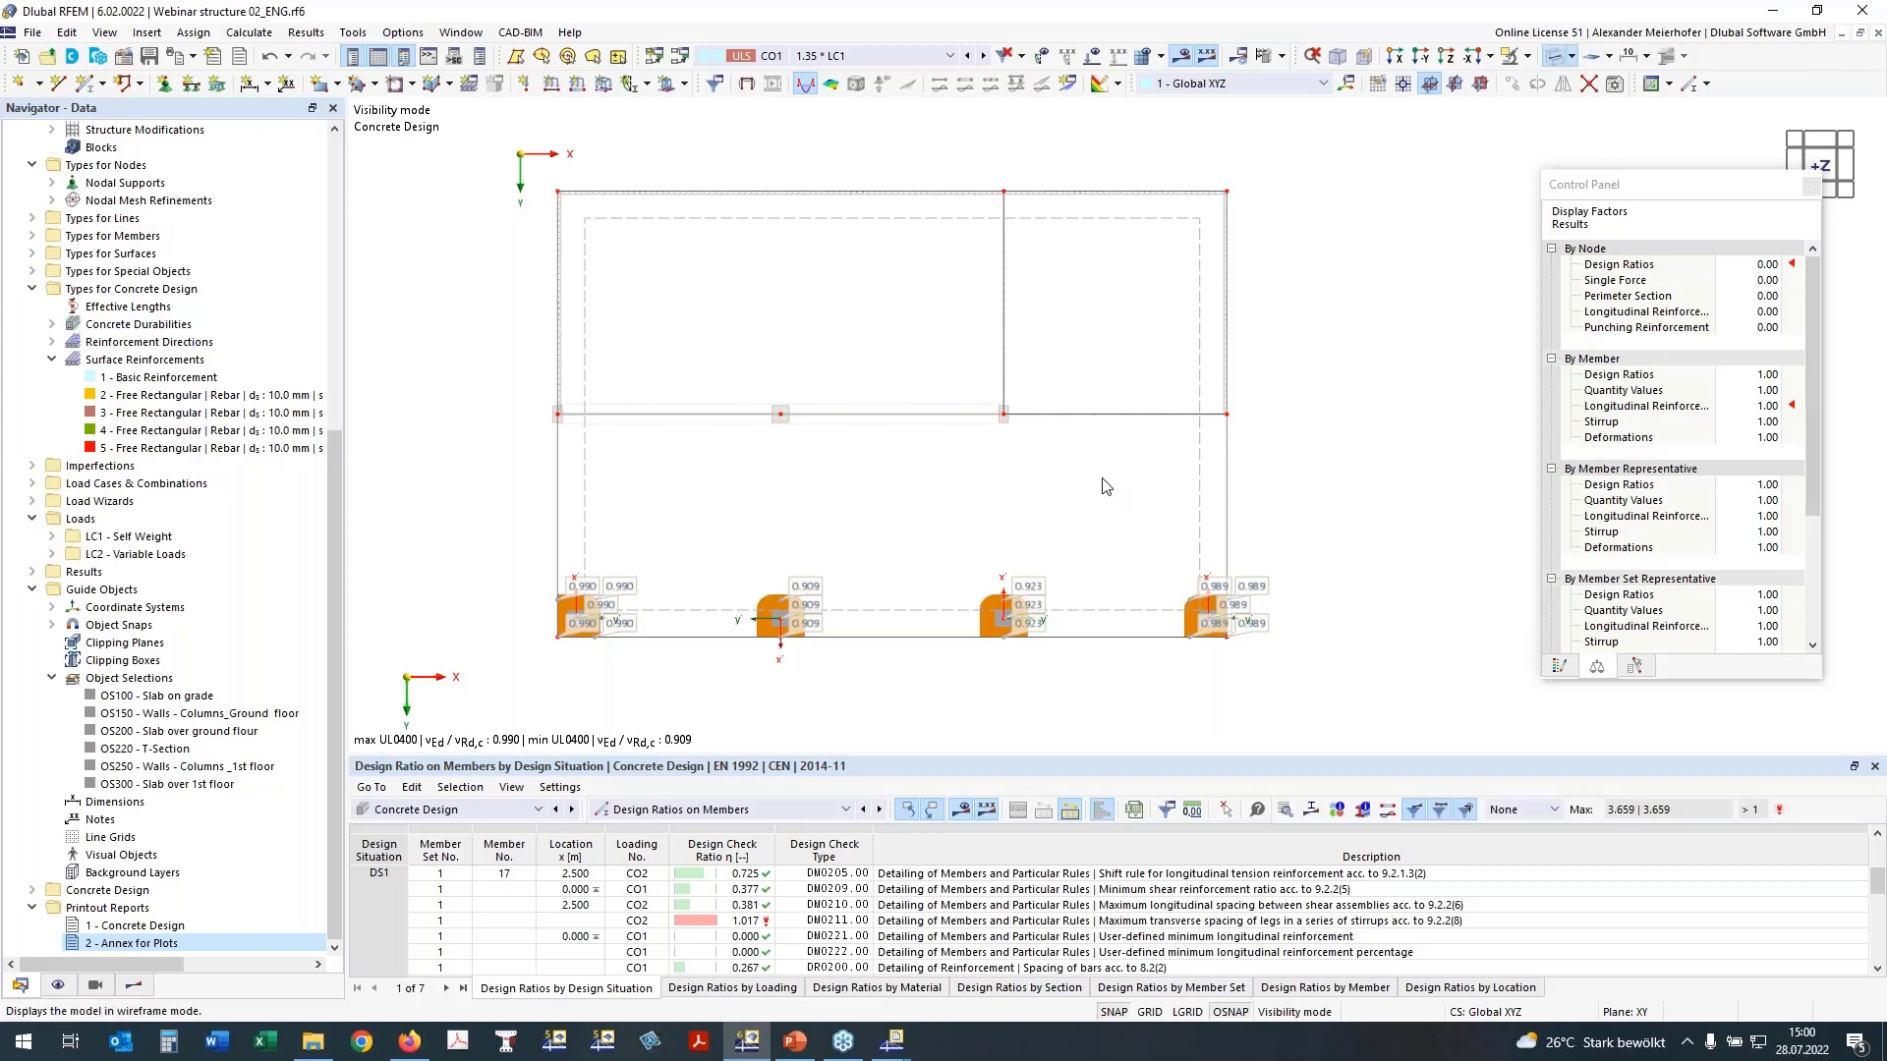
scroll(930, 549, "down", 1)
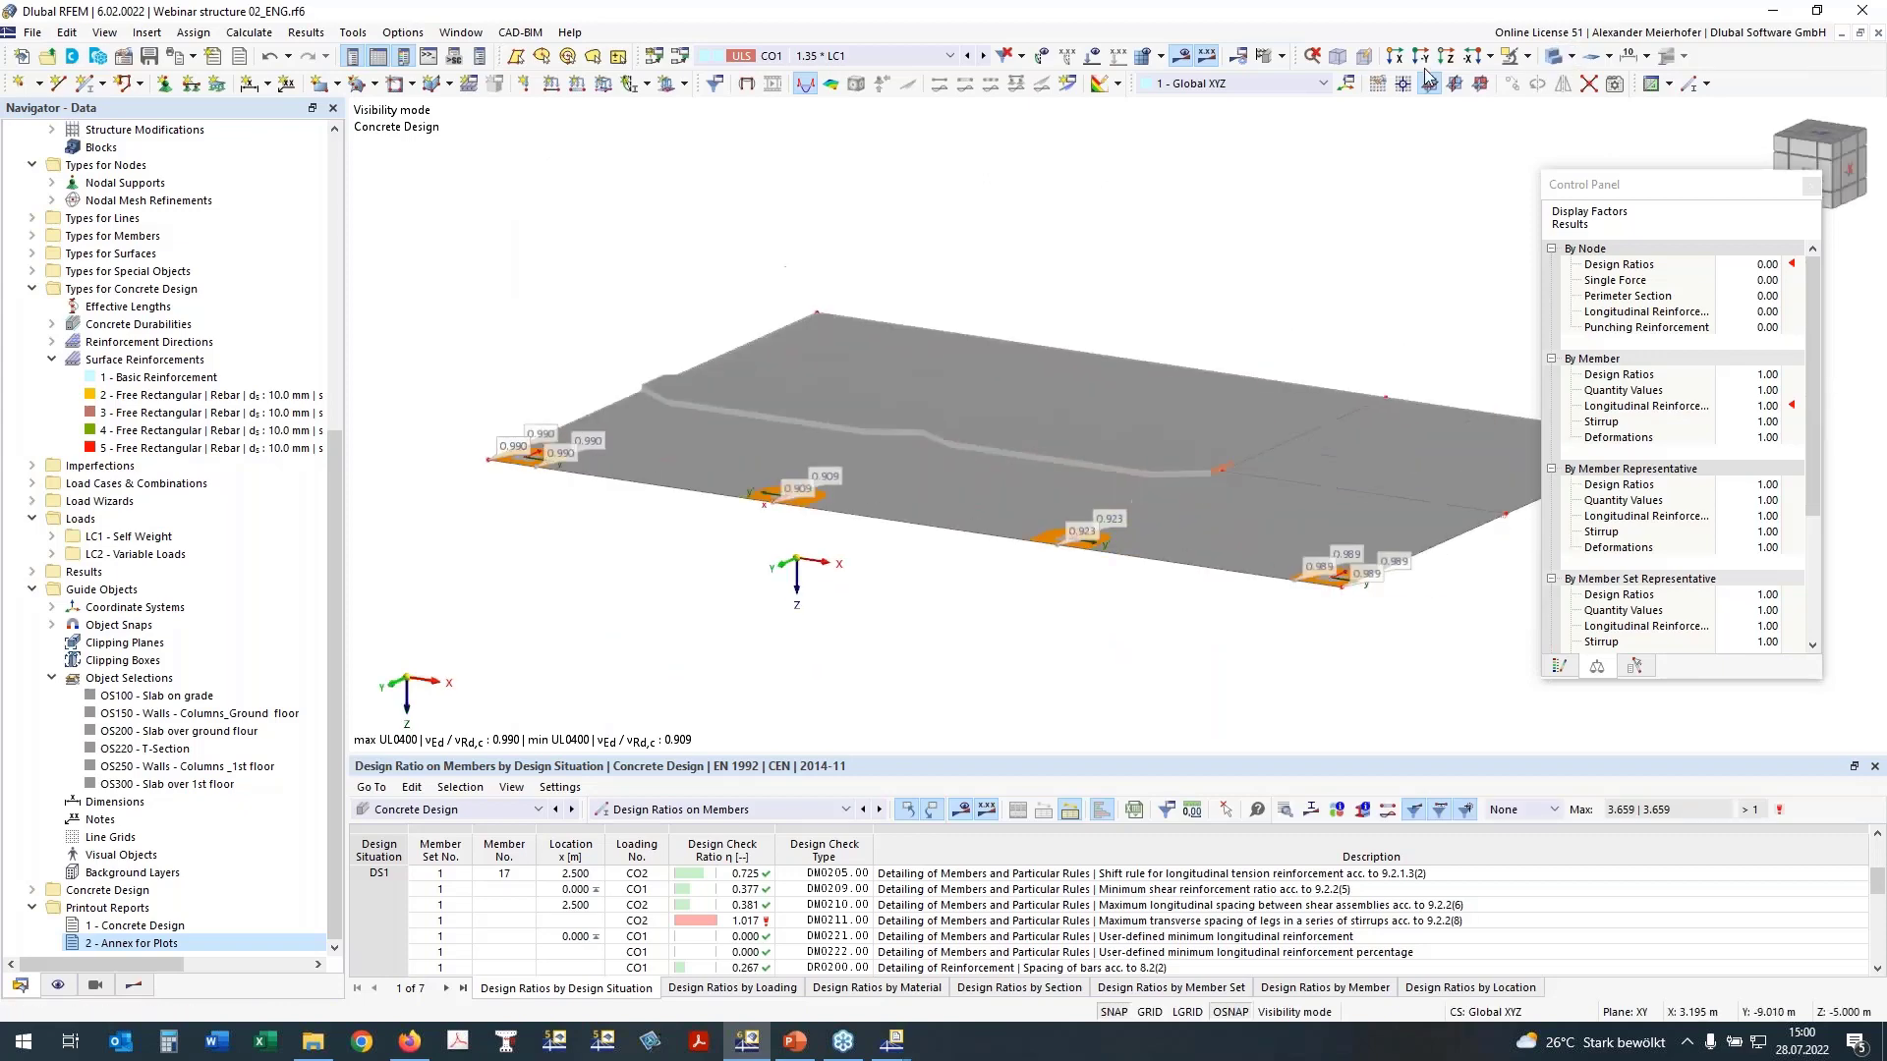
left_click(1553, 57)
middle_click_drag(885, 300, 1262, 236, "ctrl")
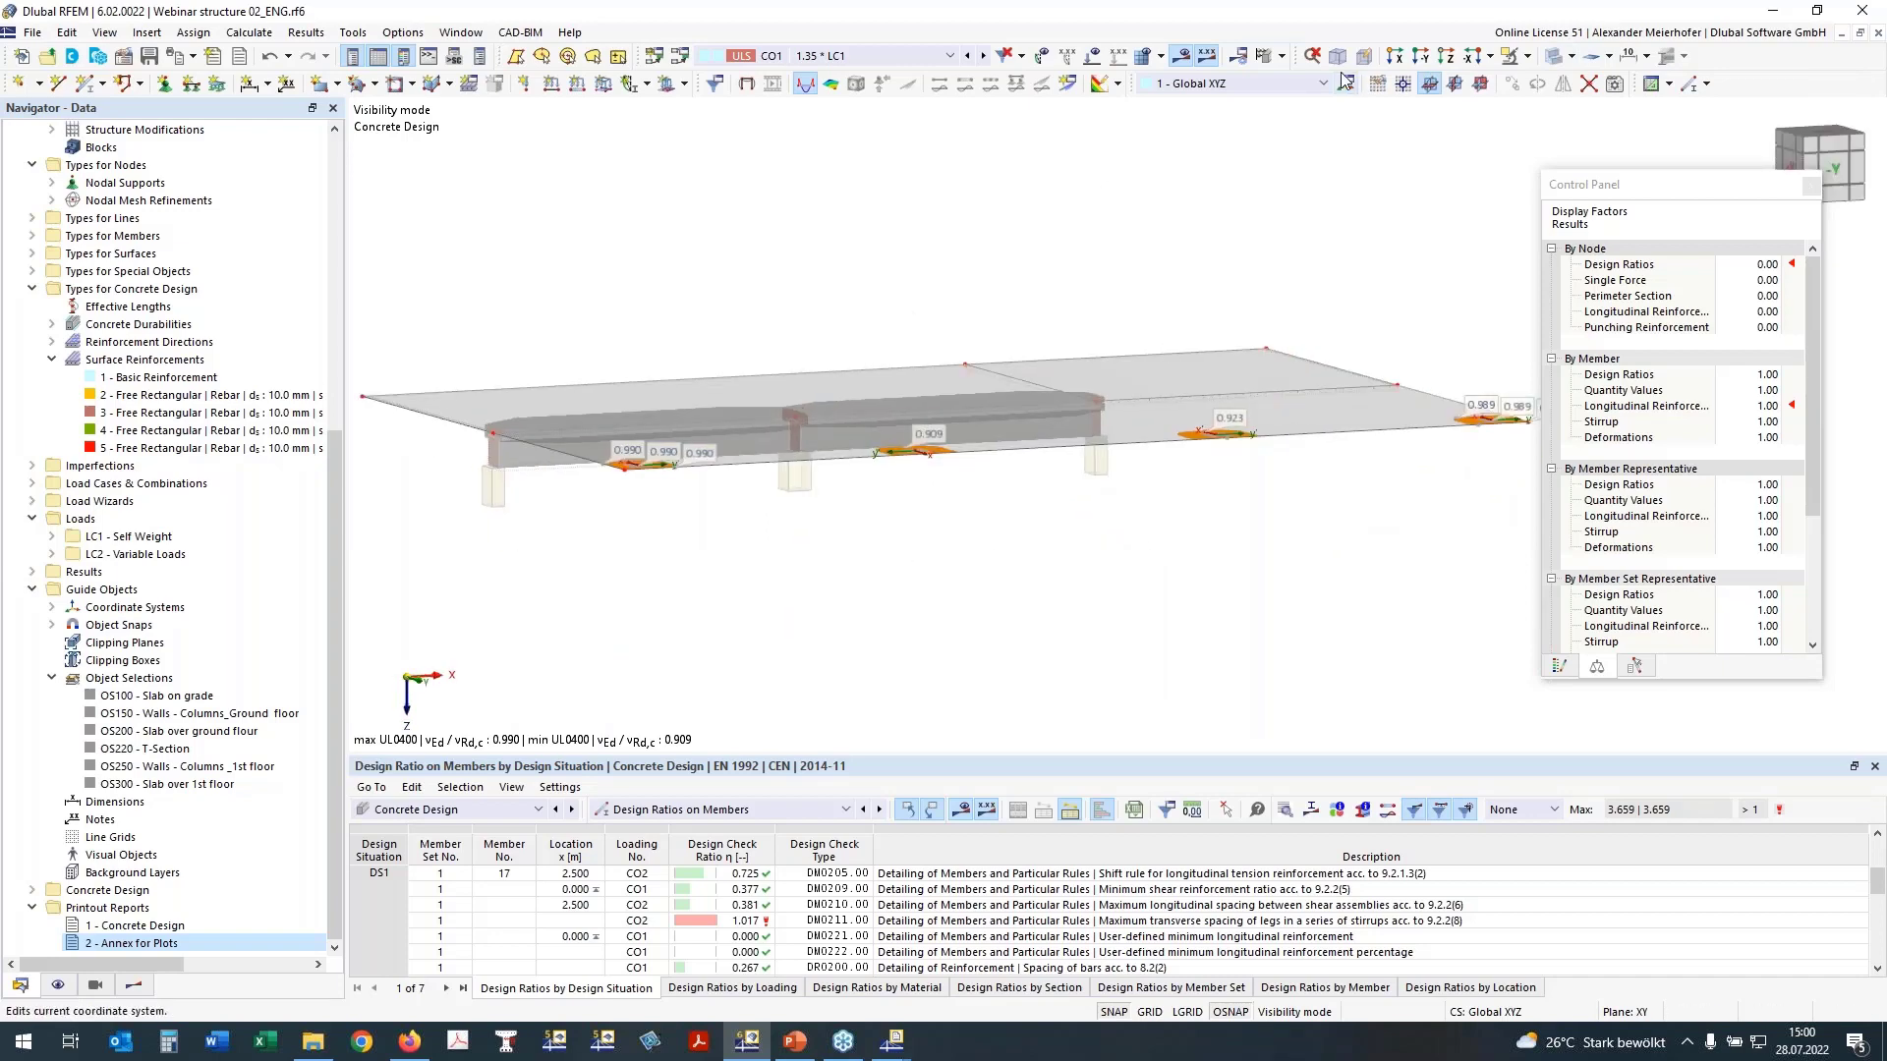
middle_click_drag(1341, 240, 1122, 320, "ctrl")
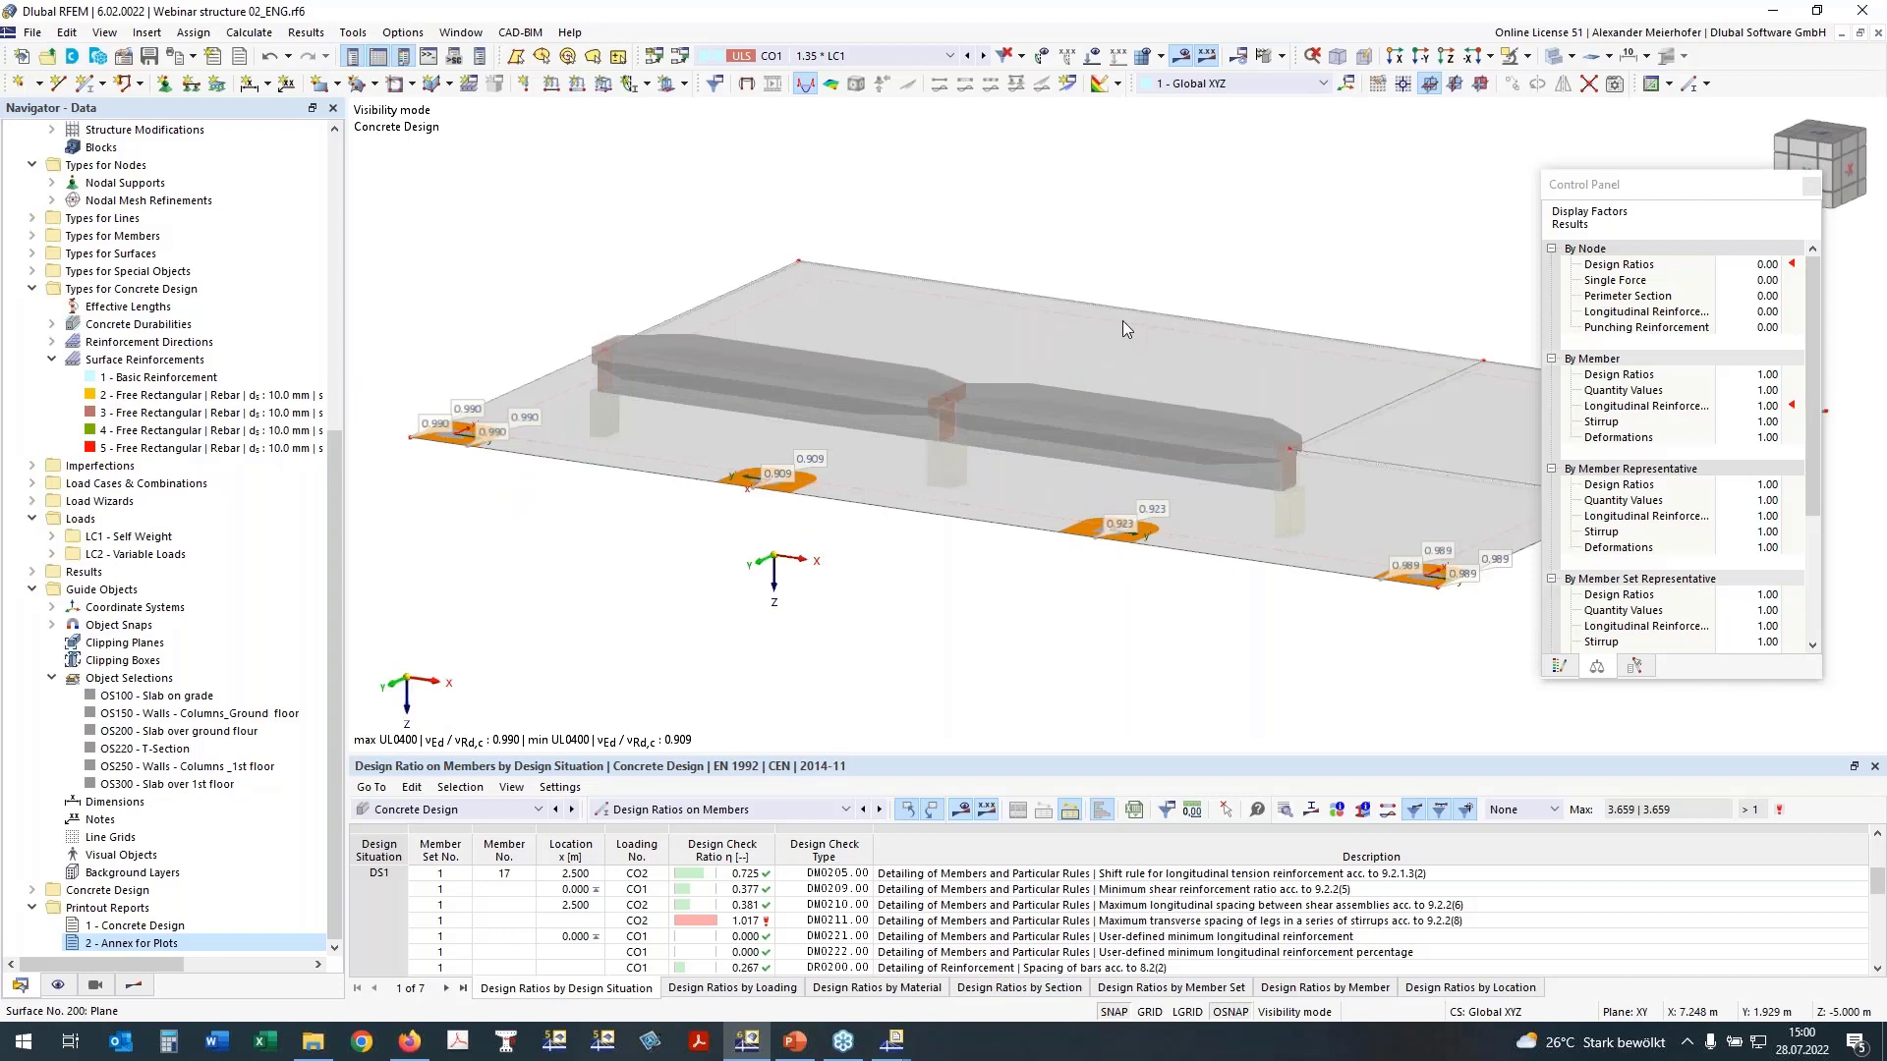
left_click(1528, 57)
left_click(1529, 187)
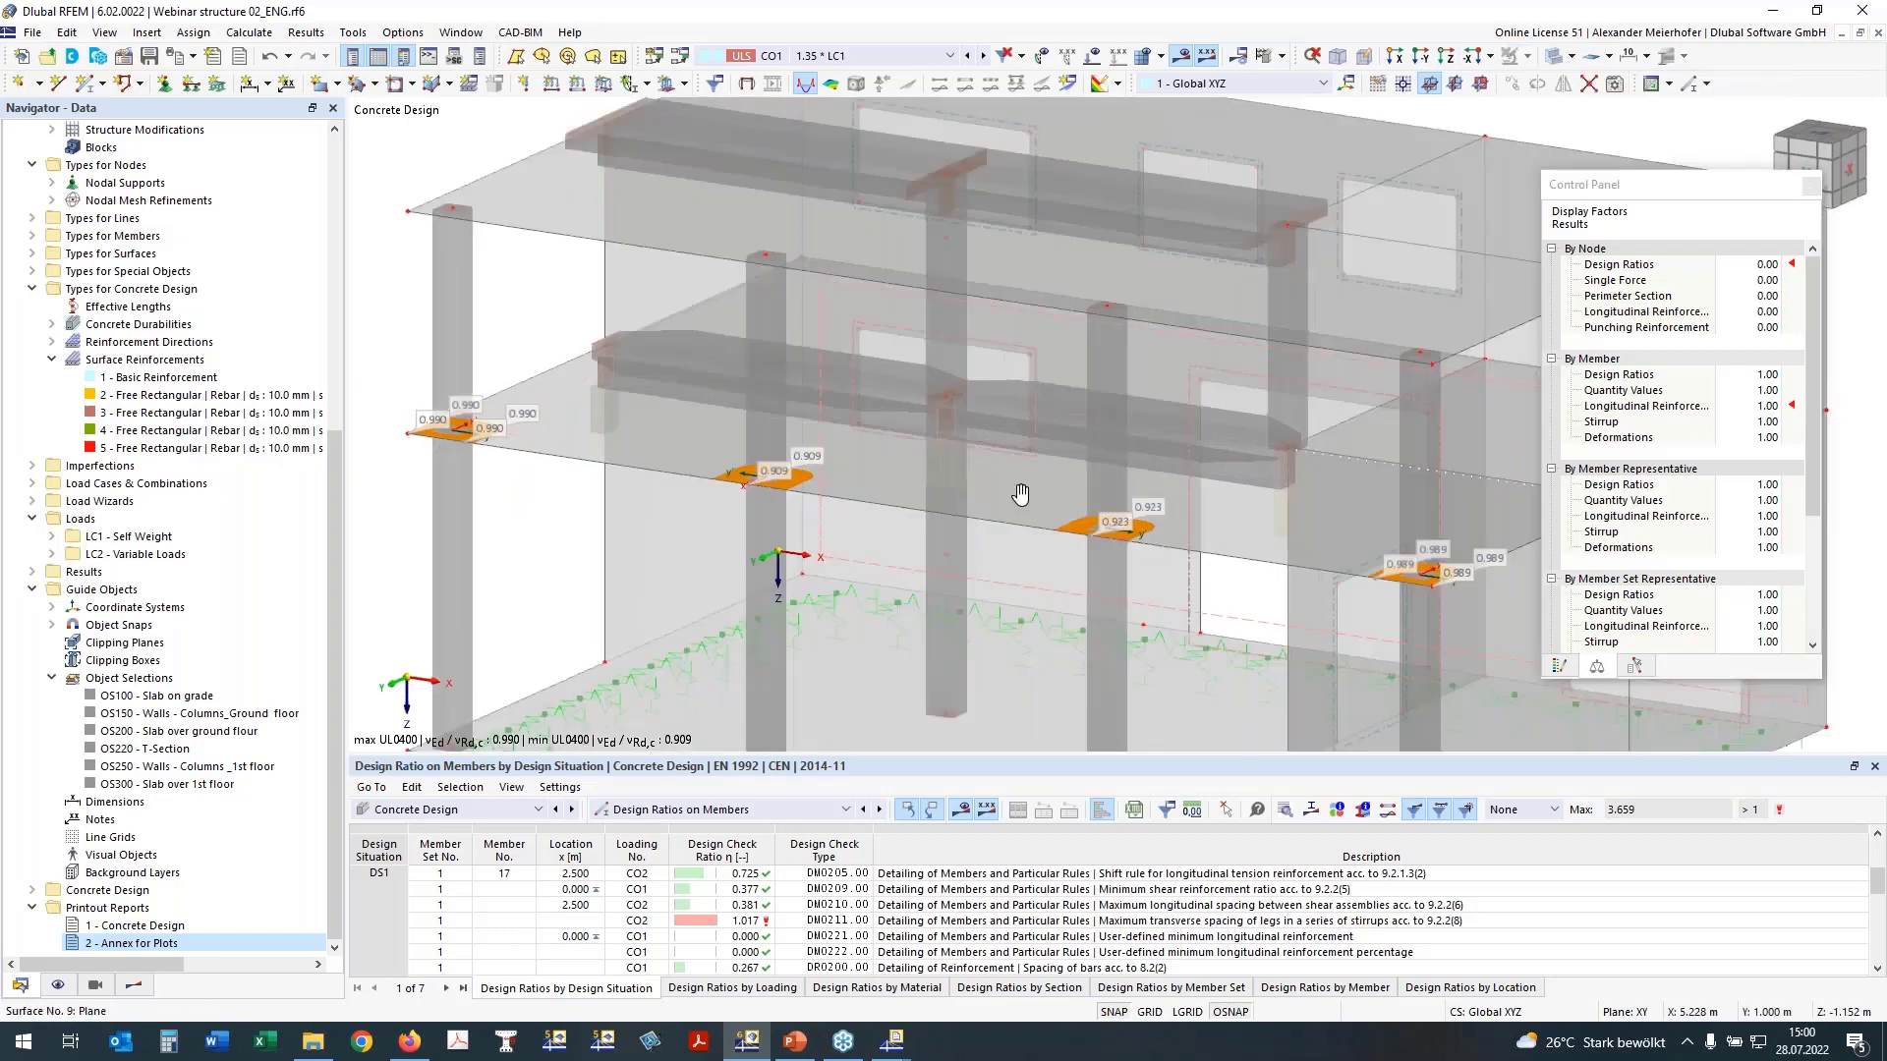
Step: Examine the whole building from the front, including its floors, columns and the supported ground slab
middle_click_drag(1021, 494, 1130, 422, "ctrl")
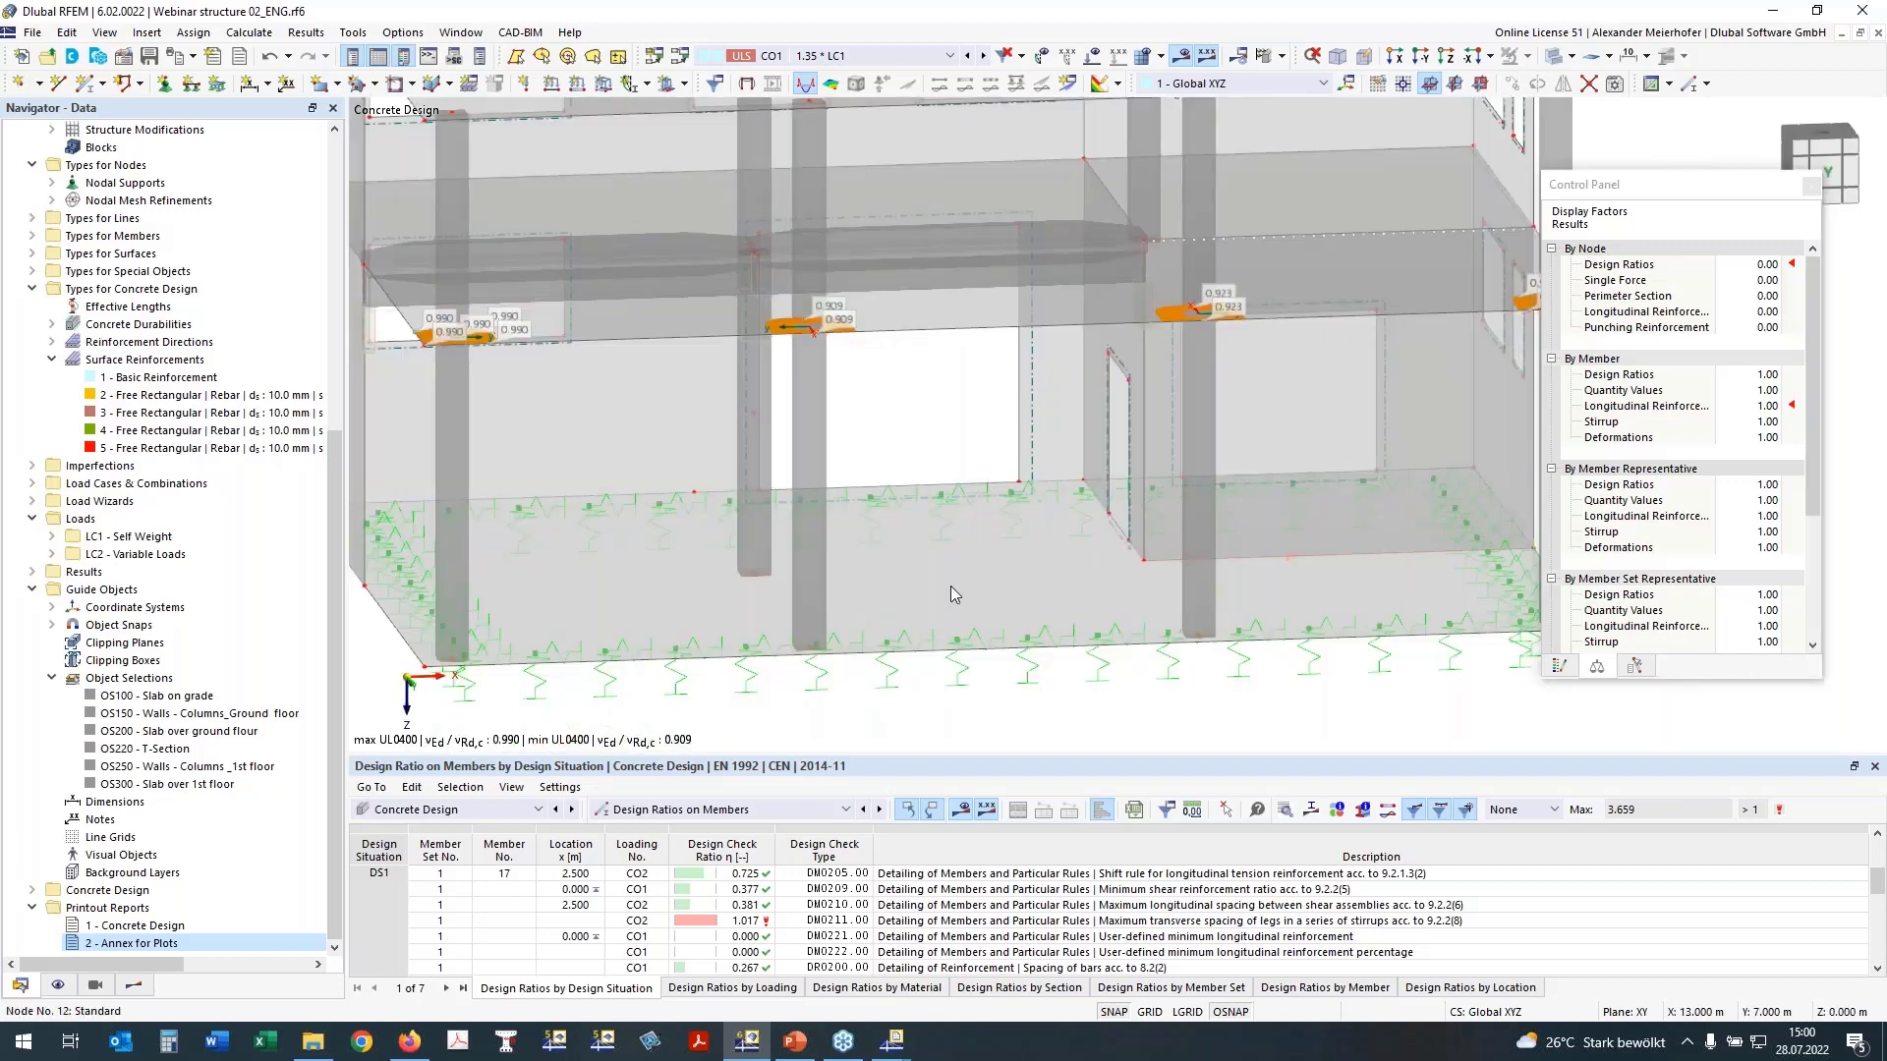
scroll(1022, 590, "down", 2)
middle_click_drag(1090, 610, 1009, 542, "ctrl")
scroll(1022, 541, "down", 3)
middle_click_drag(1120, 619, 1118, 598, "ctrl")
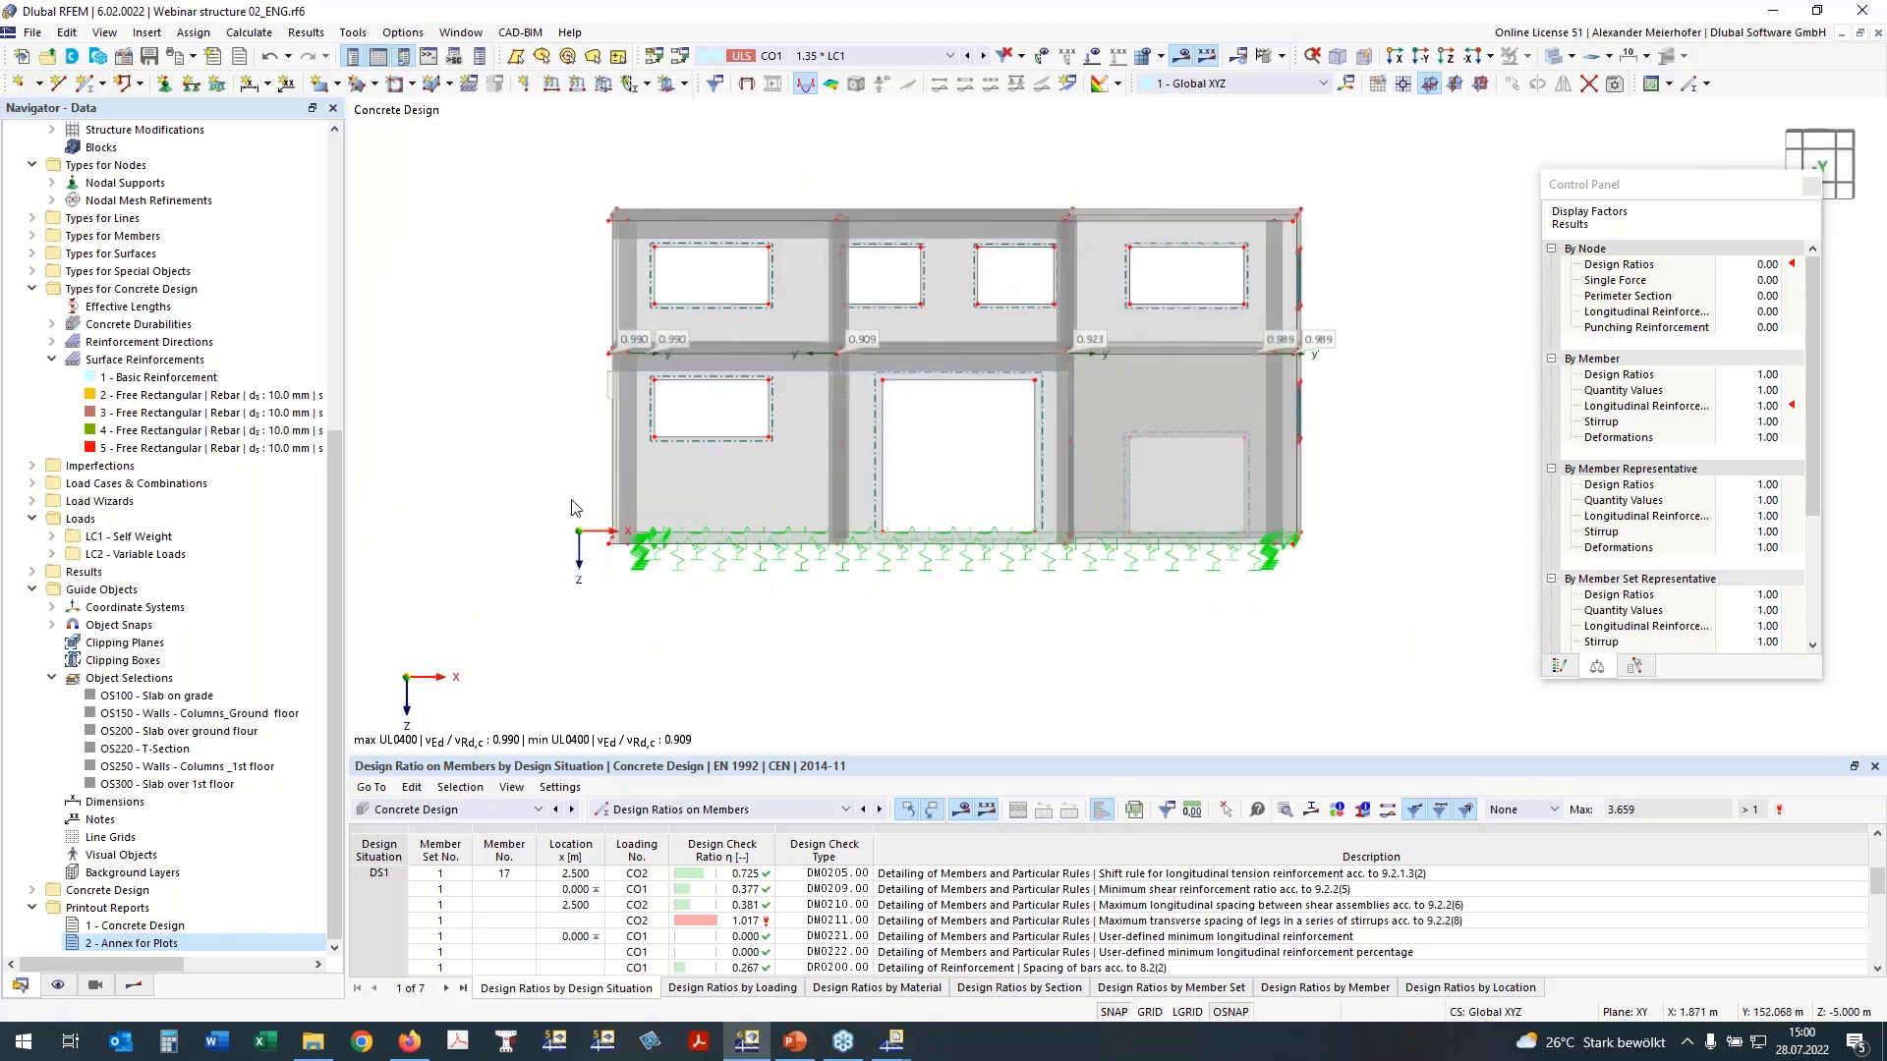
left_click_drag(548, 493, 1350, 584)
right_click_drag(726, 607, 726, 629)
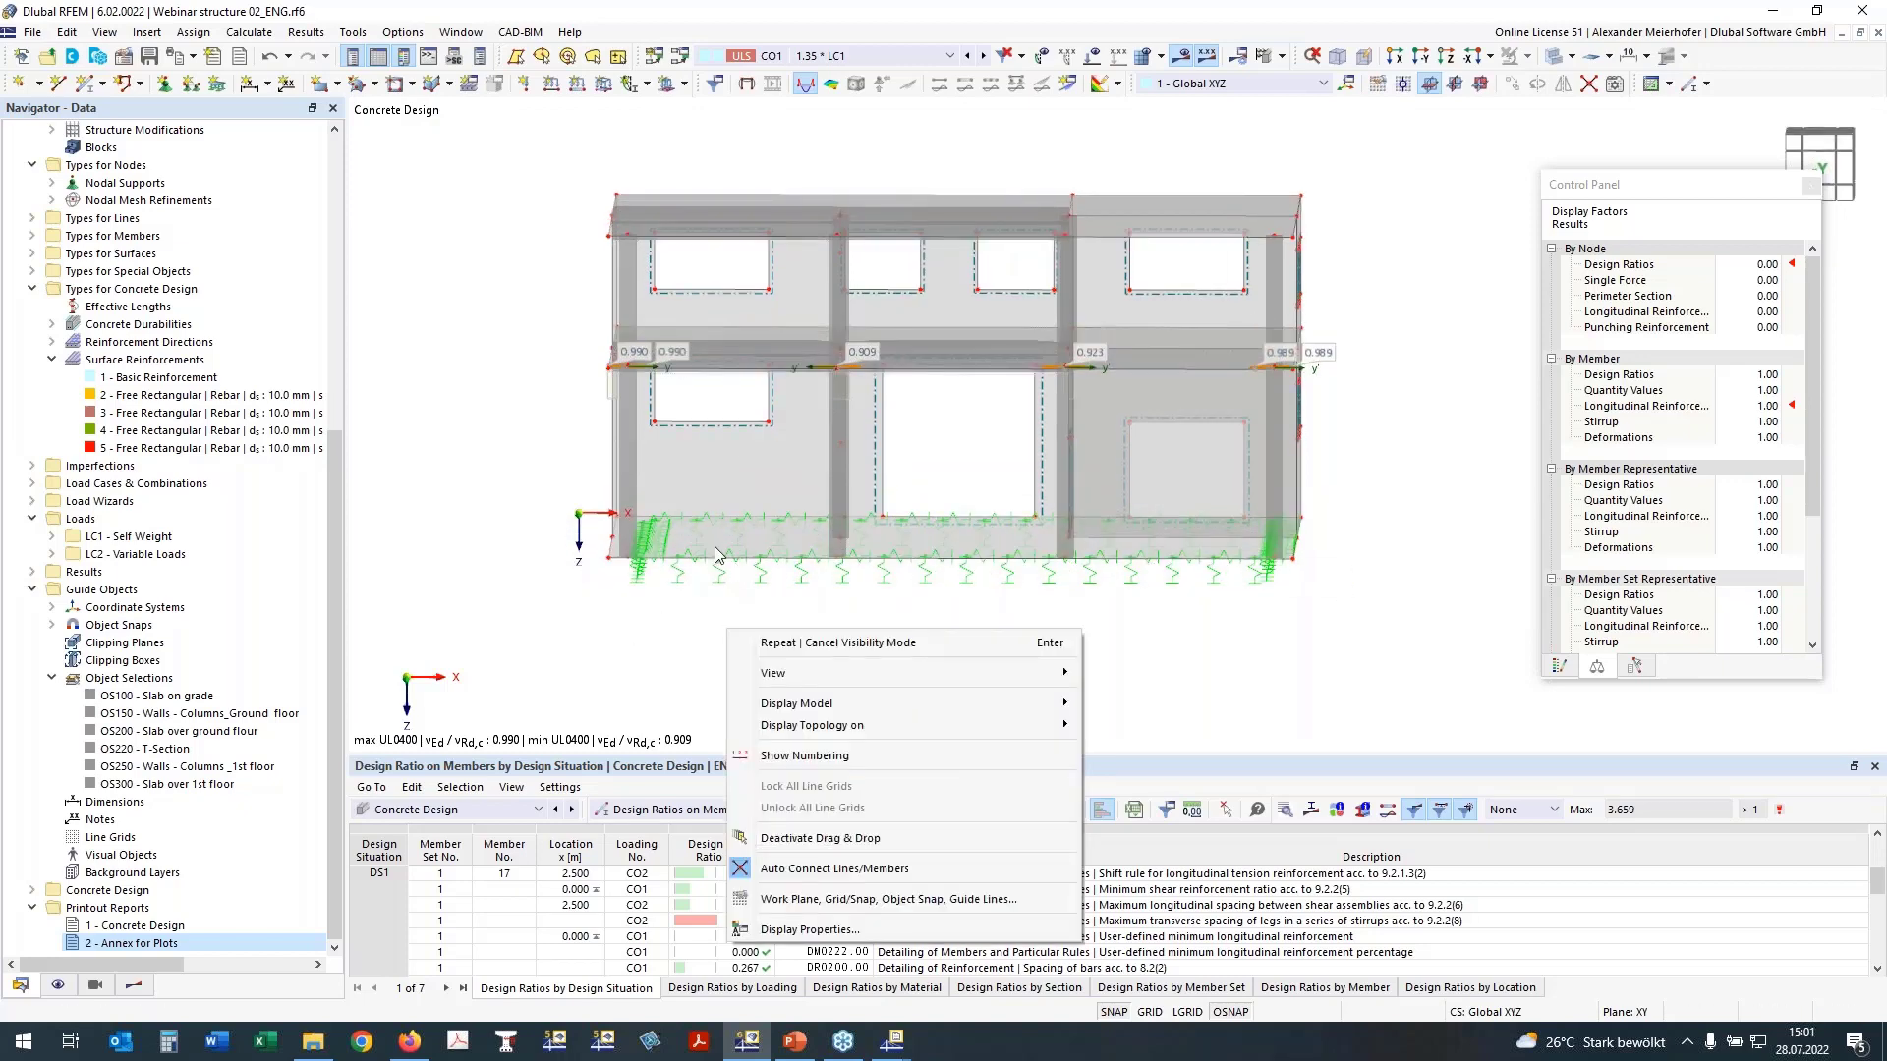
left_click(621, 634)
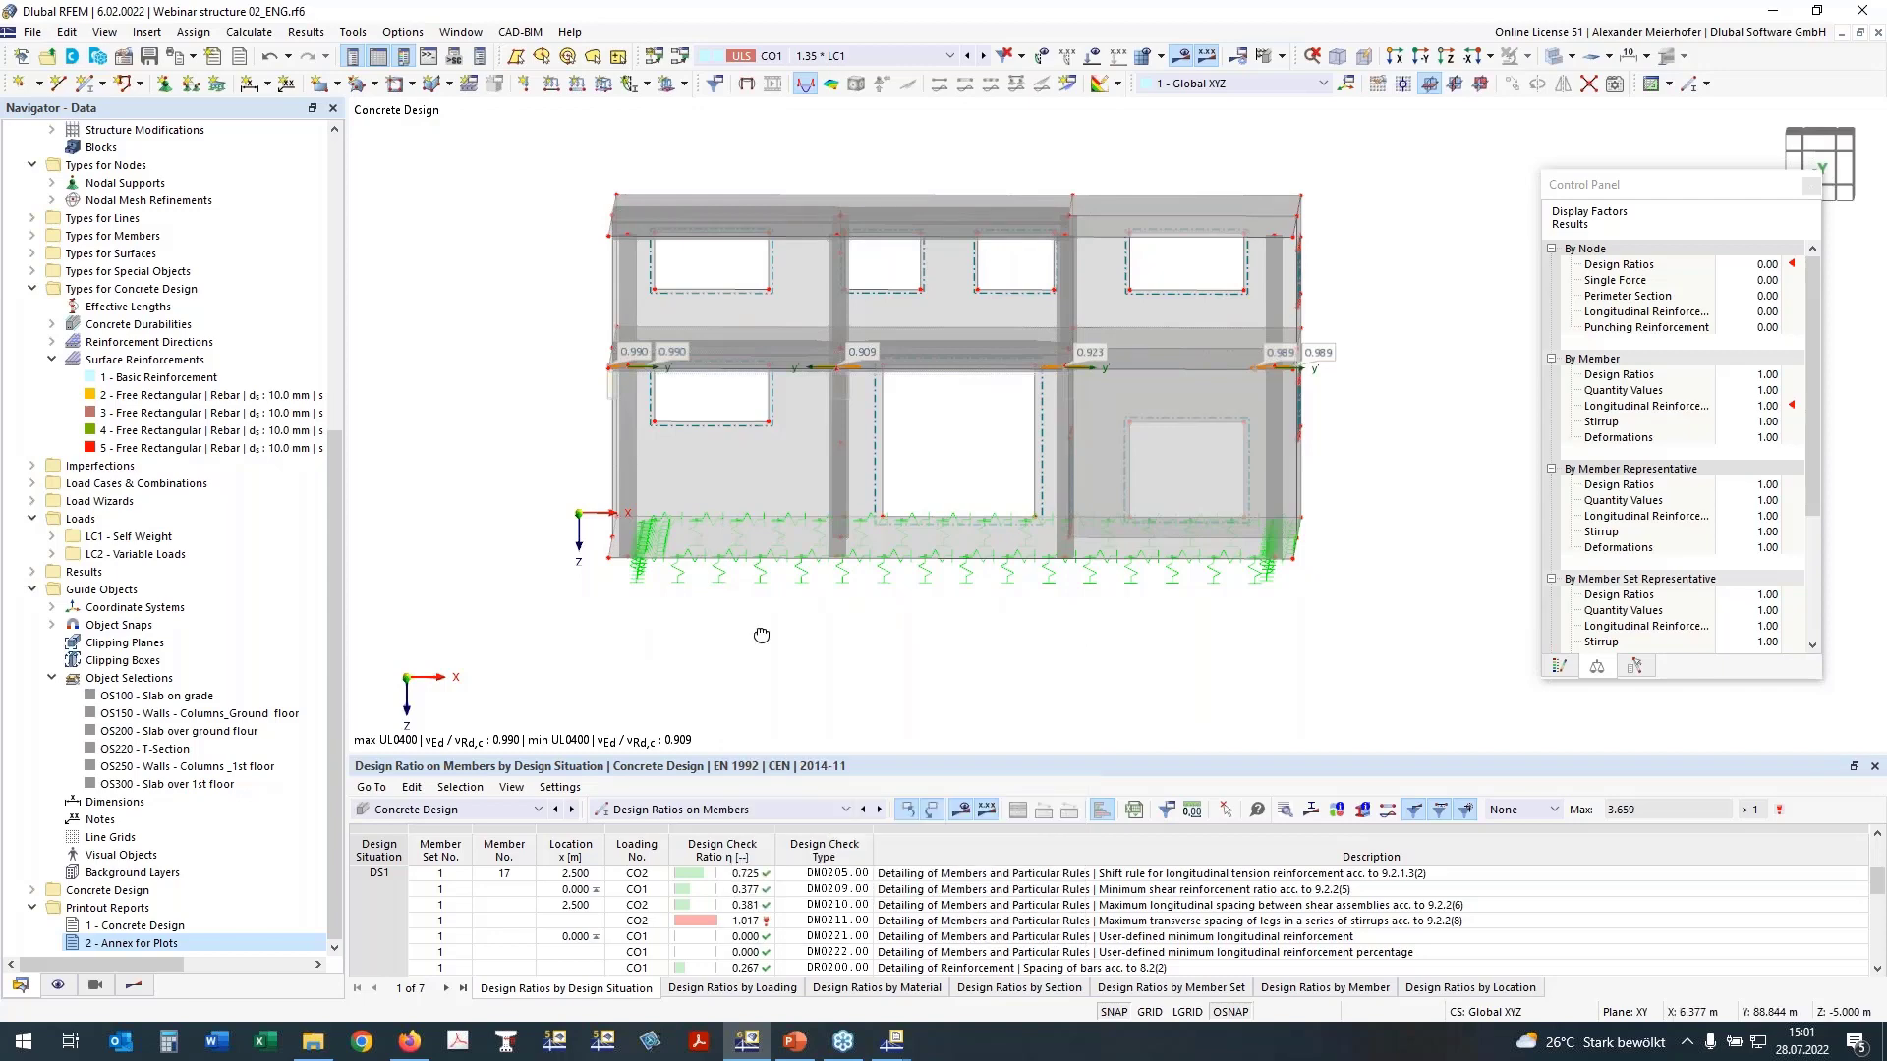
Step: Isolate the ground slab with its line supports using visibility by selected objects, view it from above, and select its column and wall nodes
mouse_move(762, 635)
middle_mouse_down()
mouse_move(735, 626)
mouse_move(752, 619)
middle_mouse_up()
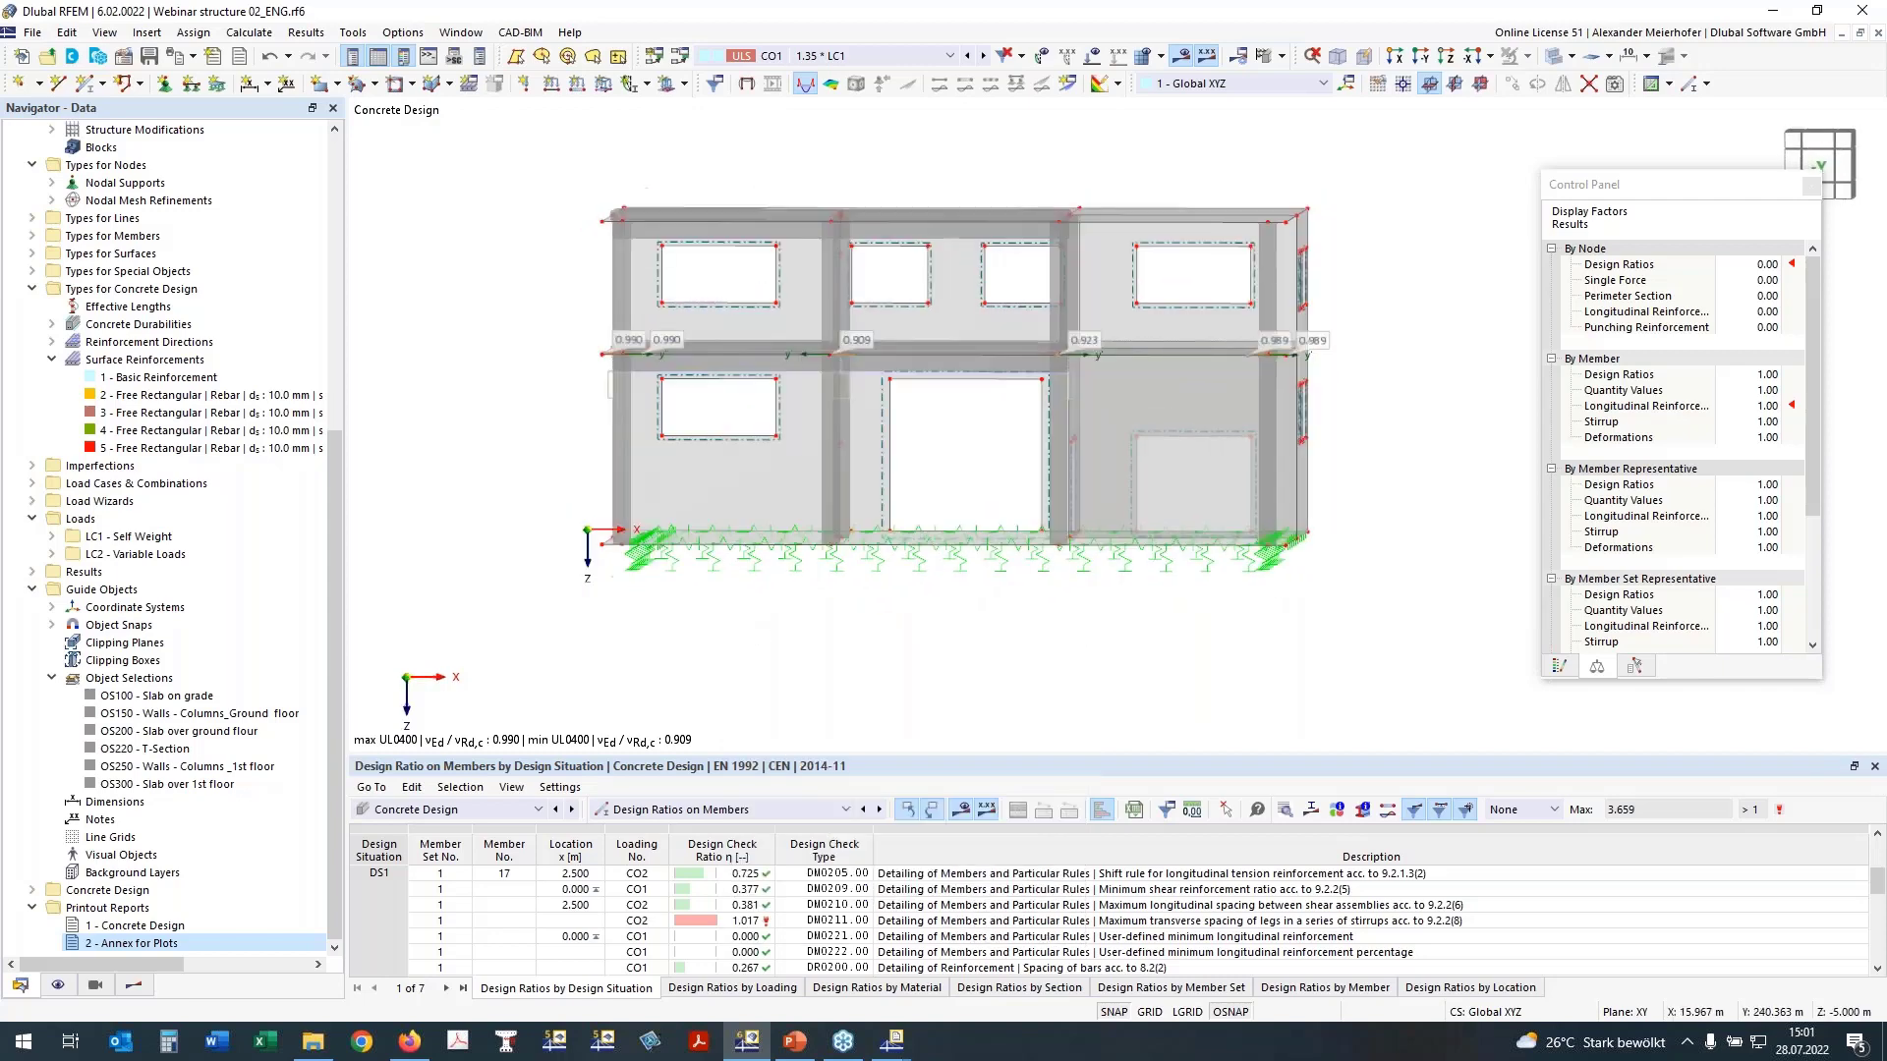
left_click_drag(578, 513, 1381, 577)
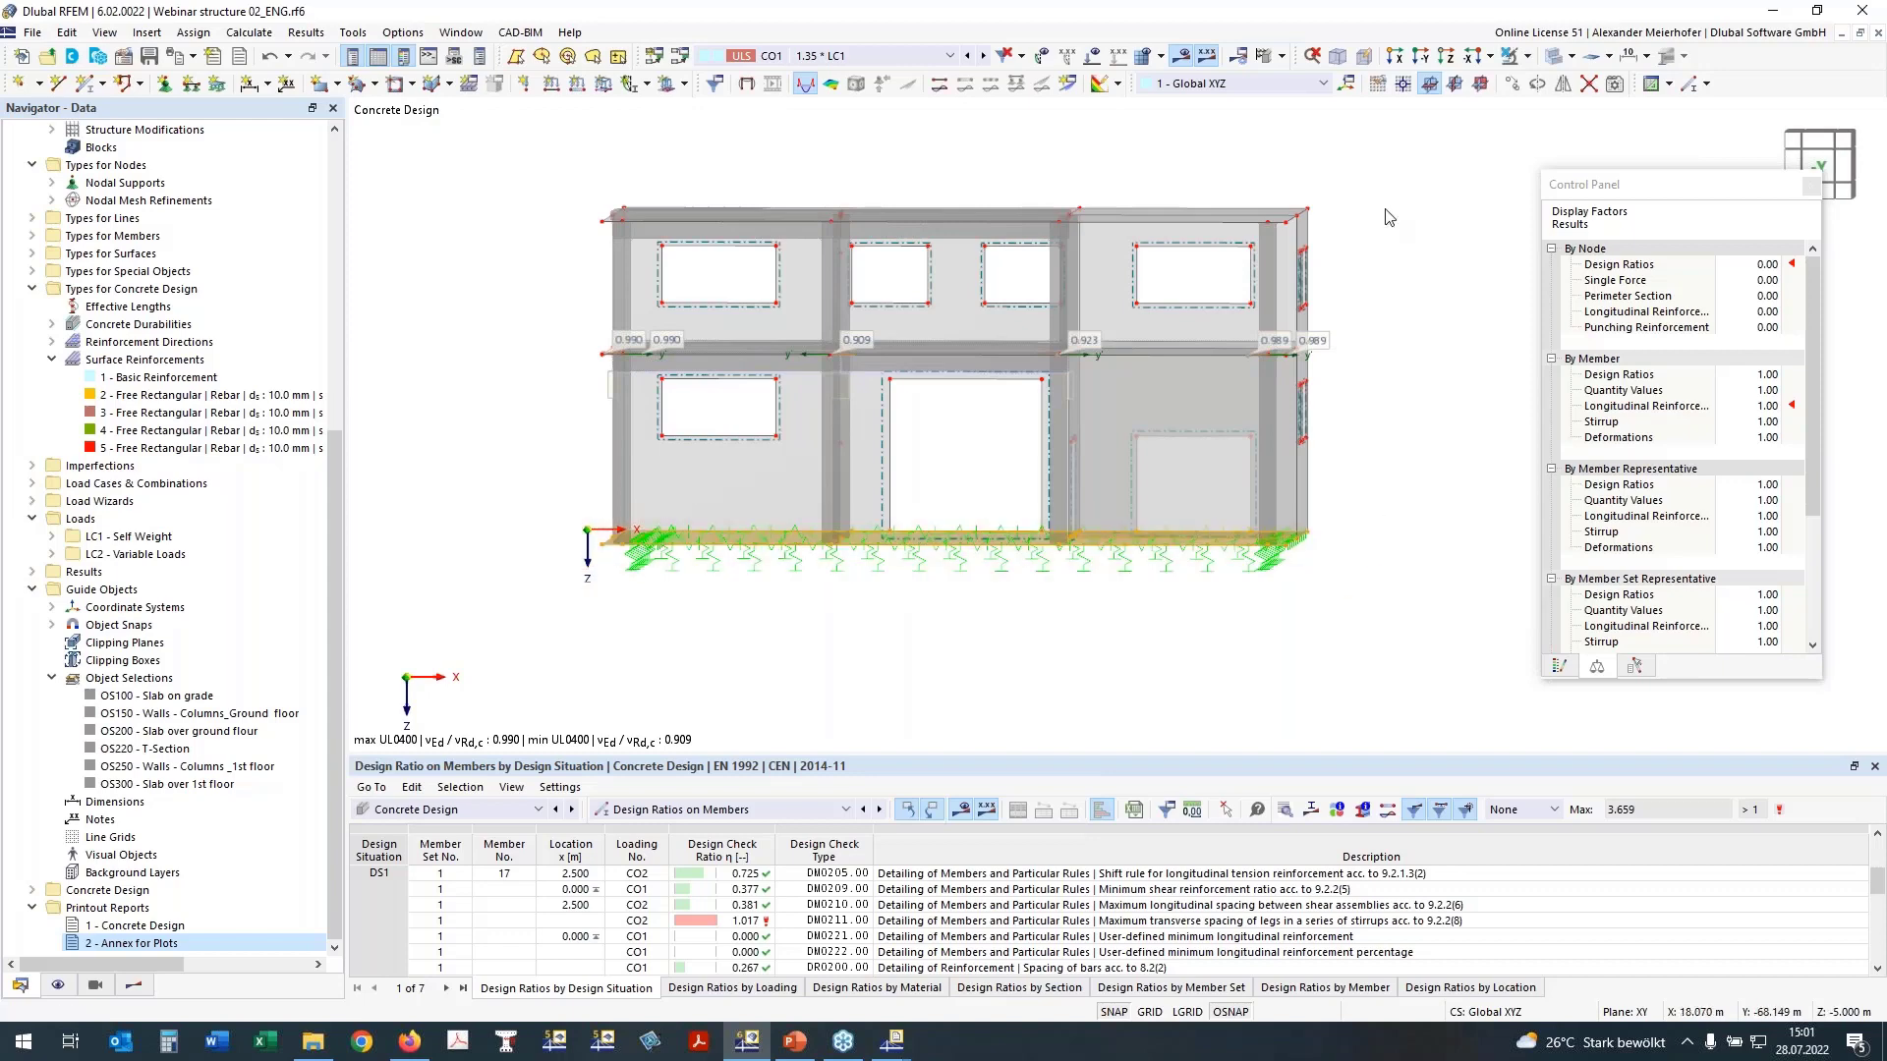
left_click(1529, 57)
left_click(1532, 86)
middle_click_drag(1319, 300, 1369, 357, "ctrl")
left_click(1364, 360)
middle_click_drag(862, 451, 1088, 522, "ctrl")
left_click(1446, 57)
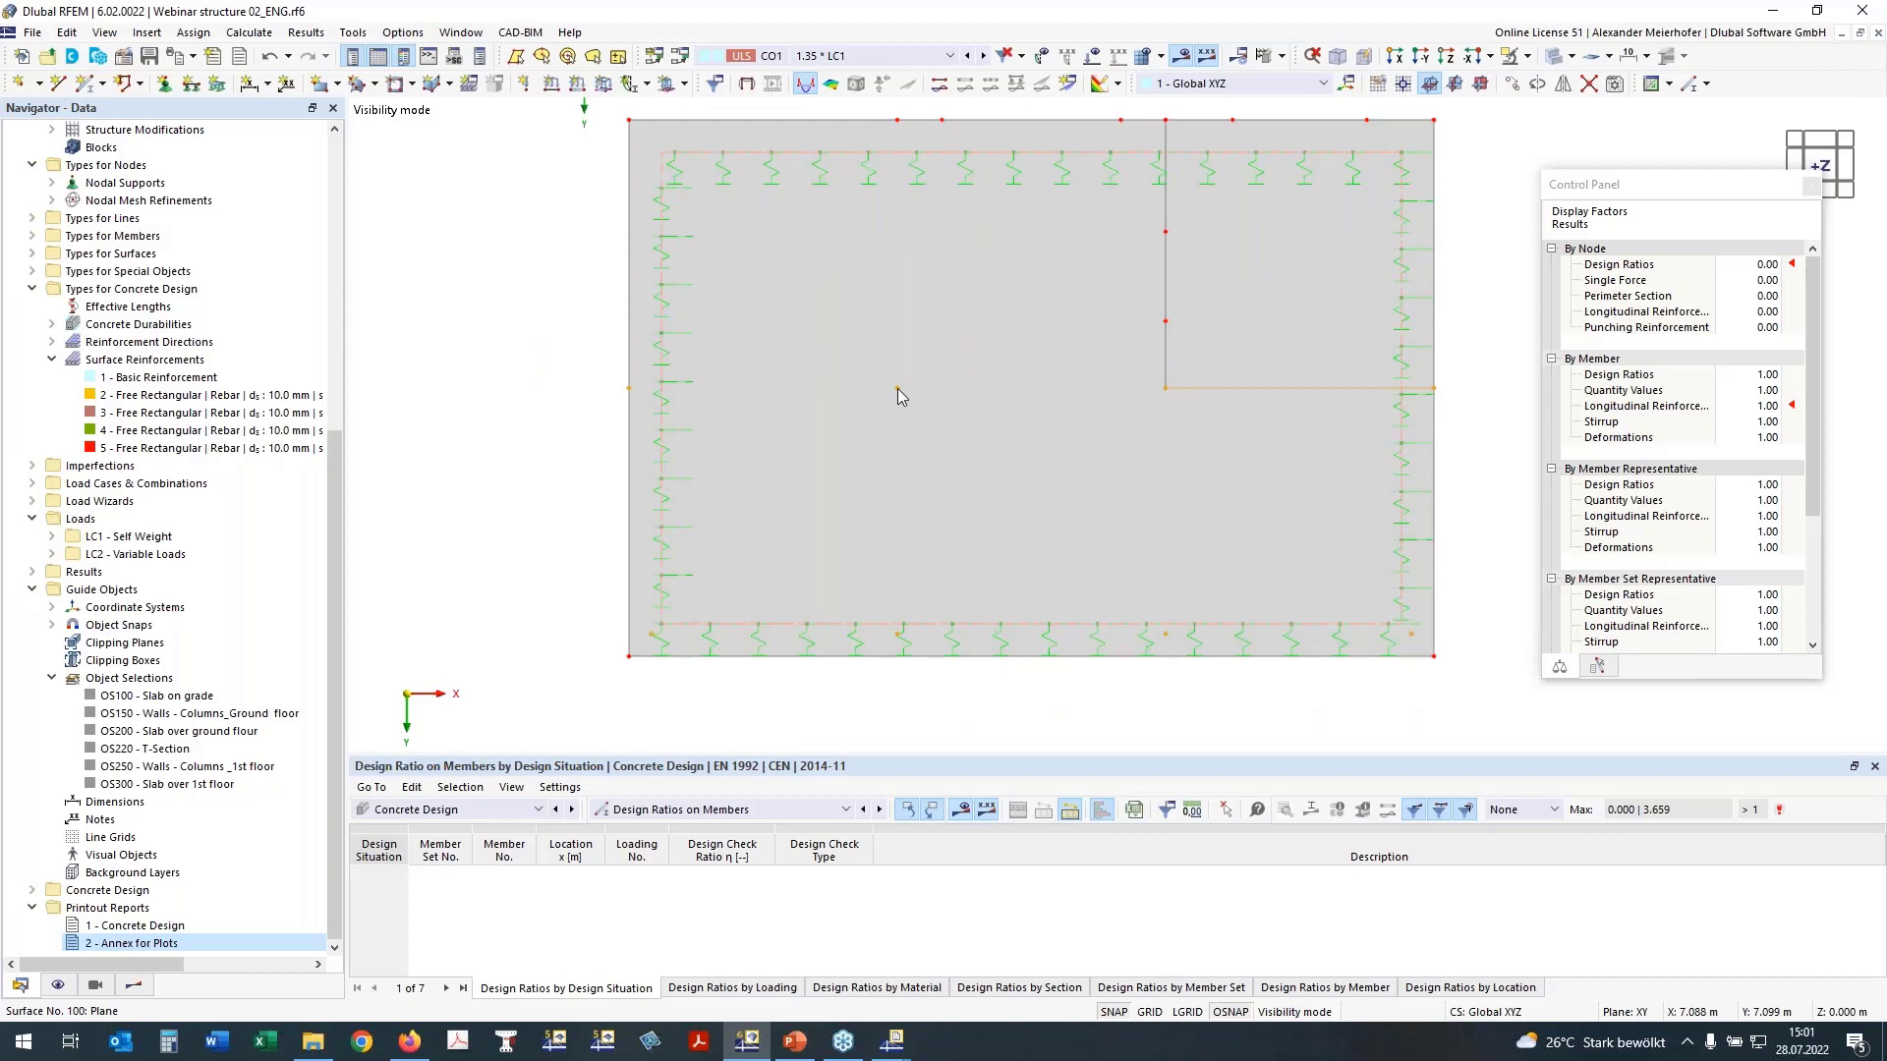
Step: Activate punching design for the selected ground slab nodes, accepting deletion of the Concrete Design results
right_click(898, 389)
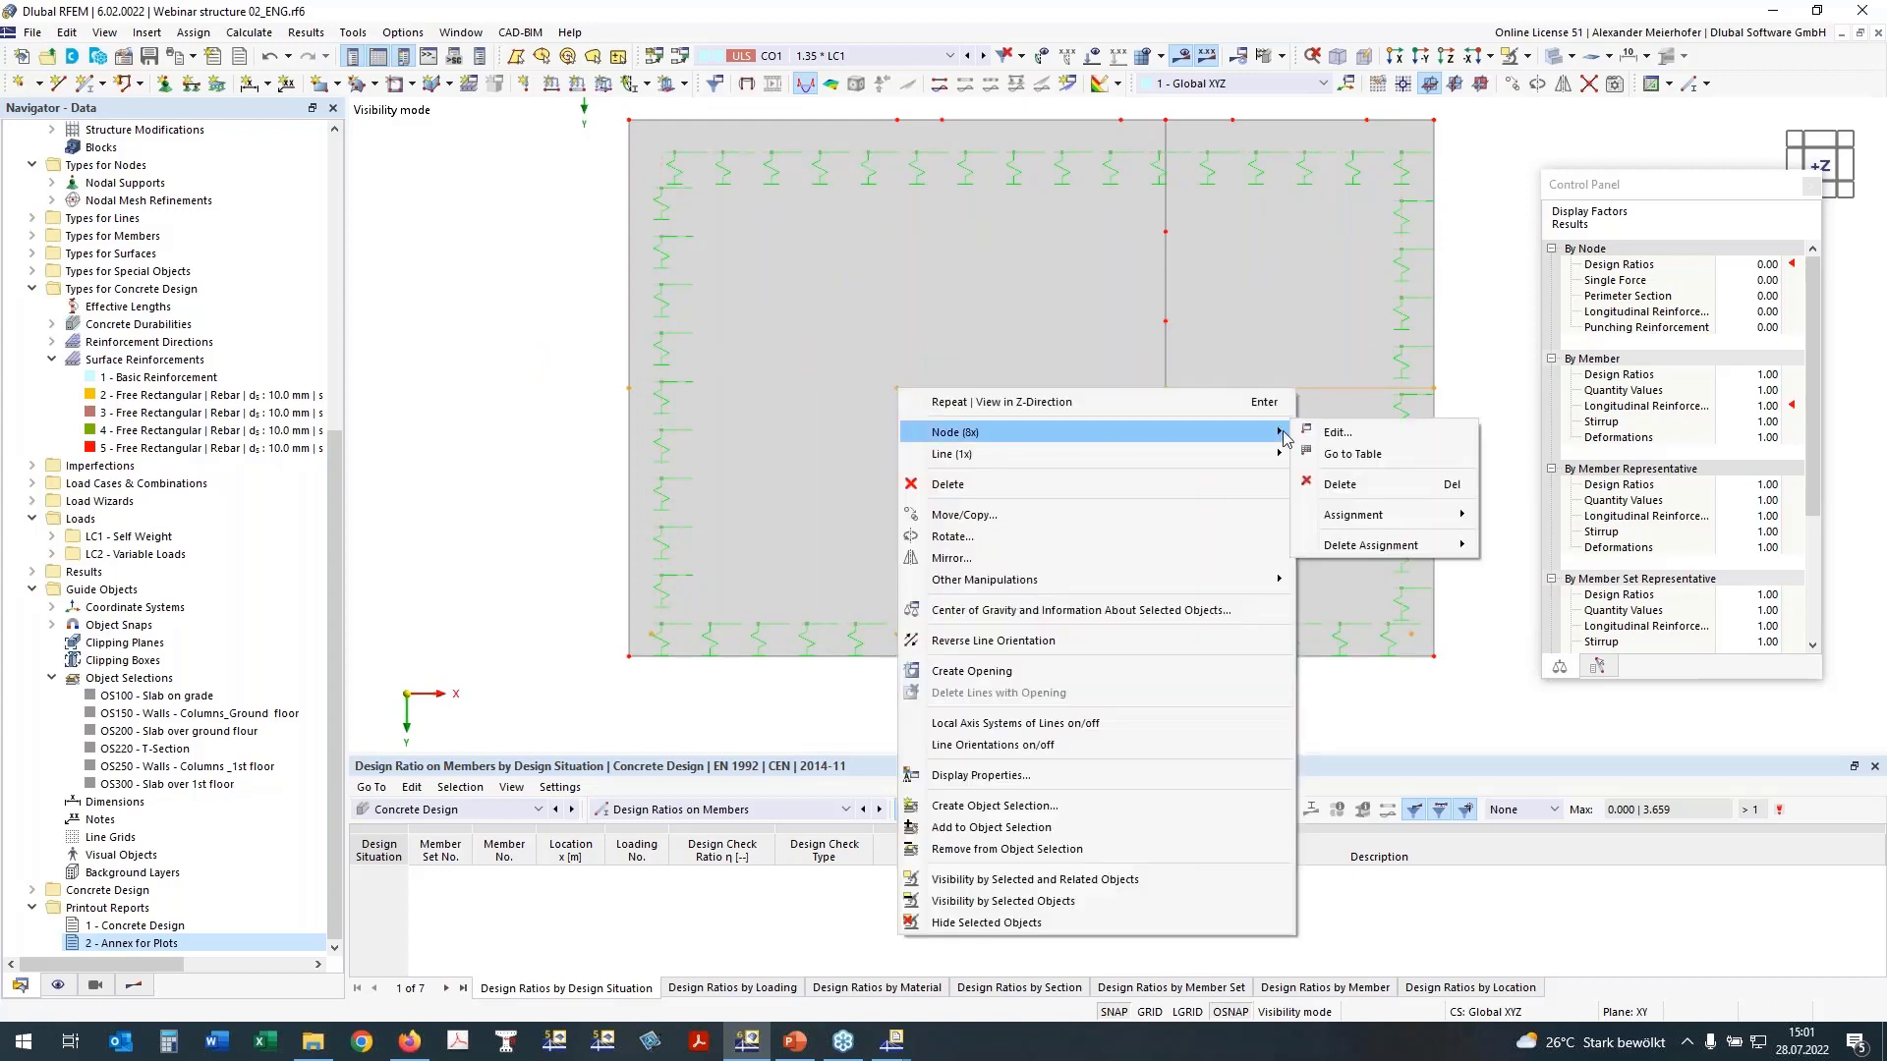
left_click(1335, 432)
left_click(1267, 861)
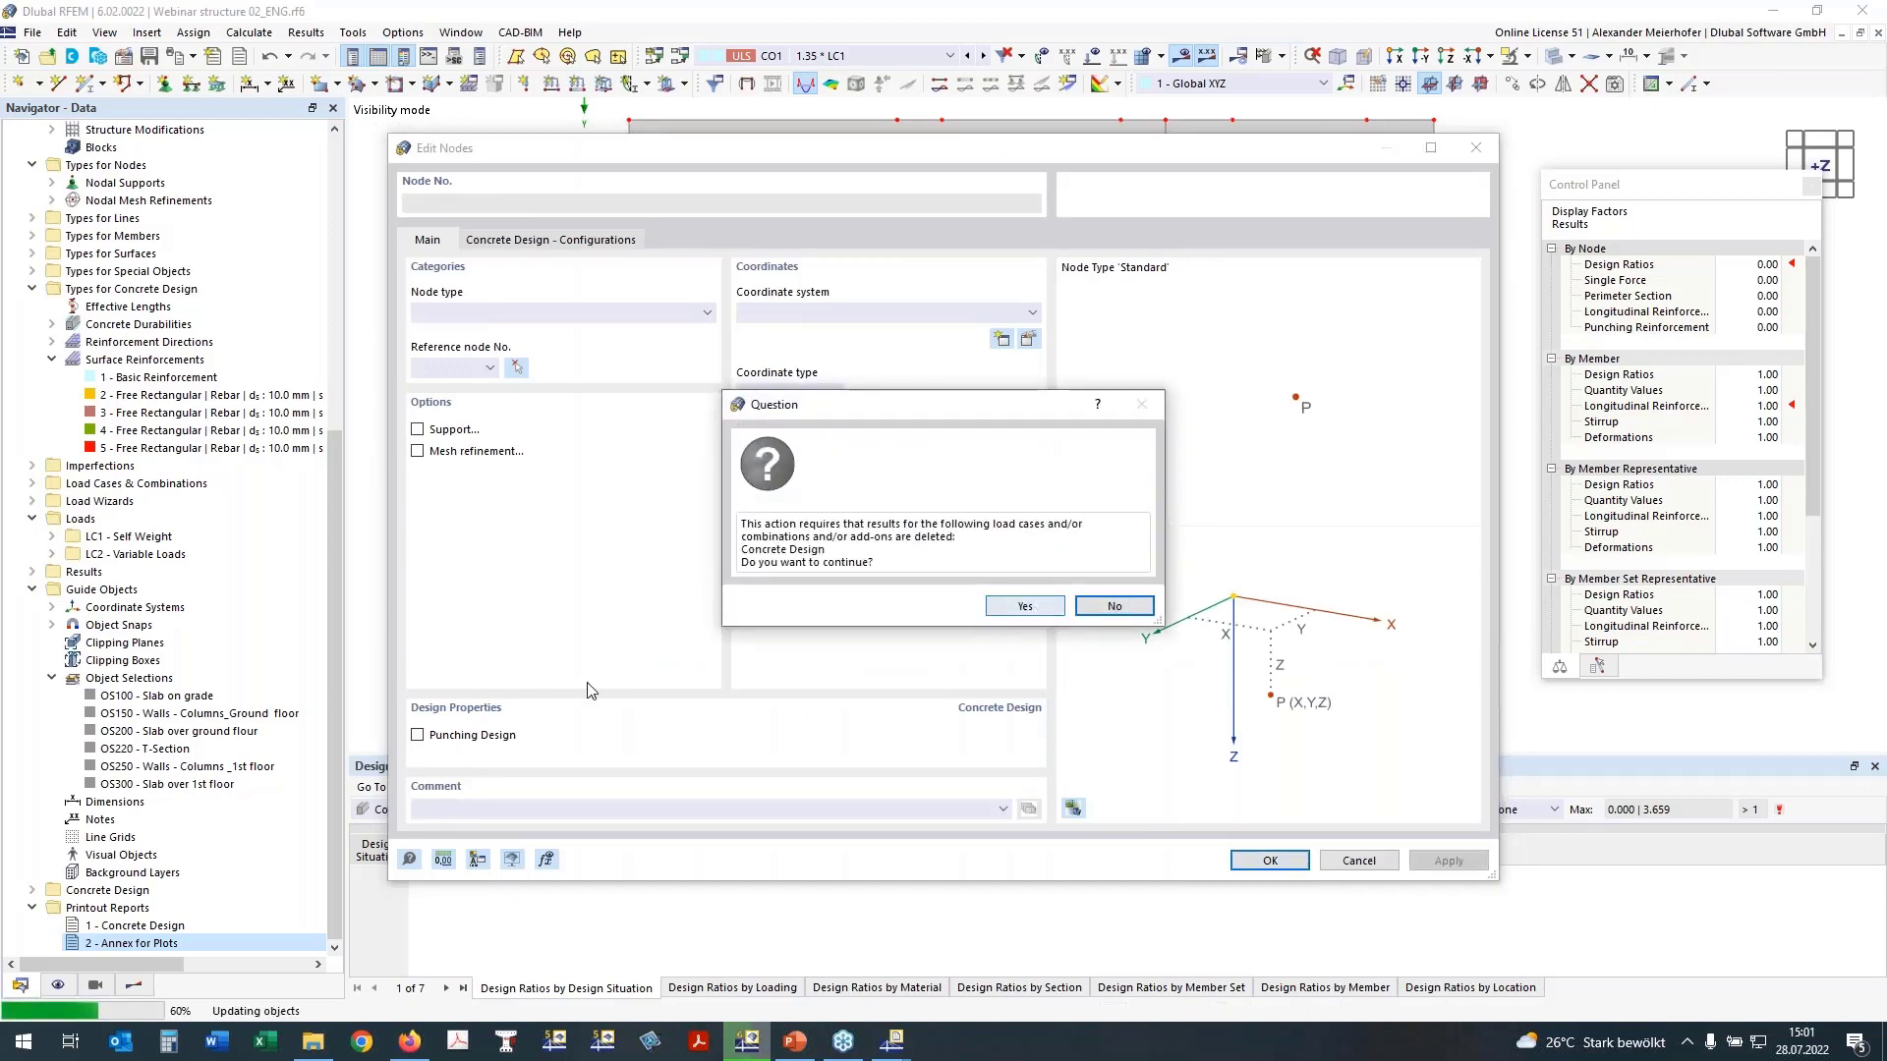
left_click(1025, 606)
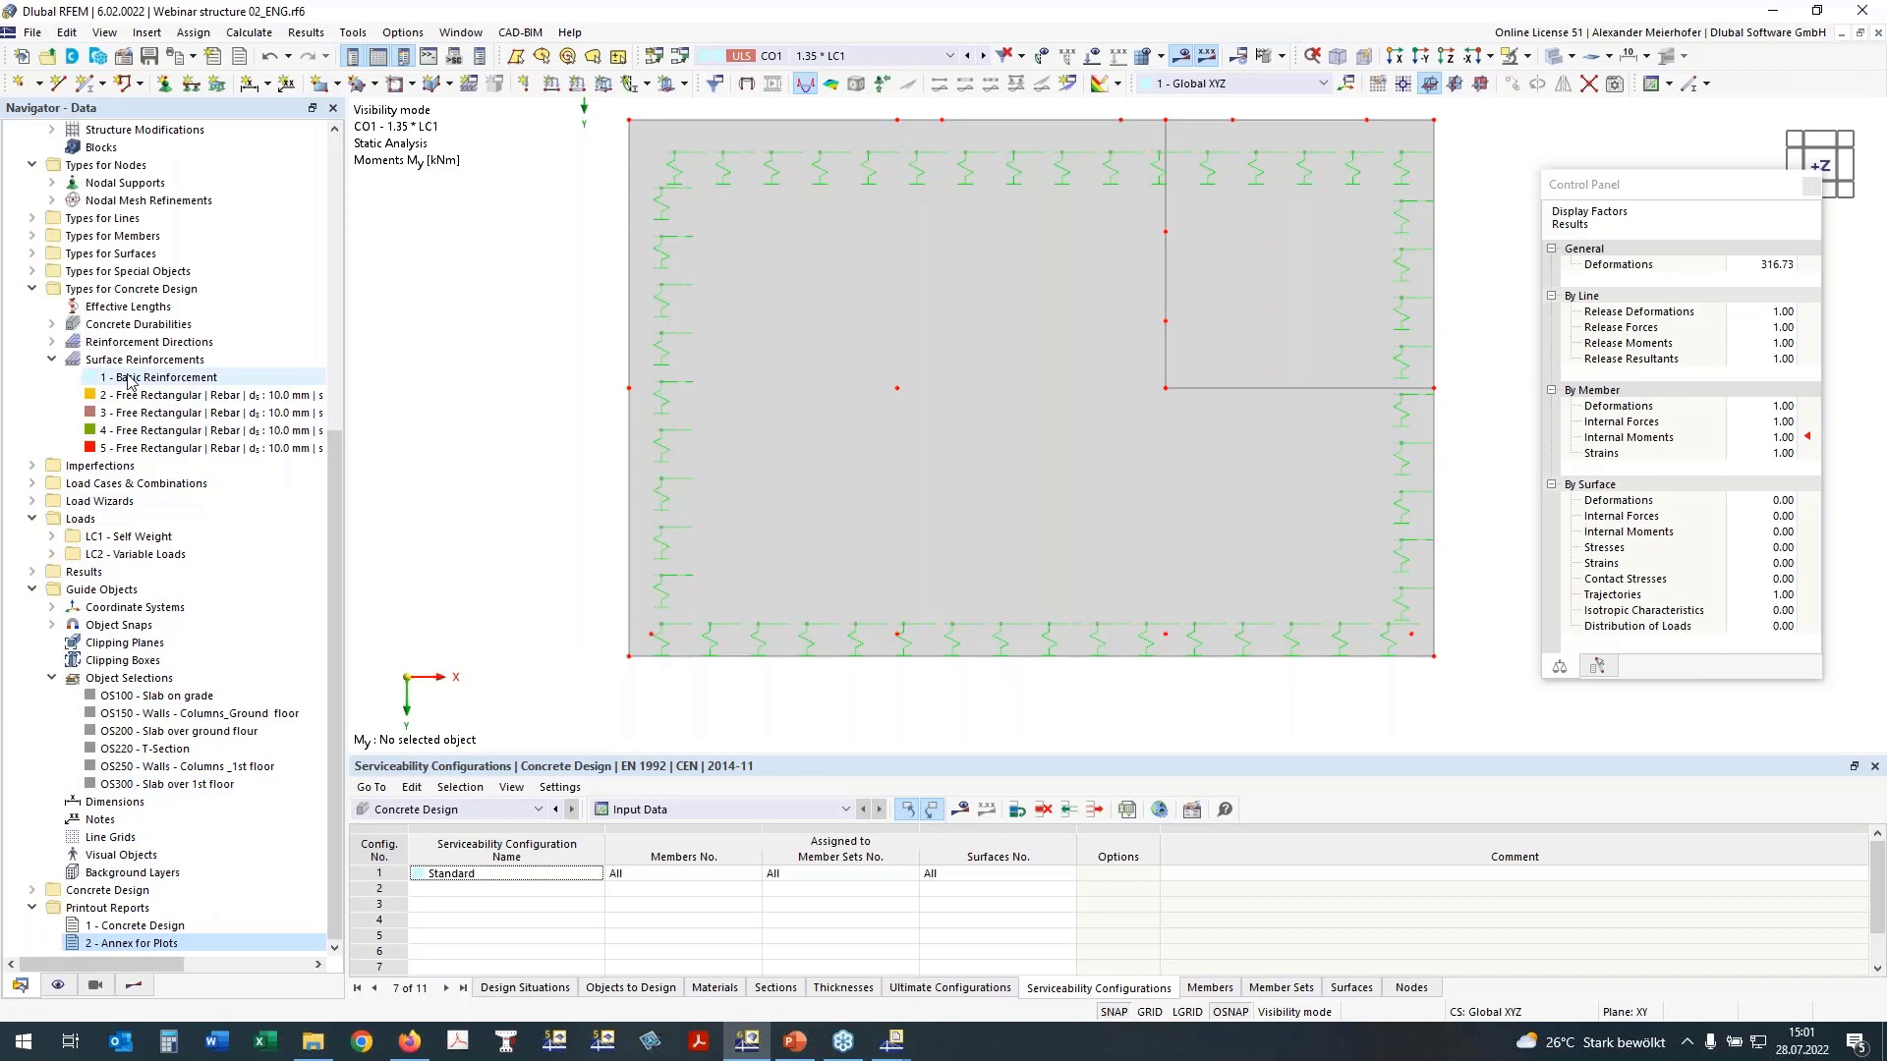
Step: Assign the Basic Reinforcement to surface 100 in addition to surface 200
double_click(128, 379)
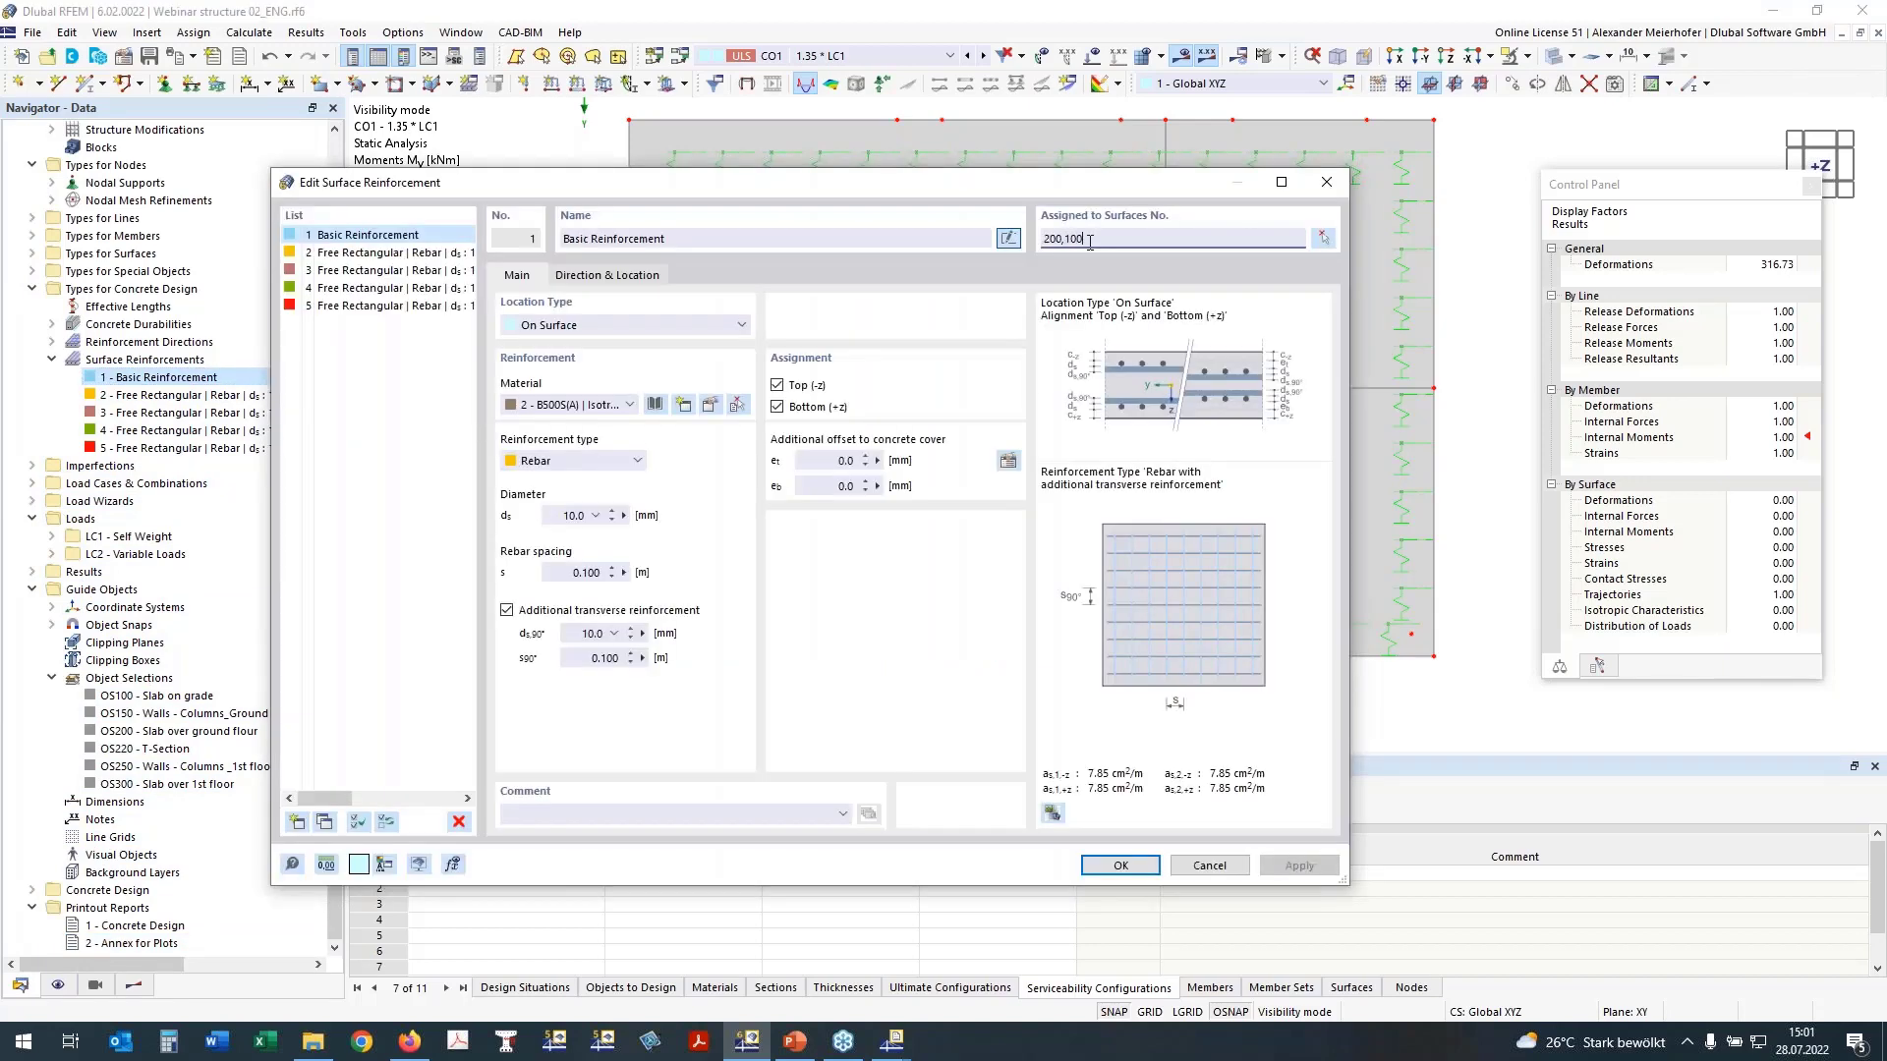
left_click(1121, 866)
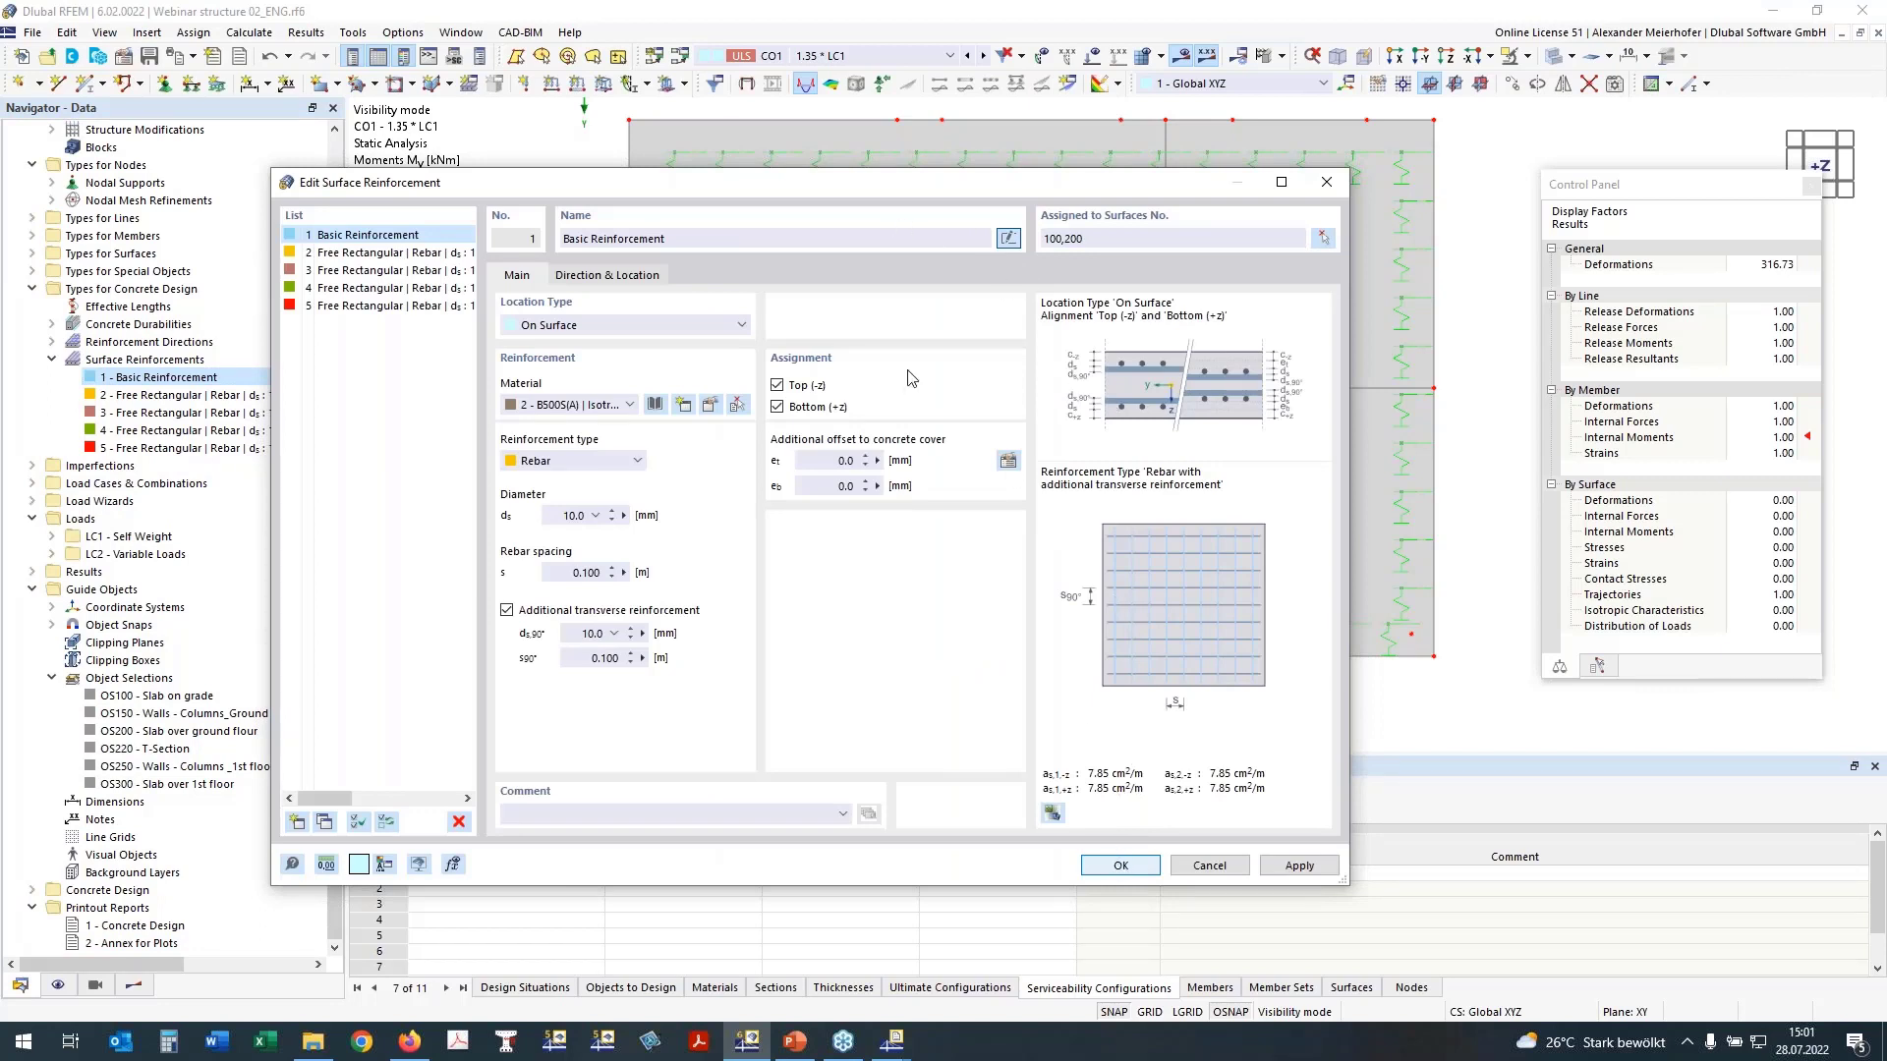
left_click(1120, 866)
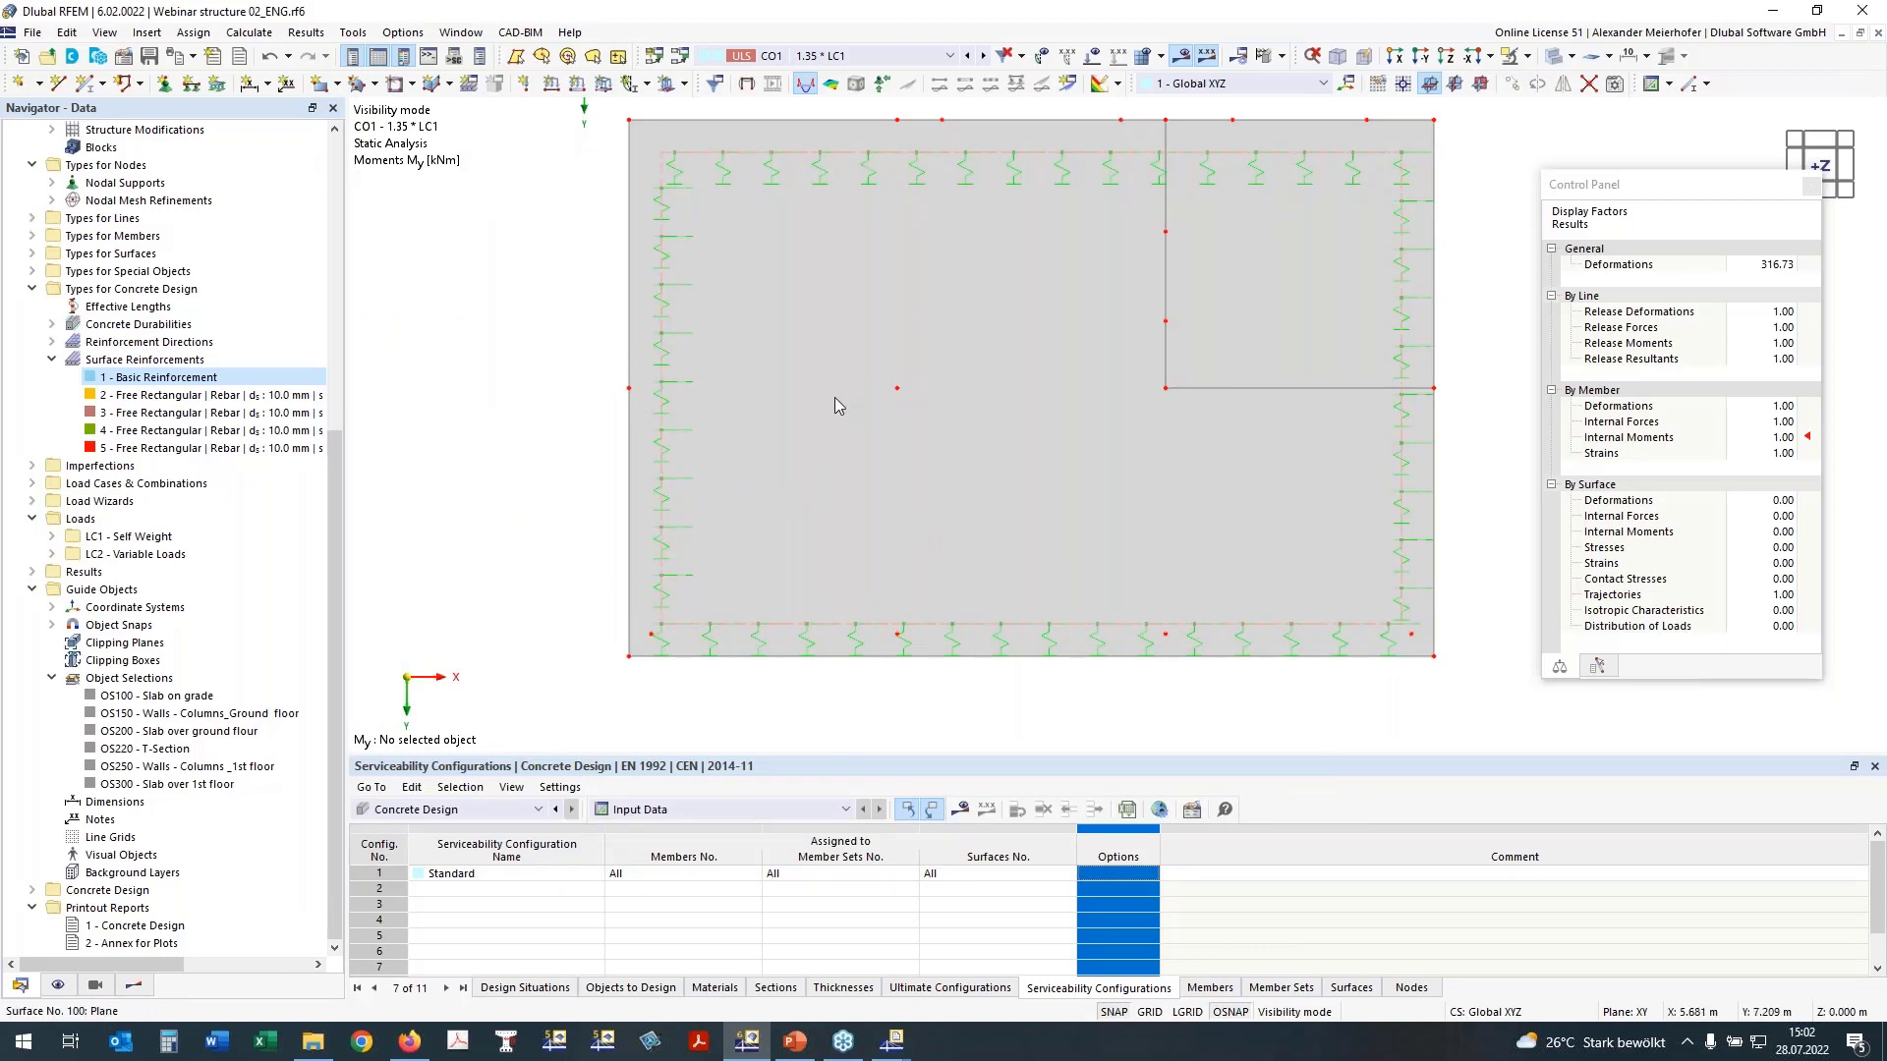
Step: Cancel the visibility mode and show the whole building in a perspective view
middle_click_drag(637, 403, 688, 383)
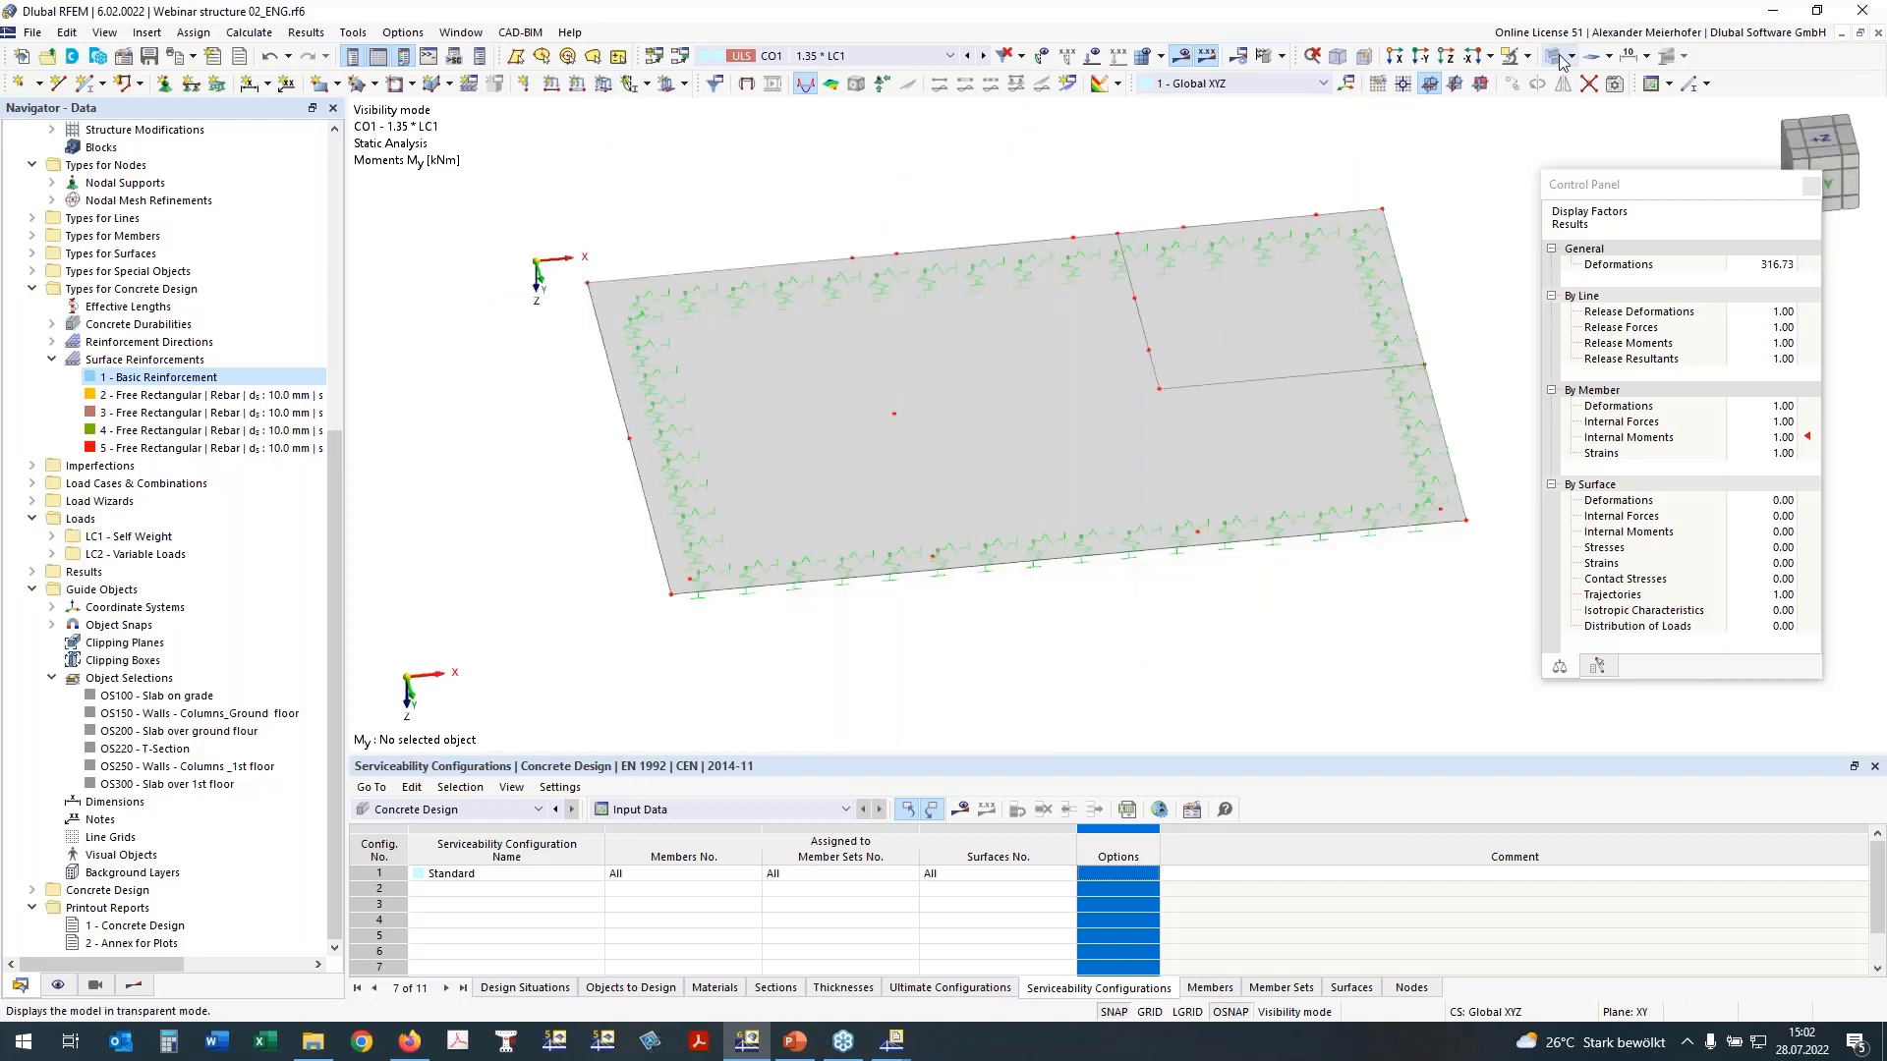
left_click(1527, 57)
left_click(1586, 187)
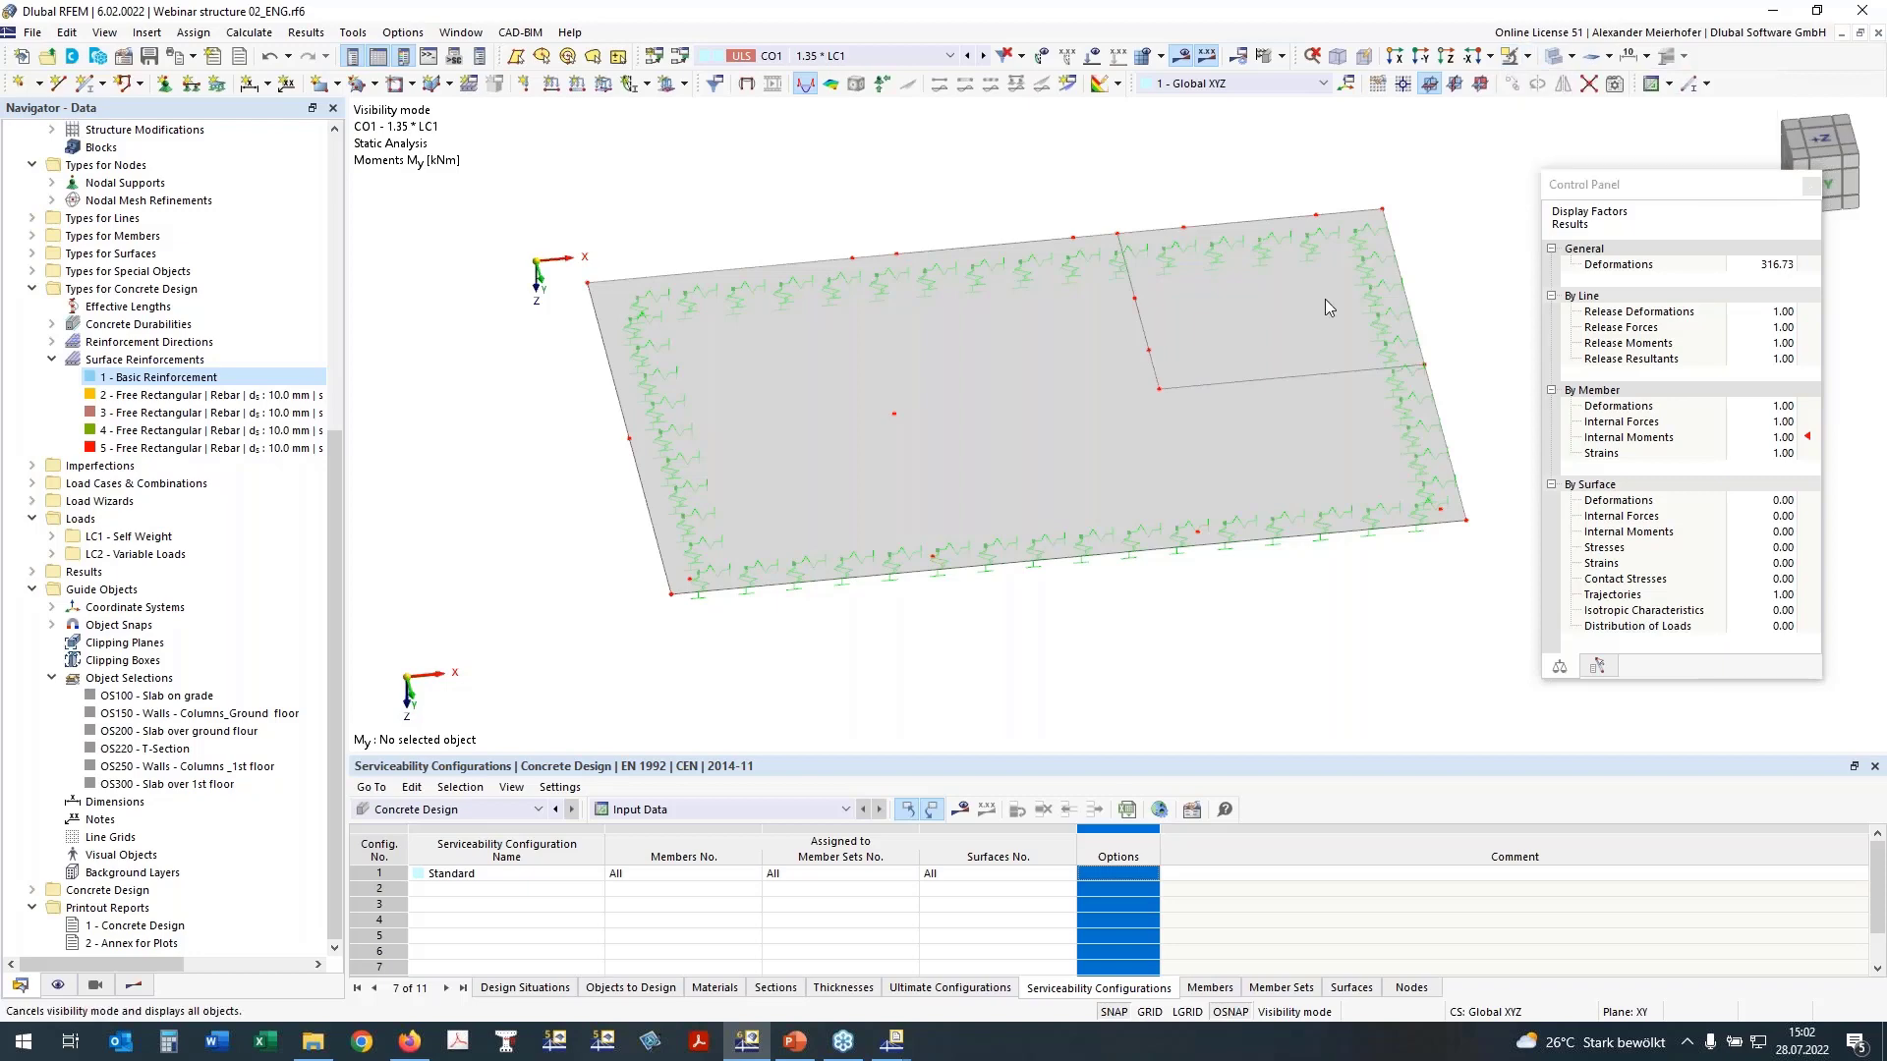
middle_click_drag(1325, 299, 874, 595)
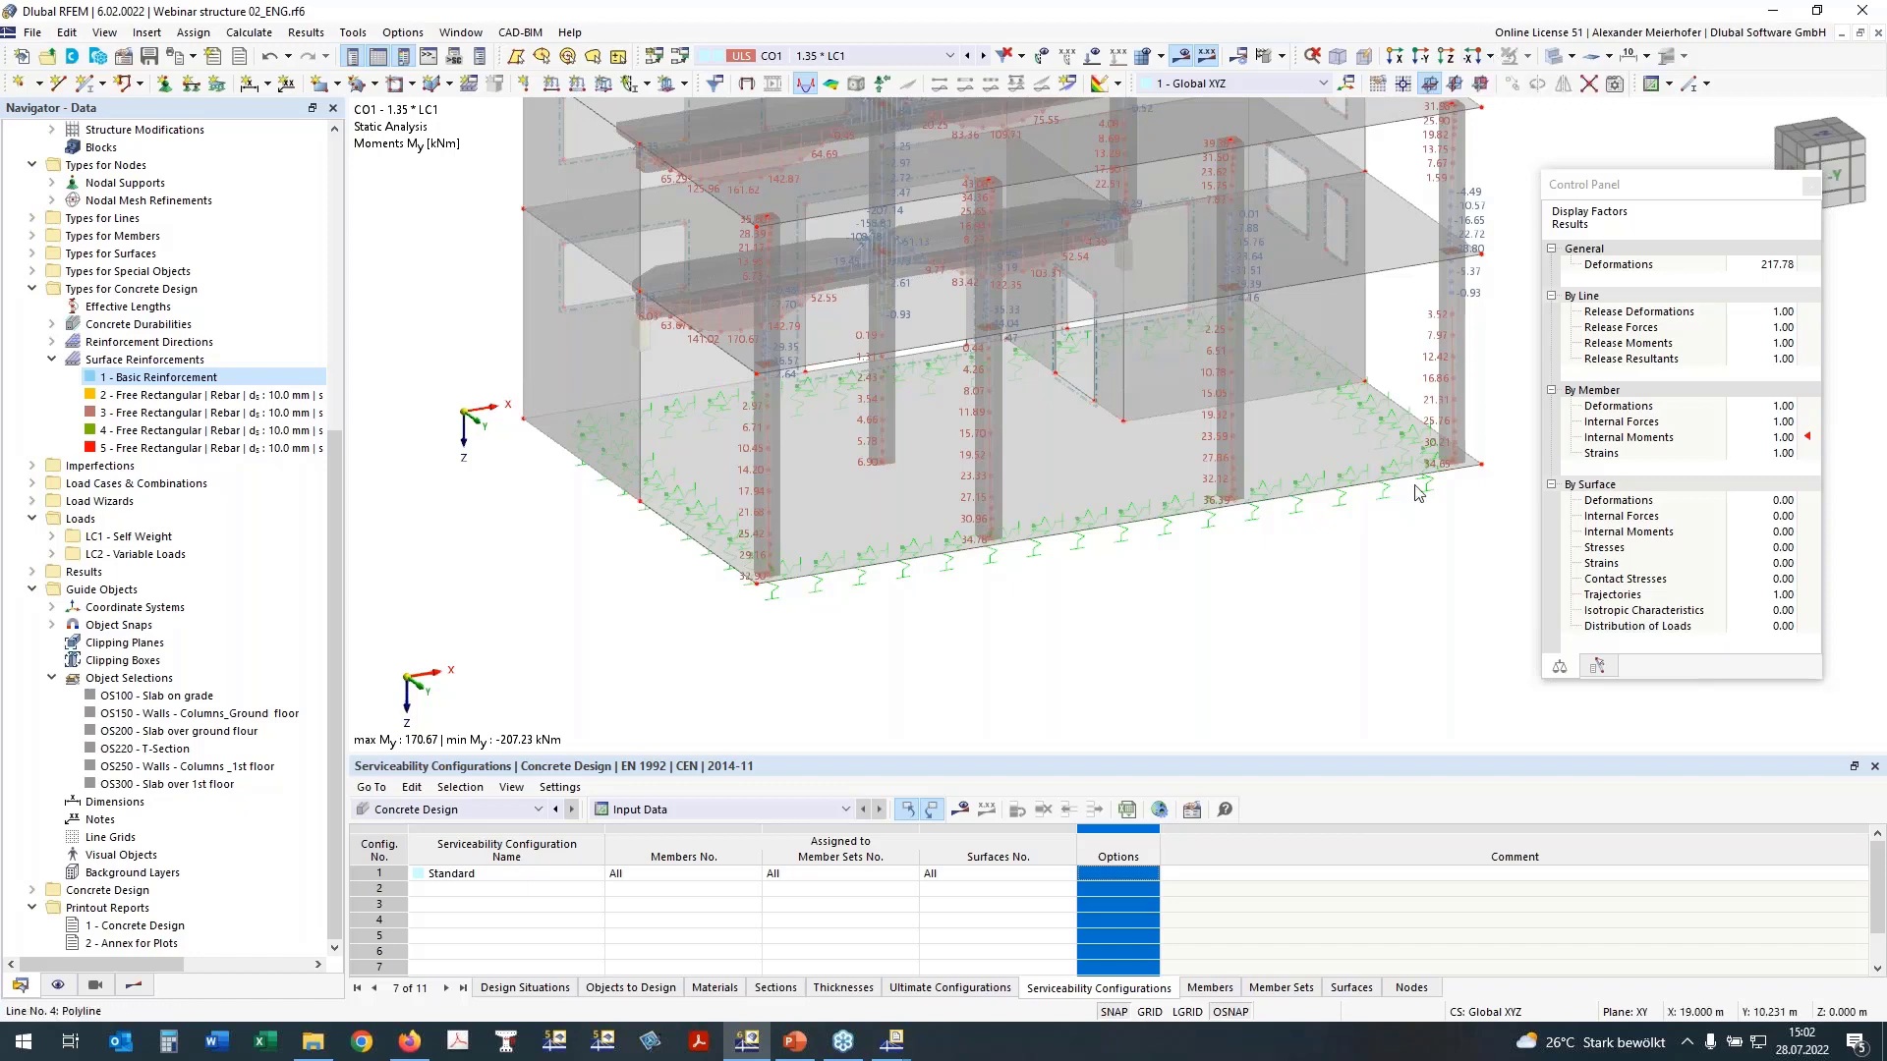
middle_click_drag(1418, 493, 1372, 447, "ctrl")
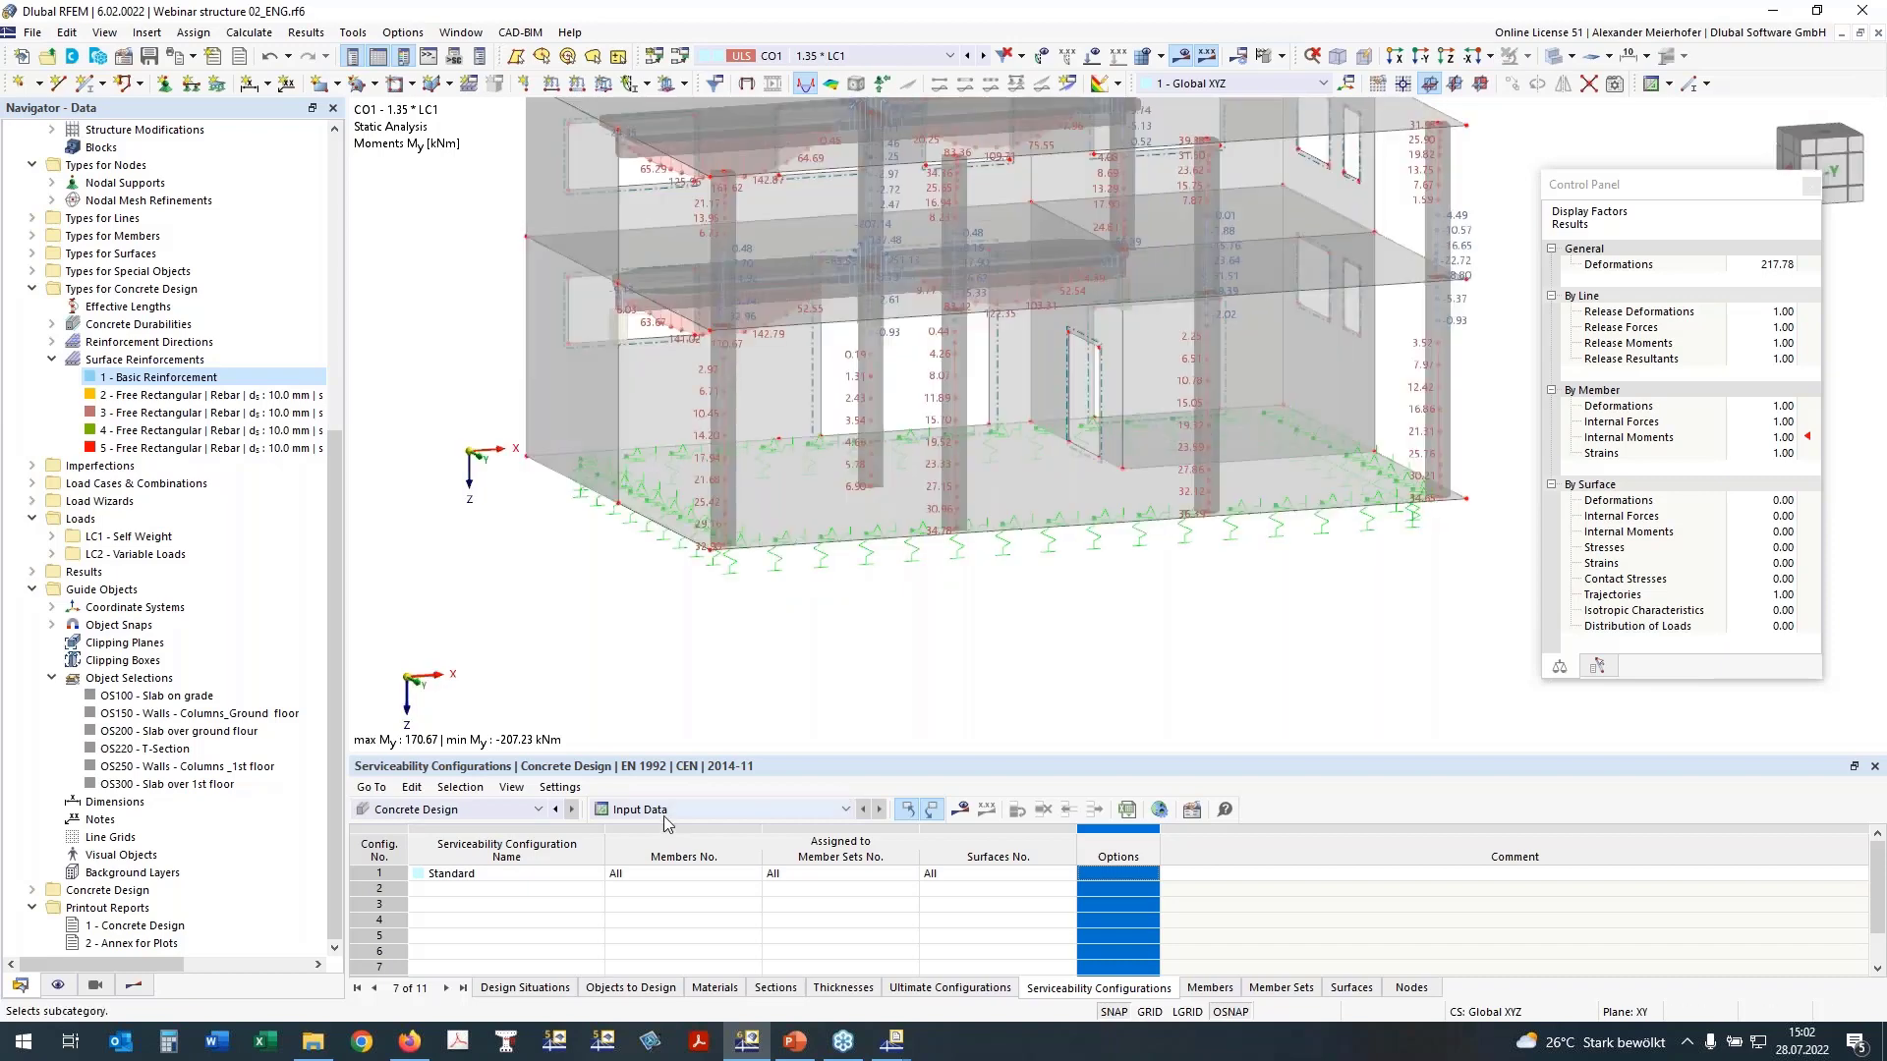
Step: Clear the members and surfaces from the selected objects in the Concrete Design objects to design
left_click(653, 991)
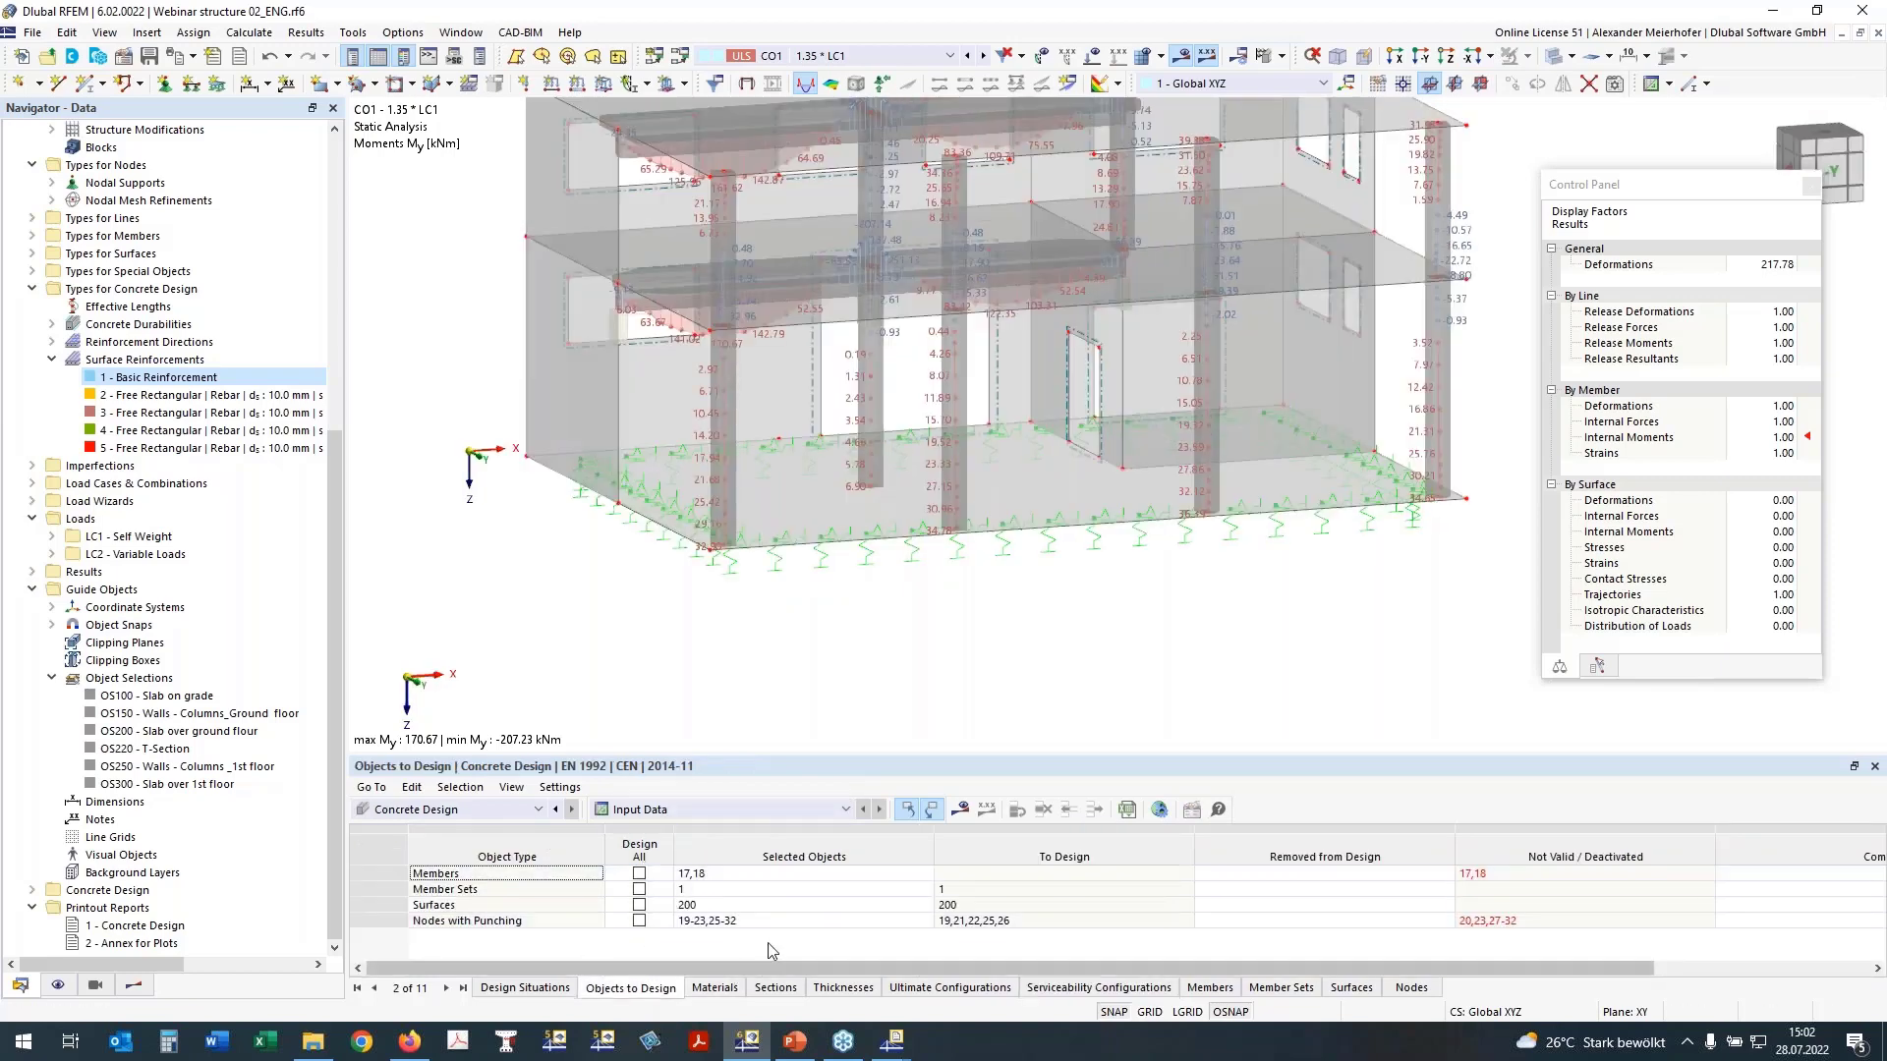
left_click(694, 874)
key("Delete")
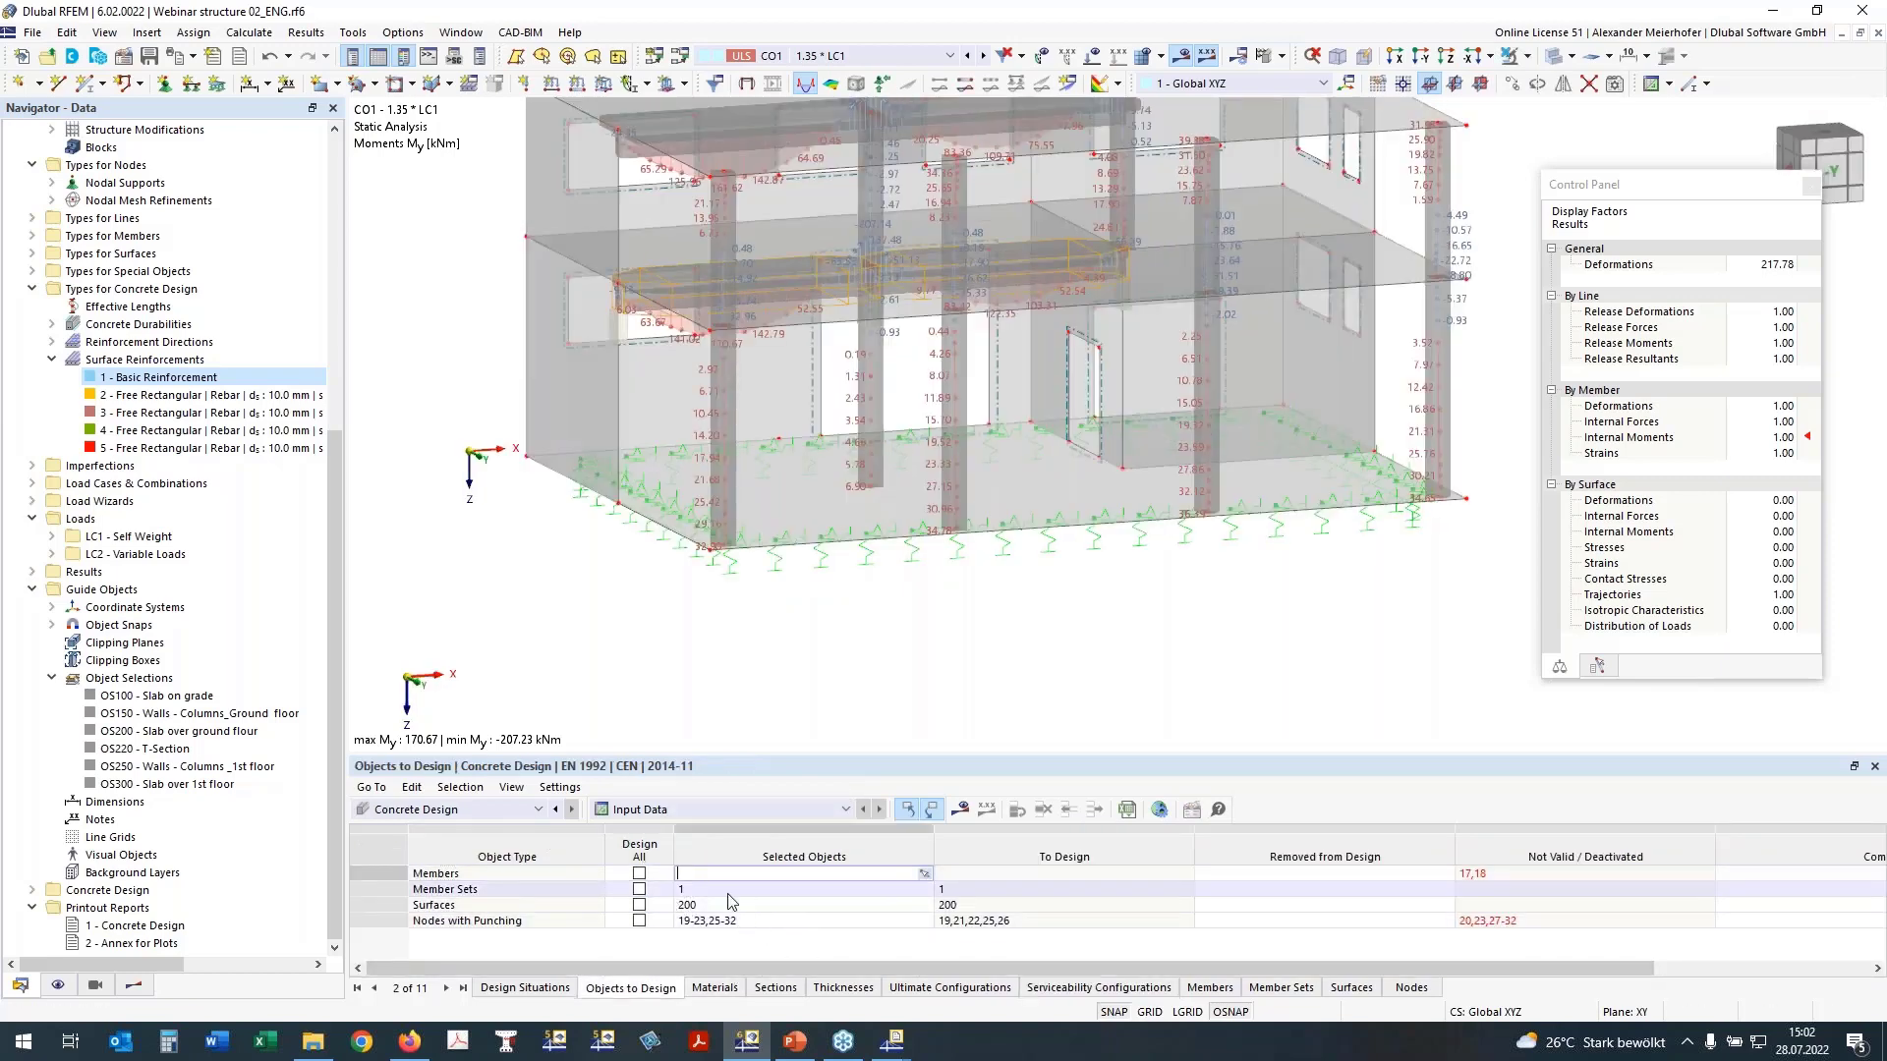
left_click(719, 889)
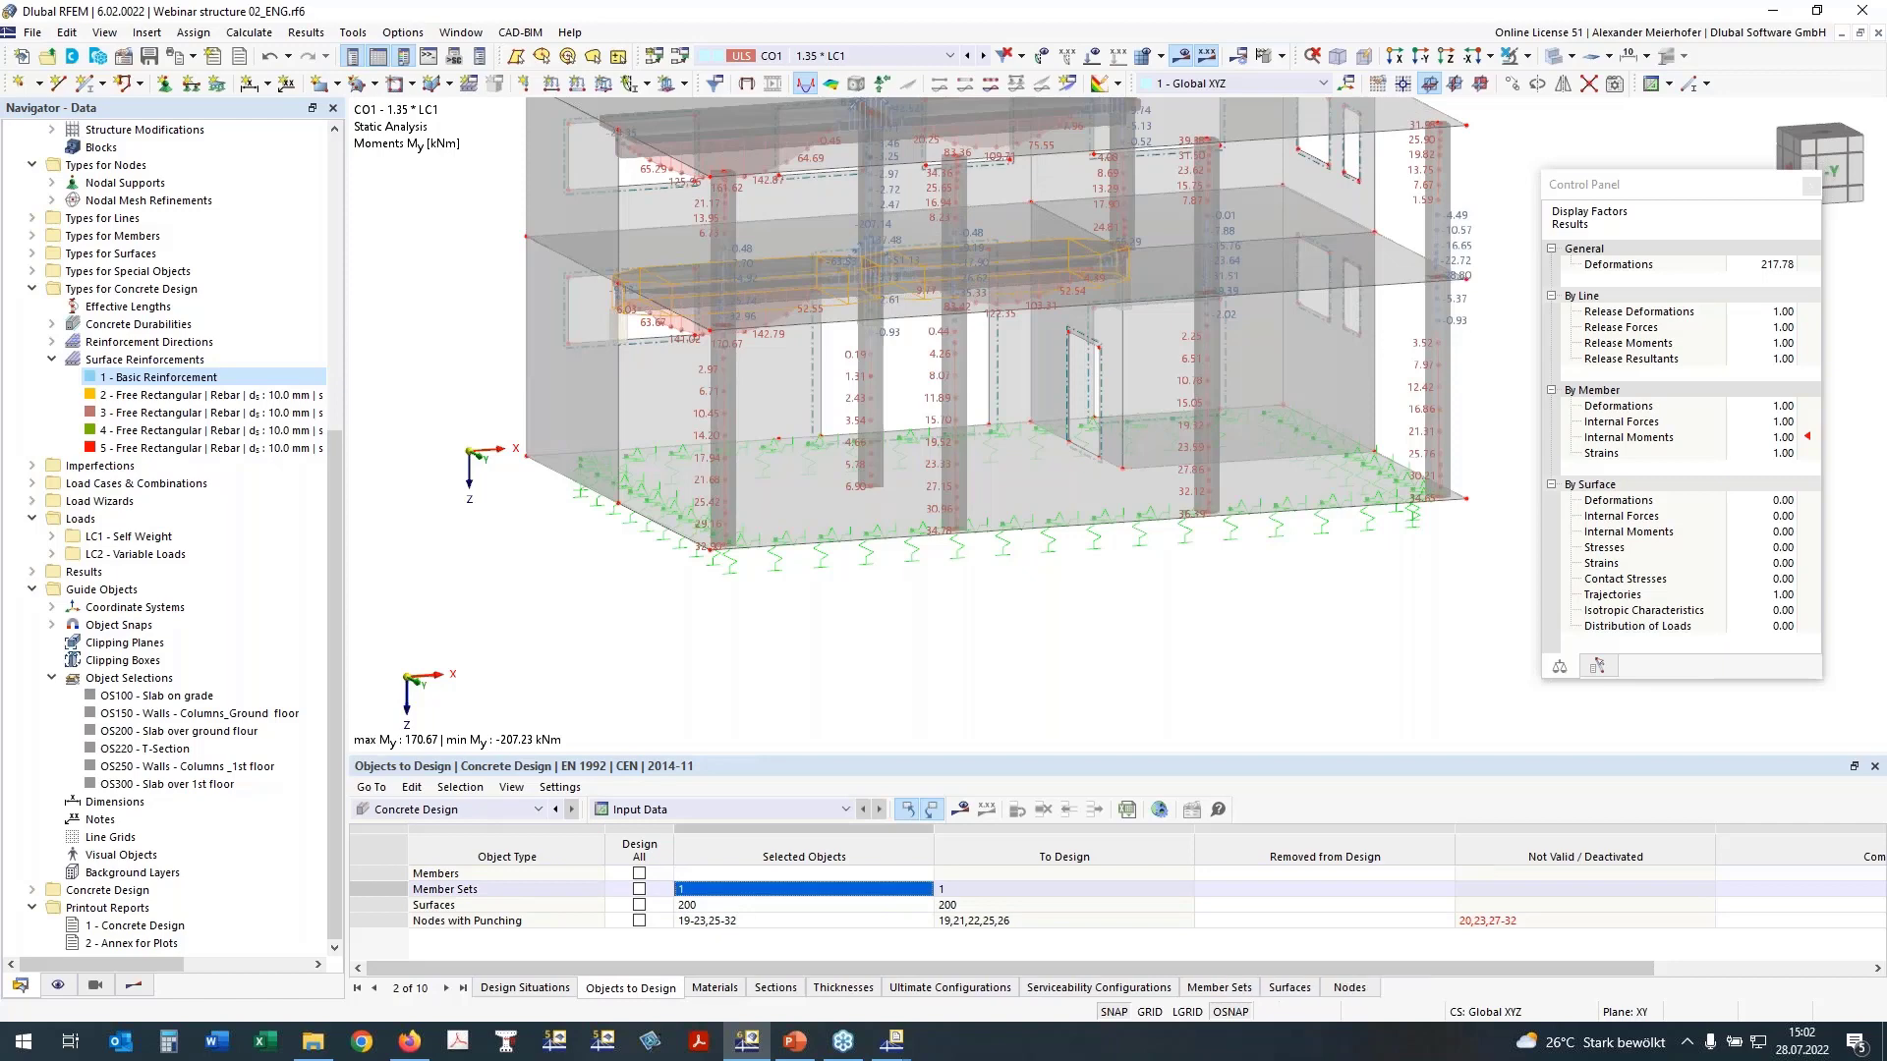
left_click(718, 906)
key("Delete")
Step: Replace the nodes with punching to design by the ground slab nodes 5,7,10-12,14,16,34, picking them in the wireframe side view
left_click(786, 921)
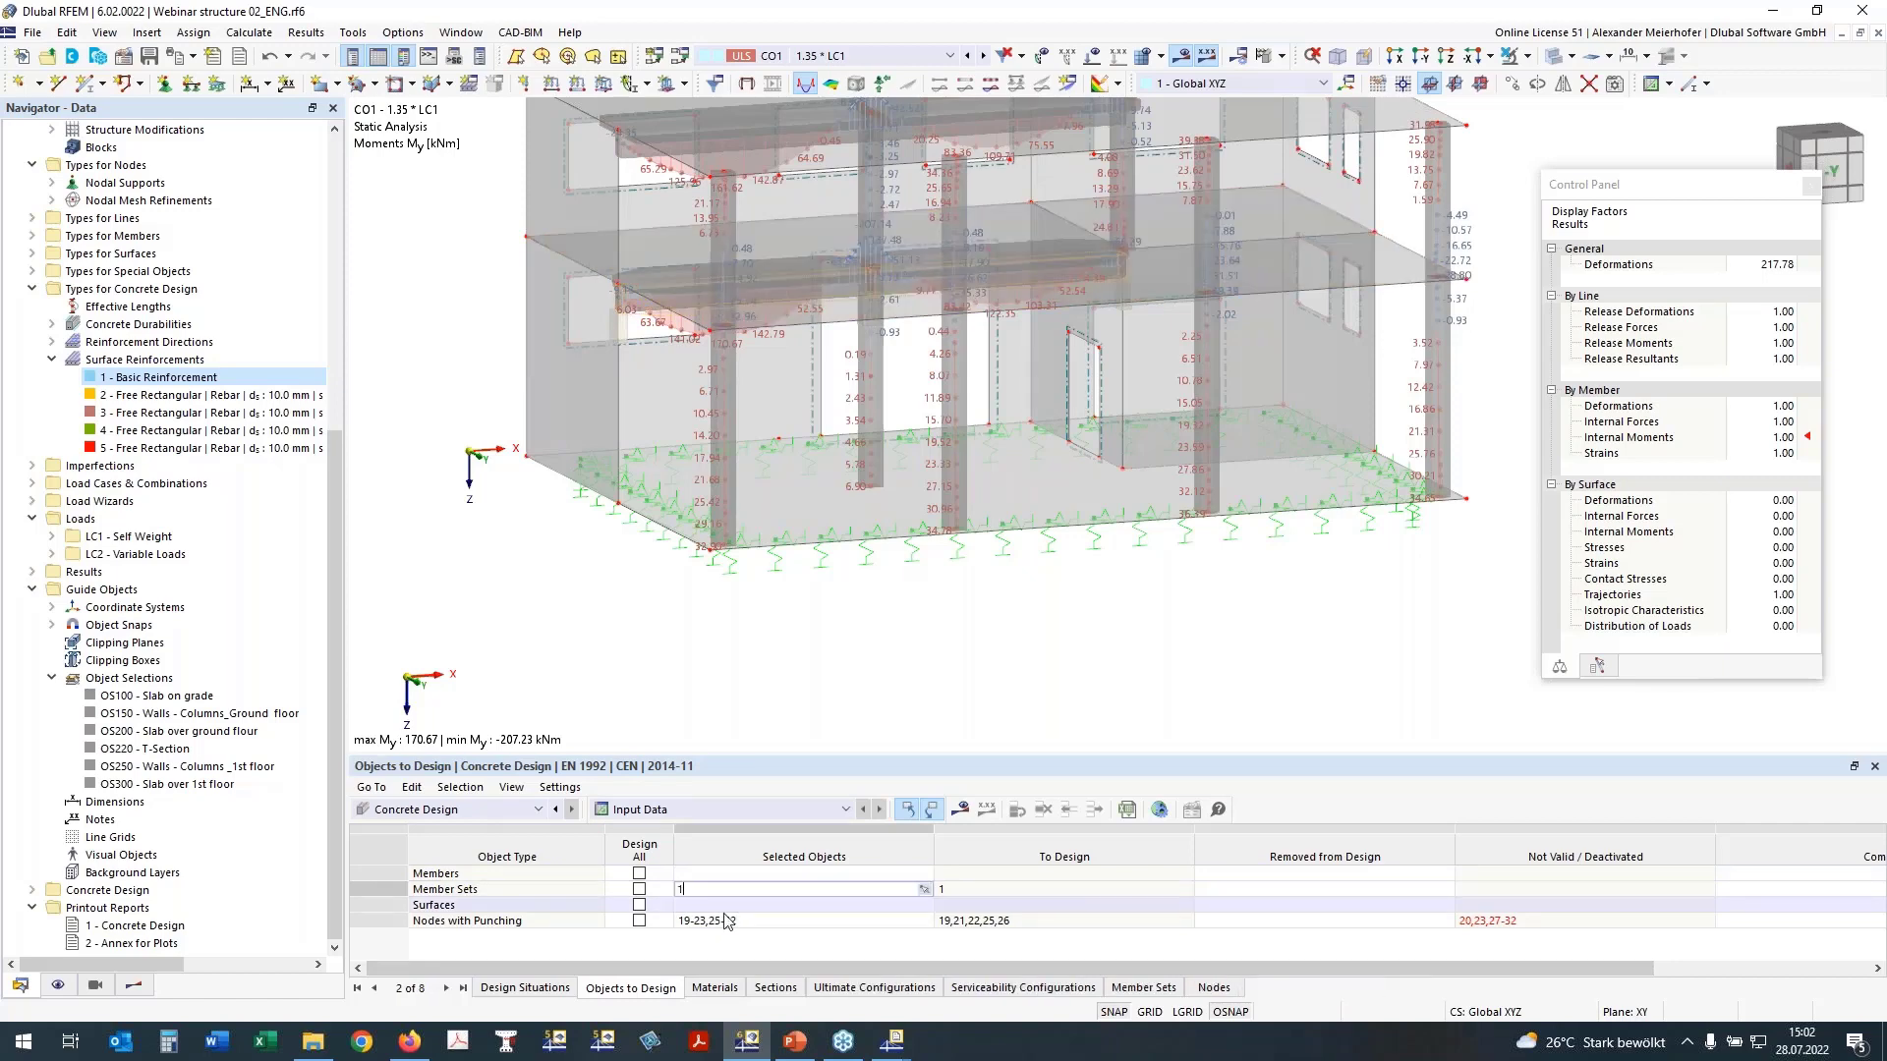
left_click(923, 920)
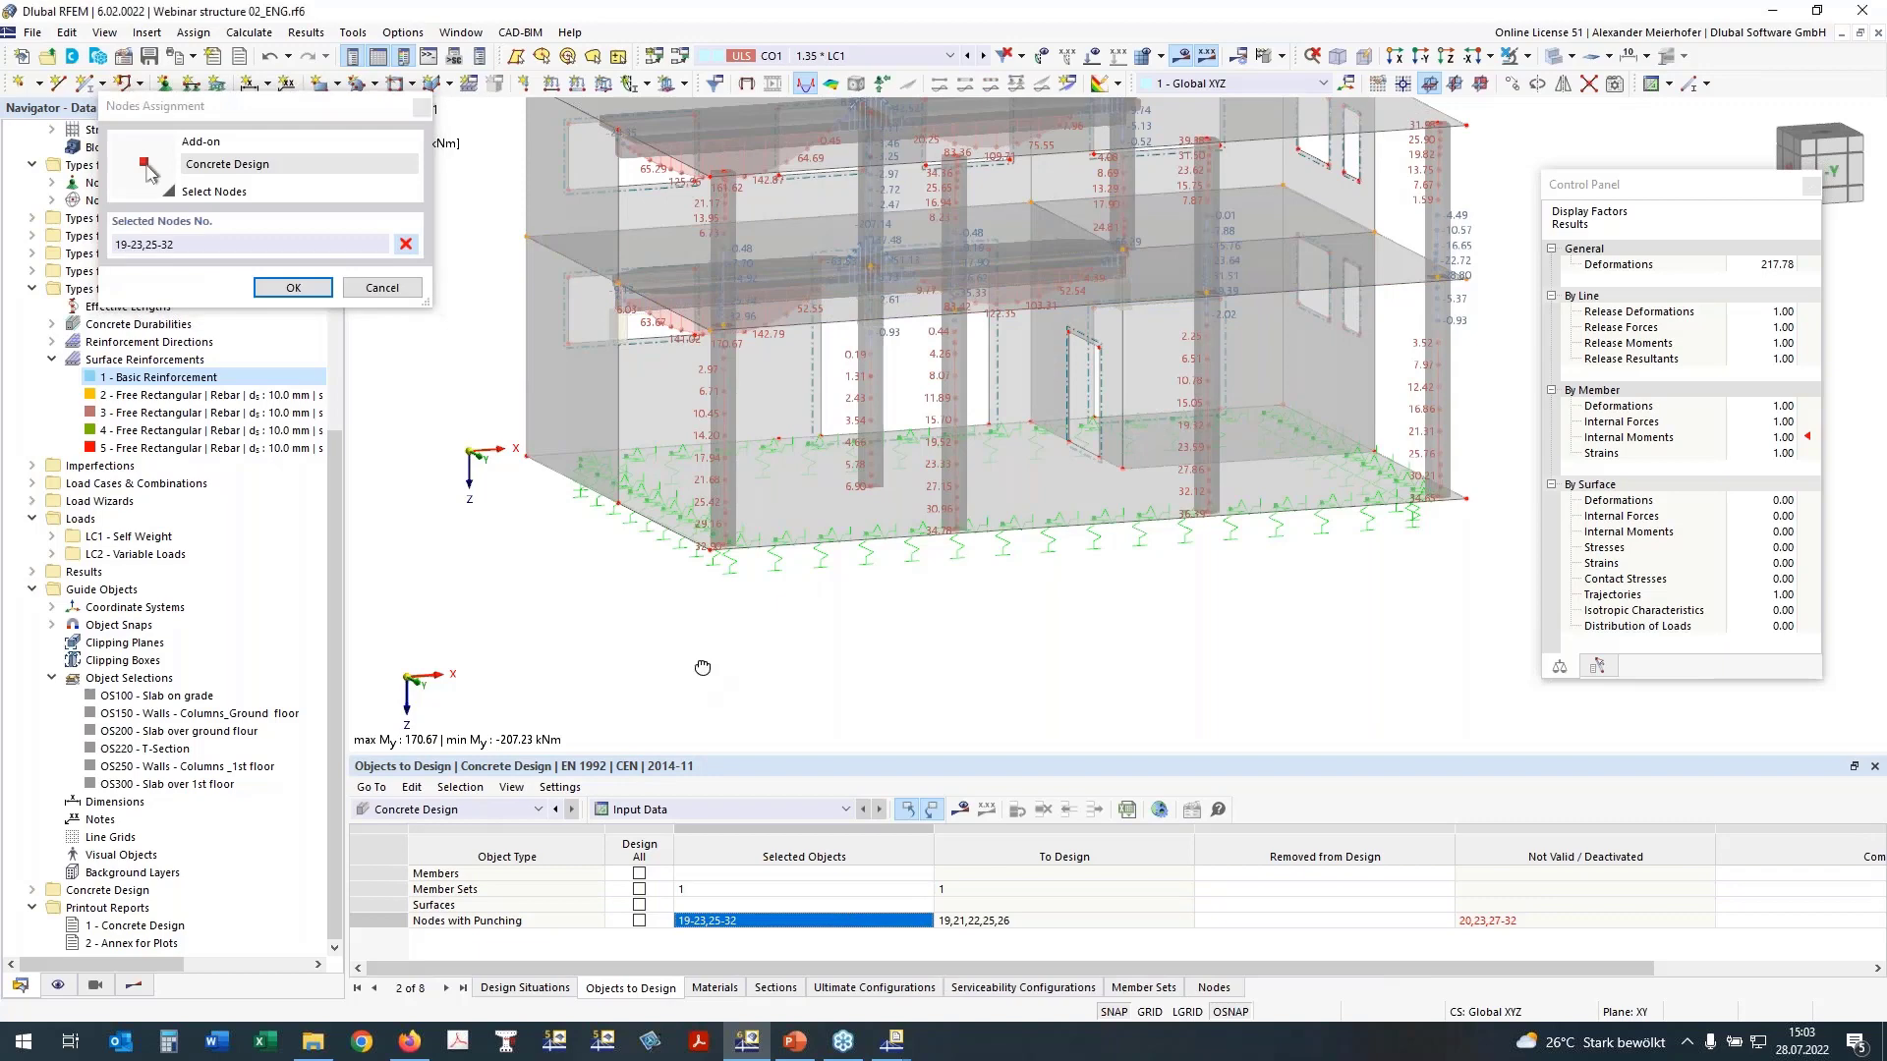
middle_click_drag(702, 667, 996, 635, "ctrl")
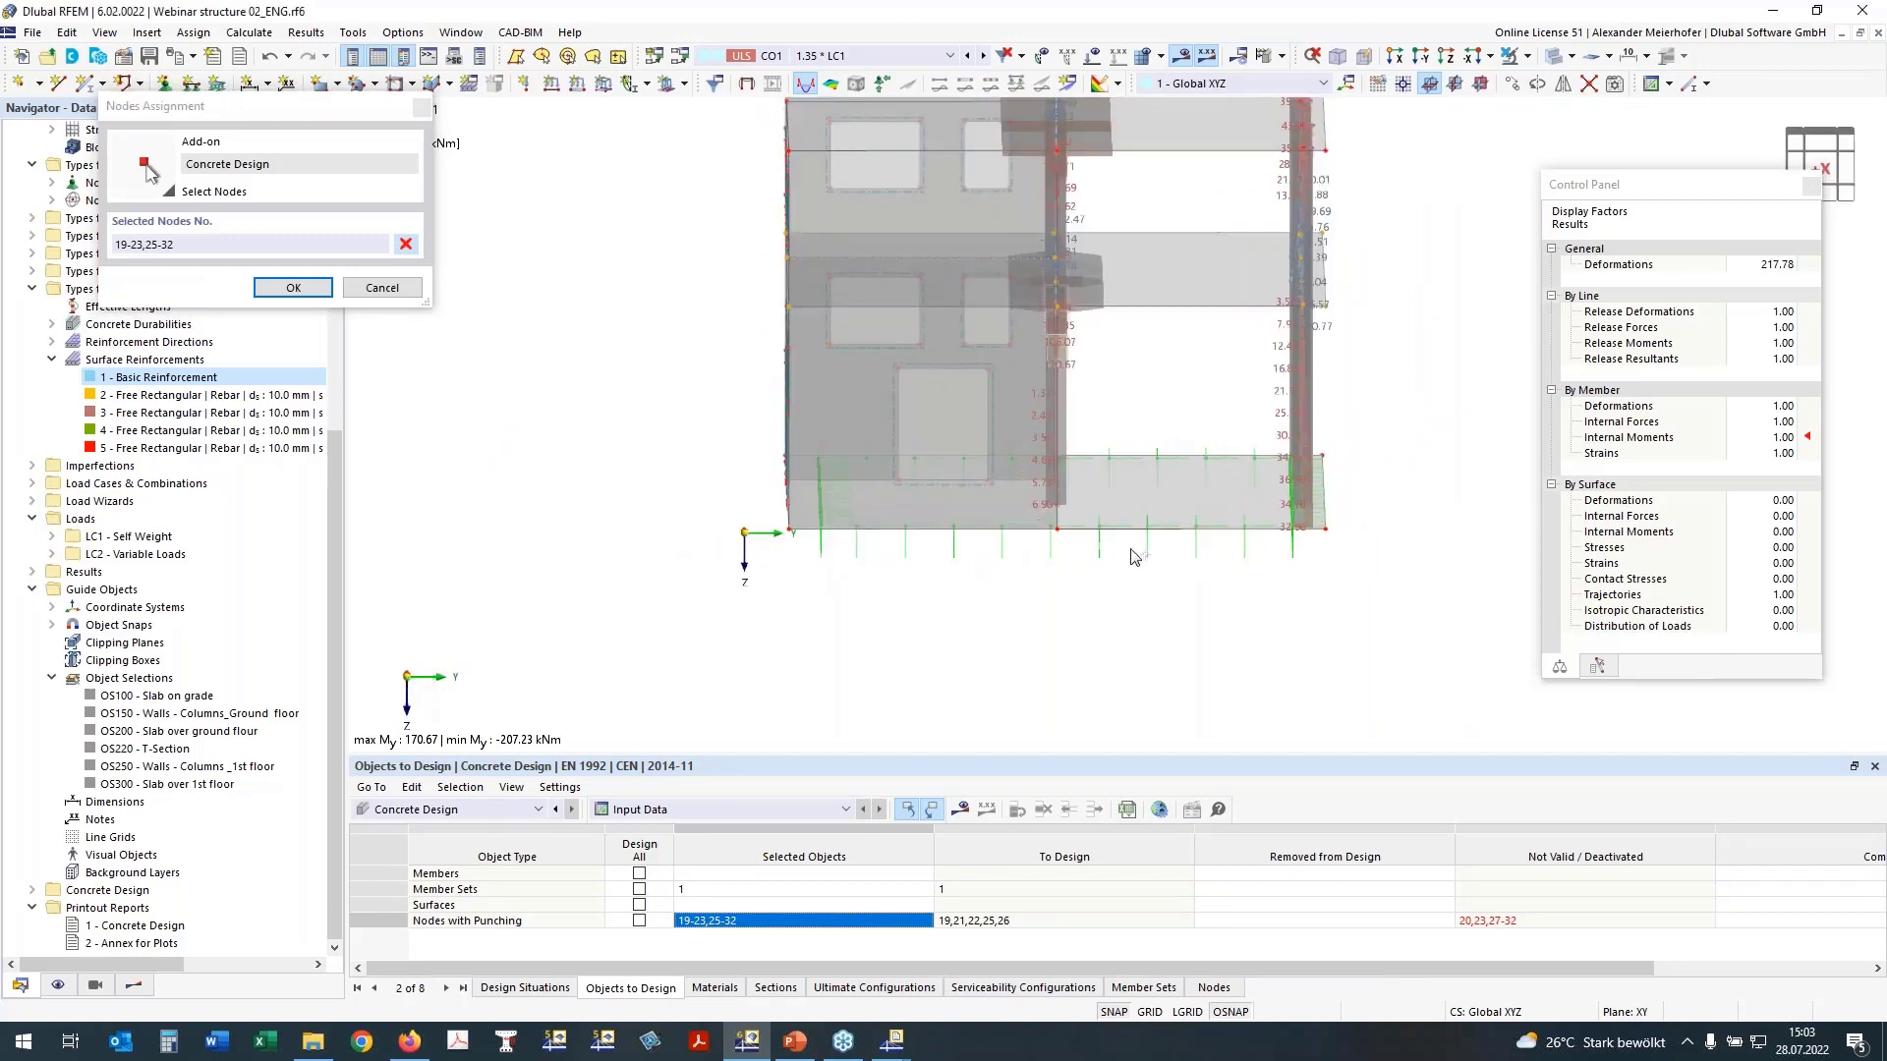
left_click(1548, 56)
left_click_drag(1020, 422, 1316, 581)
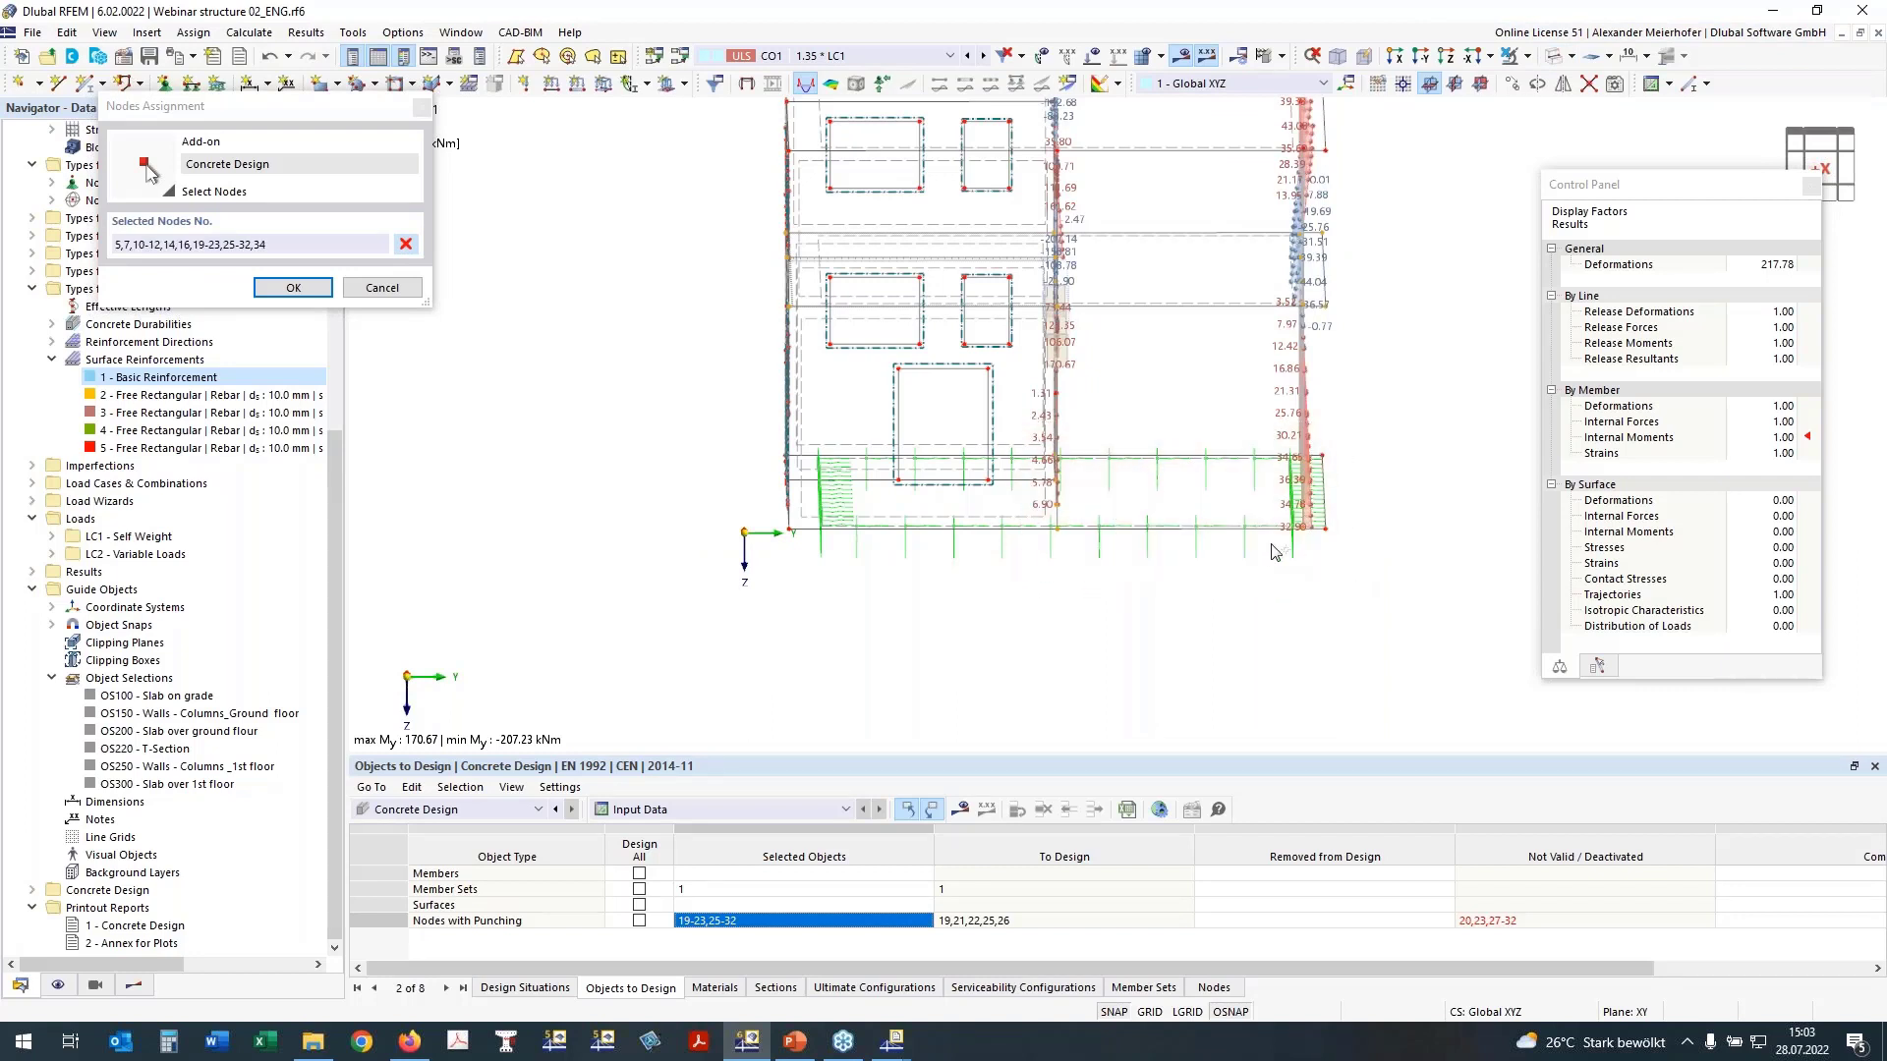
left_click(406, 244)
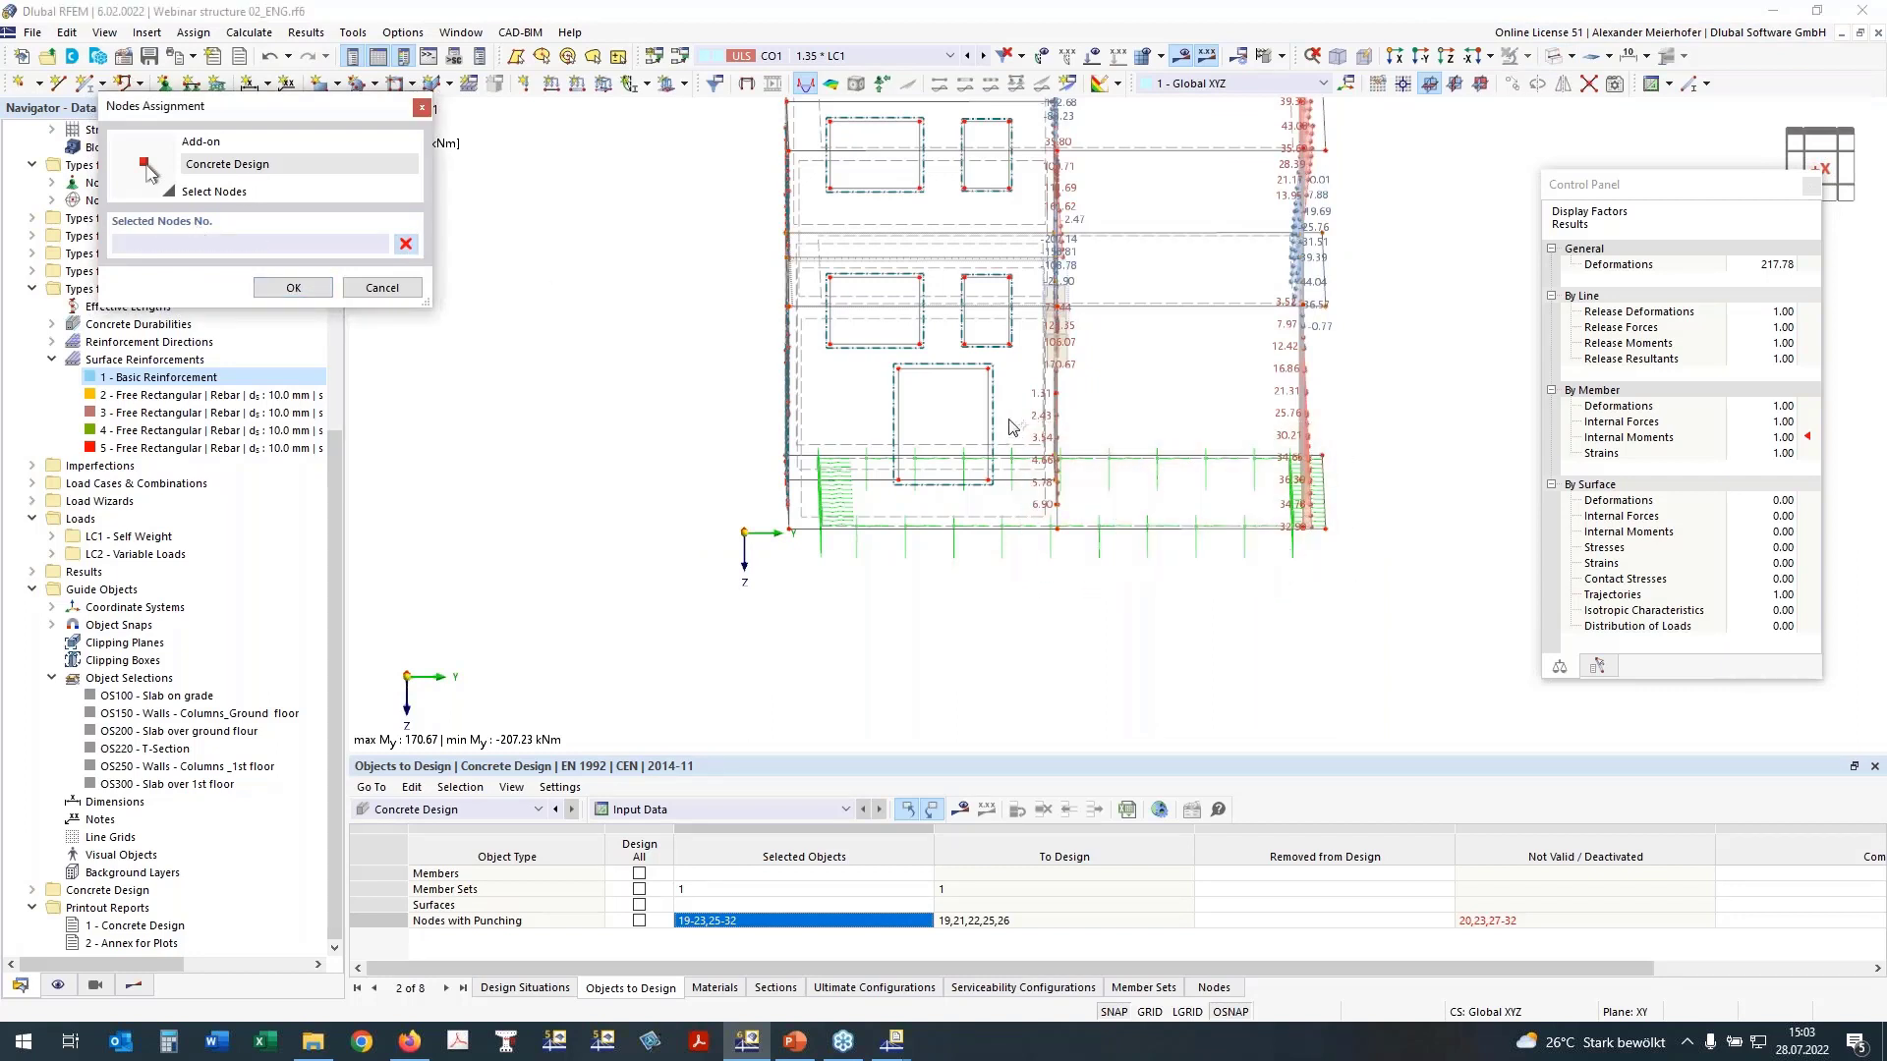
left_click_drag(1009, 424, 1338, 592)
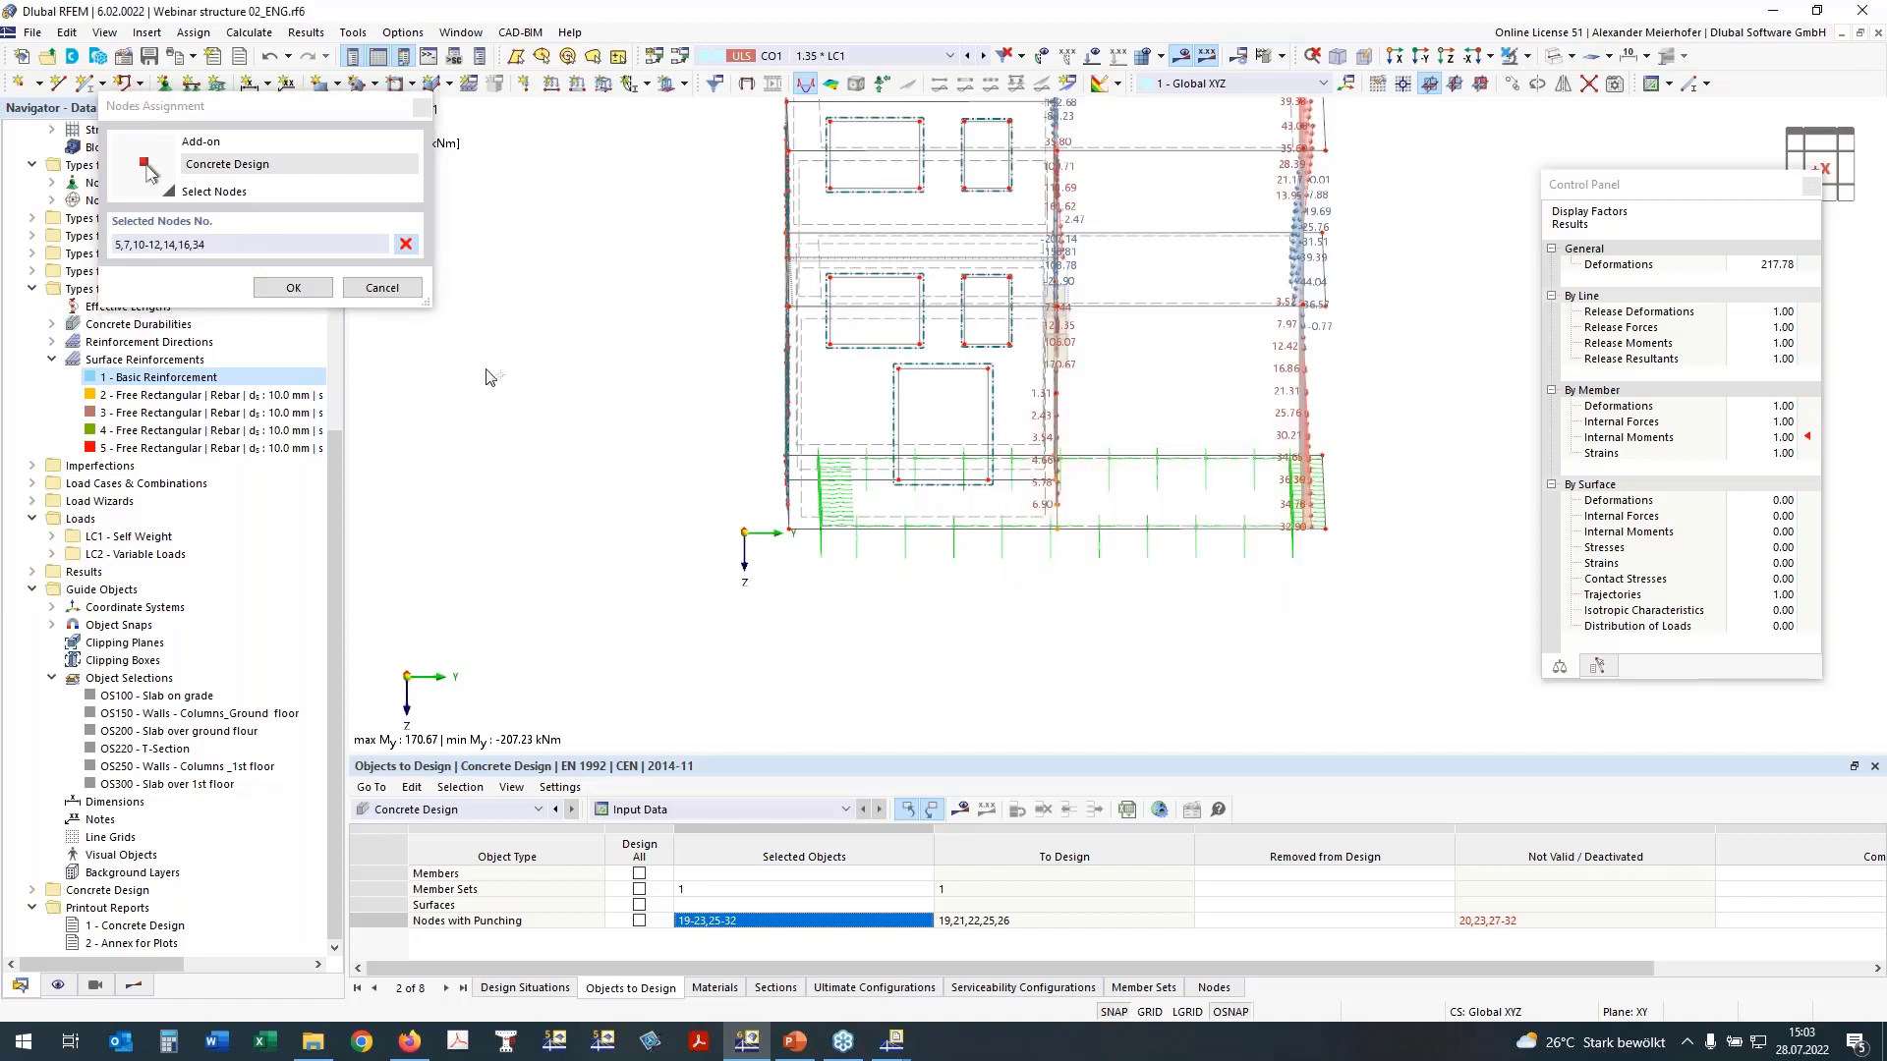
left_click(285, 287)
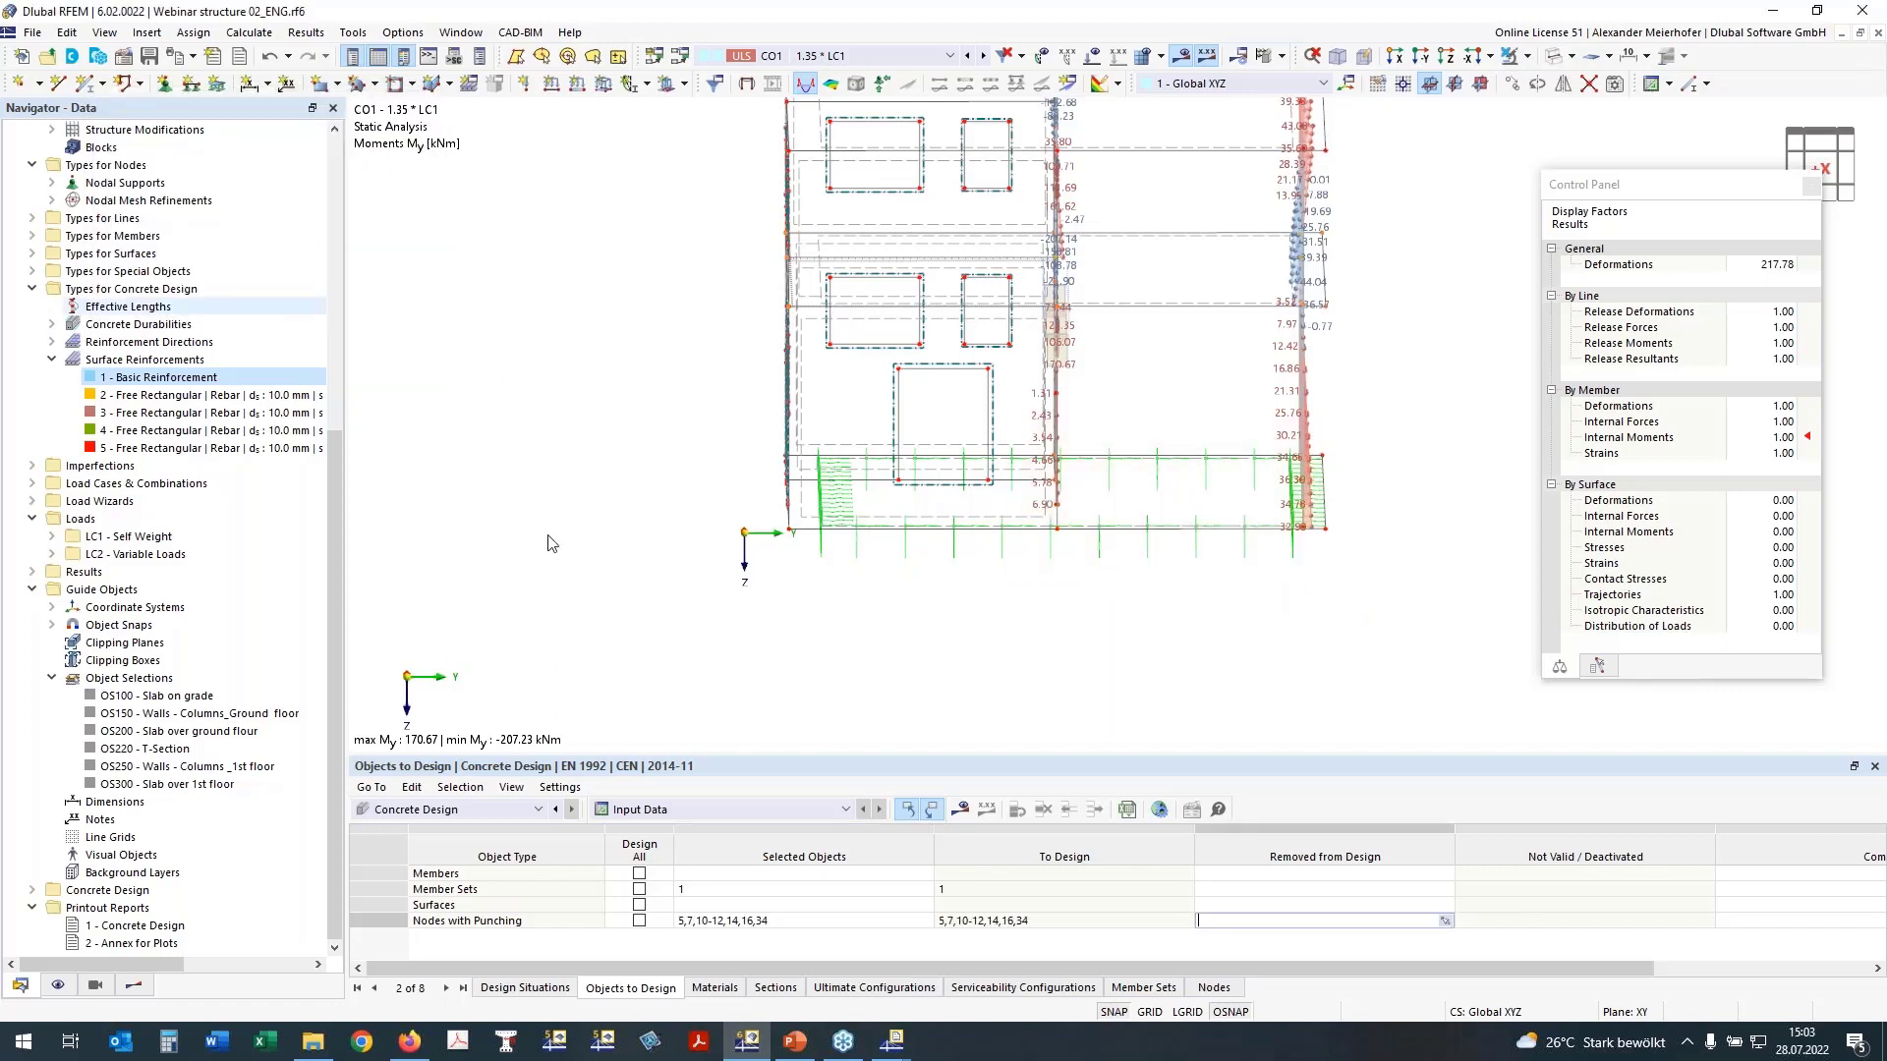
Step: Remove the member set from the objects to design and run the Concrete Design calculation
left_click(795, 890)
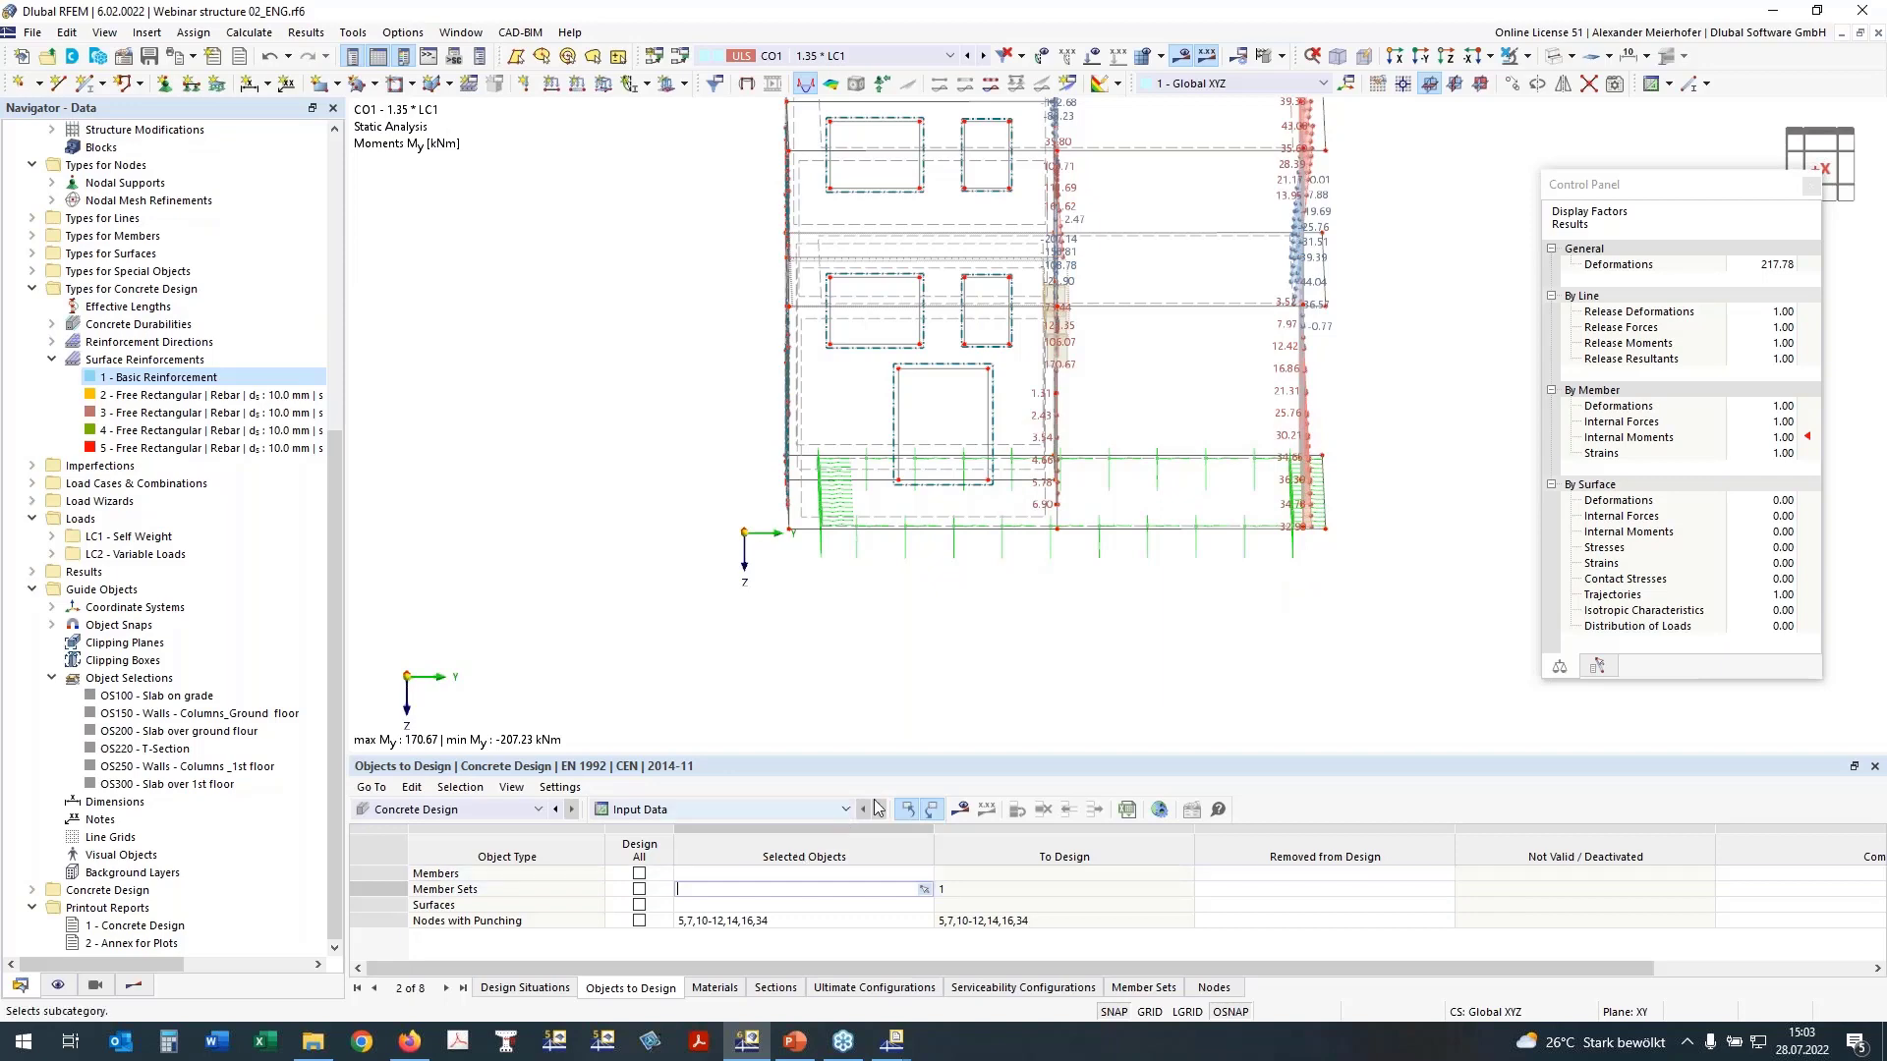
key("Return")
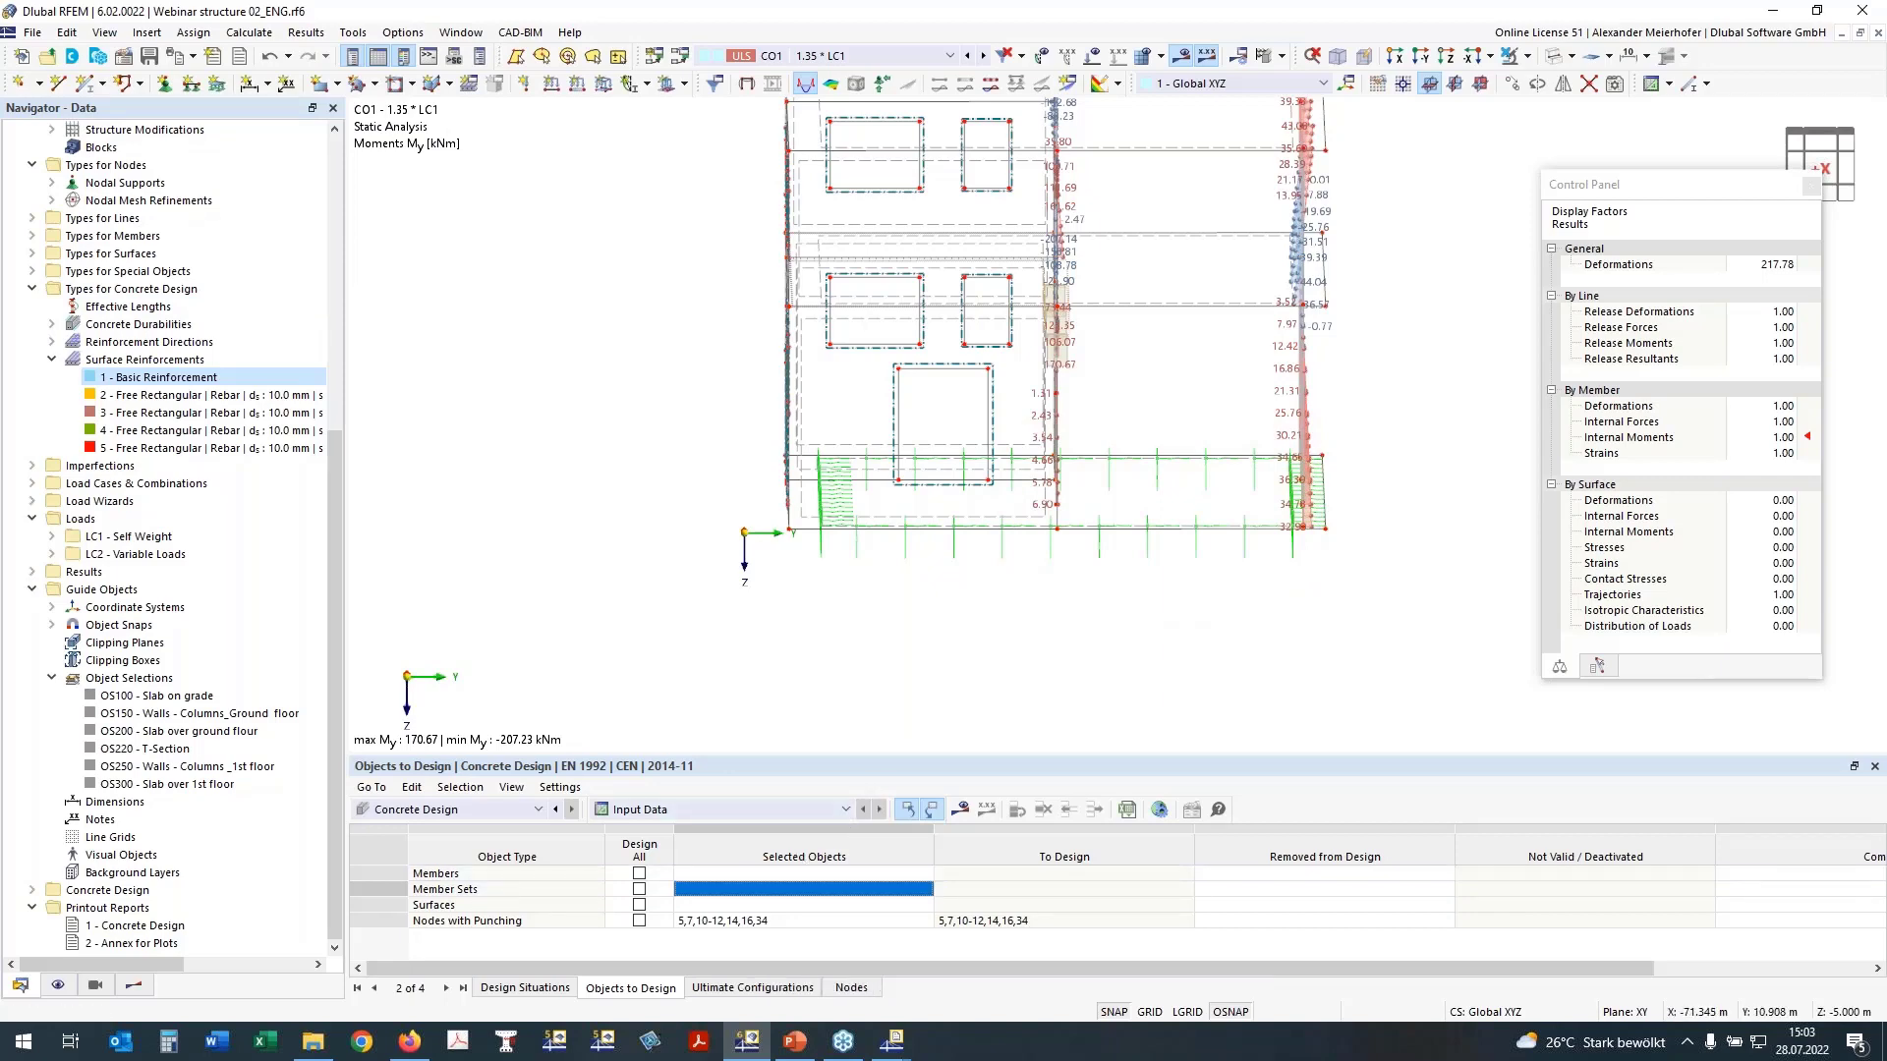
middle_click_drag(1179, 629, 993, 639, "ctrl")
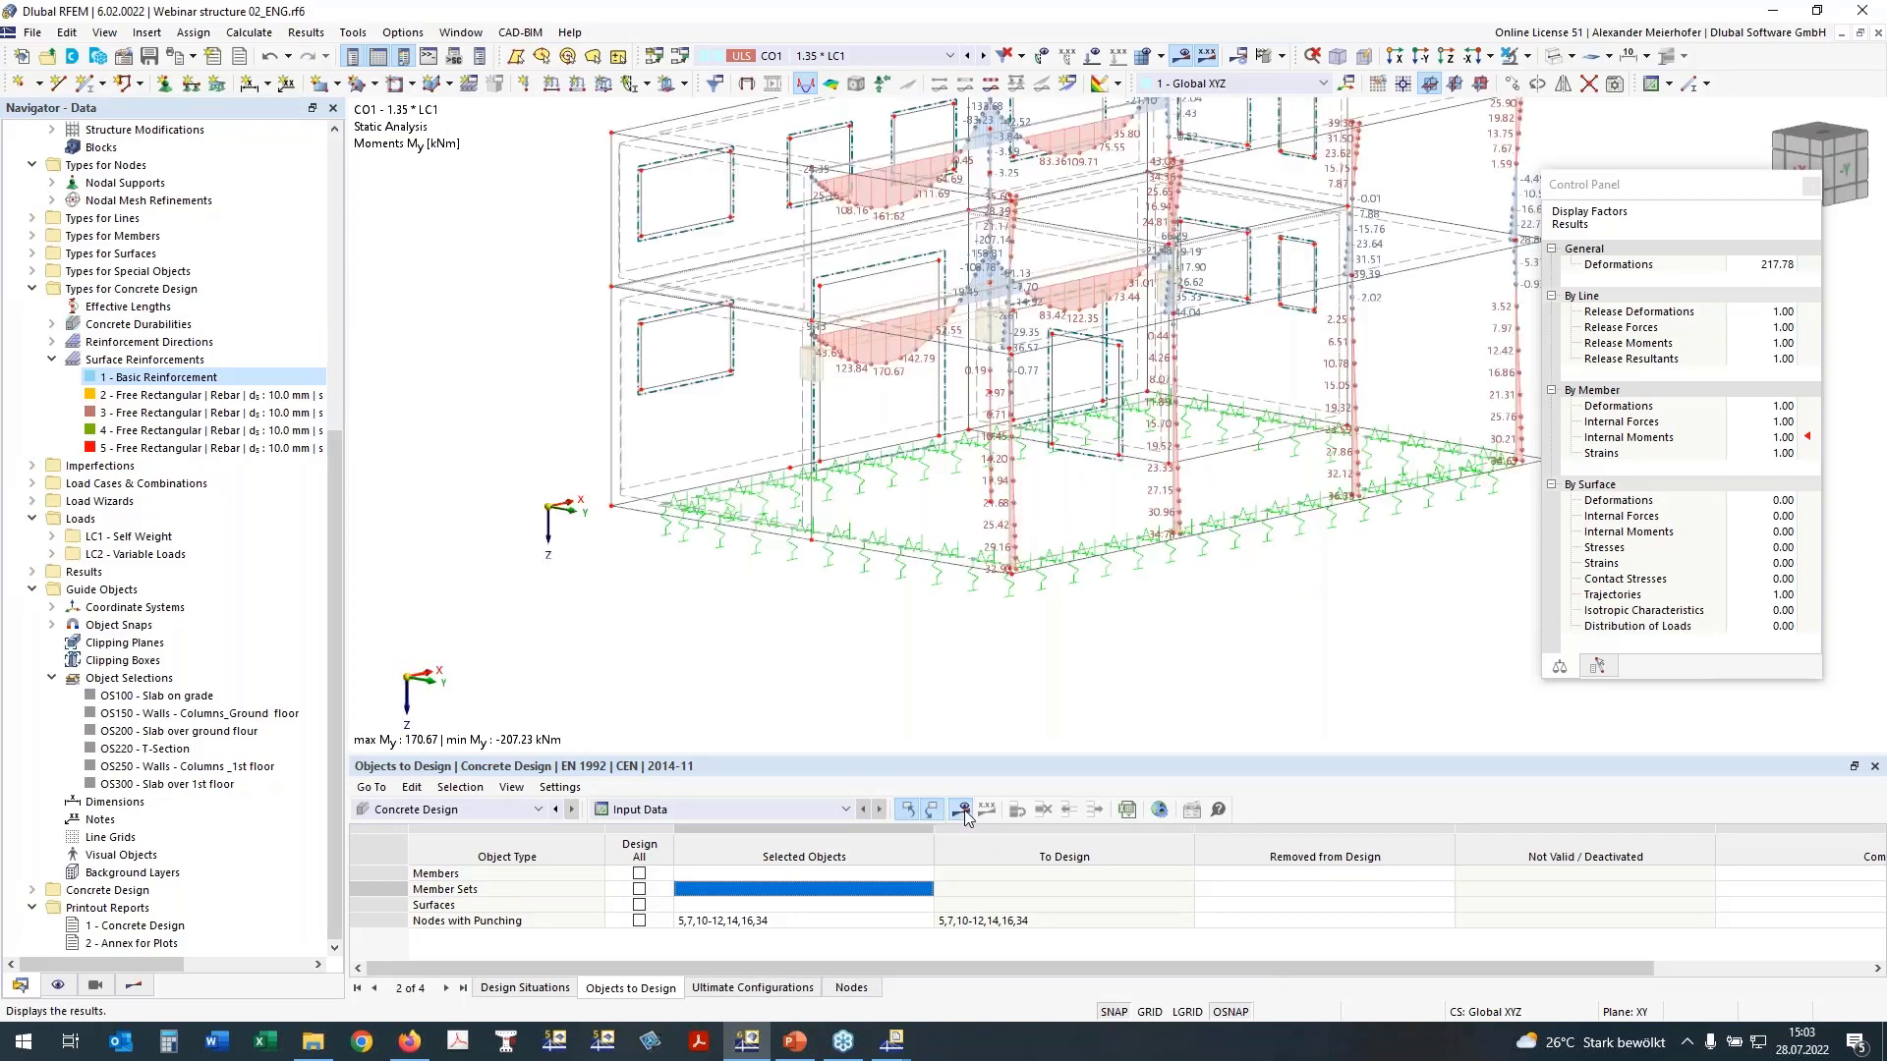
left_click(963, 809)
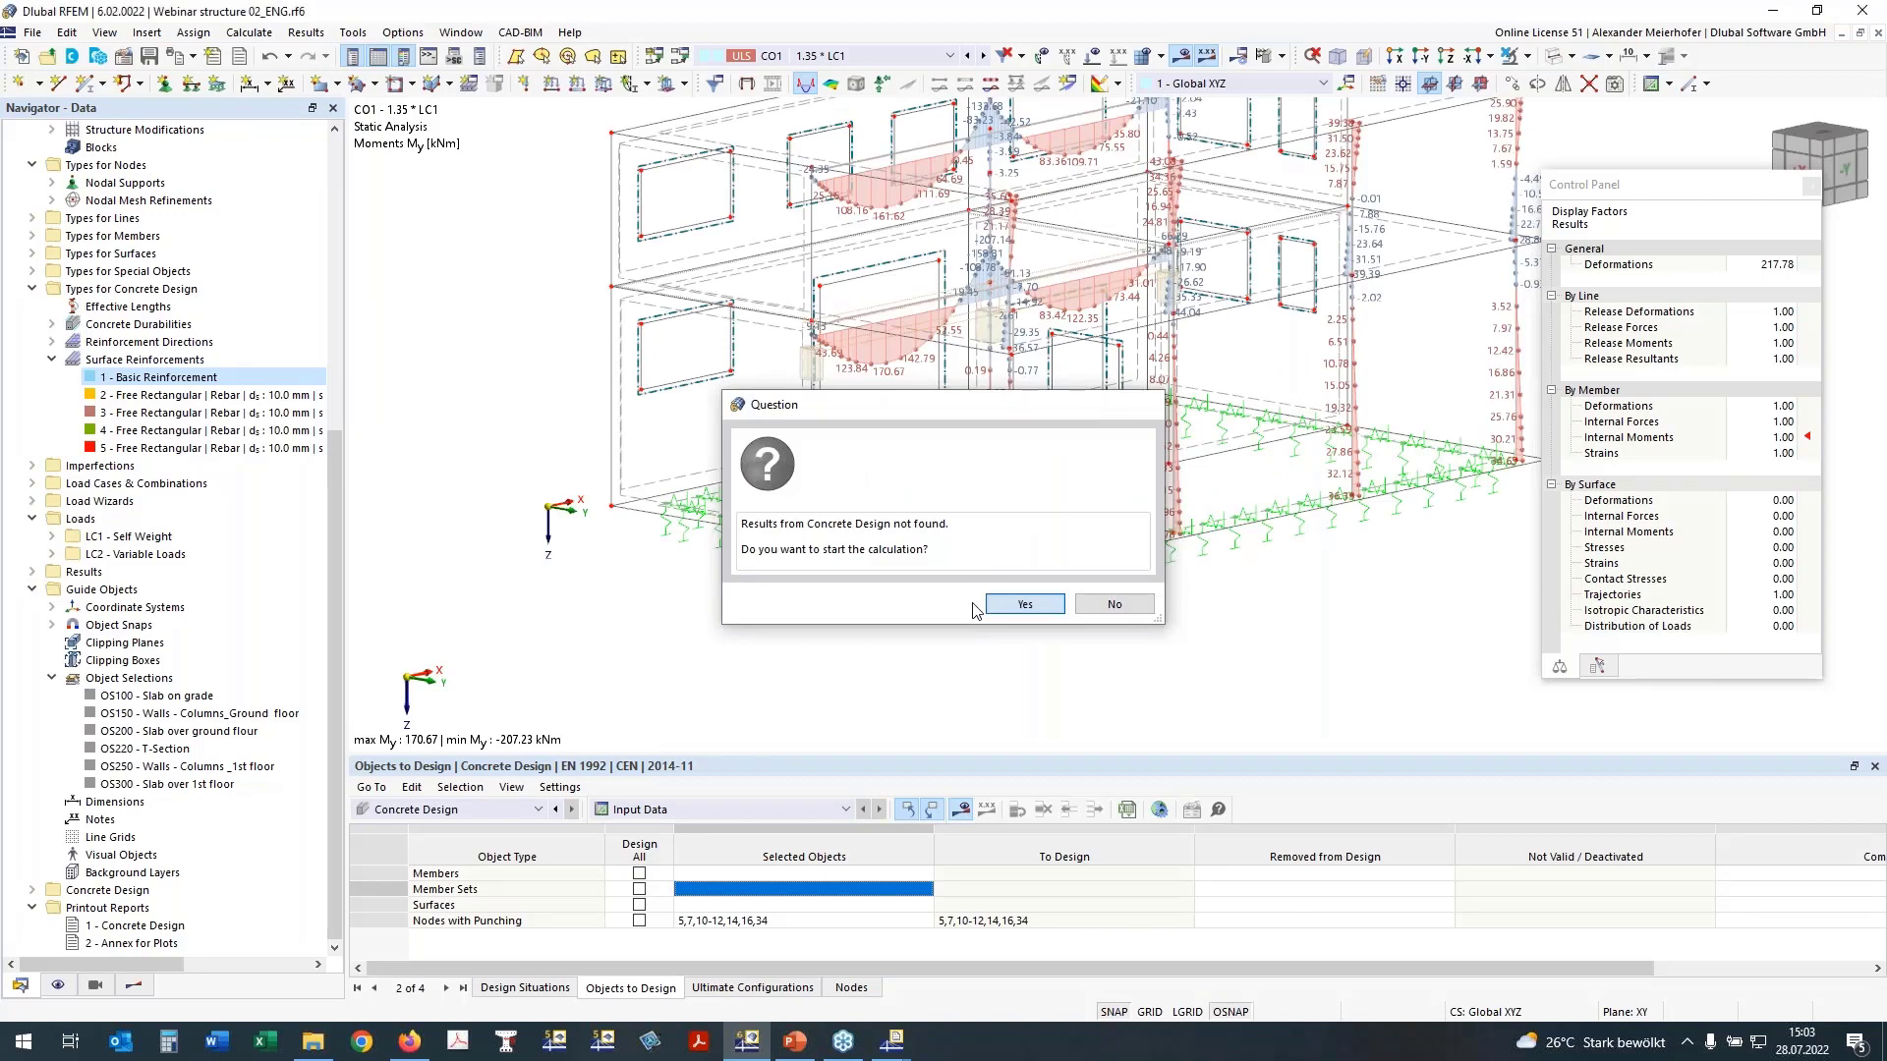
left_click(1023, 604)
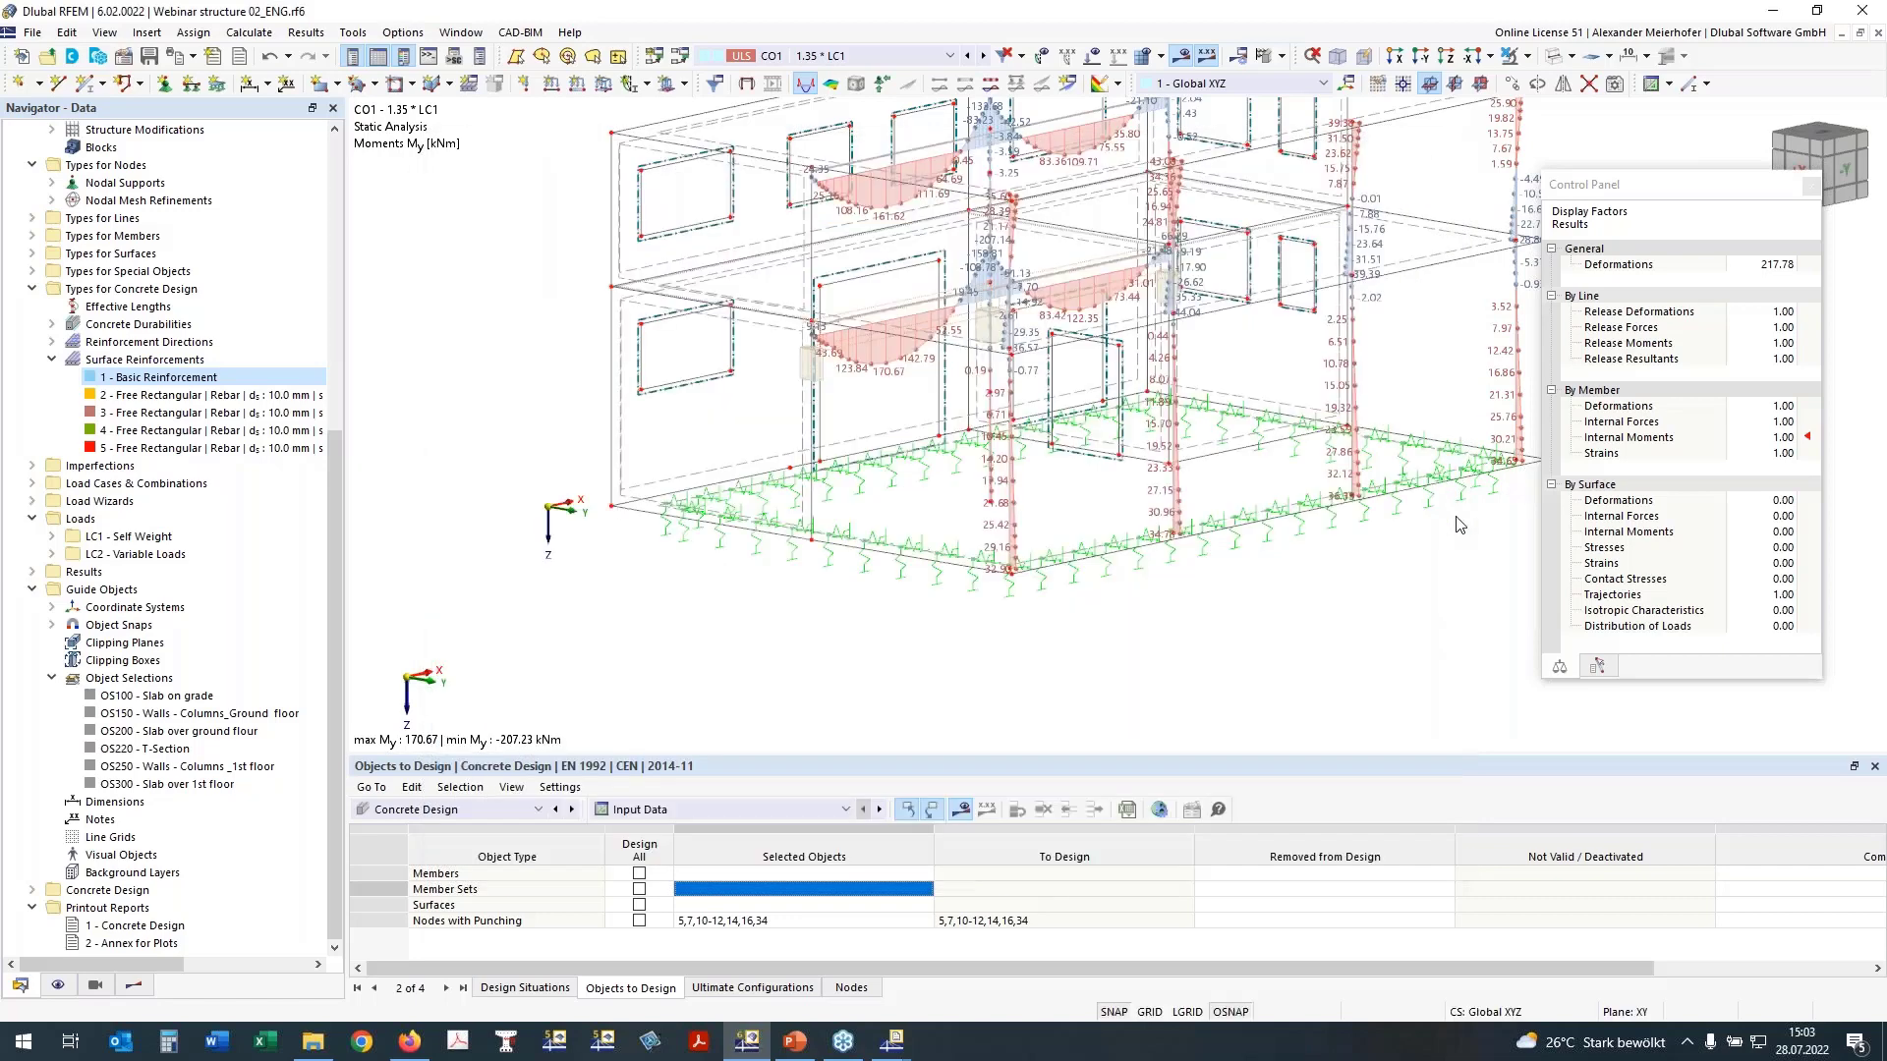
Step: Isolate the ground slab together with its related objects and view its punching results from above
middle_click_drag(1258, 620, 969, 599, "ctrl")
left_click_drag(573, 435, 1478, 555)
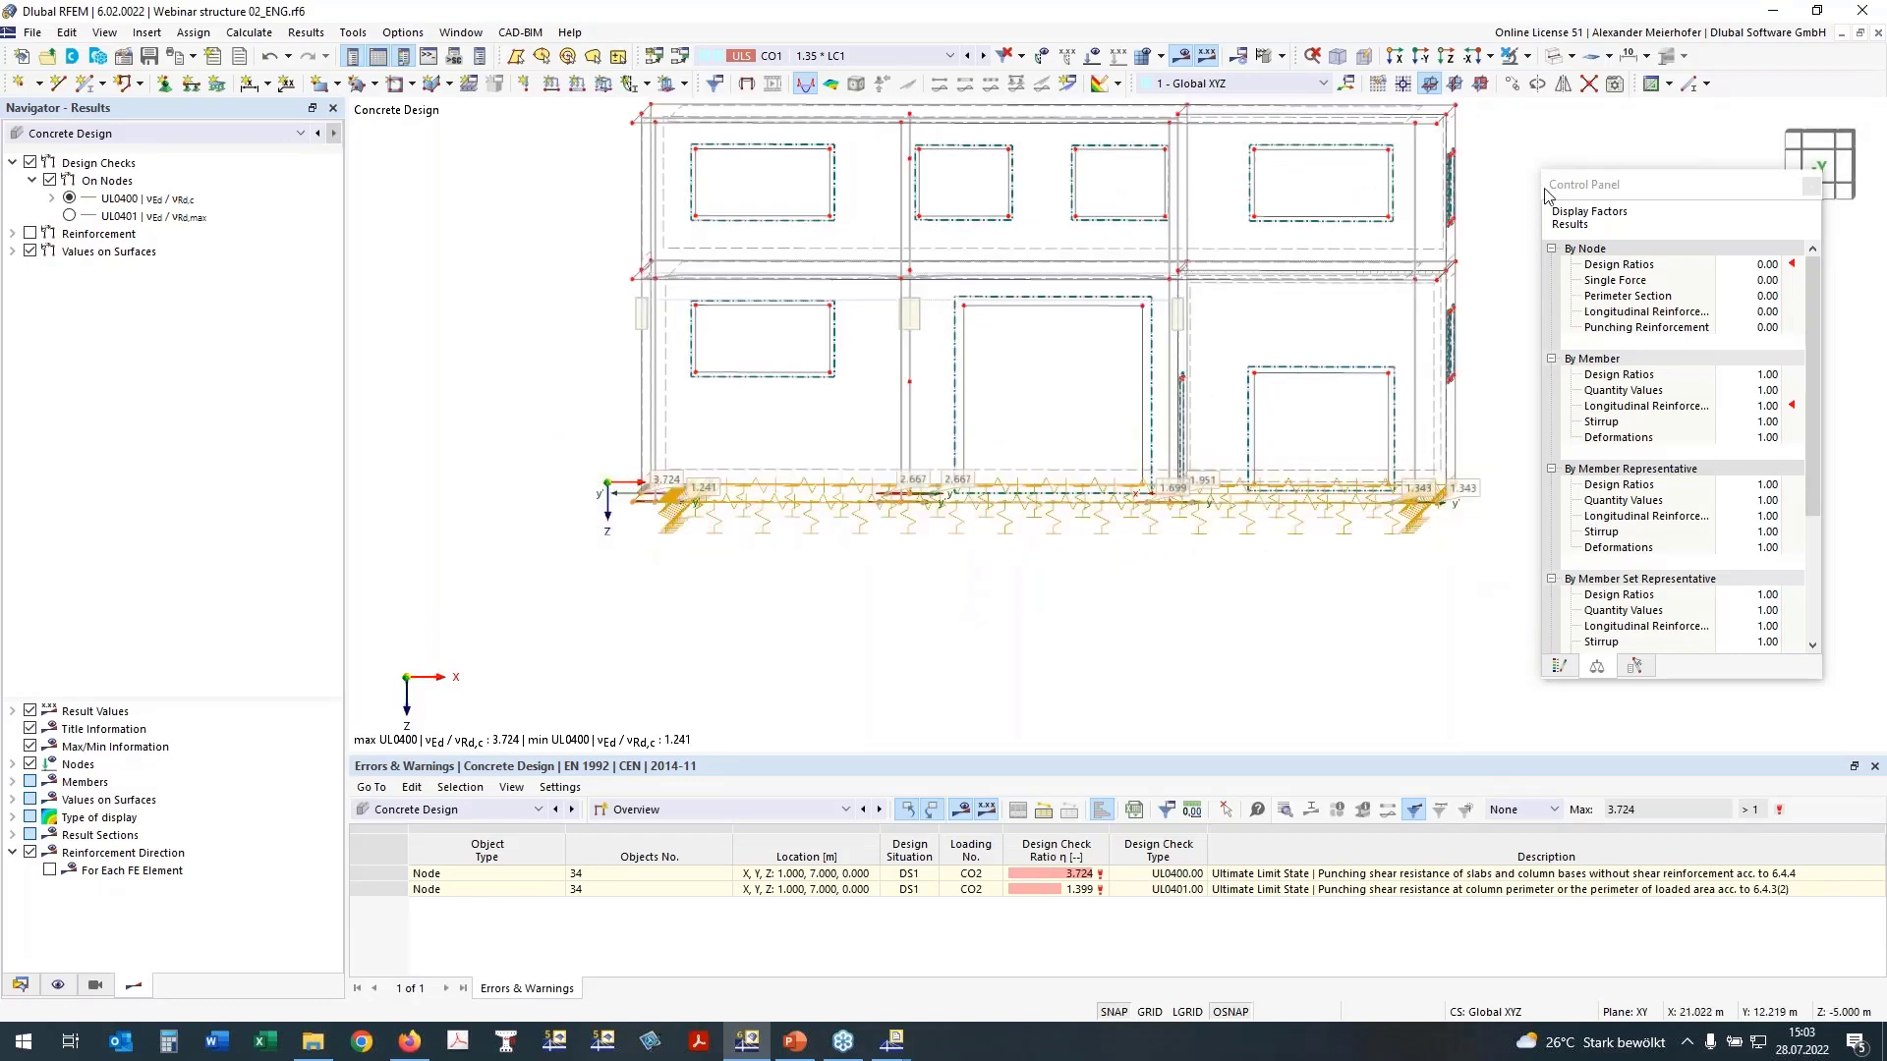
left_click(1508, 60)
left_click(1519, 113)
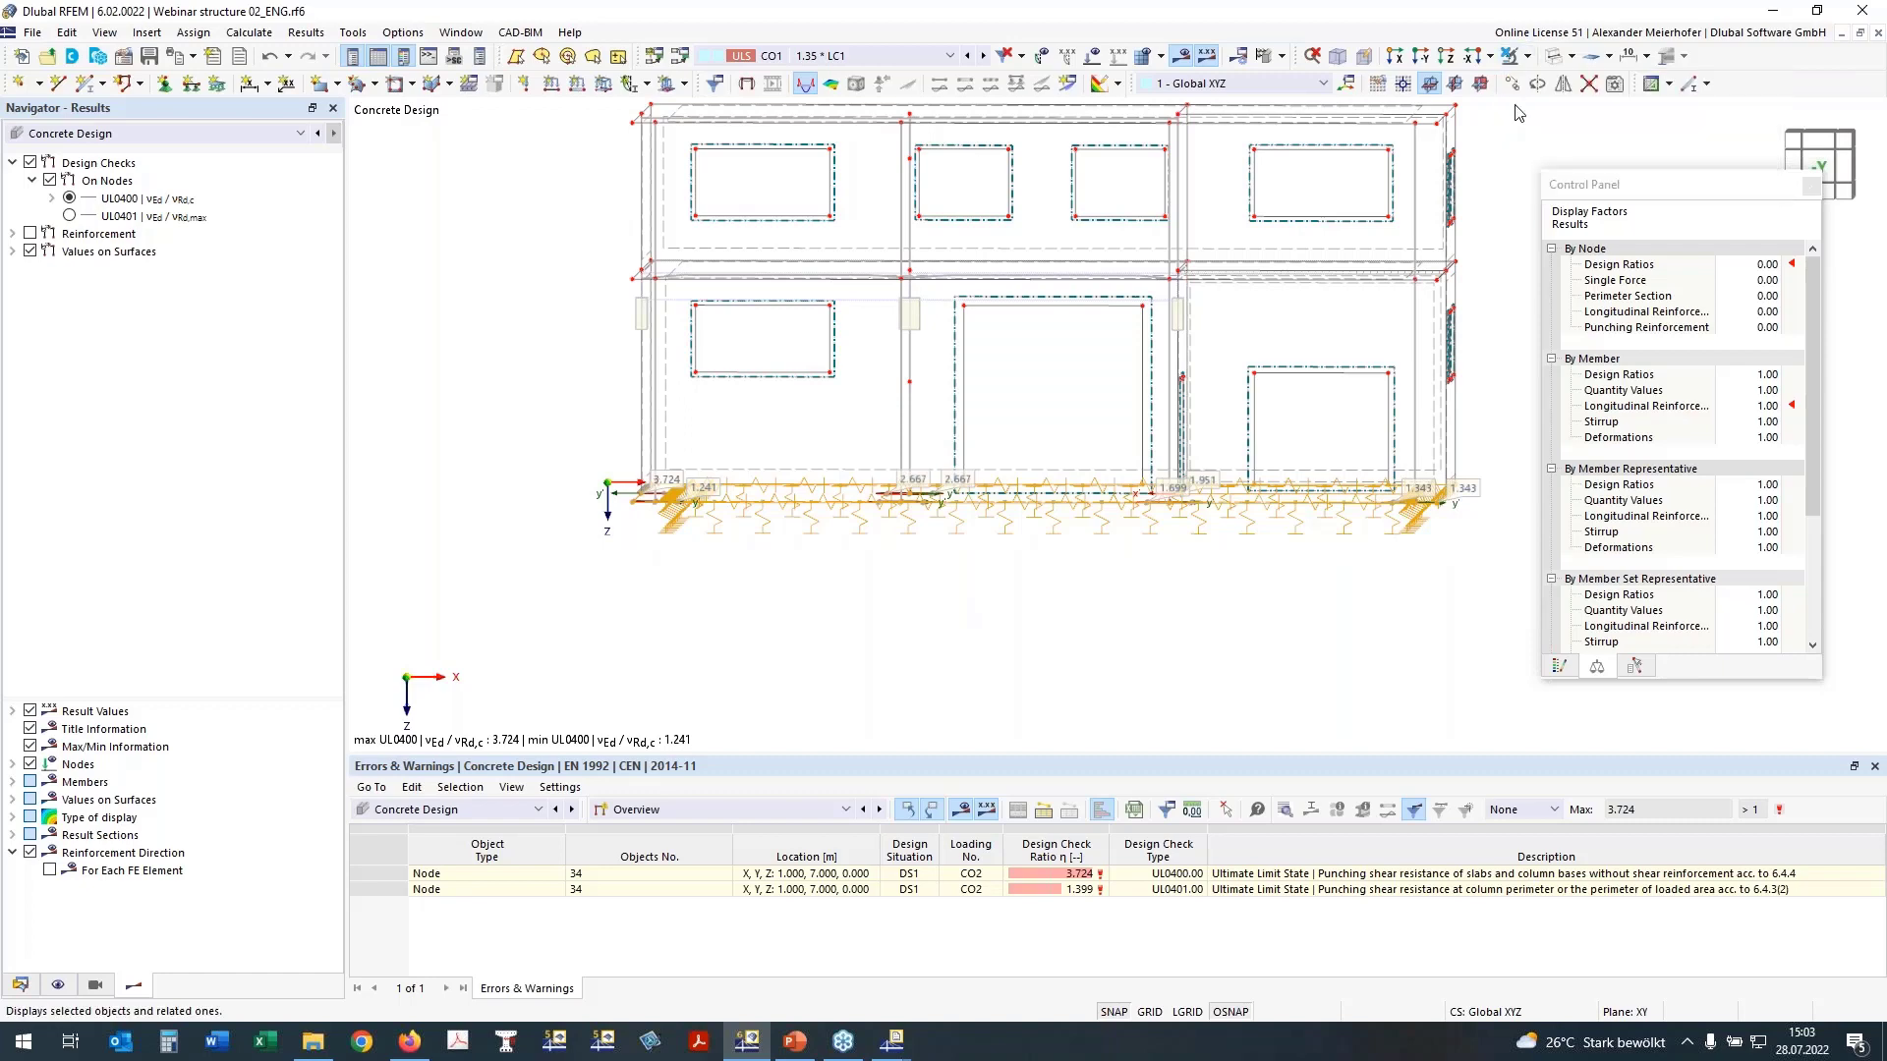
left_click(1446, 56)
scroll(967, 454, "down", 1)
middle_click_drag(968, 454, 758, 369)
left_click(1385, 370)
scroll(640, 302, "up", 3)
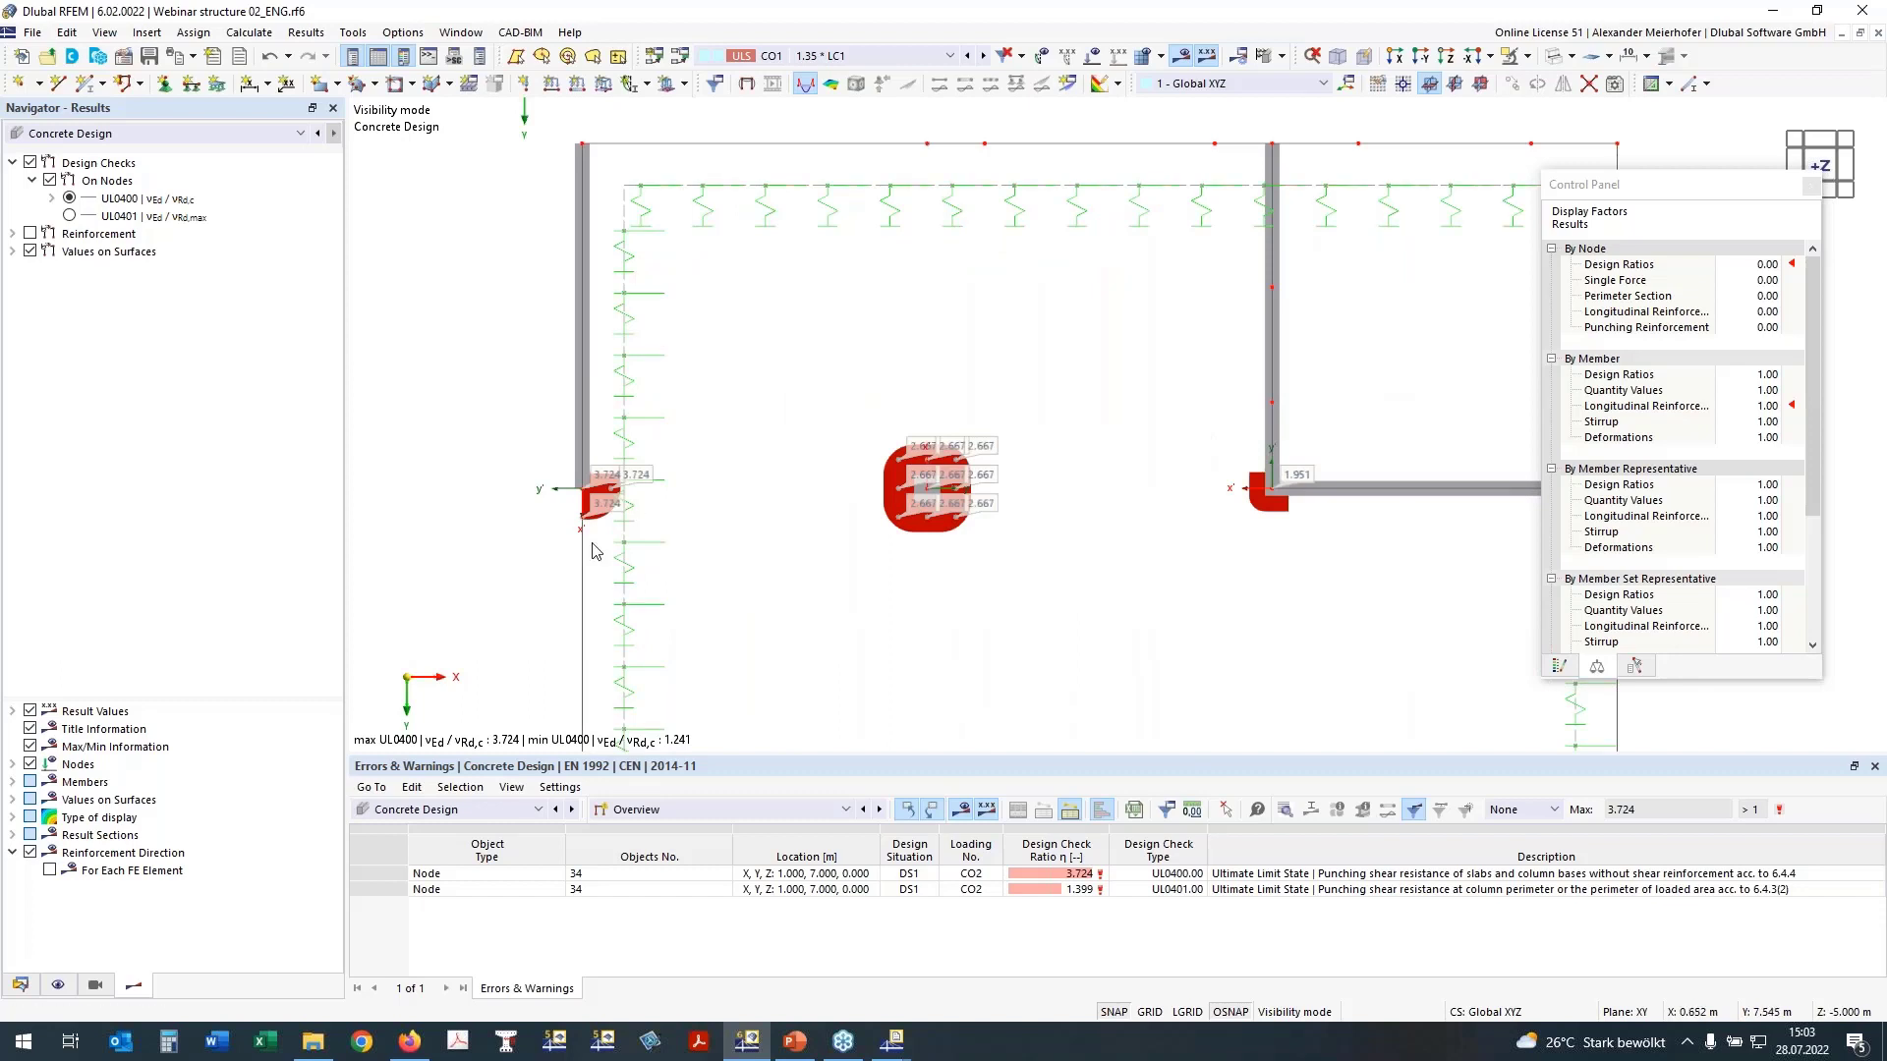
Step: Examine the UL0400 punching design ratios at the wall ends, wall corner and columns of the ground slab
scroll(580, 531, "up", 2)
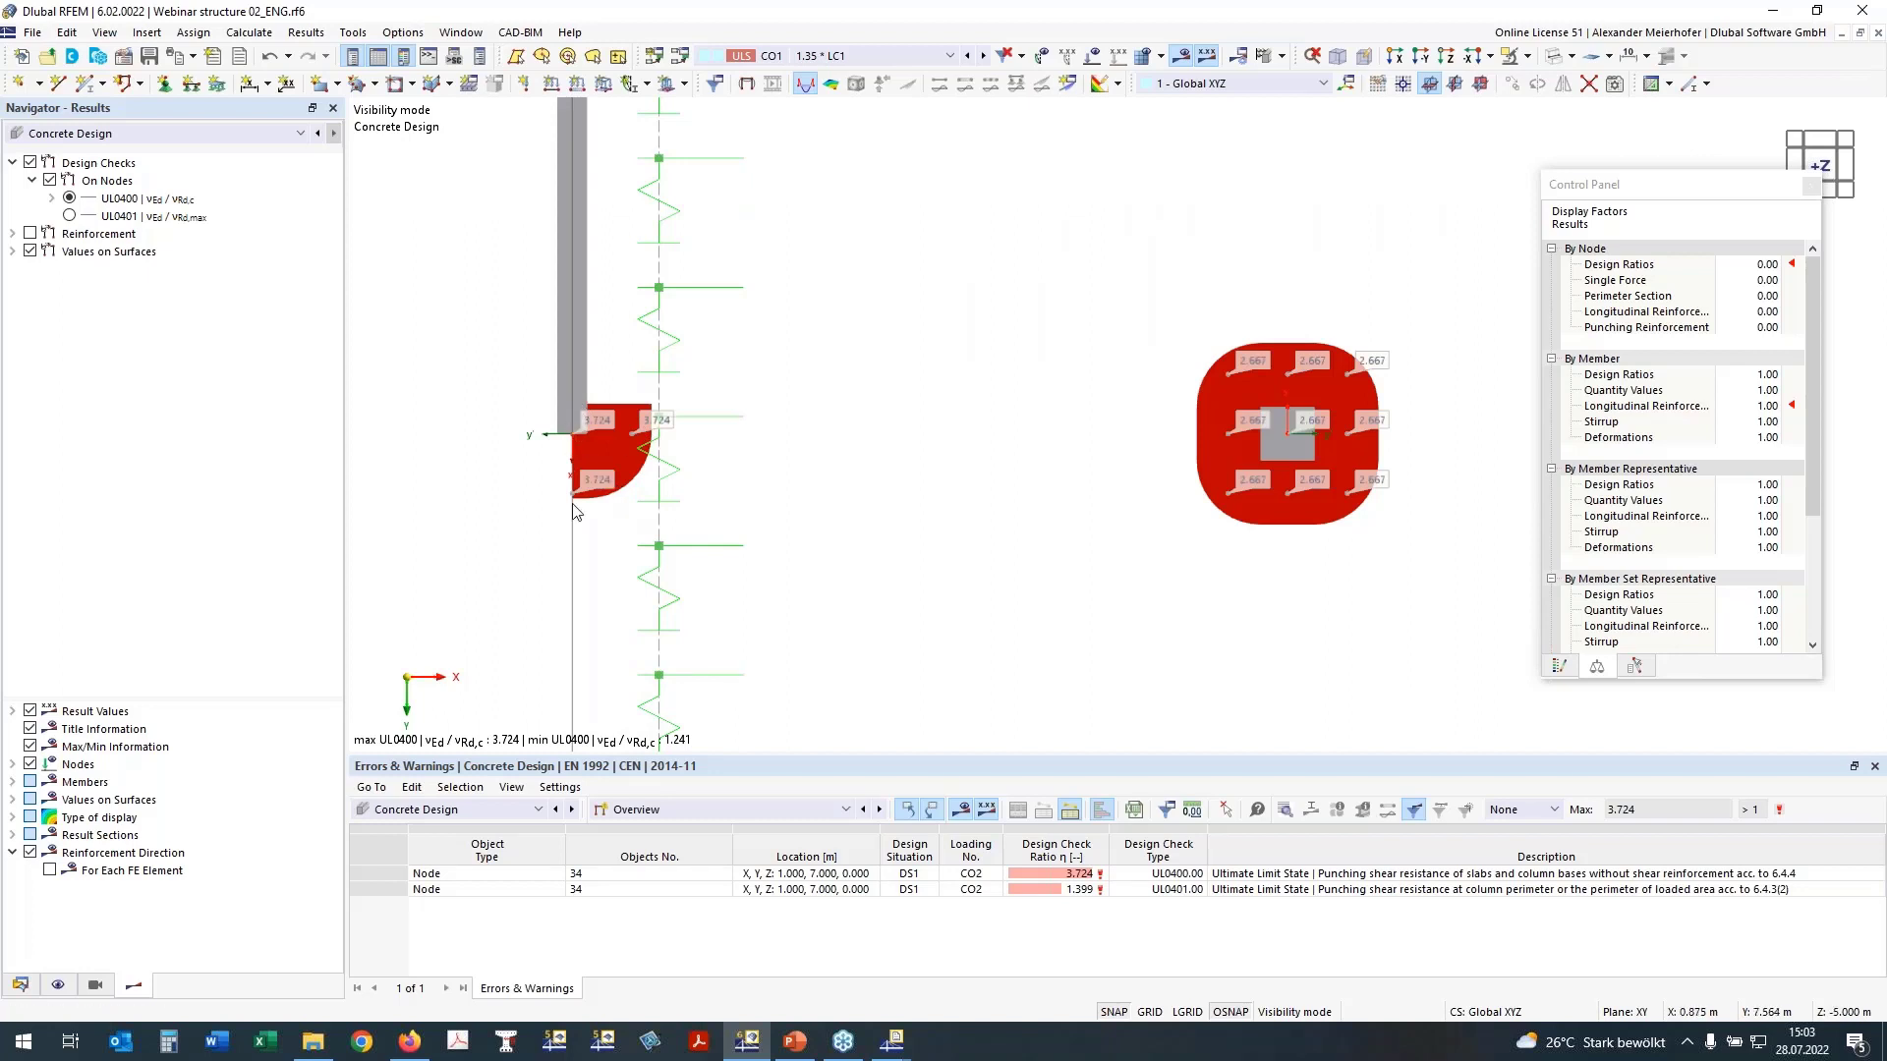
scroll(1046, 444, "down", 2)
scroll(1046, 444, "down", 1)
middle_click_drag(1045, 445, 896, 363)
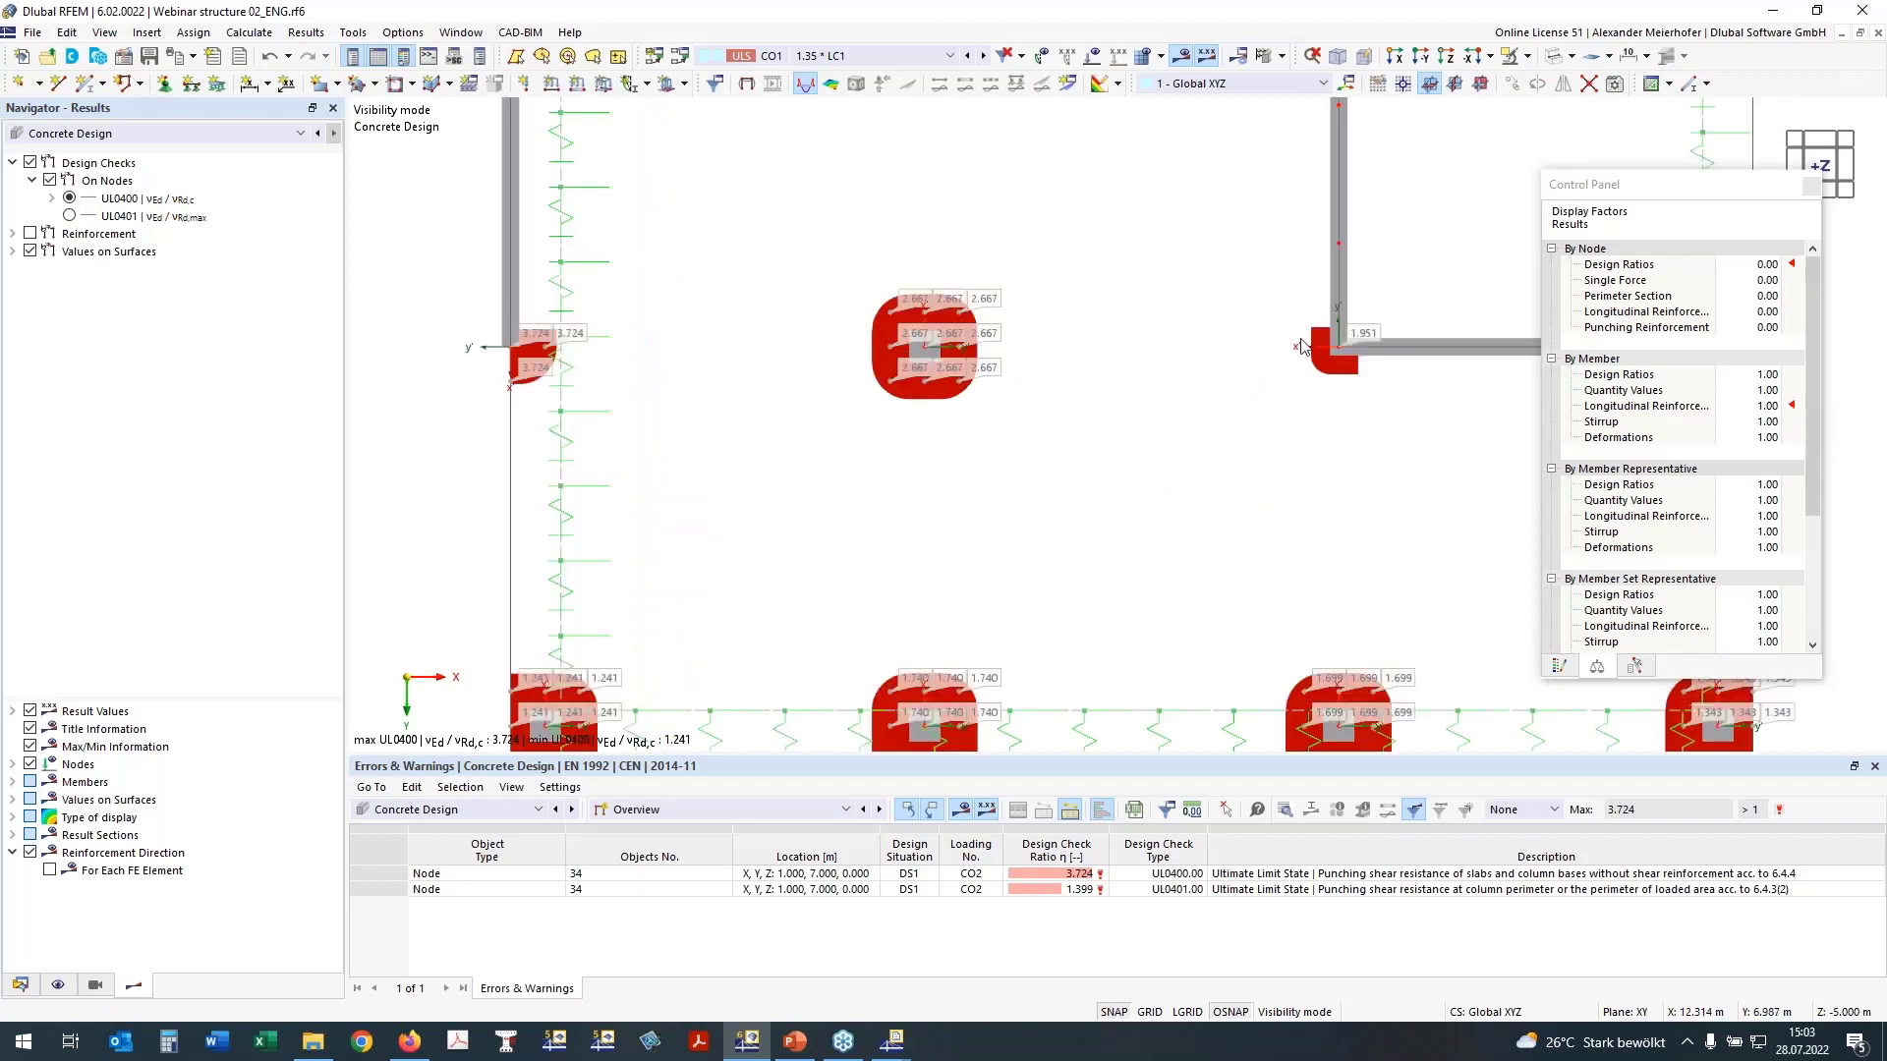
middle_click_drag(1318, 405, 1250, 351)
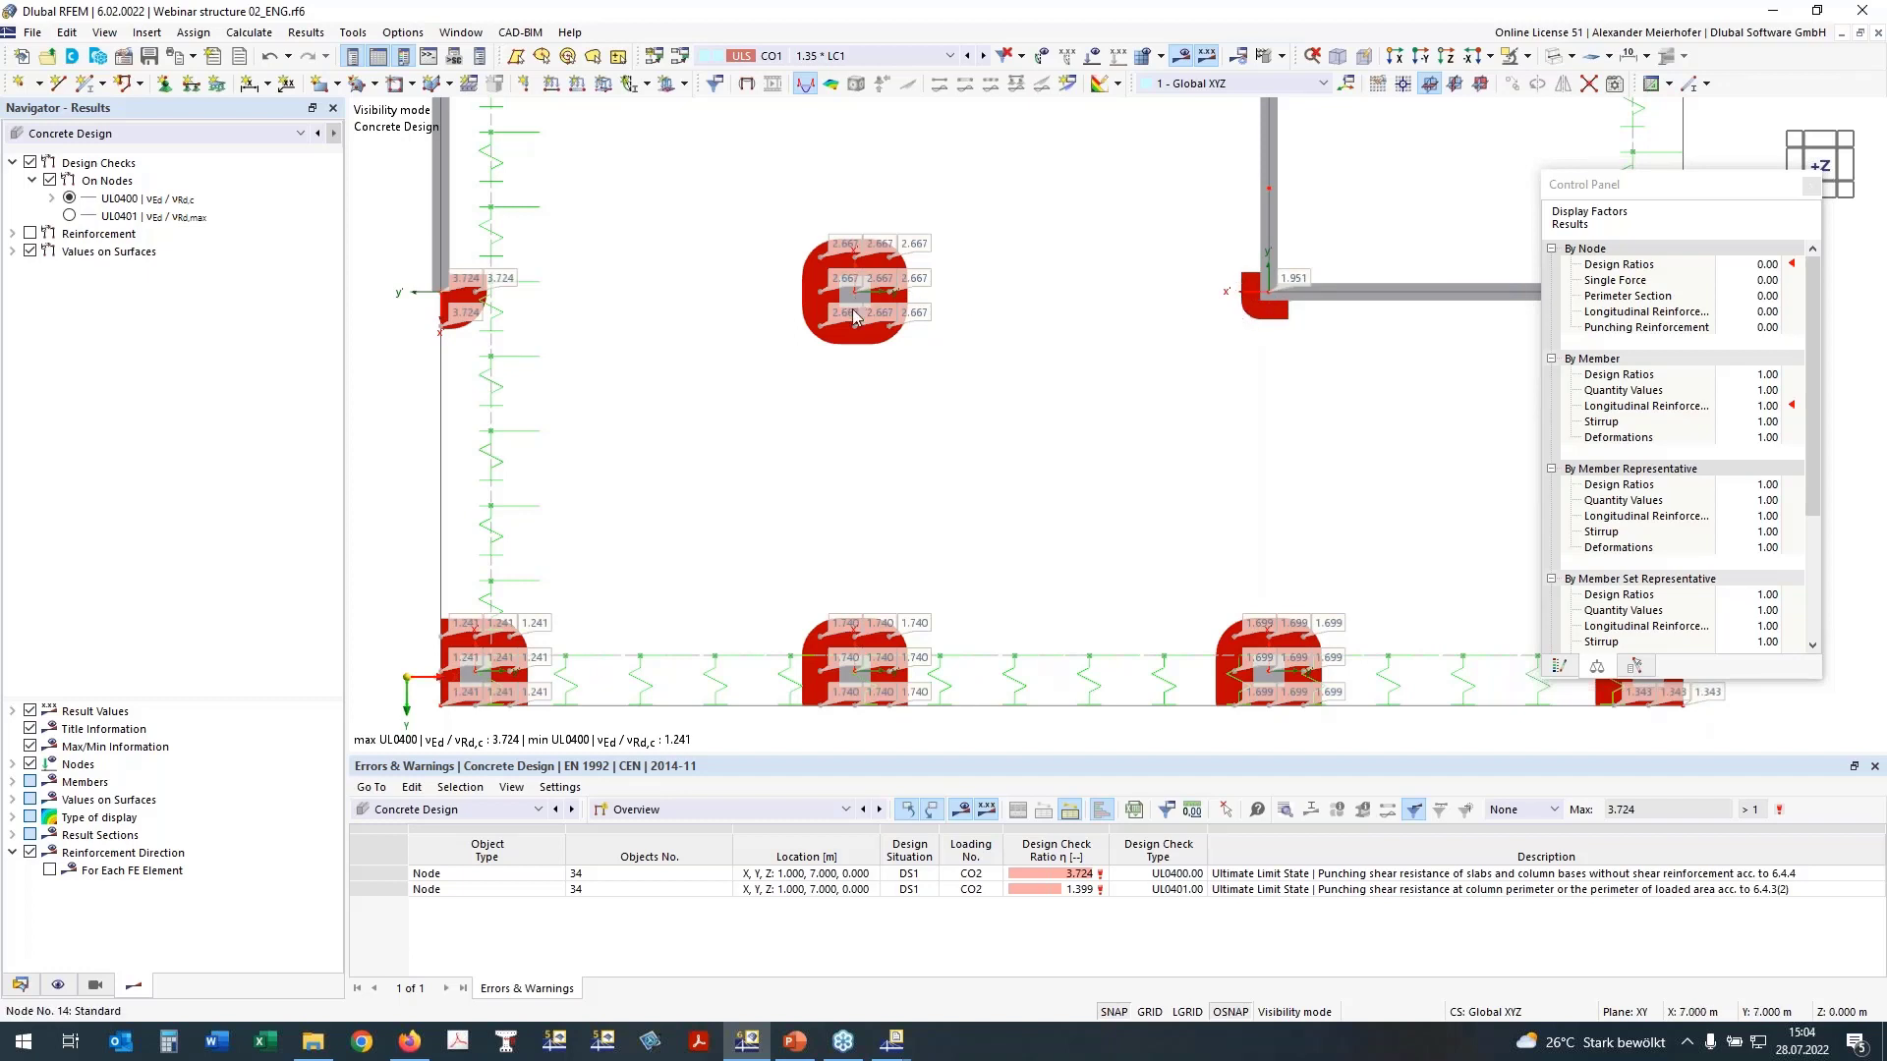
middle_click_drag(962, 441, 924, 409)
scroll(924, 409, "down", 2)
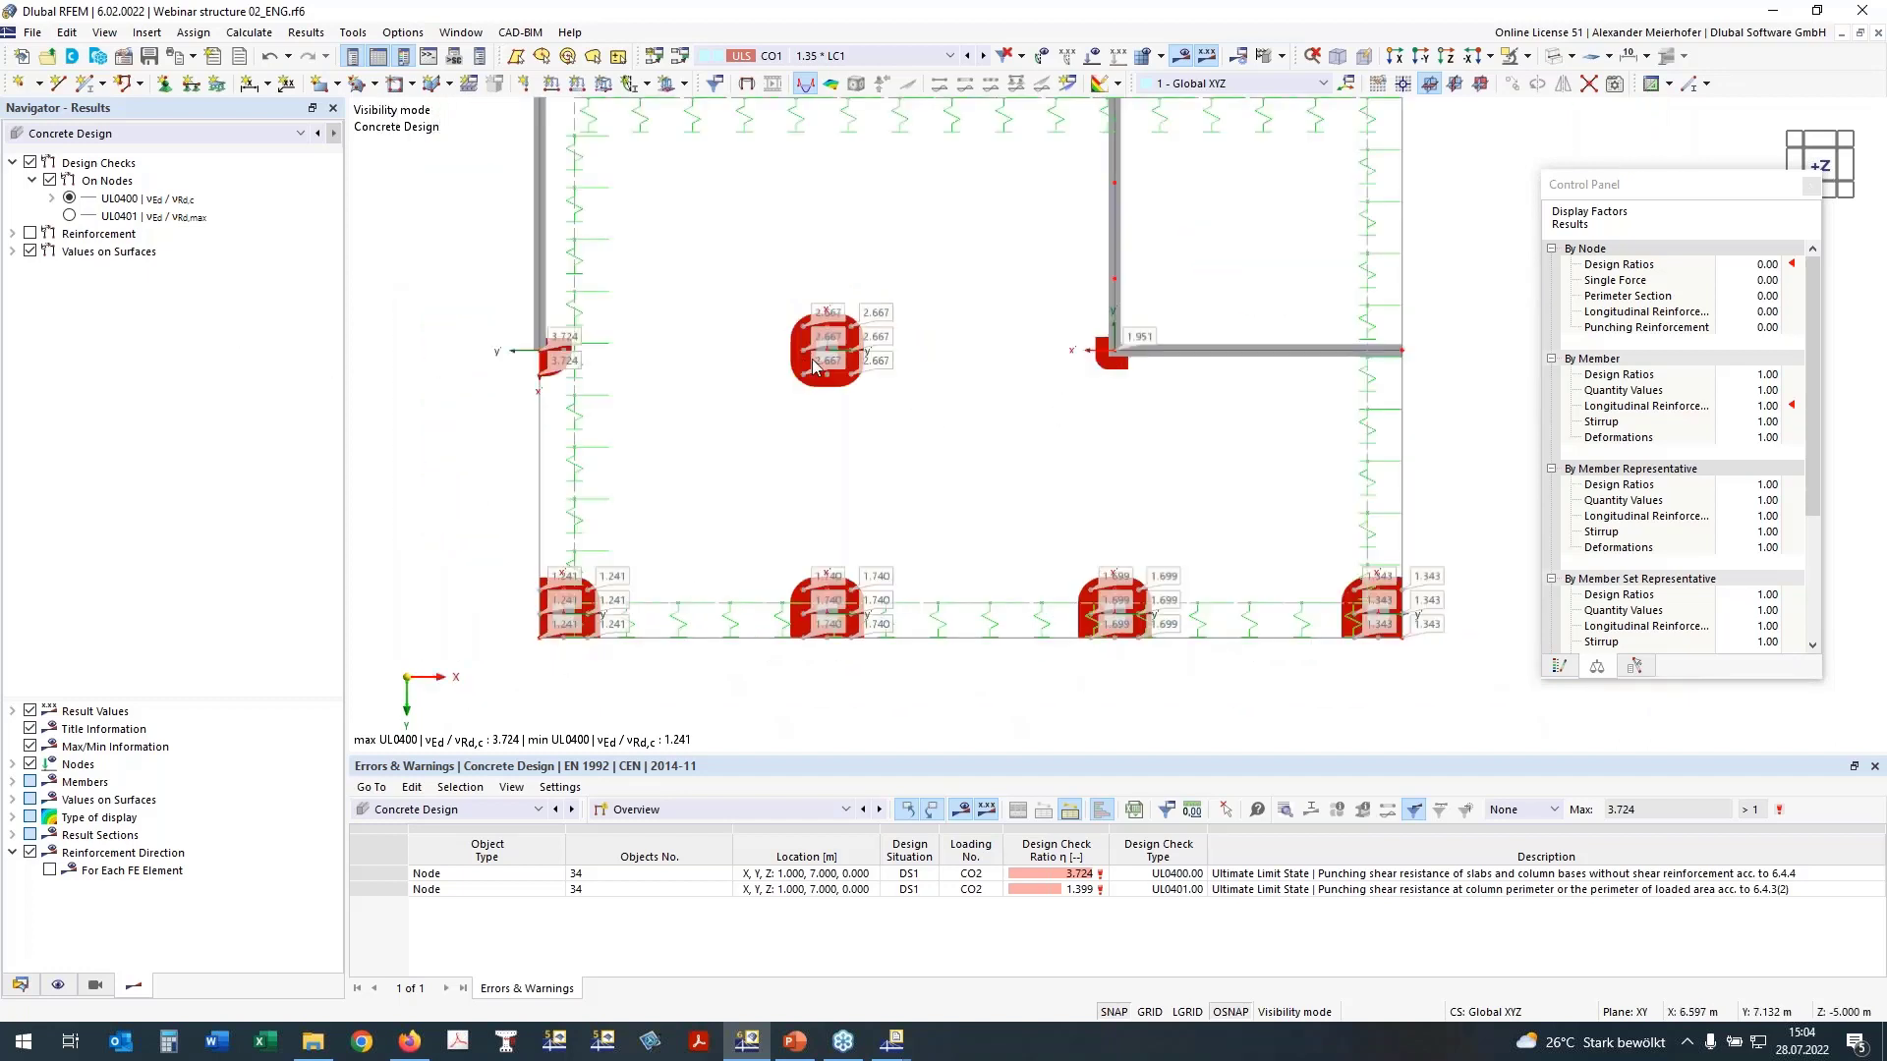
Step: Replace the punching design checks on nodes with the required longitudinal reinforcement as,req,1,+z (bottom) results on nodes
left_click(13, 233)
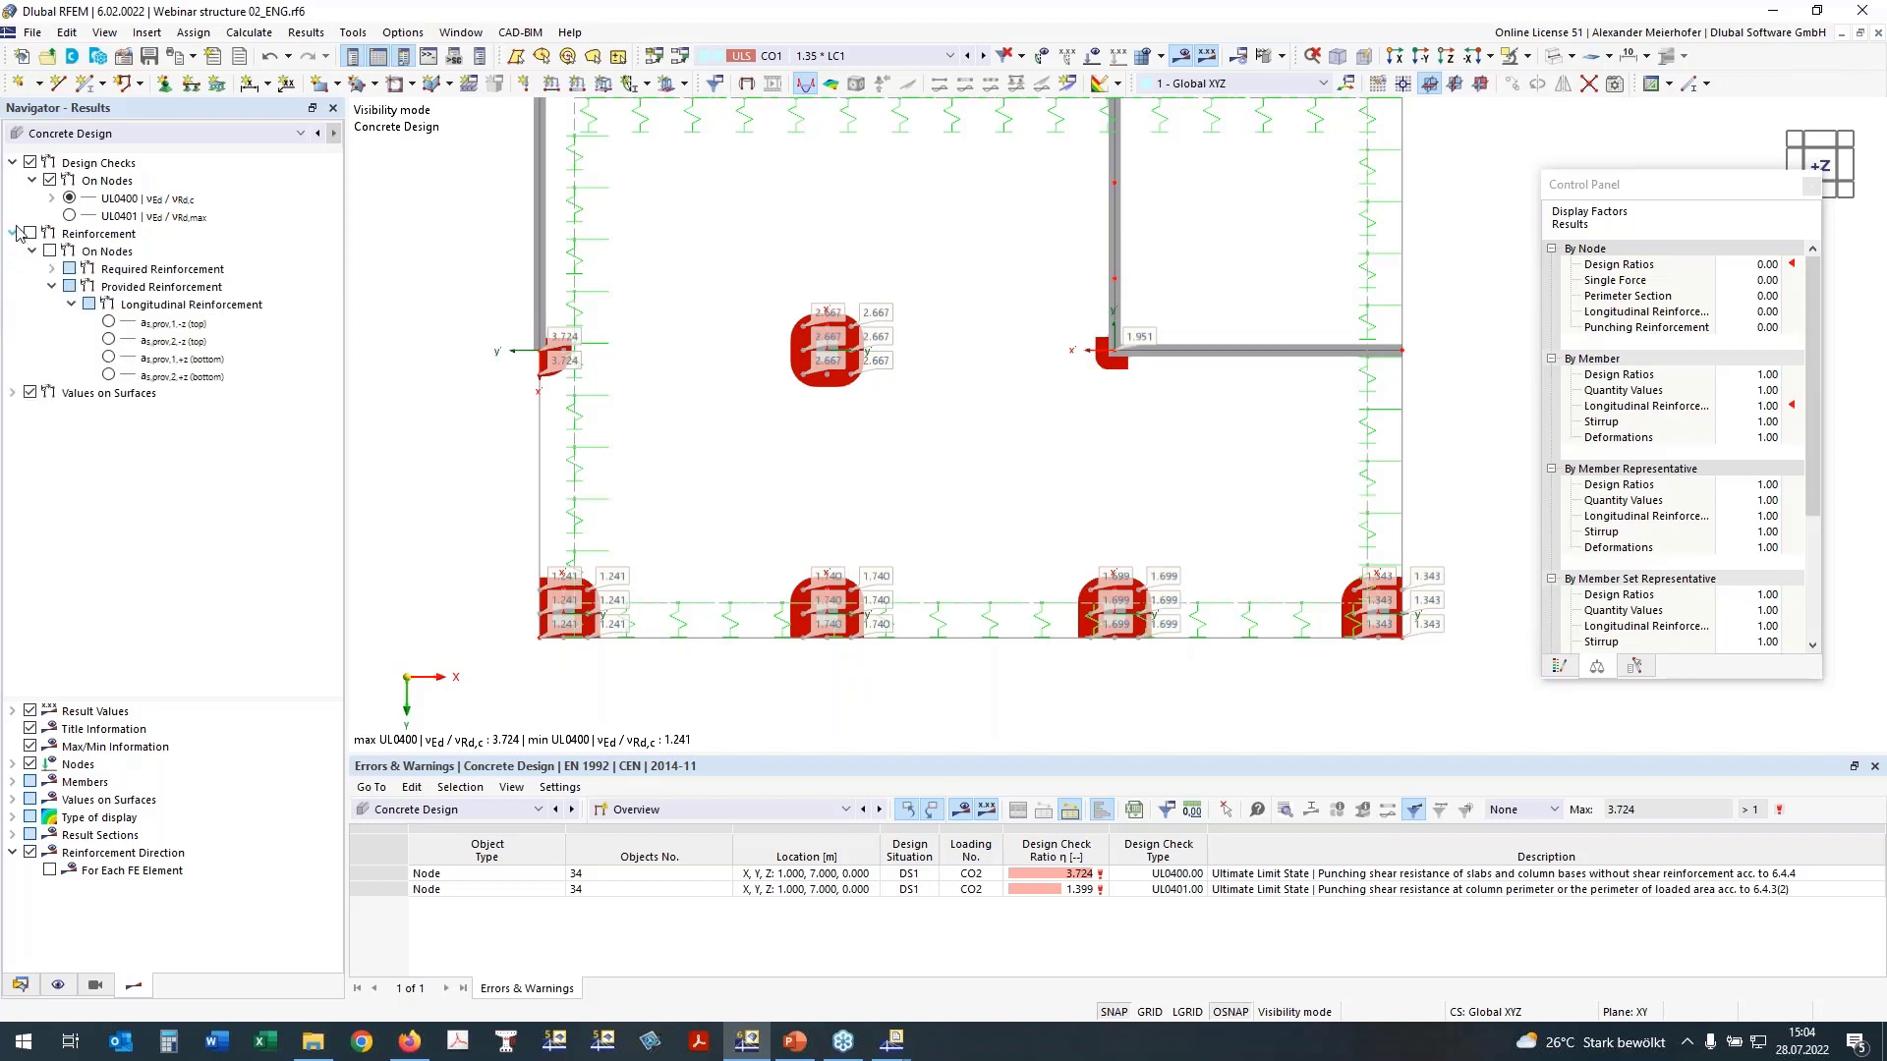
left_click(33, 233)
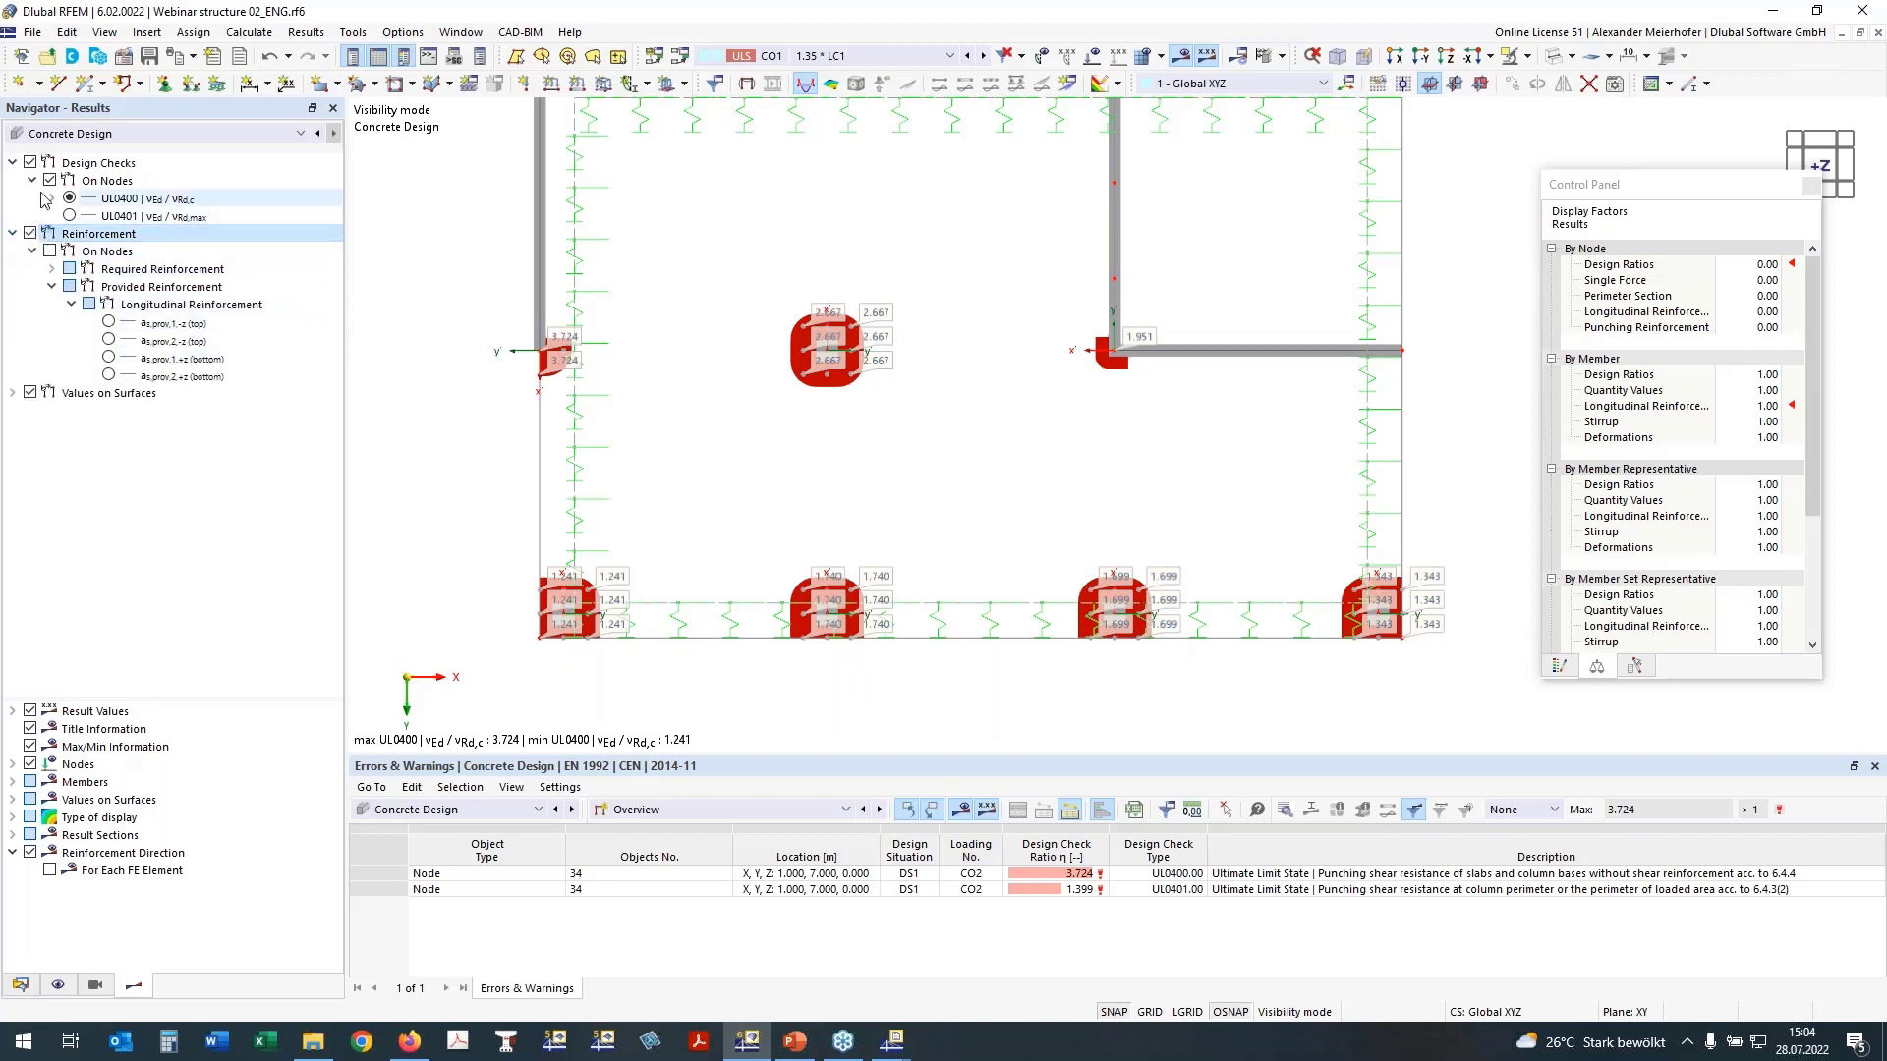
left_click(49, 180)
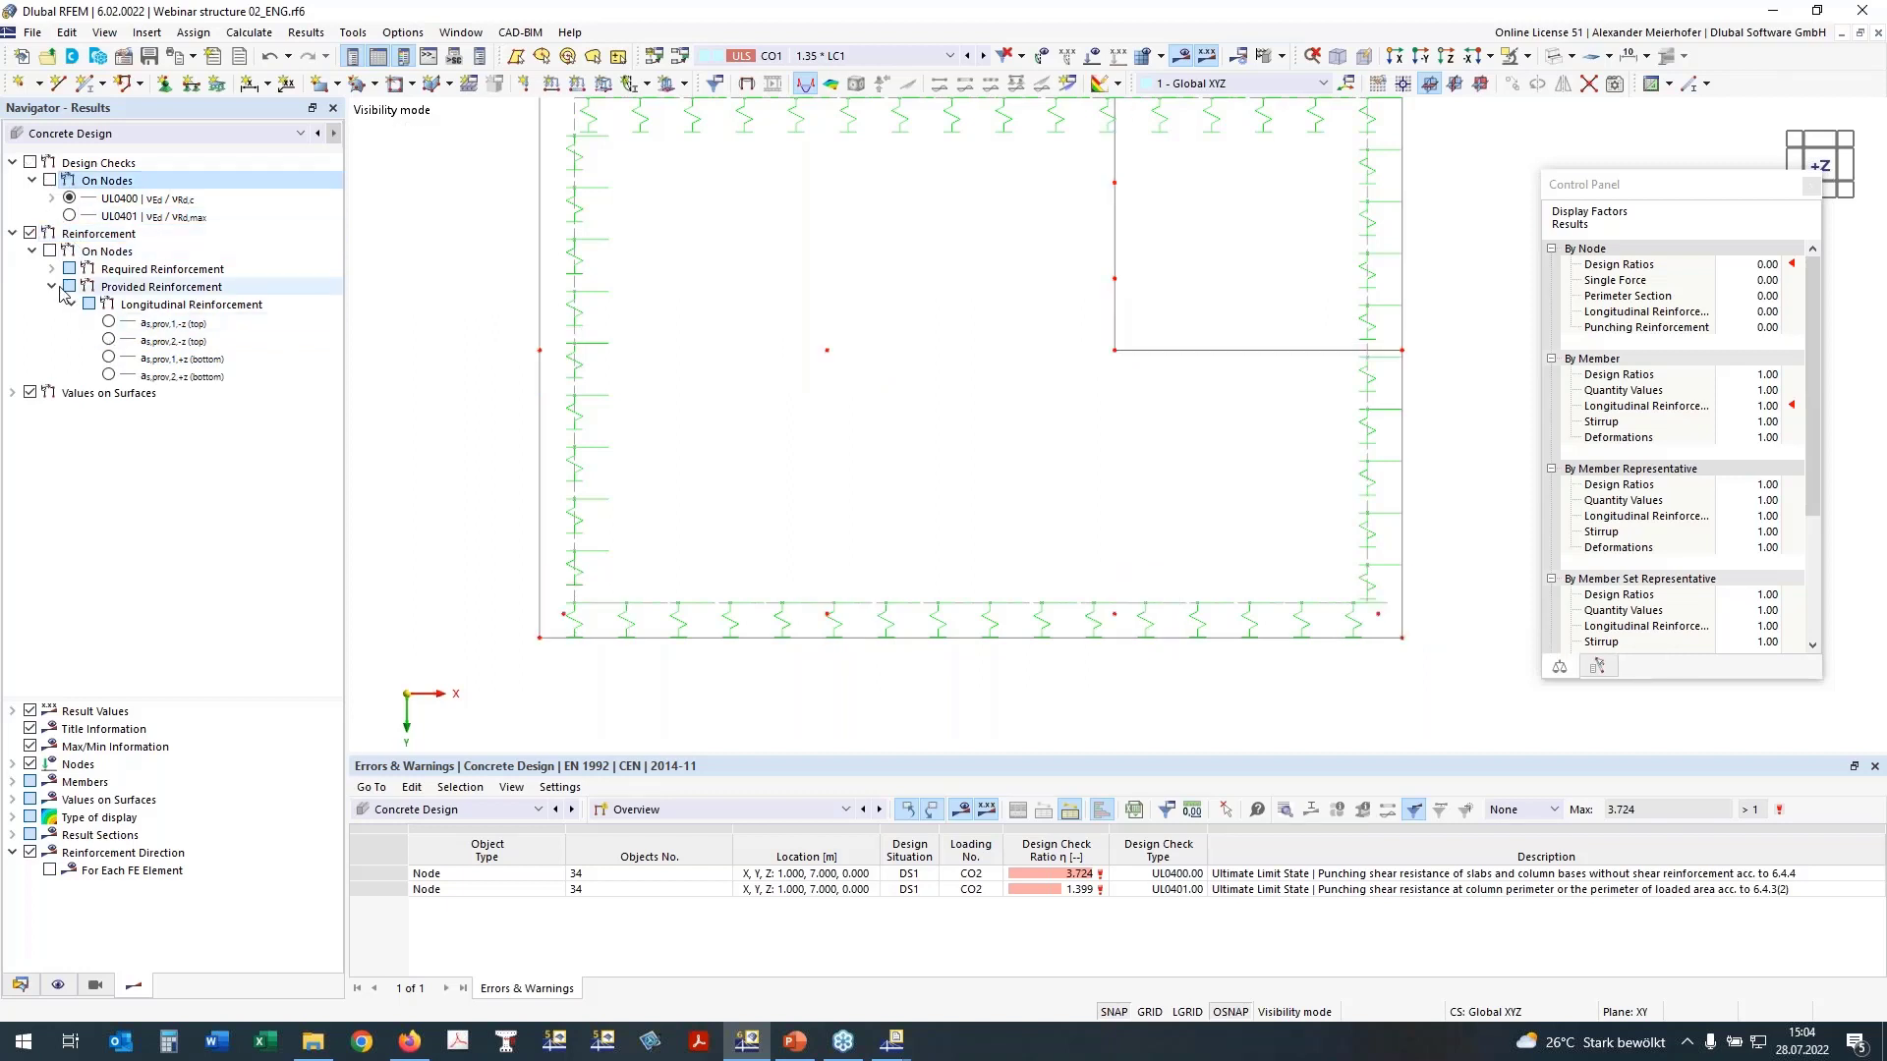
left_click(52, 286)
left_click(52, 268)
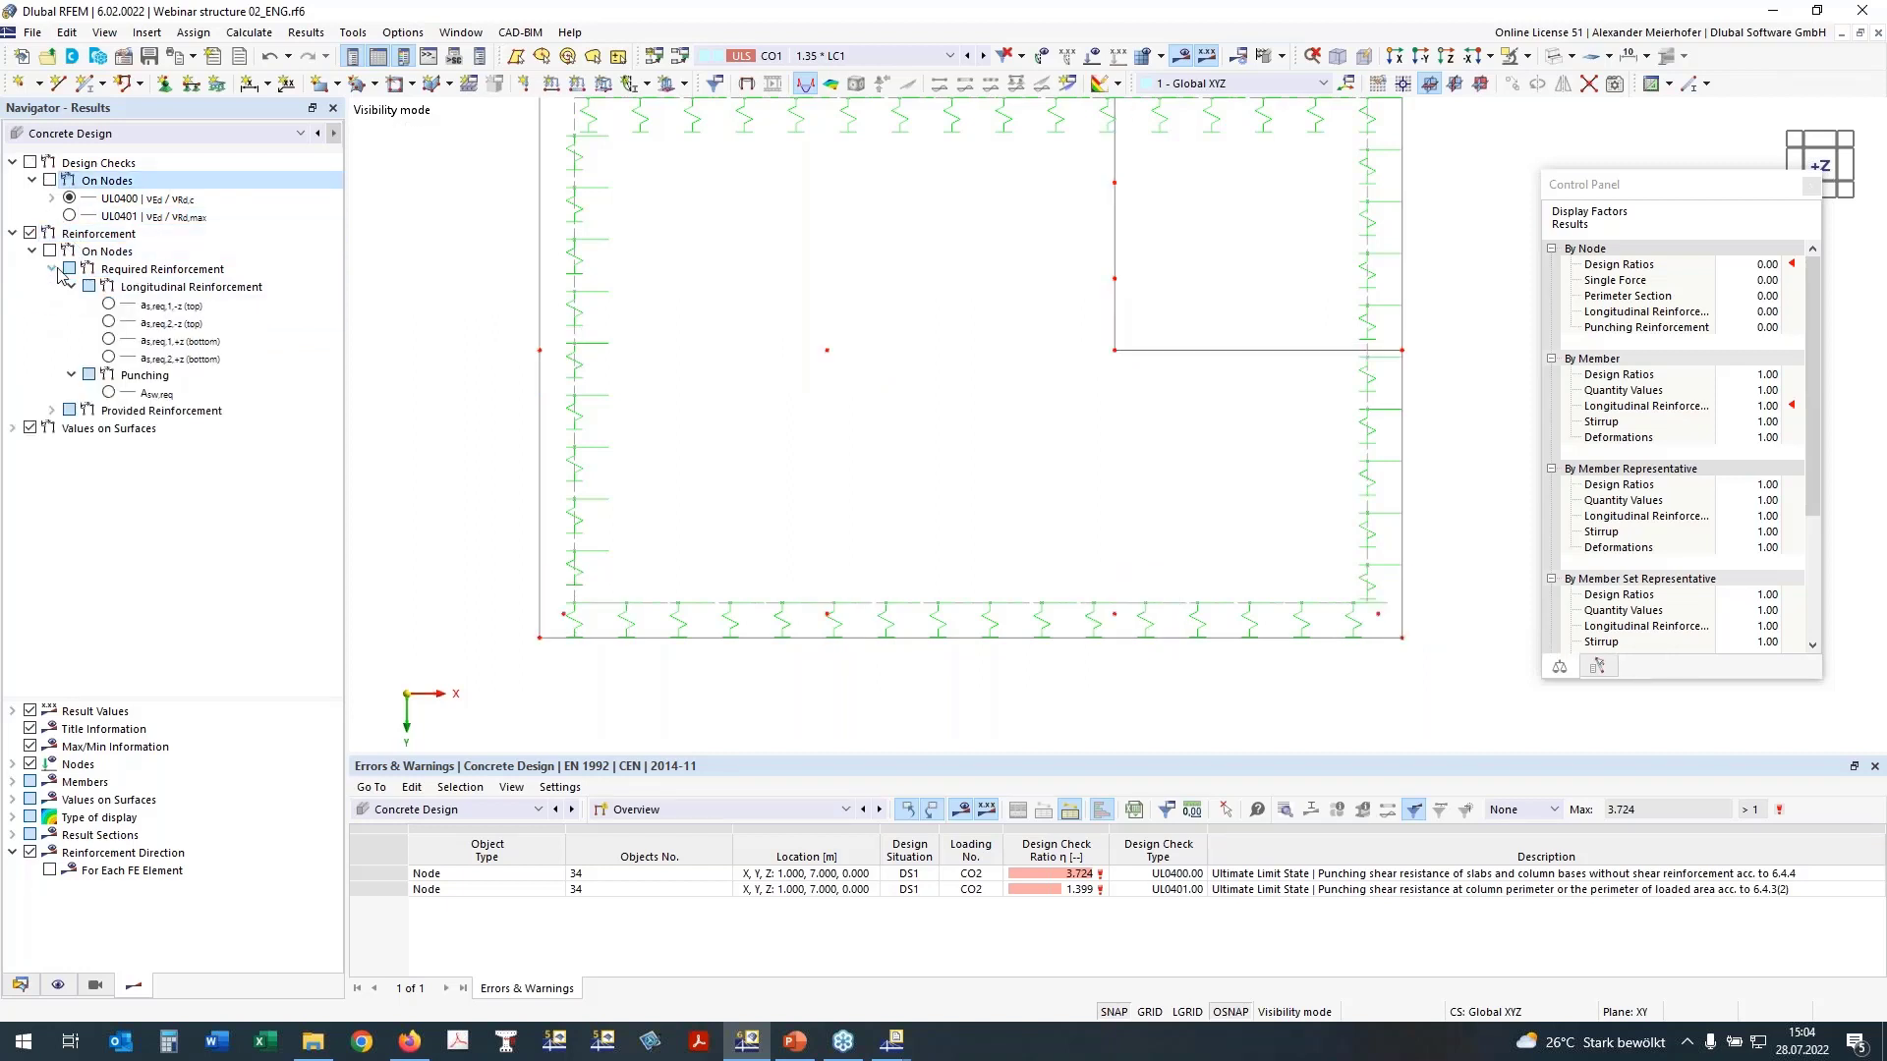
left_click(108, 393)
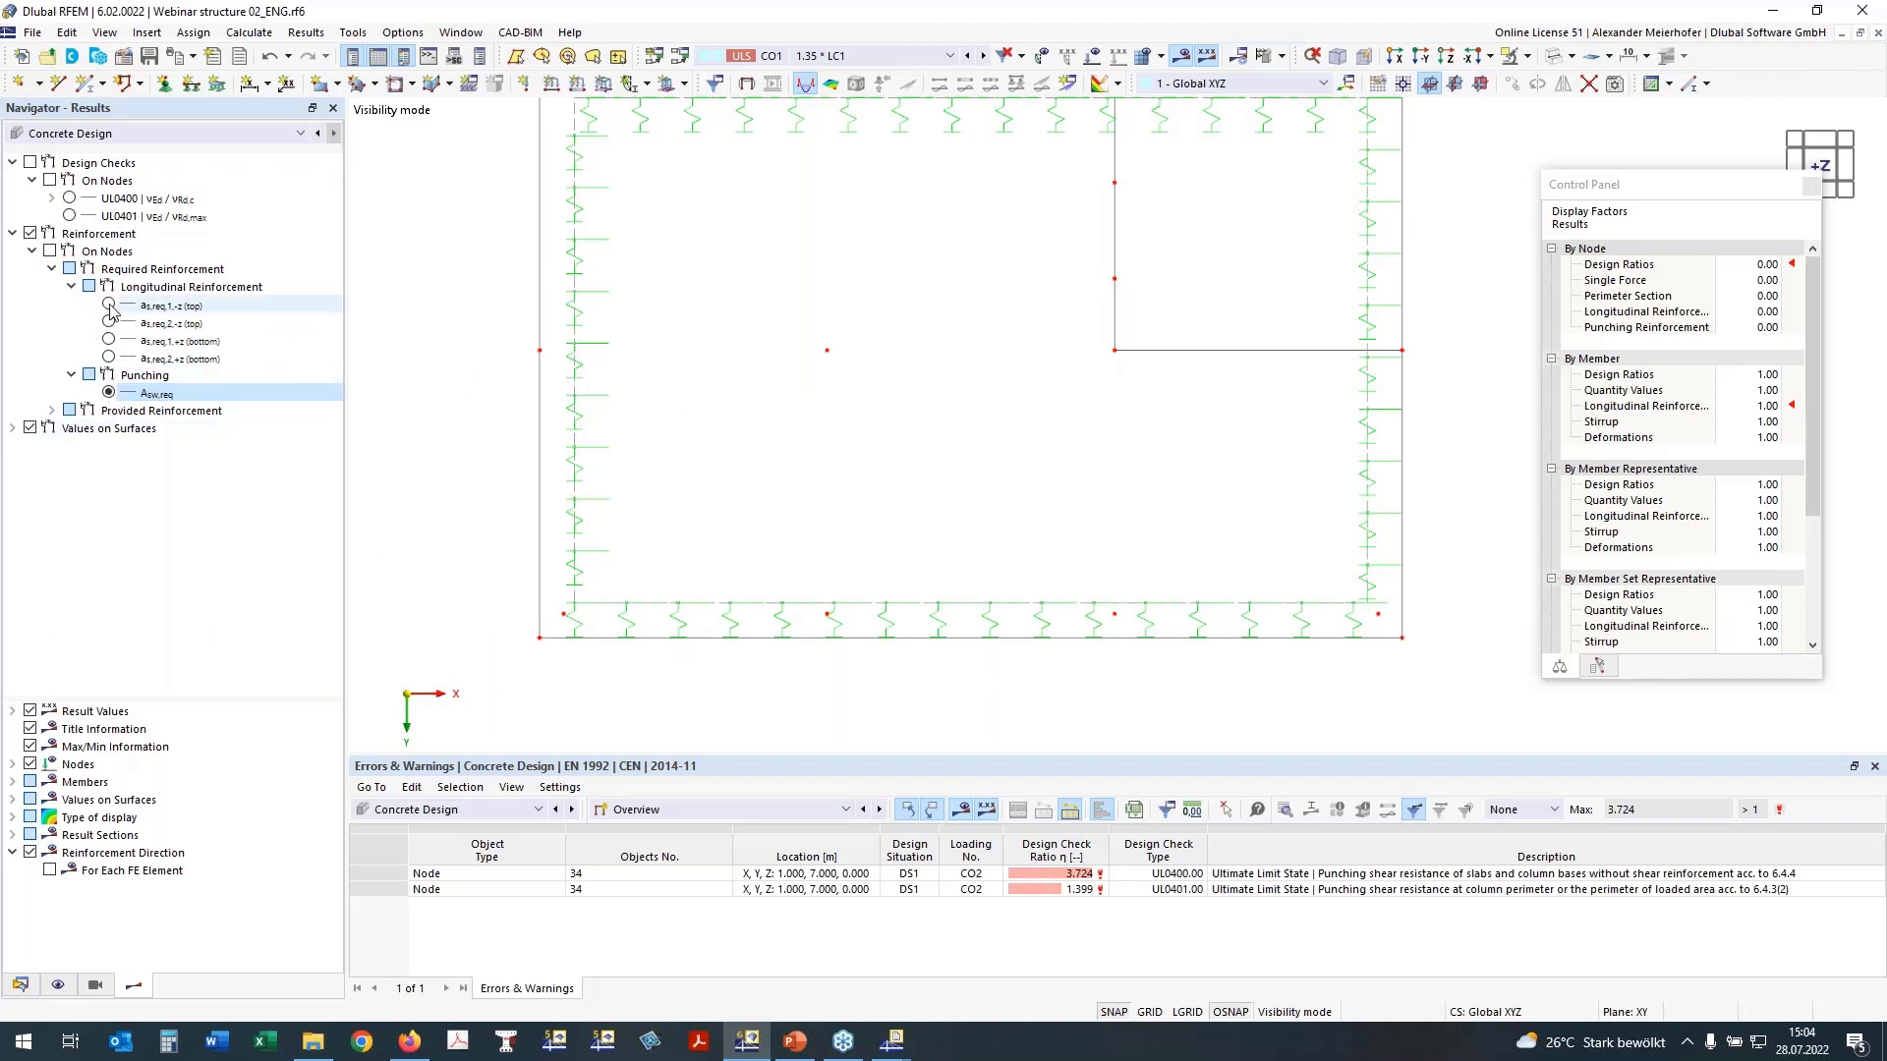
left_click(109, 339)
left_click(48, 251)
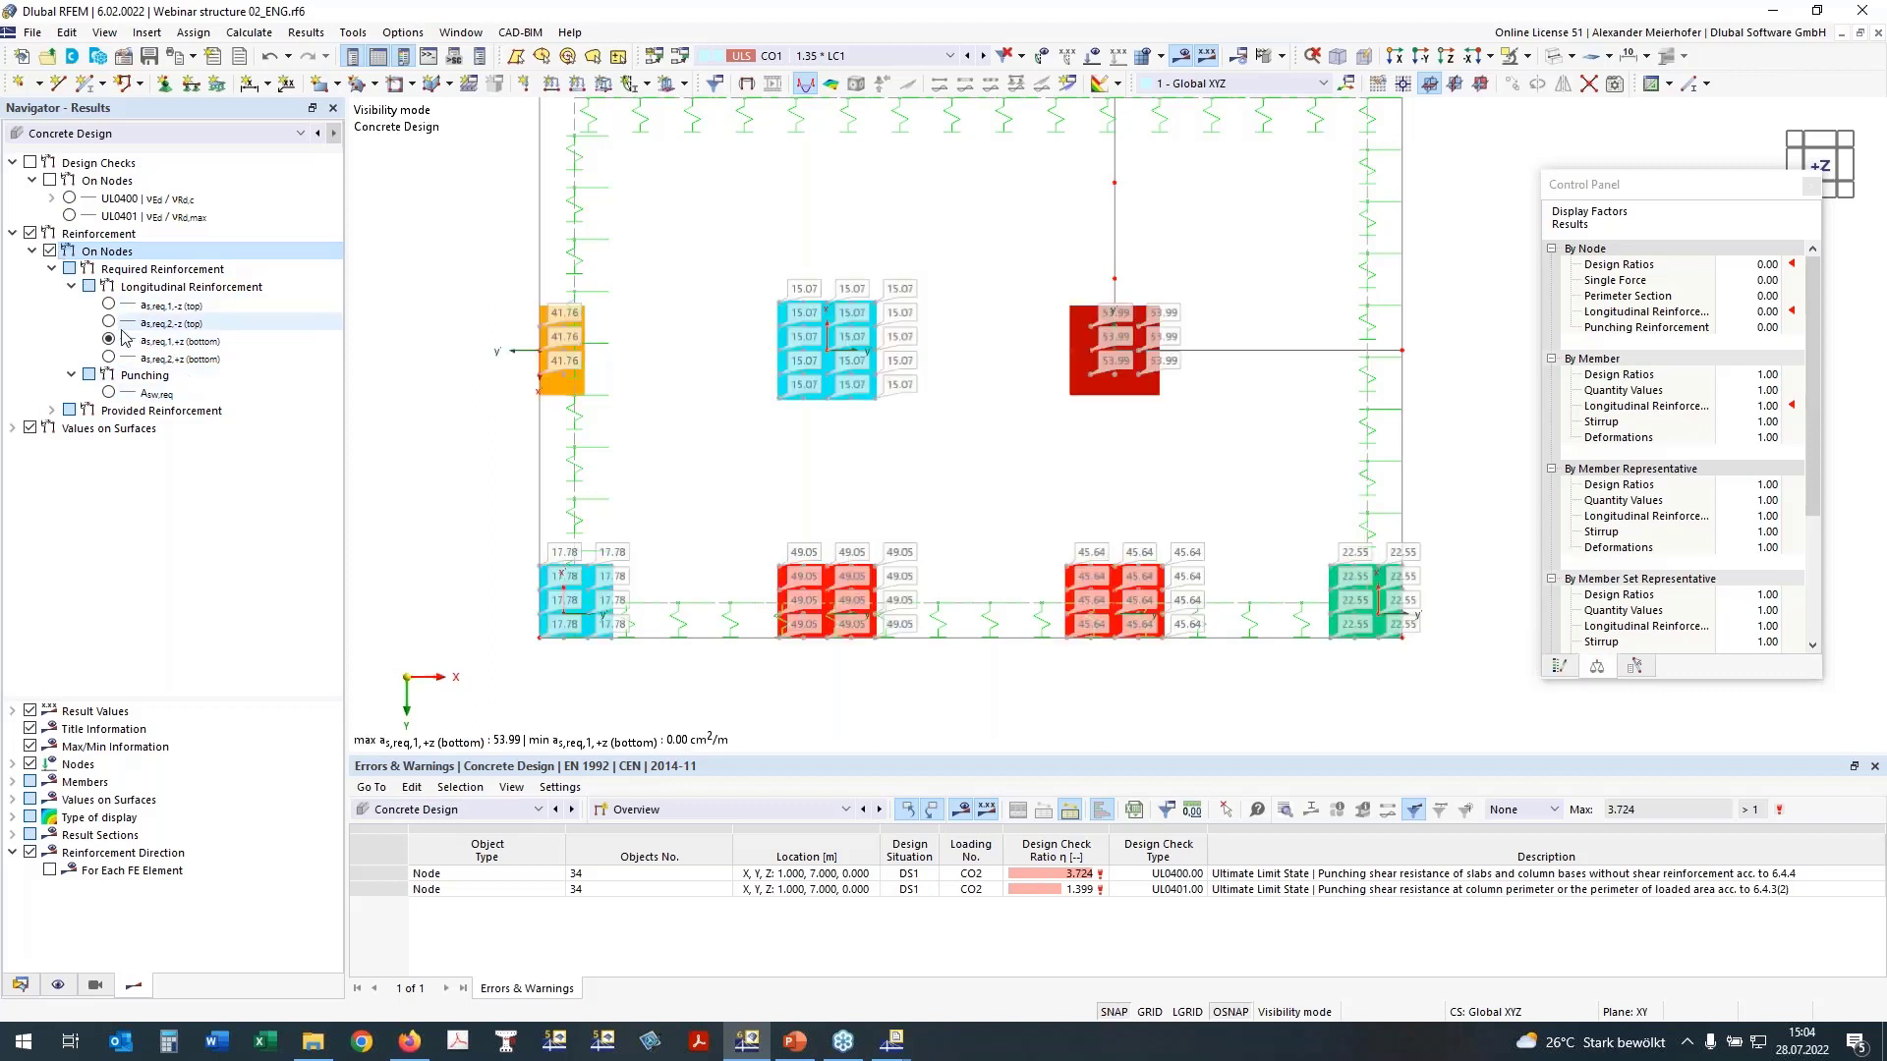
Step: Compare the required punching reinforcement Asw,req with the bottom longitudinal reinforcement as,req,2,+z and as,req,1,+z at the slab nodes
left_click(109, 393)
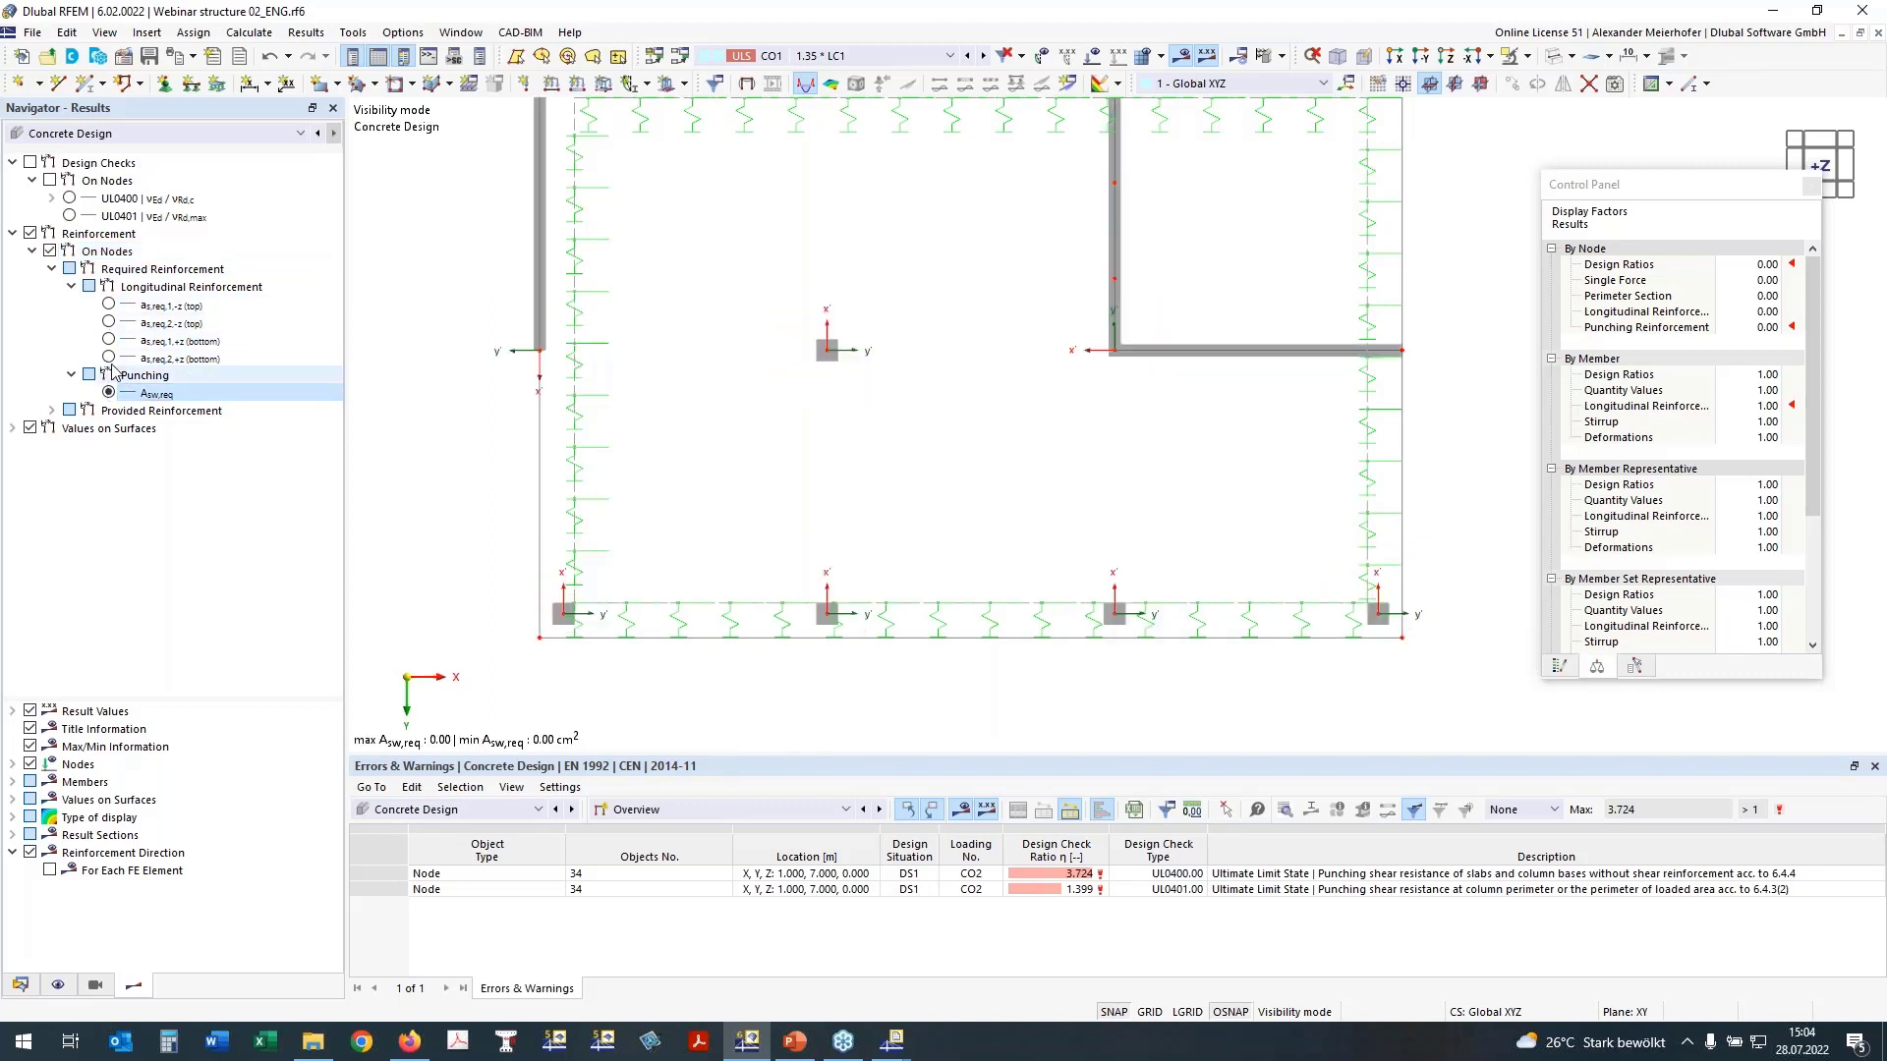
left_click(108, 357)
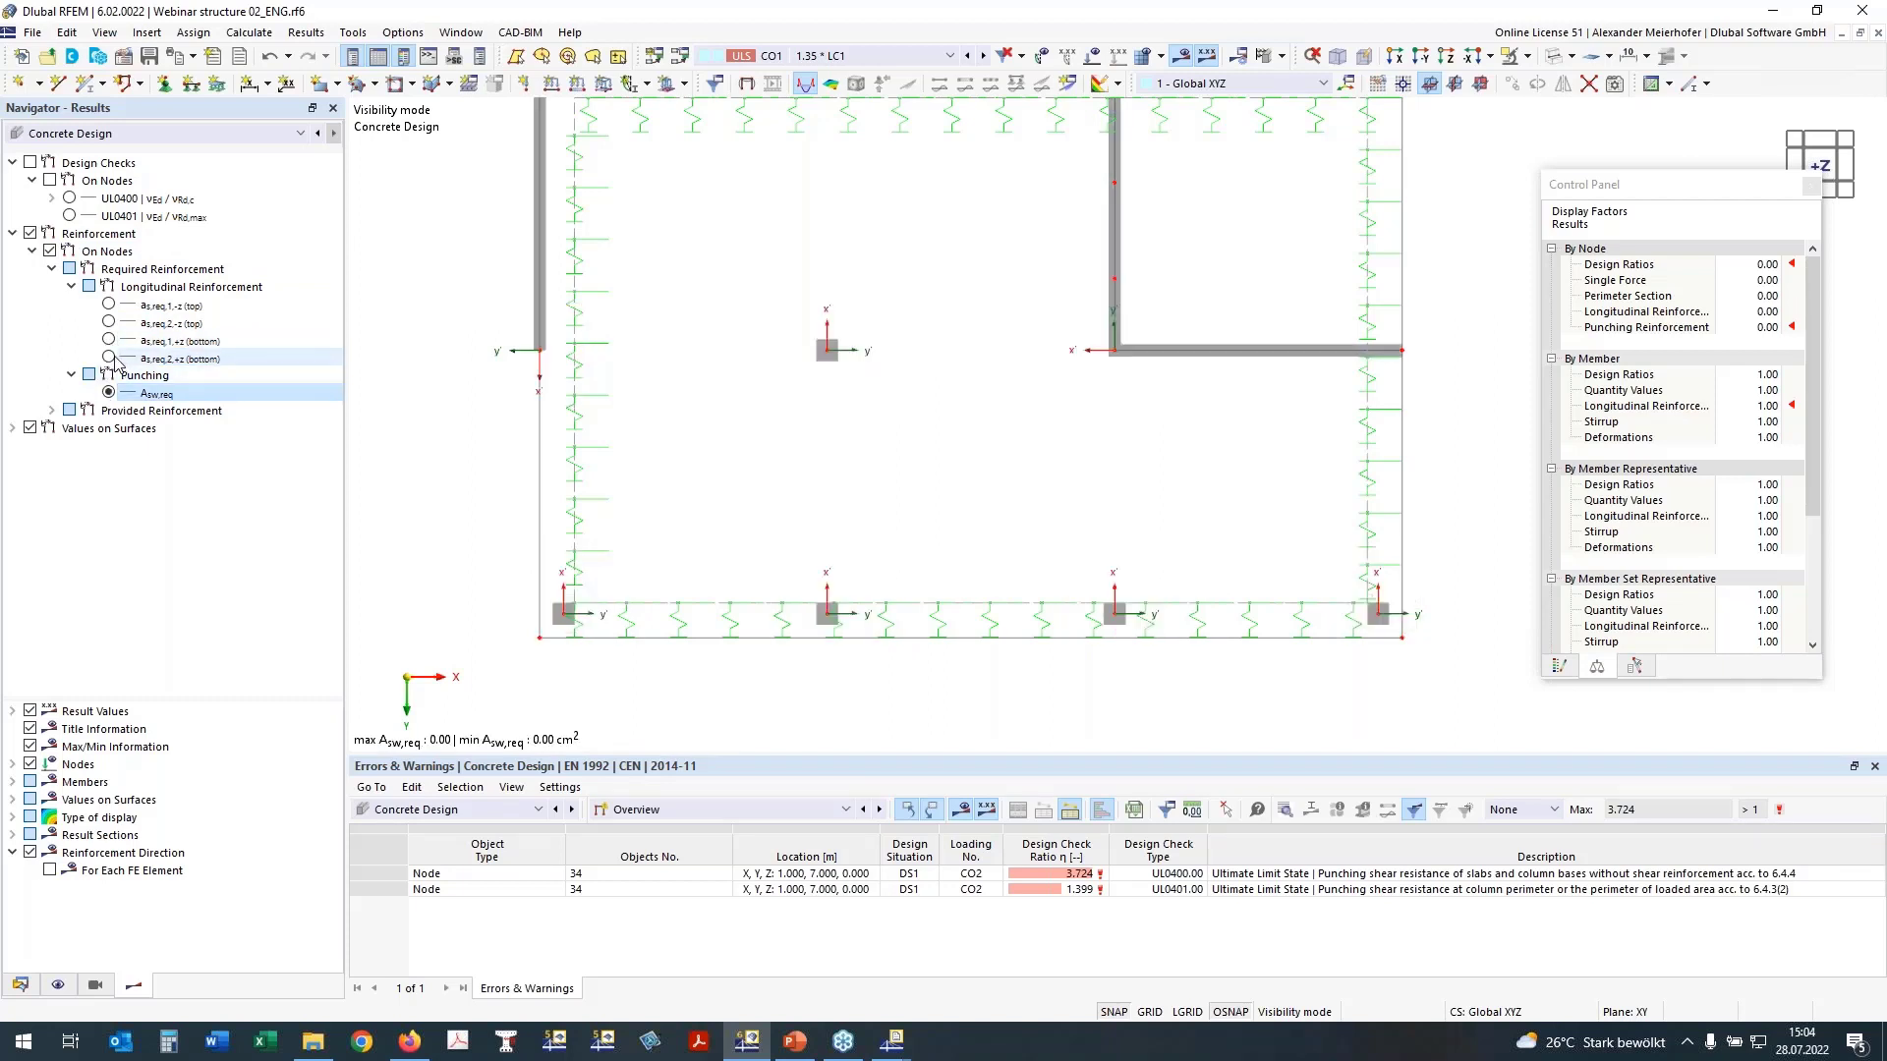
left_click(108, 358)
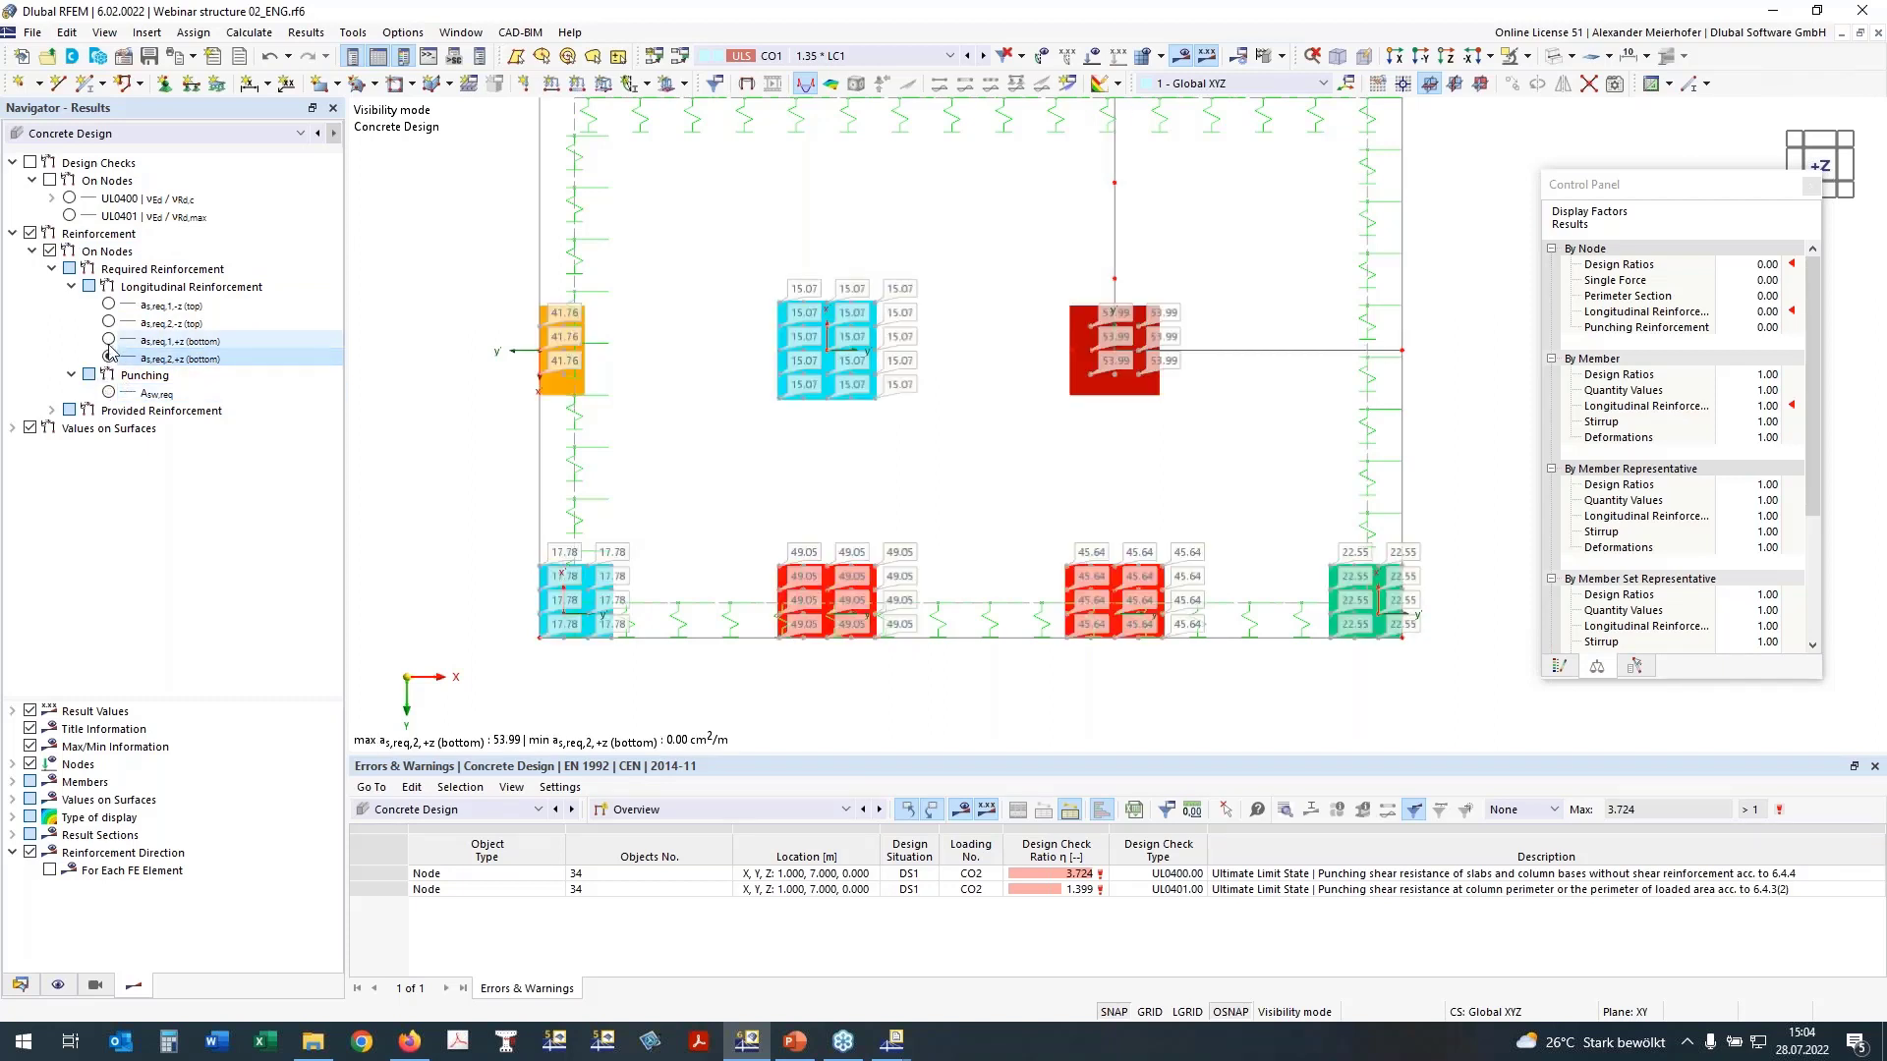
left_click(110, 340)
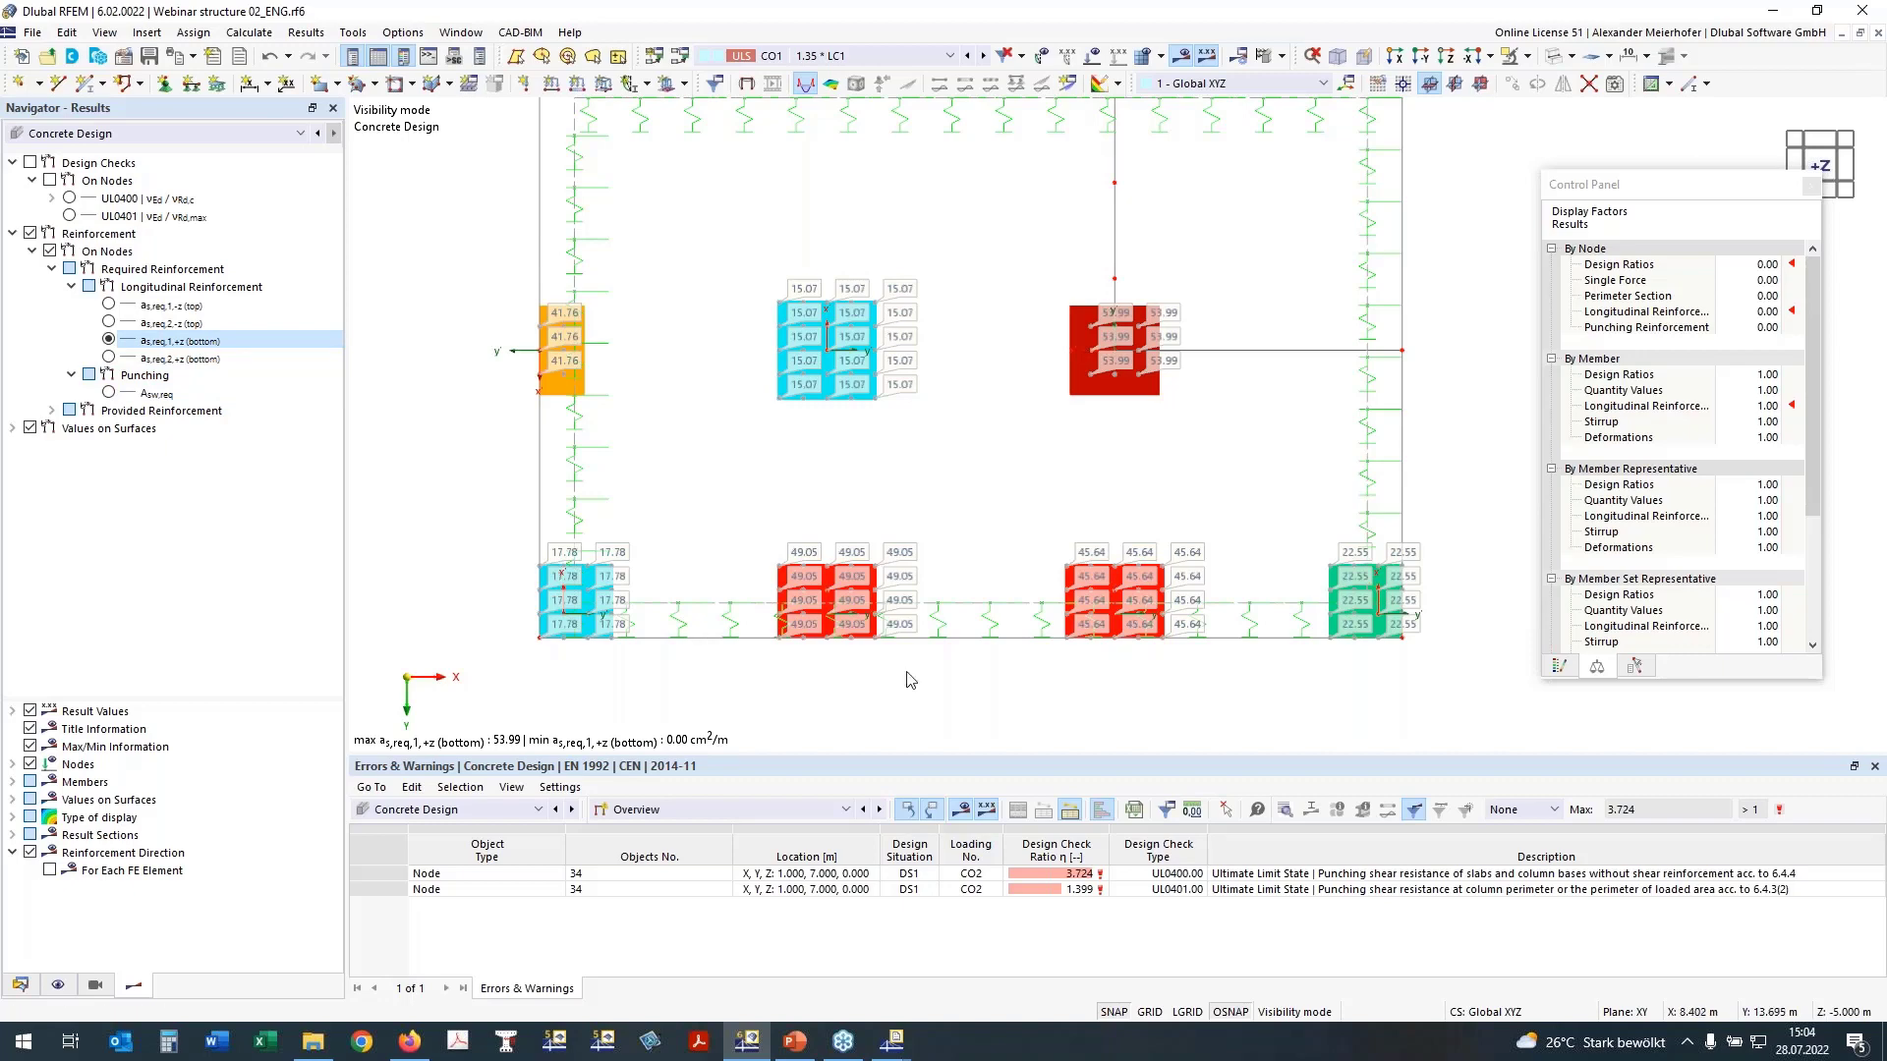
Step: Switch to the axonometric view and cancel the visibility mode to display the whole structure again
scroll(911, 680, "down", 1)
middle_click_drag(1476, 460, 1403, 368)
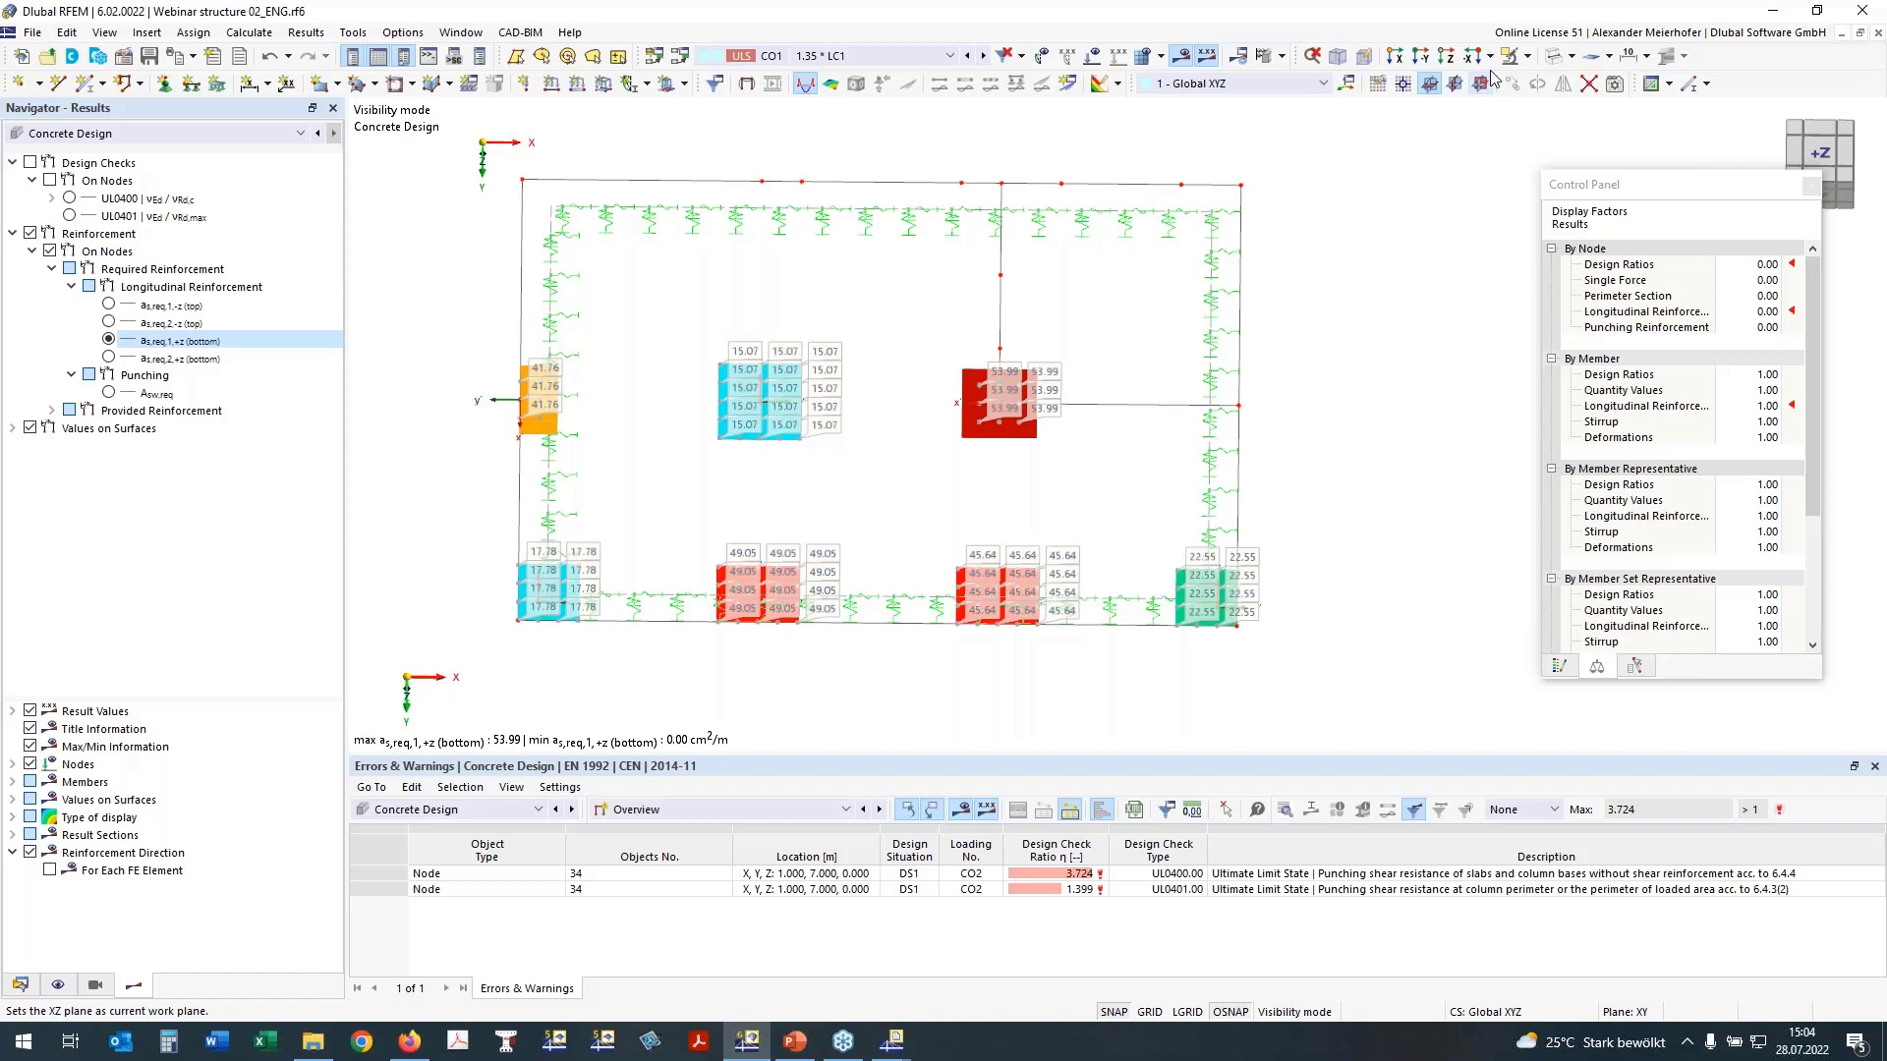
left_click(1342, 57)
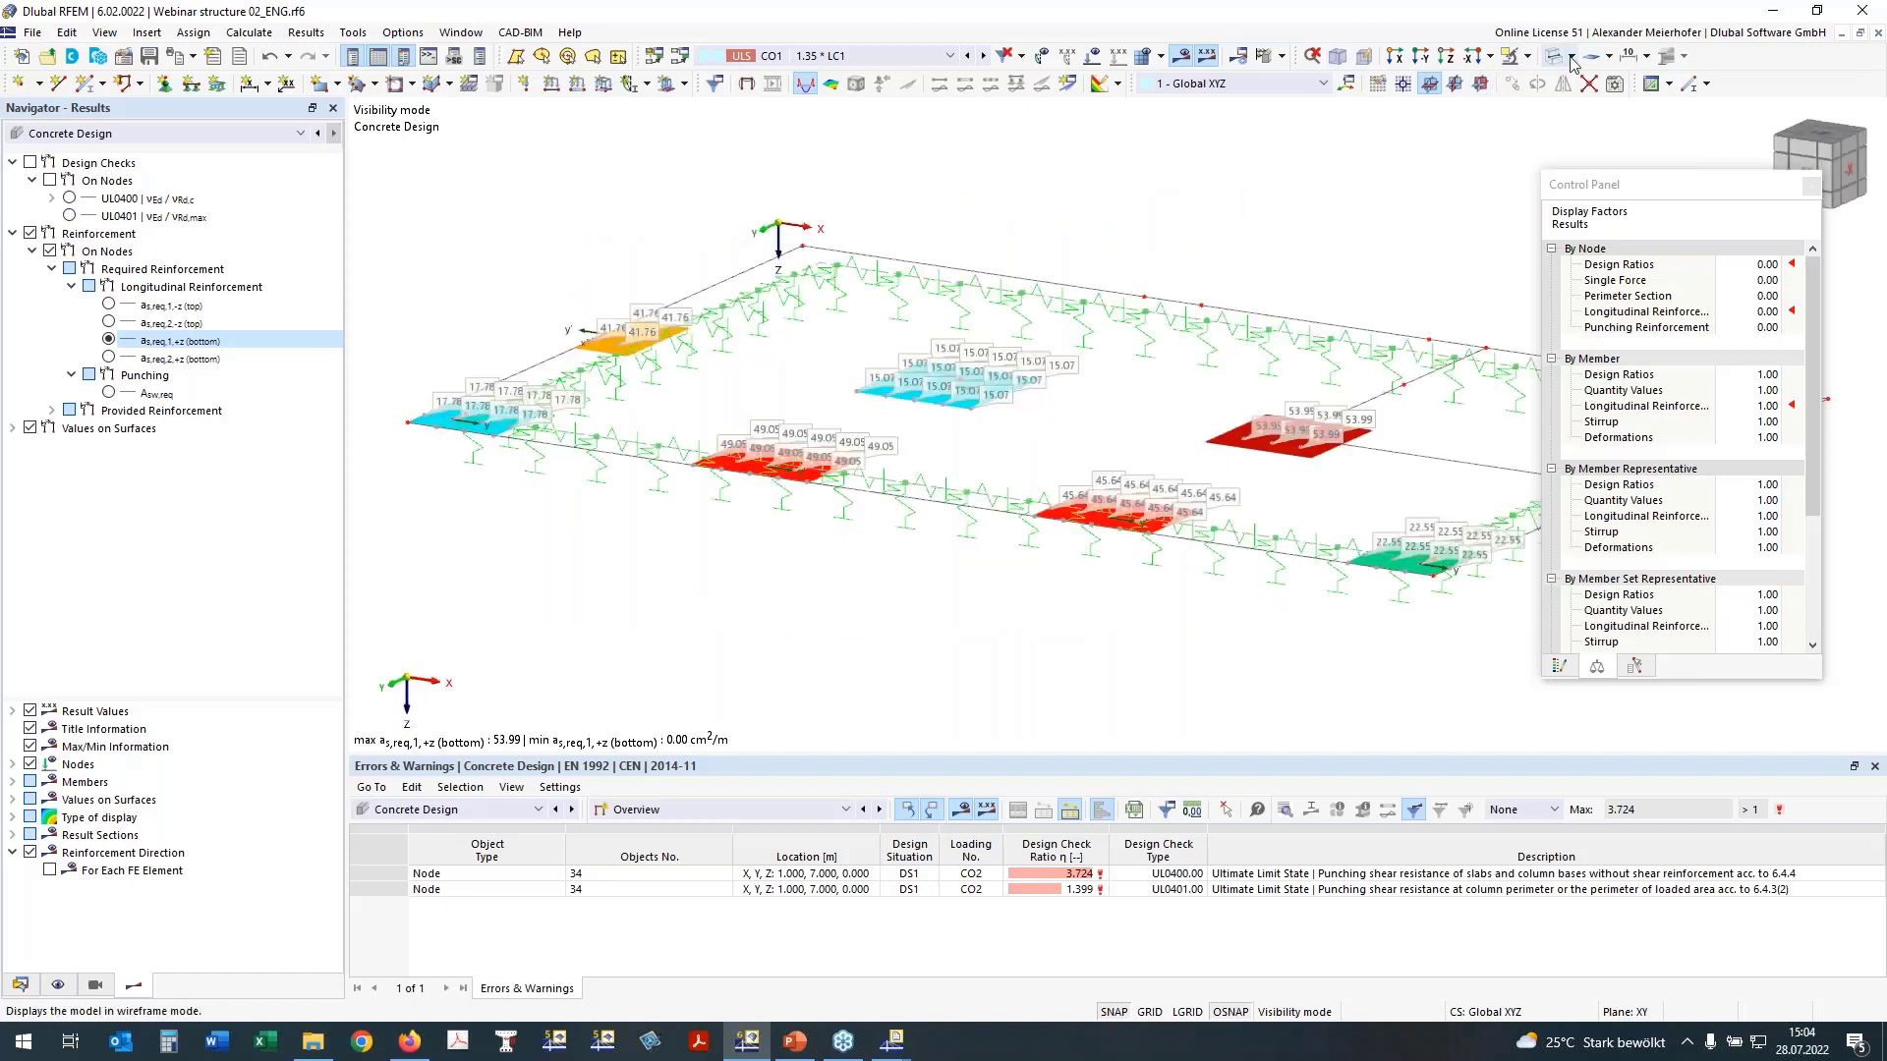
left_click(1529, 57)
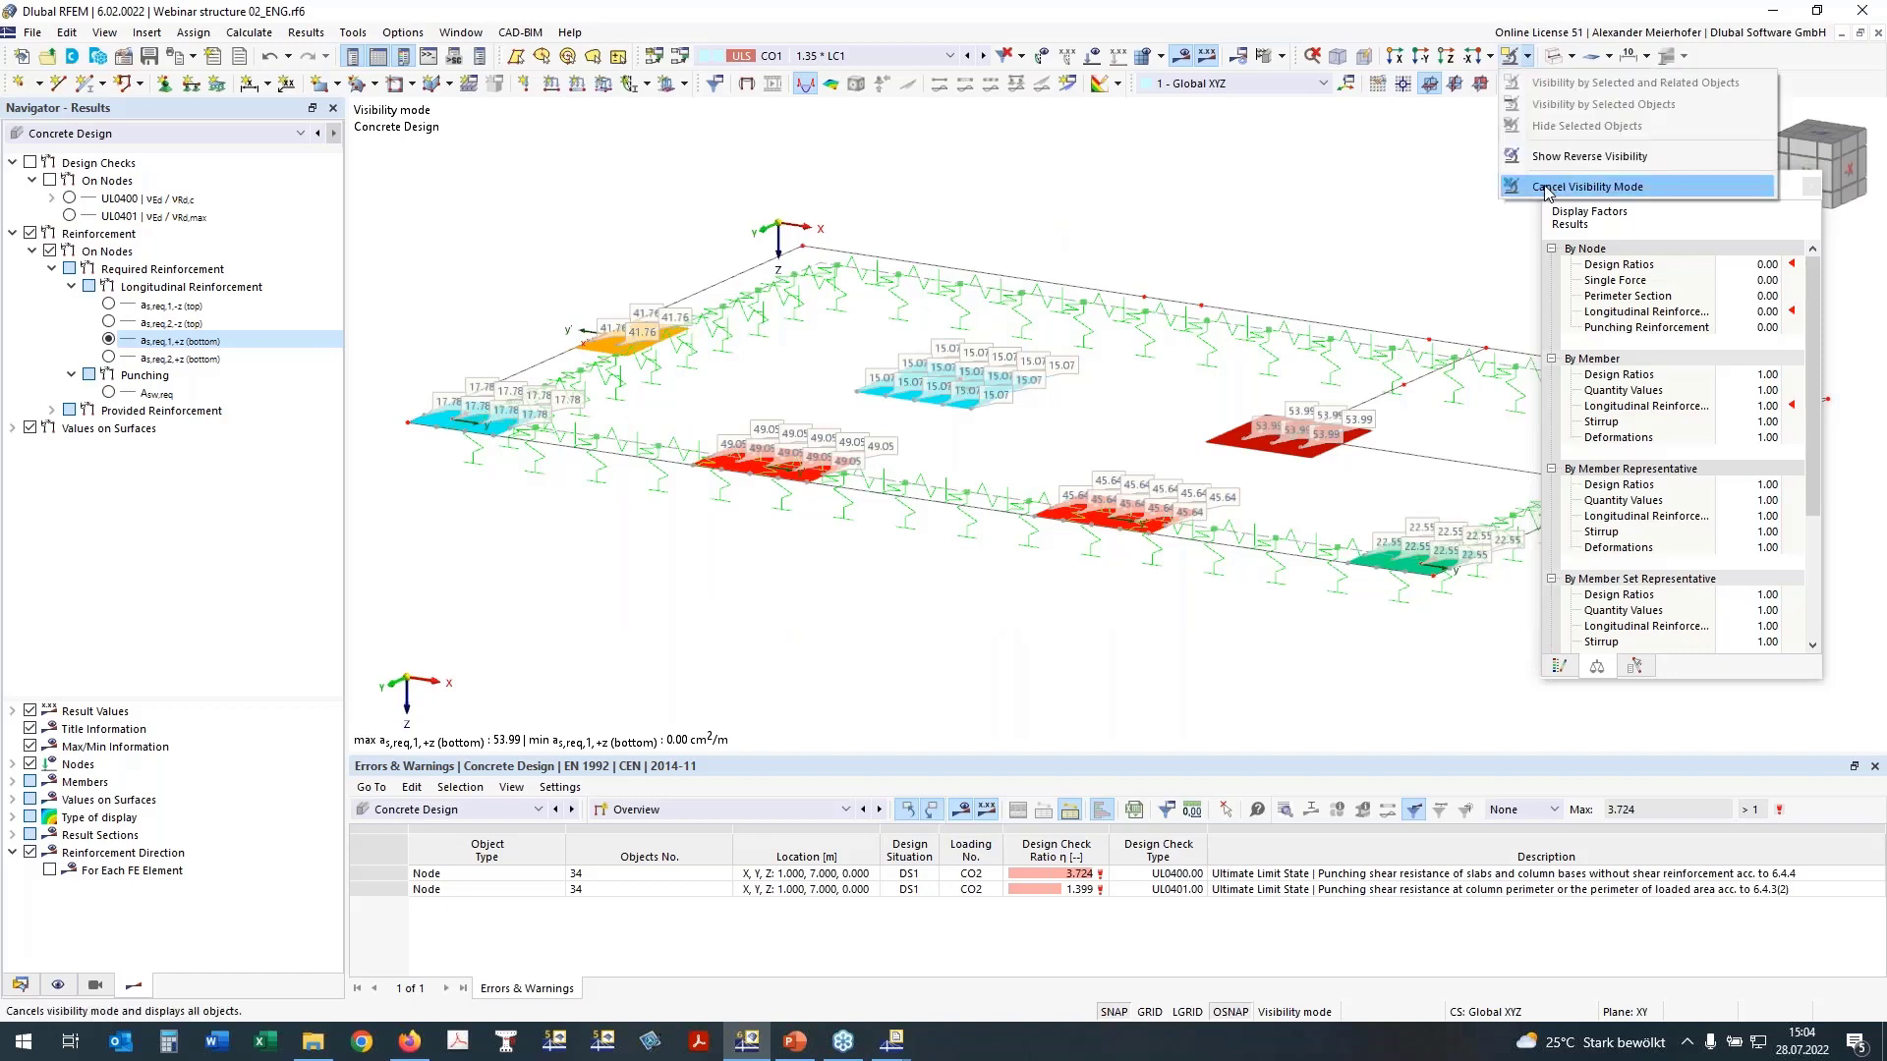
left_click(1549, 187)
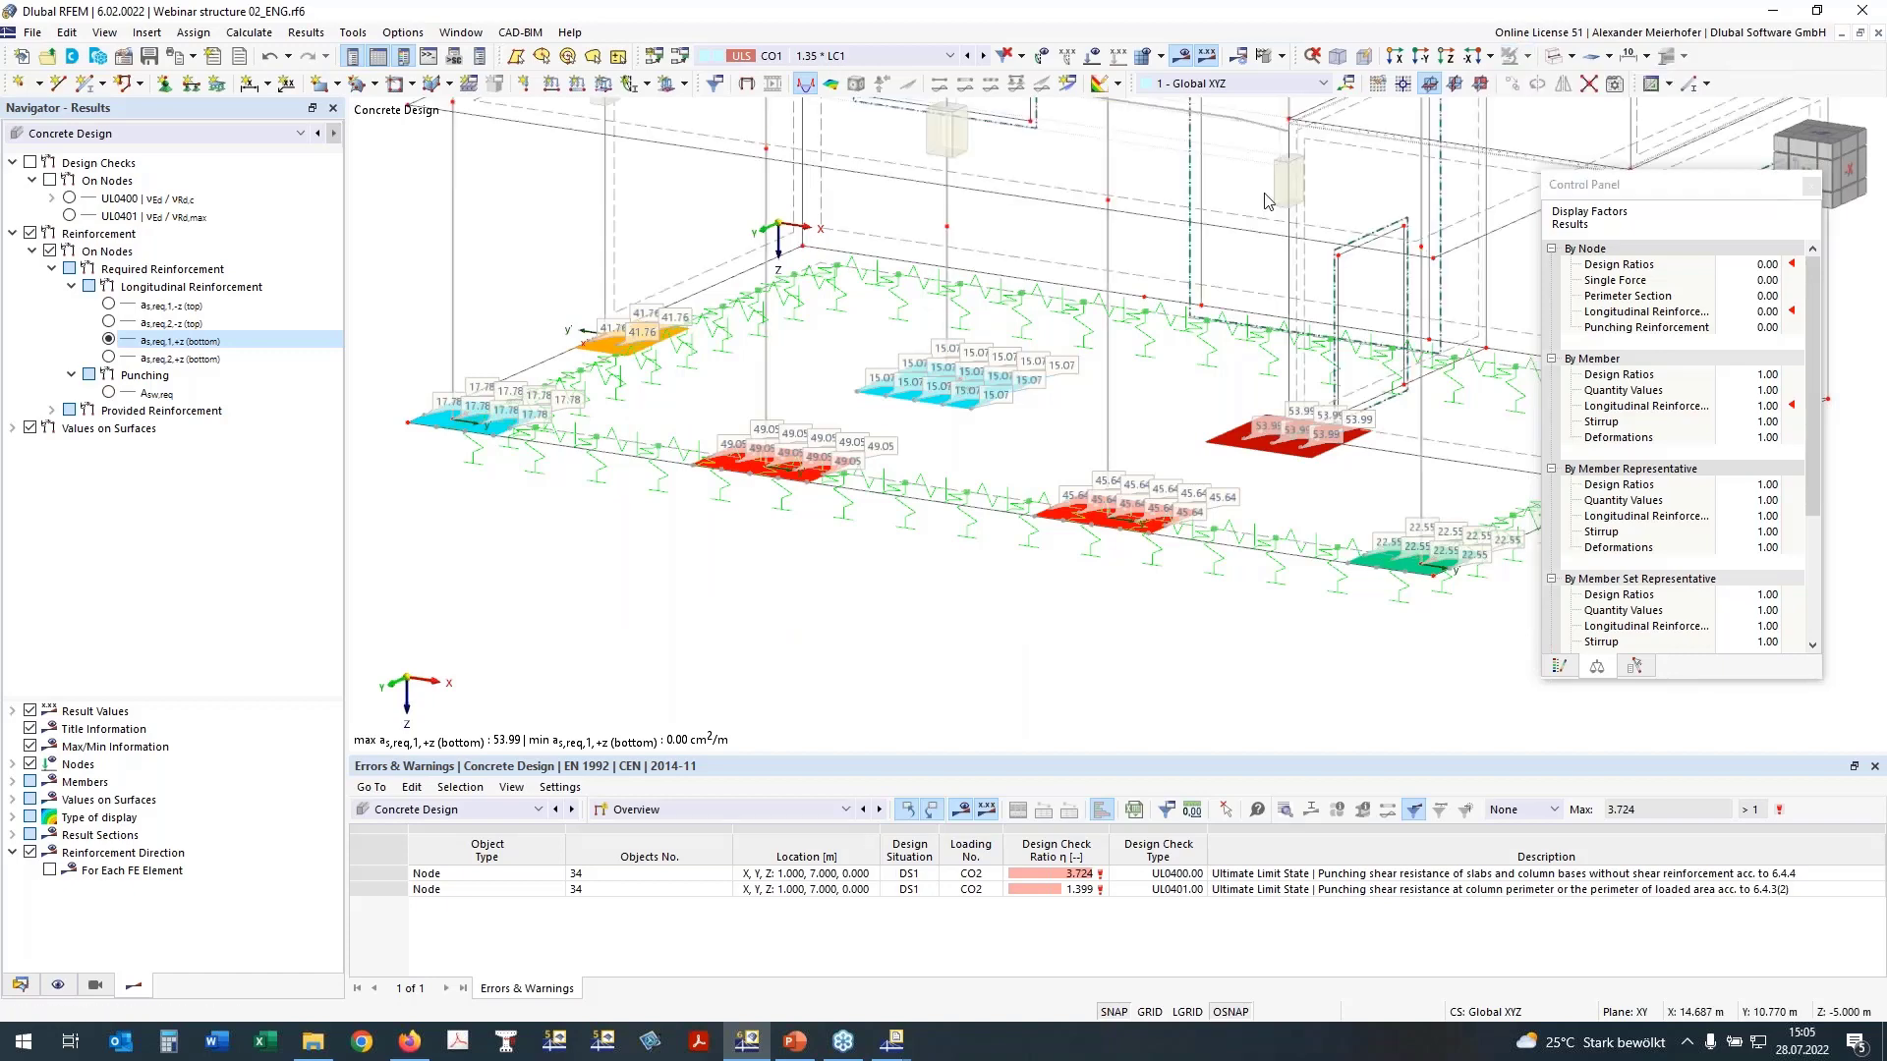
scroll(1265, 201, "down", 4)
middle_click_drag(1265, 201, 1010, 395)
middle_click_drag(1375, 236, 851, 466, "ctrl")
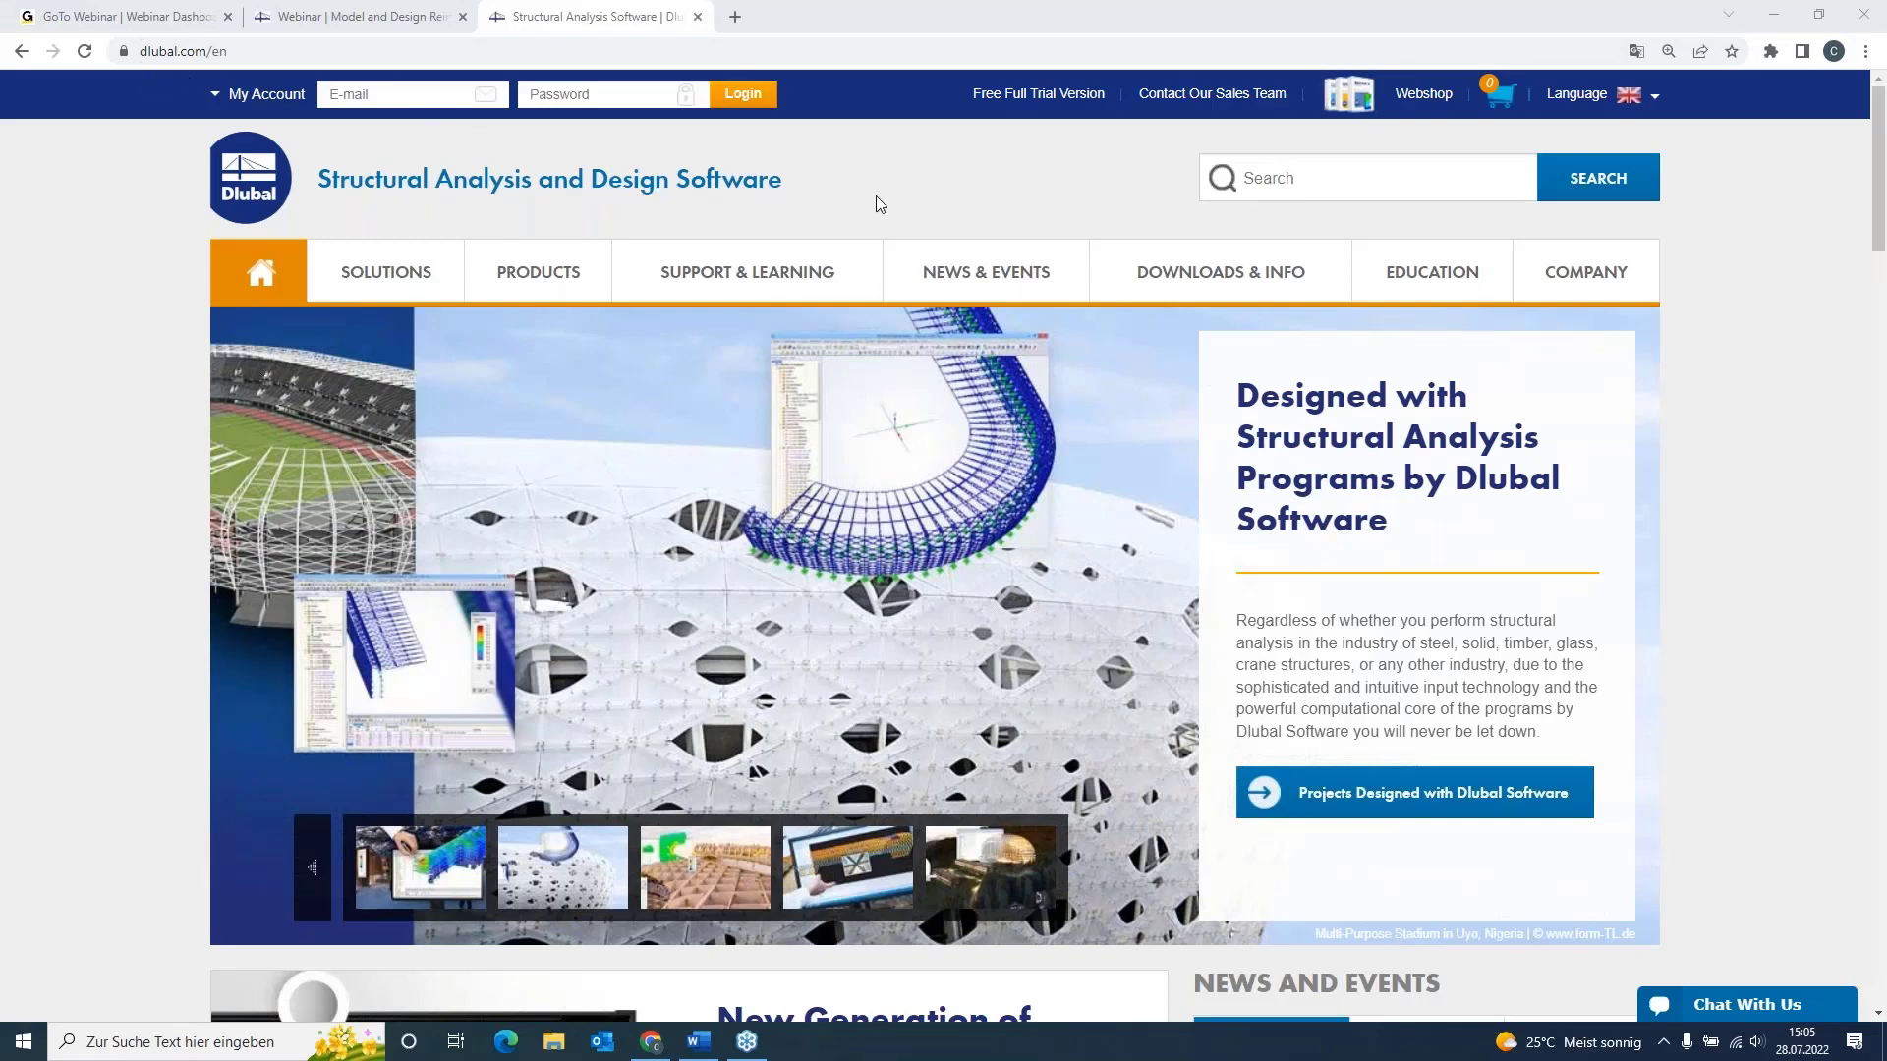
Step: Switch to the browser, open the Free Full Trial Version page of the Dlubal website and look through the offered trial programs
left_click(1054, 101)
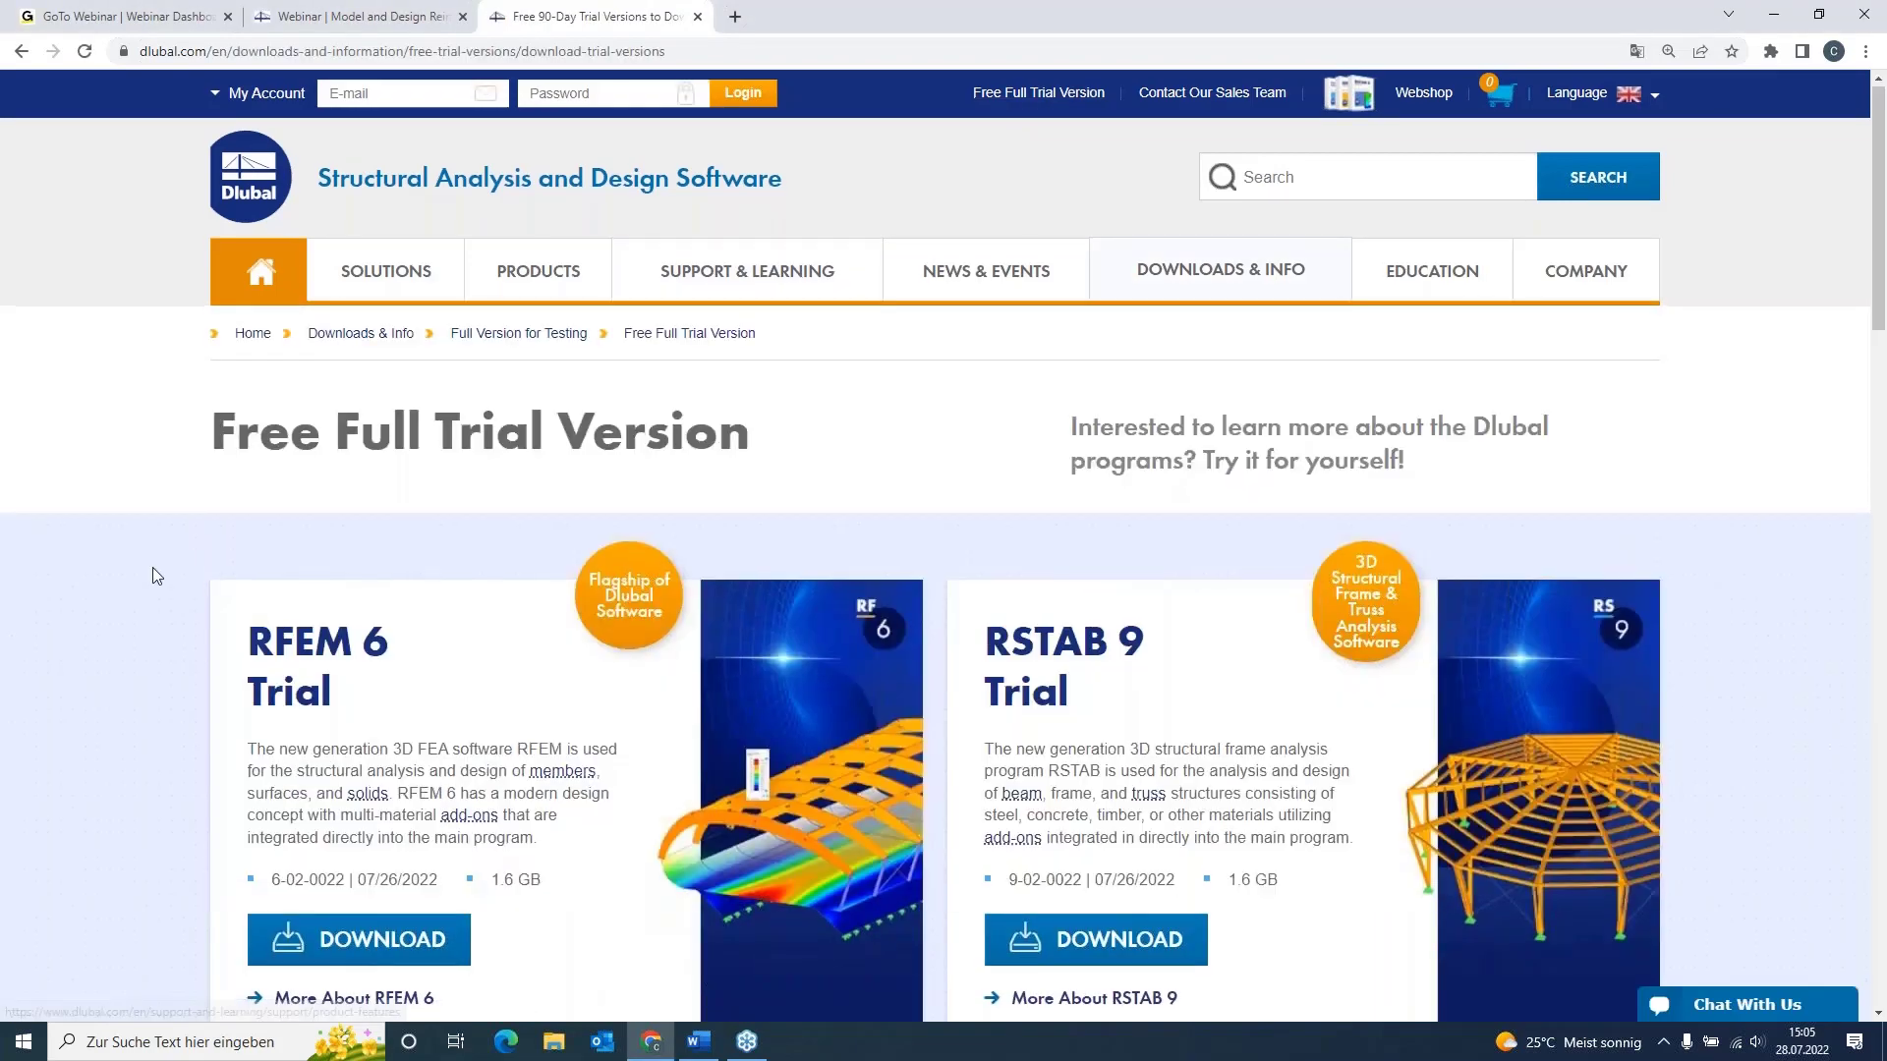
scroll(152, 575, "down", 1)
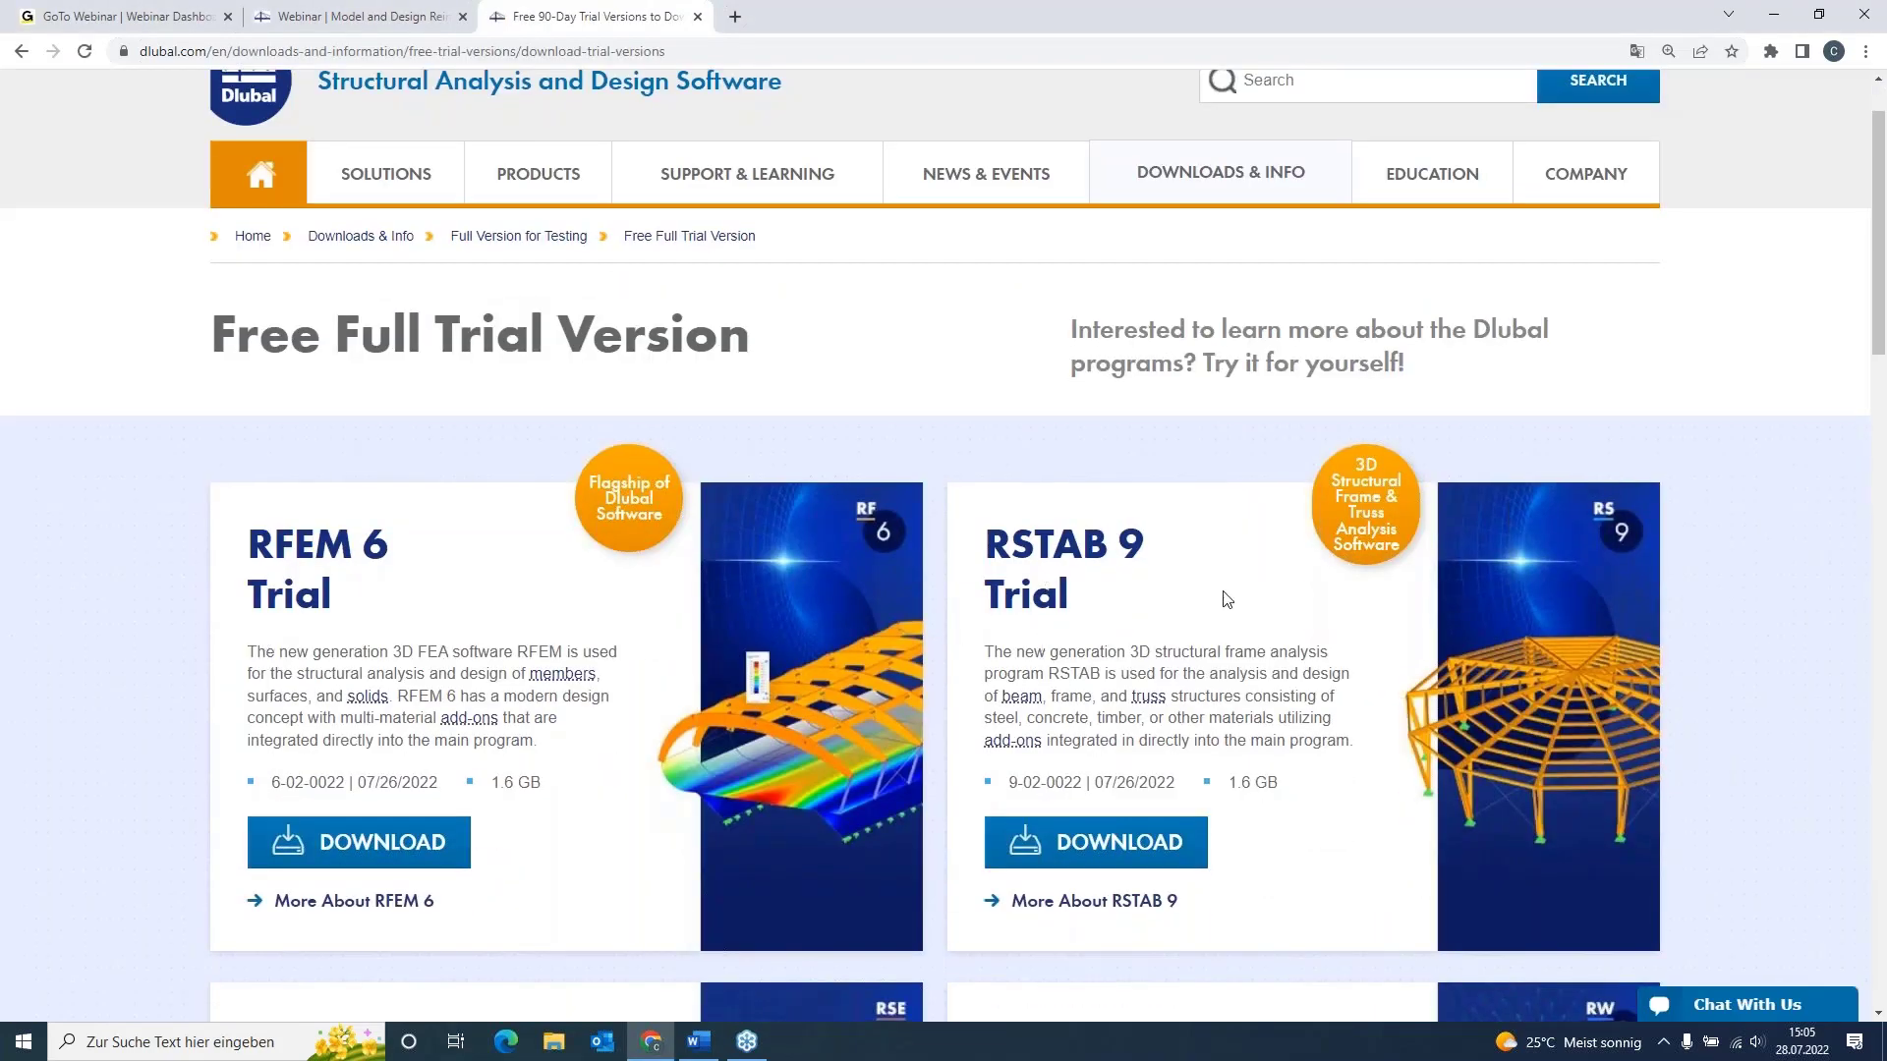
scroll(151, 515, "down", 3)
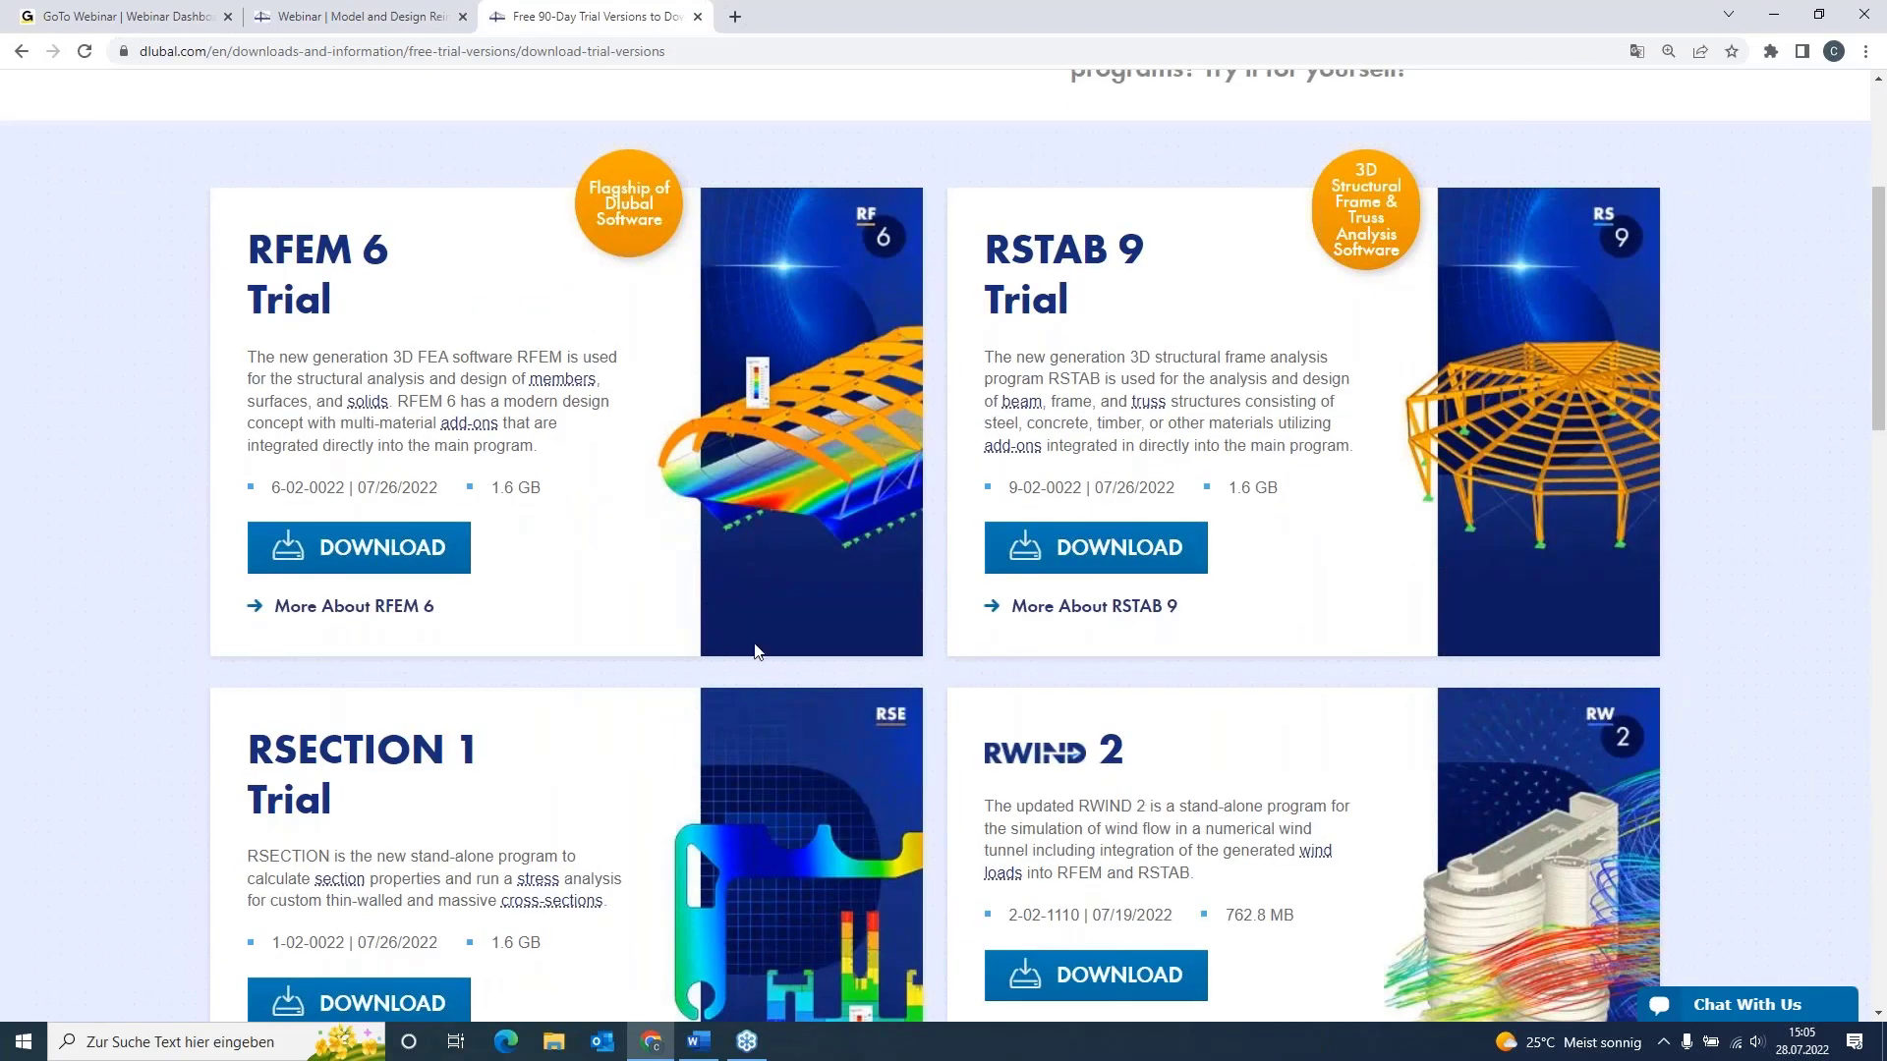
scroll(581, 594, "up", 2)
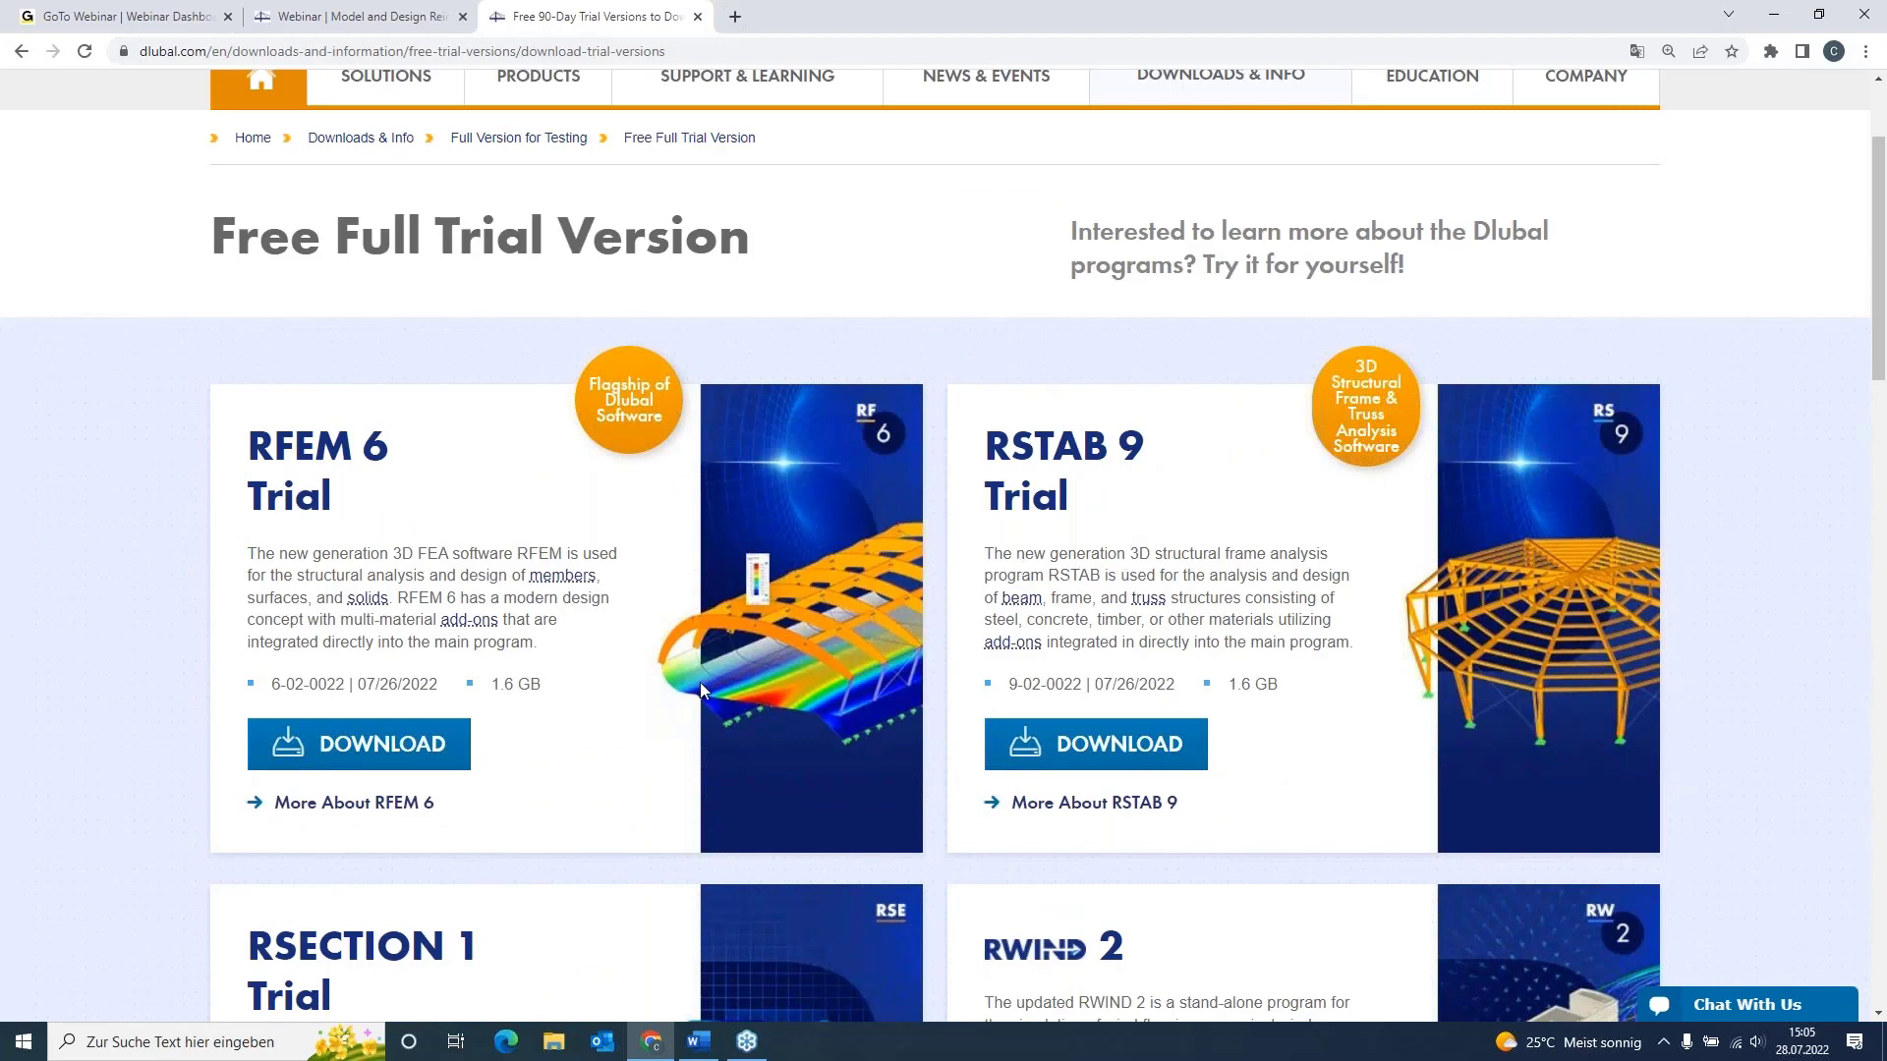
scroll(728, 662, "up", 2)
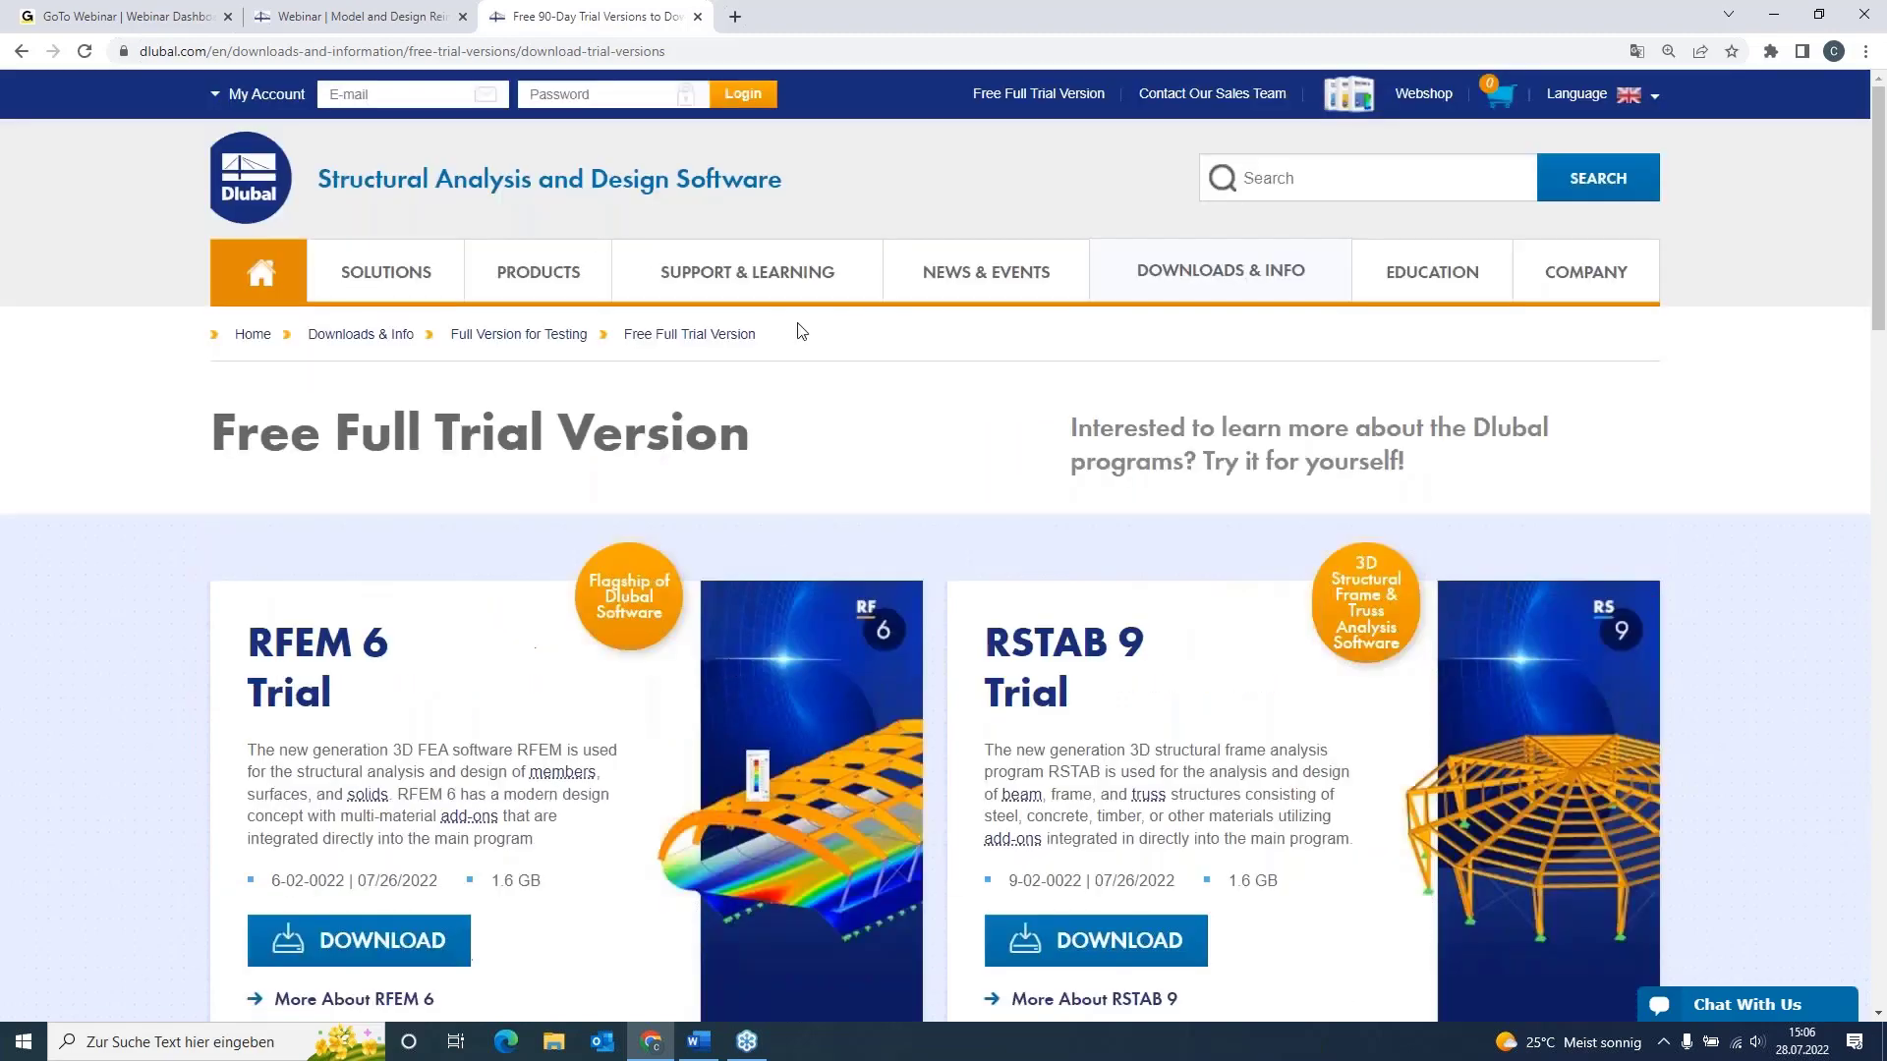
Step: Open the Webinars page under events and look through the search filters and listed webinars
mouse_move(1001, 274)
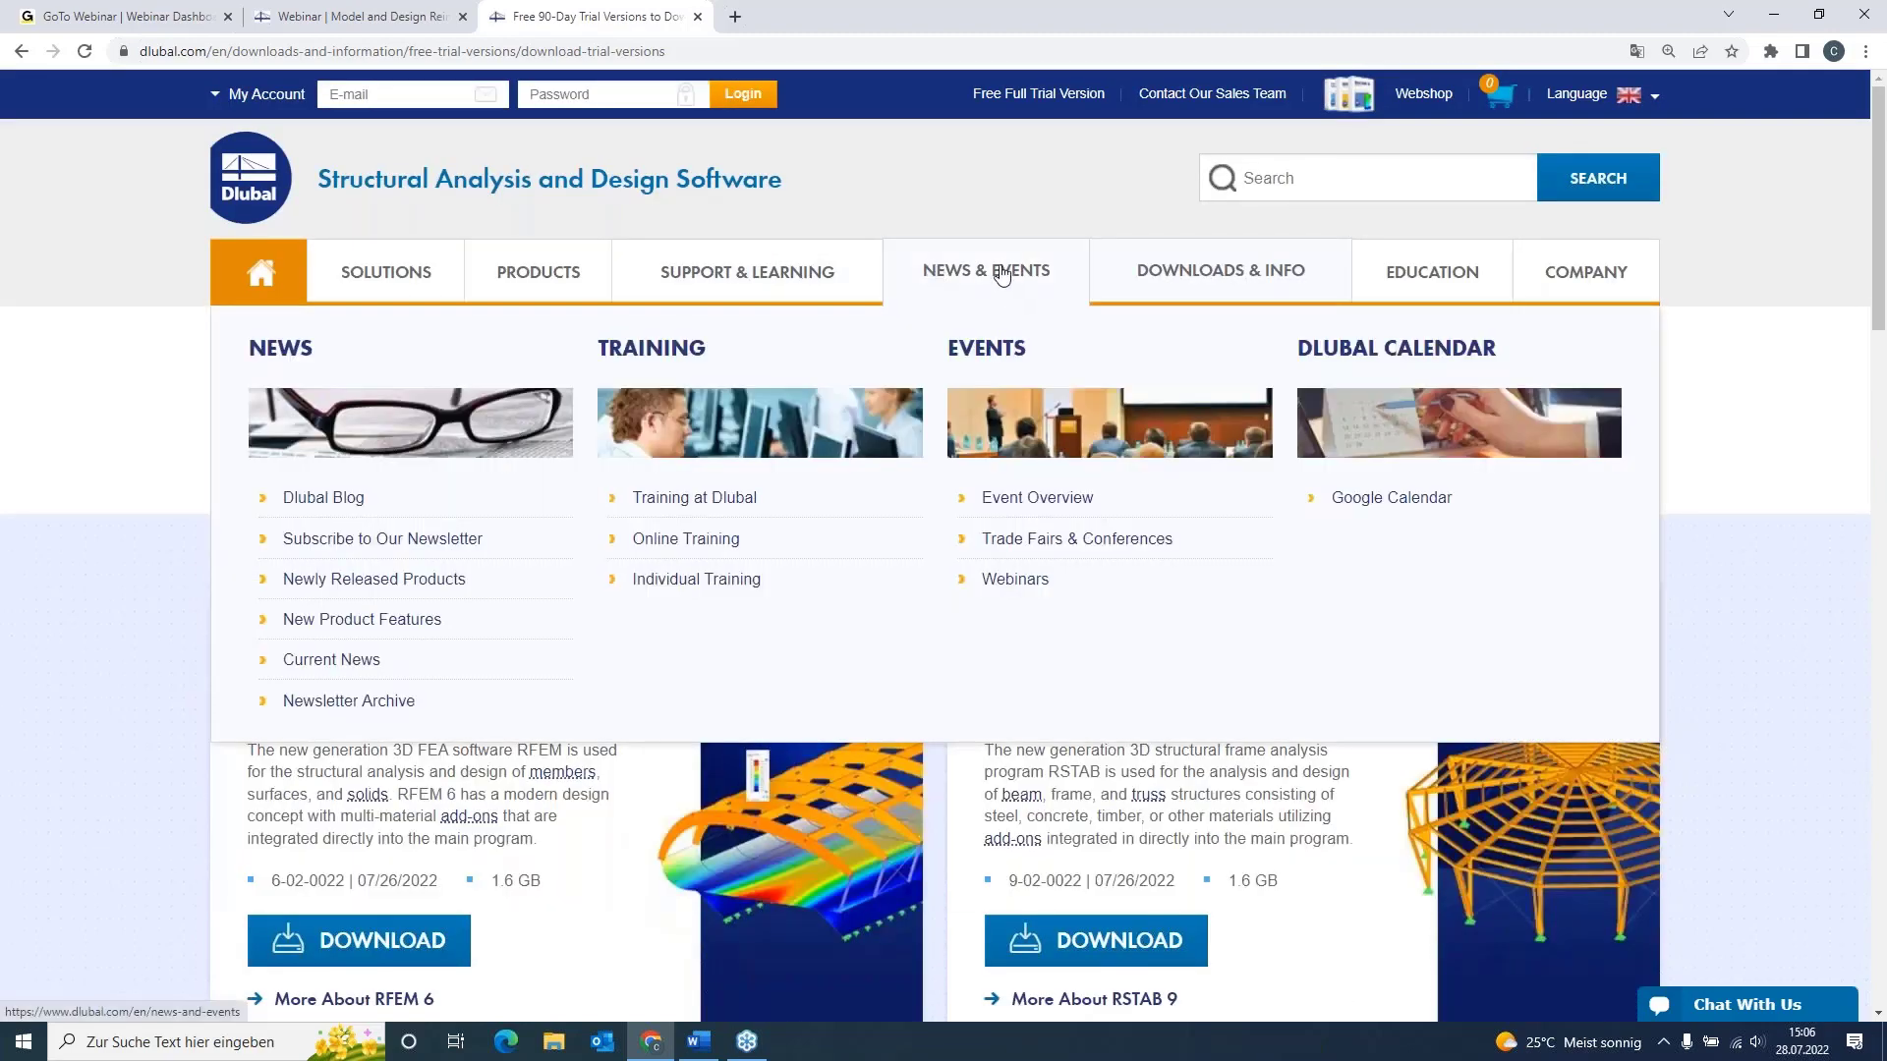
left_click(1044, 582)
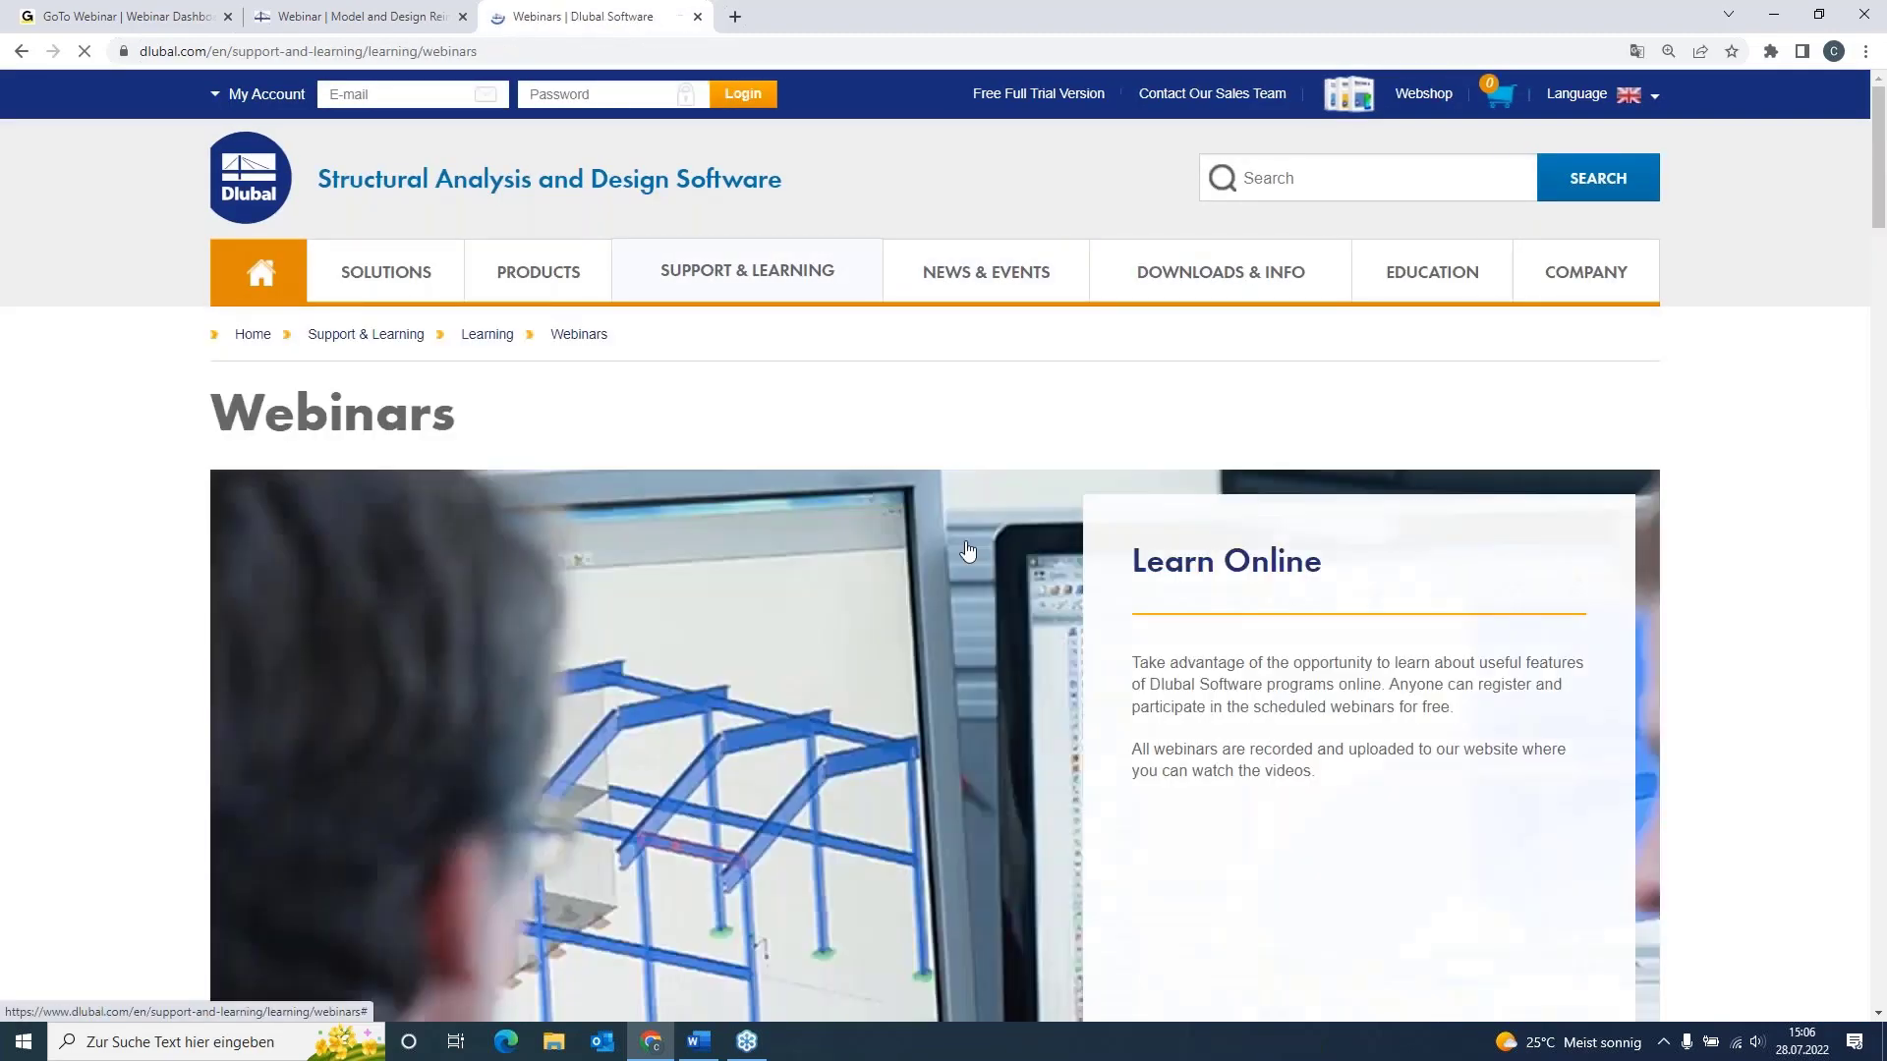
scroll(625, 433, "down", 2)
scroll(629, 435, "down", 7)
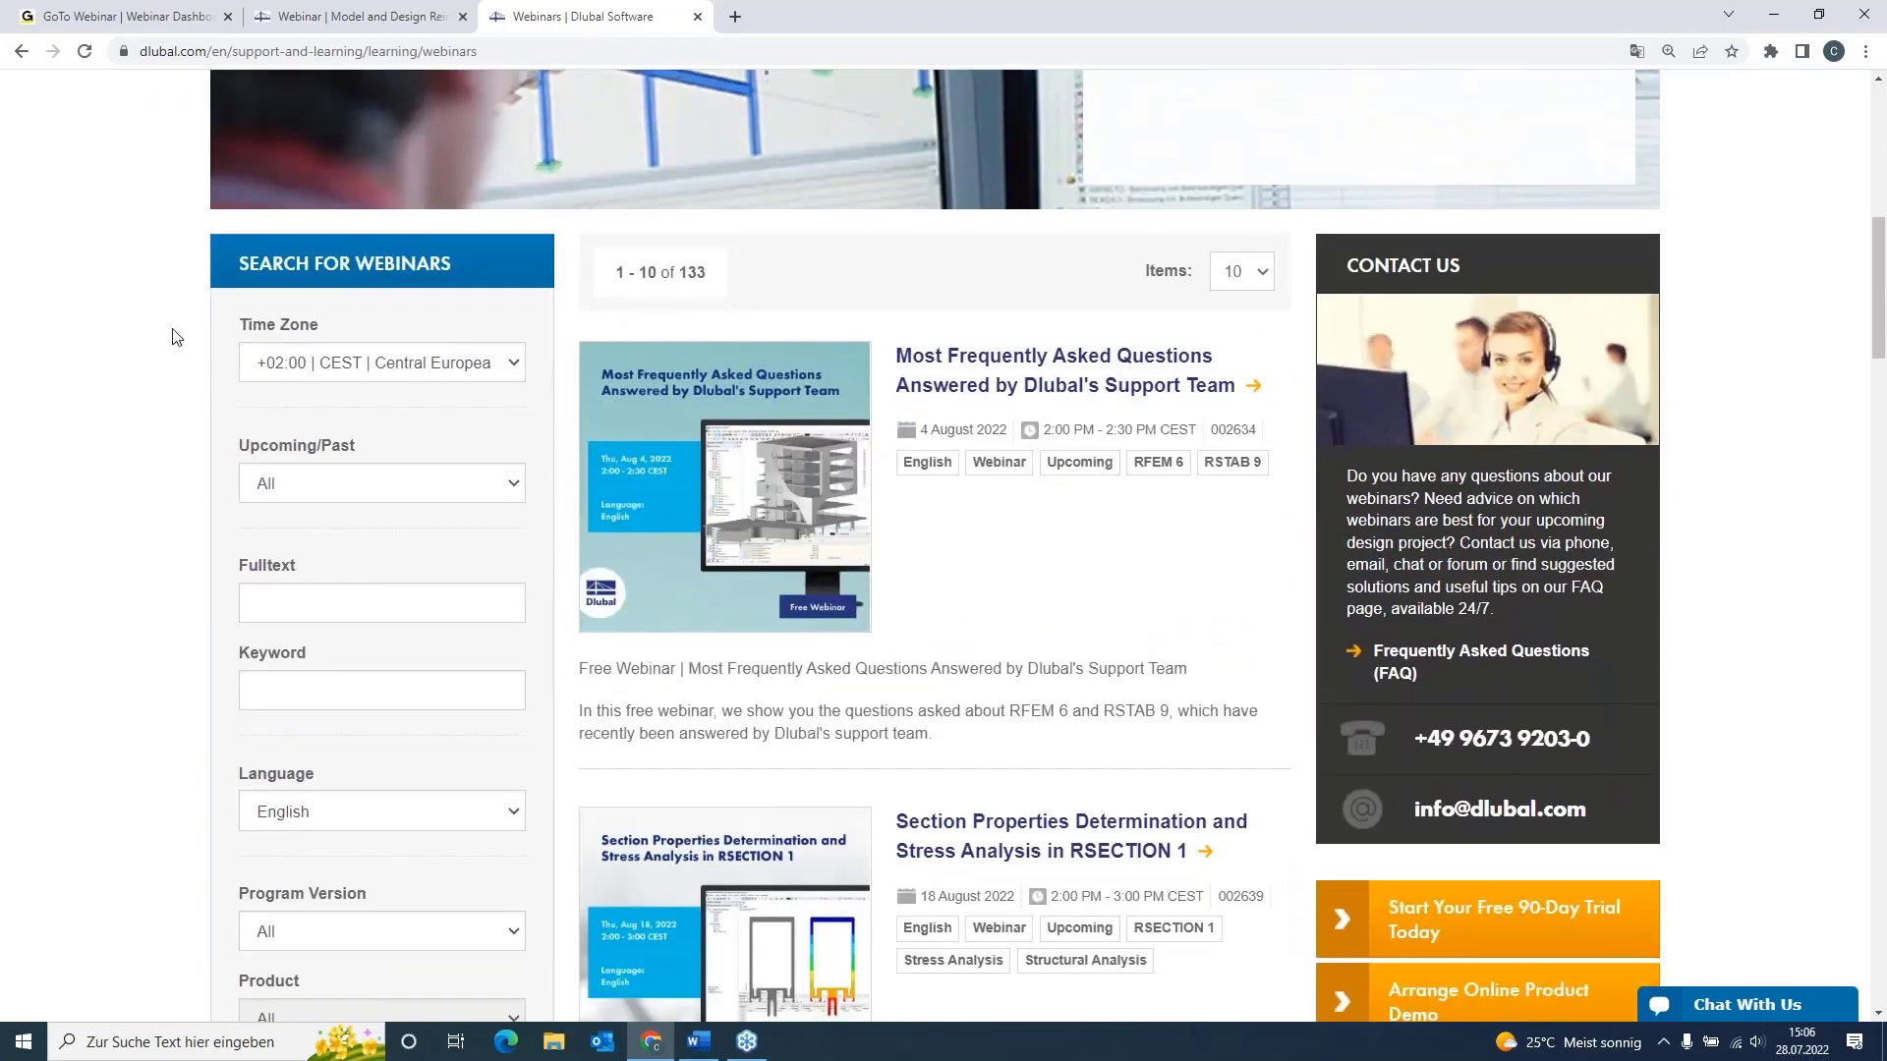
scroll(334, 359, "down", 1)
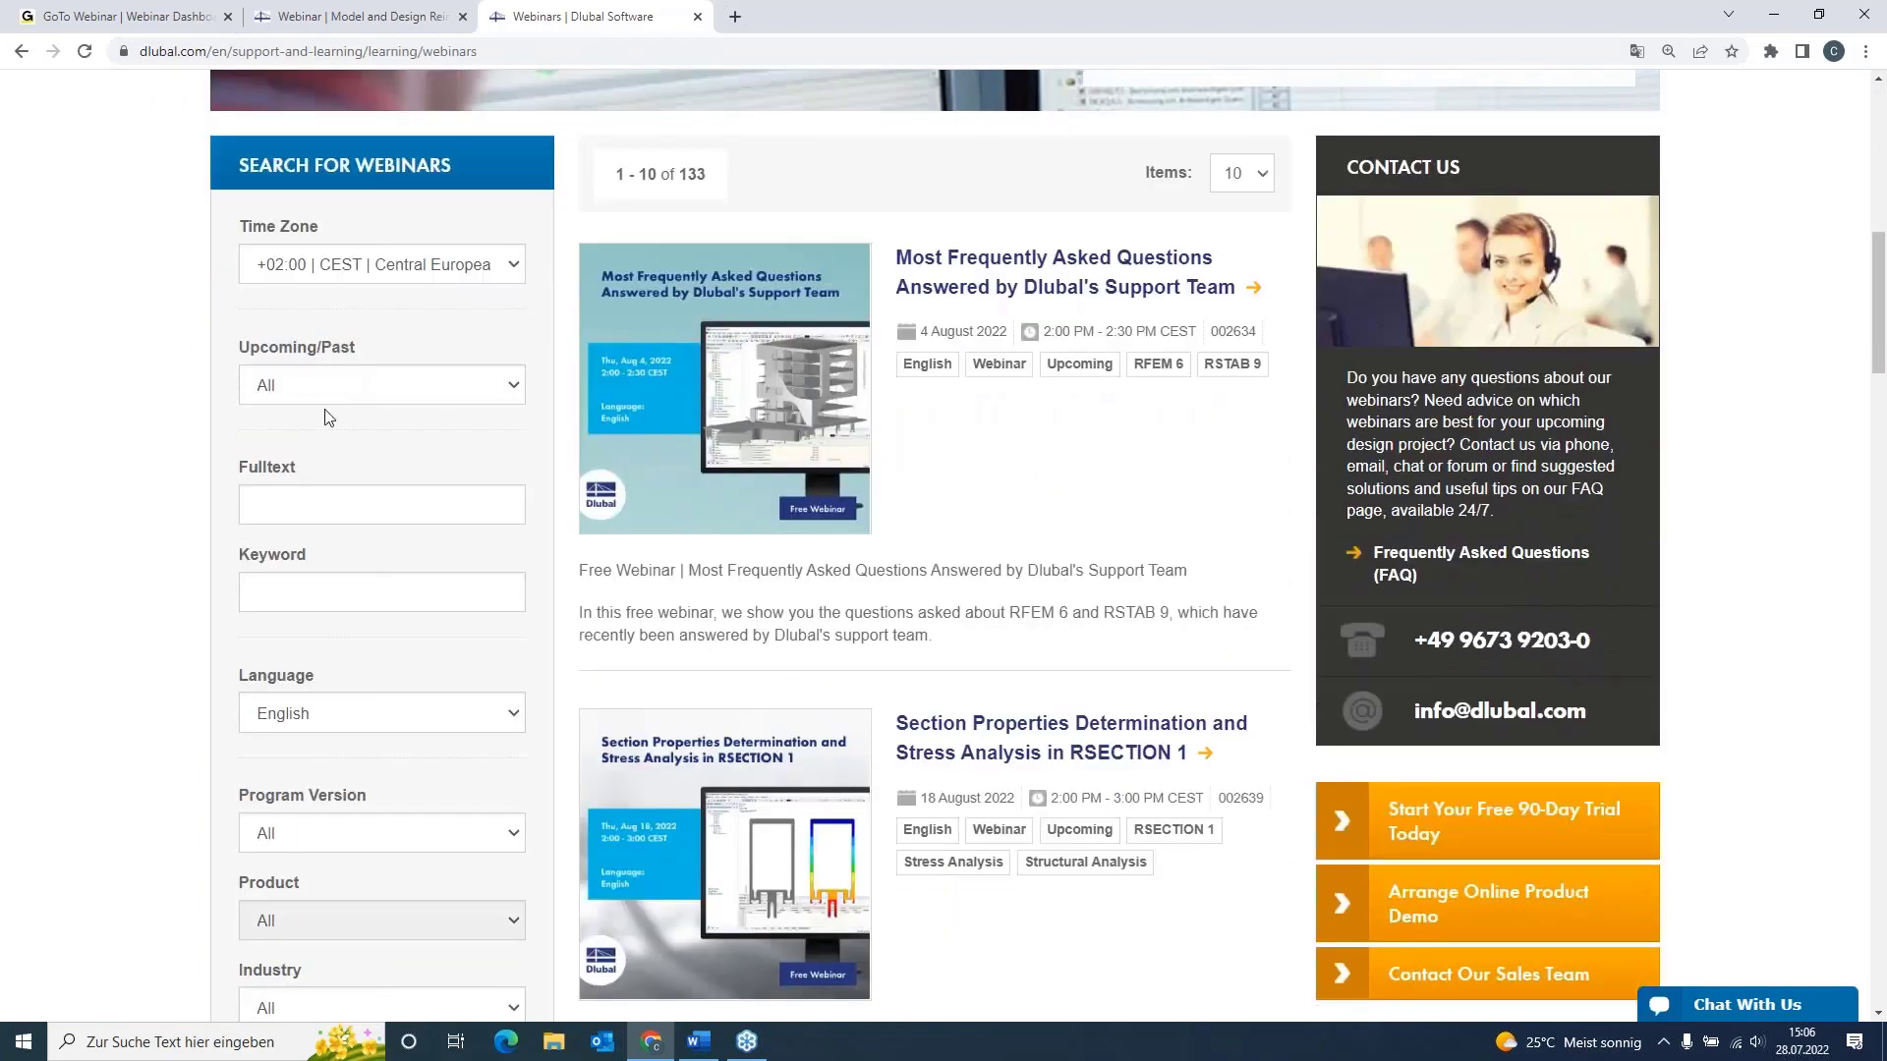
left_click(329, 383)
left_click(330, 384)
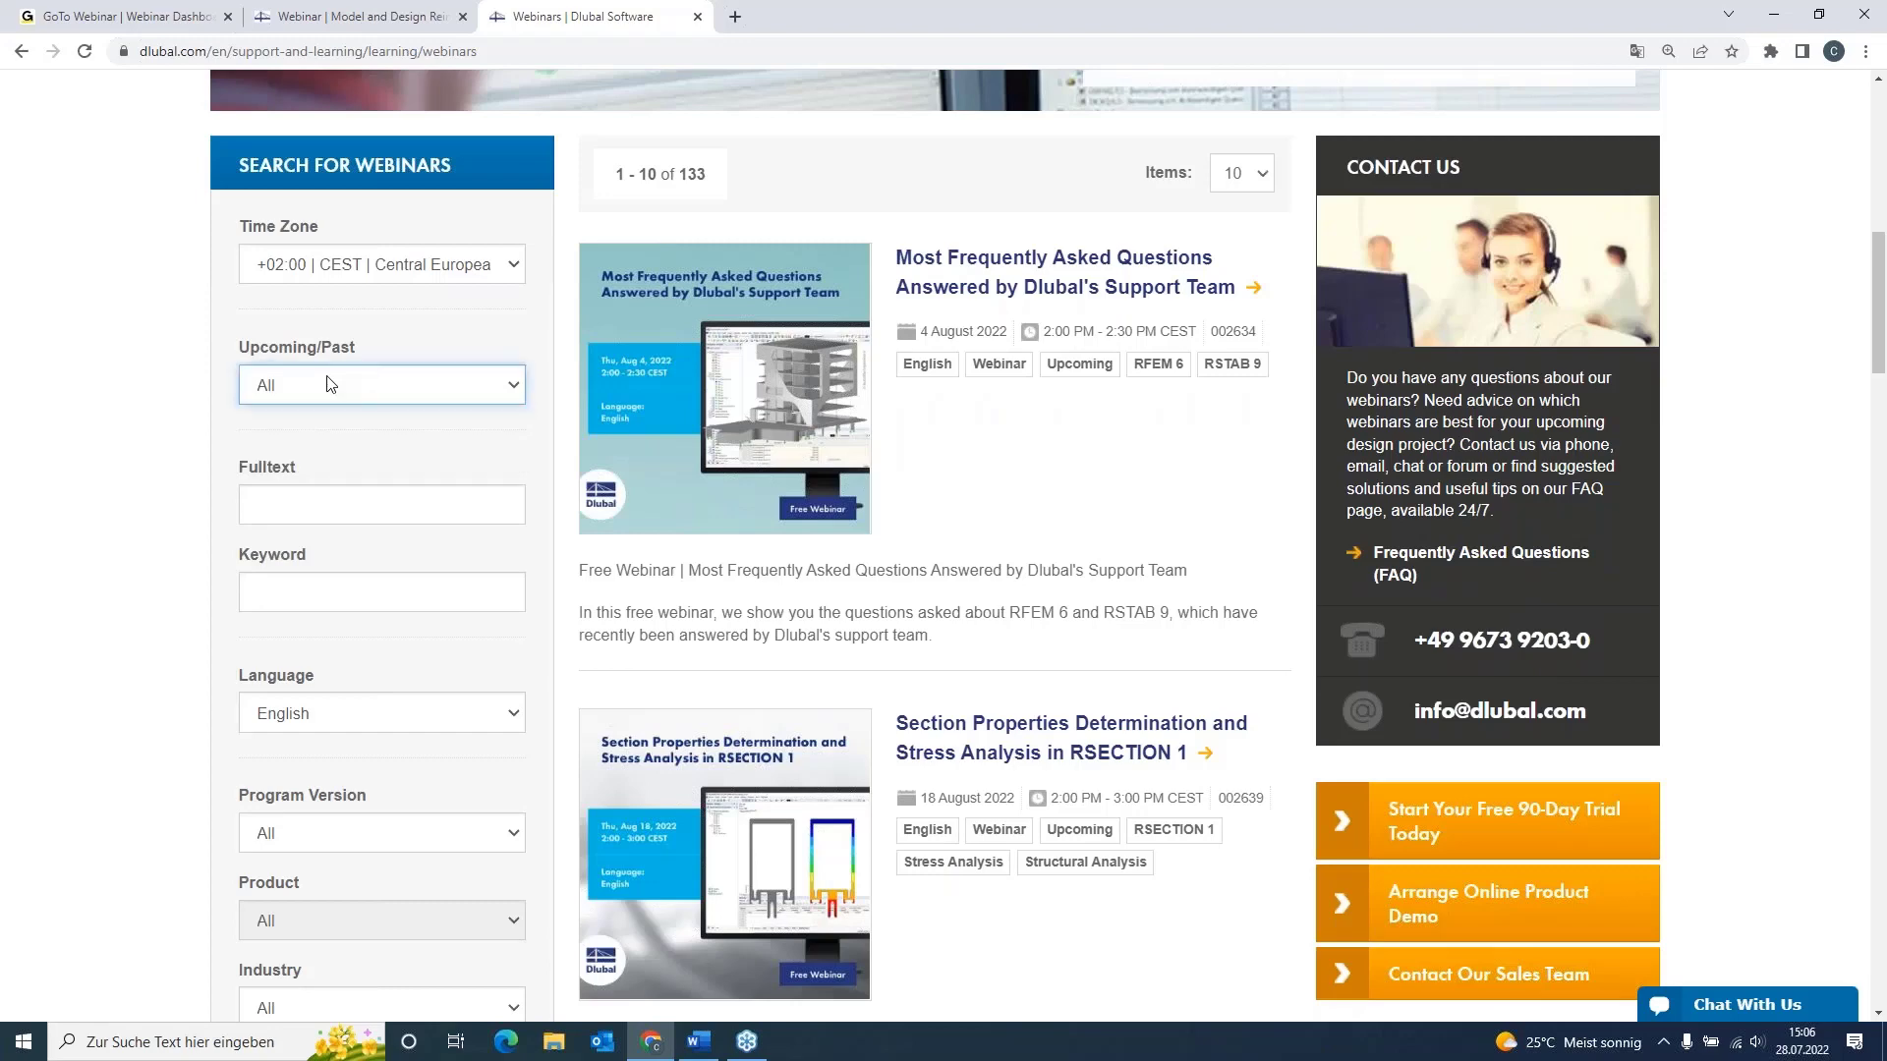
scroll(329, 383, "down", 6)
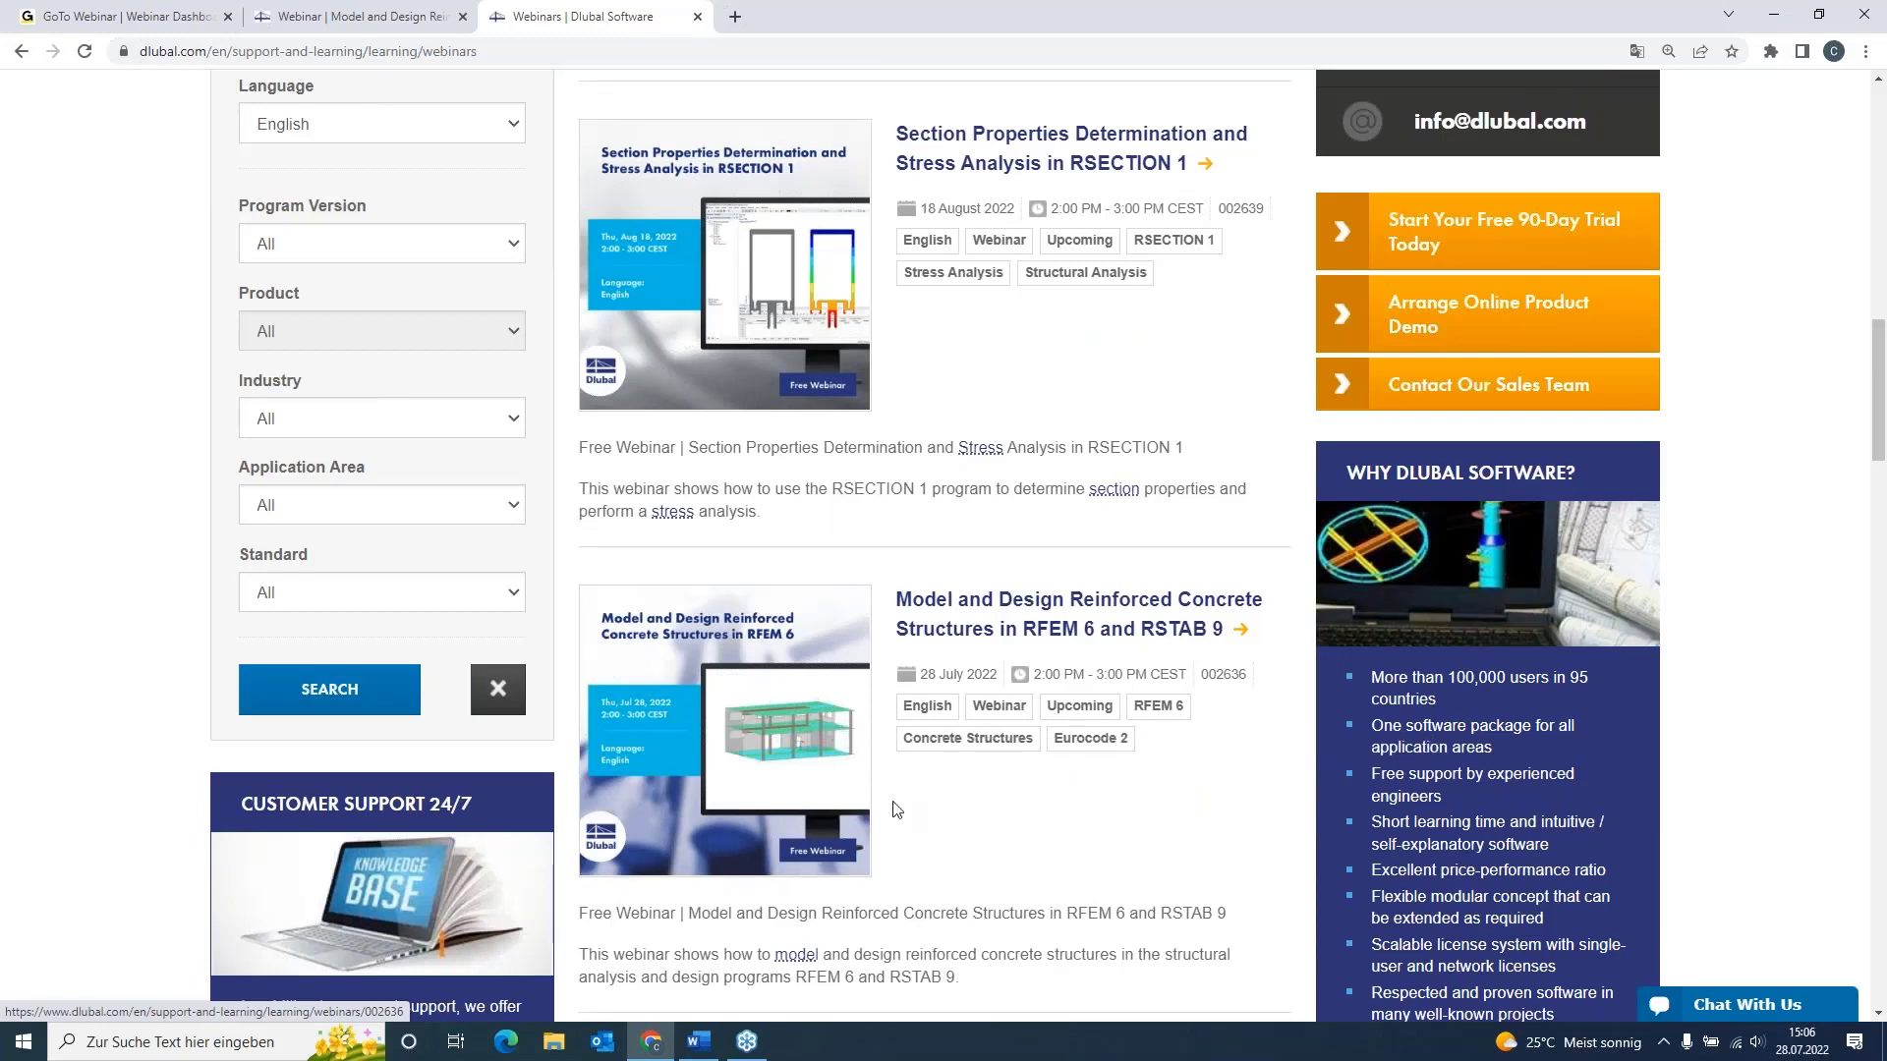
Step: Open the webinar "Model and Design Reinforced Concrete Structures in RFEM 6 and RSTAB 9" and review its content, downloads, recommended events and Models to Download
left_click(949, 599)
scroll(941, 592, "down", 3)
scroll(208, 669, "down", 5)
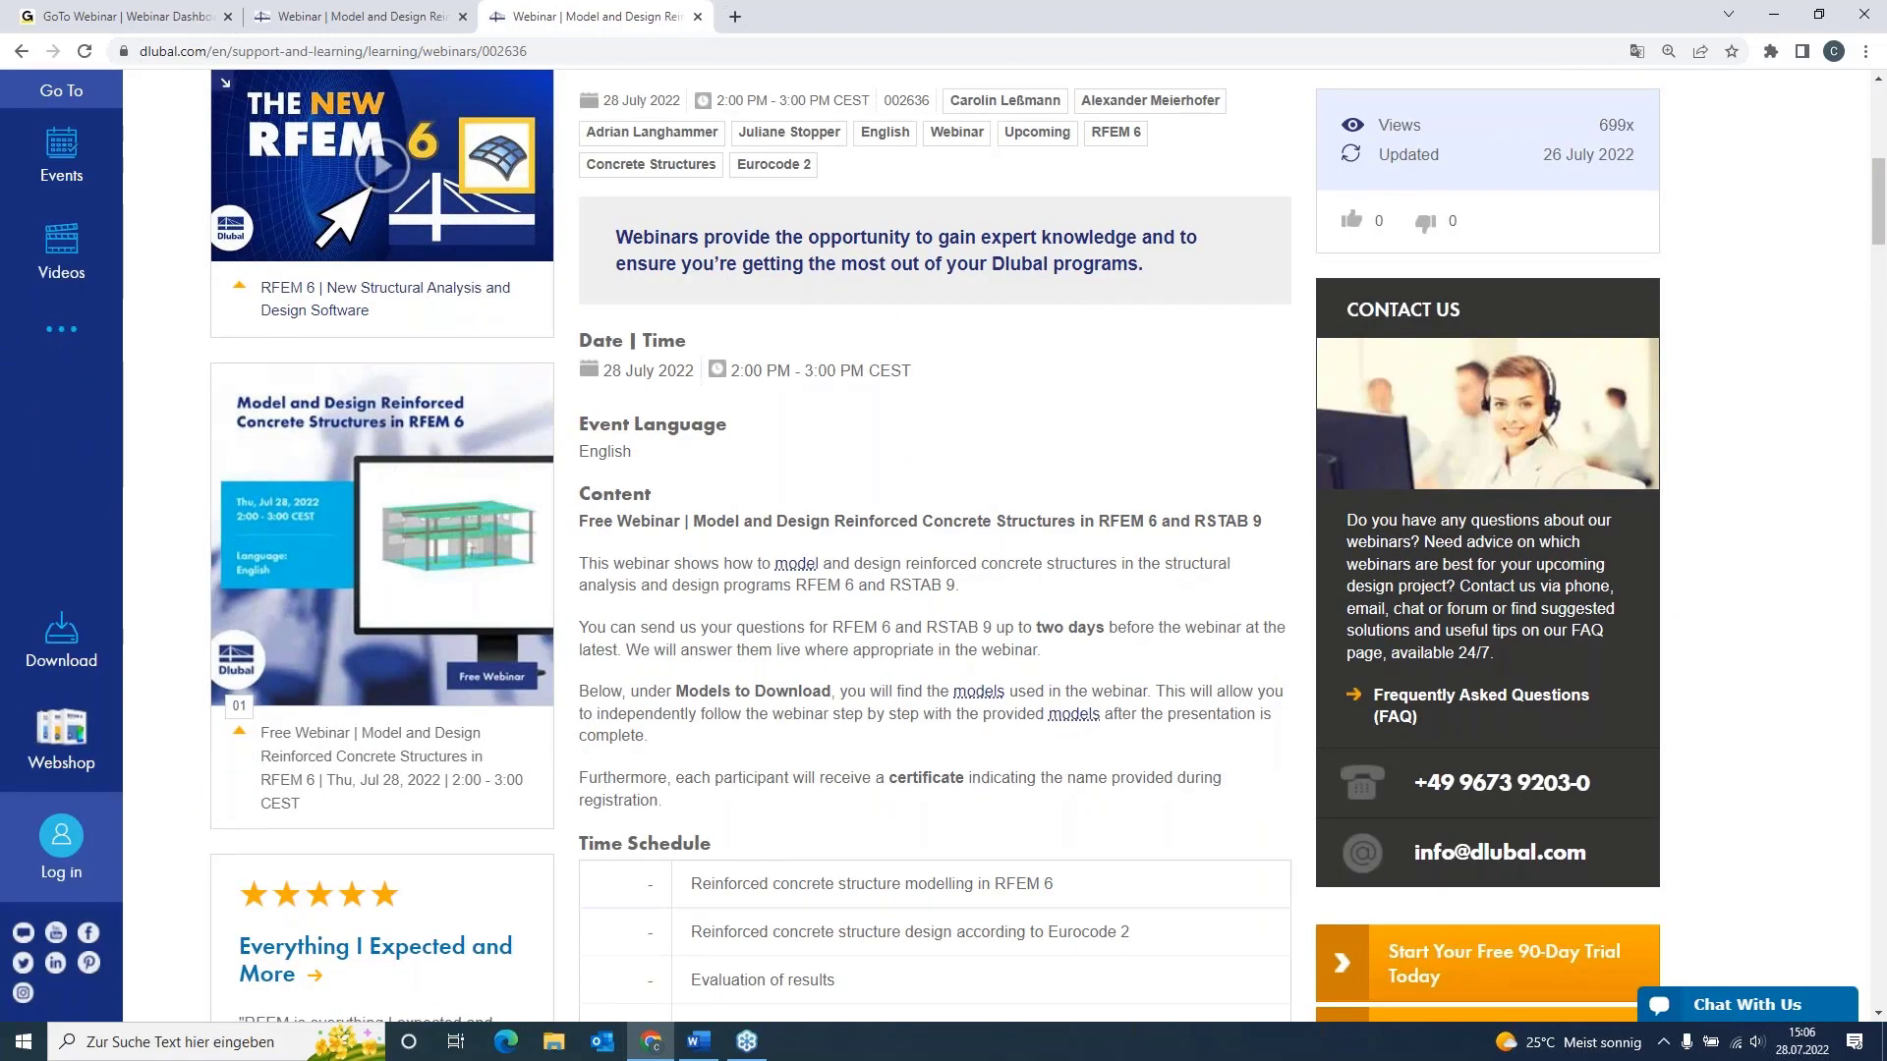
scroll(1003, 545, "down", 12)
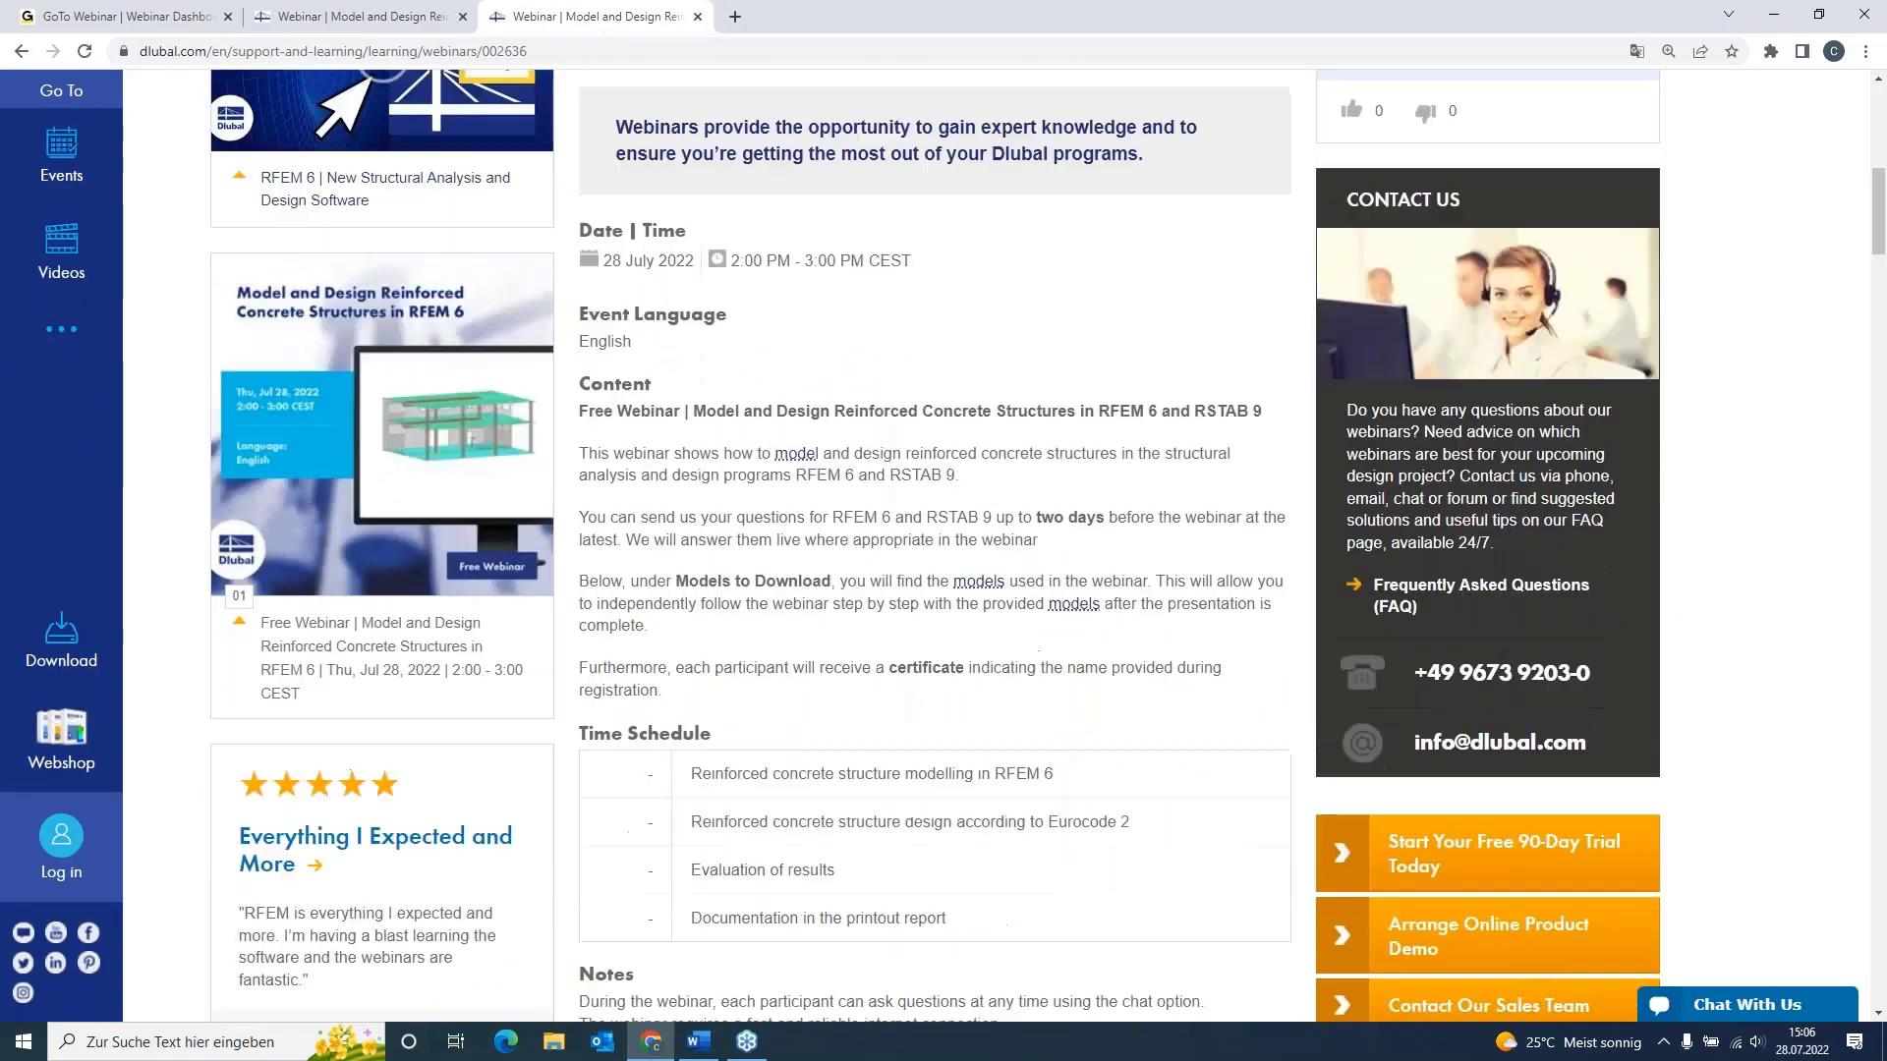
scroll(830, 573, "down", 5)
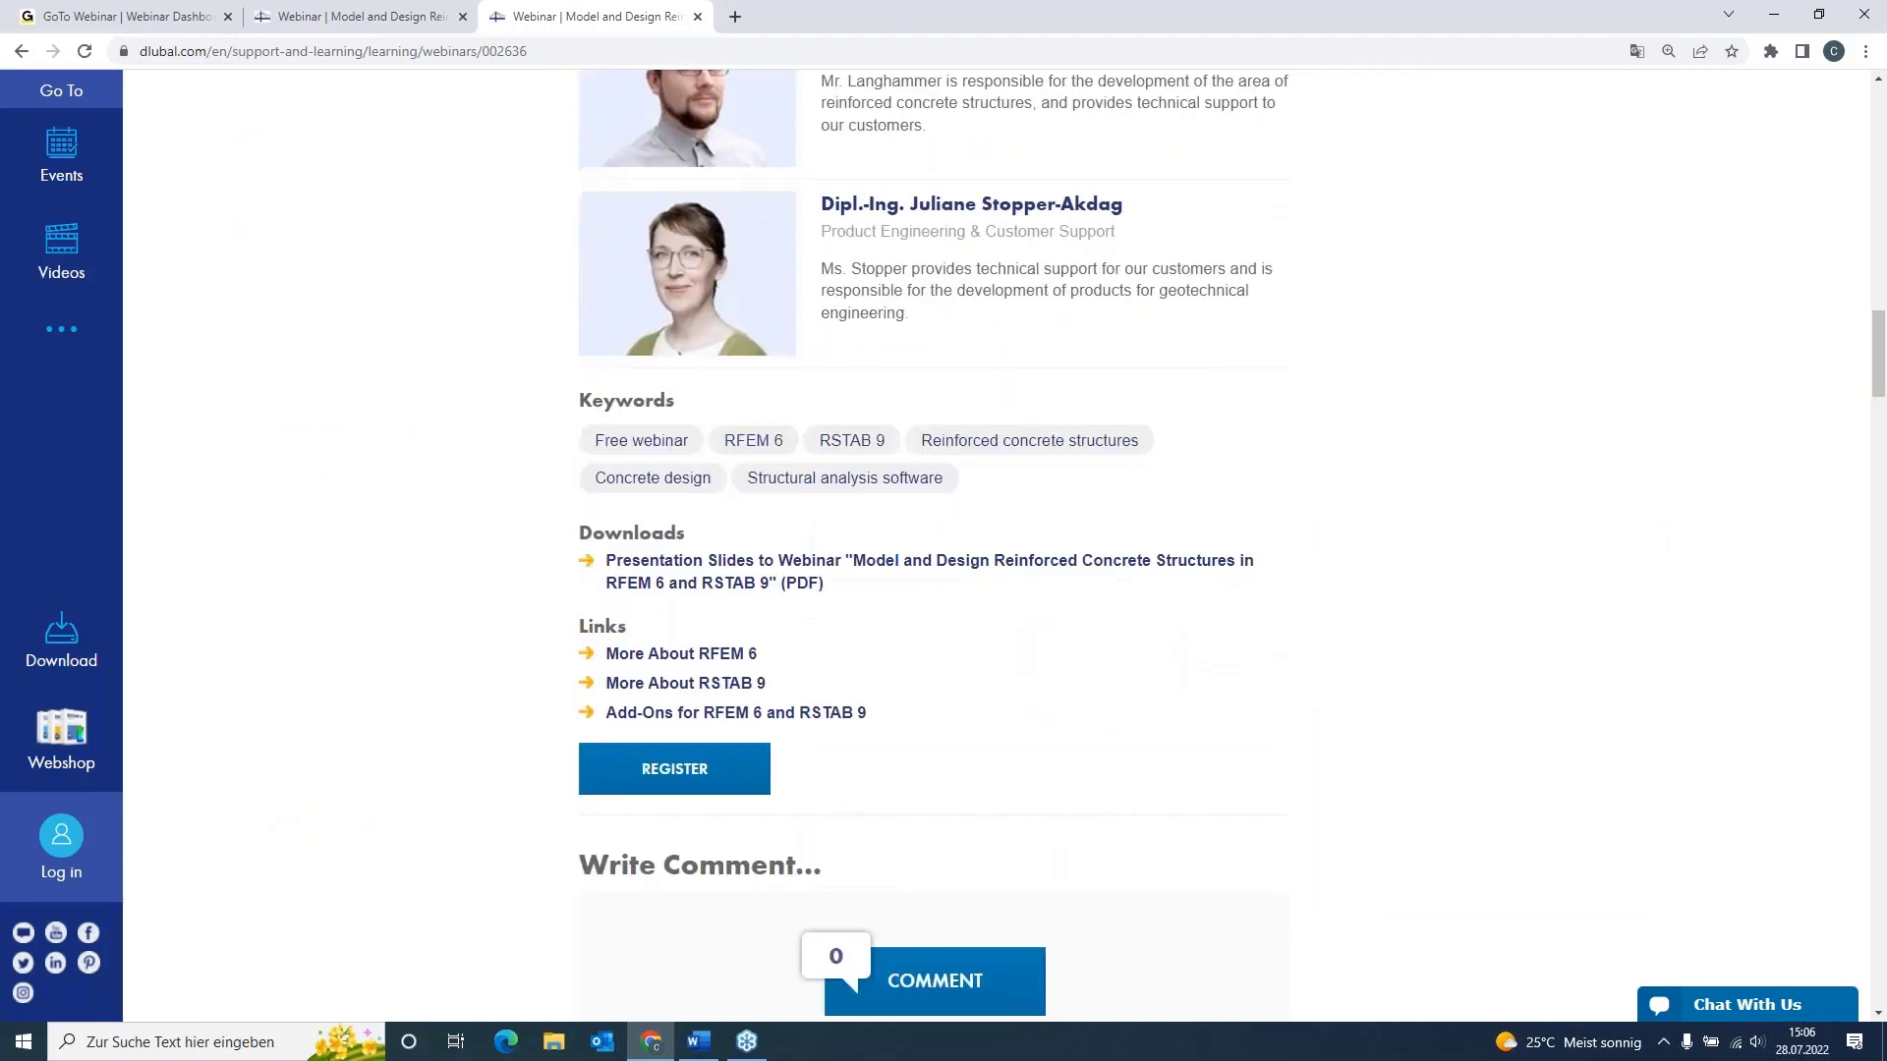
scroll(898, 615, "down", 4)
scroll(904, 614, "down", 14)
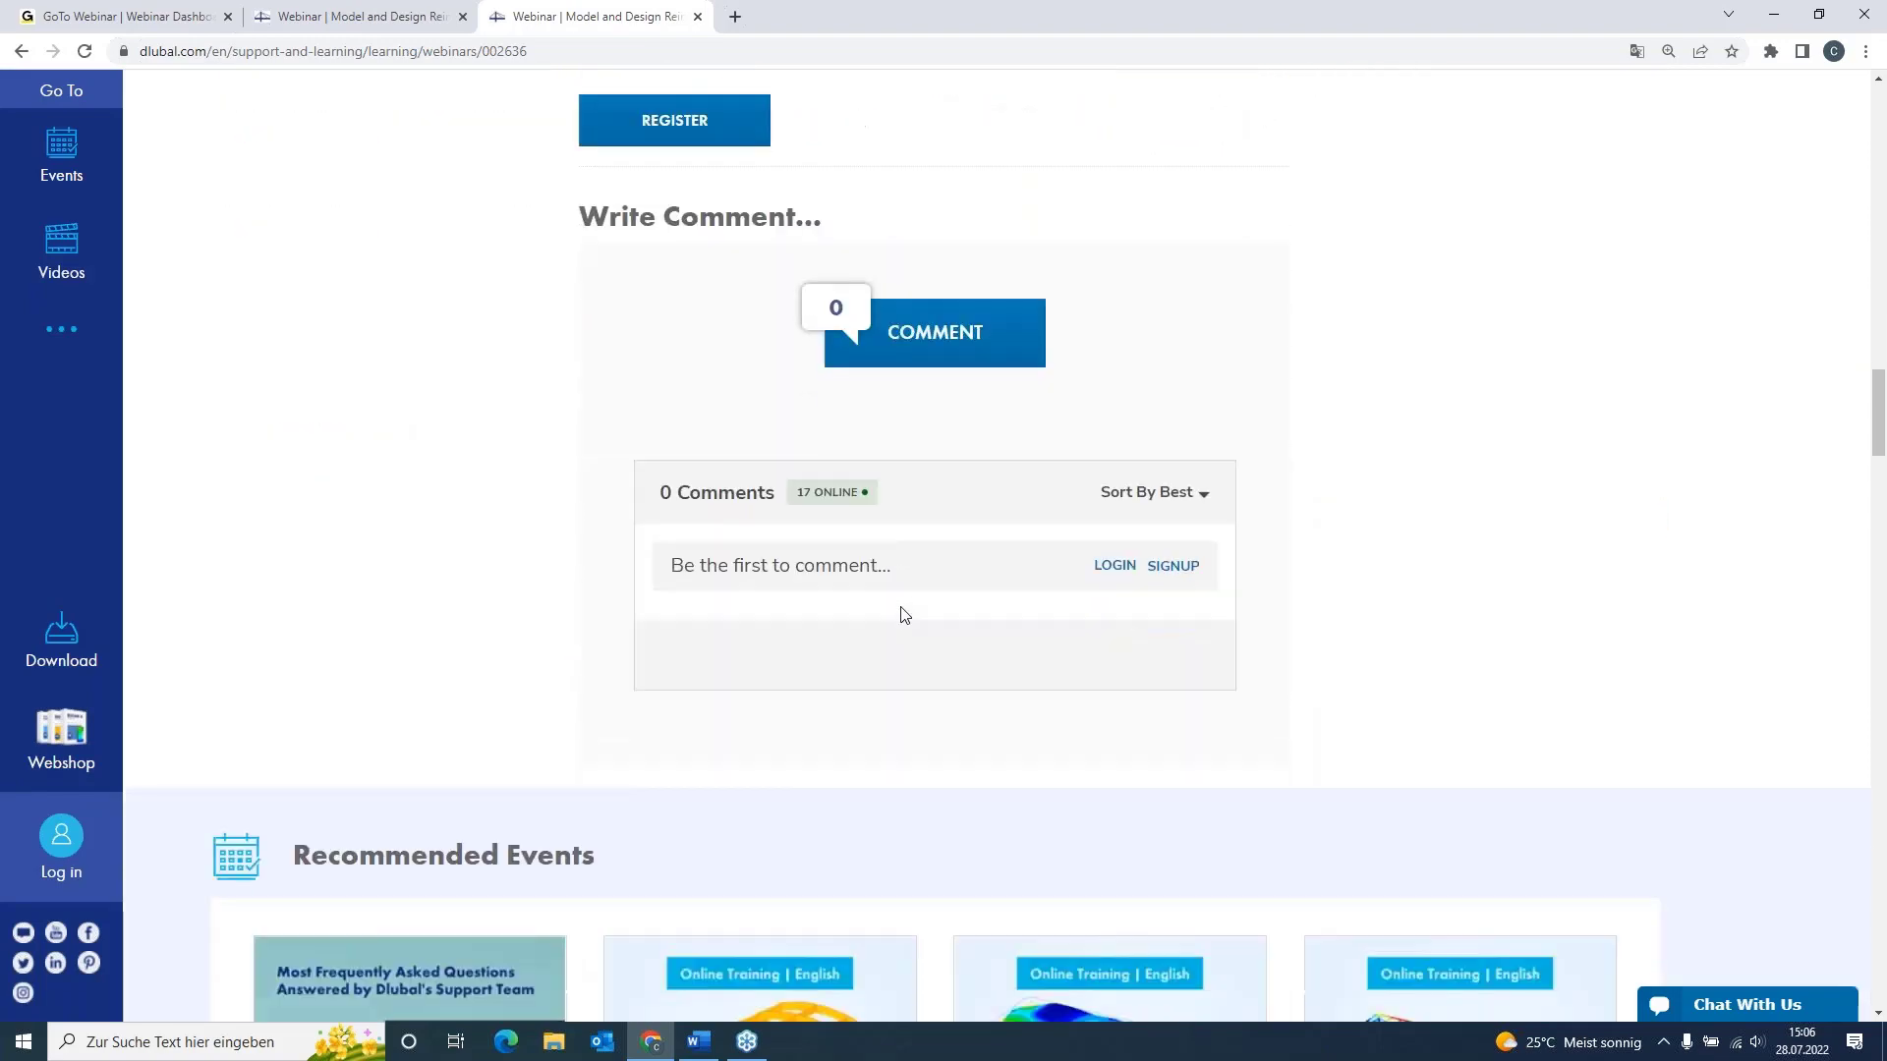
scroll(152, 455, "down", 2)
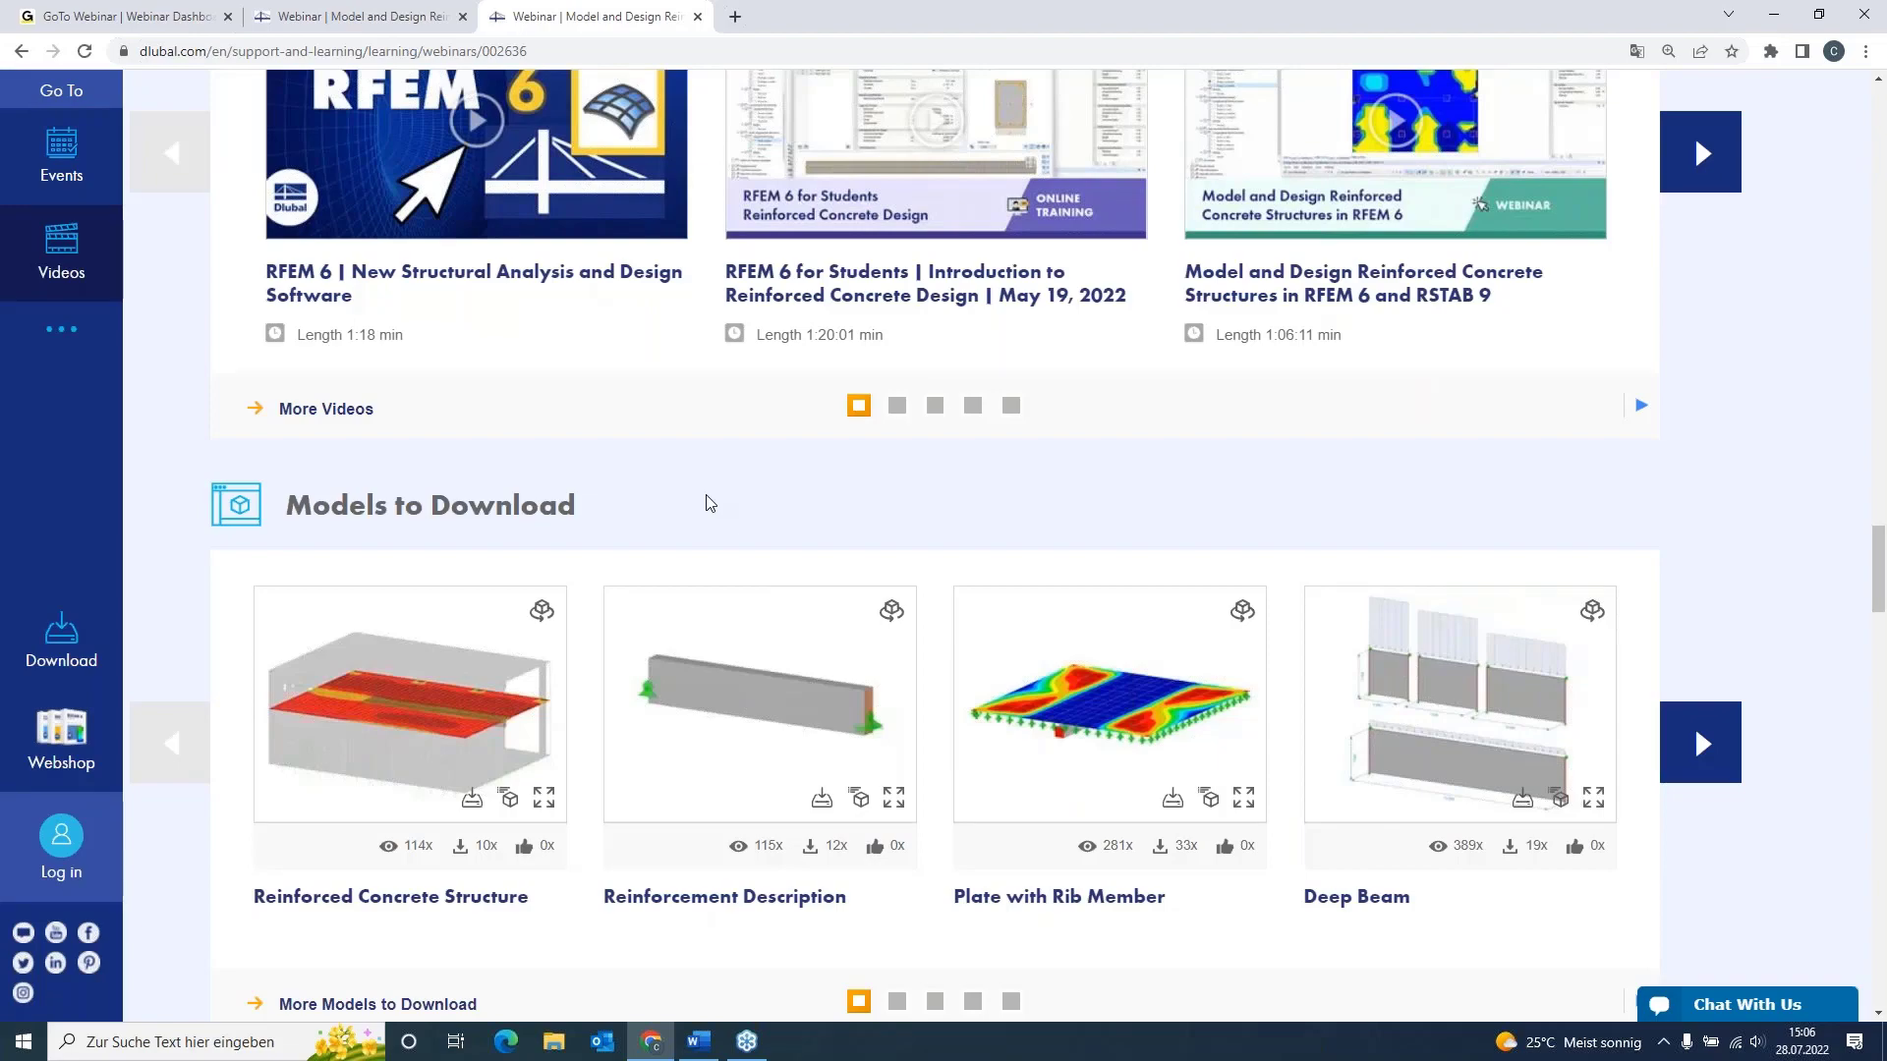
scroll(709, 503, "up", 15)
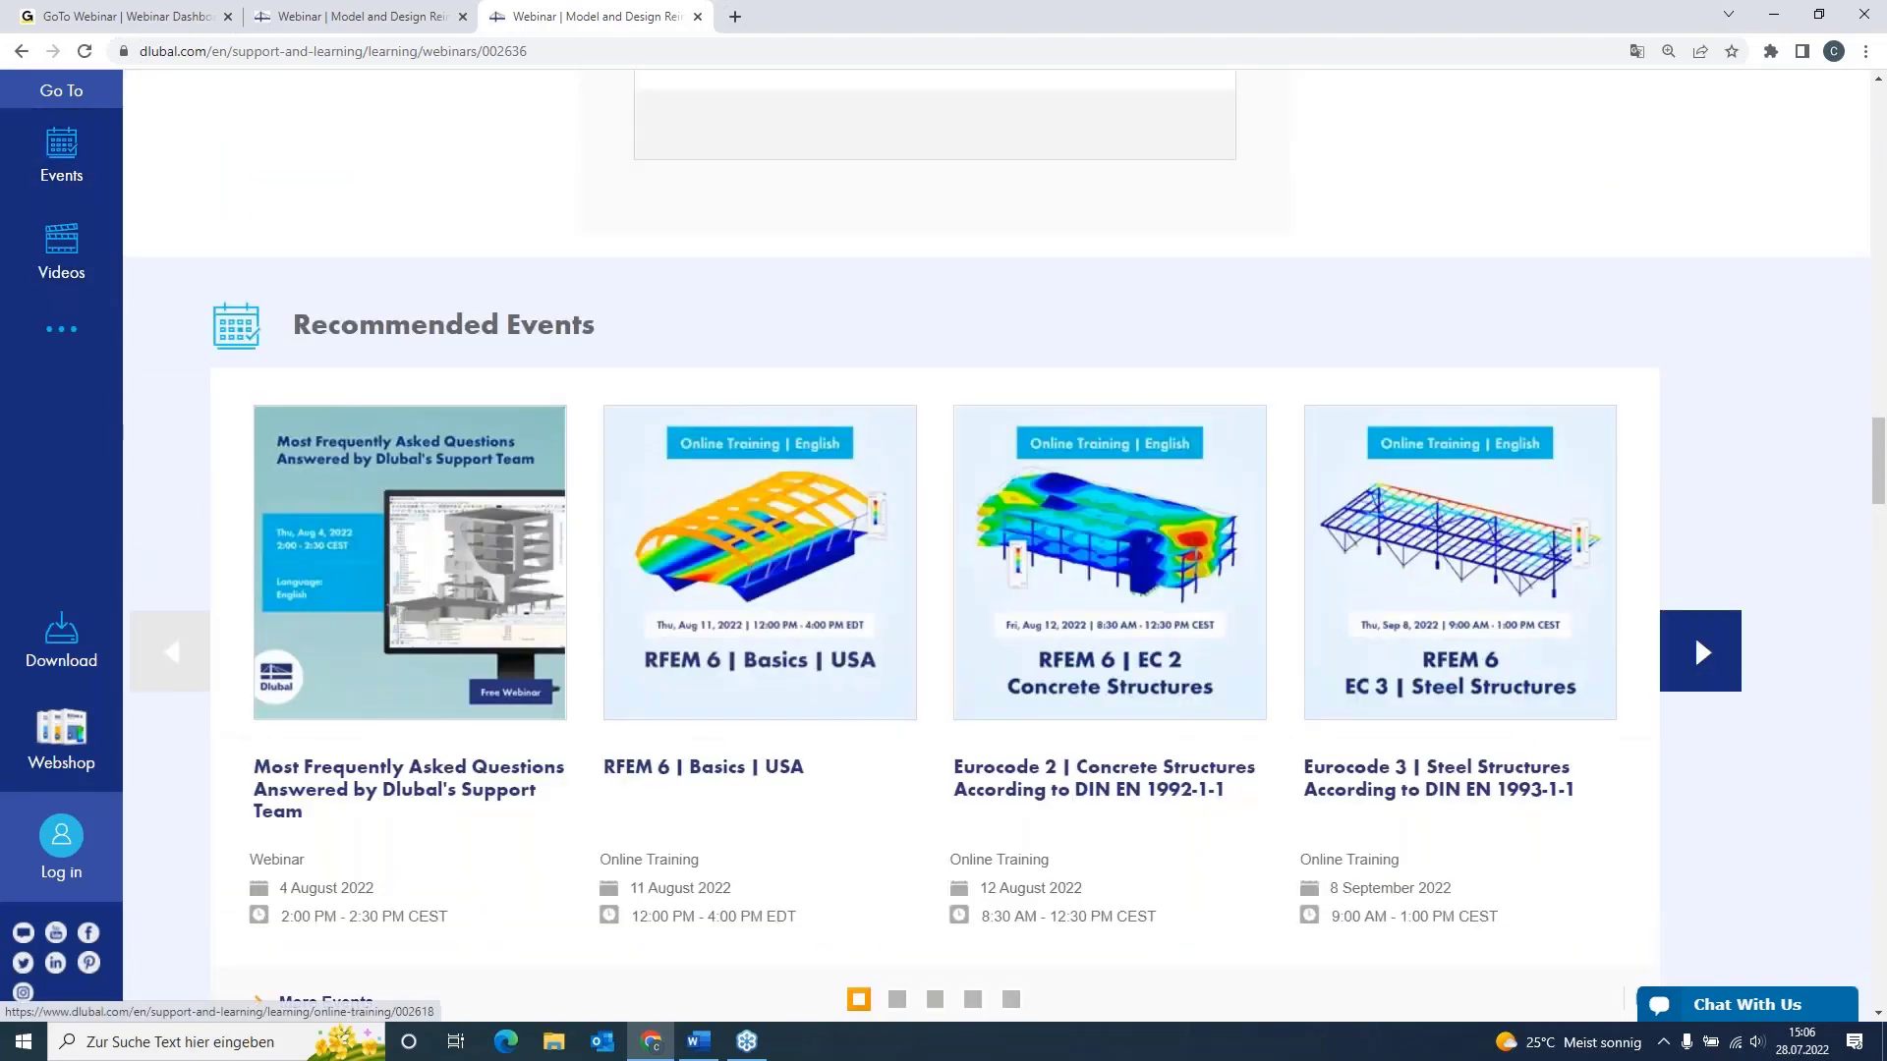
scroll(997, 546, "up", 15)
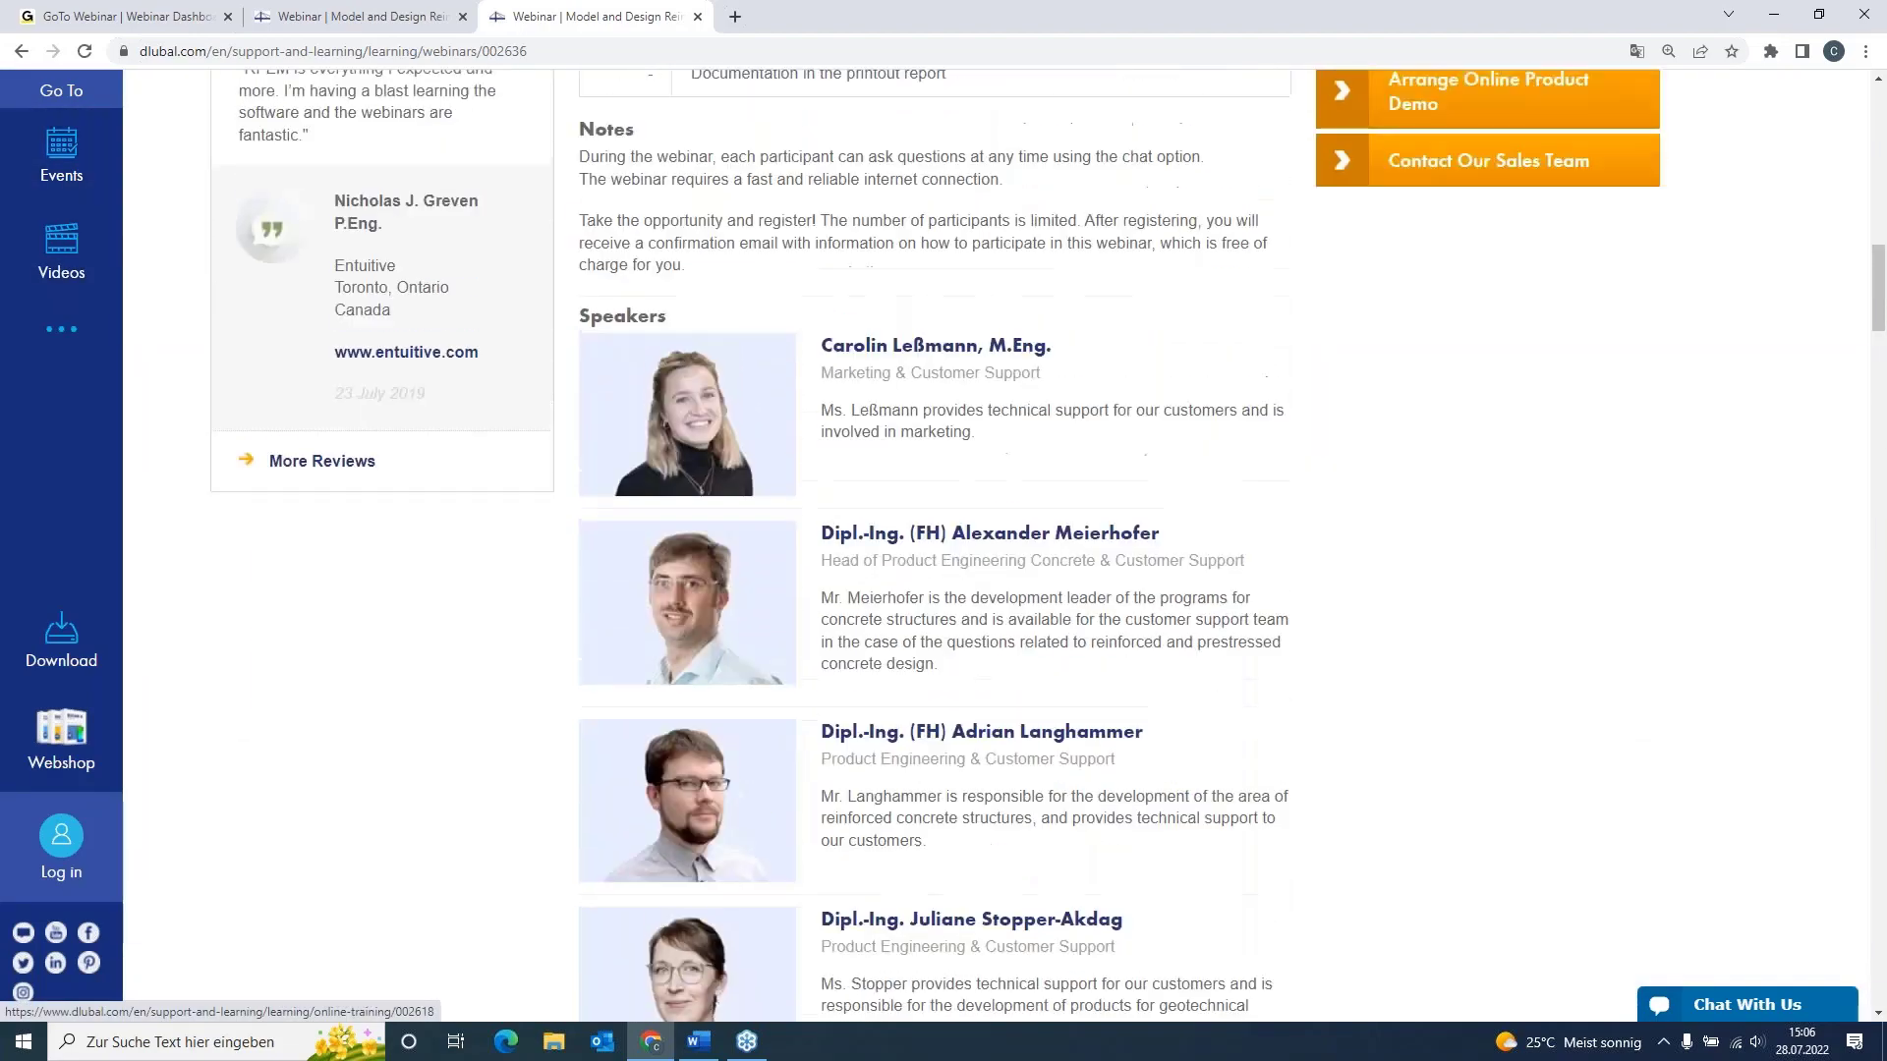
scroll(996, 545, "up", 3)
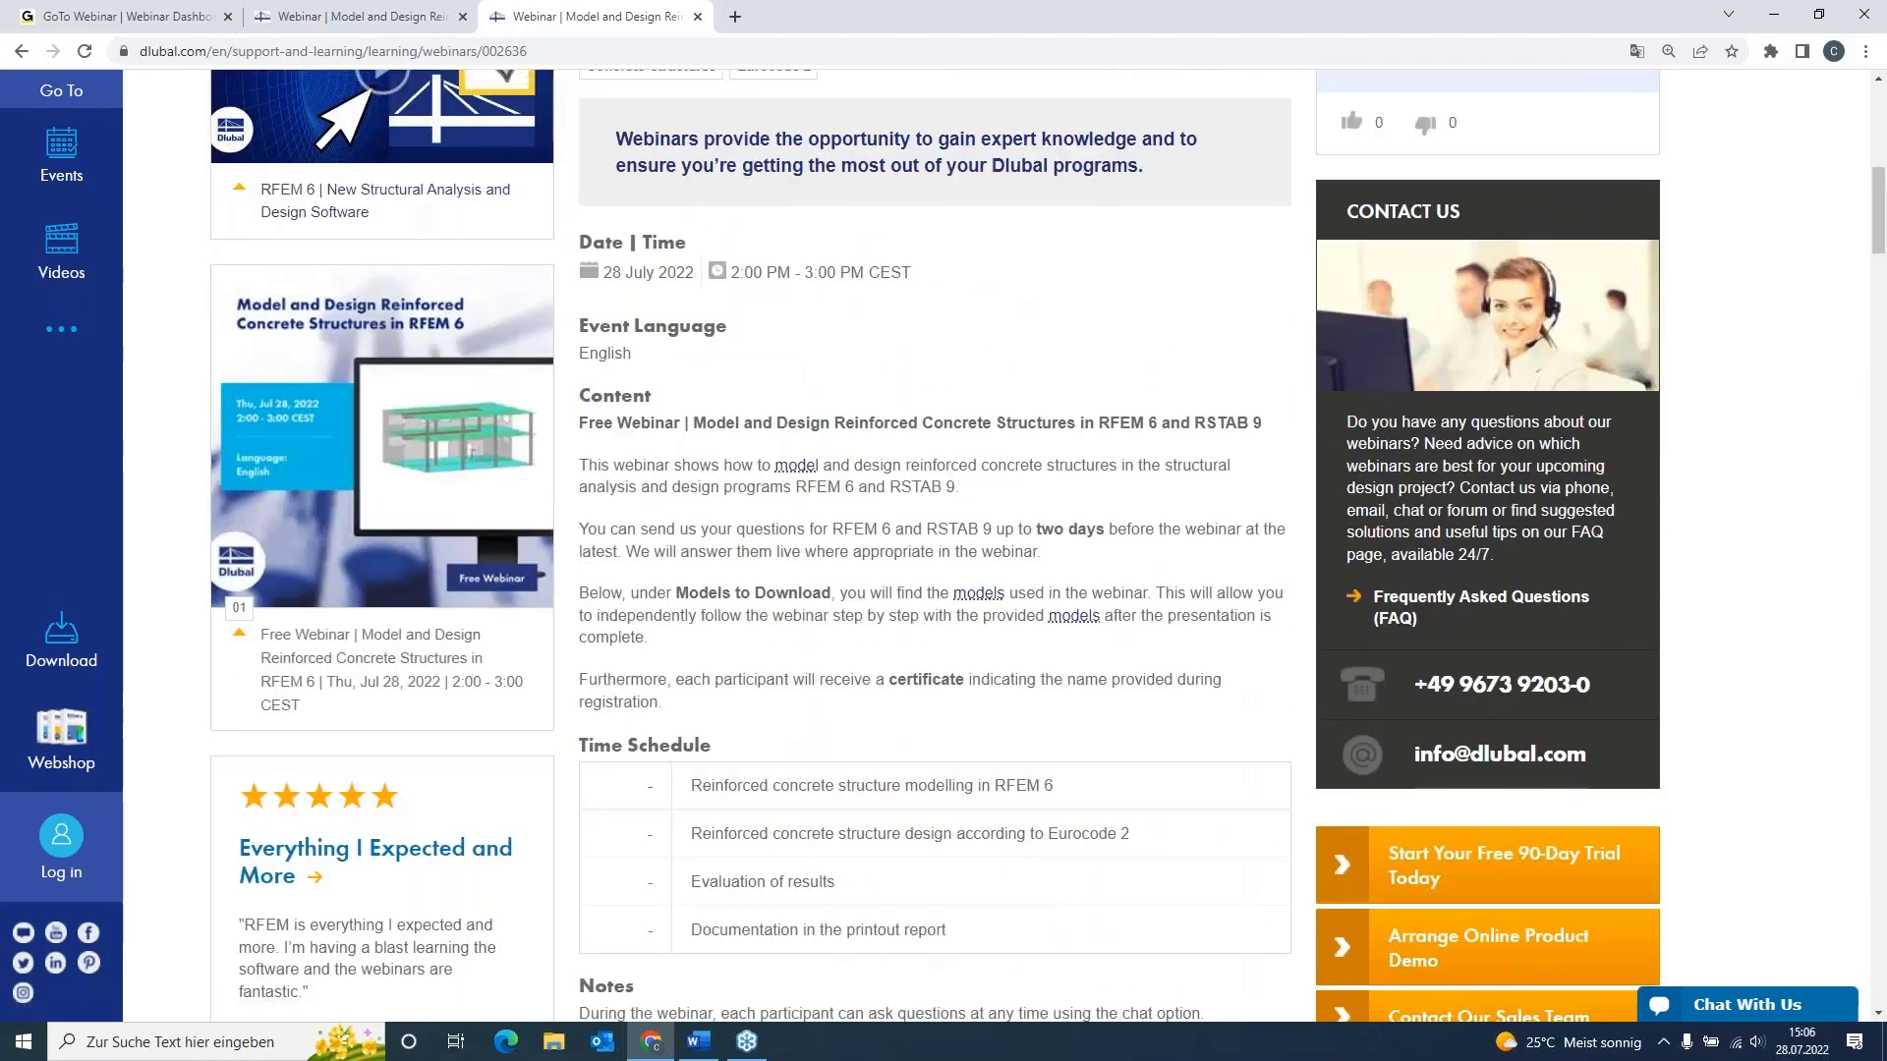